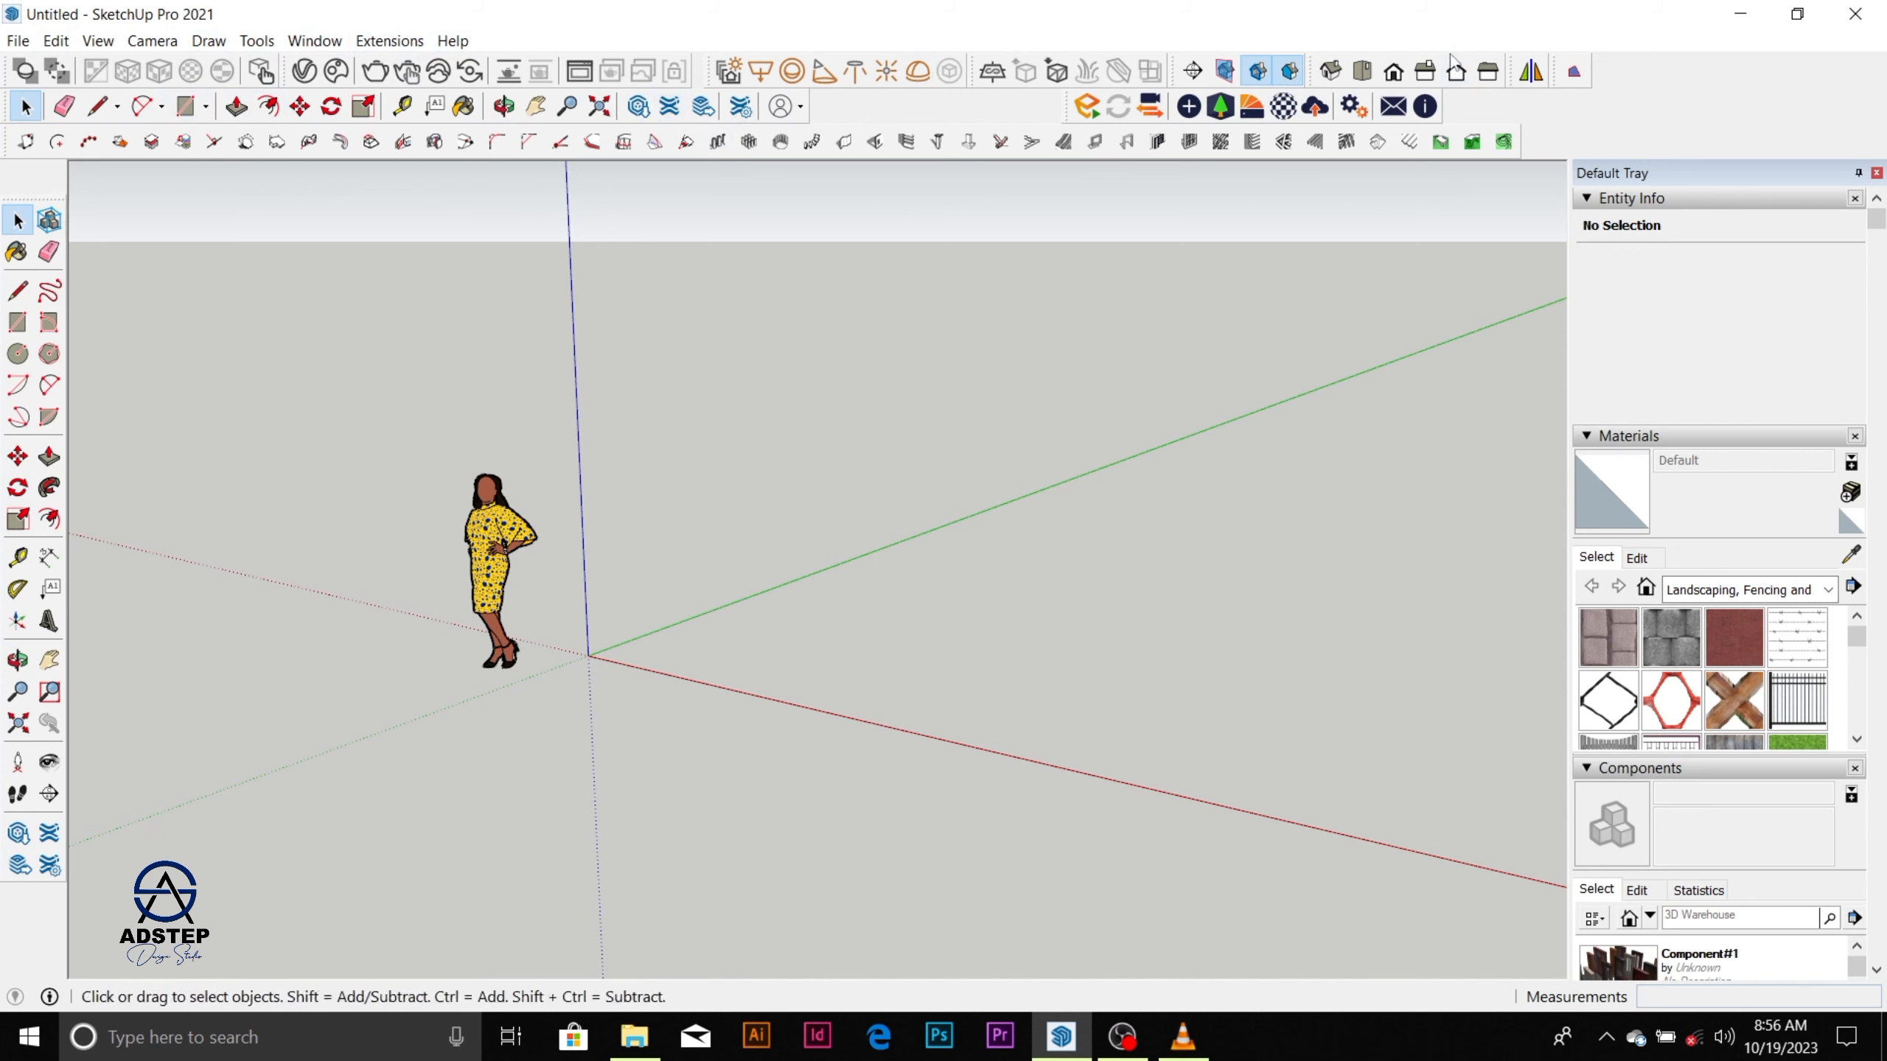
# Try the Large Icons option for the toolbars and restore the small icons.
pyautogui.click(66, 47)
pyautogui.moveTo(121, 46)
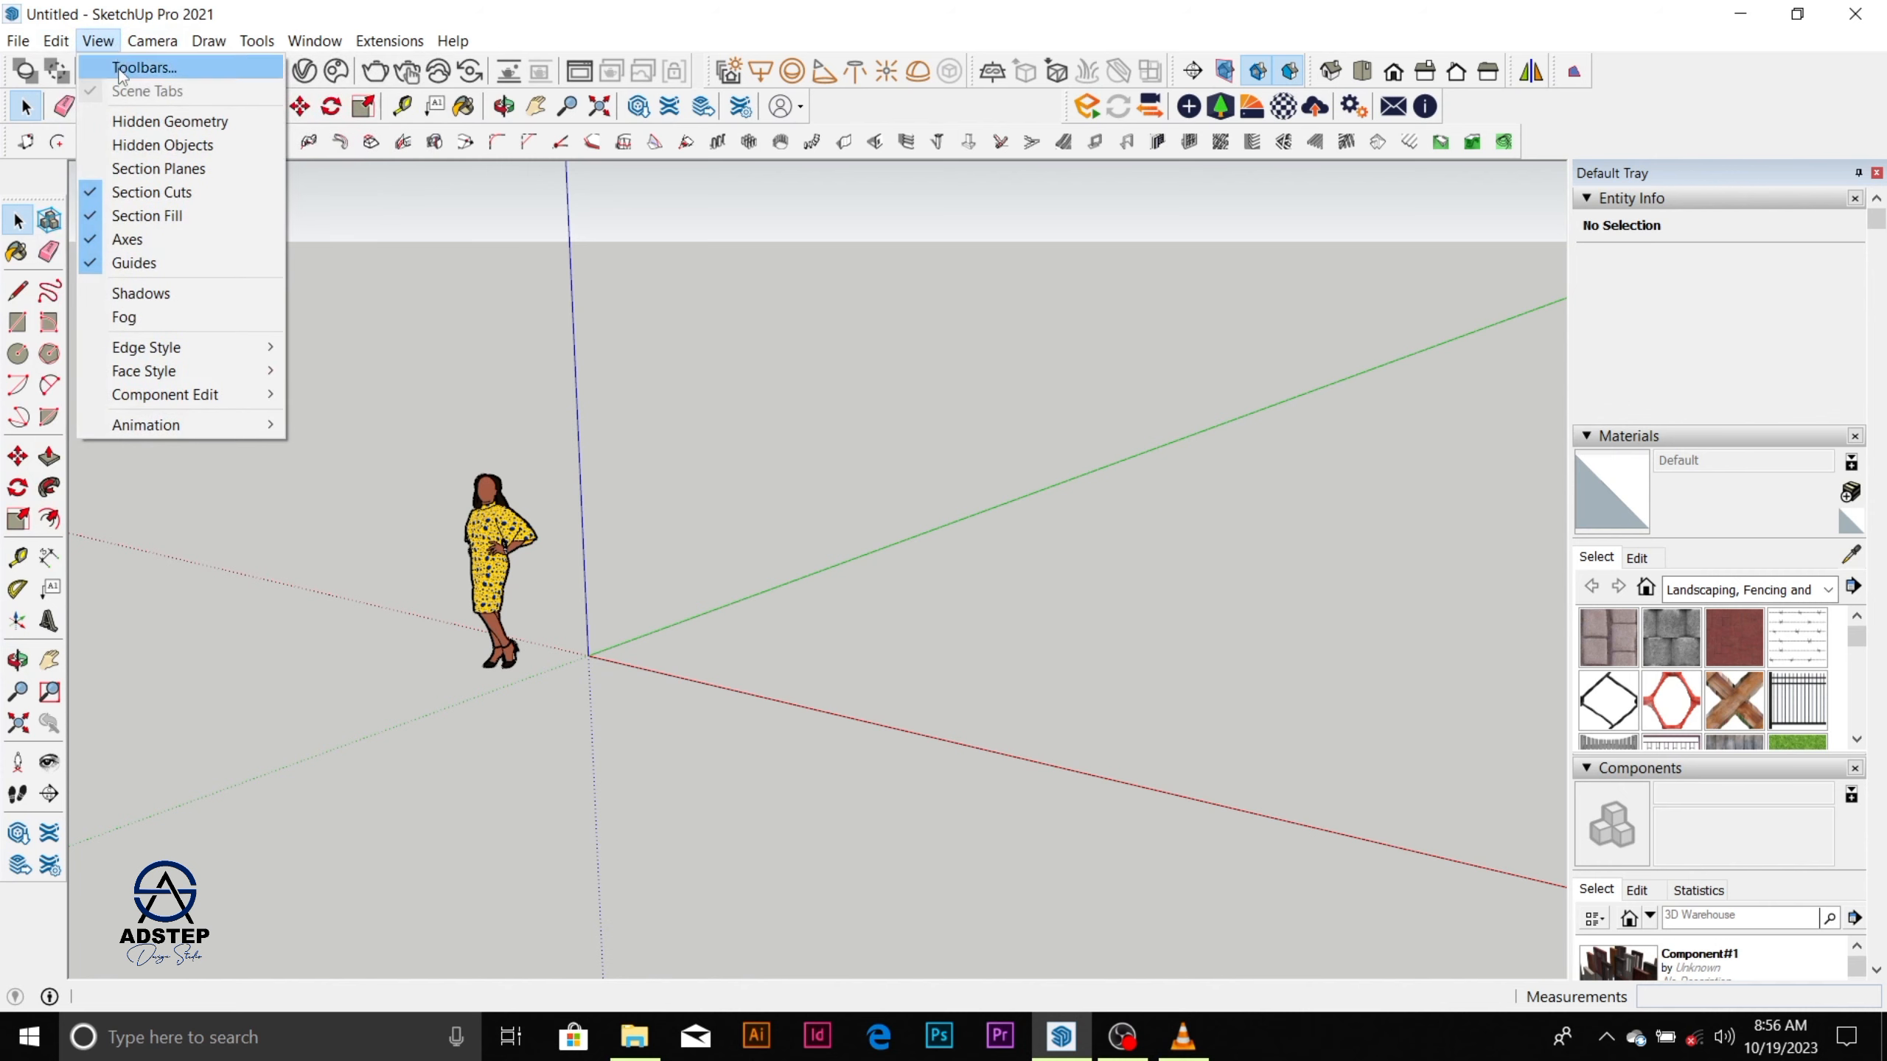
pyautogui.click(144, 67)
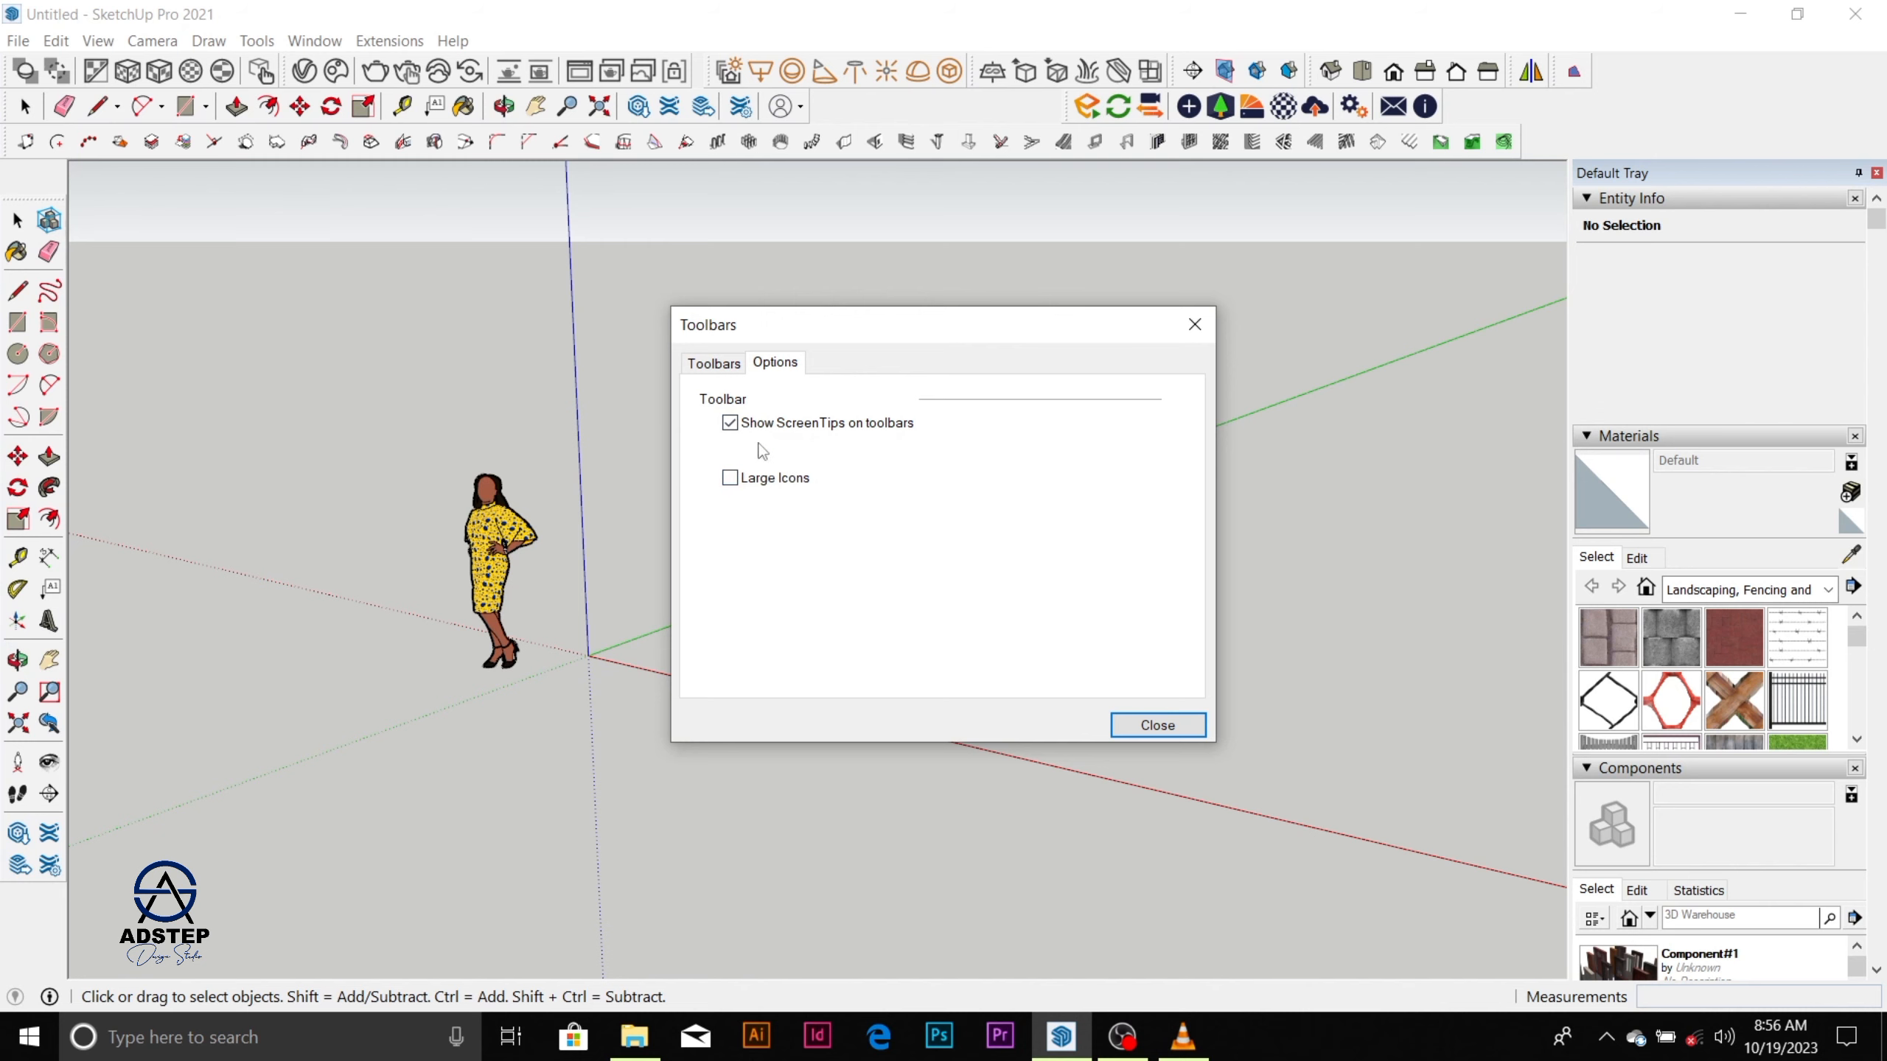
pyautogui.click(731, 478)
pyautogui.click(731, 478)
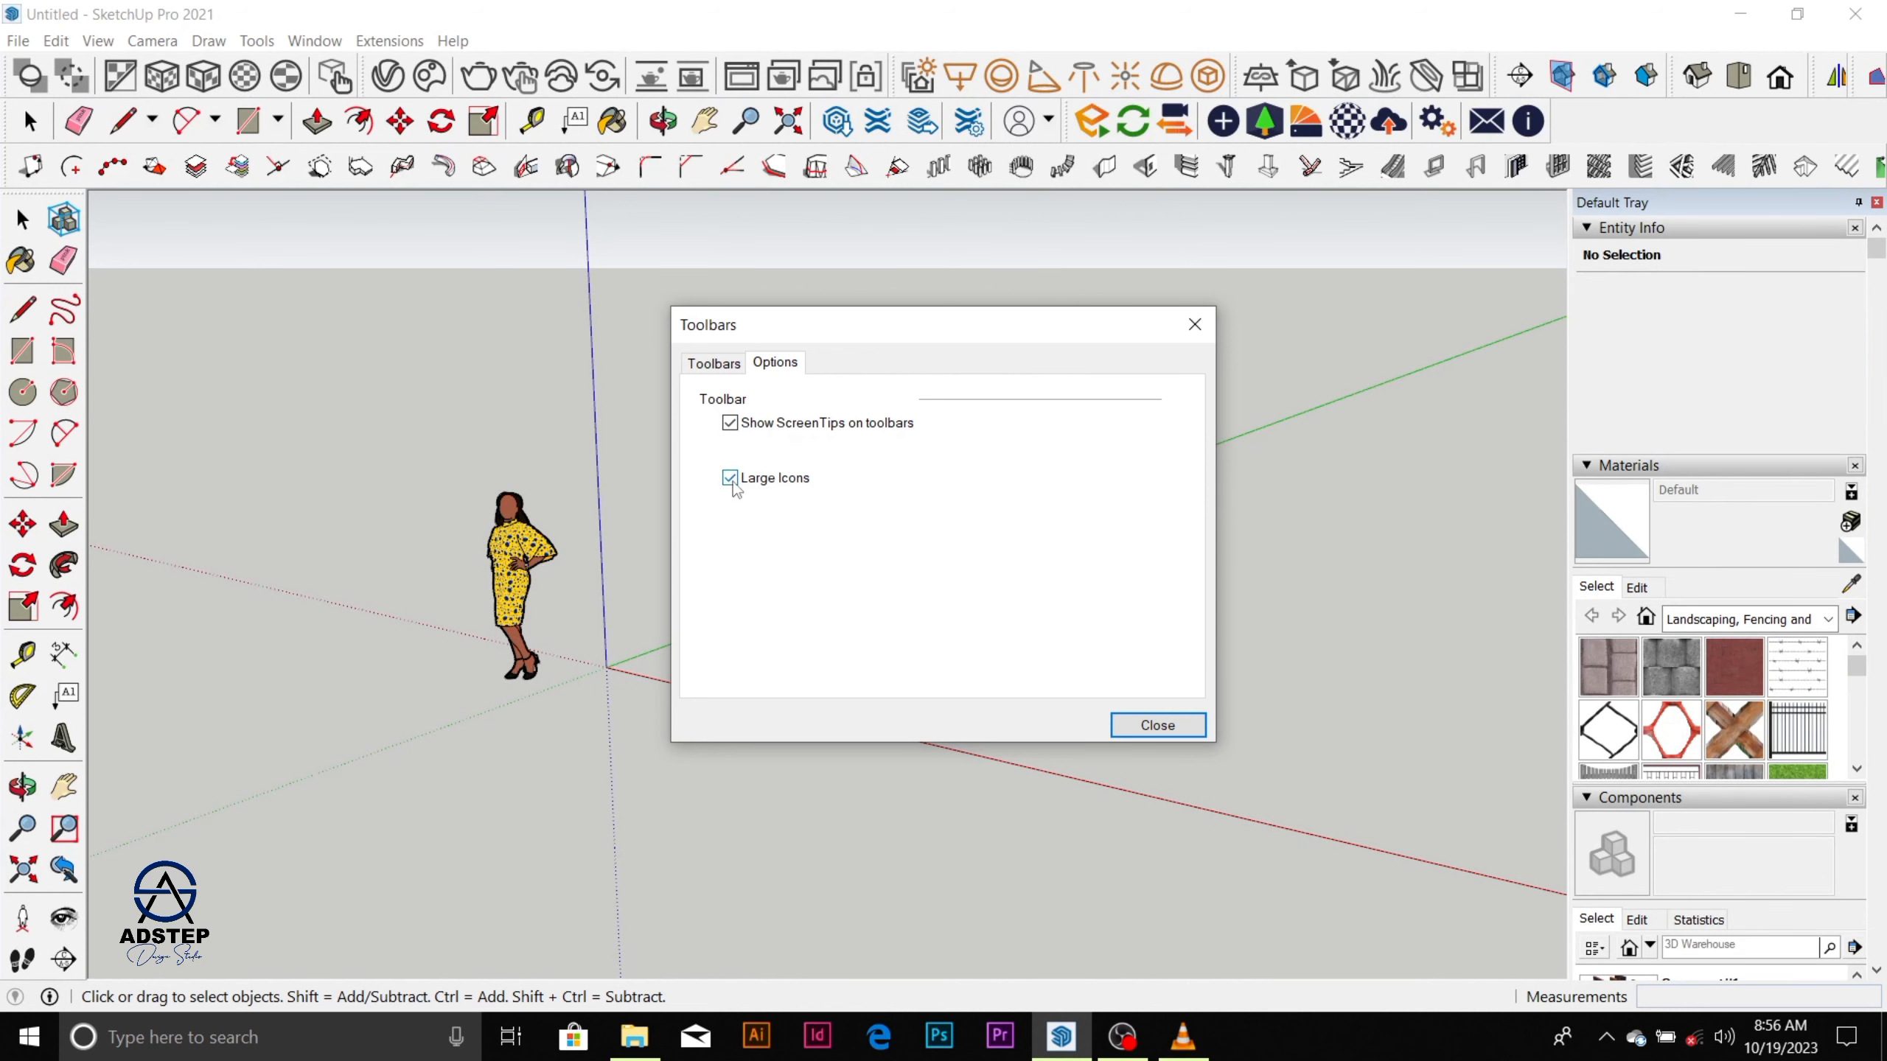
pyautogui.click(731, 480)
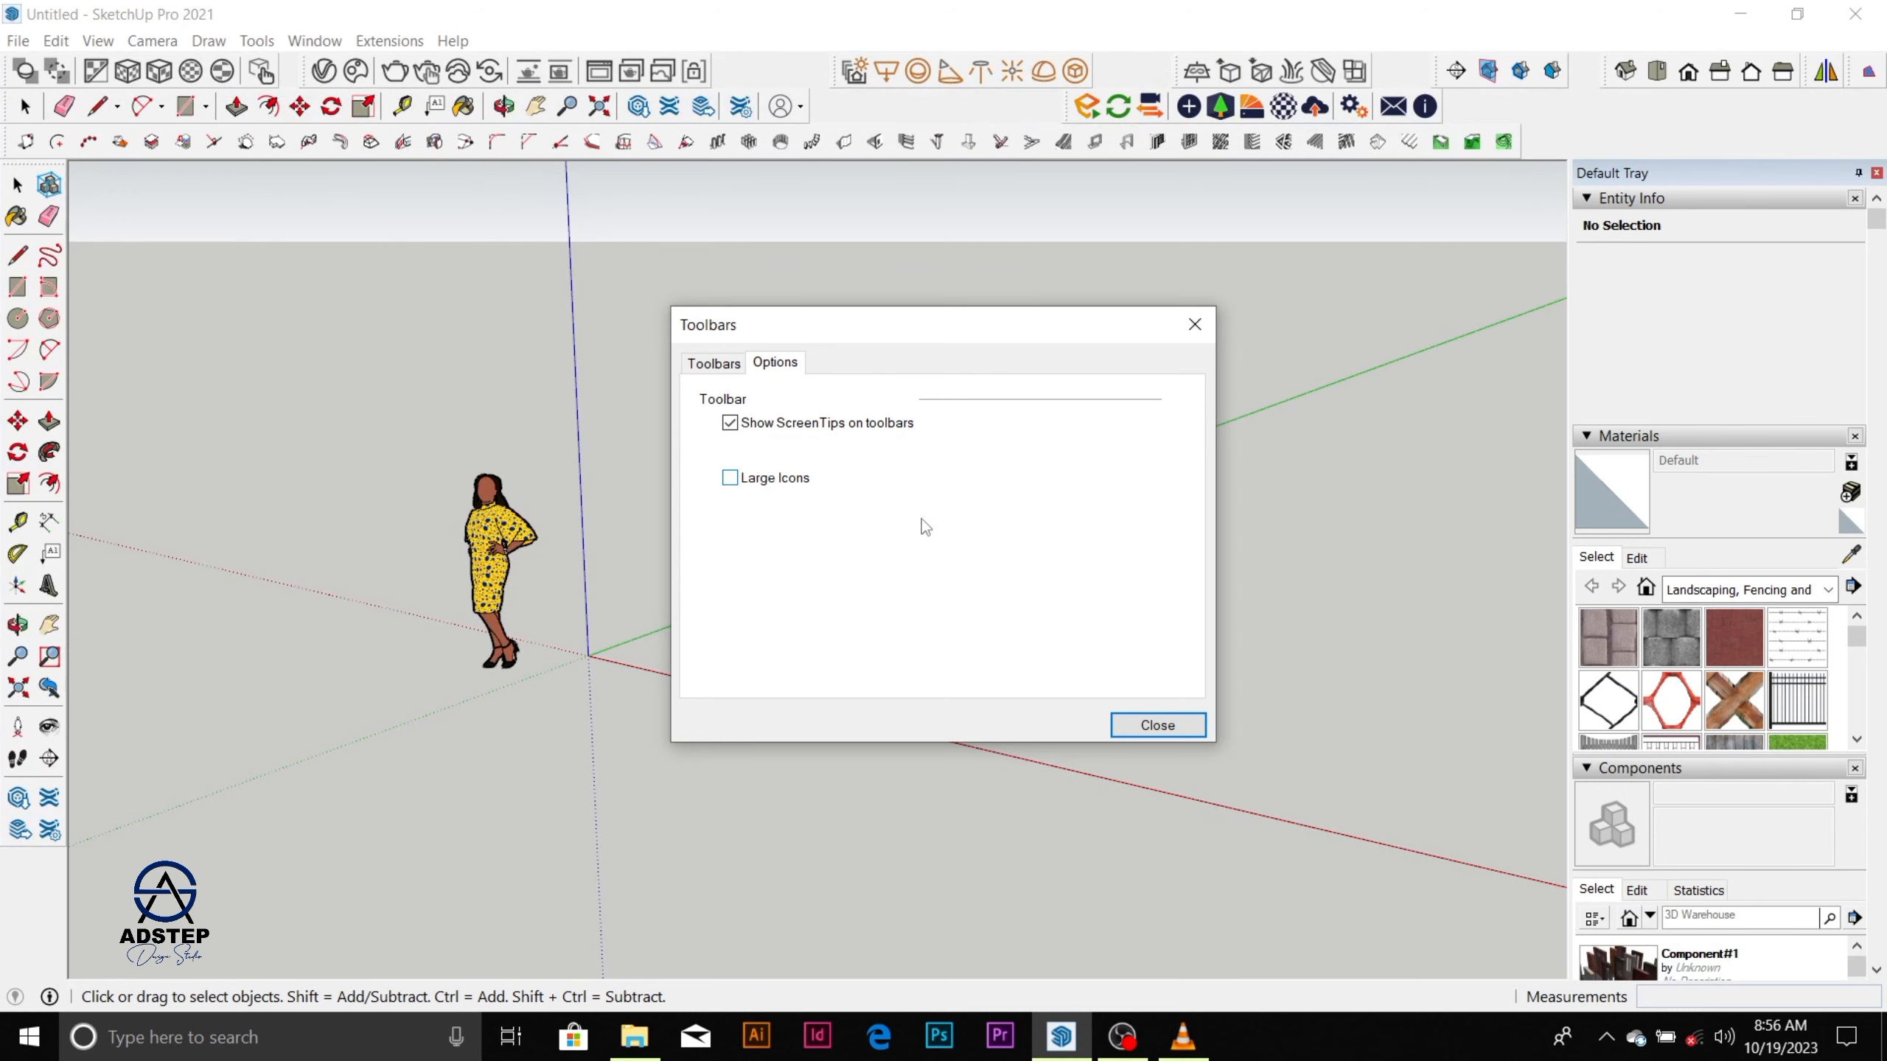
pyautogui.click(1159, 725)
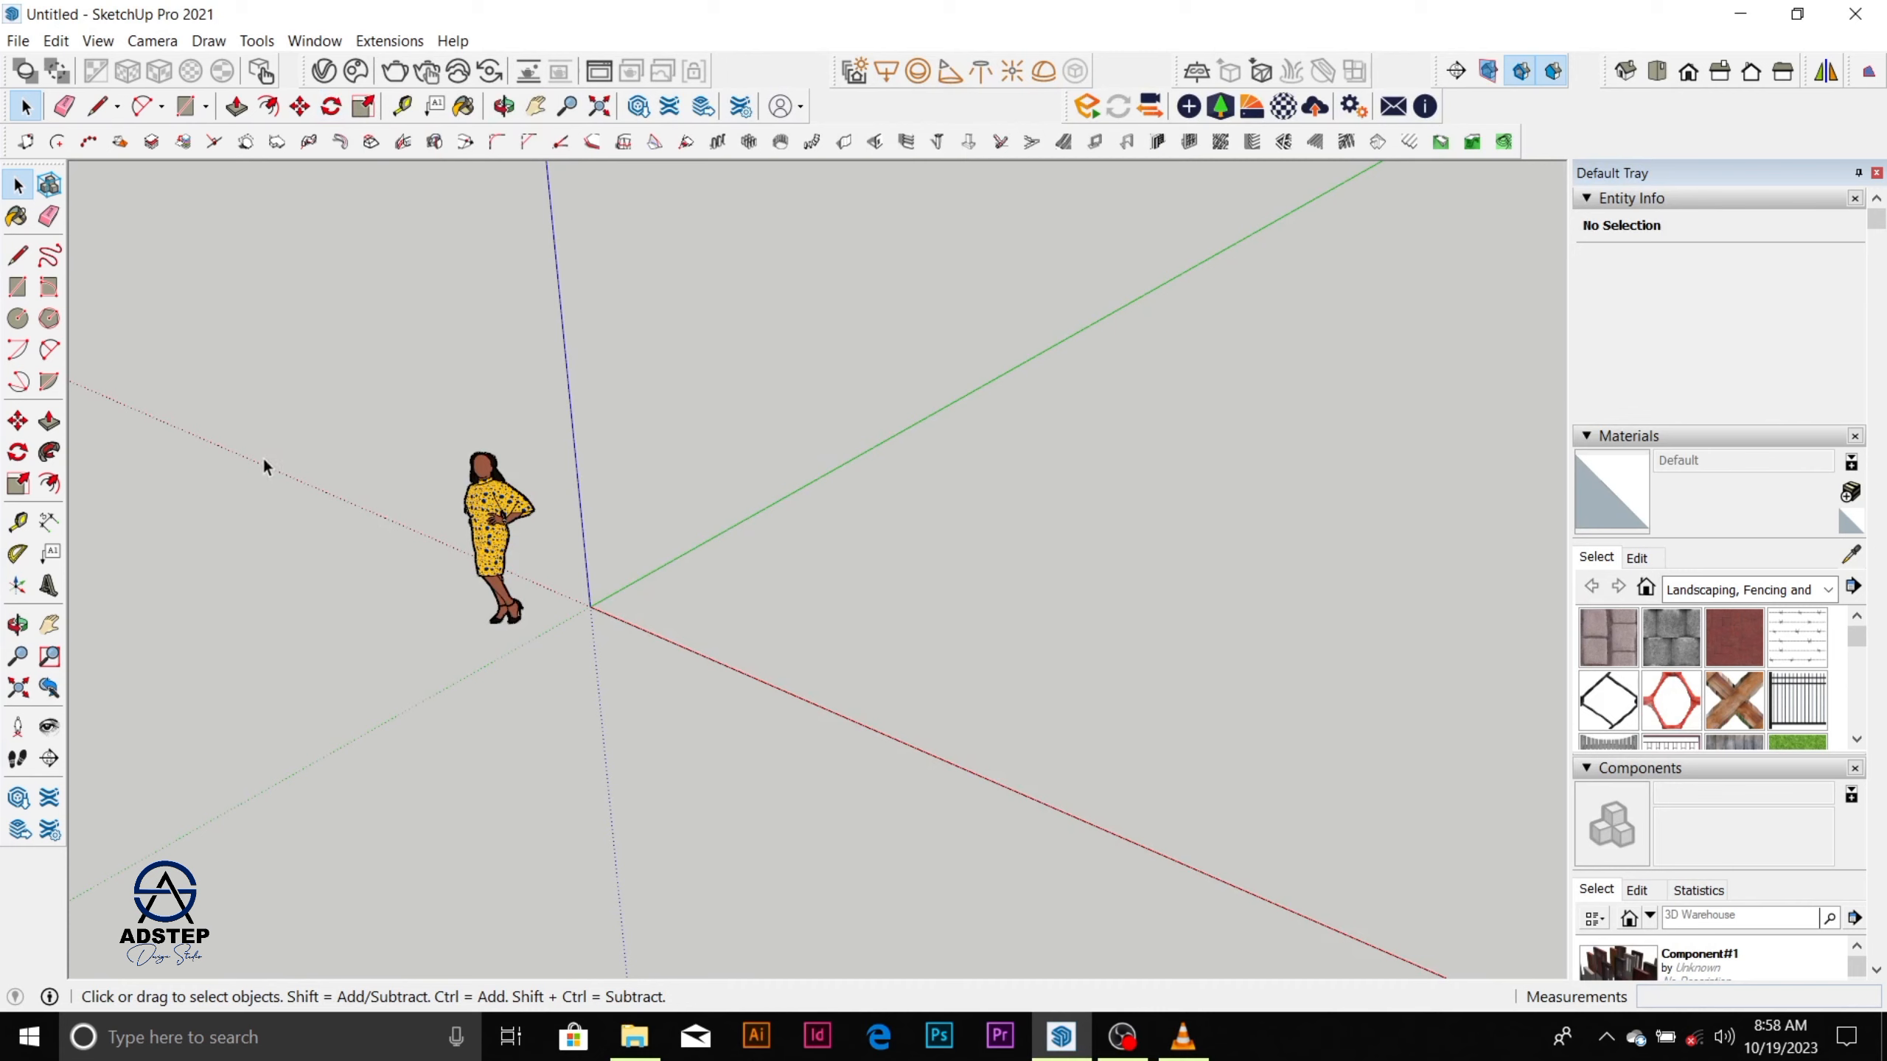
# Pan the camera view across the scene around the standing figure with the Pan tool.
pyautogui.scroll(3, 513, 405)
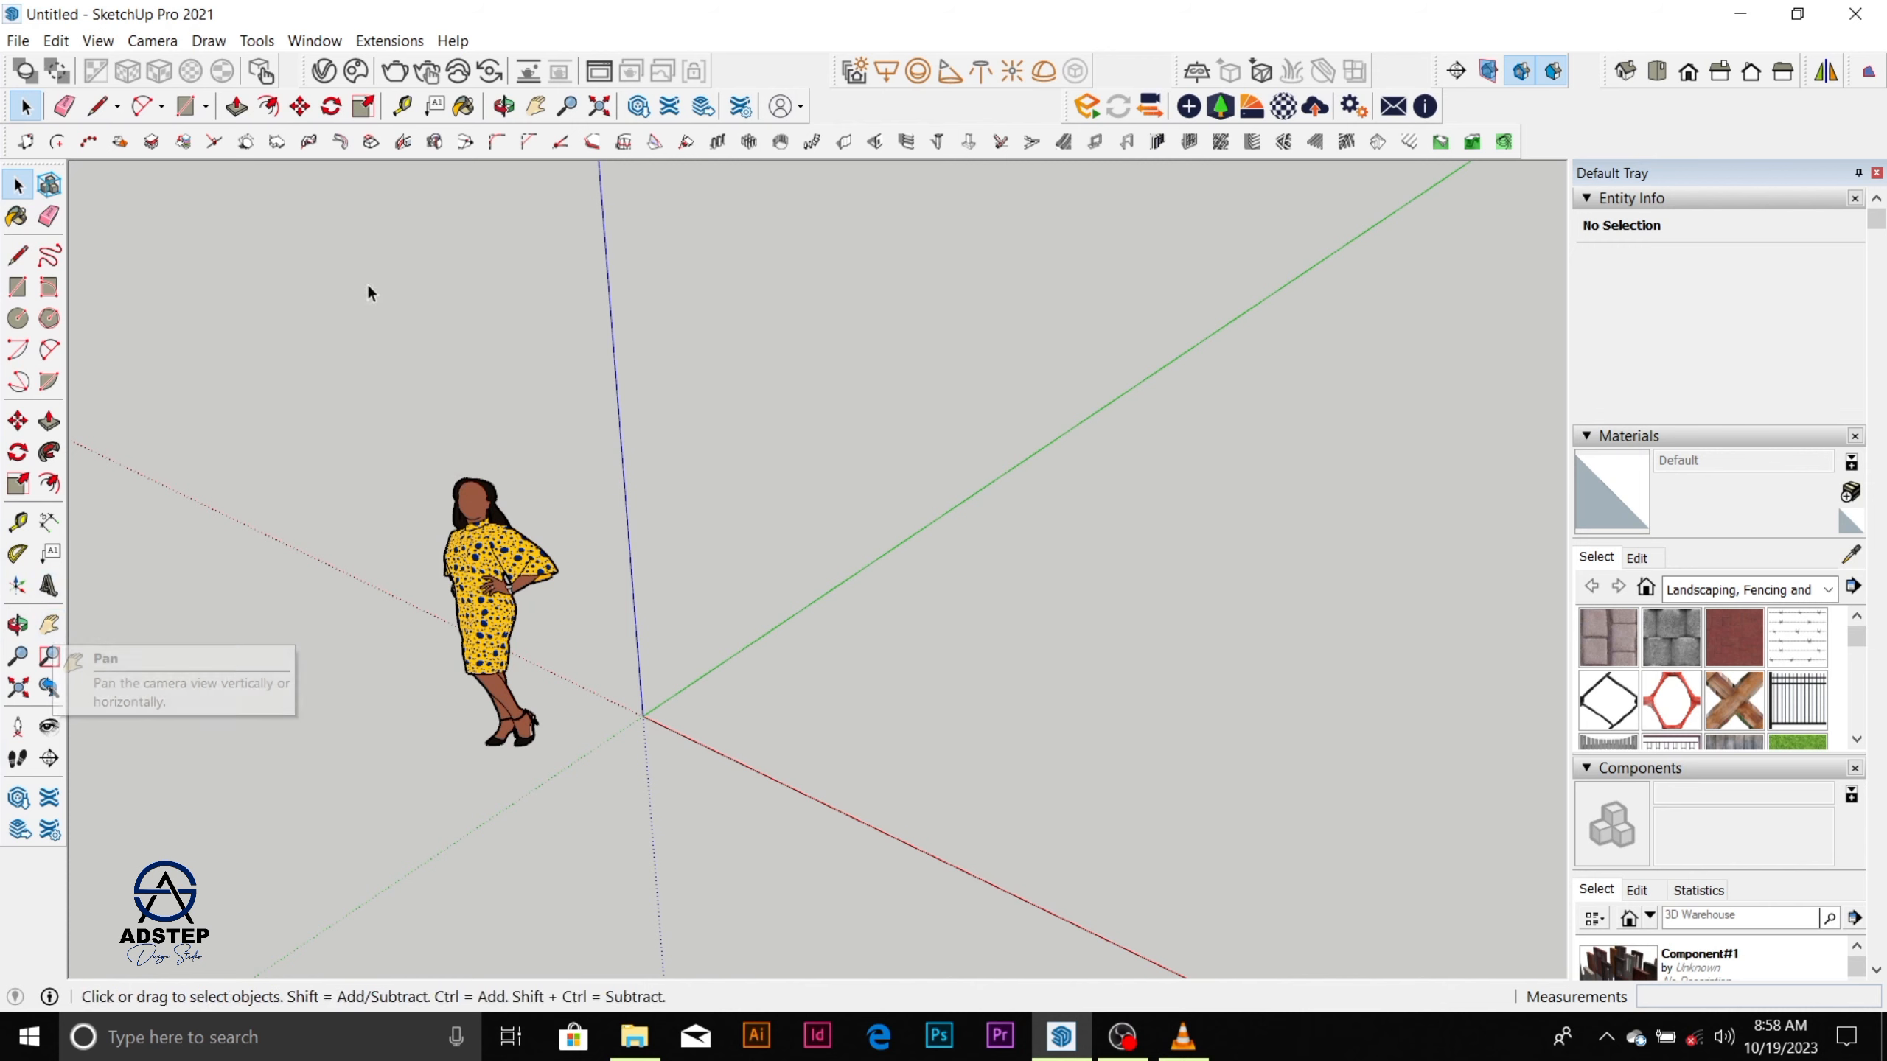
pyautogui.click(537, 107)
pyautogui.moveTo(621, 520); pyautogui.dragTo(905, 491)
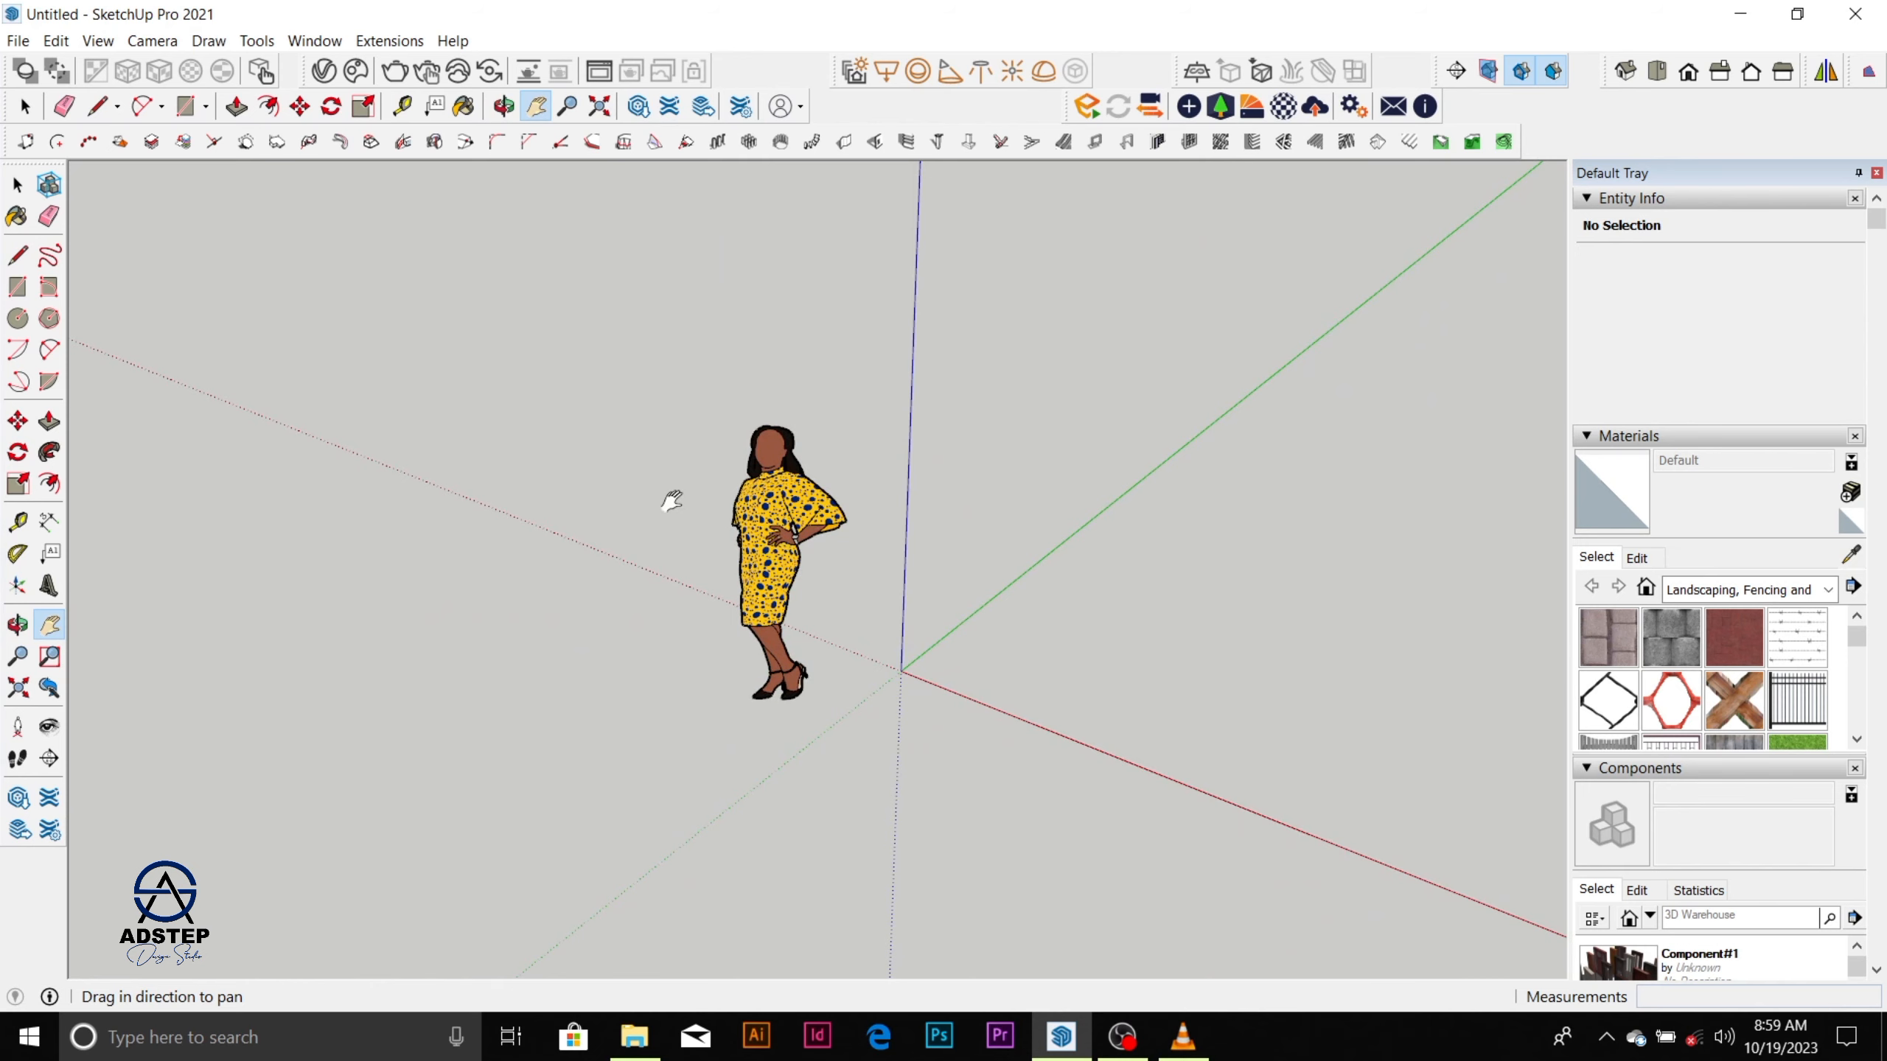
pyautogui.moveTo(624, 590); pyautogui.dragTo(594, 522)
pyautogui.moveTo(594, 523); pyautogui.dragTo(308, 527)
pyautogui.moveTo(764, 525); pyautogui.dragTo(602, 536)
pyautogui.moveTo(602, 535); pyautogui.dragTo(1351, 559)
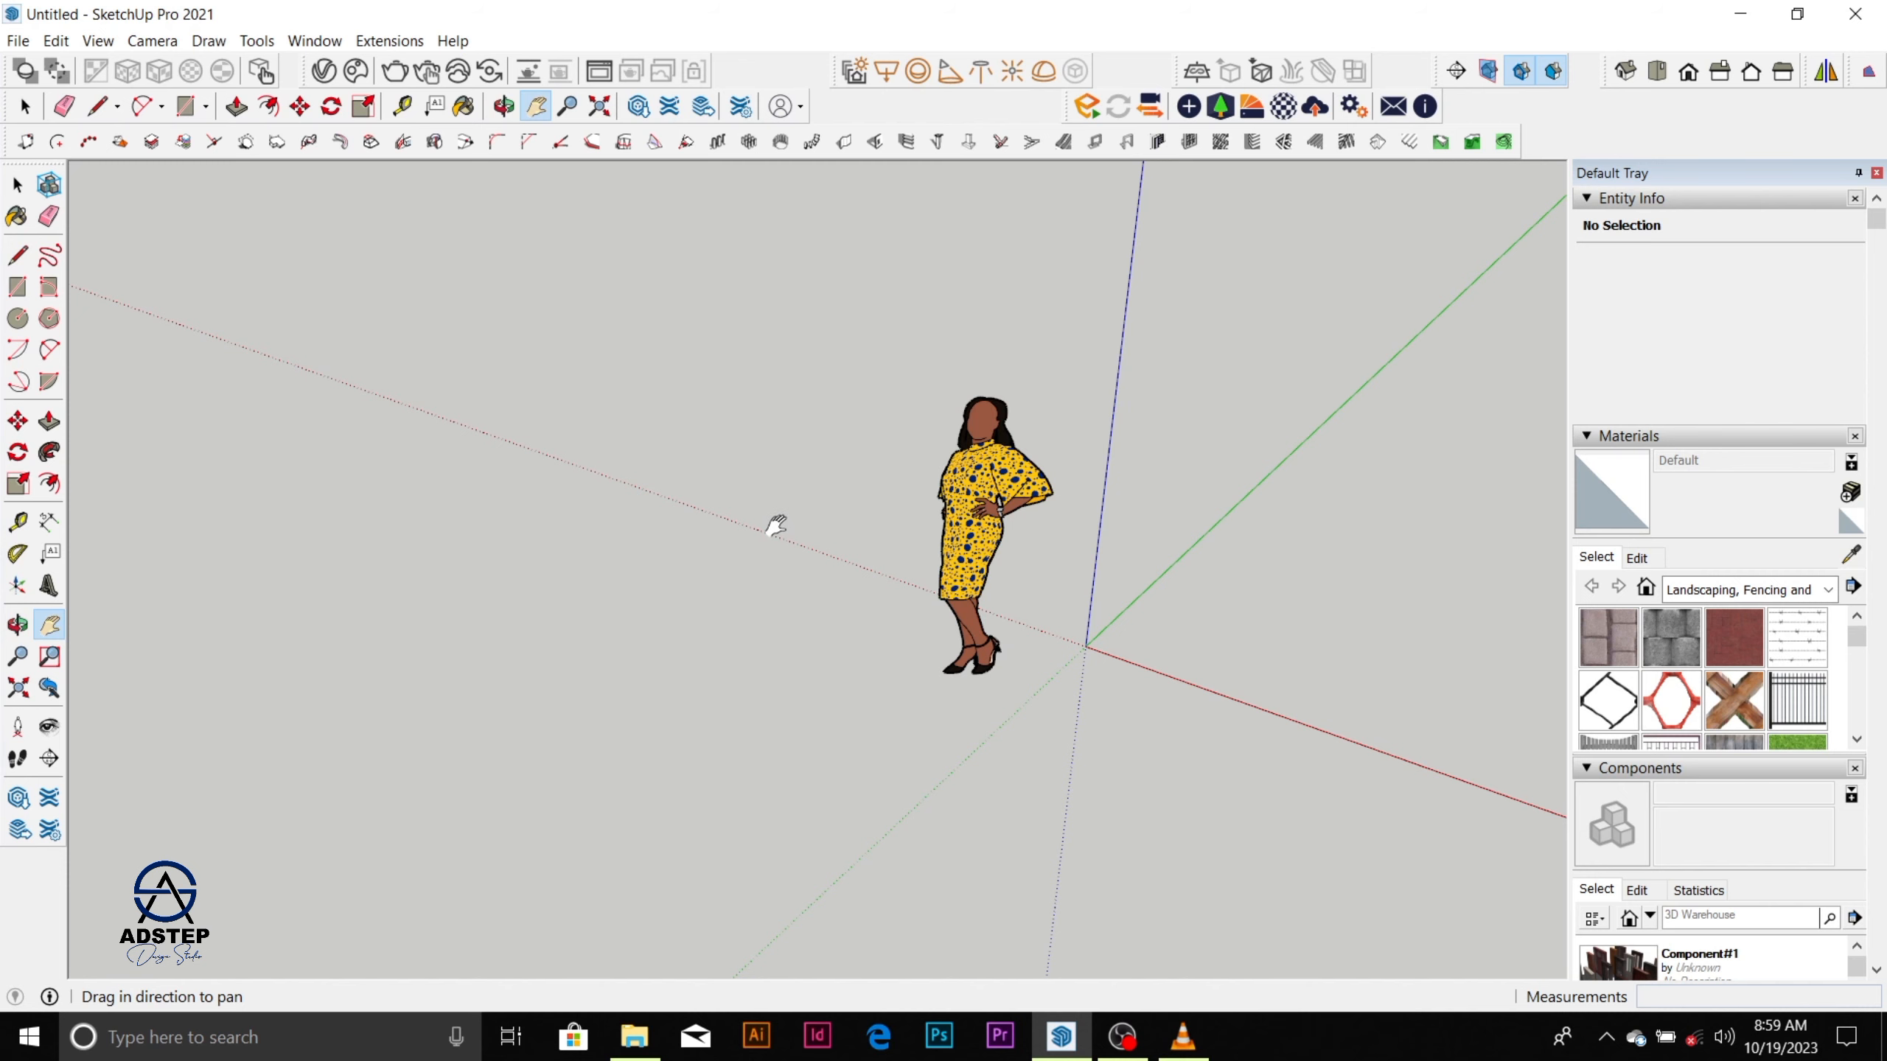
pyautogui.scroll(-4, 759, 522)
pyautogui.press('space')
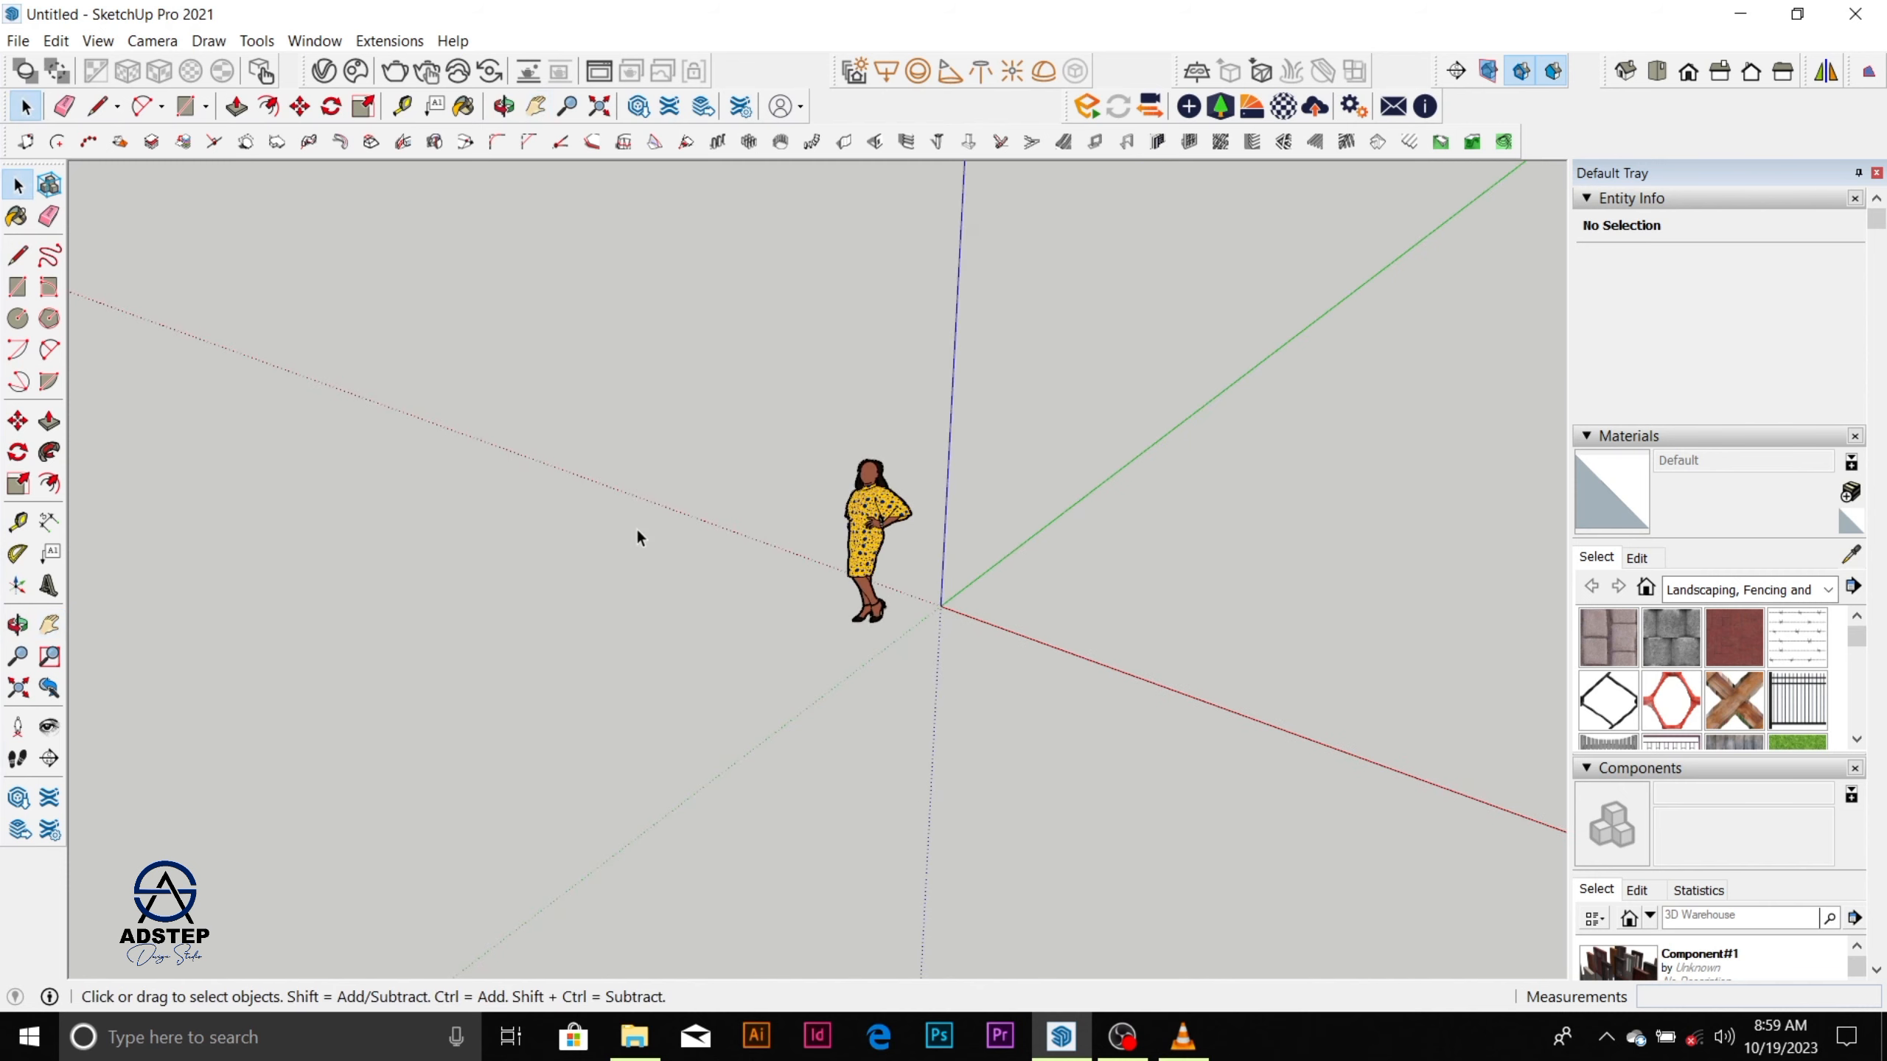
# Orbit the camera around the figure and the axes origin to view the scene from other angles.
pyautogui.scroll(-4, 636, 531)
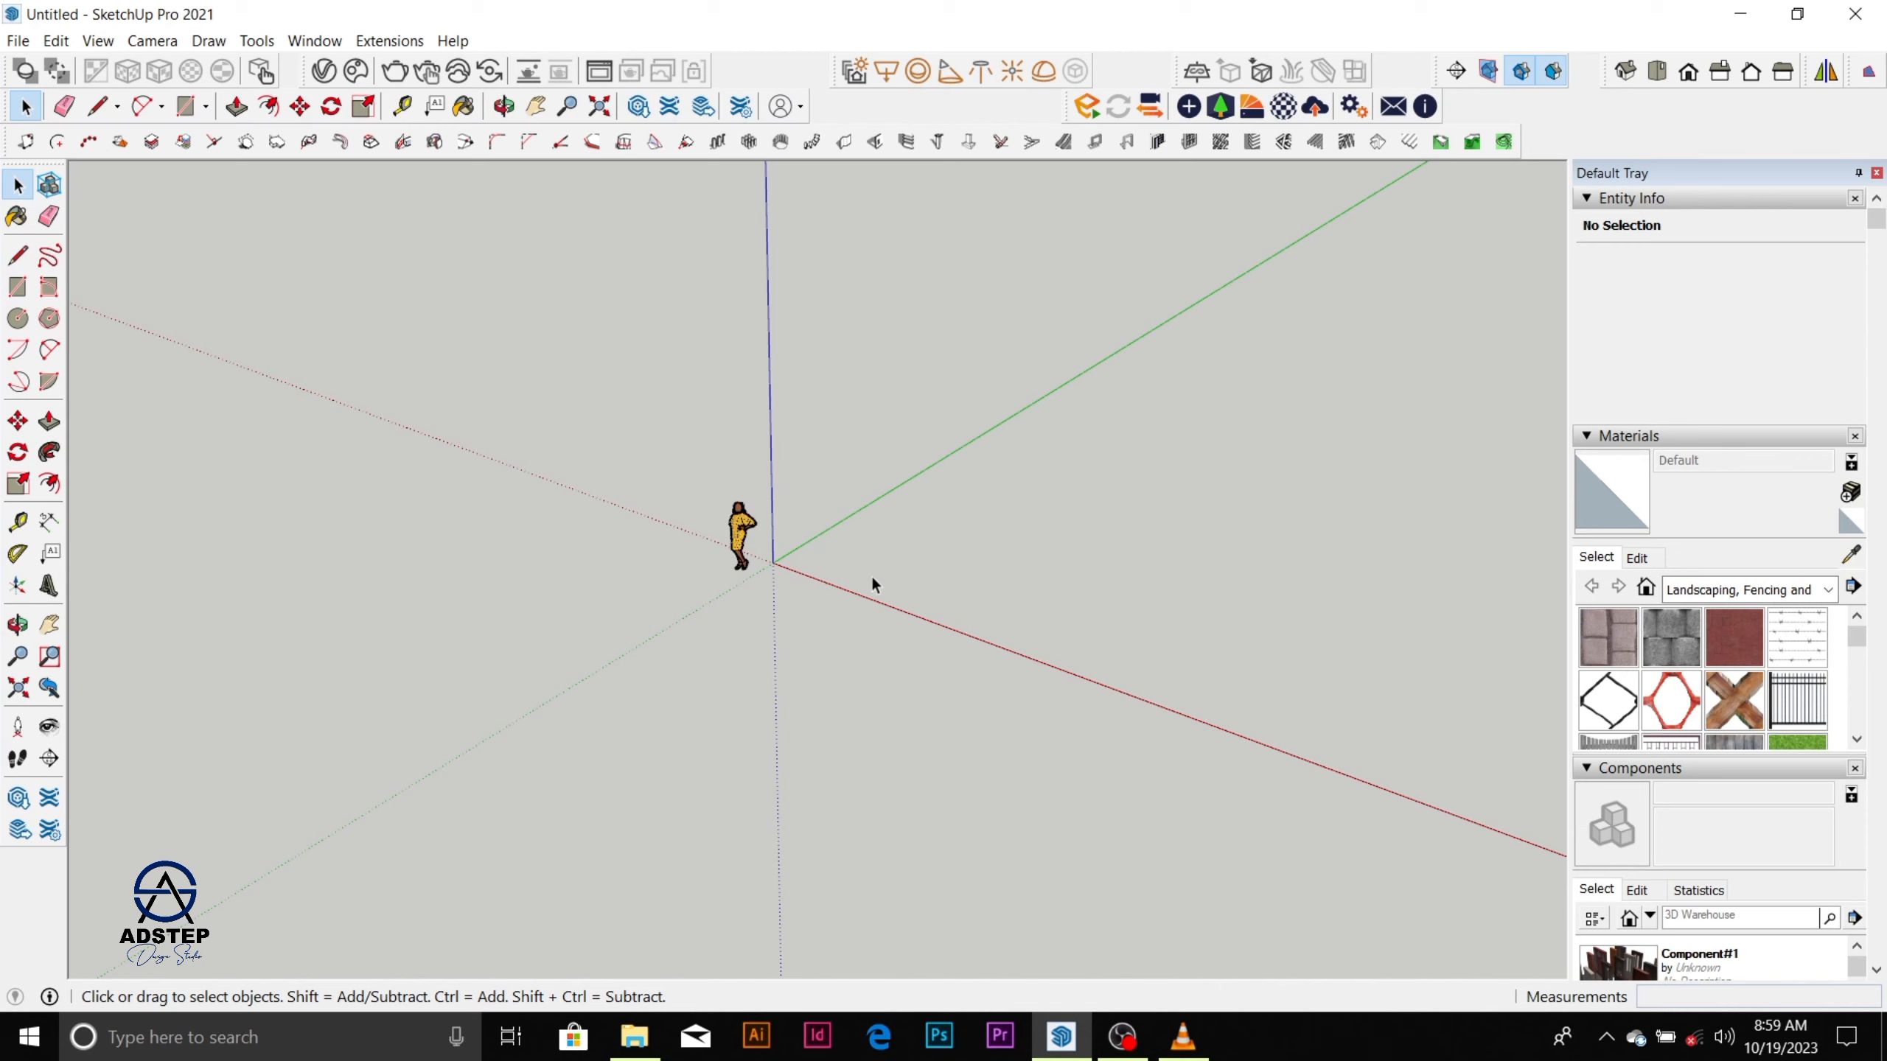
pyautogui.moveTo(874, 600); pyautogui.dragTo(1229, 671, button='middle')
pyautogui.scroll(-1, 1230, 671)
pyautogui.scroll(-1, 932, 566)
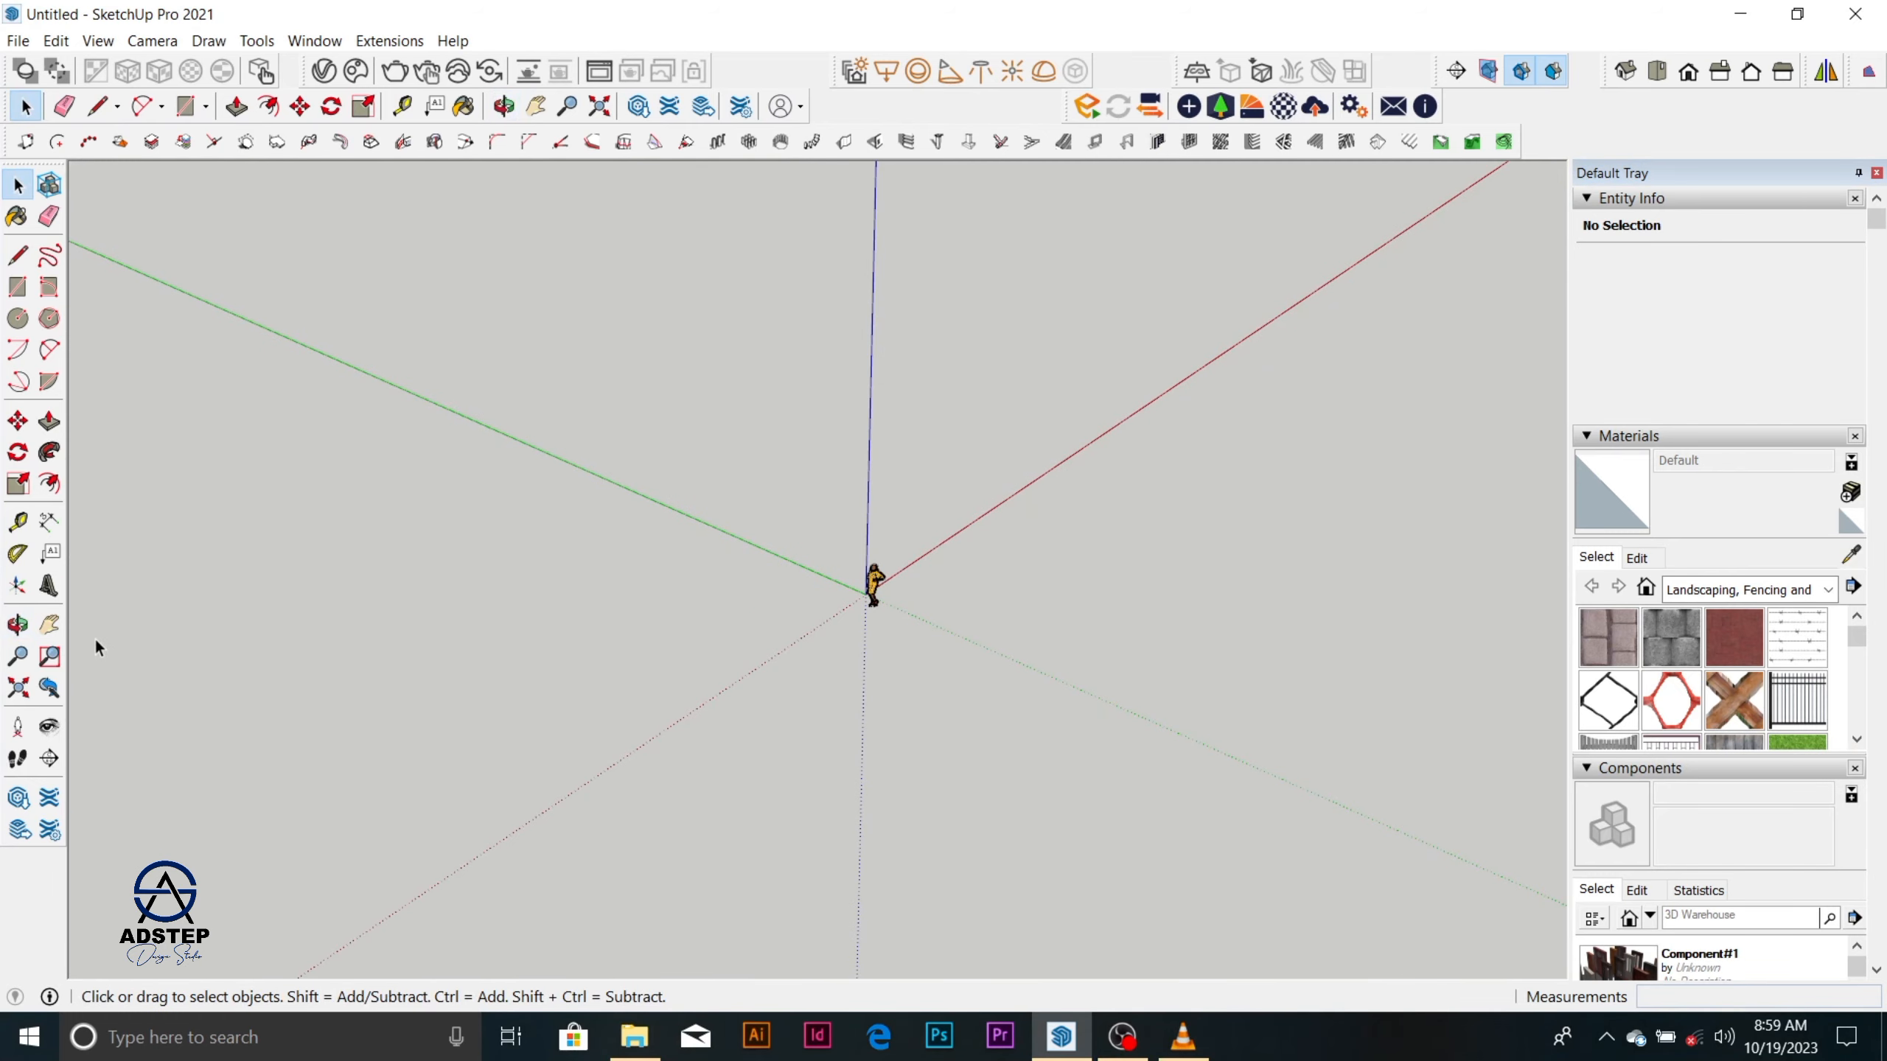
pyautogui.moveTo(864, 584); pyautogui.dragTo(866, 563, button='middle')
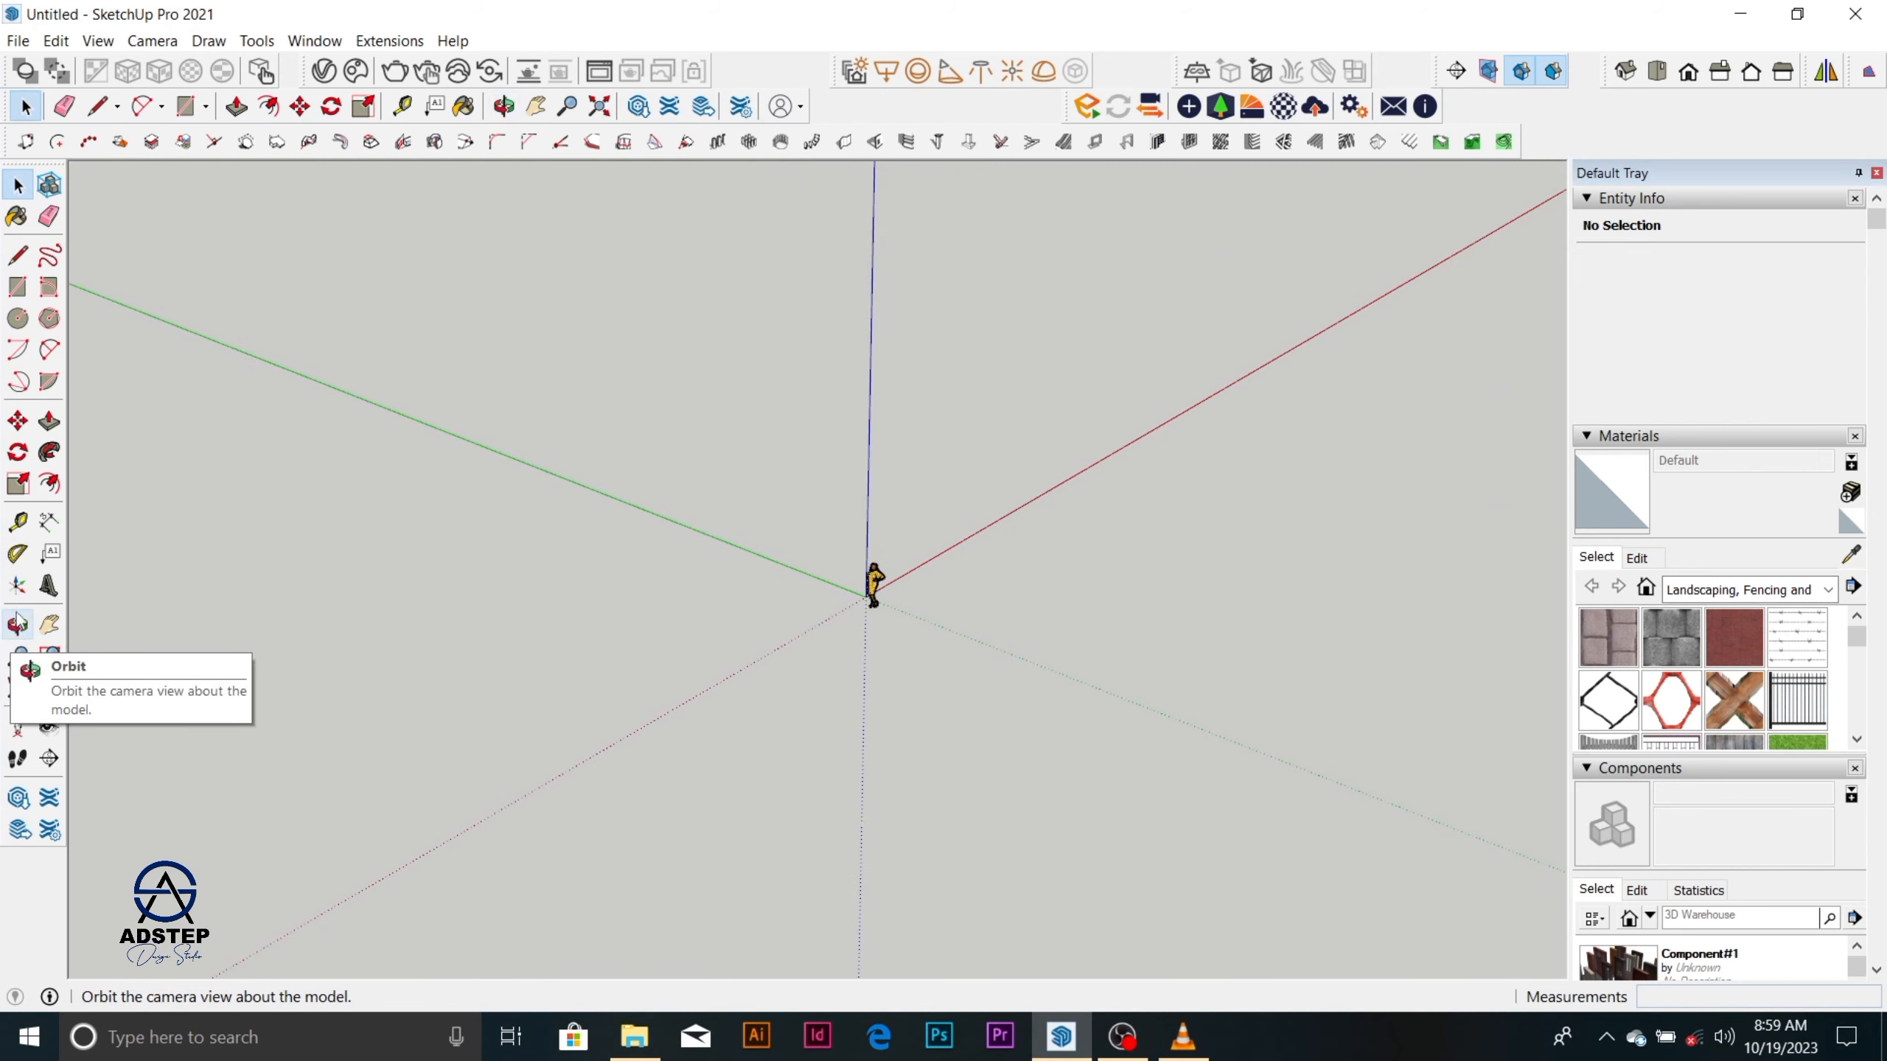
pyautogui.click(17, 624)
pyautogui.moveTo(118, 609); pyautogui.dragTo(964, 805)
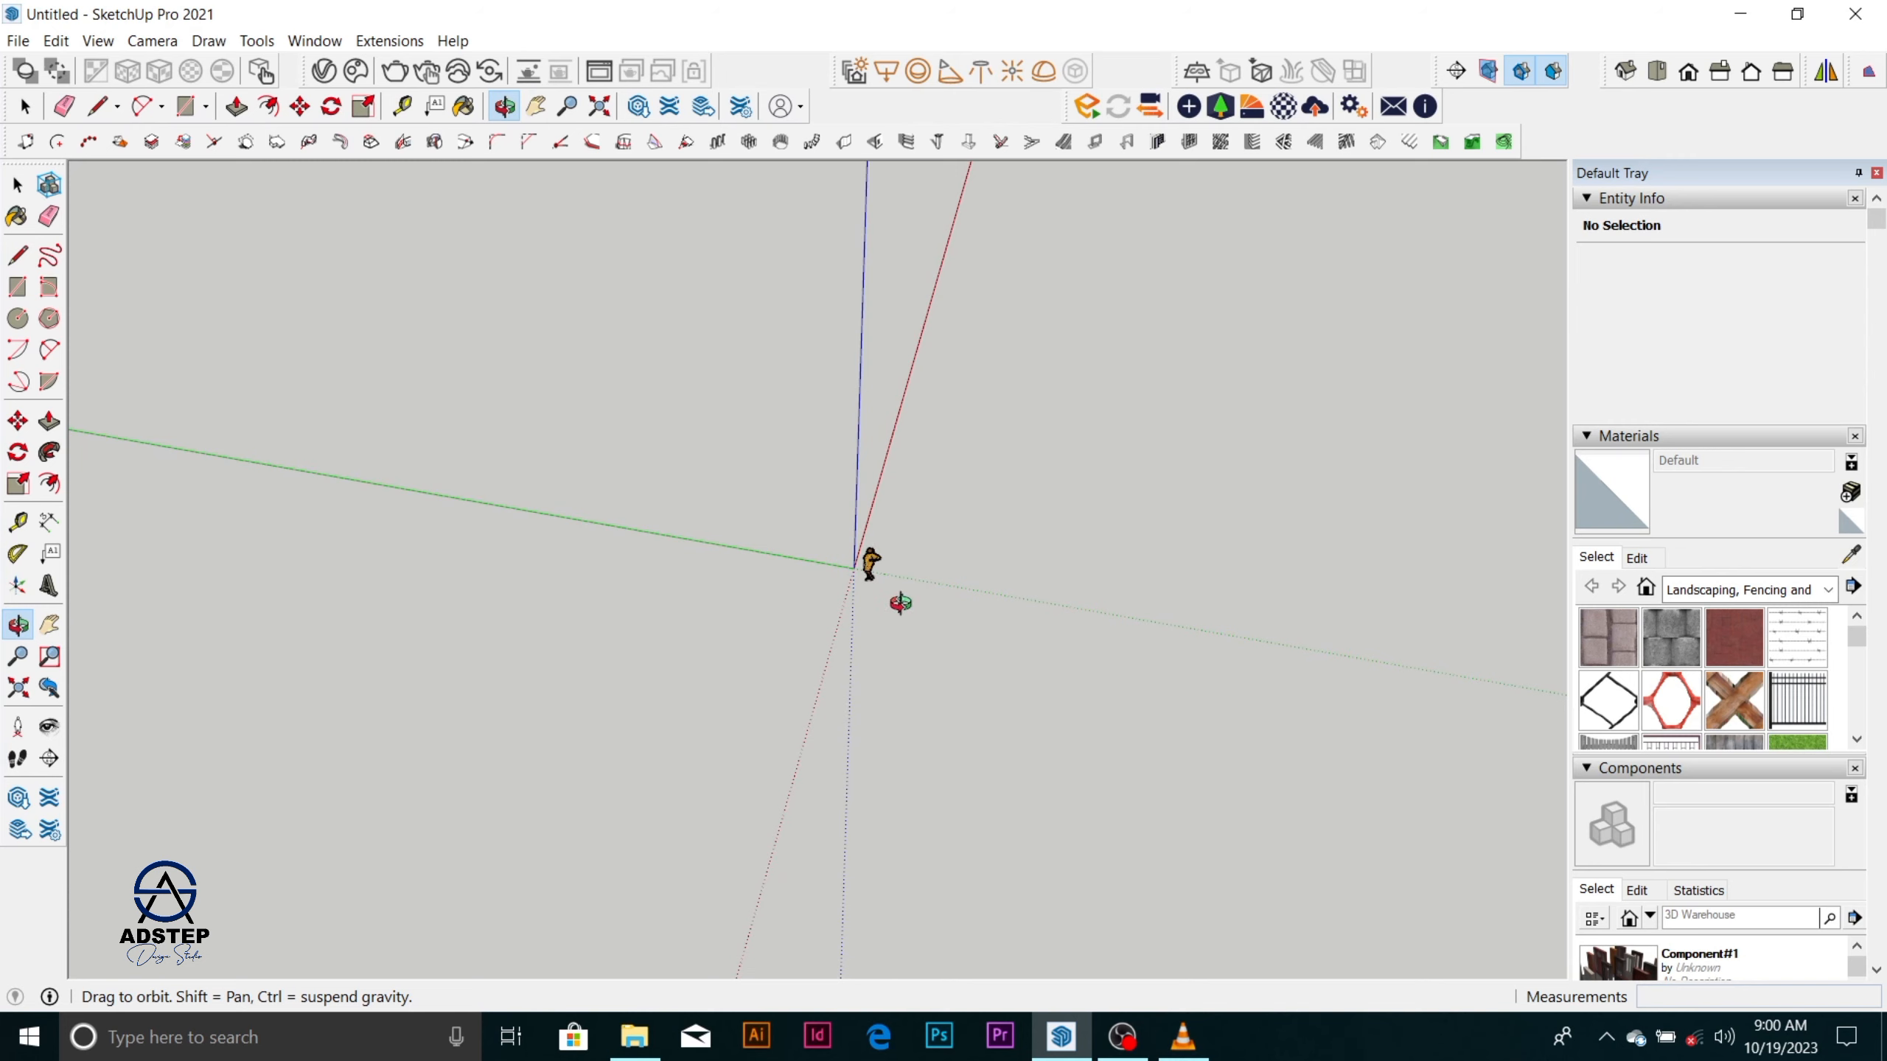
pyautogui.scroll(4, 868, 570)
pyautogui.press('space')
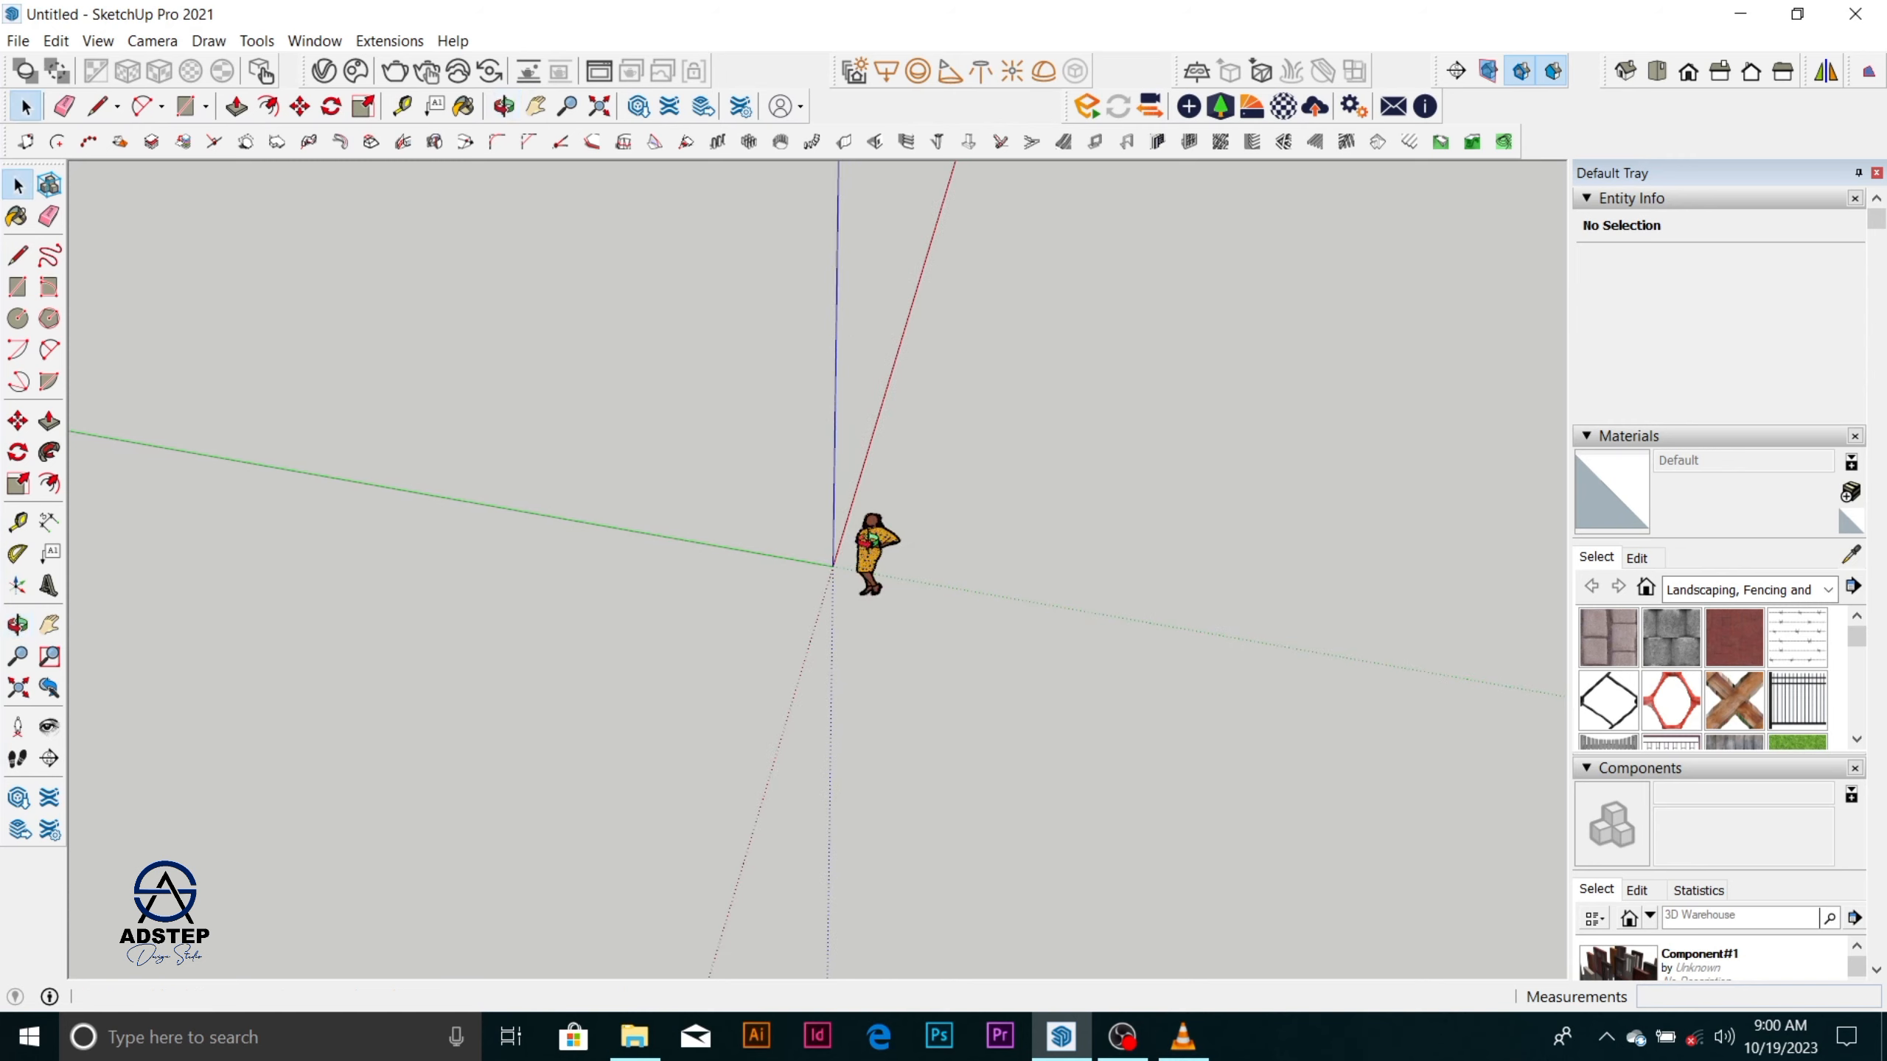
# Zoom in and out on the standing figure near the origin to examine it close up and from afar.
pyautogui.scroll(6, 891, 535)
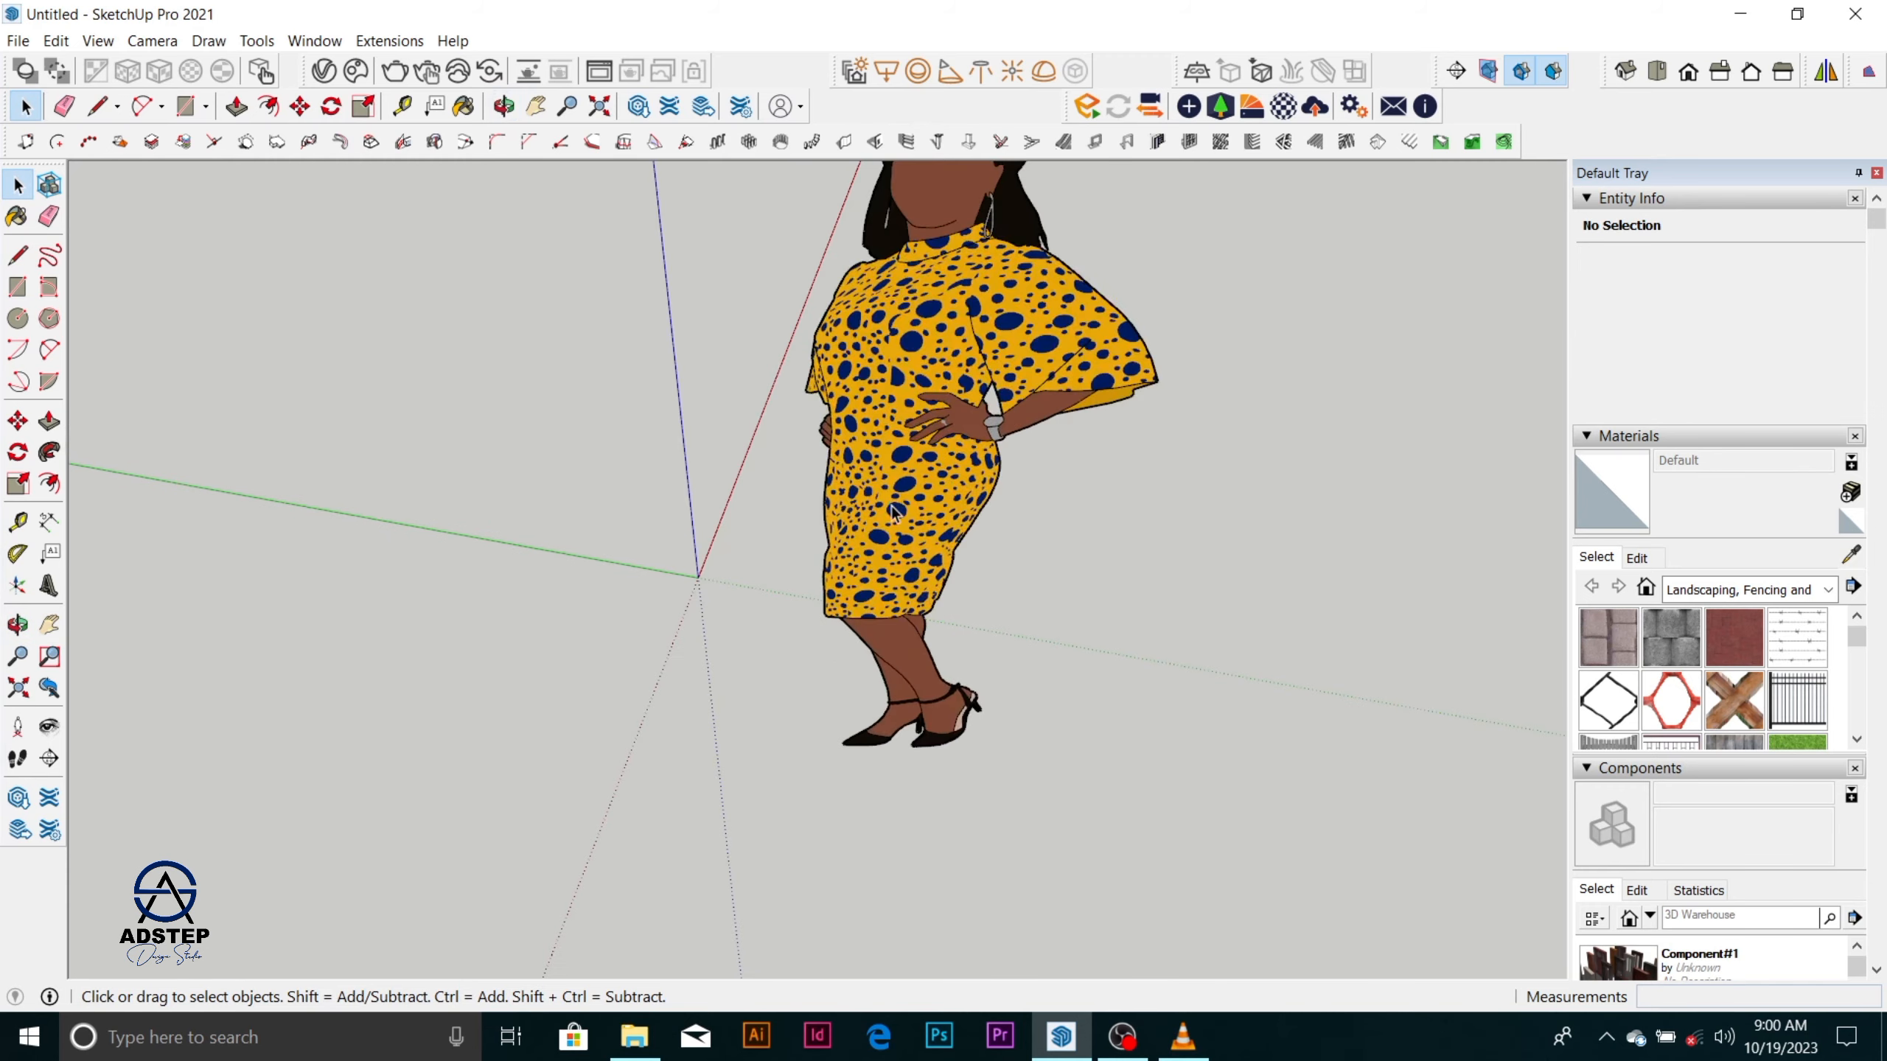
pyautogui.scroll(2, 895, 513)
pyautogui.scroll(-5, 740, 643)
pyautogui.scroll(6, 743, 617)
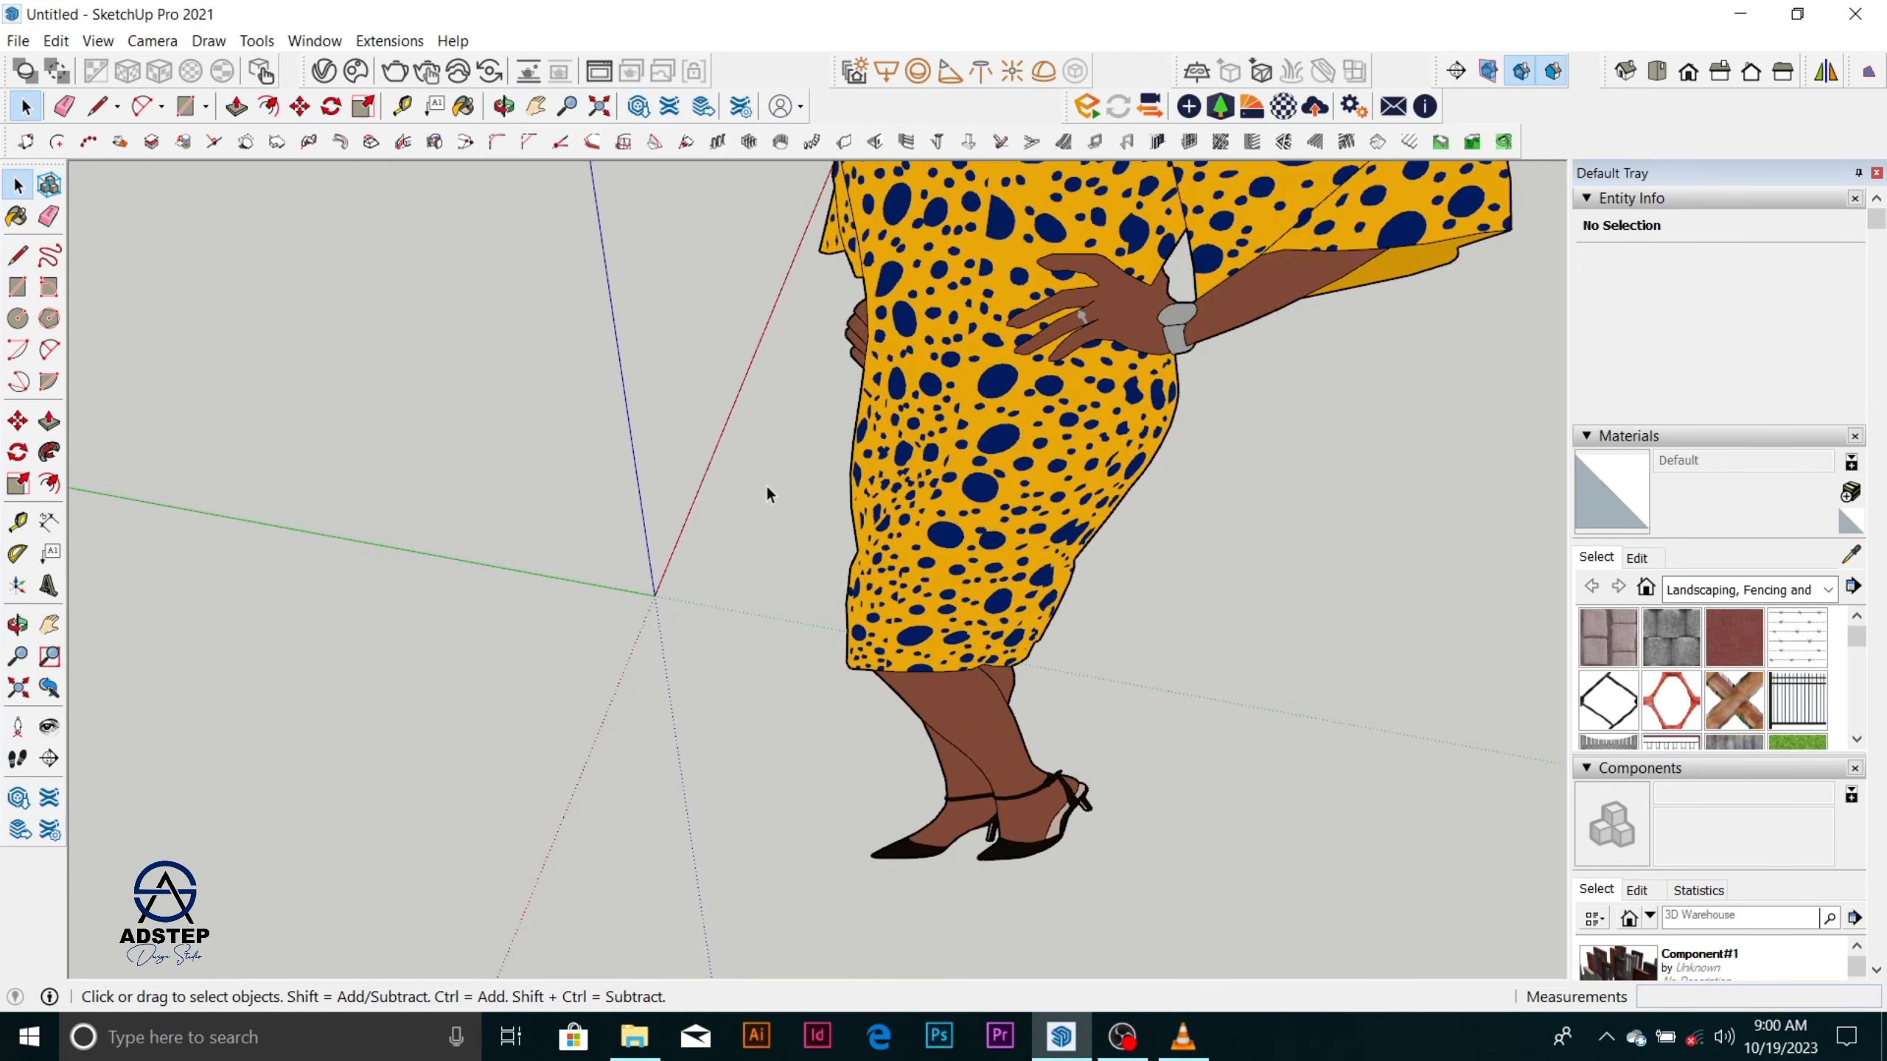
pyautogui.scroll(4, 768, 498)
pyautogui.scroll(-3, 761, 509)
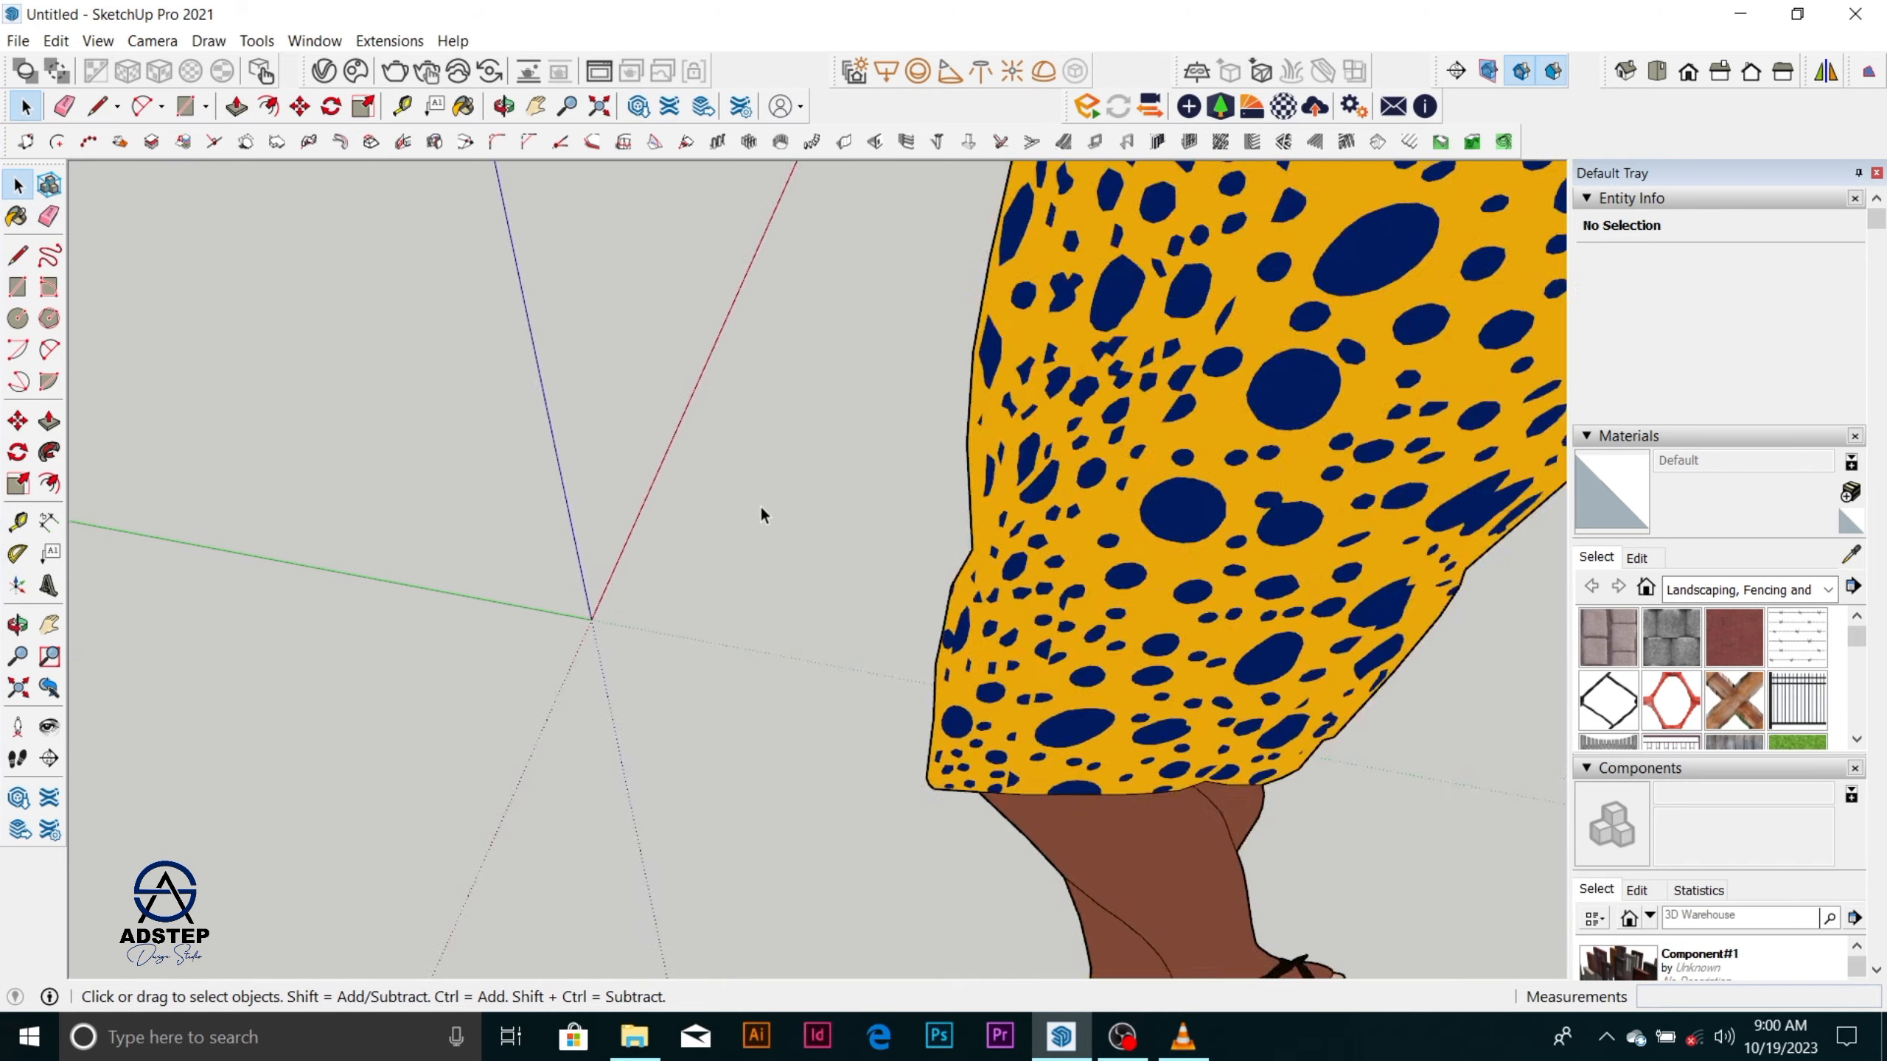
pyautogui.scroll(-7, 761, 508)
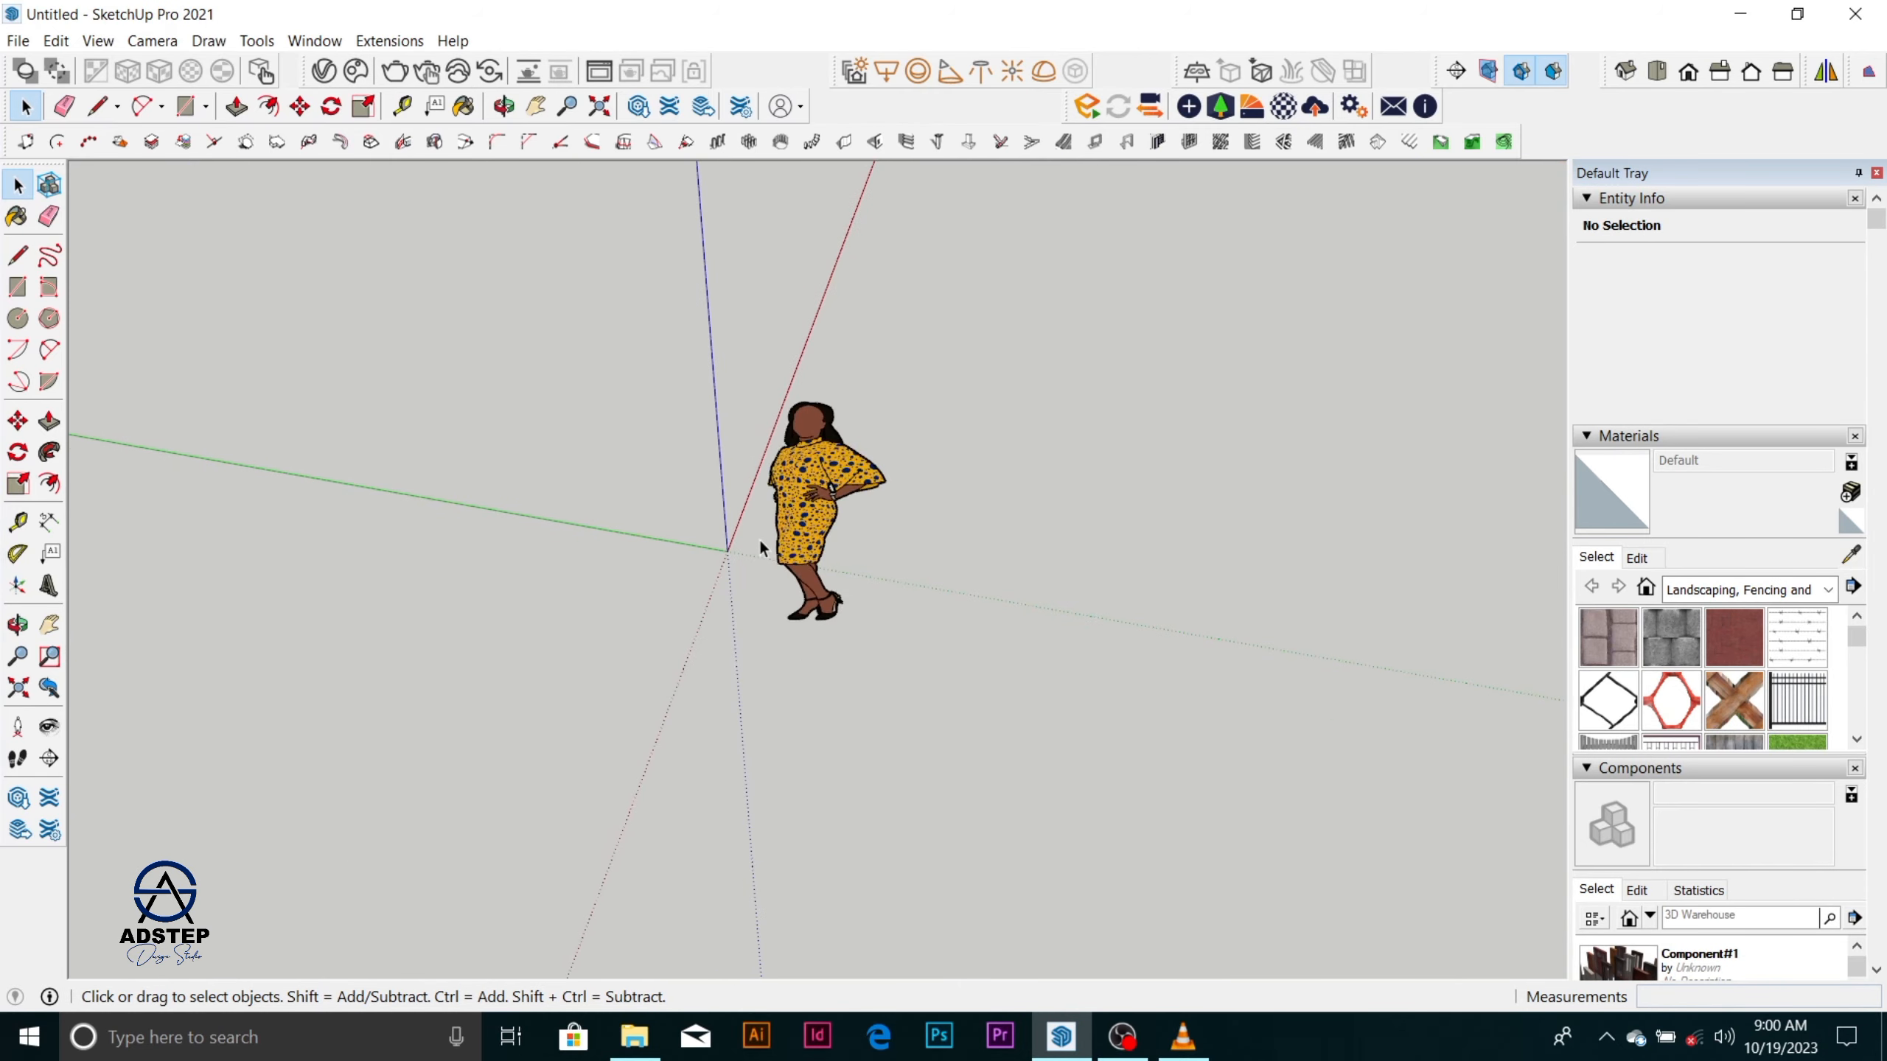
pyautogui.scroll(10, 760, 544)
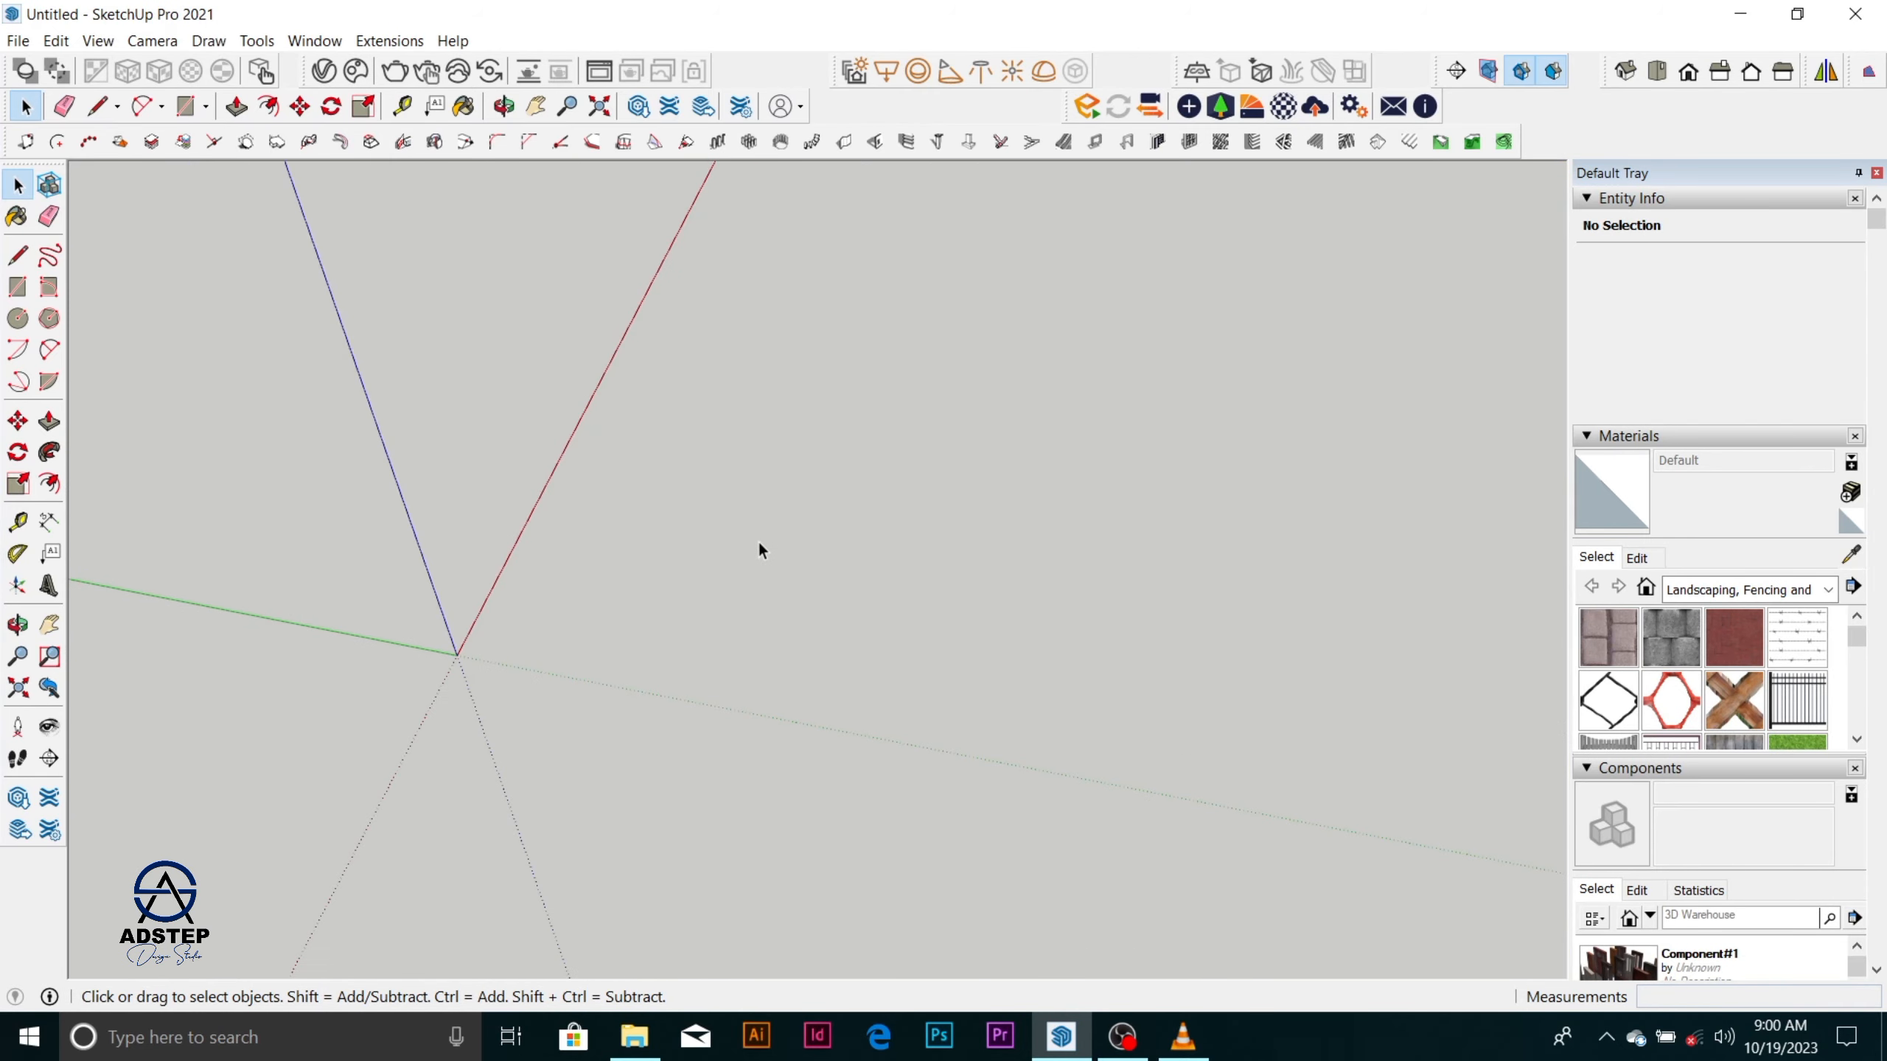
pyautogui.scroll(5, 760, 546)
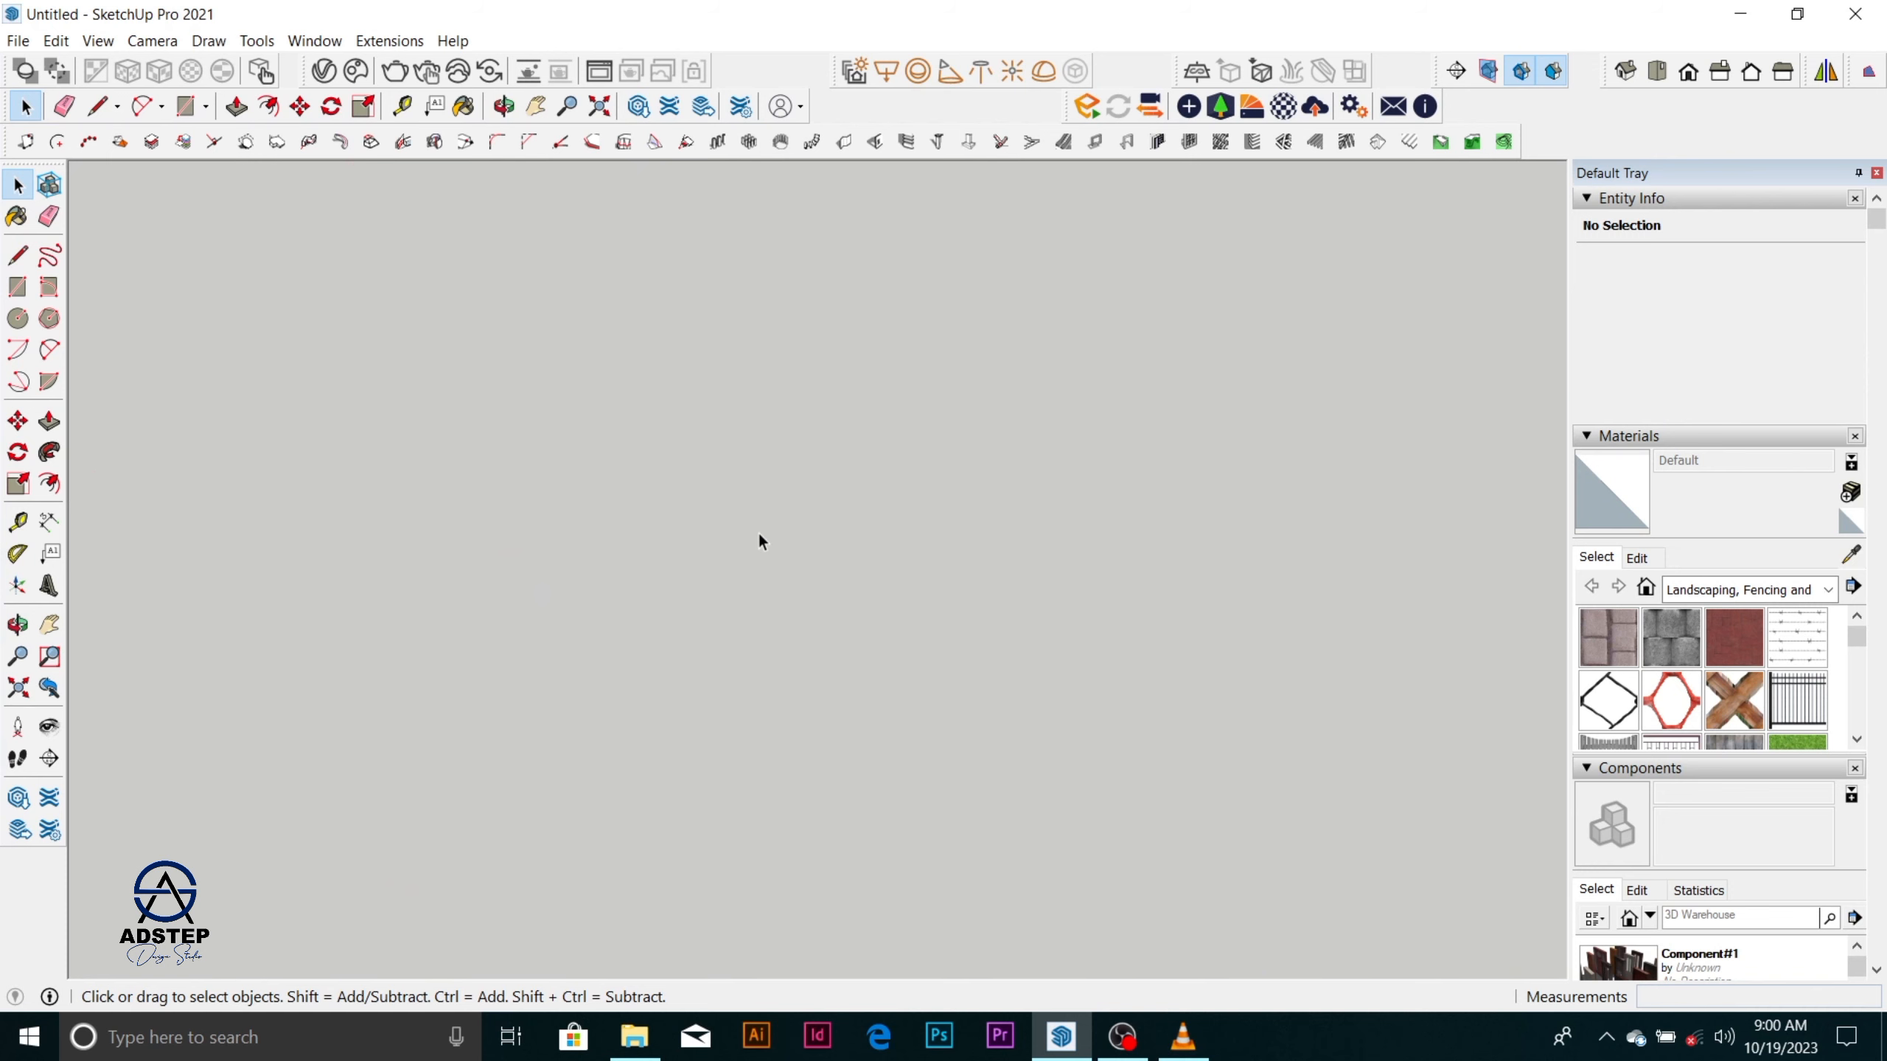
pyautogui.scroll(-8, 762, 530)
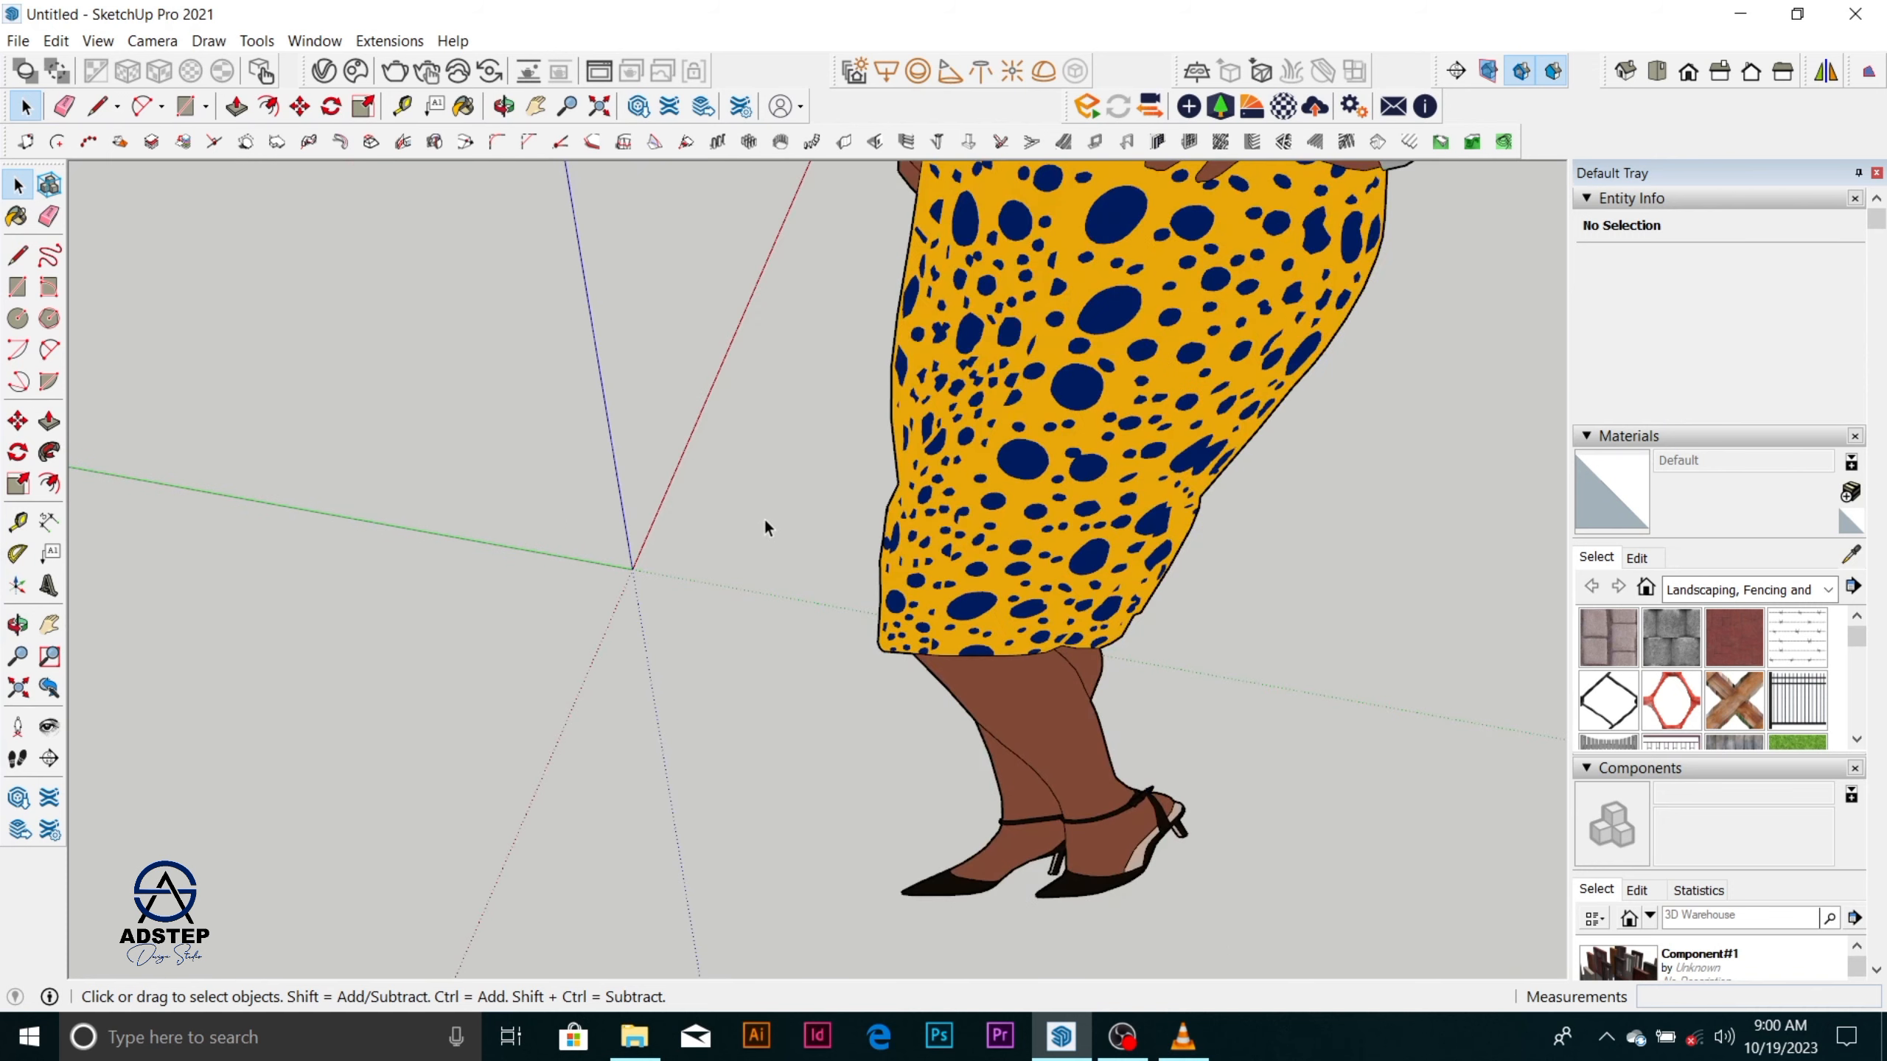
pyautogui.scroll(-10, 767, 523)
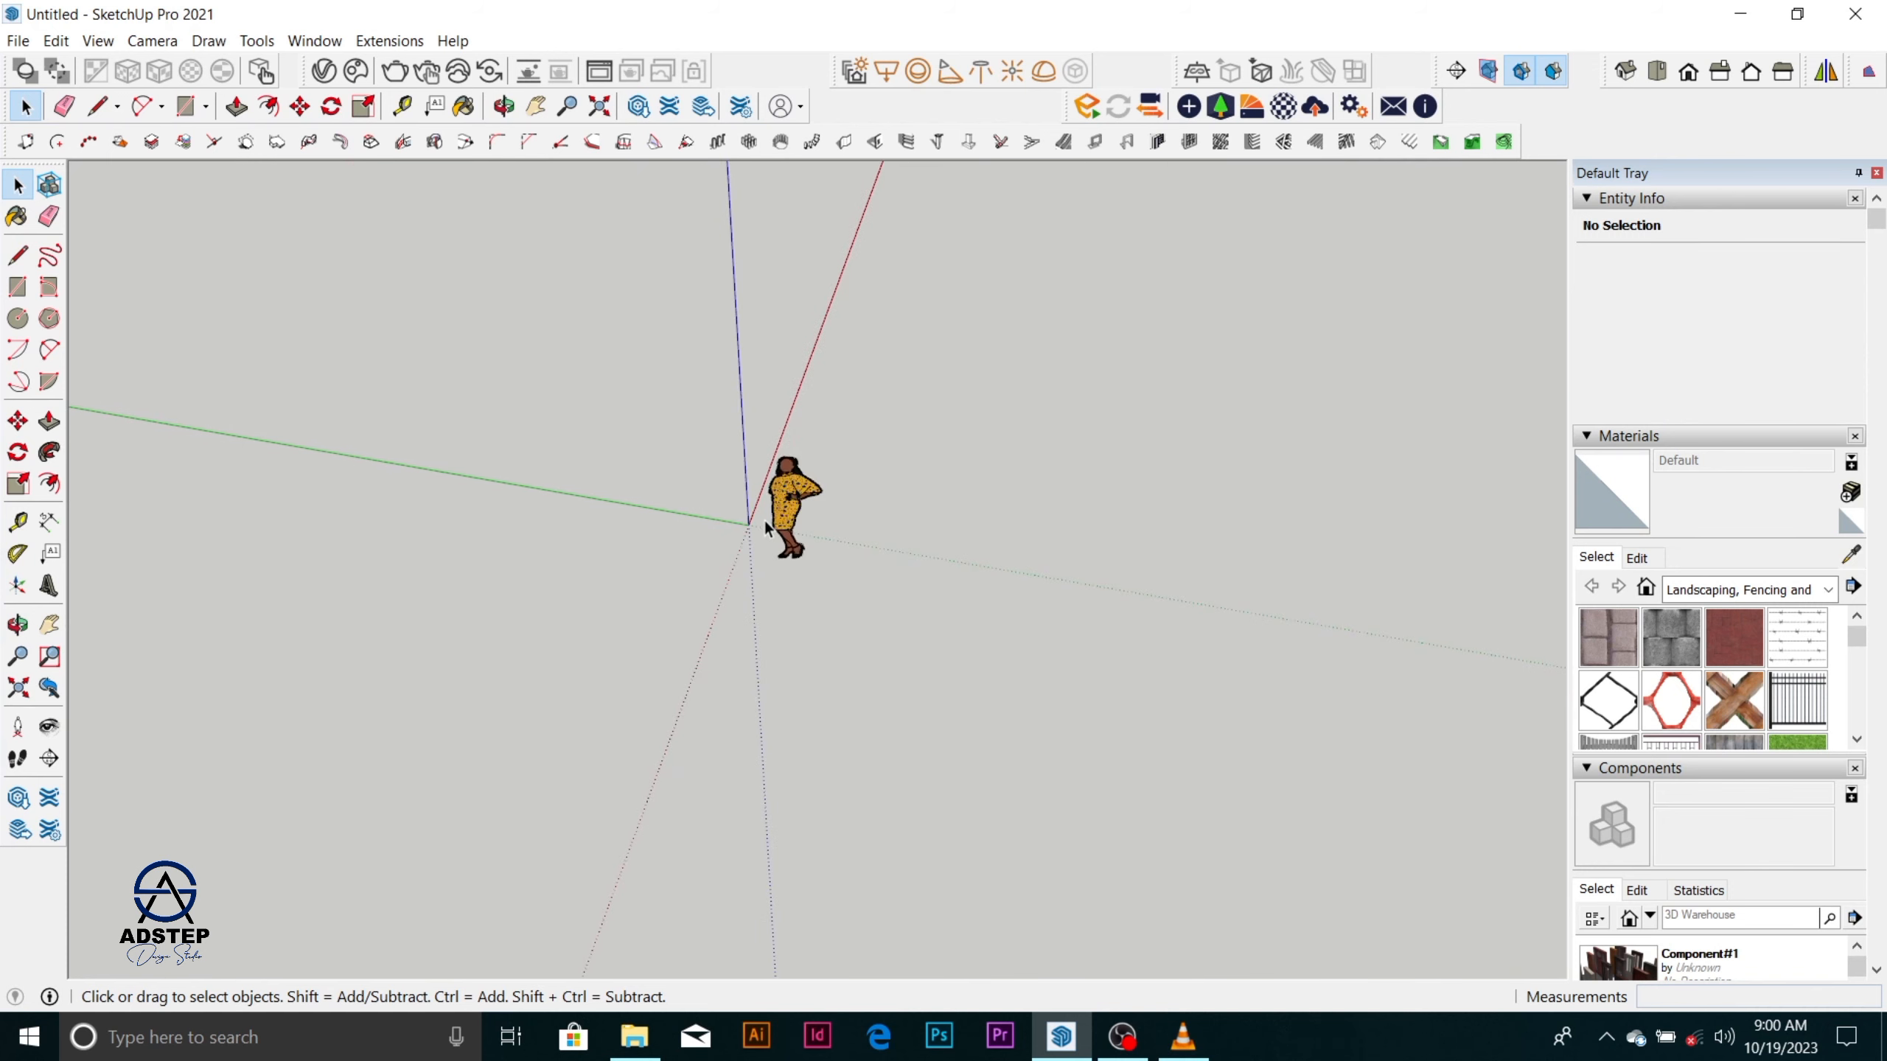
pyautogui.scroll(-8, 787, 513)
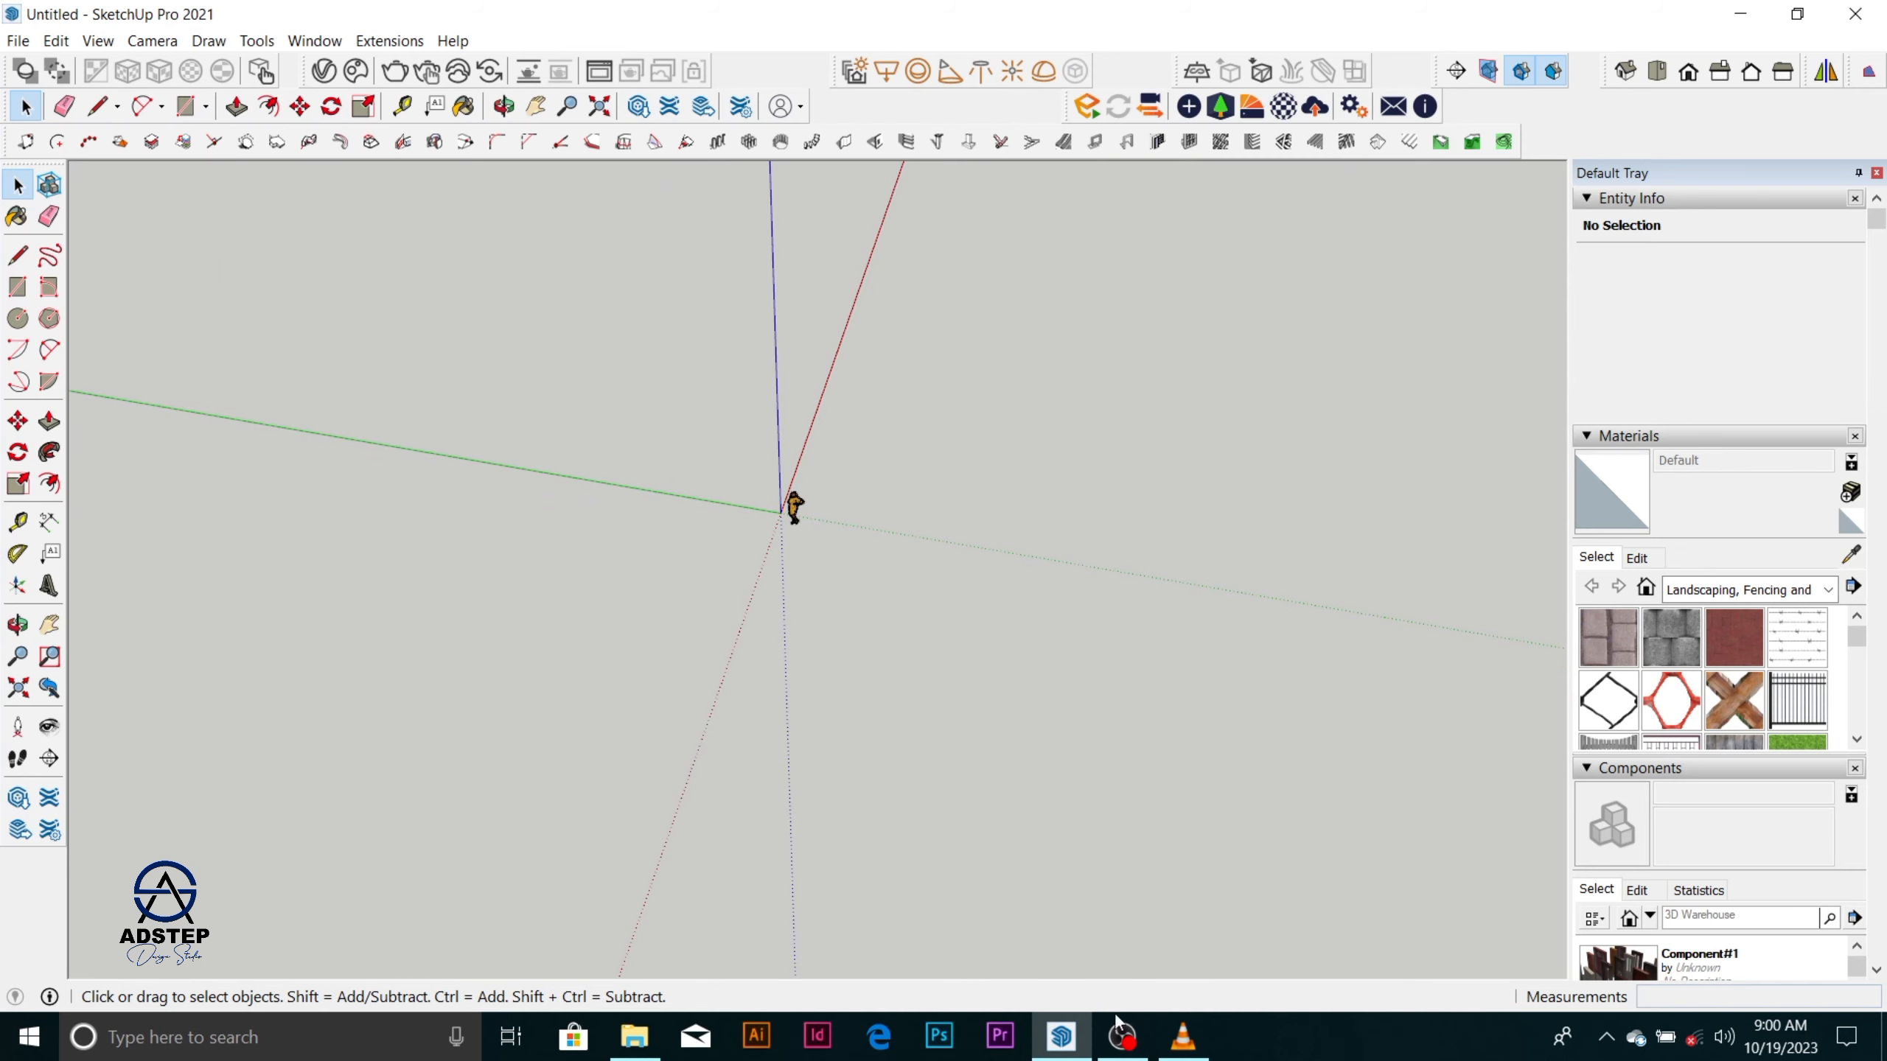
pyautogui.moveTo(1120, 1030)
pyautogui.click(1144, 980)
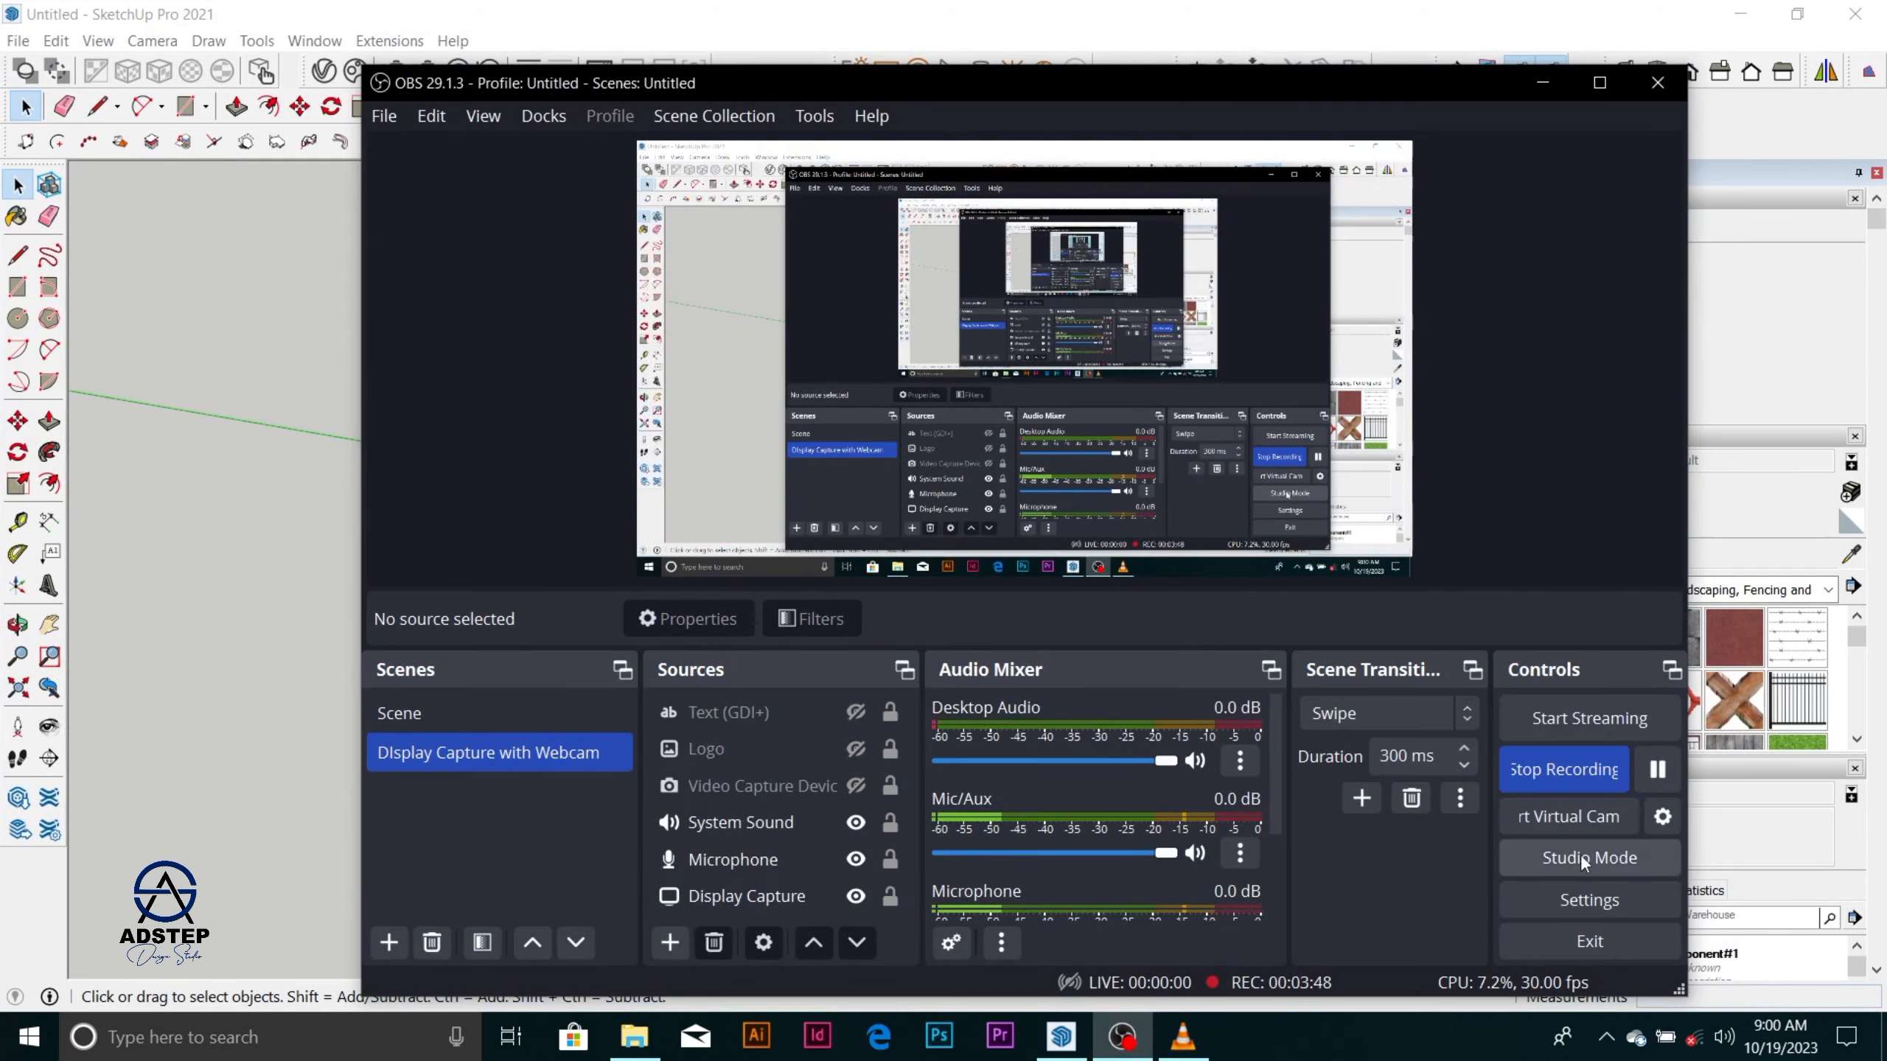
pyautogui.click(1667, 775)
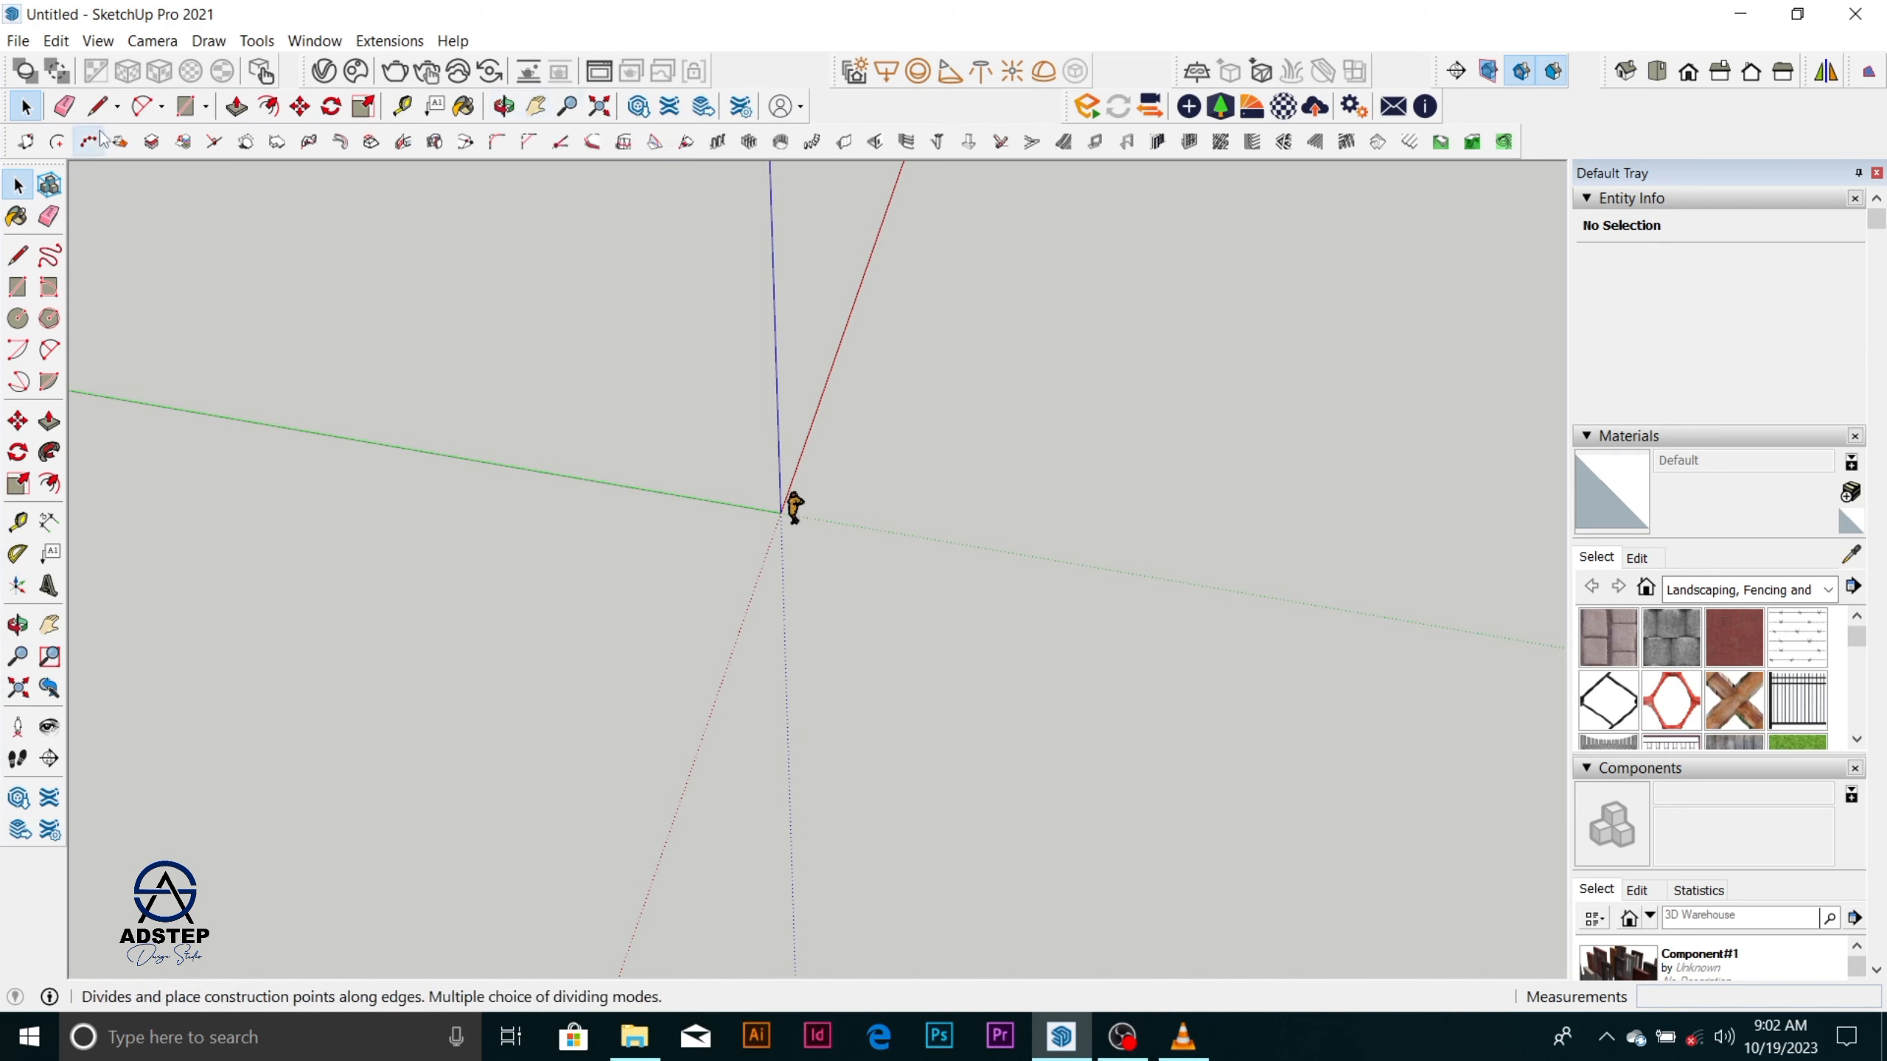
pyautogui.click(1123, 1038)
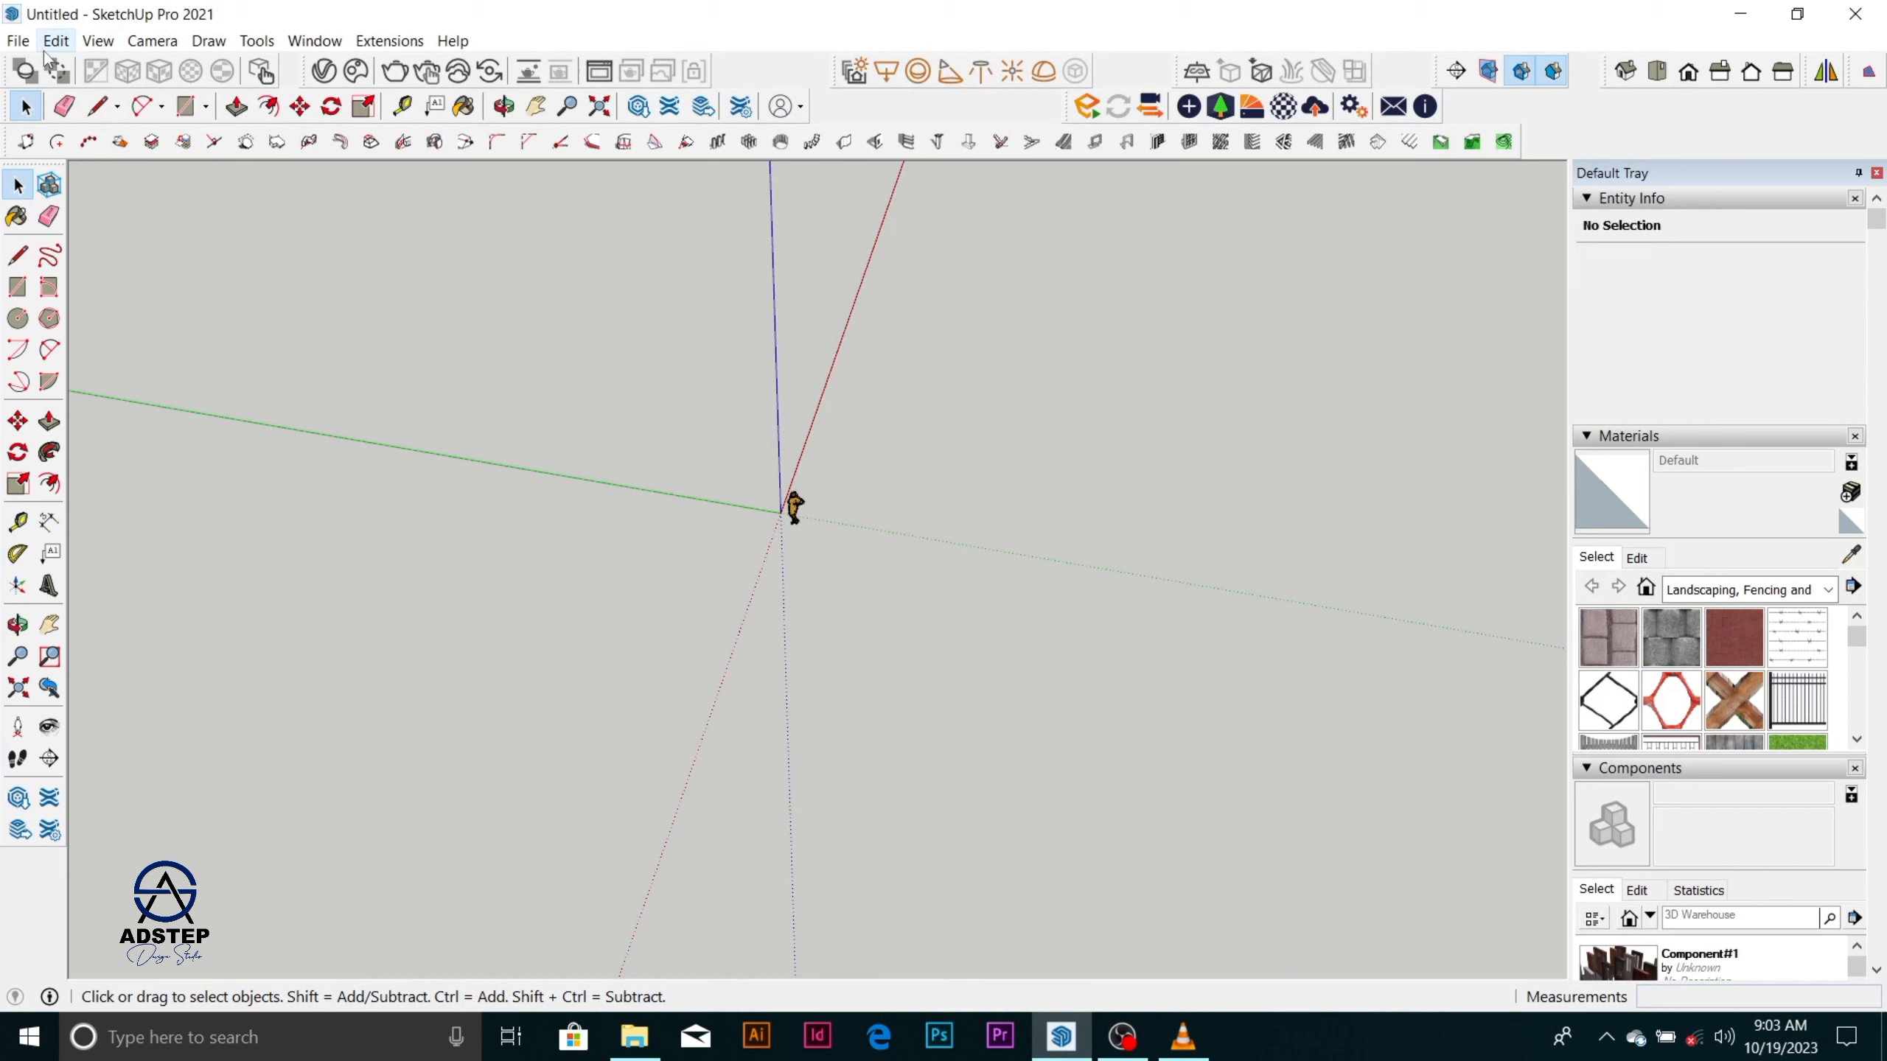
pyautogui.click(152, 41)
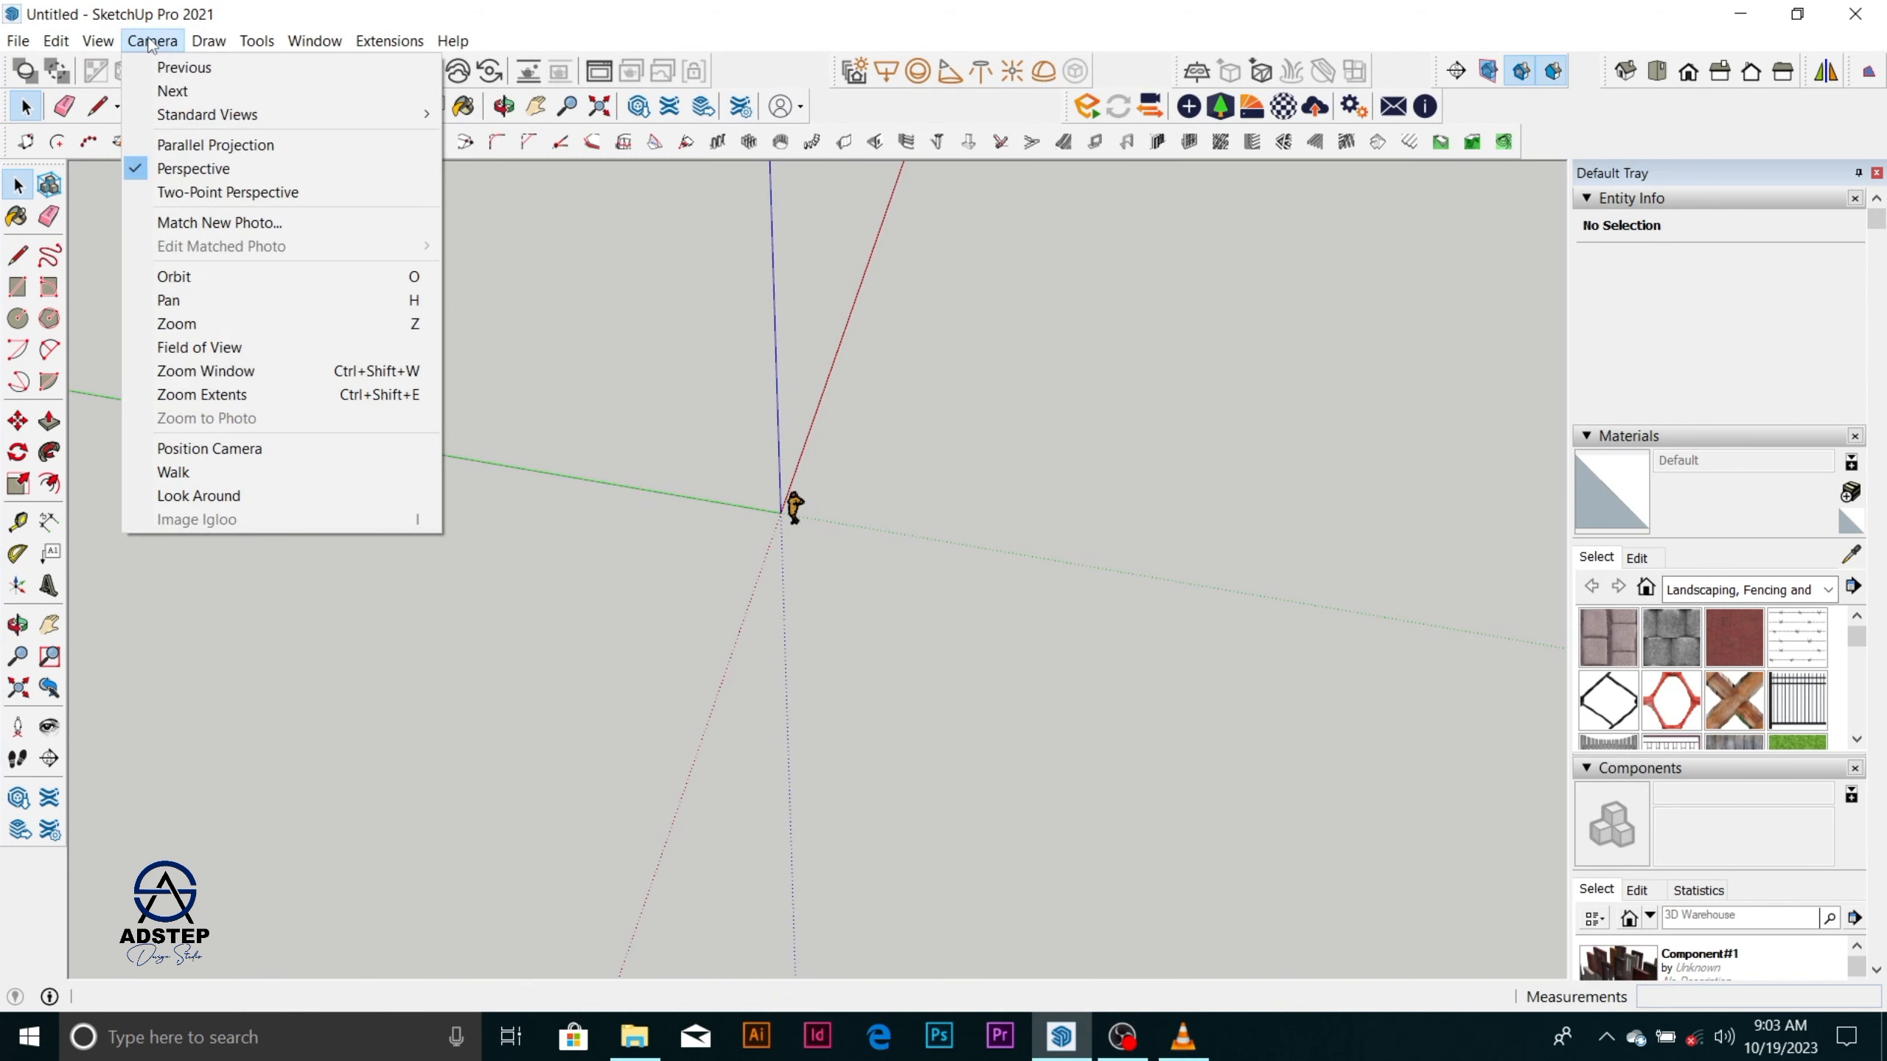
pyautogui.moveTo(218, 35)
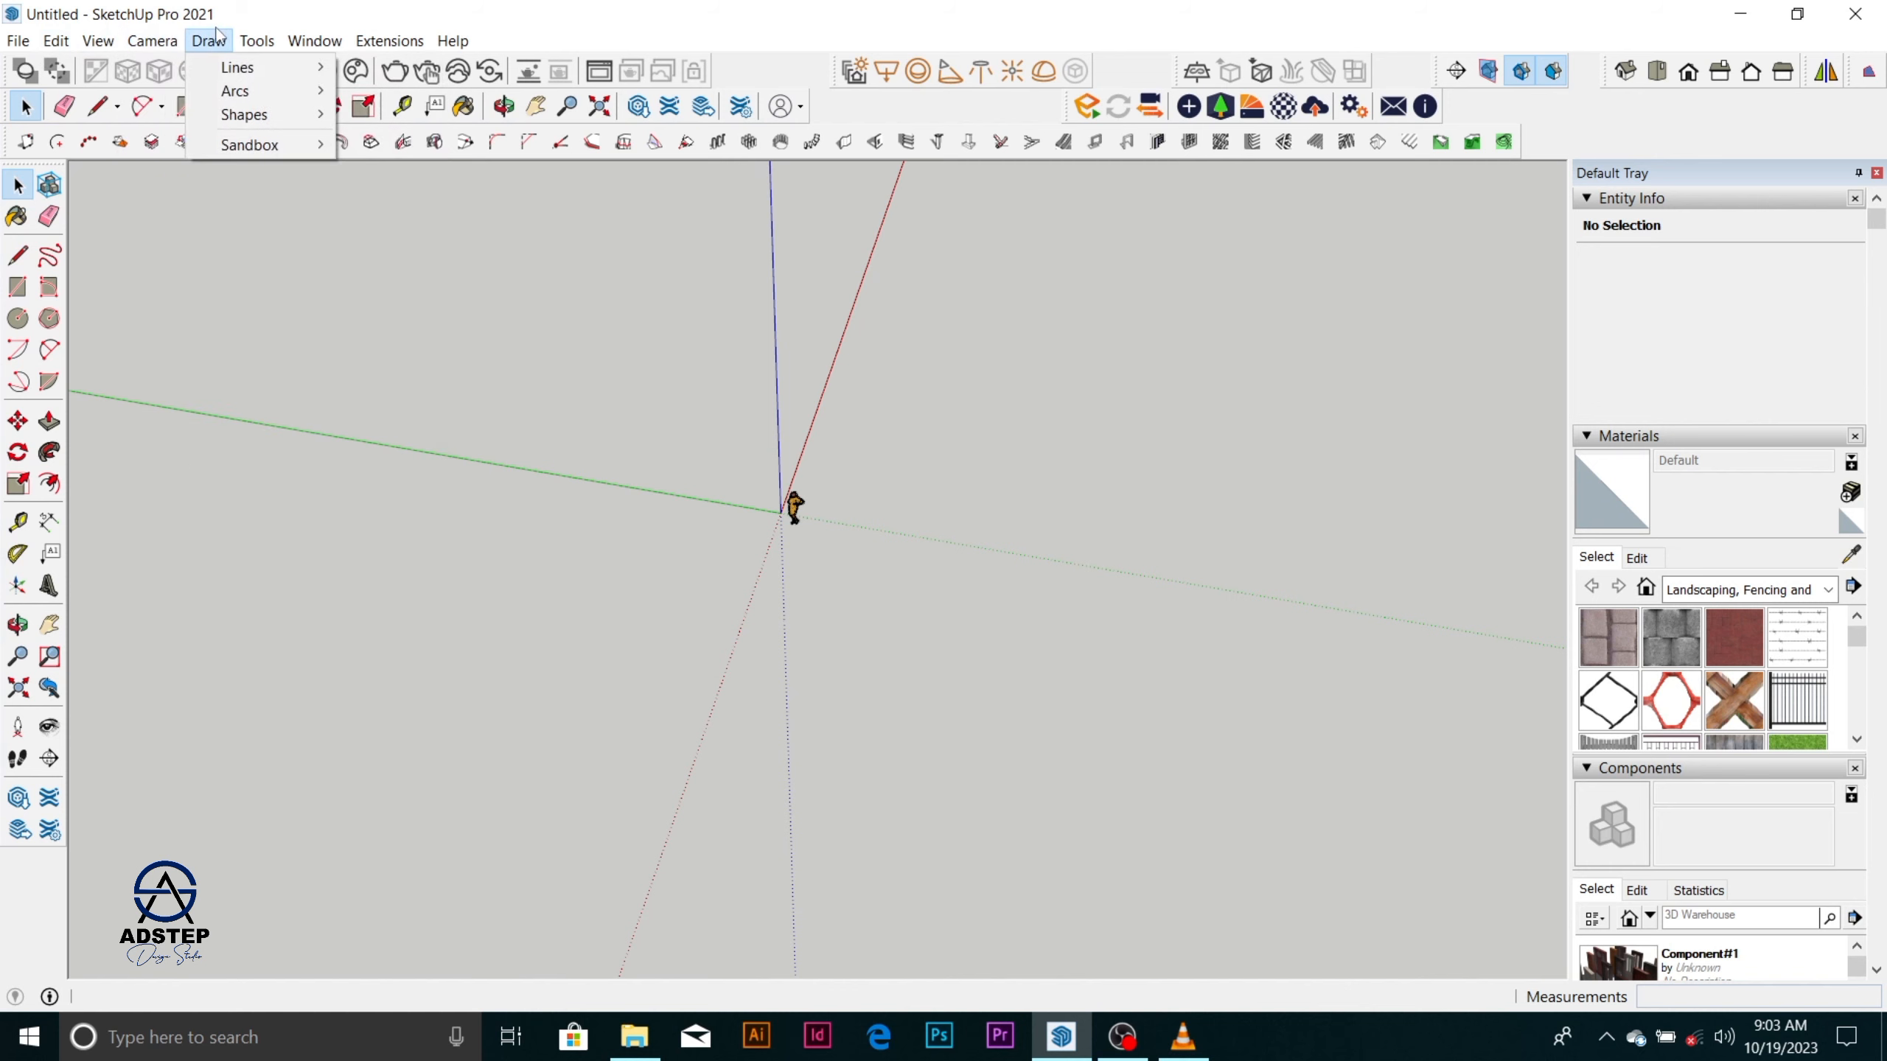
pyautogui.click(1122, 1037)
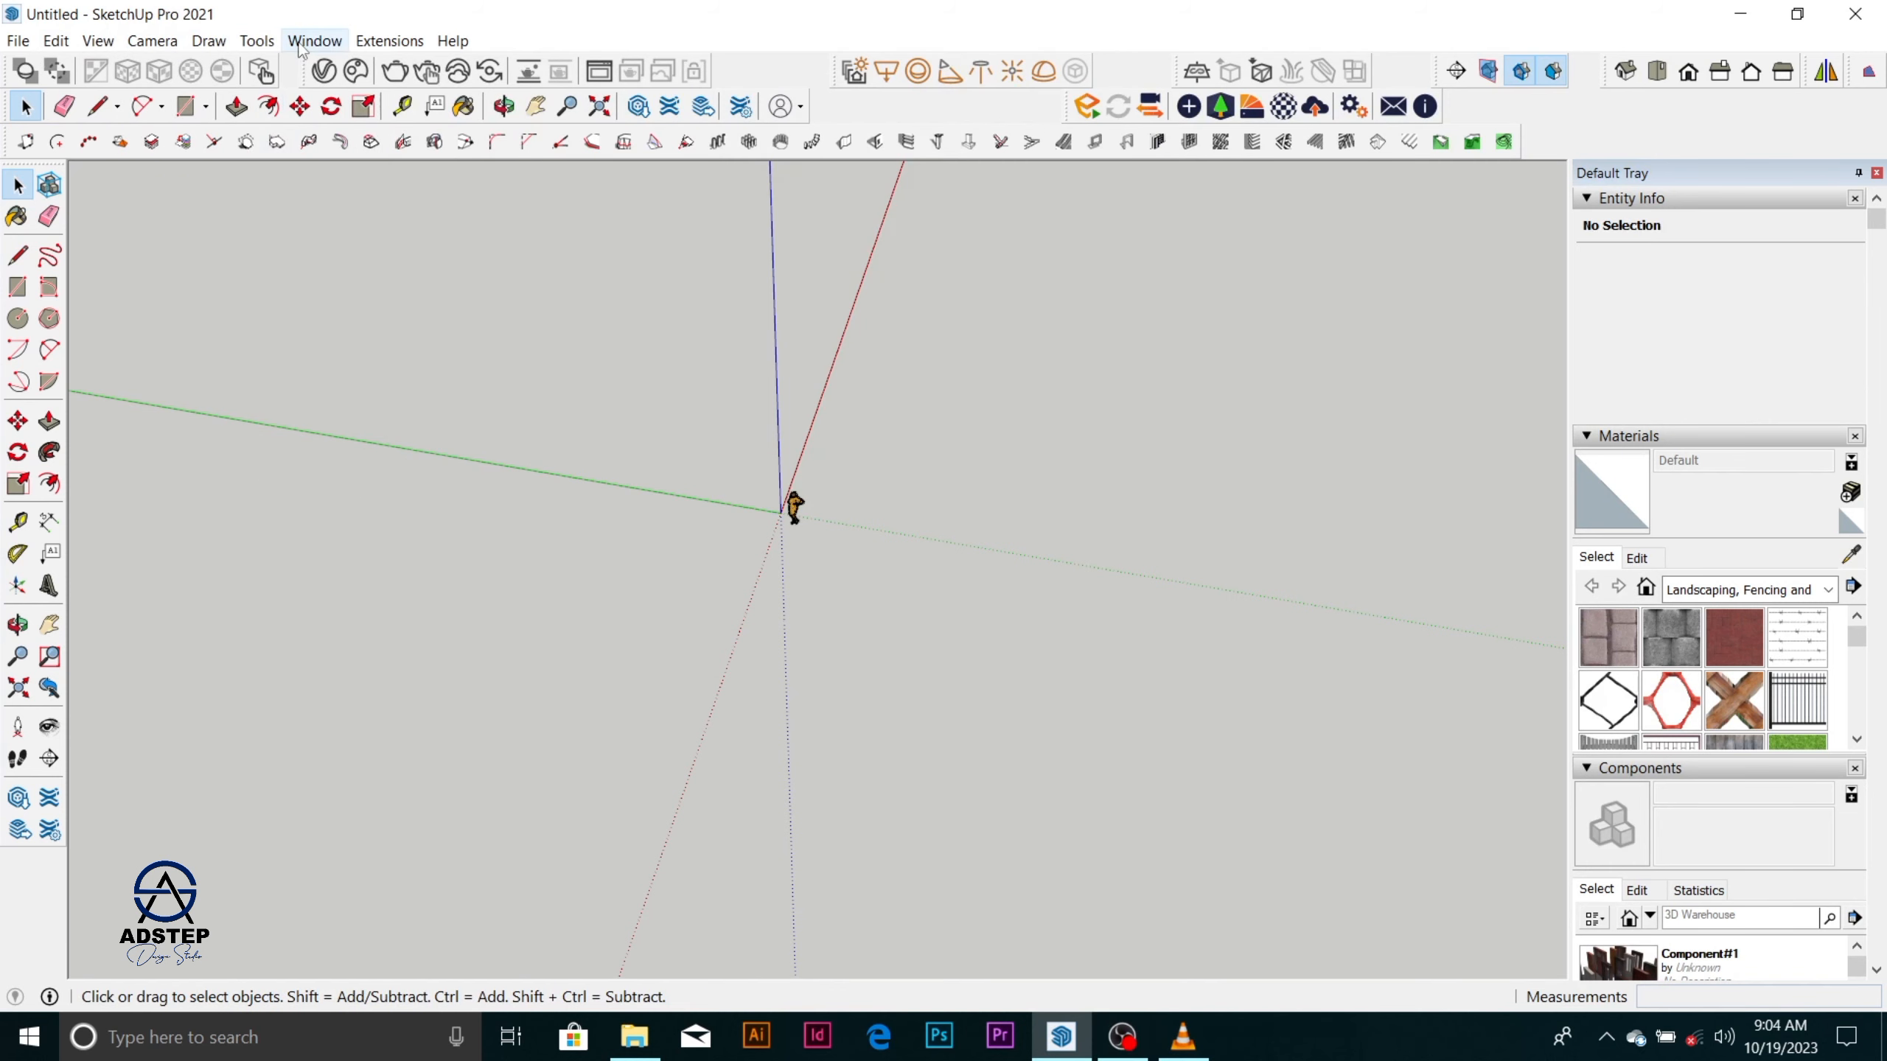
# In the preferences, try the Architectural centimeter template and choose Architectural with millimeter units as the default drawing template.
pyautogui.click(313, 41)
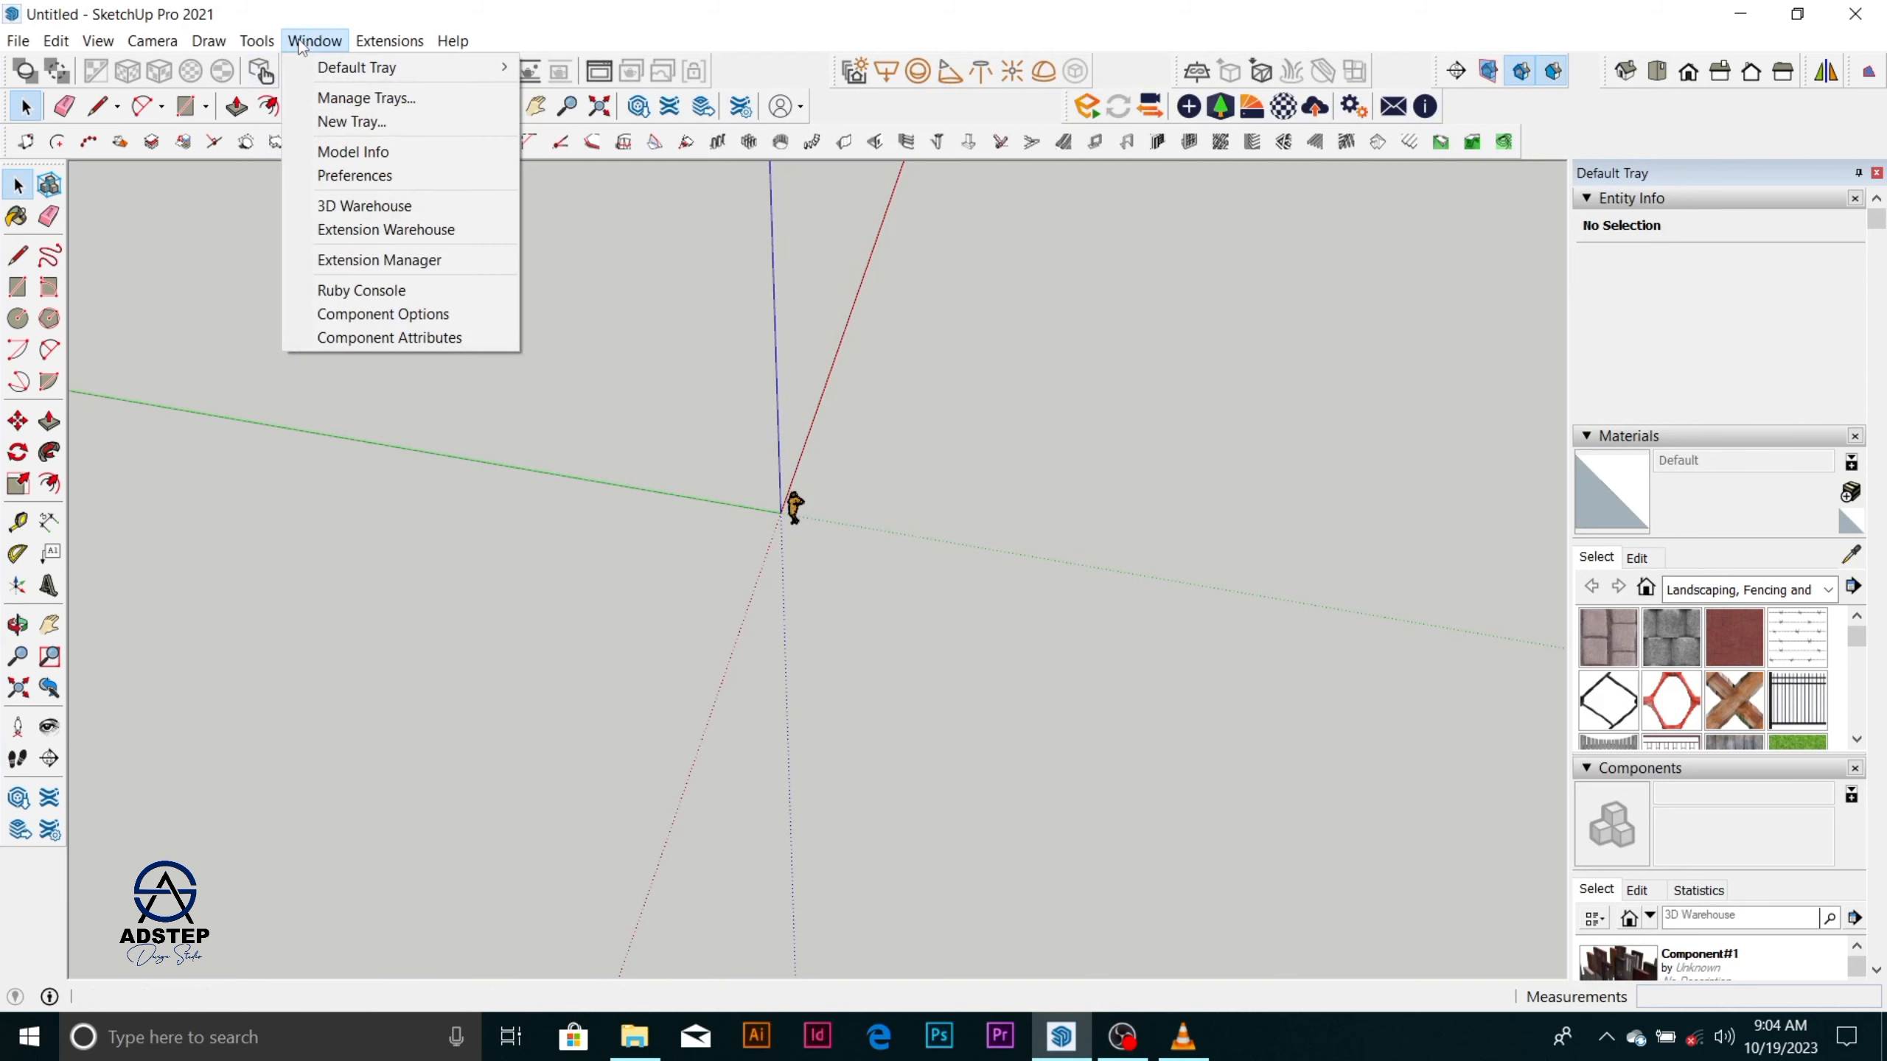
pyautogui.click(392, 176)
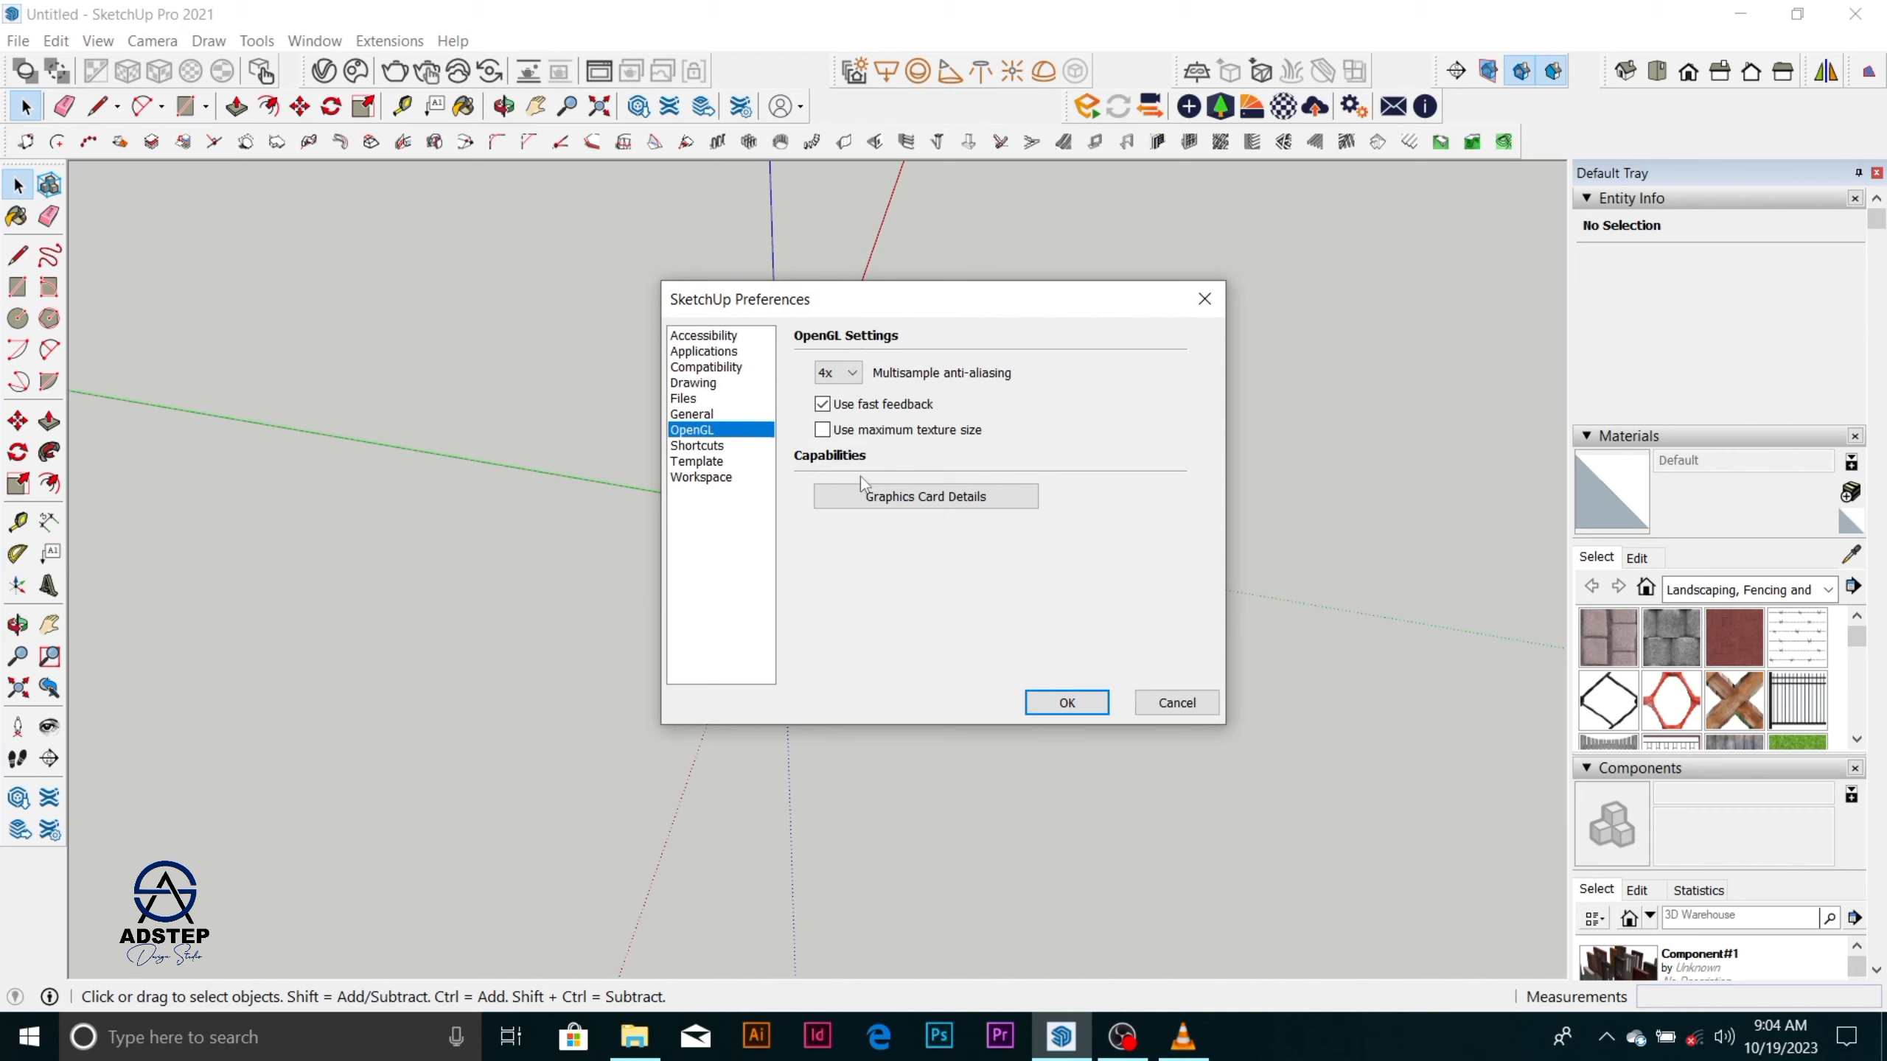
pyautogui.click(713, 479)
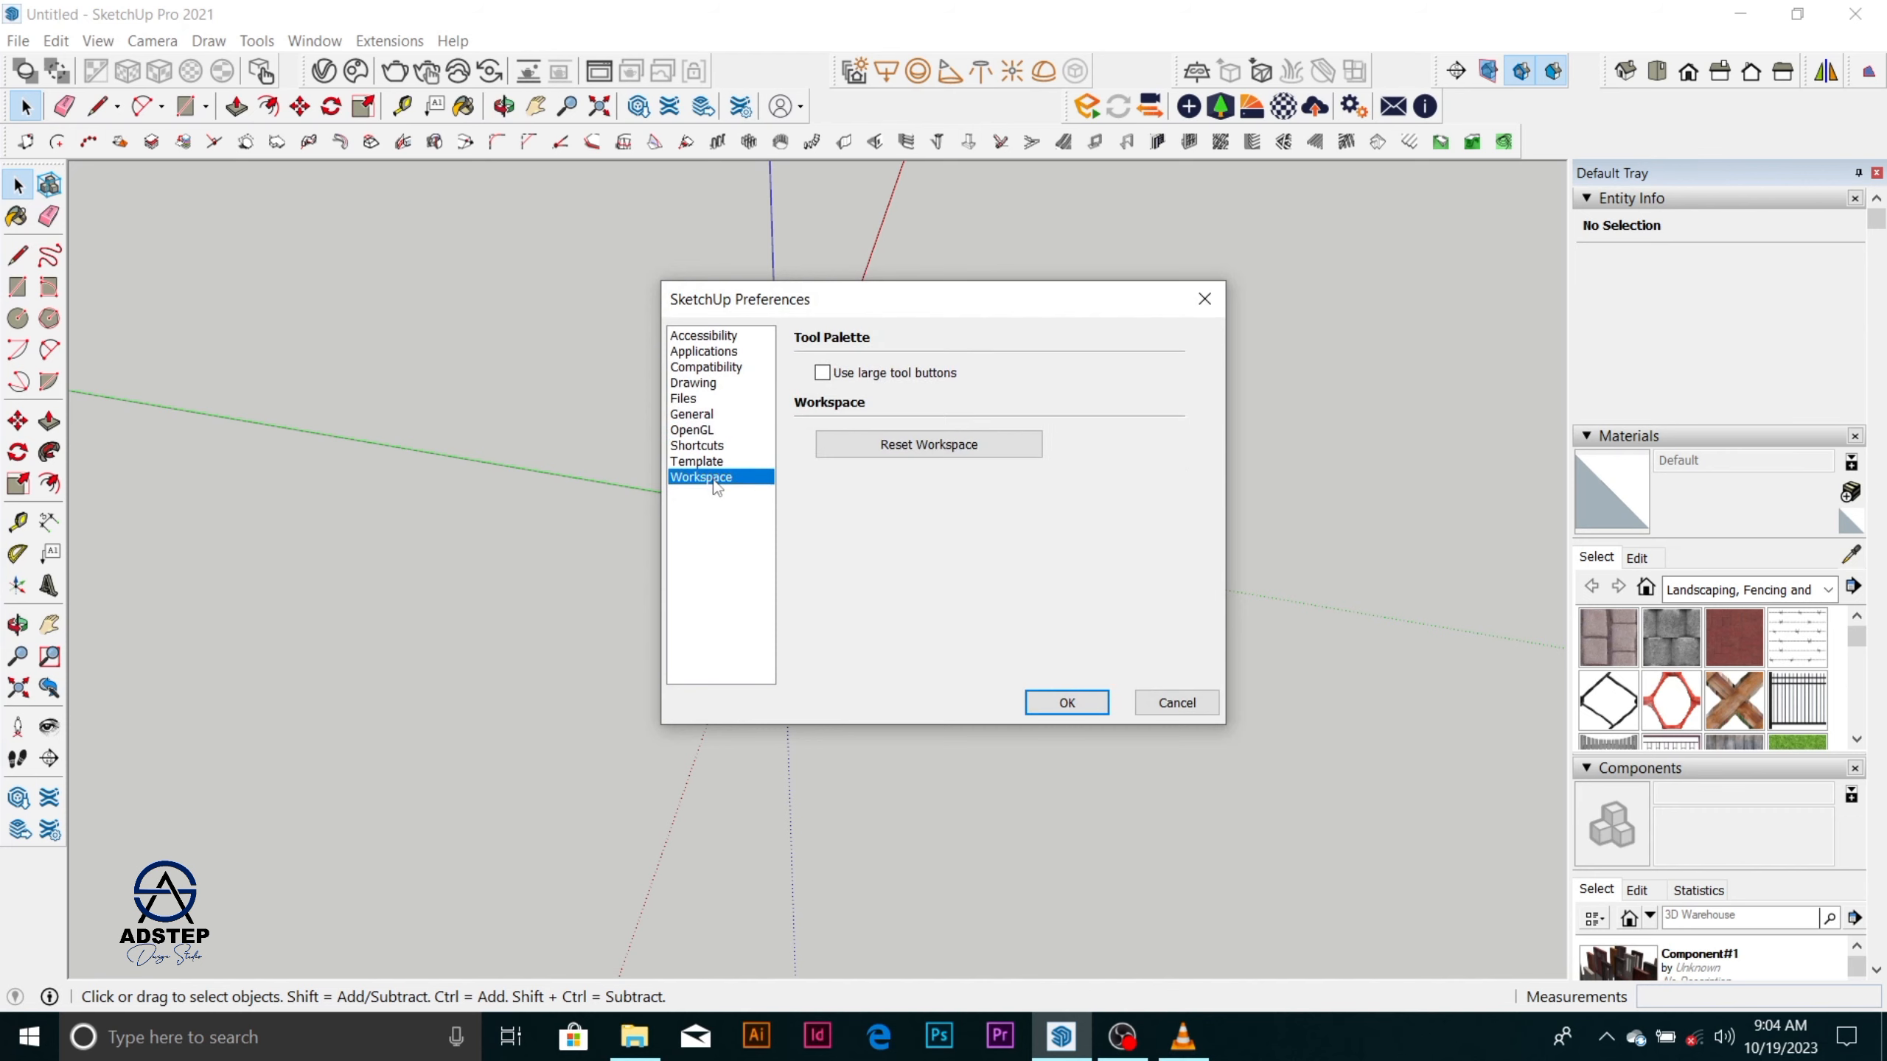
pyautogui.click(717, 462)
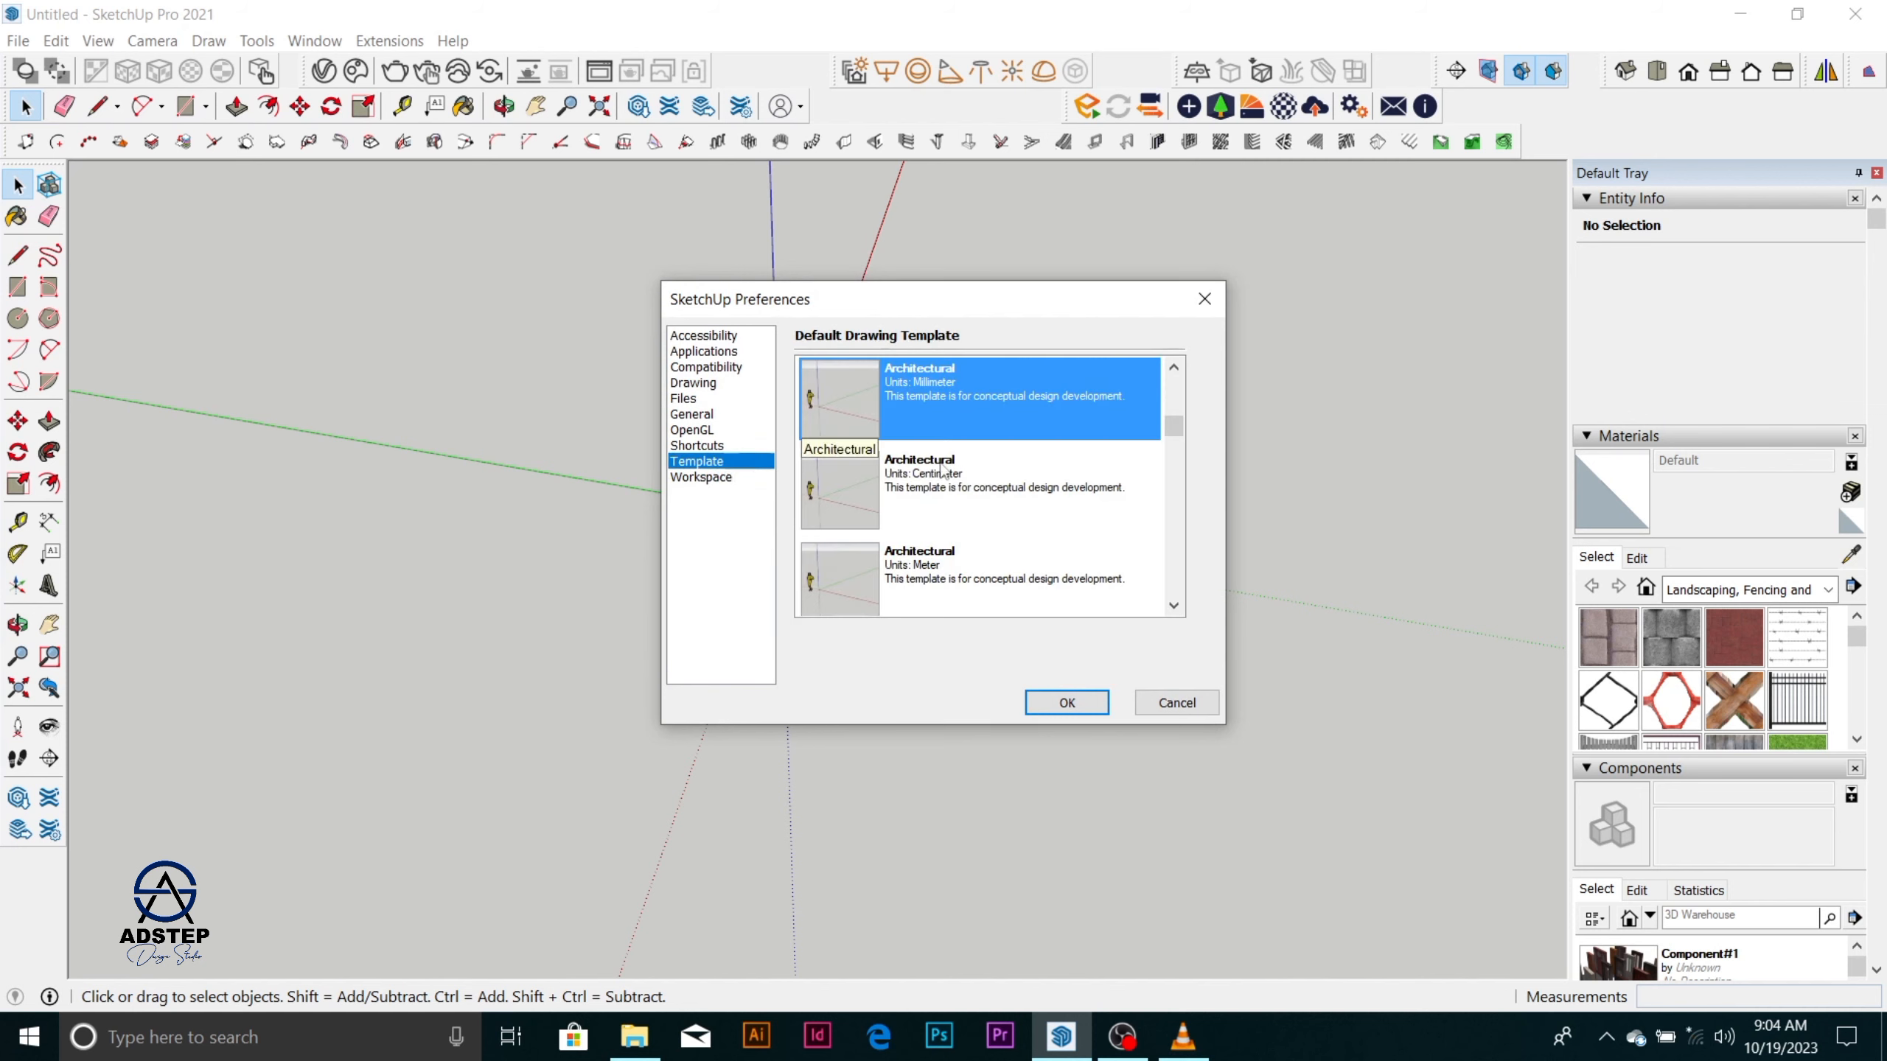
pyautogui.click(934, 490)
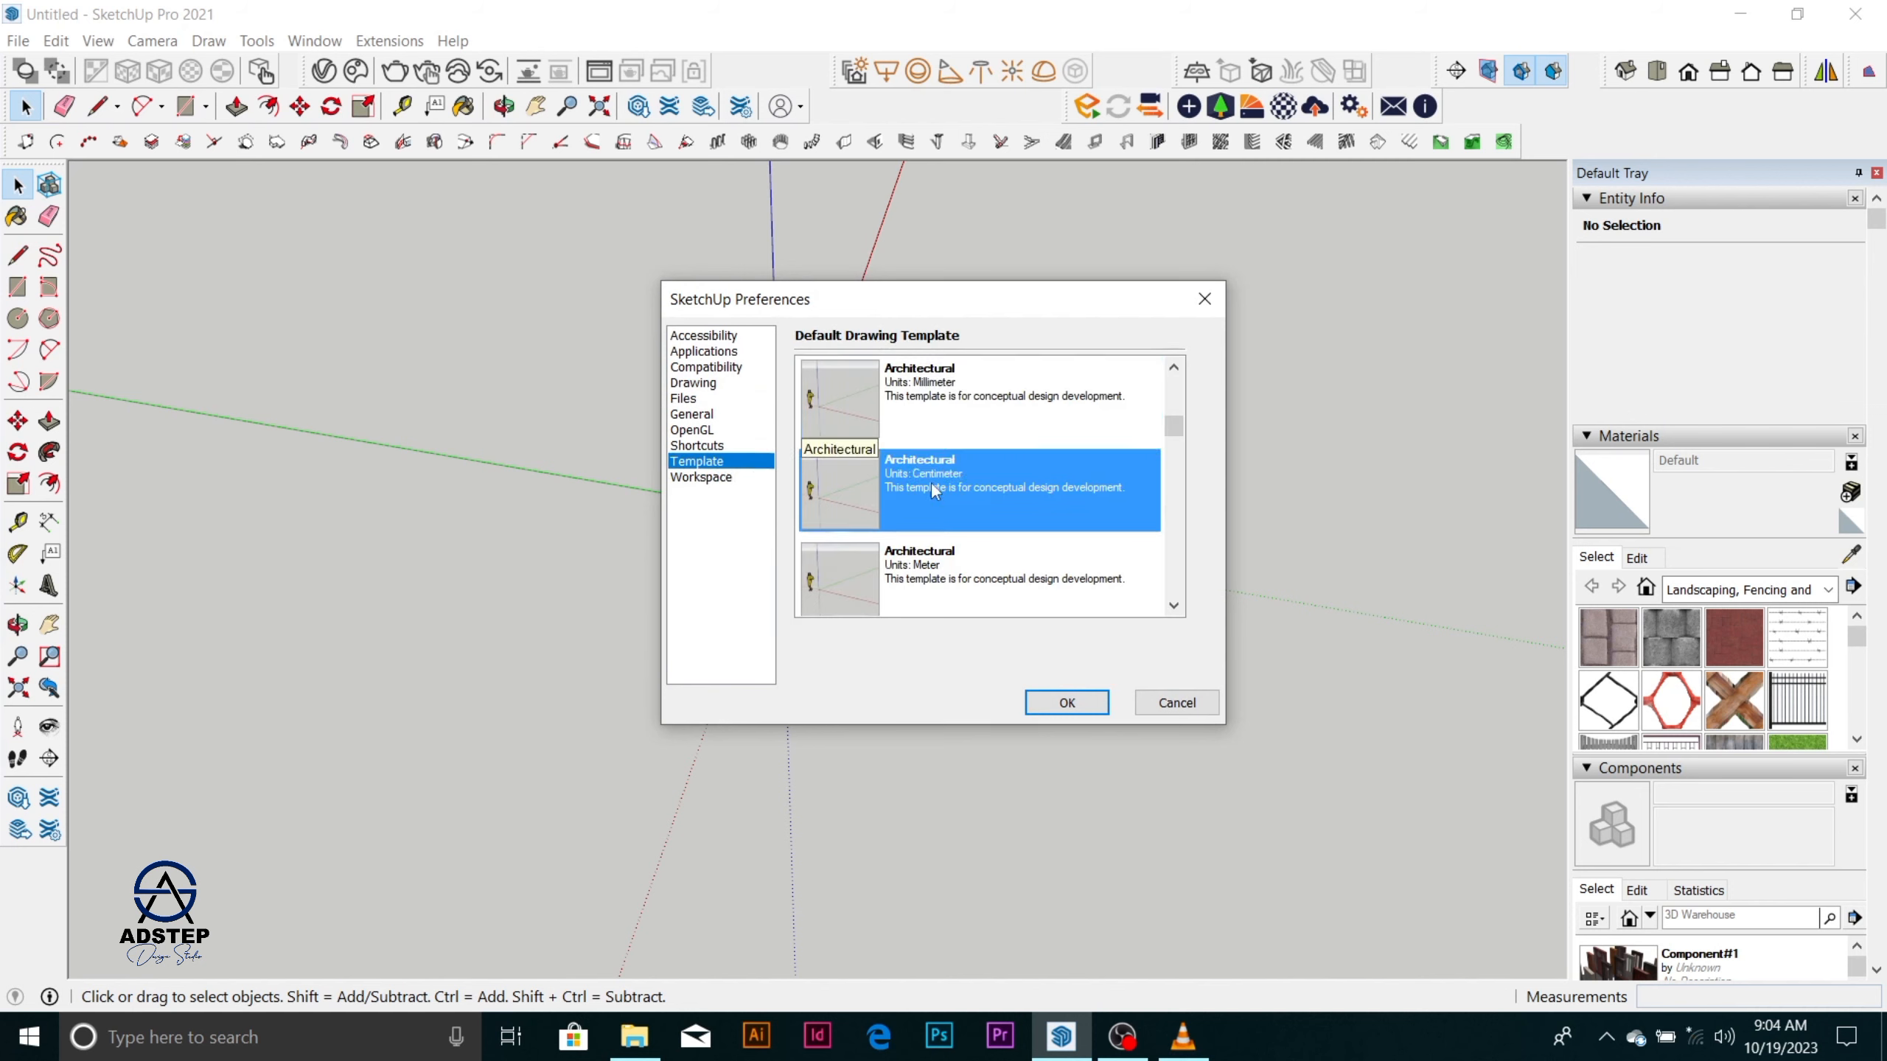
pyautogui.click(942, 408)
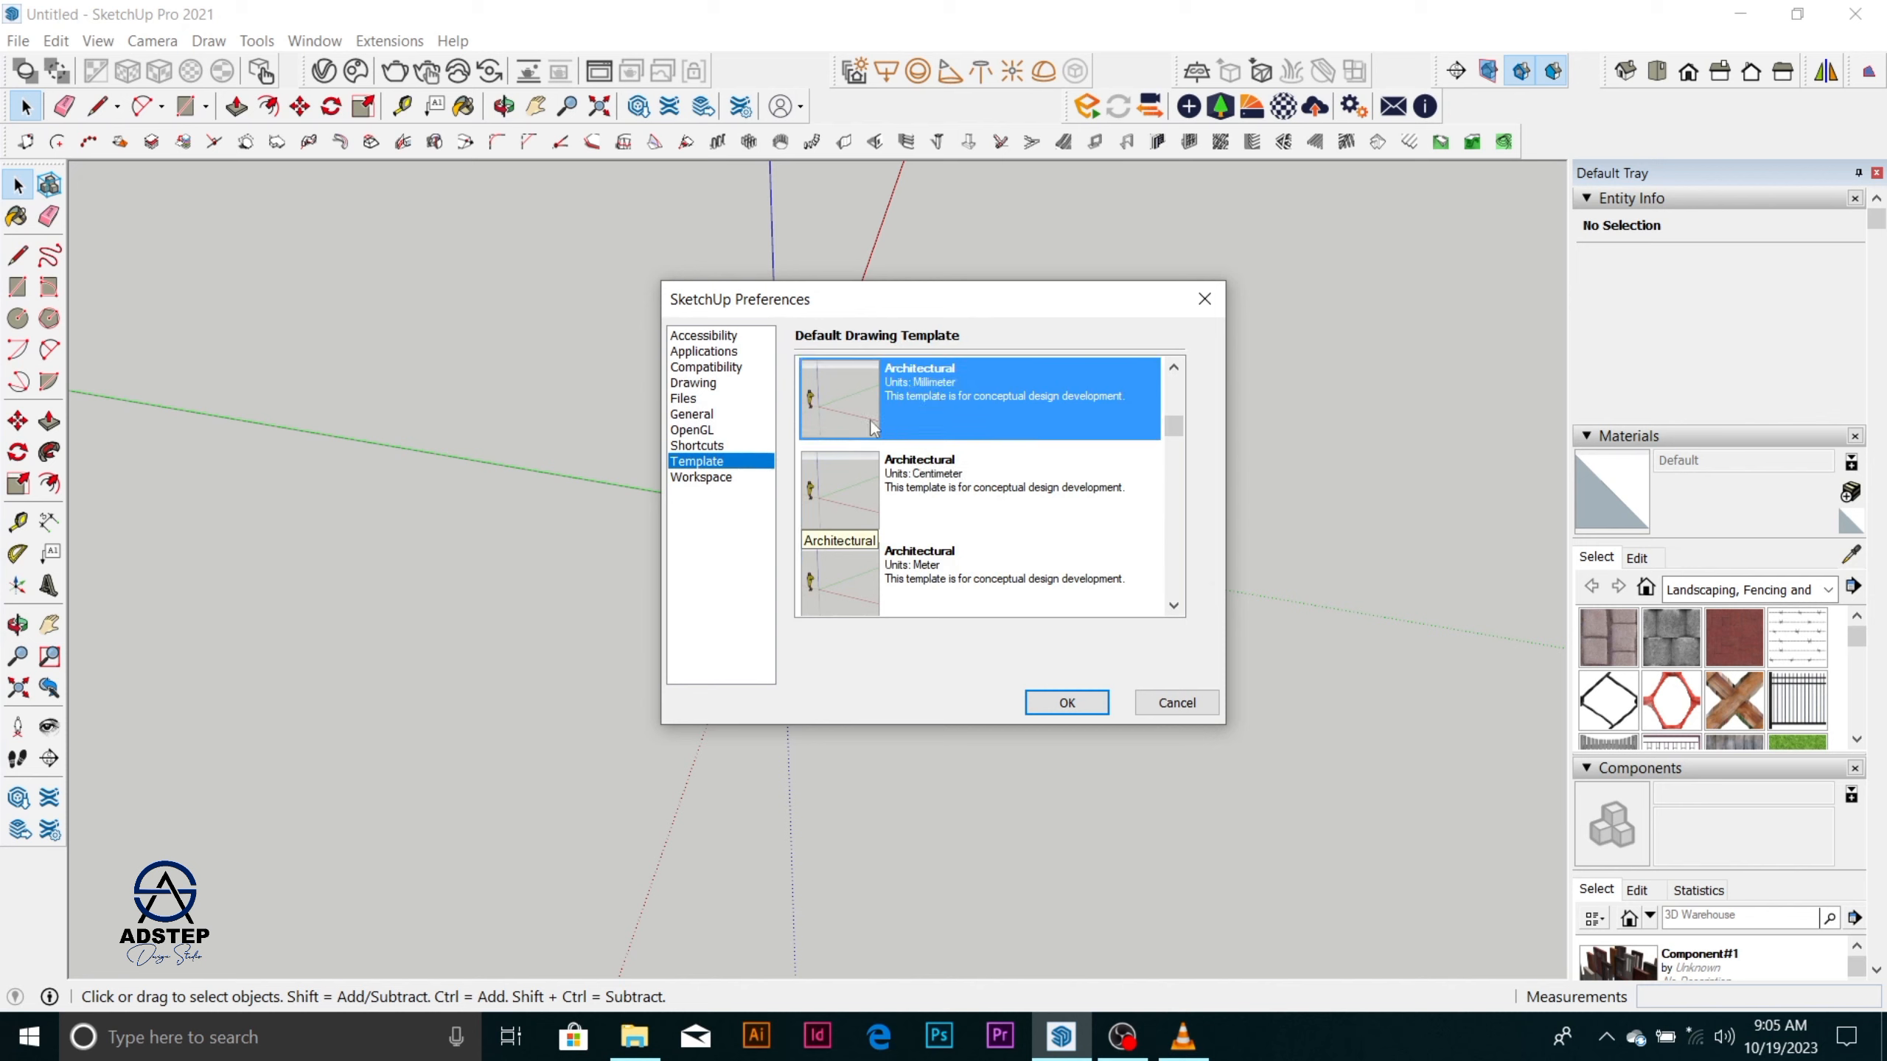
# Review the Workspace, Shortcuts, Accessibility, Applications and Template preferences, and accept the settings.
pyautogui.click(703, 479)
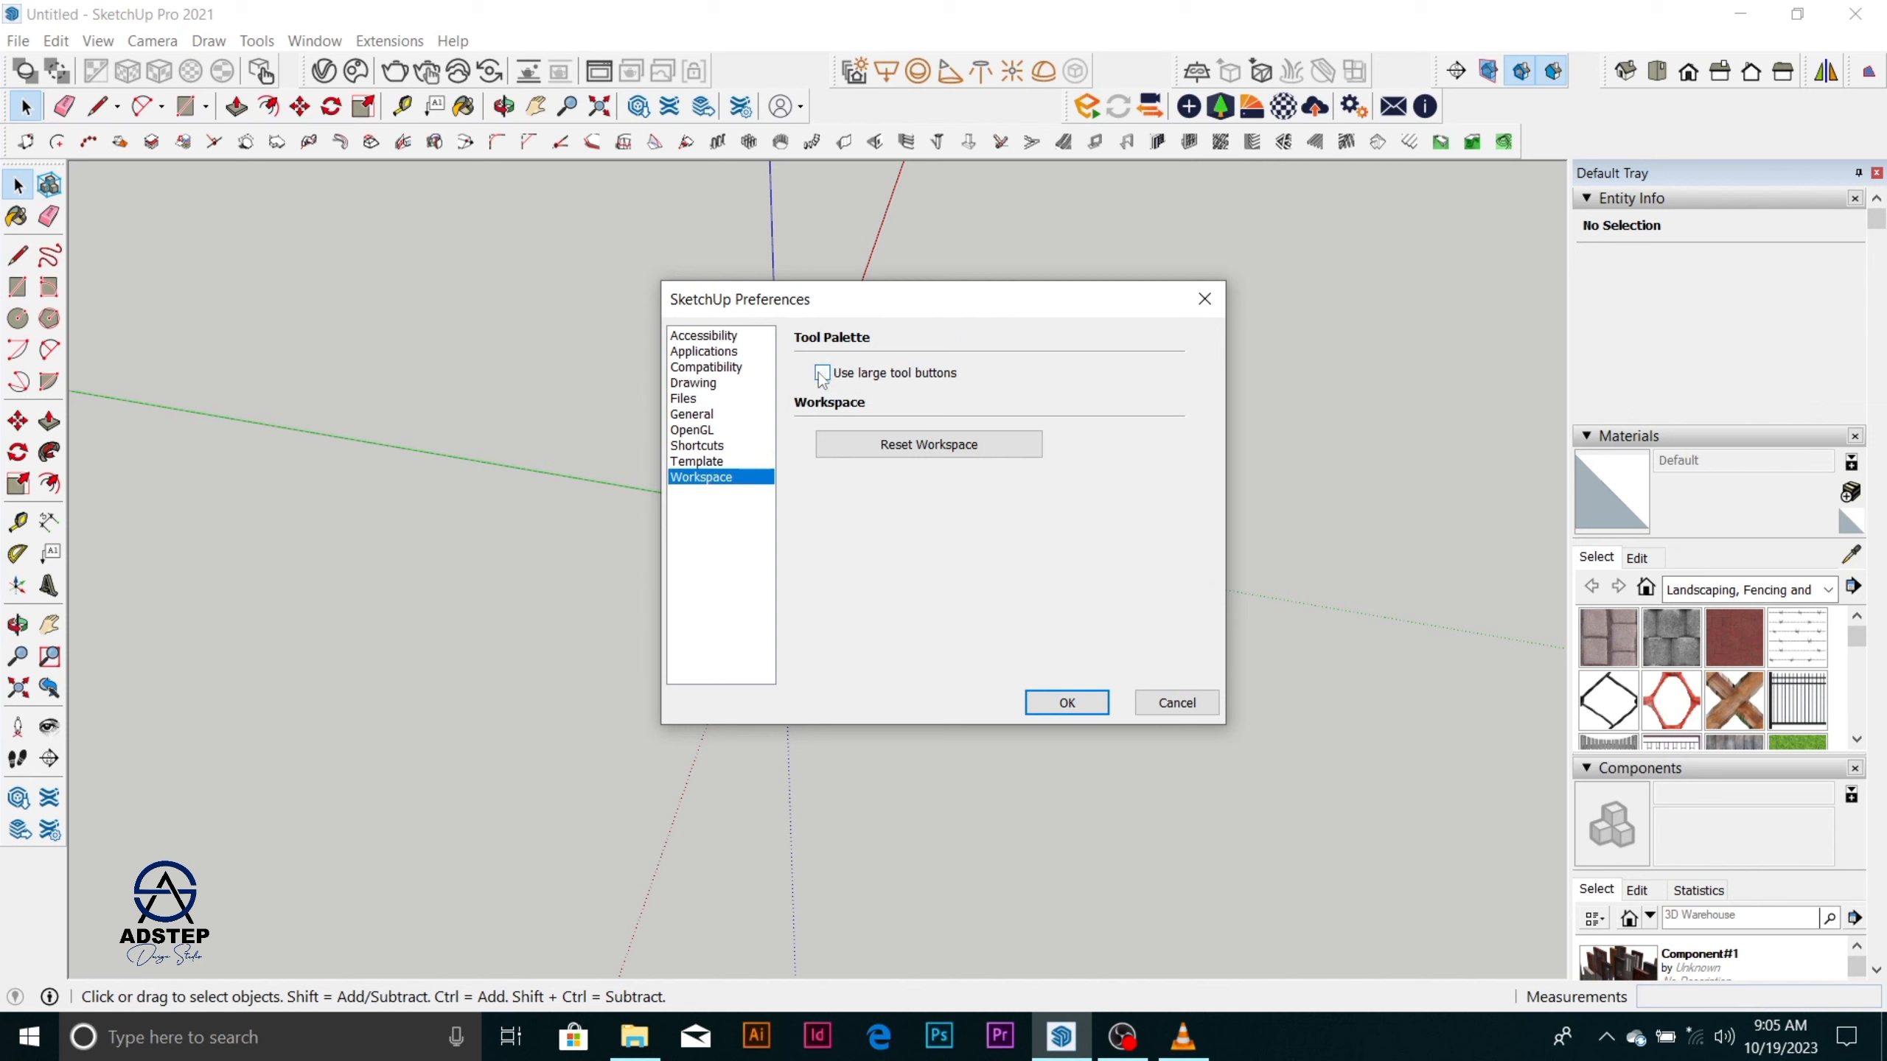
pyautogui.click(713, 447)
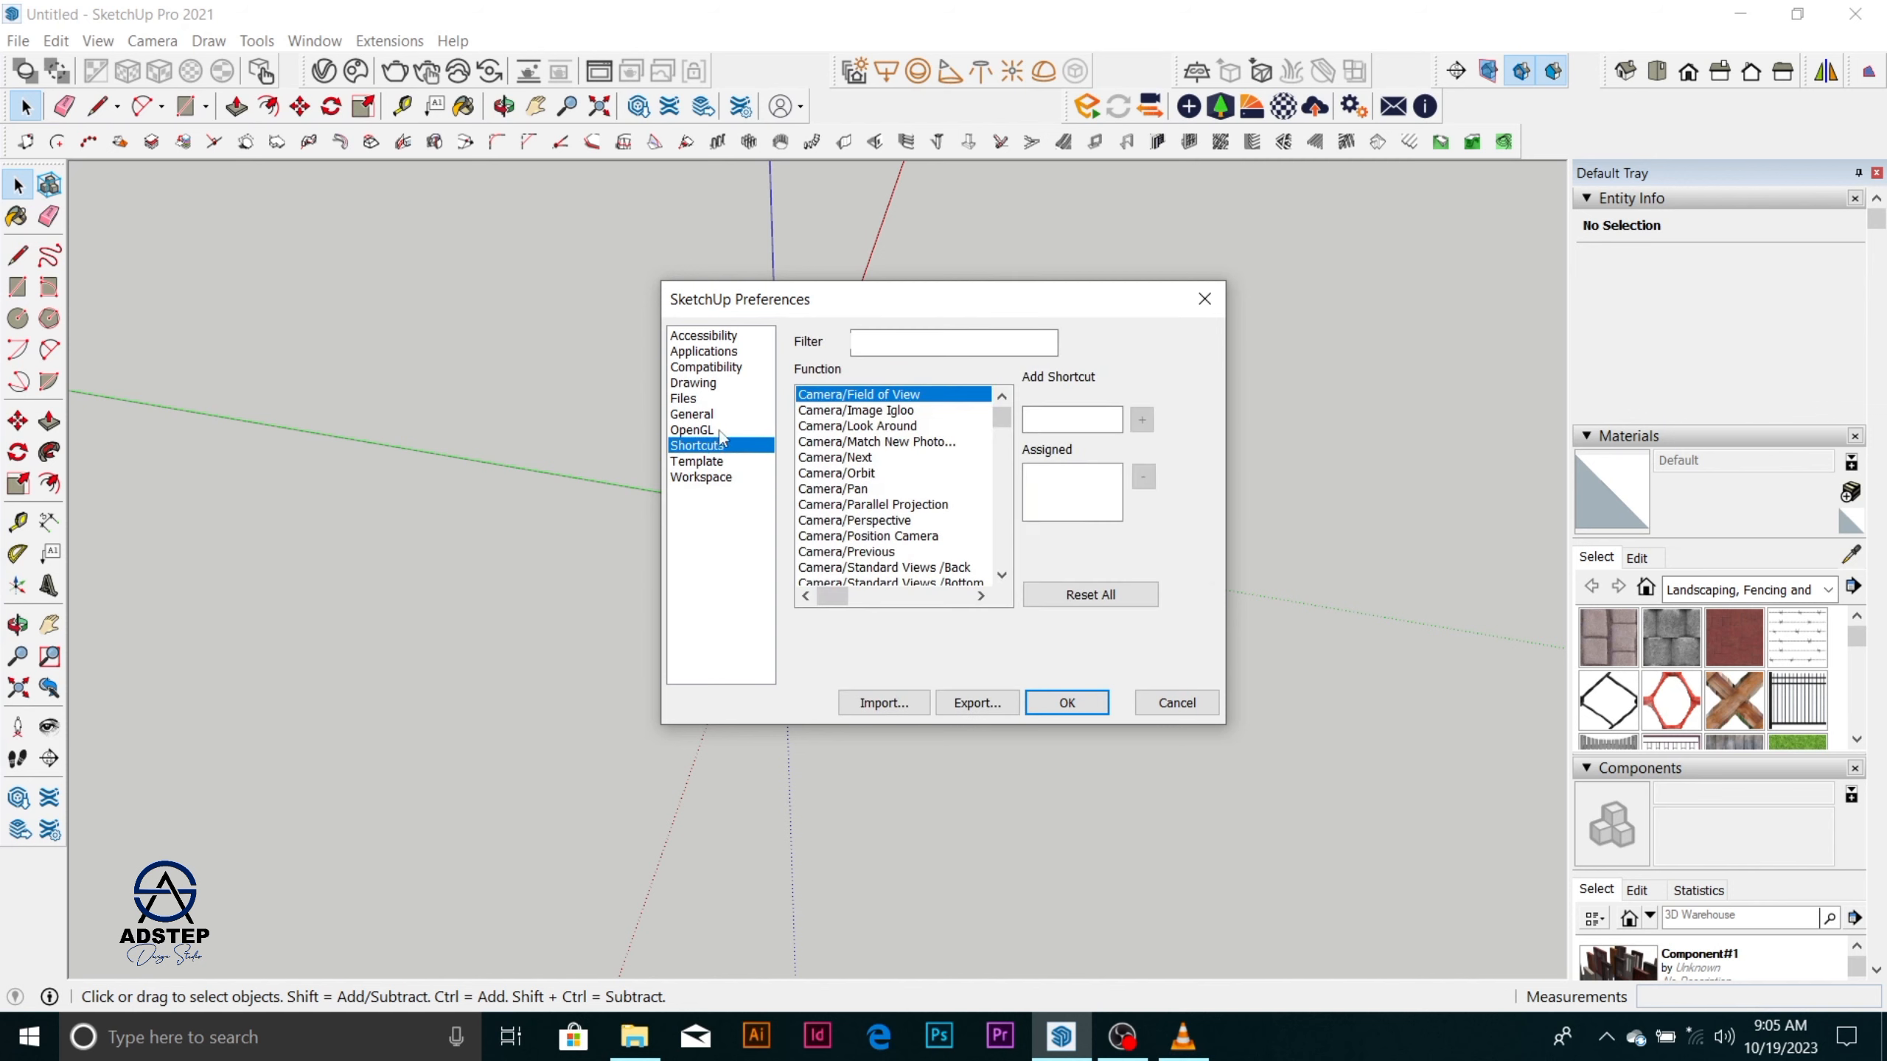
pyautogui.click(725, 337)
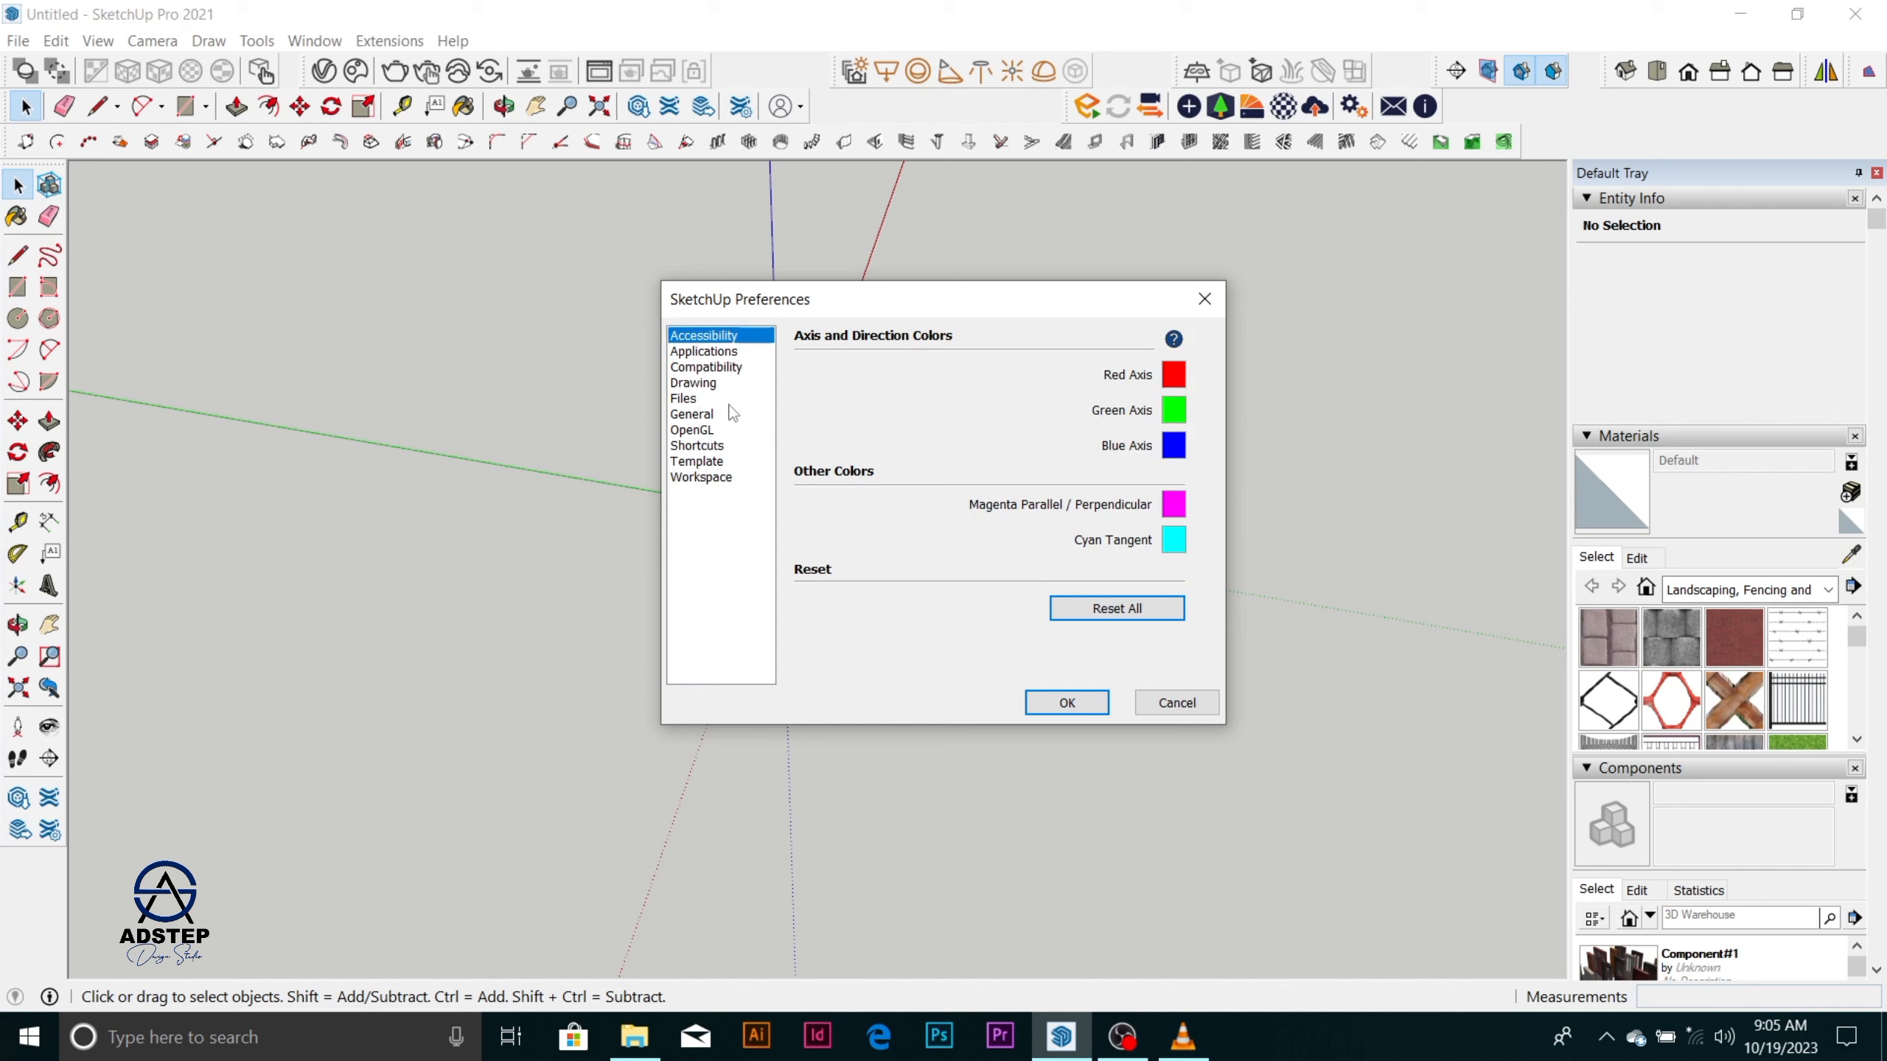
pyautogui.click(720, 354)
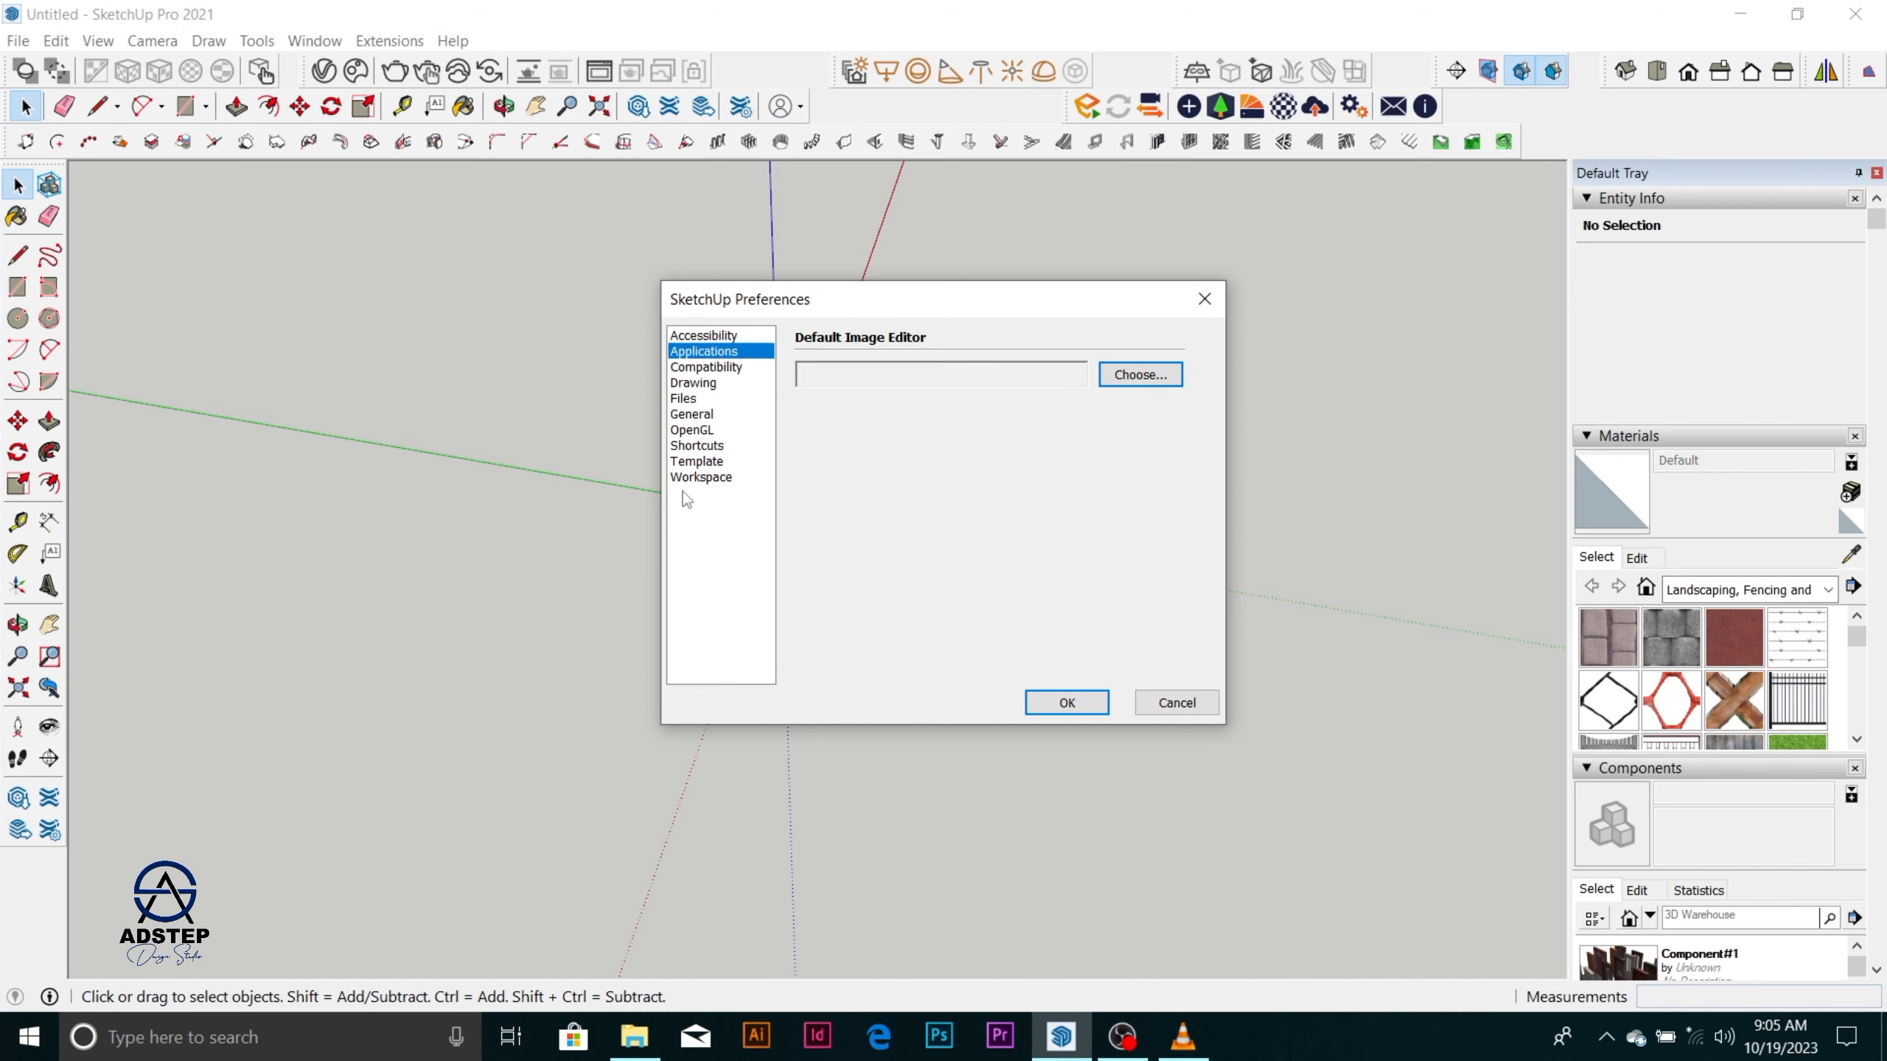
pyautogui.click(698, 478)
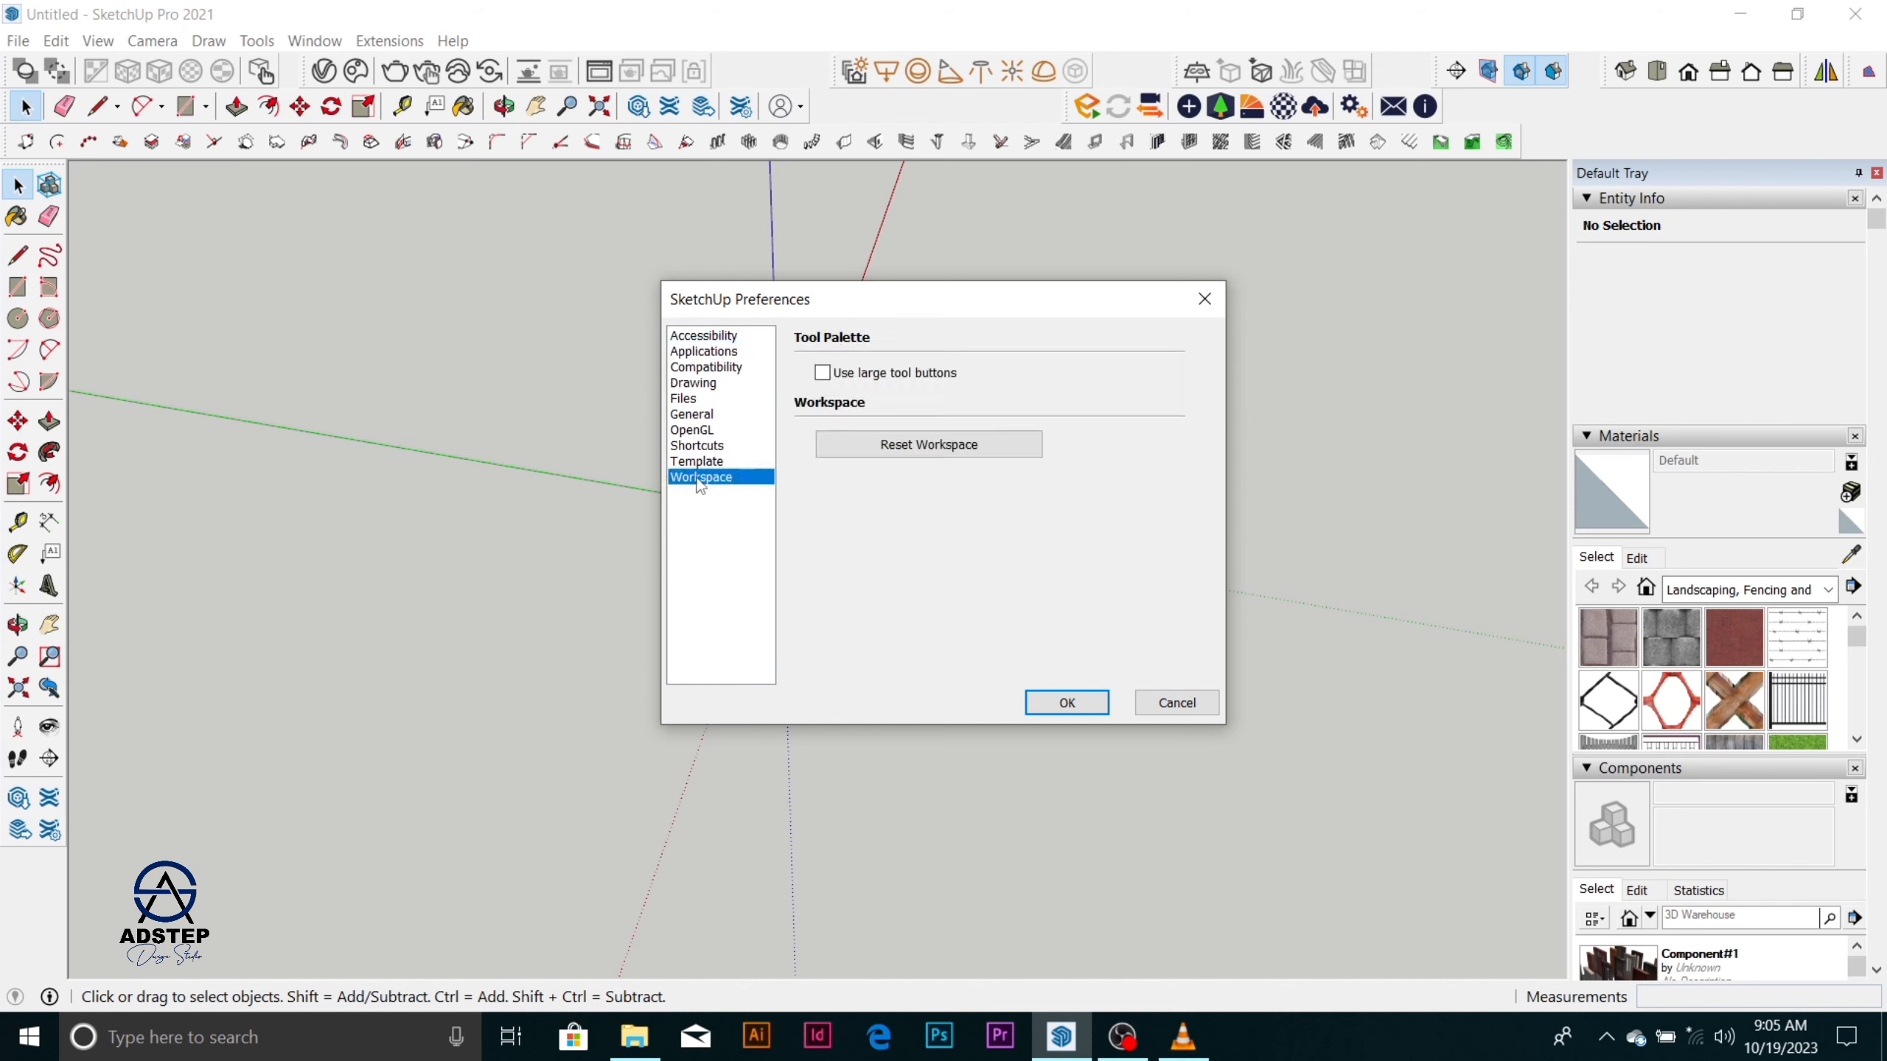
pyautogui.click(709, 448)
pyautogui.click(712, 462)
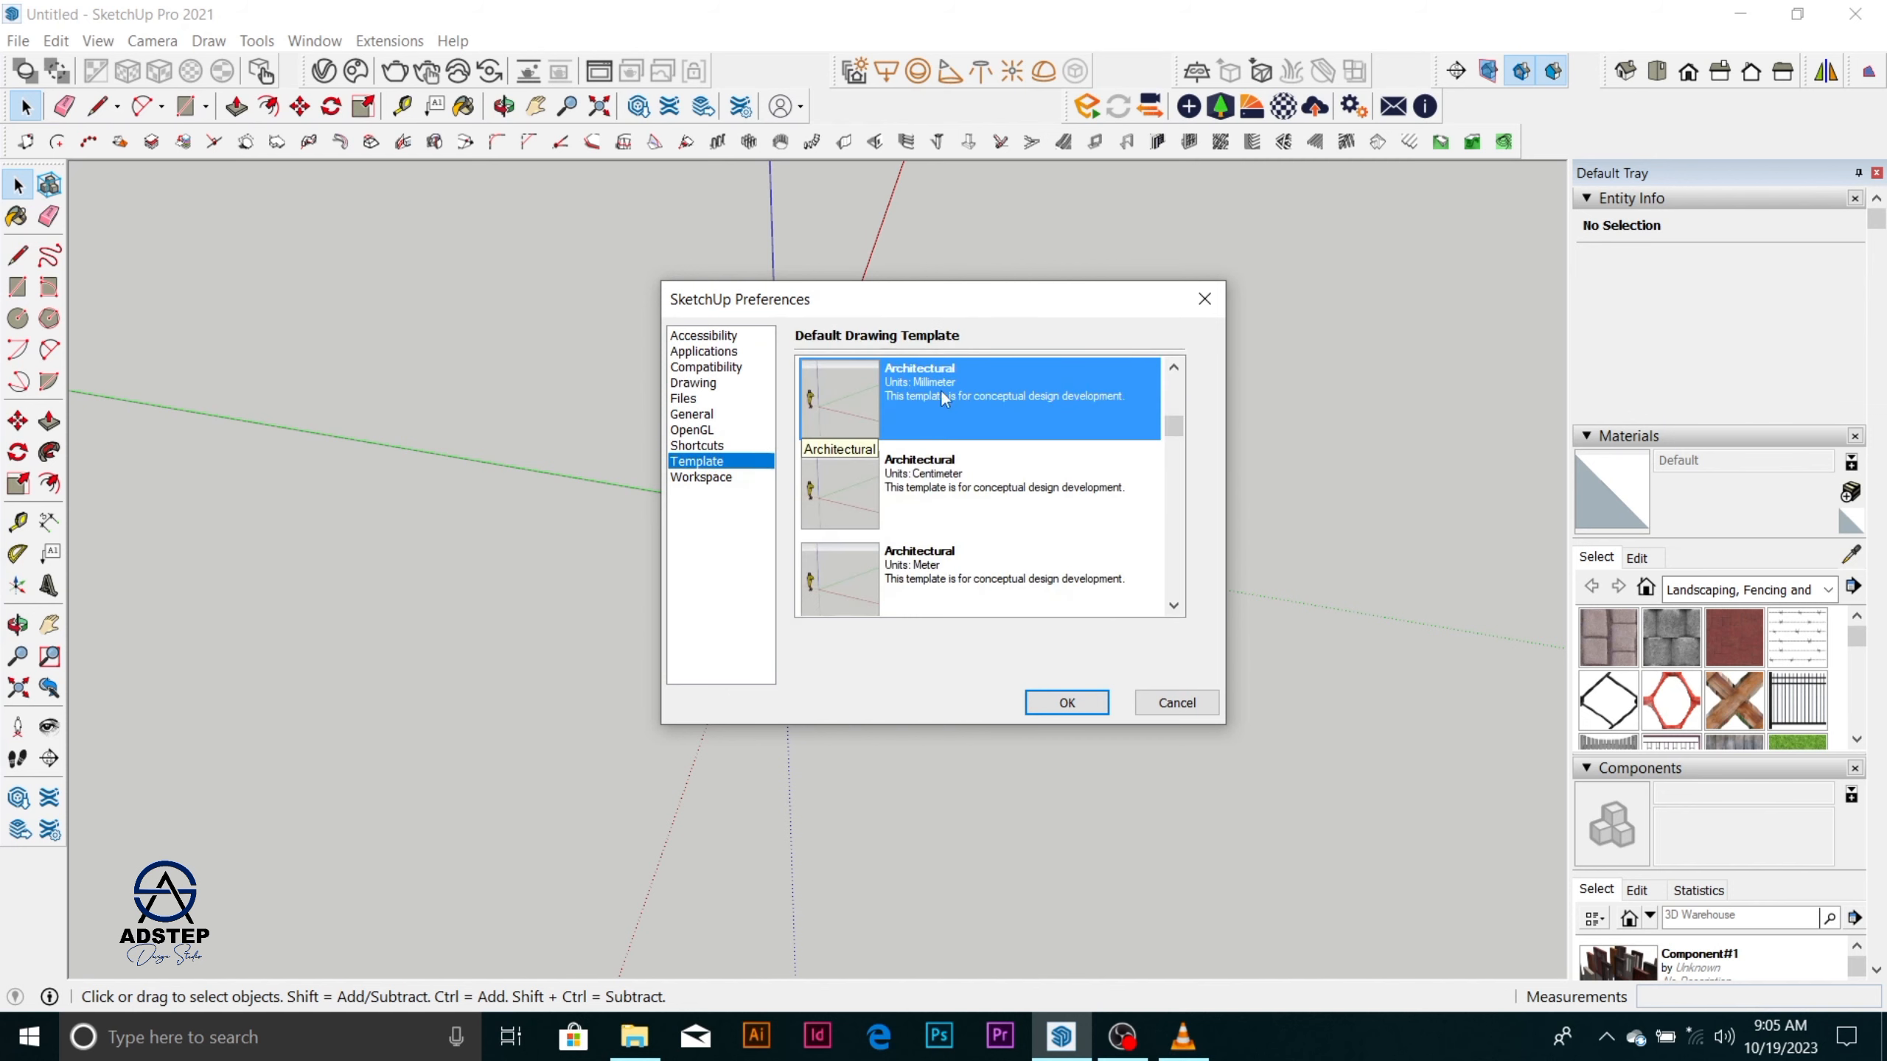
pyautogui.click(1068, 702)
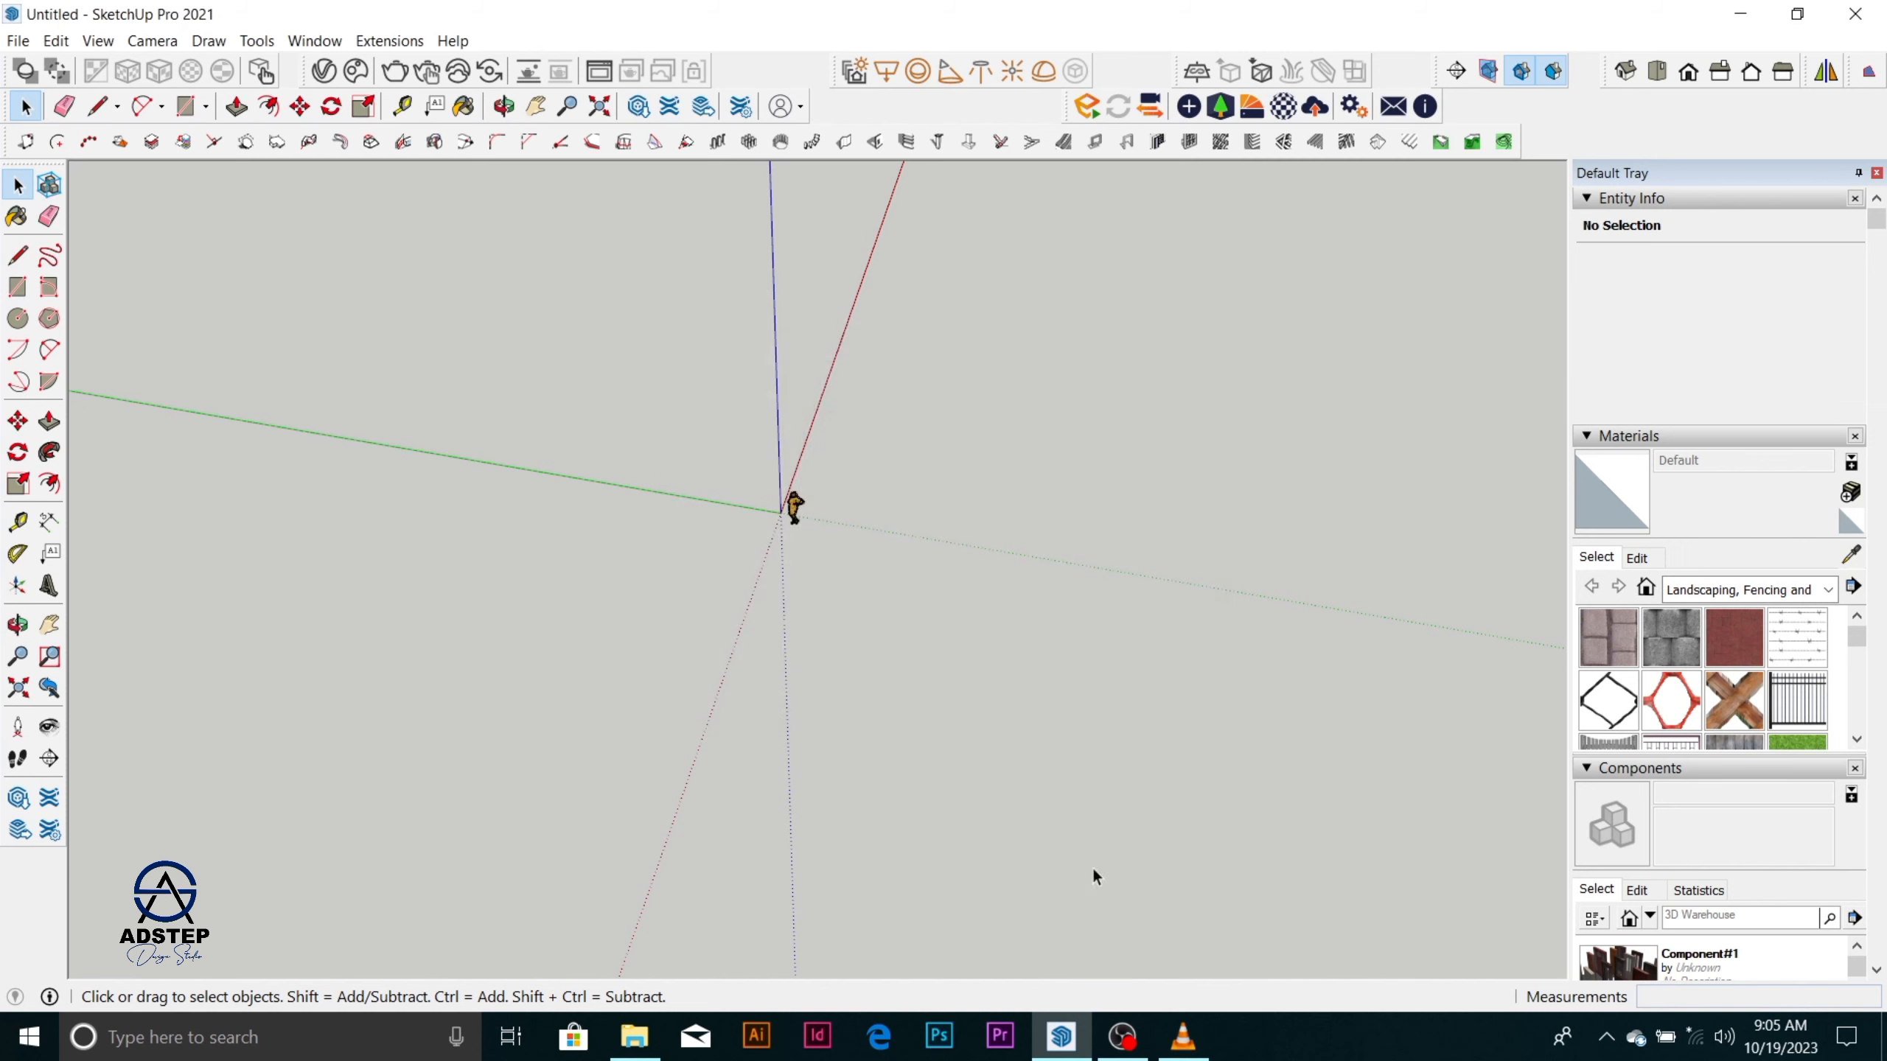
pyautogui.click(1122, 1037)
pyautogui.click(1658, 770)
pyautogui.click(1658, 769)
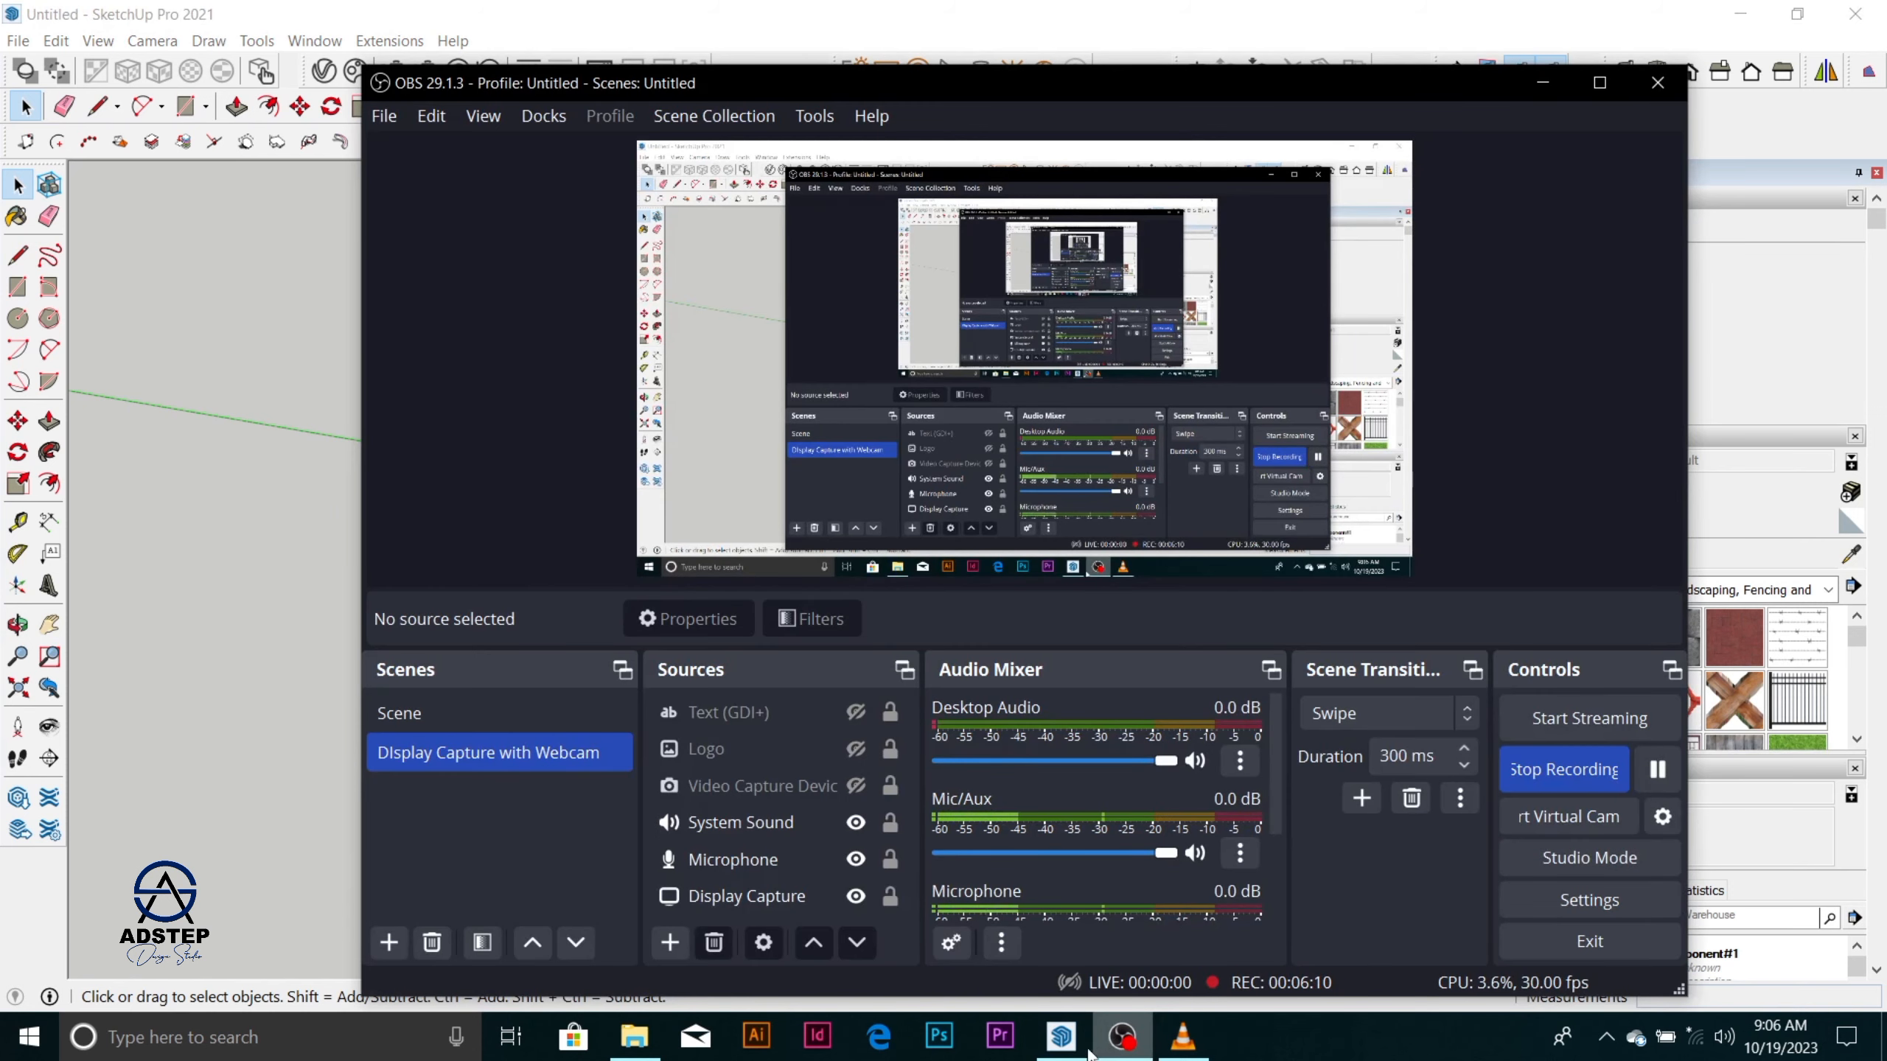
pyautogui.click(1083, 974)
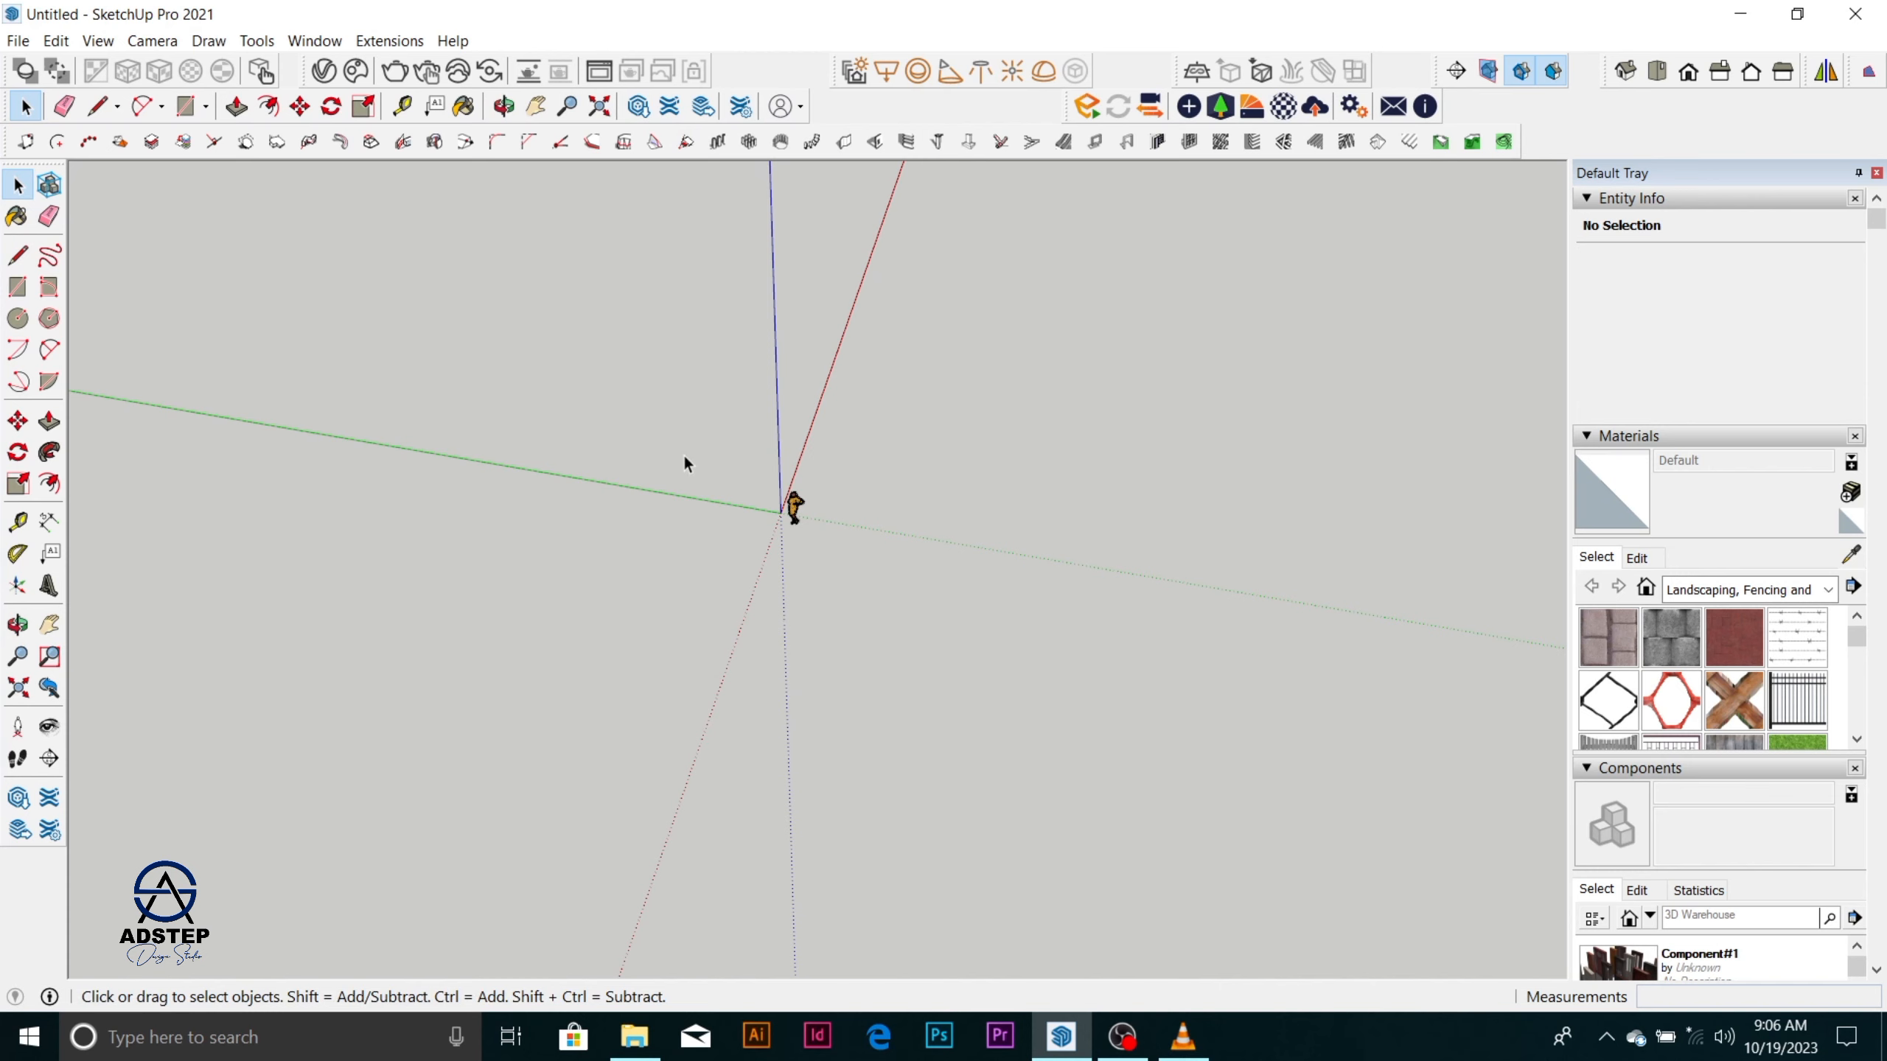
# Start an edge with the Line tool, placing its first point in the empty area beside the standing figure.
pyautogui.scroll(4, 513, 359)
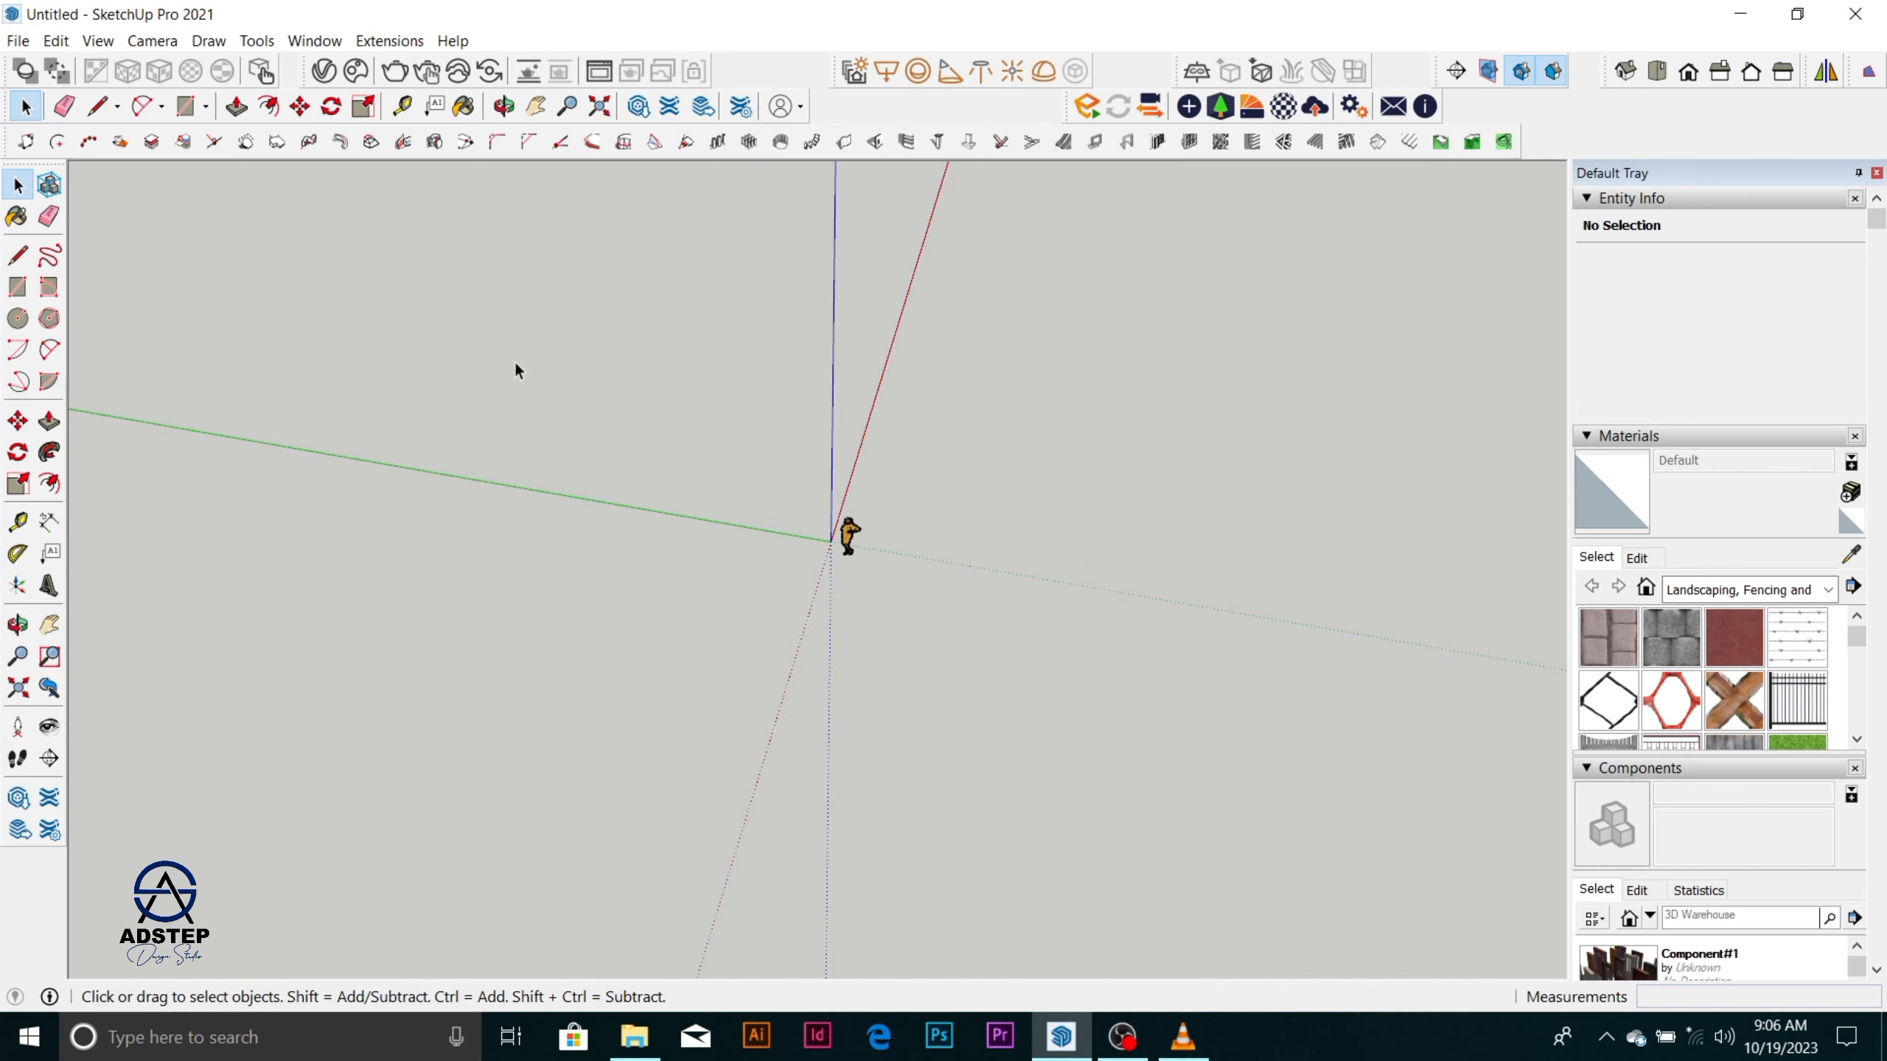
pyautogui.scroll(-4, 454, 525)
pyautogui.scroll(-2, 646, 546)
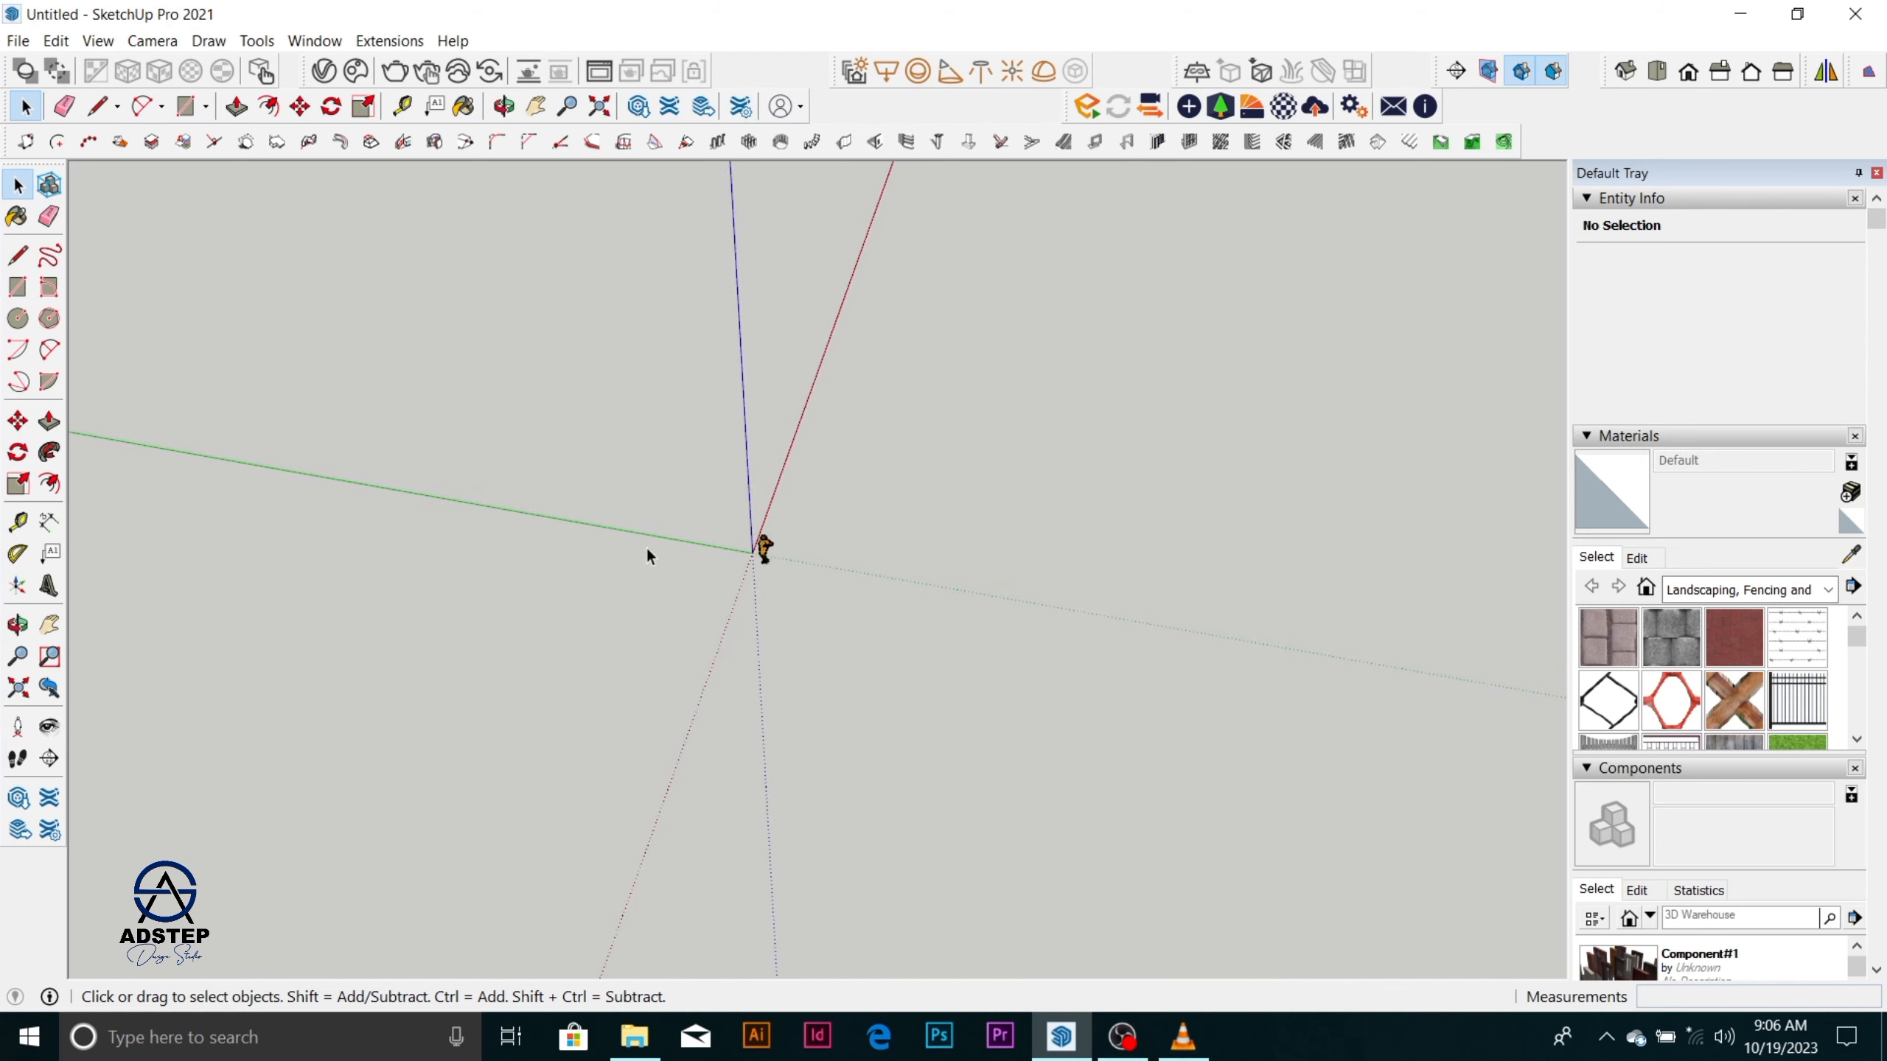
pyautogui.scroll(4, 790, 586)
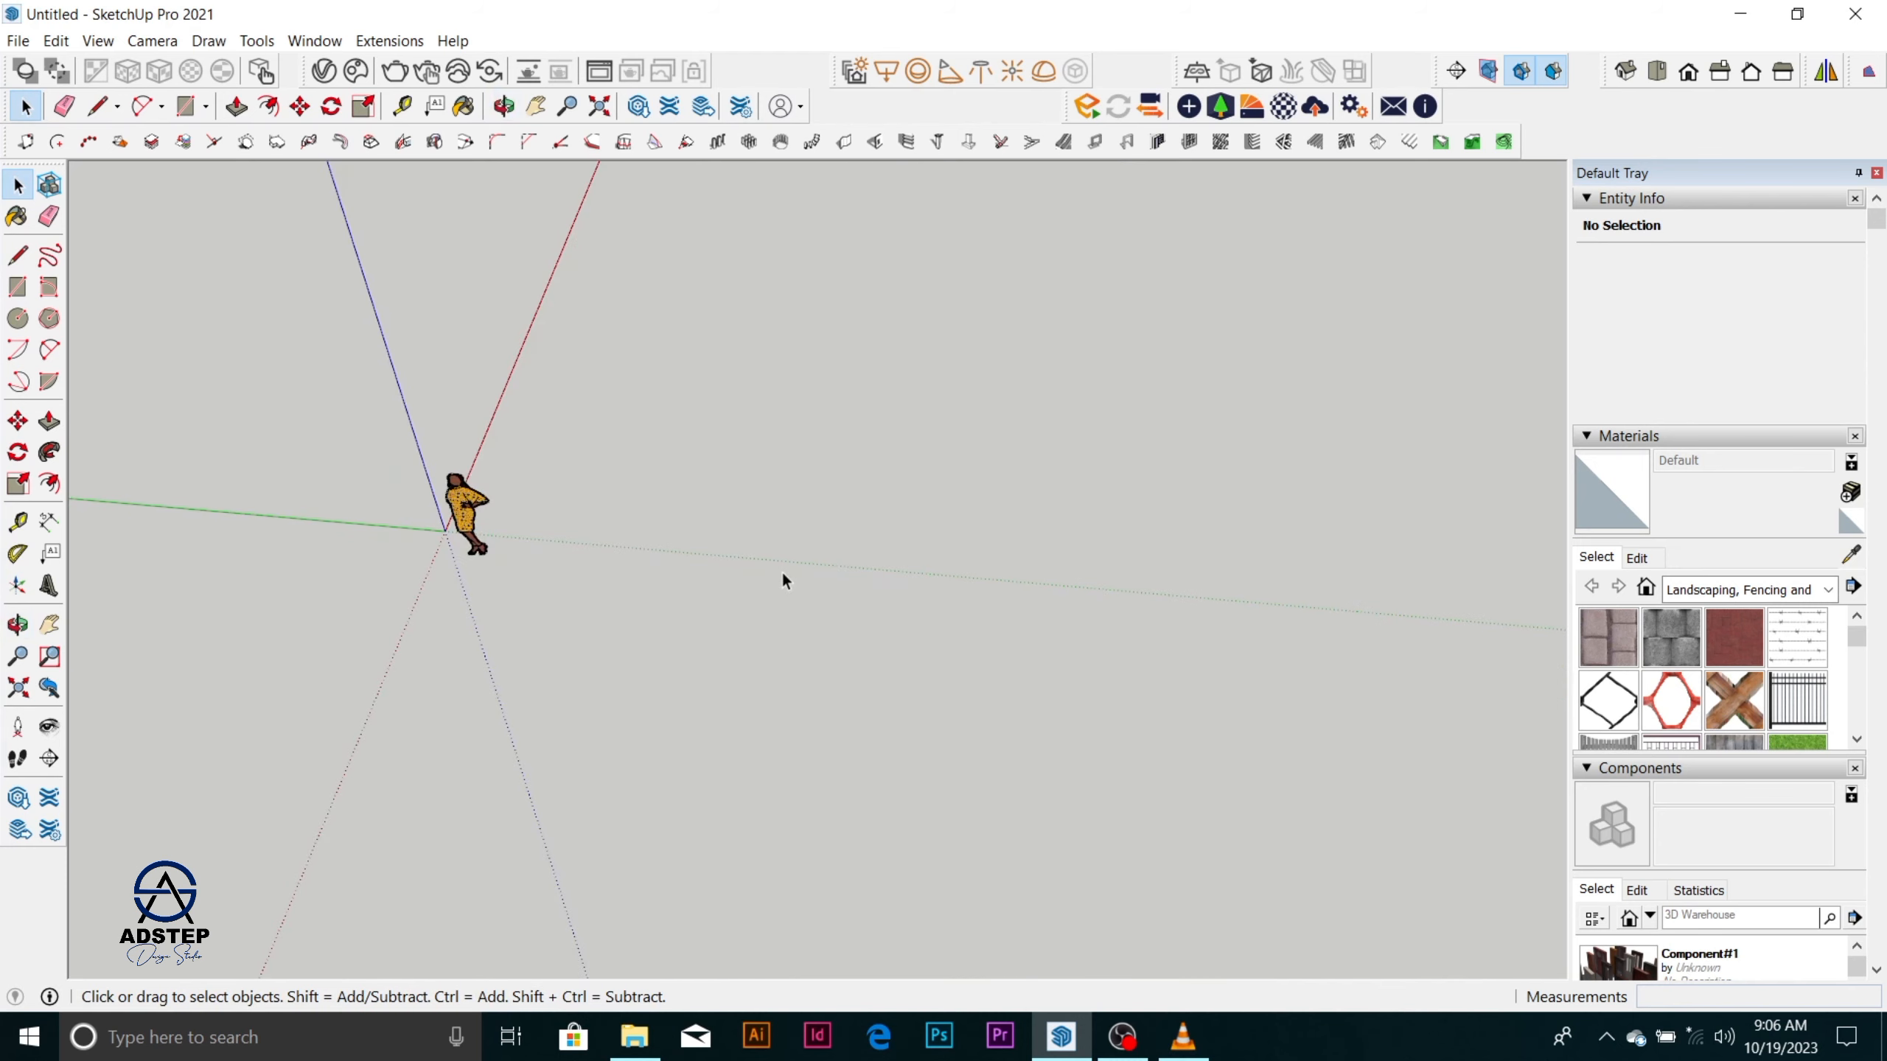
pyautogui.press('l')
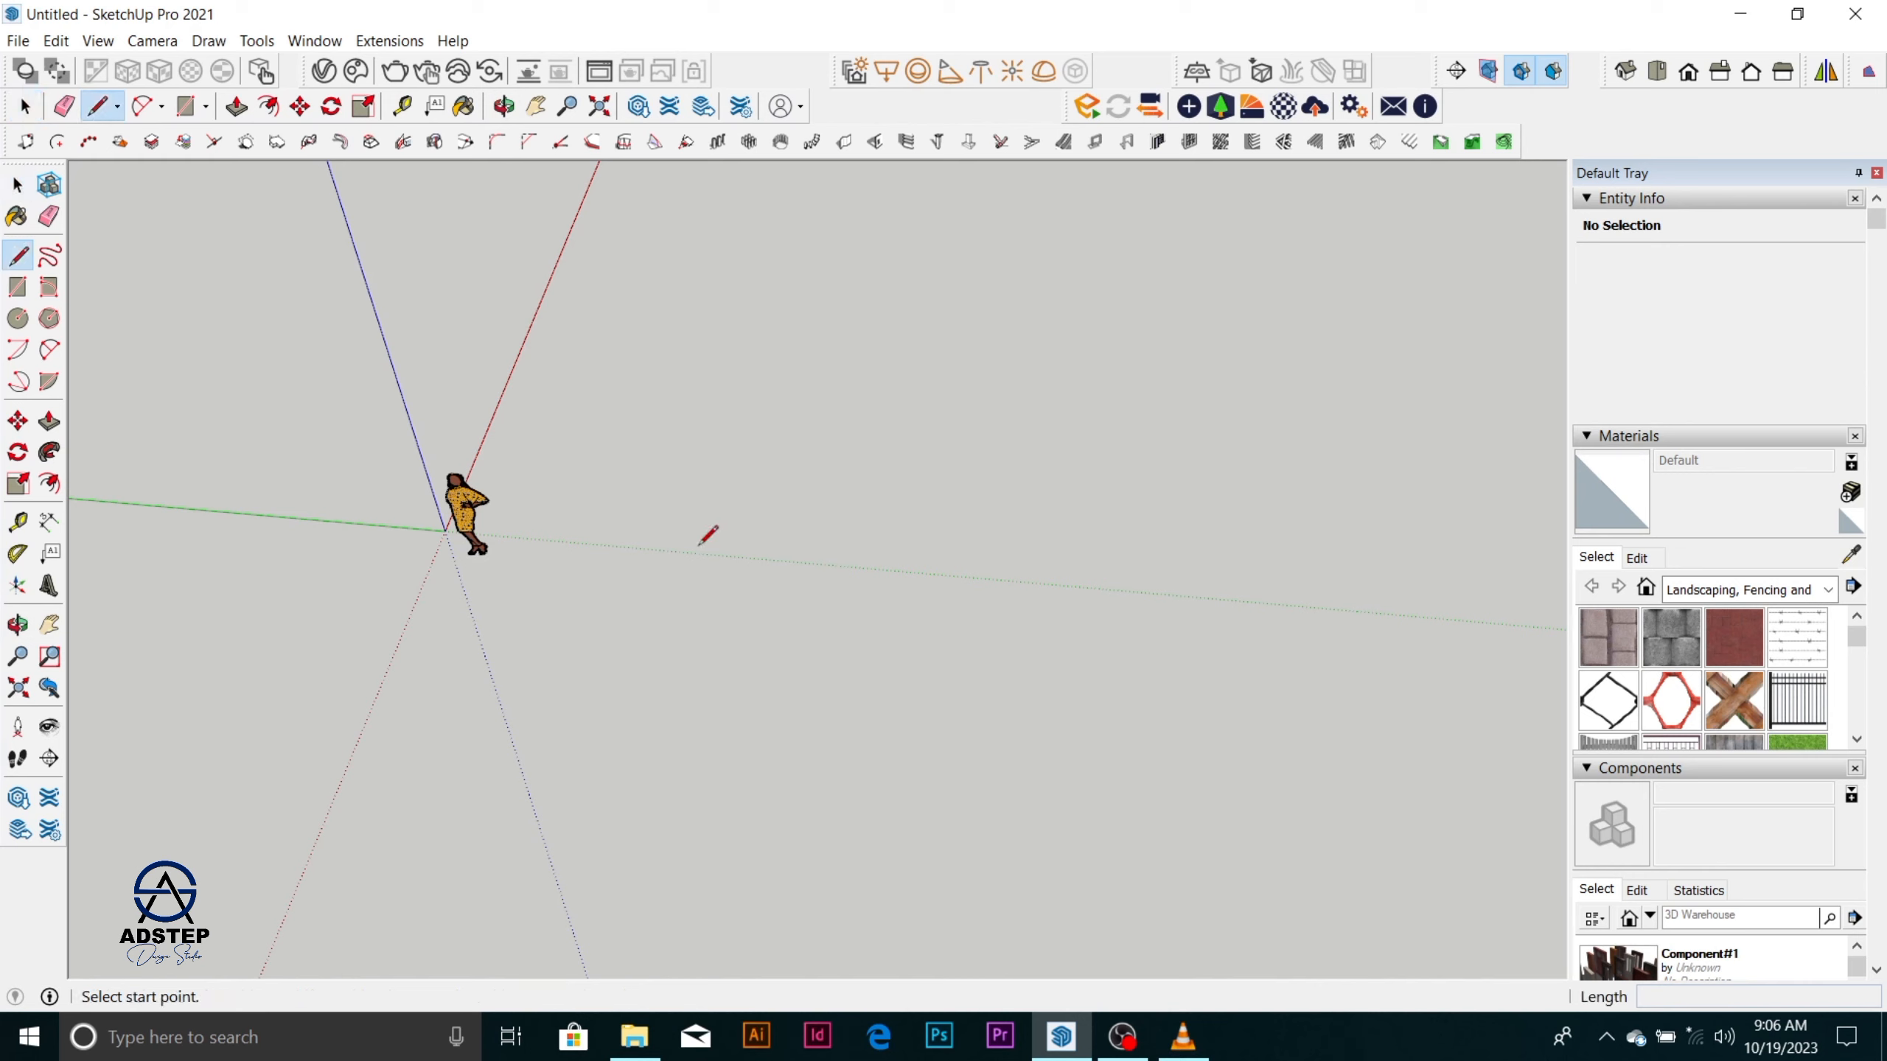
pyautogui.press('space')
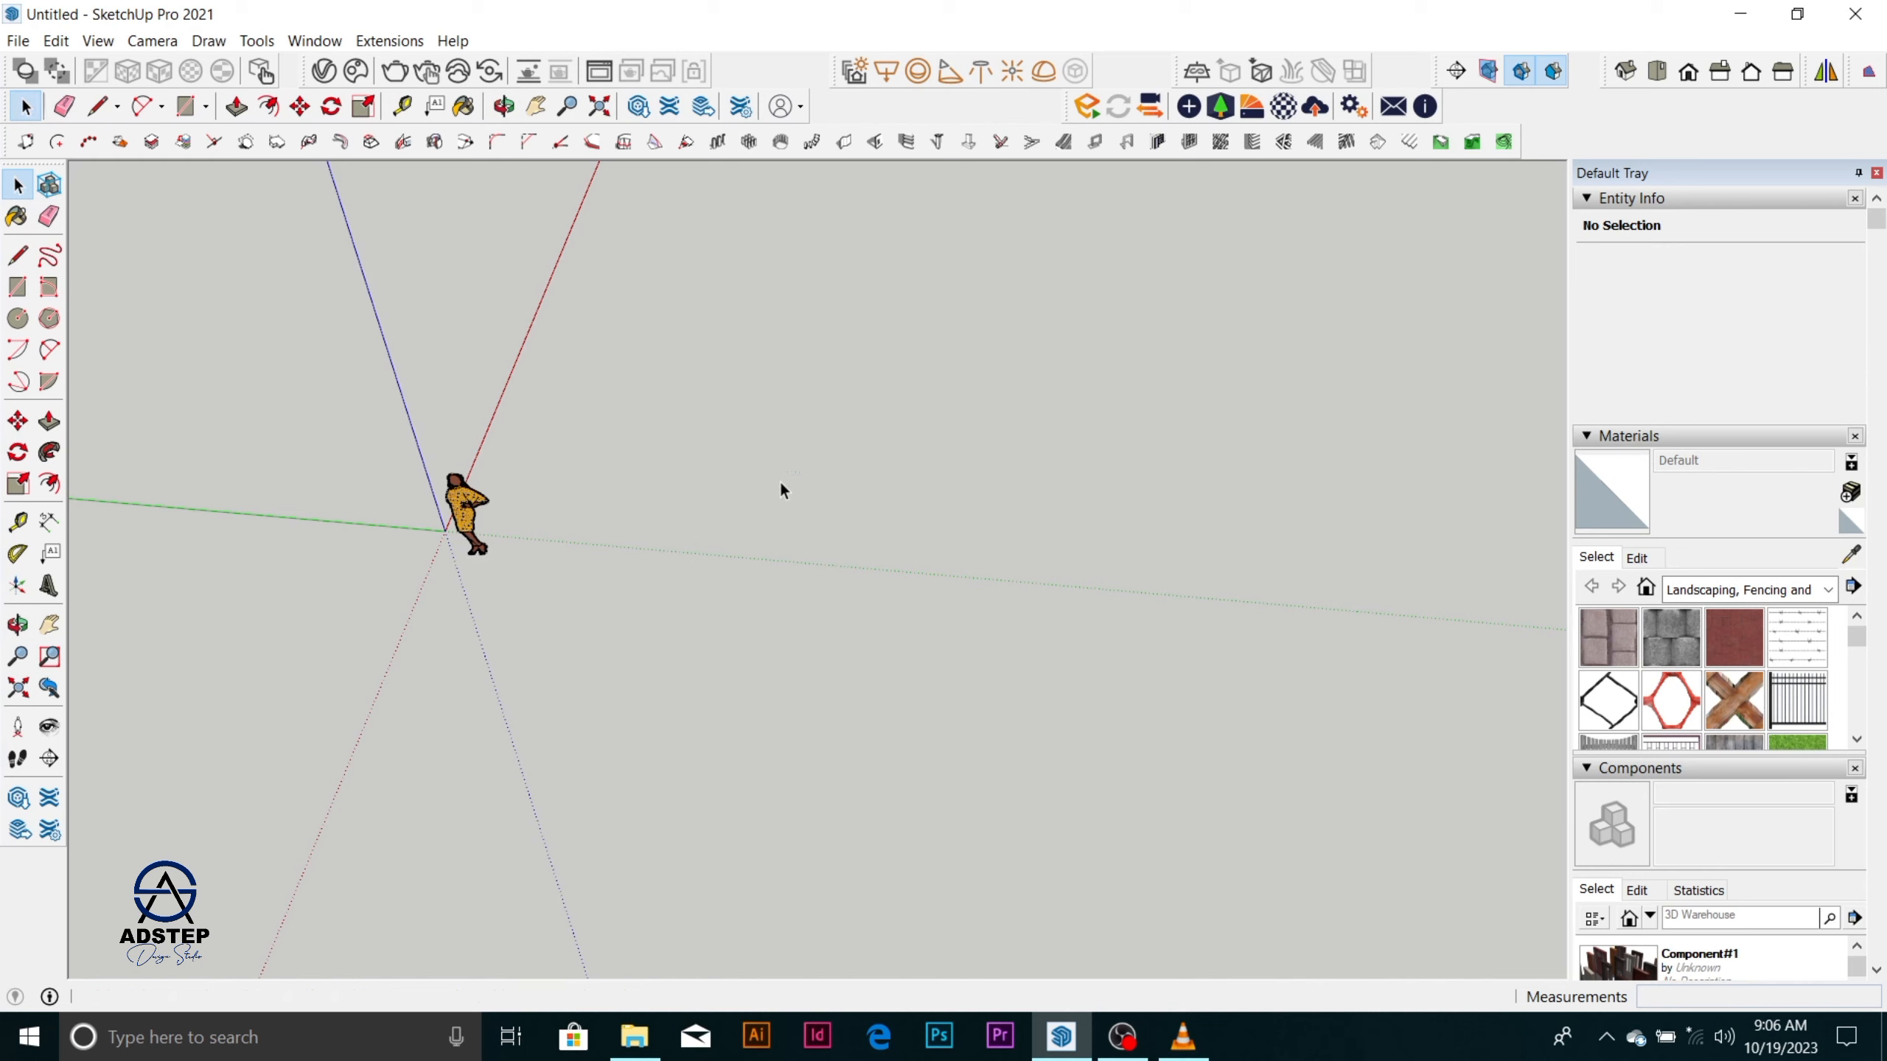
pyautogui.press('l')
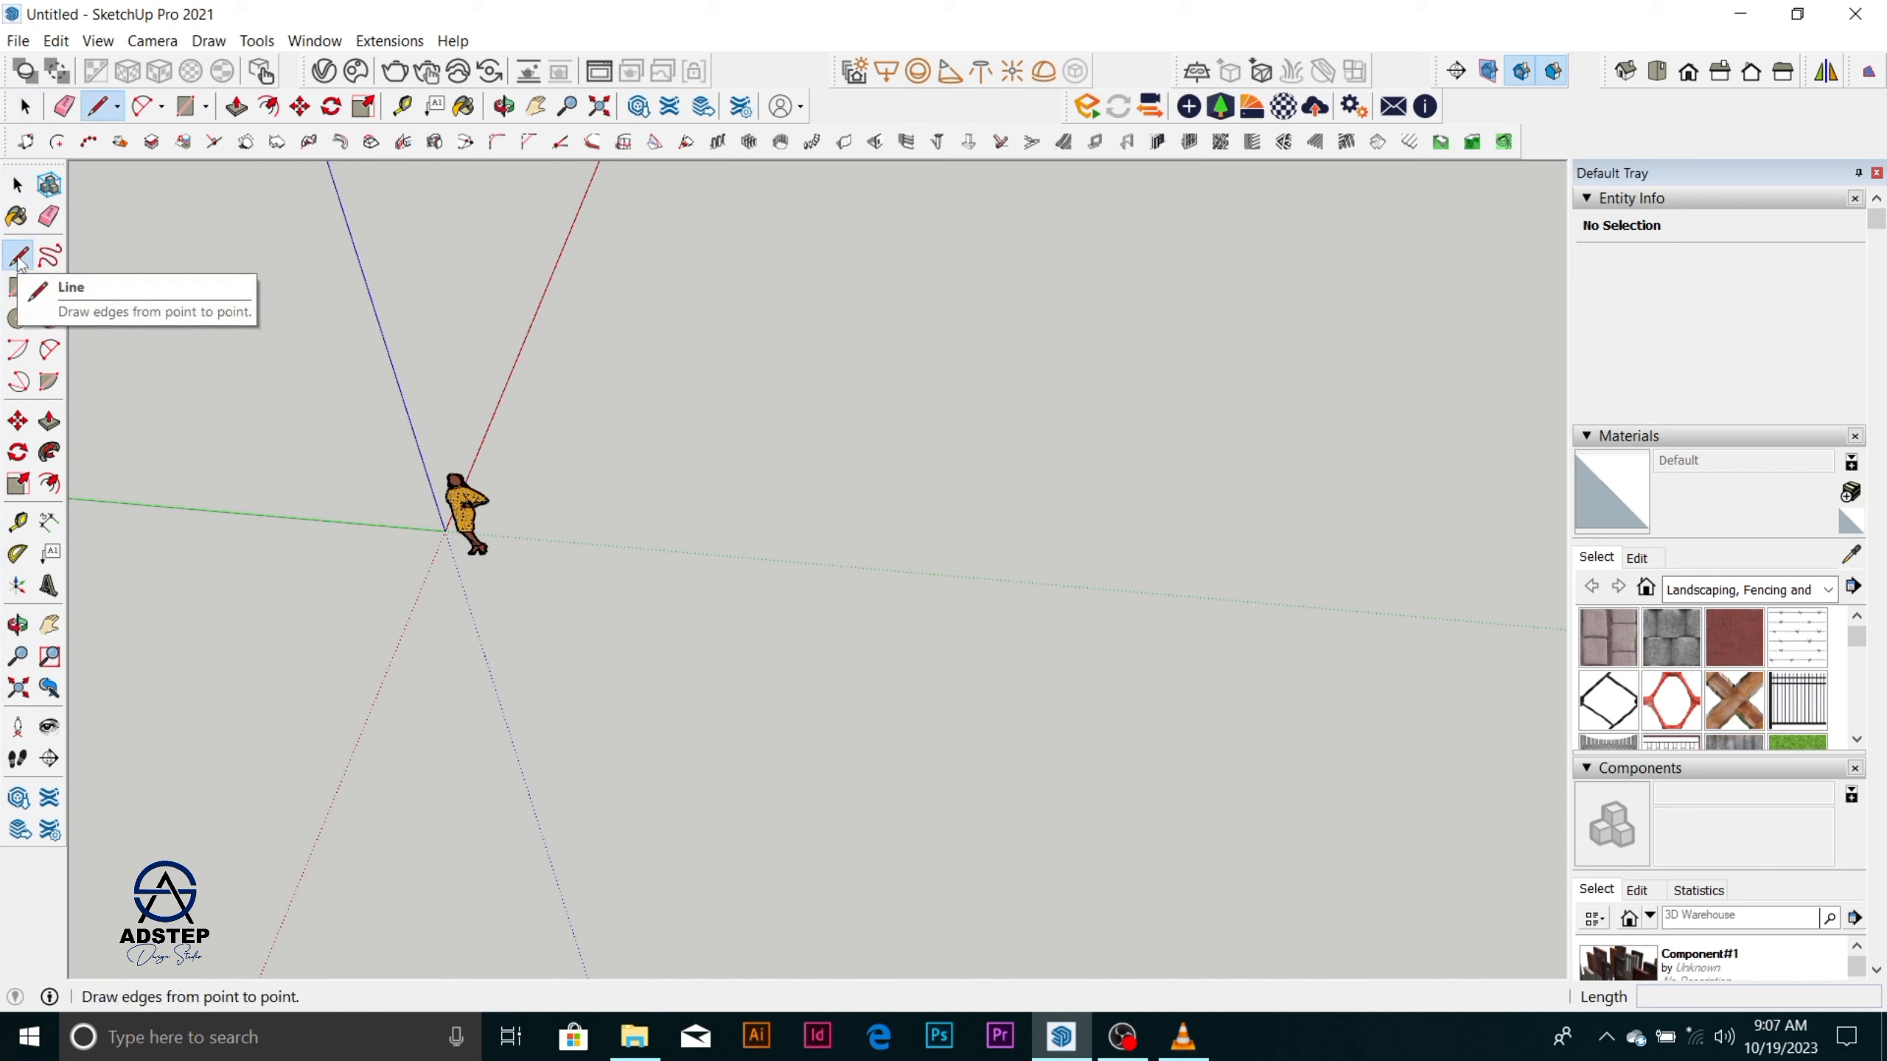
pyautogui.click(725, 610)
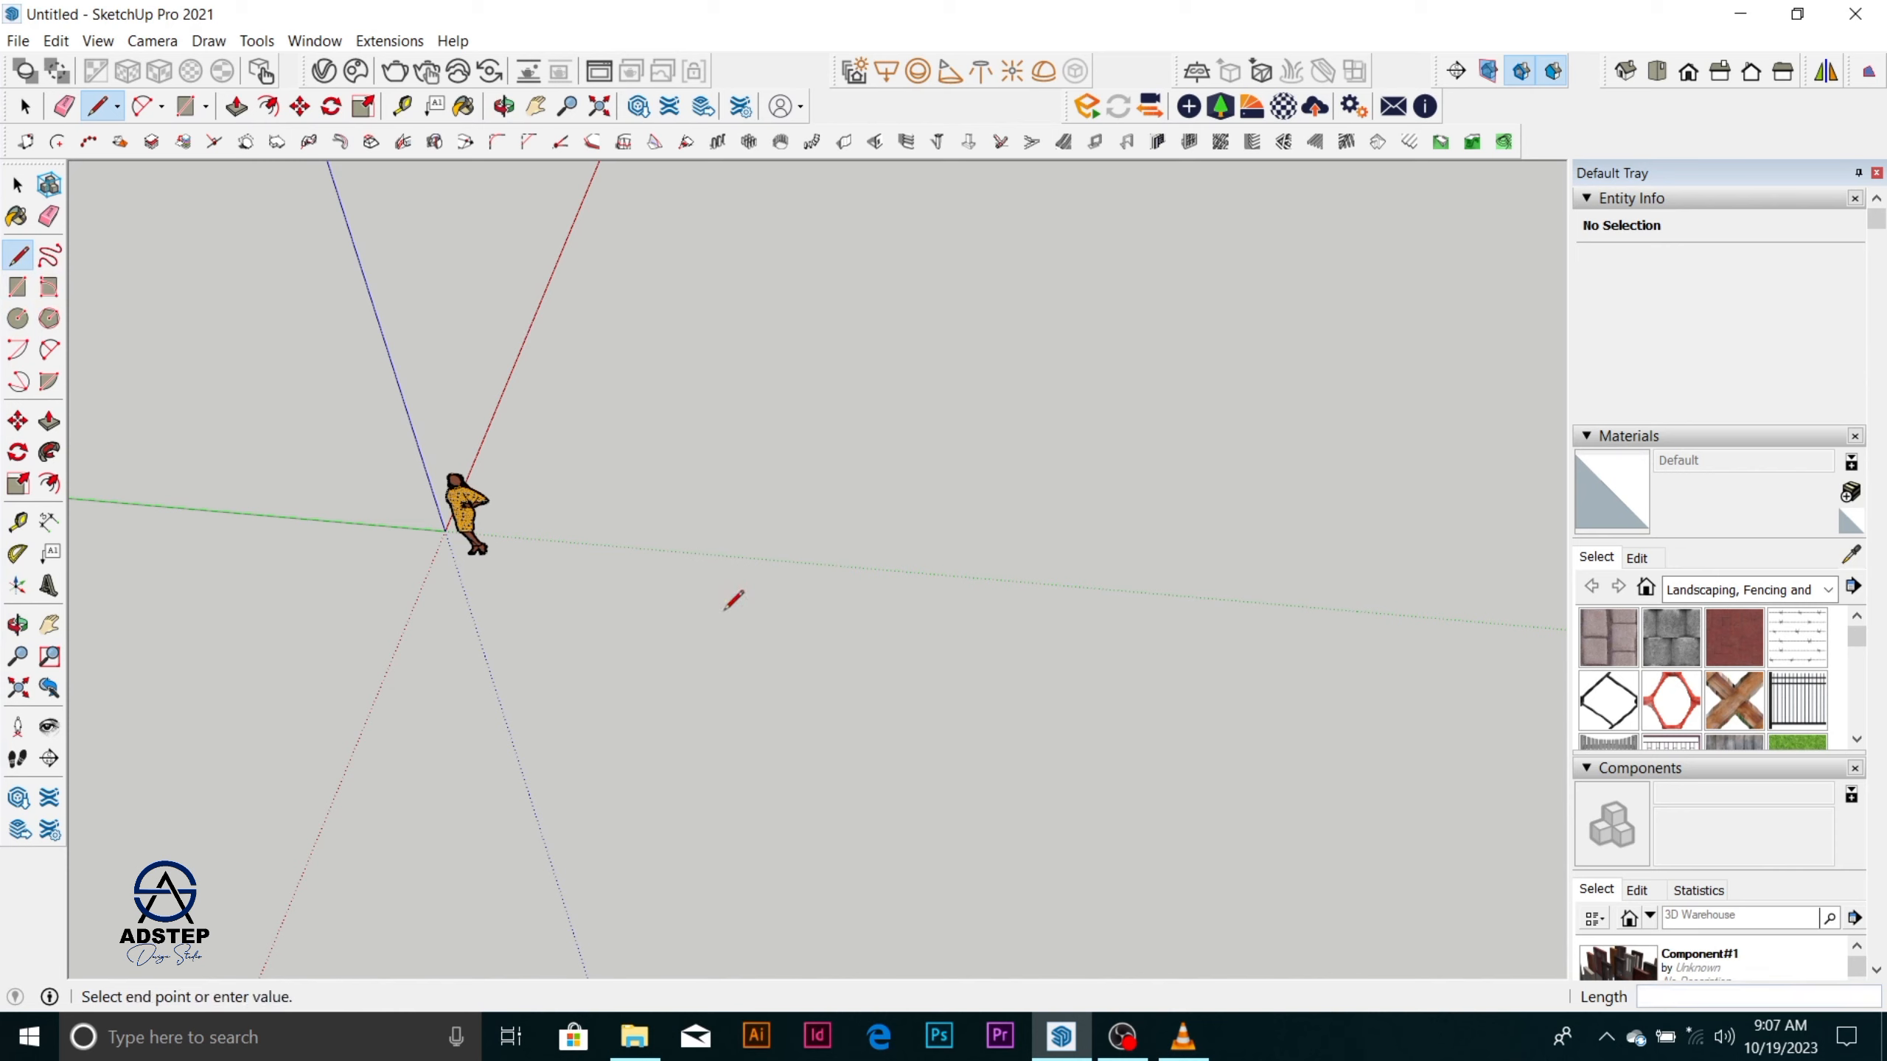
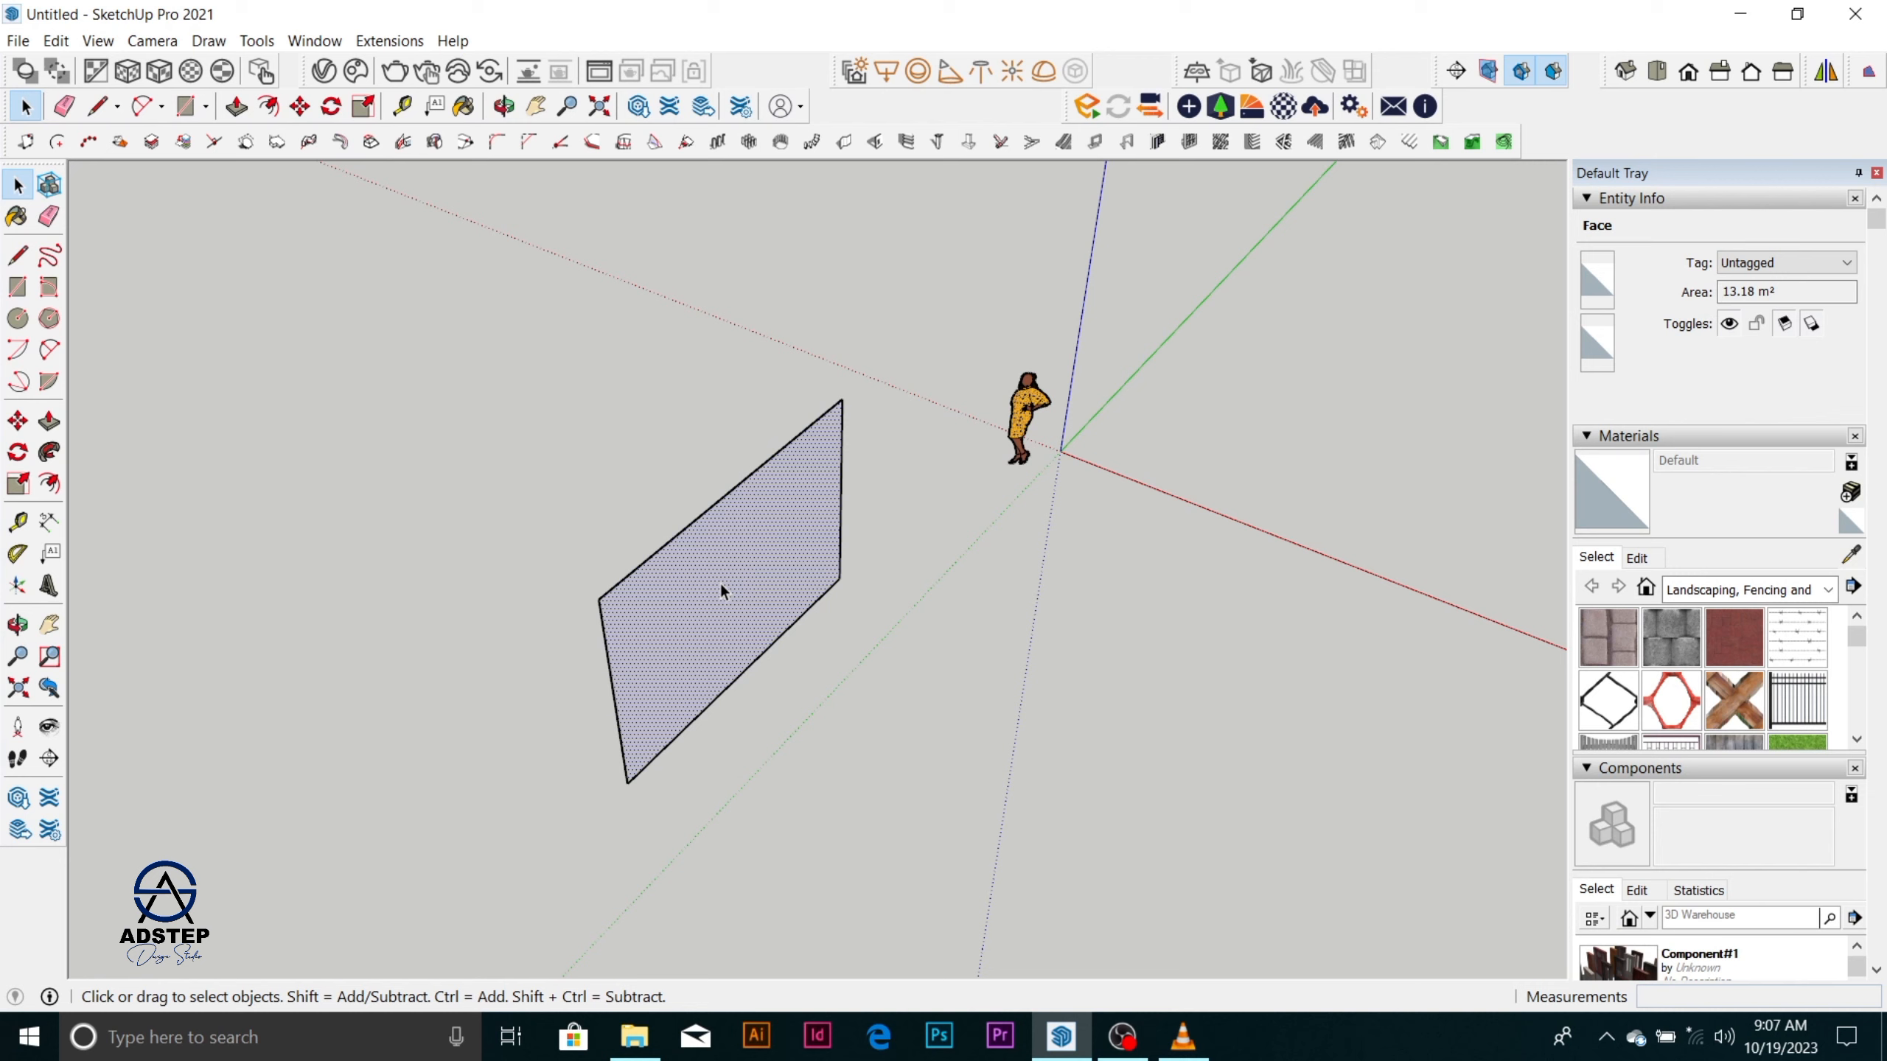
# Extrude the upright rectangular face with Push/Pull to a thickness of 225 mm and clear the selection.
pyautogui.press('p')
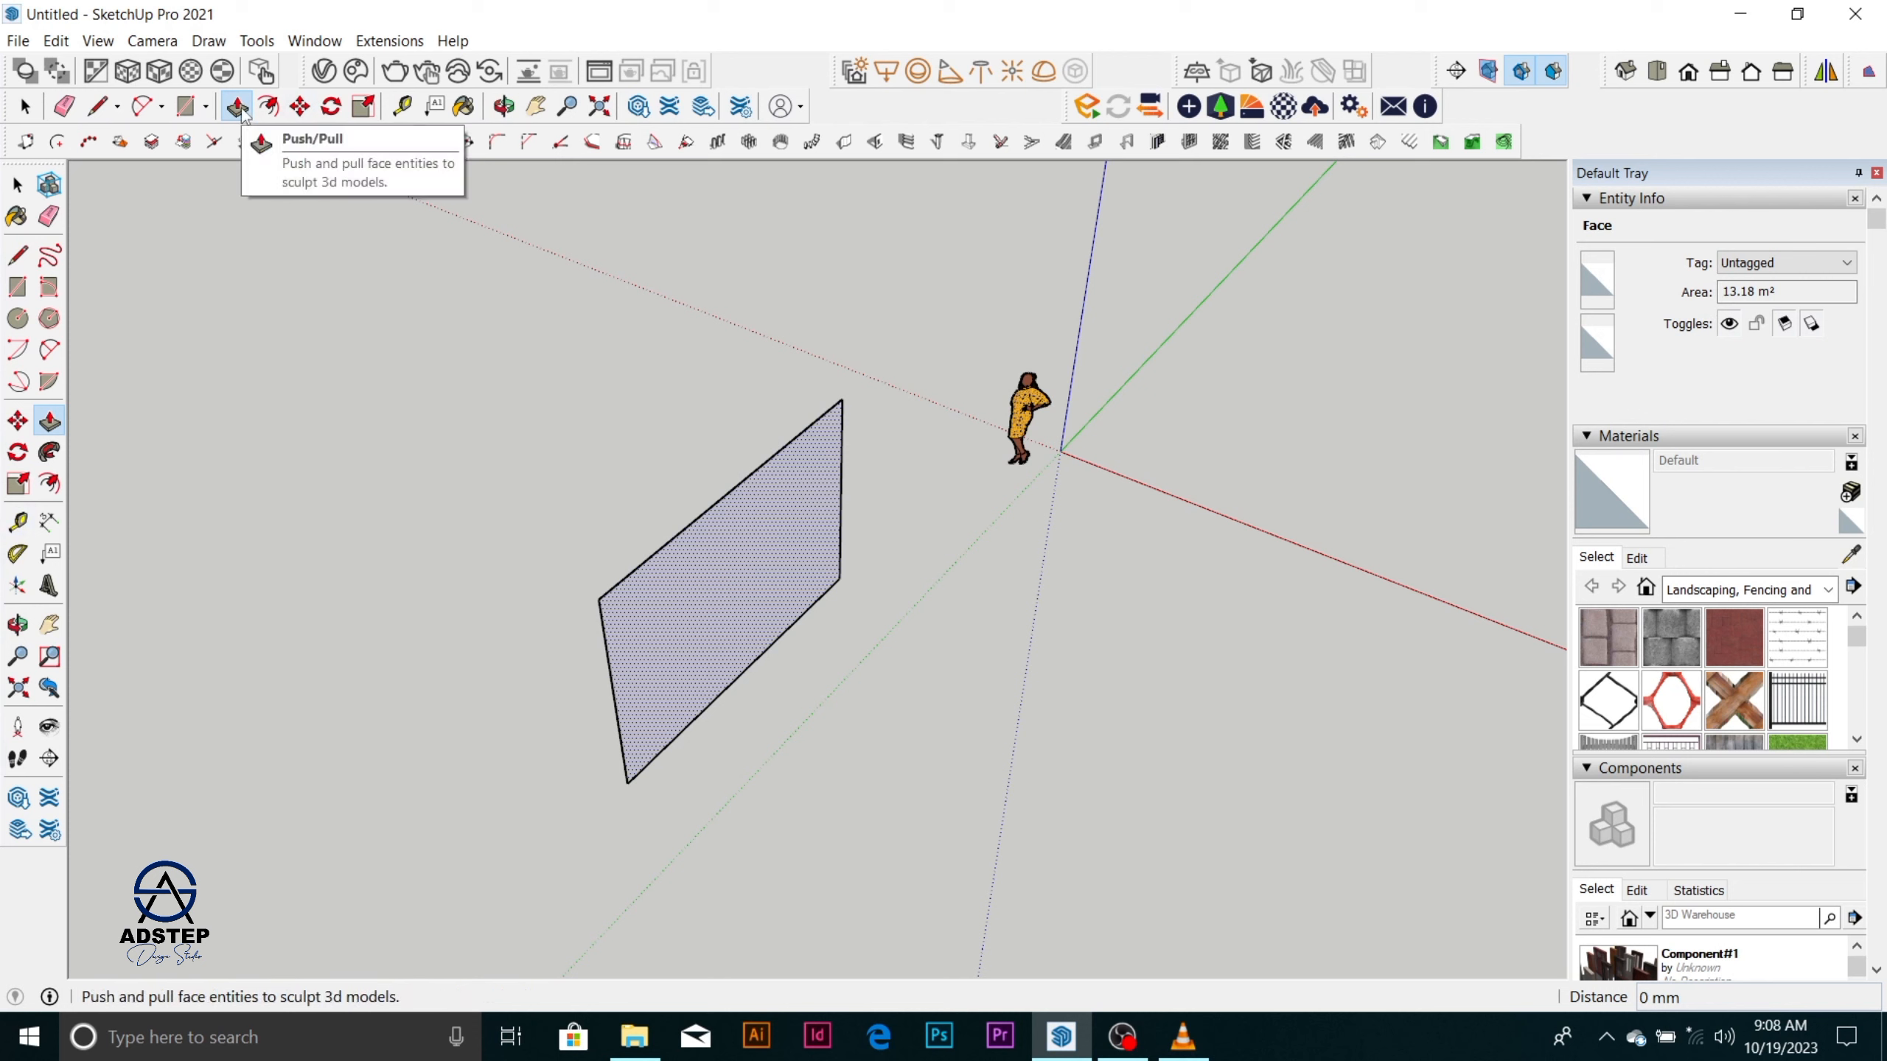
pyautogui.click(783, 538)
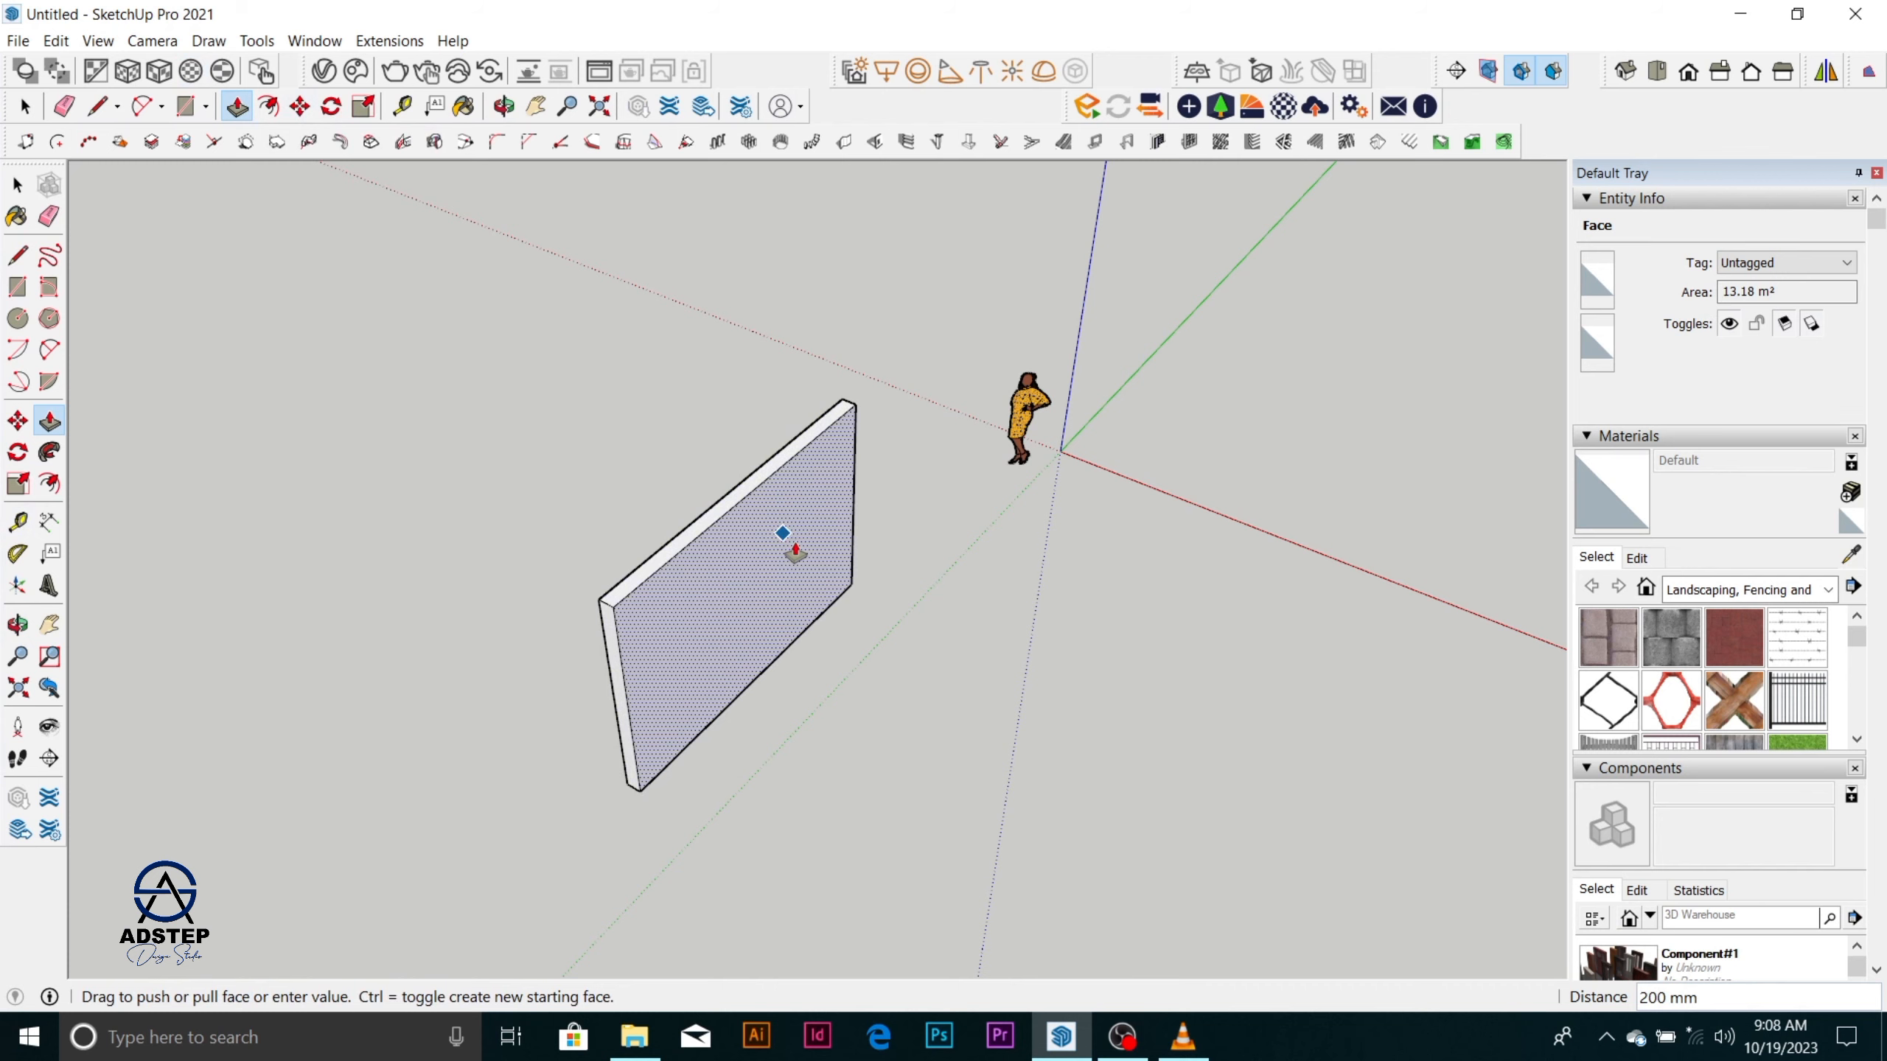
pyautogui.write('225')
pyautogui.press('Return')
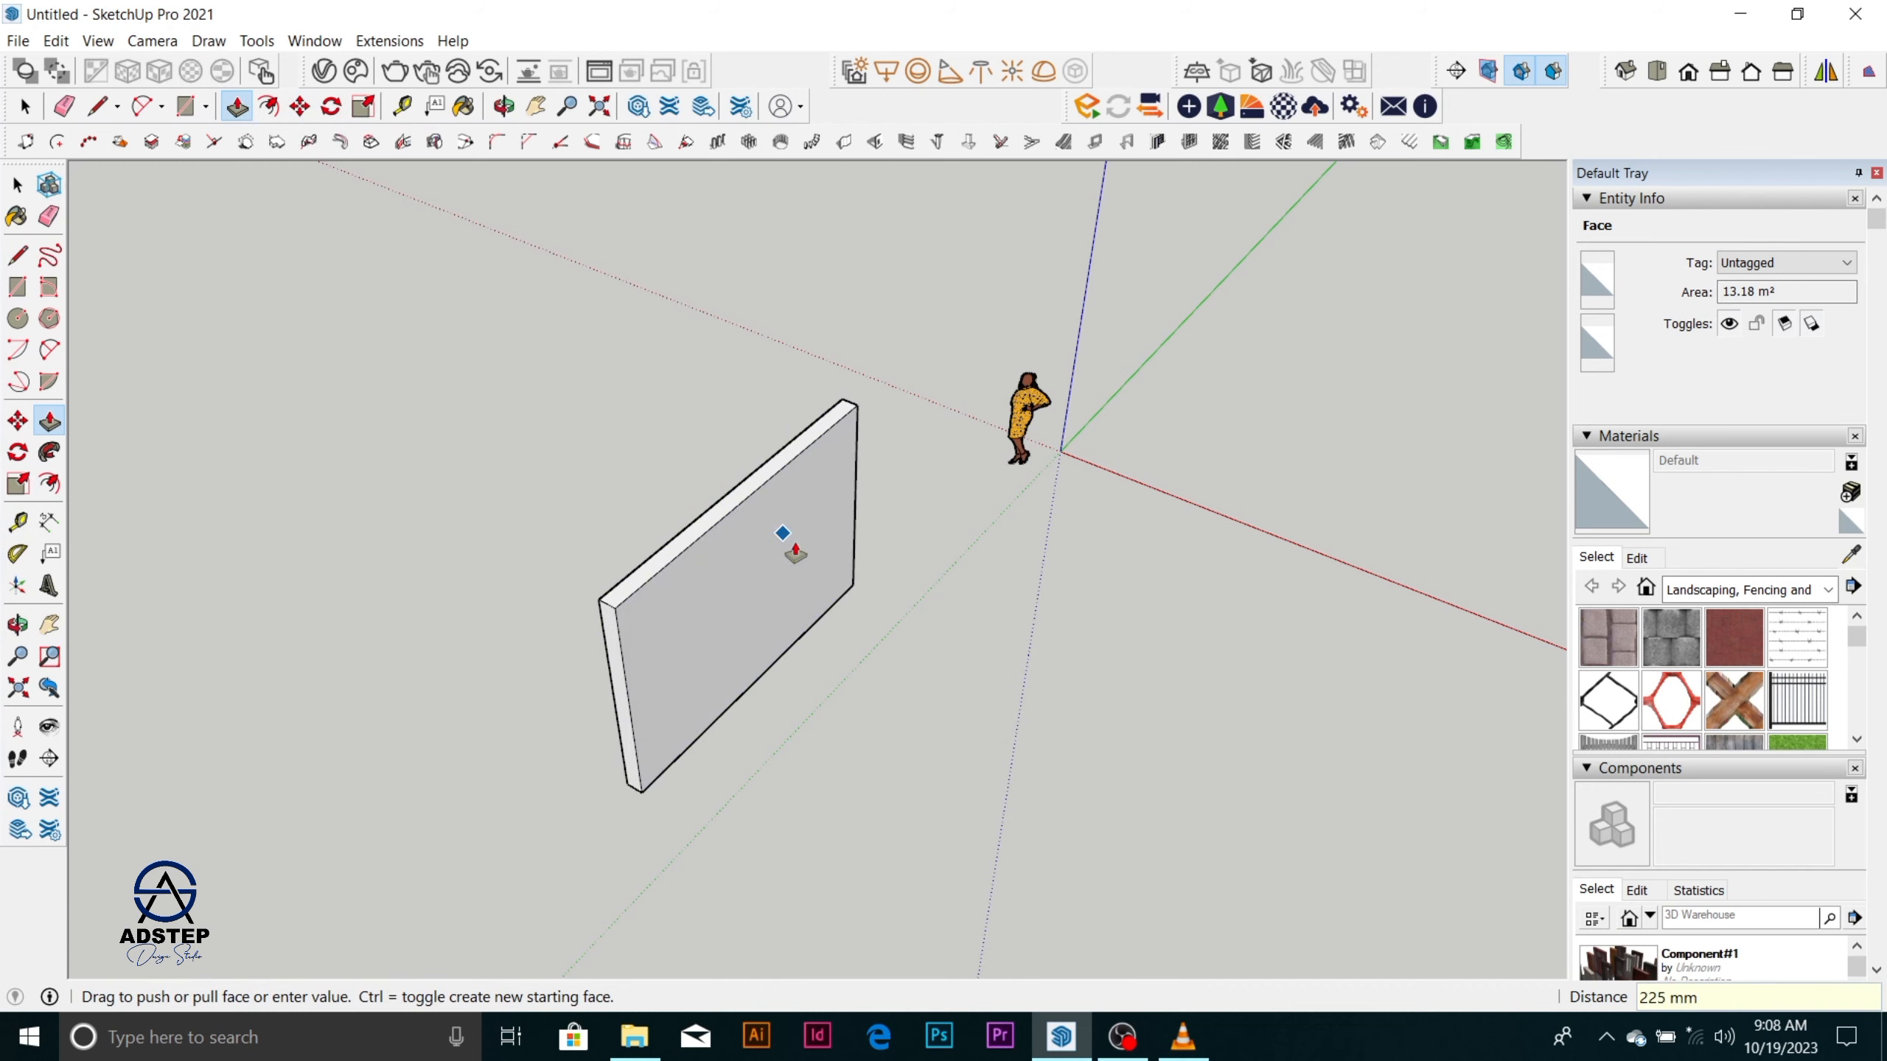
pyautogui.scroll(-3, 795, 554)
pyautogui.press('space')
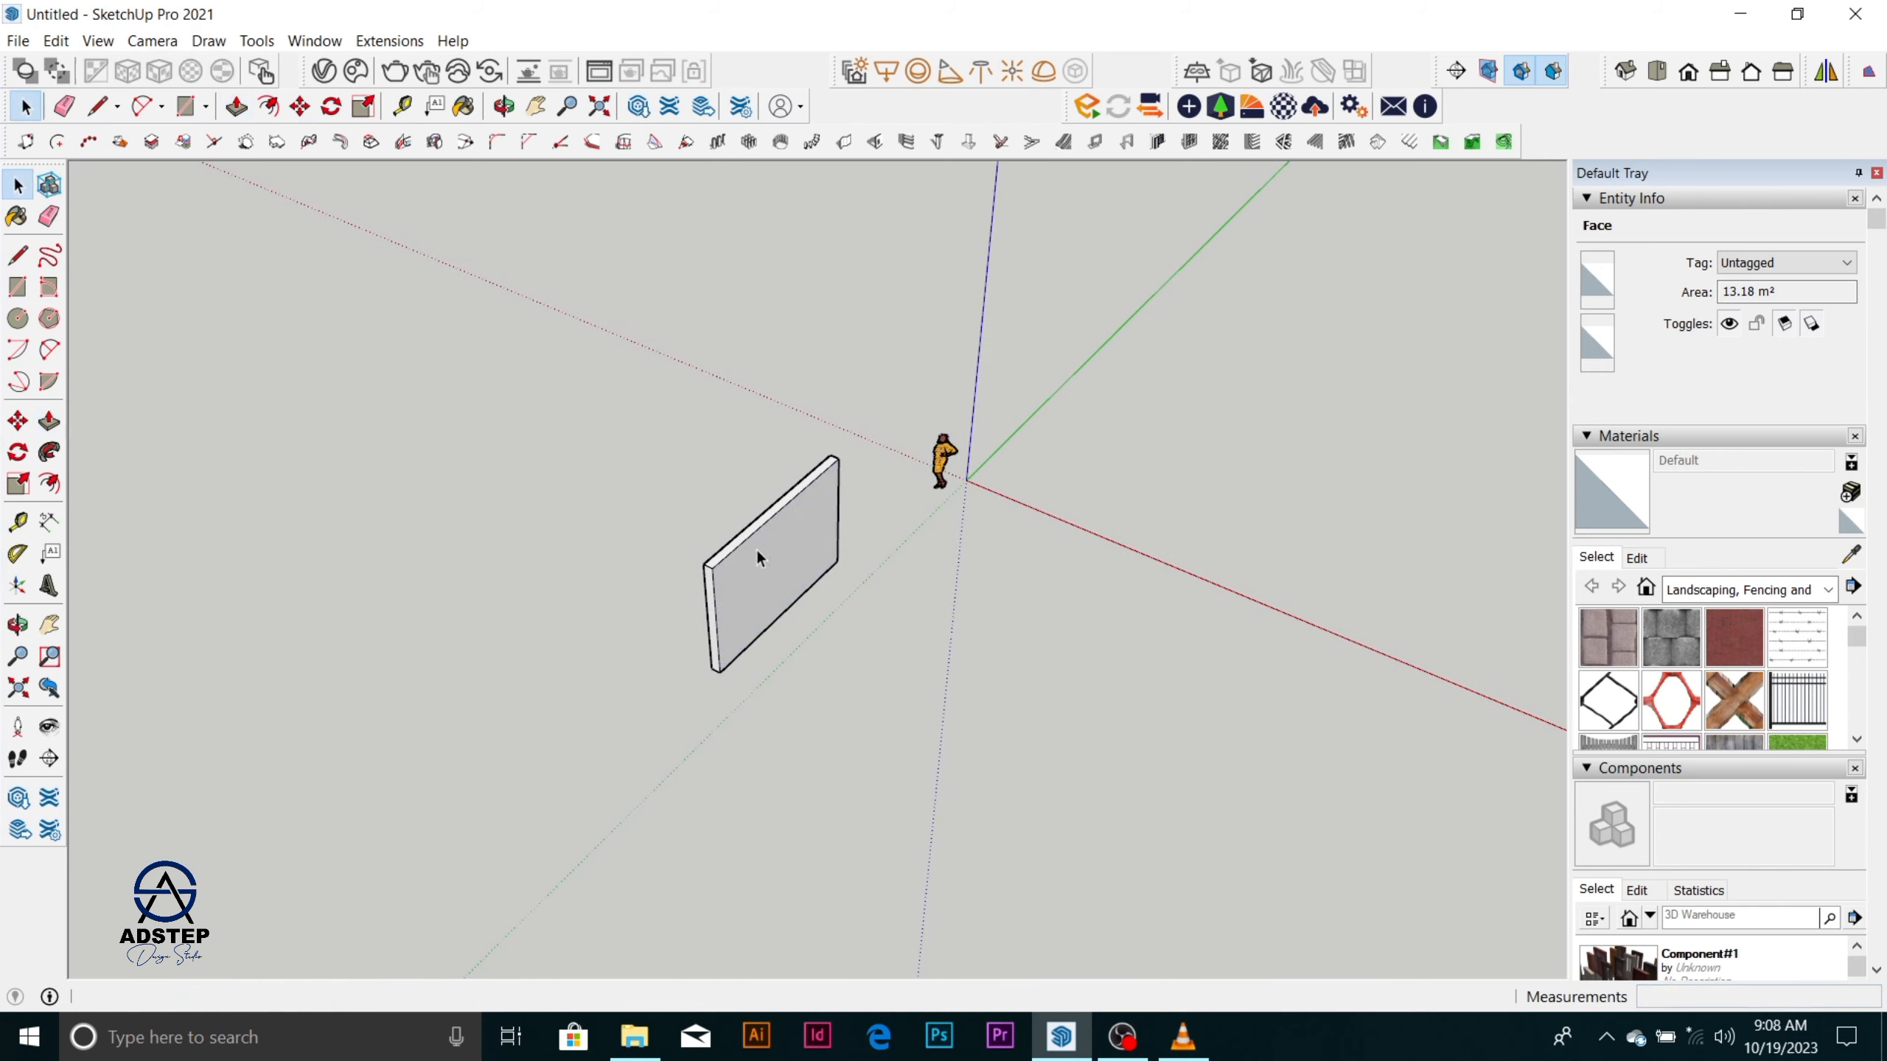
pyautogui.click(955, 628)
# Check the OBS recording window, return to SketchUp and examine the extruded wall from its other sides.
pyautogui.click(1139, 1052)
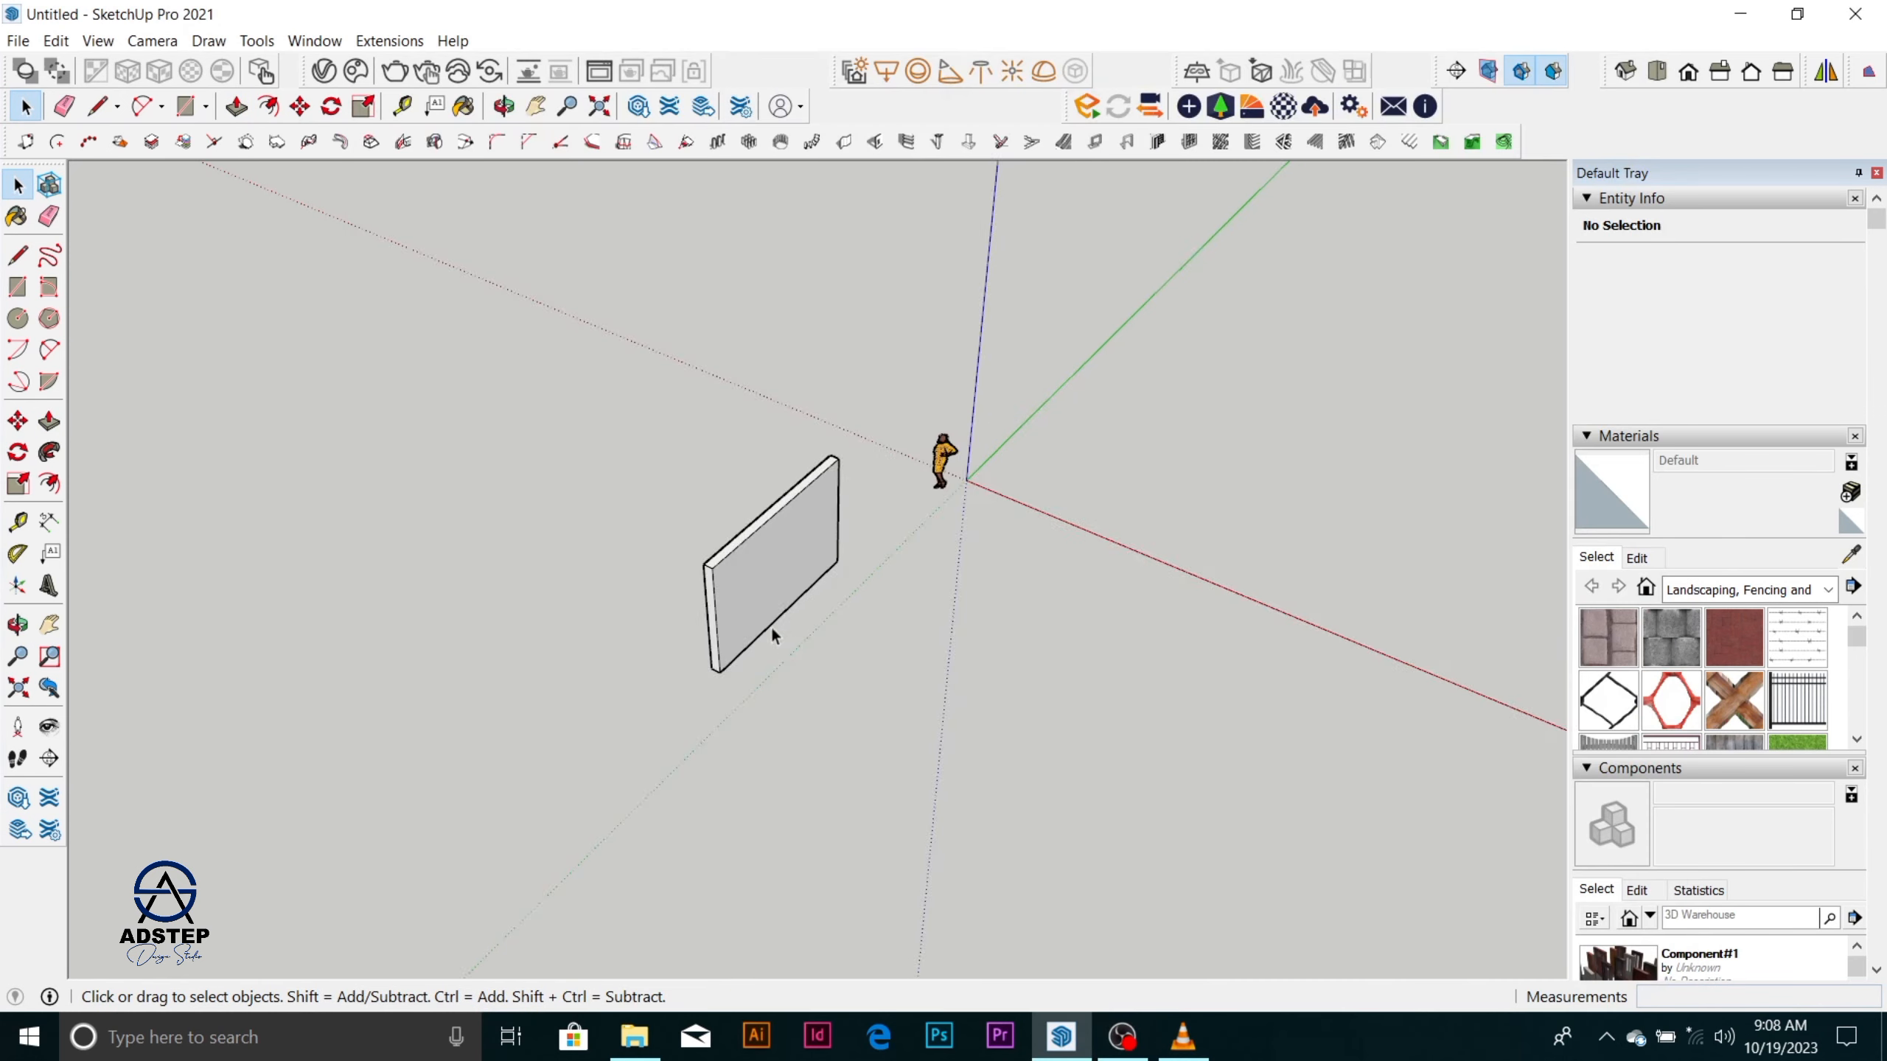
pyautogui.scroll(2, 772, 630)
pyautogui.moveTo(869, 654)
pyautogui.mouseDown(button='middle')
pyautogui.moveTo(959, 677)
pyautogui.moveTo(1397, 632)
pyautogui.mouseUp(button='middle')
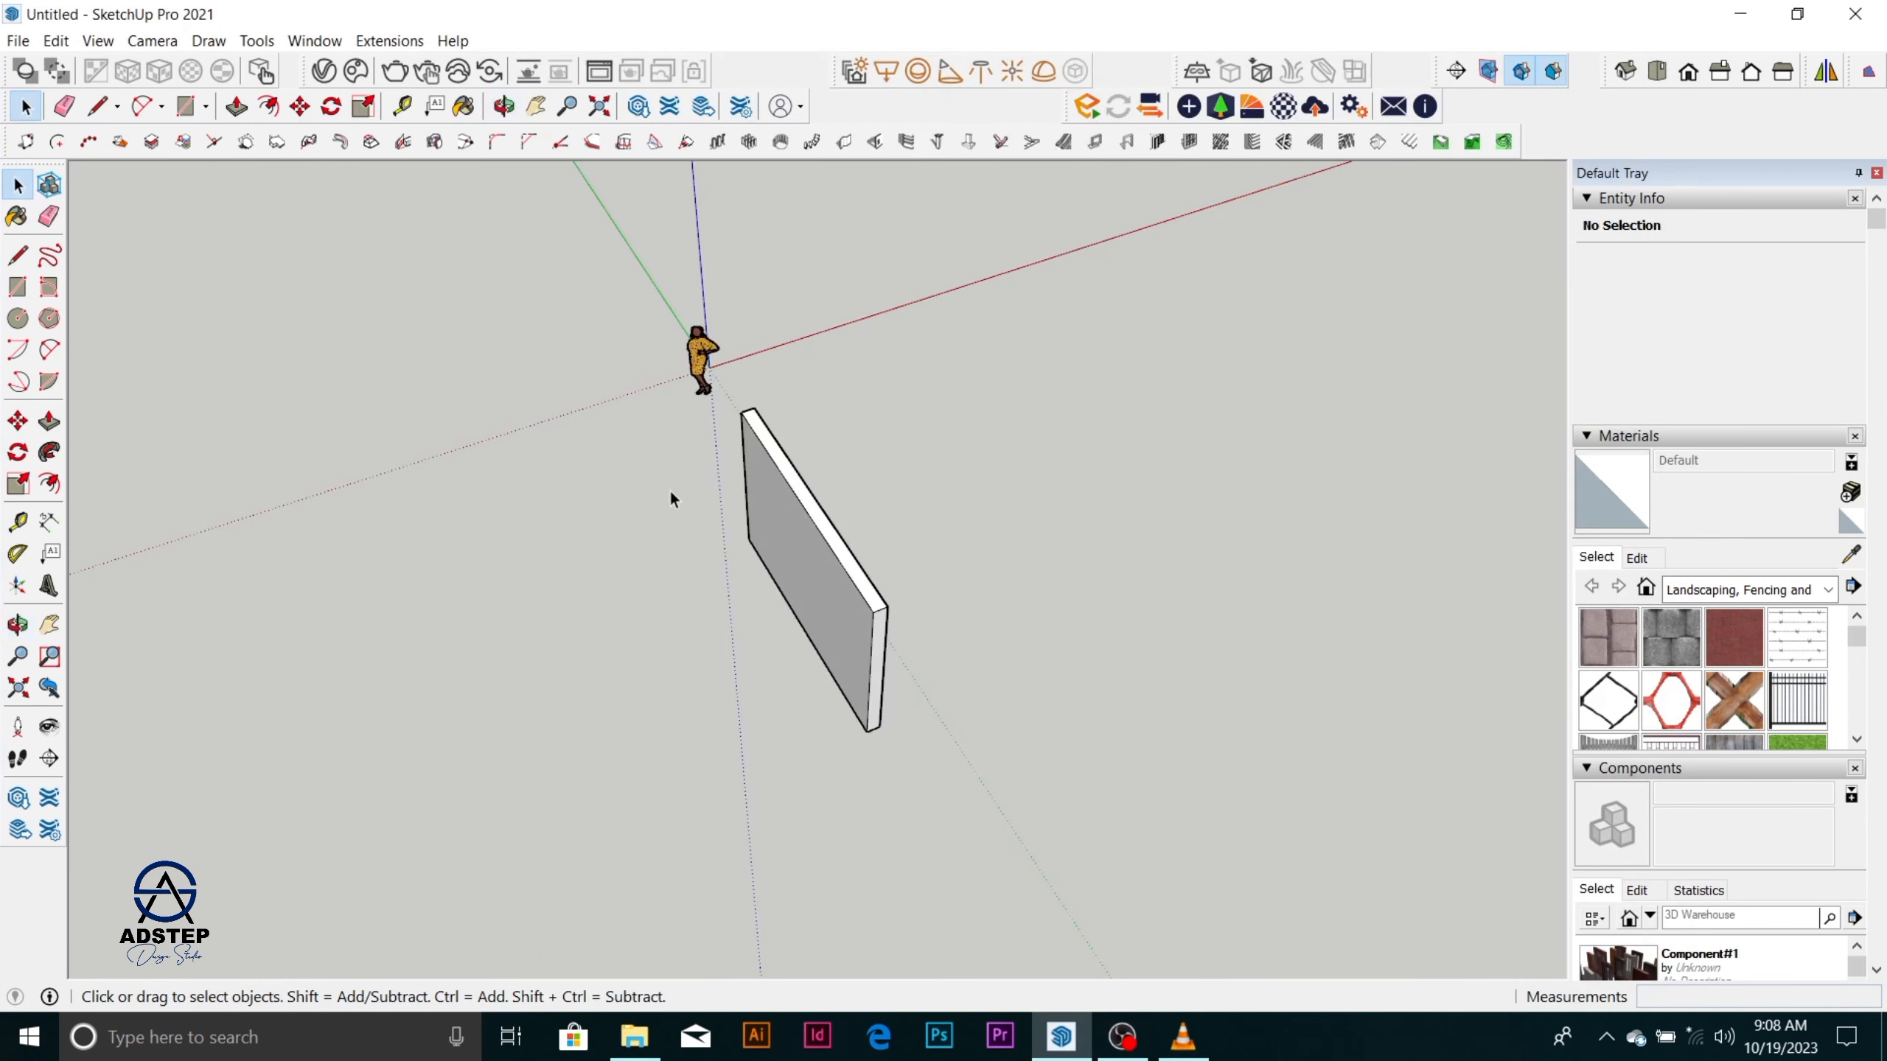
pyautogui.scroll(-3, 669, 490)
pyautogui.moveTo(734, 517); pyautogui.dragTo(1116, 569, button='middle')
pyautogui.scroll(3, 828, 596)
pyautogui.scroll(3, 828, 596)
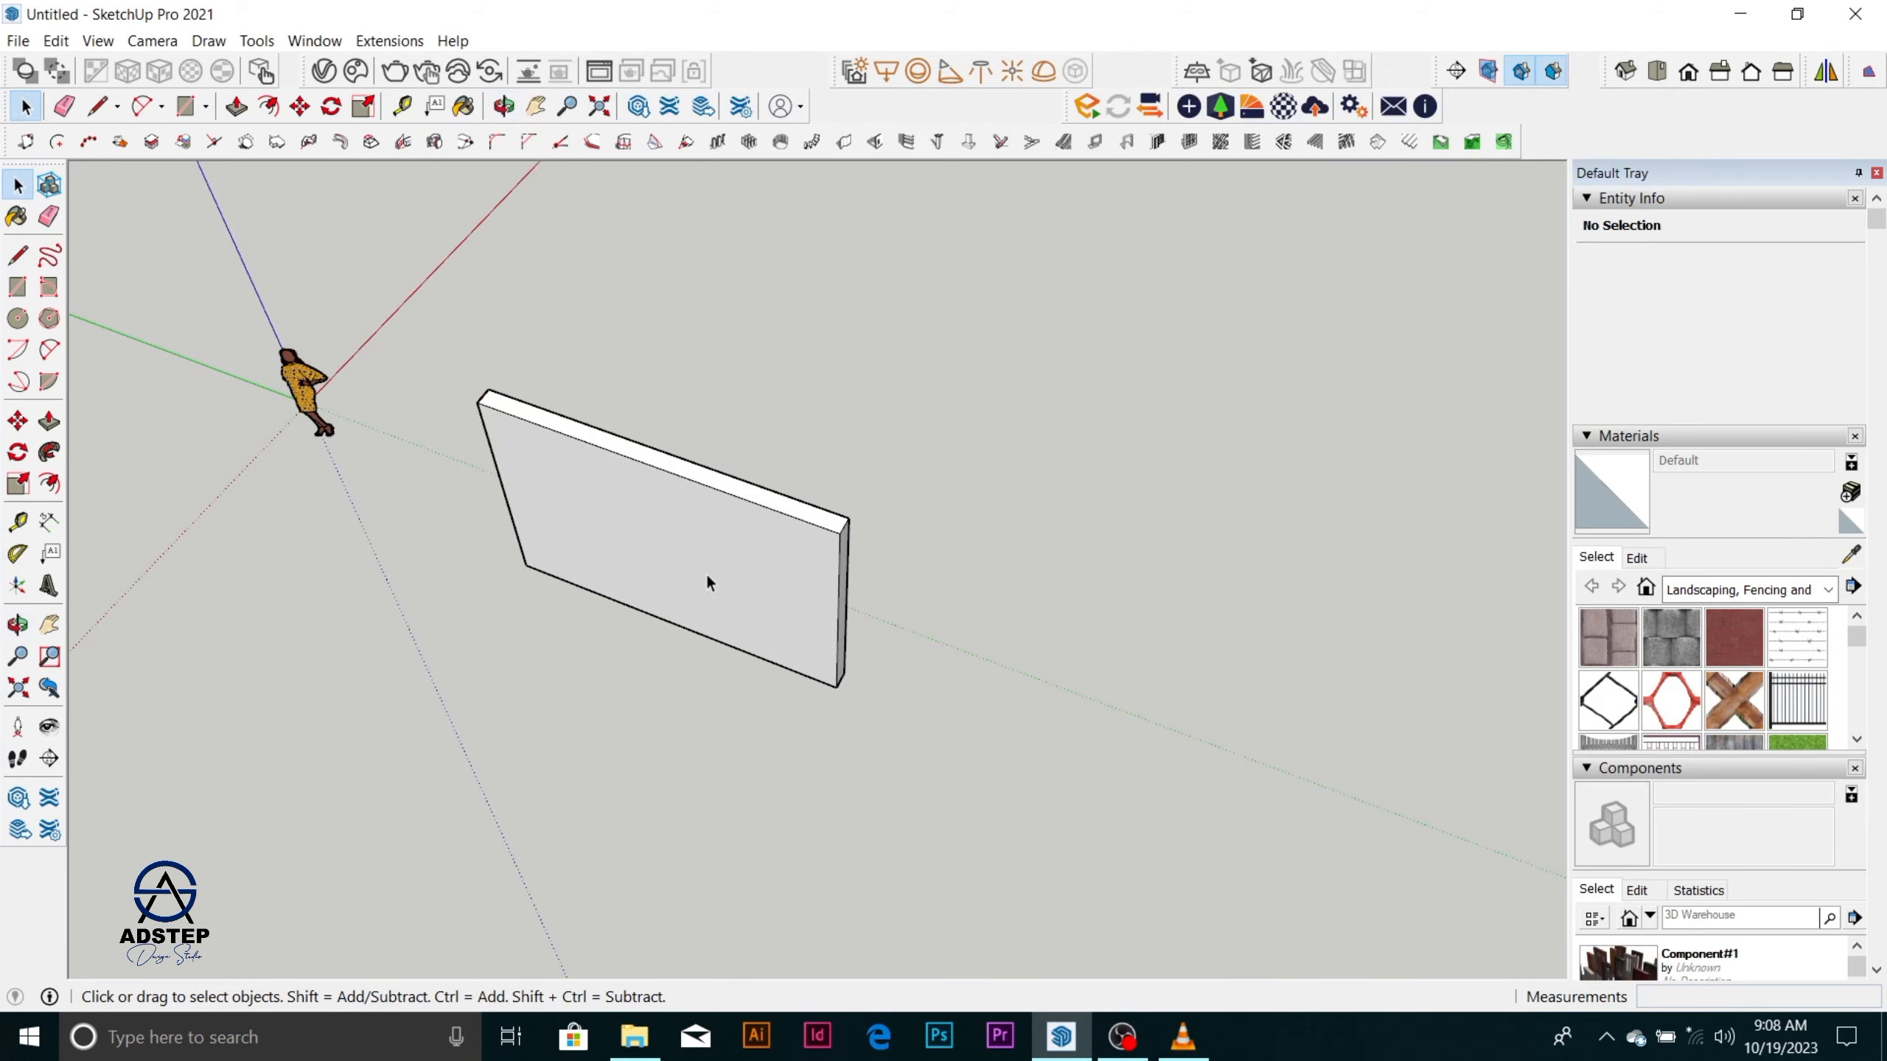
pyautogui.moveTo(707, 580); pyautogui.dragTo(899, 580, button='middle')
pyautogui.scroll(-3, 657, 469)
pyautogui.scroll(3, 779, 524)
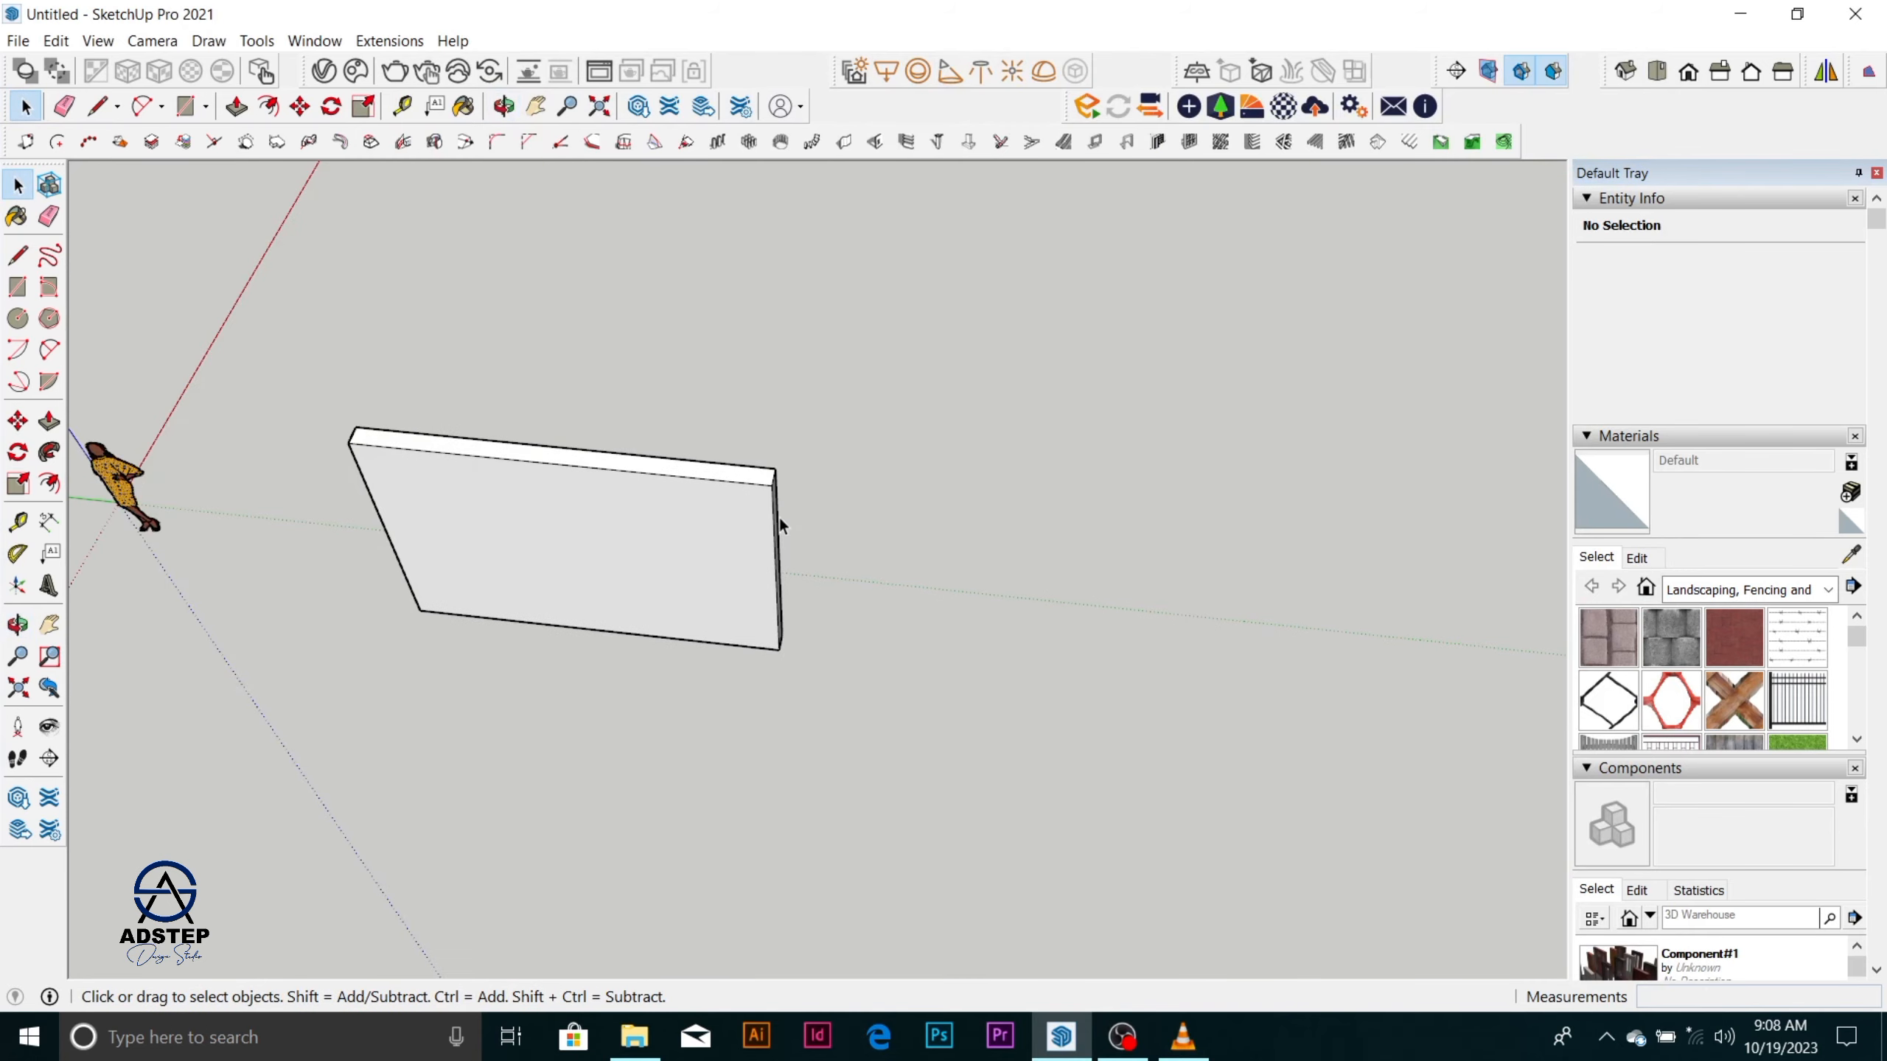
pyautogui.scroll(-3, 719, 617)
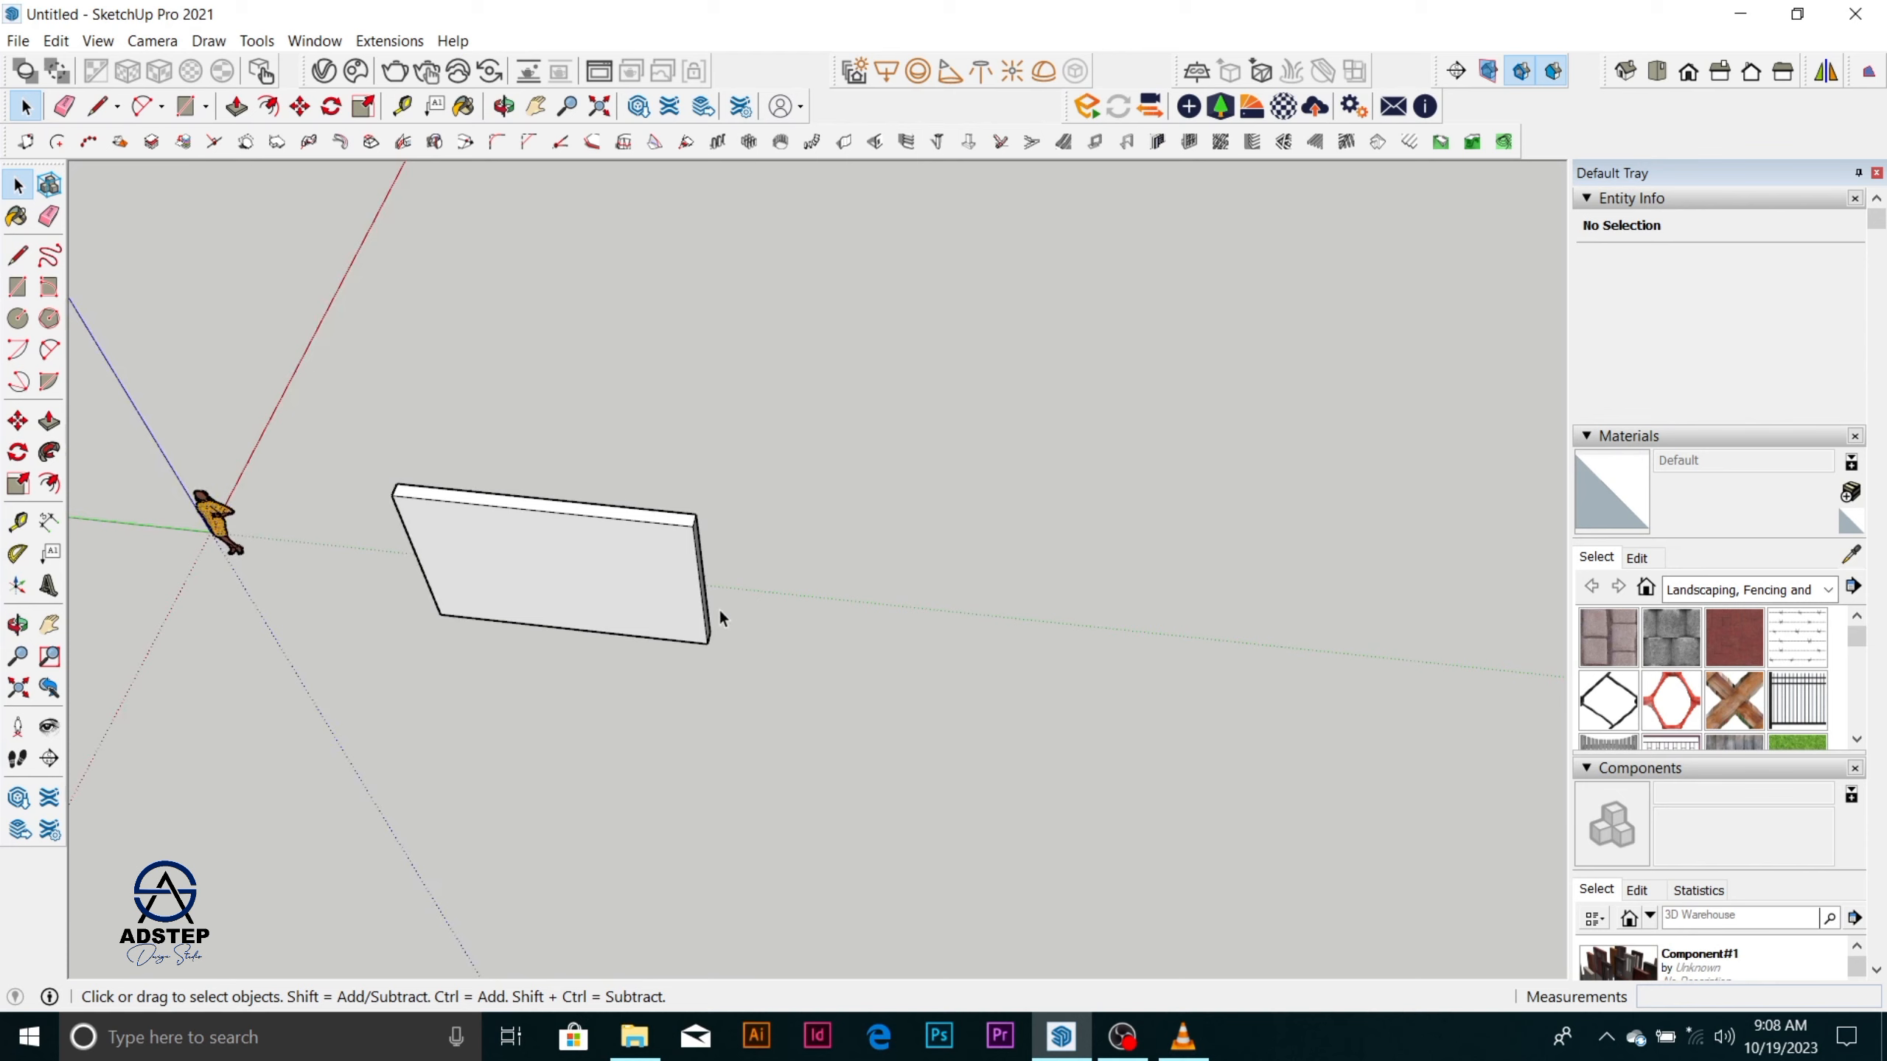
# Draw a vertical edge 1200 mm long along the blue axis with the Line tool, in the empty area beyond the wall's end.
pyautogui.click(19, 260)
pyautogui.click(907, 632)
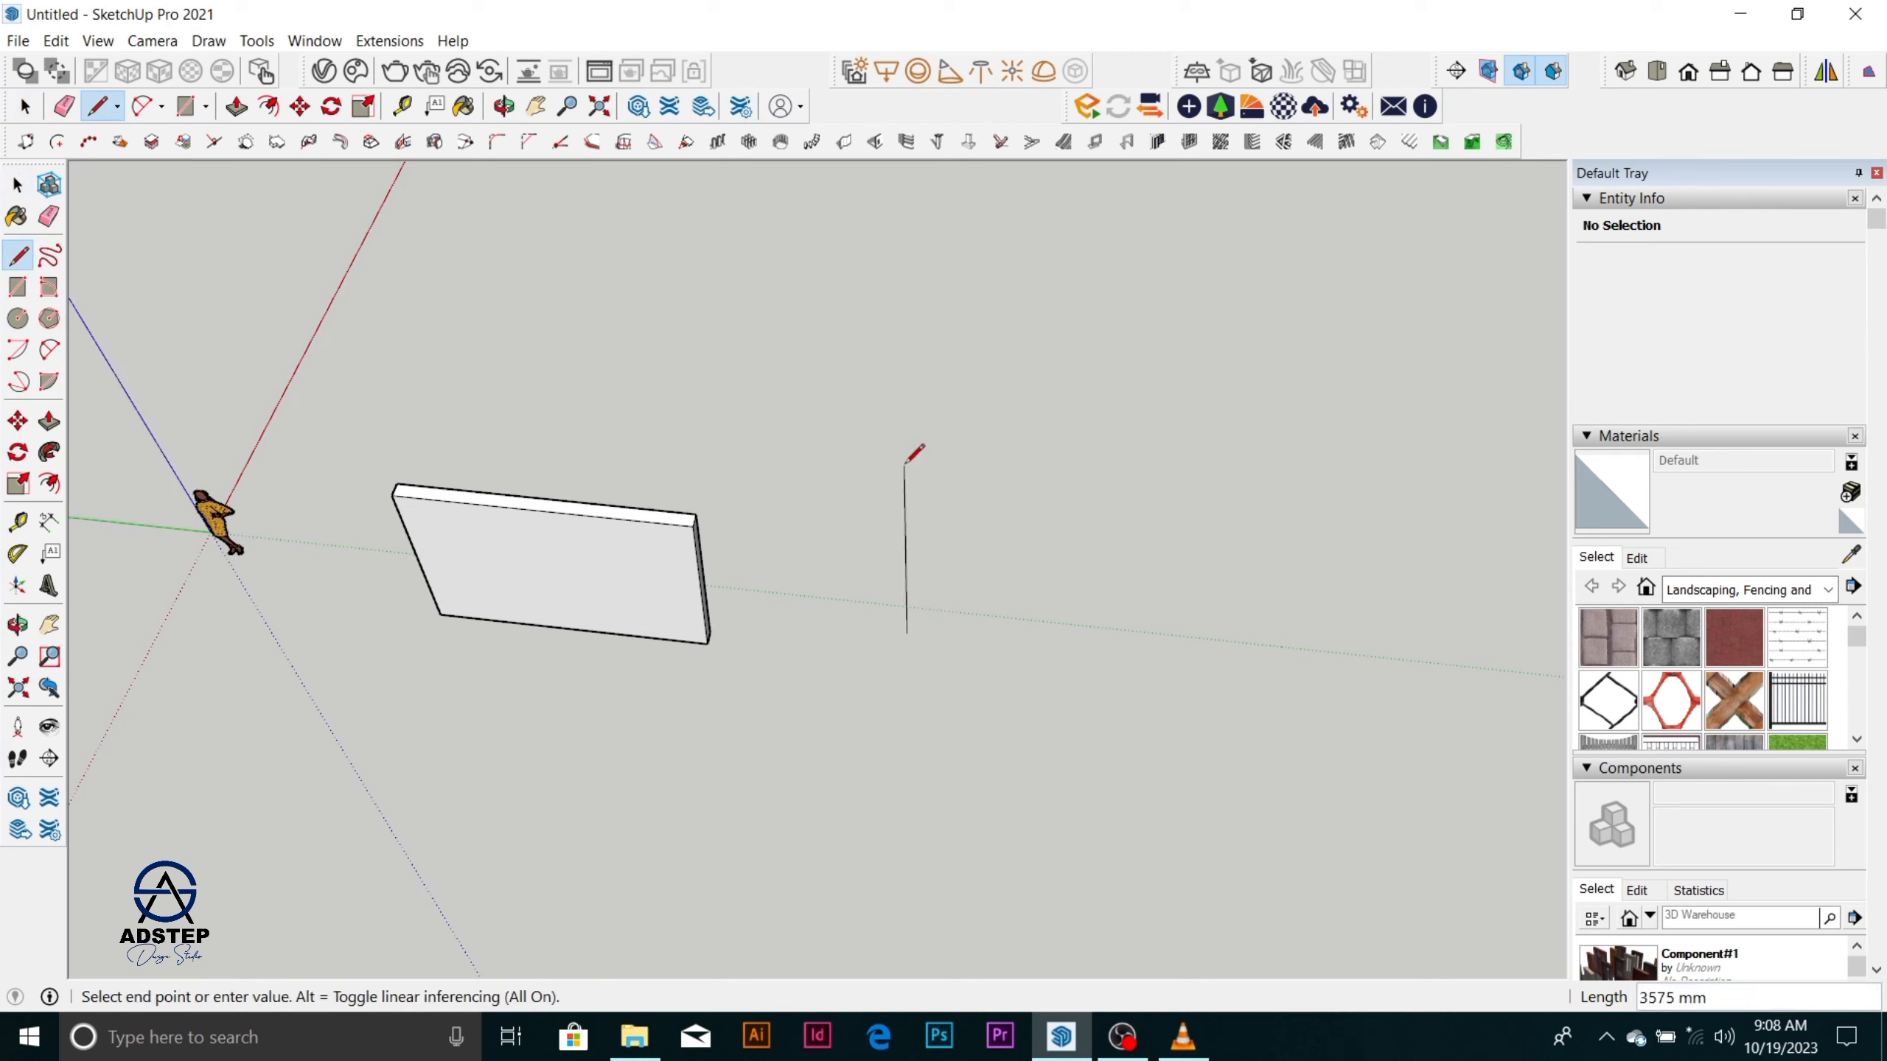
pyautogui.write('3000')
pyautogui.press('Return')
pyautogui.press('o')
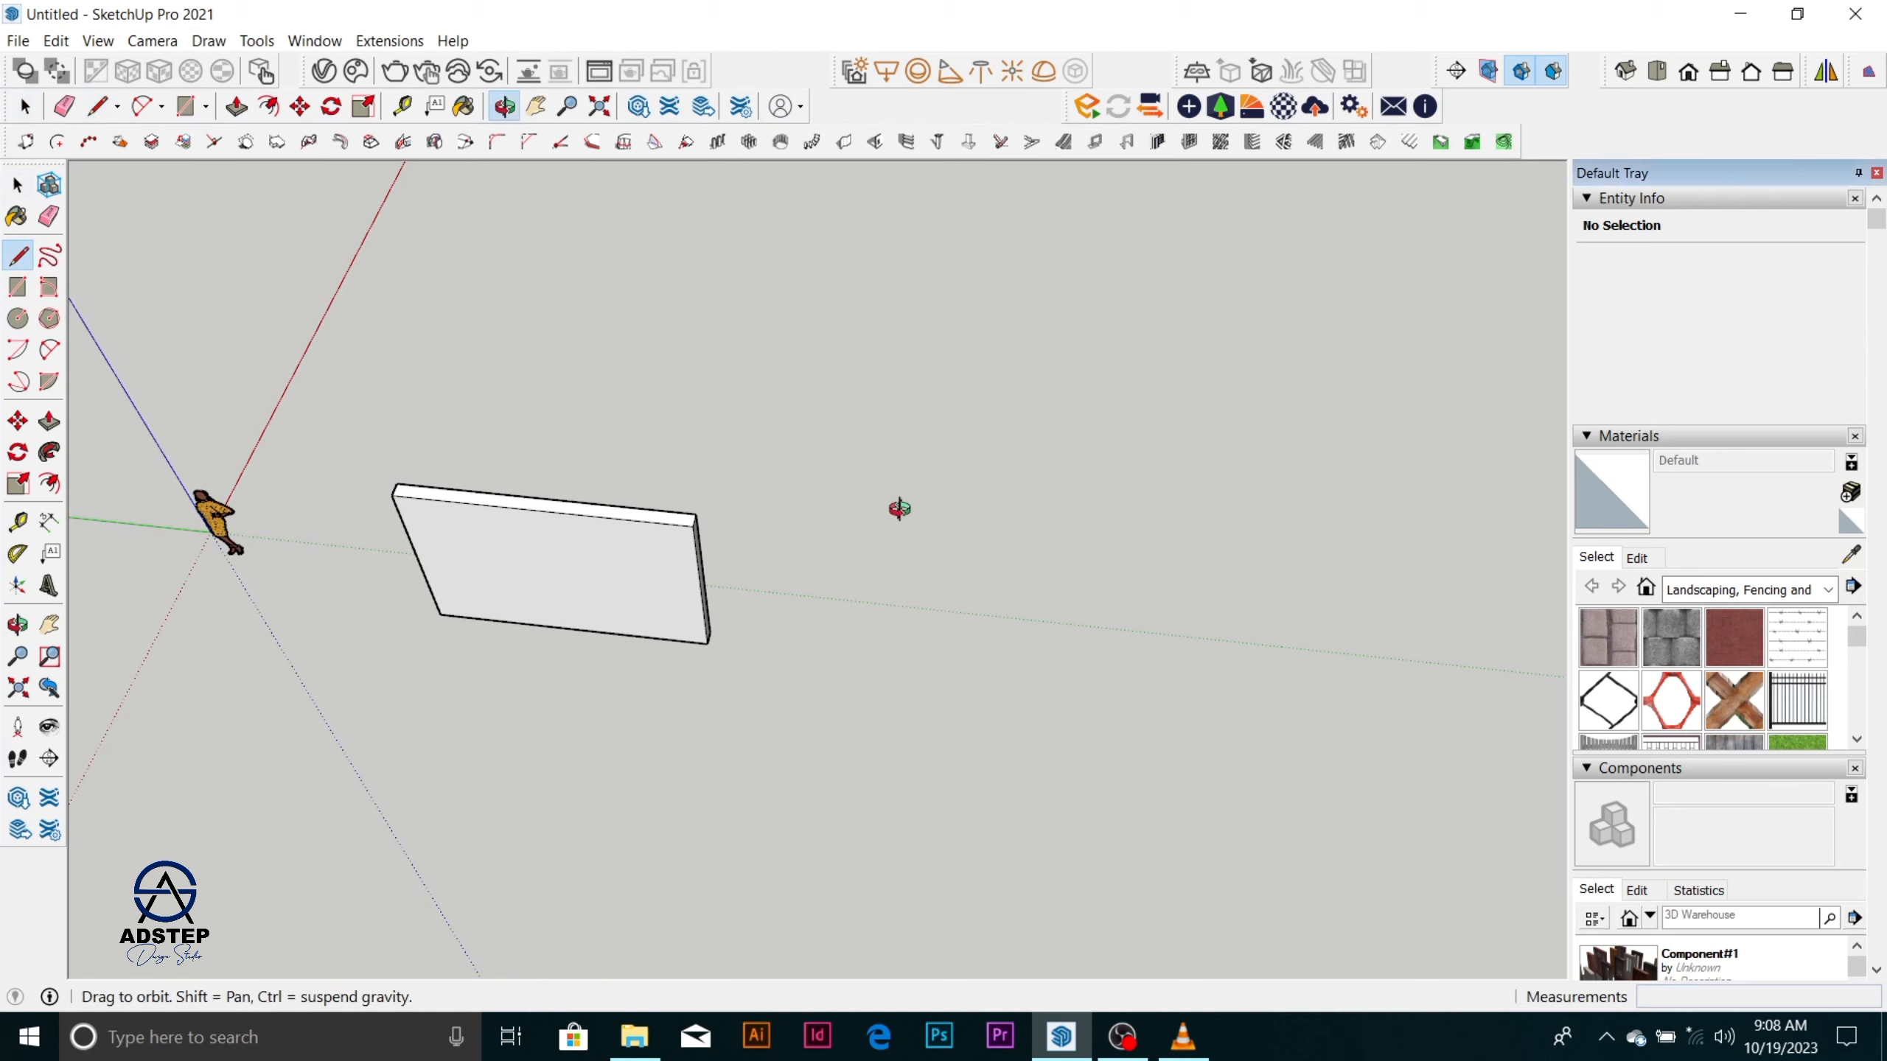
pyautogui.moveTo(900, 509); pyautogui.dragTo(1011, 344, button='middle')
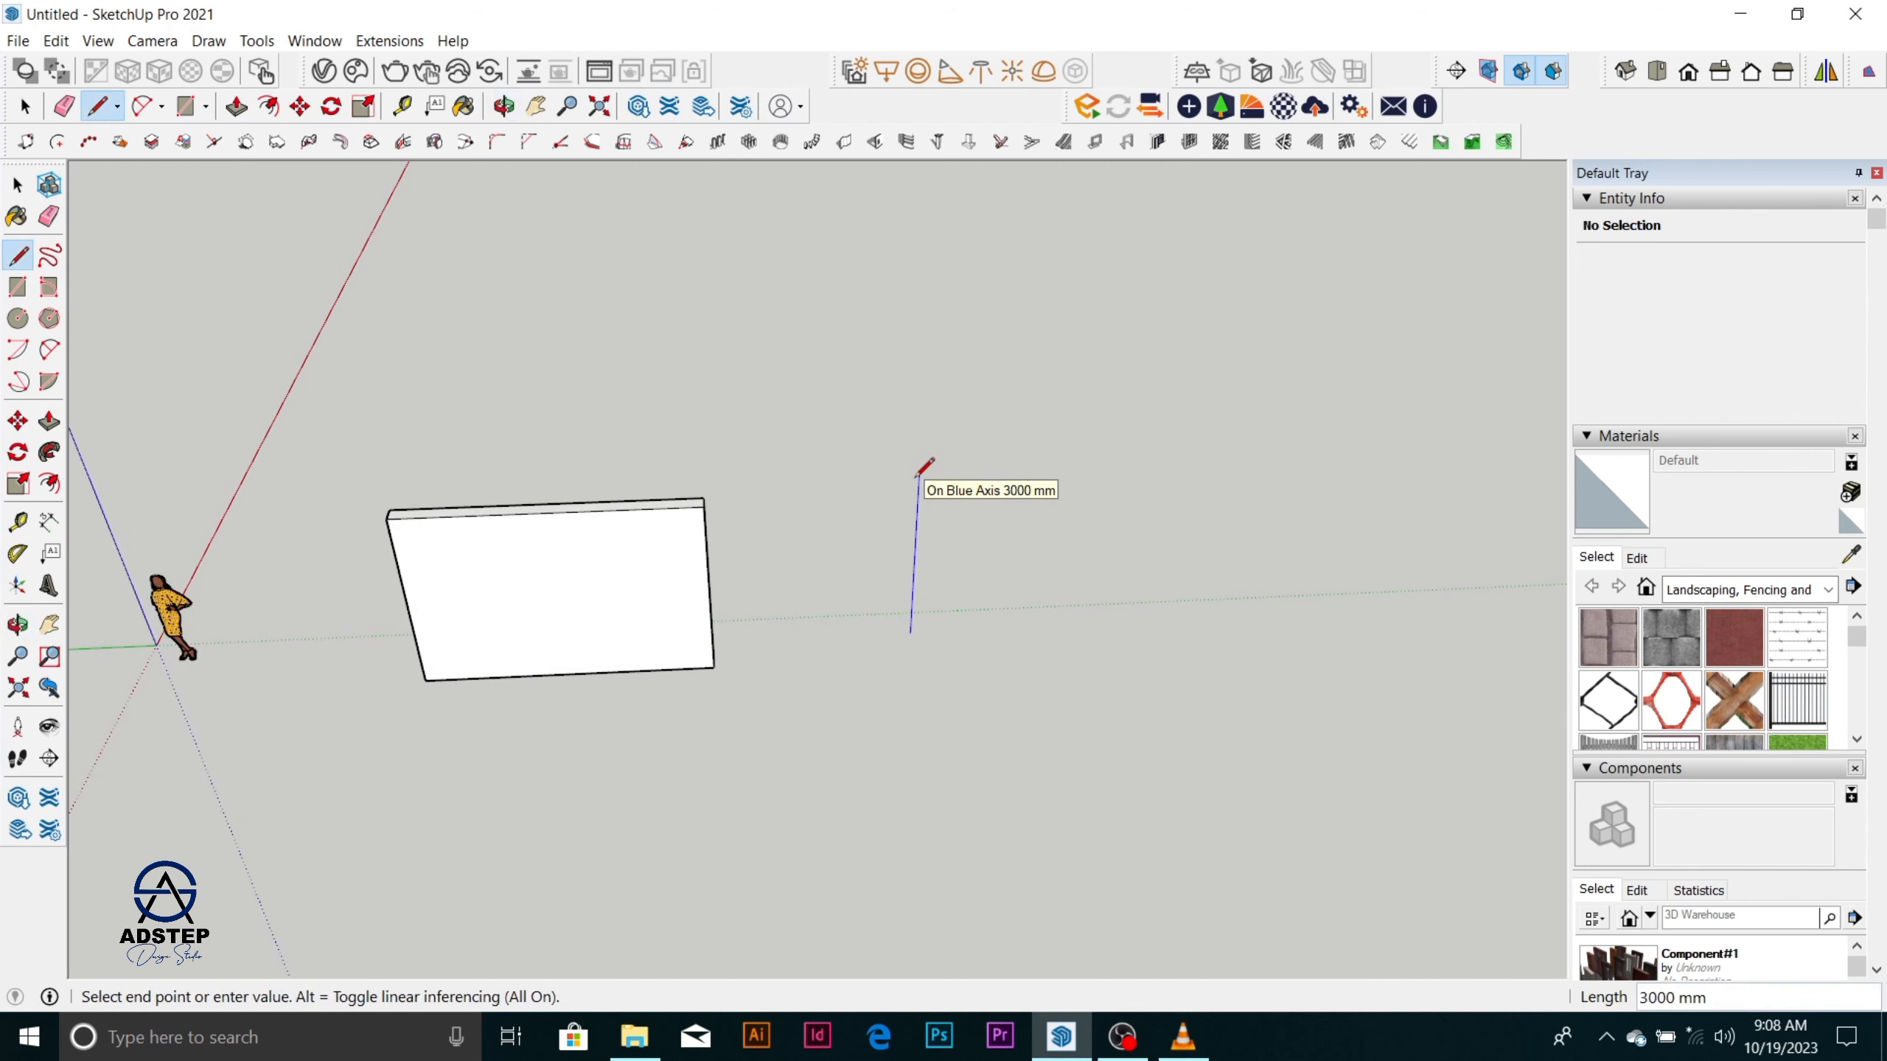
pyautogui.write('1200')
pyautogui.press('Return')
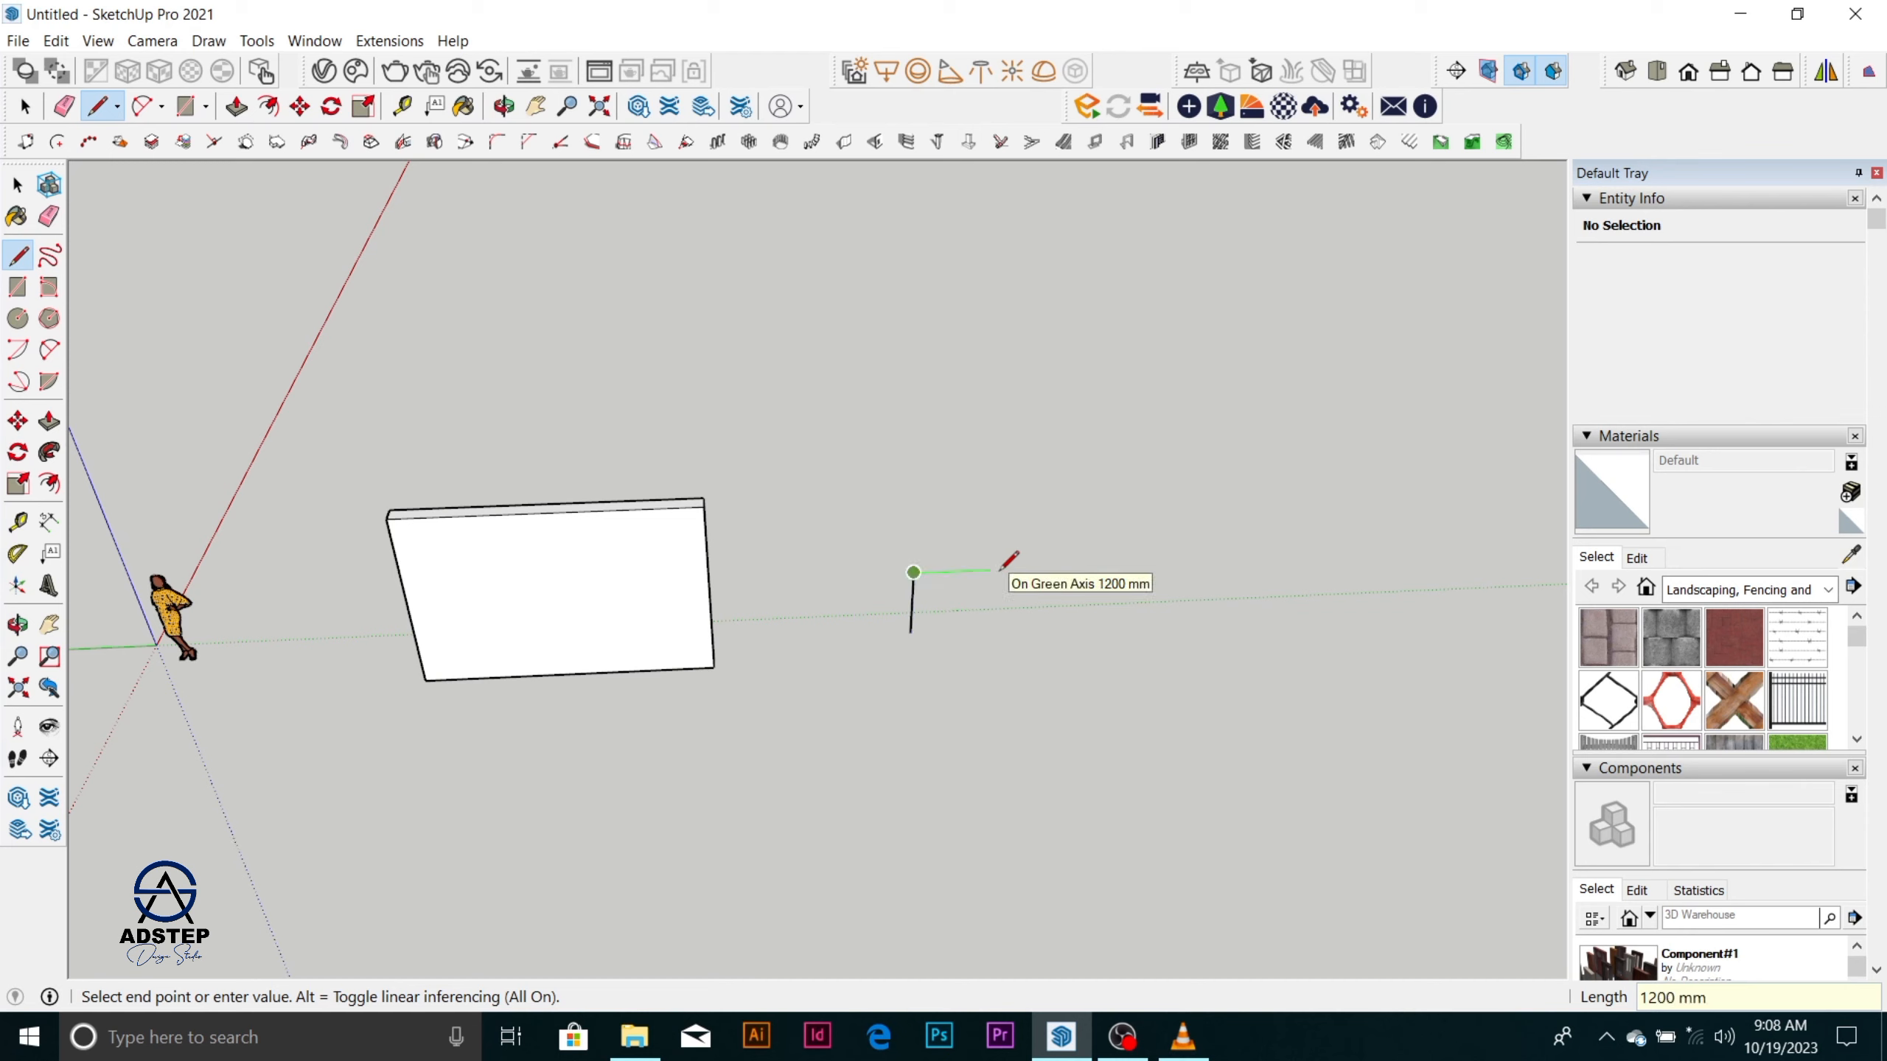
# Continue from the vertical edge with a 600 mm edge along the green axis and a 1200 mm edge downward, and close the rectangle.
pyautogui.write('600')
pyautogui.press('Return')
pyautogui.scroll(5, 936, 646)
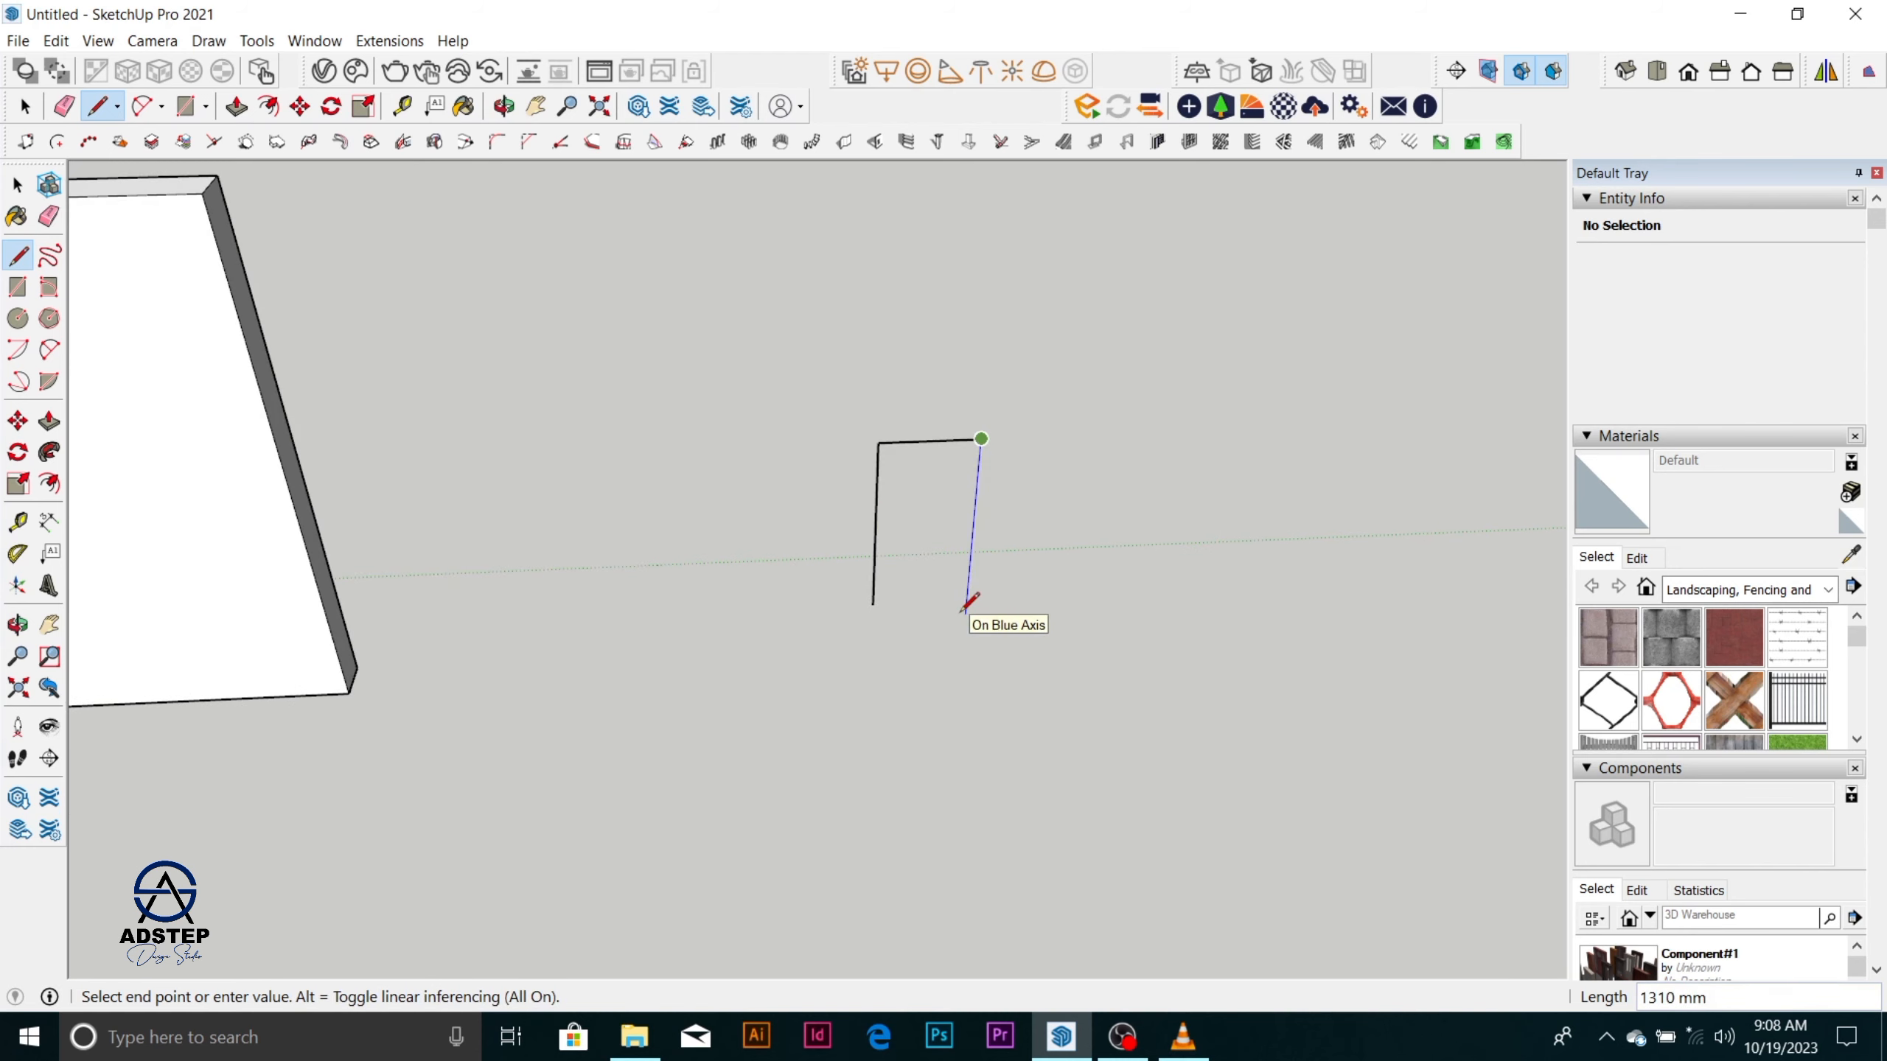
pyautogui.write('1200')
pyautogui.press('Return')
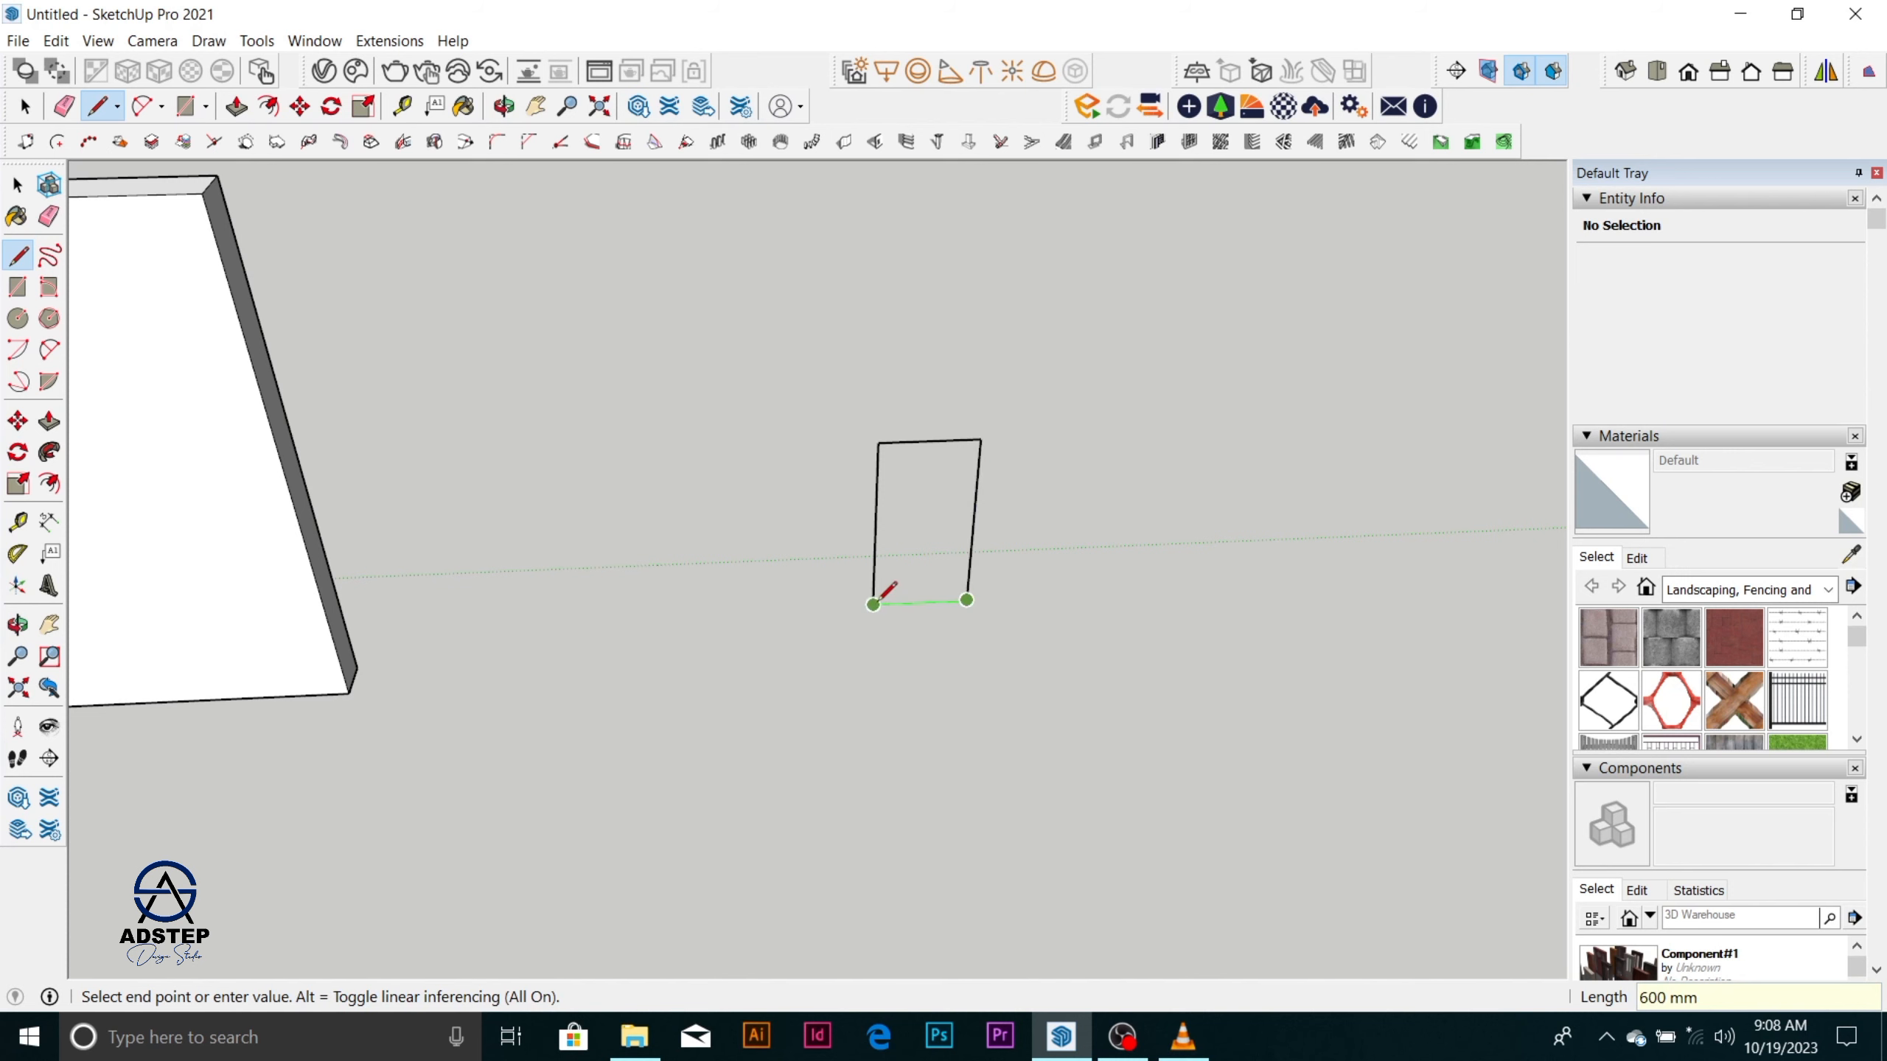
pyautogui.click(874, 605)
pyautogui.press('space')
# Reverse the orientation of the new rectangular face so its front side faces the viewer.
pyautogui.scroll(8, 884, 591)
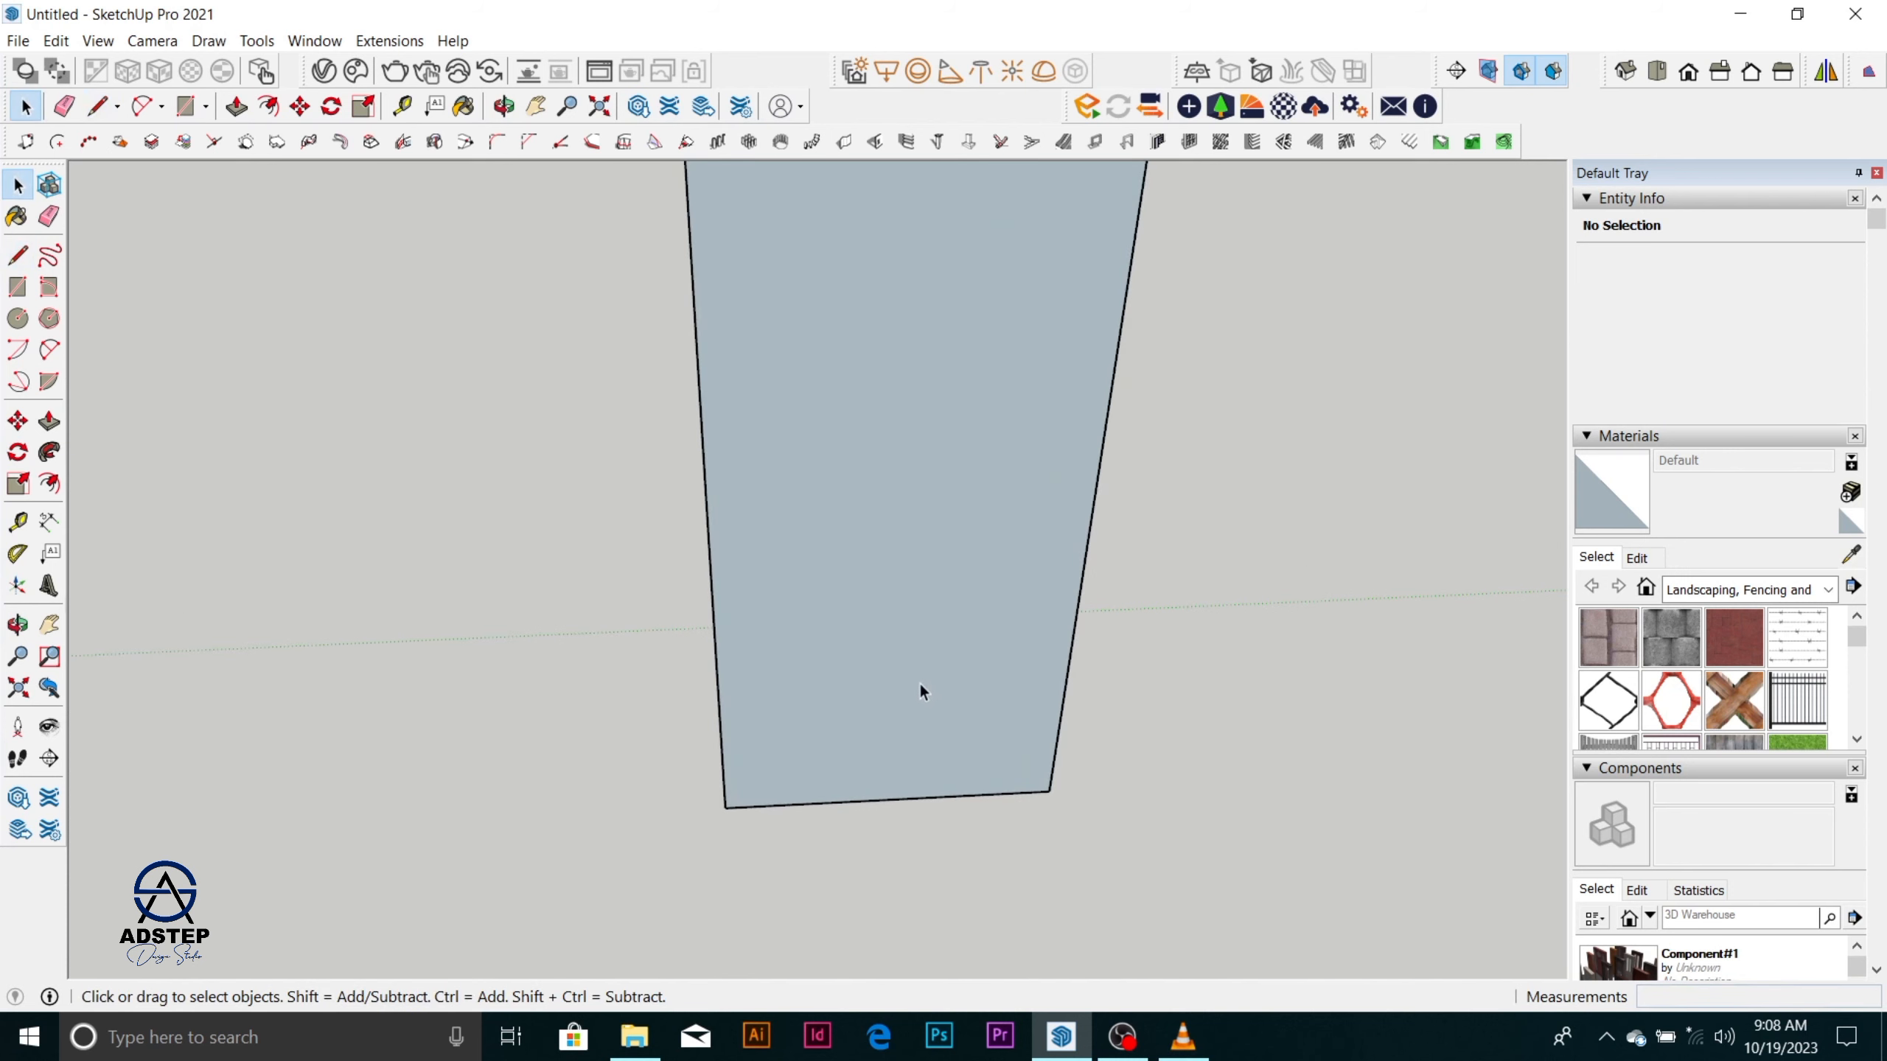
pyautogui.click(913, 664)
pyautogui.rightClick(913, 656)
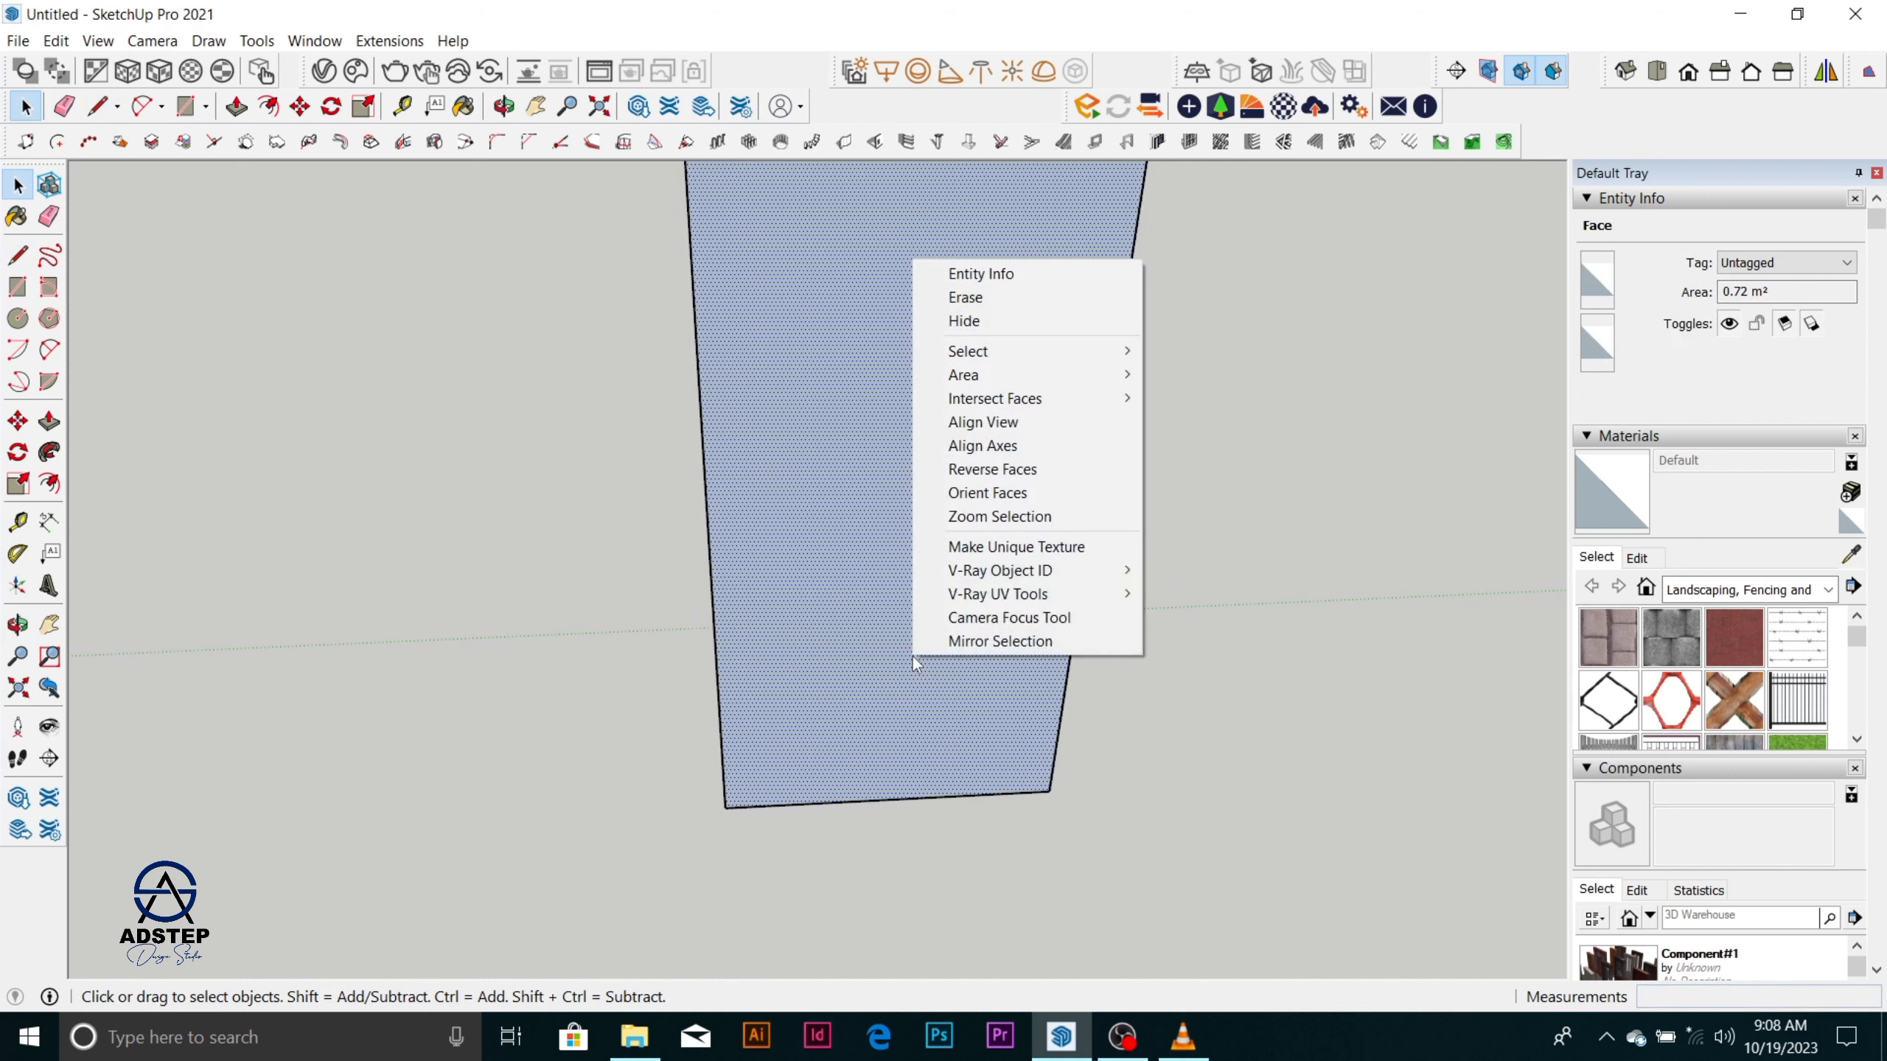
pyautogui.click(991, 469)
# Place Tape Measure guides 30 mm inside the top and left edges of the rectangular face.
pyautogui.scroll(-5, 908, 541)
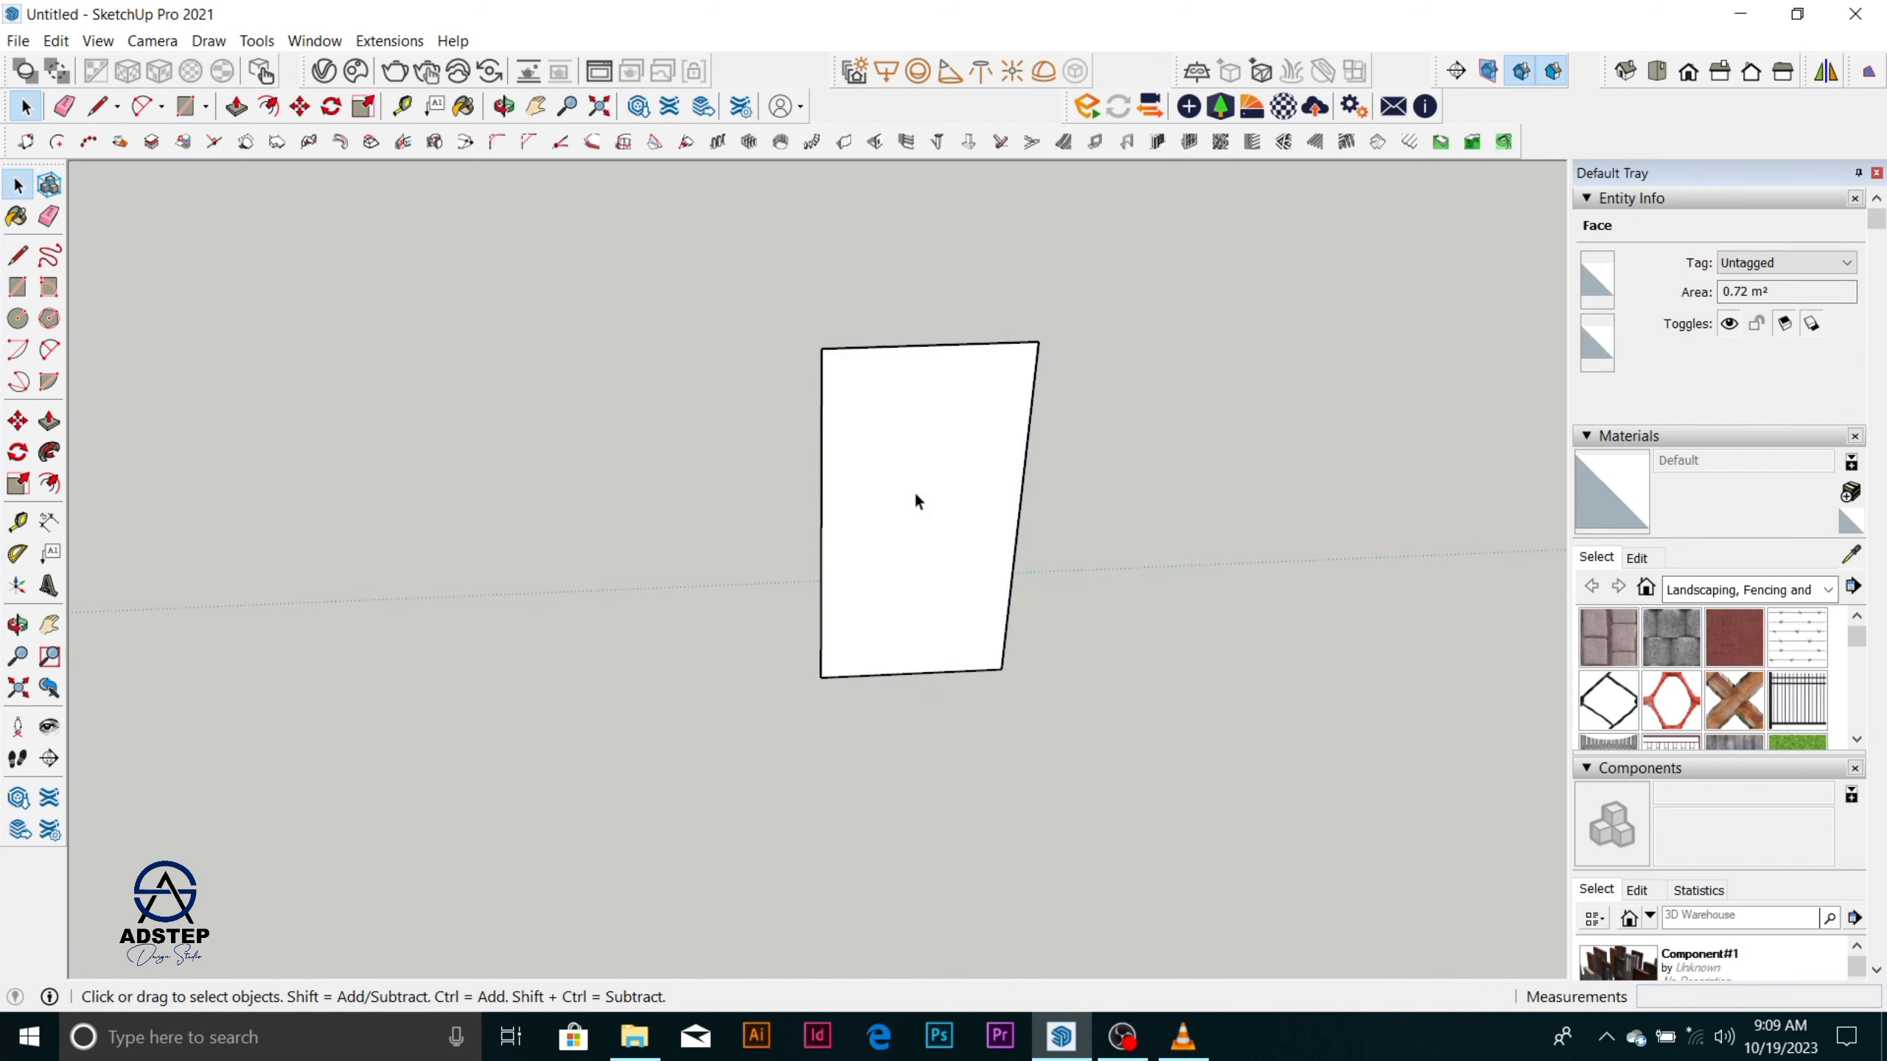
pyautogui.scroll(2, 908, 499)
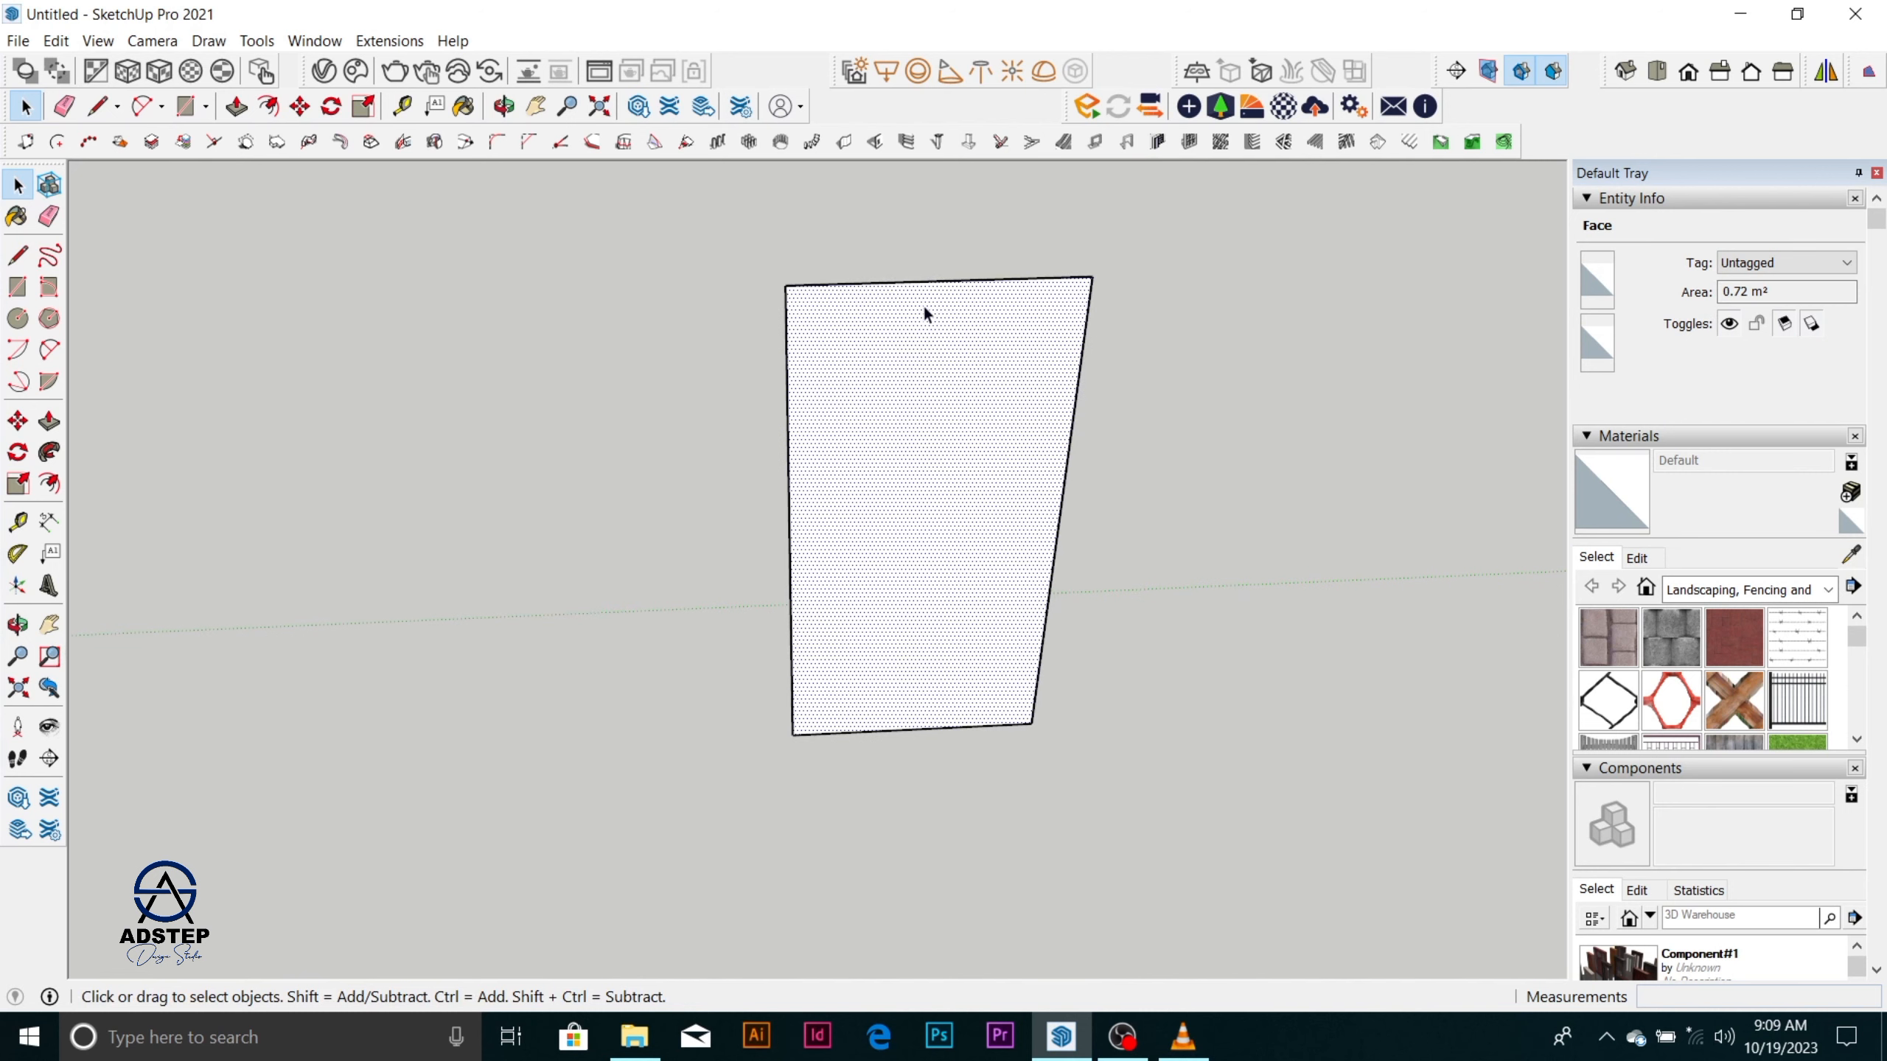
pyautogui.scroll(3, 923, 301)
pyautogui.scroll(-2, 791, 463)
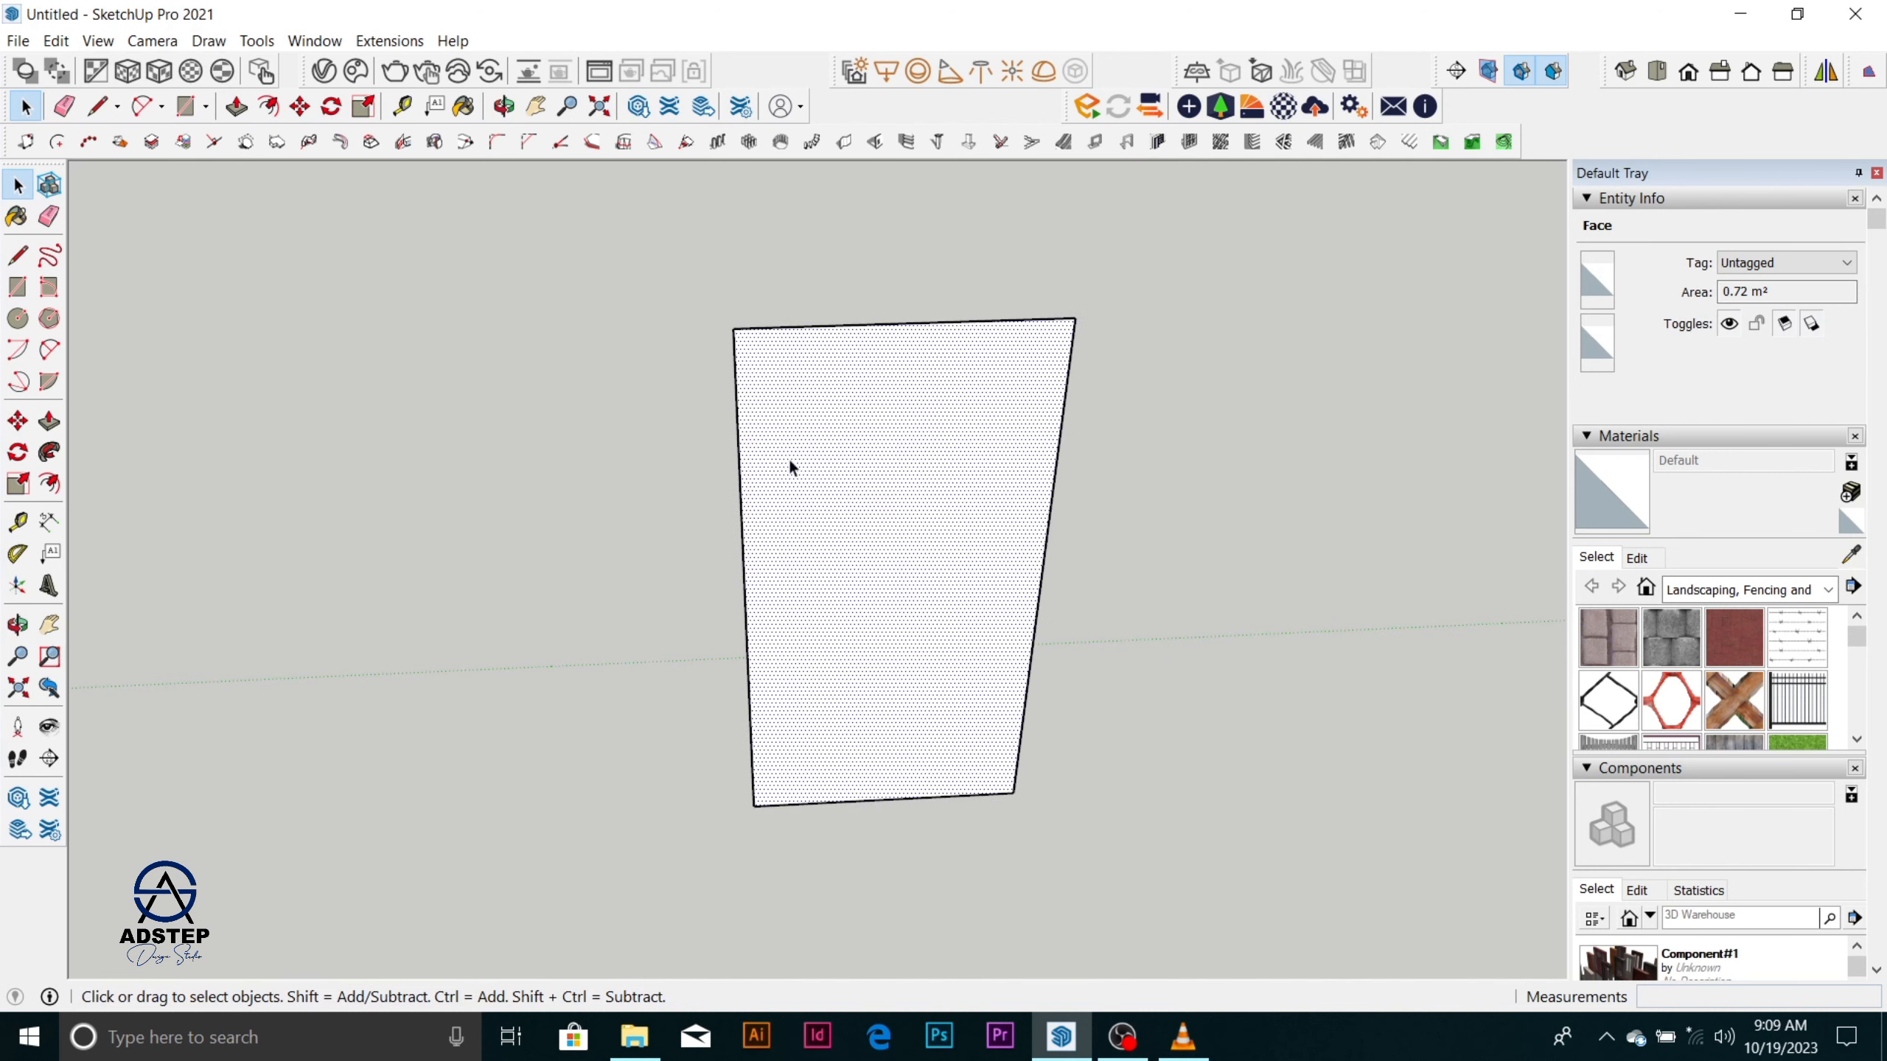
pyautogui.scroll(2, 876, 328)
pyautogui.scroll(1, 860, 350)
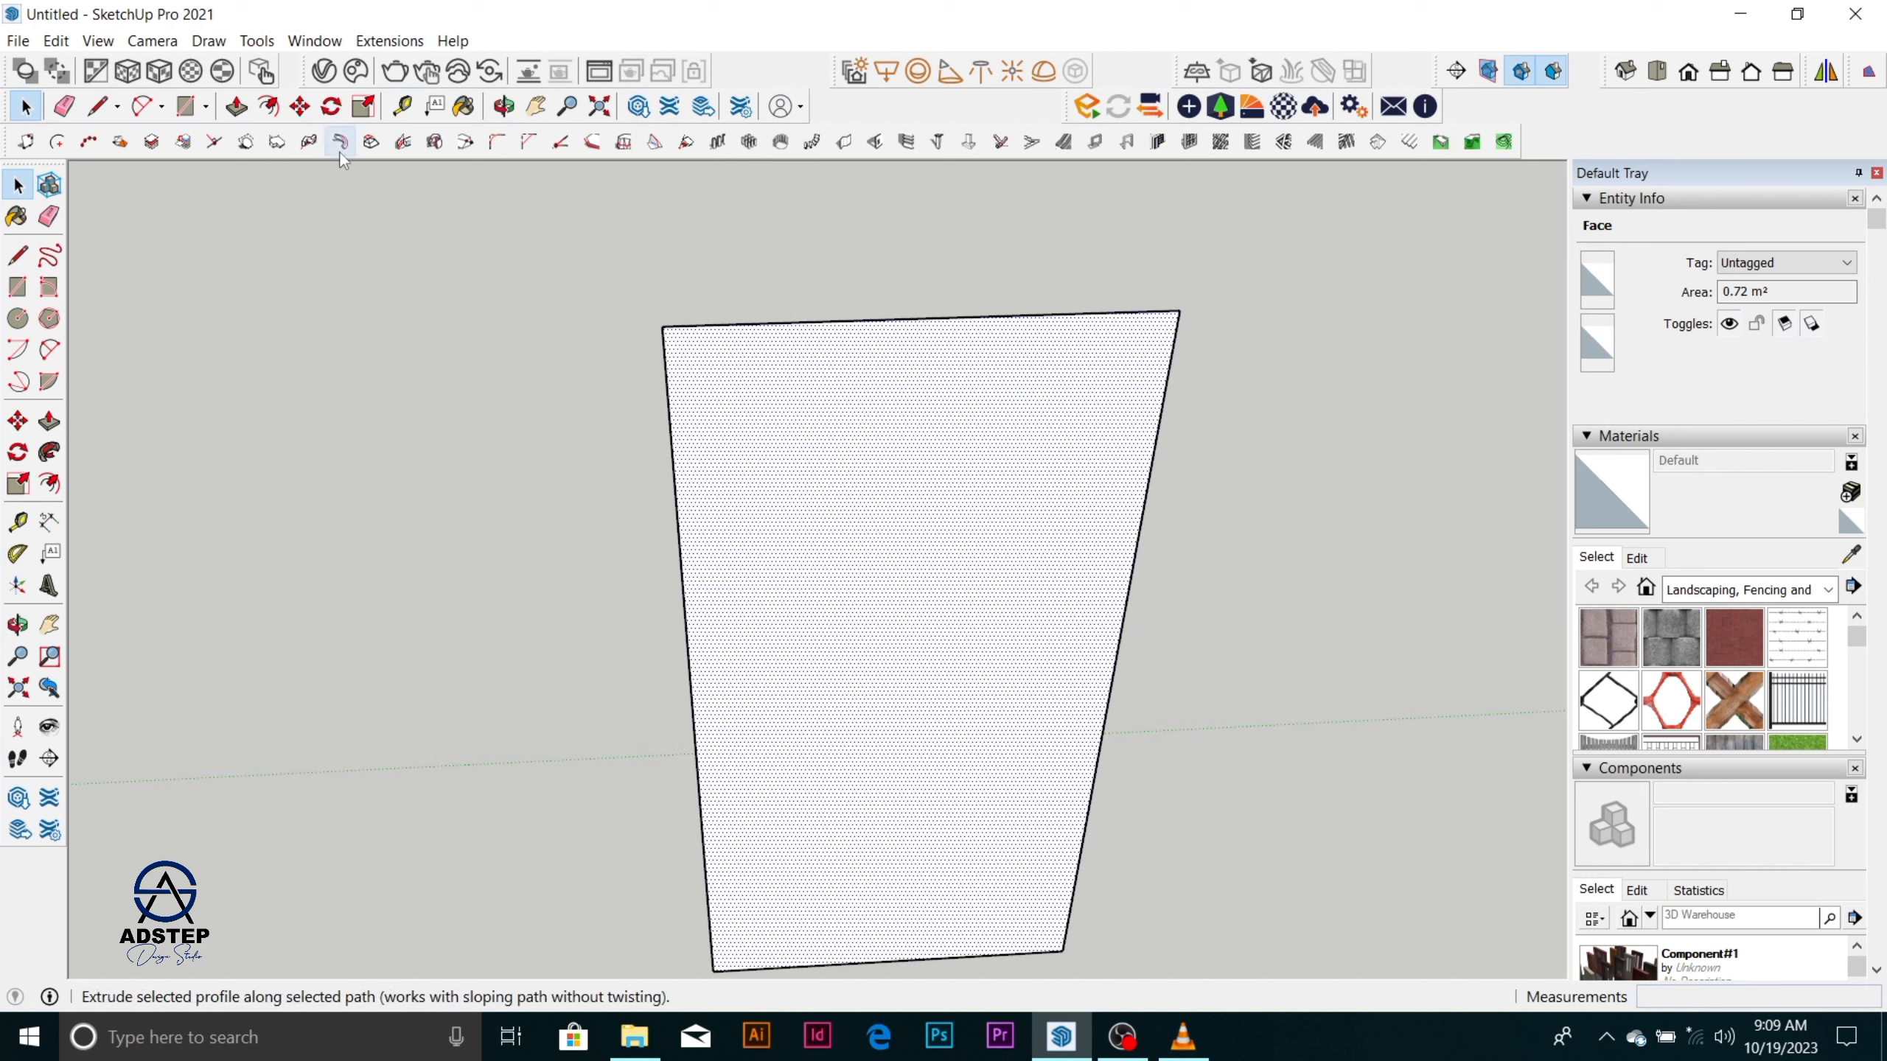
pyautogui.click(402, 106)
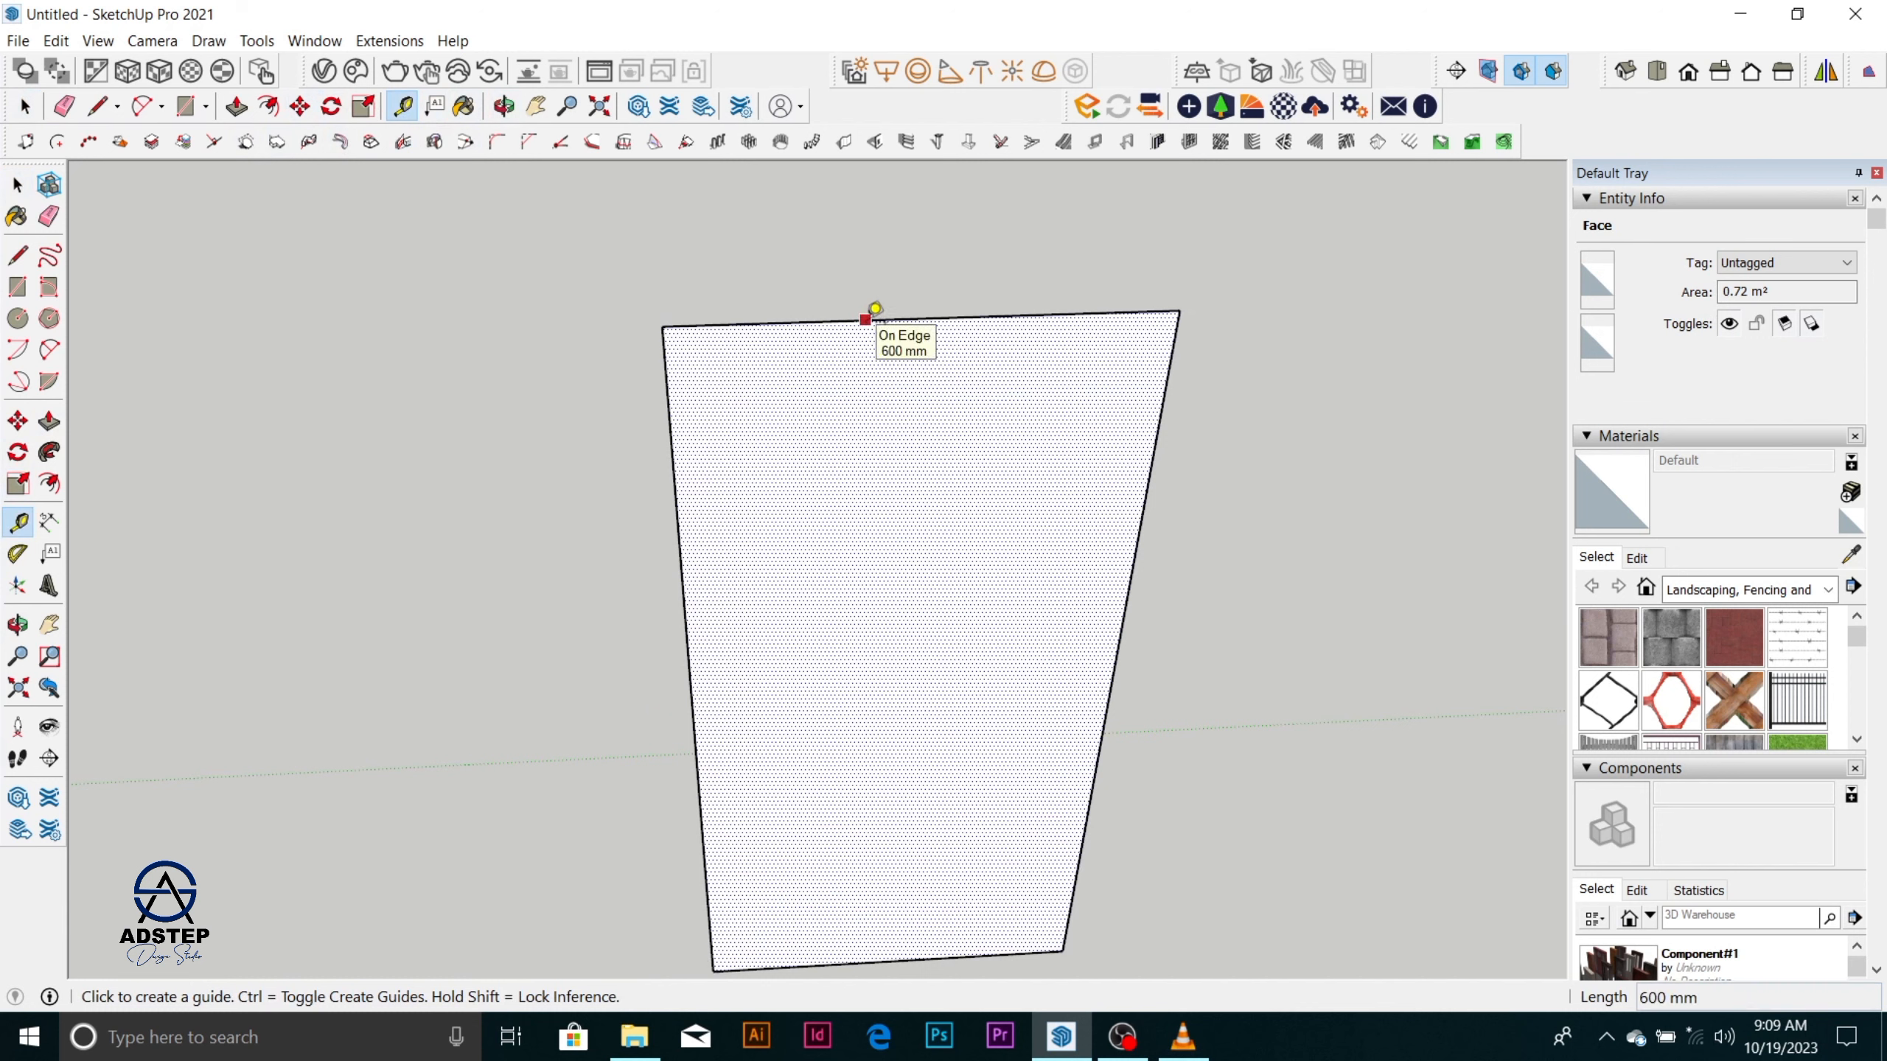
pyautogui.click(865, 320)
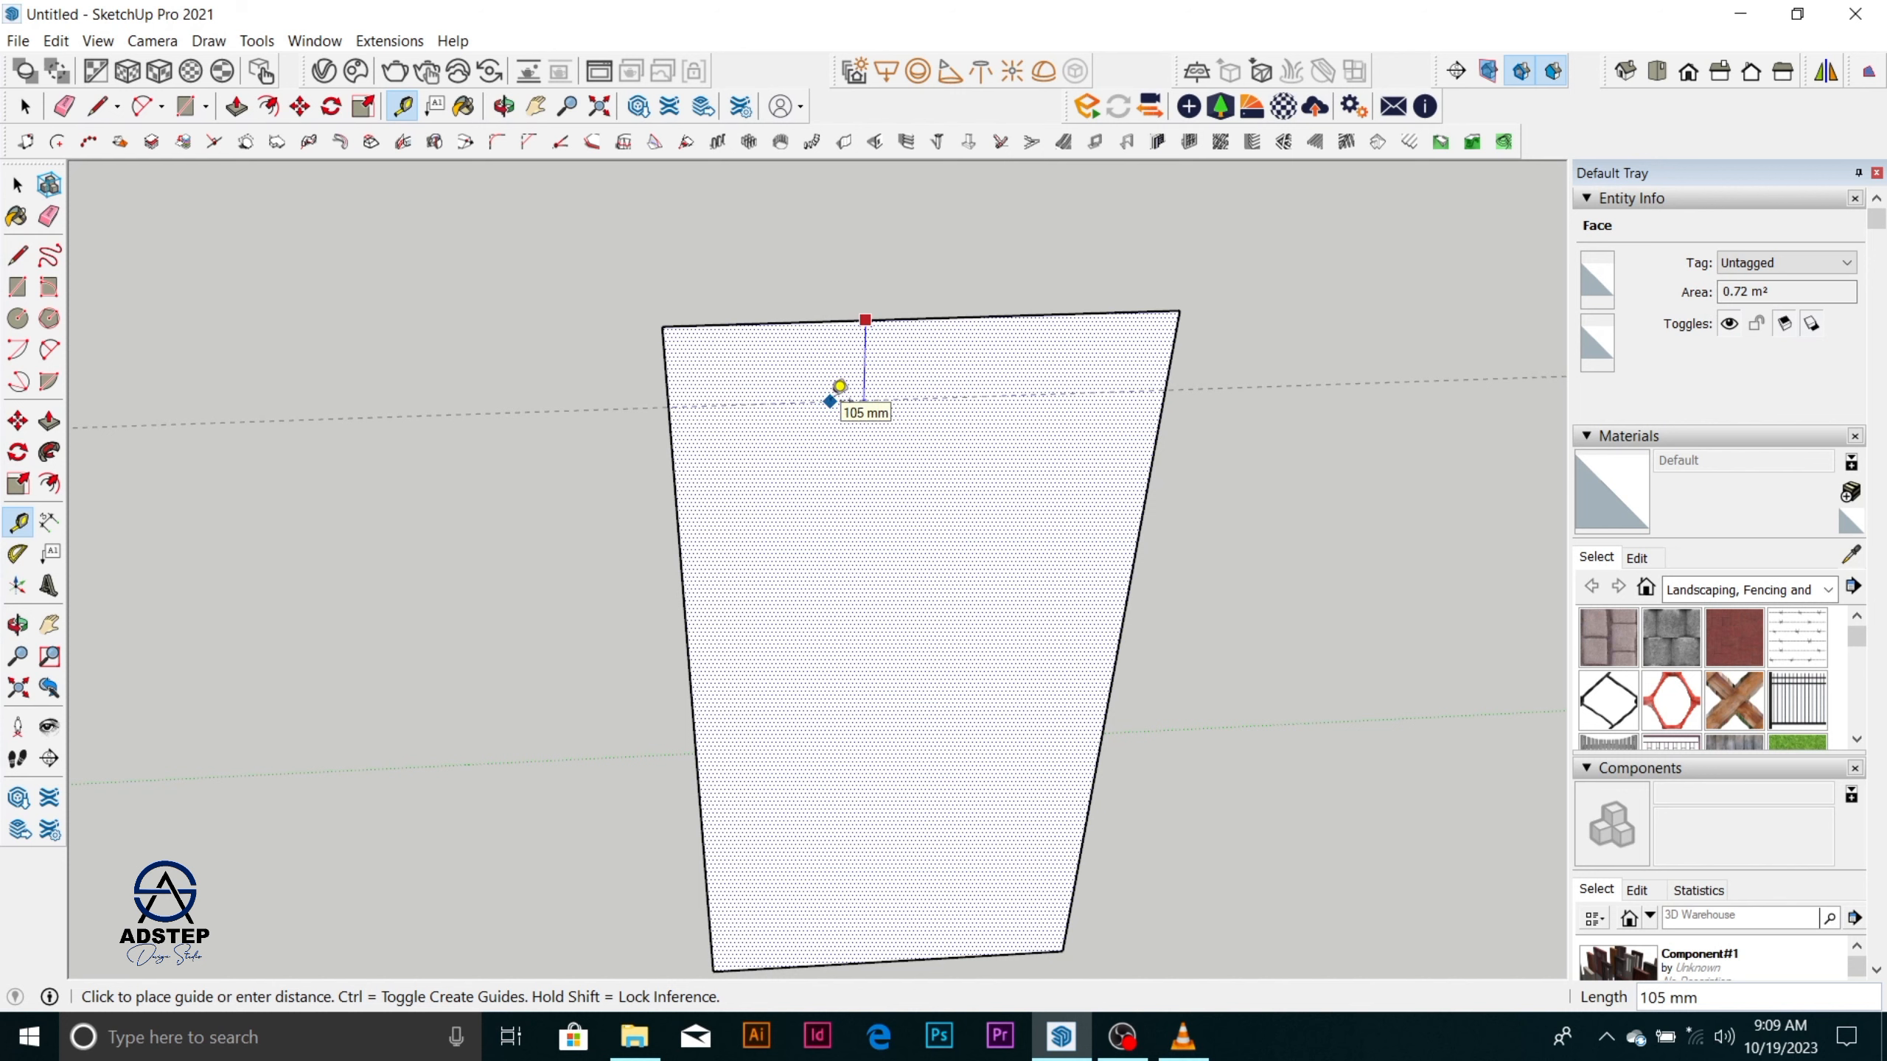
pyautogui.write('30')
pyautogui.press('Return')
pyautogui.click(692, 494)
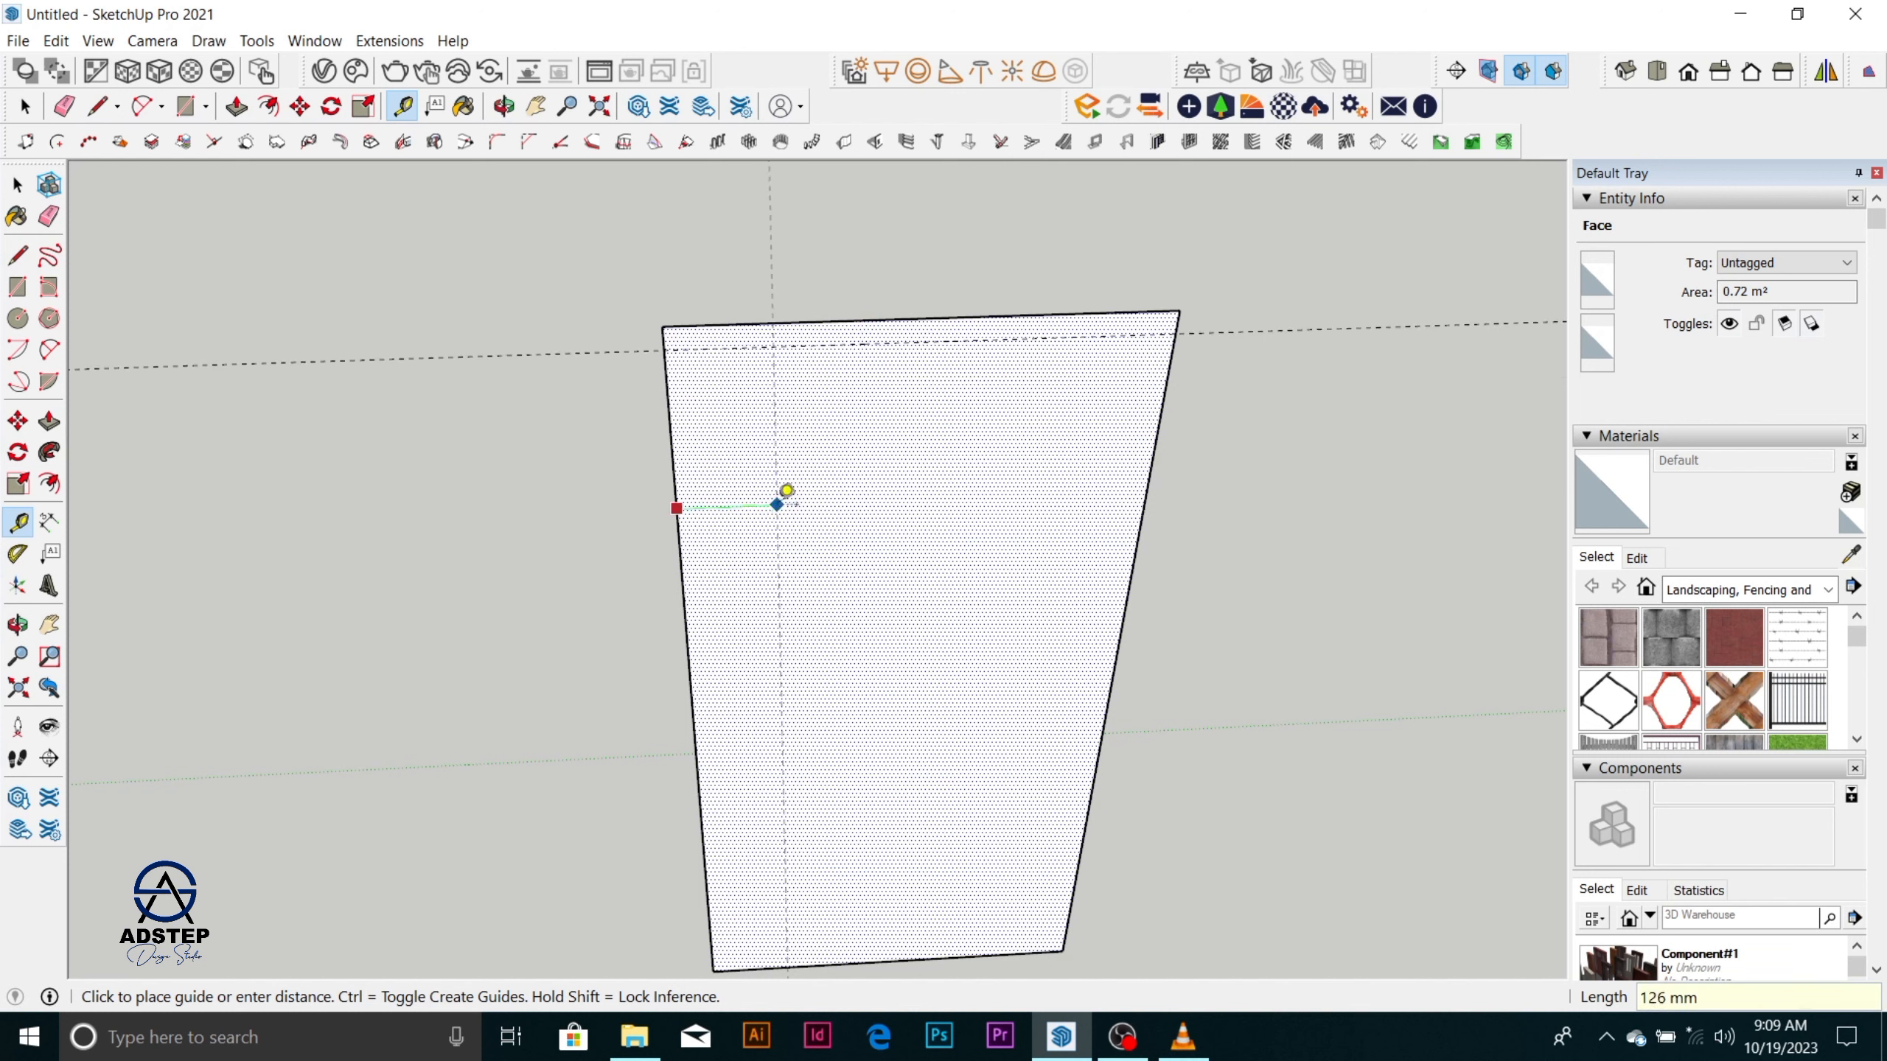
pyautogui.write('30')
pyautogui.press('Return')
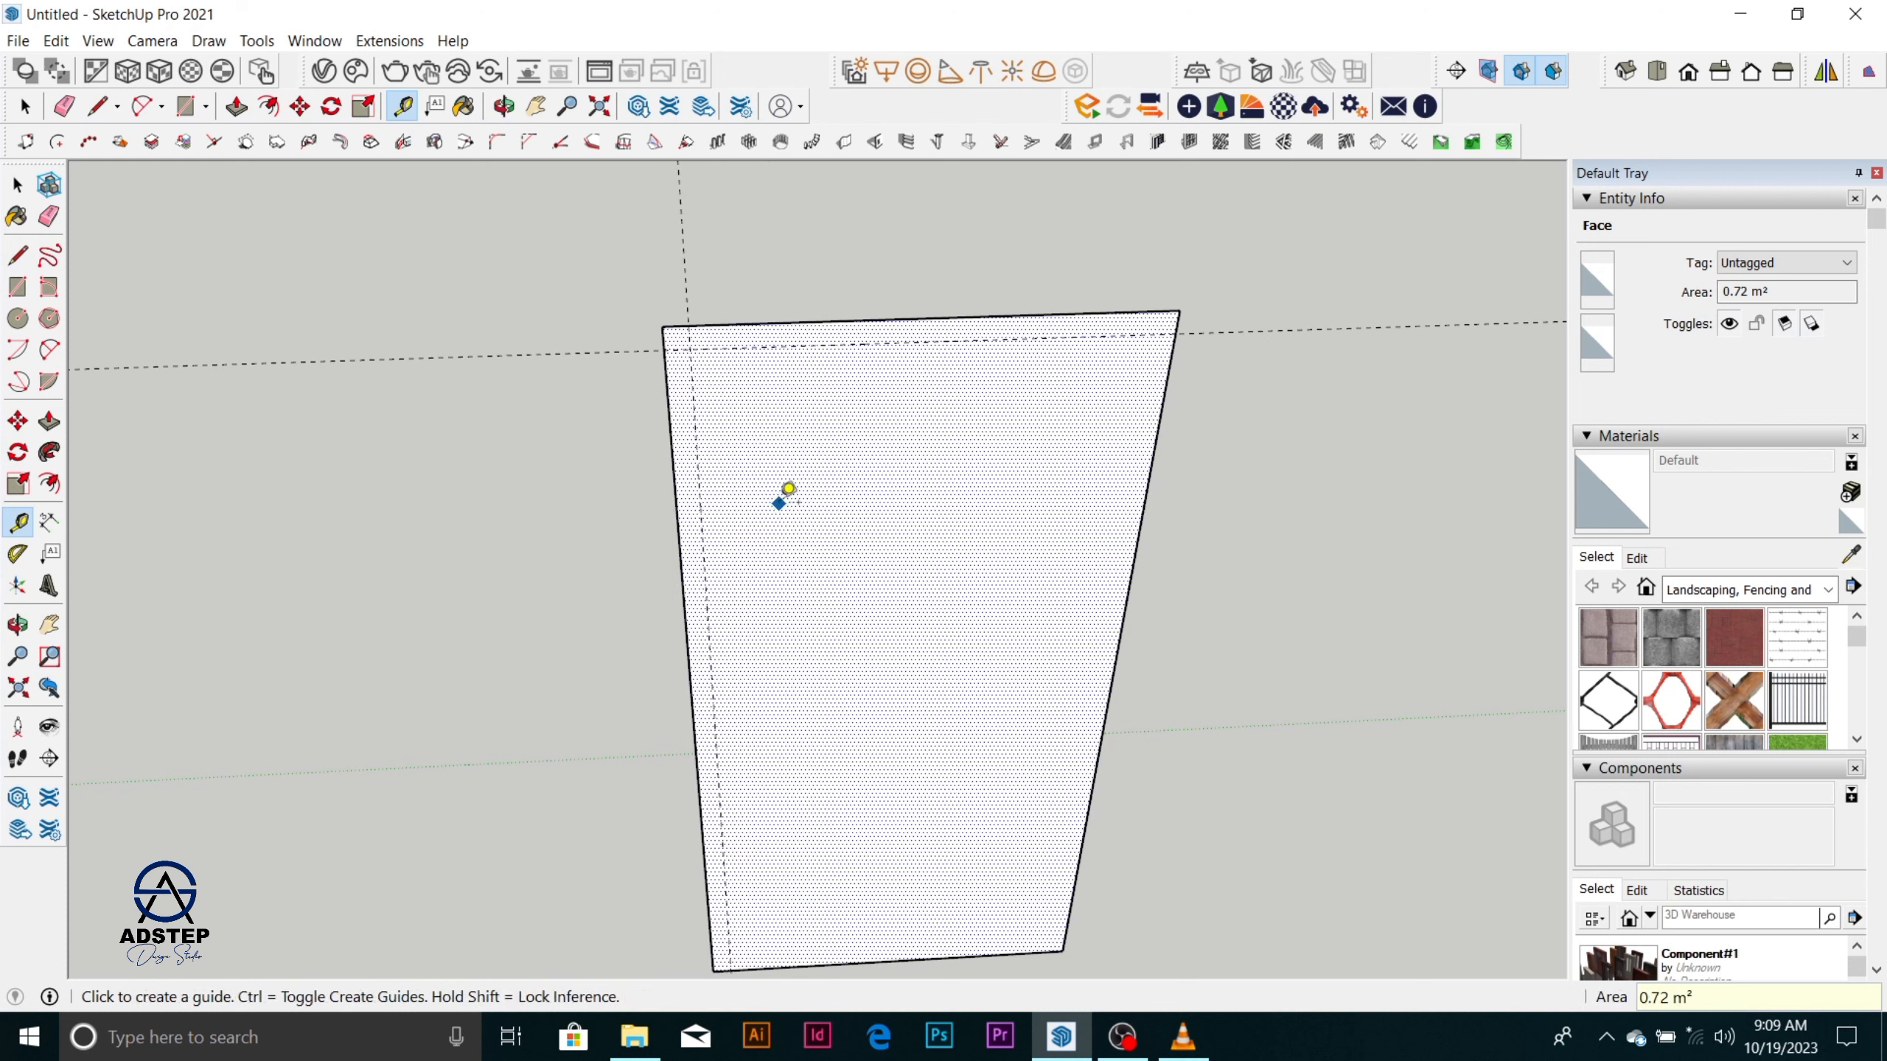
# Add guides 30 mm inside the right and bottom edges of the rectangular face.
pyautogui.click(1153, 451)
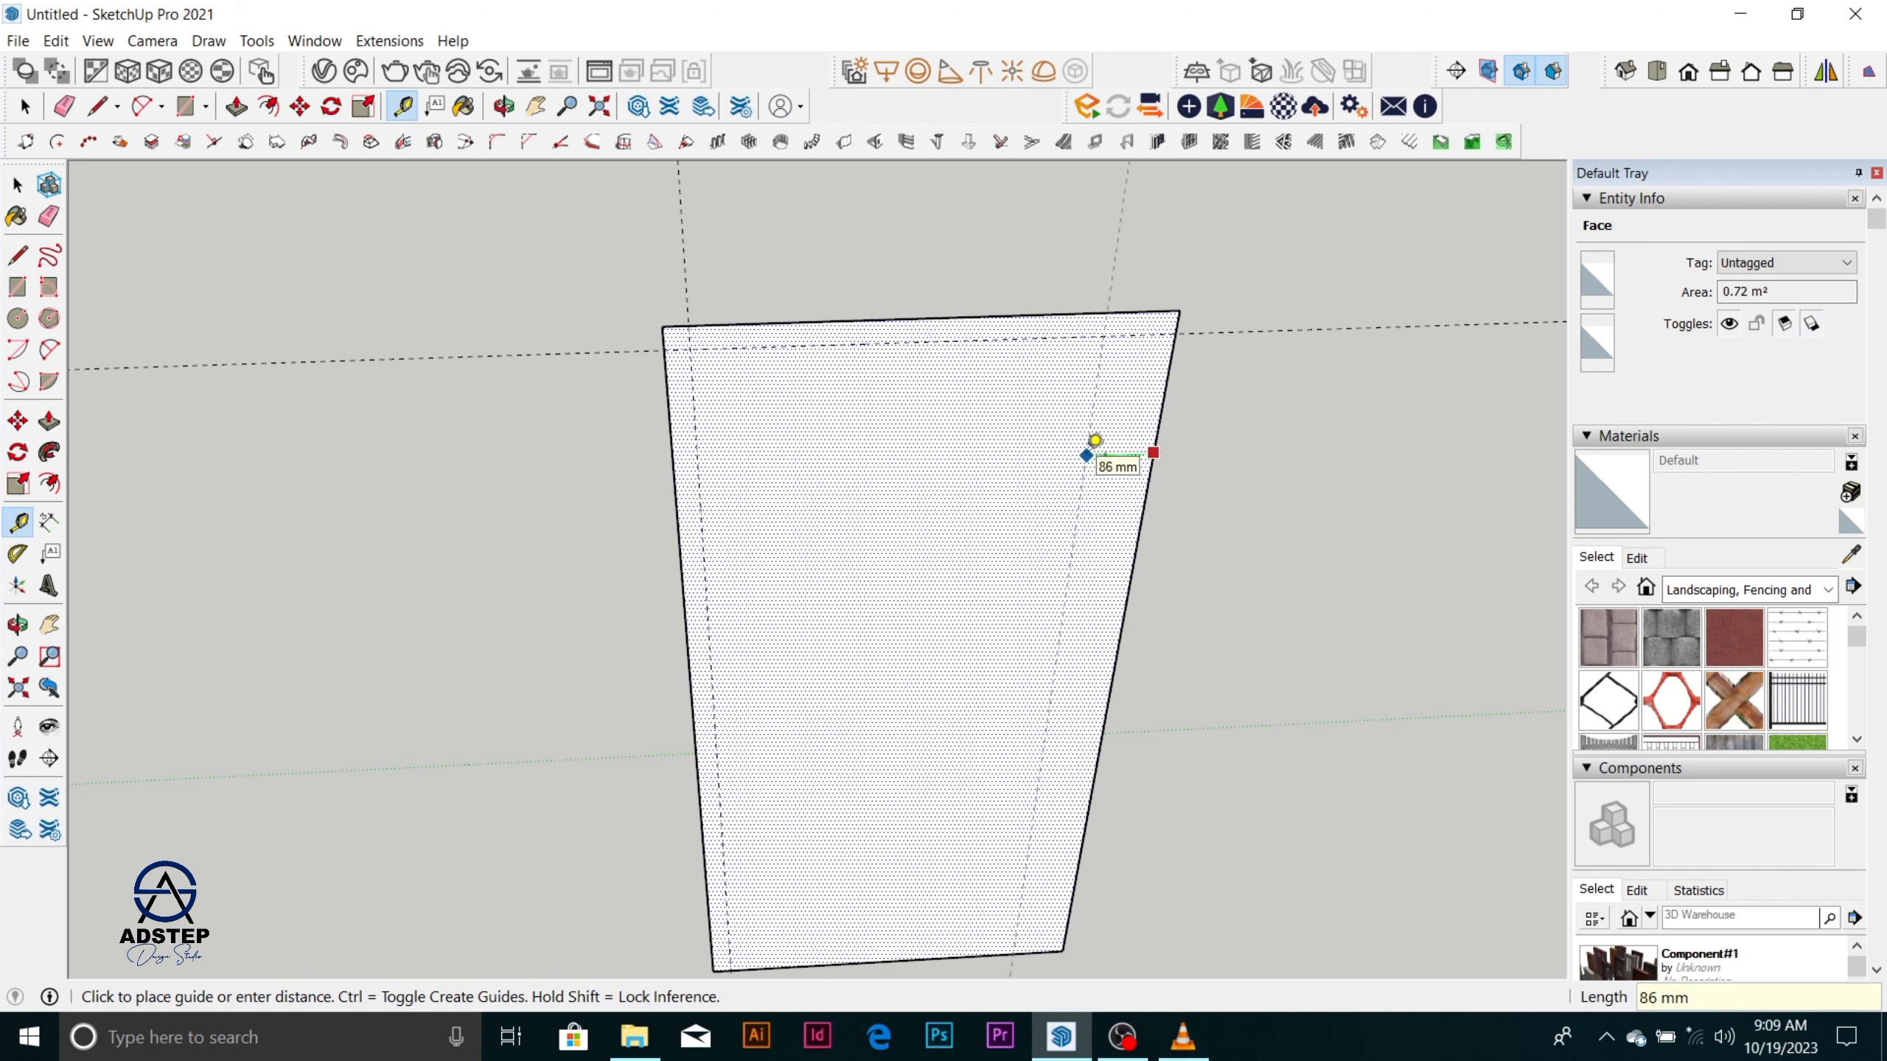
pyautogui.write('30')
pyautogui.press('Return')
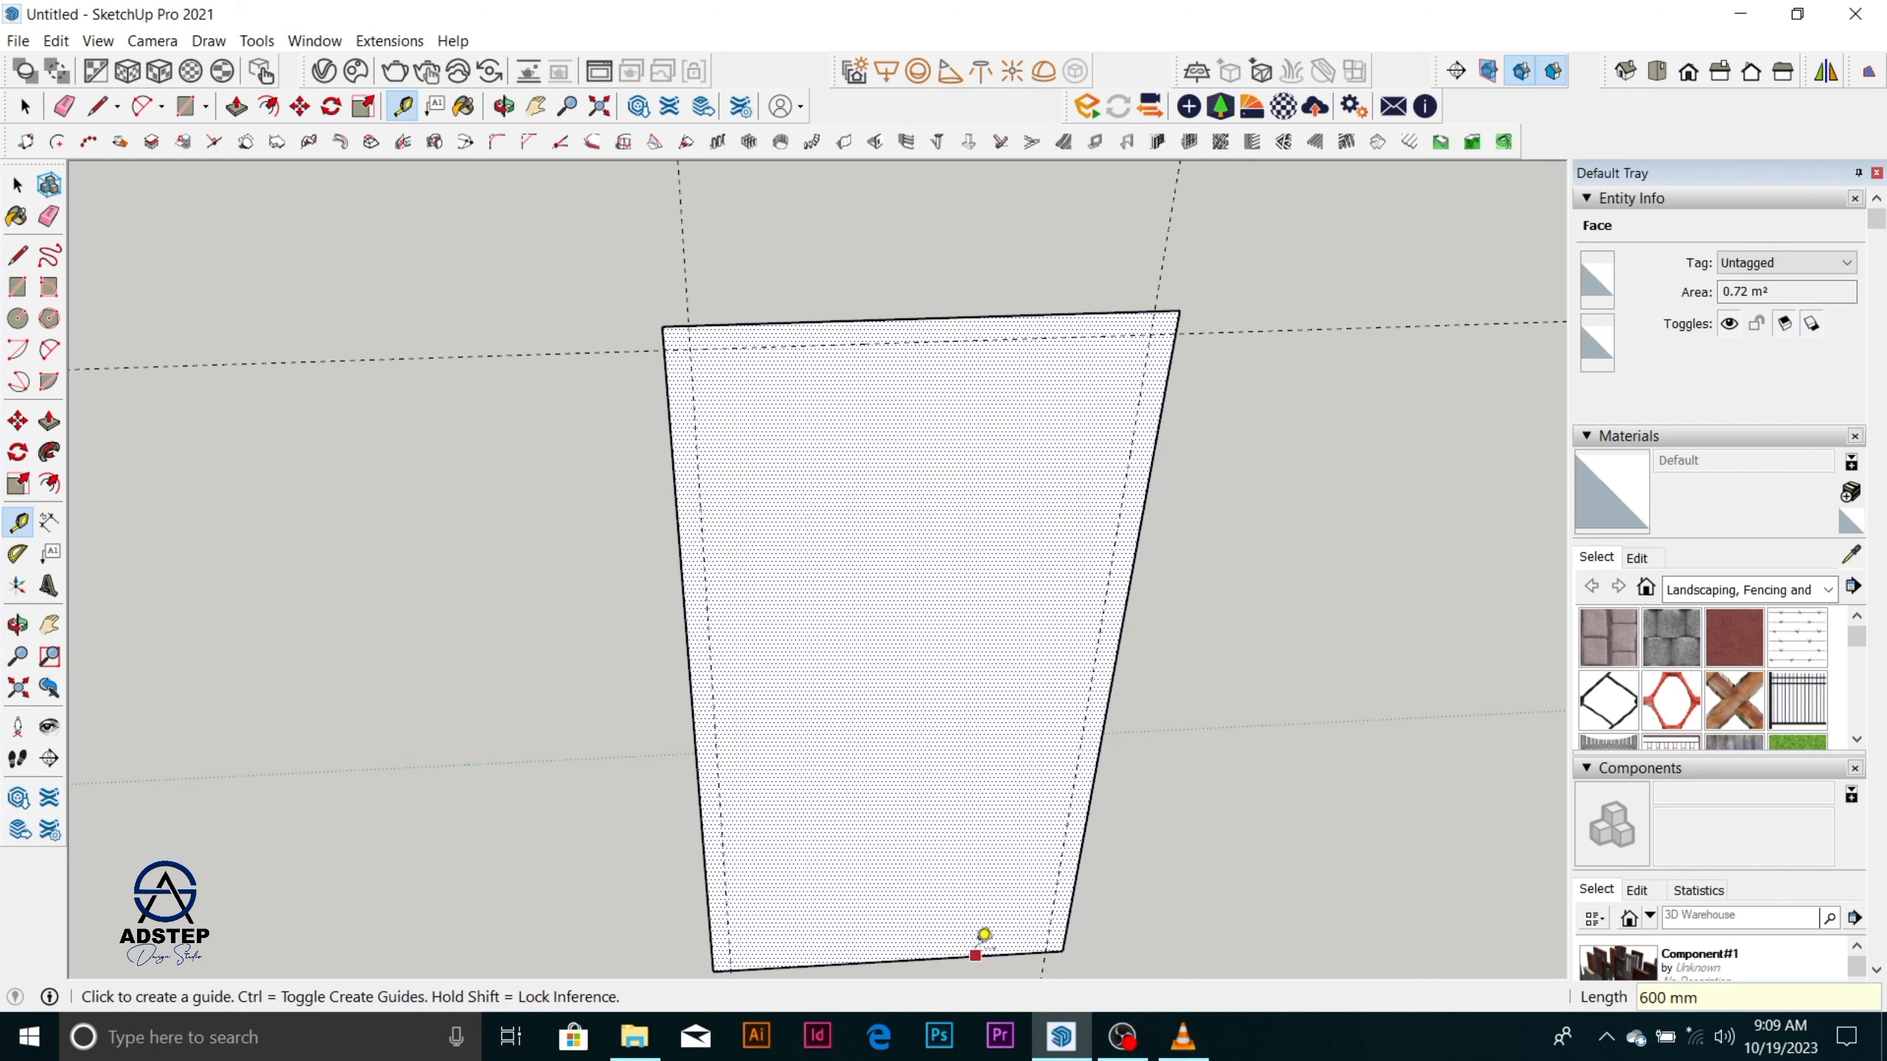
pyautogui.click(975, 955)
pyautogui.write('30')
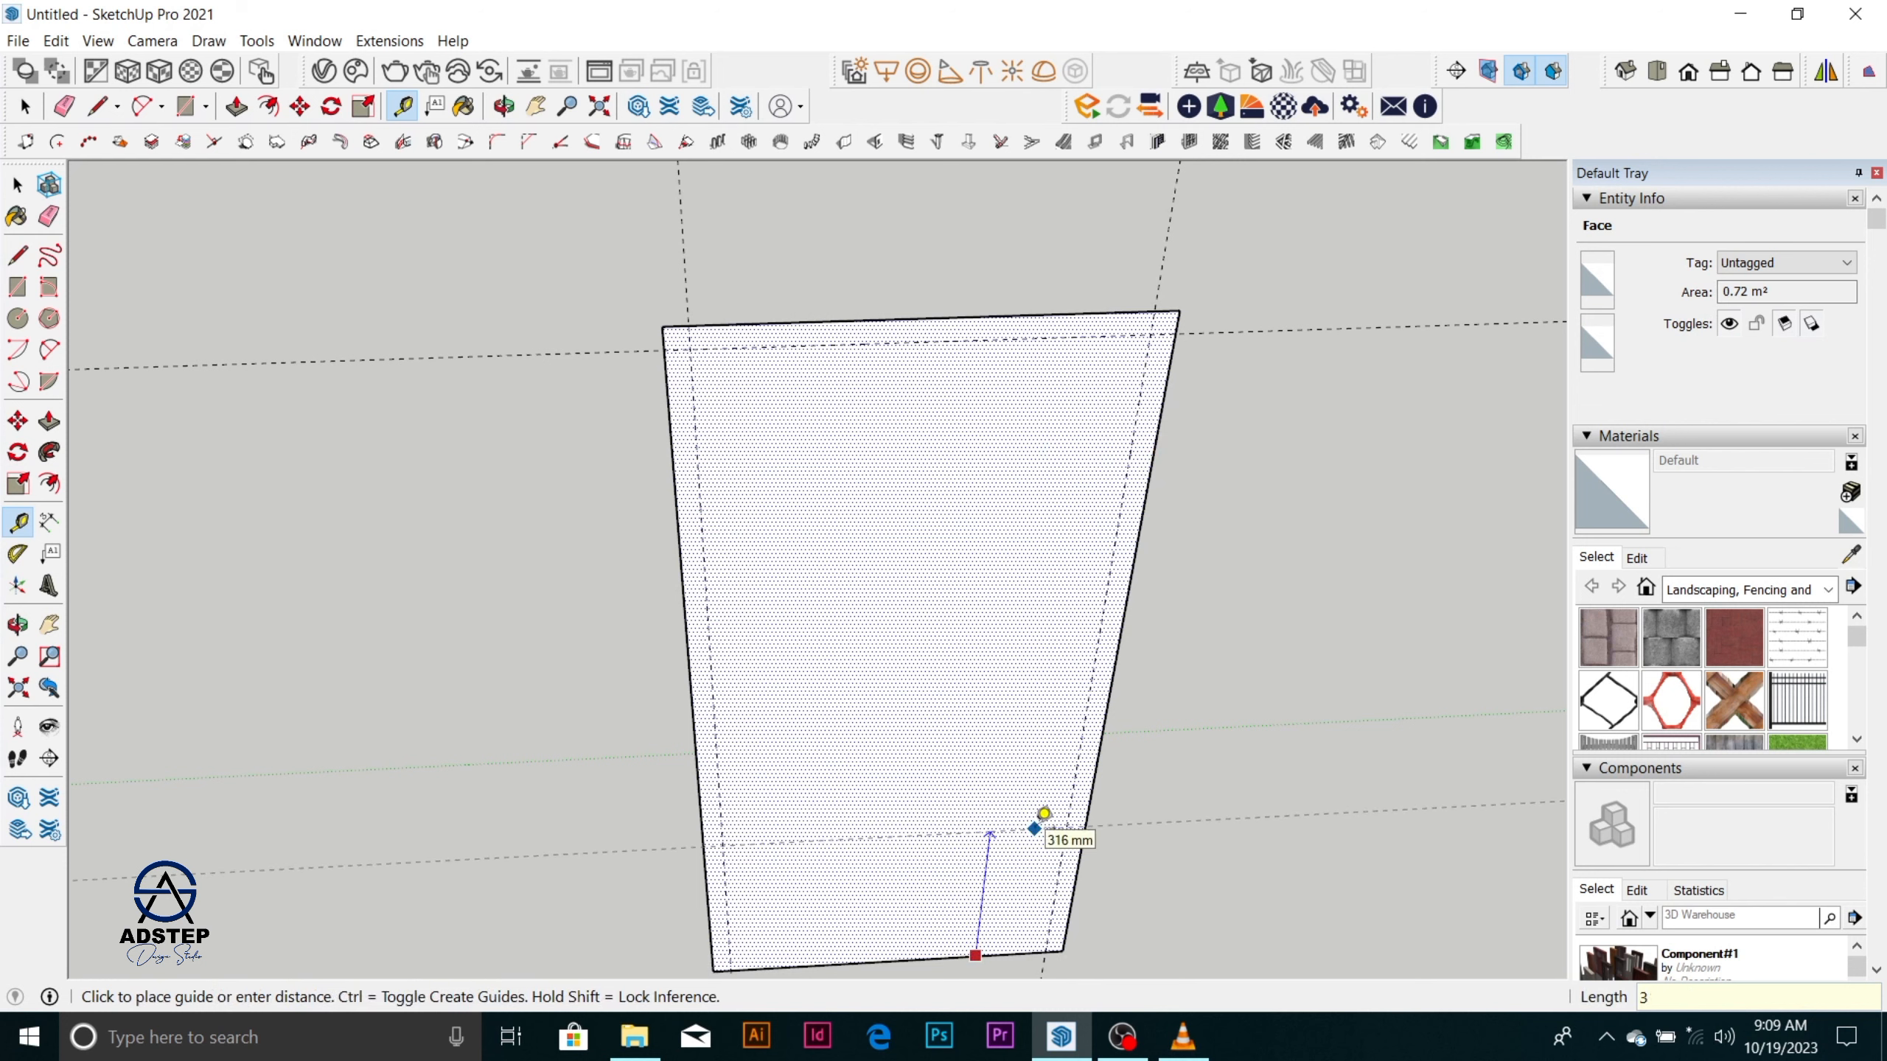
pyautogui.press('Return')
# Draw an inner rectangle on the face with the Line tool through the four guide intersections.
pyautogui.press('l')
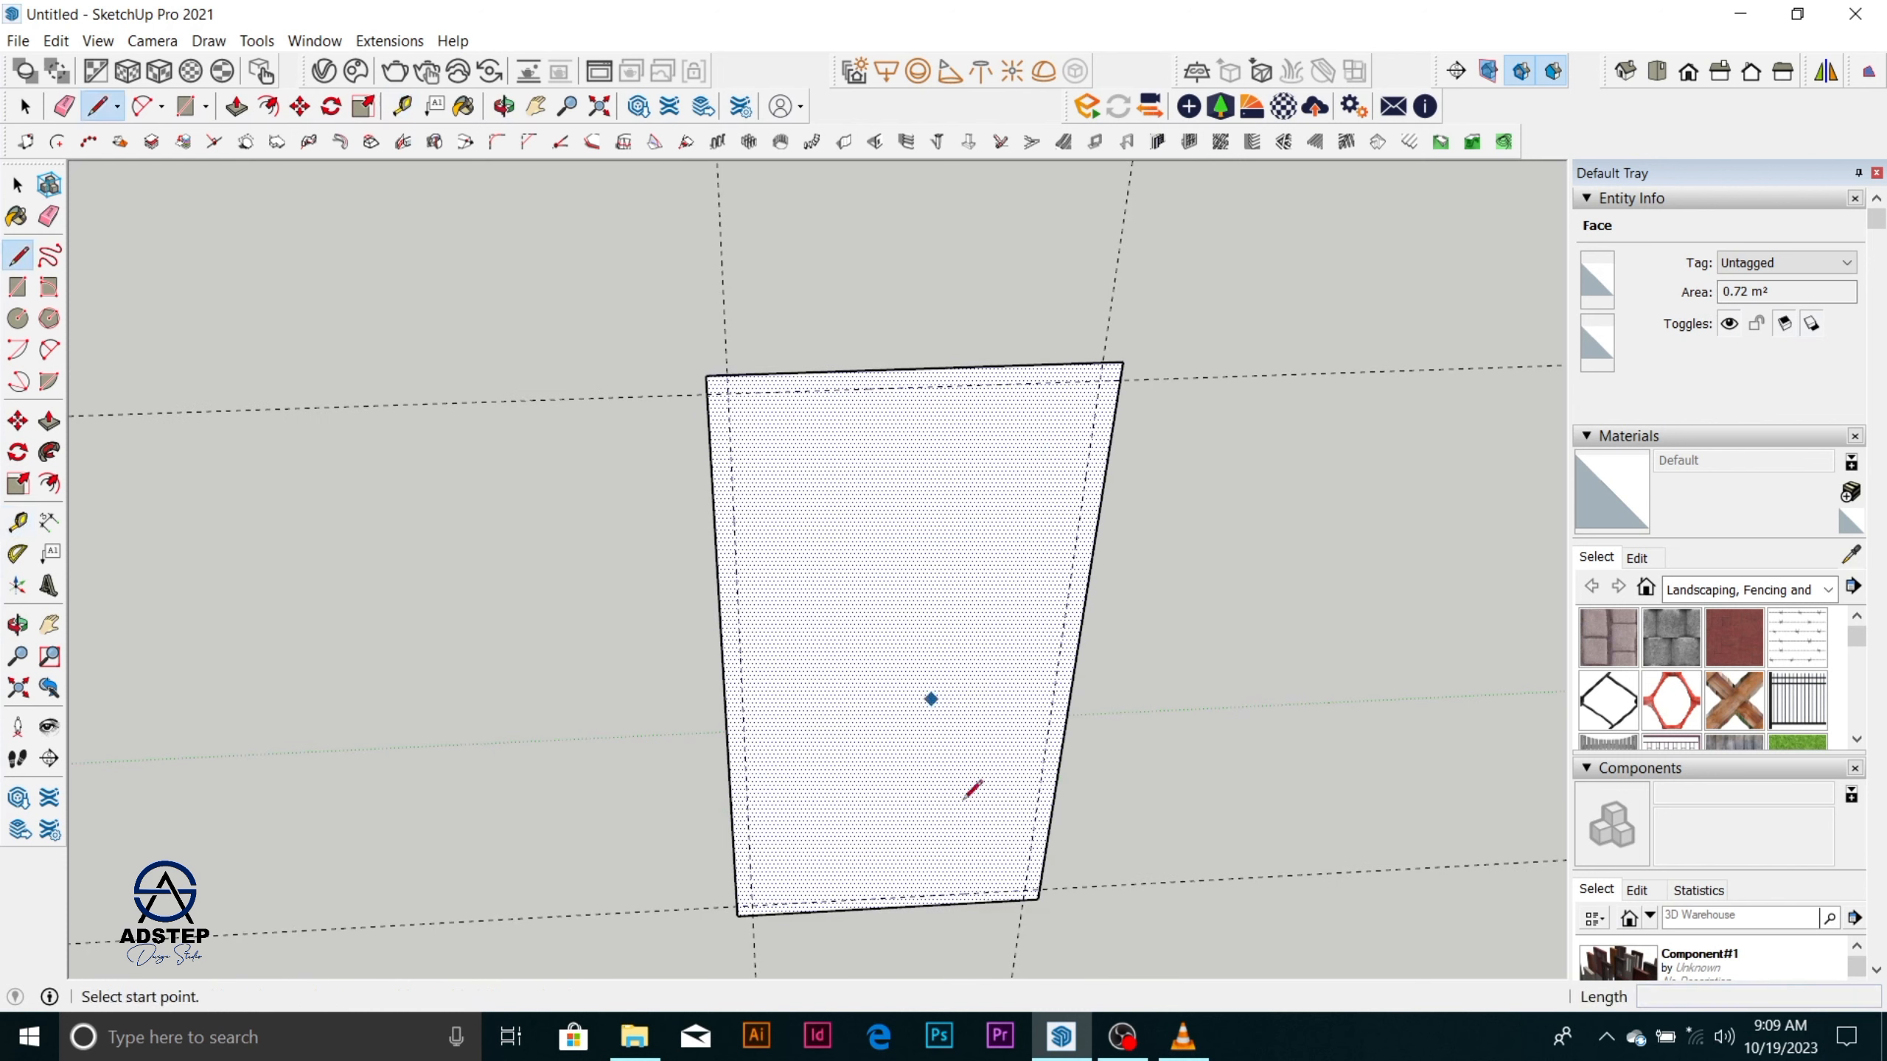
pyautogui.scroll(3, 1015, 901)
pyautogui.click(1037, 886)
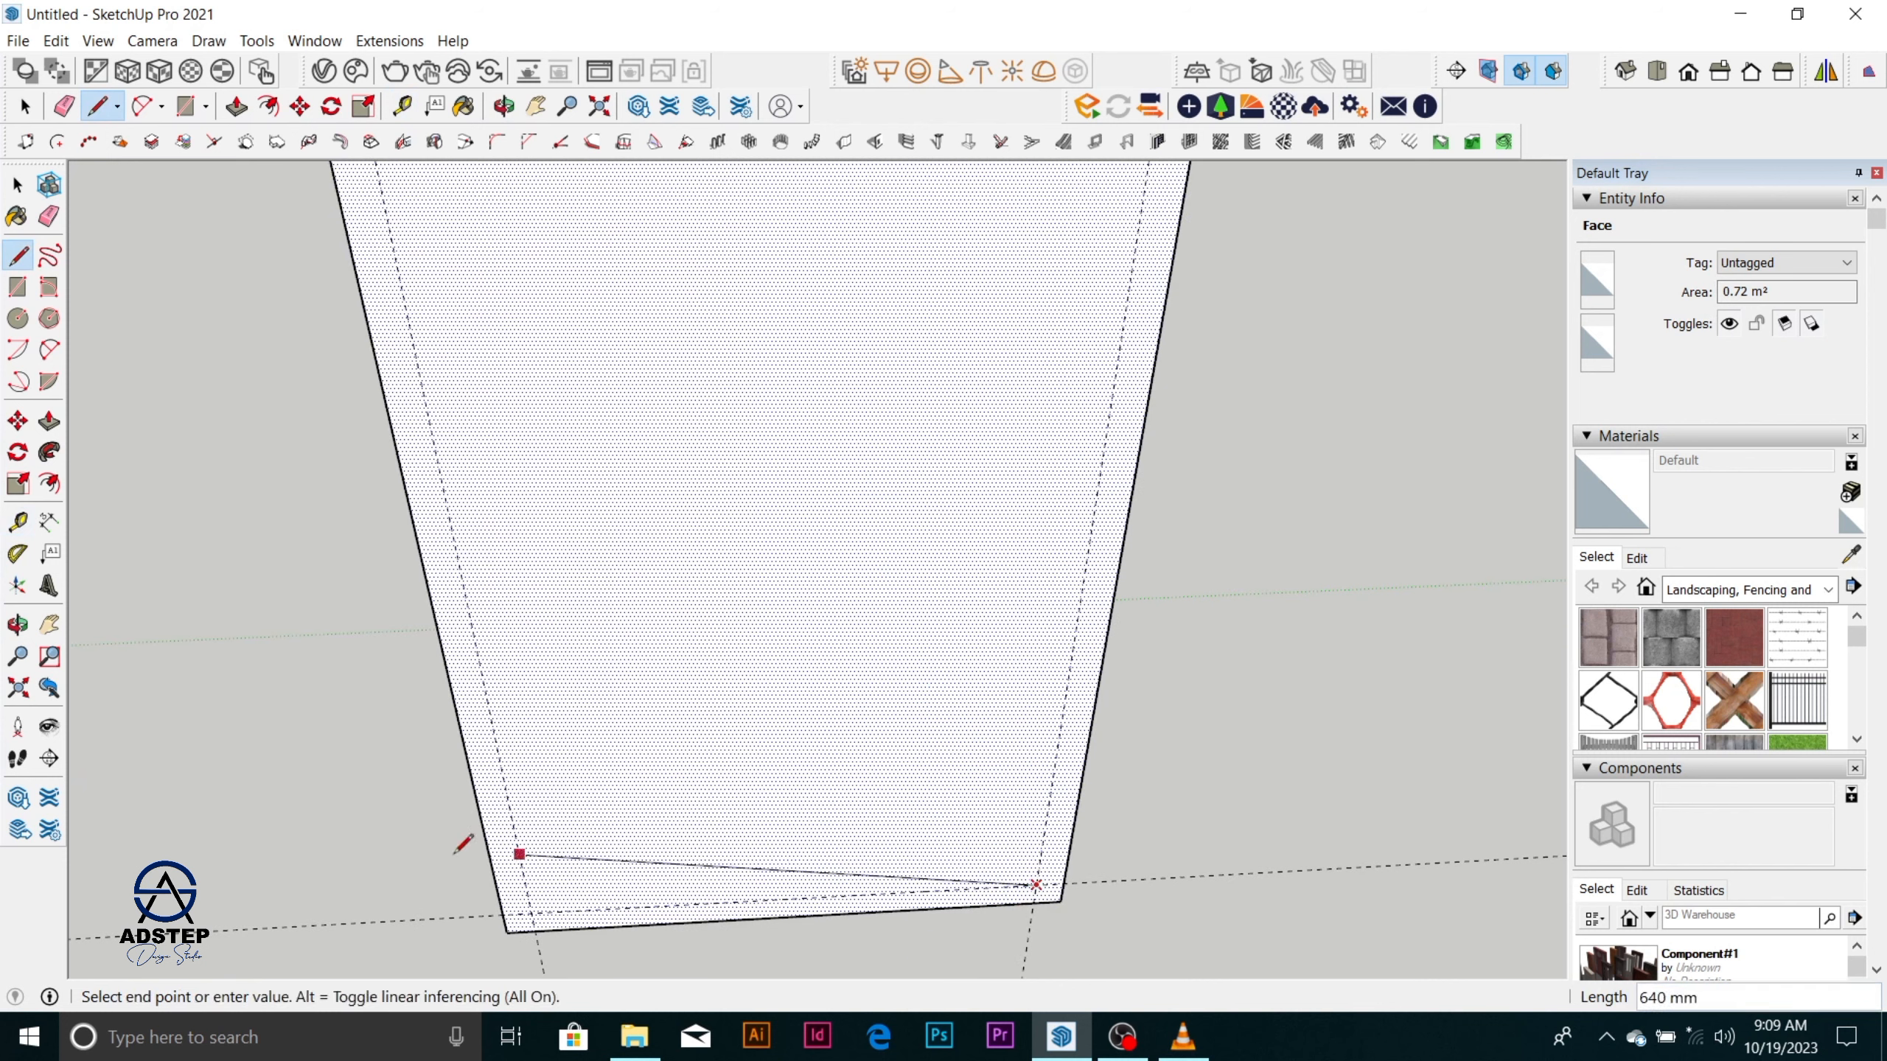
pyautogui.click(532, 911)
pyautogui.scroll(-3, 653, 780)
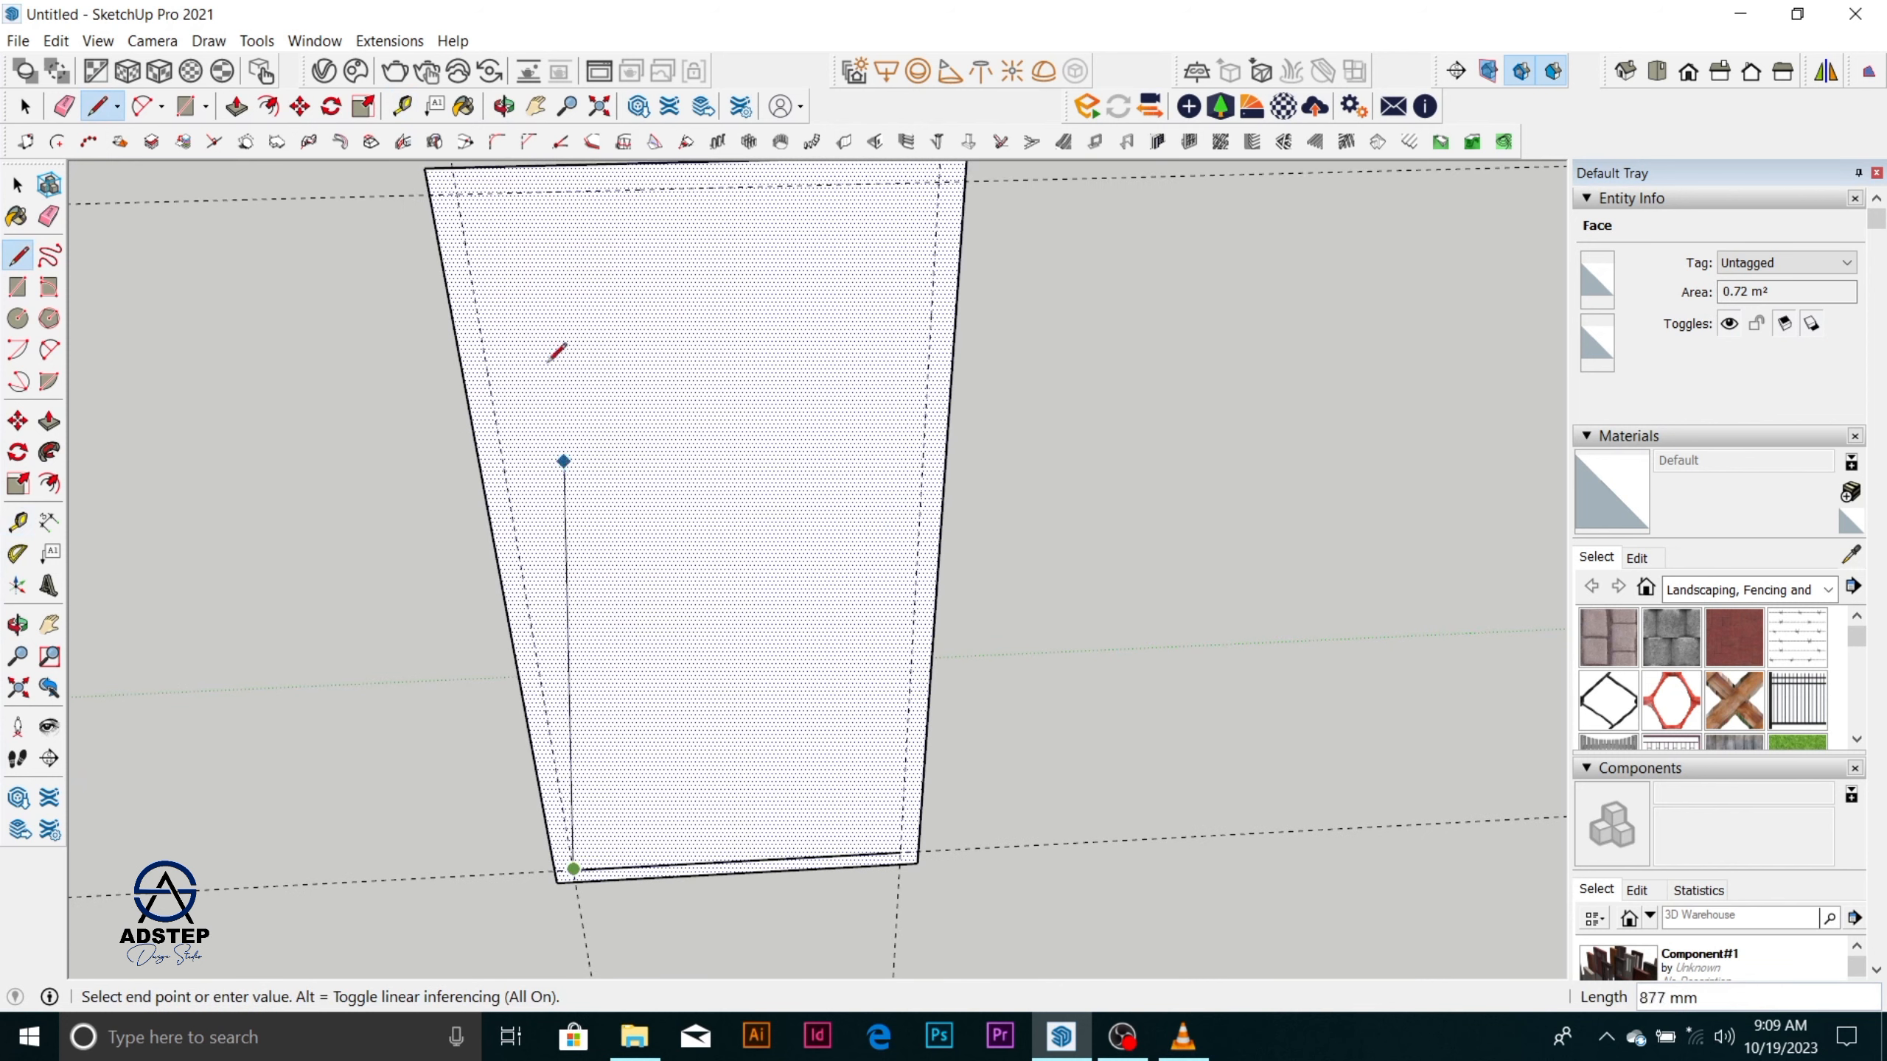
pyautogui.click(457, 193)
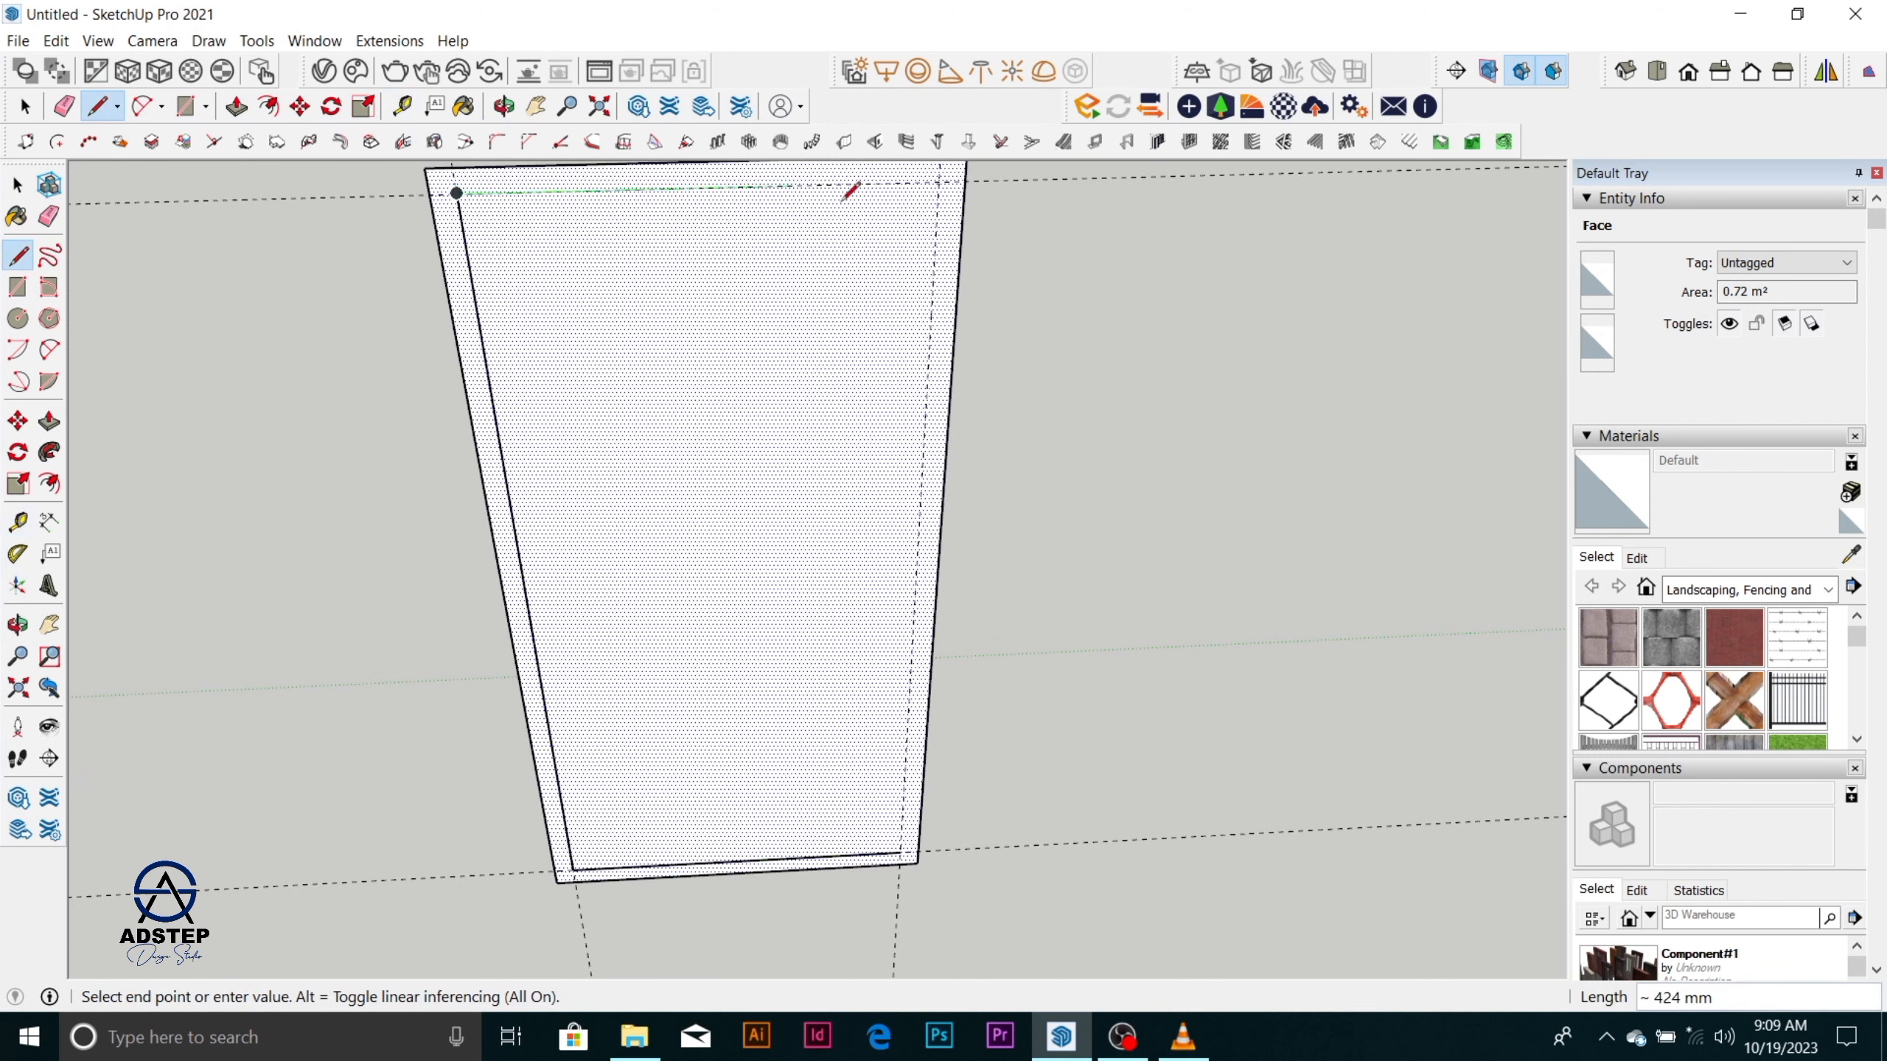
pyautogui.click(939, 182)
pyautogui.click(901, 853)
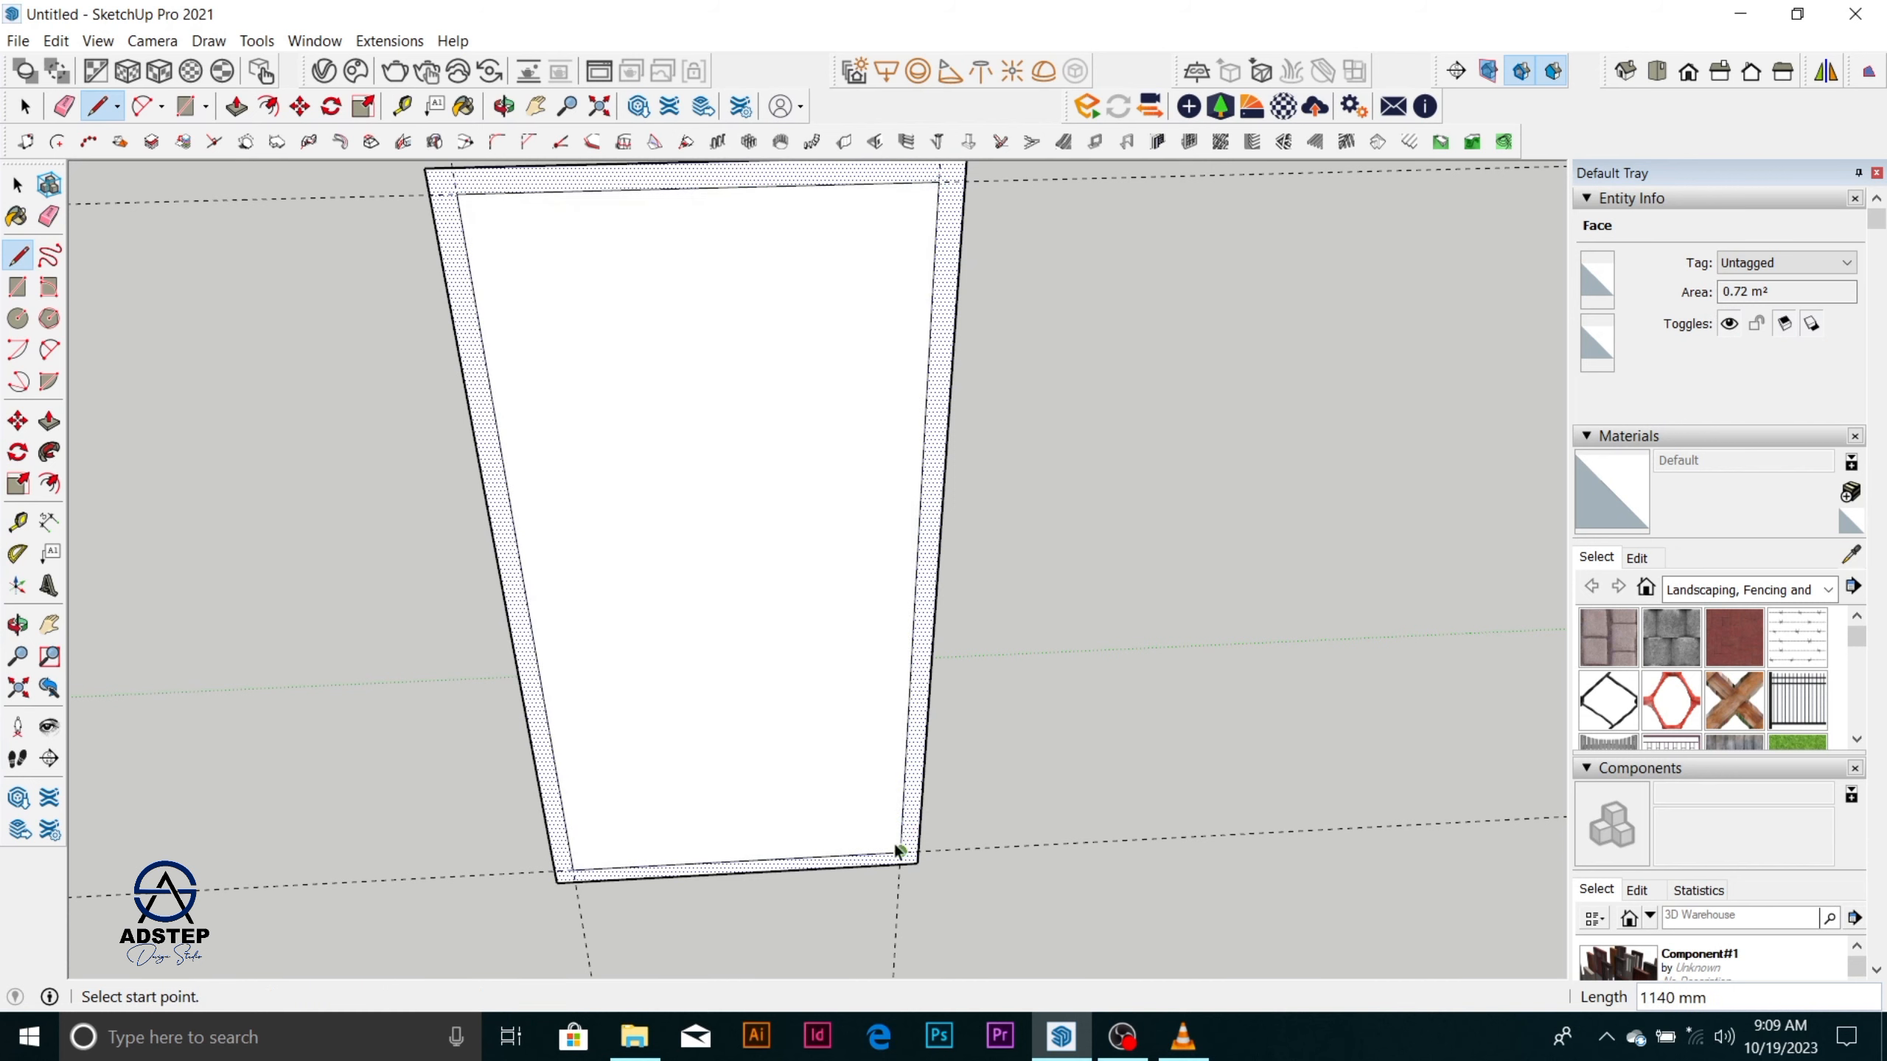
pyautogui.press('space')
pyautogui.scroll(-3, 828, 651)
pyautogui.scroll(1, 828, 651)
pyautogui.scroll(1, 792, 666)
pyautogui.moveTo(792, 667); pyautogui.dragTo(844, 762, button='middle')
pyautogui.scroll(1, 845, 762)
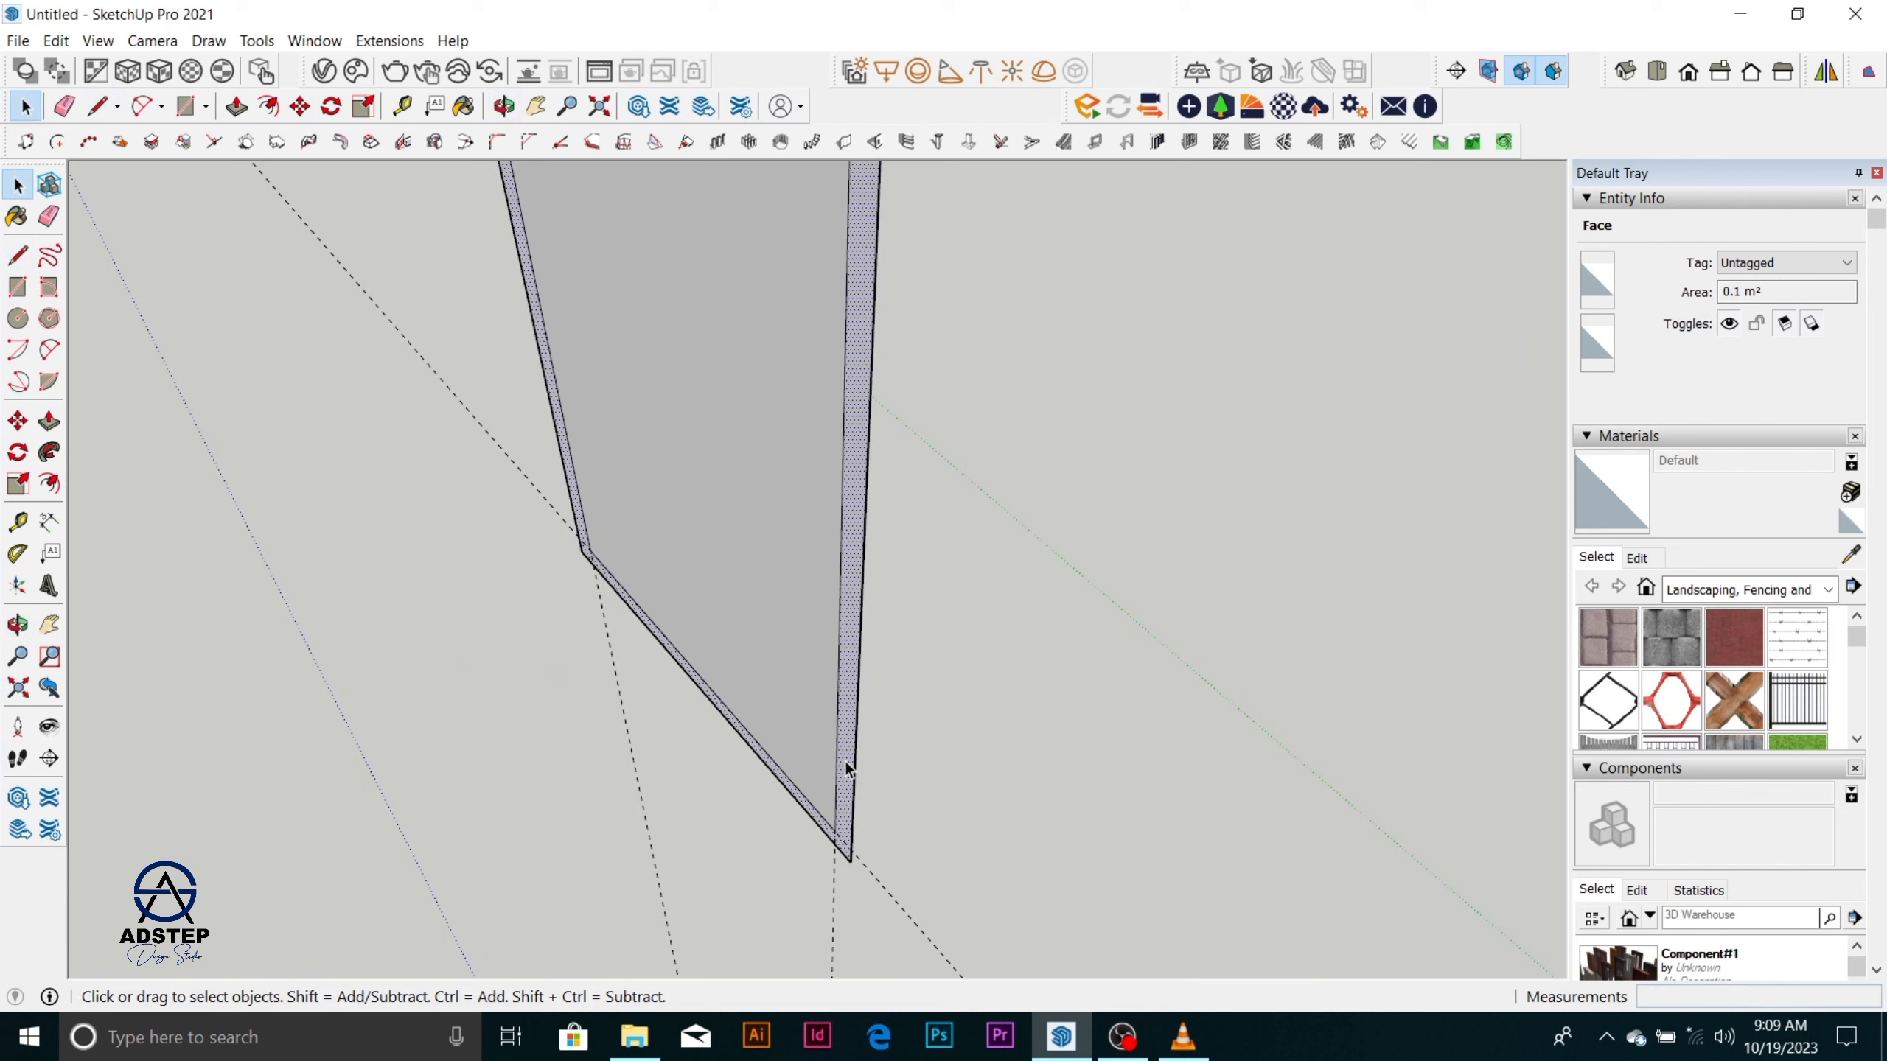
pyautogui.press('p')
pyautogui.click(846, 770)
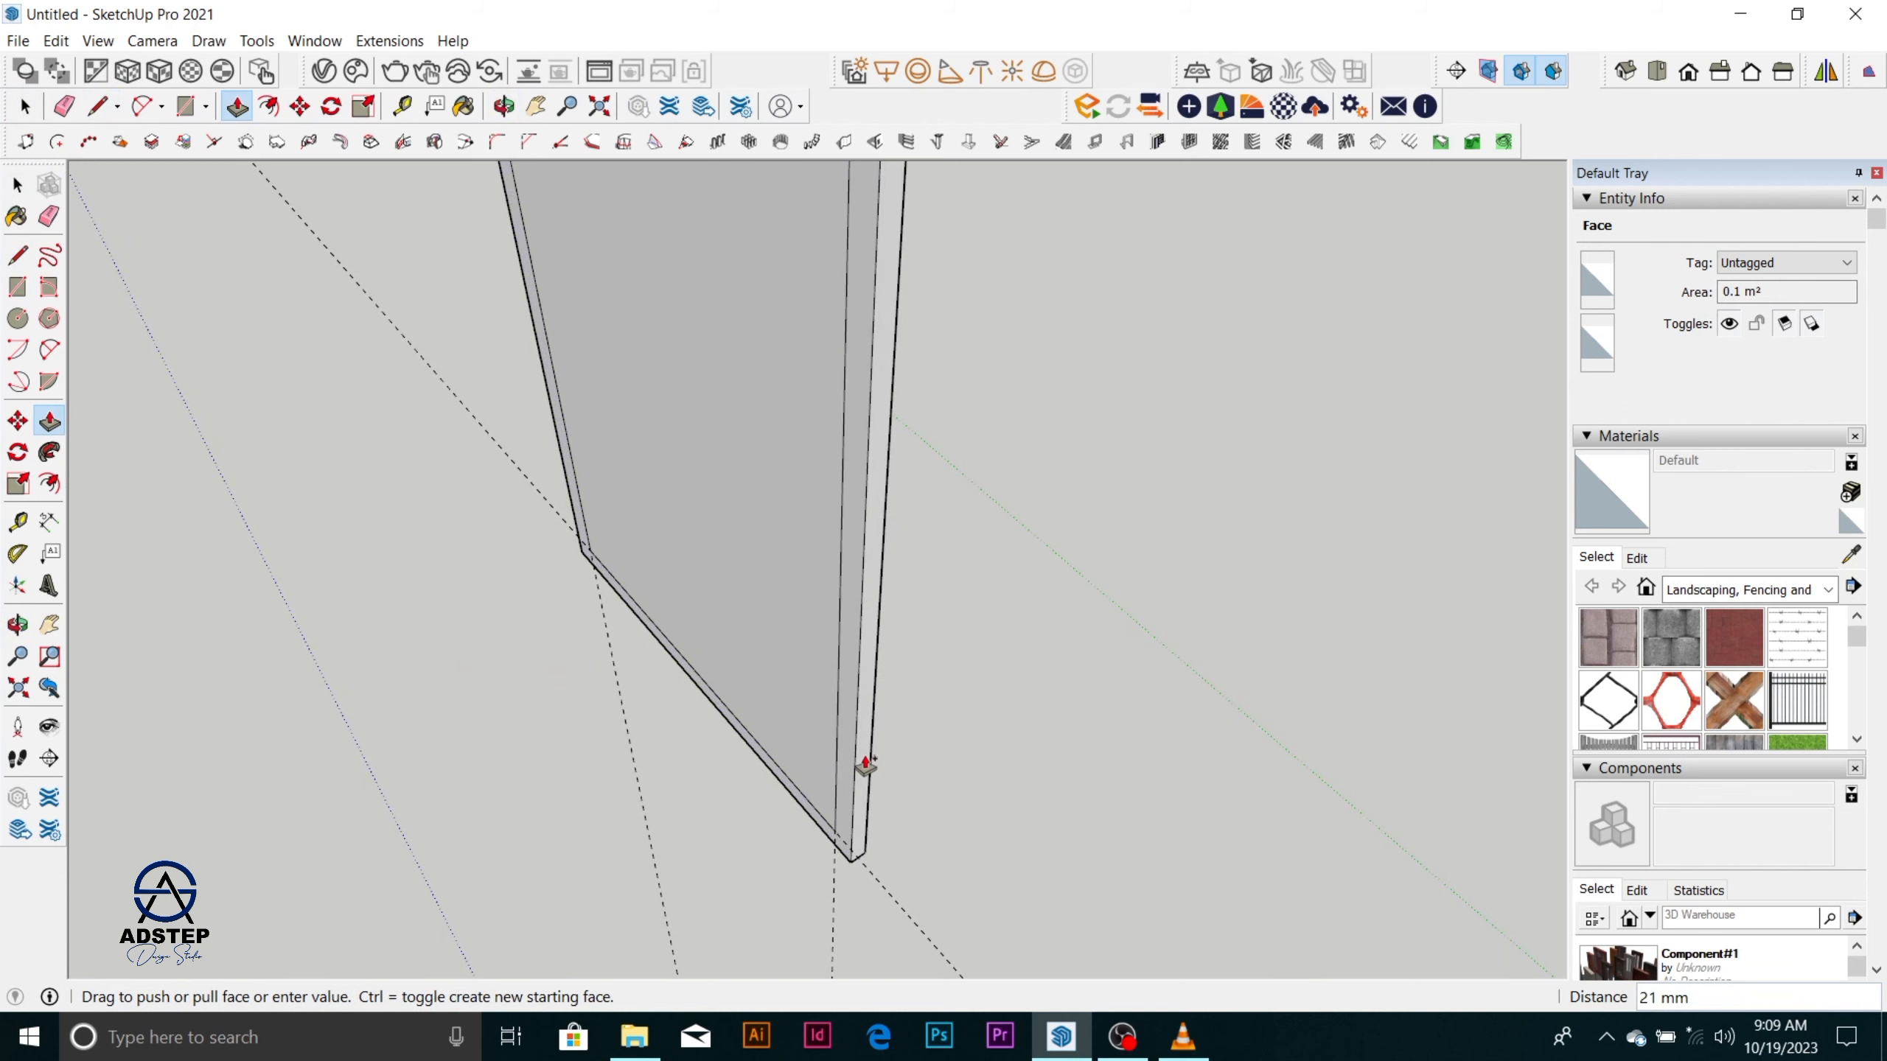
pyautogui.press('Escape')
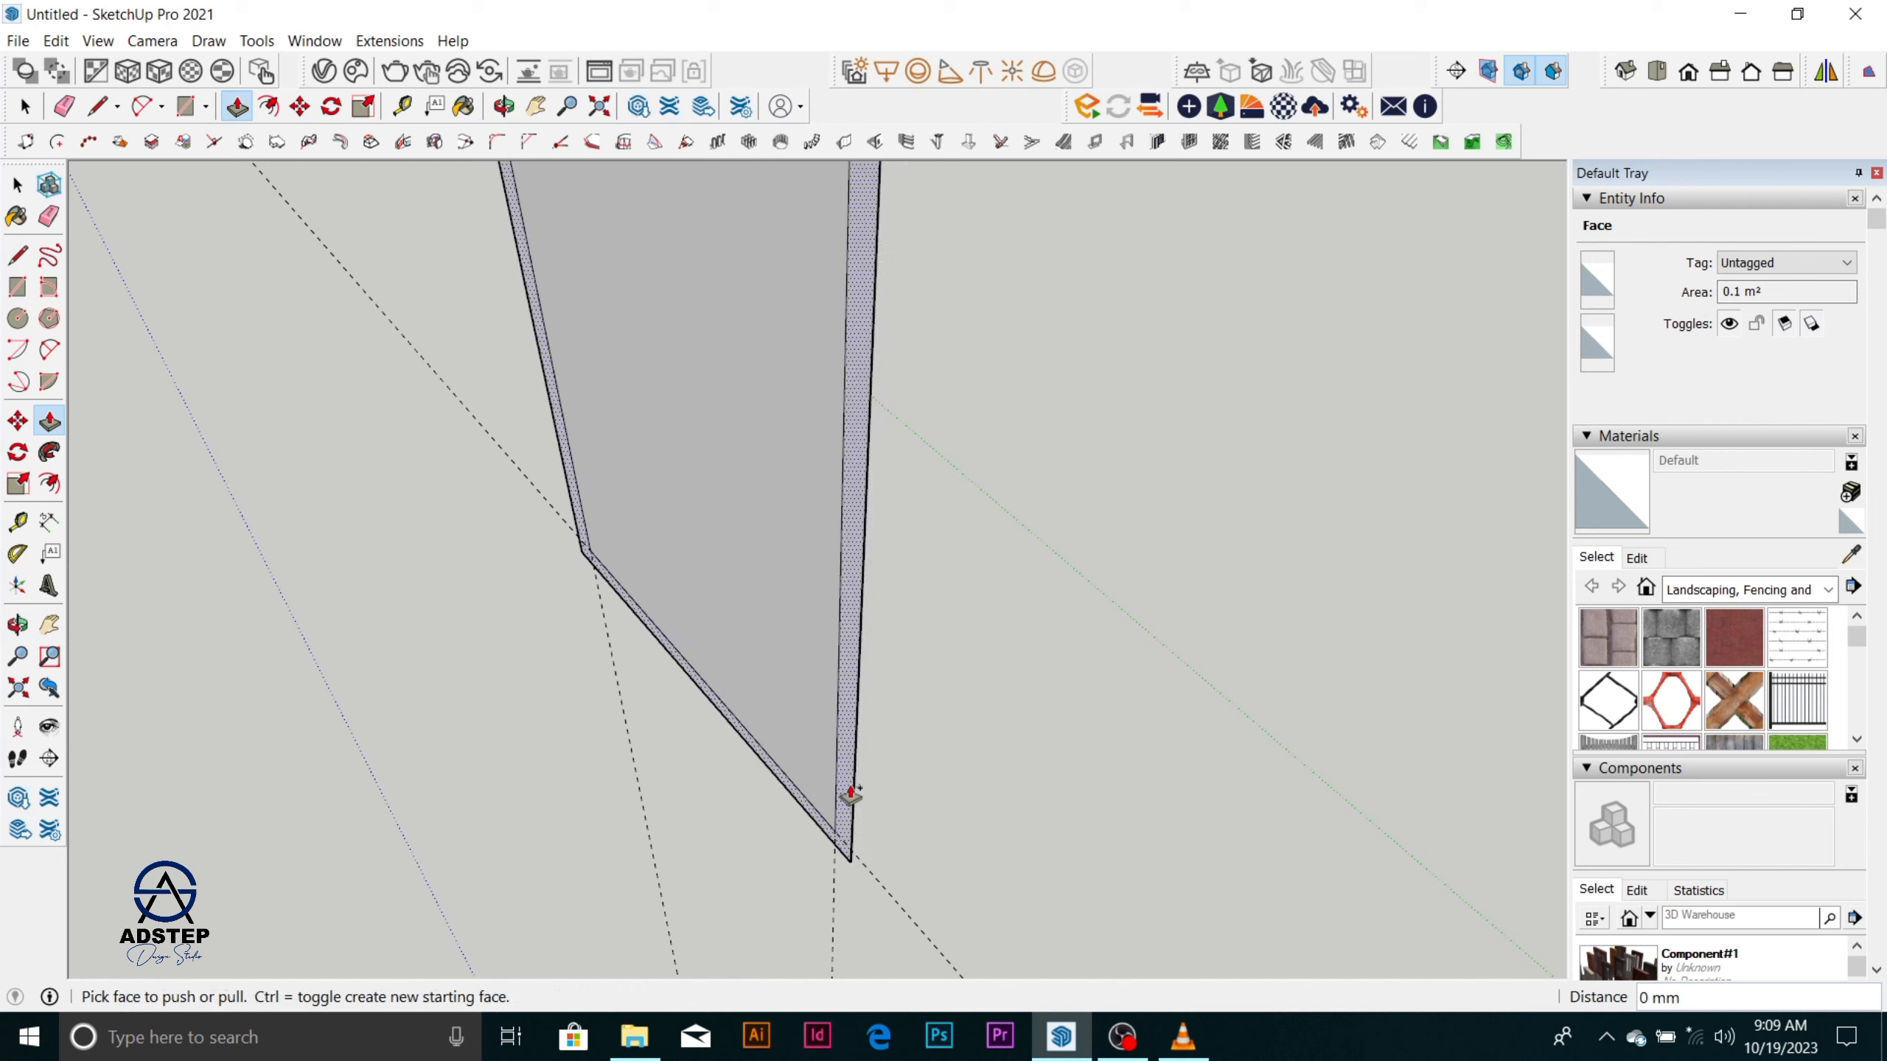
pyautogui.press('space')
pyautogui.click(879, 776)
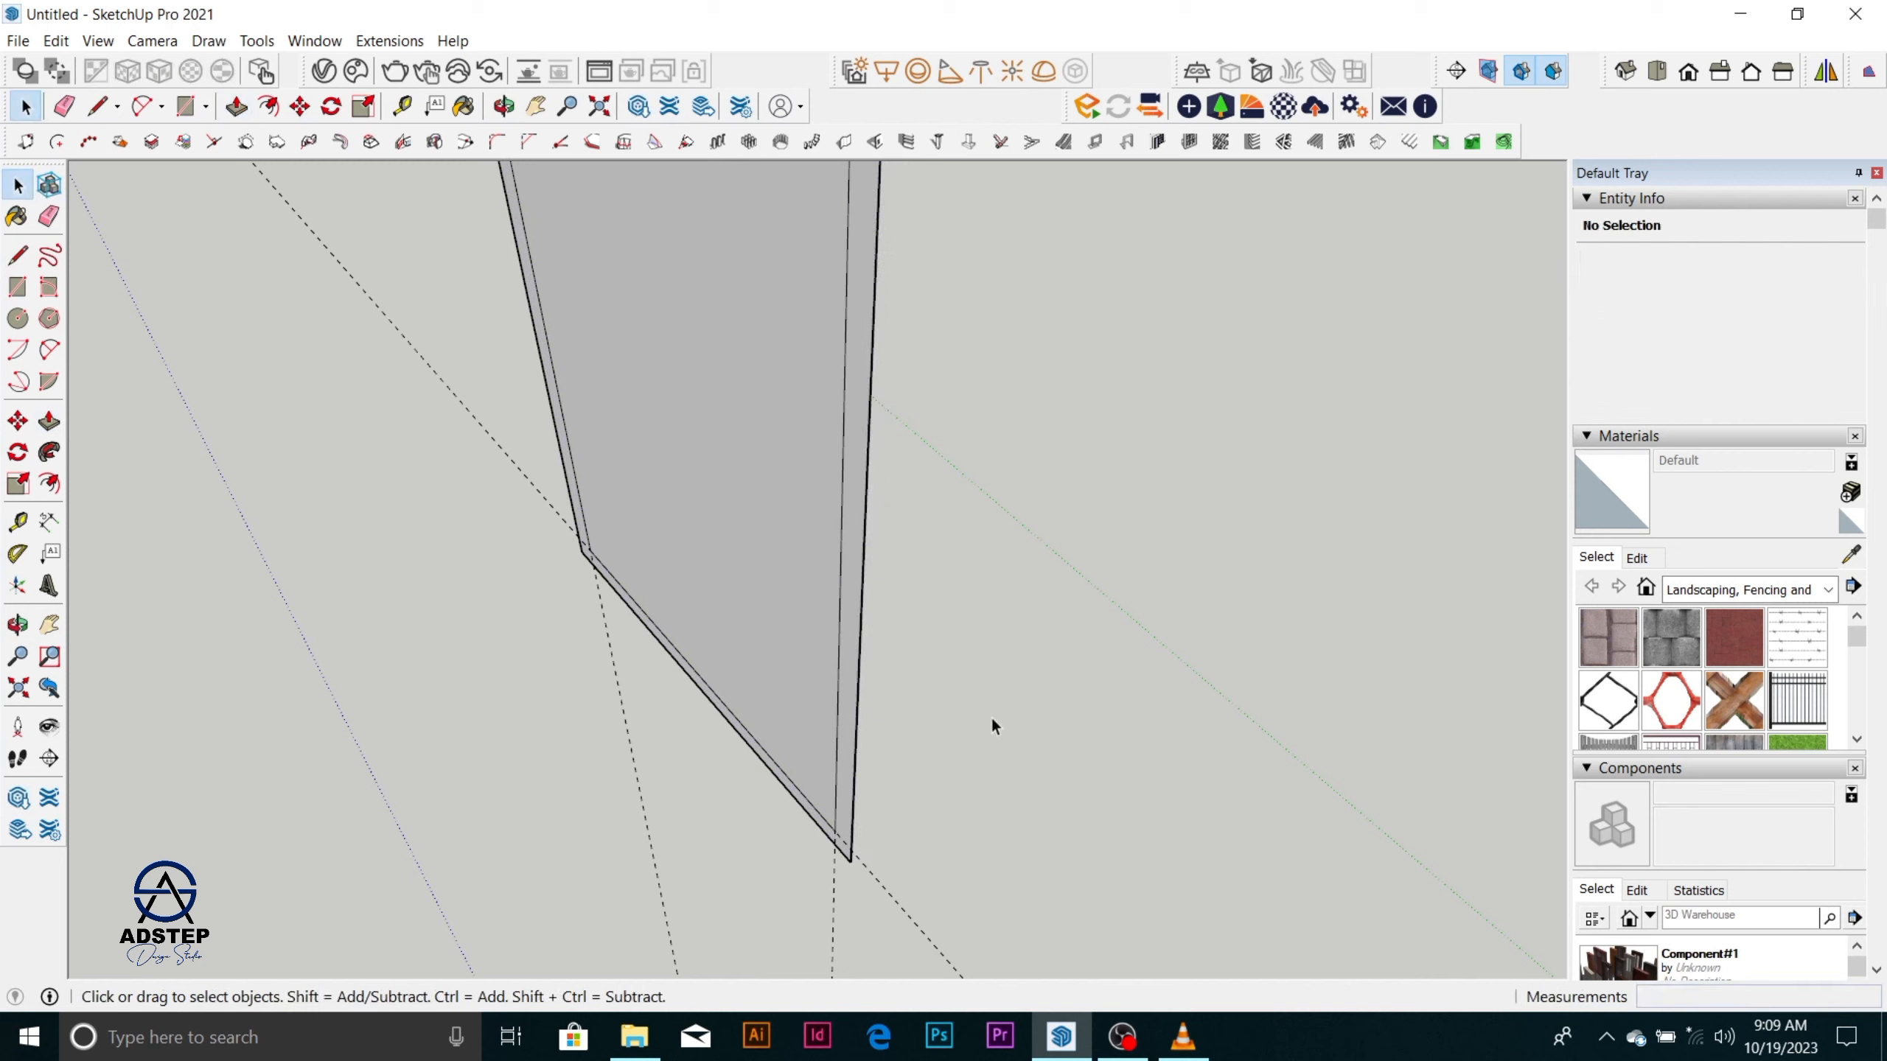
# Extrude the border face around the inner rectangle 50 mm with Push/Pull to form the frame.
pyautogui.press('p')
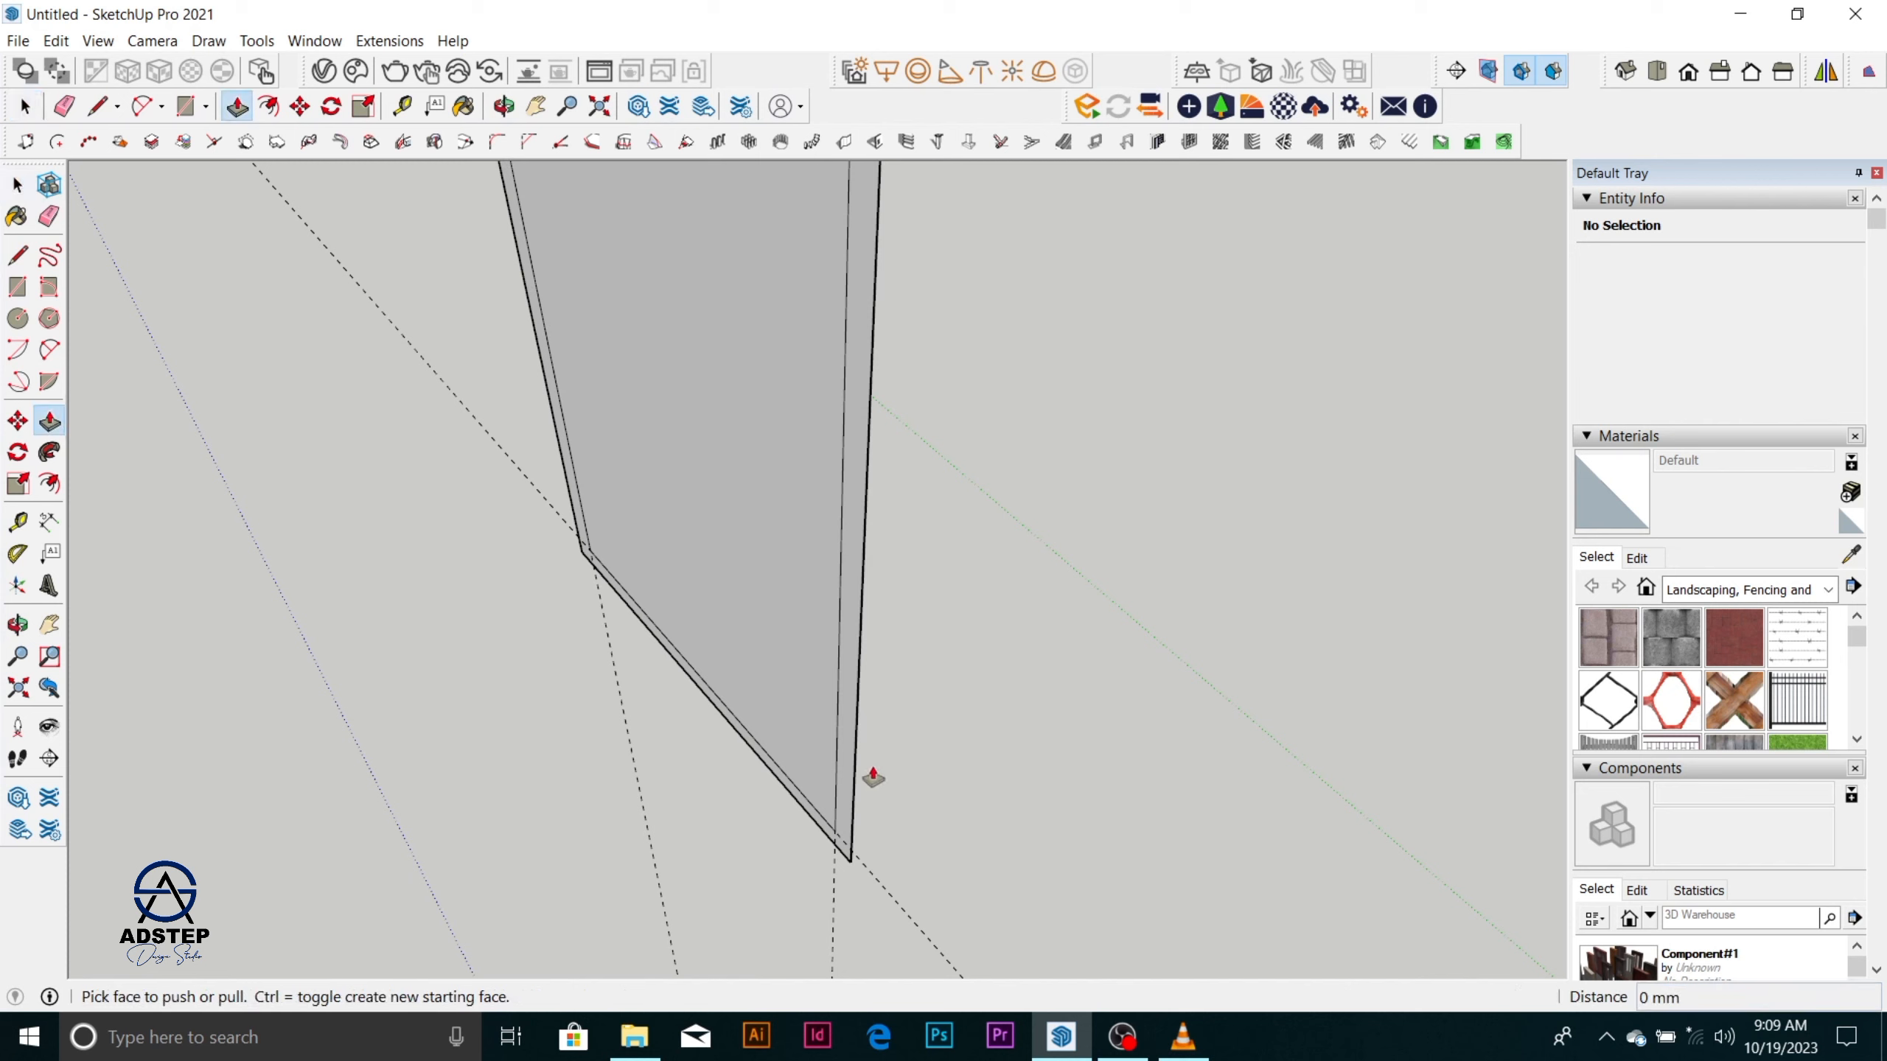
pyautogui.click(849, 788)
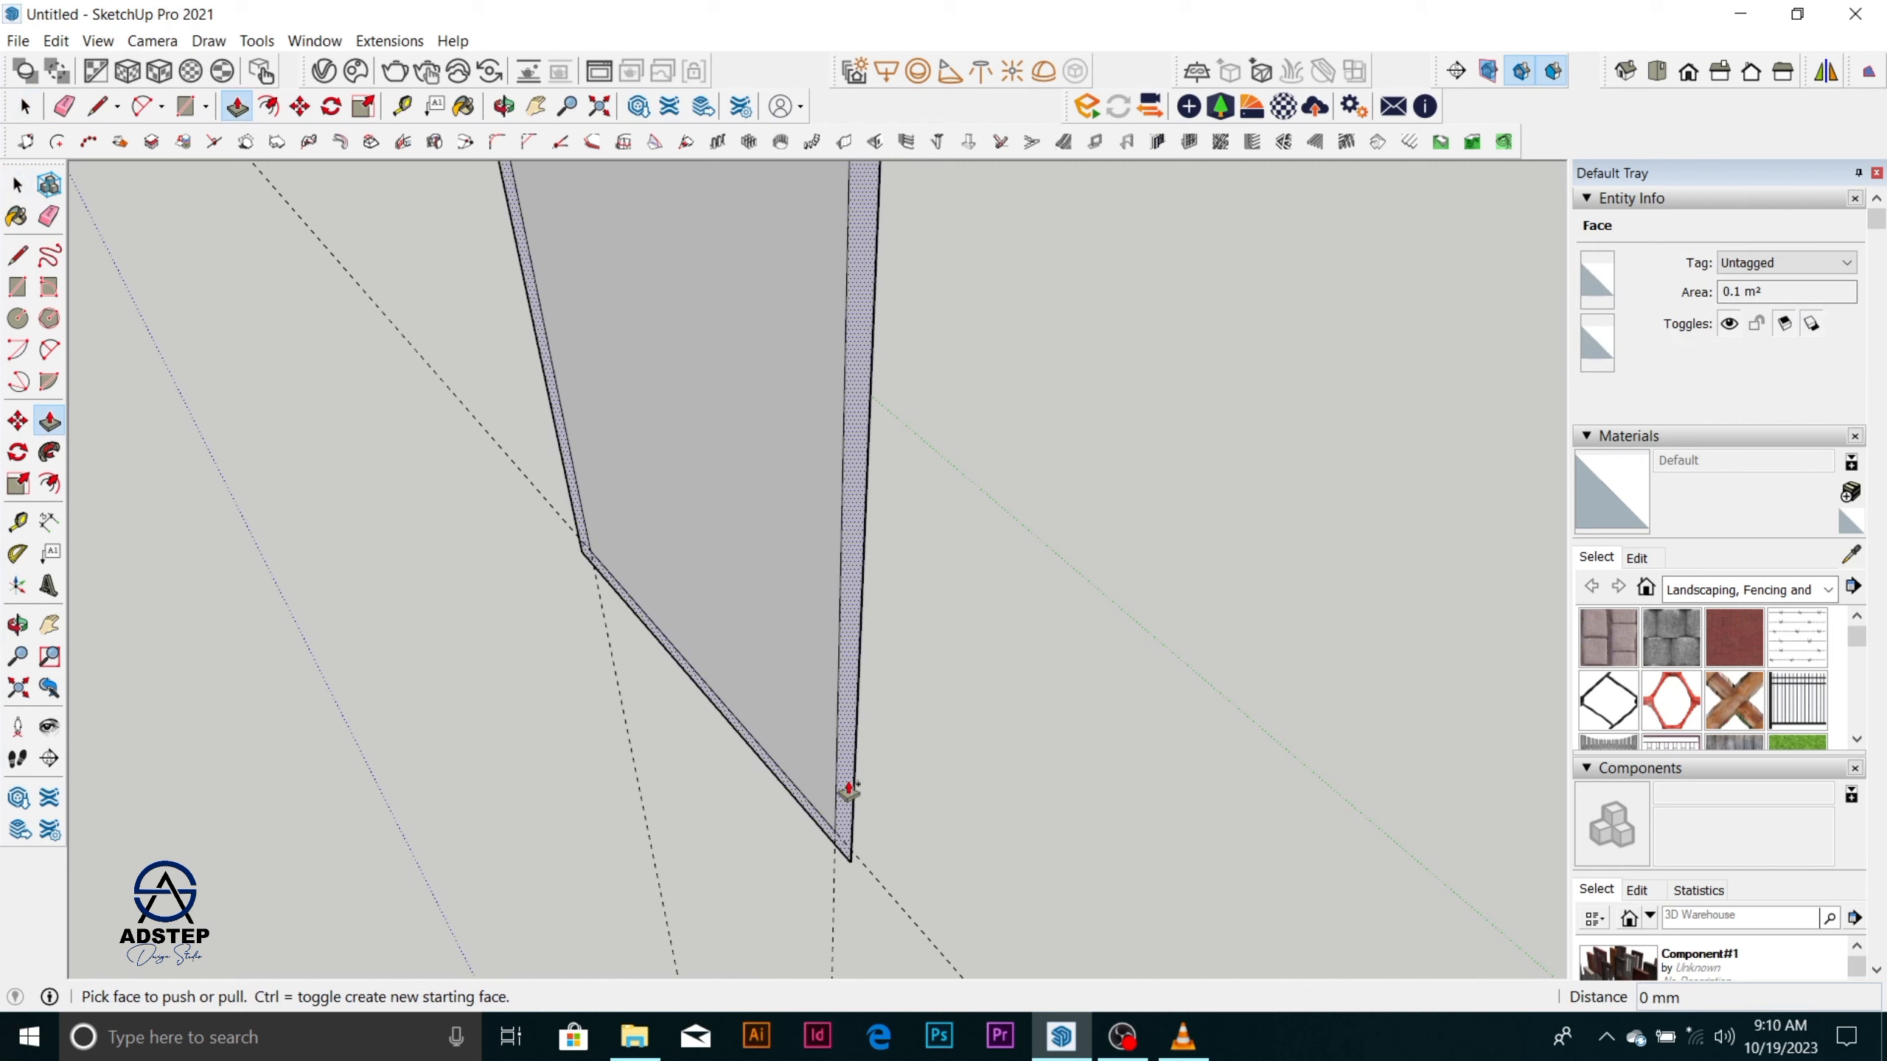
pyautogui.moveTo(849, 788); pyautogui.dragTo(874, 777)
pyautogui.write('5')
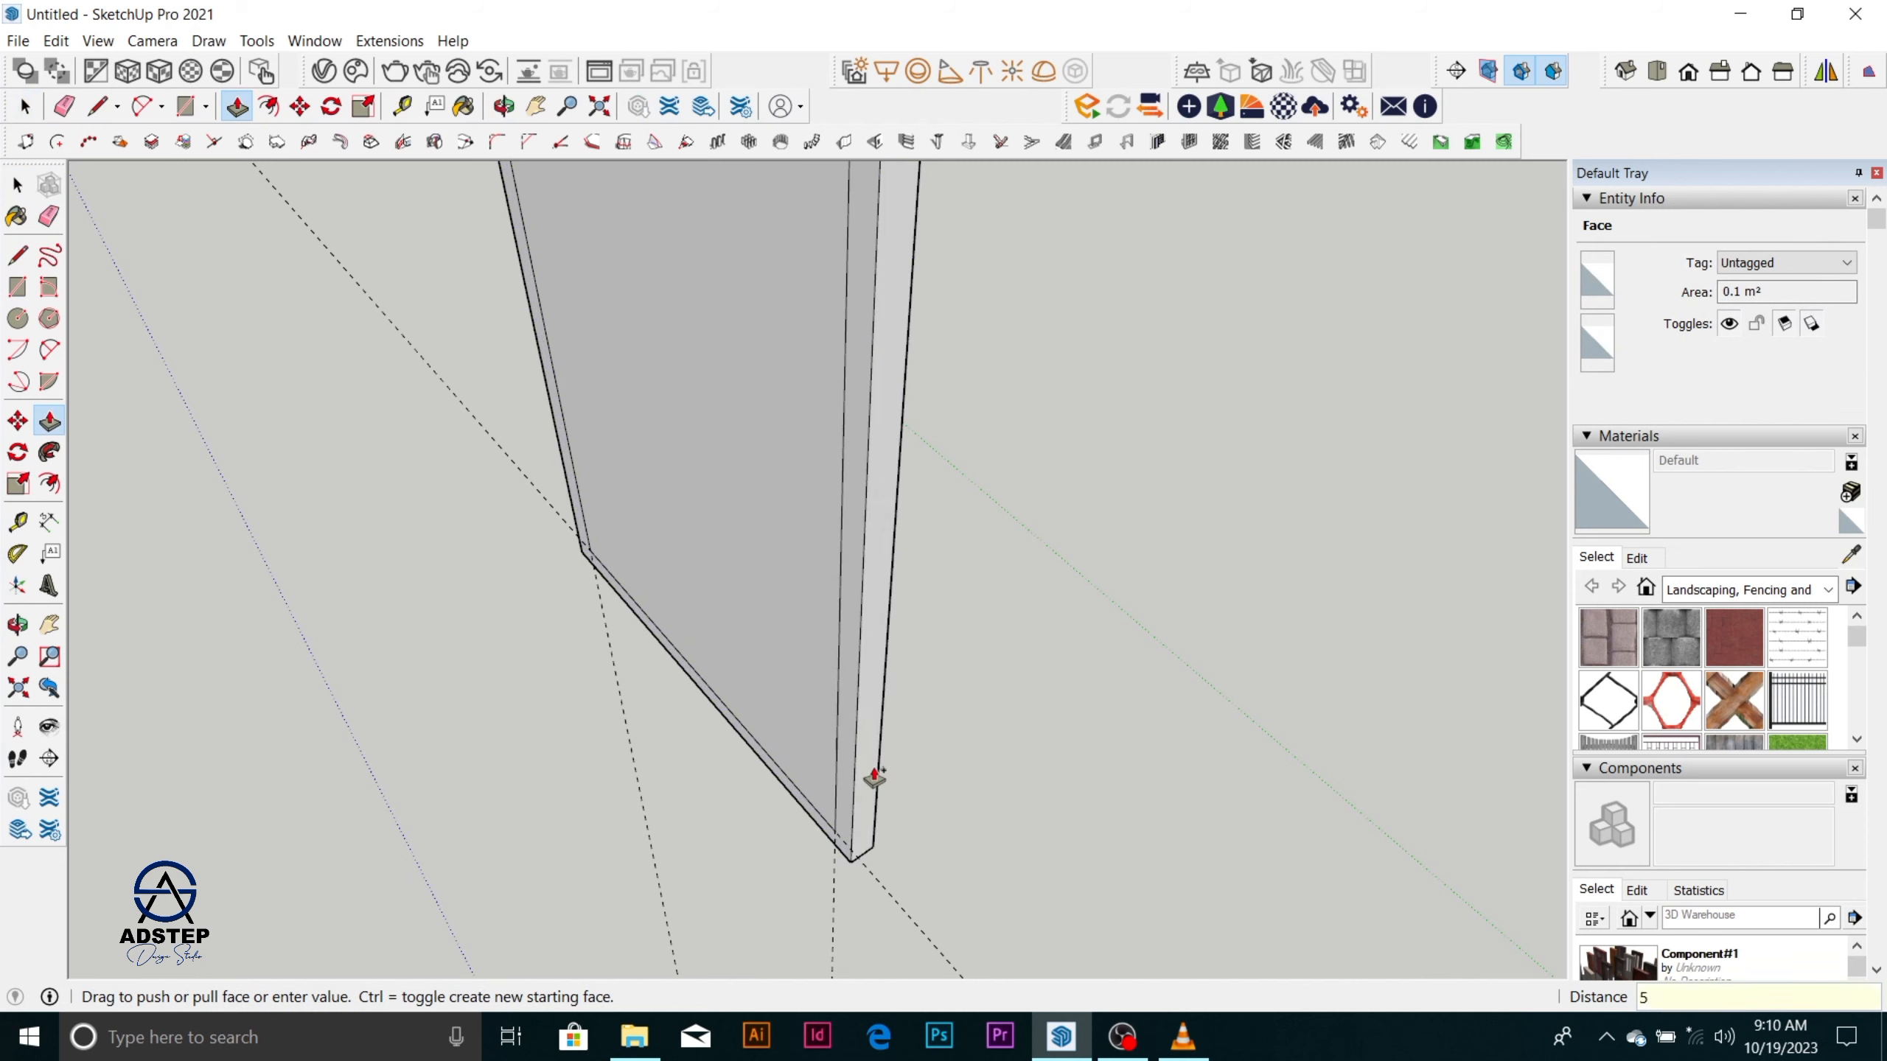
pyautogui.write('0')
pyautogui.press('Return')
pyautogui.press('space')
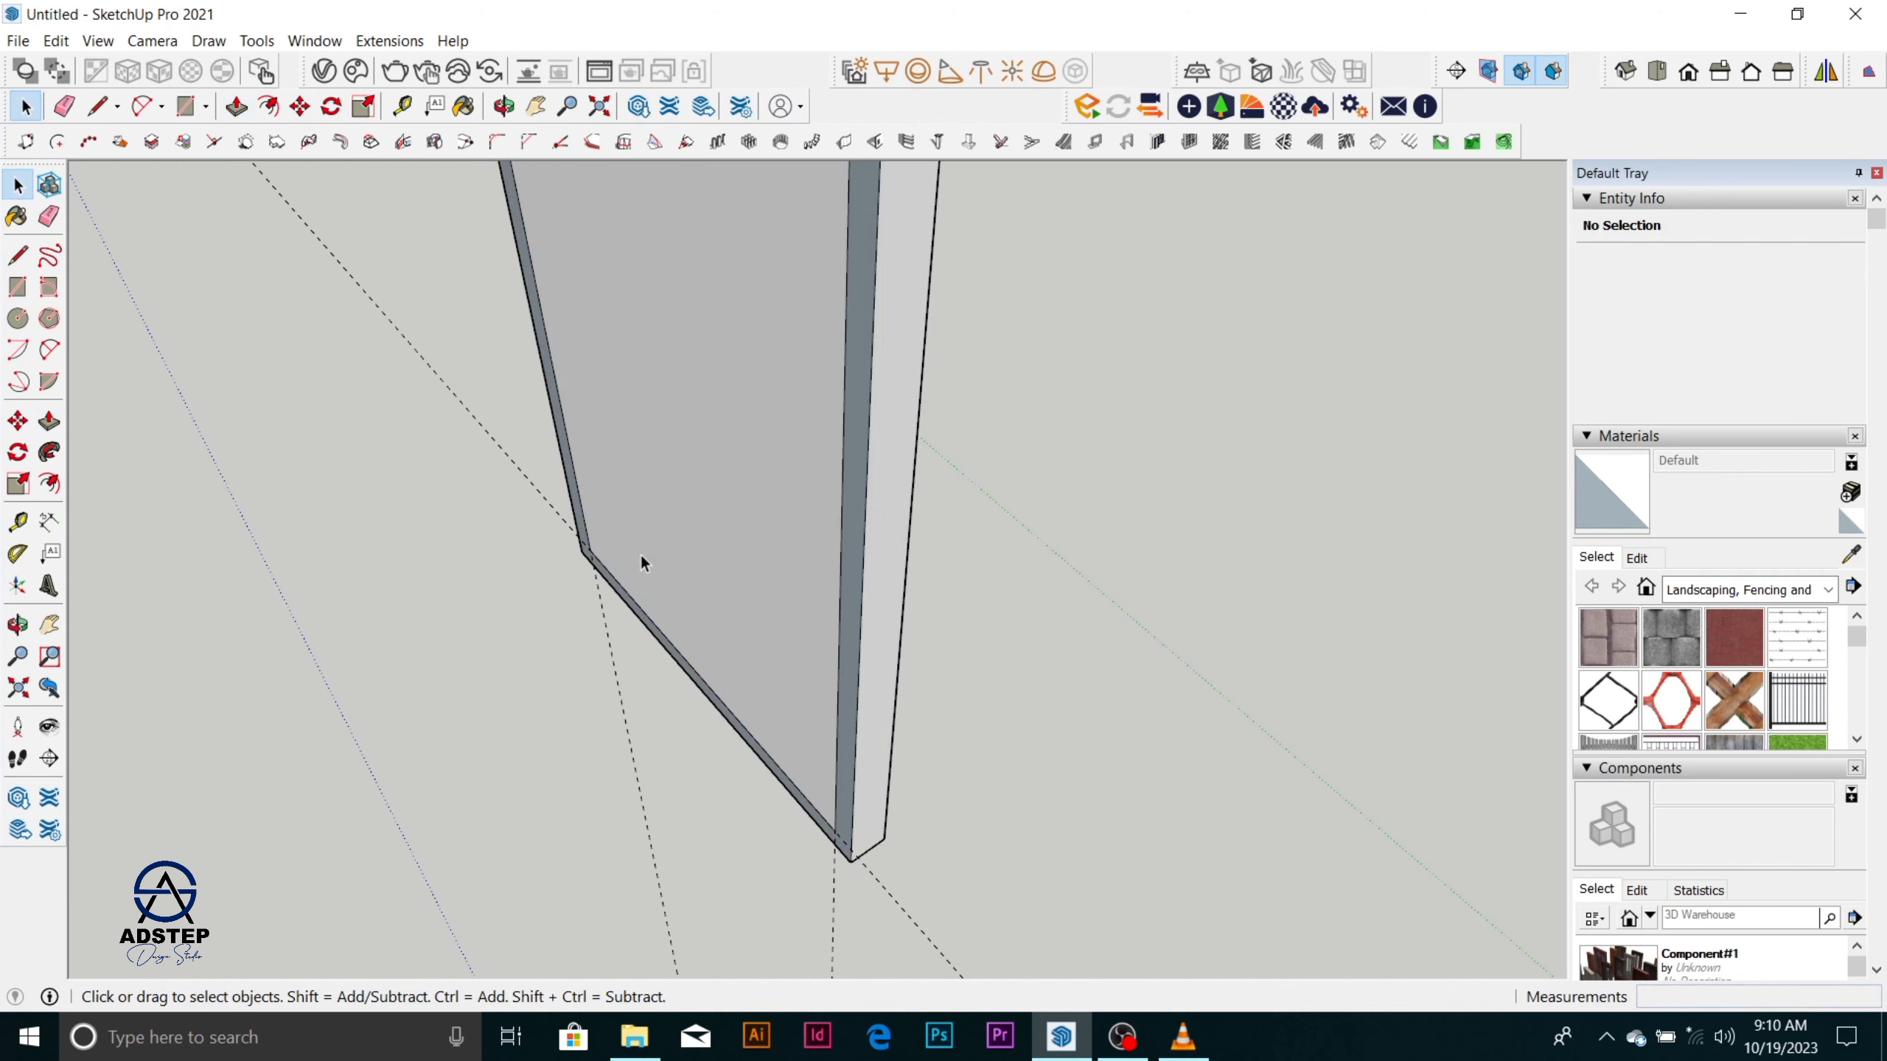
# Copy the inner panel face 10 mm into the frame's depth, starting from its lower corner.
pyautogui.moveTo(640, 553); pyautogui.dragTo(844, 468, button='middle')
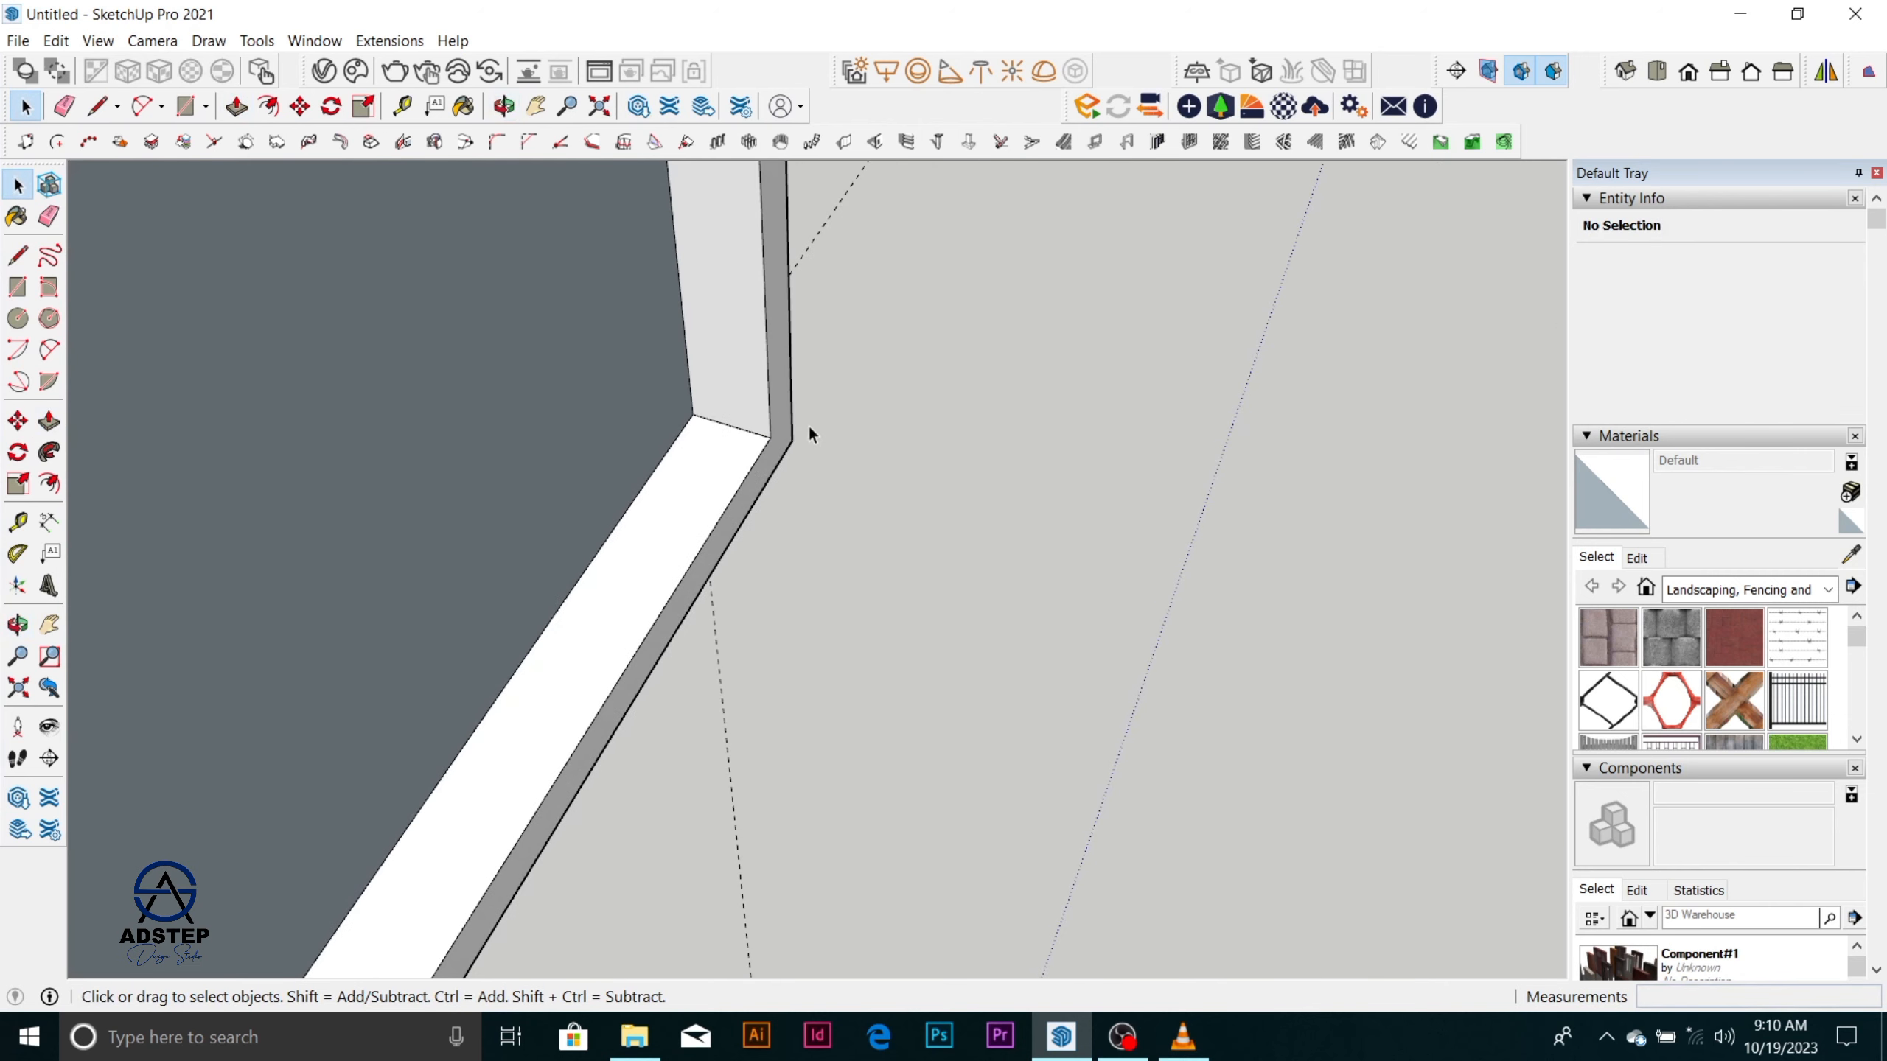
pyautogui.click(637, 432)
pyautogui.press('m')
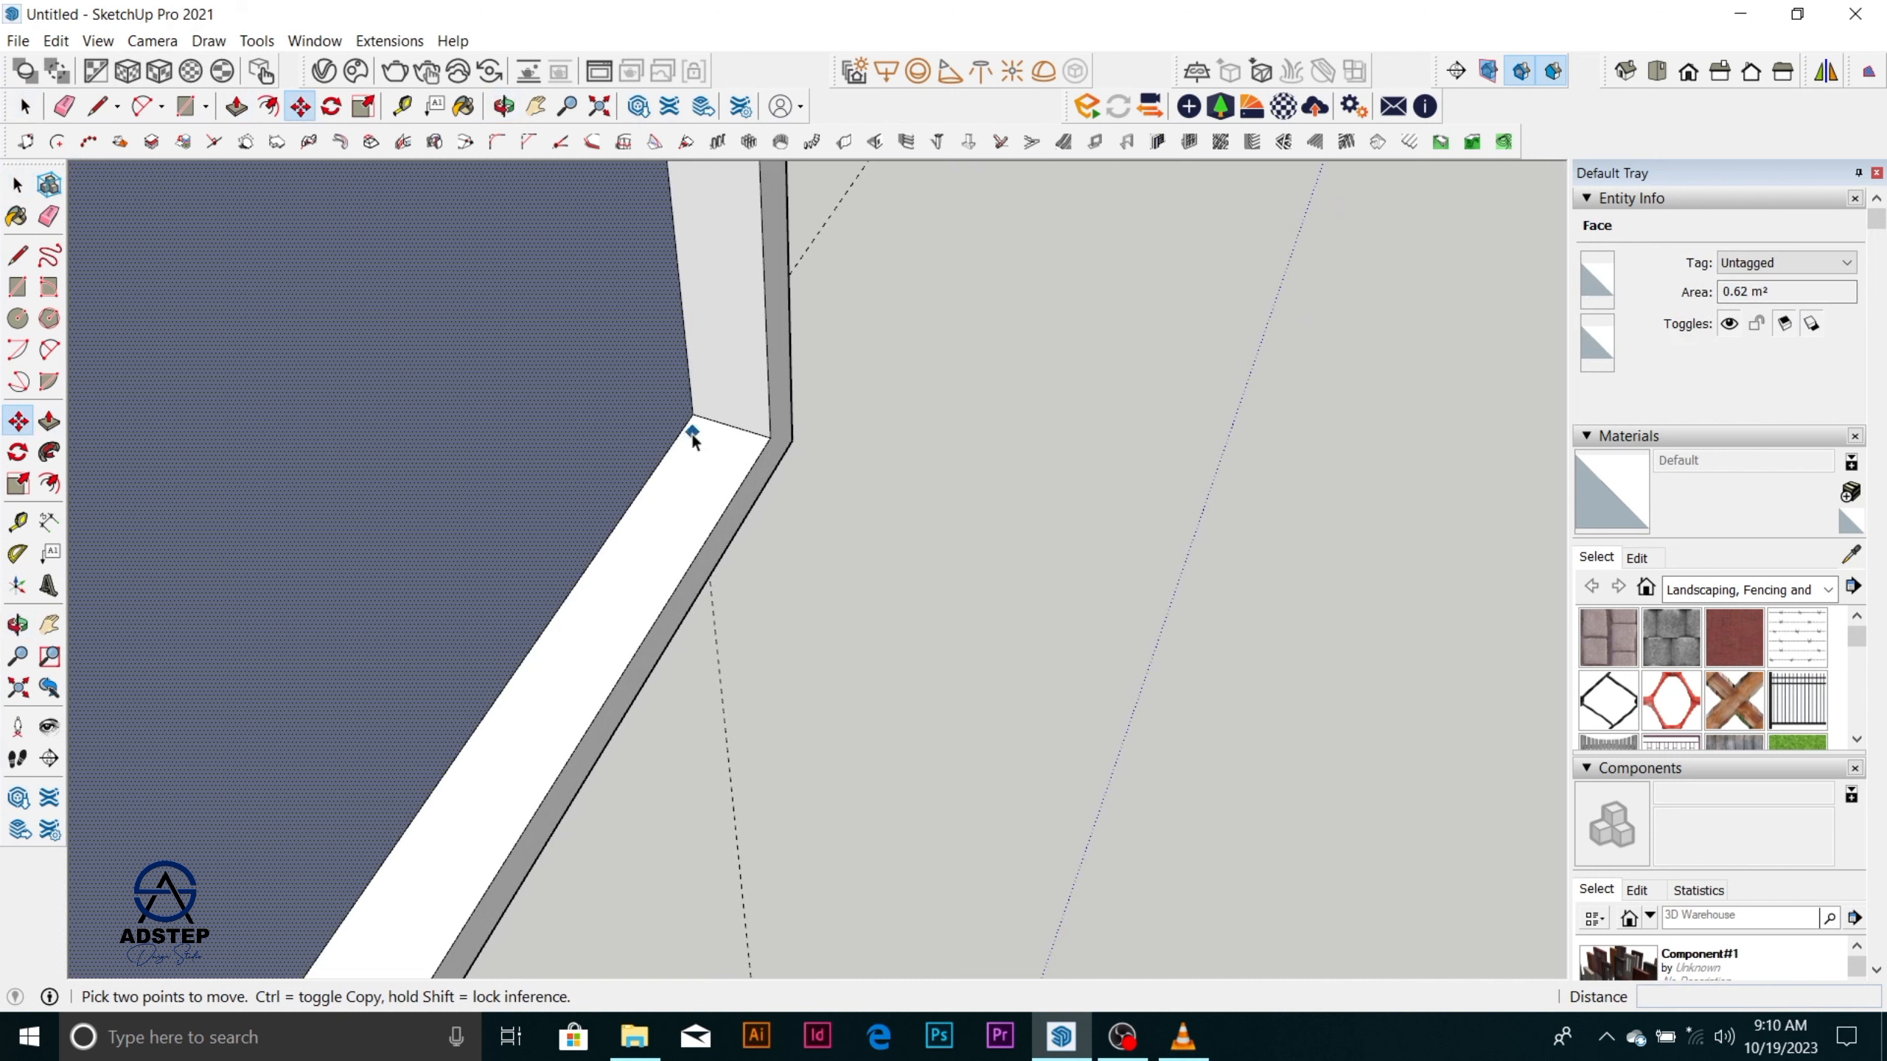
pyautogui.press('space')
pyautogui.press('m')
pyautogui.press('ctrl')
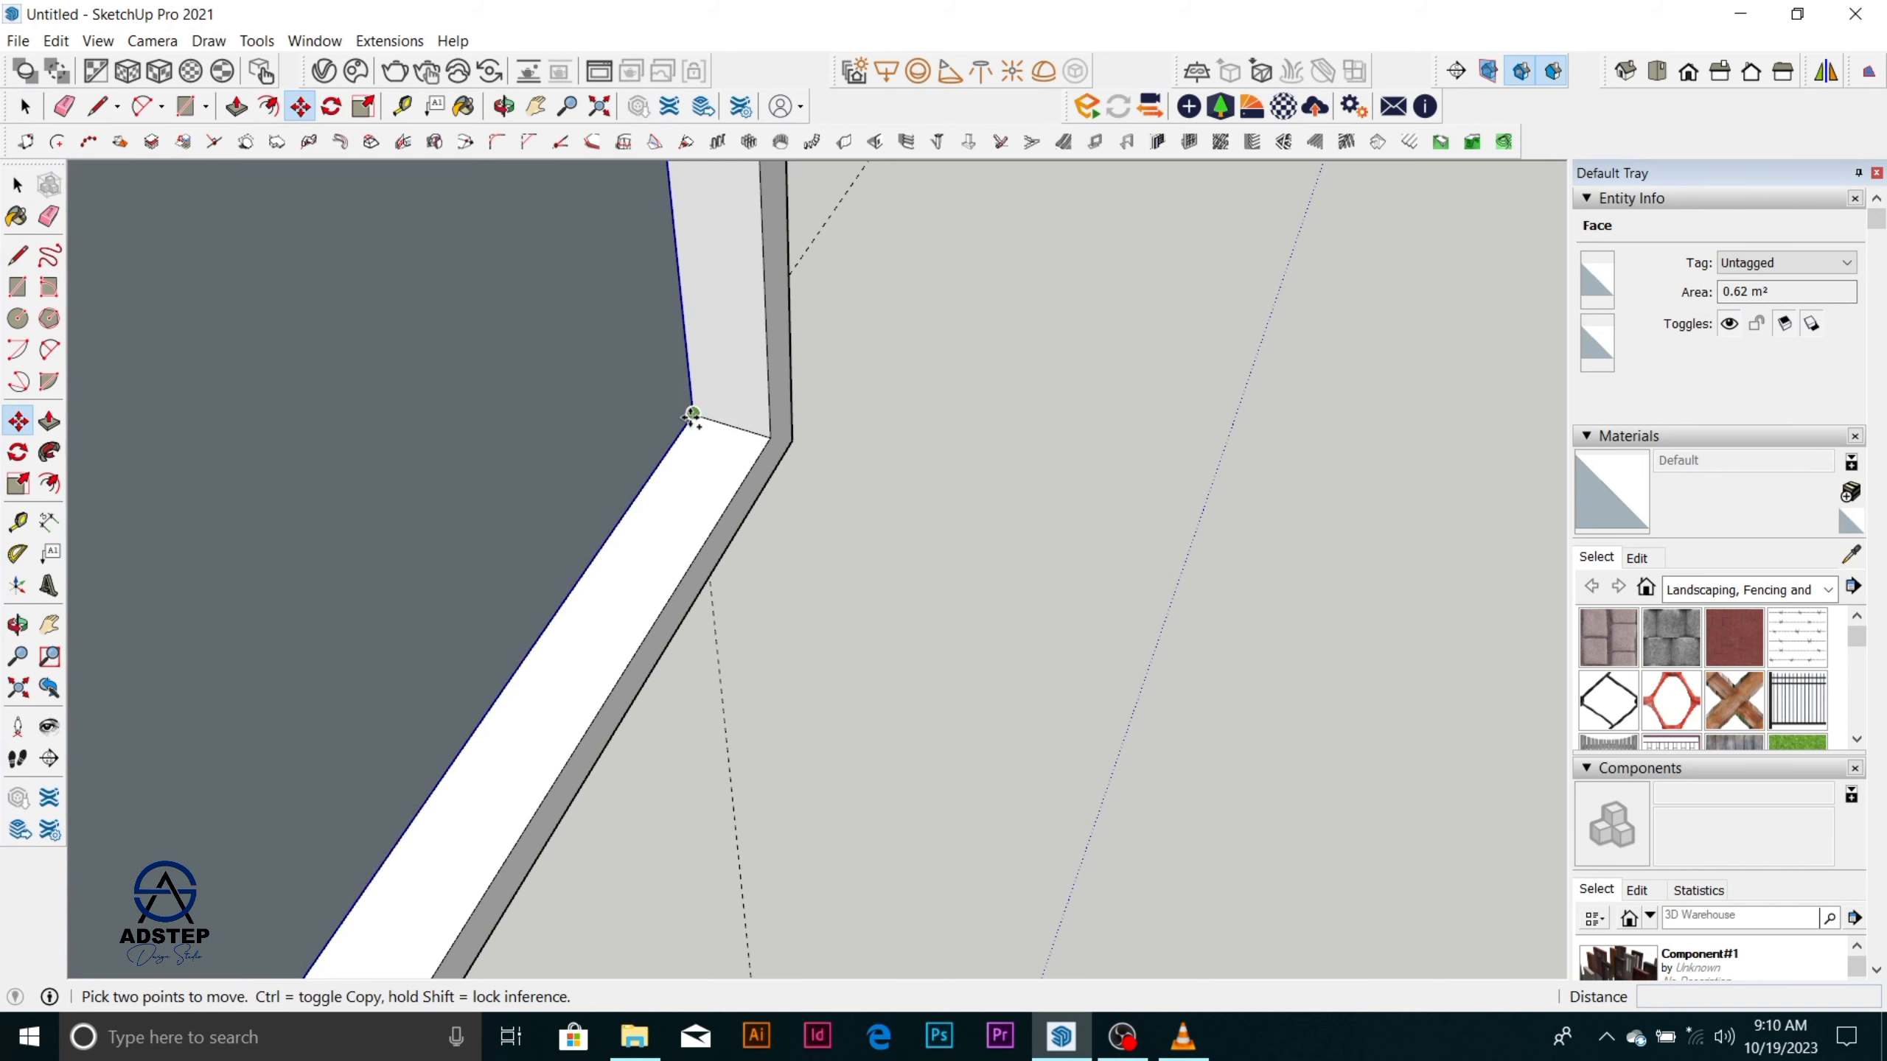
pyautogui.click(692, 414)
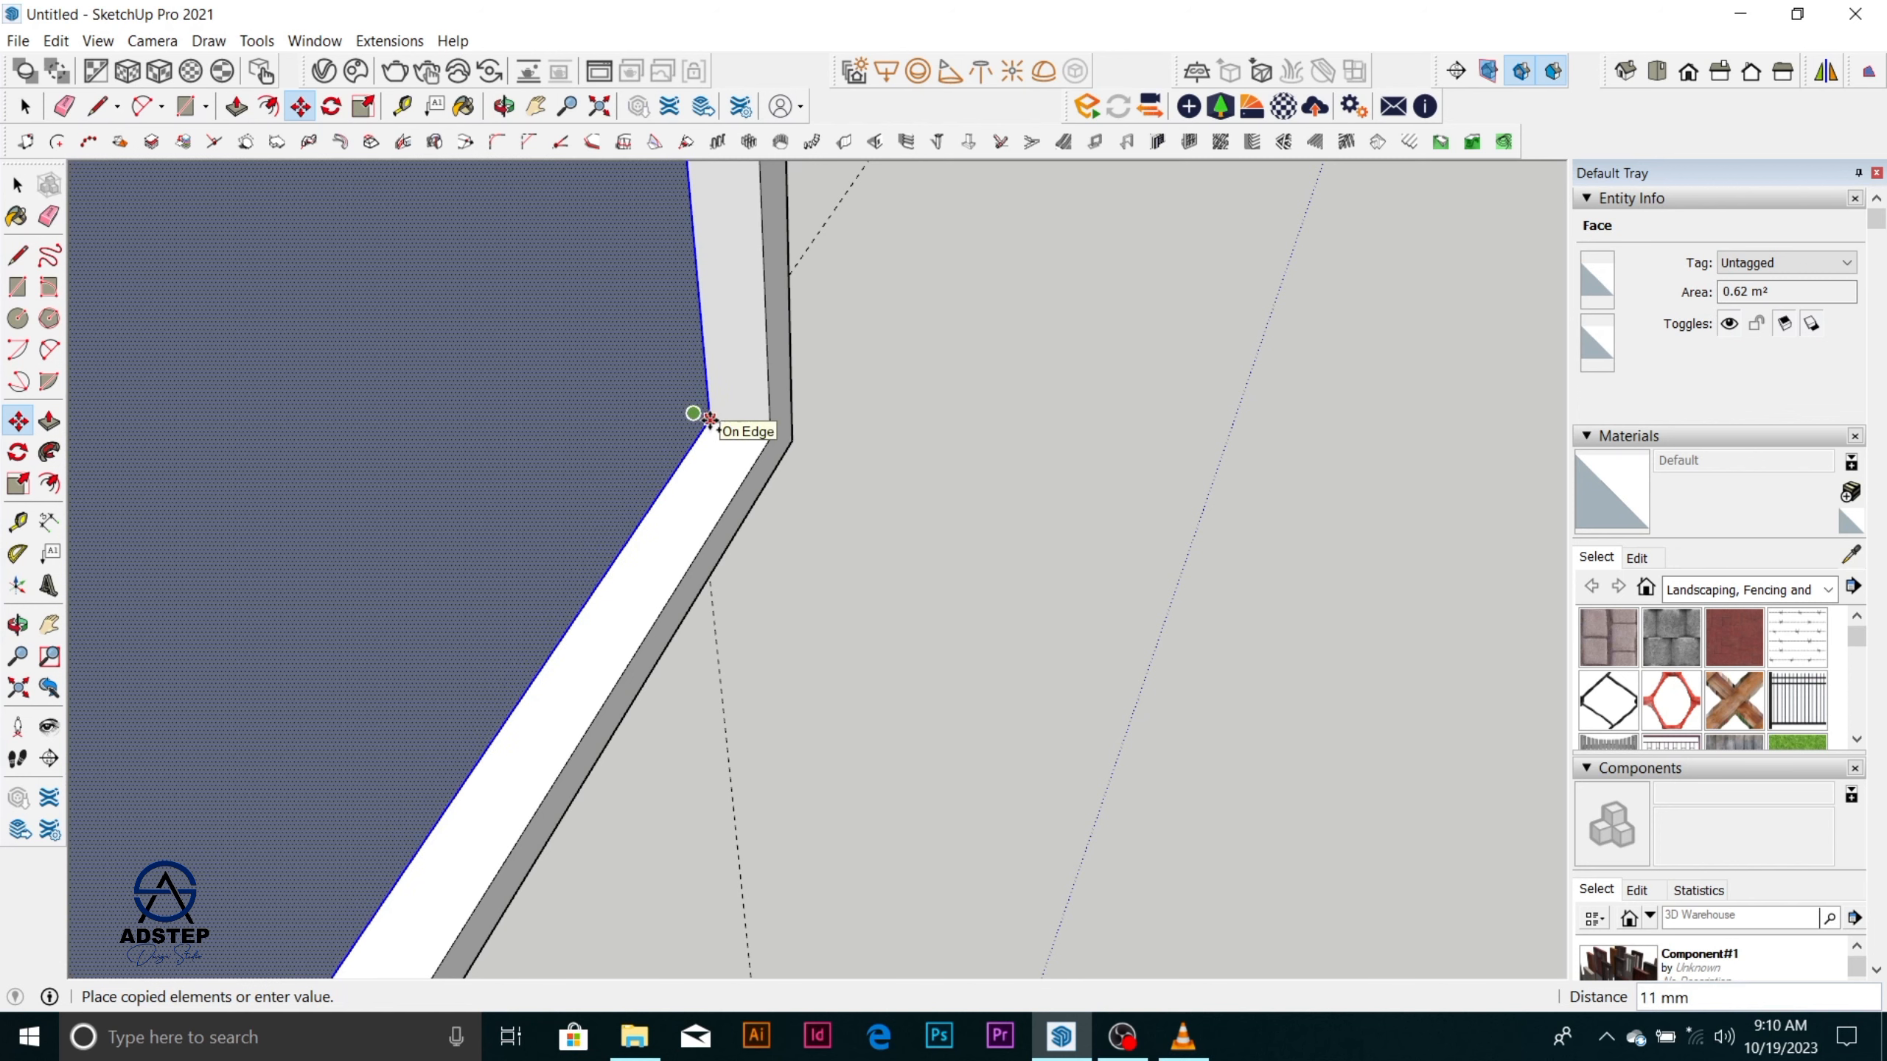
pyautogui.write('10')
pyautogui.press('Return')
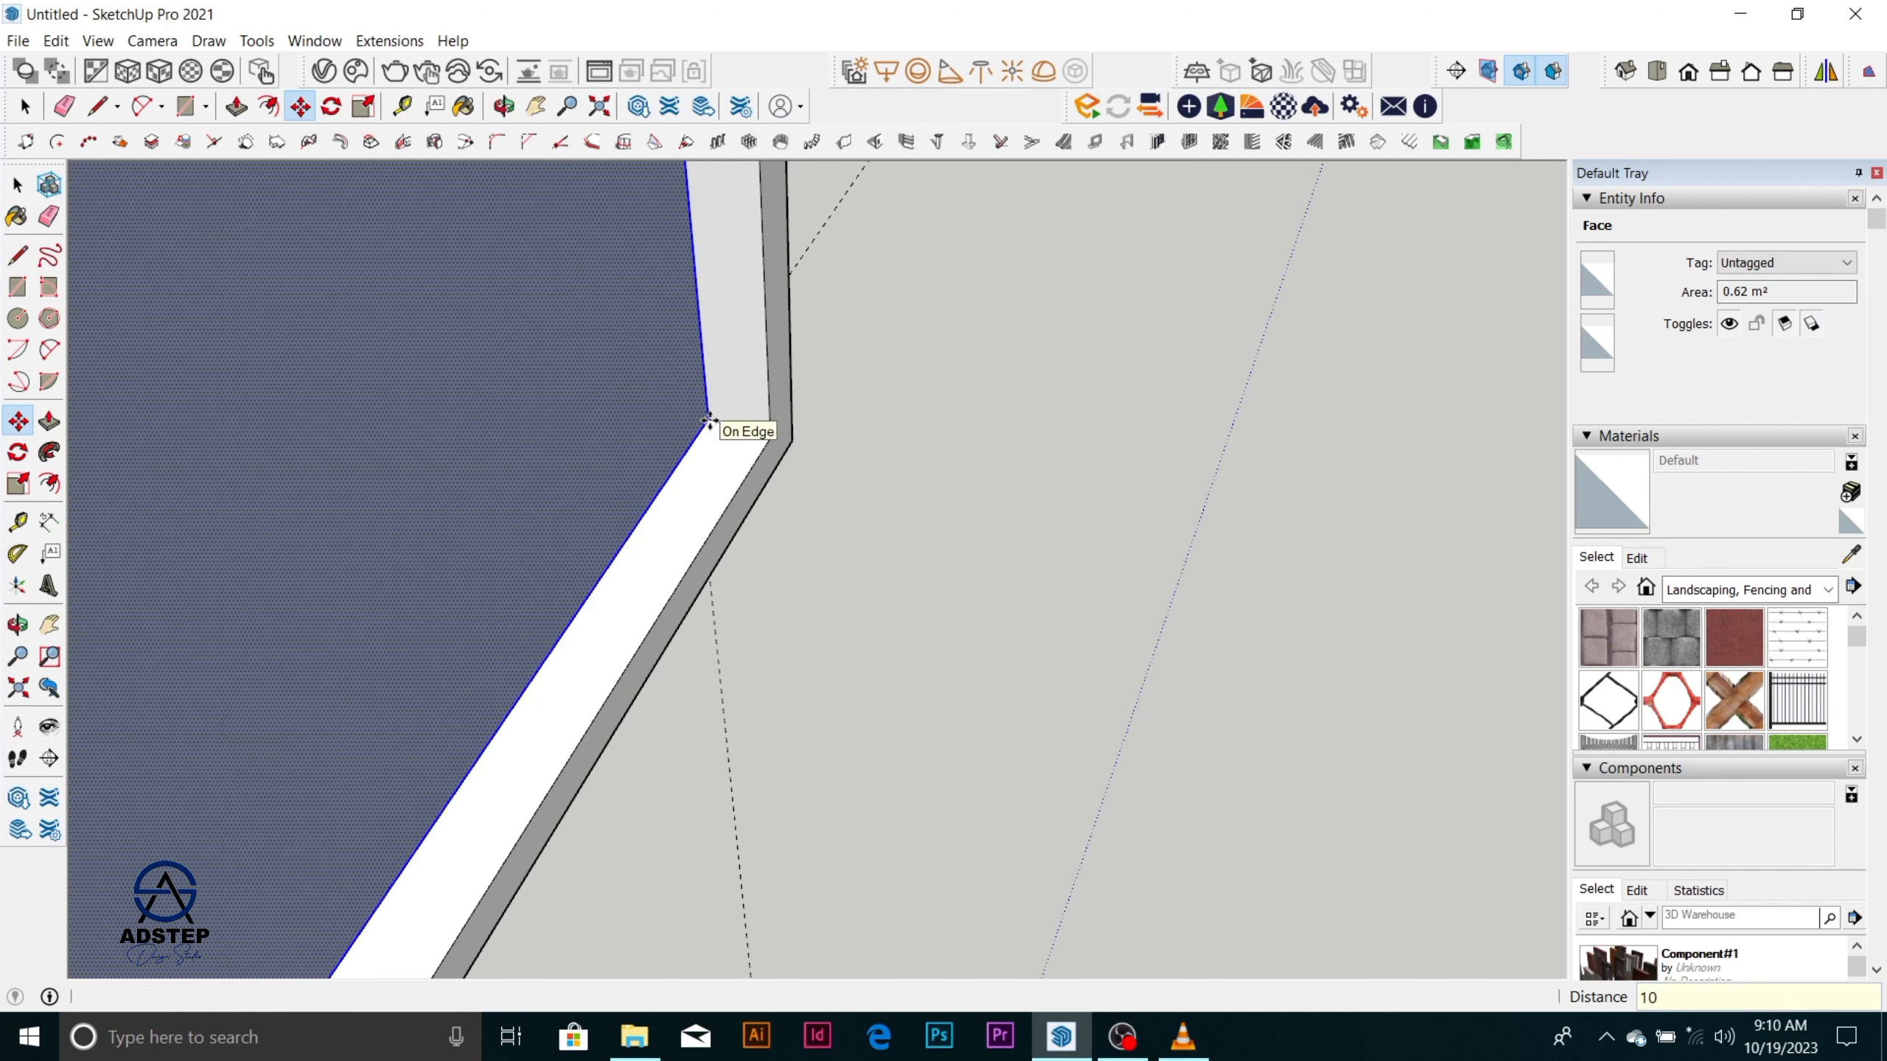
# Delete the original inner face that lies flush with the guide side of the frame.
pyautogui.moveTo(672, 440); pyautogui.dragTo(1079, 414, button='middle')
pyautogui.scroll(-2, 1063, 414)
pyautogui.press('space')
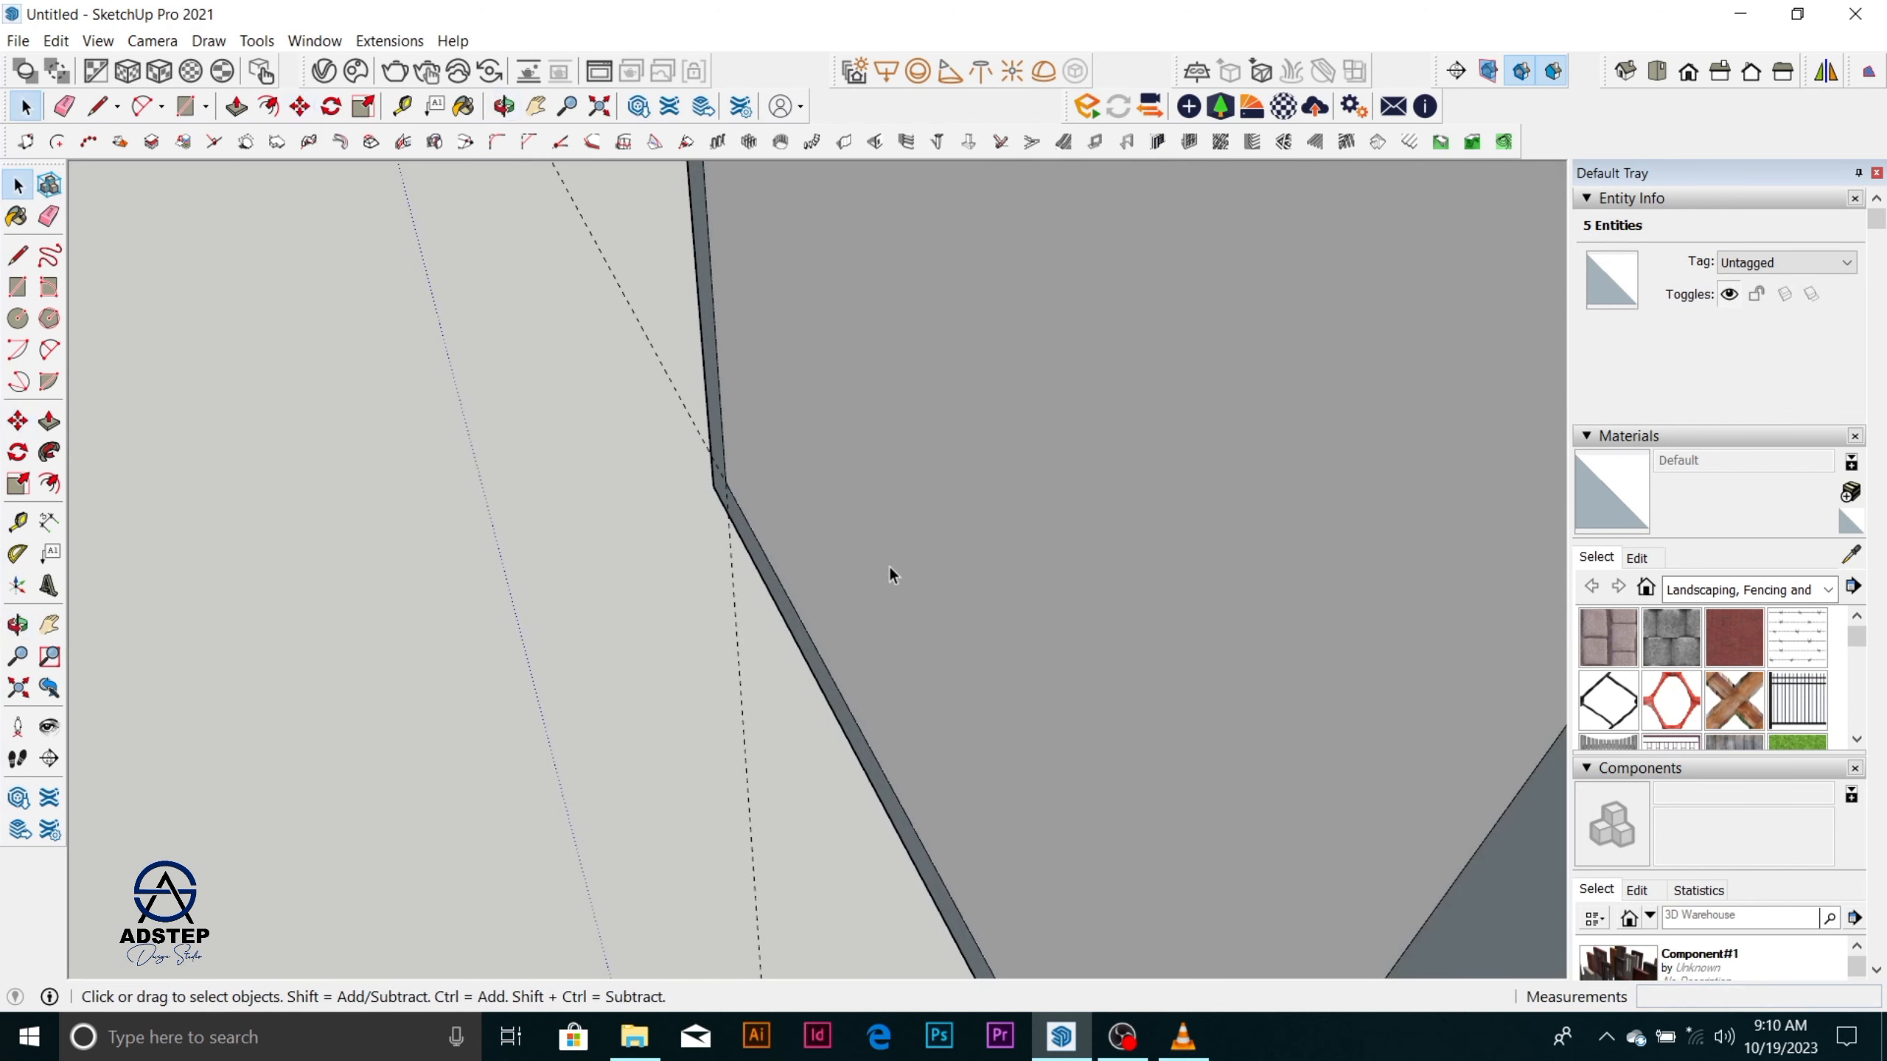
pyautogui.click(890, 564)
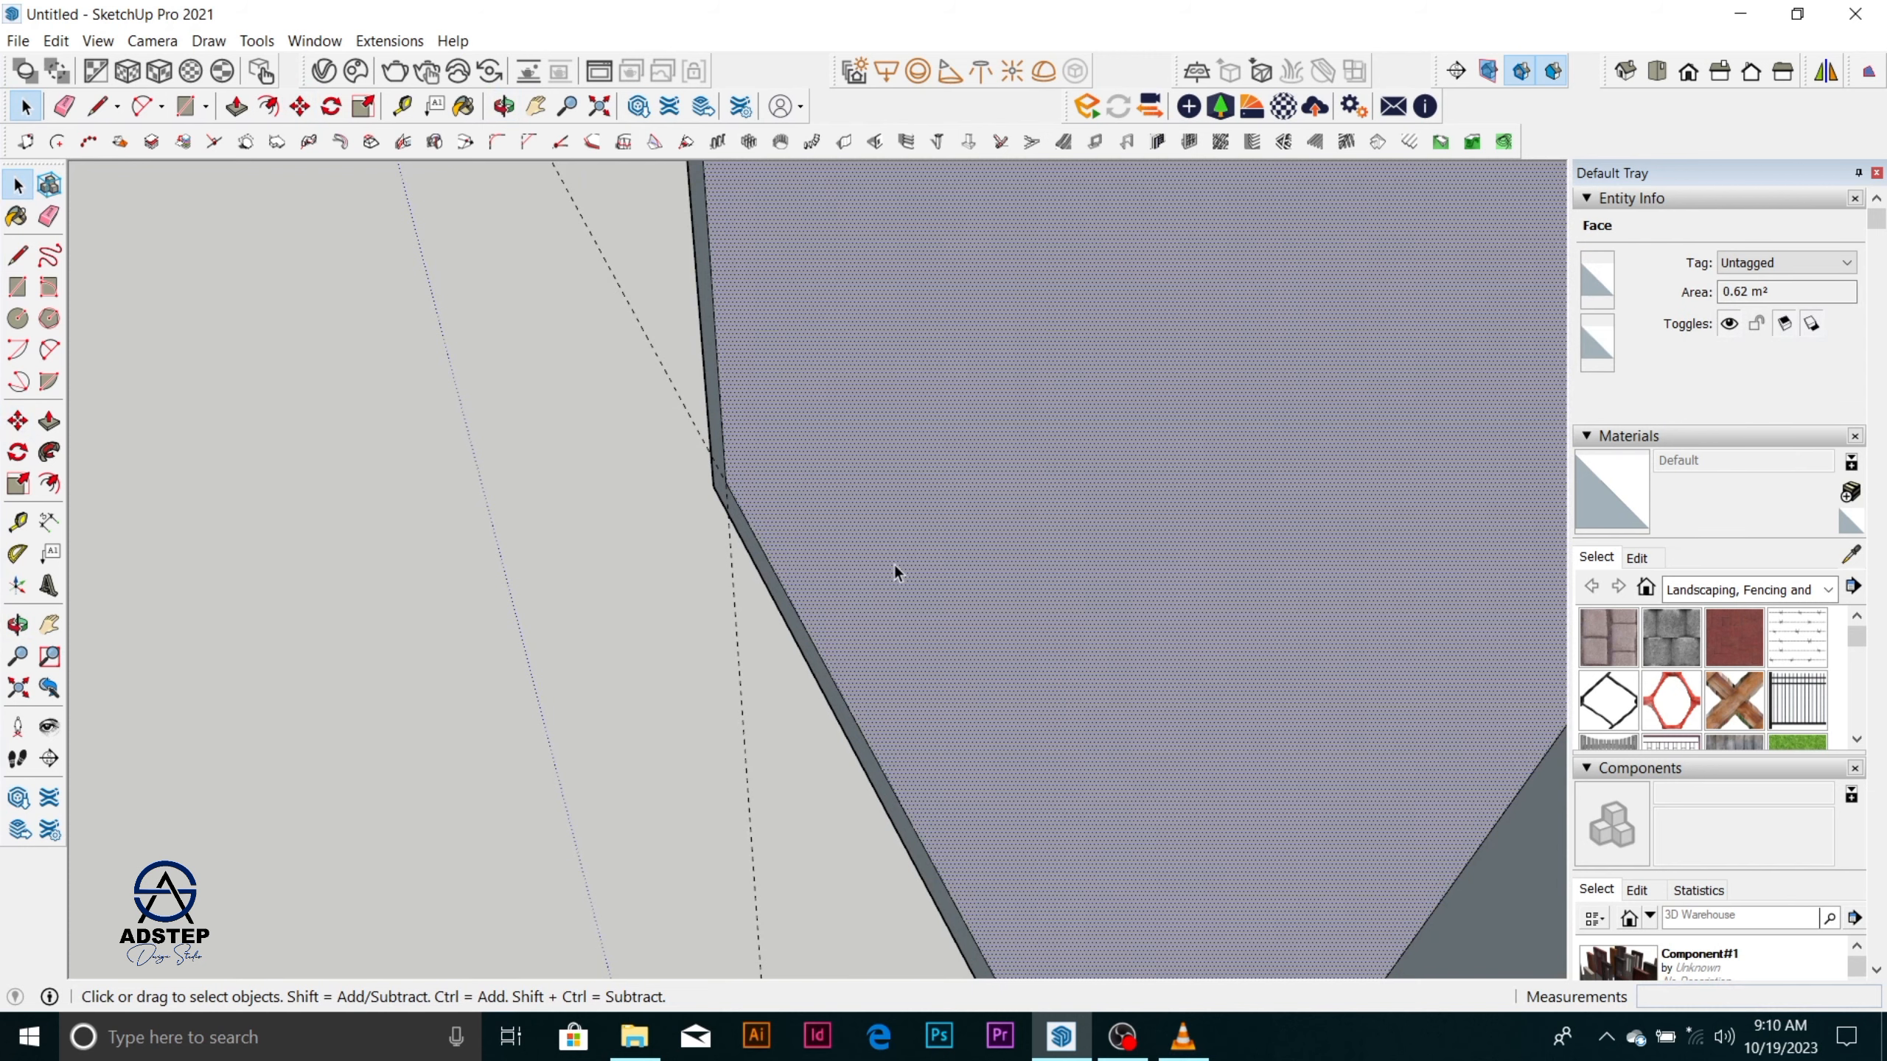
pyautogui.press('Delete')
# Paint the recessed inner face with Translucent Glass Gray from the Glass and Mirrors materials.
pyautogui.moveTo(895, 557); pyautogui.dragTo(1074, 442, button='middle')
pyautogui.scroll(3, 611, 514)
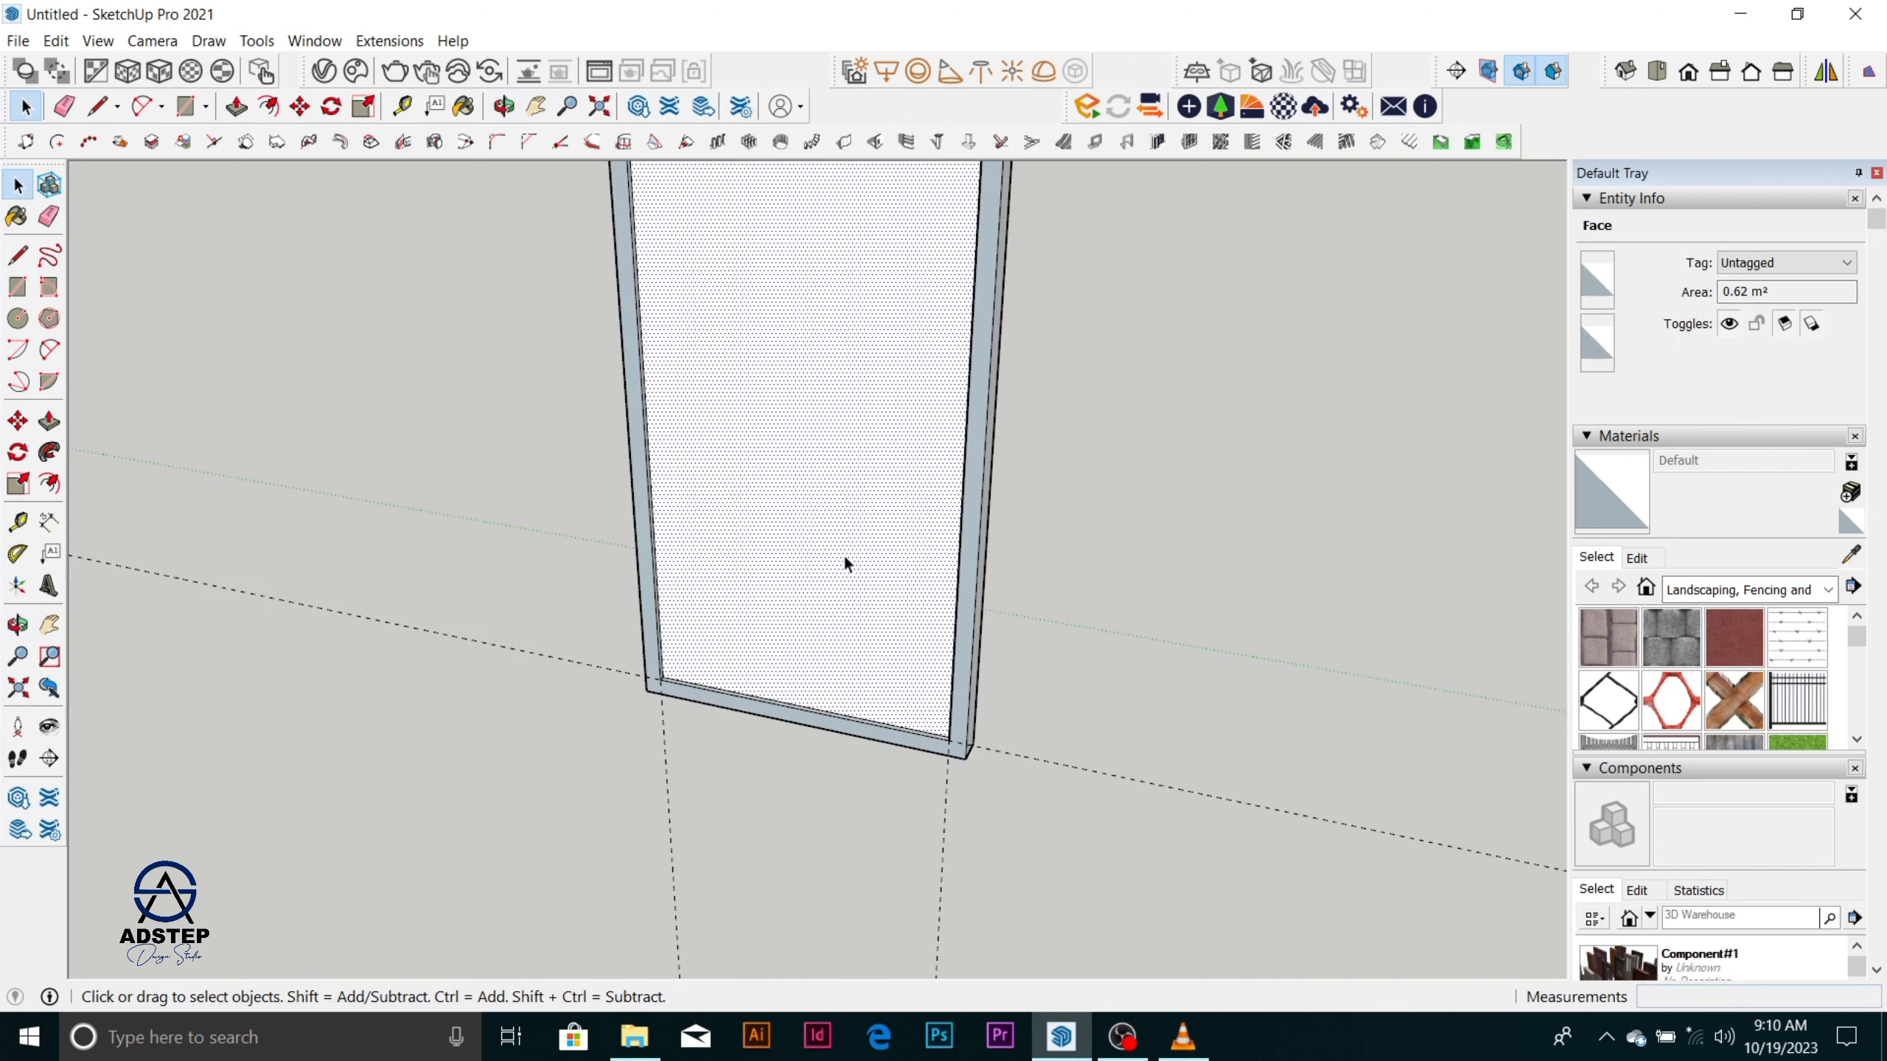
pyautogui.scroll(-1, 840, 575)
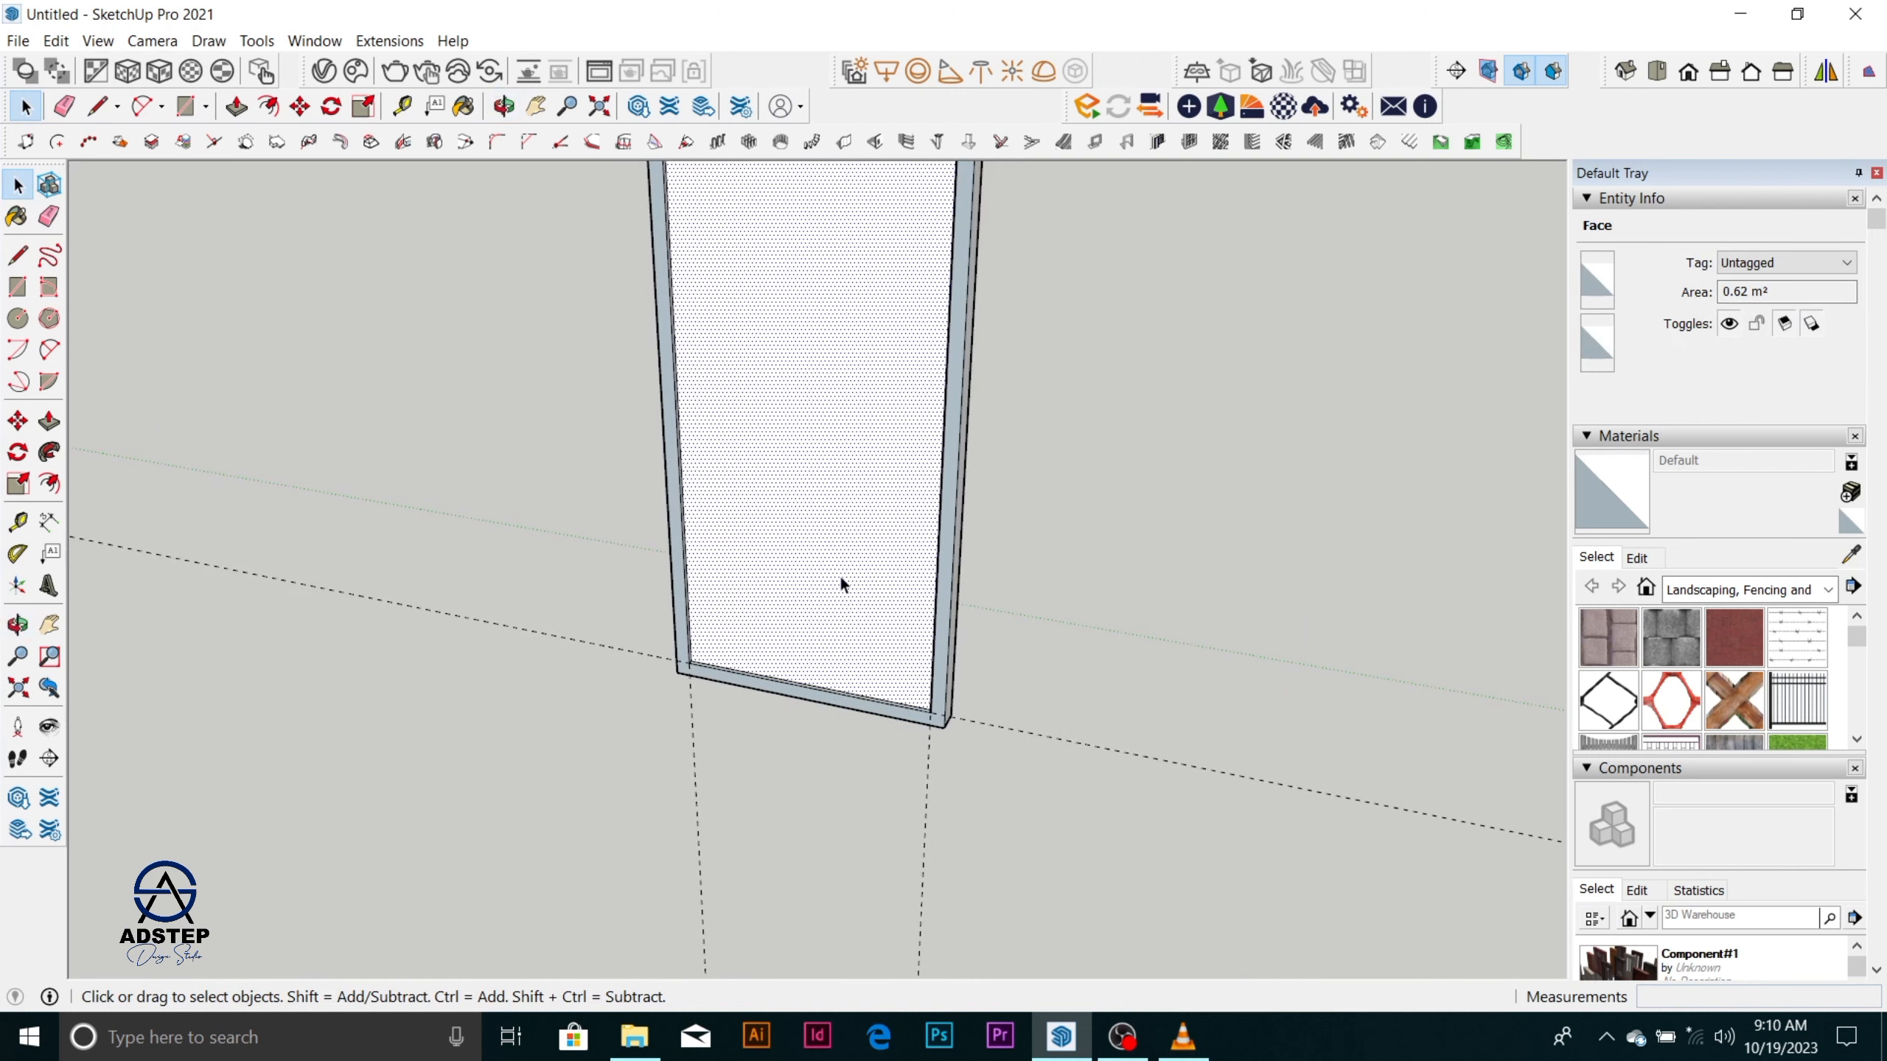
pyautogui.click(1828, 591)
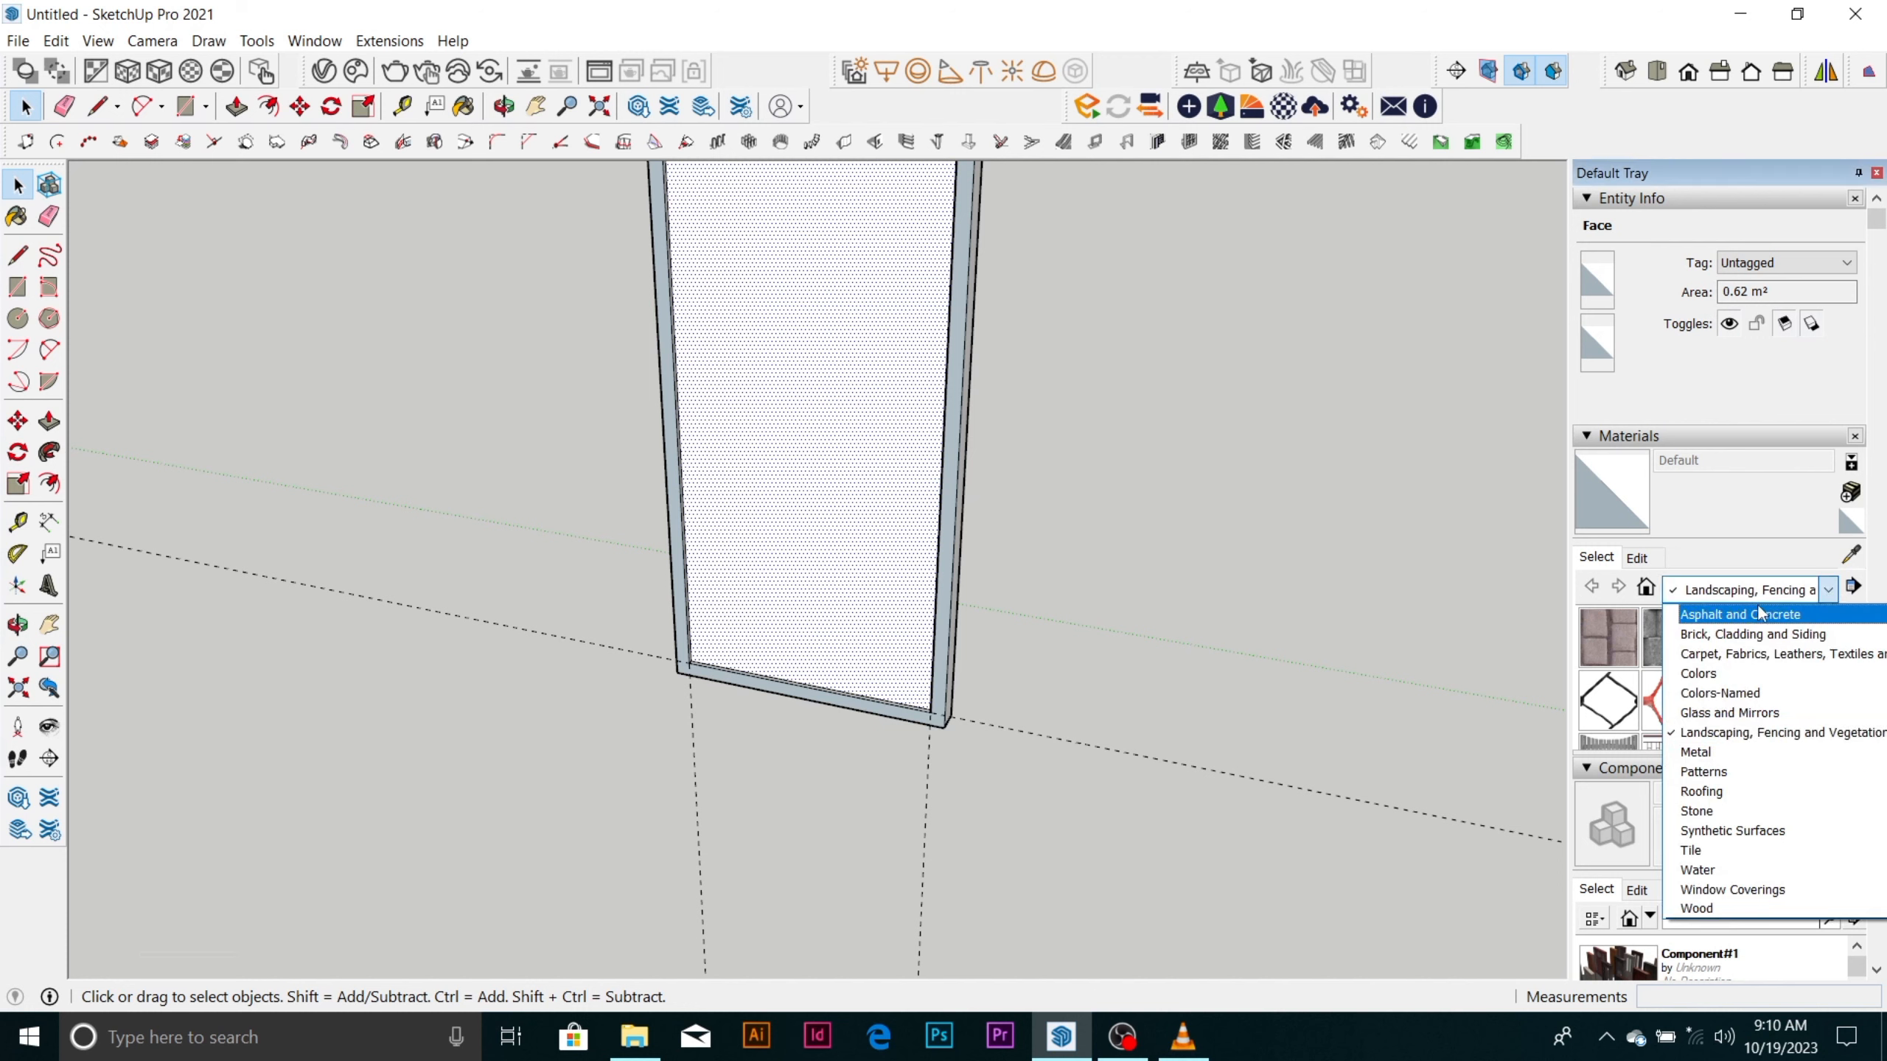
pyautogui.click(1761, 713)
pyautogui.click(1797, 700)
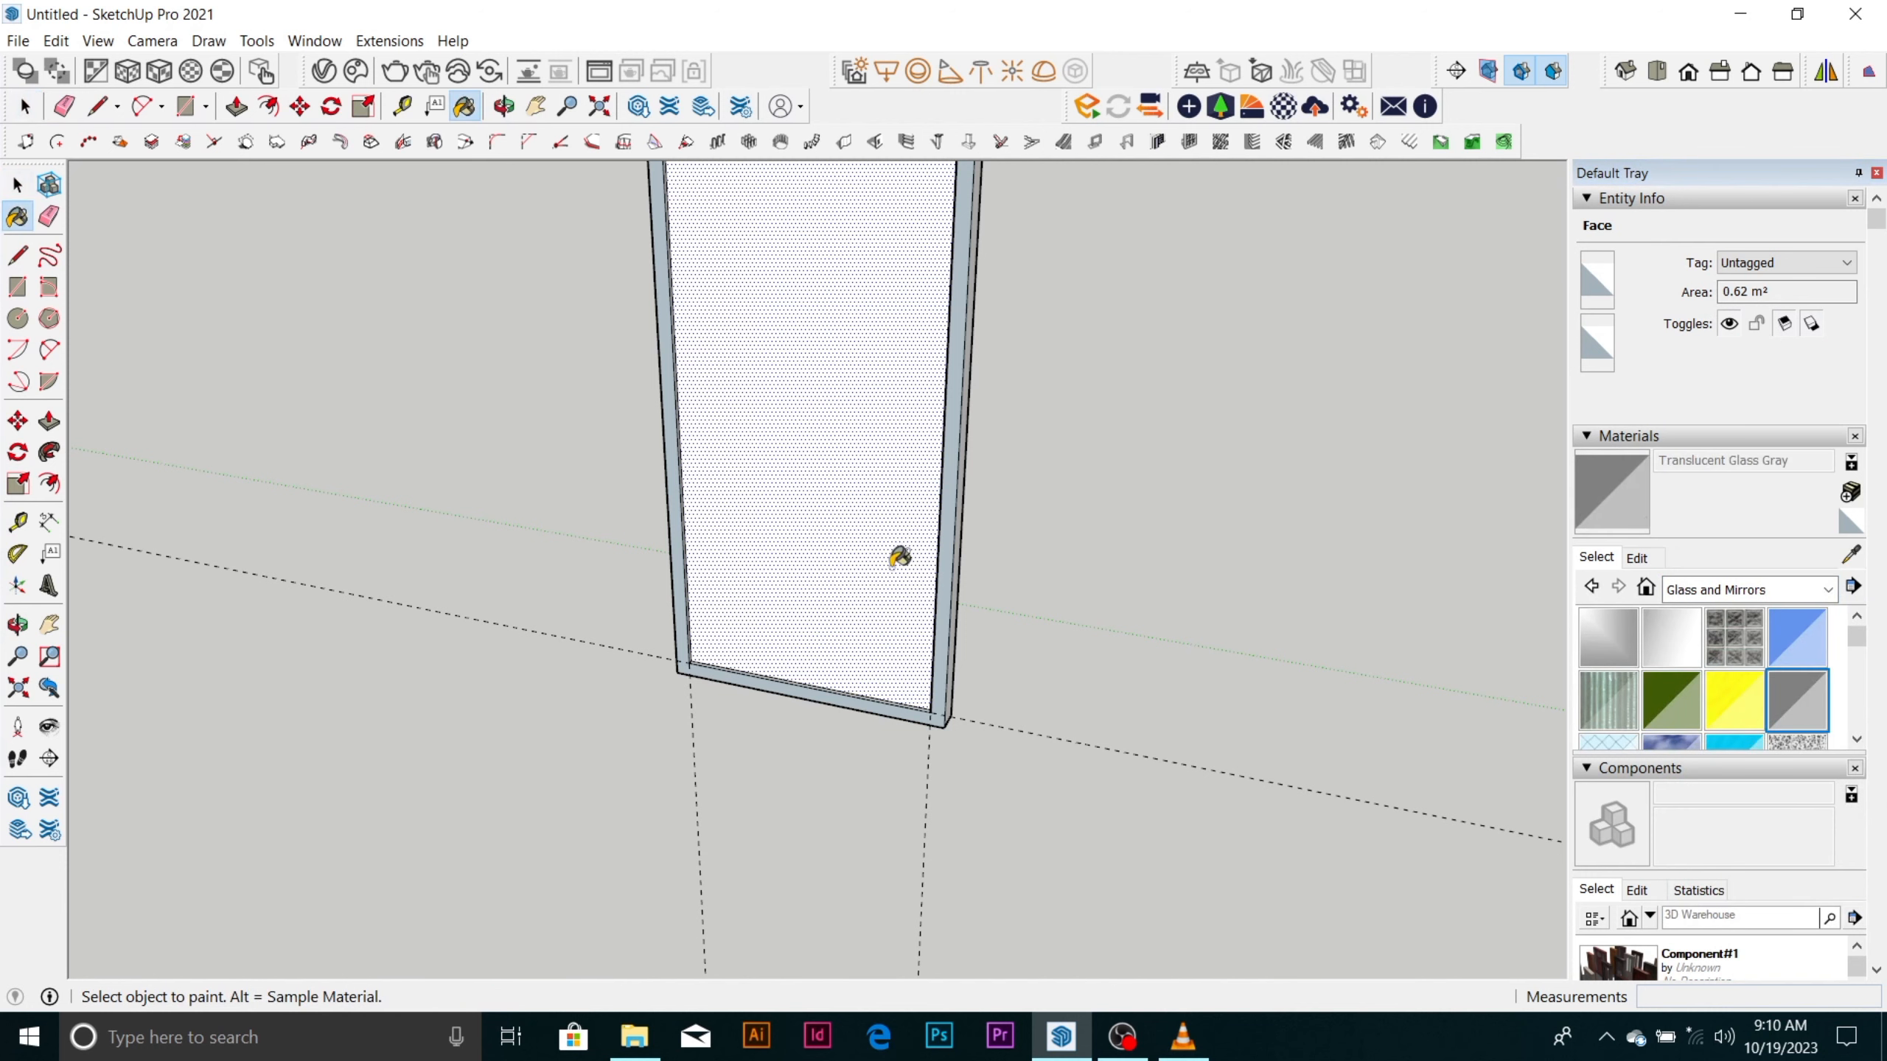
pyautogui.click(900, 557)
# Reverse the frame's border face so its front side points outward.
pyautogui.scroll(-5, 898, 521)
pyautogui.scroll(8, 847, 290)
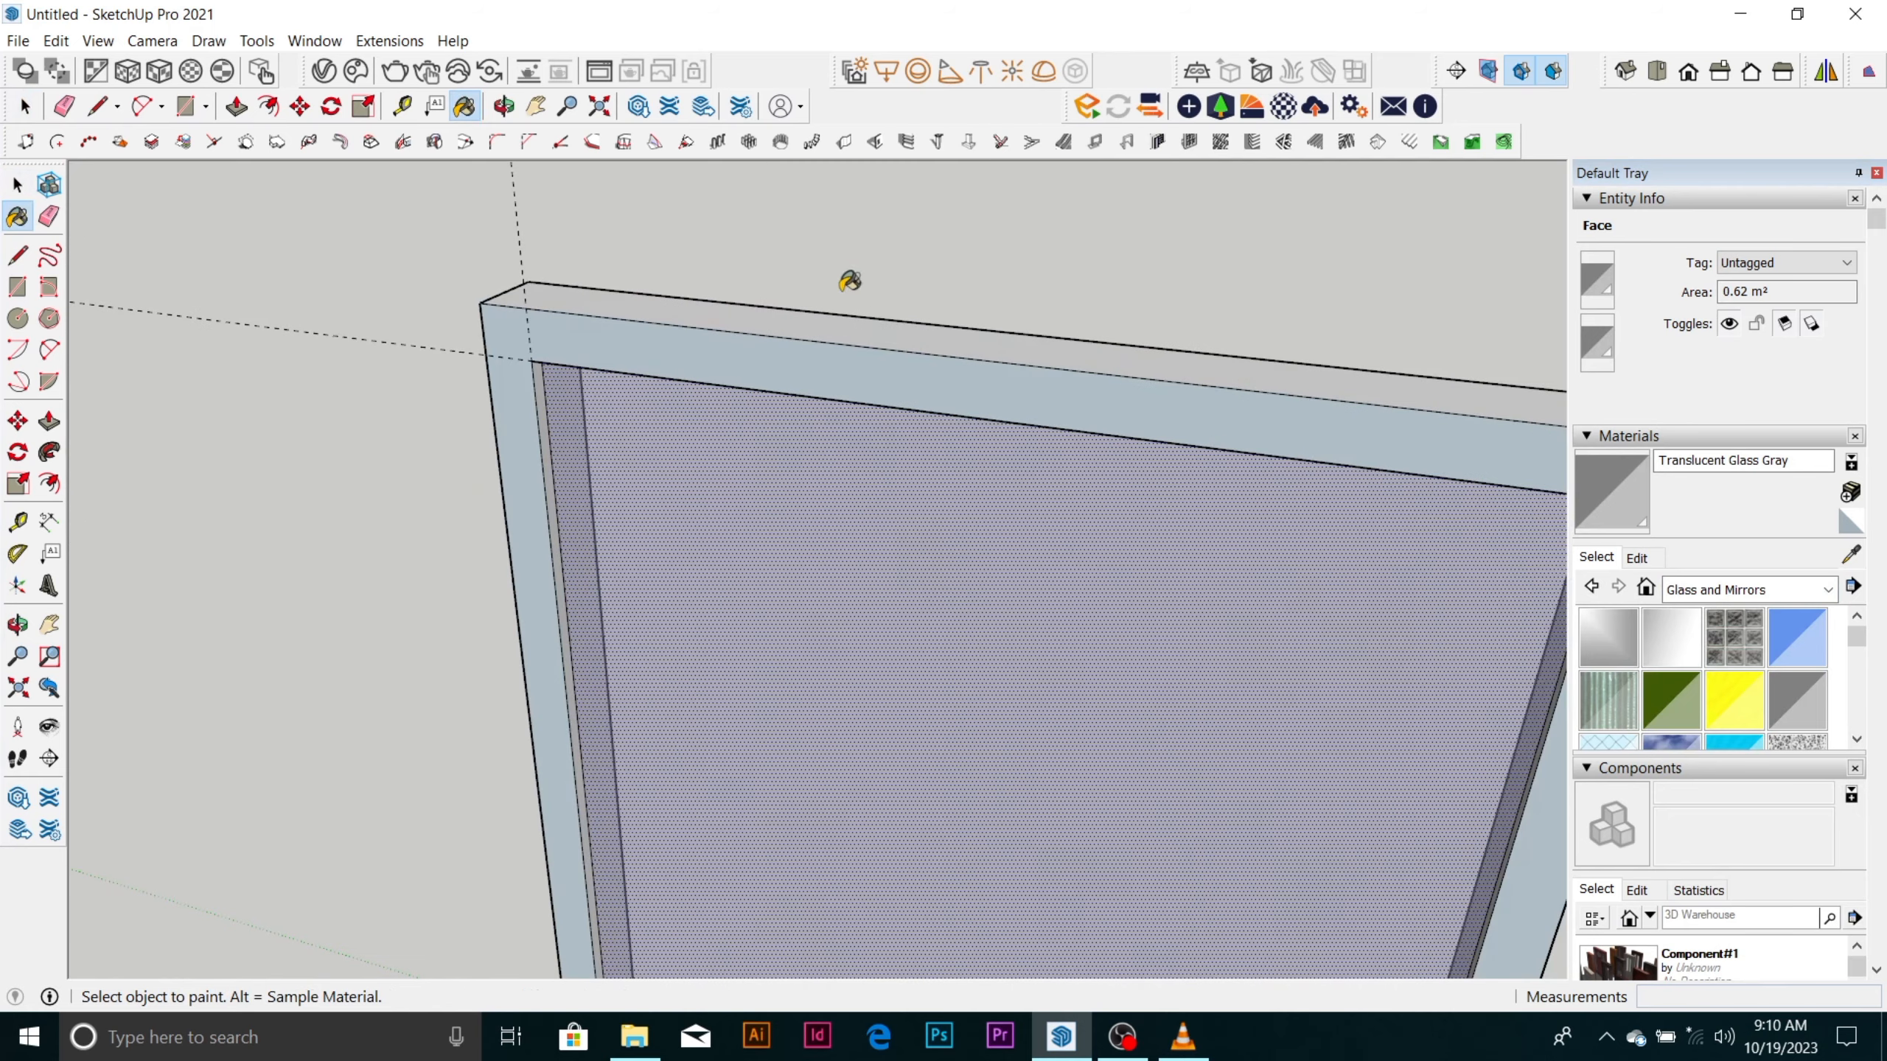
pyautogui.press('space')
pyautogui.rightClick(846, 370)
pyautogui.click(899, 580)
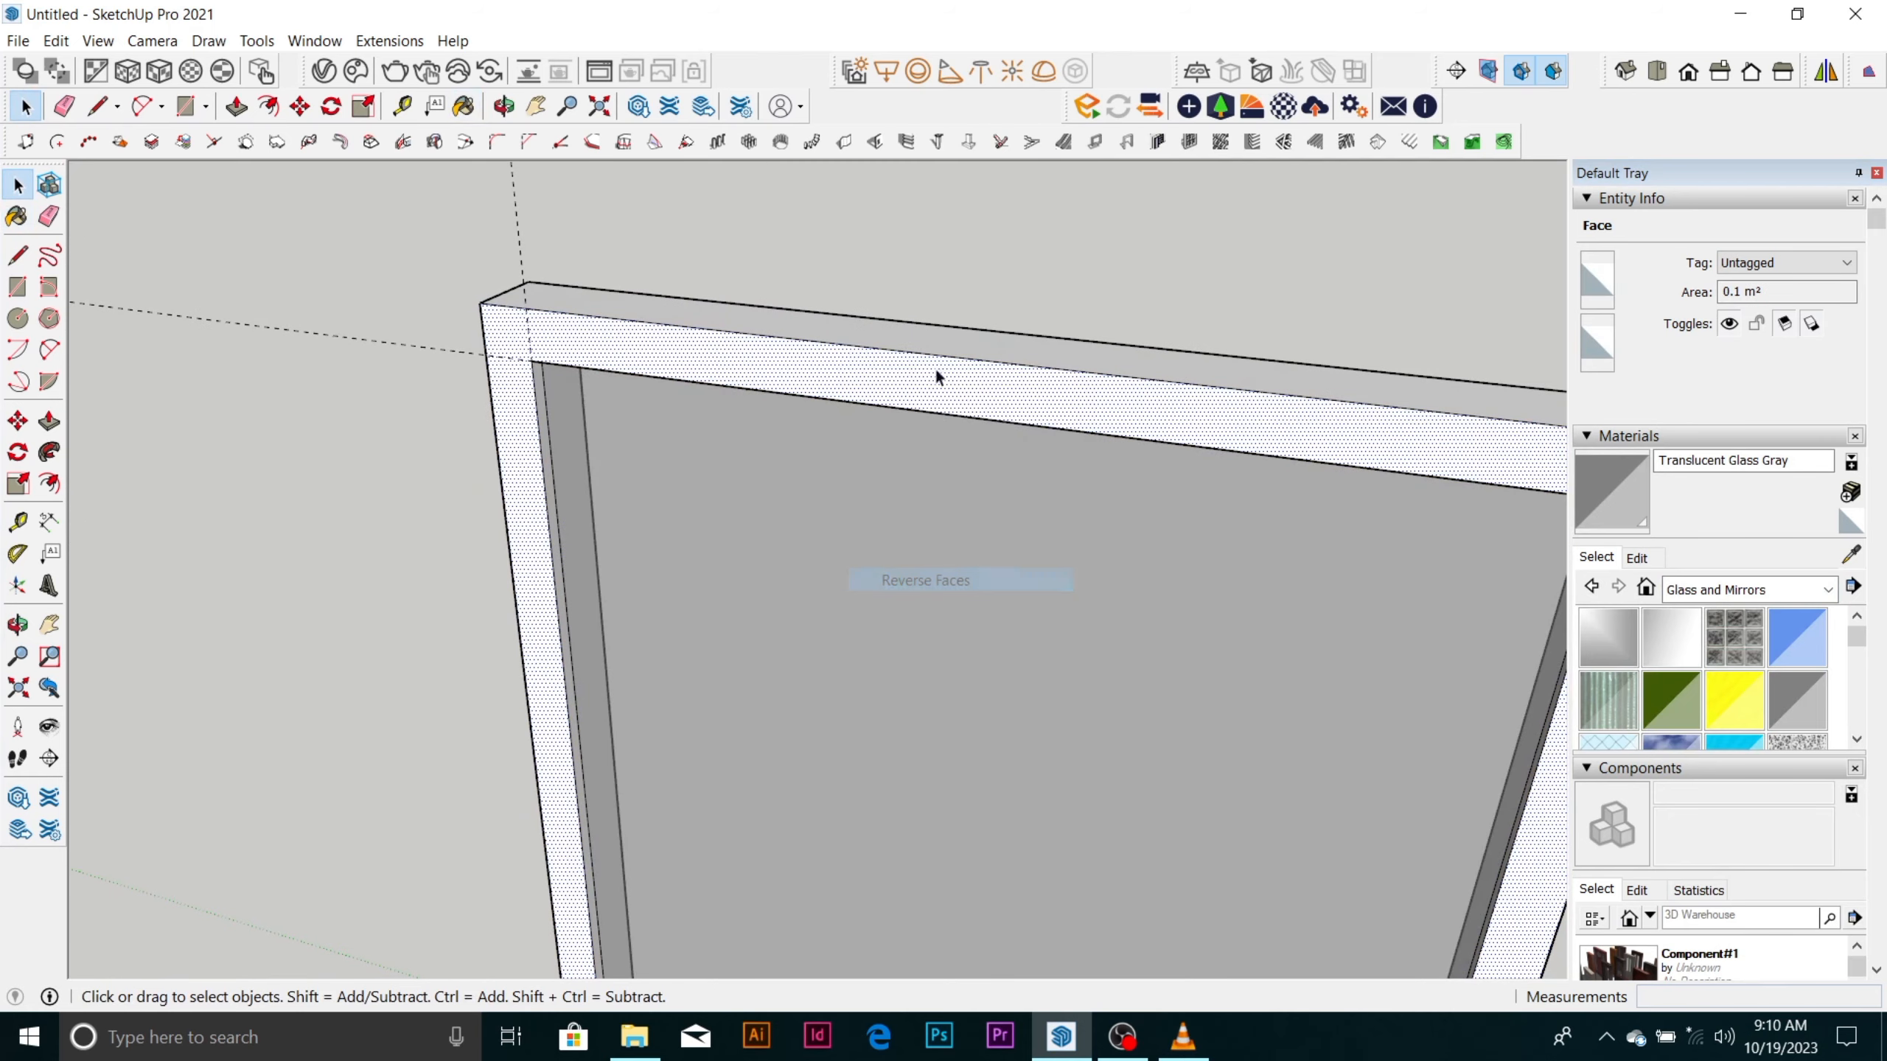
# Erase the four construction guides around the glazed frame.
pyautogui.scroll(-8, 937, 373)
pyautogui.press('e')
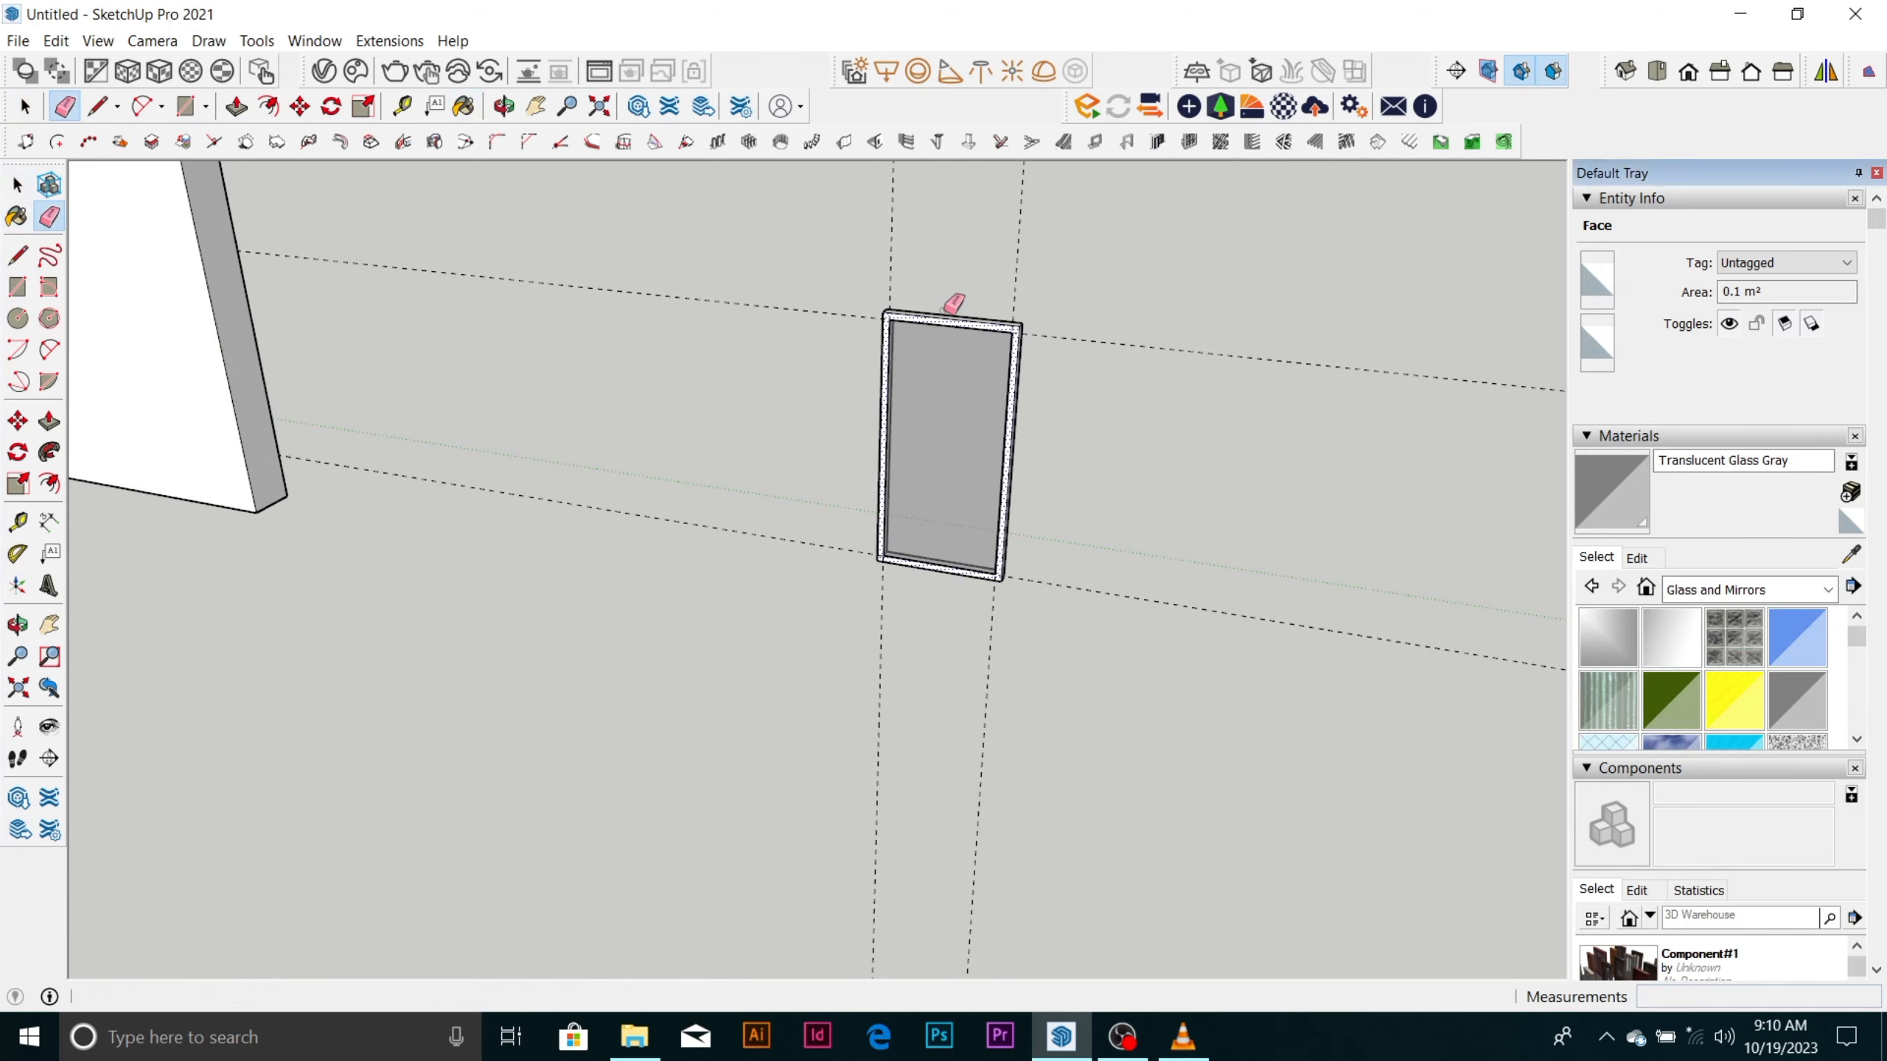
pyautogui.click(891, 284)
pyautogui.click(1015, 281)
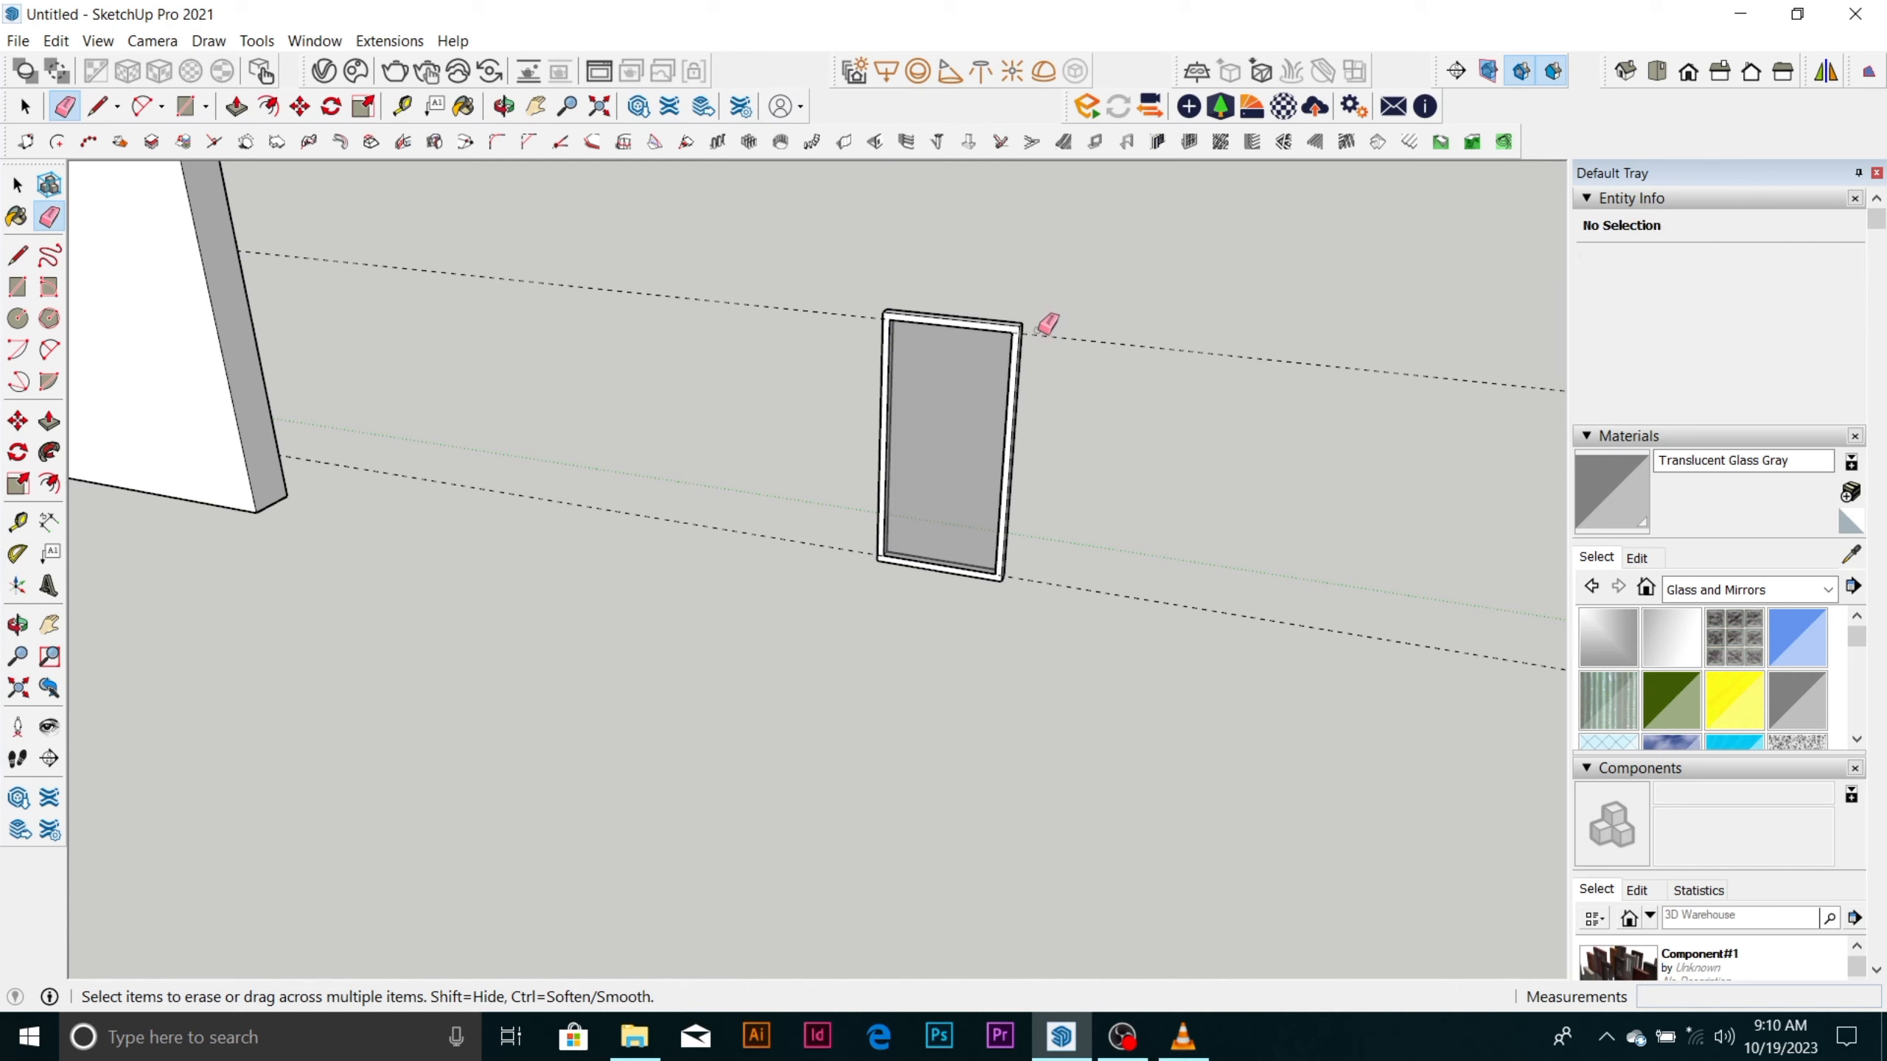
pyautogui.click(1042, 332)
pyautogui.click(1070, 580)
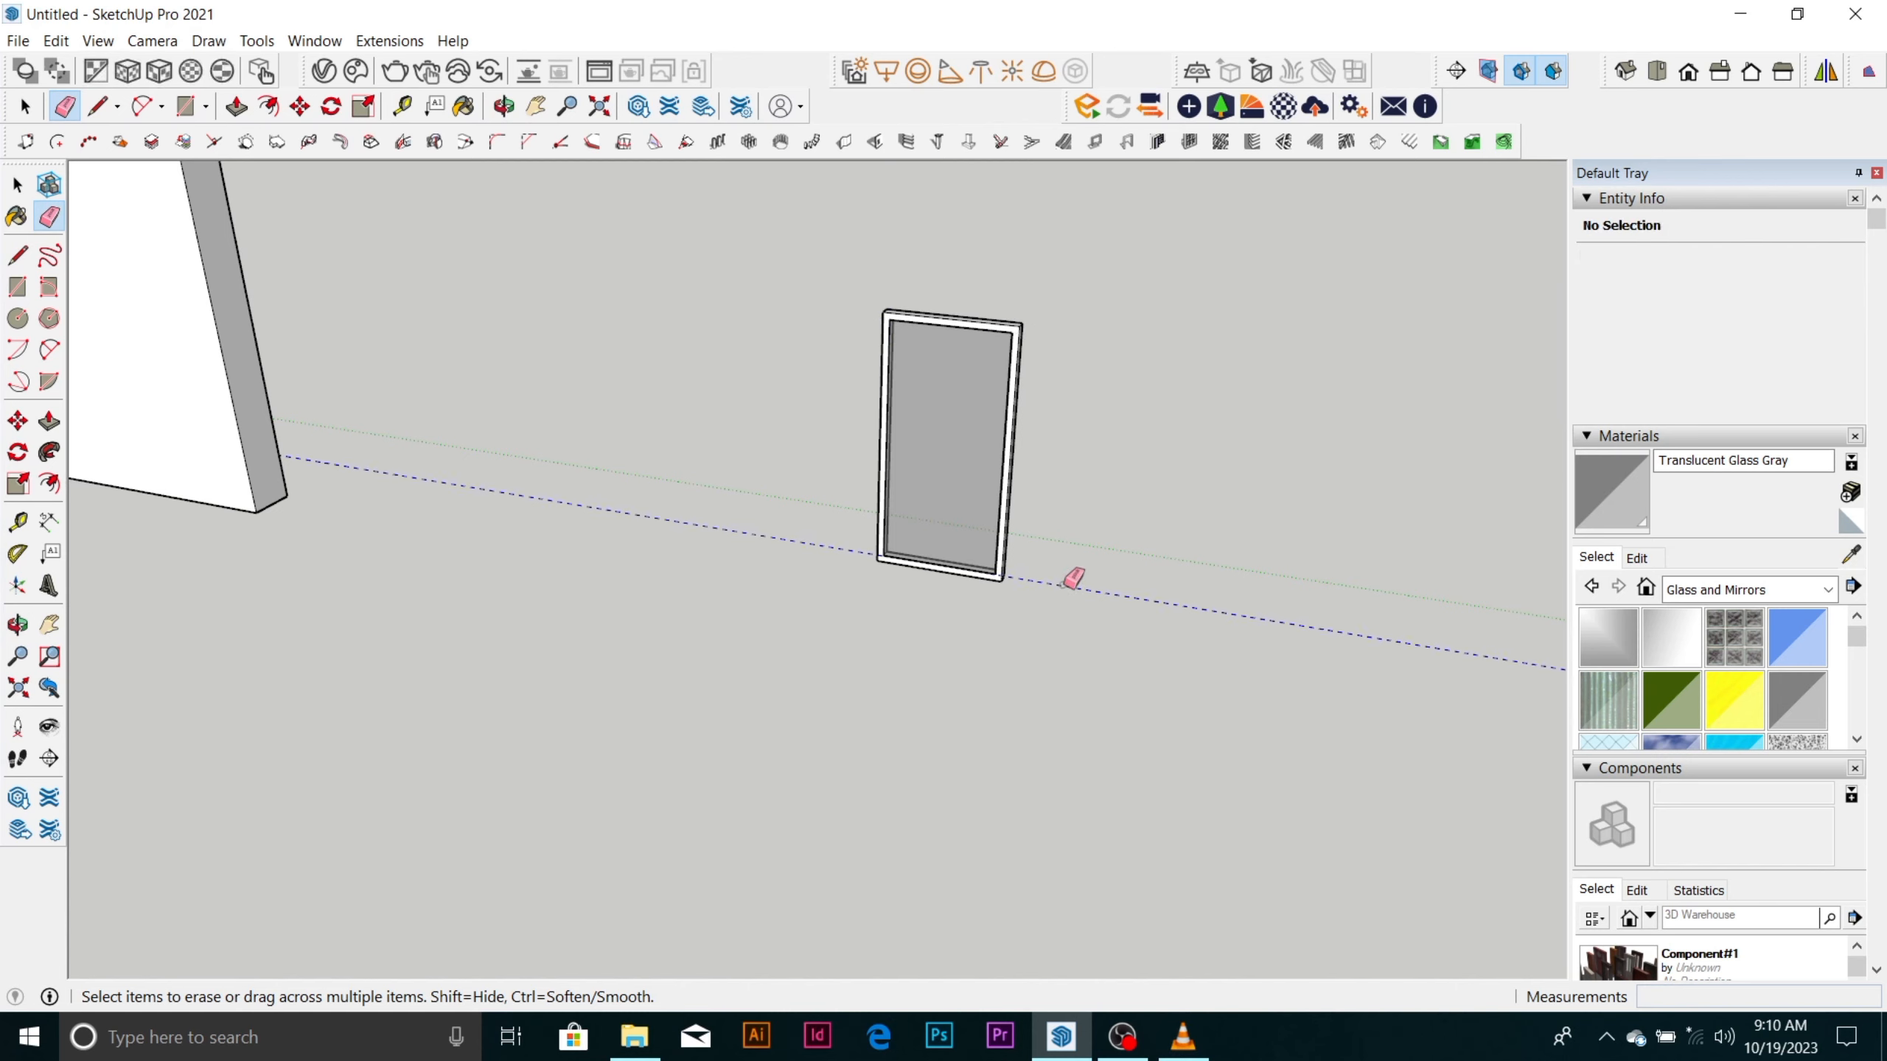
pyautogui.scroll(-10, 1024, 545)
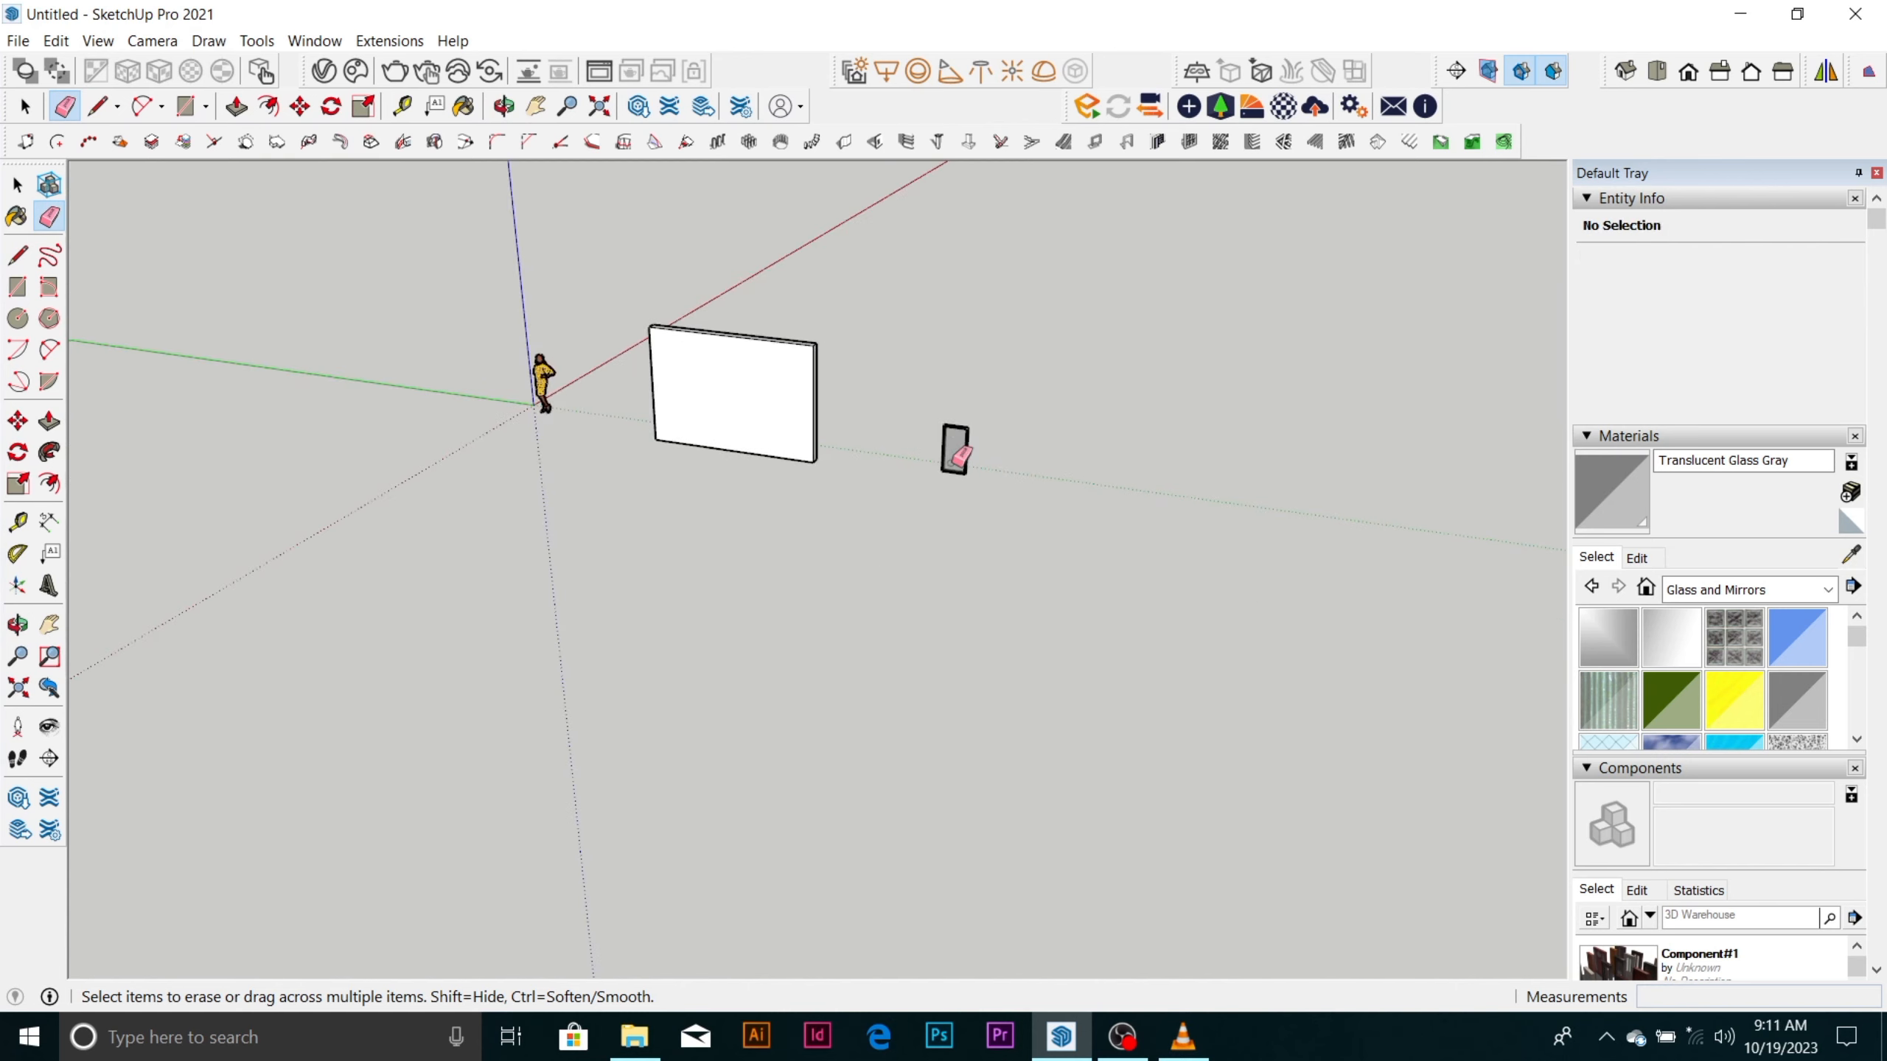
pyautogui.press('space')
pyautogui.scroll(3, 937, 447)
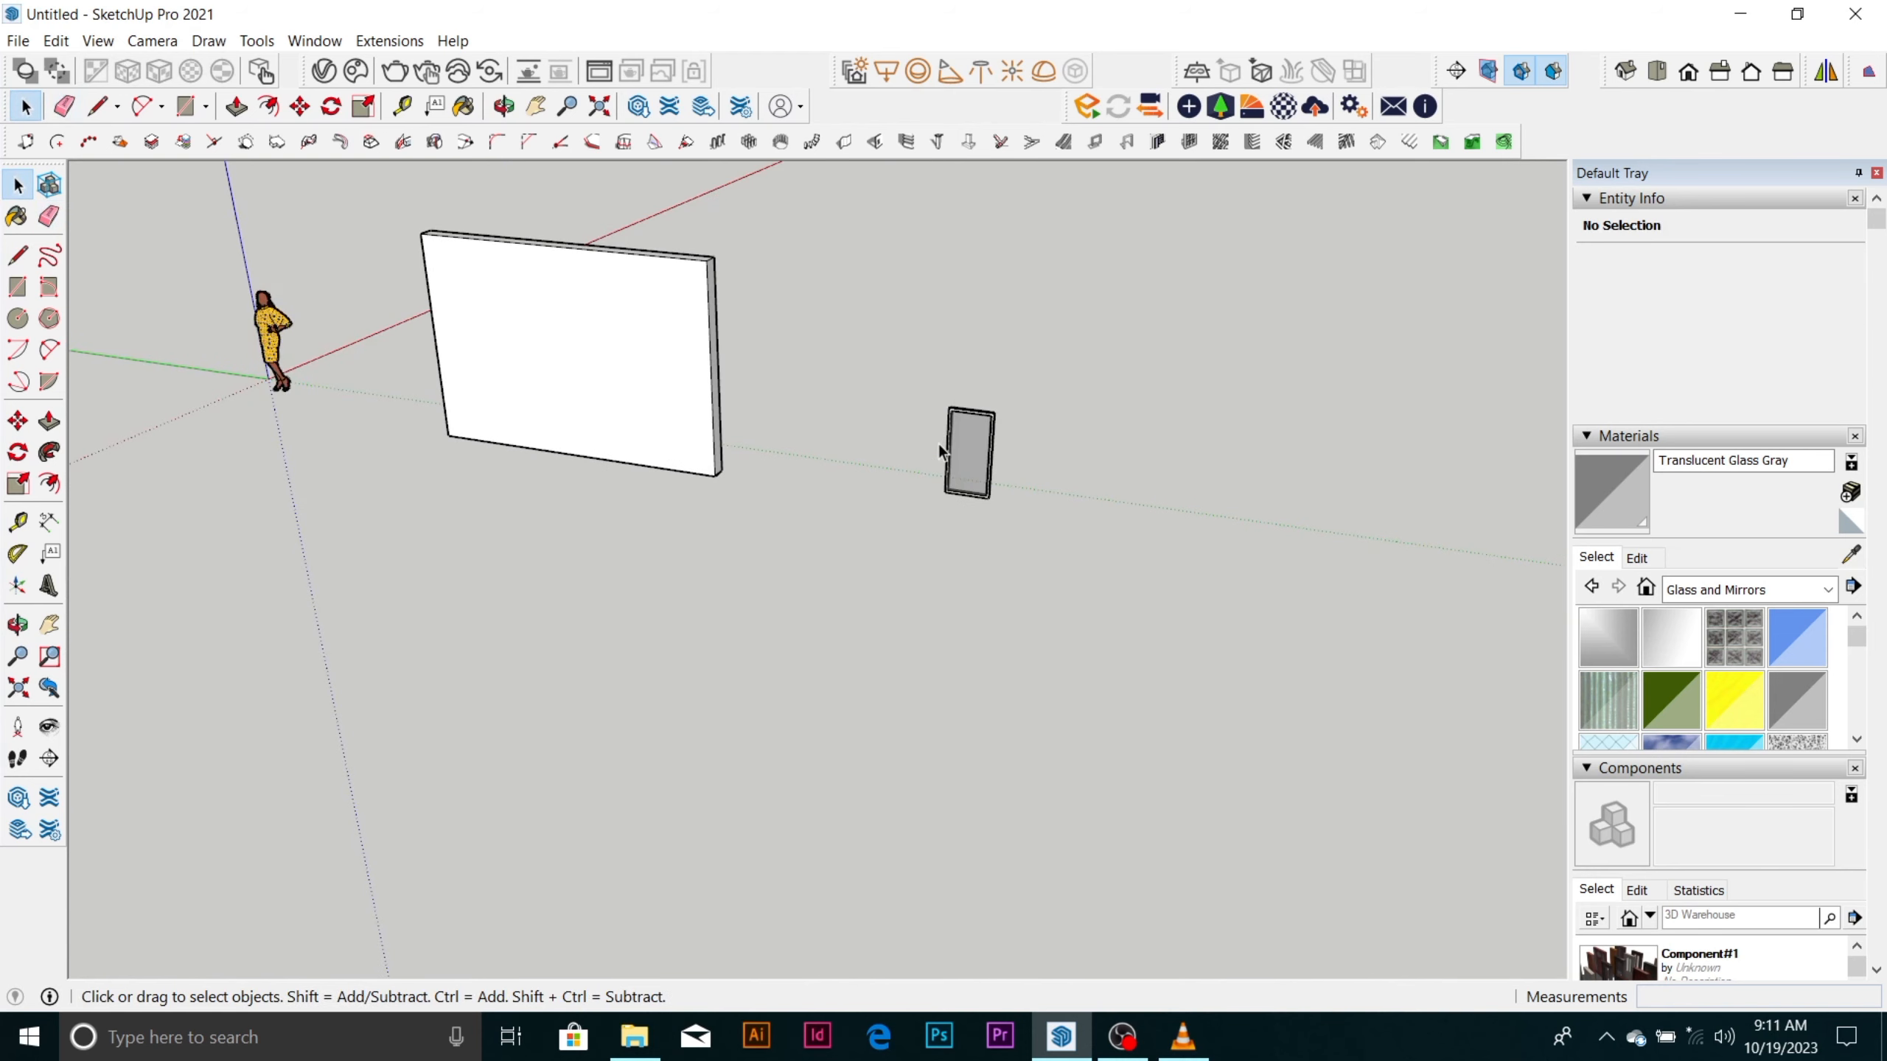
pyautogui.moveTo(1121, 1037)
pyautogui.click(1127, 944)
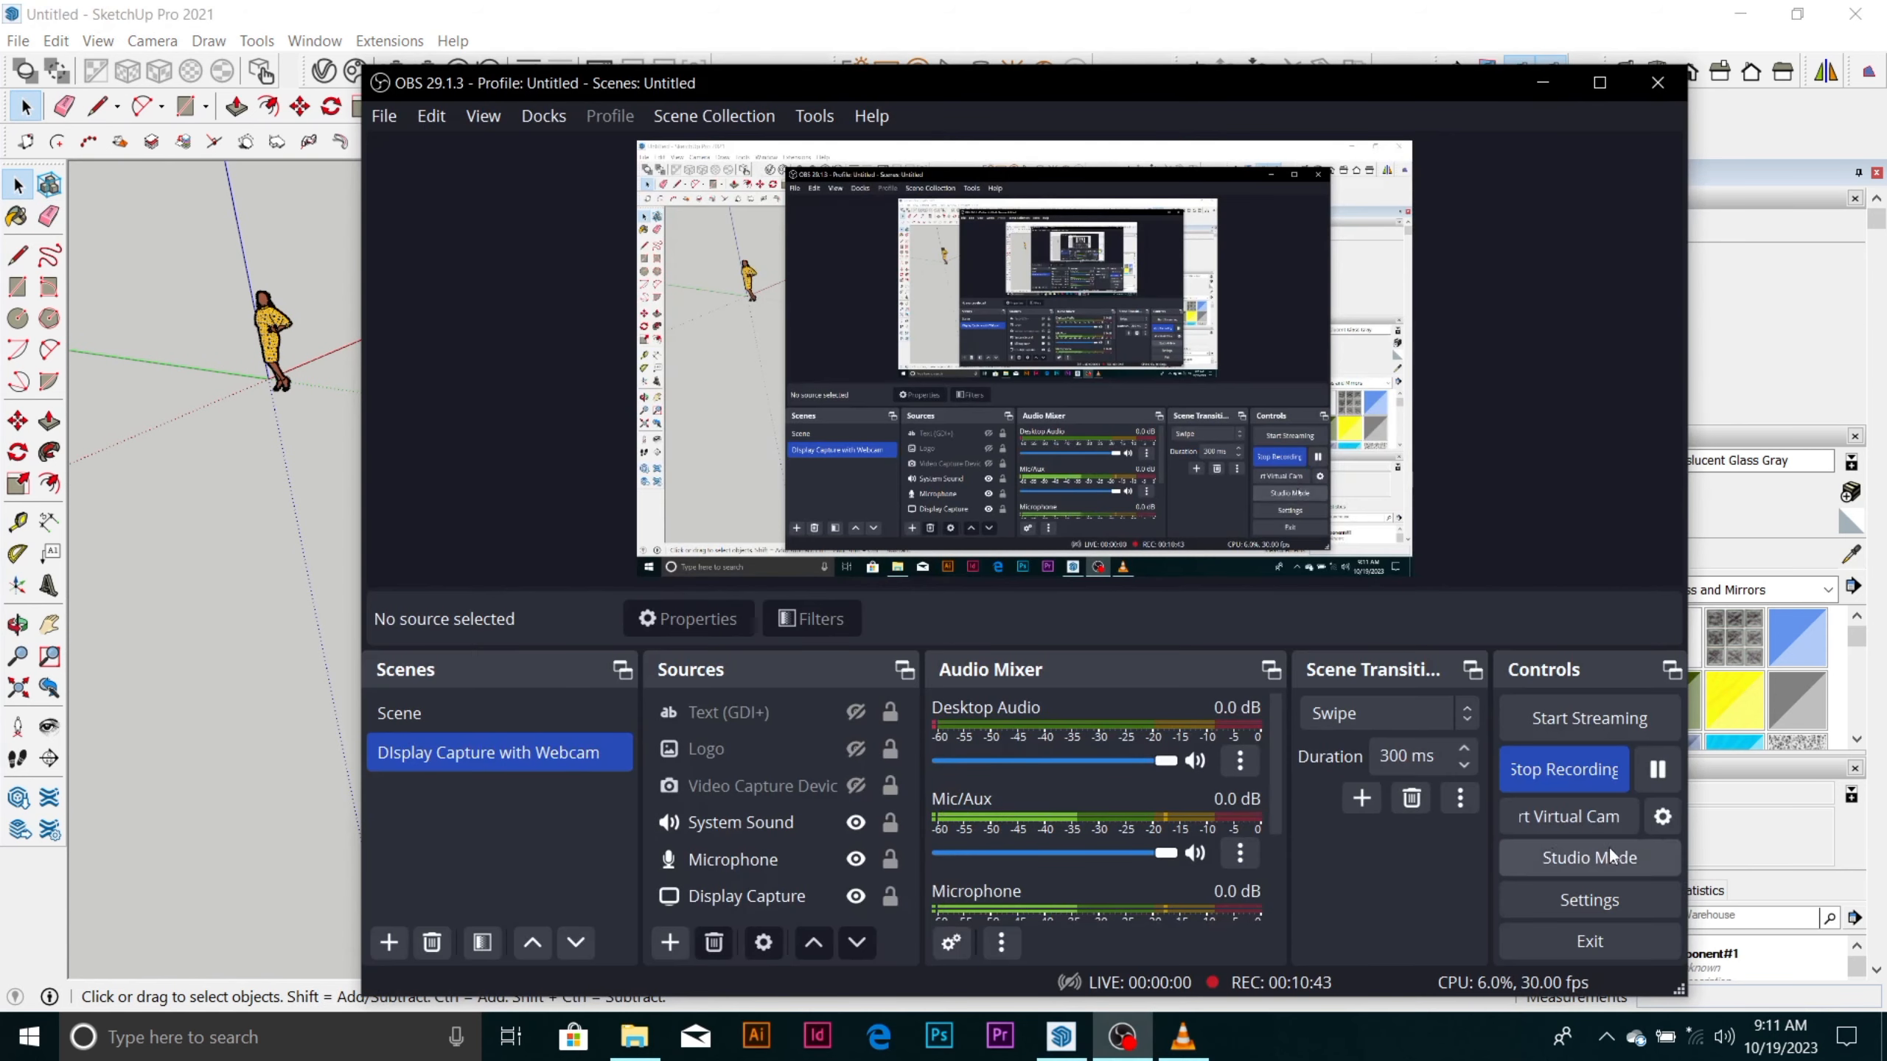
pyautogui.click(1647, 779)
pyautogui.scroll(-5, 675, 386)
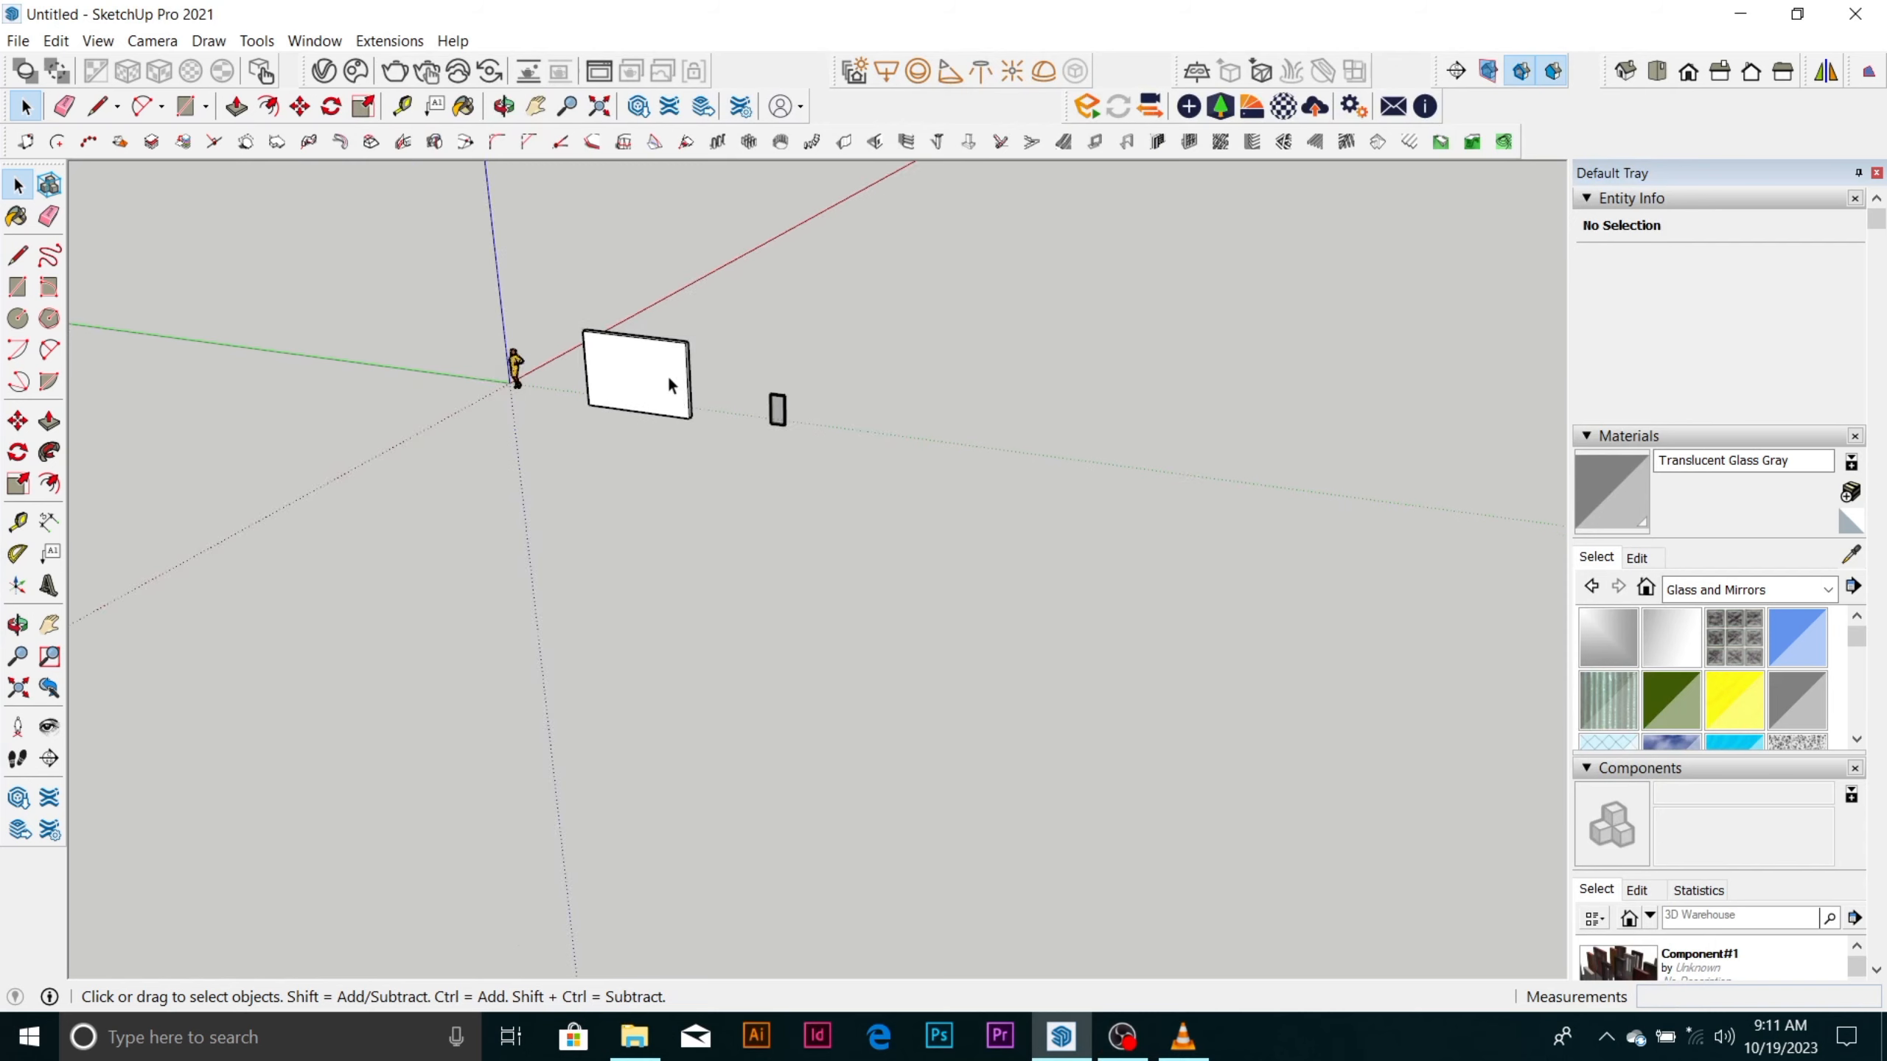
pyautogui.moveTo(670, 384); pyautogui.dragTo(670, 518, button='middle')
pyautogui.scroll(6, 614, 342)
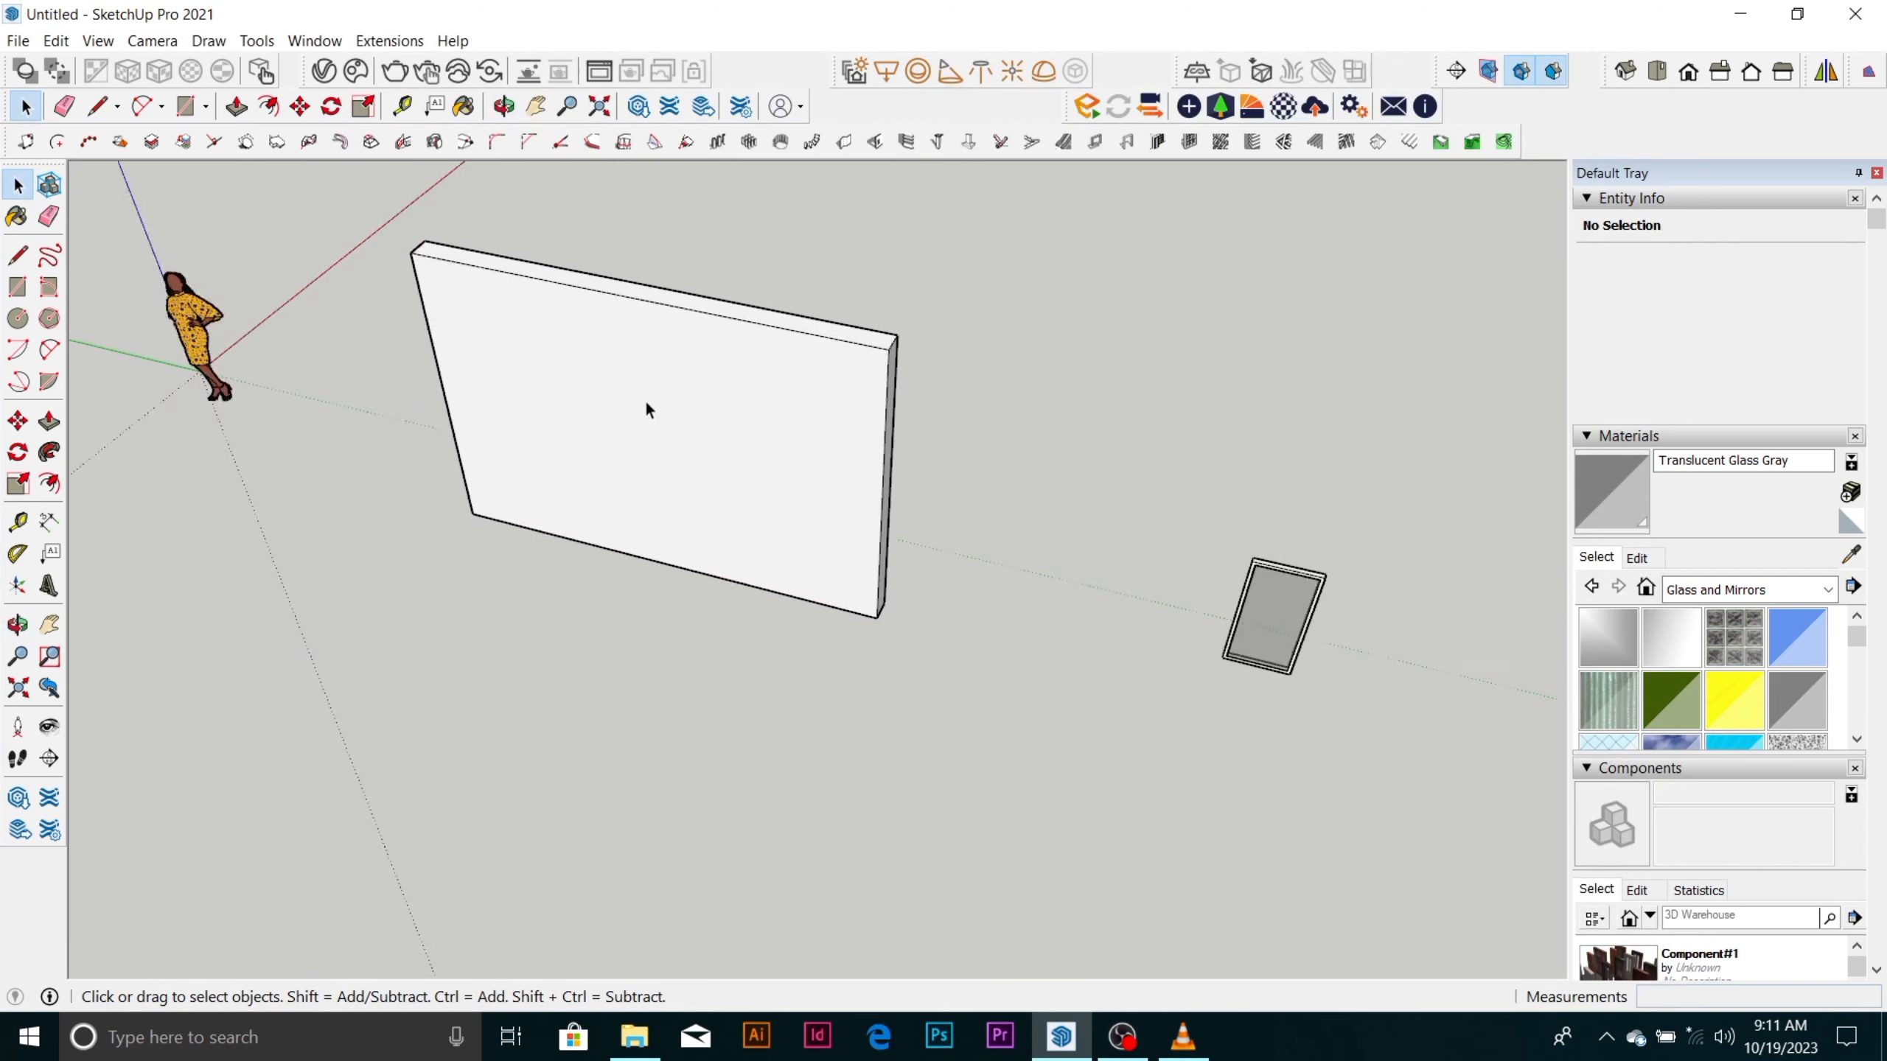
pyautogui.scroll(-6, 655, 374)
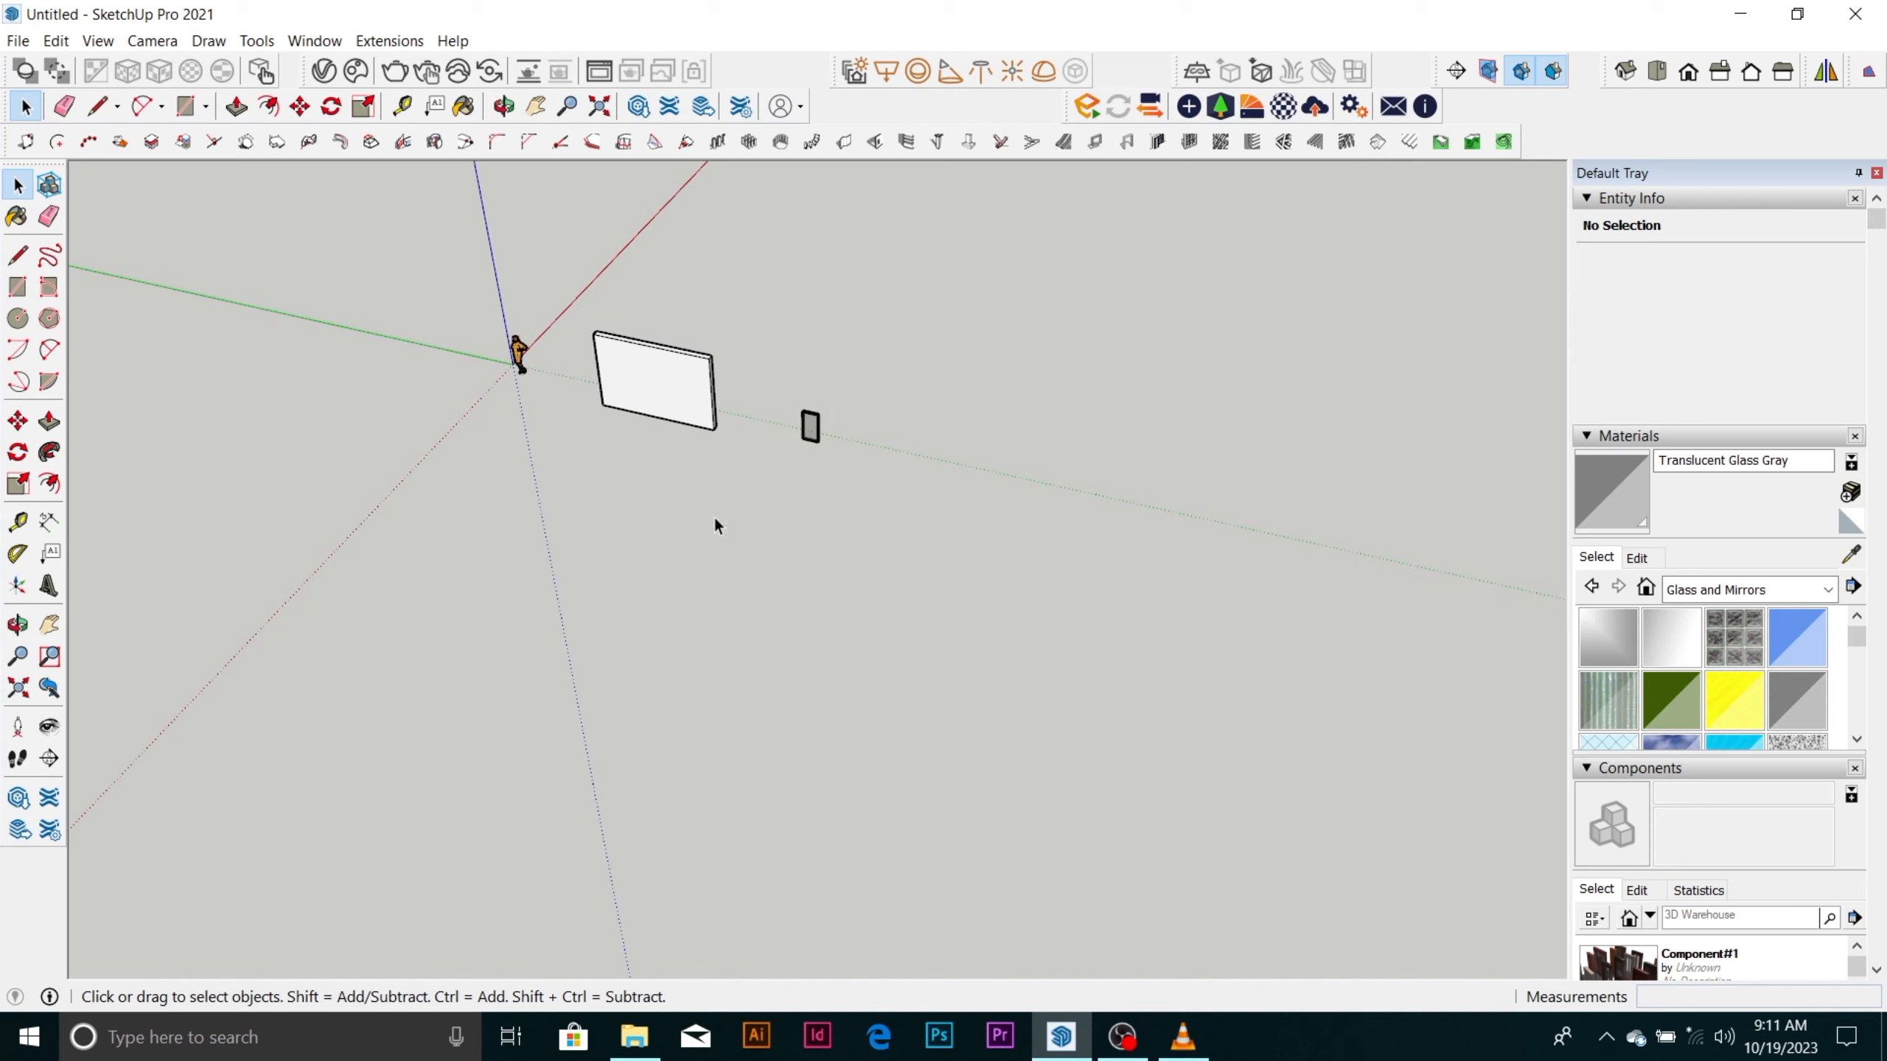
pyautogui.press('r')
pyautogui.press('space')
# Draw a ground-plane rectangle about 20 m by 21 m in the empty area beyond the glazed frame with the Rectangle tool.
pyautogui.click(204, 108)
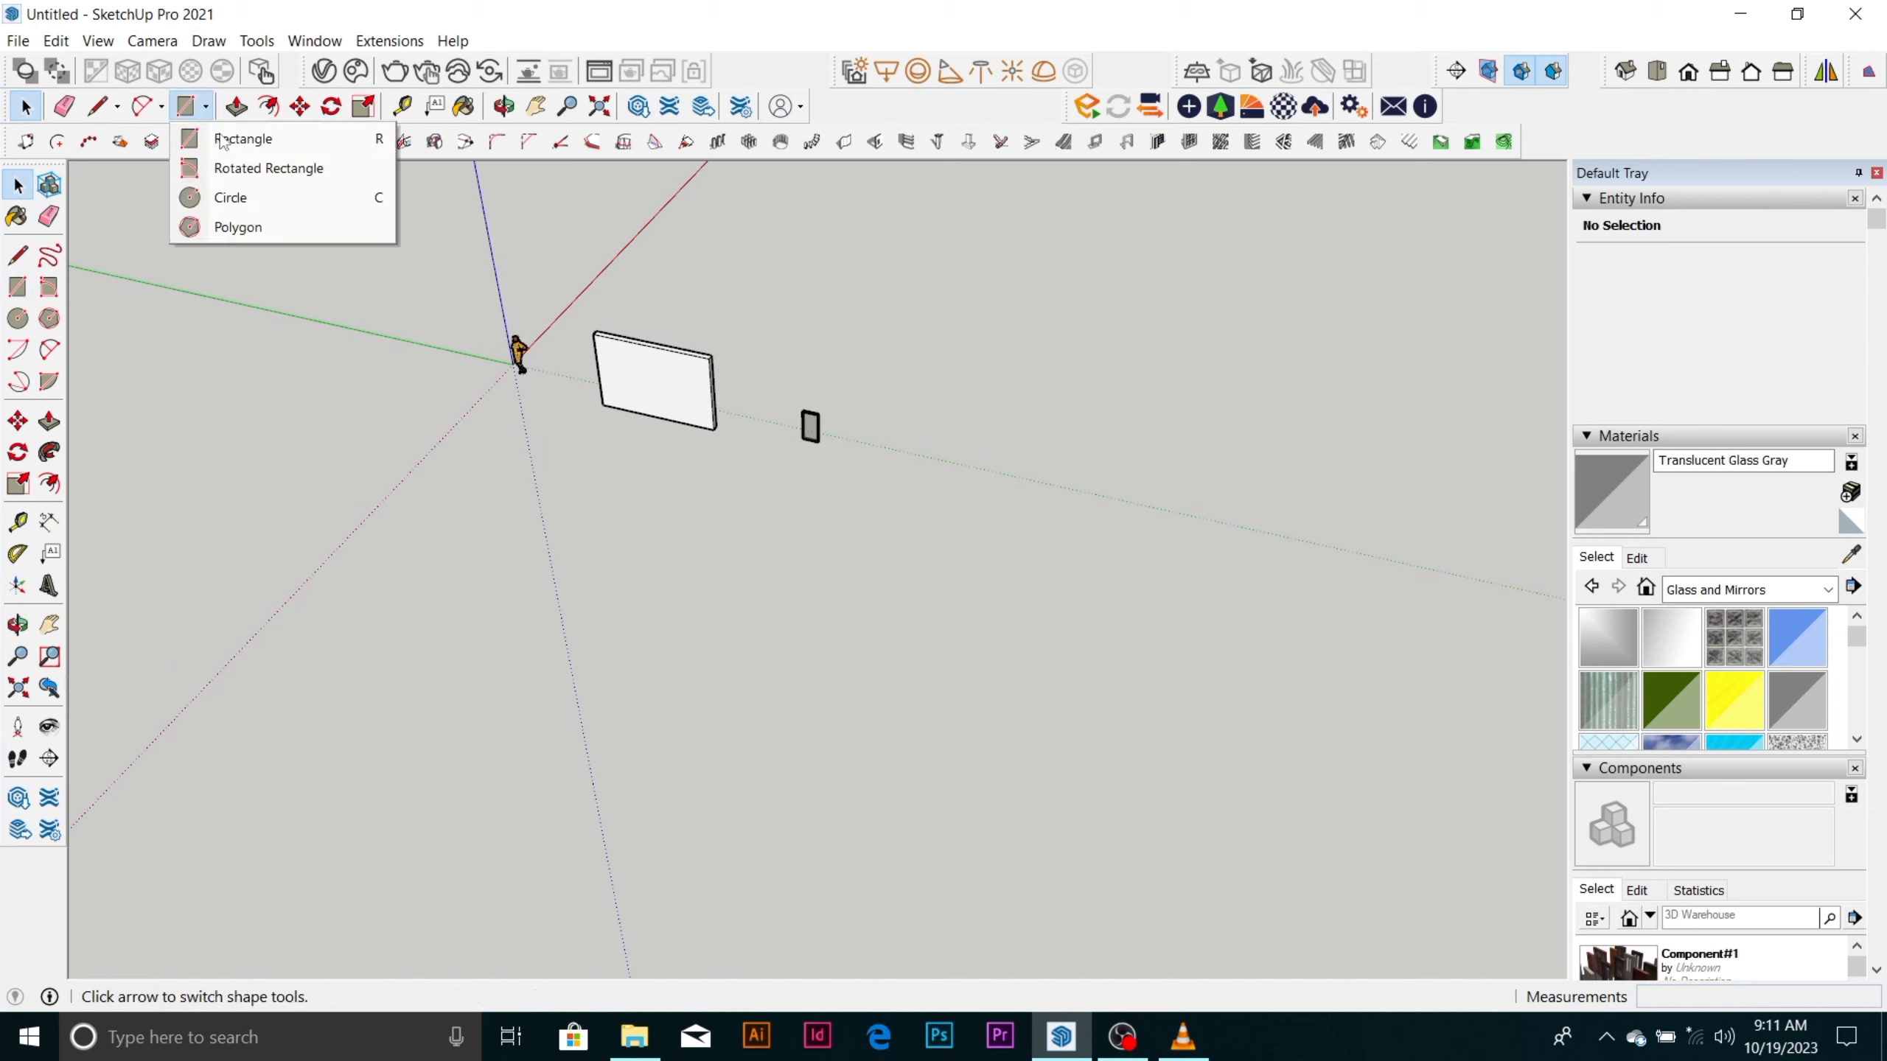
pyautogui.click(251, 163)
pyautogui.scroll(-5, 594, 401)
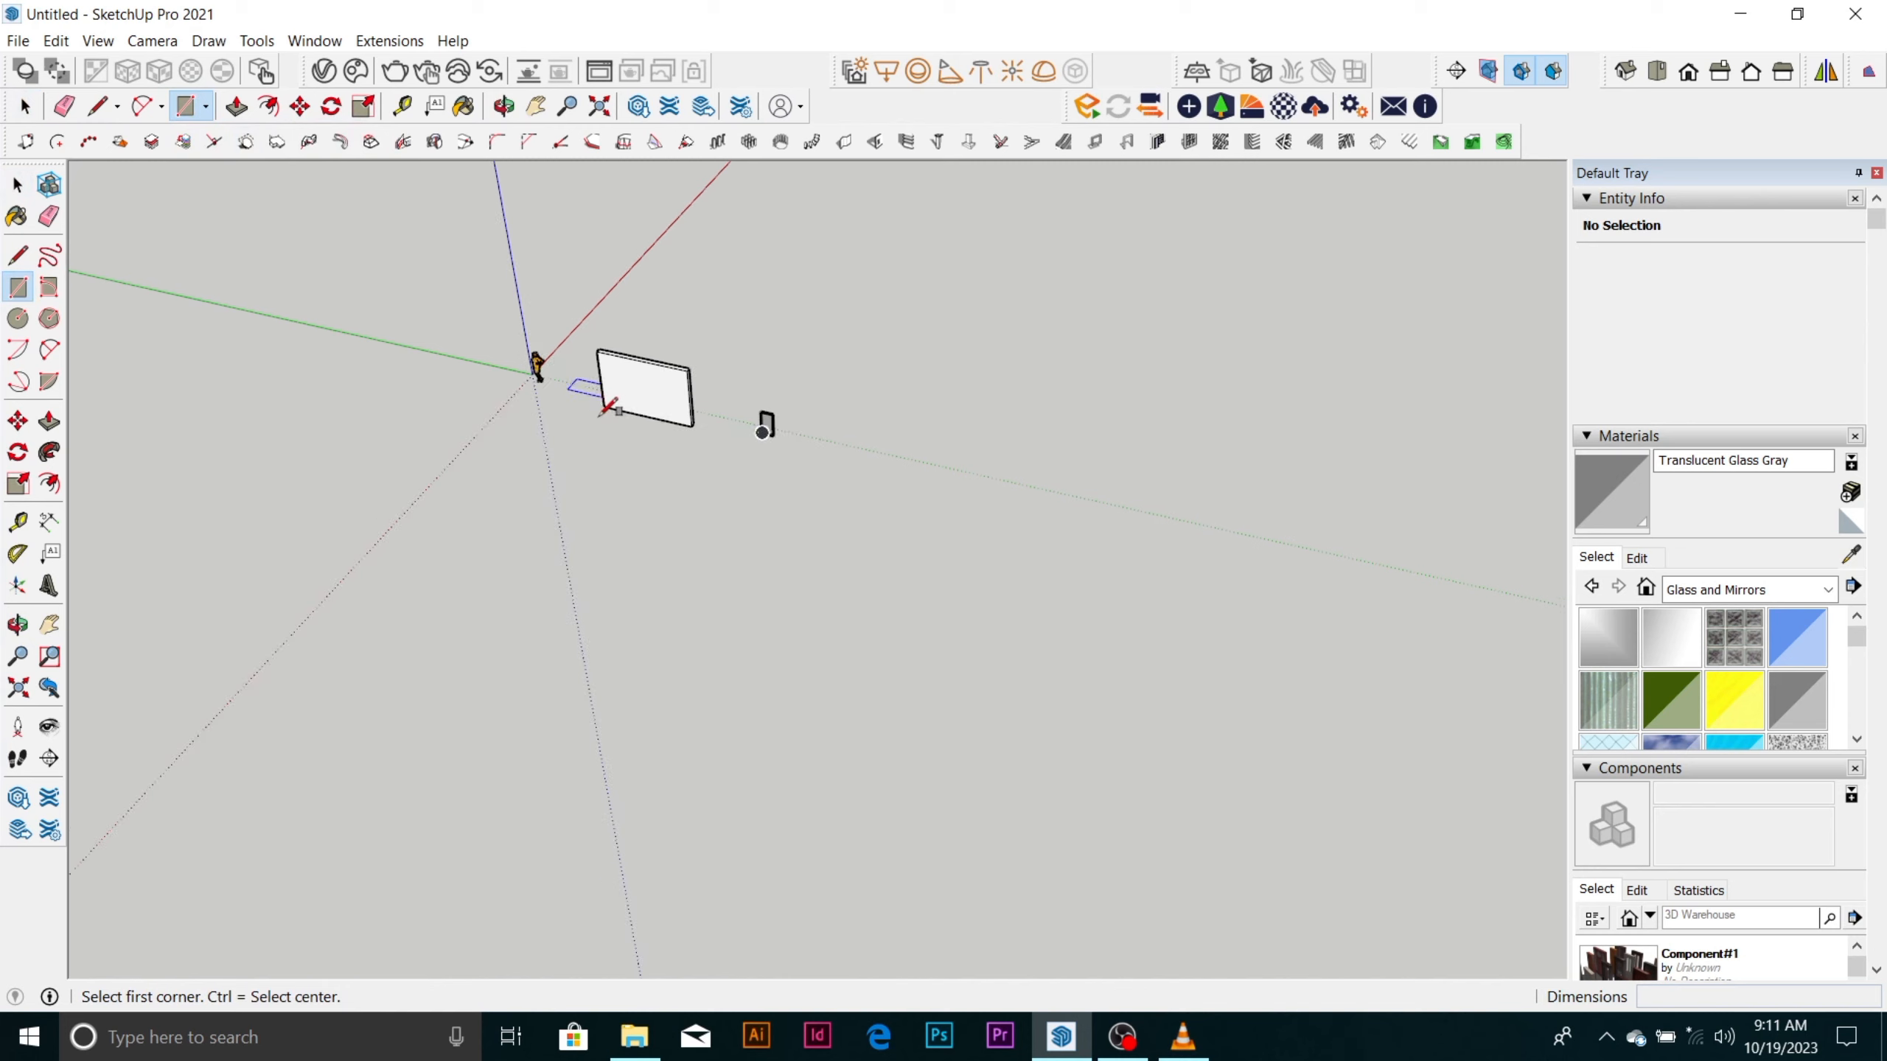
pyautogui.moveTo(1035, 456); pyautogui.dragTo(922, 580, button='middle')
pyautogui.click(943, 425)
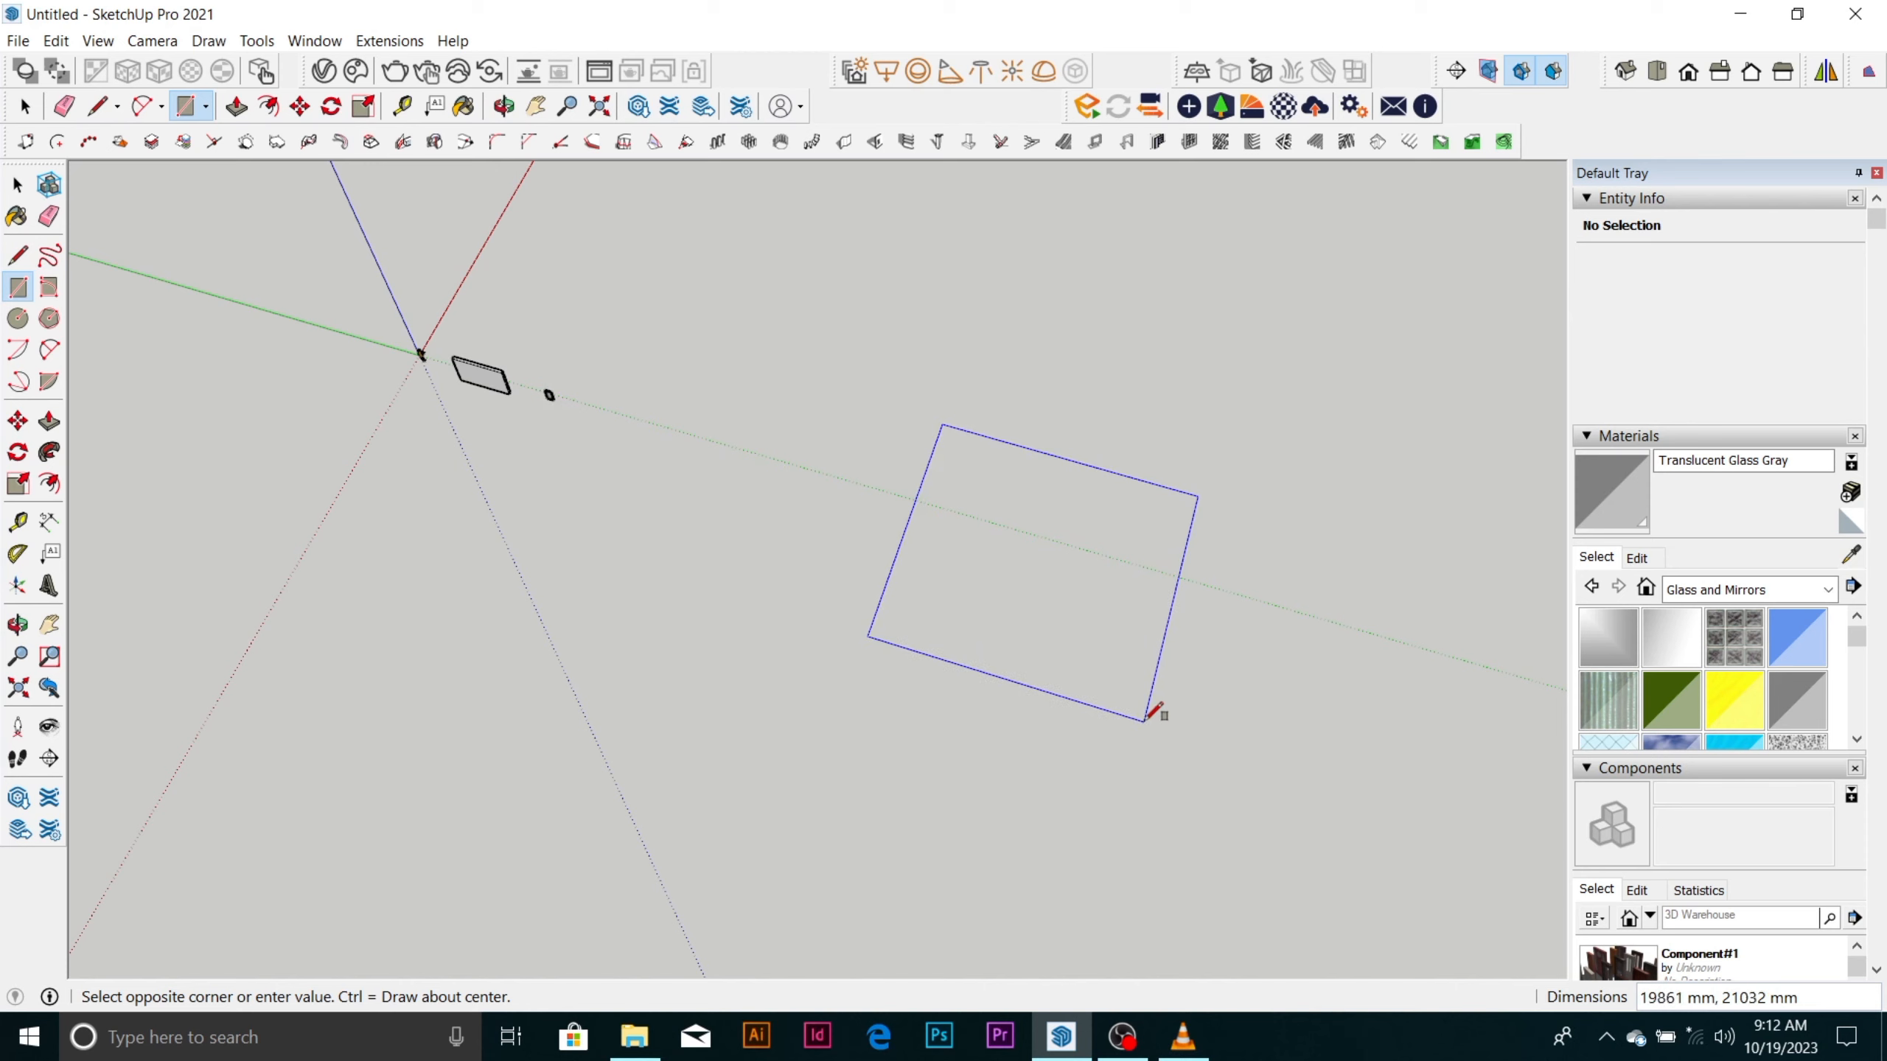
pyautogui.click(1147, 709)
pyautogui.press('space')
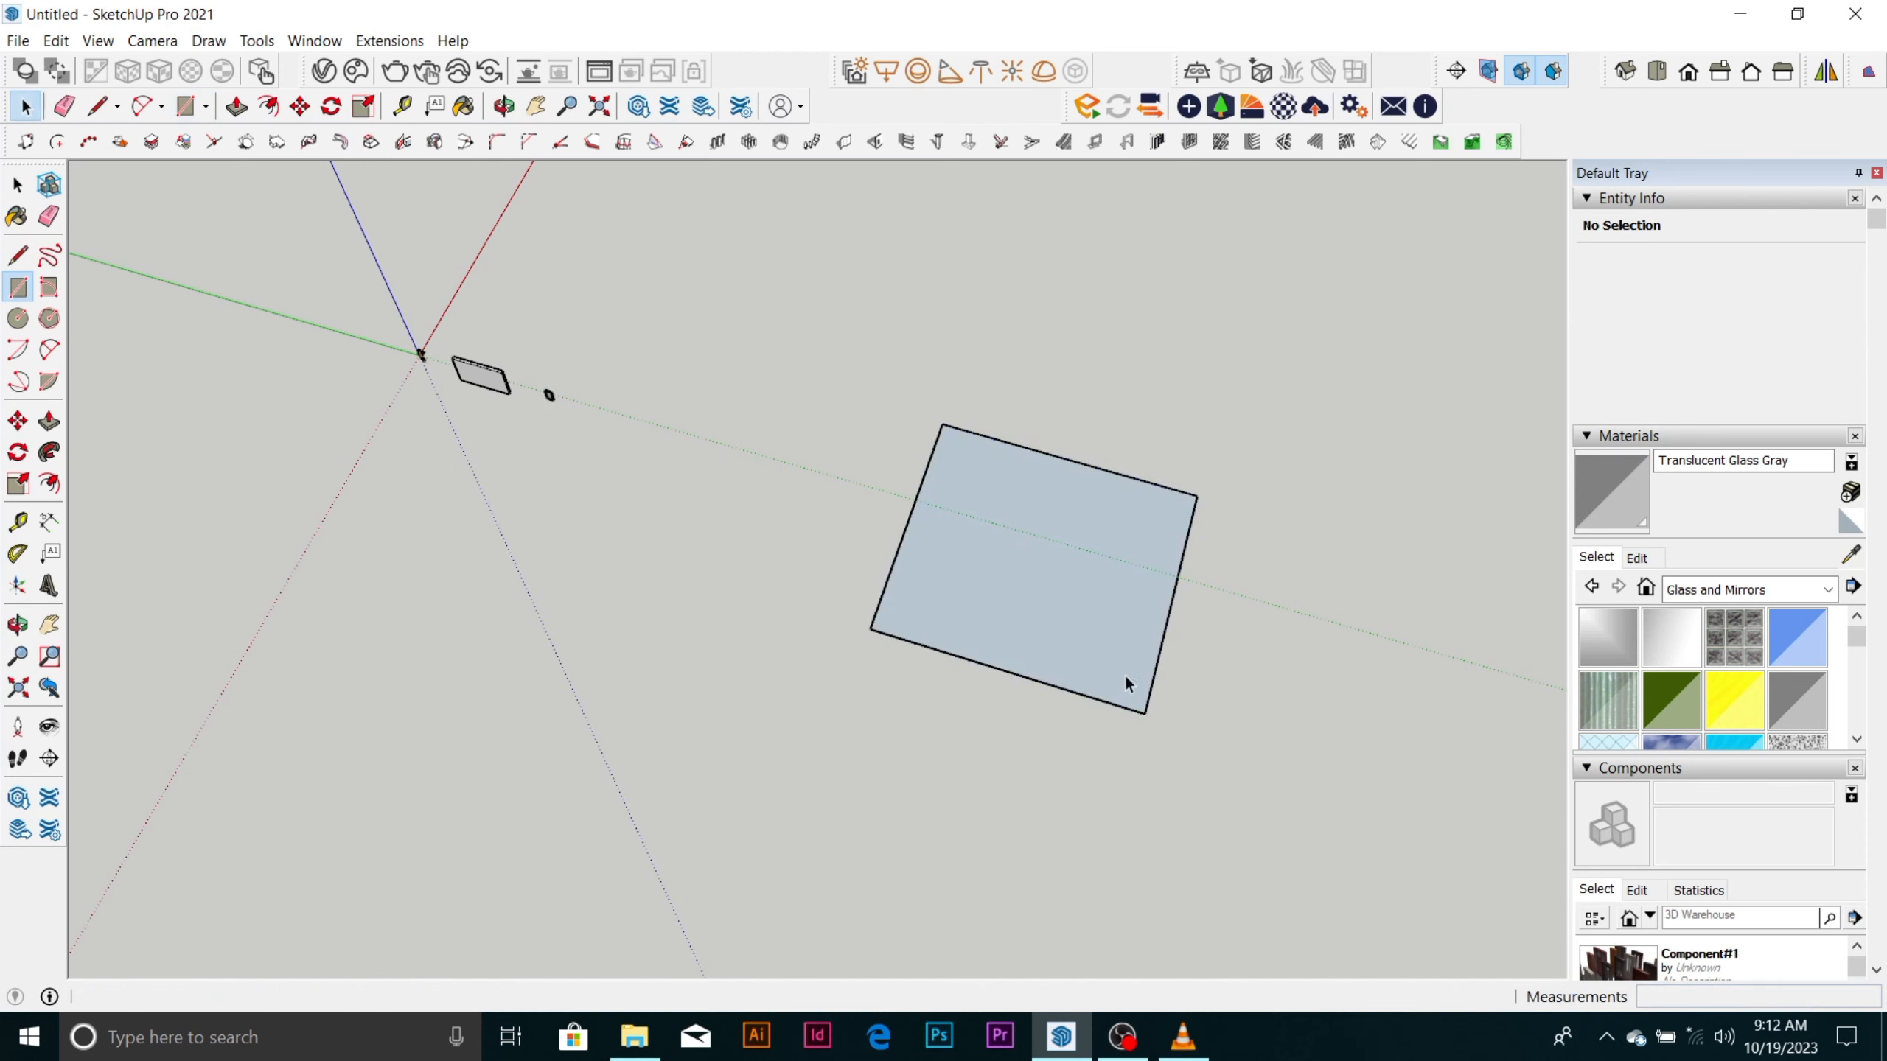
# Reverse the large ground-plane rectangle's face so its front side points upward.
pyautogui.moveTo(1129, 679); pyautogui.dragTo(1138, 485, button='middle')
pyautogui.click(1083, 553)
pyautogui.rightClick(1083, 554)
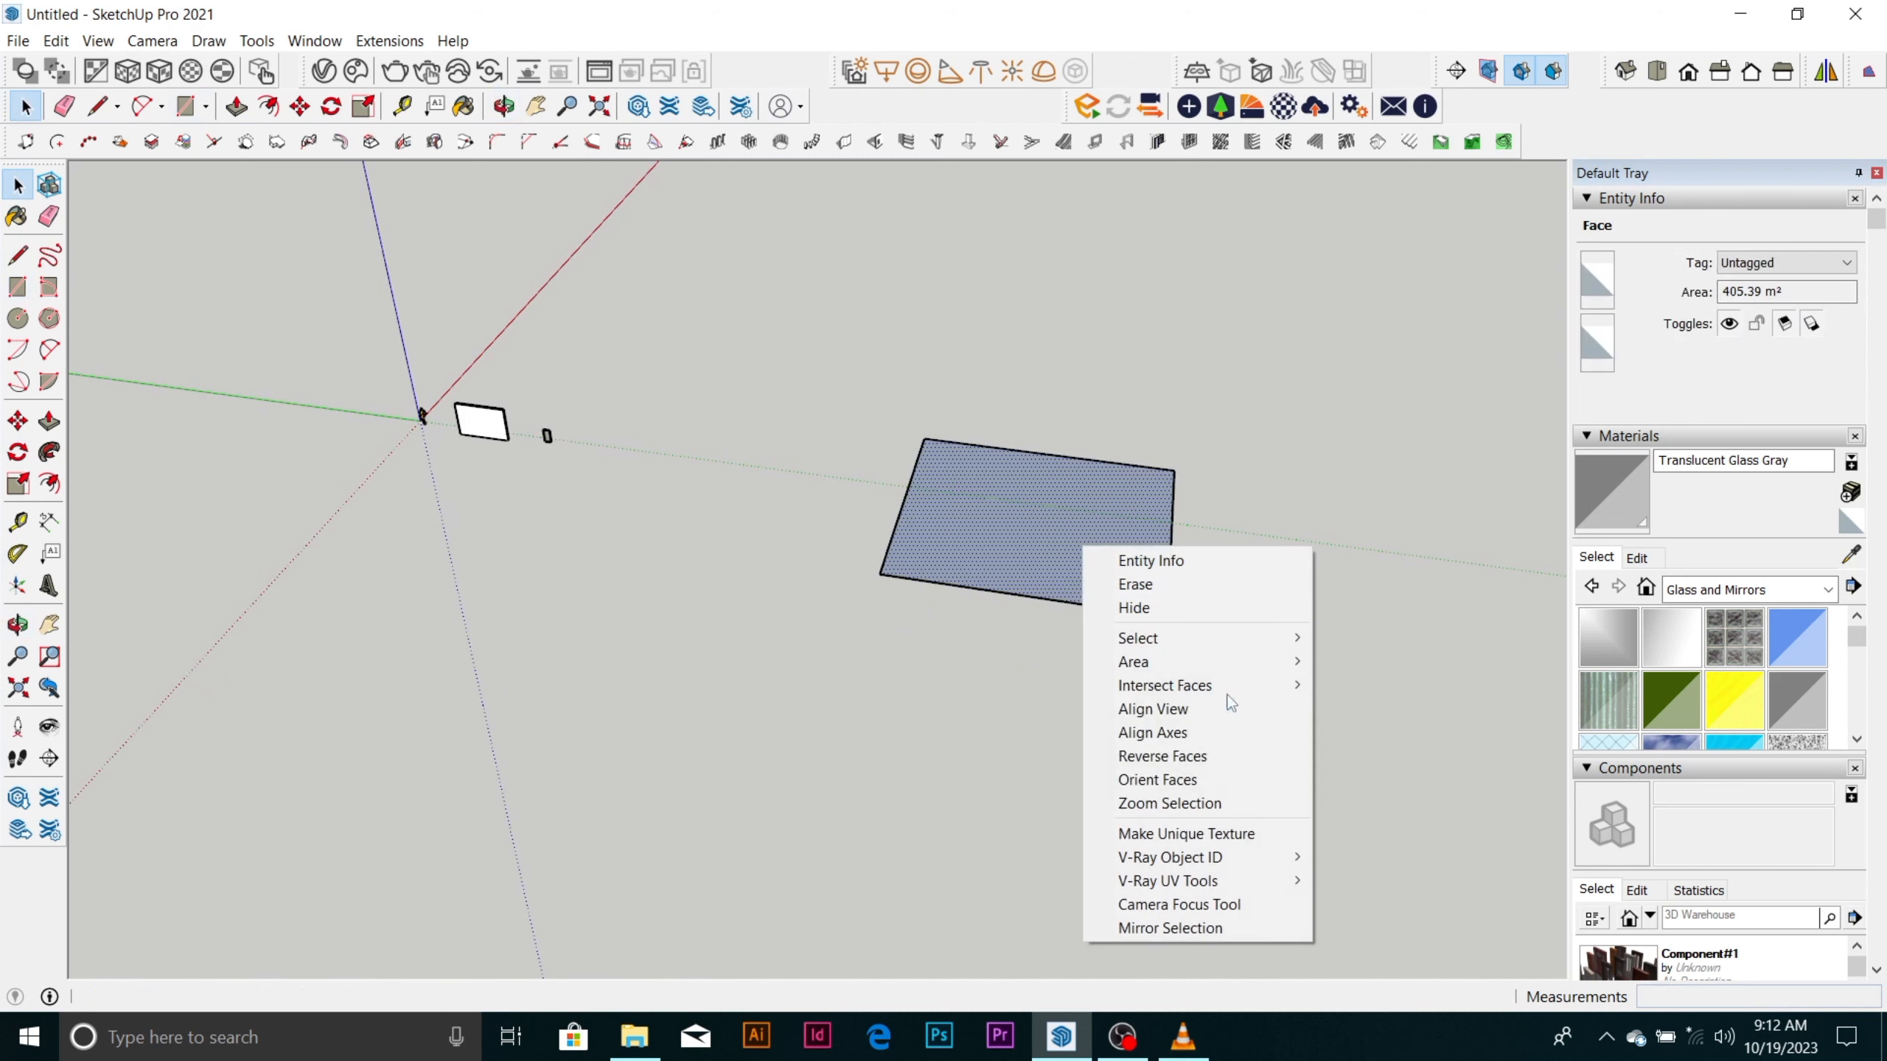
pyautogui.click(1214, 768)
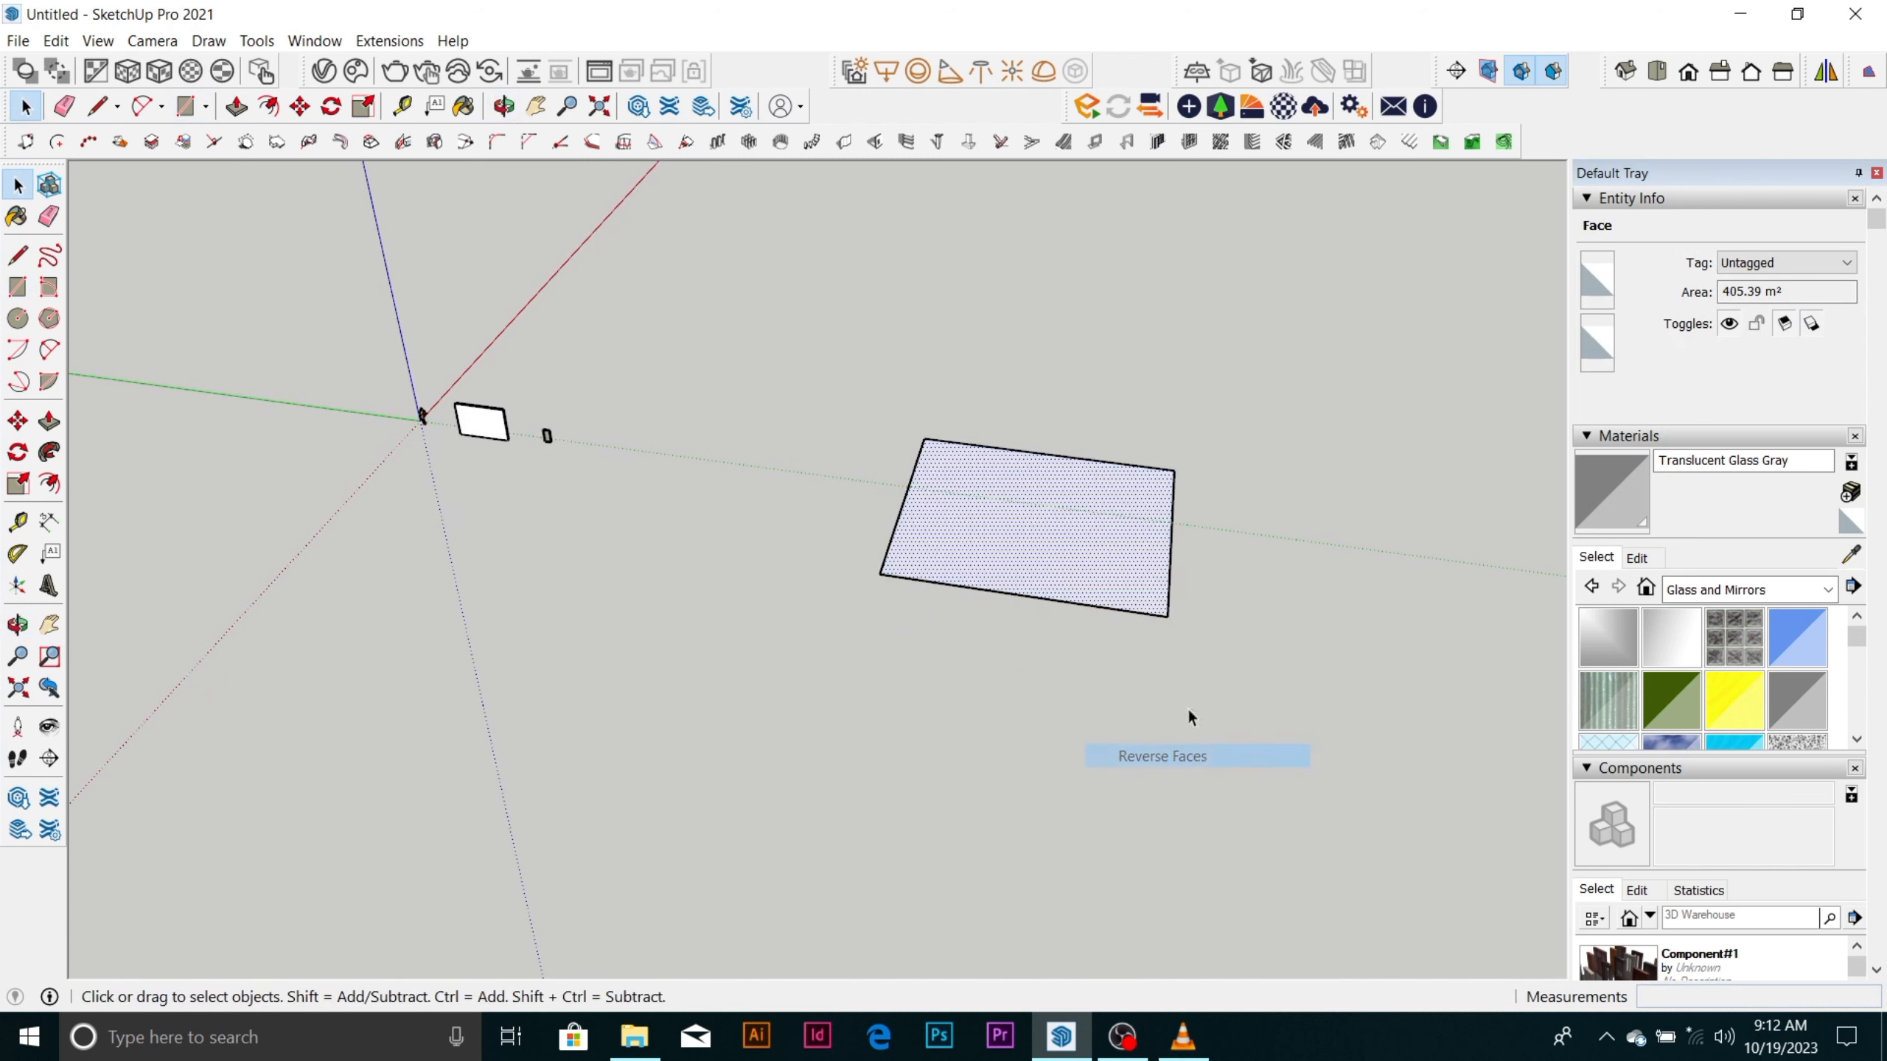
# Offset the large rectangle's outline 150 mm inward.
pyautogui.scroll(6, 1109, 510)
pyautogui.scroll(2, 1037, 513)
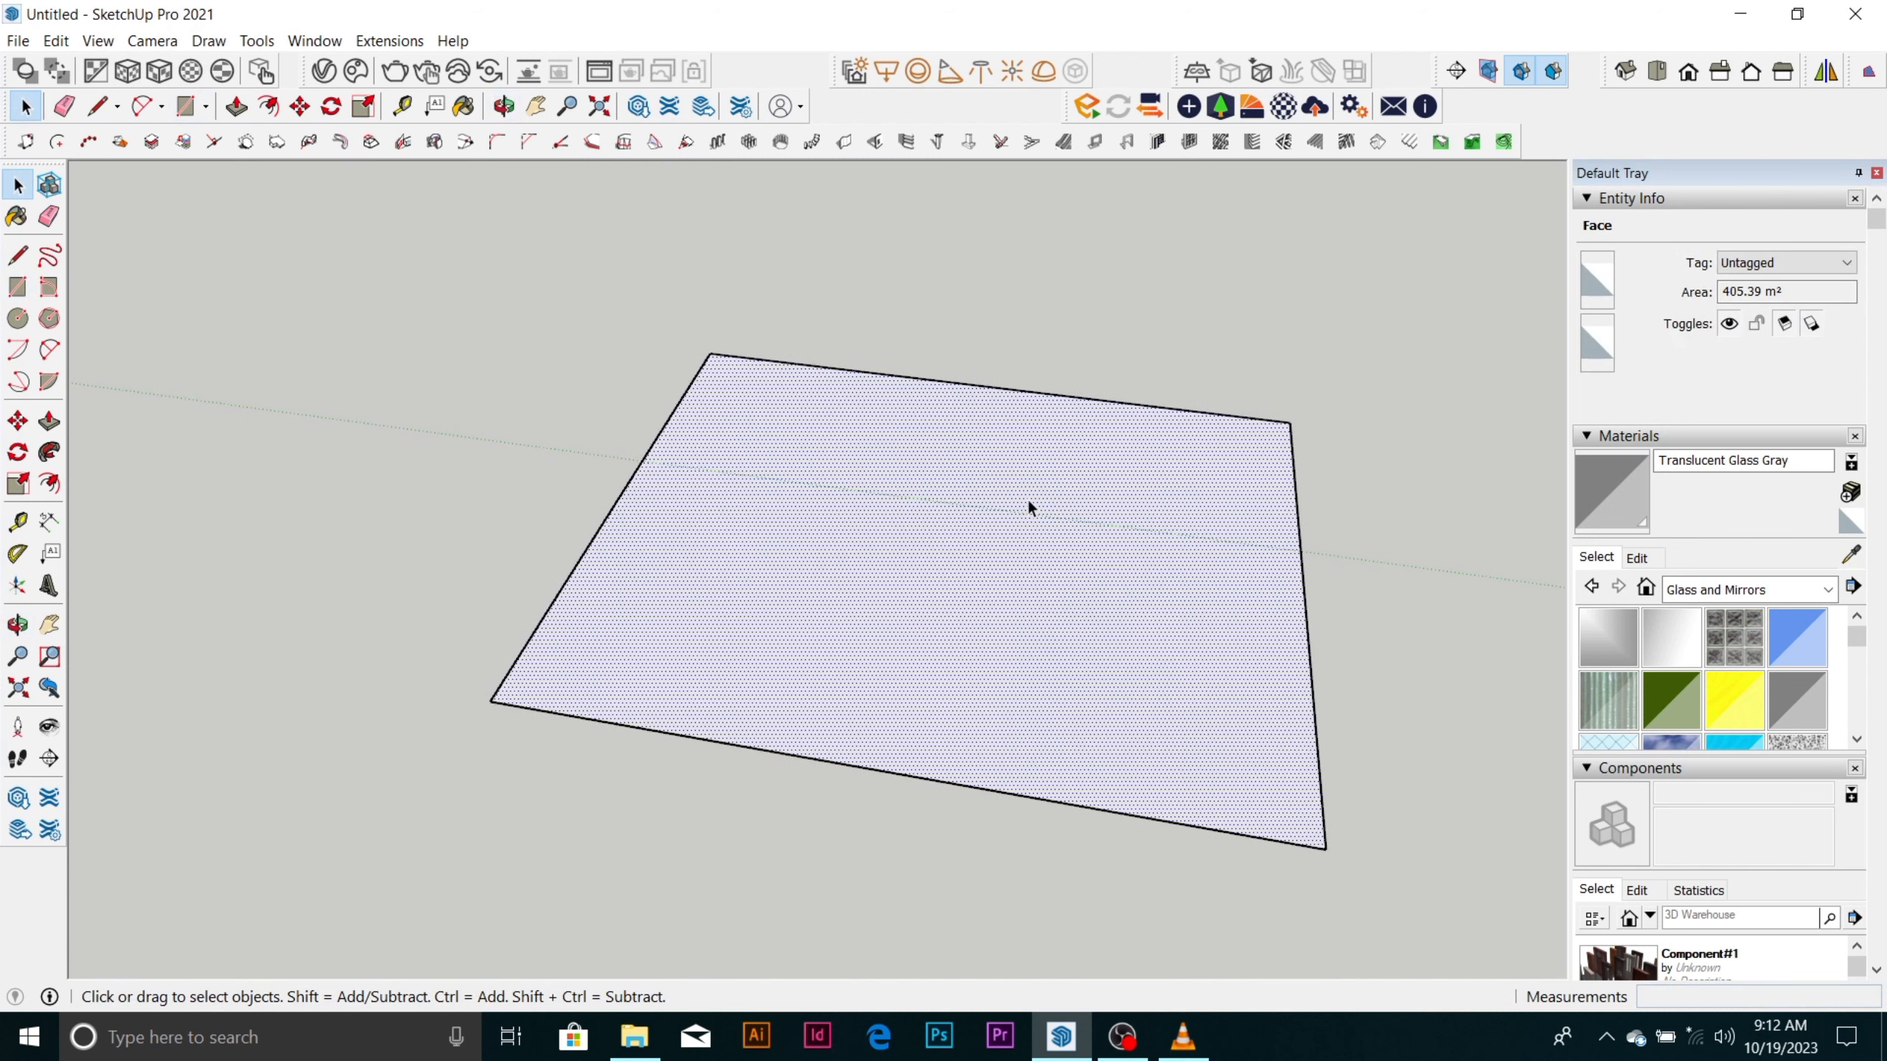
pyautogui.scroll(-4, 1027, 499)
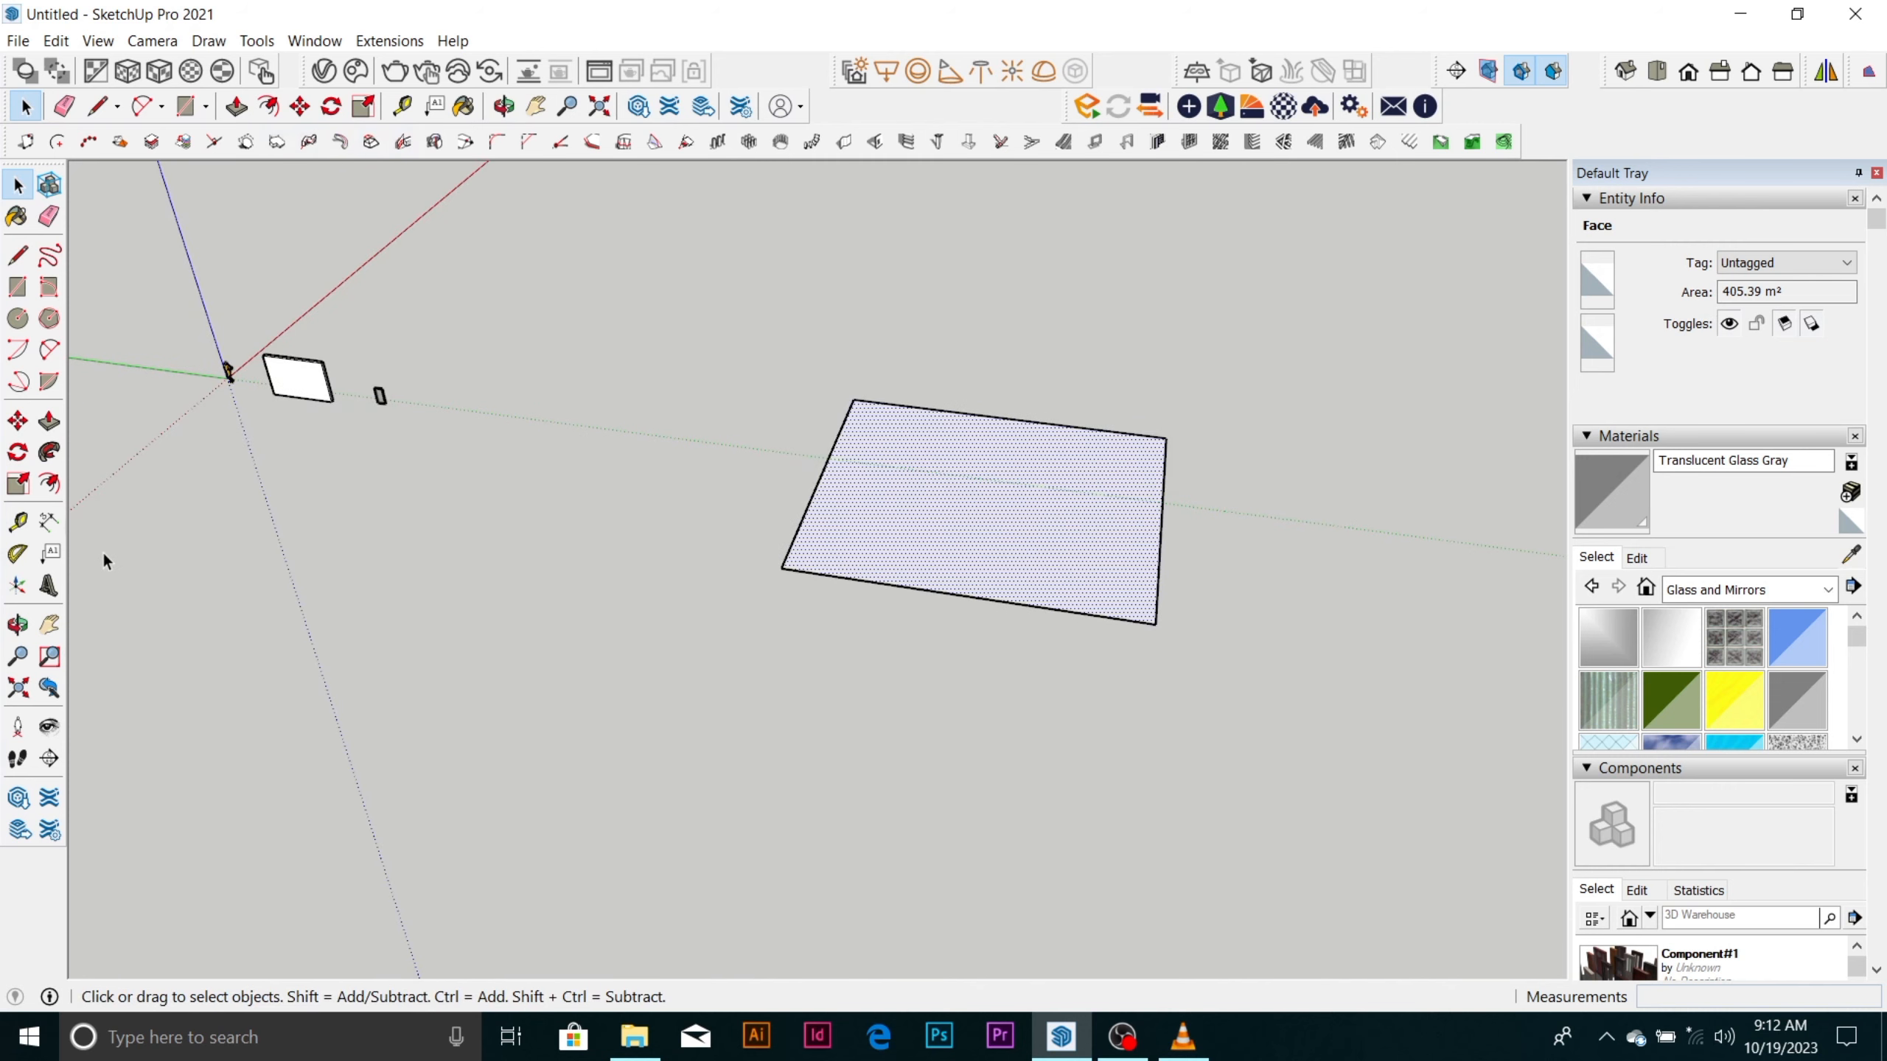
pyautogui.click(49, 483)
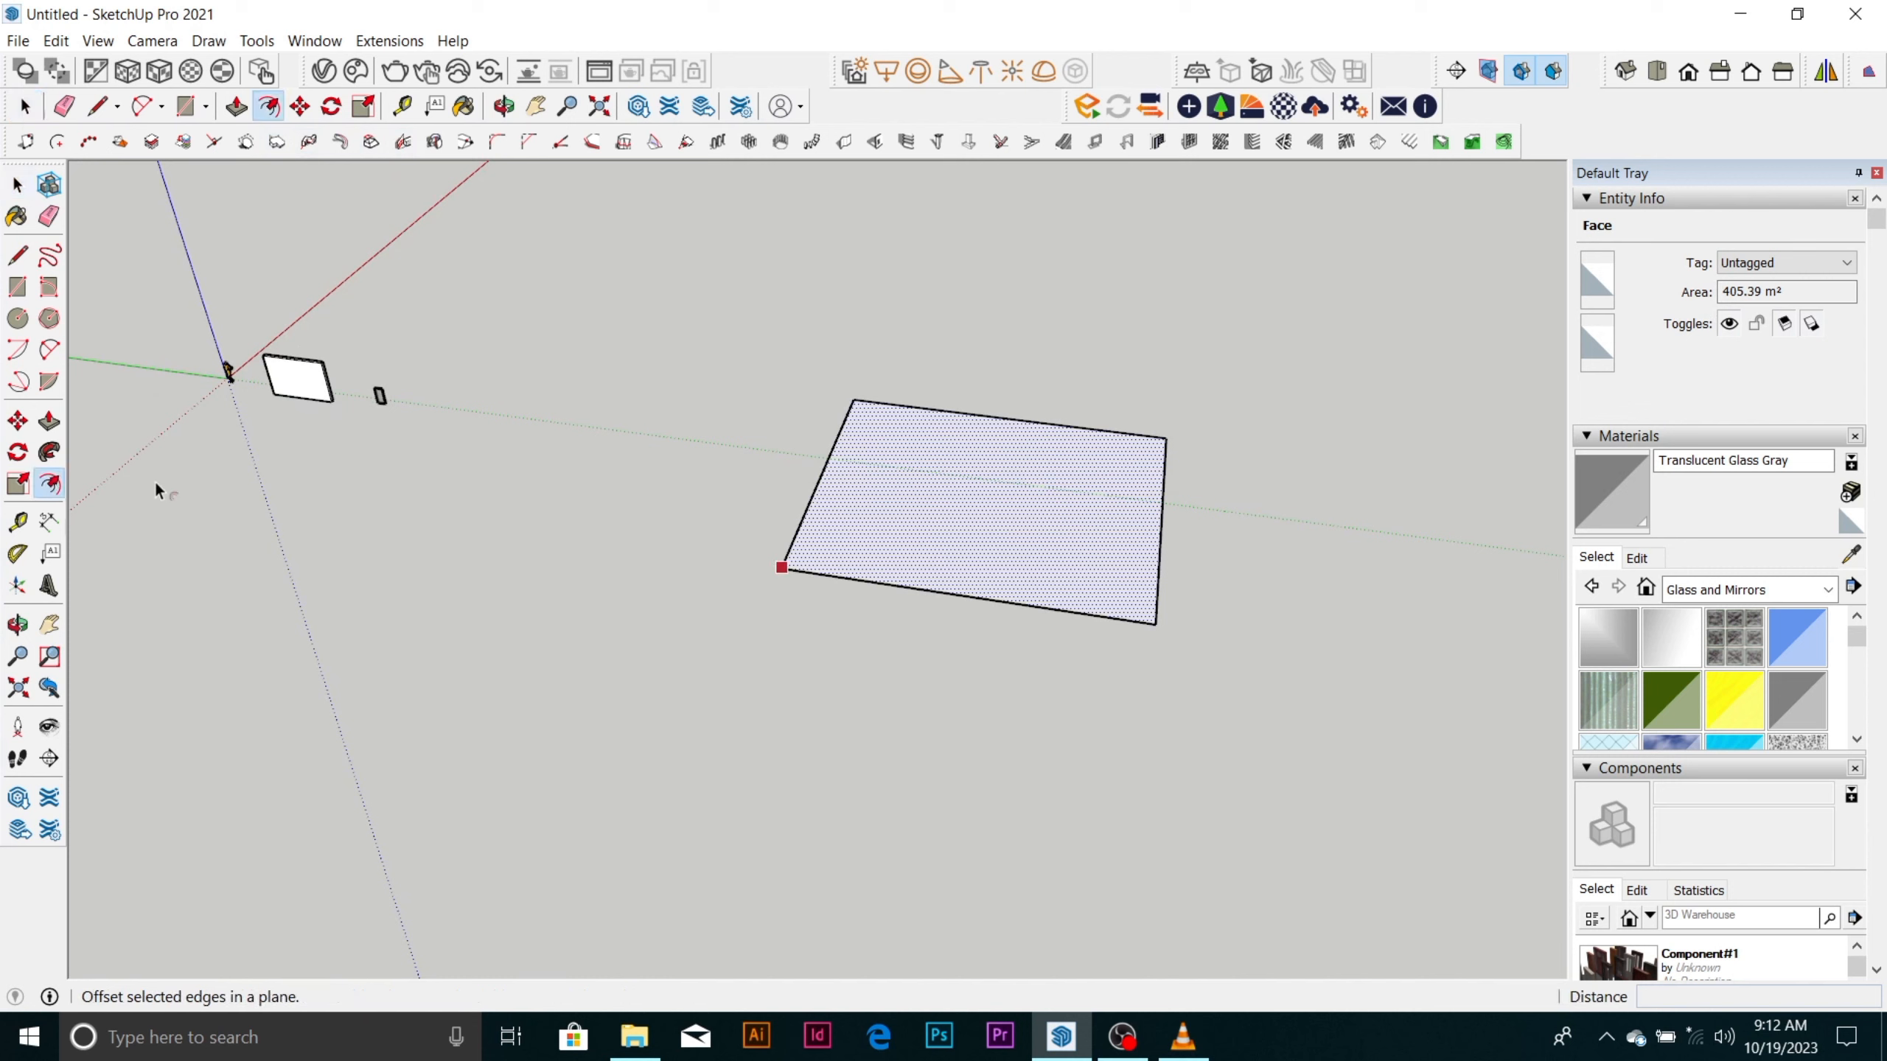
pyautogui.click(832, 472)
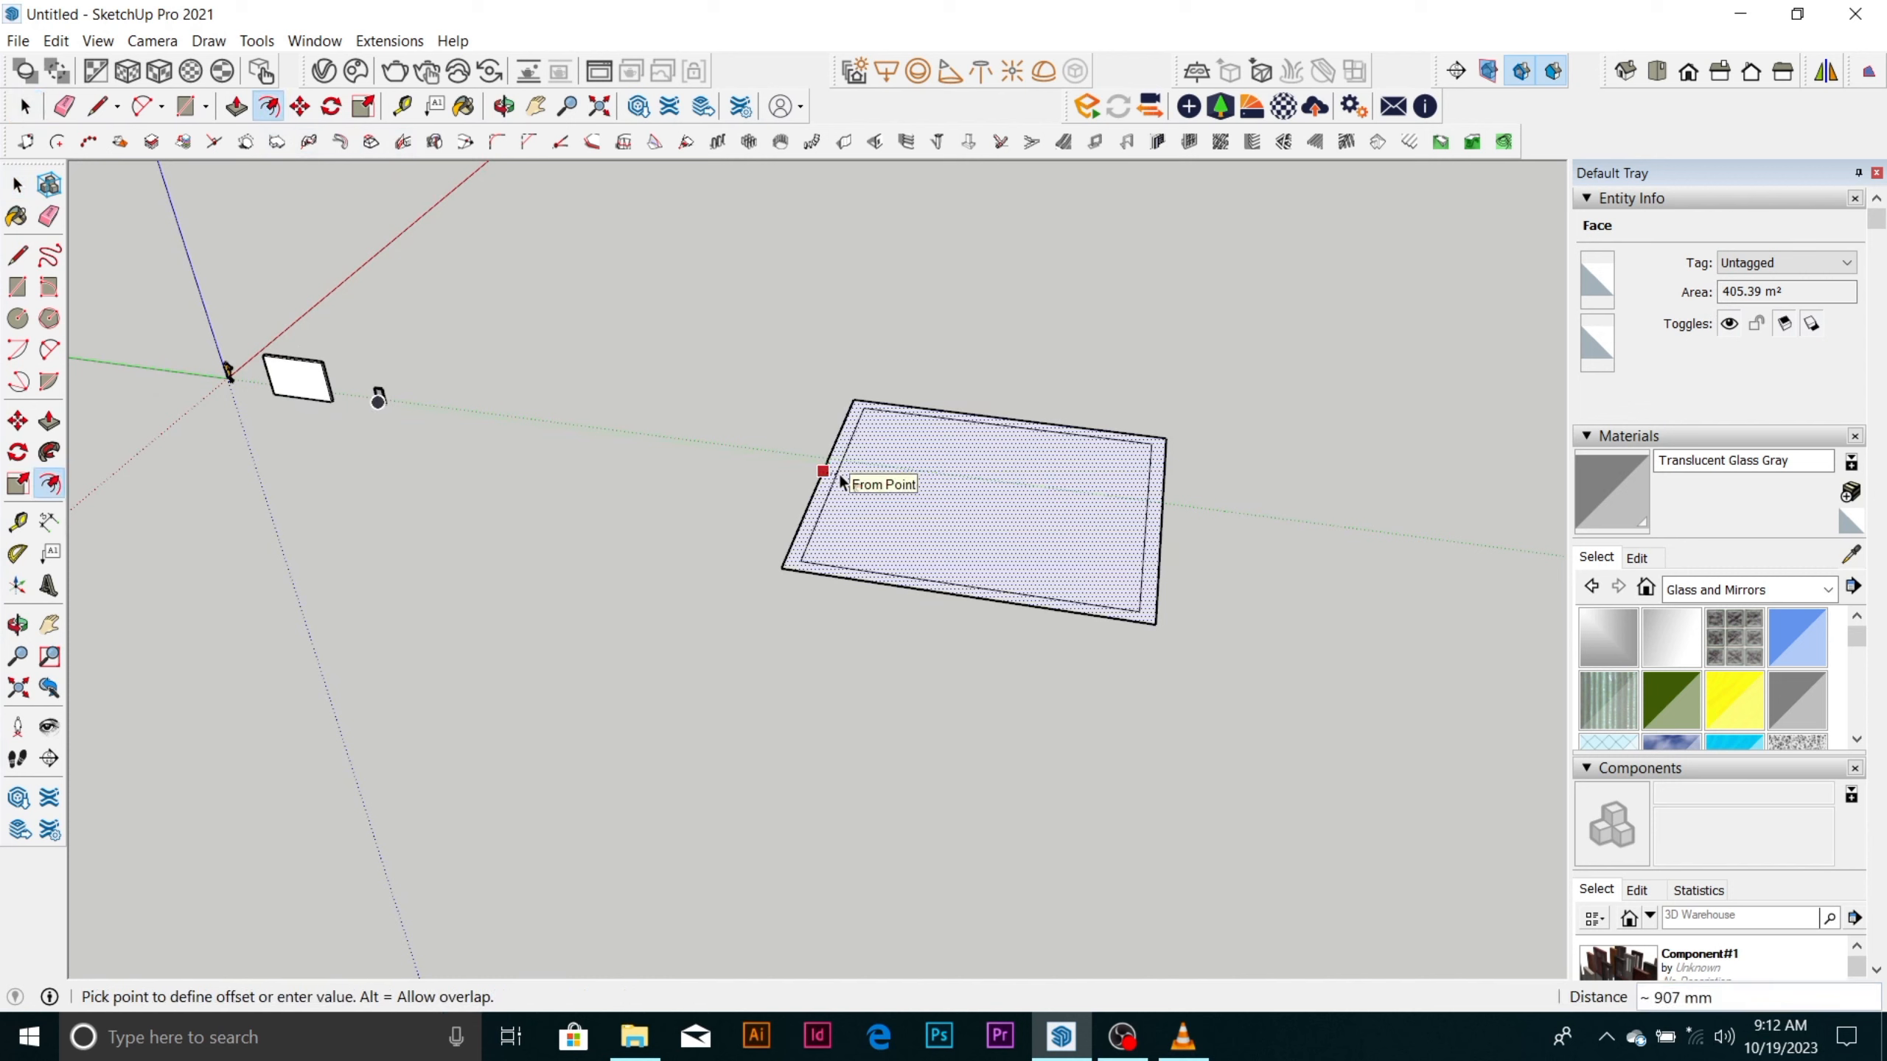
pyautogui.write('150')
pyautogui.press('Return')
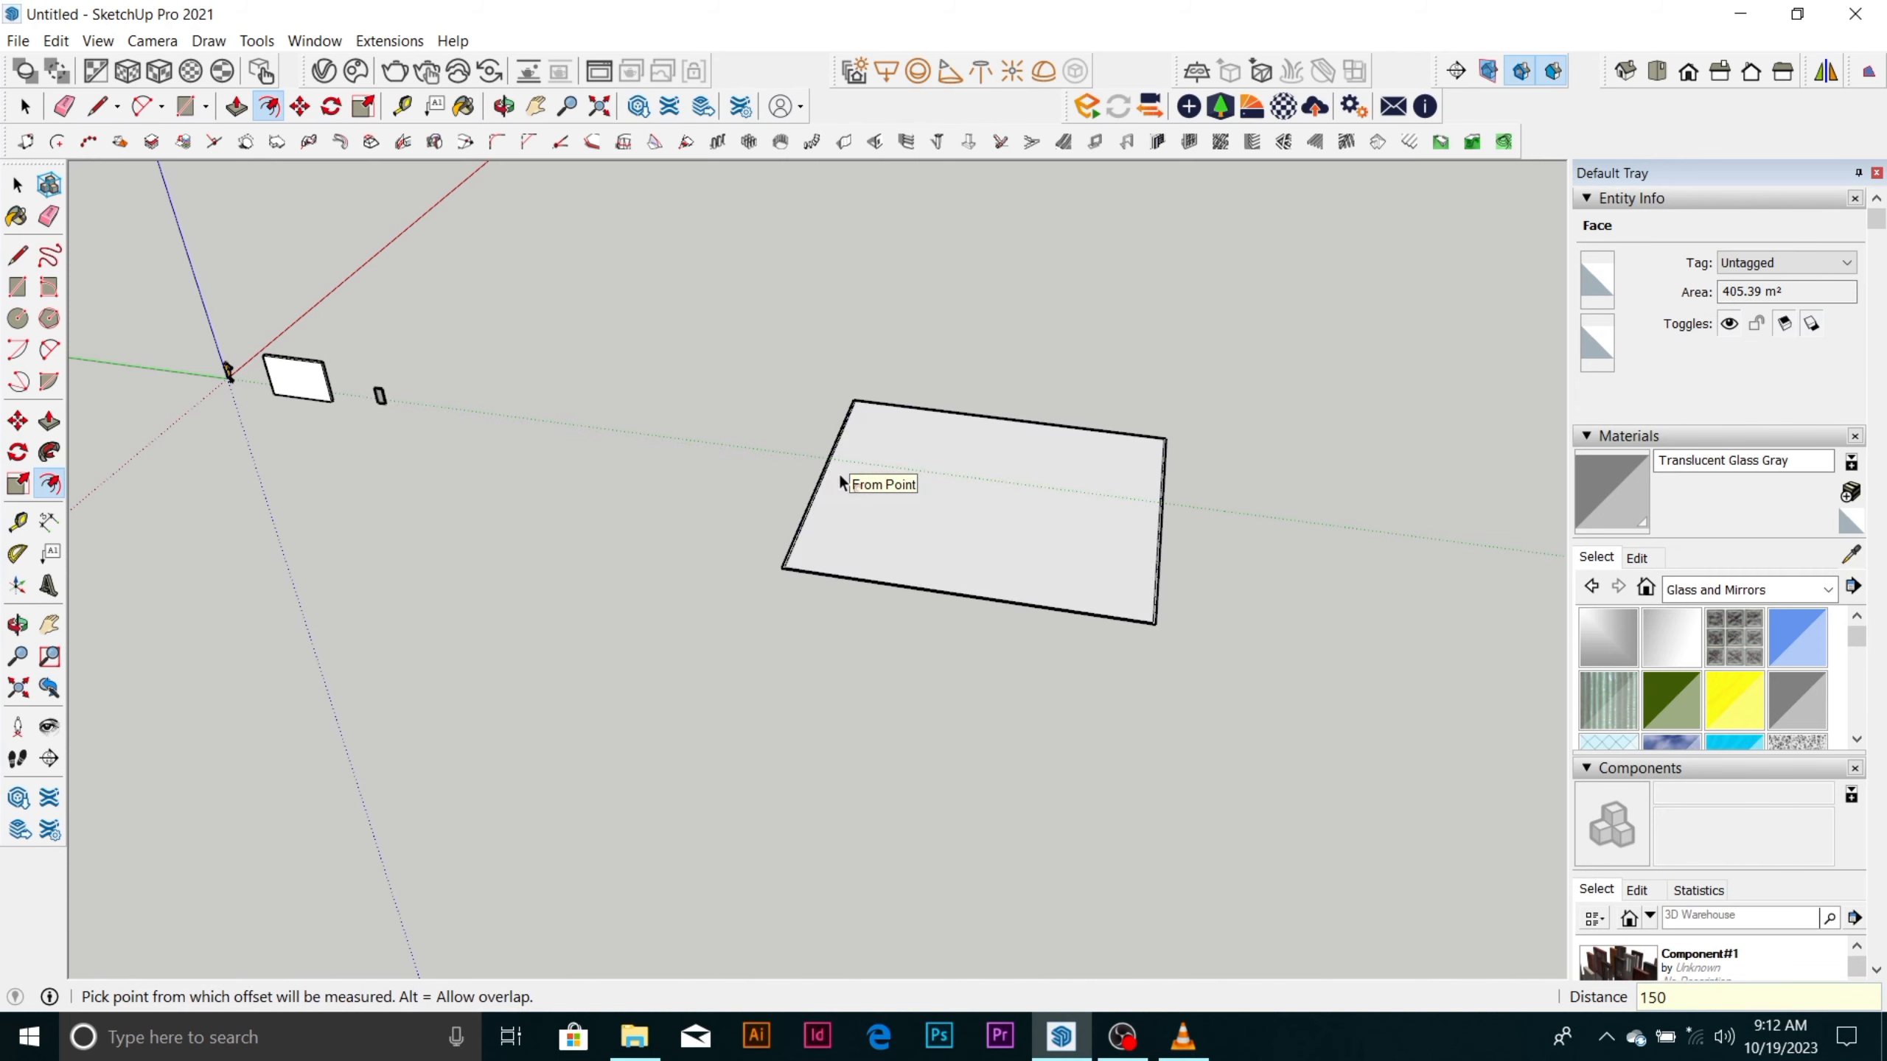
# Undo the 150 mm offset and offset the large rectangle's outline inward again with a slightly wider border.
pyautogui.scroll(6, 847, 460)
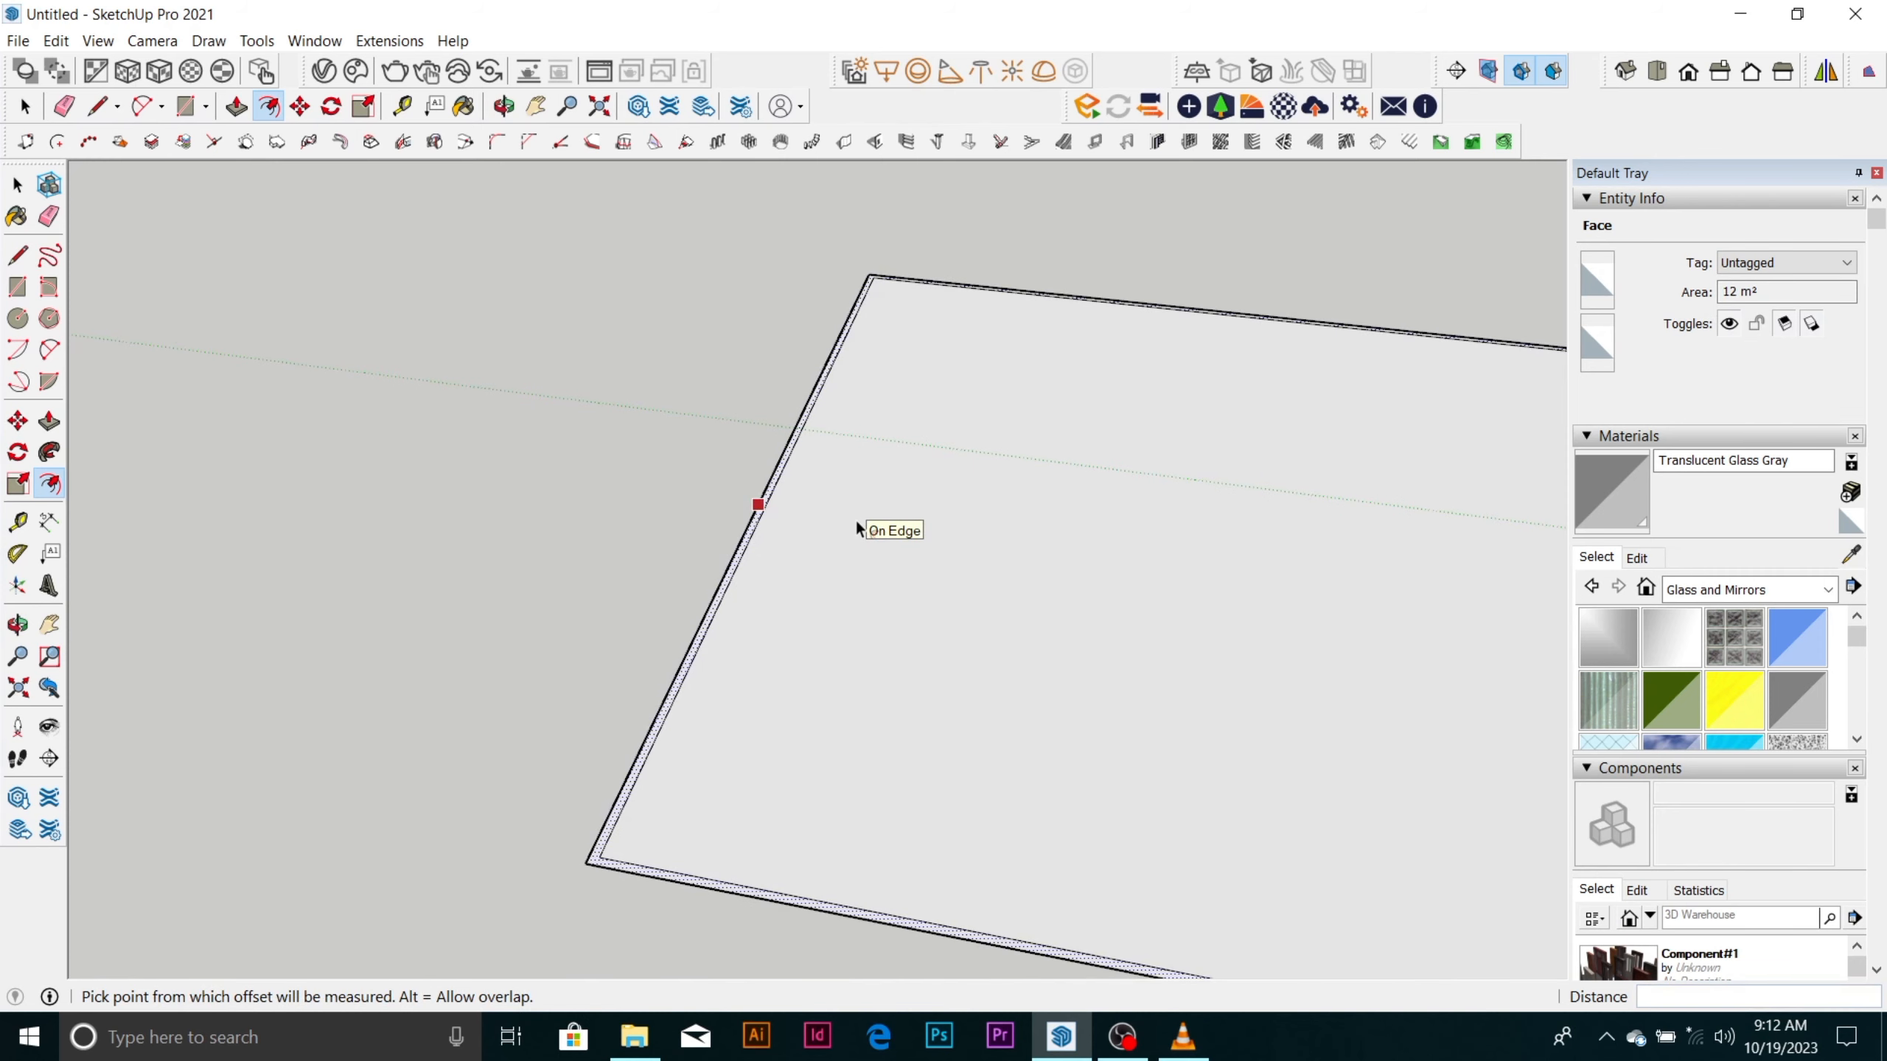
pyautogui.click(774, 496)
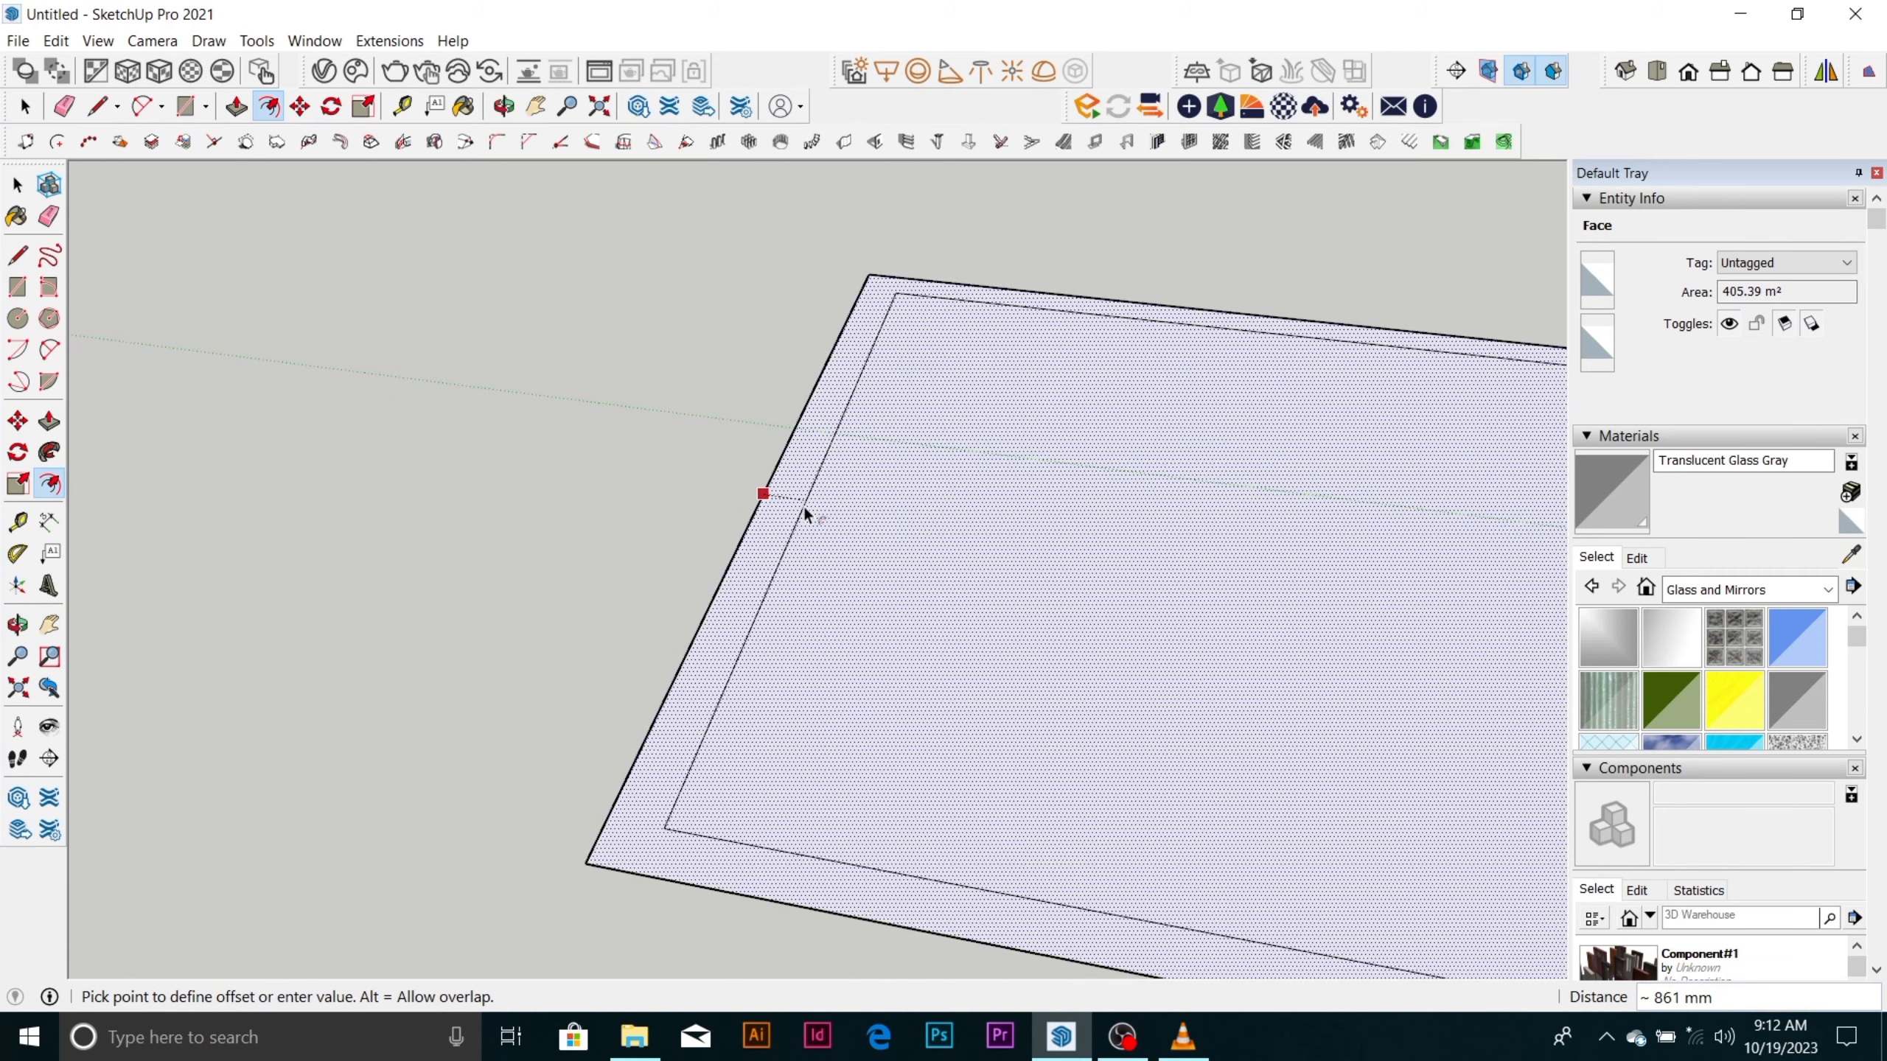
pyautogui.click(804, 505)
pyautogui.press('space')
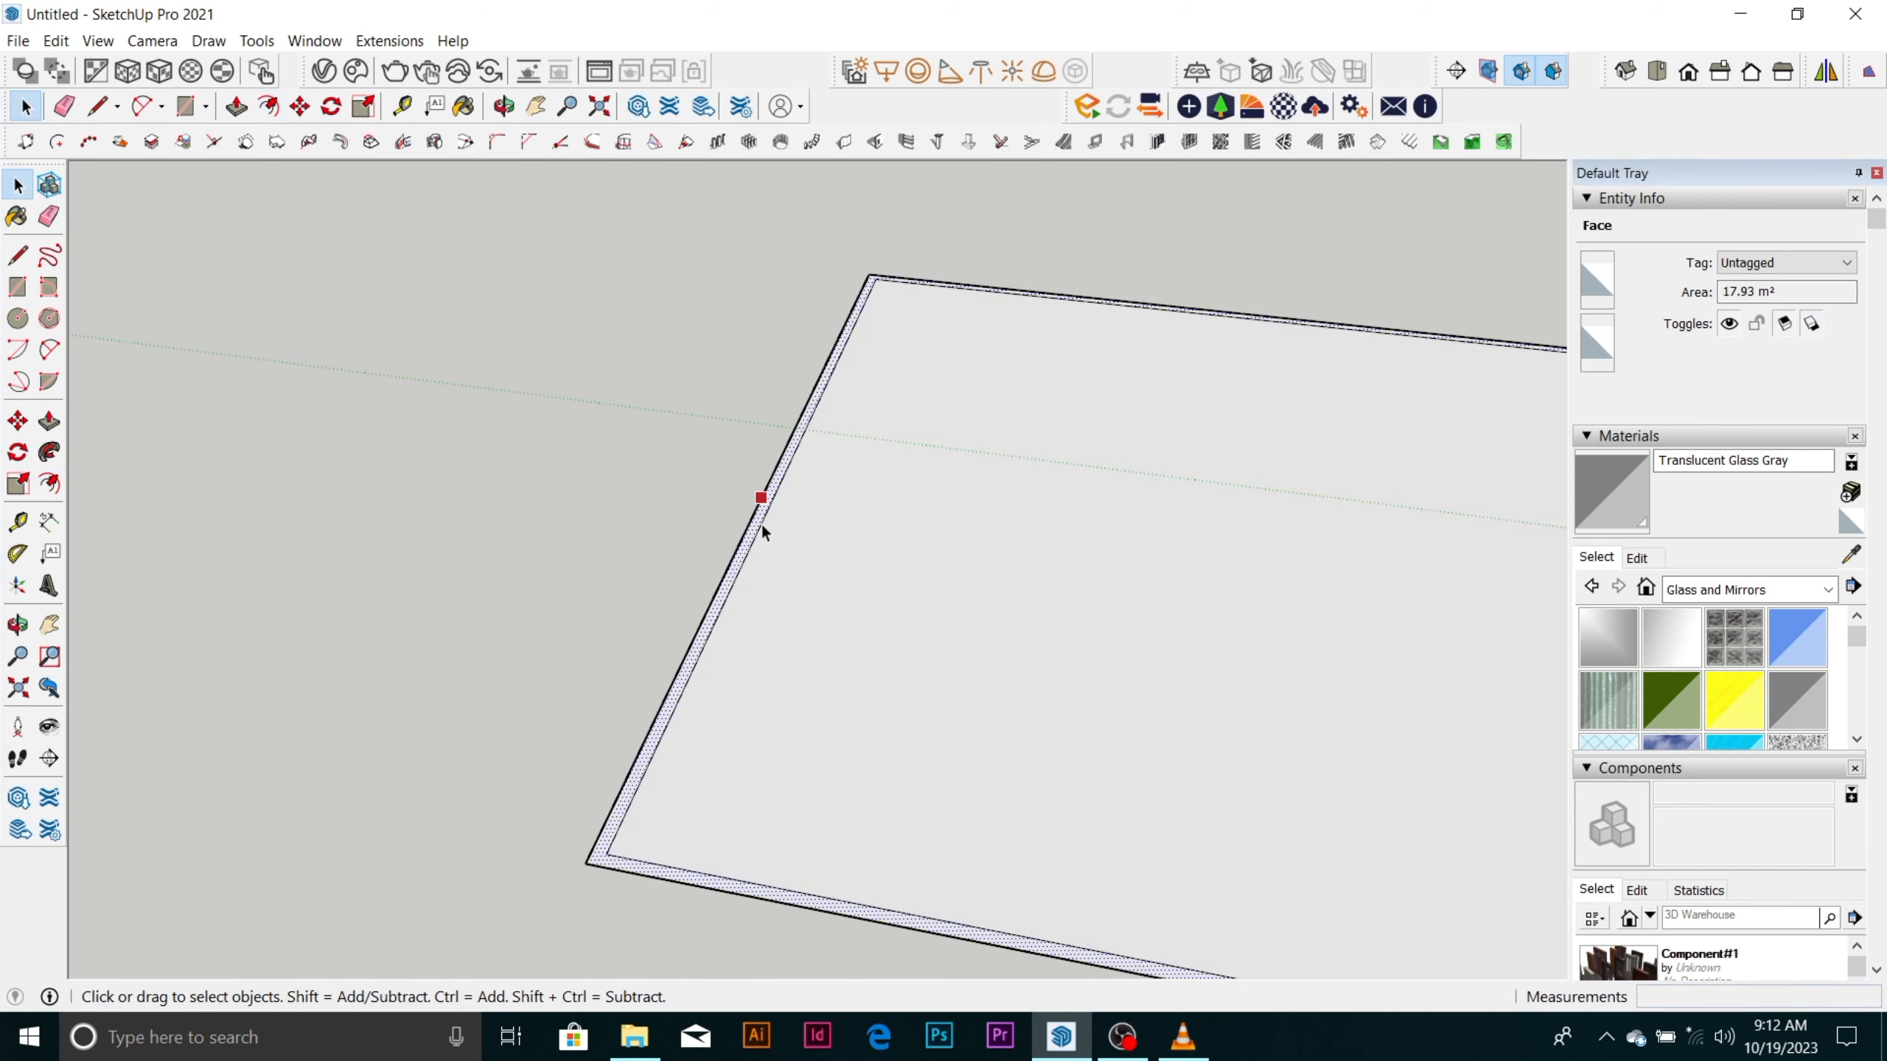
# Pull the narrow border face of the large rectangle up 3000 mm with Push/Pull to form four perimeter walls.
pyautogui.scroll(-5, 761, 522)
pyautogui.press('p')
pyautogui.click(783, 452)
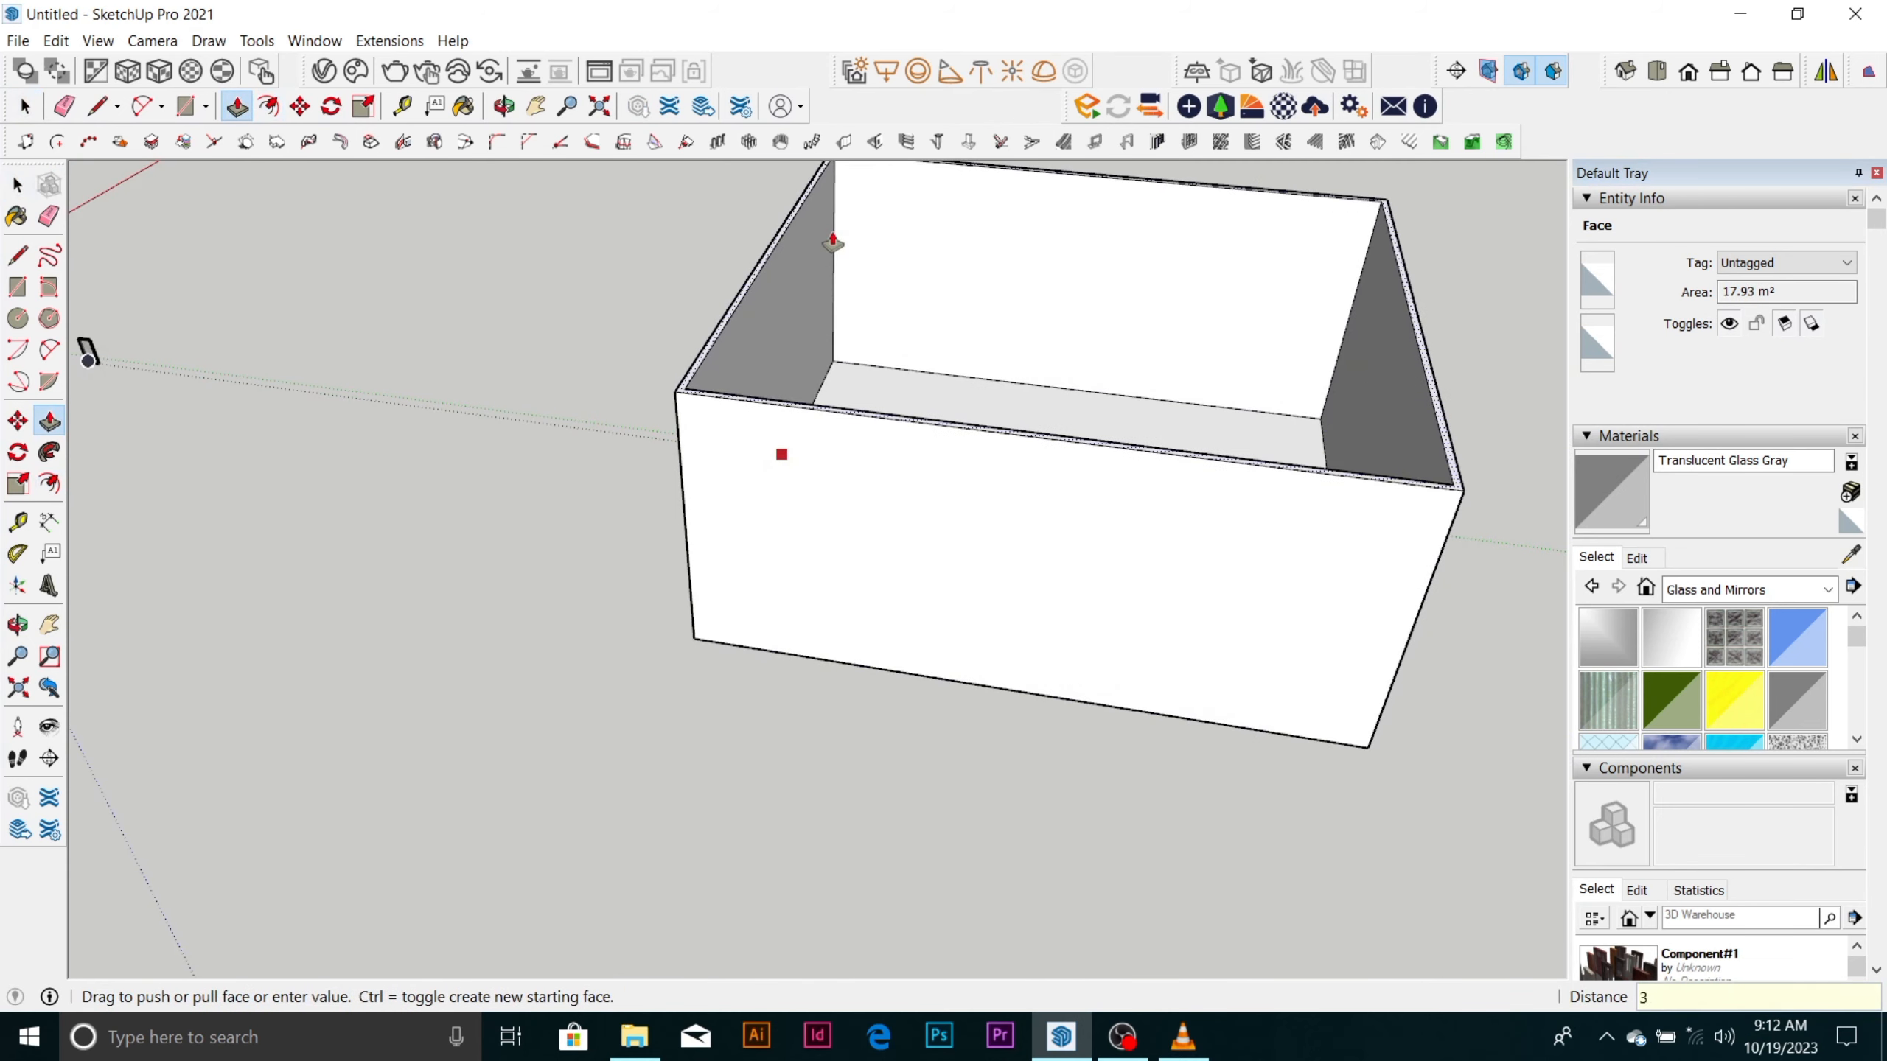
pyautogui.press('Return')
# Examine the four extruded perimeter walls and the enclosed floor from low and high viewpoints.
pyautogui.scroll(-7, 905, 375)
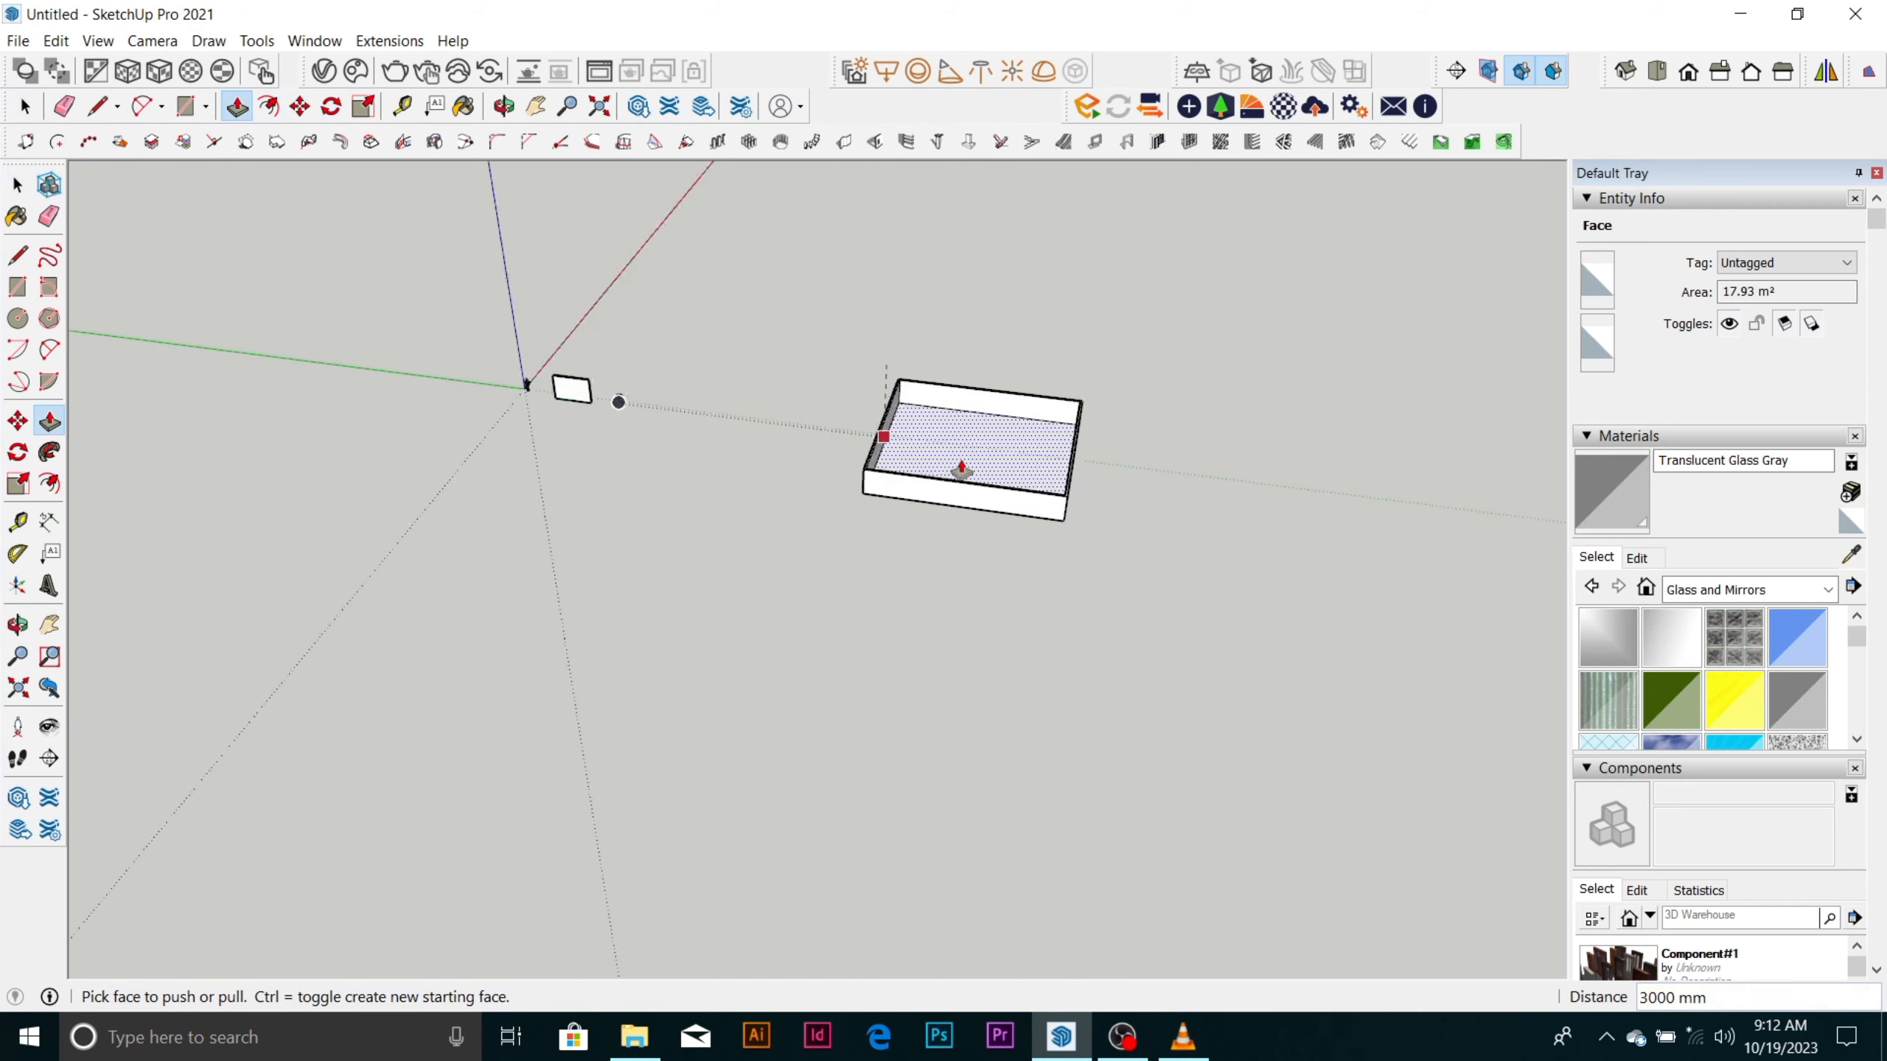
pyautogui.moveTo(960, 472); pyautogui.dragTo(1278, 242, button='middle')
pyautogui.scroll(2, 645, 485)
pyautogui.scroll(6, 1100, 370)
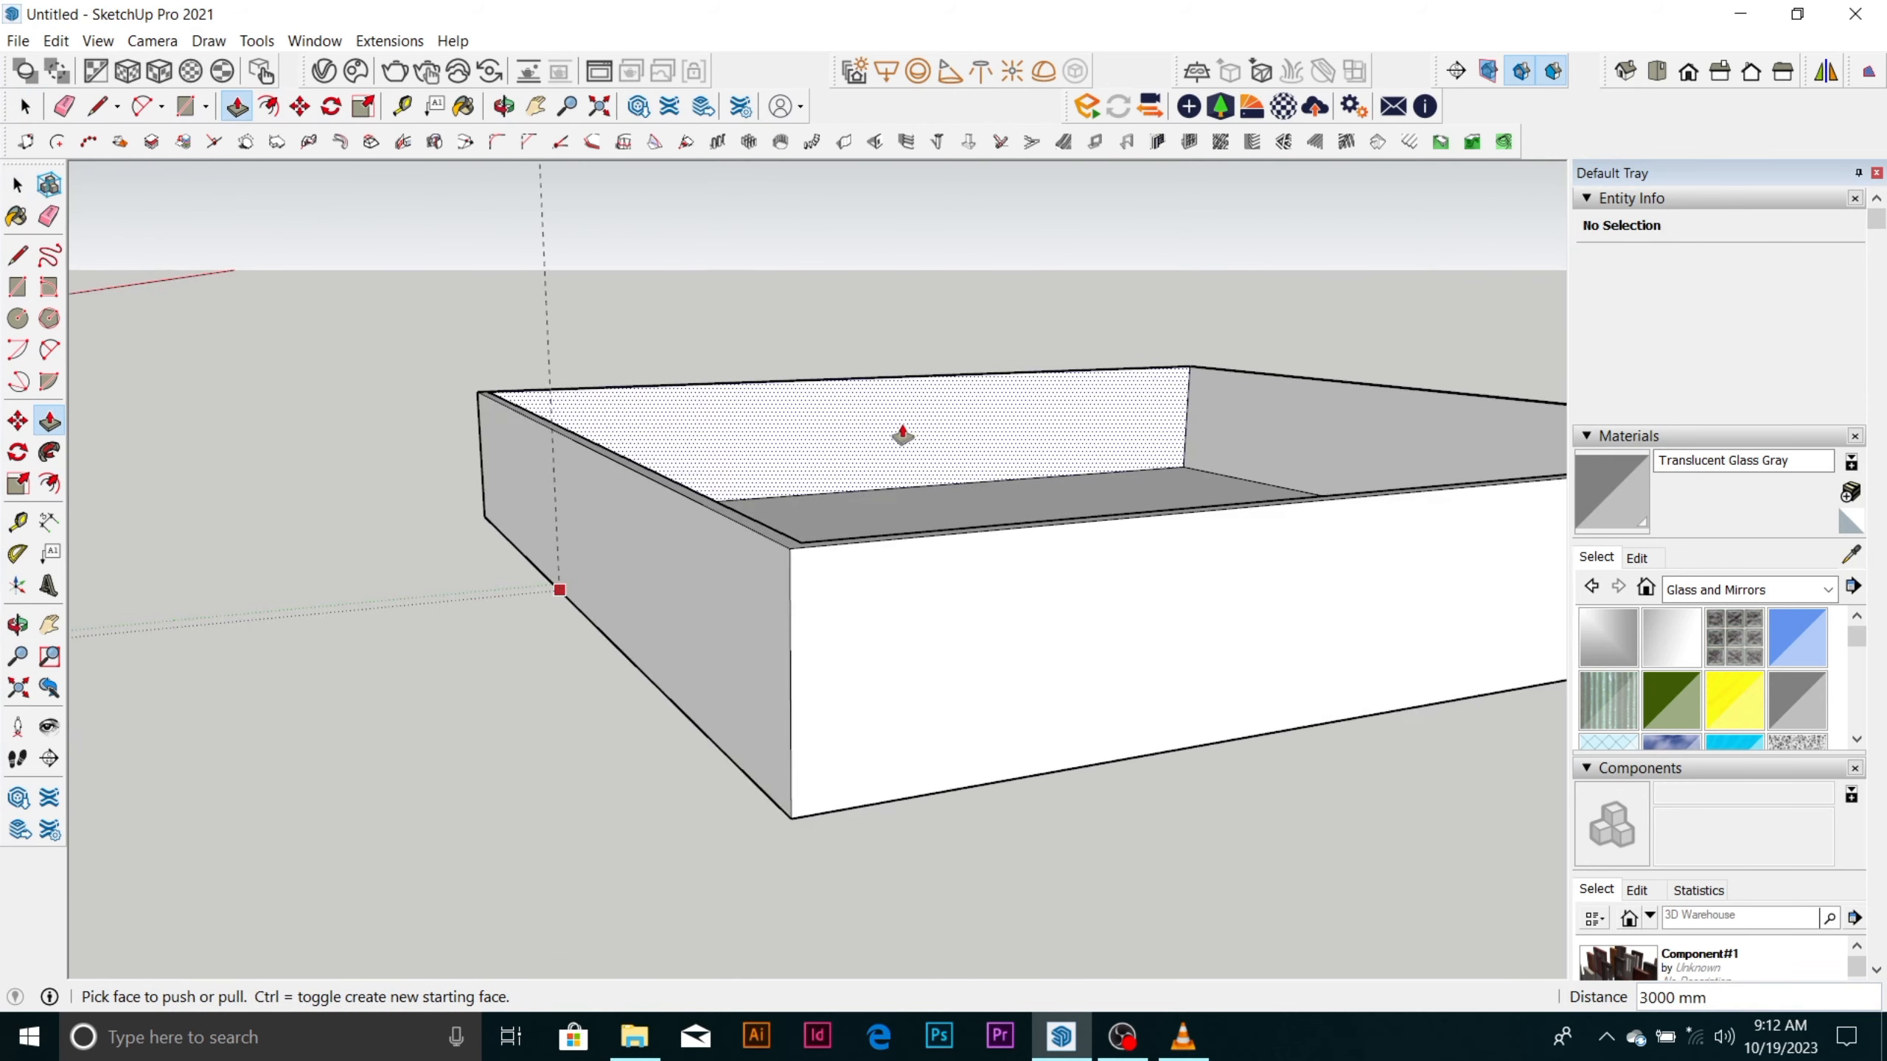
pyautogui.scroll(-8, 855, 354)
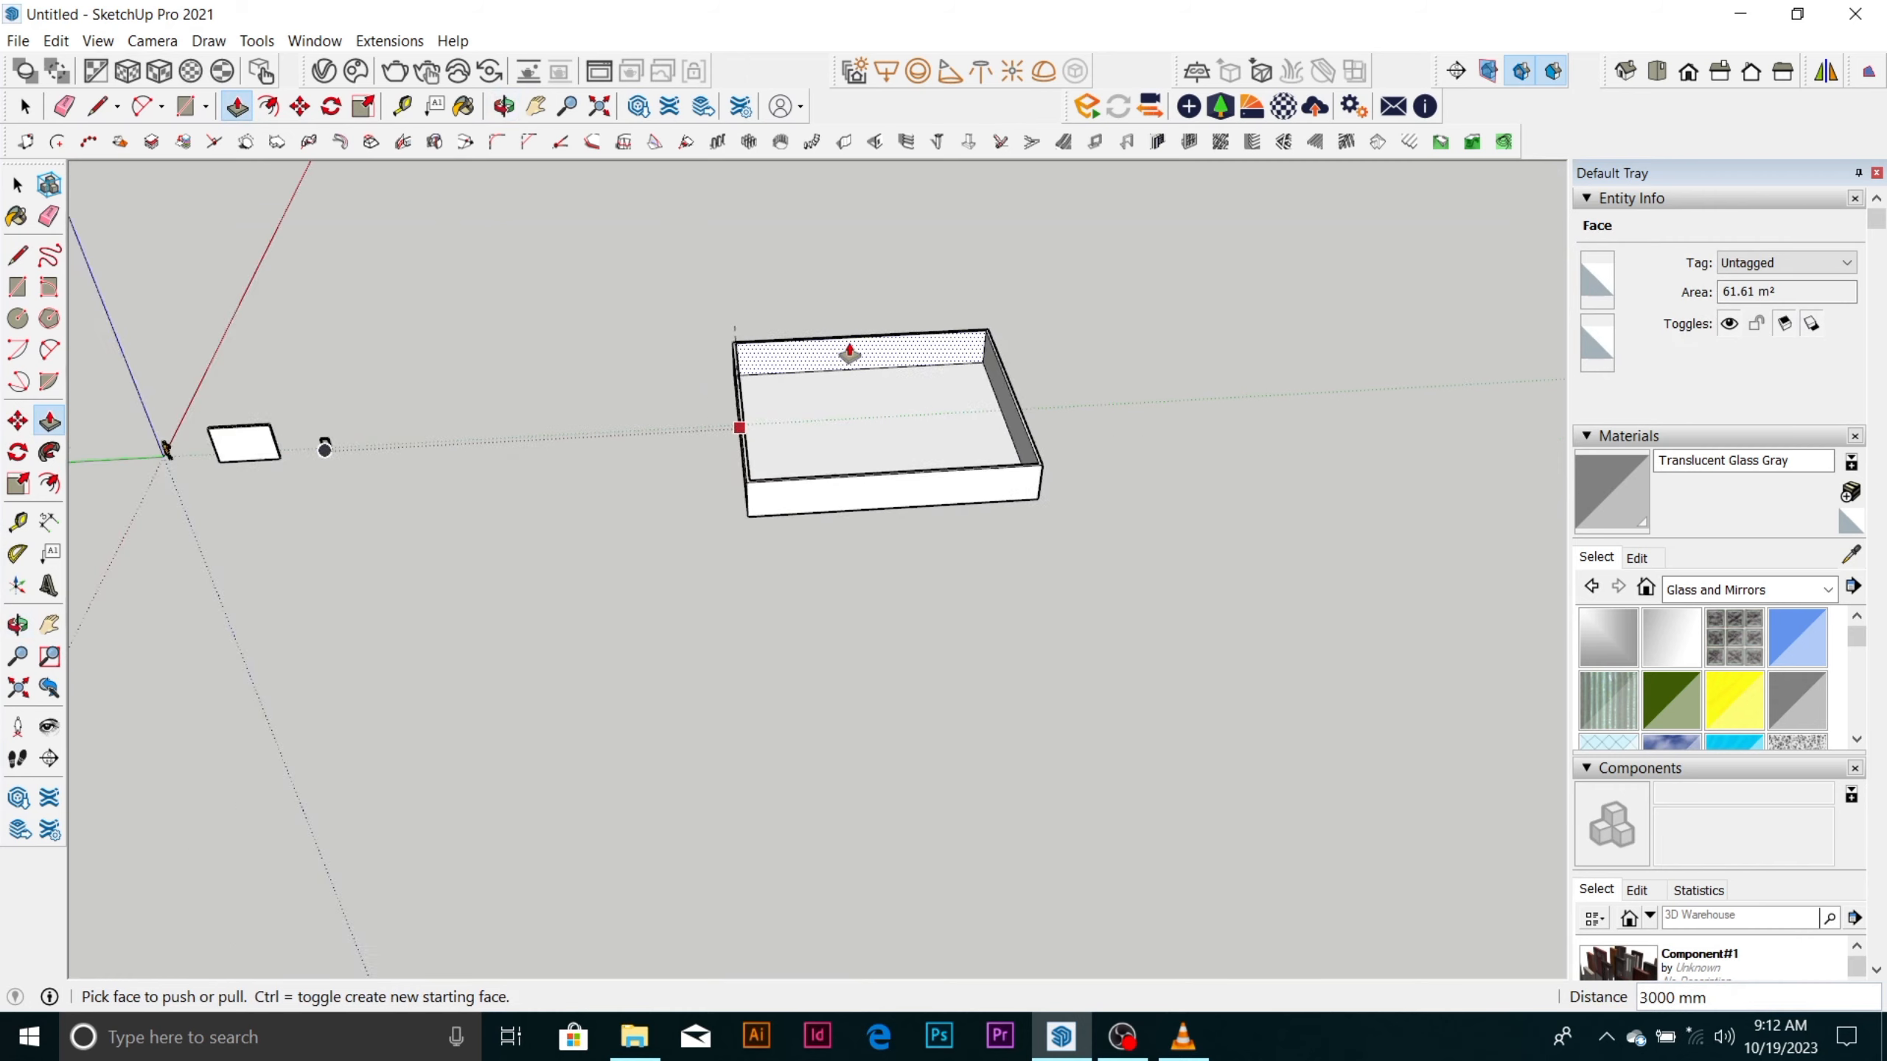
pyautogui.scroll(1, 803, 389)
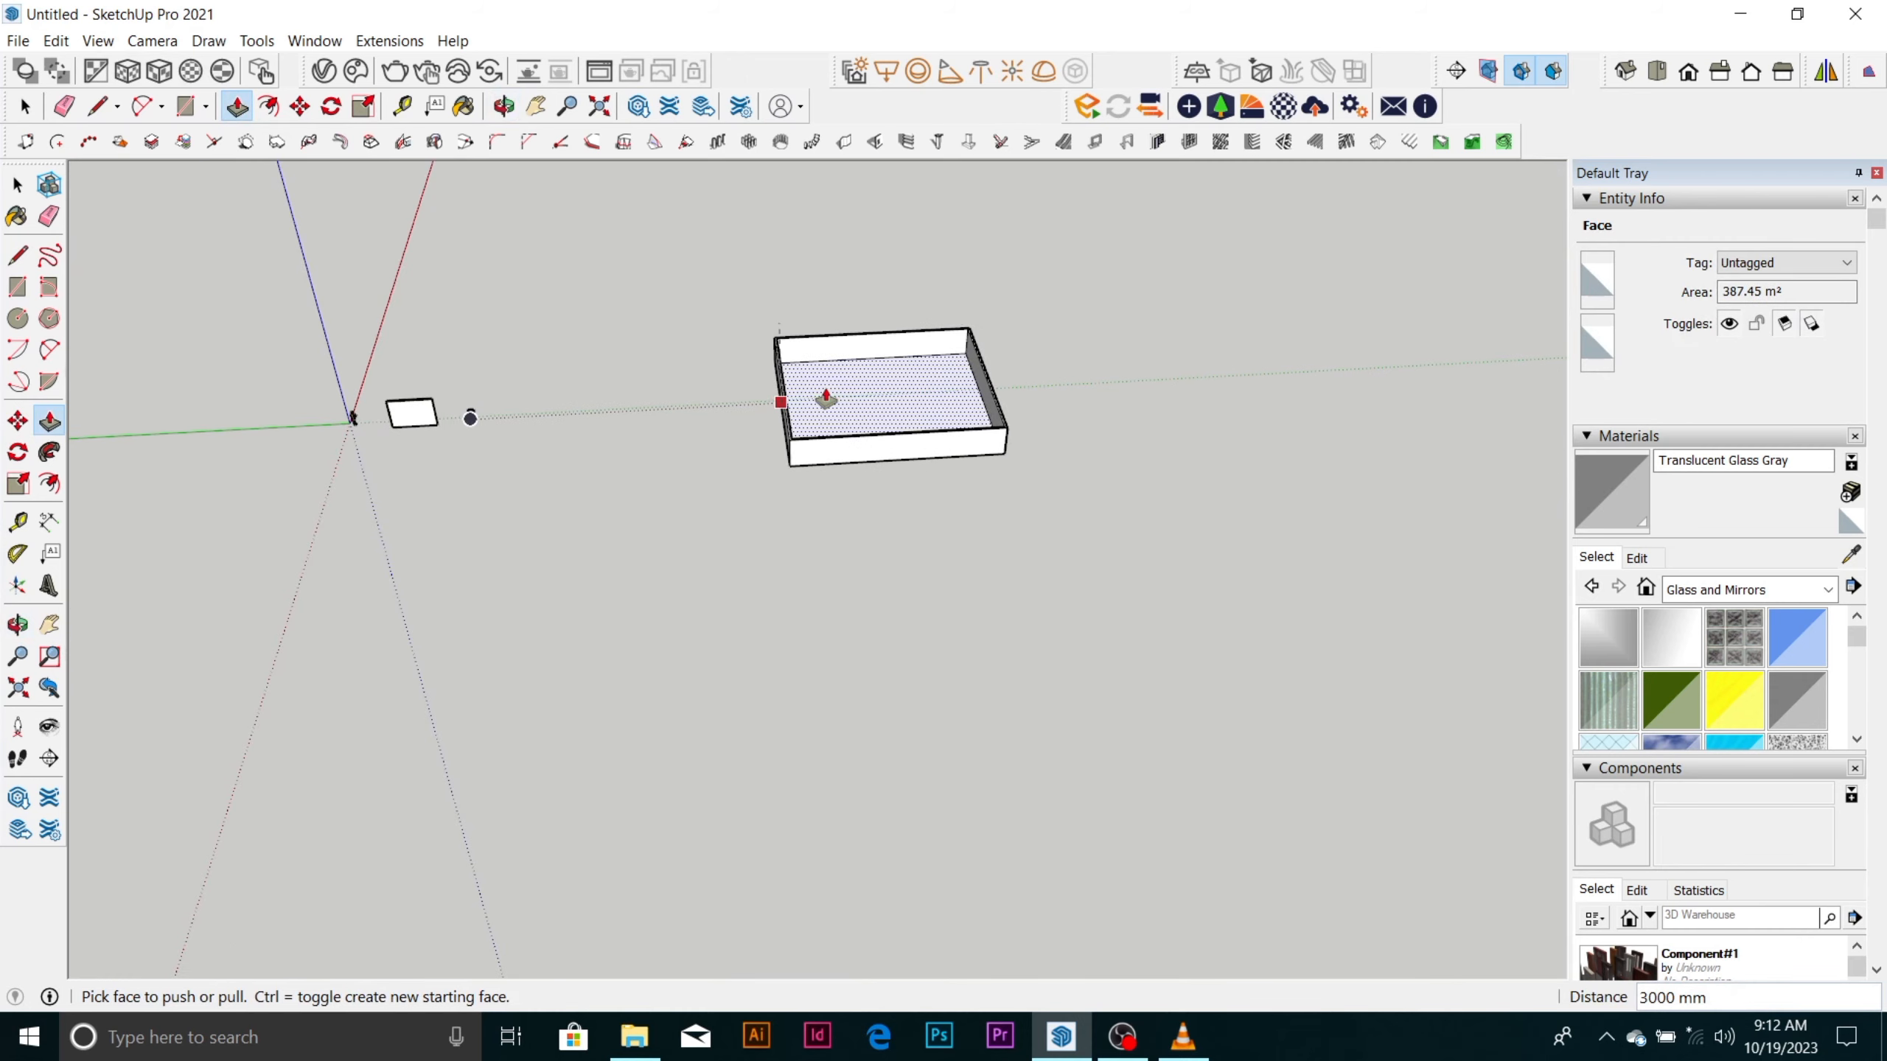
pyautogui.moveTo(1135, 1056)
pyautogui.press('space')
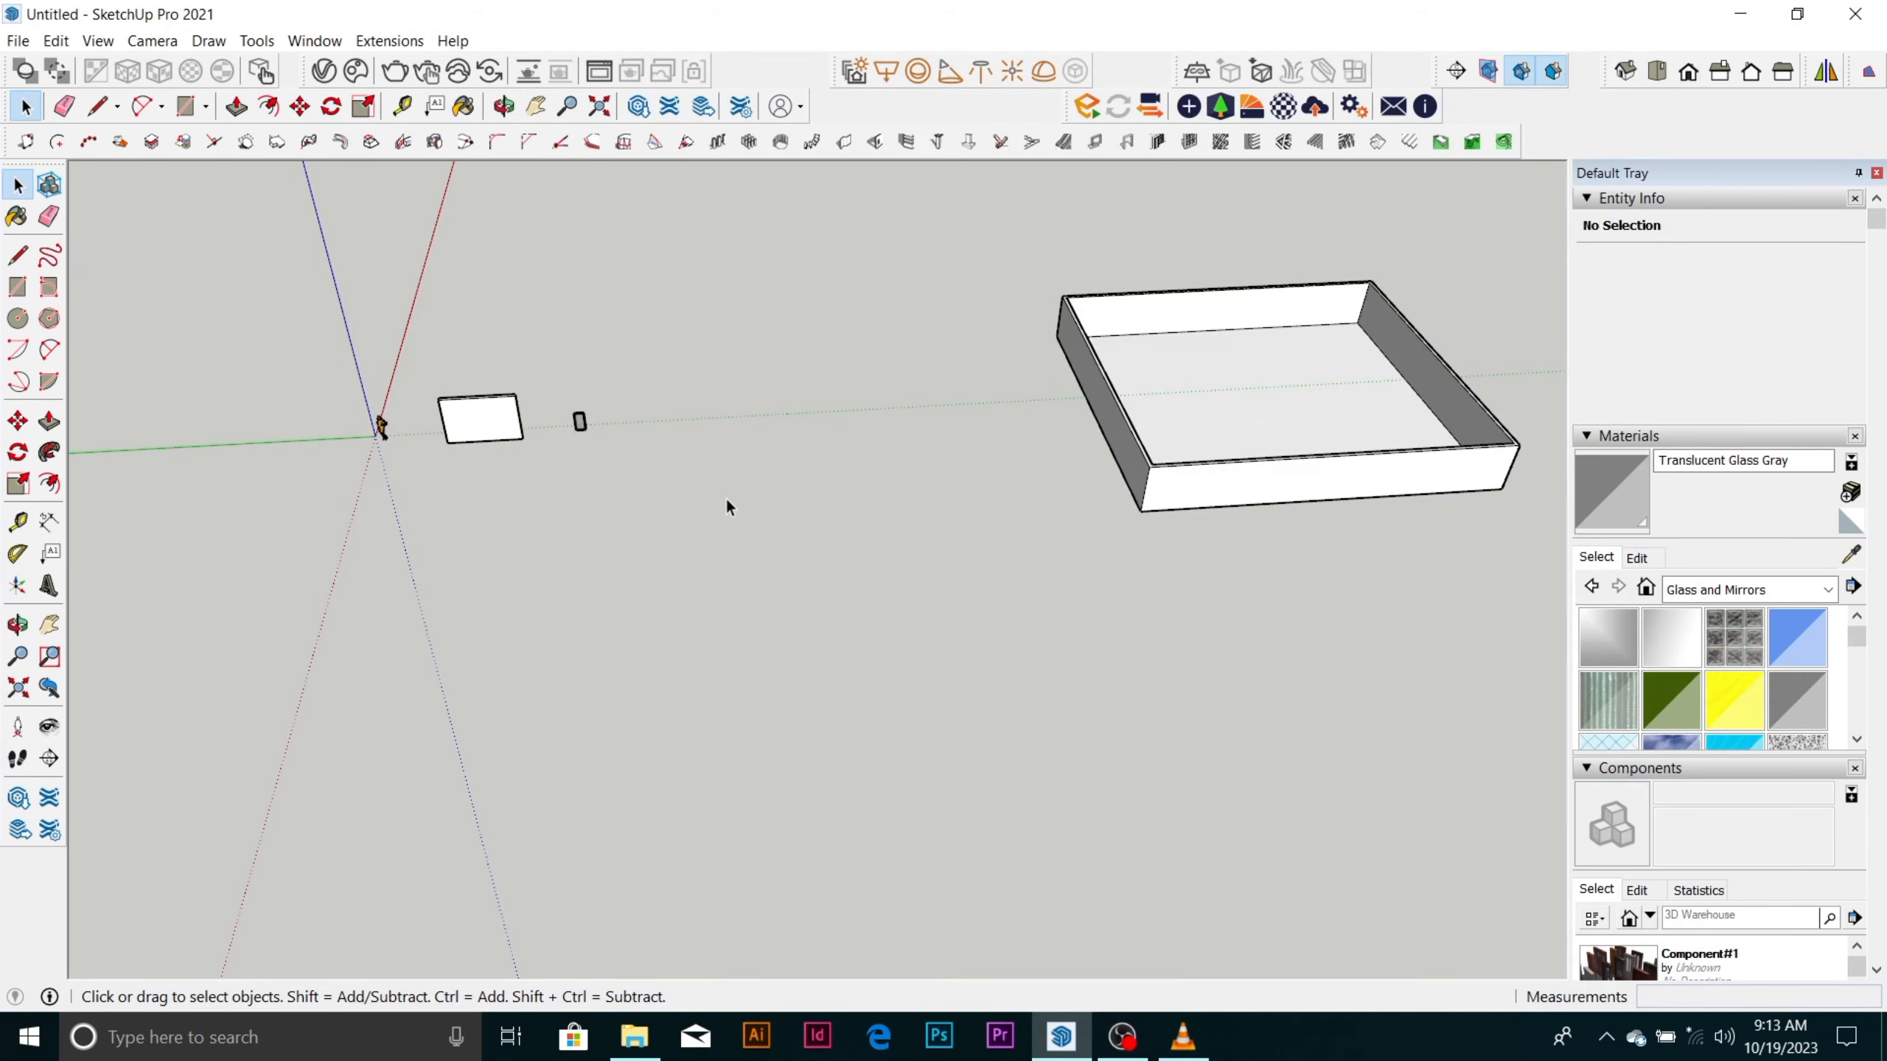
# Draw a ground-plane rectangle of about 25 m² in front of the wall and glazed frame, and reverse its face.
pyautogui.scroll(4, 569, 560)
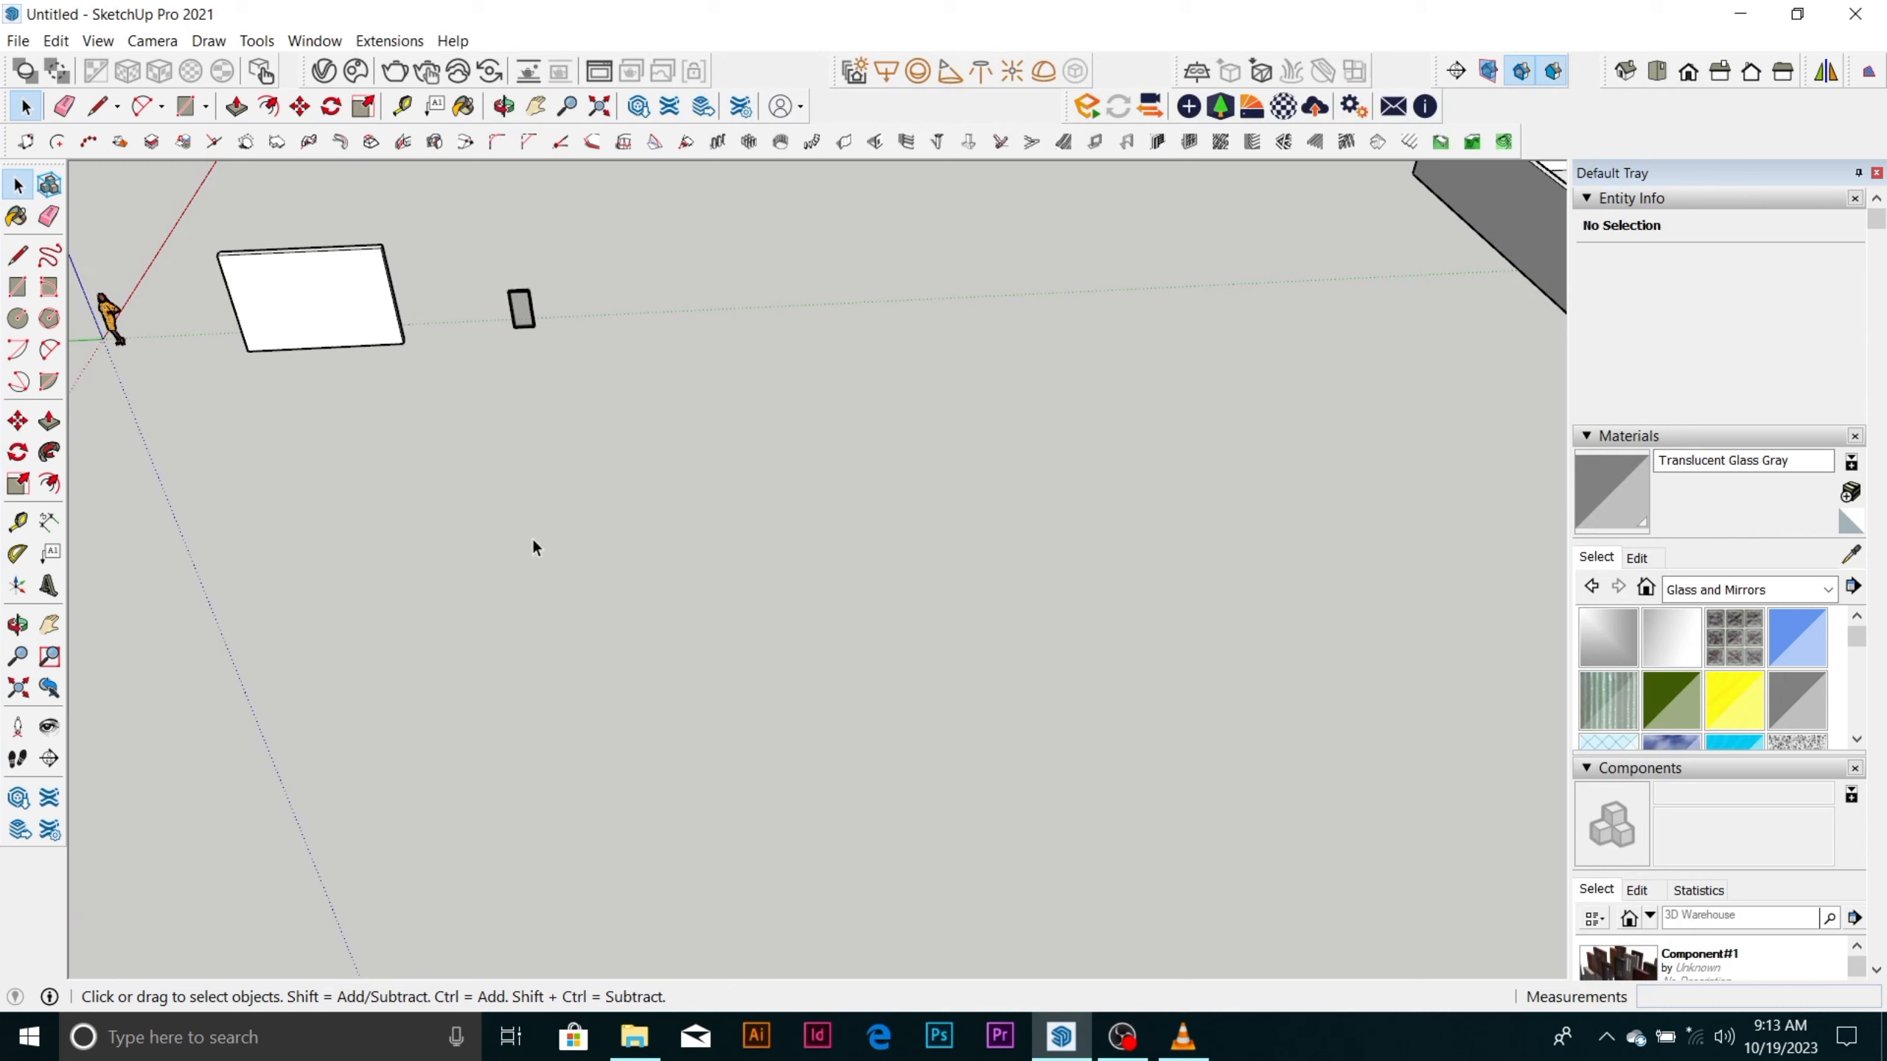
pyautogui.press('r')
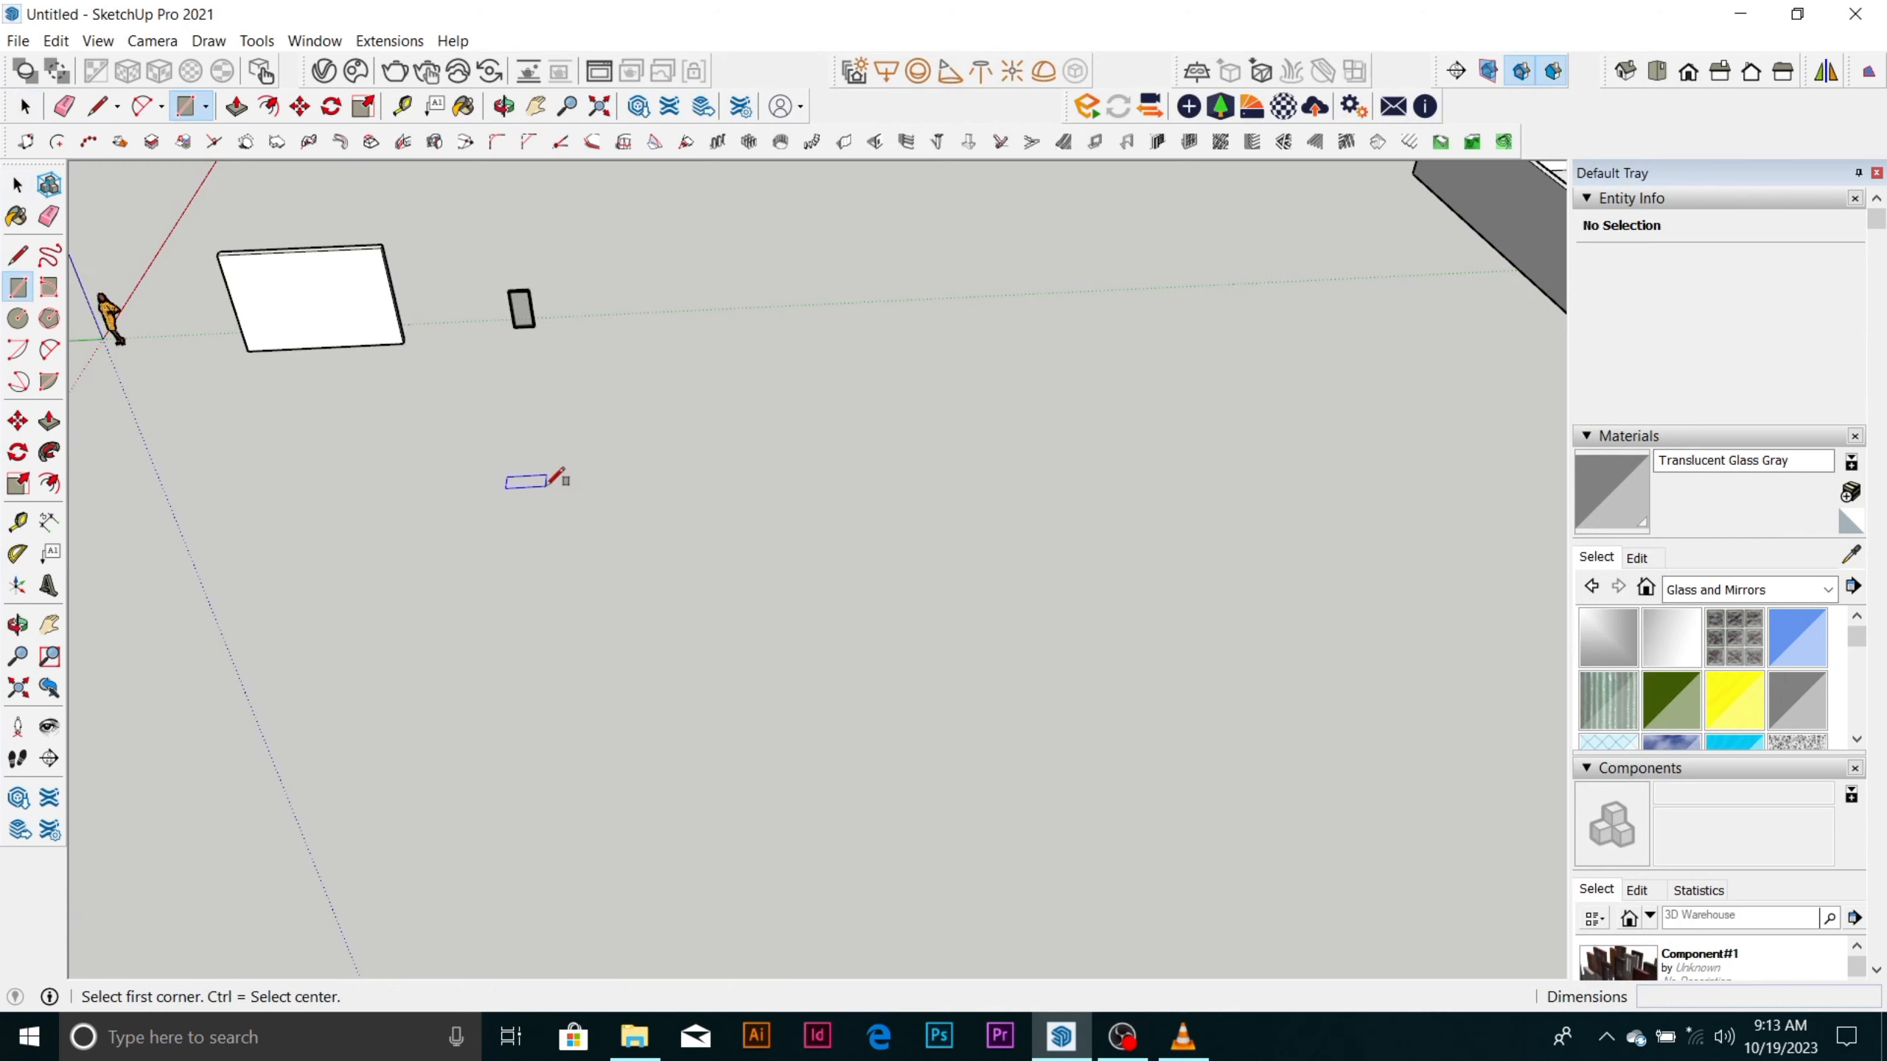
pyautogui.click(546, 485)
pyautogui.click(752, 606)
pyautogui.press('space')
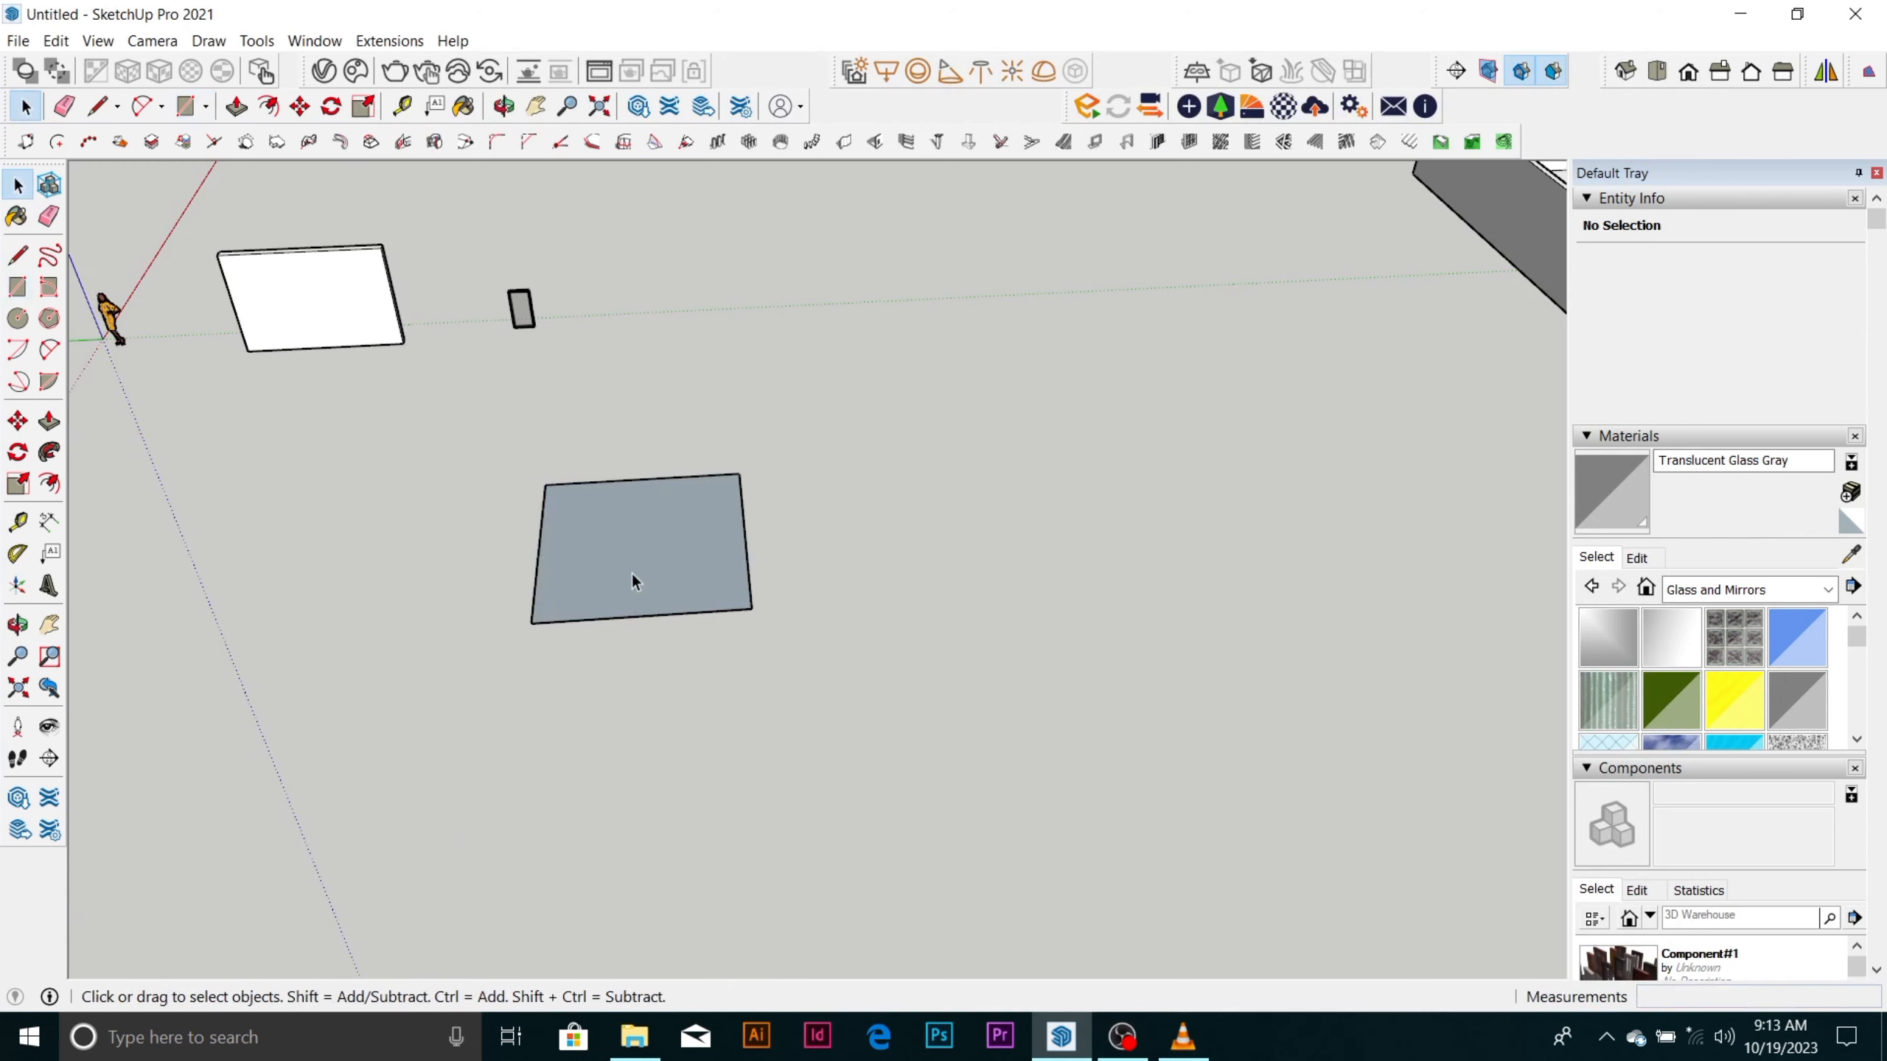
pyautogui.rightClick(632, 571)
pyautogui.click(785, 782)
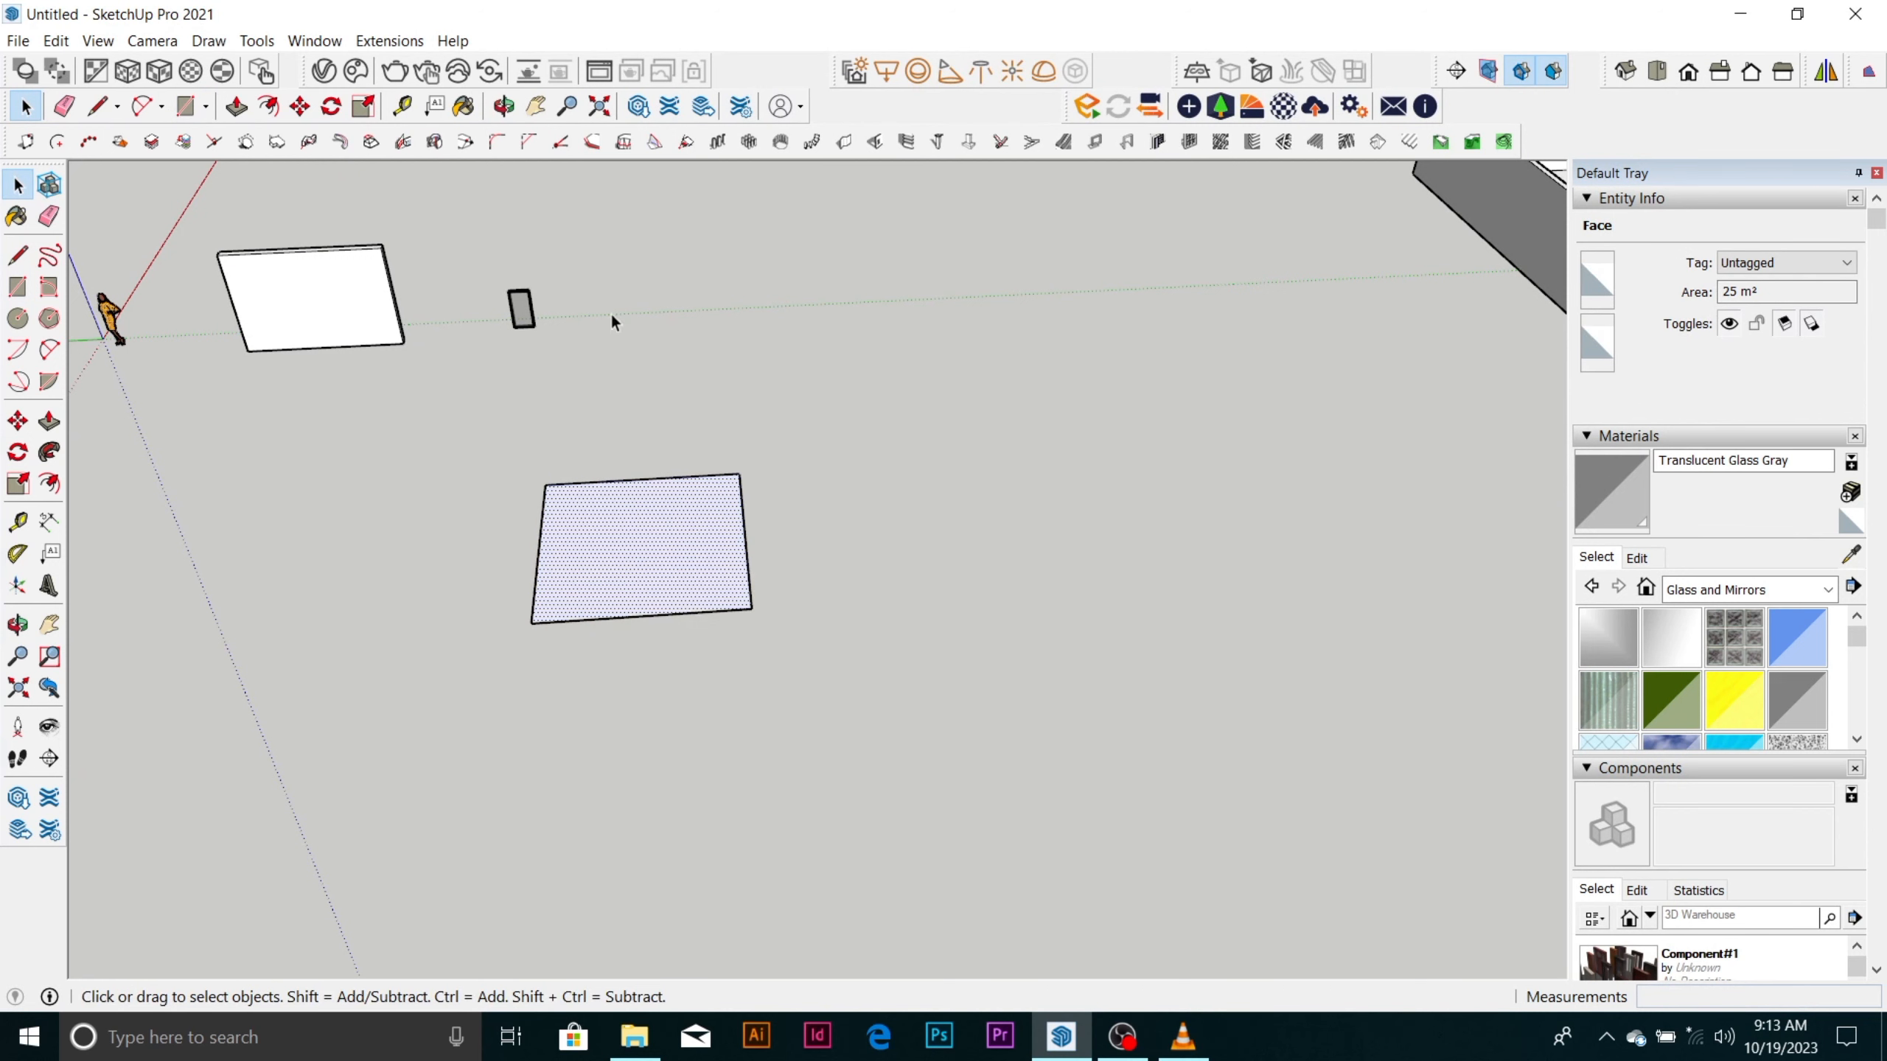
# Extrude the 25 m² rectangle 3000 mm upward into a solid box with Push/Pull.
pyautogui.scroll(3, 640, 550)
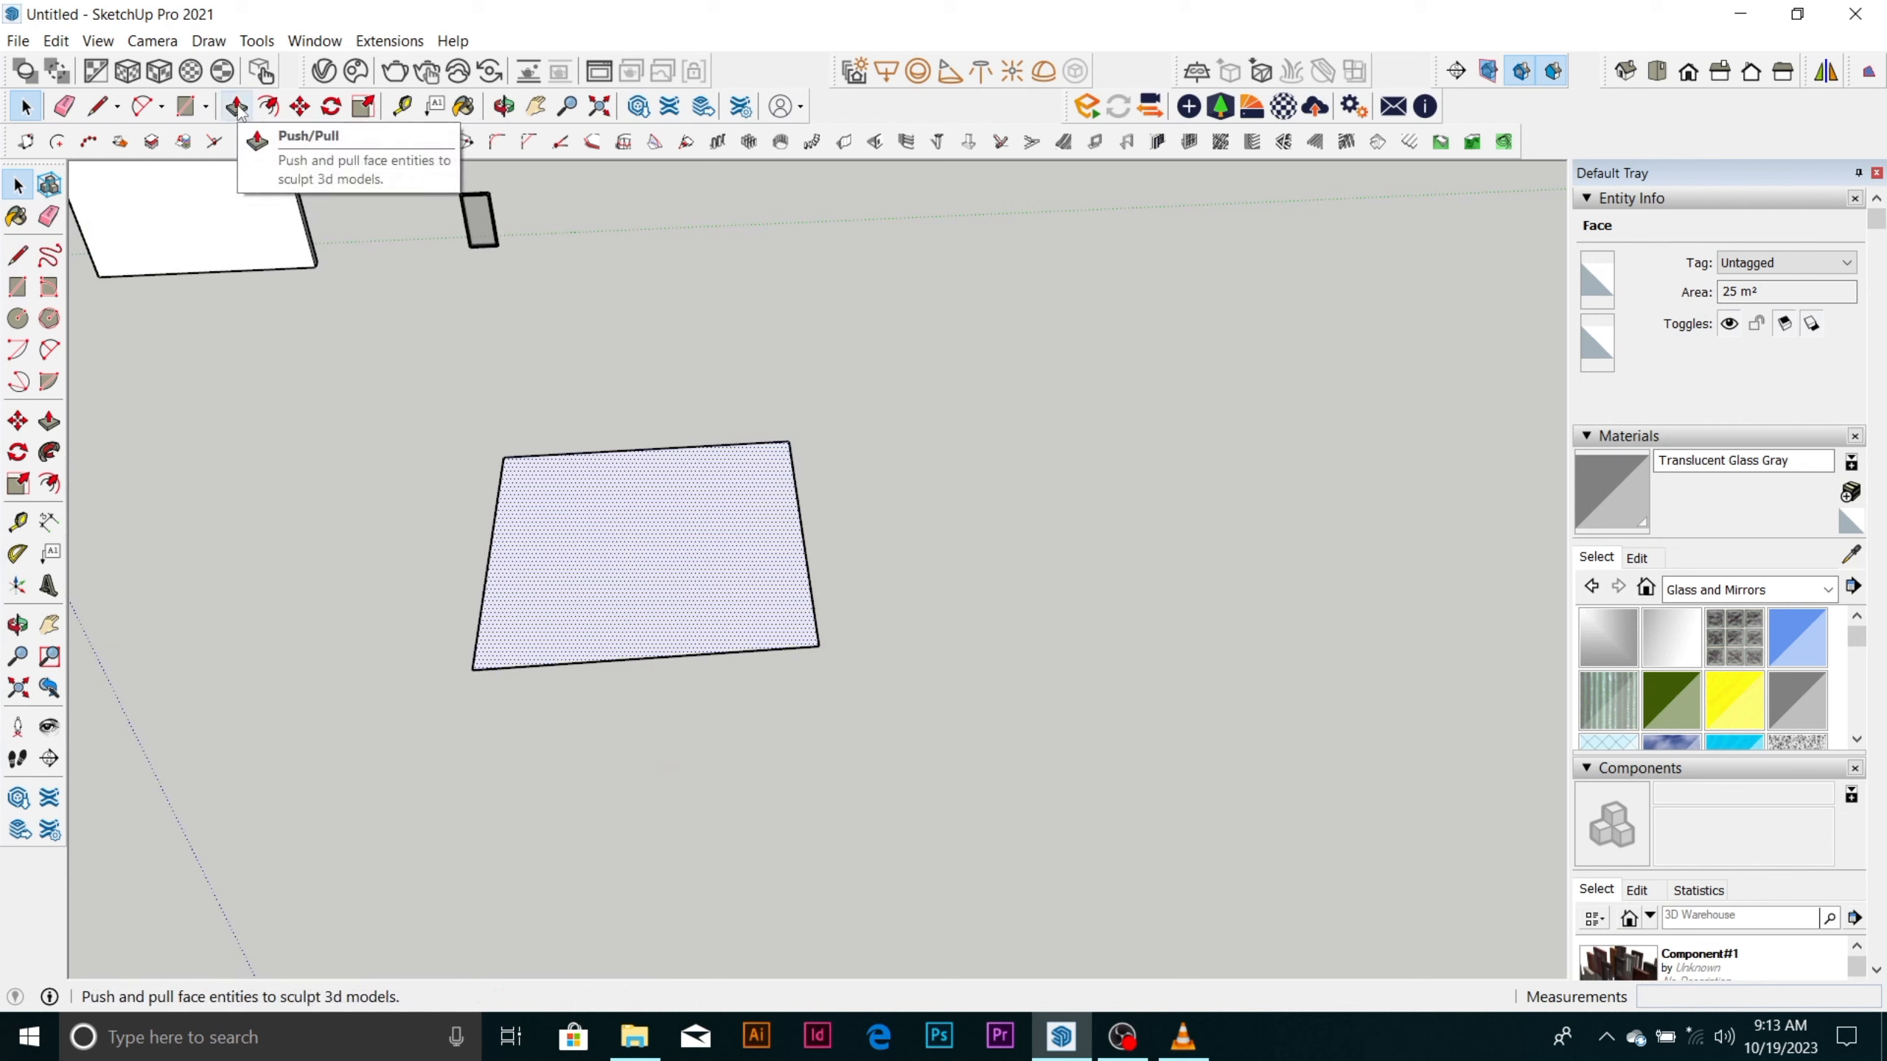
pyautogui.press('p')
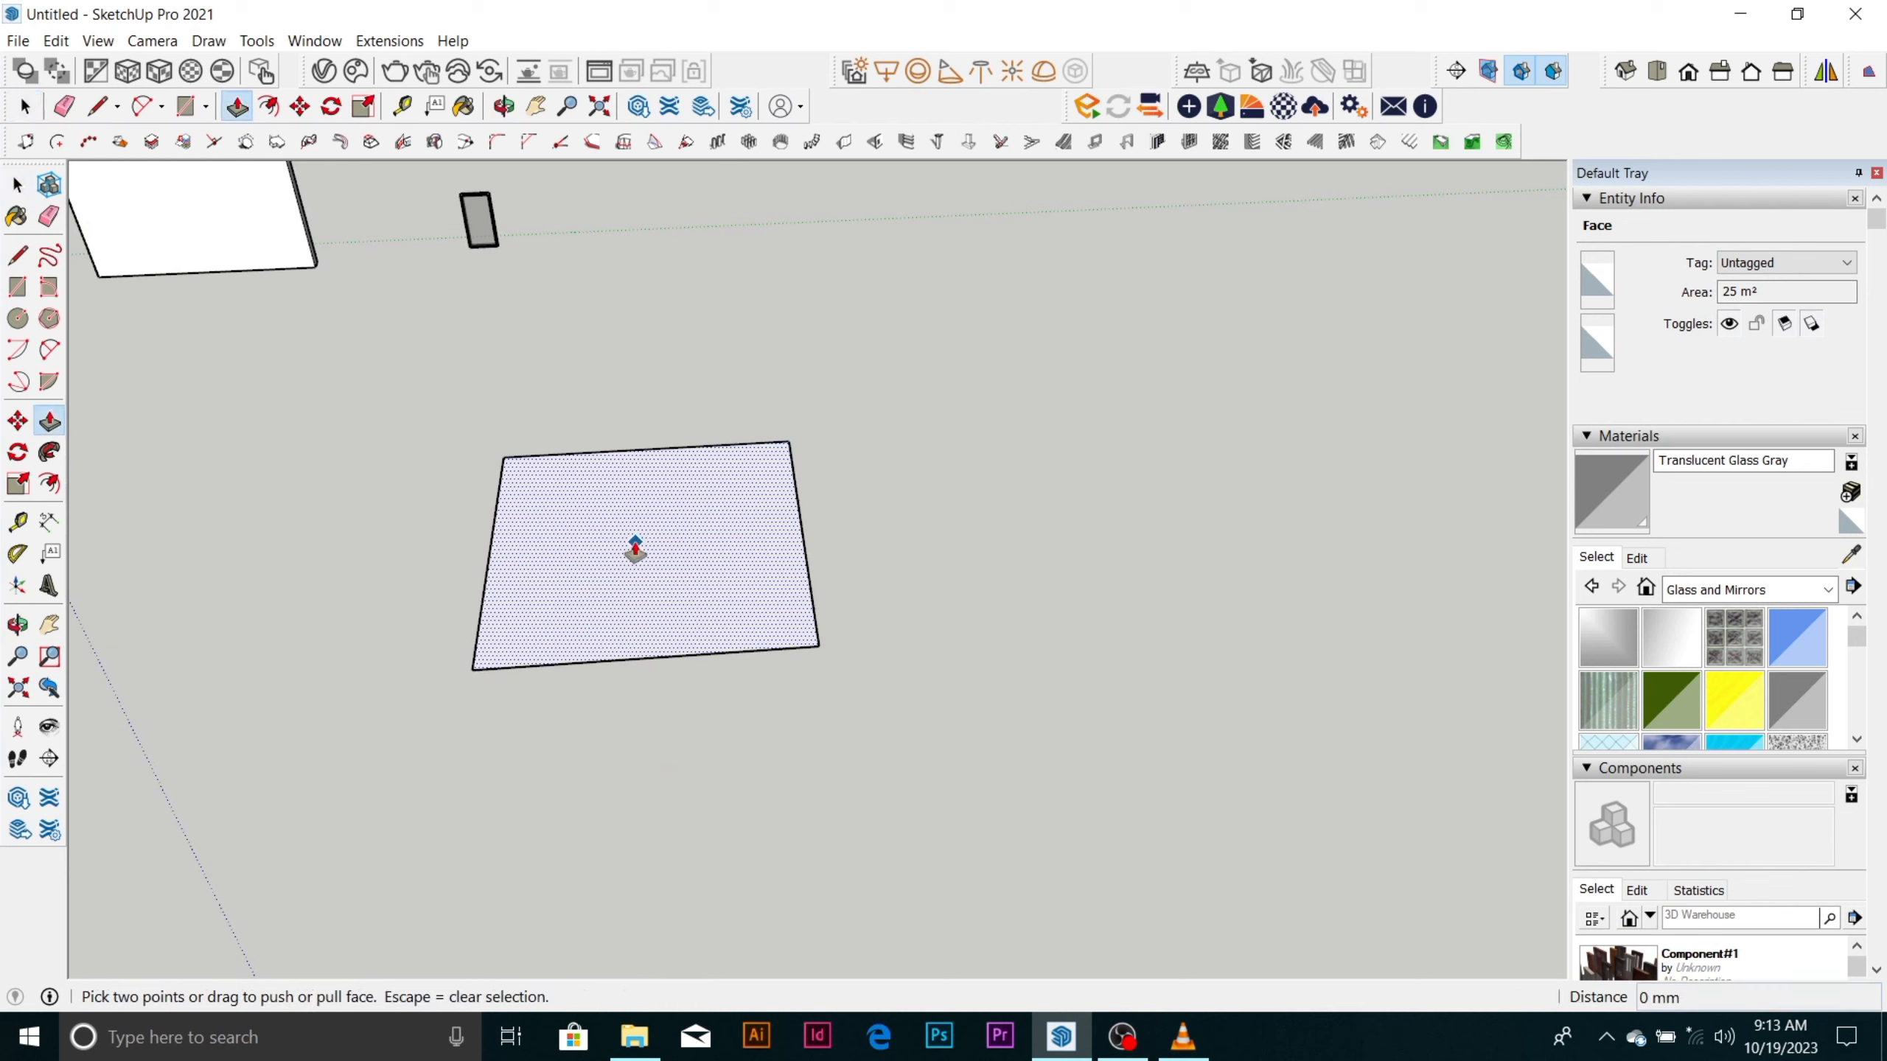
pyautogui.click(635, 541)
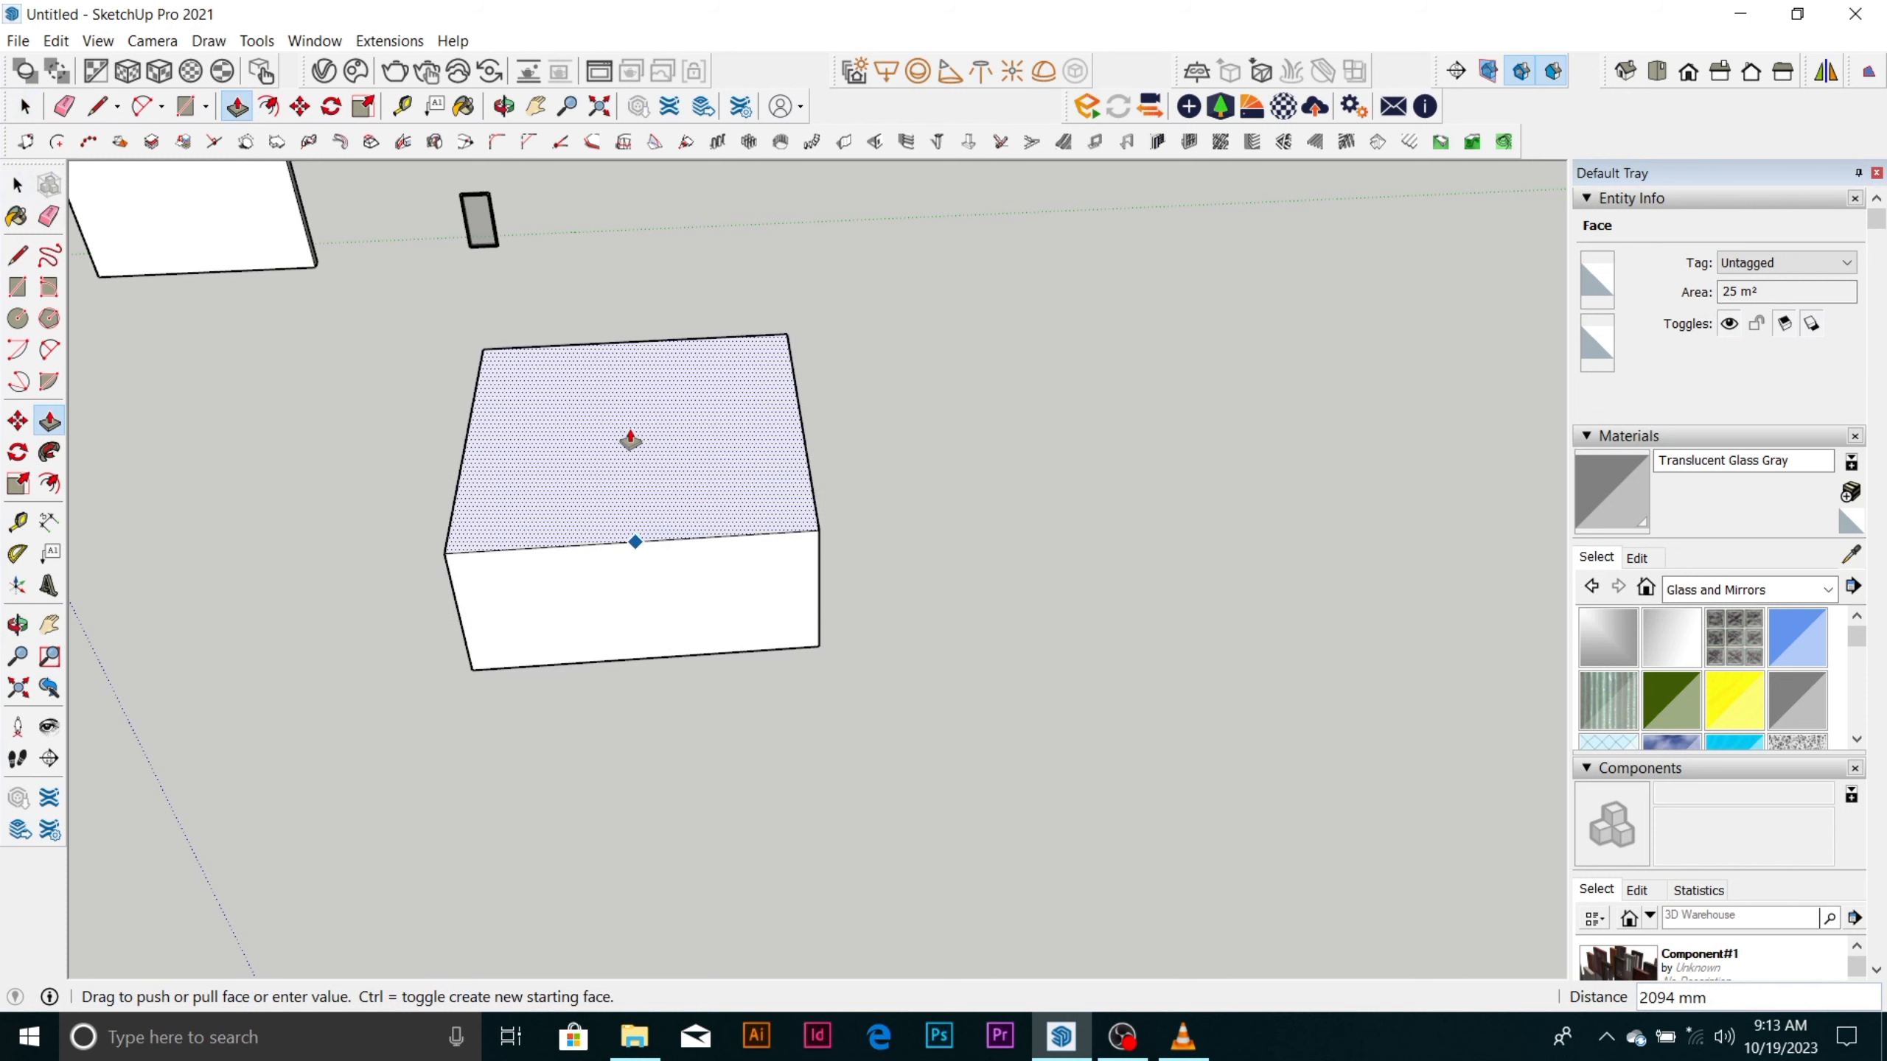
pyautogui.click(631, 441)
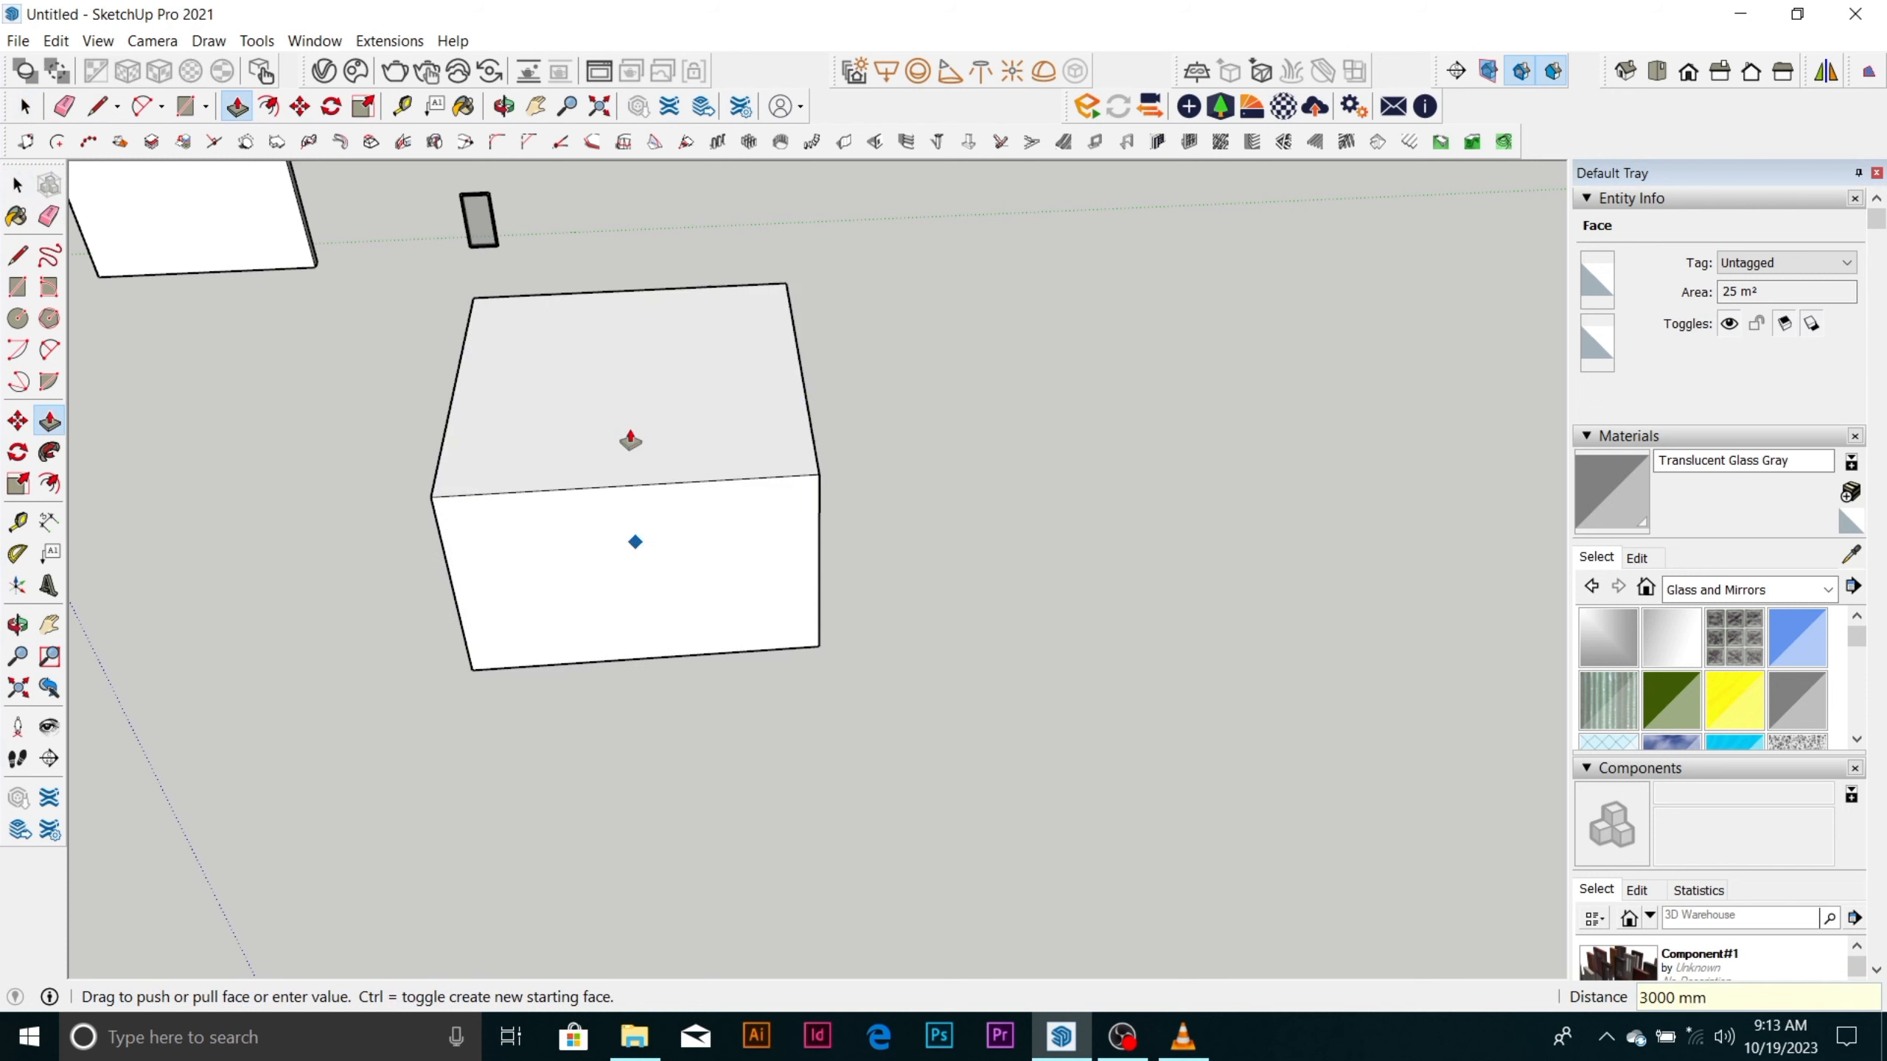
# Pull one side face of the box outward about 1645 mm with Push/Pull to lengthen it.
pyautogui.moveTo(855, 615); pyautogui.dragTo(890, 427, button='middle')
pyautogui.scroll(5, 888, 422)
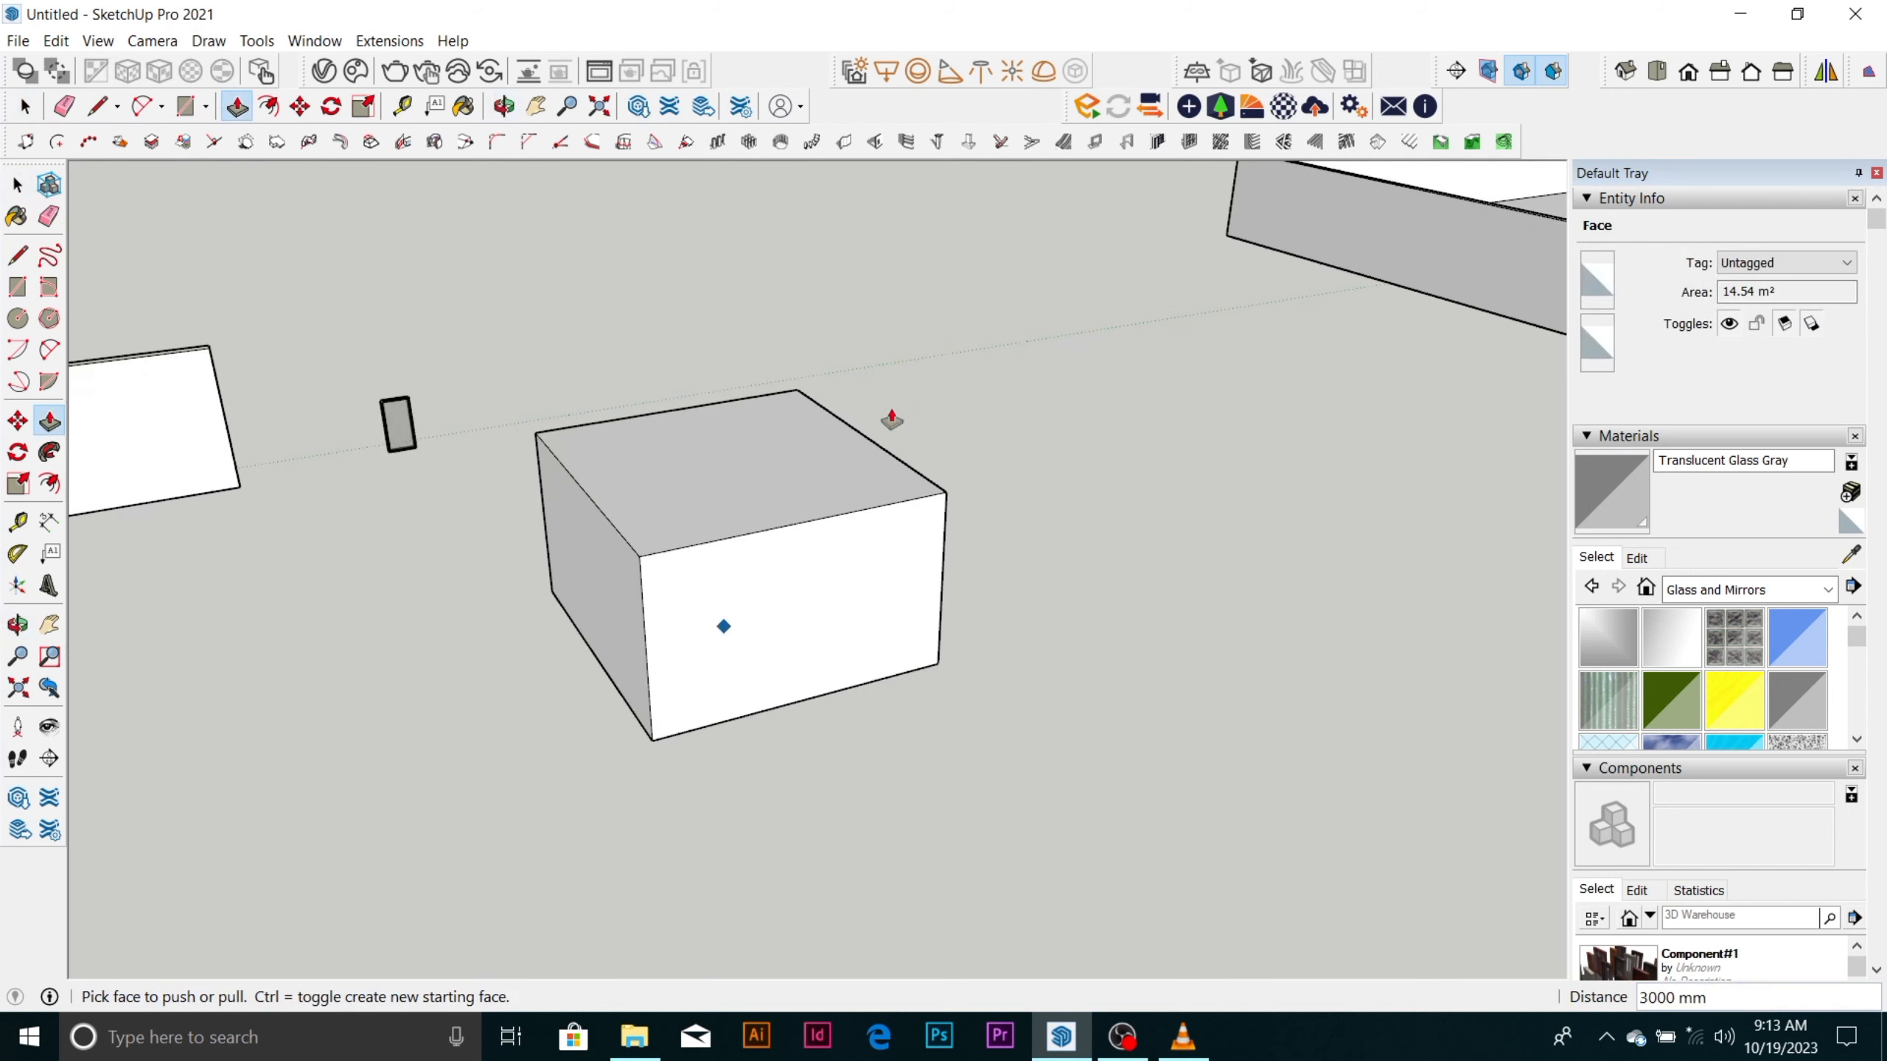
pyautogui.scroll(2, 720, 455)
pyautogui.scroll(-3, 758, 473)
pyautogui.moveTo(811, 595); pyautogui.dragTo(1181, 683, button='middle')
pyautogui.scroll(3, 931, 611)
pyautogui.scroll(2, 795, 595)
pyautogui.moveTo(845, 593); pyautogui.dragTo(1036, 607, button='middle')
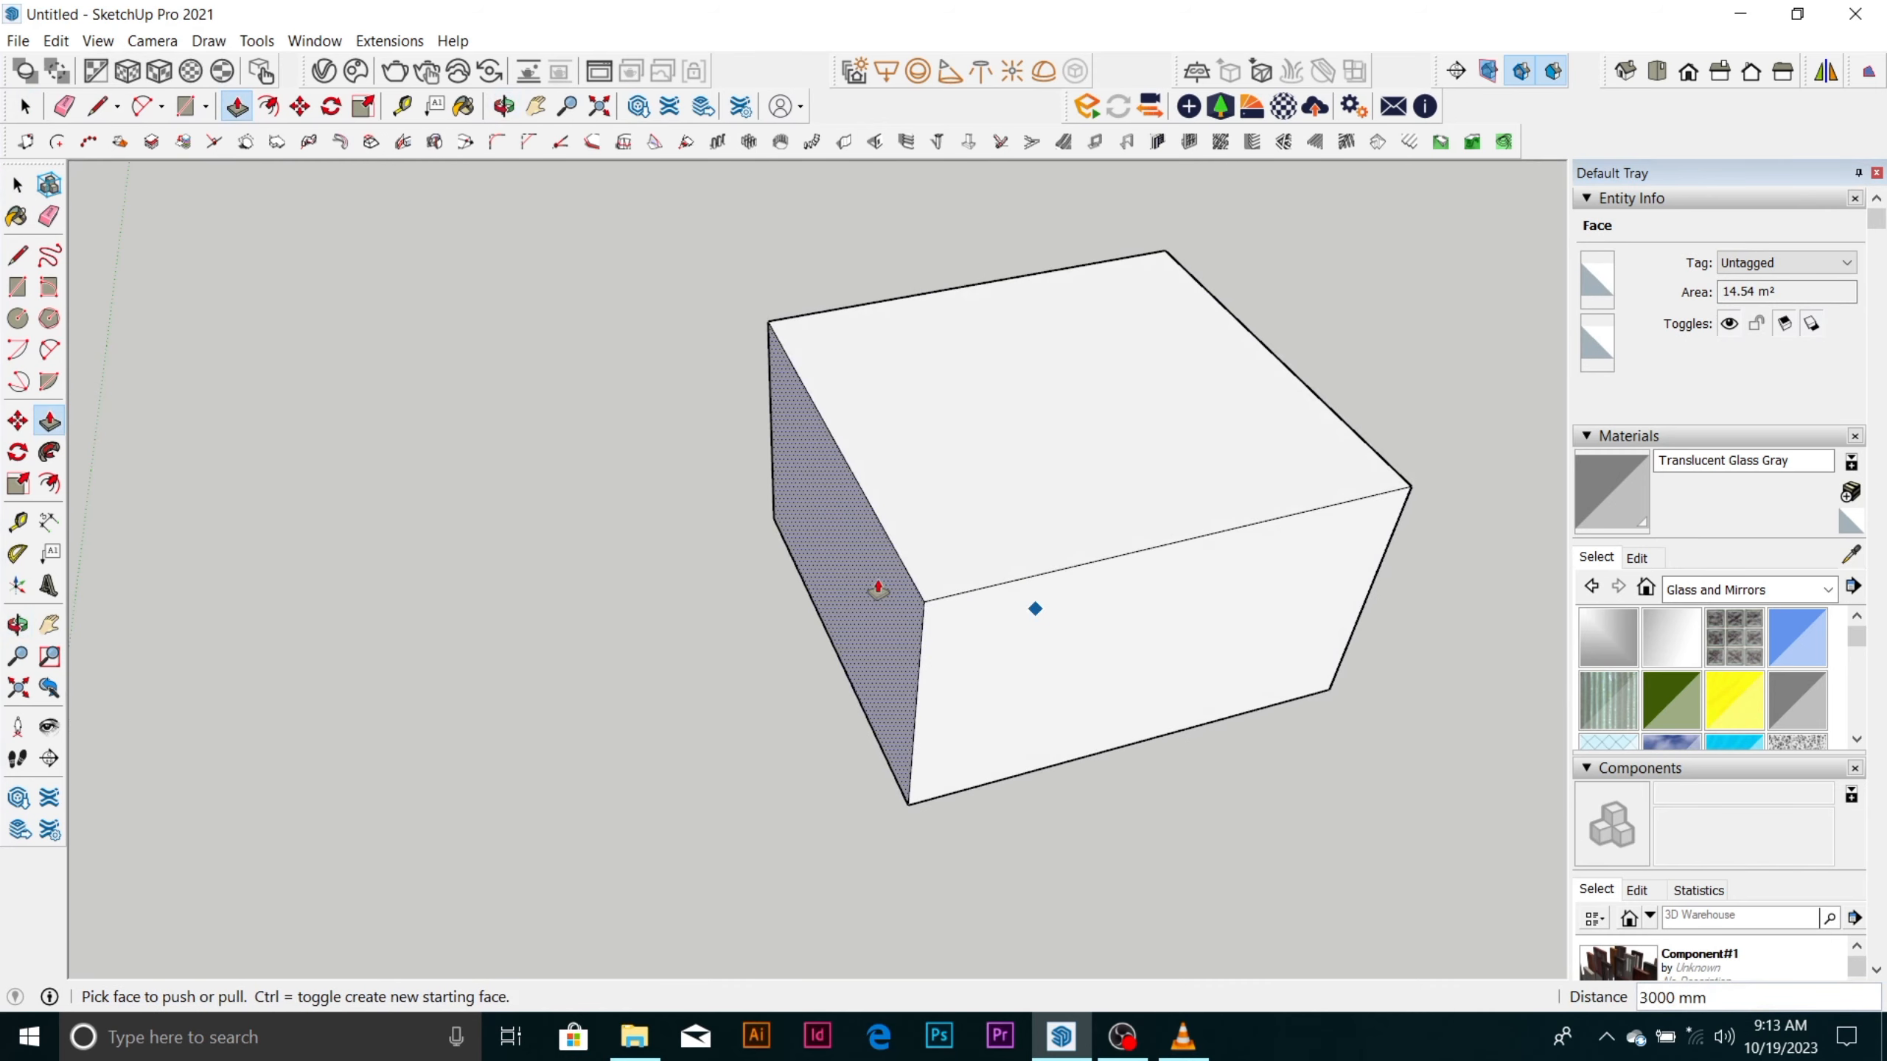
pyautogui.click(876, 591)
pyautogui.click(716, 632)
# Examine the lengthened box from several sides alongside the wall and the glazed frame.
pyautogui.scroll(-2, 821, 500)
pyautogui.scroll(-2, 825, 498)
pyautogui.moveTo(931, 497); pyautogui.dragTo(498, 535, button='middle')
pyautogui.scroll(-2, 558, 531)
pyautogui.moveTo(872, 670); pyautogui.dragTo(572, 551, button='middle')
pyautogui.scroll(3, 767, 591)
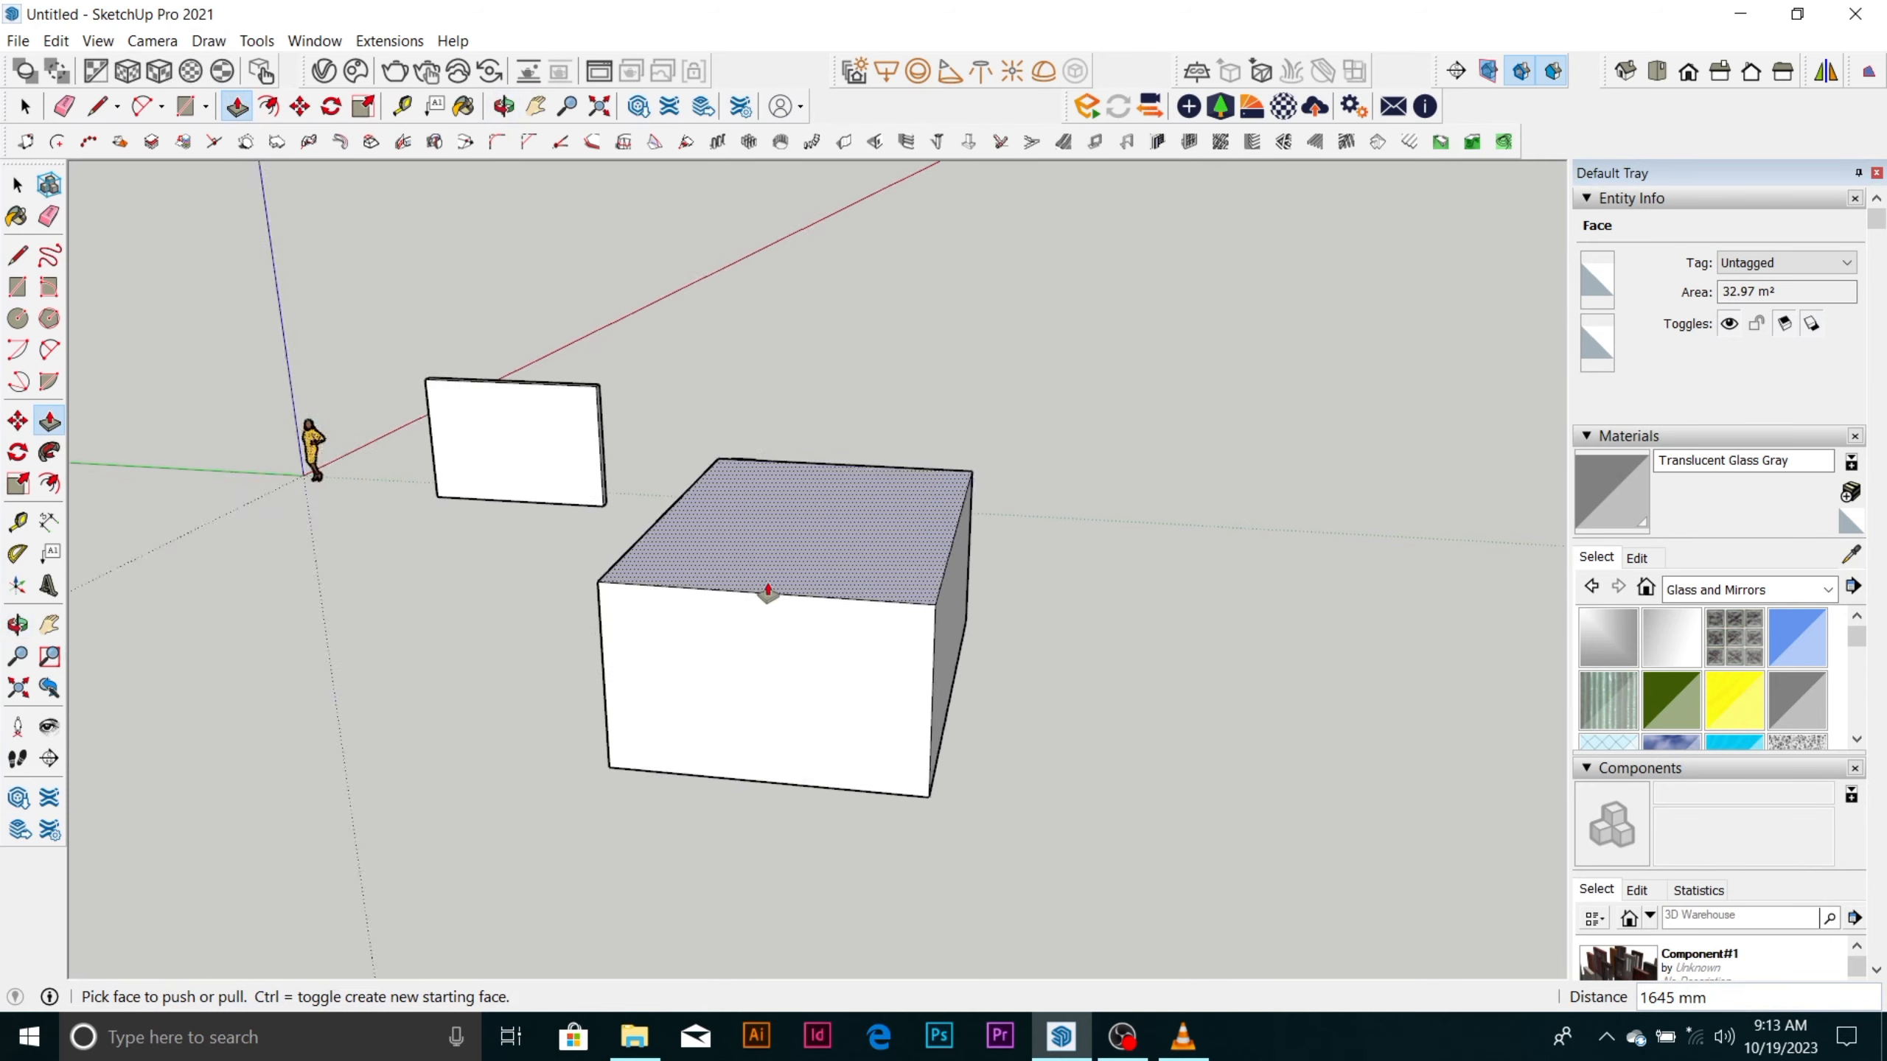
pyautogui.scroll(-2, 894, 587)
pyautogui.moveTo(894, 588); pyautogui.dragTo(1024, 705, button='middle')
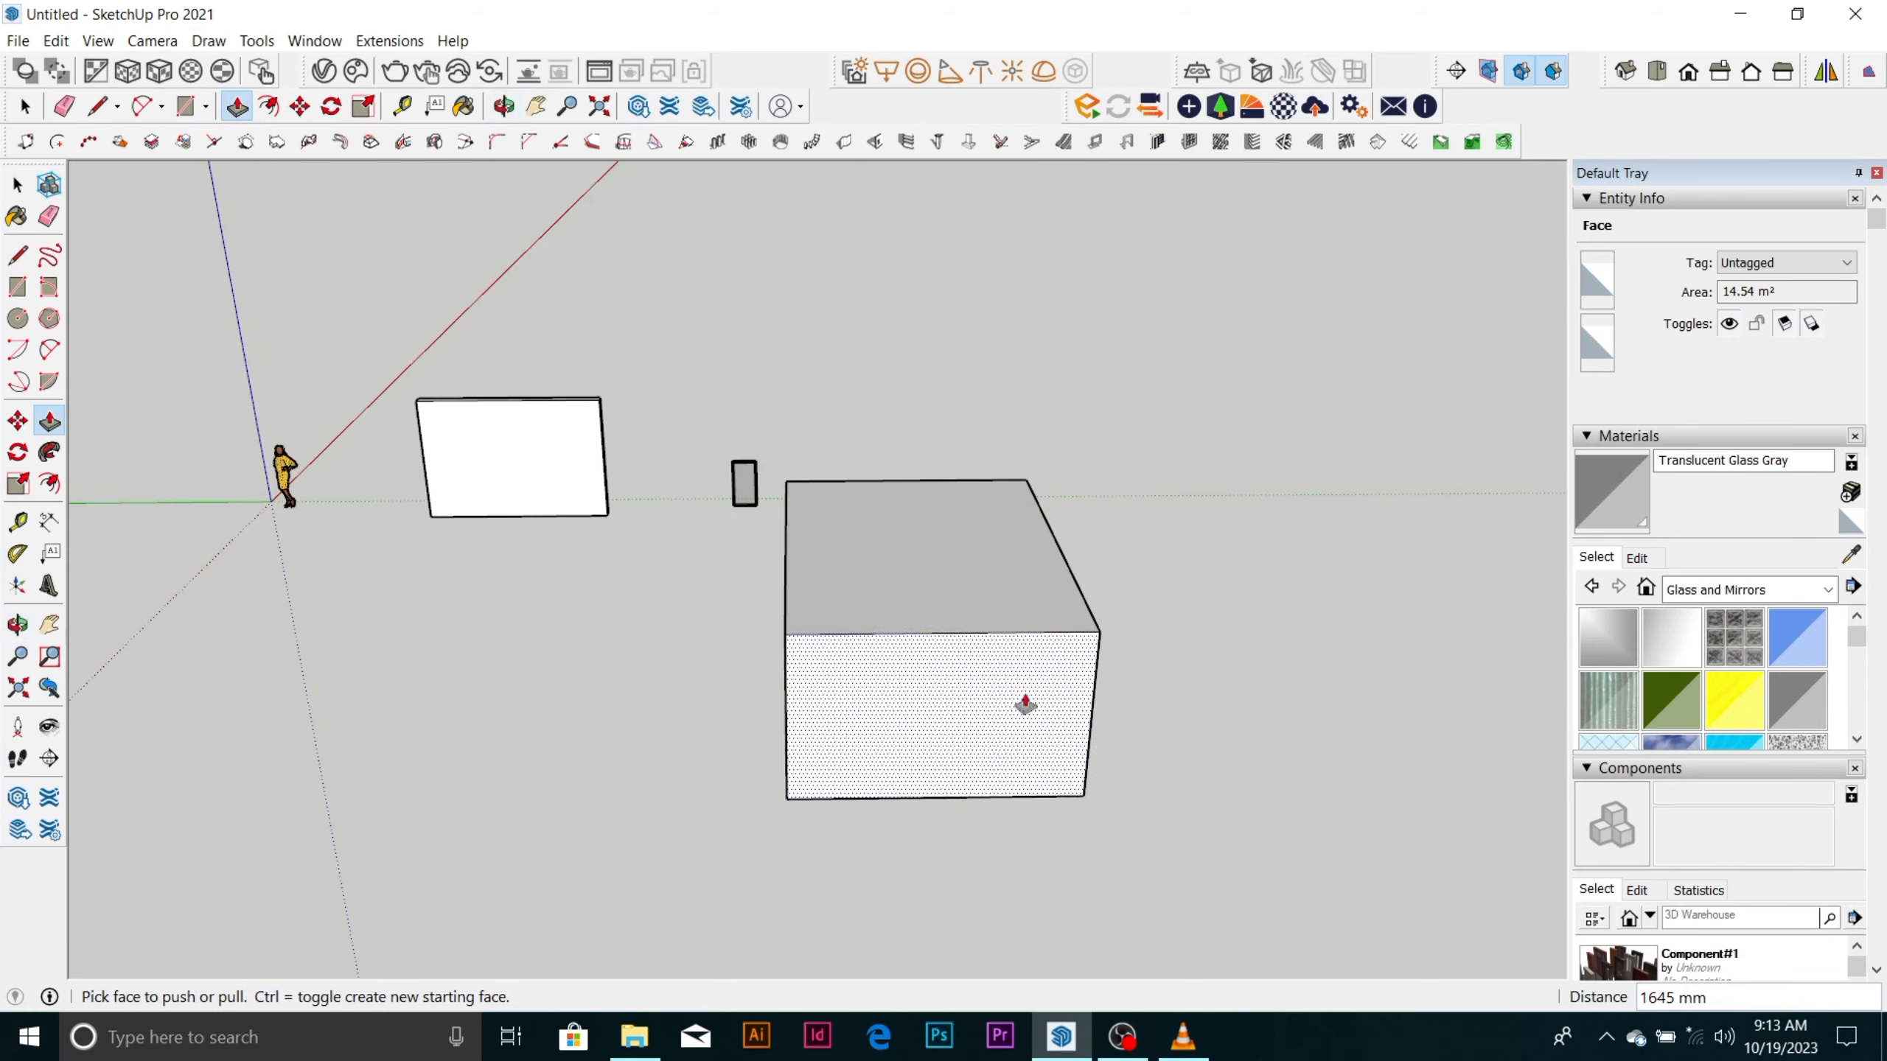
pyautogui.click(1124, 1039)
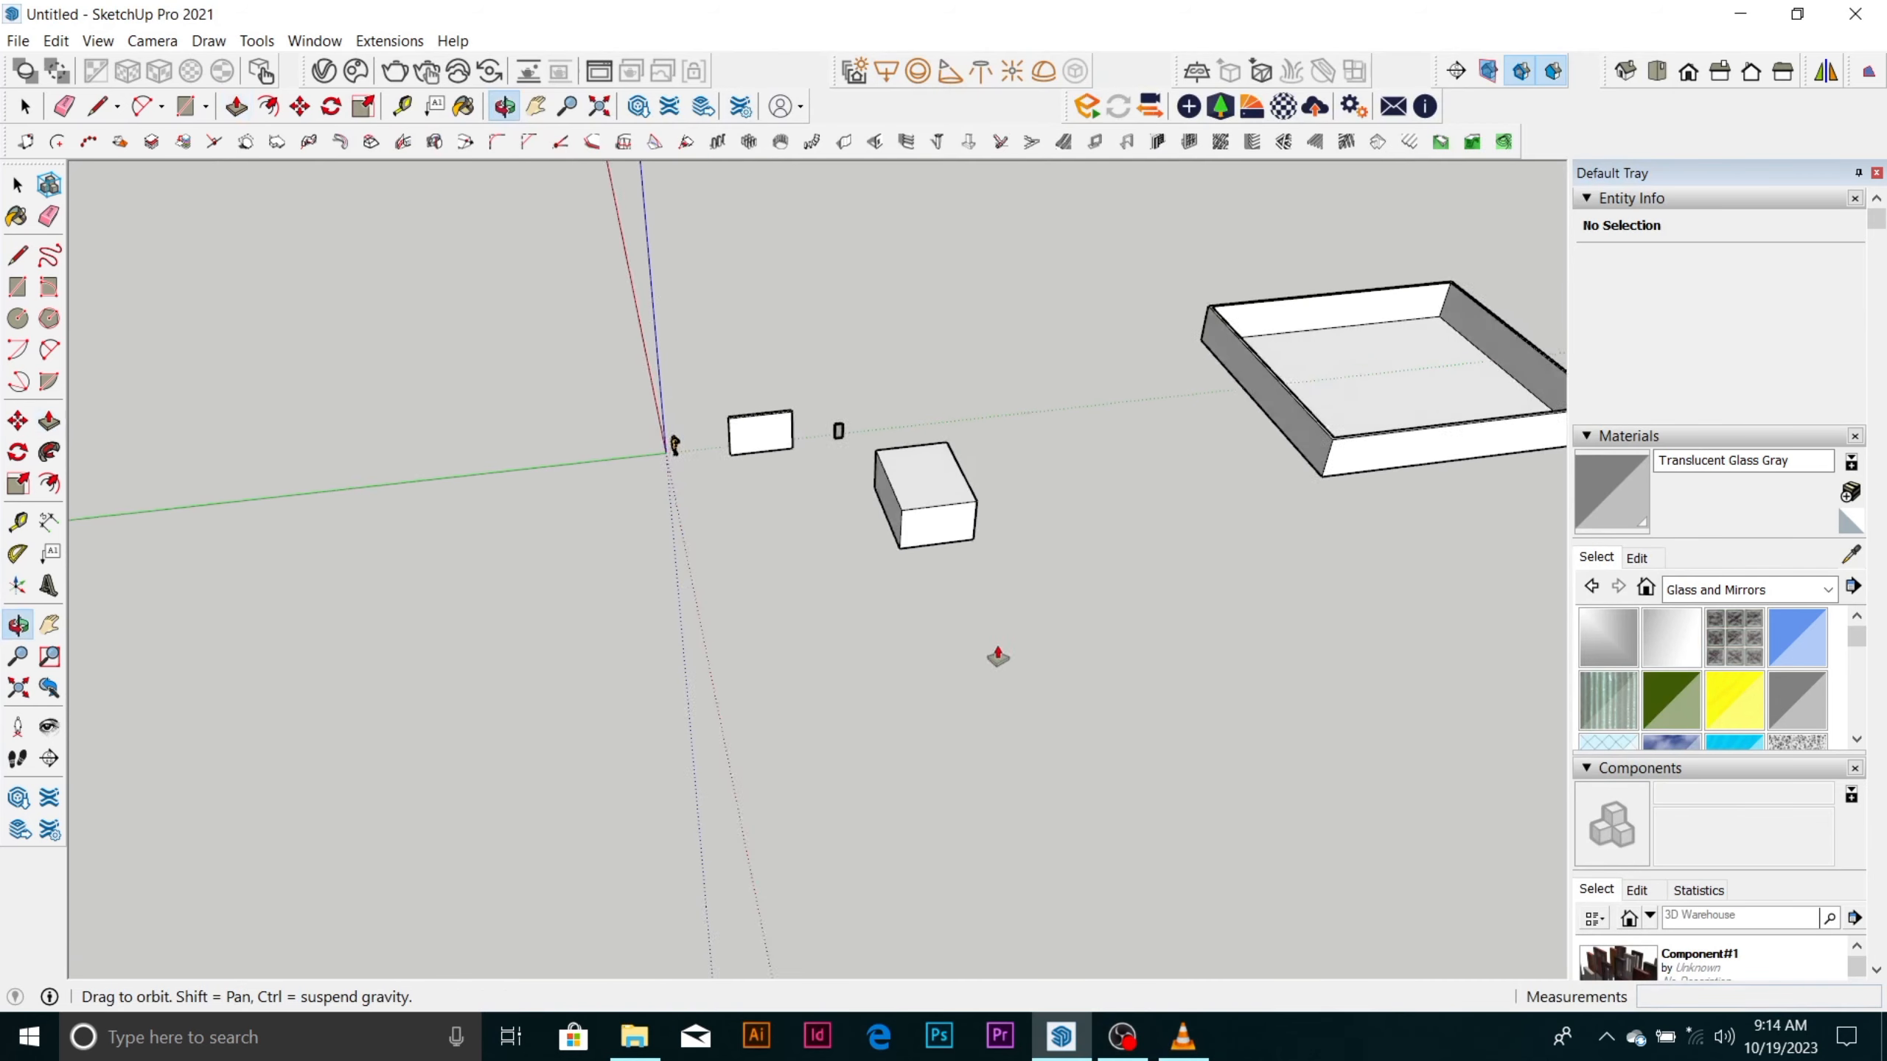
# Draw another ground-plane rectangle of about 22.8 m² in the empty area in front of the human figure.
pyautogui.moveTo(999, 653)
pyautogui.mouseDown(button='middle')
pyautogui.moveTo(729, 632)
pyautogui.moveTo(687, 499)
pyautogui.mouseUp(button='middle')
pyautogui.scroll(3, 707, 632)
pyautogui.press('space')
pyautogui.scroll(2, 678, 605)
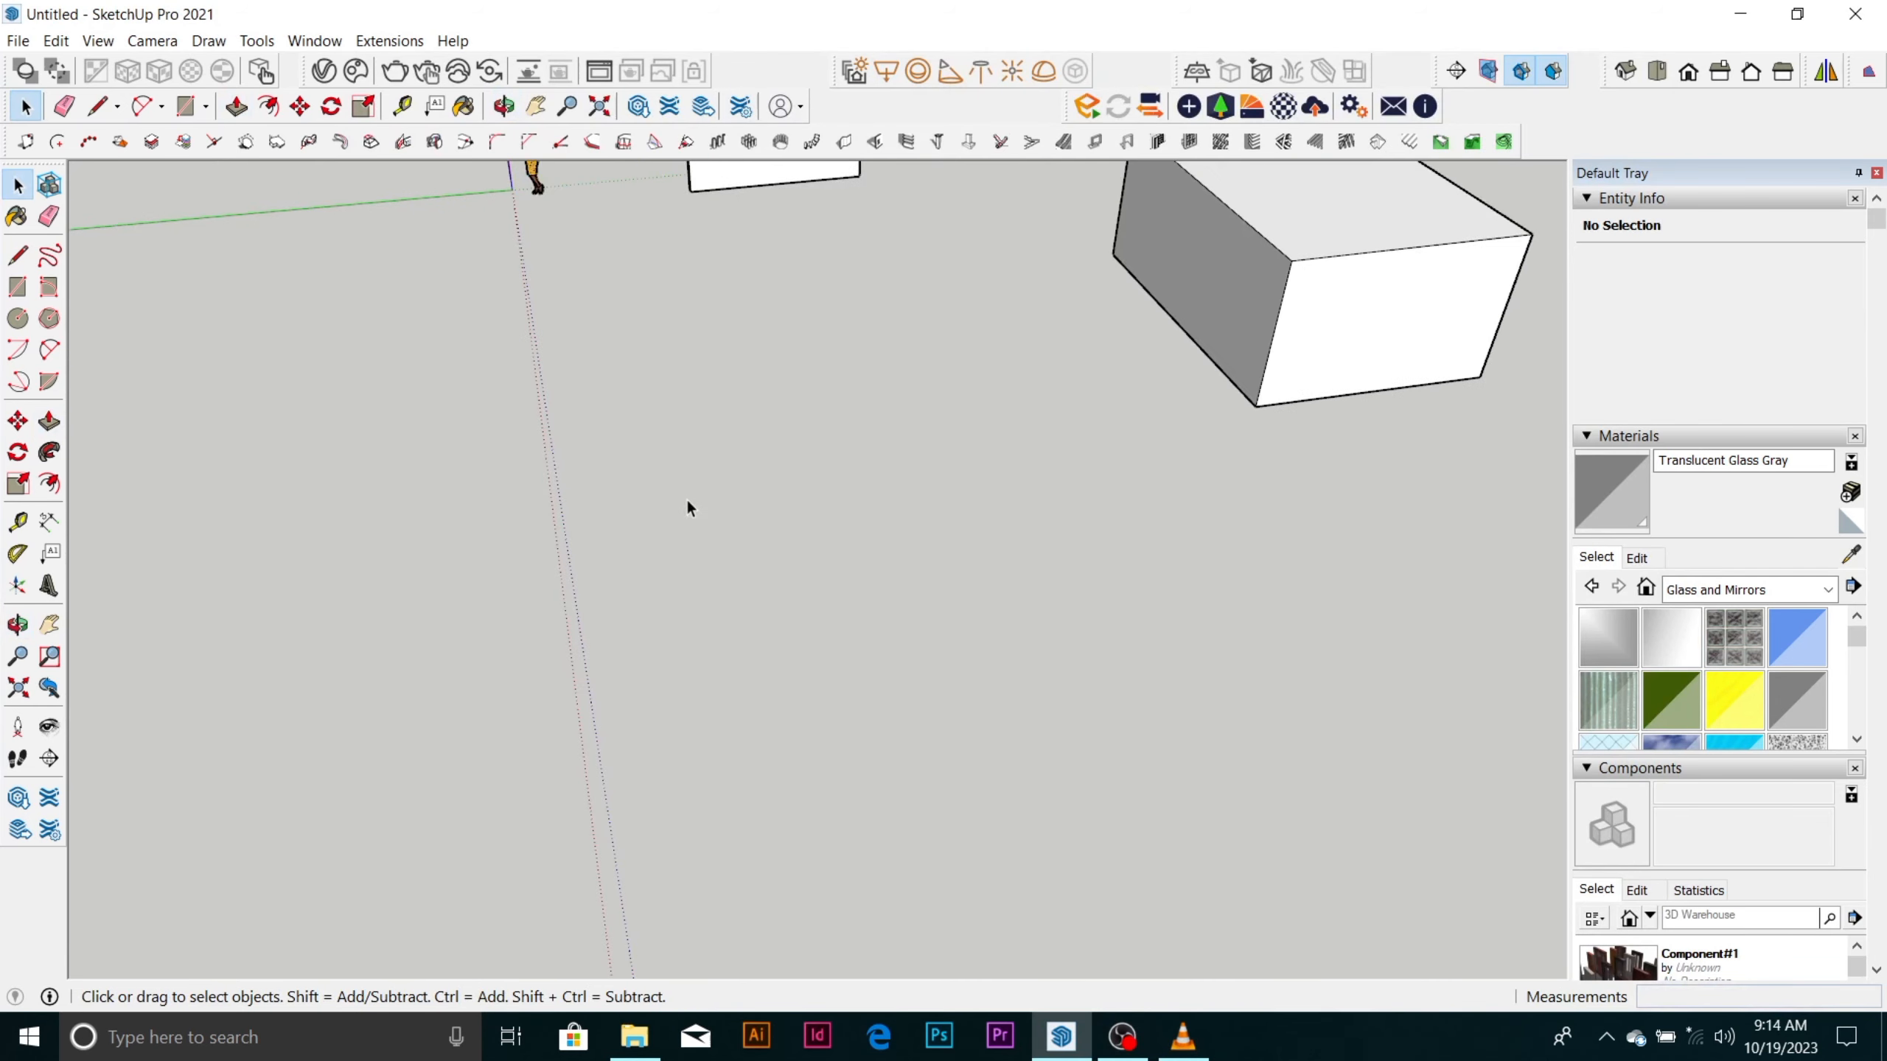
pyautogui.scroll(-1, 692, 479)
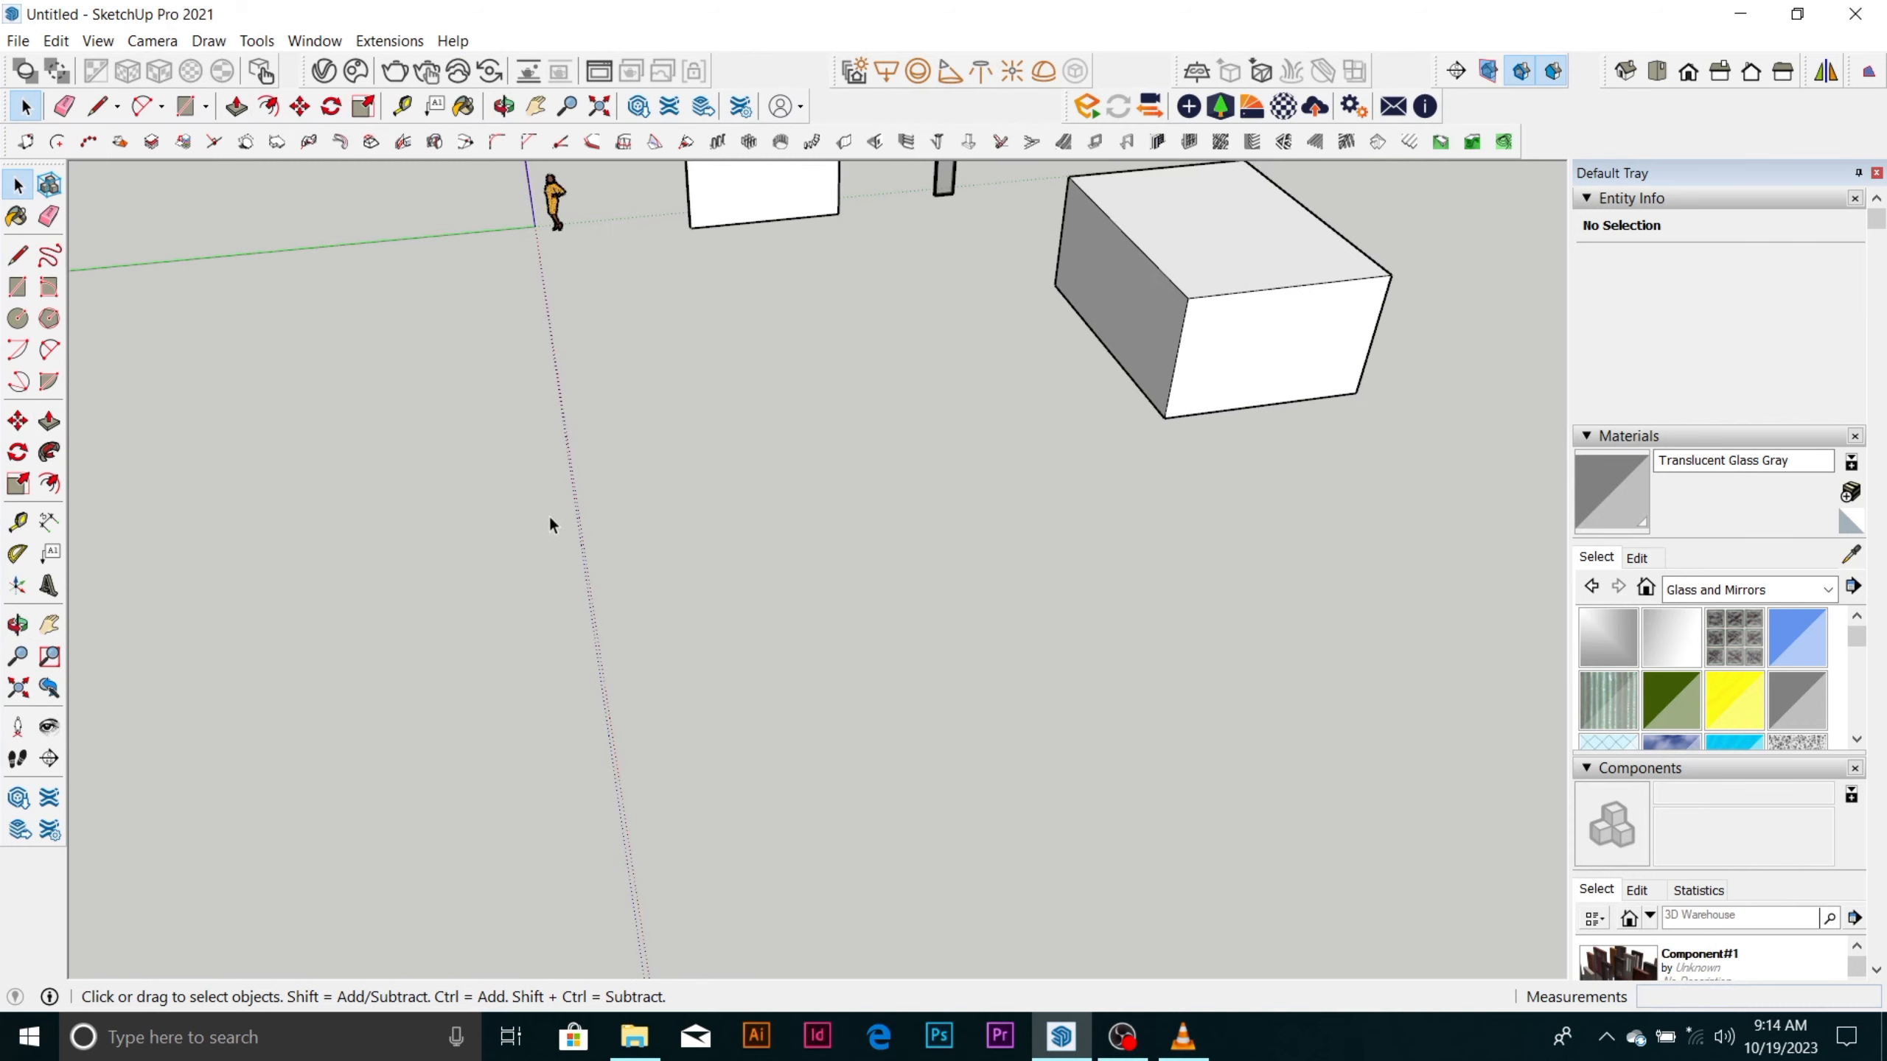
pyautogui.press('r')
pyautogui.click(611, 441)
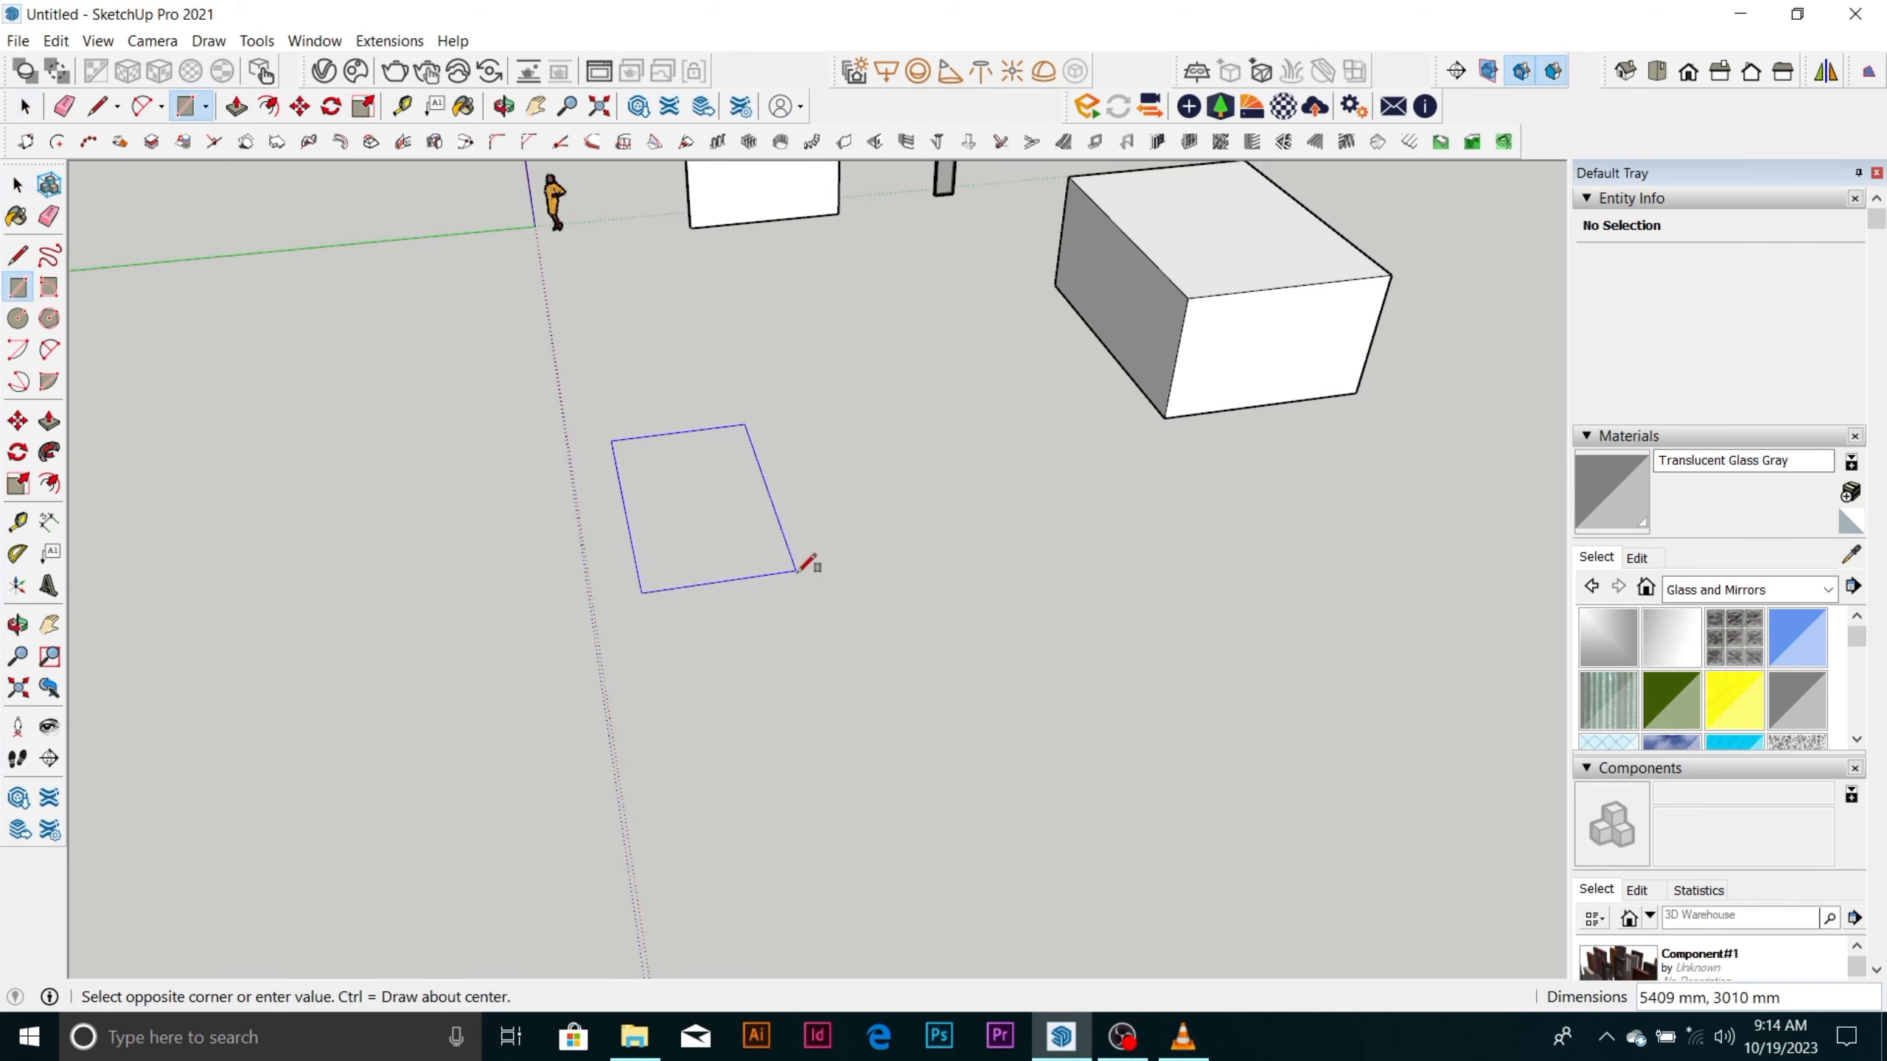
pyautogui.click(796, 570)
pyautogui.press('space')
# Reverse the face of the newly drawn rectangle so its front side points upward.
pyautogui.scroll(2, 654, 472)
pyautogui.click(667, 491)
pyautogui.rightClick(666, 492)
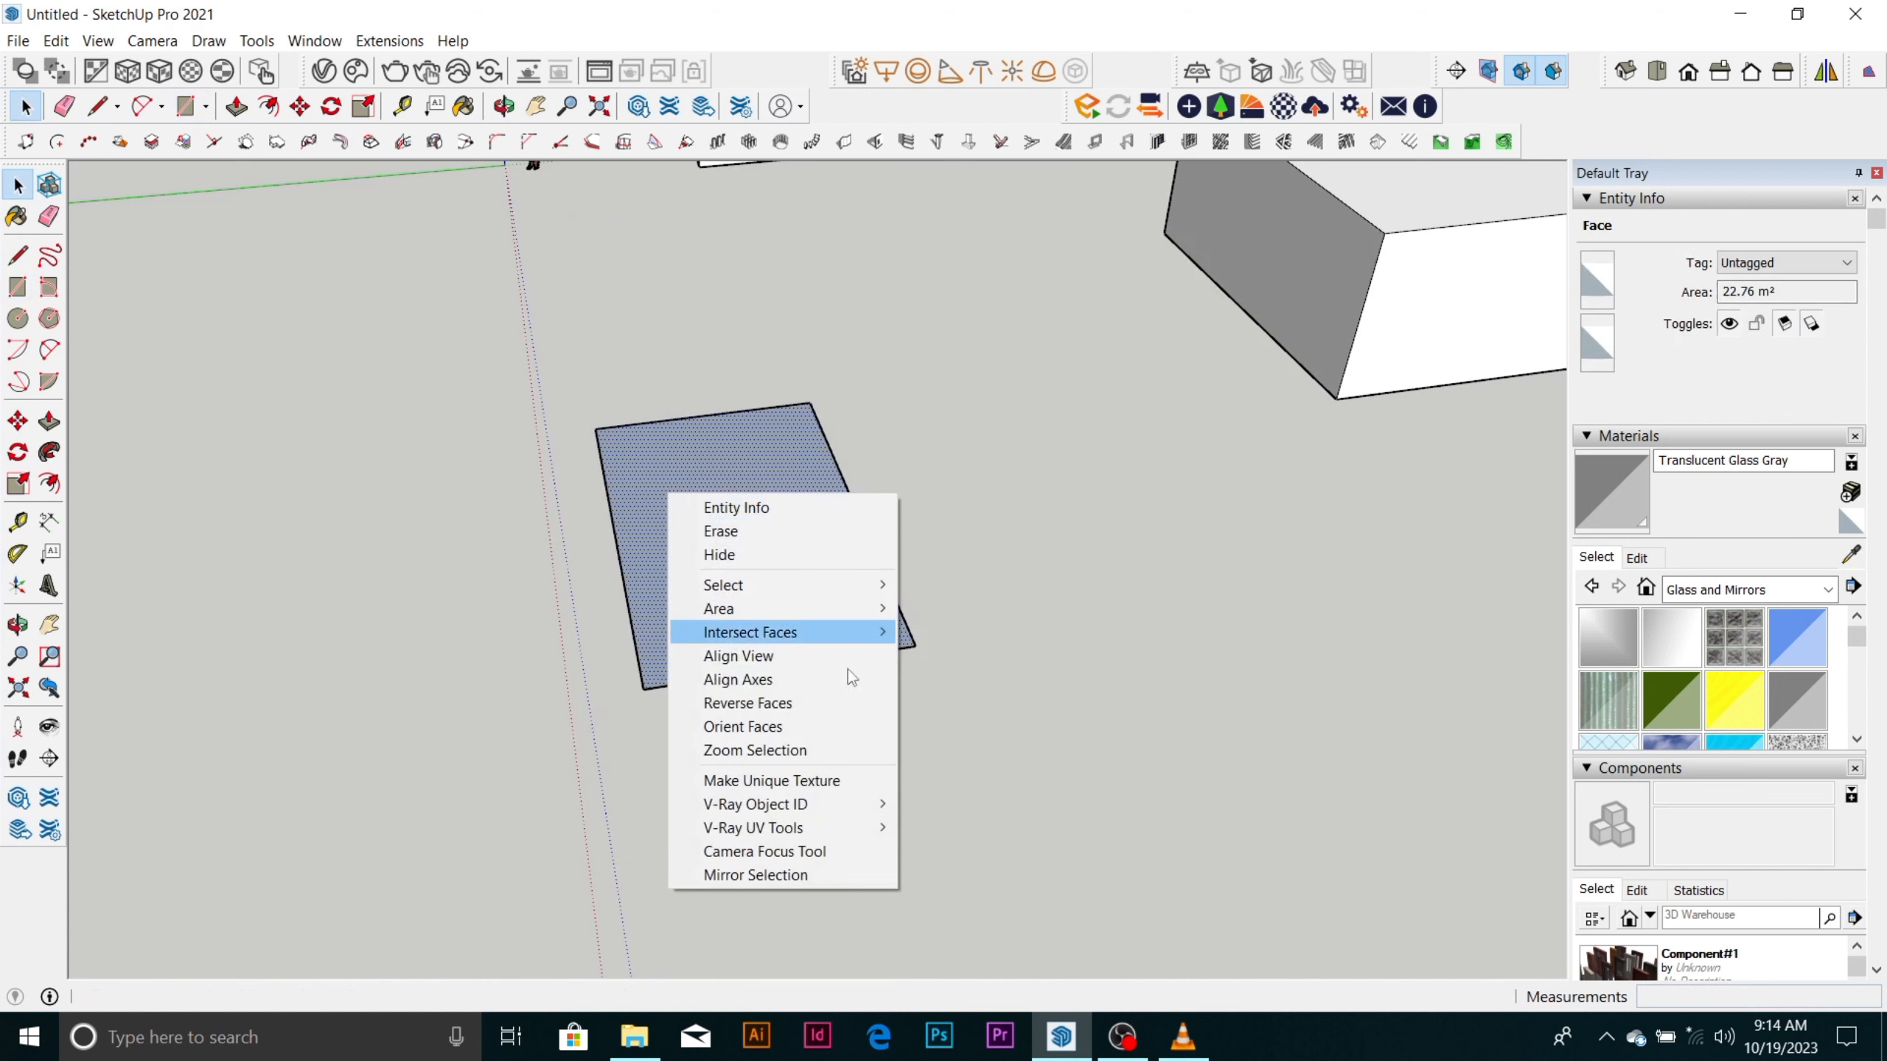
pyautogui.click(810, 705)
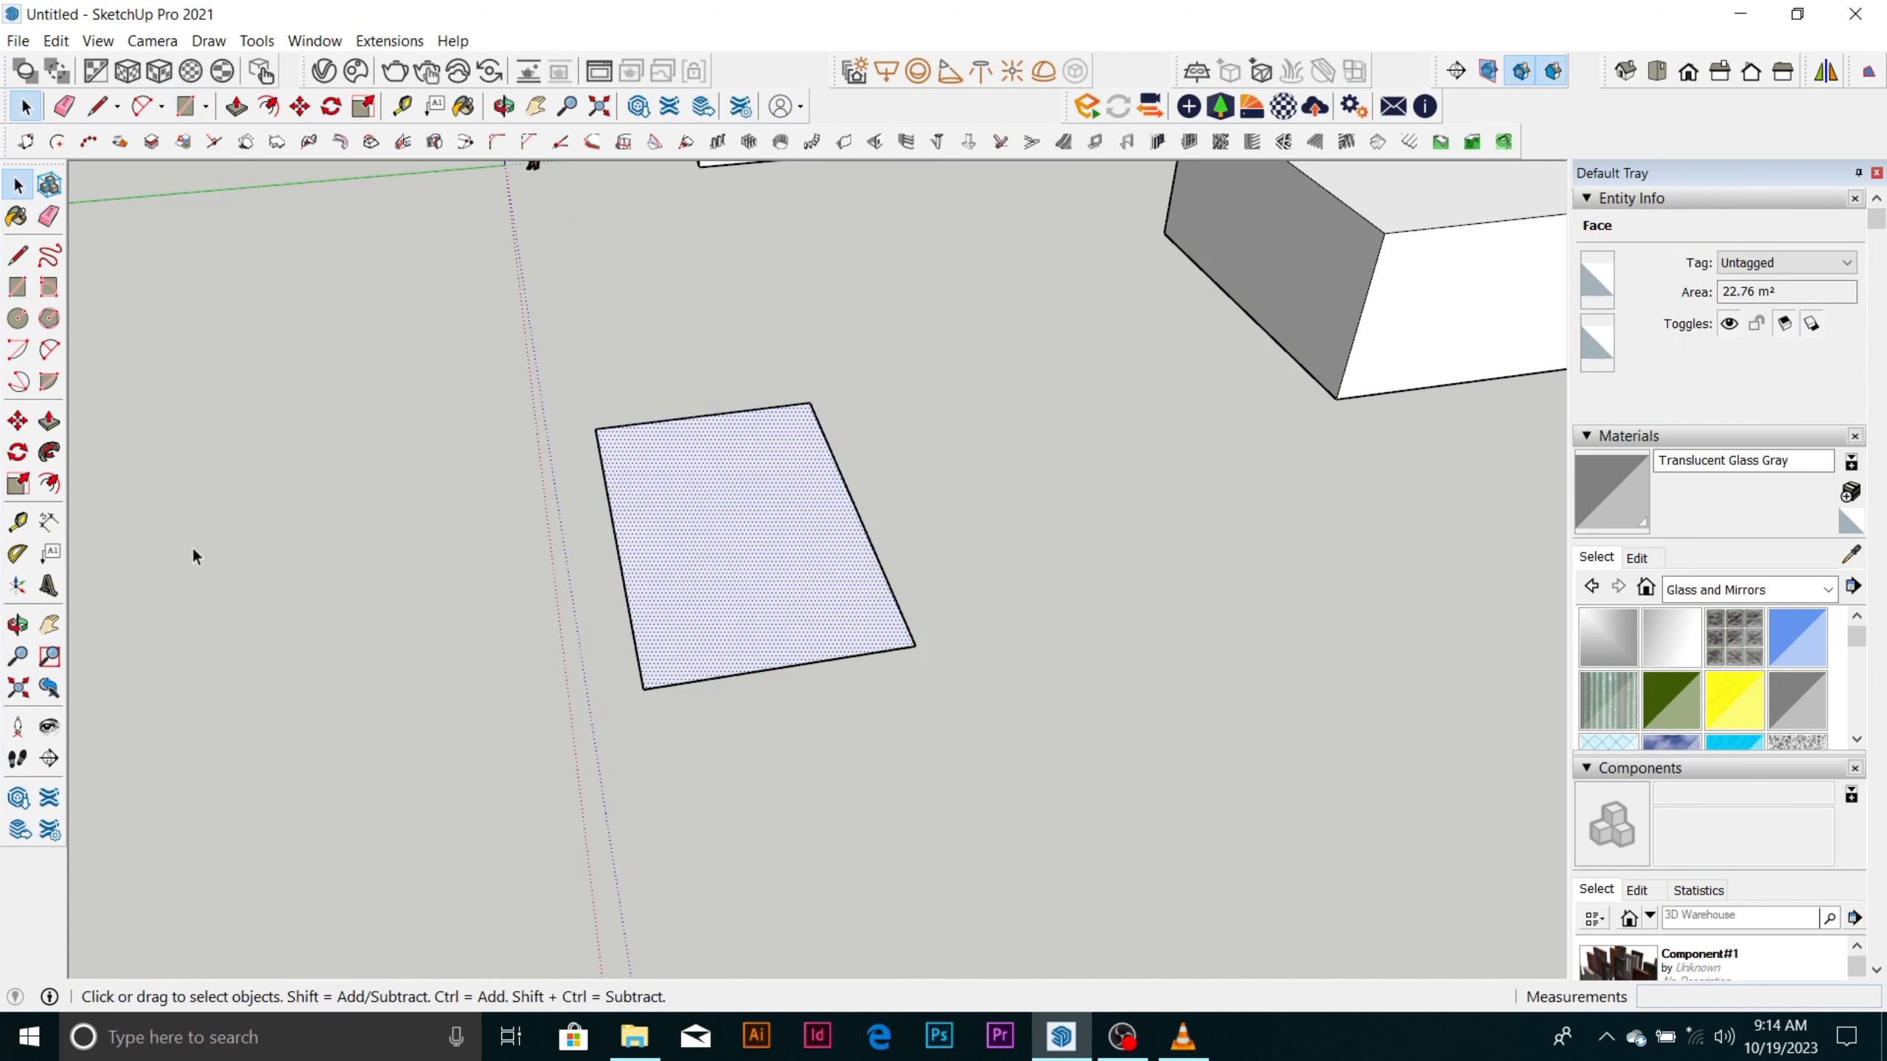
# Offset the outline of the new ground rectangle inward by 150 mm to form a wall band.
pyautogui.click(50, 484)
pyautogui.scroll(3, 630, 531)
pyautogui.click(631, 559)
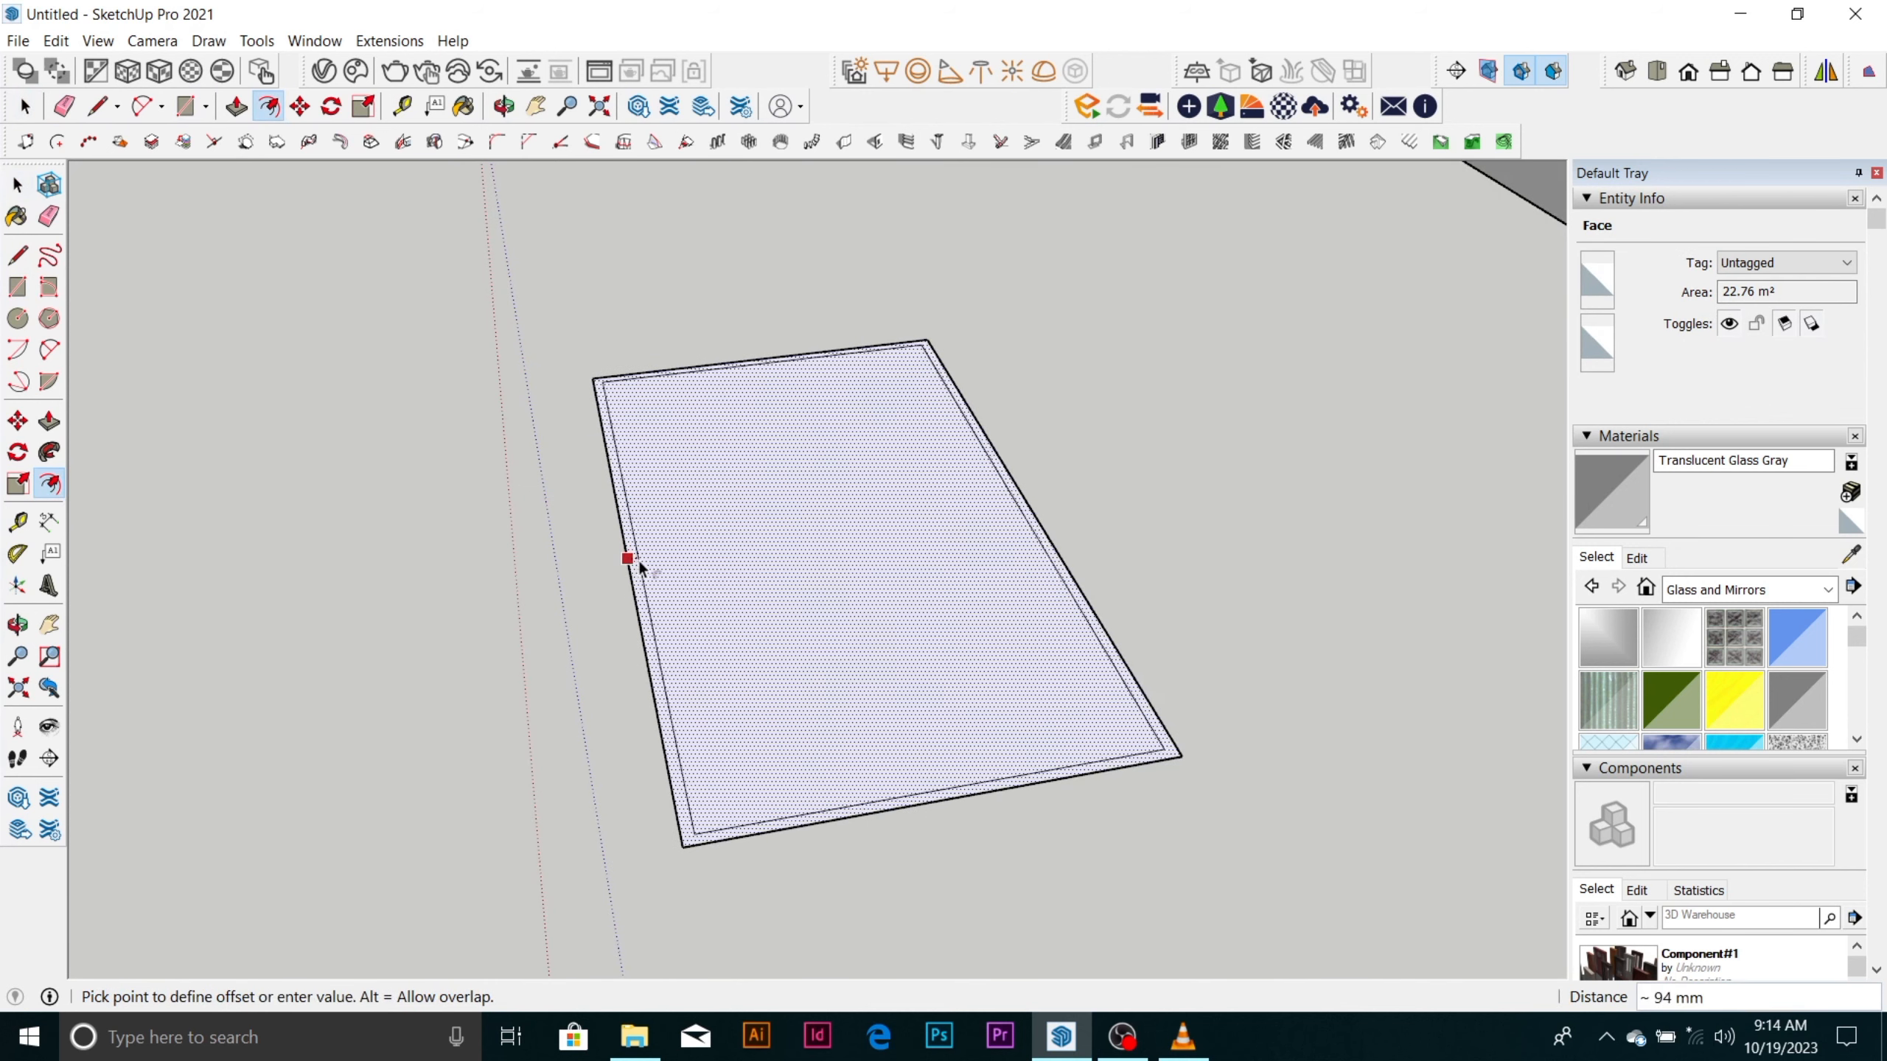
pyautogui.write('15')
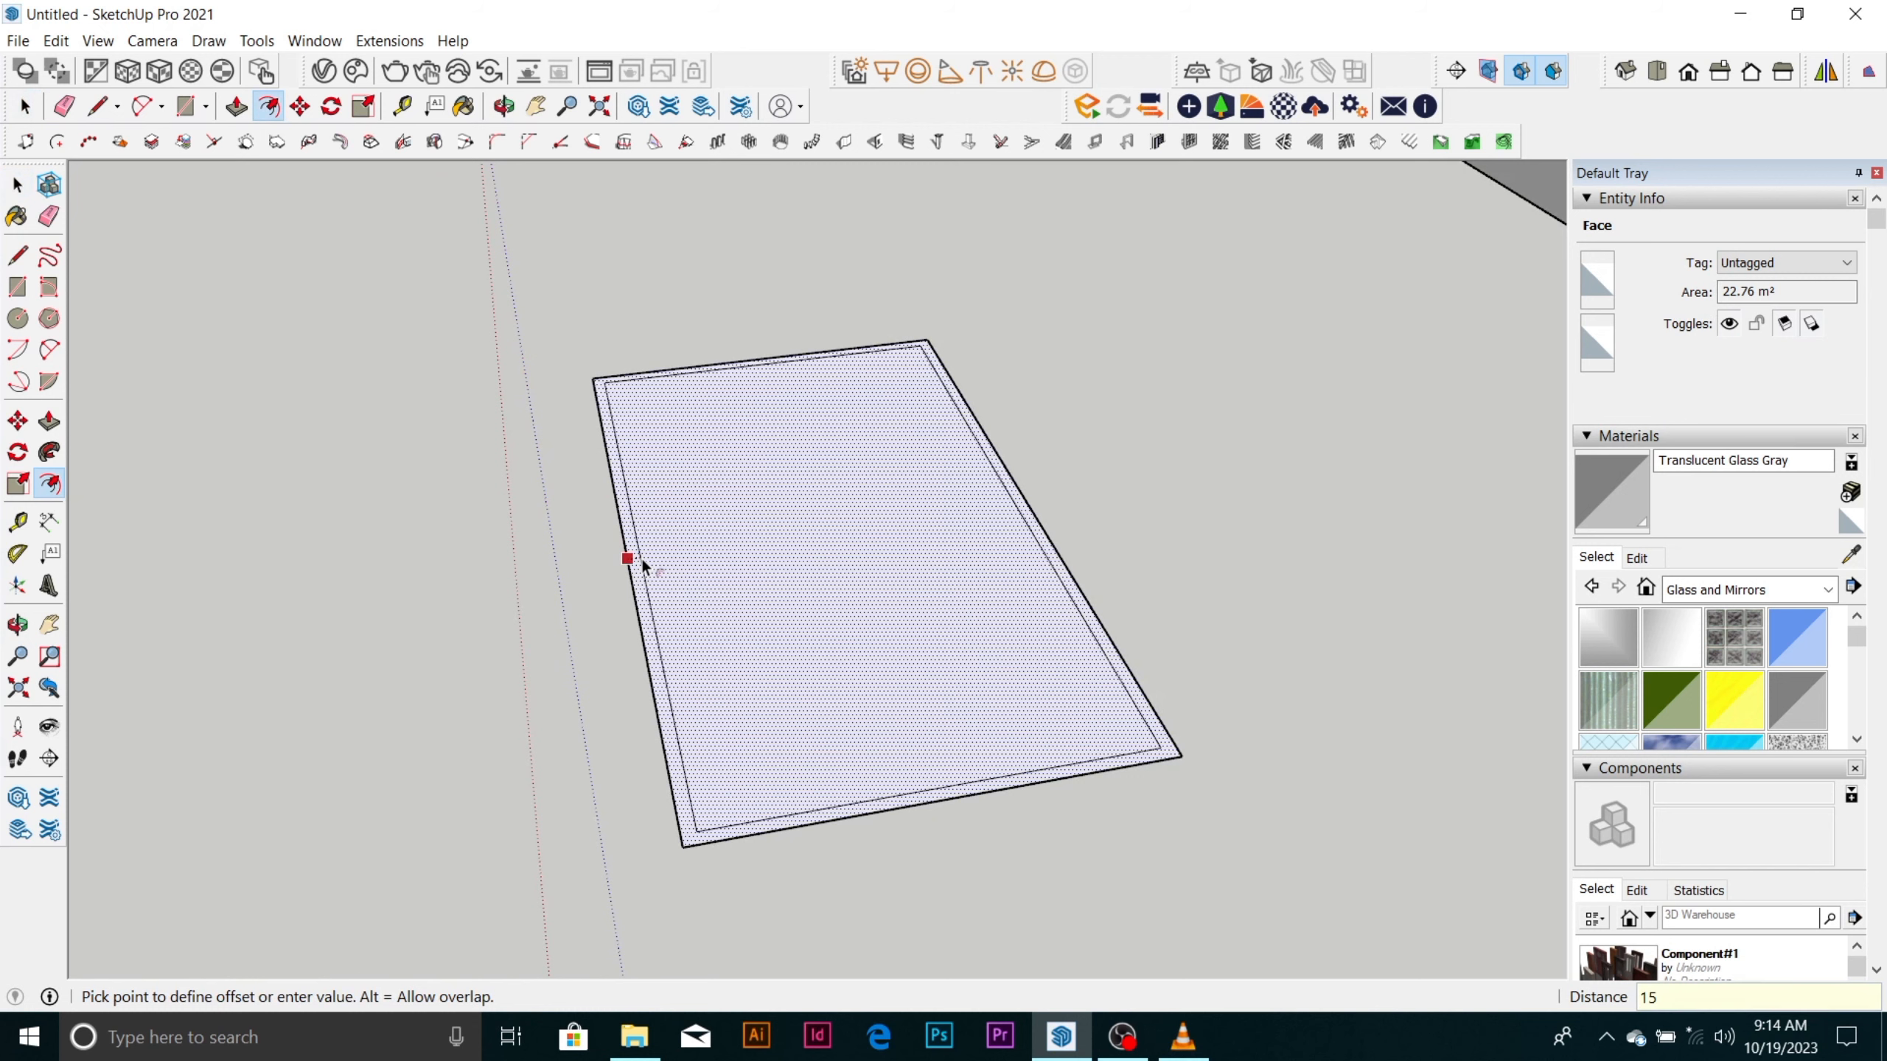
pyautogui.write('0')
pyautogui.press('Return')
pyautogui.press('space')
pyautogui.scroll(2, 657, 586)
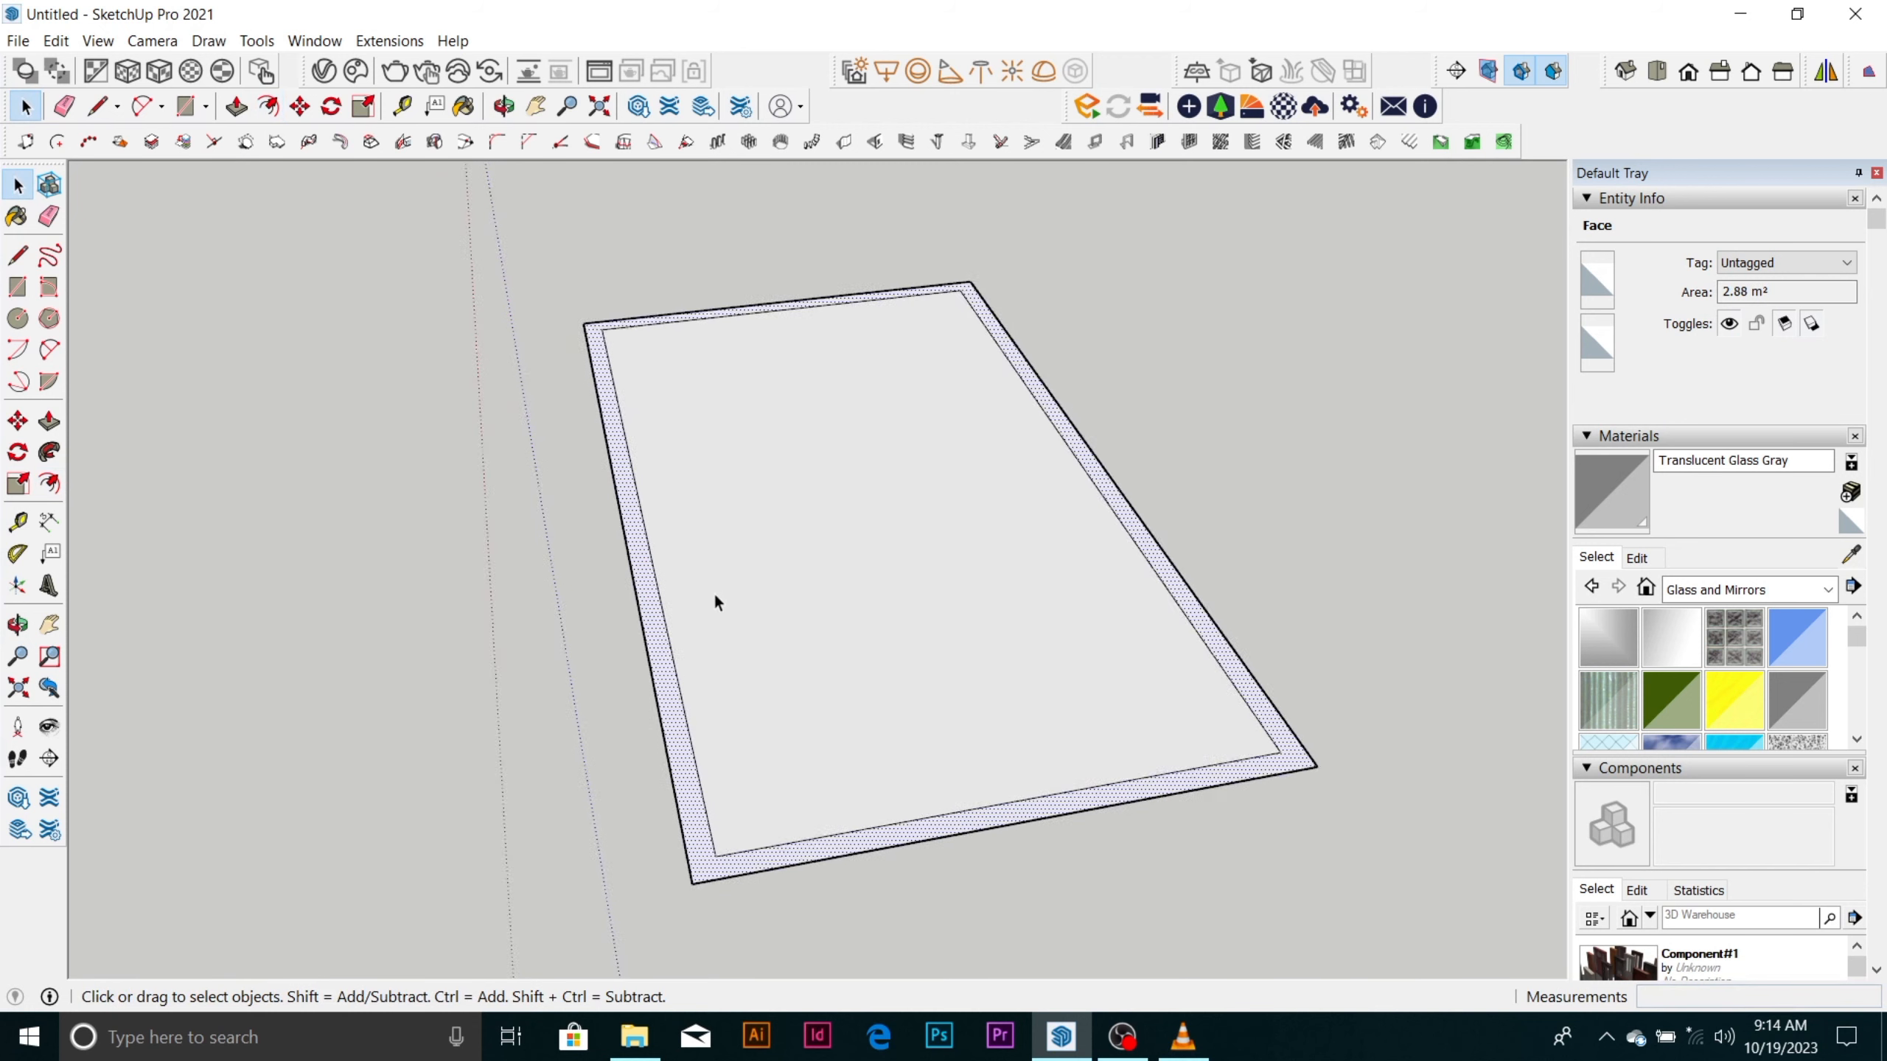
pyautogui.scroll(-1, 715, 602)
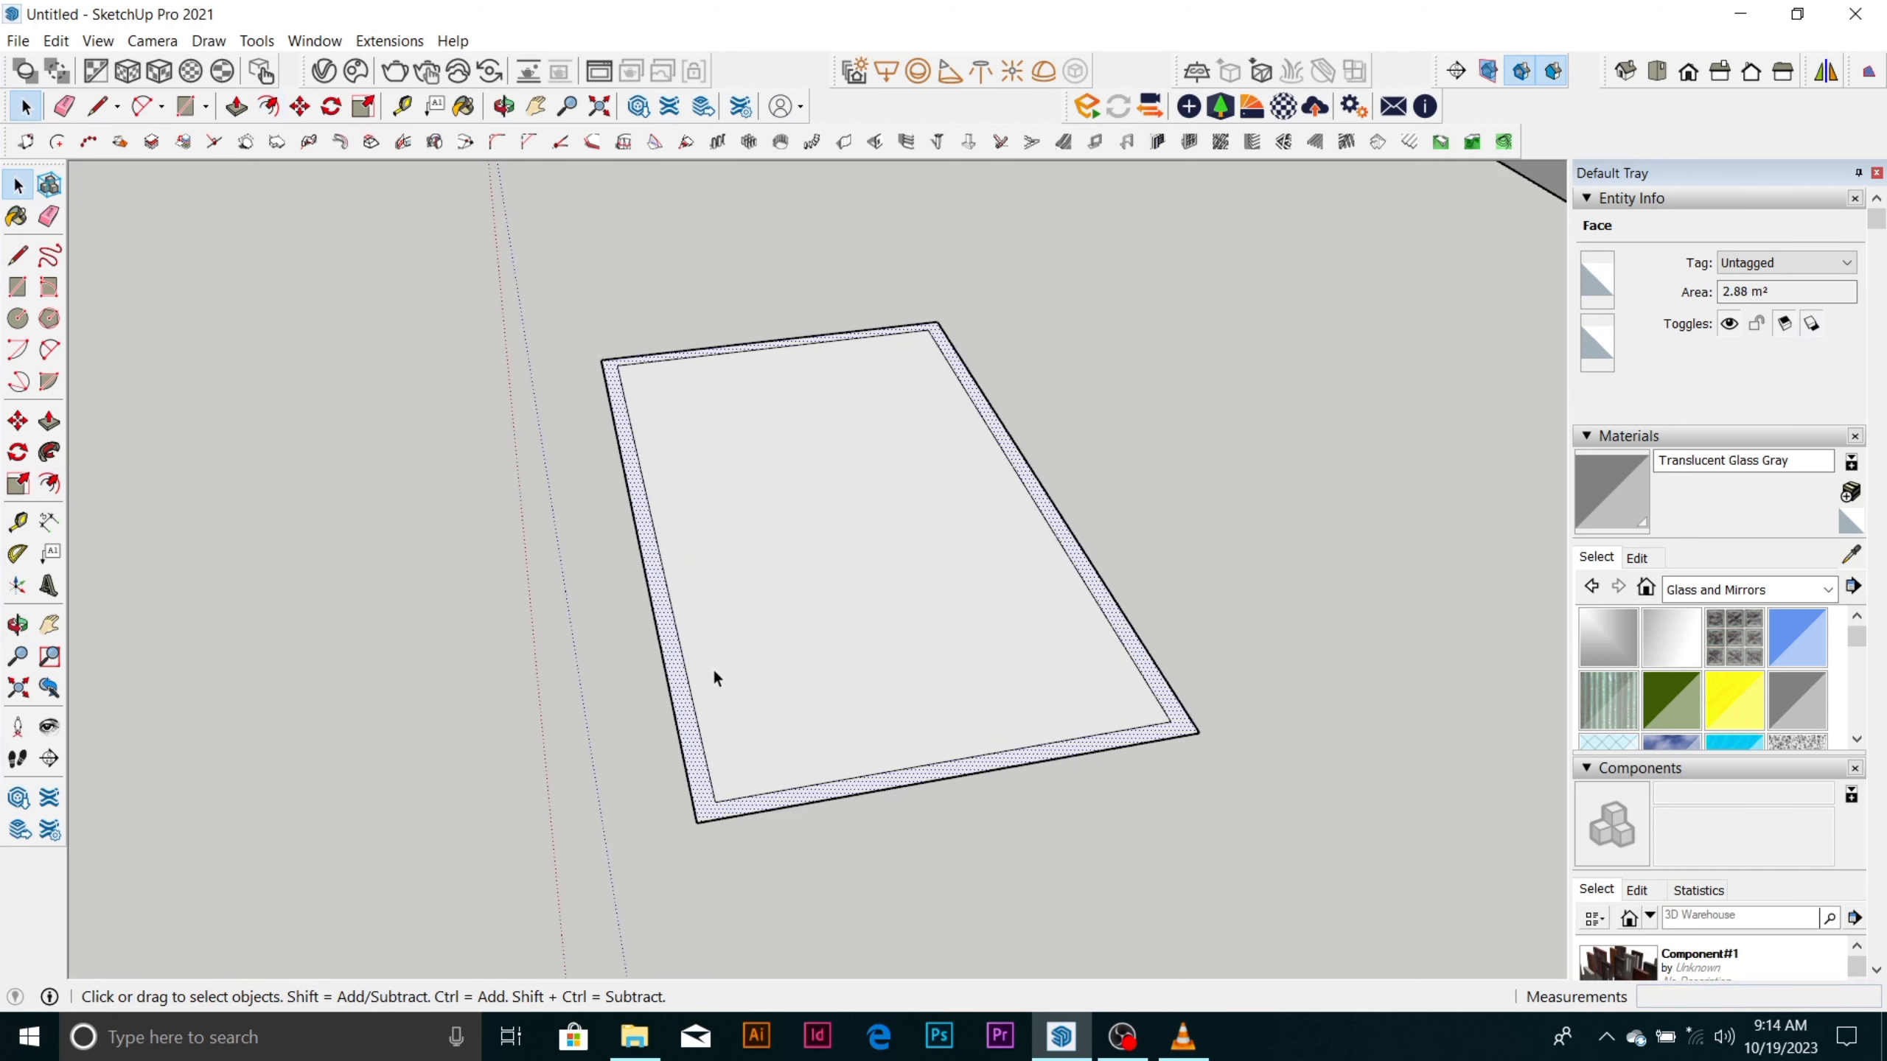
# Draw two perpendicular lines marking off the near corner, one about 1744 mm from the inner edge, the other ending on the outer edge.
pyautogui.press('l')
pyautogui.click(696, 715)
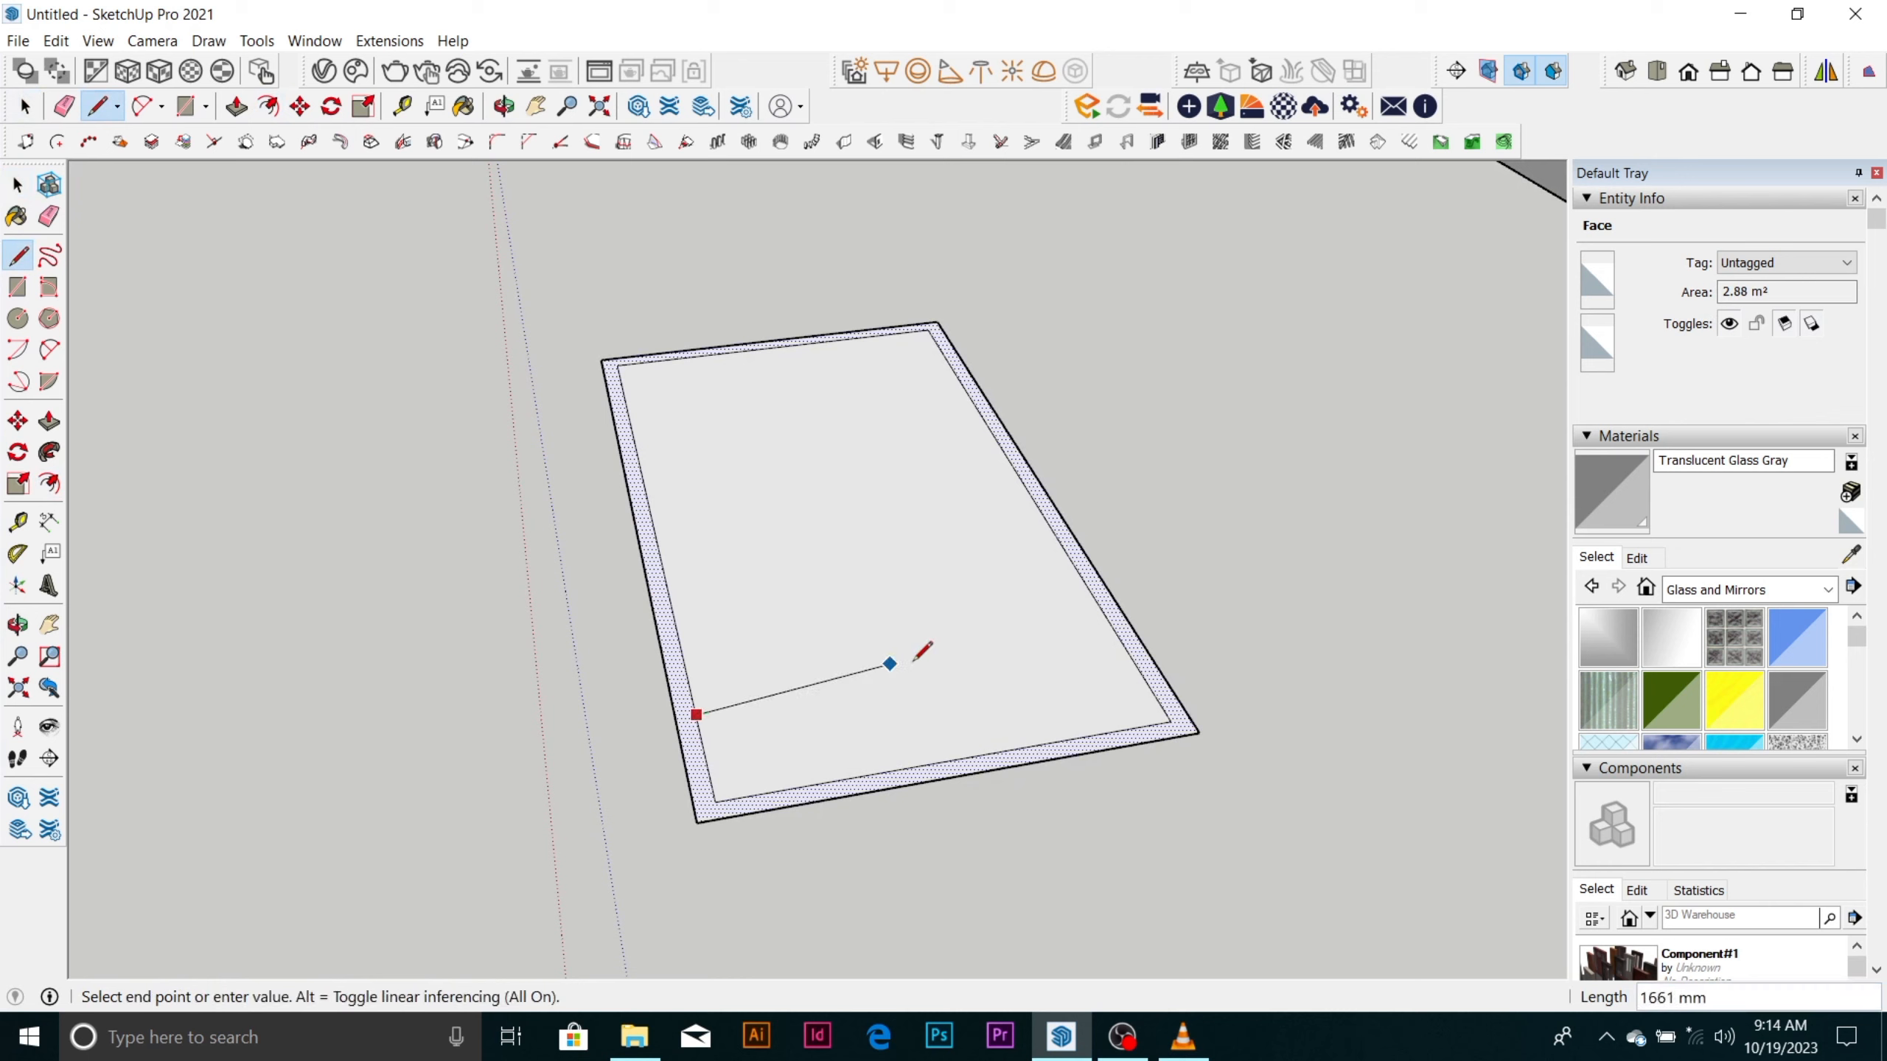
pyautogui.click(928, 677)
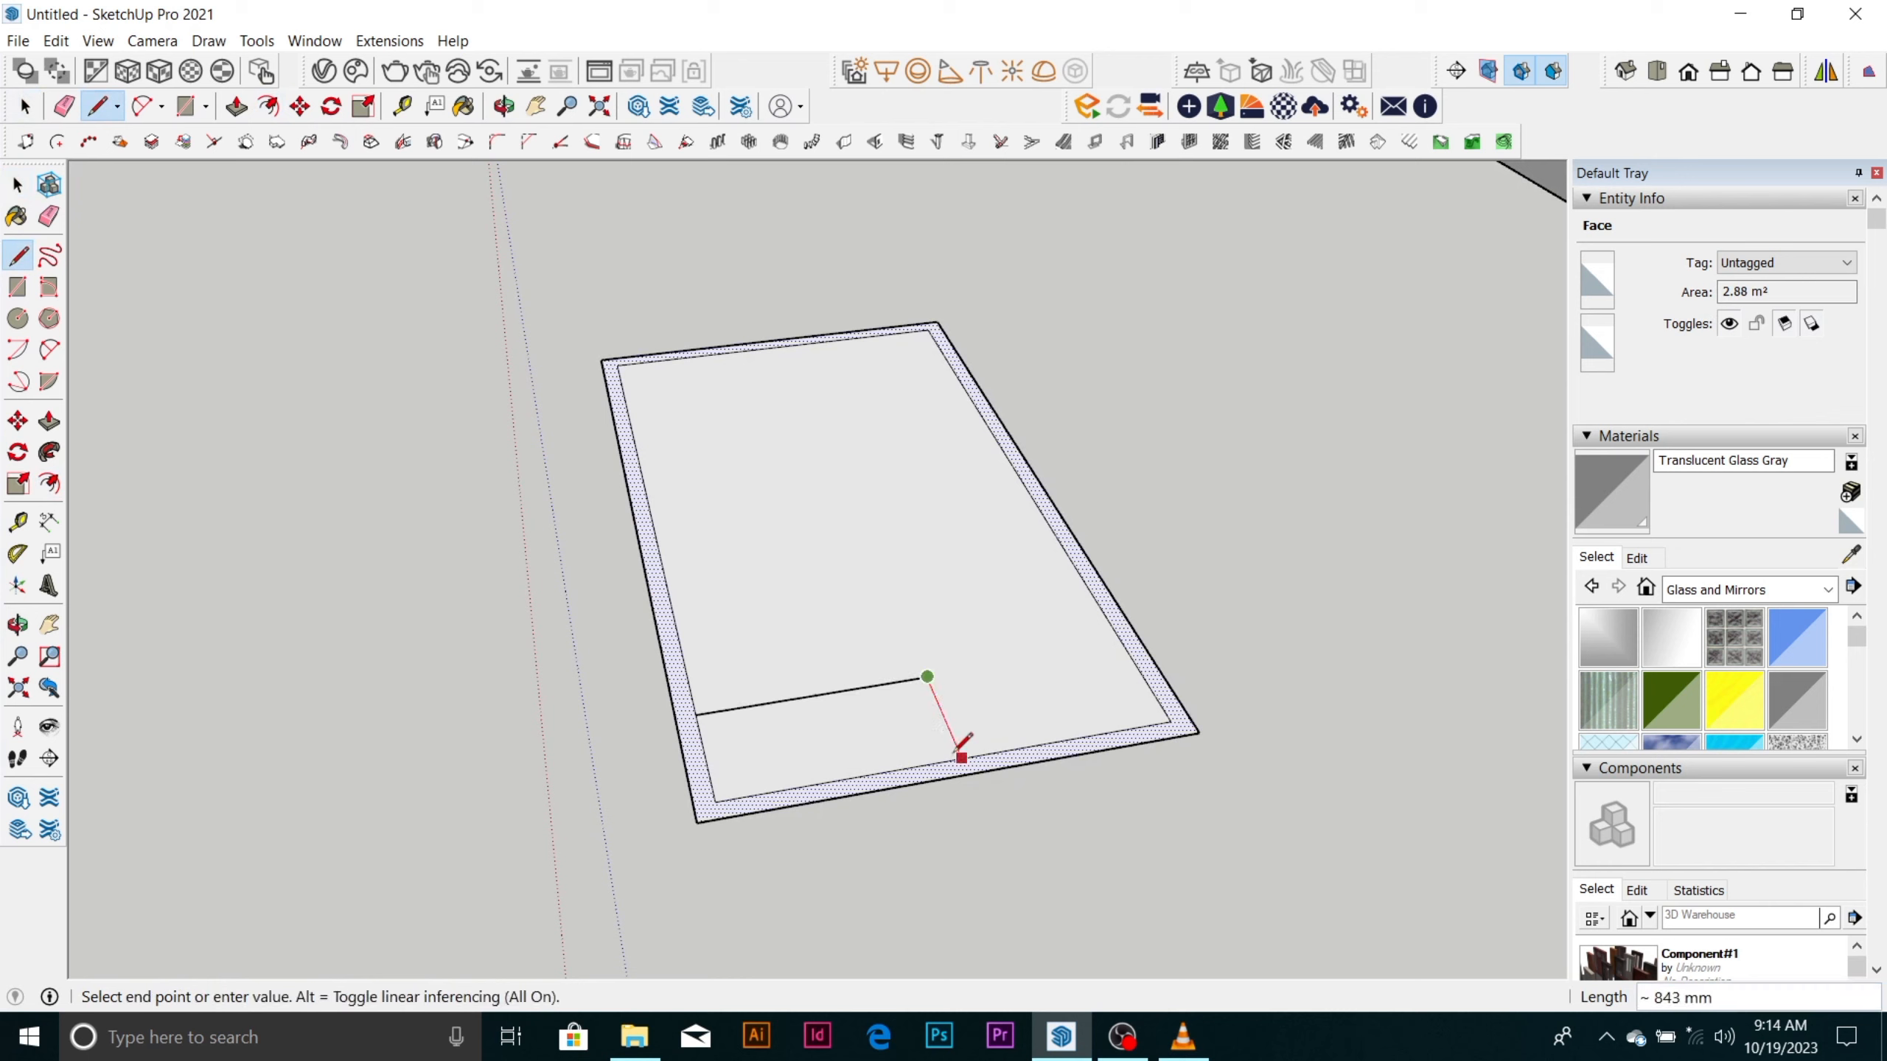
pyautogui.click(970, 774)
pyautogui.press('space')
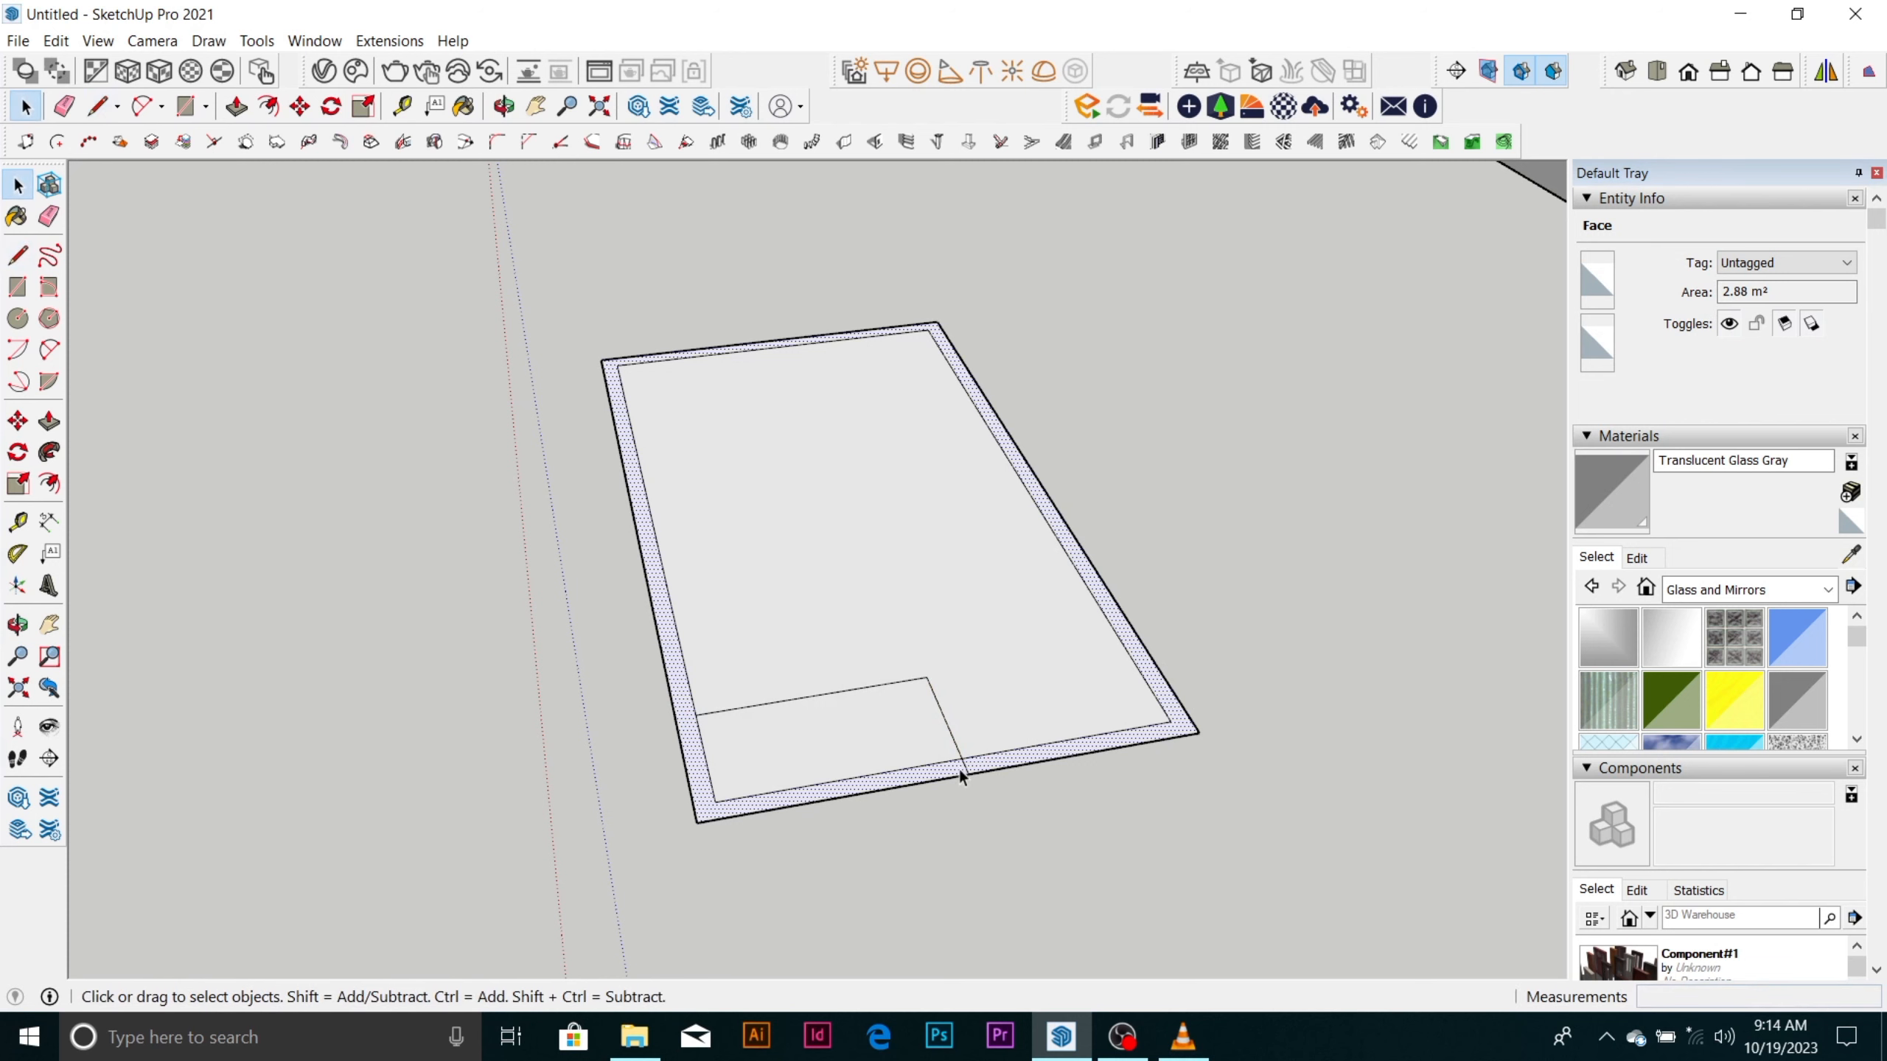
# Place construction guides 150 mm outside both corner lines, on the side facing the large room.
pyautogui.scroll(2, 835, 699)
pyautogui.press('t')
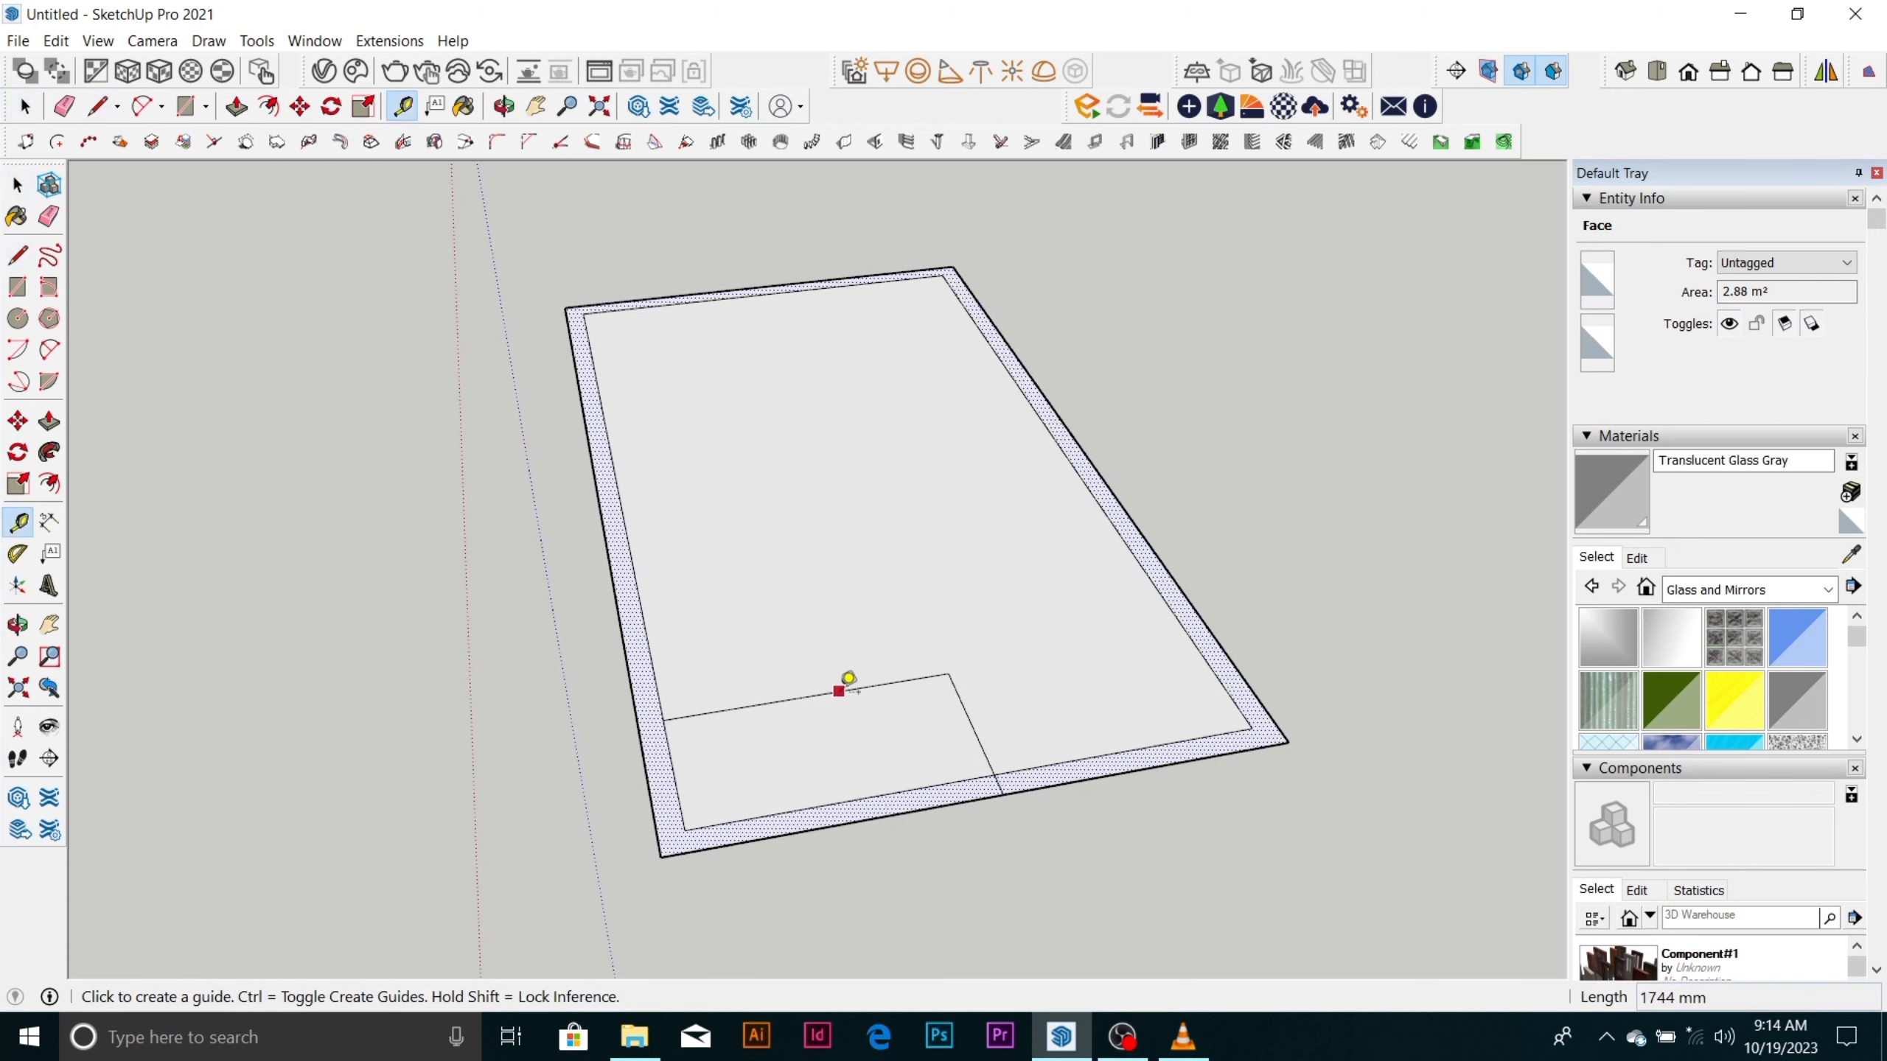
pyautogui.scroll(2, 835, 691)
pyautogui.click(840, 689)
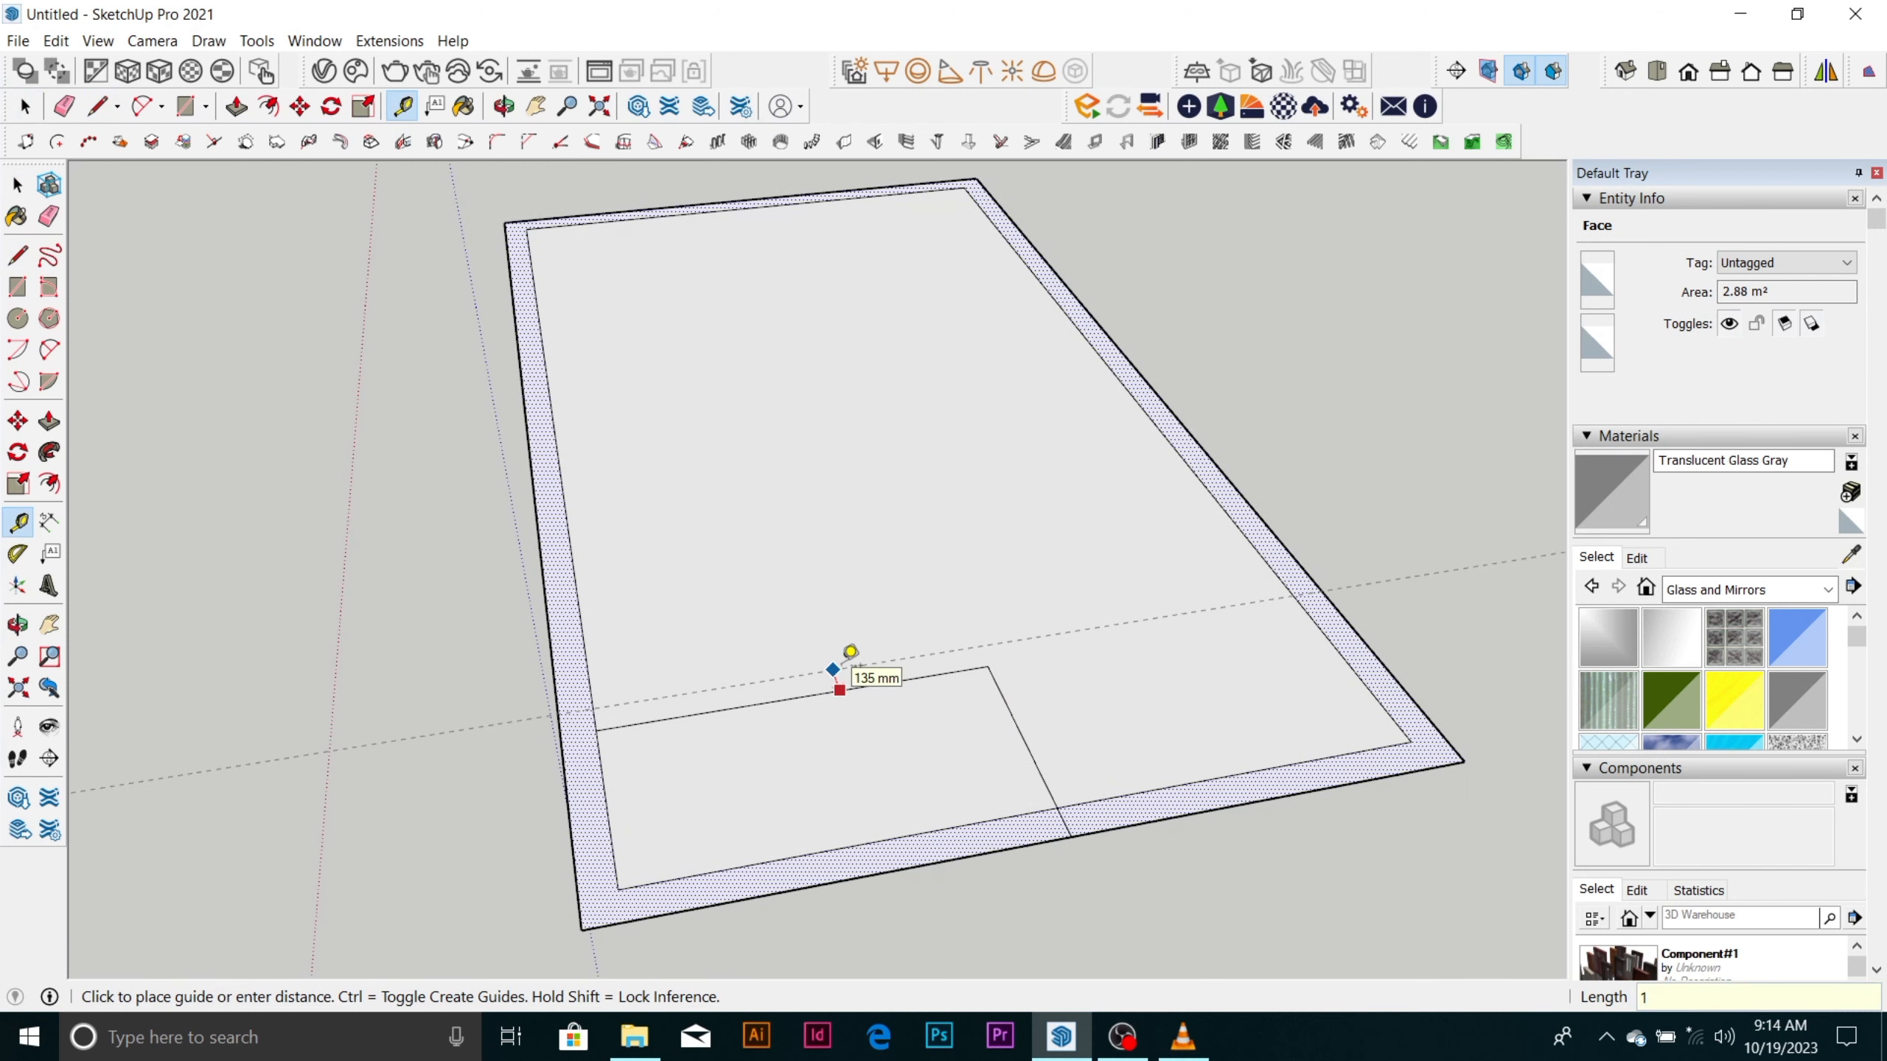
pyautogui.write('150')
pyautogui.press('Return')
pyautogui.click(1020, 731)
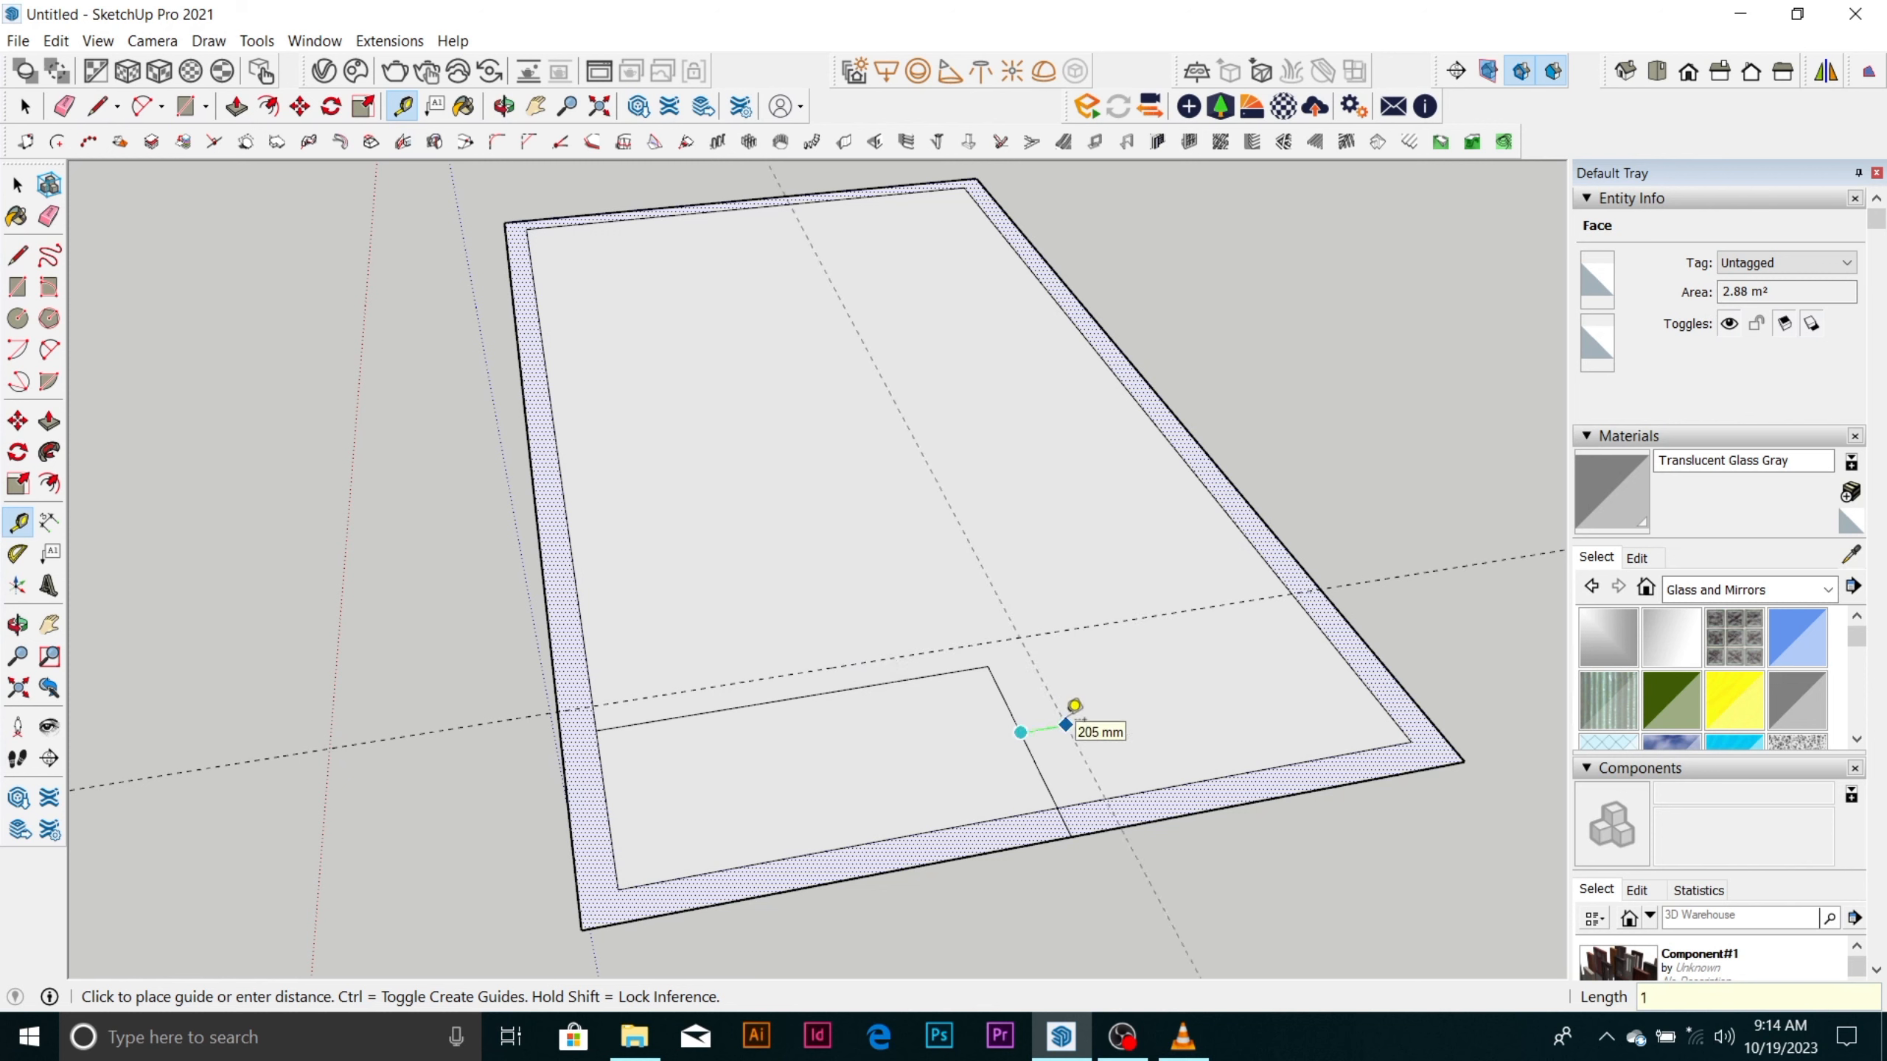
pyautogui.press('space')
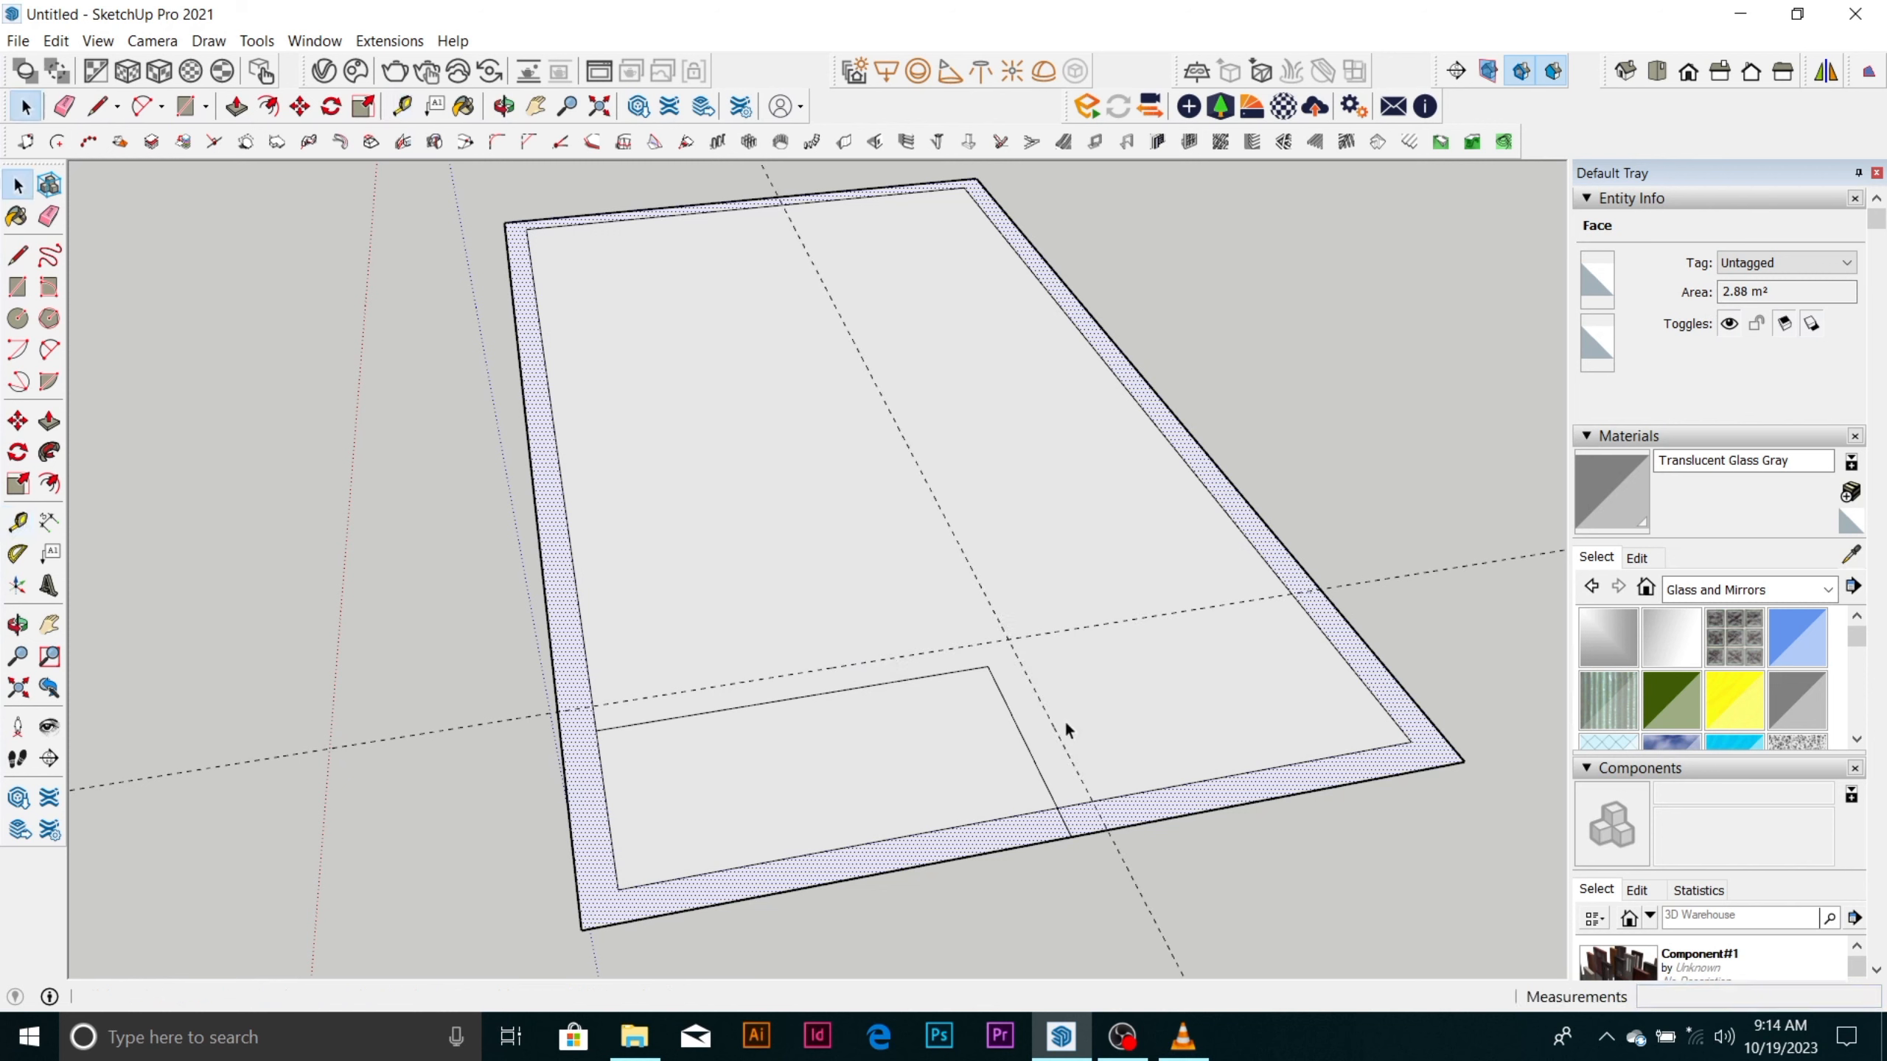
pyautogui.scroll(-3, 973, 591)
pyautogui.scroll(4, 979, 633)
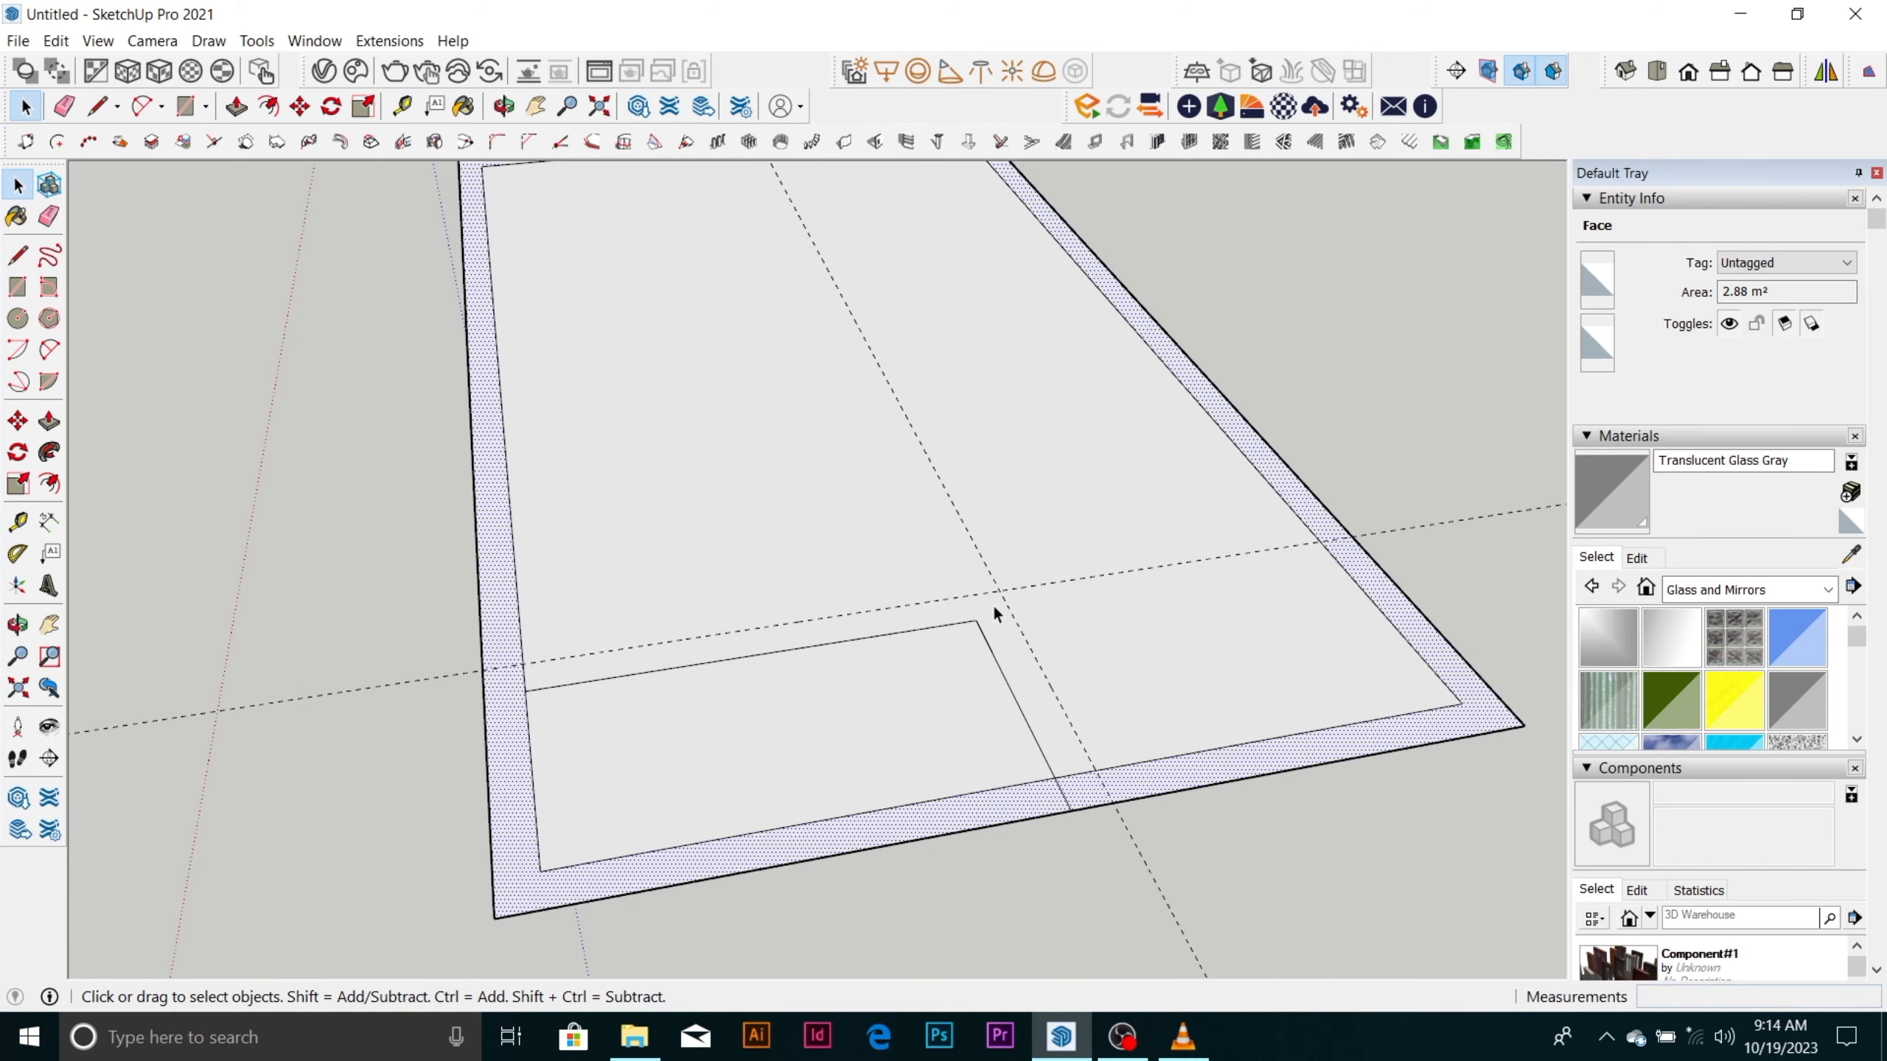
pyautogui.scroll(-3, 996, 605)
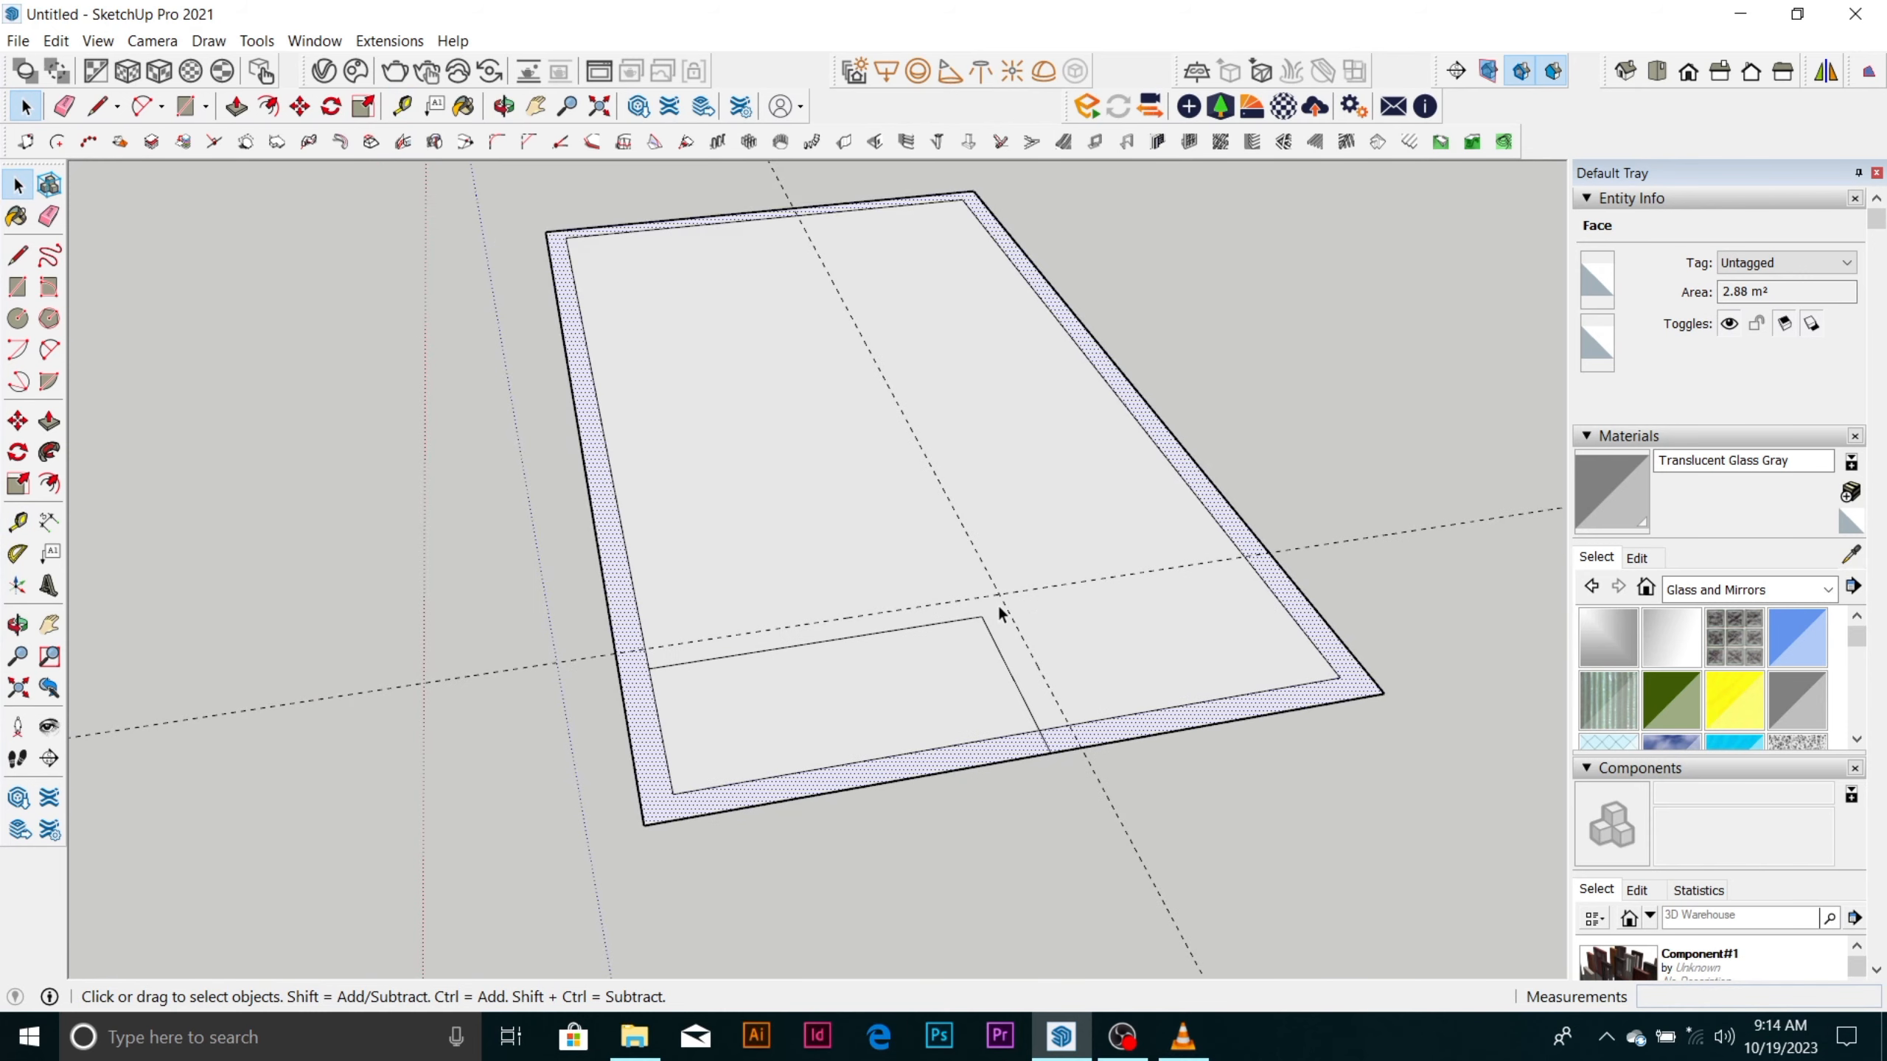
pyautogui.scroll(3, 998, 604)
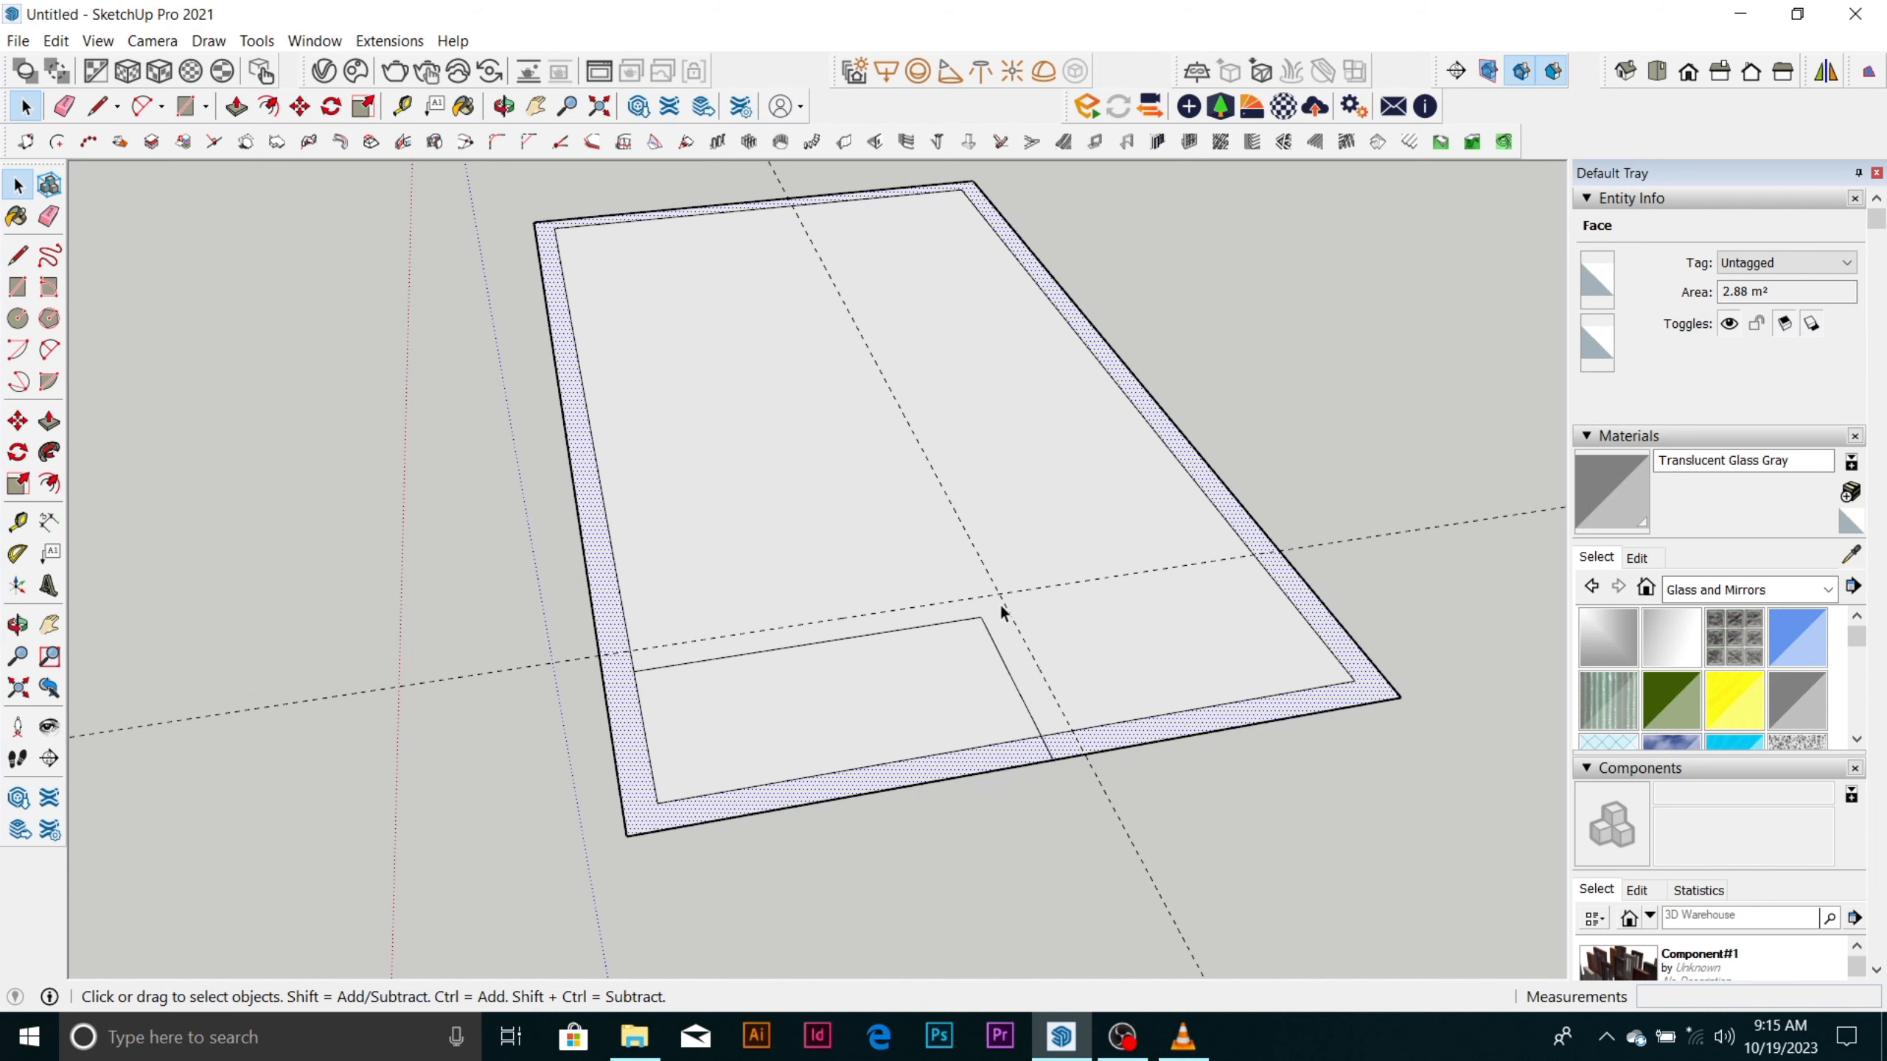
pyautogui.scroll(-2, 999, 602)
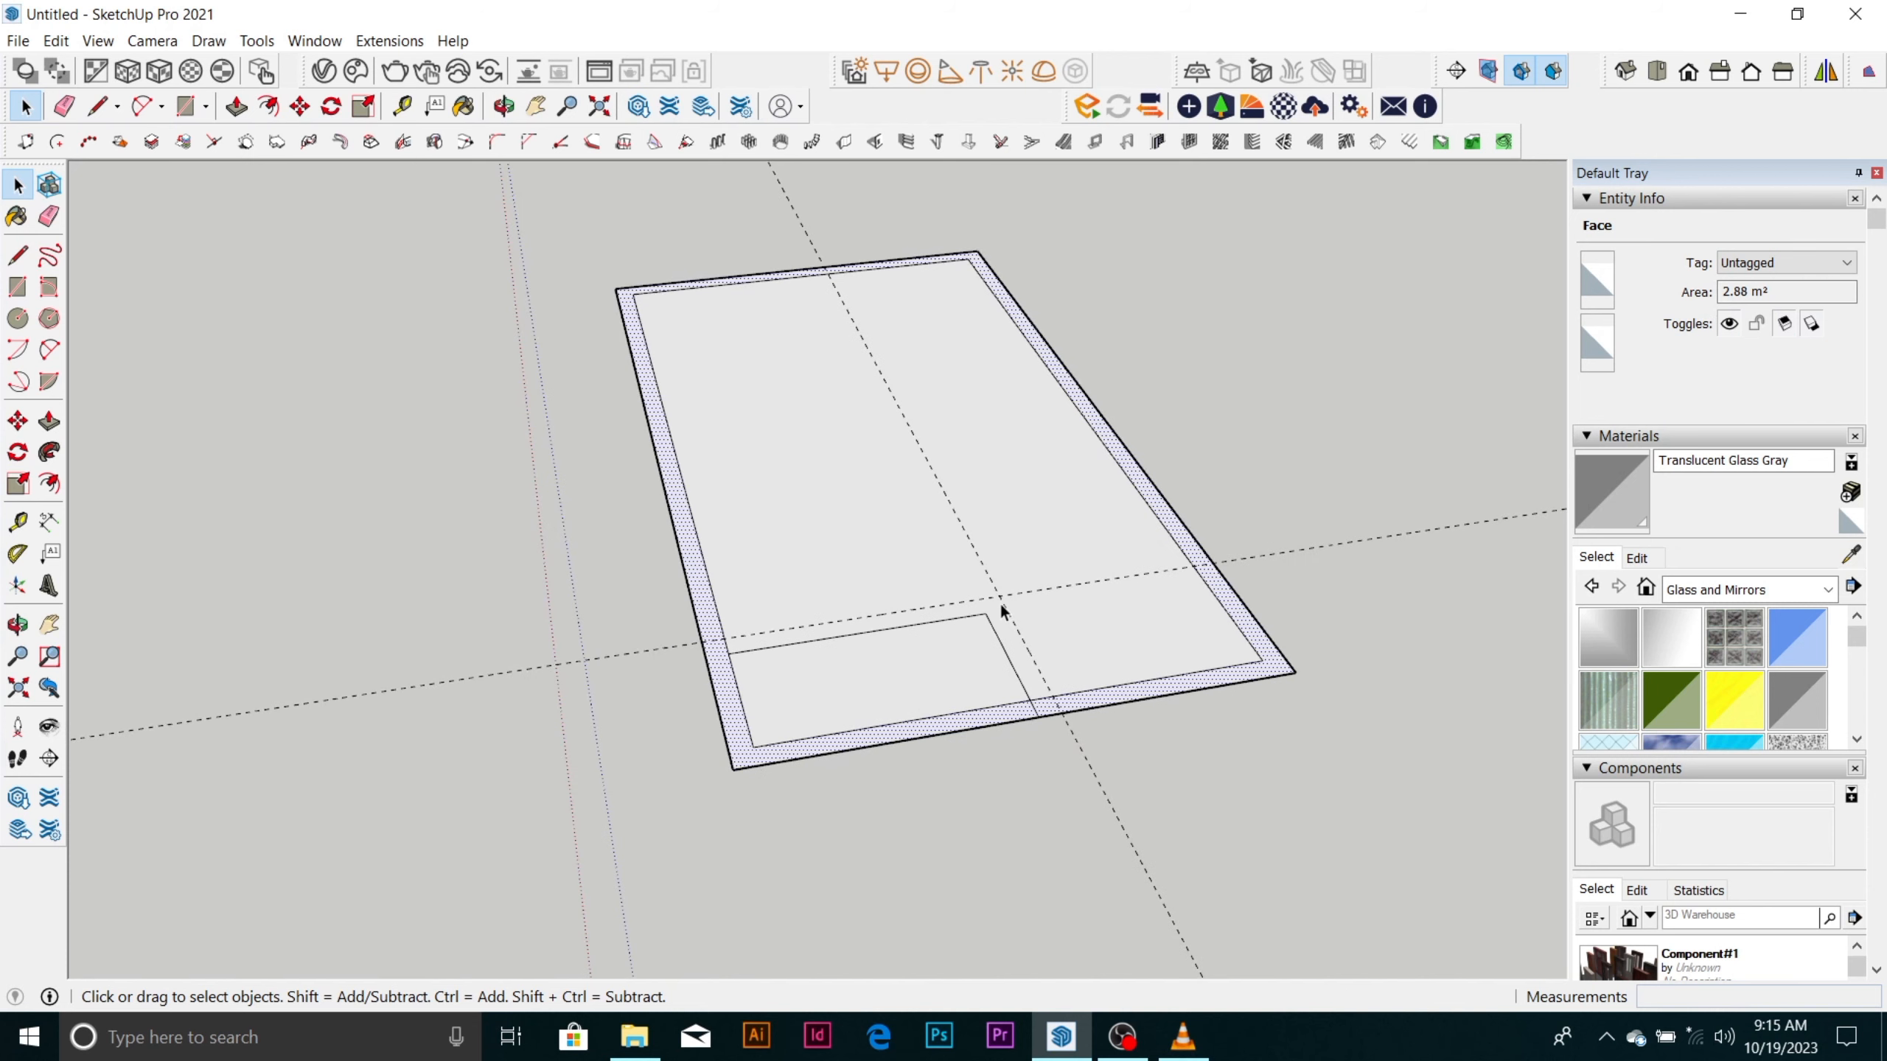
pyautogui.scroll(5, 923, 611)
pyautogui.scroll(-3, 787, 648)
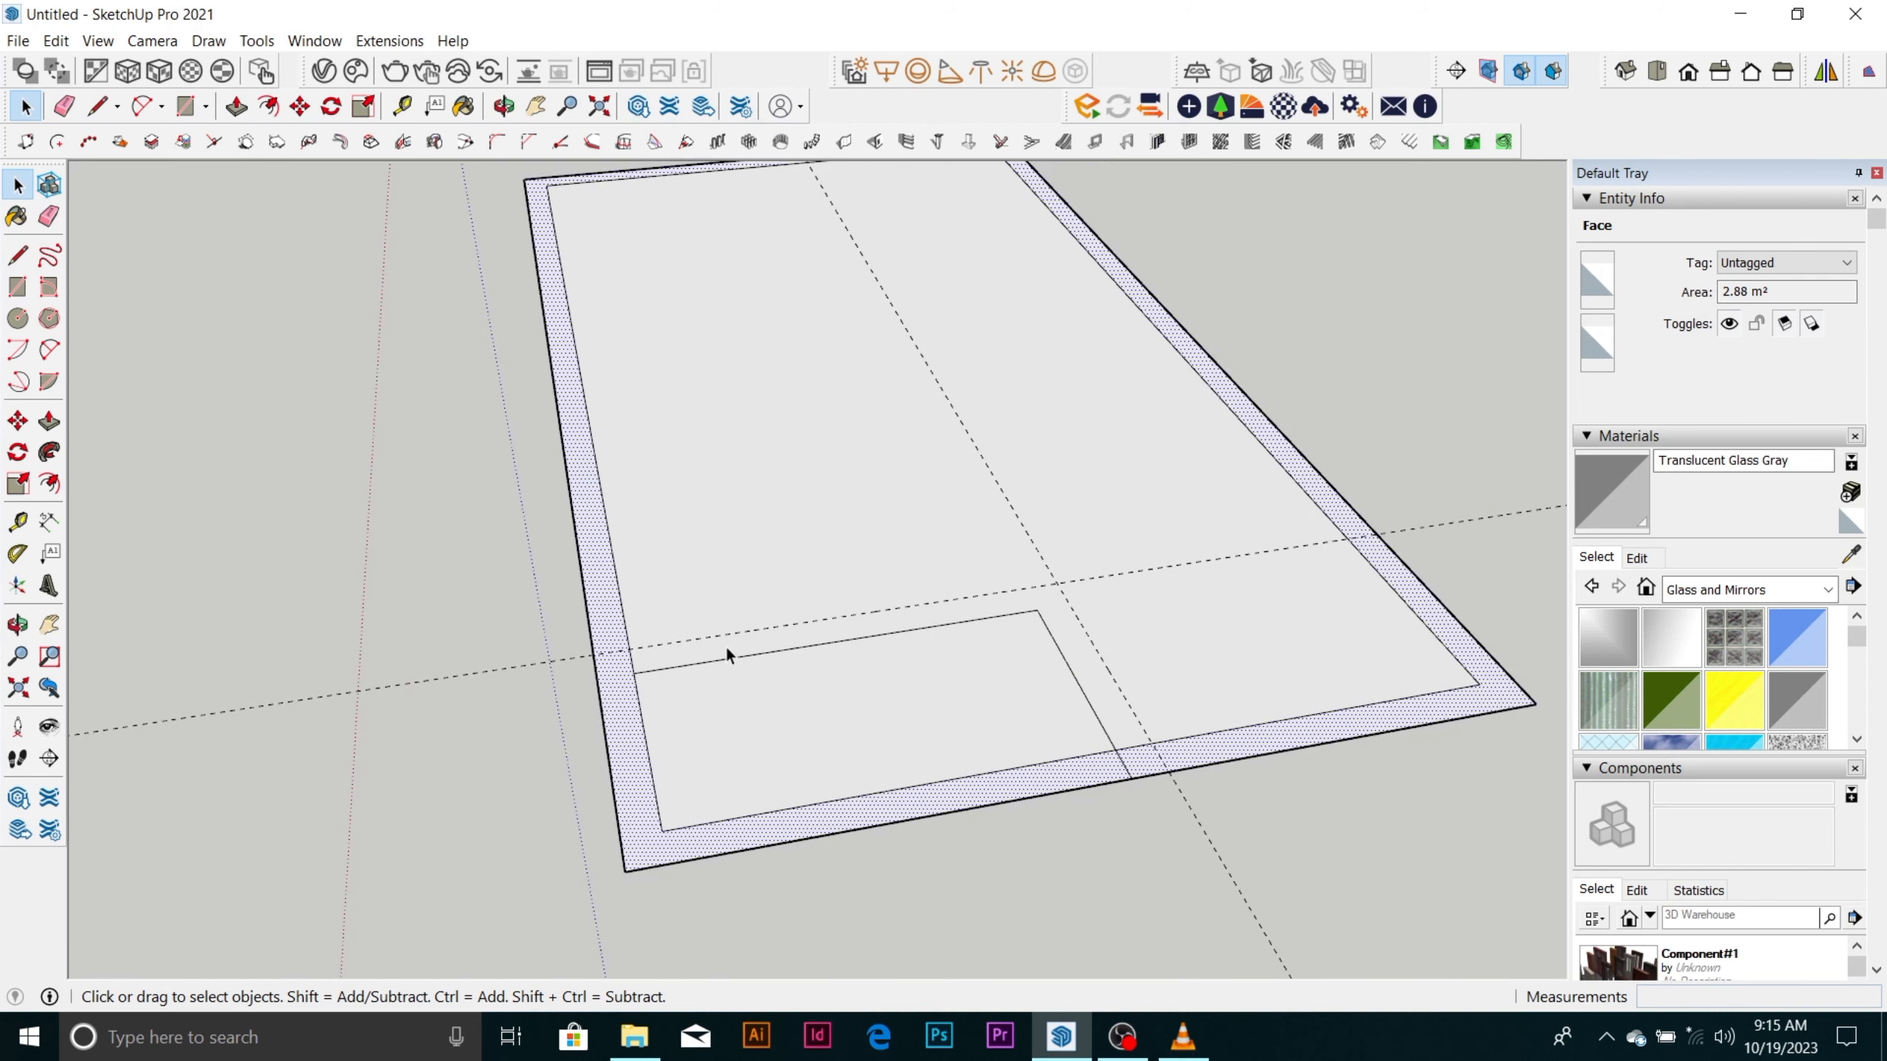
pyautogui.scroll(4, 725, 645)
pyautogui.scroll(-5, 726, 648)
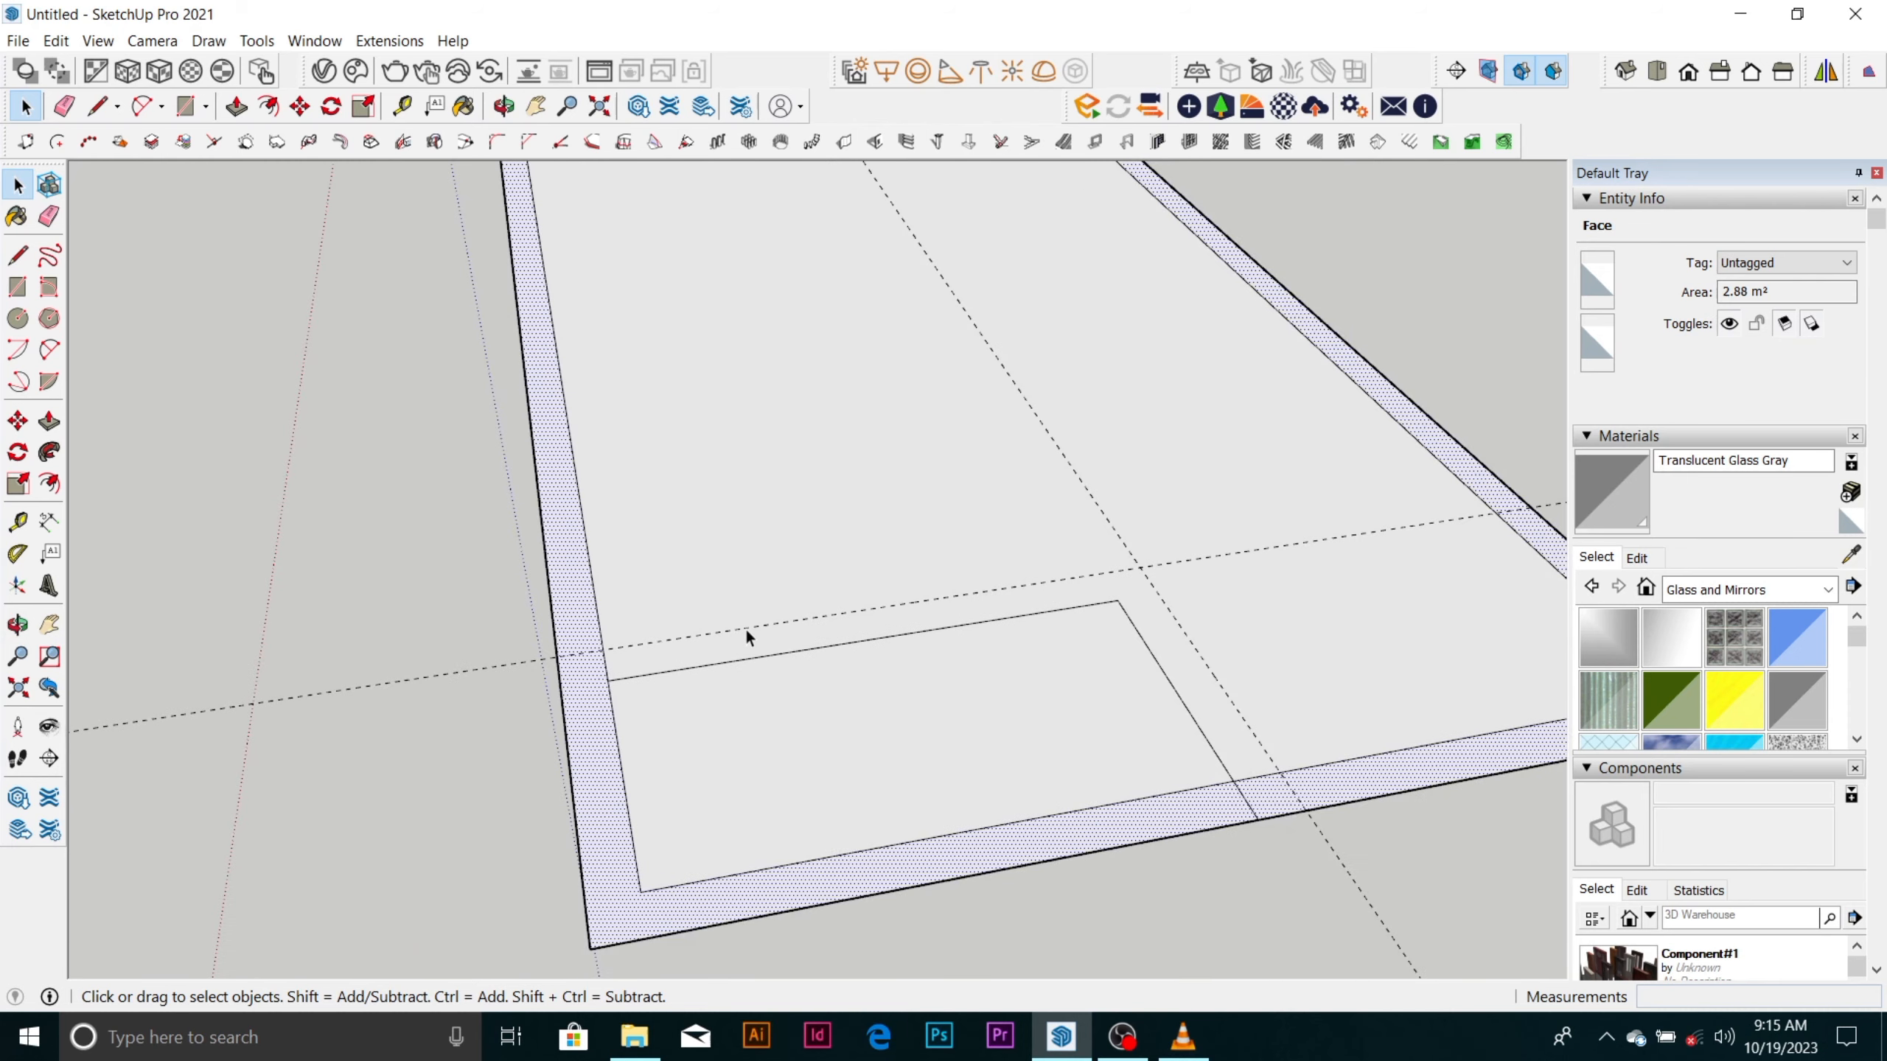
# Trace the two guides with lines, about 1894 mm to their crossing and from there to the rectangle's outer edge.
pyautogui.scroll(4, 673, 633)
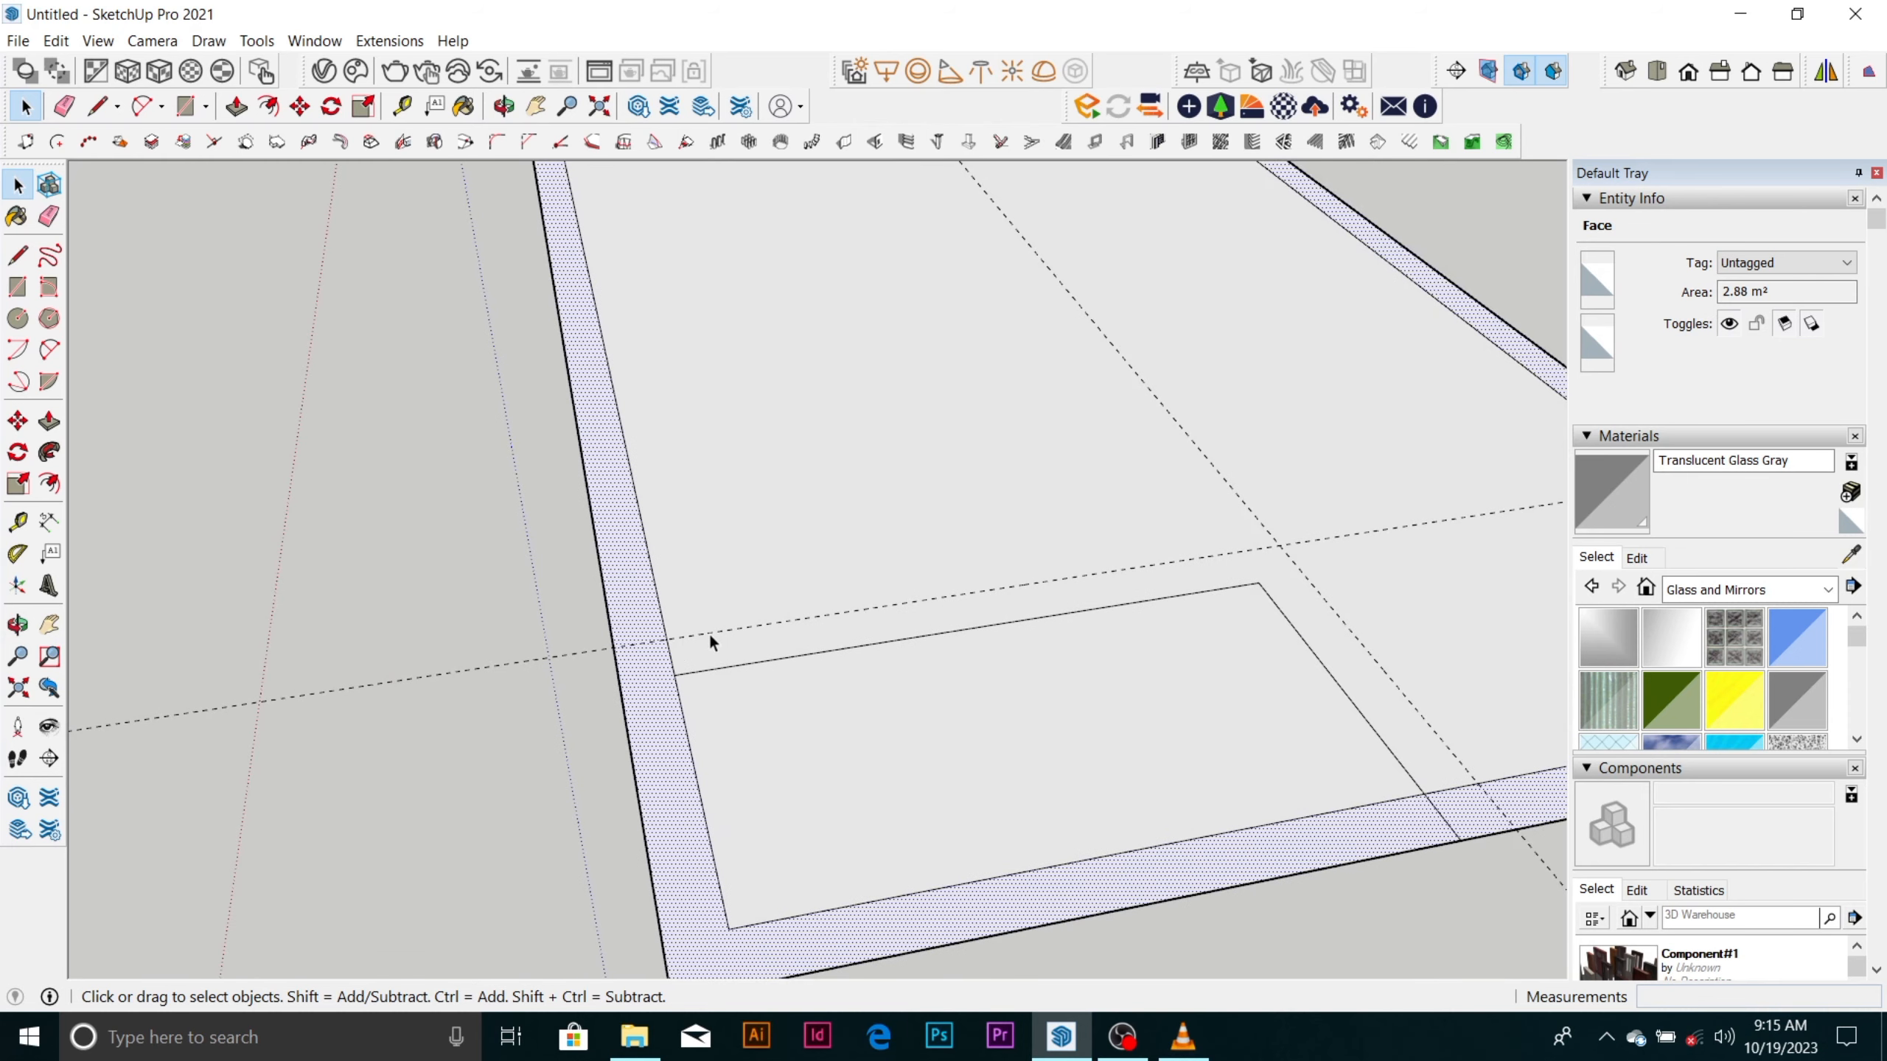
pyautogui.press('l')
pyautogui.click(669, 634)
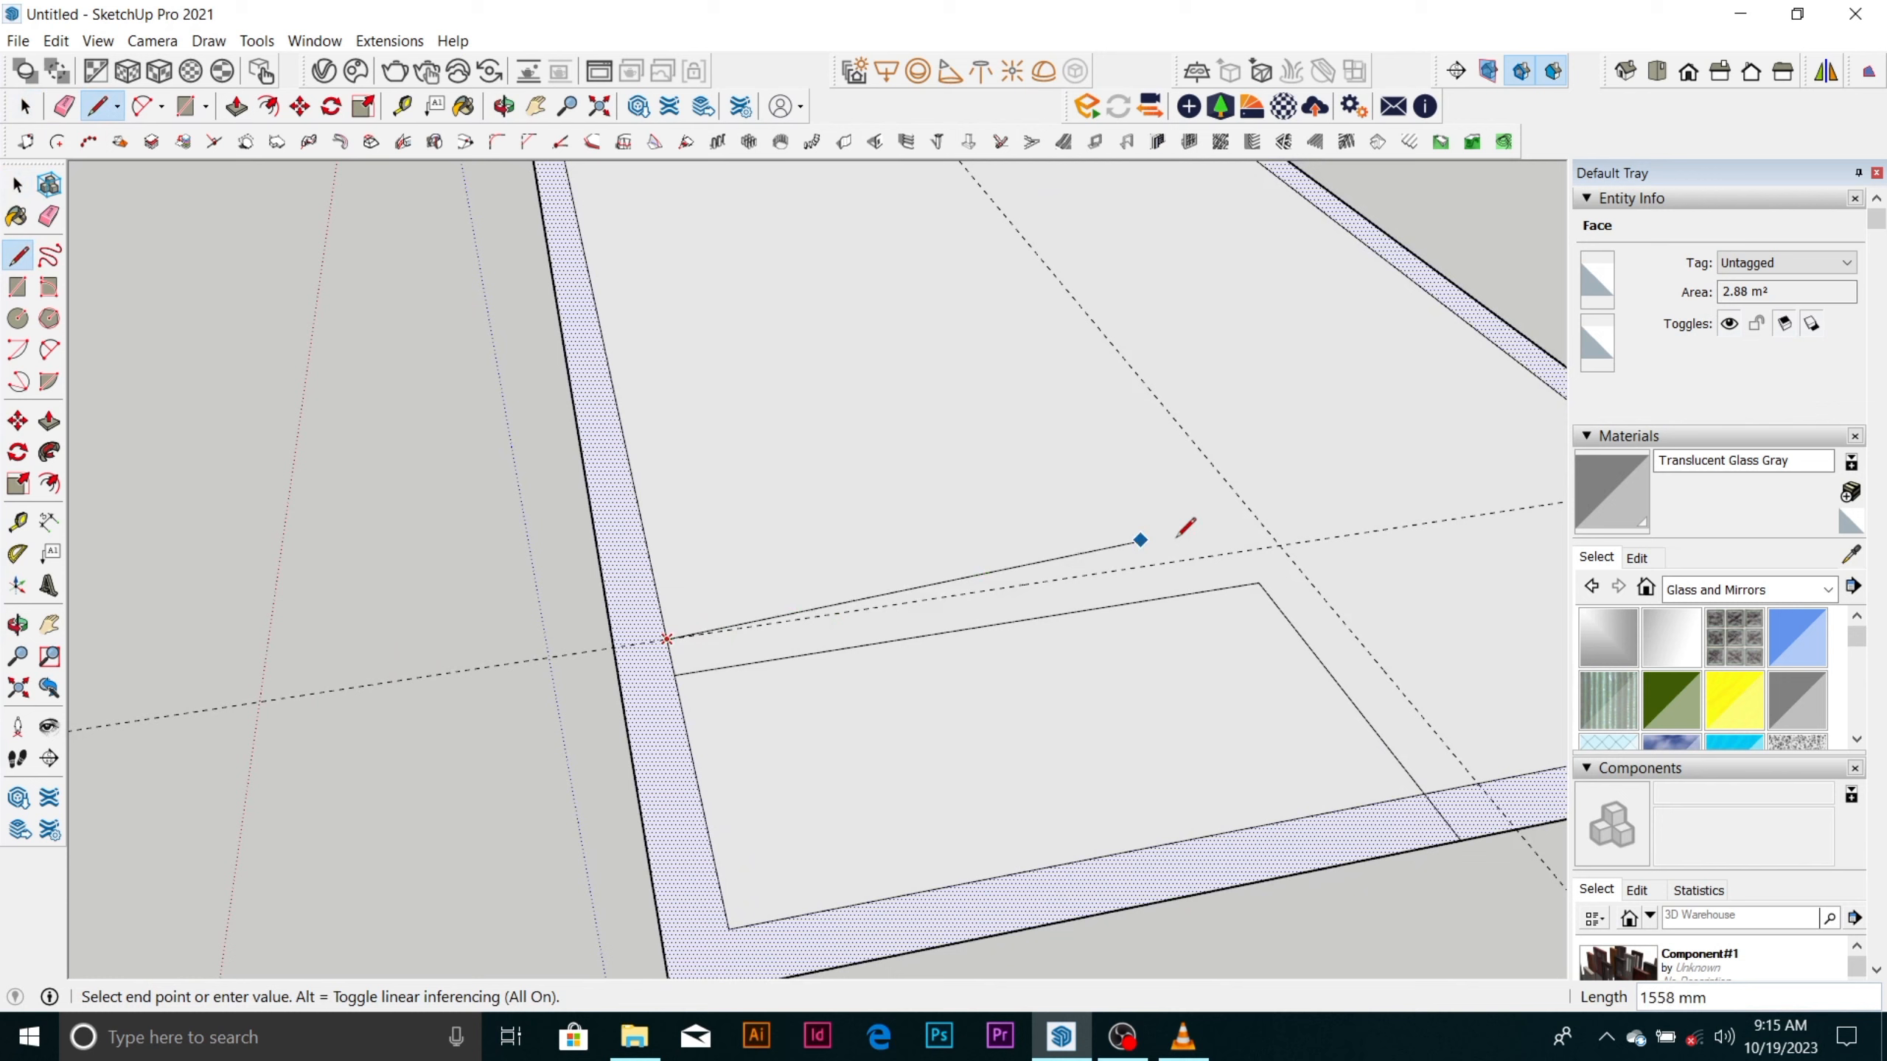
pyautogui.click(1275, 546)
pyautogui.scroll(-2, 1276, 545)
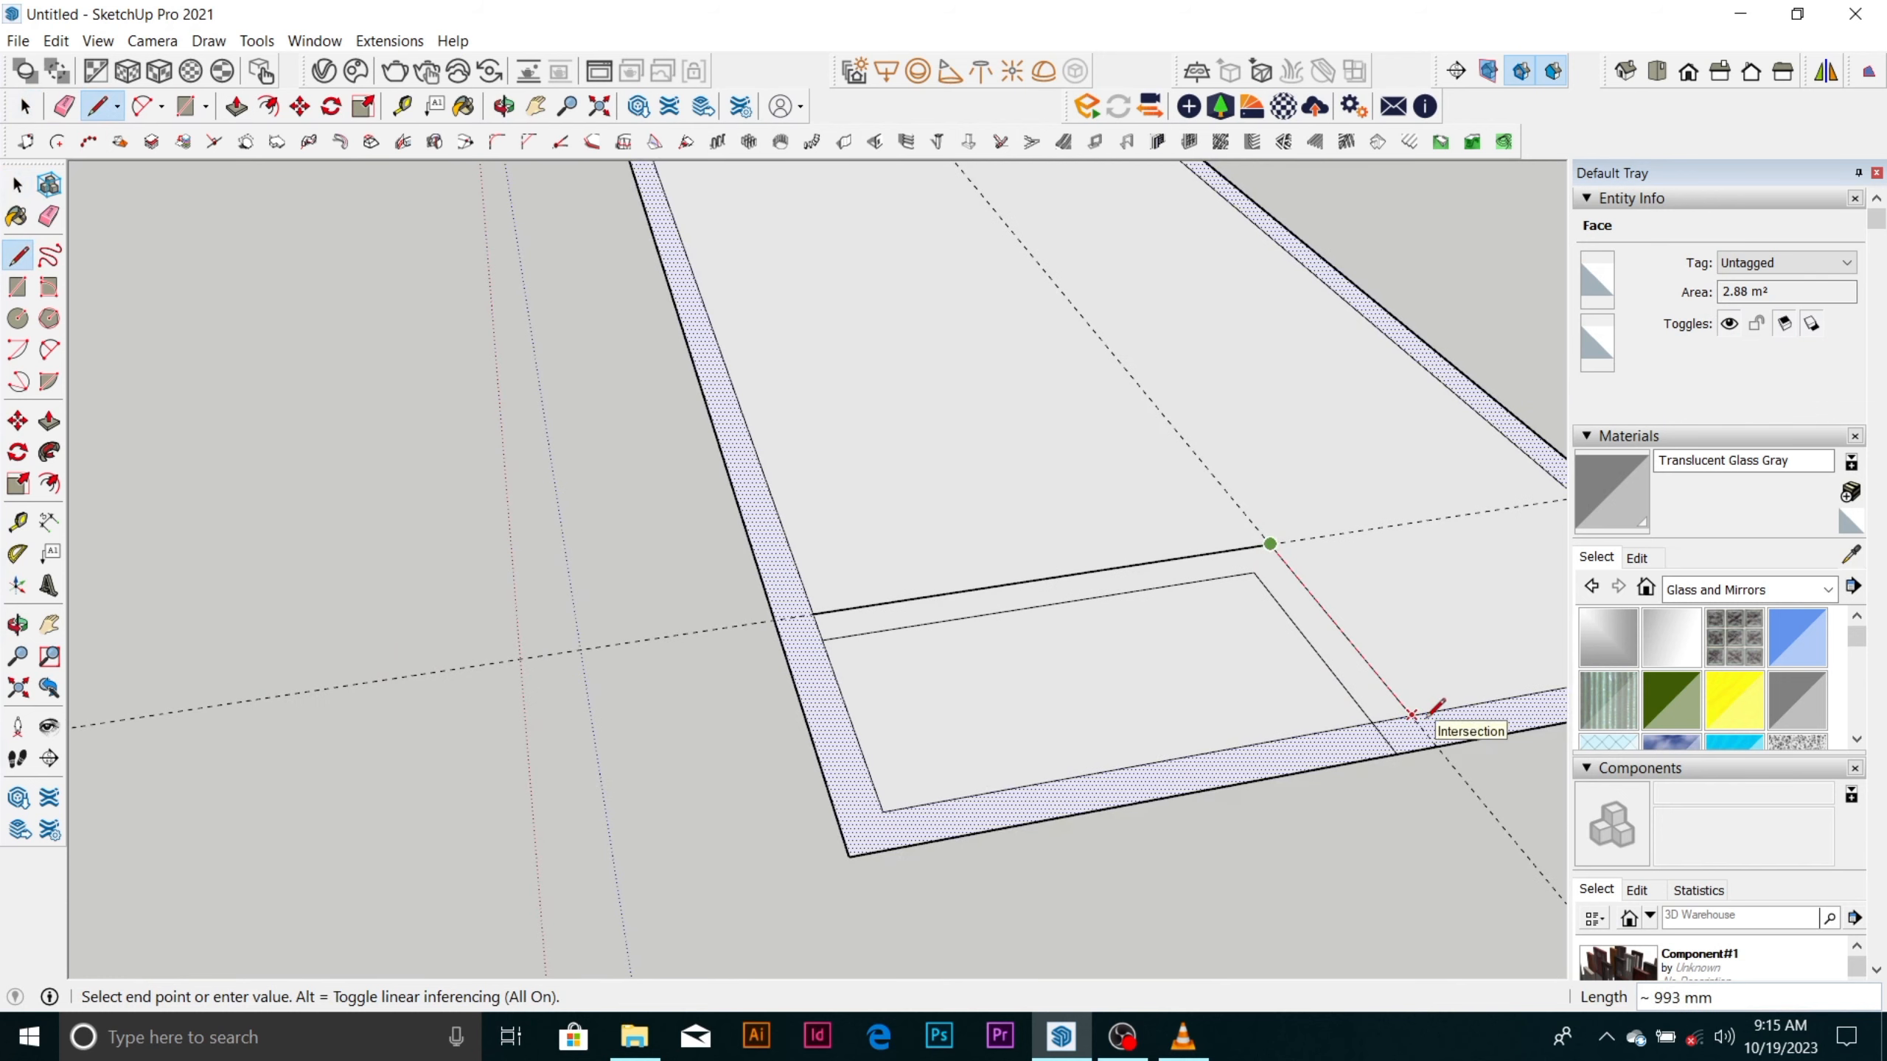
pyautogui.click(1421, 749)
pyautogui.press('space')
pyautogui.scroll(-2, 824, 636)
# Erase both construction guides and the short inner-edge segment where the recess wall meets the near wall.
pyautogui.scroll(3, 1097, 643)
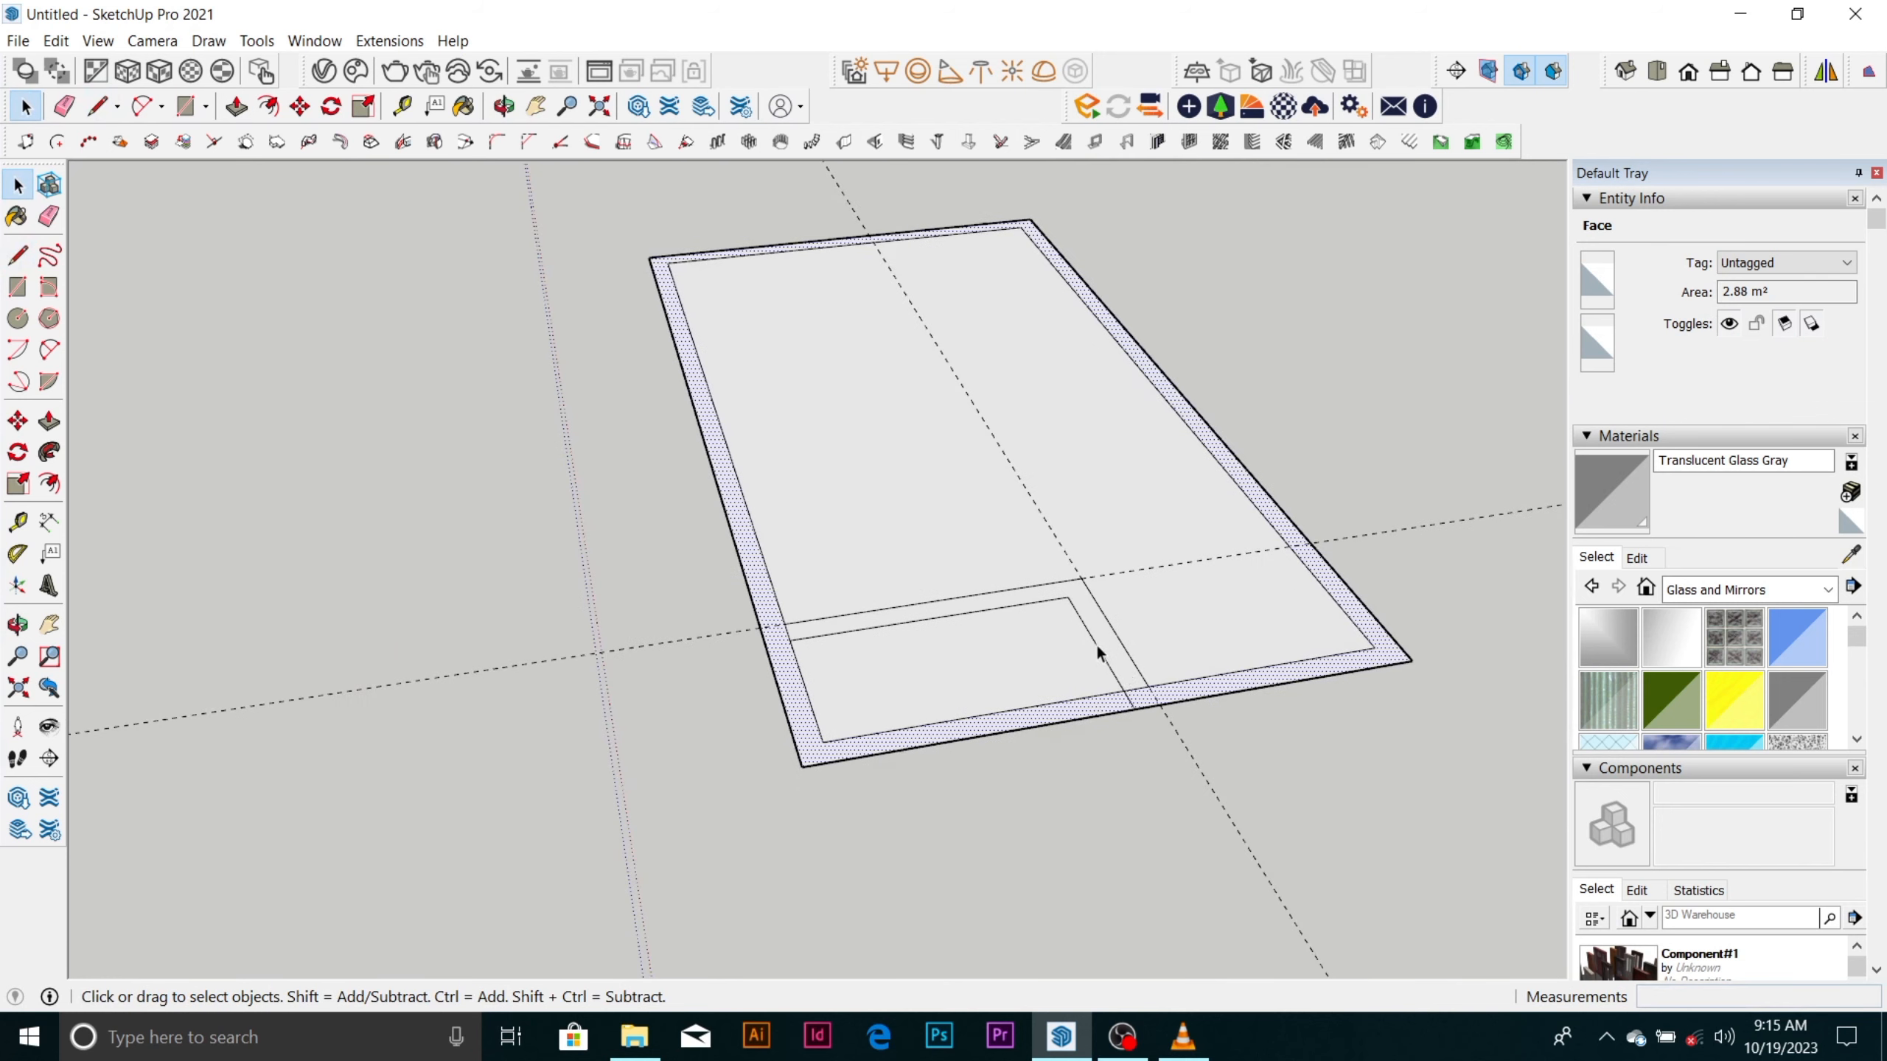
pyautogui.press('e')
pyautogui.click(1138, 692)
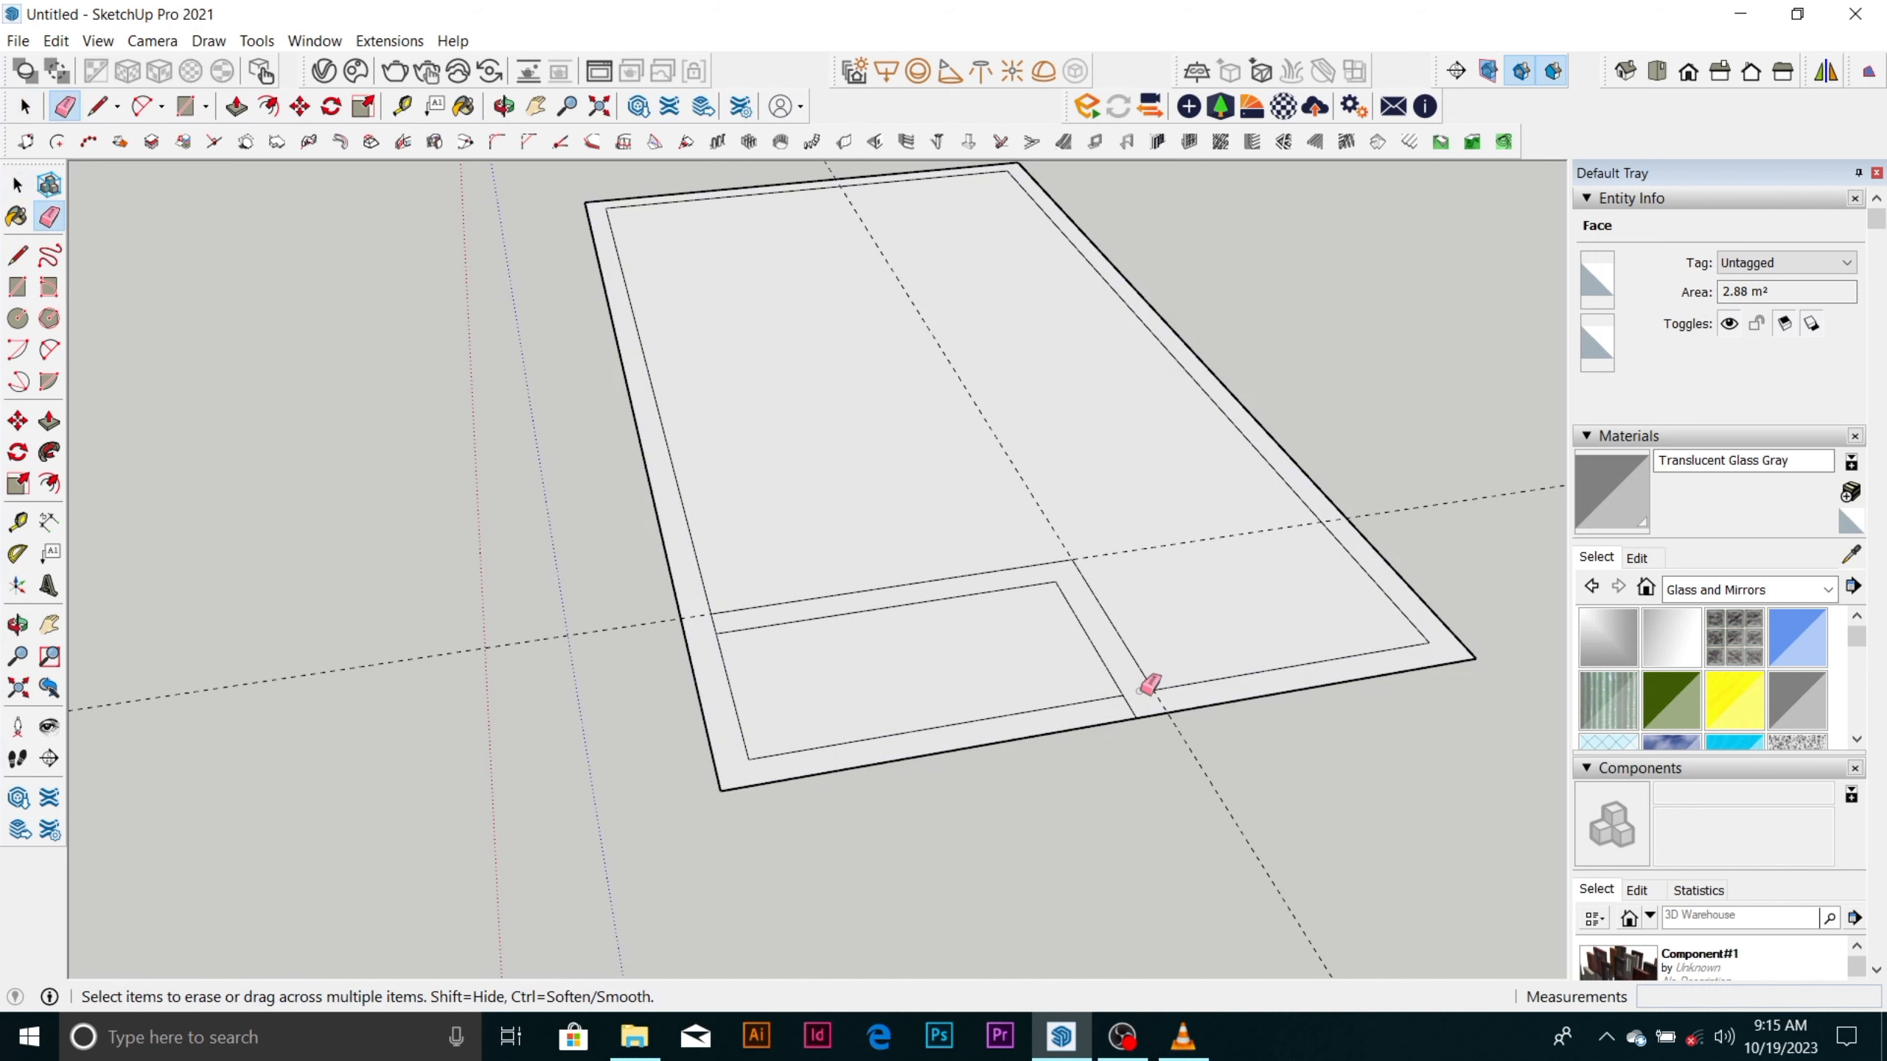
pyautogui.scroll(-2, 1138, 692)
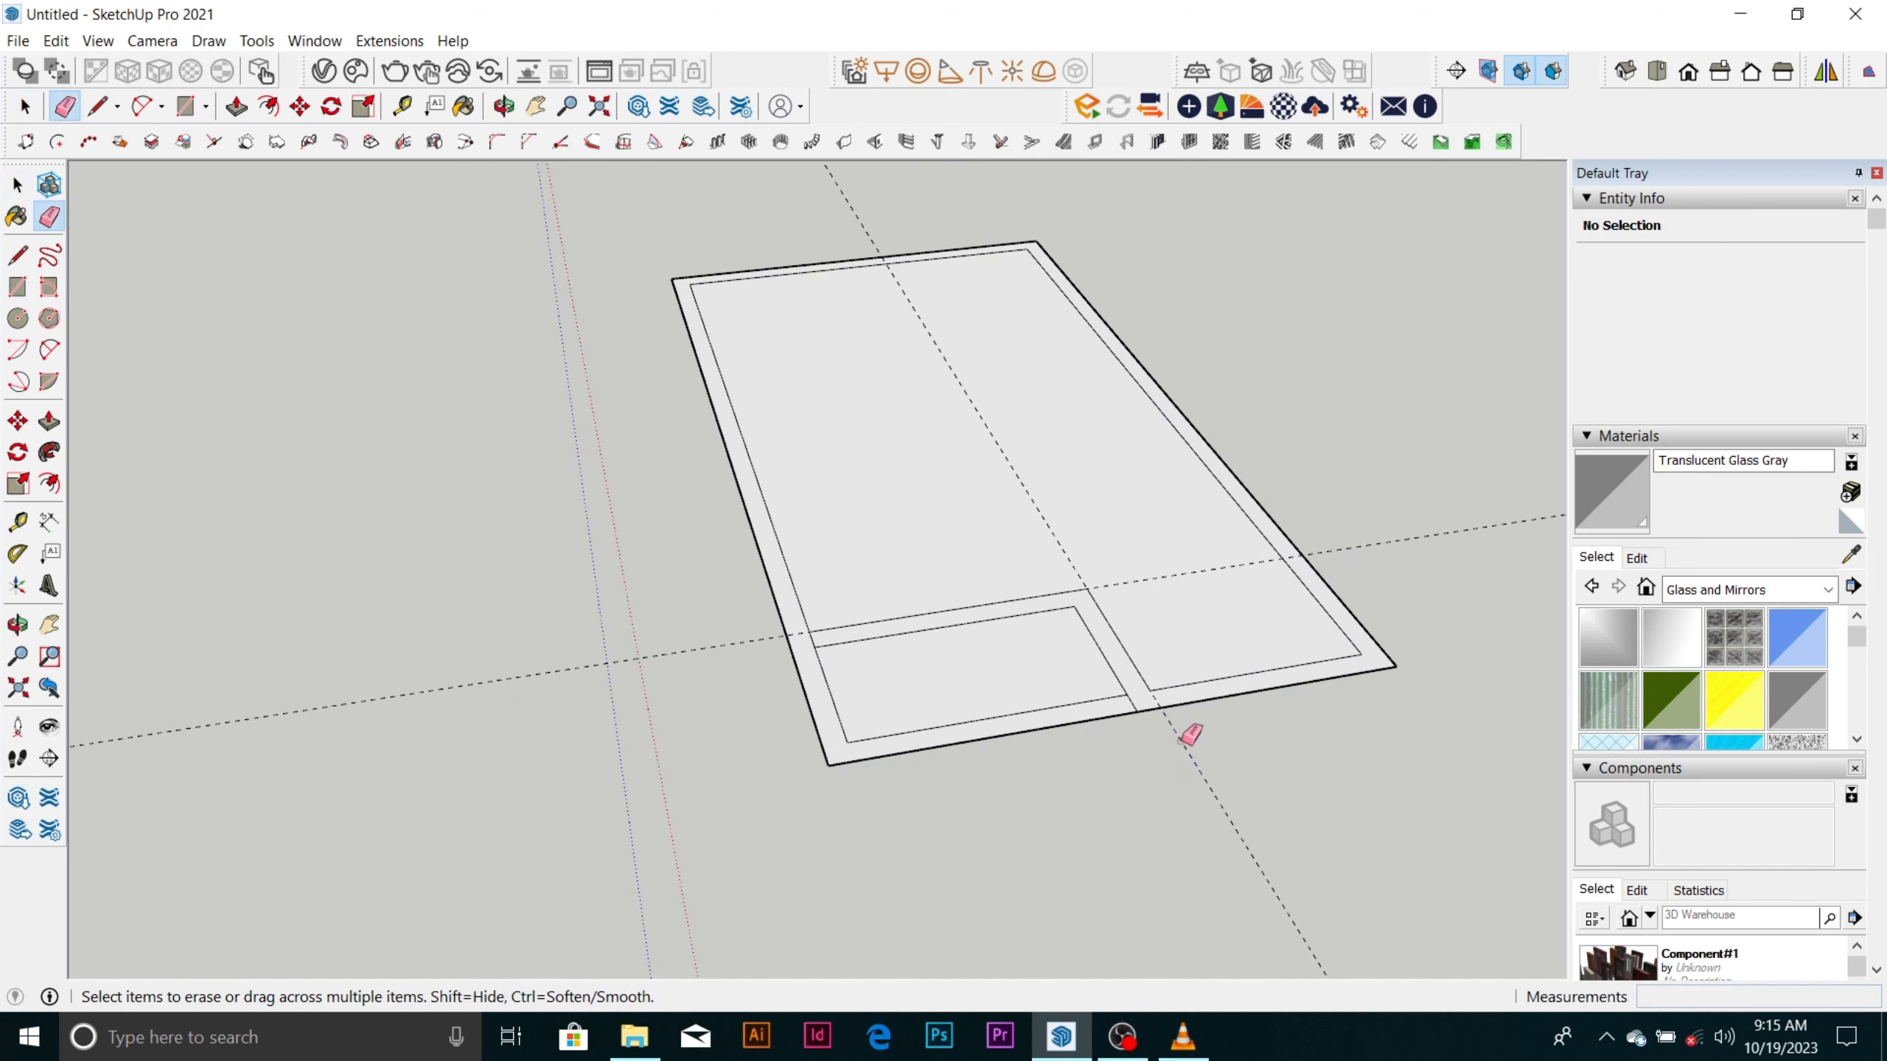
pyautogui.click(1158, 580)
pyautogui.press('space')
pyautogui.scroll(3, 818, 639)
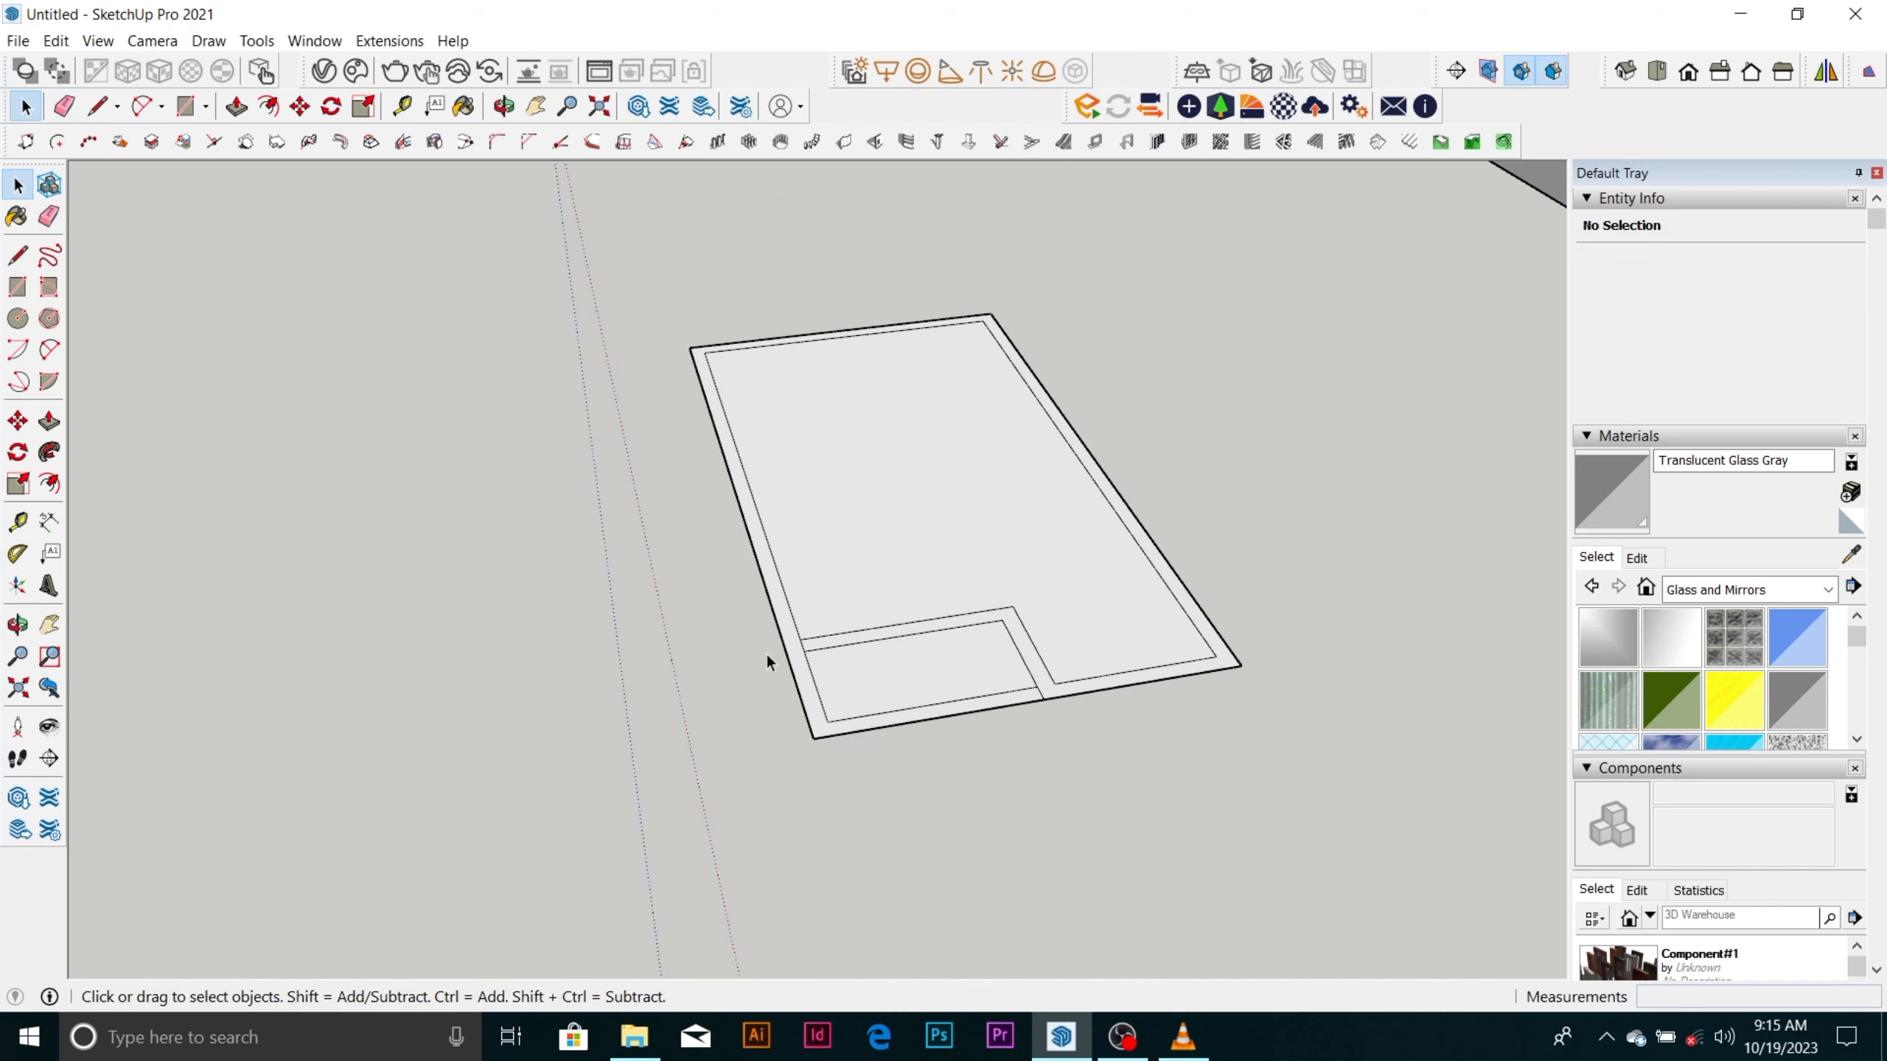
# Erase the short edge separating the recess wall from the long side wall, and select the merged wall face.
pyautogui.scroll(-3, 844, 641)
pyautogui.scroll(4, 737, 654)
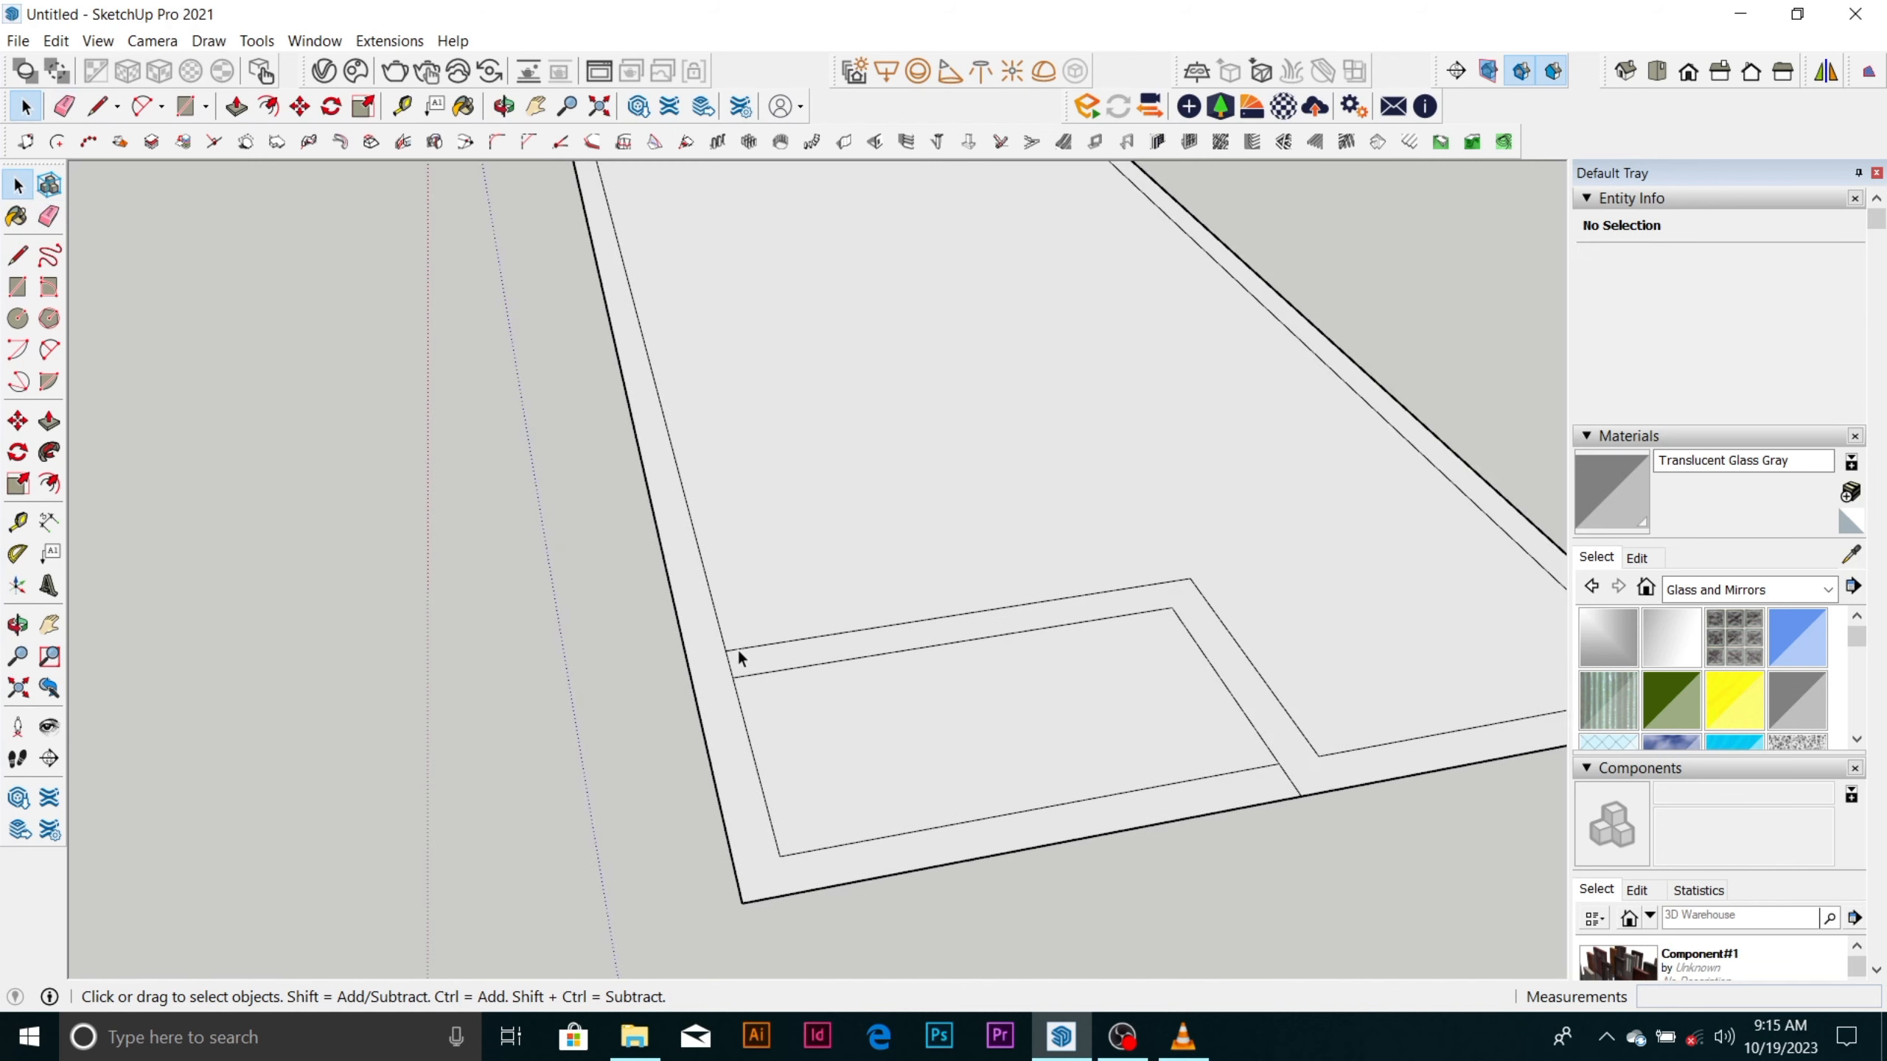
pyautogui.press('e')
pyautogui.press('space')
pyautogui.scroll(-3, 743, 667)
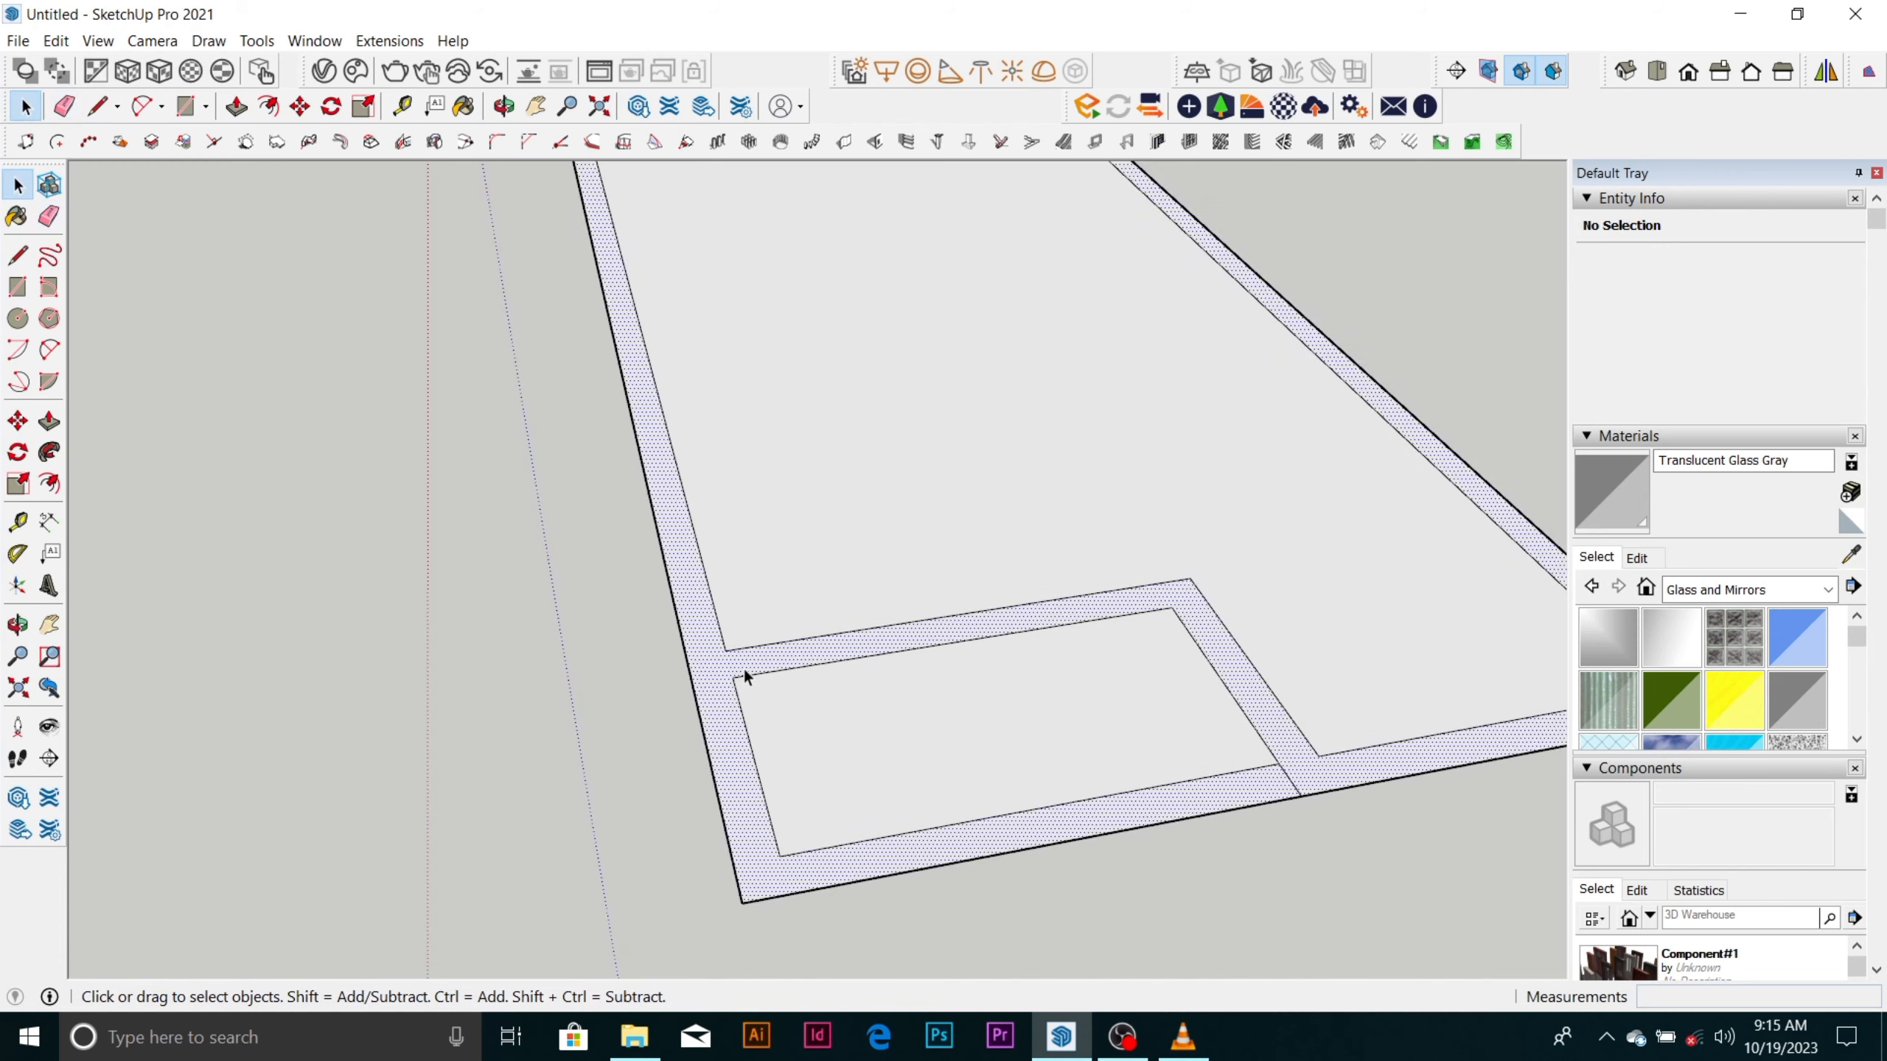
pyautogui.click(743, 667)
# Draw a 150 mm line across the long side wall band, continuing the recess wall's lower edge to the outer edge.
pyautogui.scroll(-3, 743, 667)
pyautogui.scroll(5, 660, 664)
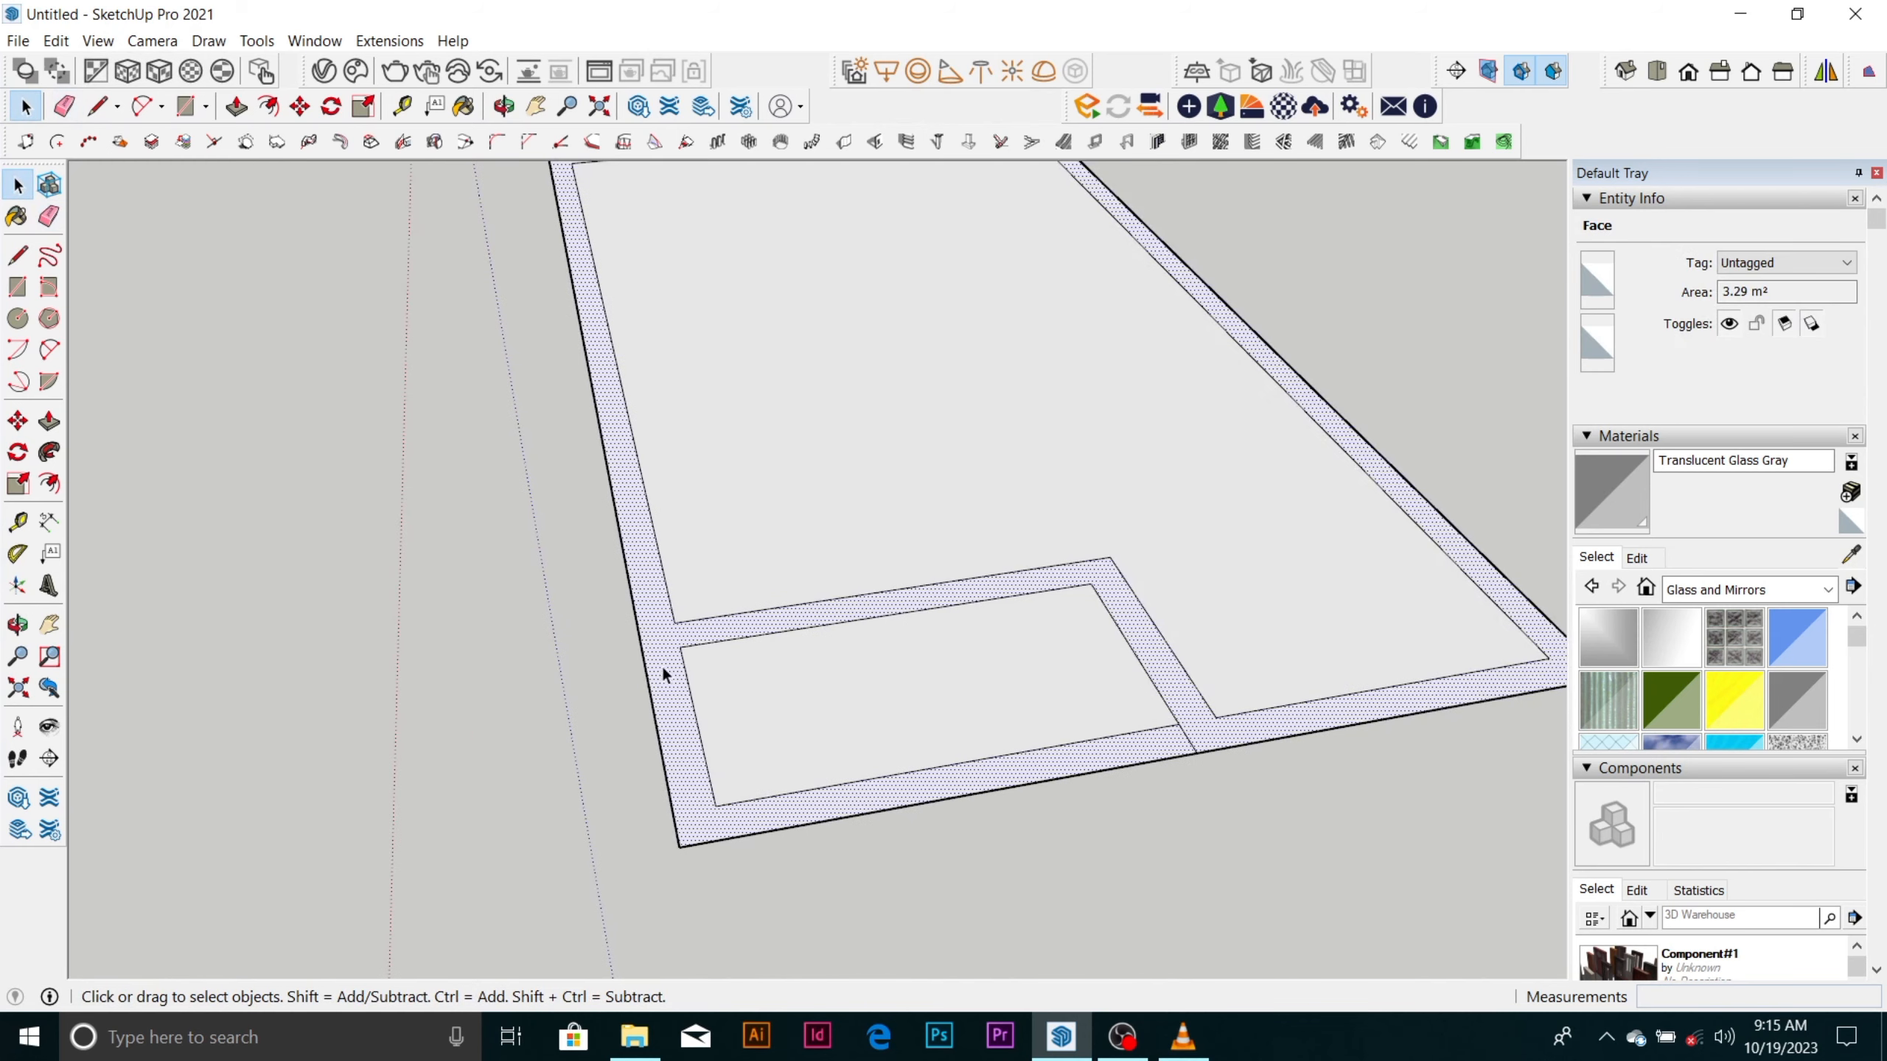
pyautogui.press('l')
pyautogui.click(682, 644)
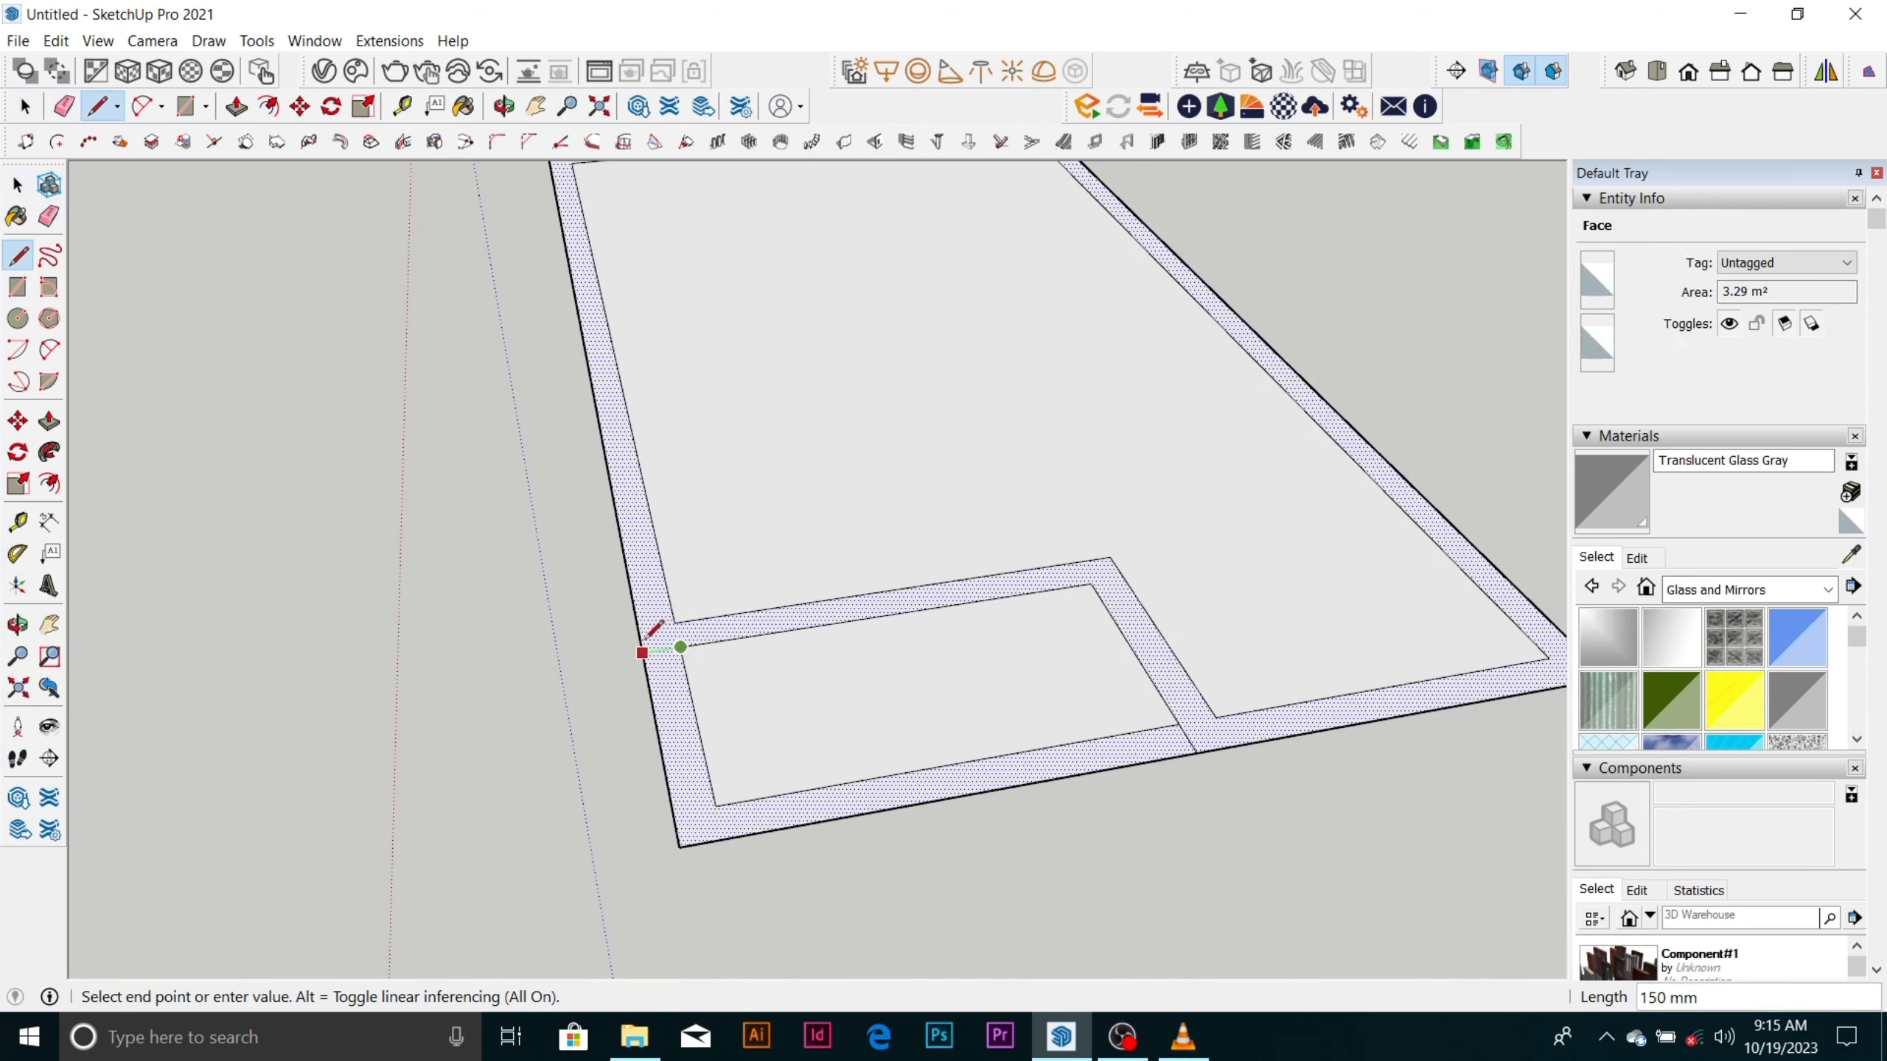
pyautogui.click(644, 651)
pyautogui.press('space')
pyautogui.scroll(-3, 722, 714)
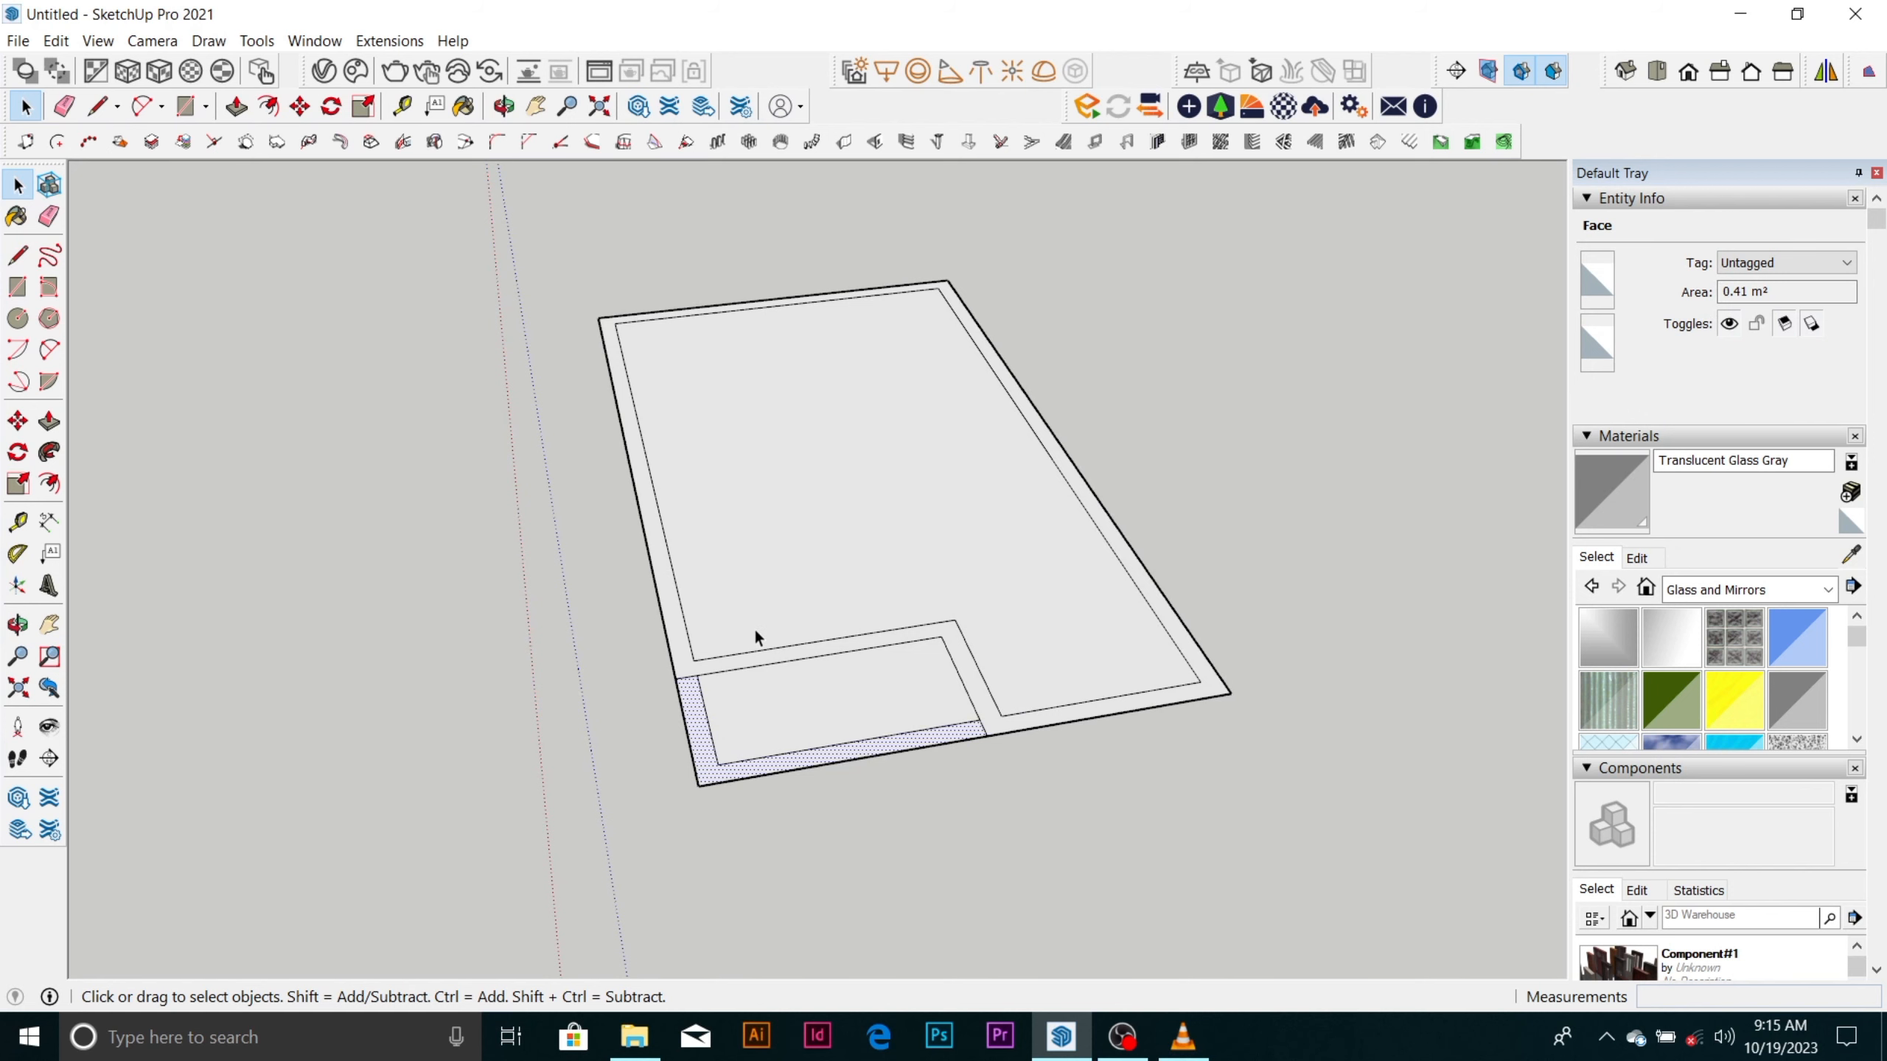
# Pull the wall band around the L-shaped room up 3000 mm with Push/Pull, leaving the corner recess flat, and inspect it.
pyautogui.scroll(3, 852, 606)
pyautogui.click(872, 657)
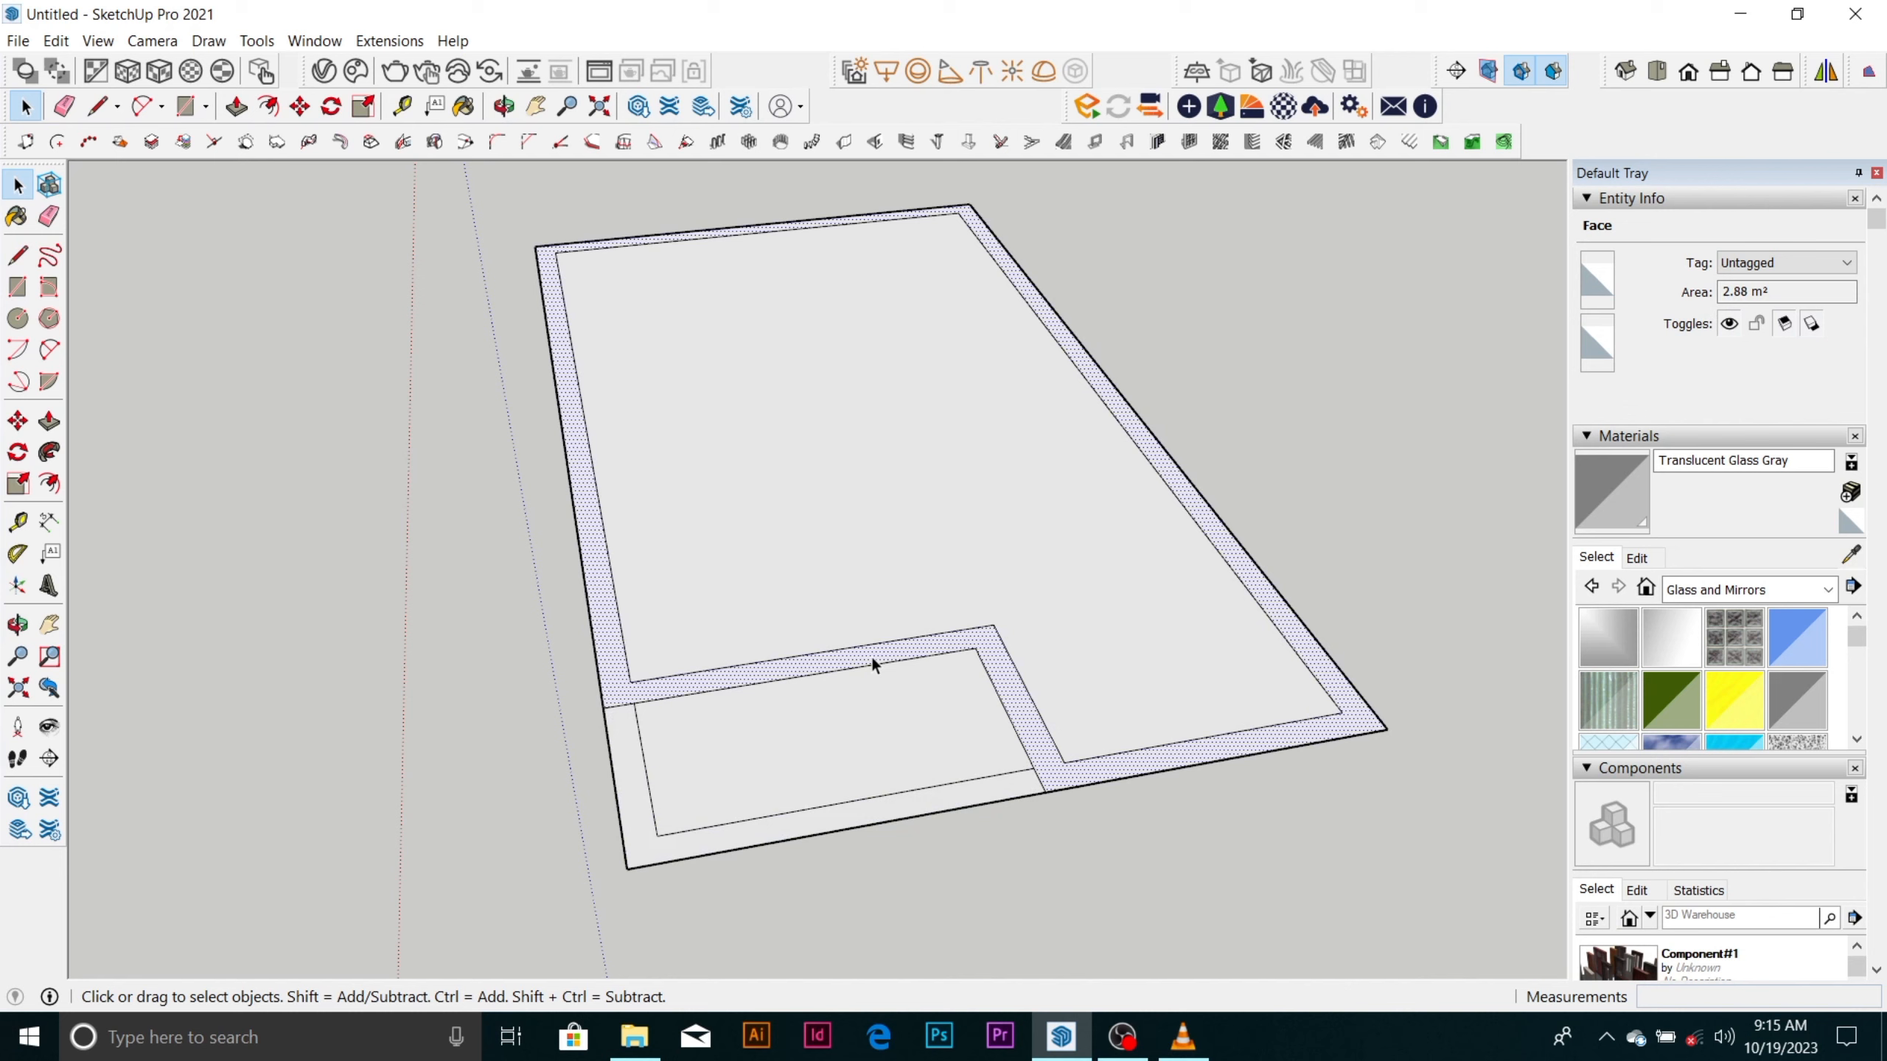
pyautogui.press('p')
pyautogui.moveTo(872, 666); pyautogui.dragTo(872, 606)
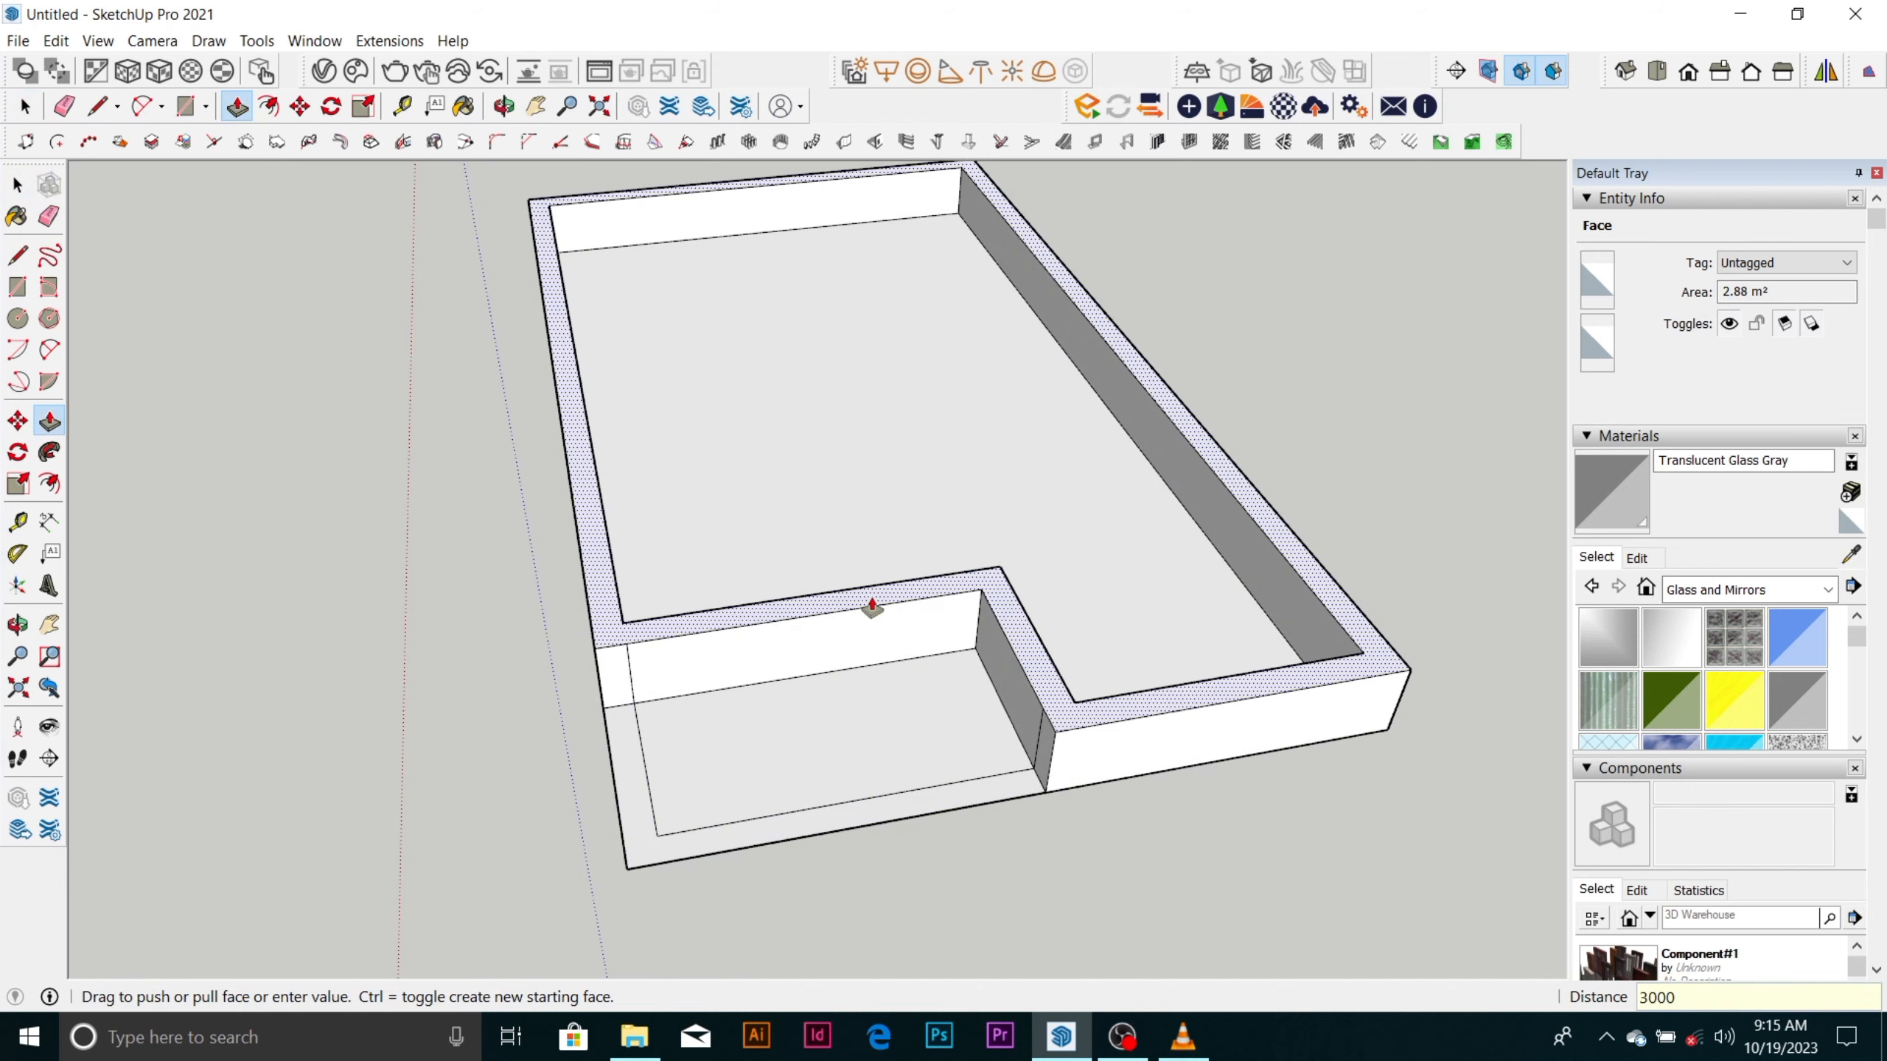
pyautogui.write('3000')
pyautogui.press('Return')
pyautogui.scroll(-5, 935, 721)
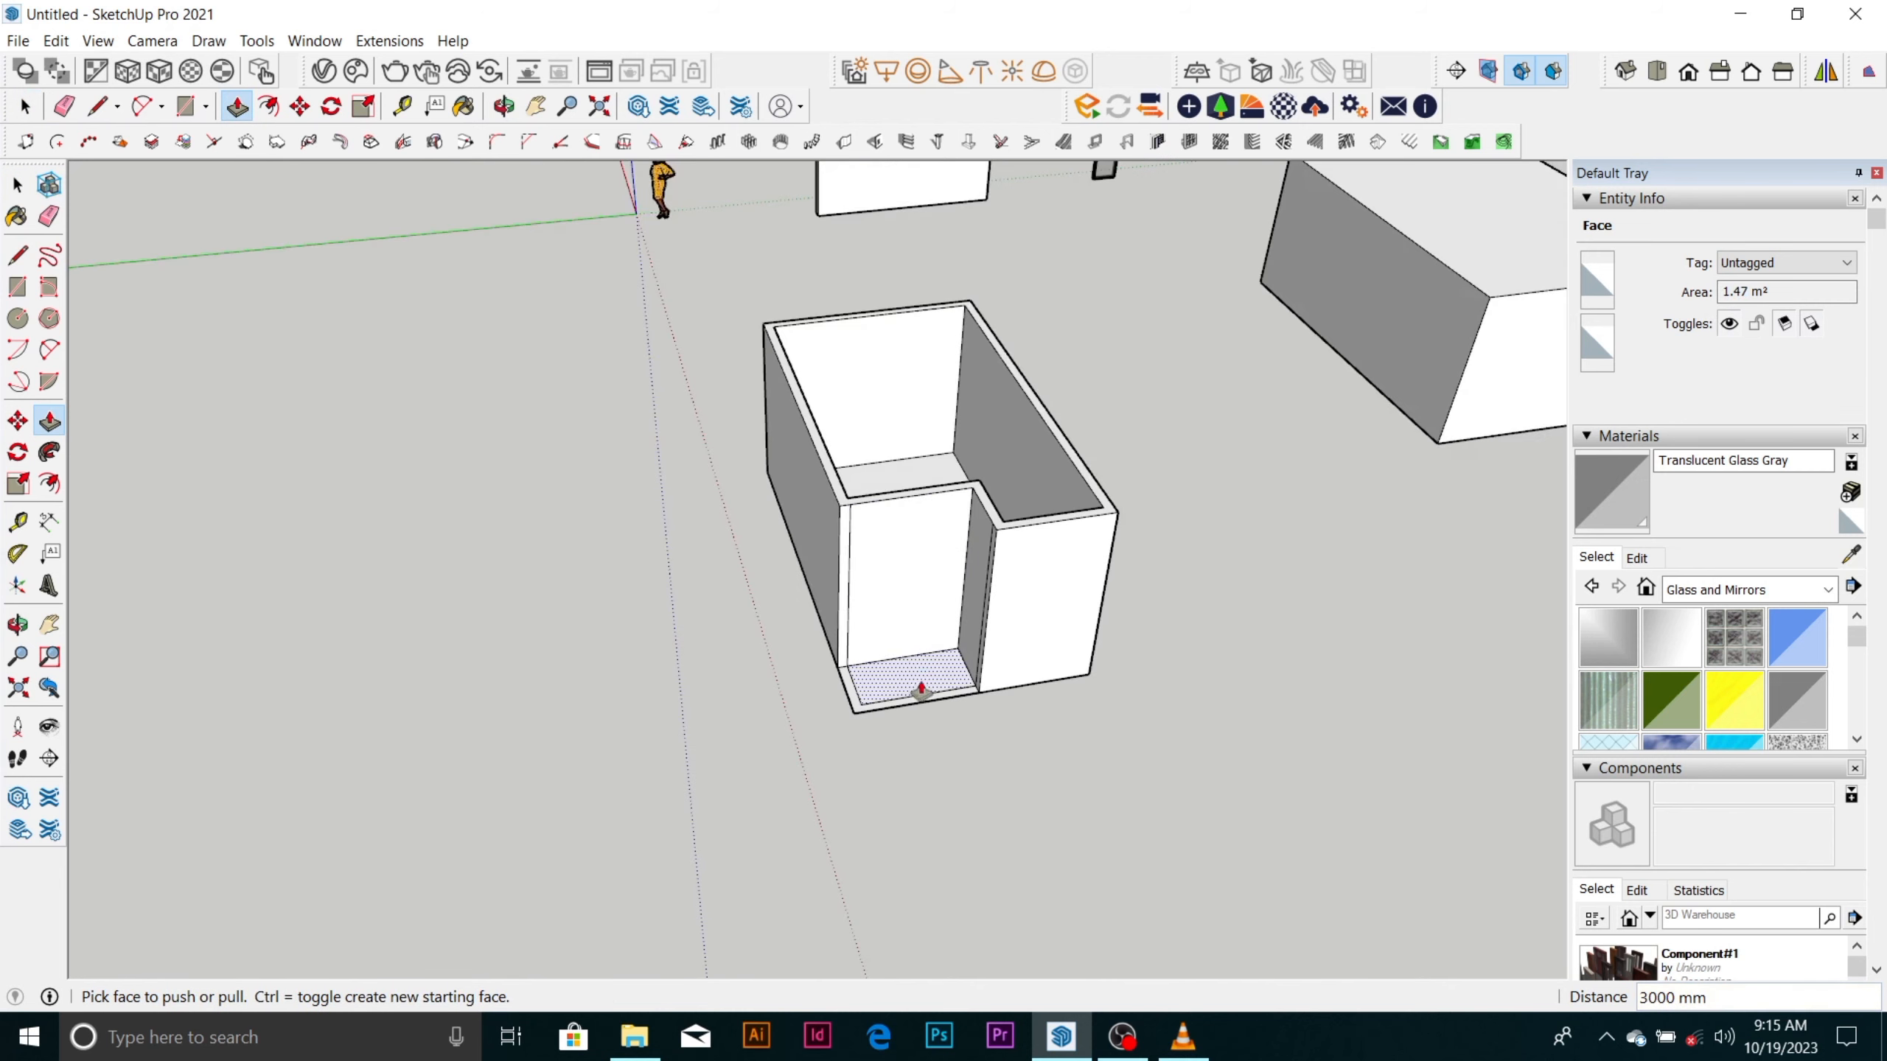
pyautogui.moveTo(921, 690); pyautogui.dragTo(996, 699, button='middle')
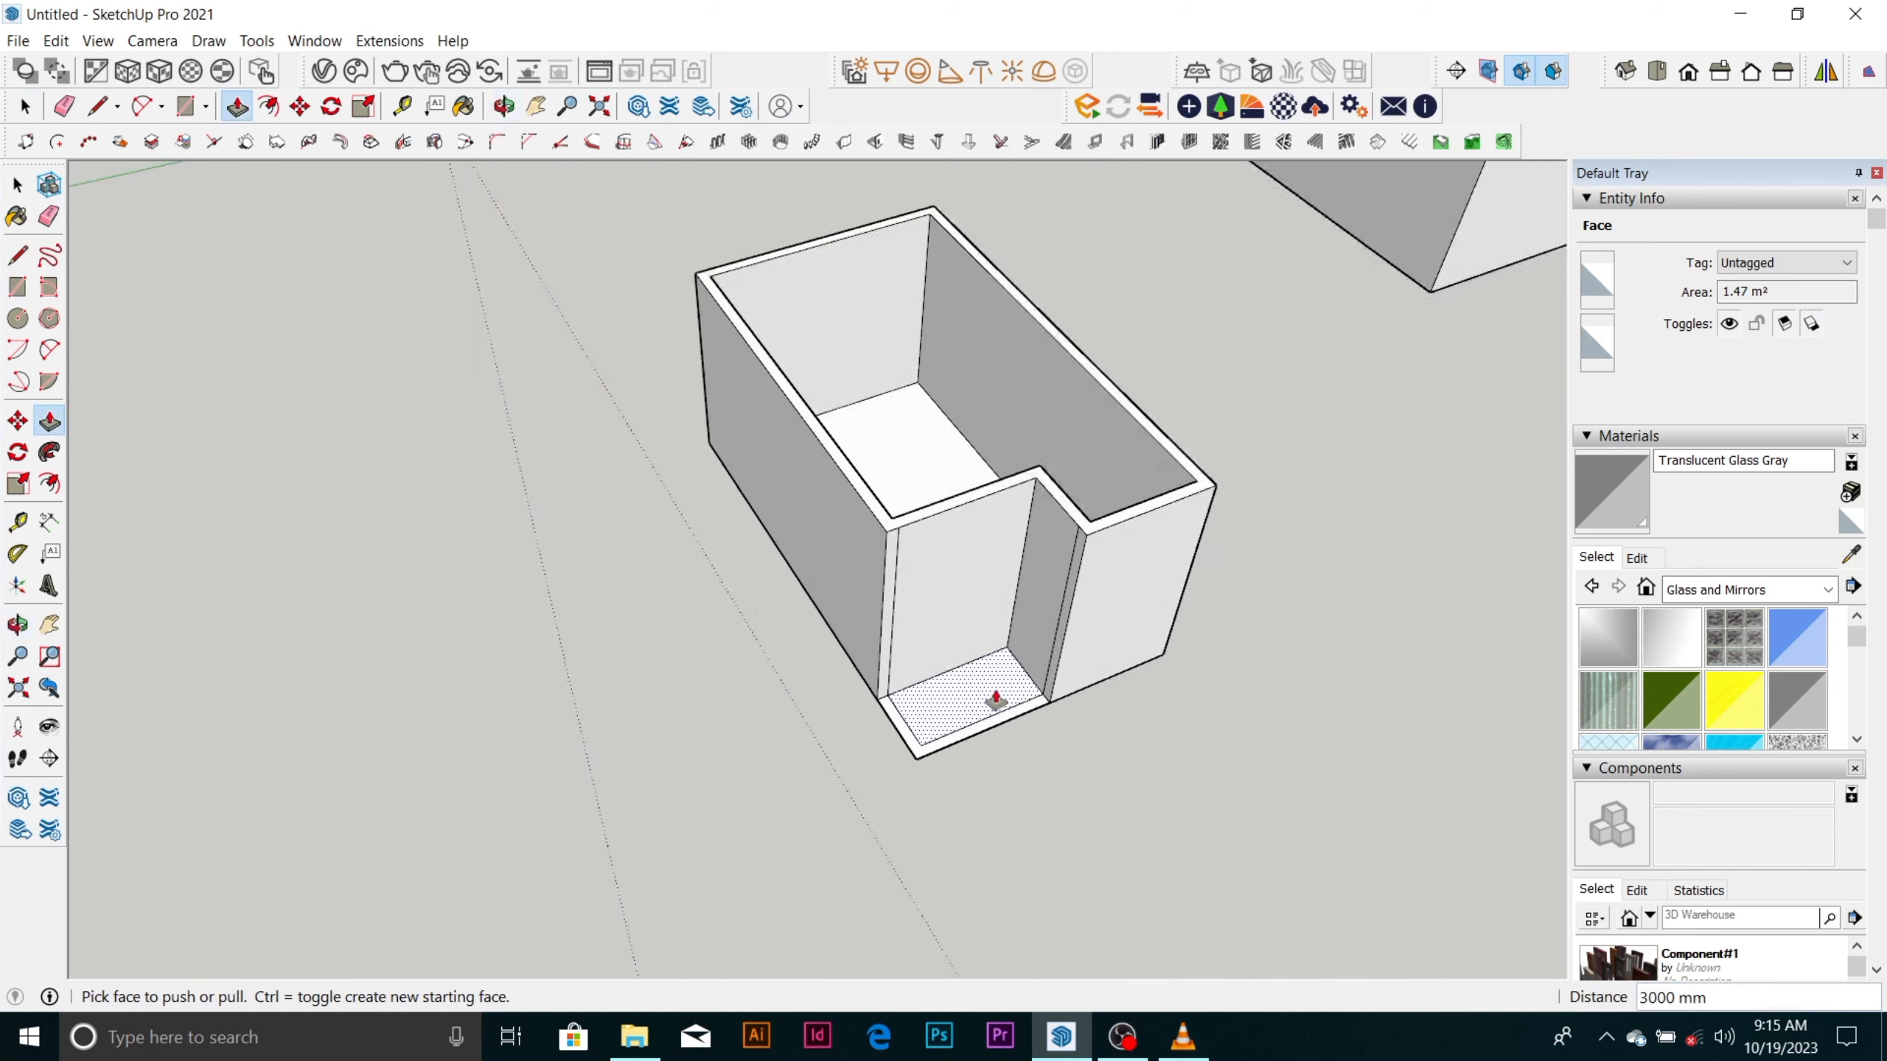
pyautogui.scroll(3, 996, 699)
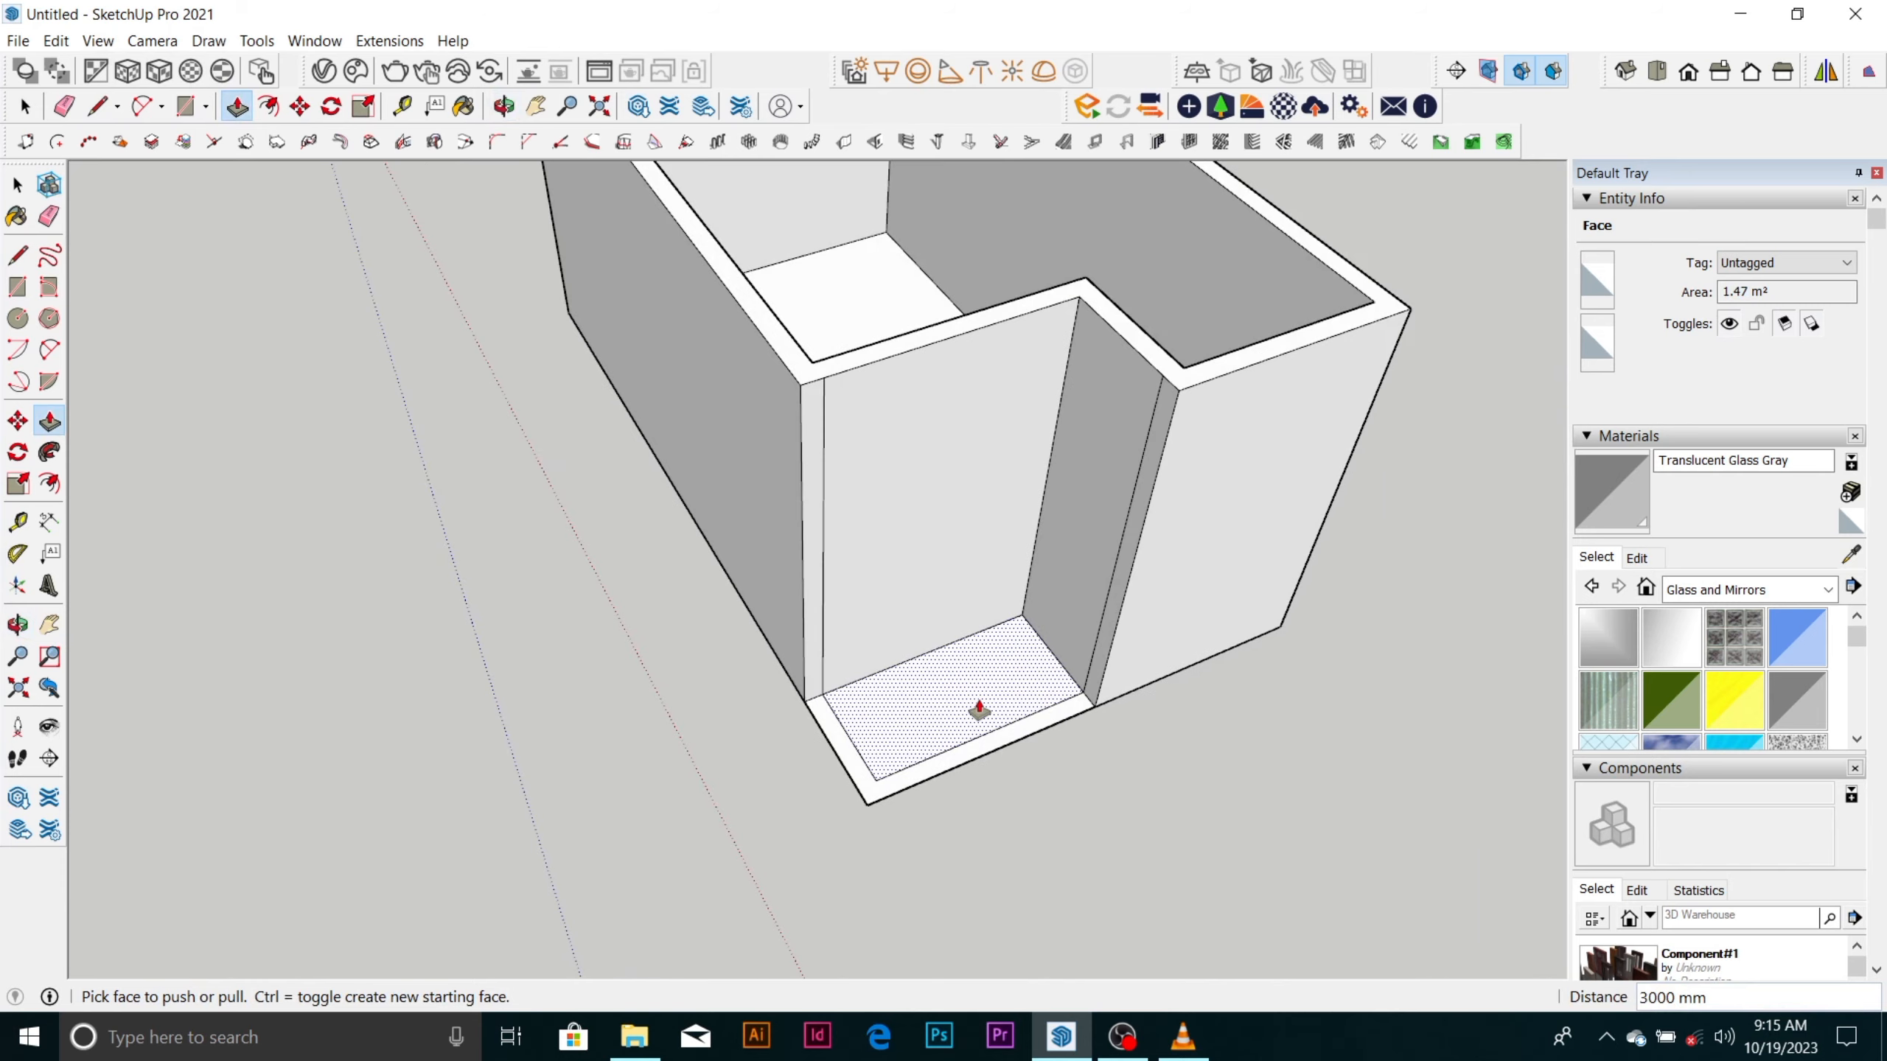
pyautogui.scroll(-4, 958, 654)
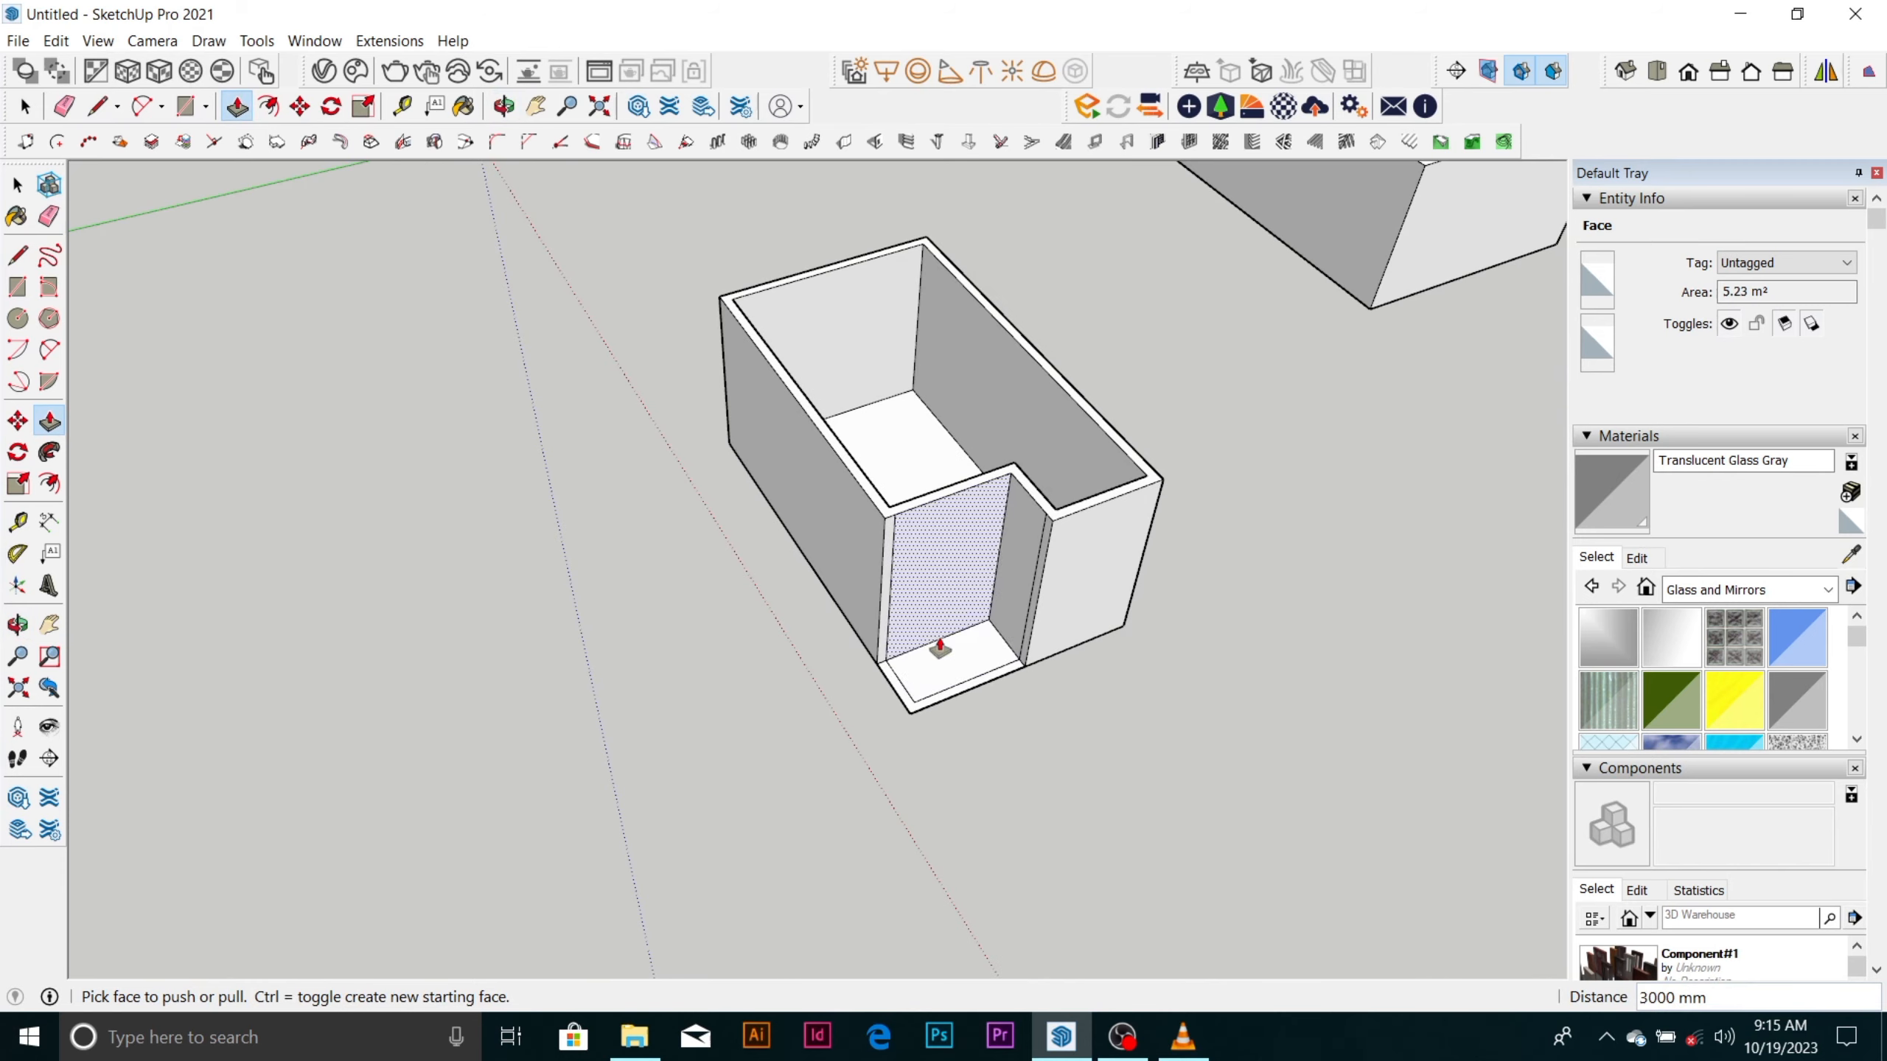
# Select all the geometry of the L-shaped room, including its recess floor, and make it a group.
pyautogui.scroll(2, 922, 687)
pyautogui.moveTo(922, 687); pyautogui.dragTo(706, 590, button='middle')
pyautogui.scroll(-3, 843, 604)
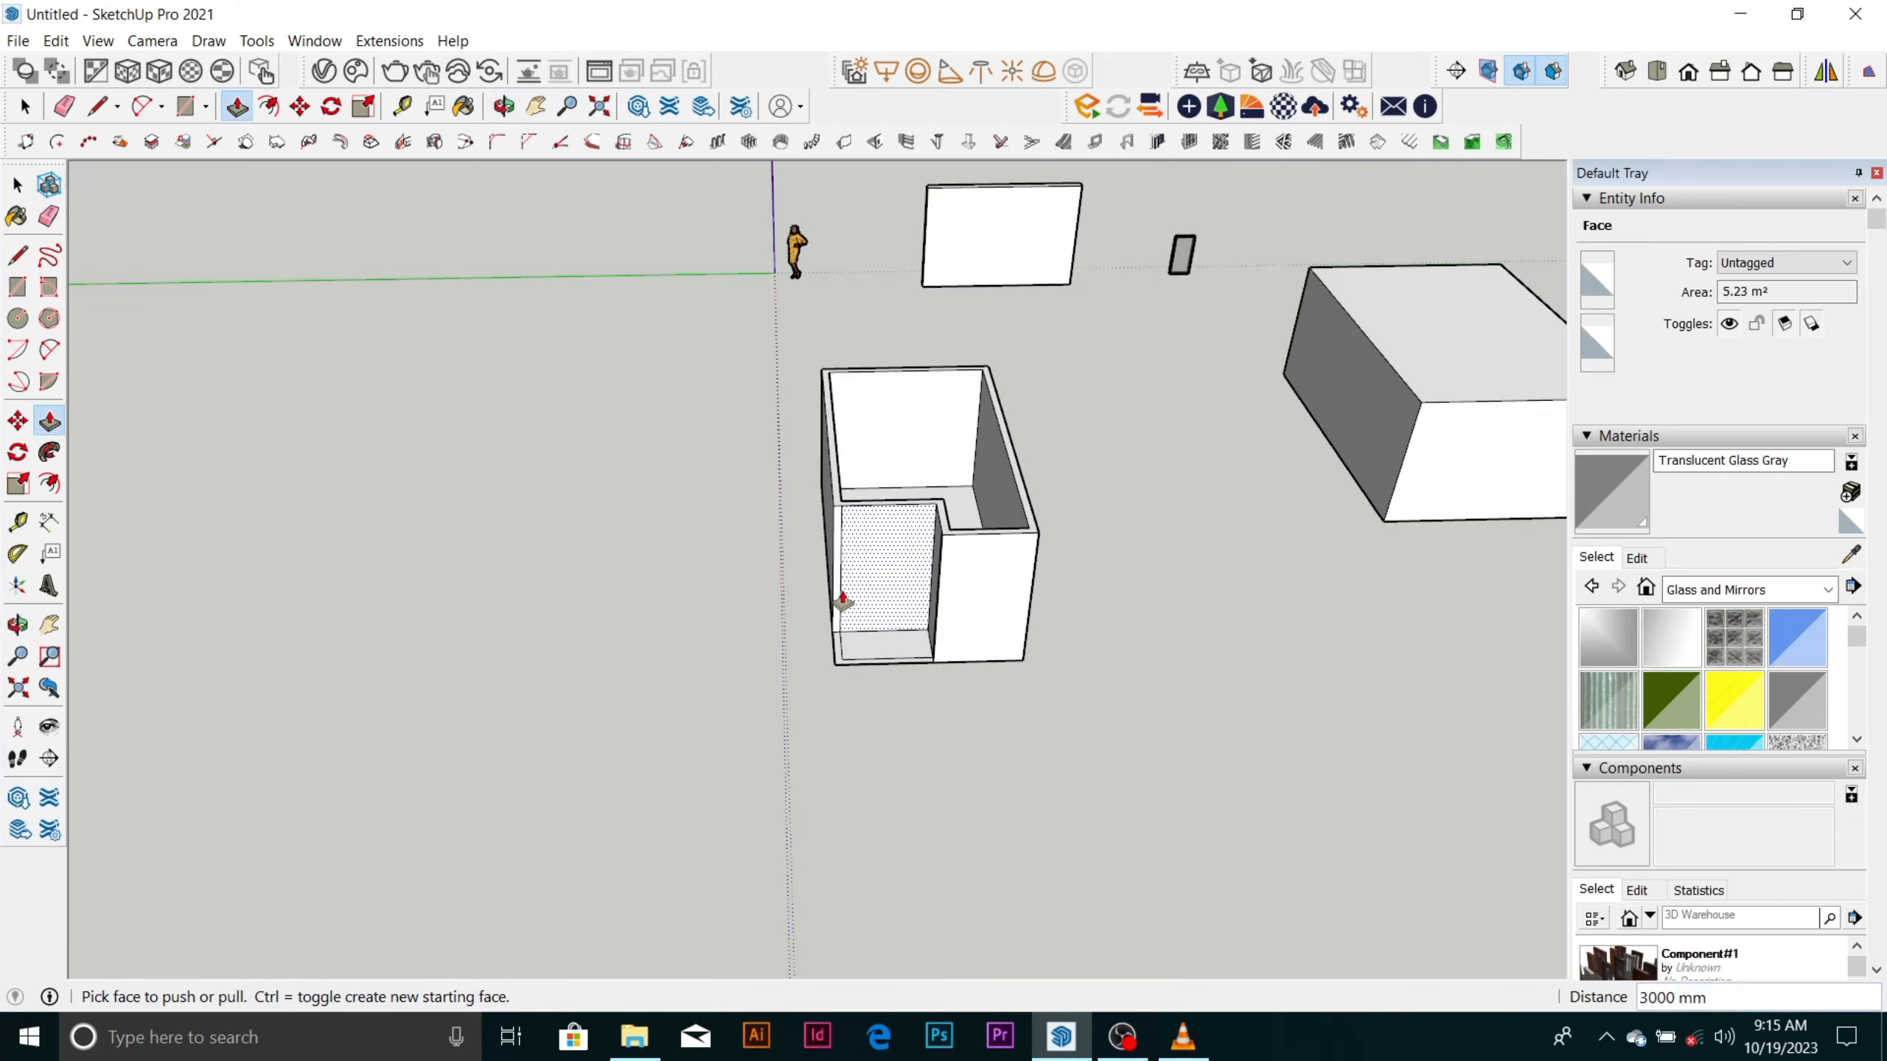
pyautogui.moveTo(844, 604); pyautogui.dragTo(862, 594, button='middle')
pyautogui.scroll(6, 877, 595)
pyautogui.scroll(-5, 895, 589)
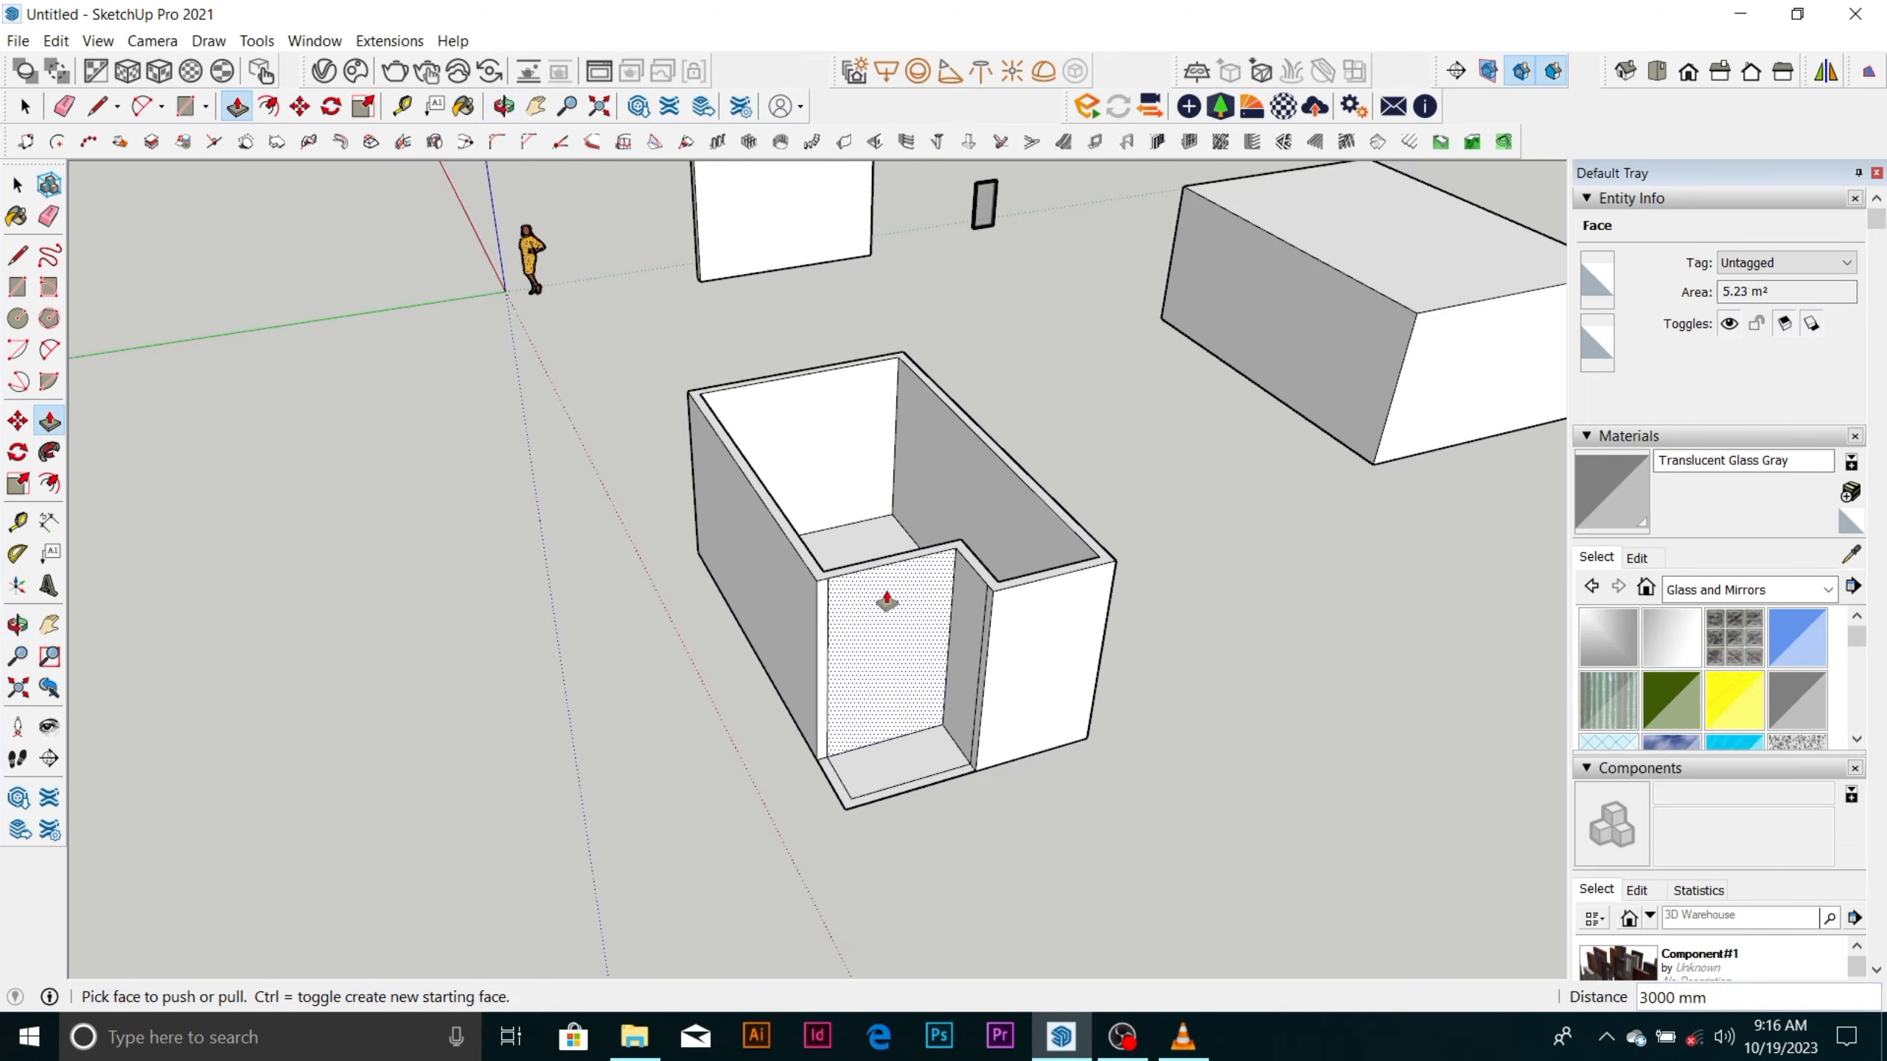
pyautogui.press('space')
pyautogui.click(720, 426)
pyautogui.moveTo(720, 426)
pyautogui.mouseDown()
pyautogui.moveTo(1097, 716)
pyautogui.moveTo(1106, 775)
pyautogui.moveTo(1063, 773)
pyautogui.mouseUp()
pyautogui.rightClick(955, 642)
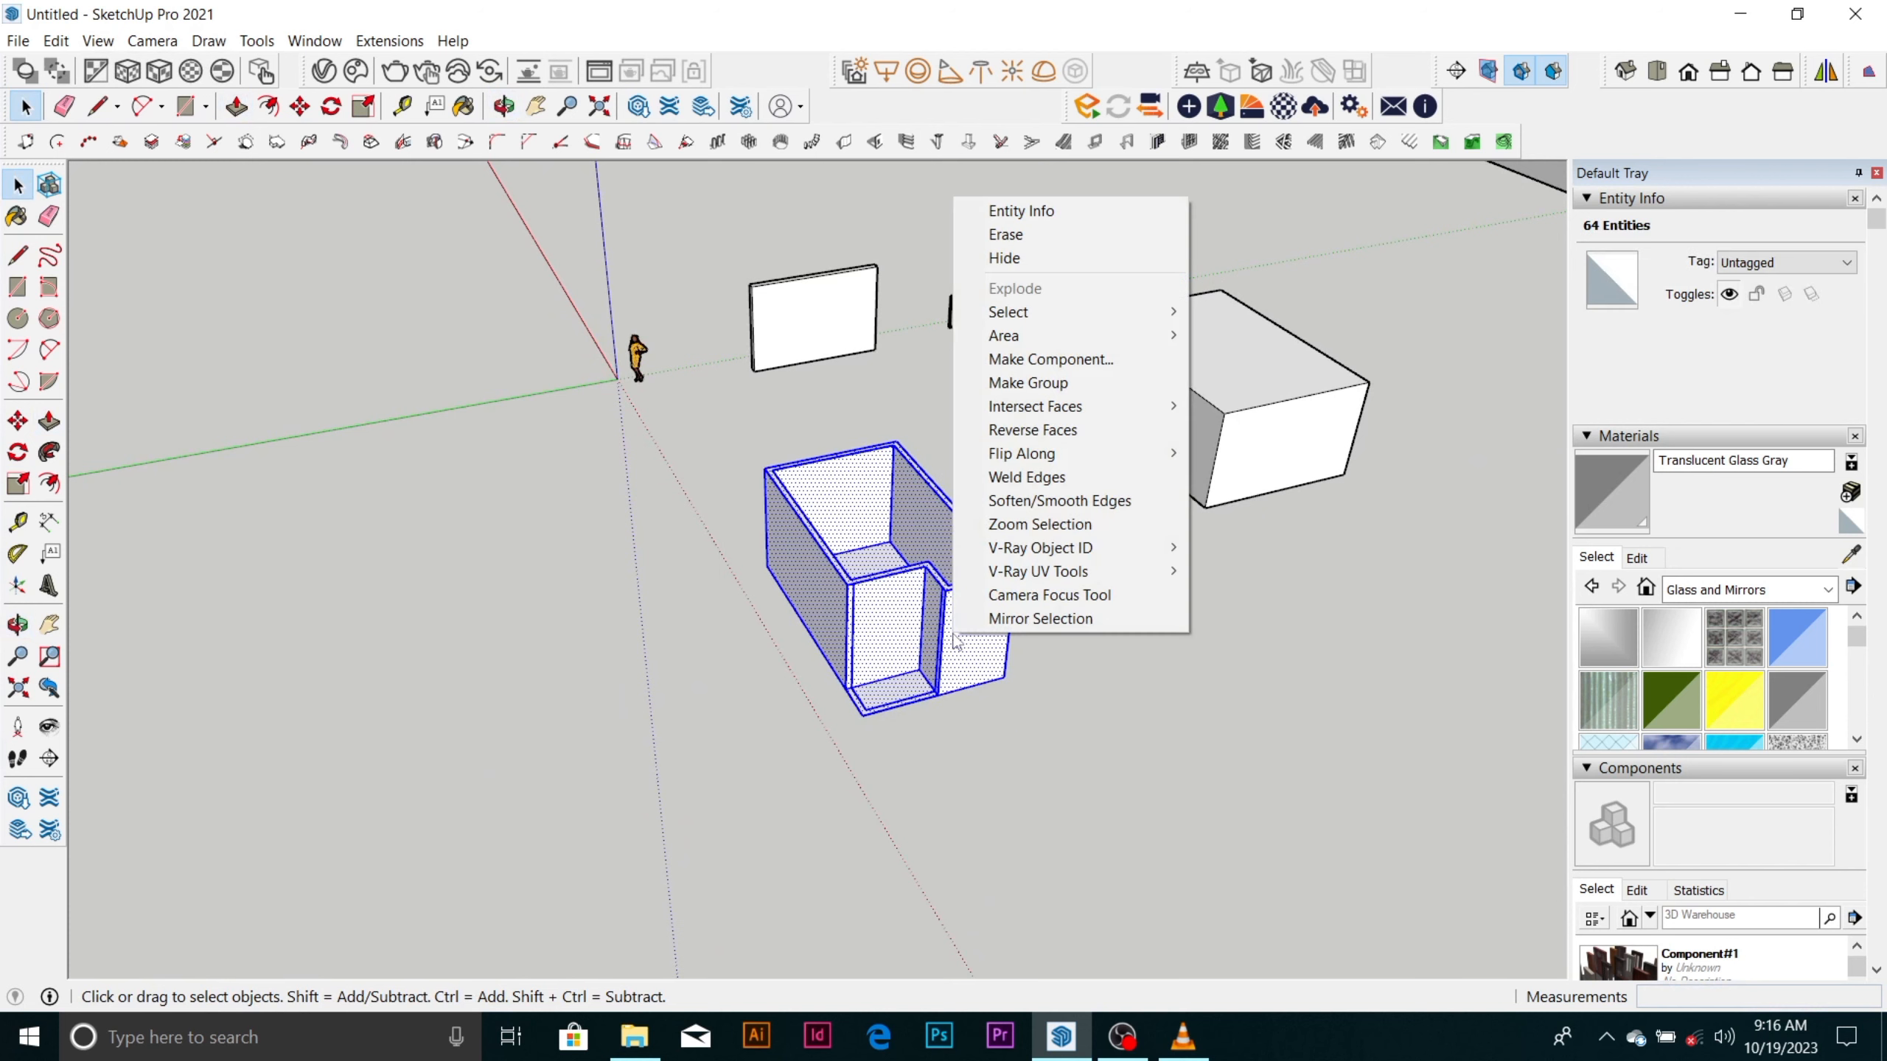
pyautogui.click(717, 624)
pyautogui.moveTo(679, 440); pyautogui.dragTo(1063, 743)
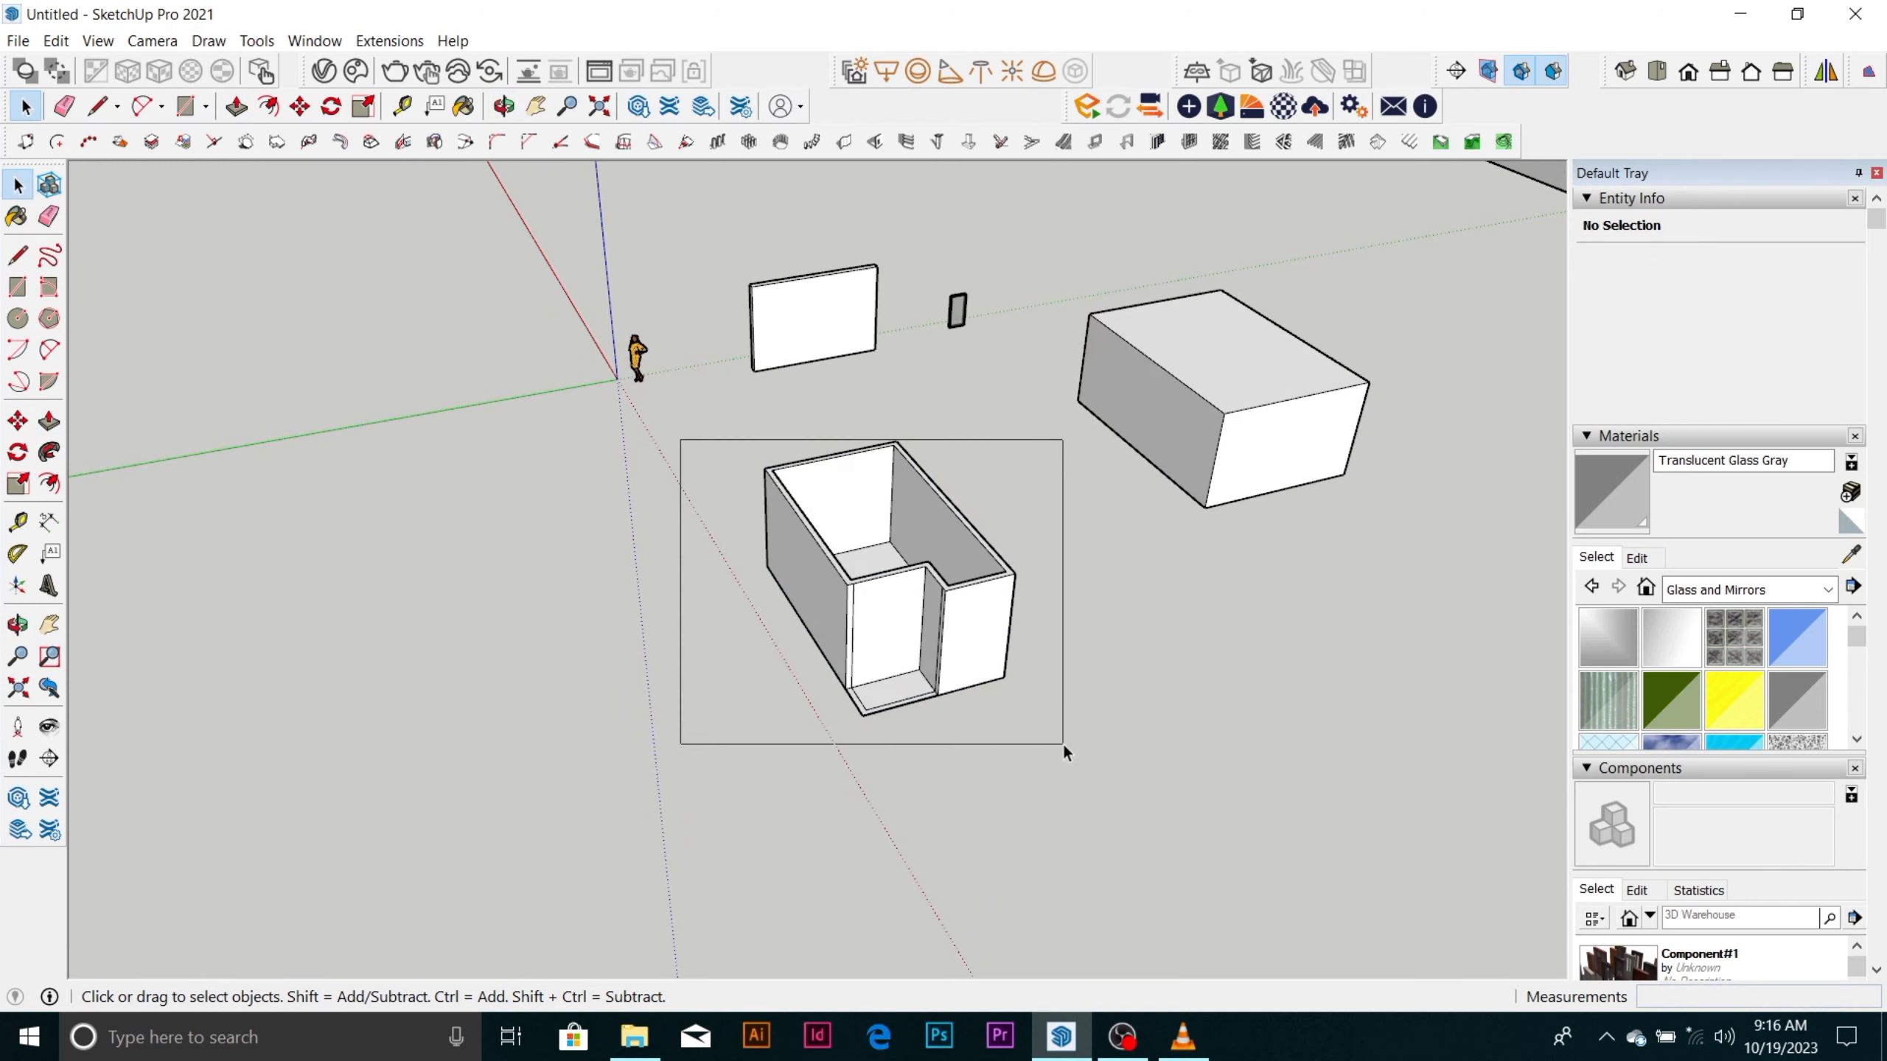
pyautogui.moveTo(1064, 743); pyautogui.dragTo(1066, 738)
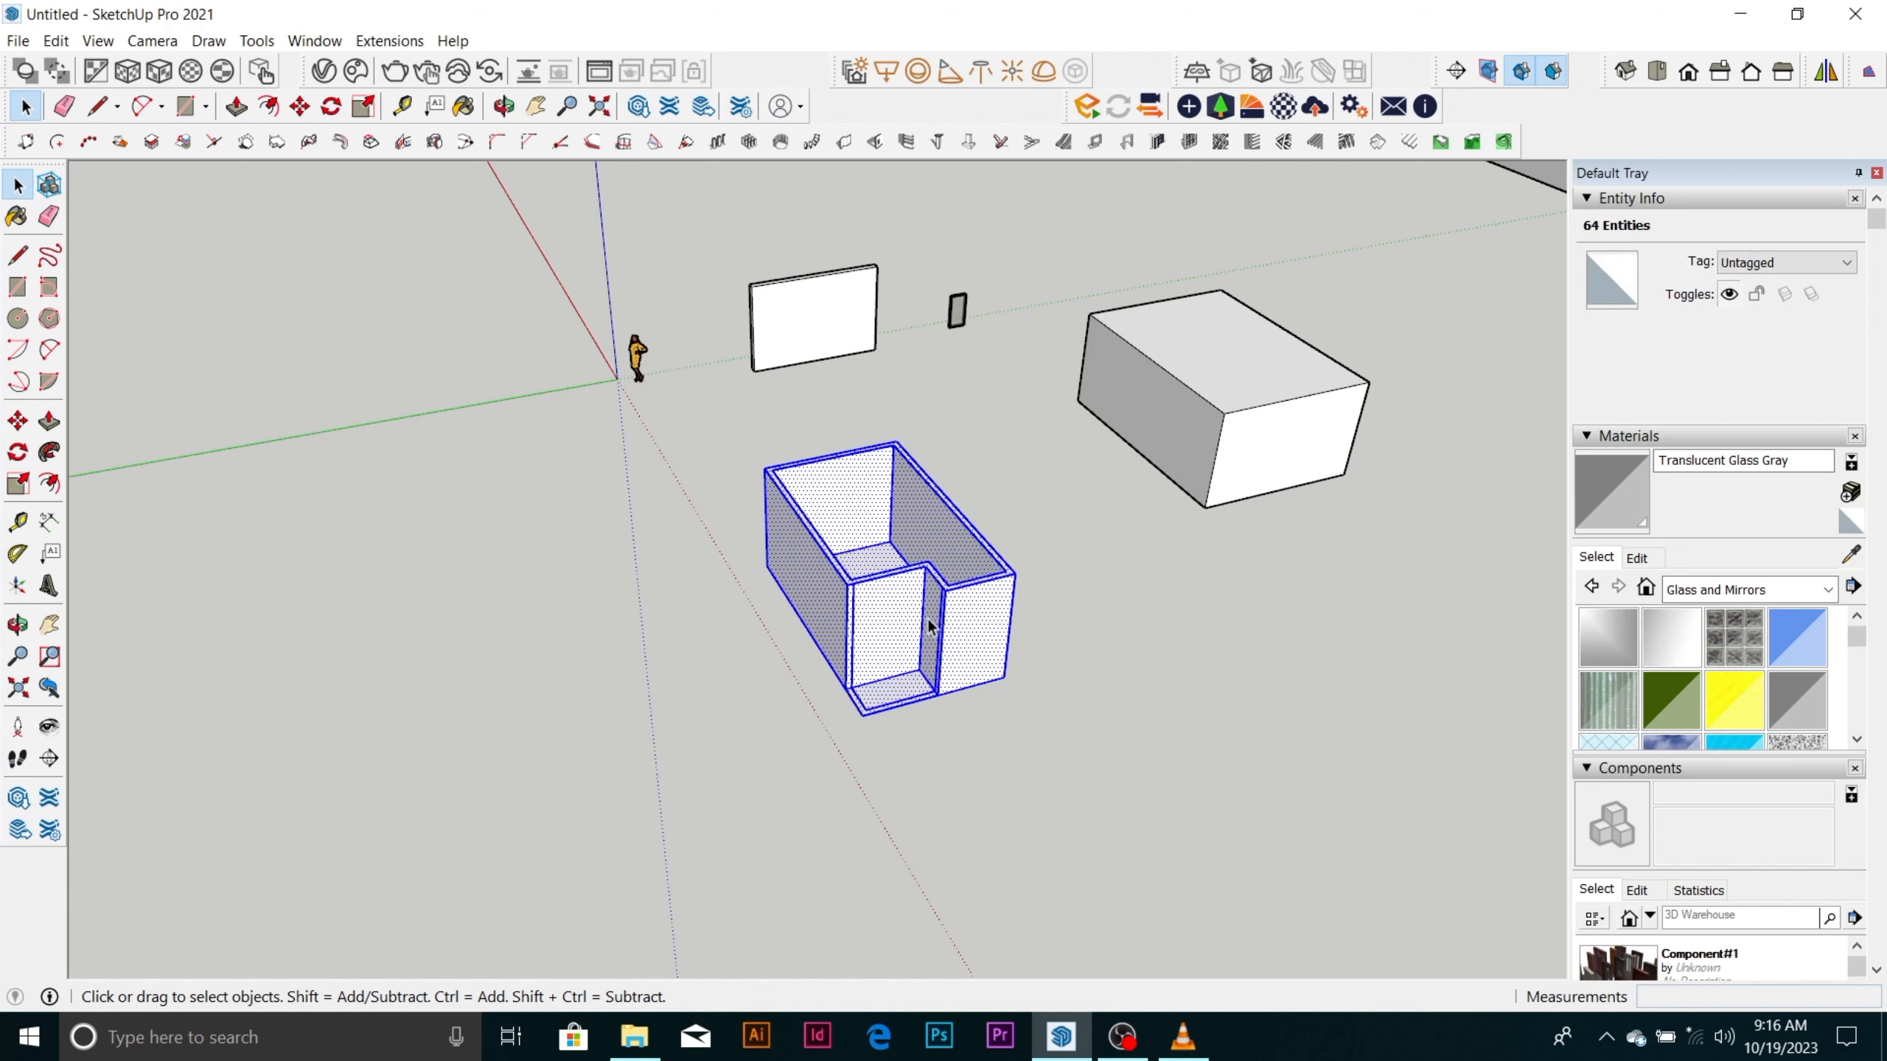
pyautogui.rightClick(979, 635)
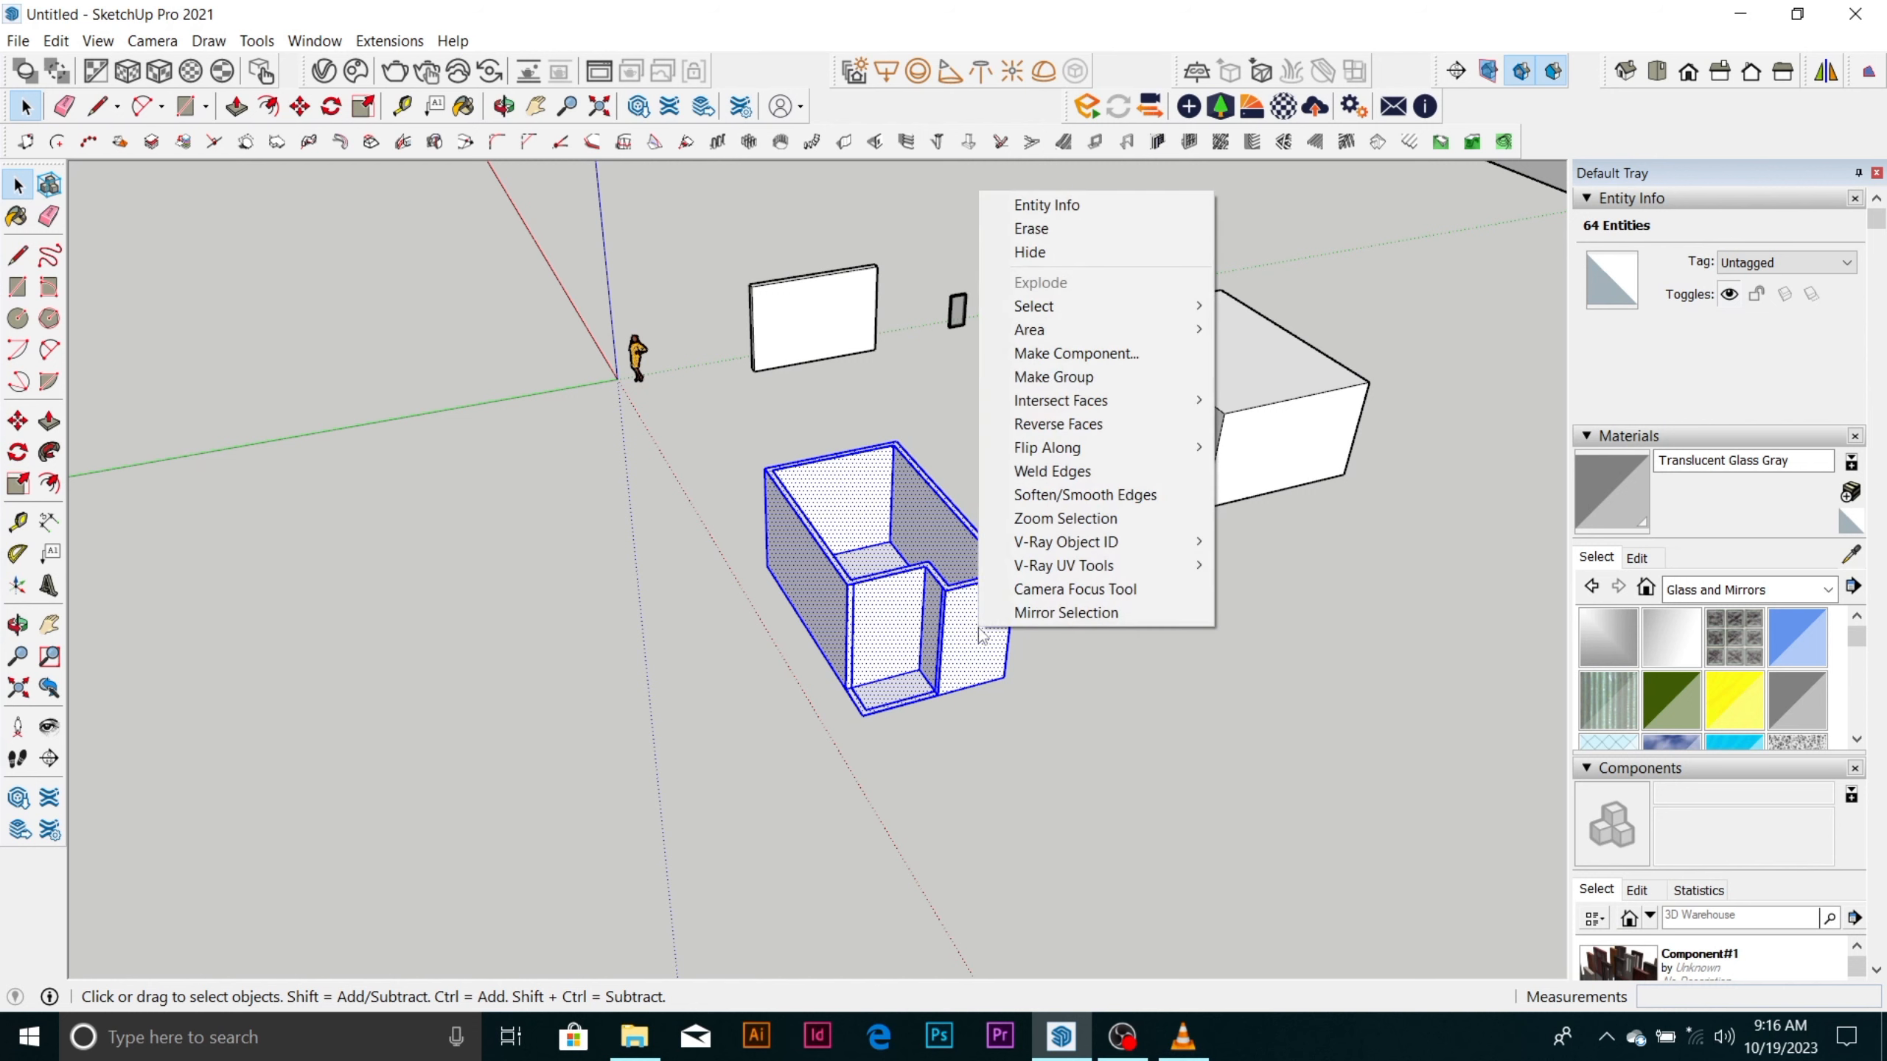
pyautogui.click(1057, 377)
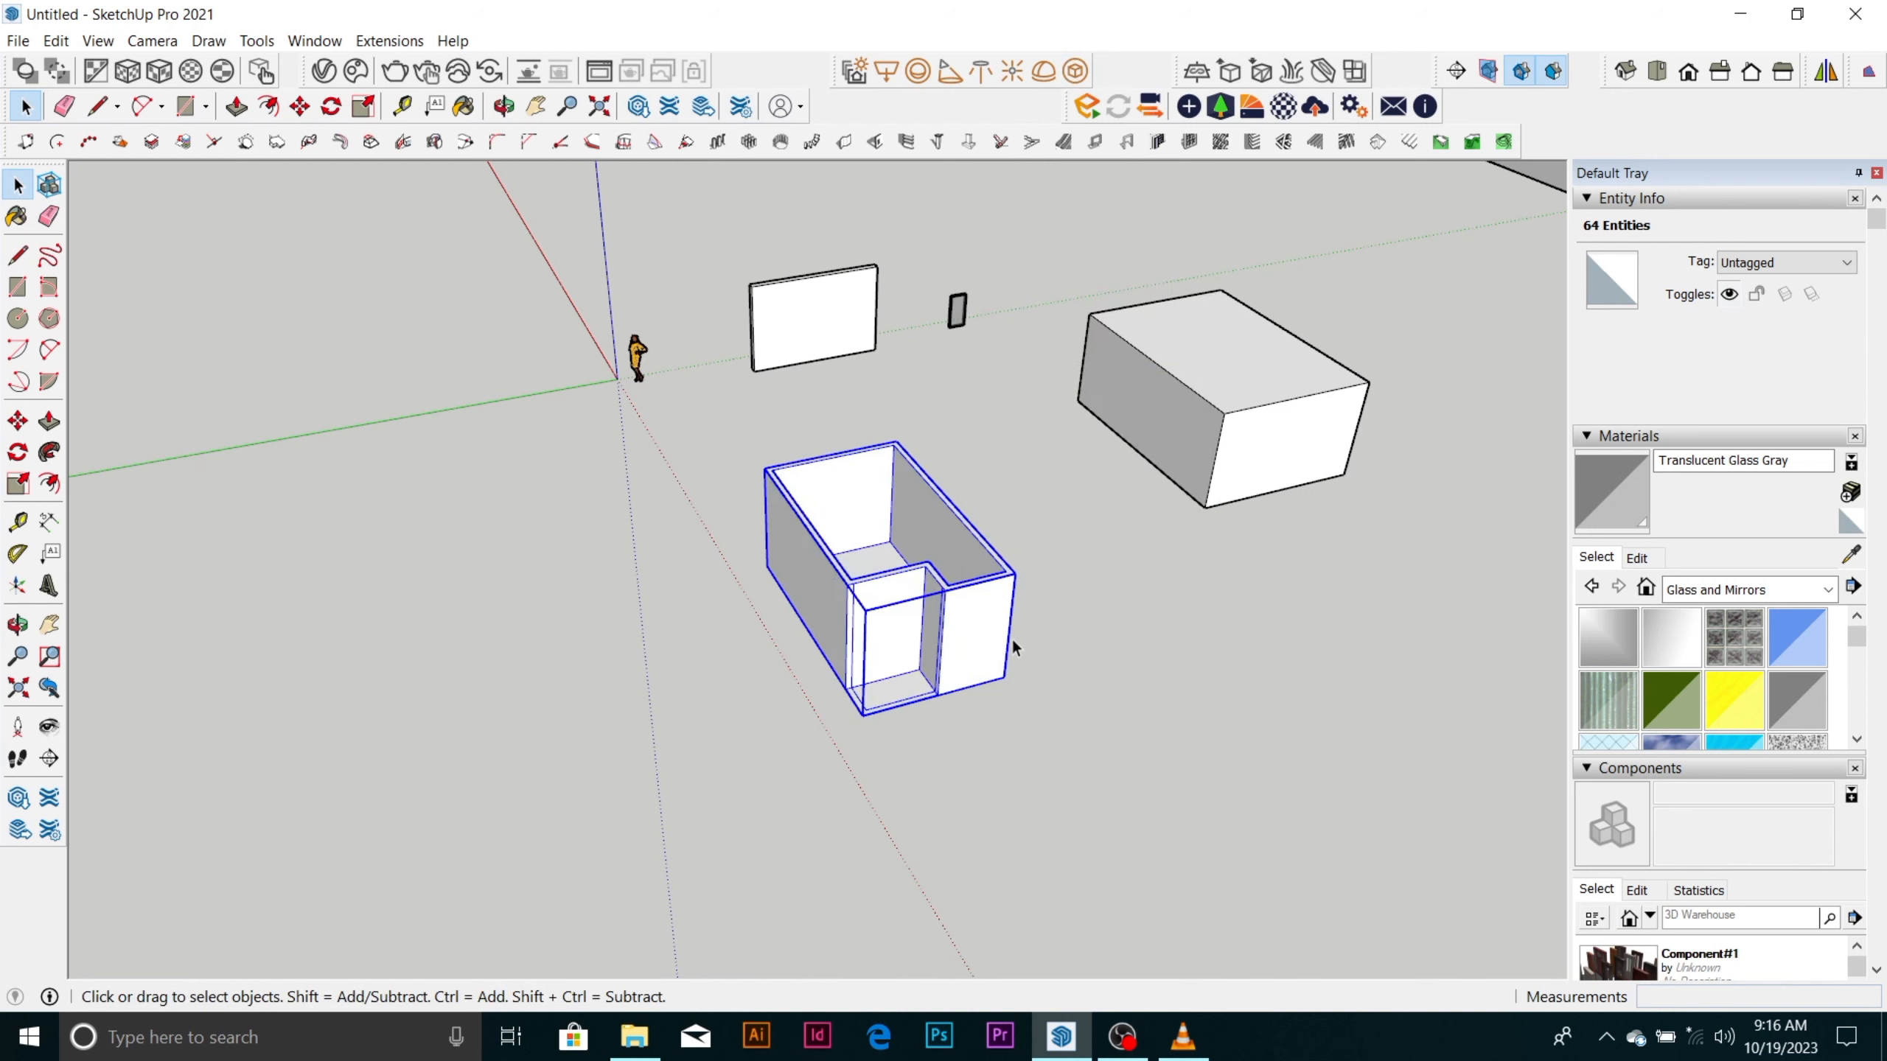
# Try moving the grouped room along the green axis and set it back near its starting position.
pyautogui.click(1088, 648)
pyautogui.scroll(3, 973, 648)
pyautogui.click(973, 649)
pyautogui.scroll(-3, 936, 595)
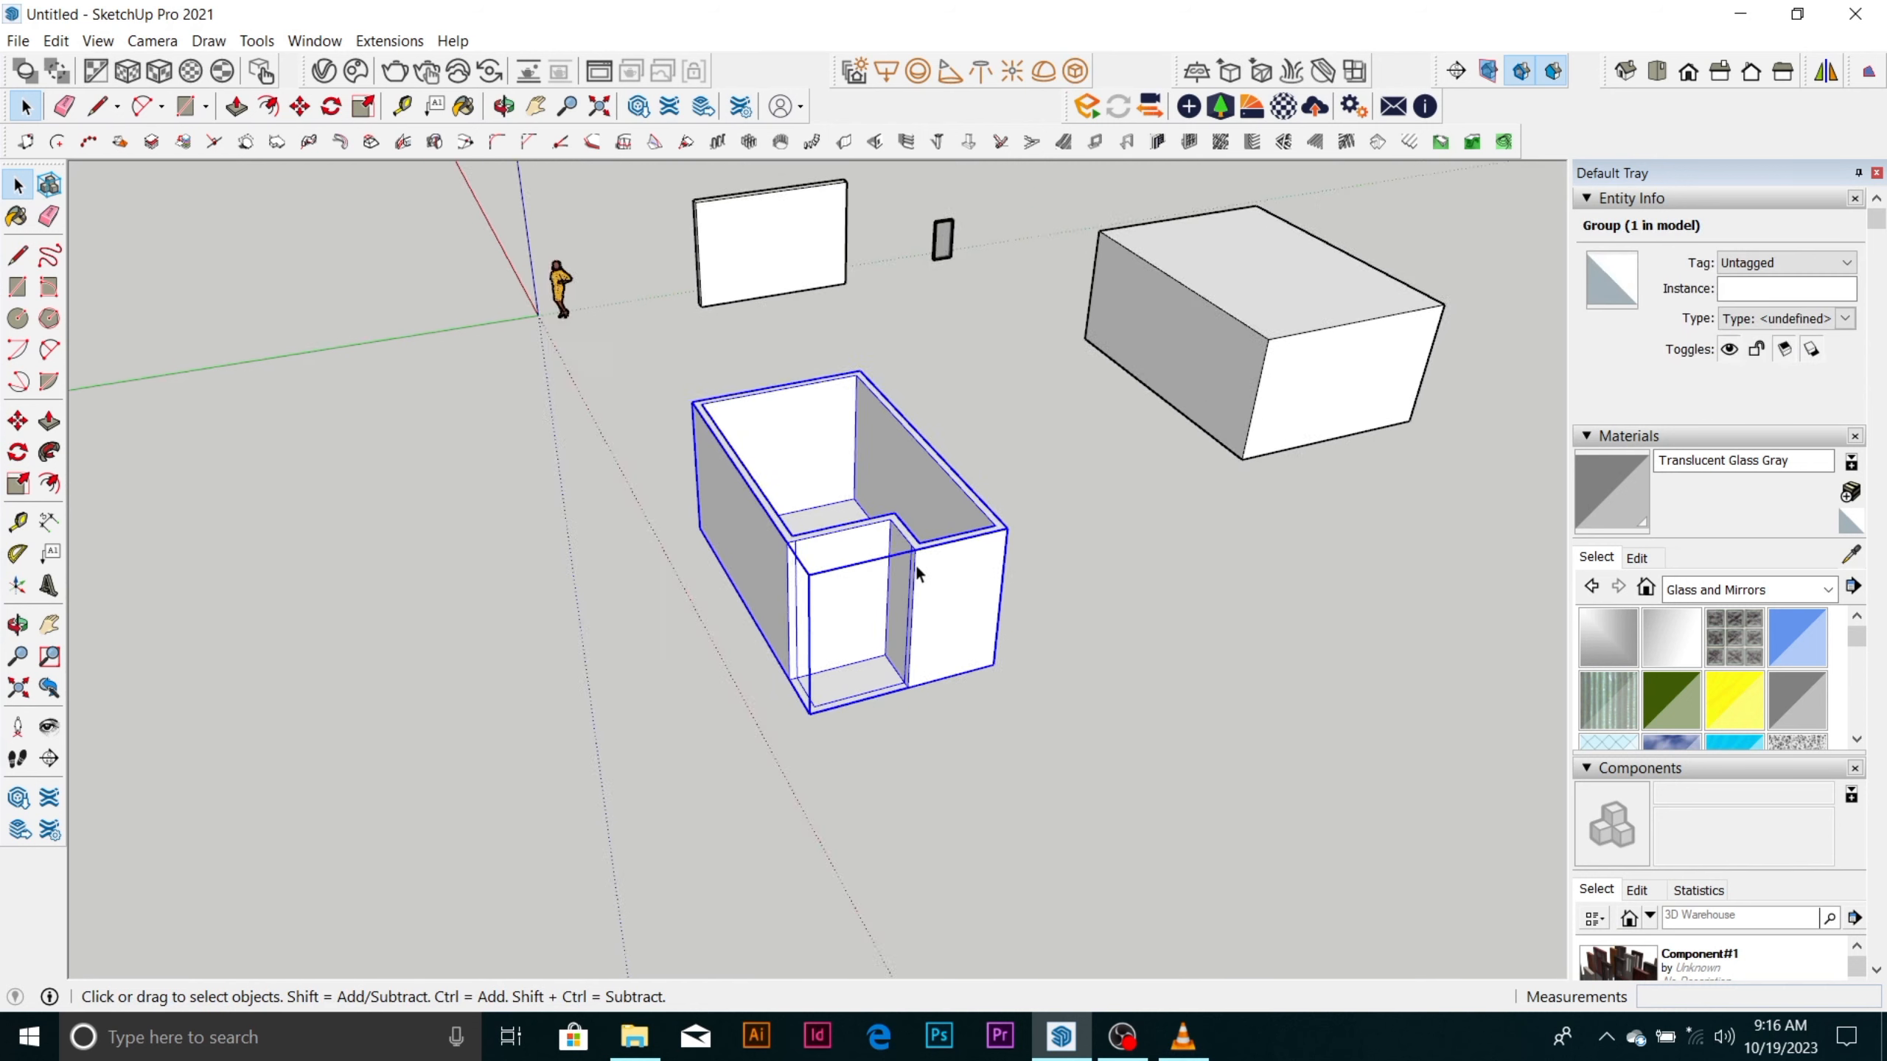
pyautogui.press('m')
pyautogui.click(980, 645)
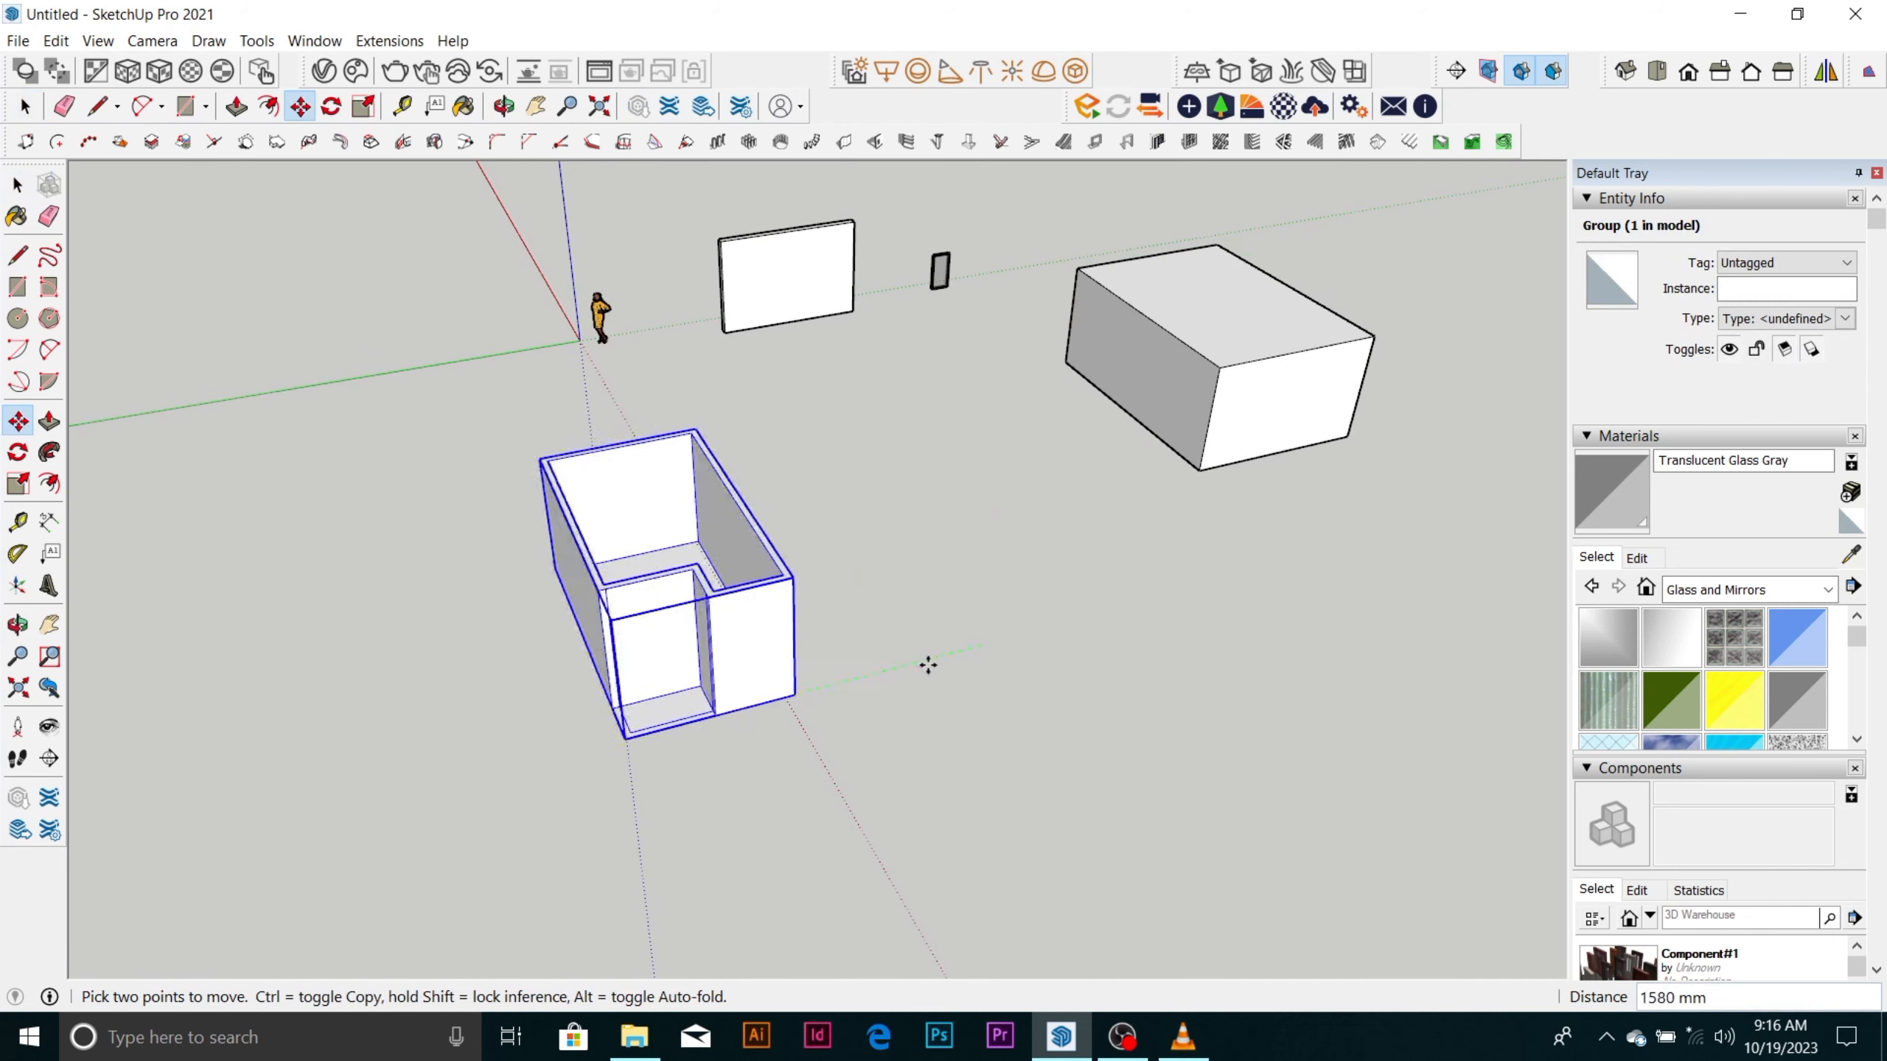
pyautogui.click(969, 656)
pyautogui.scroll(2, 882, 641)
pyautogui.press('space')
pyautogui.scroll(3, 884, 647)
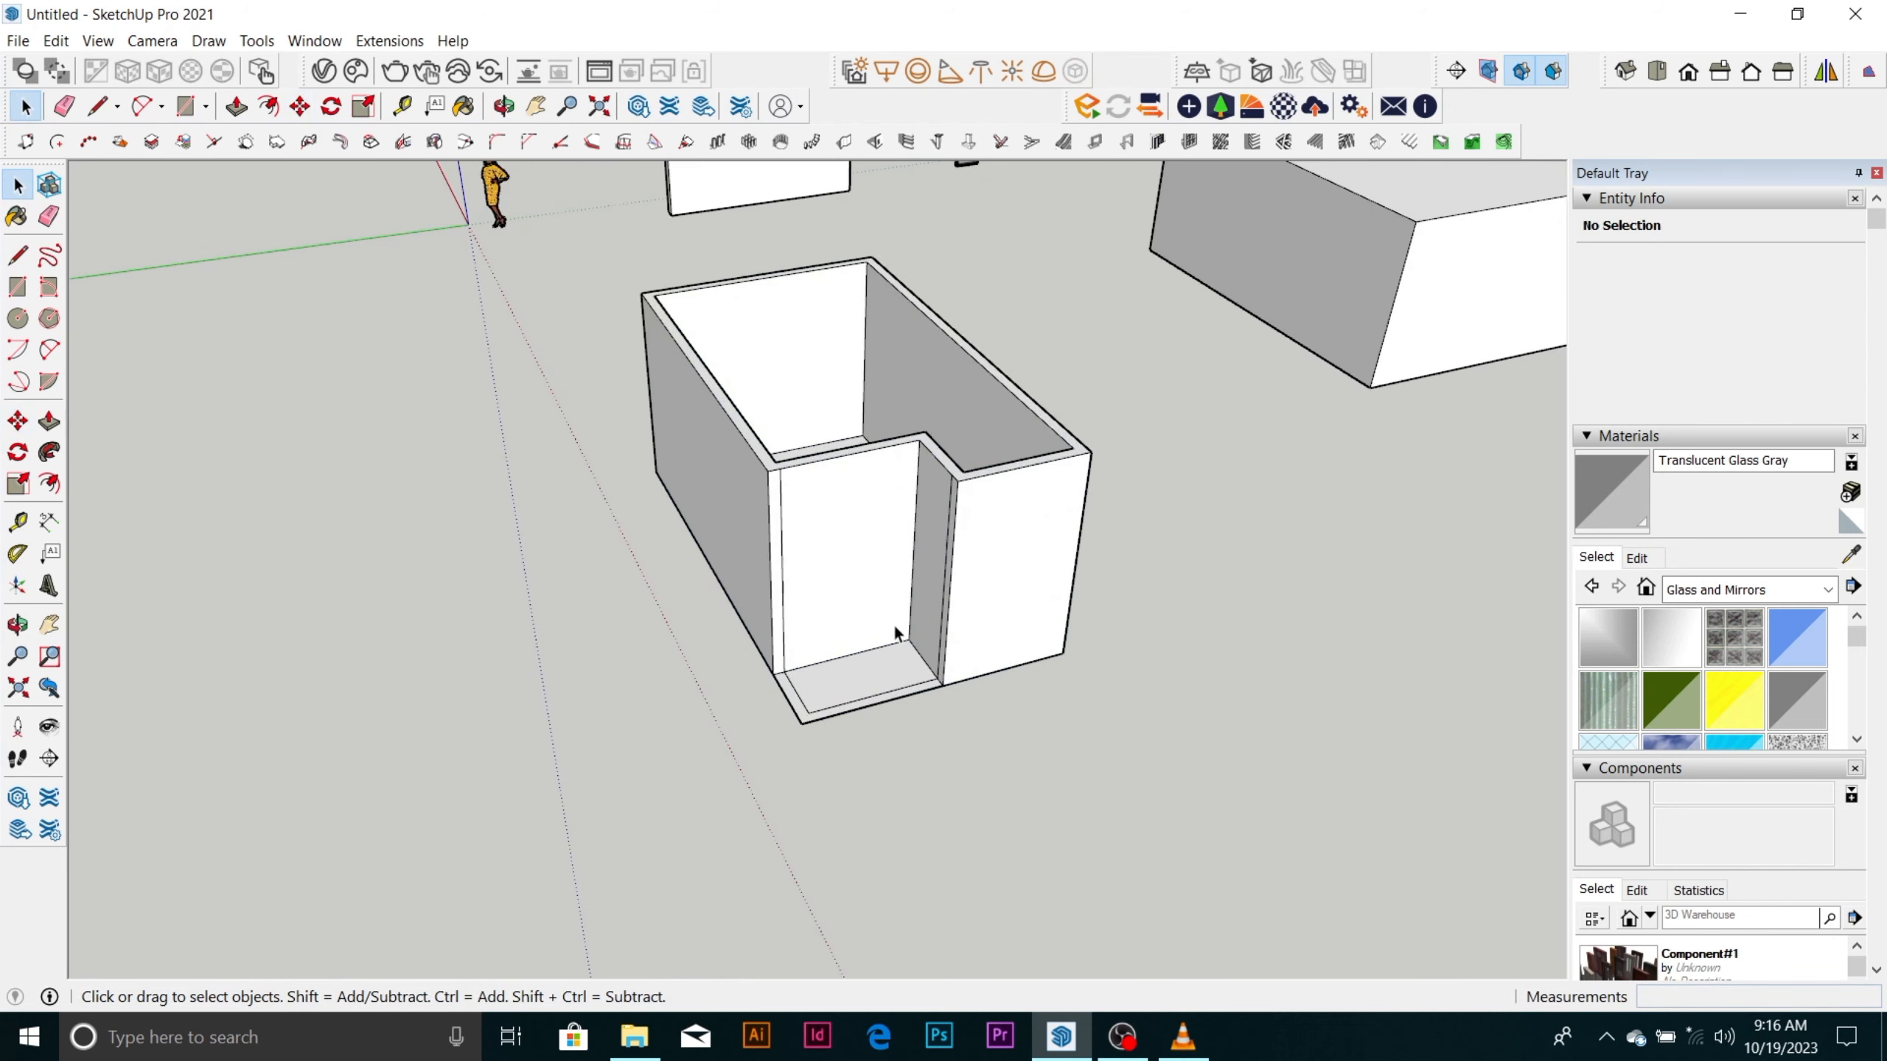
# Open the room group for editing and draw two 150 mm lines extending the recess floor's inner edges to the outer edges at its outer corner.
pyautogui.click(999, 618)
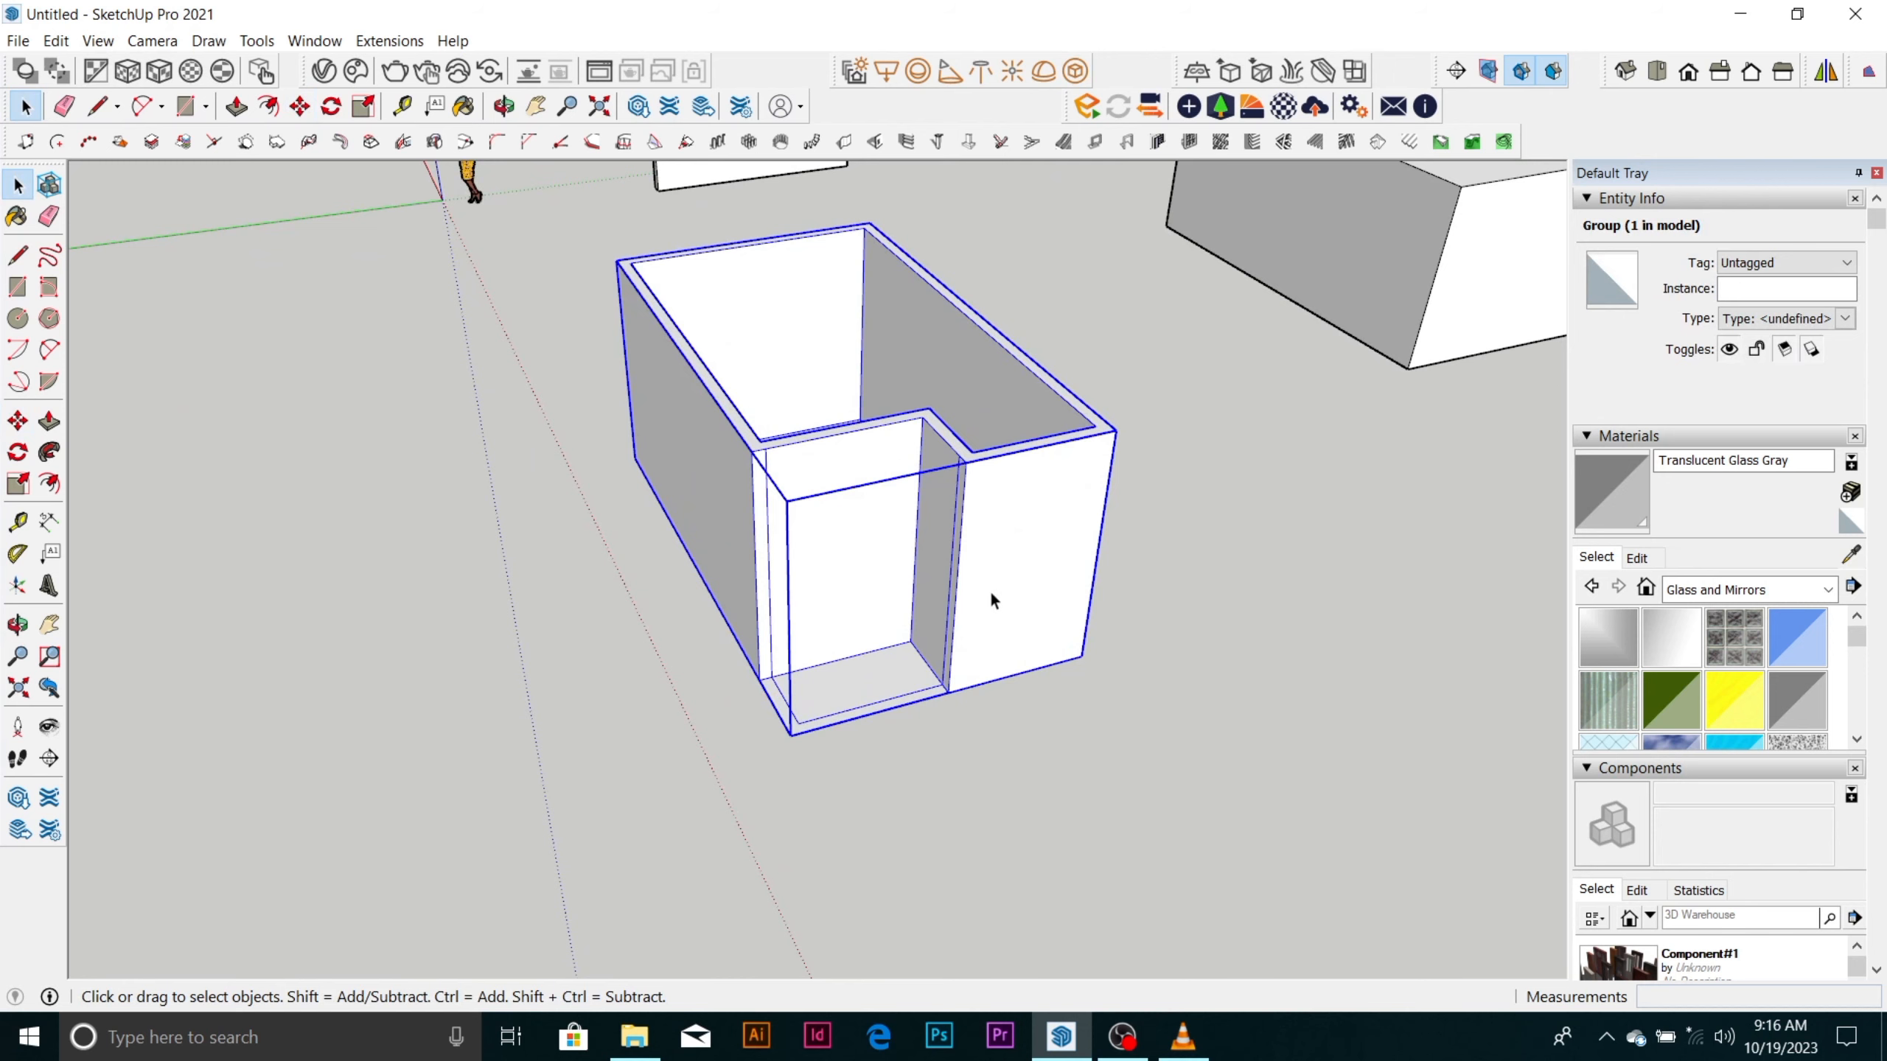
pyautogui.doubleClick(992, 591)
pyautogui.scroll(5, 817, 692)
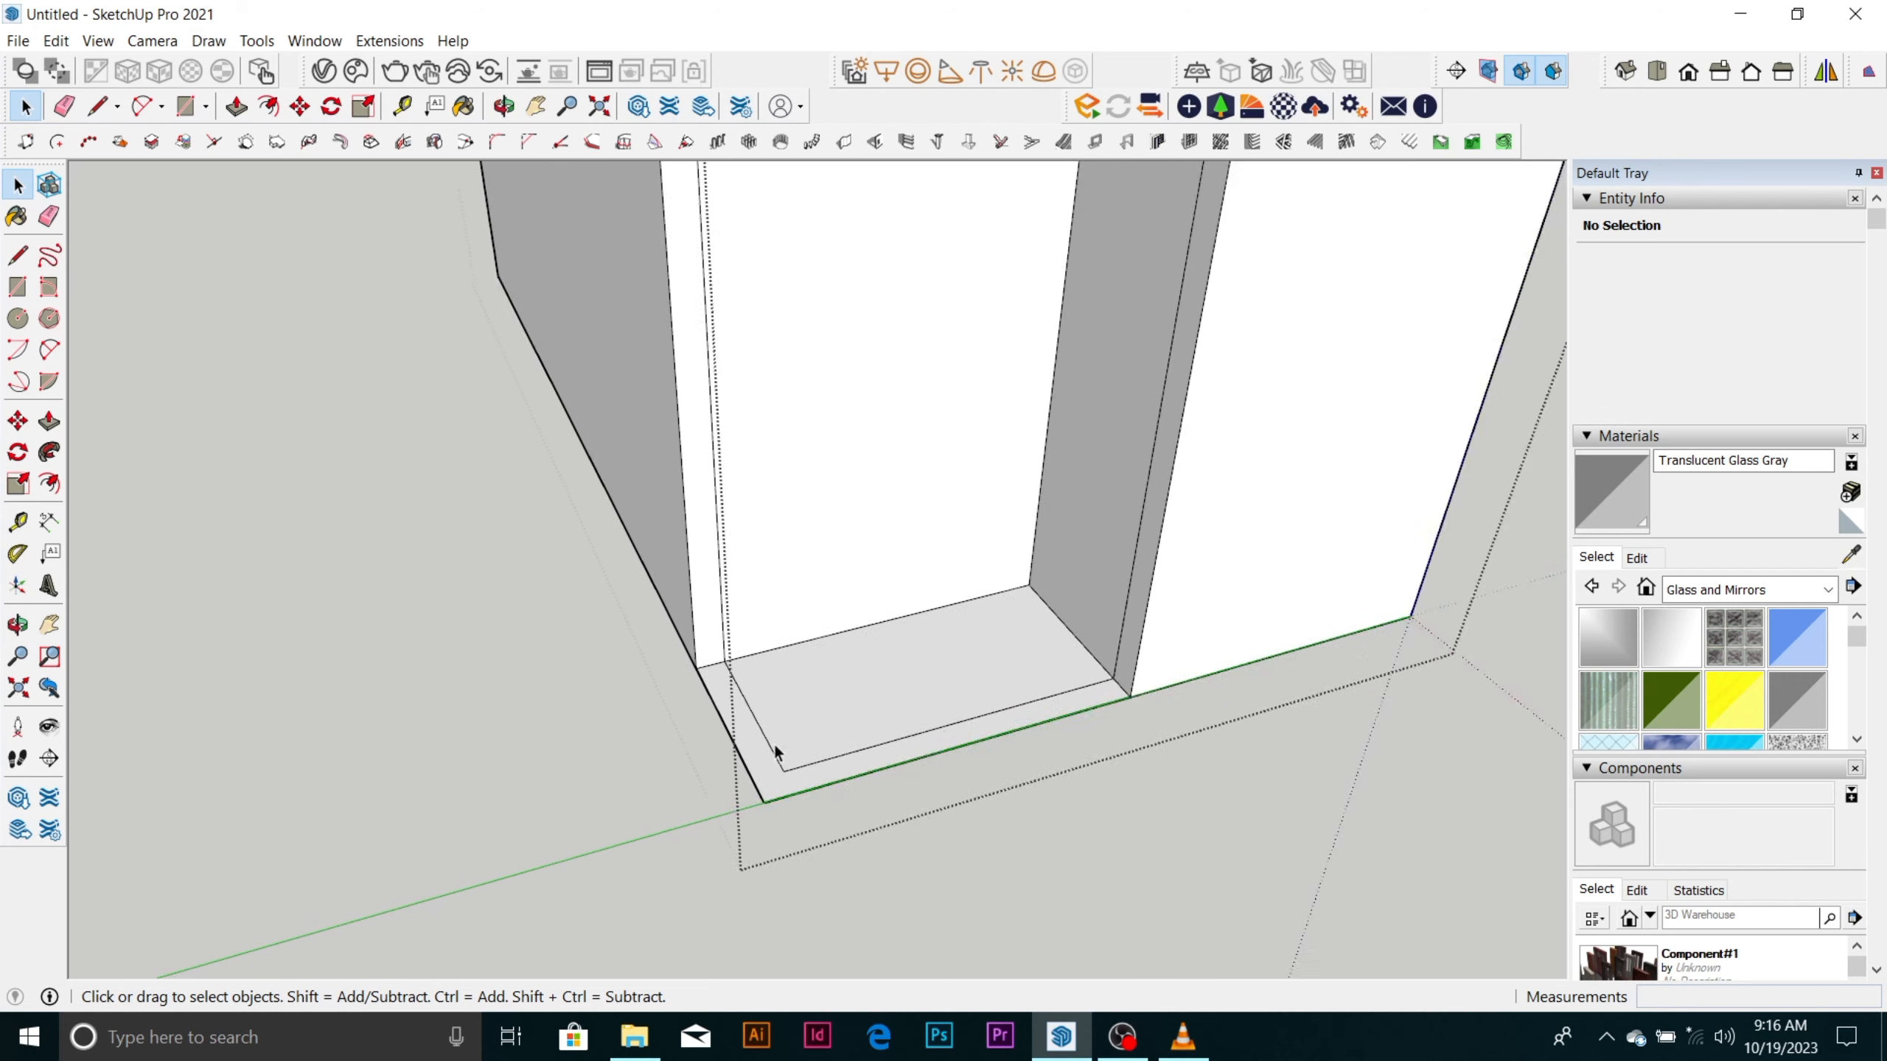
pyautogui.scroll(4, 780, 759)
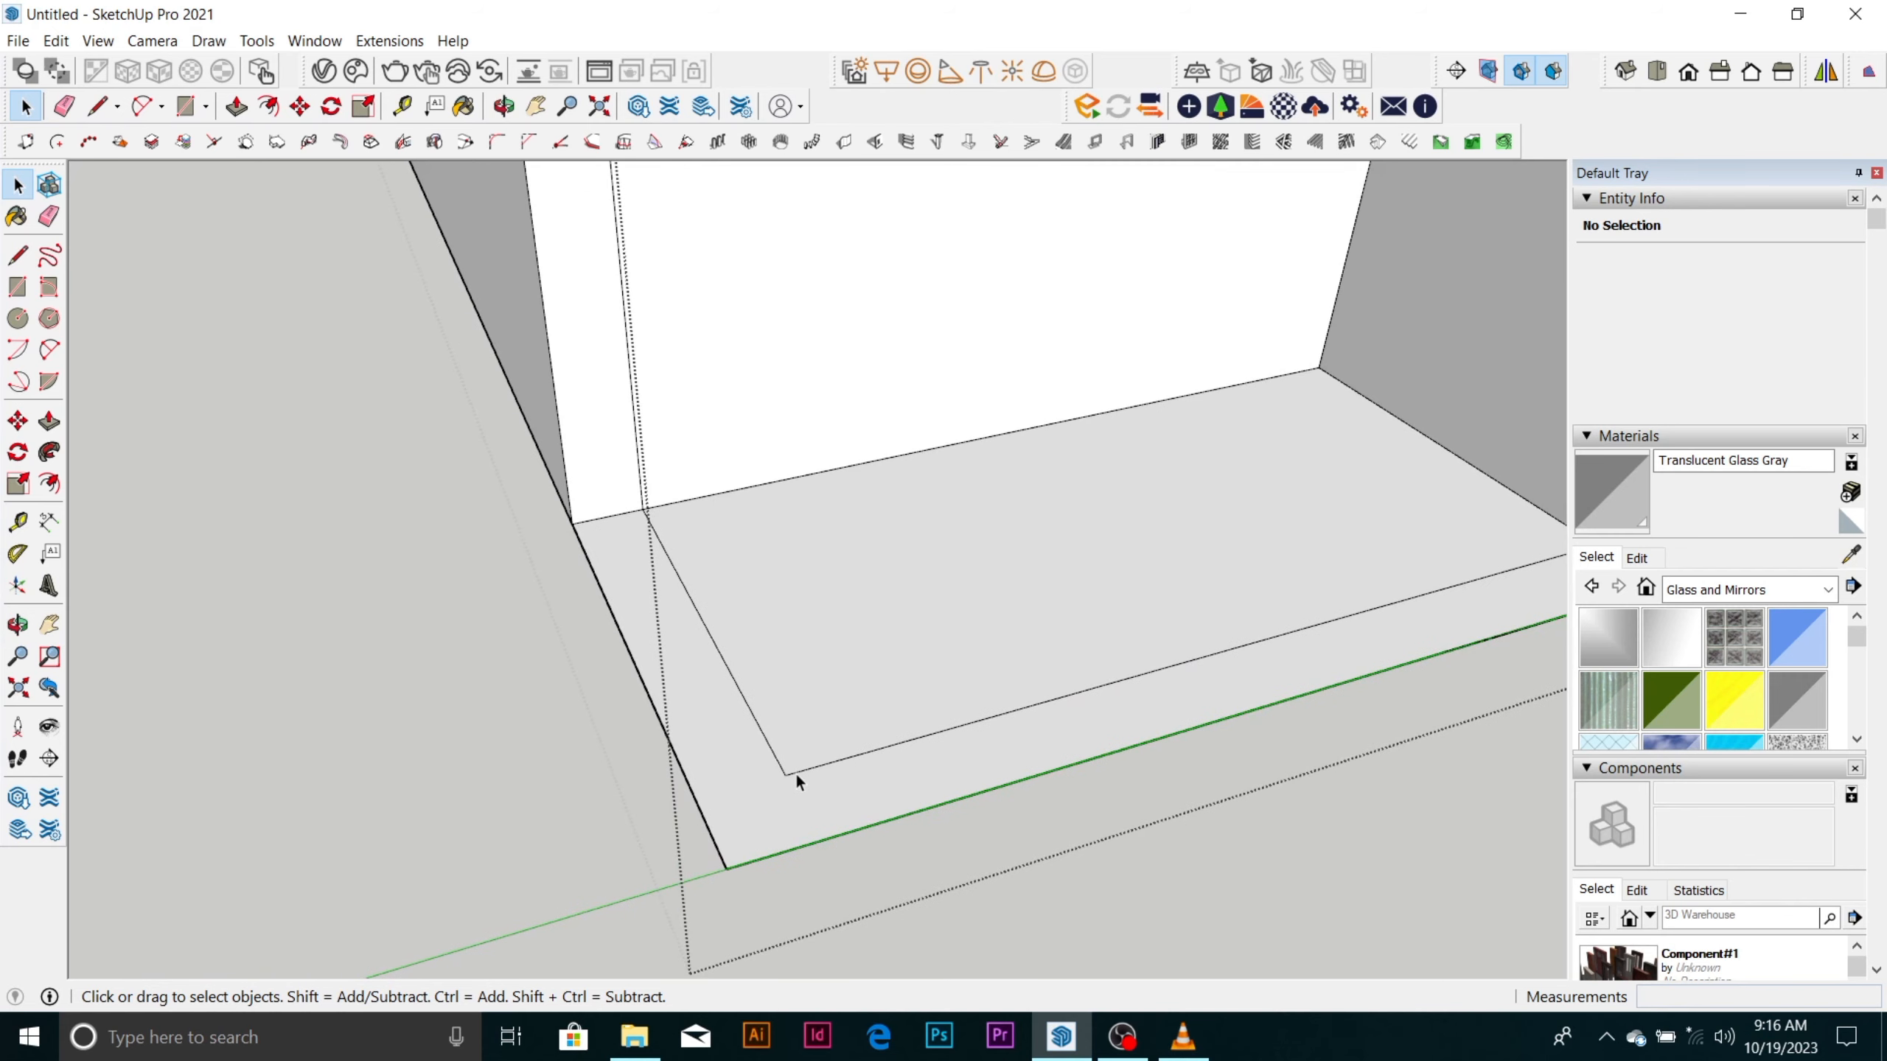
pyautogui.scroll(-2, 796, 773)
pyautogui.scroll(3, 781, 782)
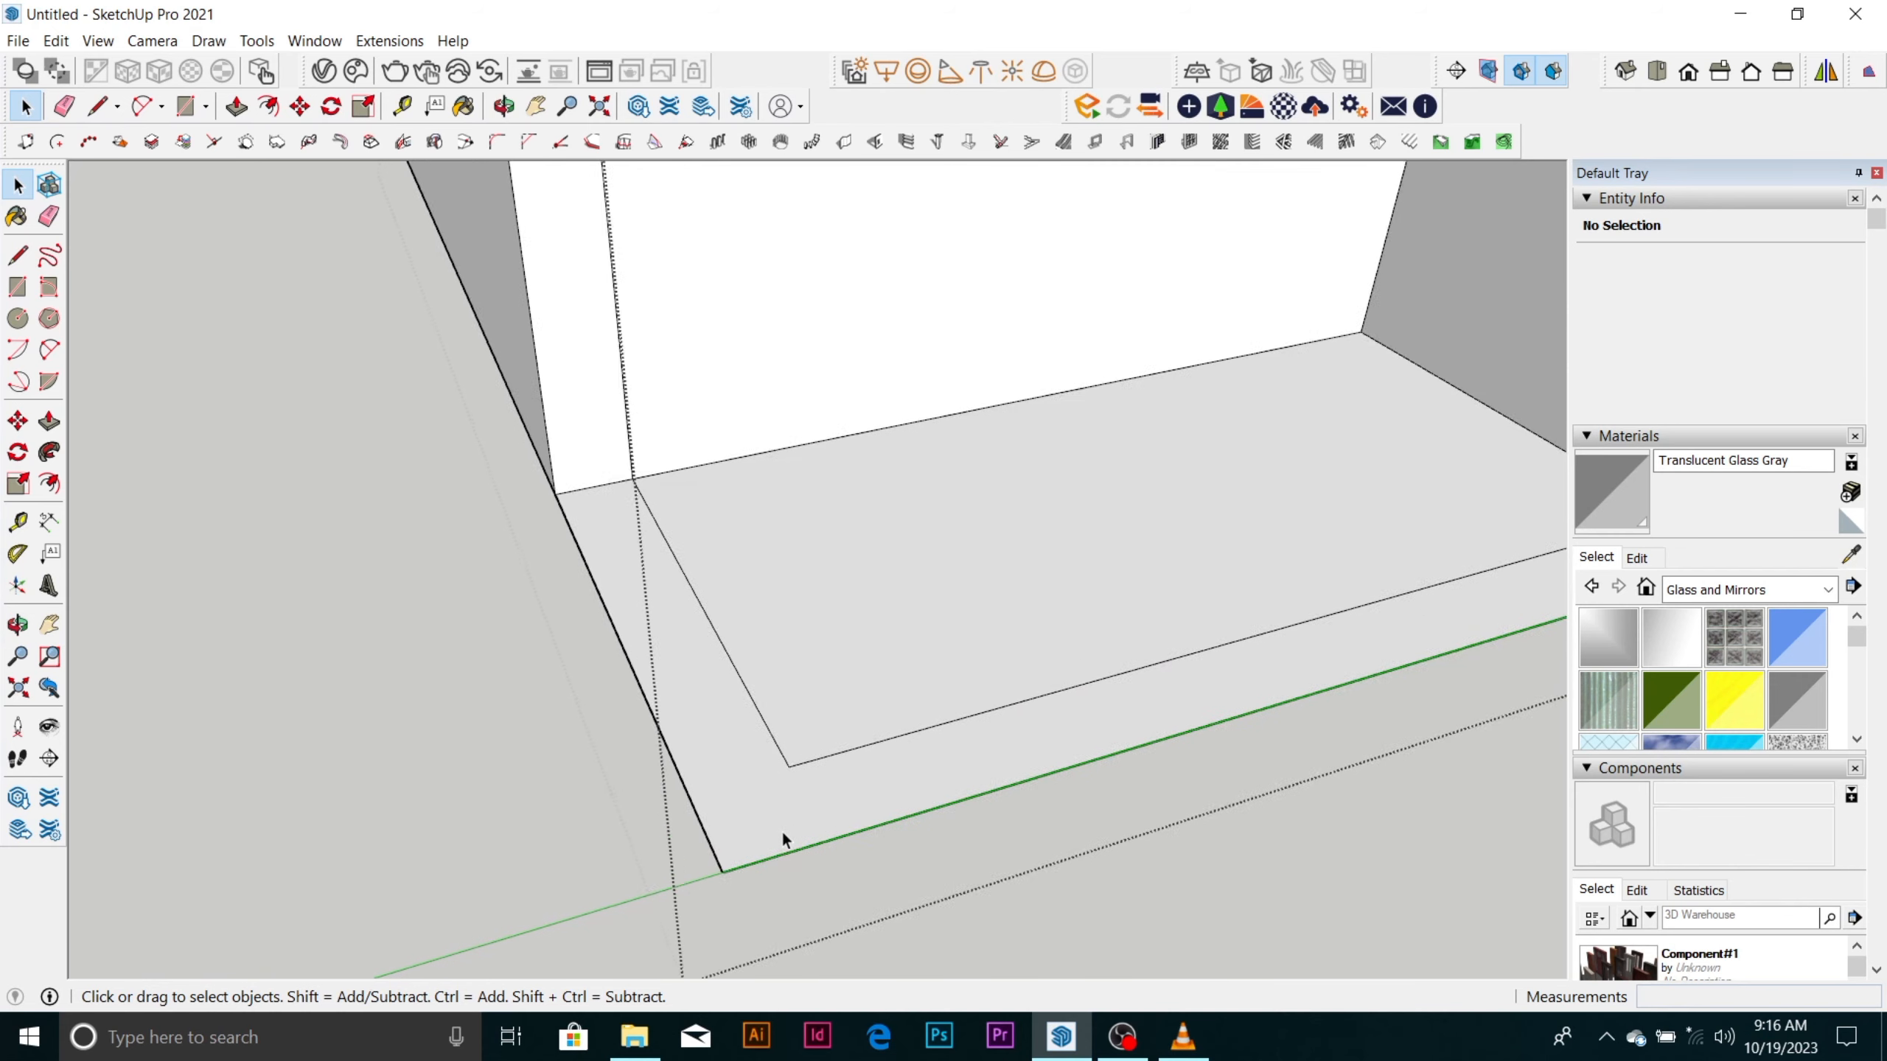
pyautogui.scroll(1, 781, 831)
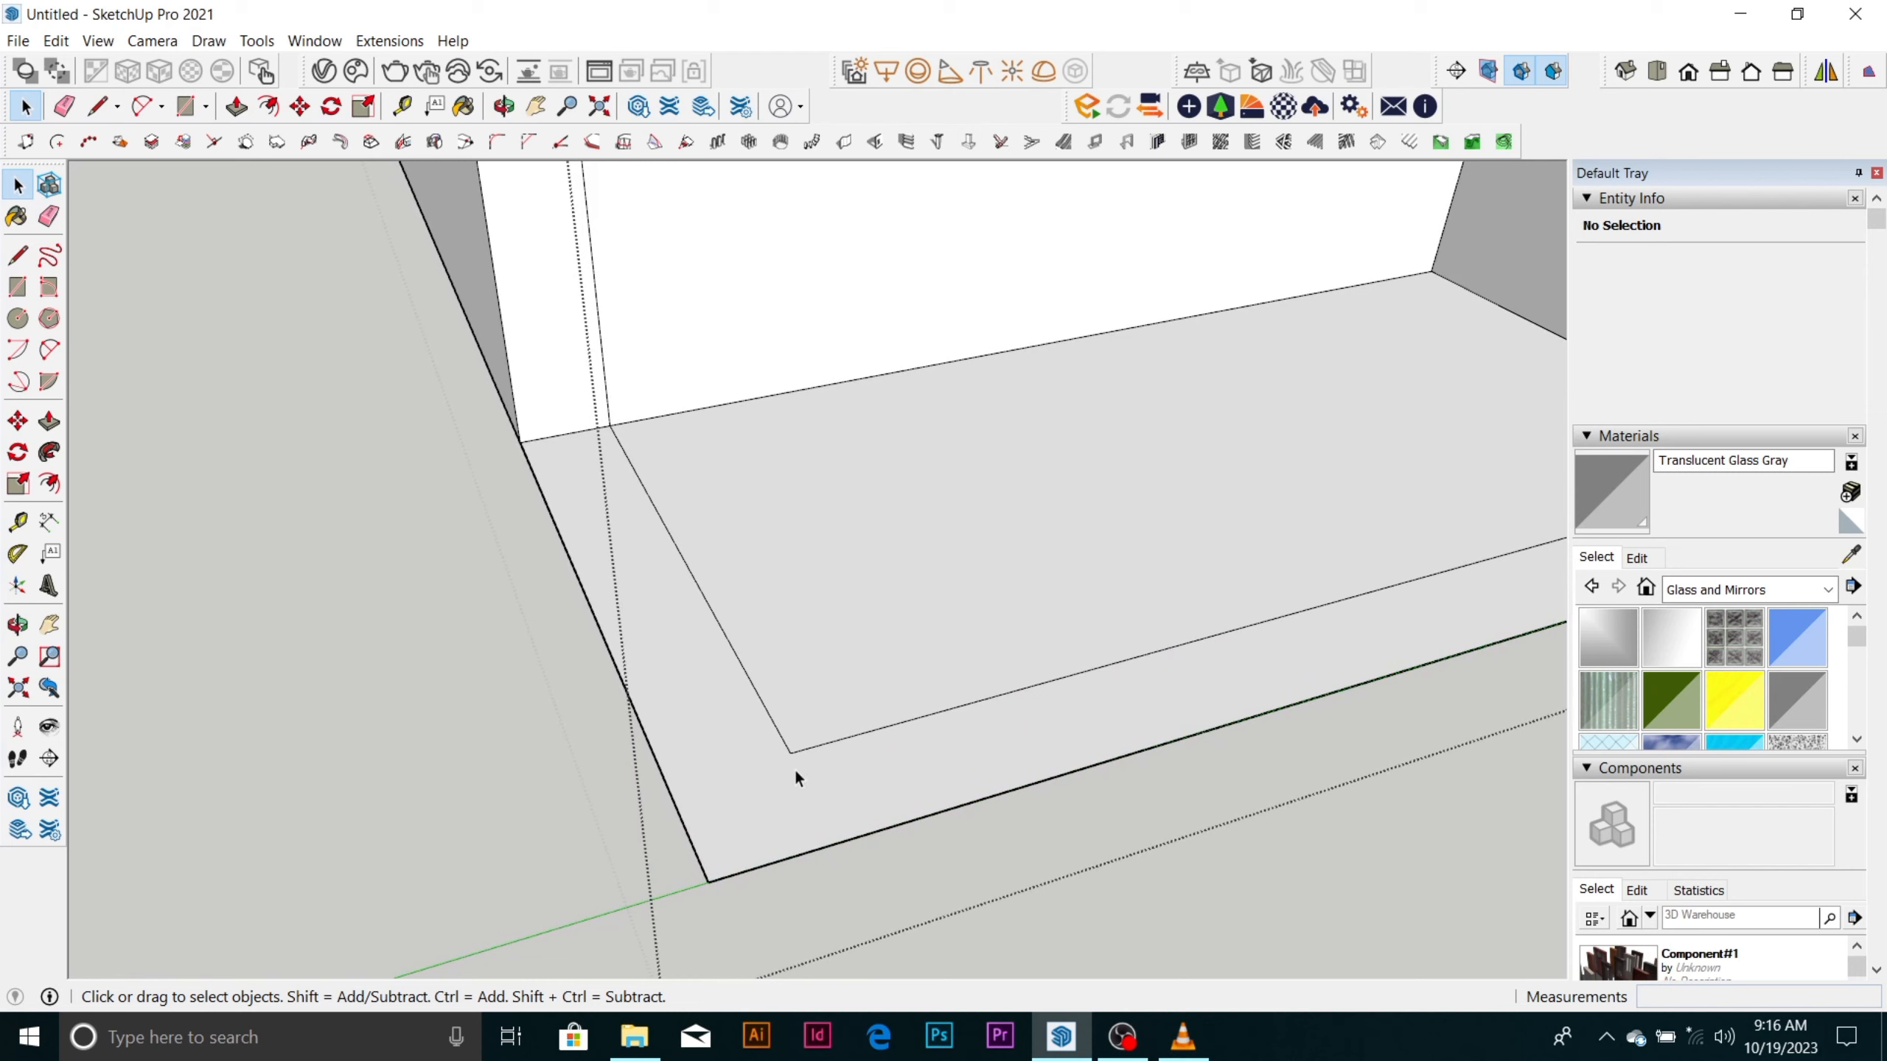
pyautogui.press('l')
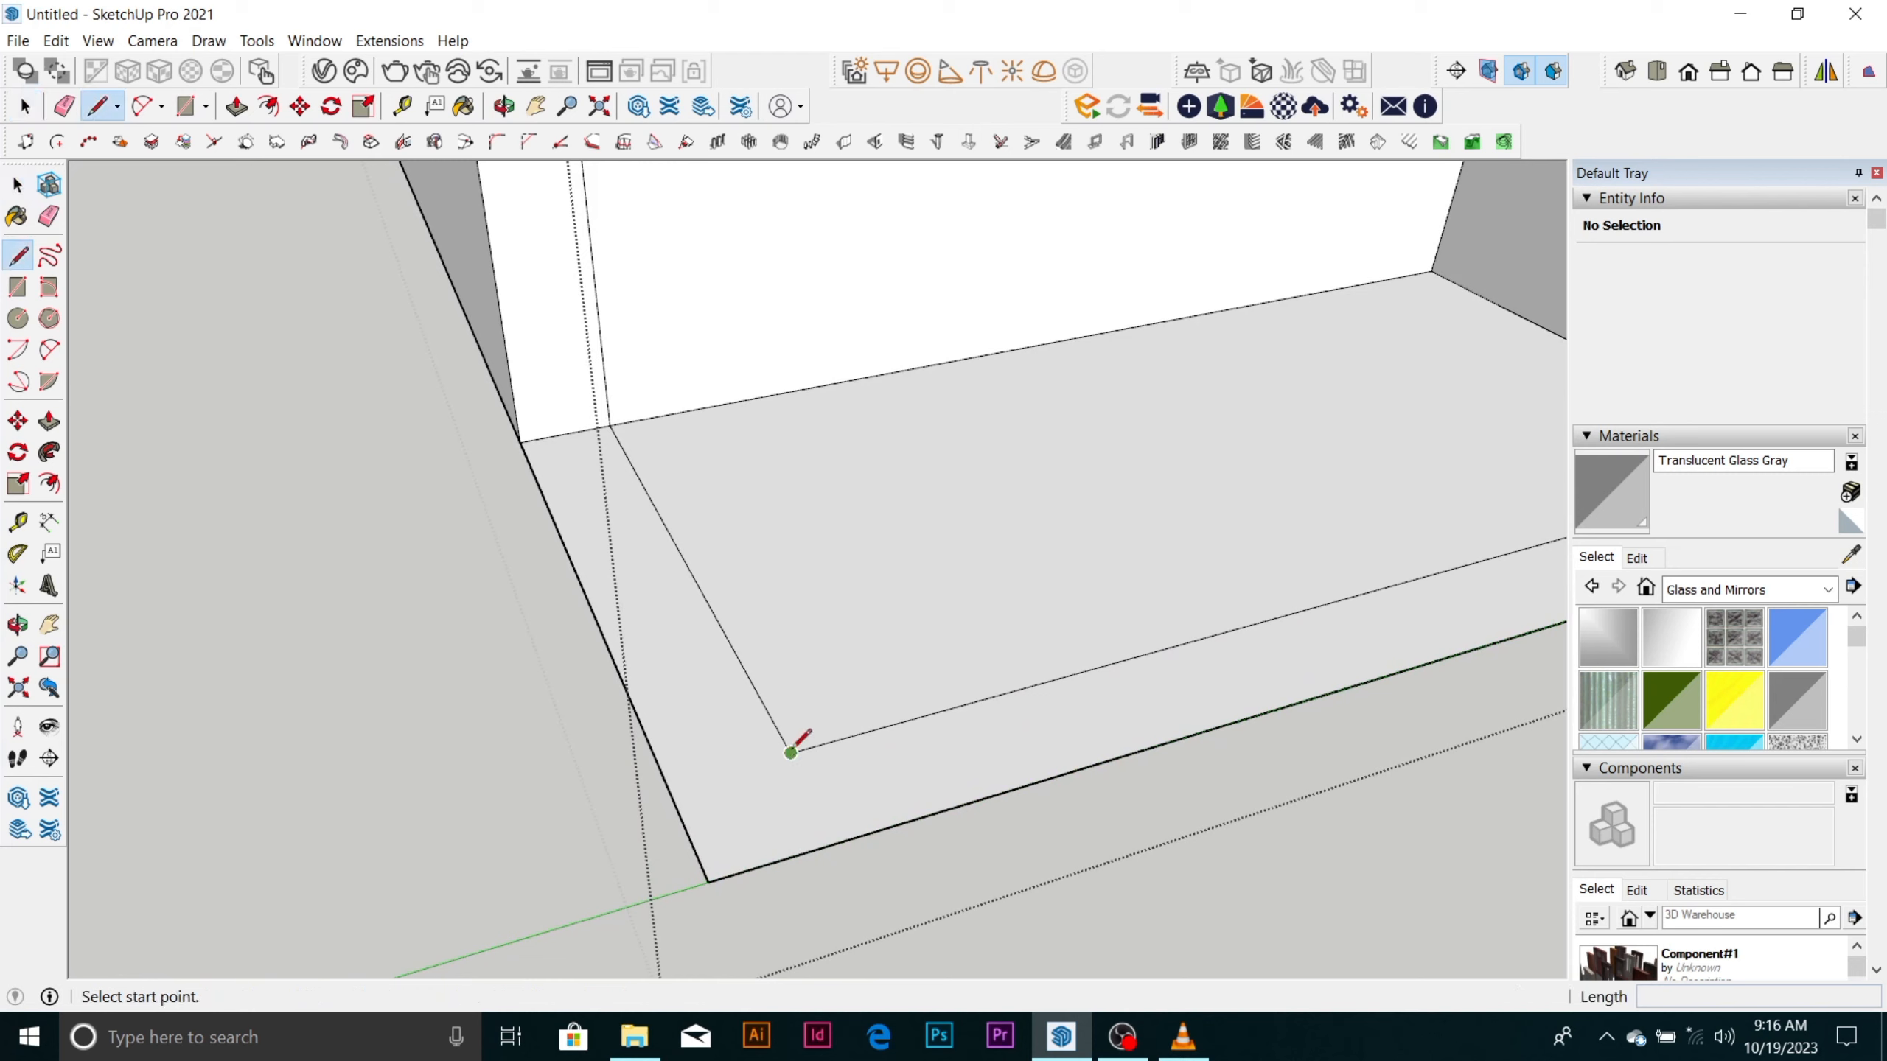
pyautogui.click(790, 754)
pyautogui.click(668, 785)
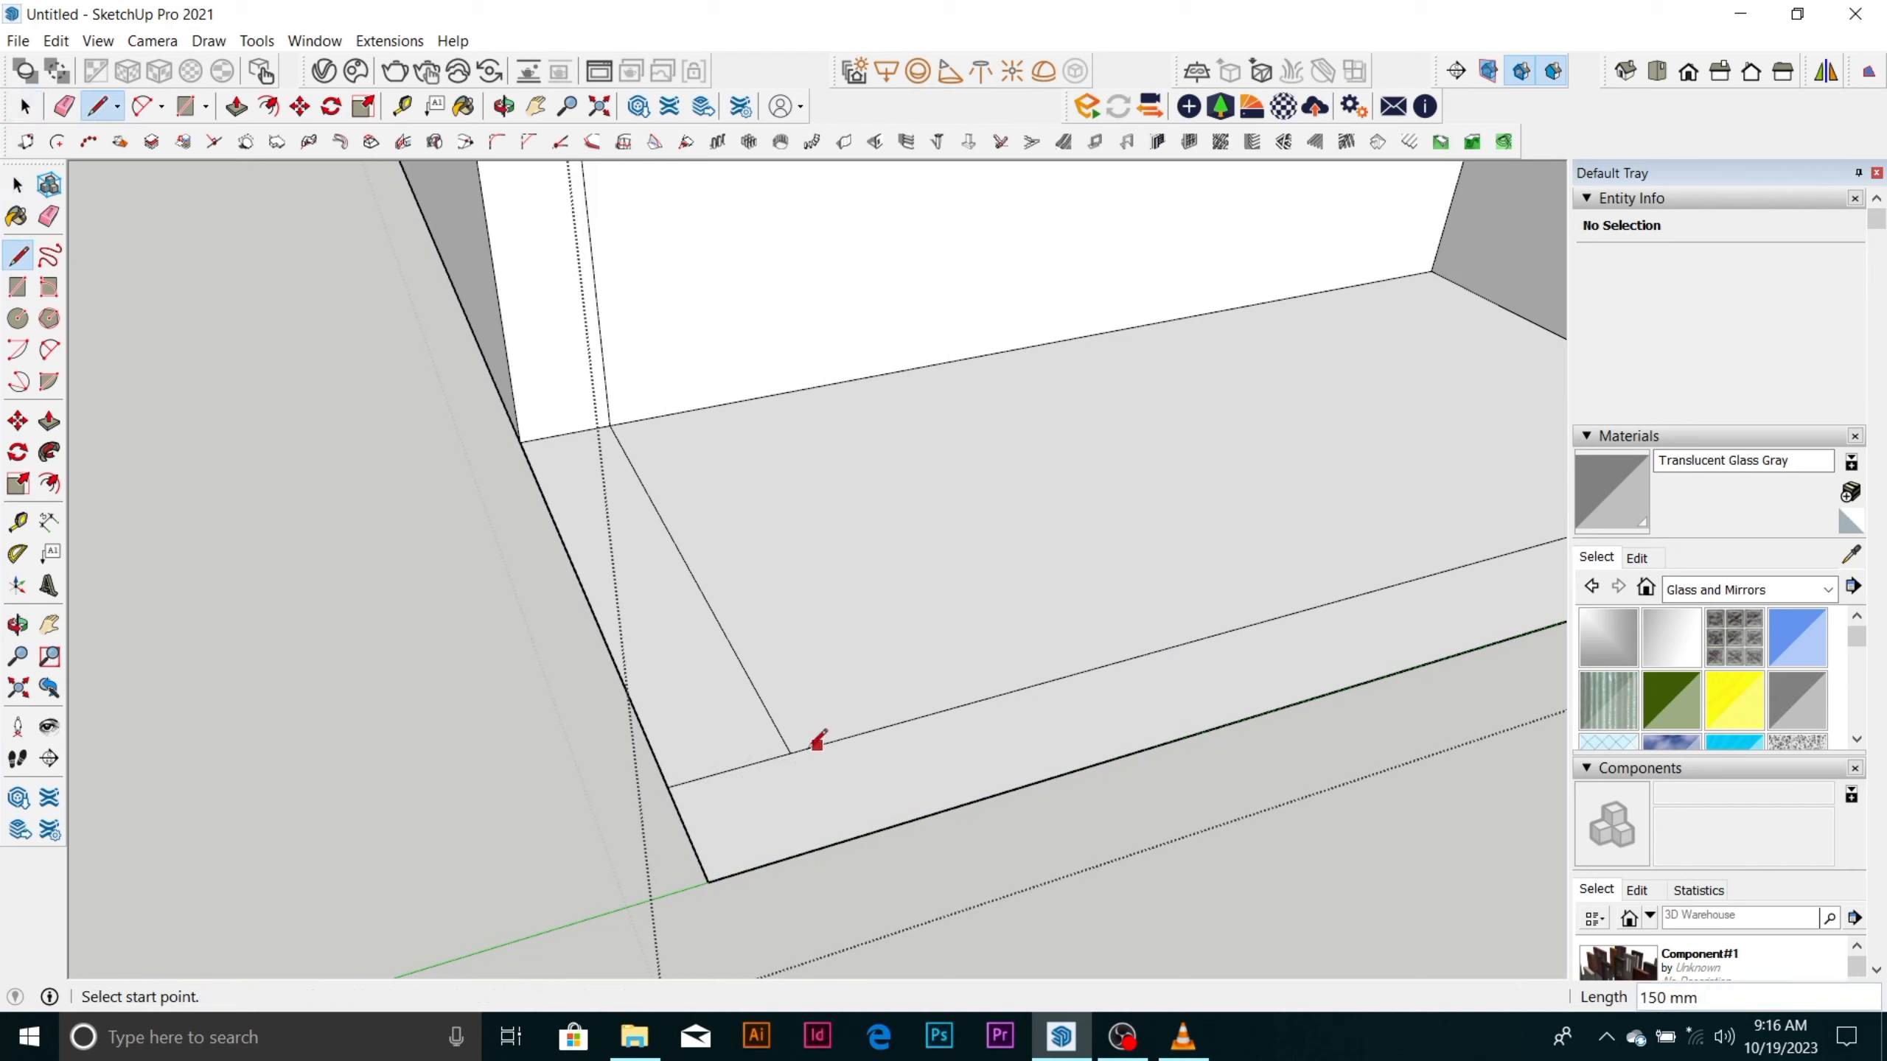
pyautogui.click(791, 753)
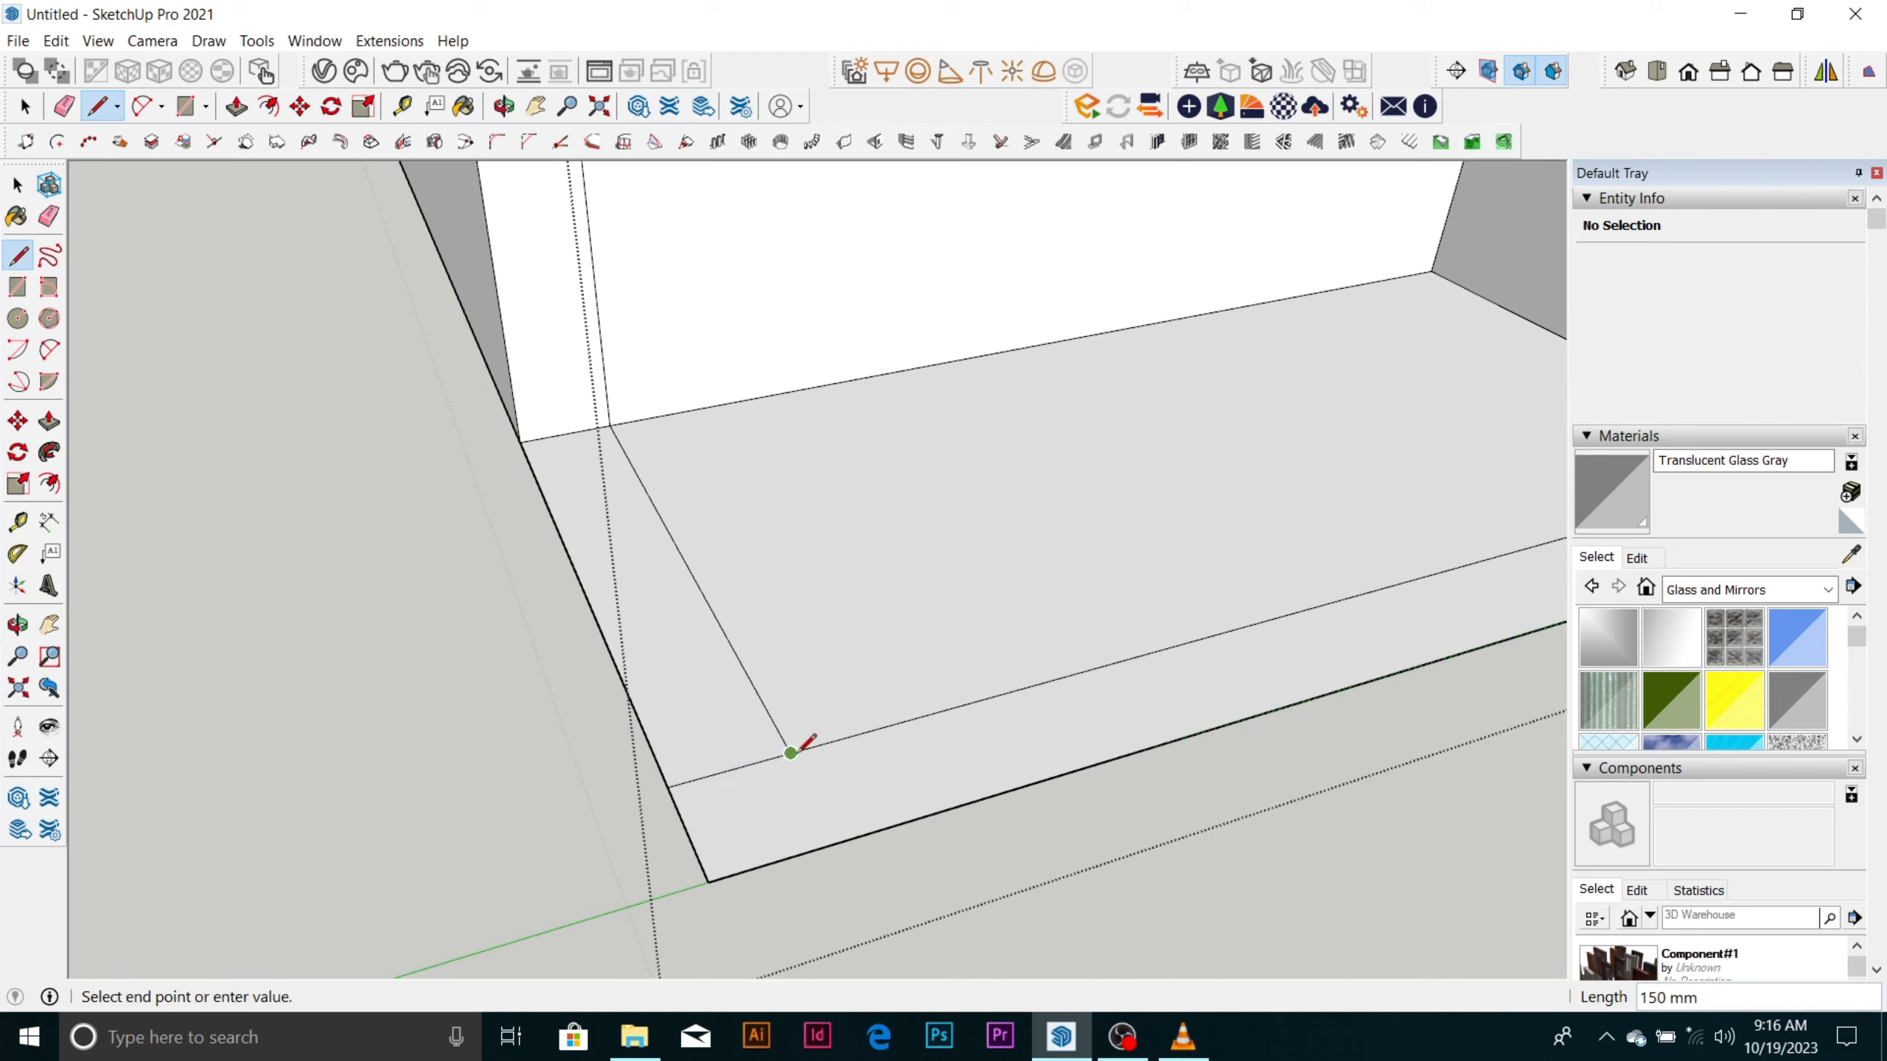
pyautogui.click(840, 840)
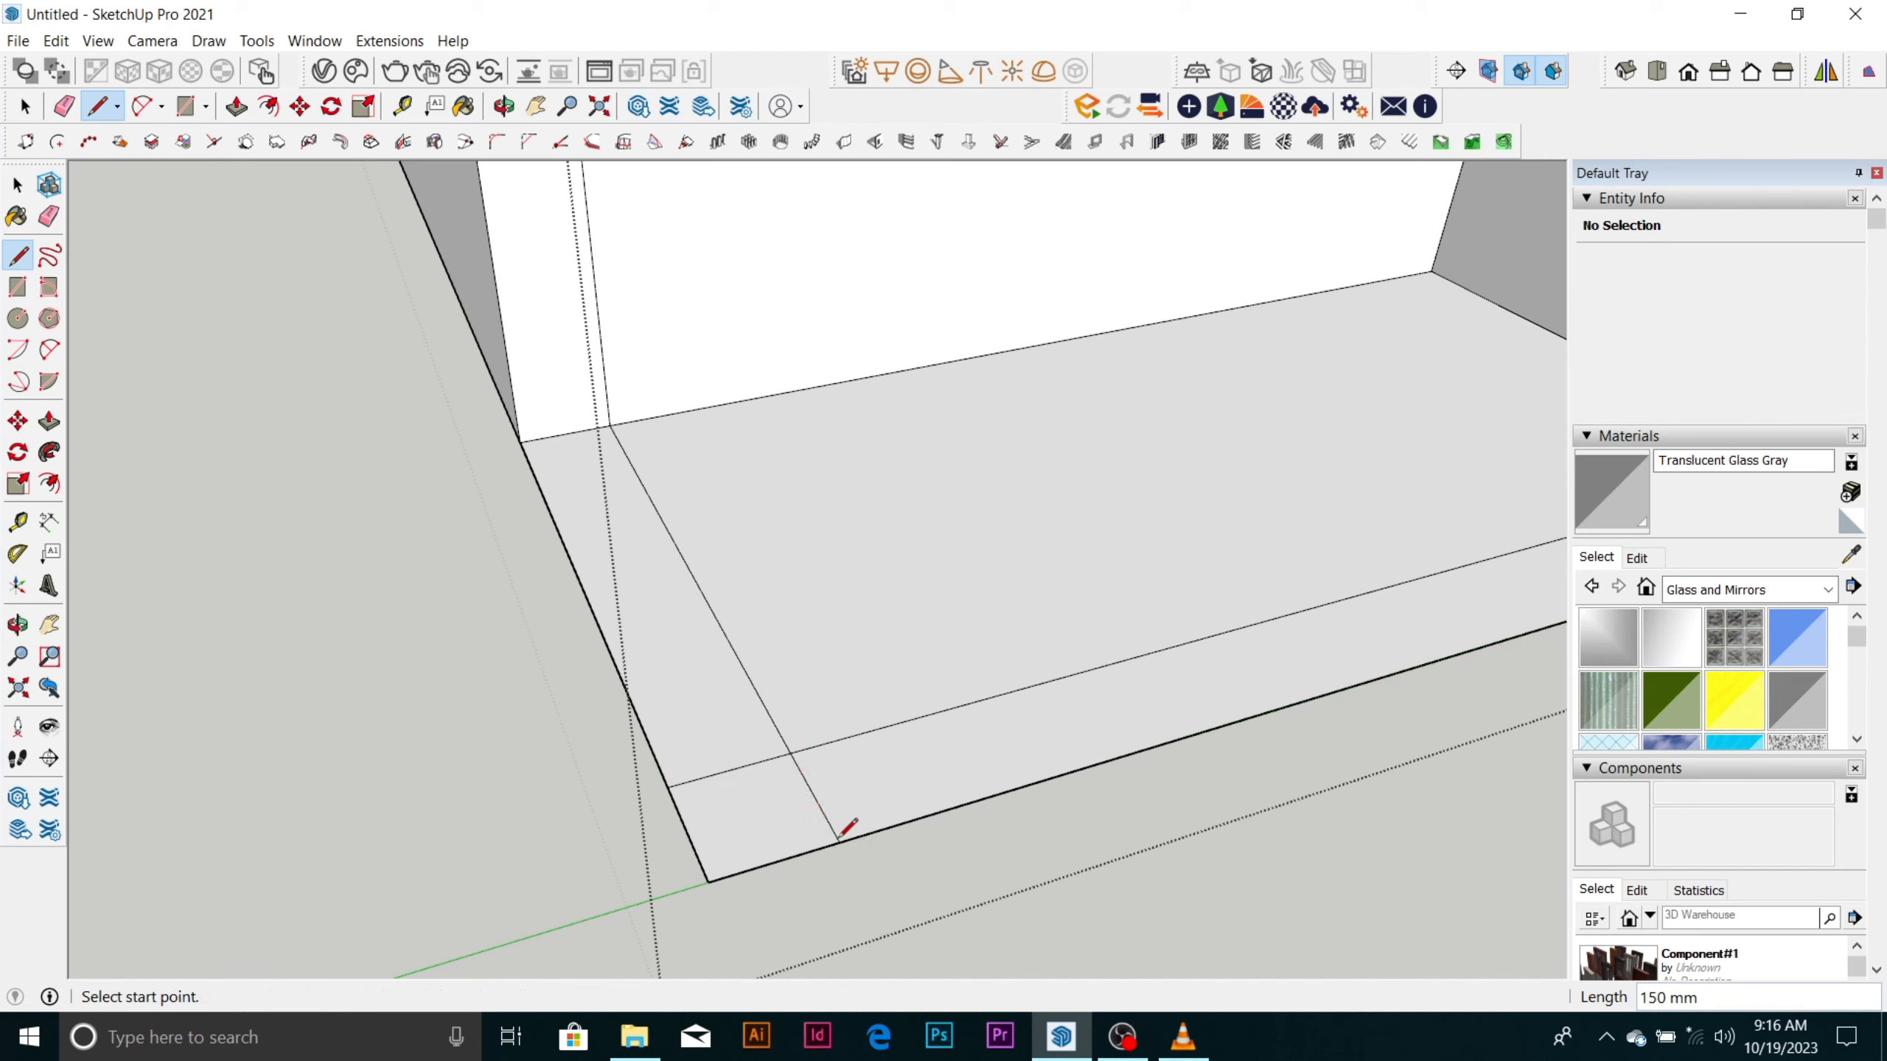
# Try to place a guide outside the long side wall's outer edge at the recess corner, and undo it.
pyautogui.press('t')
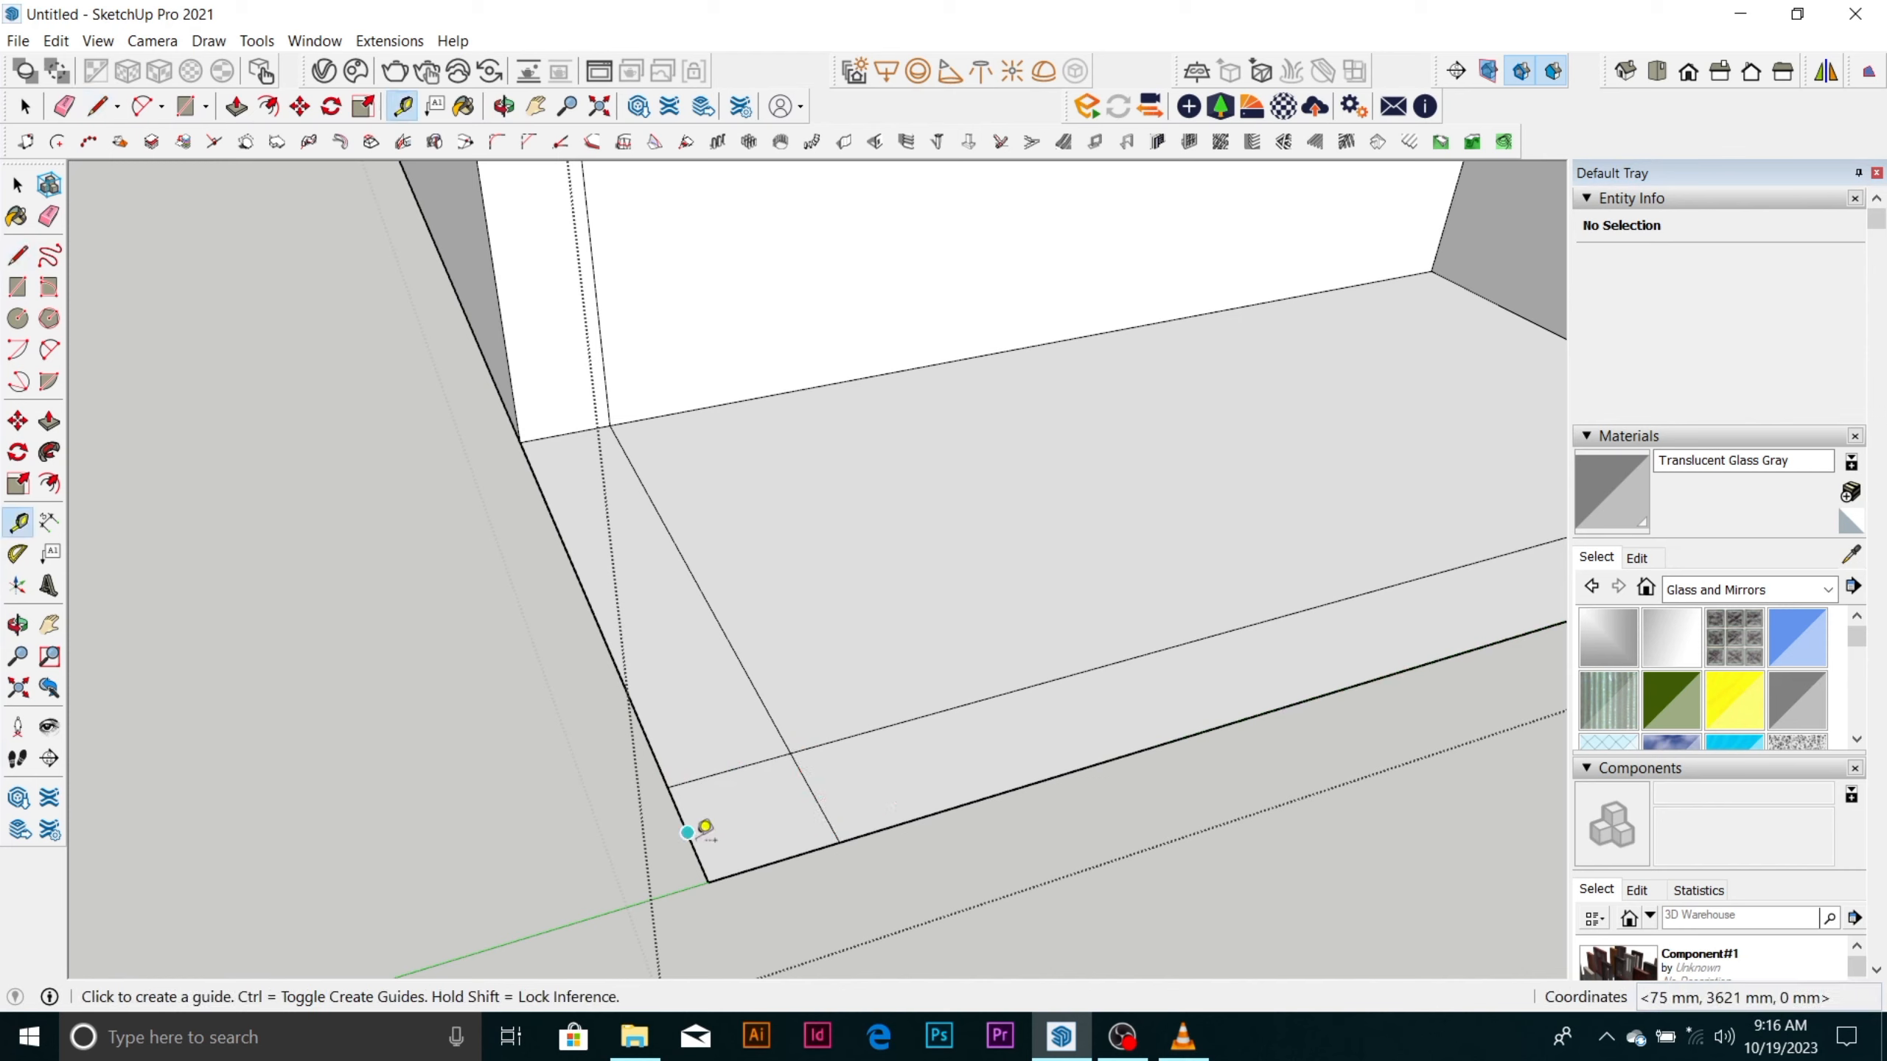
pyautogui.click(687, 832)
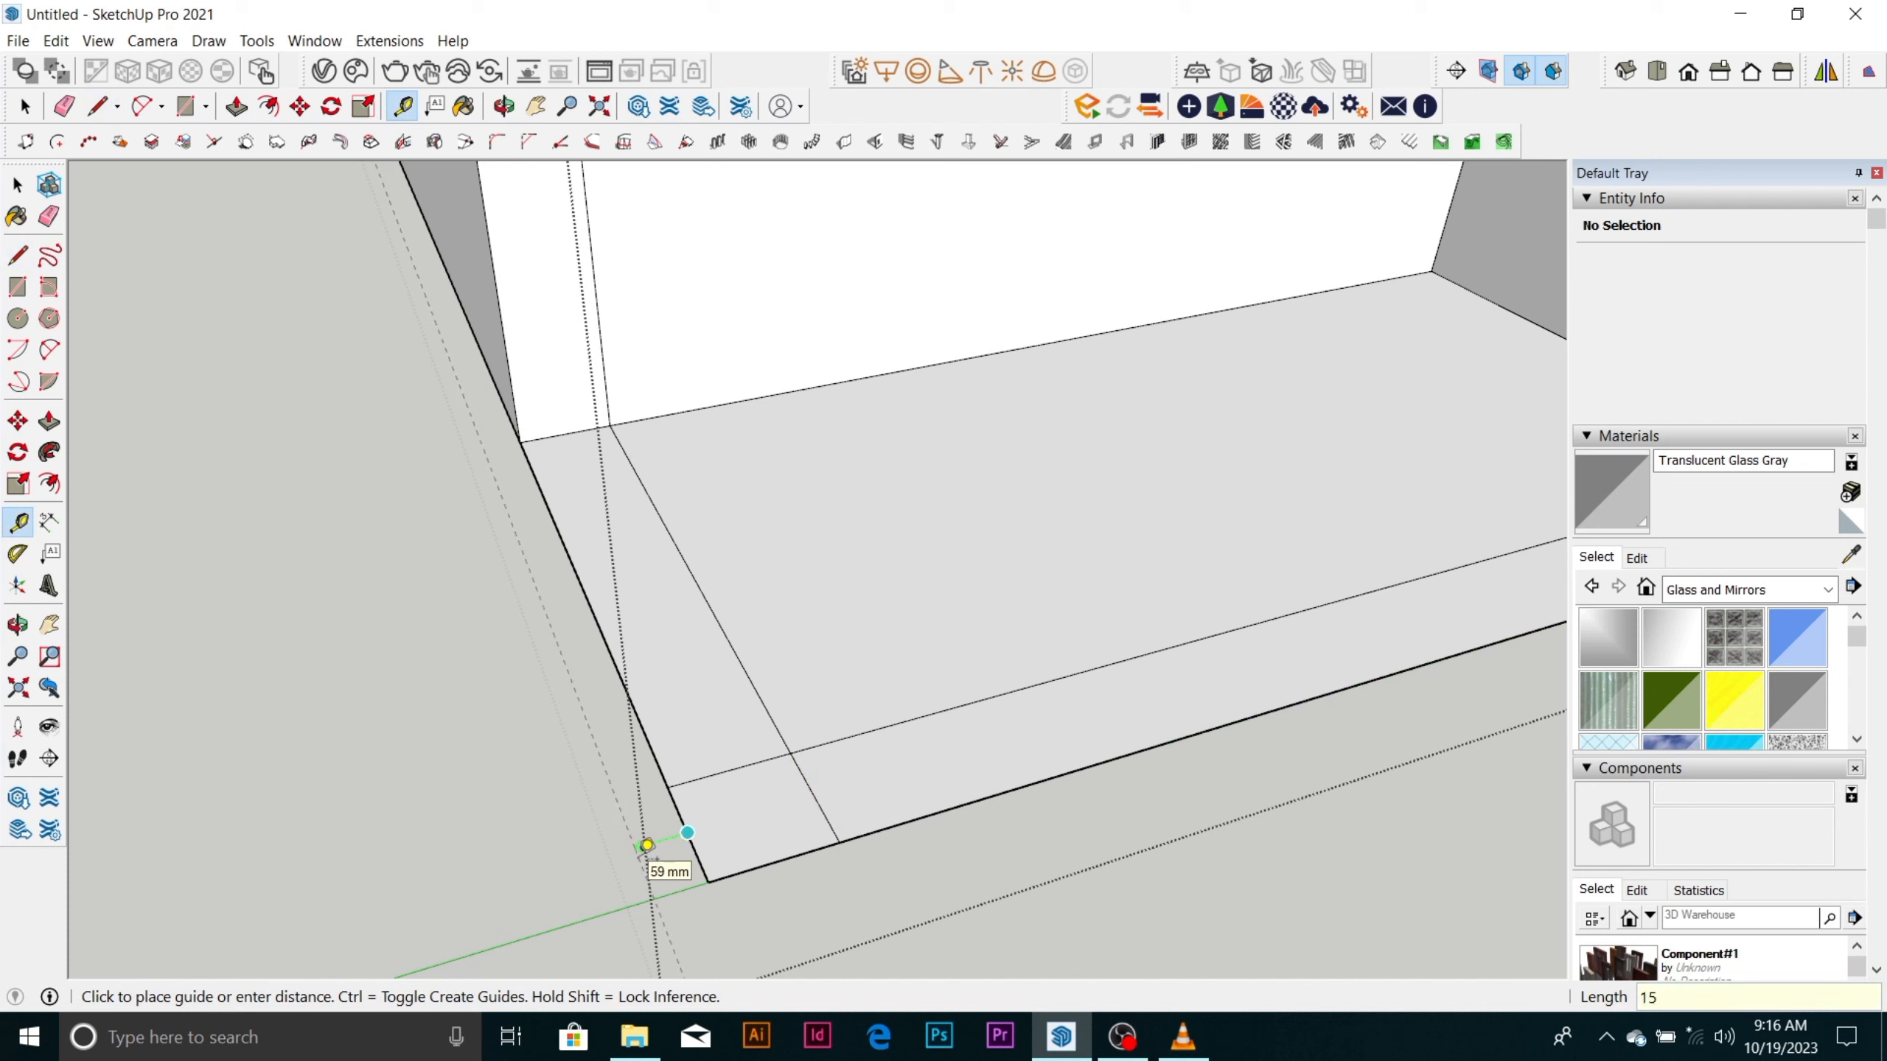
pyautogui.click(652, 844)
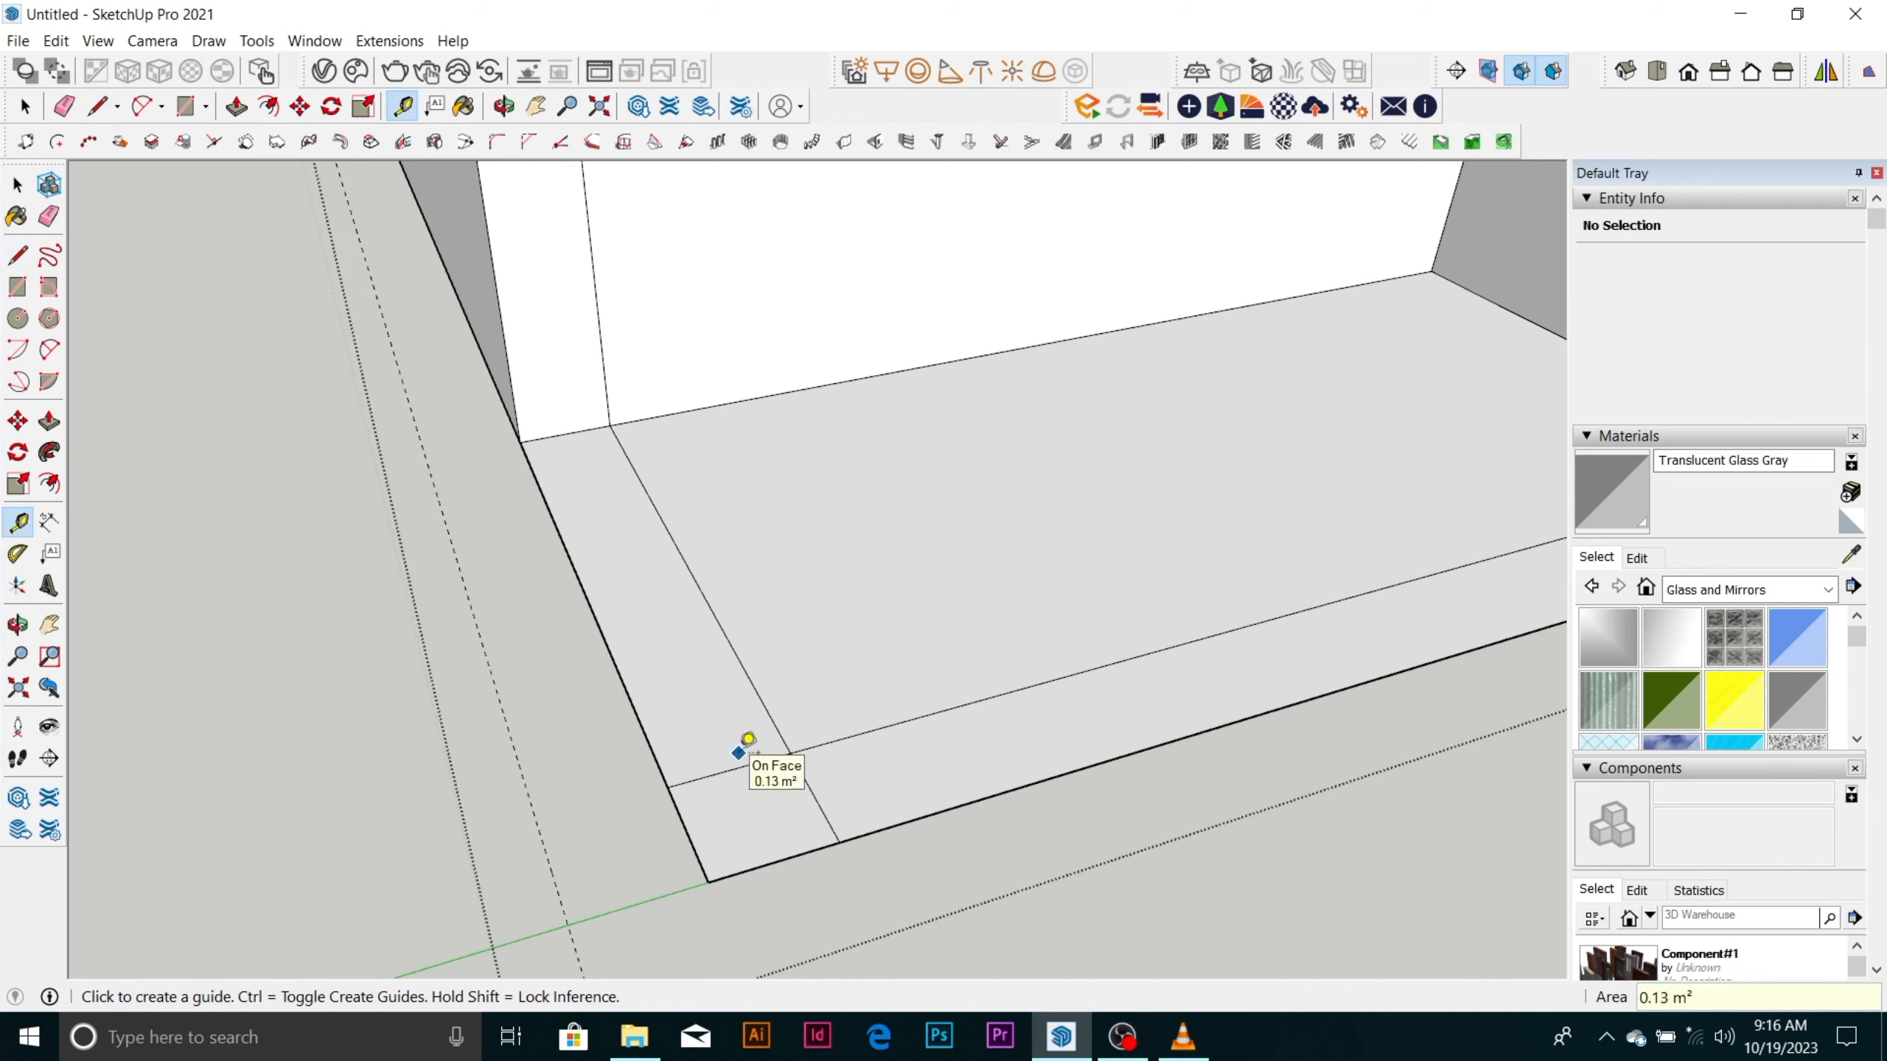
pyautogui.hotkey('ctrl', 'z')
# Place guides 100 mm outside the recess floor's long-side outer edge and 100 mm inward from the corner square's inner edge parallel to the front.
pyautogui.click(687, 832)
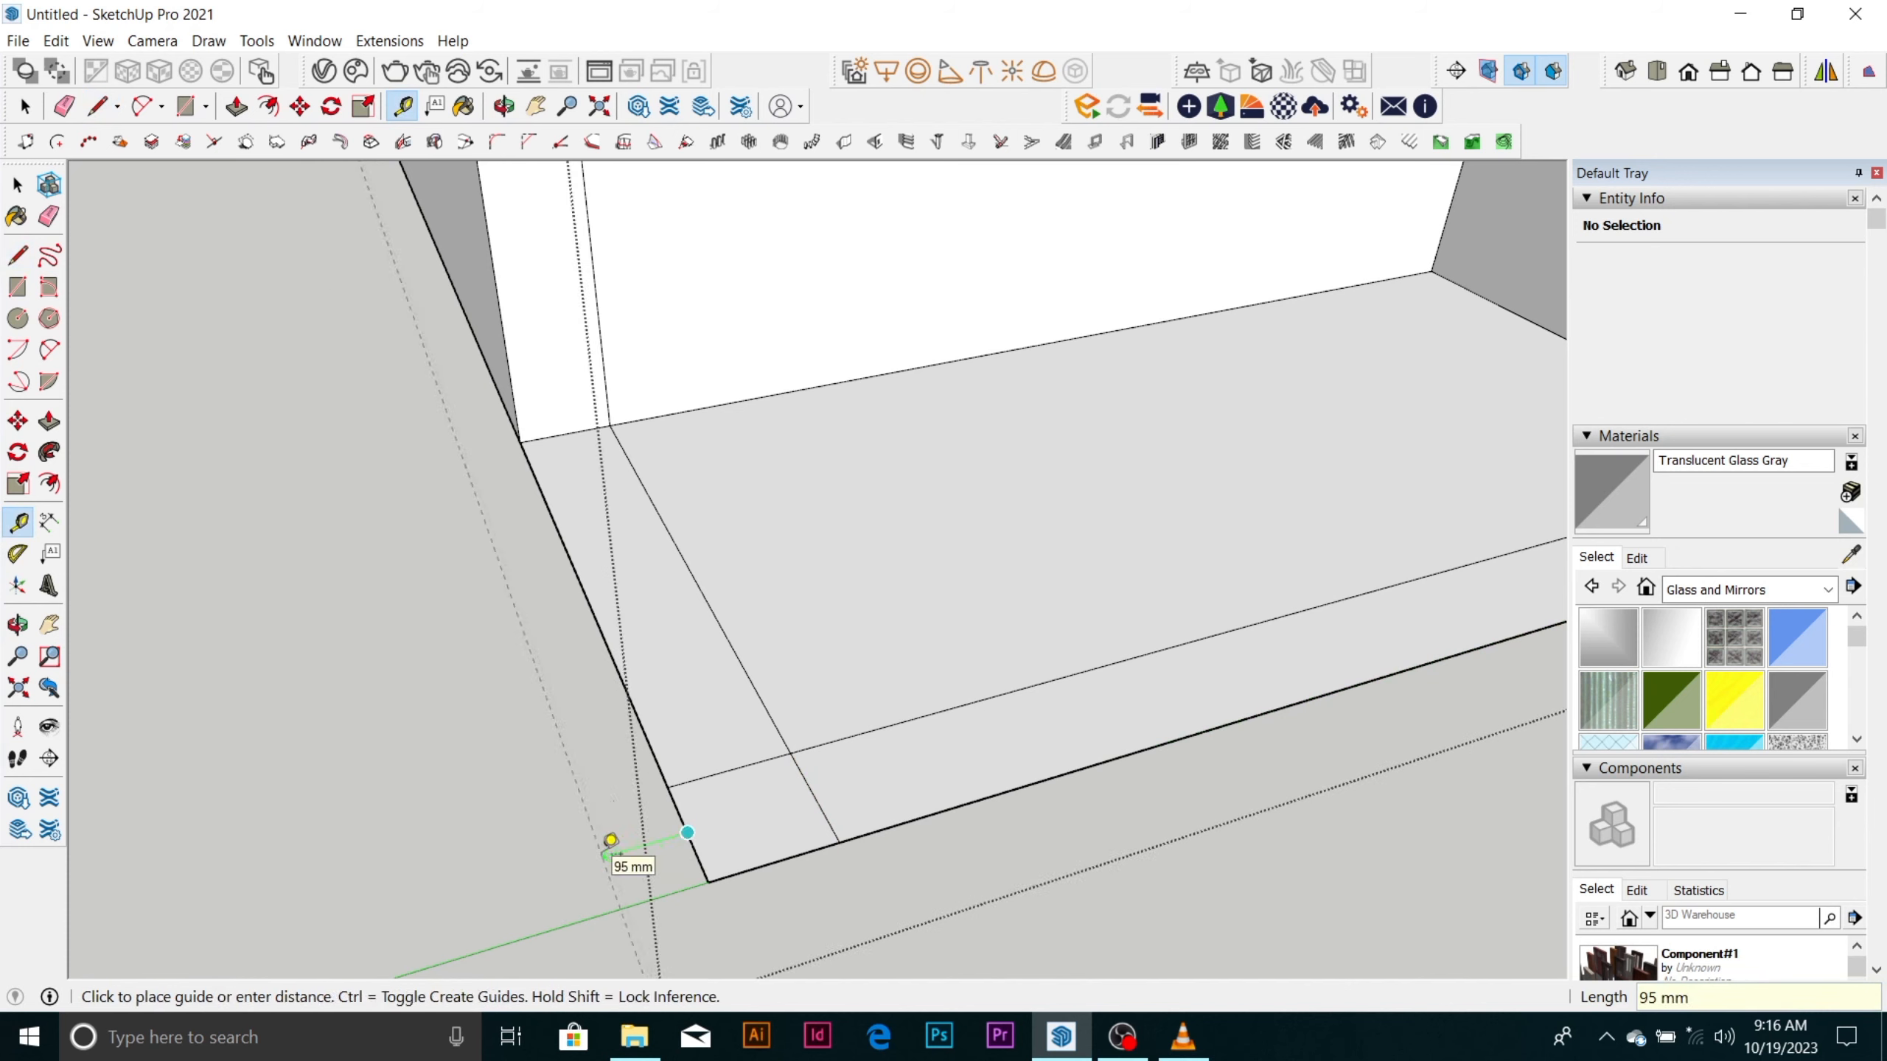
pyautogui.press('Return')
pyautogui.click(730, 770)
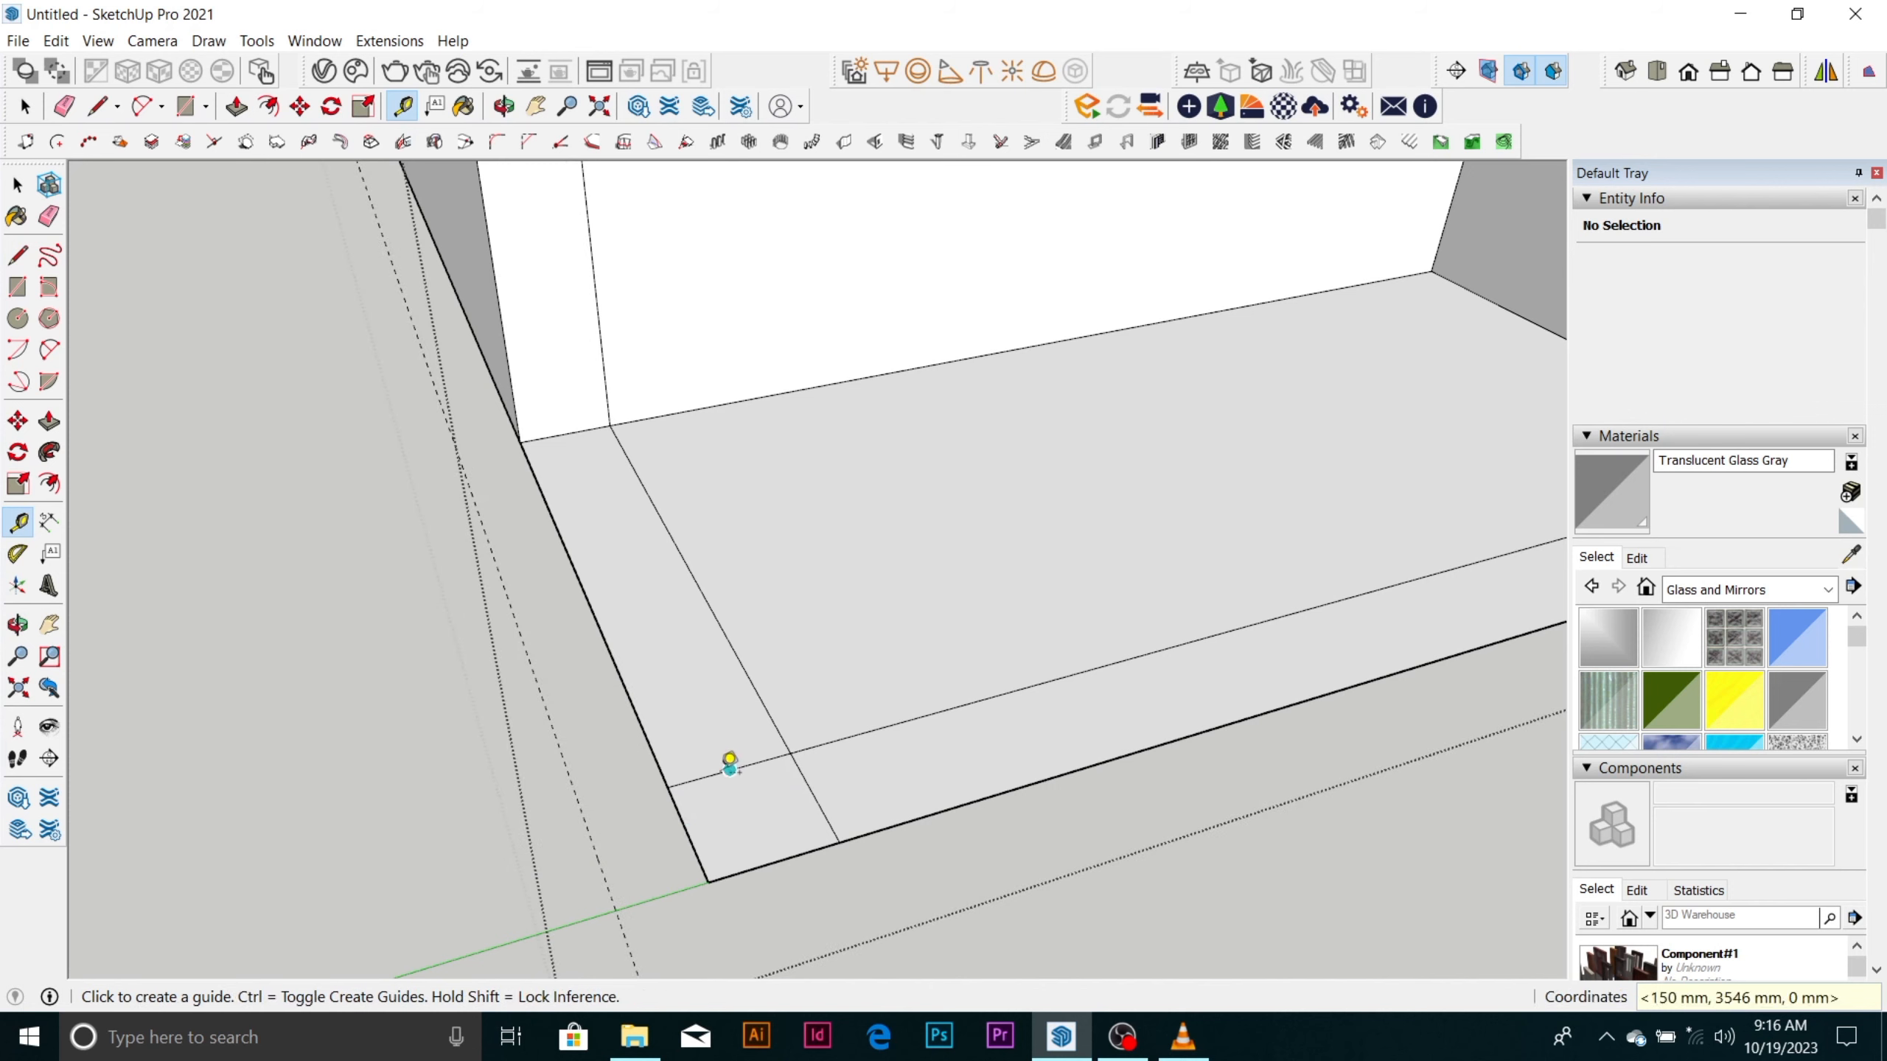
pyautogui.write('100')
pyautogui.press('Return')
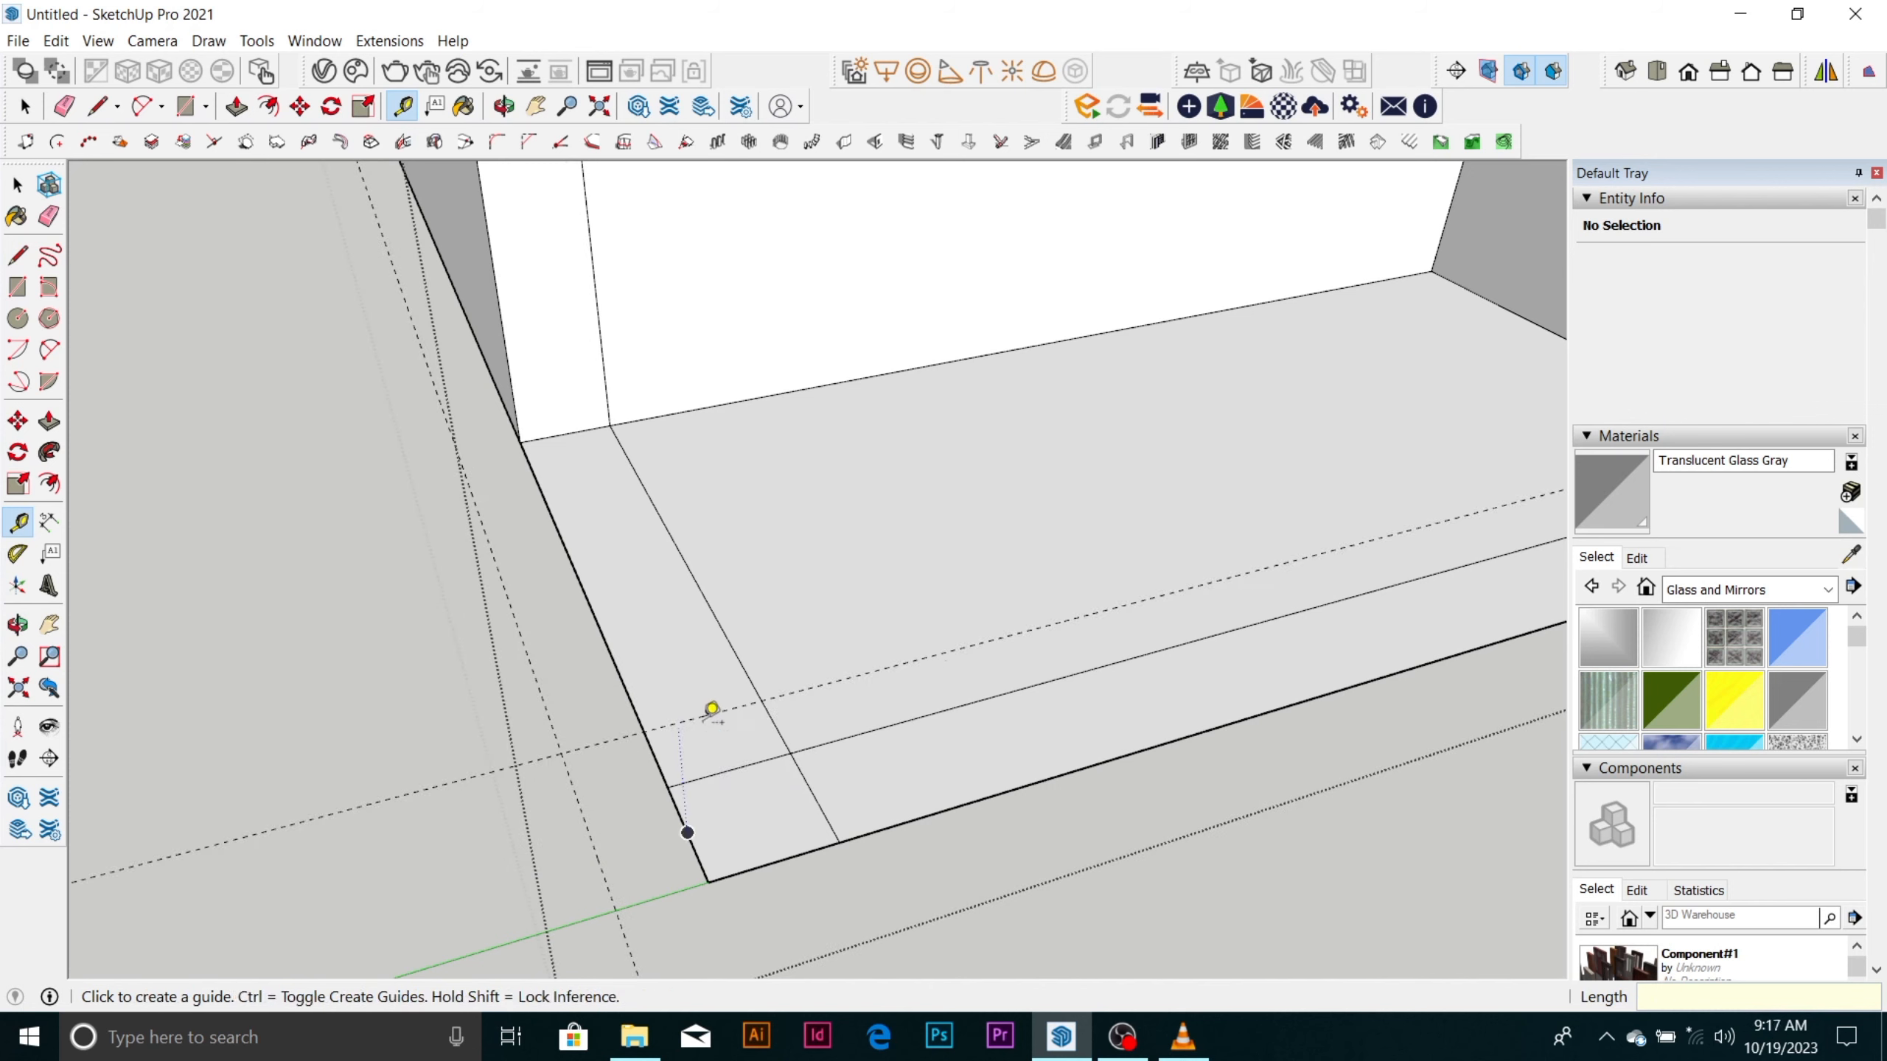
# Place guides 100 mm inward from the corner square's other inner edge and 100 mm outside the recess floor's front edge.
pyautogui.click(814, 794)
pyautogui.write('1')
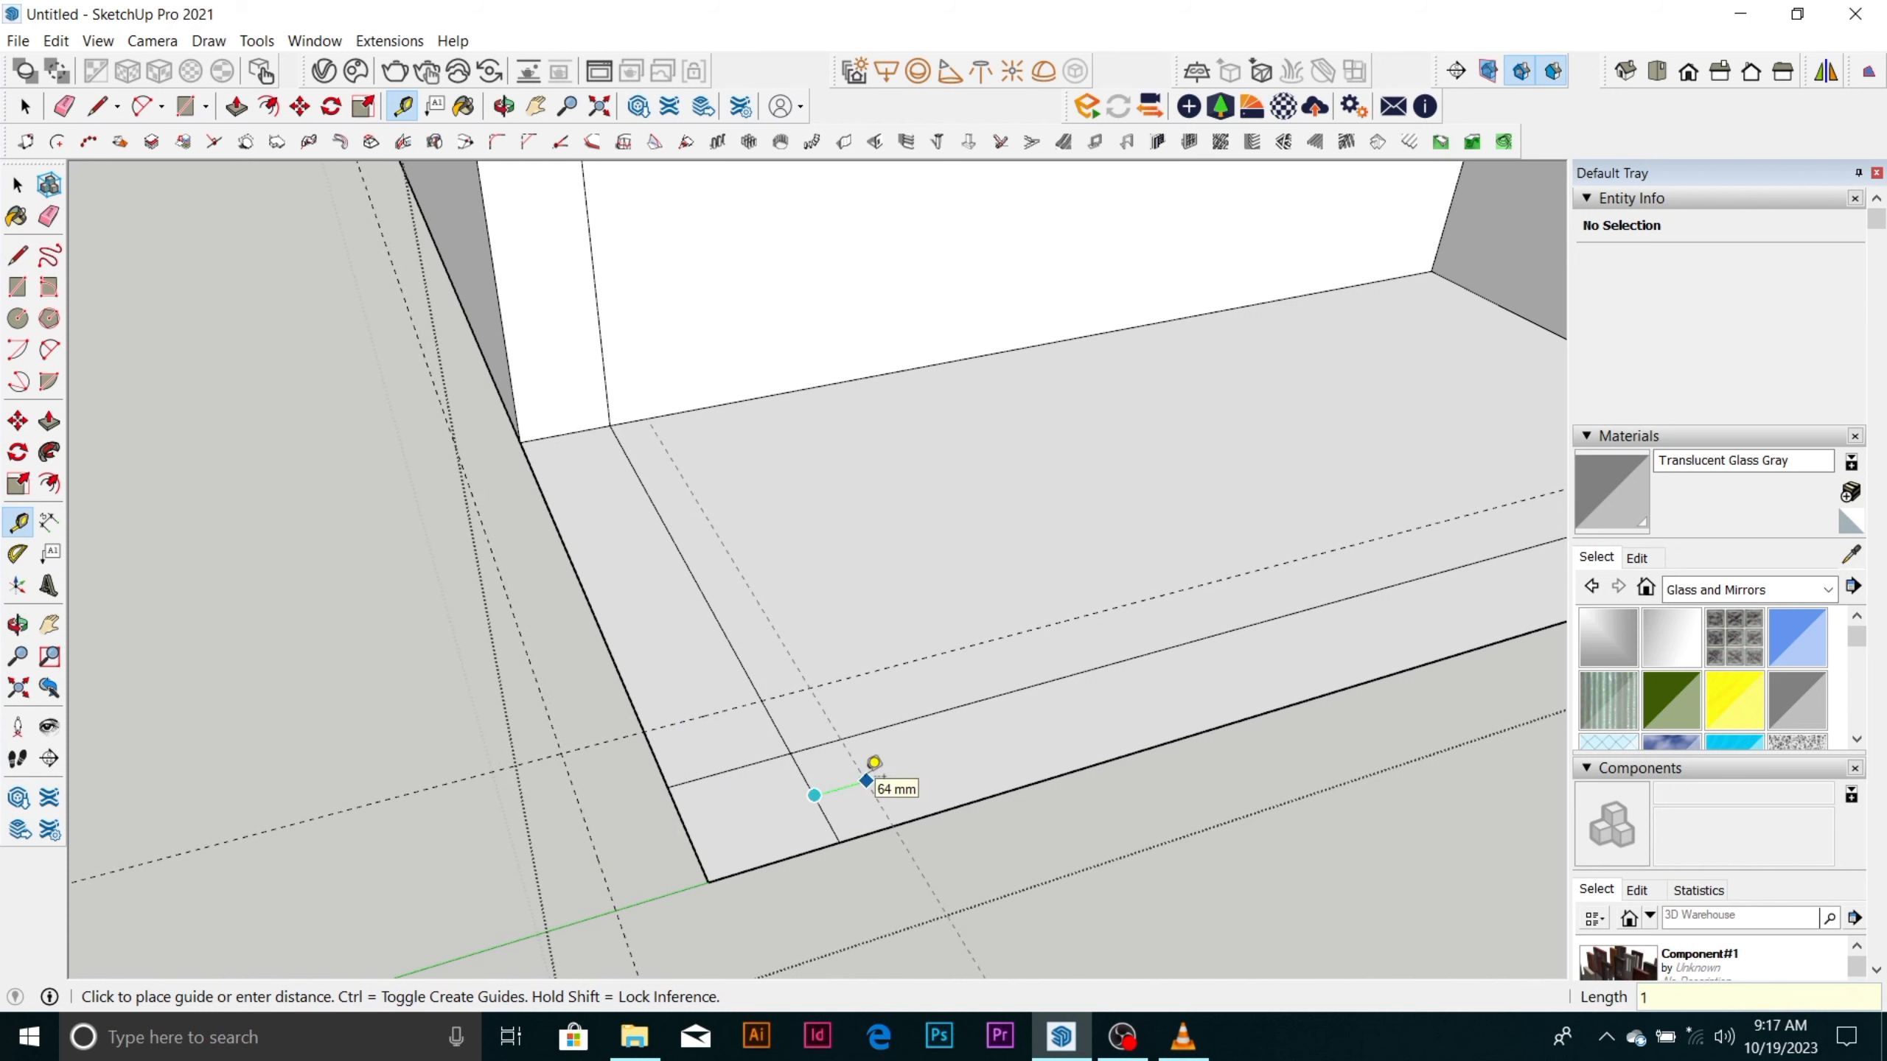
pyautogui.write('00')
pyautogui.press('Return')
pyautogui.scroll(-2, 861, 637)
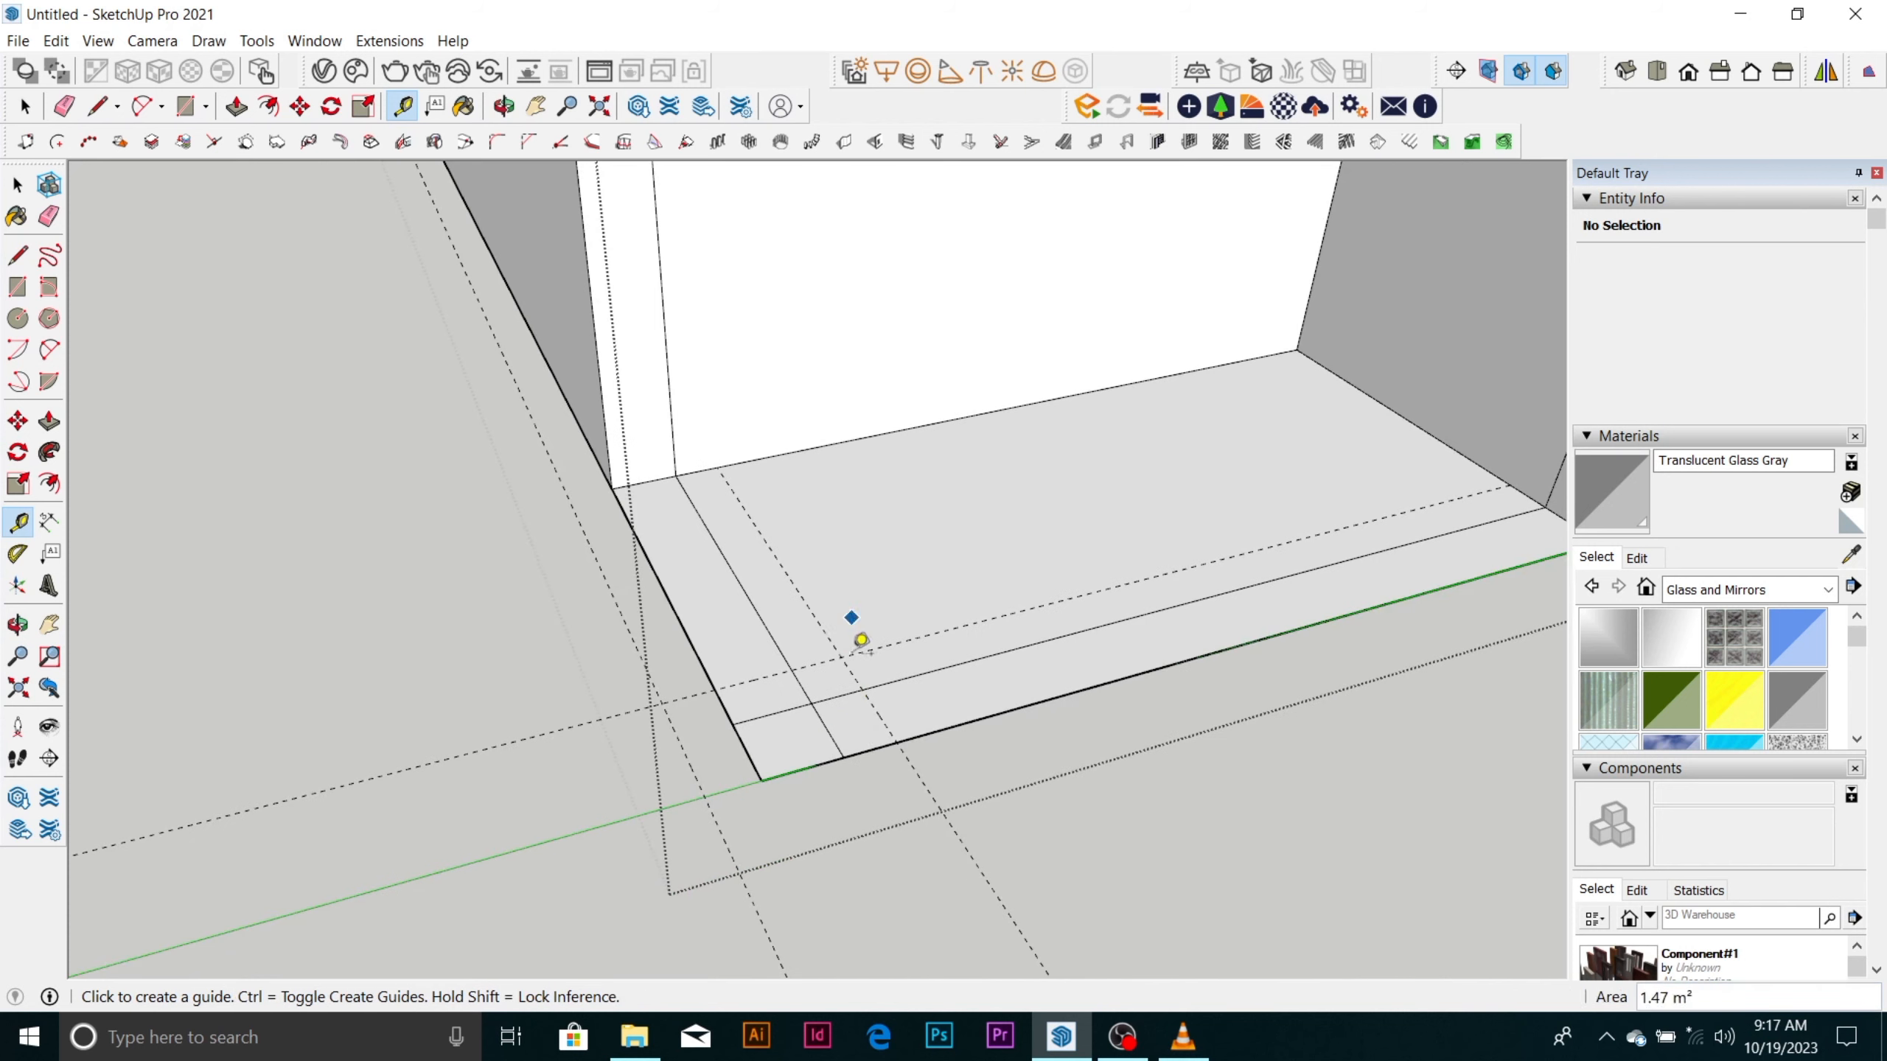
pyautogui.click(860, 750)
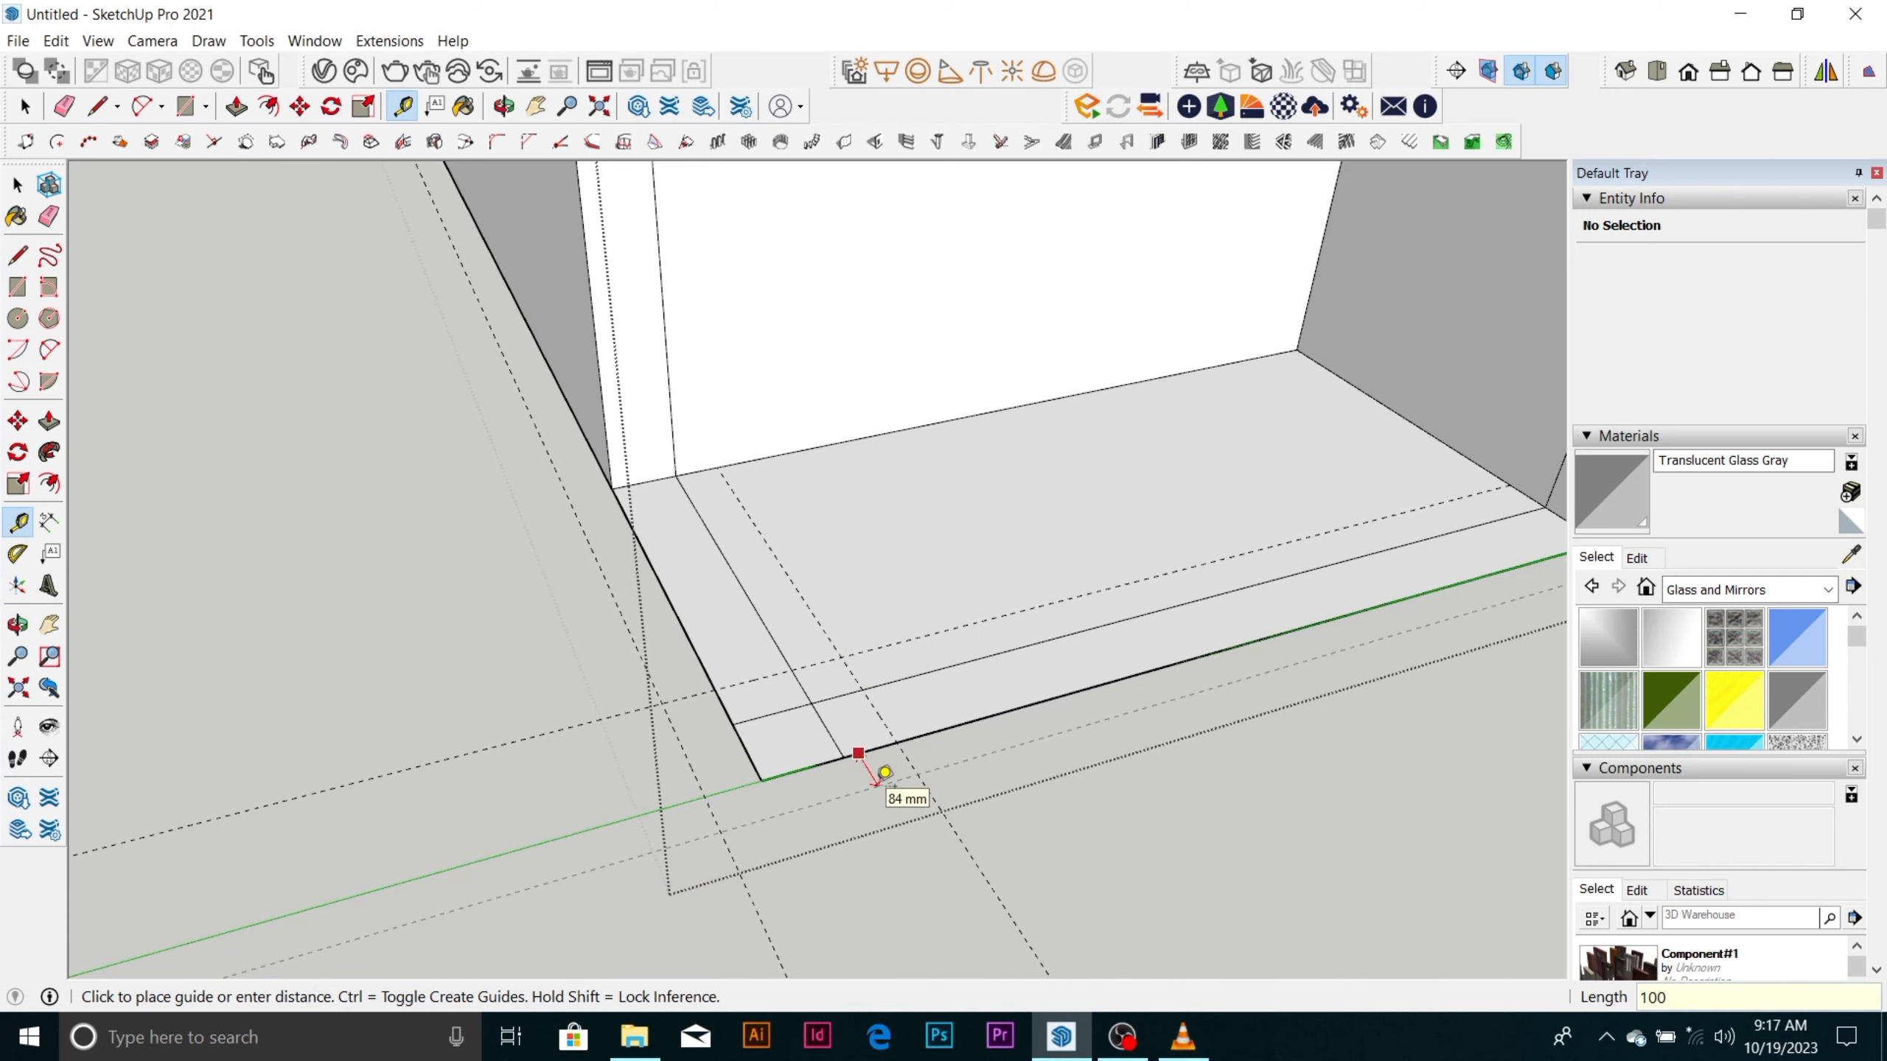
pyautogui.click(884, 772)
# Draw a 350 by 350 mm rectangle between the guide intersections around the recess floor's outer corner.
pyautogui.press('r')
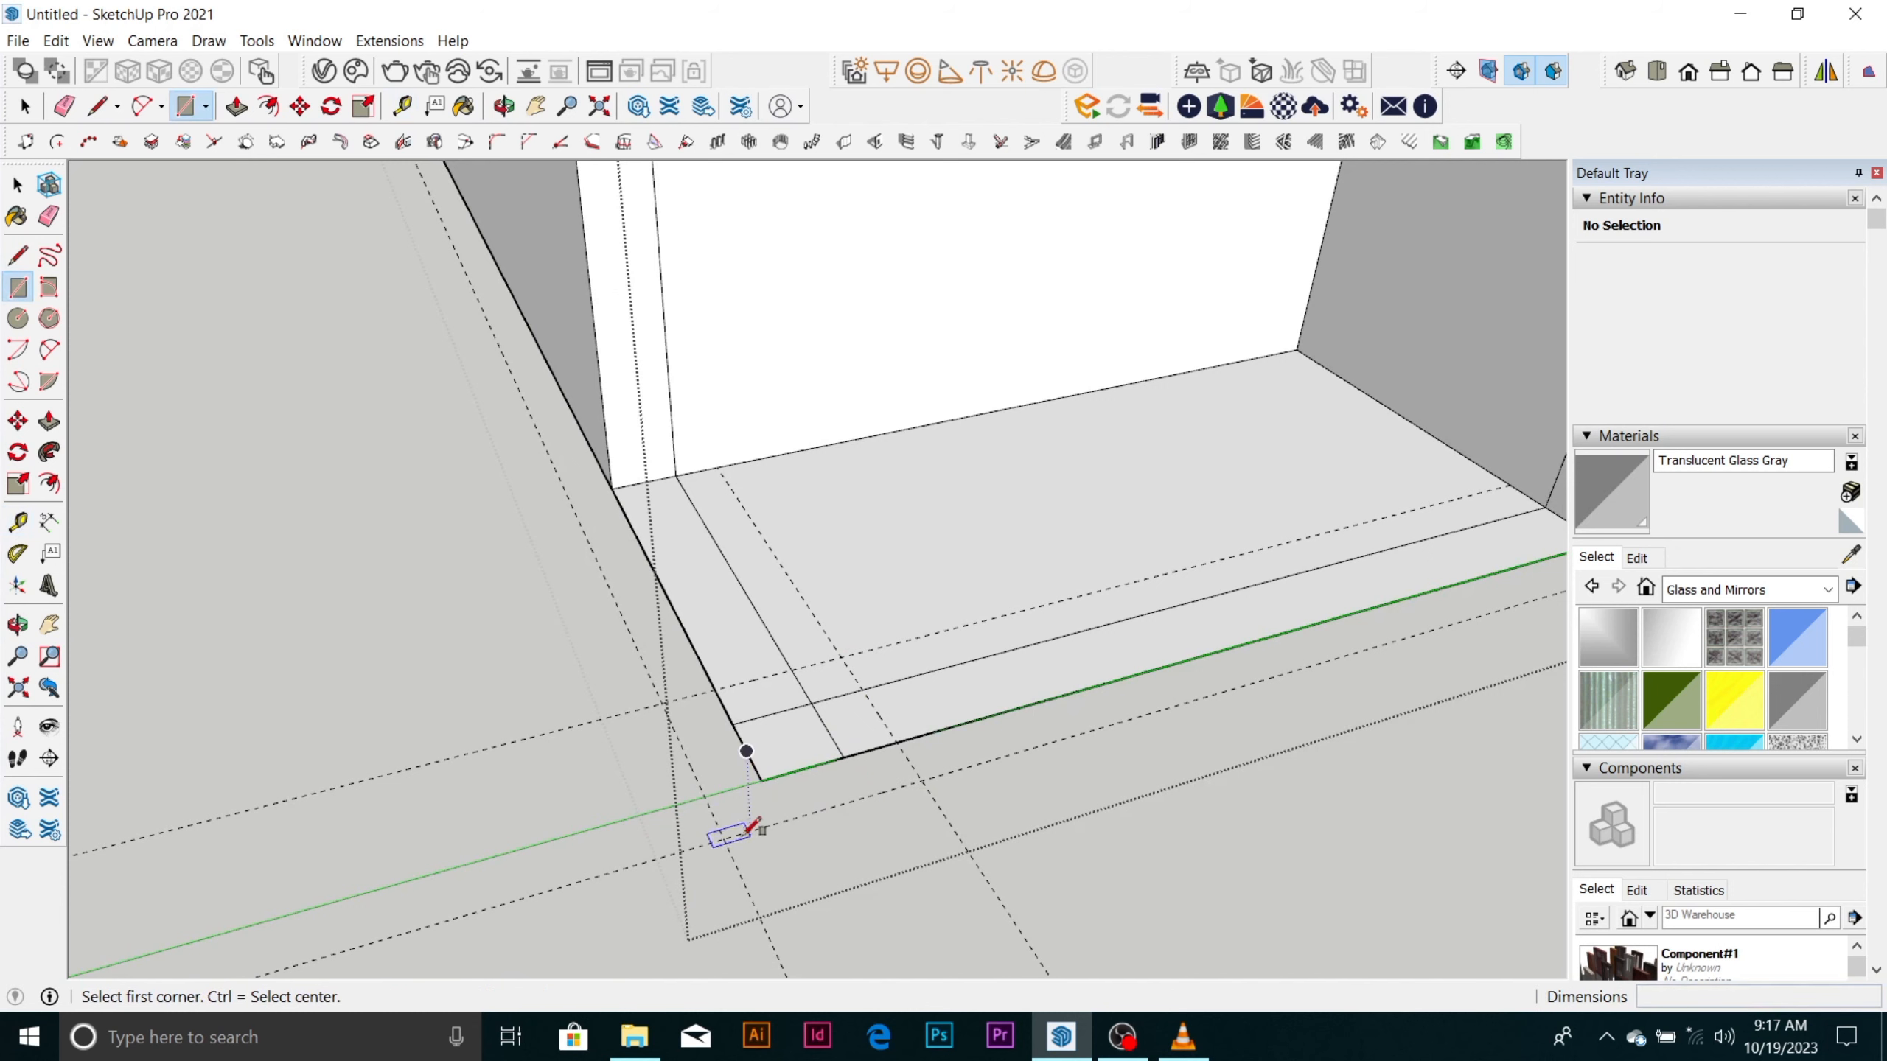
pyautogui.click(724, 838)
pyautogui.click(862, 640)
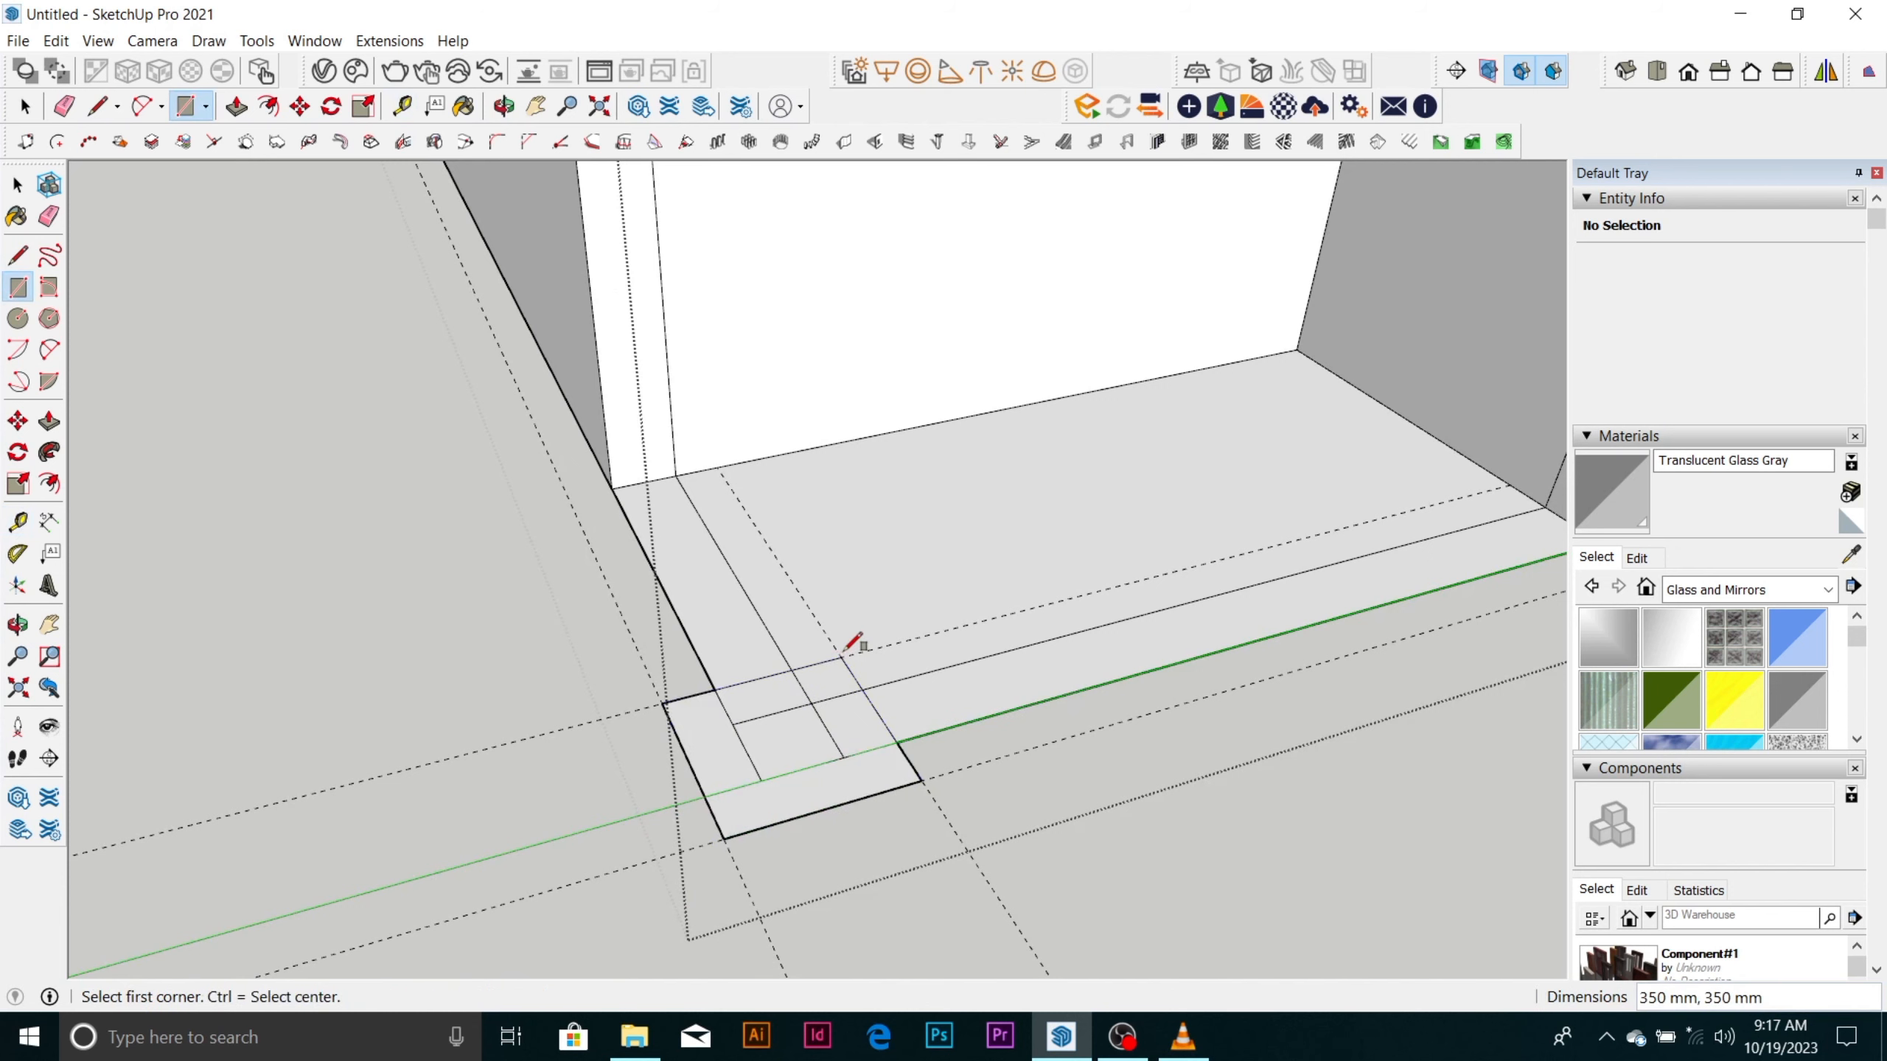
# Erase the leftover floor edges inside the 350 mm corner square so that it forms a single face.
pyautogui.press('space')
pyautogui.scroll(1, 823, 745)
pyautogui.click(745, 817)
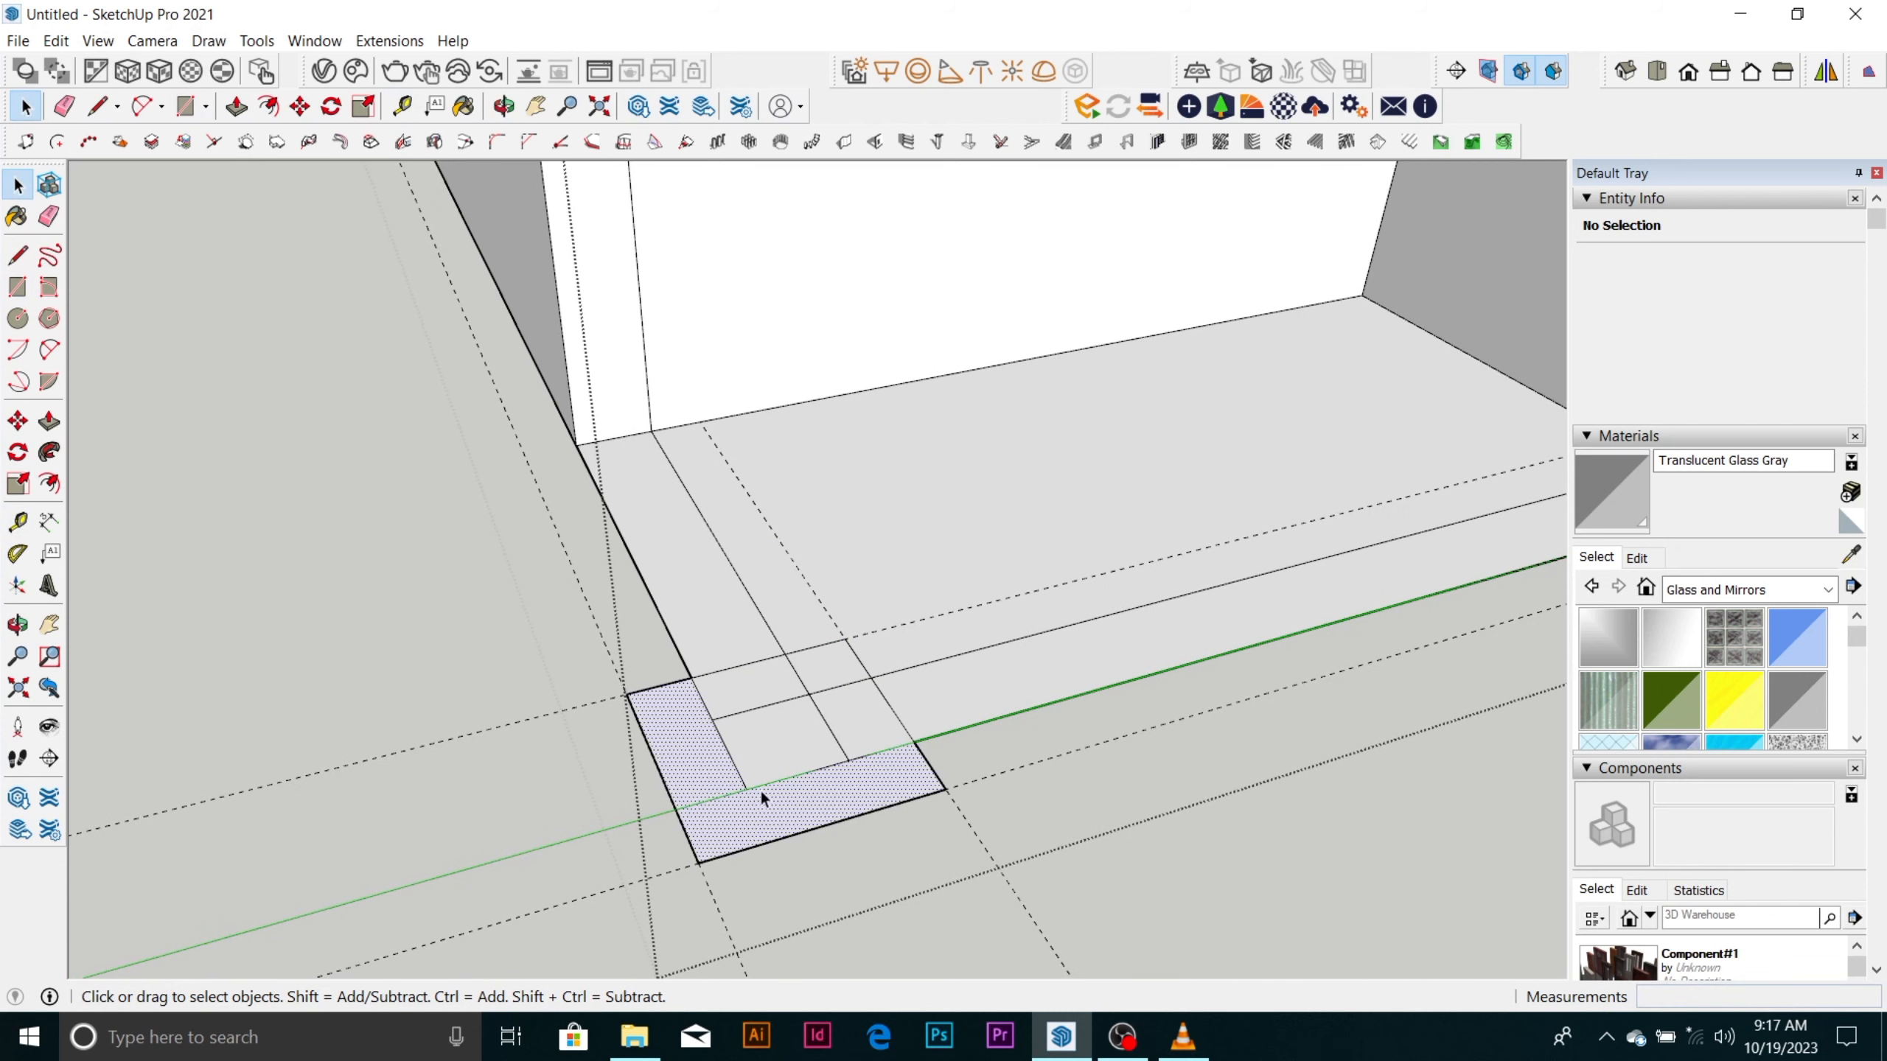
pyautogui.scroll(1, 803, 729)
pyautogui.press('e')
pyautogui.click(828, 675)
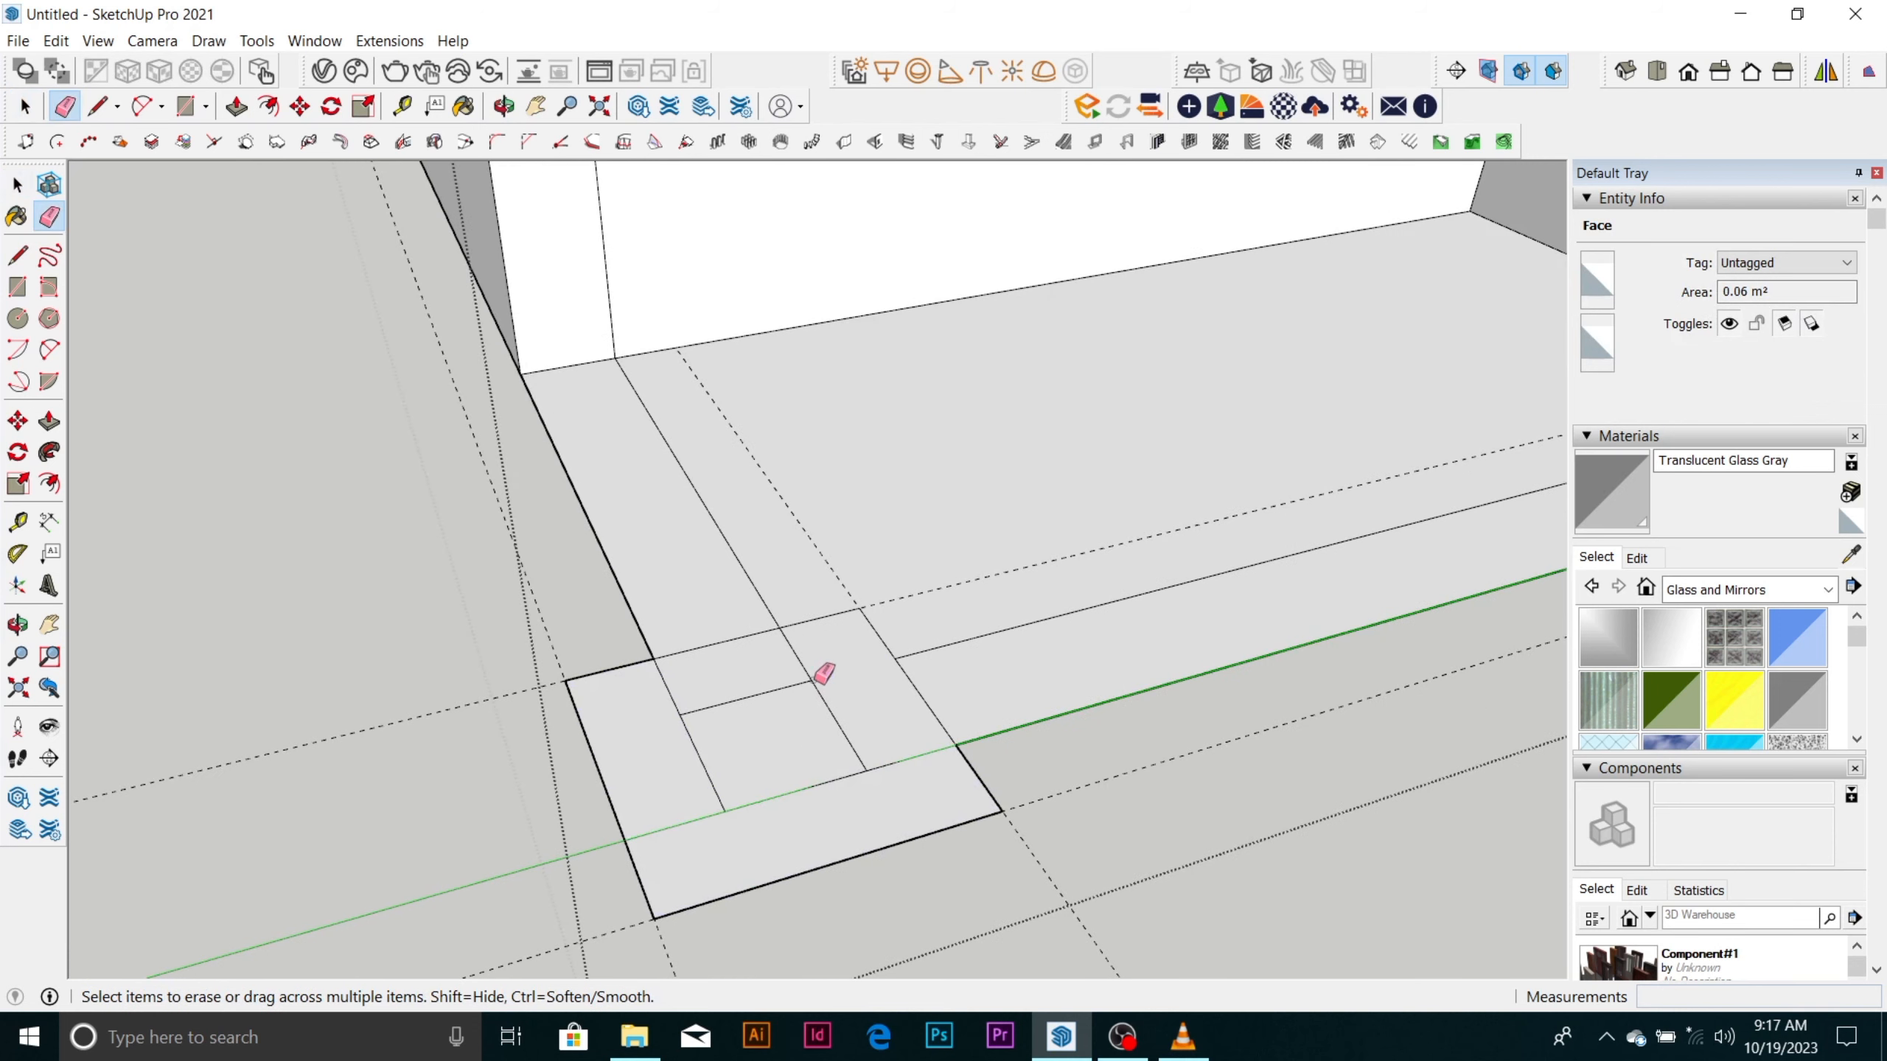
pyautogui.click(818, 691)
pyautogui.moveTo(759, 699); pyautogui.dragTo(683, 735)
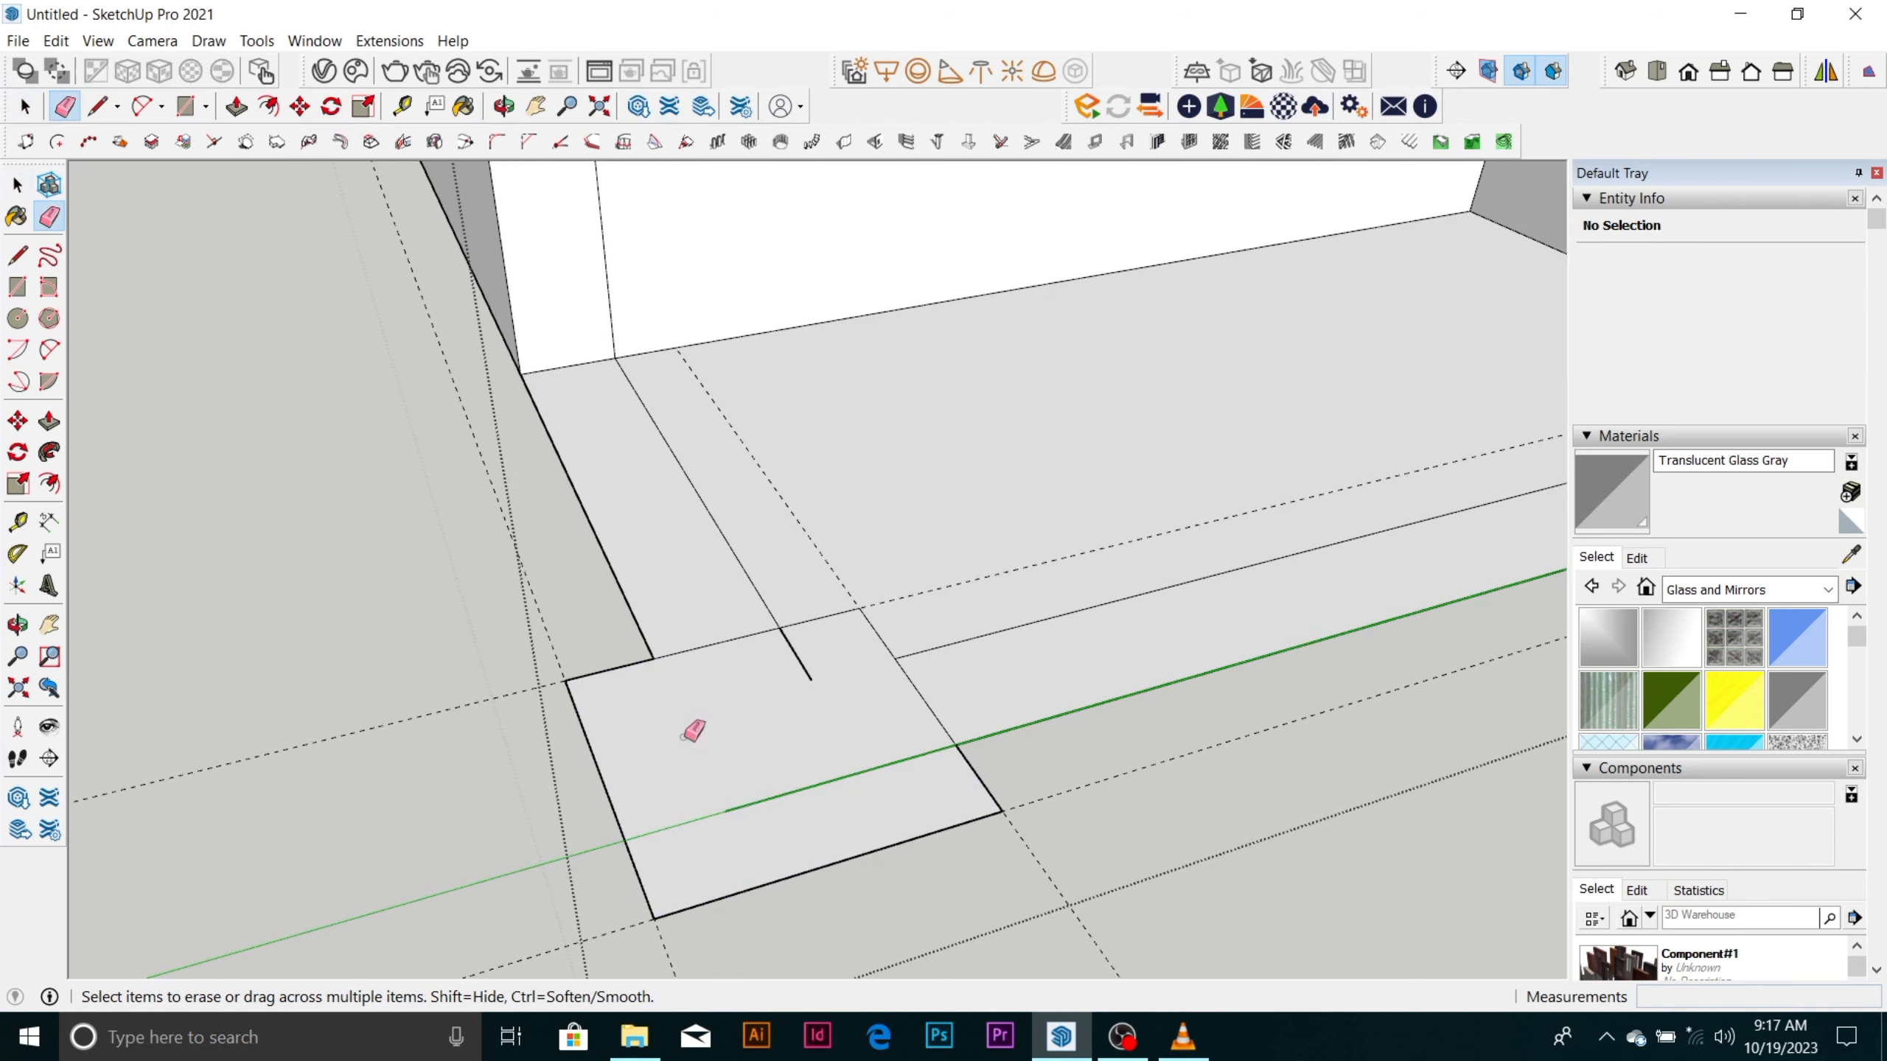
pyautogui.click(805, 678)
pyautogui.click(849, 771)
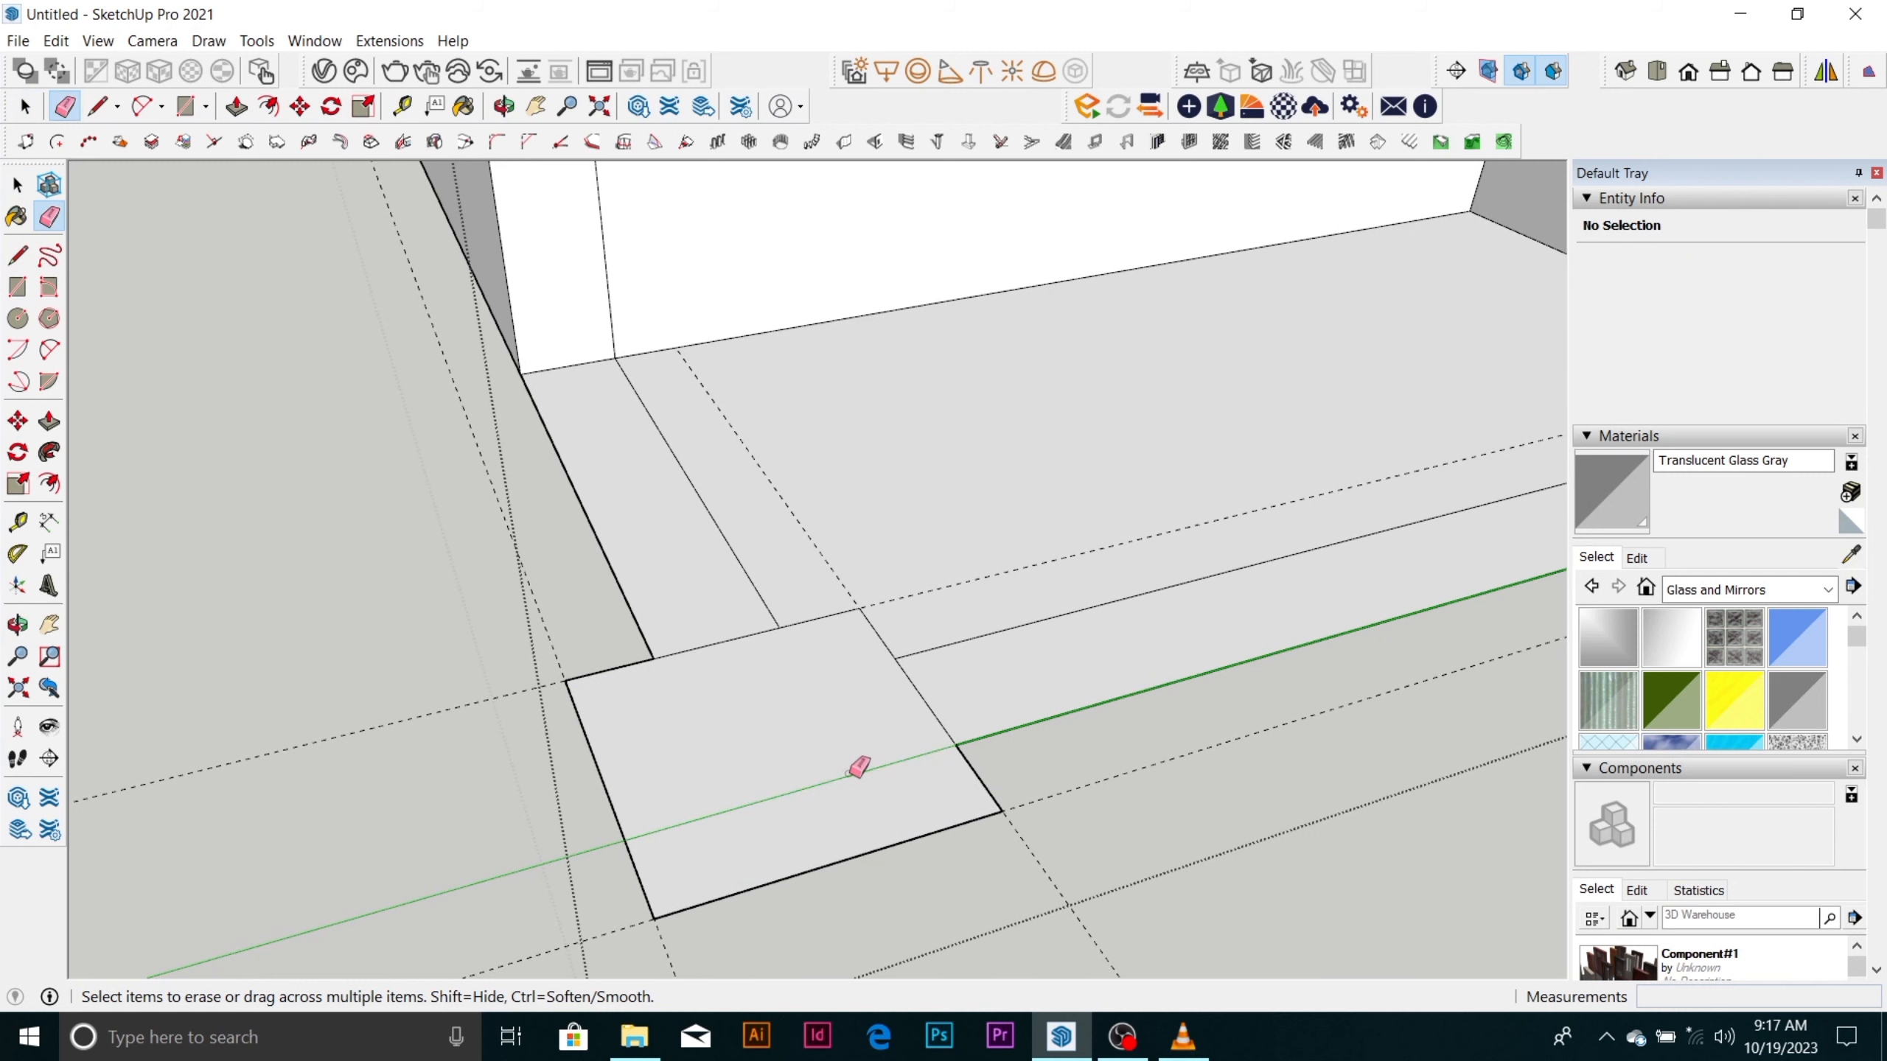
# Group the 350 mm corner square's face together with its bounding edges.
pyautogui.press('space')
pyautogui.tripleClick(829, 763)
pyautogui.doubleClick(830, 762)
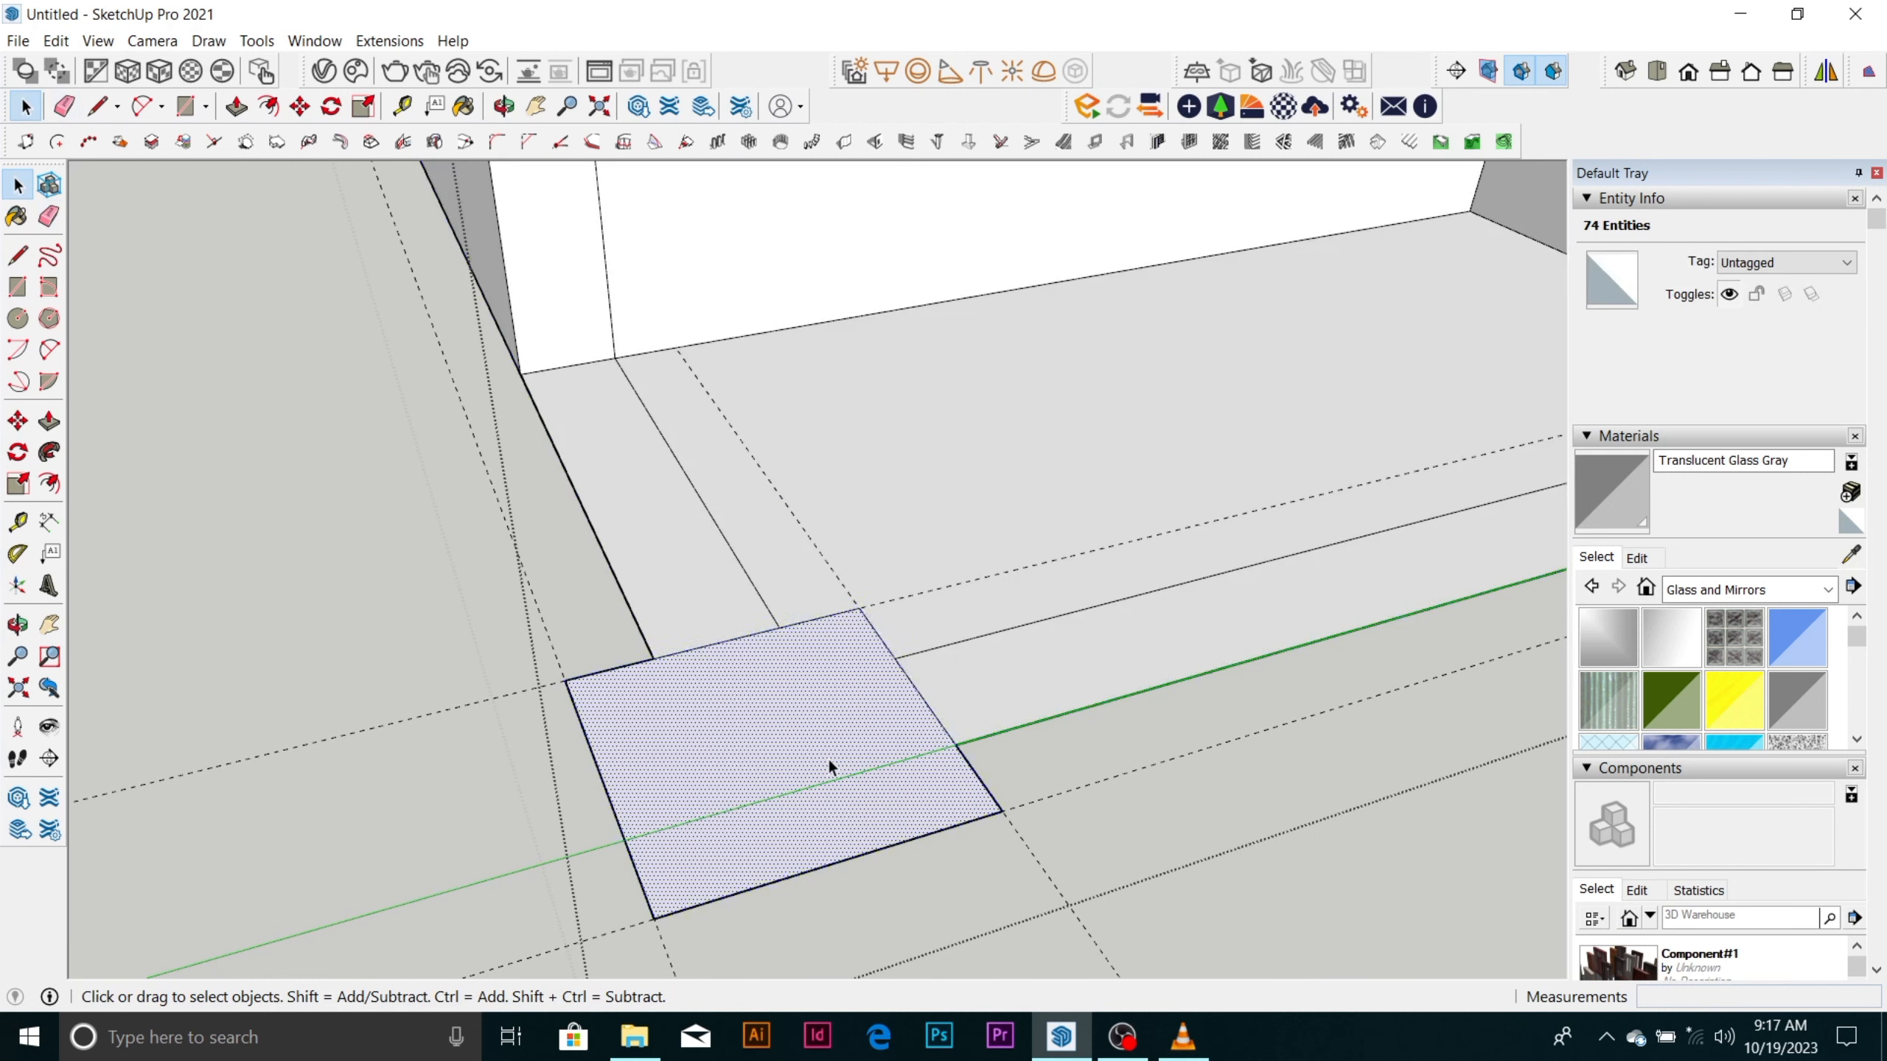
pyautogui.rightClick(828, 758)
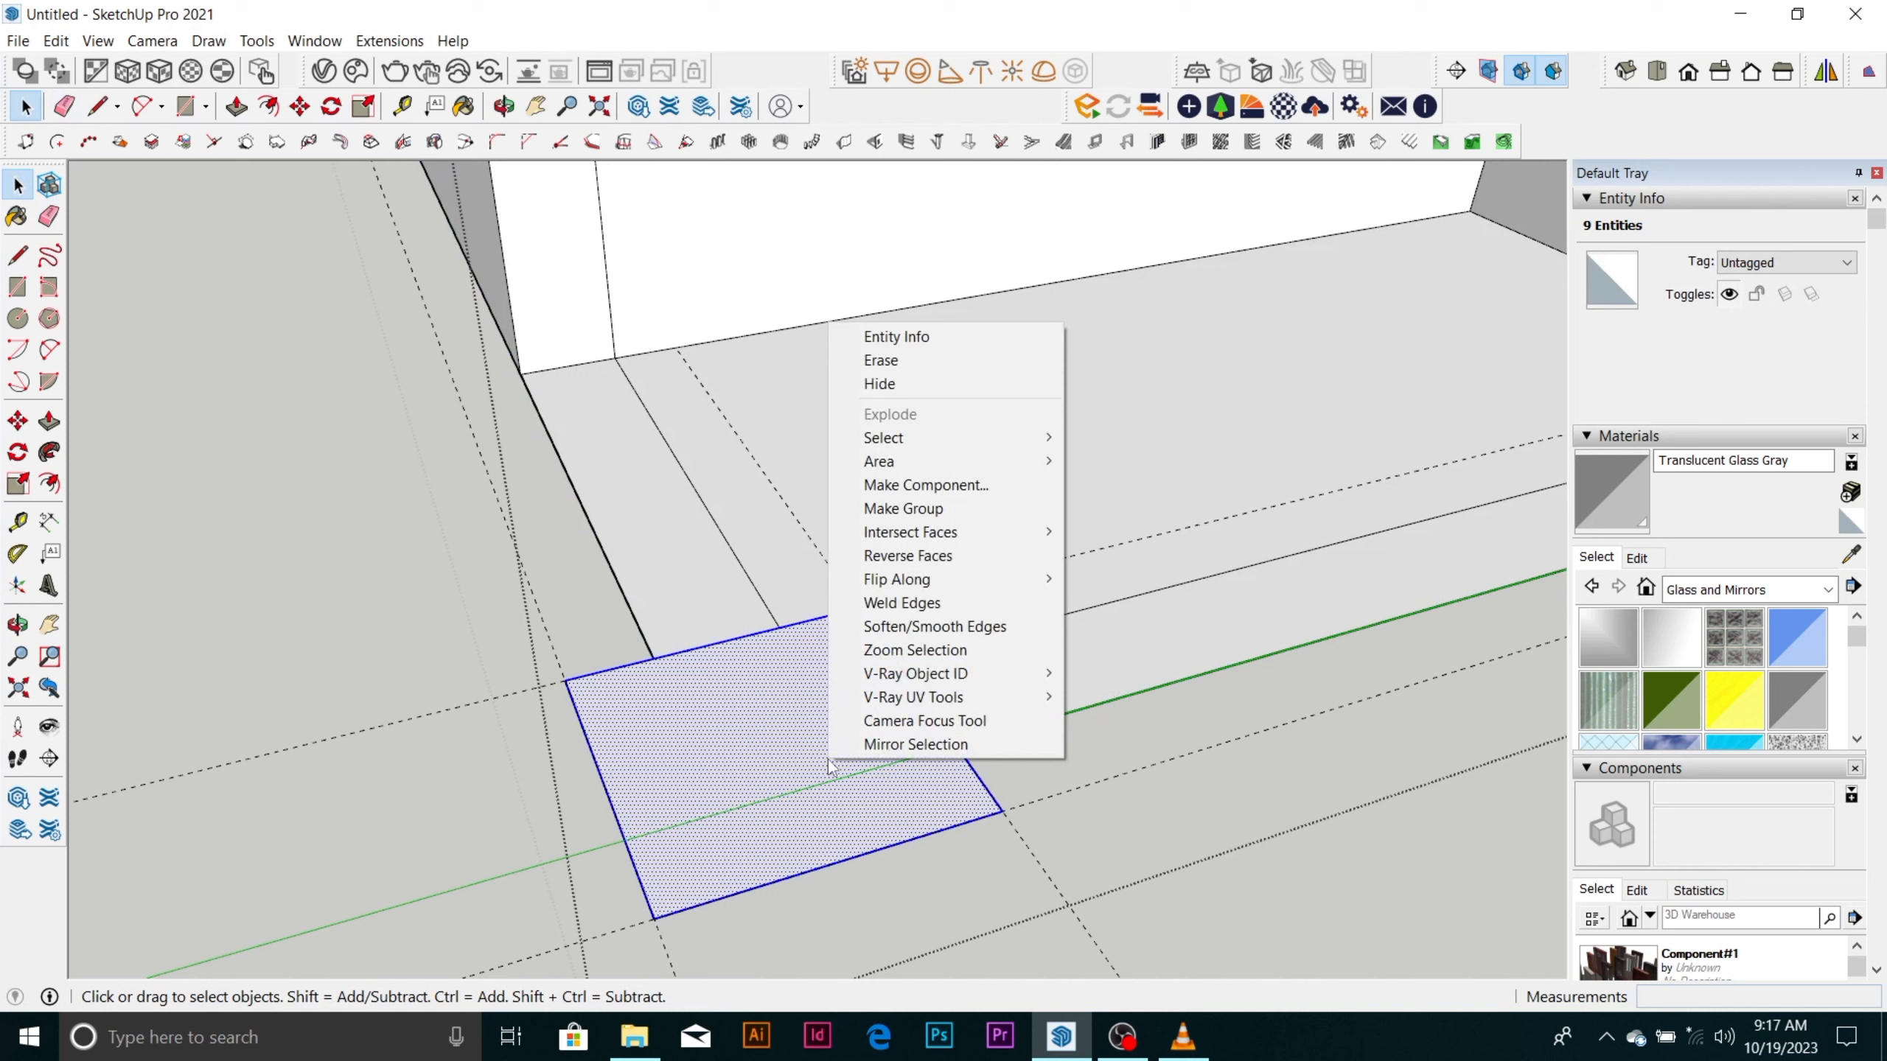
pyautogui.click(929, 513)
pyautogui.scroll(-3, 875, 675)
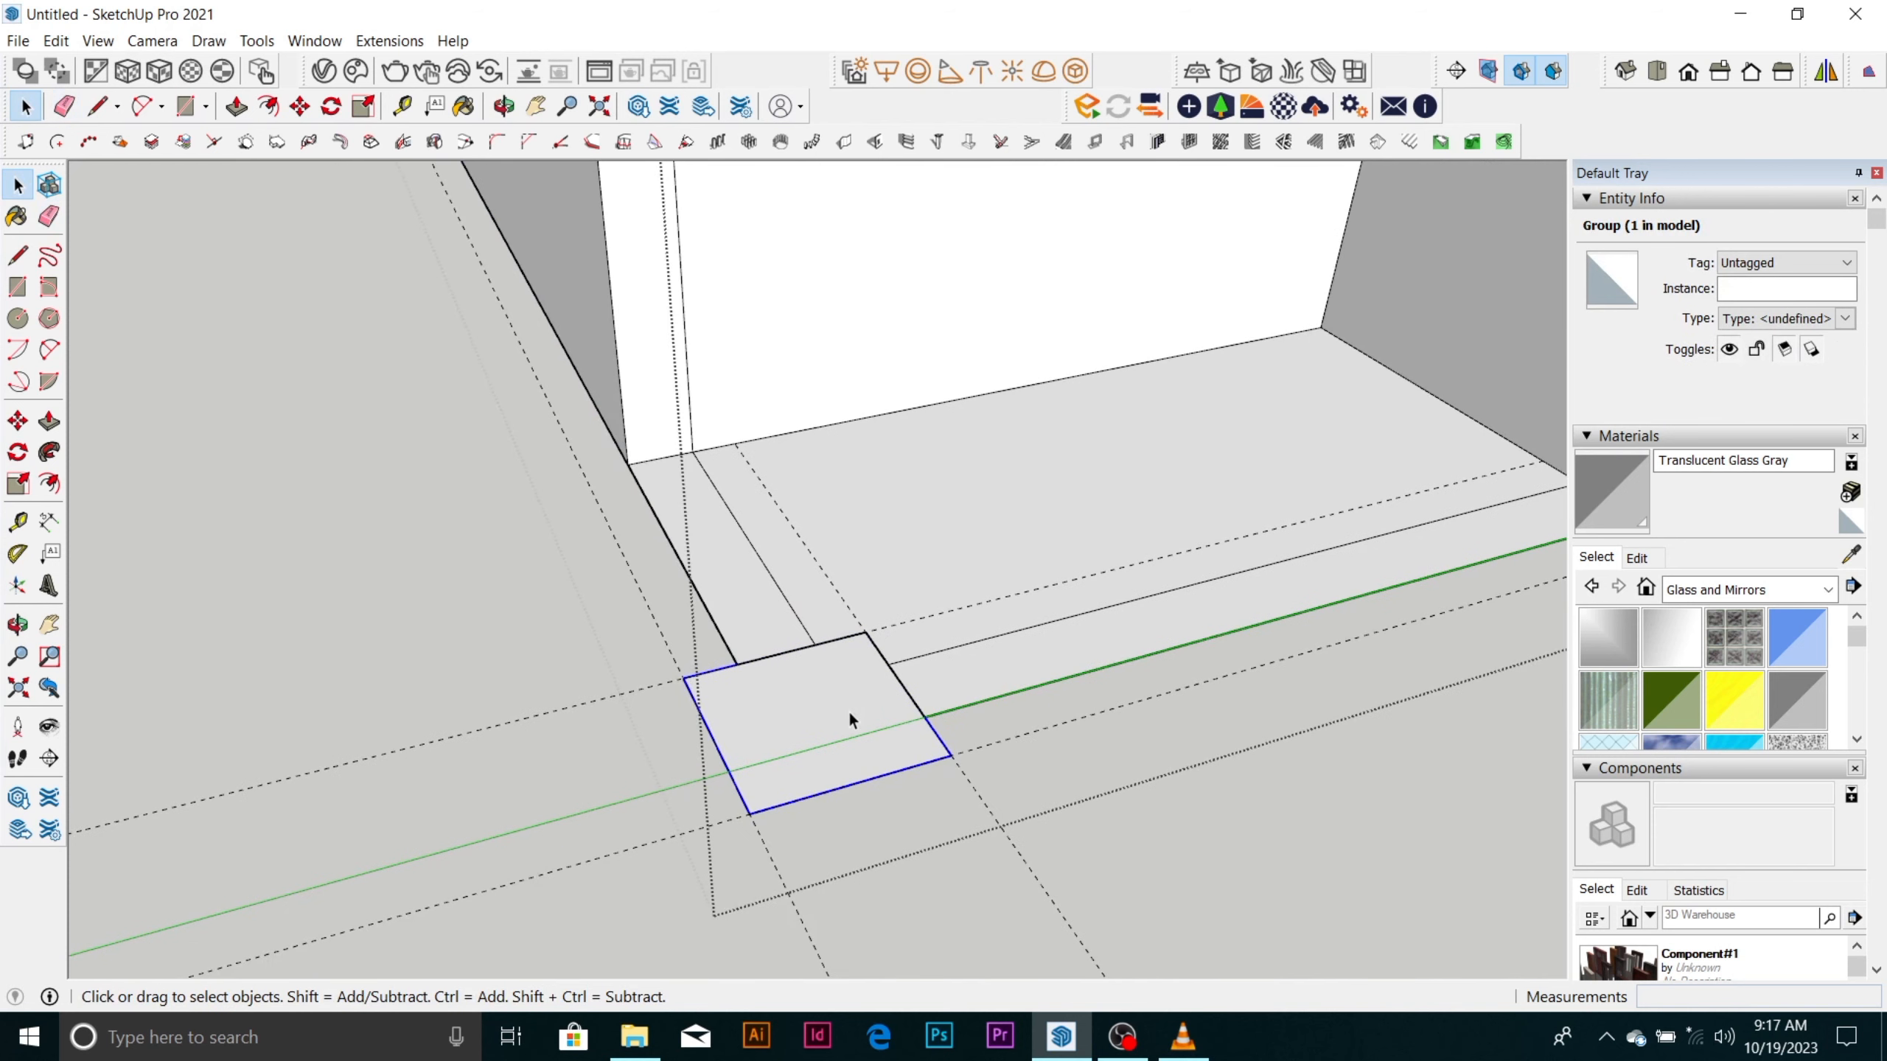
# Open the corner square's group and extrude its face upward about 264 mm into a box.
pyautogui.doubleClick(846, 713)
pyautogui.click(823, 714)
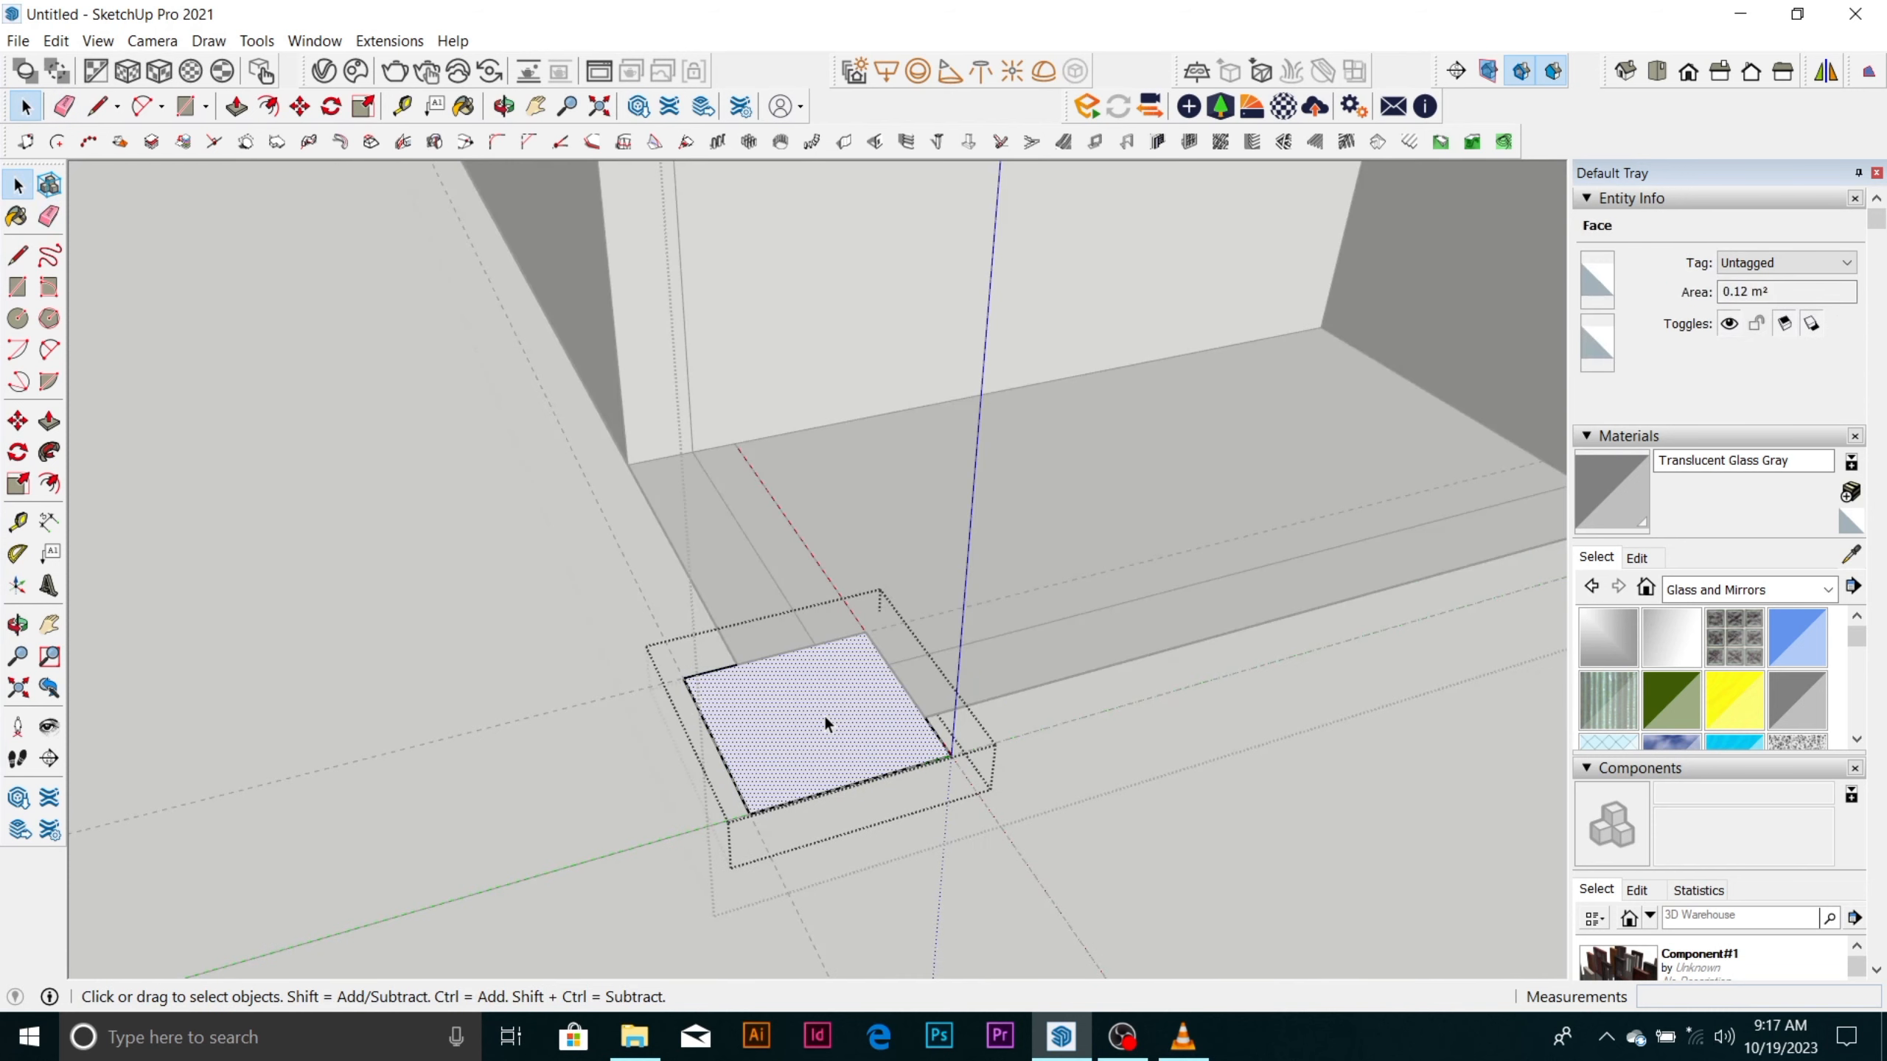
pyautogui.scroll(3, 825, 720)
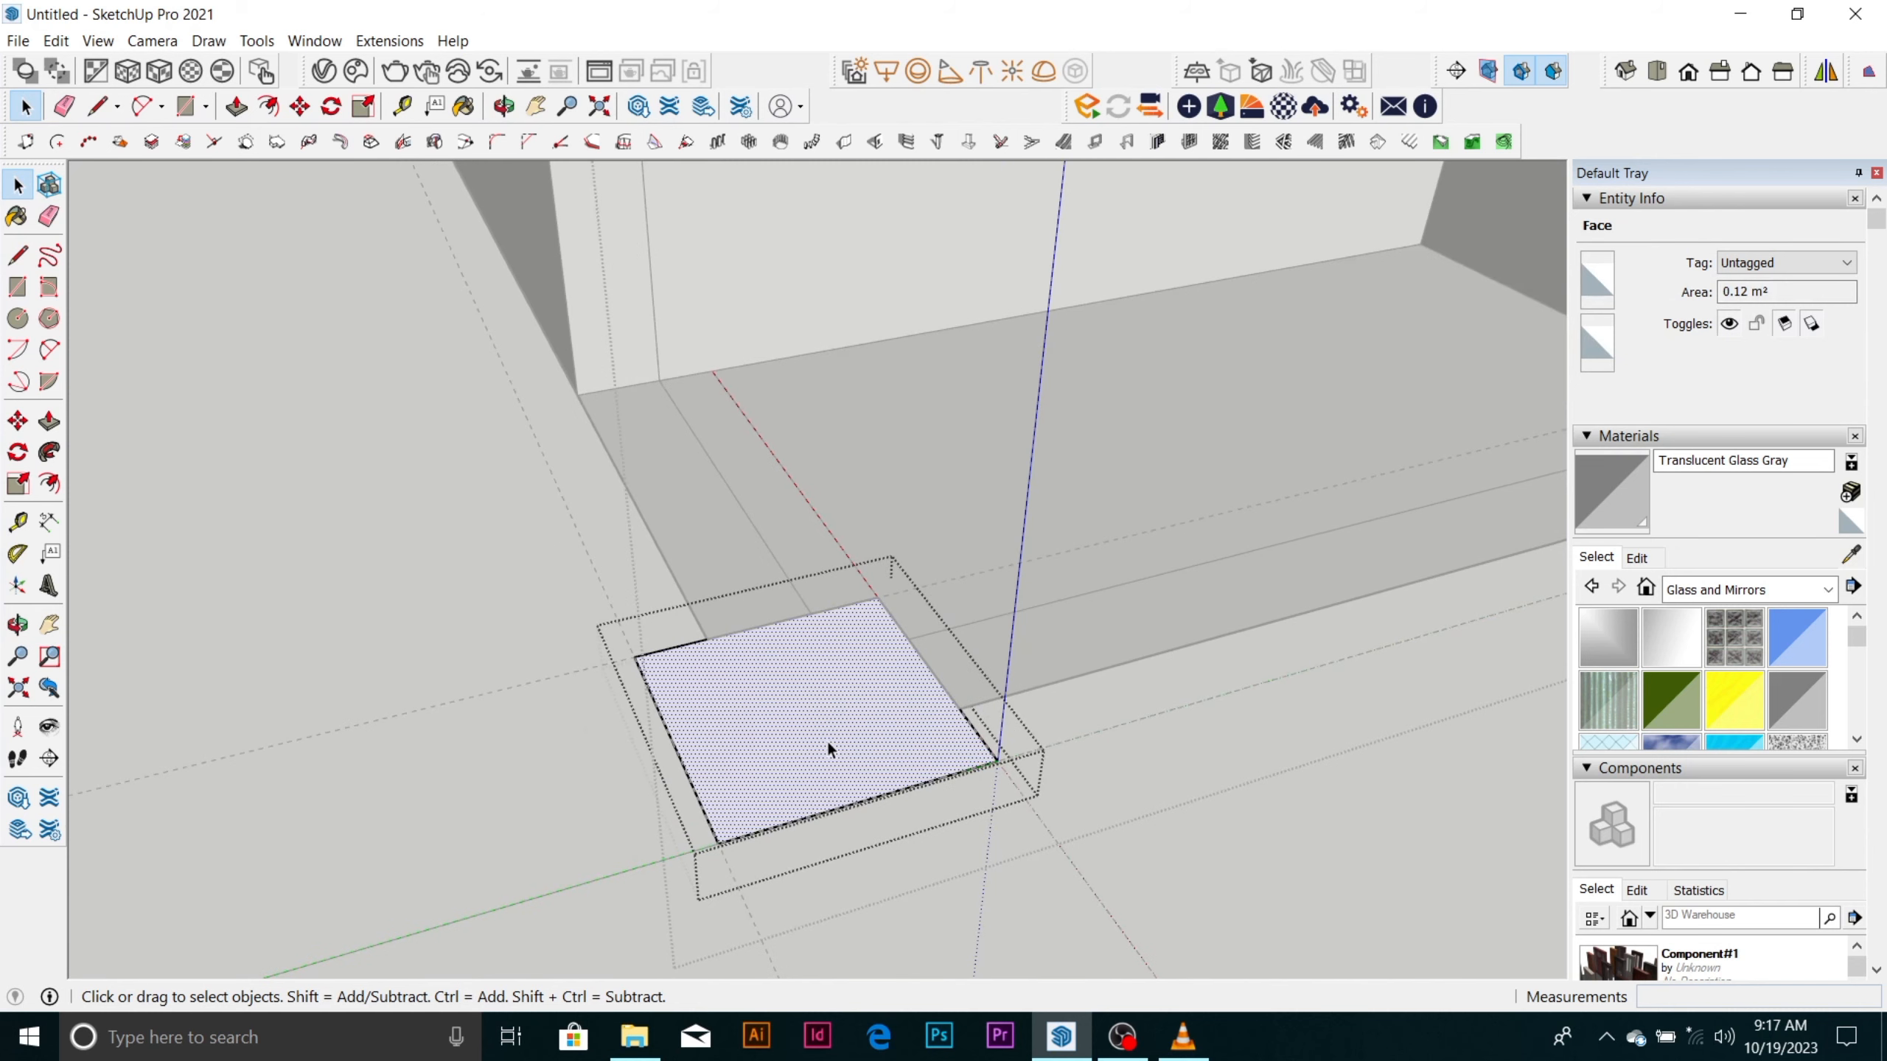
pyautogui.doubleClick(825, 739)
pyautogui.rightClick(827, 740)
pyautogui.click(904, 514)
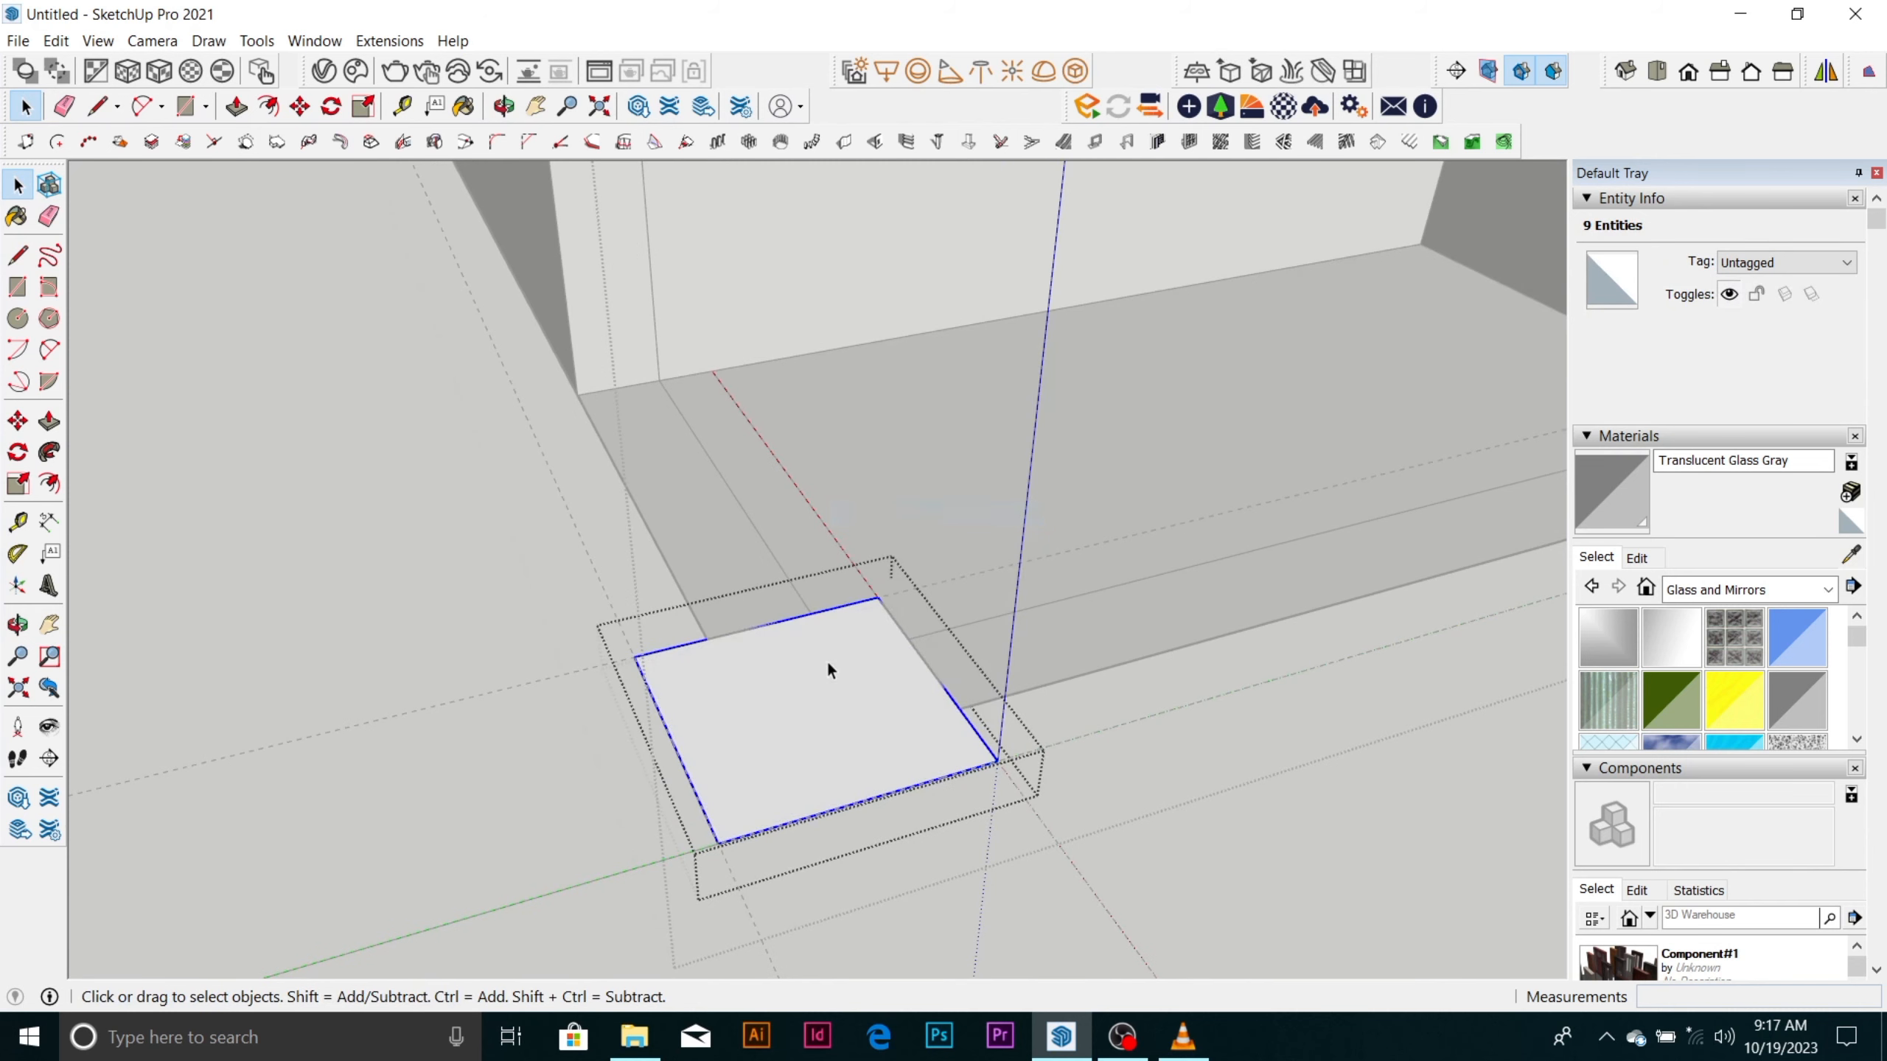
pyautogui.press('p')
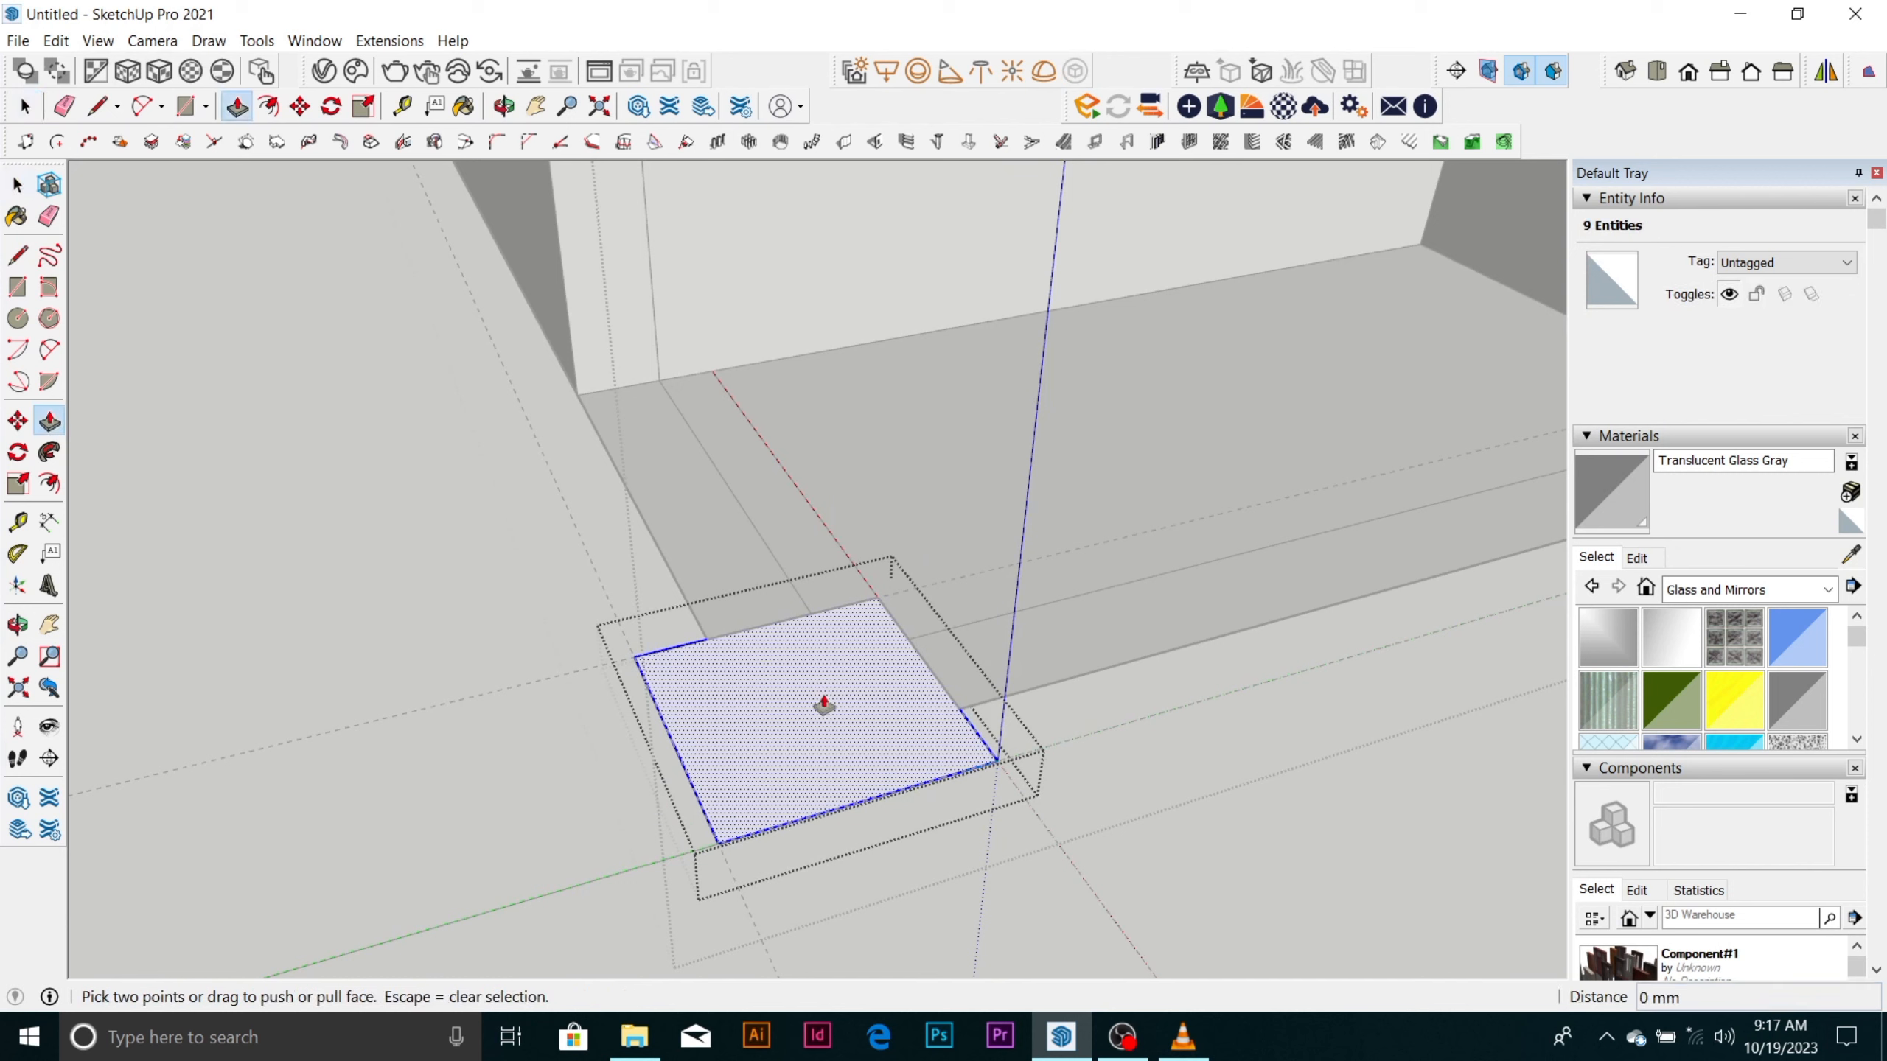
pyautogui.moveTo(825, 702); pyautogui.dragTo(829, 530)
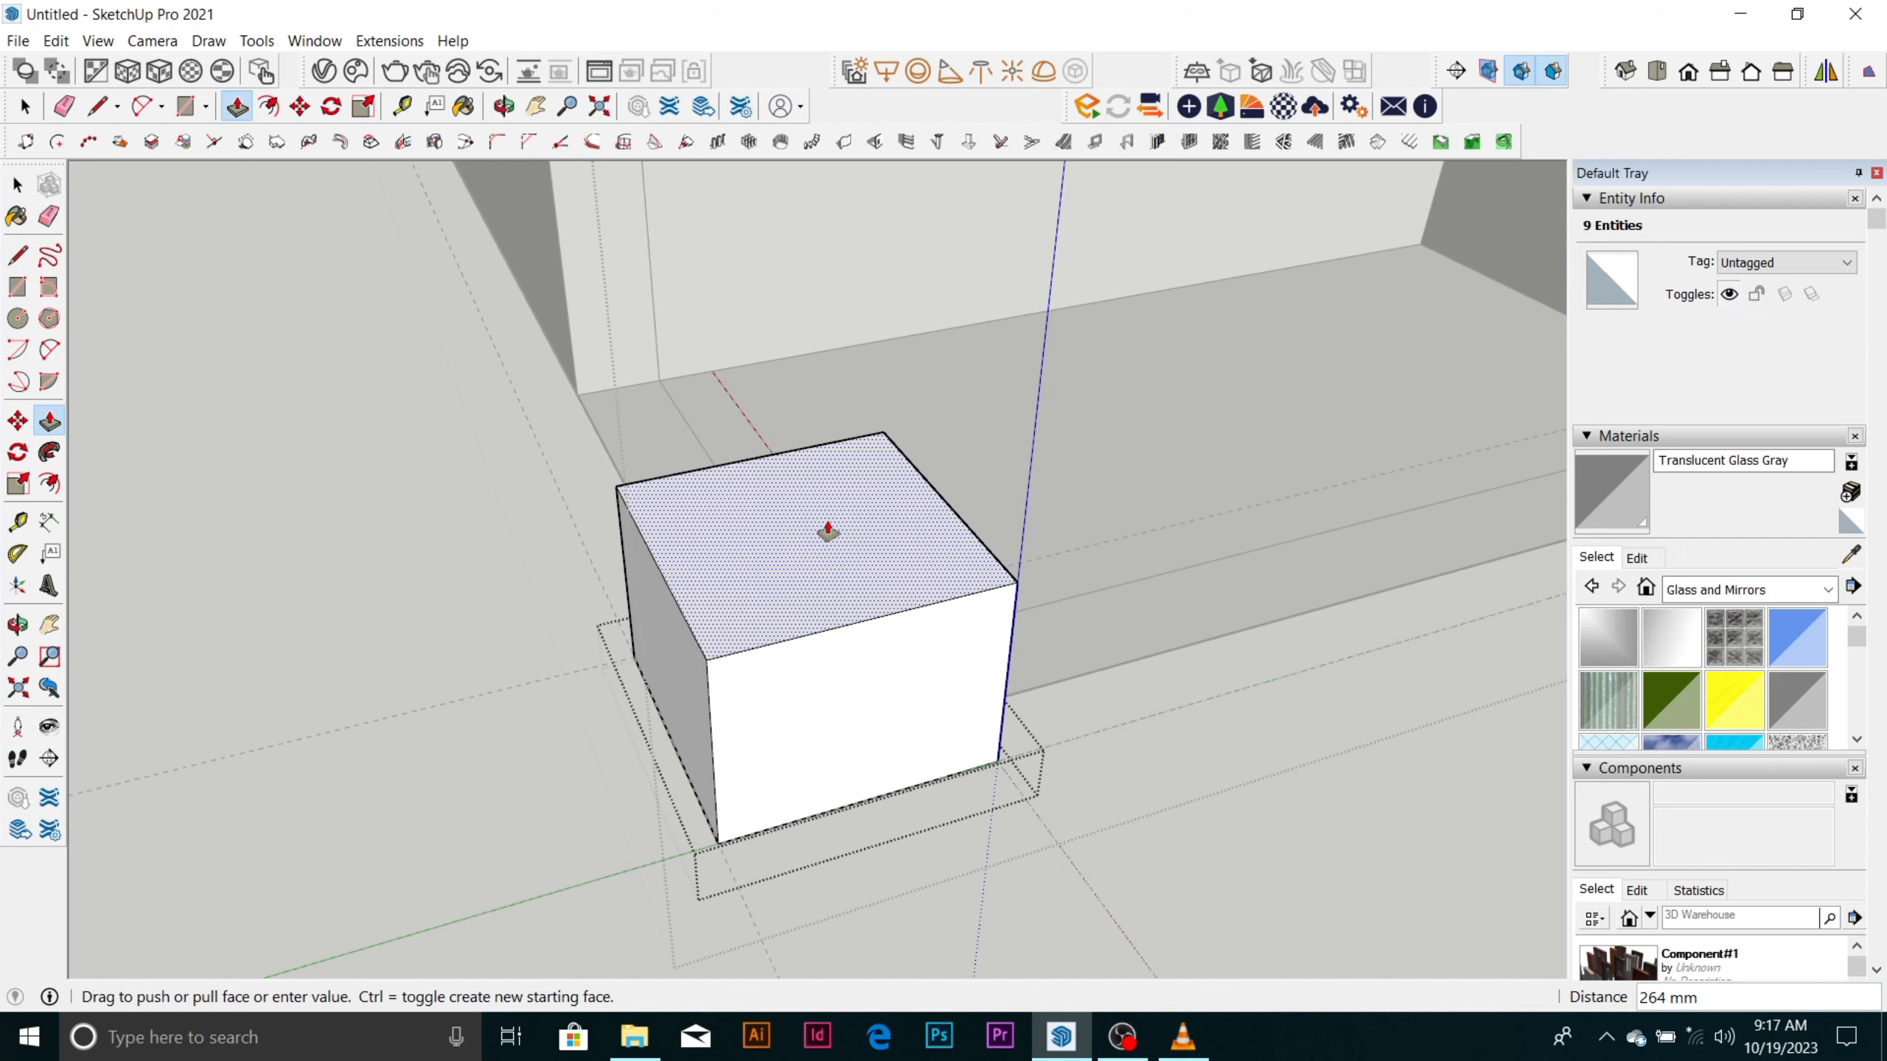
pyautogui.click(828, 530)
# Raise the corner box's top face by about another 43 mm.
pyautogui.scroll(-8, 799, 663)
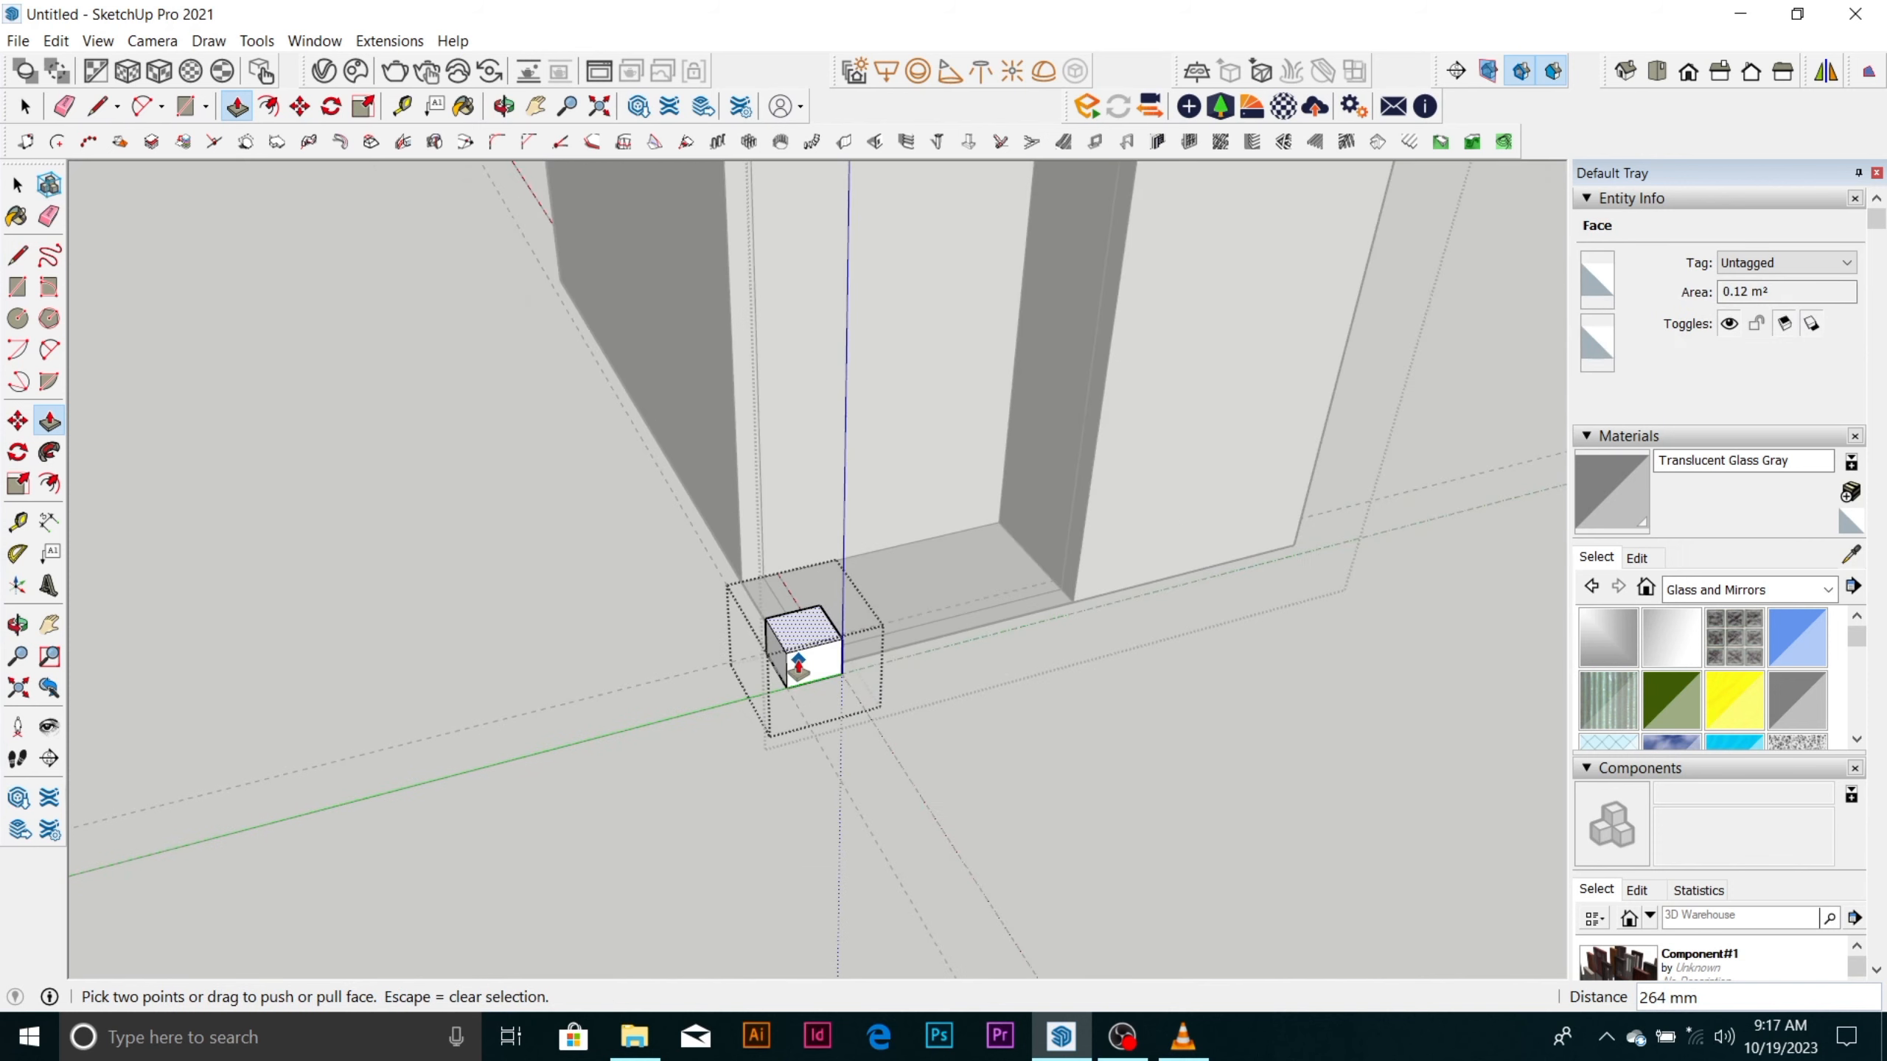
pyautogui.moveTo(786, 678); pyautogui.dragTo(683, 536, button='middle')
pyautogui.scroll(6, 800, 639)
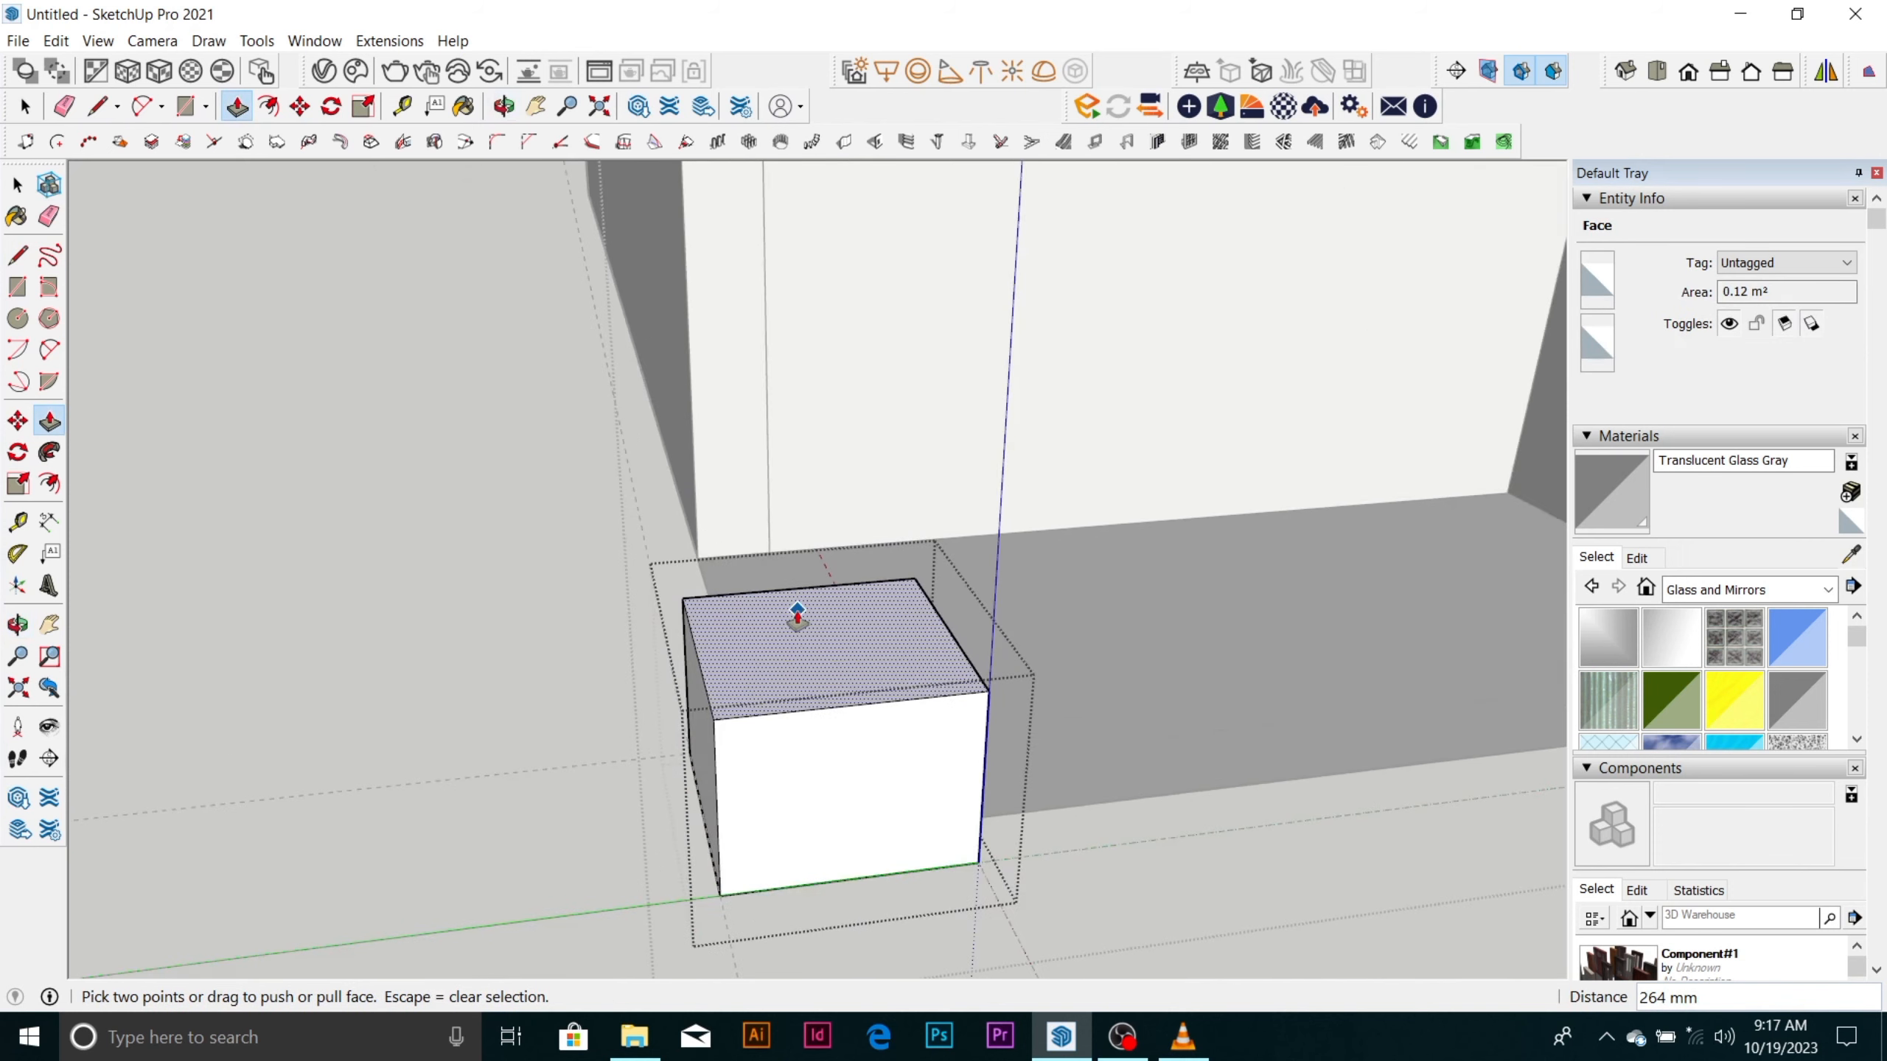
pyautogui.moveTo(801, 639); pyautogui.dragTo(806, 619)
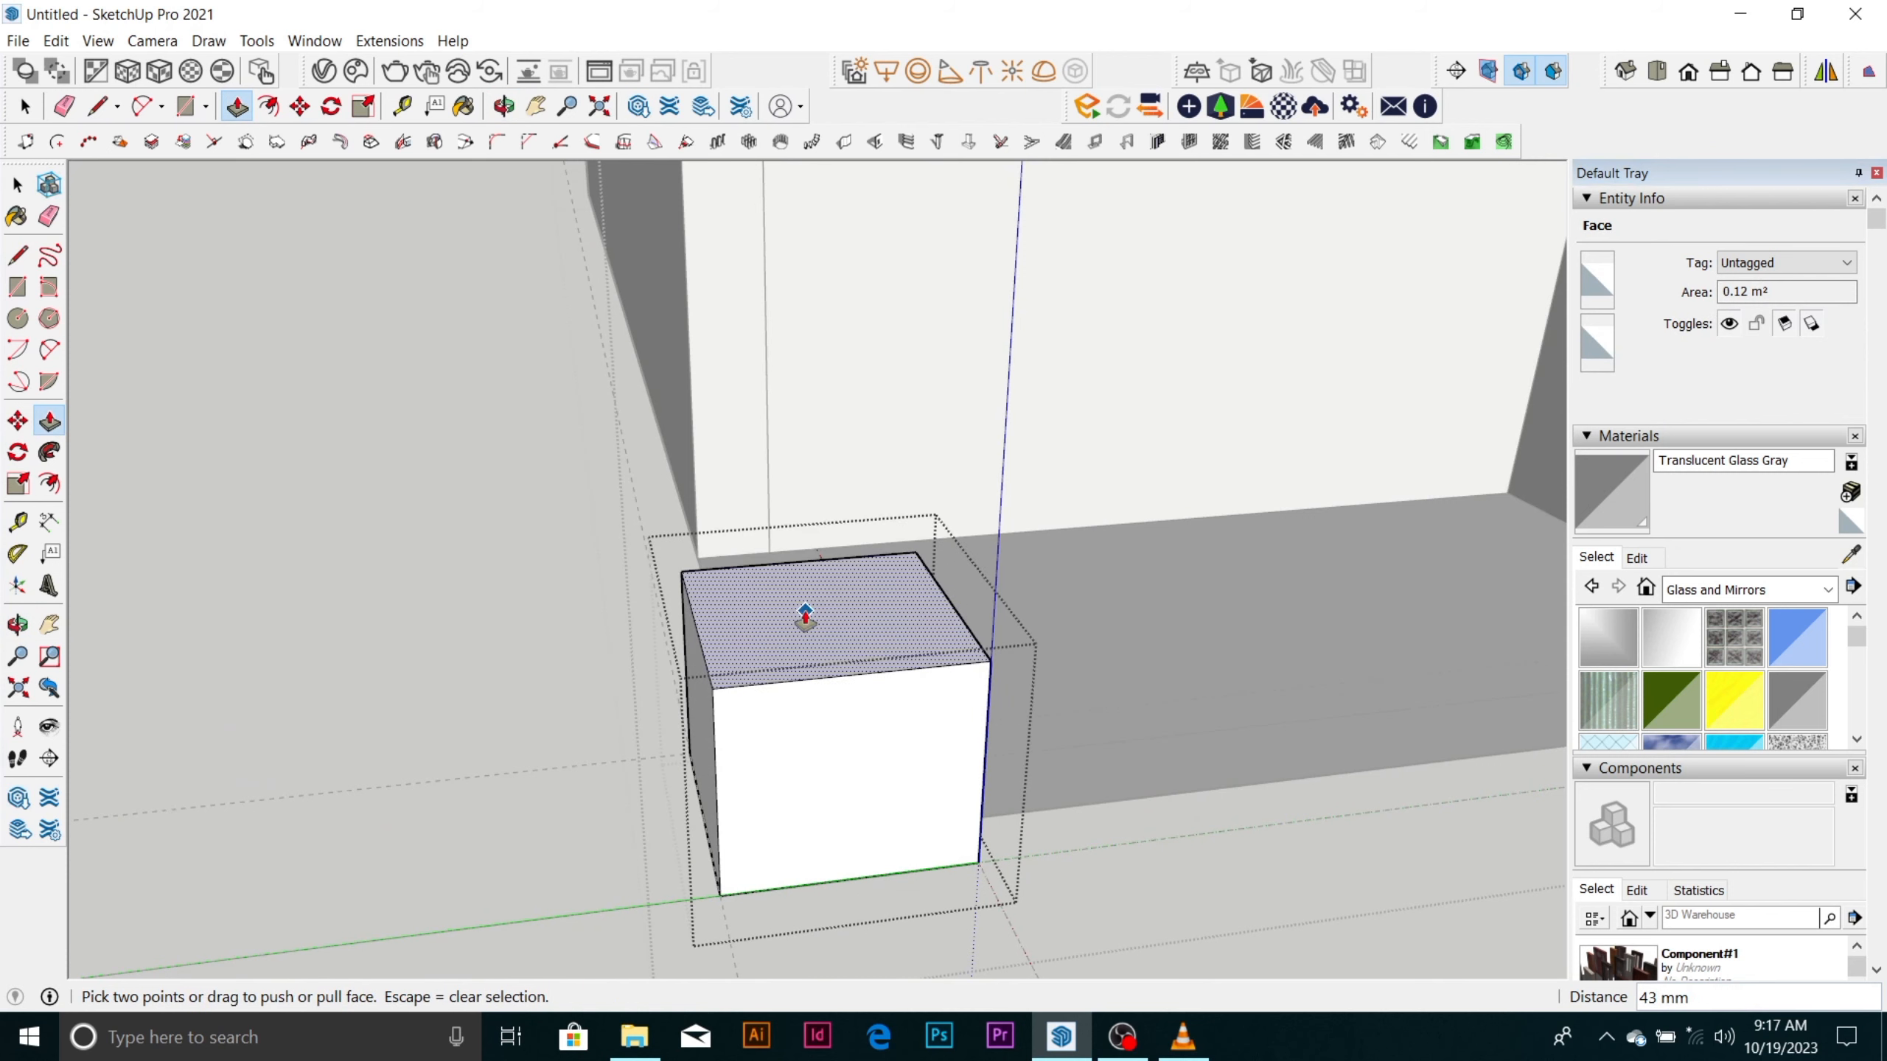
pyautogui.click(817, 660)
pyautogui.press('space')
# Offset the outline of the corner box's top face inward by about 72 mm.
pyautogui.scroll(-2, 825, 694)
pyautogui.scroll(6, 819, 607)
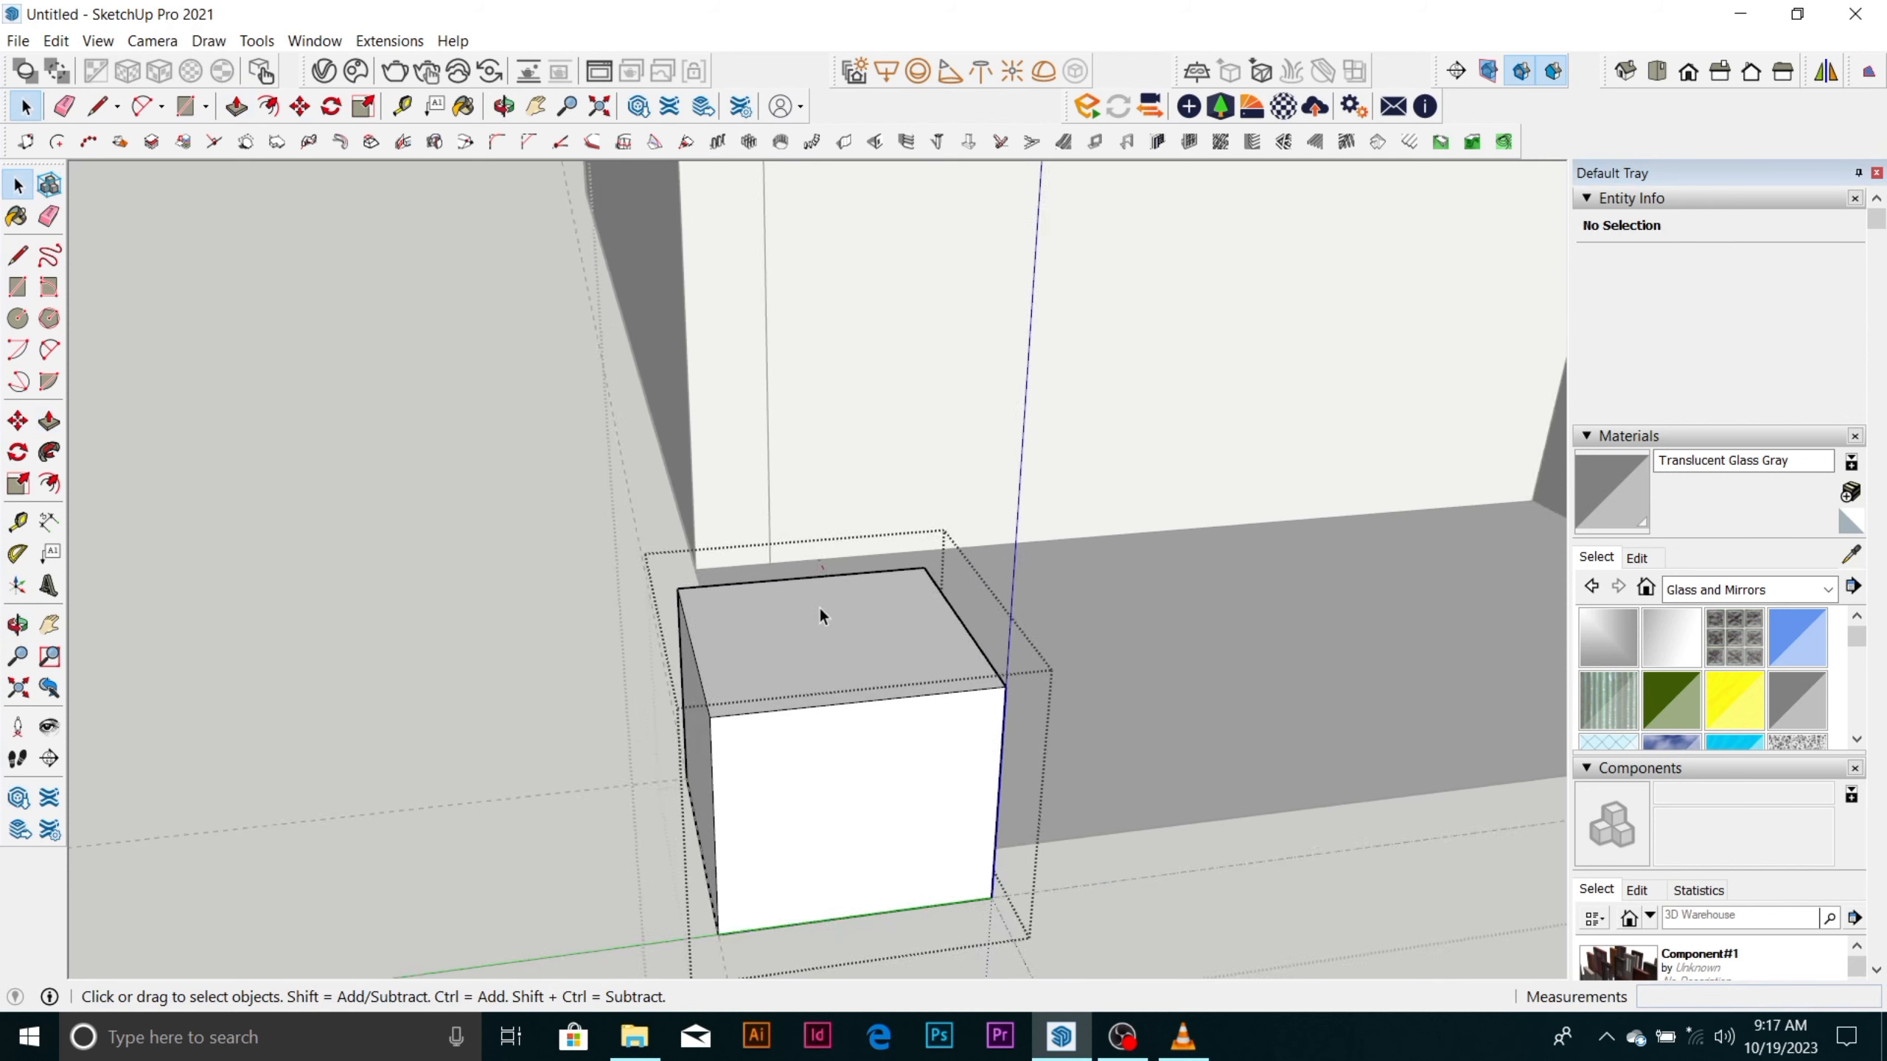
pyautogui.scroll(-2, 703, 651)
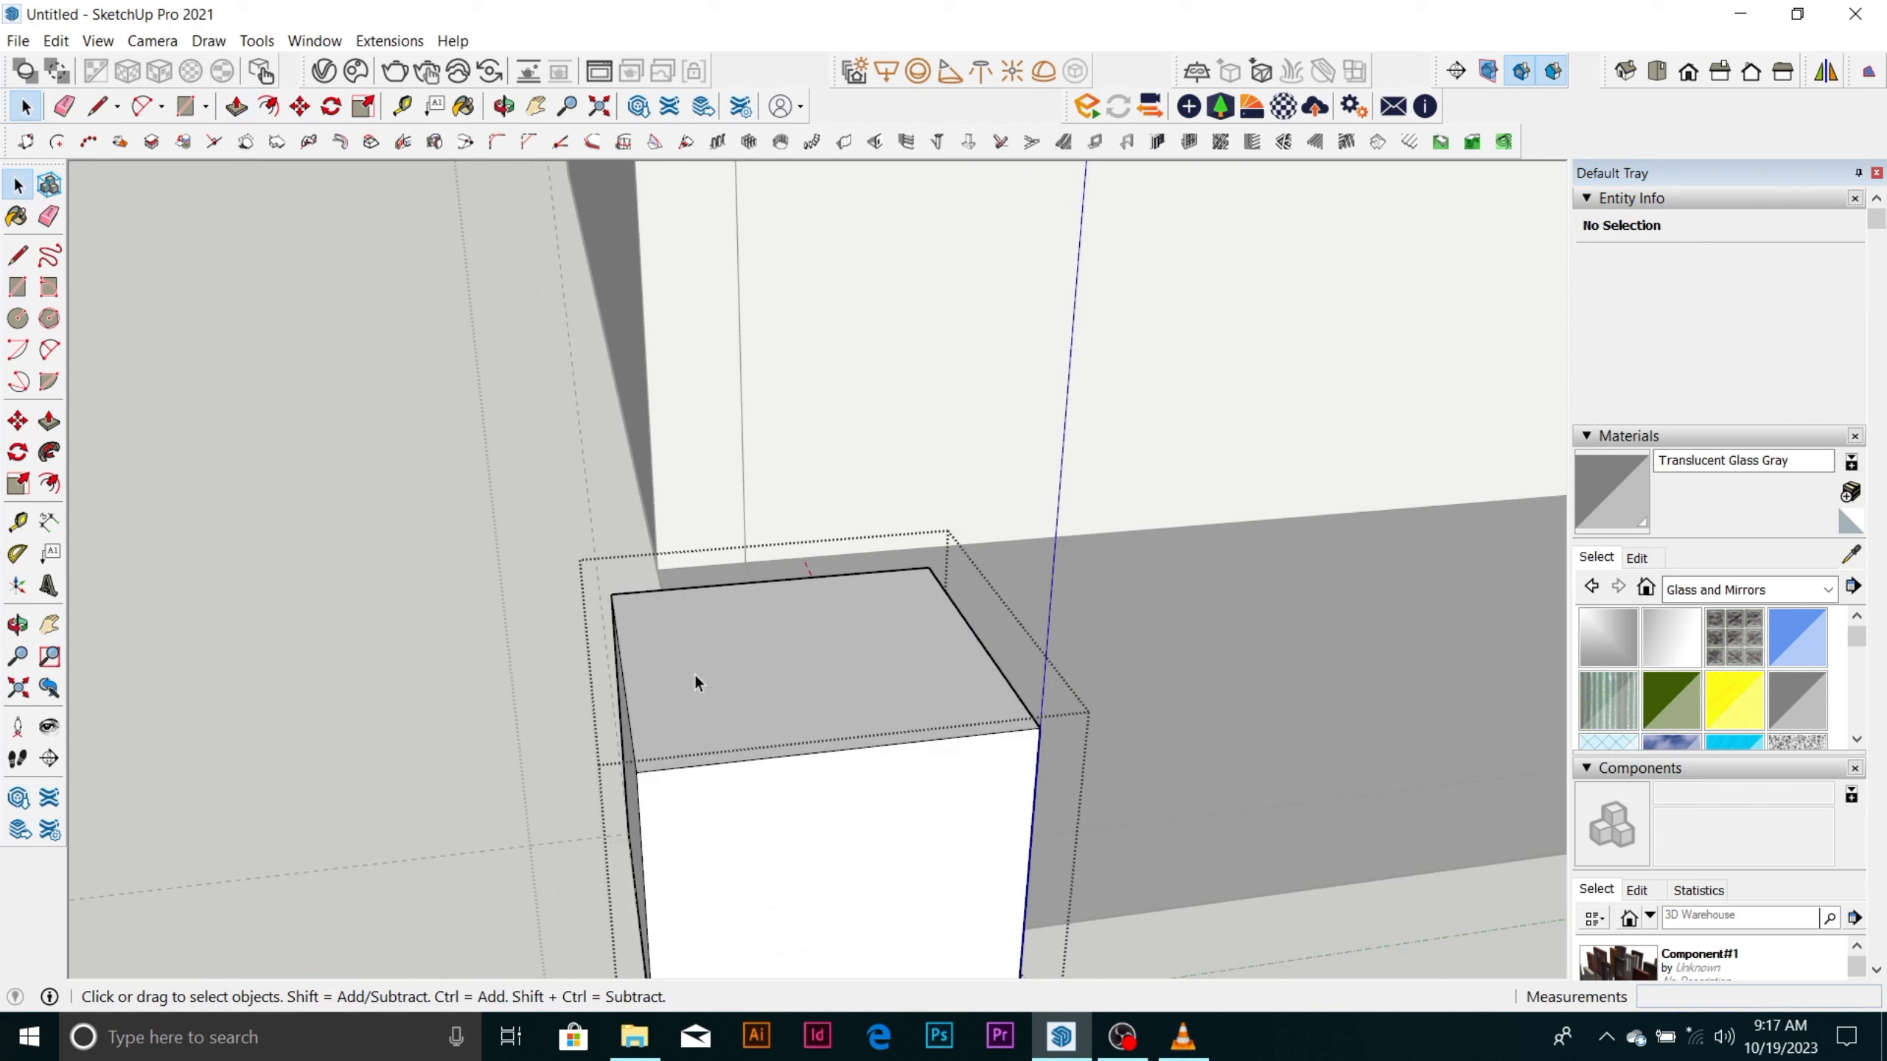
pyautogui.click(692, 673)
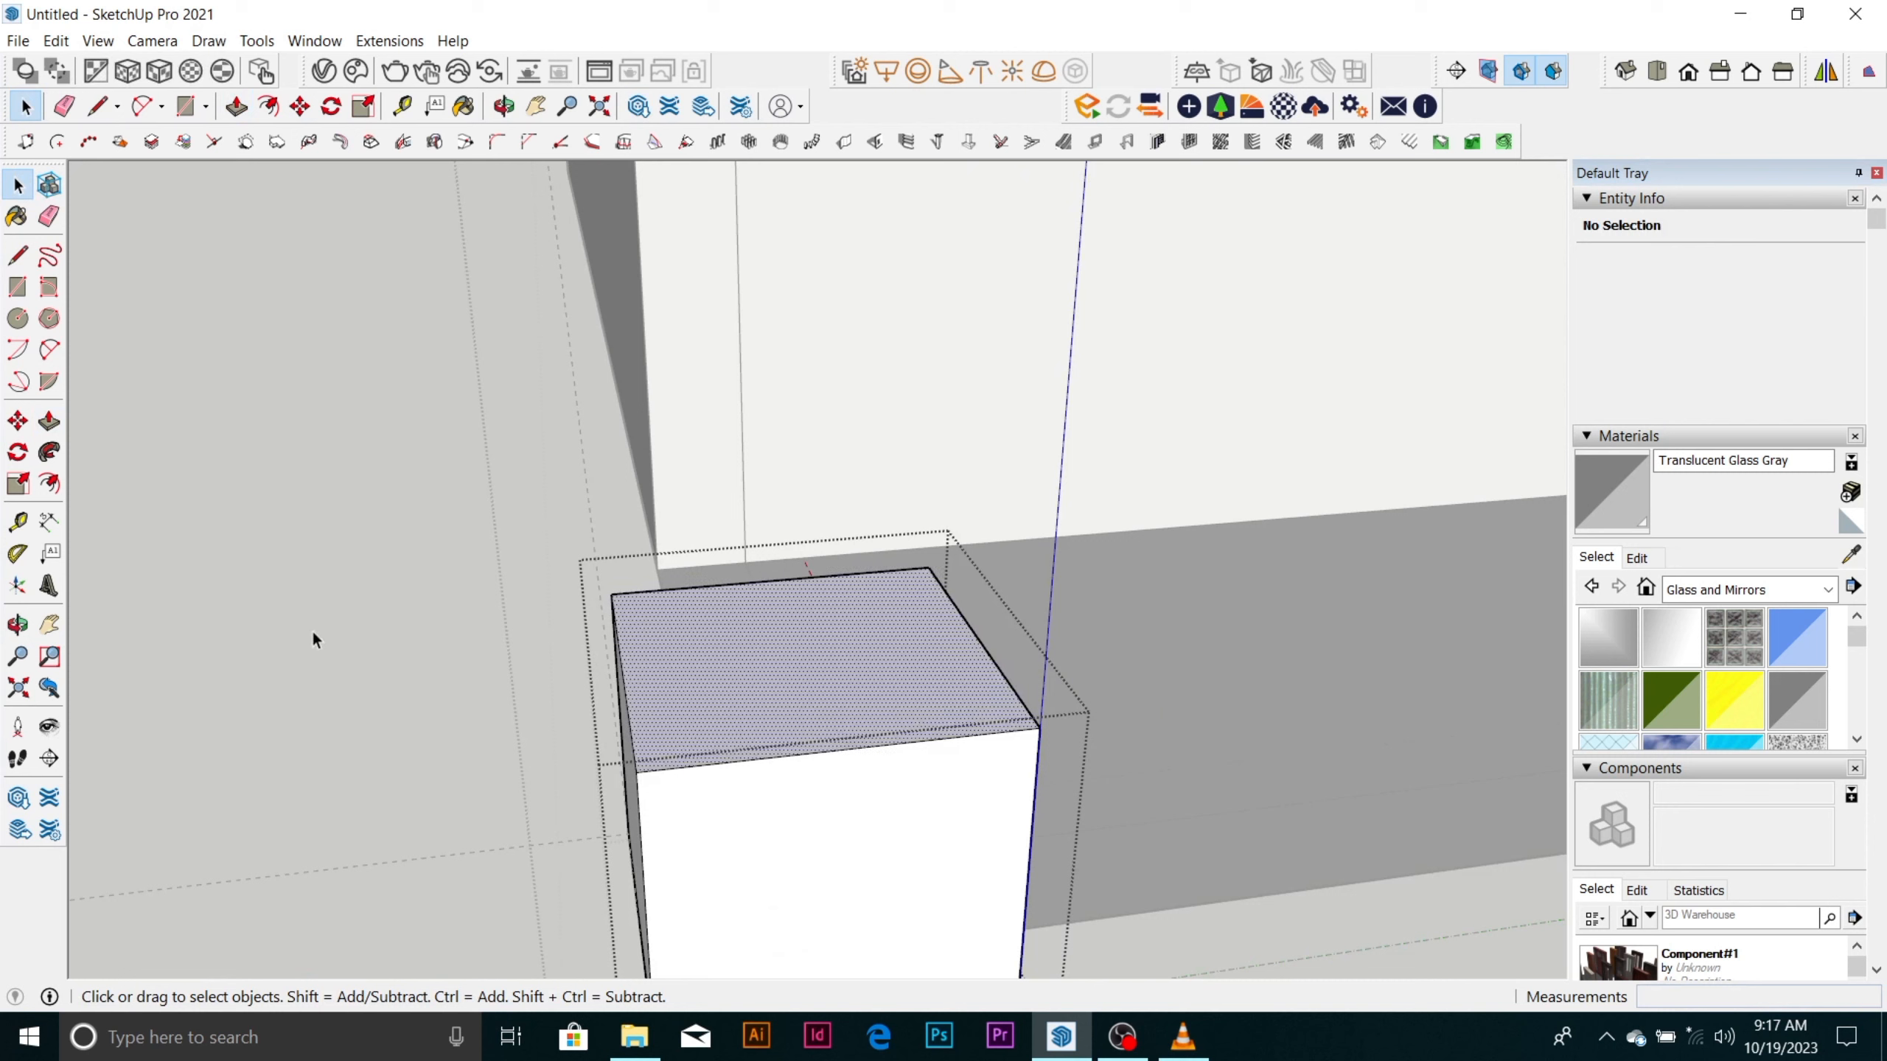
pyautogui.click(49, 483)
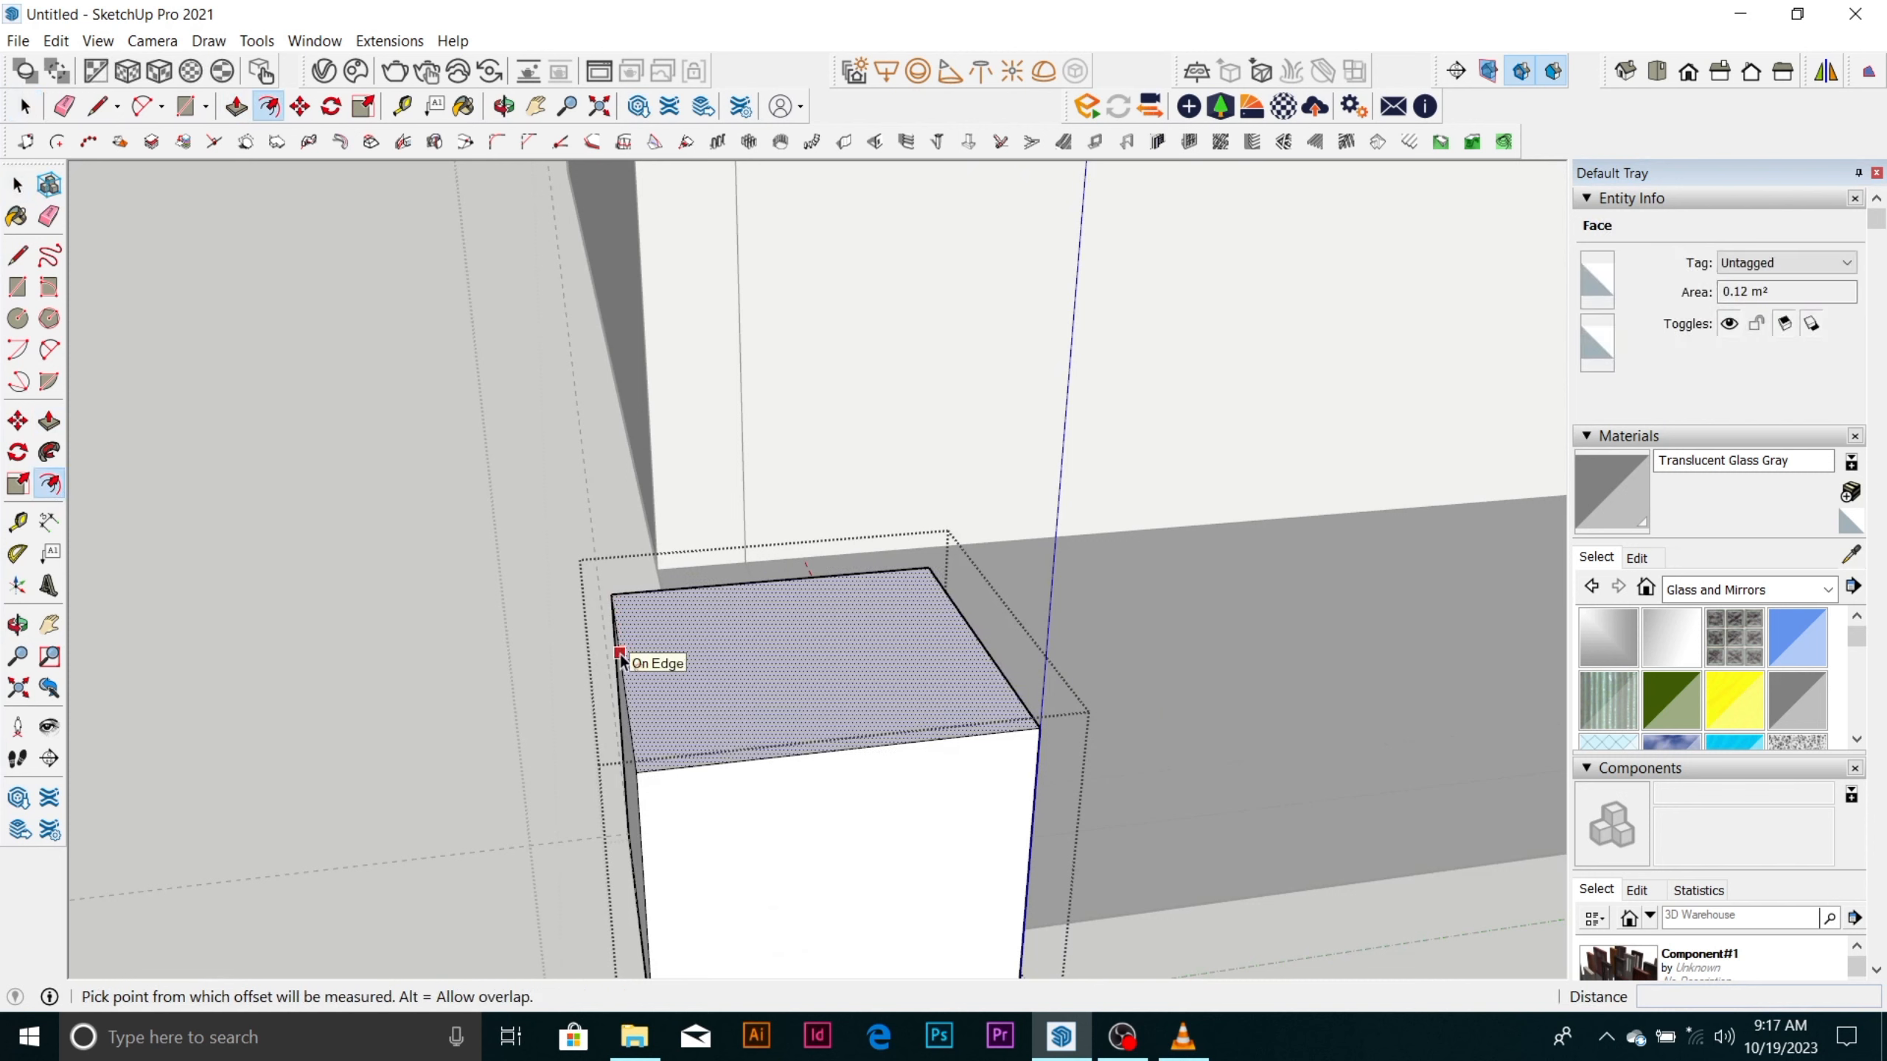
pyautogui.press('space')
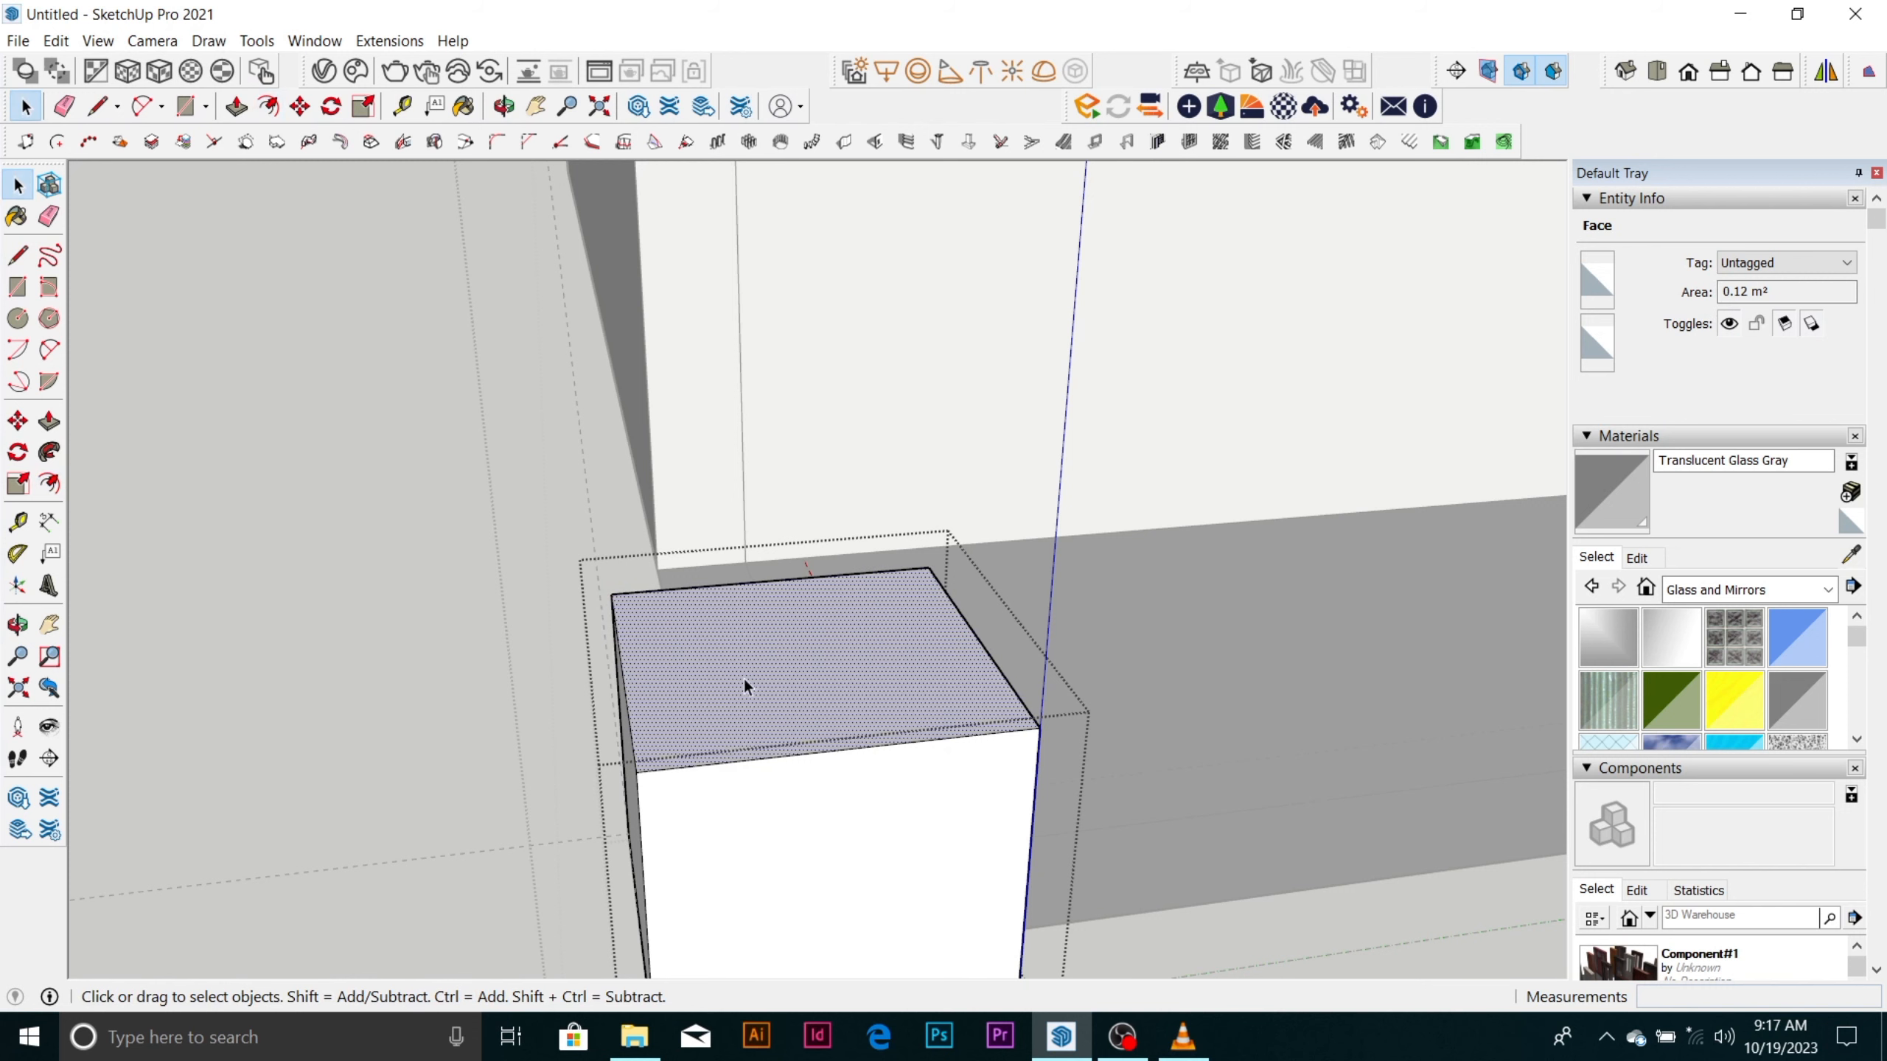
pyautogui.click(49, 483)
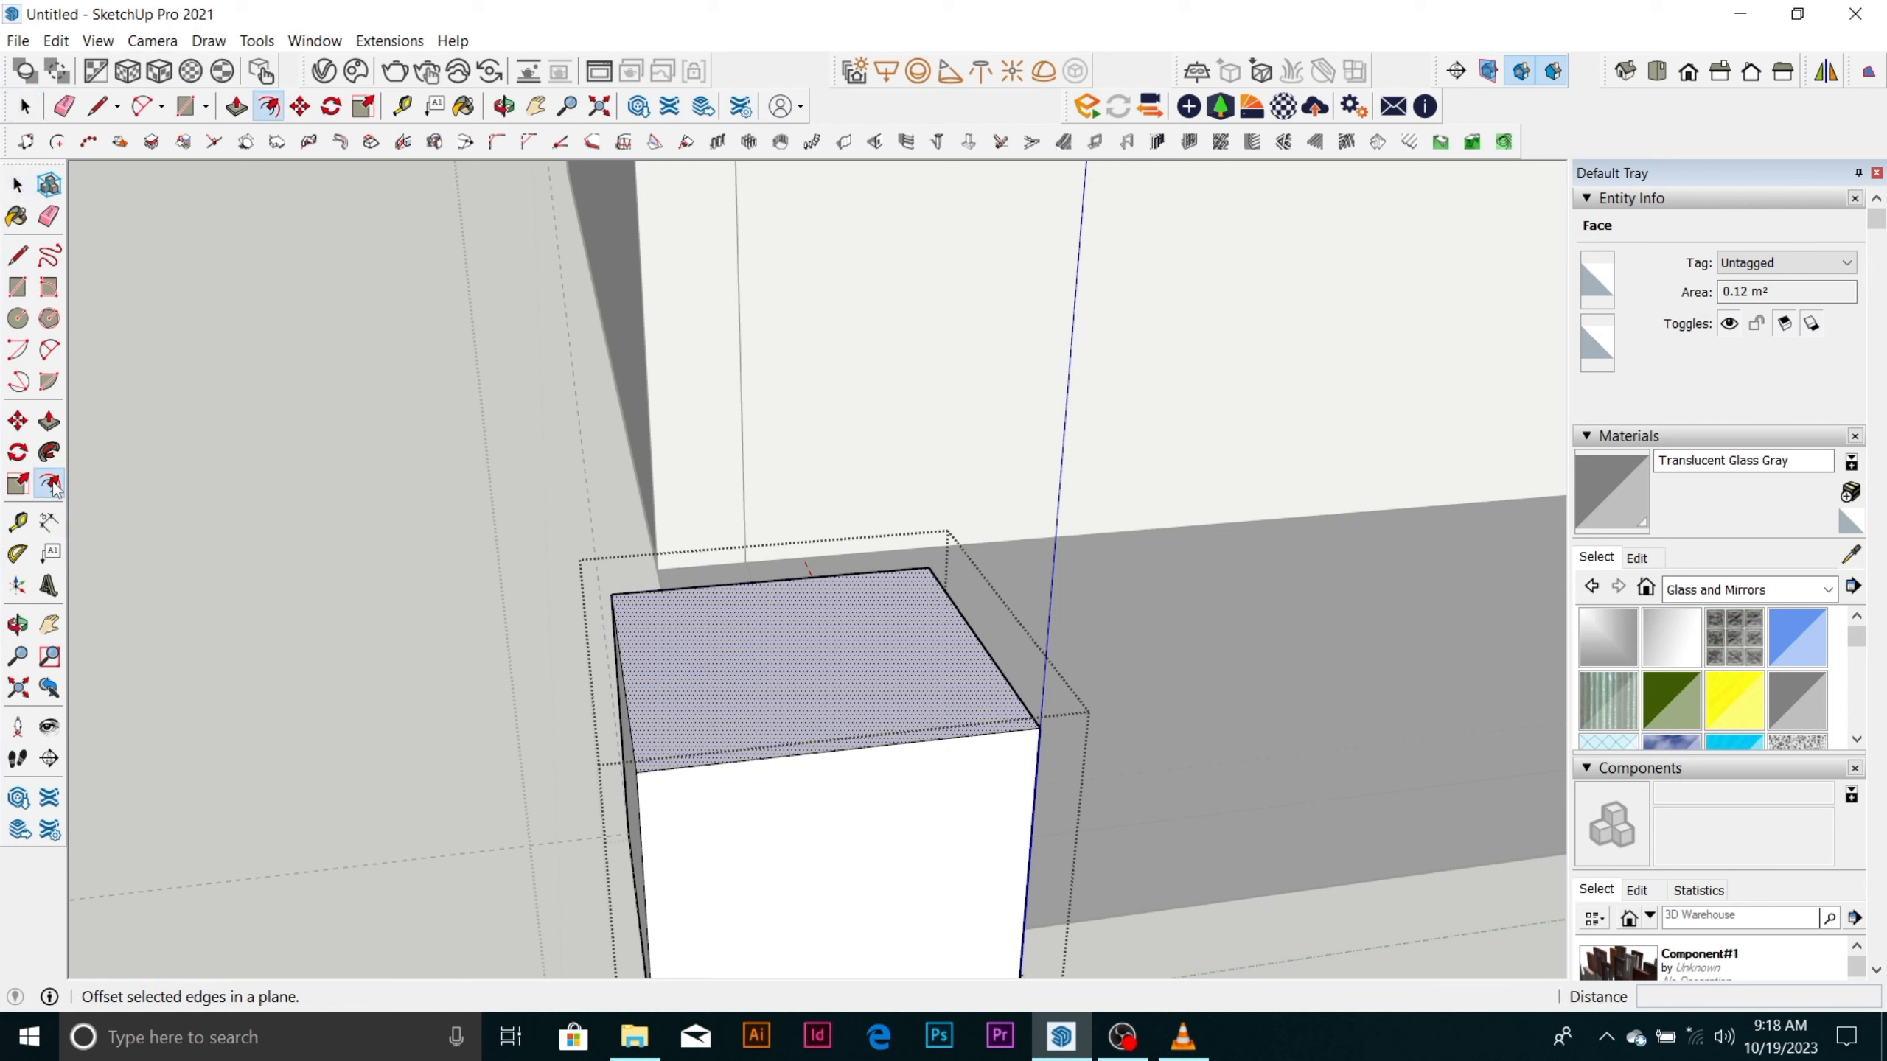
pyautogui.click(623, 667)
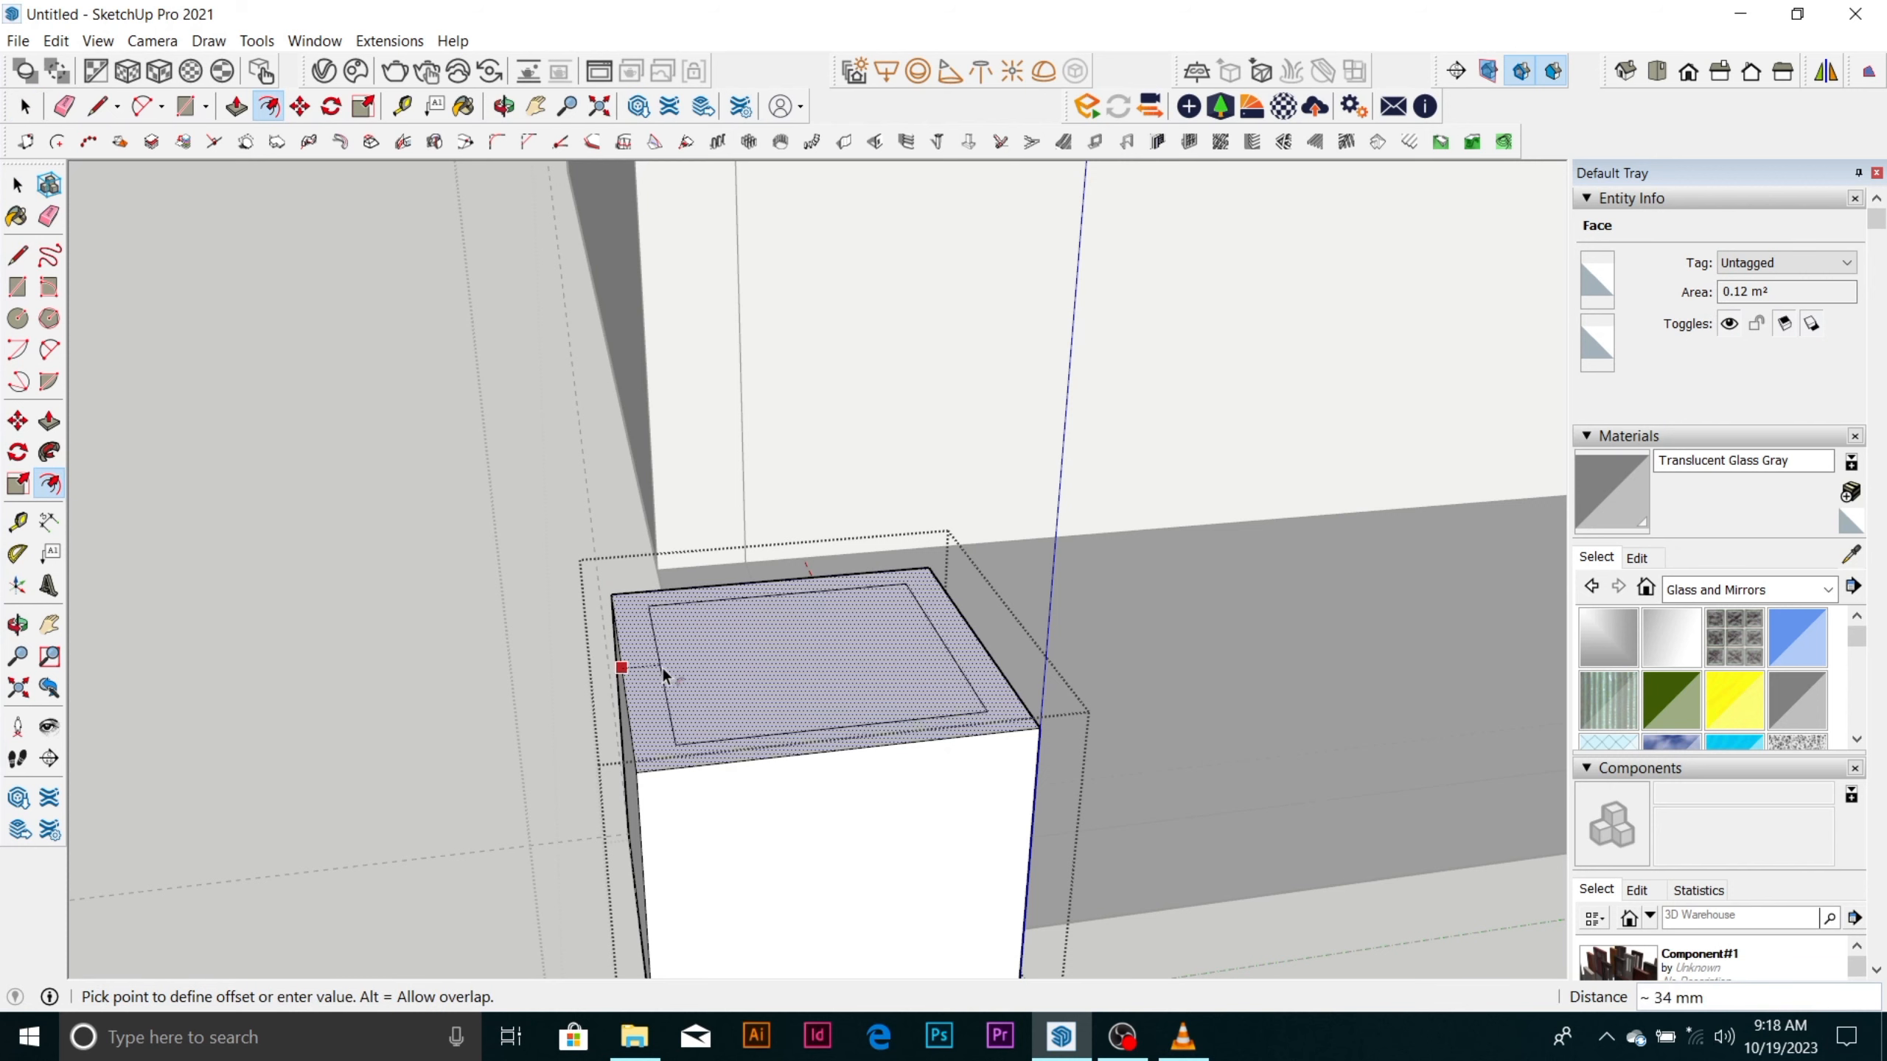
pyautogui.click(700, 666)
pyautogui.press('space')
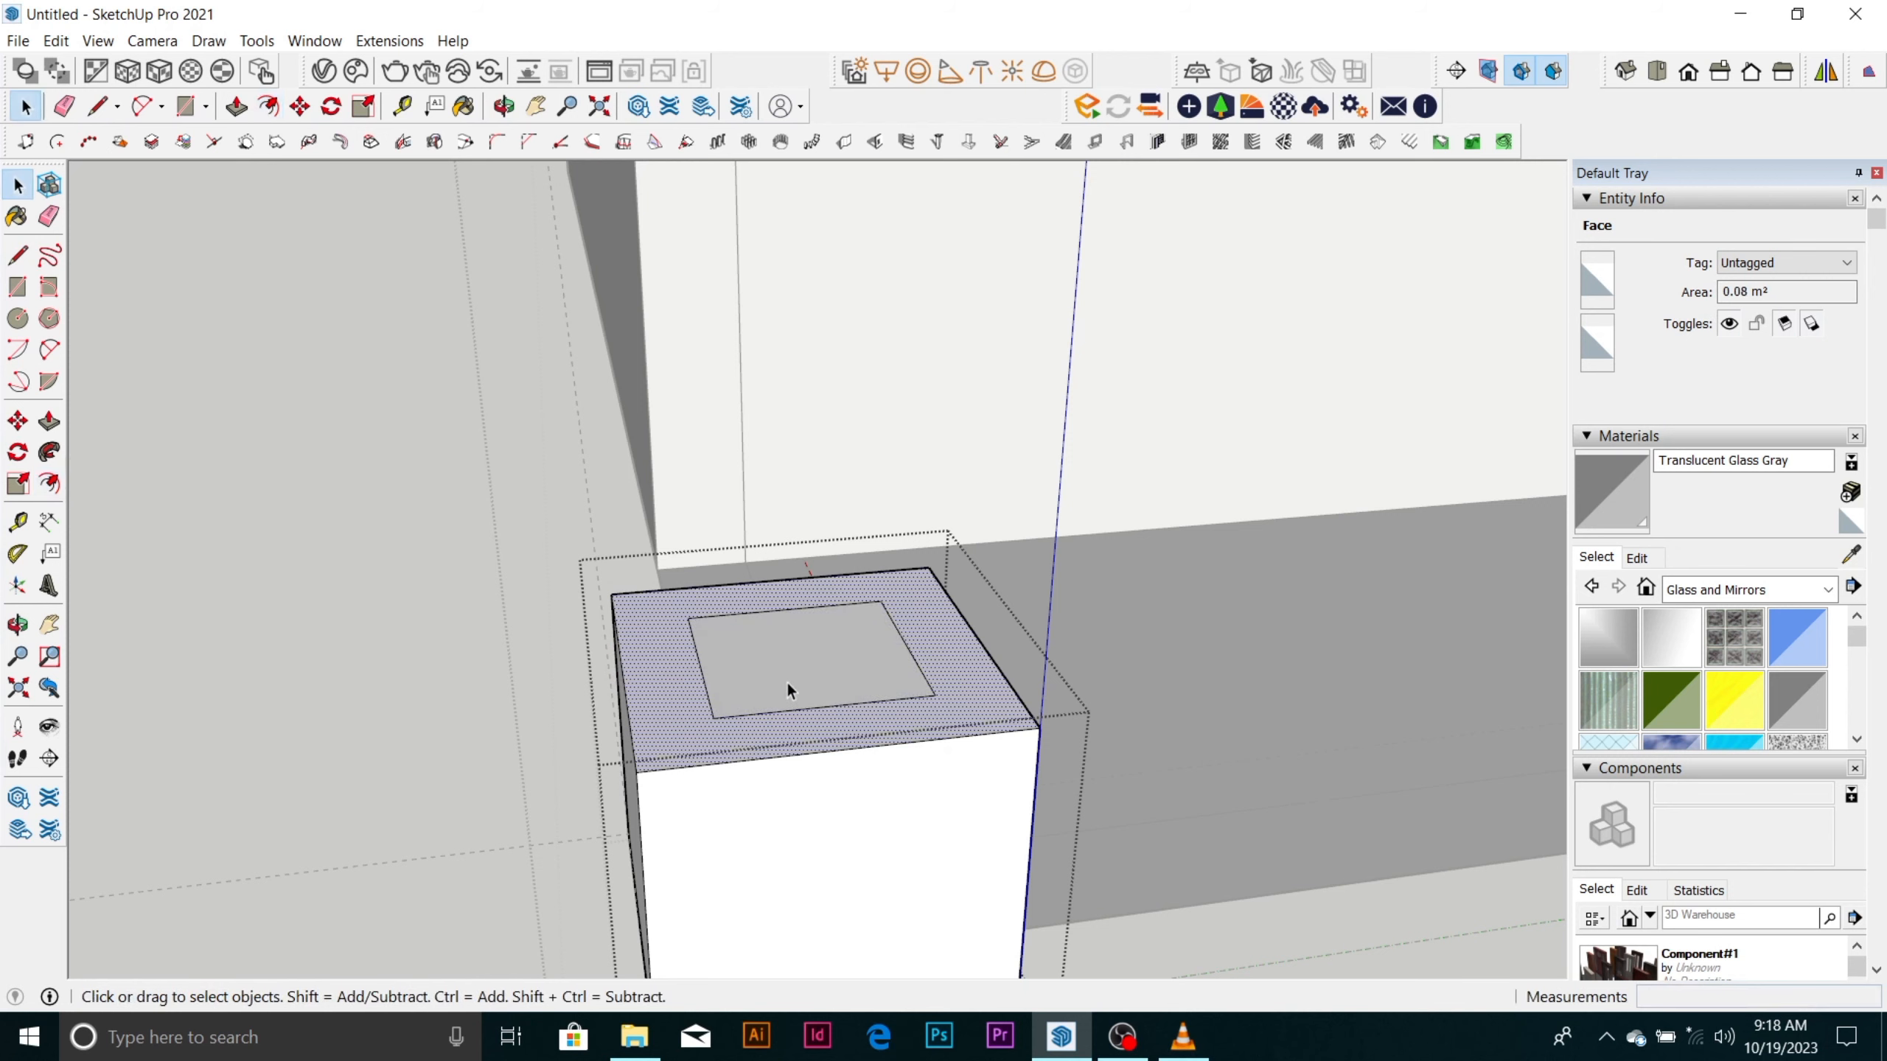
# Group the inner square on the box's top face with its edges and open that group for editing.
pyautogui.tripleClick(794, 678)
pyautogui.doubleClick(793, 676)
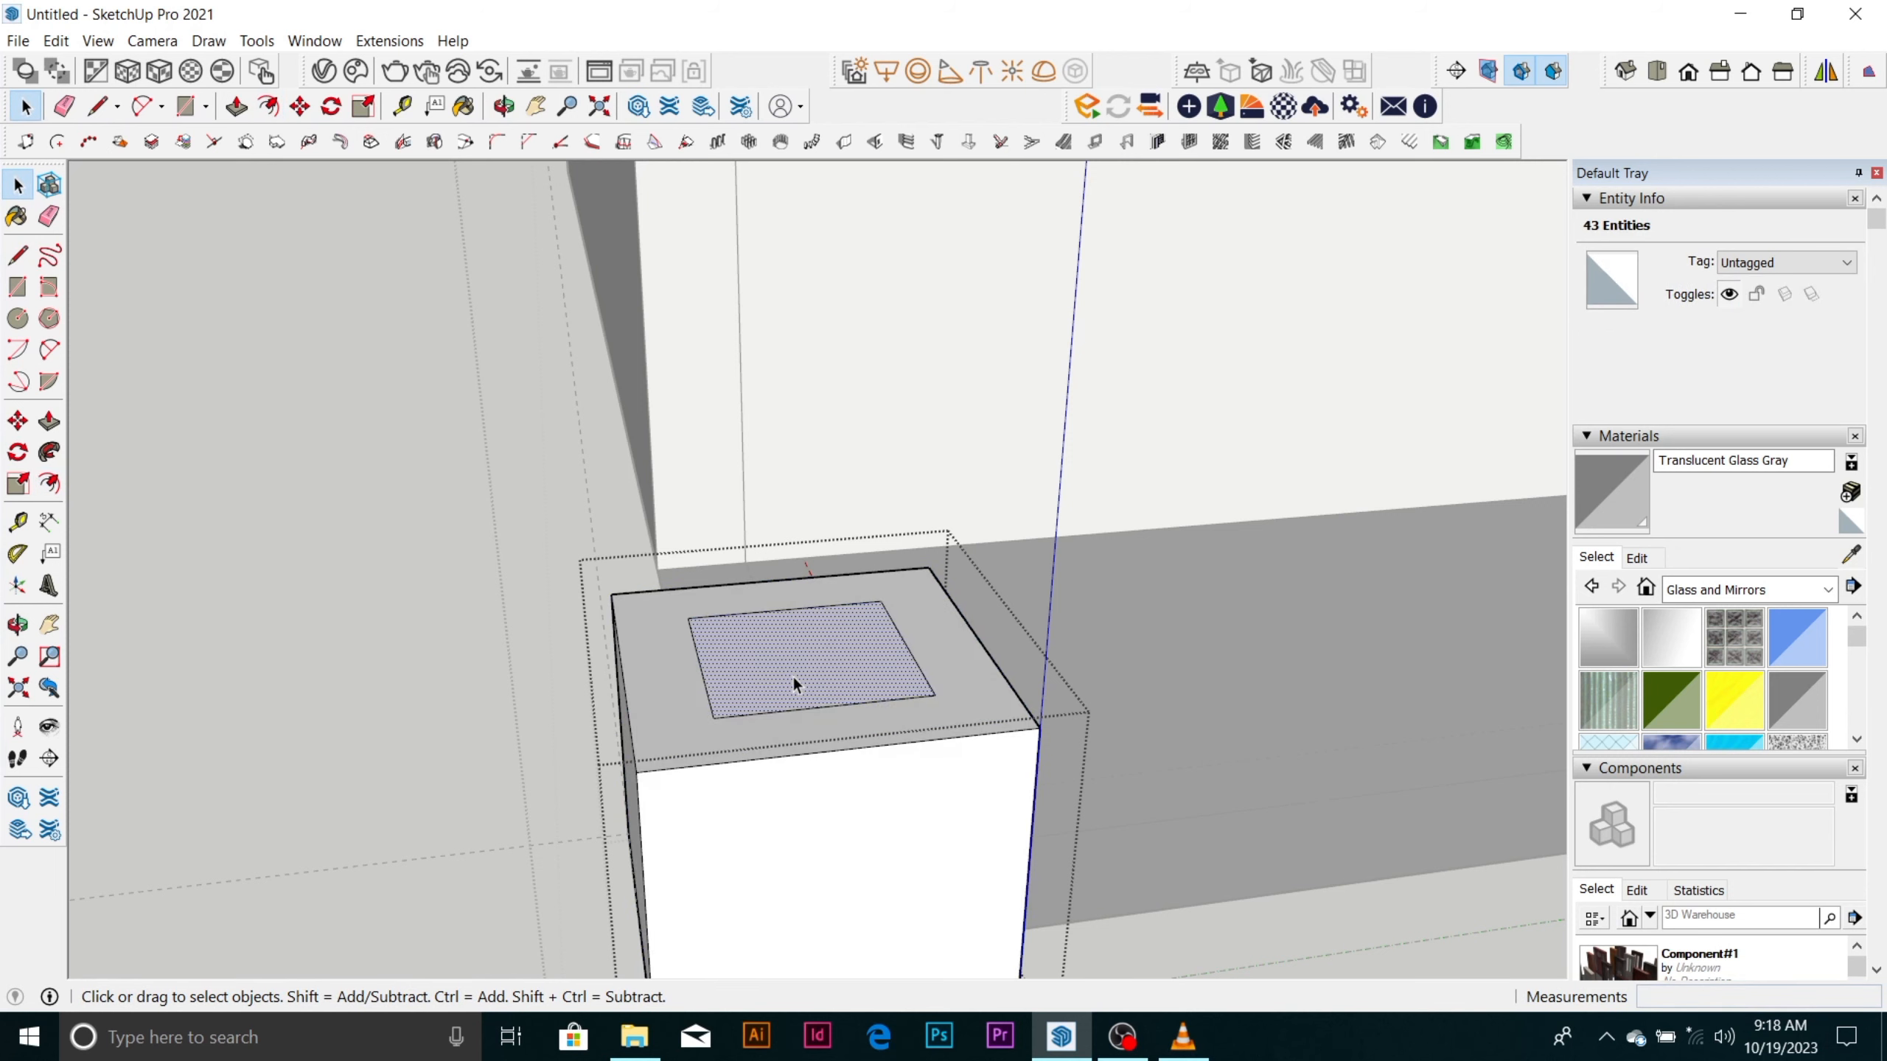
pyautogui.rightClick(793, 676)
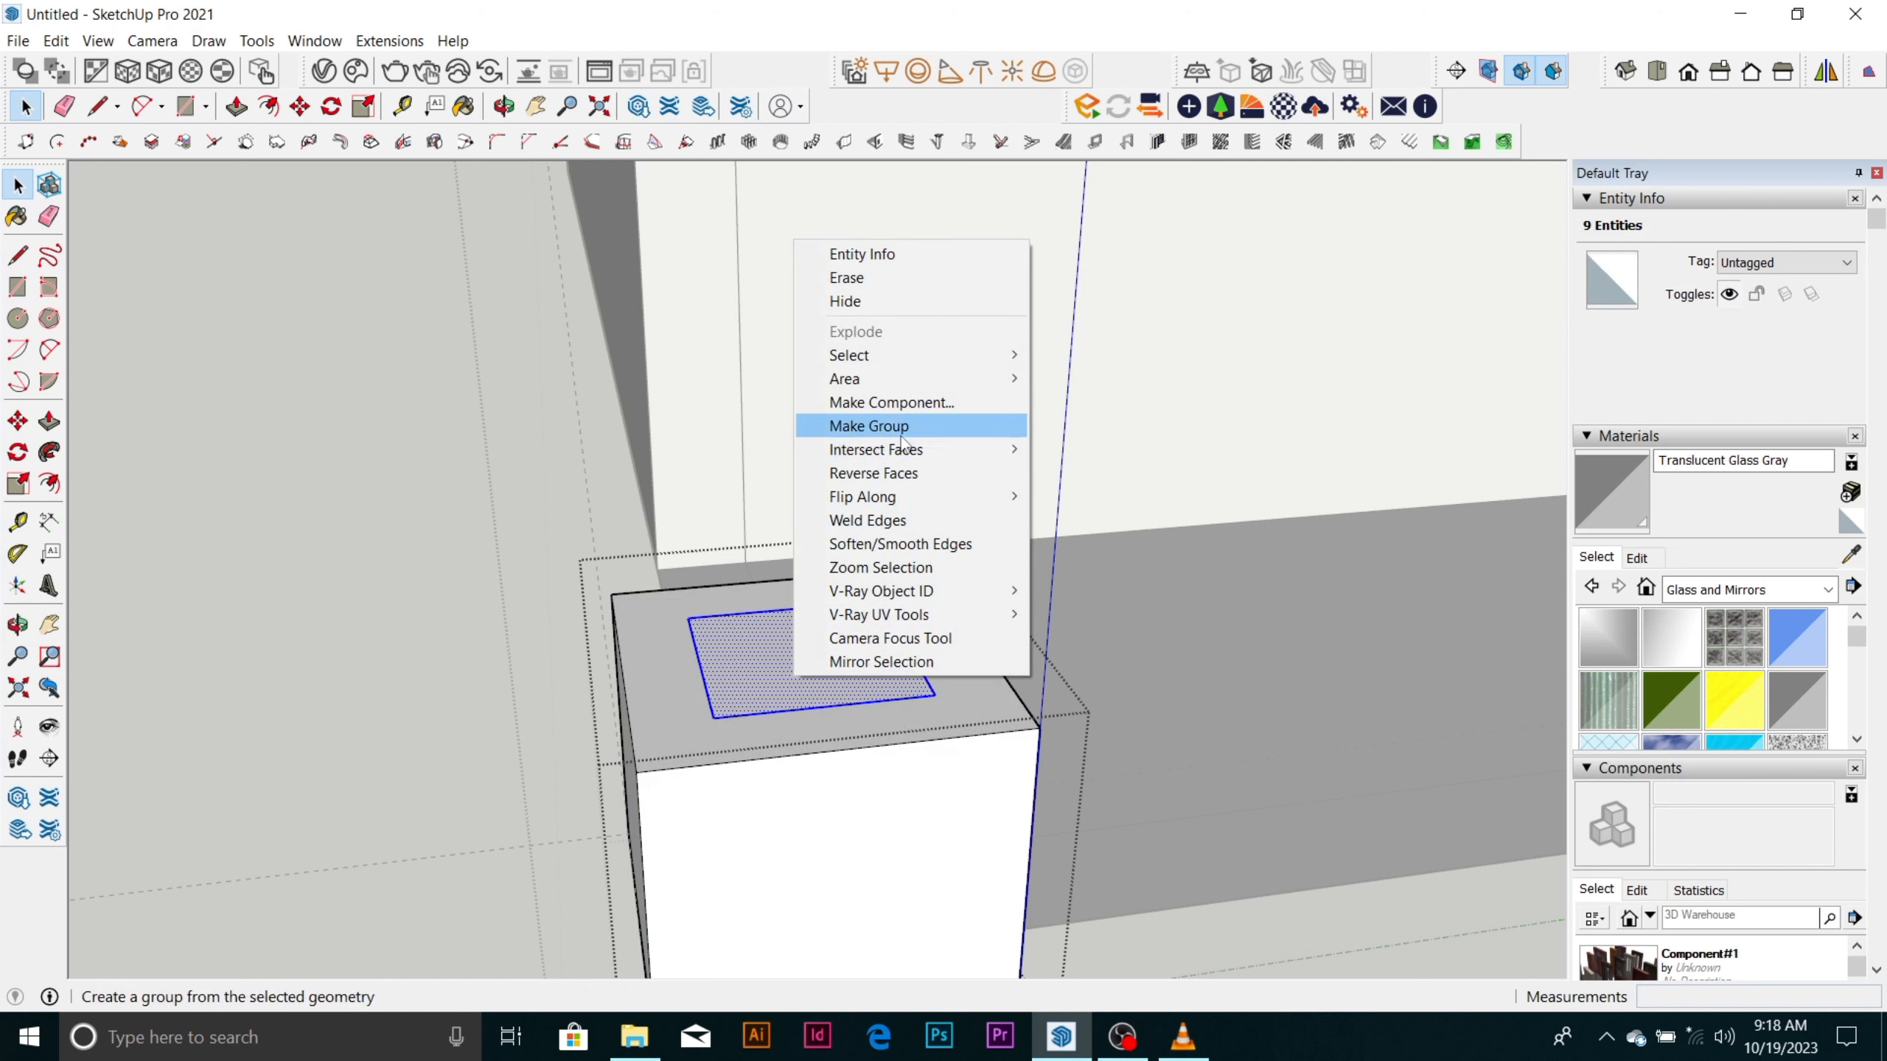
pyautogui.click(901, 427)
pyautogui.doubleClick(846, 657)
pyautogui.doubleClick(843, 657)
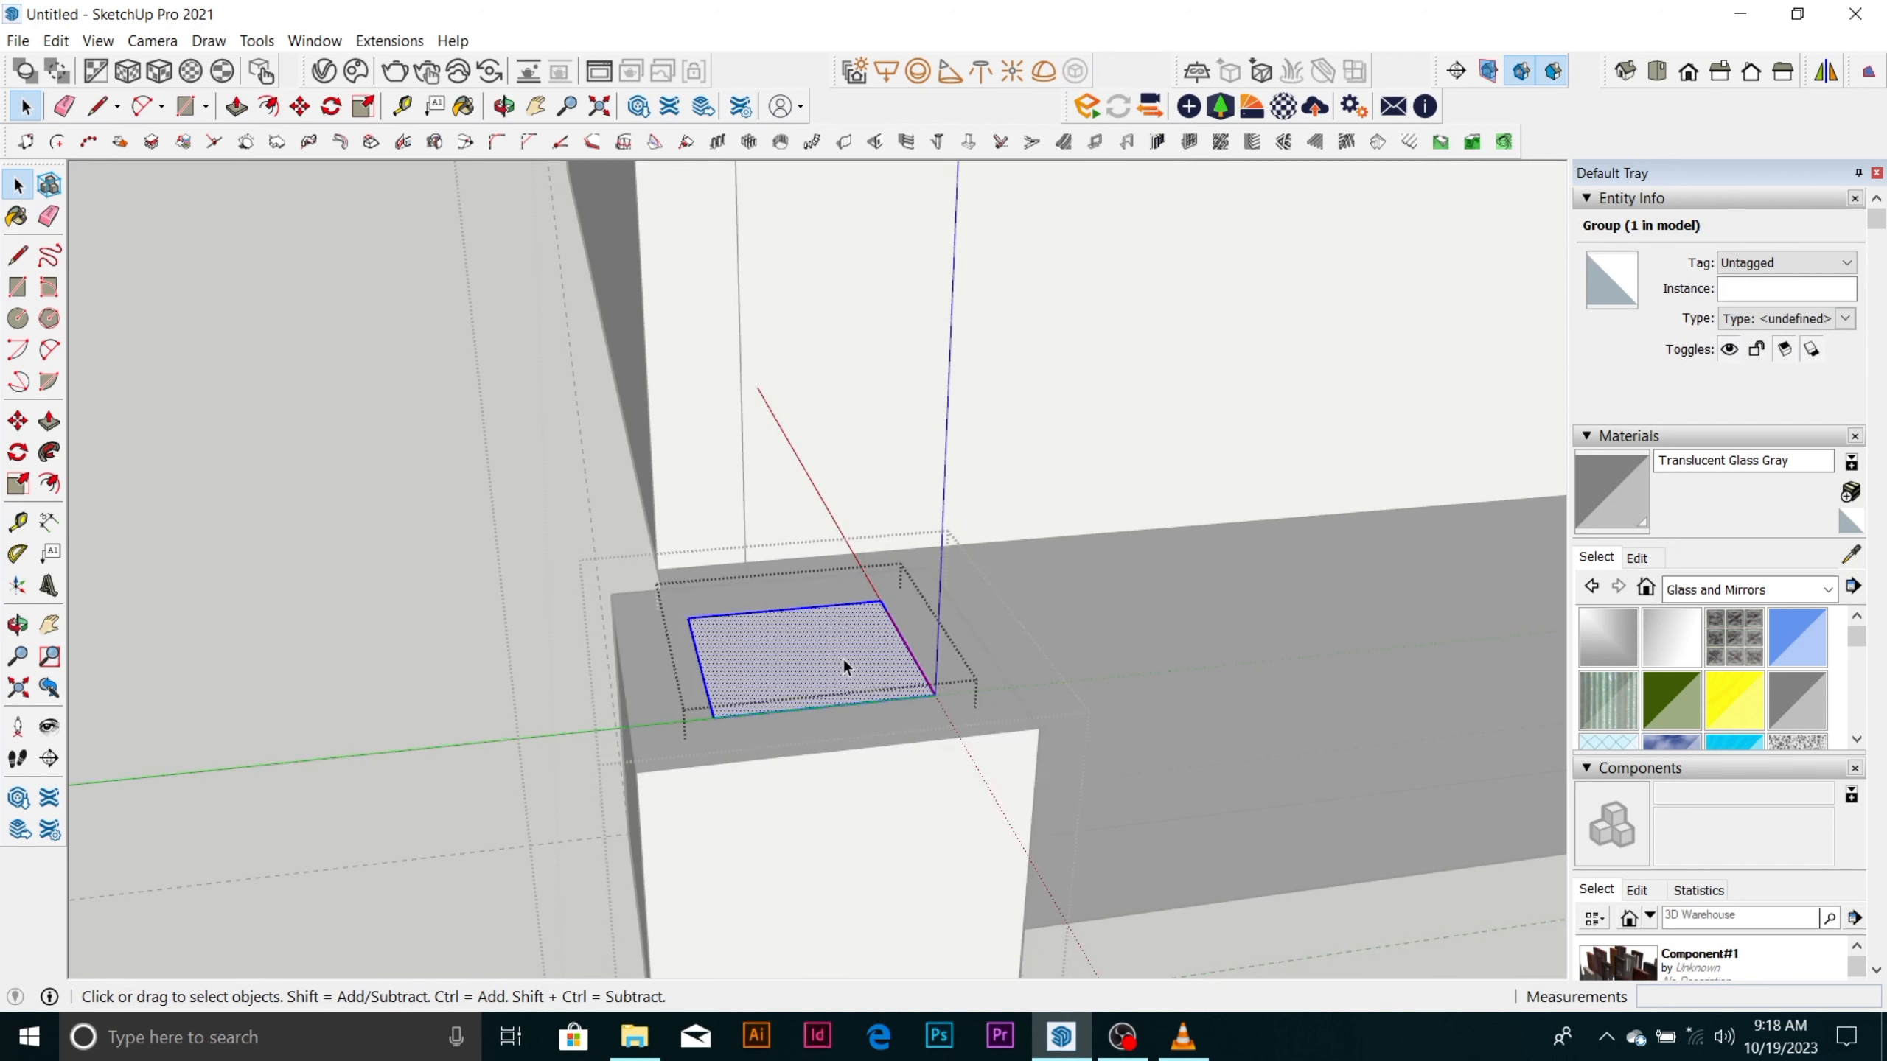
pyautogui.press('p')
pyautogui.click(843, 658)
pyautogui.scroll(-3, 845, 645)
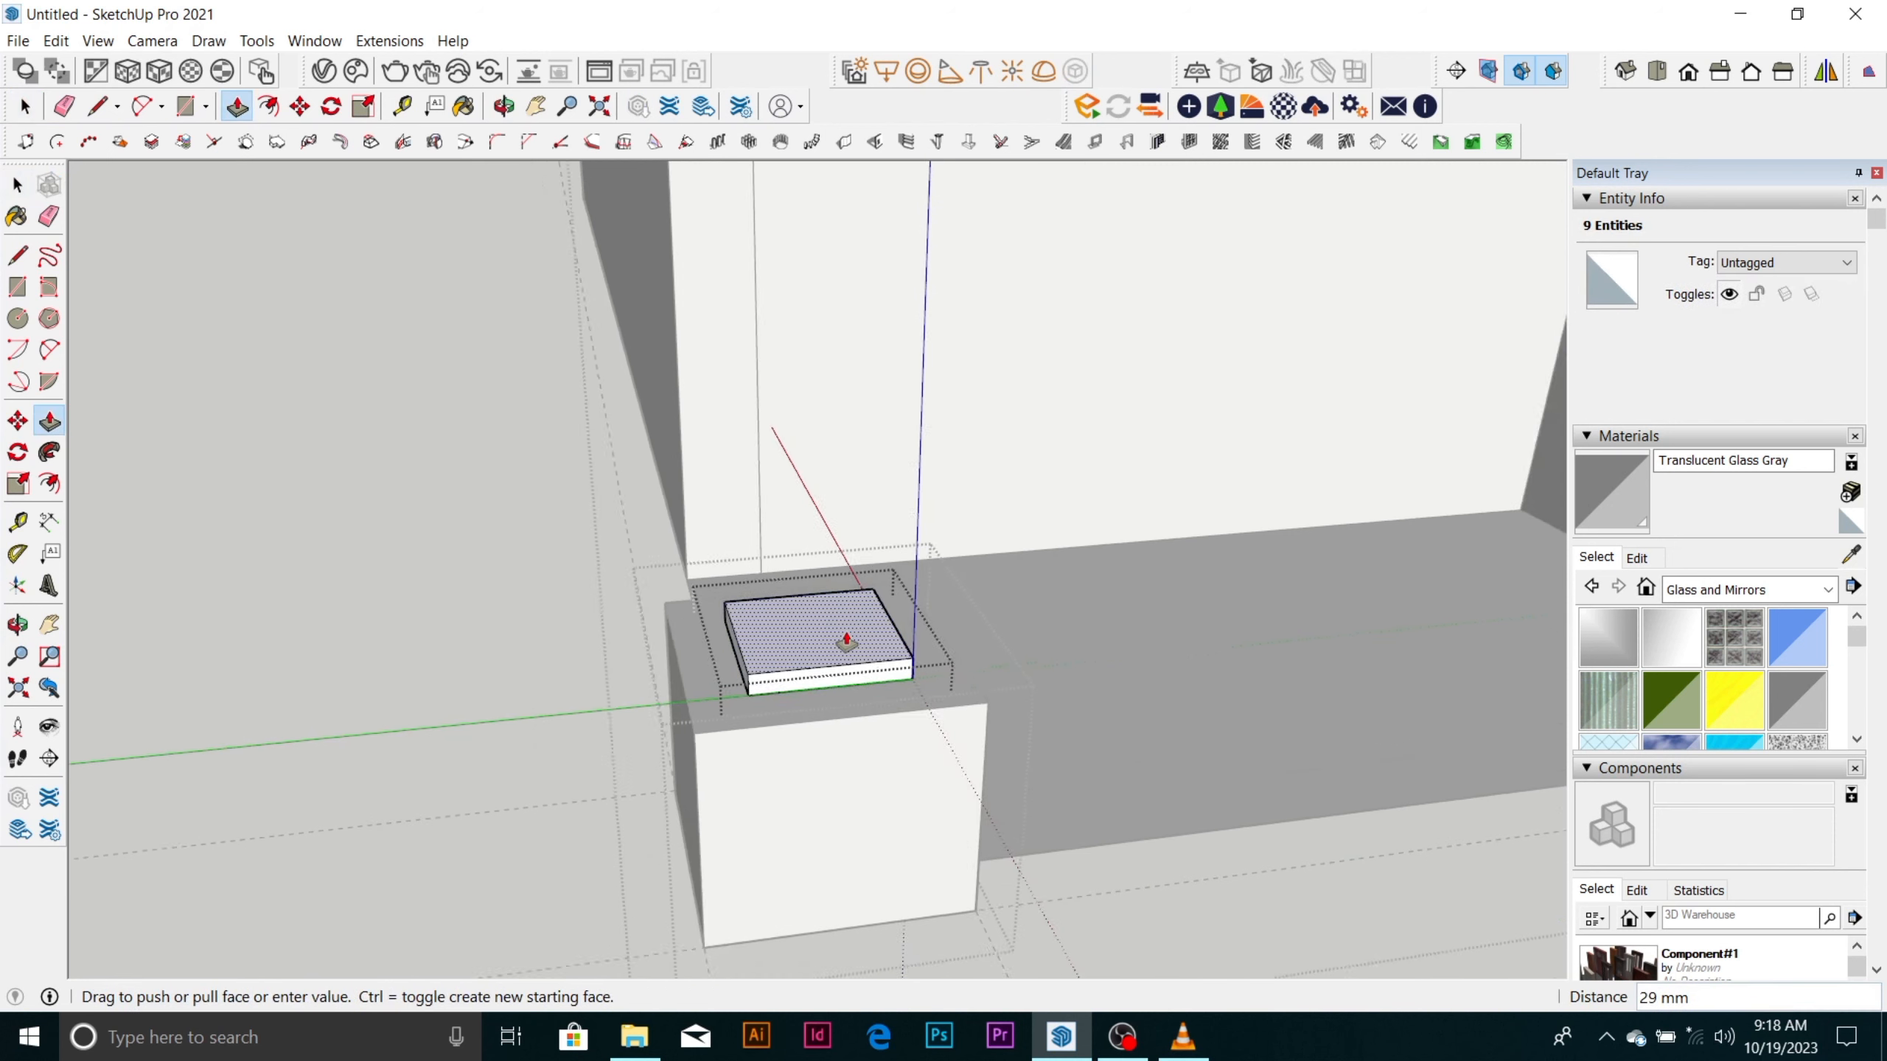
pyautogui.press('Escape')
pyautogui.press('space')
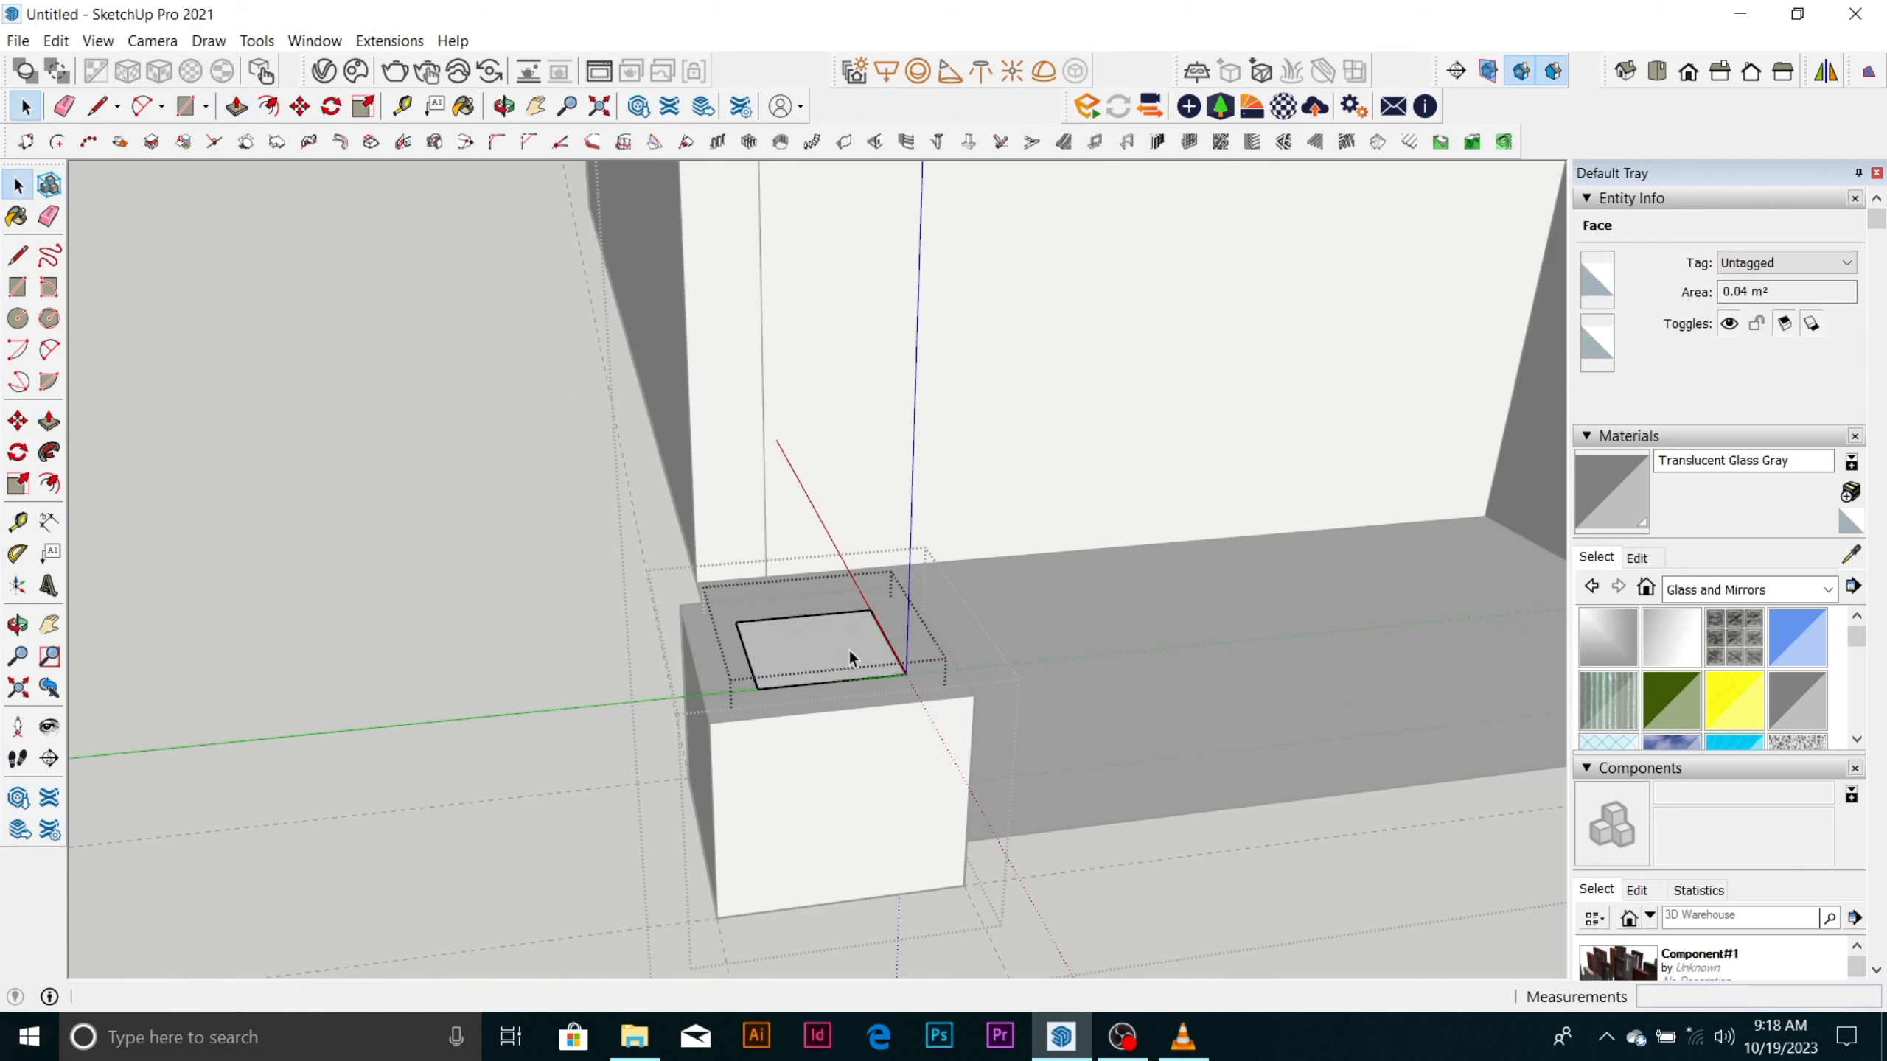
# Extrude the inner square upward about 2260 mm to form a column shaft on the base box.
pyautogui.click(845, 657)
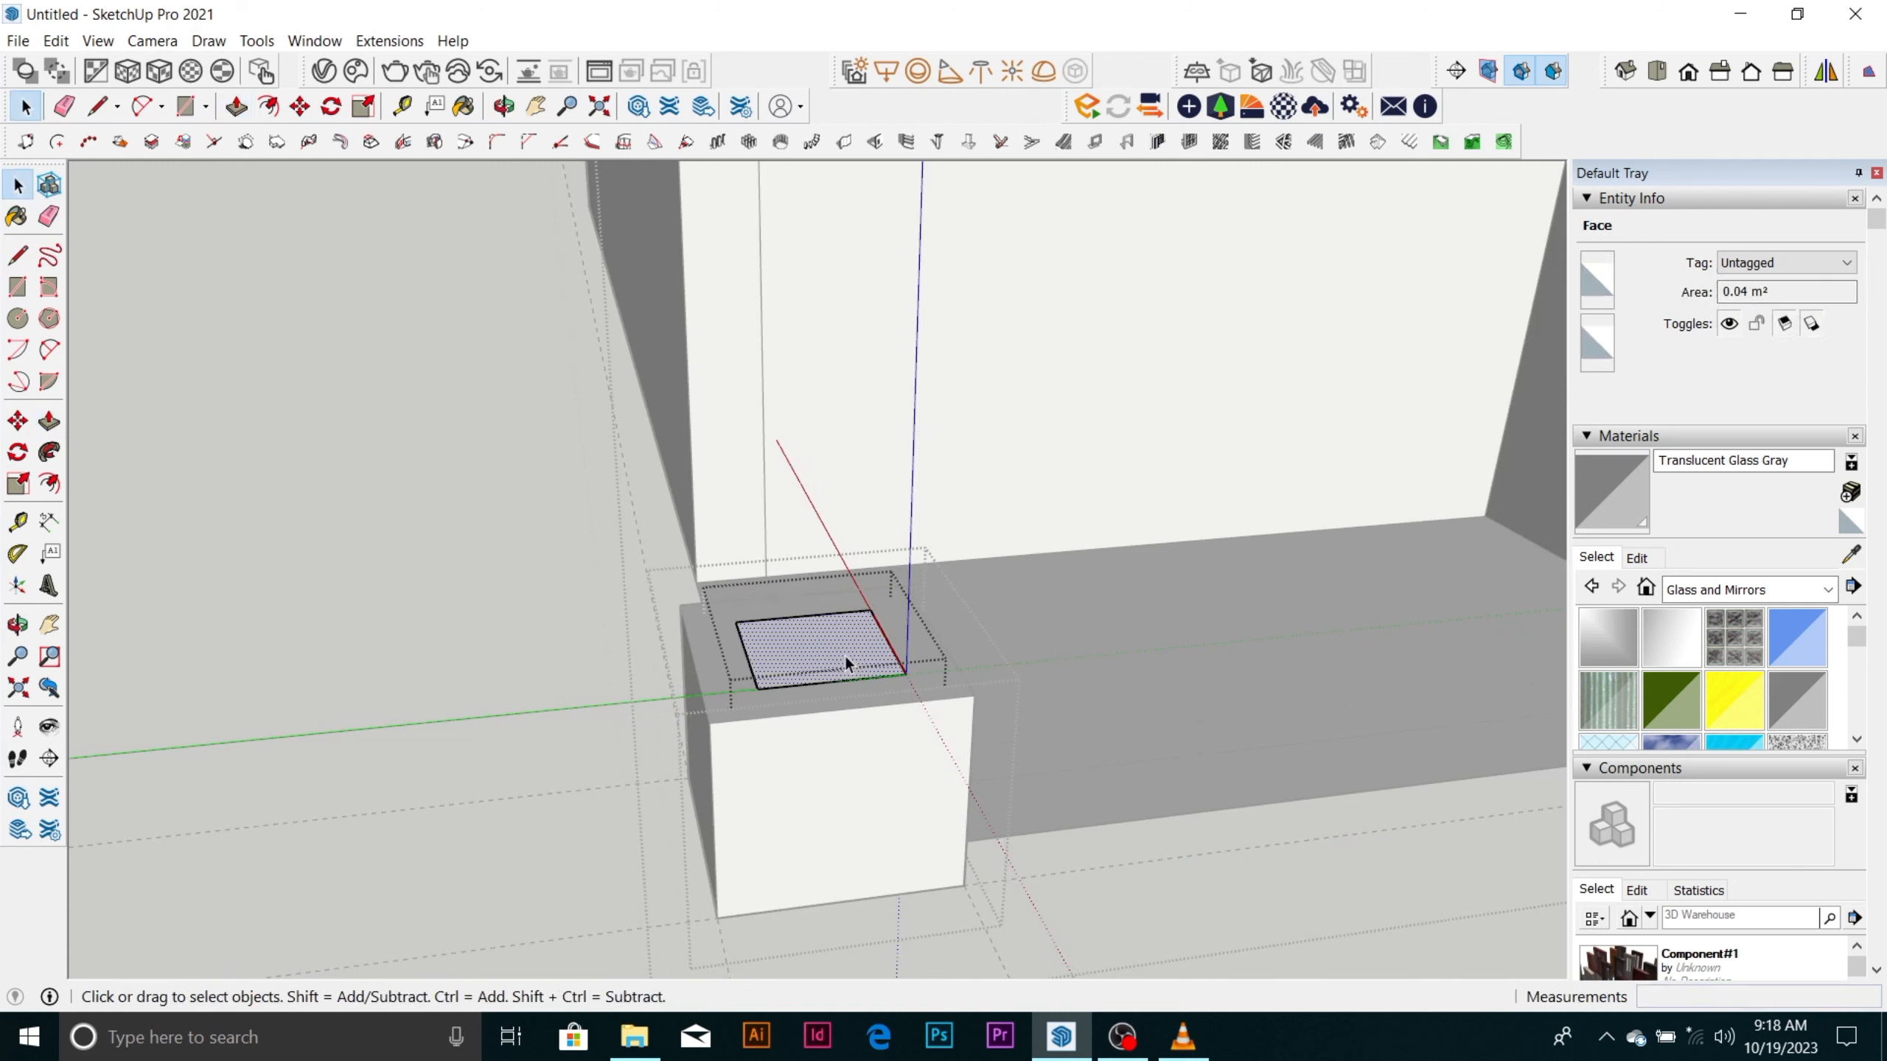
pyautogui.press('p')
pyautogui.click(846, 658)
pyautogui.scroll(-3, 846, 639)
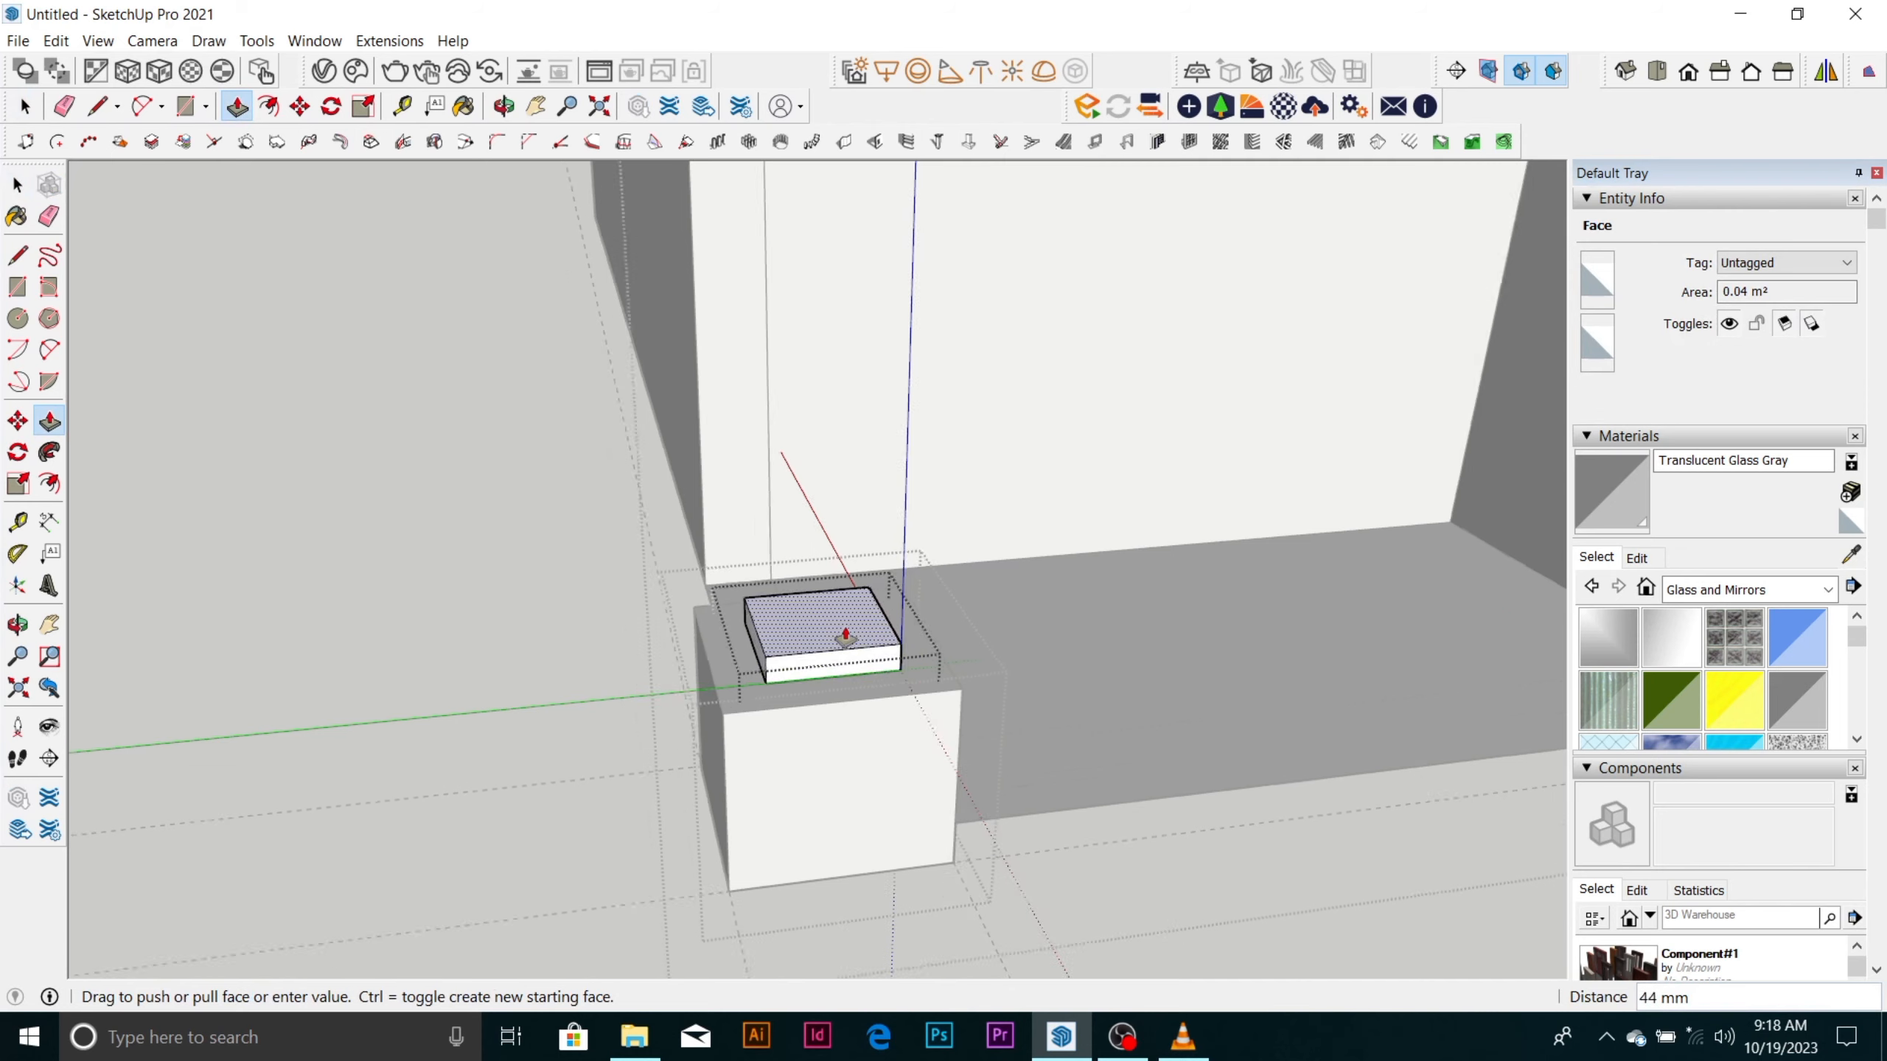
pyautogui.scroll(-3, 845, 633)
pyautogui.scroll(-4, 856, 427)
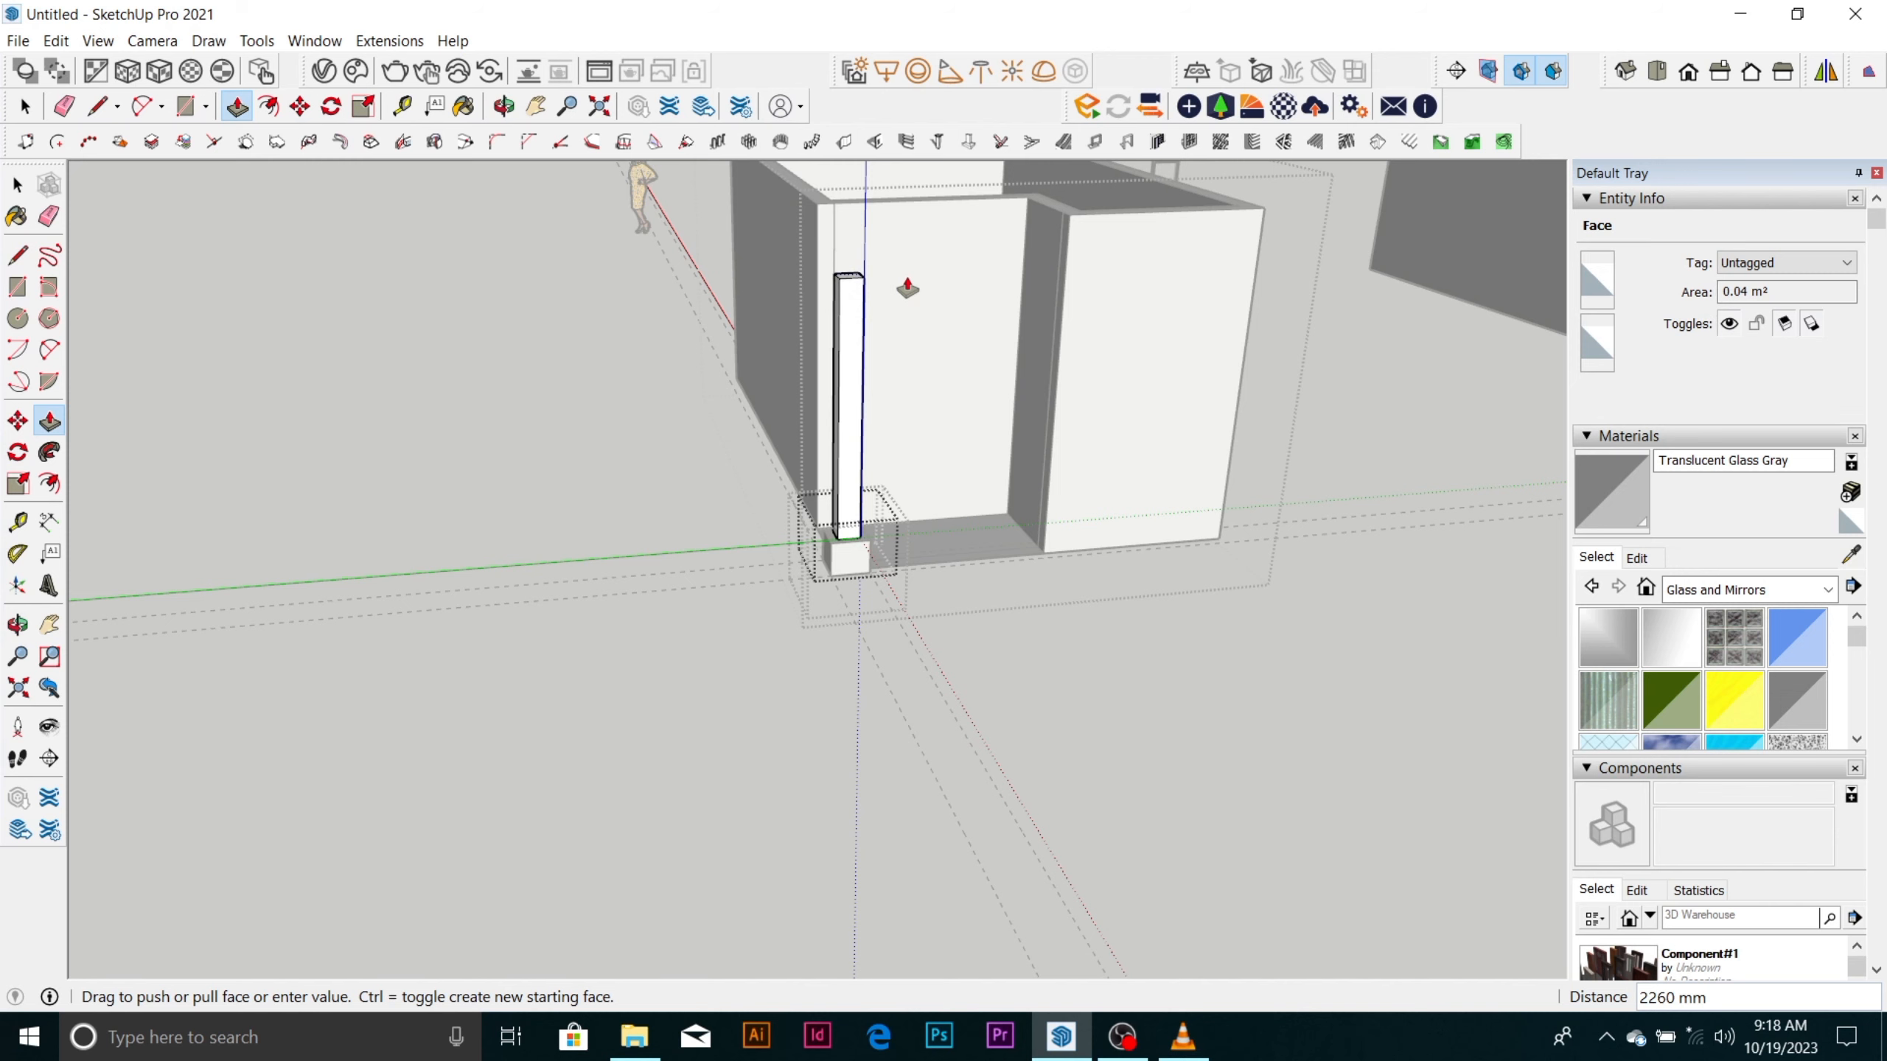
pyautogui.click(908, 288)
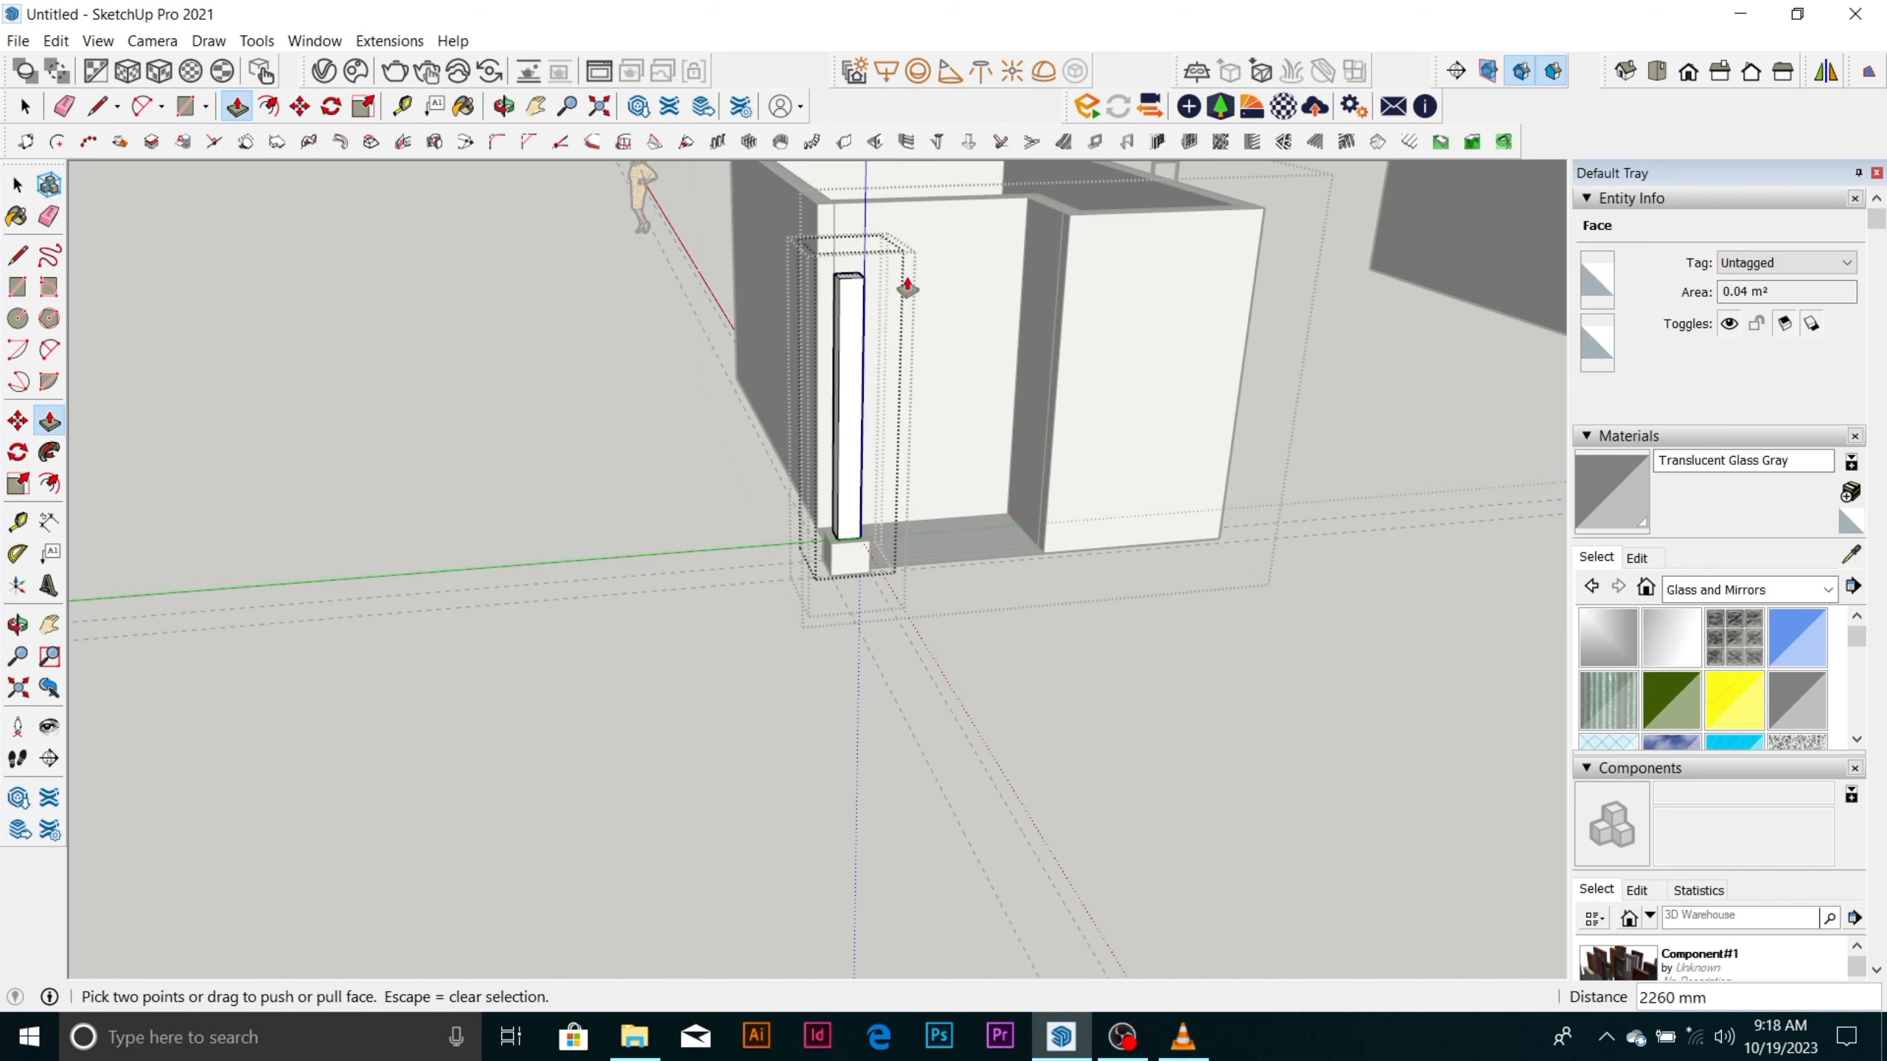
pyautogui.press('space')
# Raise the base box's top ledge around the column shaft by about 131 mm.
pyautogui.scroll(4, 858, 513)
pyautogui.scroll(5, 803, 625)
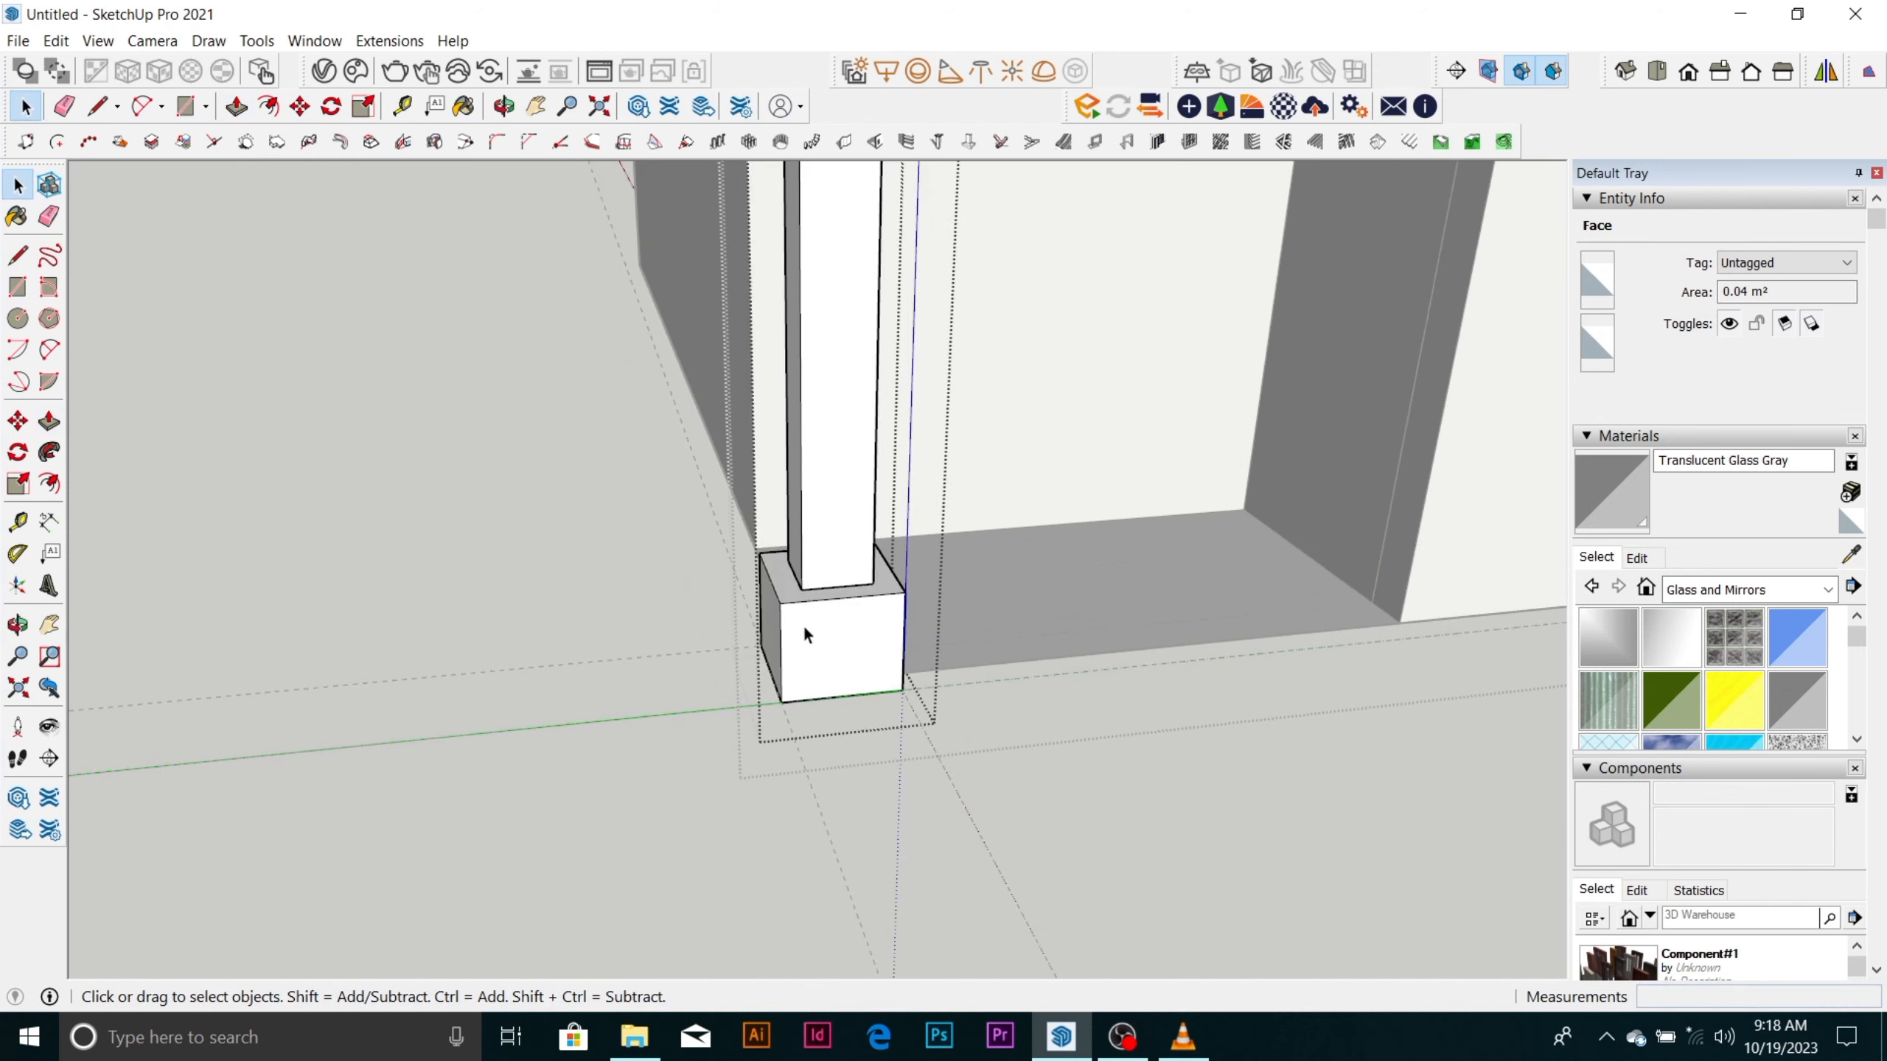
pyautogui.click(811, 572)
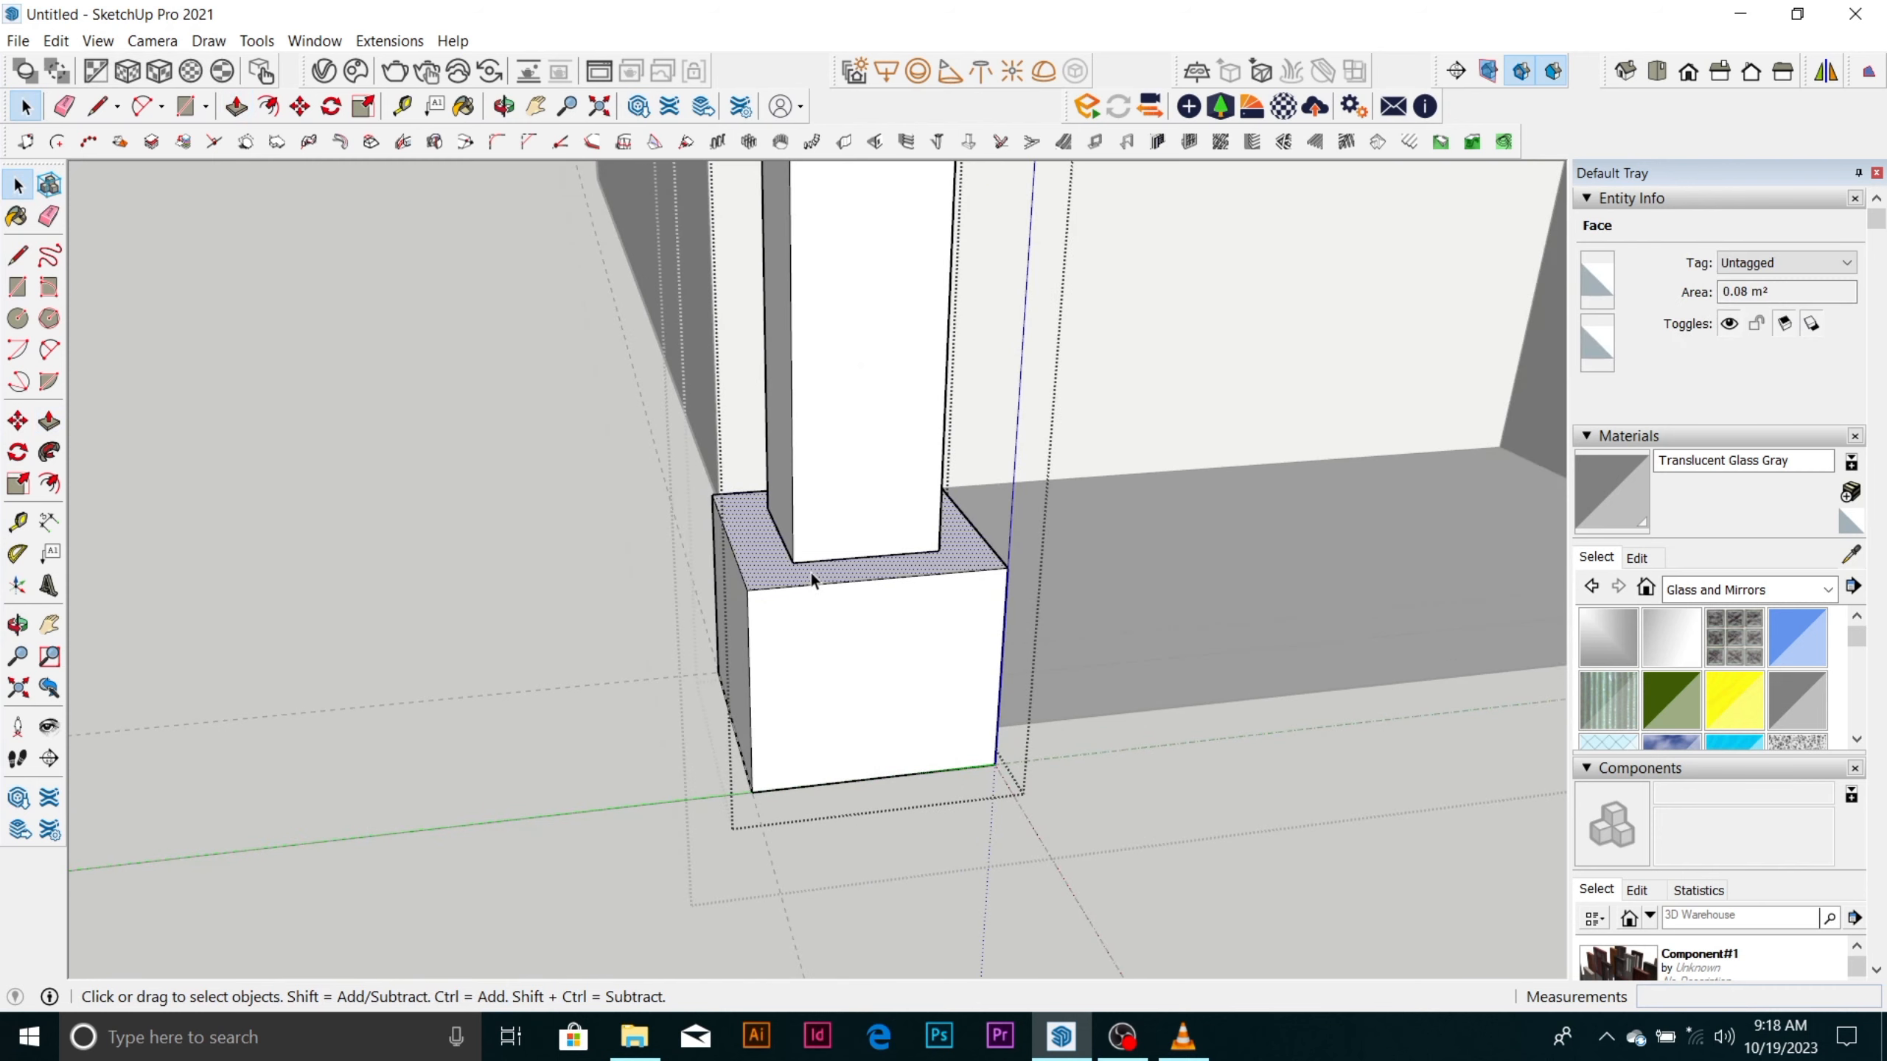
pyautogui.press('p')
pyautogui.click(811, 572)
pyautogui.scroll(-1, 811, 572)
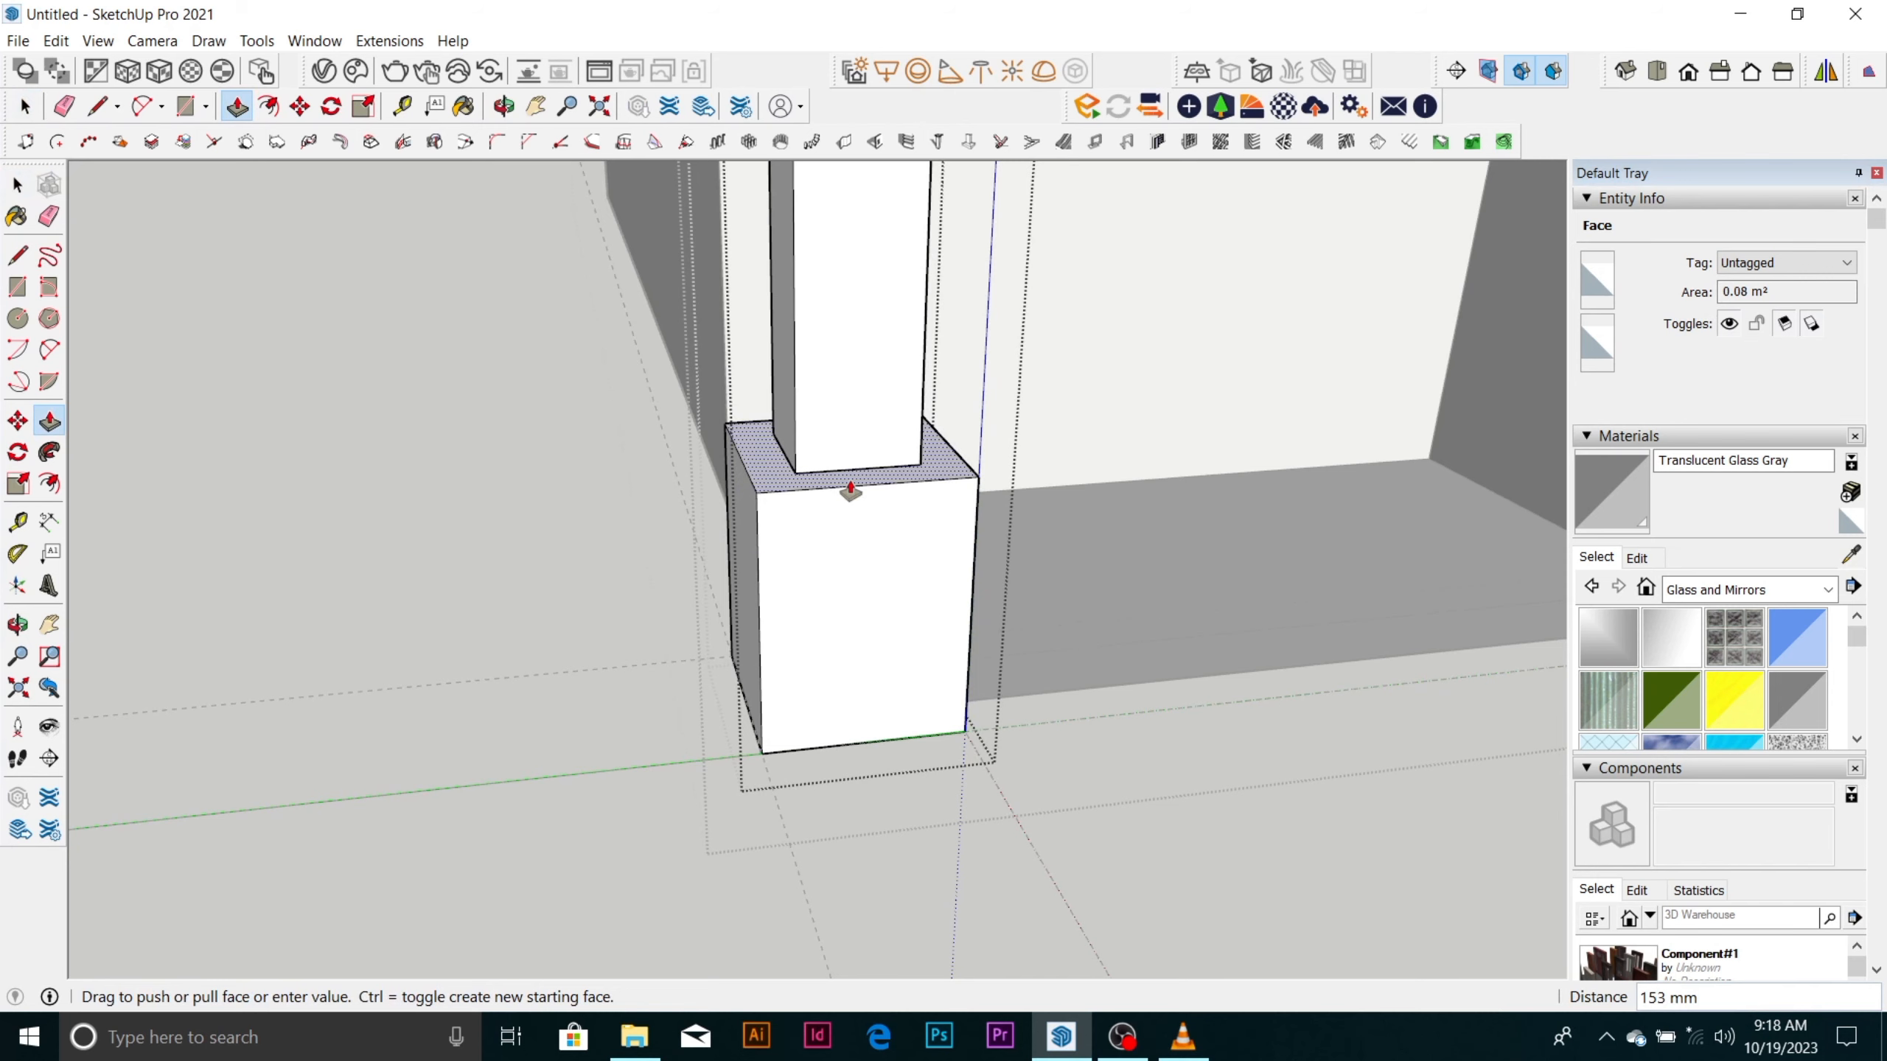
pyautogui.press('Escape')
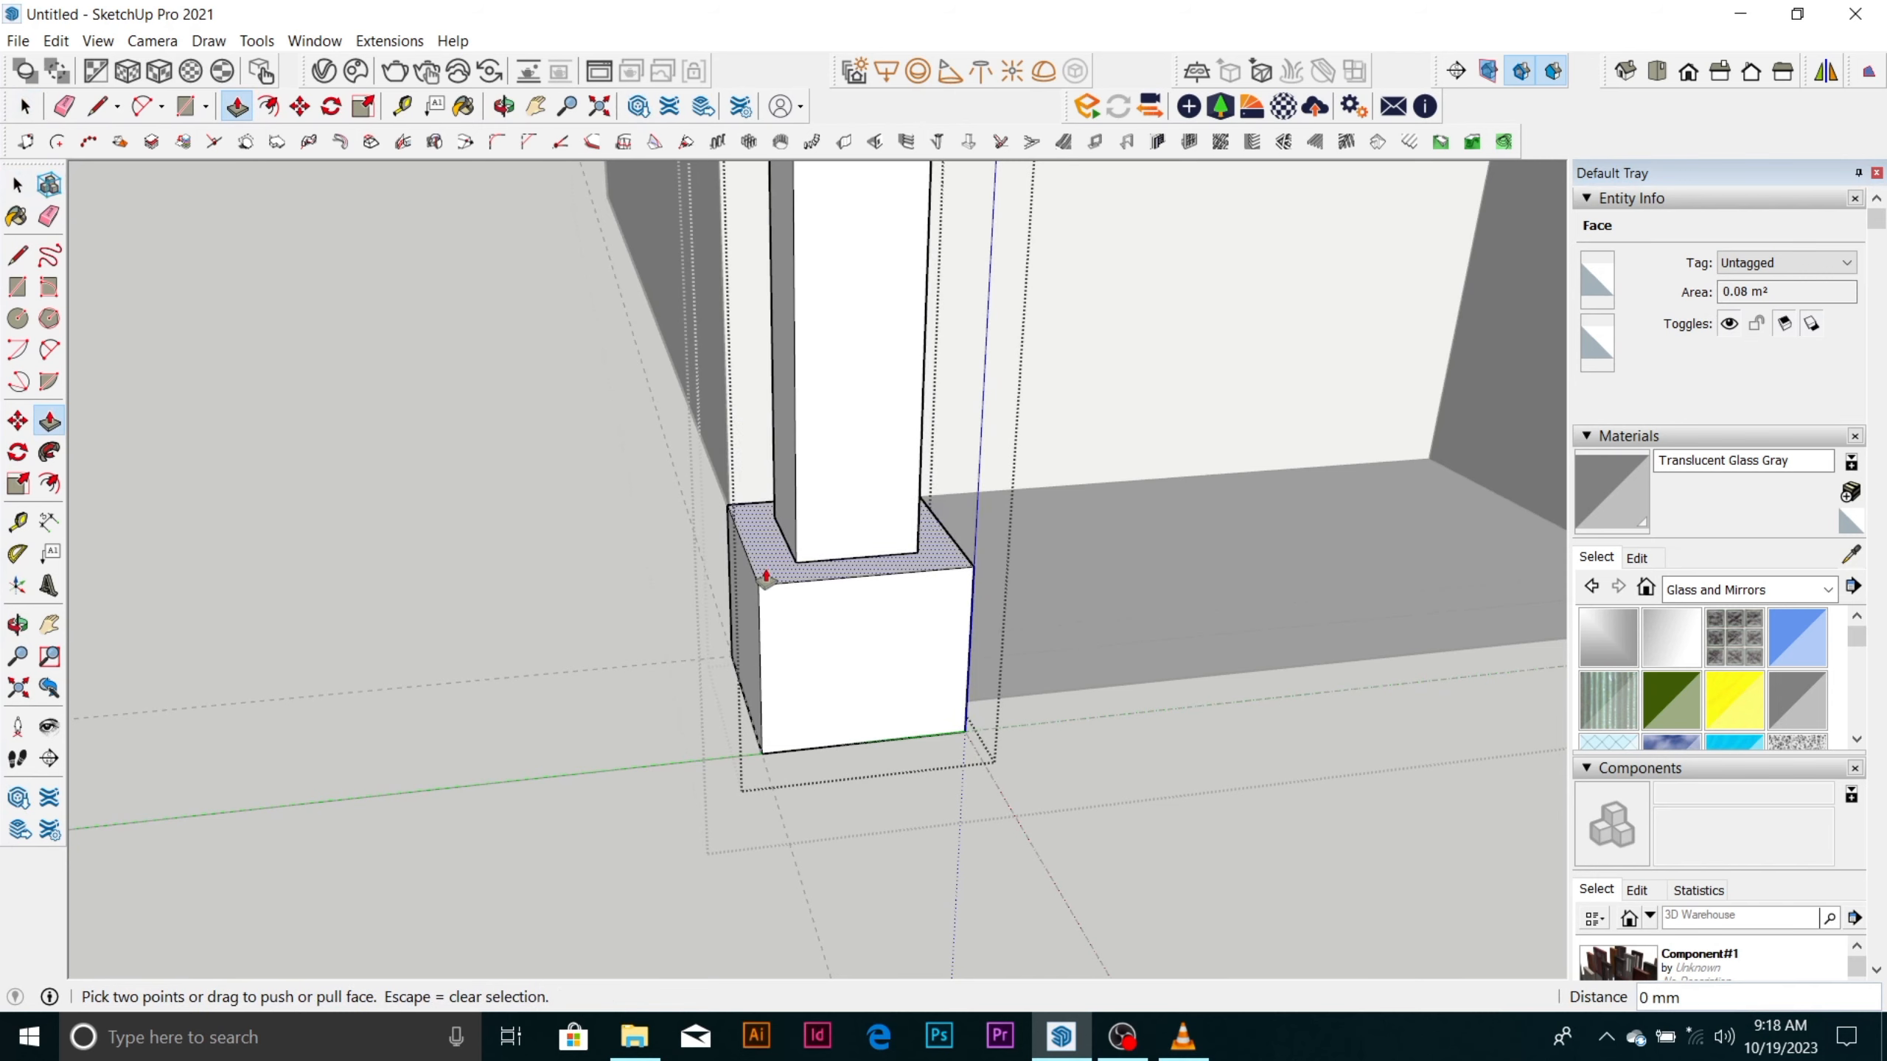
pyautogui.click(764, 576)
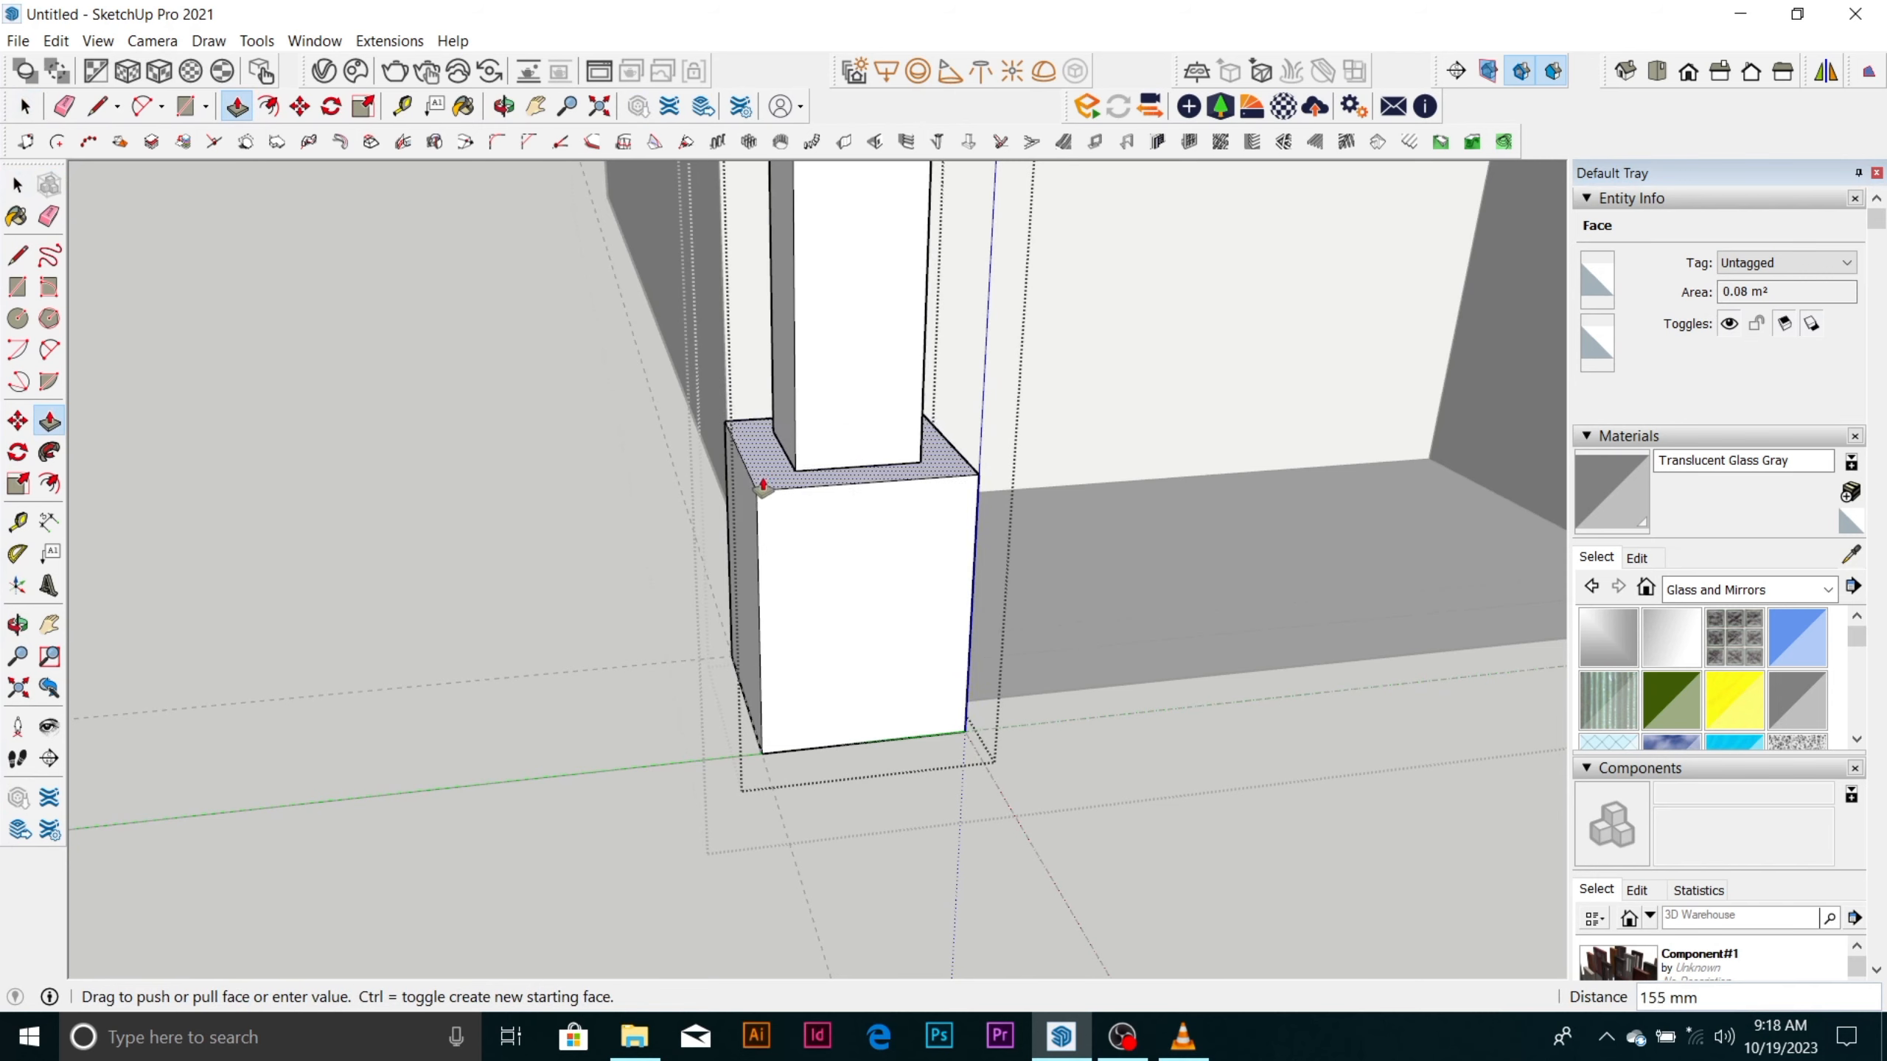
pyautogui.click(767, 479)
pyautogui.scroll(-2, 782, 720)
pyautogui.scroll(-8, 812, 663)
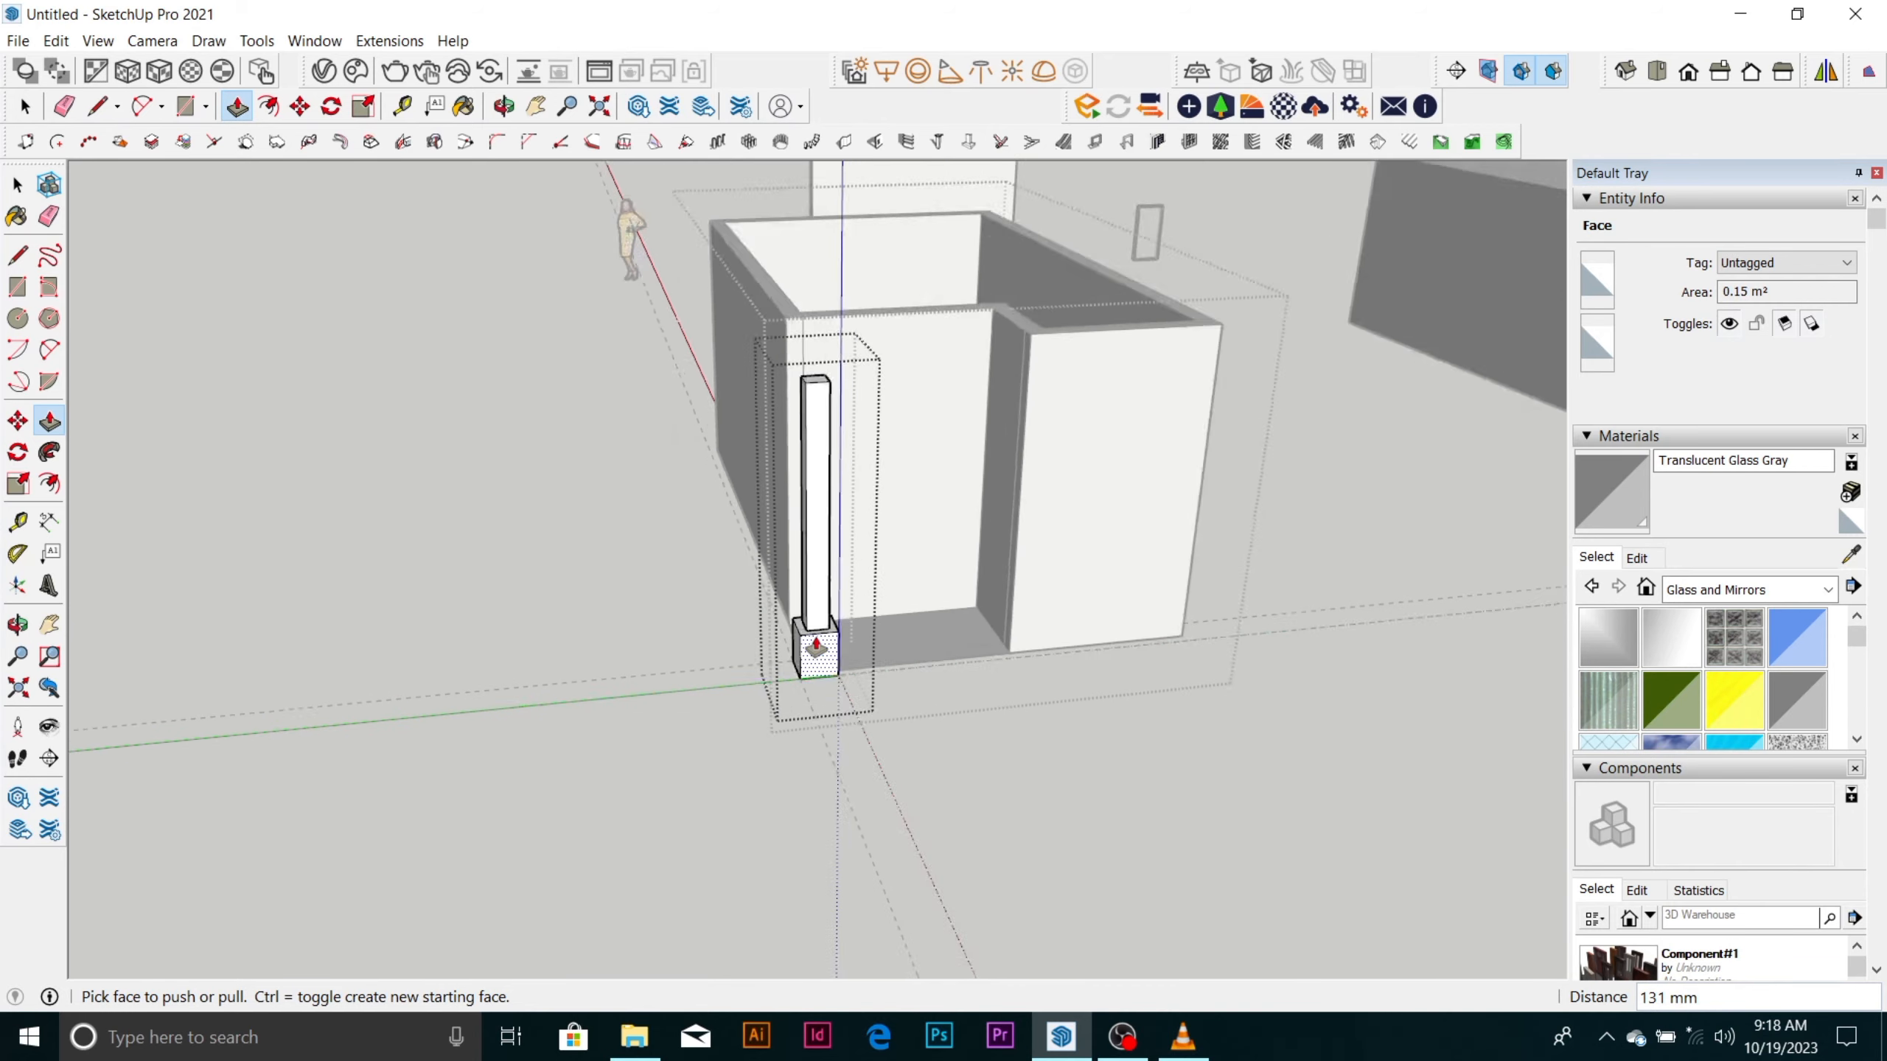
pyautogui.moveTo(817, 675); pyautogui.dragTo(679, 328, button='middle')
pyautogui.scroll(3, 704, 383)
pyautogui.scroll(5, 694, 599)
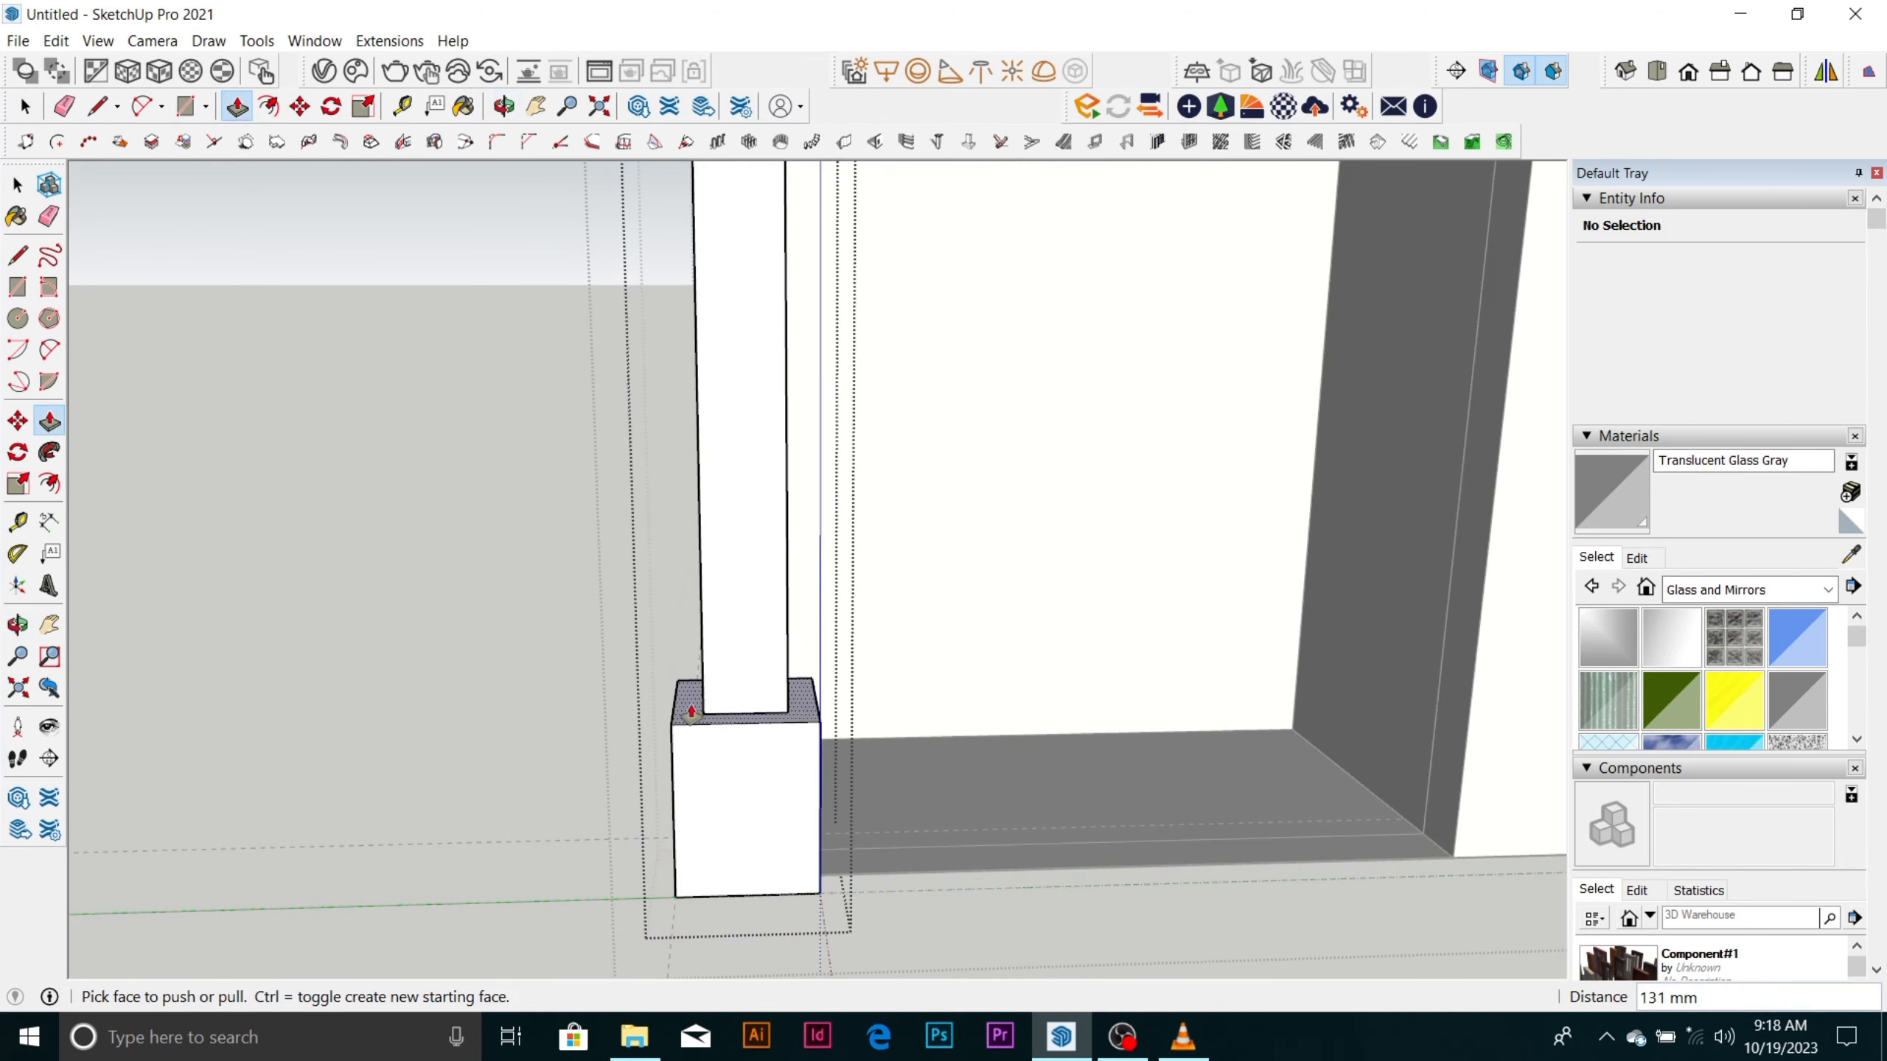
# Raise the base box's top ledge around the column shaft a little further.
pyautogui.click(687, 691)
pyautogui.click(698, 654)
pyautogui.scroll(-4, 713, 658)
pyautogui.moveTo(830, 691); pyautogui.dragTo(727, 635, button='middle')
pyautogui.scroll(-3, 818, 643)
pyautogui.moveTo(926, 653); pyautogui.dragTo(1073, 737, button='middle')
pyautogui.scroll(3, 1134, 564)
pyautogui.scroll(2, 1026, 502)
pyautogui.press('space')
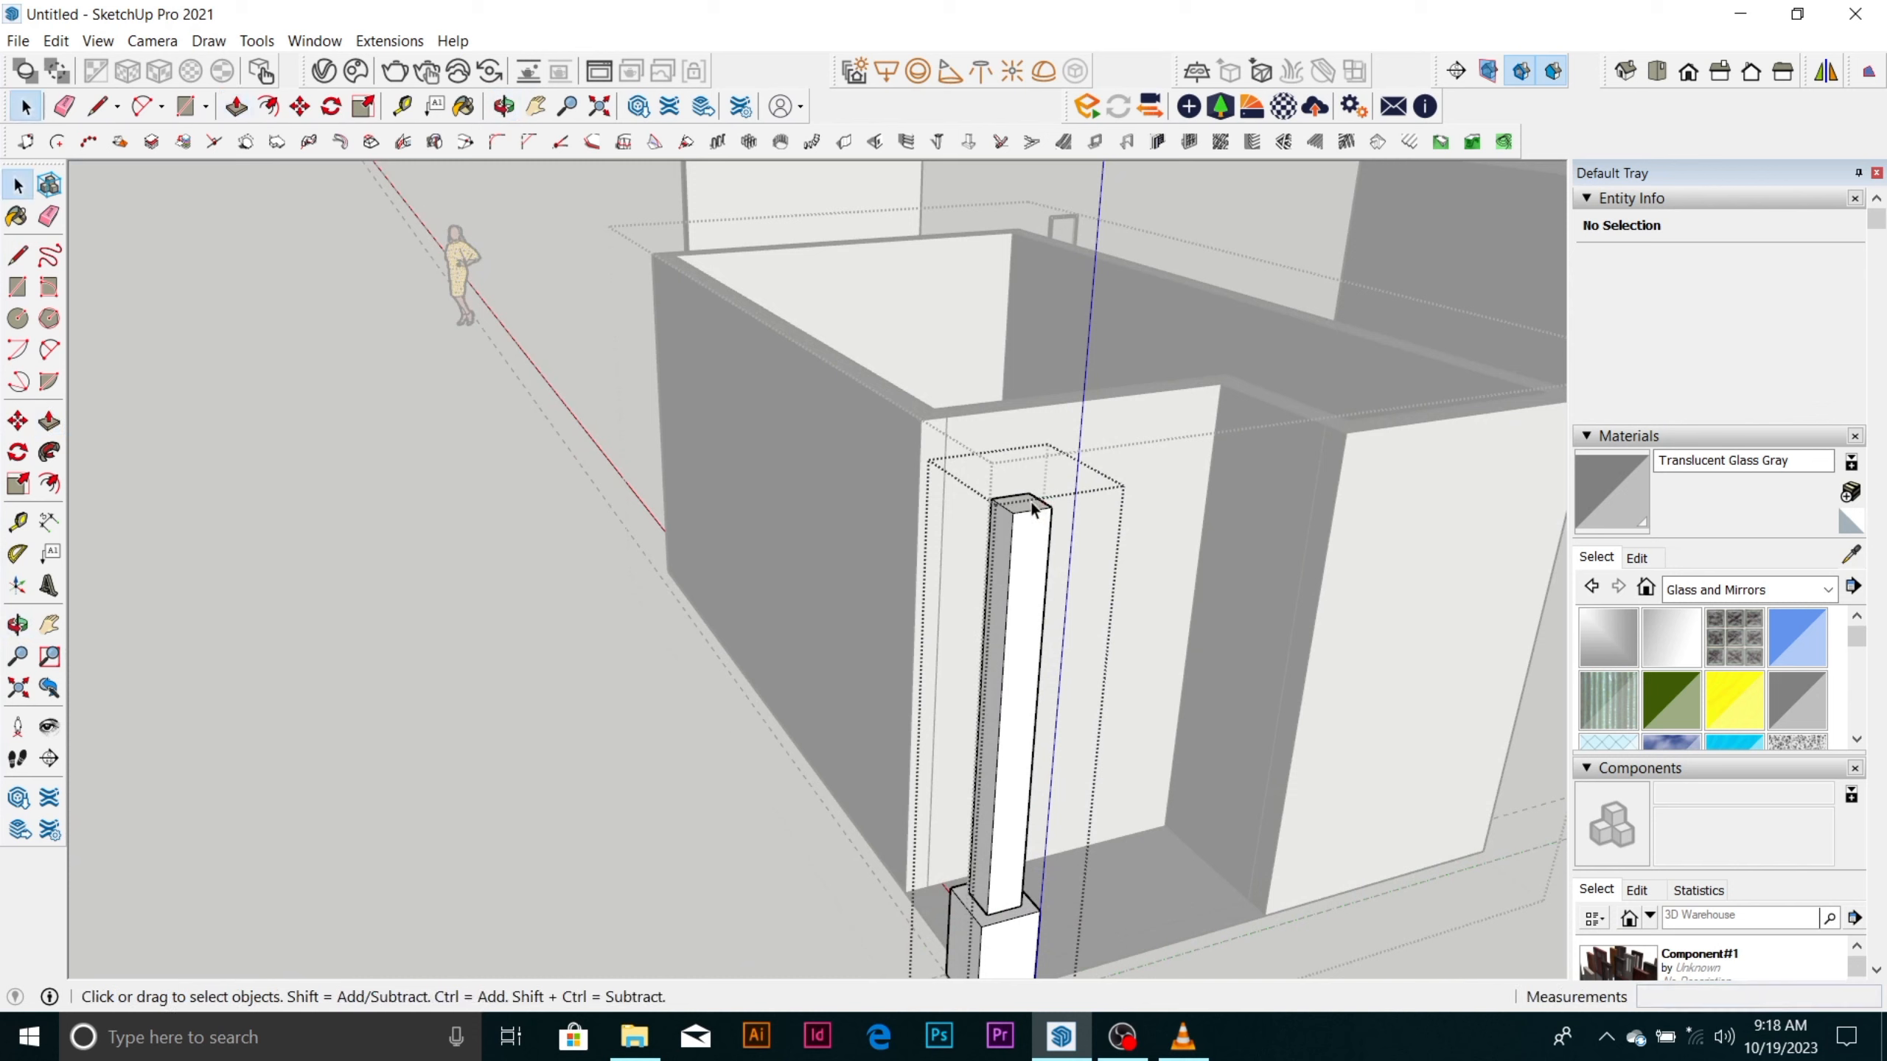
# Open the column shaft's group and push its top face down slightly to shorten the shaft.
pyautogui.click(1029, 506)
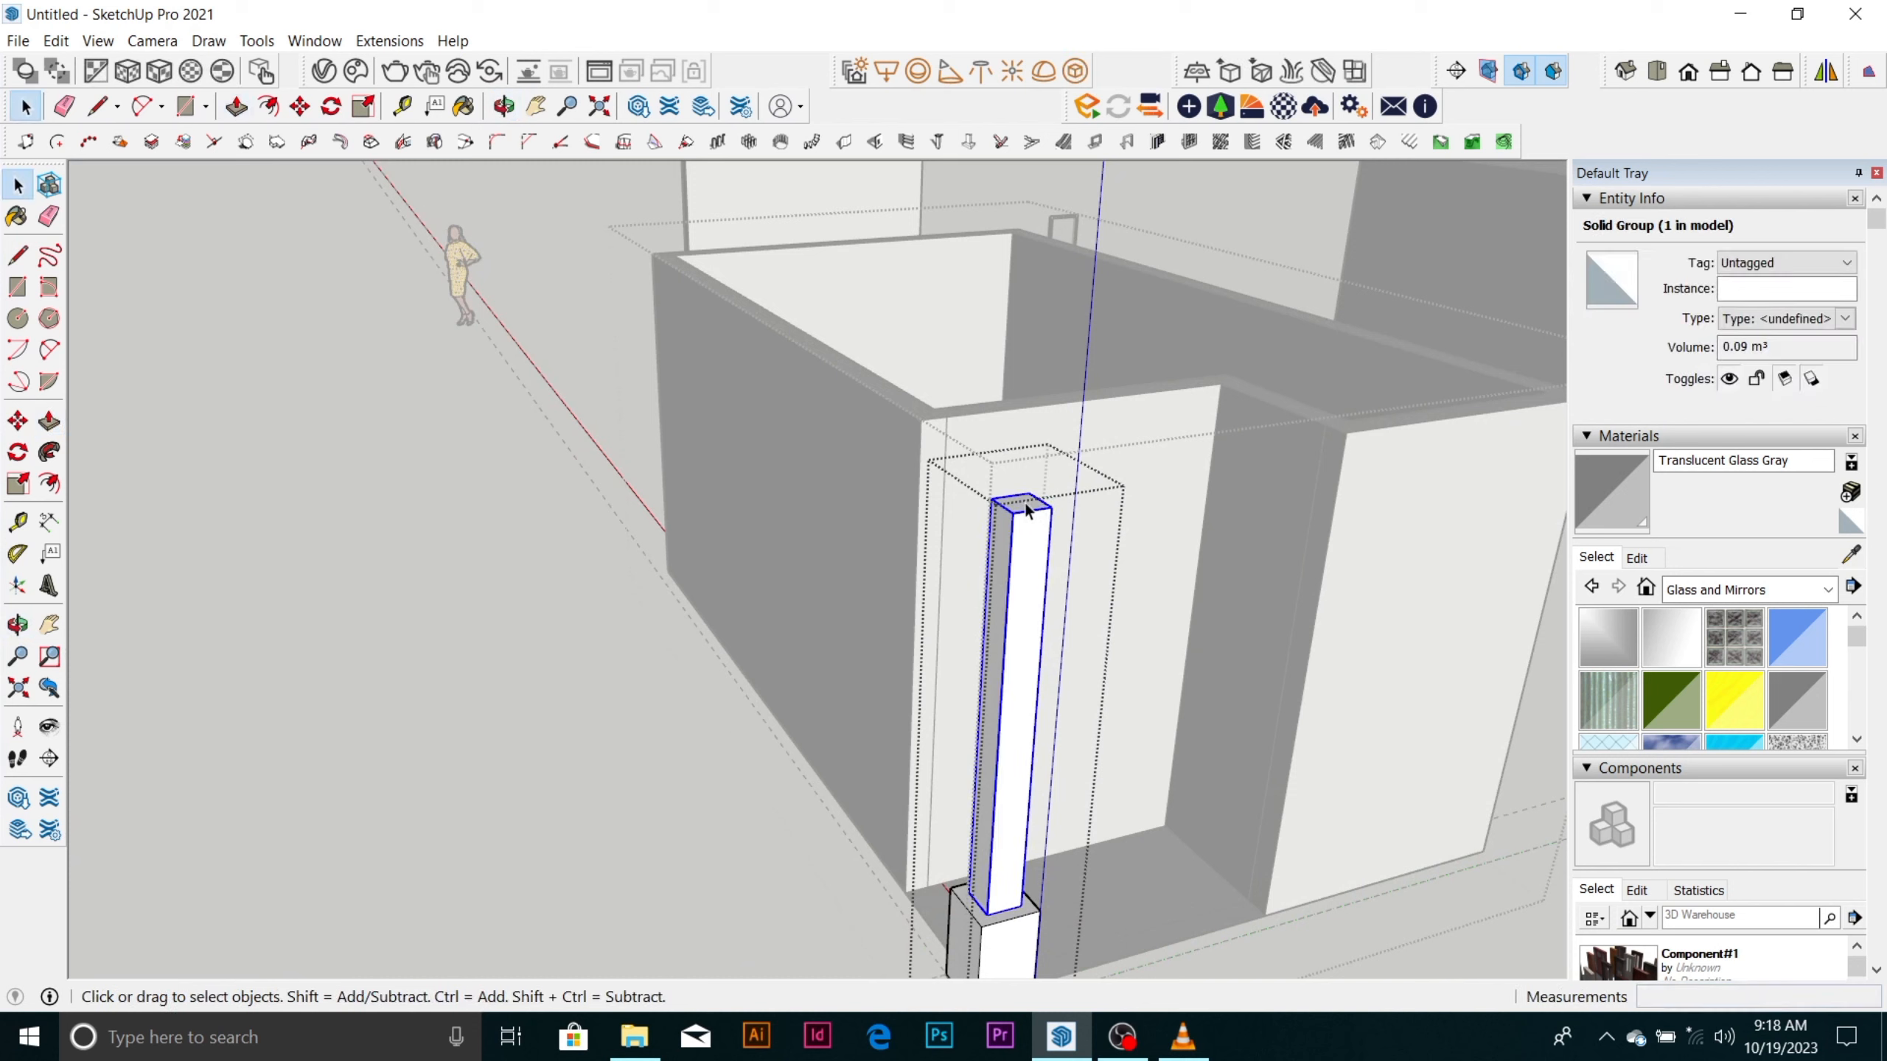
pyautogui.doubleClick(1025, 502)
pyautogui.tripleClick(1024, 502)
pyautogui.click(1025, 502)
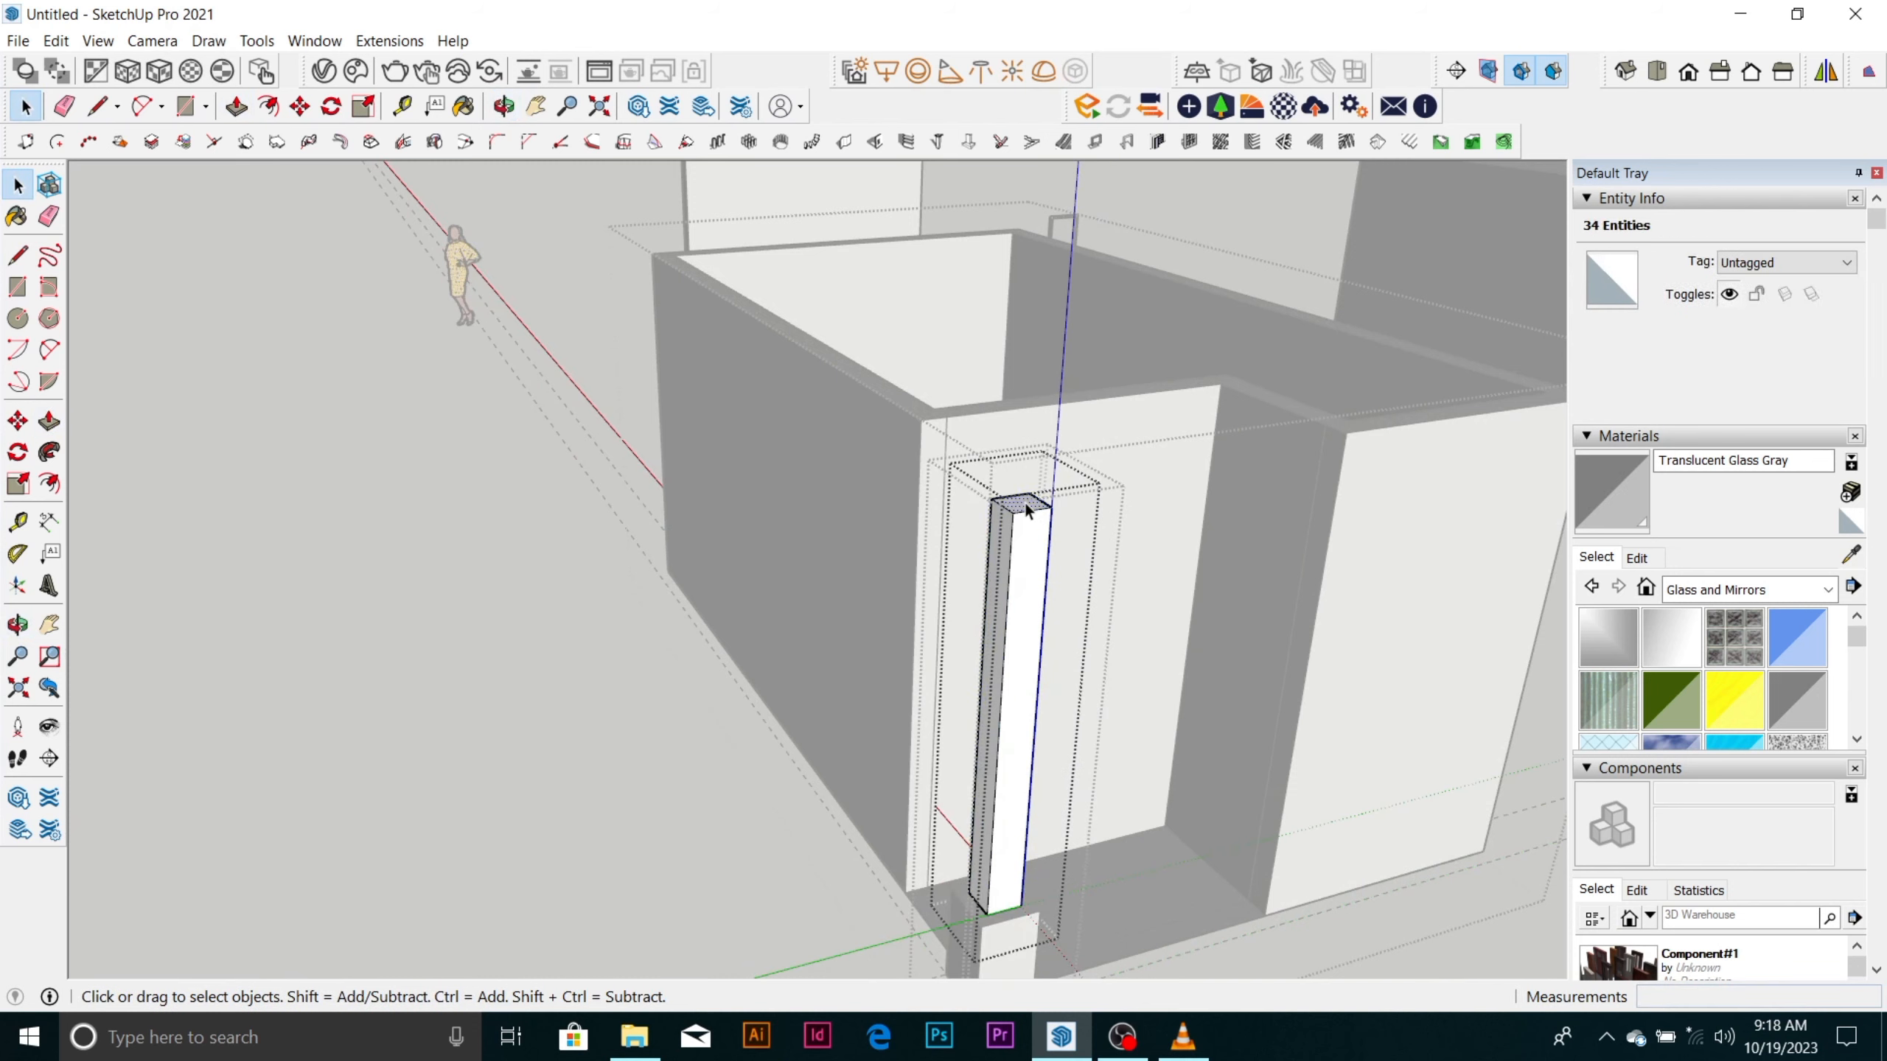
pyautogui.press('p')
pyautogui.click(1024, 502)
pyautogui.click(1033, 550)
pyautogui.press('space')
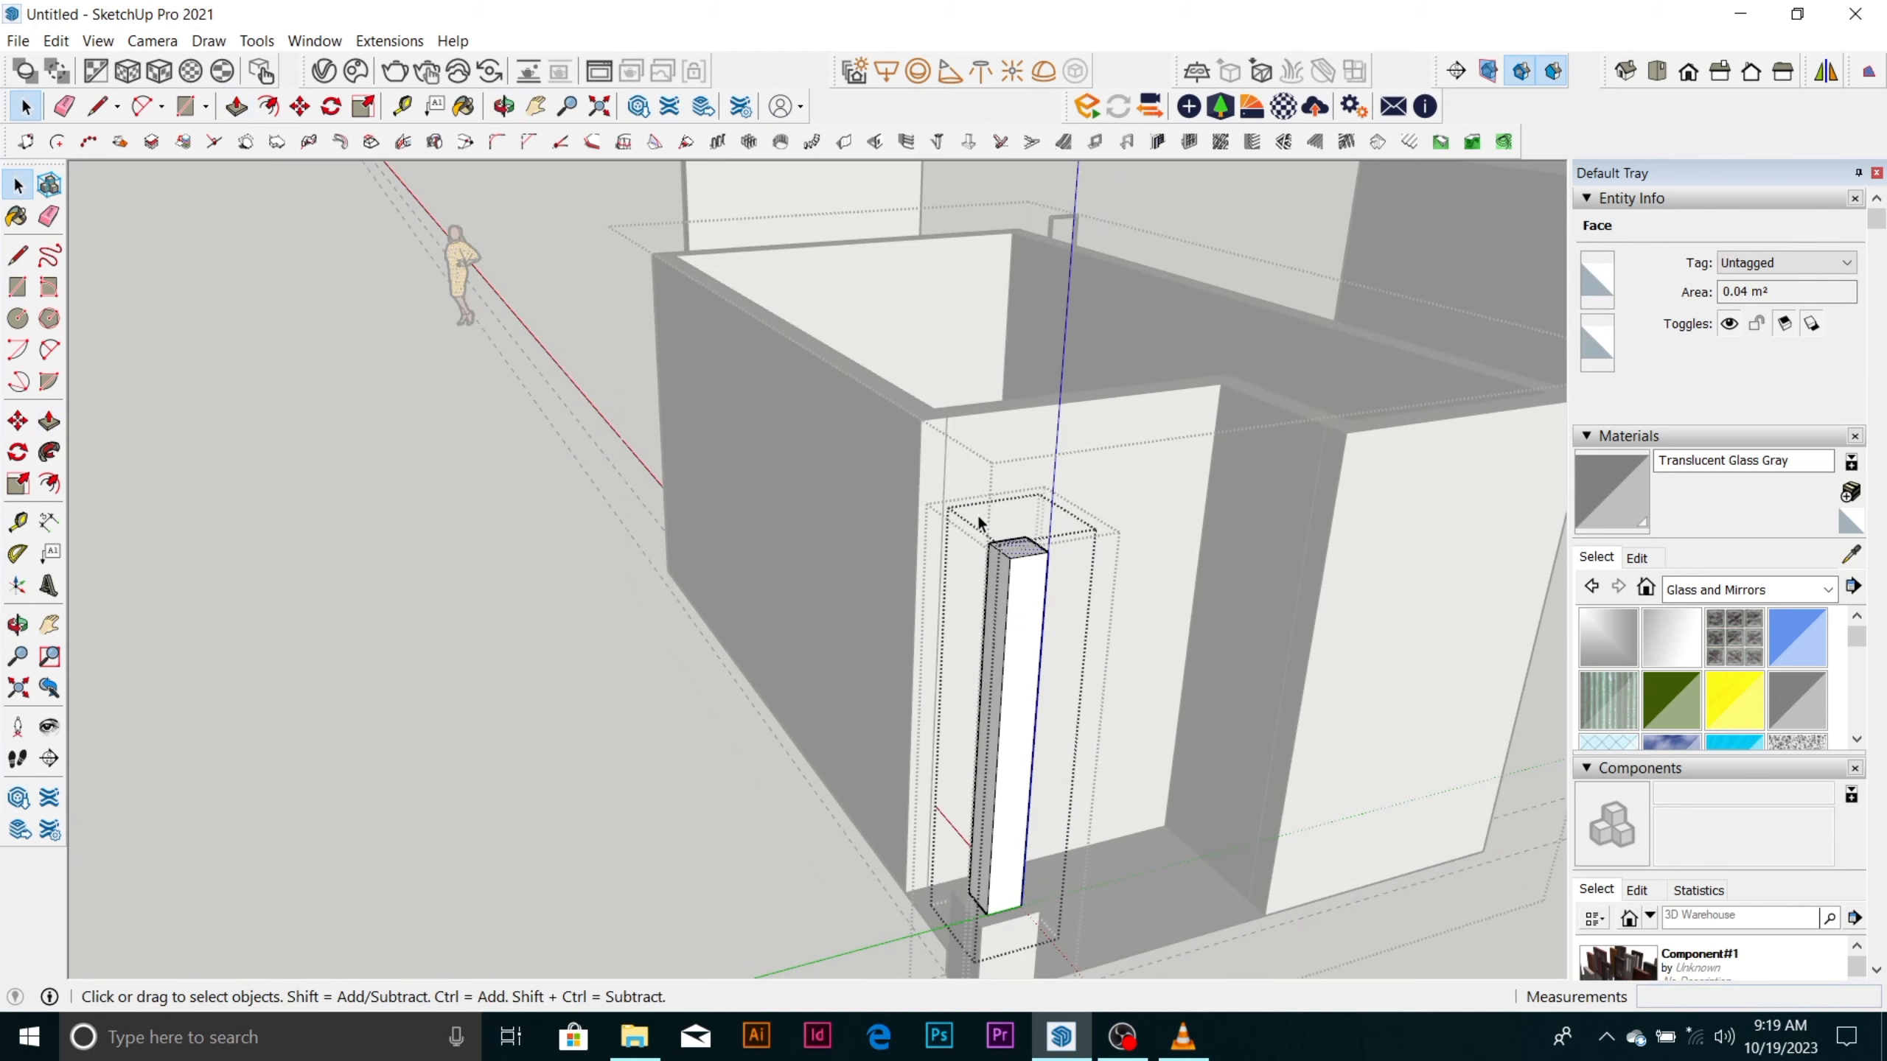
# Close the shaft group and the surrounding column group to return to the whole model.
pyautogui.scroll(-3, 911, 461)
pyautogui.moveTo(1140, 502); pyautogui.dragTo(1170, 611, button='middle')
pyautogui.scroll(3, 1176, 645)
pyautogui.scroll(2, 1177, 637)
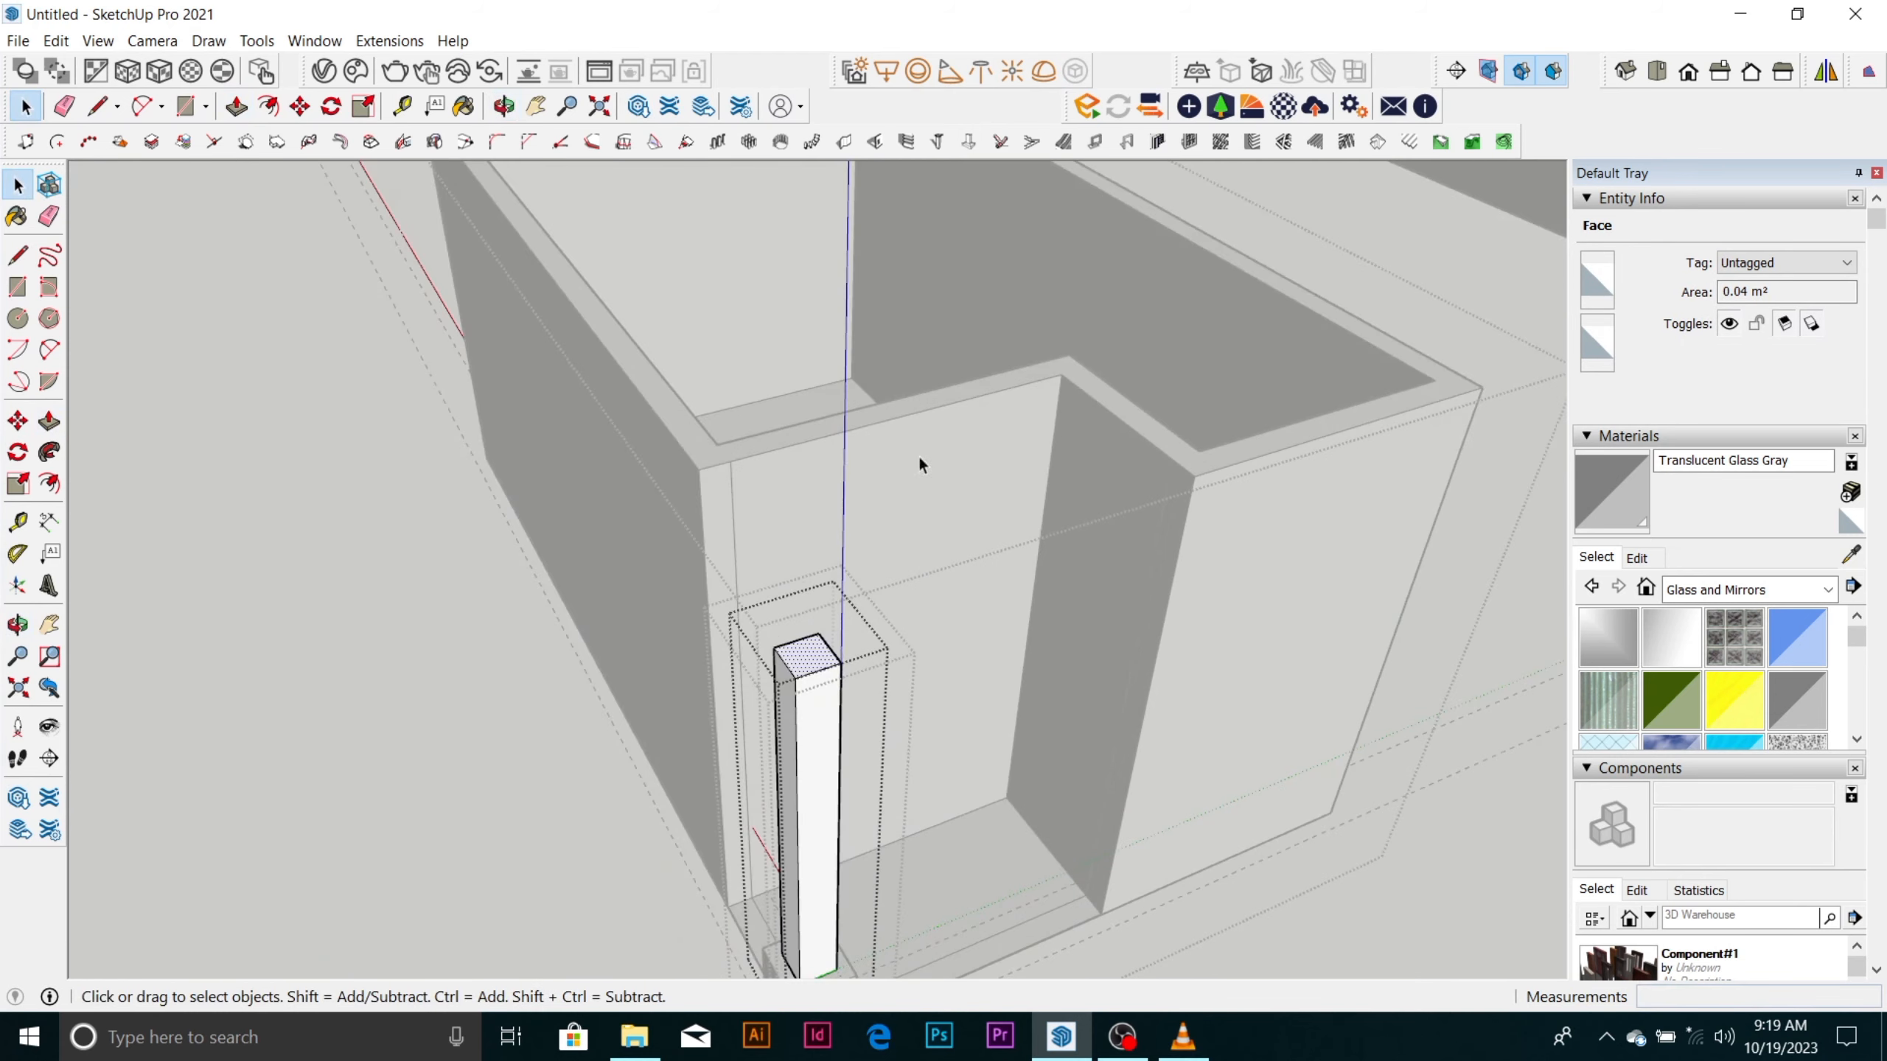
pyautogui.scroll(-3, 906, 448)
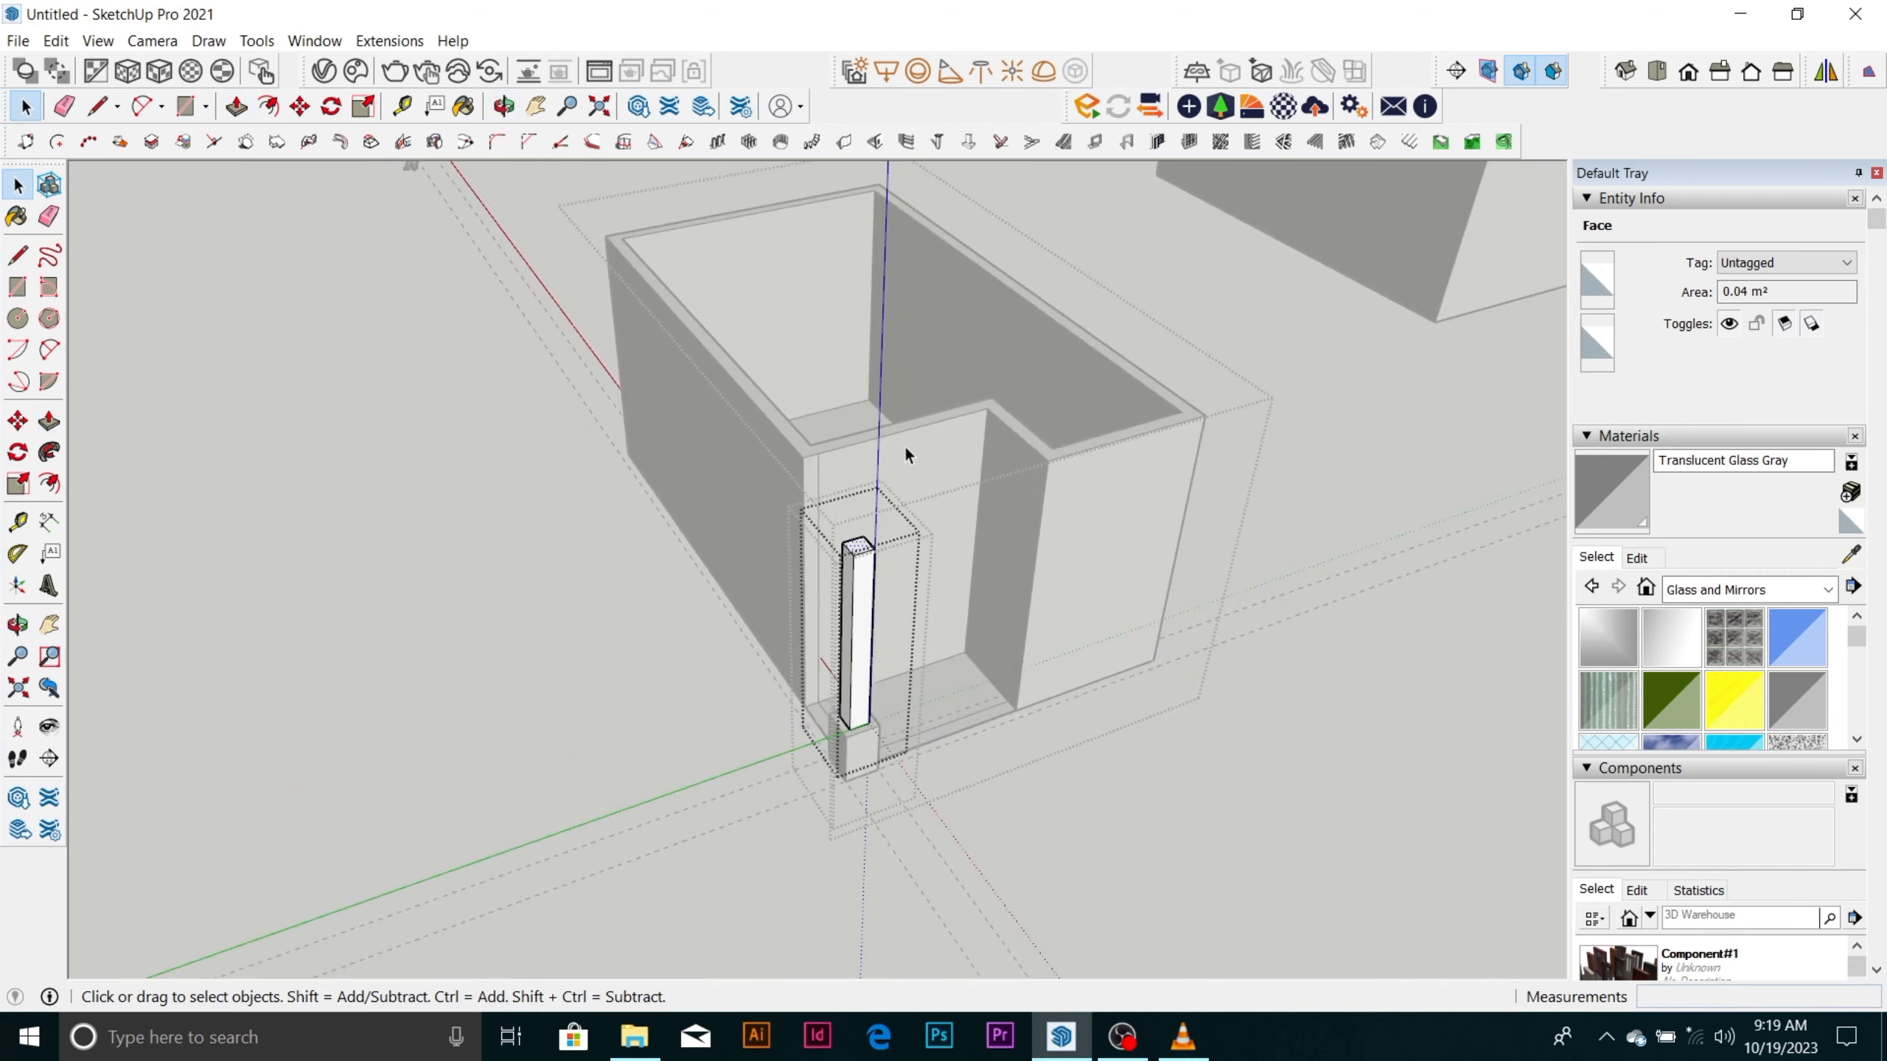
pyautogui.click(1291, 521)
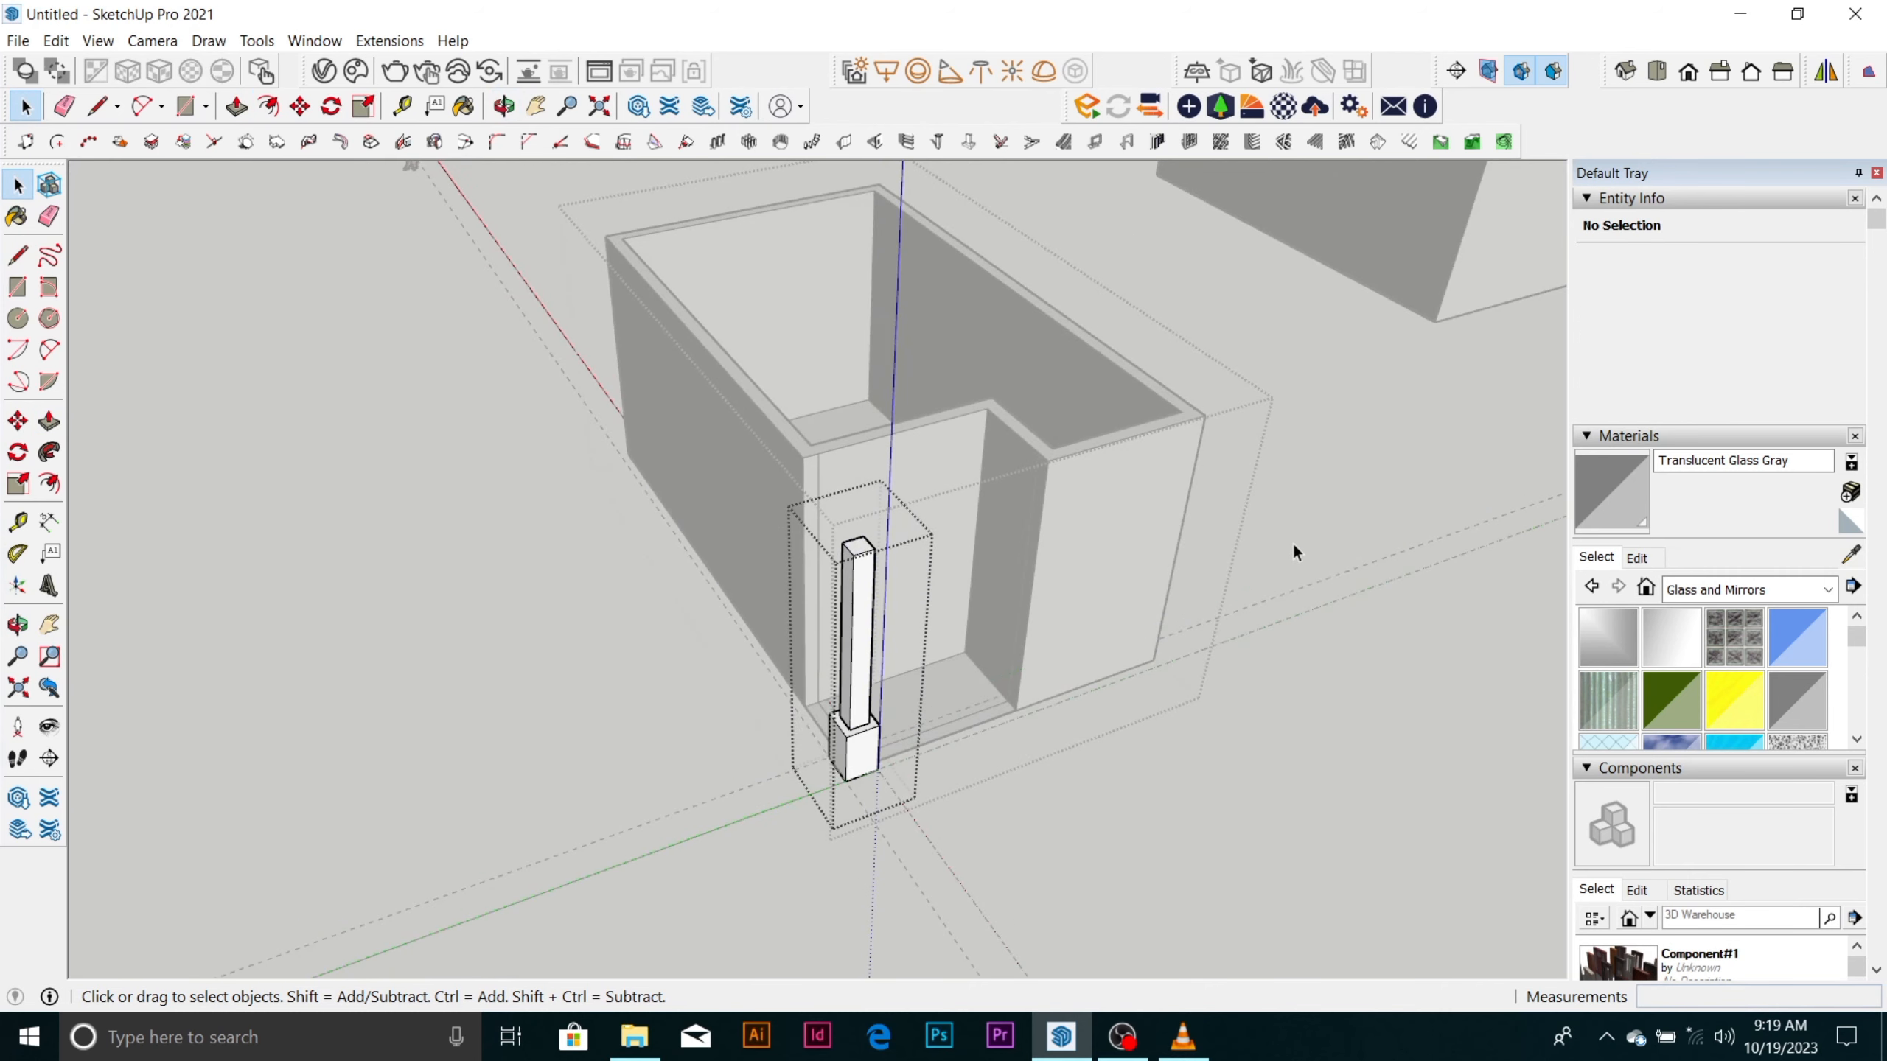
pyautogui.click(1293, 542)
# Open the room group for editing and erase the guide lines crossing at the column's base.
pyautogui.scroll(5, 864, 773)
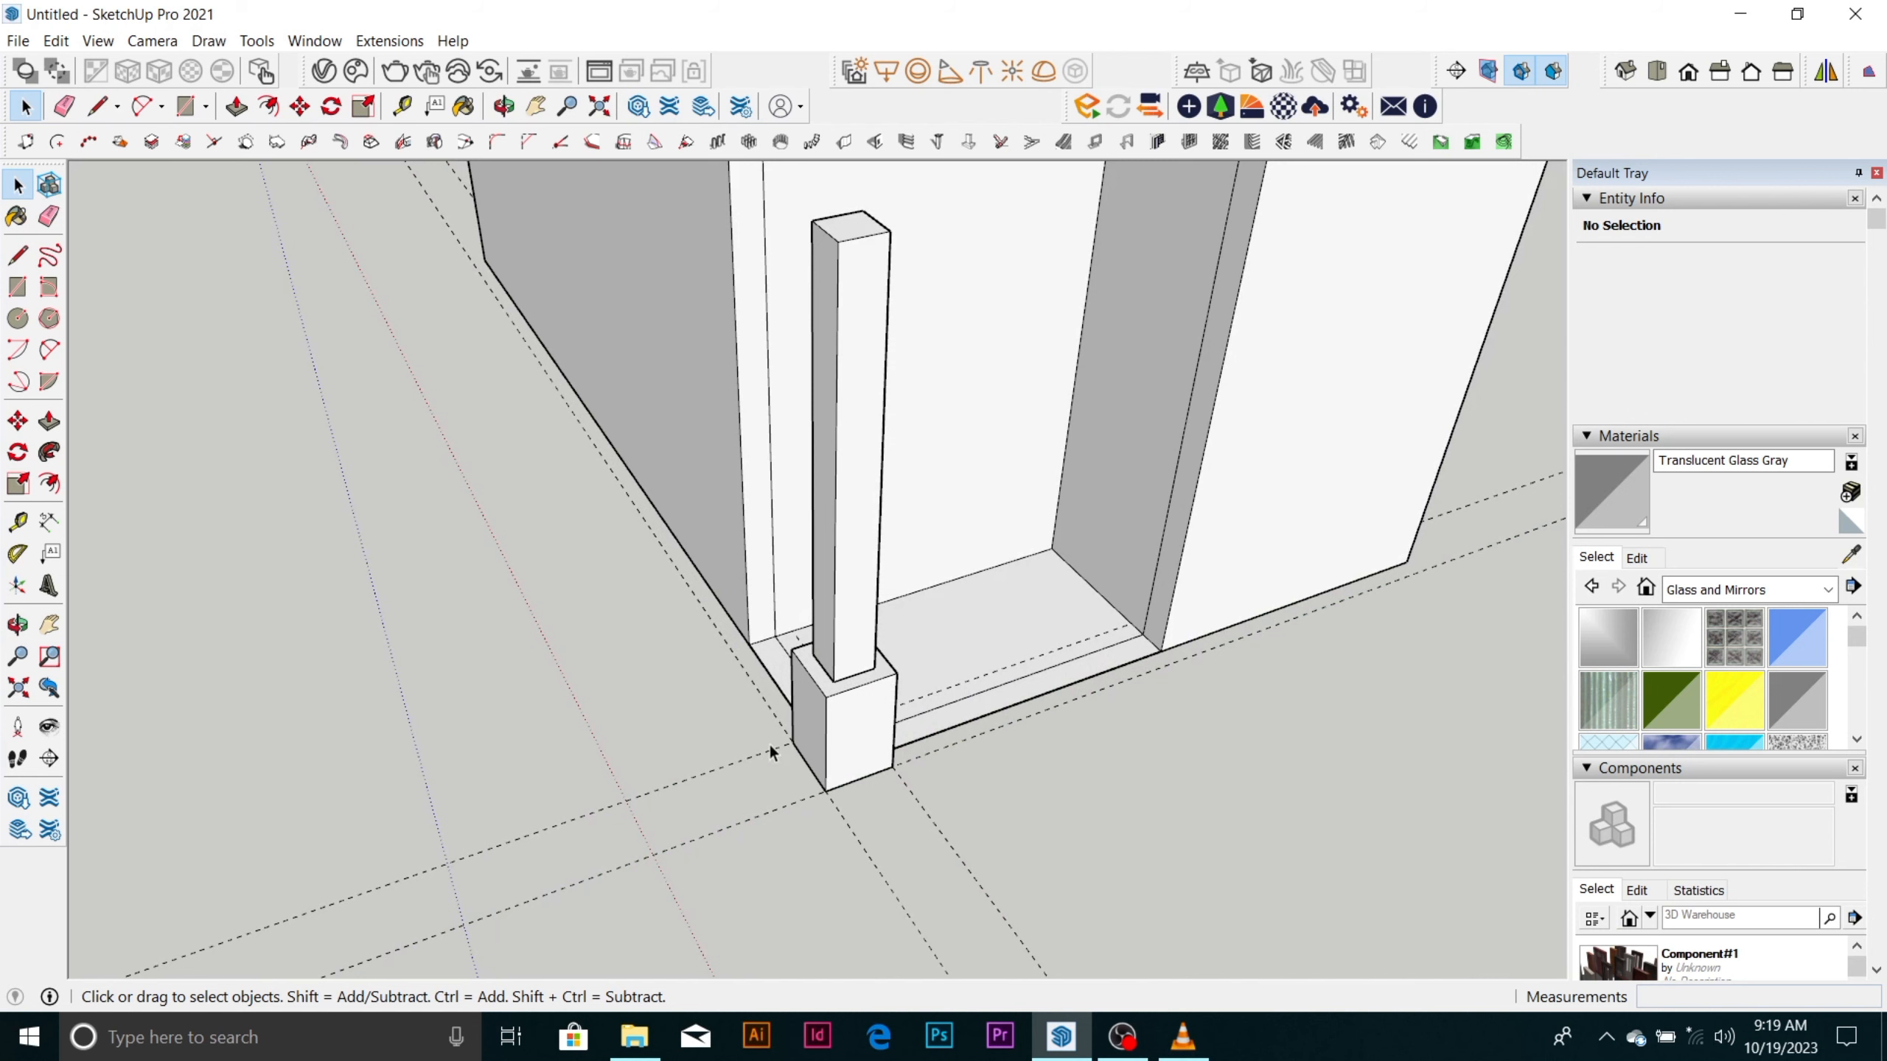
pyautogui.click(764, 754)
pyautogui.scroll(2, 763, 754)
pyautogui.doubleClick(762, 754)
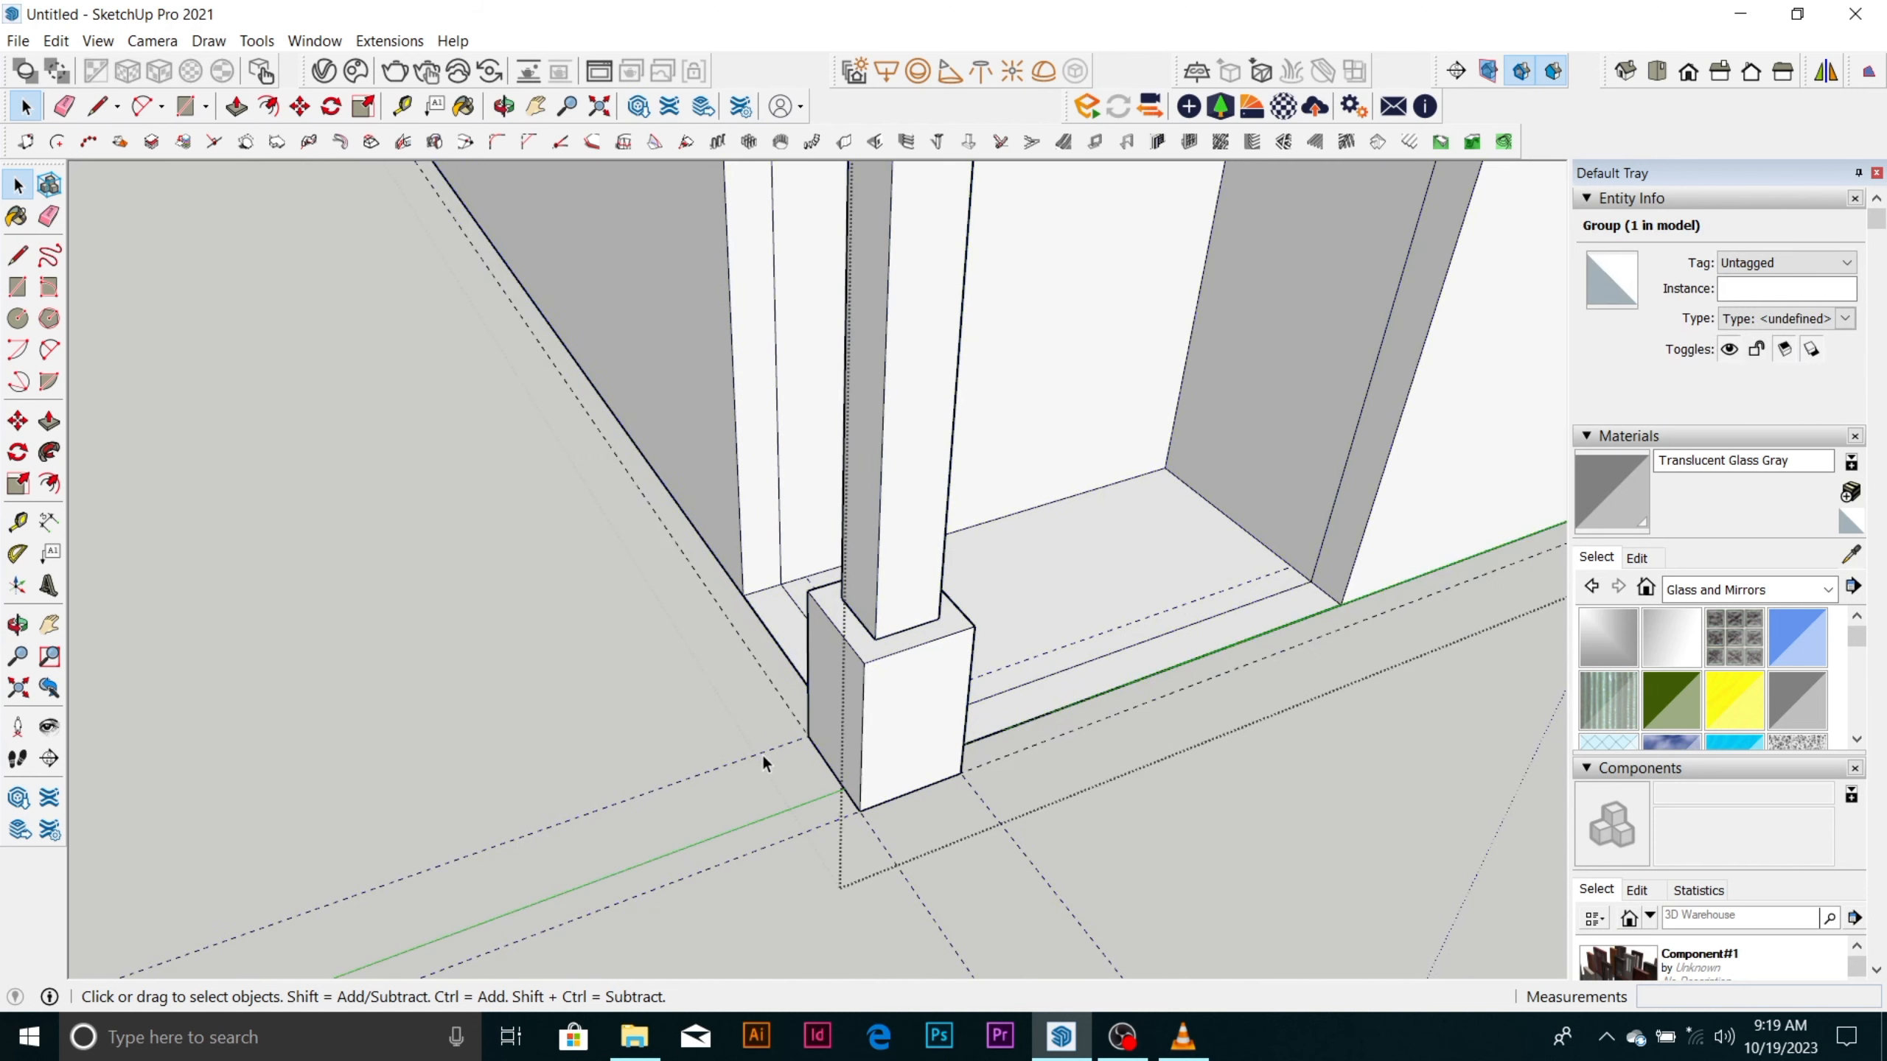
pyautogui.click(762, 749)
pyautogui.scroll(2, 783, 746)
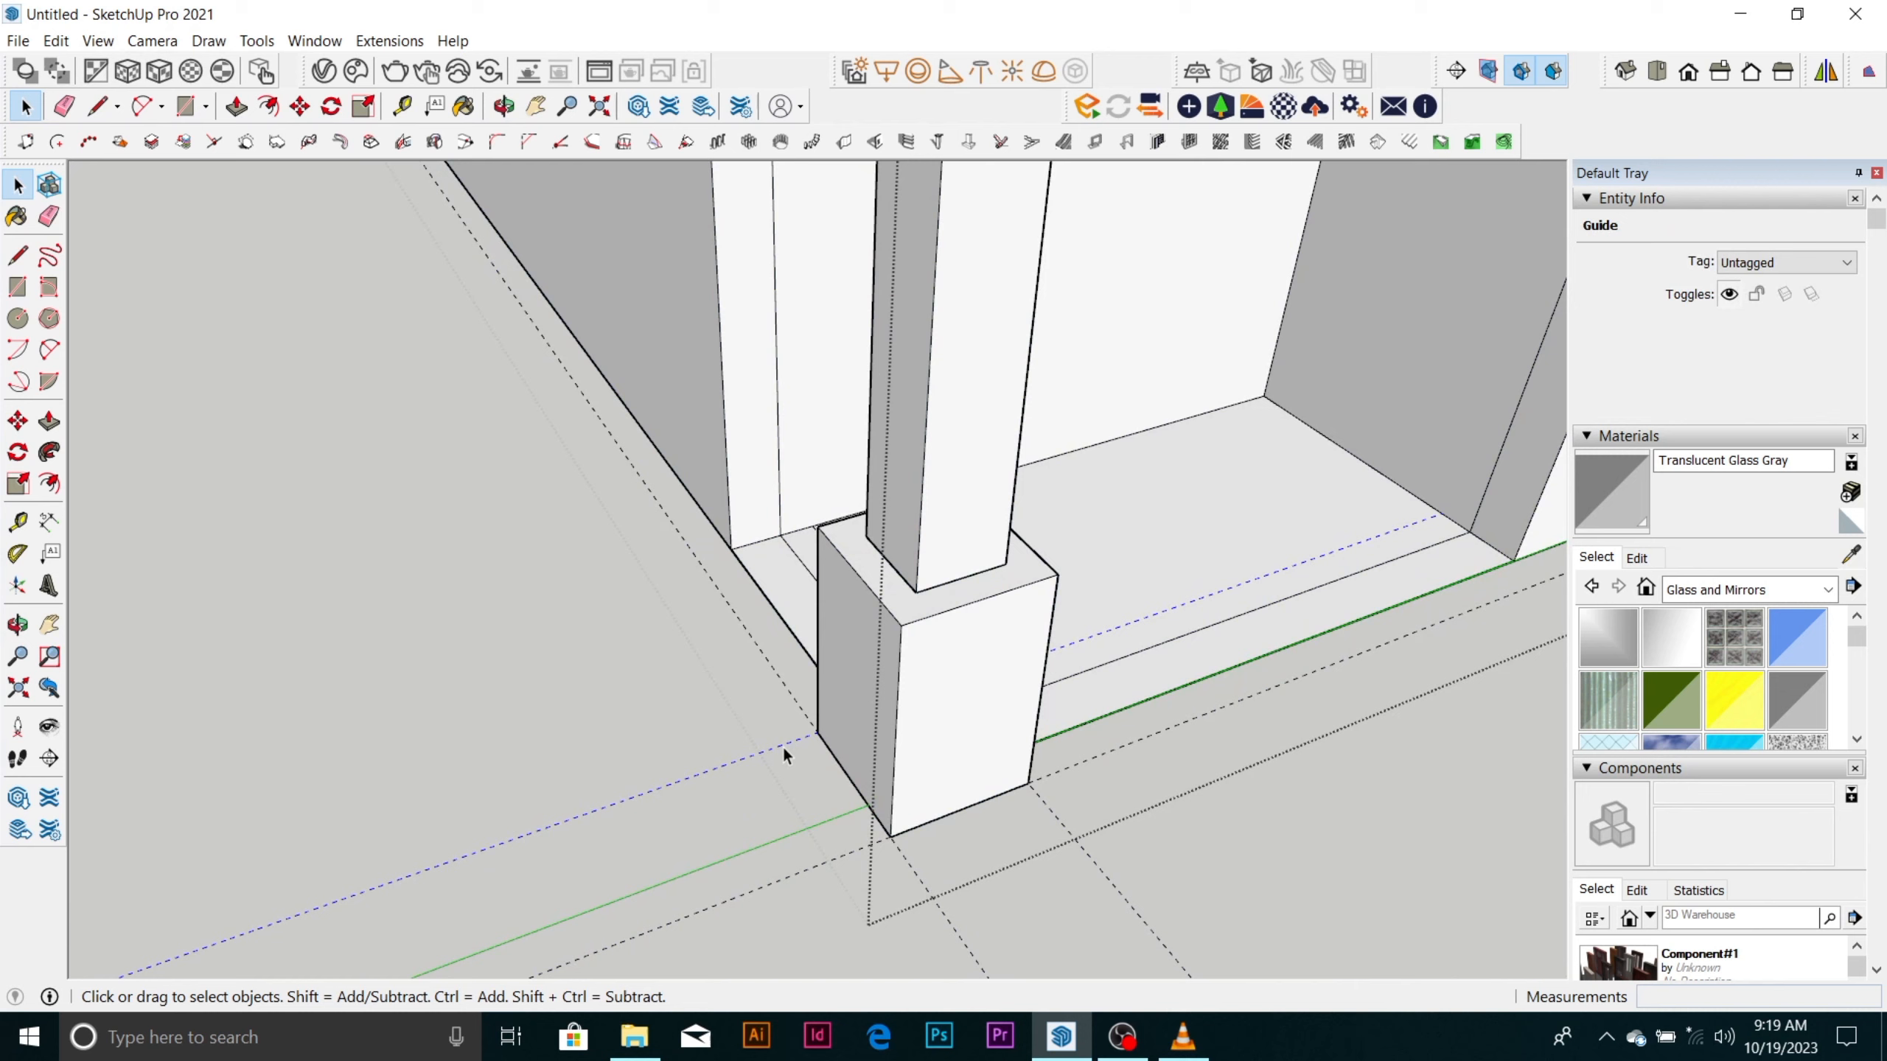
pyautogui.press('e')
pyautogui.press('space')
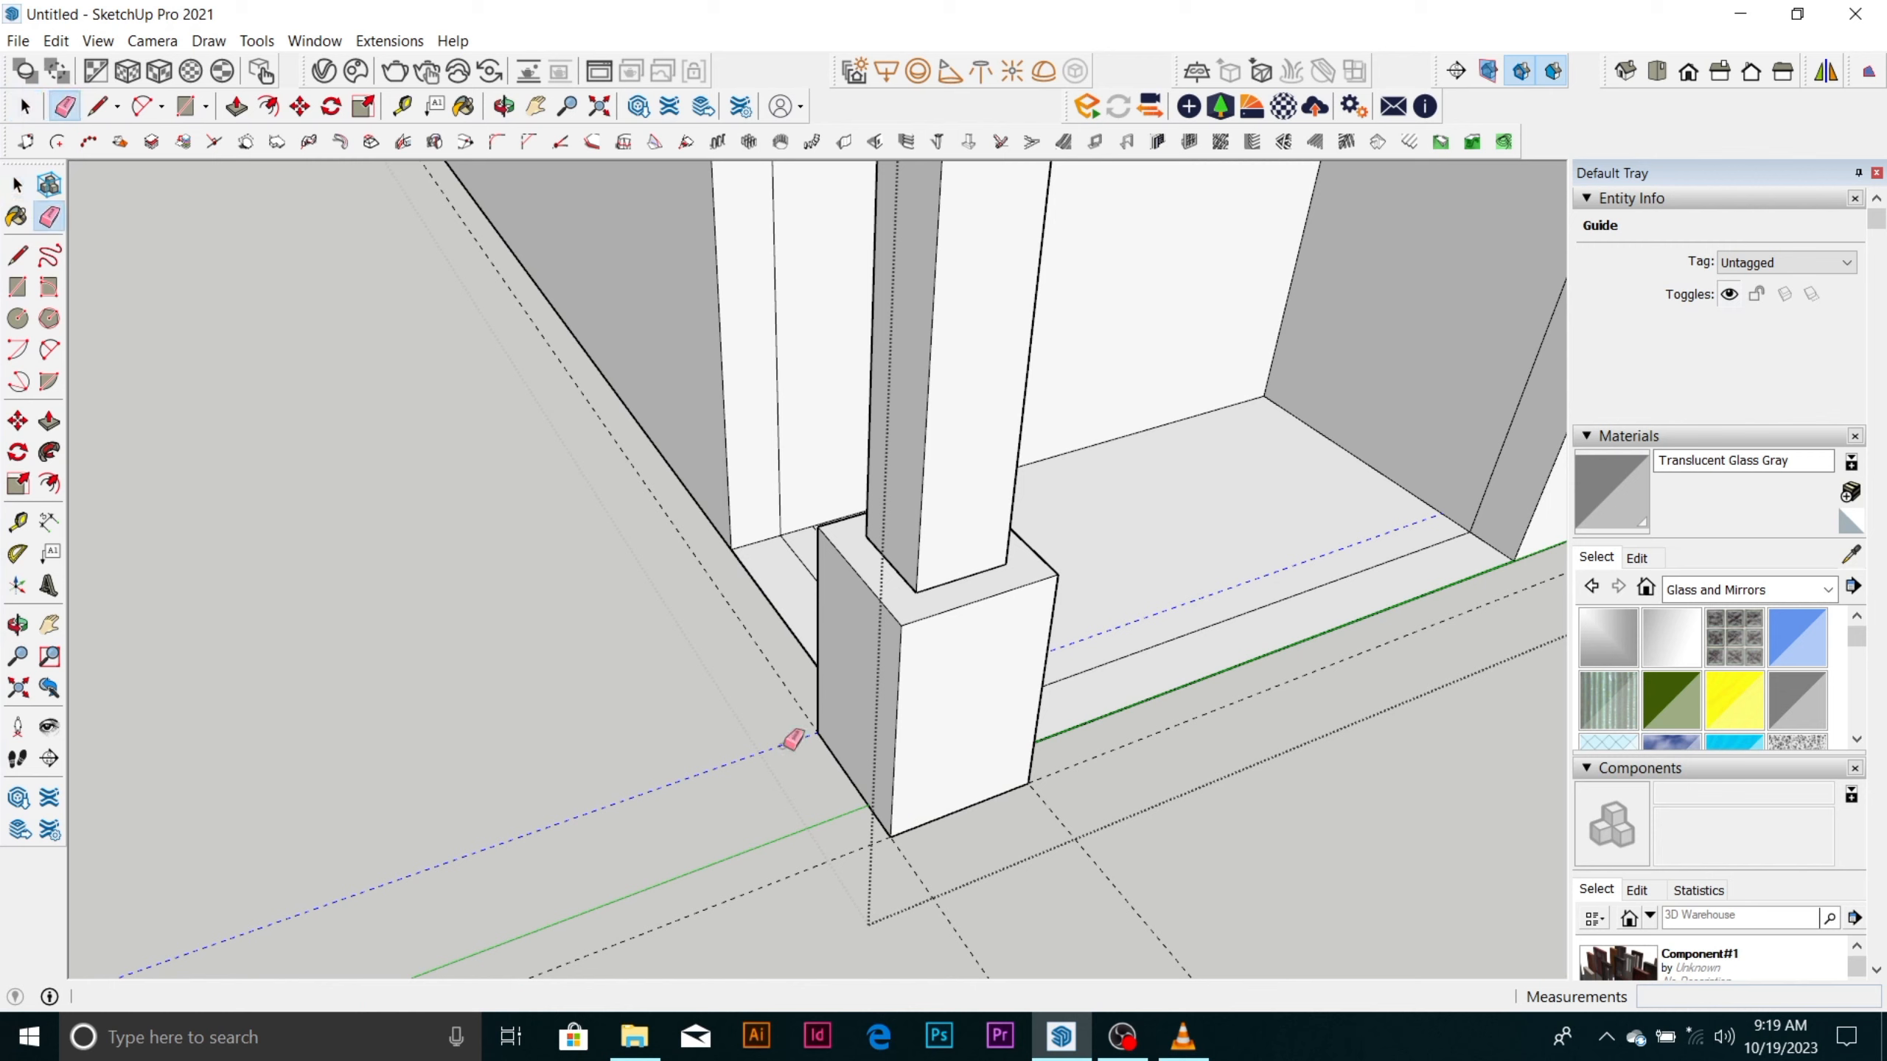
pyautogui.click(64, 110)
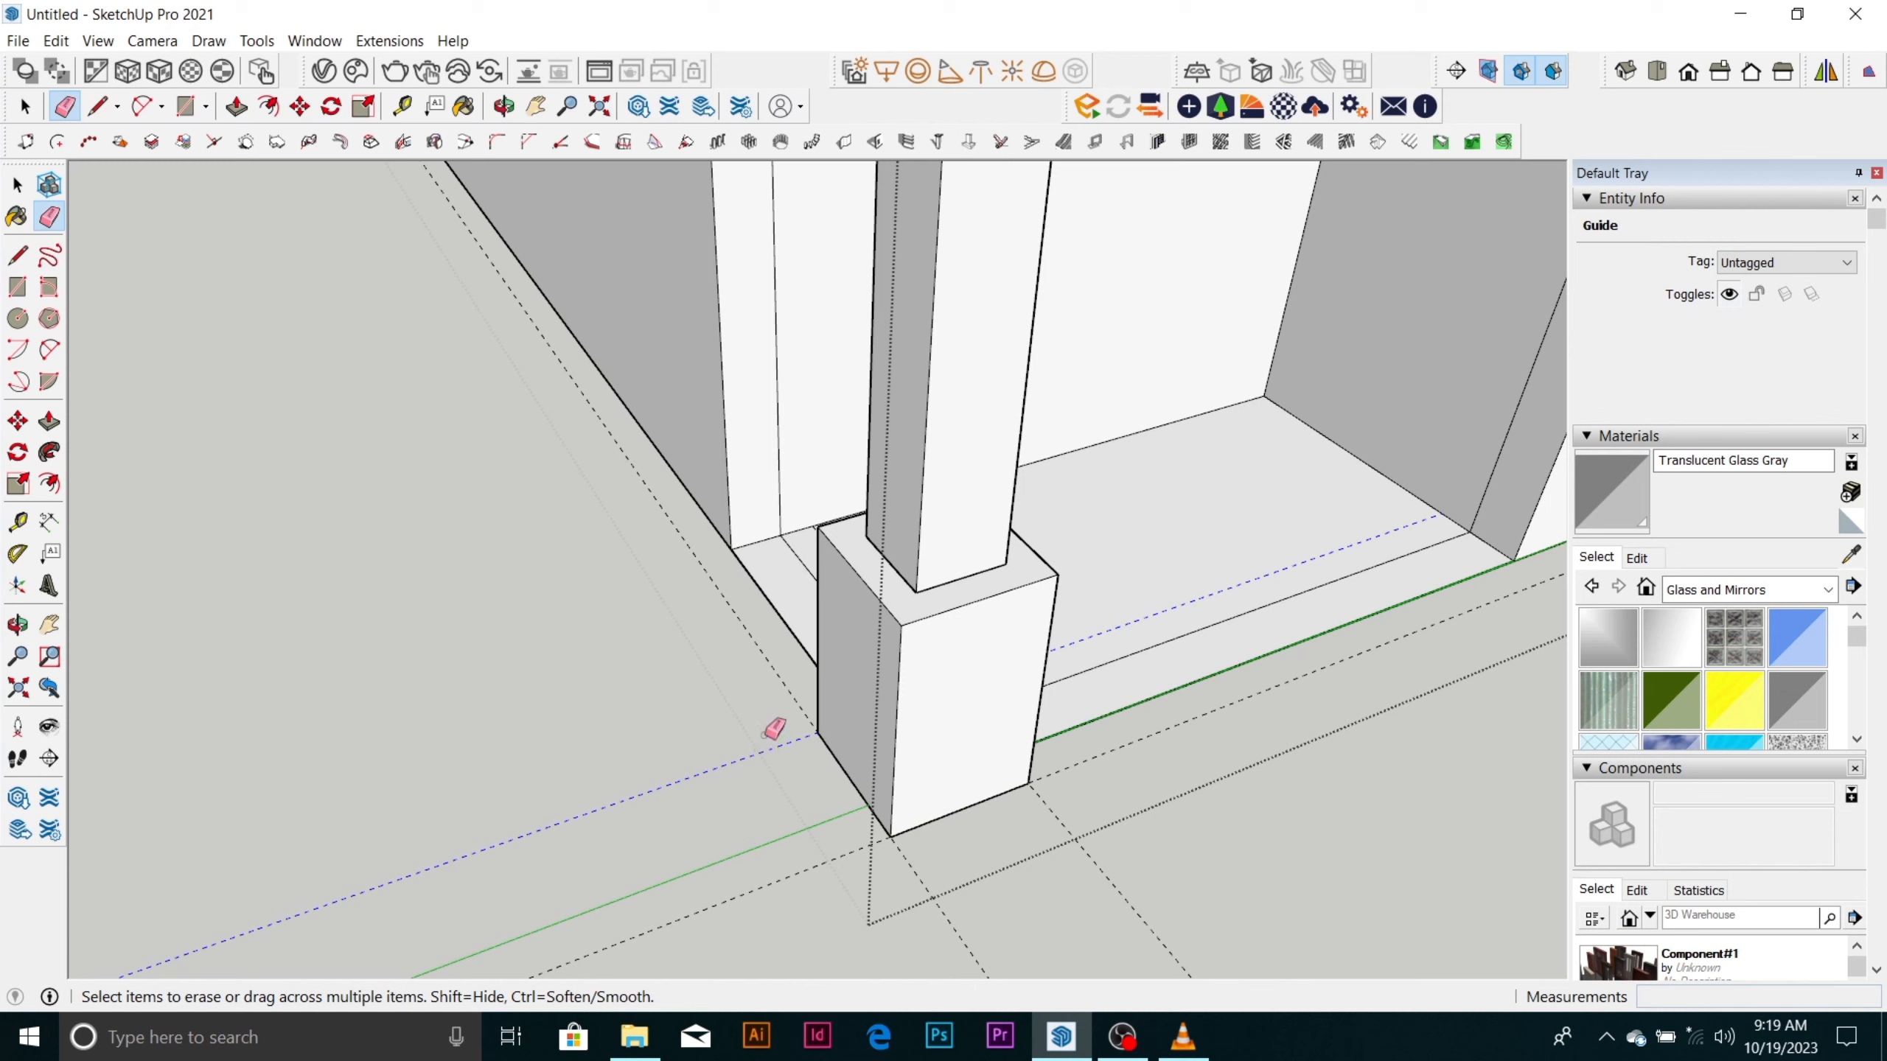
pyautogui.click(794, 705)
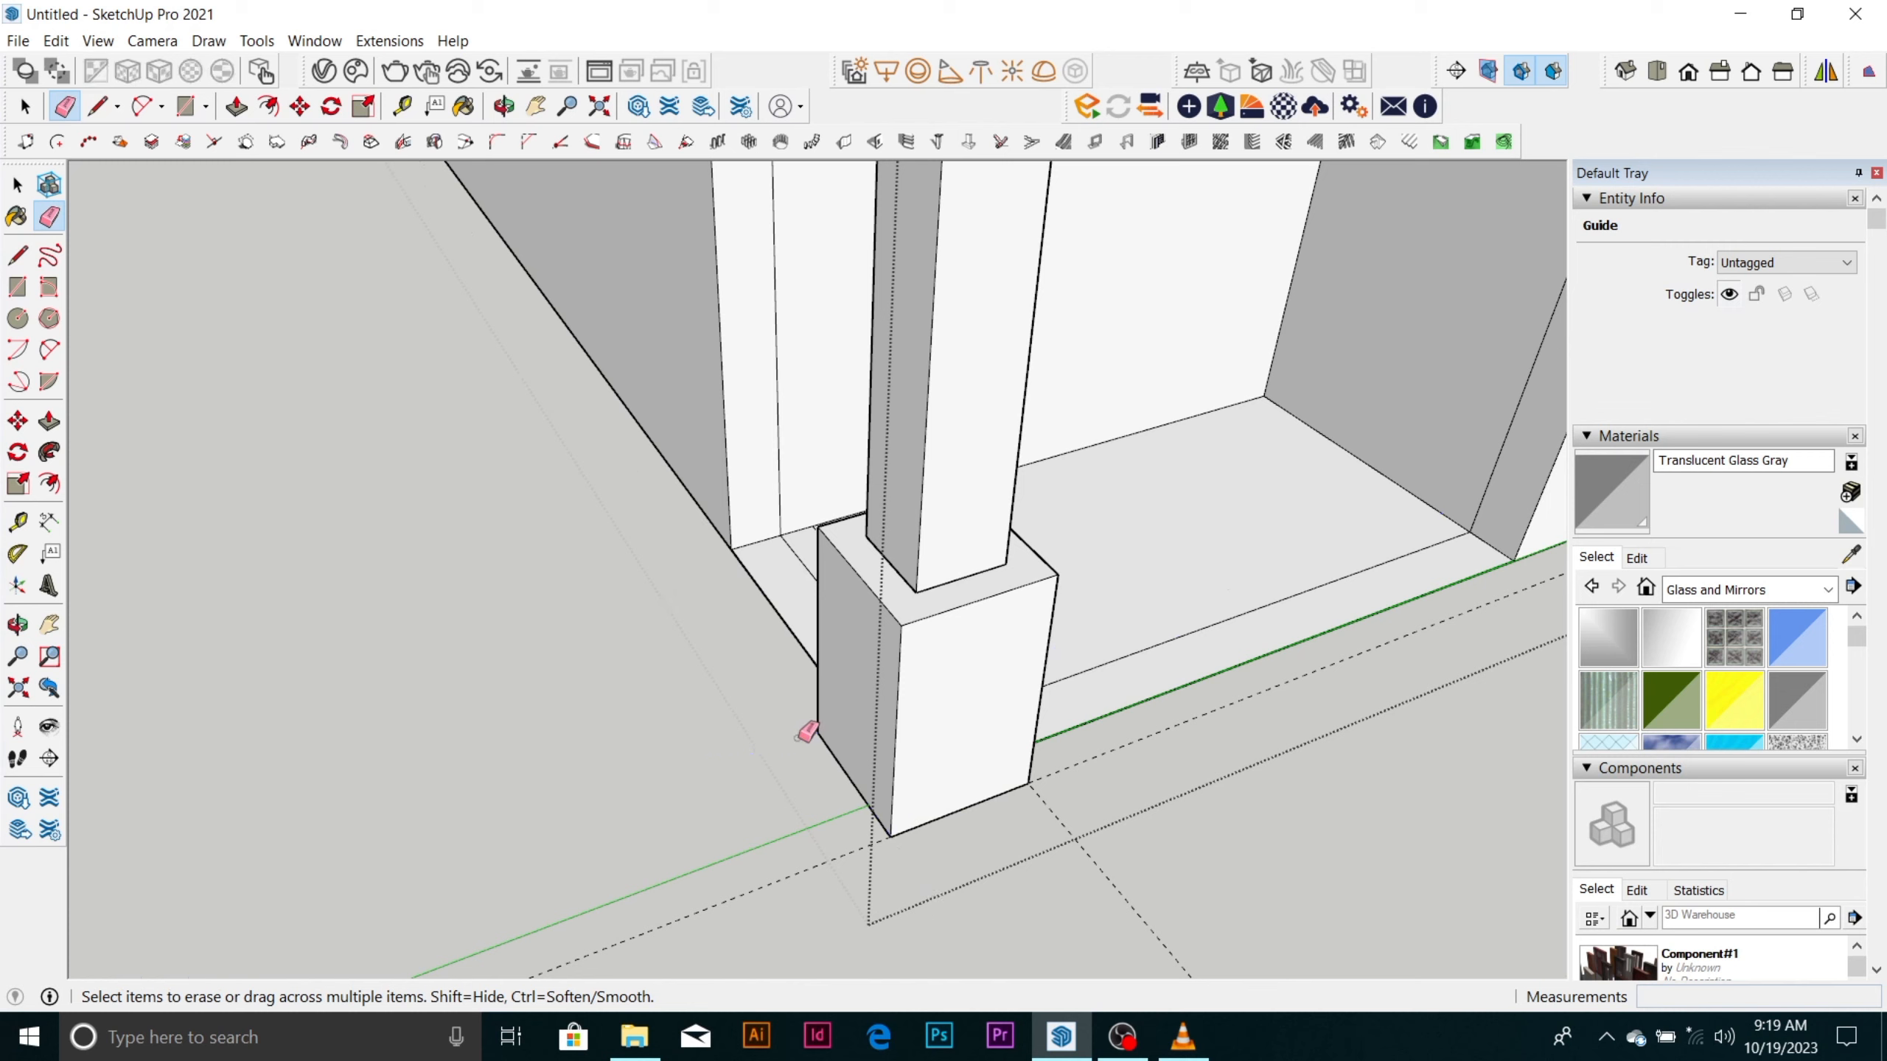
pyautogui.click(846, 858)
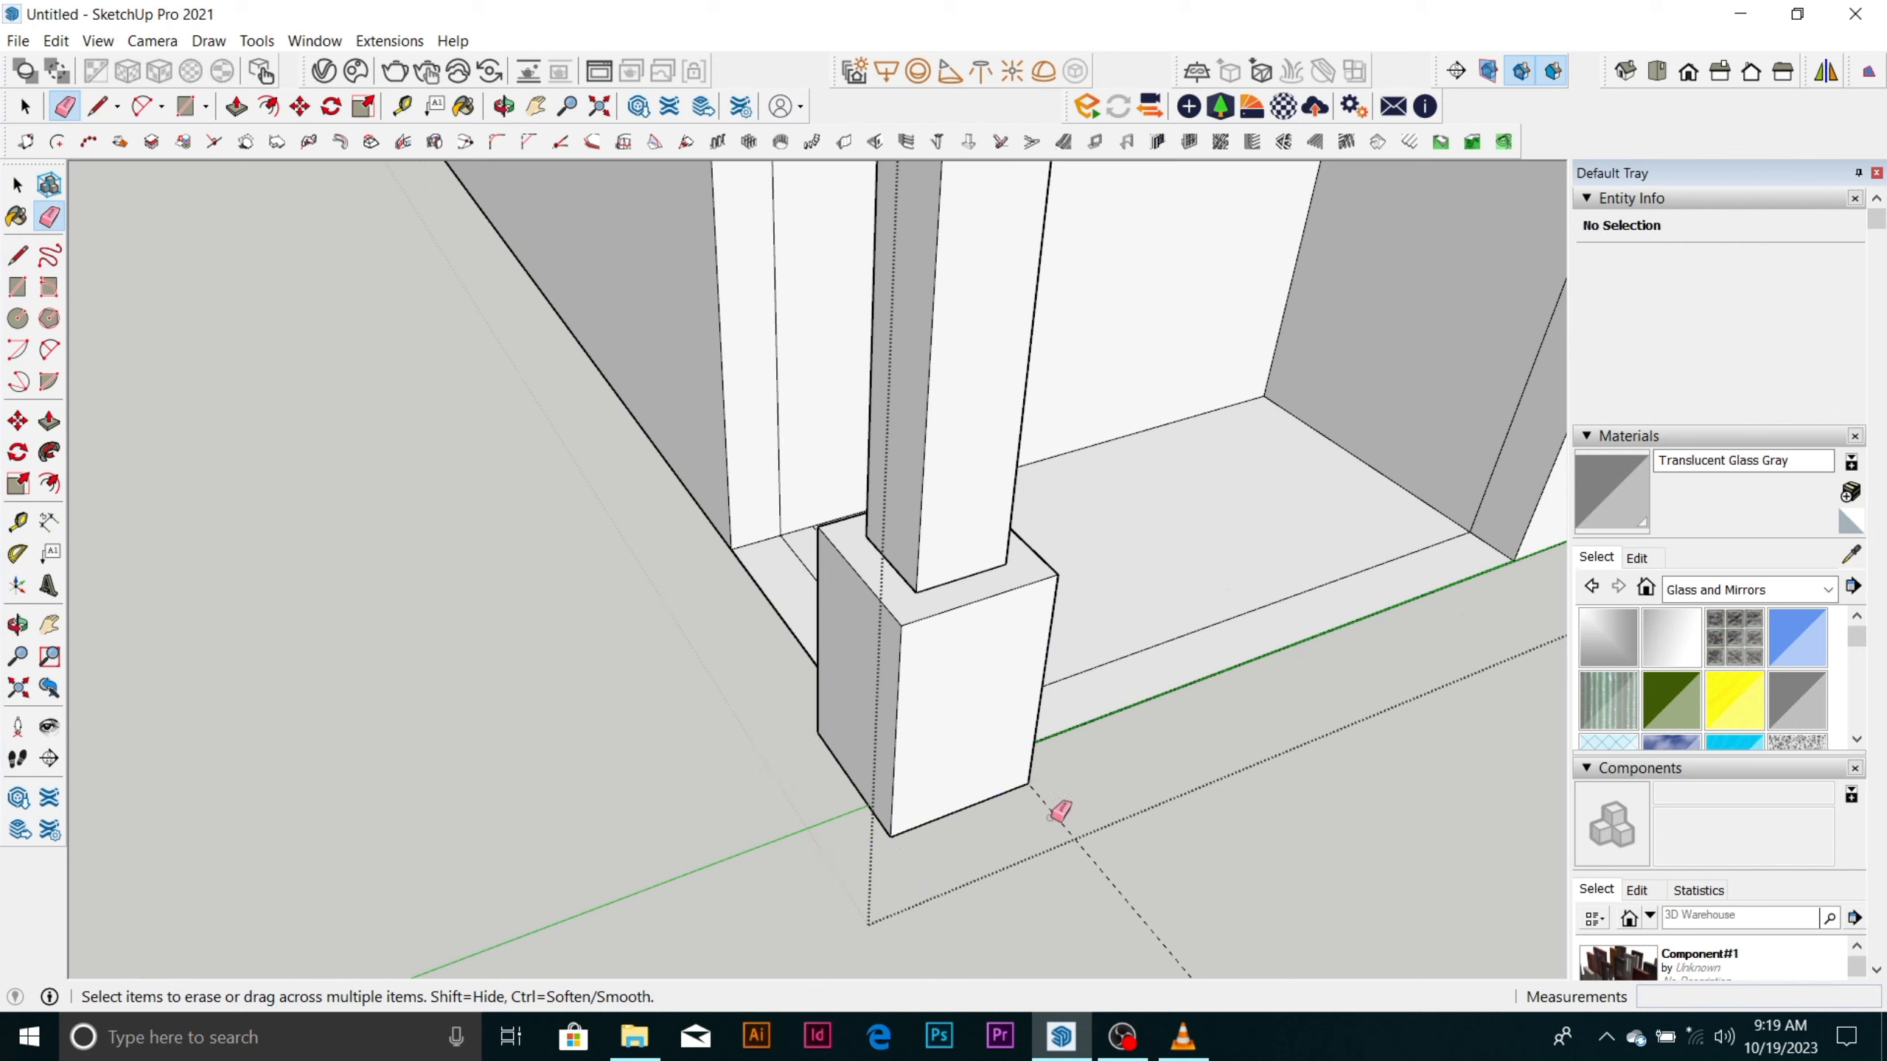
pyautogui.scroll(-5, 780, 624)
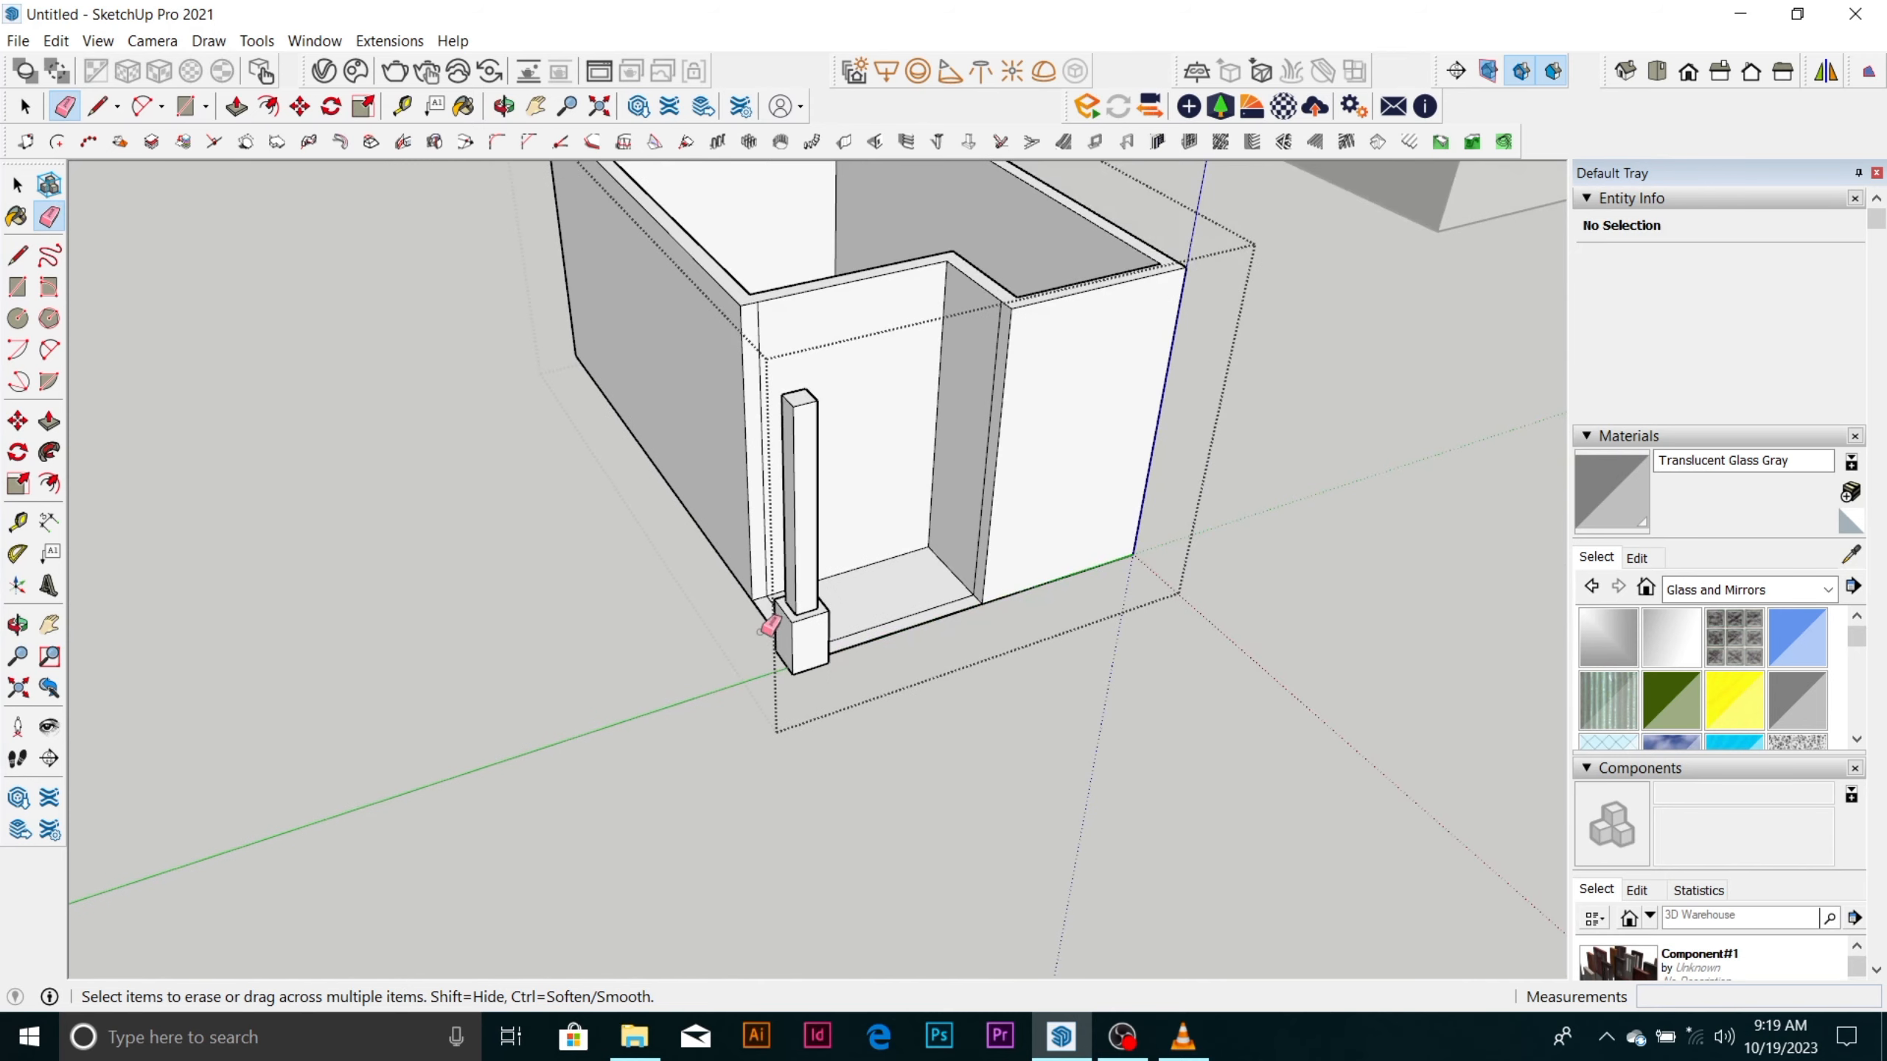
# Copy the column group from its base corner along the green axis to the other end of the room's recess.
pyautogui.press('space')
pyautogui.doubleClick(817, 639)
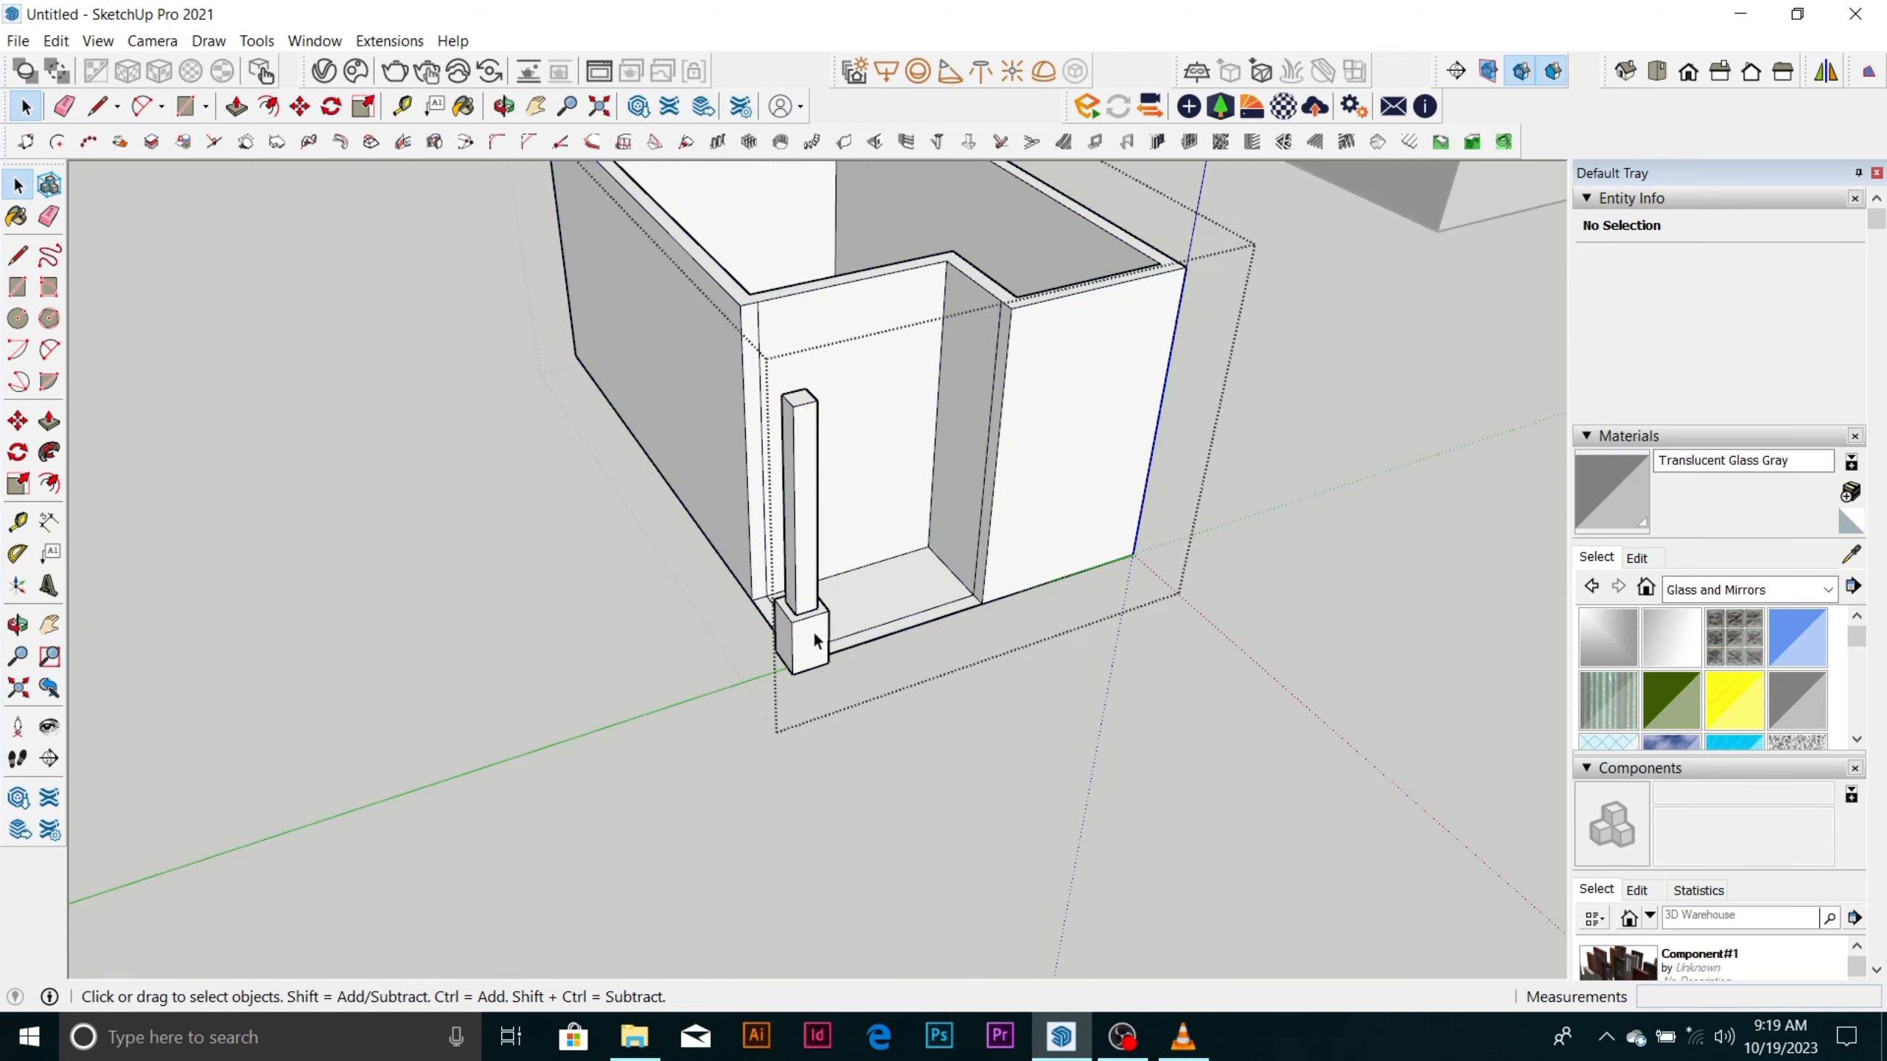
pyautogui.click(815, 641)
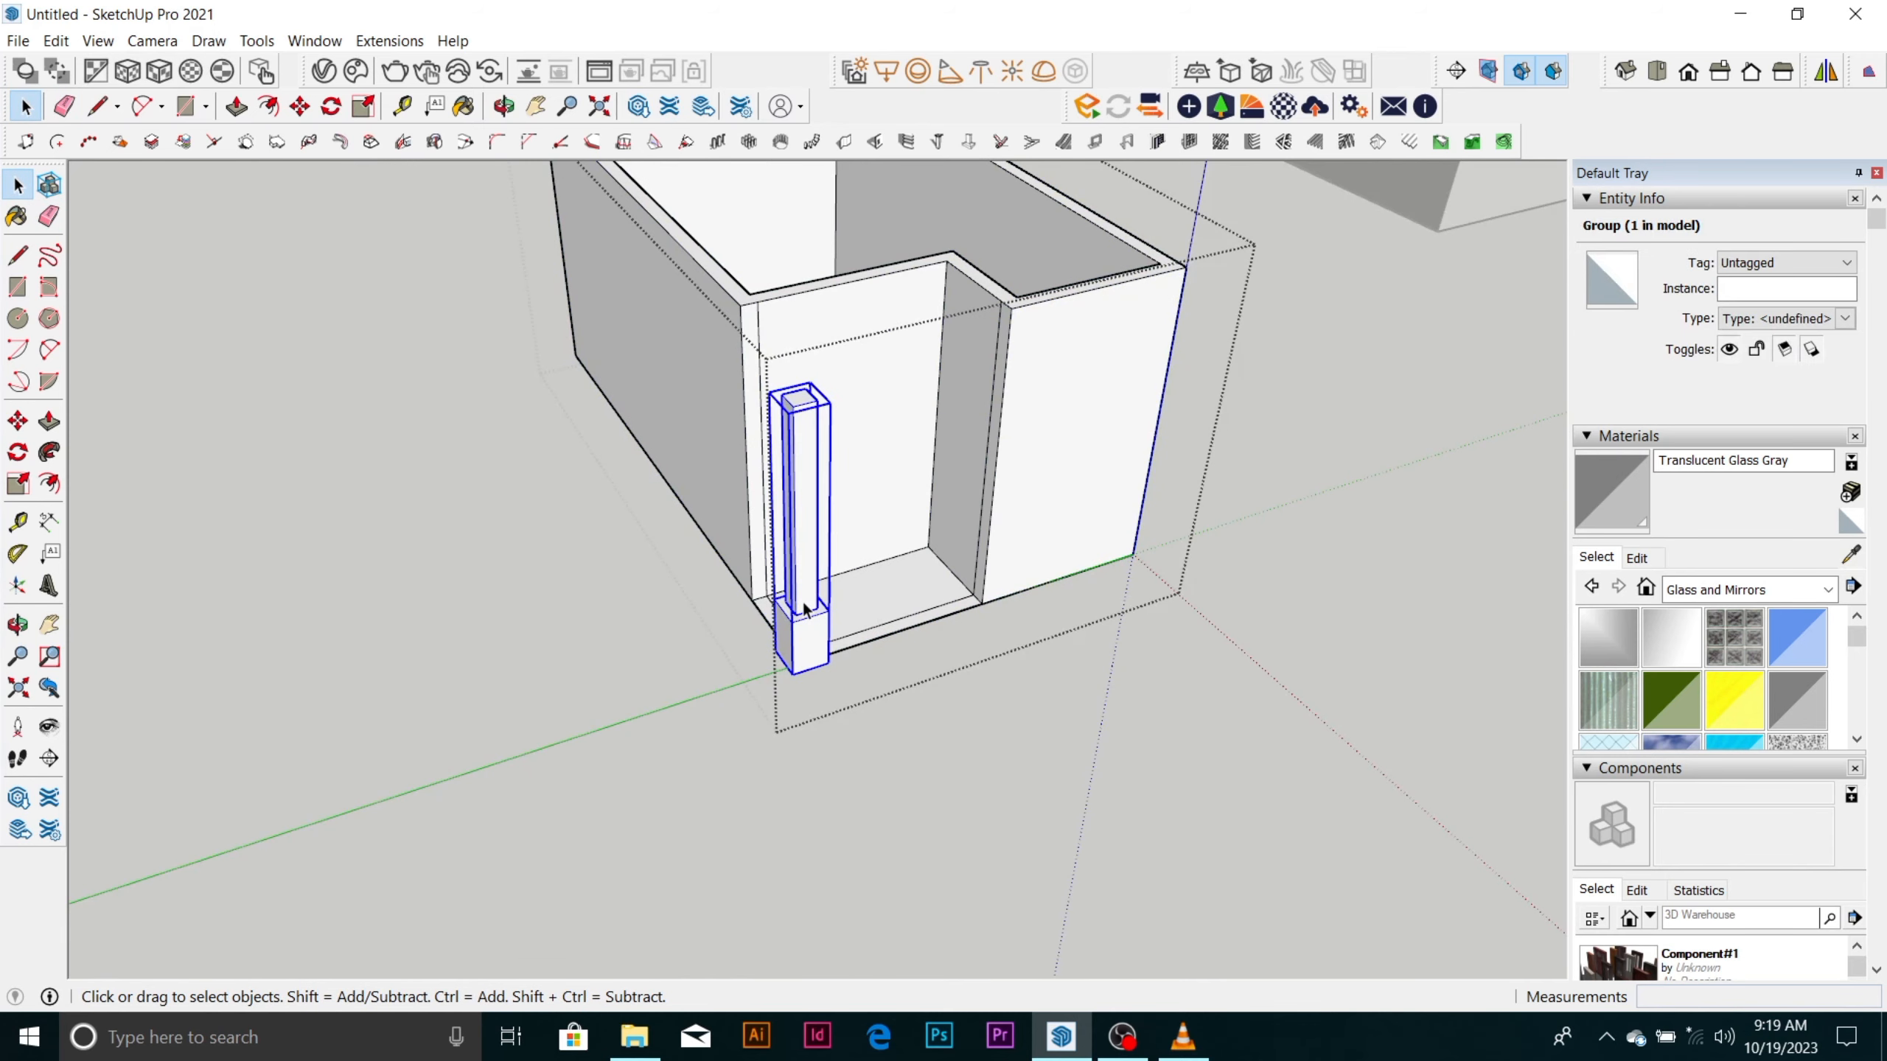
pyautogui.scroll(4, 848, 588)
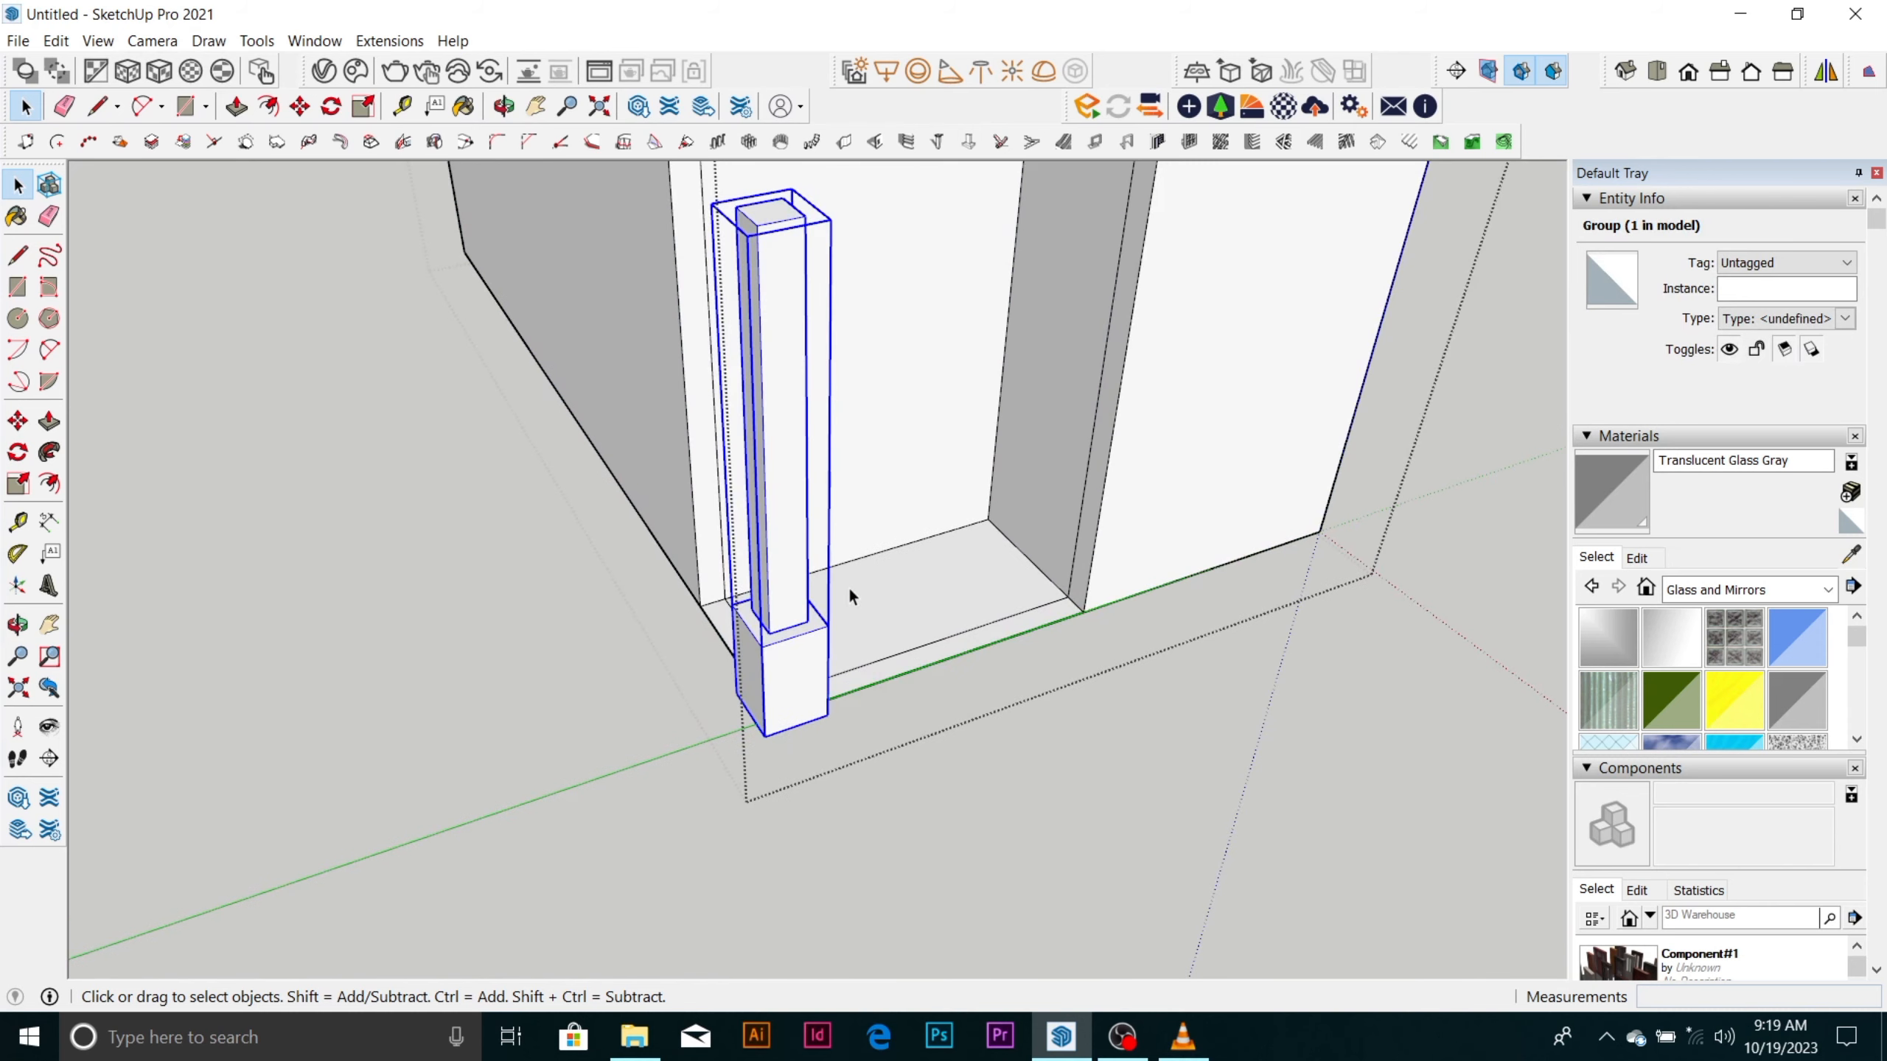
pyautogui.scroll(-2, 862, 576)
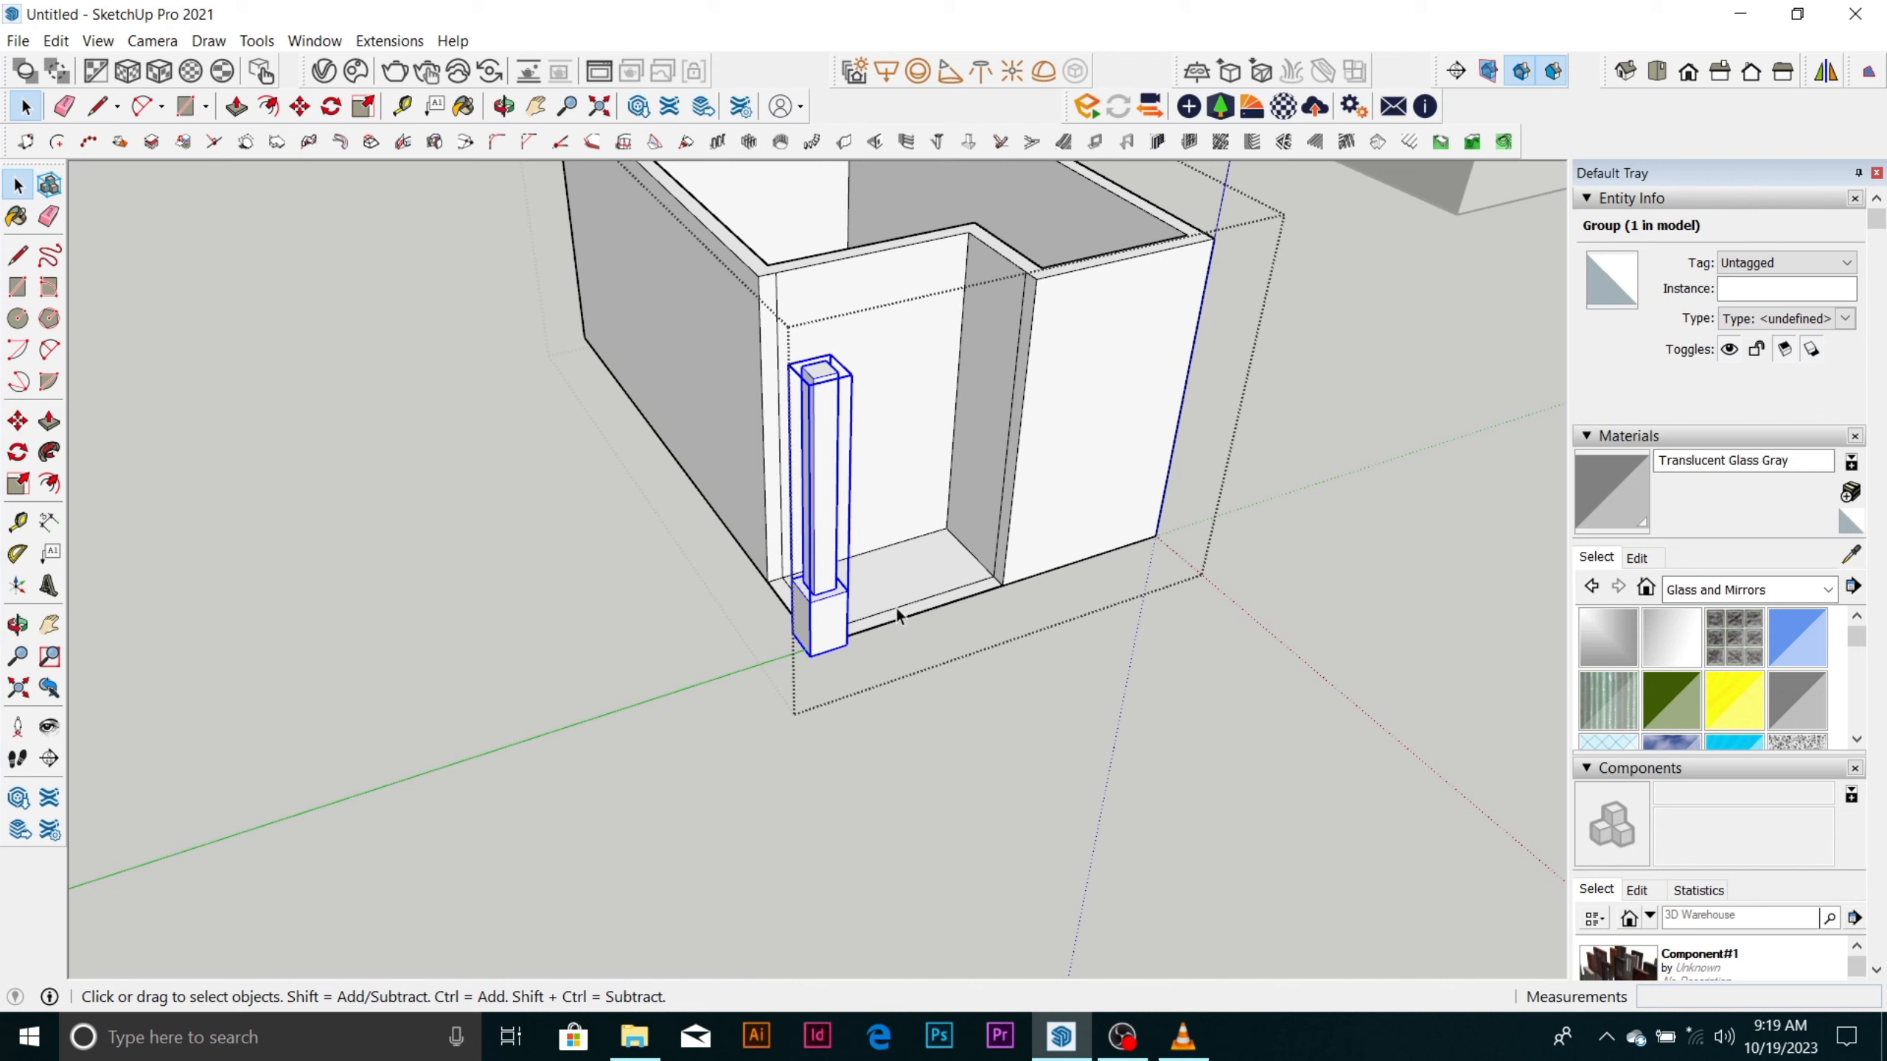
pyautogui.press('m')
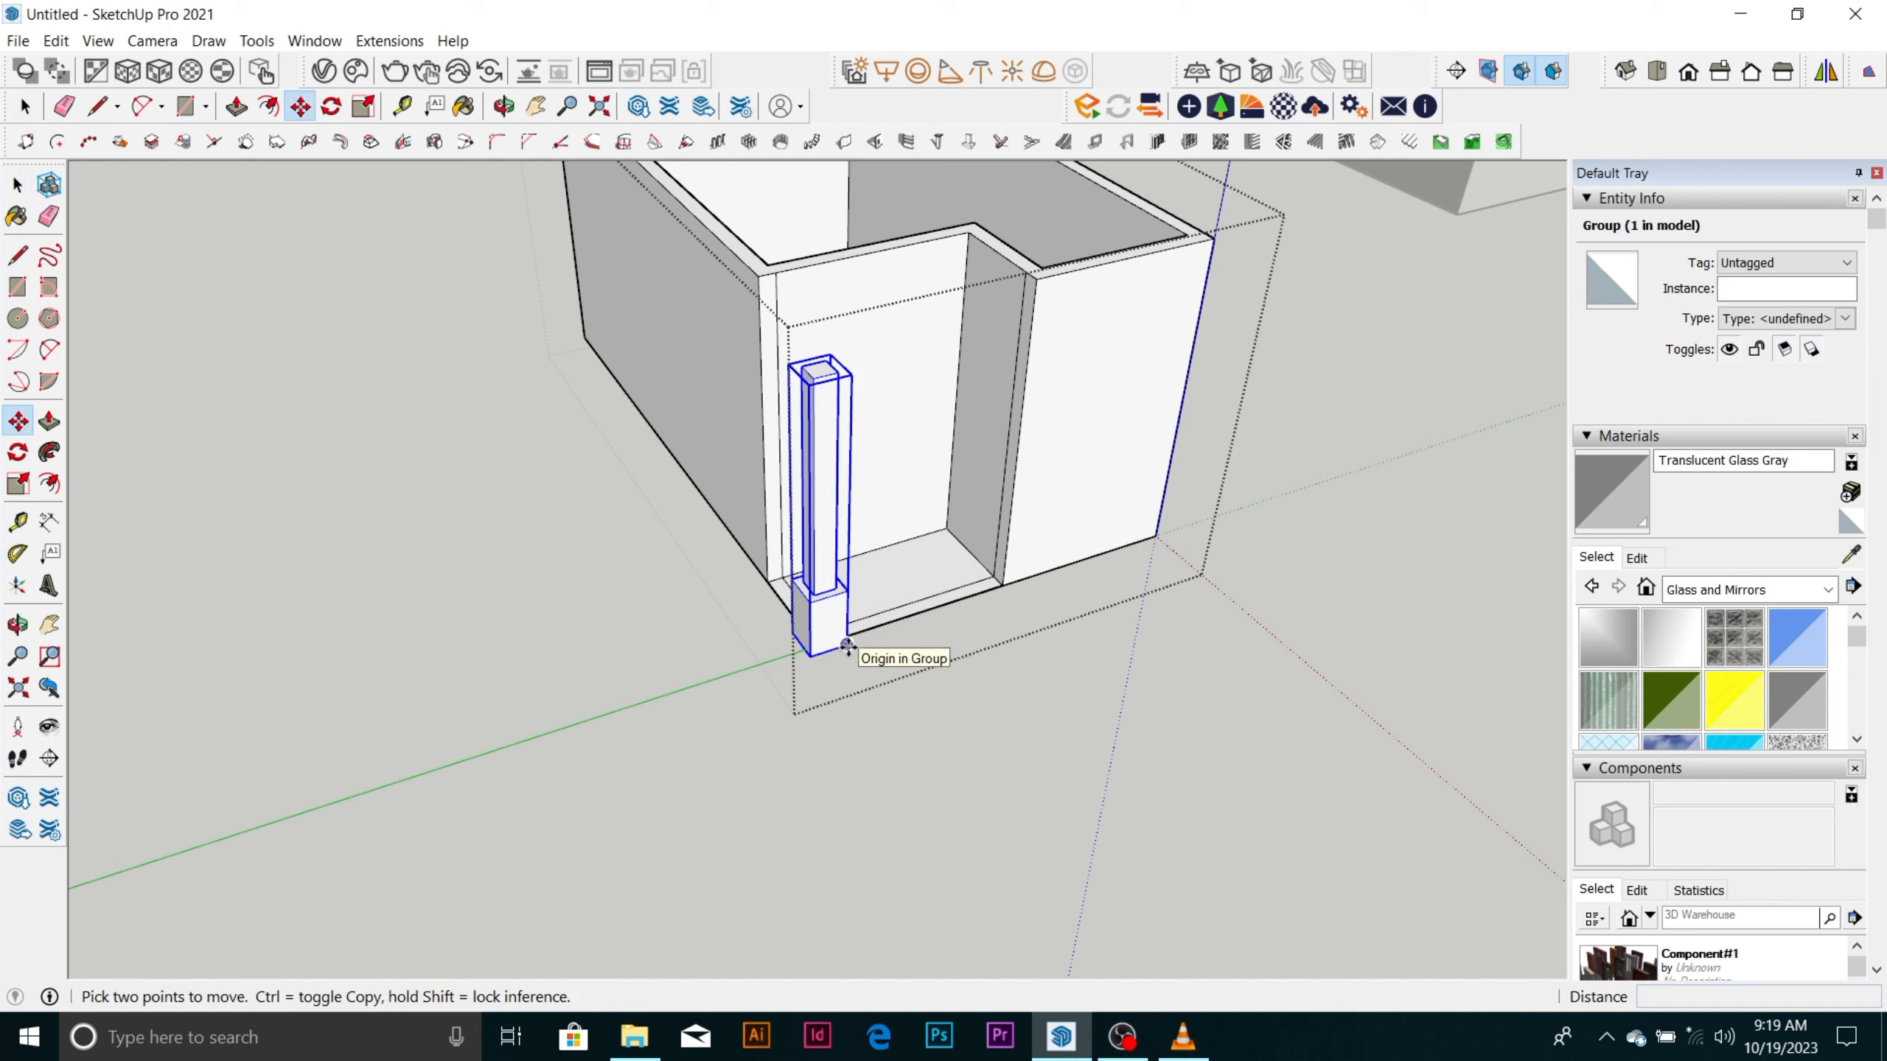
pyautogui.click(848, 646)
pyautogui.press('ctrl')
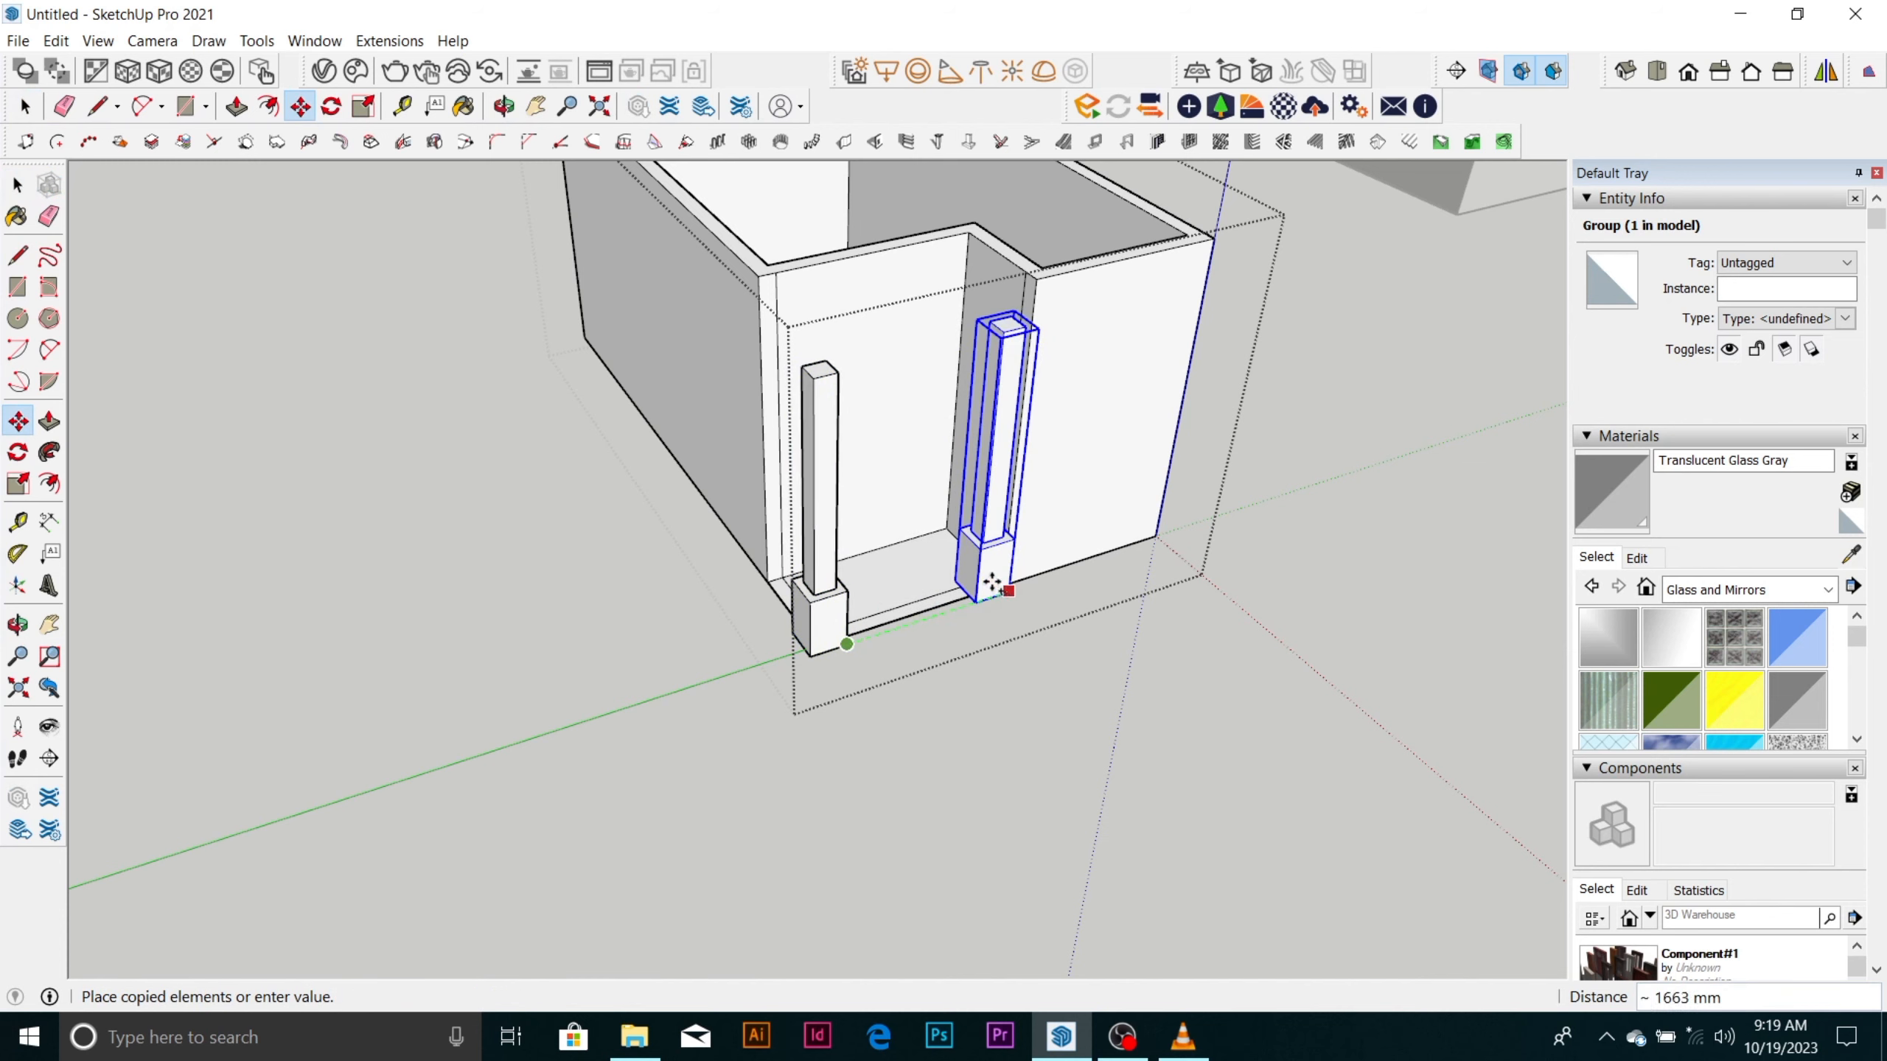
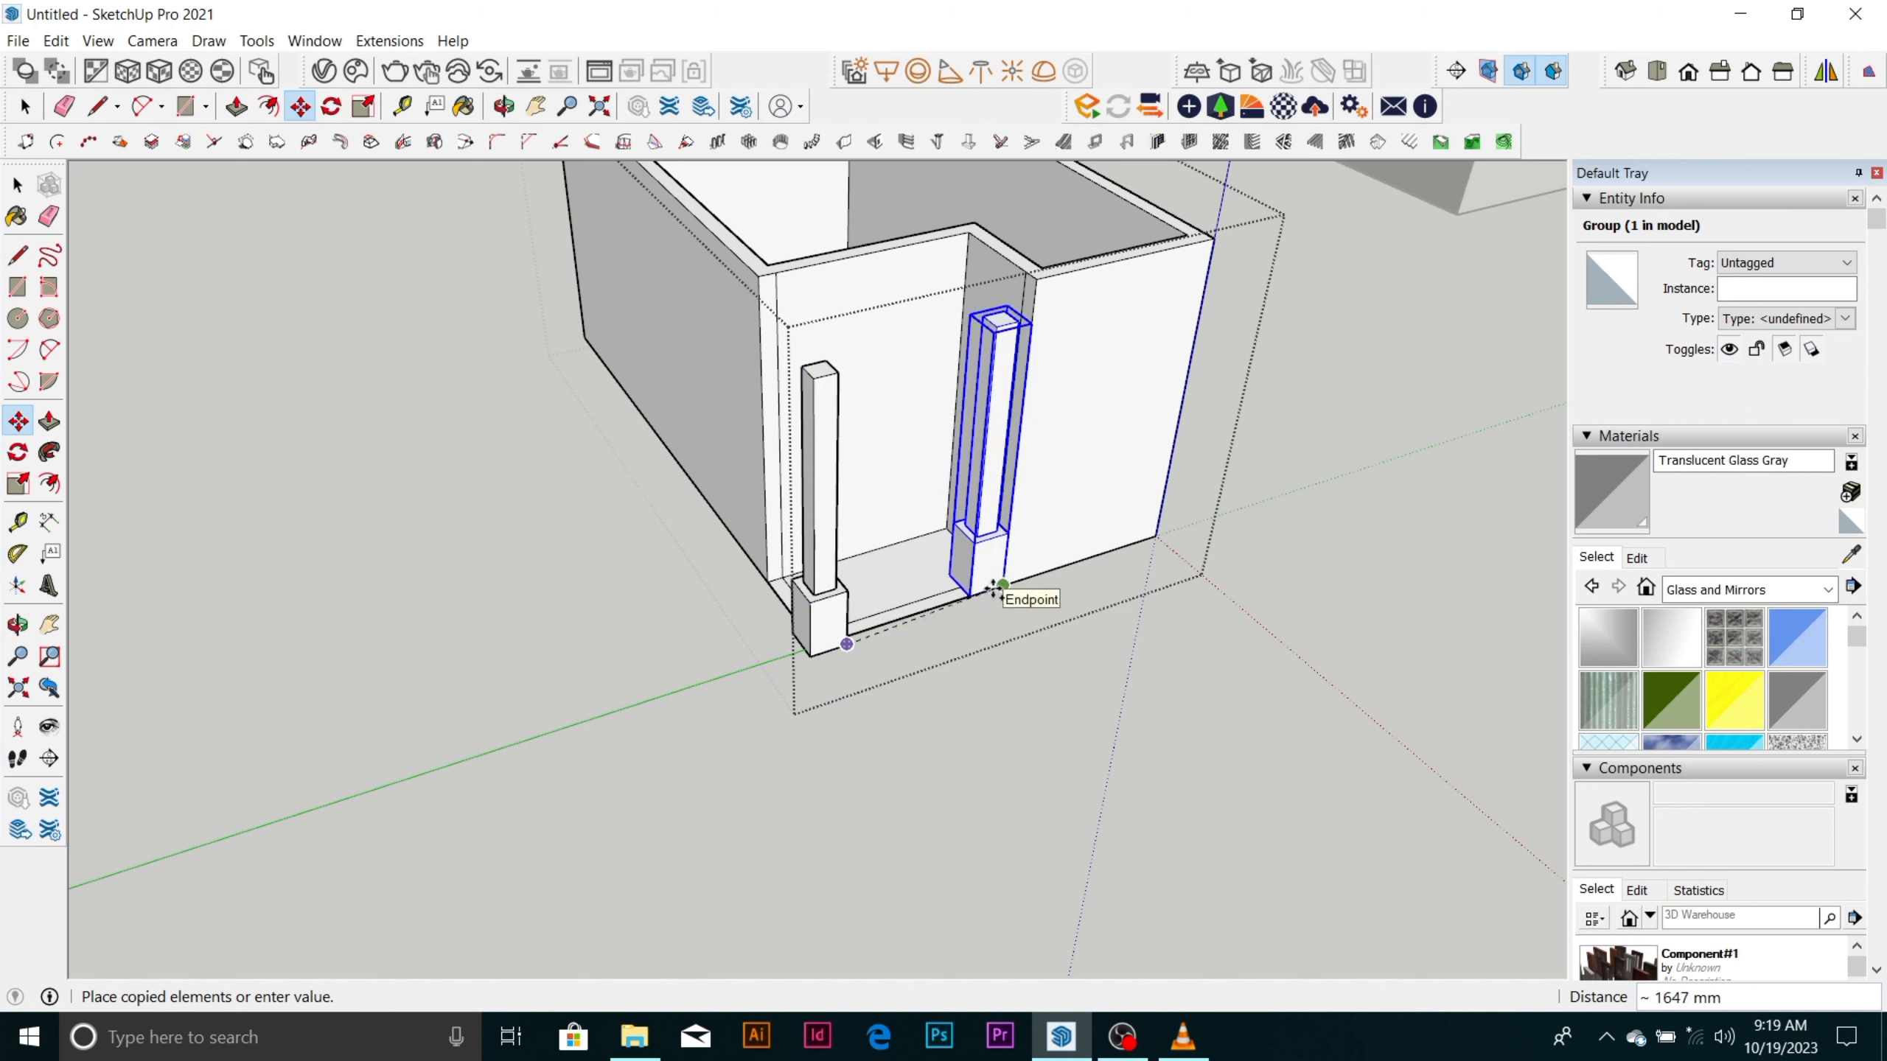
# Open the column group at the recess corner for editing and select its shaft.
pyautogui.press('space')
pyautogui.moveTo(891, 632); pyautogui.dragTo(1025, 572, button='middle')
pyautogui.doubleClick(1025, 572)
pyautogui.click(1015, 576)
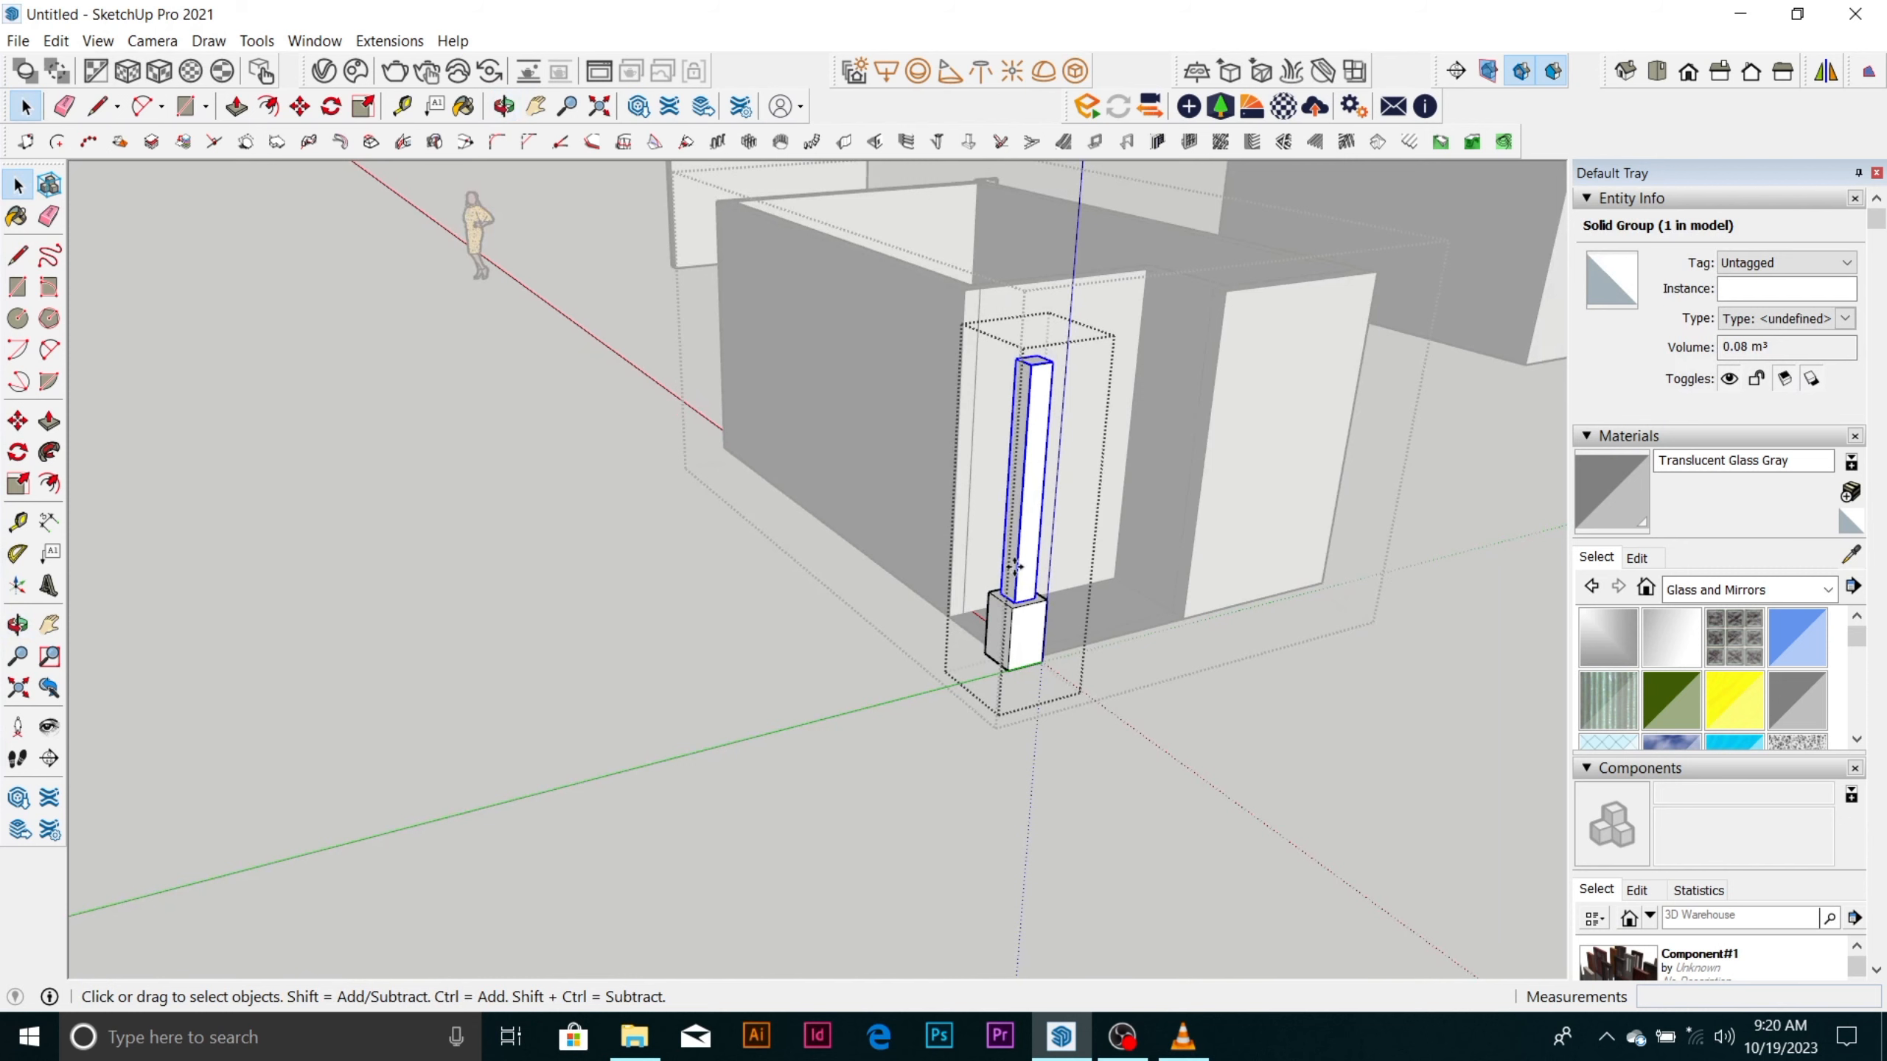
pyautogui.press('m')
pyautogui.keyDown('ctrl'); pyautogui.click(1016, 567); pyautogui.keyUp('ctrl')
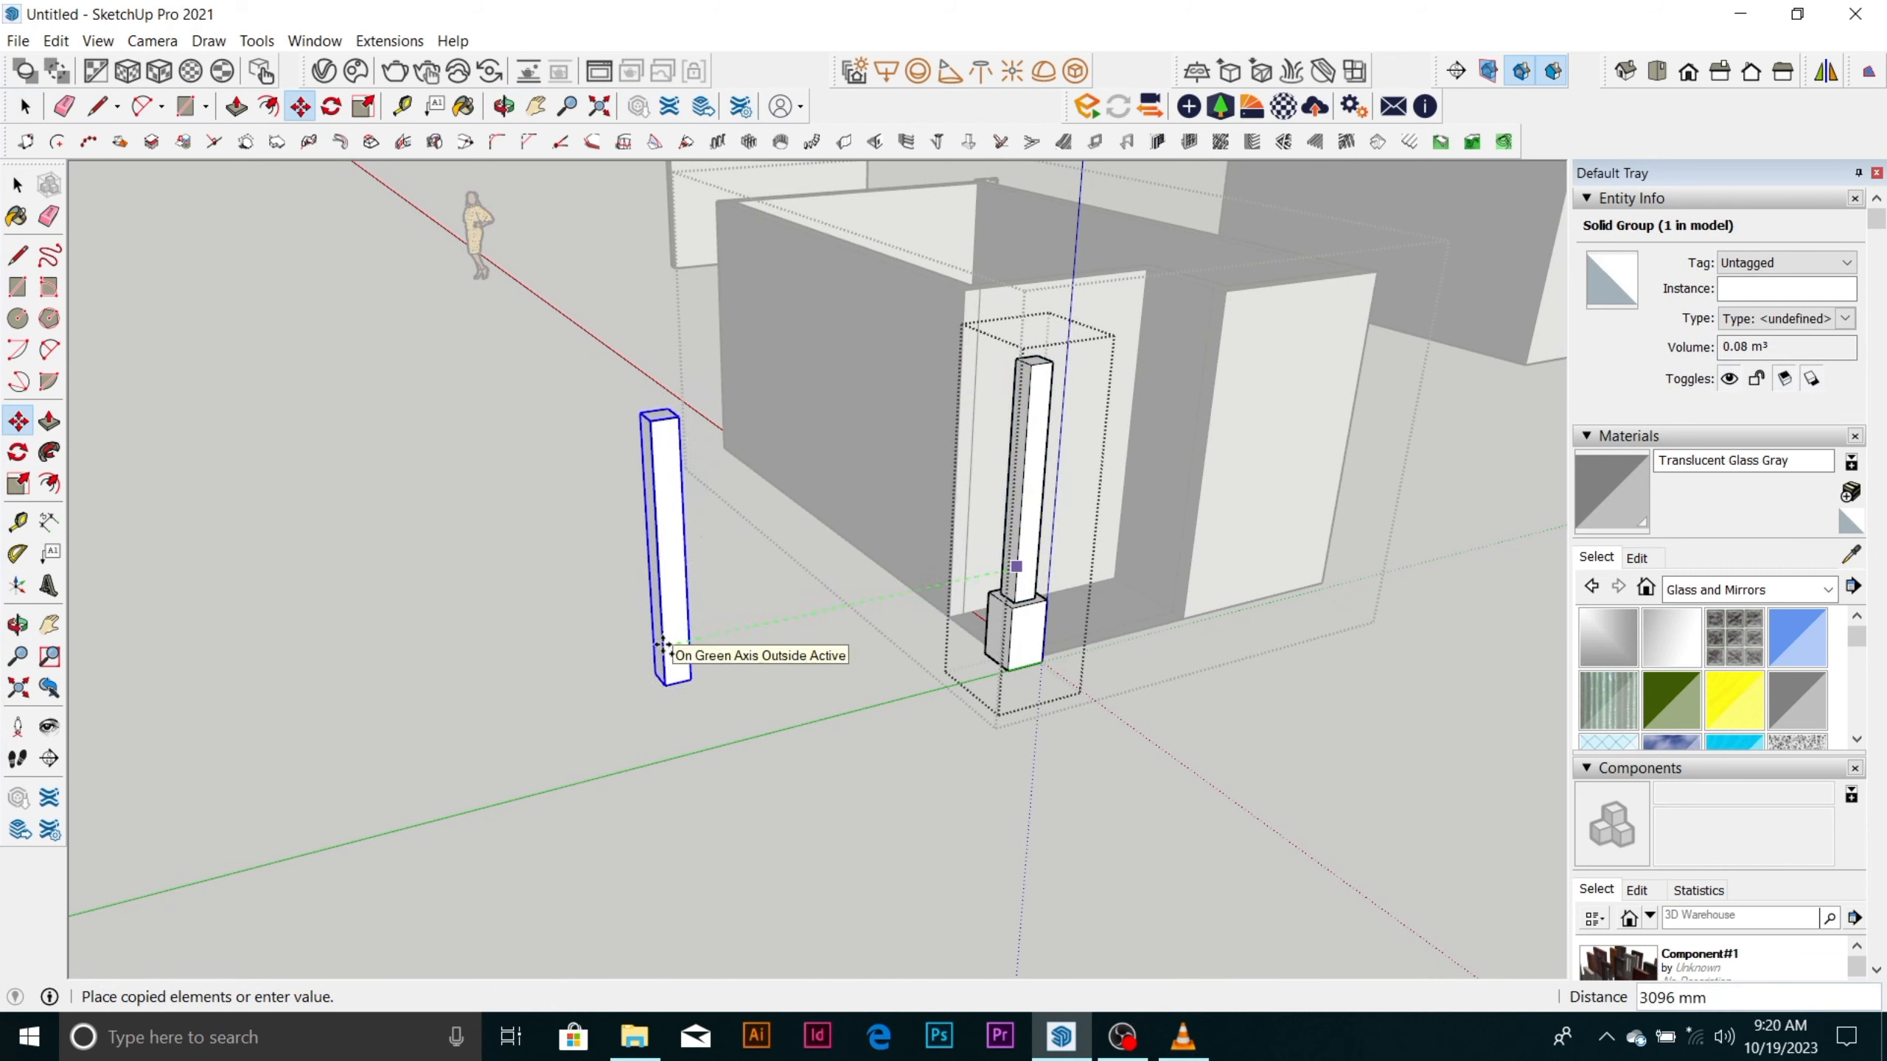
pyautogui.press('Escape')
pyautogui.press('space')
# Examine how the column's base and shaft are nested by selecting each part inside and outside the column group.
pyautogui.click(1015, 648)
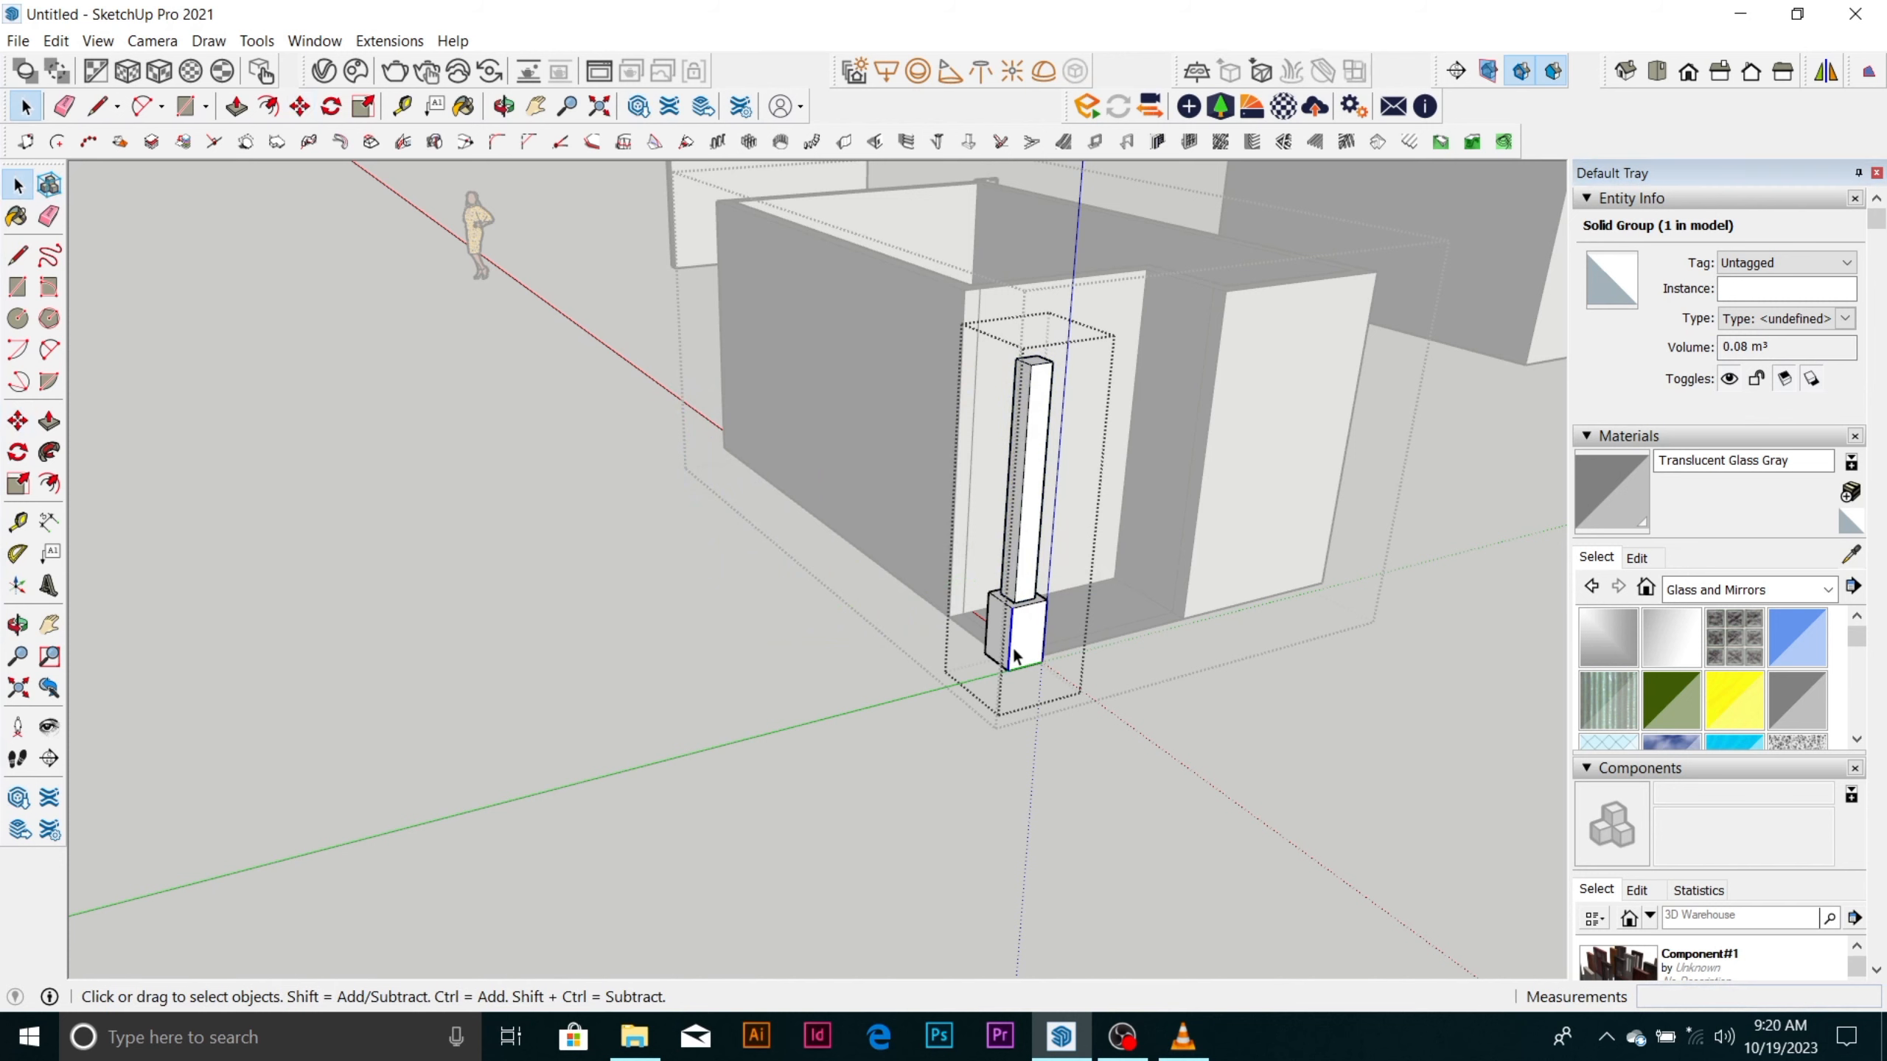
pyautogui.click(1026, 638)
pyautogui.click(1147, 773)
pyautogui.click(1021, 636)
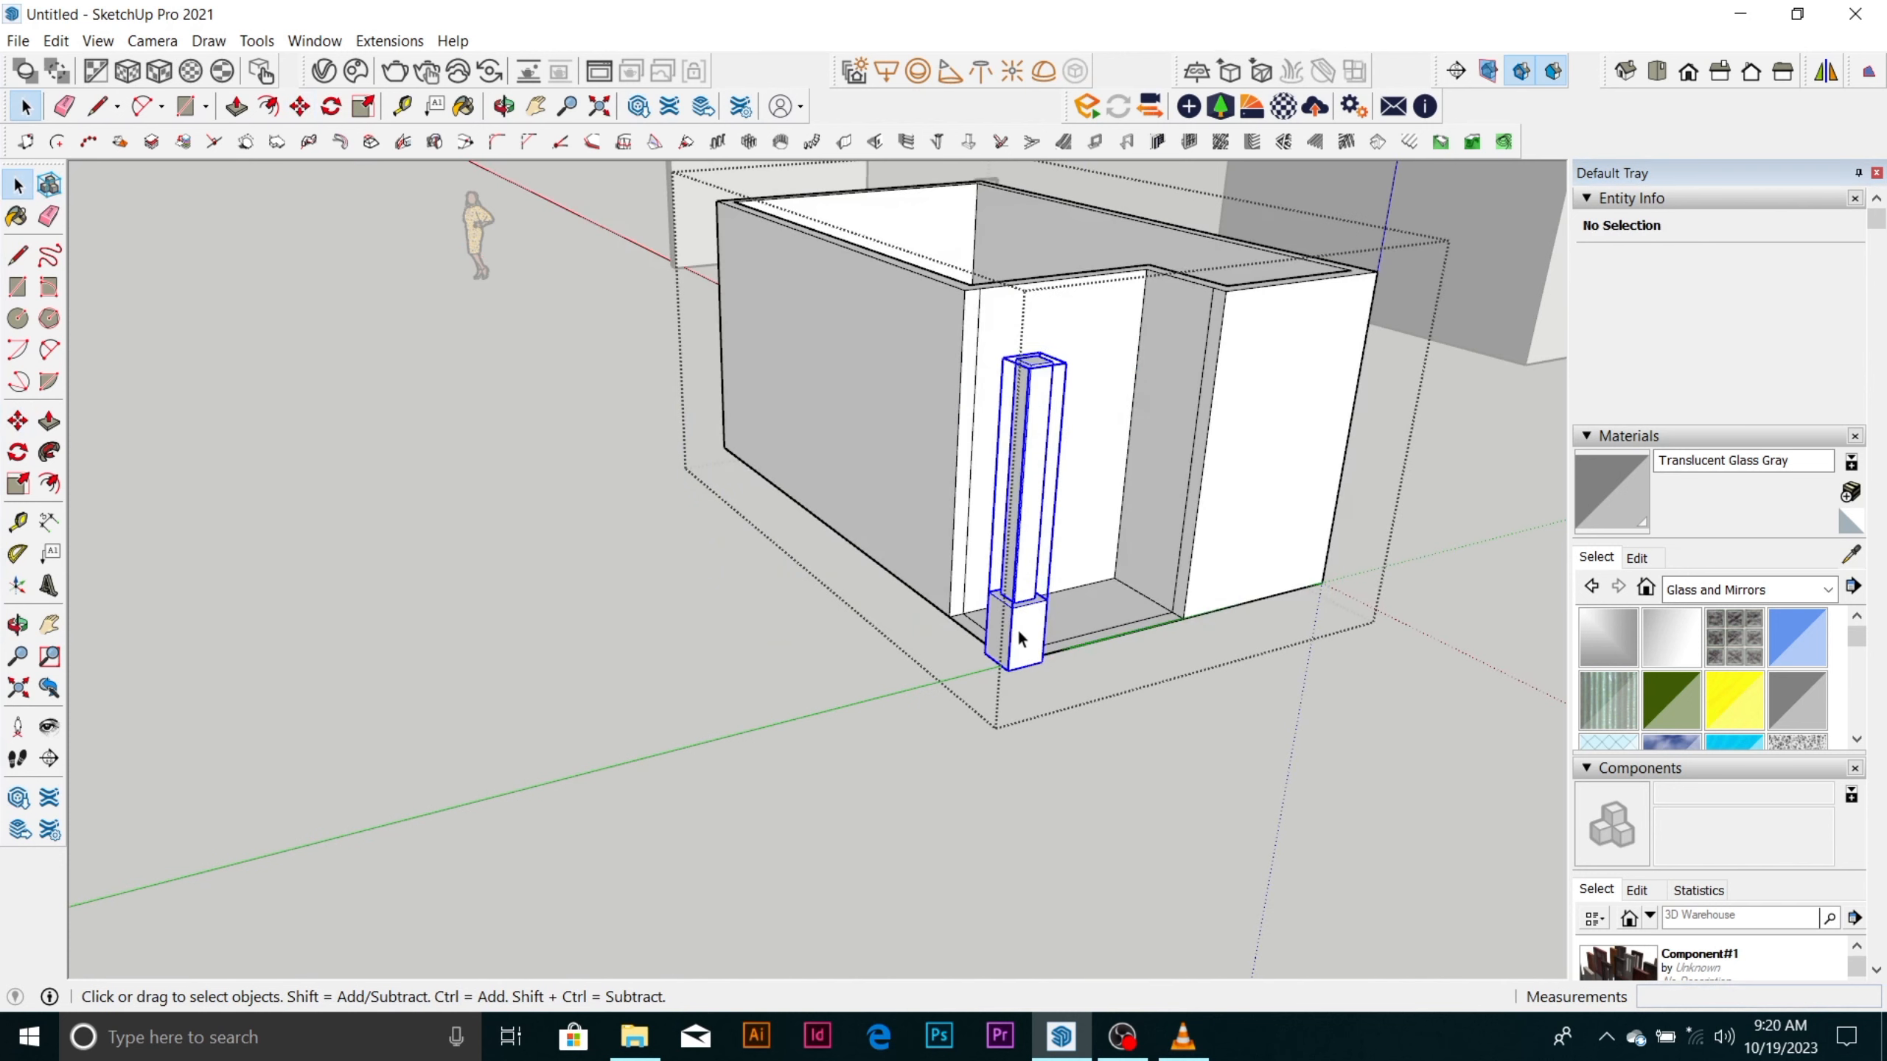
pyautogui.doubleClick(1018, 633)
pyautogui.click(1019, 632)
pyautogui.click(1018, 638)
pyautogui.doubleClick(1019, 637)
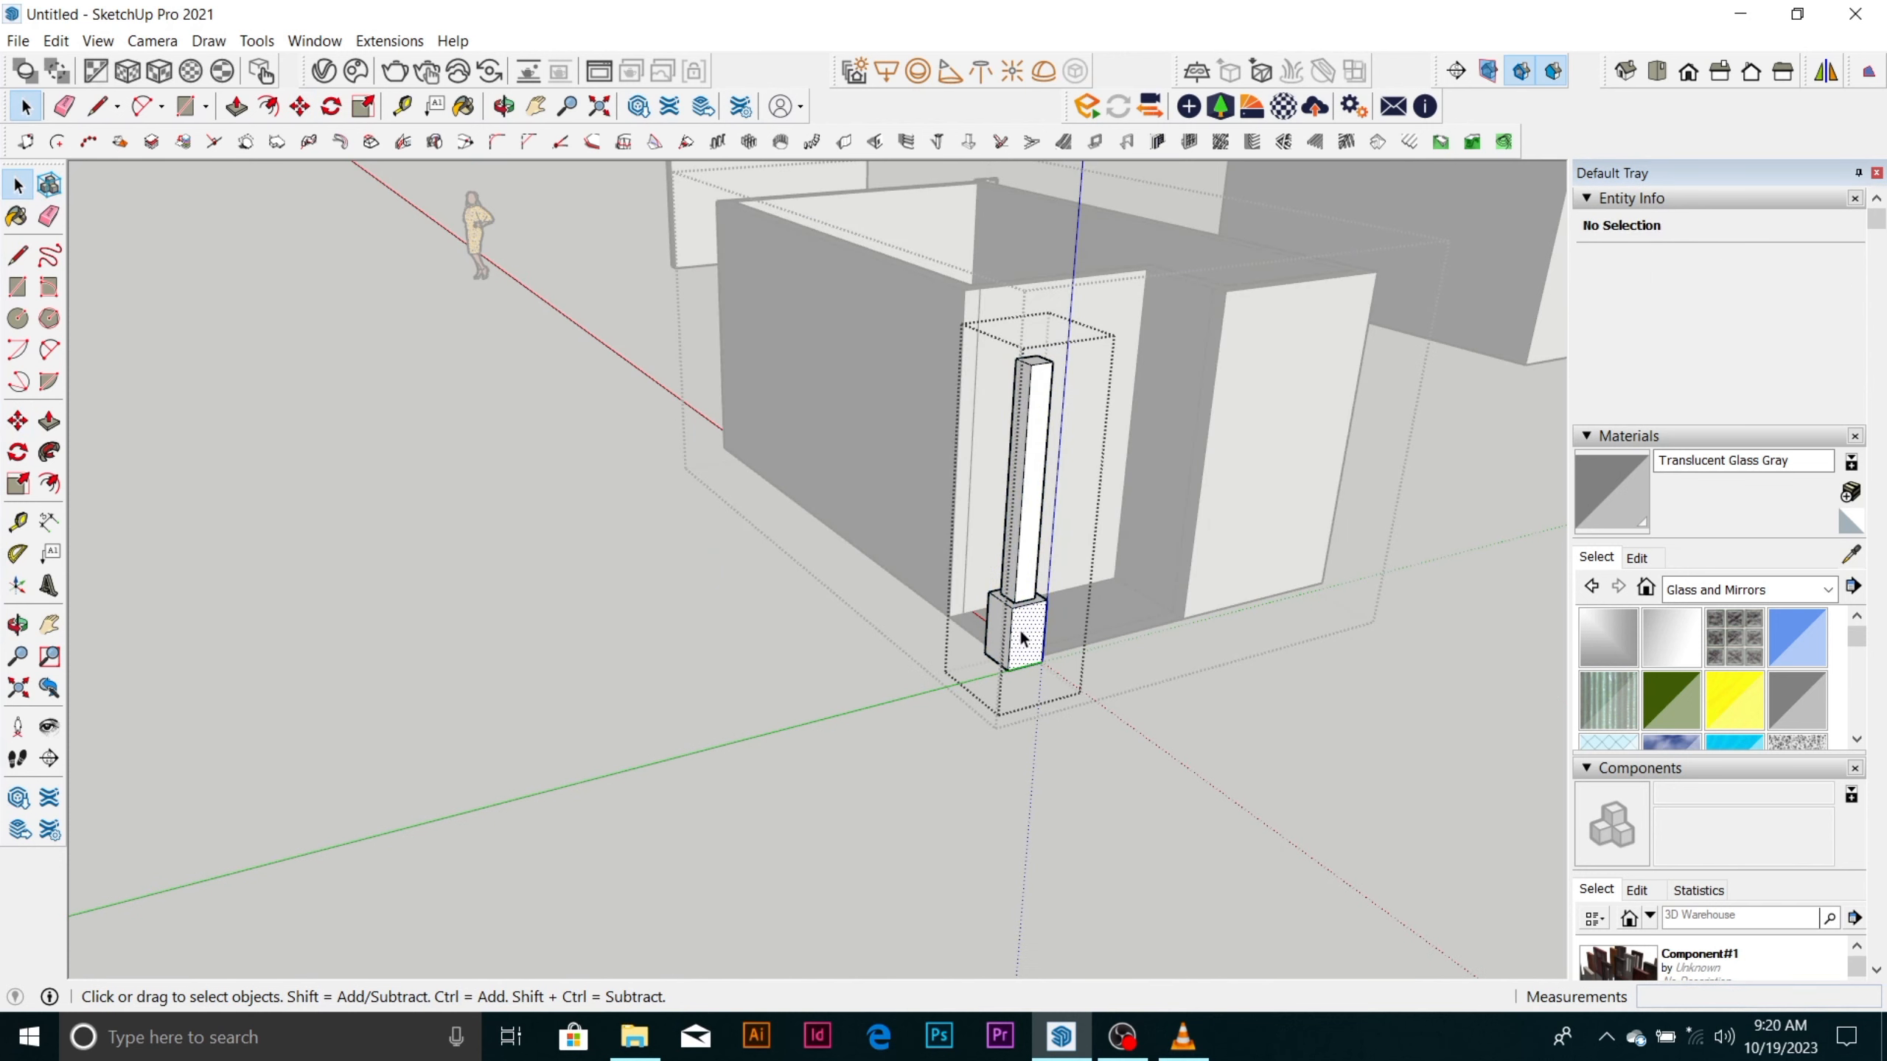
pyautogui.click(1017, 637)
pyautogui.click(1023, 581)
pyautogui.click(1012, 629)
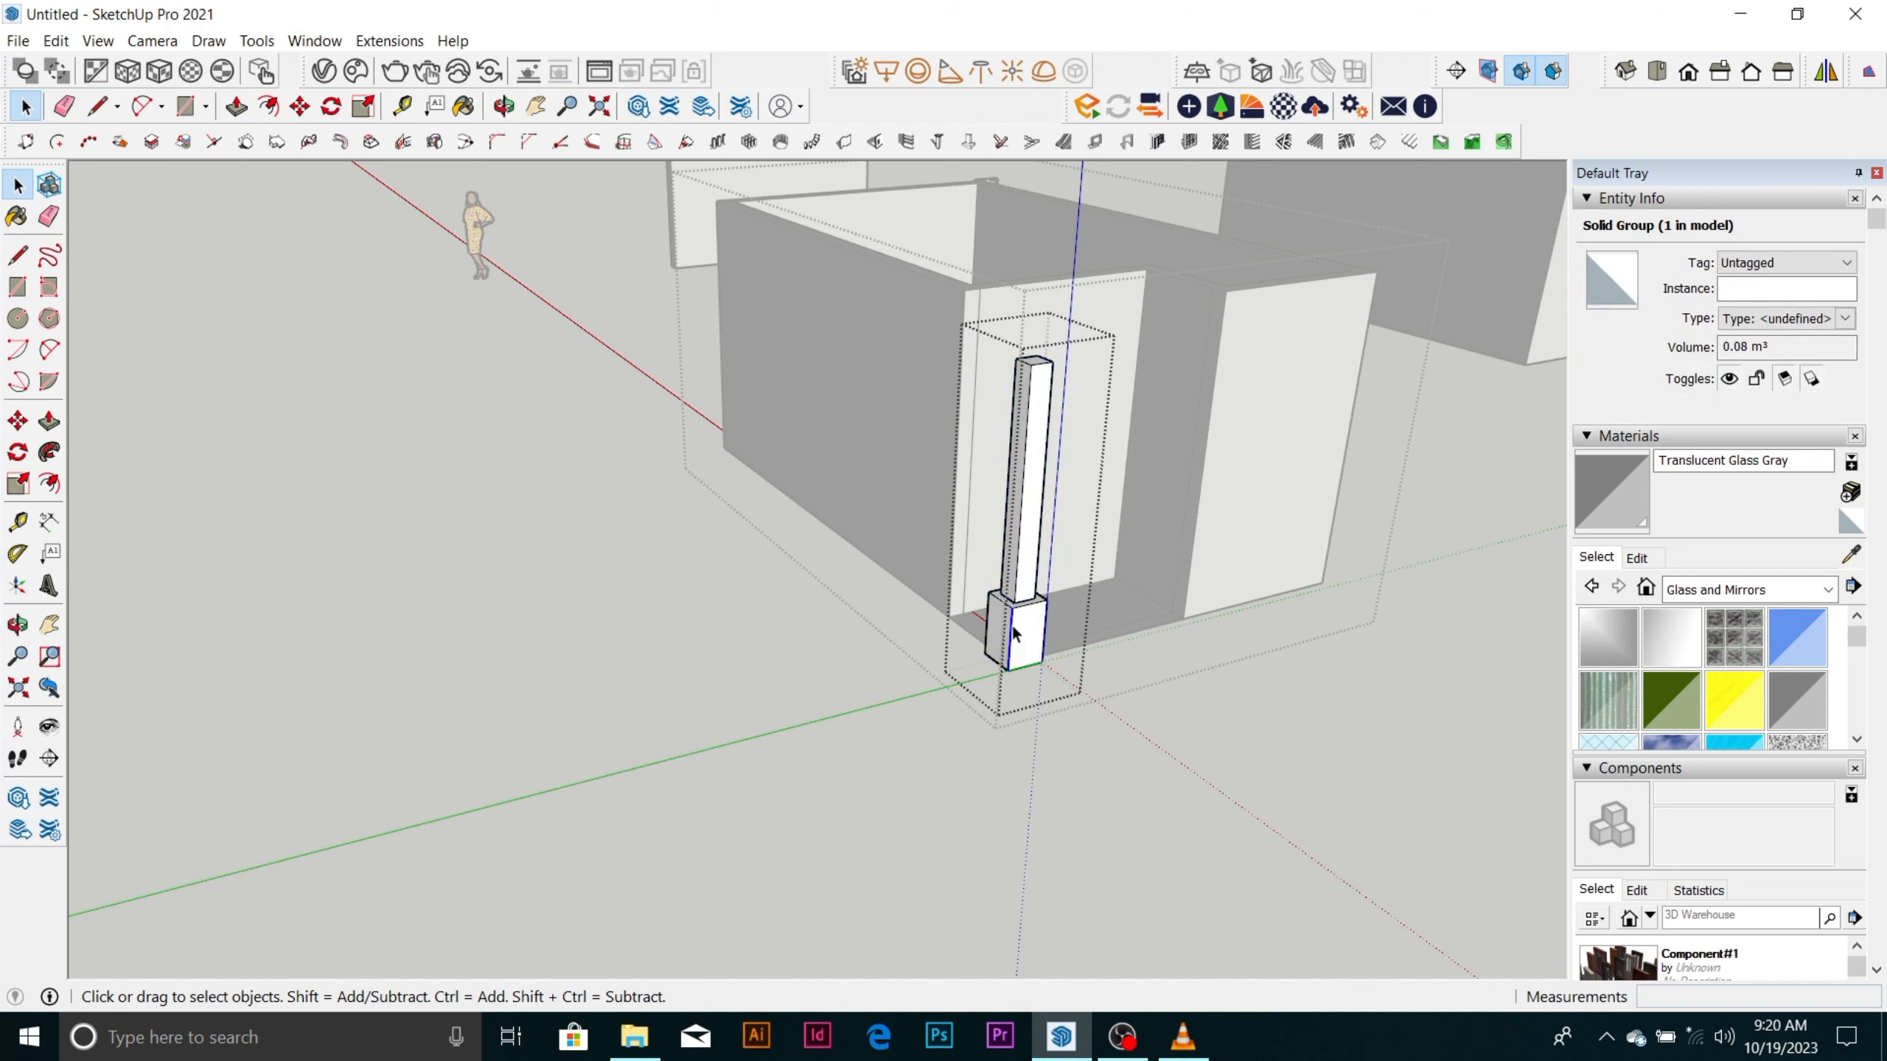
pyautogui.doubleClick(1002, 628)
pyautogui.click(1115, 685)
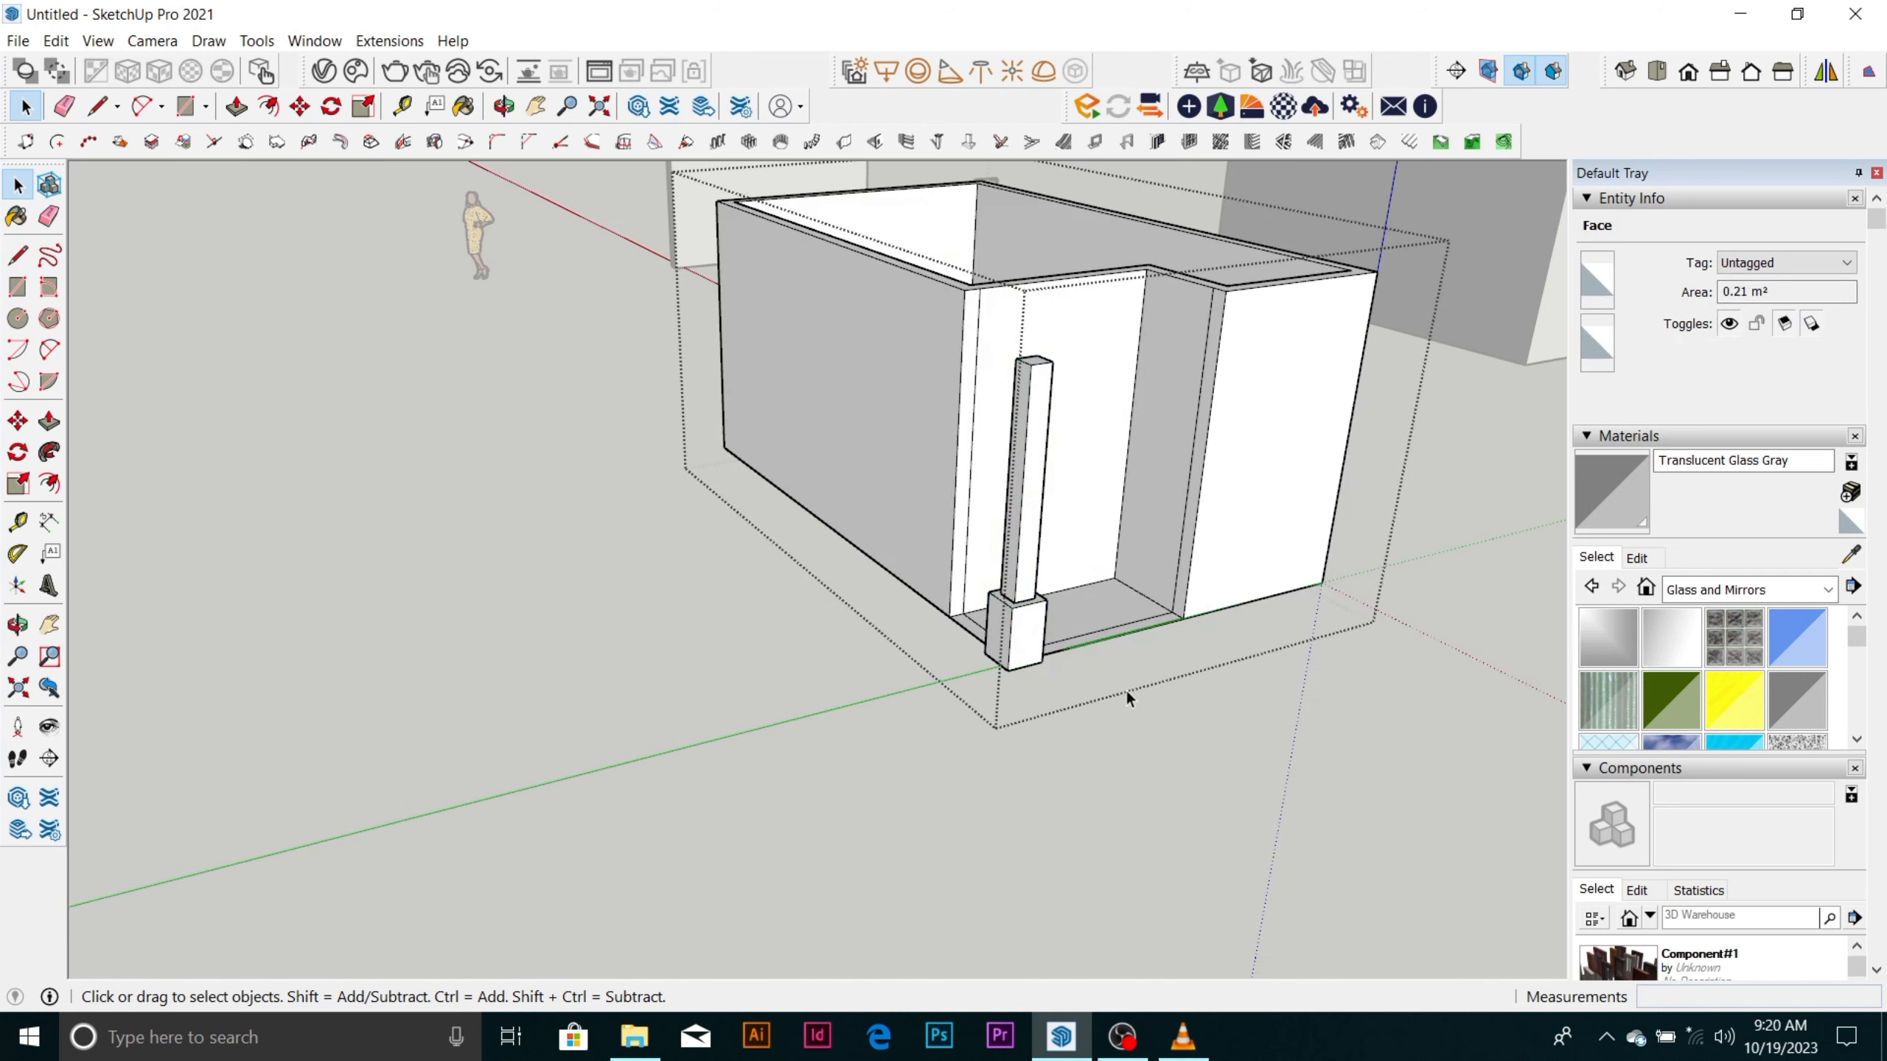
# Reopen the column group, inspect the shaft and the base's side faces up close, and close the group.
pyautogui.click(1019, 639)
pyautogui.scroll(3, 1020, 637)
pyautogui.scroll(2, 1020, 635)
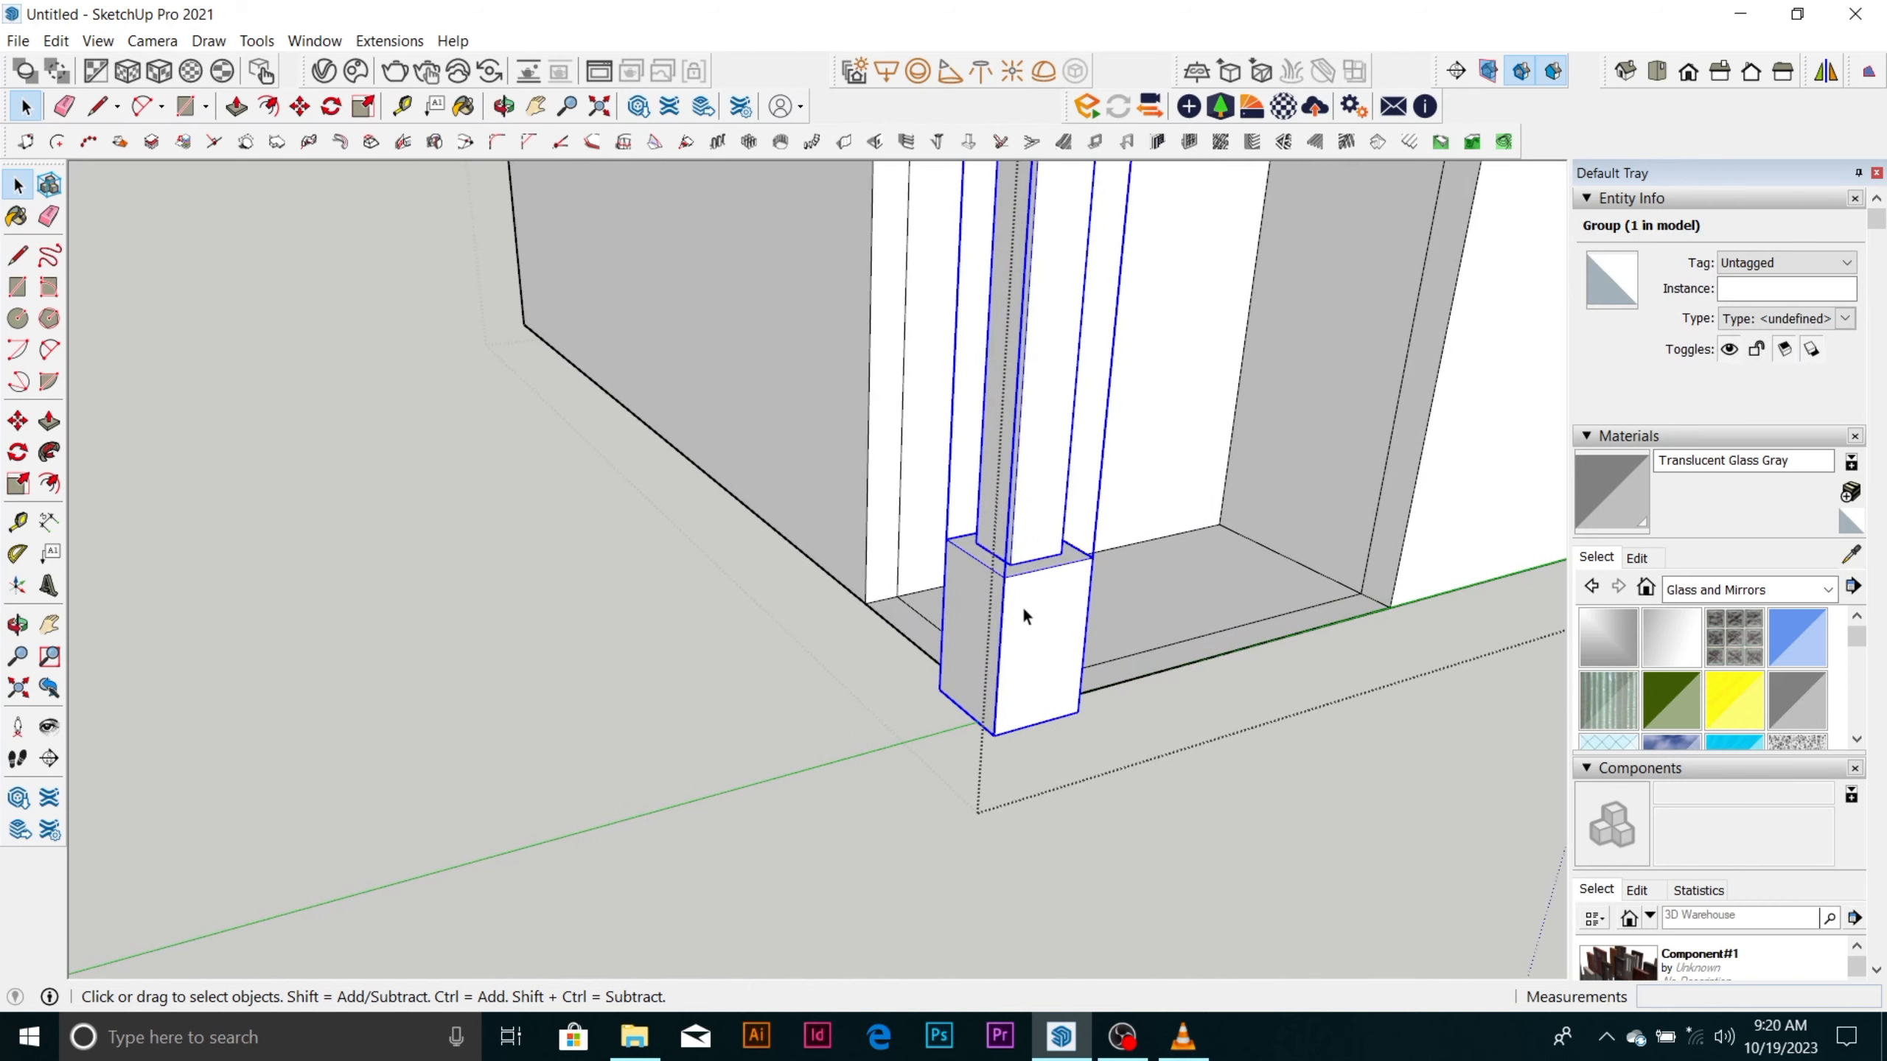
pyautogui.doubleClick(1023, 608)
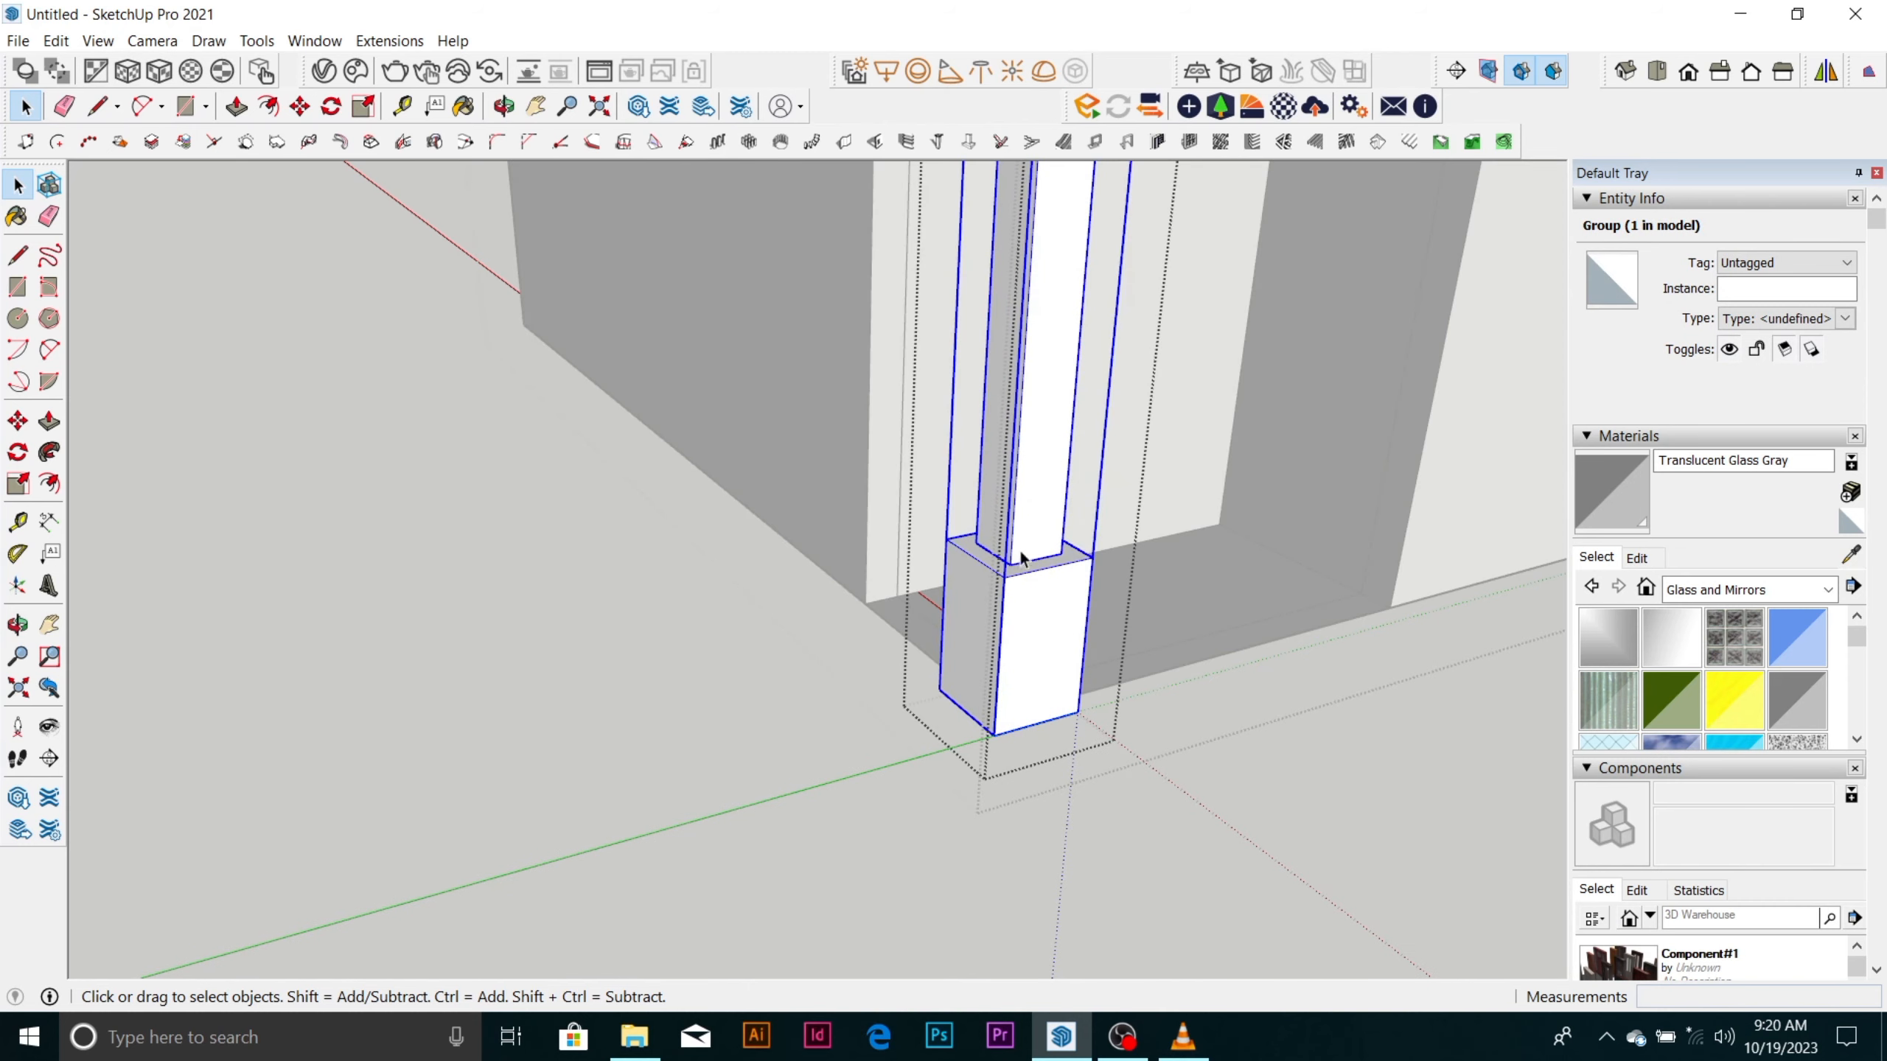
pyautogui.click(1020, 546)
pyautogui.click(1014, 593)
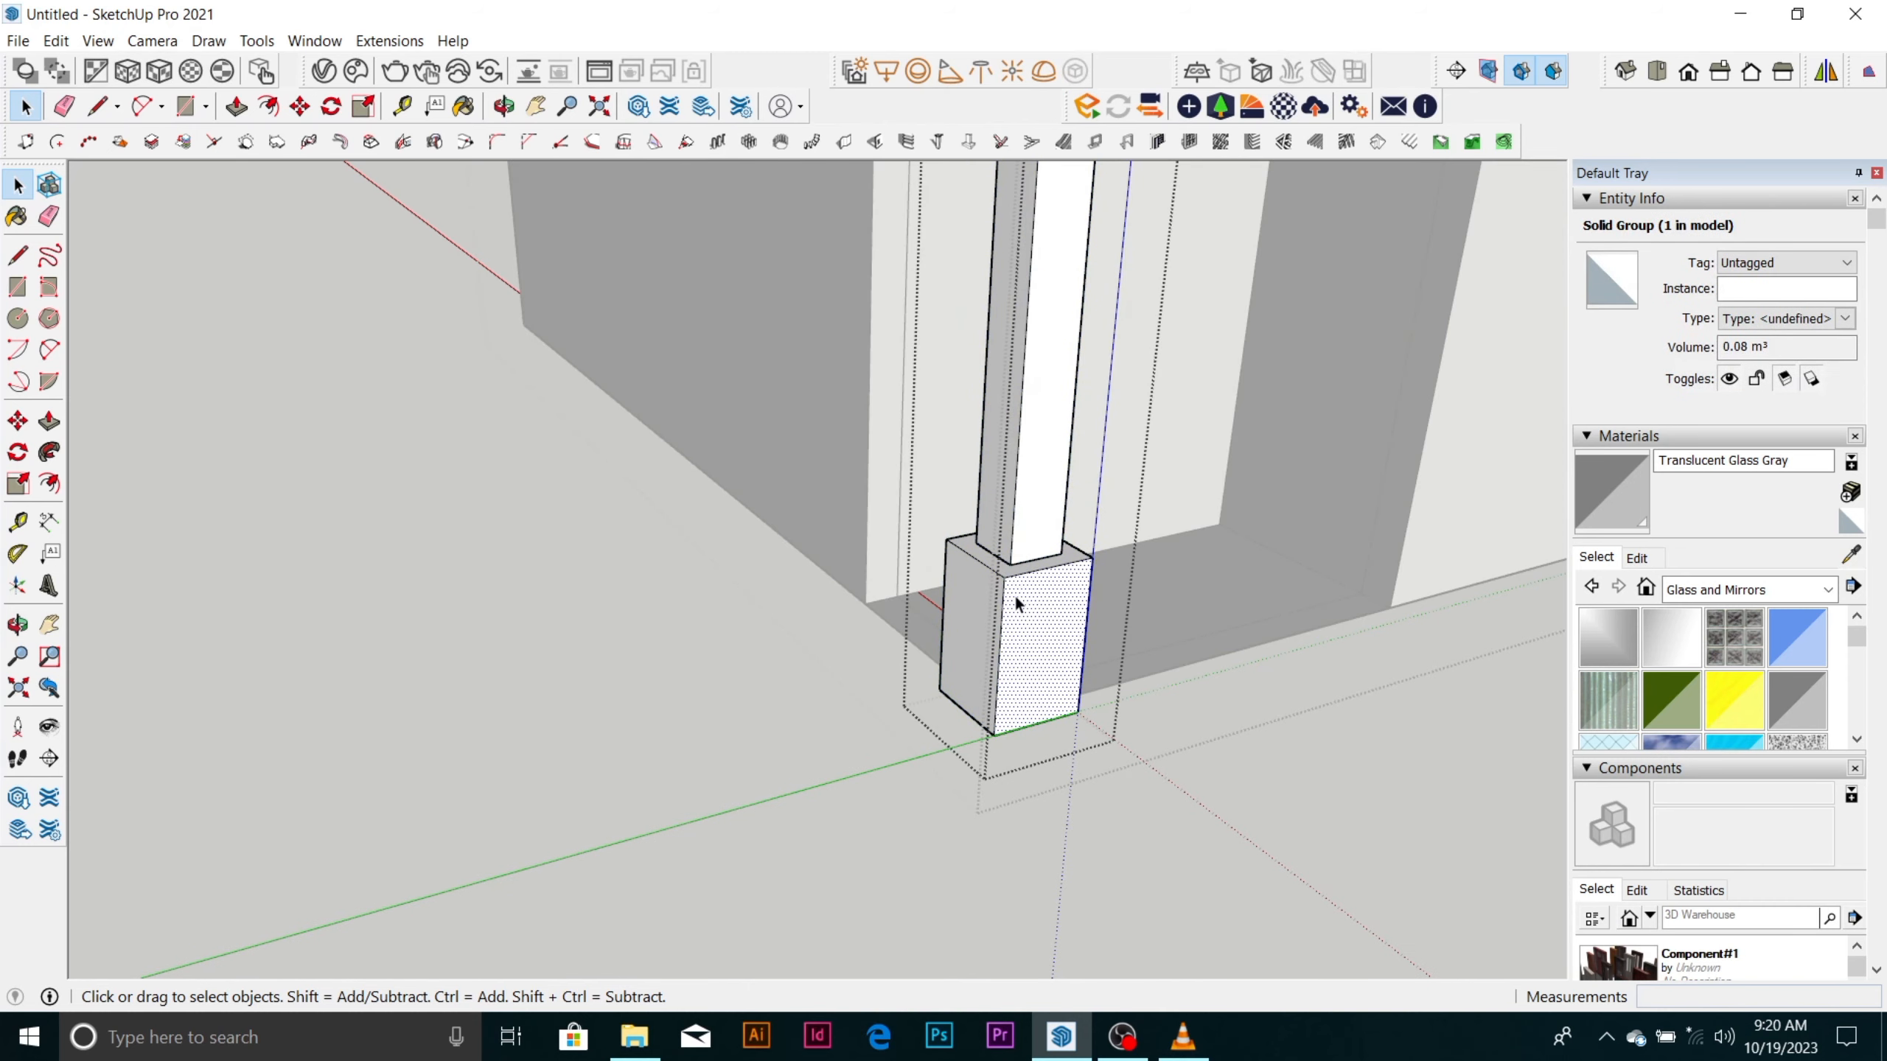
pyautogui.scroll(3, 1007, 577)
pyautogui.click(959, 697)
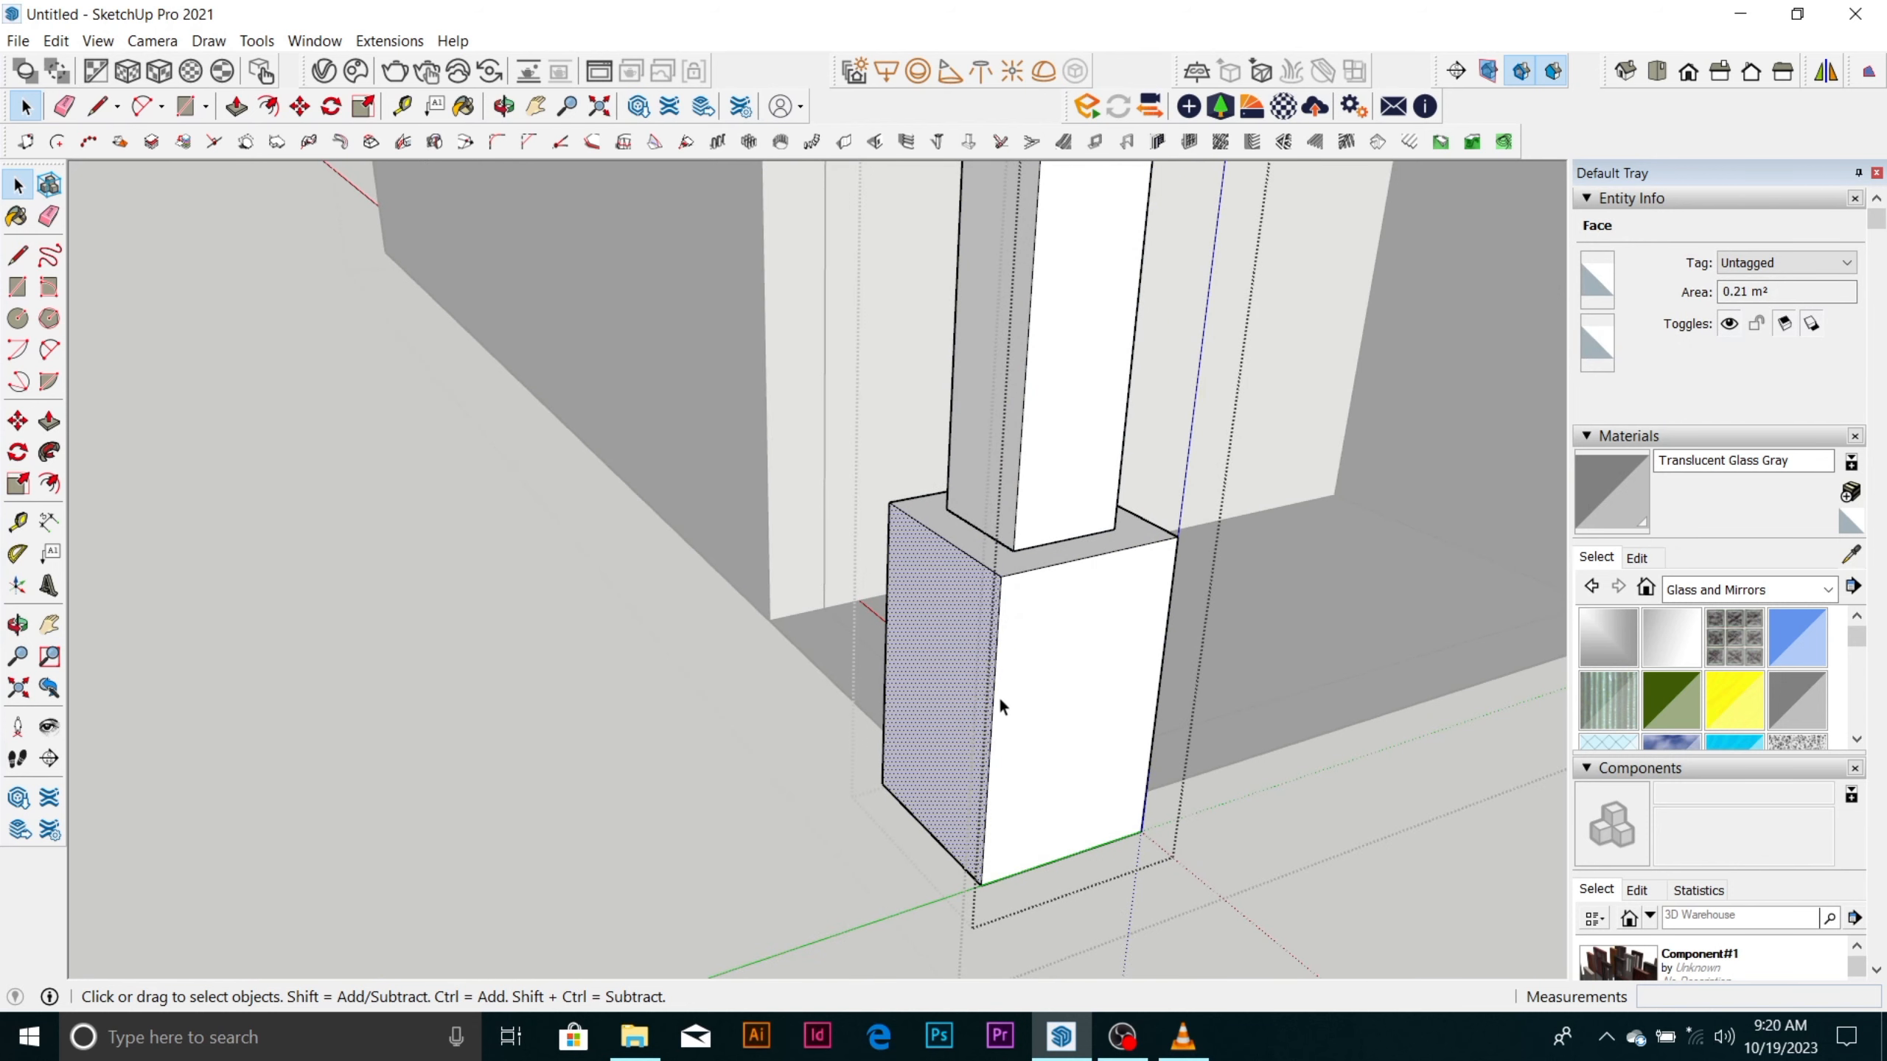
pyautogui.scroll(-6, 1000, 697)
pyautogui.scroll(8, 899, 623)
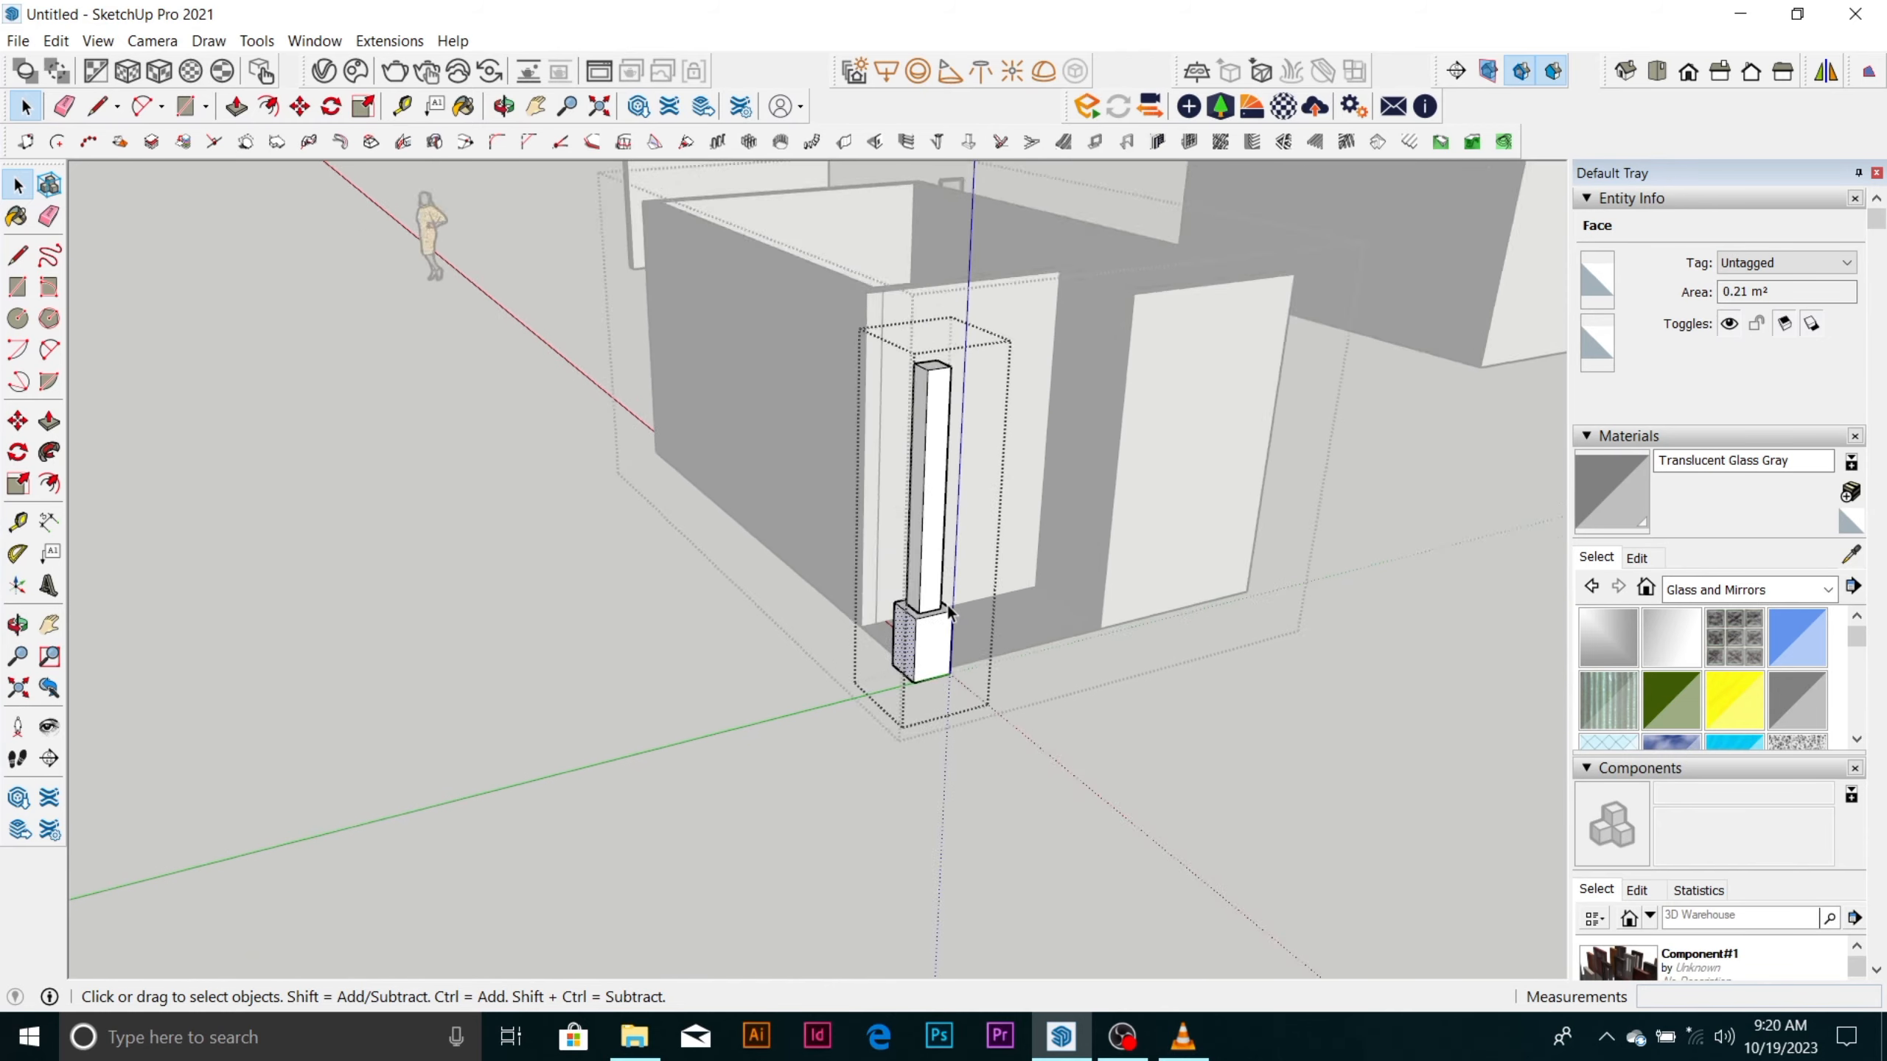
pyautogui.scroll(-8, 905, 659)
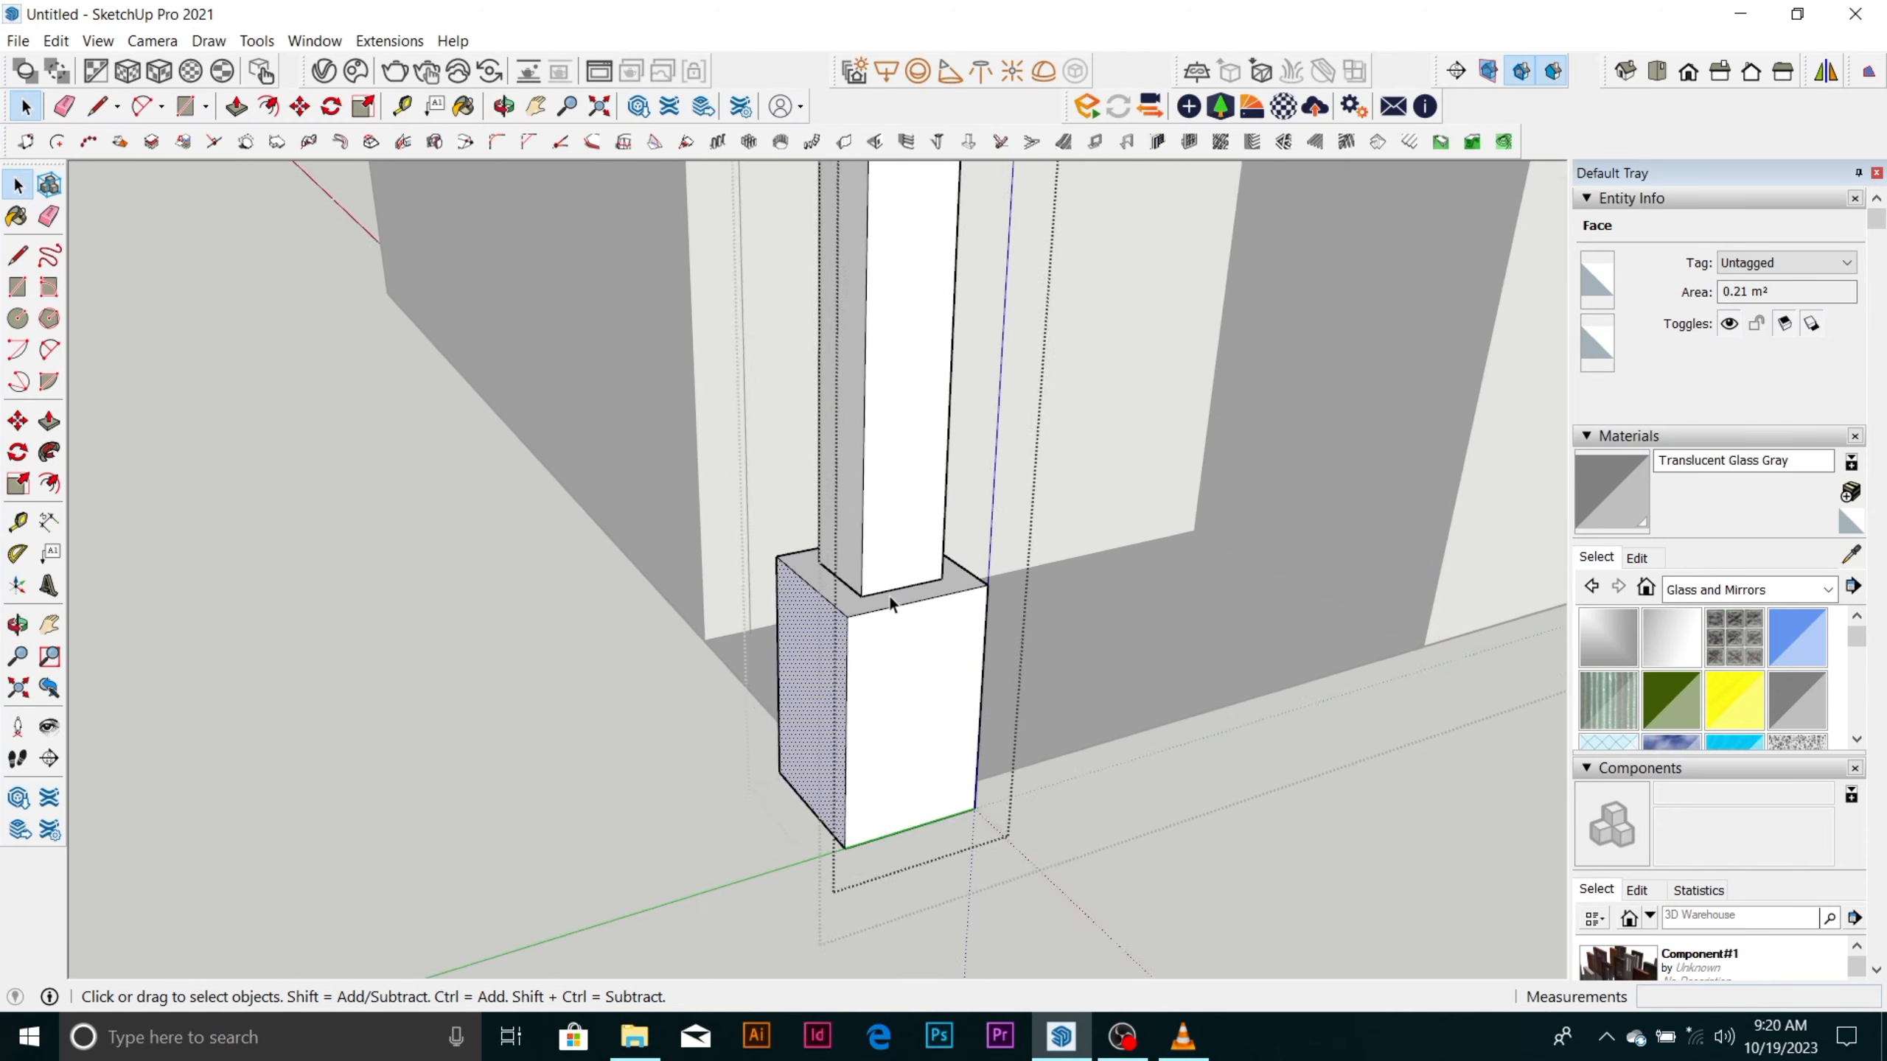
pyautogui.click(1106, 653)
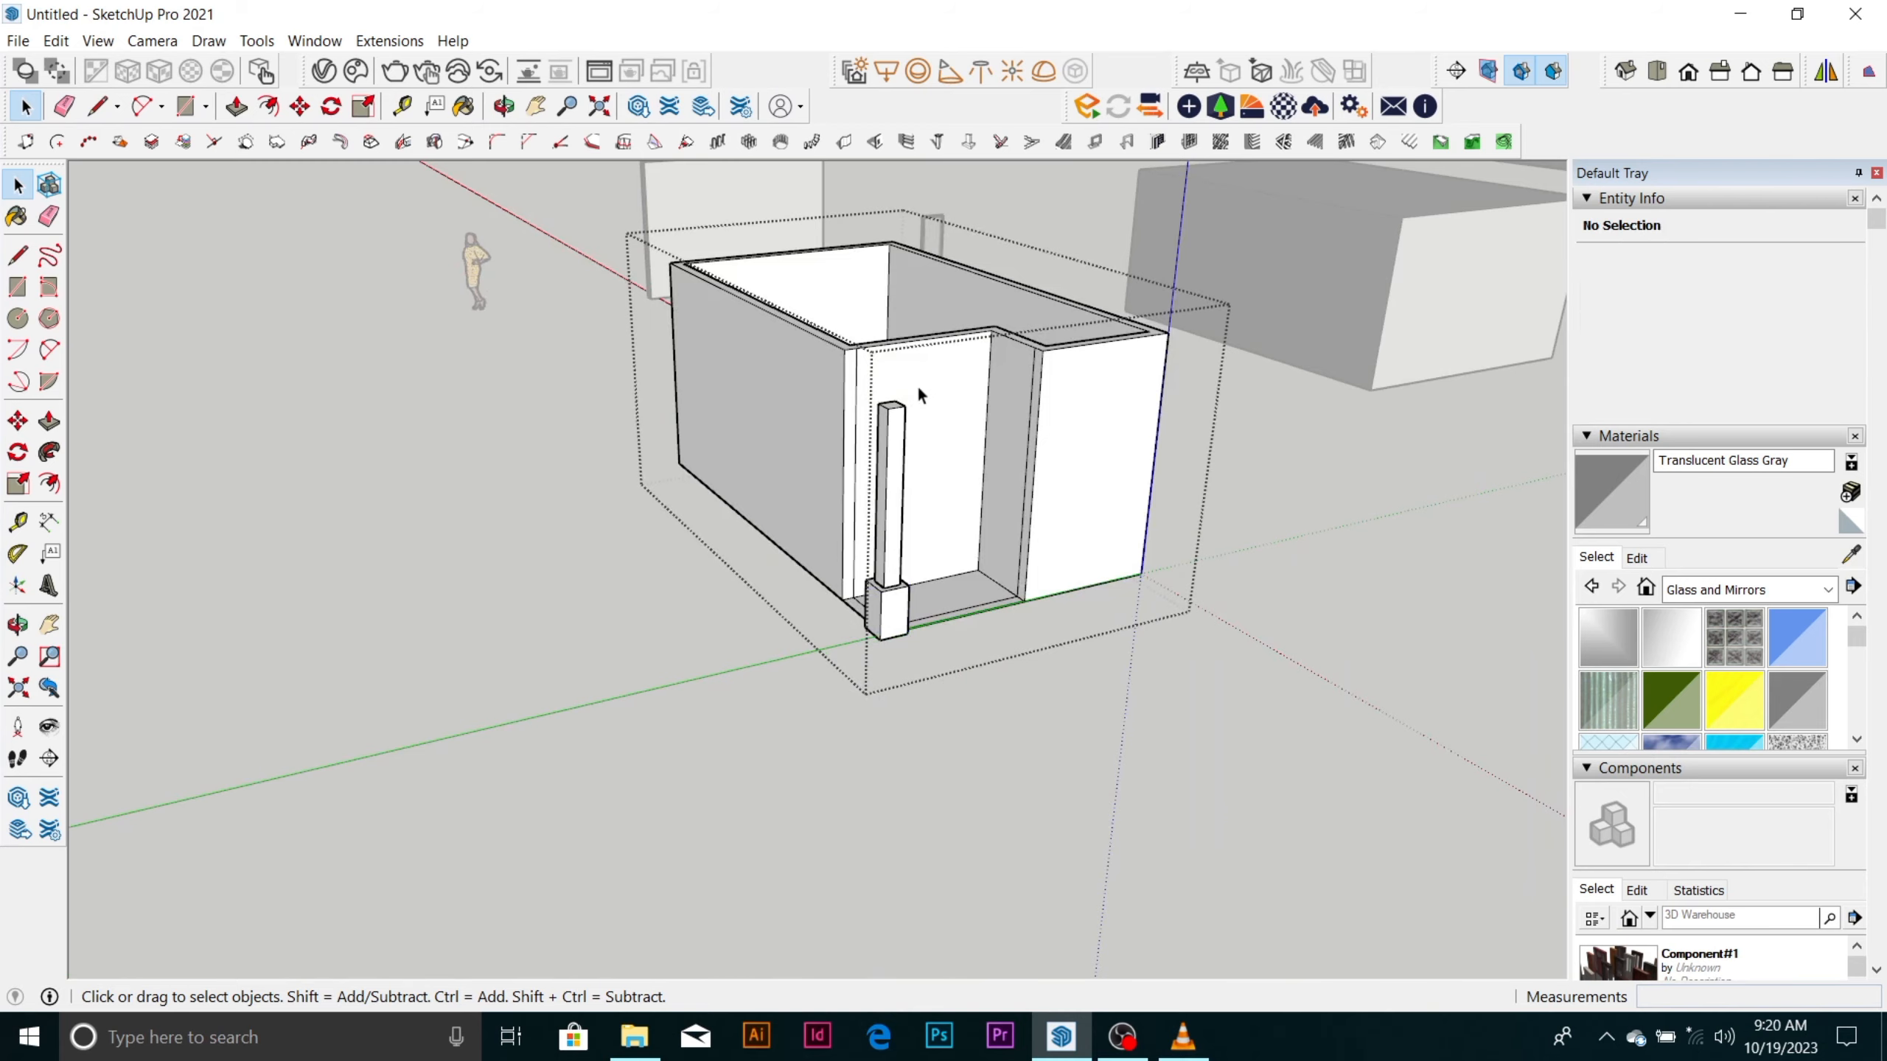
# Place a guide 700 mm below the top edge of the recess wall beside the column.
pyautogui.scroll(5, 917, 384)
pyautogui.click(793, 379)
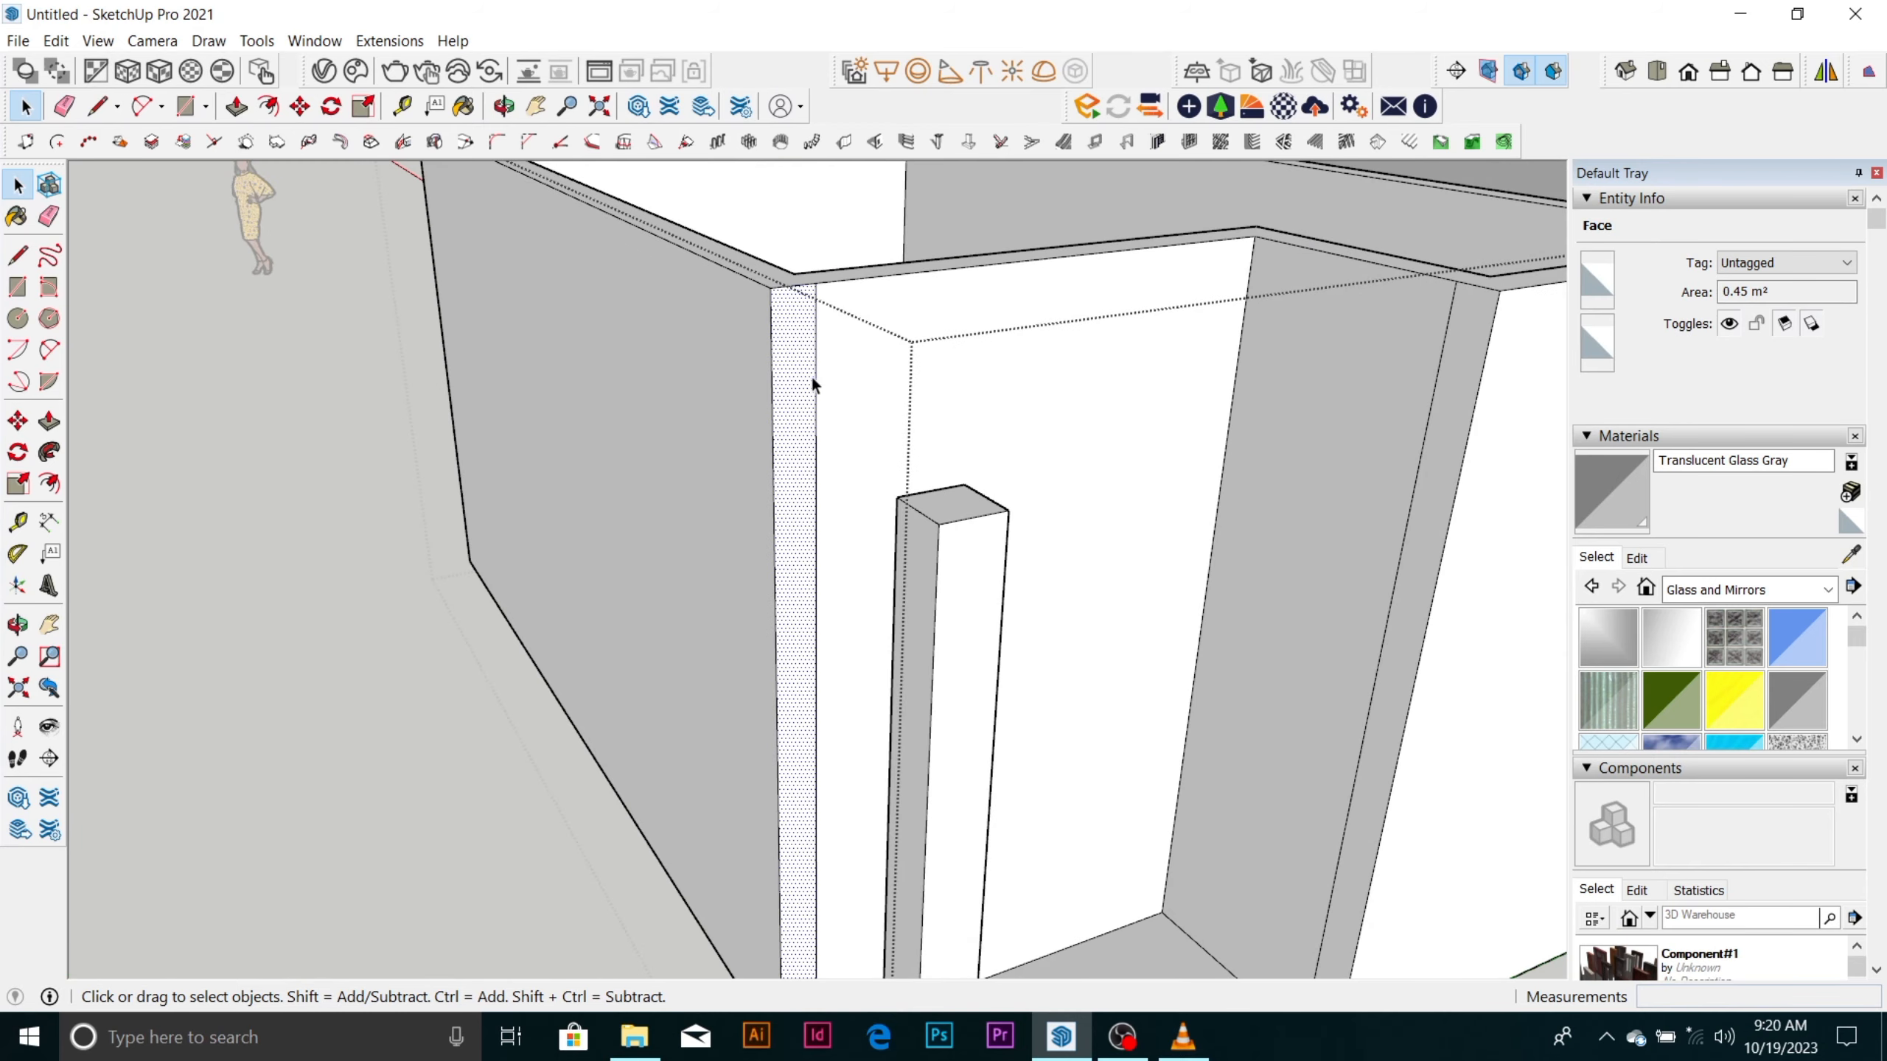
pyautogui.press('t')
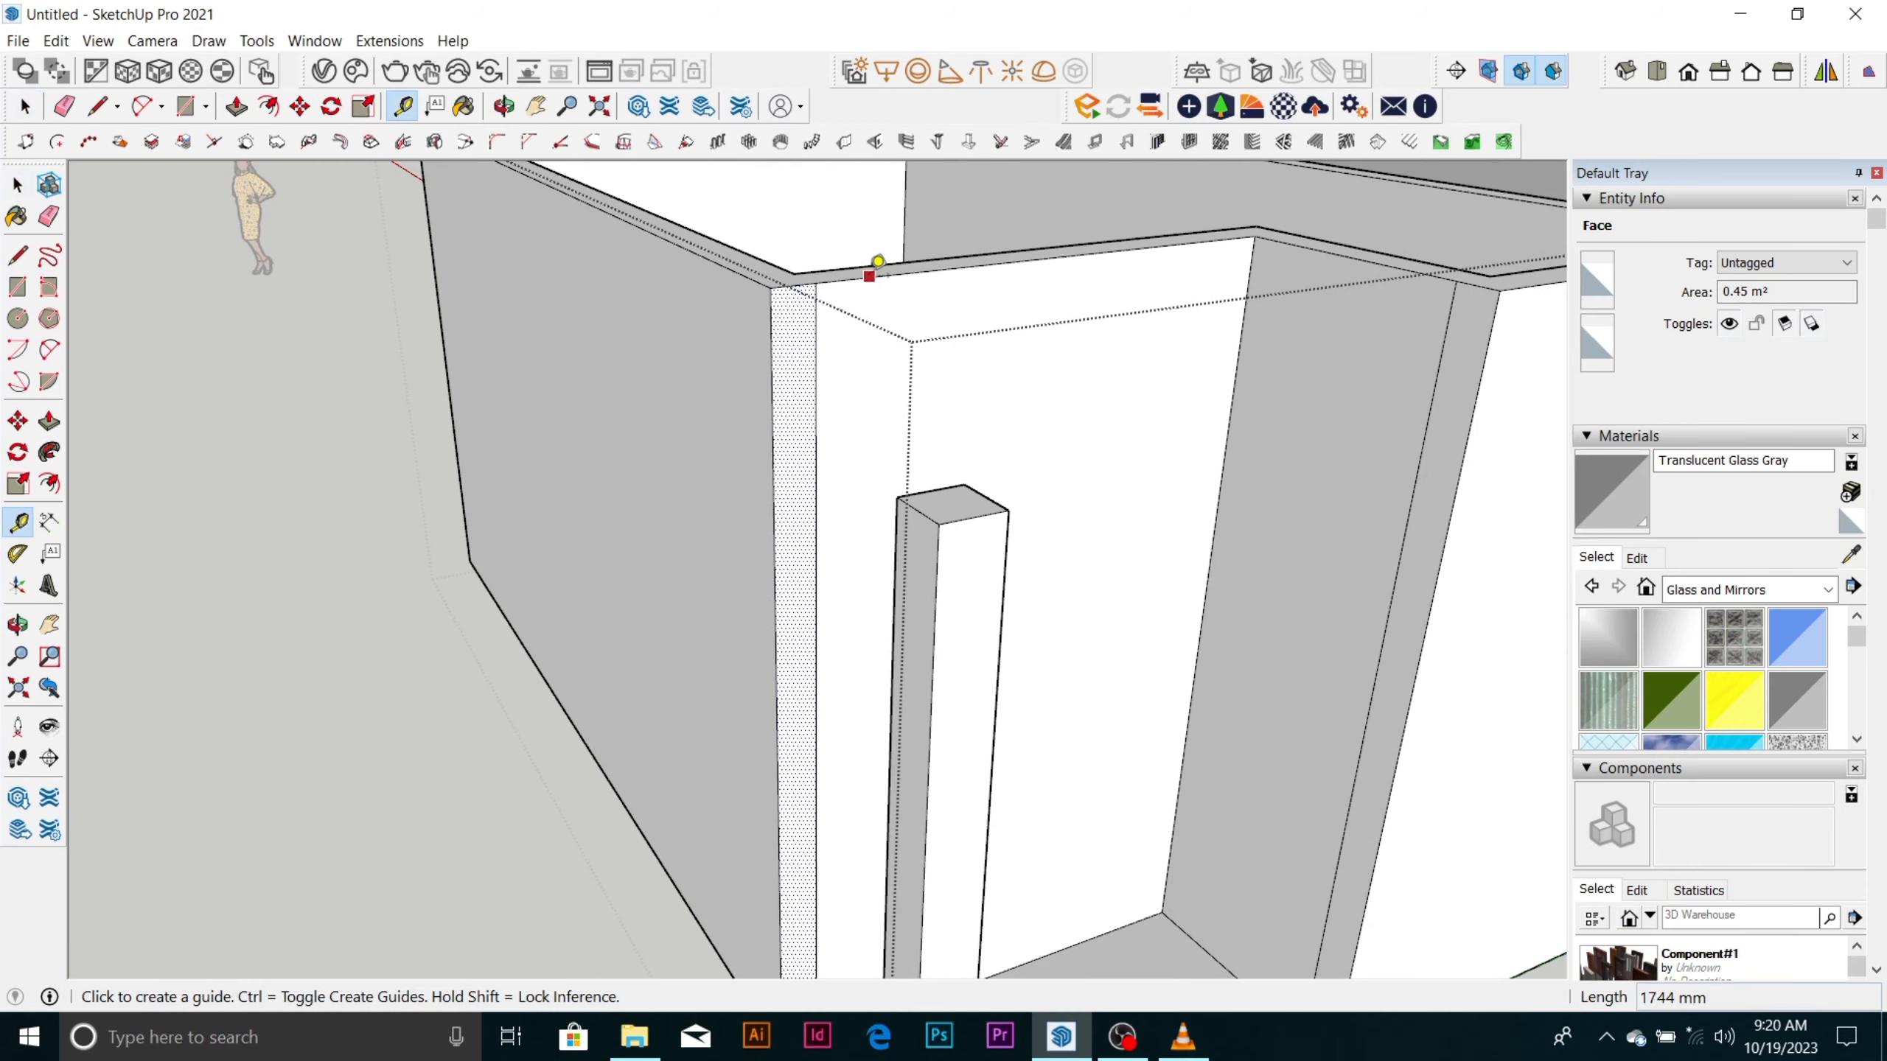
pyautogui.click(869, 275)
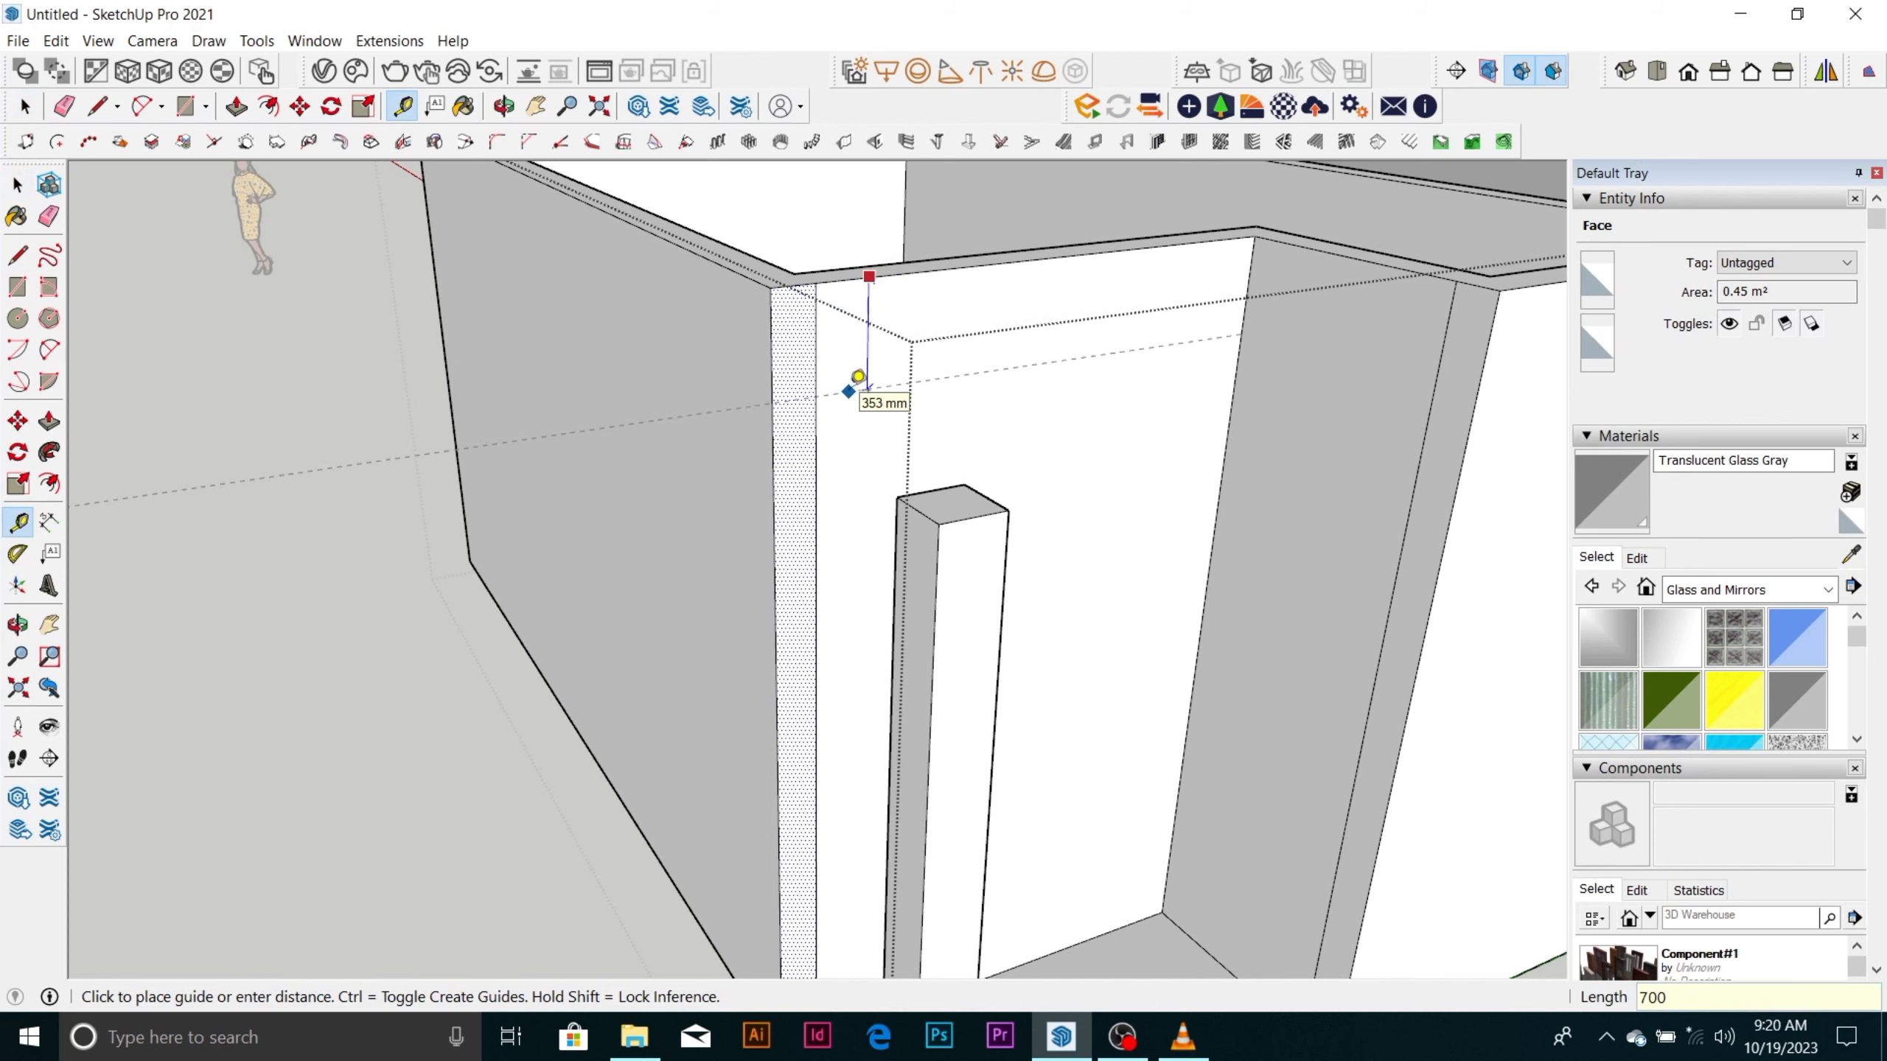
pyautogui.press('Return')
# Draw a 700 by 150 mm rectangle on the narrow wall end face, from its top corner to the guide.
pyautogui.press('space')
pyautogui.press('r')
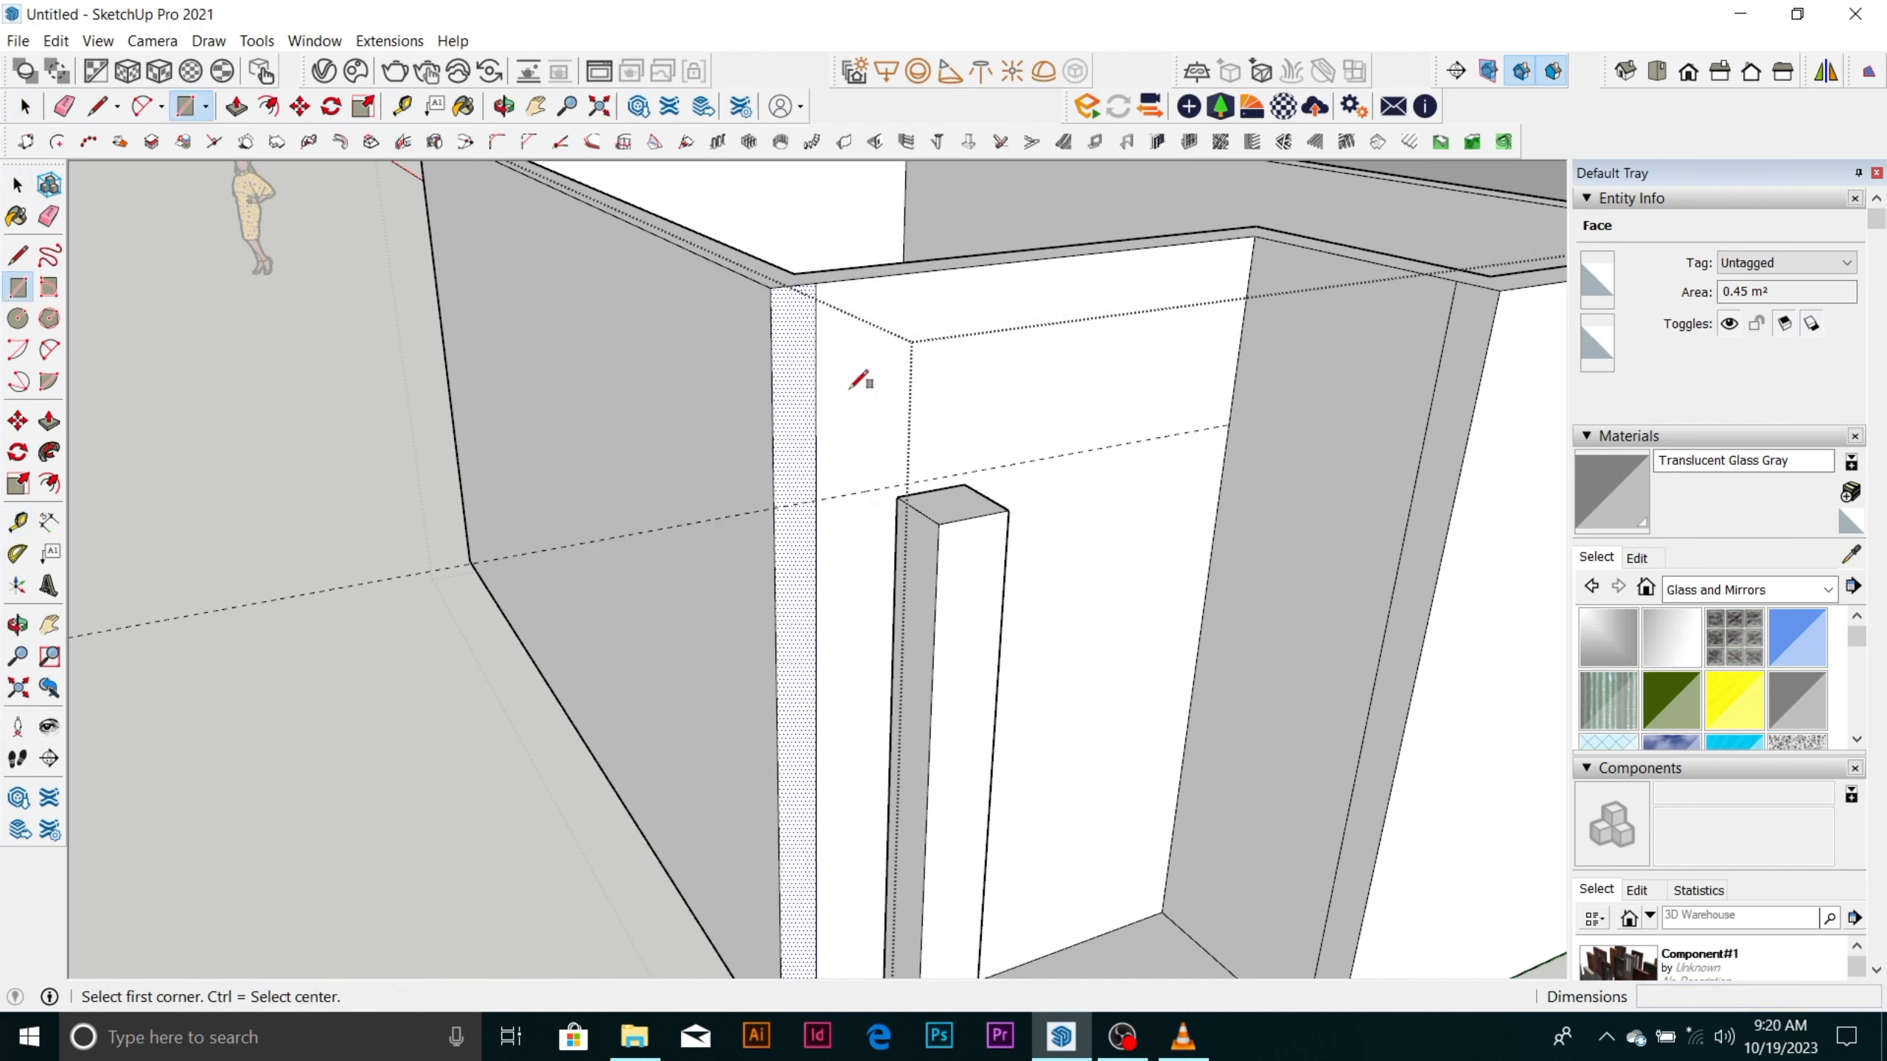
pyautogui.click(816, 282)
pyautogui.click(772, 507)
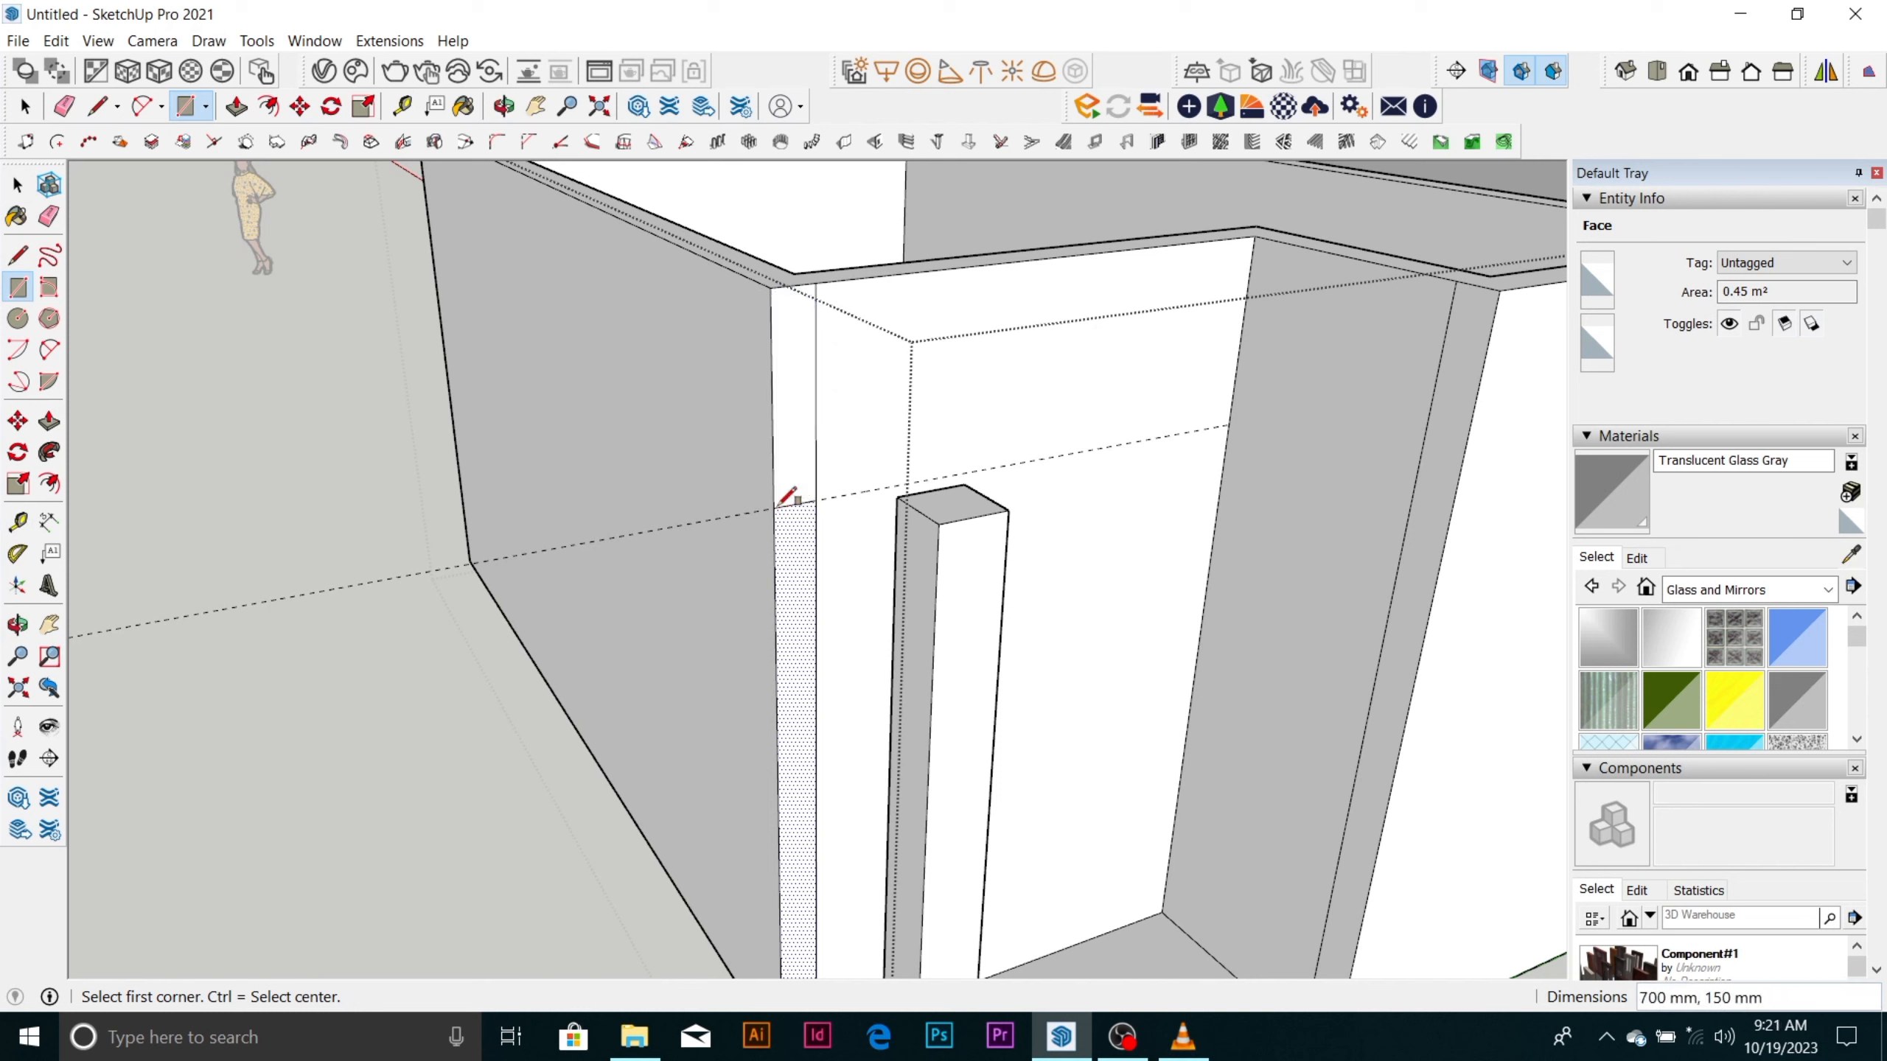
# Push/Pull the rectangle on the wall end outward about 1020 mm to form a beam over the column.
pyautogui.press('space')
pyautogui.click(790, 473)
pyautogui.press('p')
pyautogui.moveTo(791, 483); pyautogui.dragTo(939, 541)
pyautogui.click(939, 549)
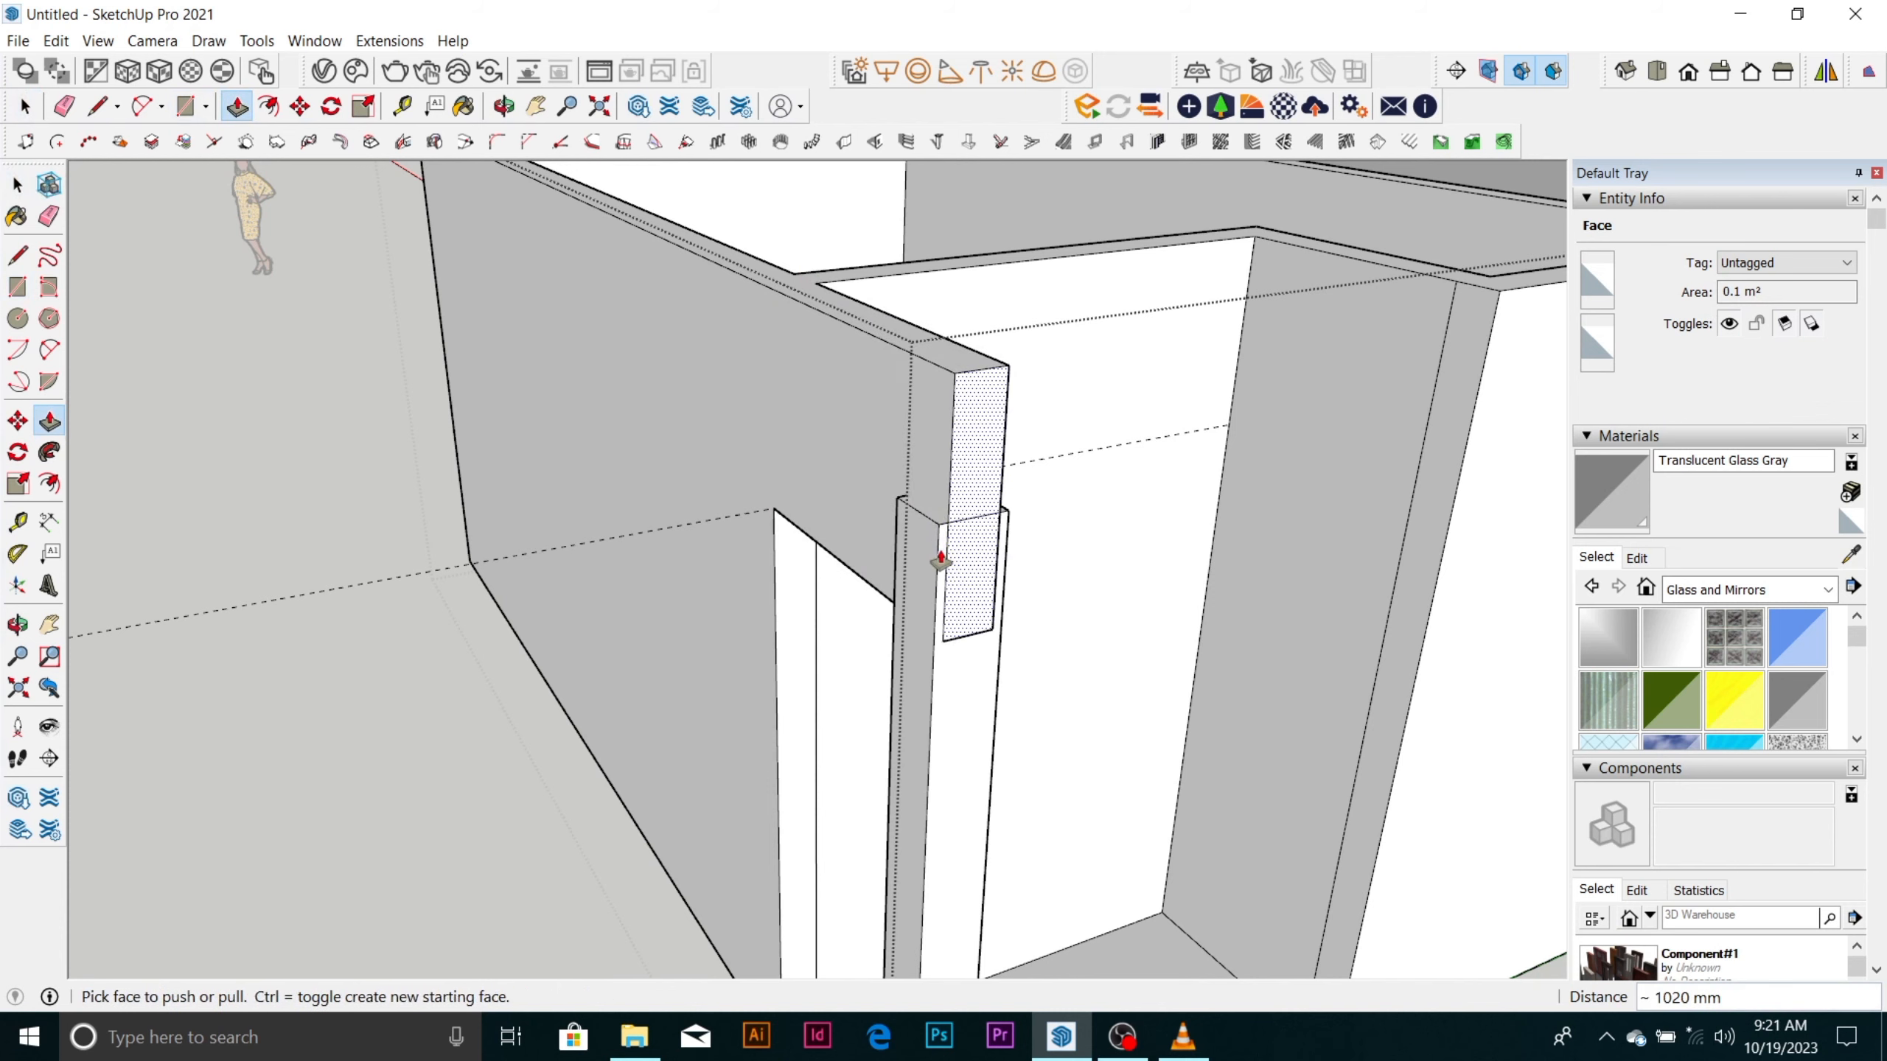
pyautogui.moveTo(933, 557); pyautogui.dragTo(978, 507, button='middle')
pyautogui.press('space')
pyautogui.press('Escape')
# Open the nested shaft group and push the shaft's top face down about 326 mm to the underside of the beam.
pyautogui.scroll(8, 926, 527)
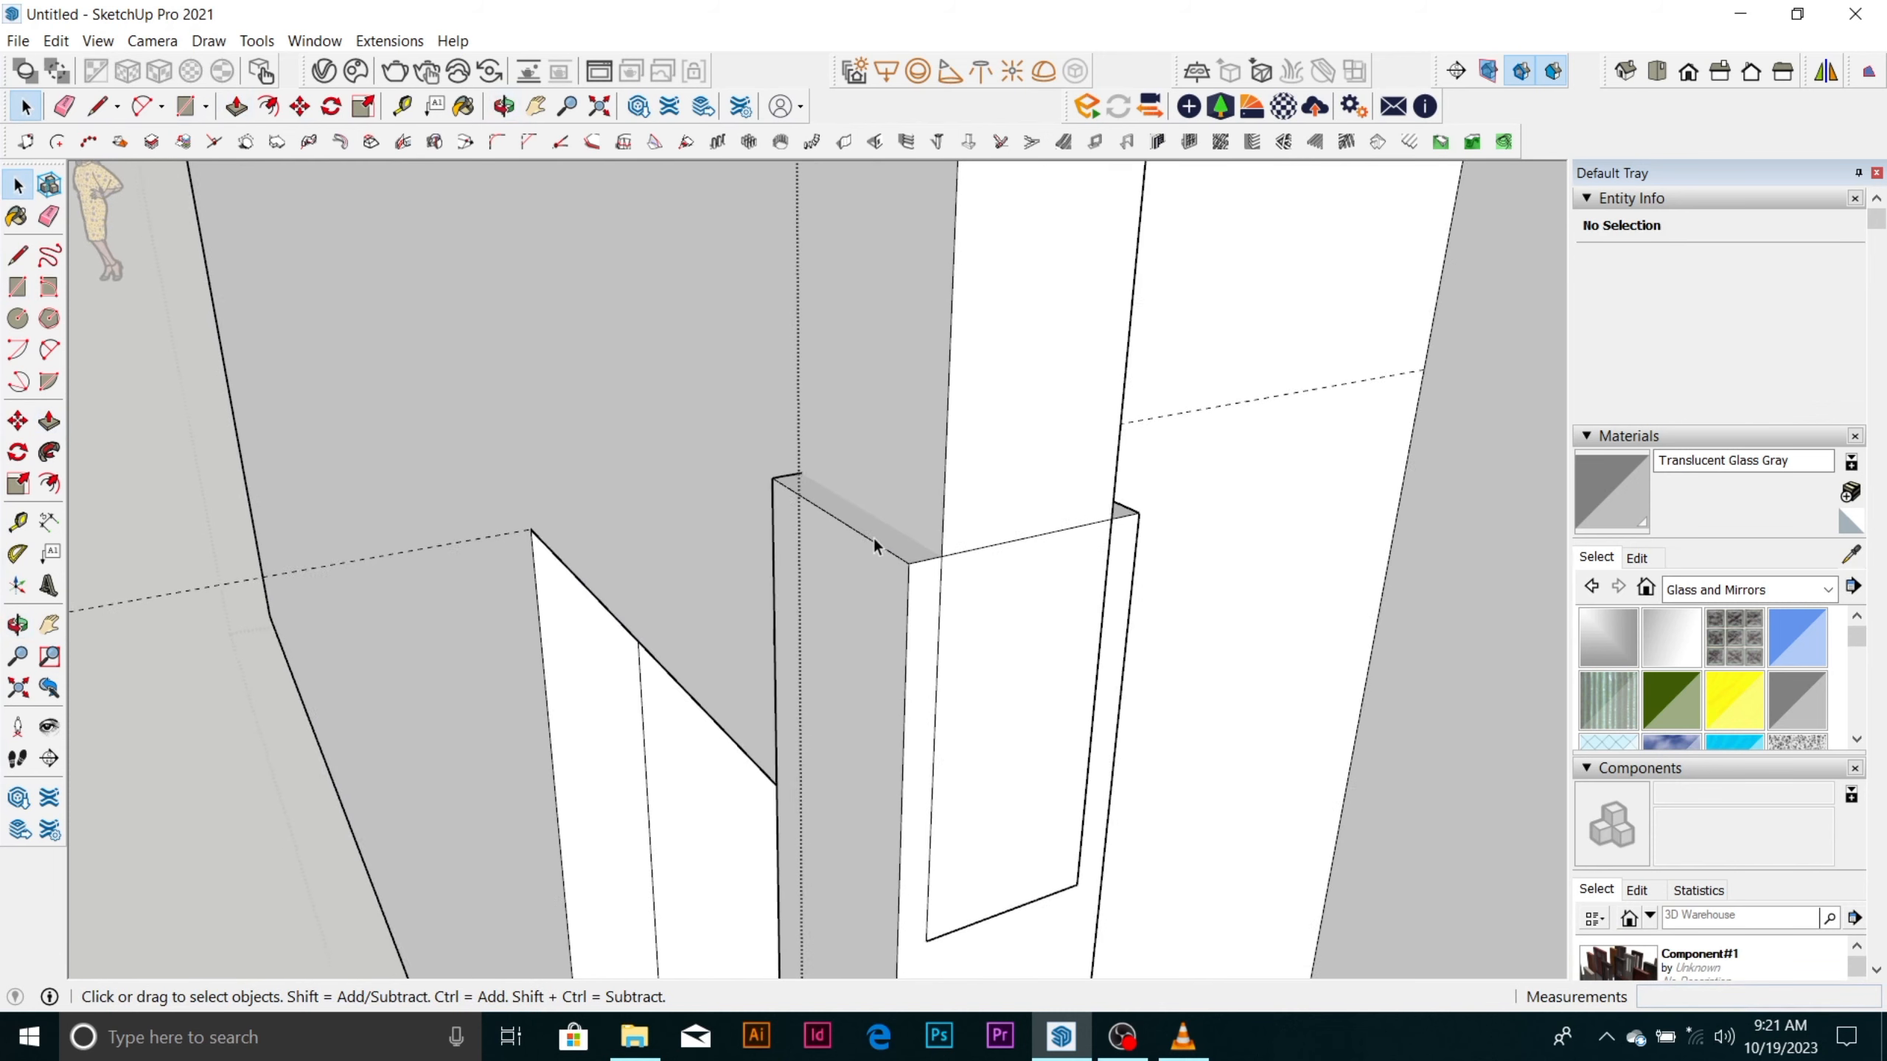
pyautogui.doubleClick(873, 539)
pyautogui.click(873, 539)
pyautogui.doubleClick(873, 539)
pyautogui.click(874, 539)
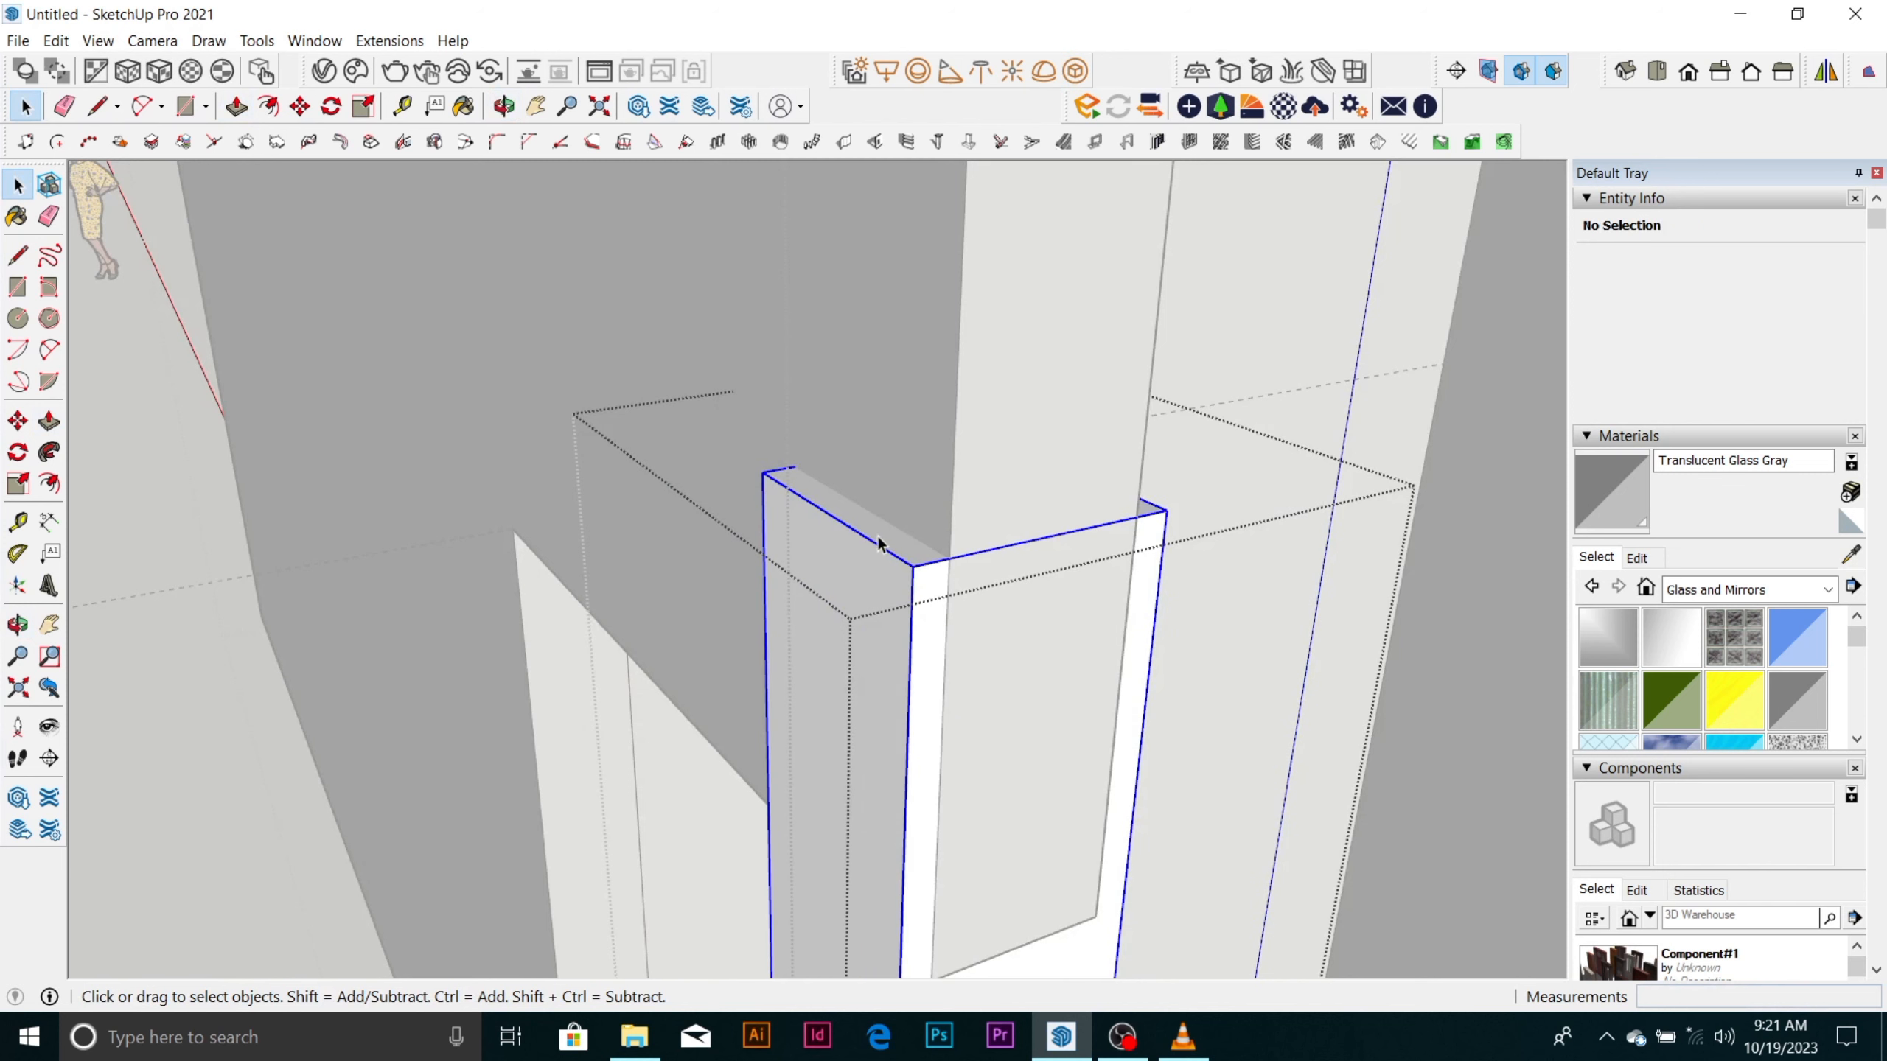
pyautogui.tripleClick(878, 534)
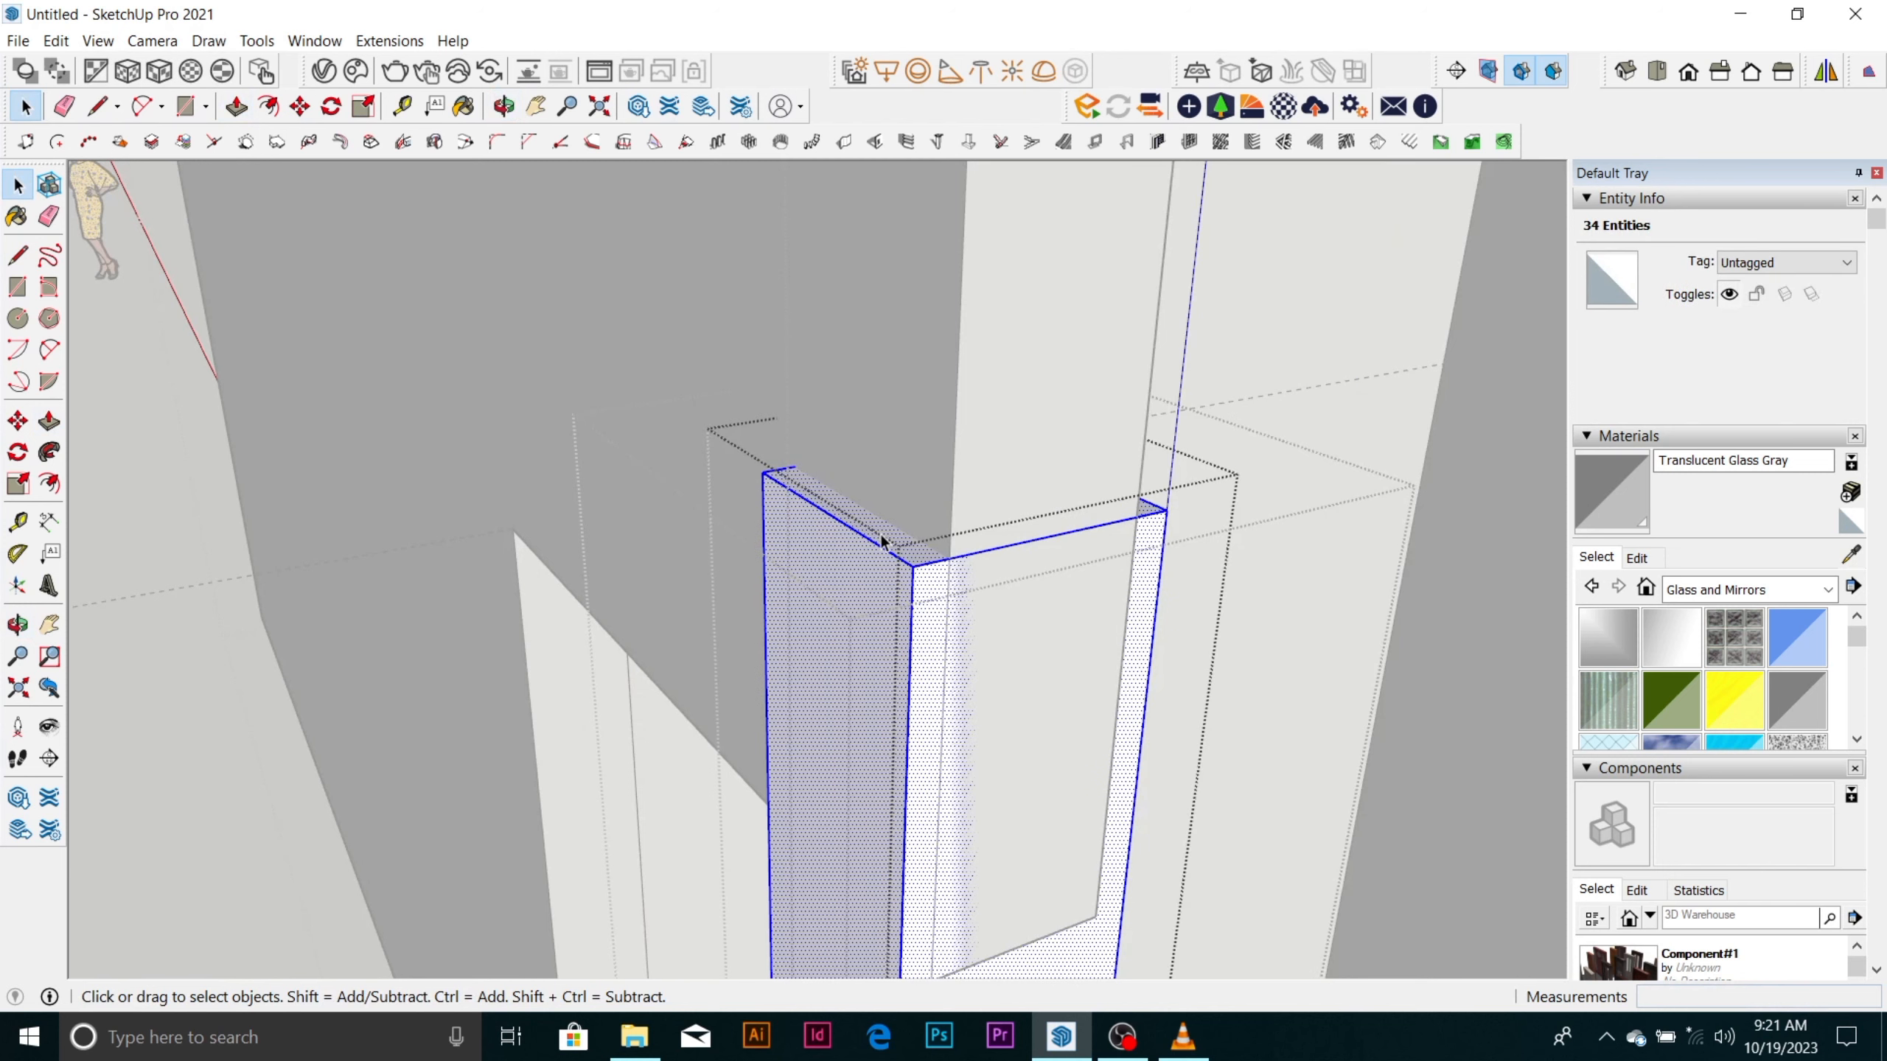
pyautogui.click(878, 542)
pyautogui.press('p')
pyautogui.scroll(-2, 877, 546)
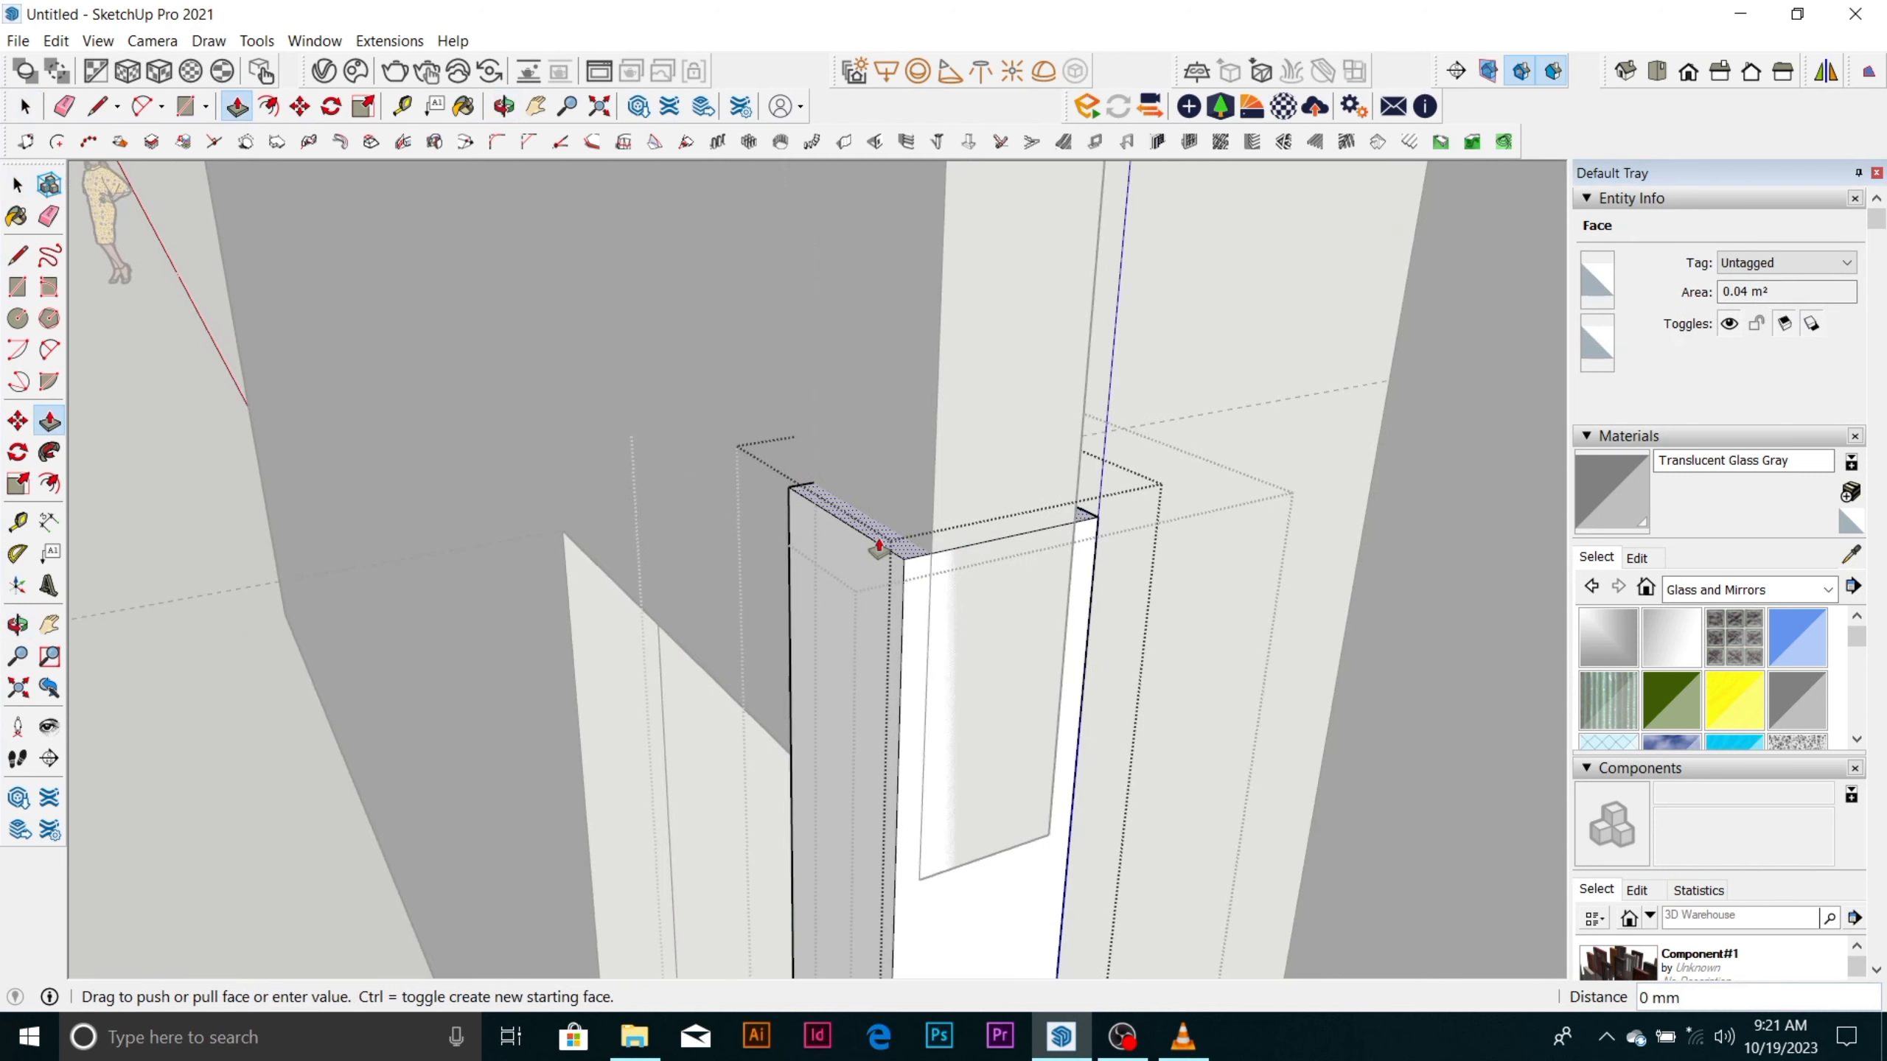
pyautogui.moveTo(864, 563); pyautogui.dragTo(804, 710)
pyautogui.scroll(-6, 877, 542)
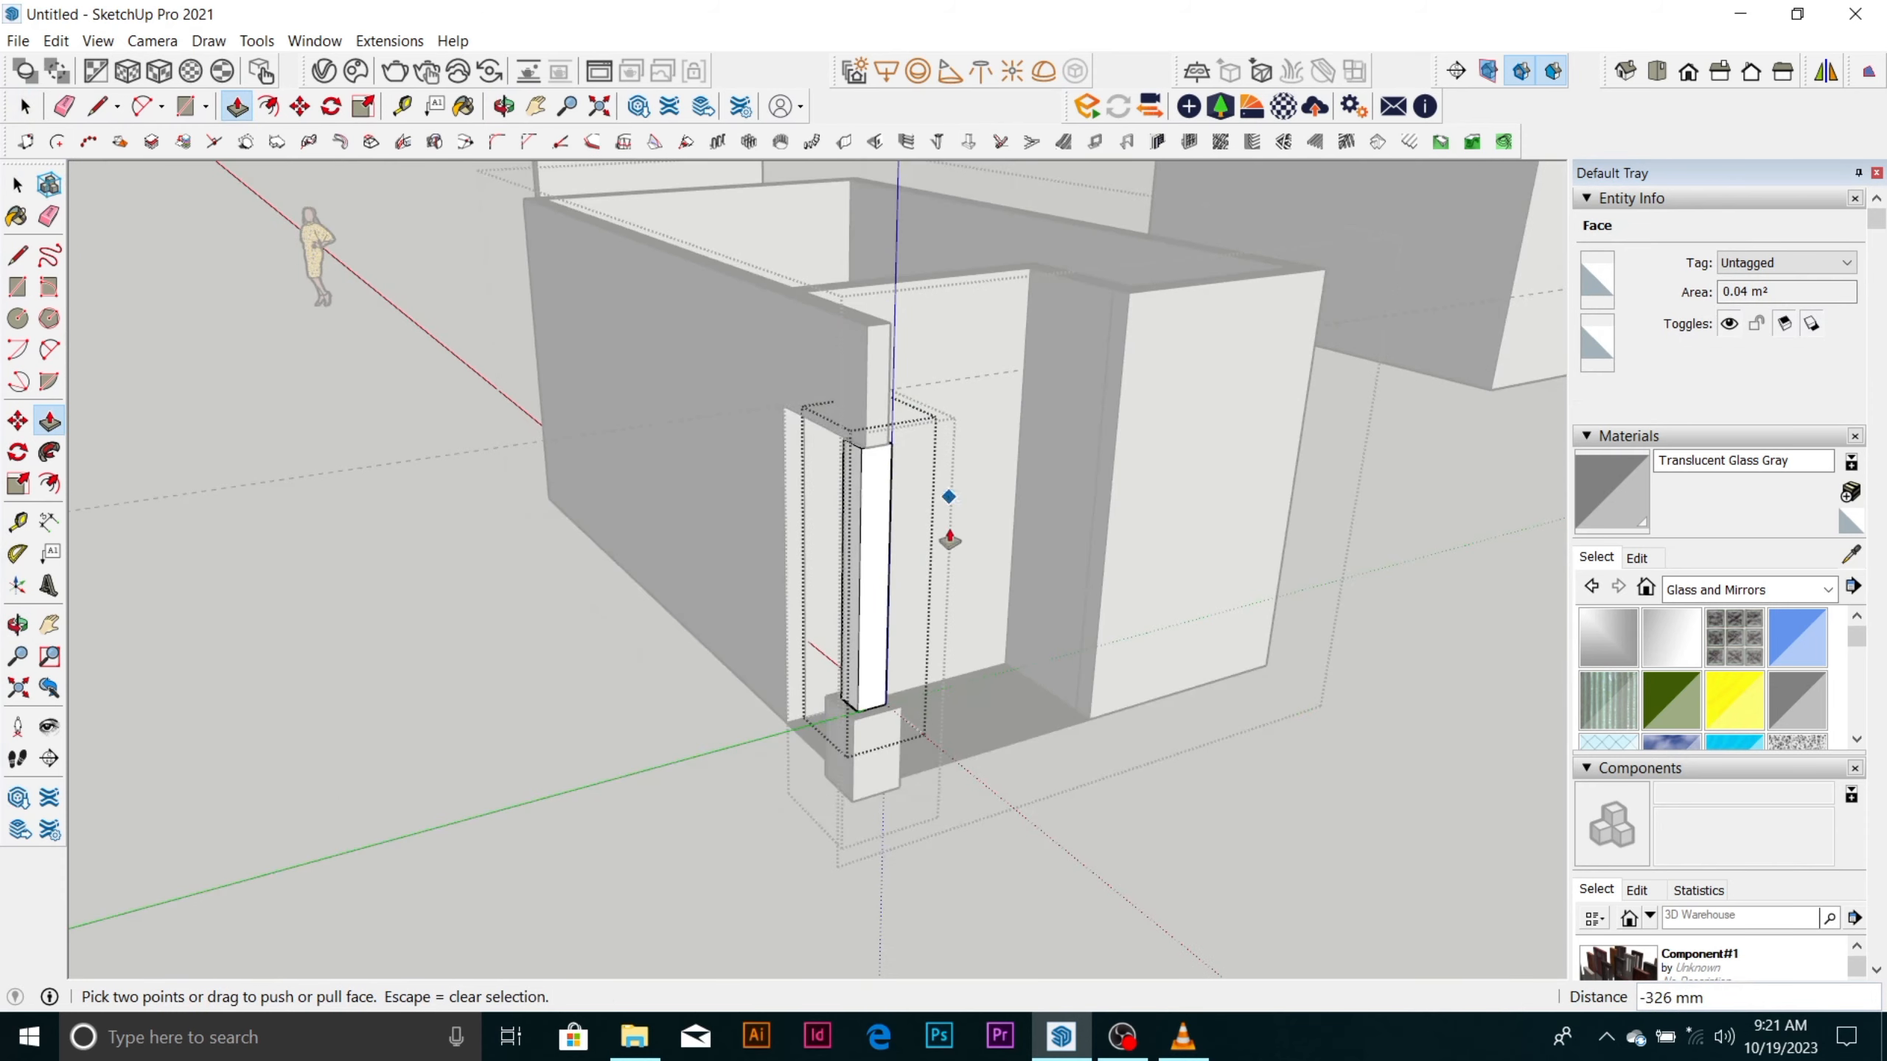
pyautogui.moveTo(949, 539); pyautogui.dragTo(358, 644, button='middle')
# Close the shaft group and the column group to return to editing the room group.
pyautogui.scroll(8, 297, 460)
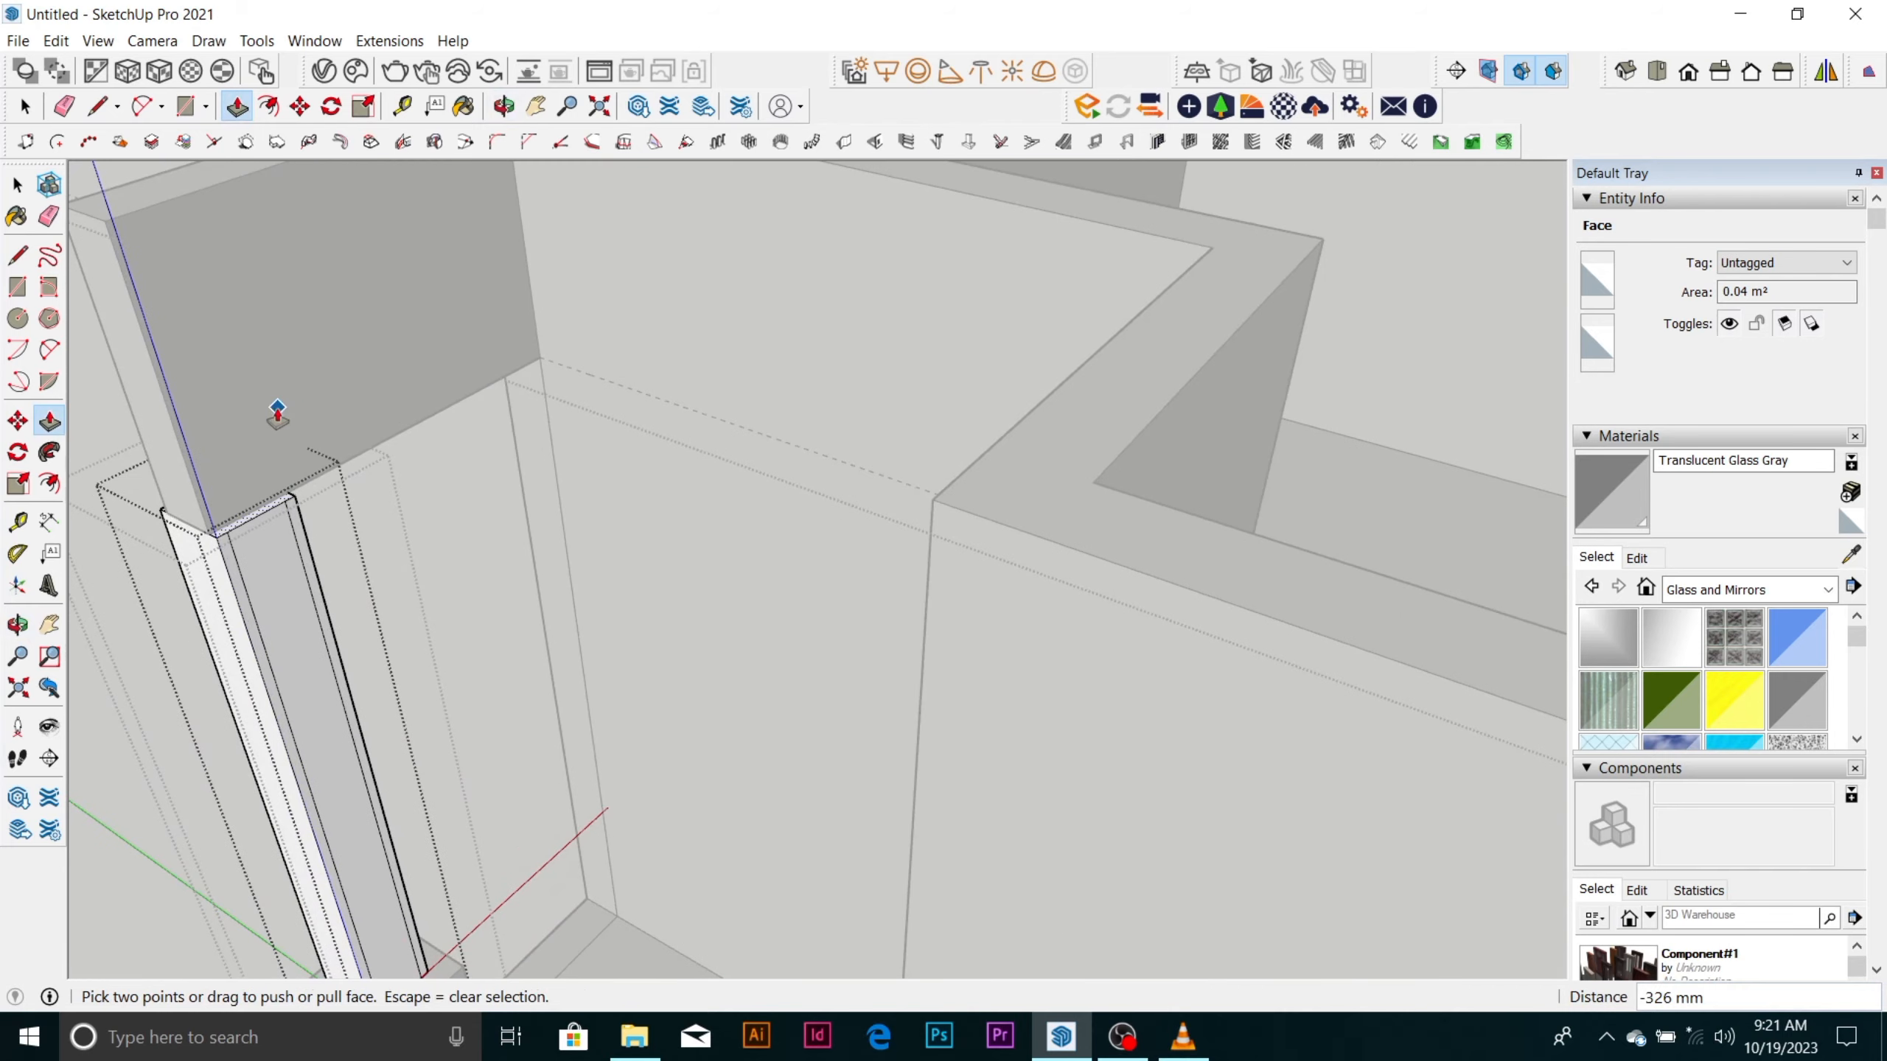
pyautogui.press('space')
pyautogui.click(325, 400)
pyautogui.scroll(-6, 470, 382)
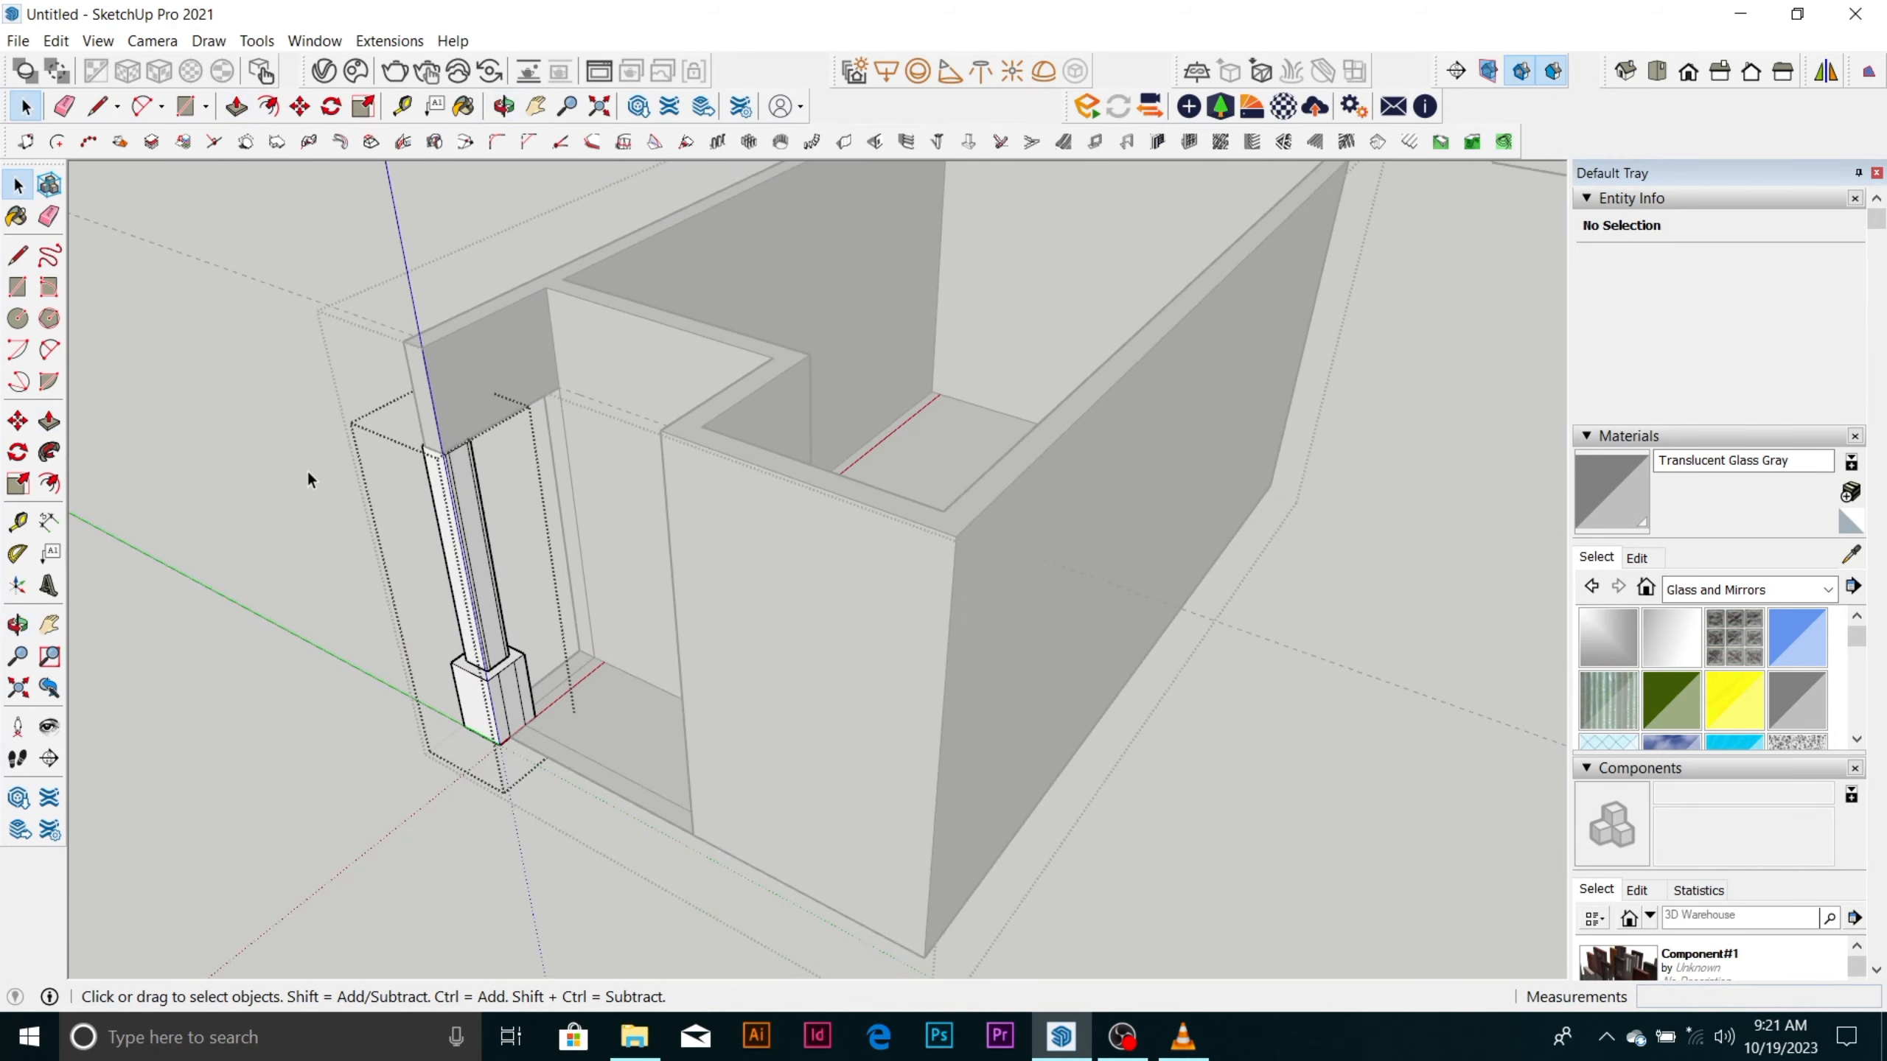
pyautogui.scroll(8, 307, 468)
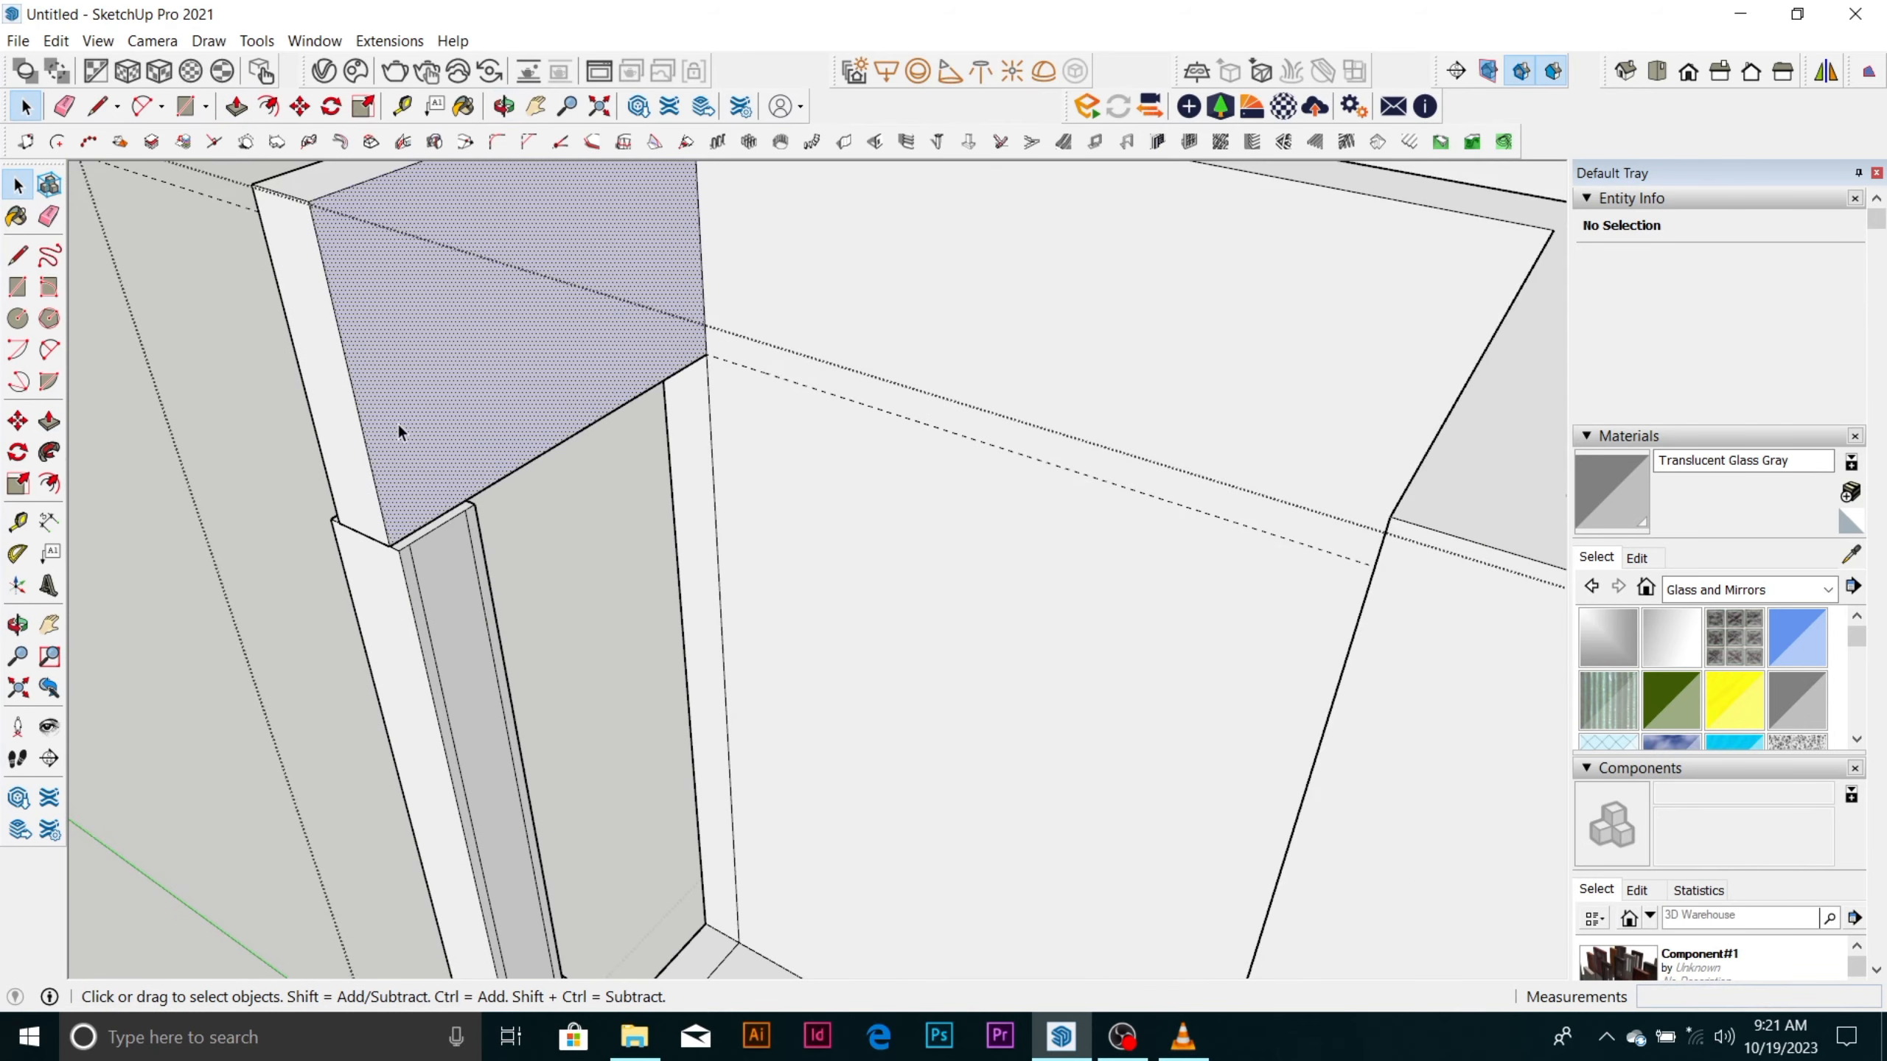
# Place a vertical guide on the beam's recess-side face, 150 mm in from its outer end edge.
pyautogui.click(399, 428)
pyautogui.scroll(-5, 392, 437)
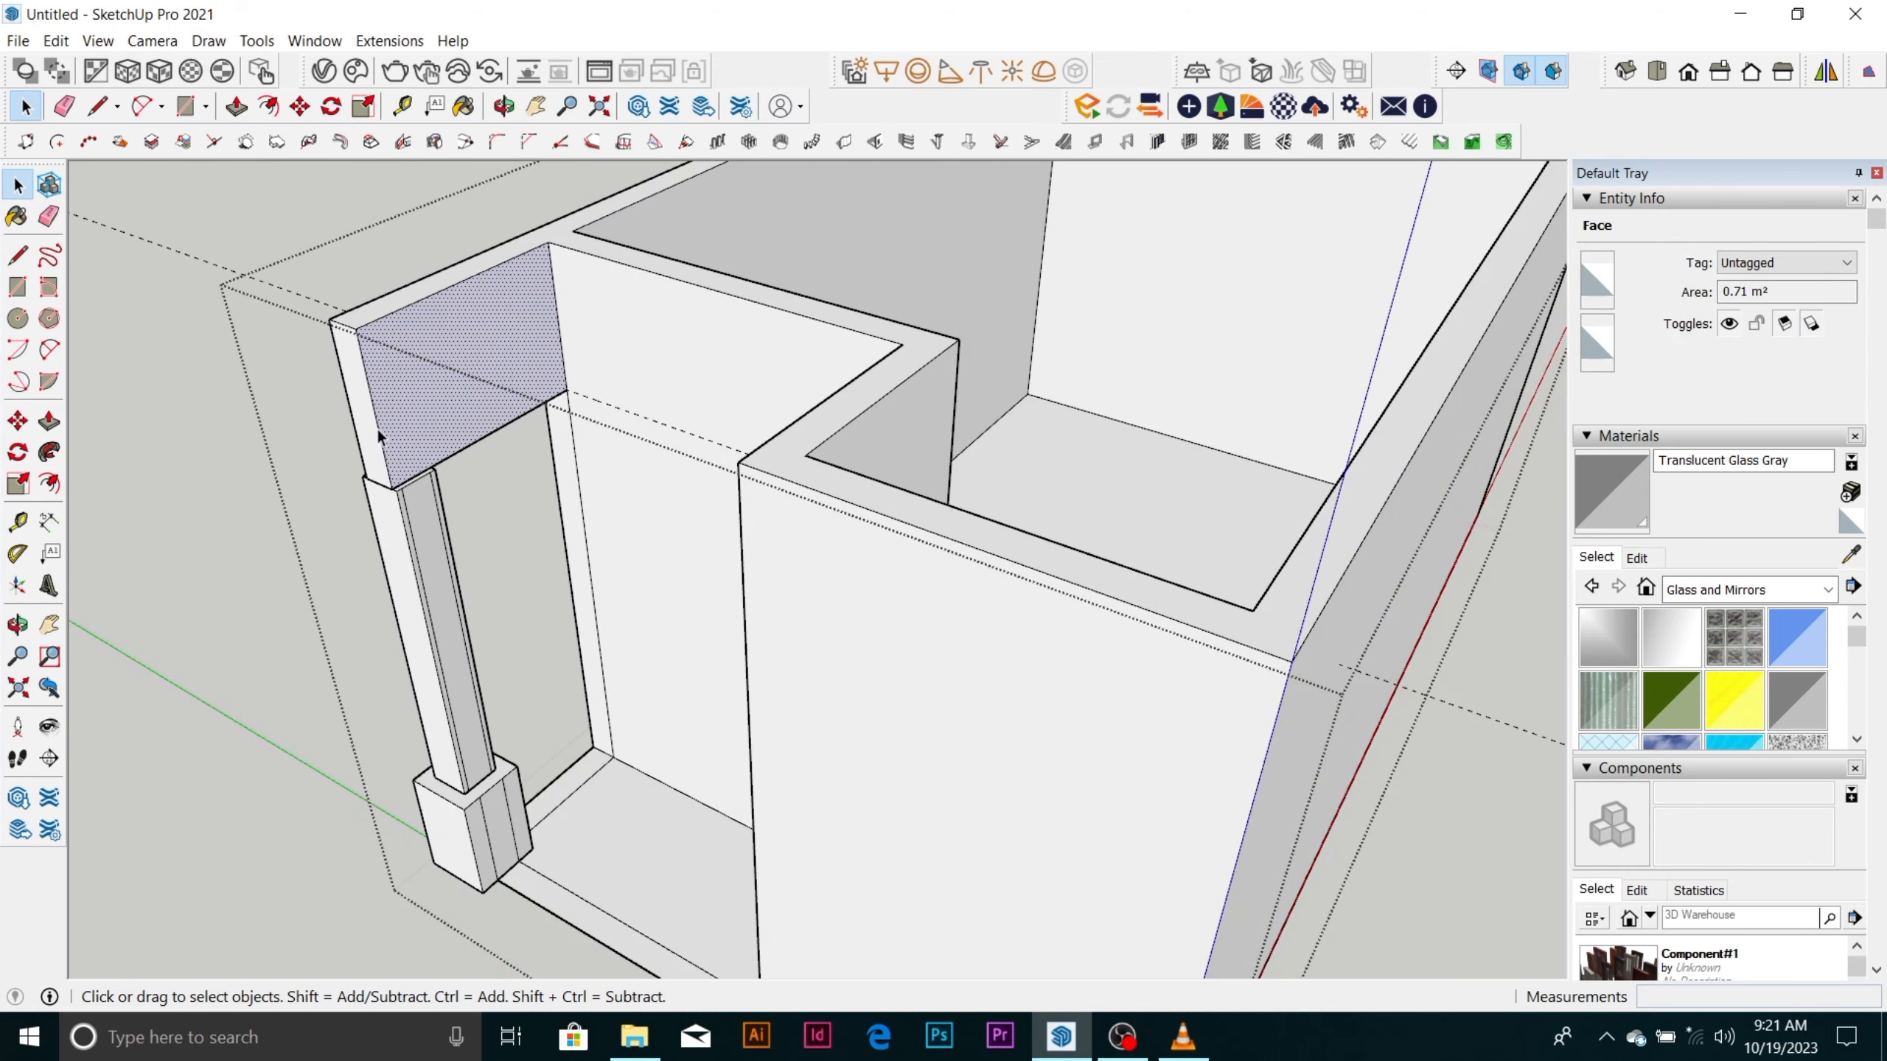
pyautogui.scroll(2, 379, 420)
pyautogui.press('t')
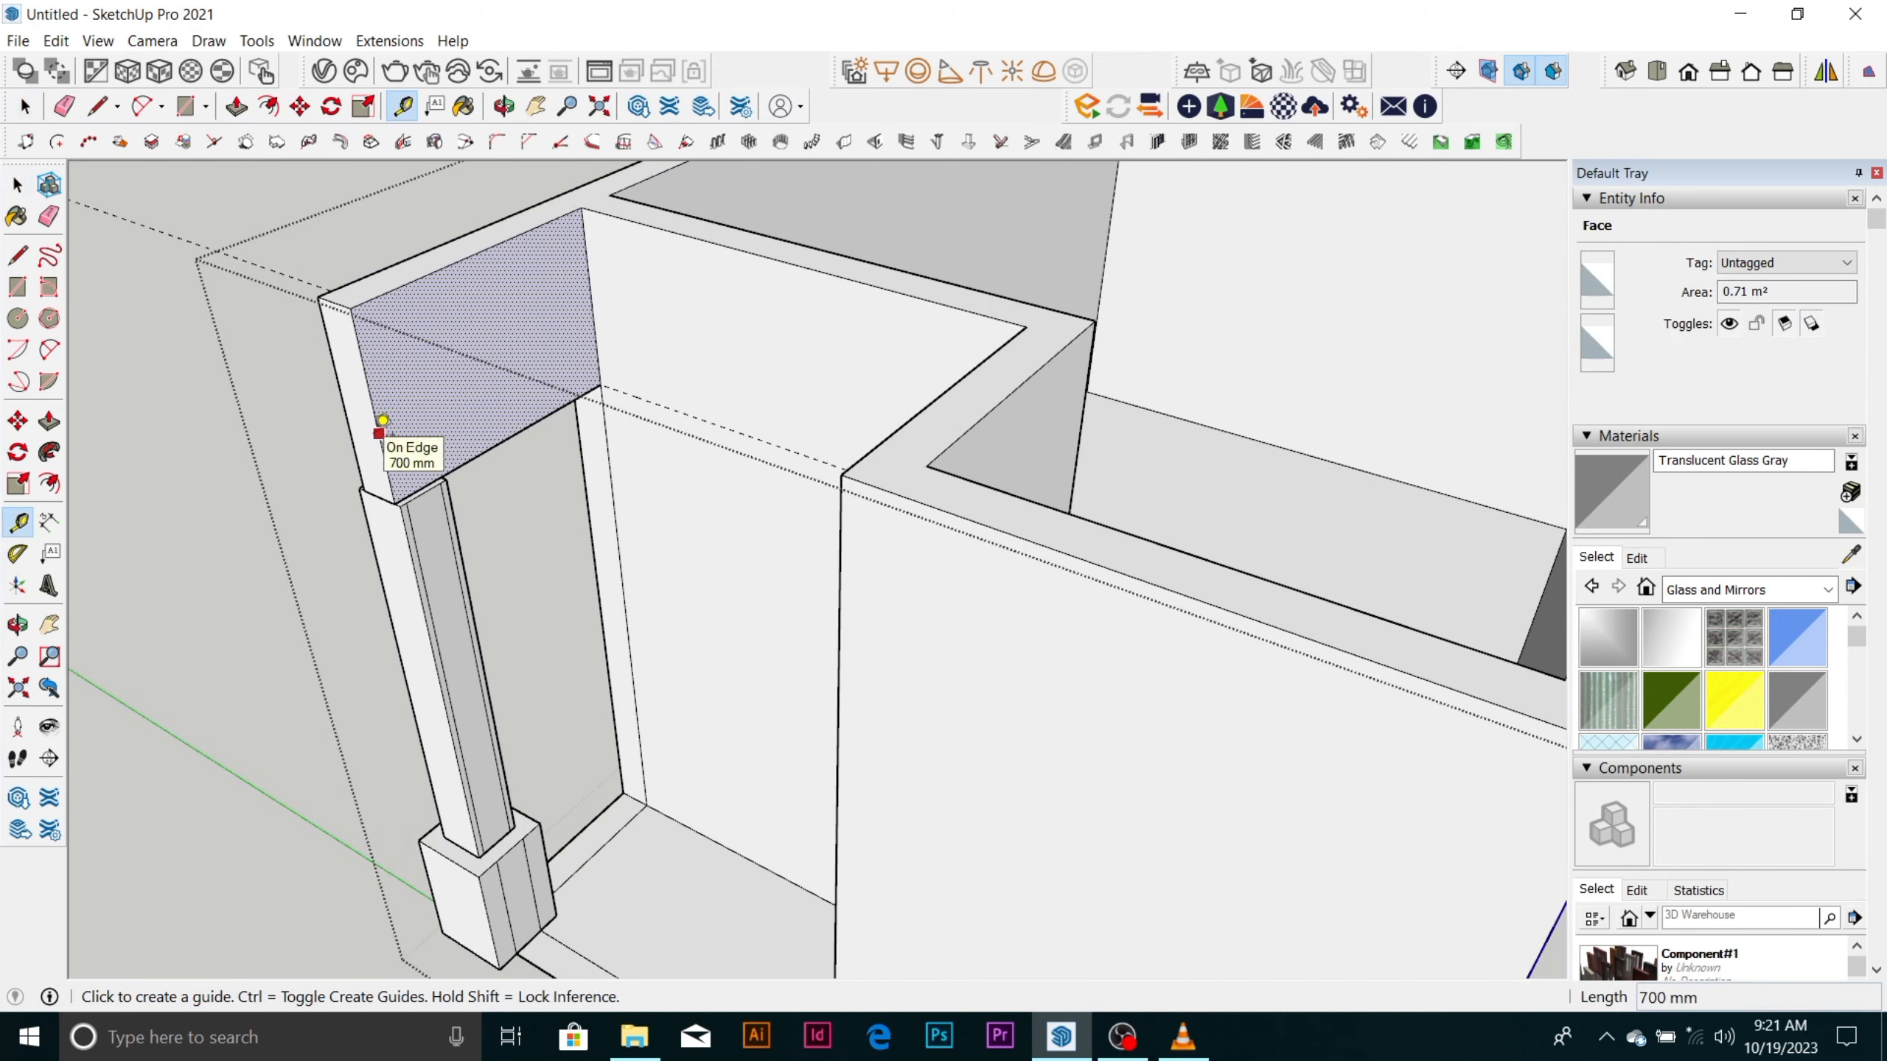
pyautogui.click(383, 421)
pyautogui.write('15')
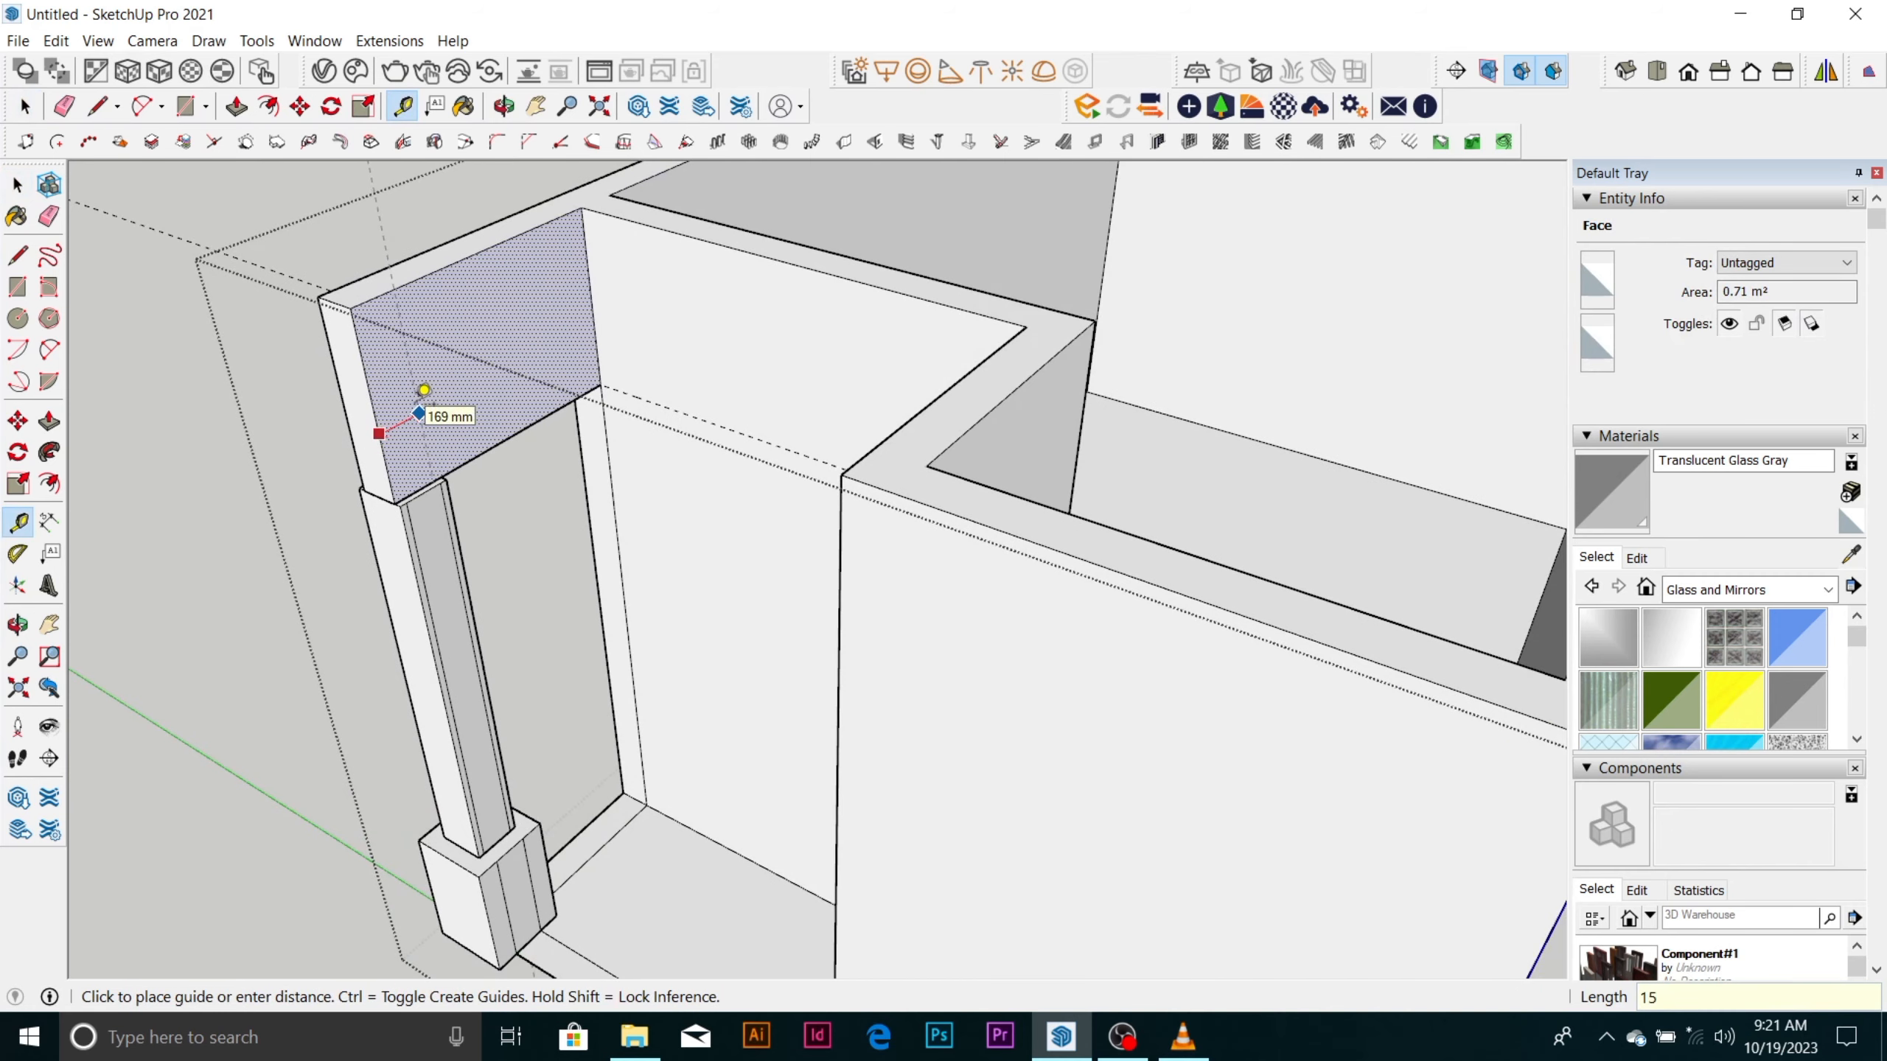
pyautogui.write('0')
pyautogui.press('Return')
pyautogui.press('space')
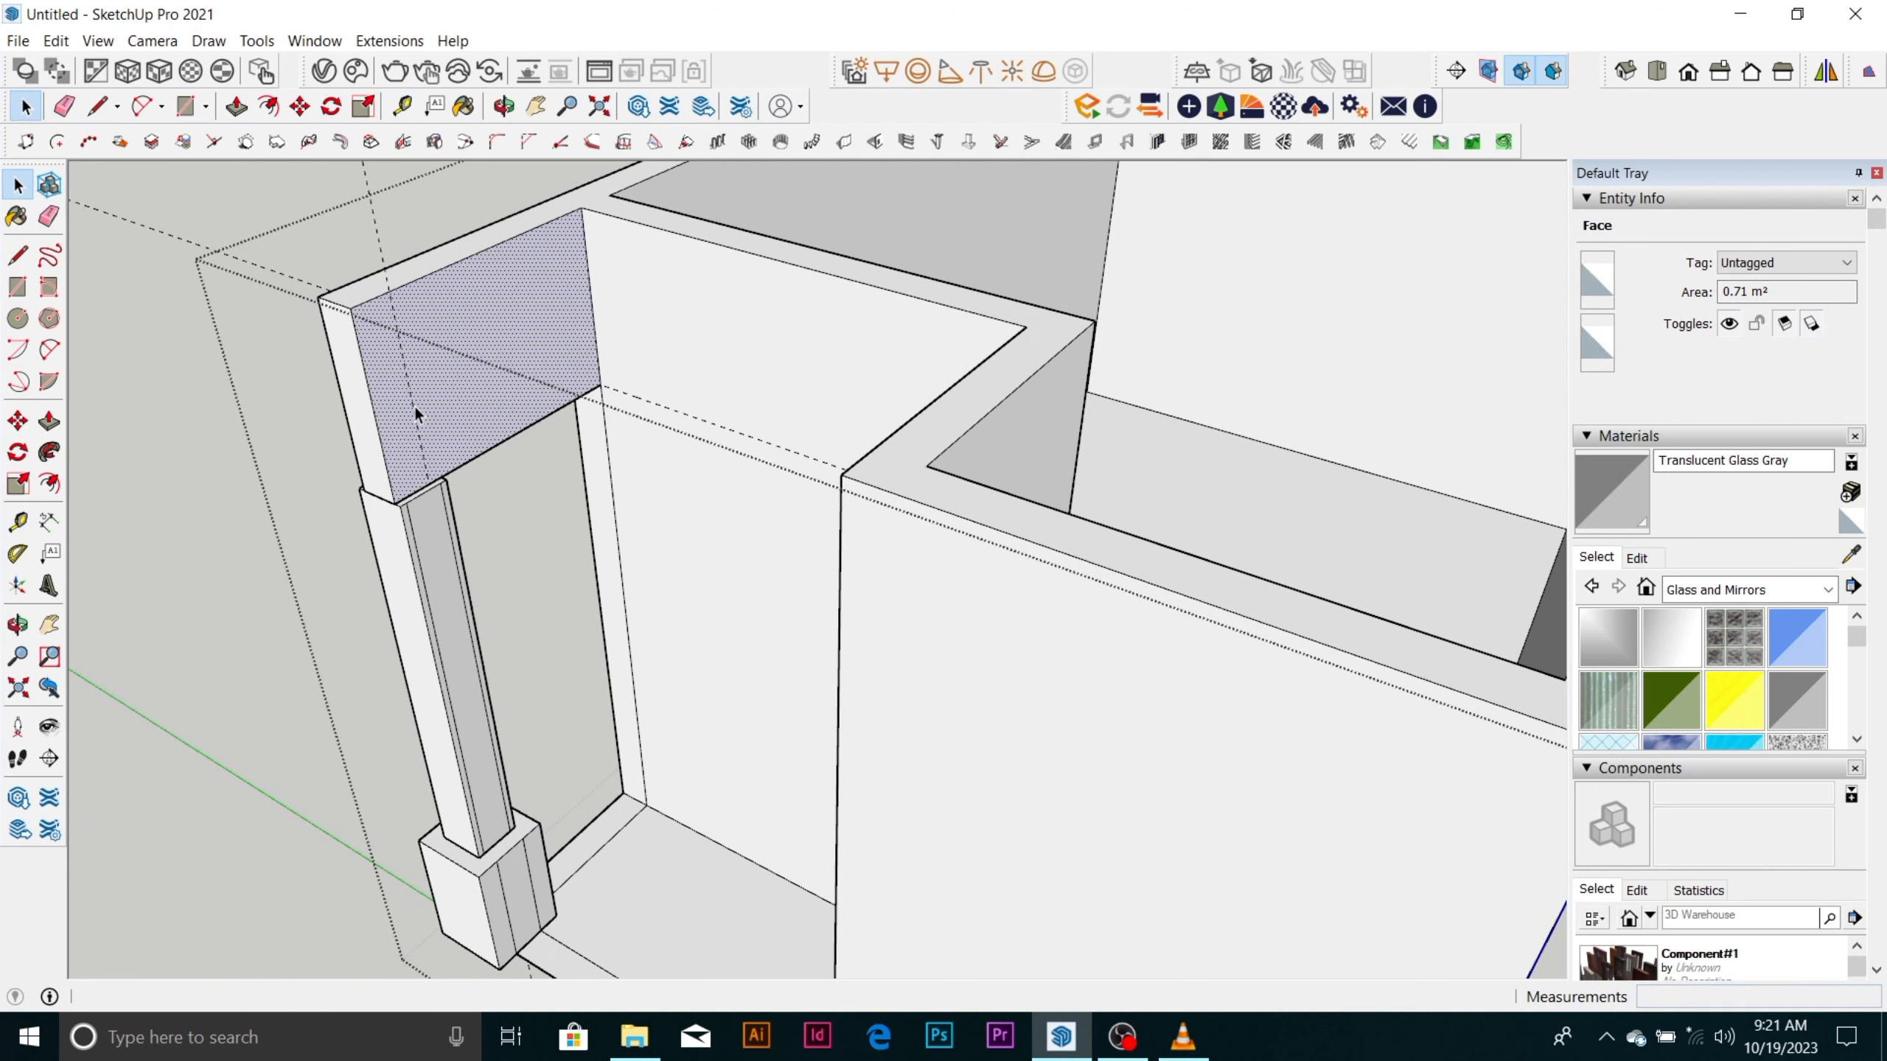
# Draw a rectangle on the beam's side face from its top outer corner to where the guide meets the lower edge.
pyautogui.press('r')
pyautogui.click(351, 306)
pyautogui.scroll(2, 461, 450)
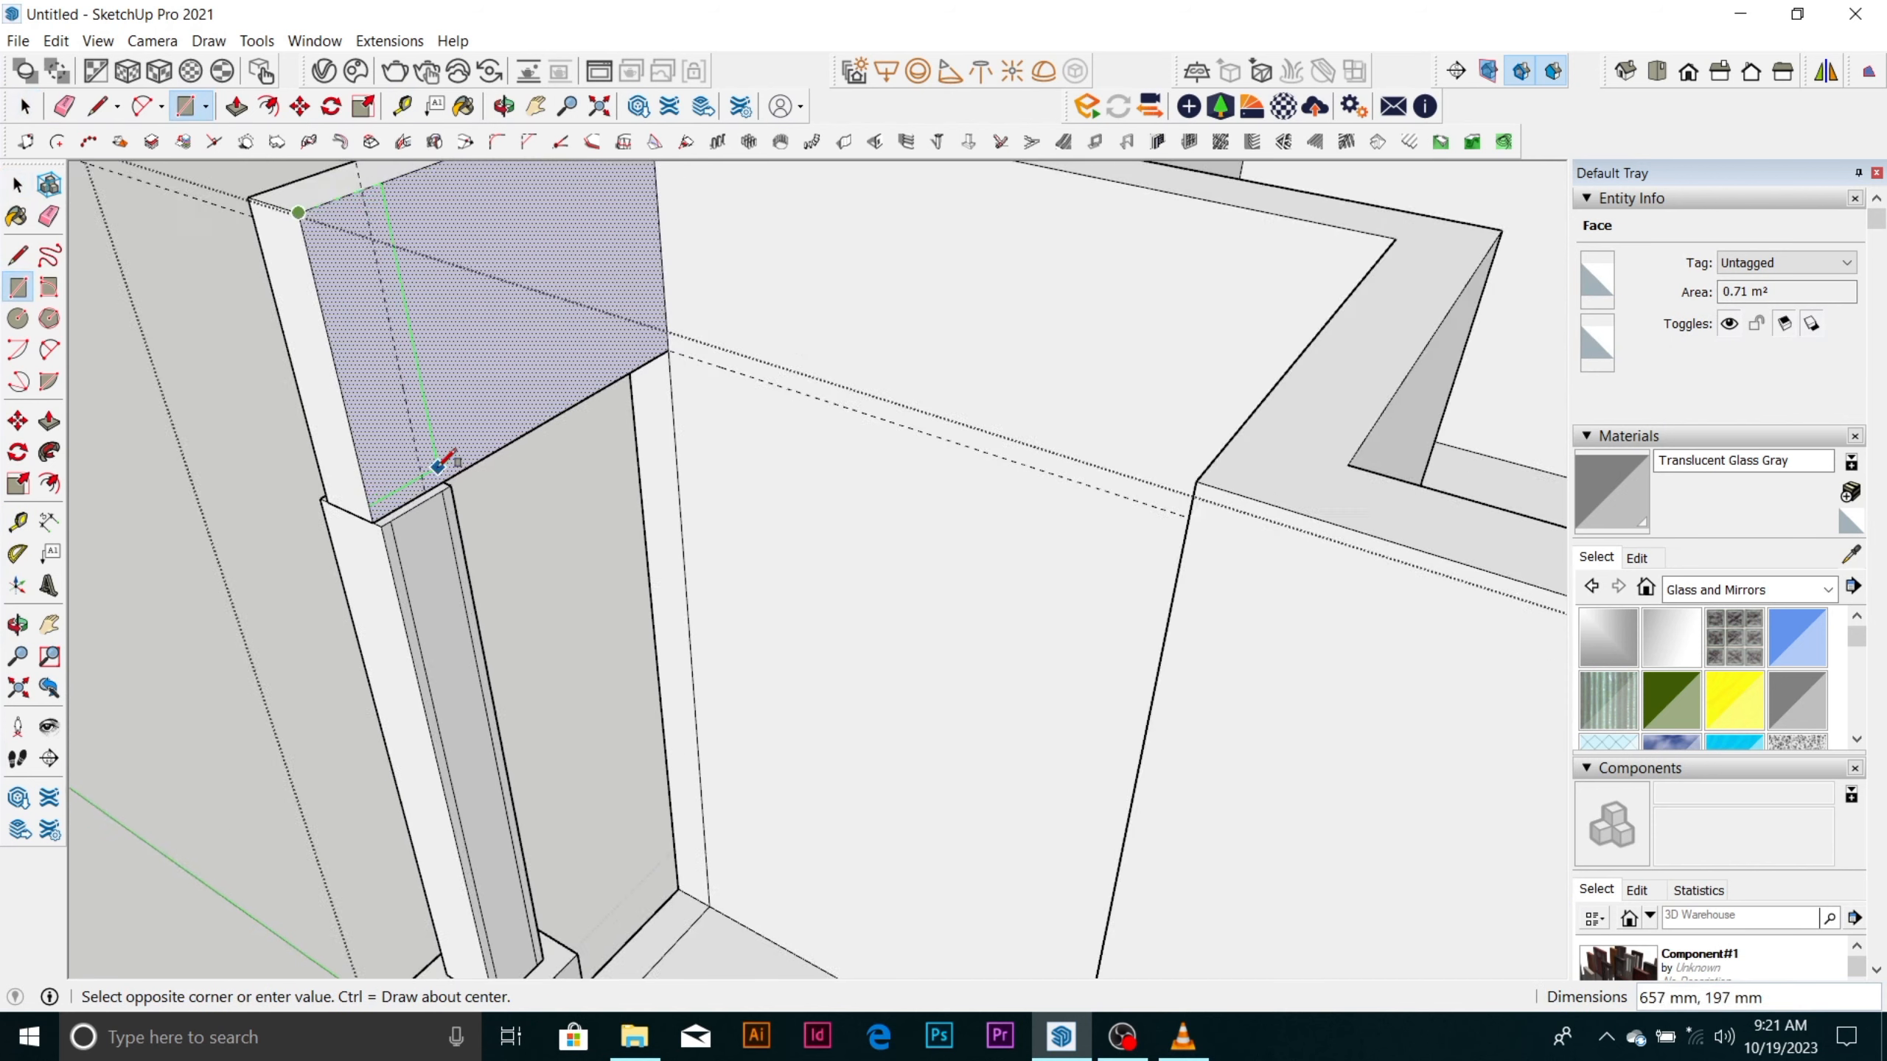
pyautogui.scroll(1, 438, 467)
pyautogui.click(434, 490)
pyautogui.press('space')
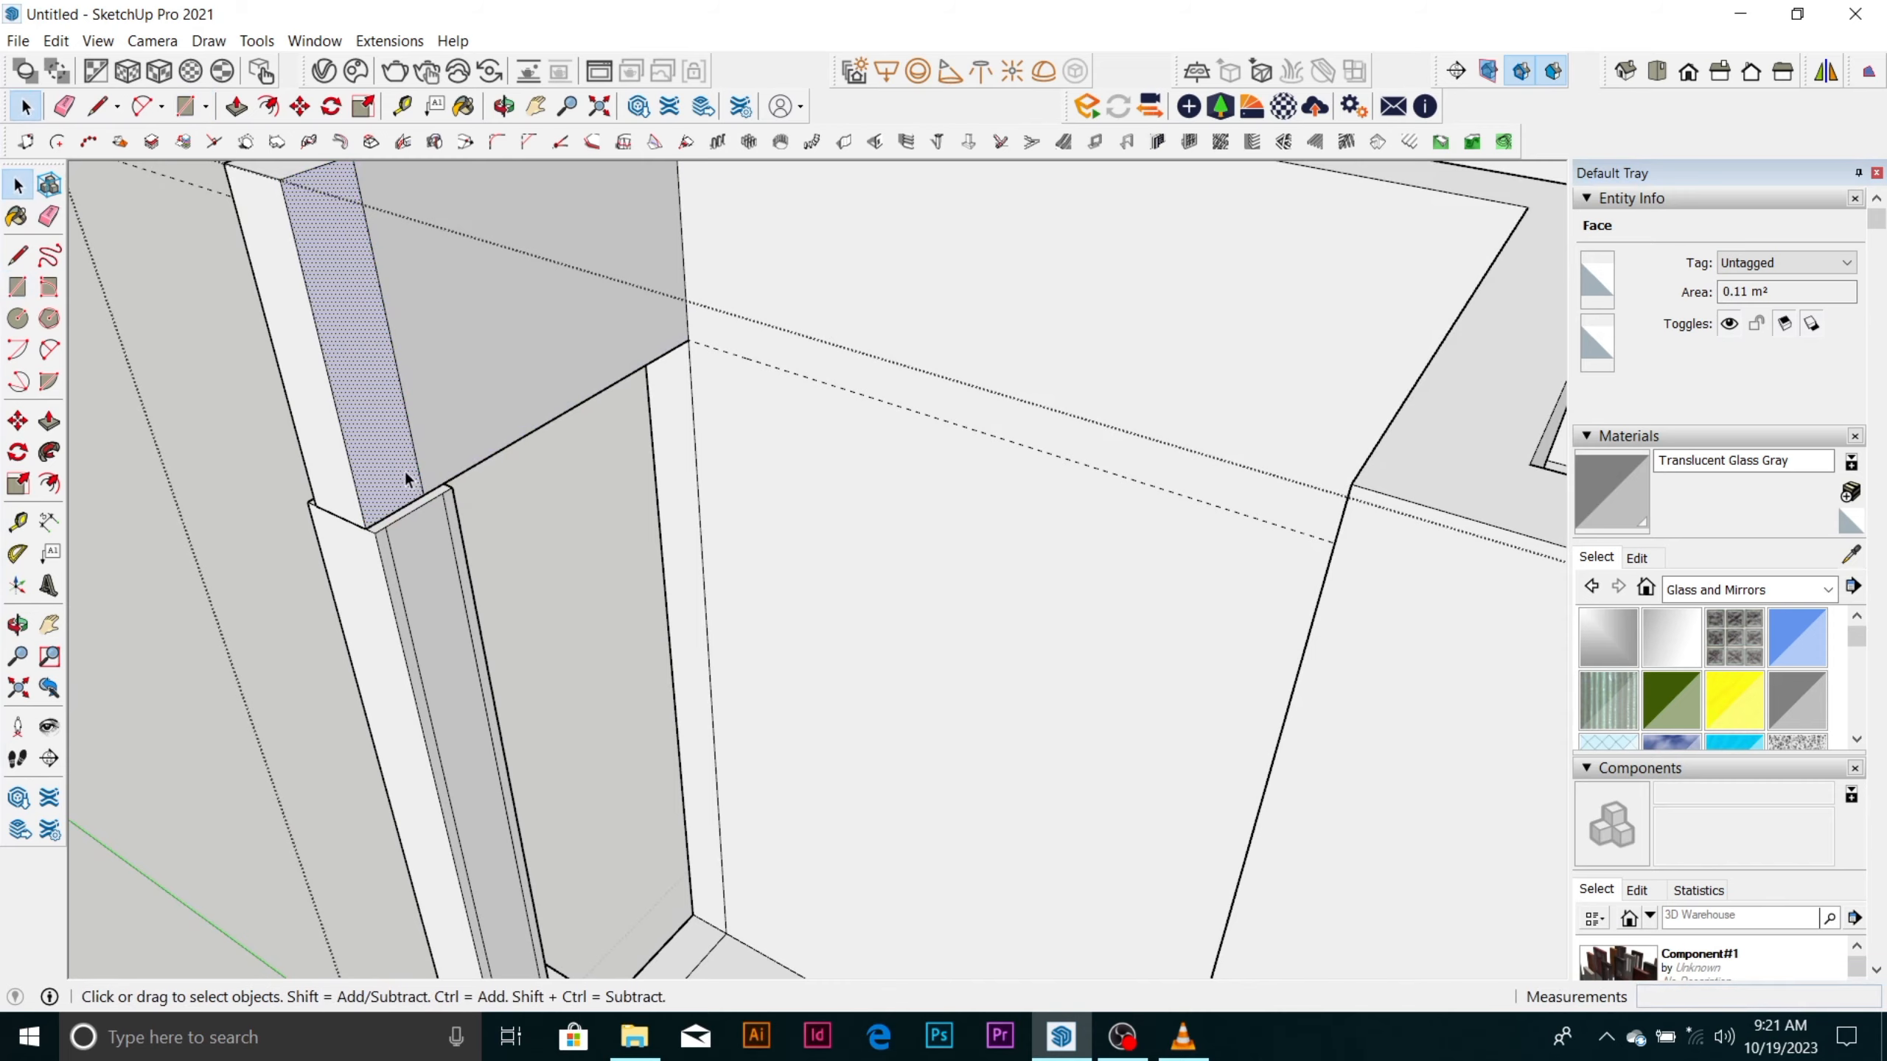
# Pull the rectangle on the beam's side face 1744 mm across the recess opening to meet the opposite wall.
pyautogui.scroll(-4, 395, 328)
pyautogui.press('p')
pyautogui.click(394, 330)
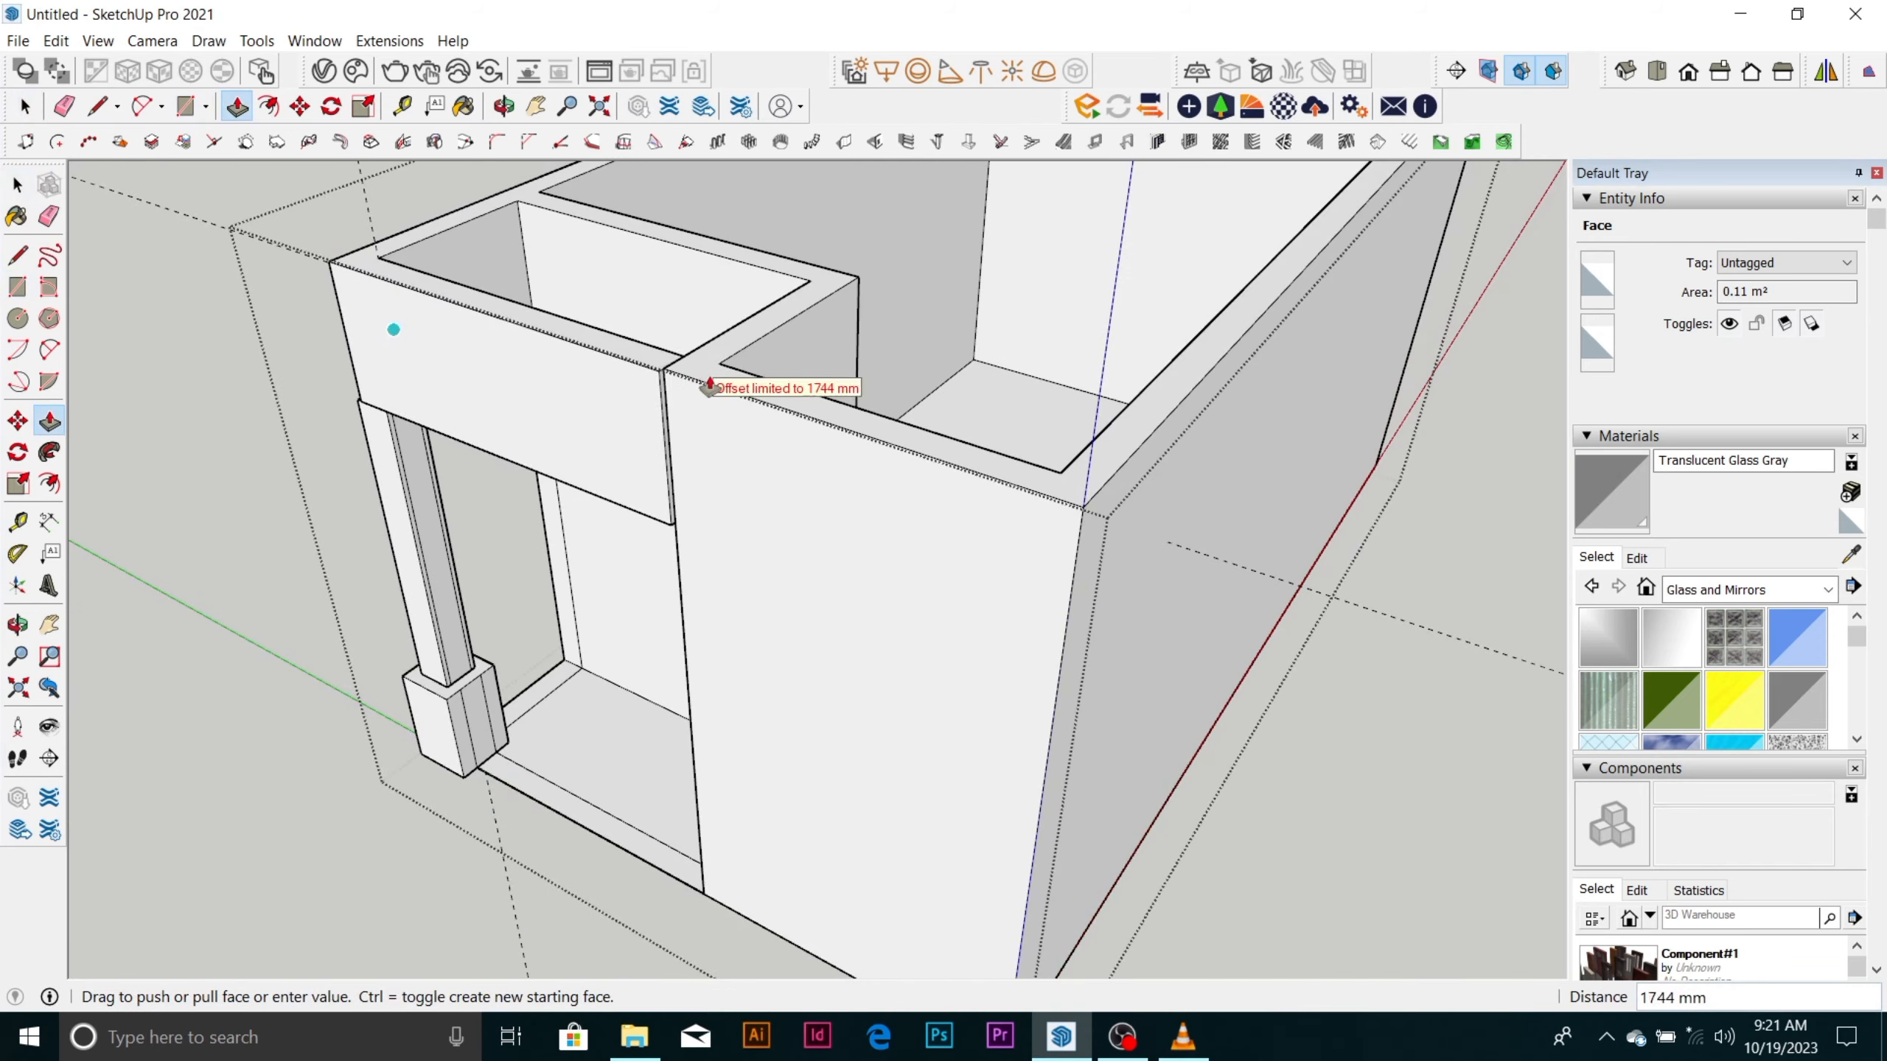
pyautogui.click(666, 371)
pyautogui.scroll(2, 674, 401)
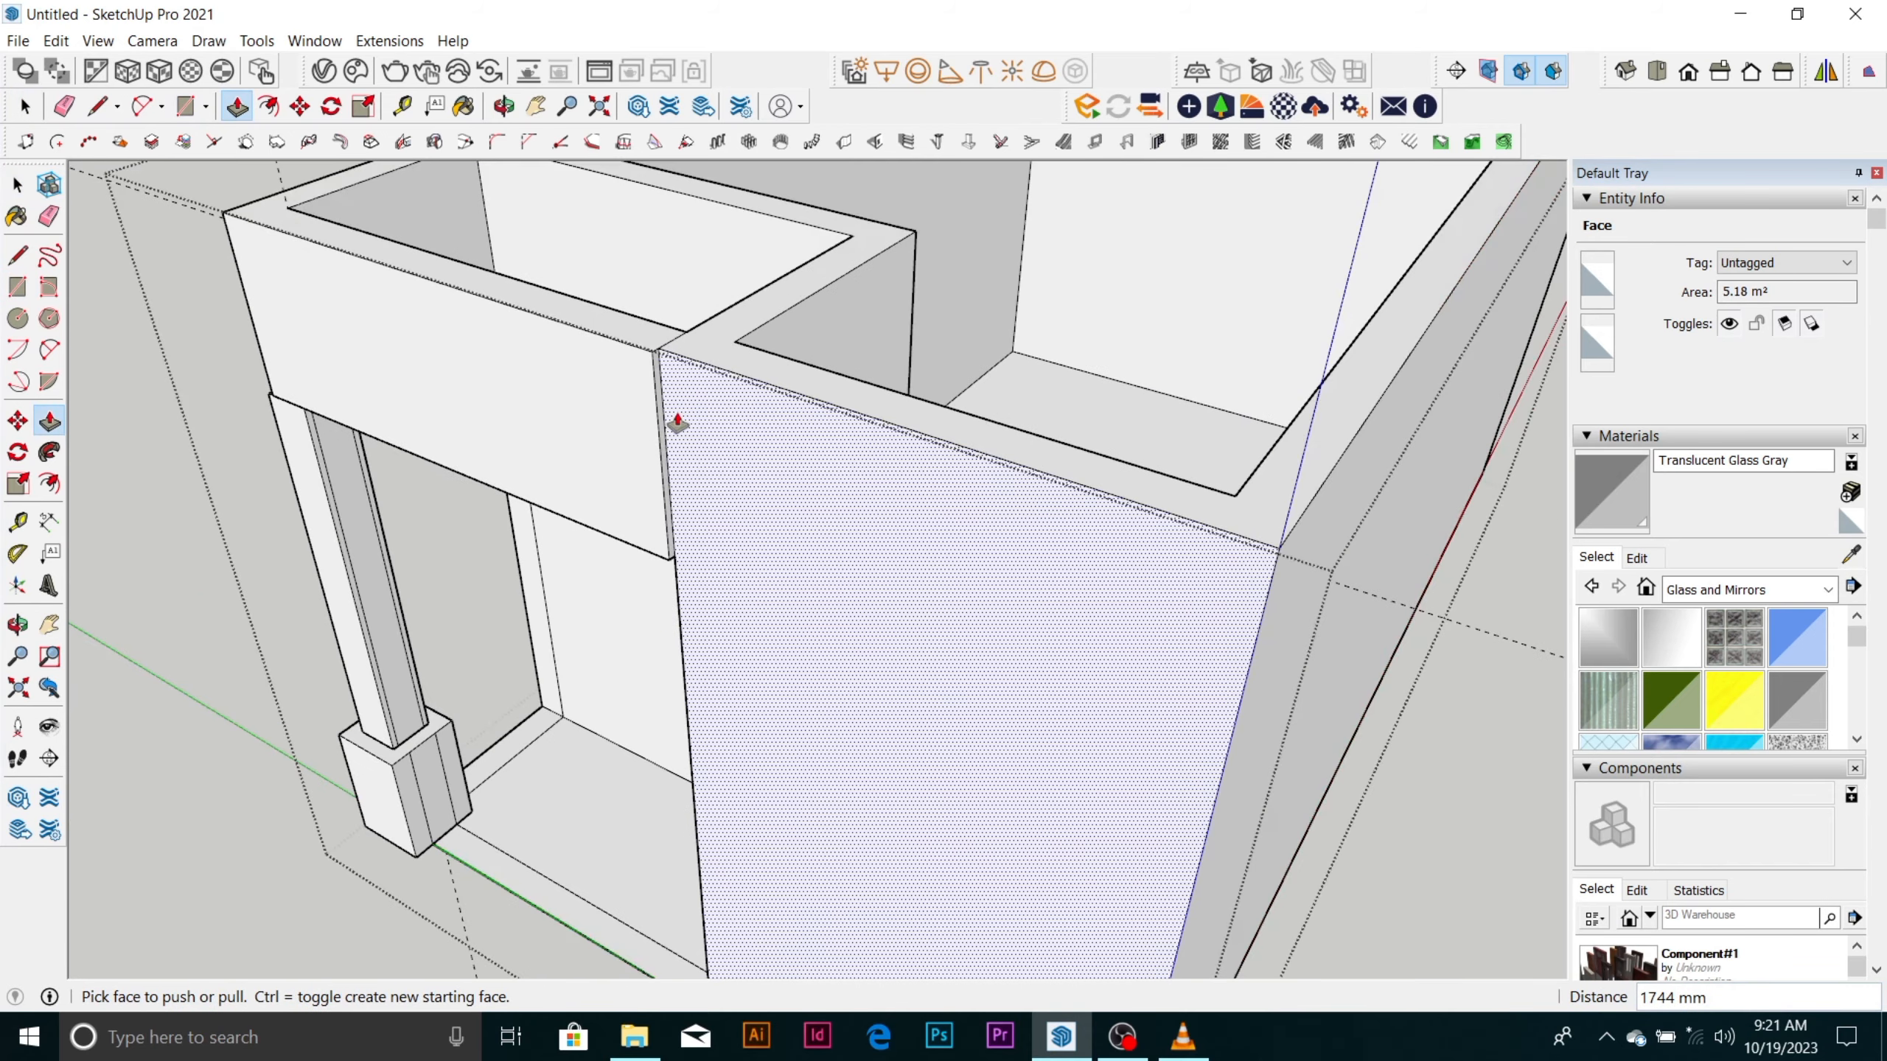
# Examine the new beam from outside, especially its corner joint above the column shaft.
pyautogui.moveTo(676, 422); pyautogui.dragTo(431, 504, button='middle')
pyautogui.click(787, 503)
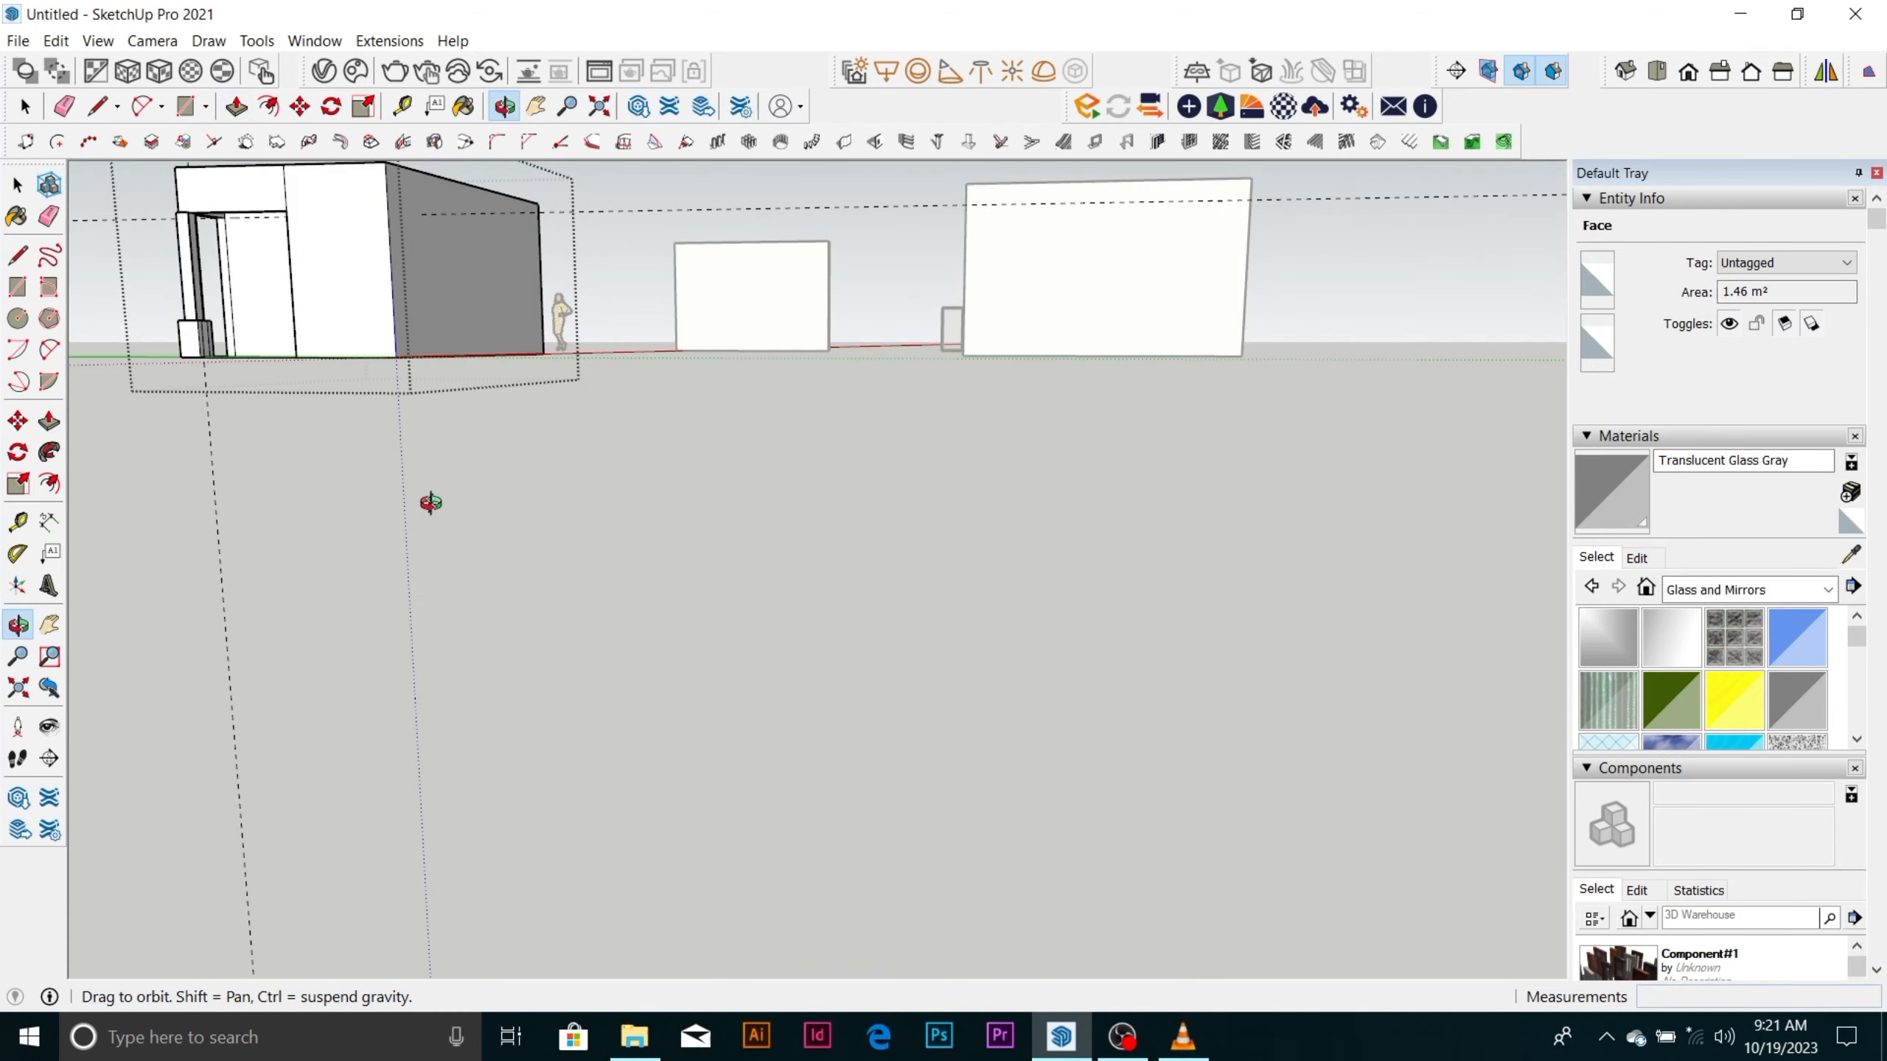
pyautogui.scroll(-4, 796, 607)
pyautogui.scroll(7, 362, 272)
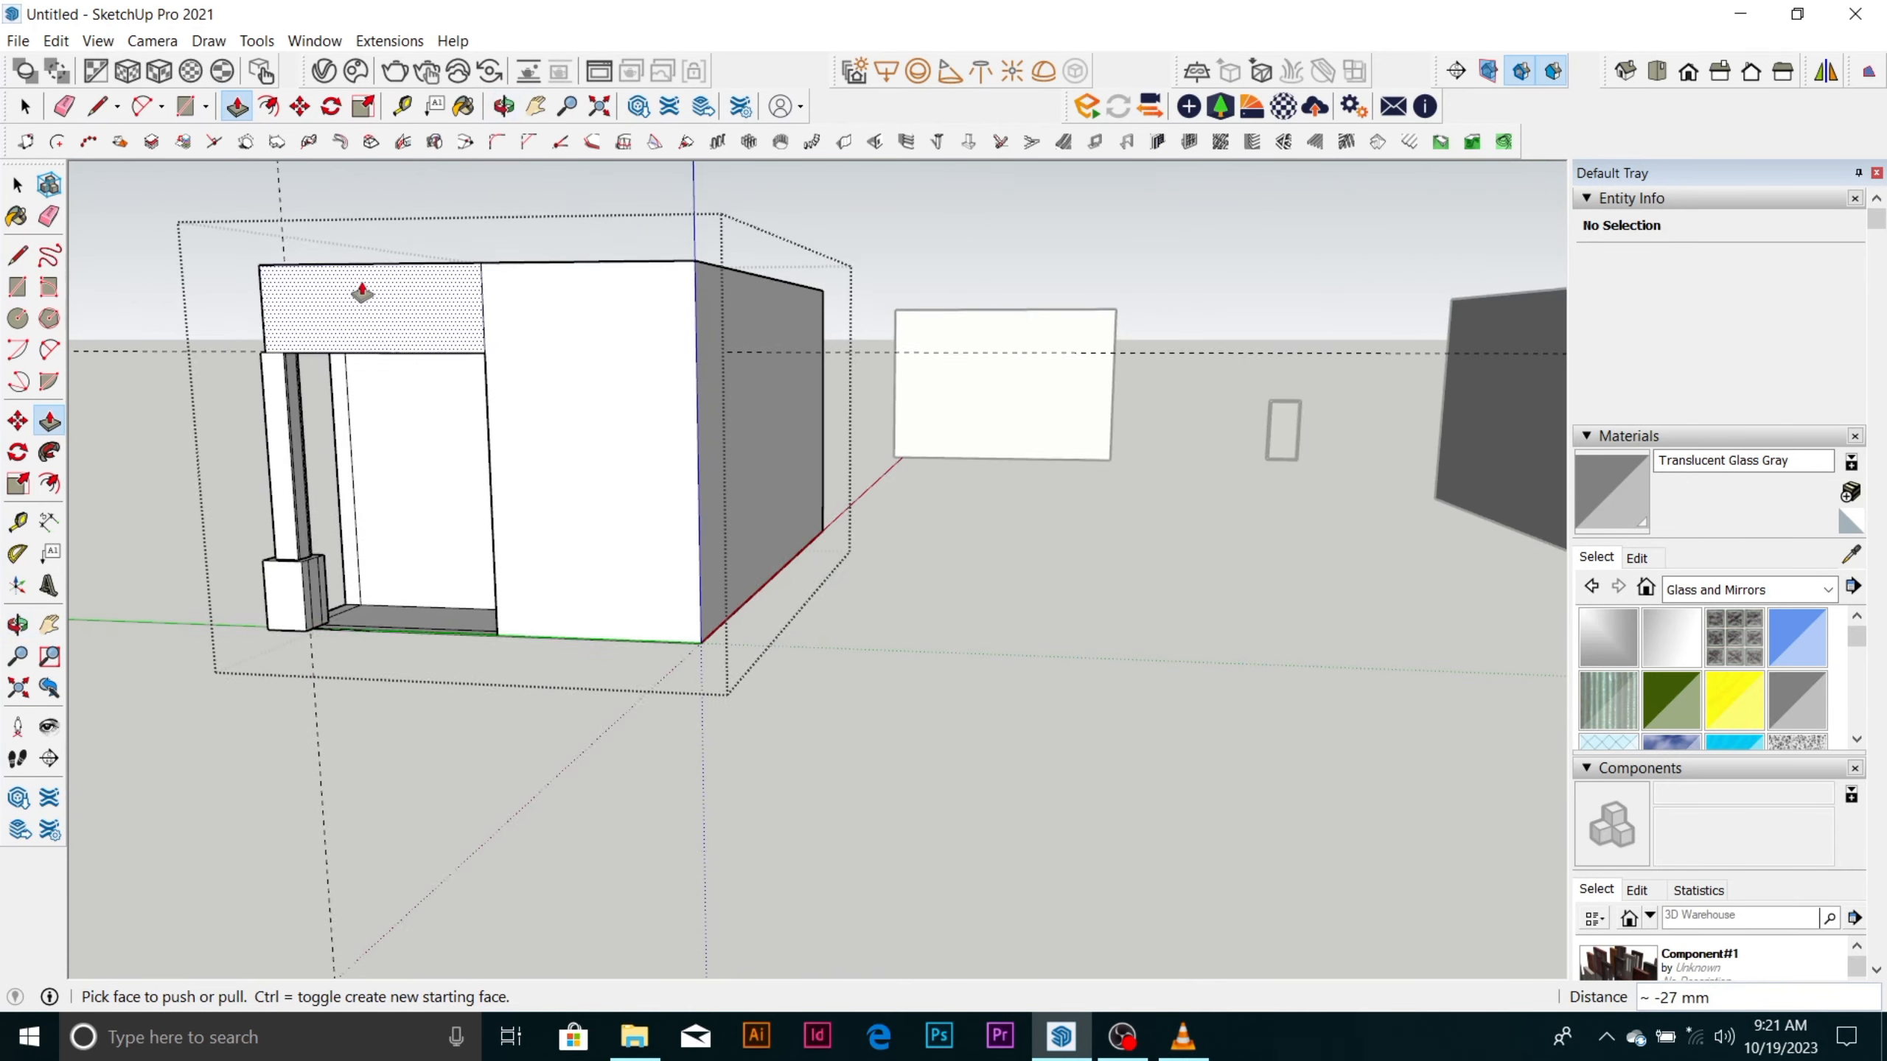
pyautogui.moveTo(362, 292); pyautogui.dragTo(653, 463, button='middle')
pyautogui.scroll(5, 653, 590)
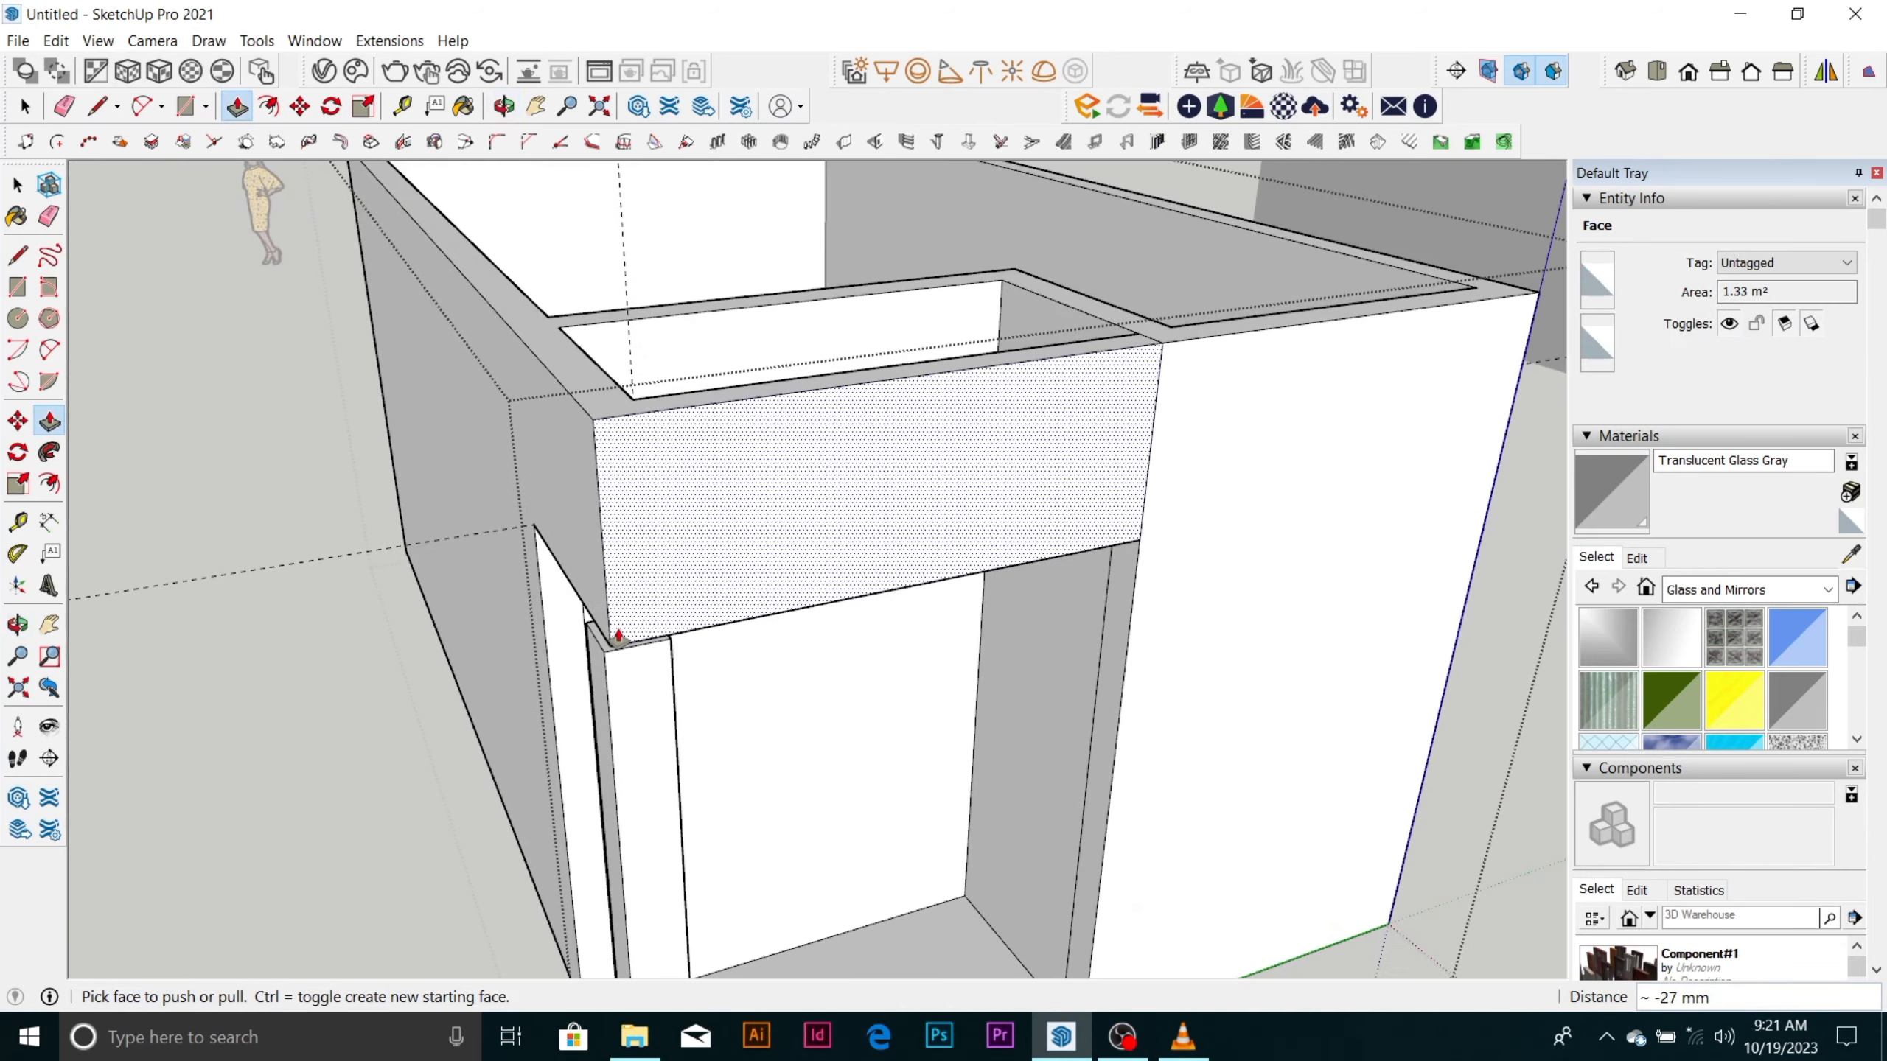
pyautogui.scroll(6, 618, 635)
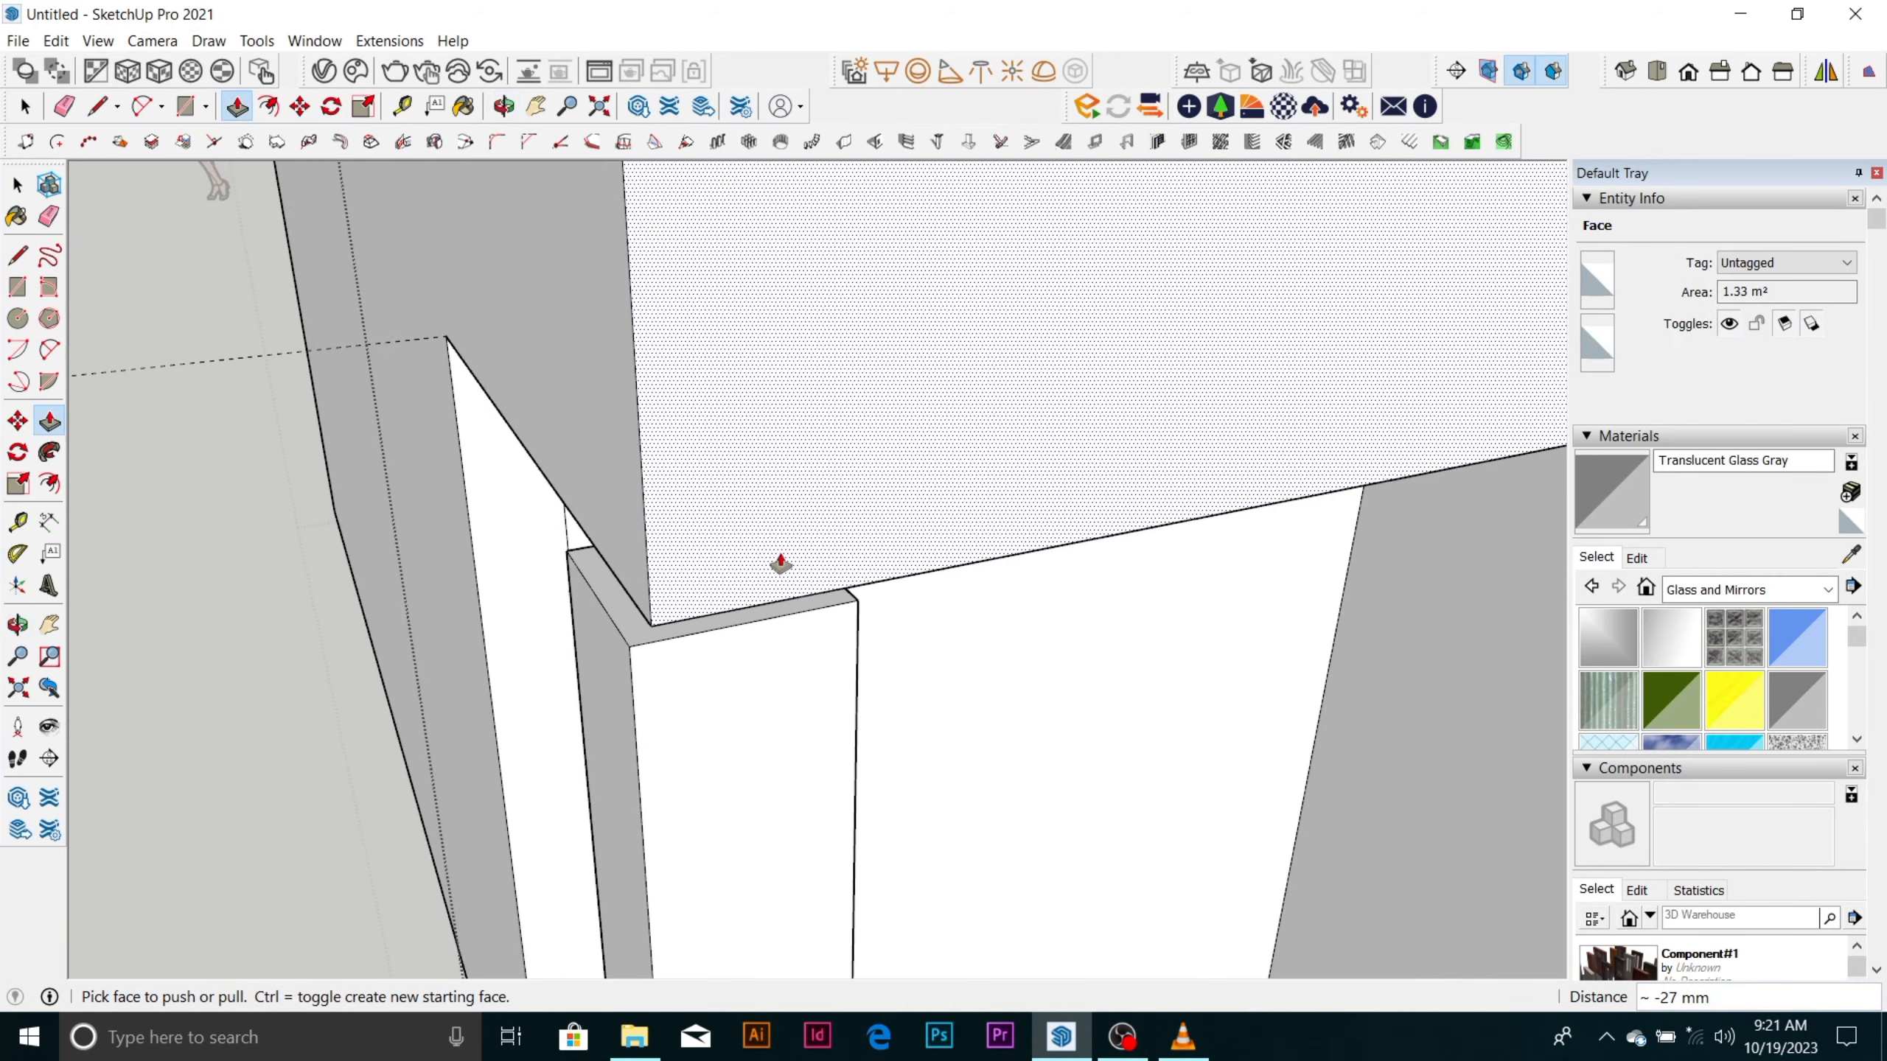
pyautogui.scroll(-10, 780, 564)
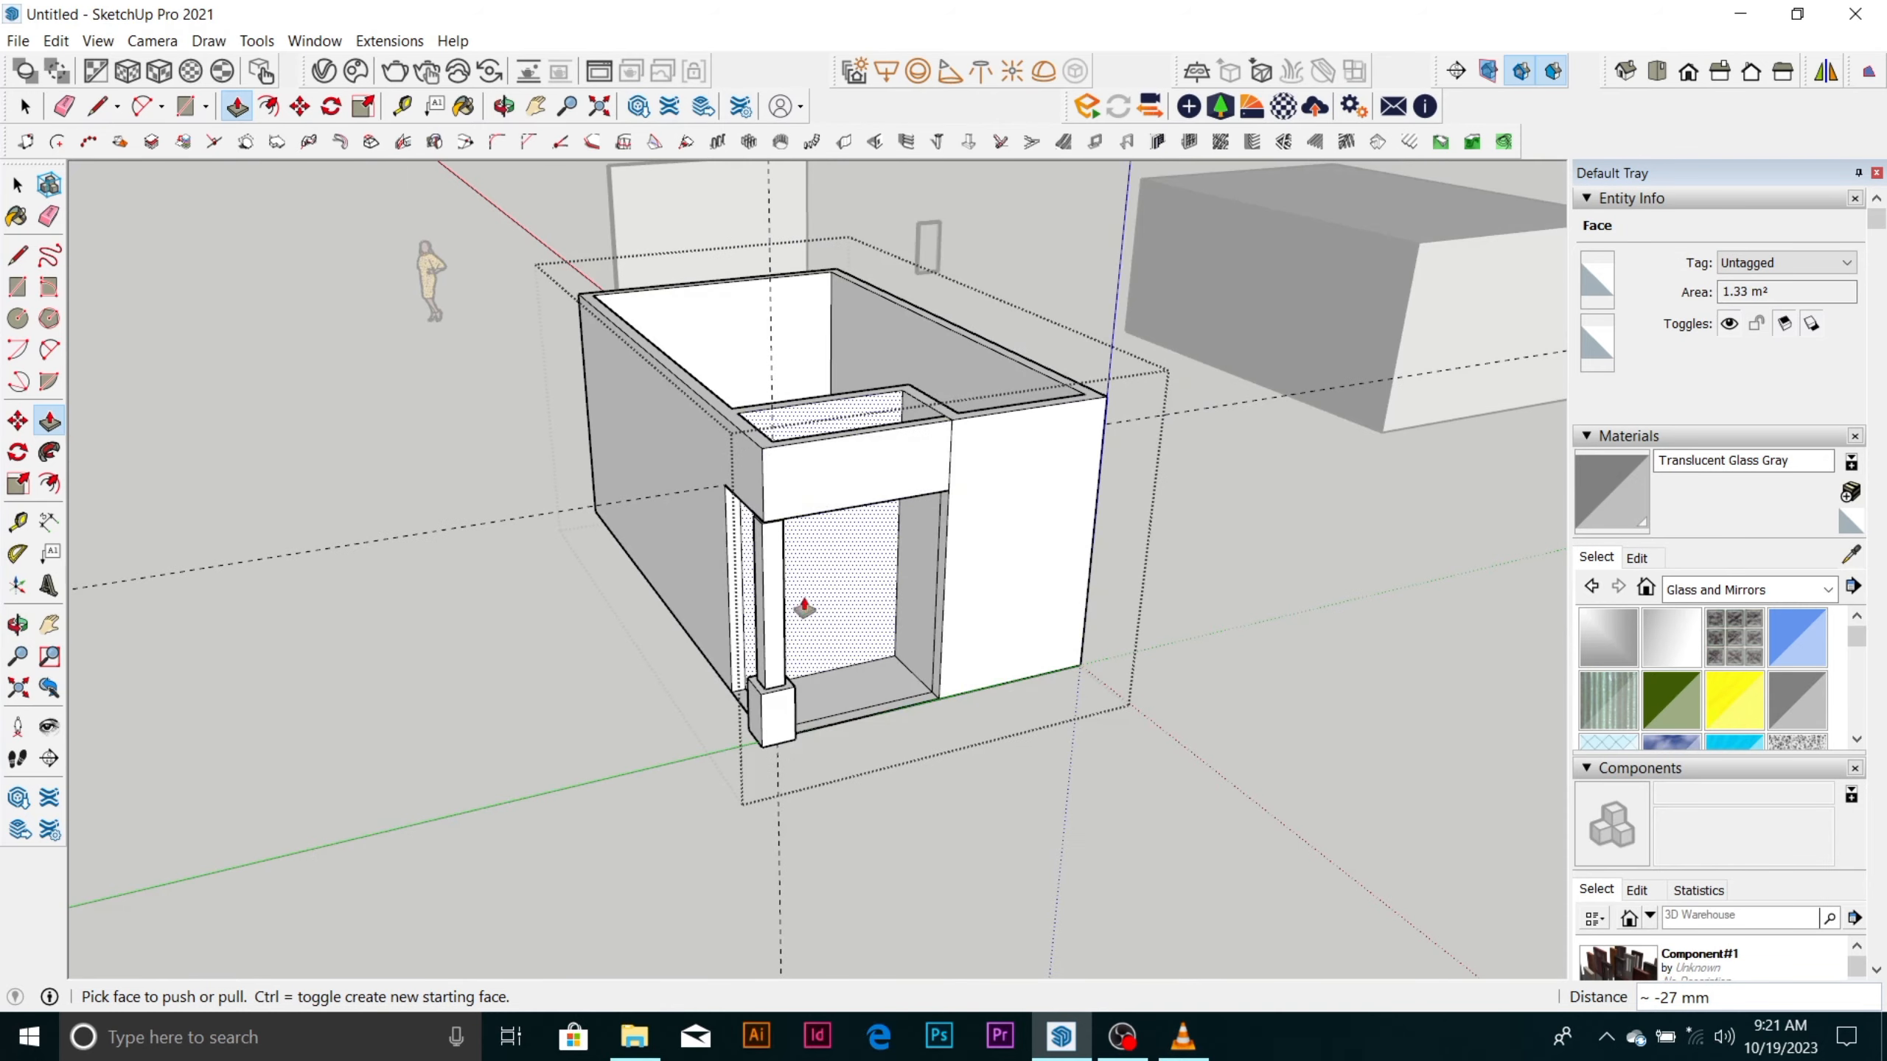
# Erase the vertical seam line between the new beam and the adjoining wall face.
pyautogui.moveTo(805, 608); pyautogui.dragTo(493, 552, button='middle')
pyautogui.scroll(5, 445, 333)
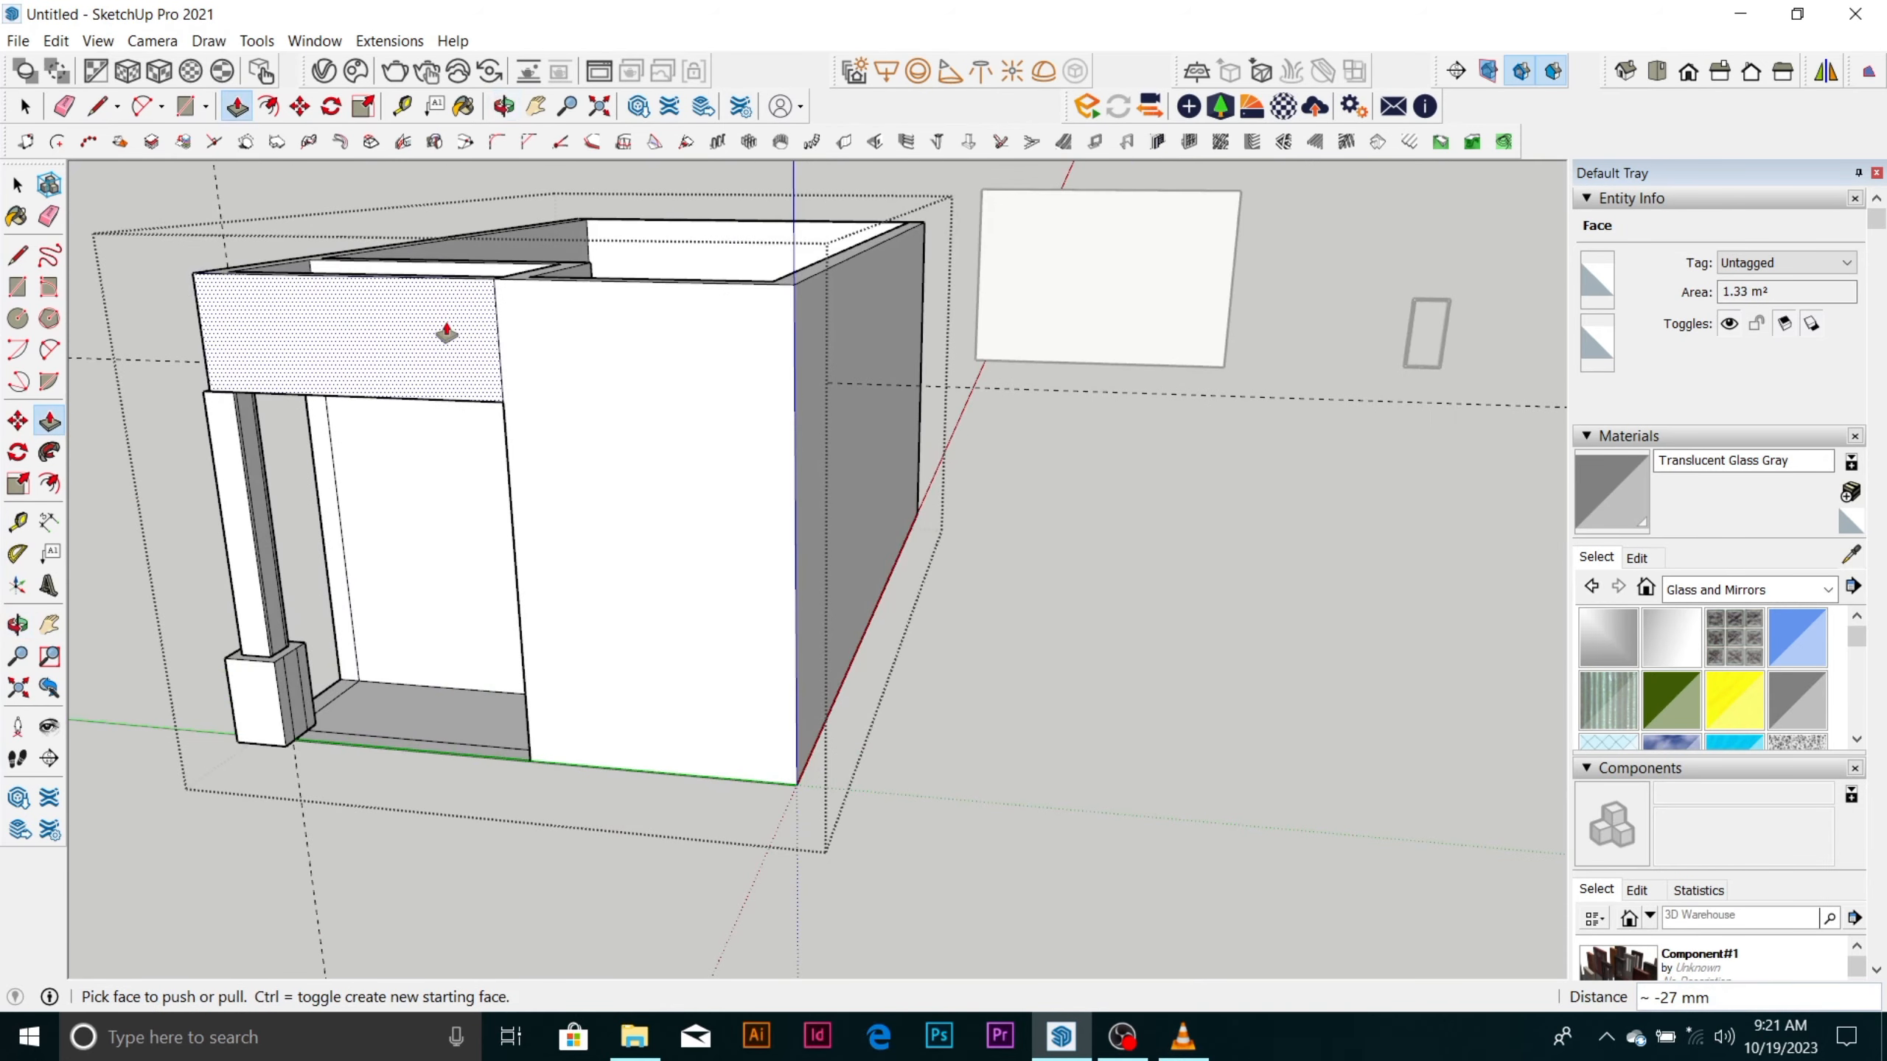
pyautogui.press('e')
pyautogui.scroll(-3, 833, 586)
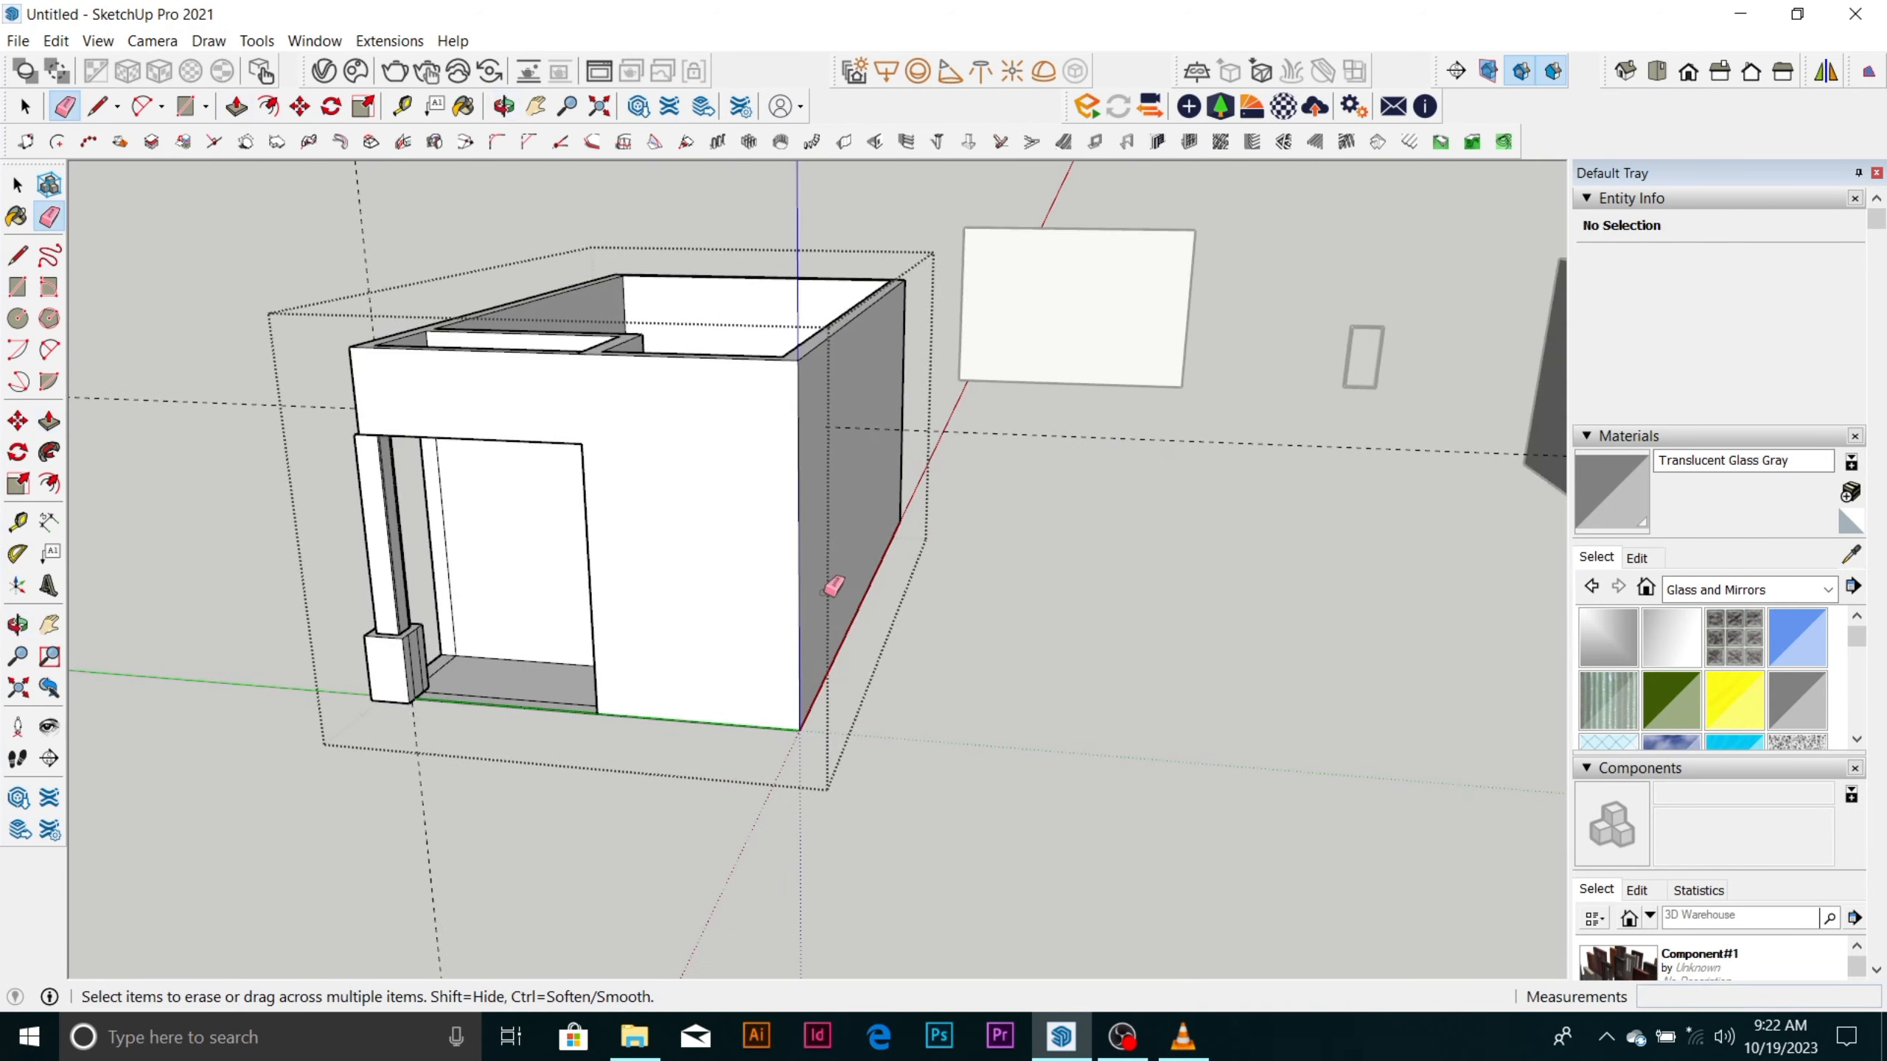
# Examine the room's beam and column corner from several sides and select the column group.
pyautogui.scroll(-3, 833, 586)
pyautogui.moveTo(834, 586)
pyautogui.mouseDown(button='middle')
pyautogui.moveTo(825, 564)
pyautogui.moveTo(985, 527)
pyautogui.moveTo(1176, 558)
pyautogui.moveTo(1179, 653)
pyautogui.mouseUp(button='middle')
pyautogui.scroll(5, 1184, 539)
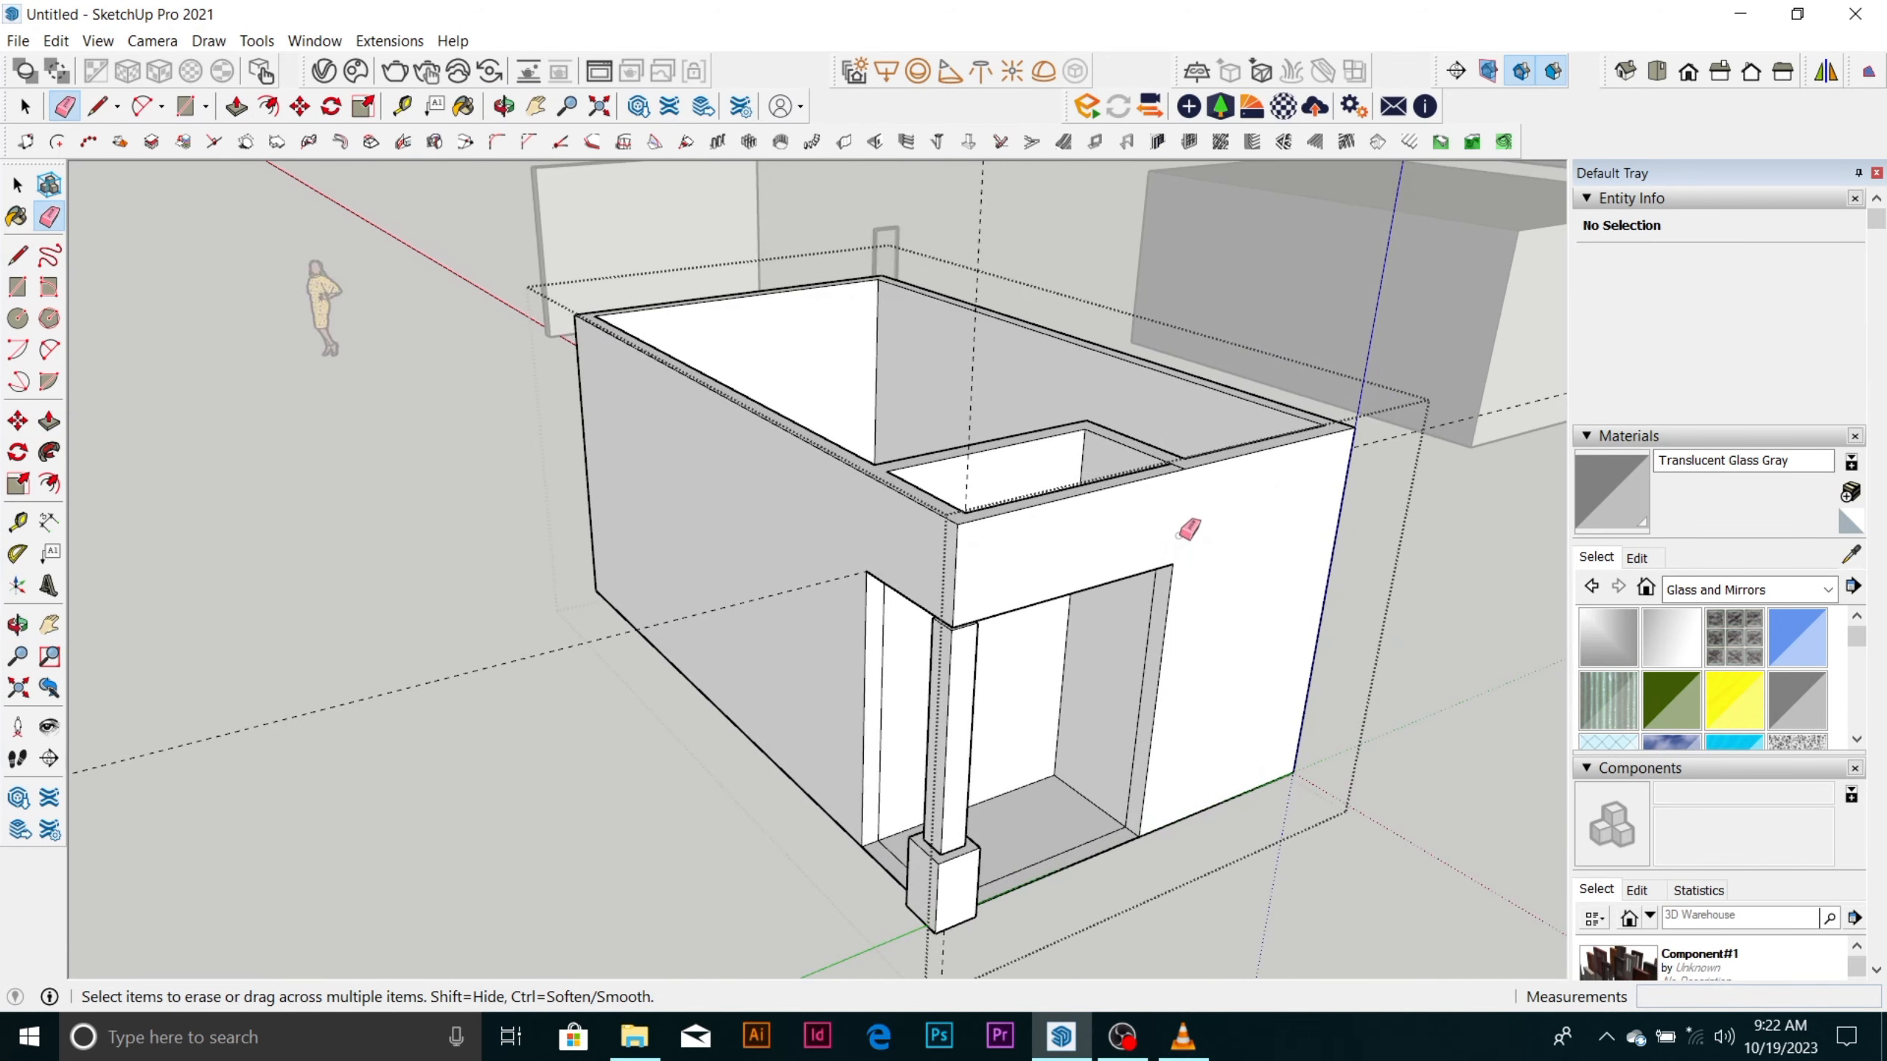
pyautogui.scroll(-5, 872, 515)
pyautogui.moveTo(822, 514); pyautogui.dragTo(677, 608, button='middle')
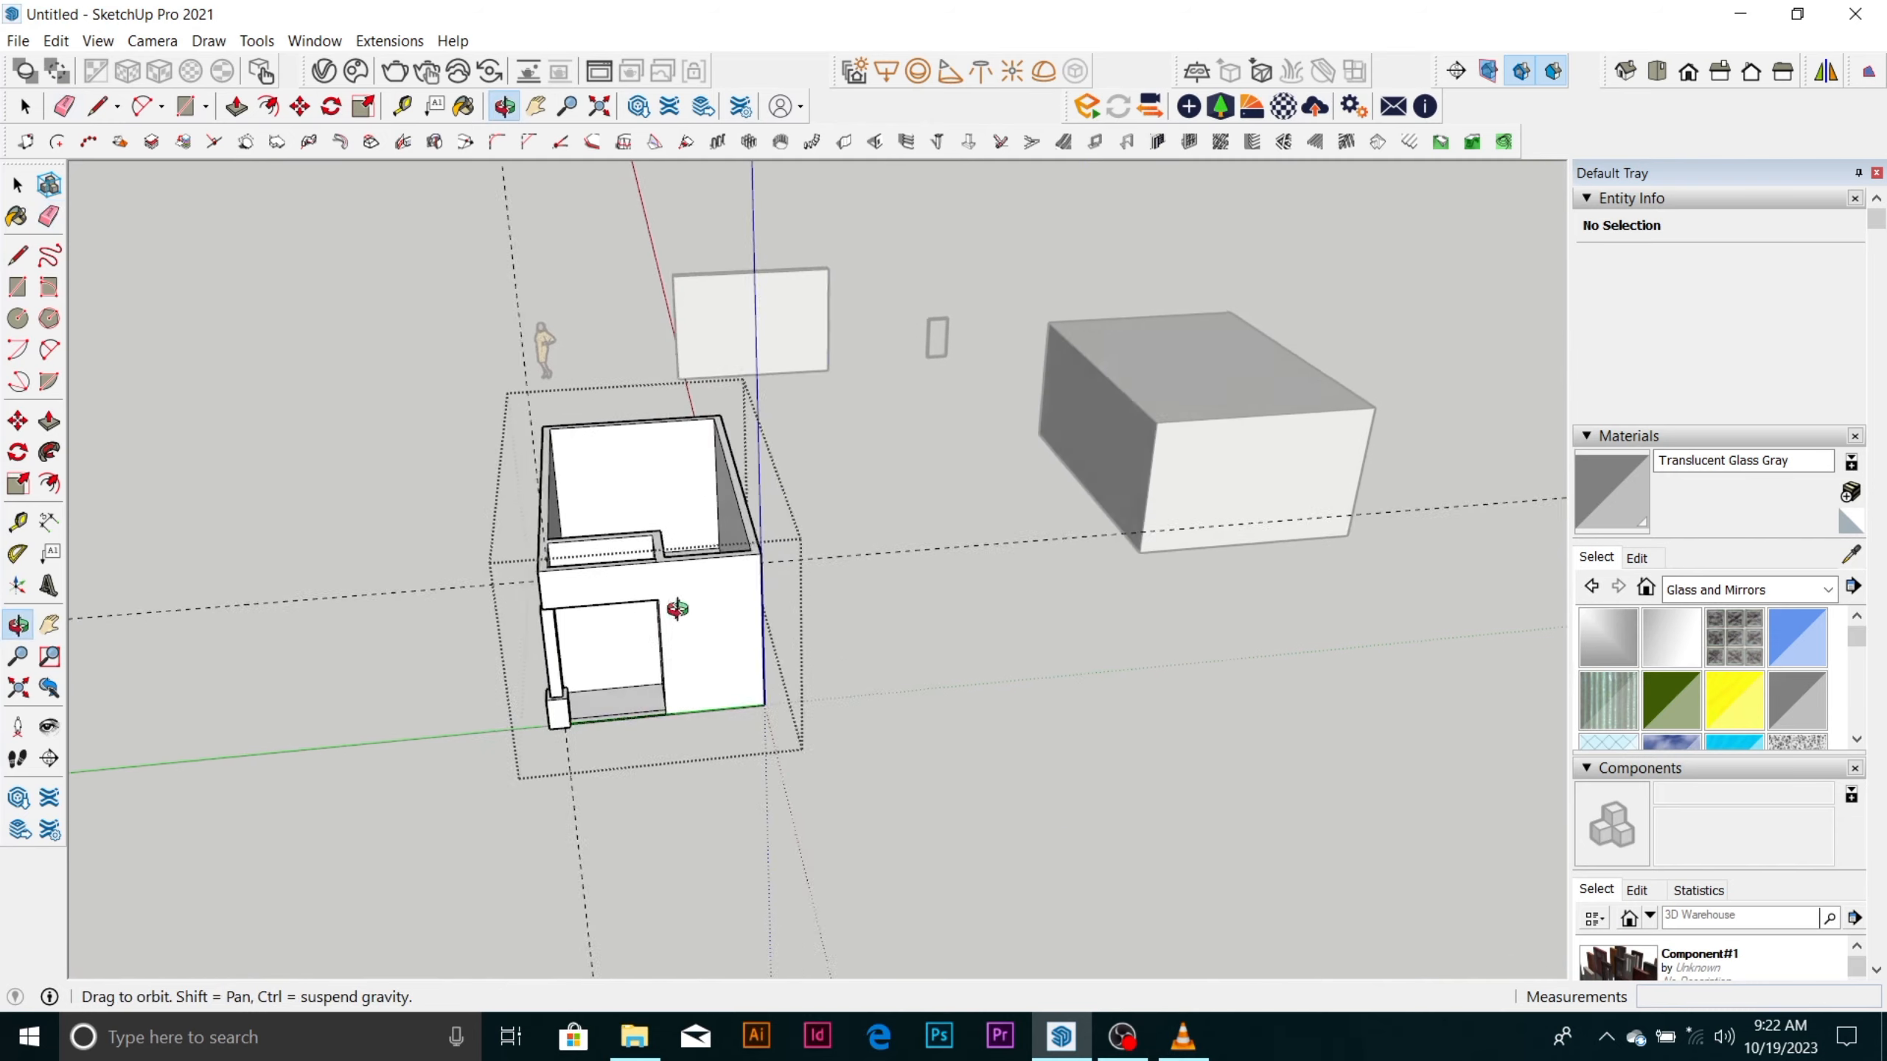
pyautogui.scroll(8, 547, 613)
pyautogui.moveTo(548, 595)
pyautogui.mouseDown(button='middle')
pyautogui.moveTo(802, 634)
pyautogui.moveTo(873, 544)
pyautogui.mouseUp(button='middle')
pyautogui.scroll(-3, 872, 543)
pyautogui.scroll(2, 903, 693)
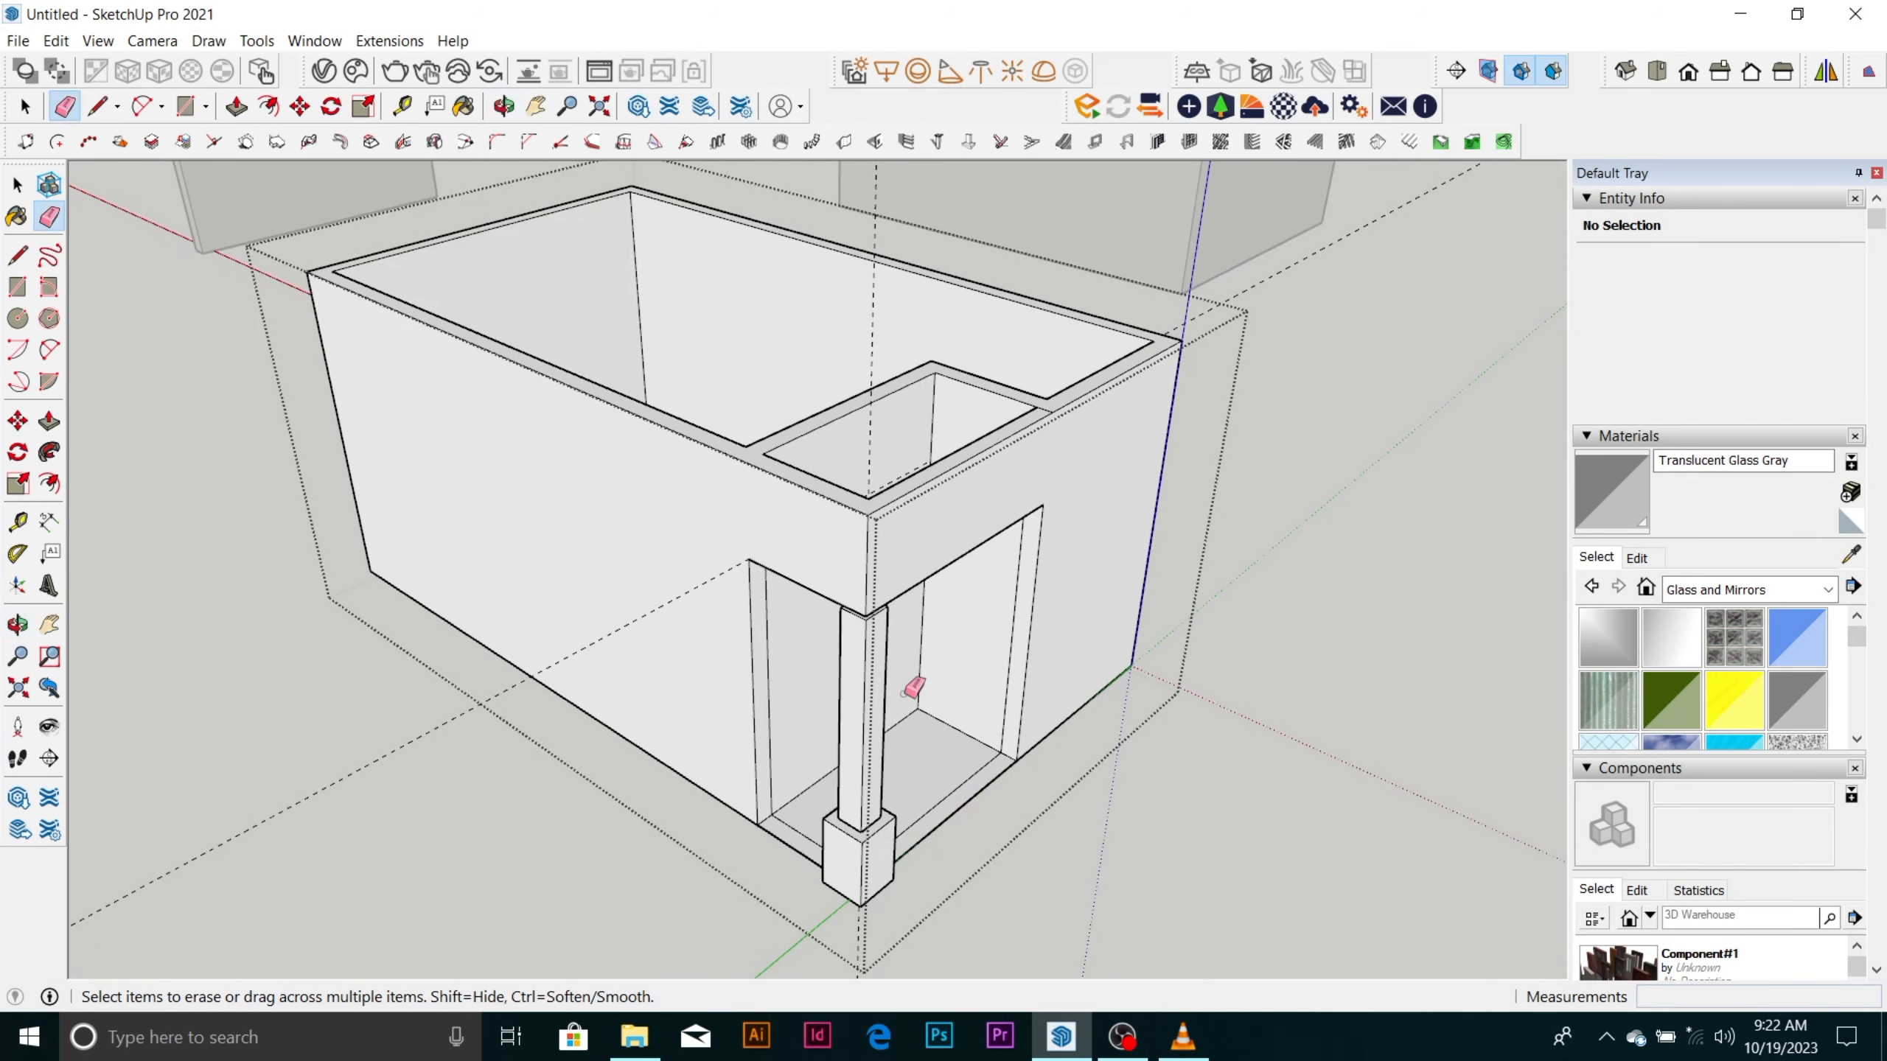
pyautogui.press('space')
pyautogui.click(876, 765)
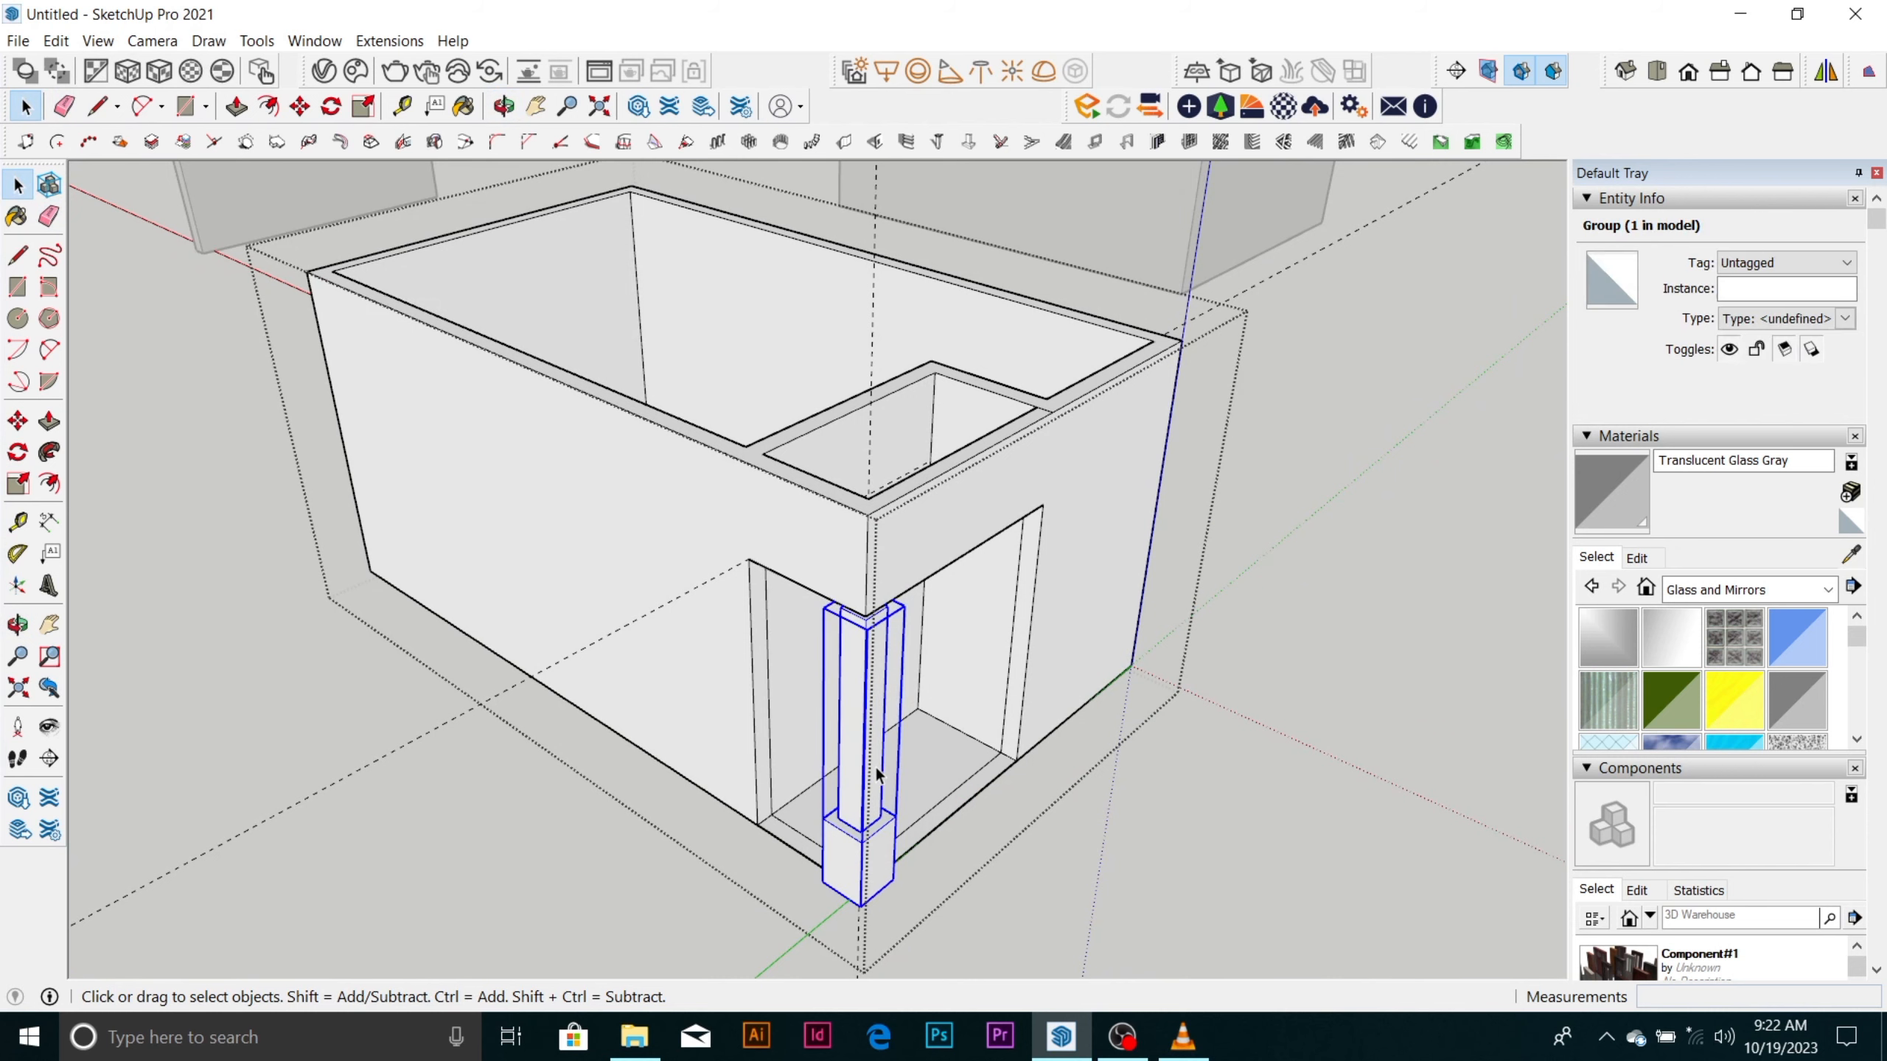
pyautogui.scroll(-4, 856, 608)
pyautogui.scroll(4, 800, 589)
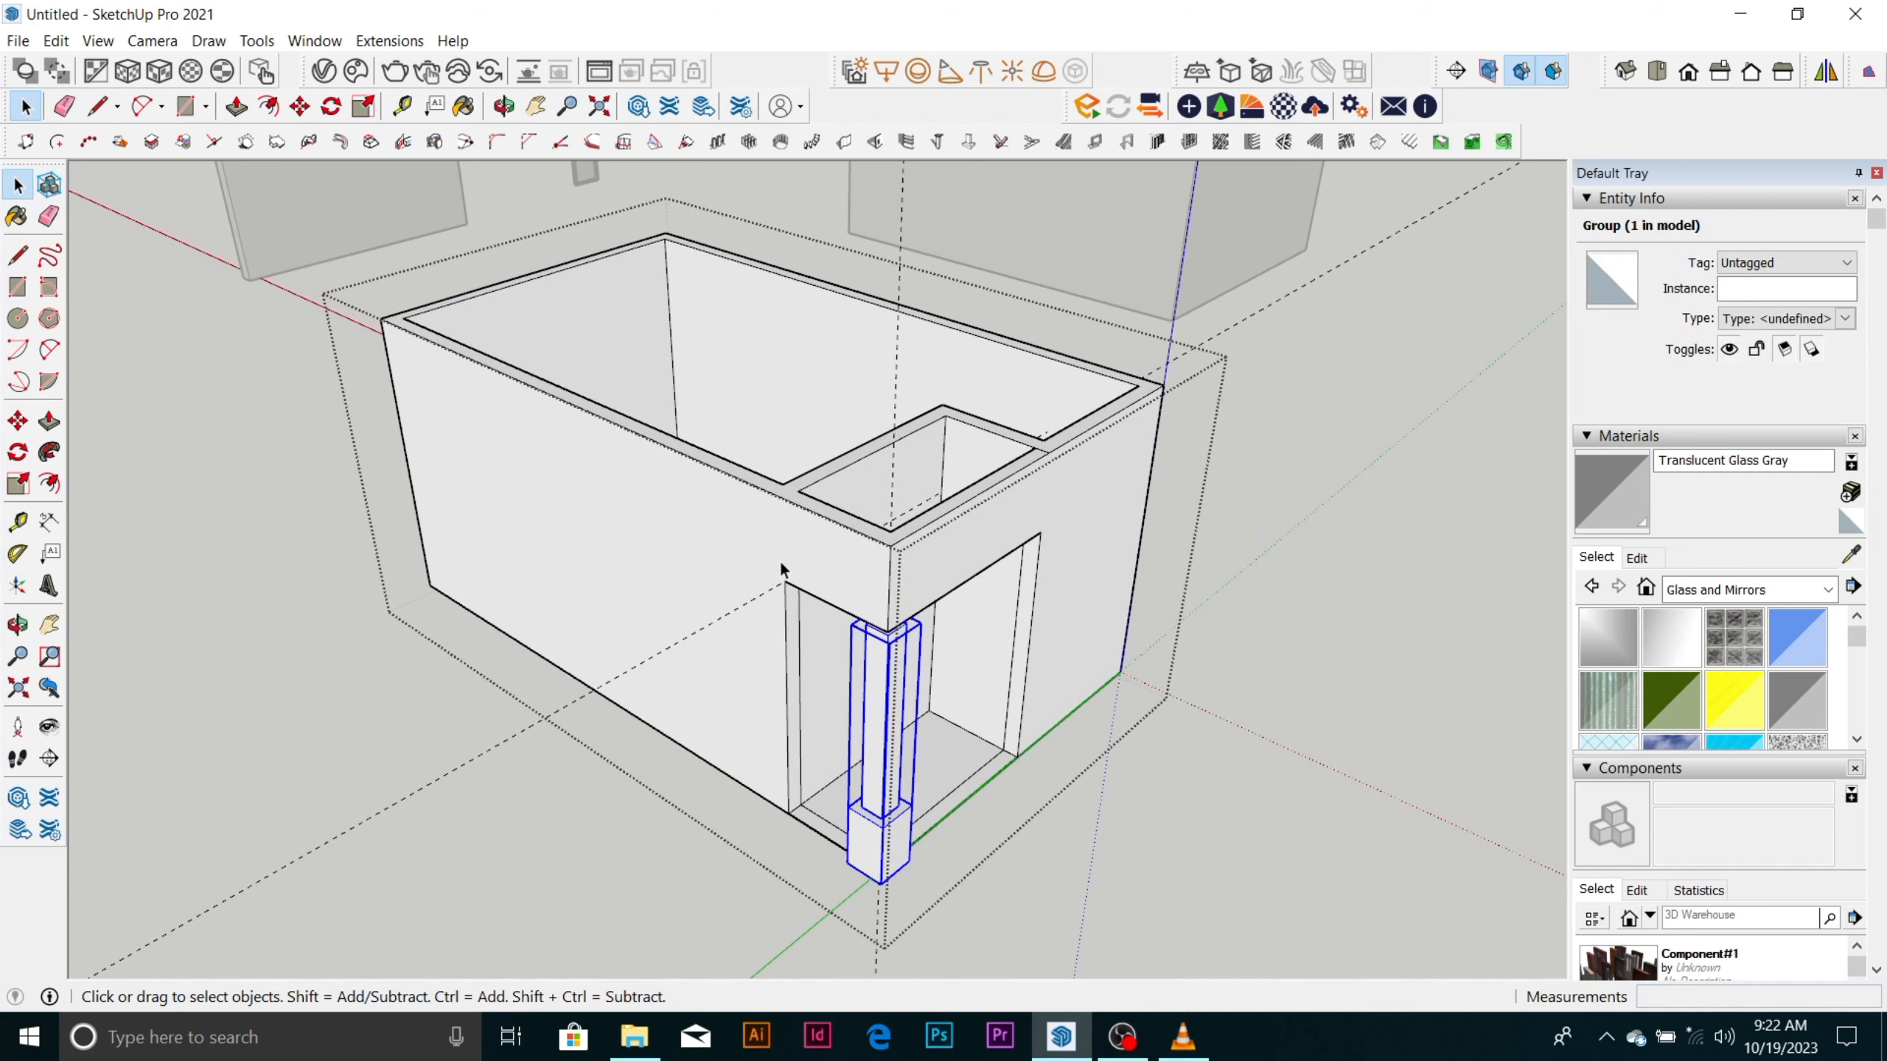
pyautogui.scroll(-4, 803, 502)
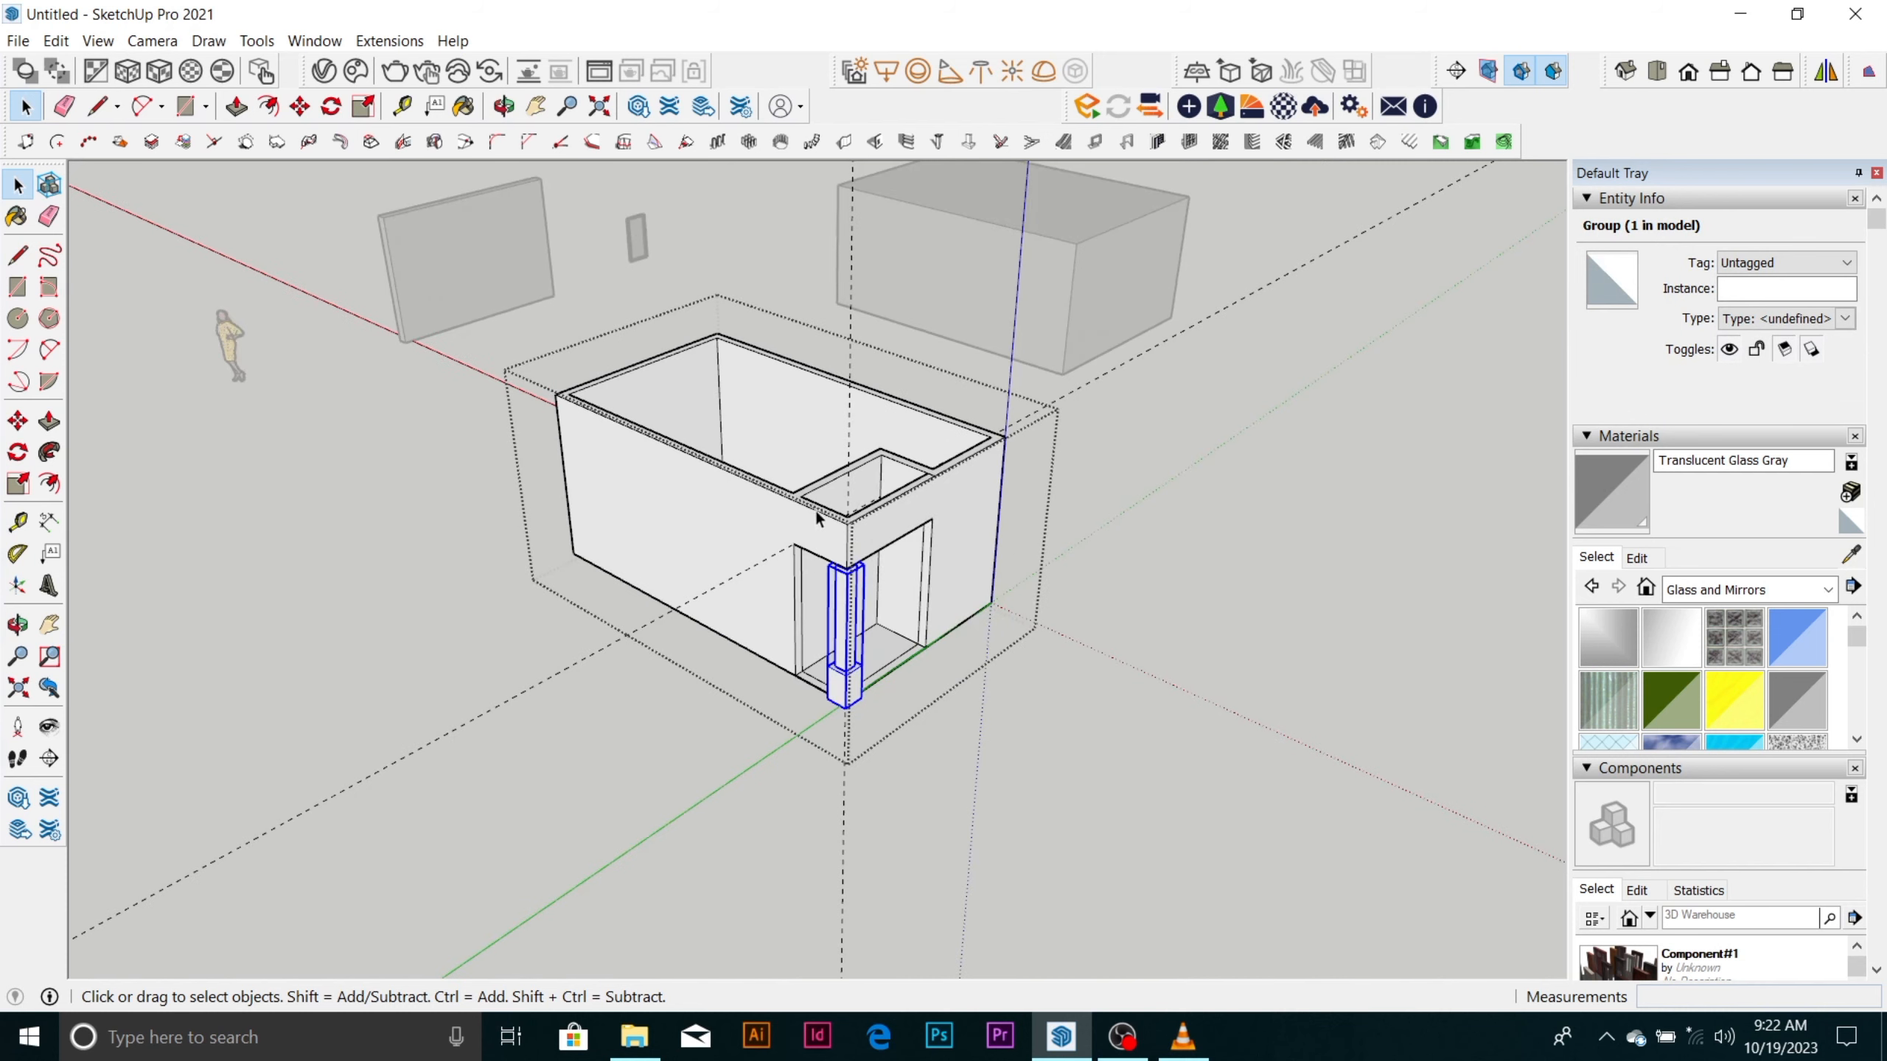
# Erase the horizontal guide running past the room and close the room group.
pyautogui.moveTo(815, 509); pyautogui.dragTo(512, 645, button='middle')
pyautogui.scroll(1, 661, 540)
pyautogui.press('e')
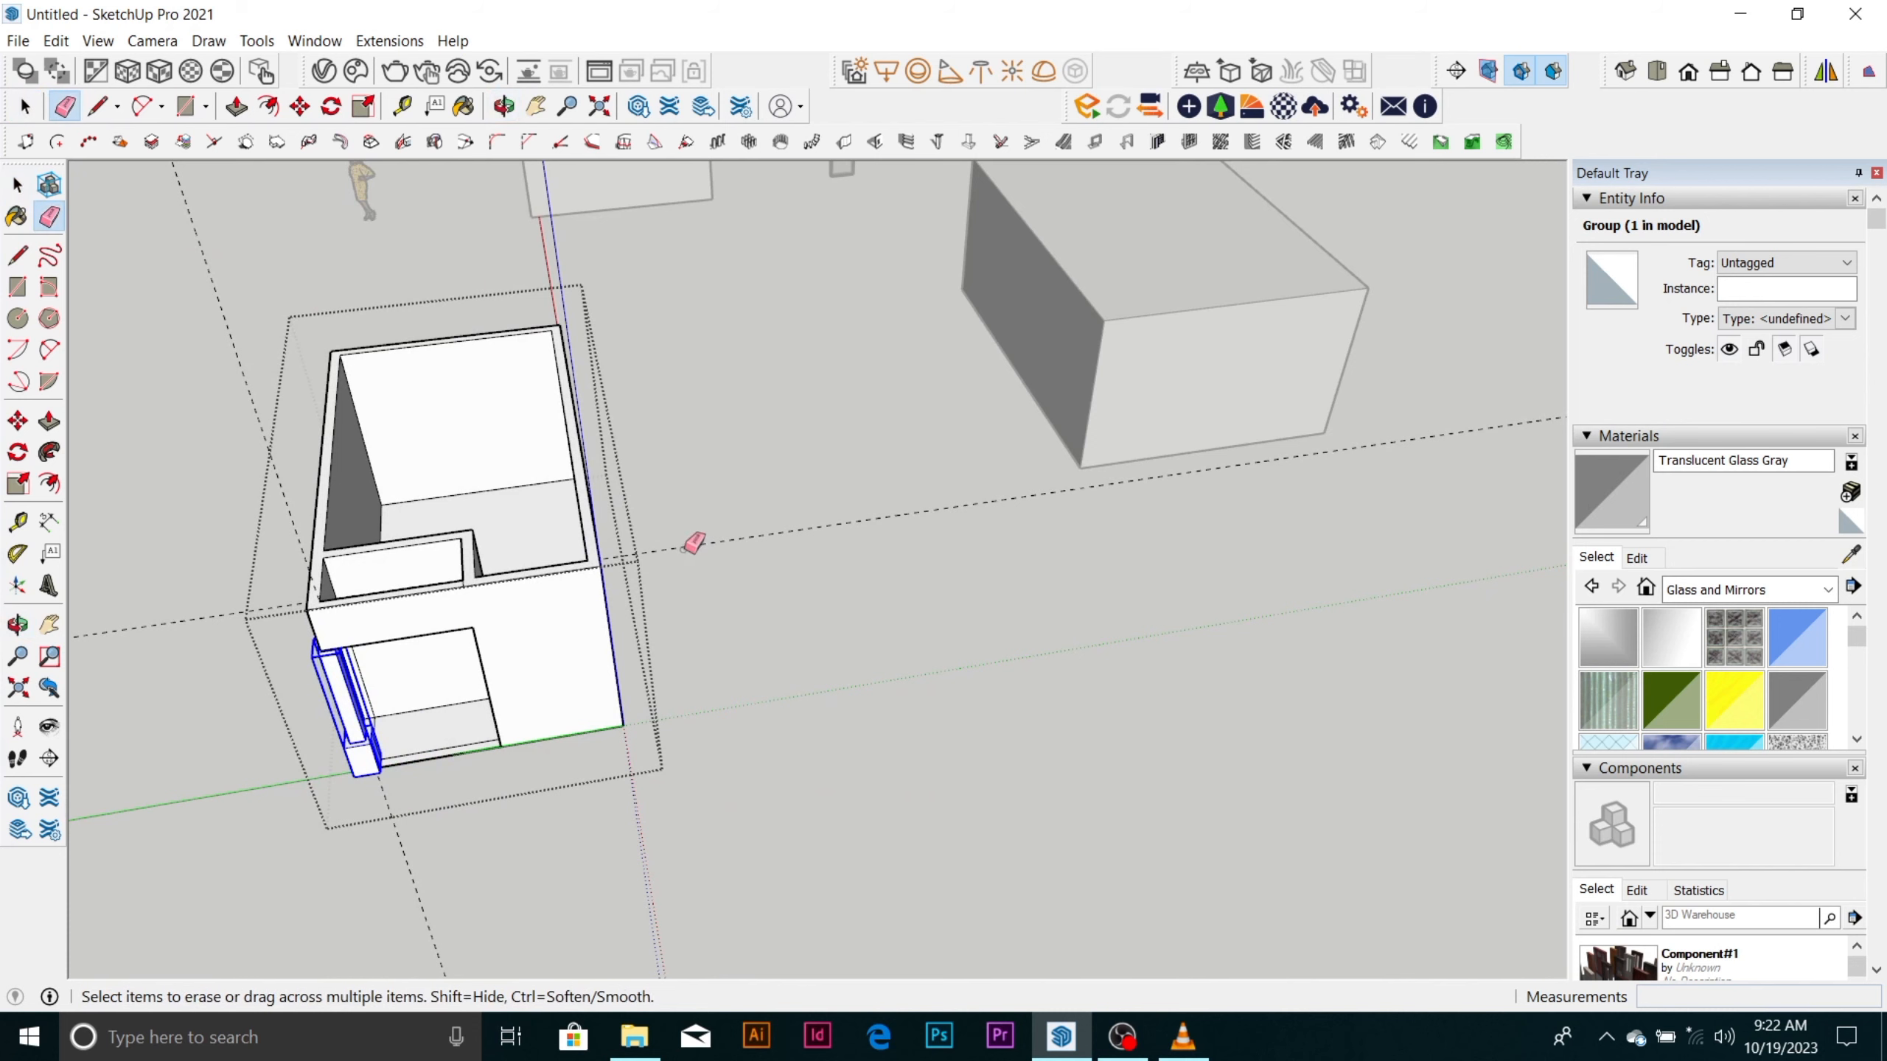
pyautogui.click(694, 550)
pyautogui.press('space')
pyautogui.moveTo(838, 558); pyautogui.dragTo(704, 548, button='middle')
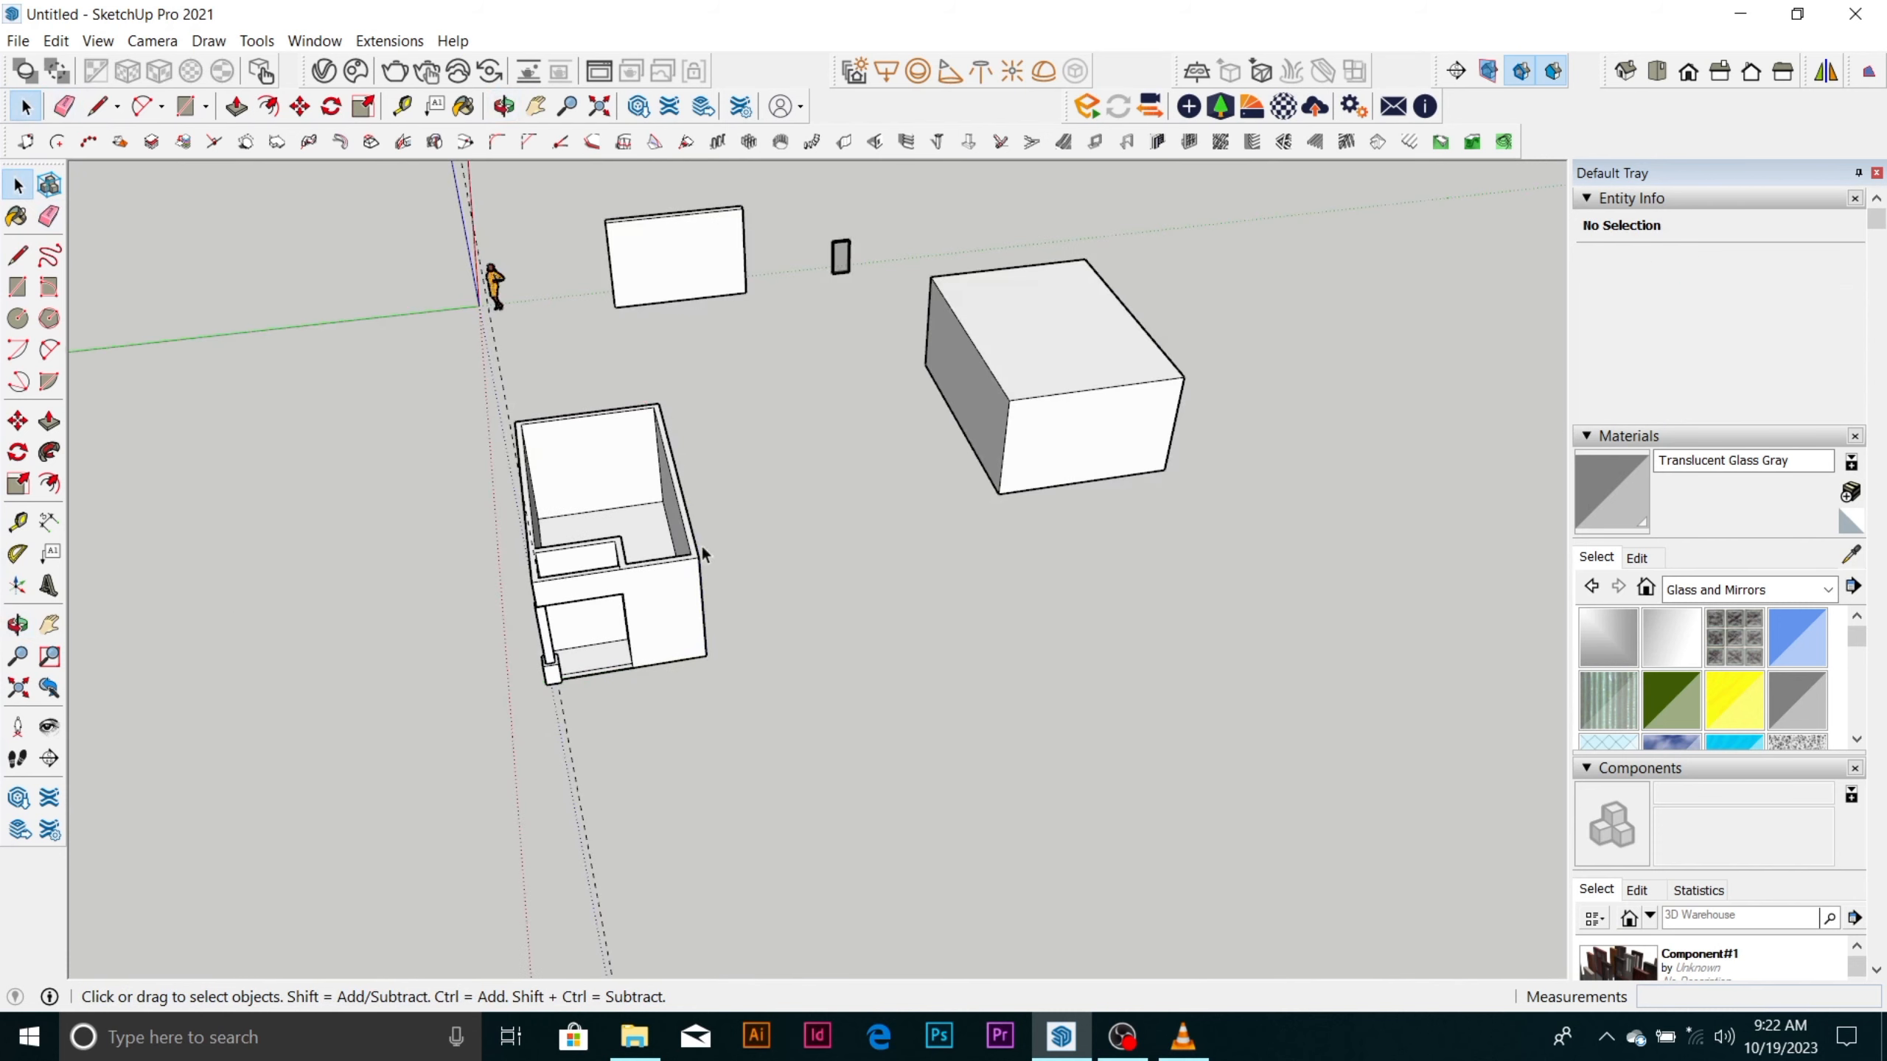
# Reopen the room group, erase the remaining vertical guide at the column corner, and close the group.
pyautogui.scroll(4, 505, 522)
pyautogui.moveTo(712, 614); pyautogui.dragTo(672, 584, button='middle')
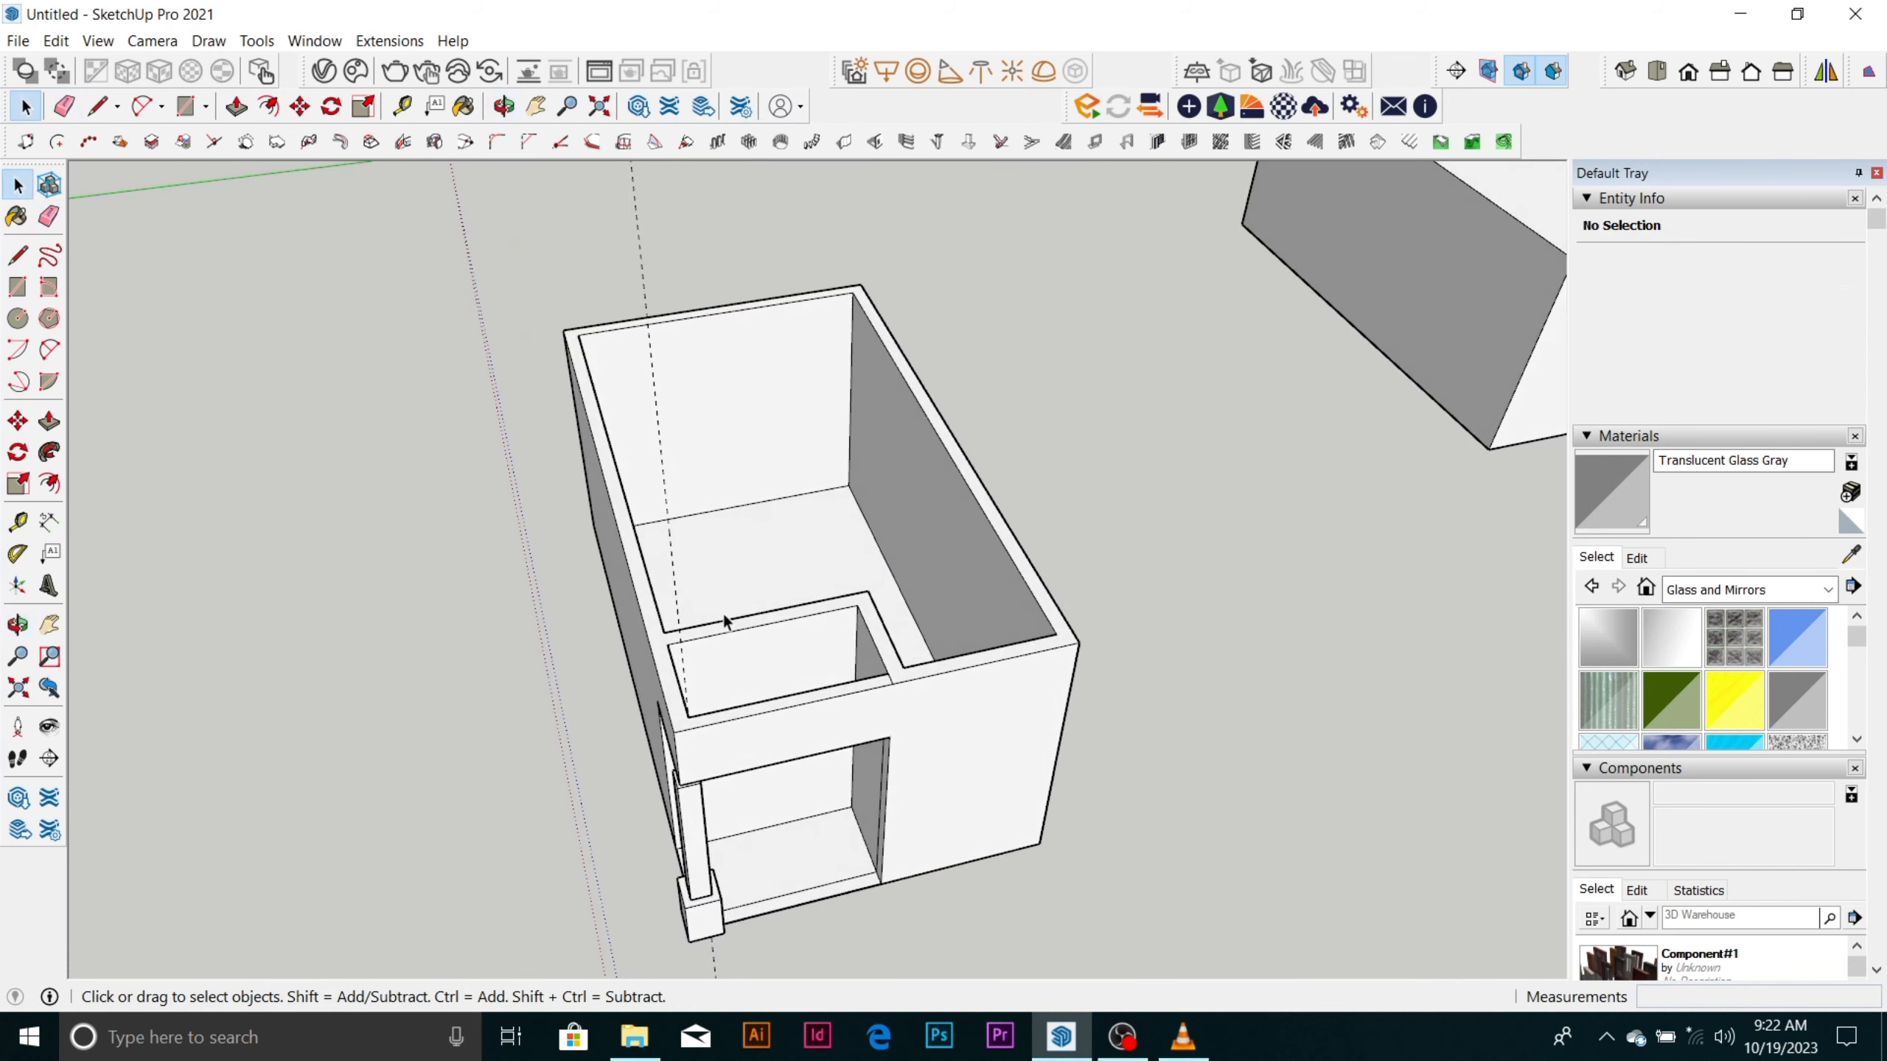
pyautogui.click(672, 585)
pyautogui.click(675, 585)
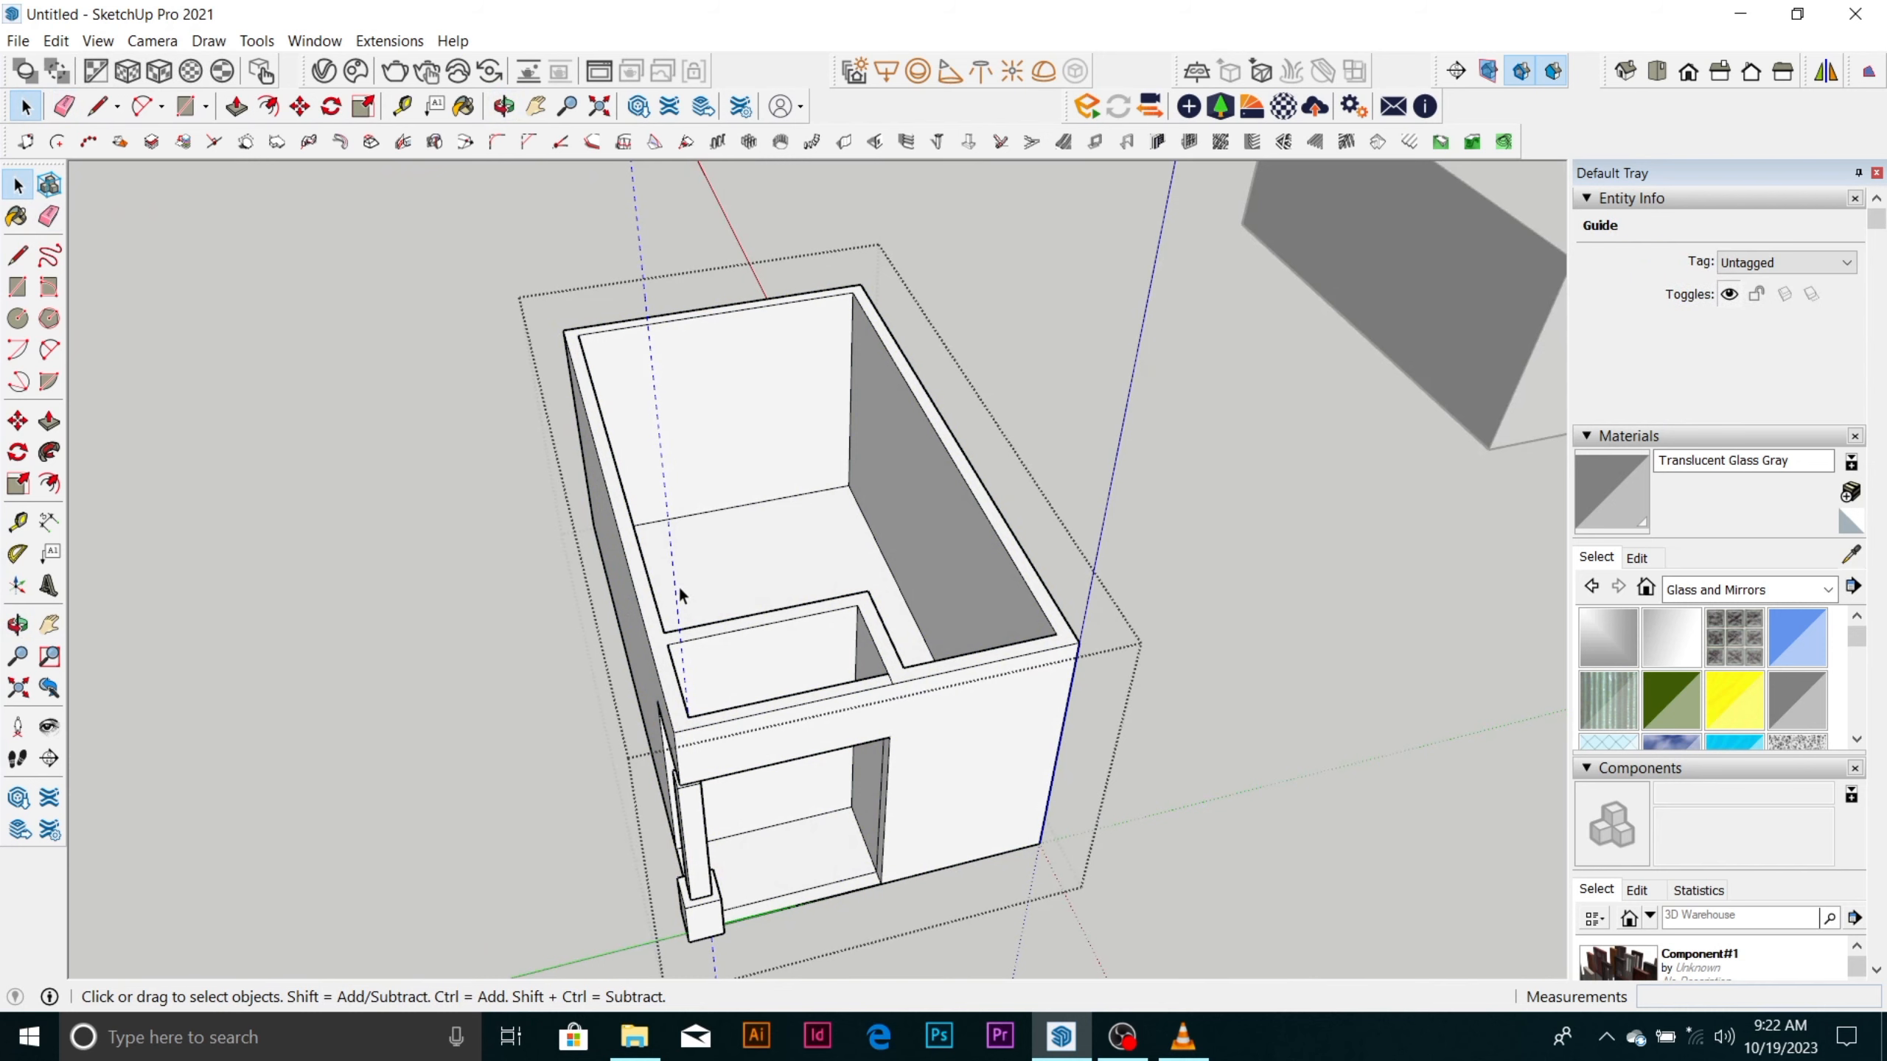
pyautogui.press('e')
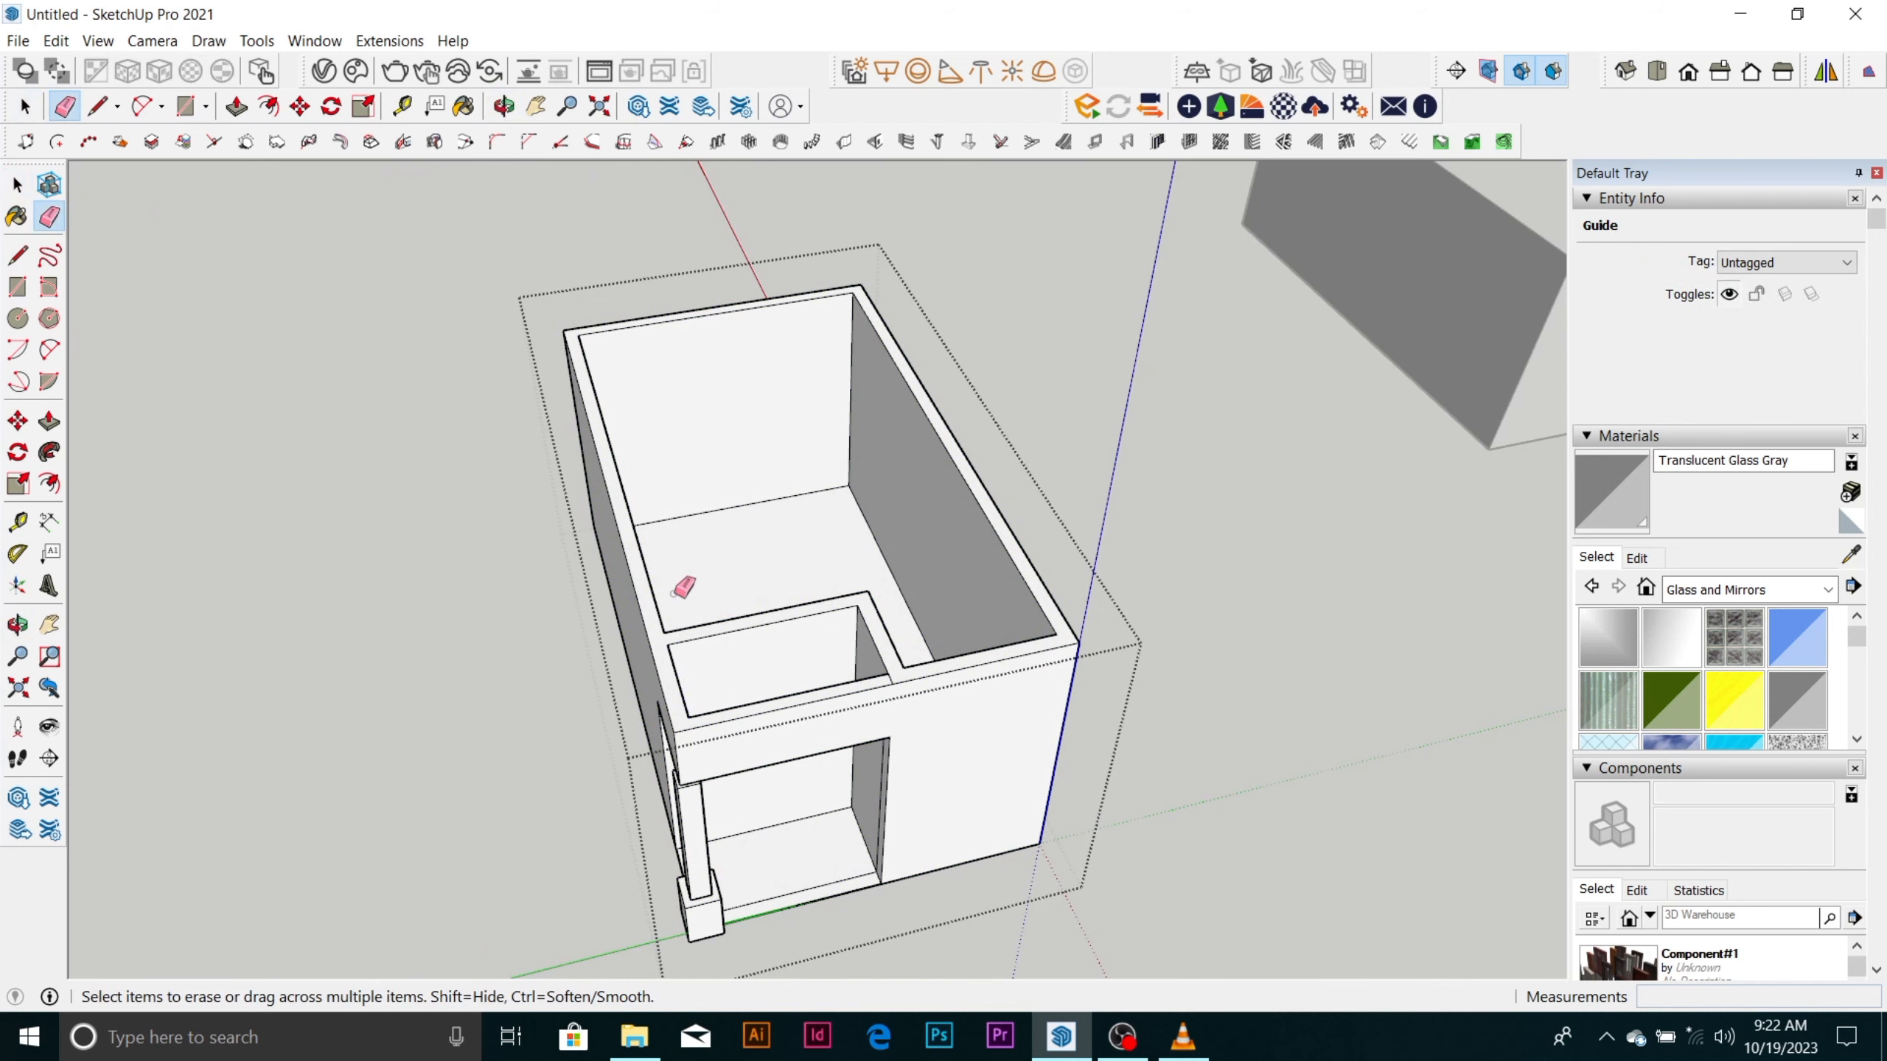
pyautogui.click(680, 588)
pyautogui.press('space')
pyautogui.scroll(-4, 725, 419)
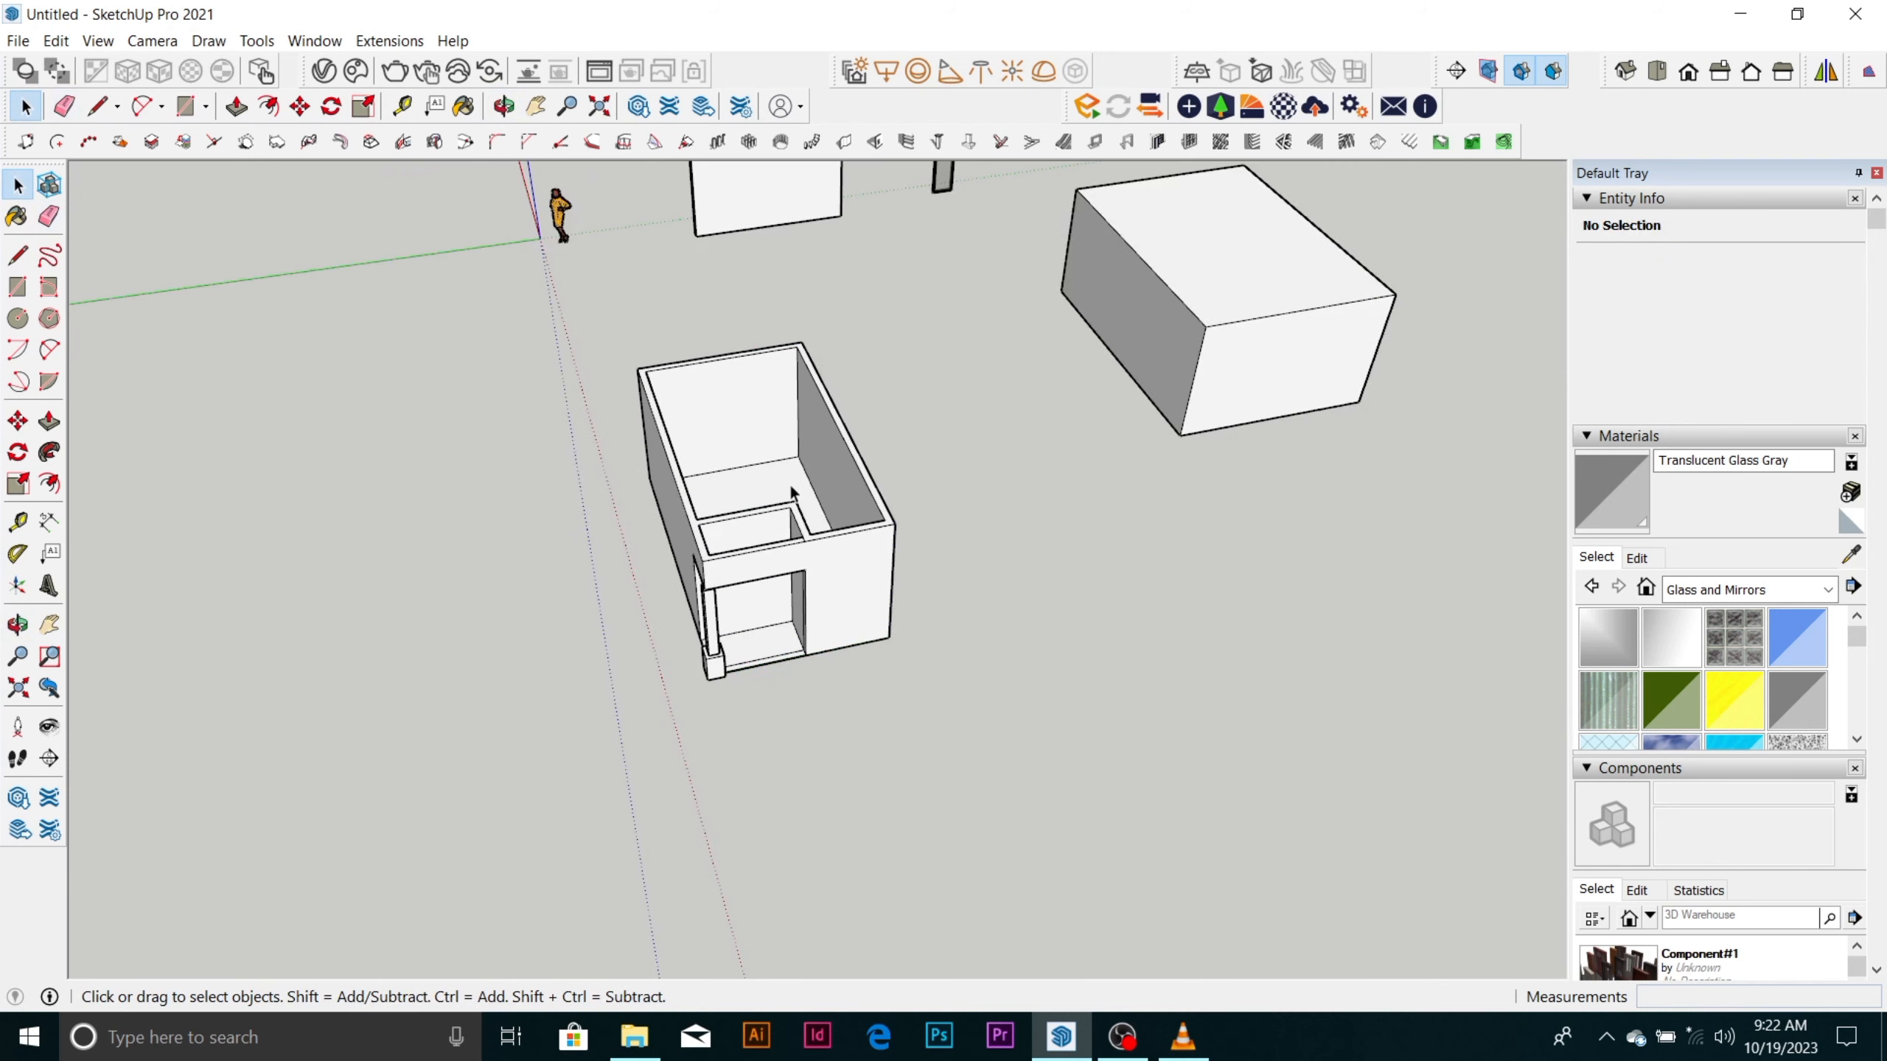
# Open the room group for editing.
pyautogui.scroll(5, 714, 442)
pyautogui.scroll(3, 705, 453)
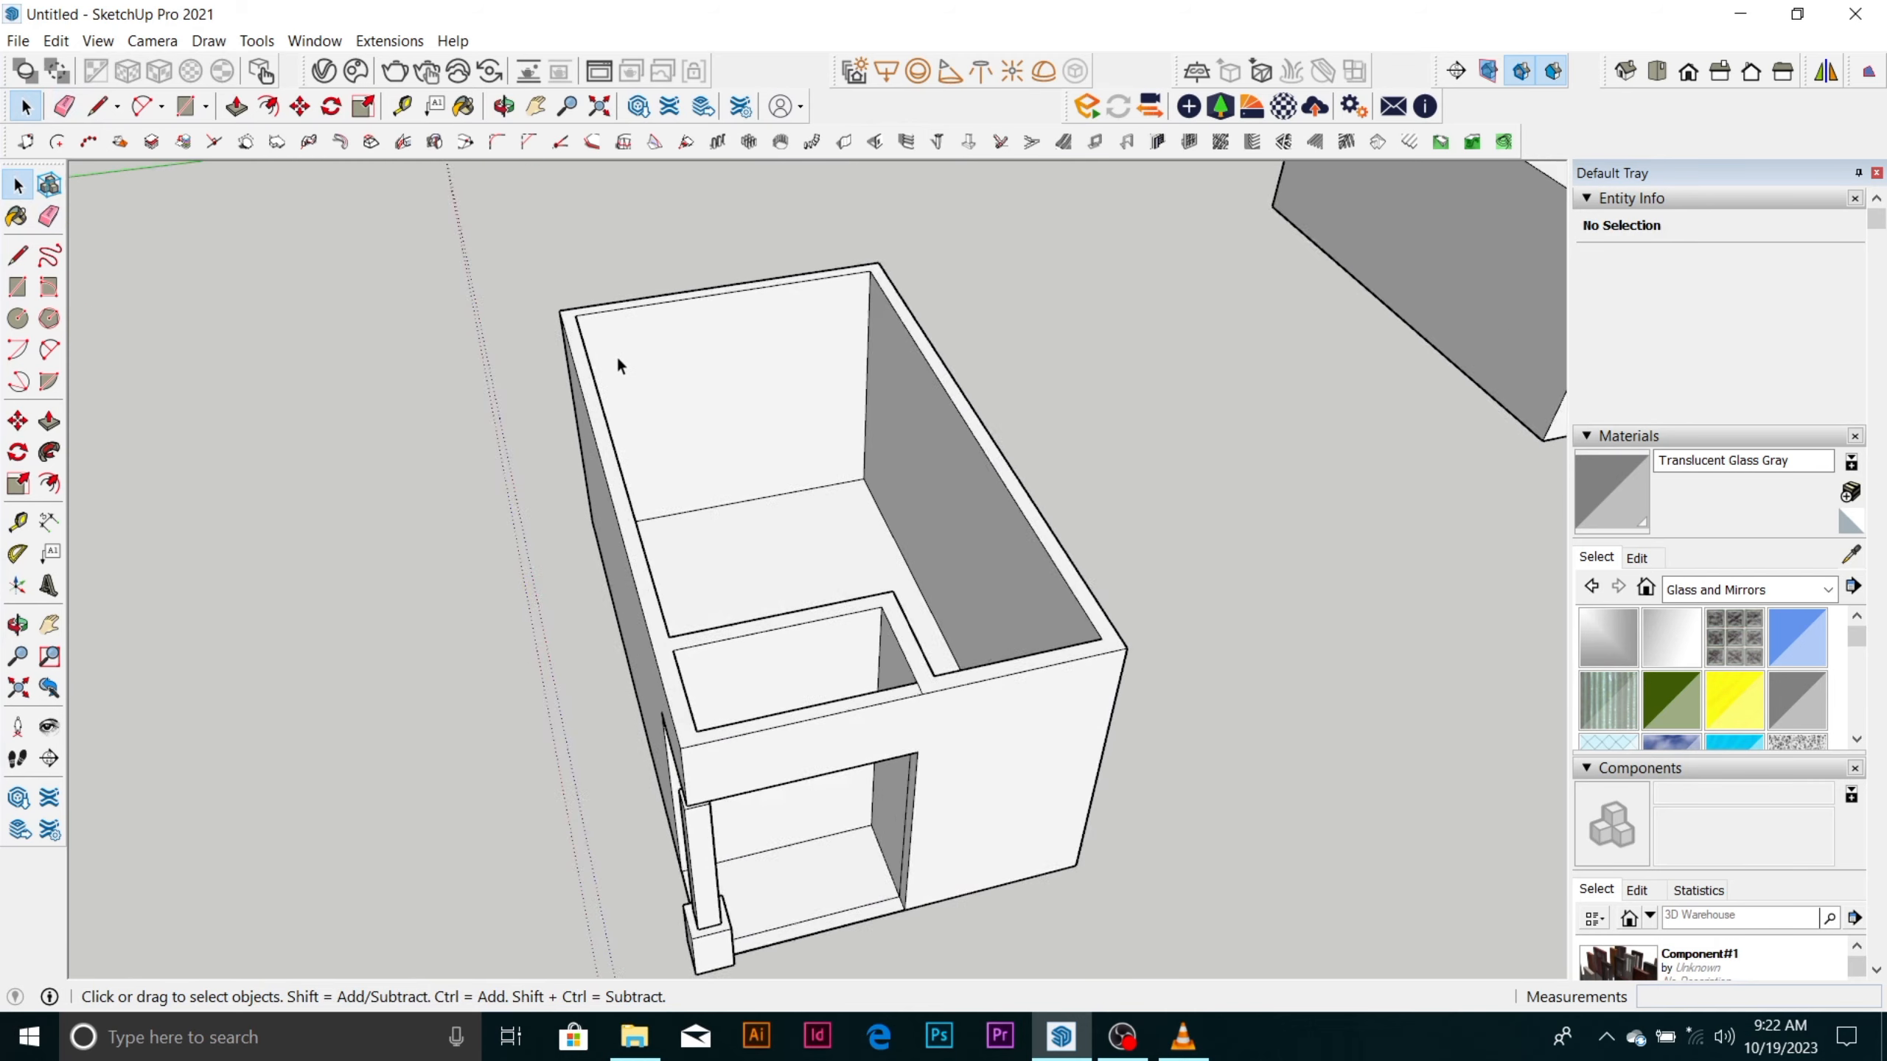
pyautogui.doubleClick(607, 466)
pyautogui.scroll(-2, 743, 215)
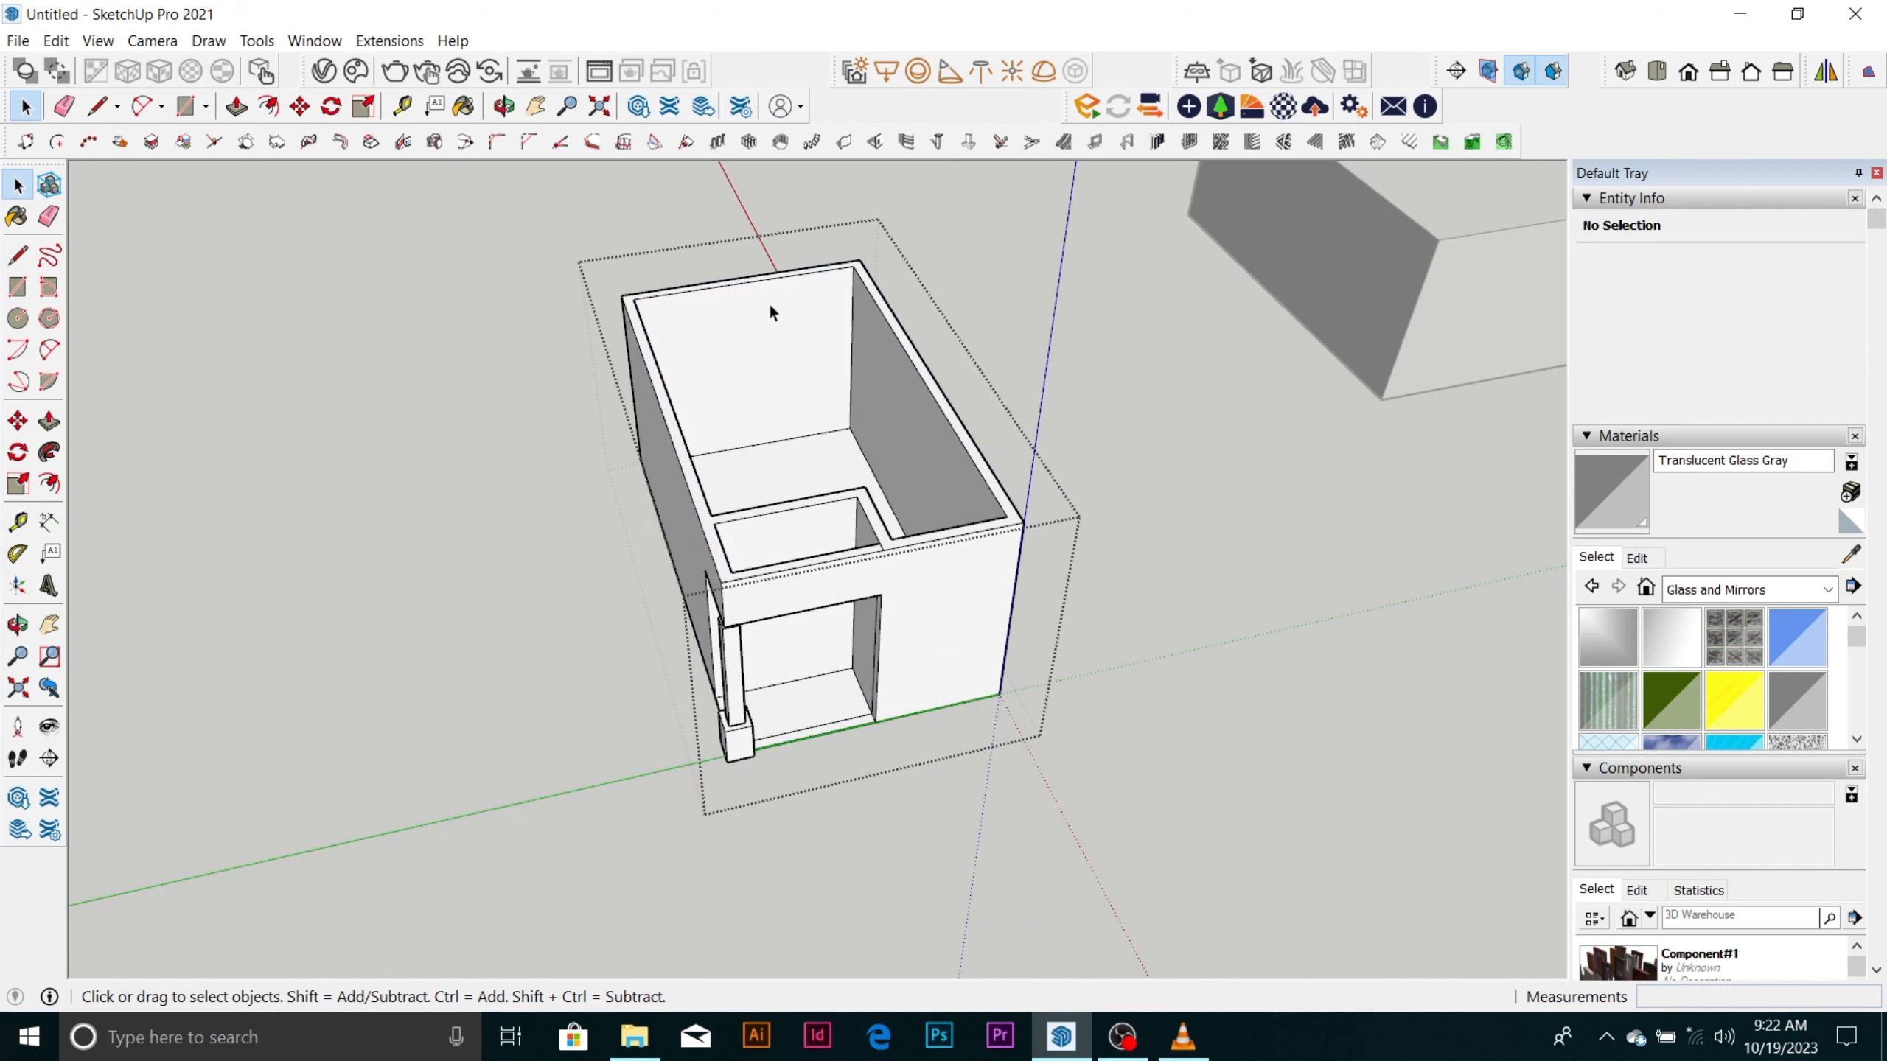
# Copy the walls' top face out of the room to the open area on the column side.
pyautogui.scroll(2, 770, 307)
pyautogui.click(680, 468)
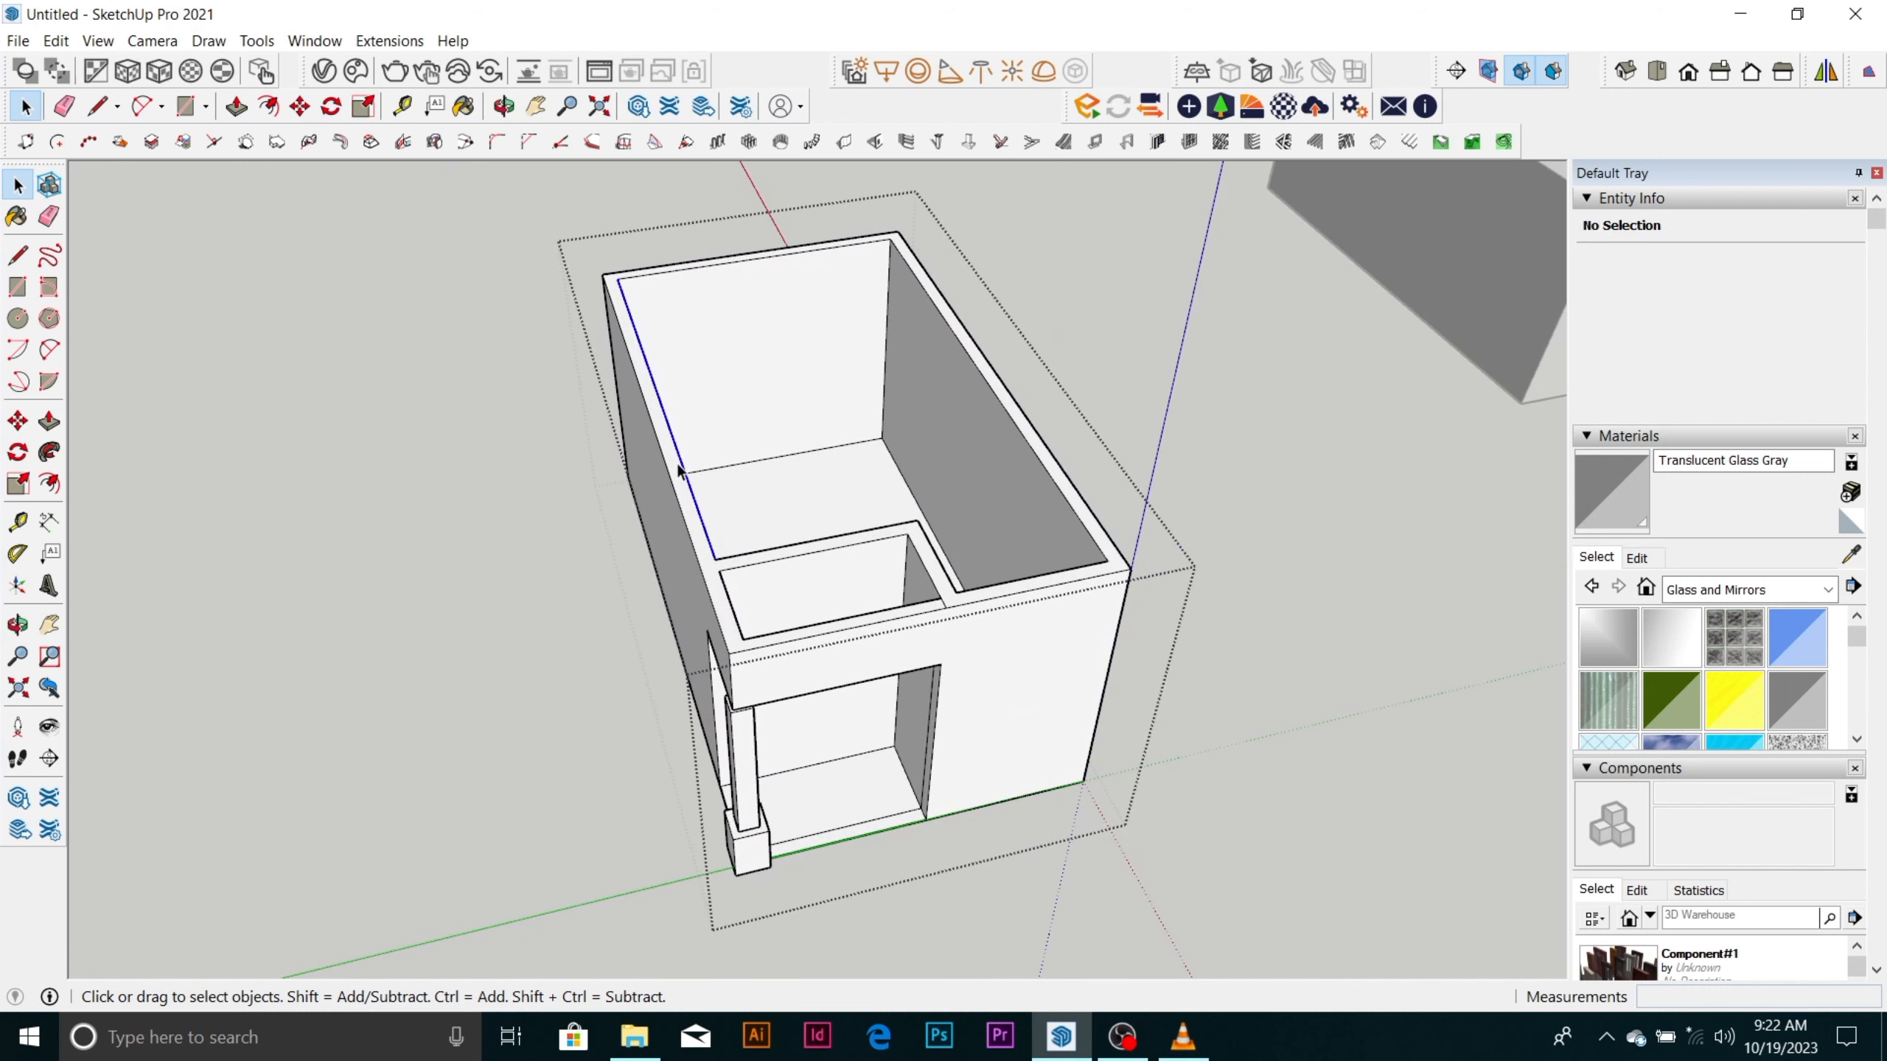
pyautogui.scroll(2, 683, 494)
pyautogui.click(686, 511)
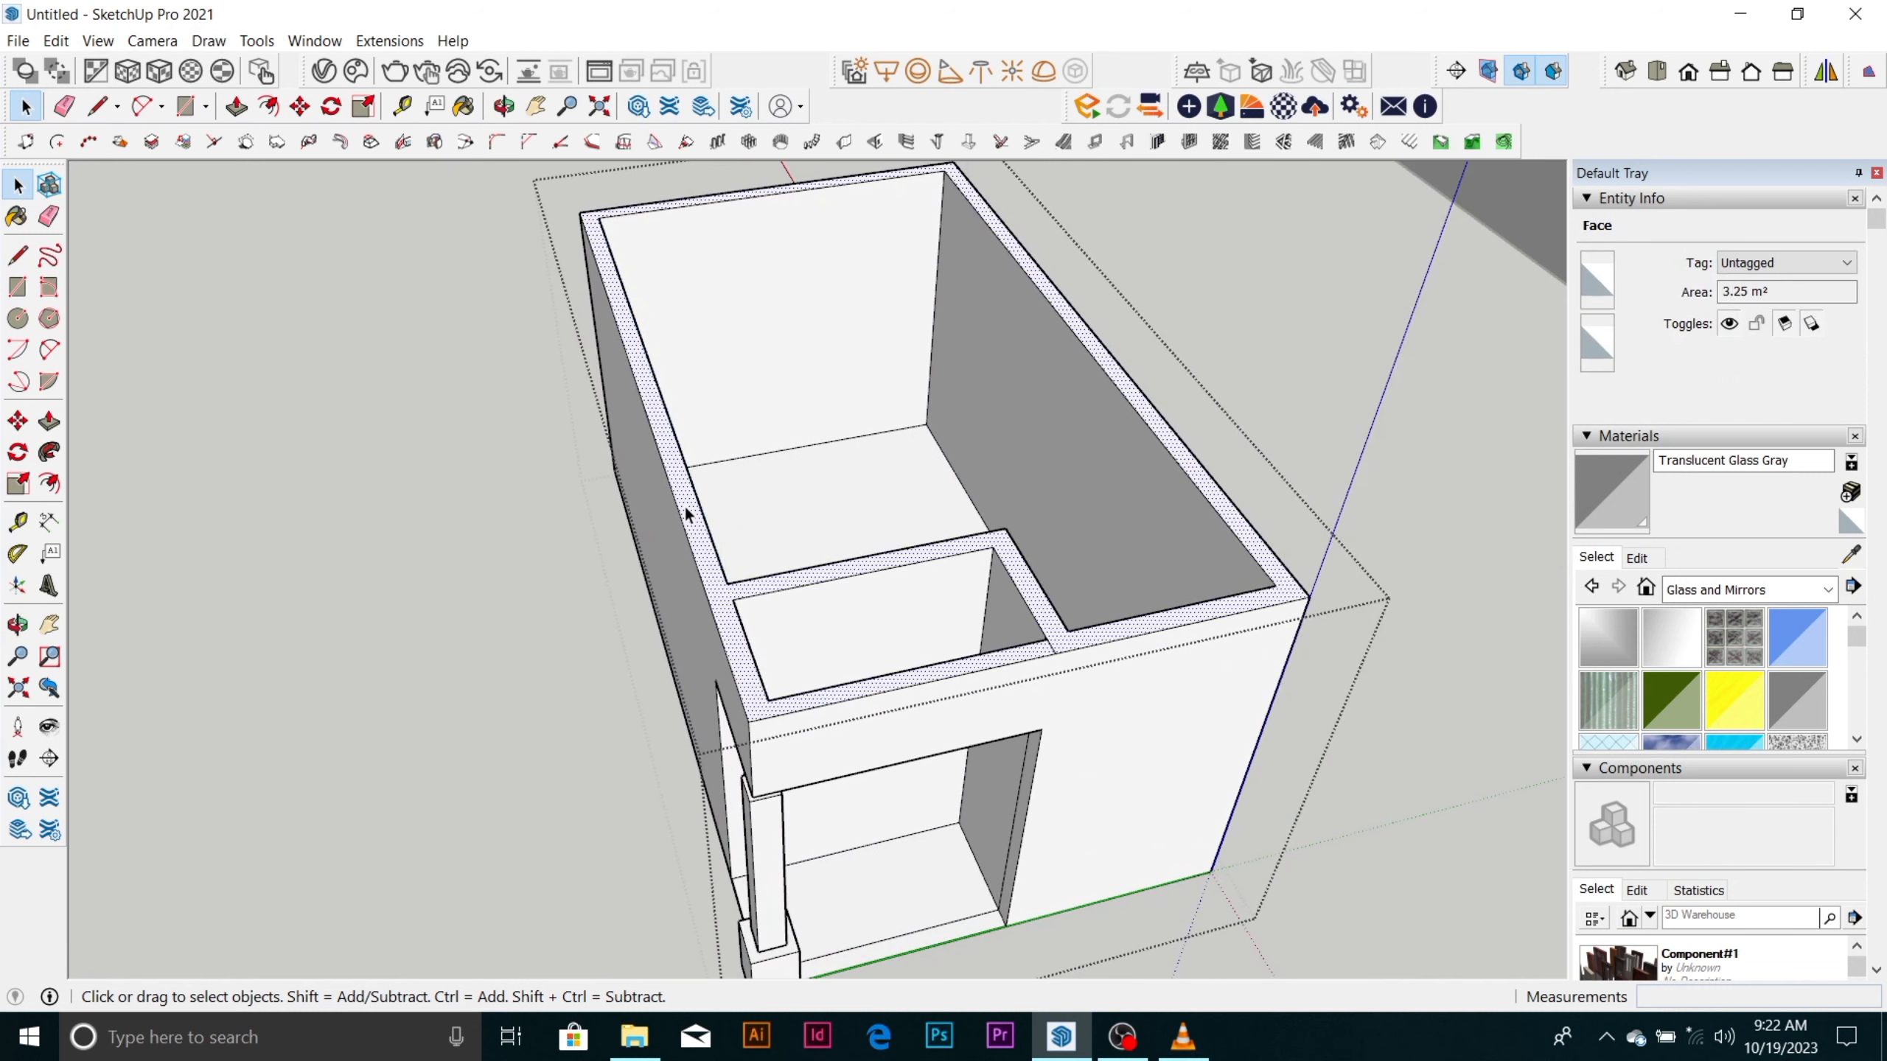
pyautogui.press('m')
pyautogui.press('ctrl')
pyautogui.click(684, 510)
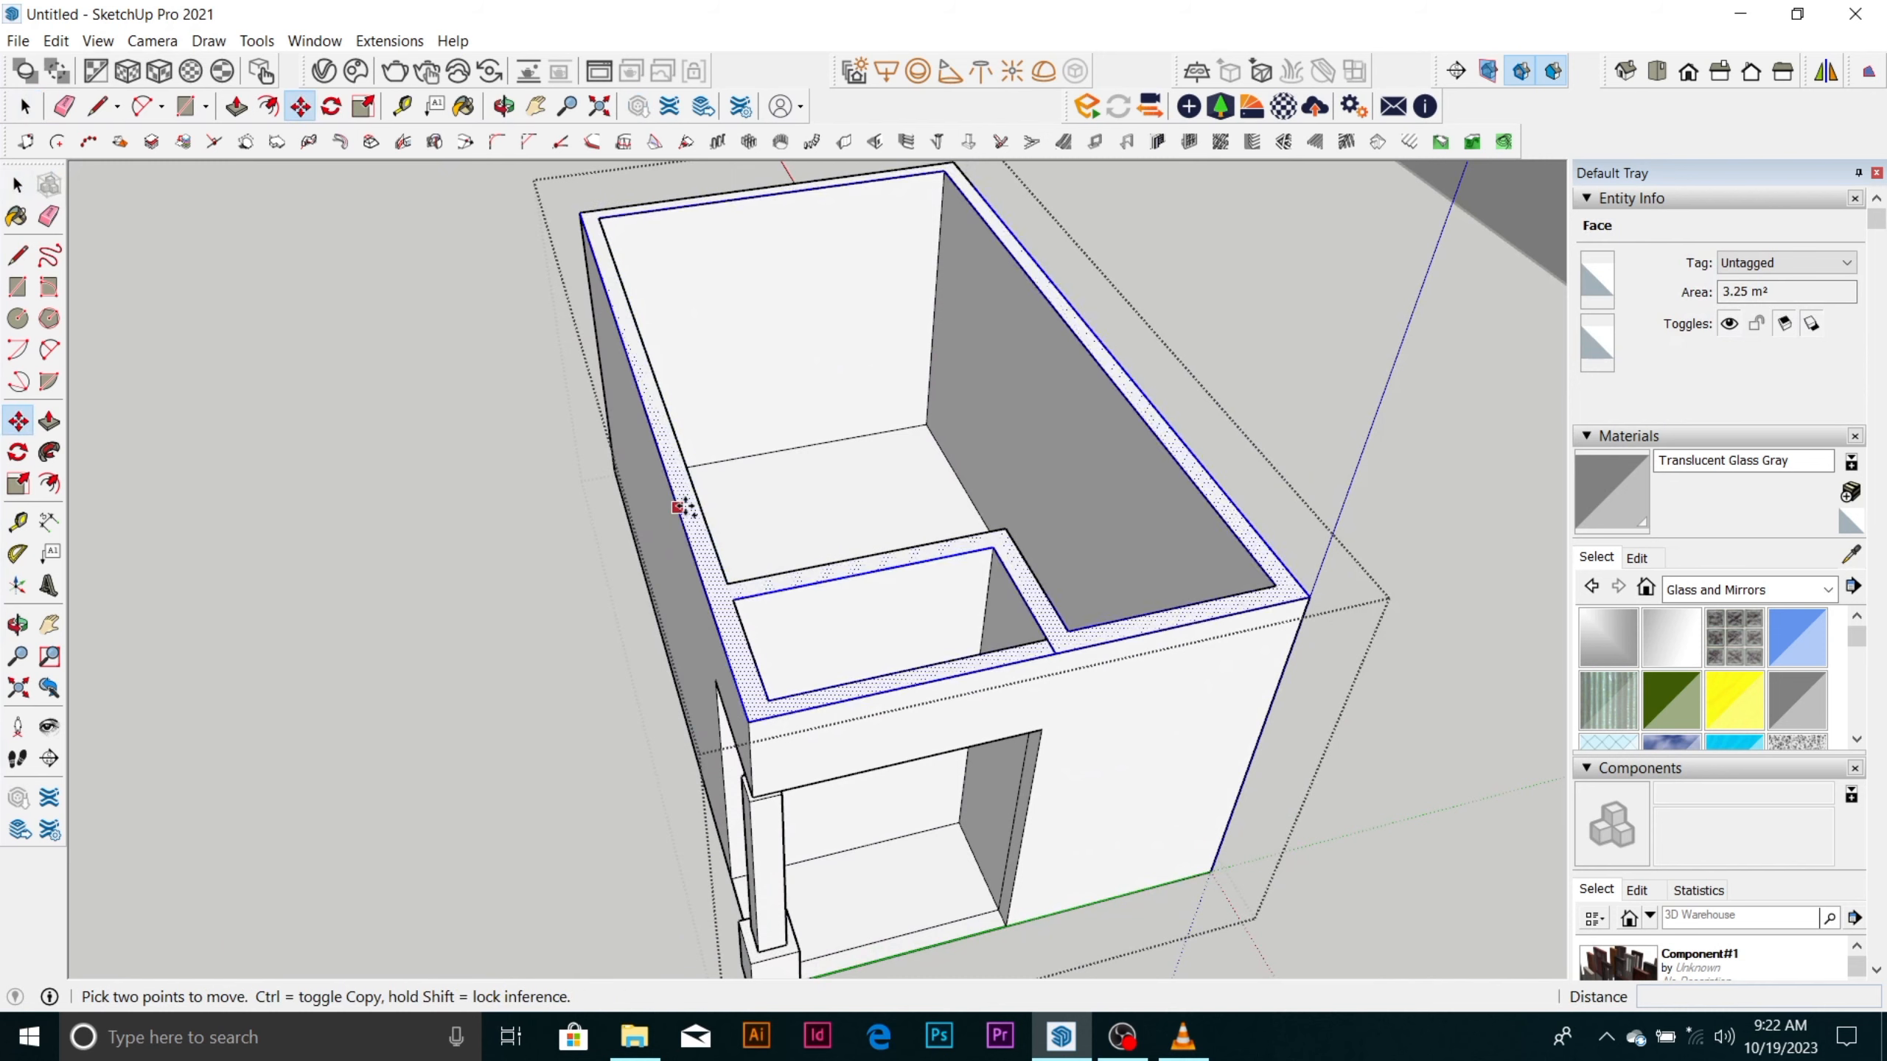
pyautogui.scroll(-2, 938, 377)
pyautogui.scroll(-3, 945, 384)
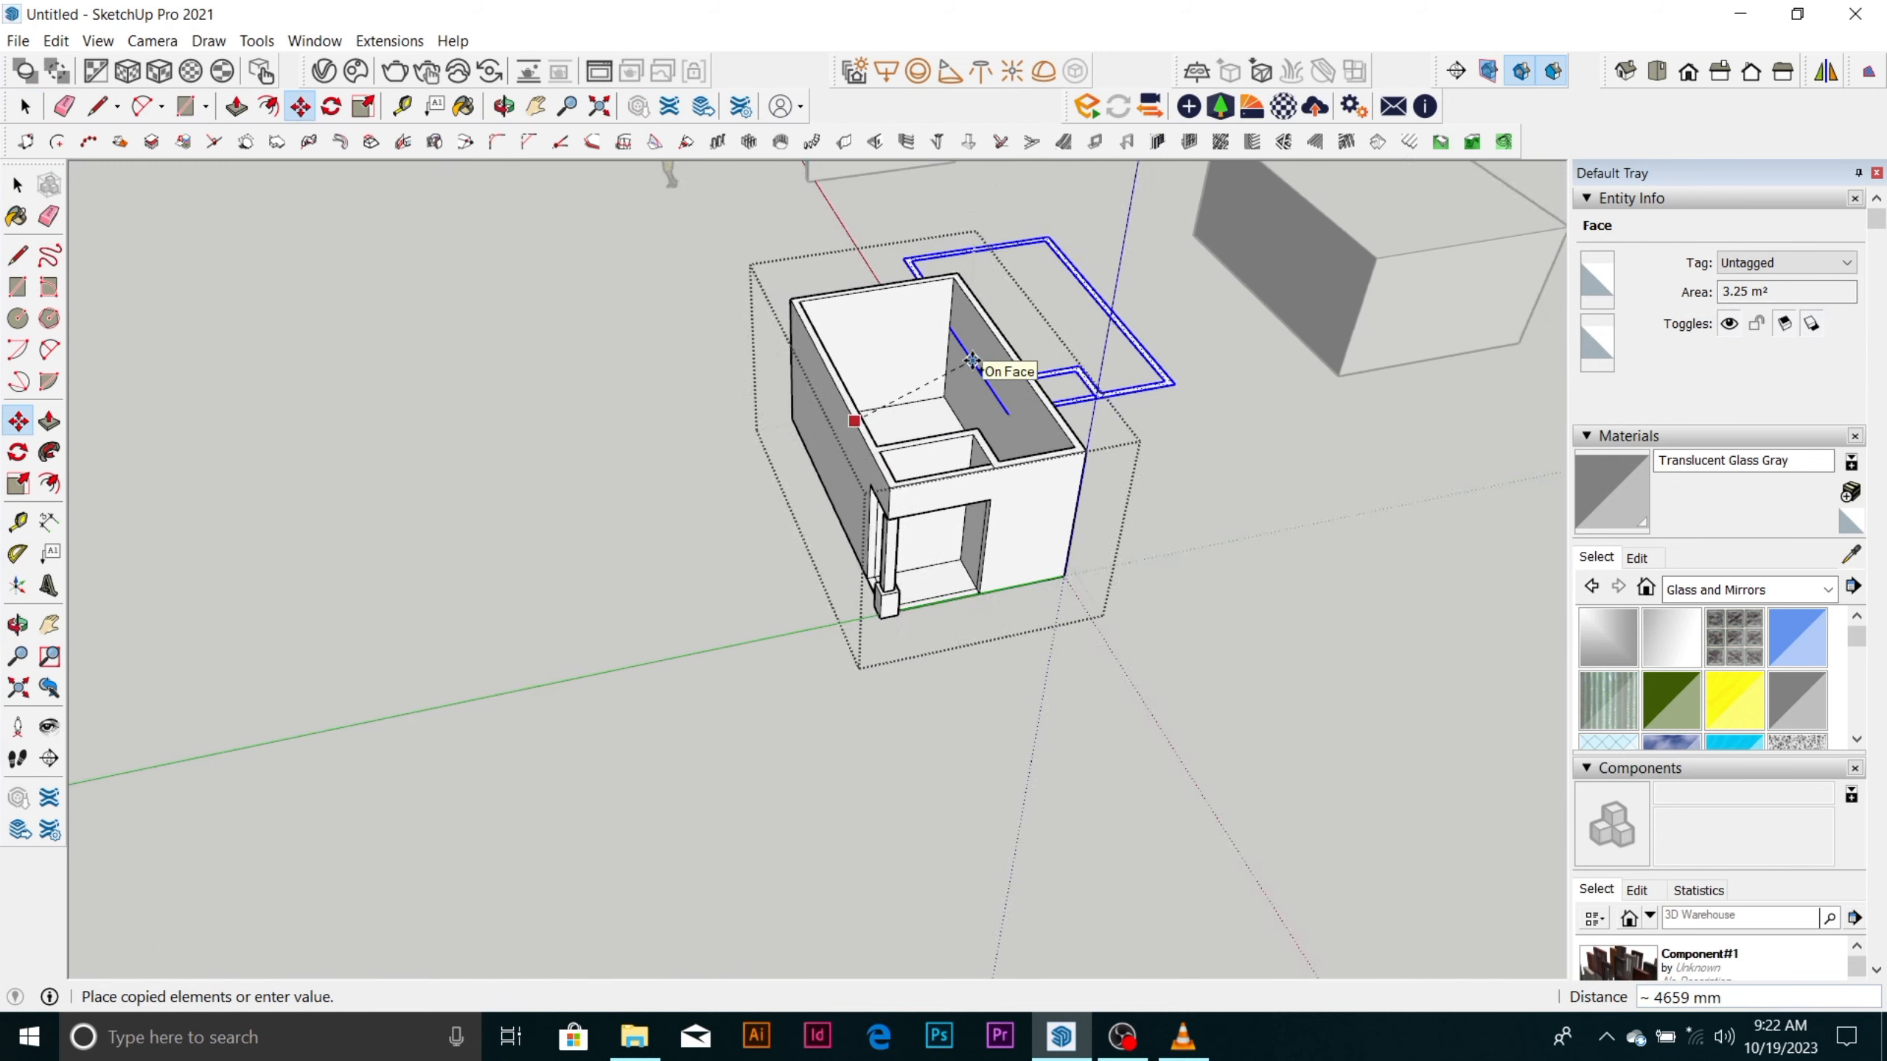
pyautogui.click(446, 700)
pyautogui.press('space')
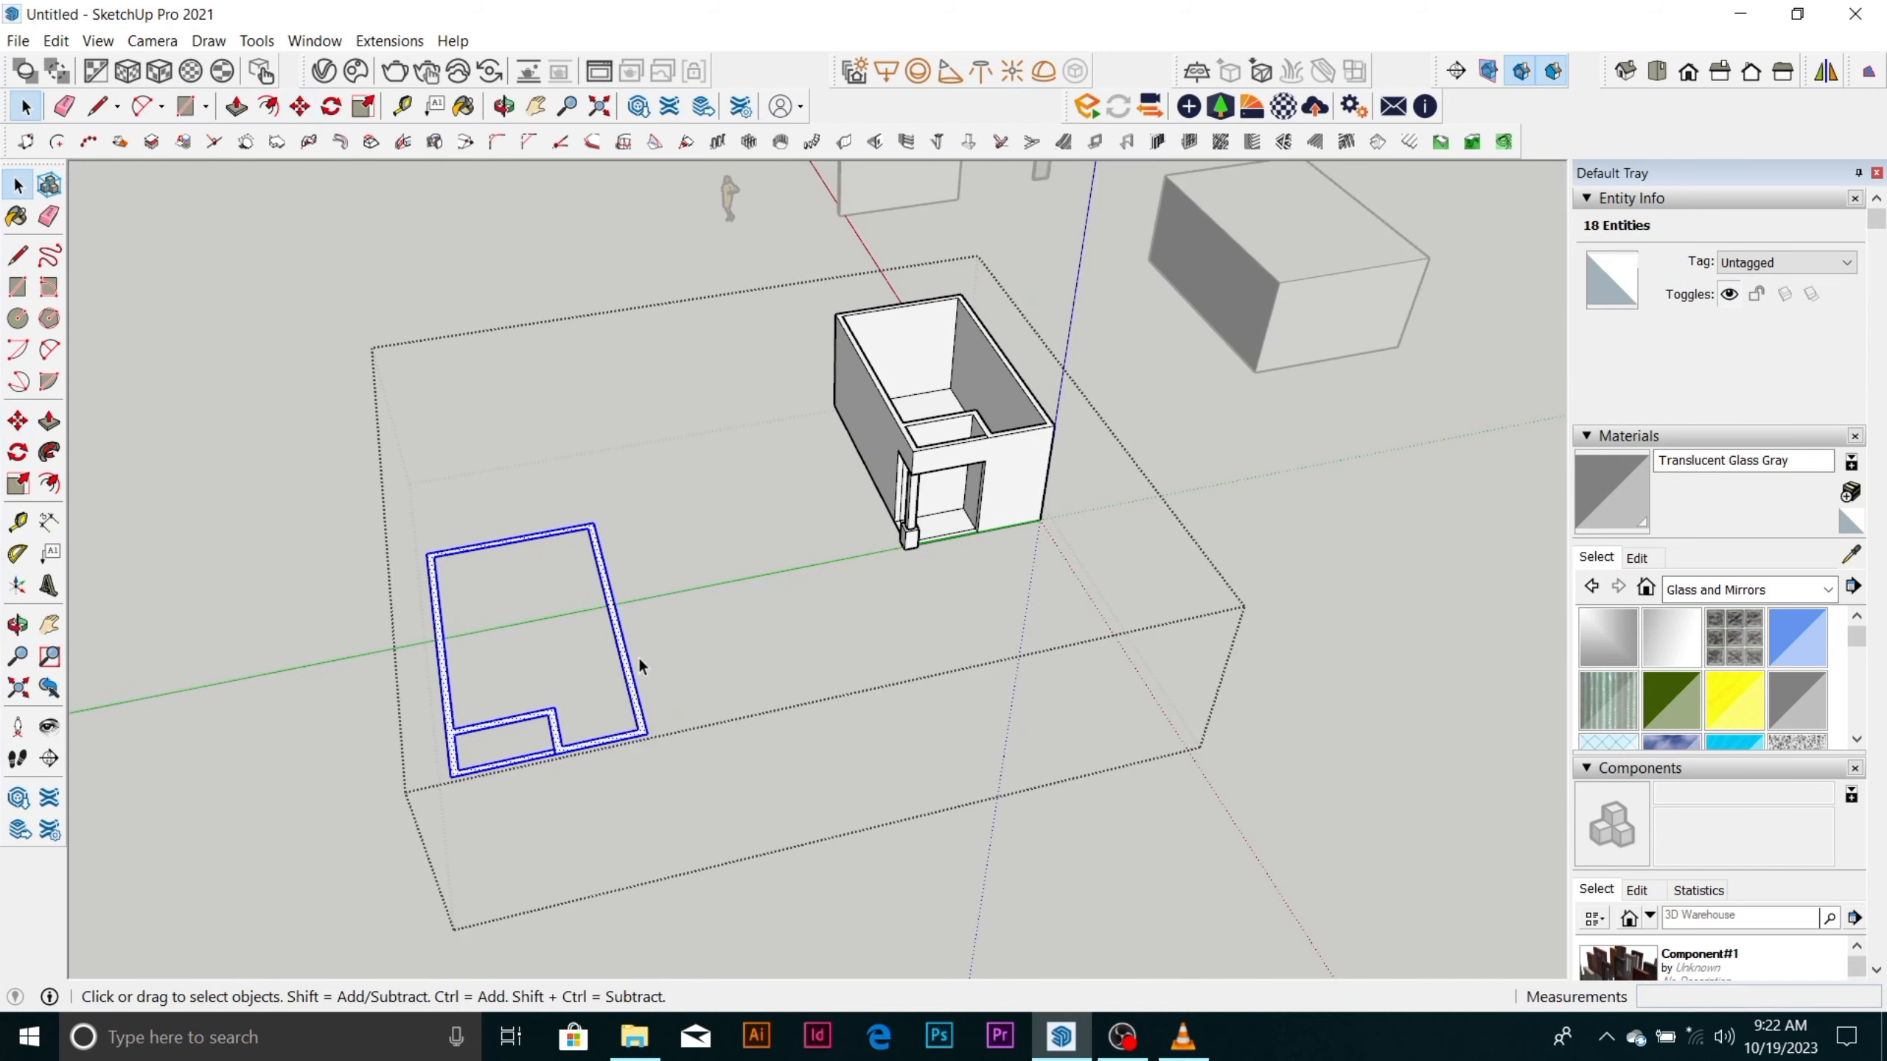
# Close the room group and select it to examine its enlarged extents, and undo the copied top face.
pyautogui.click(639, 656)
pyautogui.scroll(2, 497, 729)
pyautogui.click(498, 724)
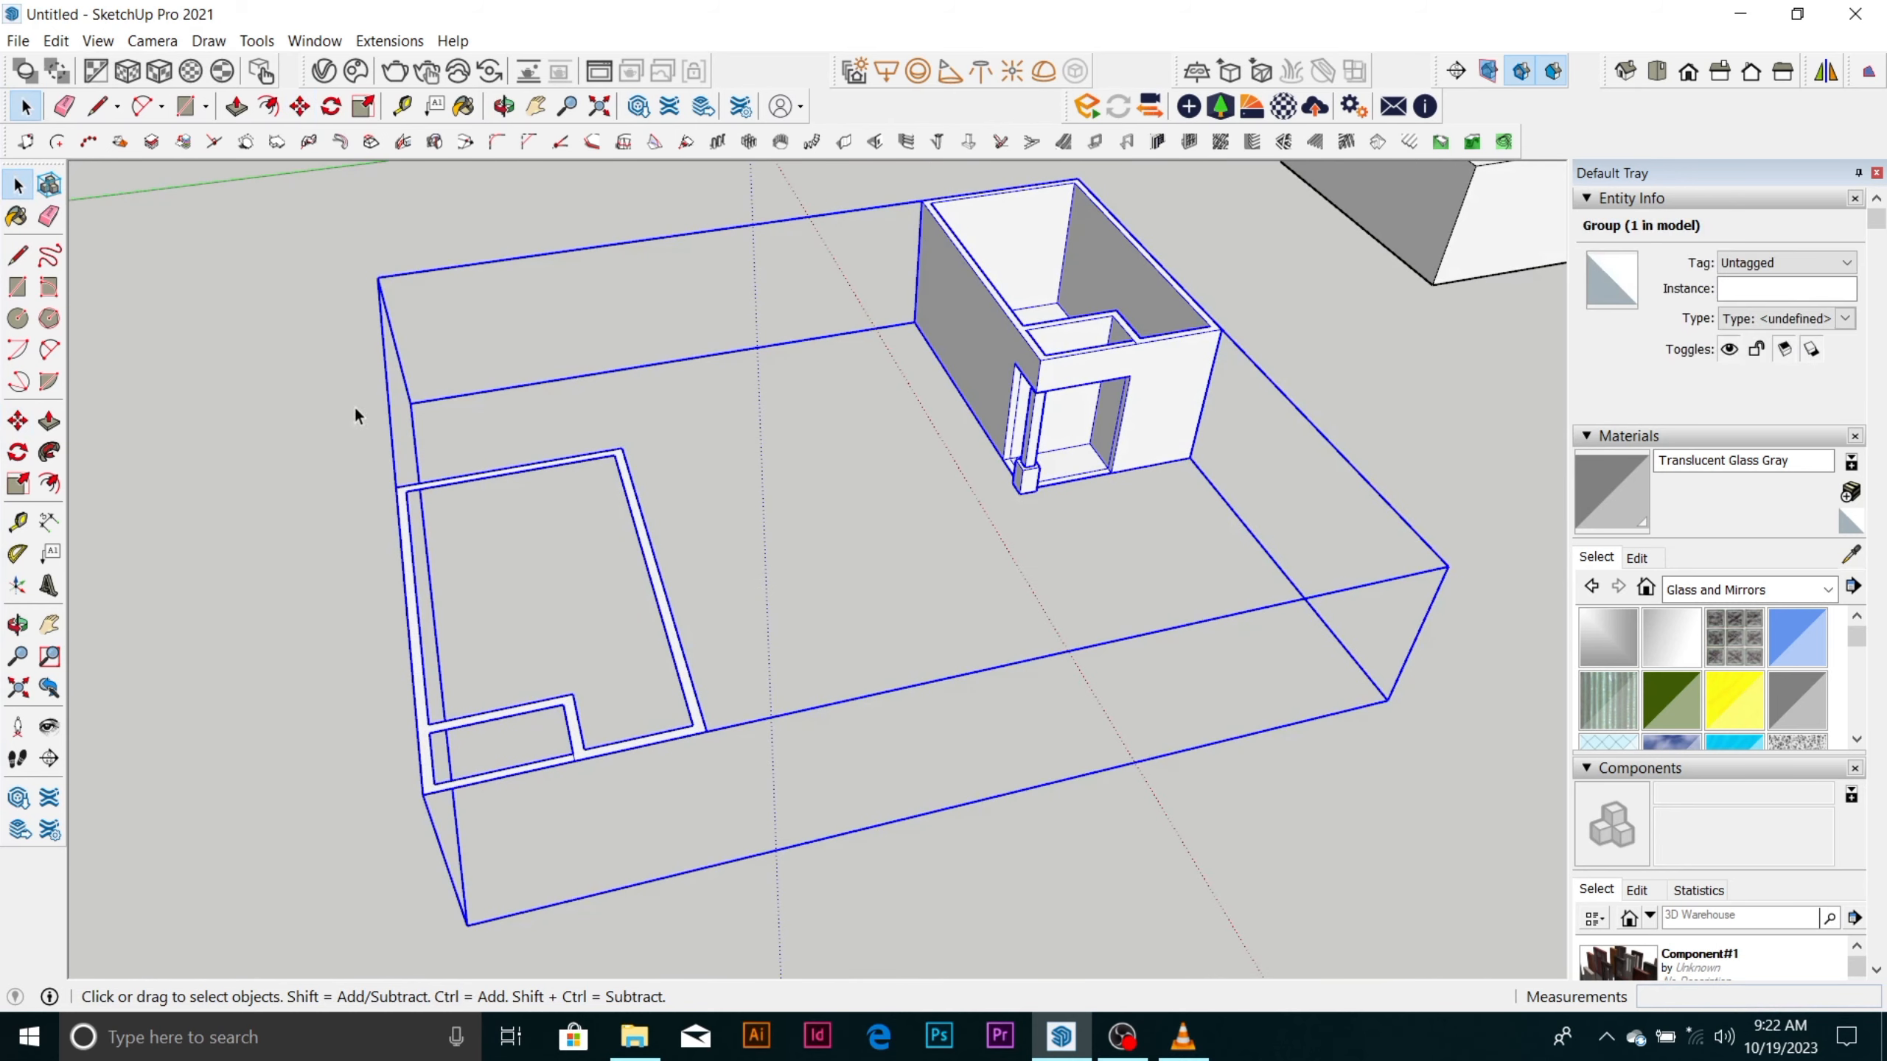
pyautogui.moveTo(354, 406); pyautogui.dragTo(796, 820)
pyautogui.click(693, 690)
pyautogui.scroll(-4, 690, 687)
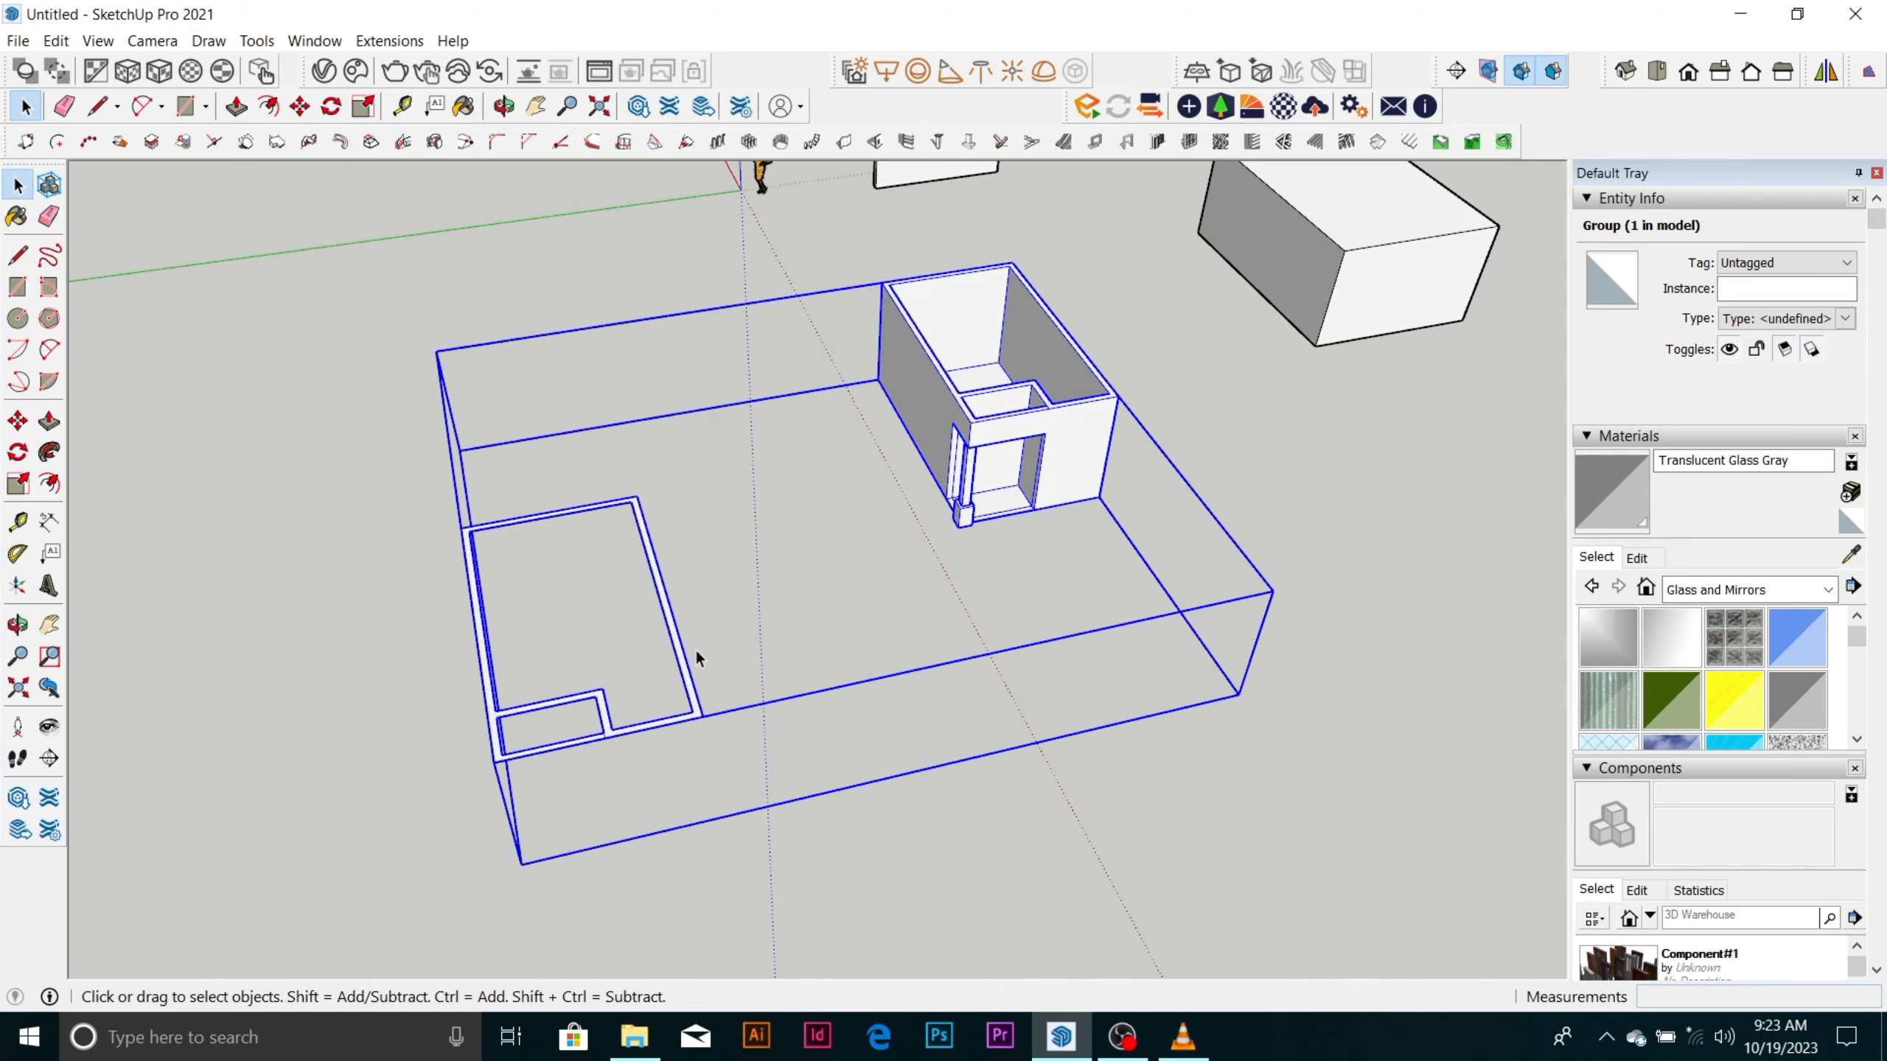
pyautogui.hotkey('ctrl', 'z')
pyautogui.hotkey('ctrl', 'z')
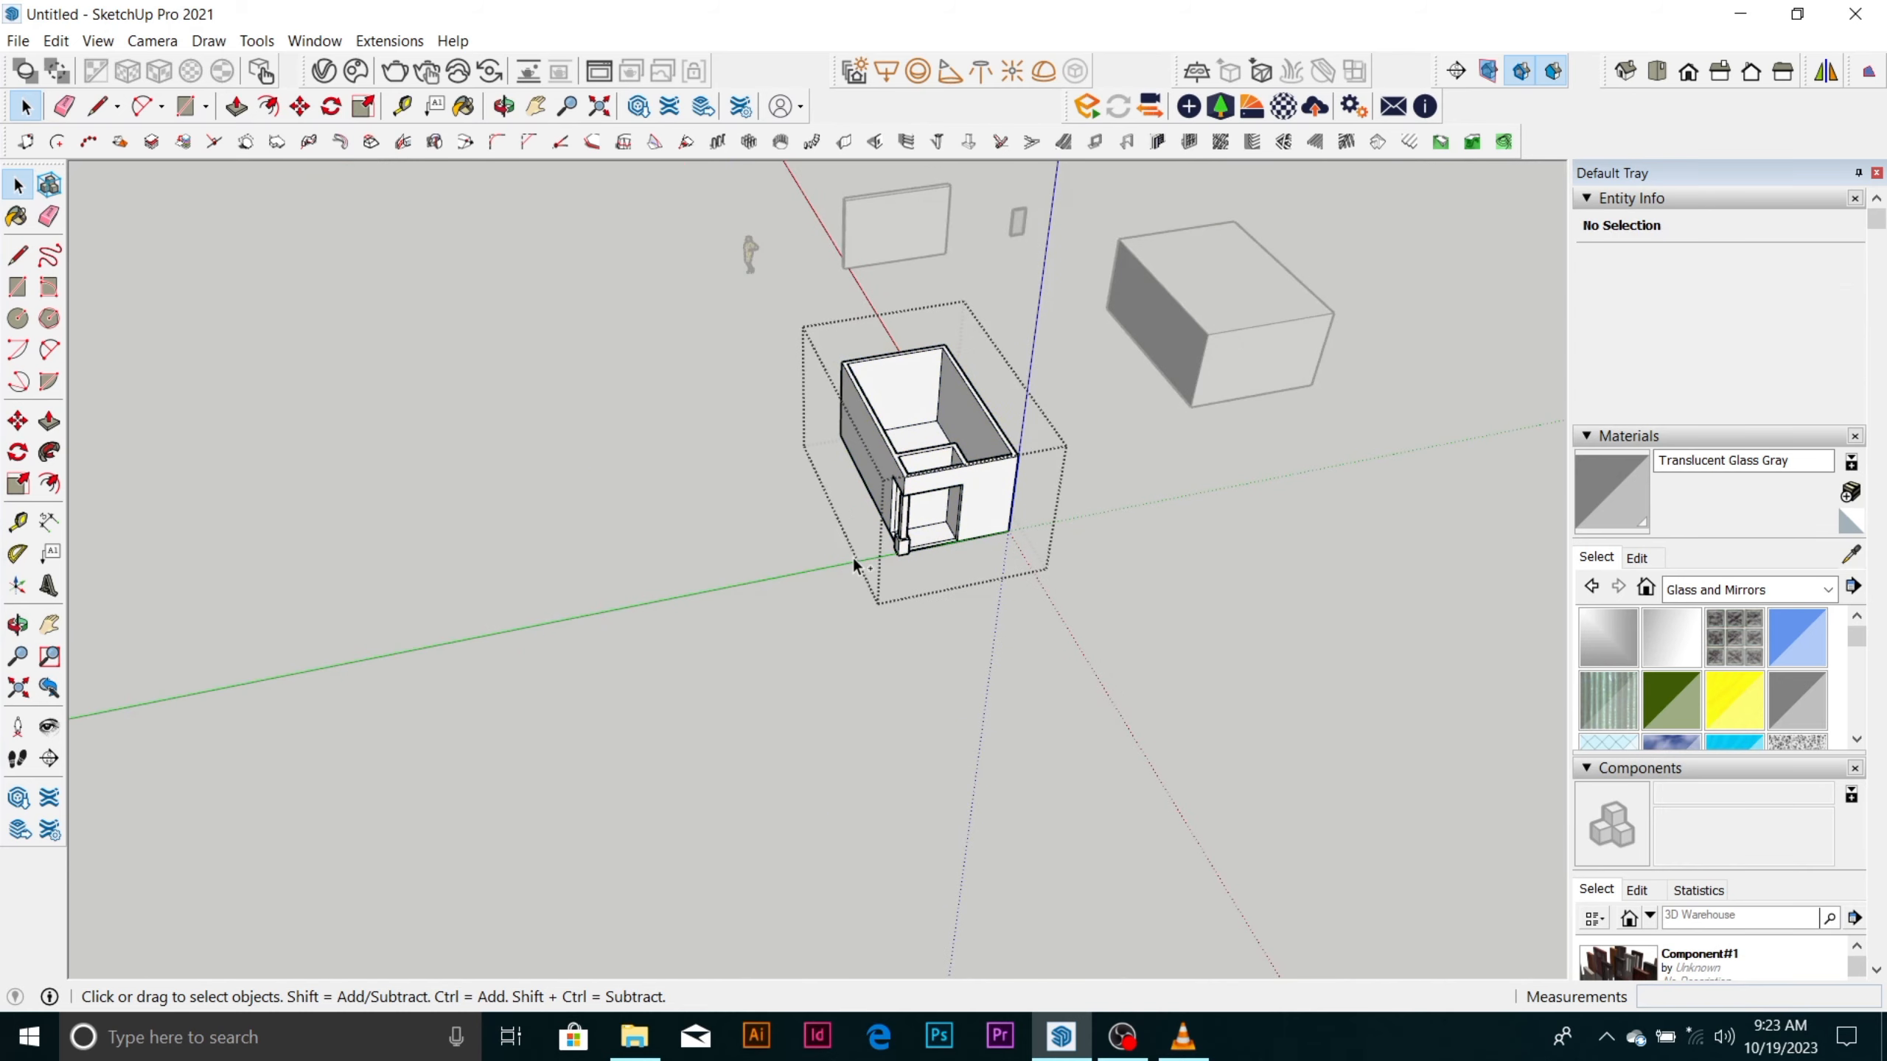
# Draw a 6285 × 3621 mm rectangle over the wall tops between the room's diagonally opposite outer corners.
pyautogui.scroll(3, 971, 371)
pyautogui.scroll(3, 826, 302)
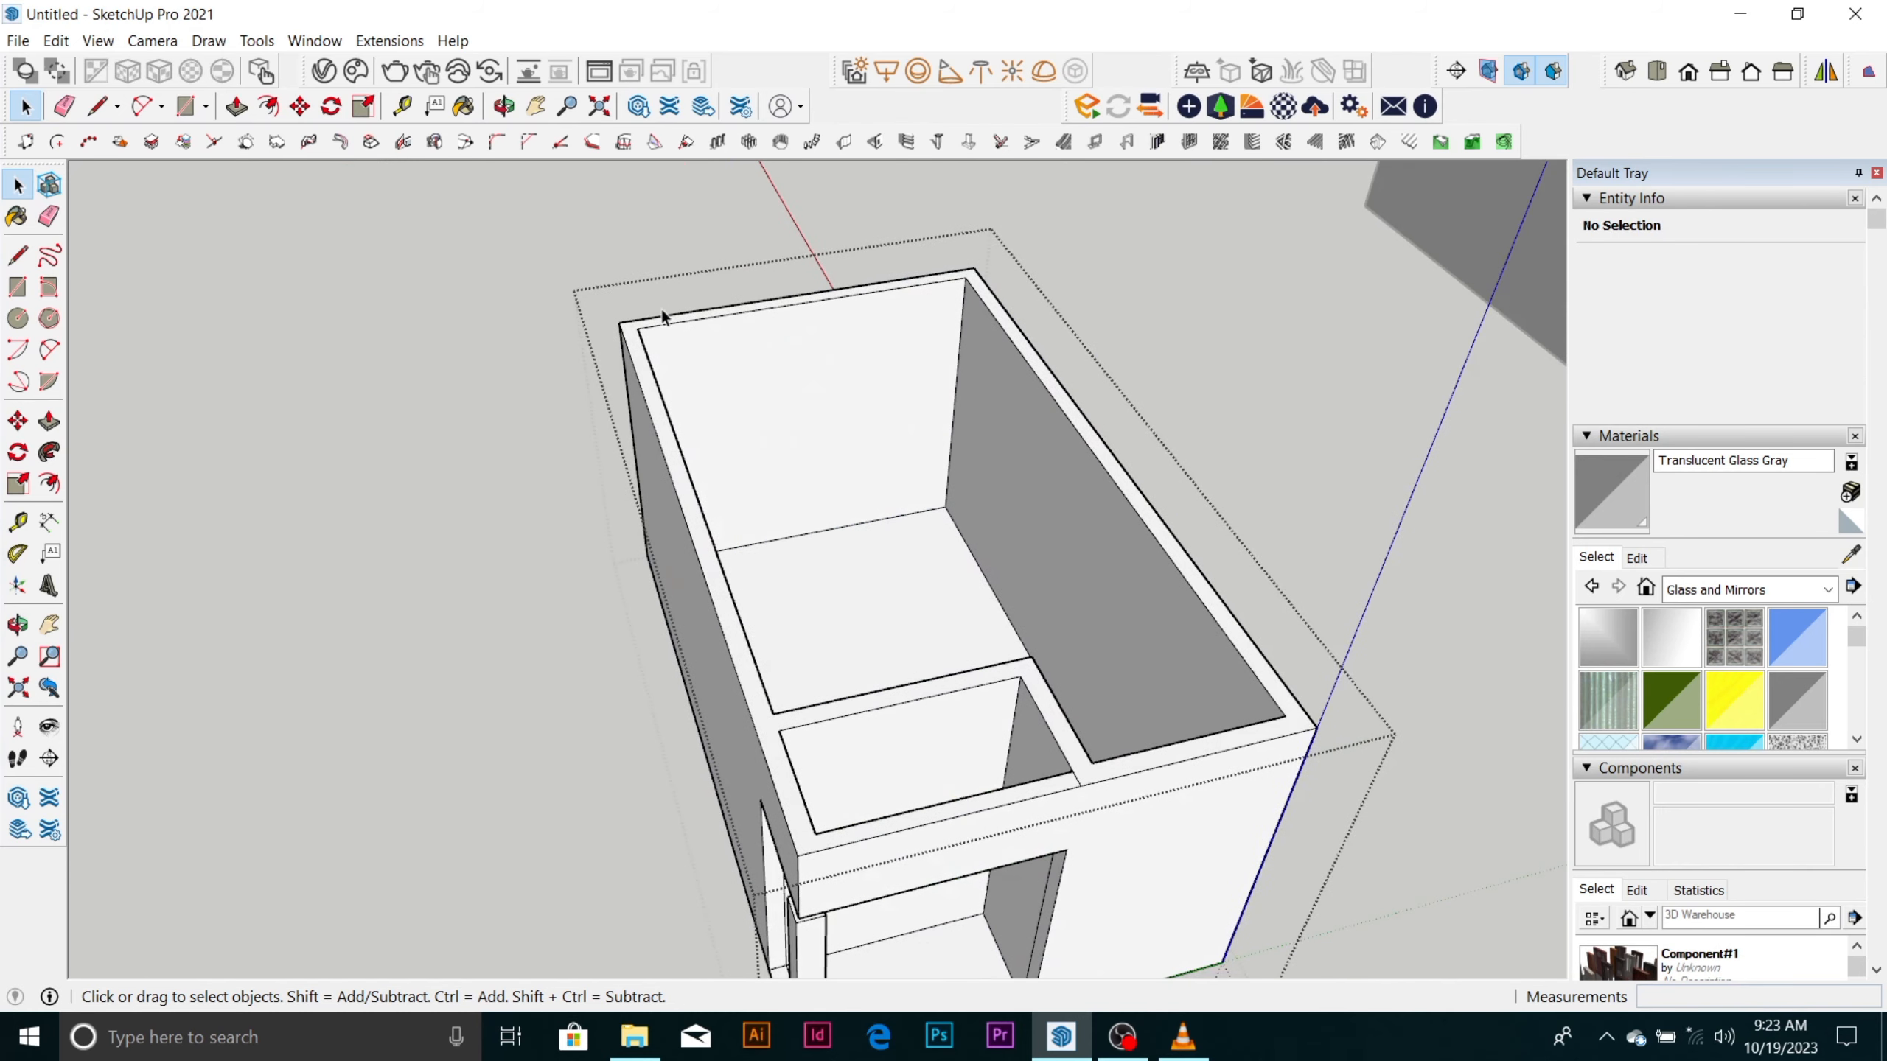
pyautogui.scroll(2, 661, 311)
pyautogui.scroll(3, 658, 320)
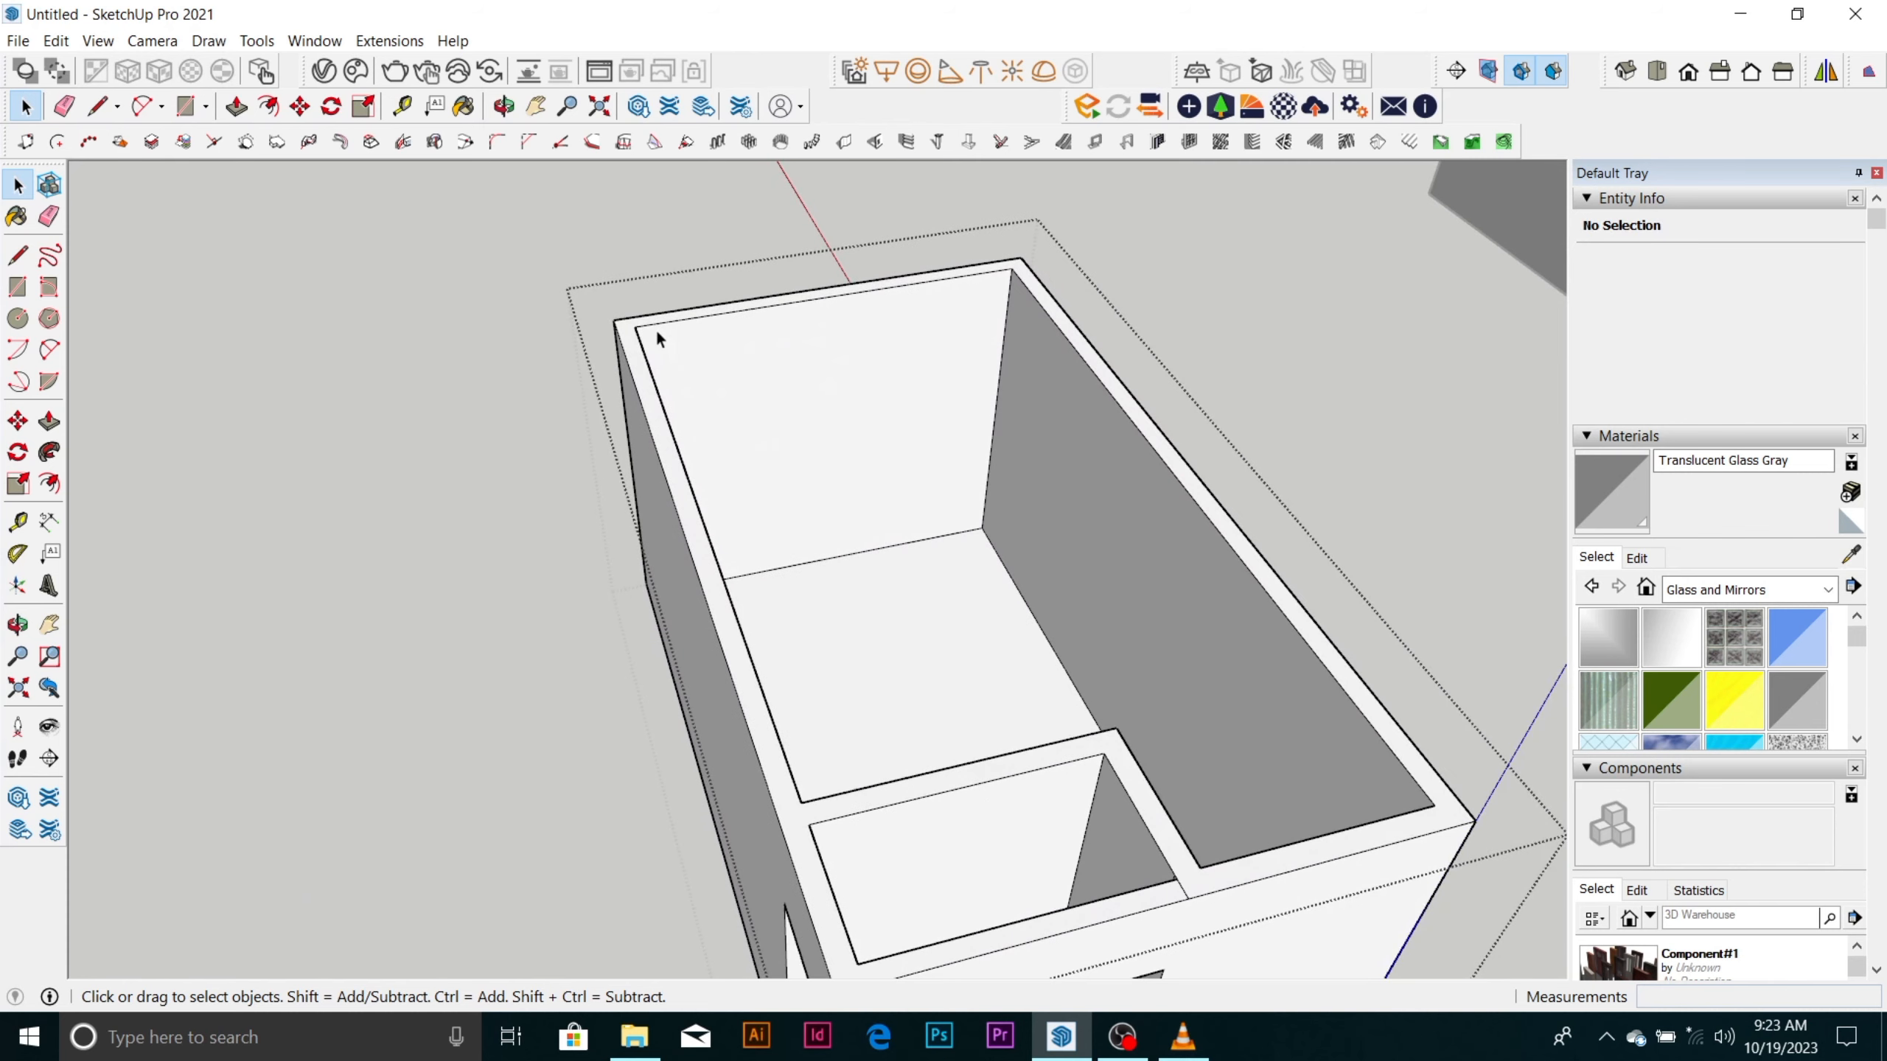
pyautogui.press('r')
pyautogui.click(614, 320)
pyautogui.scroll(-1, 631, 303)
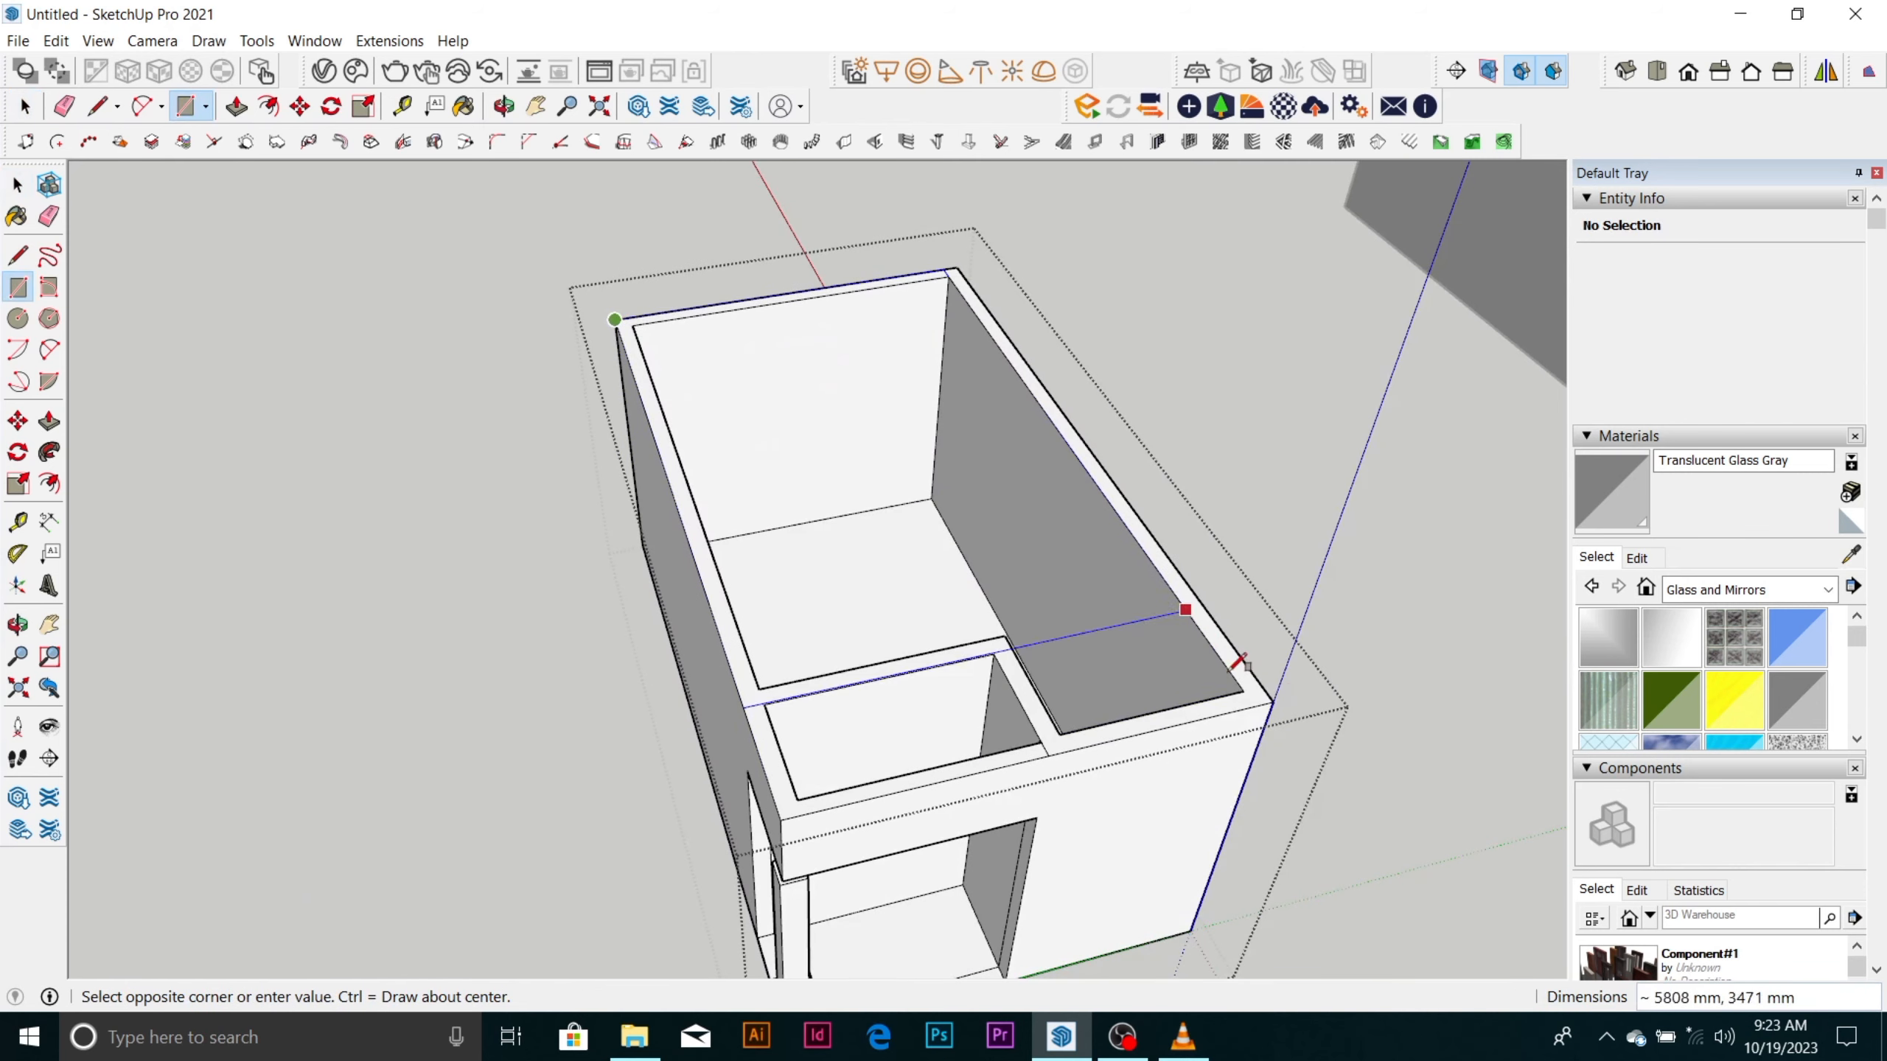
pyautogui.click(1274, 700)
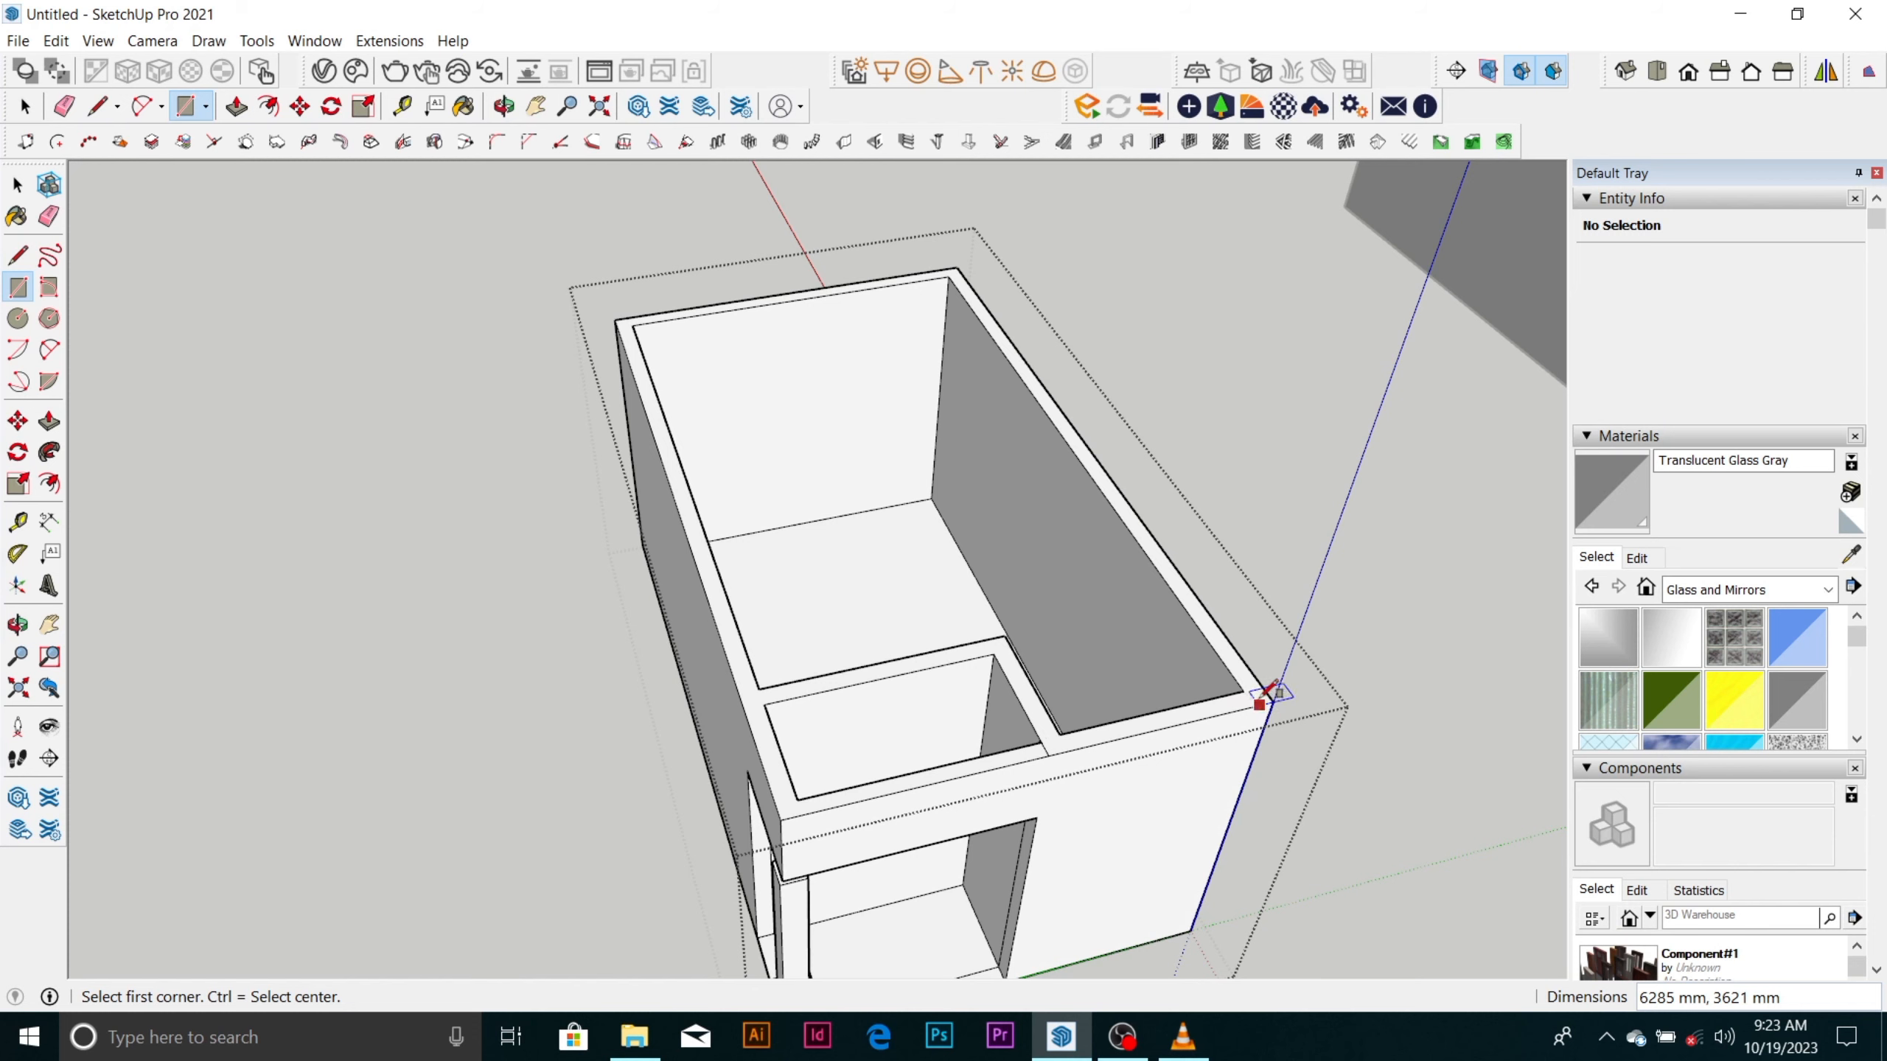
# Try to draw a covering rectangle between opposite outer wall corners inside the open room group, check the wall-top face, and close the group.
pyautogui.click(1266, 696)
pyautogui.click(631, 322)
pyautogui.press('space')
pyautogui.click(654, 405)
pyautogui.click(660, 418)
pyautogui.scroll(-2, 678, 393)
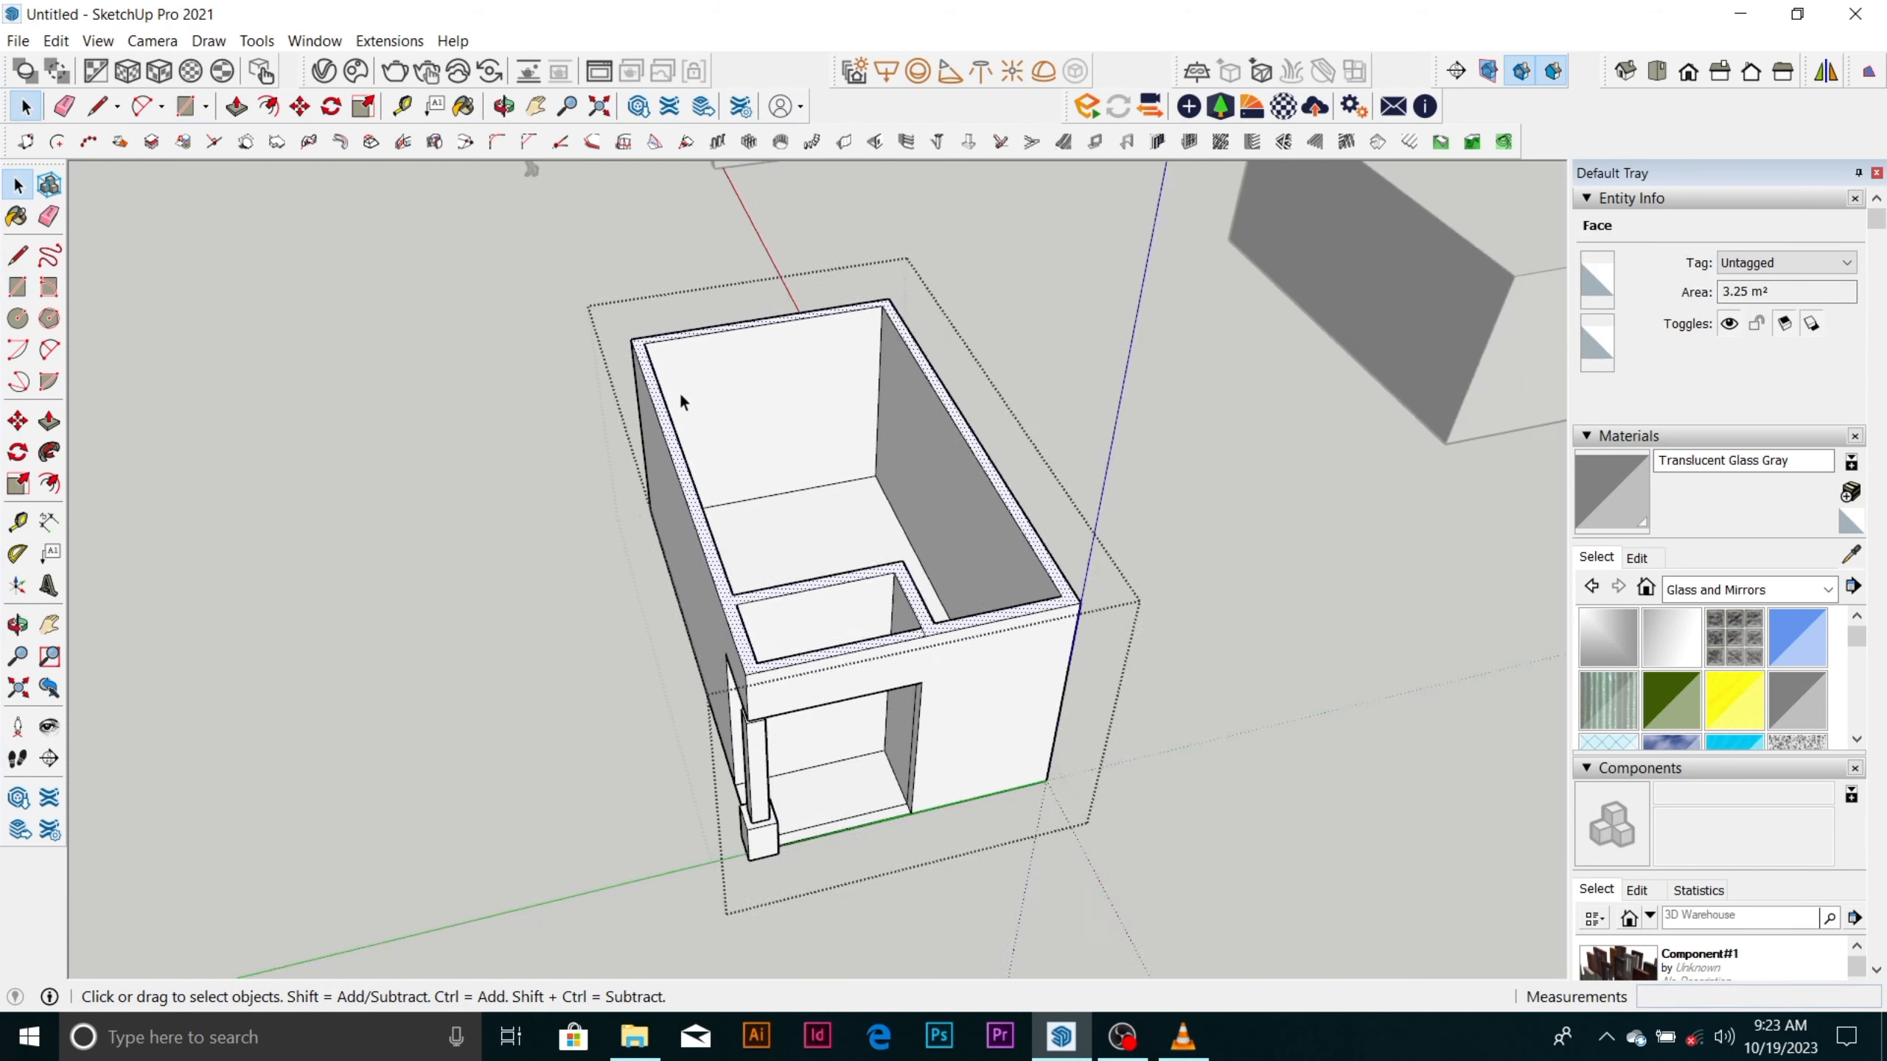
pyautogui.scroll(-1, 682, 386)
pyautogui.scroll(-2, 696, 381)
pyautogui.click(1073, 472)
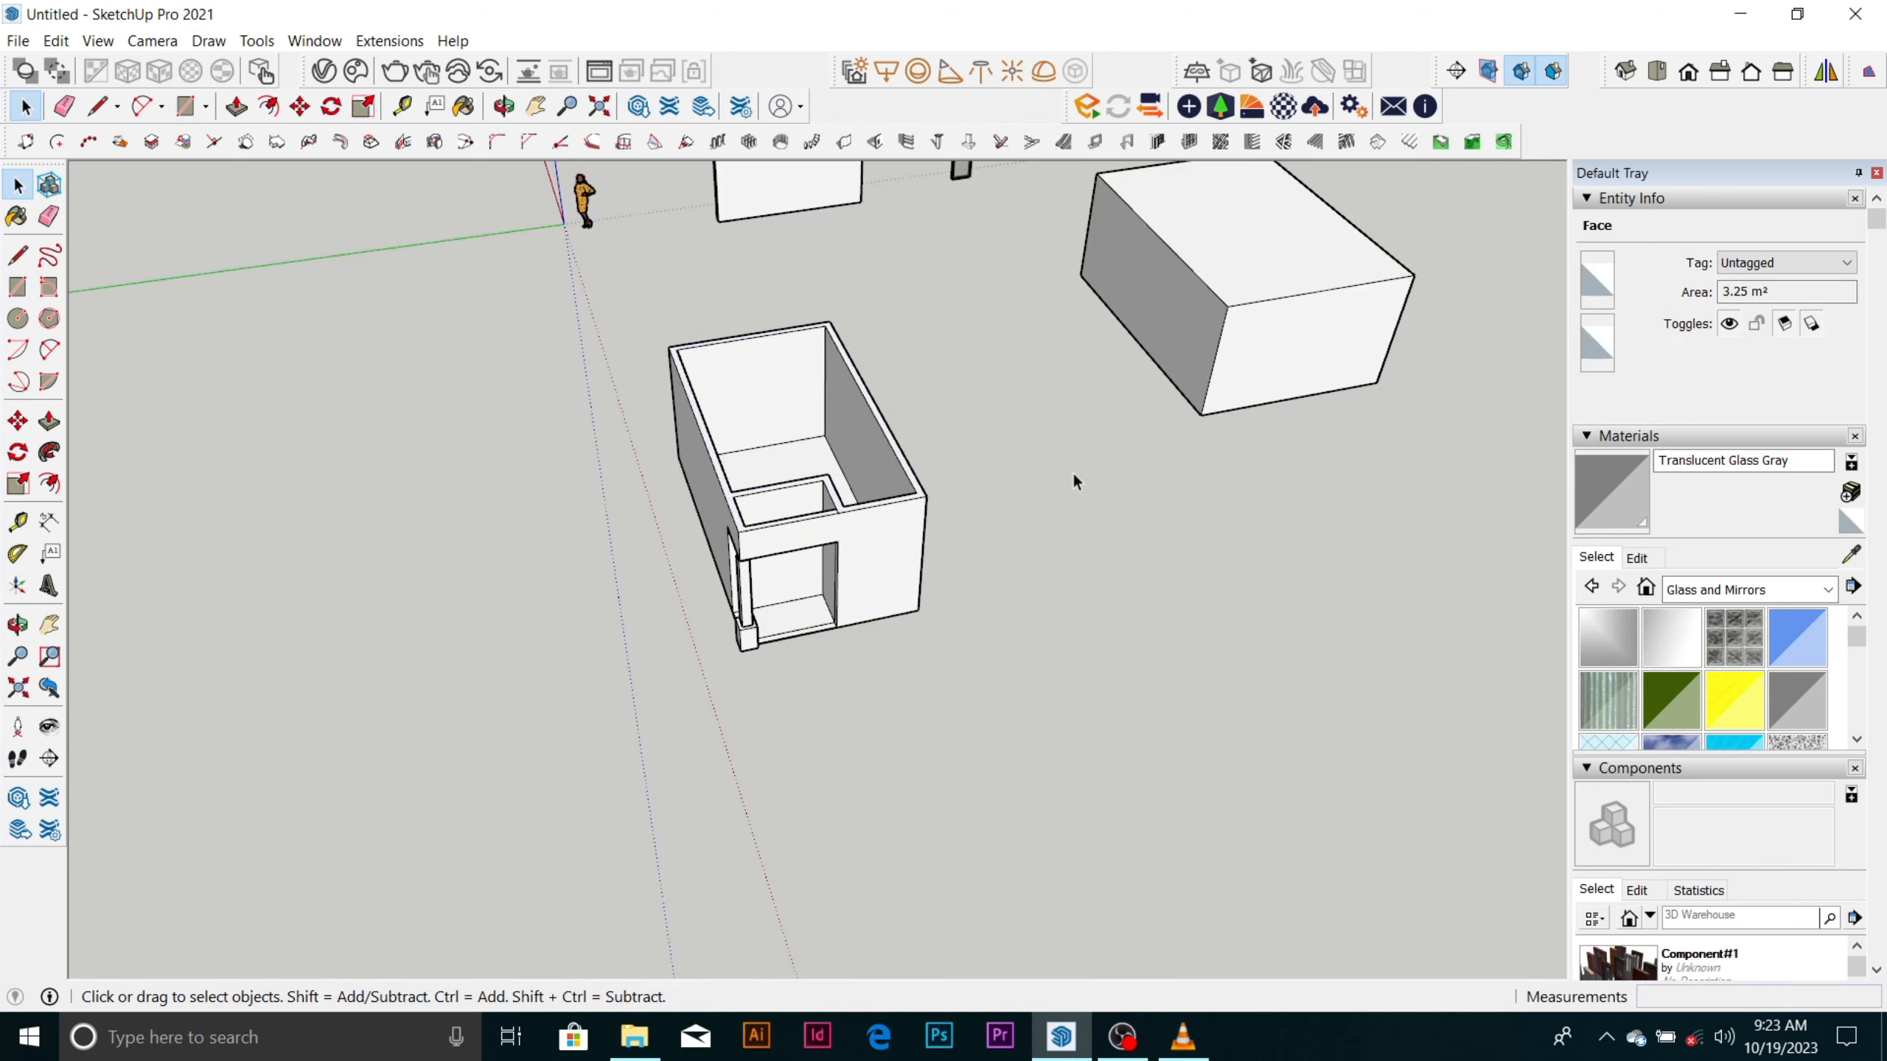
# Draw a 6285 × 3621 mm rectangle over the wall tops between opposite outer corners, outside the closed room group.
pyautogui.click(920, 493)
pyautogui.press('r')
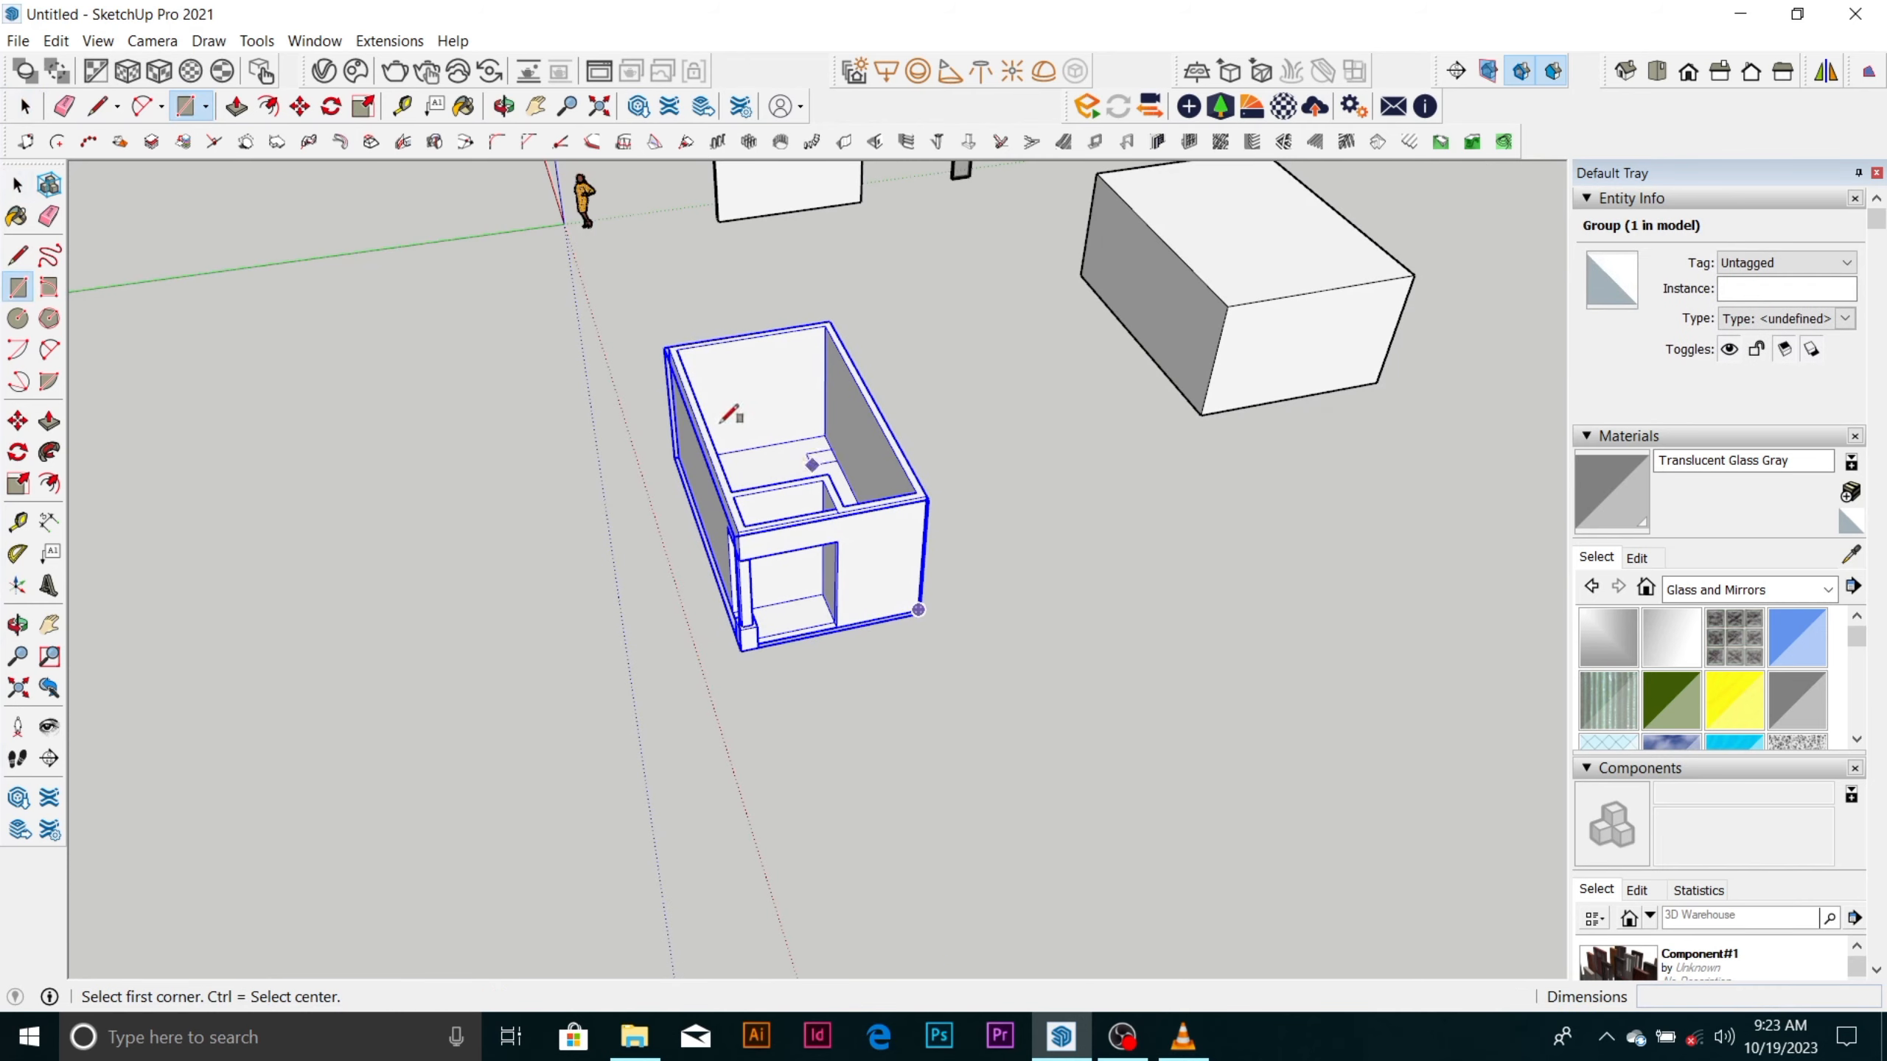
pyautogui.scroll(4, 680, 340)
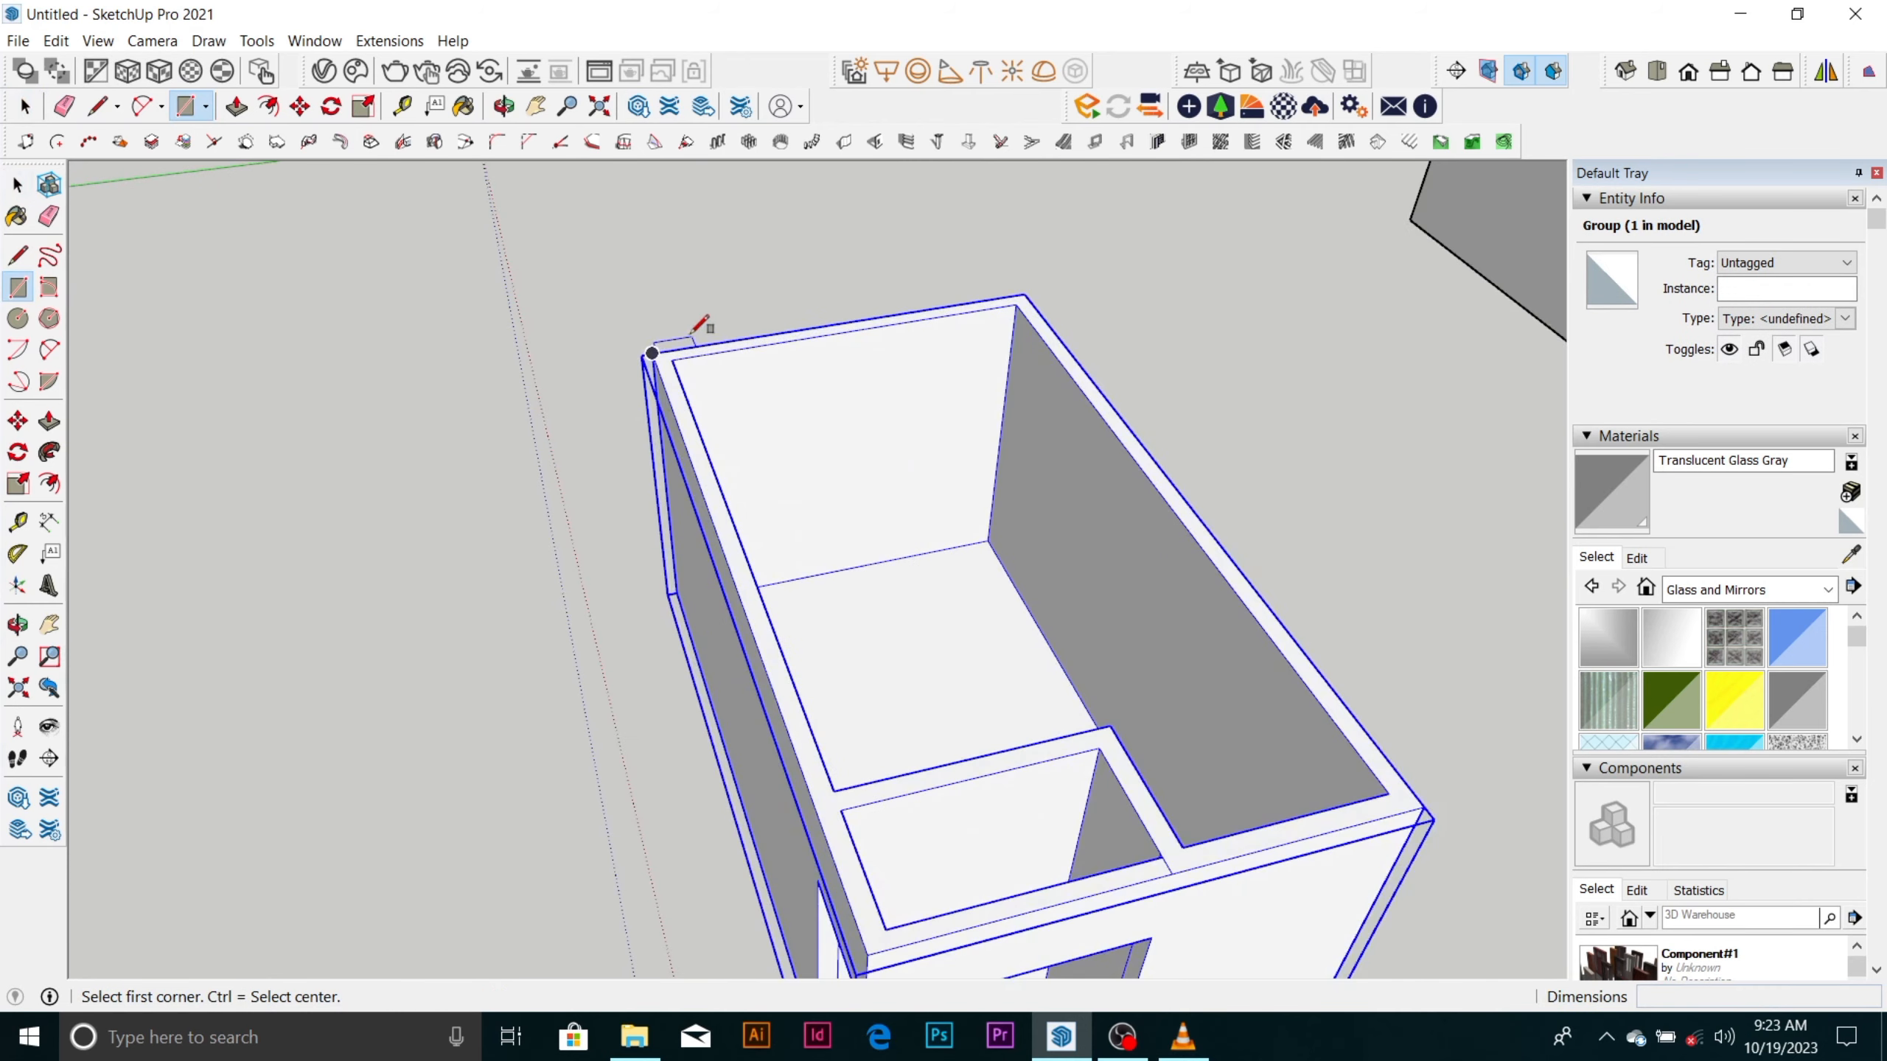
pyautogui.click(652, 352)
pyautogui.scroll(-3, 653, 353)
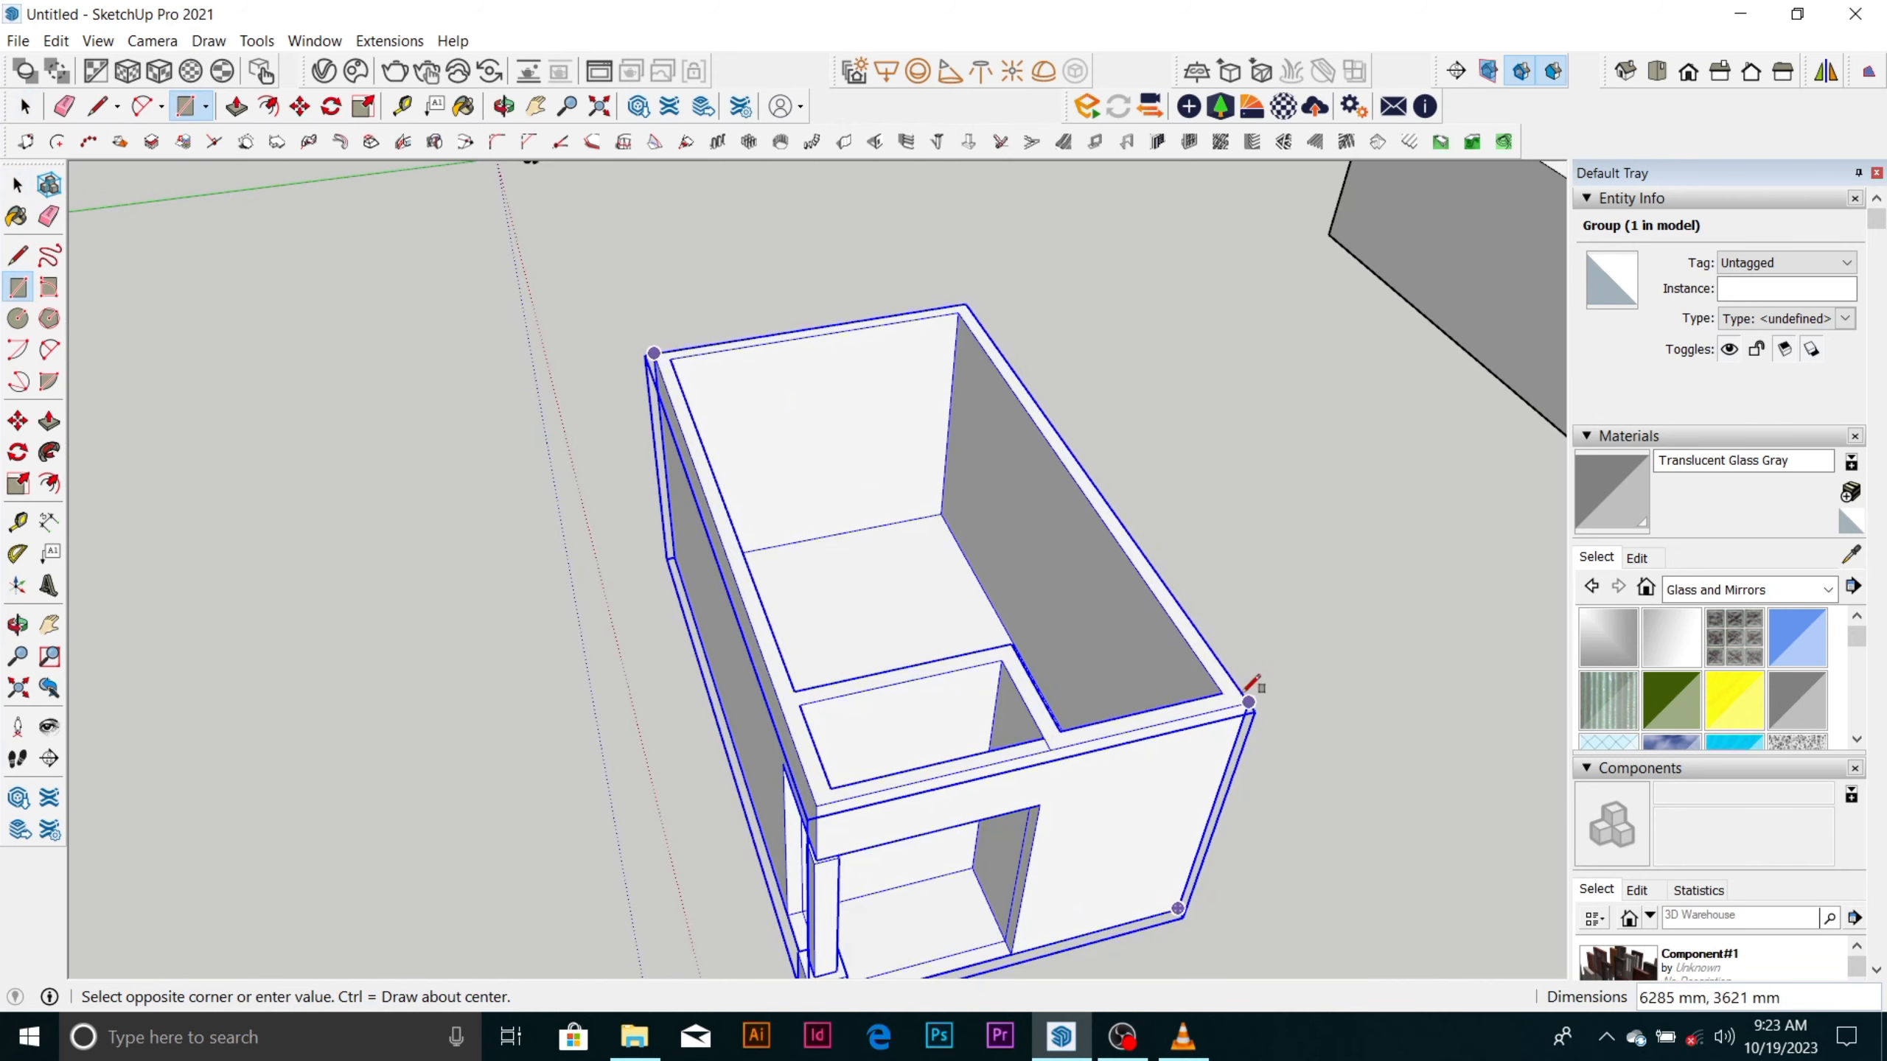
pyautogui.click(1249, 701)
# Copy the rectangular covering face from the room's top to the open area on the column side and select the copy.
pyautogui.press('space')
pyautogui.click(1035, 513)
pyautogui.scroll(-3, 988, 431)
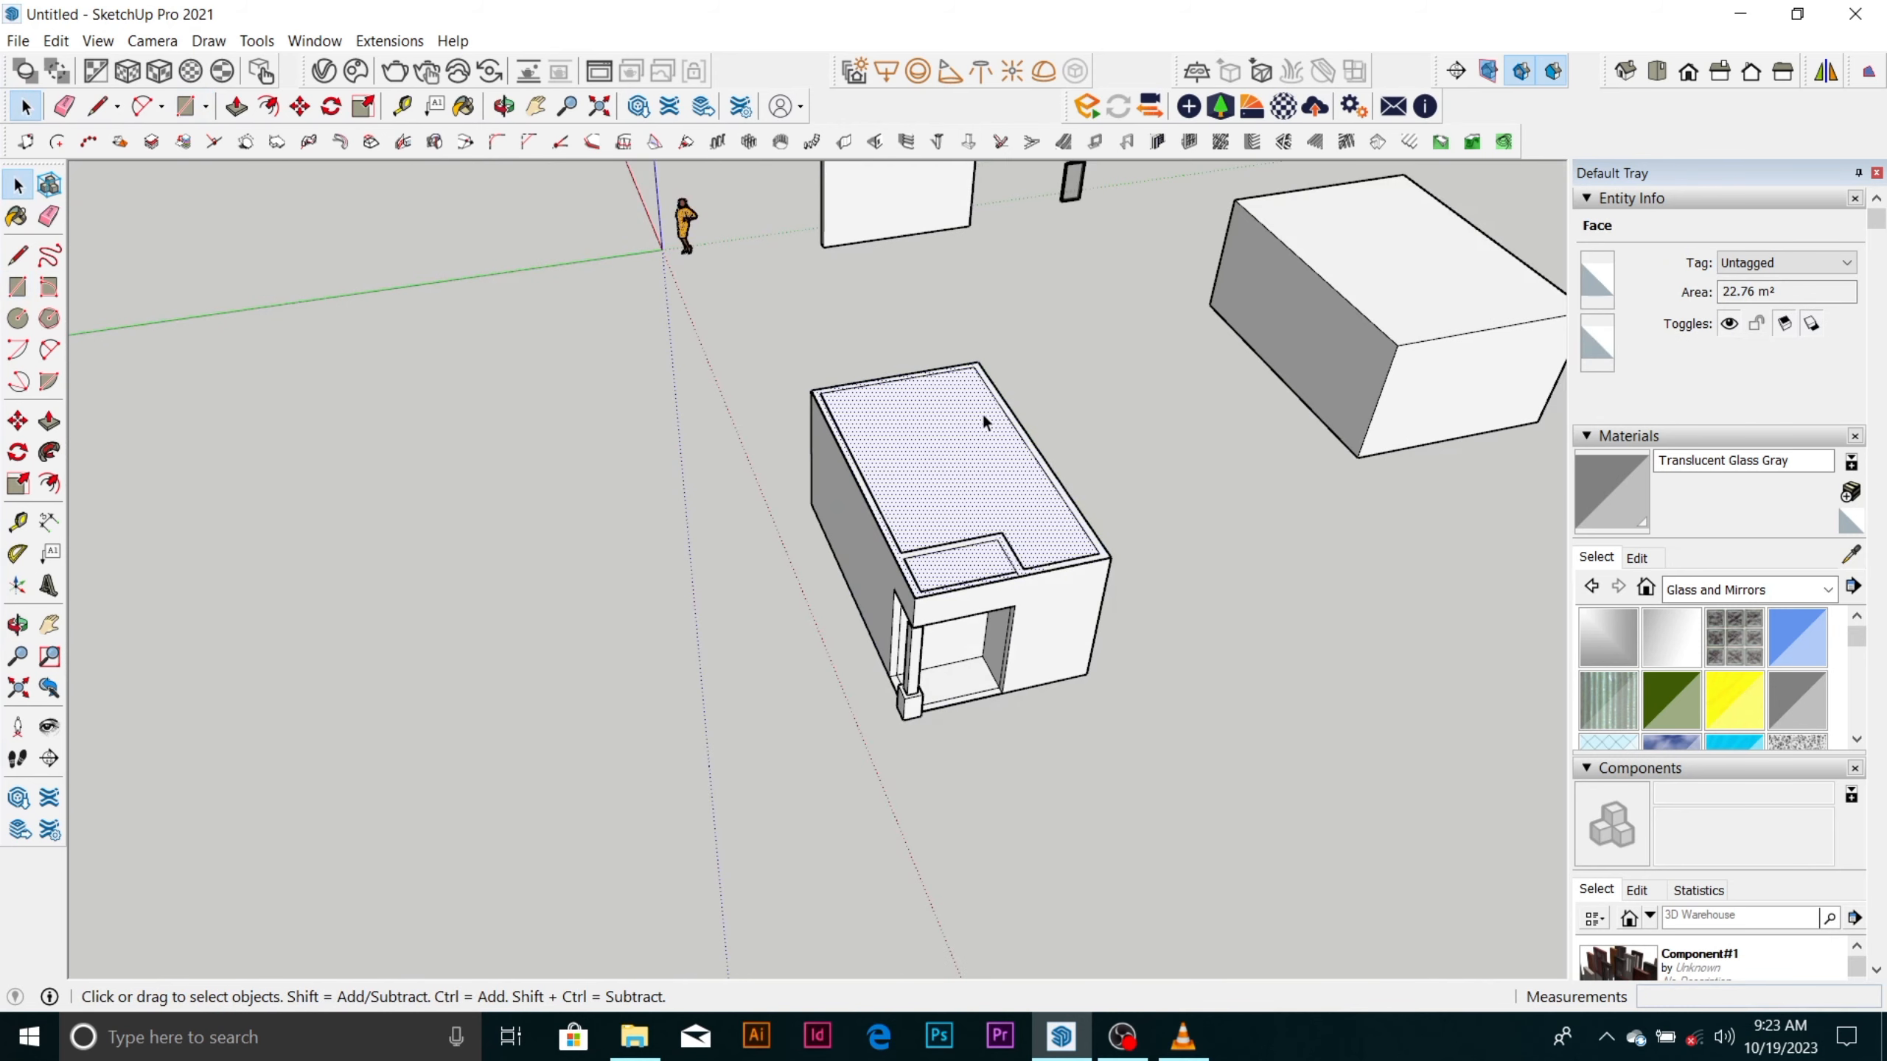
pyautogui.press('m')
pyautogui.click(987, 437)
pyautogui.press('ctrl')
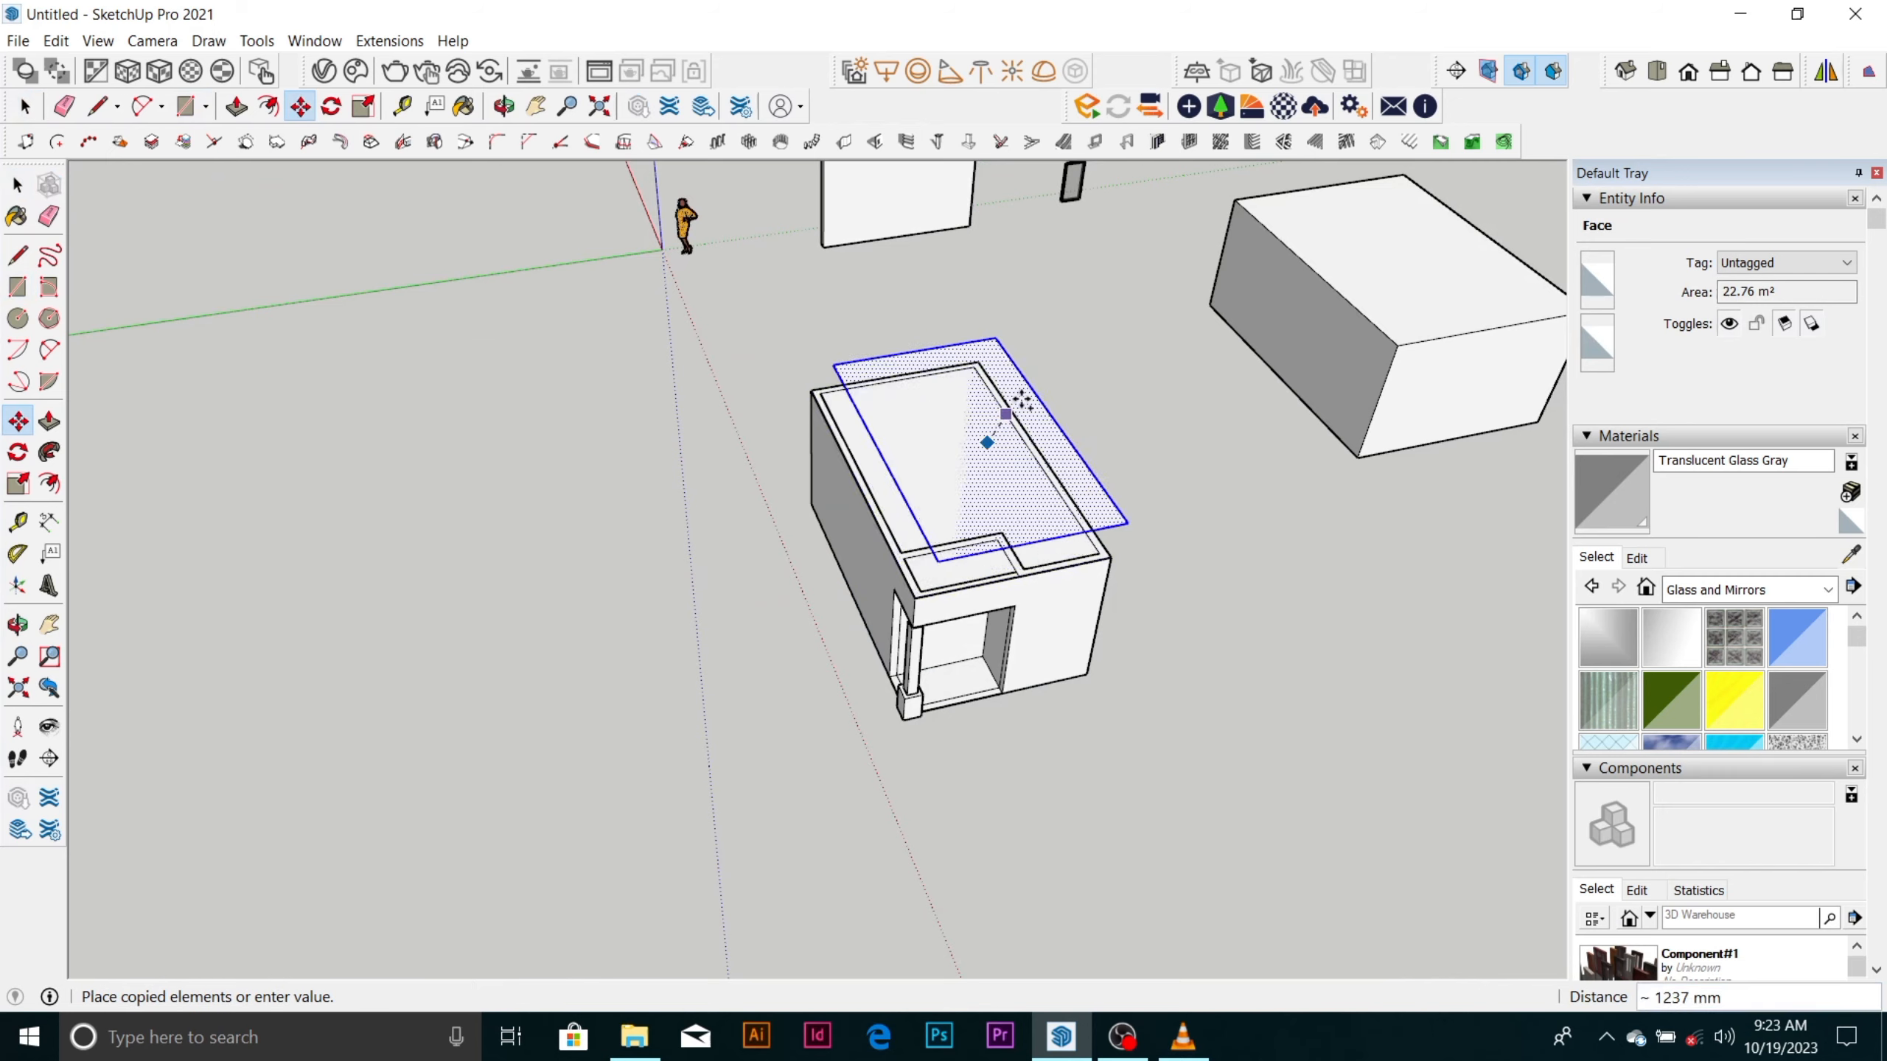
pyautogui.scroll(-2, 1011, 409)
pyautogui.click(636, 735)
pyautogui.moveTo(644, 745); pyautogui.dragTo(784, 608, button='middle')
pyautogui.scroll(4, 749, 688)
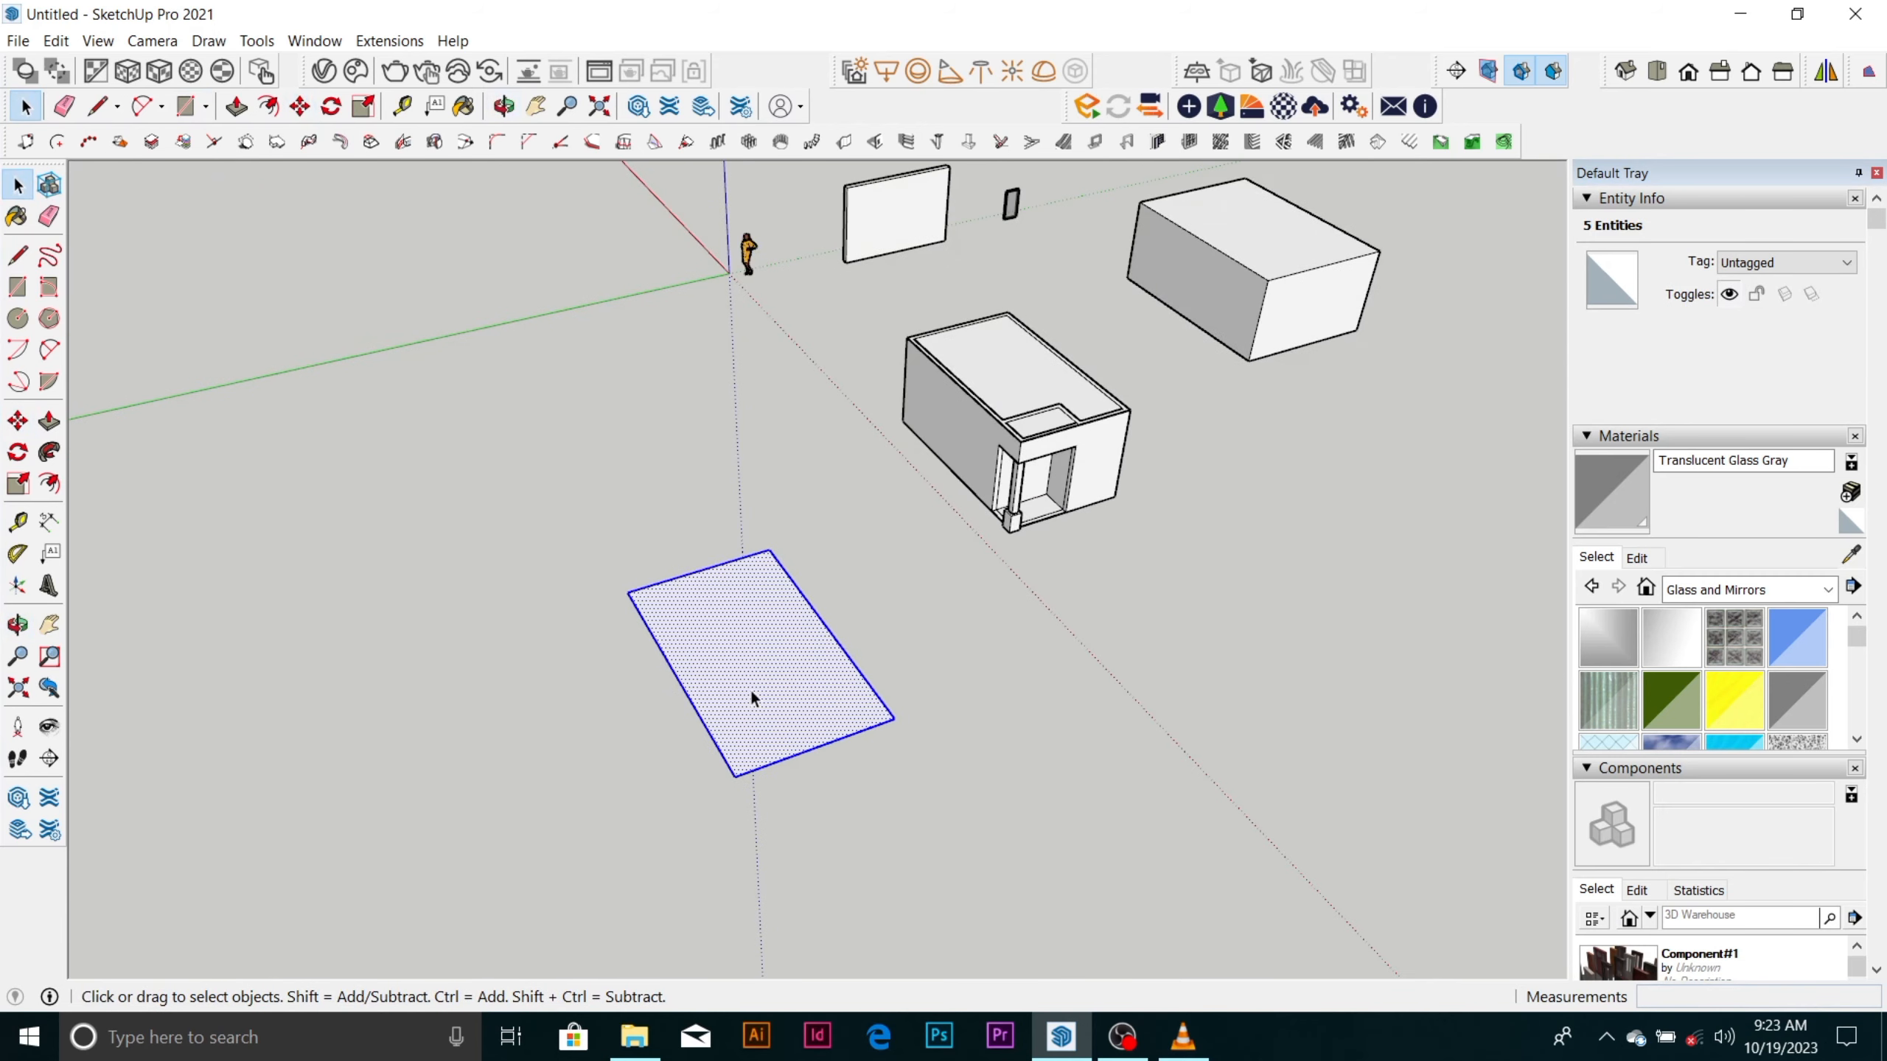
# Draw an 1800 mm vertical line upward from the midpoint of the copied rectangle's near short edge.
pyautogui.click(752, 595)
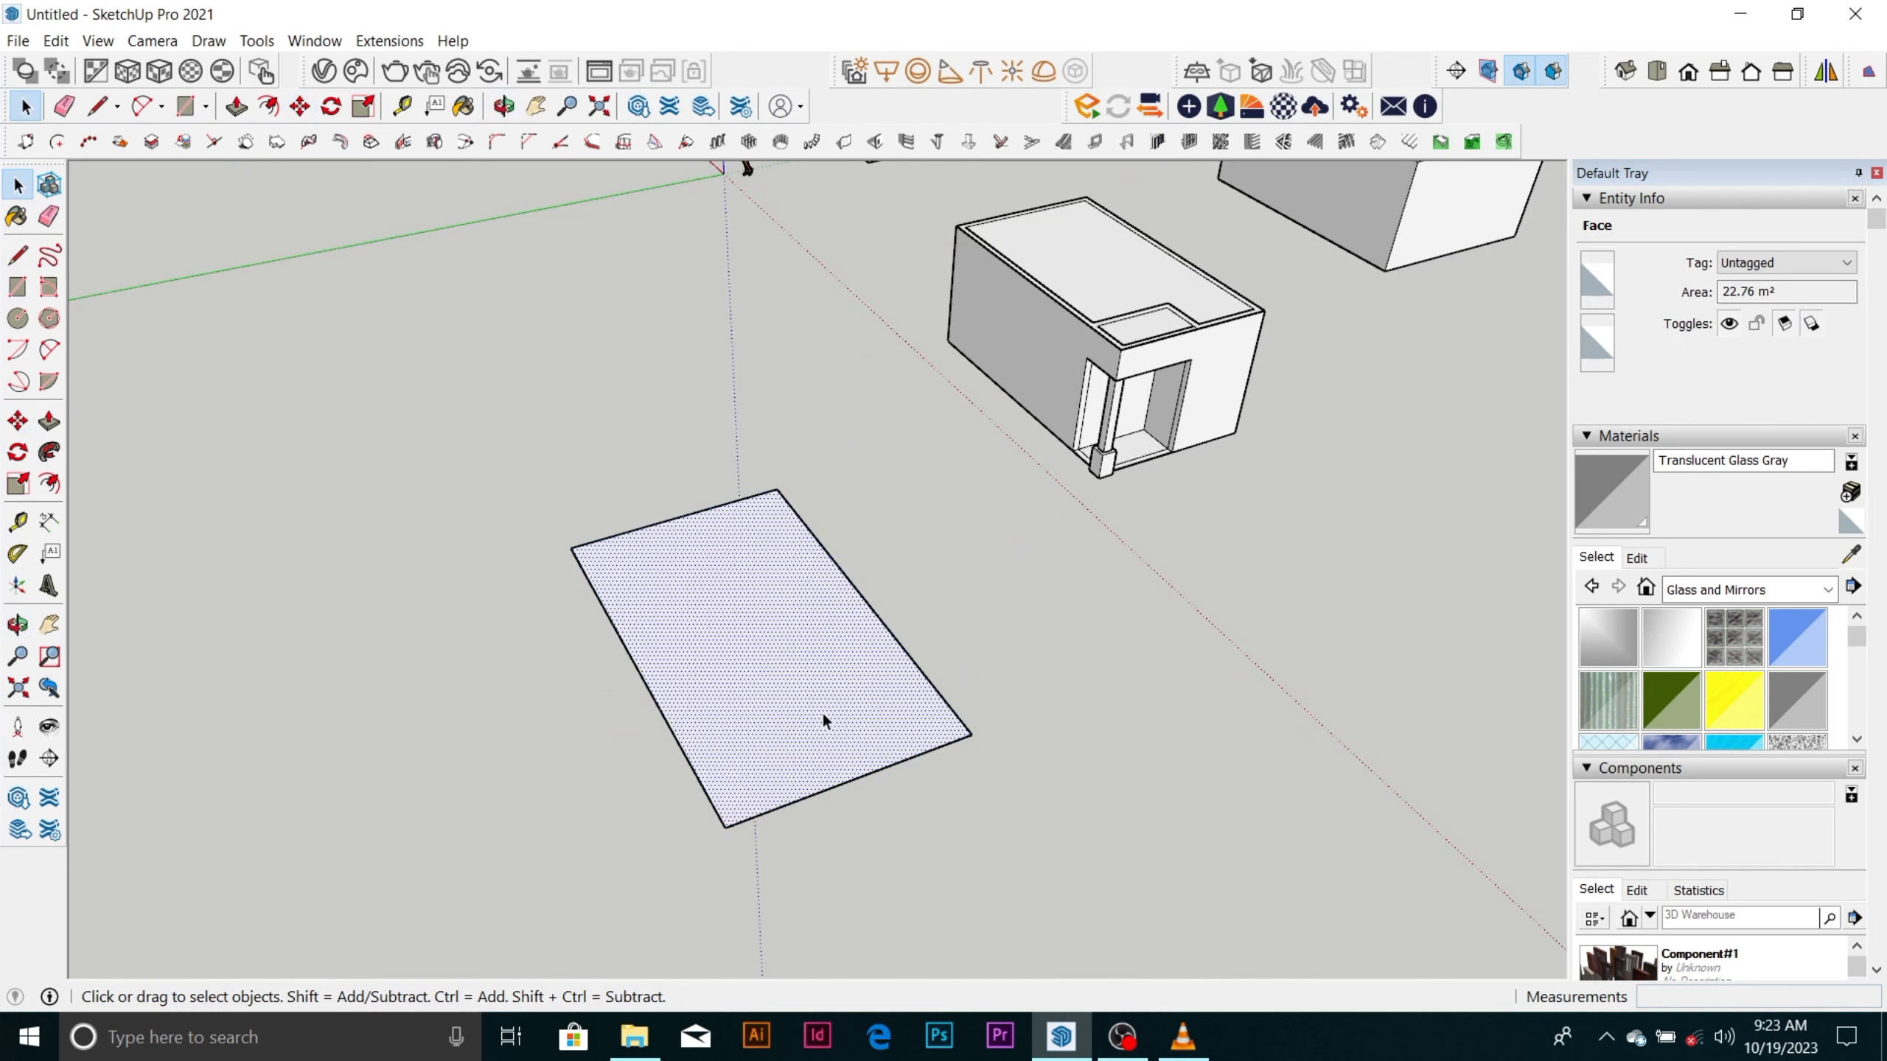
pyautogui.scroll(1, 822, 710)
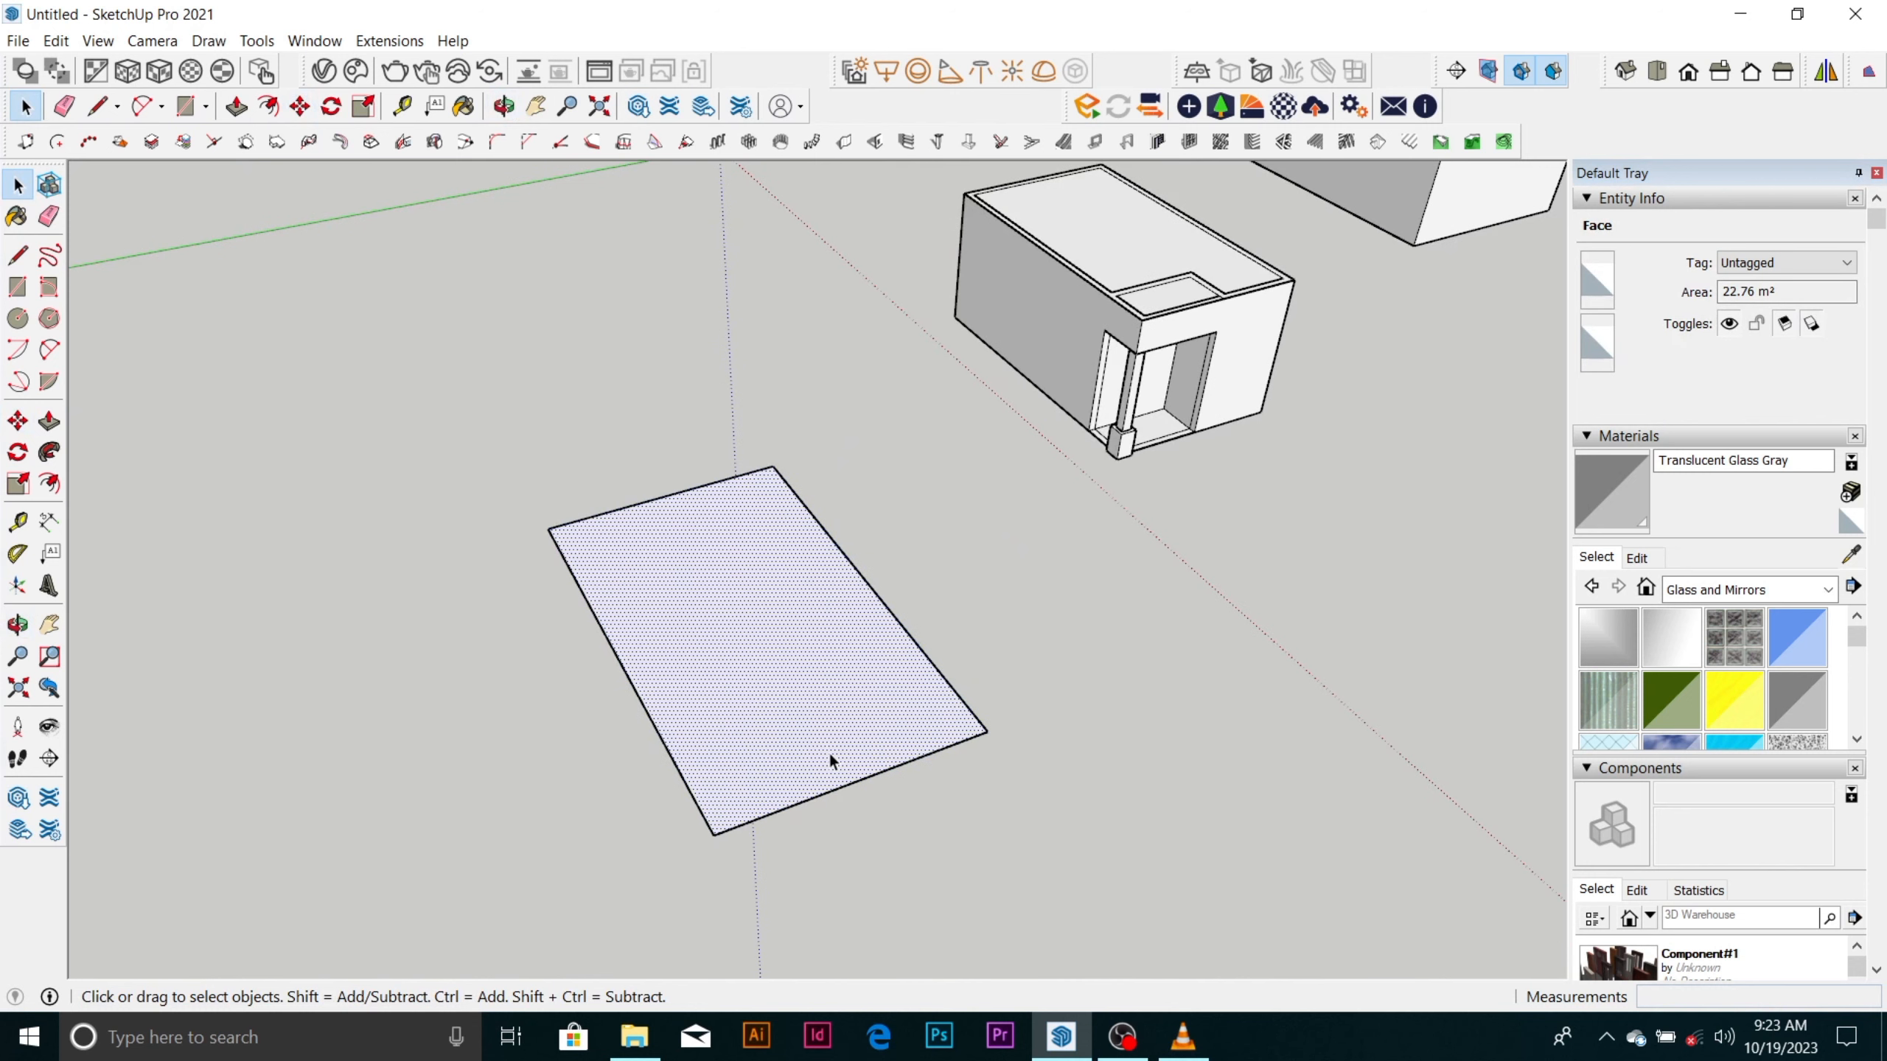
pyautogui.press('l')
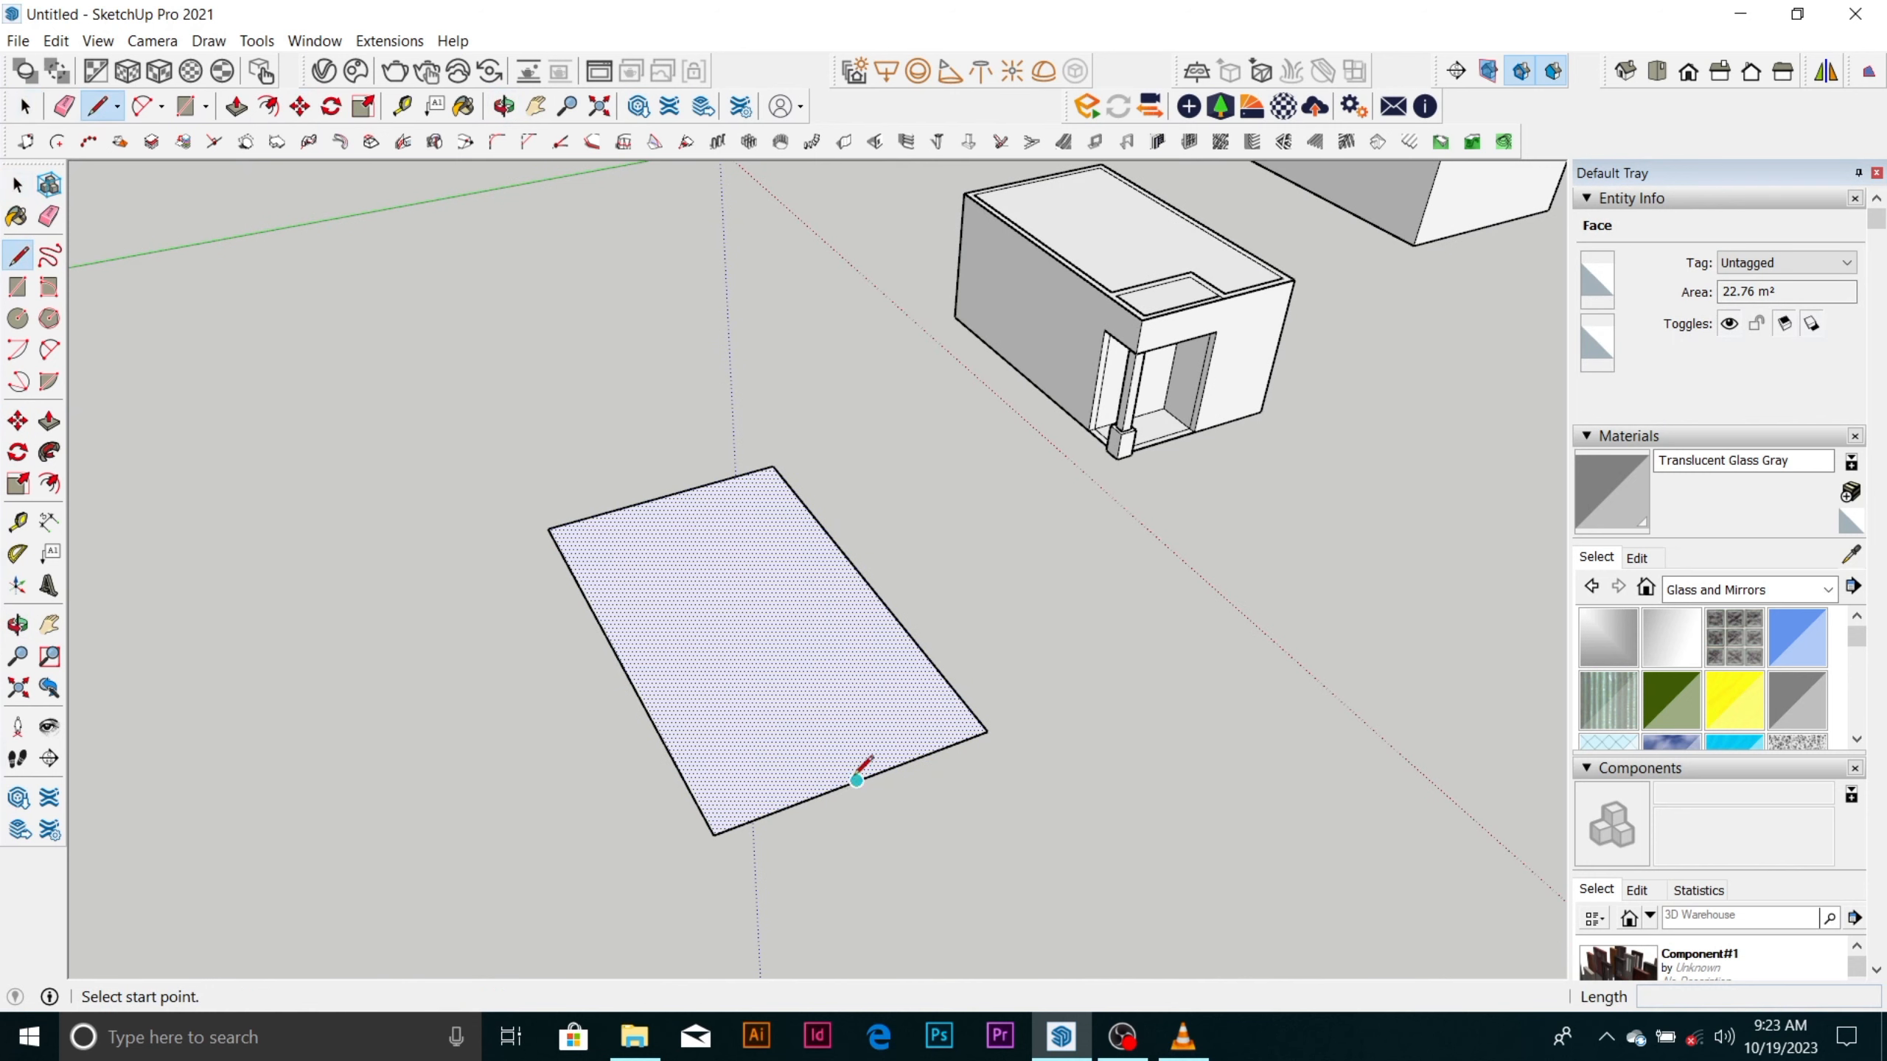
pyautogui.click(857, 781)
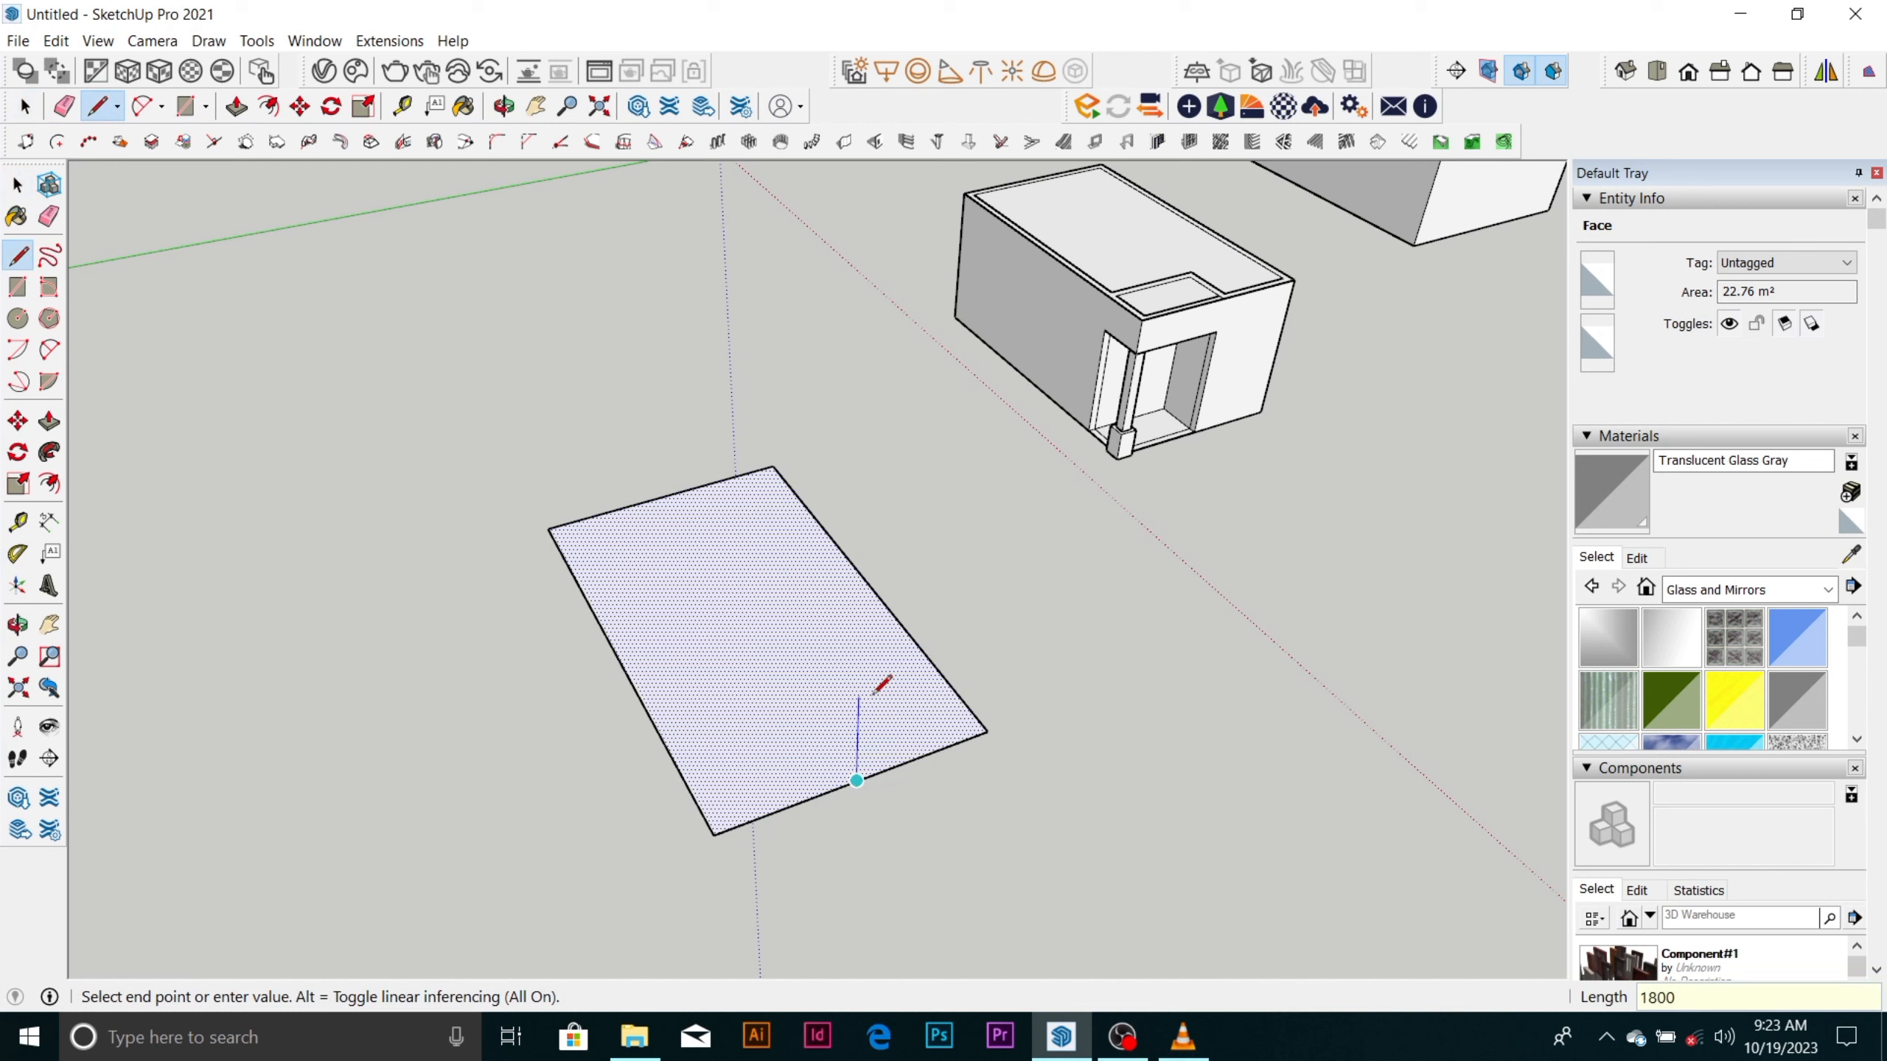
pyautogui.press('Return')
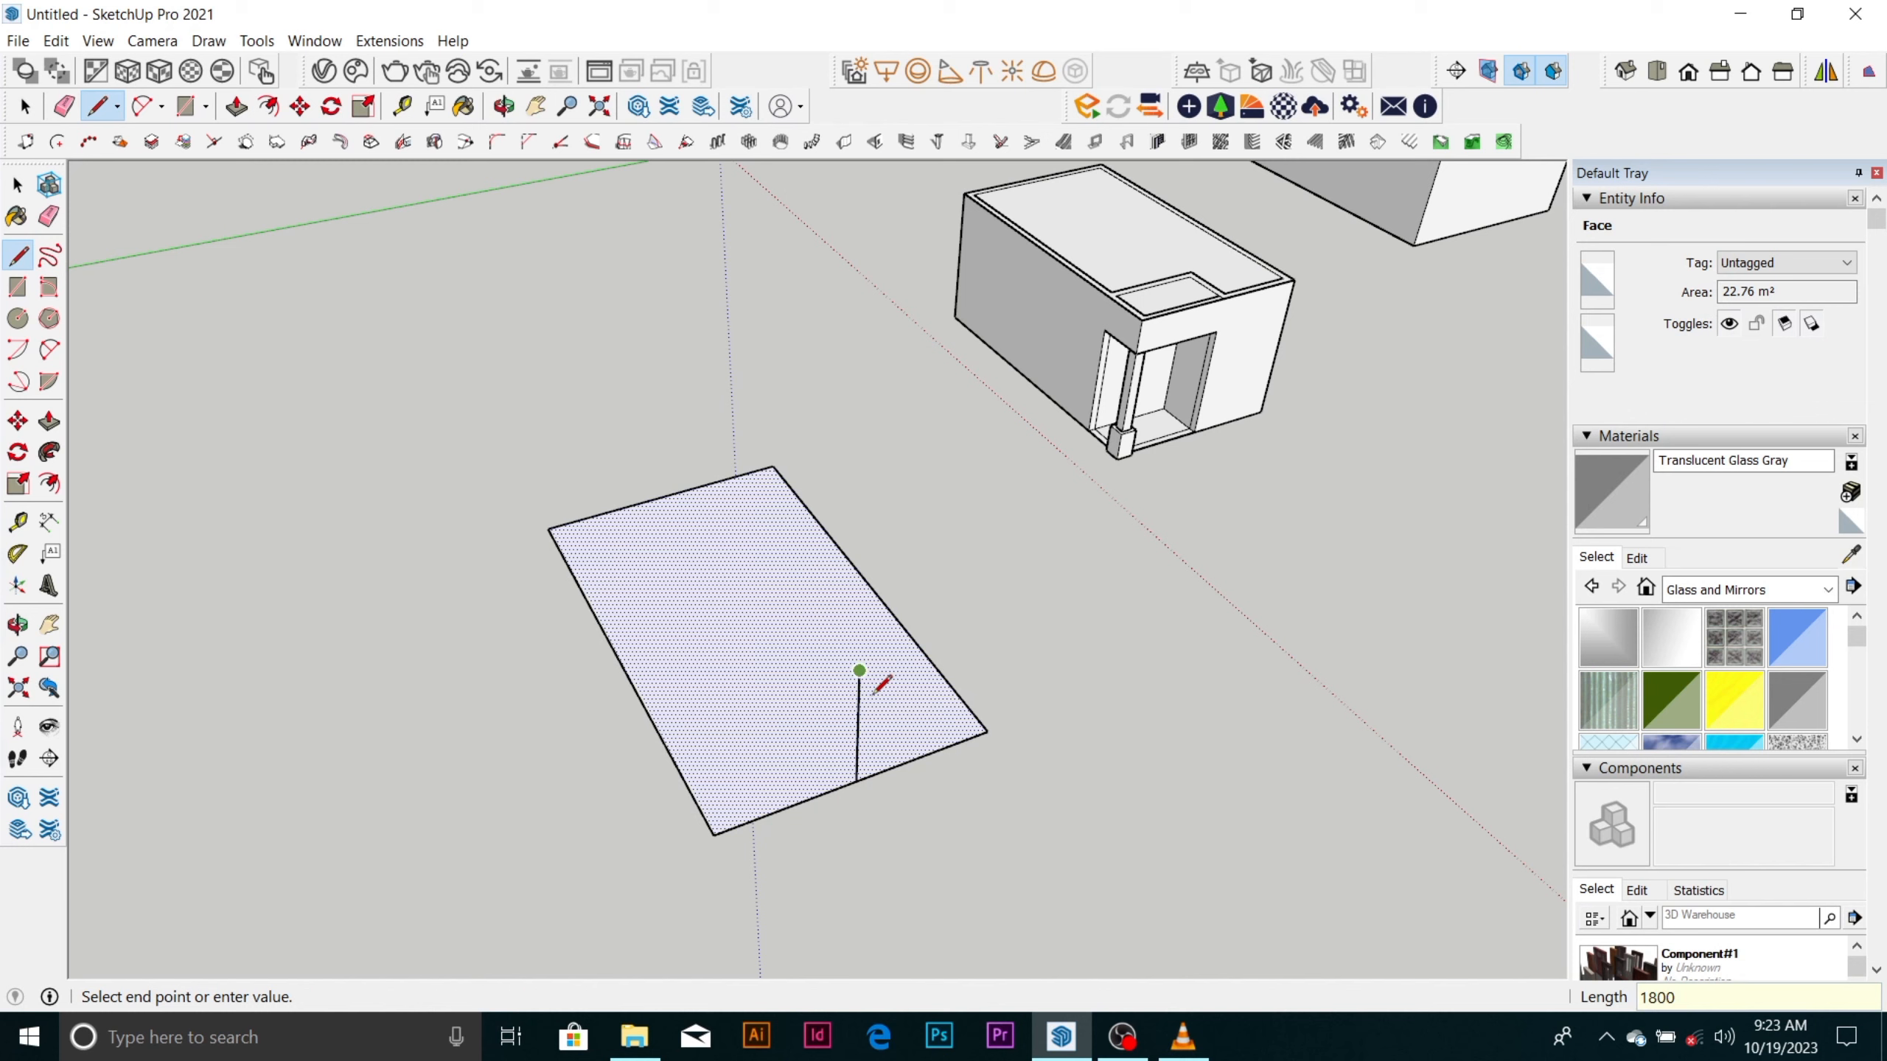
# Connect the vertical line's upper end to both corners of the short edge, and erase the middle line to leave one gable triangle.
pyautogui.click(715, 833)
pyautogui.click(860, 674)
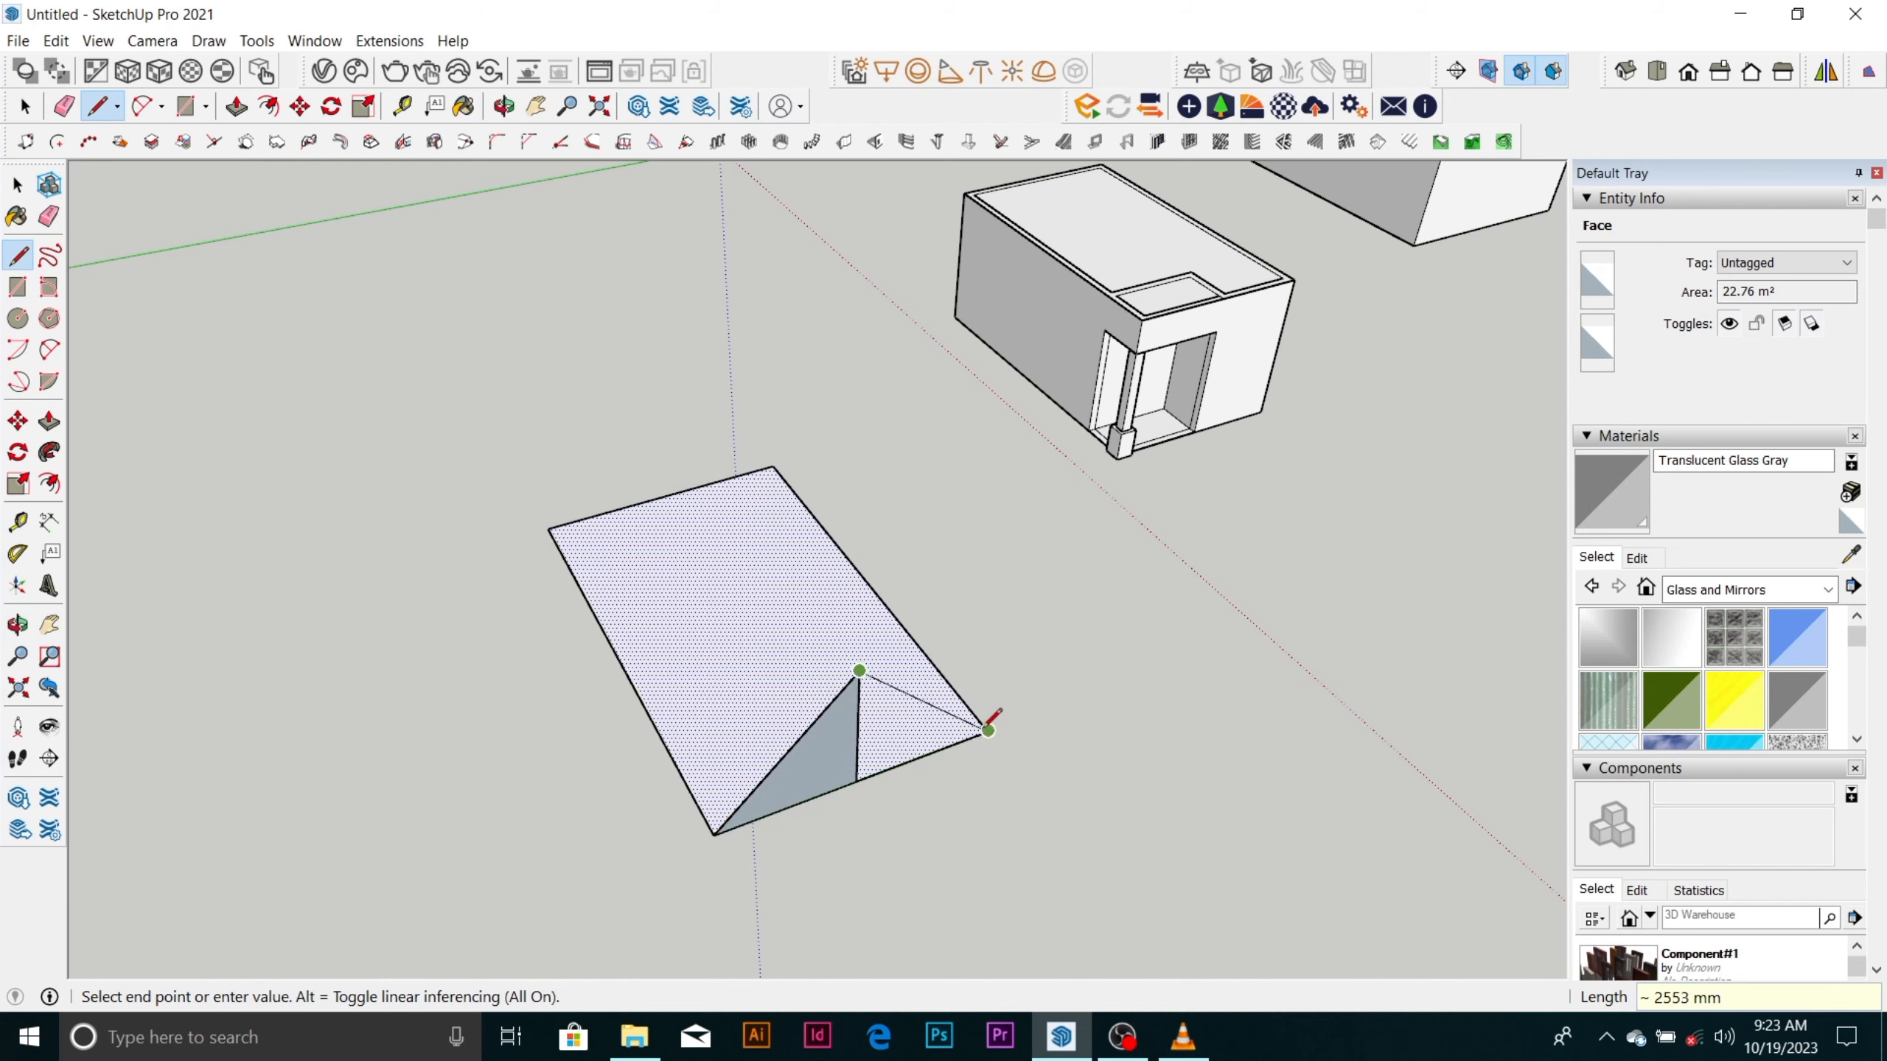
pyautogui.click(987, 732)
pyautogui.press('o')
pyautogui.moveTo(859, 730)
pyautogui.mouseDown(button='middle')
pyautogui.moveTo(1281, 750)
pyautogui.moveTo(1143, 652)
pyautogui.moveTo(1192, 661)
pyautogui.moveTo(1201, 614)
pyautogui.mouseUp(button='middle')
pyautogui.press('e')
pyautogui.click(953, 728)
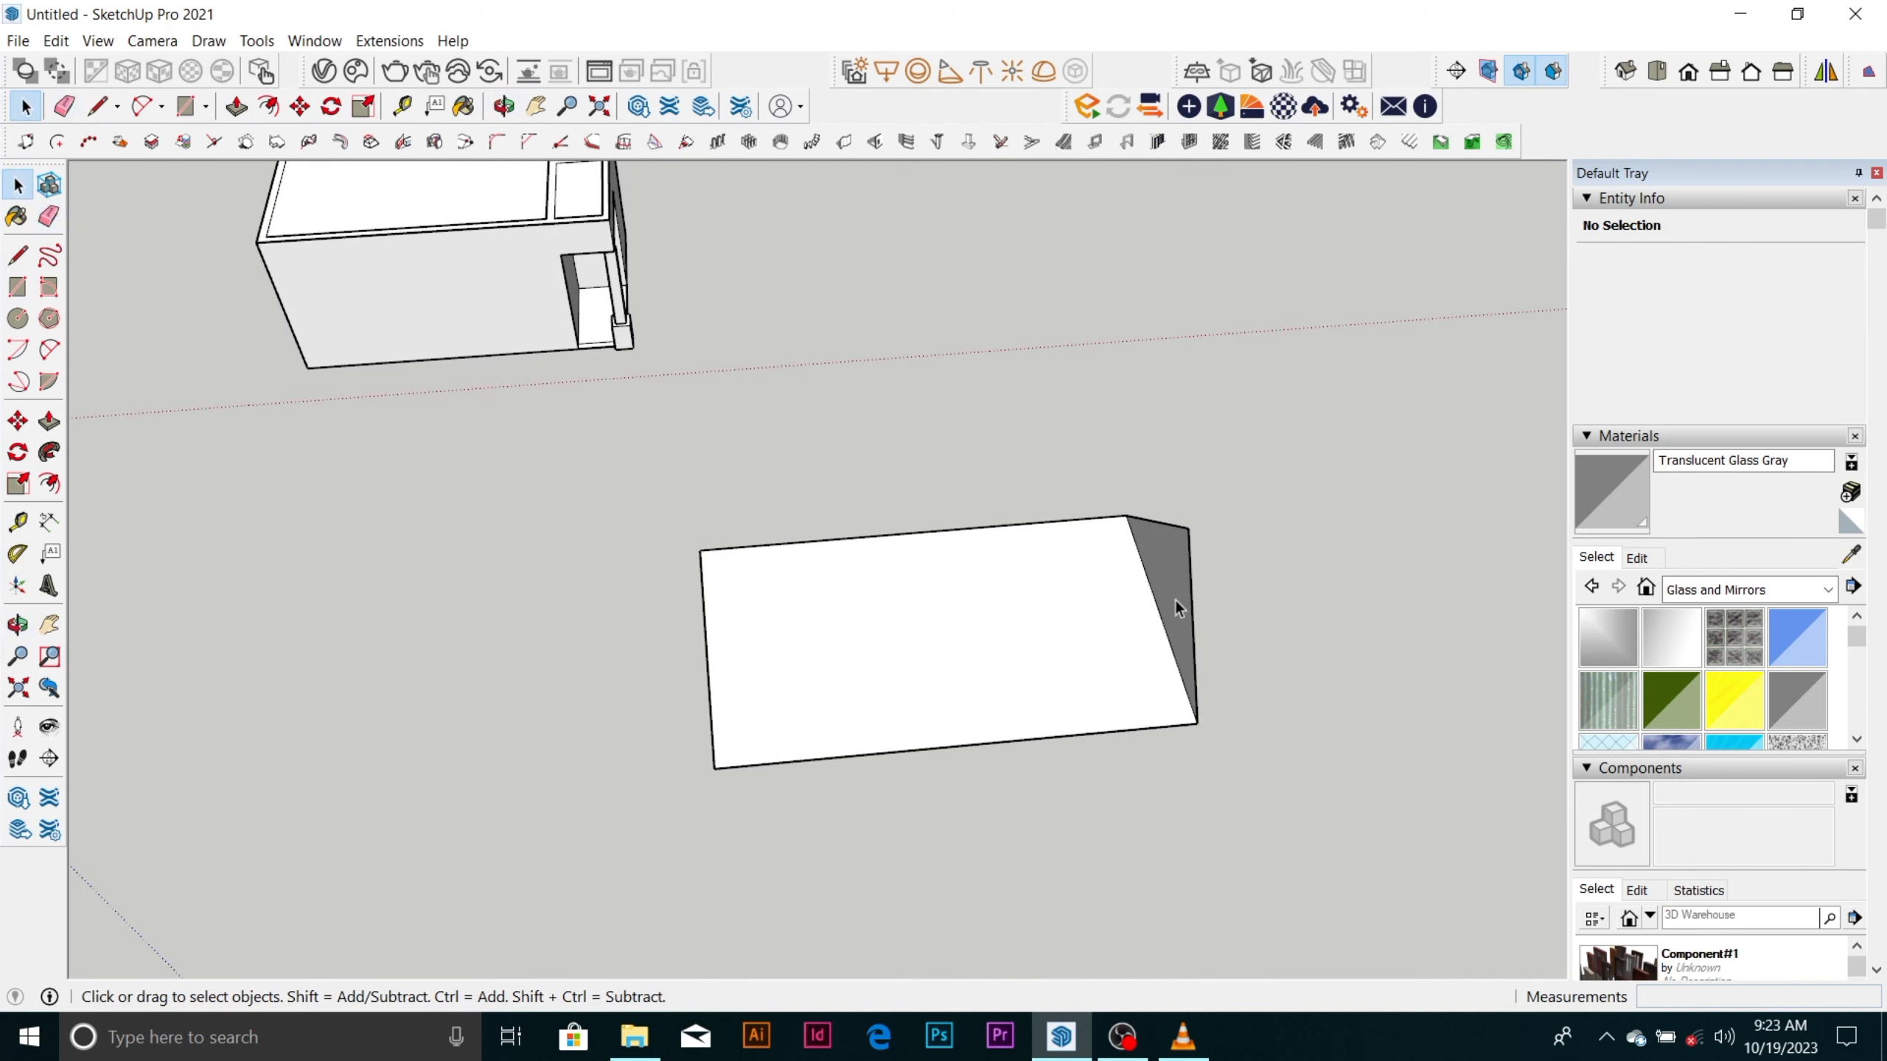
# Push/Pull the gable triangle along the rectangle to its far end to form a solid gable roof.
pyautogui.click(1174, 599)
pyautogui.press('p')
pyautogui.moveTo(1175, 607); pyautogui.dragTo(718, 781)
pyautogui.moveTo(1032, 674); pyautogui.dragTo(633, 608, button='middle')
pyautogui.scroll(-3, 733, 596)
pyautogui.press('space')
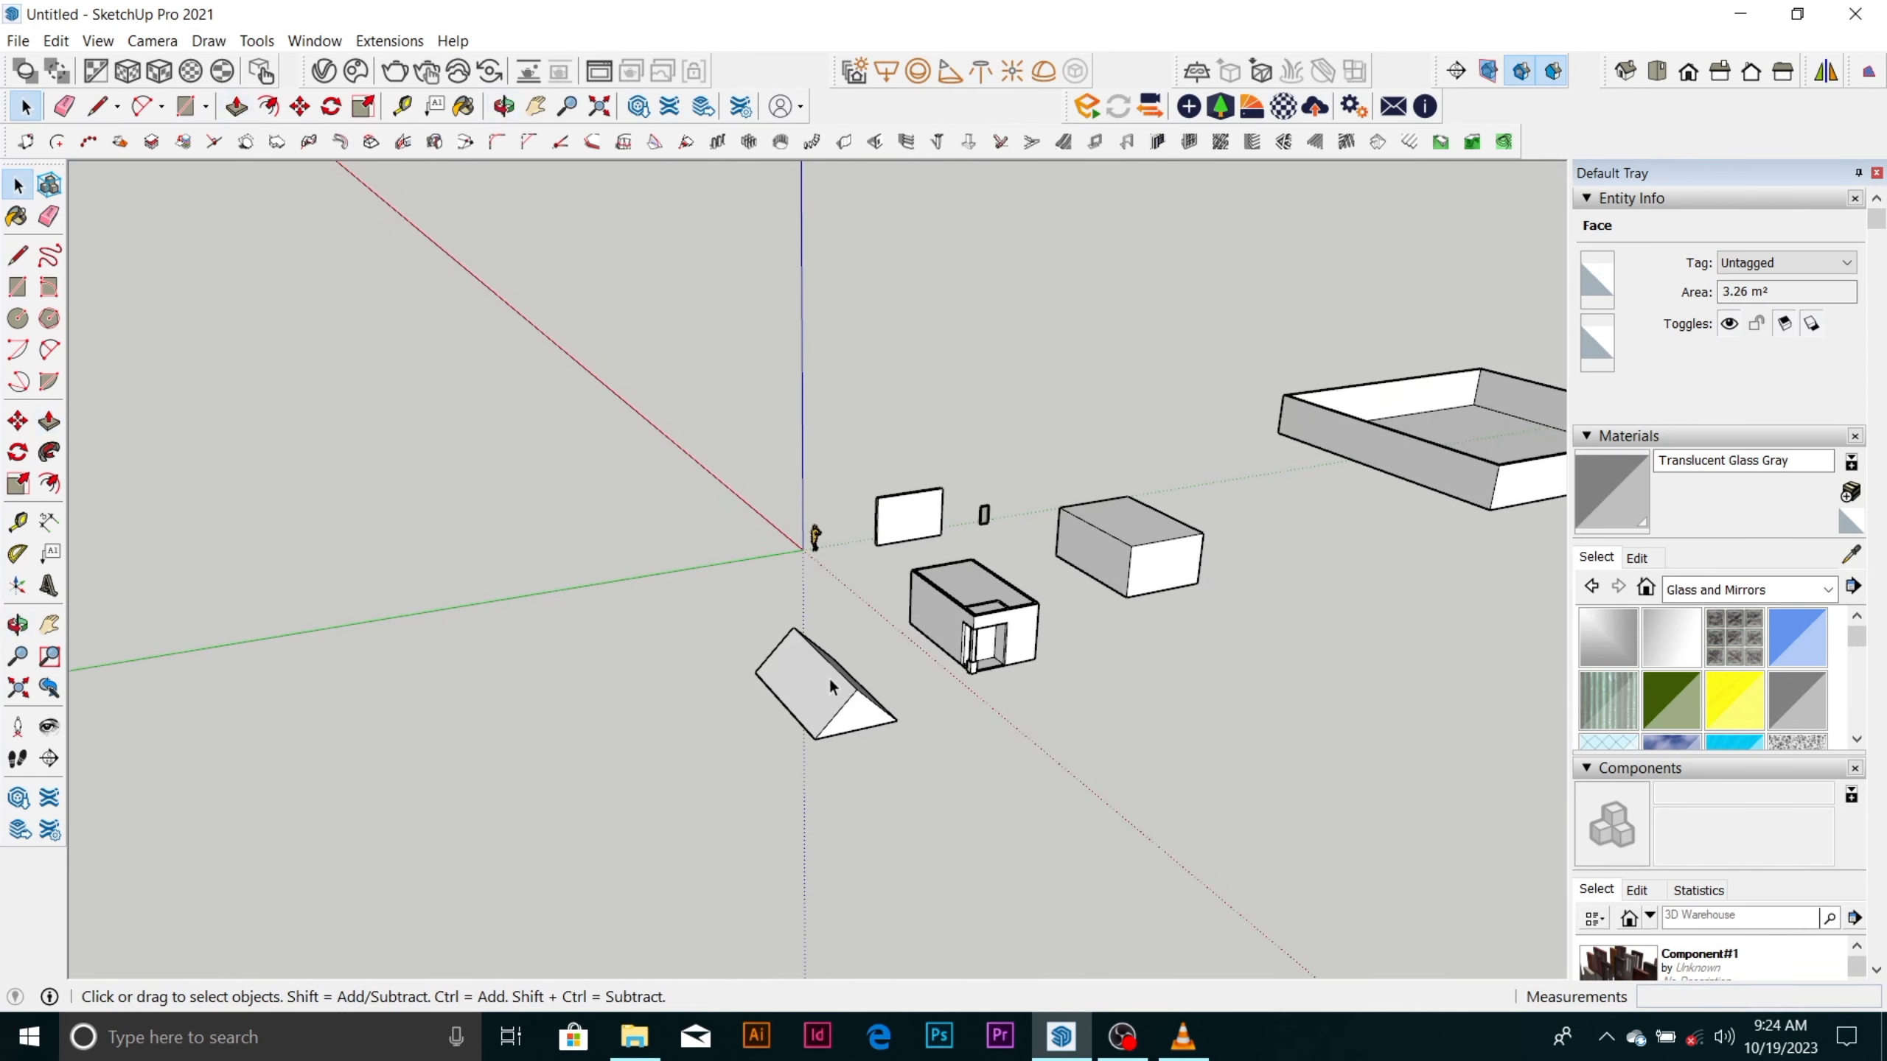
# Select the whole gable roof and make it a group.
pyautogui.moveTo(871, 746); pyautogui.dragTo(902, 766)
pyautogui.rightClick(862, 702)
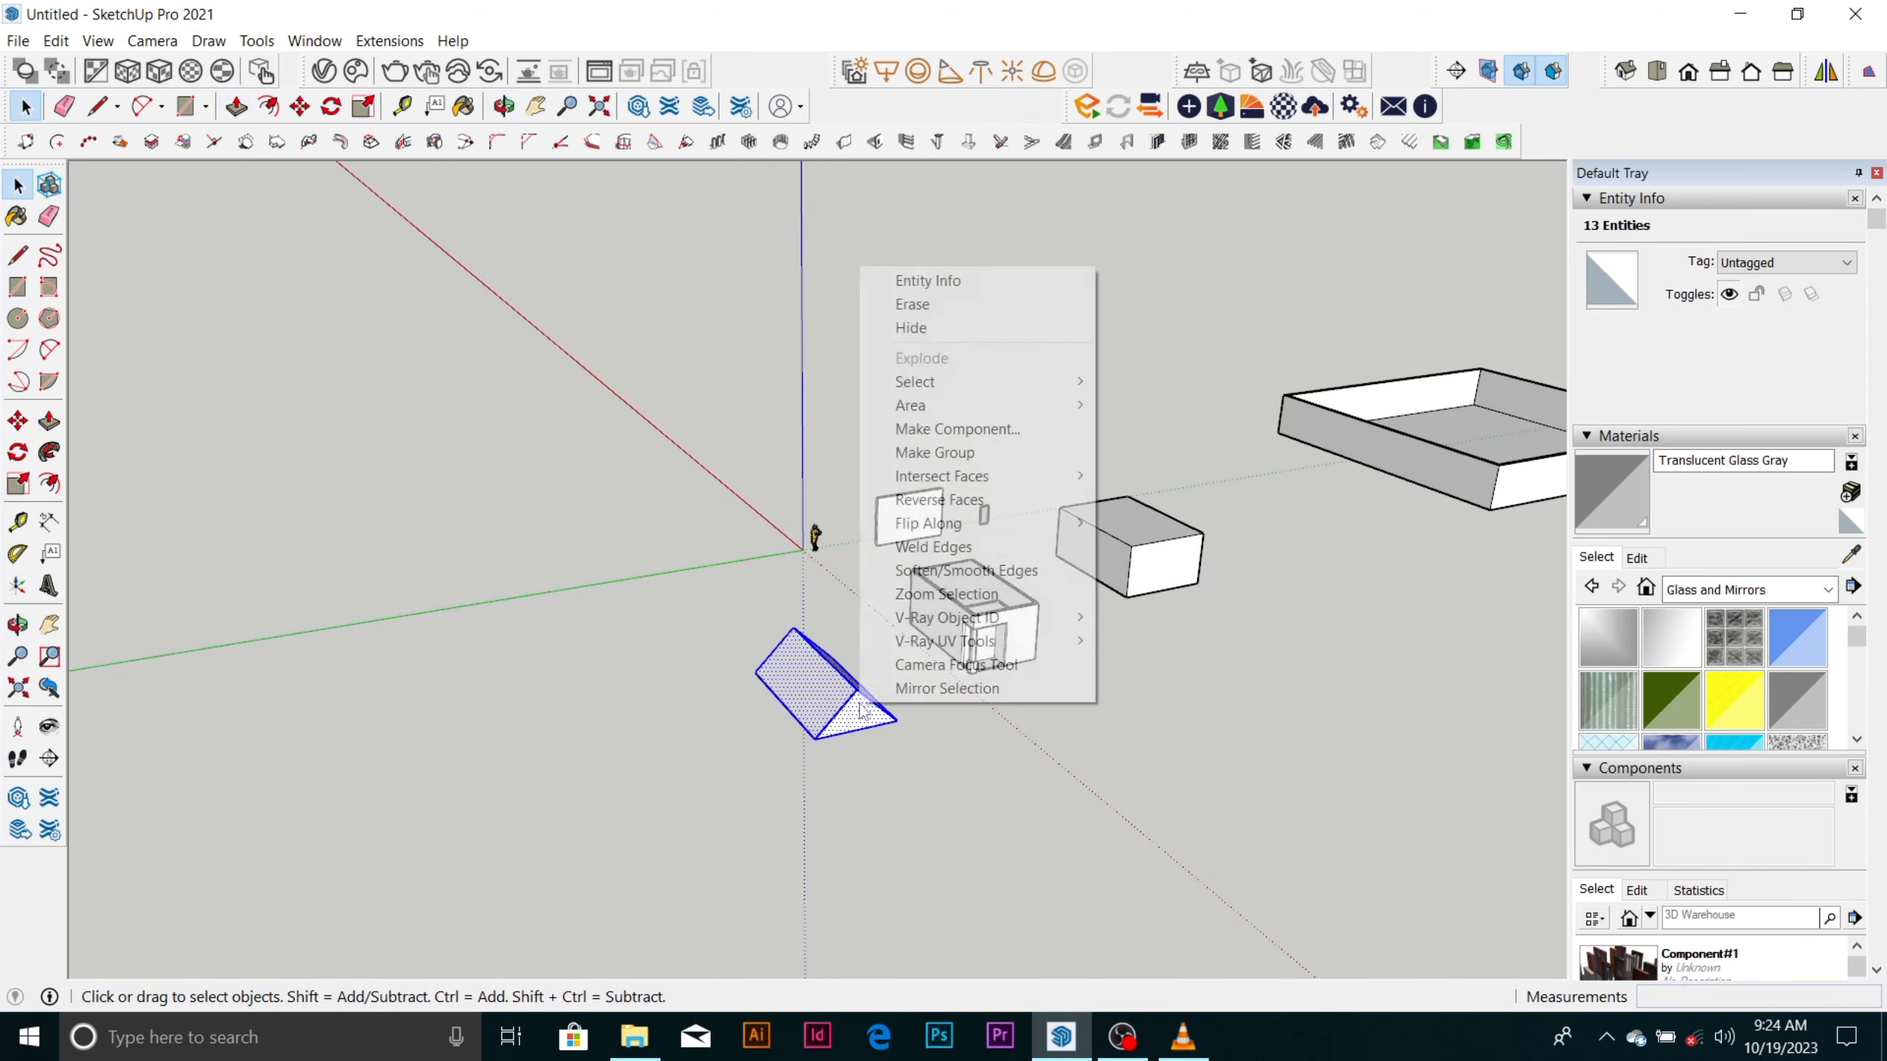
pyautogui.click(966, 452)
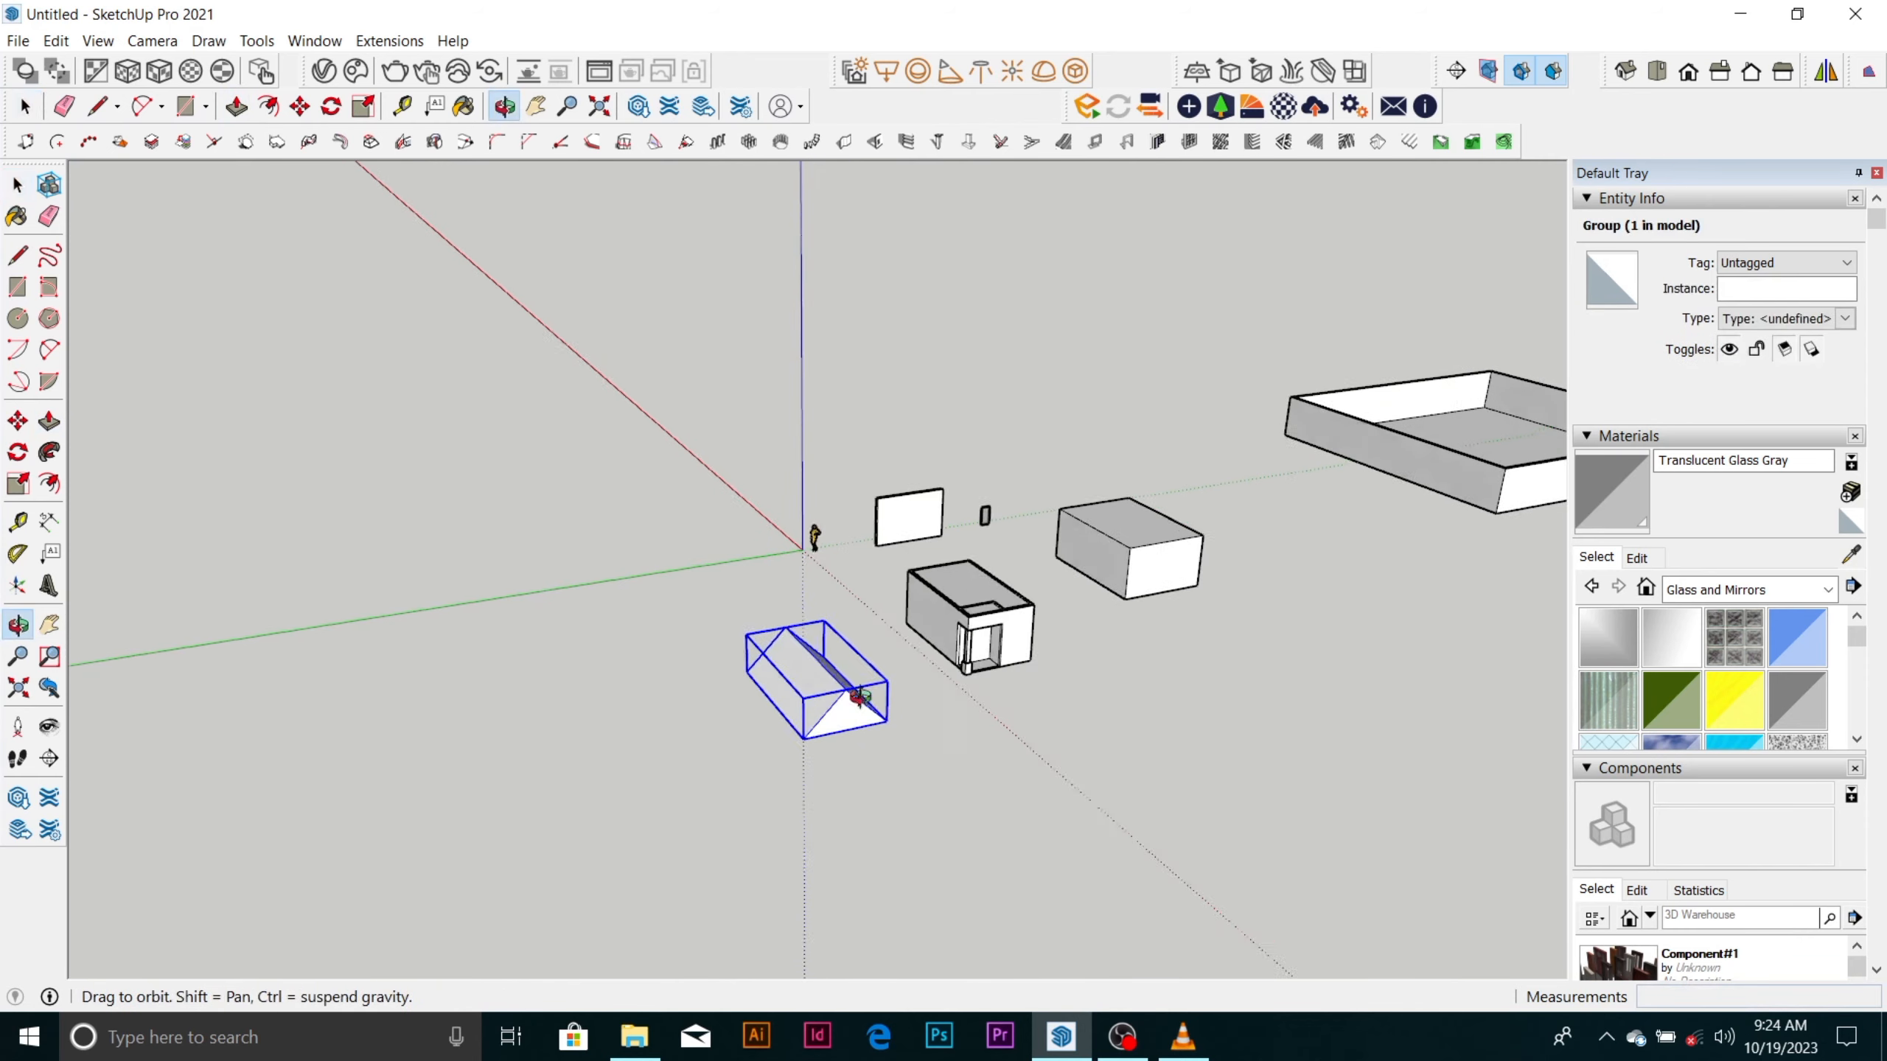
# Move the roof group by its lower front corner onto the matching outer top corner of the room's walls.
pyautogui.moveTo(817, 669); pyautogui.dragTo(765, 710, button='middle')
pyautogui.scroll(3, 763, 710)
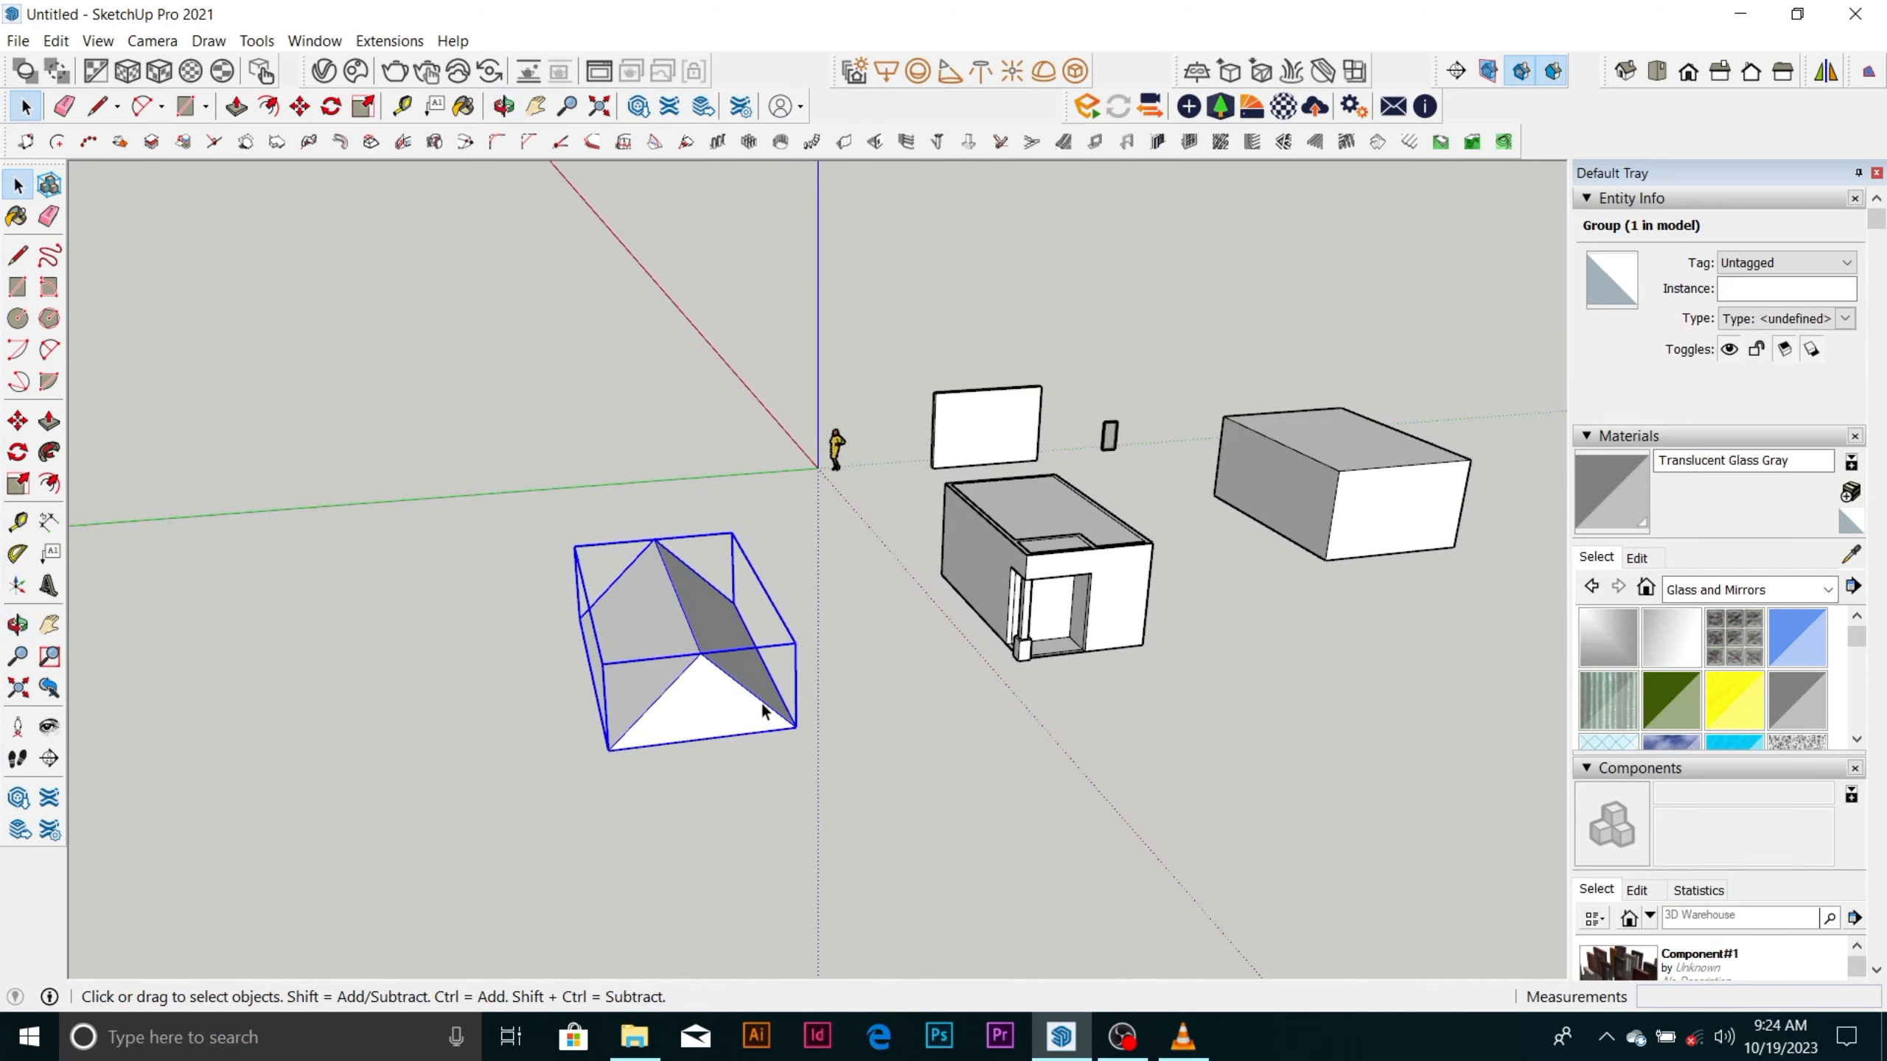
pyautogui.press('m')
pyautogui.click(805, 734)
pyautogui.scroll(4, 1245, 491)
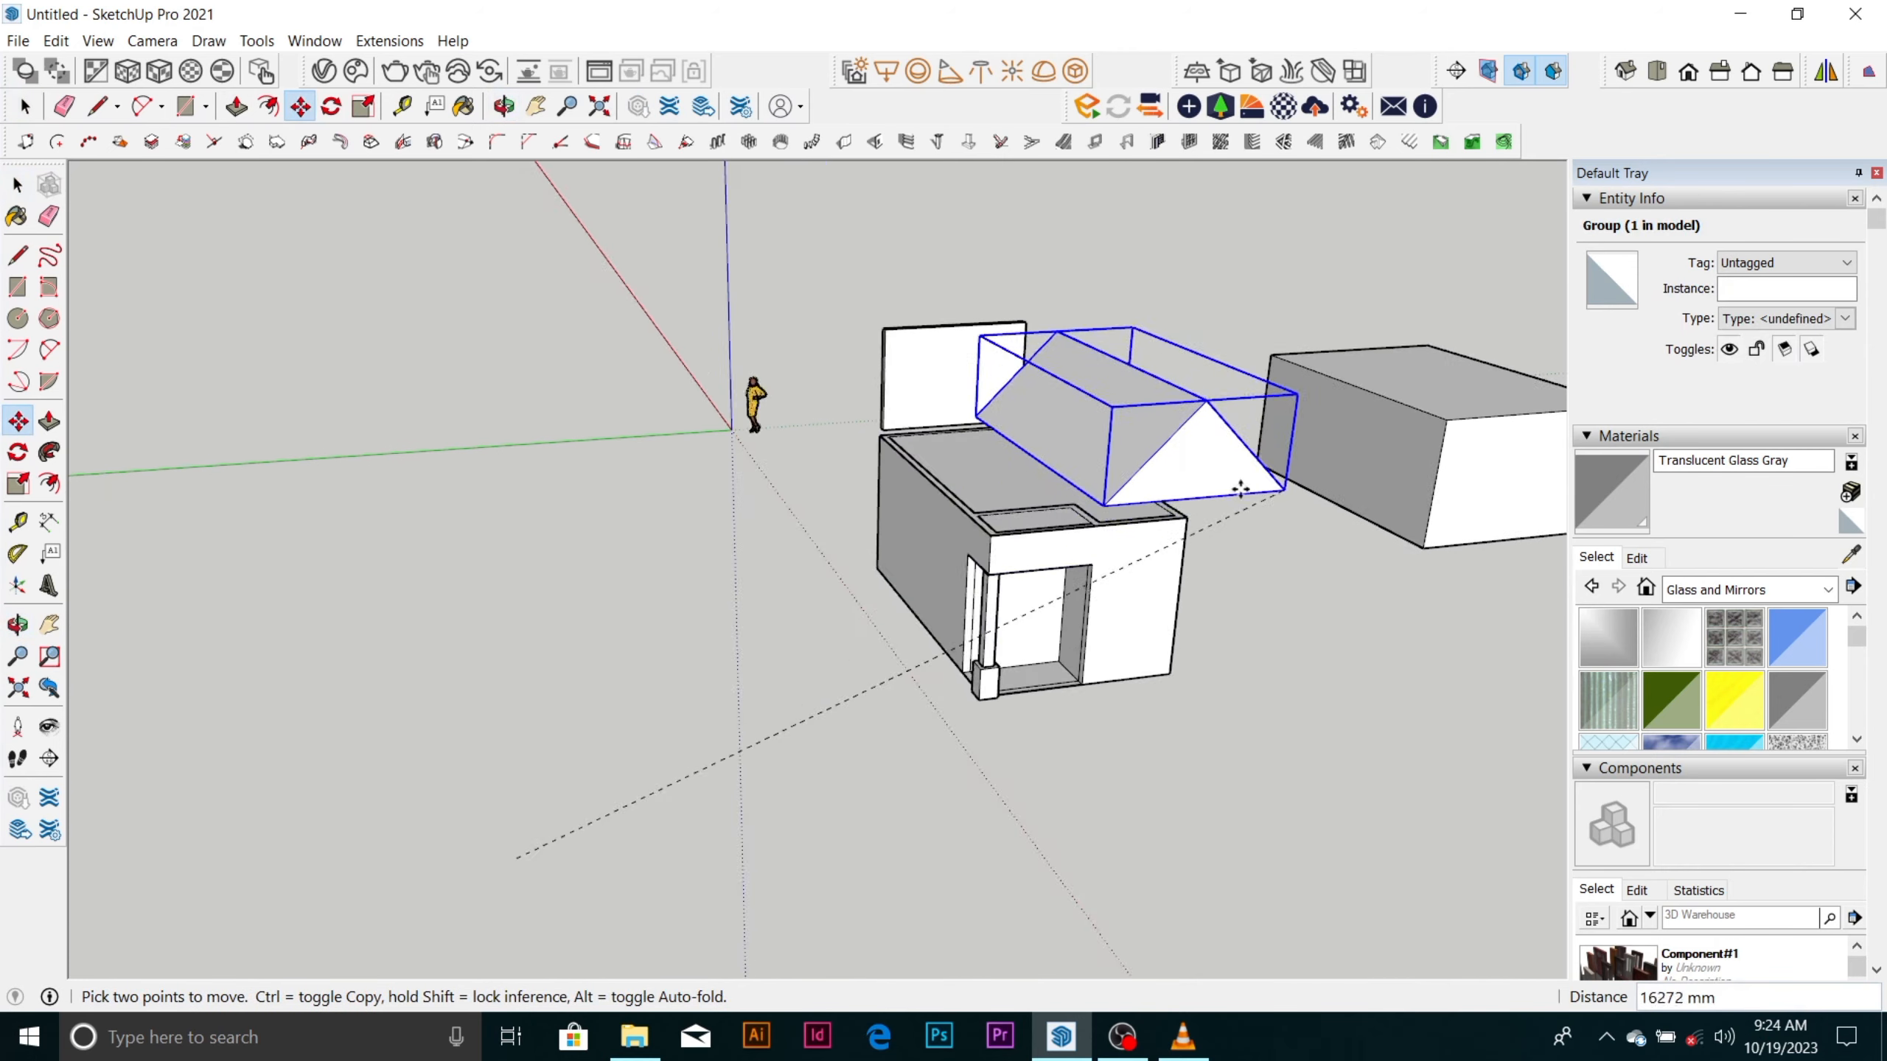
pyautogui.click(1185, 528)
pyautogui.moveTo(1164, 518); pyautogui.dragTo(1035, 451, button='middle')
pyautogui.click(1051, 460)
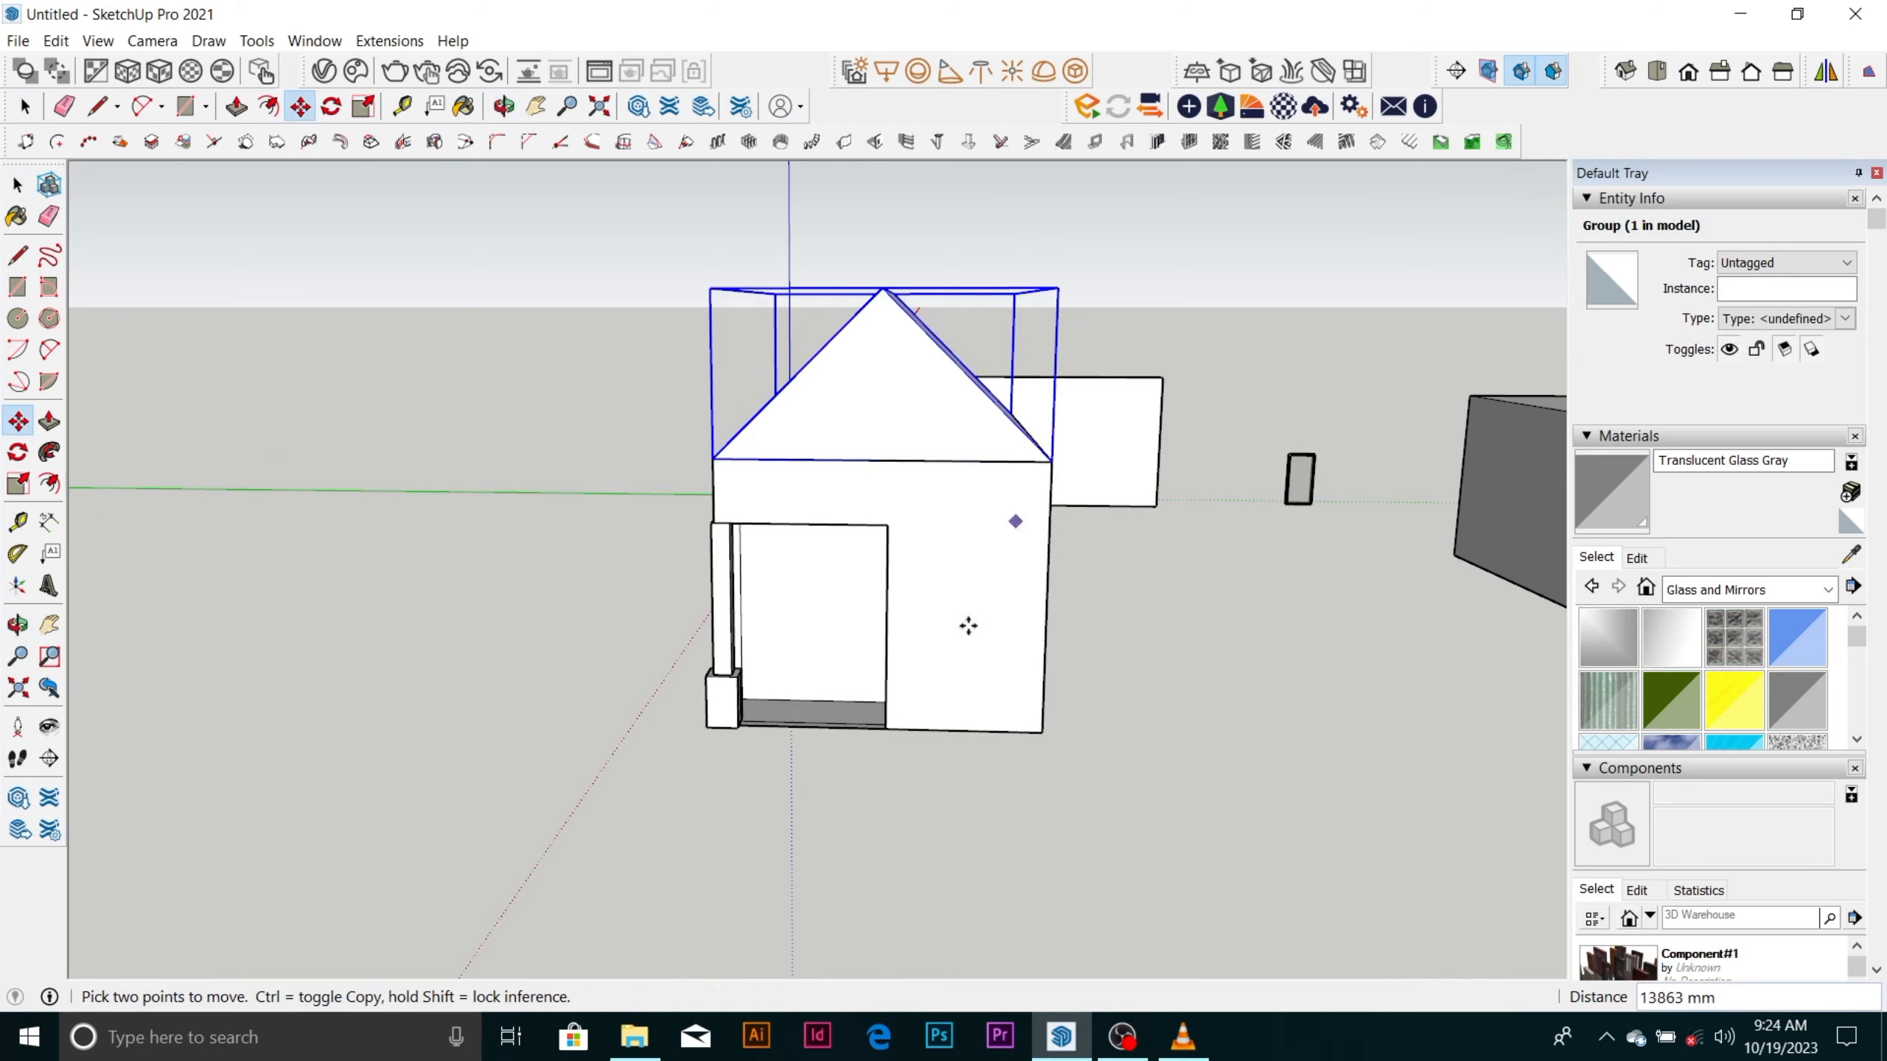
# Examine how the roof group sits on the walls from the front and sides, and clear the selection.
pyautogui.moveTo(969, 628); pyautogui.dragTo(1007, 621, button='middle')
pyautogui.scroll(3, 787, 494)
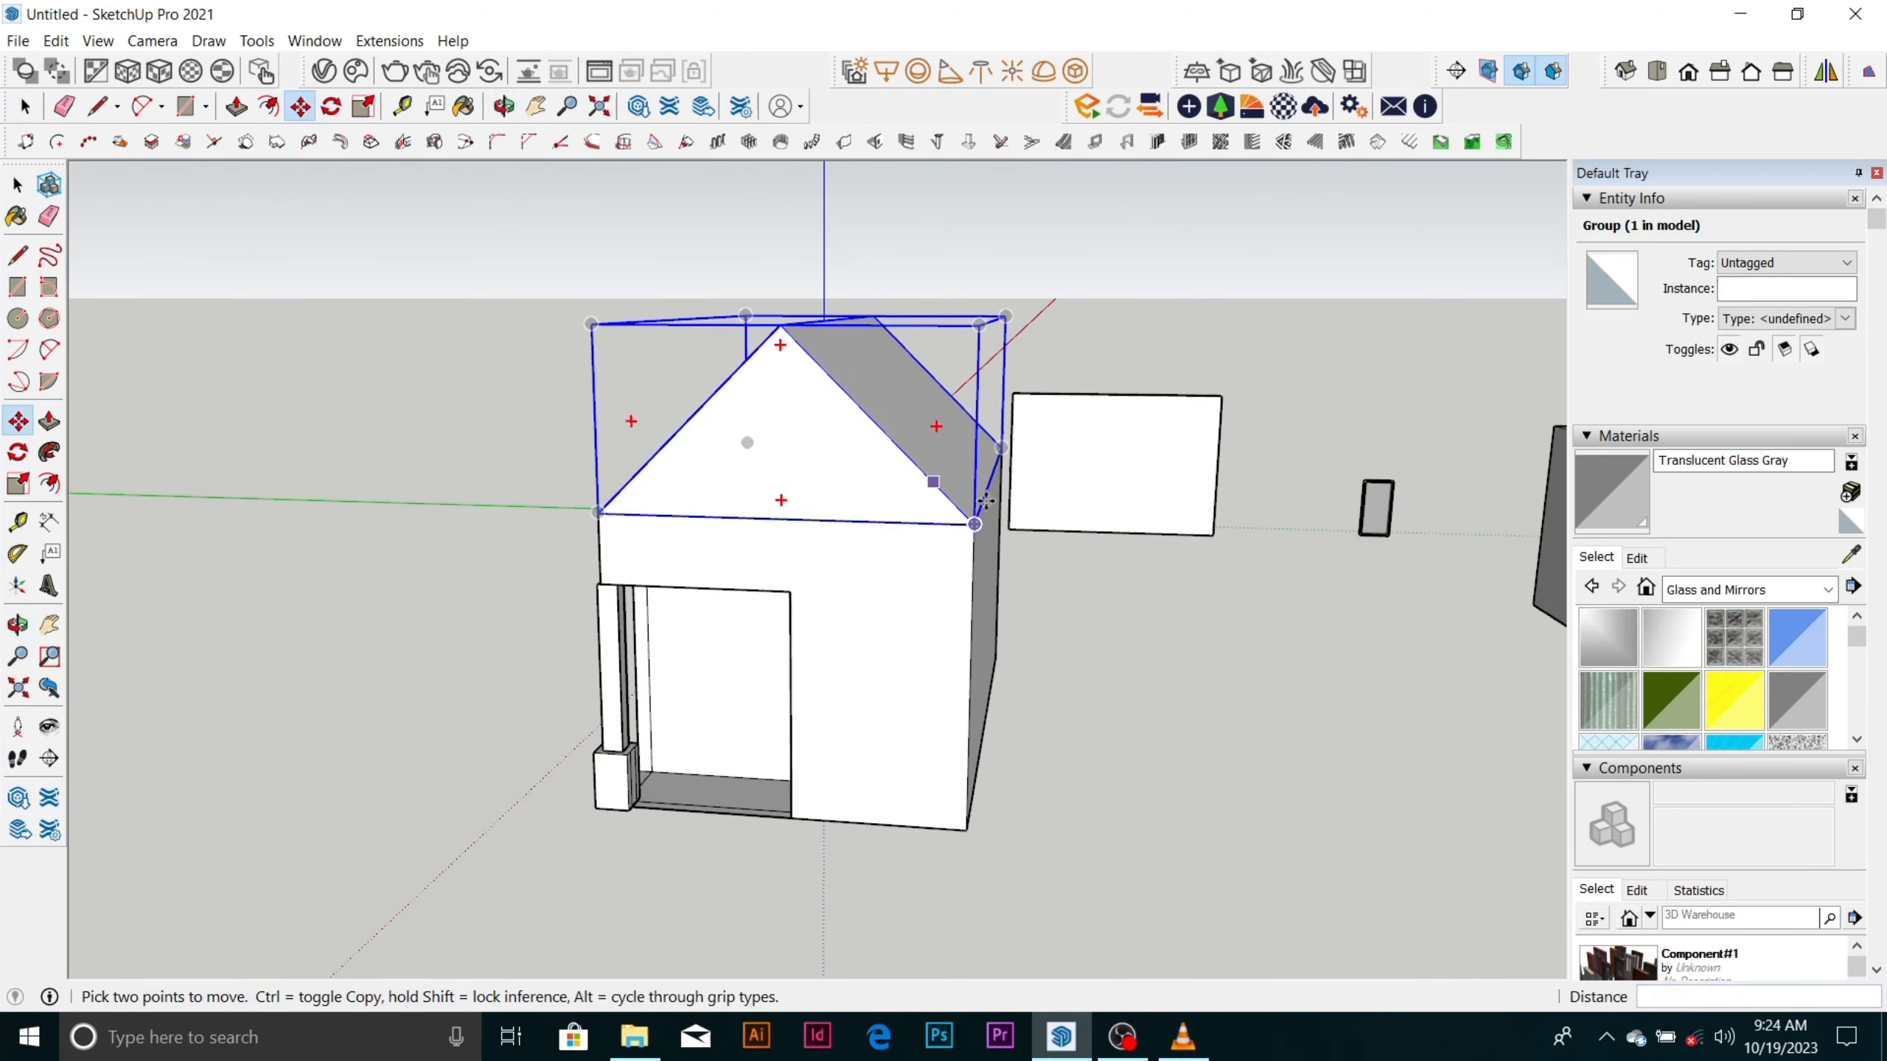
pyautogui.moveTo(713, 475); pyautogui.dragTo(1189, 561, button='middle')
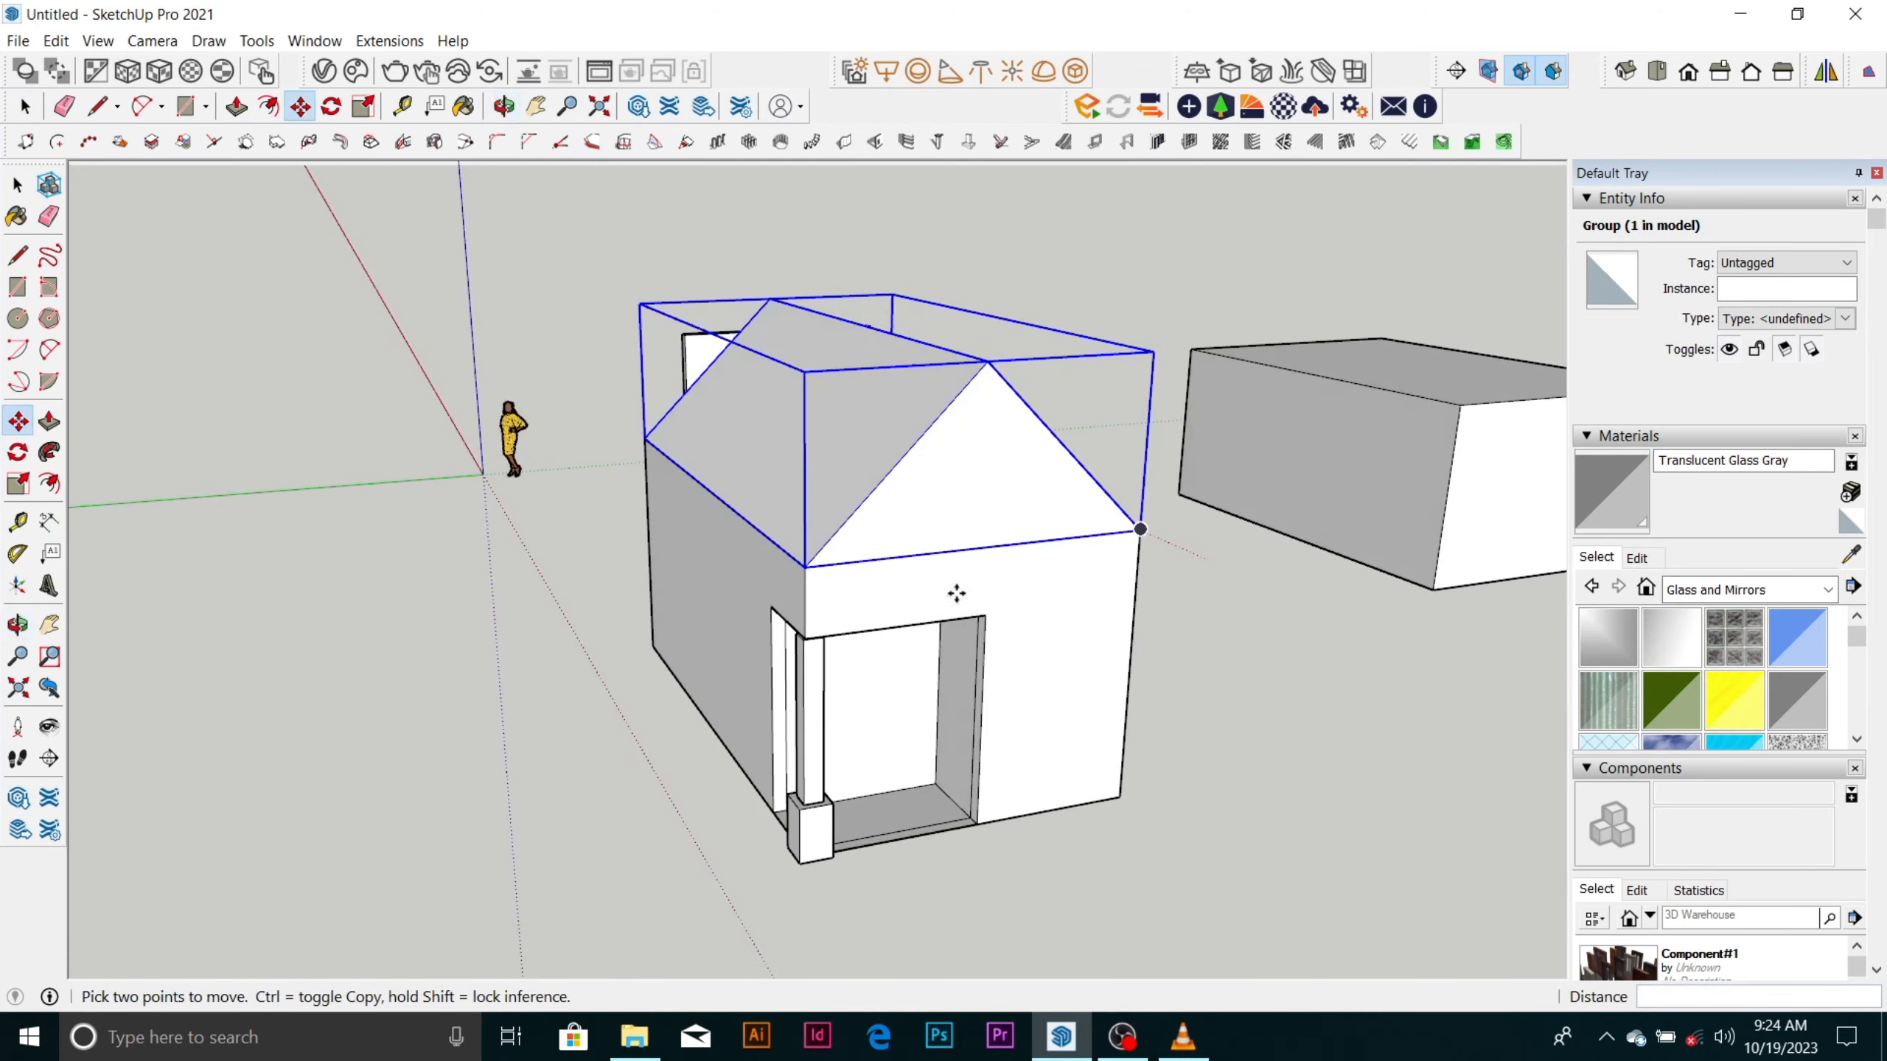
pyautogui.moveTo(956, 594); pyautogui.dragTo(1065, 489, button='middle')
pyautogui.scroll(3, 1055, 461)
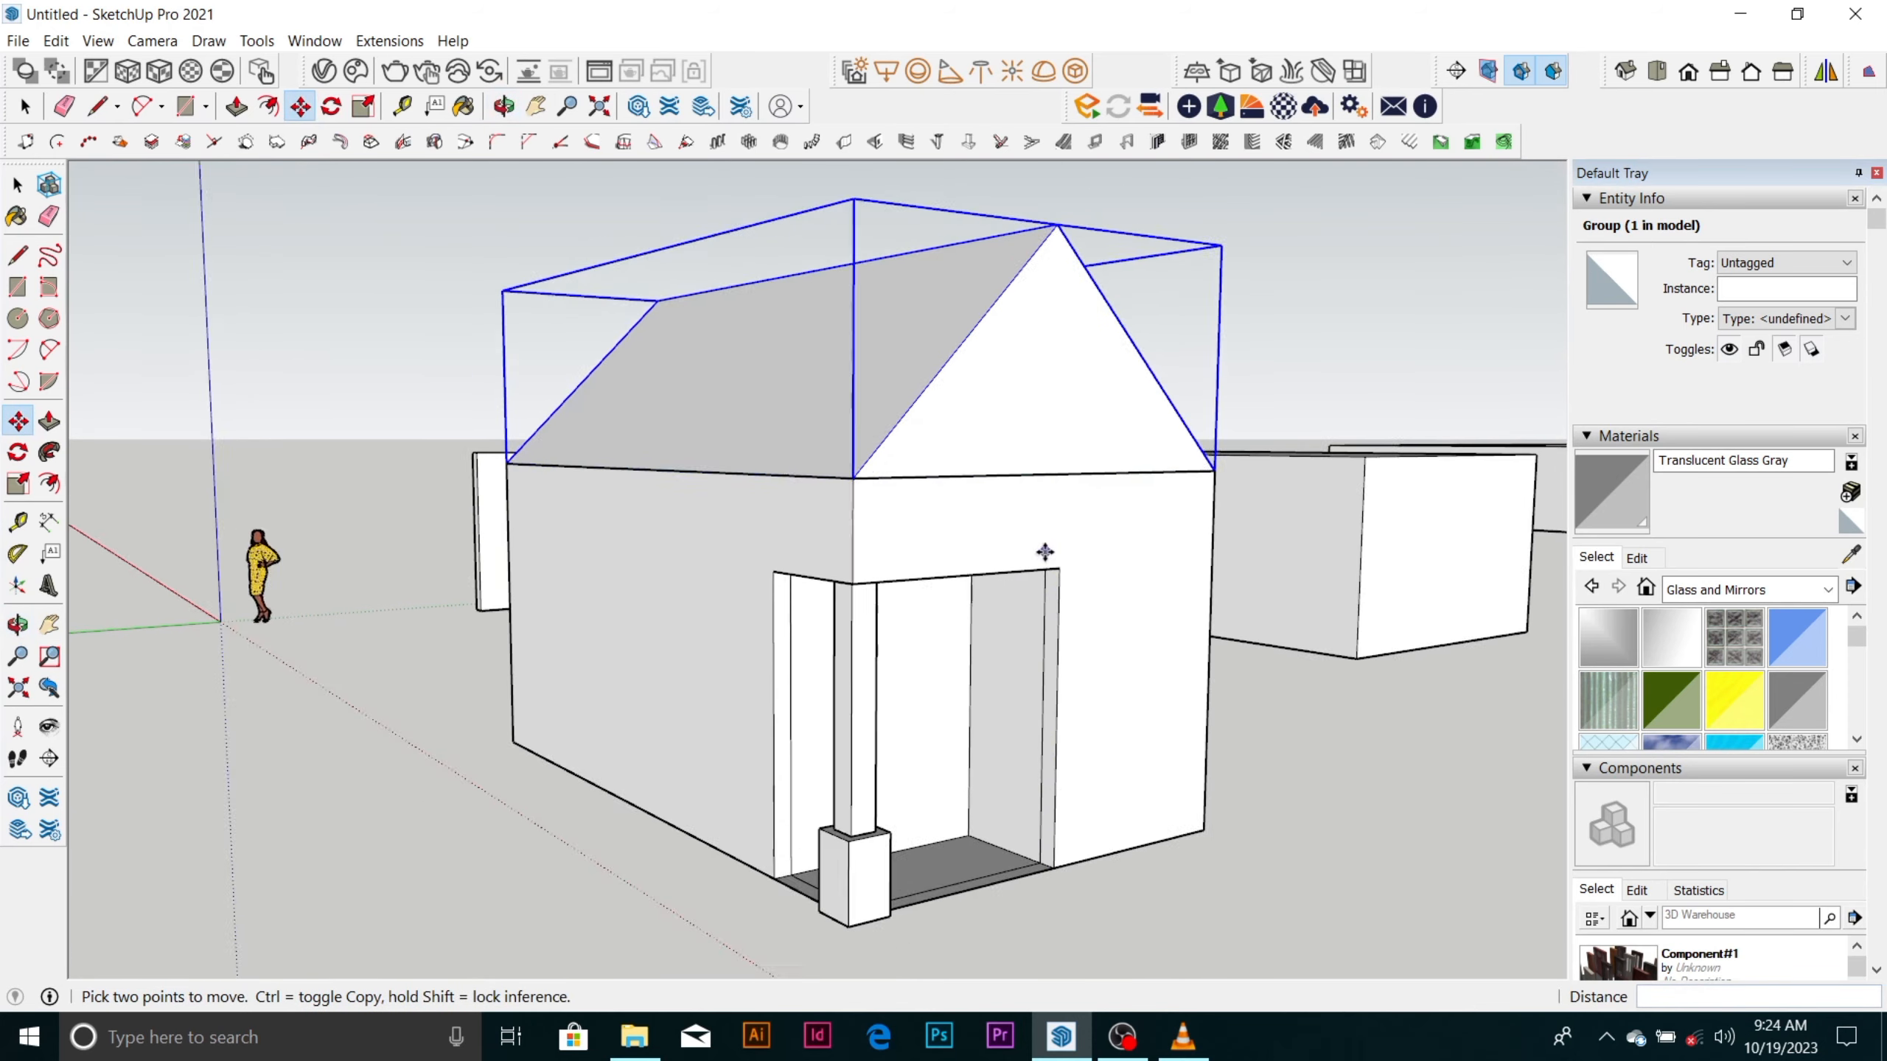
pyautogui.scroll(-4, 818, 614)
pyautogui.scroll(-2, 774, 614)
pyautogui.scroll(4, 1087, 578)
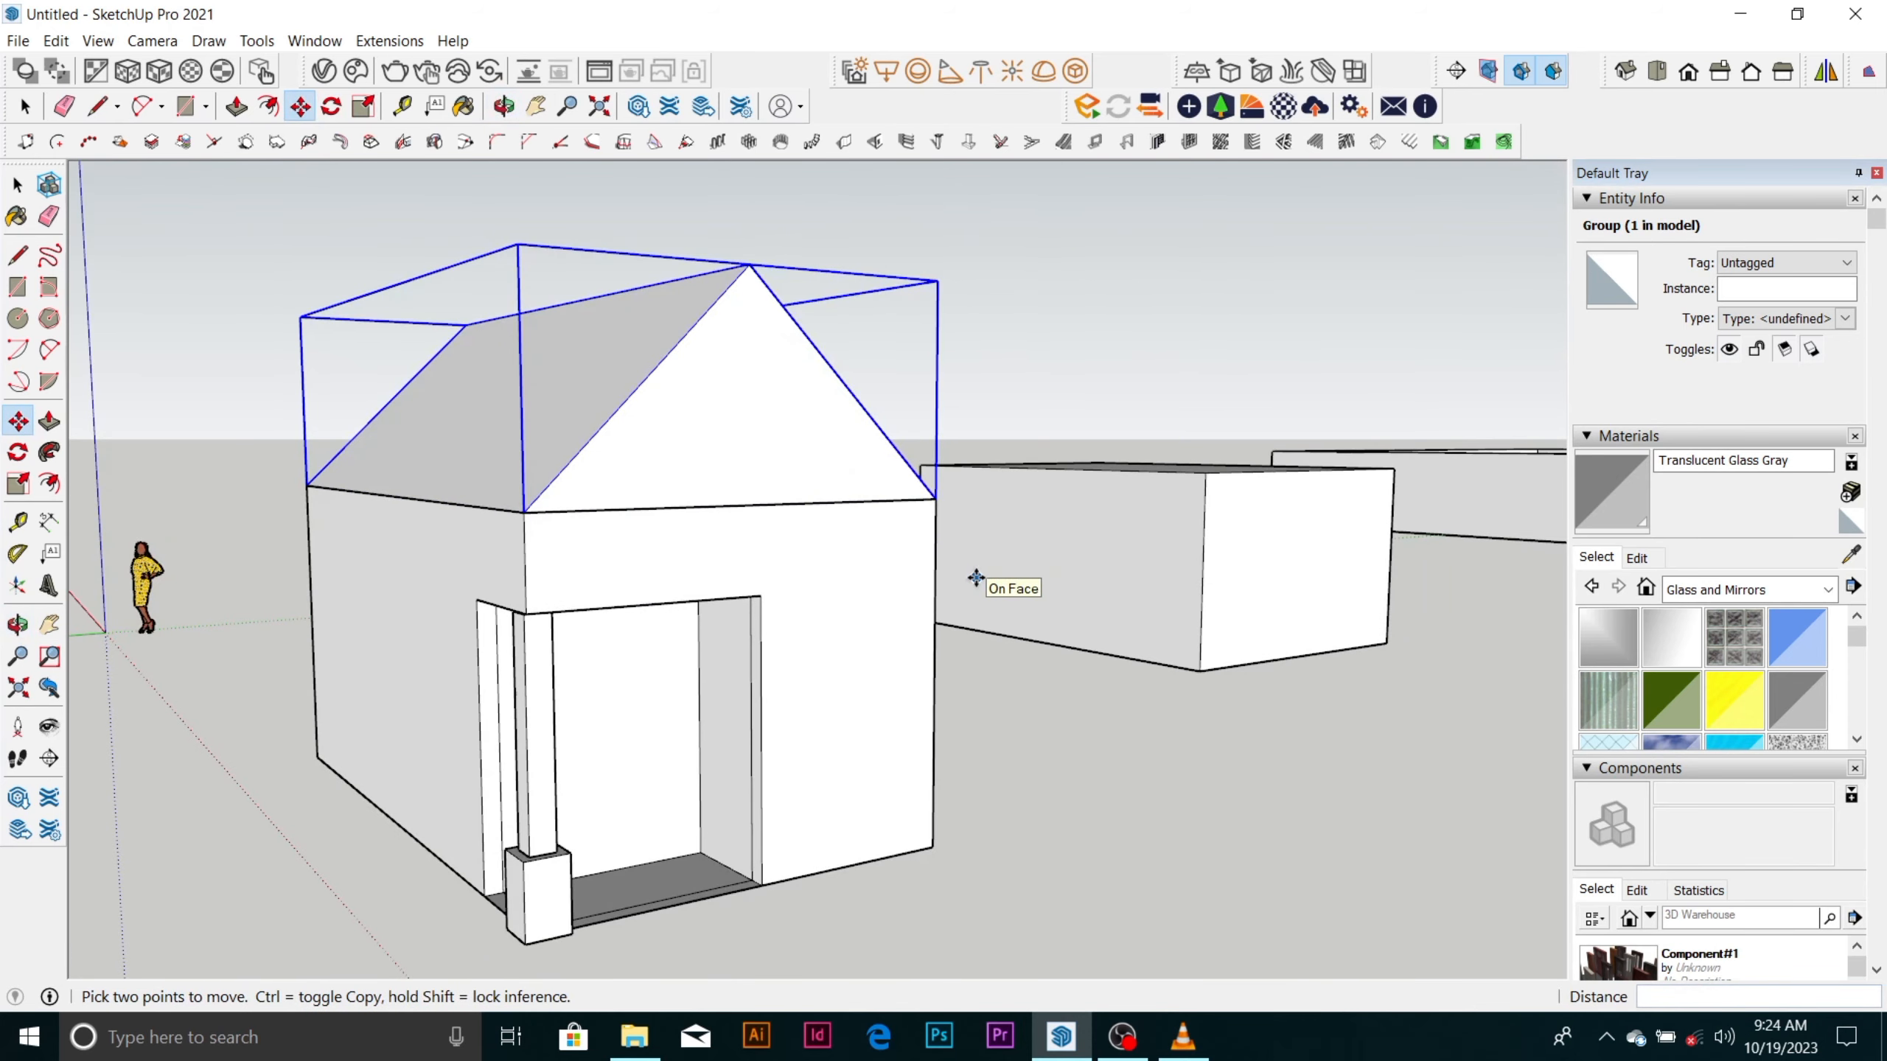
pyautogui.scroll(-3, 928, 551)
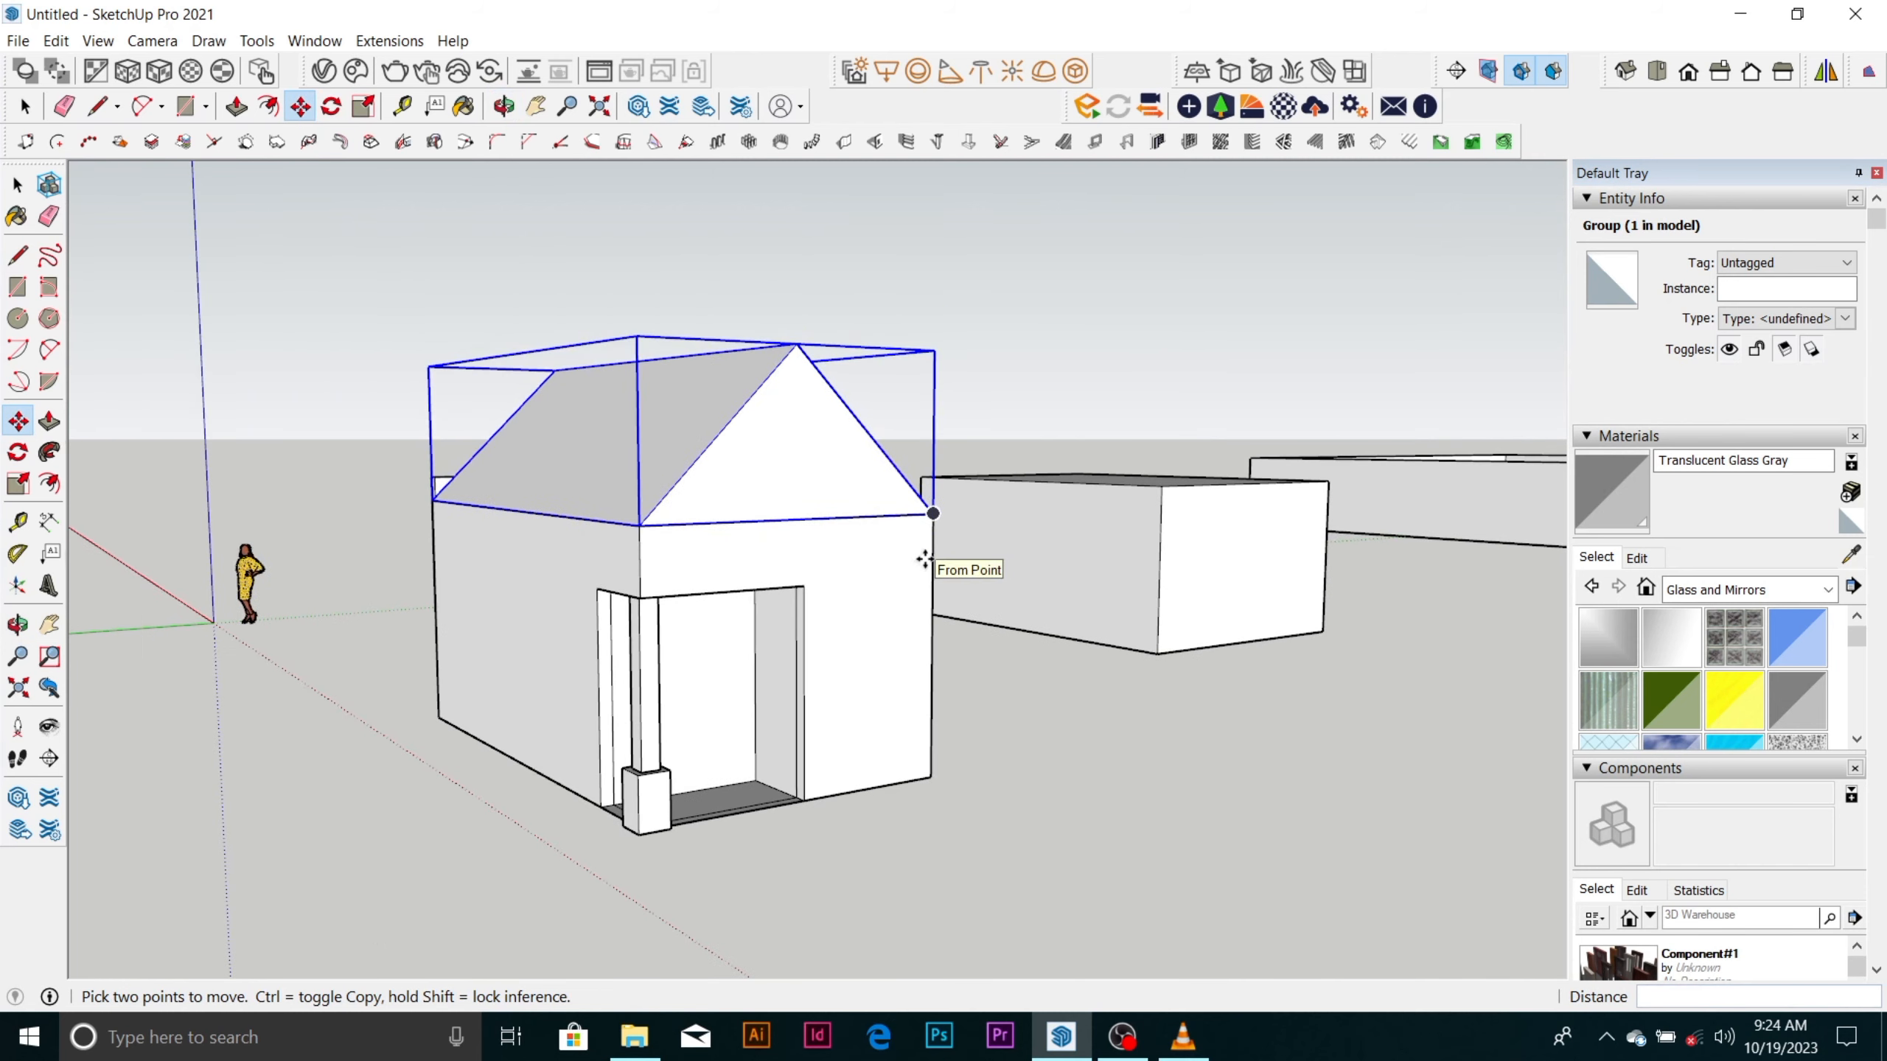
pyautogui.scroll(-5, 773, 528)
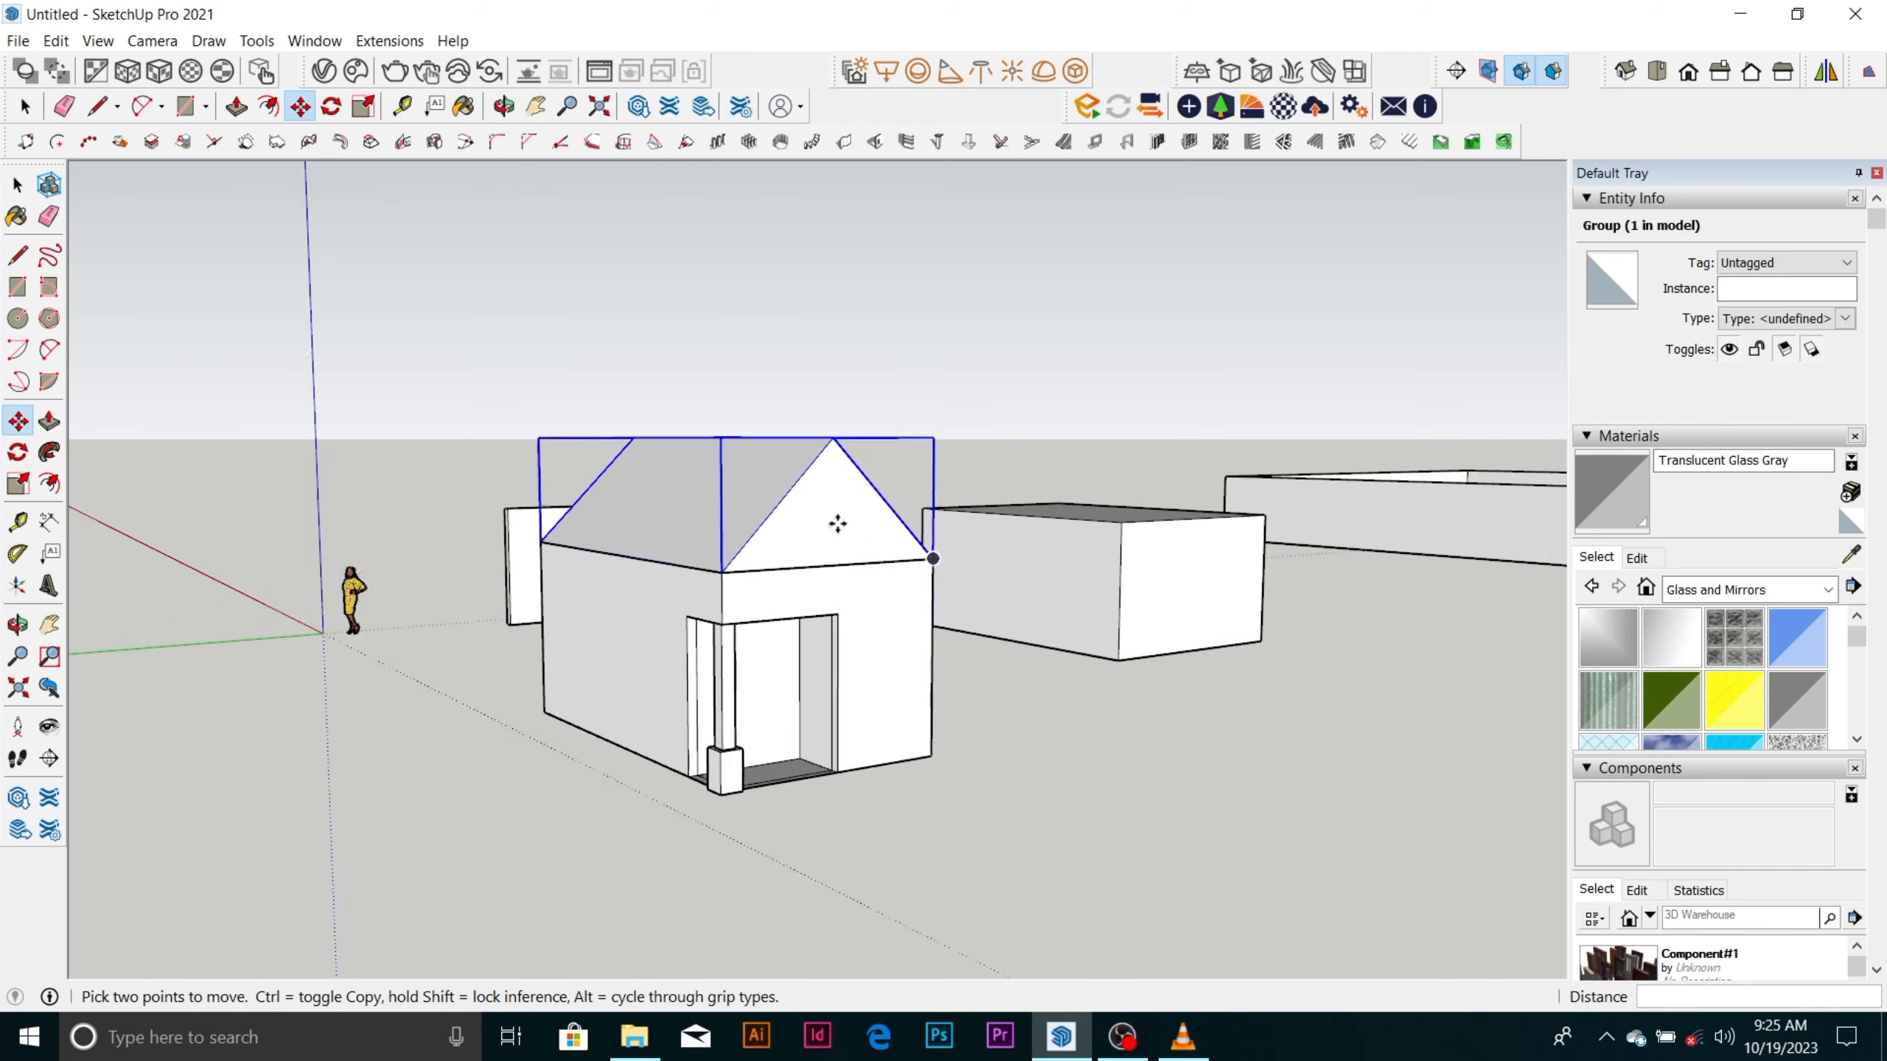
pyautogui.press('space')
pyautogui.click(992, 667)
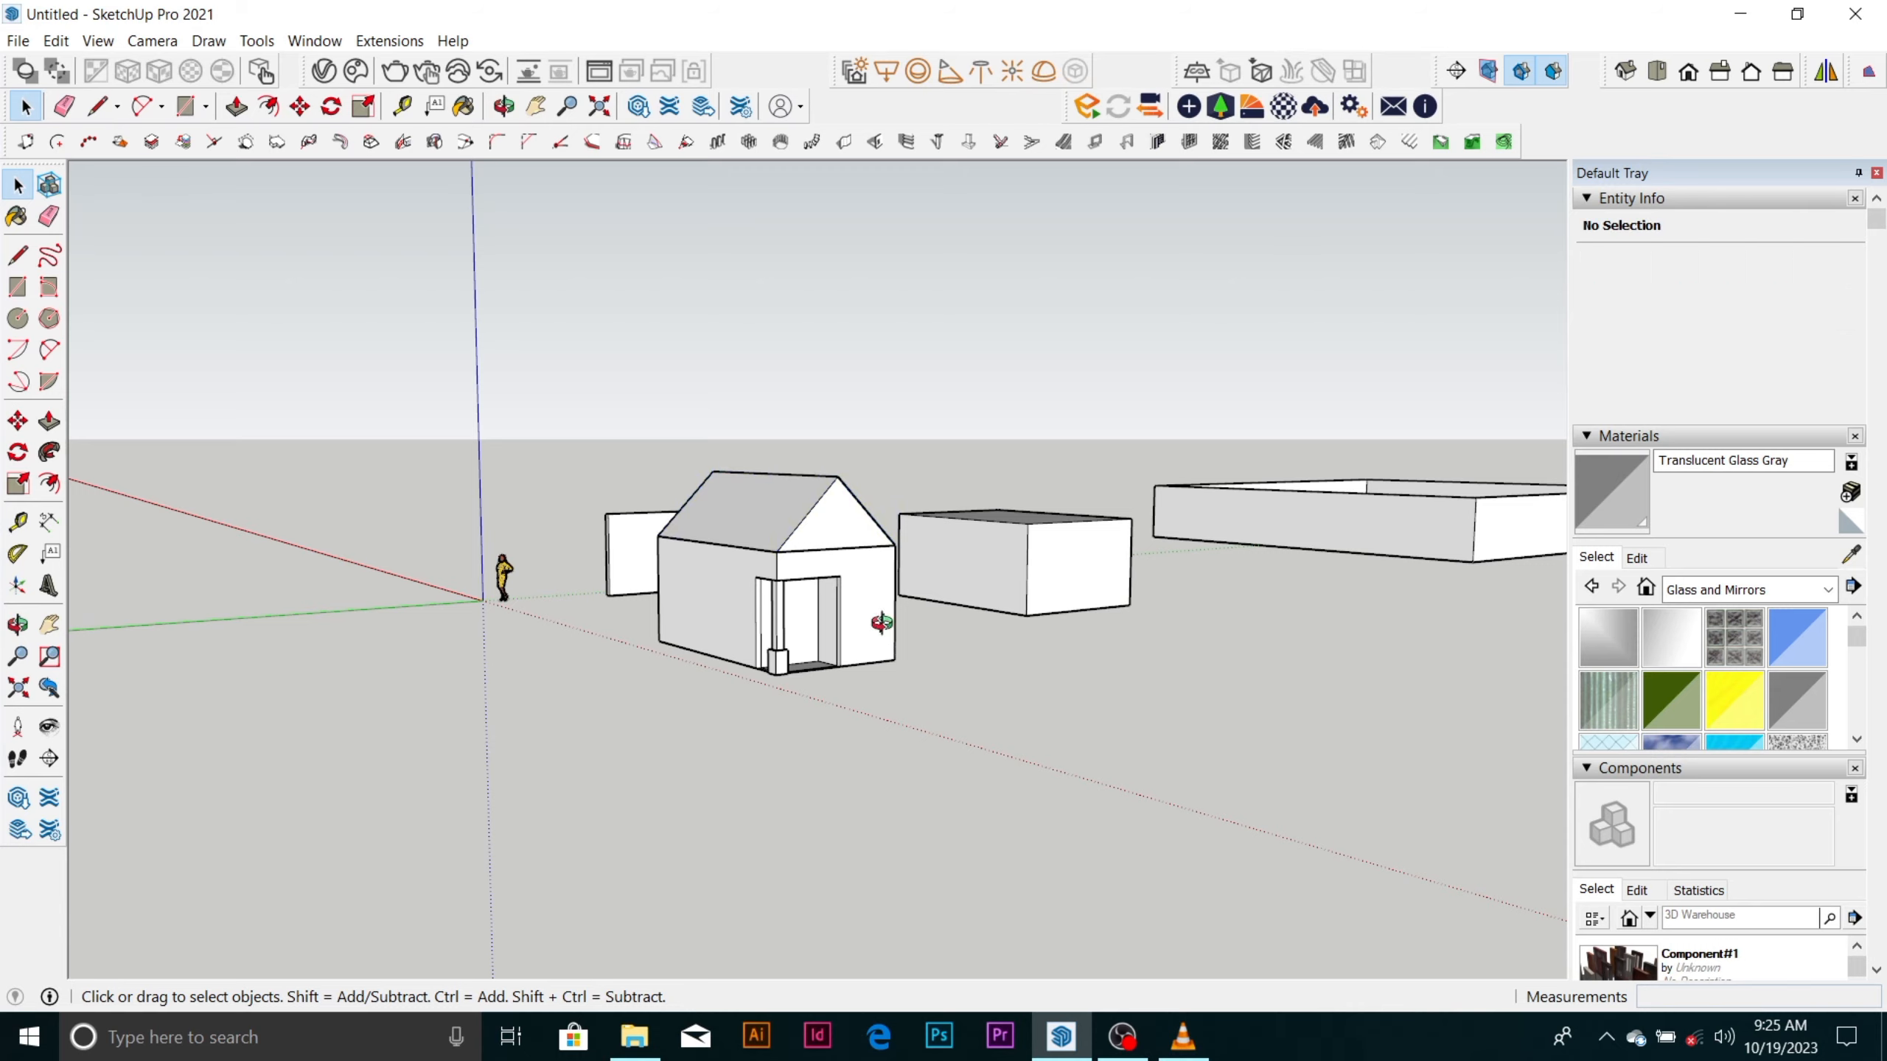
# Examine the finished gable-roofed house from above and around the column corner.
pyautogui.moveTo(884, 631); pyautogui.dragTo(702, 728, button='middle')
pyautogui.scroll(5, 670, 731)
pyautogui.scroll(-6, 834, 493)
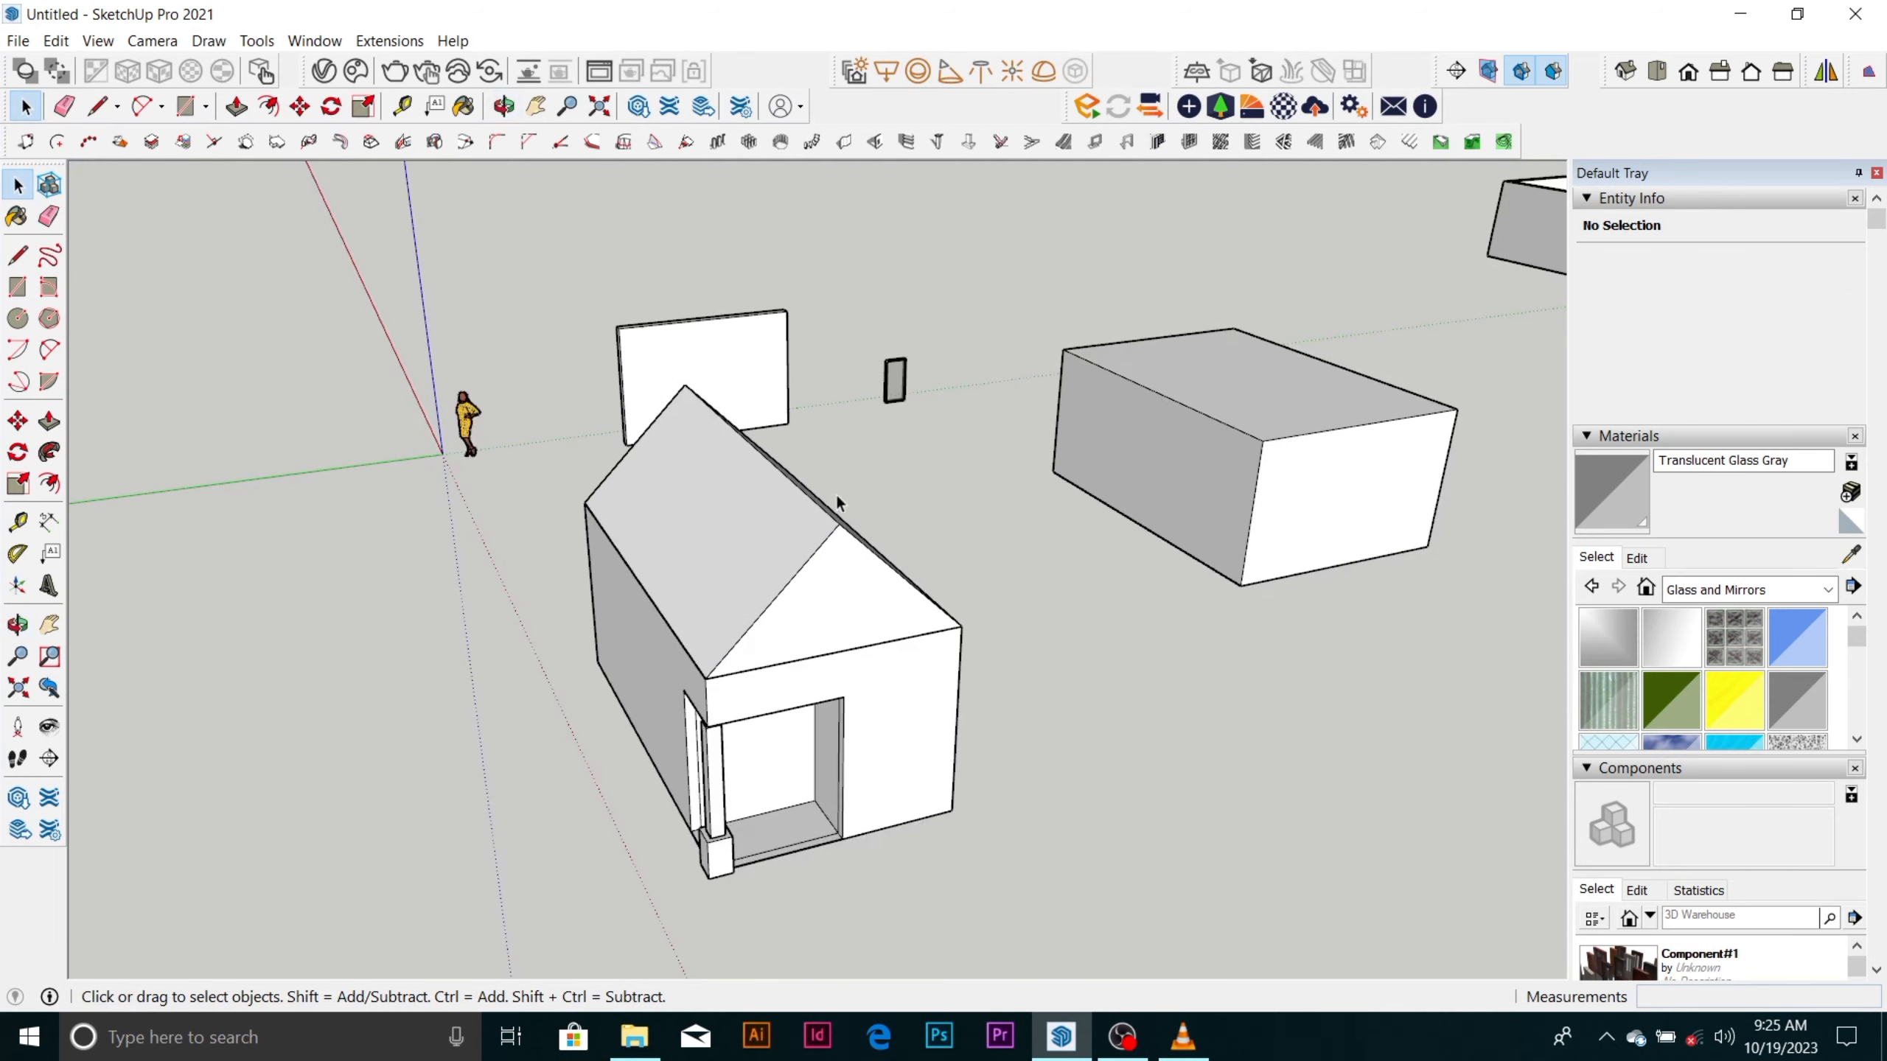
pyautogui.scroll(4, 805, 544)
pyautogui.scroll(2, 806, 529)
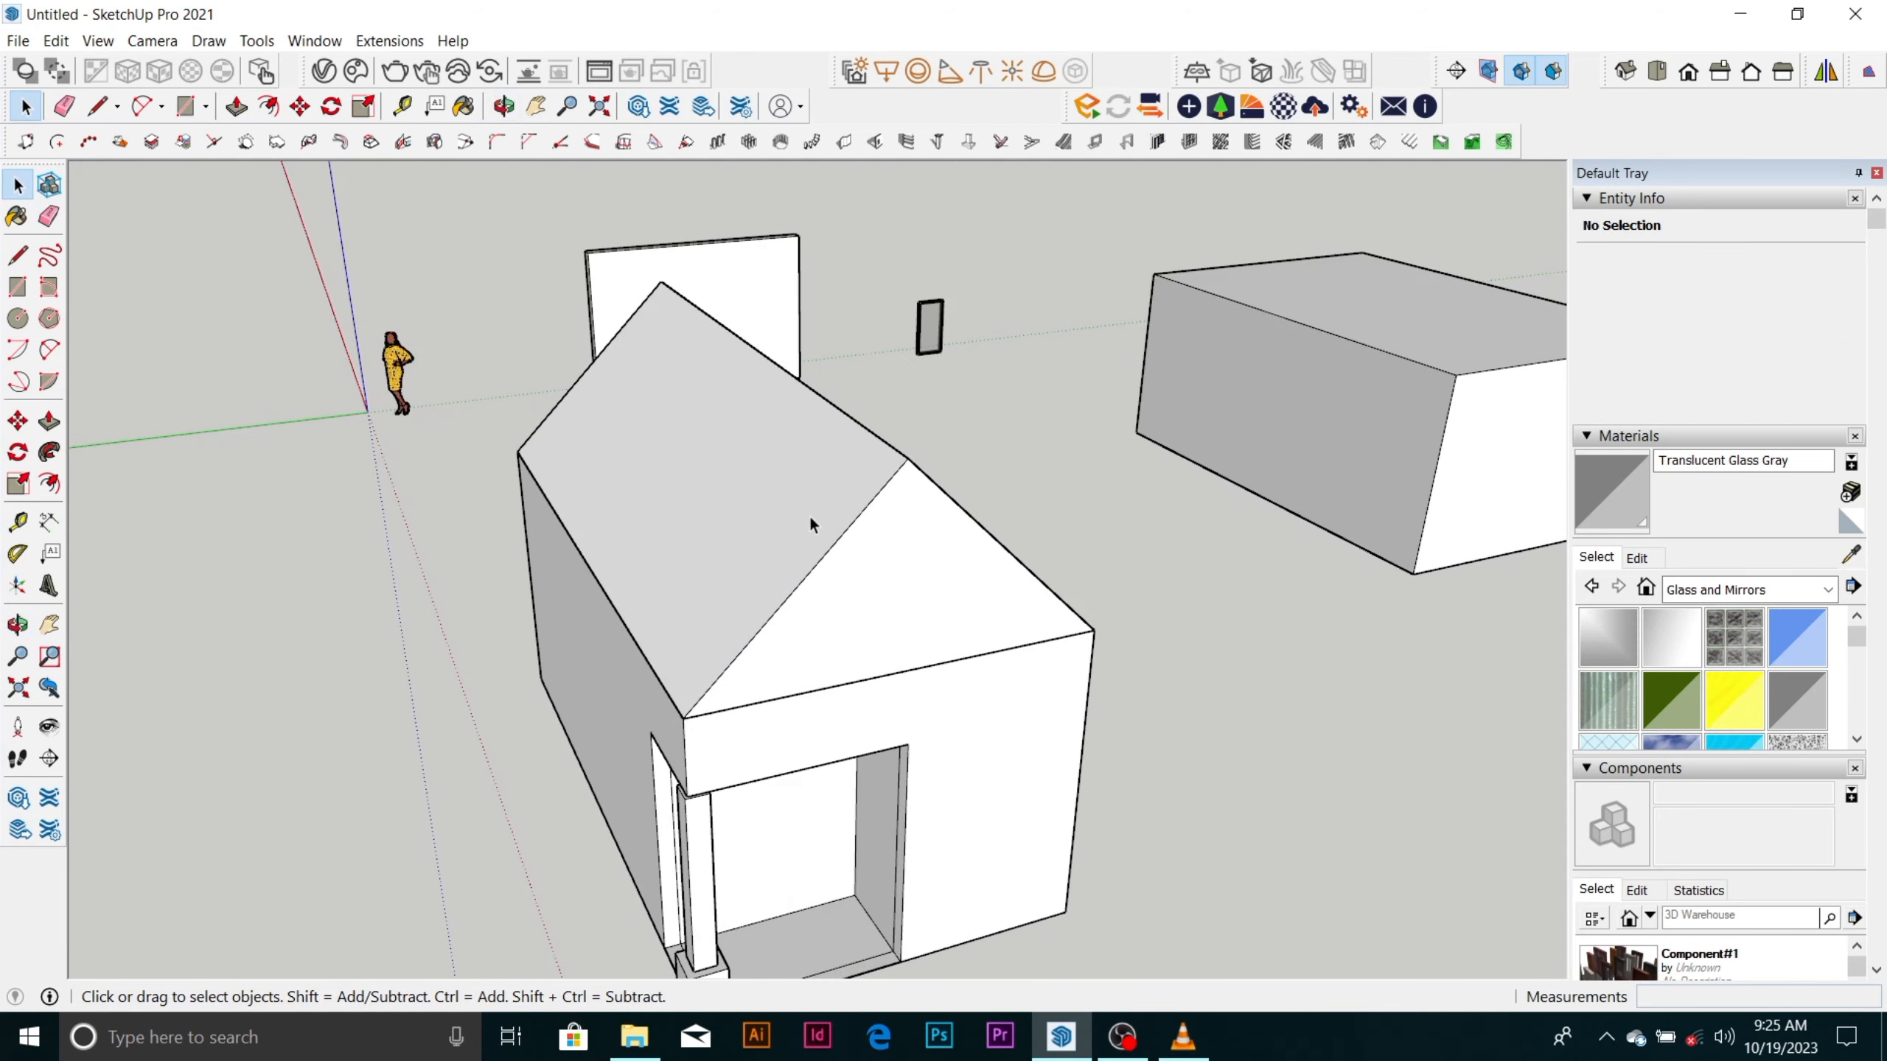
pyautogui.scroll(-5, 865, 472)
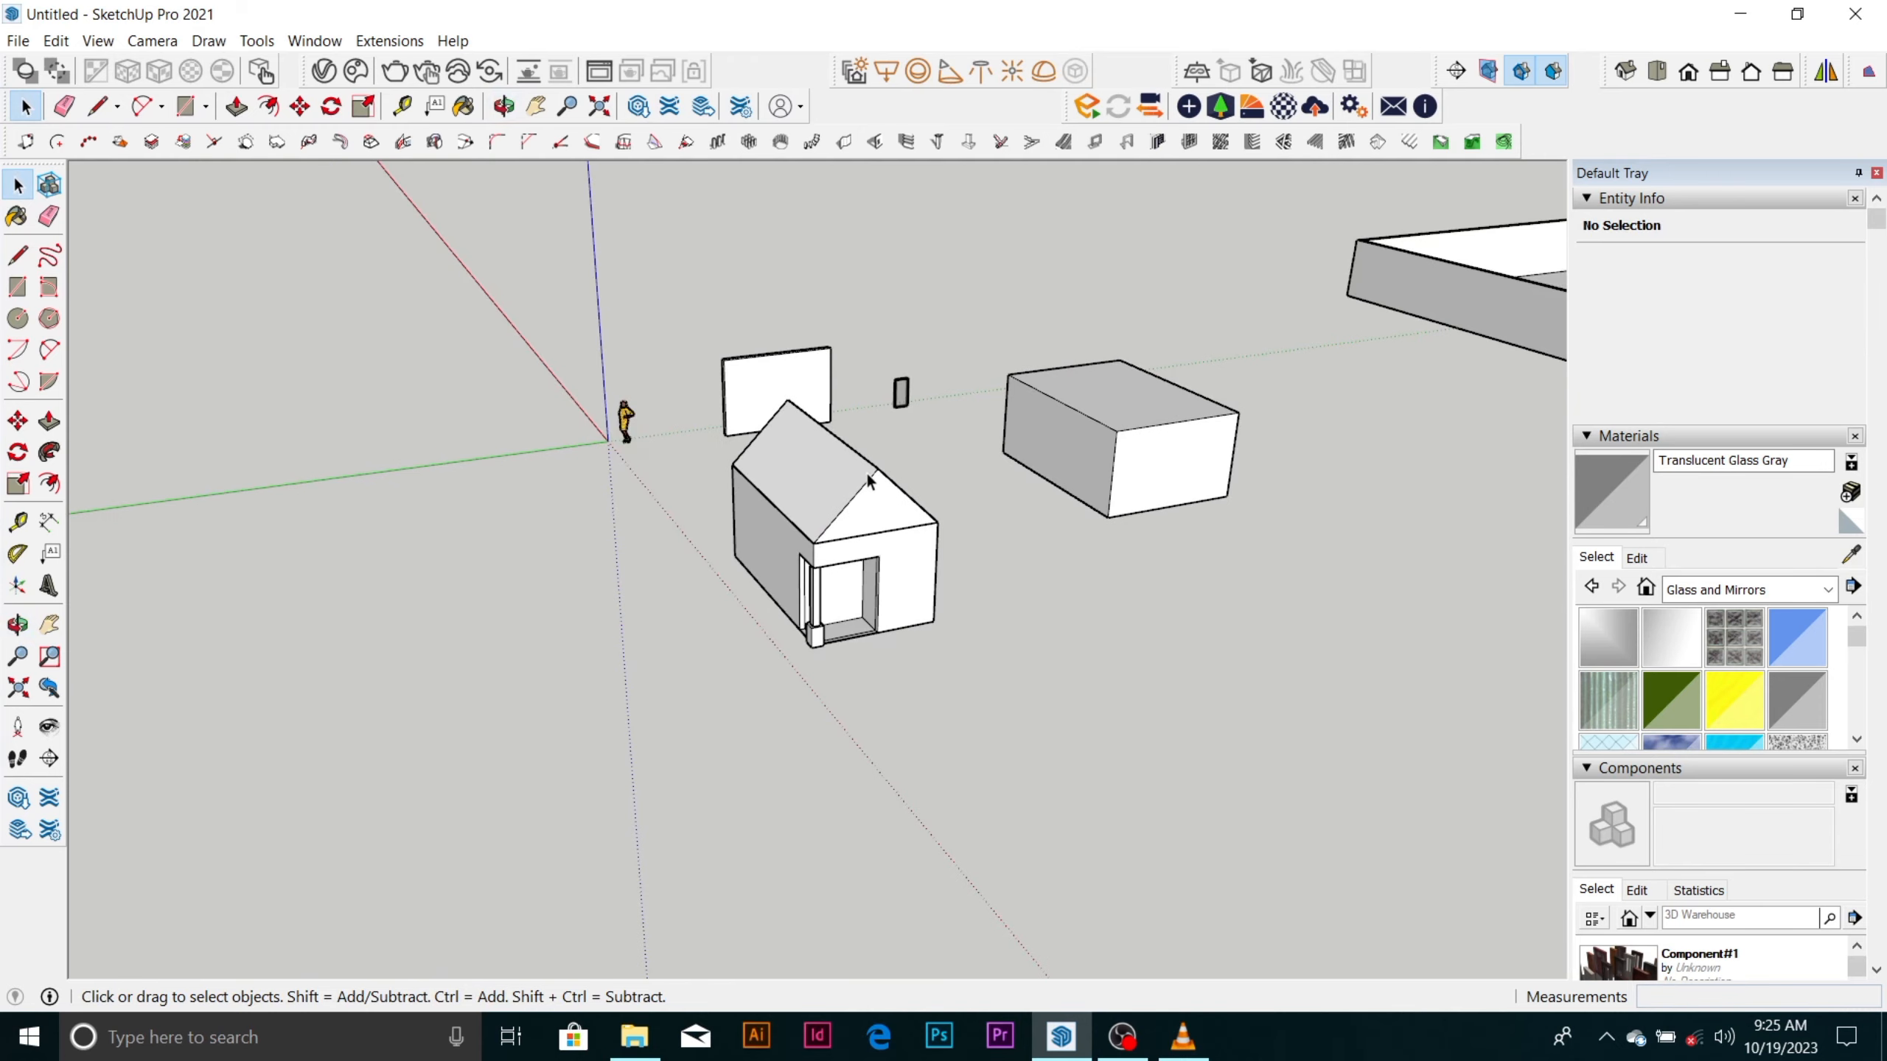
pyautogui.moveTo(848, 483); pyautogui.dragTo(980, 710, button='middle')
pyautogui.scroll(4, 958, 743)
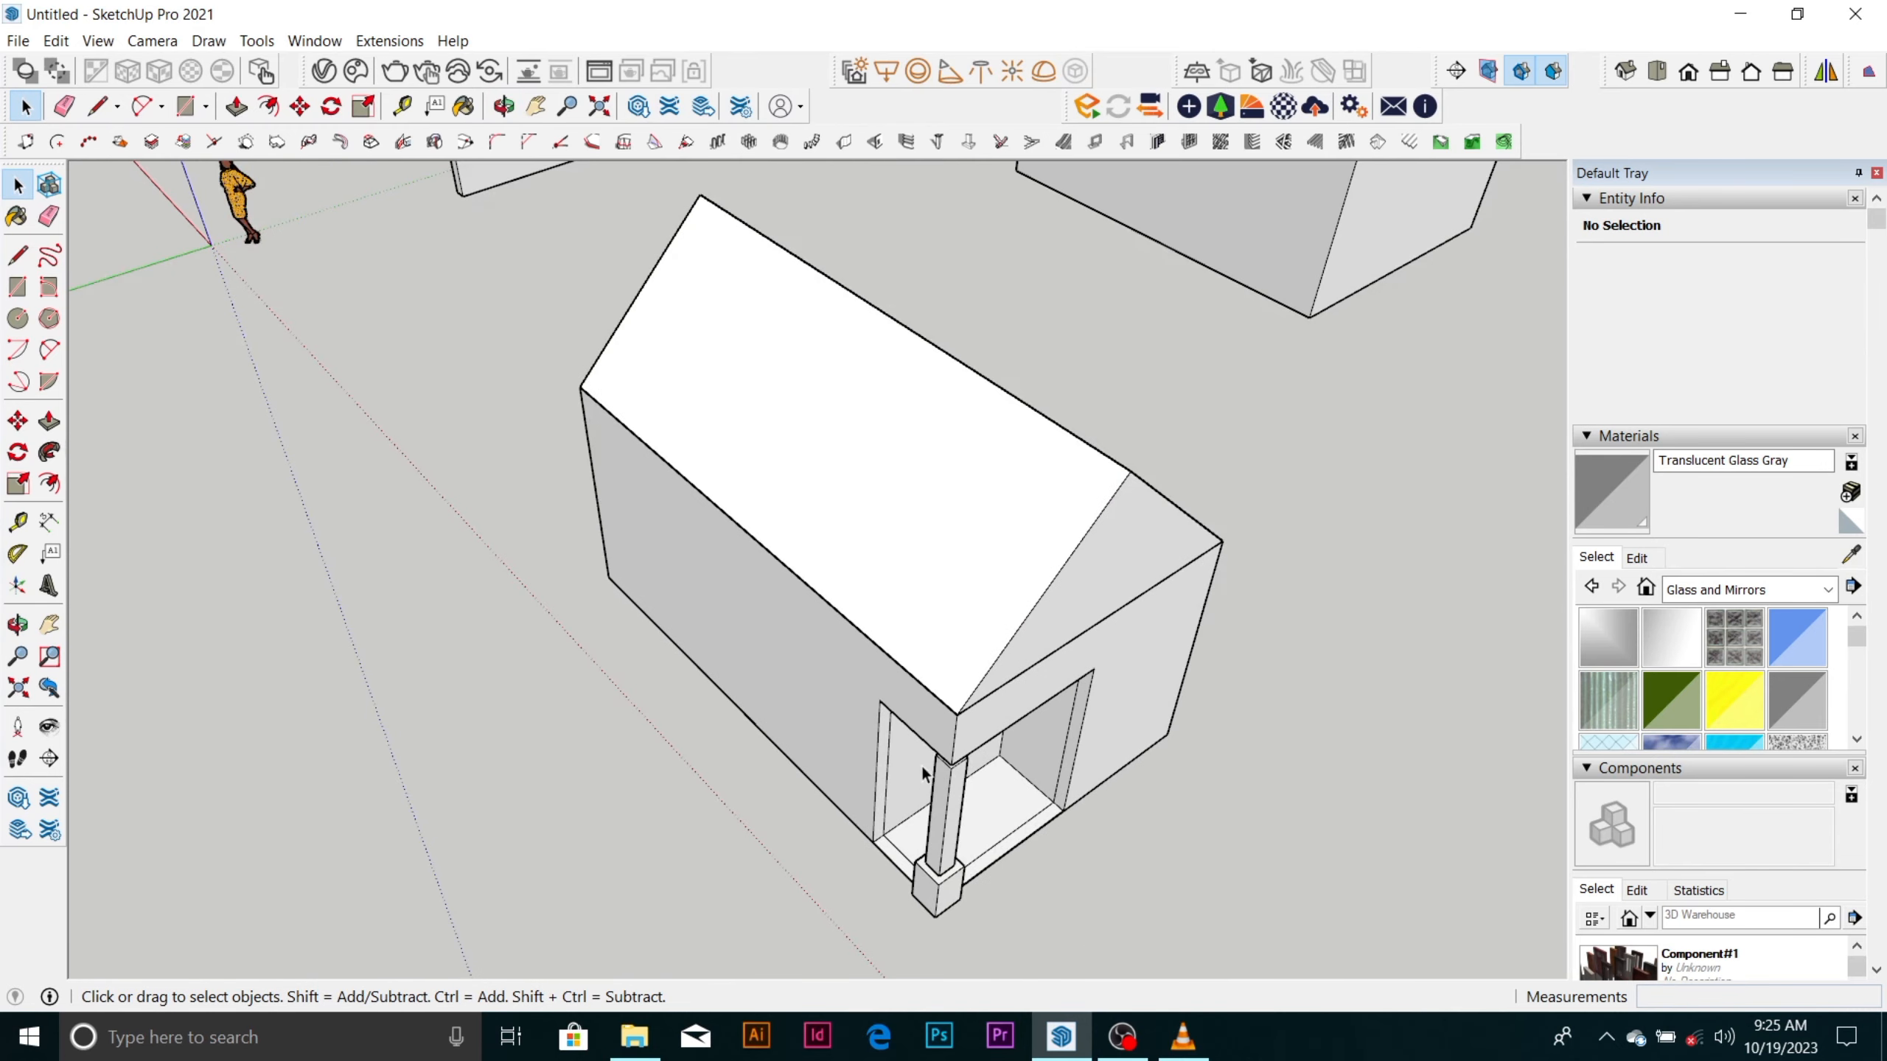
pyautogui.scroll(-2, 856, 610)
pyautogui.scroll(-5, 852, 566)
pyautogui.moveTo(852, 566); pyautogui.dragTo(725, 354, button='middle')
pyautogui.scroll(3, 726, 356)
pyautogui.scroll(-4, 921, 387)
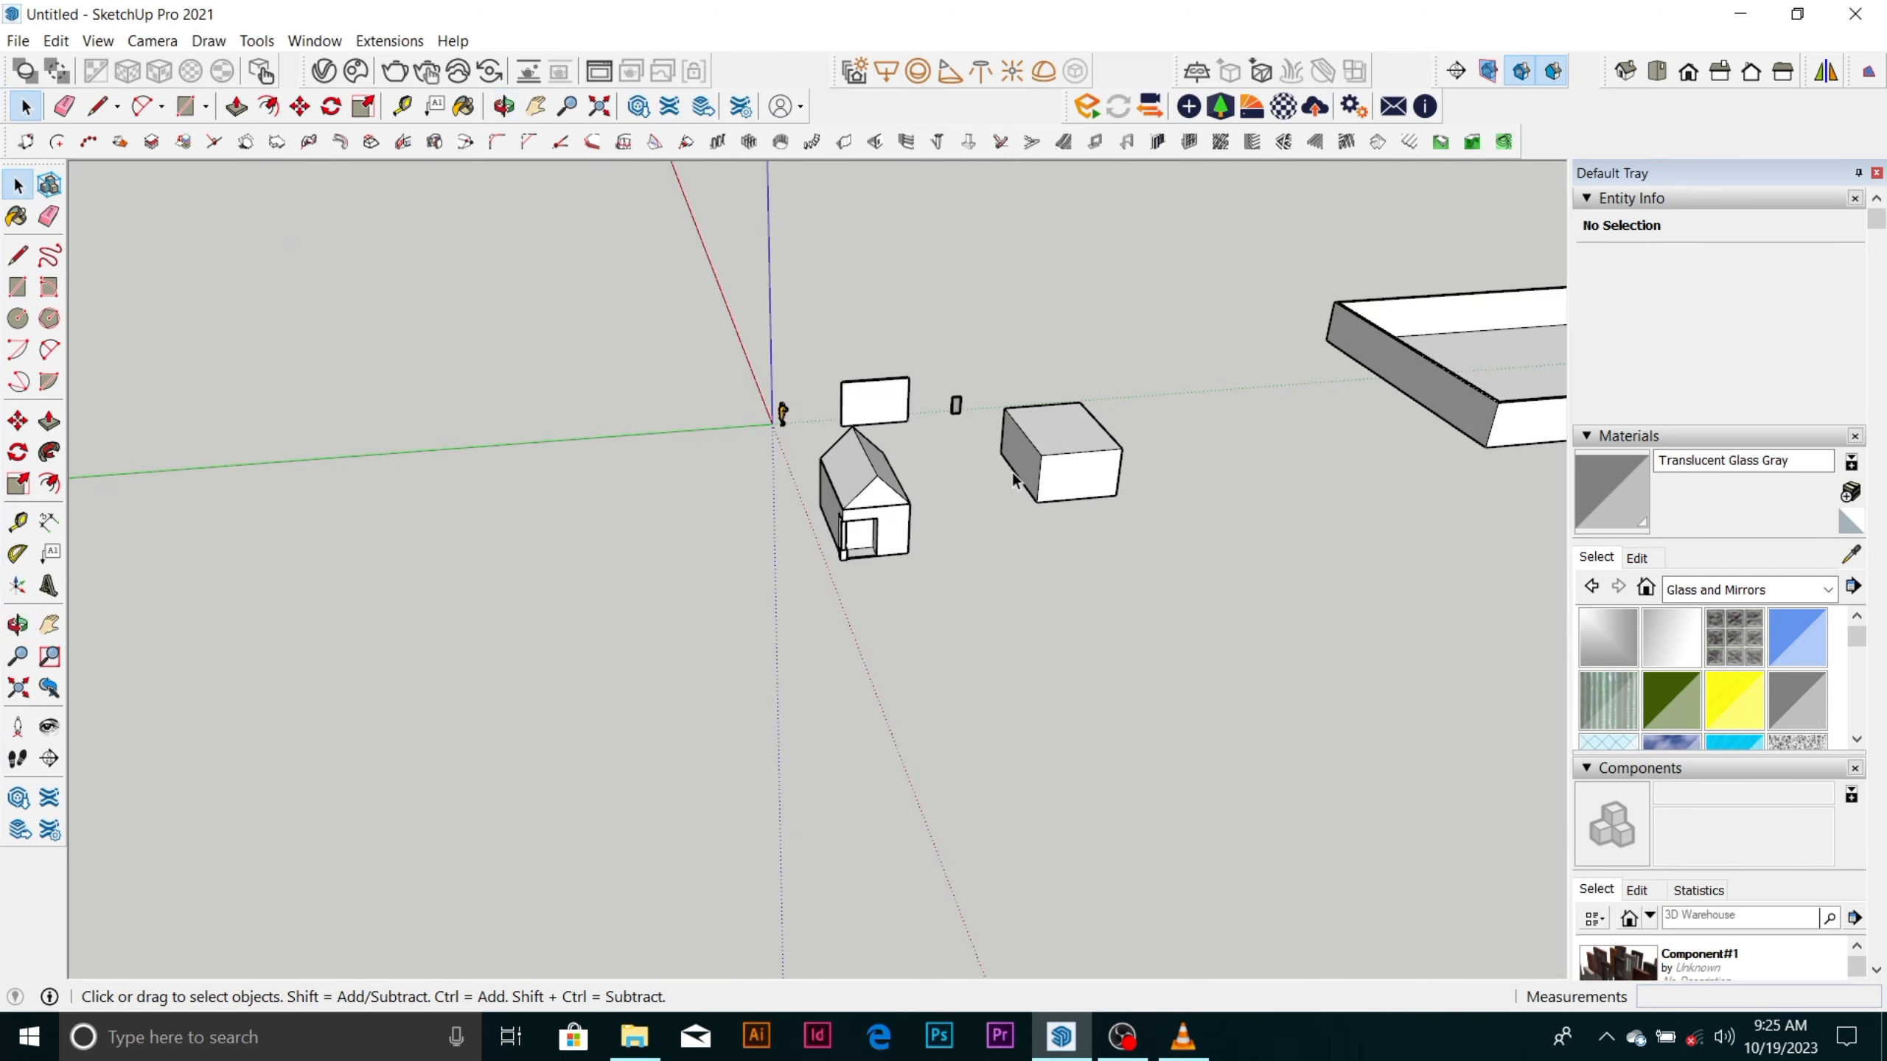
# Examine the solid box beside the house from several sides.
pyautogui.scroll(6, 1070, 427)
pyautogui.moveTo(1082, 421)
pyautogui.mouseDown(button='middle')
pyautogui.moveTo(965, 591)
pyautogui.moveTo(944, 454)
pyautogui.mouseUp(button='middle')
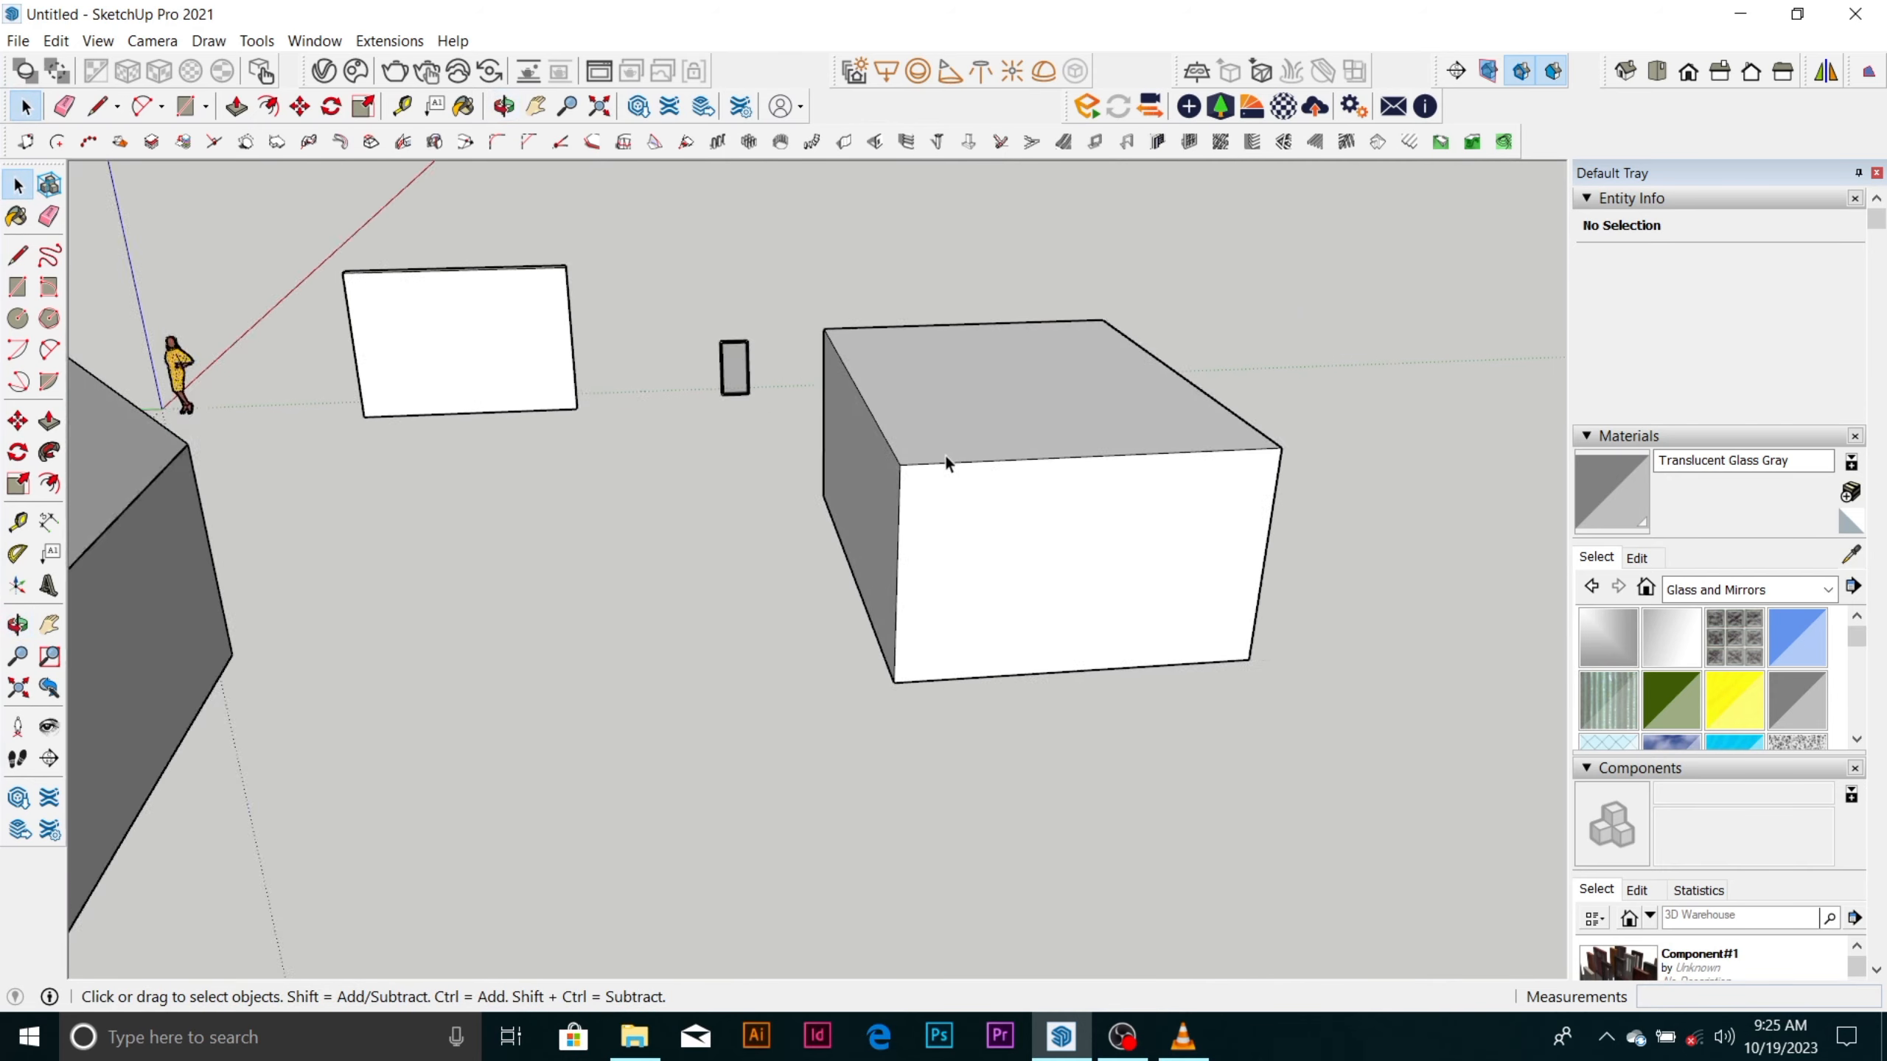
pyautogui.scroll(3, 946, 454)
pyautogui.scroll(-6, 565, 551)
pyautogui.scroll(4, 957, 528)
pyautogui.moveTo(891, 543); pyautogui.dragTo(718, 533, button='middle')
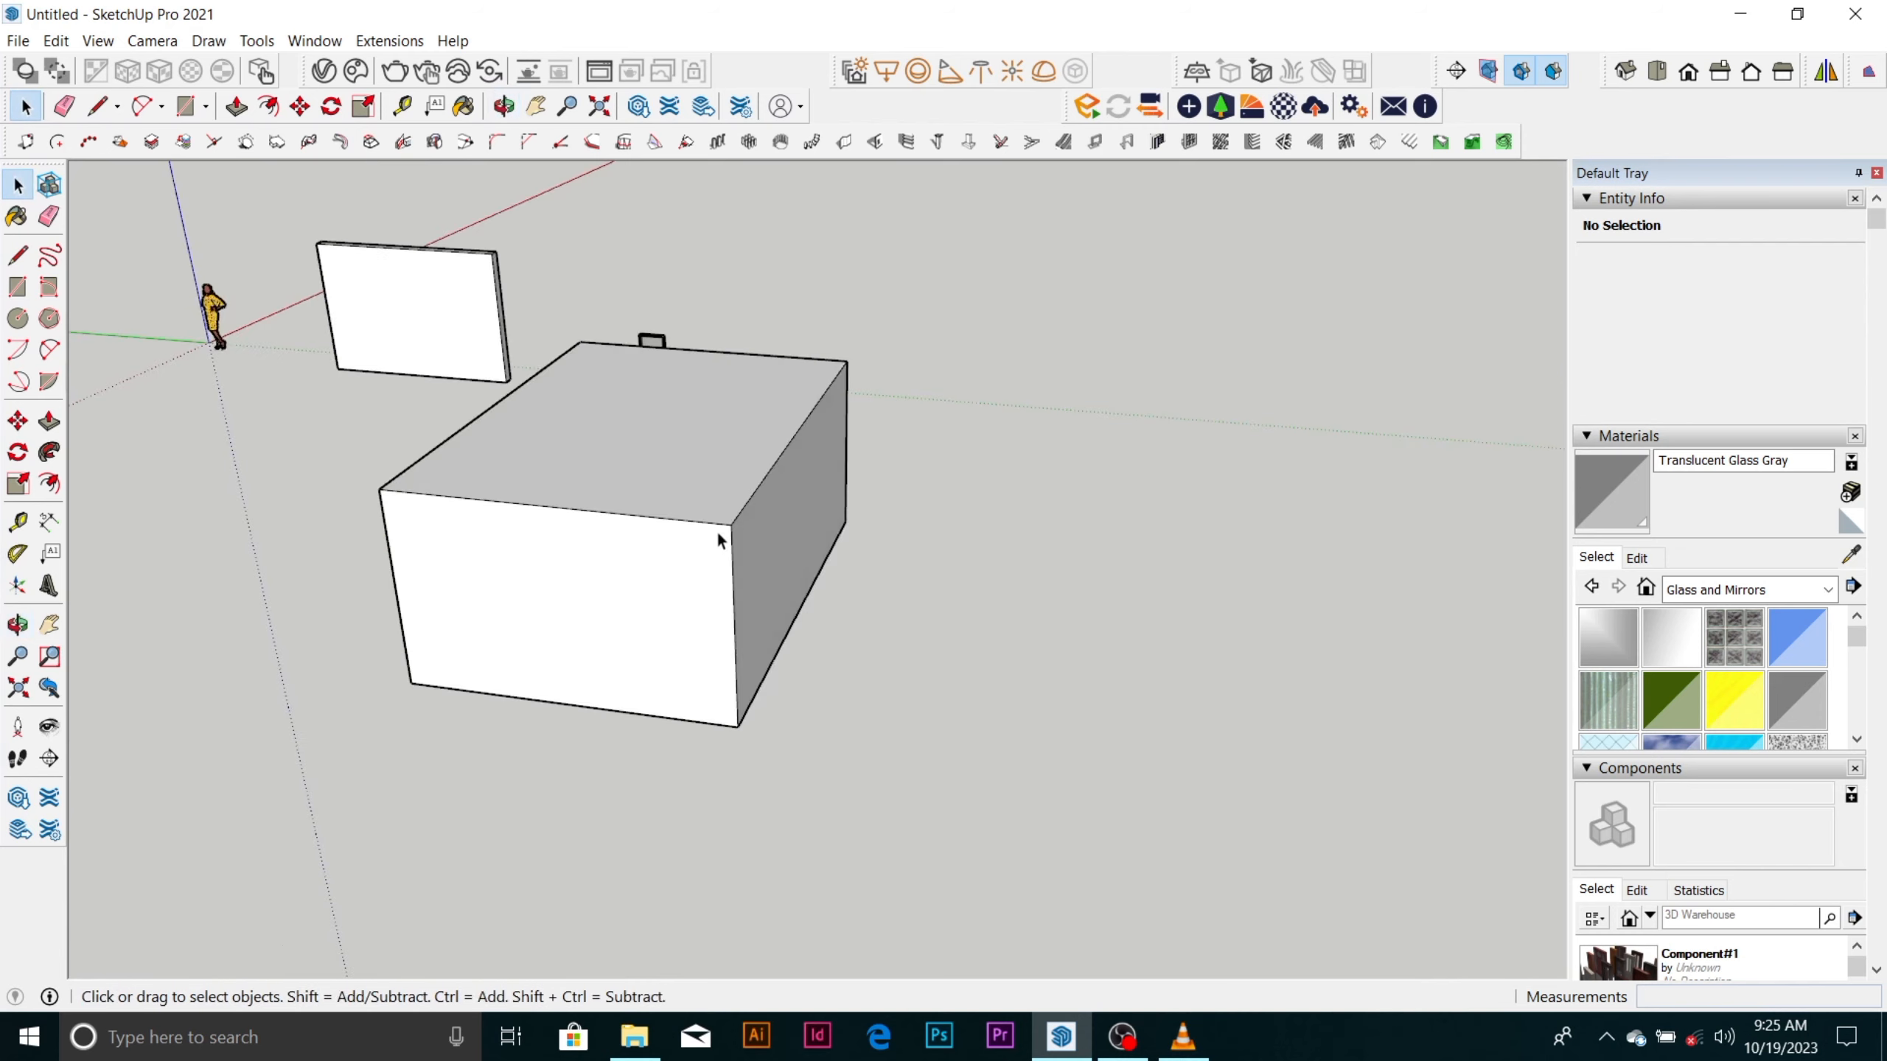
# Draw two connected lines outward from the solid box's upper front corner, the second bending toward the front.
pyautogui.scroll(2, 718, 536)
pyautogui.press('l')
pyautogui.click(739, 531)
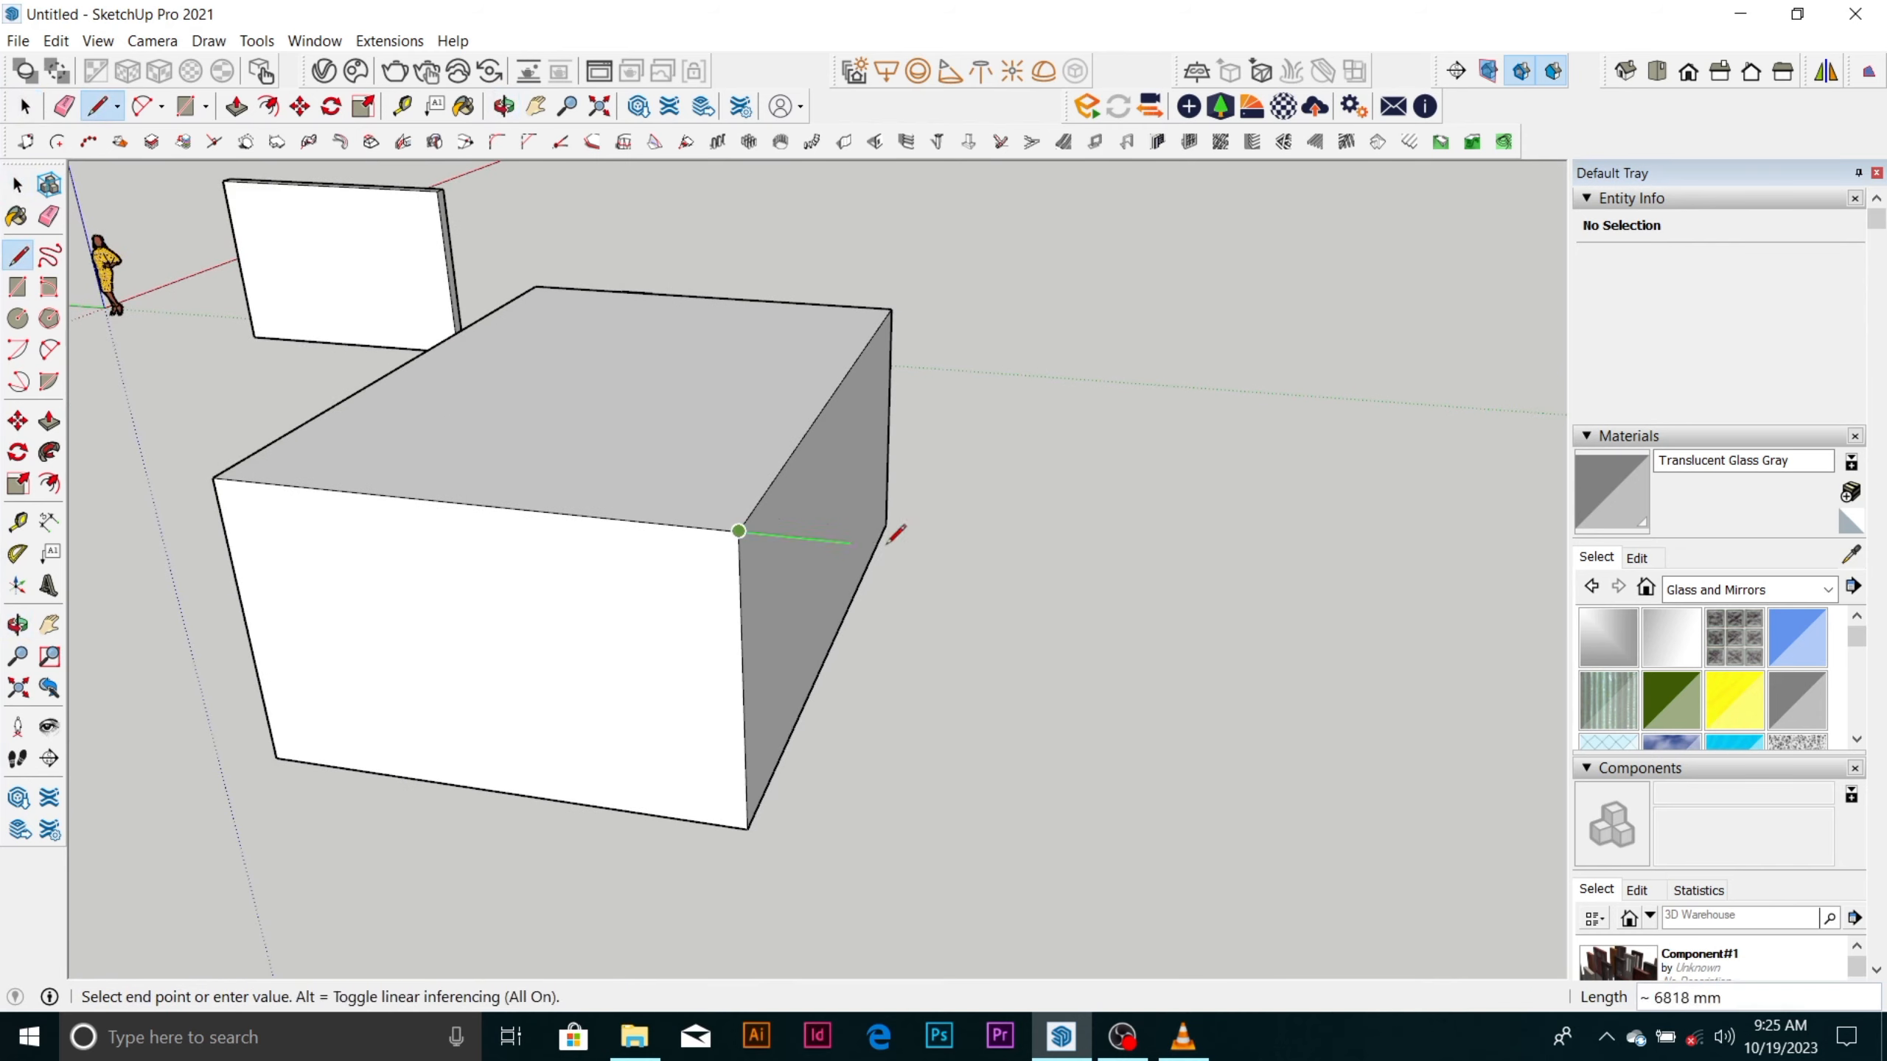
pyautogui.moveTo(936, 535)
pyautogui.mouseDown(button='middle')
pyautogui.moveTo(977, 581)
pyautogui.moveTo(1011, 556)
pyautogui.mouseUp(button='middle')
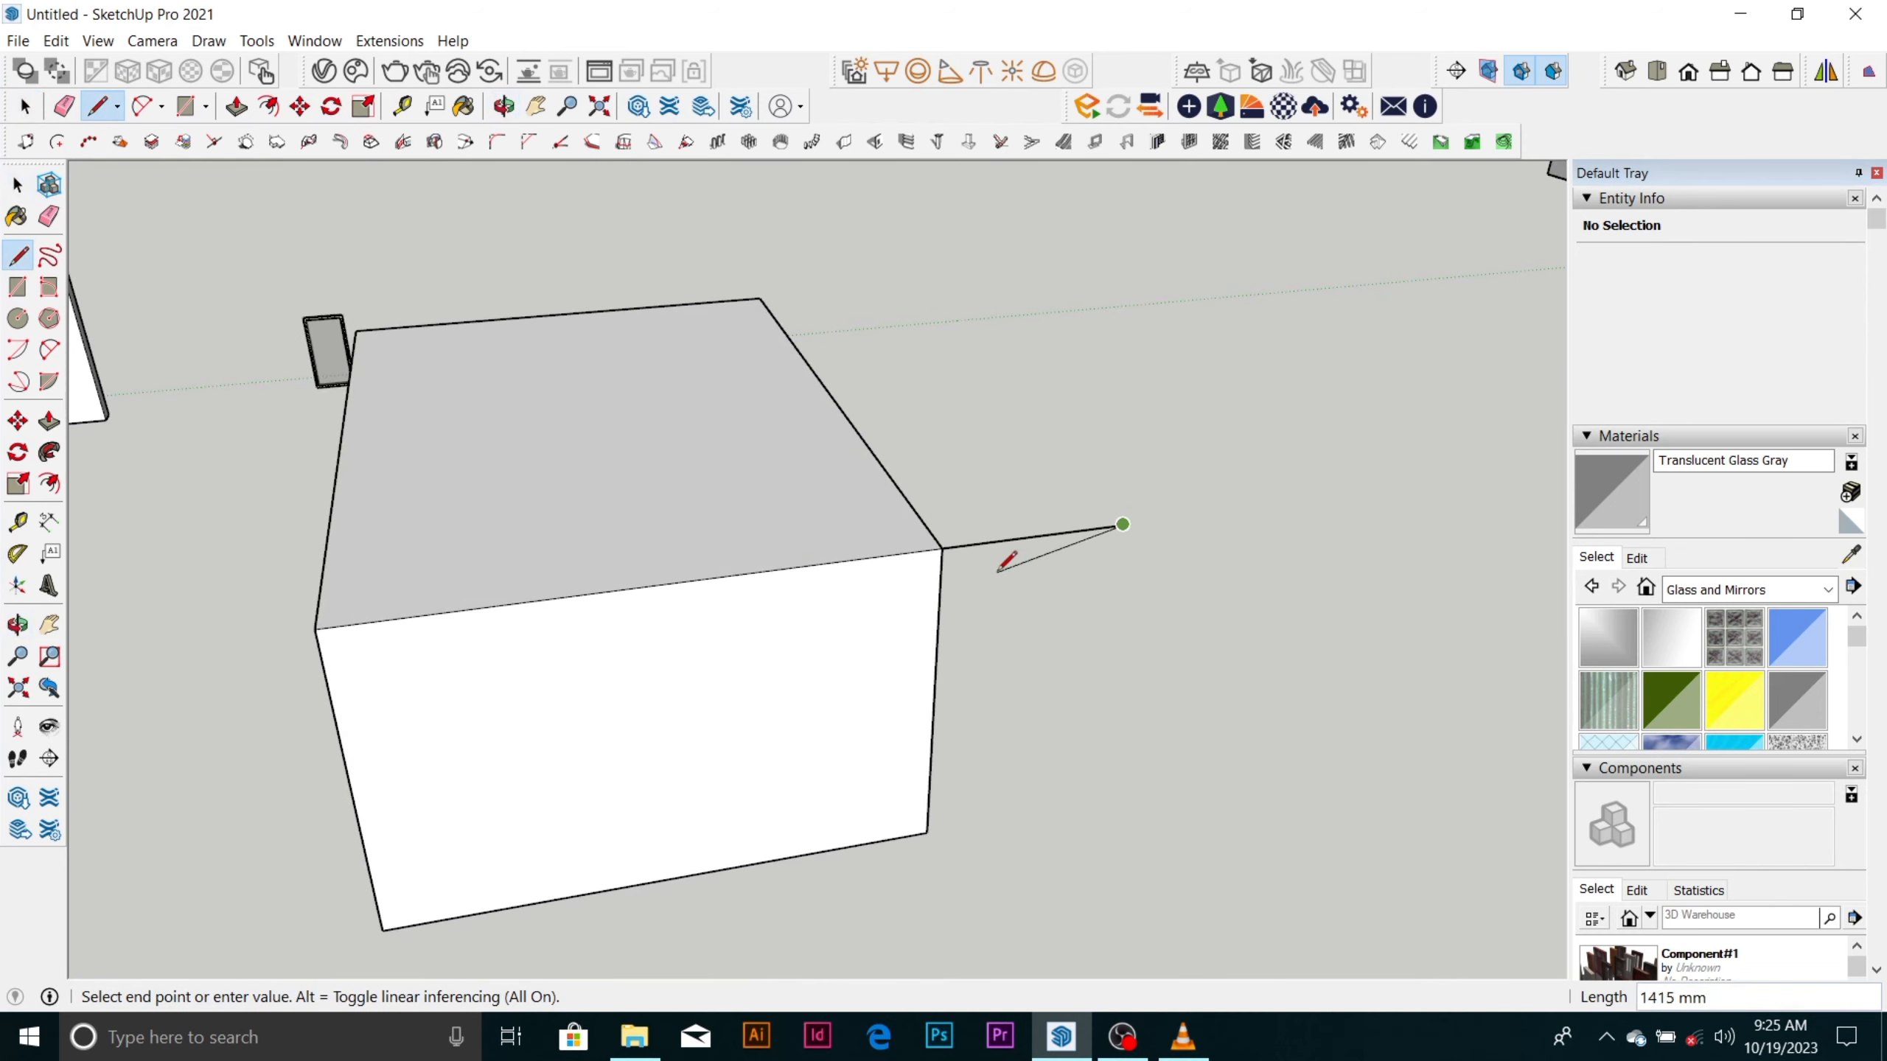
pyautogui.click(1082, 540)
pyautogui.click(1105, 669)
pyautogui.press('Escape')
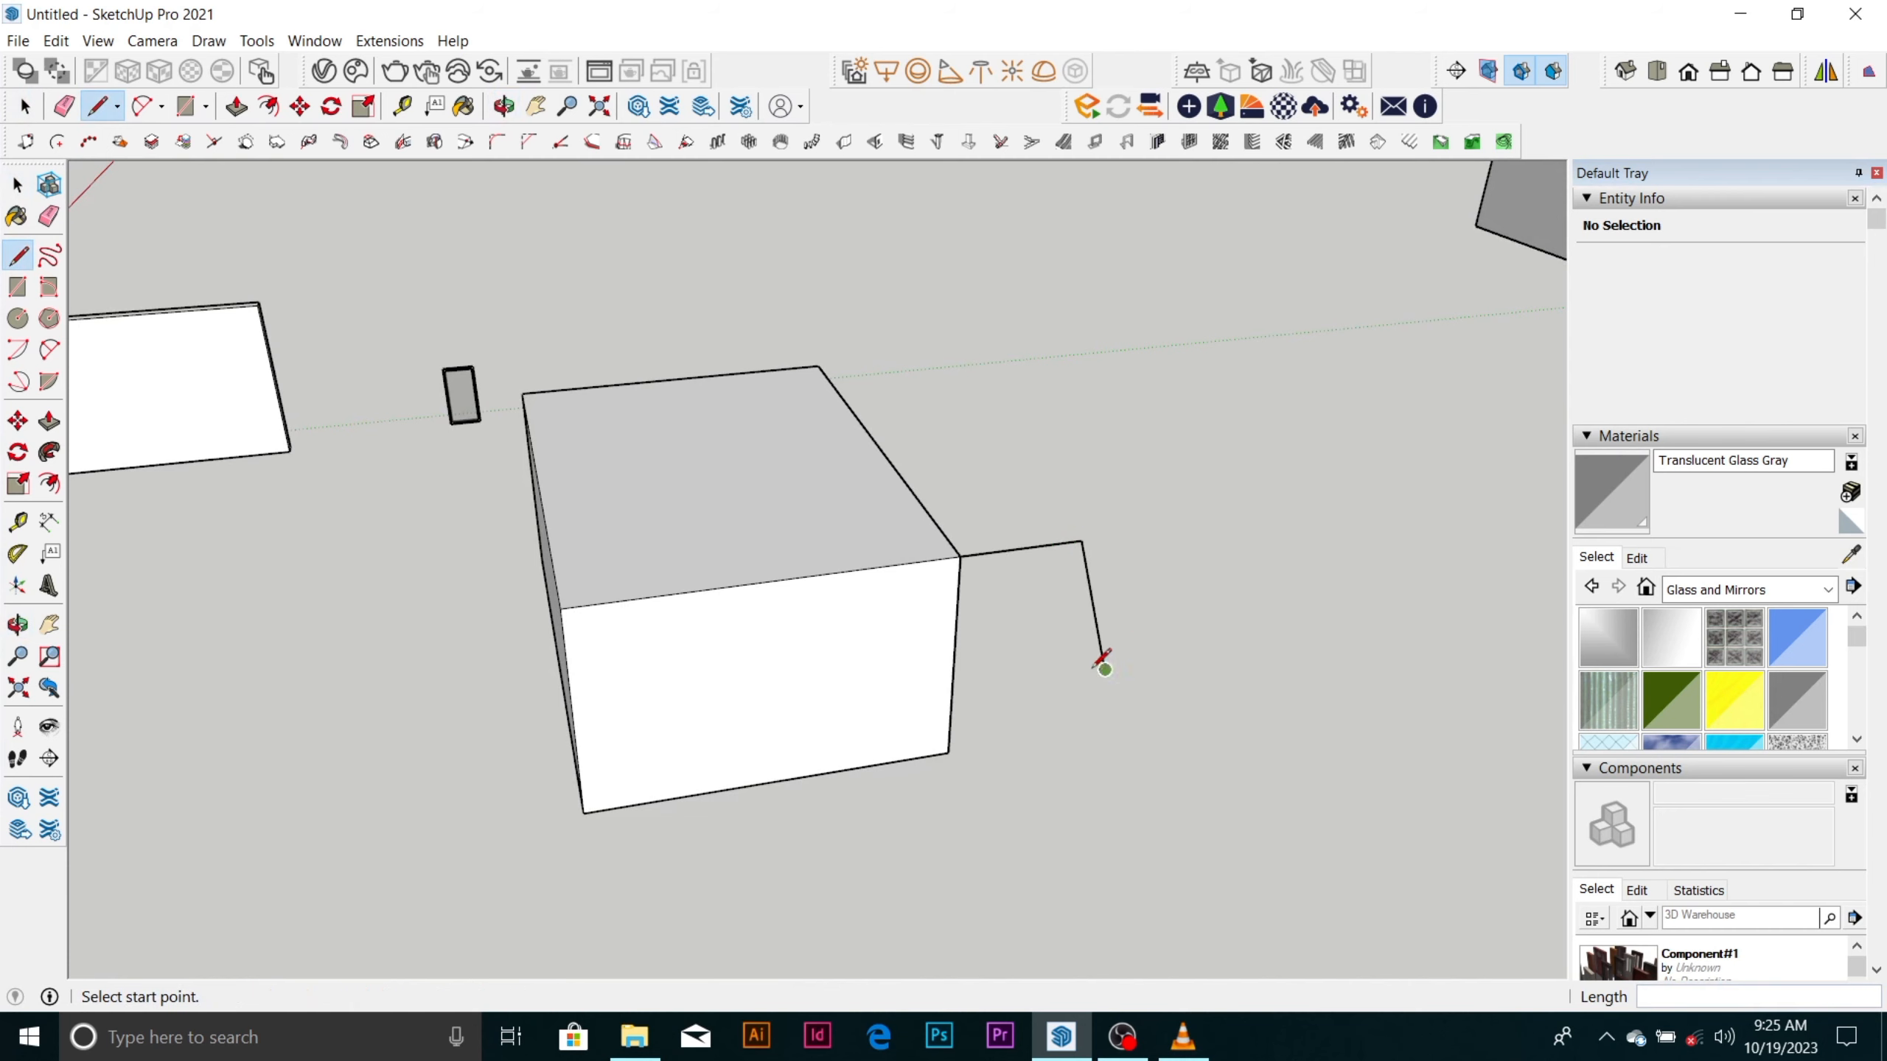
# Erase both connected lines attached to the box's upper corner with the Eraser.
pyautogui.press('space')
pyautogui.moveTo(992, 645); pyautogui.dragTo(847, 737, button='middle')
pyautogui.scroll(4, 843, 717)
pyautogui.scroll(-2, 951, 653)
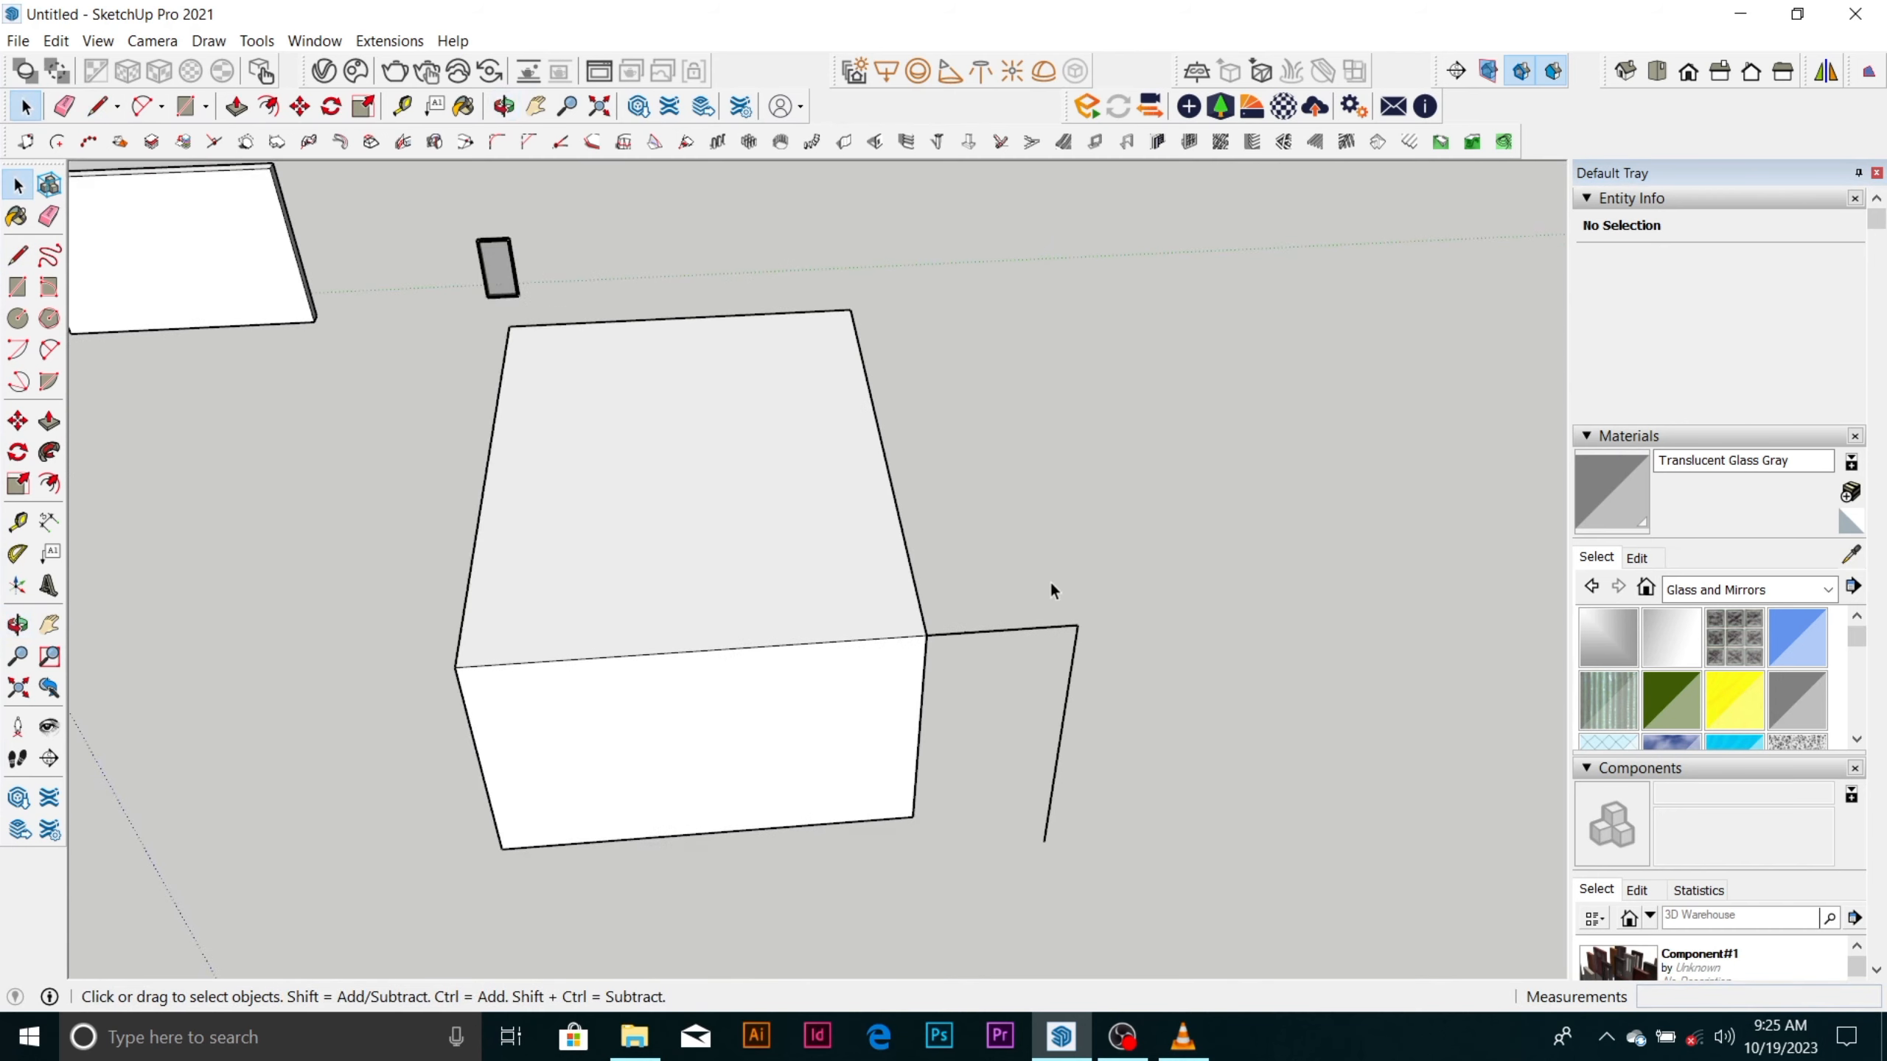
pyautogui.scroll(2, 1034, 648)
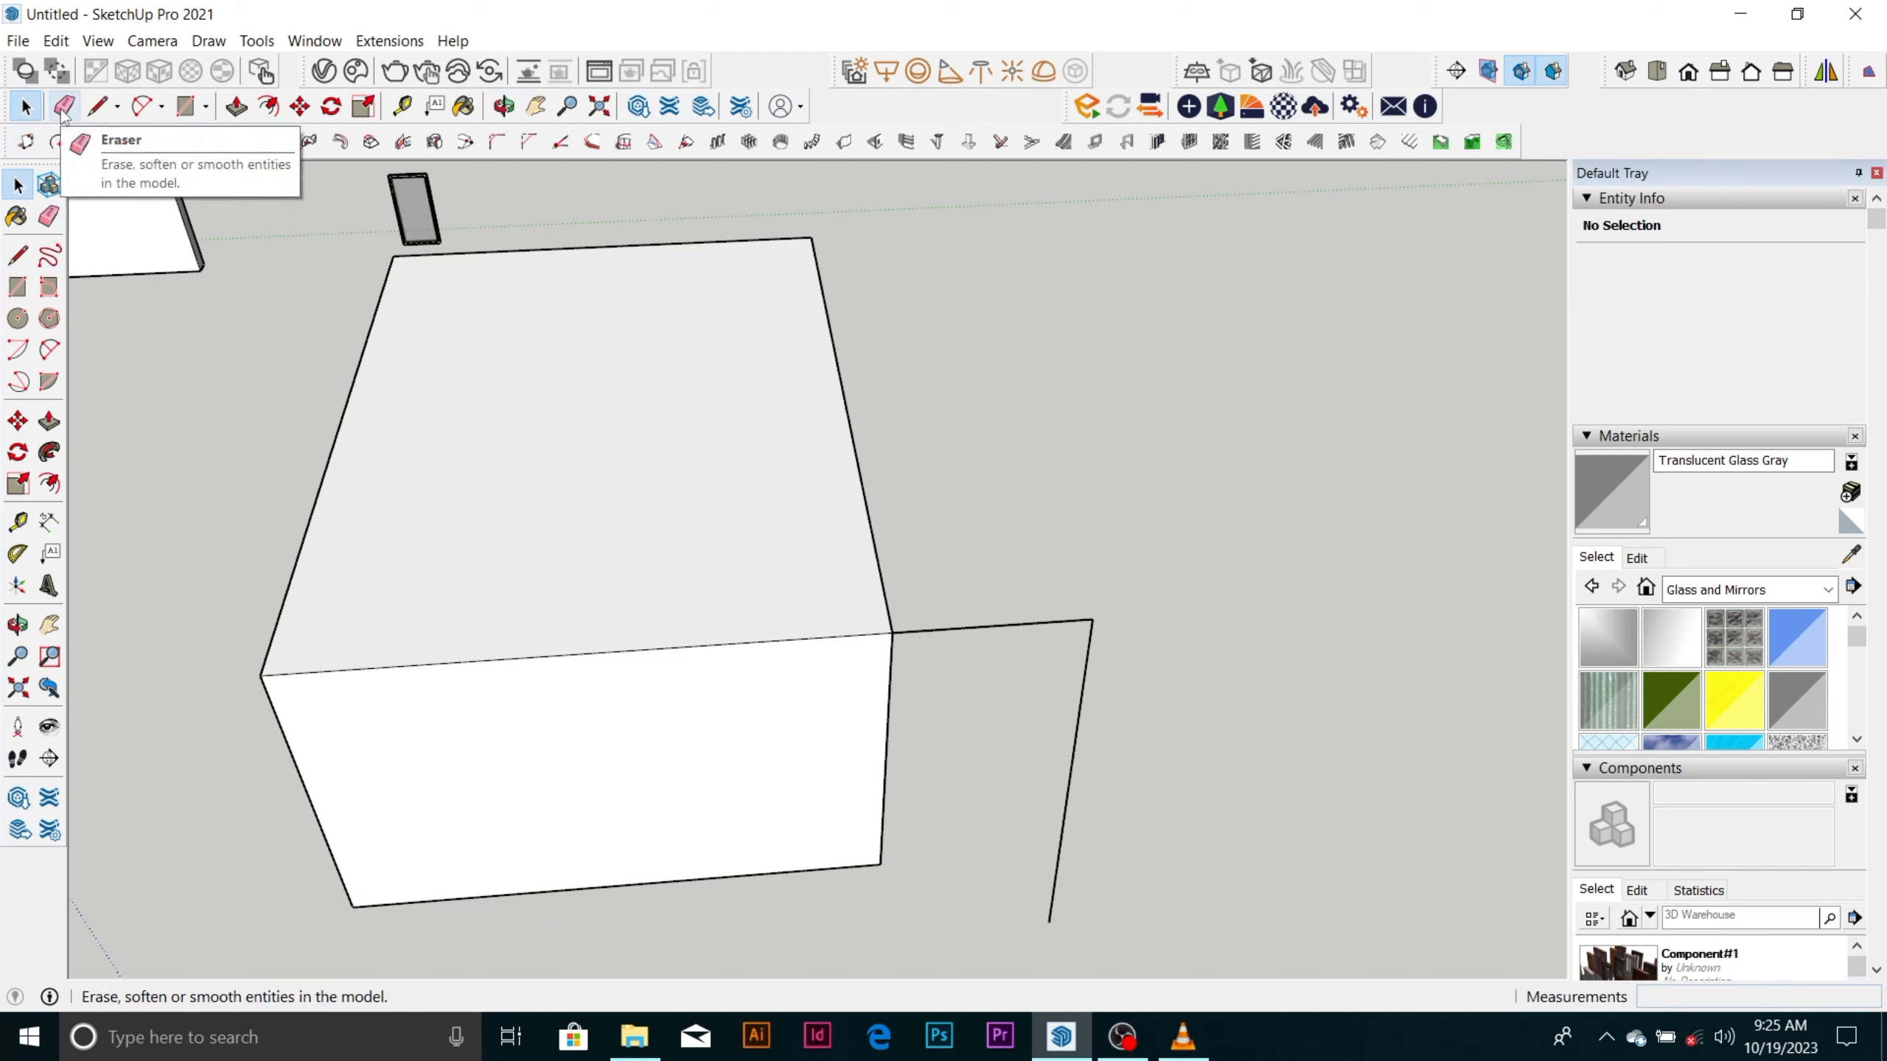
pyautogui.click(1122, 1037)
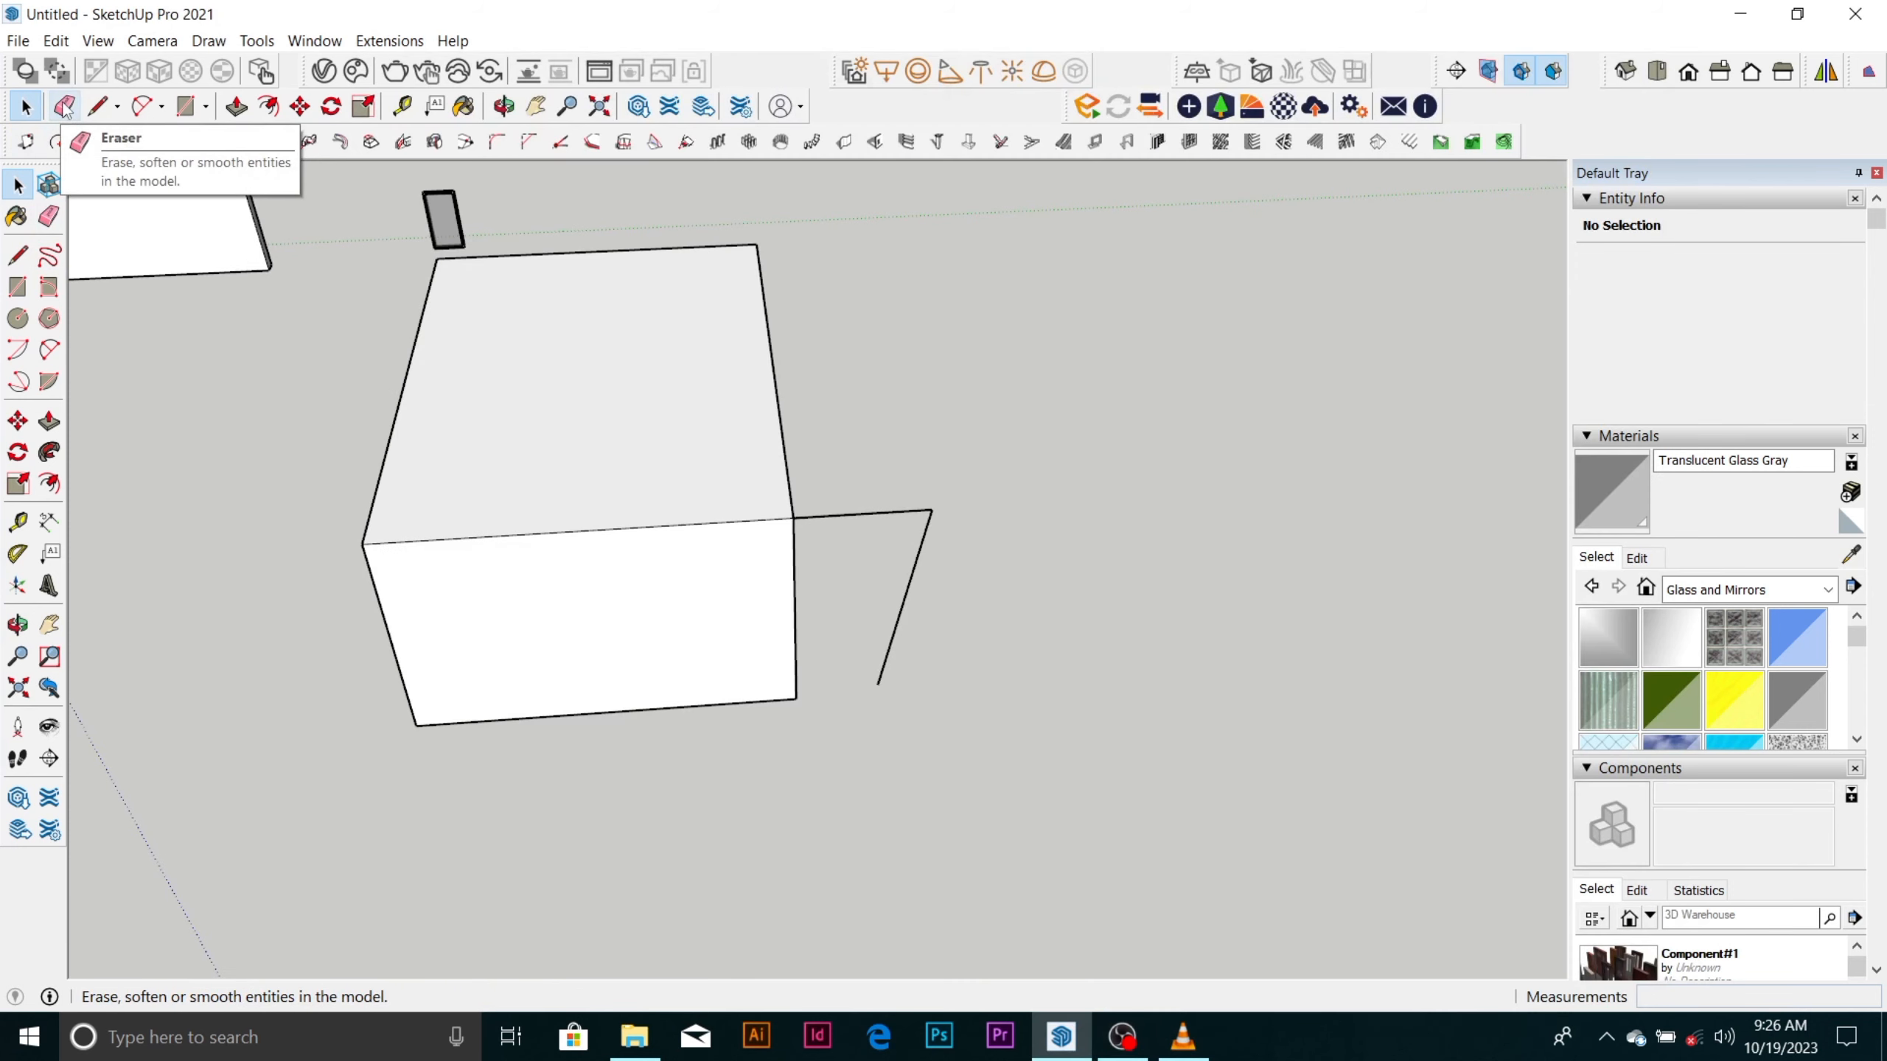
pyautogui.click(64, 107)
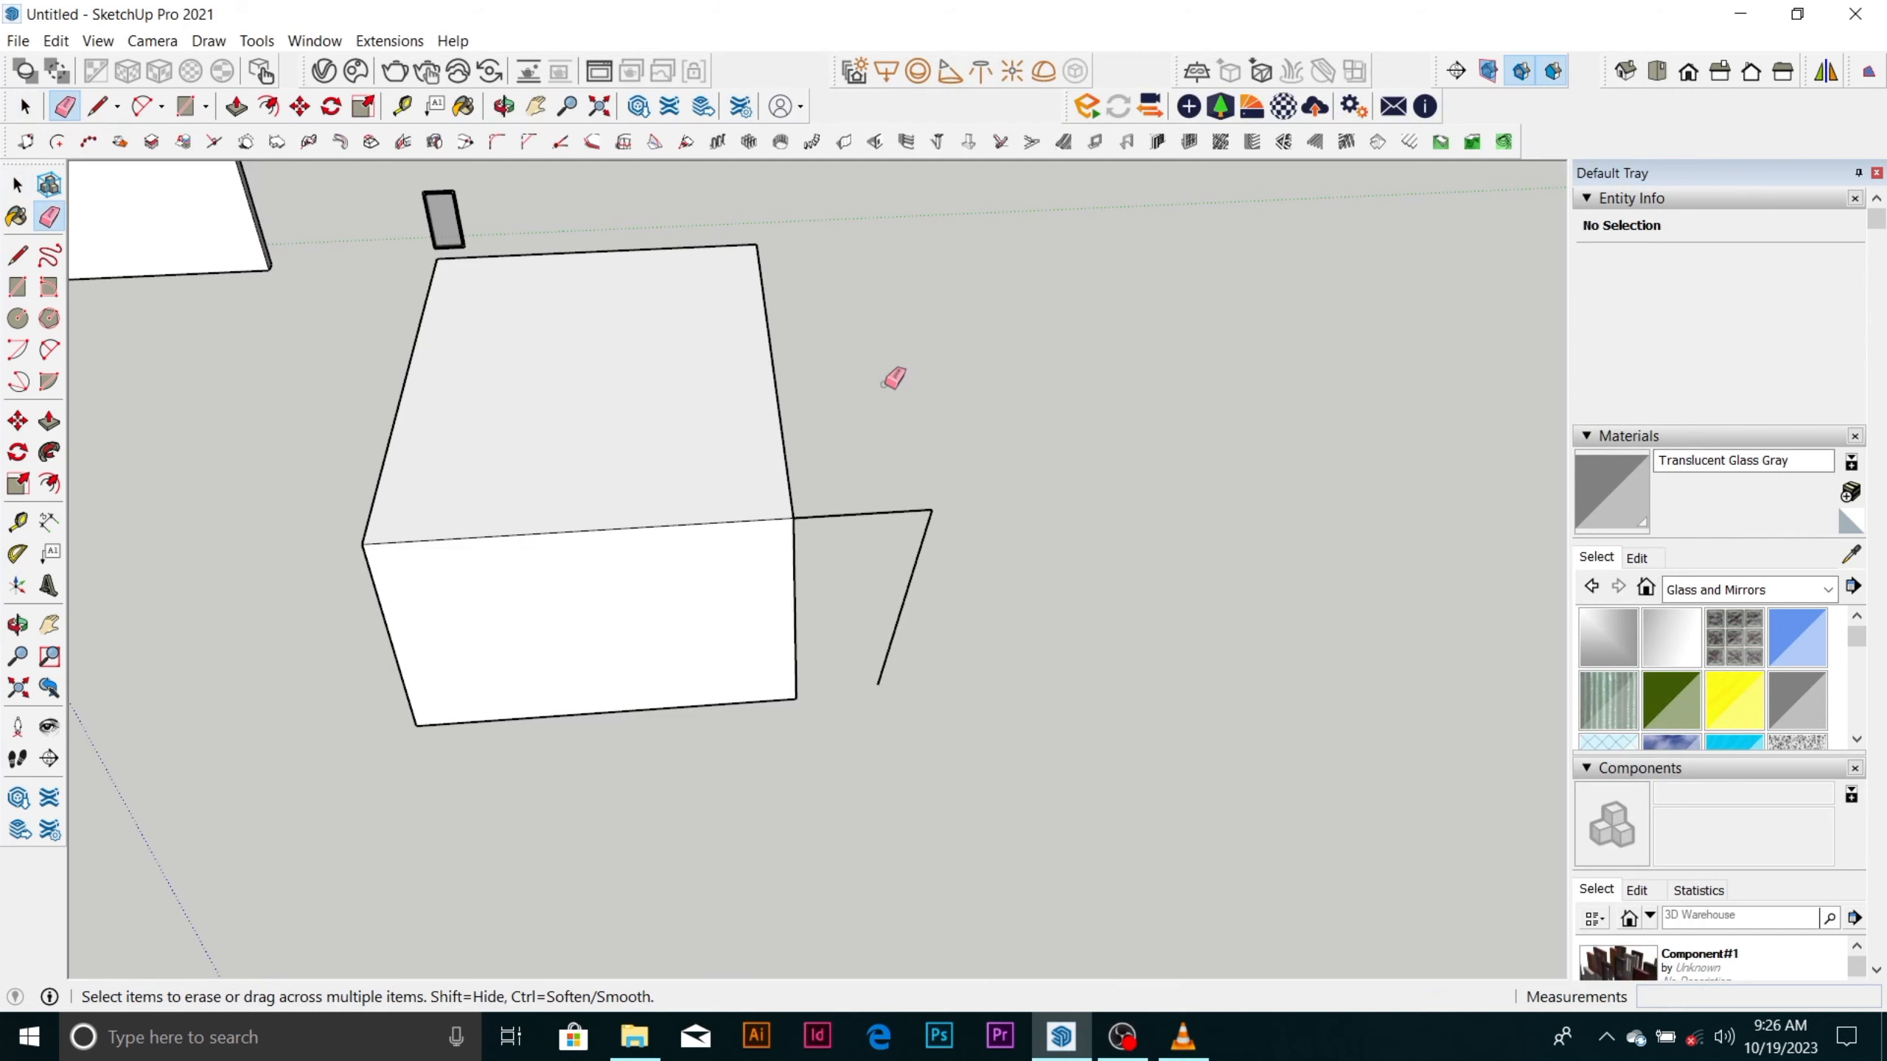
pyautogui.click(922, 529)
# Draw two connected lines forming an open V on the empty ground beside the solid box.
pyautogui.scroll(-10, 626, 424)
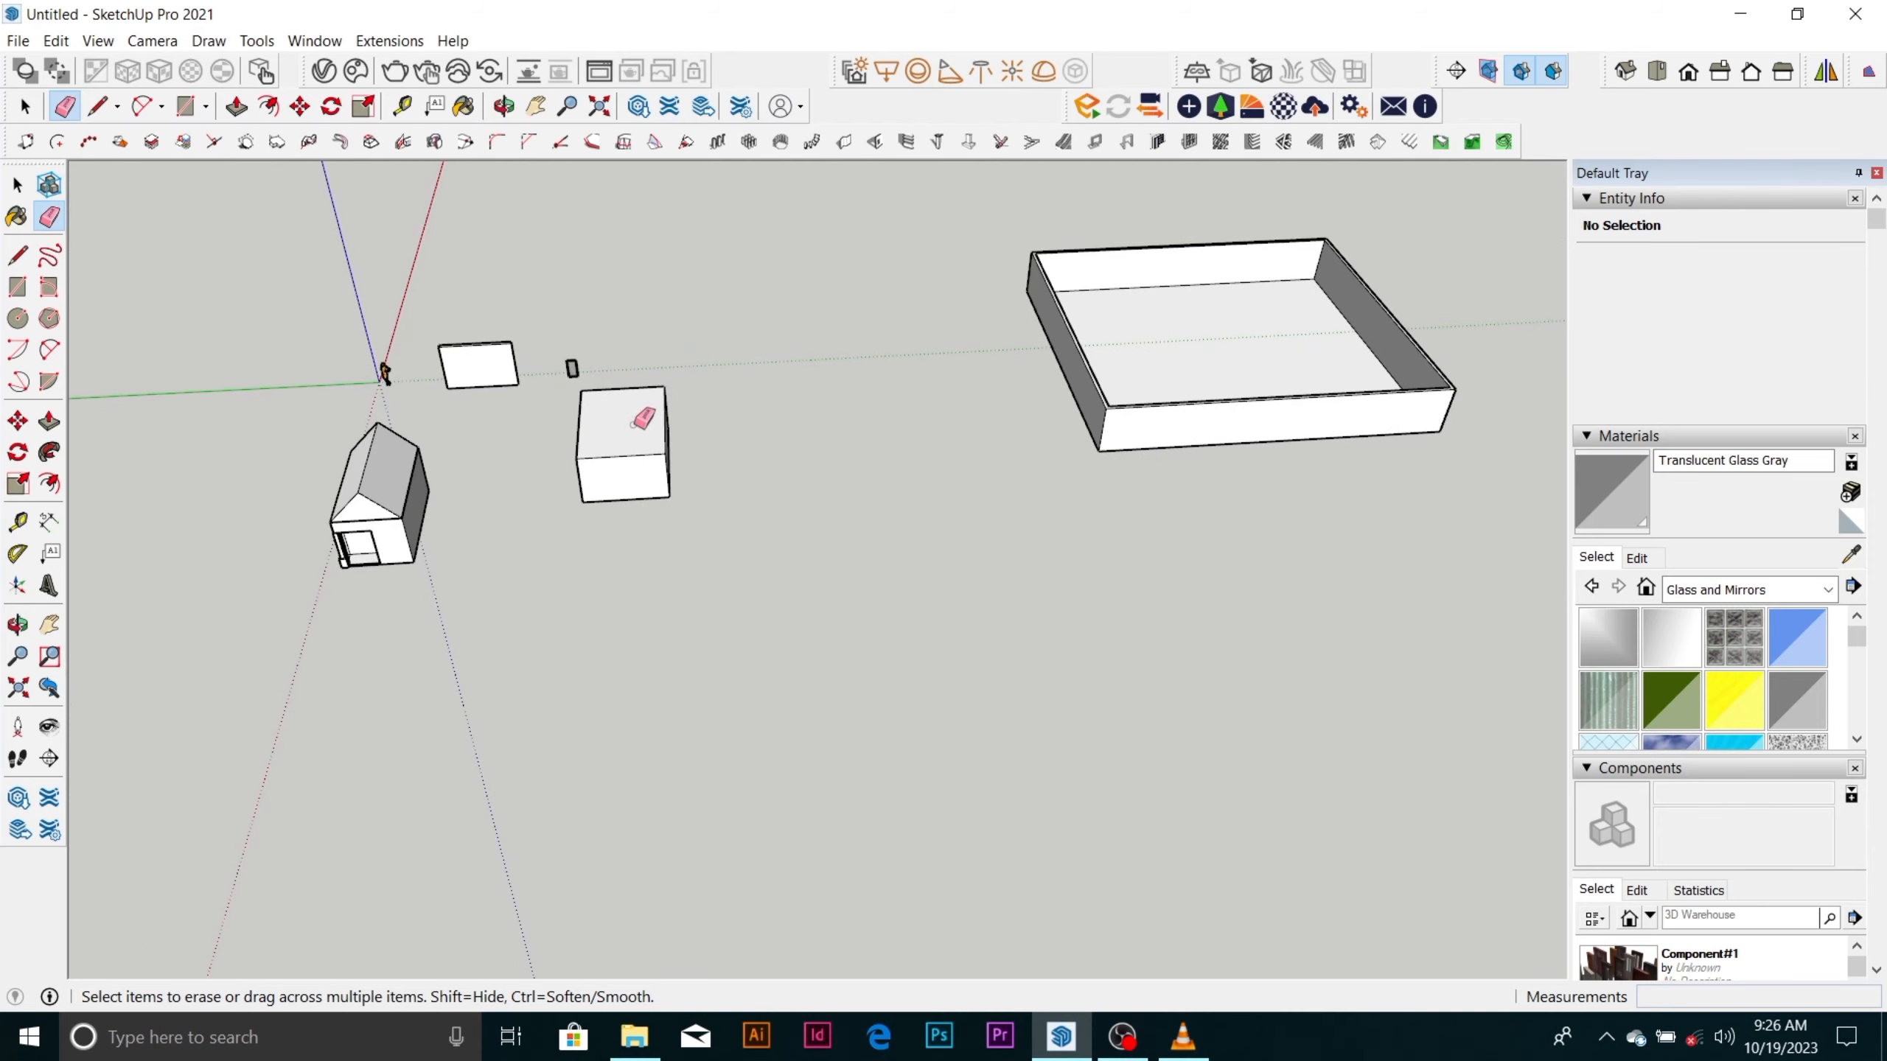
pyautogui.scroll(6, 645, 419)
pyautogui.moveTo(656, 476); pyautogui.dragTo(606, 476, button='middle')
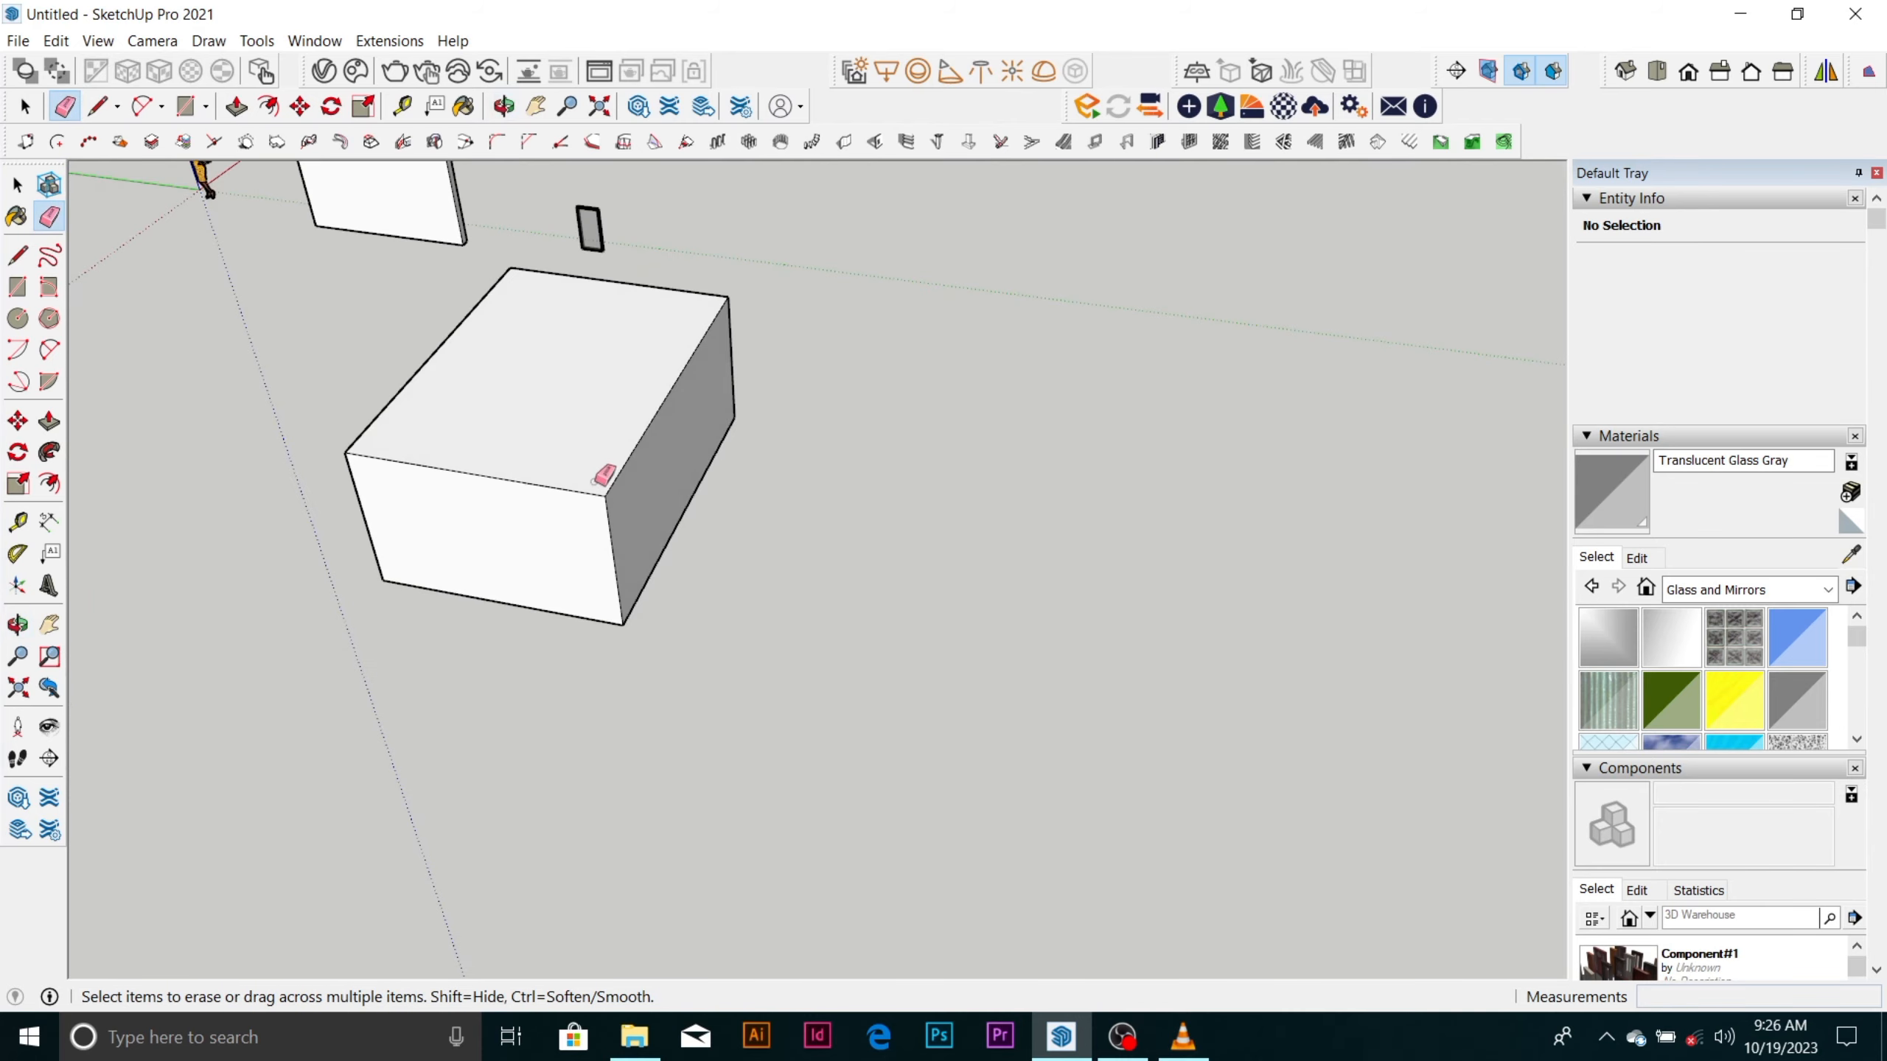
pyautogui.scroll(3, 641, 477)
pyautogui.press('space')
pyautogui.scroll(-5, 648, 482)
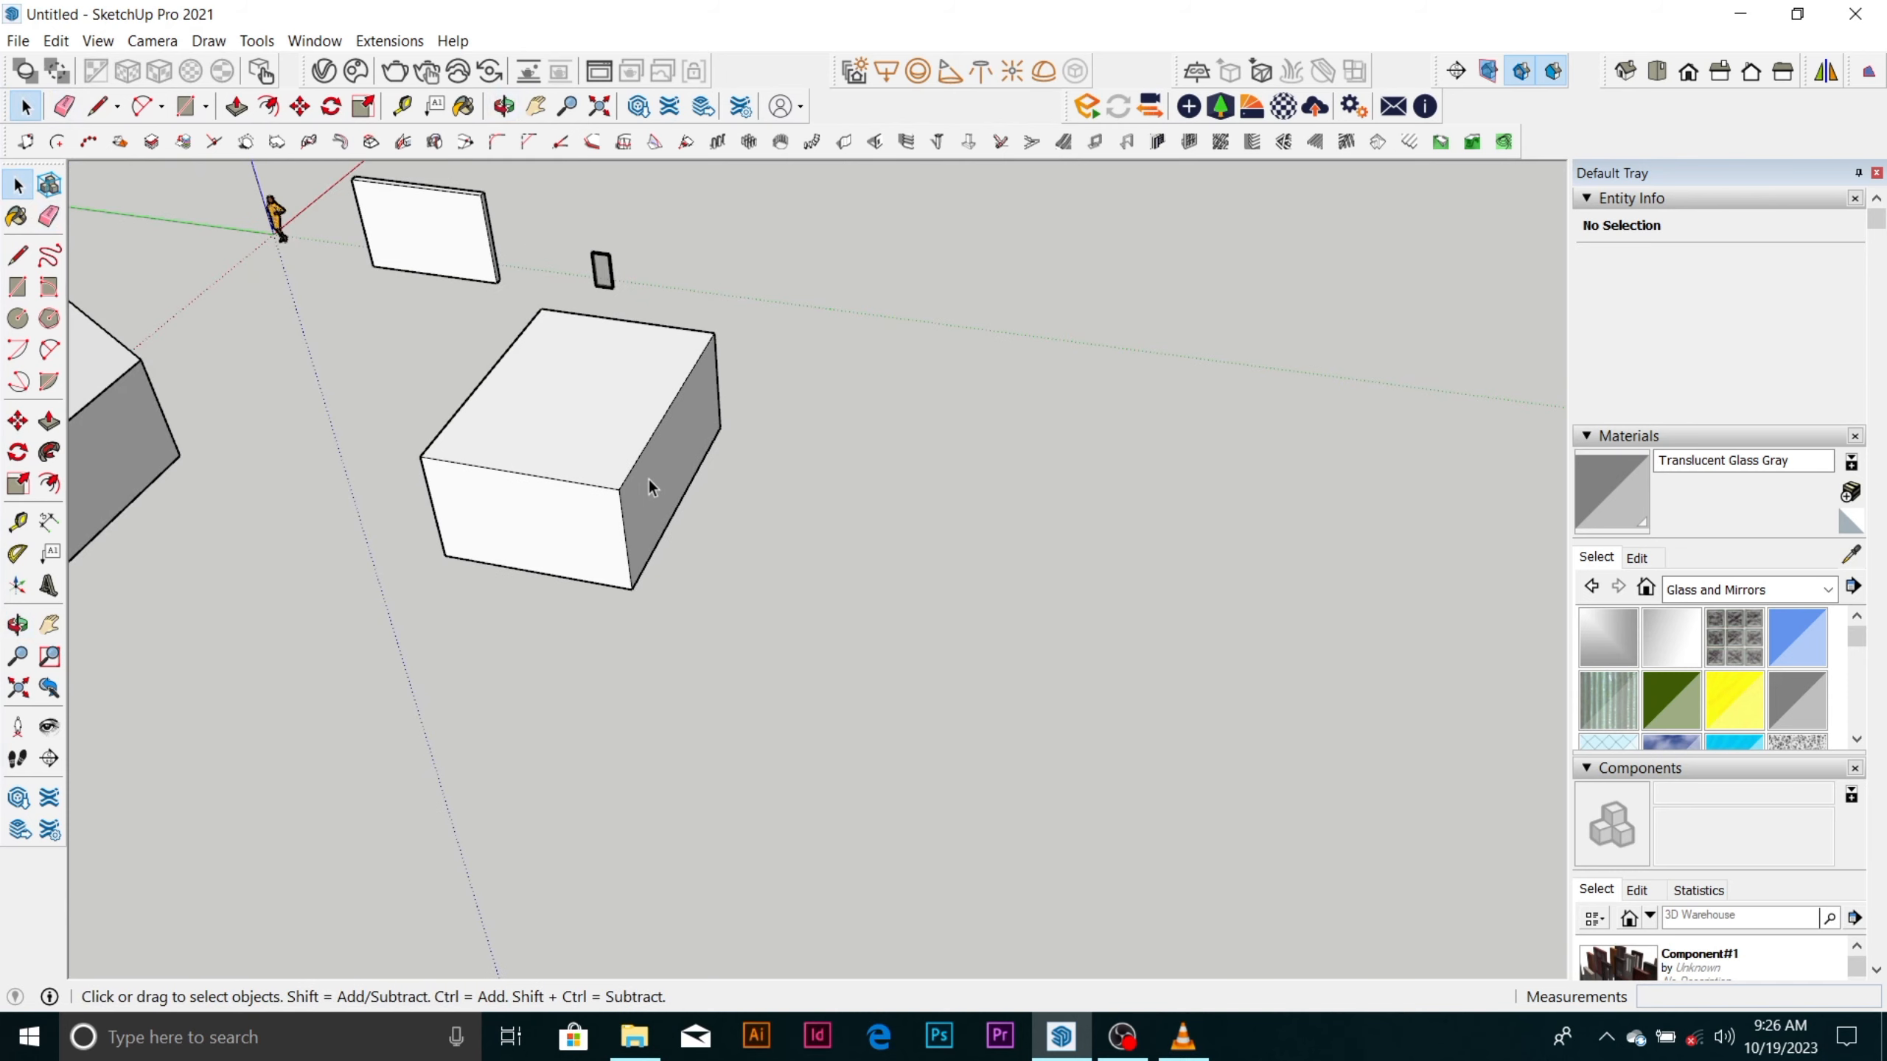
pyautogui.scroll(2, 654, 470)
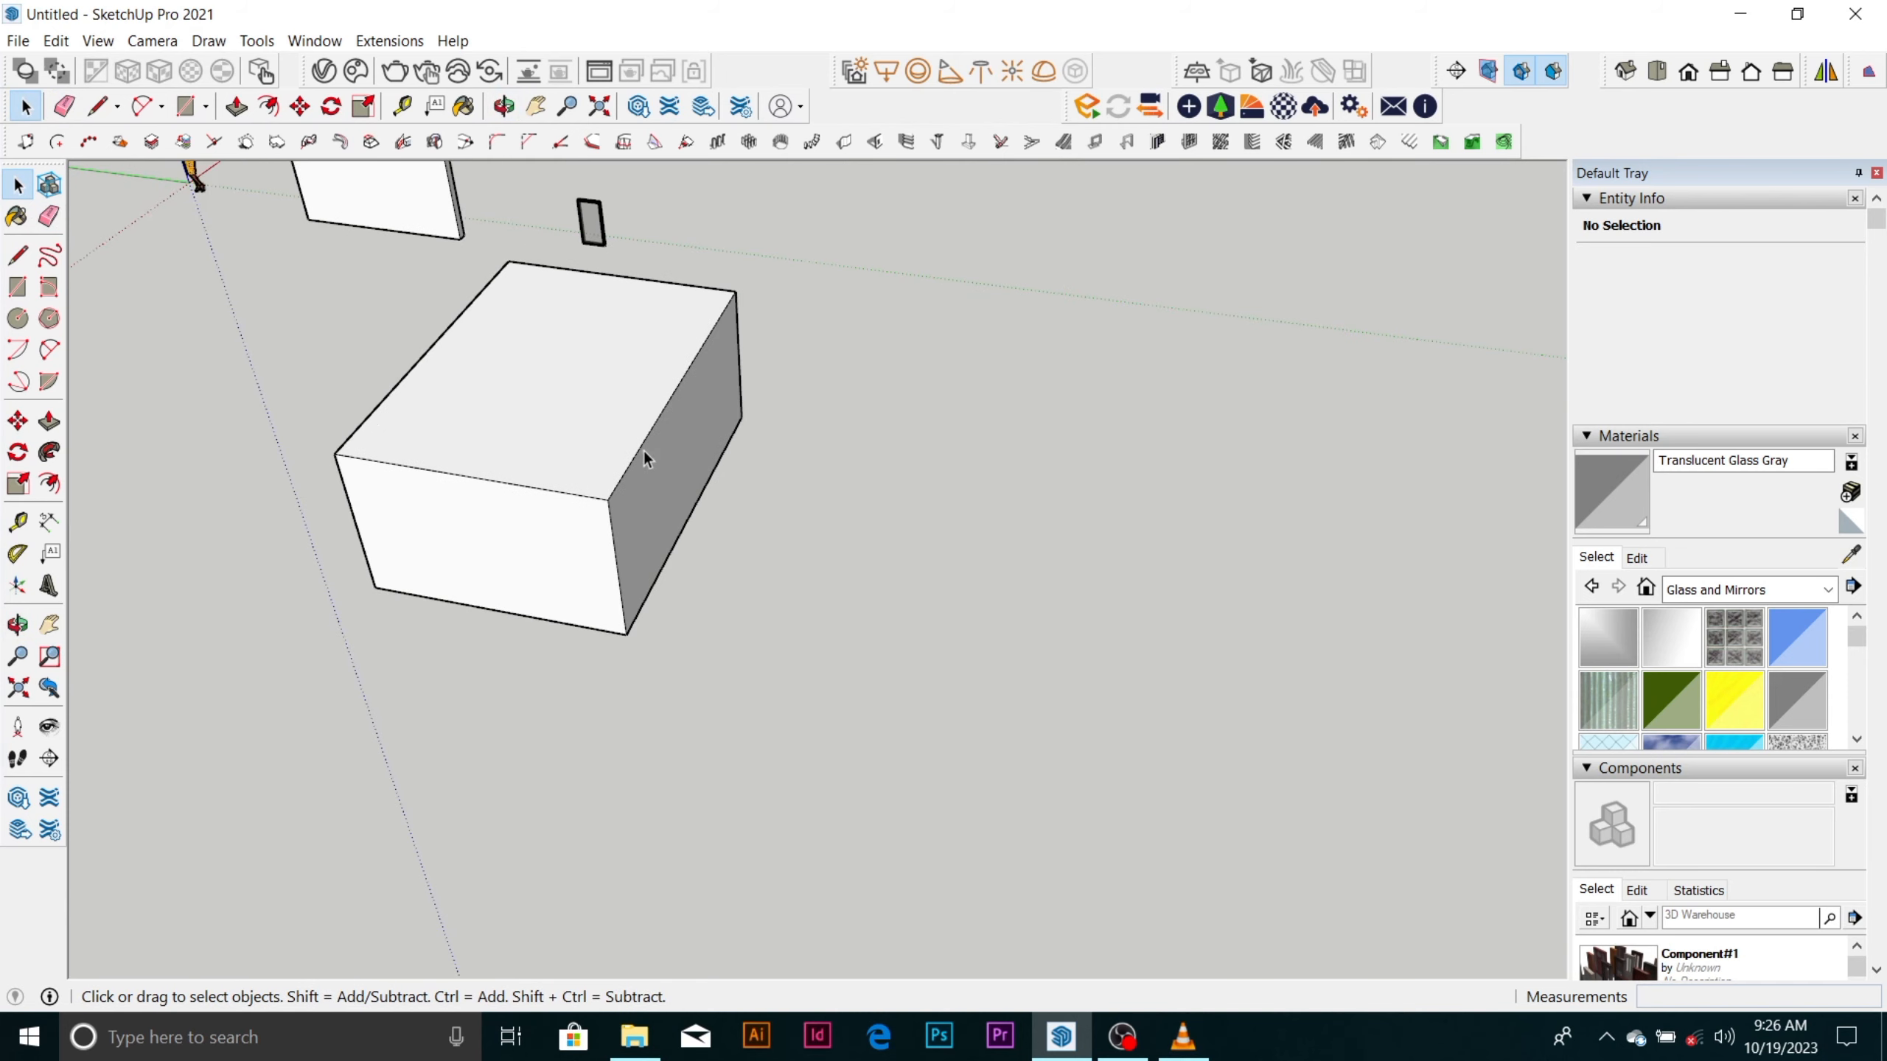
pyautogui.press('l')
pyautogui.click(893, 376)
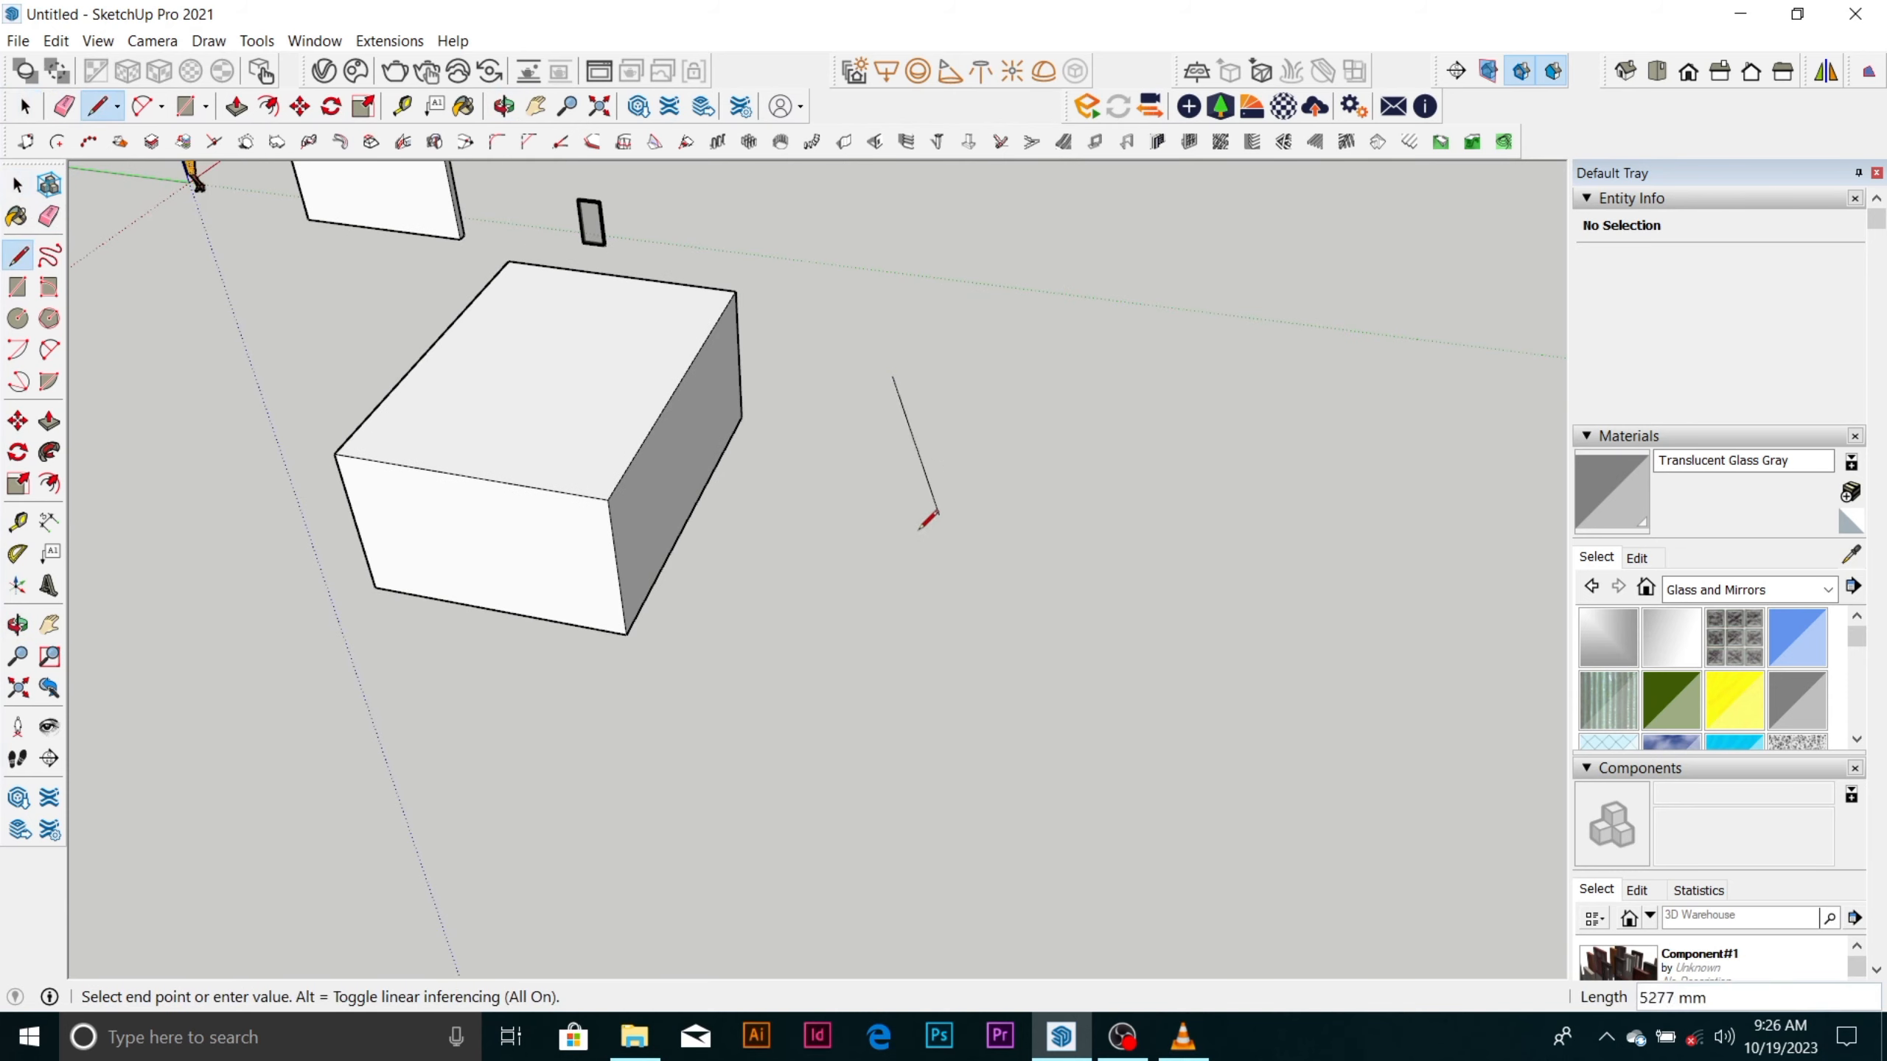
pyautogui.click(989, 534)
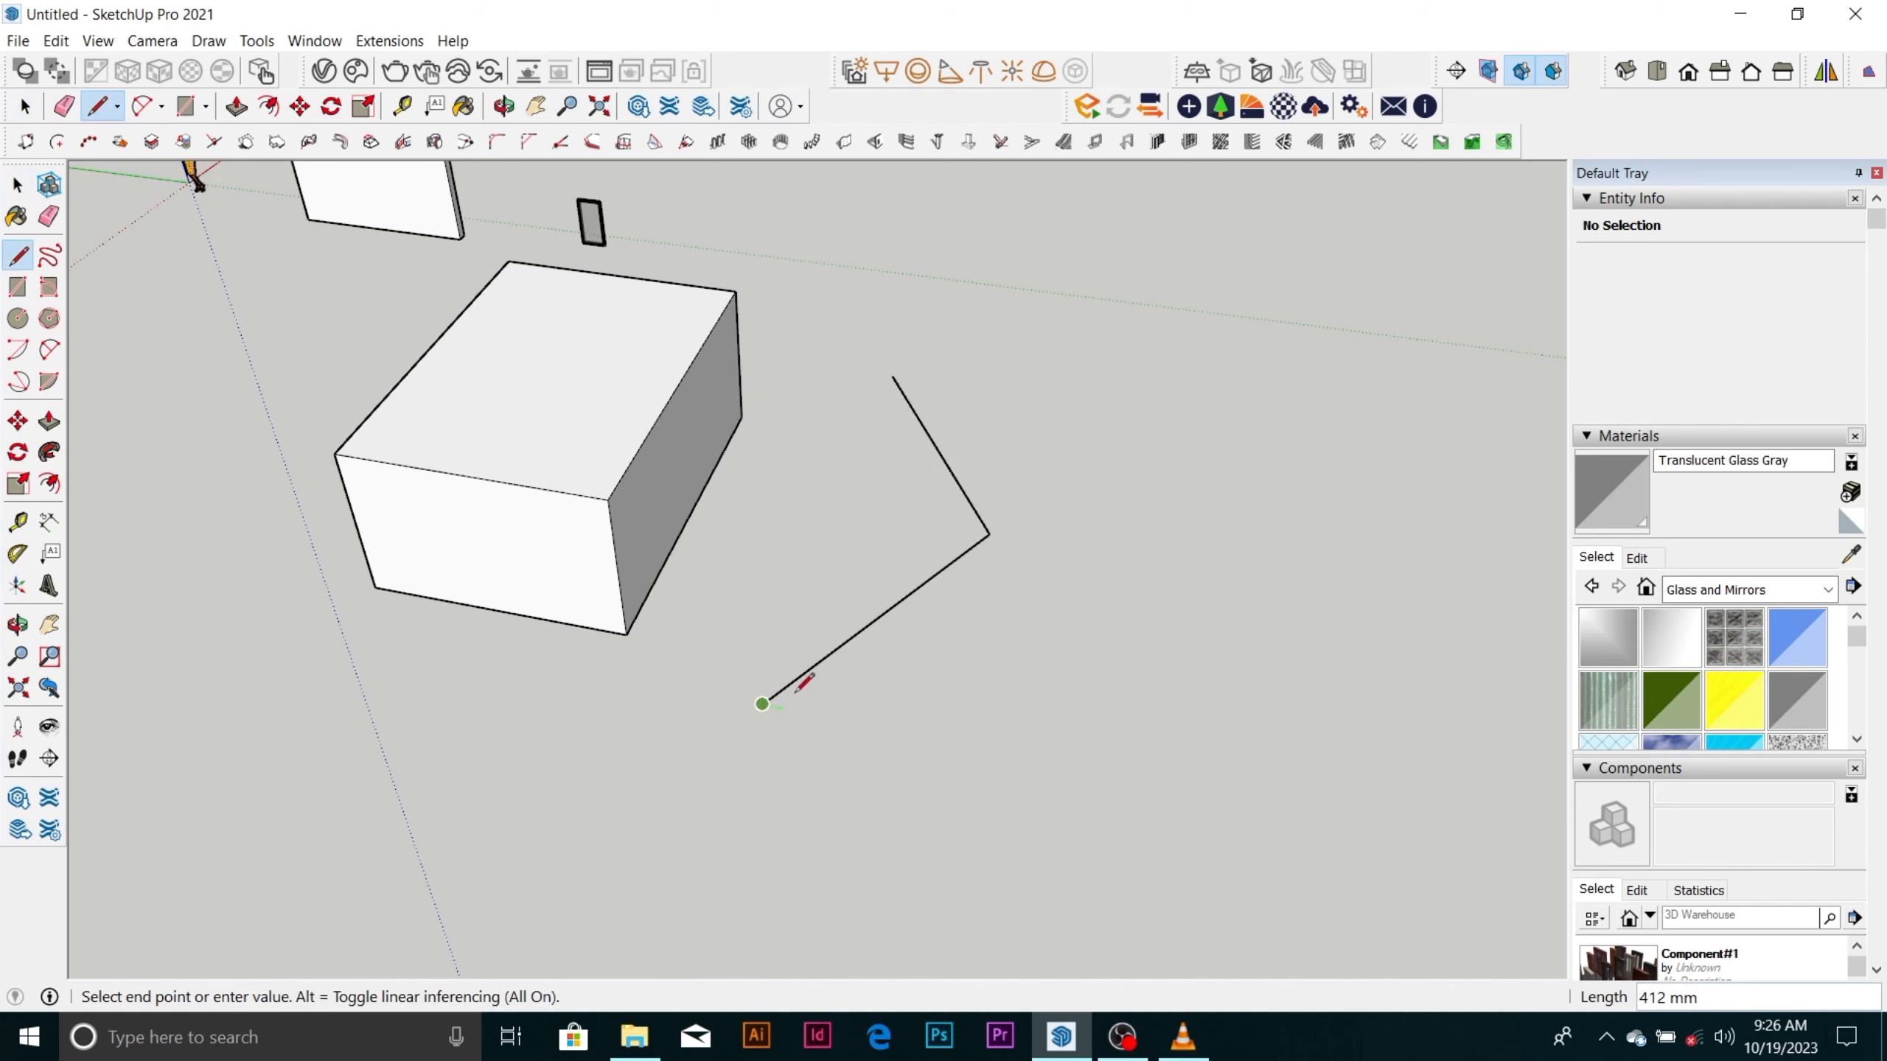
pyautogui.click(796, 690)
pyautogui.press('space')
# Erase the open V of lines beside the box by their shared corner.
pyautogui.scroll(3, 997, 513)
pyautogui.scroll(-3, 996, 508)
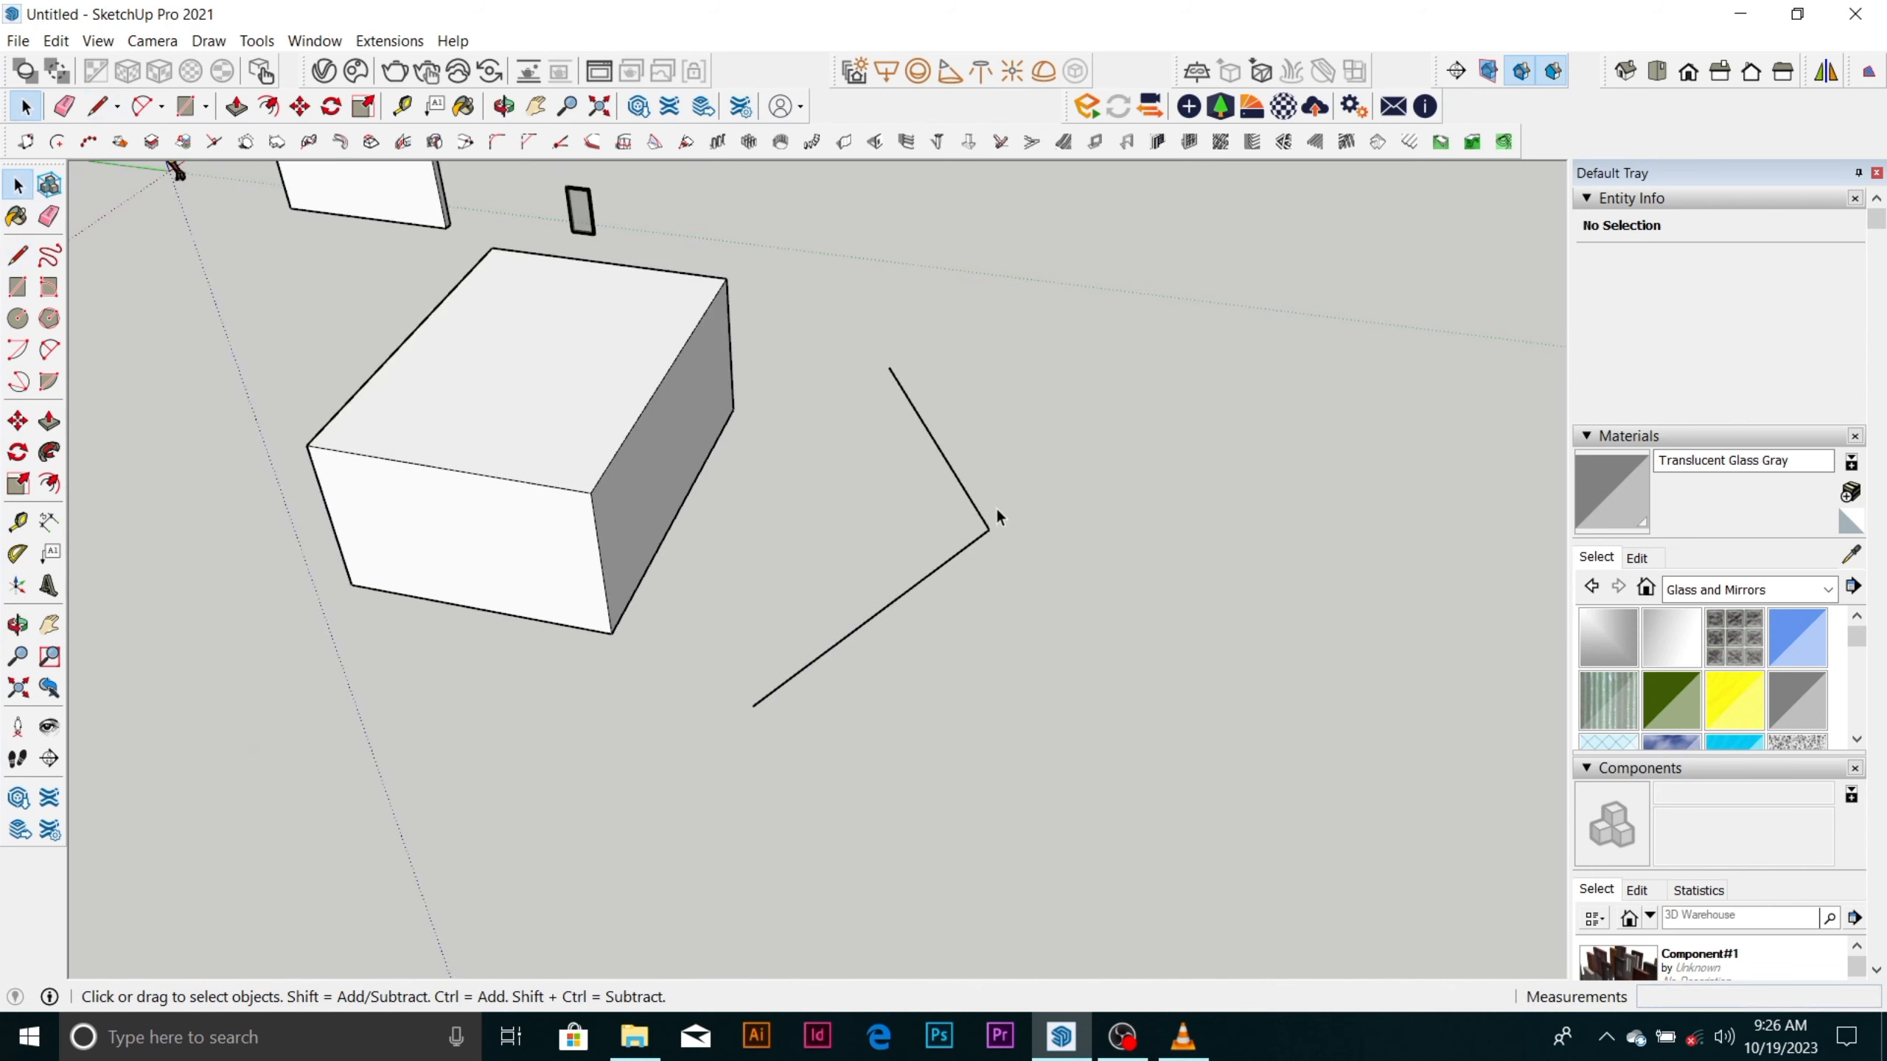
pyautogui.scroll(-3, 997, 508)
pyautogui.click(64, 107)
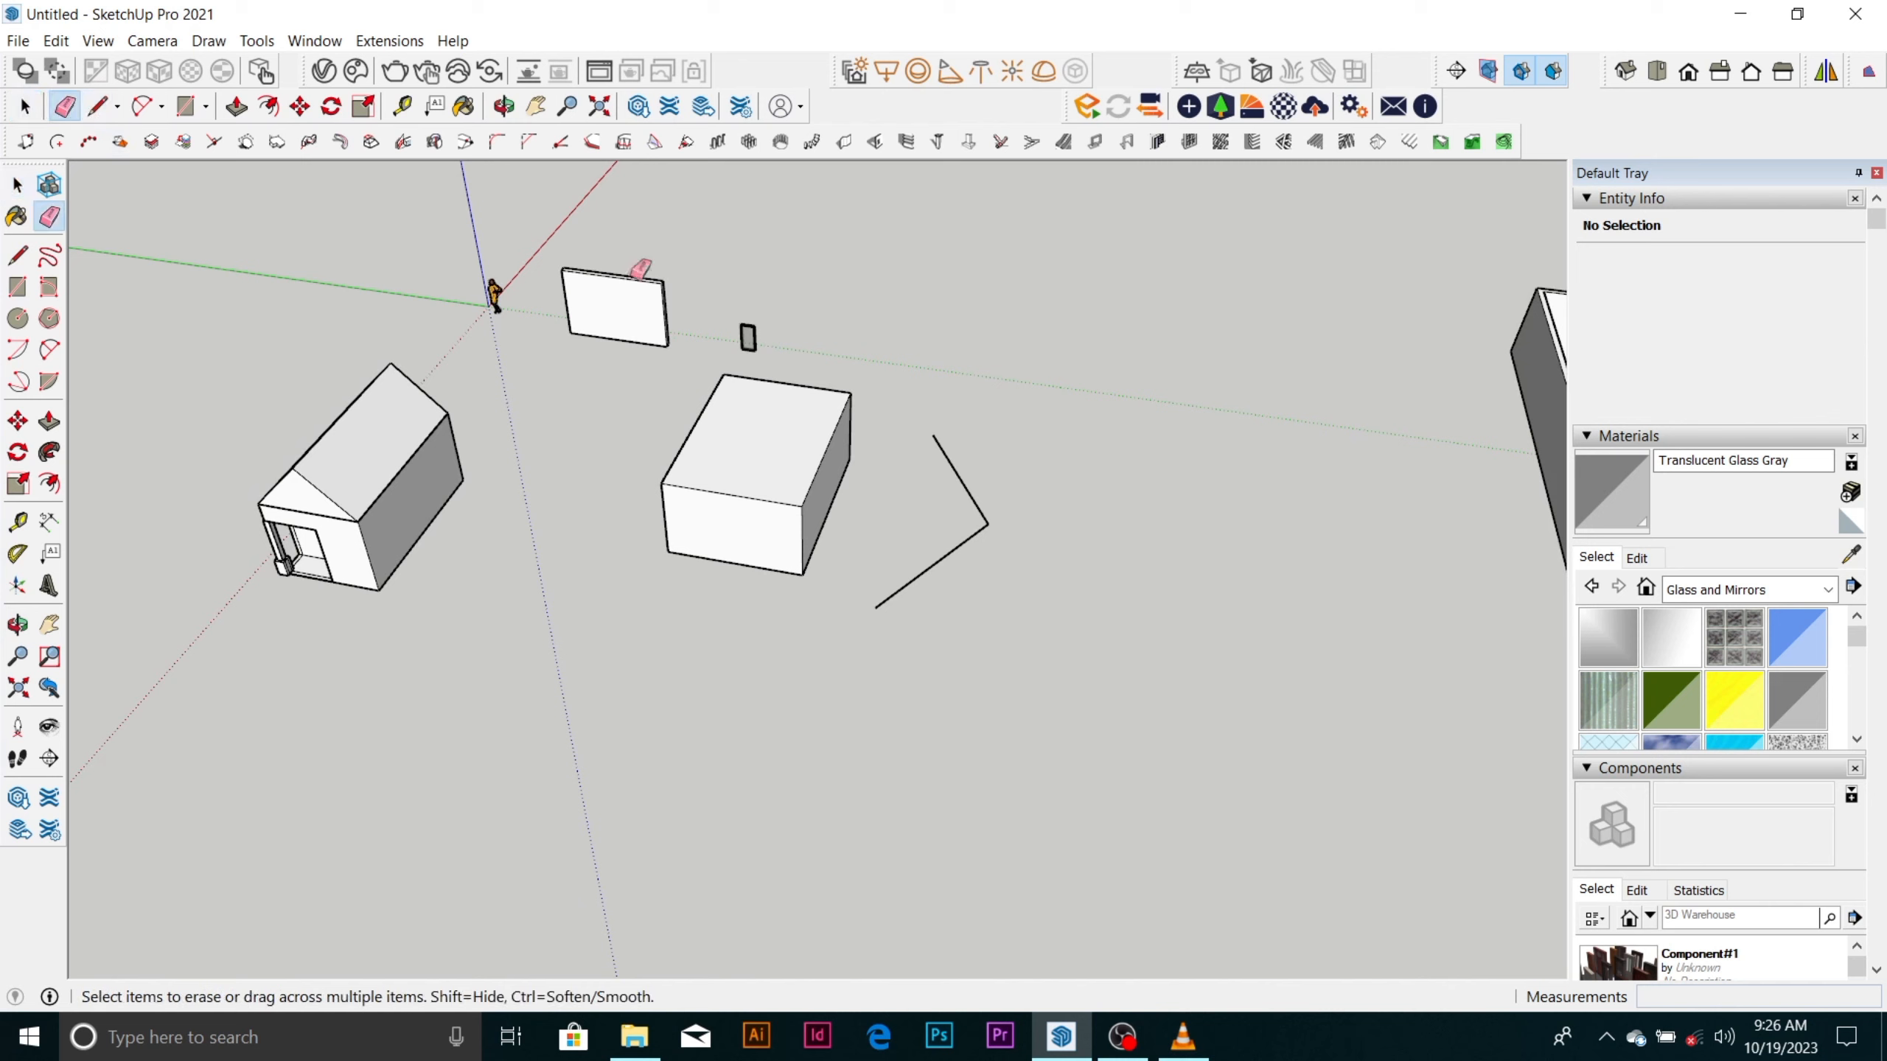
pyautogui.click(989, 525)
pyautogui.click(1122, 1037)
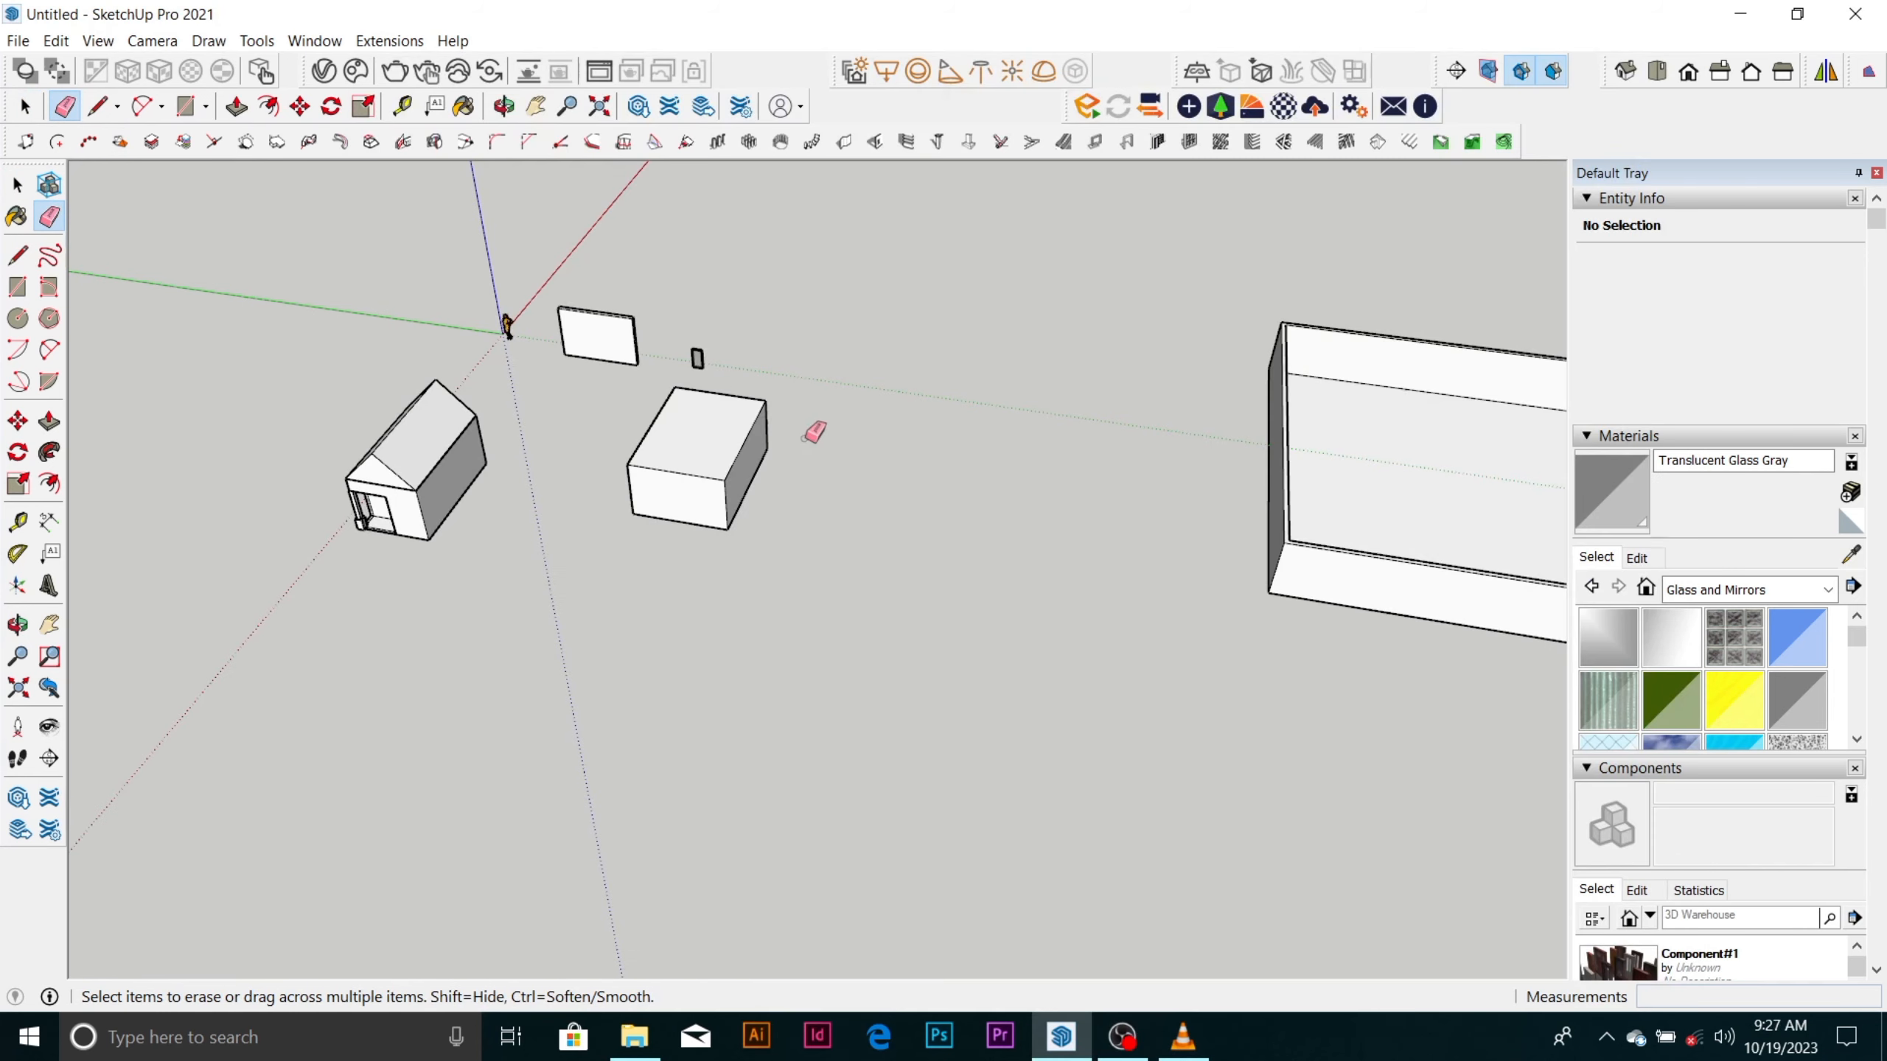
# Examine the solid box and the surrounding models from above and from several sides.
pyautogui.moveTo(815, 432); pyautogui.dragTo(721, 450, button='middle')
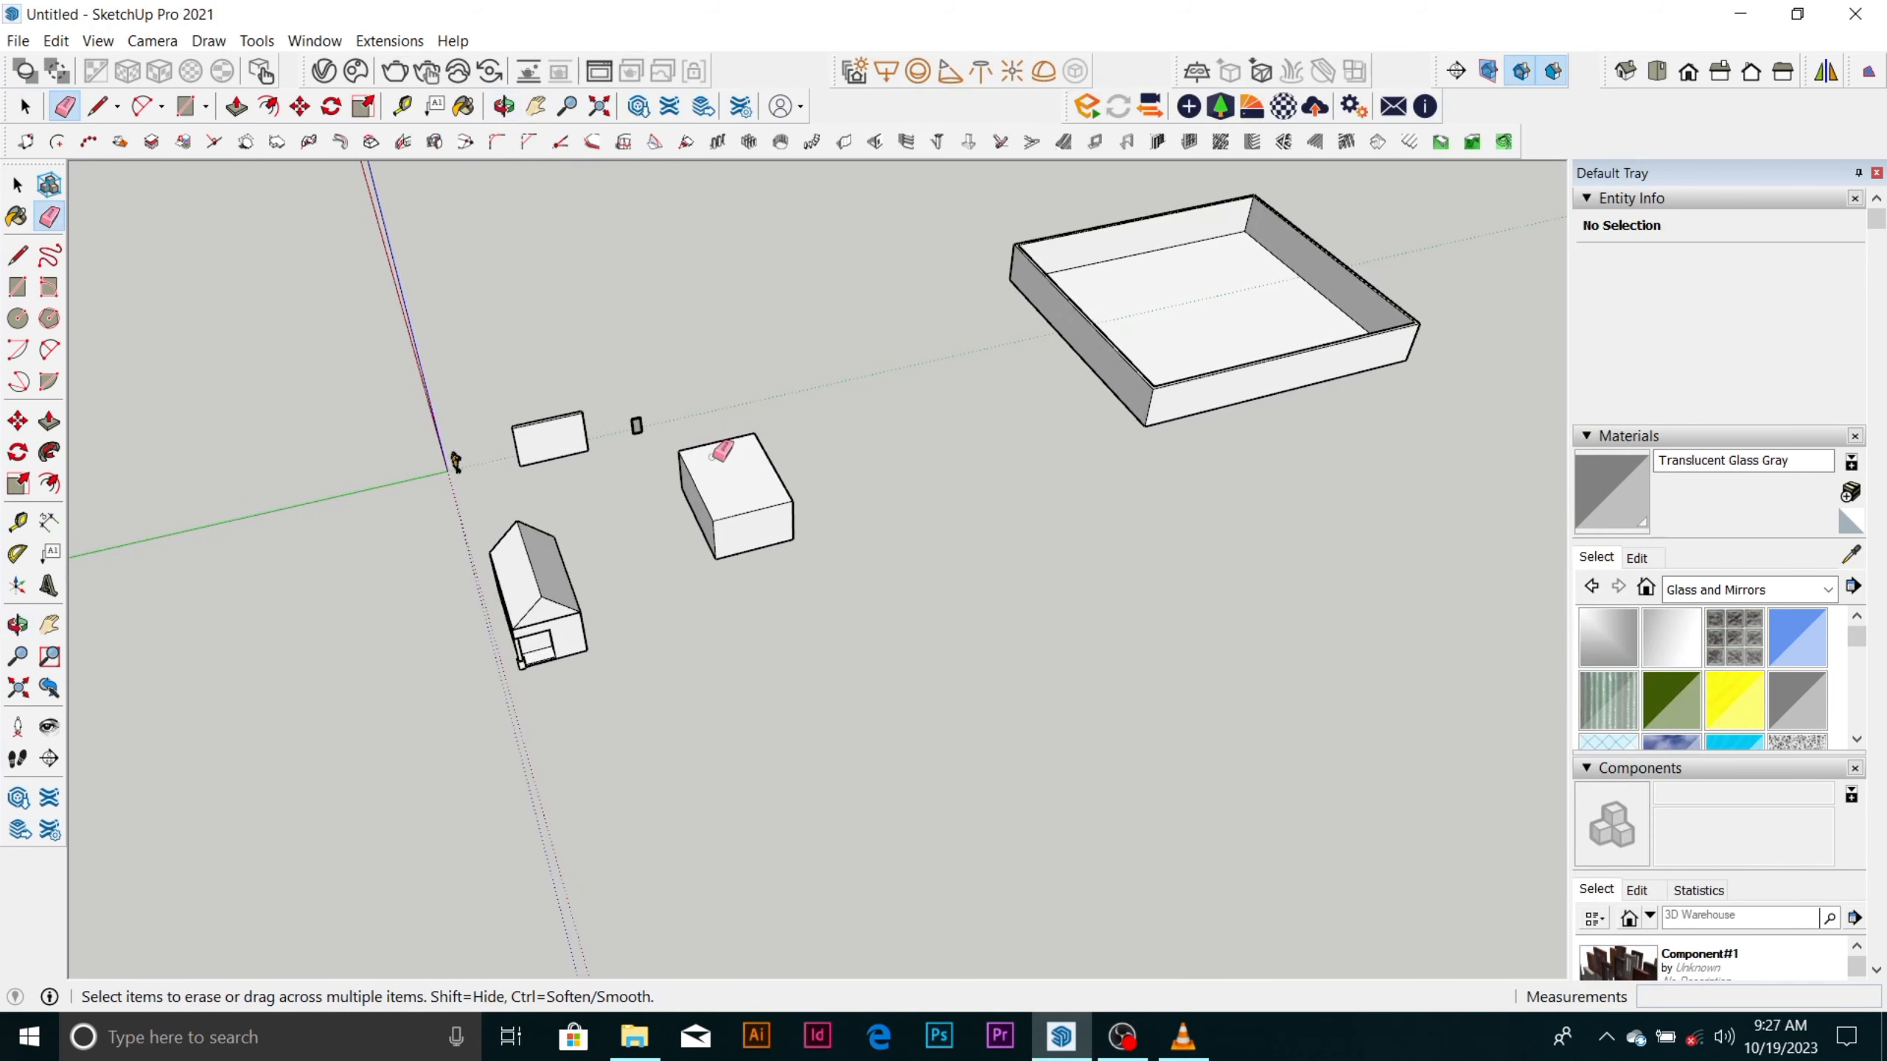
pyautogui.scroll(4, 719, 450)
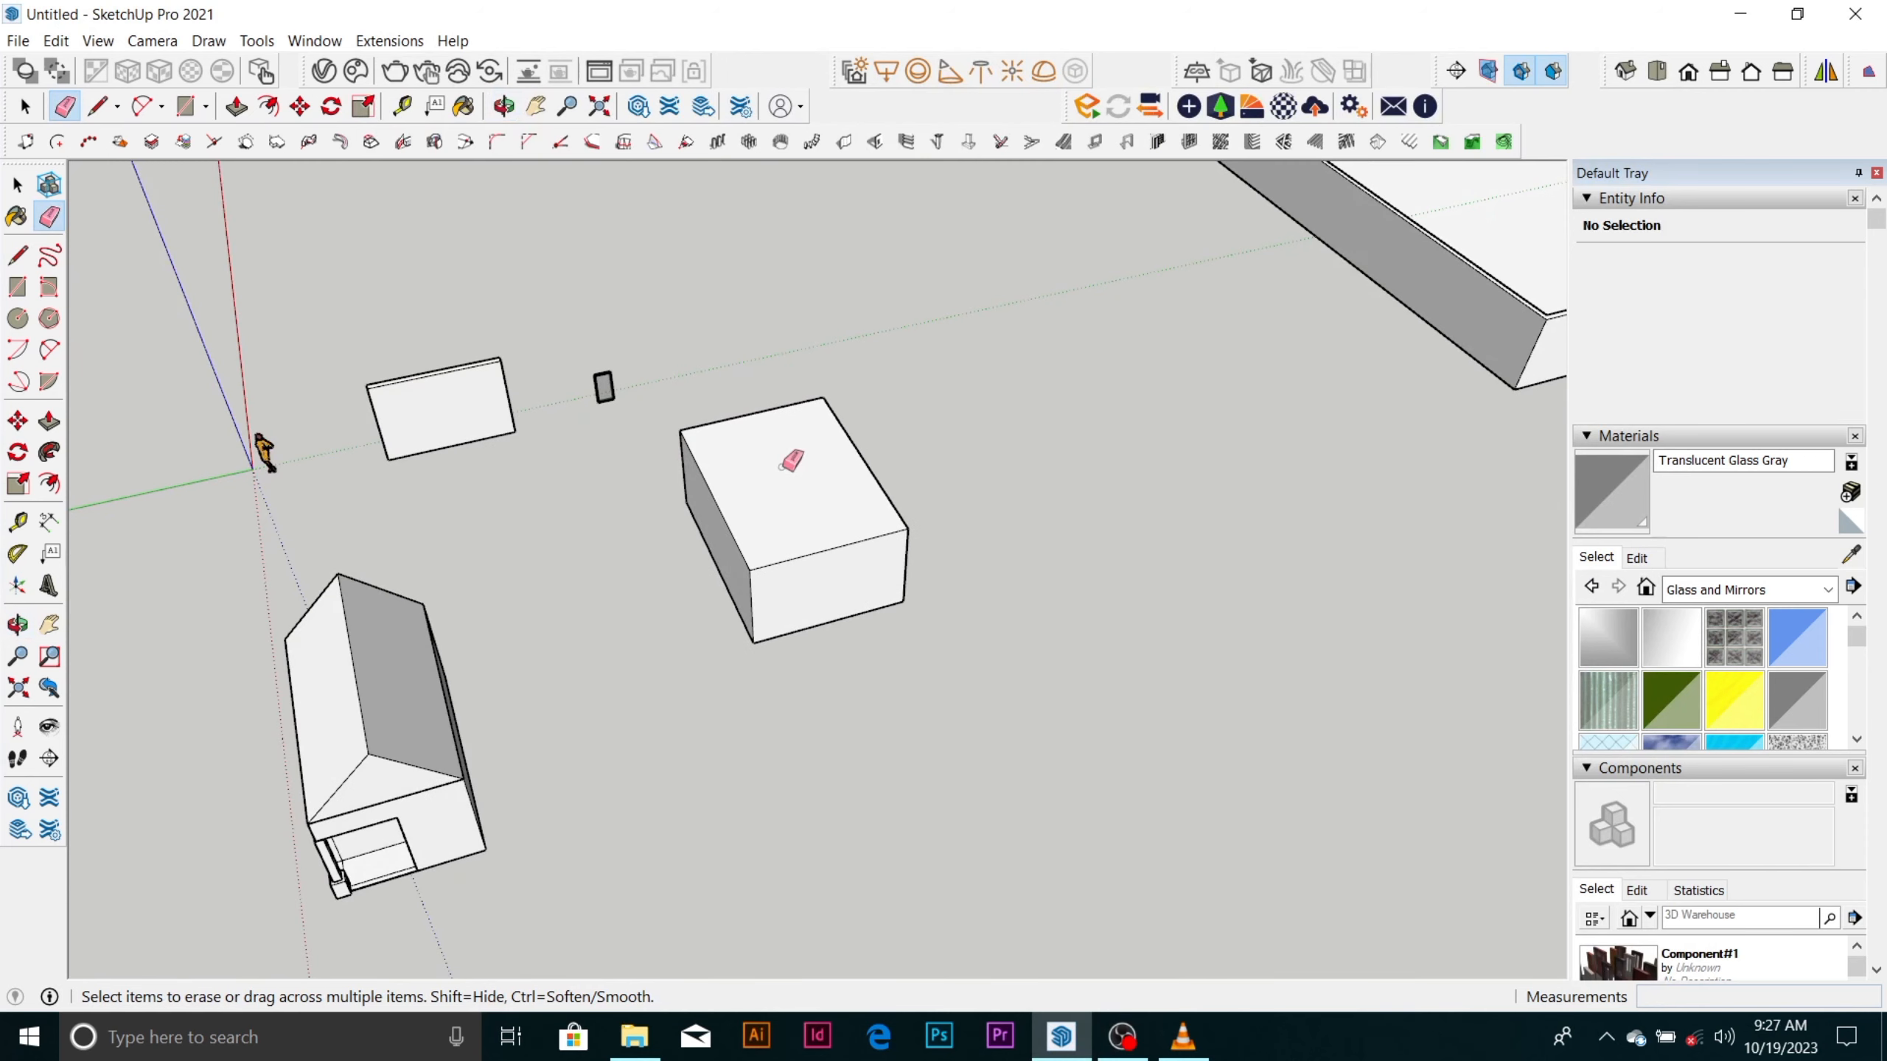
pyautogui.scroll(-2, 811, 457)
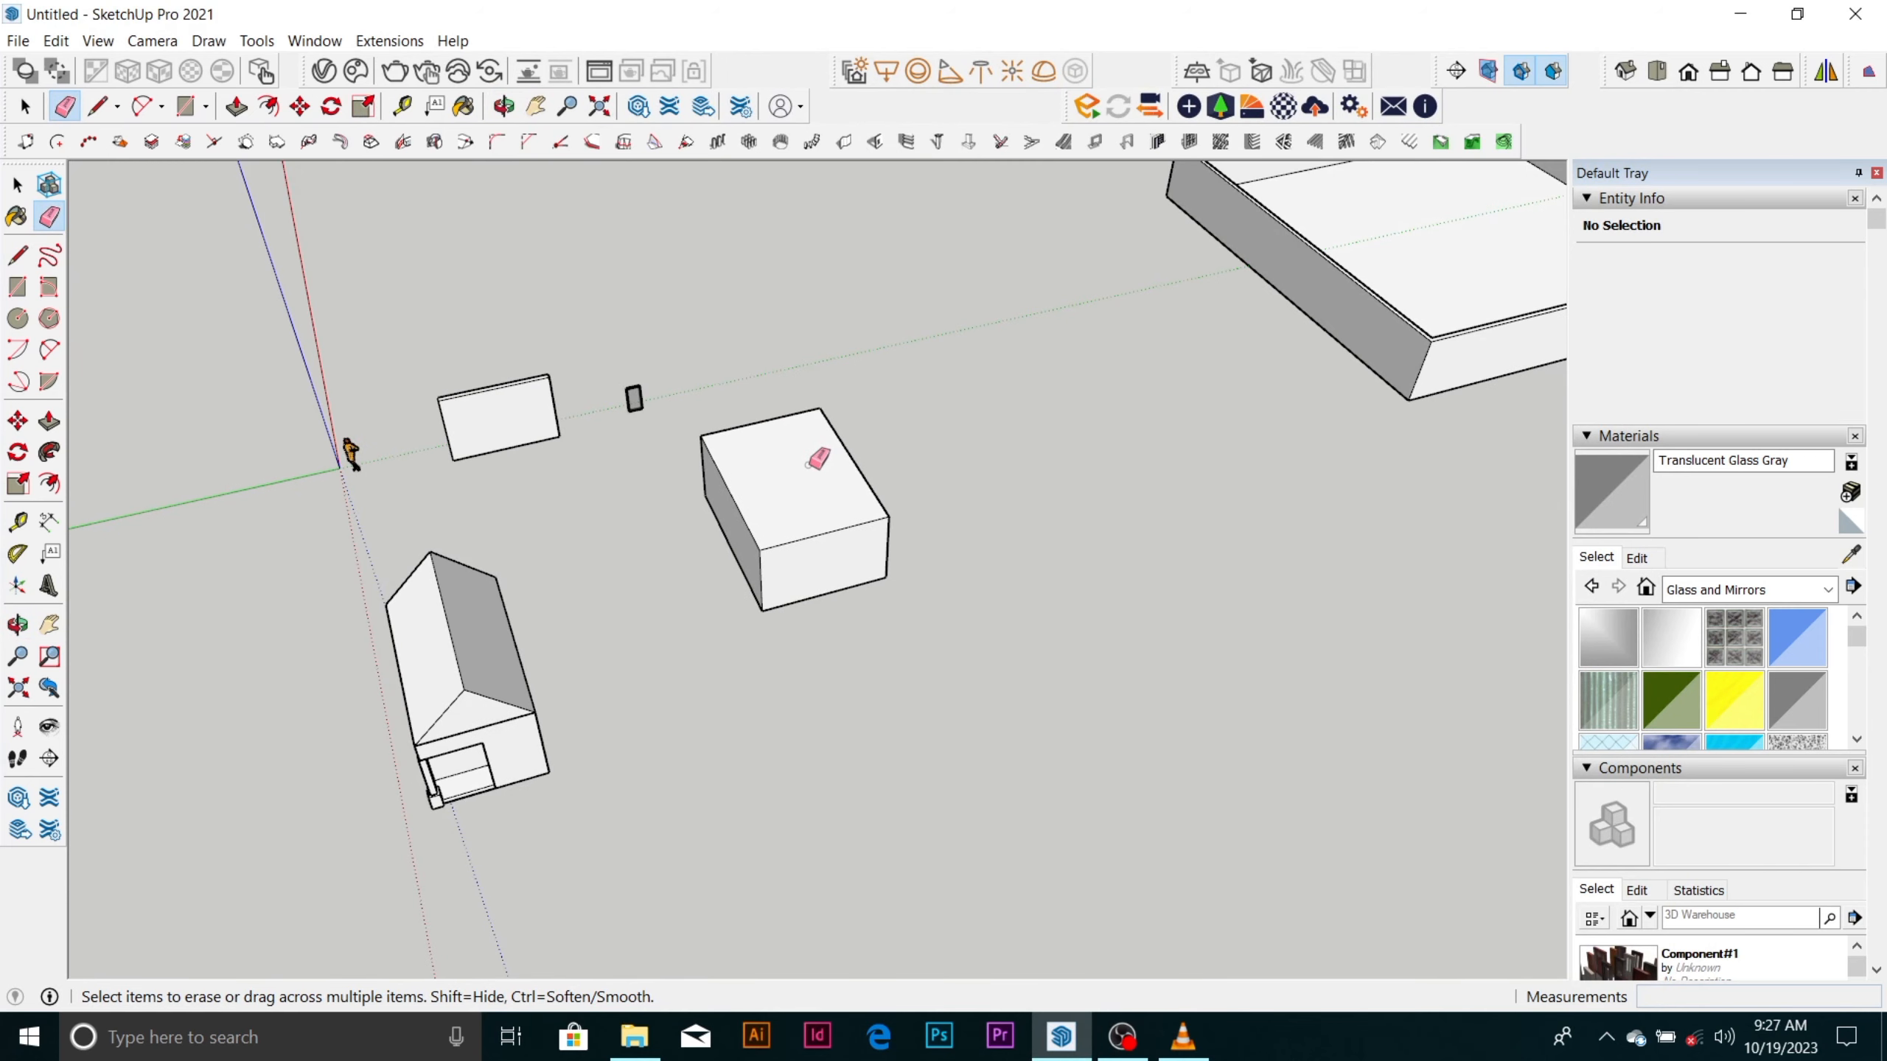
pyautogui.scroll(-4, 818, 459)
pyautogui.scroll(2, 810, 457)
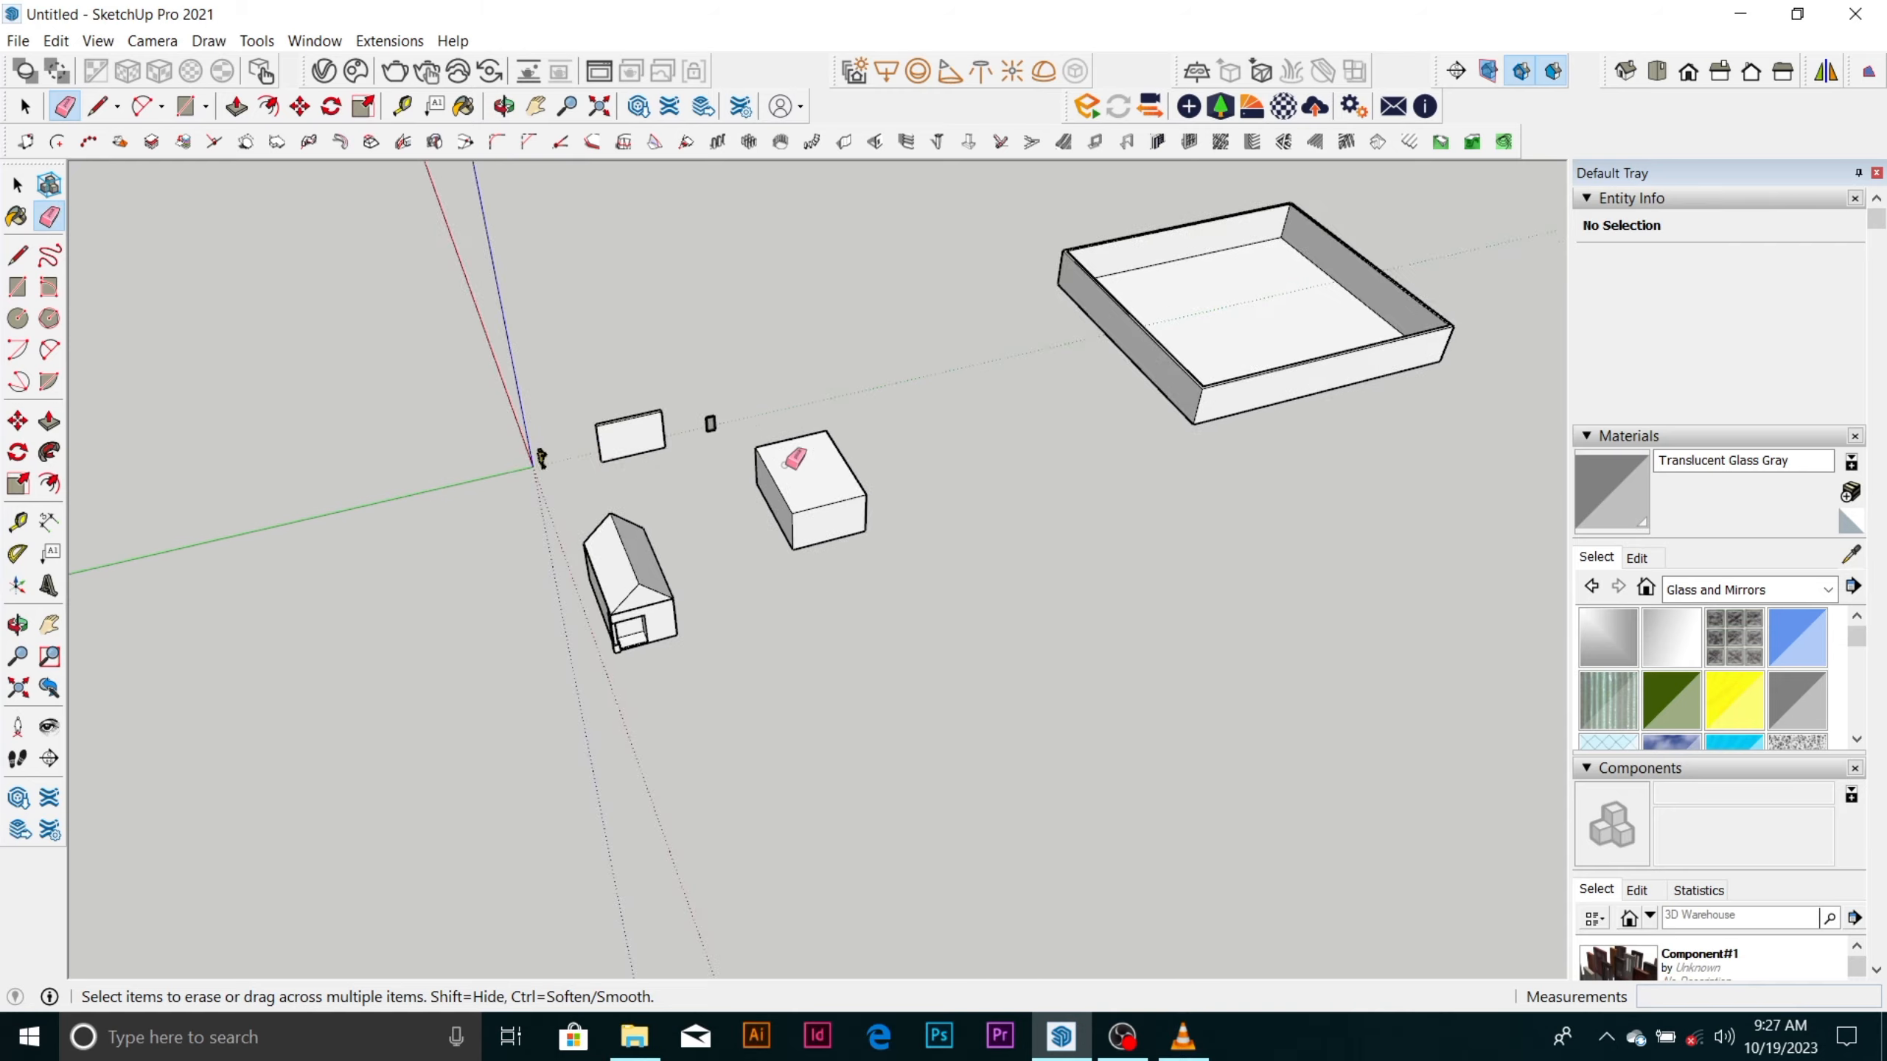
pyautogui.scroll(4, 787, 462)
pyautogui.scroll(-2, 798, 467)
pyautogui.scroll(-2, 949, 496)
pyautogui.moveTo(928, 500); pyautogui.dragTo(977, 613, button='middle')
pyautogui.scroll(5, 866, 487)
pyautogui.scroll(-2, 940, 506)
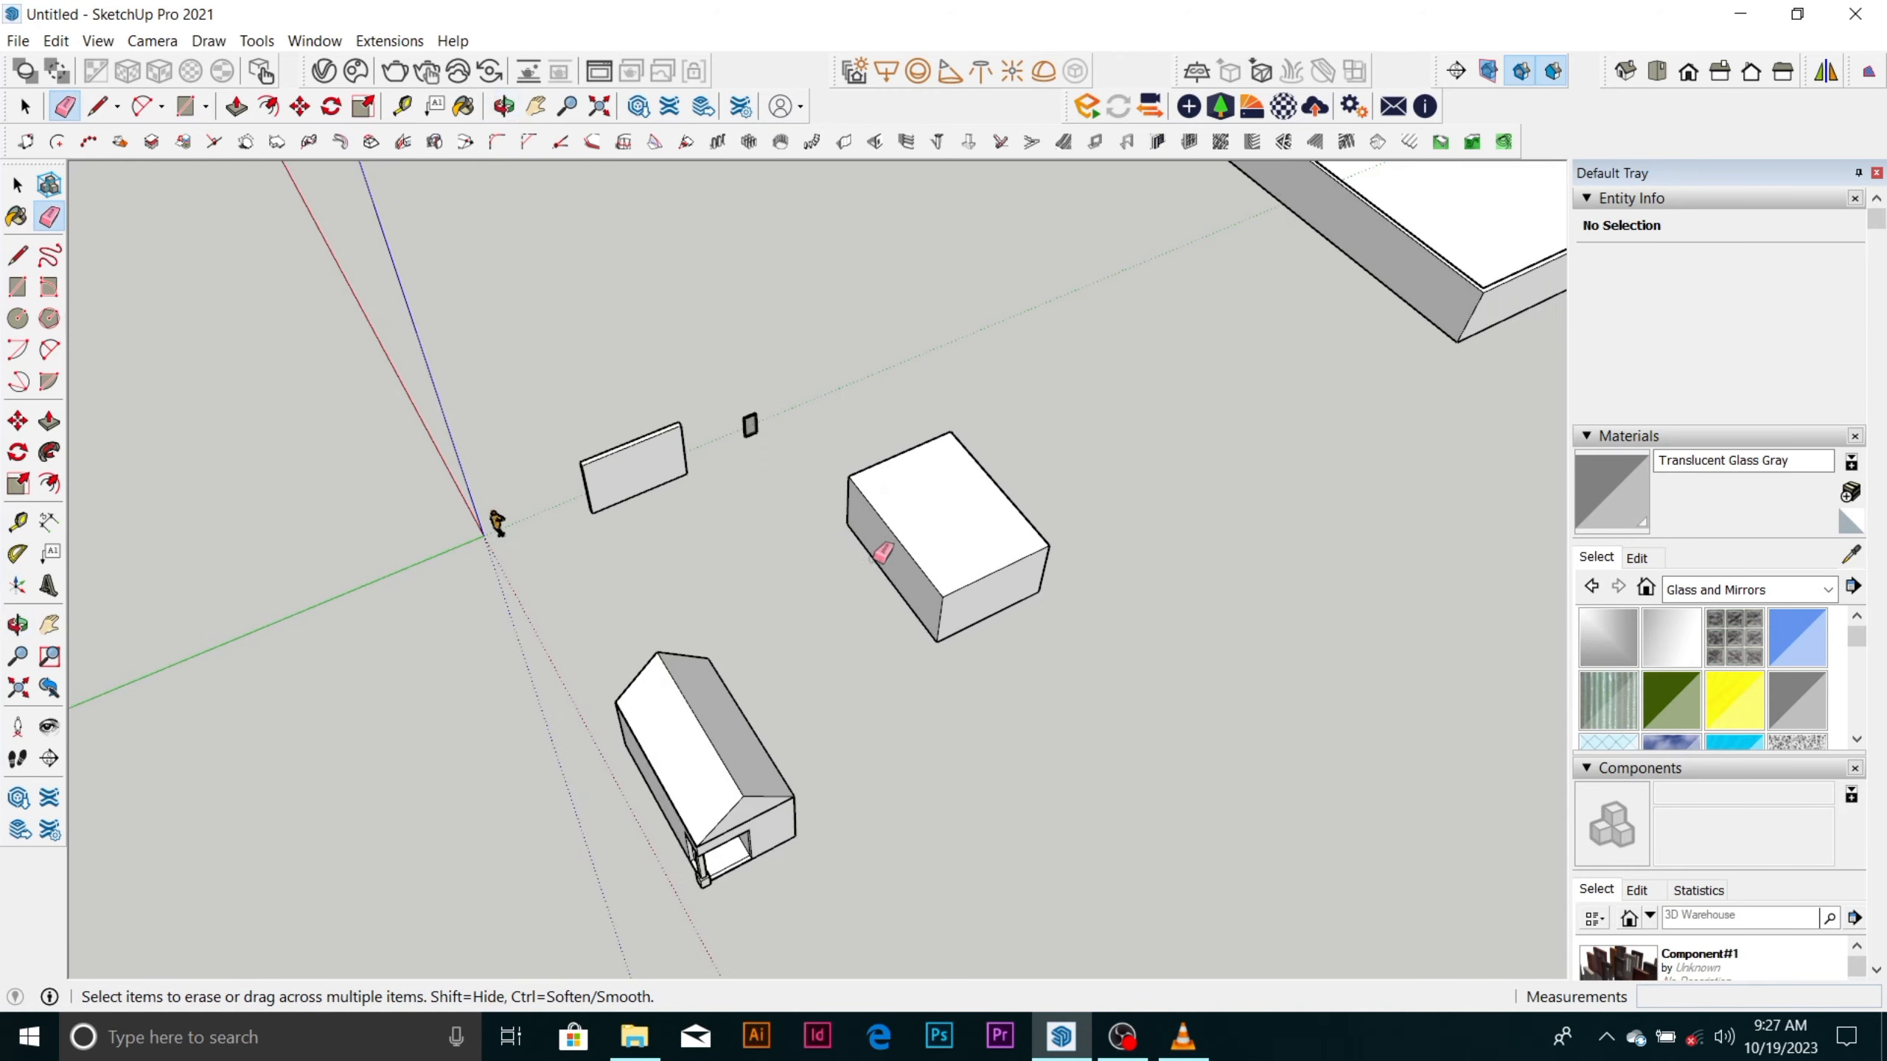
pyautogui.moveTo(882, 554); pyautogui.dragTo(1003, 500, button='middle')
pyautogui.scroll(2, 978, 508)
pyautogui.scroll(-1, 975, 510)
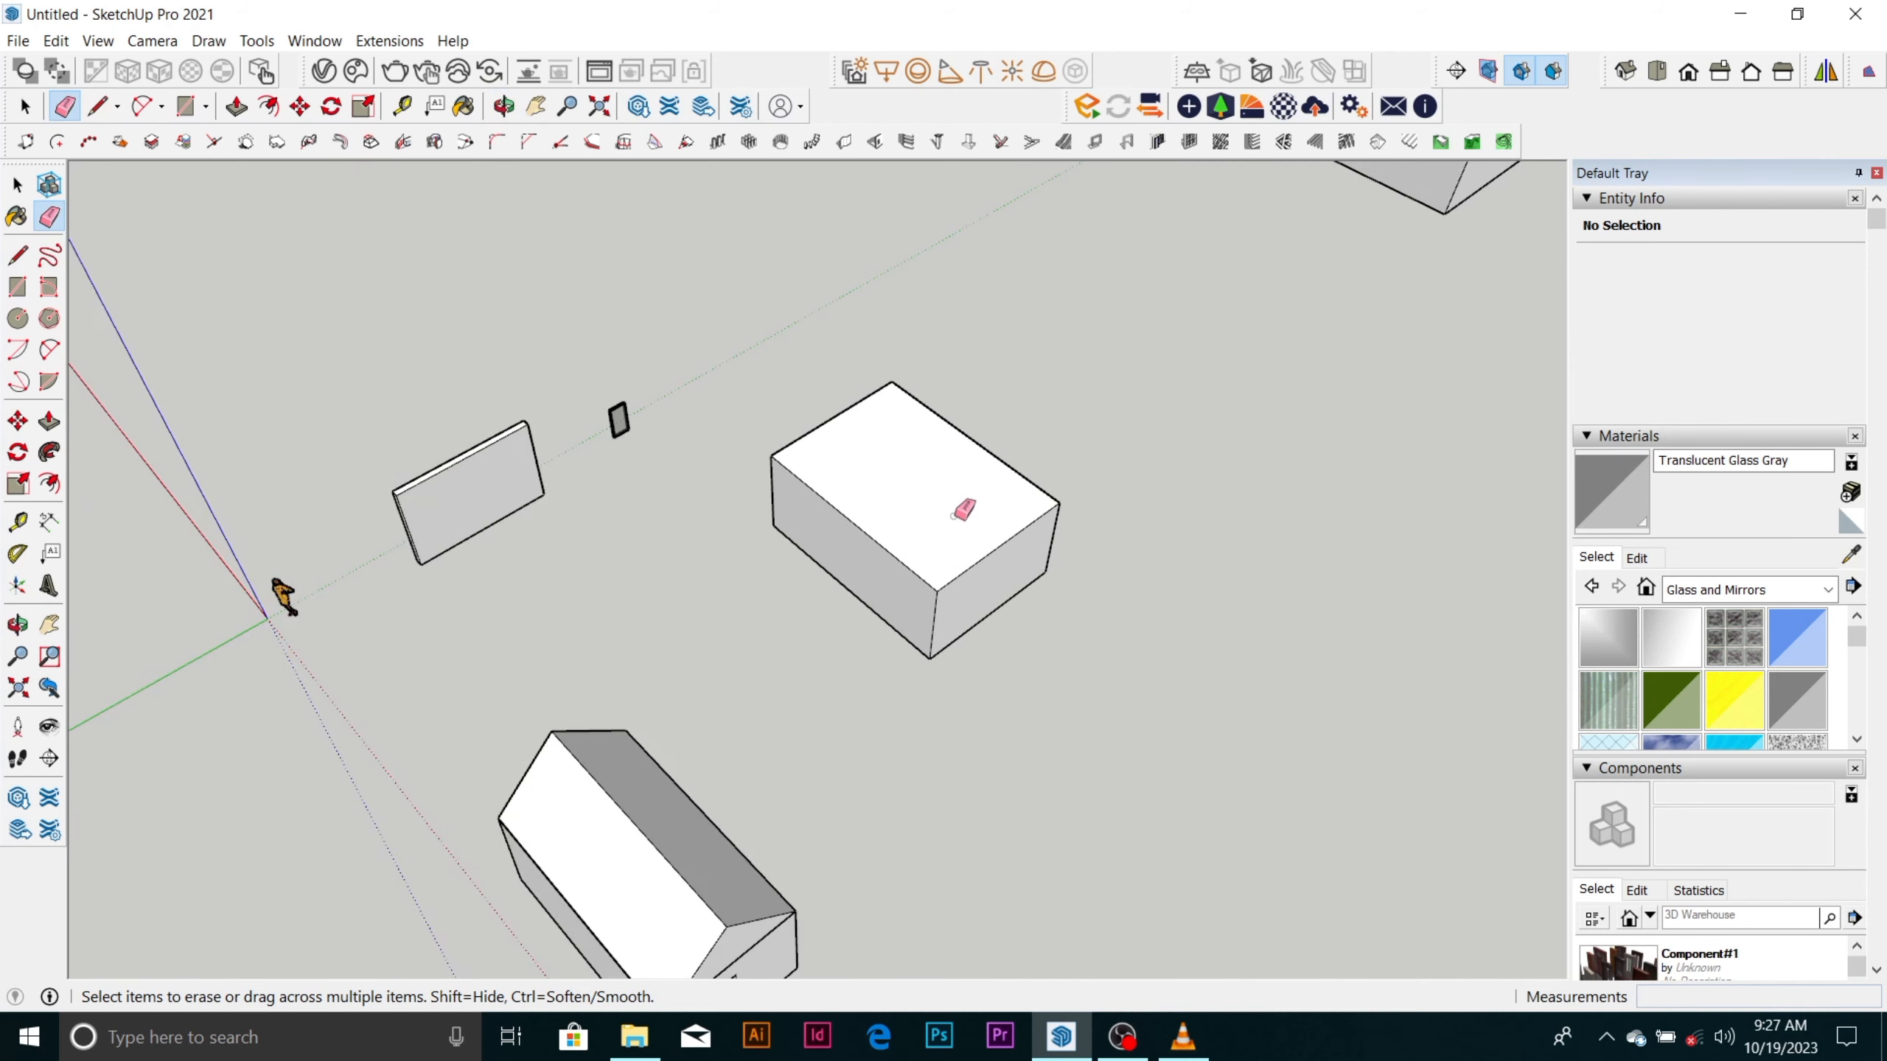
# Select the entire solid box and move it by its lower corner about 32,300 mm to the open ground beyond the house.
pyautogui.press('space')
pyautogui.moveTo(700, 357); pyautogui.dragTo(1159, 688)
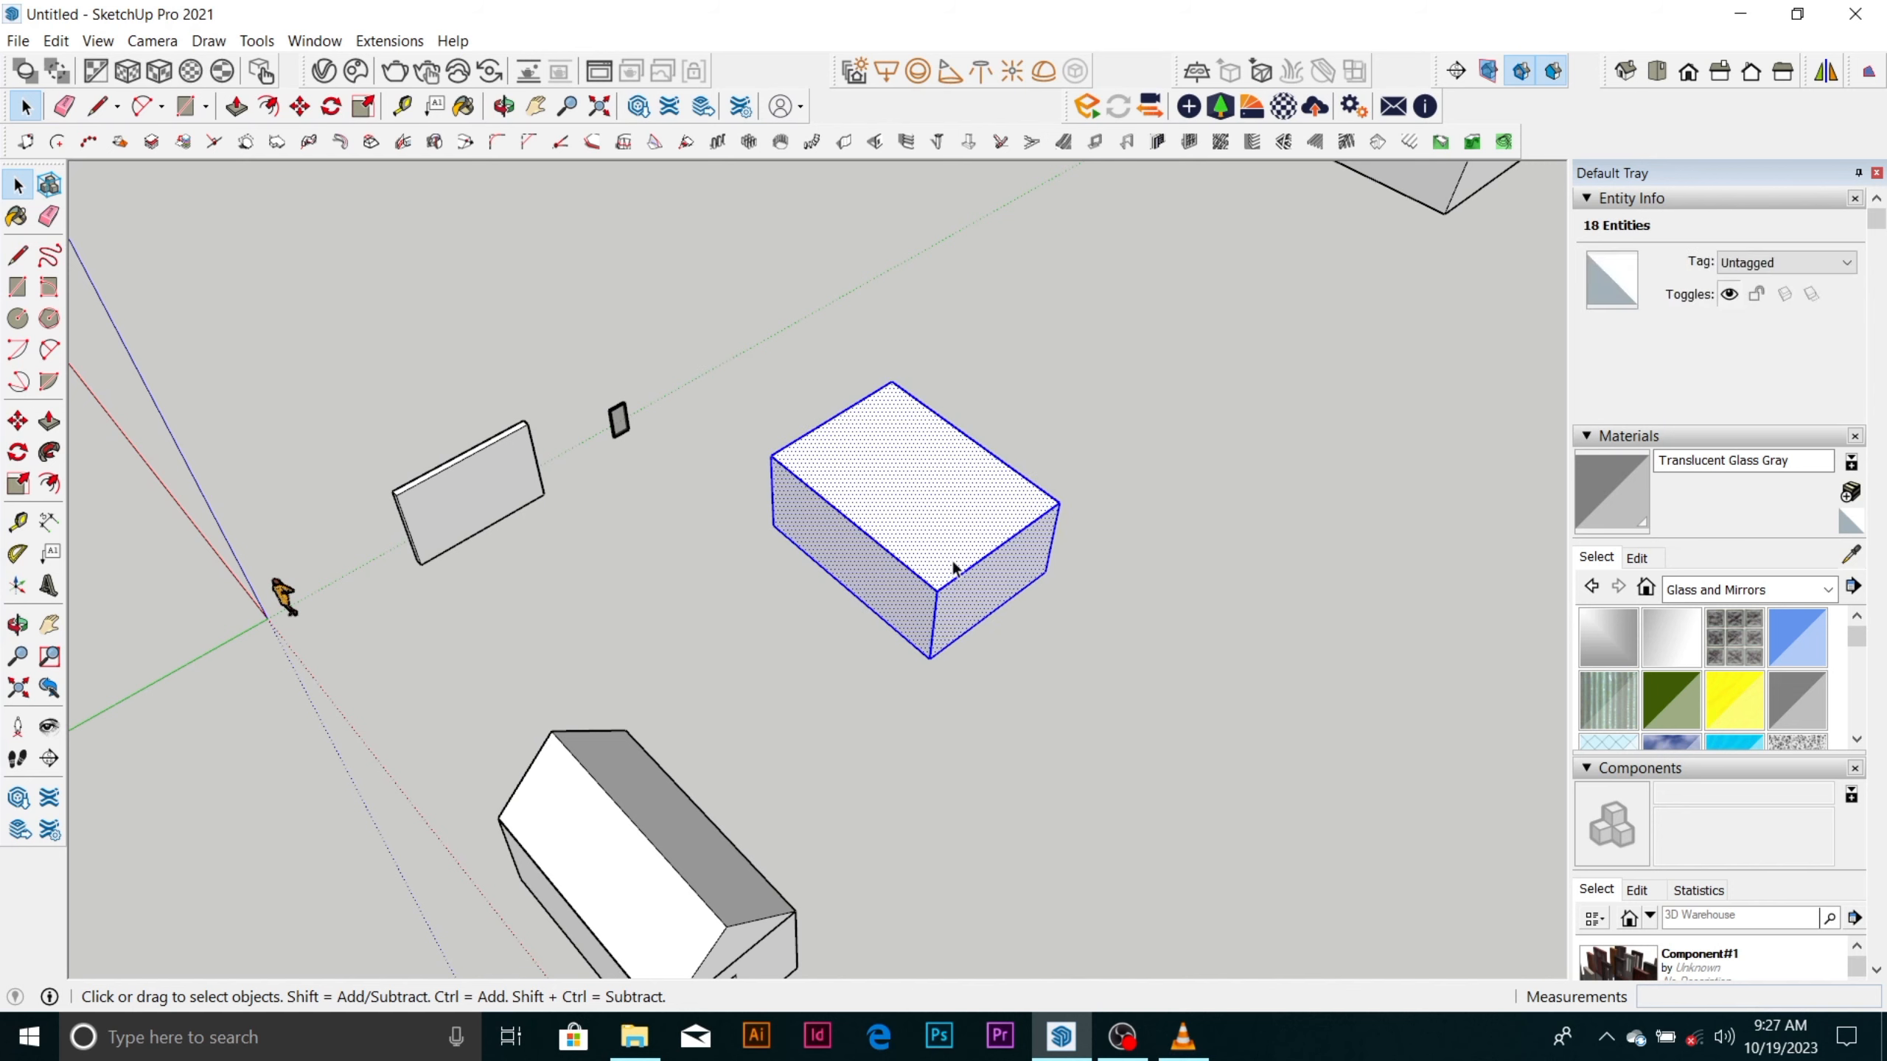
pyautogui.scroll(-3, 758, 333)
pyautogui.scroll(-1, 848, 356)
pyautogui.scroll(5, 852, 385)
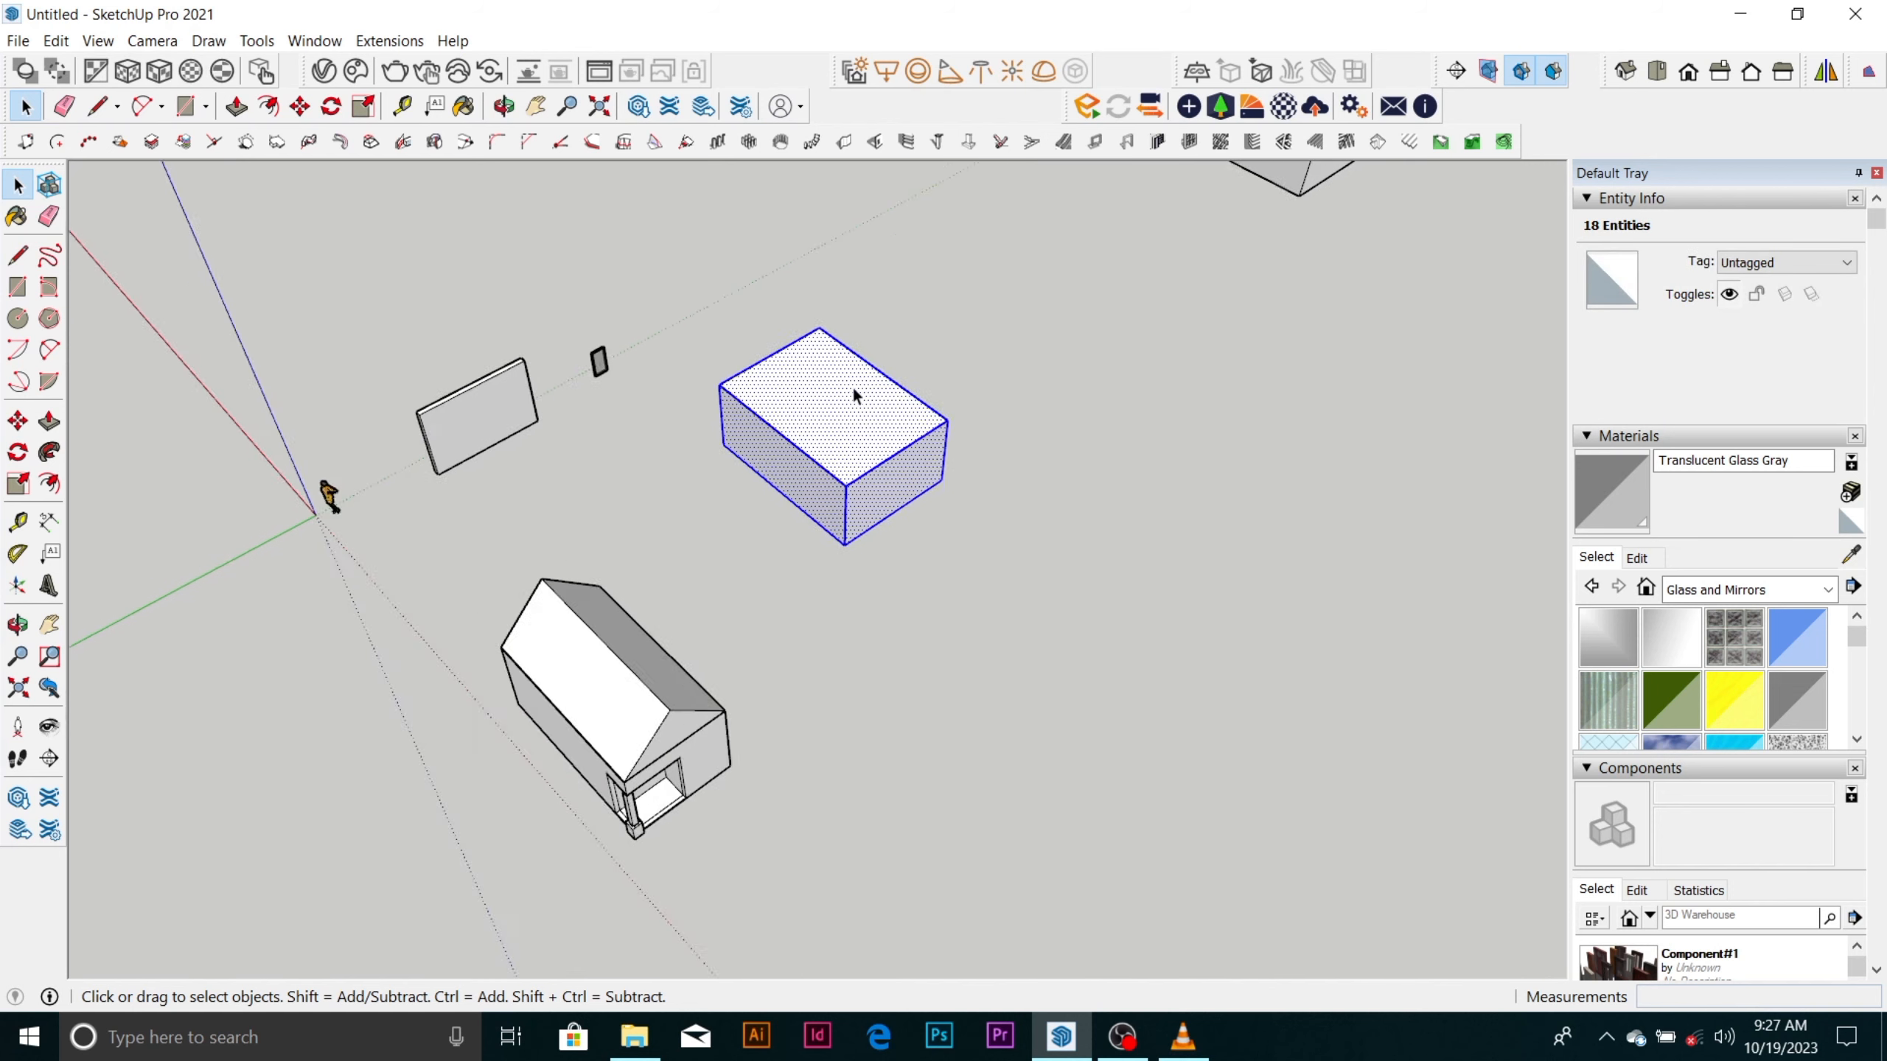
pyautogui.scroll(-4, 852, 384)
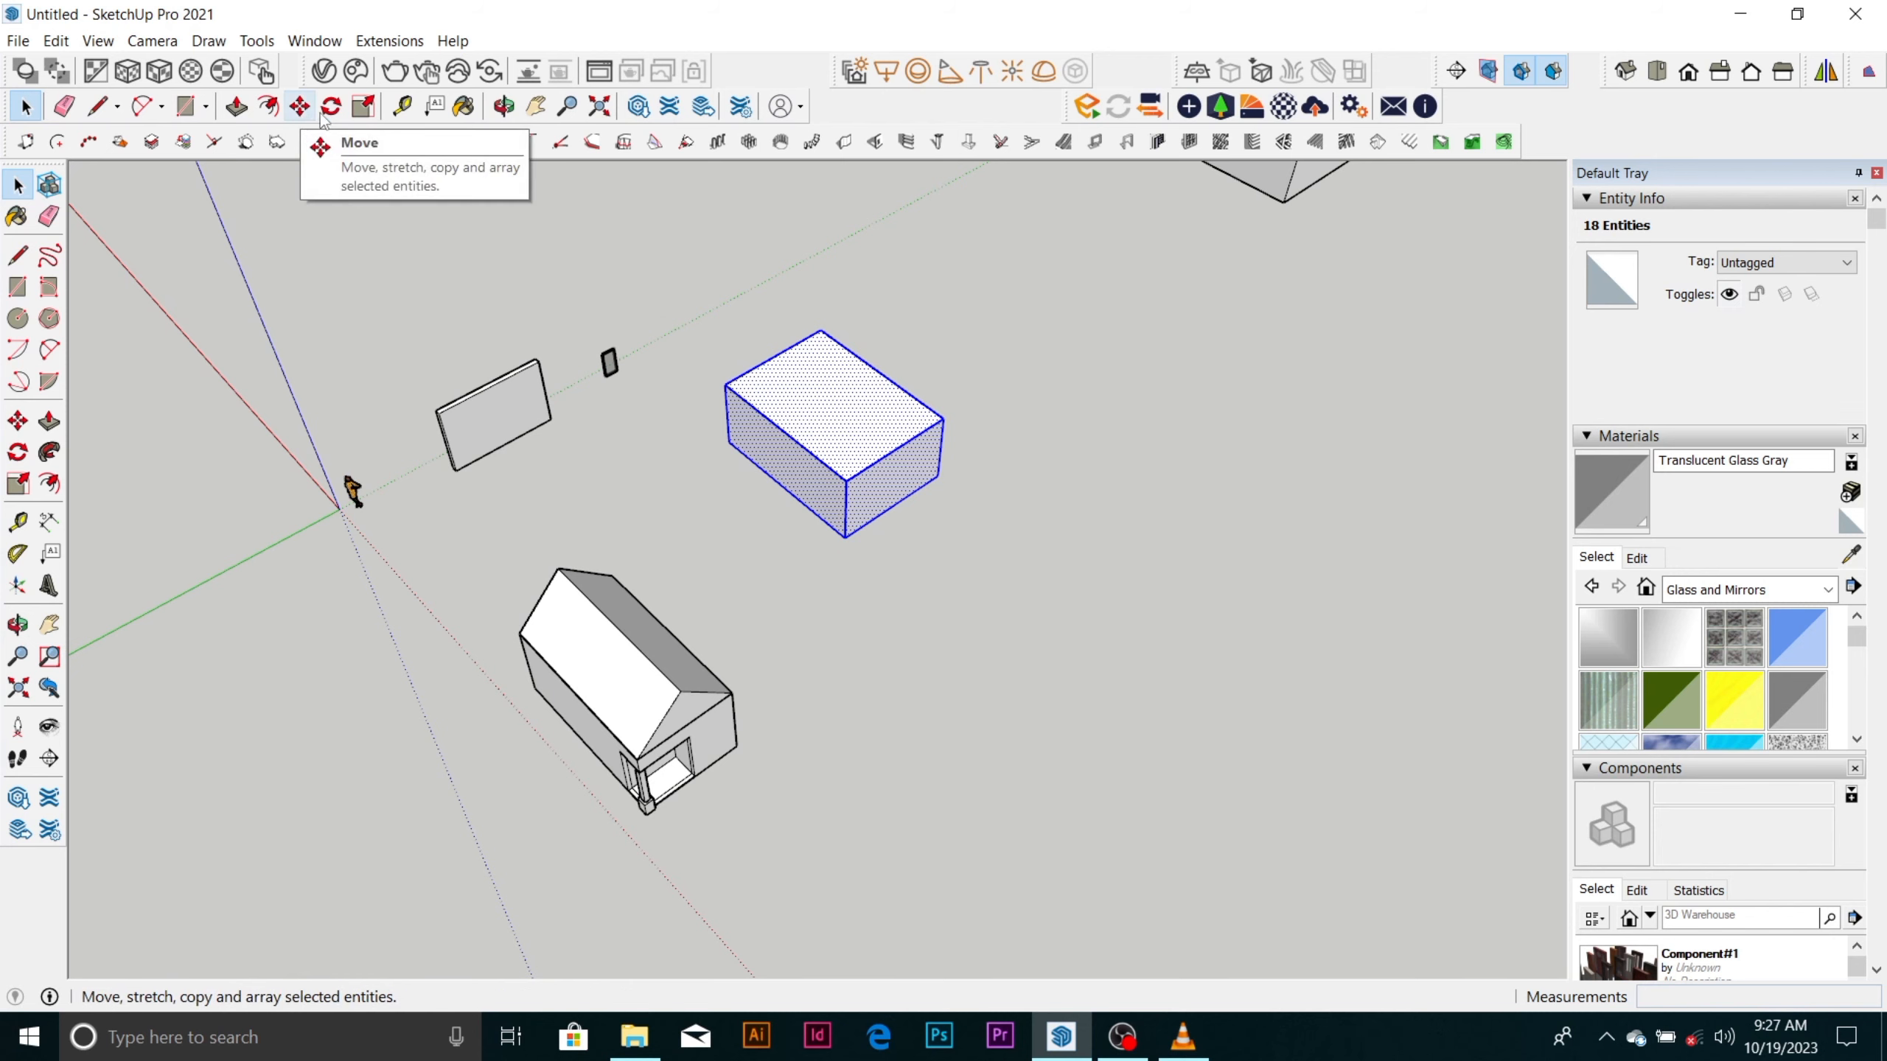
pyautogui.press('m')
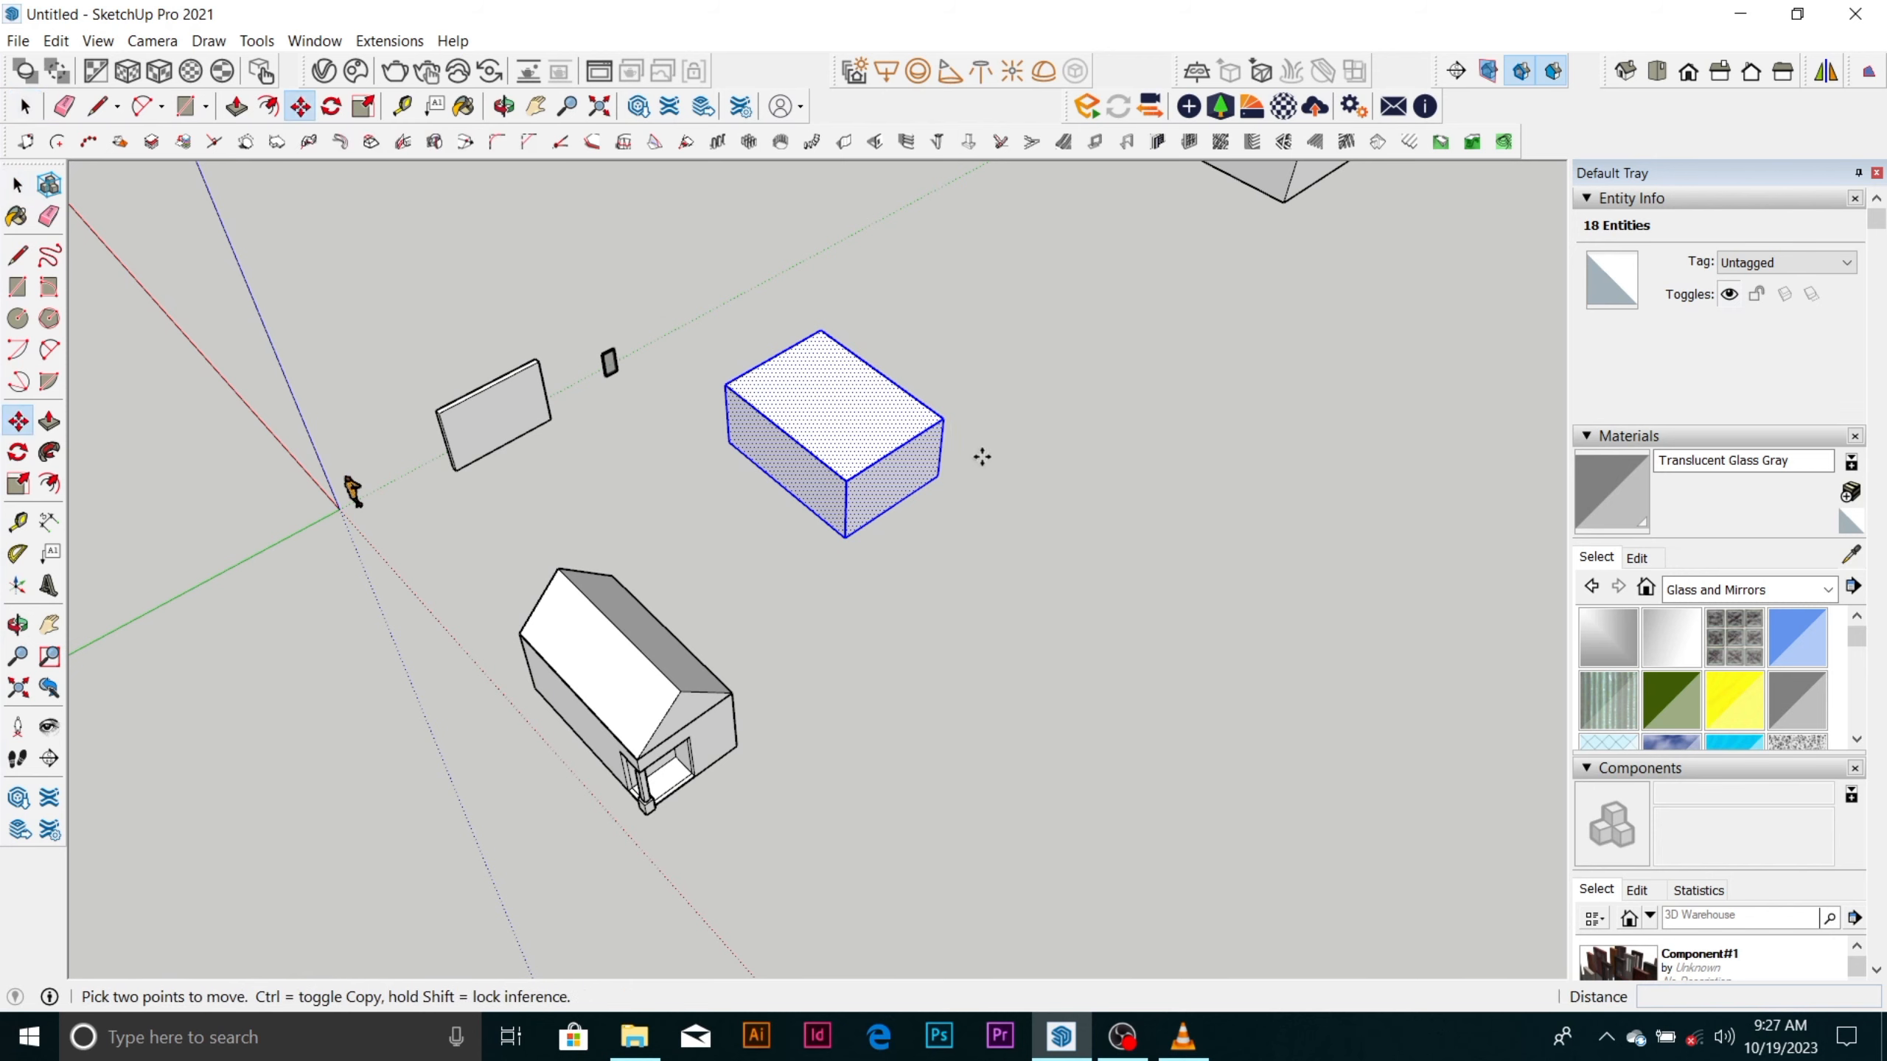
pyautogui.click(940, 479)
pyautogui.scroll(-4, 942, 476)
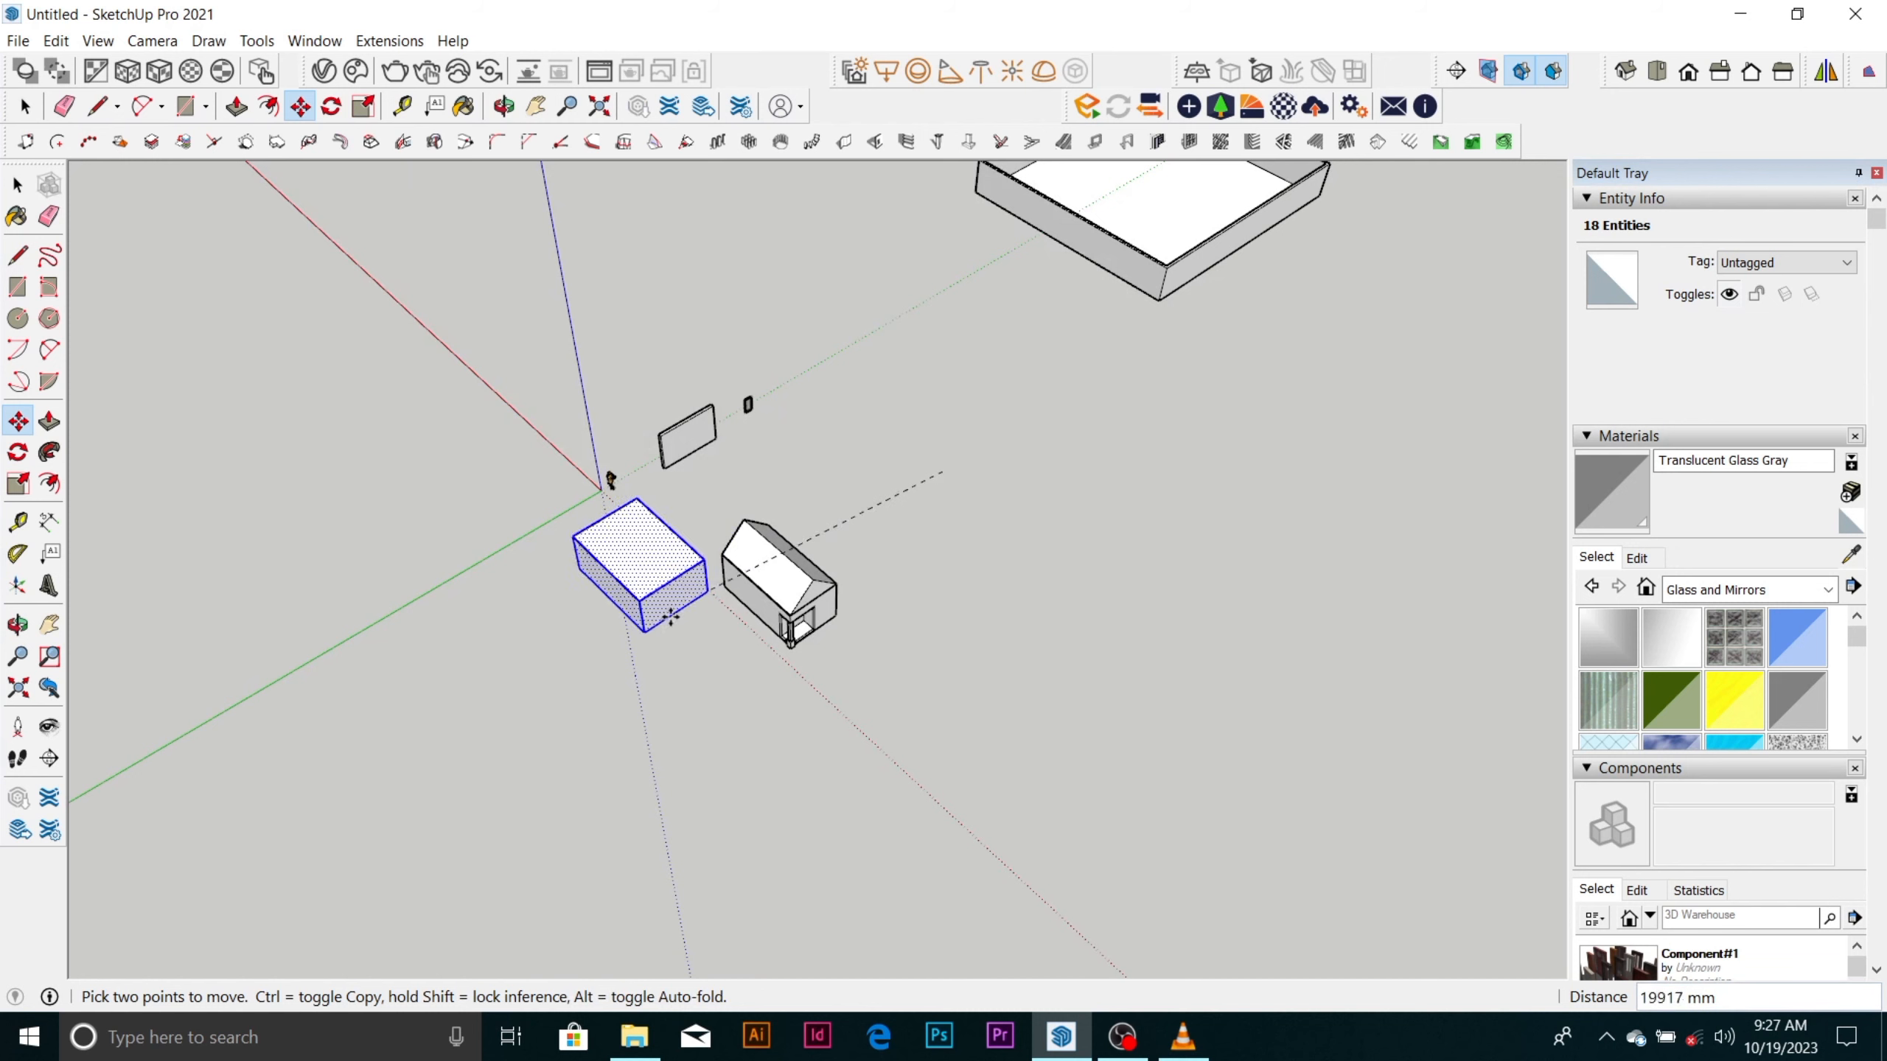
pyautogui.click(543, 753)
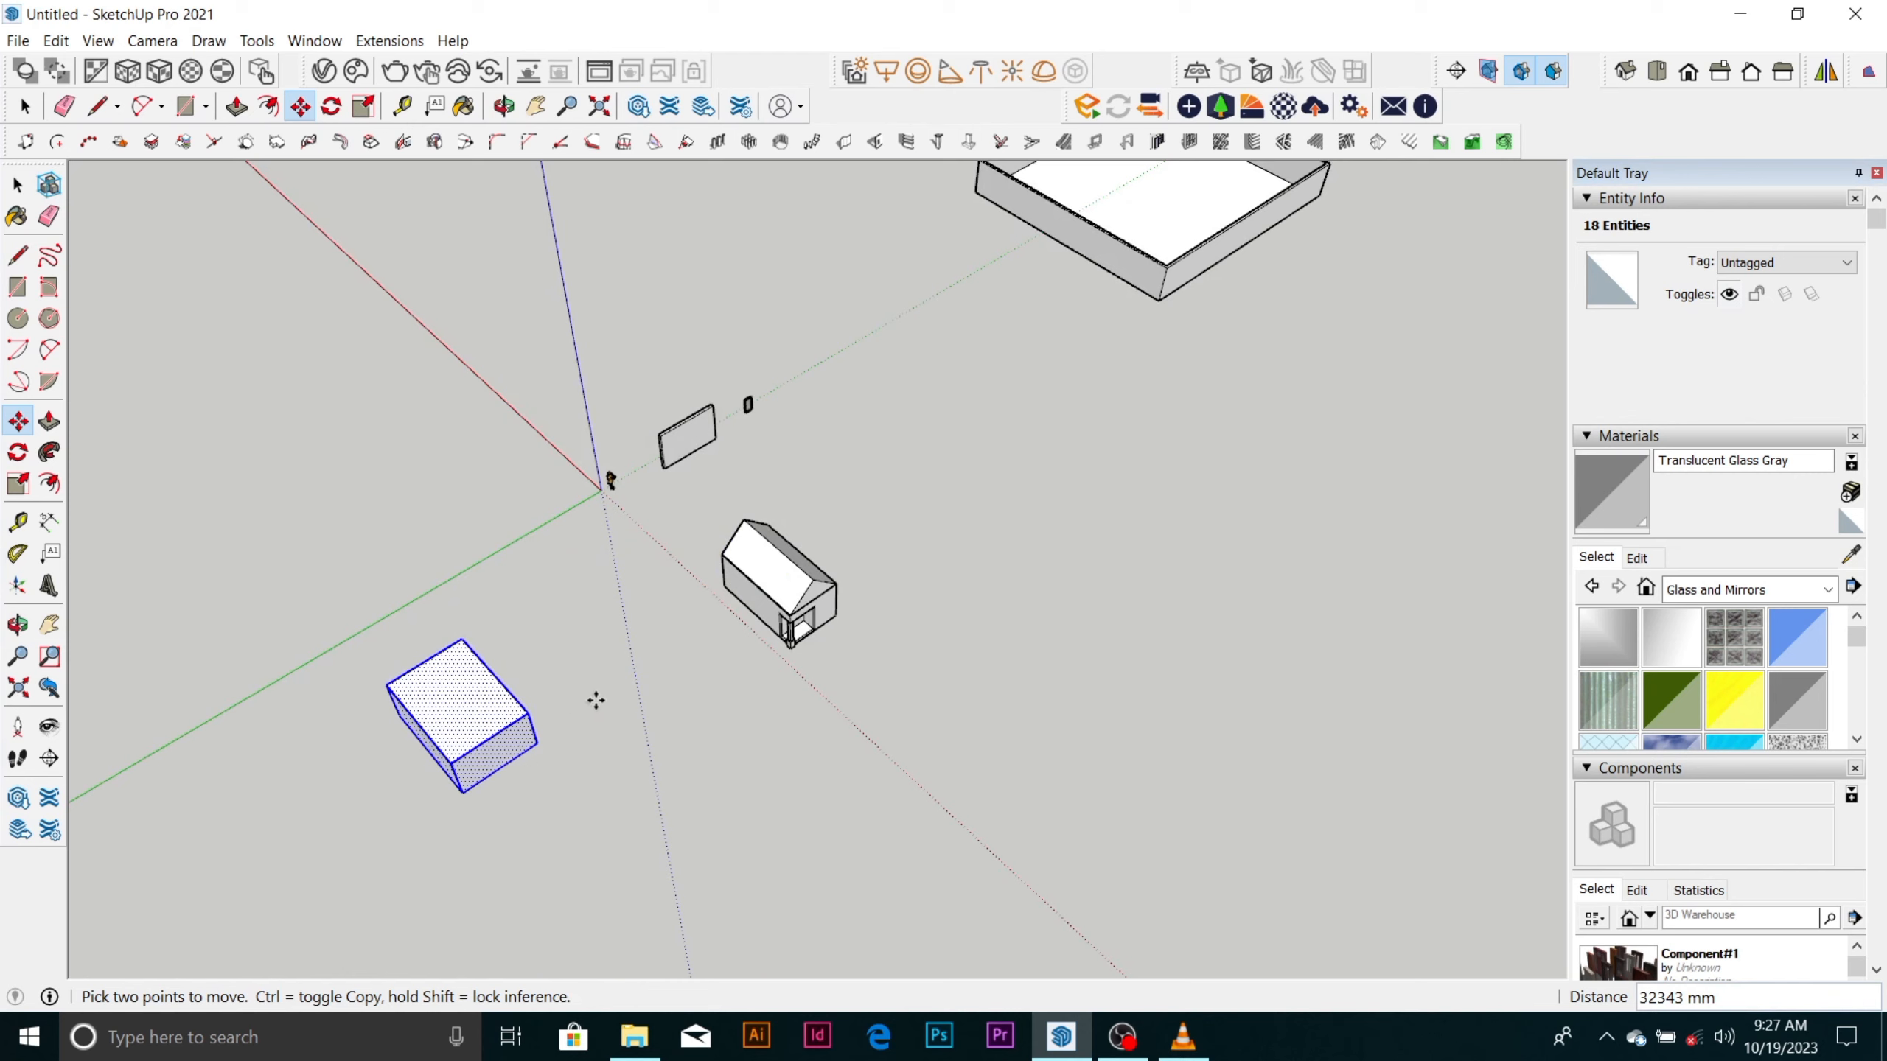
# Copy the moved box by its lower corner about 34,800 mm to the open ground between the house and the walled enclosure.
pyautogui.click(539, 743)
pyautogui.press('ctrl')
pyautogui.click(971, 424)
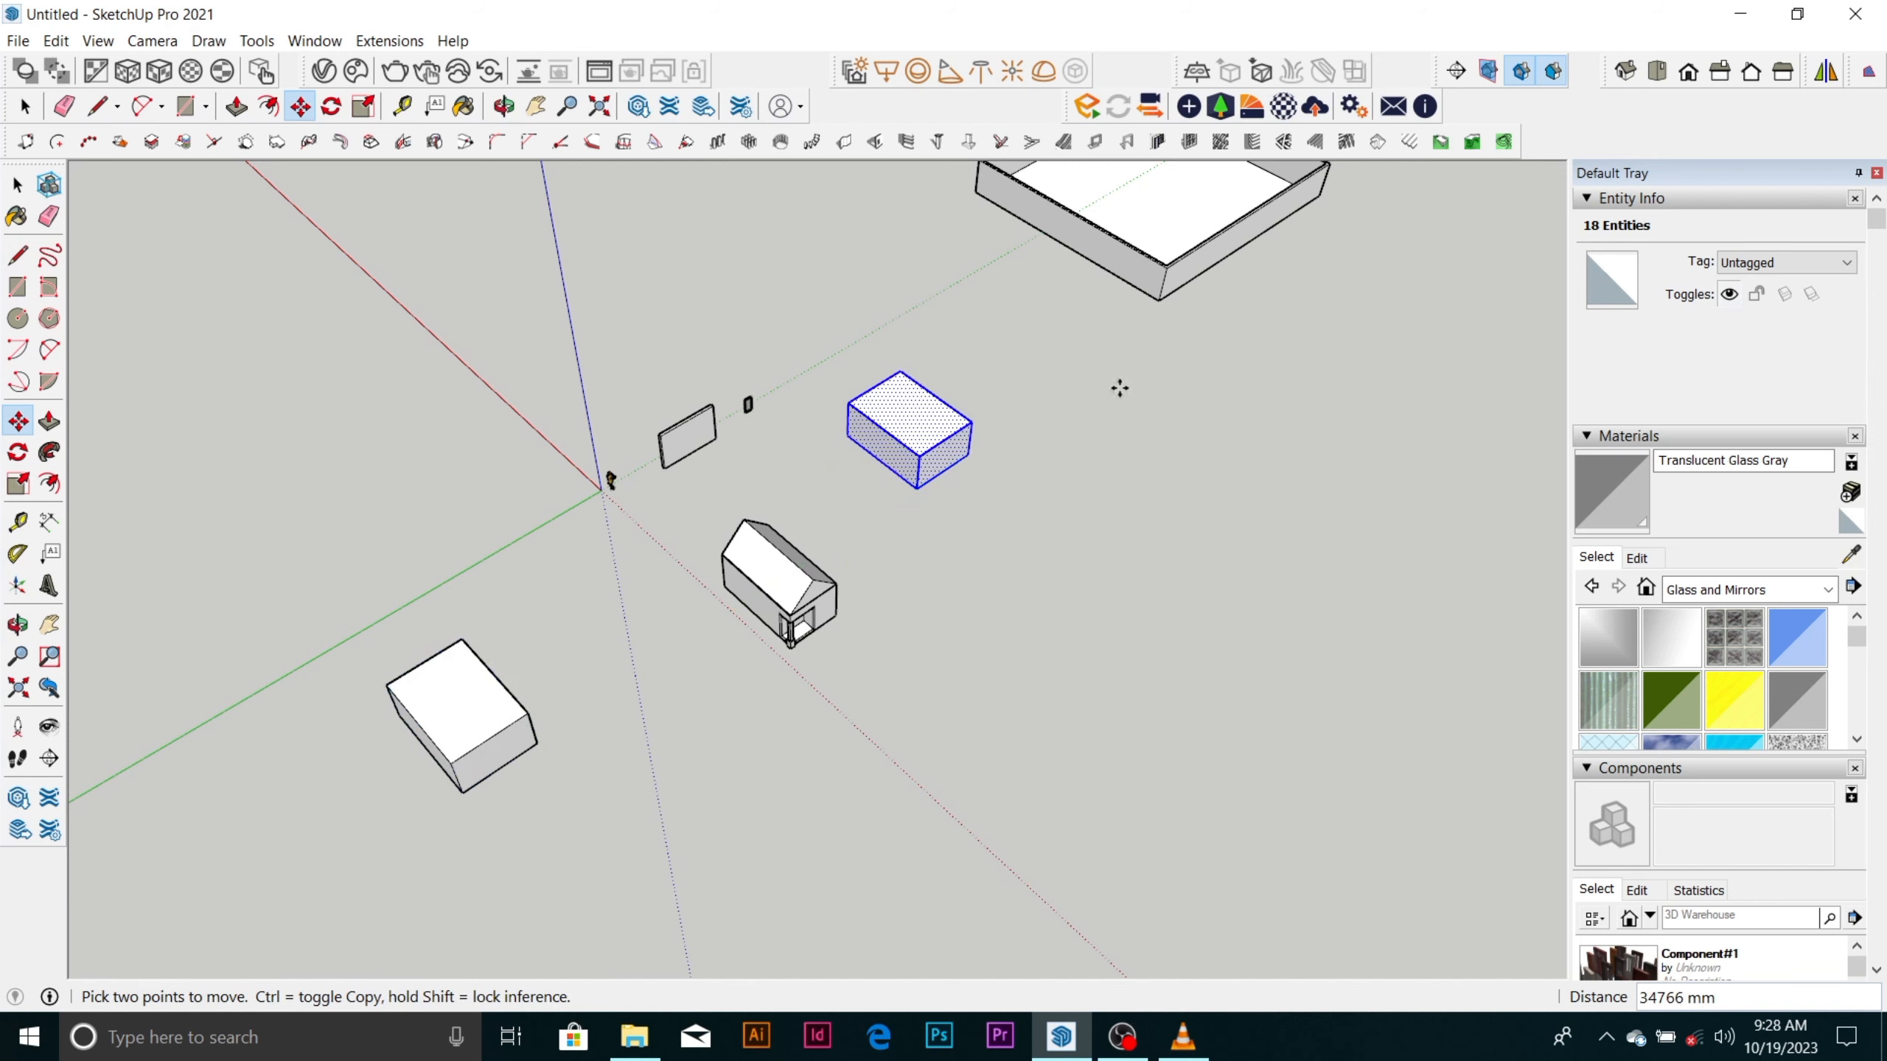
pyautogui.scroll(3, 1120, 387)
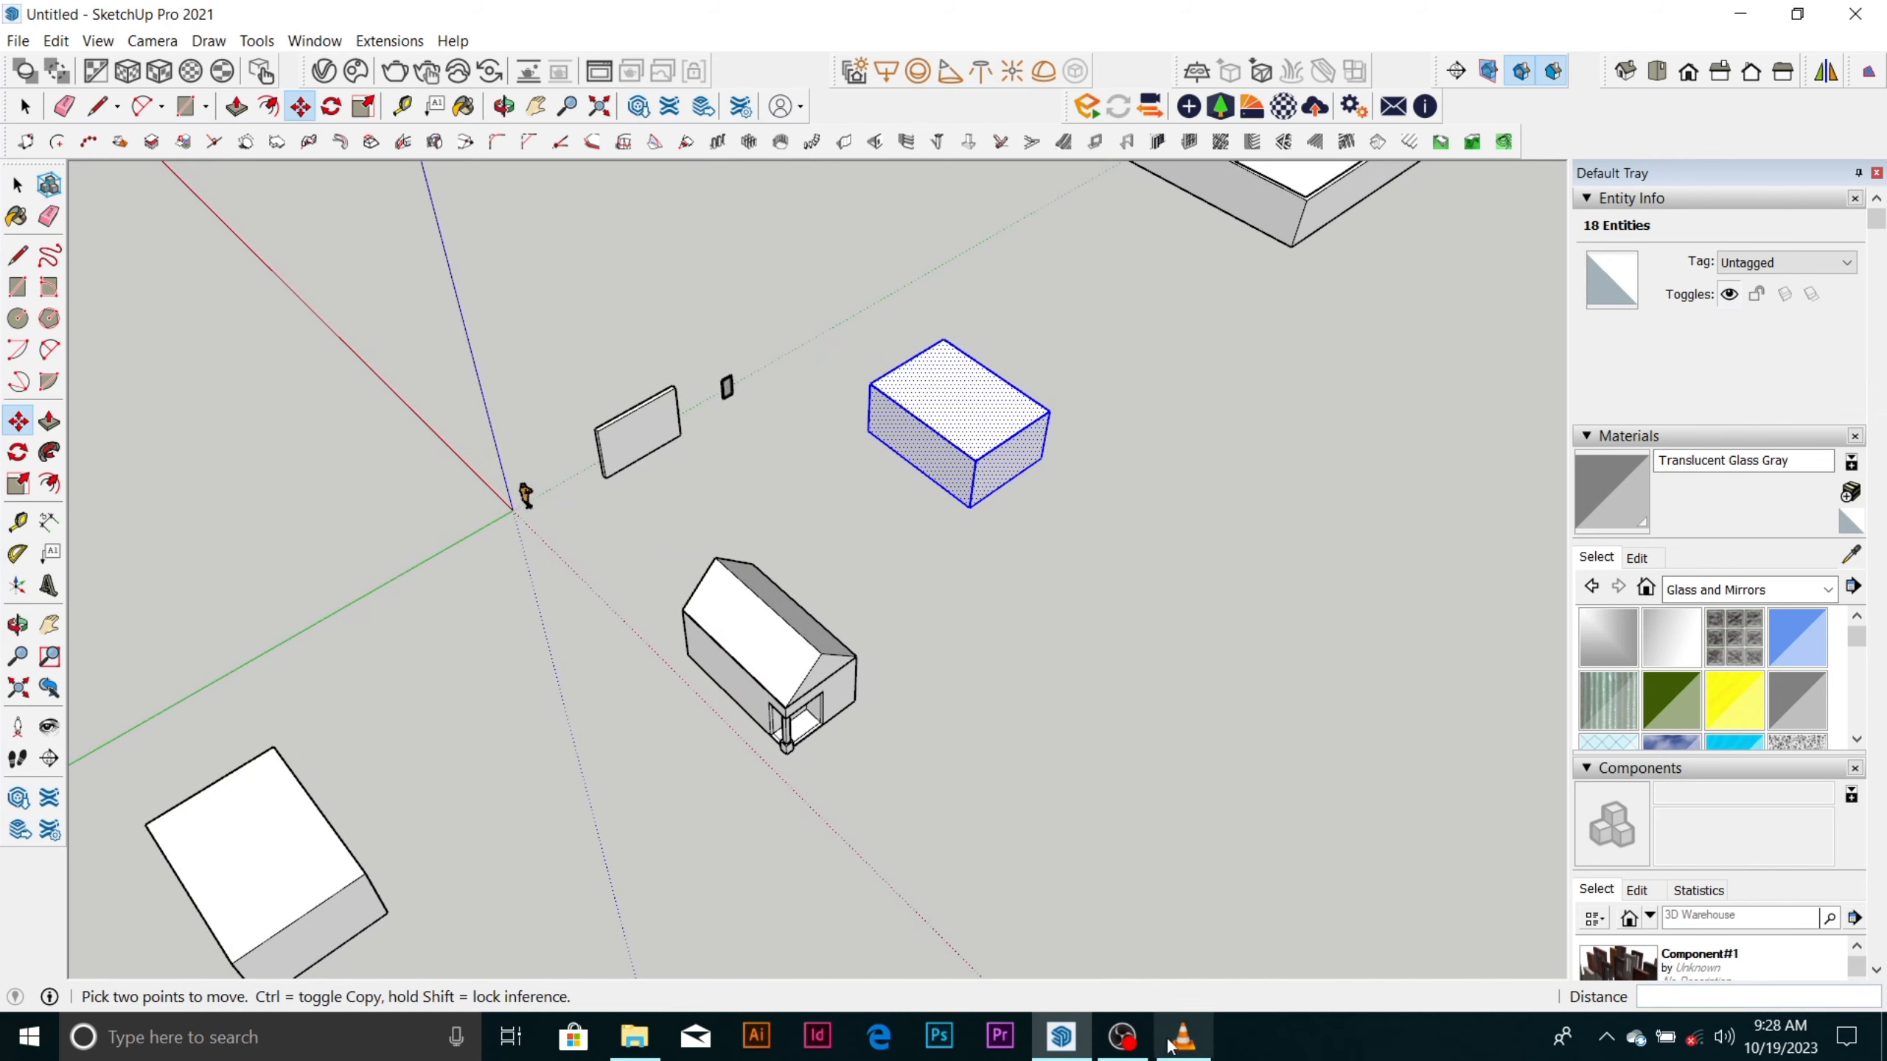
pyautogui.moveTo(1121, 1037)
pyautogui.click(1184, 966)
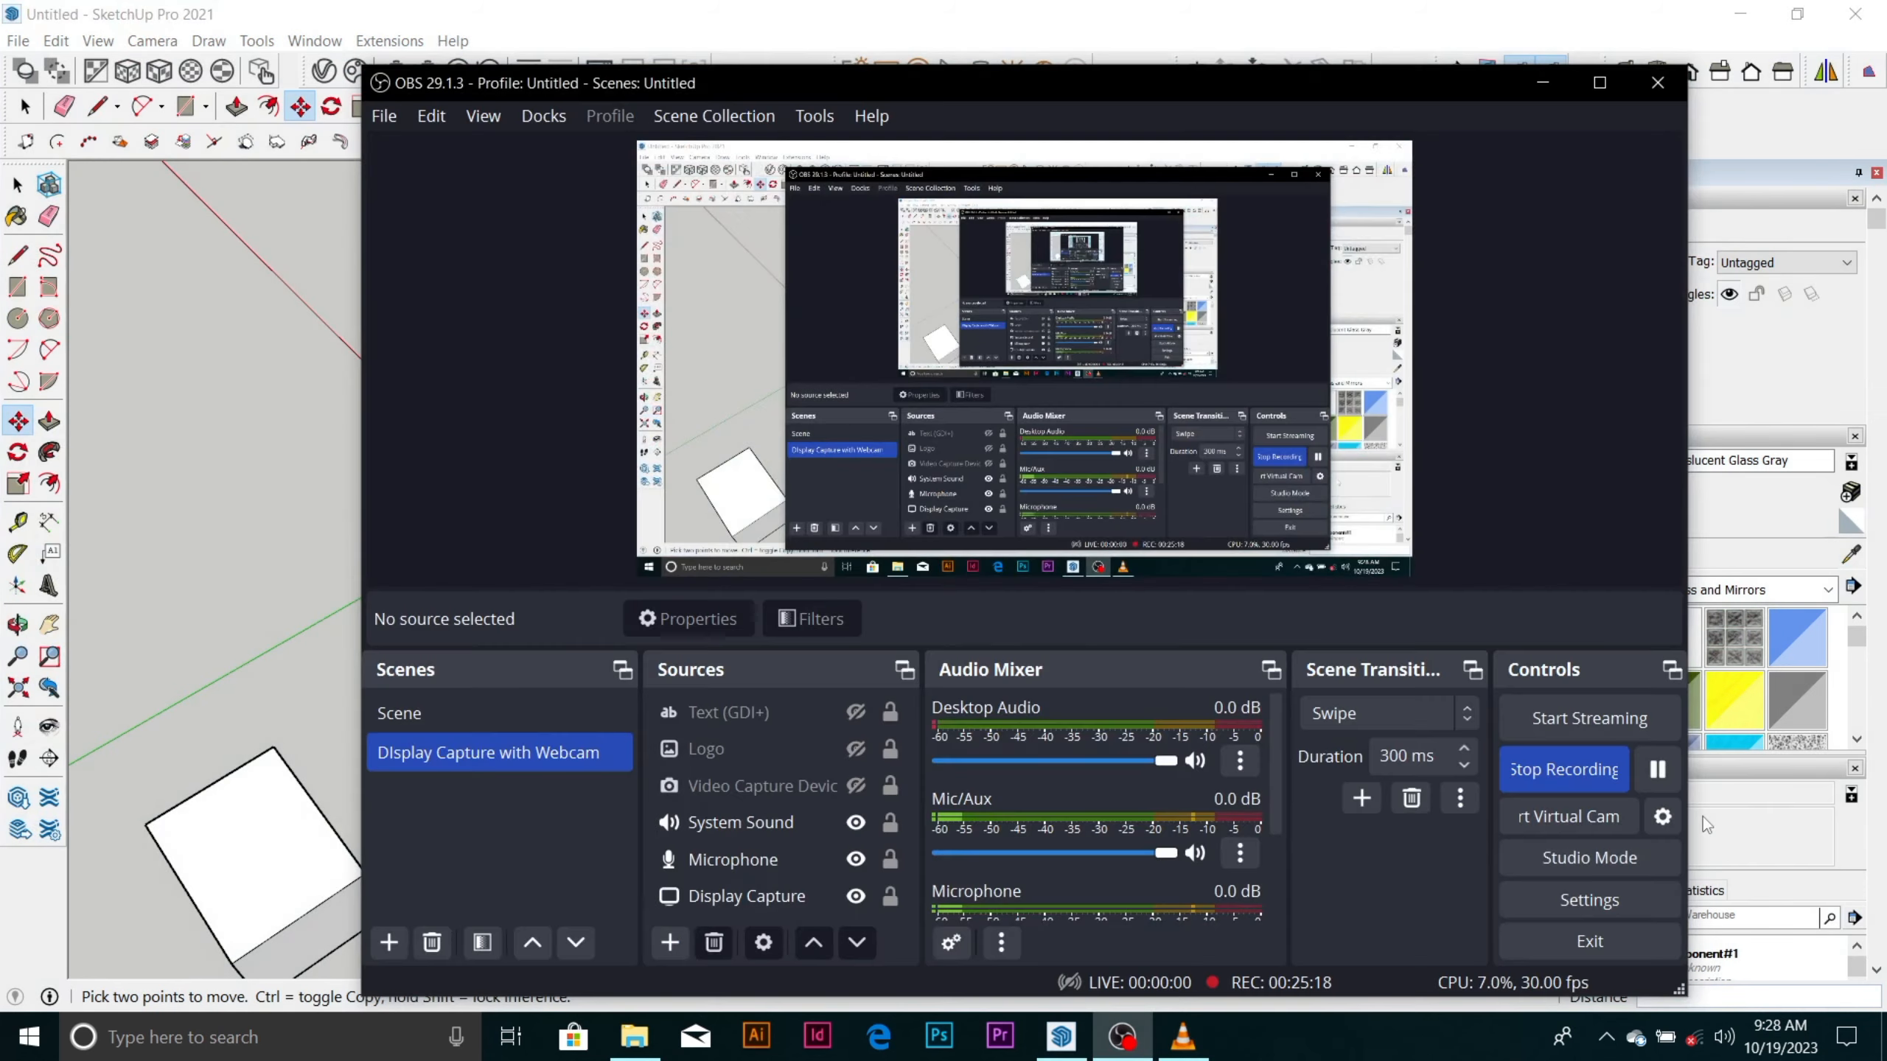
pyautogui.click(1661, 770)
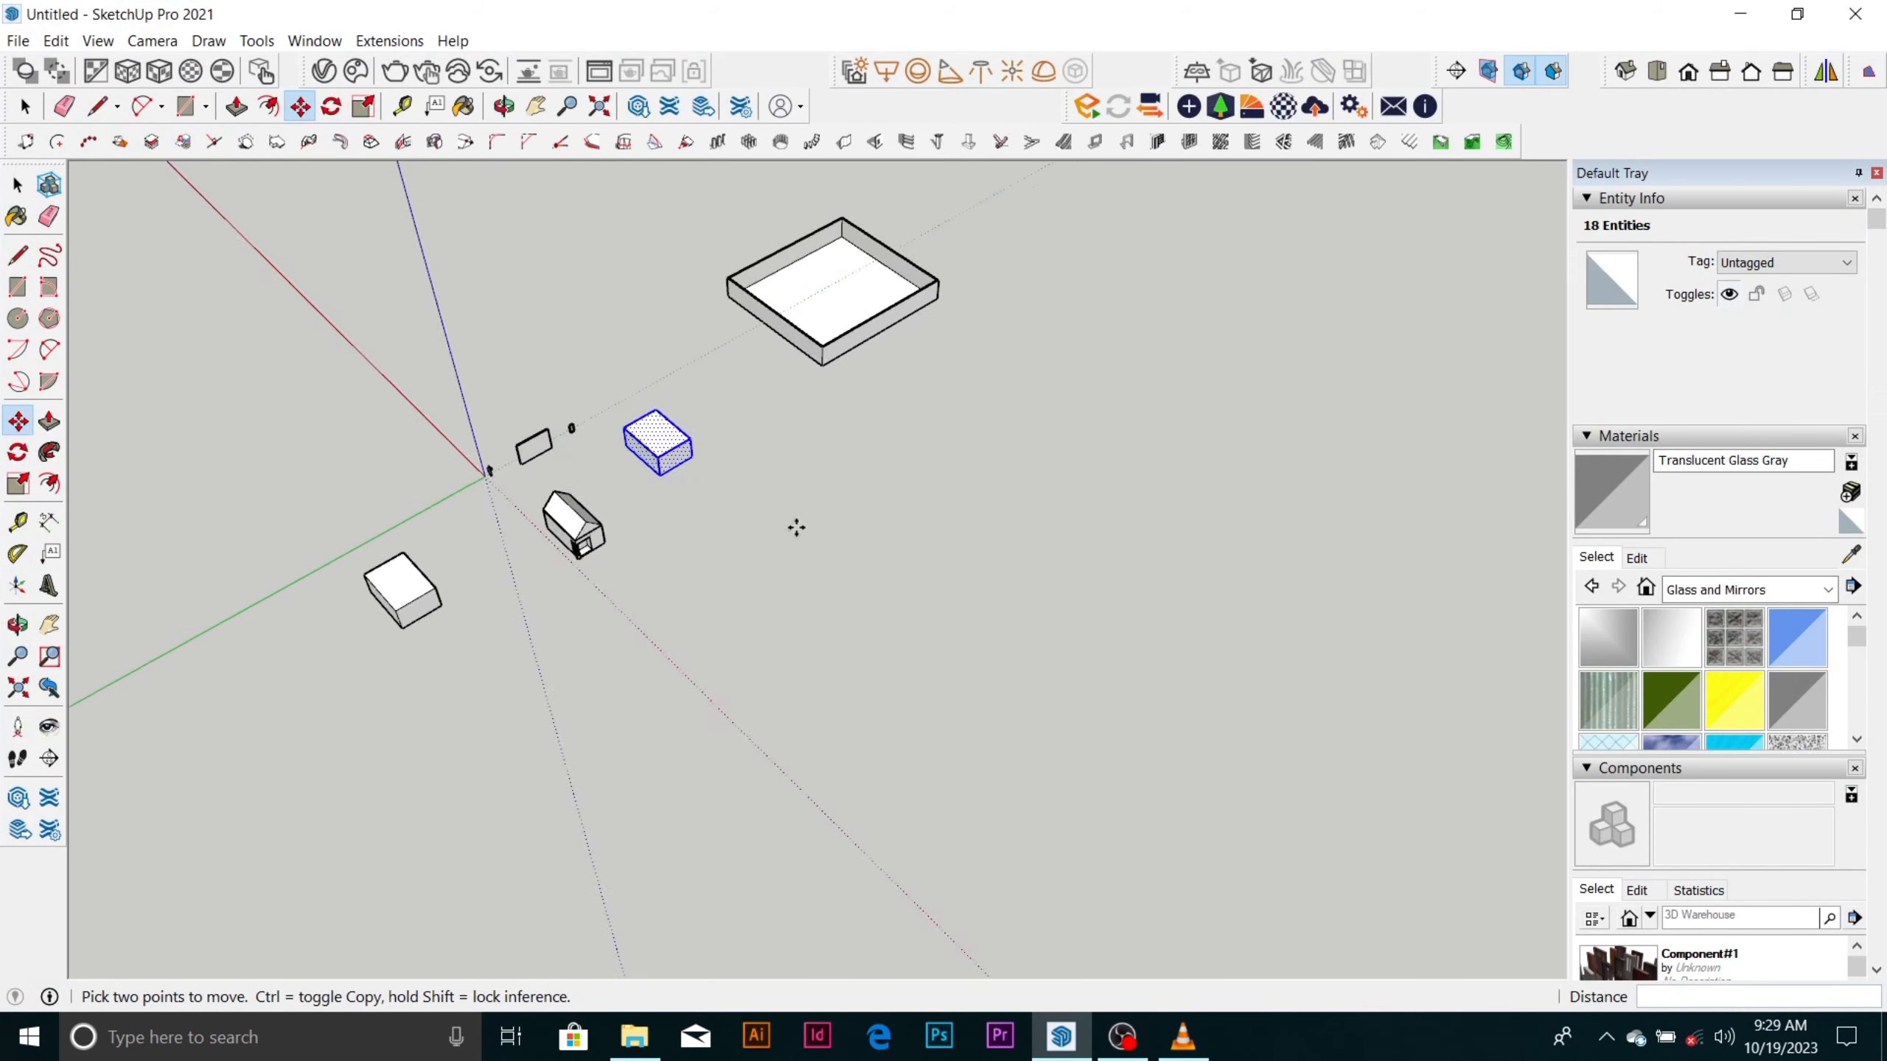
# Select the entire glazed frame and turn it into a component named window.
pyautogui.scroll(10, 796, 527)
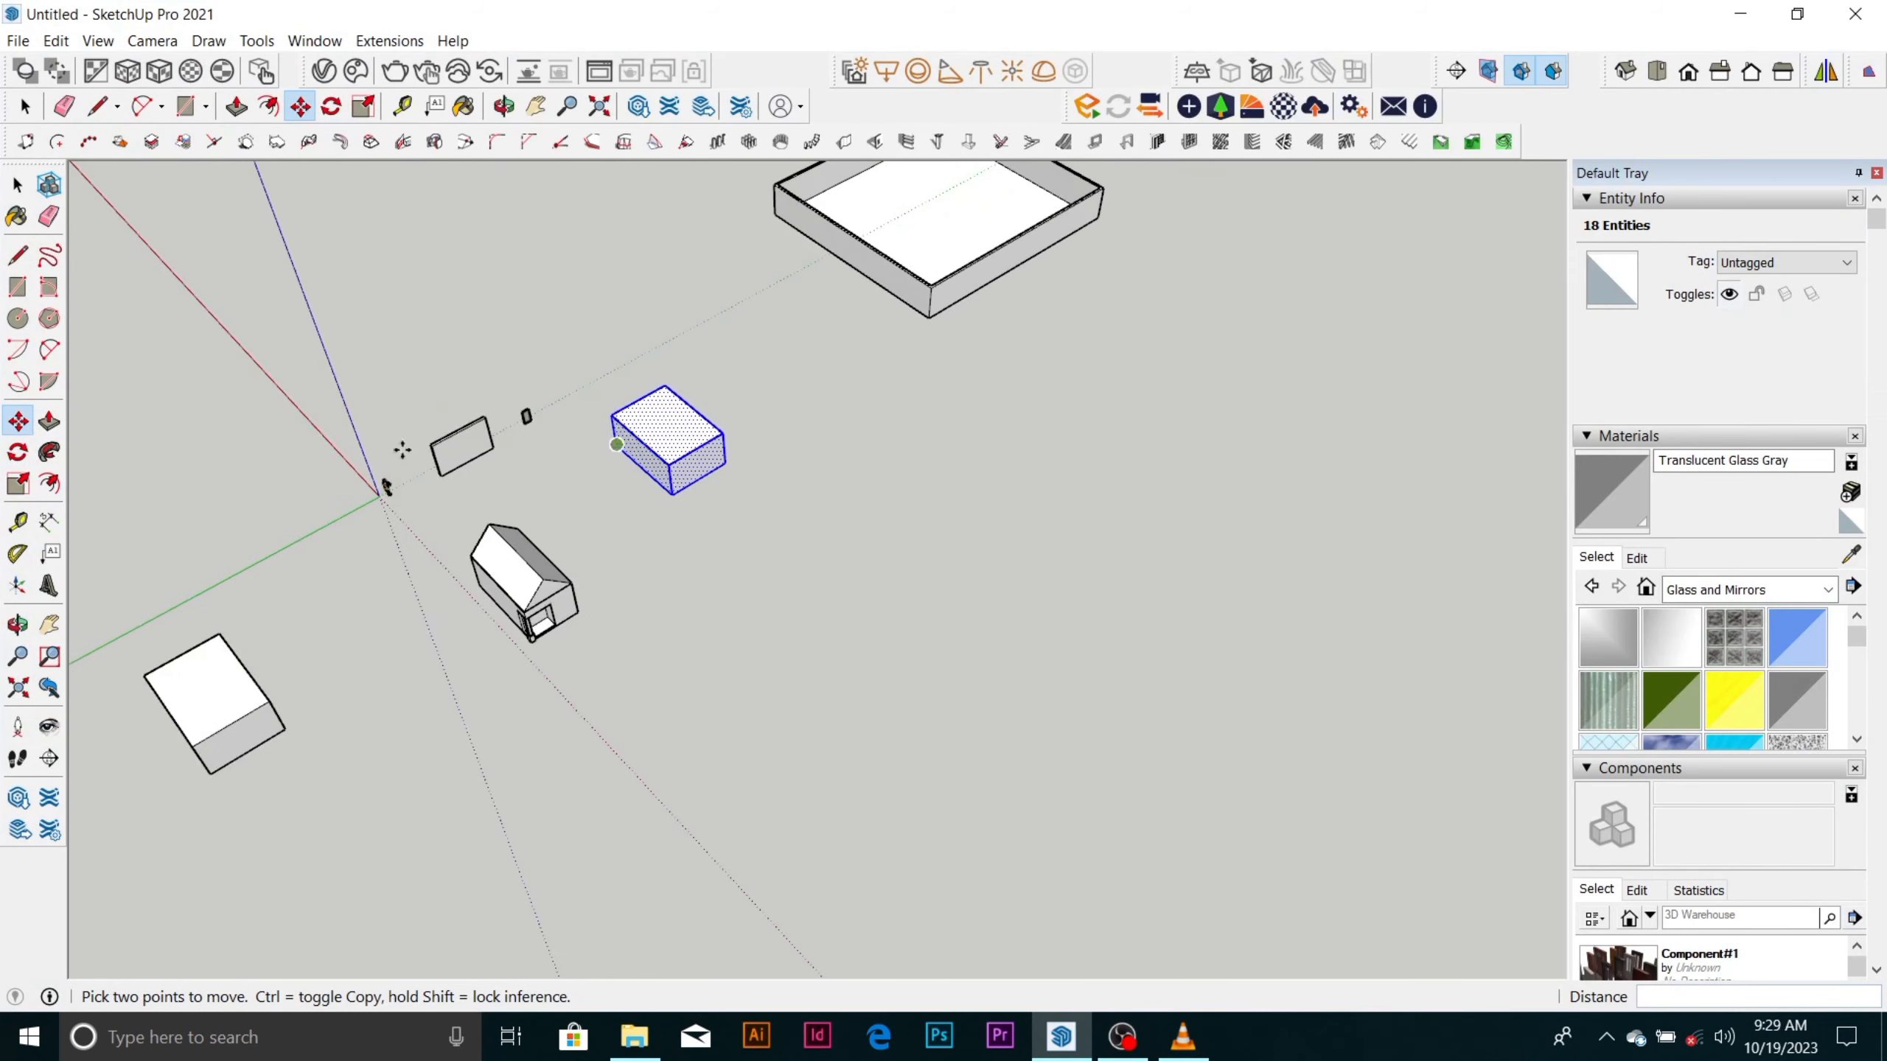
pyautogui.moveTo(827, 275); pyautogui.dragTo(742, 454, button='middle')
pyautogui.scroll(3, 743, 454)
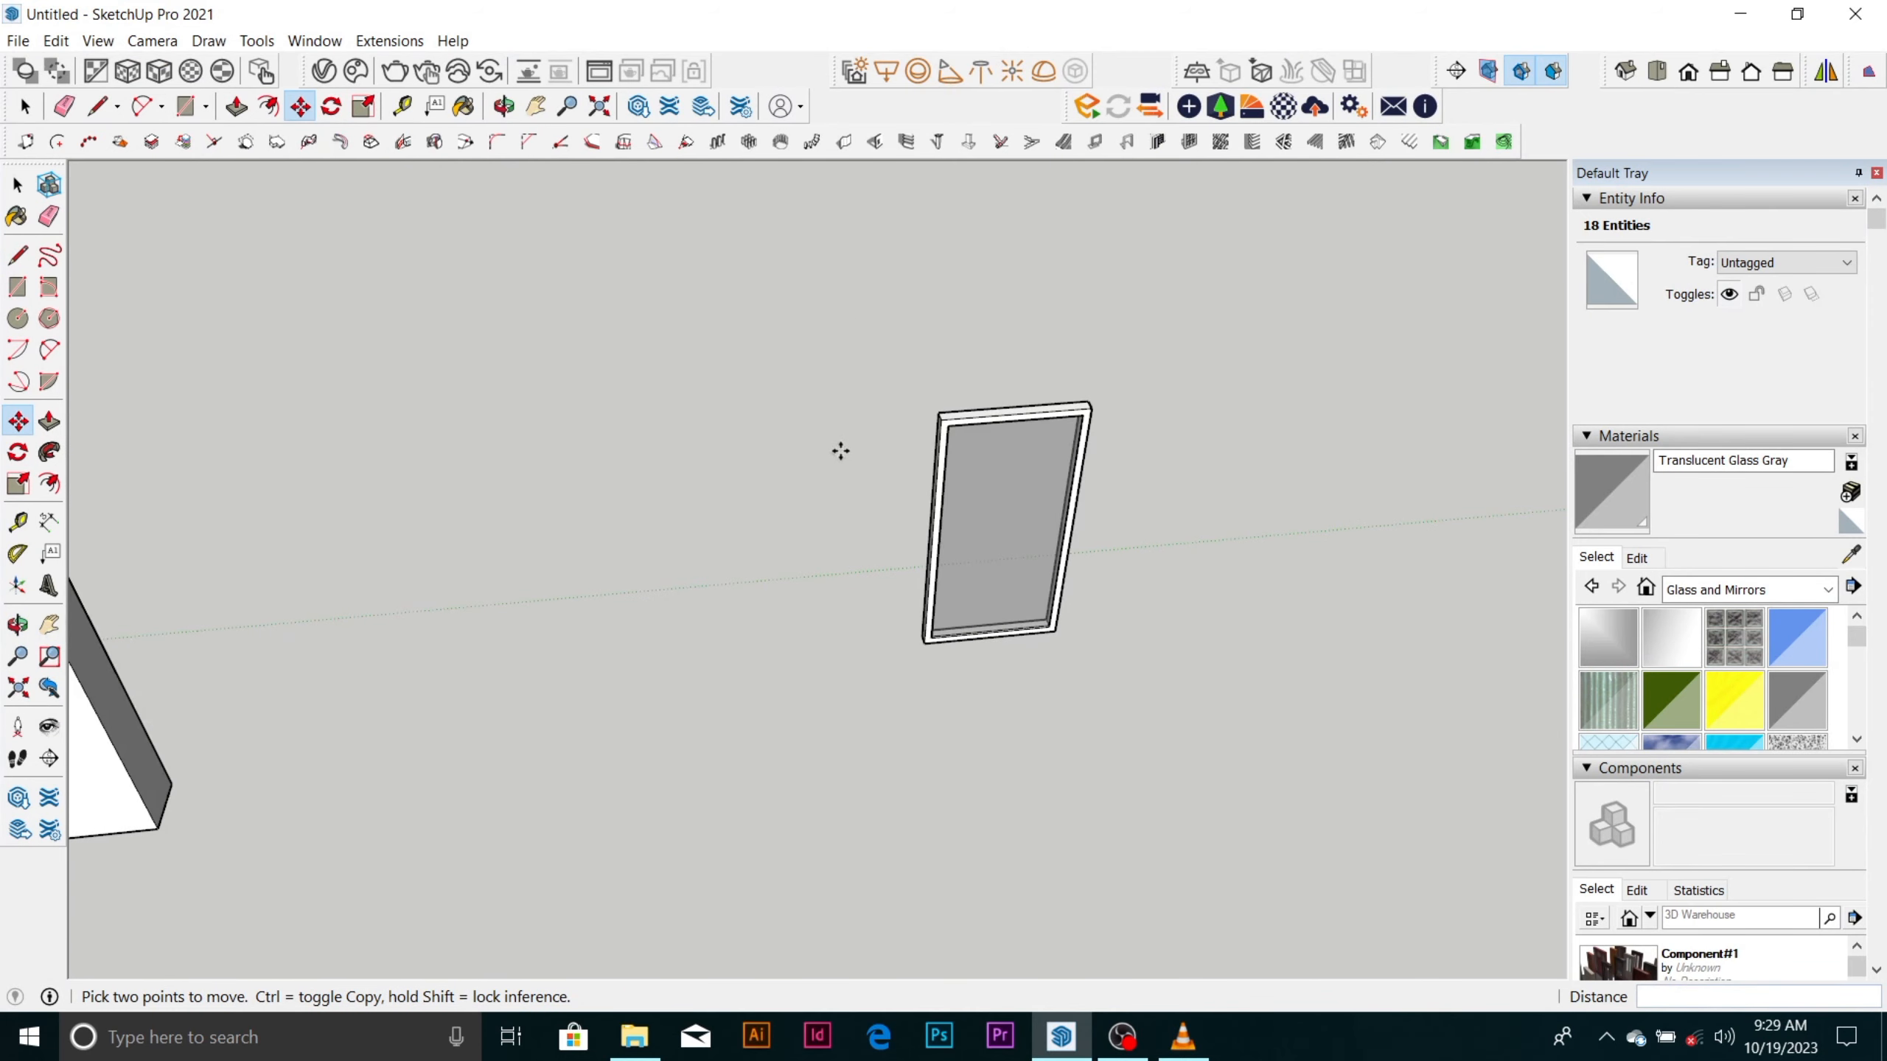
pyautogui.press('space')
pyautogui.scroll(-2, 796, 395)
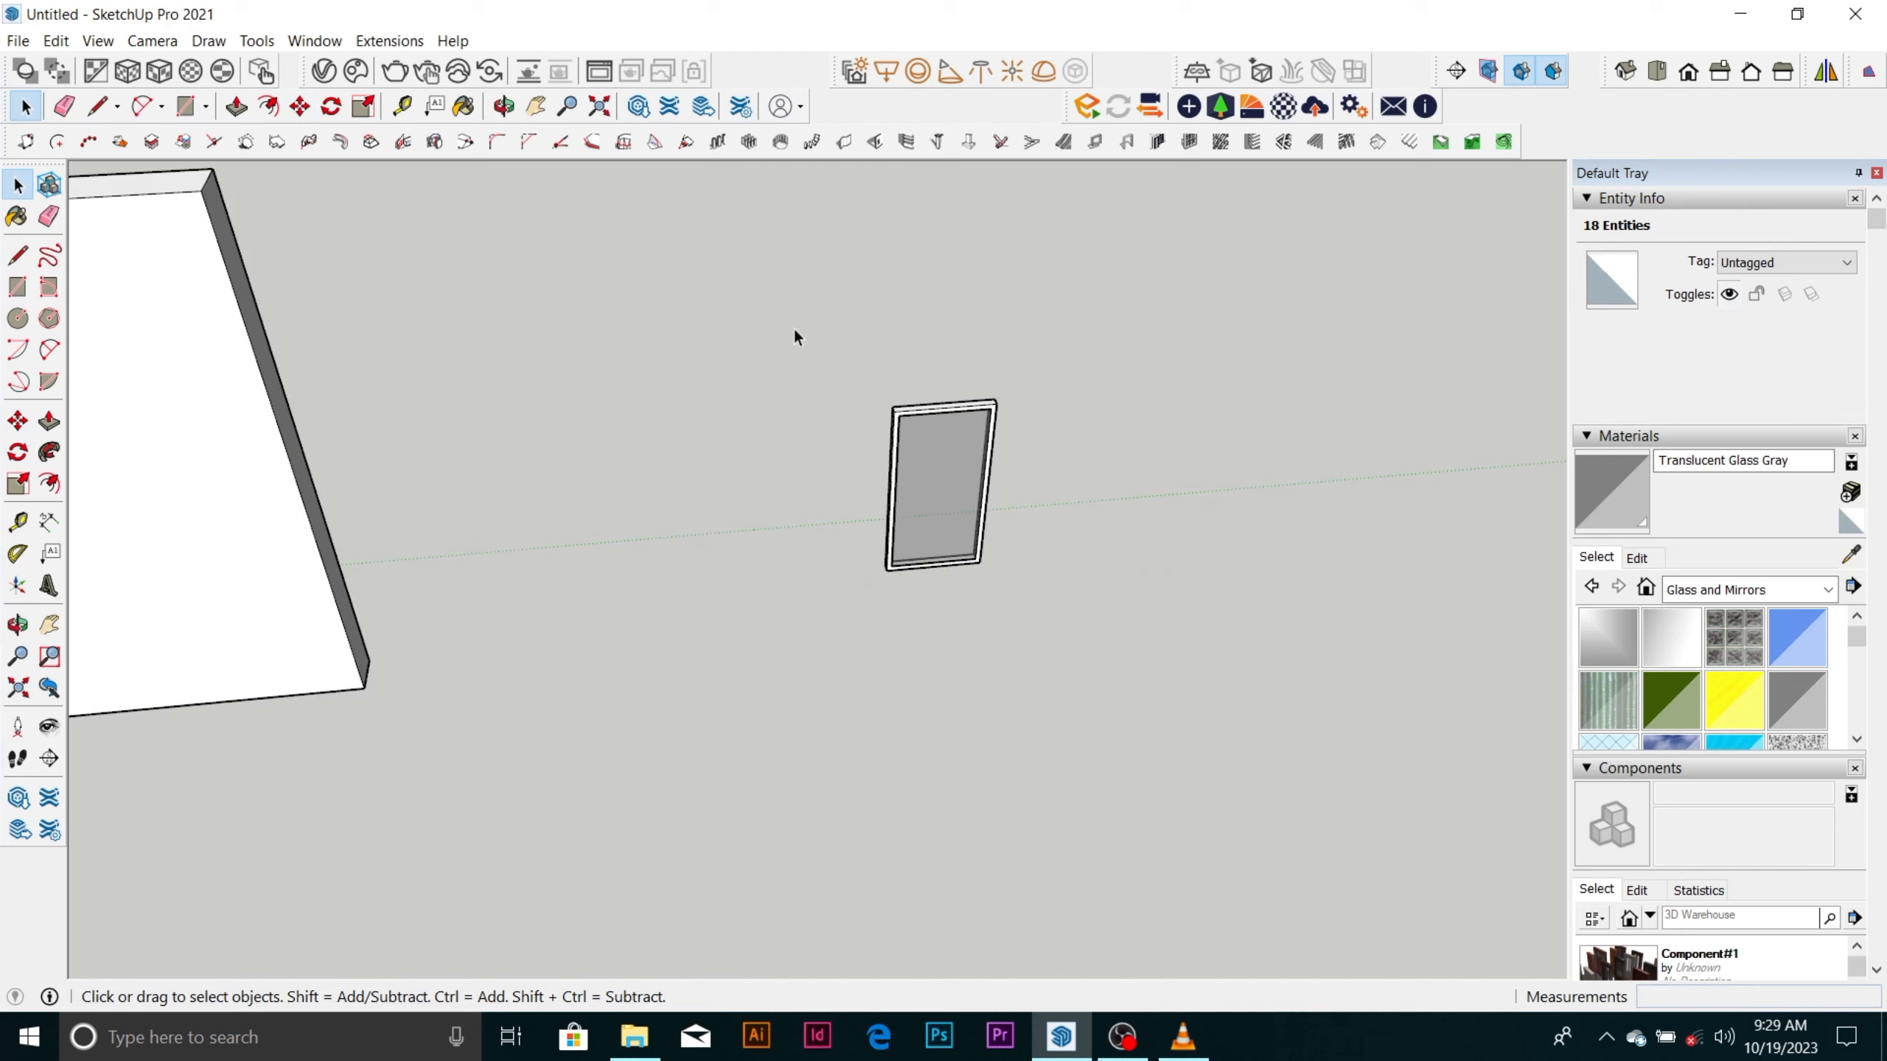
pyautogui.moveTo(743, 332); pyautogui.dragTo(1182, 680)
pyautogui.rightClick(922, 474)
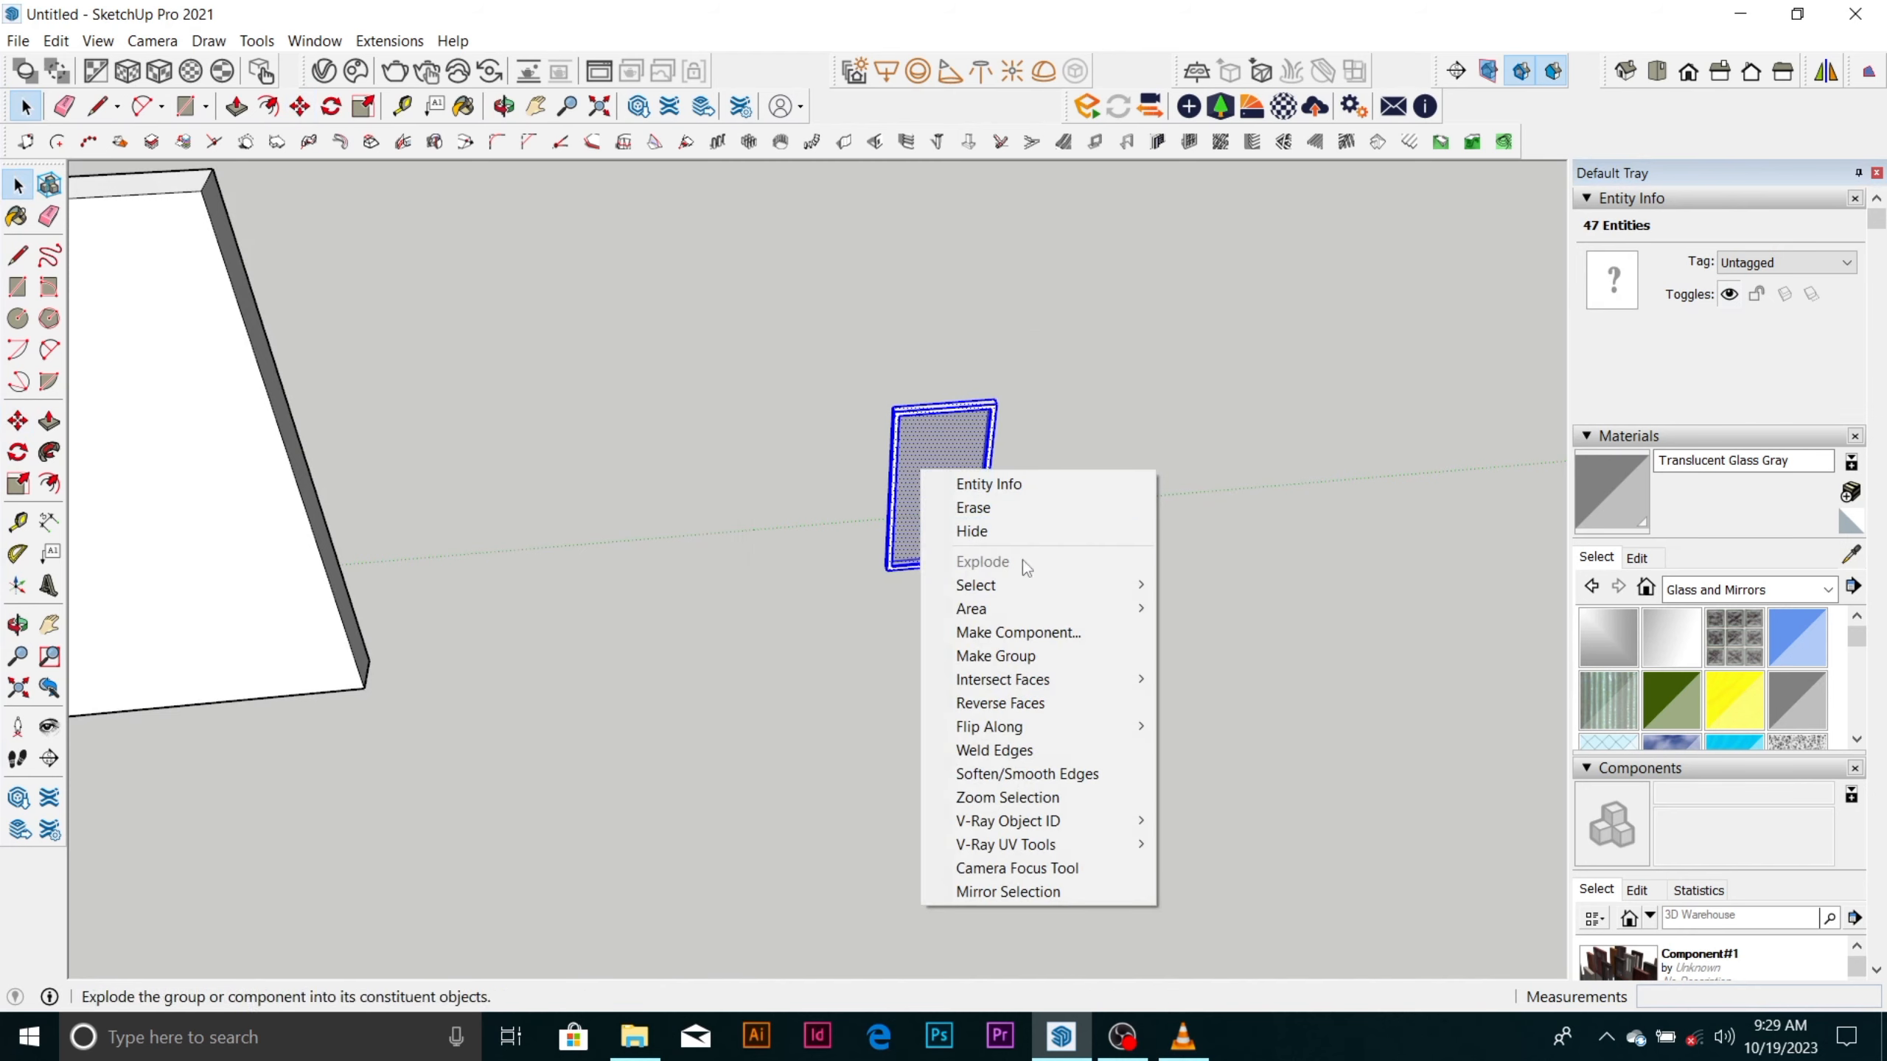
pyautogui.click(1037, 633)
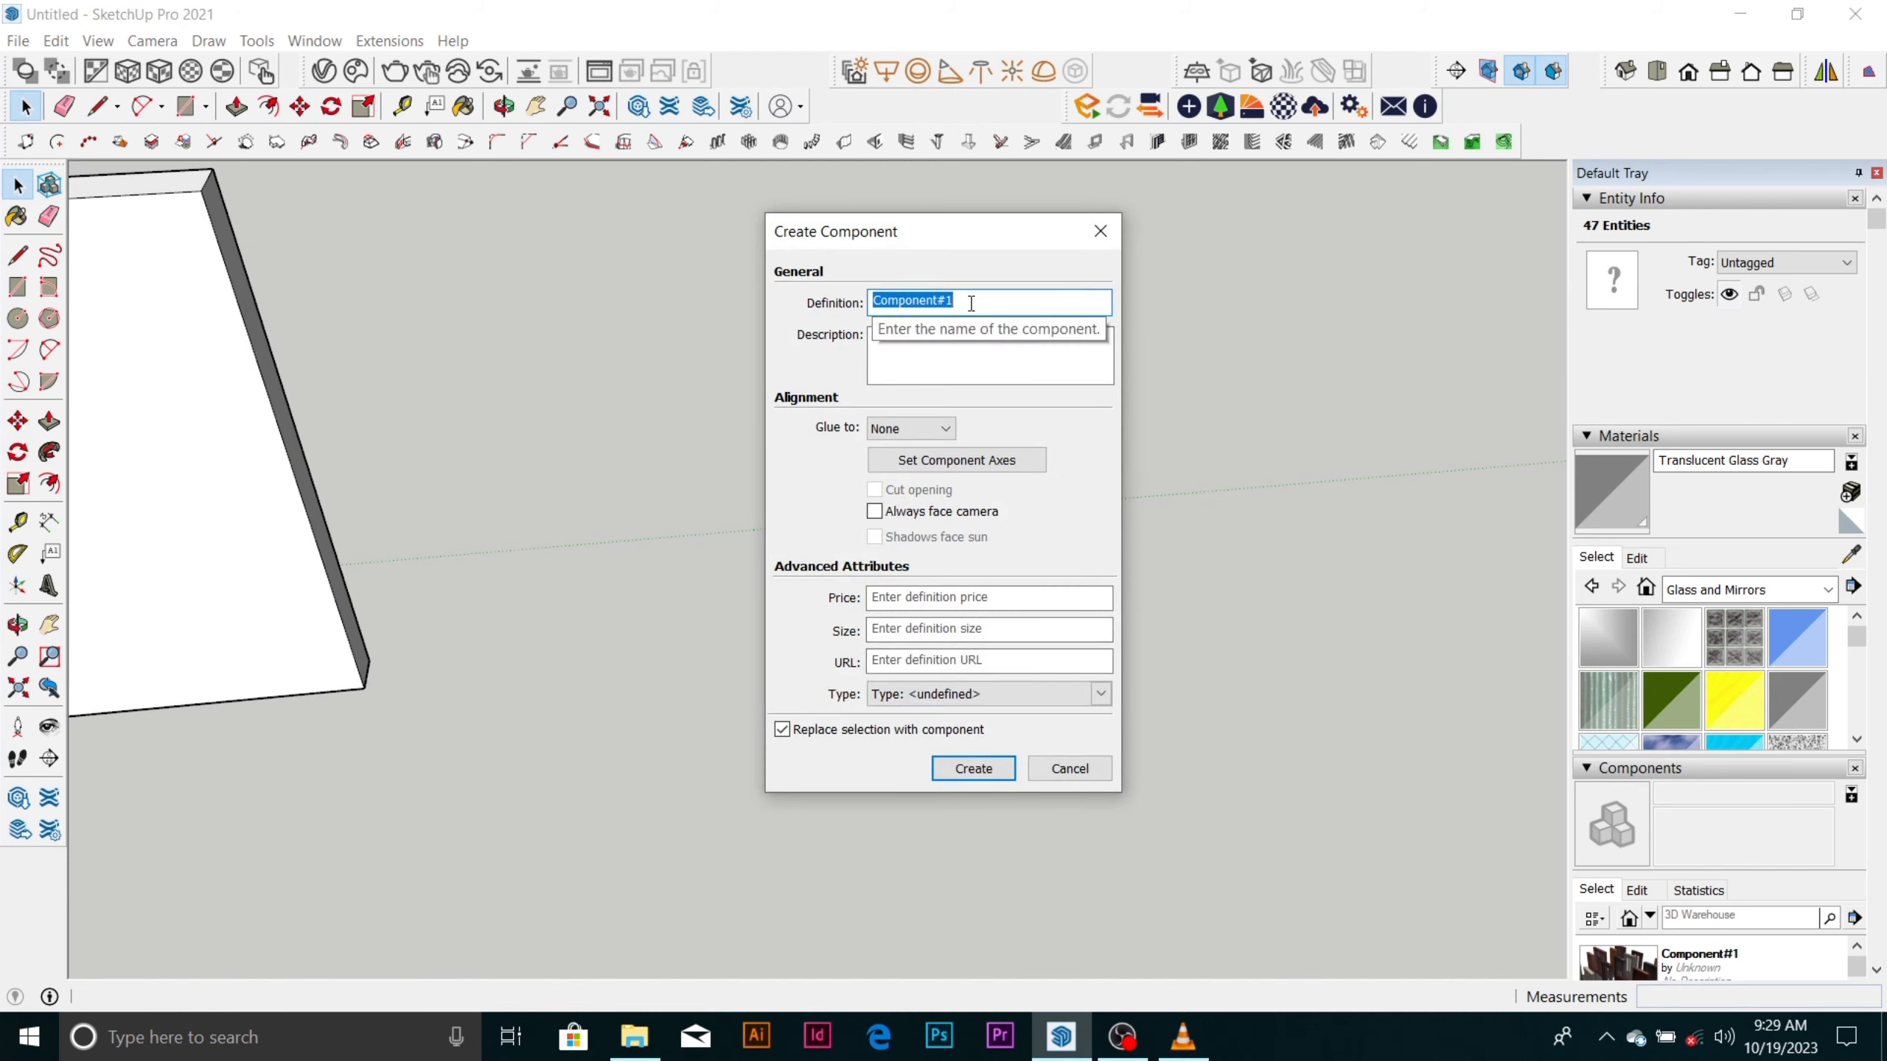
pyautogui.write('window')
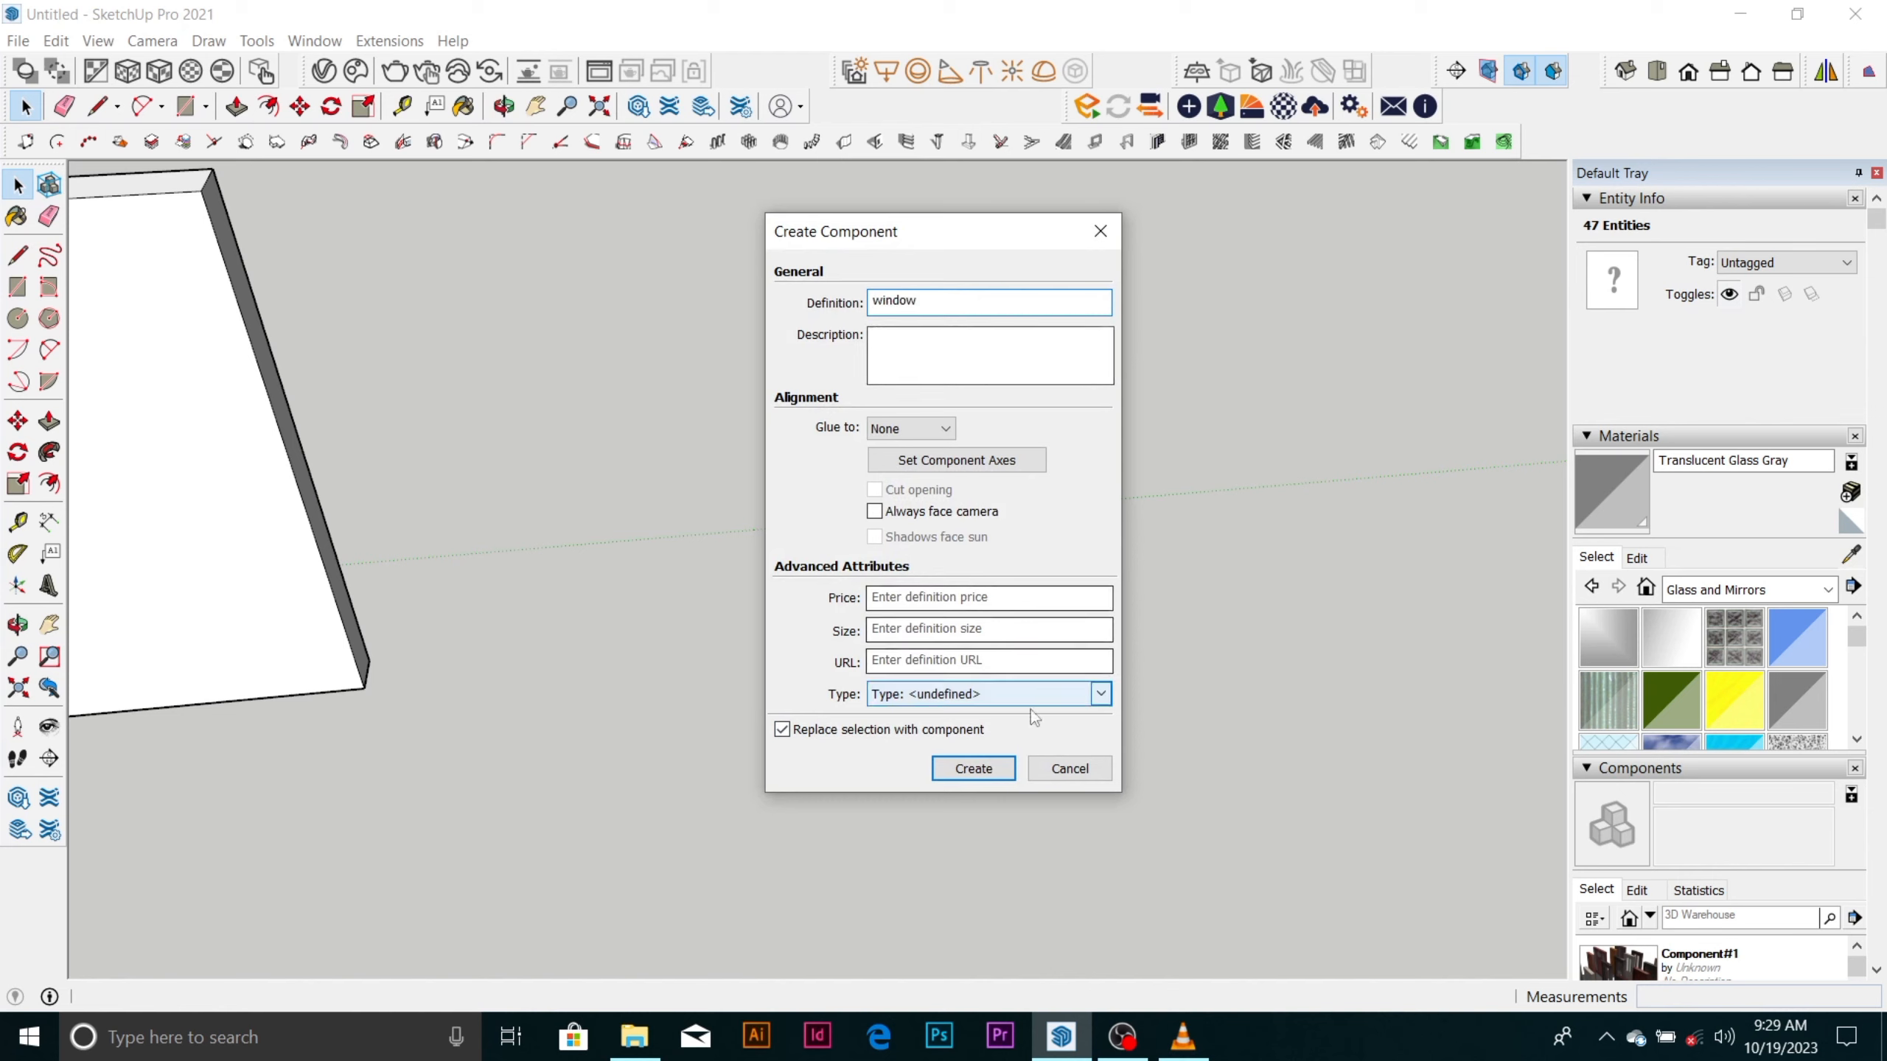
pyautogui.click(995, 769)
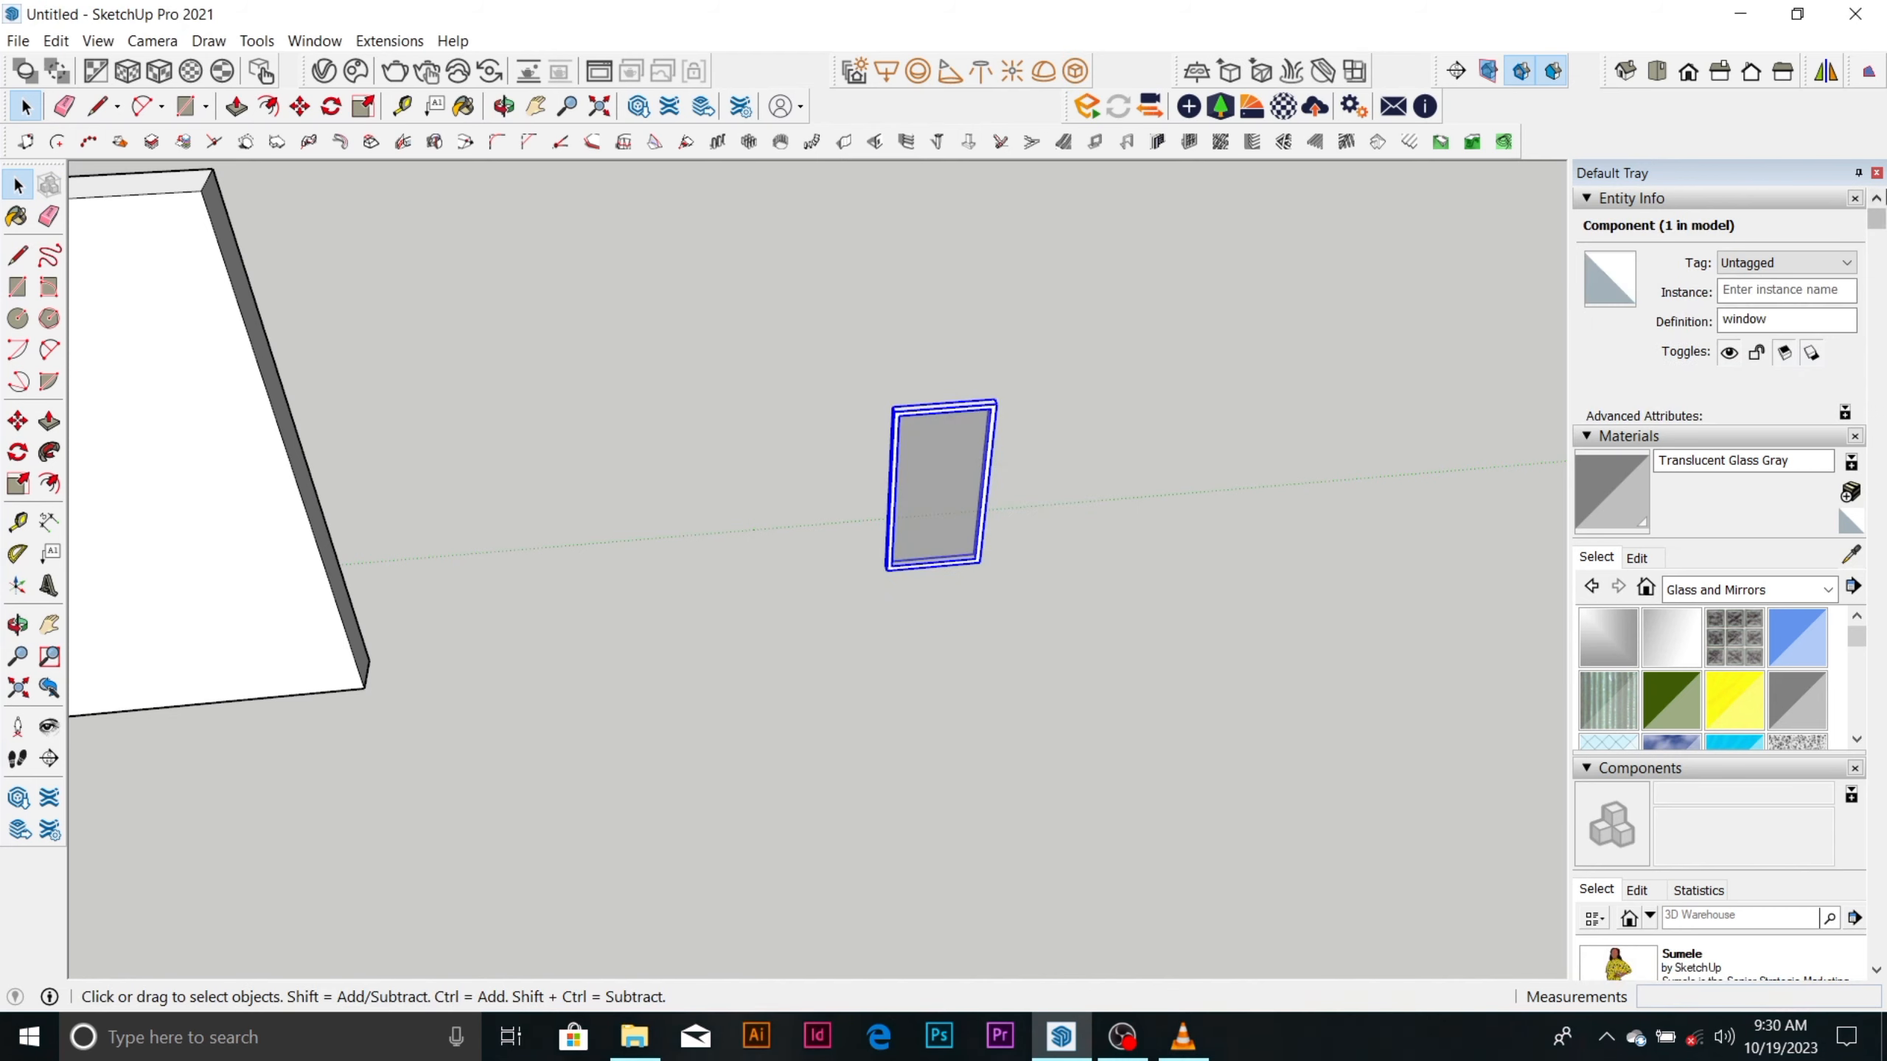
# Insert another window component from the in-model components, placing it on the ground between the human figure and the wall.
pyautogui.moveTo(1879, 227); pyautogui.dragTo(1876, 383)
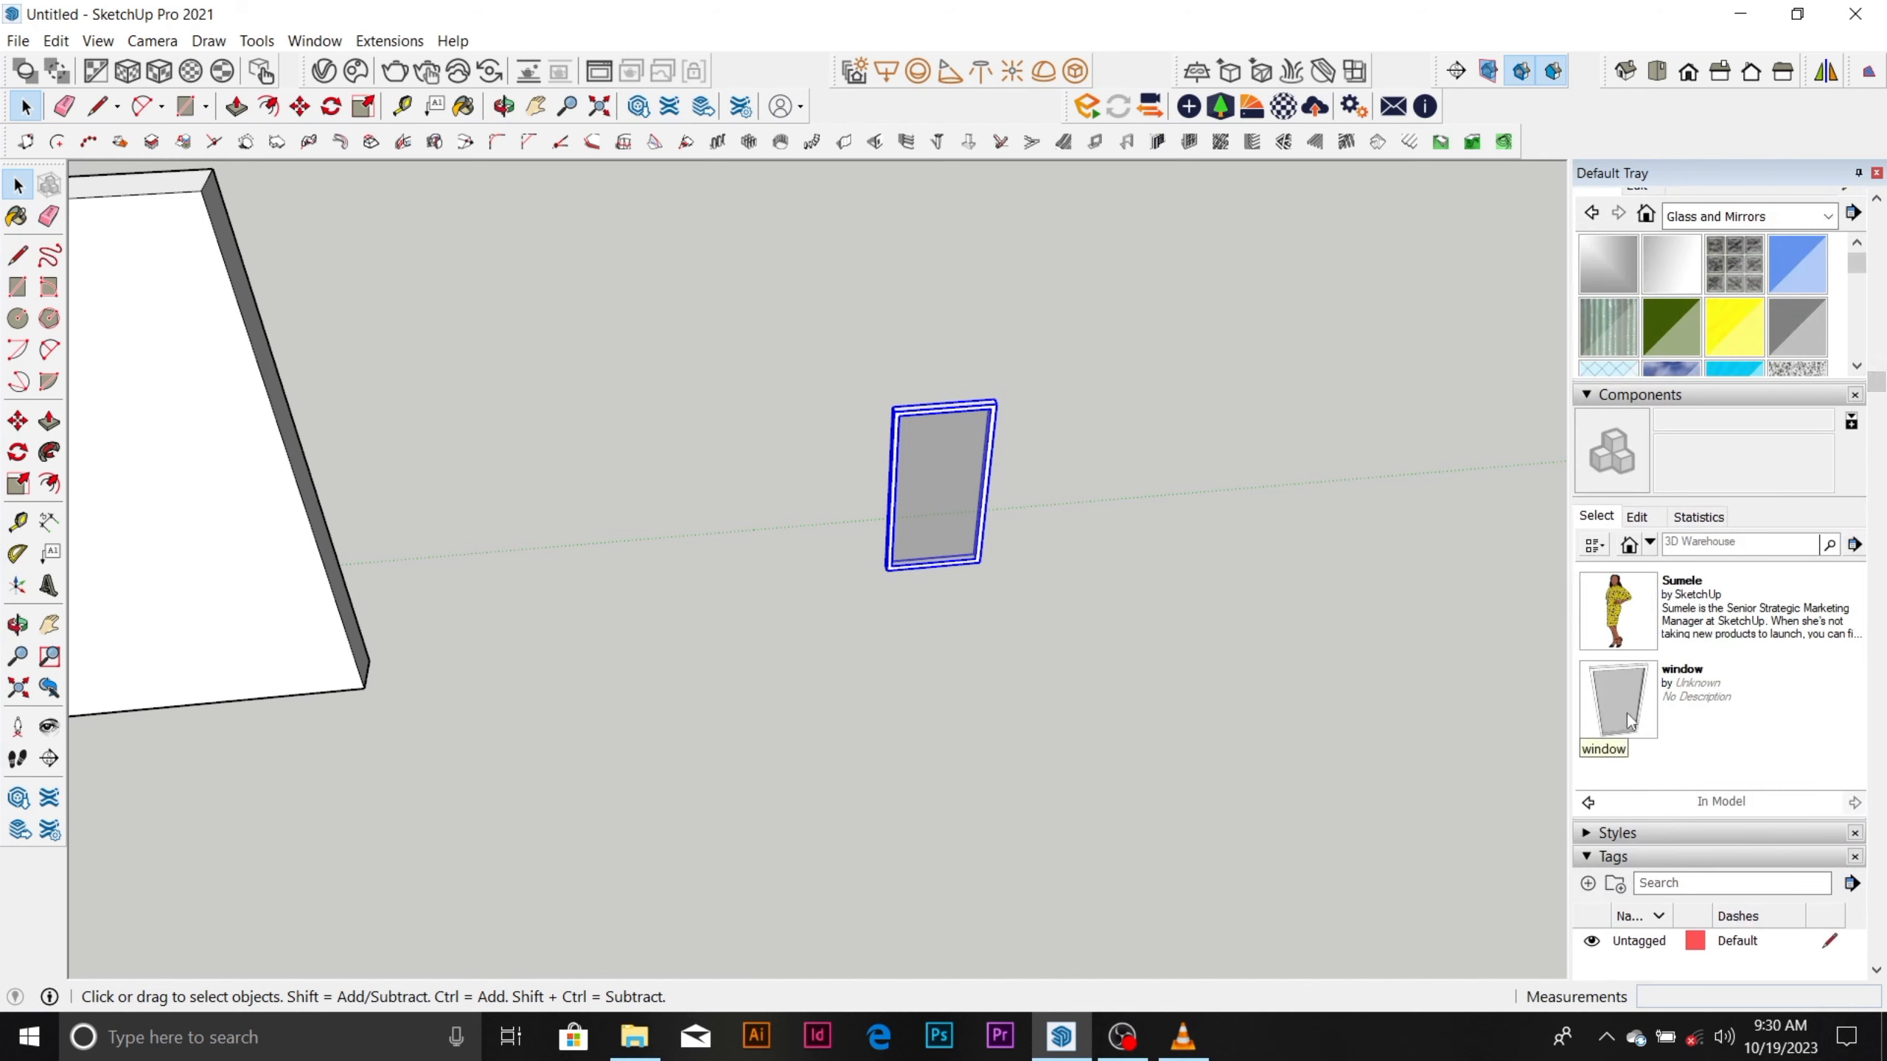
pyautogui.click(1616, 702)
pyautogui.scroll(-2, 1168, 529)
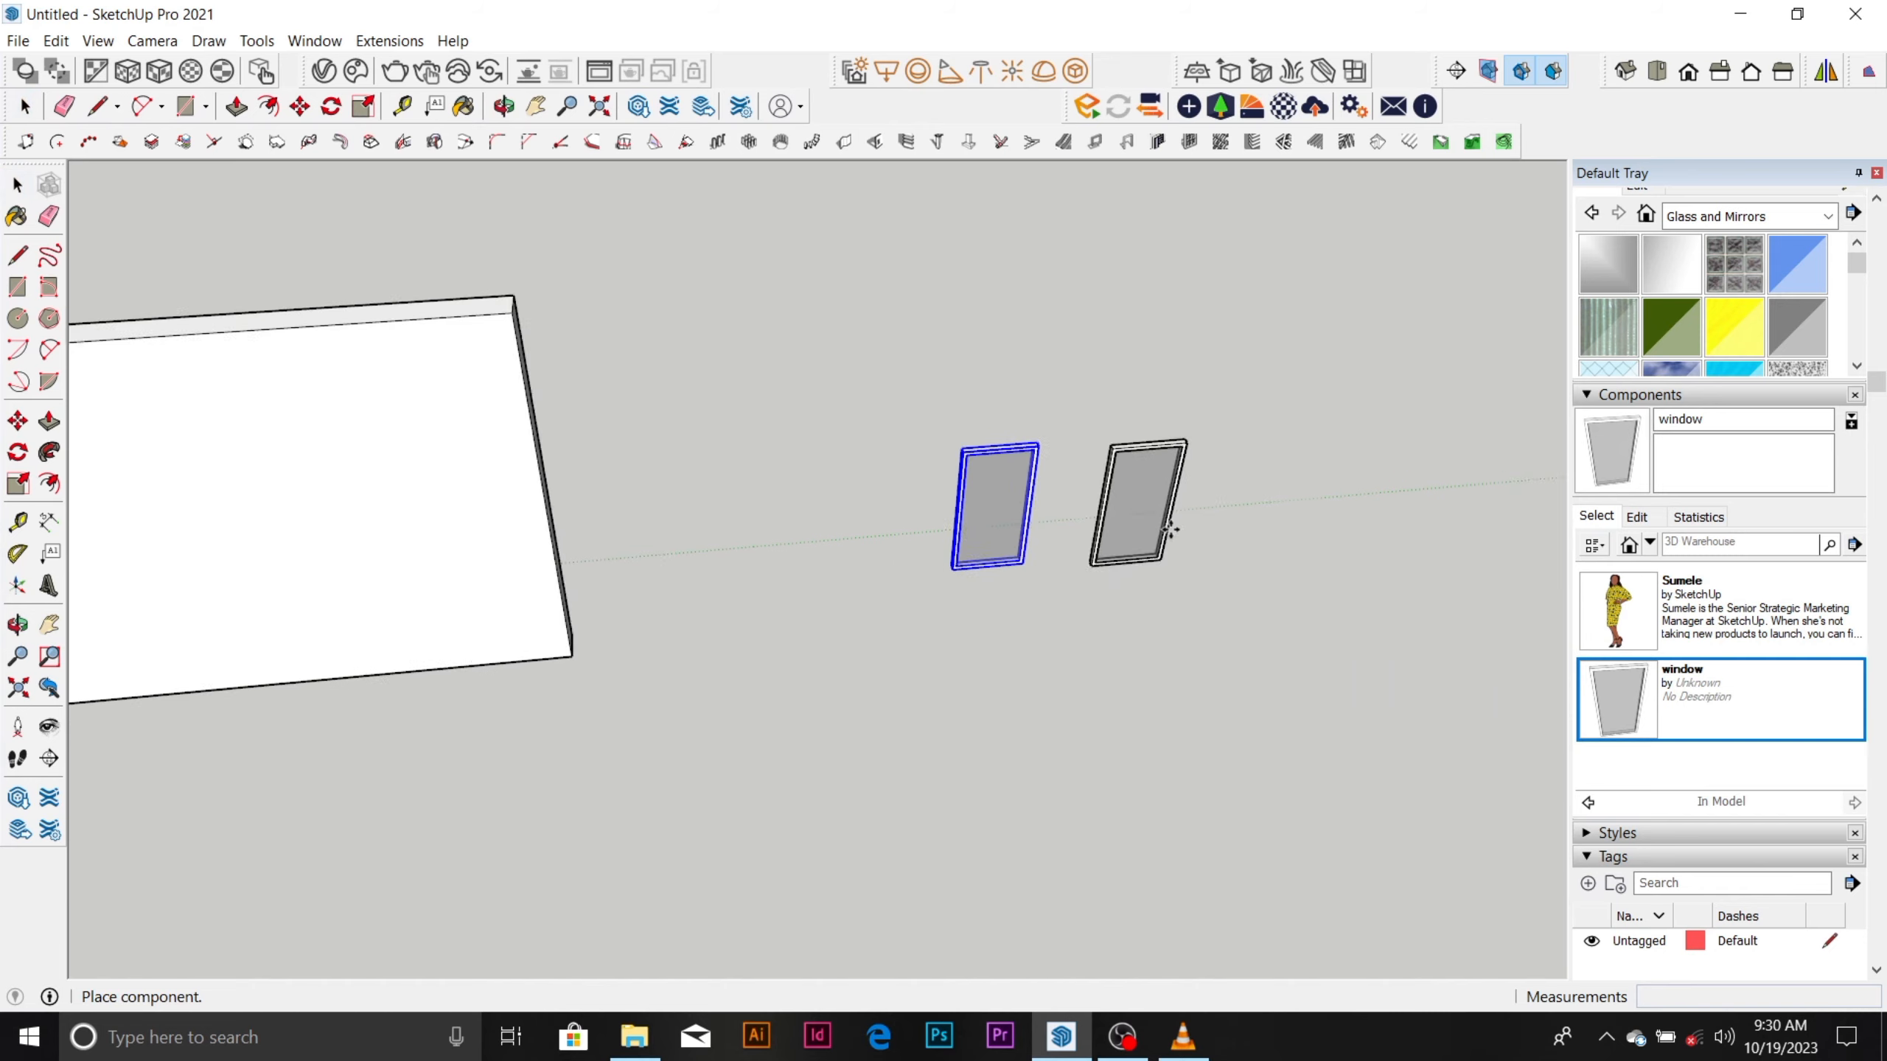
pyautogui.scroll(-4, 1168, 530)
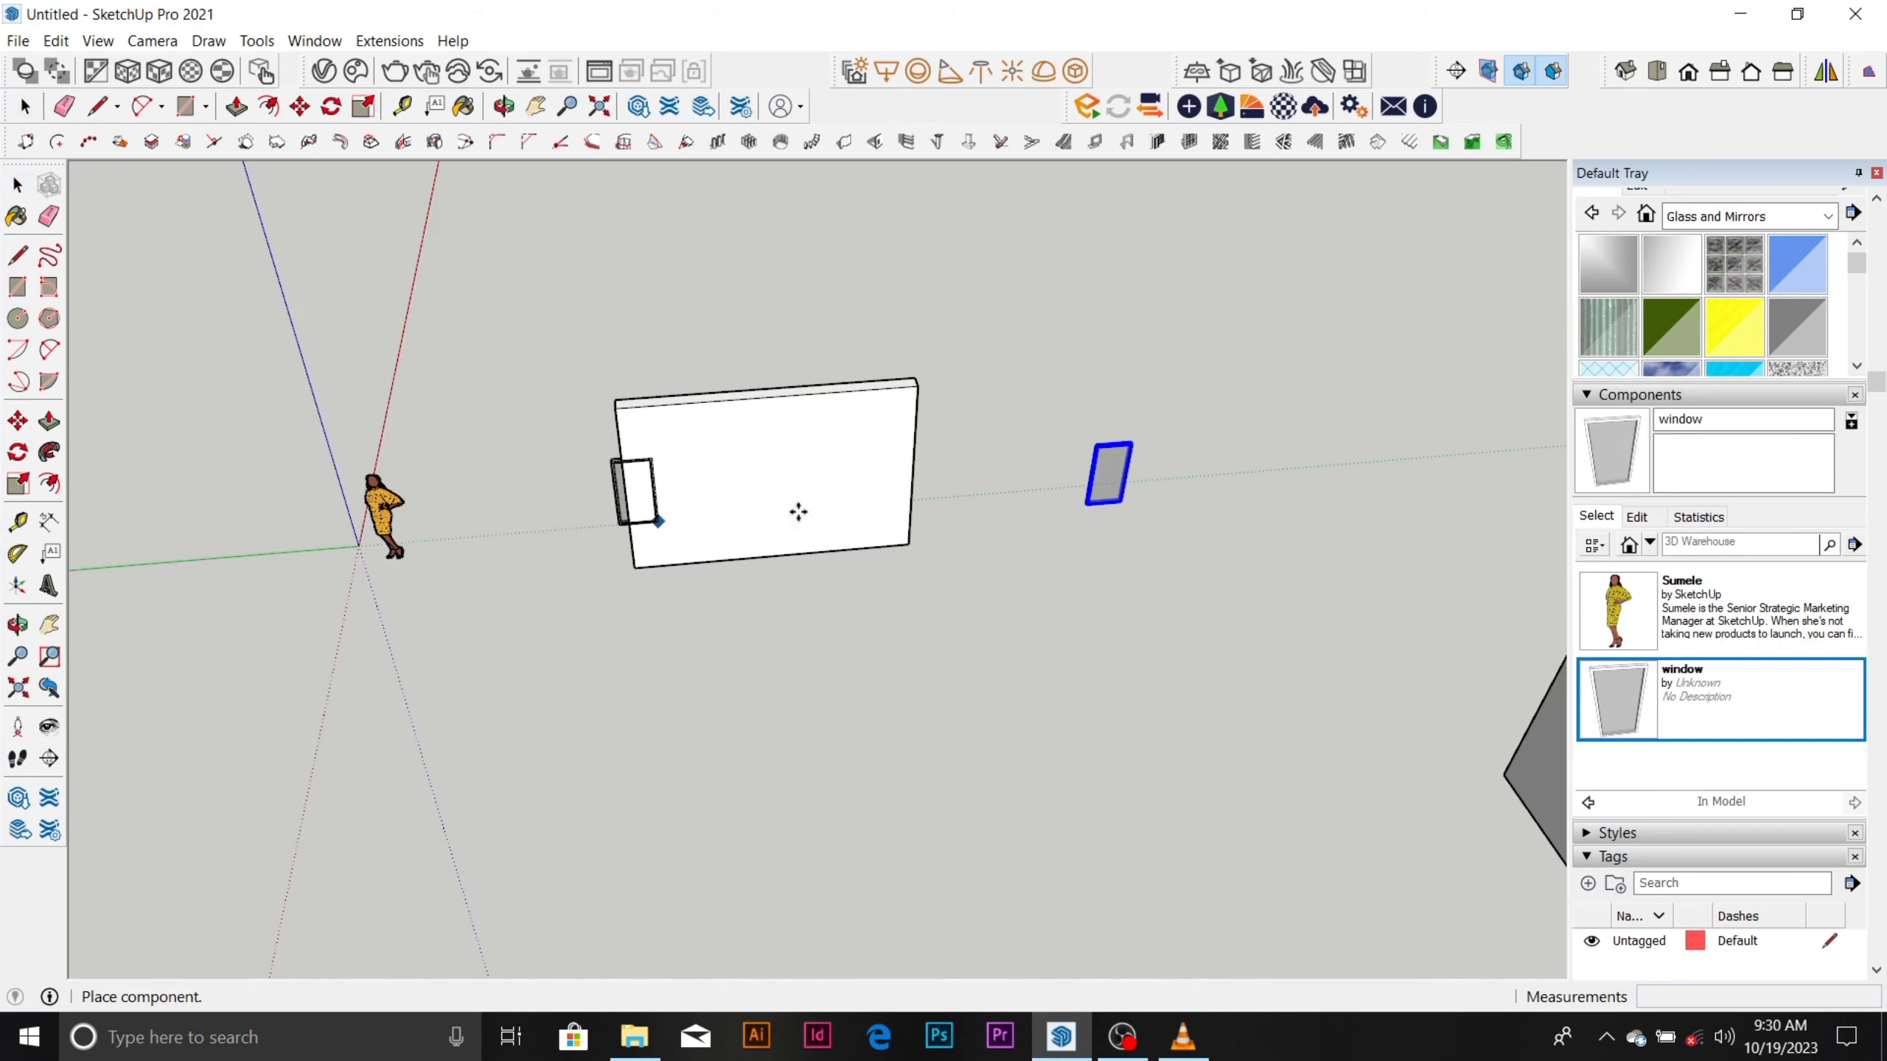
pyautogui.scroll(3, 1184, 474)
pyautogui.scroll(-1, 1191, 430)
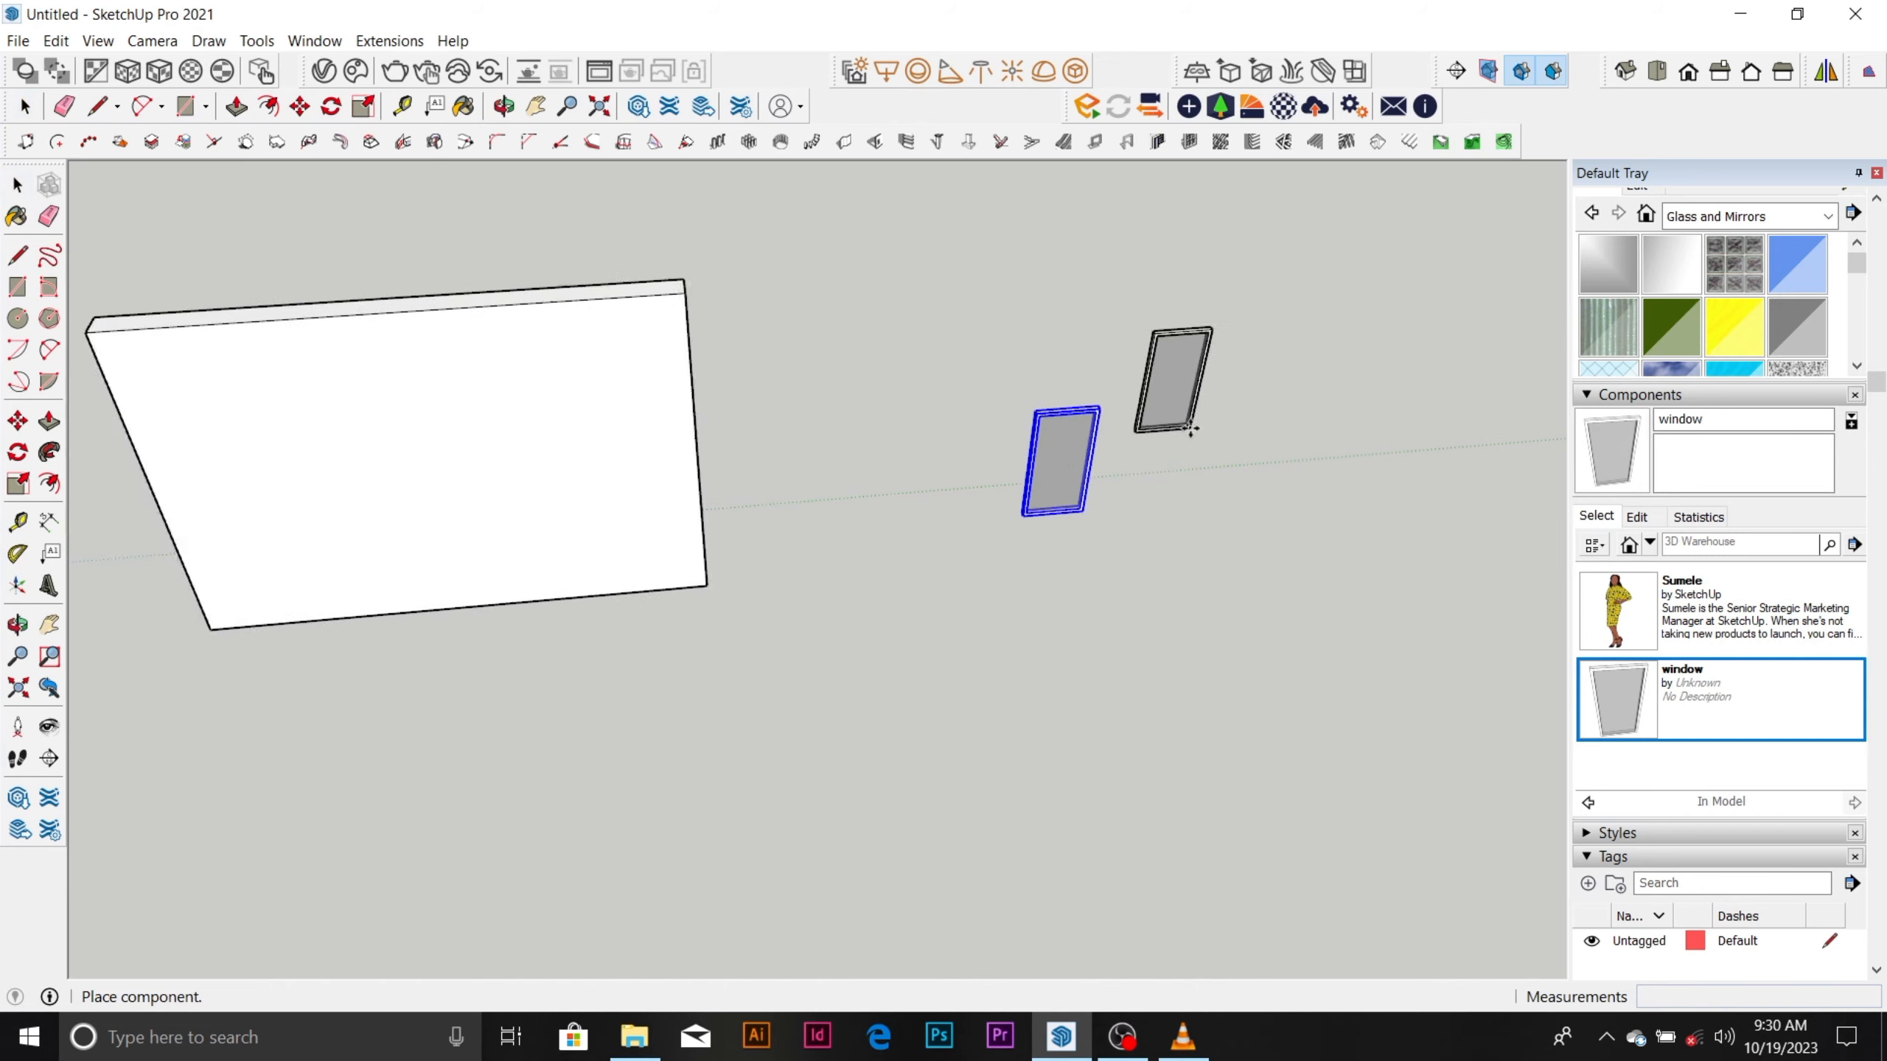
pyautogui.scroll(-3, 1191, 417)
pyautogui.scroll(-1, 1192, 405)
pyautogui.scroll(2, 690, 531)
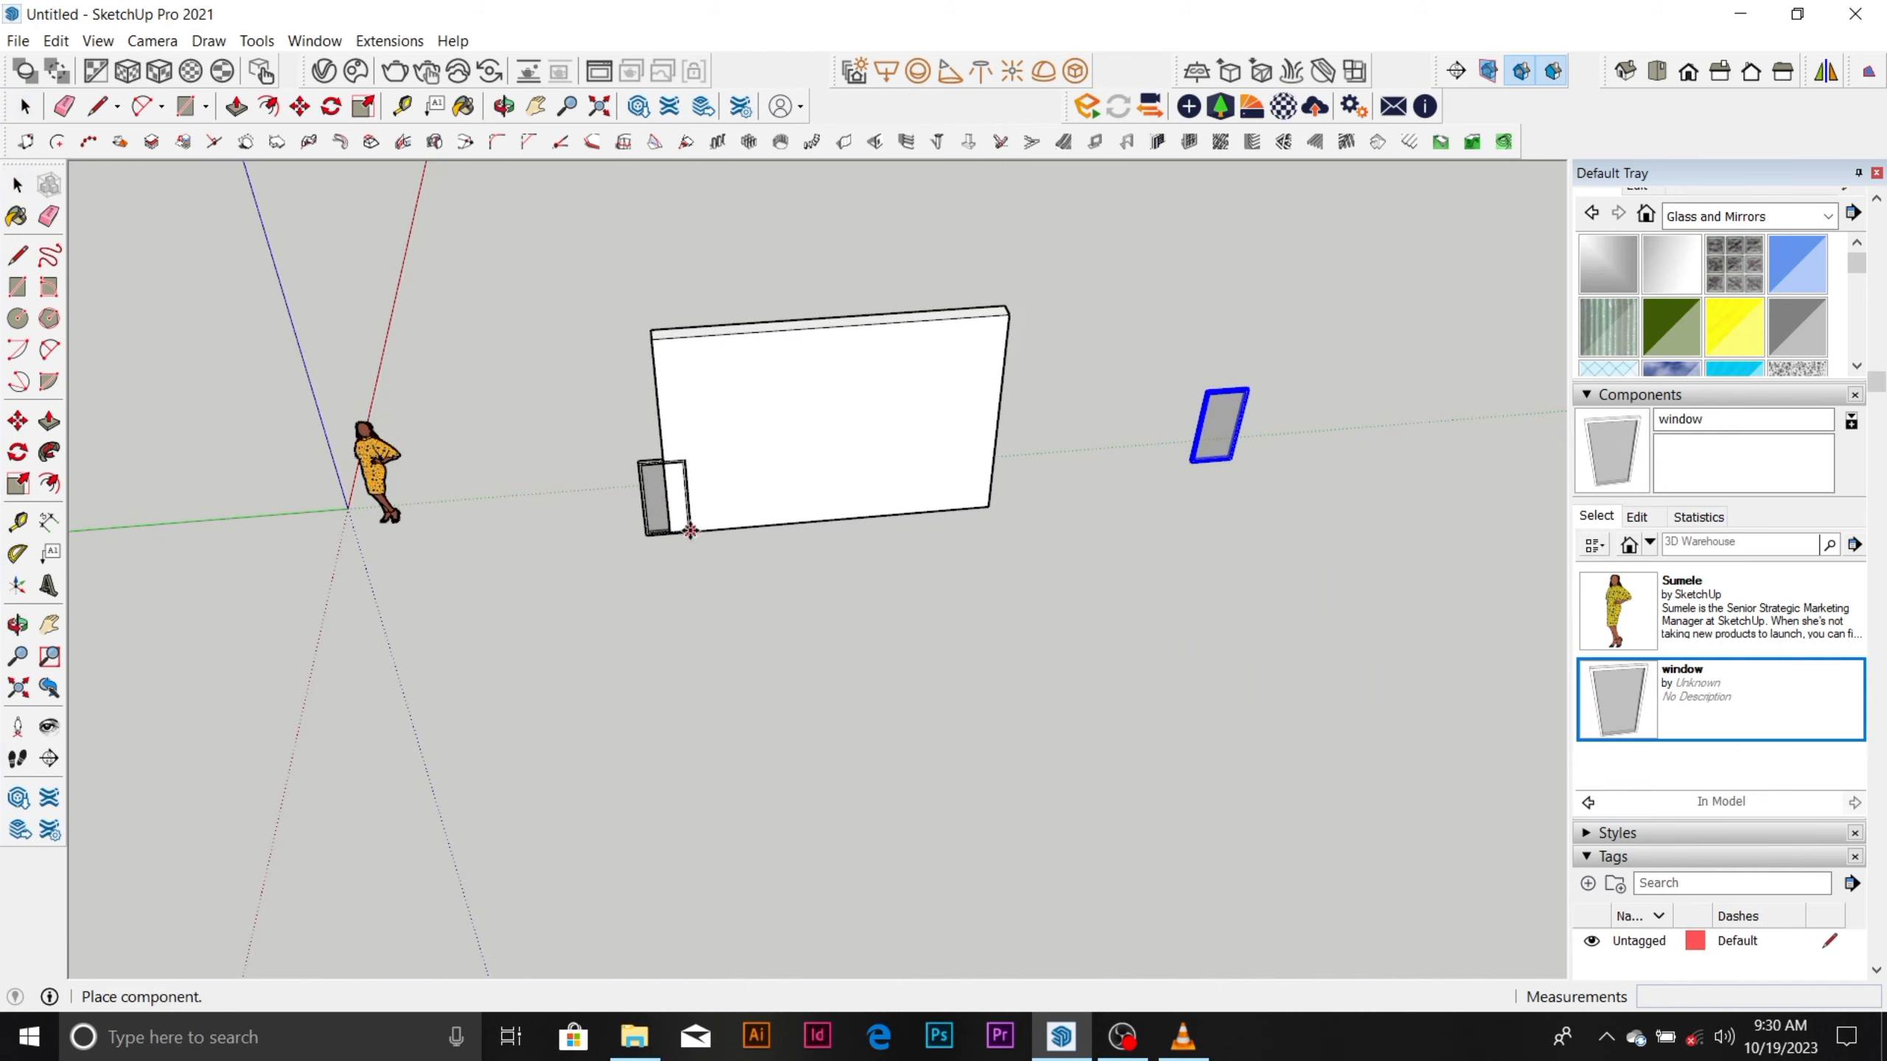
pyautogui.moveTo(690, 530); pyautogui.dragTo(1069, 513, button='middle')
pyautogui.scroll(2, 765, 520)
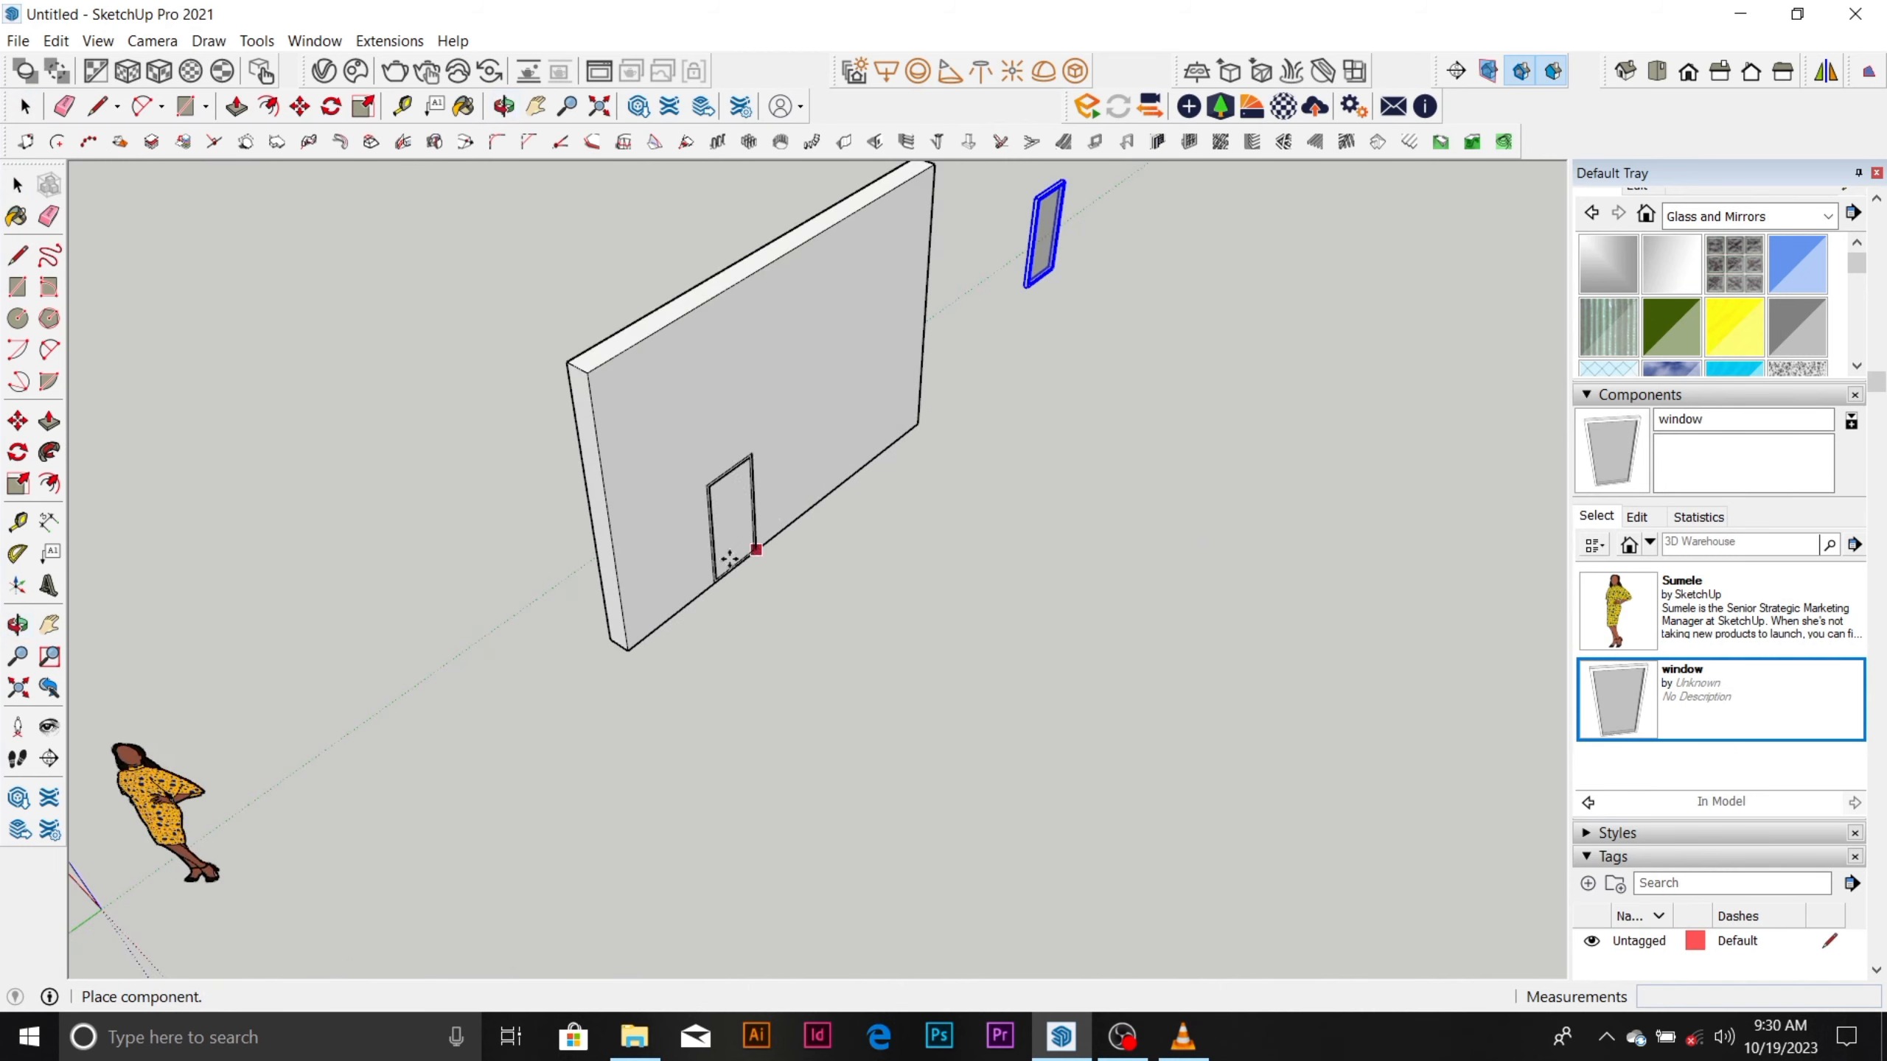
pyautogui.click(490, 706)
# Examine the window components, wall, house, boxes and walled enclosure from farther away and from several angles.
pyautogui.scroll(-2, 766, 535)
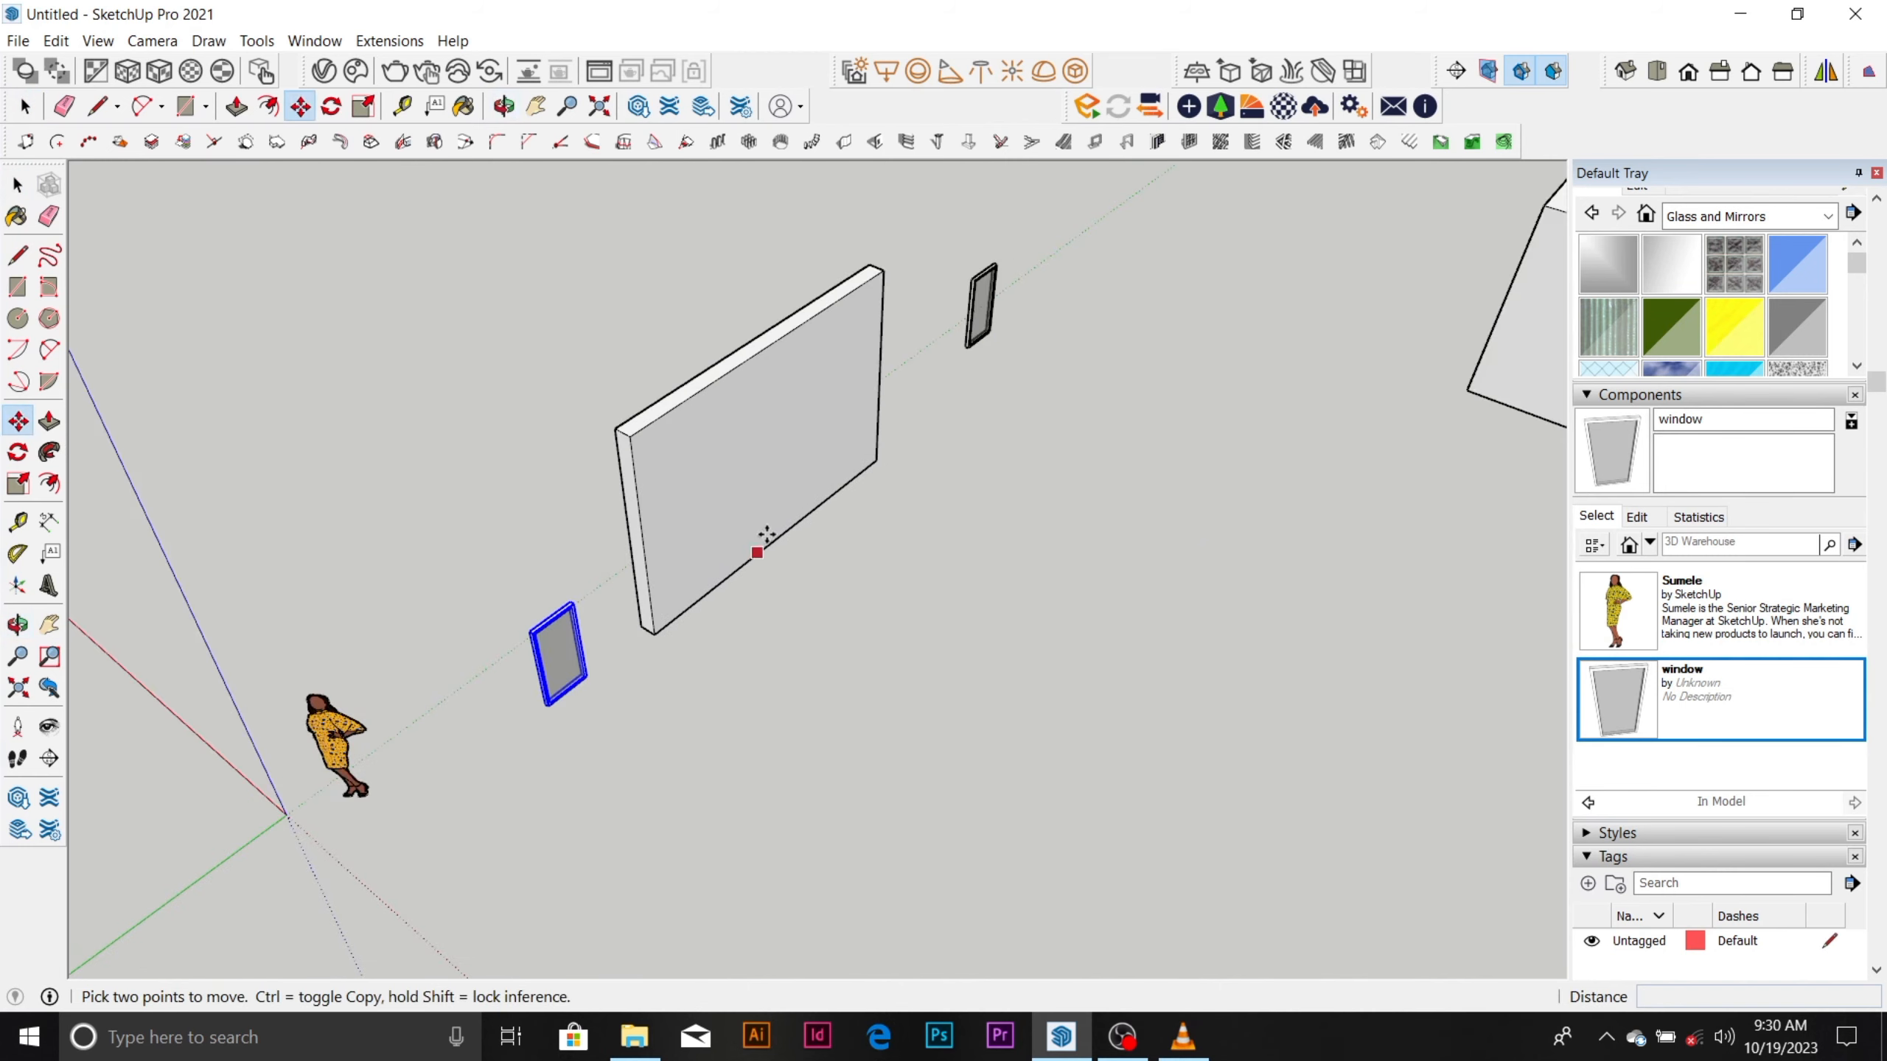
pyautogui.scroll(-2, 767, 535)
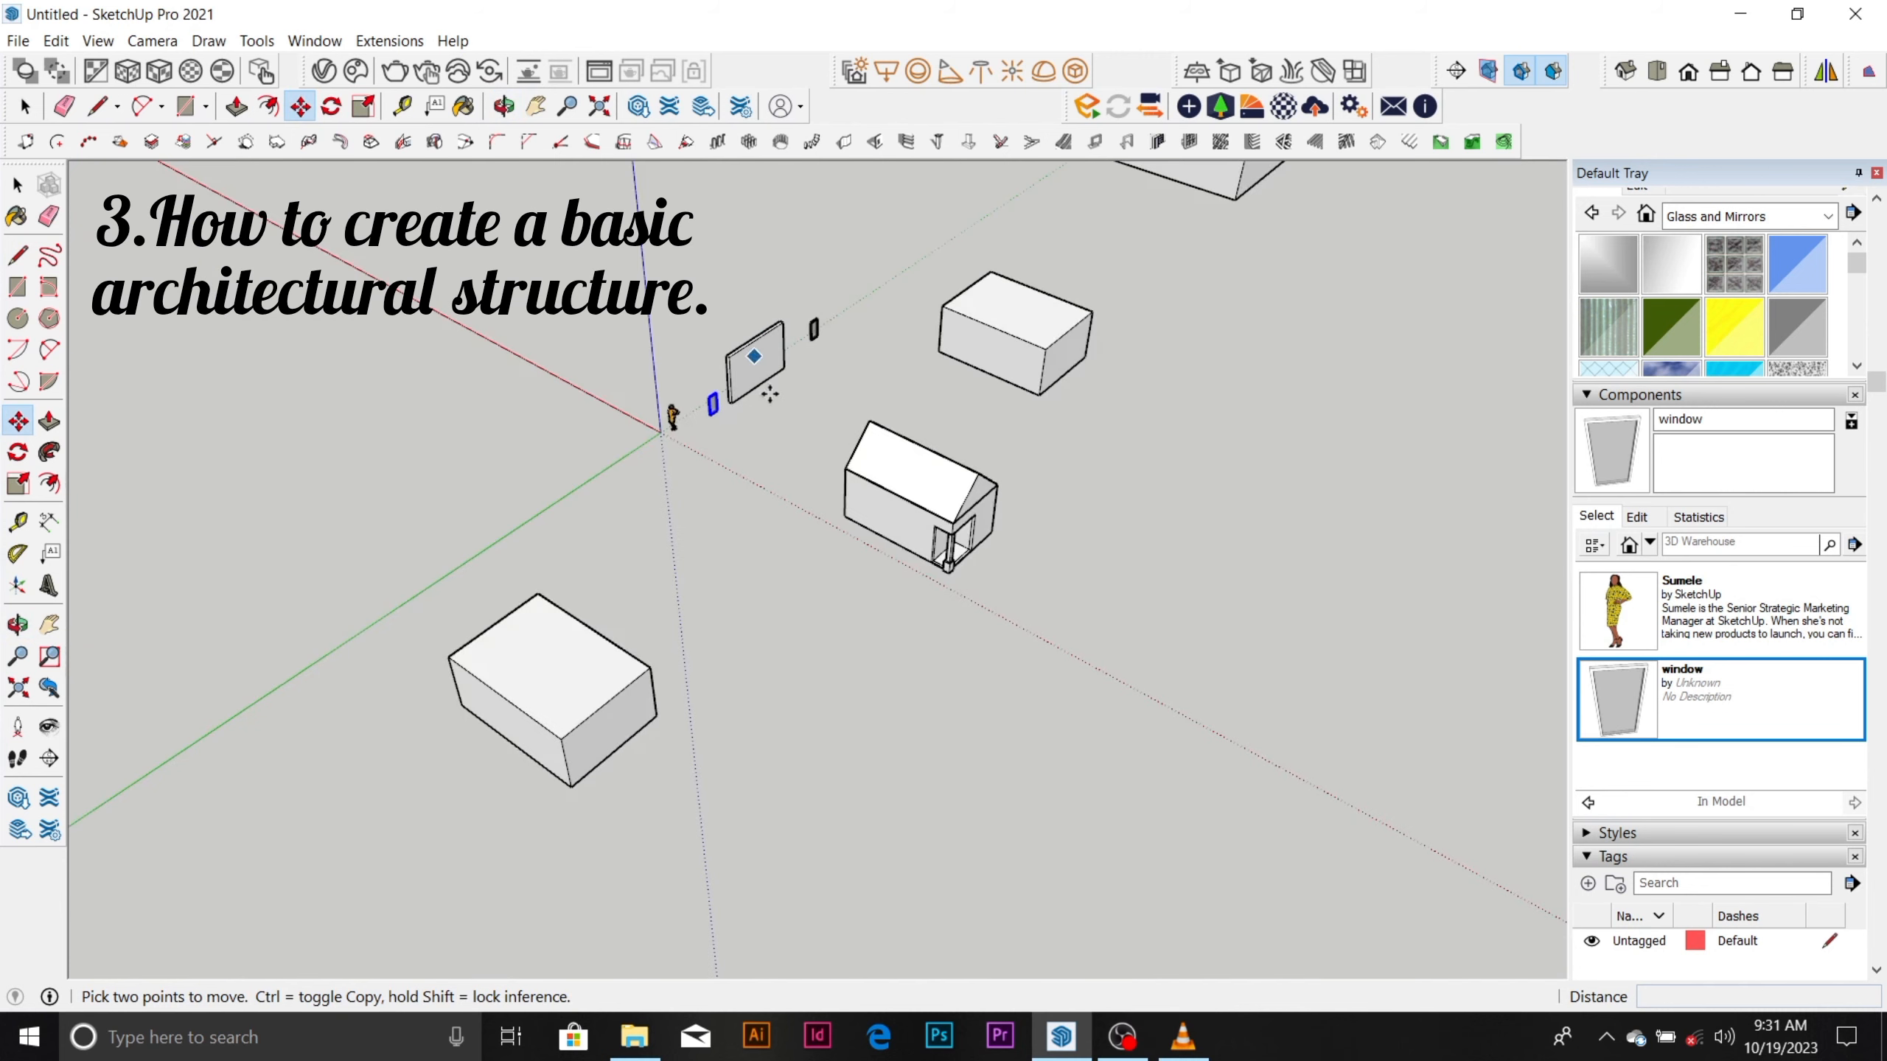
pyautogui.scroll(-2, 770, 394)
pyautogui.moveTo(777, 438); pyautogui.dragTo(777, 378, button='middle')
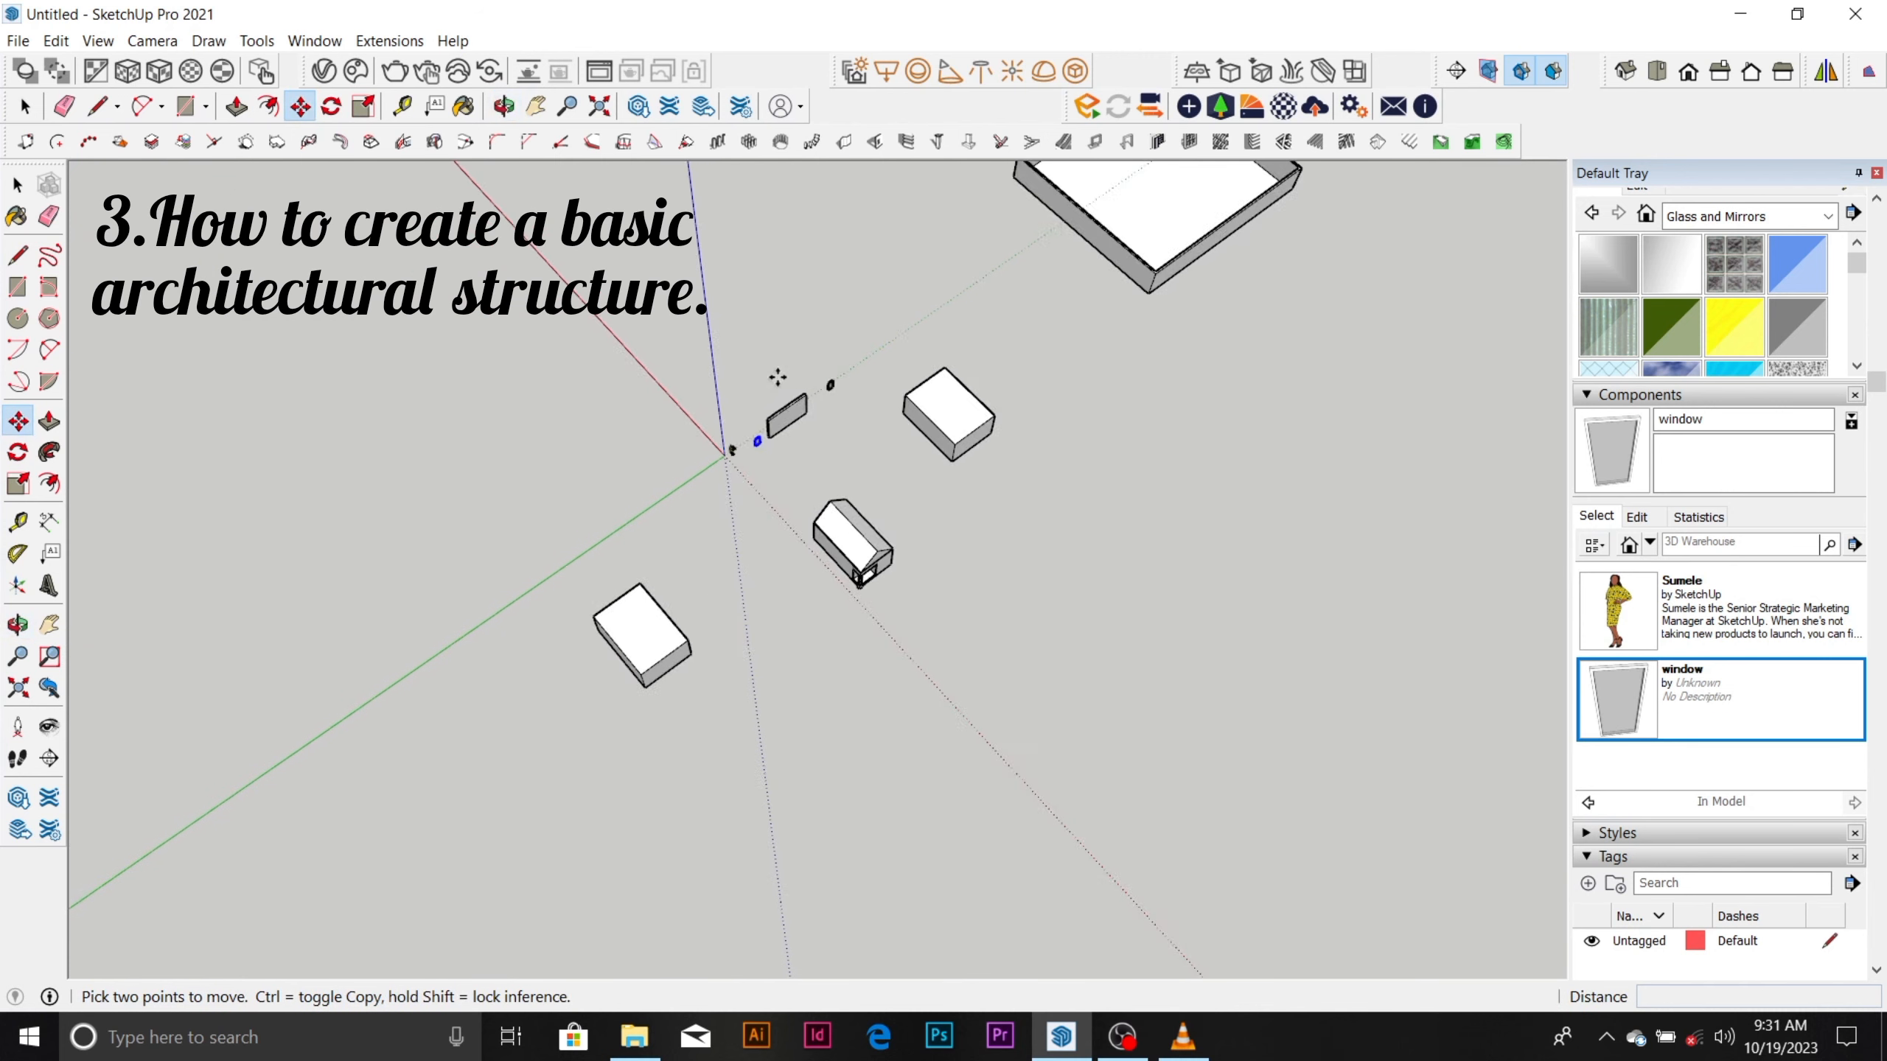
pyautogui.scroll(4, 777, 378)
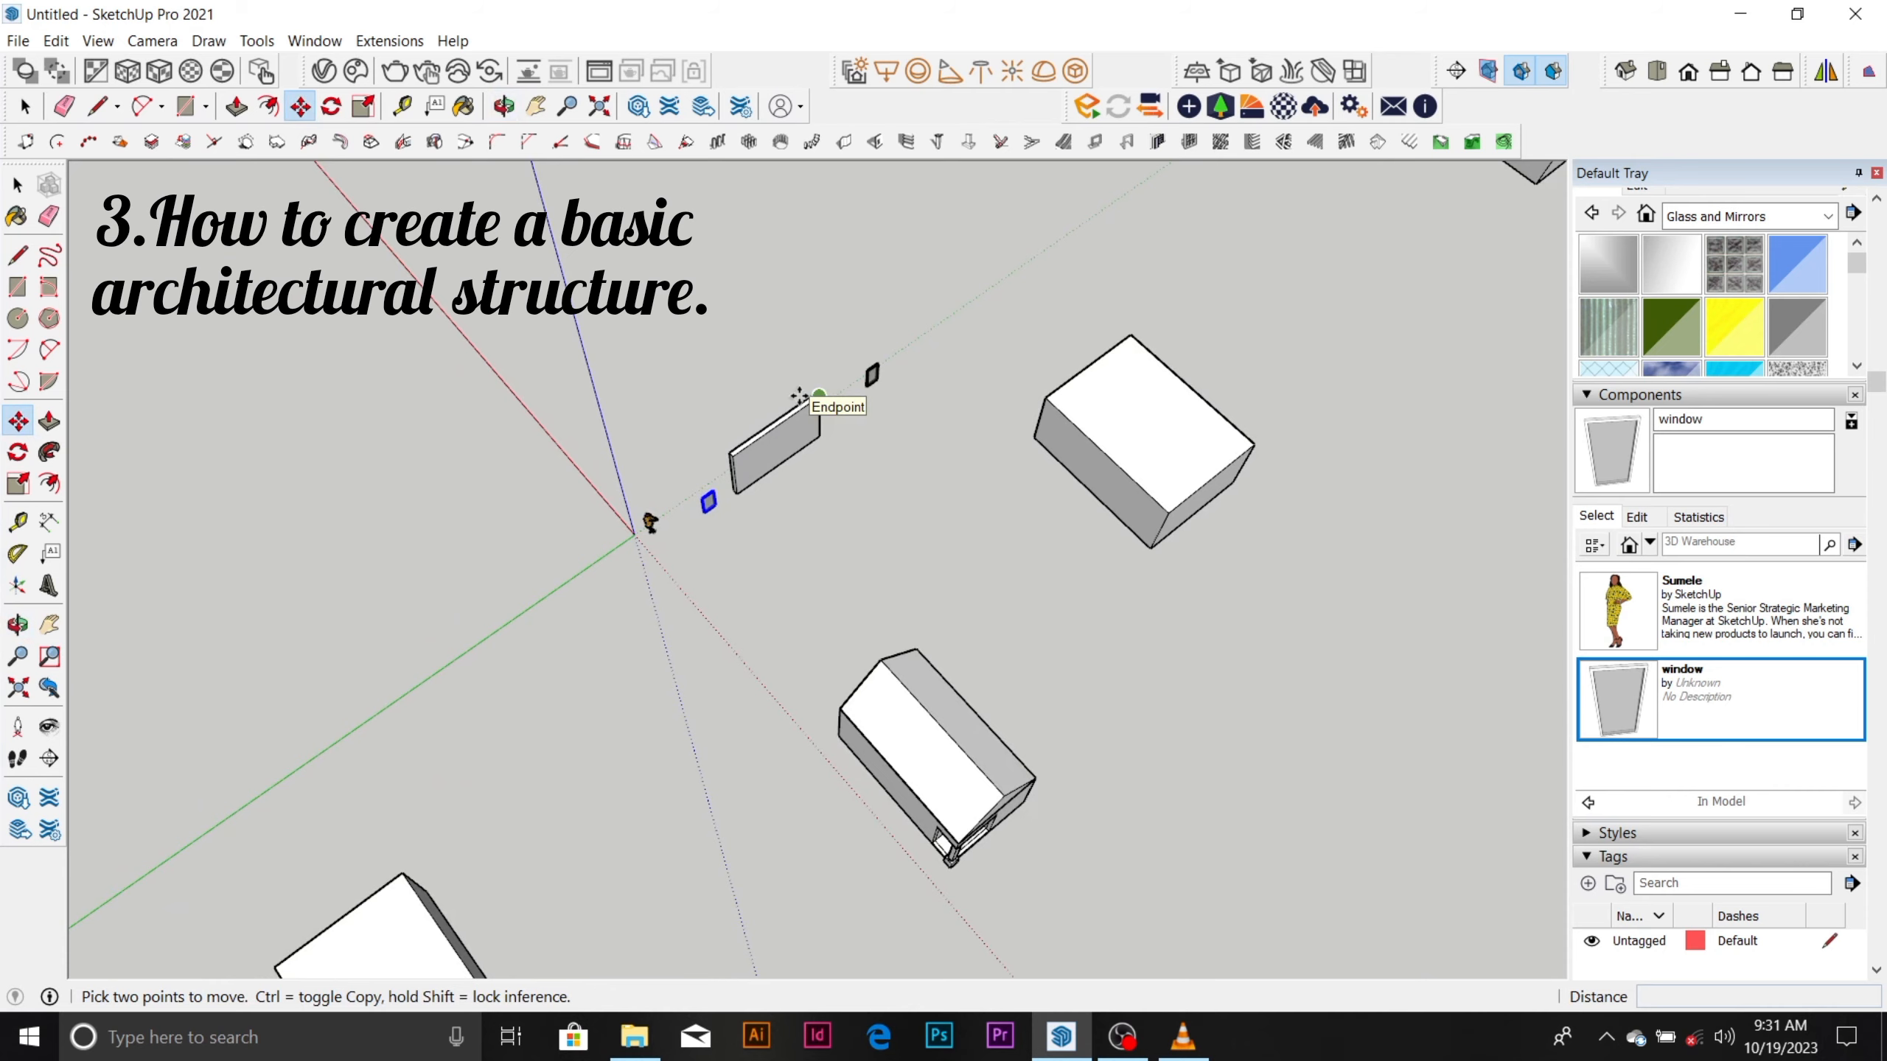
pyautogui.scroll(-3, 798, 396)
pyautogui.moveTo(798, 396); pyautogui.dragTo(737, 423, button='middle')
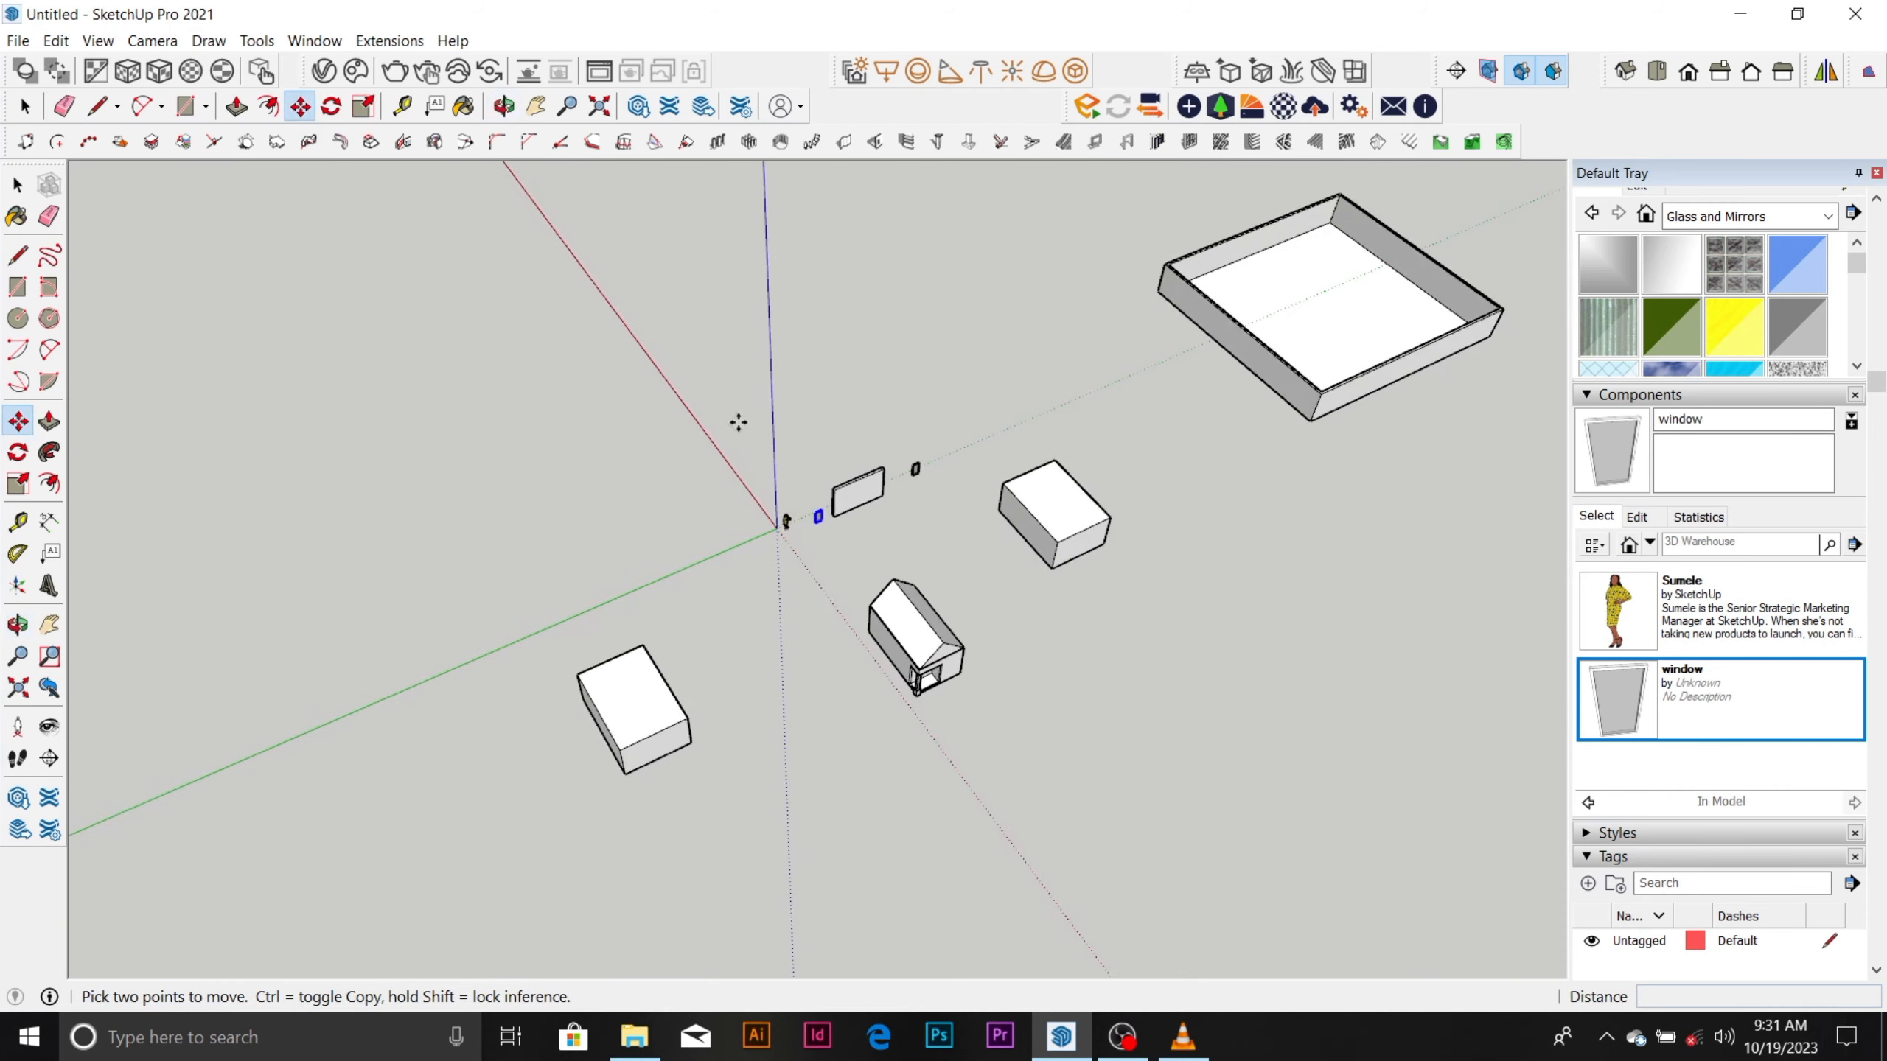
pyautogui.scroll(8, 610, 543)
# Draw two connected lines on empty ground, about 2,190 mm along the red axis and about 1,340 mm along the green axis.
pyautogui.press('space')
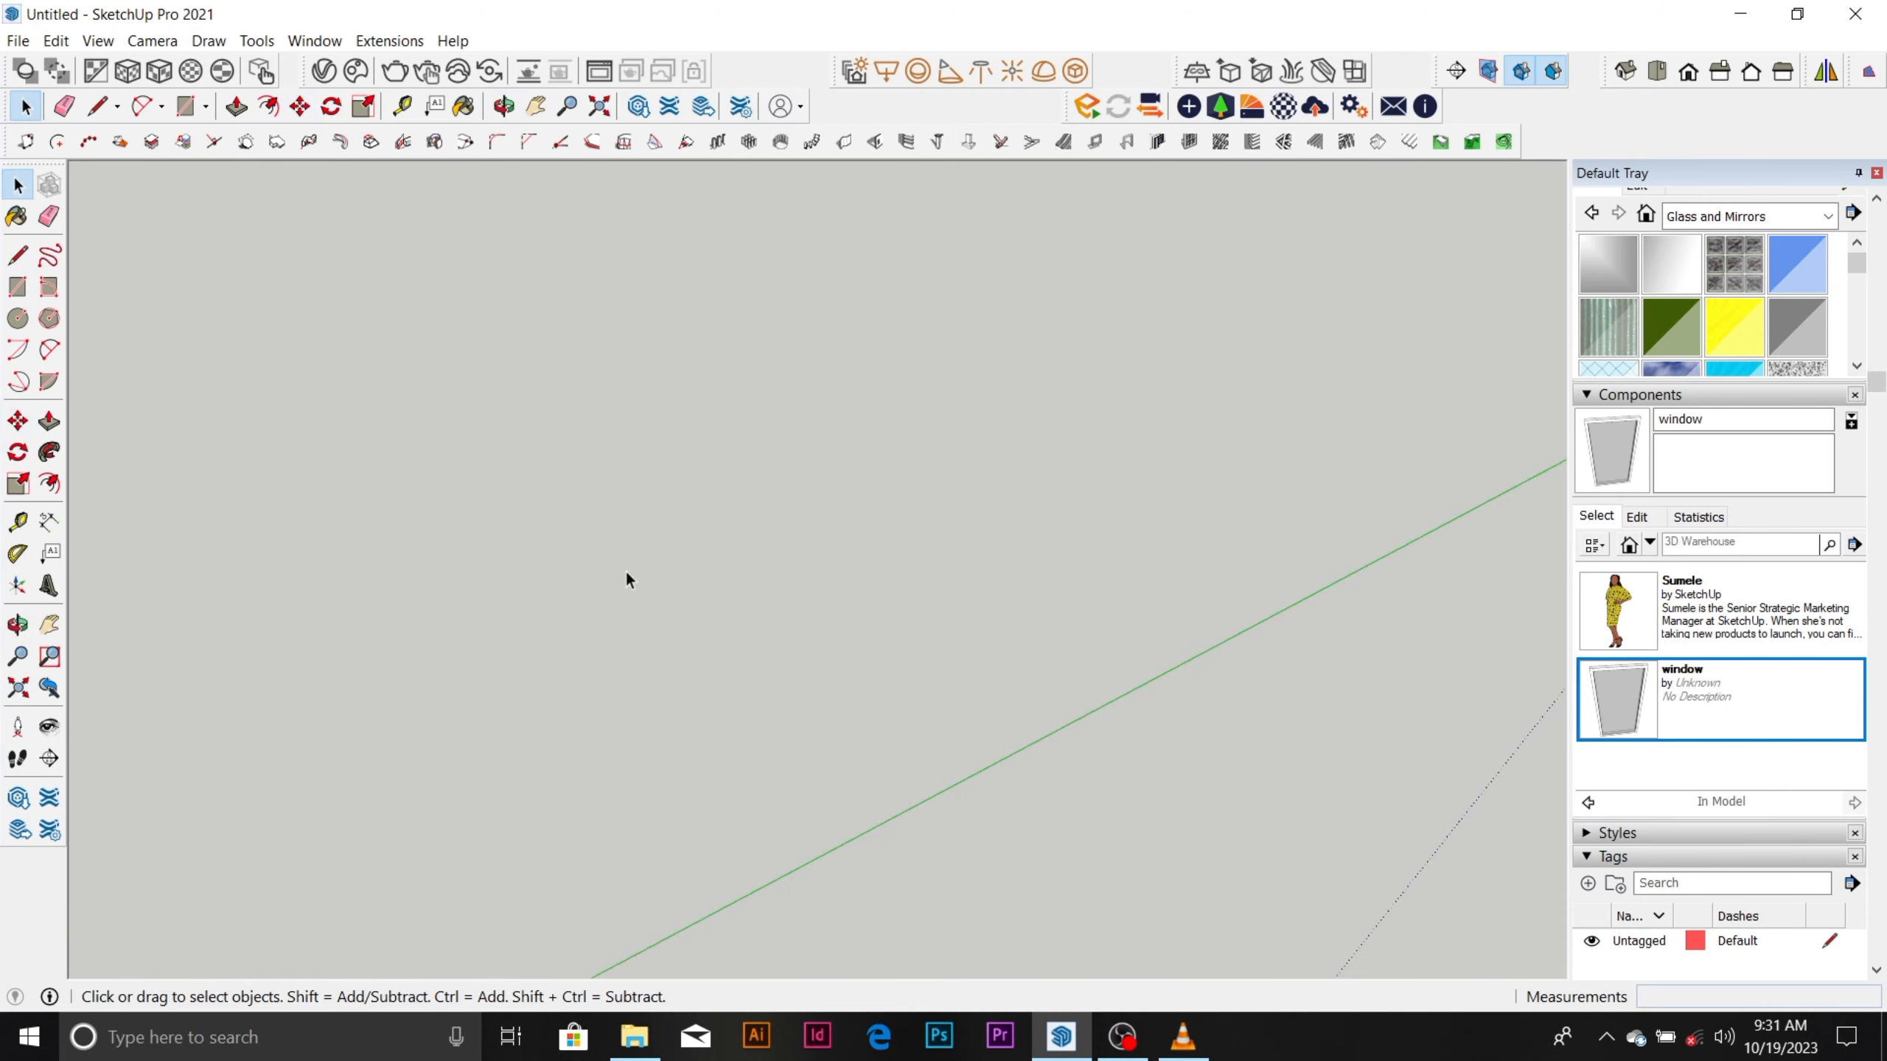
pyautogui.scroll(-1, 628, 568)
pyautogui.scroll(1, 631, 569)
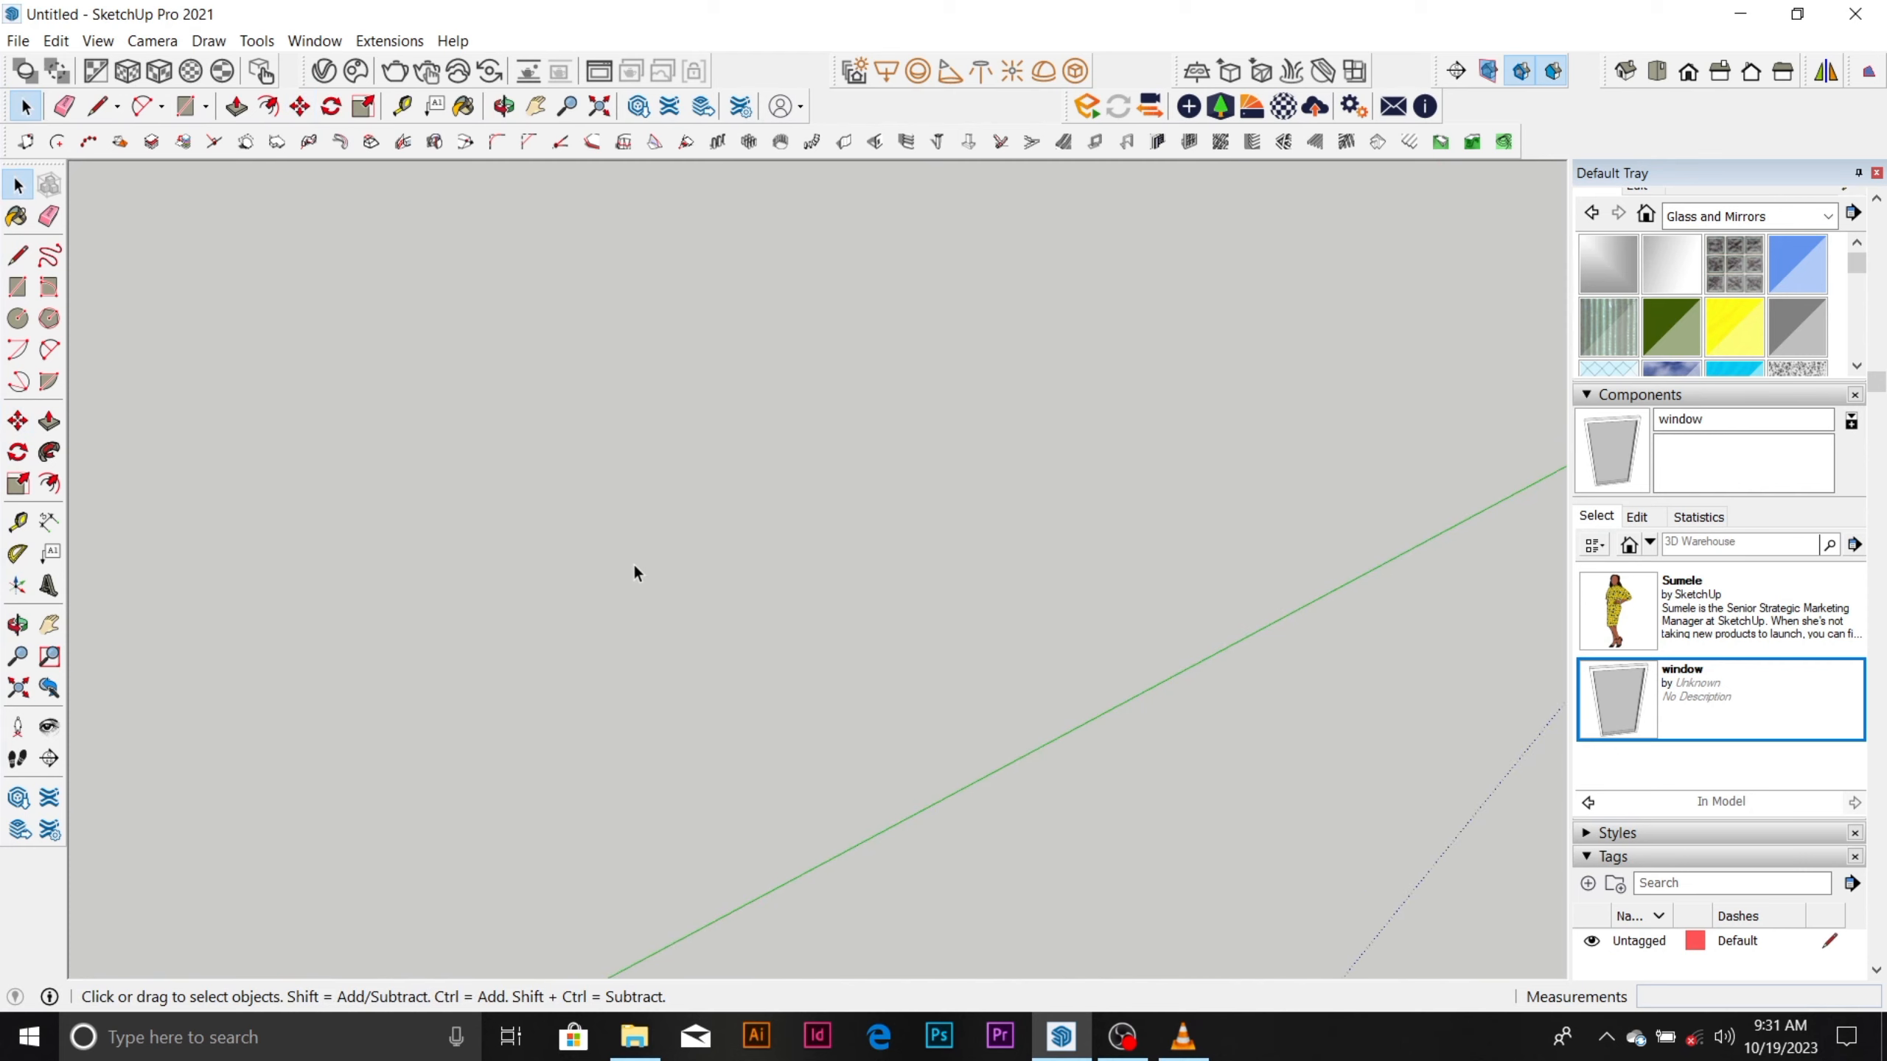
pyautogui.scroll(-1, 636, 551)
pyautogui.scroll(2, 636, 566)
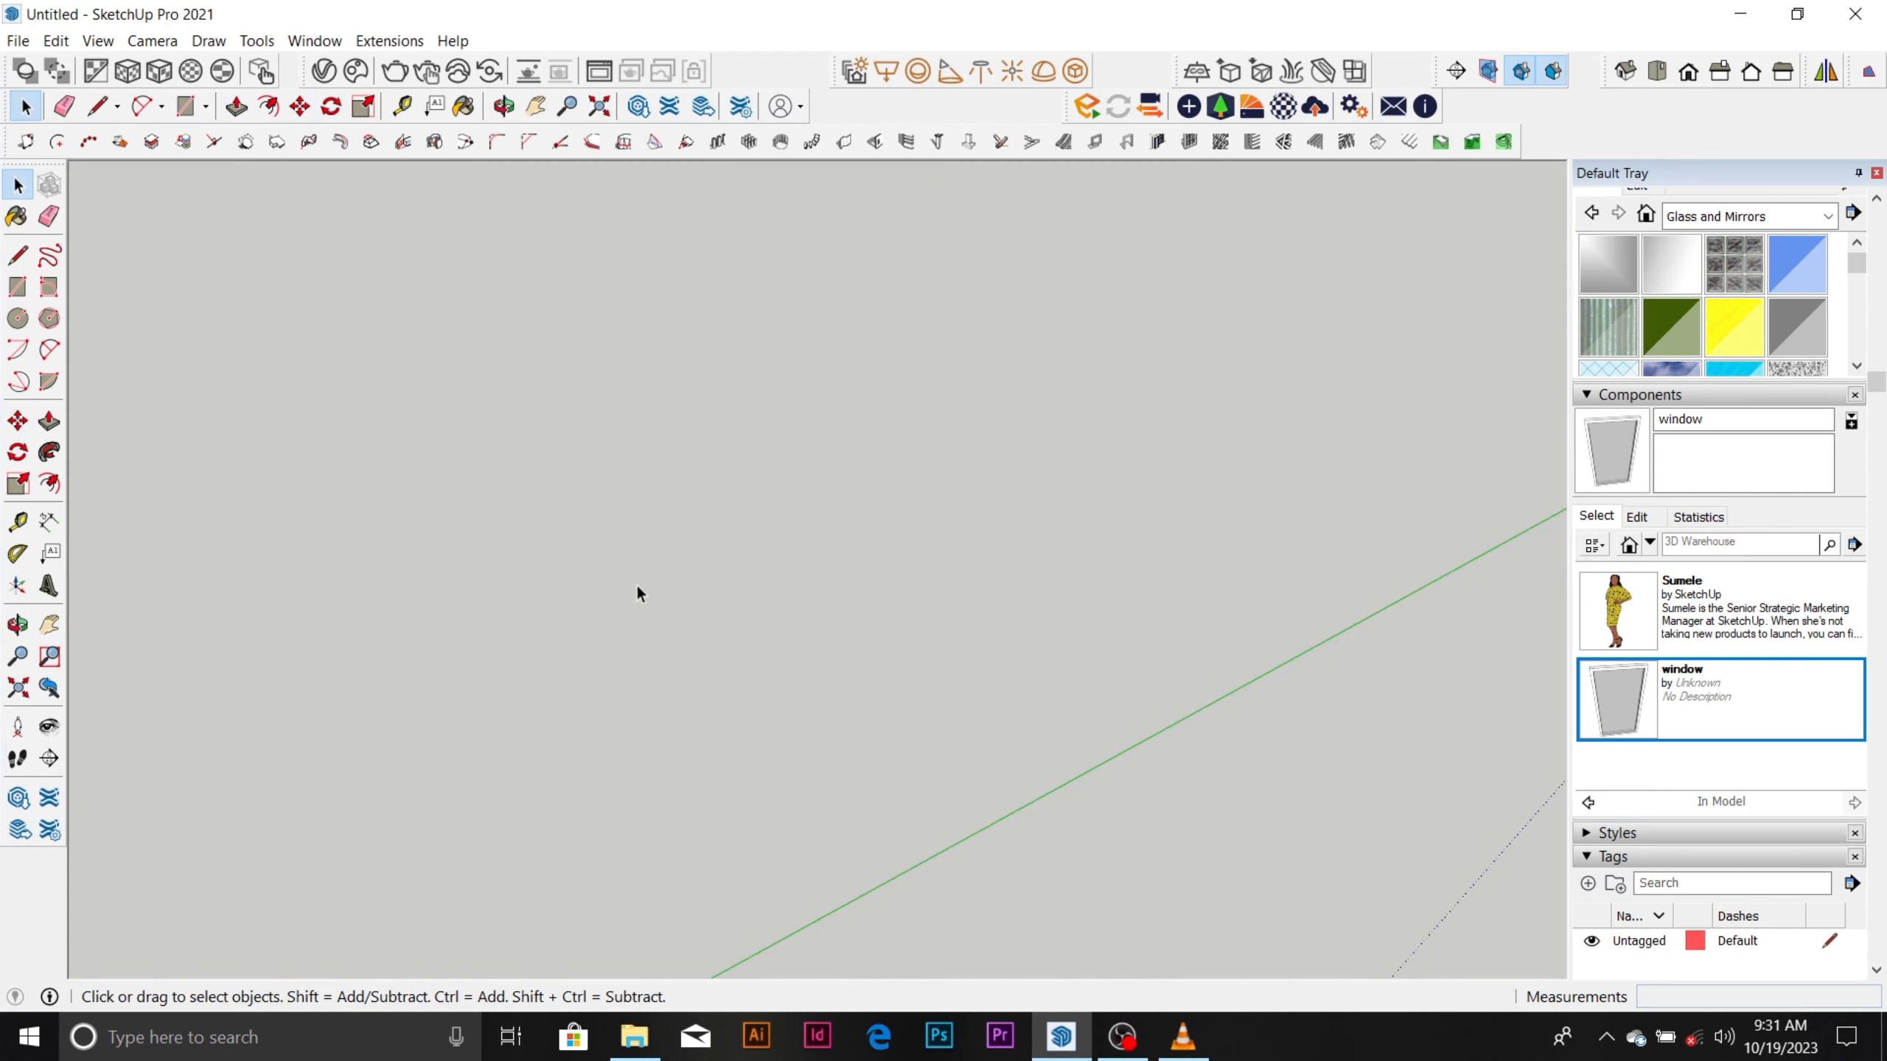
pyautogui.press('l')
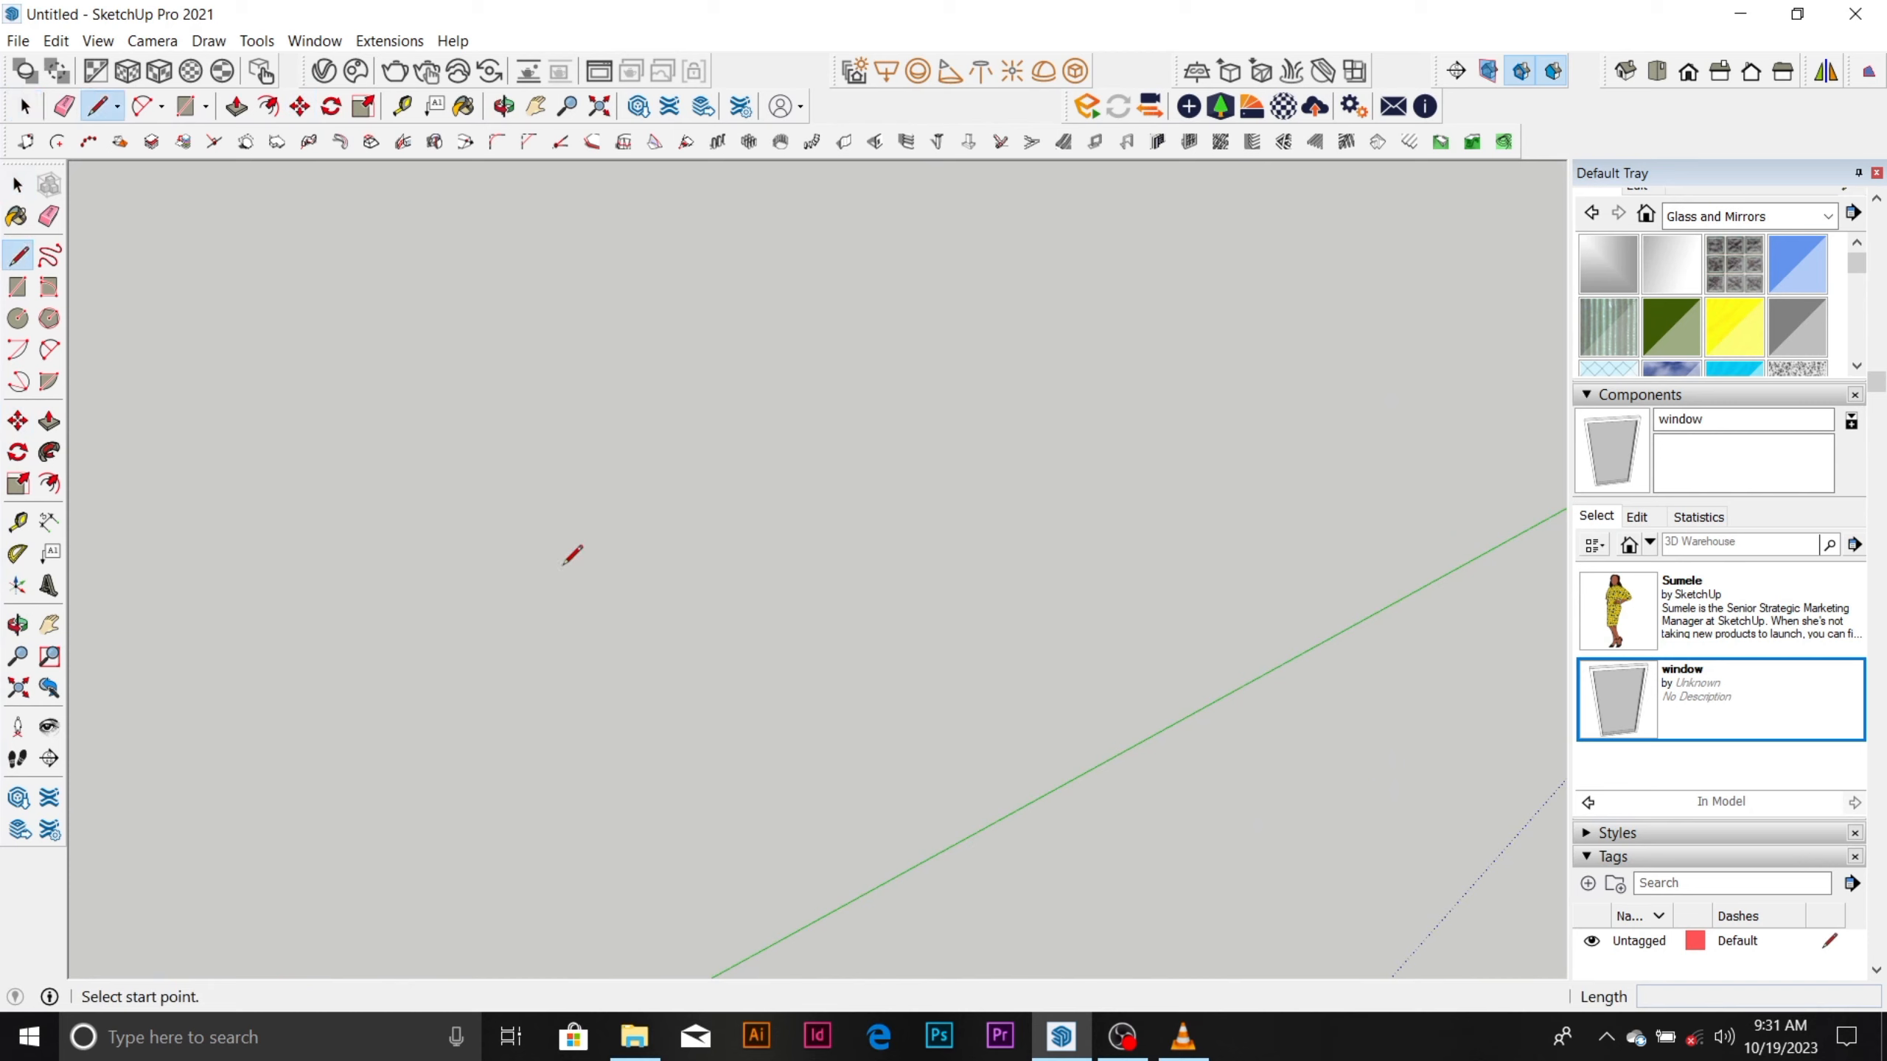
pyautogui.click(588, 590)
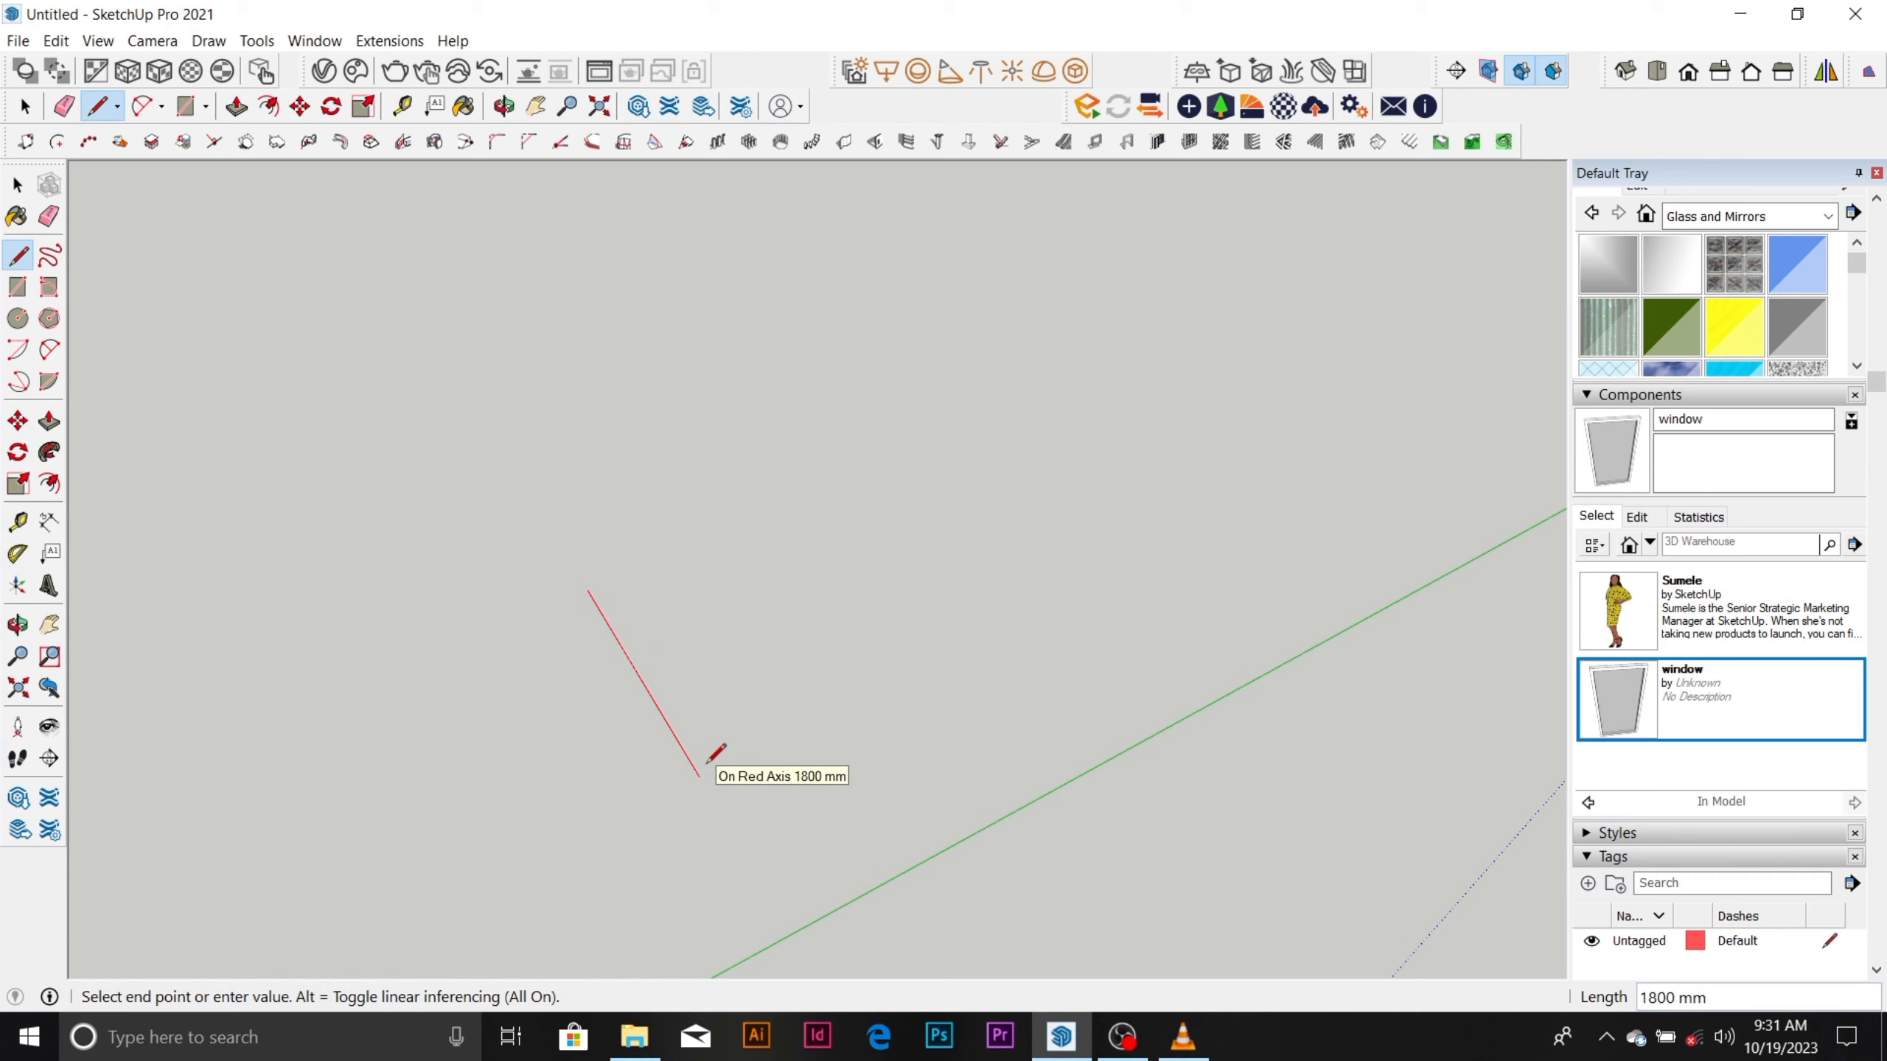
pyautogui.moveTo(750, 763); pyautogui.dragTo(919, 666, button='middle')
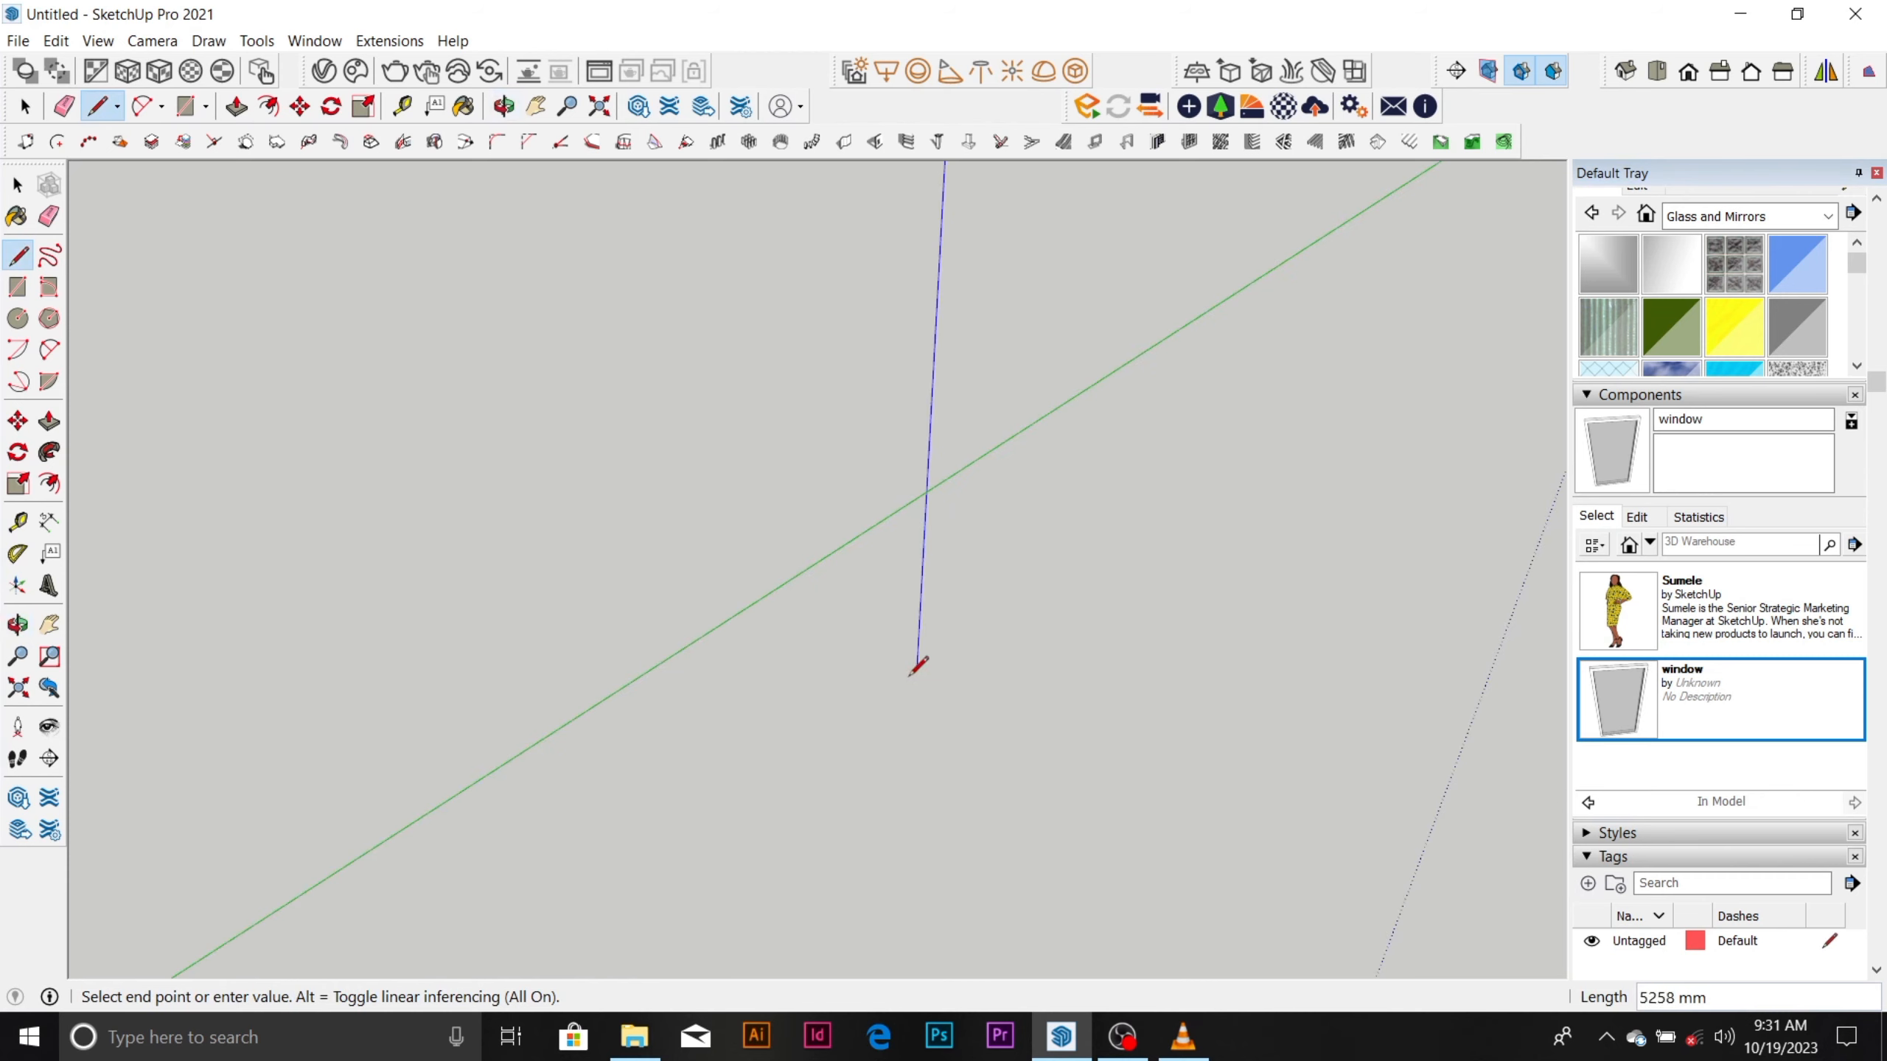
pyautogui.click(1029, 368)
pyautogui.scroll(4, 1025, 302)
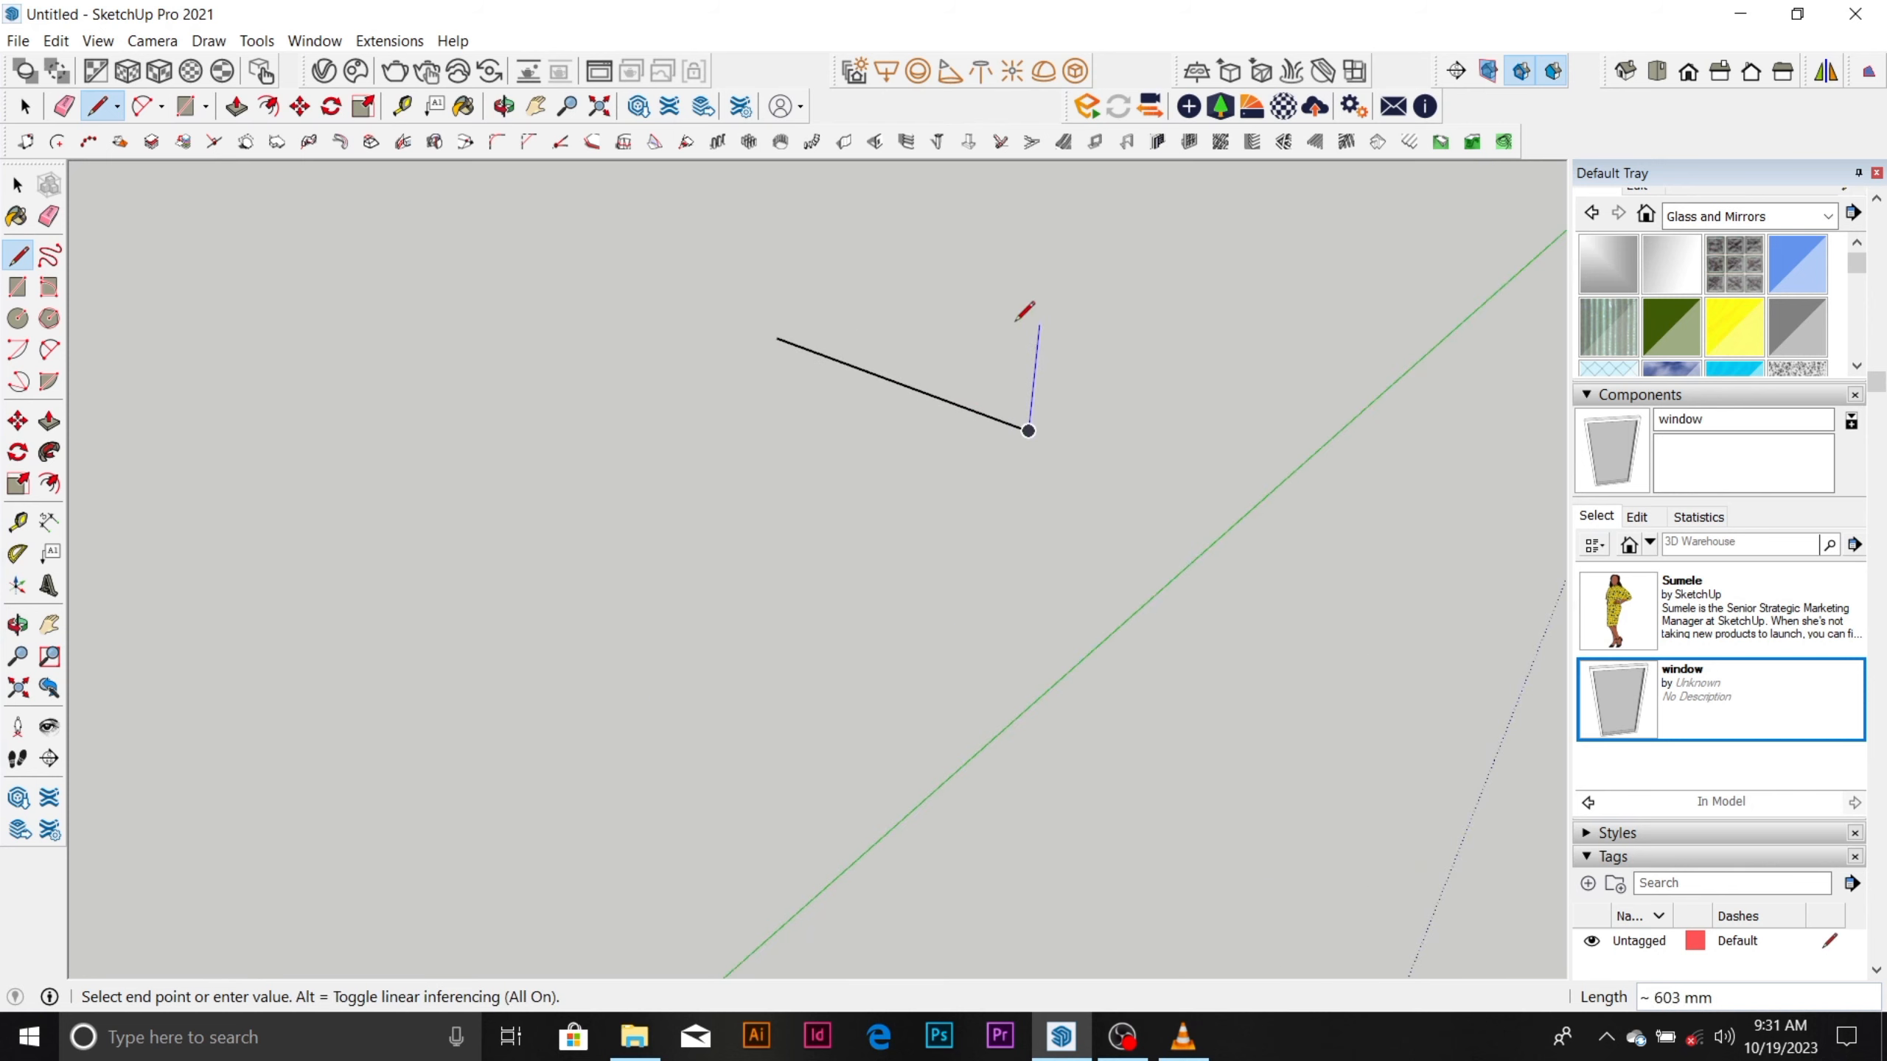
pyautogui.click(1161, 353)
pyautogui.press('space')
pyautogui.scroll(5, 1159, 354)
pyautogui.scroll(-4, 895, 569)
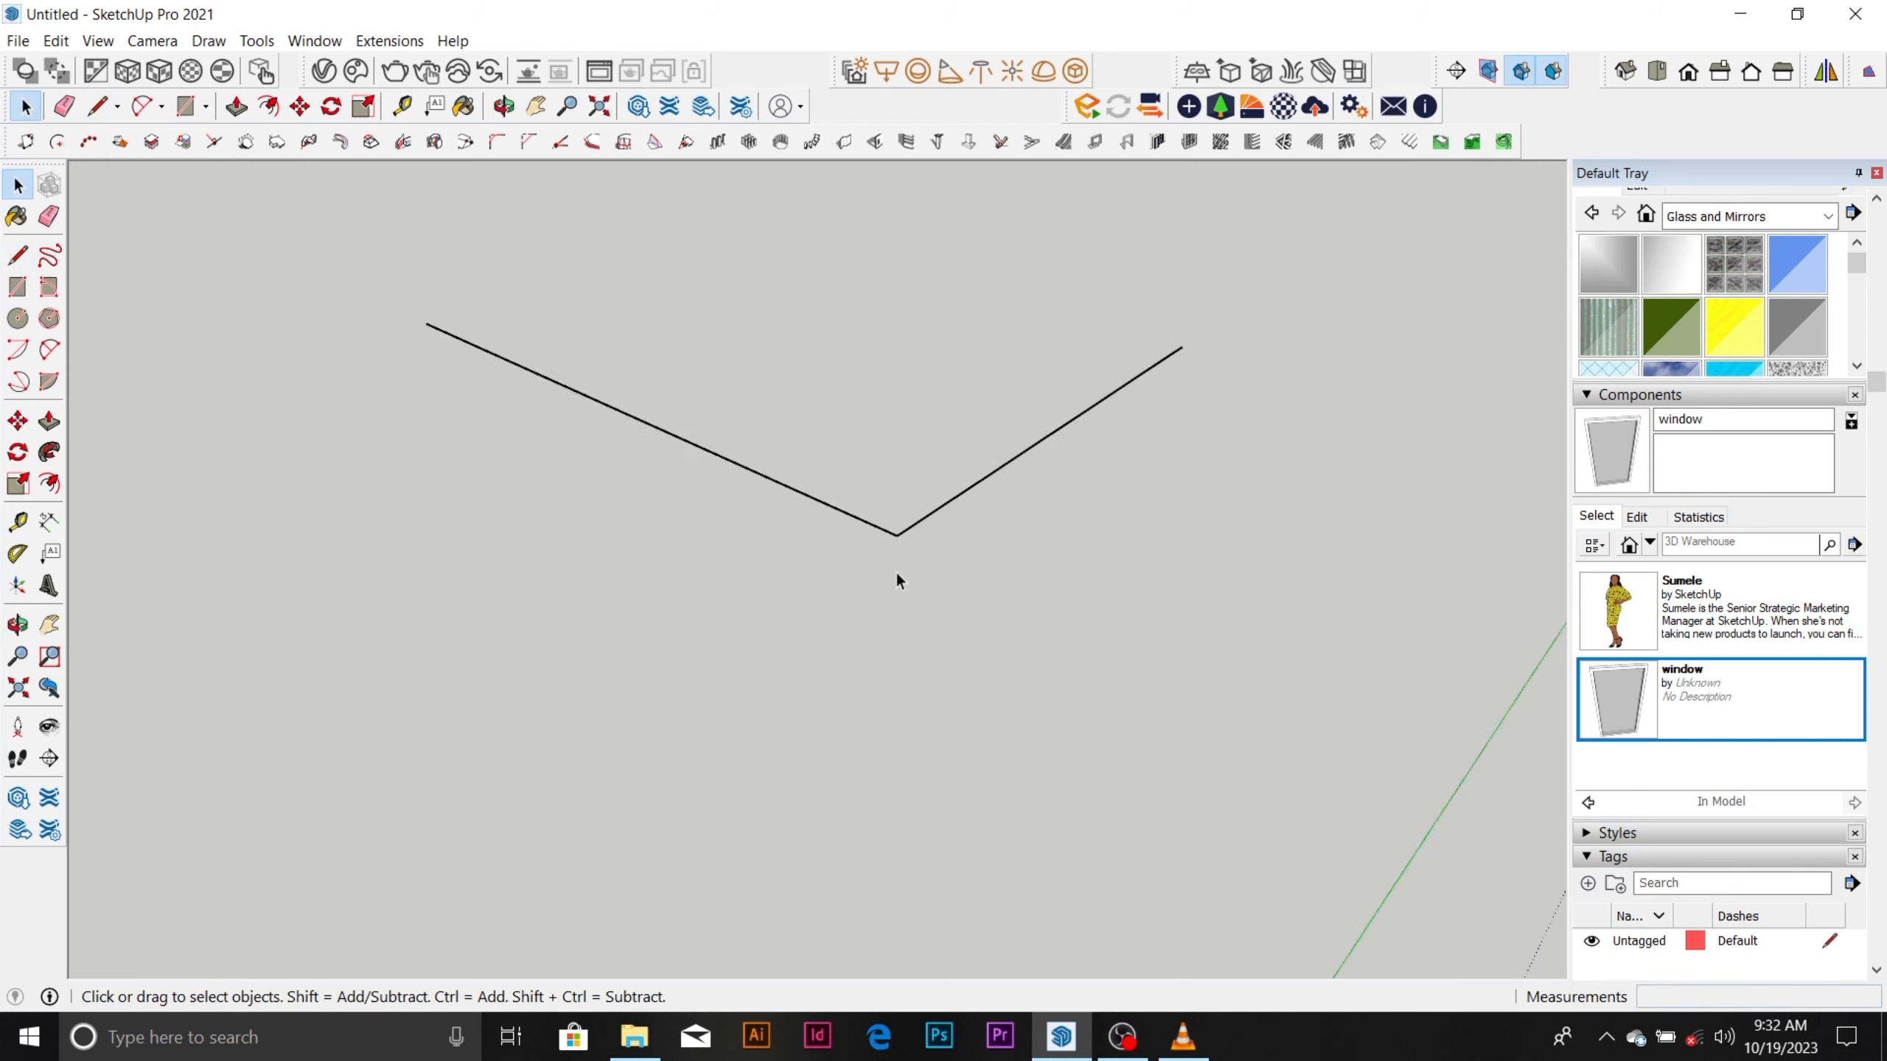
pyautogui.scroll(3, 931, 425)
pyautogui.scroll(-1, 931, 426)
pyautogui.press('r')
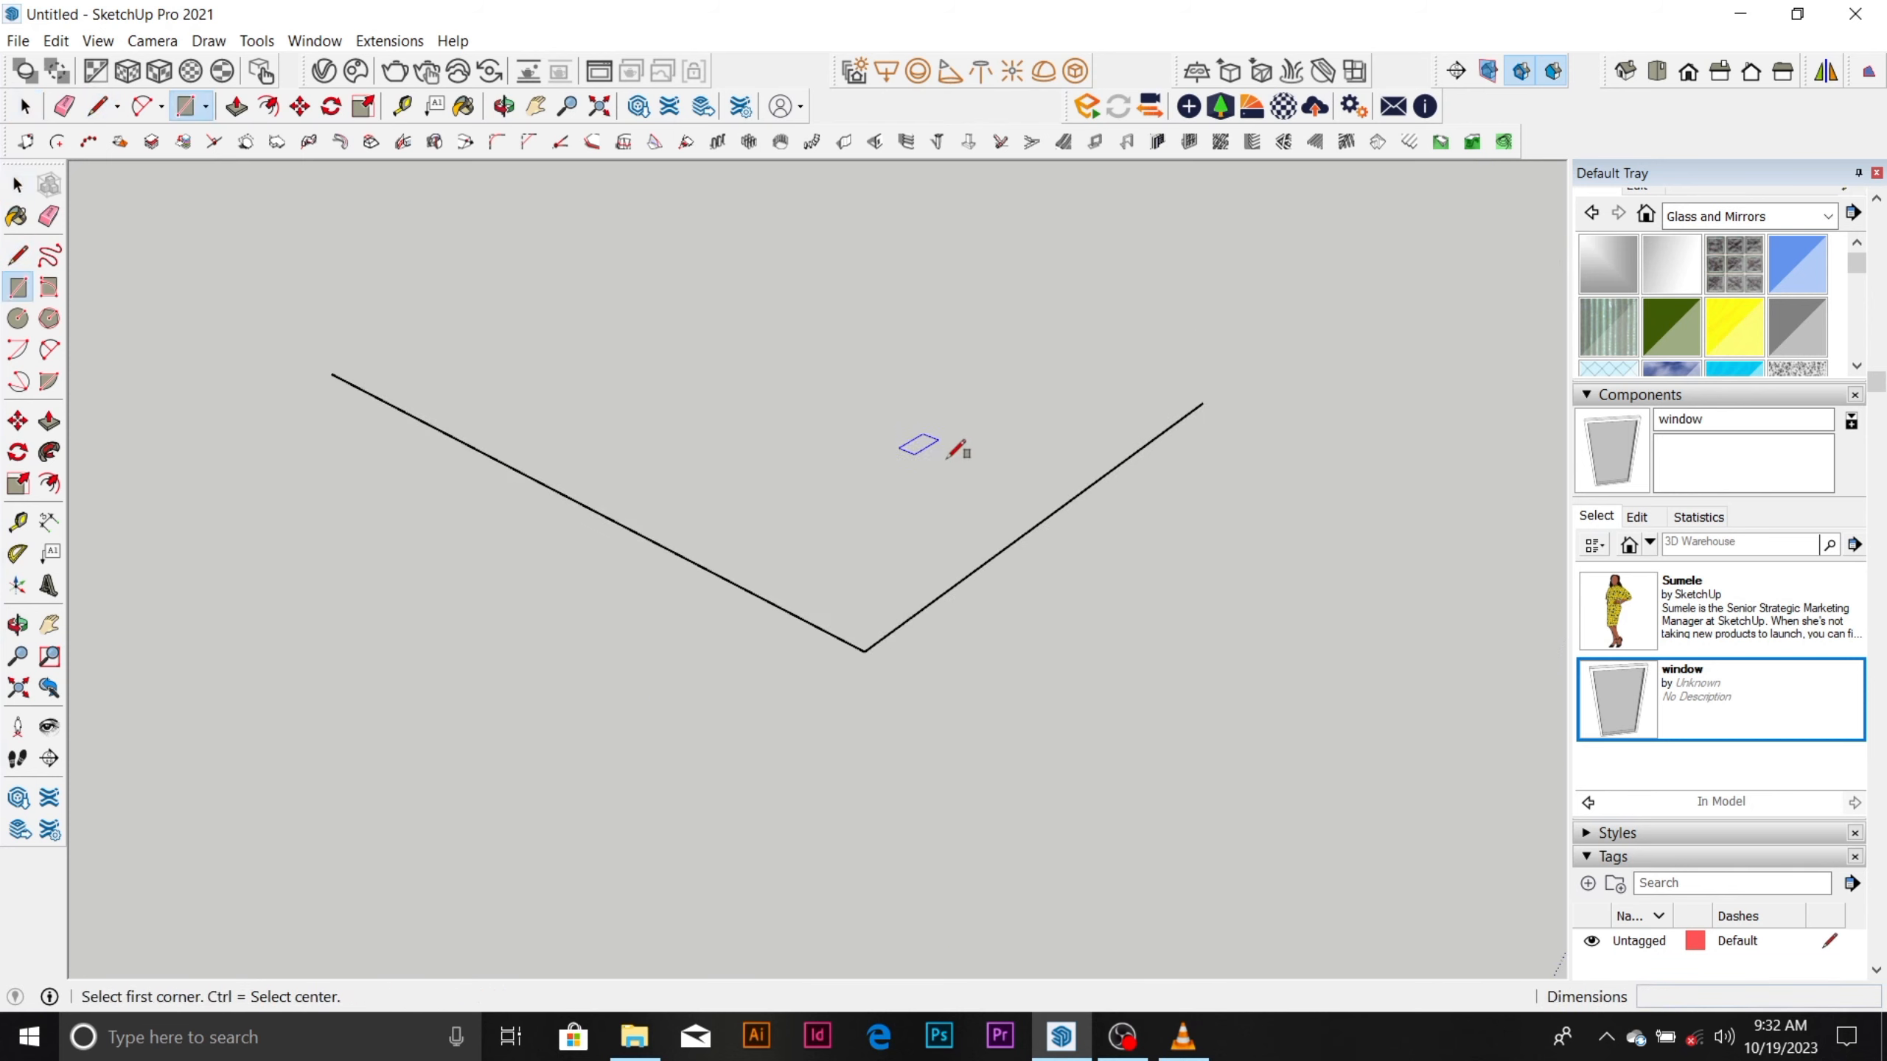
pyautogui.press('space')
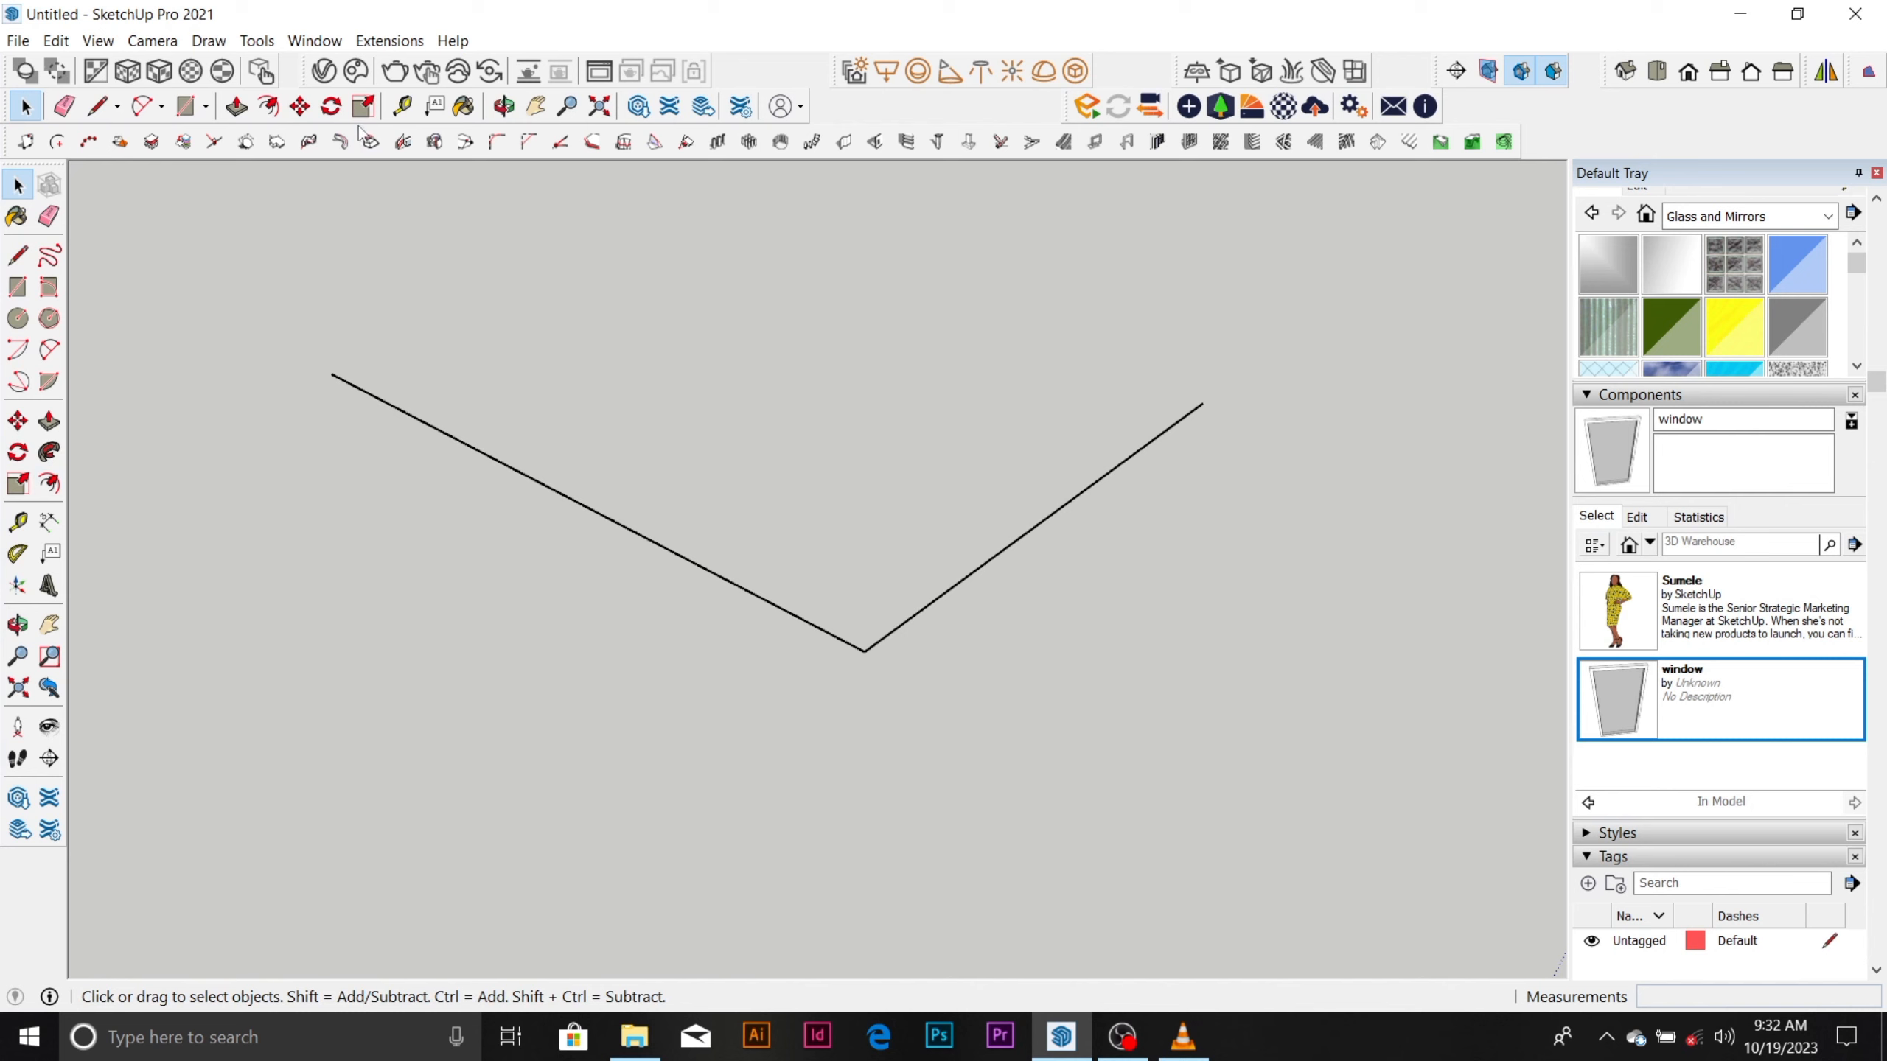
# Try a Tape Measure guide parallel to the shorter line at 225 mm inside the corner, and undo it.
pyautogui.click(401, 106)
pyautogui.scroll(2, 1062, 466)
pyautogui.scroll(1, 1062, 466)
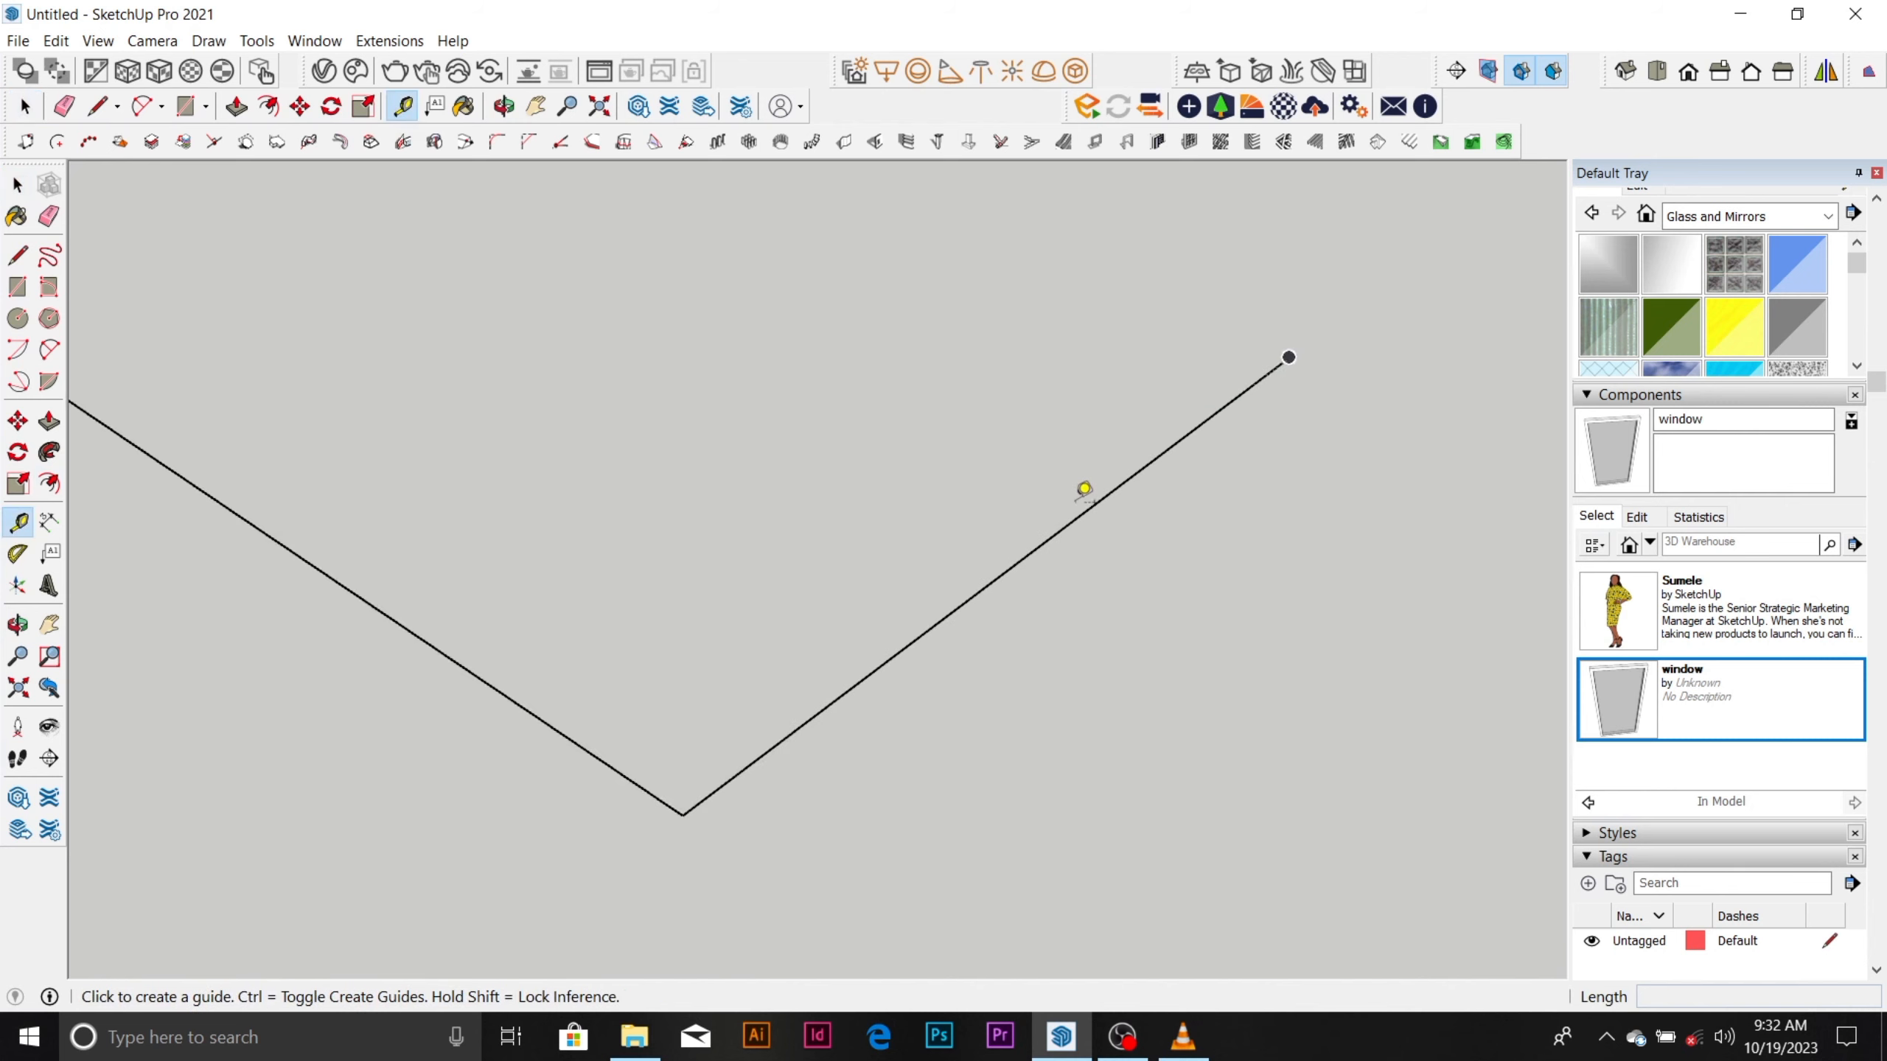
pyautogui.click(1062, 527)
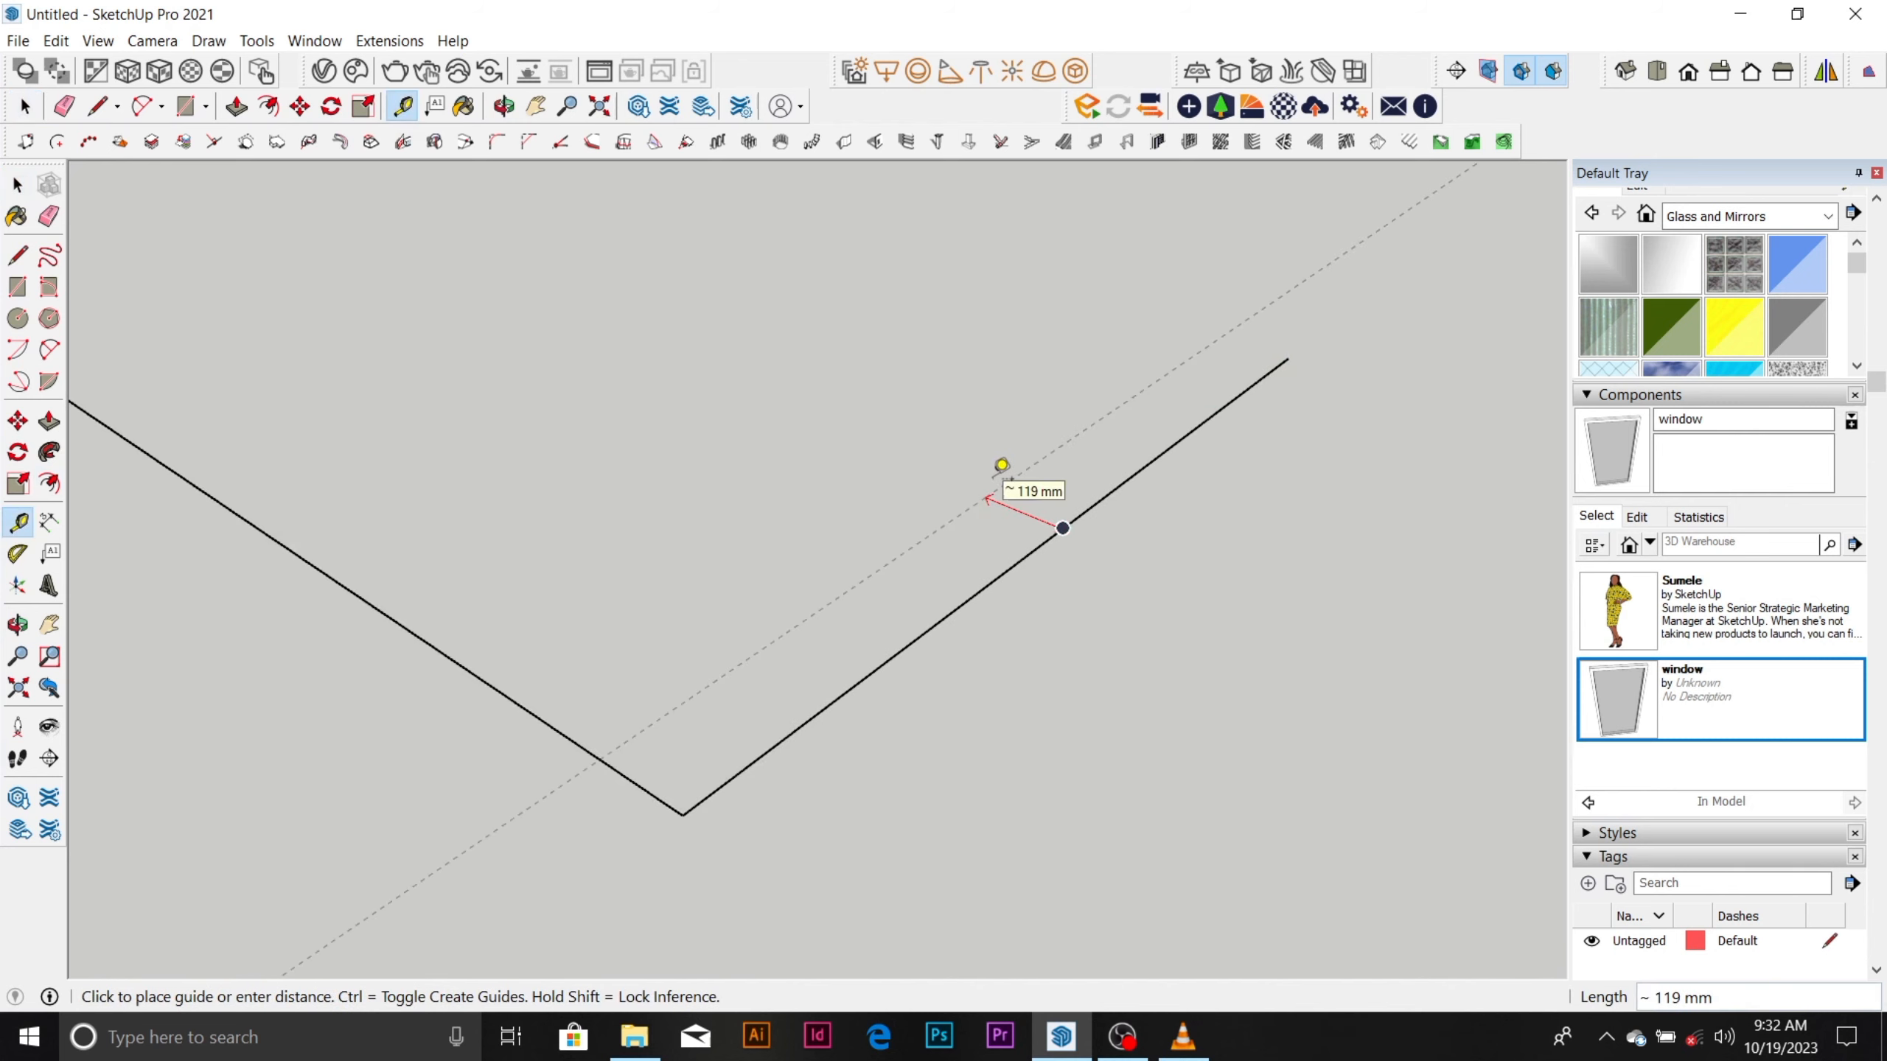
pyautogui.write('225')
pyautogui.press('Return')
pyautogui.scroll(-2, 964, 615)
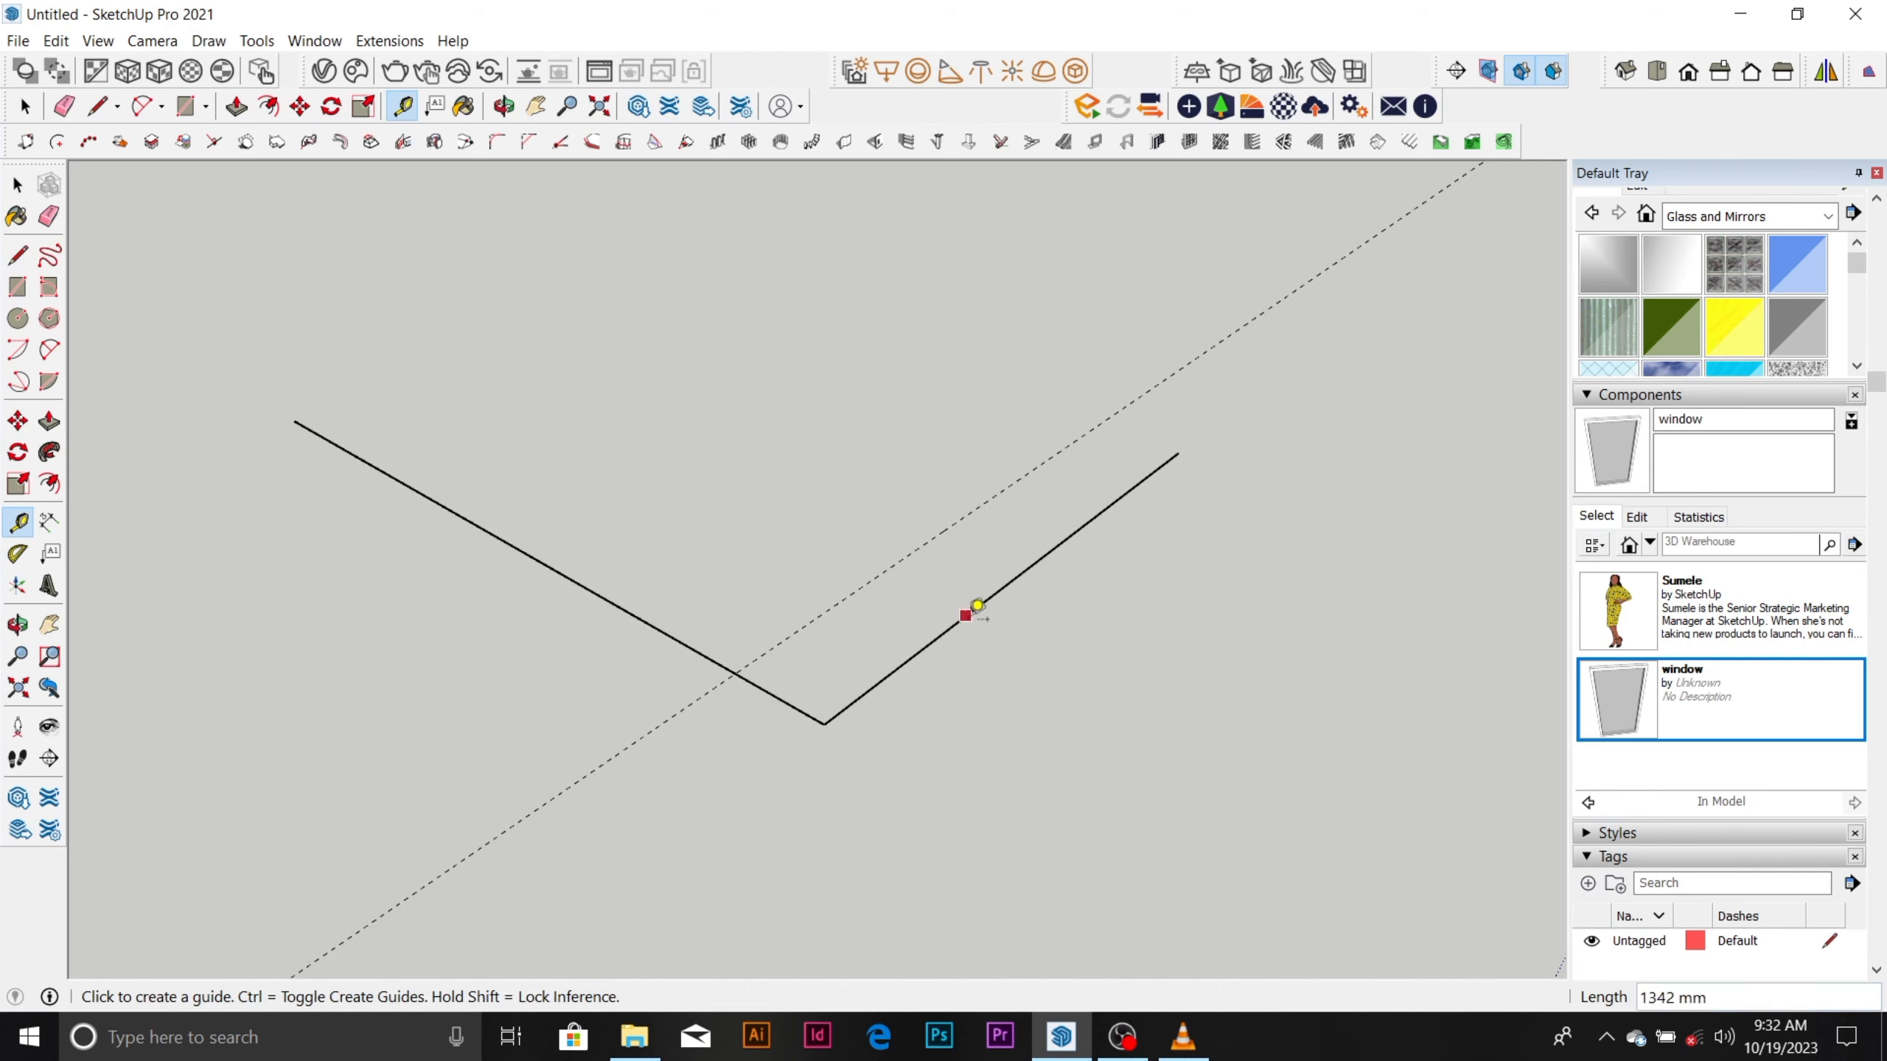
pyautogui.click(693, 645)
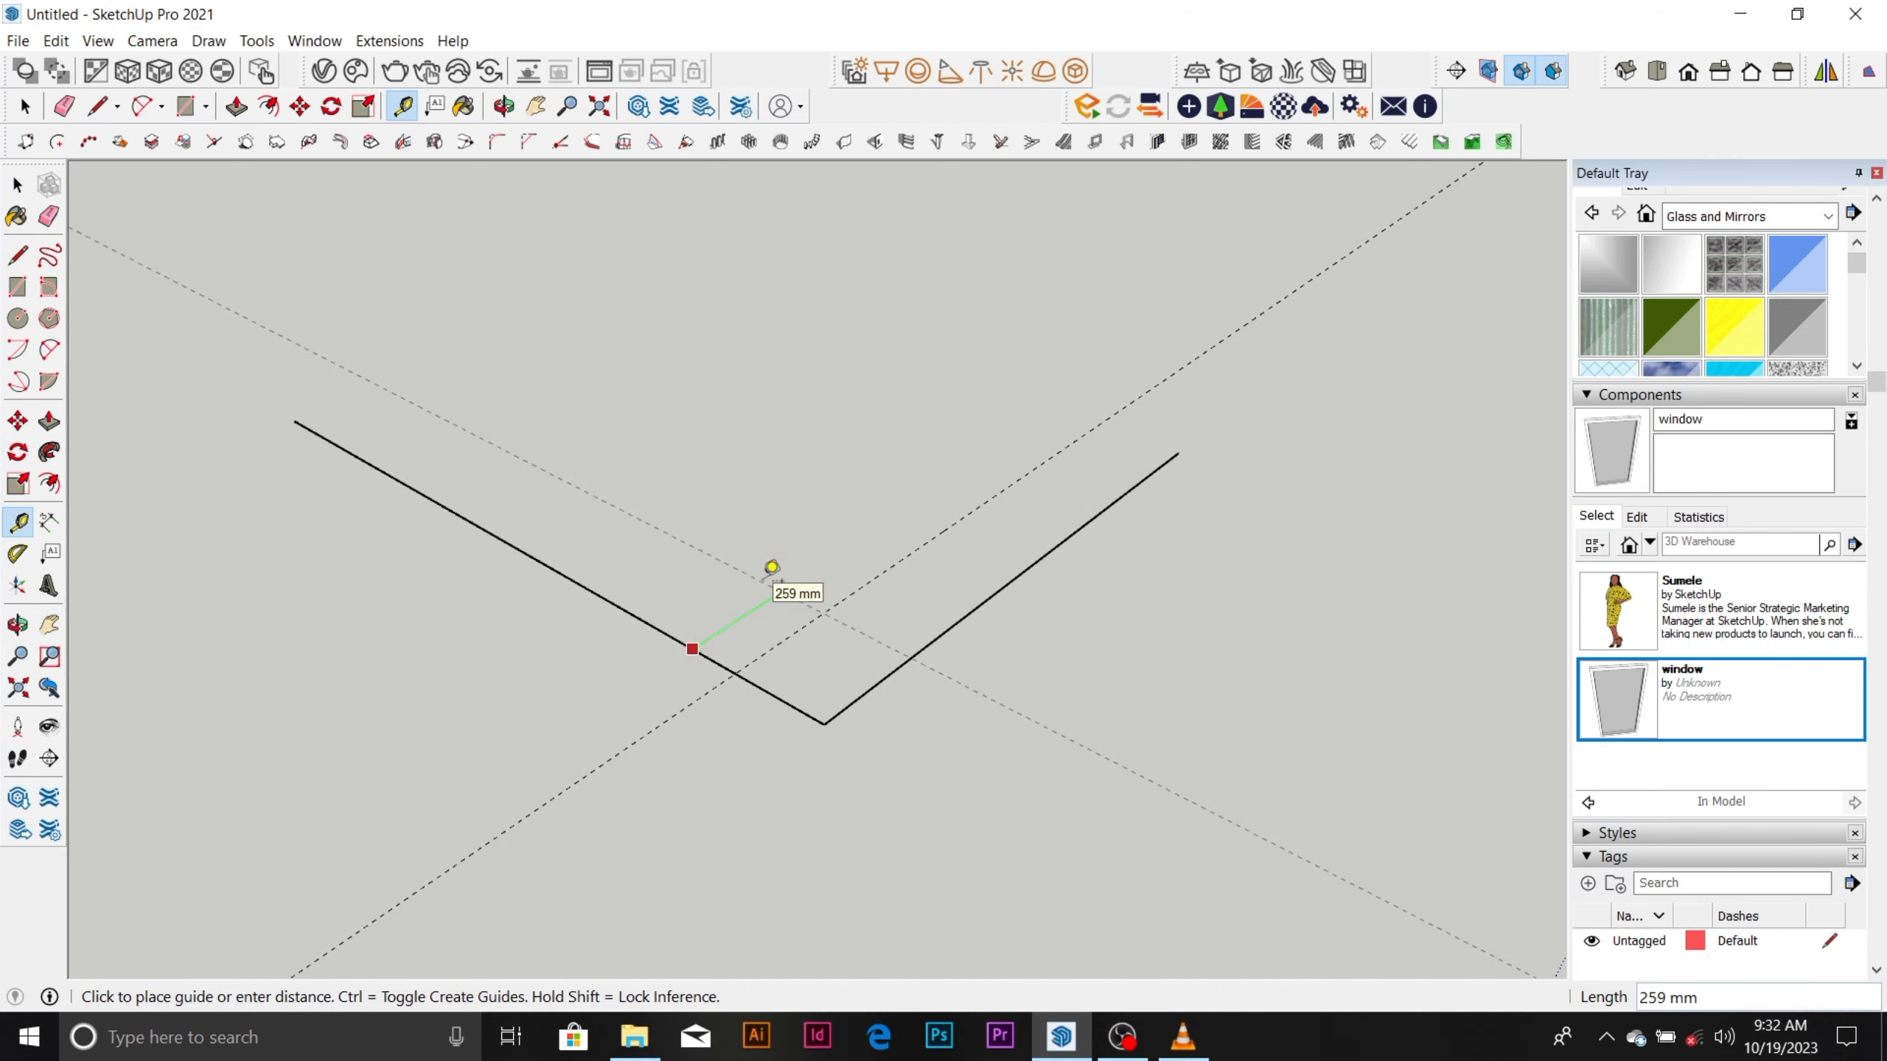
pyautogui.hotkey('ctrl', 'z')
# Place Tape Measure guides parallel to both connected lines, 150 mm inside the corner.
pyautogui.click(964, 616)
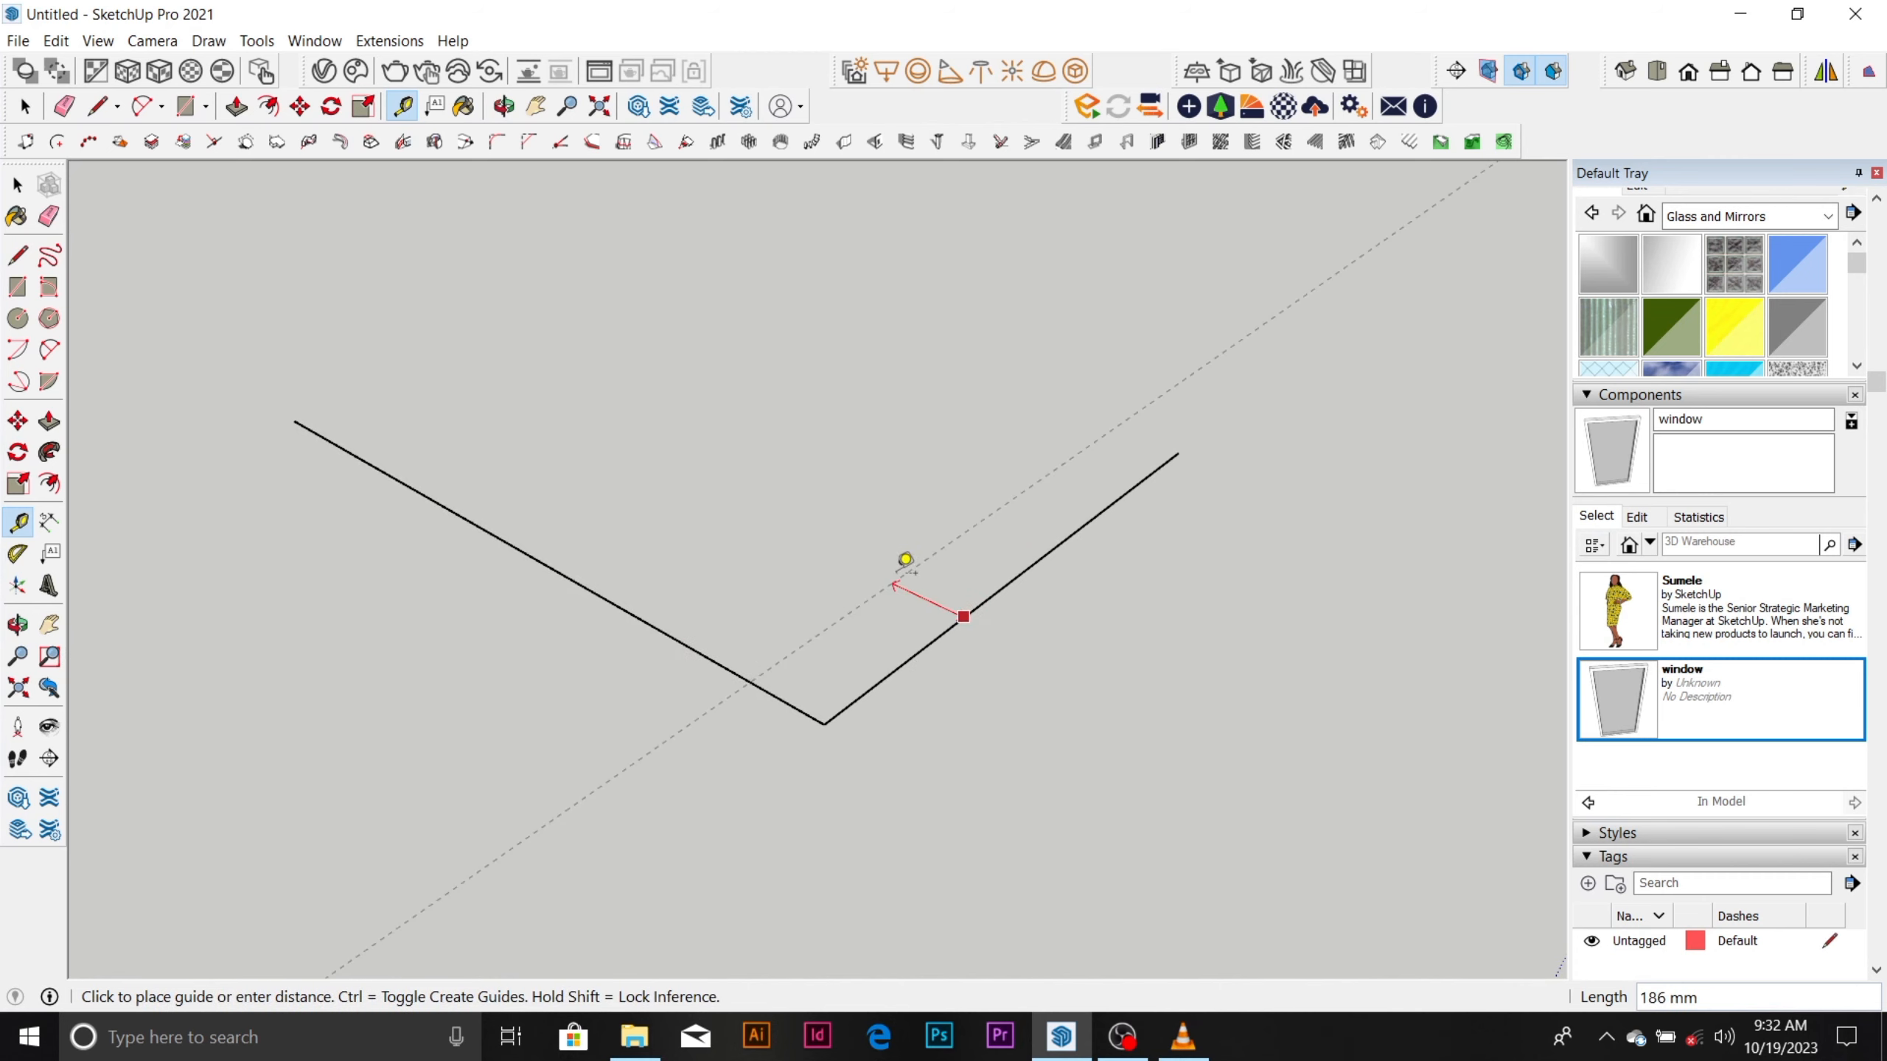
pyautogui.write('150')
pyautogui.press('Return')
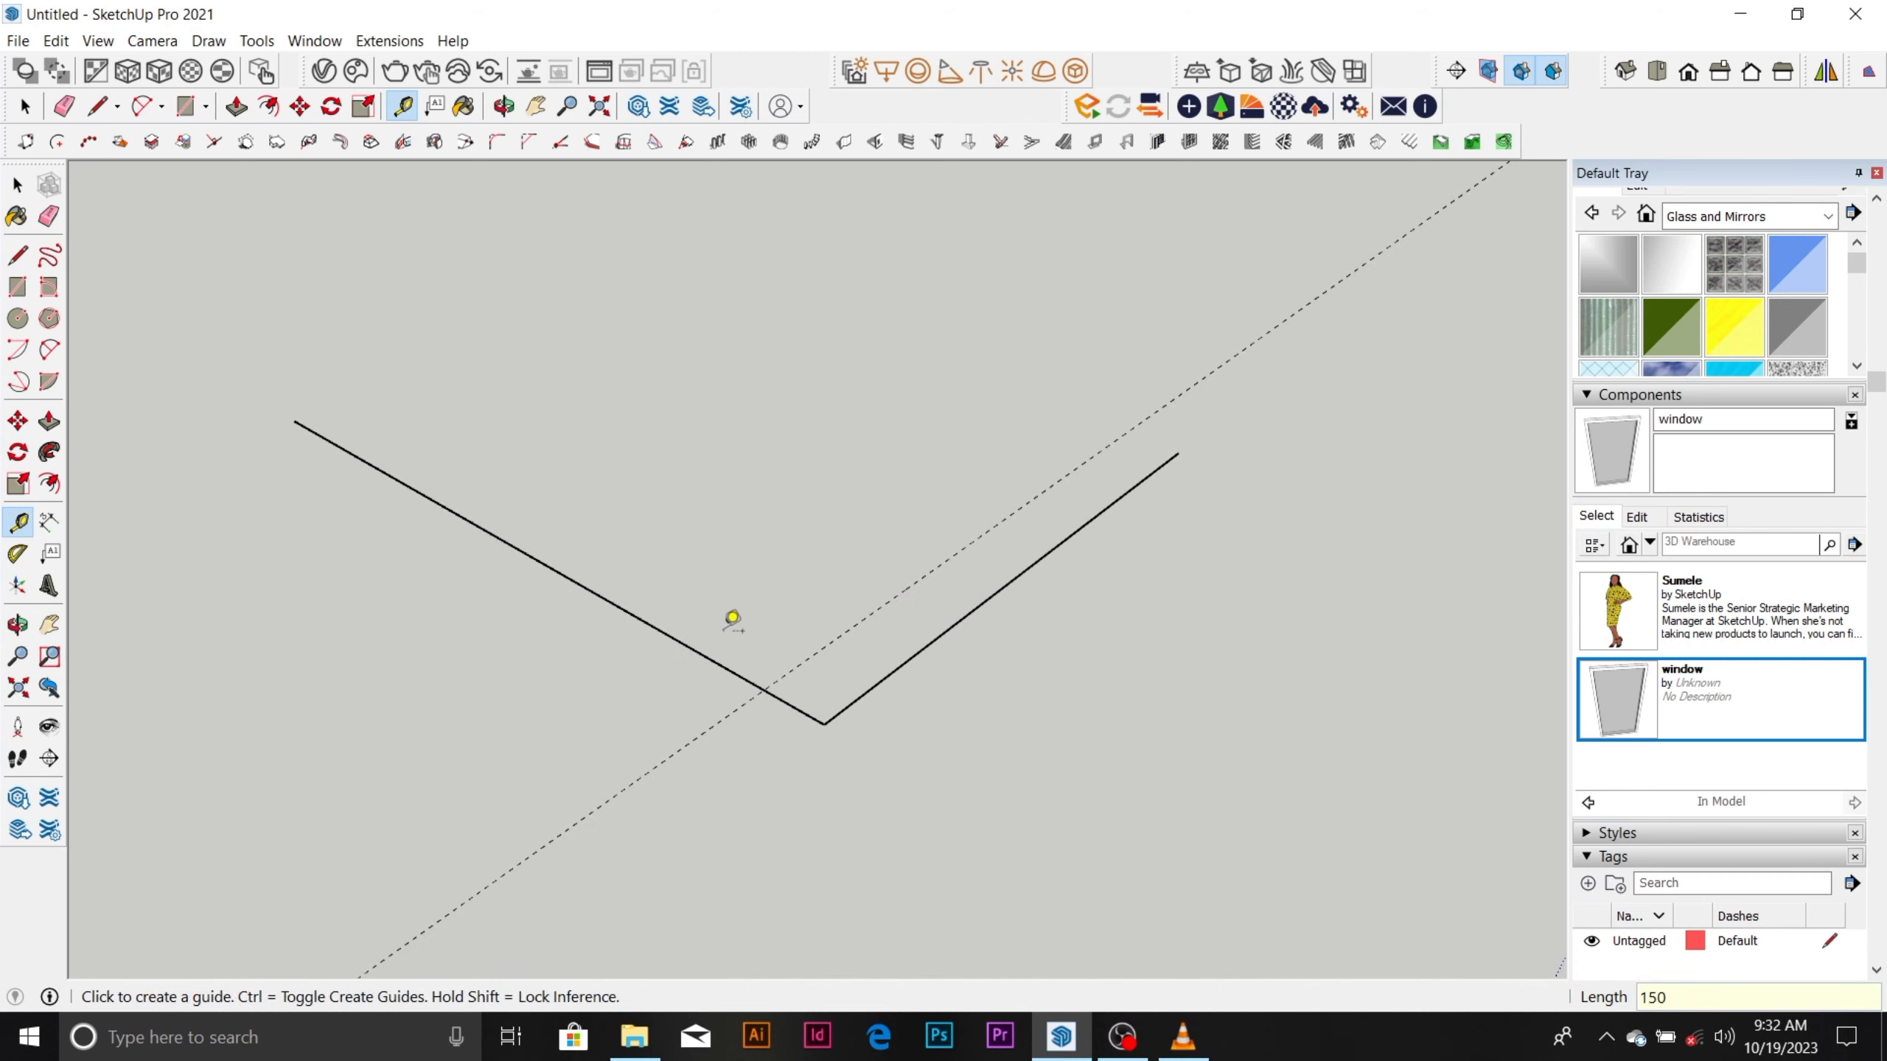
pyautogui.click(715, 659)
pyautogui.write('1')
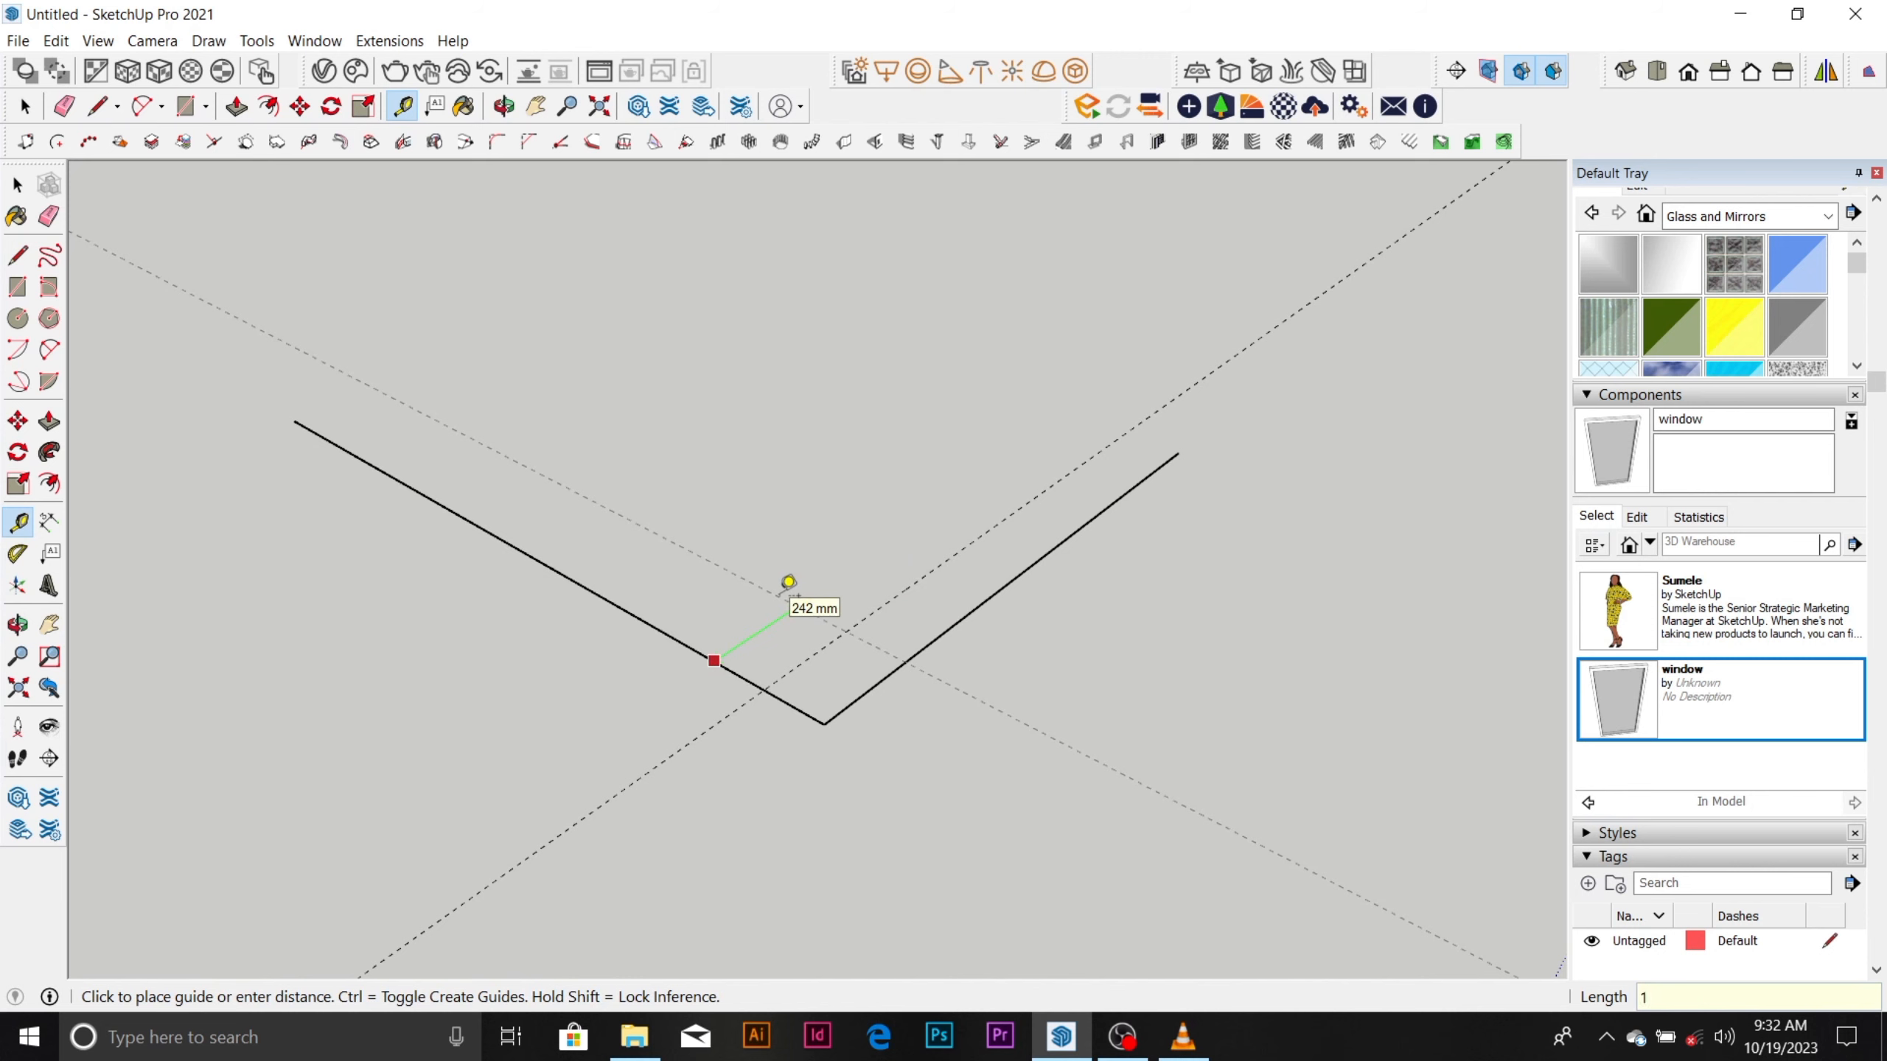
pyautogui.press('Return')
pyautogui.scroll(-3, 899, 638)
pyautogui.press('space')
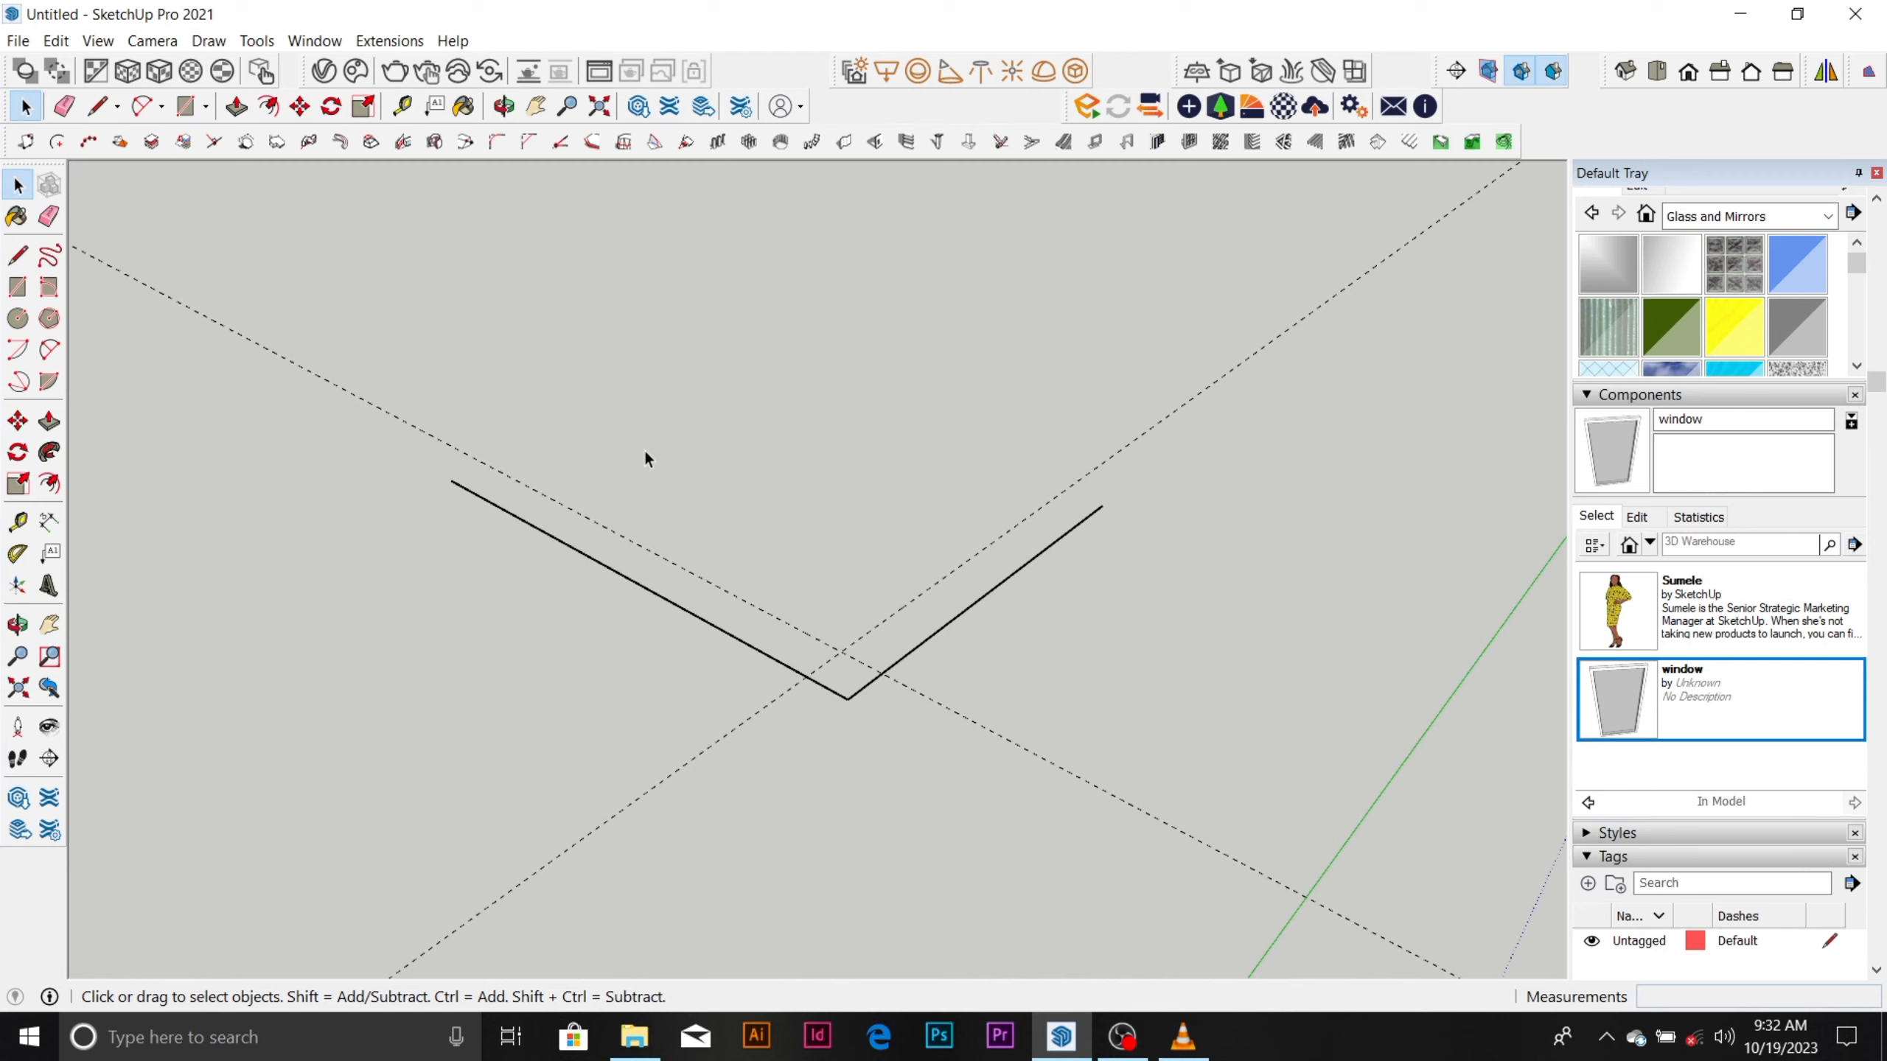
# Place a guide parallel to the shorter line's inner guide, crossing beyond the free end of the longer line.
pyautogui.press('l')
pyautogui.press('space')
pyautogui.click(402, 107)
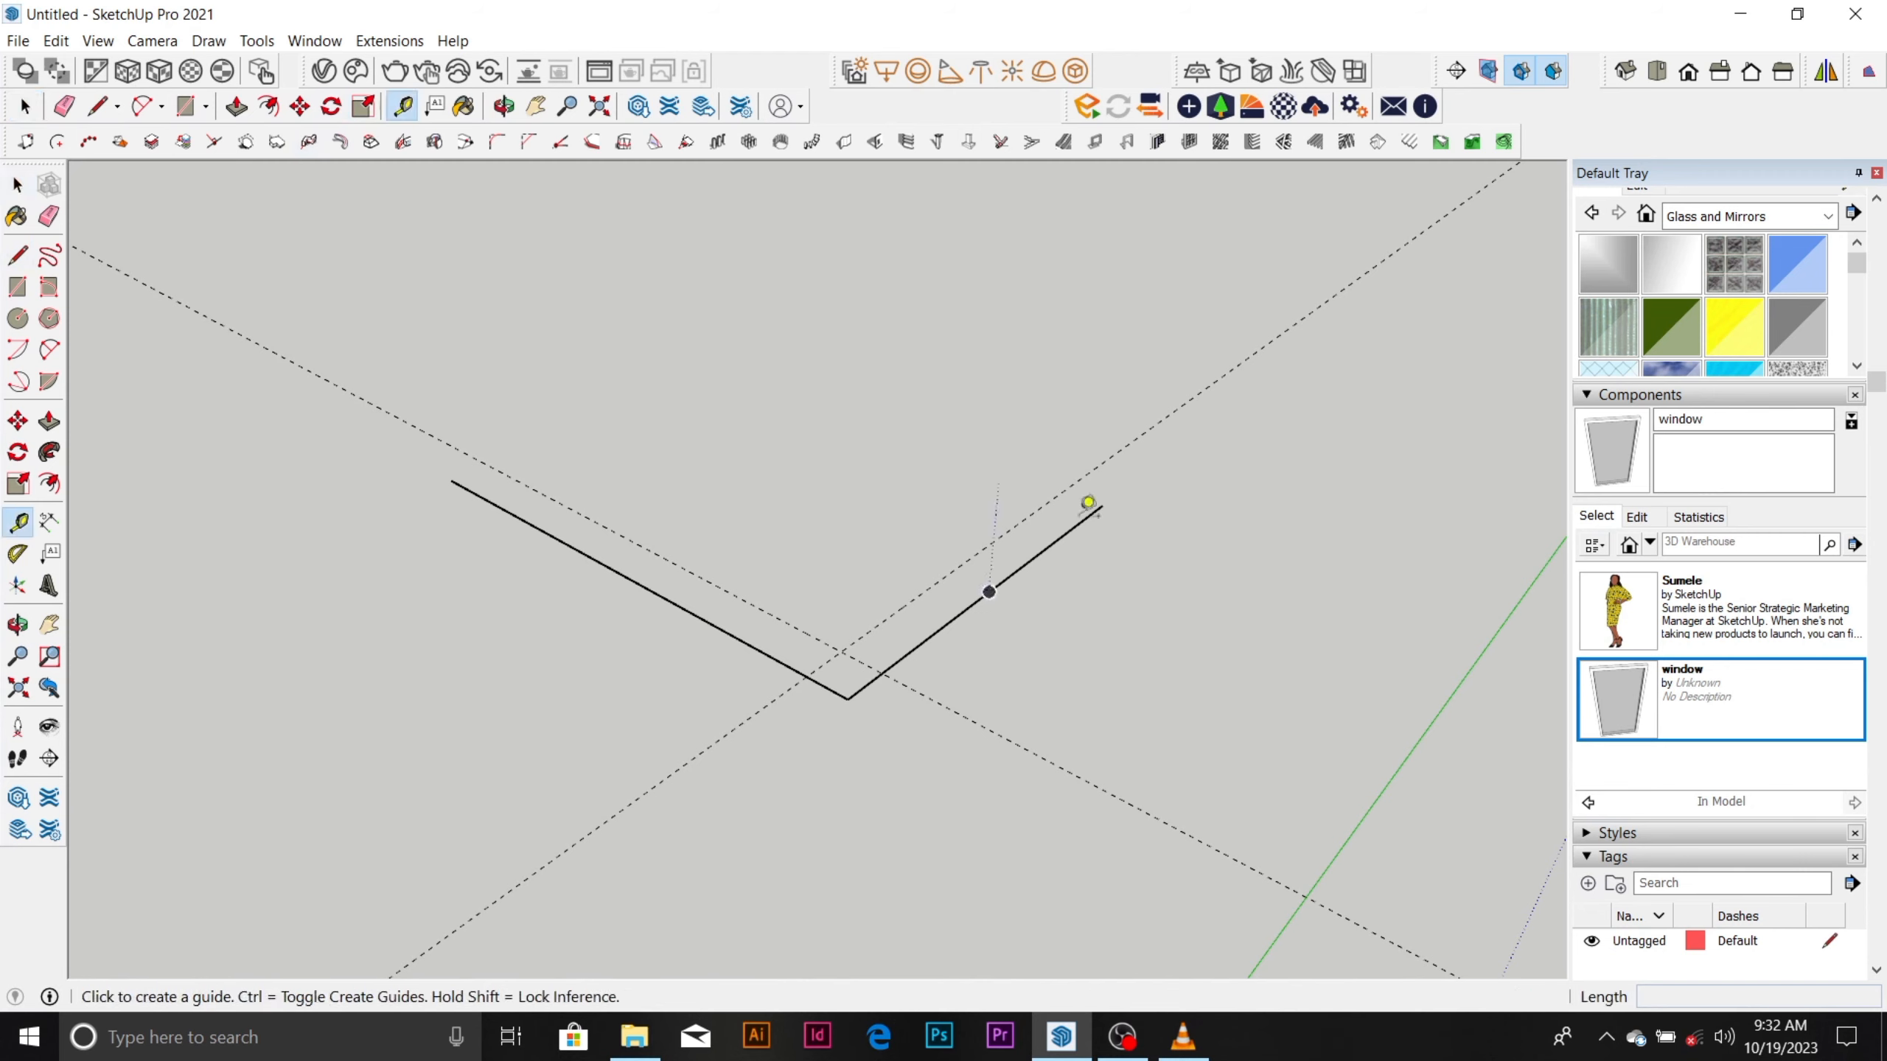
pyautogui.click(970, 557)
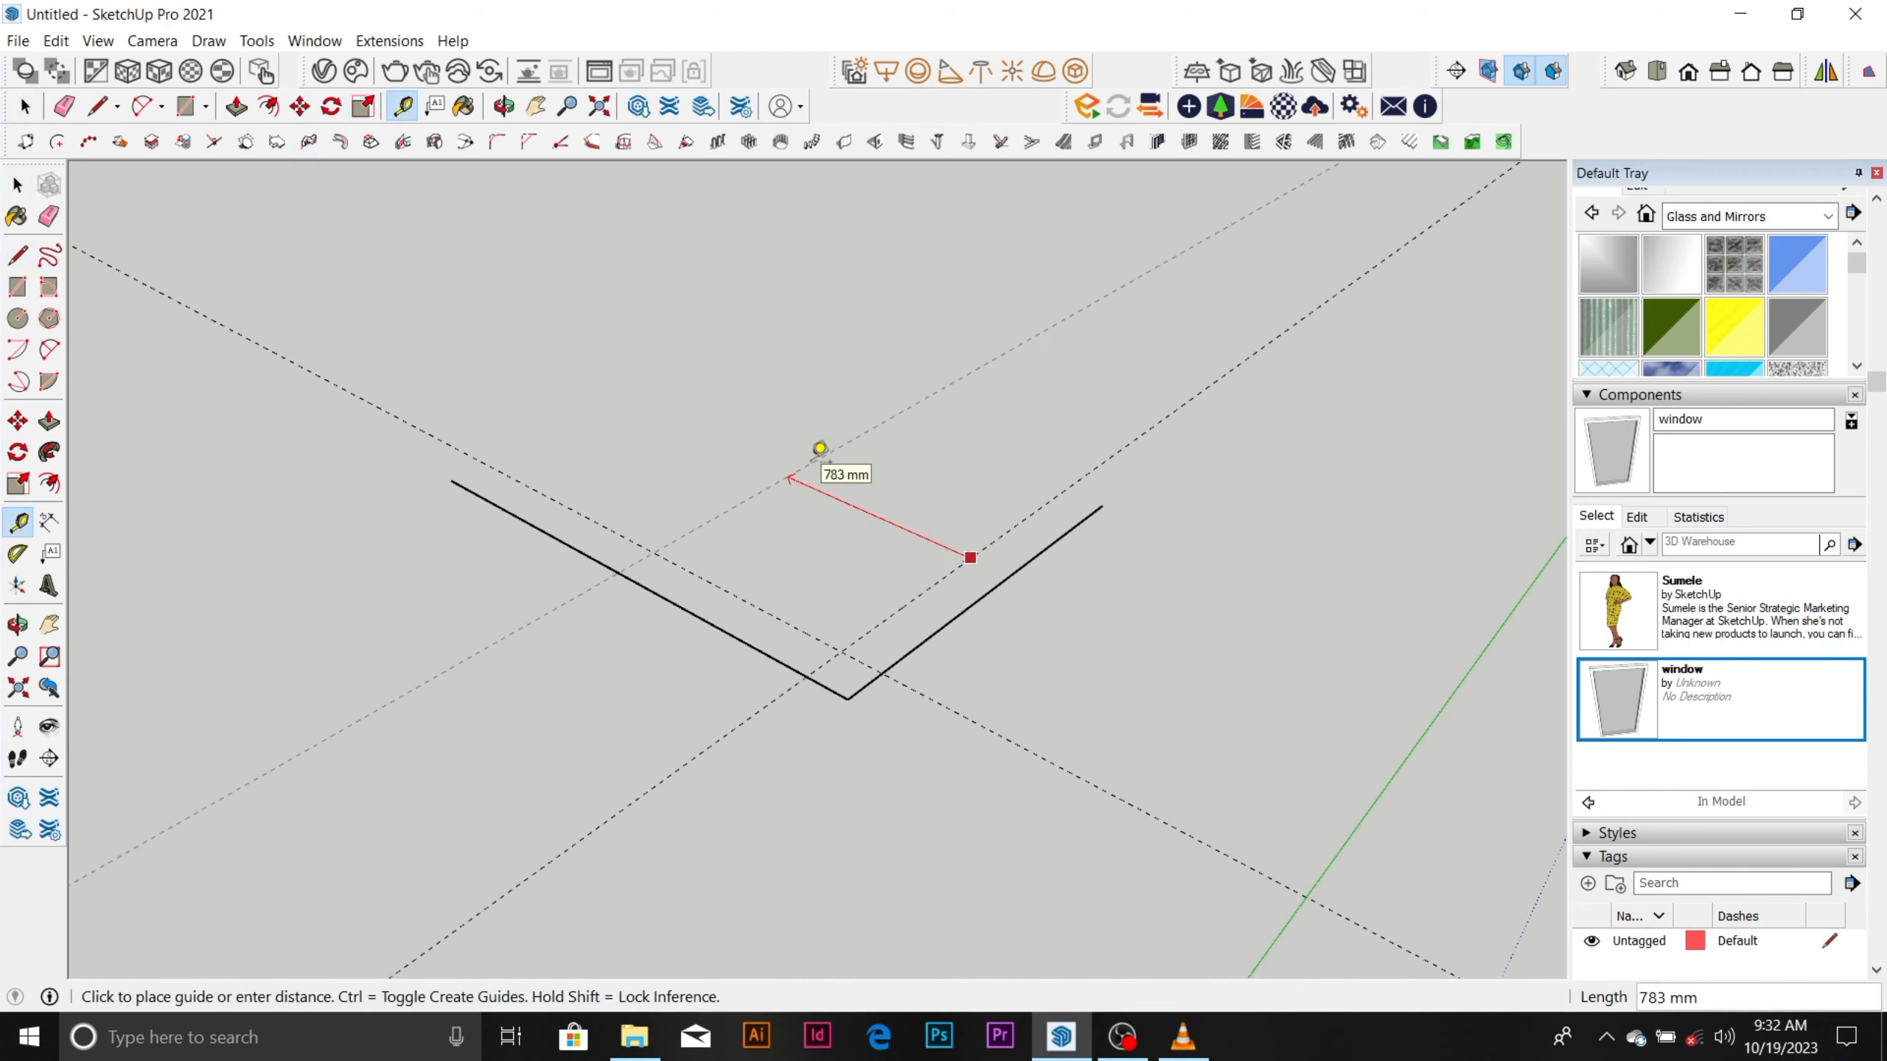
pyautogui.write('3600')
pyautogui.press('Return')
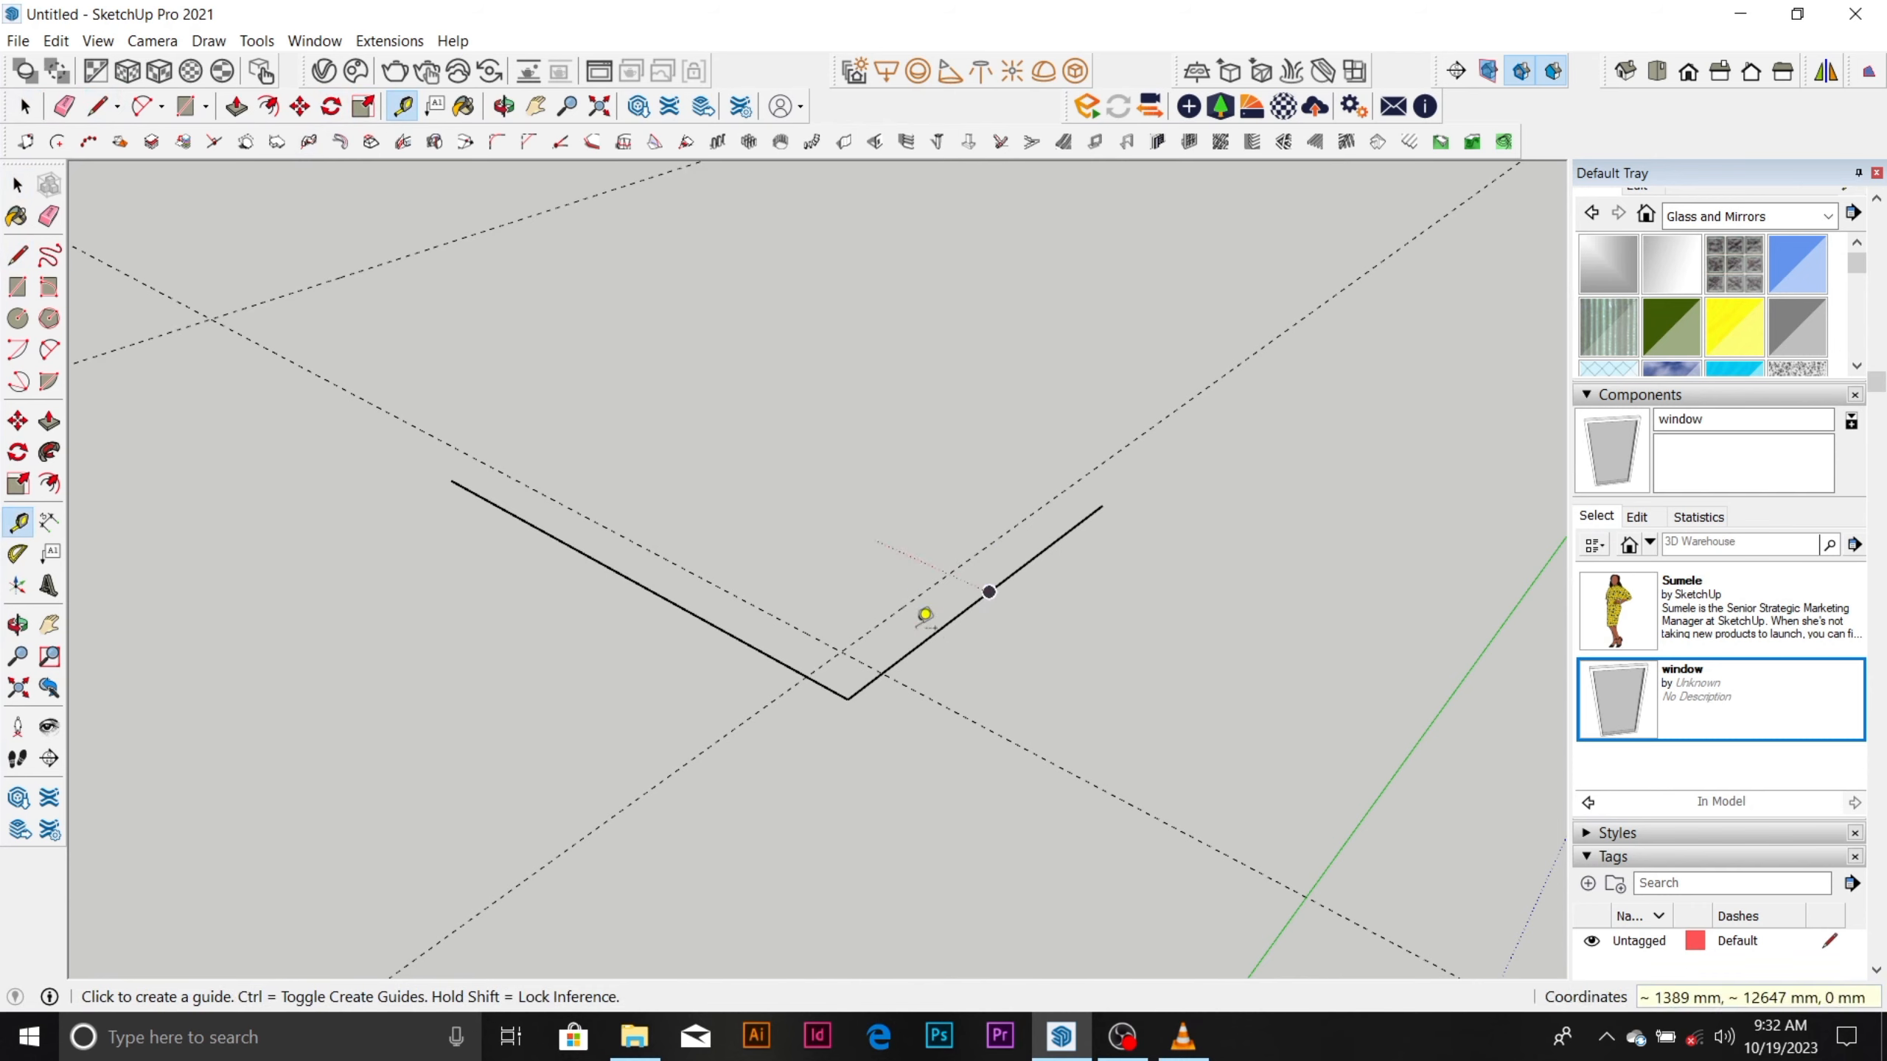
pyautogui.scroll(-3, 929, 617)
pyautogui.press('space')
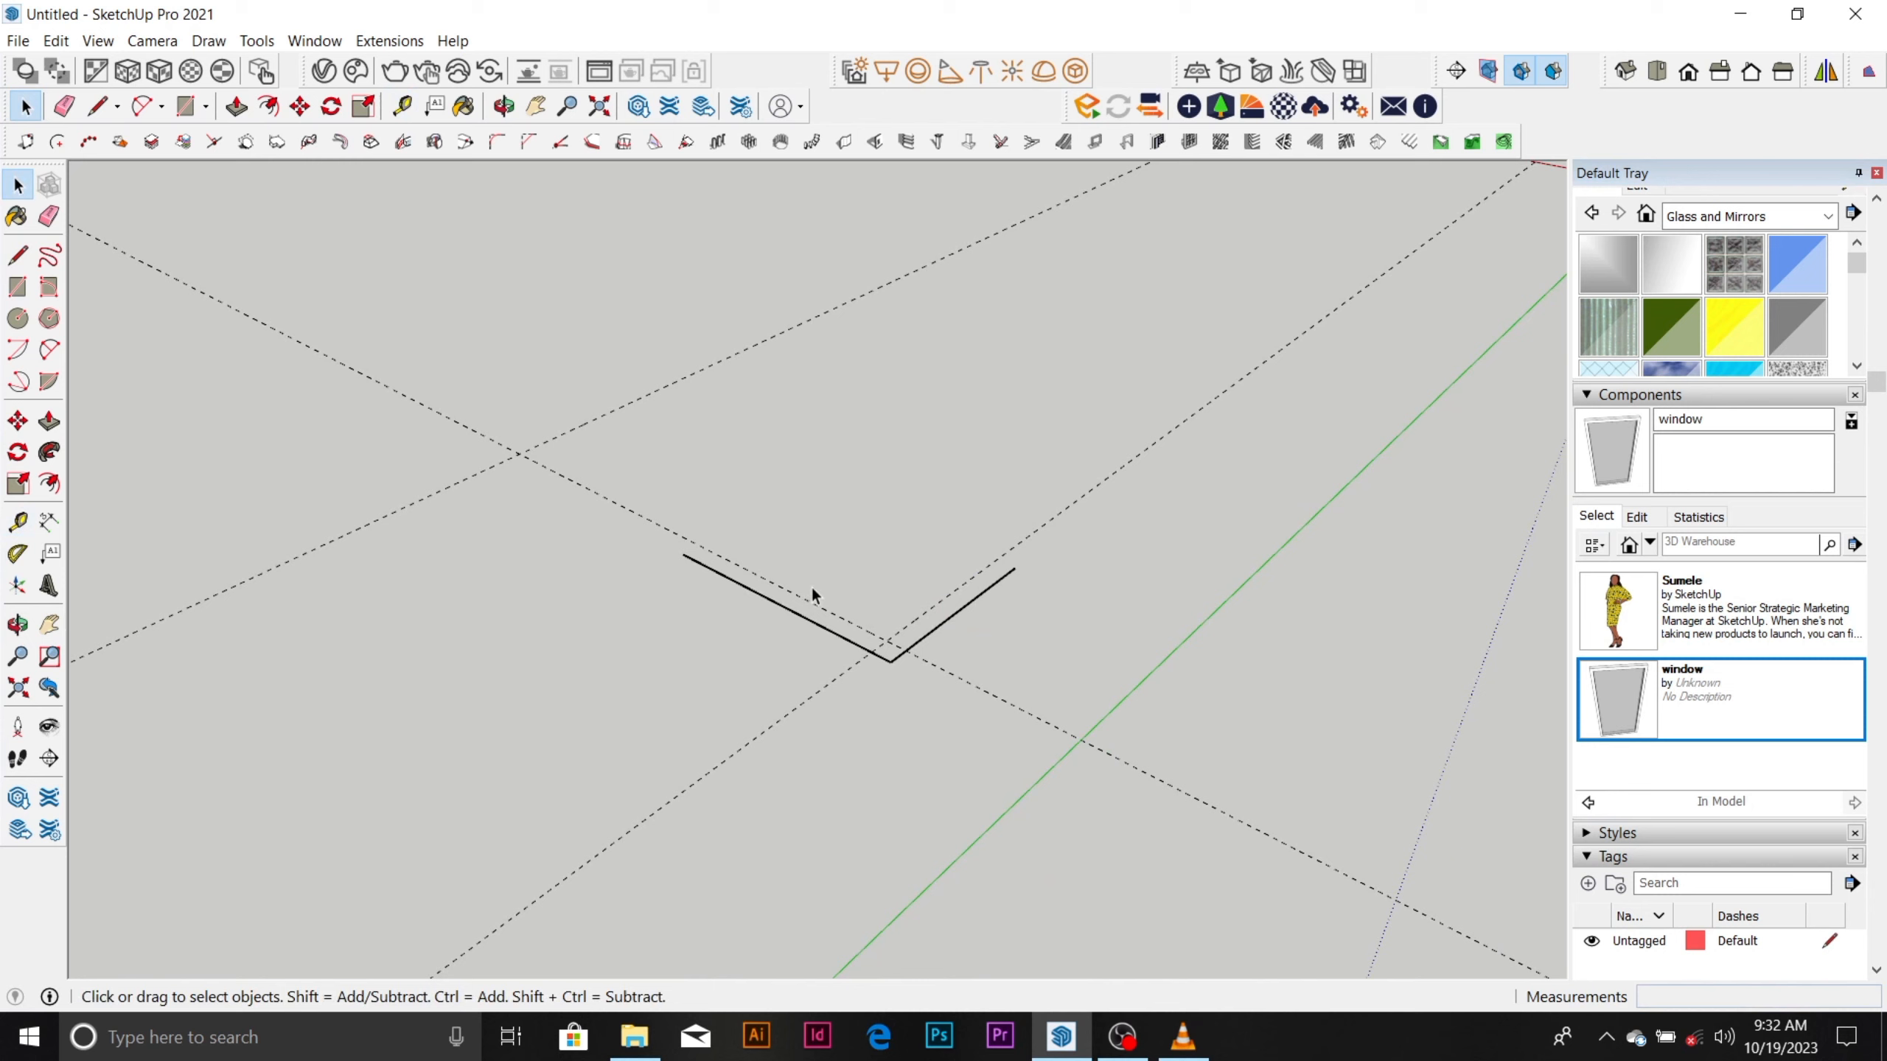
# Extend the longer line from its free end to the far guide.
pyautogui.press('l')
pyautogui.click(682, 553)
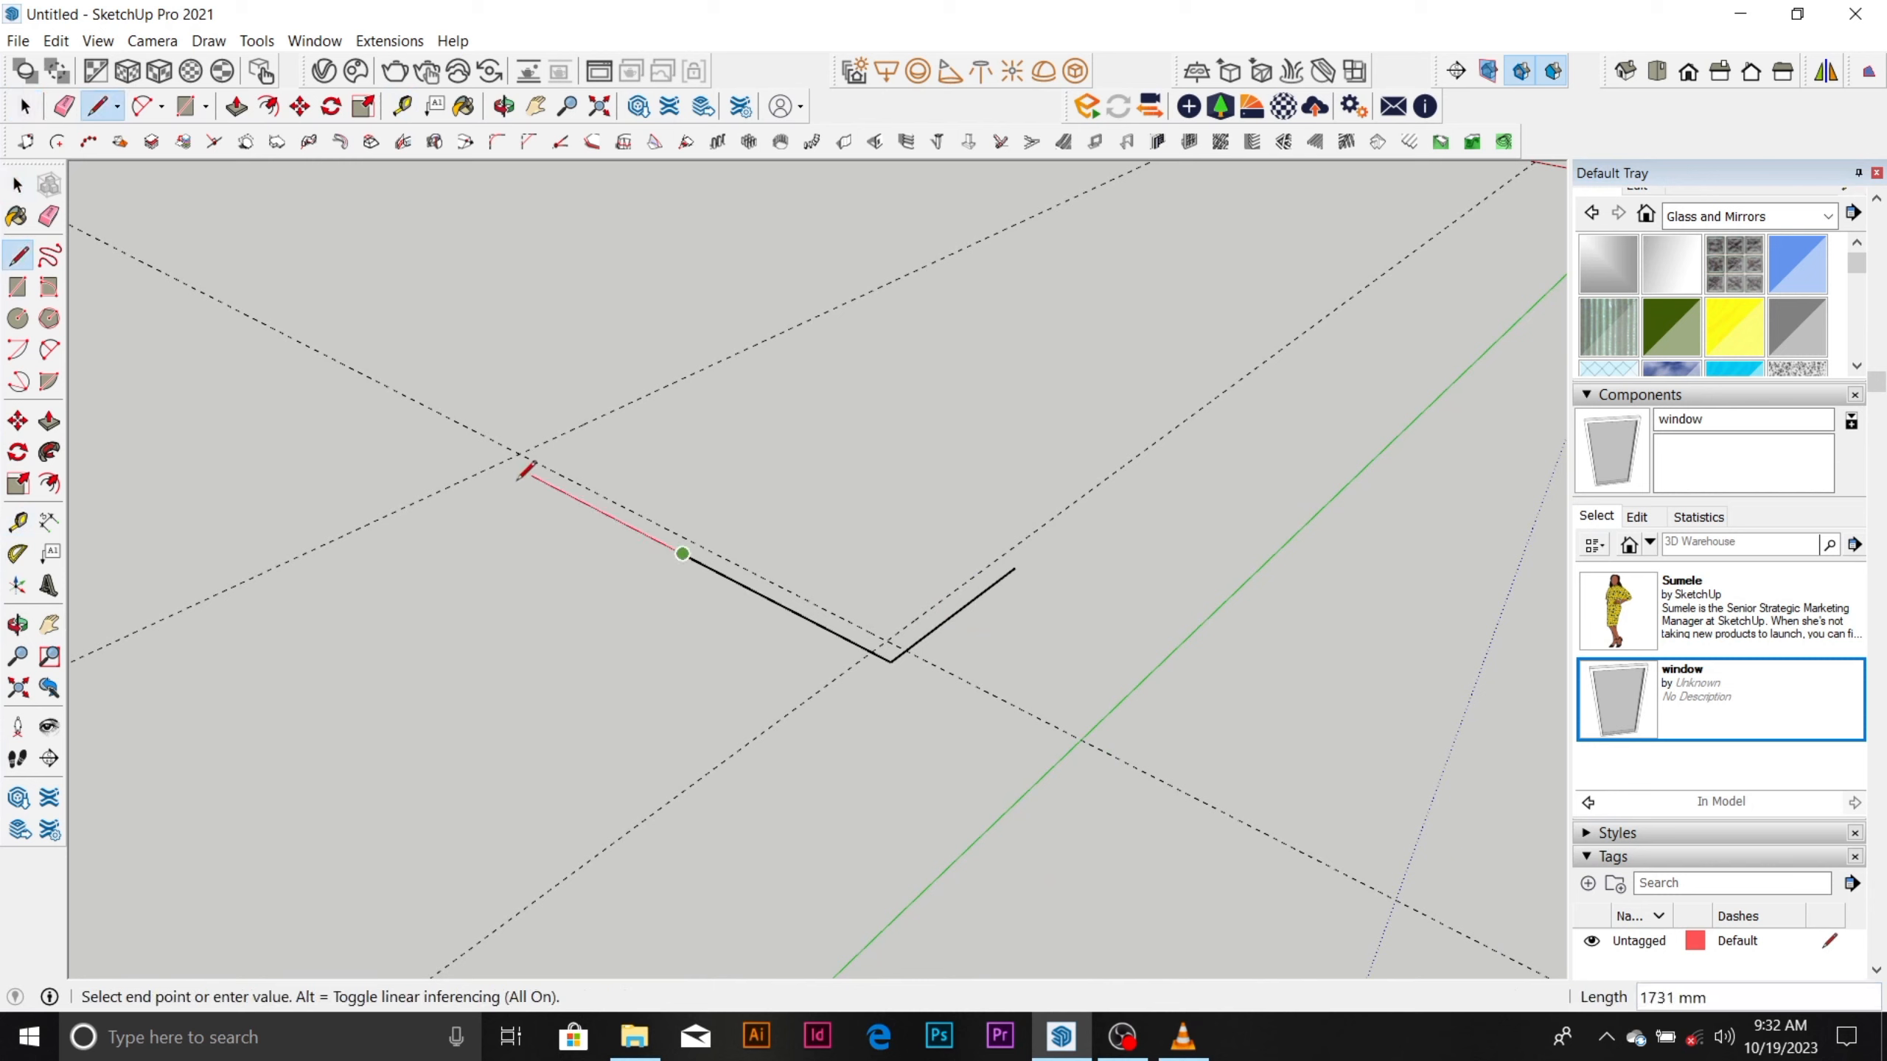
pyautogui.click(504, 460)
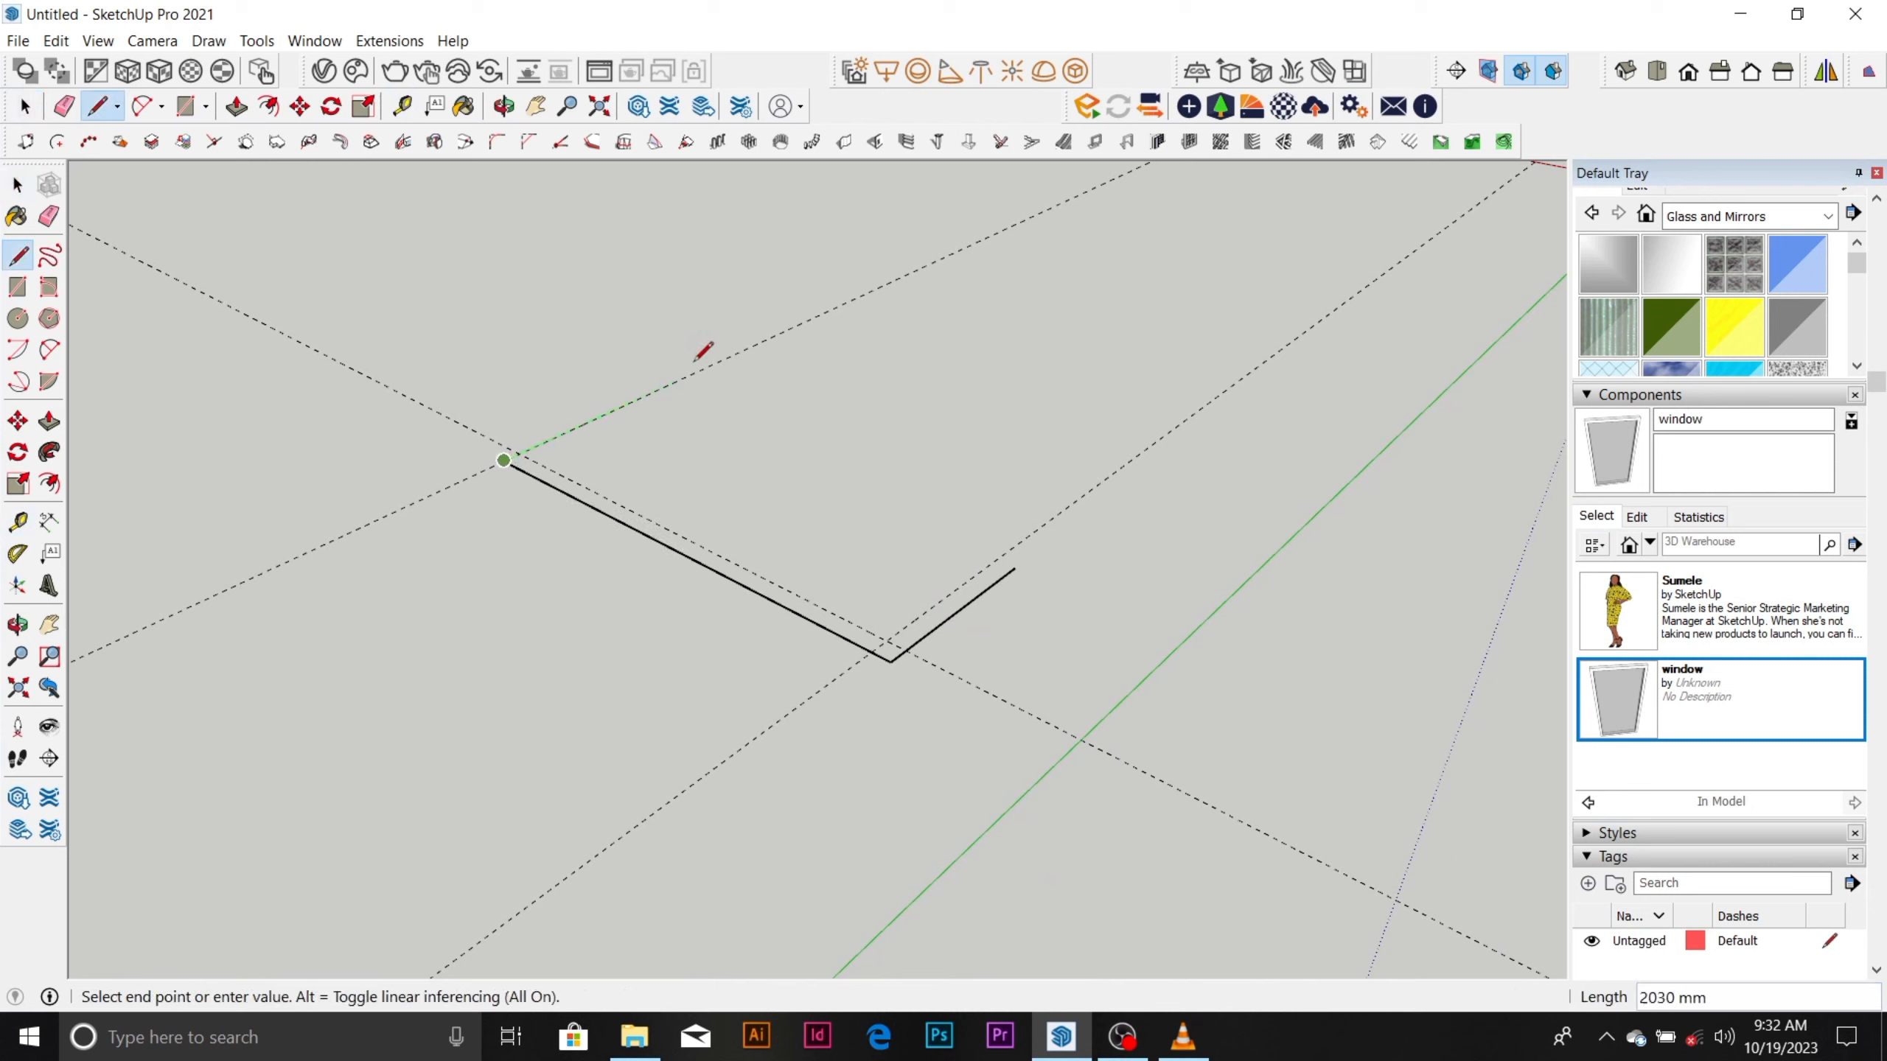
pyautogui.press('Escape')
# Draw the two inner wall lines along the 150 mm guides, both starting at the guides' intersection inside the corner.
pyautogui.click(915, 619)
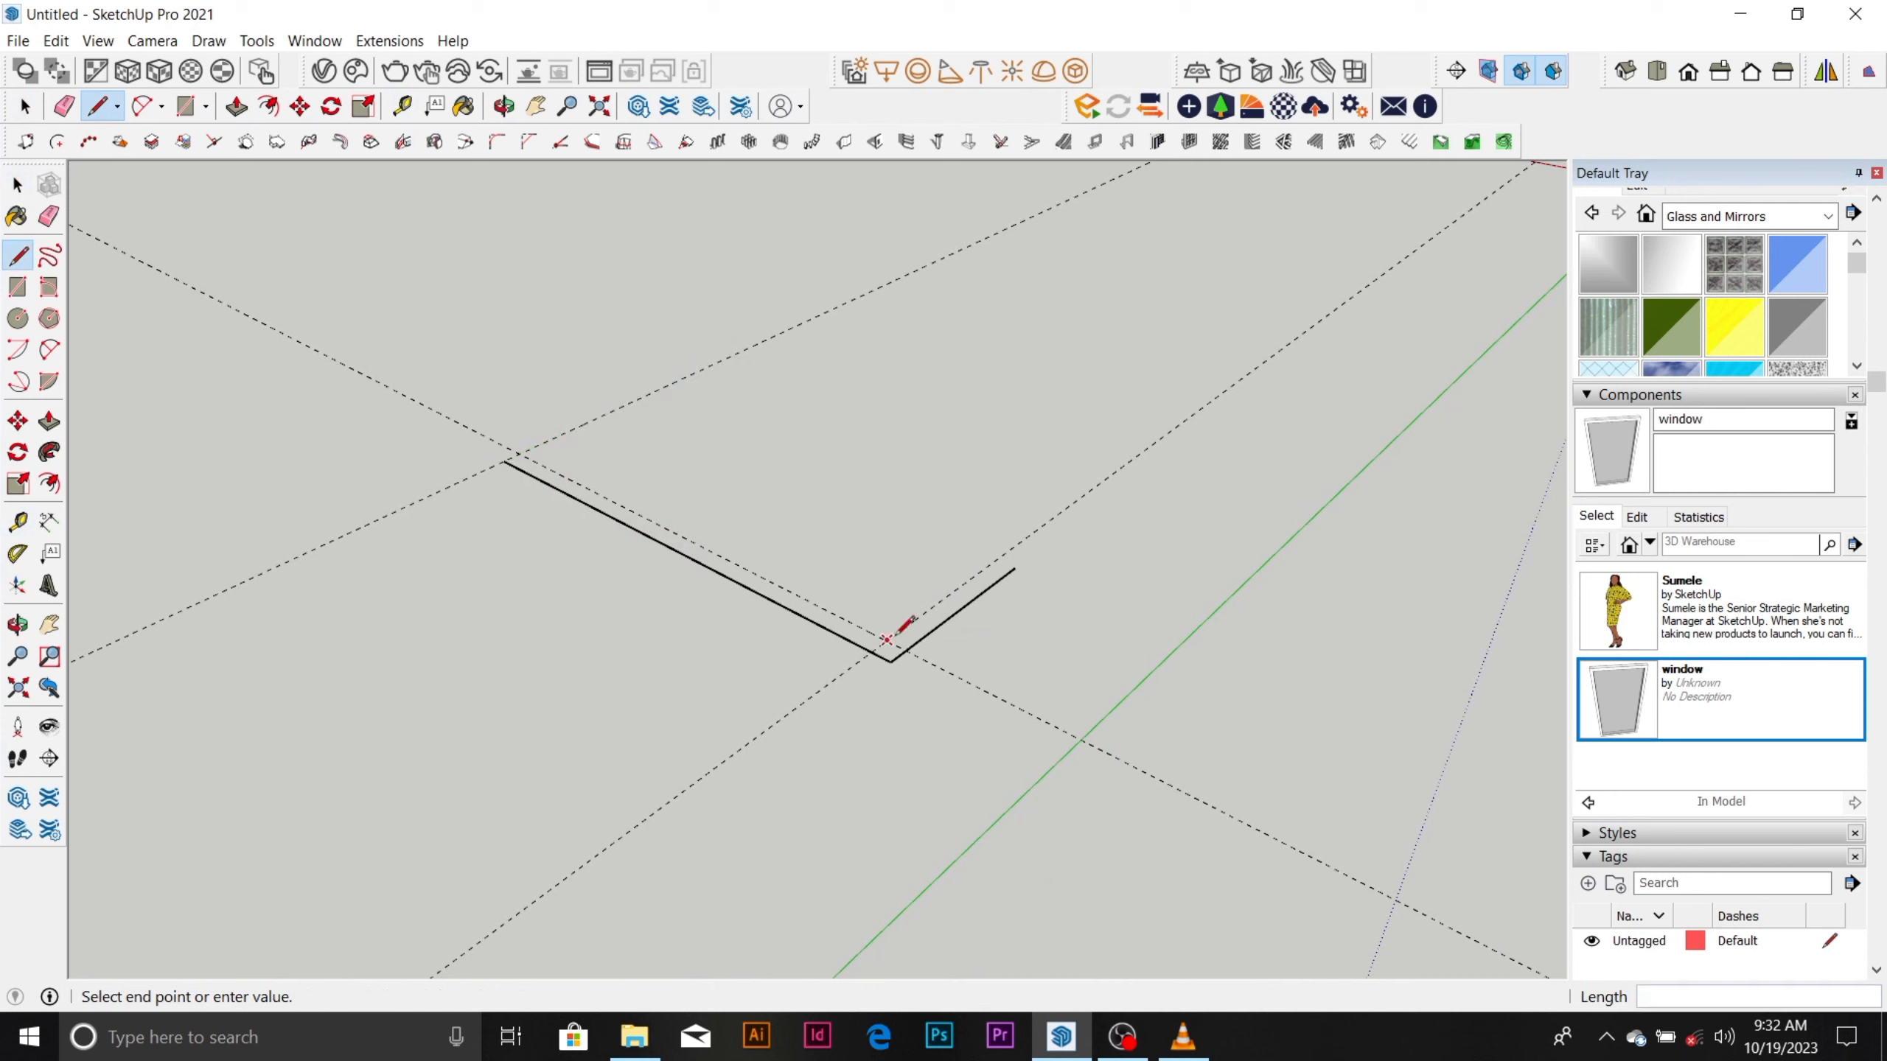
pyautogui.click(1027, 538)
pyautogui.press('Escape')
pyautogui.click(889, 641)
pyautogui.click(520, 453)
pyautogui.press('Escape')
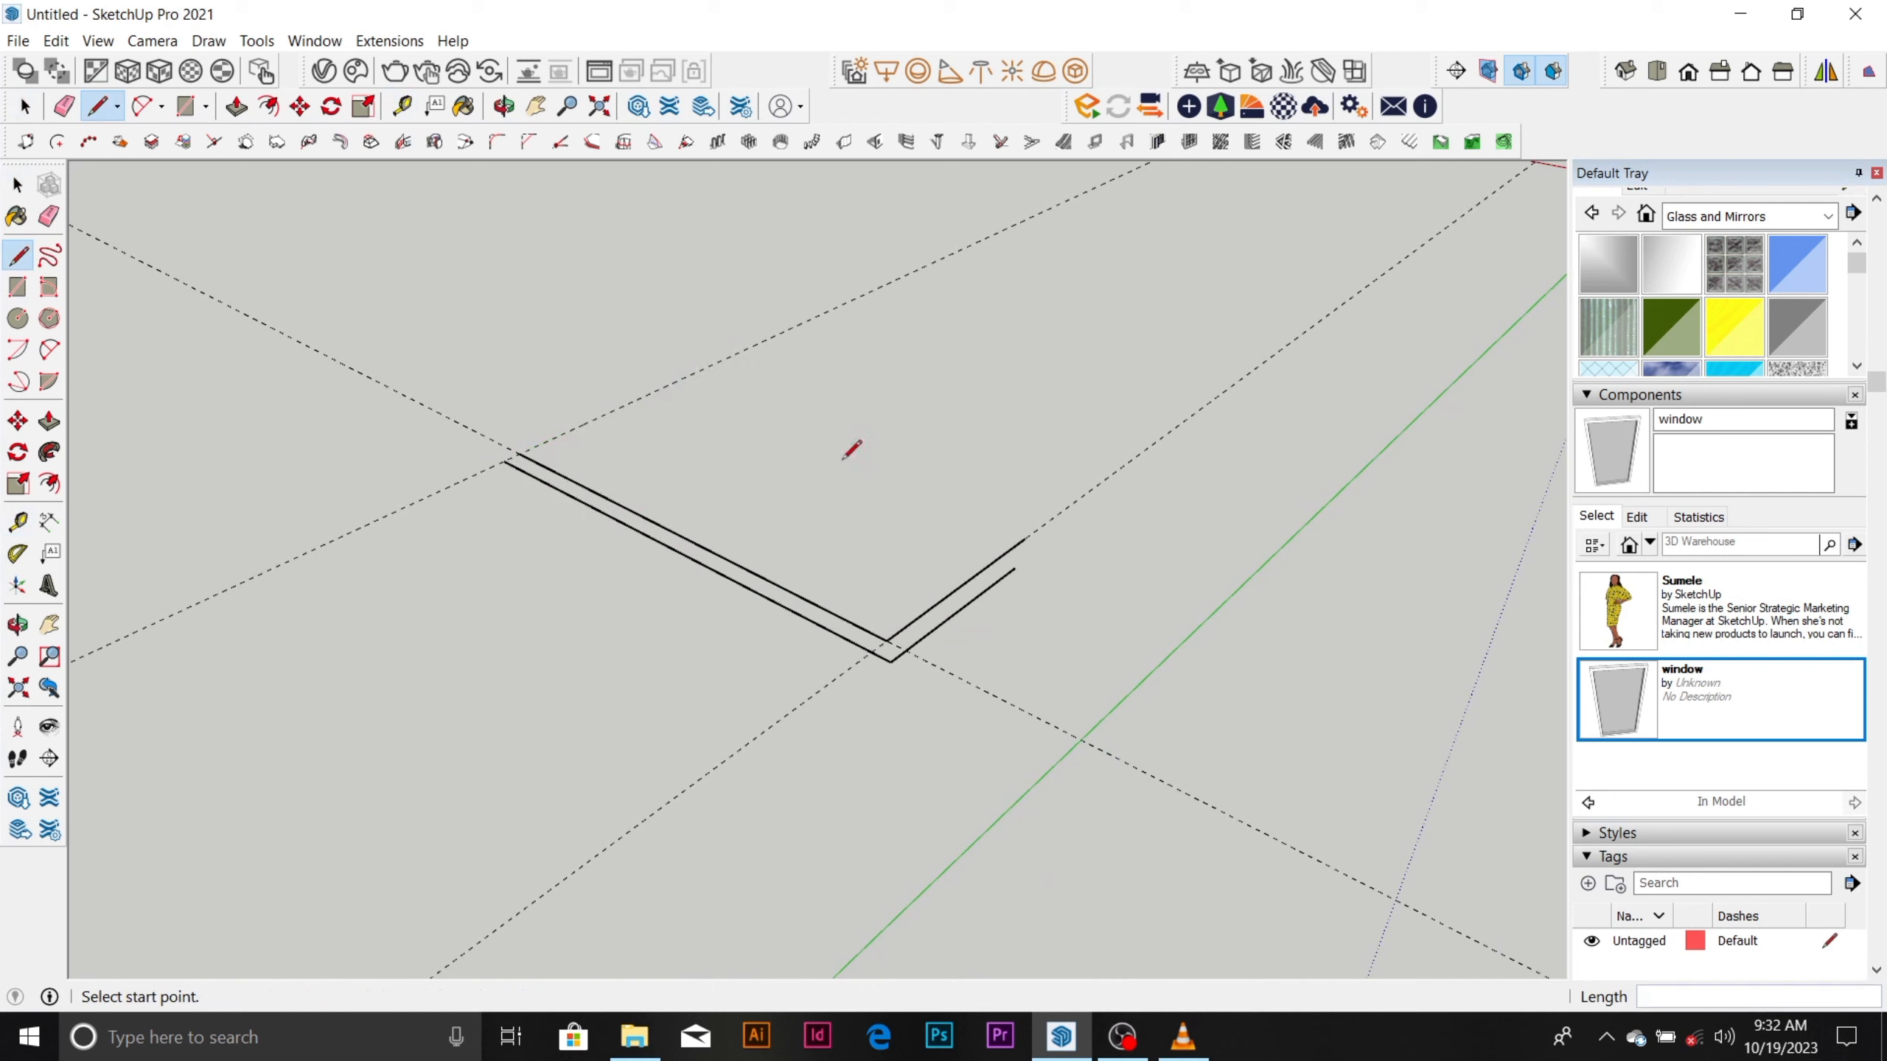
# Place a Tape Measure guide 4000 mm from the longer inner wall line, parallel to it.
pyautogui.press('t')
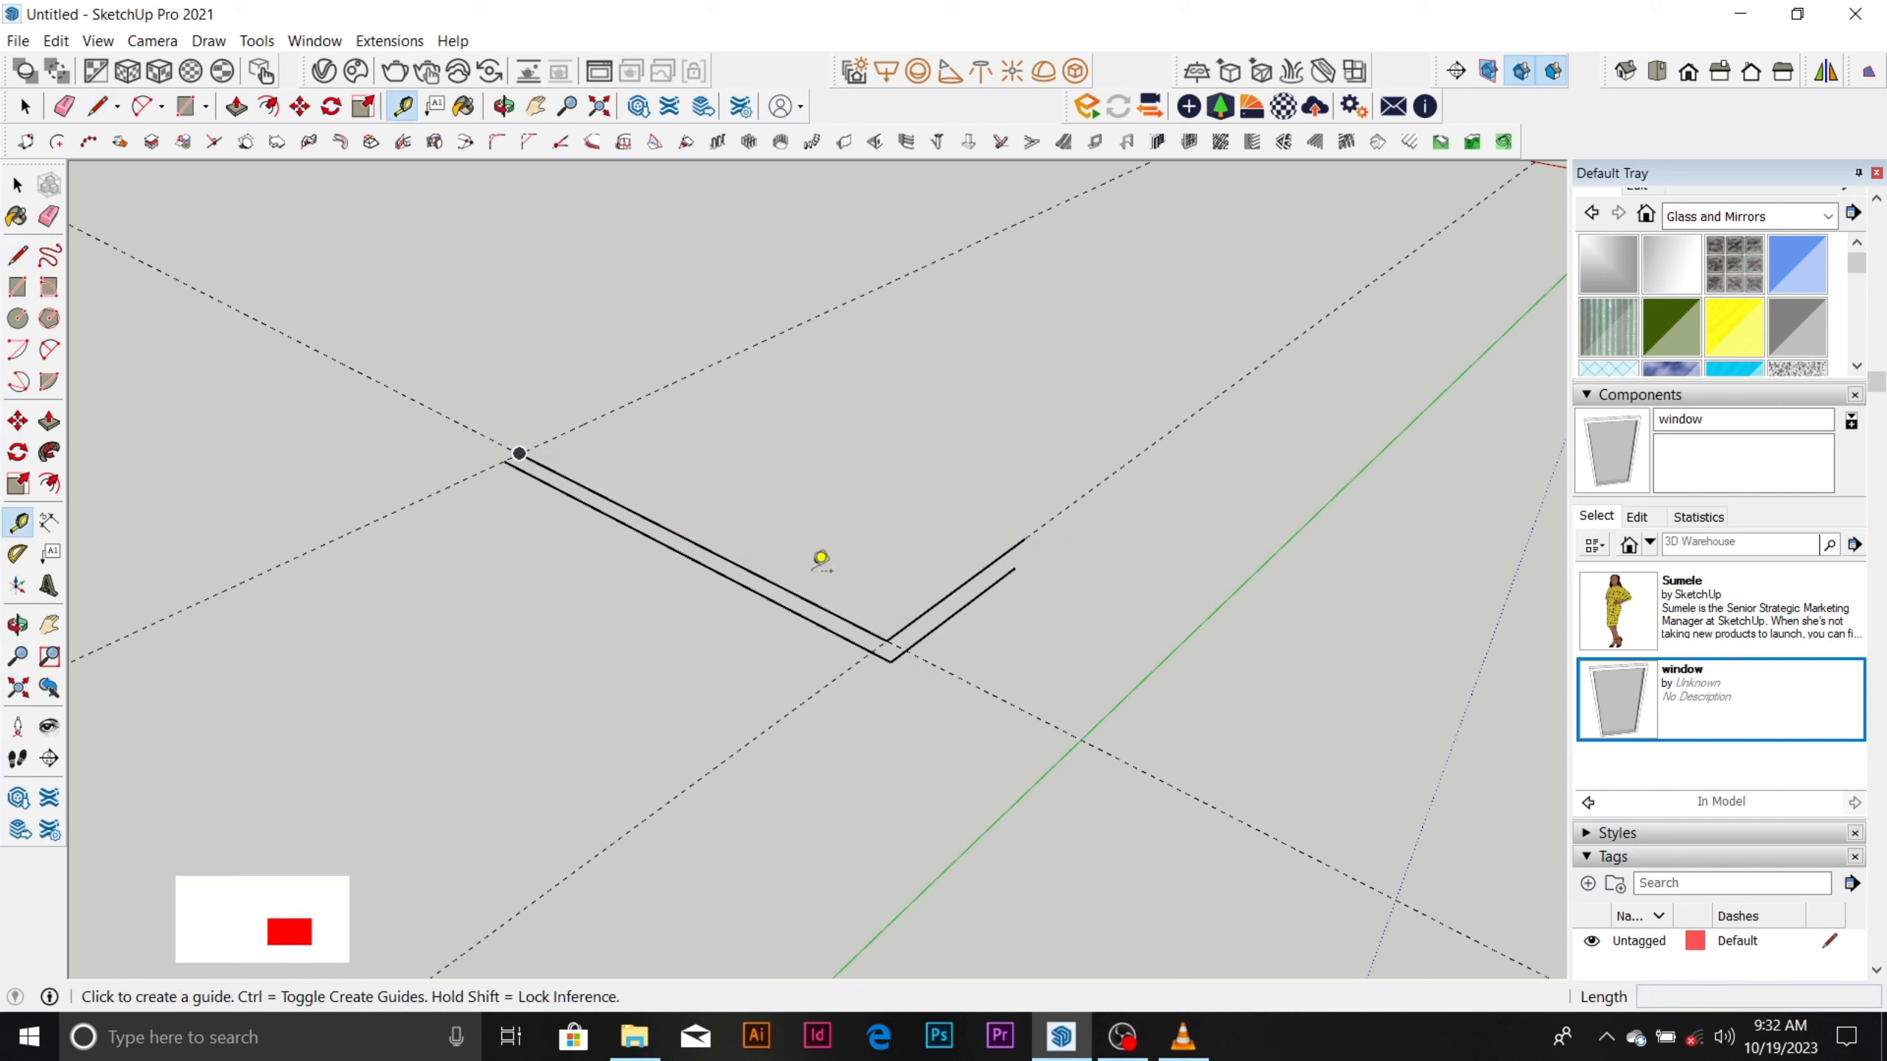
pyautogui.click(798, 595)
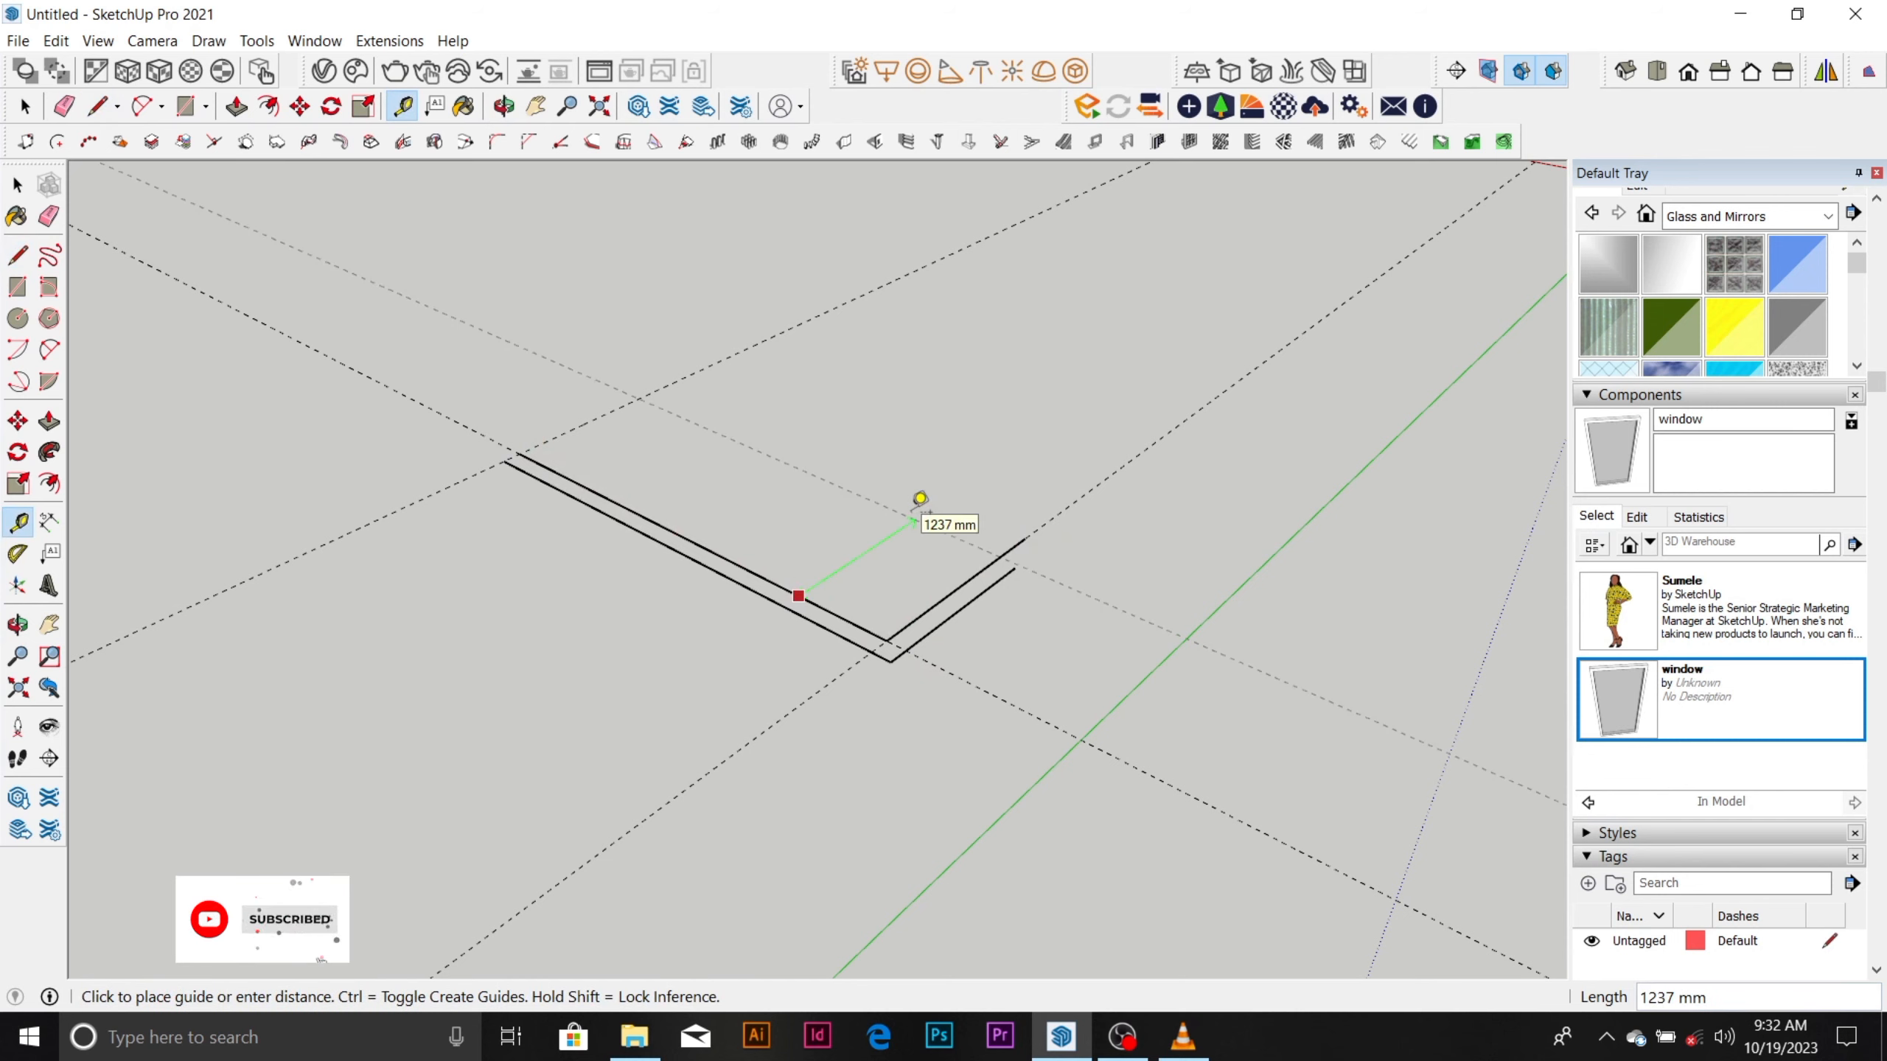
pyautogui.write('4000')
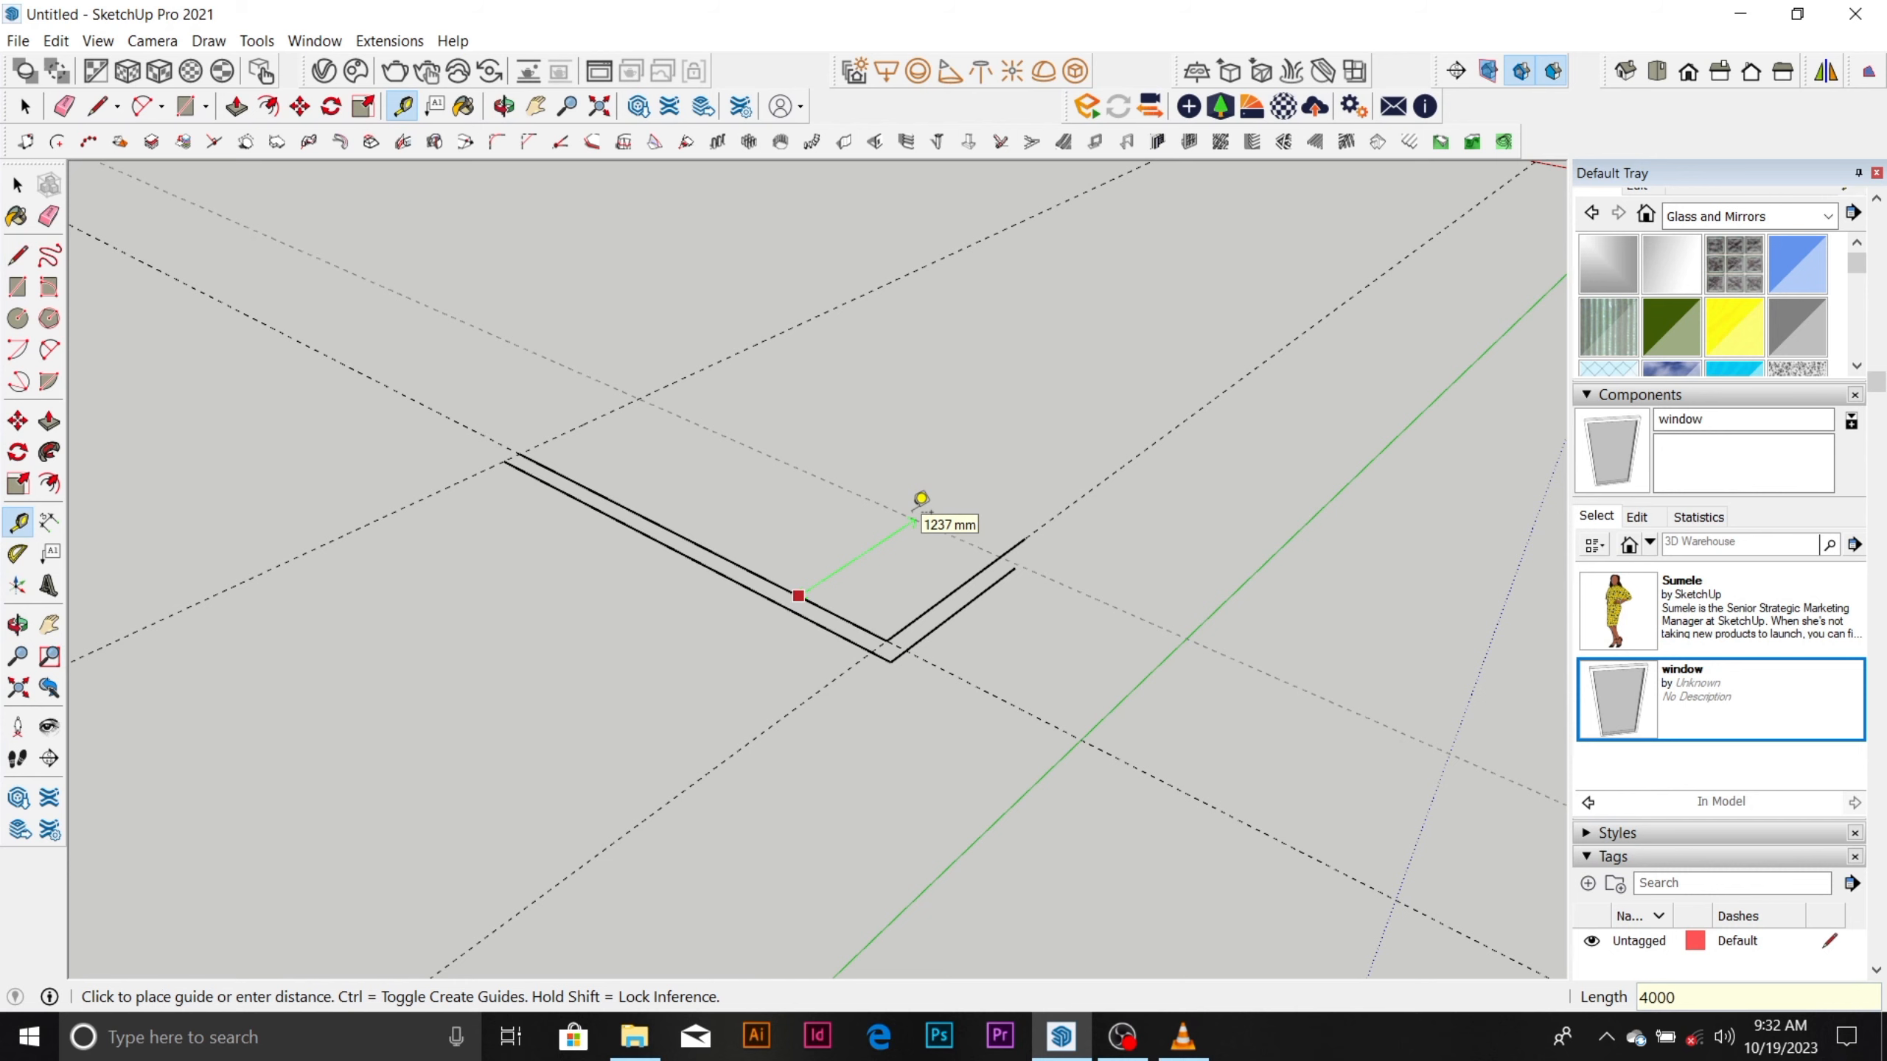
pyautogui.press('Return')
pyautogui.press('space')
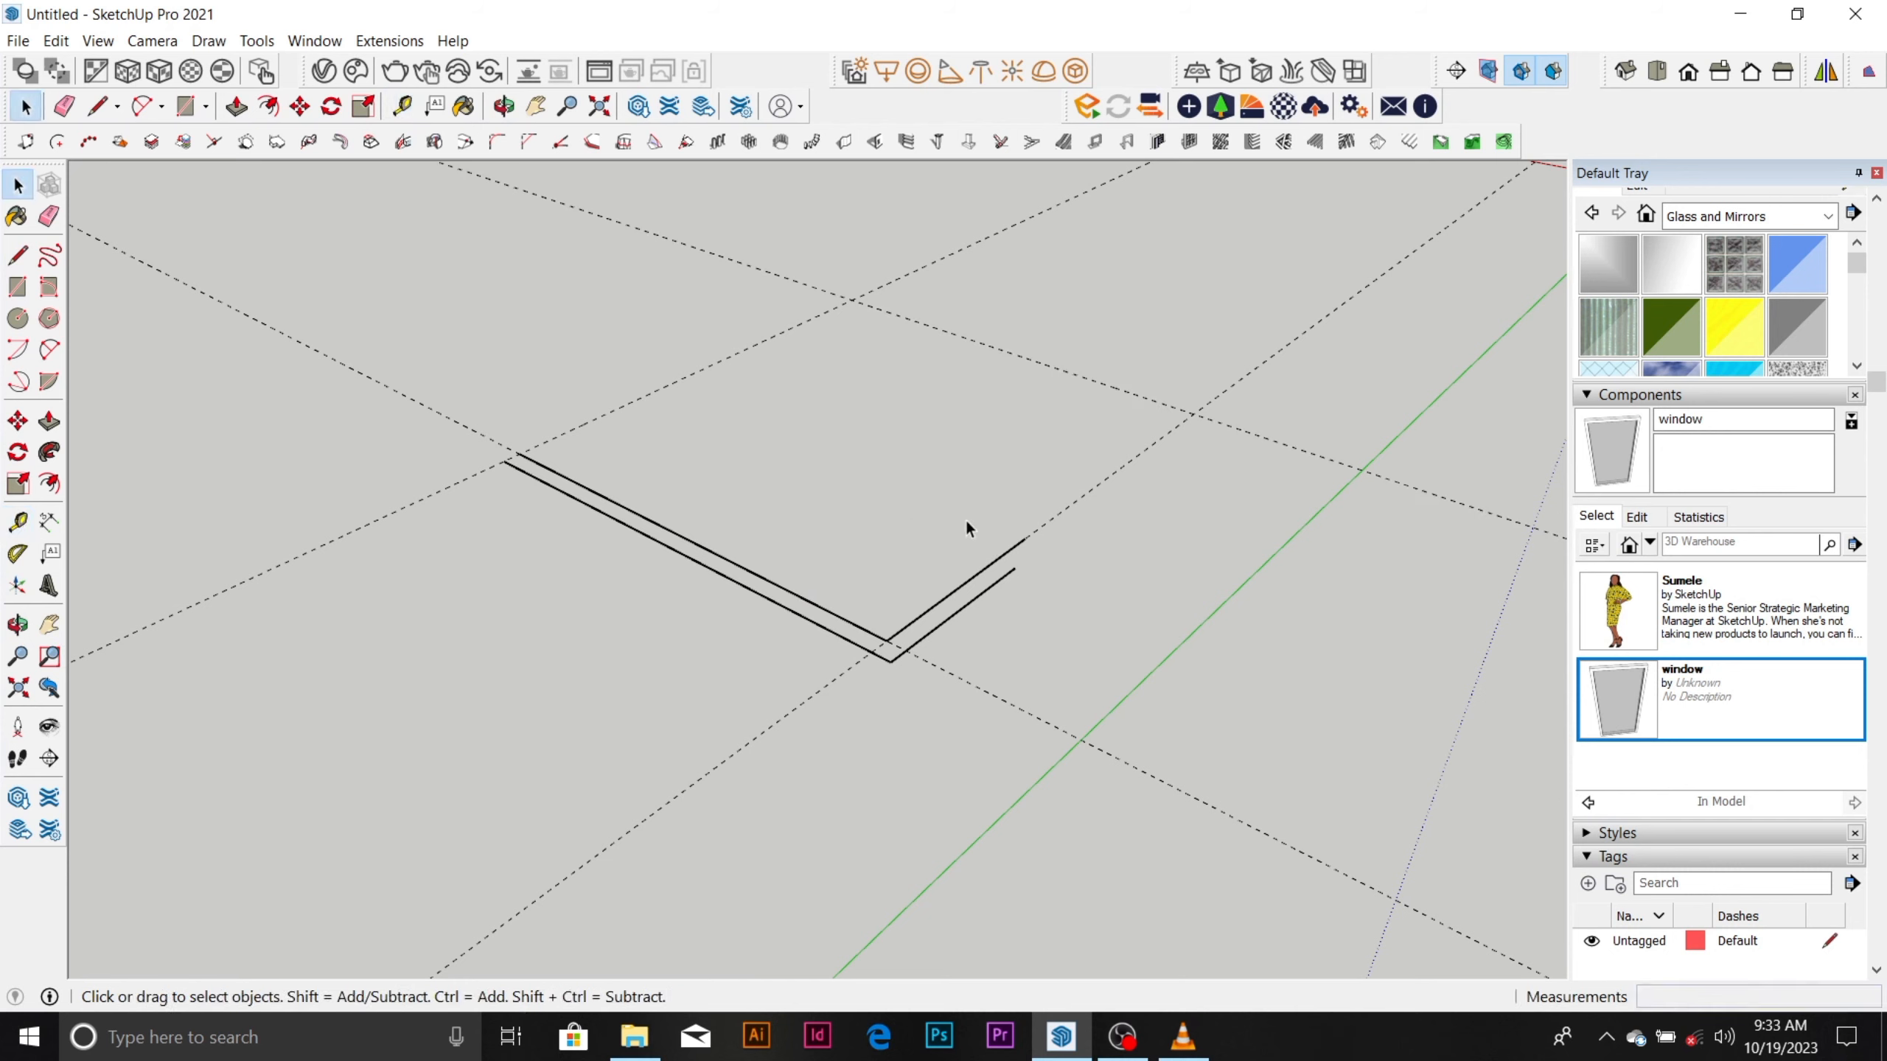
# Extend the inner and outer lines of the shorter wall to the 4000 mm guide.
pyautogui.press('l')
pyautogui.click(1025, 537)
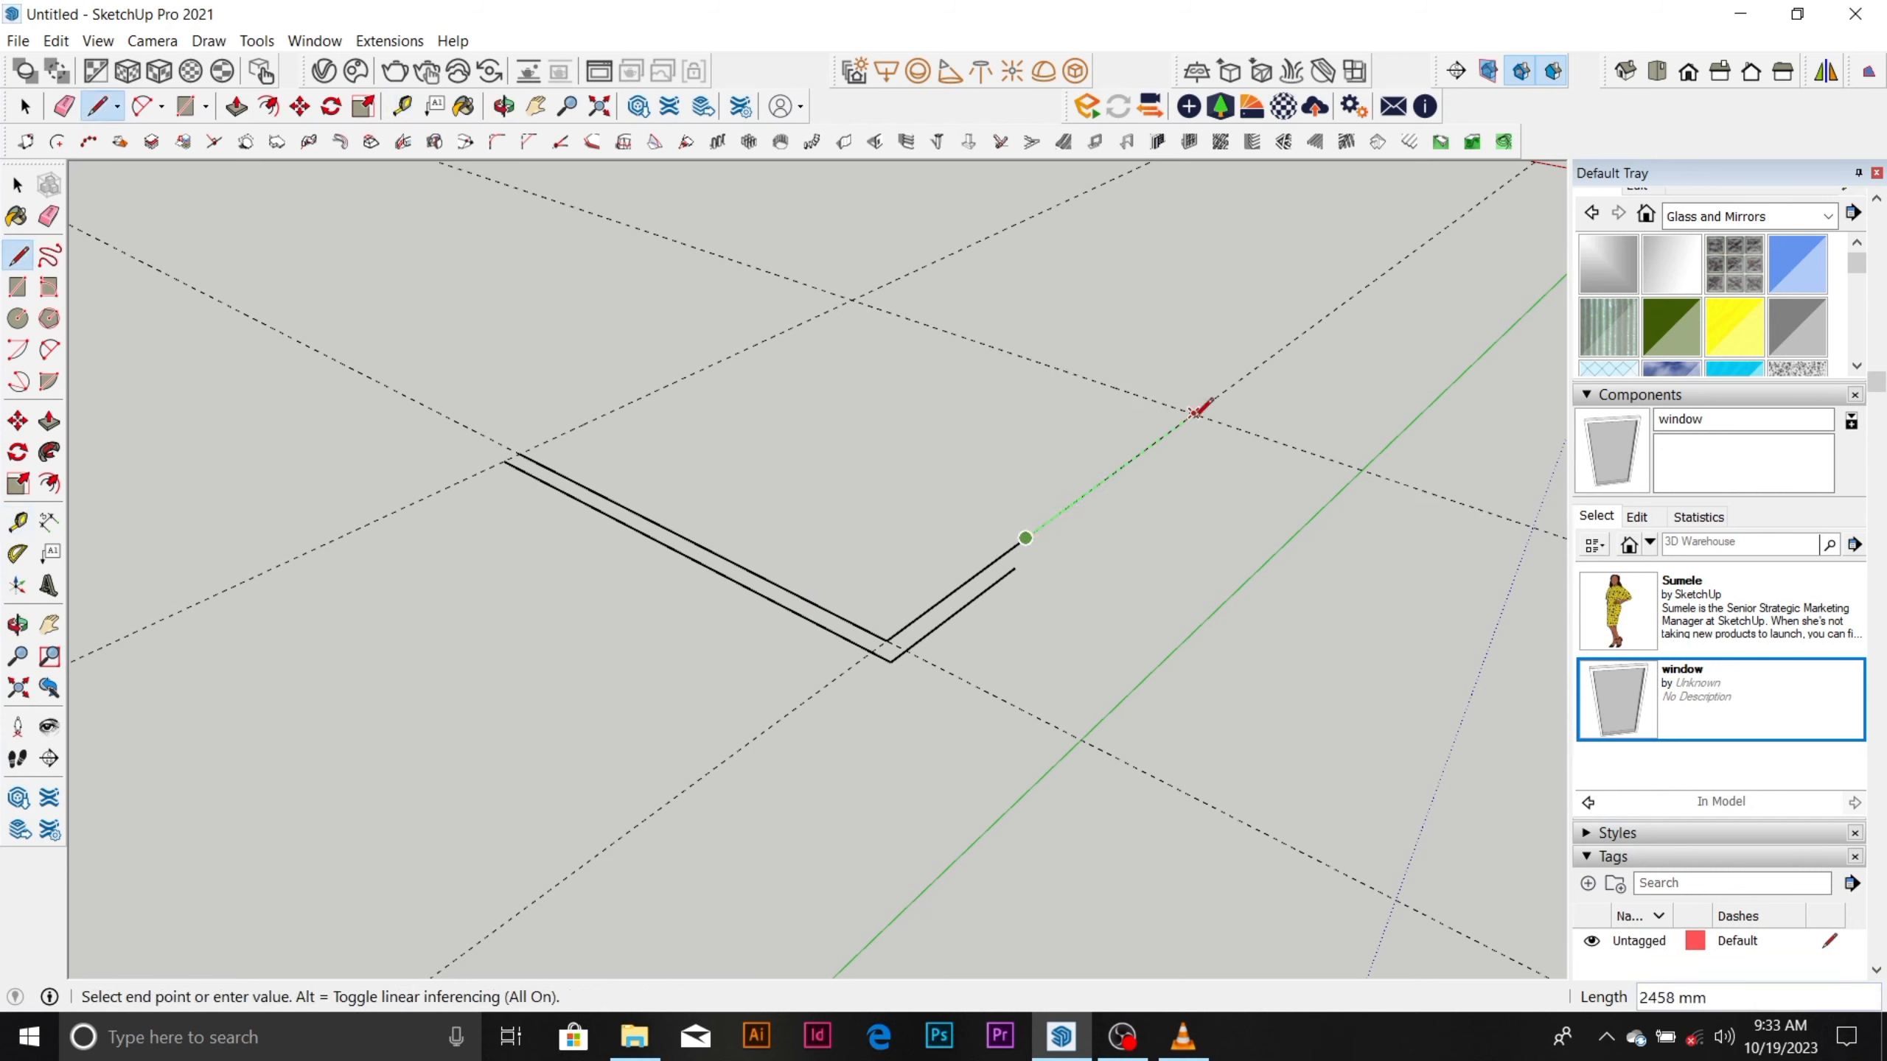
pyautogui.click(1198, 411)
pyautogui.press('Escape')
pyautogui.click(1015, 567)
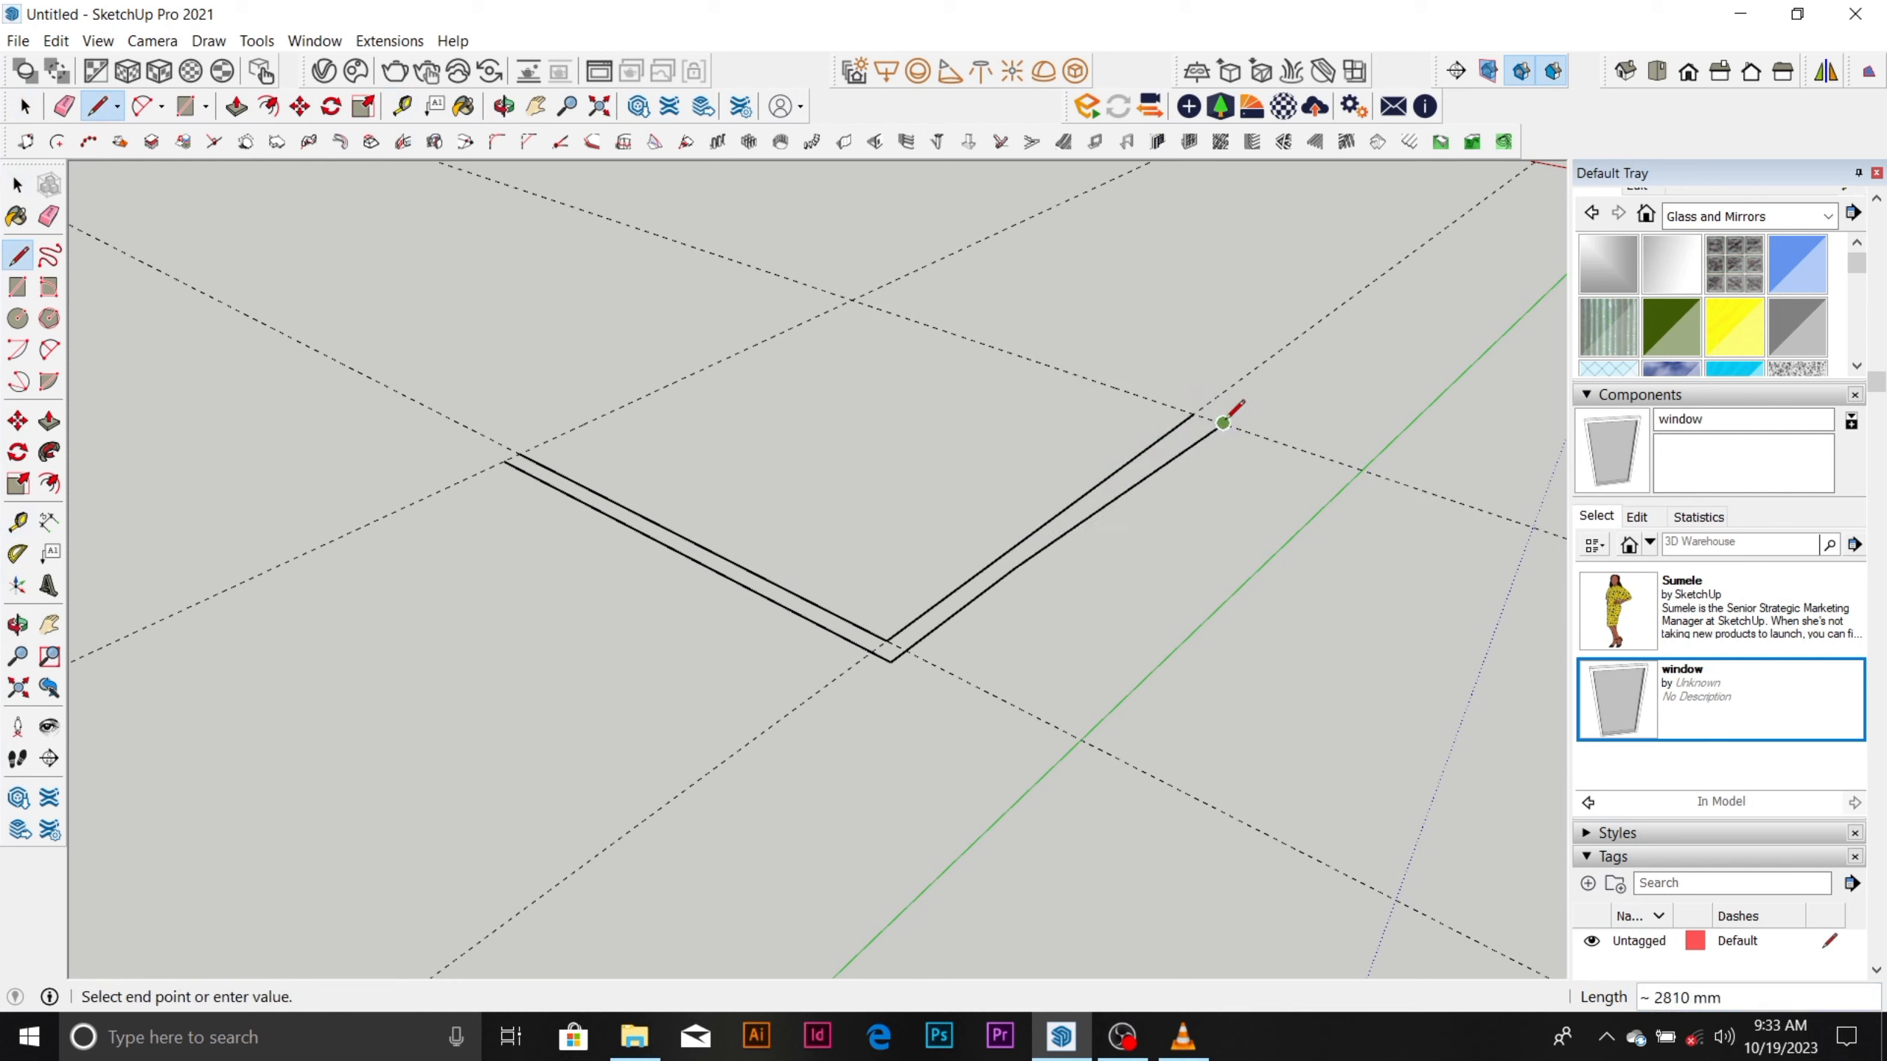
pyautogui.press('Escape')
pyautogui.click(1015, 566)
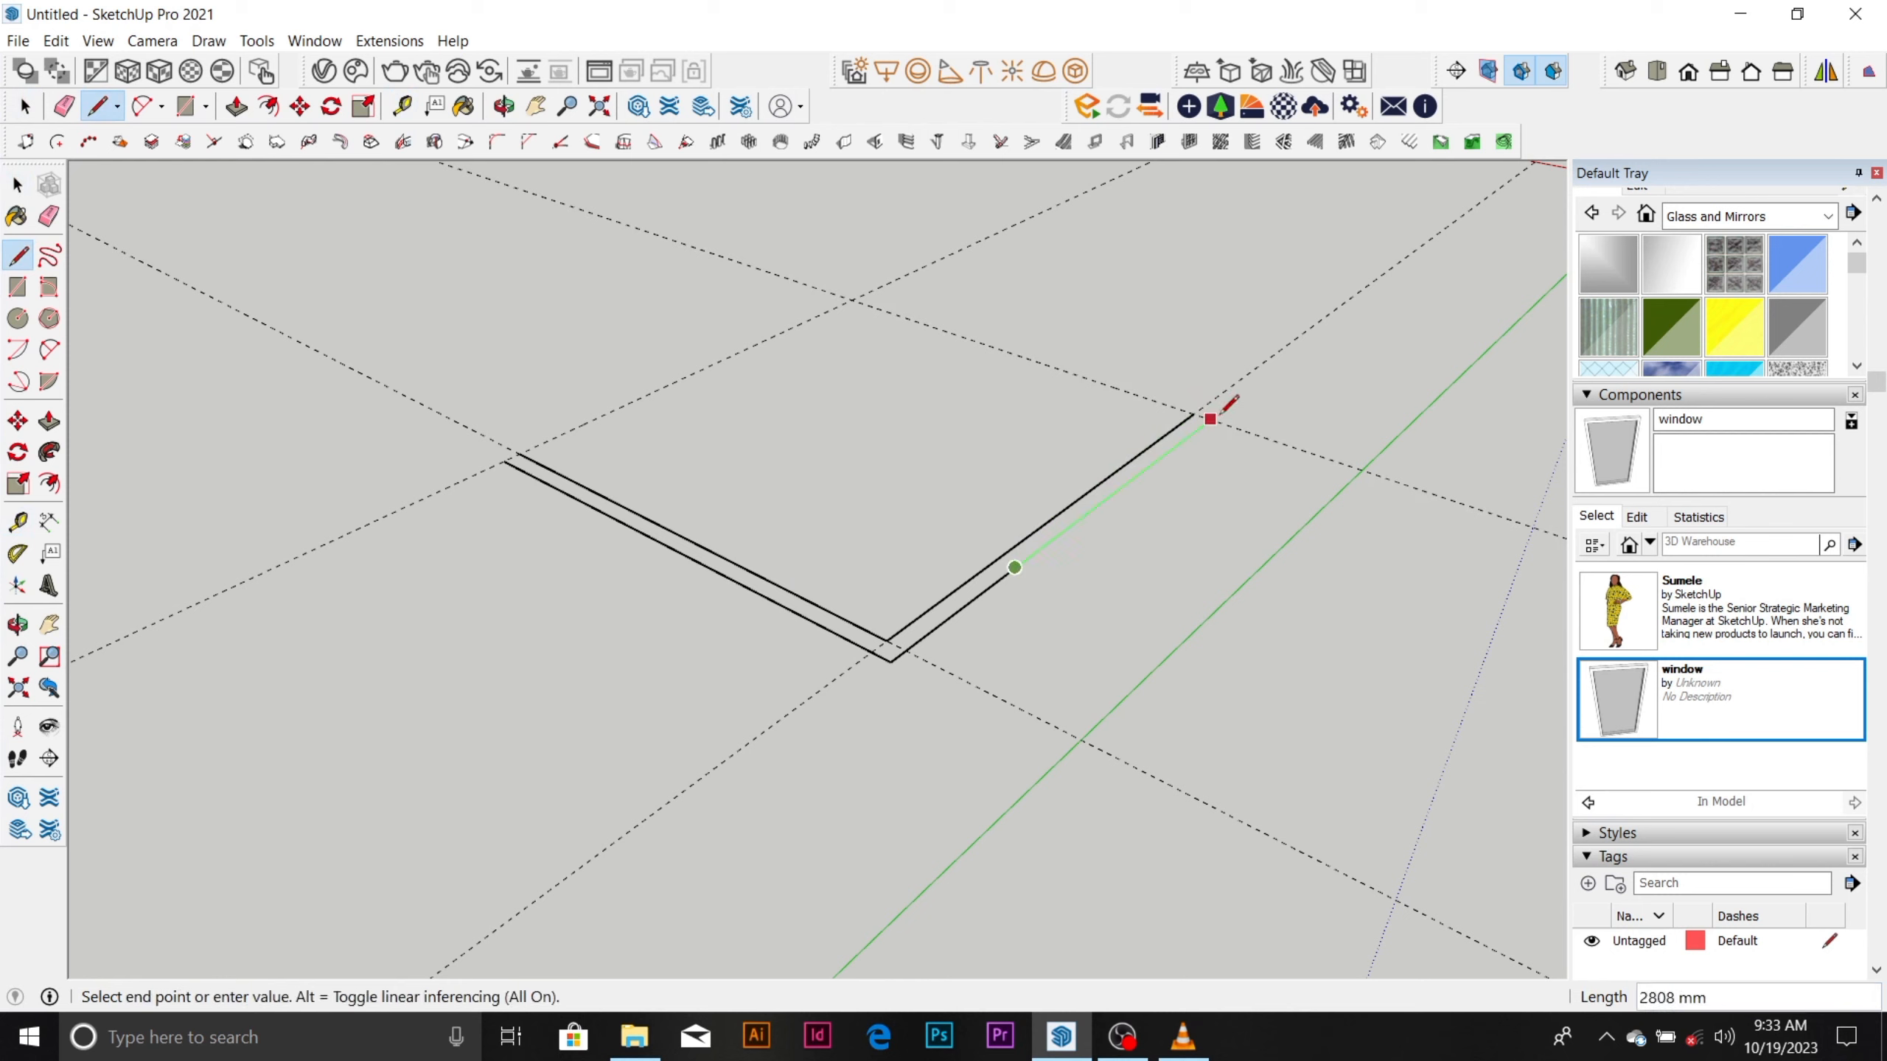
pyautogui.click(1210, 419)
pyautogui.press('space')
# Add parallel guides 150 mm outside the two far guides to mark the thickness of the remaining walls.
pyautogui.press('t')
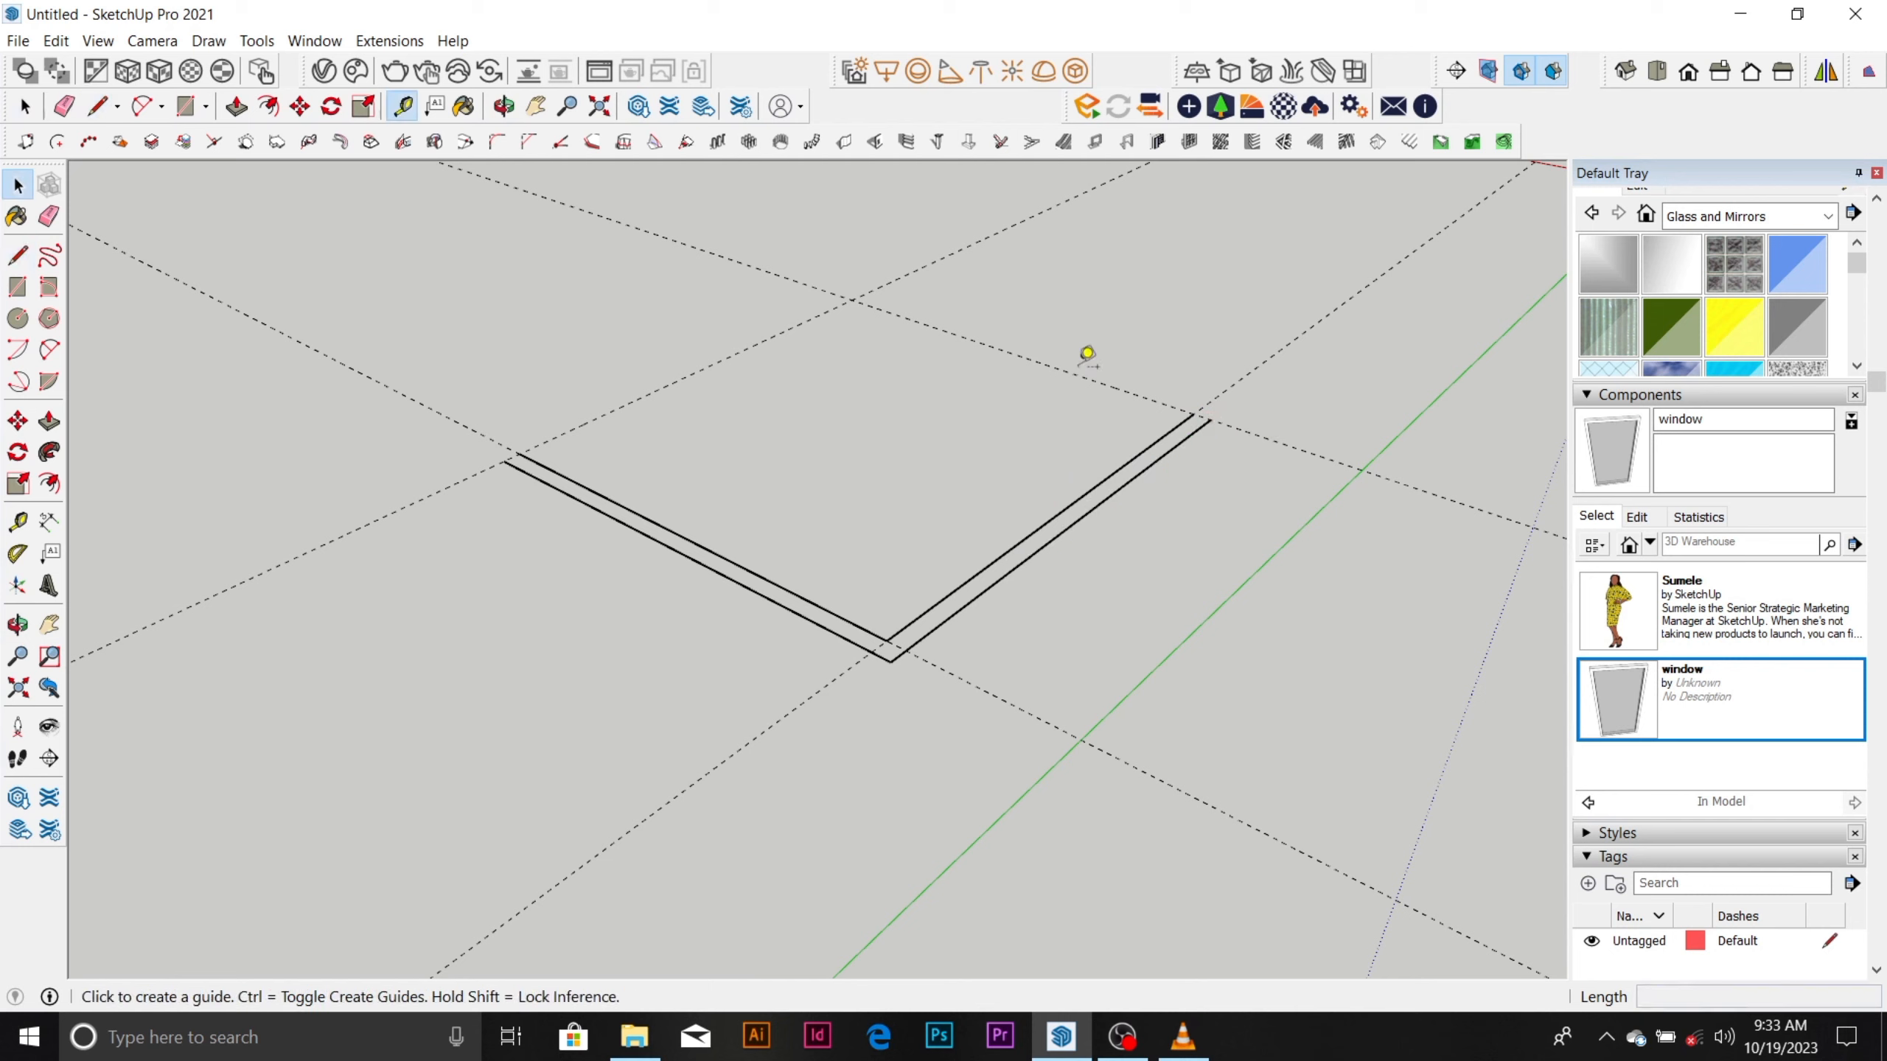
pyautogui.click(1074, 373)
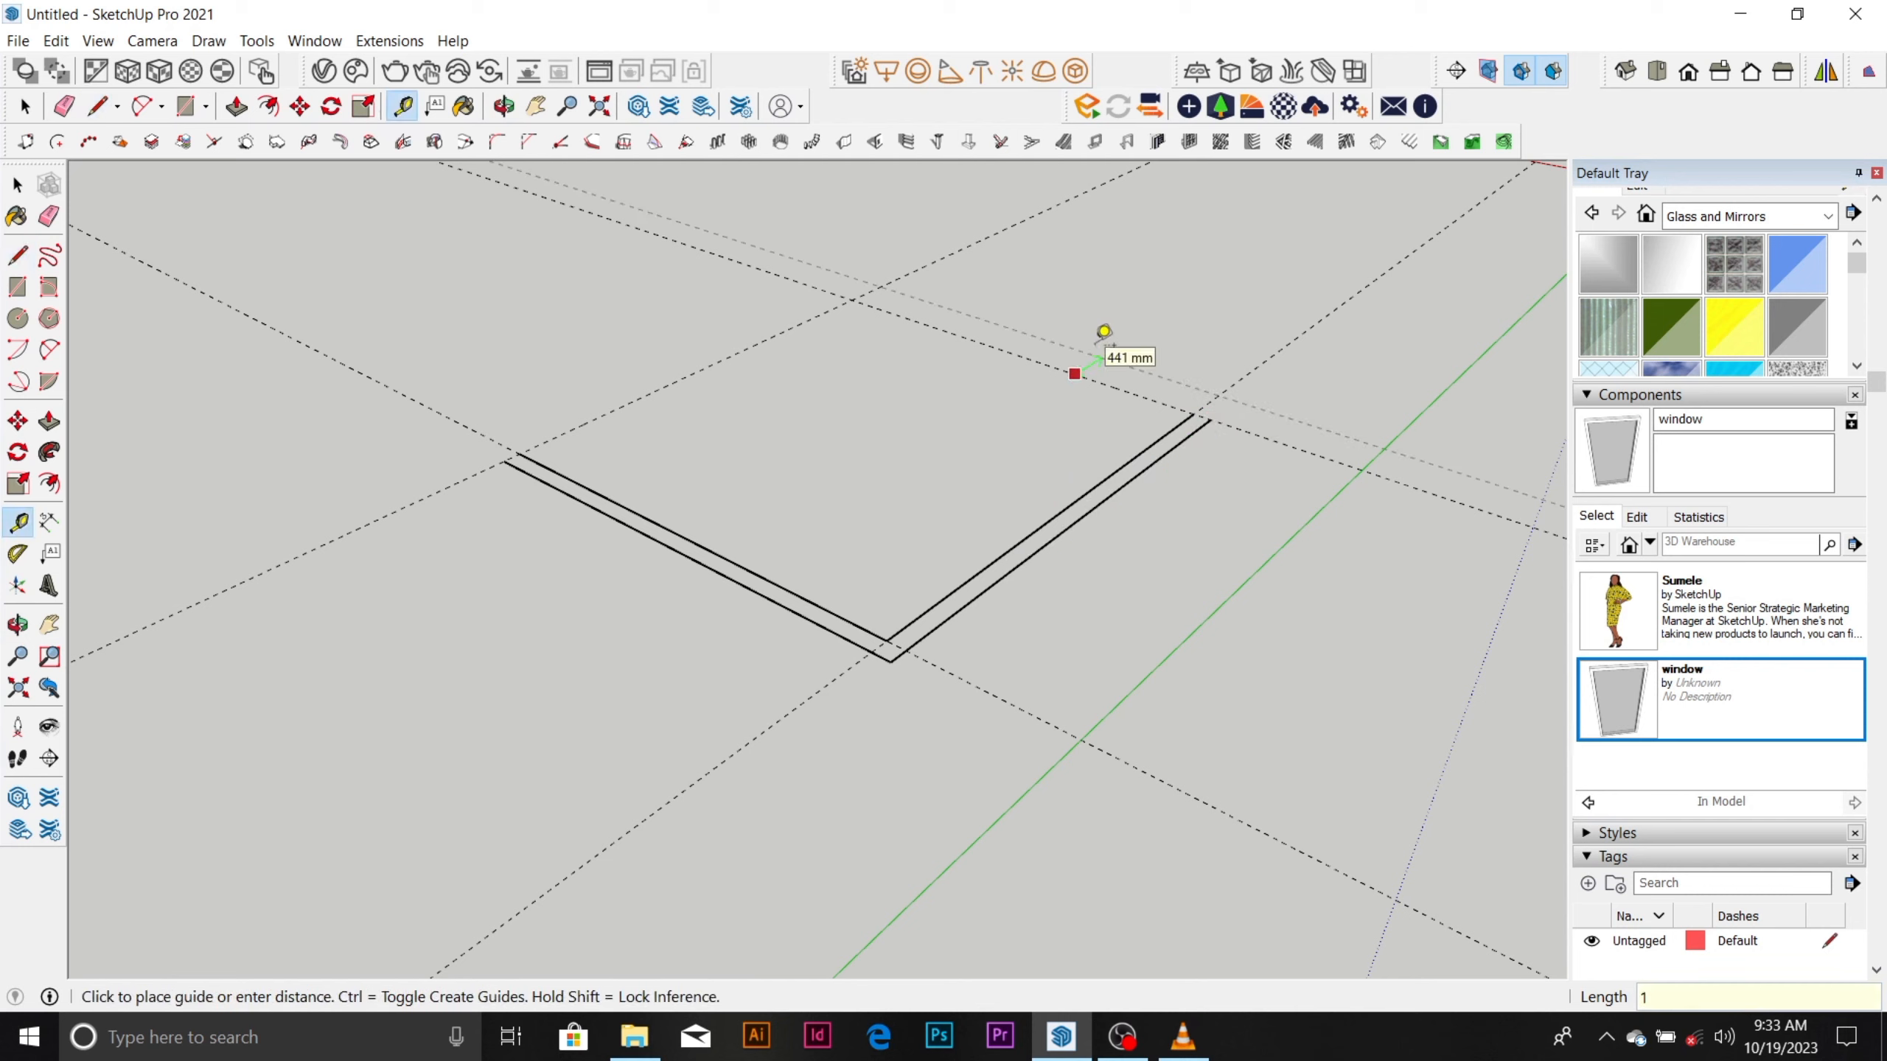
pyautogui.click(797, 323)
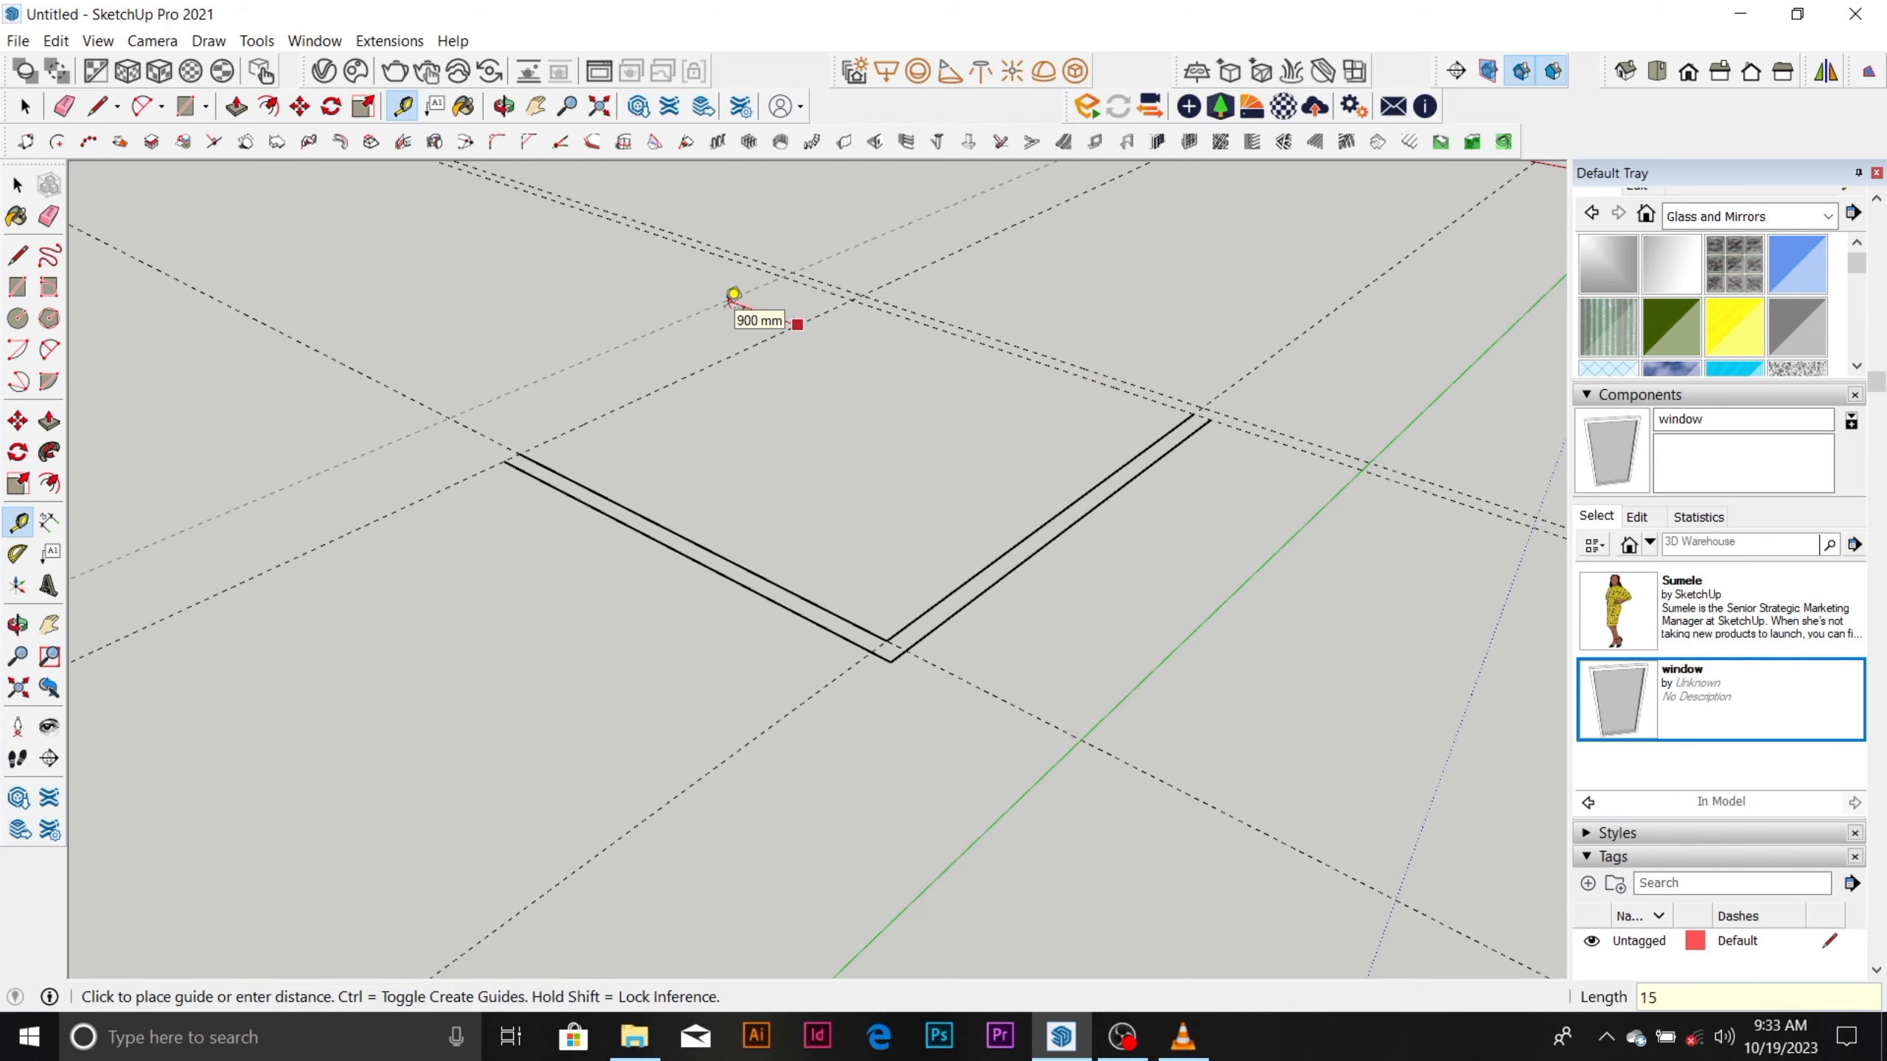
pyautogui.press('Return')
pyautogui.press('space')
# Draw the two remaining outer wall lines along the outermost guides and close the outline at the shorter wall's outer end.
pyautogui.scroll(4, 516, 439)
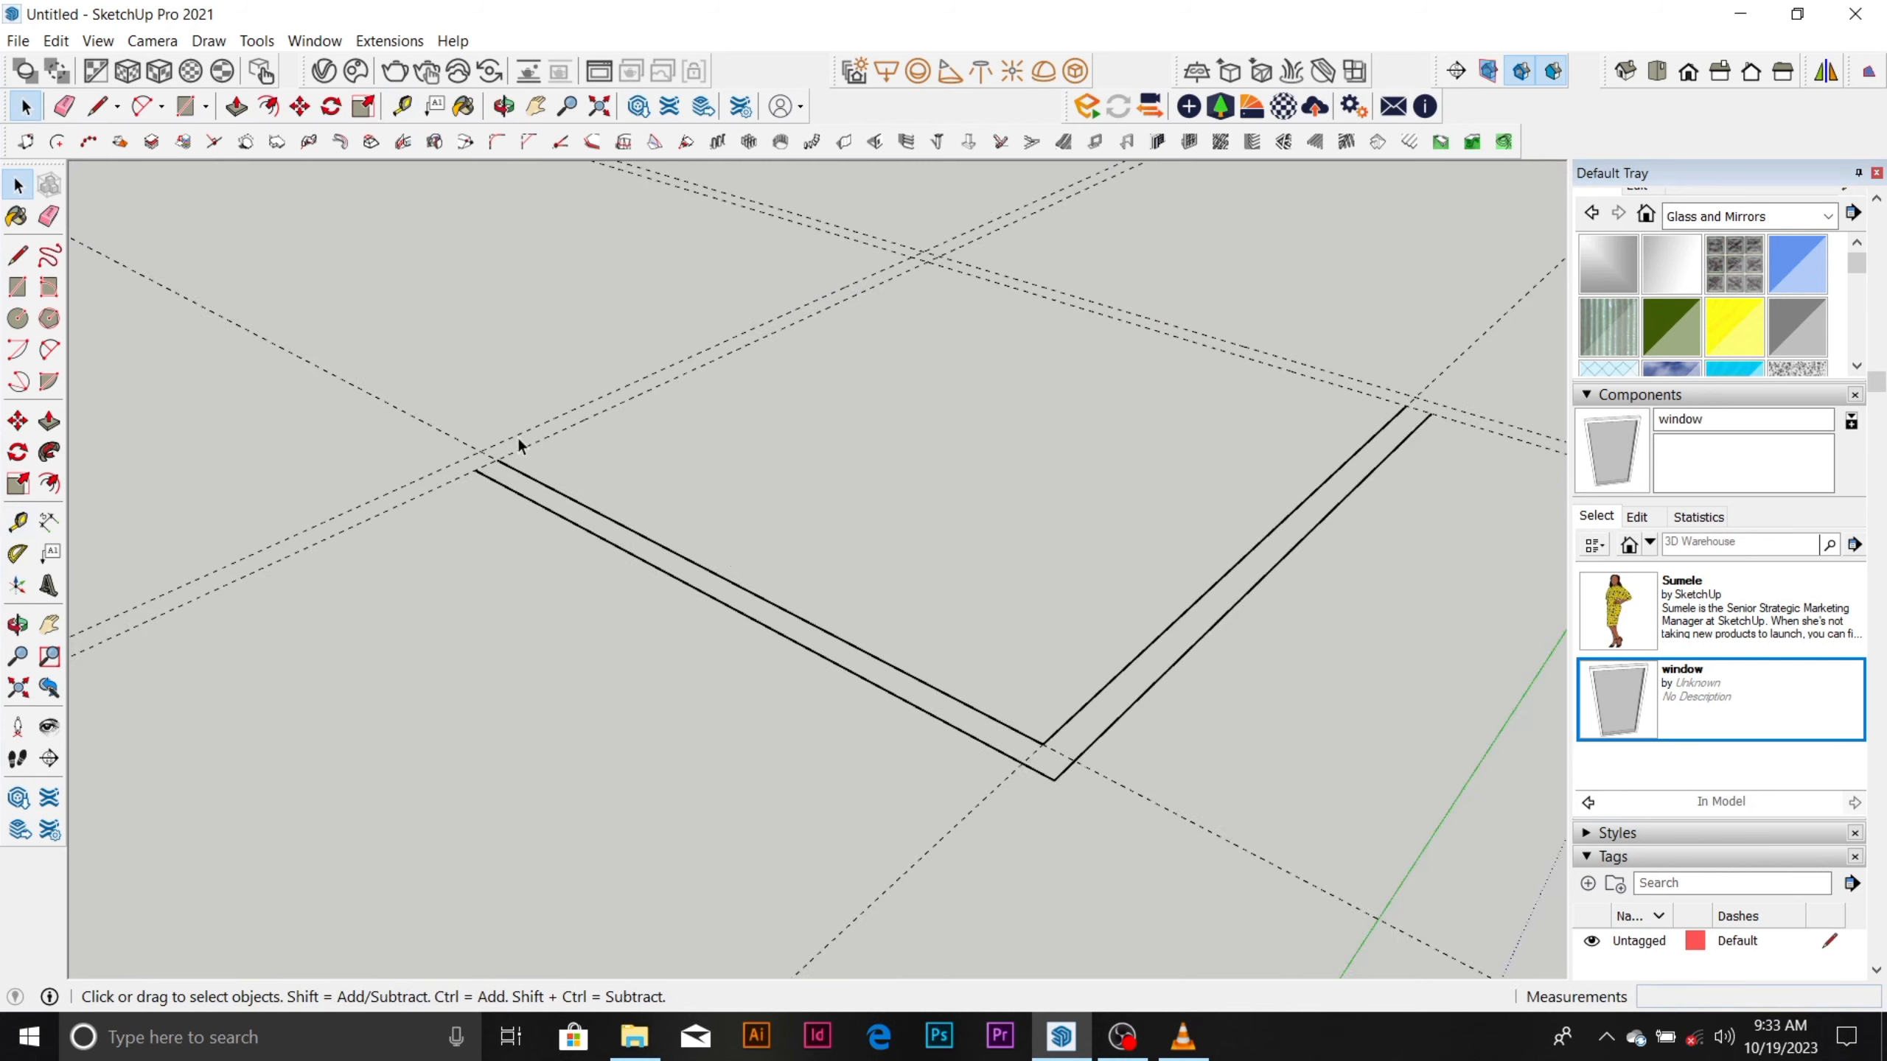
pyautogui.press('l')
pyautogui.click(461, 483)
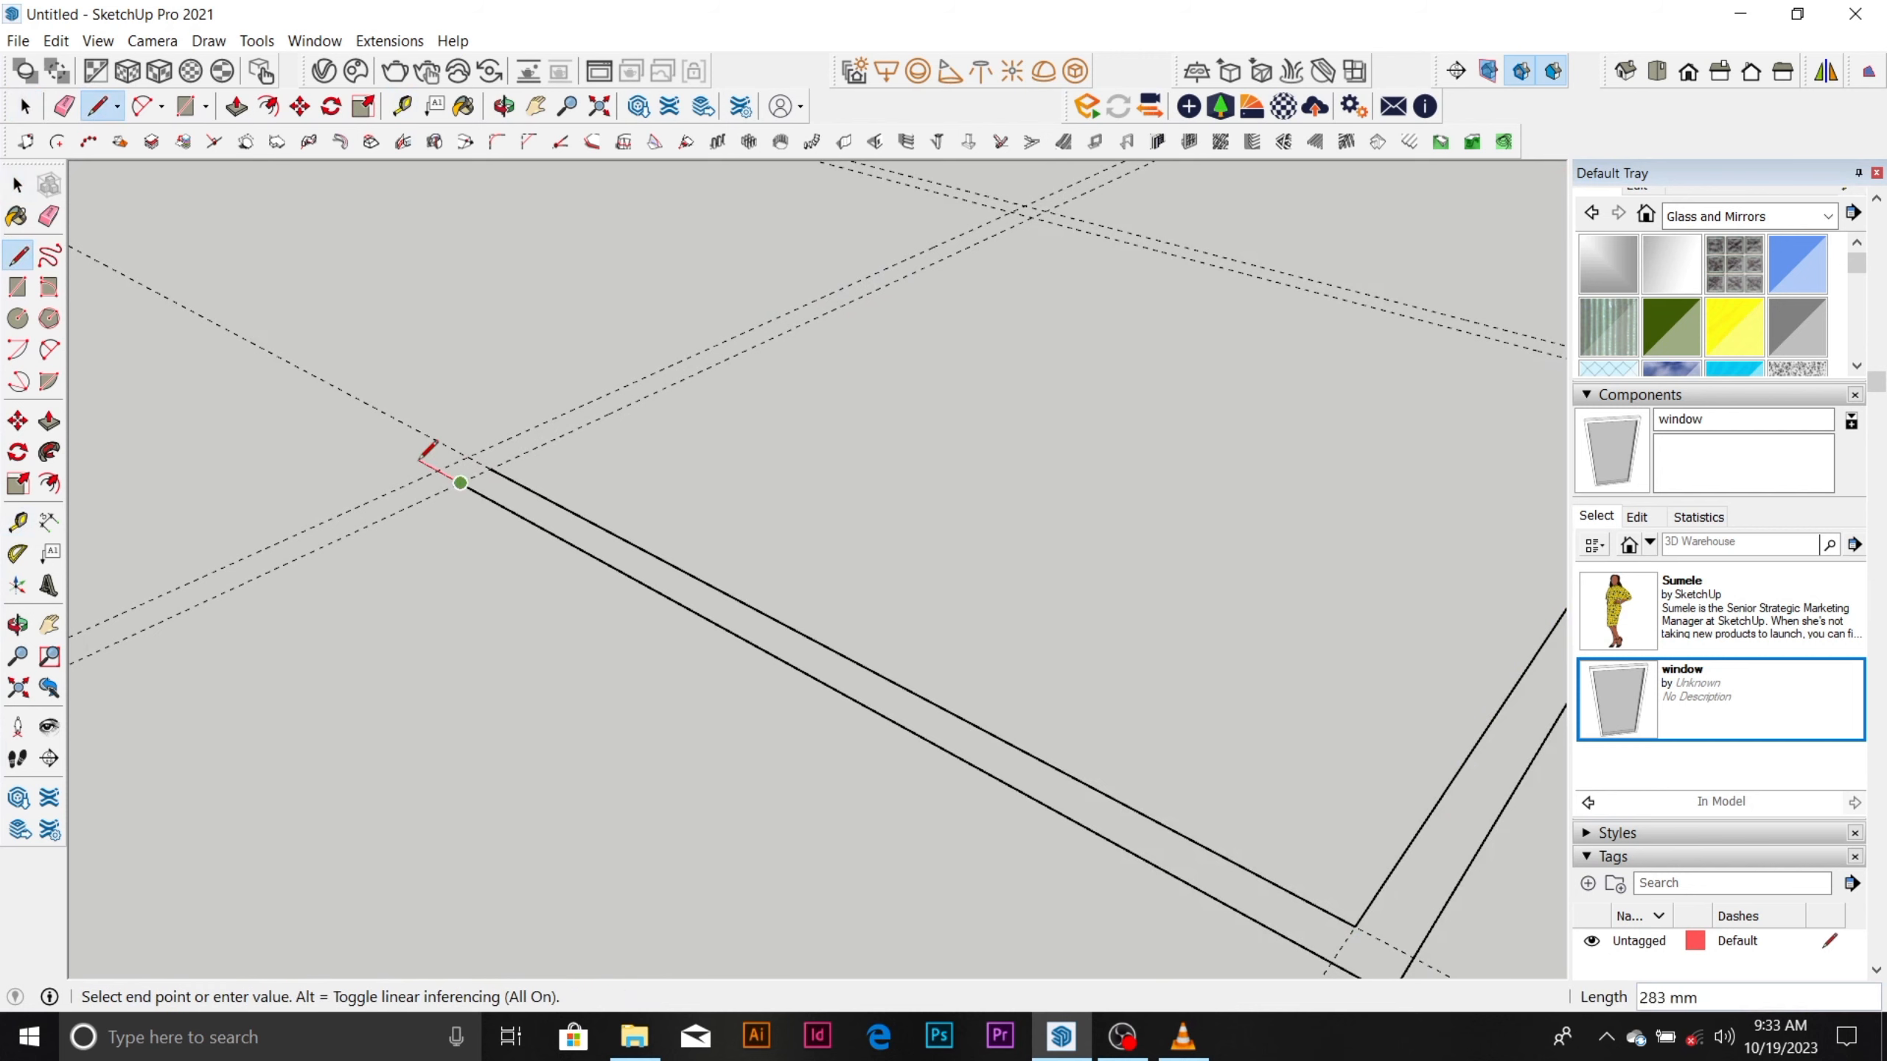
pyautogui.scroll(-4, 445, 483)
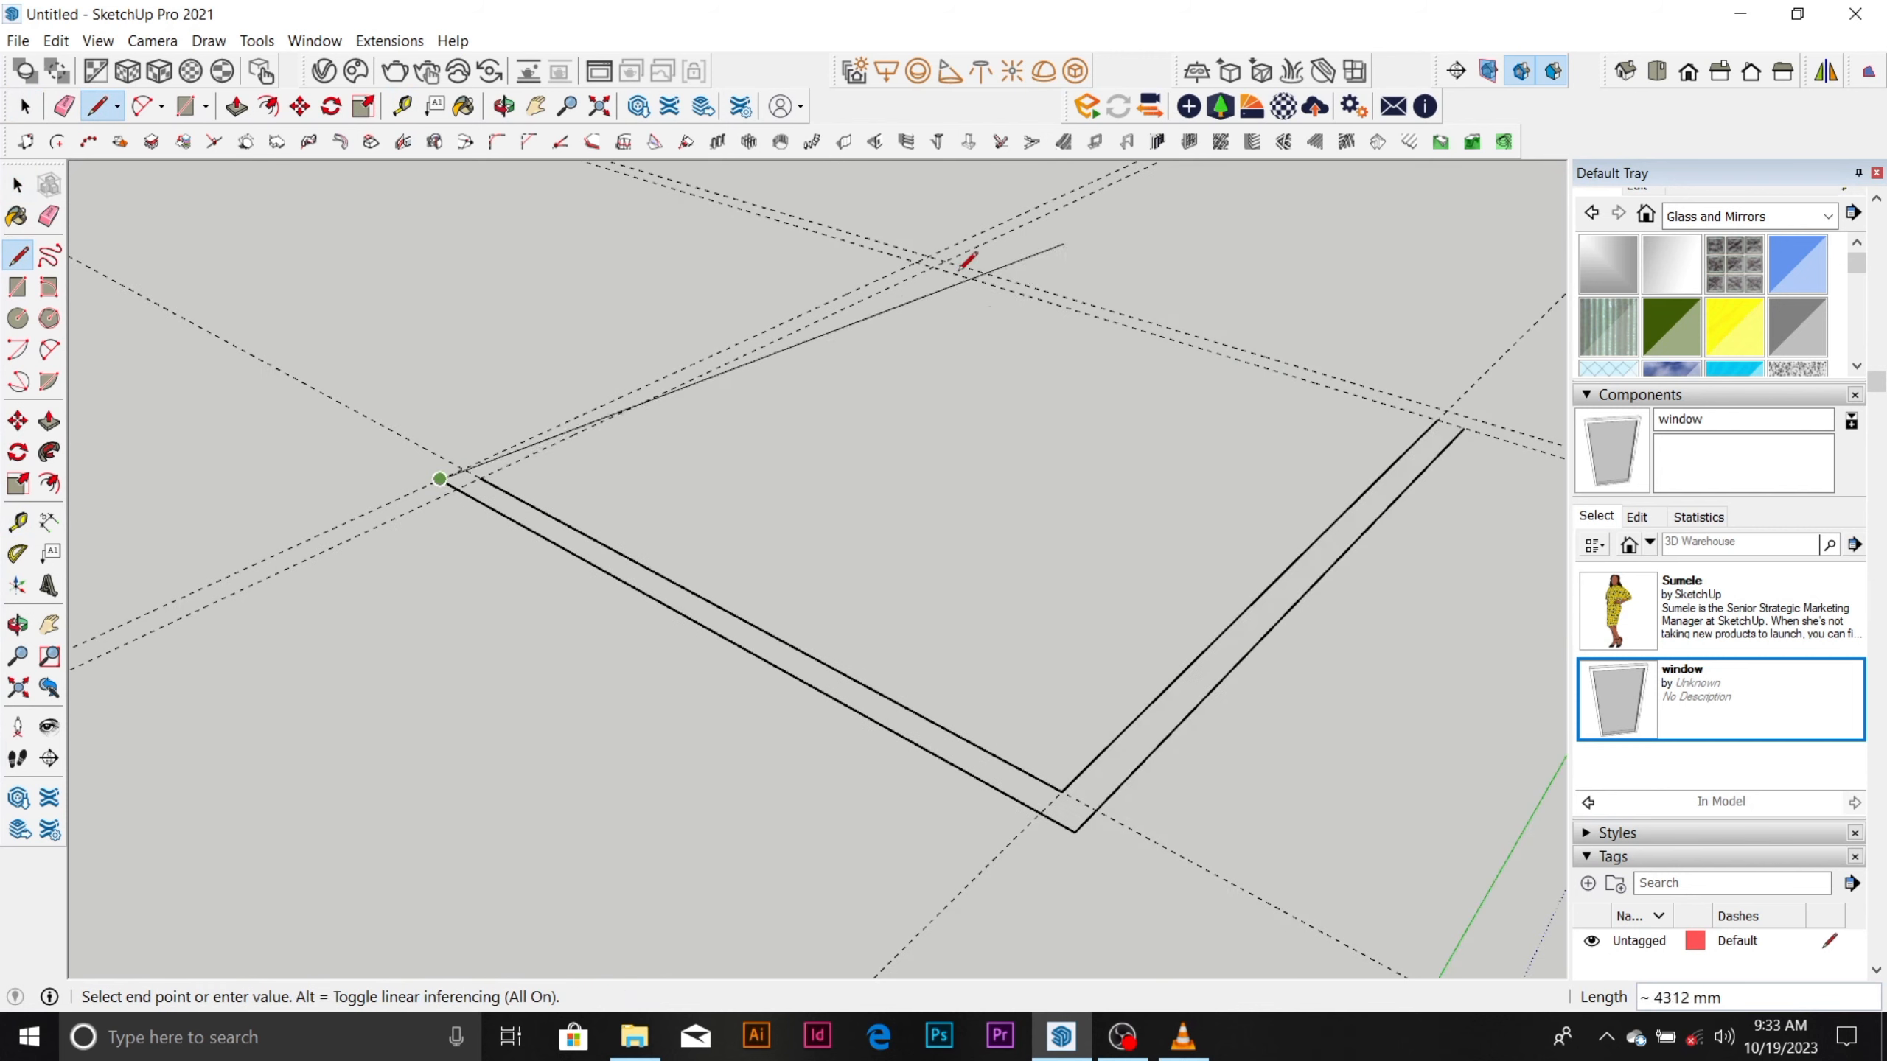
pyautogui.scroll(4, 941, 252)
pyautogui.click(930, 251)
pyautogui.scroll(-2, 725, 274)
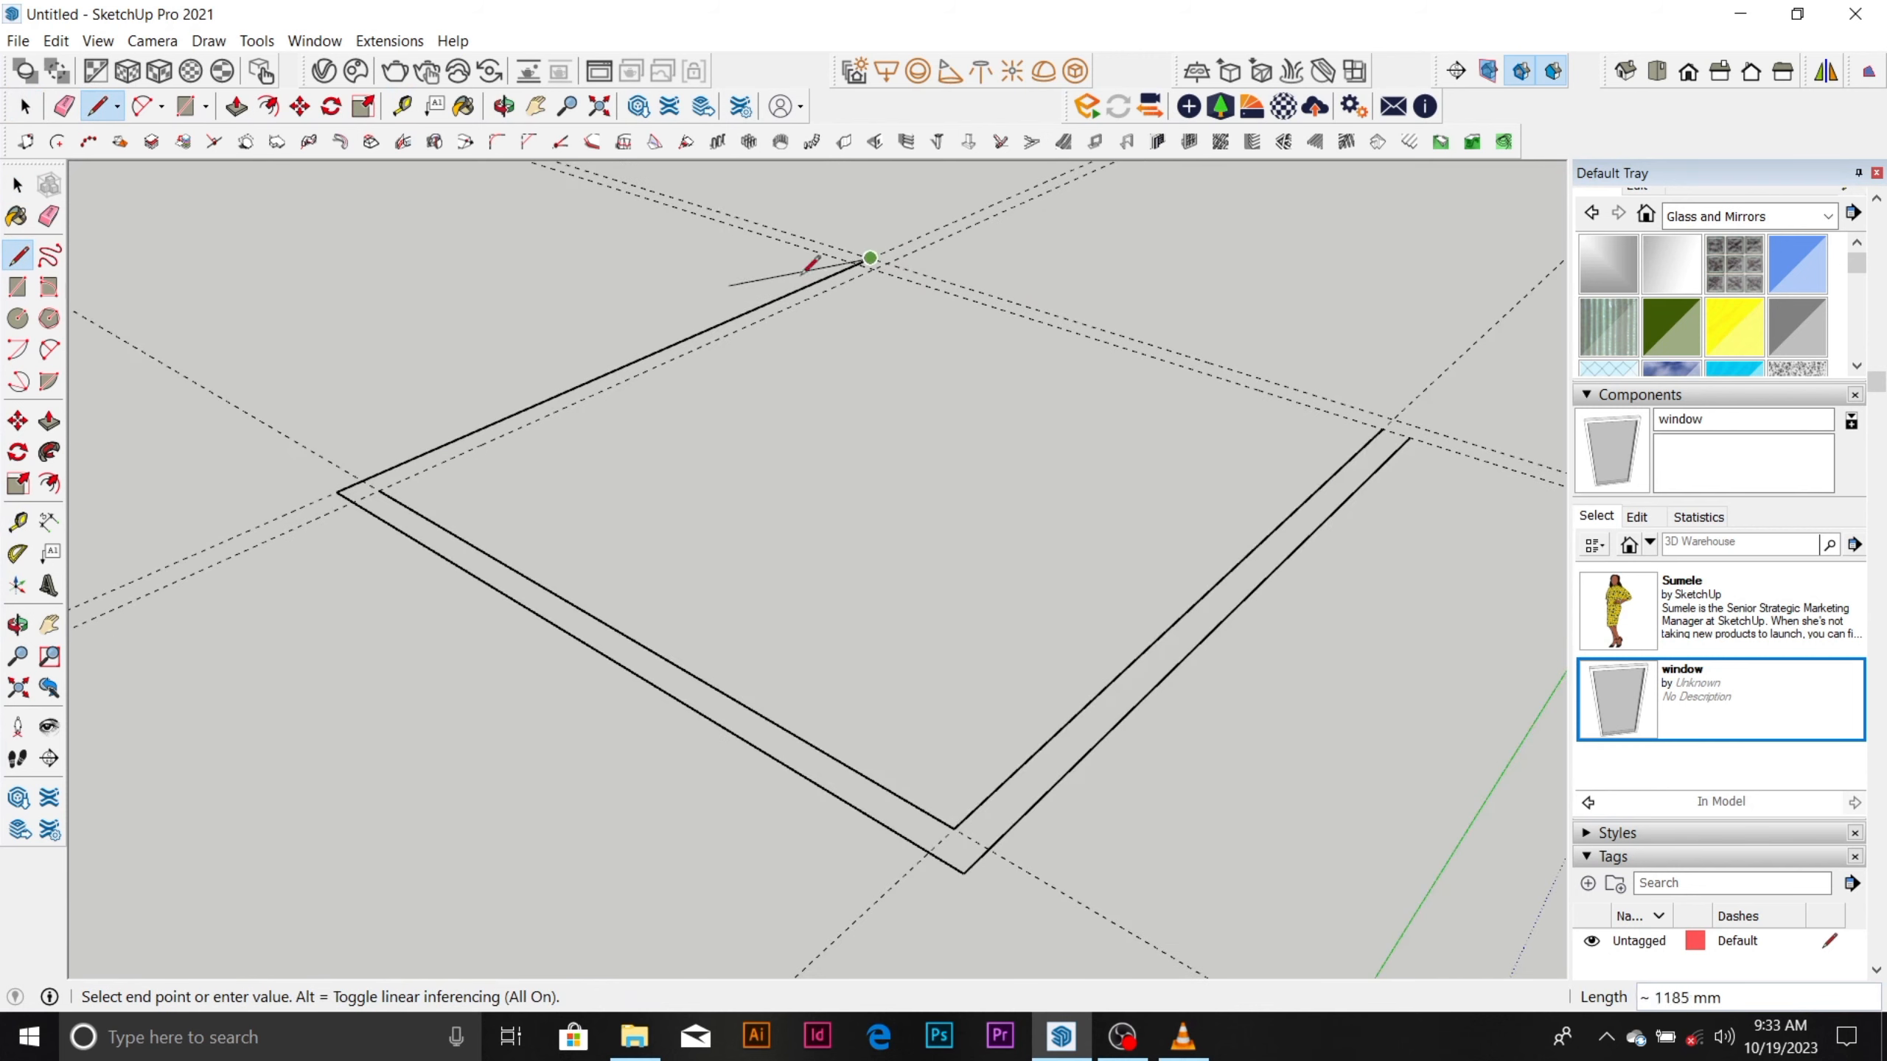
pyautogui.moveTo(917, 263); pyautogui.dragTo(948, 413, button='middle')
pyautogui.scroll(-2, 592, 638)
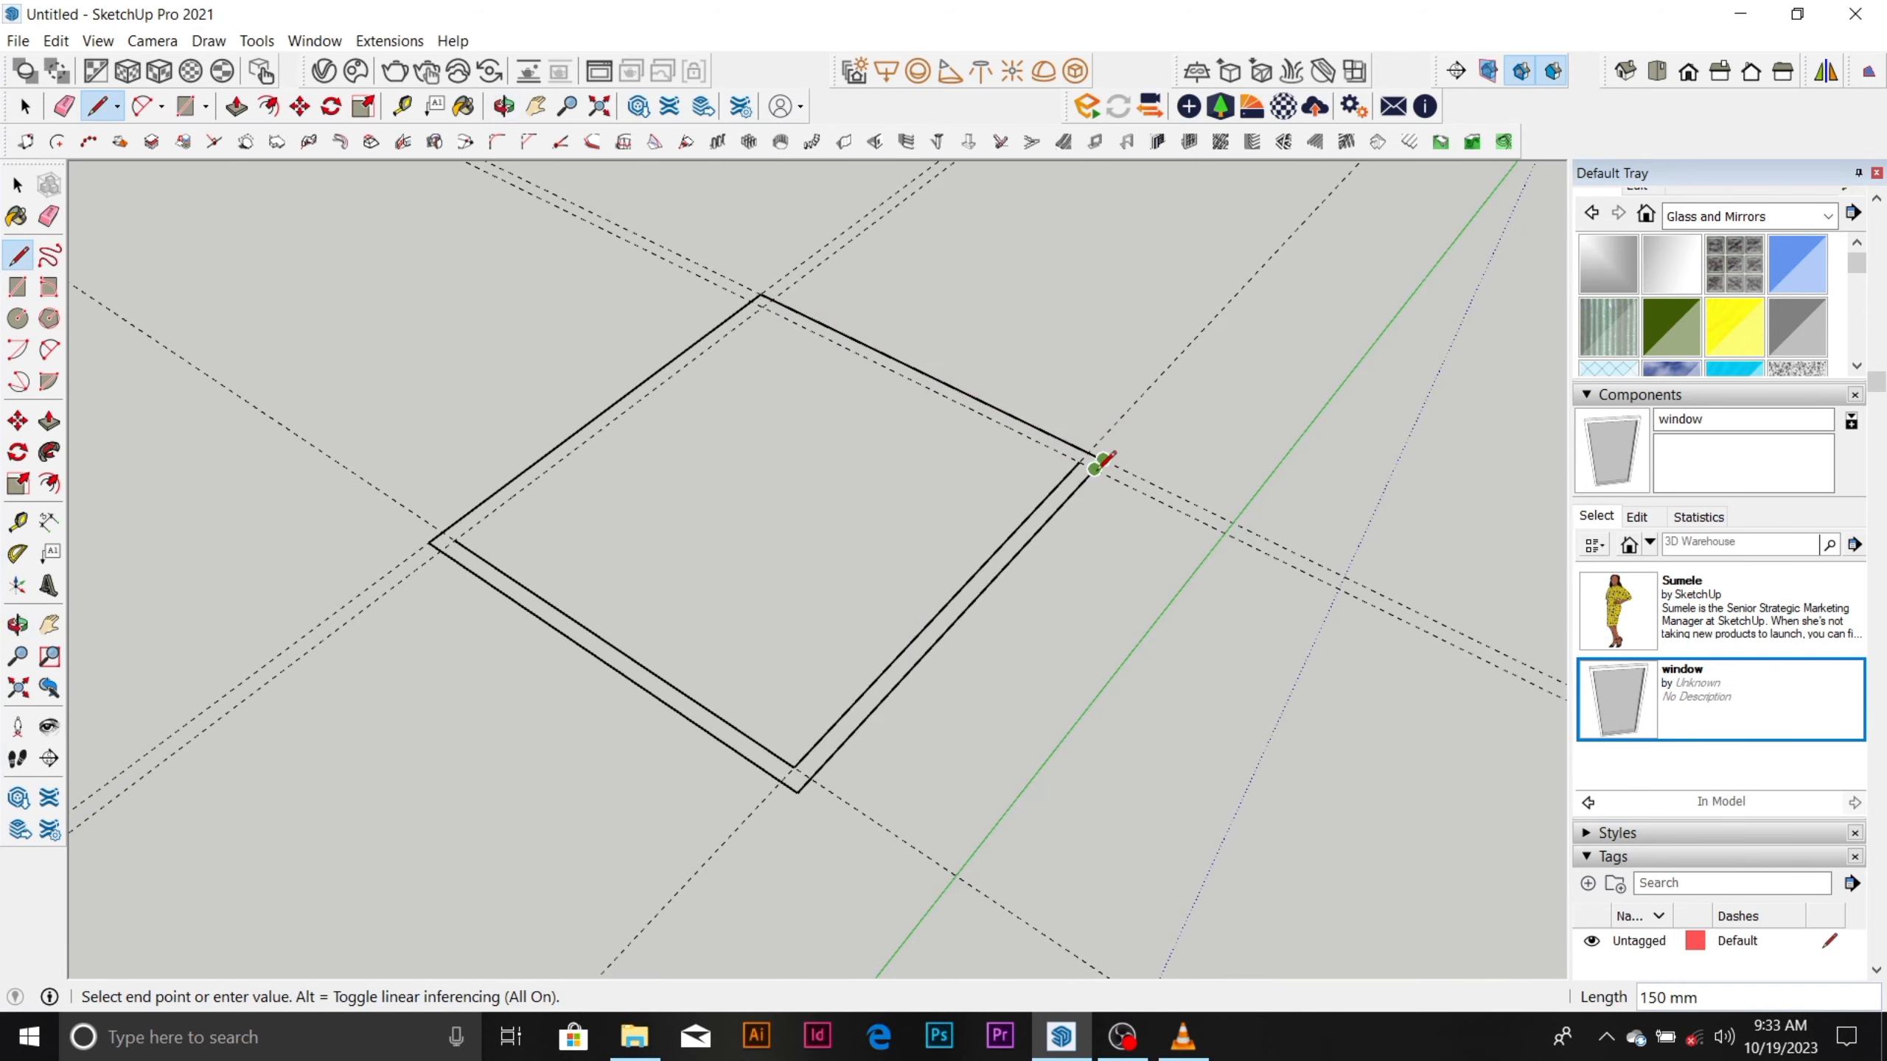
pyautogui.click(1103, 459)
pyautogui.press('space')
# Draw the two remaining inner wall lines along the inner guides, closing the inner rectangle.
pyautogui.scroll(1, 1077, 474)
pyautogui.scroll(-1, 1073, 474)
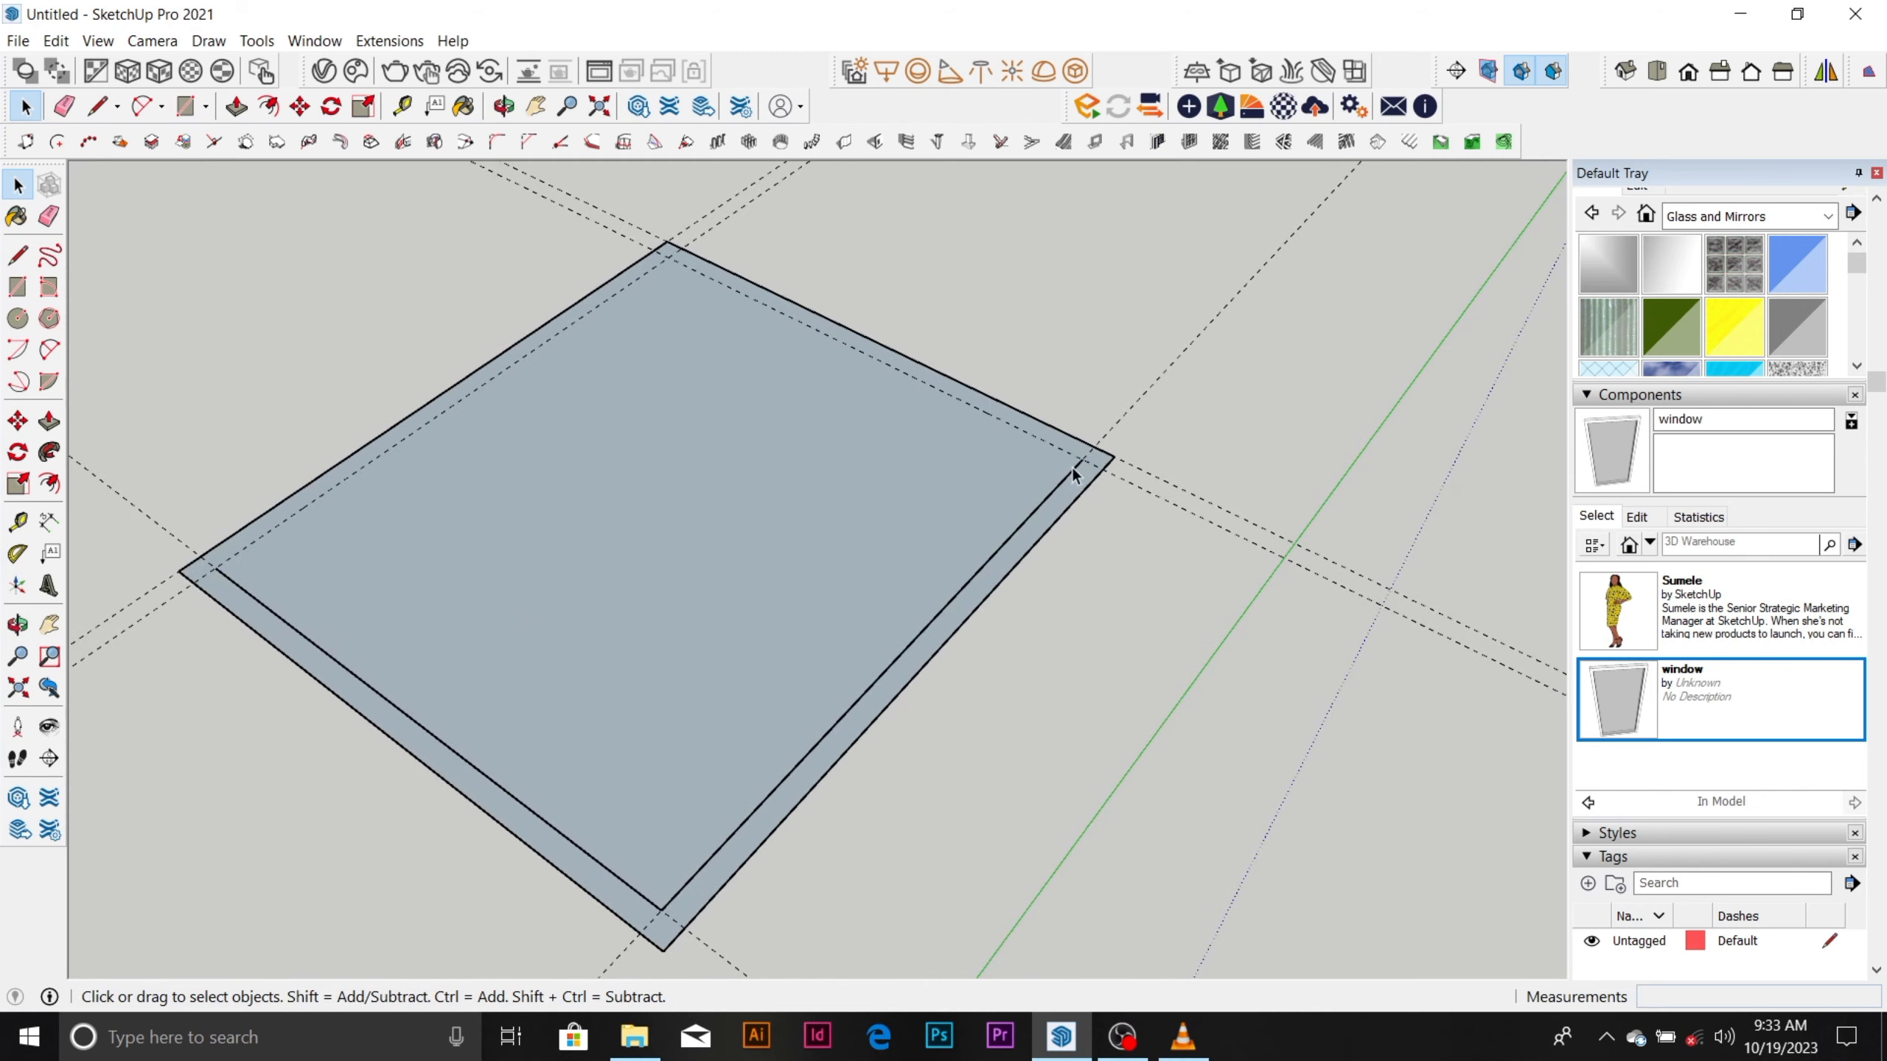
pyautogui.press('l')
pyautogui.click(1082, 458)
pyautogui.click(668, 257)
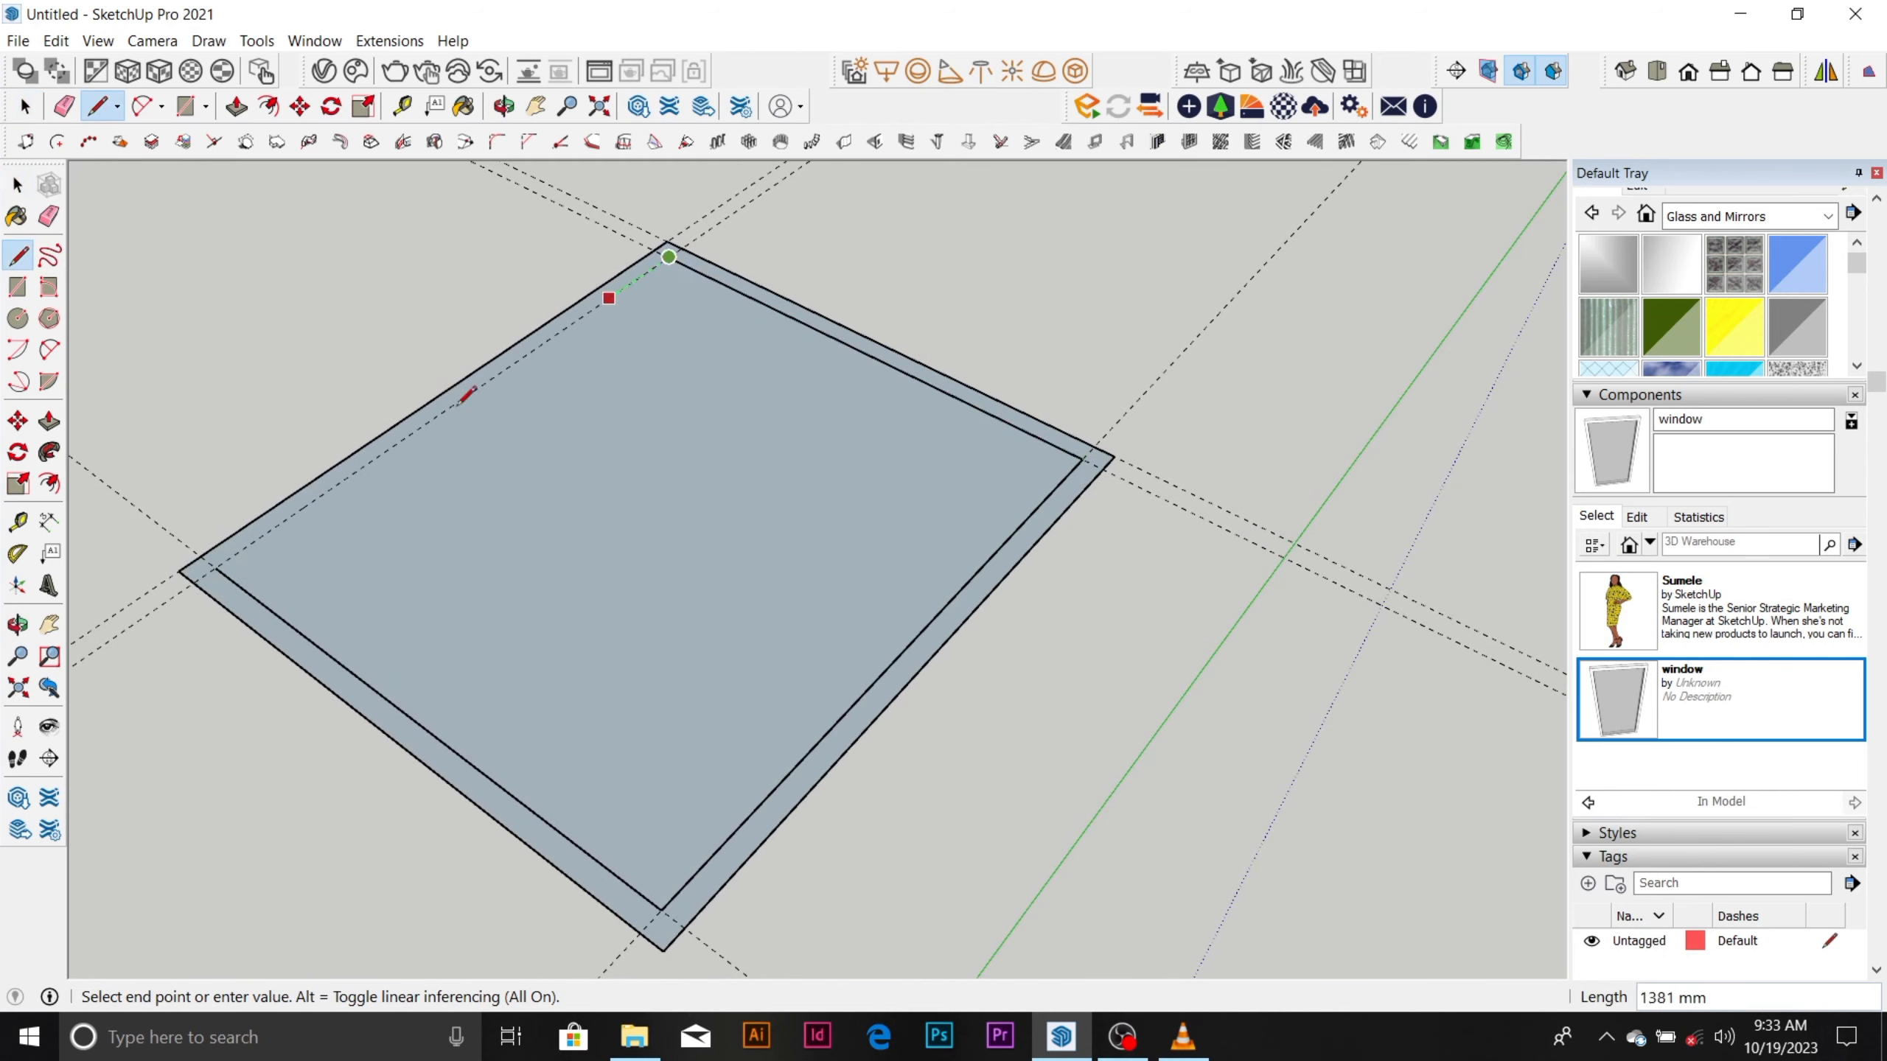
pyautogui.click(217, 566)
pyautogui.scroll(-3, 987, 443)
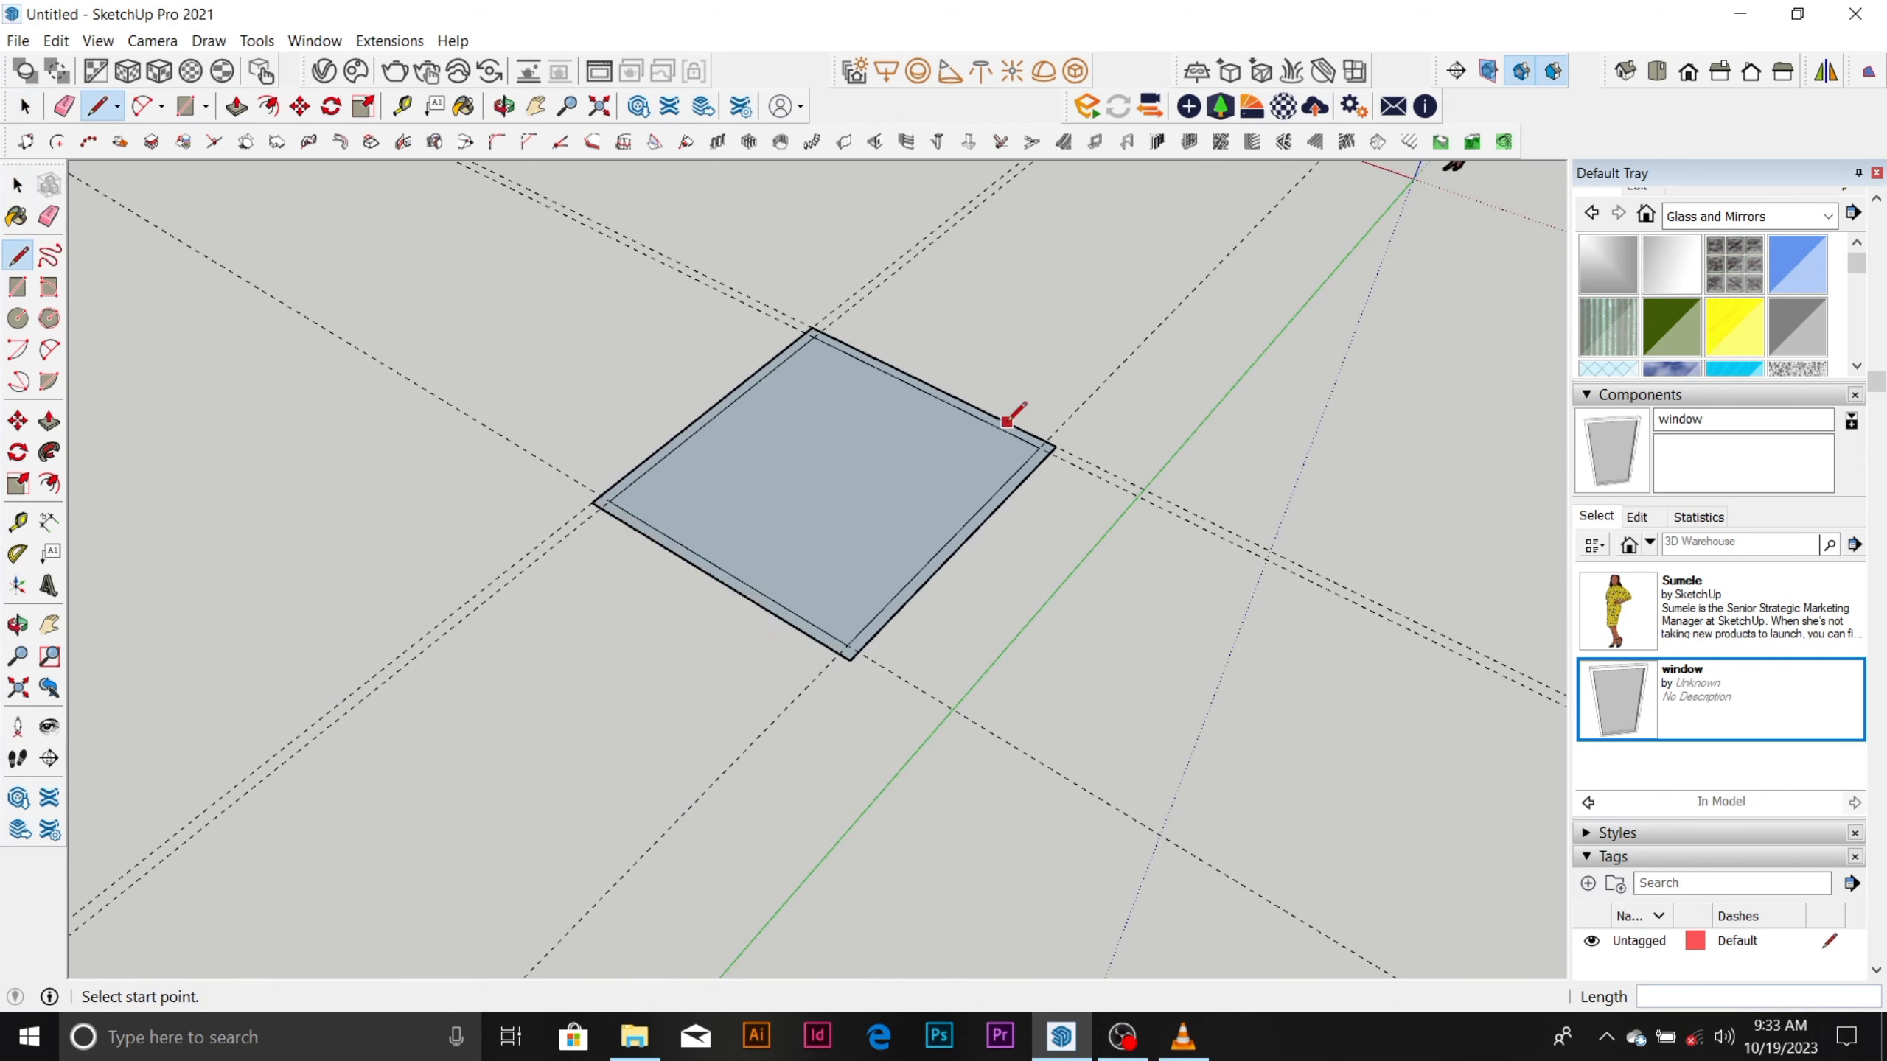
# Erase all the construction guides around the double wall outline.
pyautogui.press('space')
pyautogui.press('e')
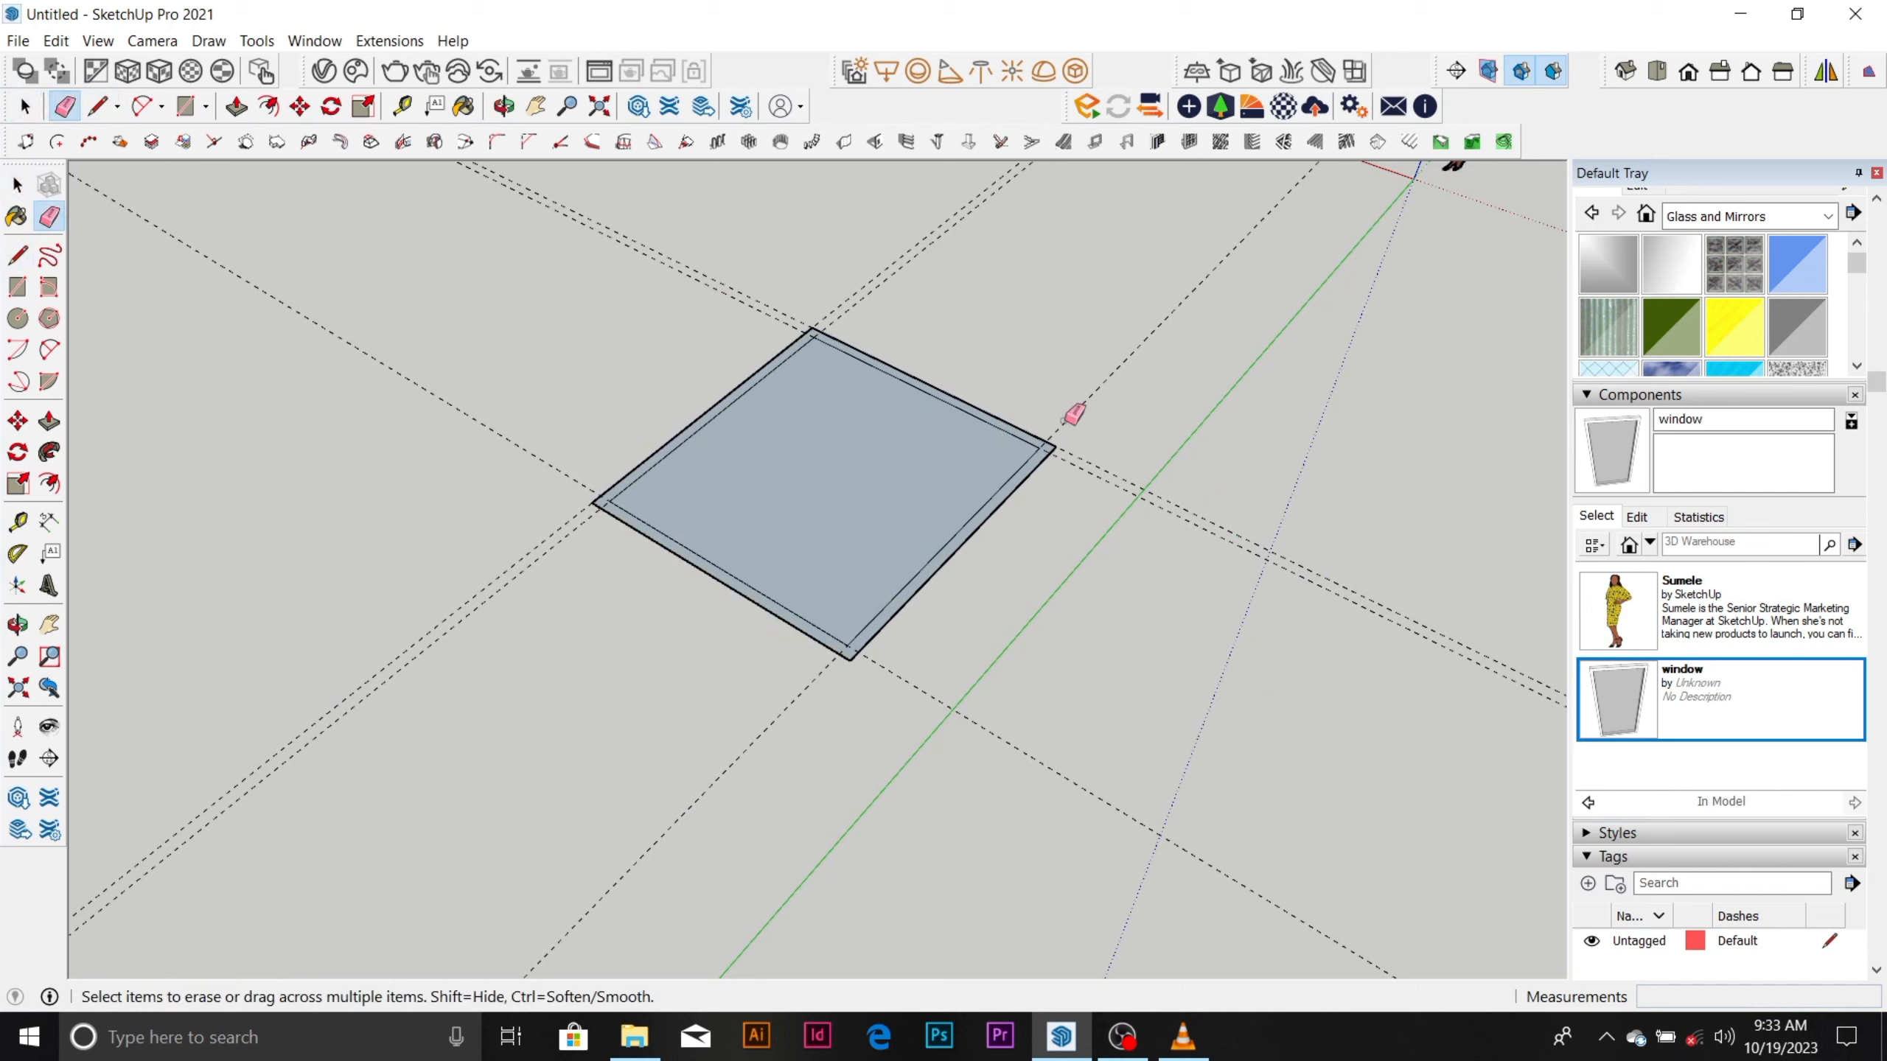
pyautogui.moveTo(1073, 415)
pyautogui.mouseDown()
pyautogui.moveTo(1082, 454)
pyautogui.moveTo(850, 638)
pyautogui.mouseUp()
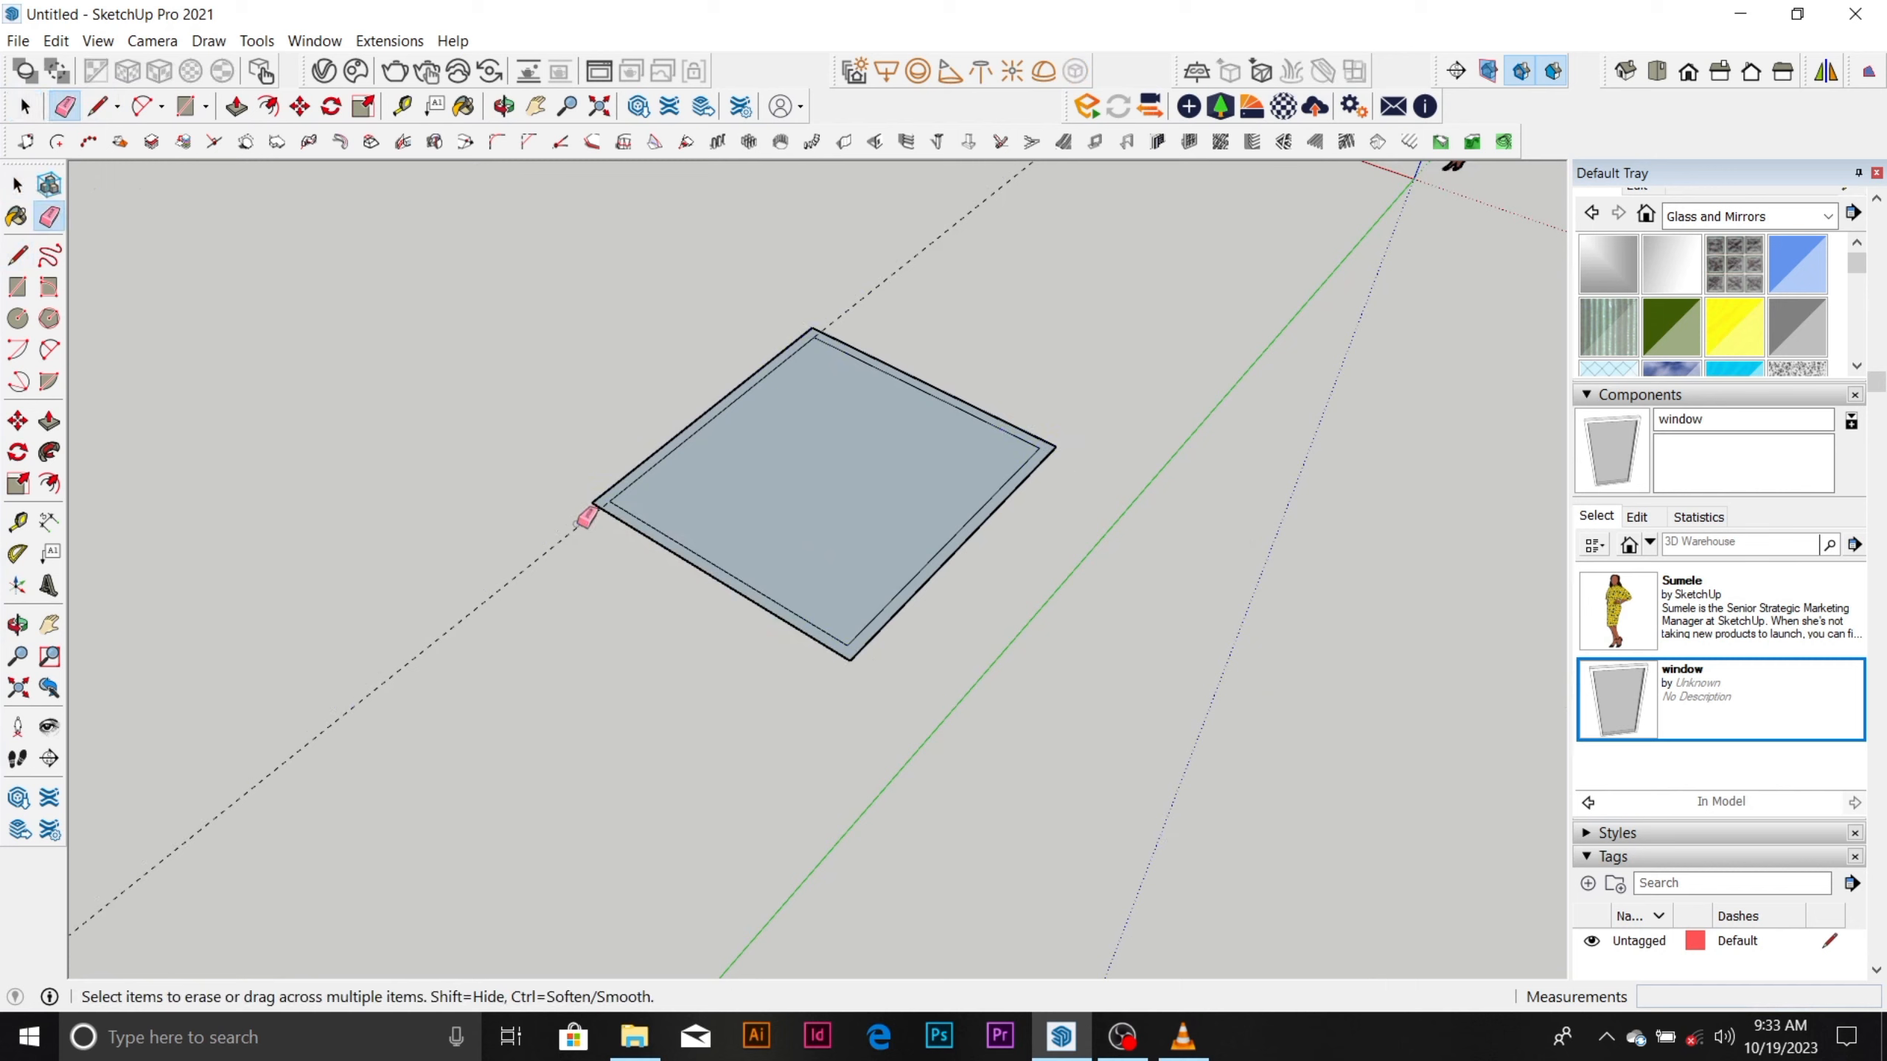
pyautogui.scroll(5, 770, 413)
pyautogui.press('space')
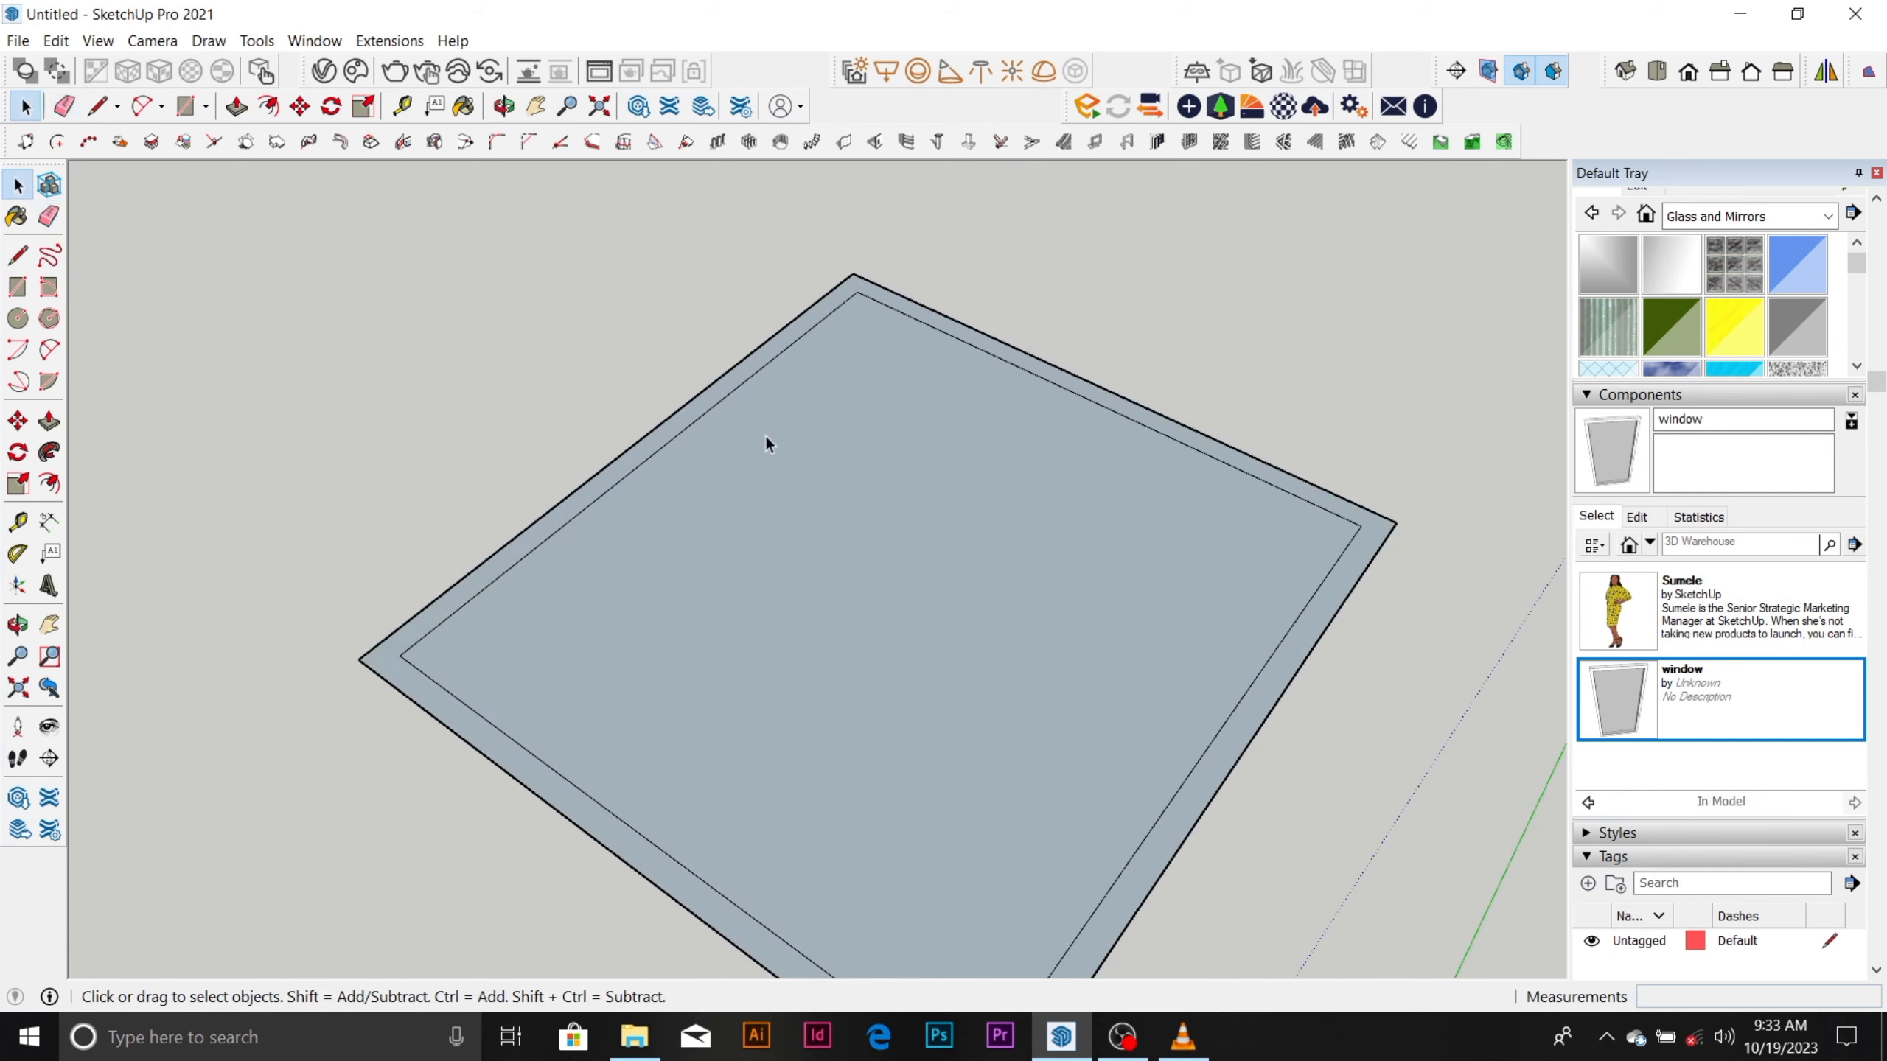
# Reverse the inner floor face and the surrounding wall-band face so both show their front side.
pyautogui.rightClick(769, 438)
pyautogui.click(884, 649)
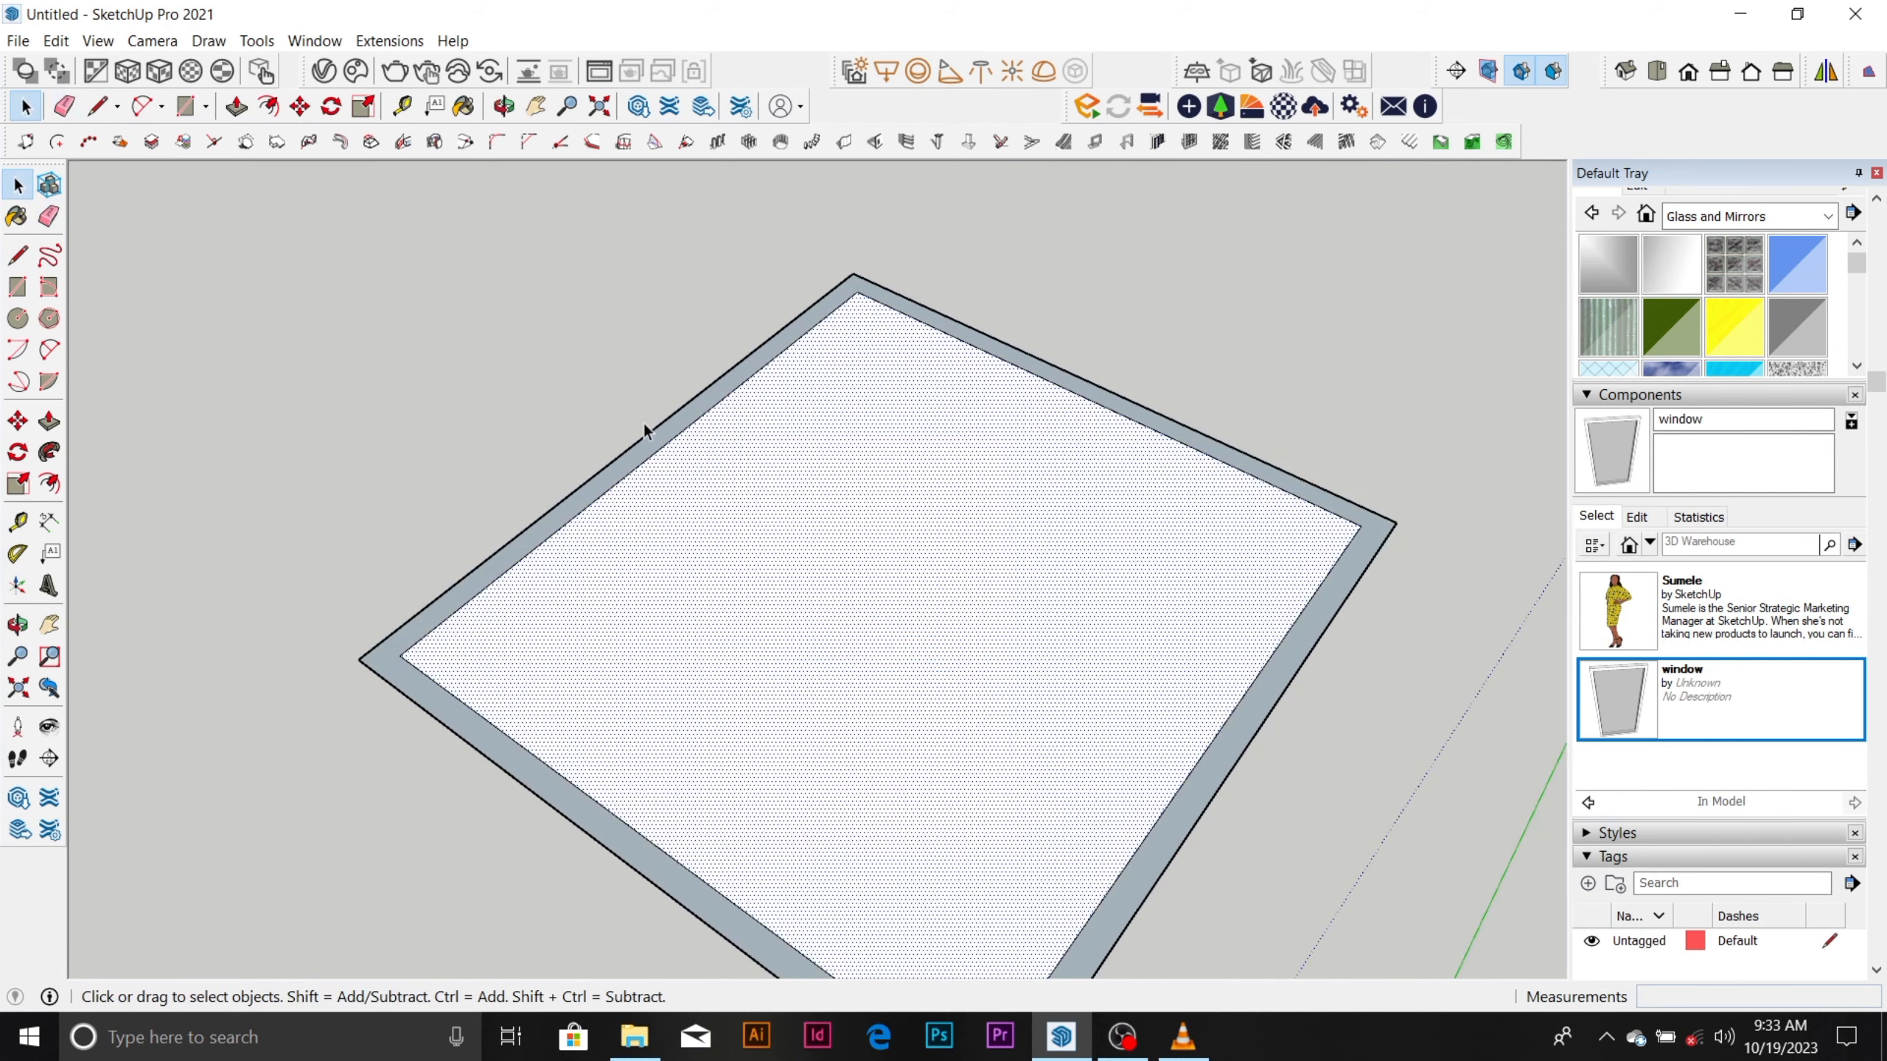
pyautogui.scroll(4, 647, 439)
pyautogui.rightClick(652, 447)
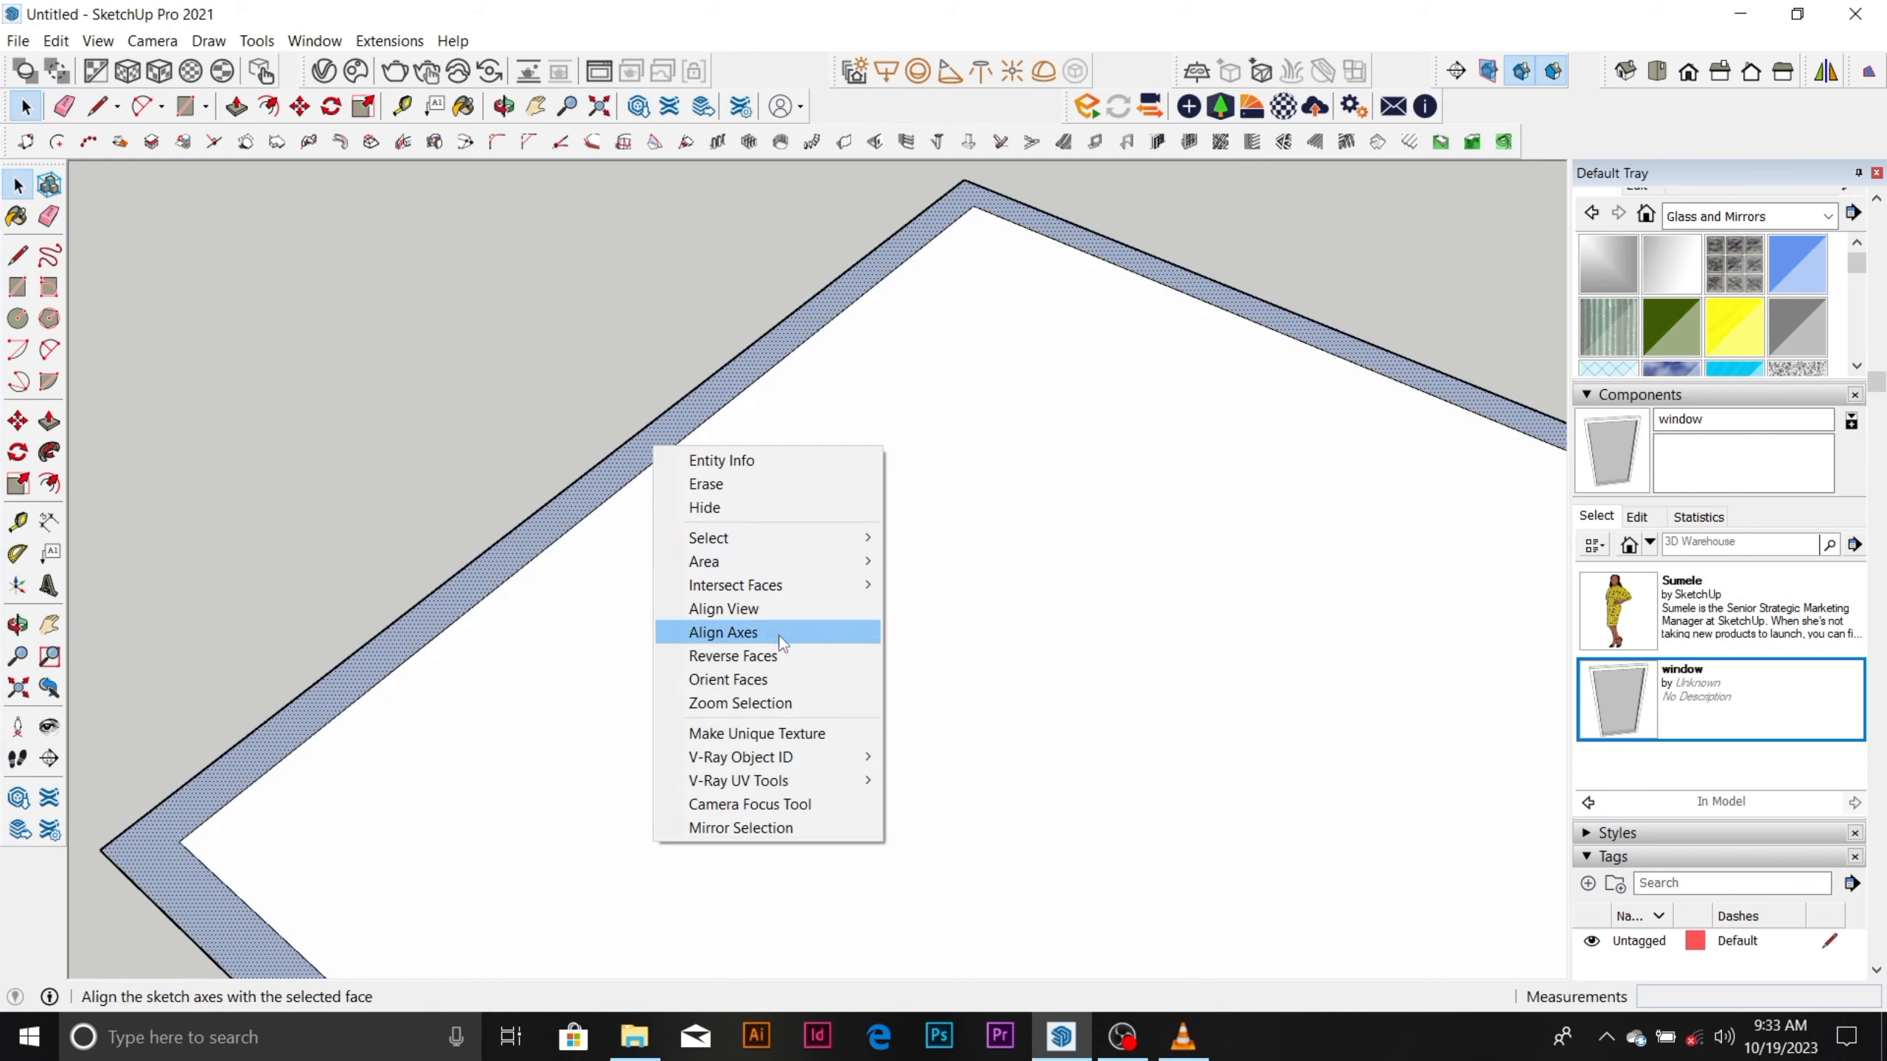
pyautogui.click(780, 654)
pyautogui.scroll(-4, 799, 301)
pyautogui.scroll(-5, 799, 300)
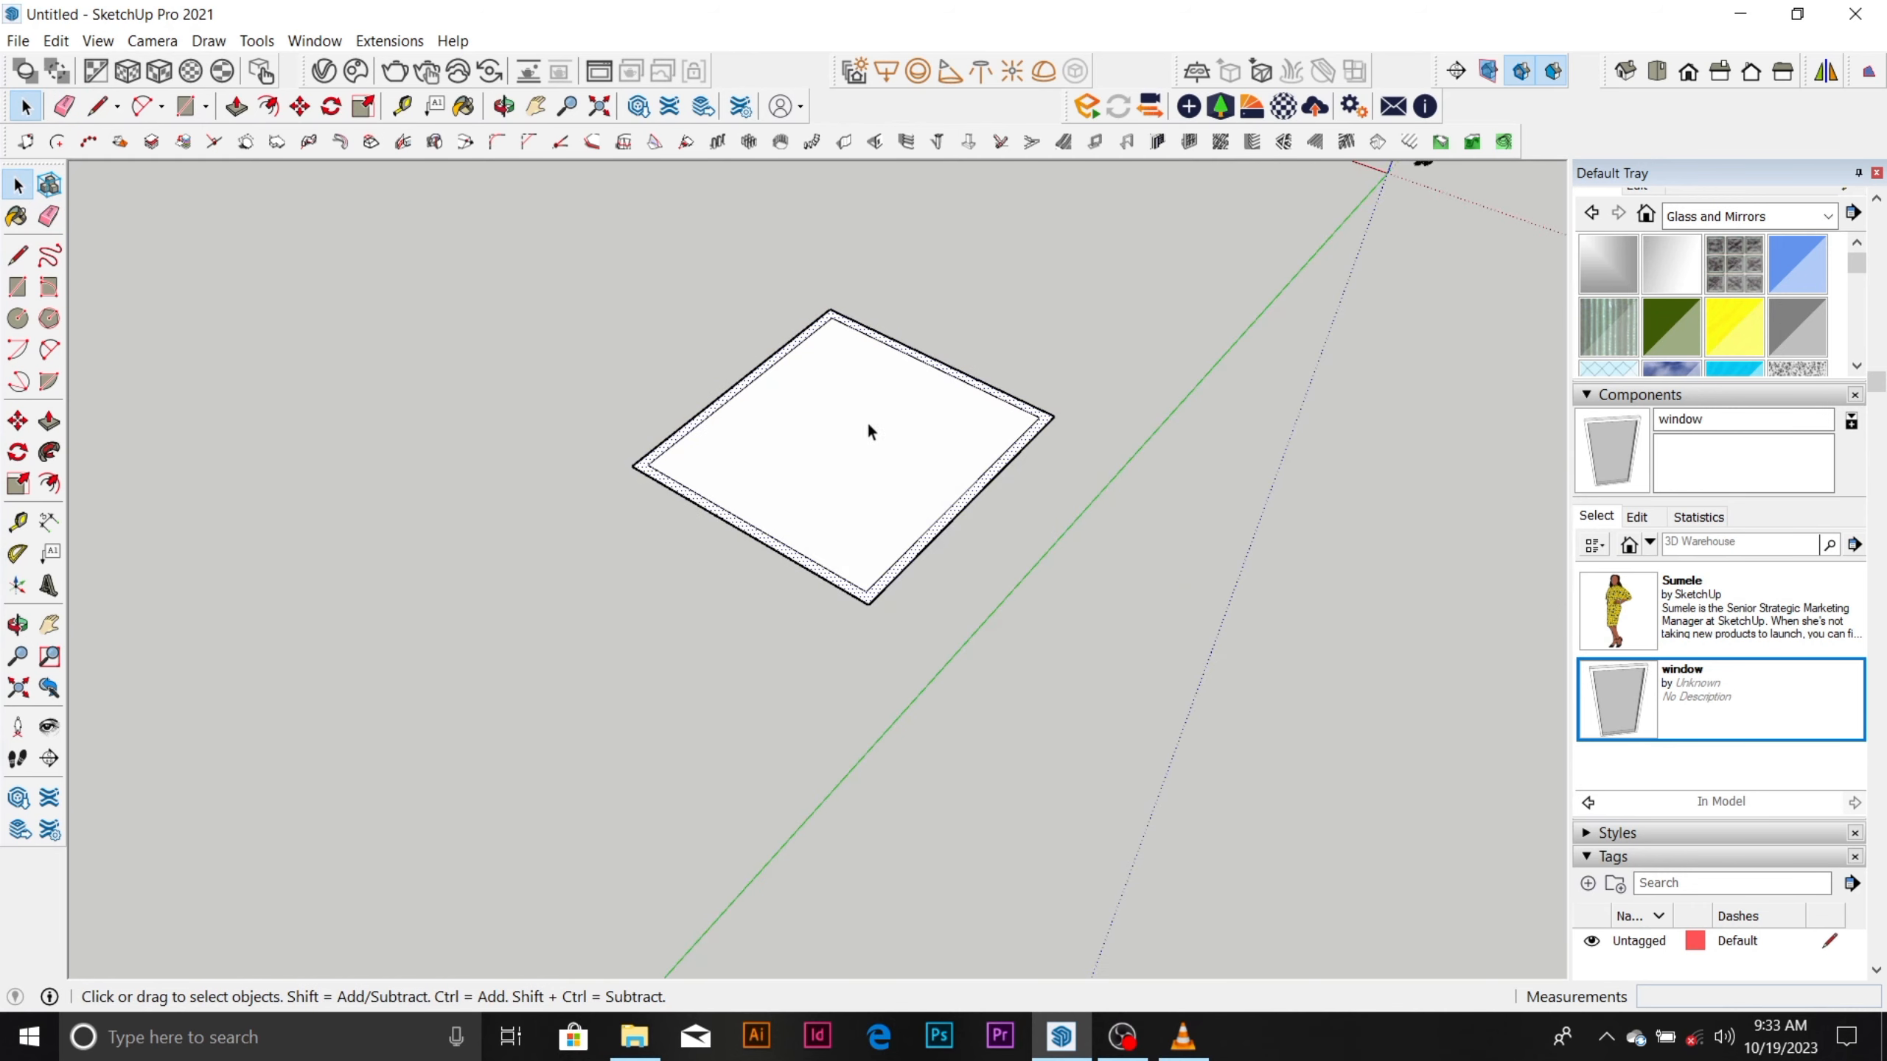
pyautogui.moveTo(867, 423); pyautogui.dragTo(876, 337, button='middle')
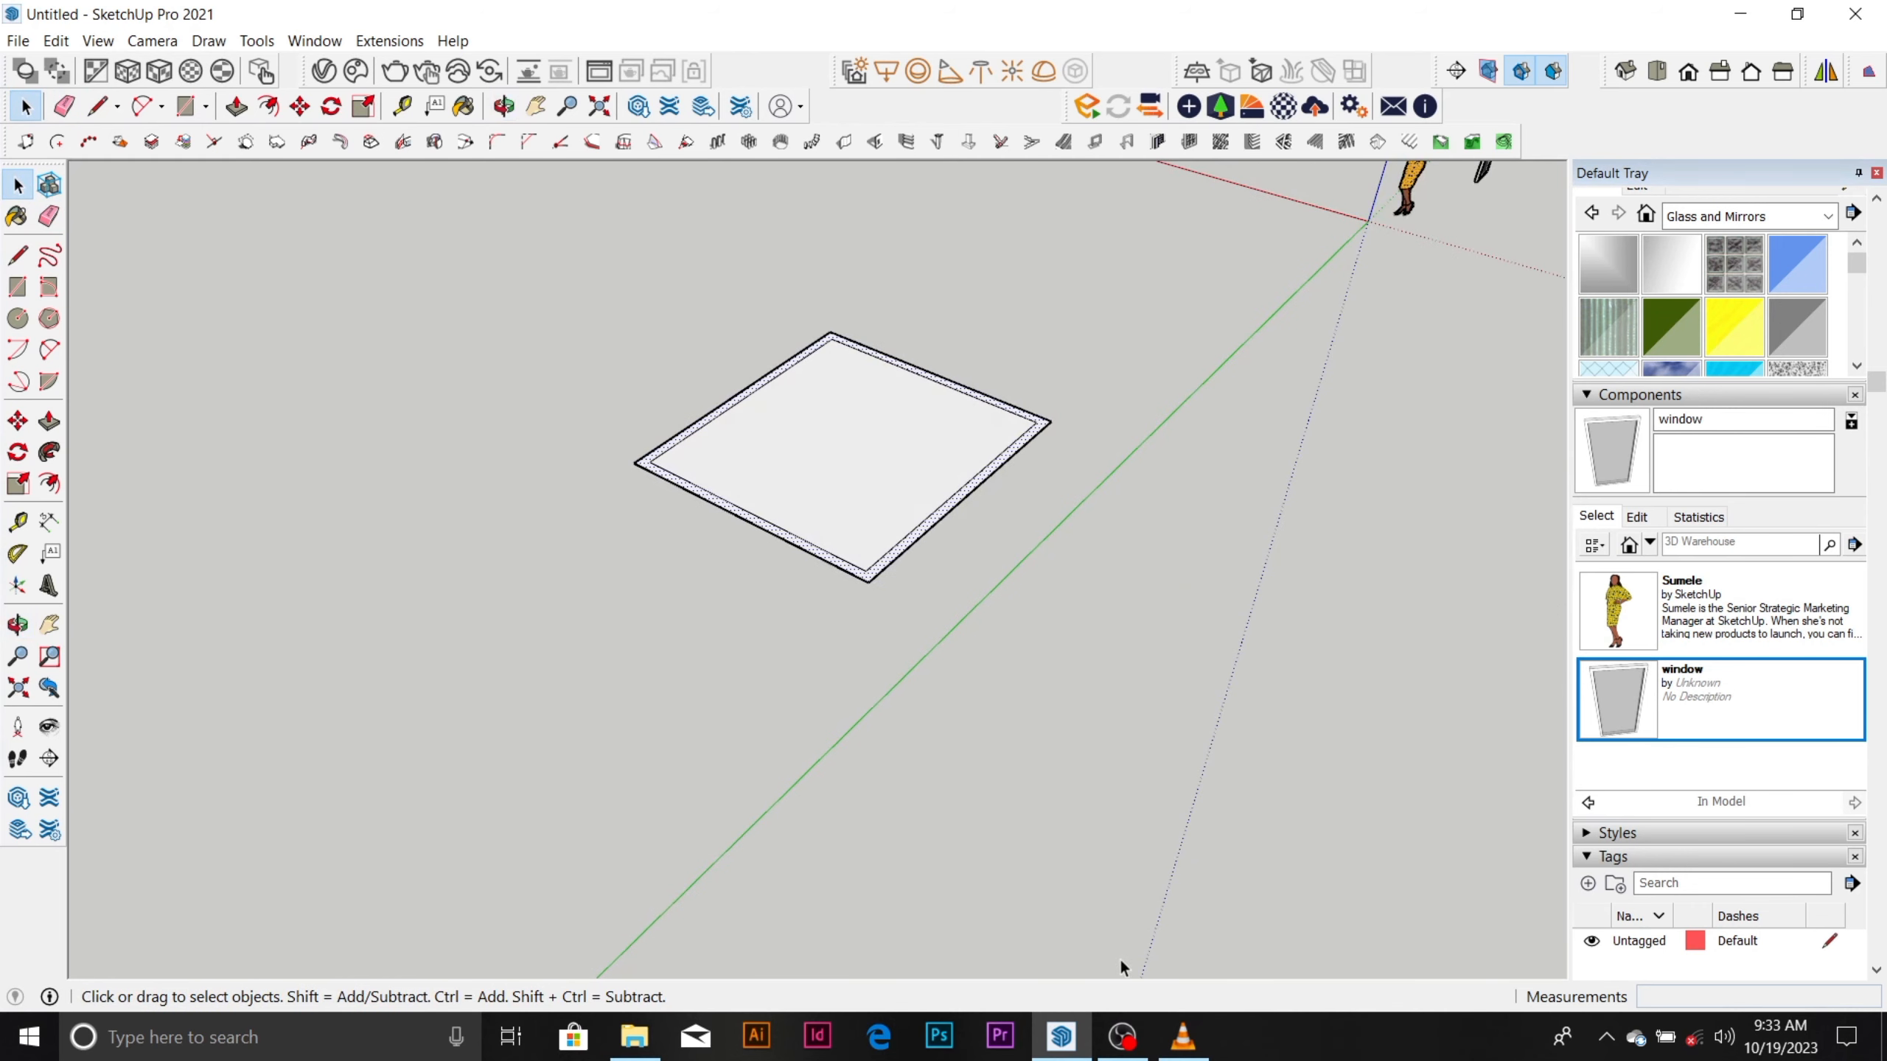
pyautogui.click(1121, 1035)
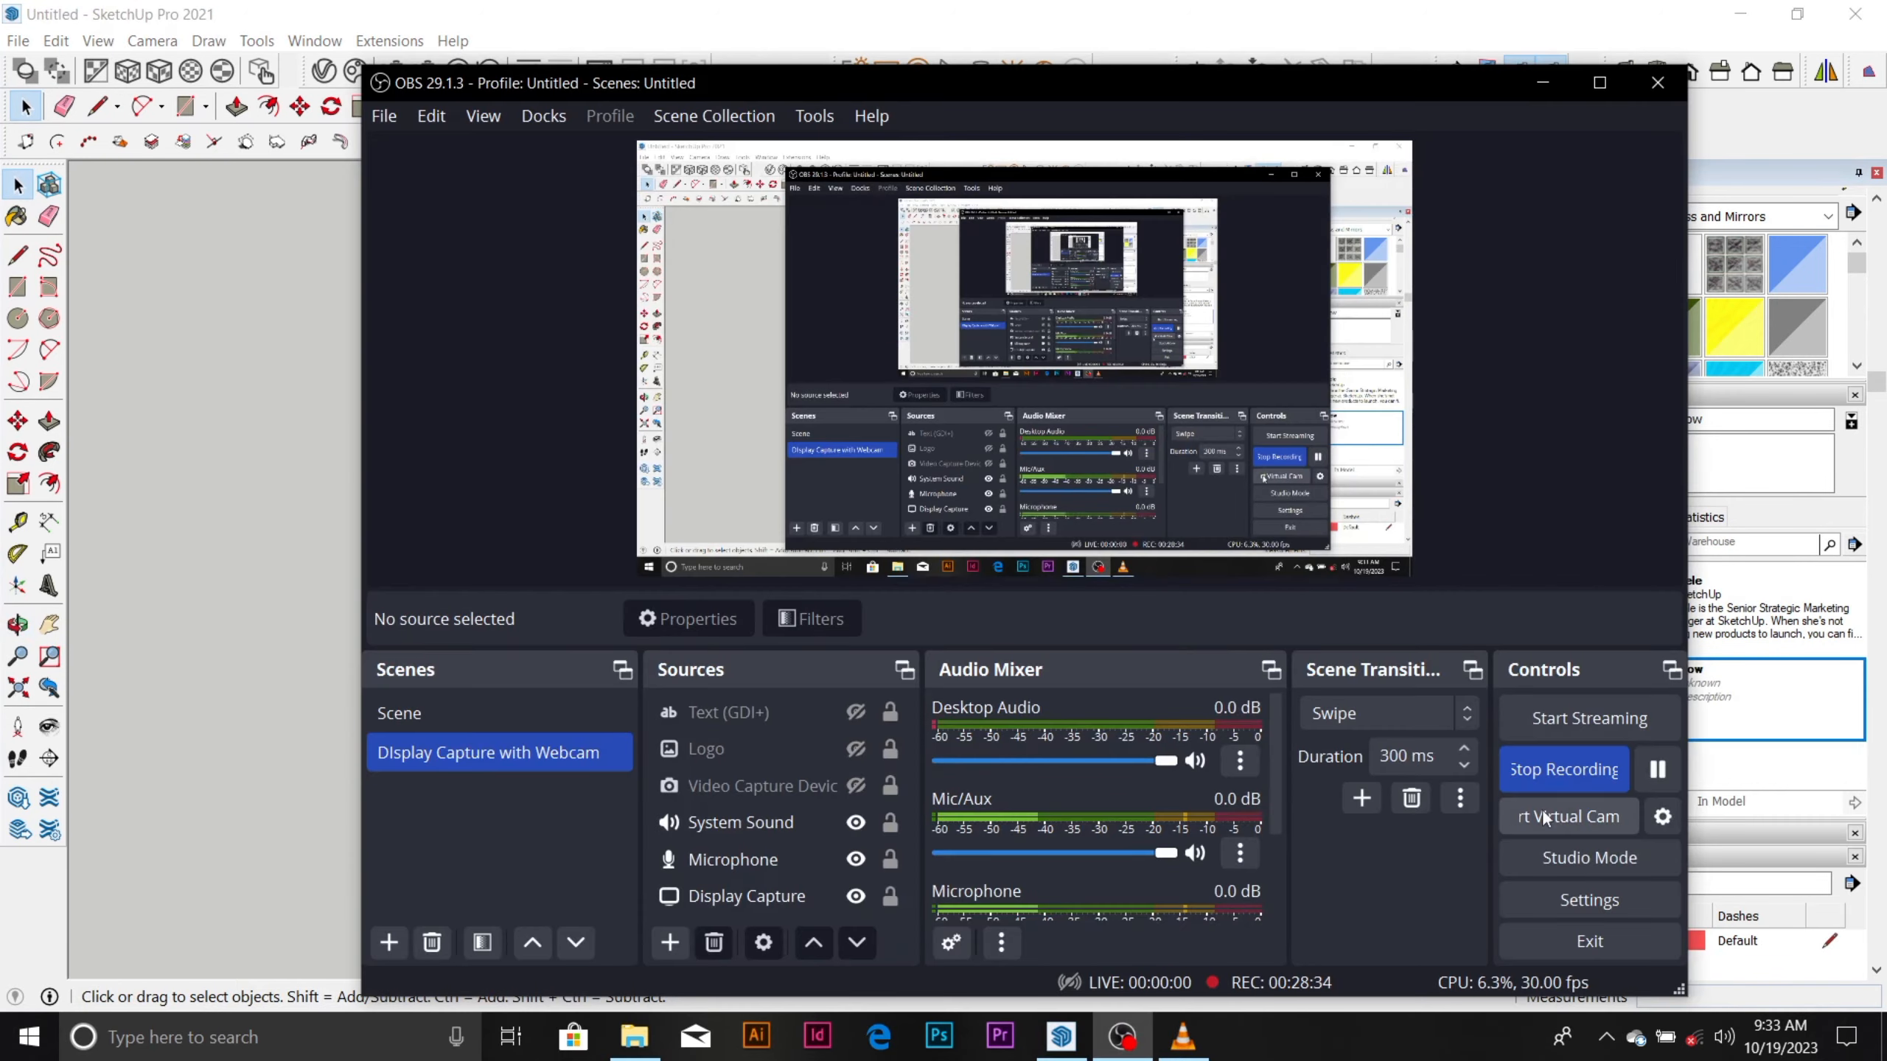
pyautogui.click(1657, 772)
pyautogui.click(1070, 974)
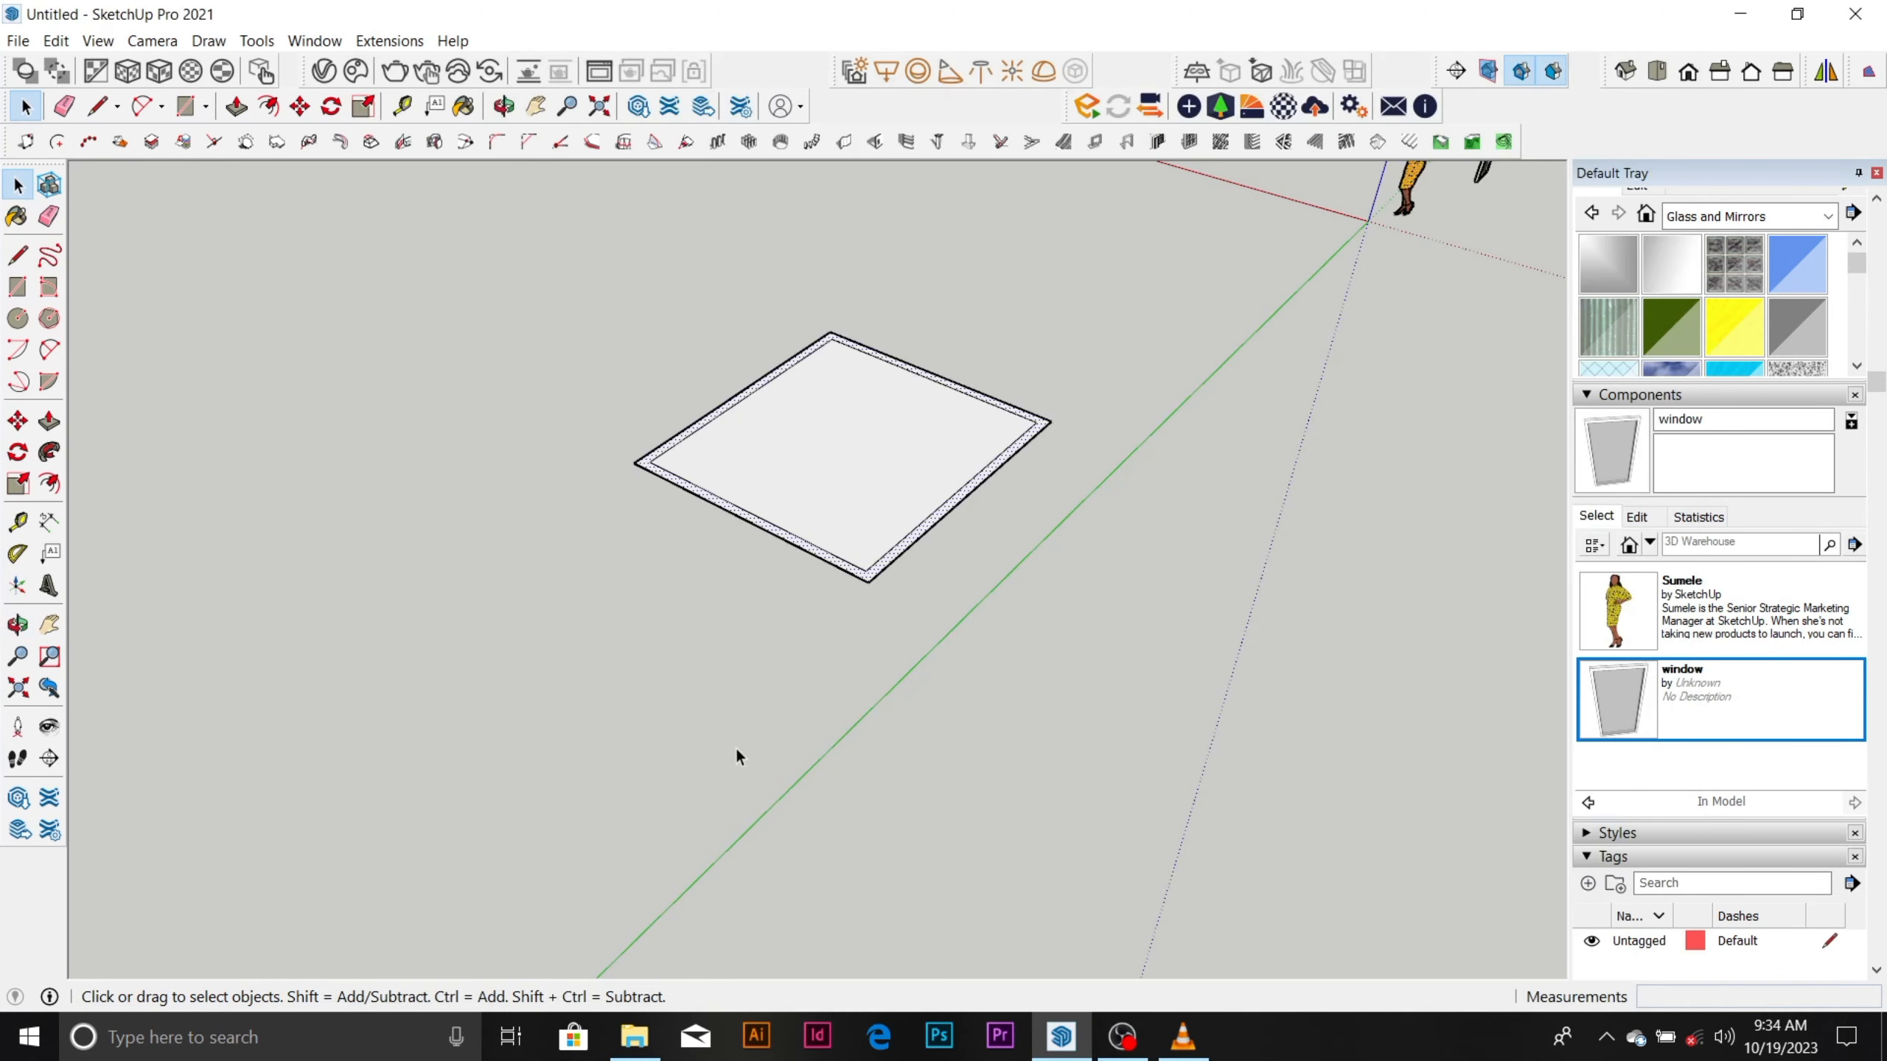
pyautogui.moveTo(735, 756); pyautogui.dragTo(876, 333, button='middle')
pyautogui.scroll(3, 722, 448)
pyautogui.scroll(-4, 722, 439)
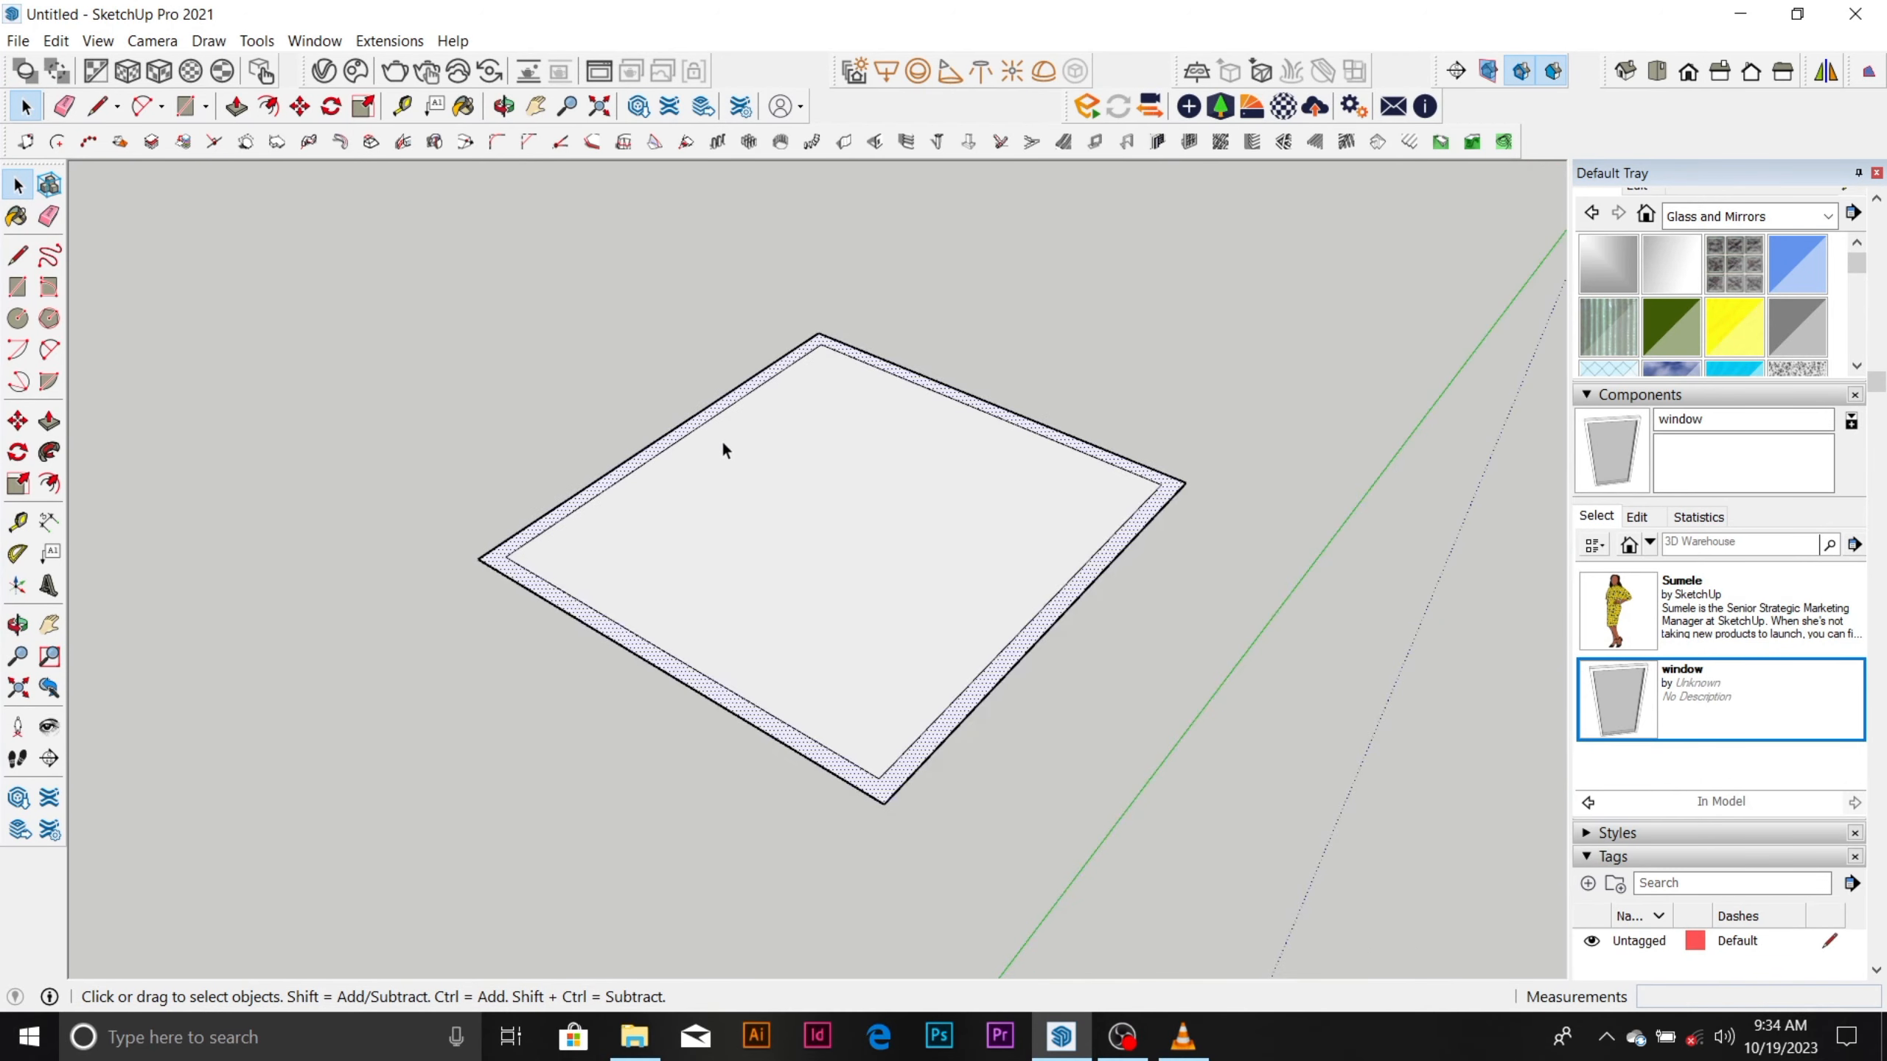
pyautogui.scroll(3, 741, 472)
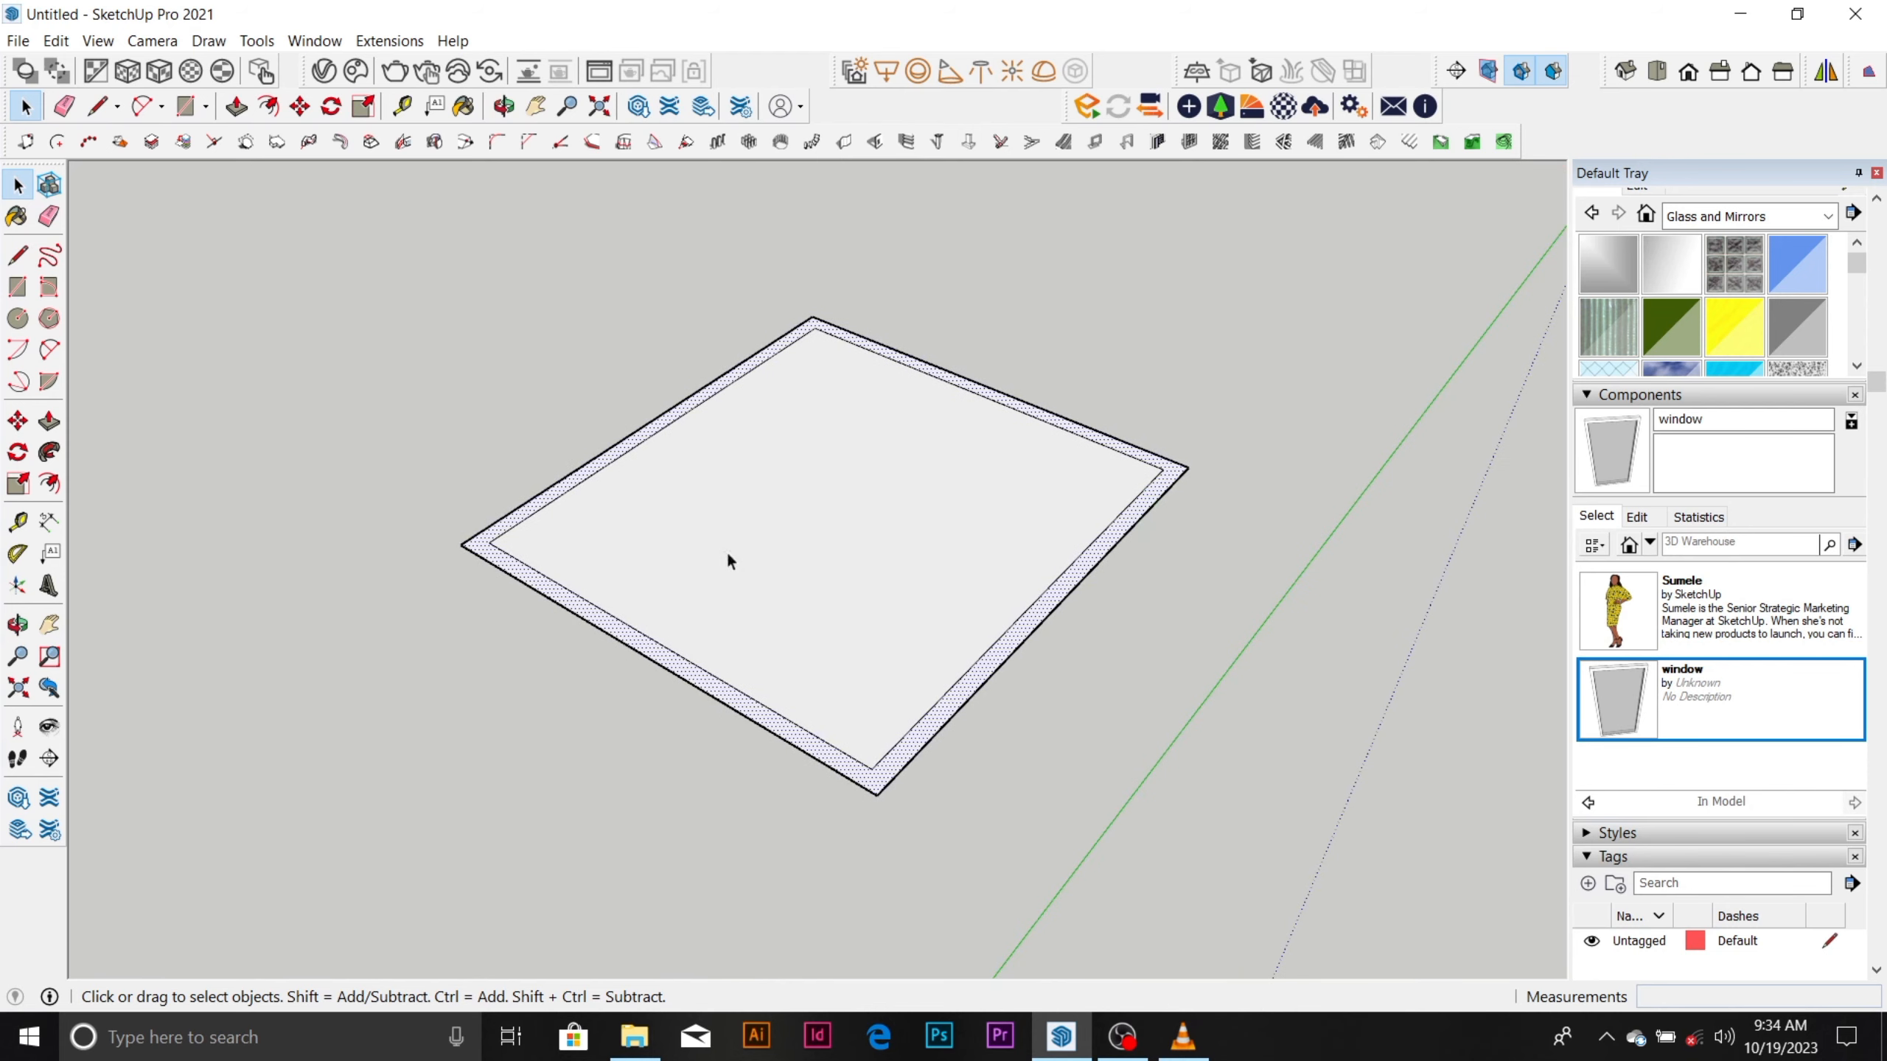
pyautogui.scroll(-2, 727, 555)
pyautogui.scroll(4, 854, 648)
pyautogui.scroll(2, 899, 710)
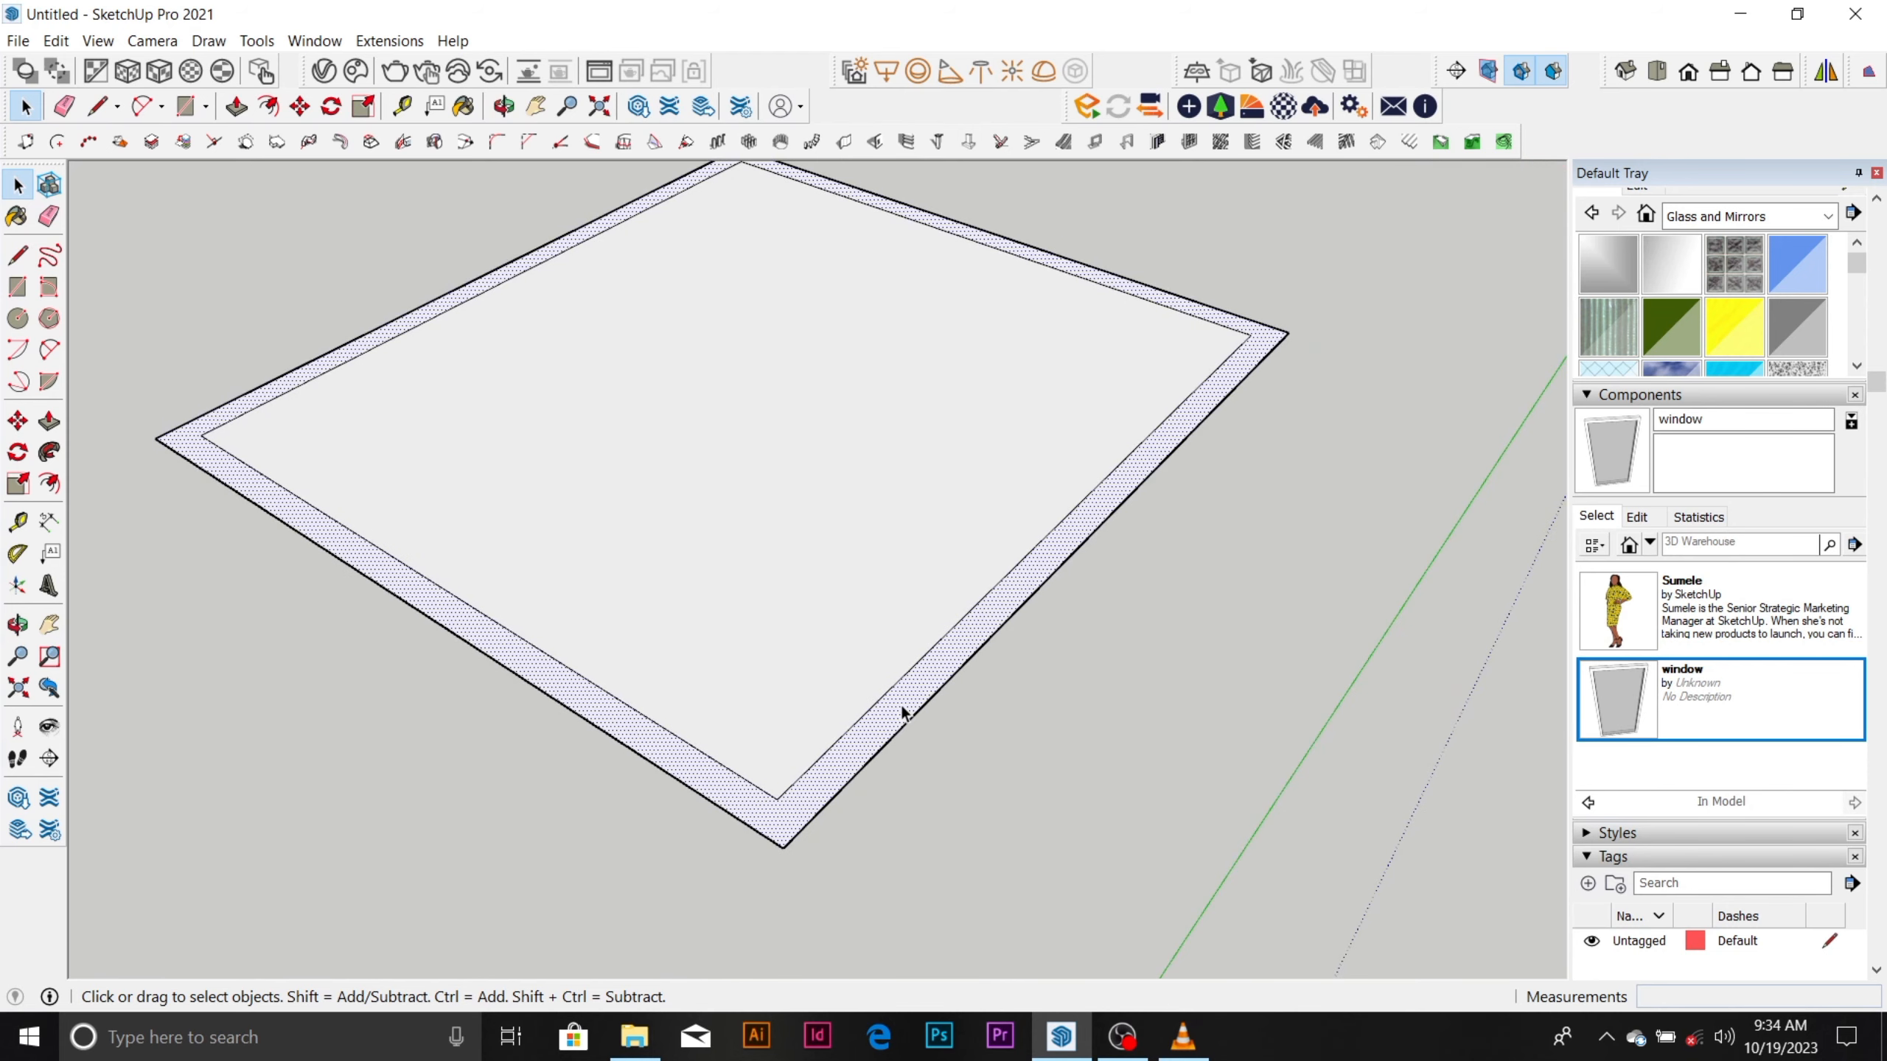
pyautogui.scroll(-2, 898, 708)
pyautogui.scroll(3, 914, 692)
pyautogui.scroll(-2, 914, 682)
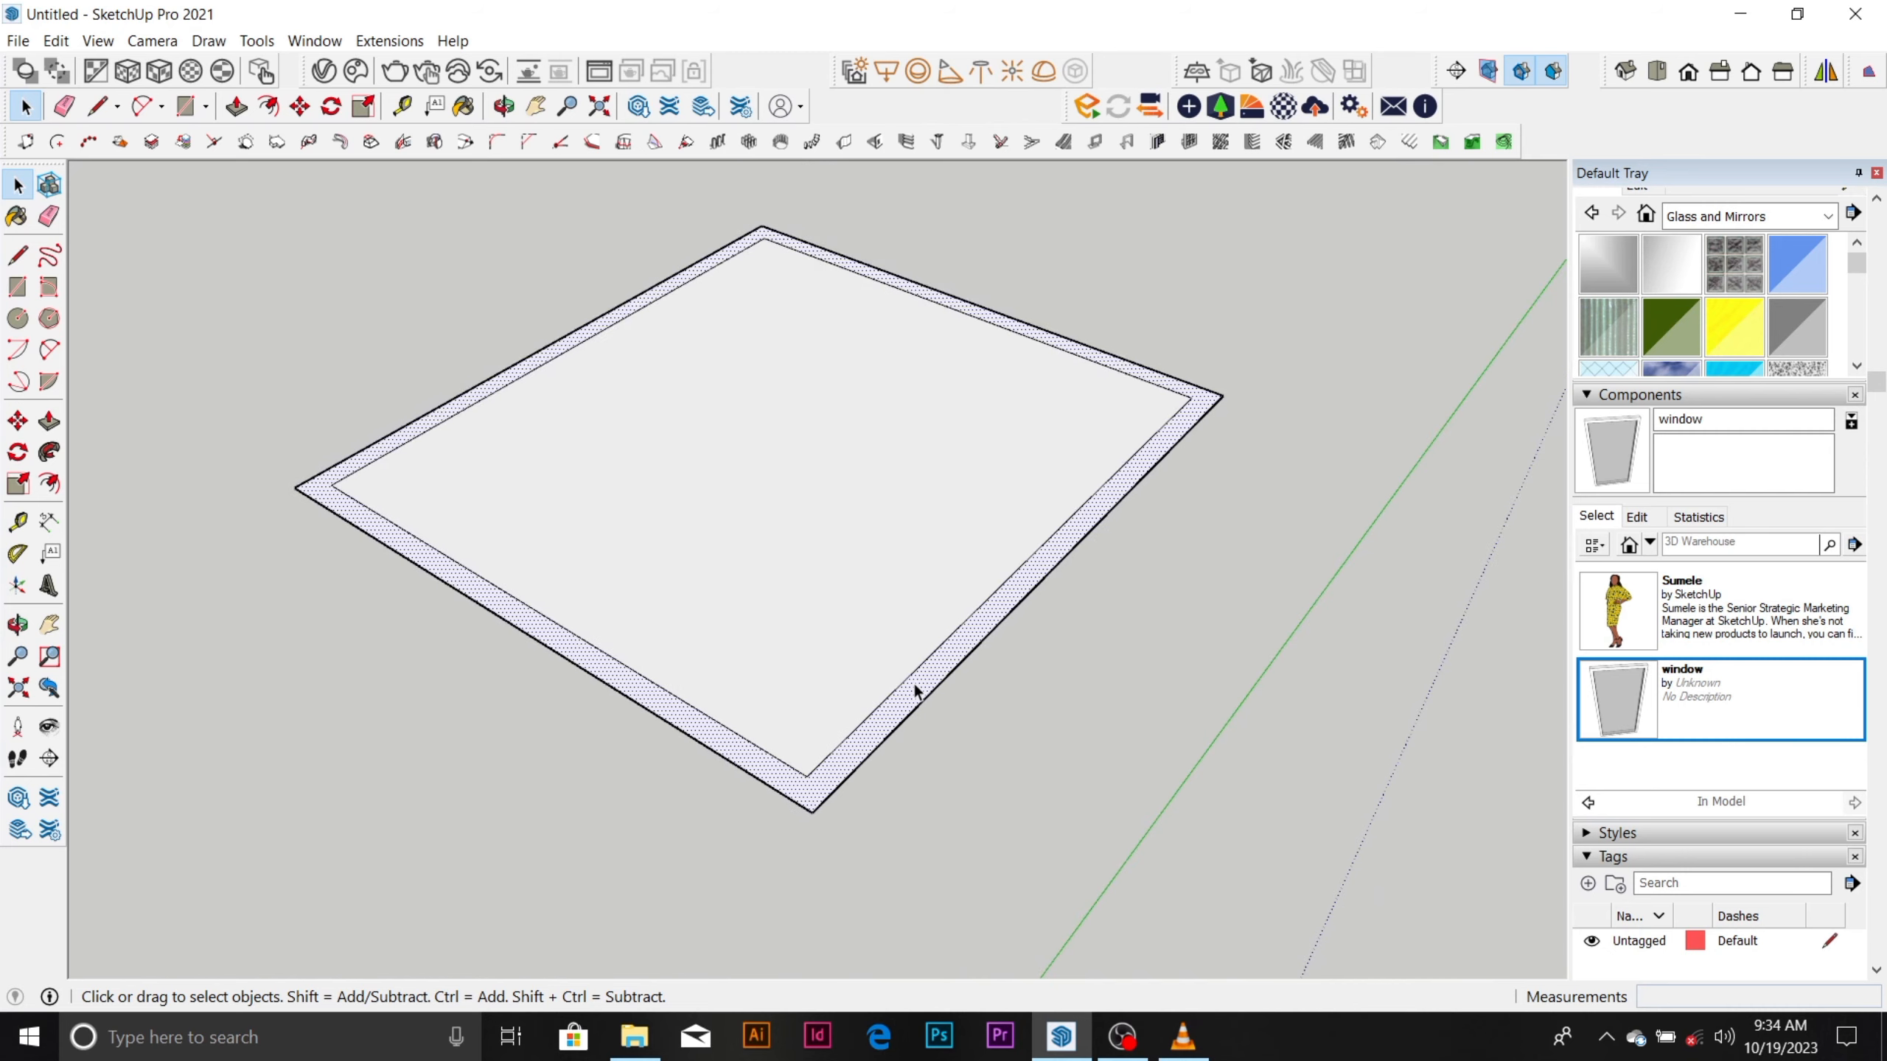
pyautogui.scroll(1, 914, 684)
pyautogui.scroll(-2, 914, 685)
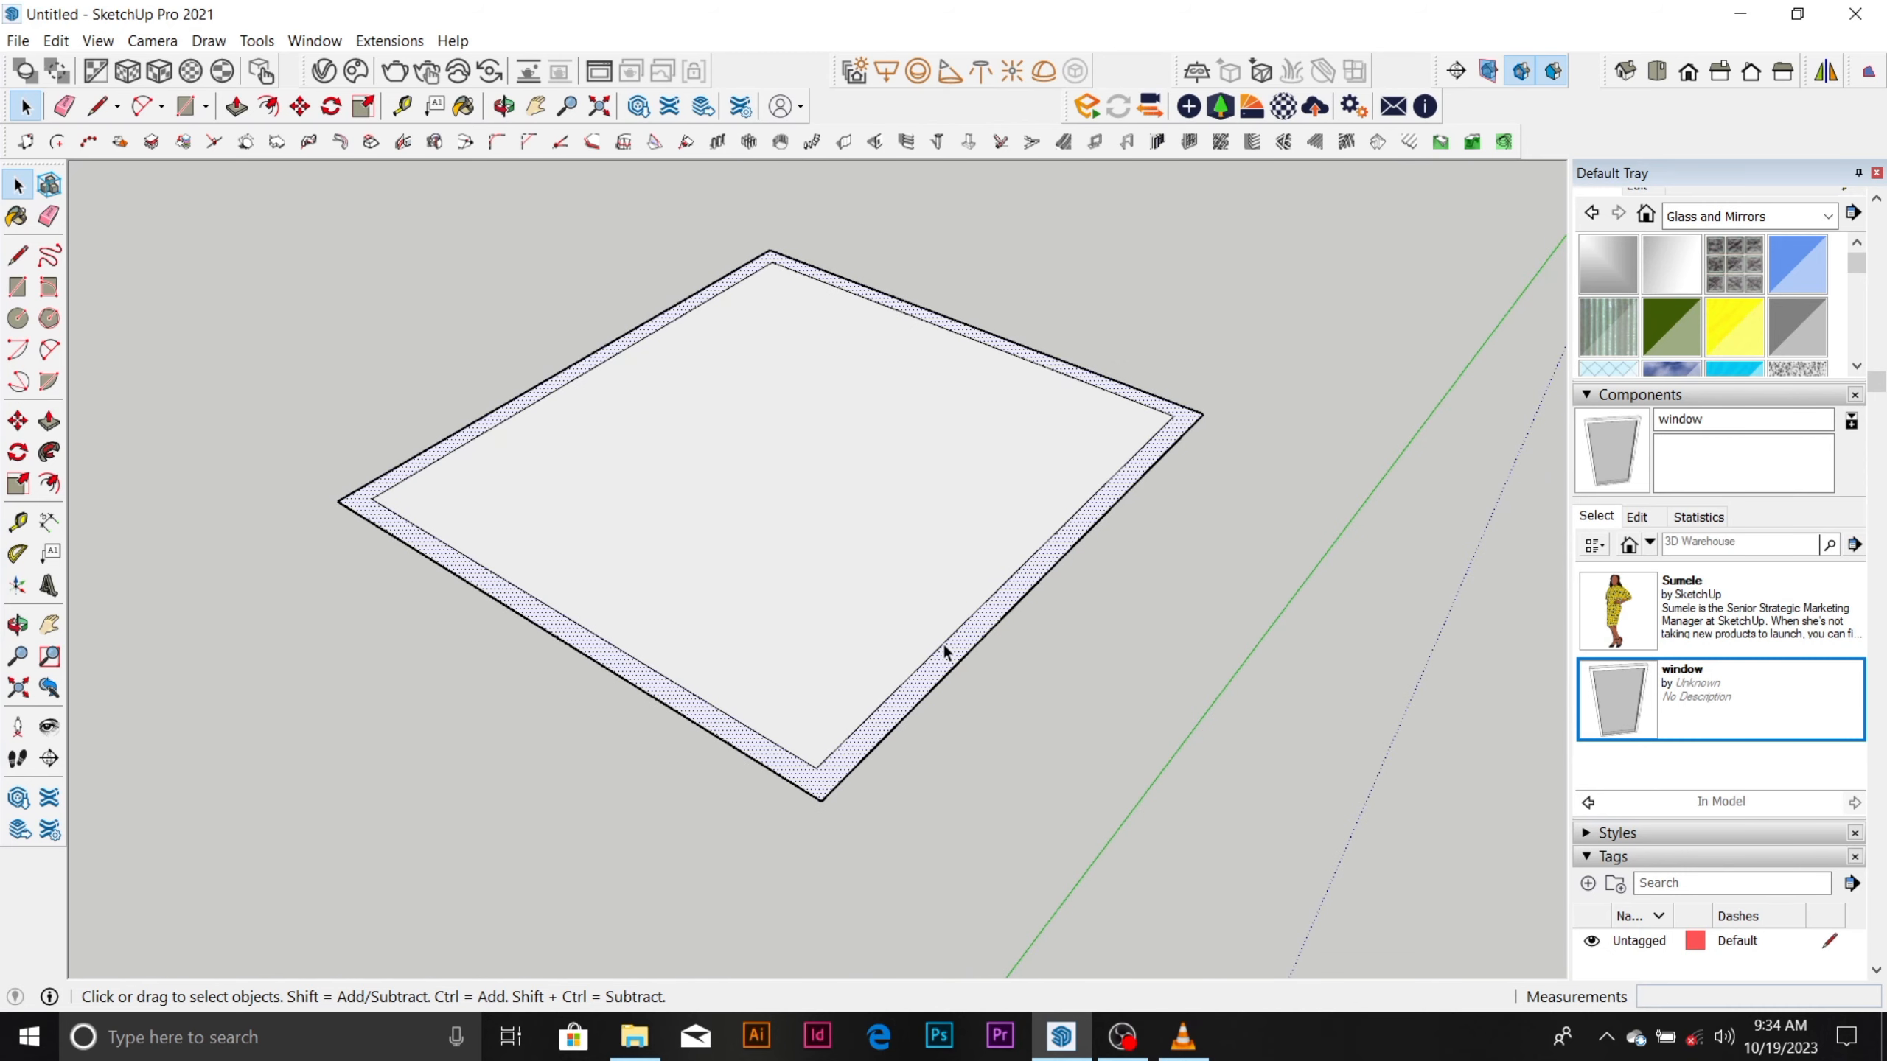
pyautogui.scroll(1, 944, 651)
# Place a guide inside the room, parallel to the inner edge of the front-left wall.
pyautogui.press('l')
pyautogui.scroll(1, 943, 662)
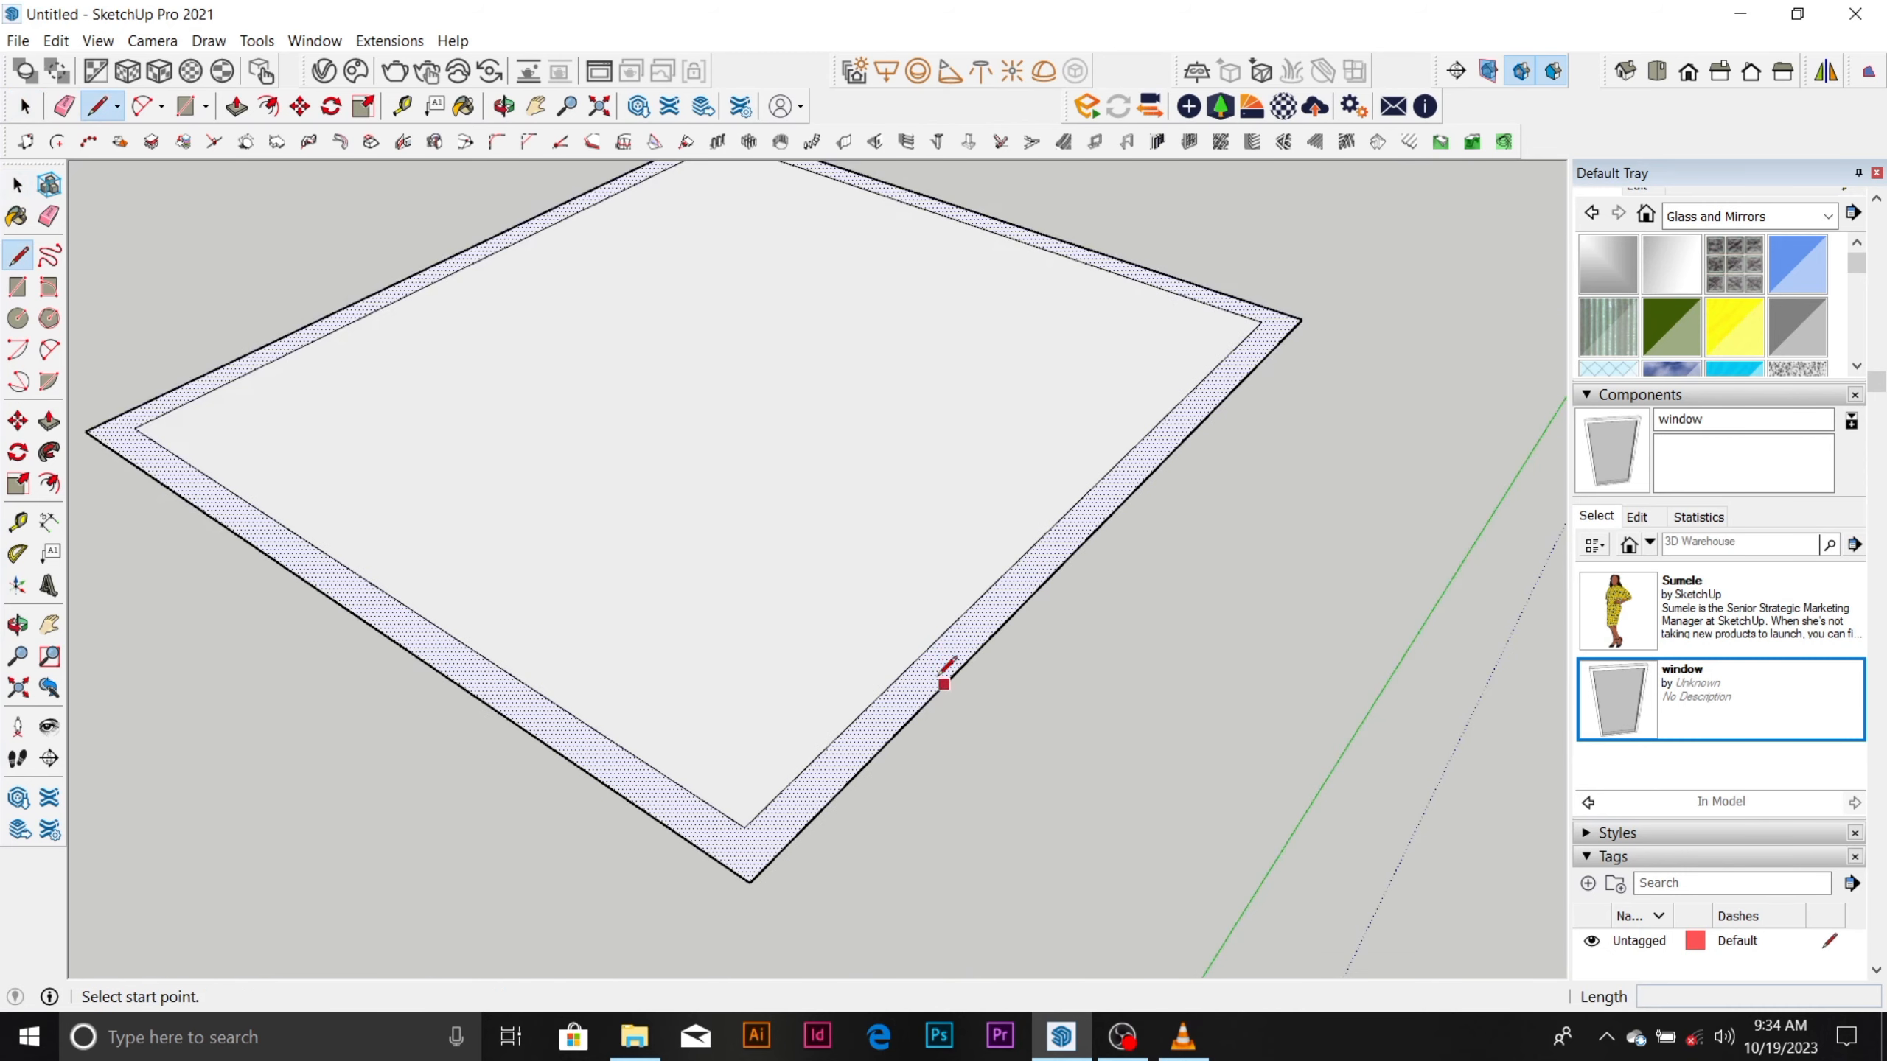
pyautogui.press('t')
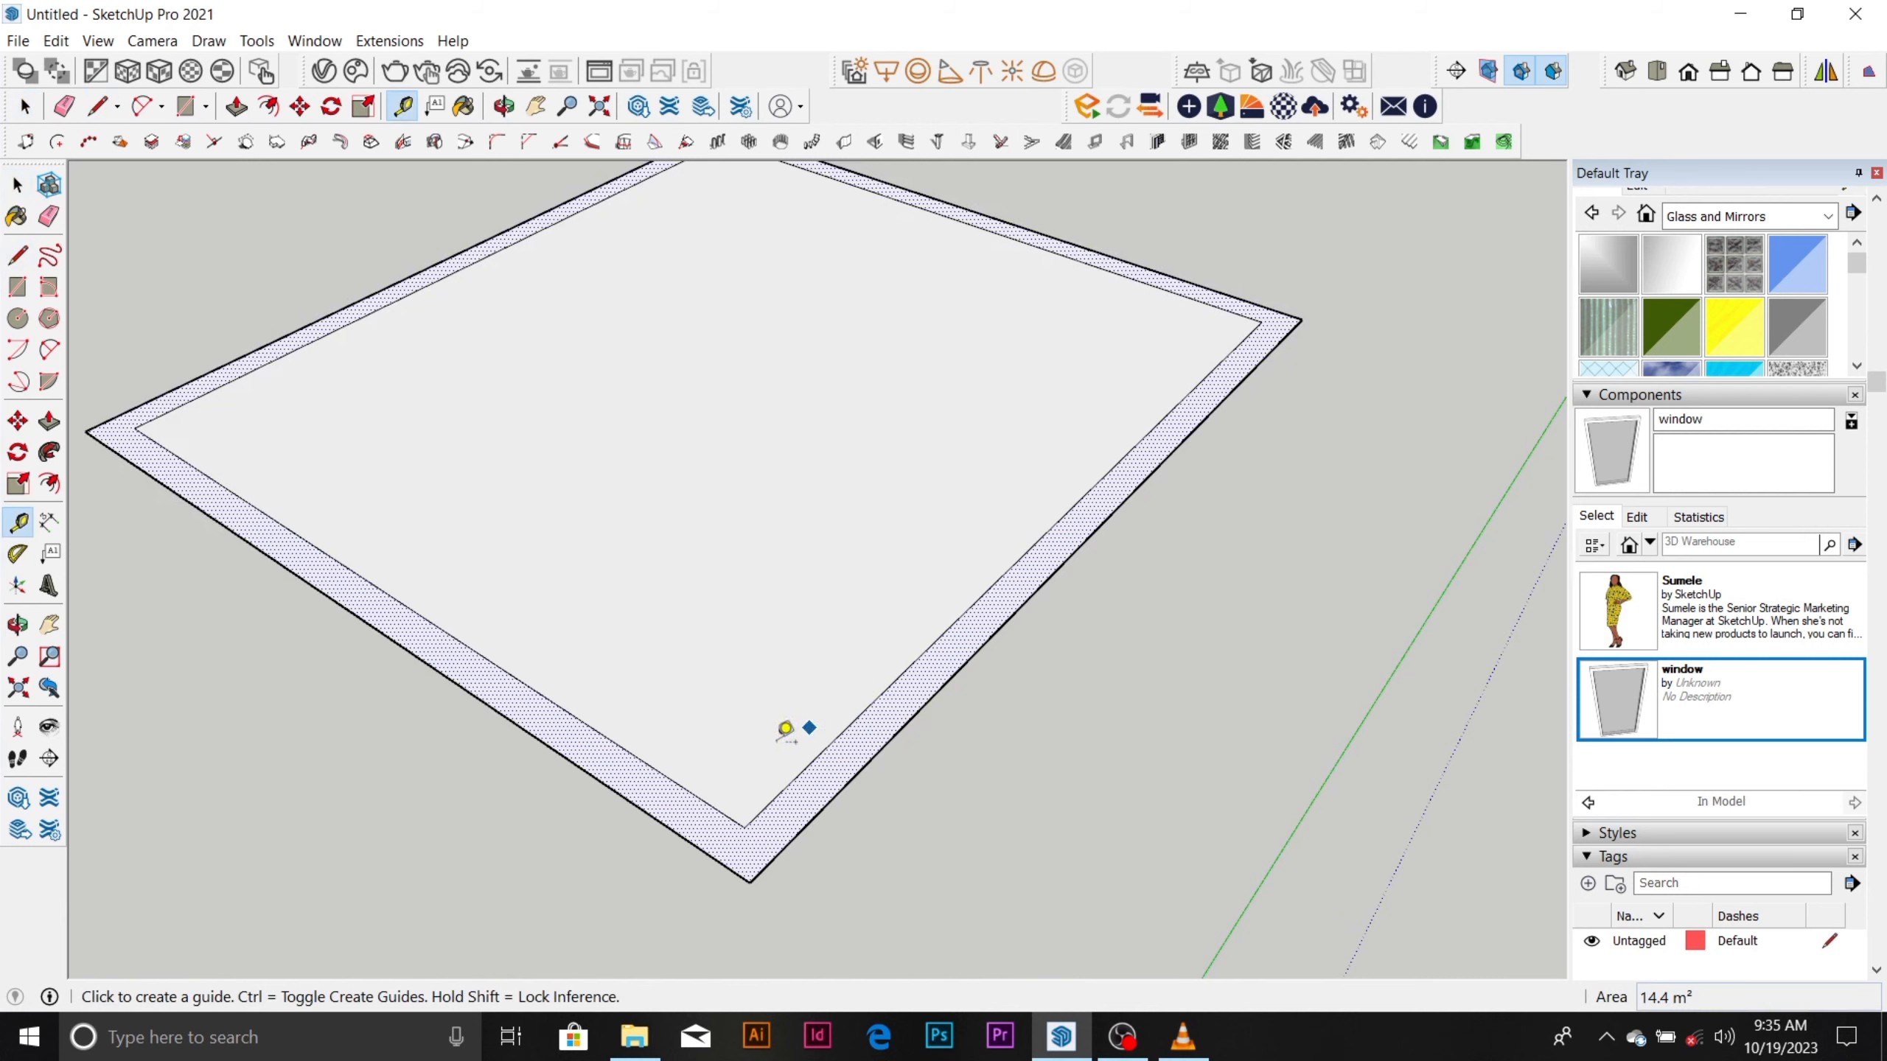
pyautogui.click(716, 808)
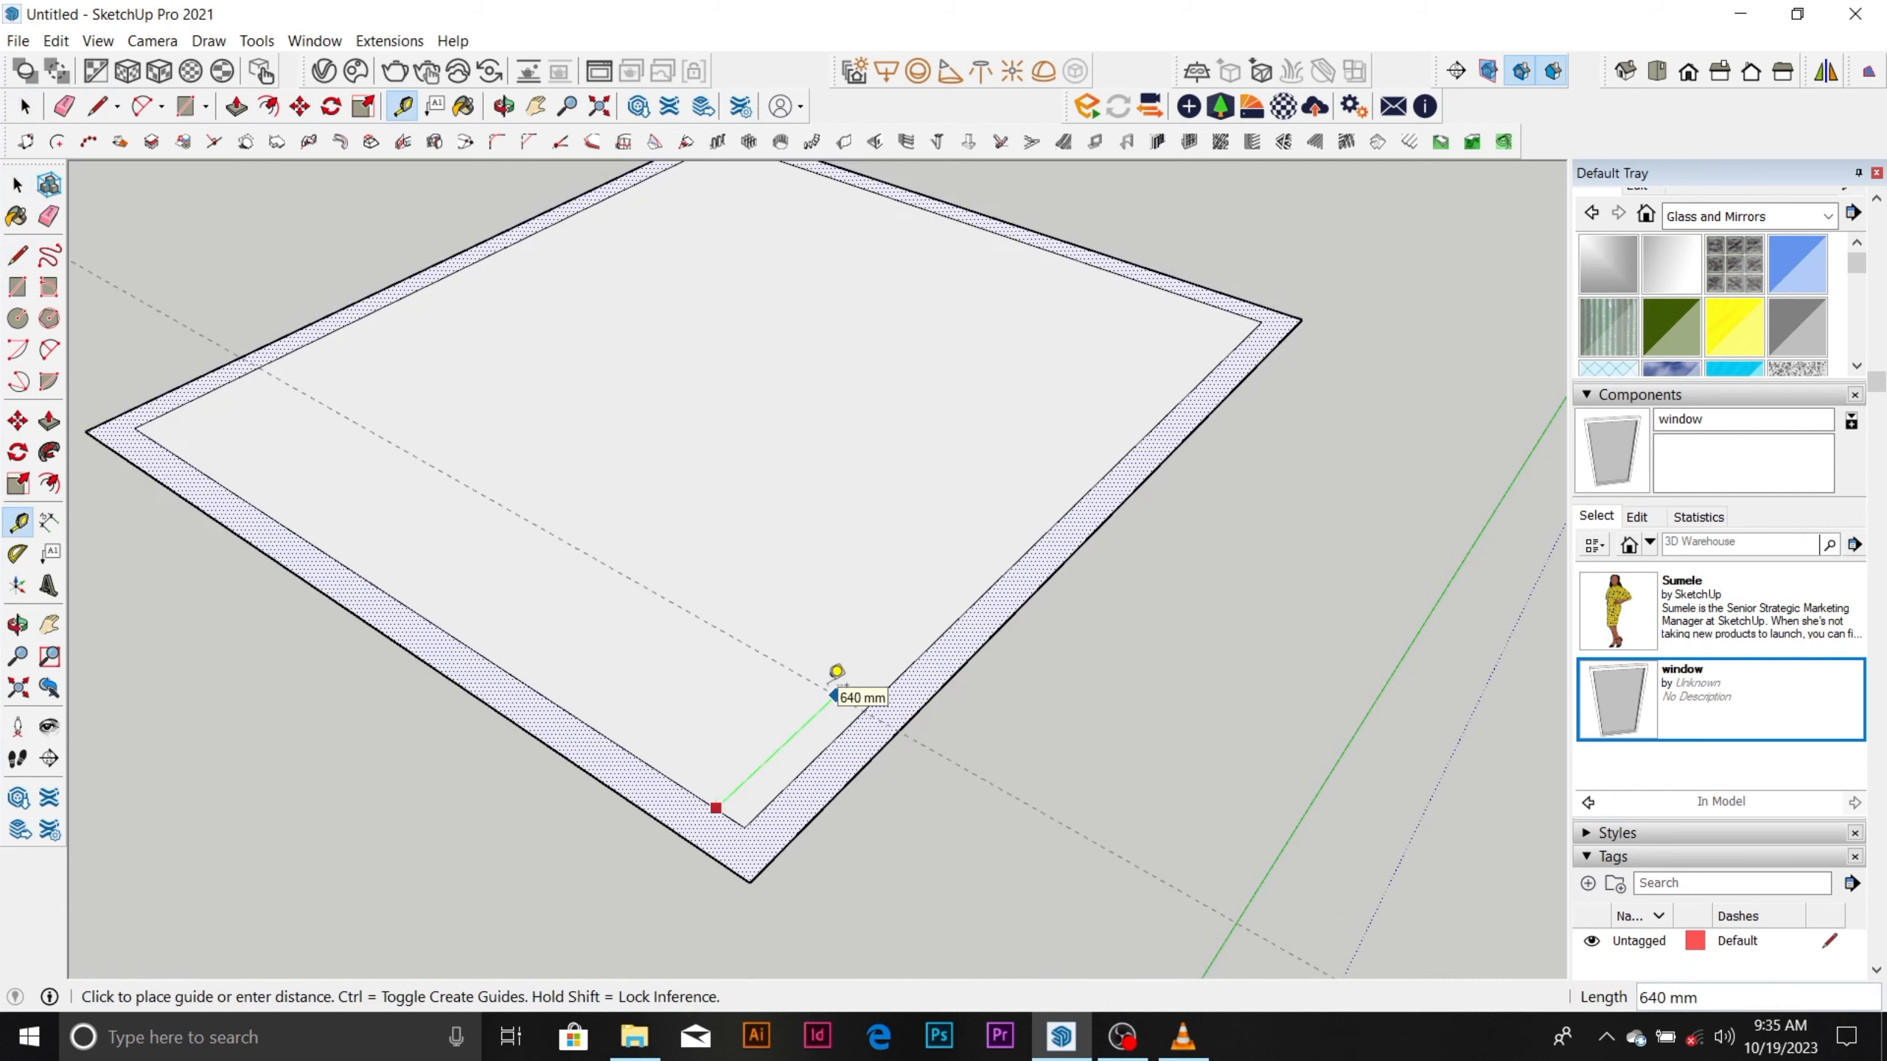
pyautogui.press('Return')
pyautogui.scroll(-3, 842, 673)
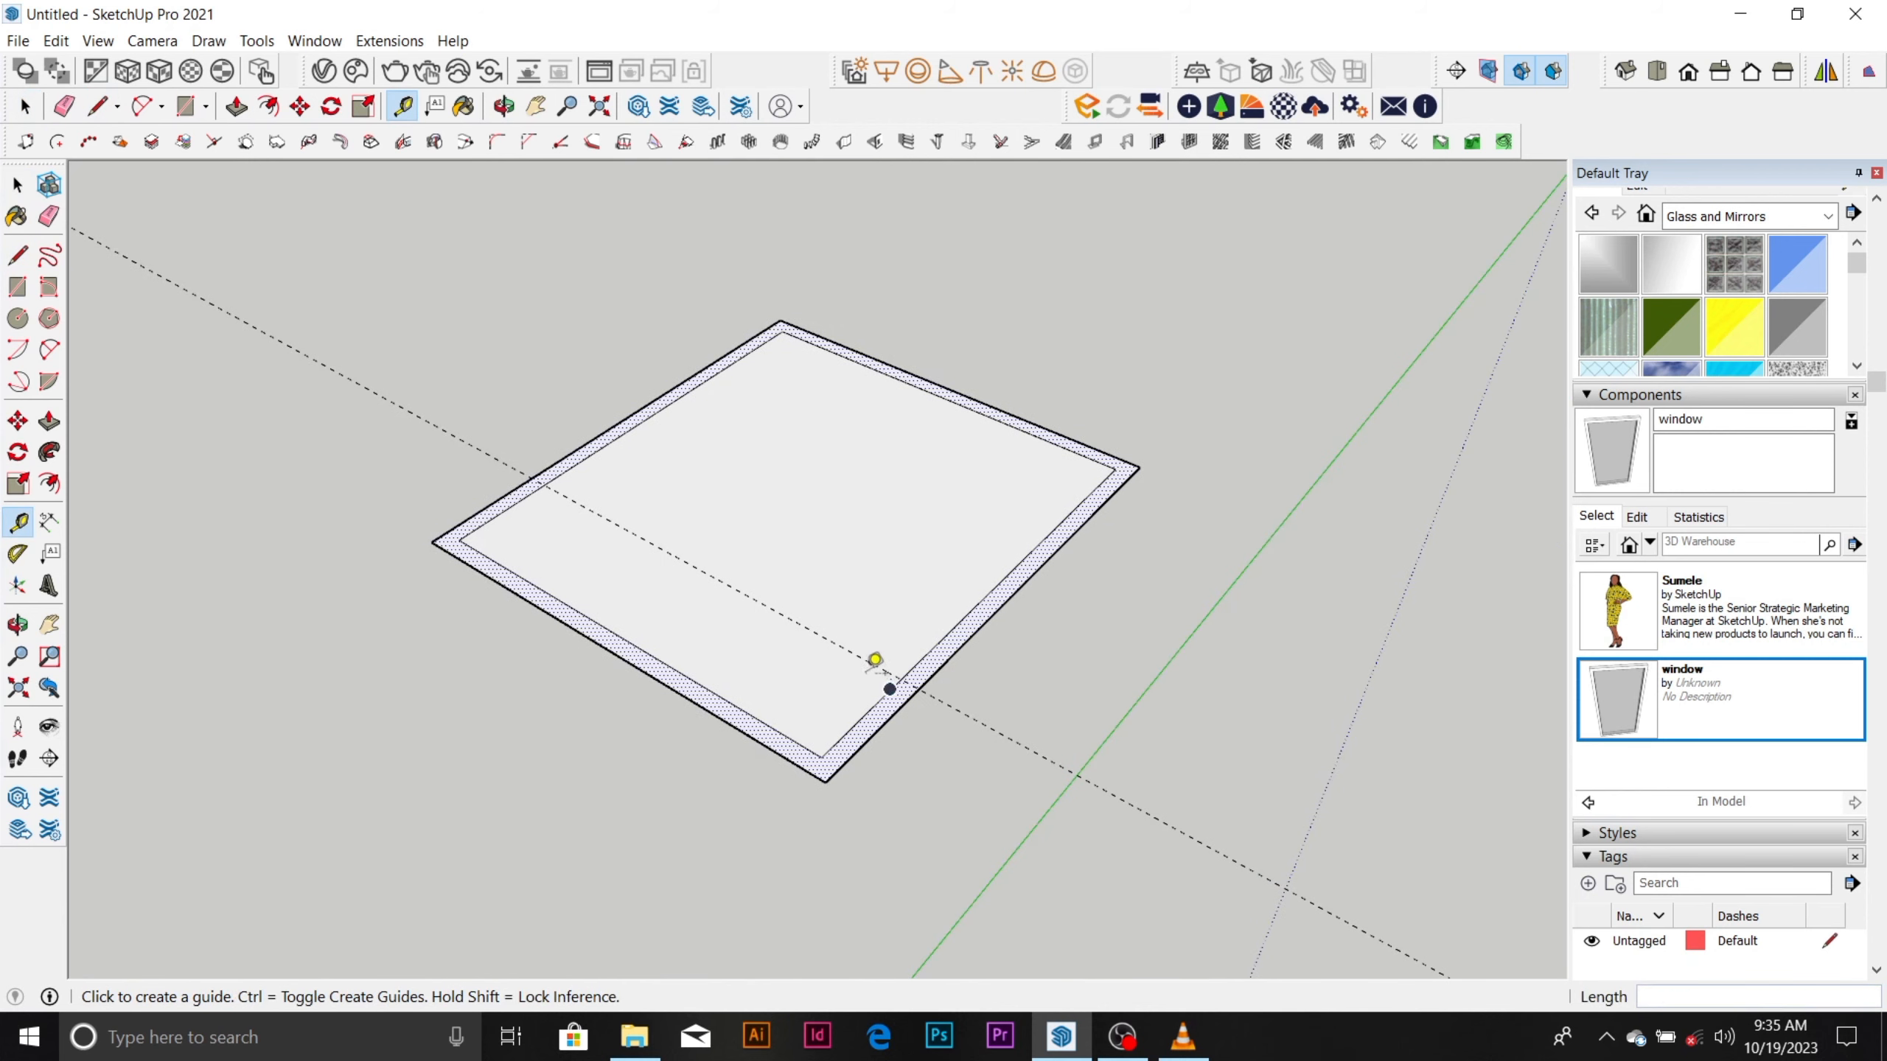
# Draw a short line across the wall thickness from the front inner corner to the front-right wall's outer edge.
pyautogui.scroll(1, 884, 595)
pyautogui.scroll(1, 839, 766)
pyautogui.press('l')
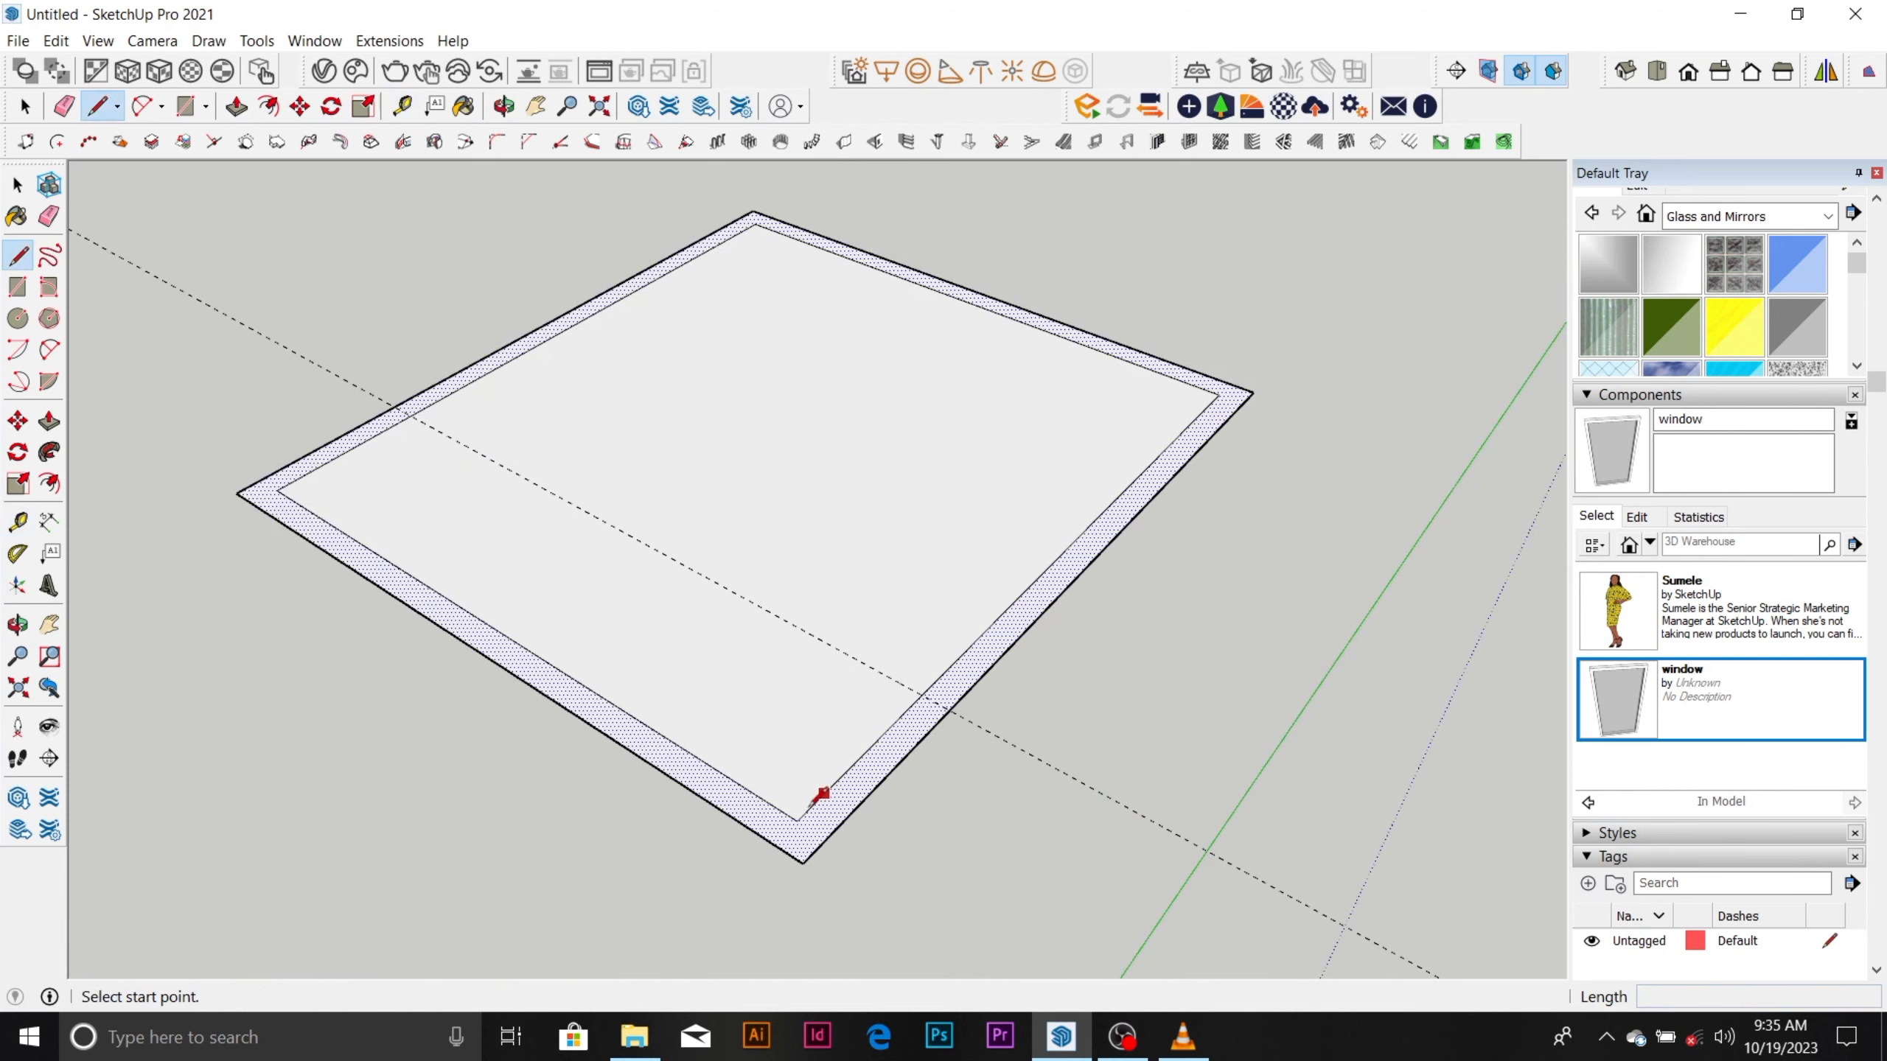
pyautogui.click(801, 816)
pyautogui.click(824, 838)
pyautogui.press('space')
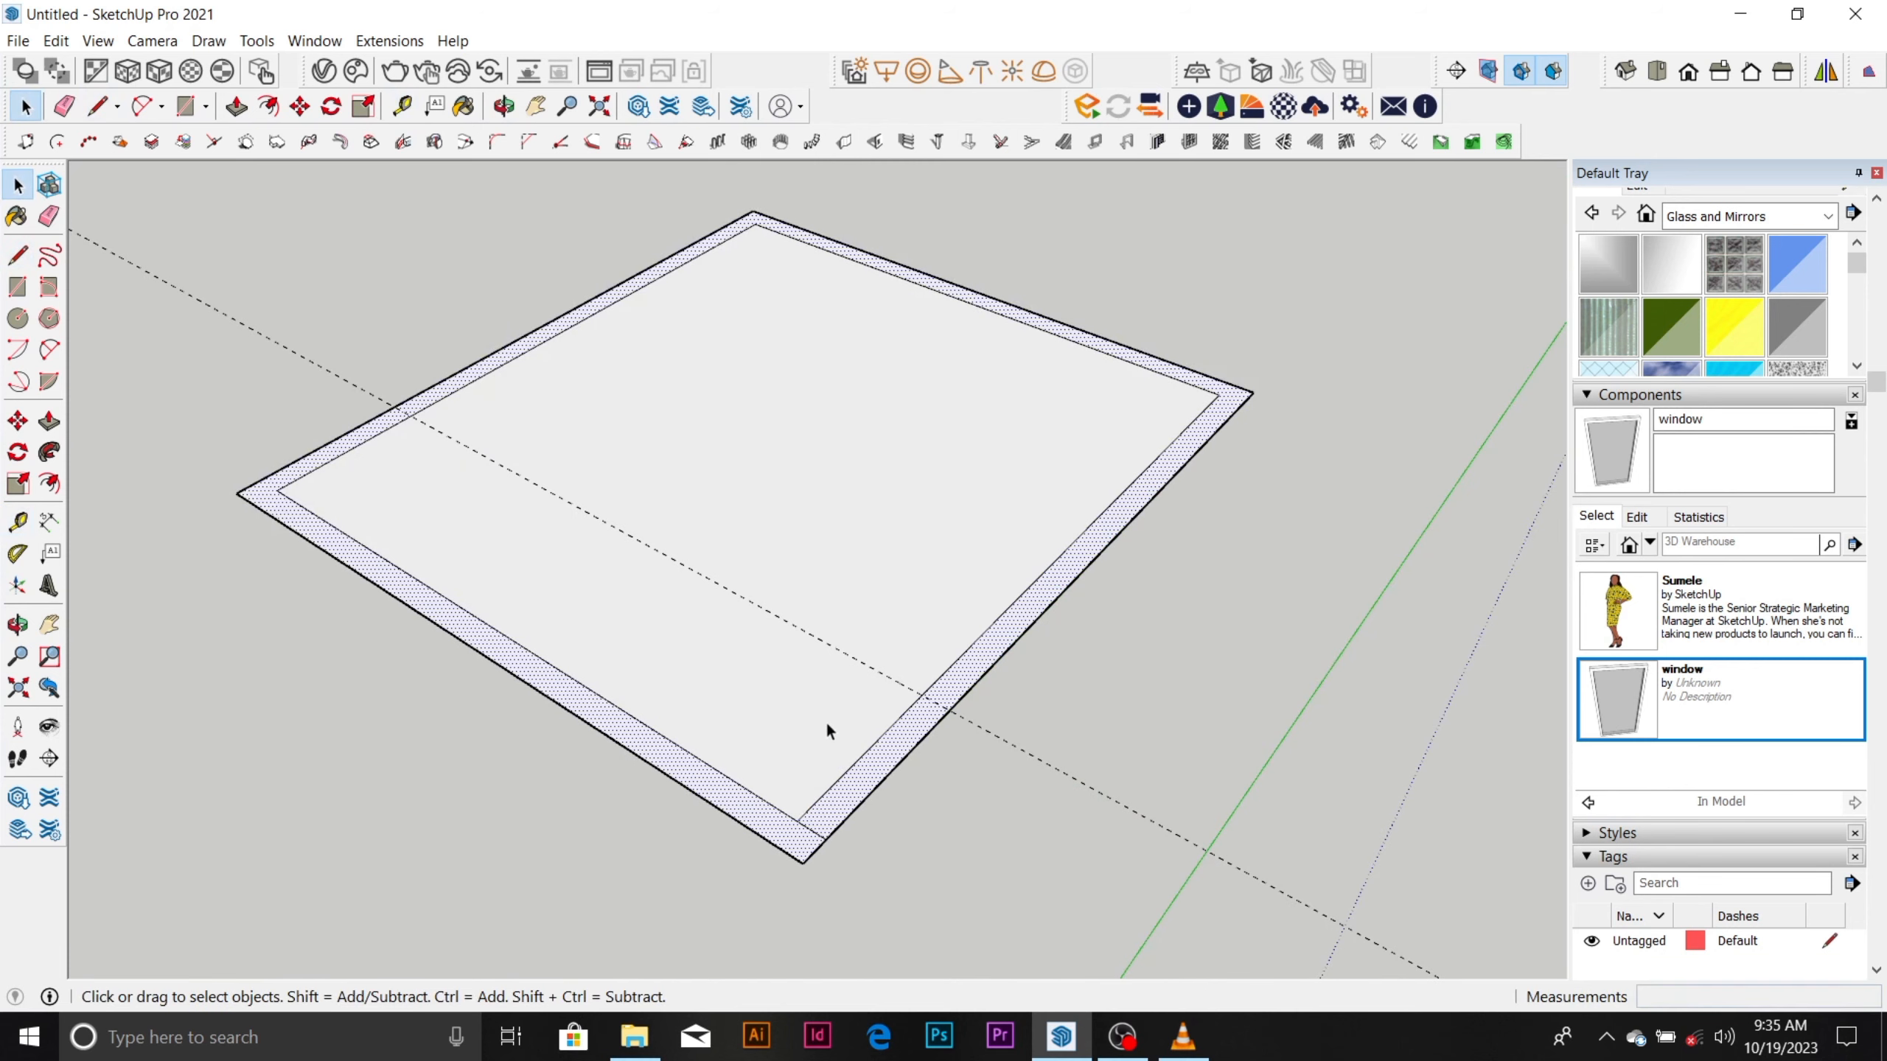
# Draw a dividing line across the room from the midpoint of the front-left wall's inner edge to the opposite inner edge.
pyautogui.scroll(-1, 831, 670)
pyautogui.scroll(1, 668, 399)
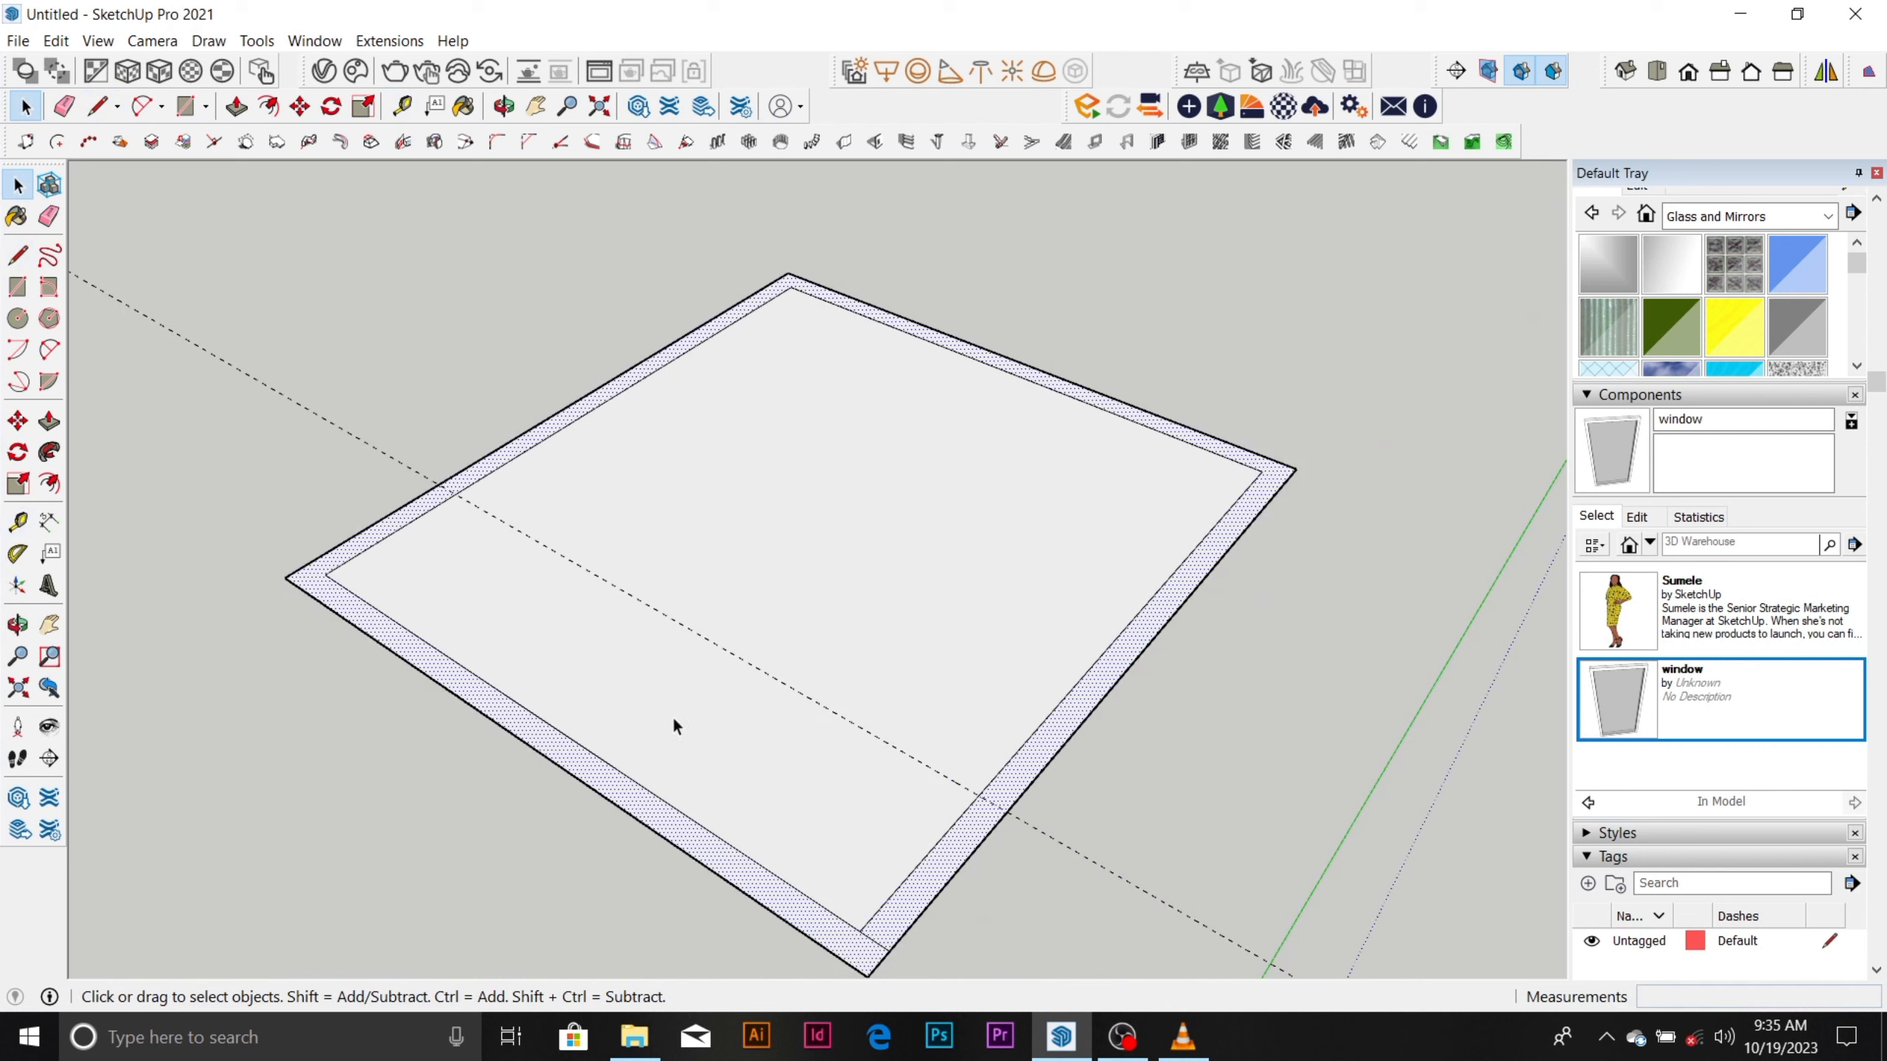
pyautogui.press('l')
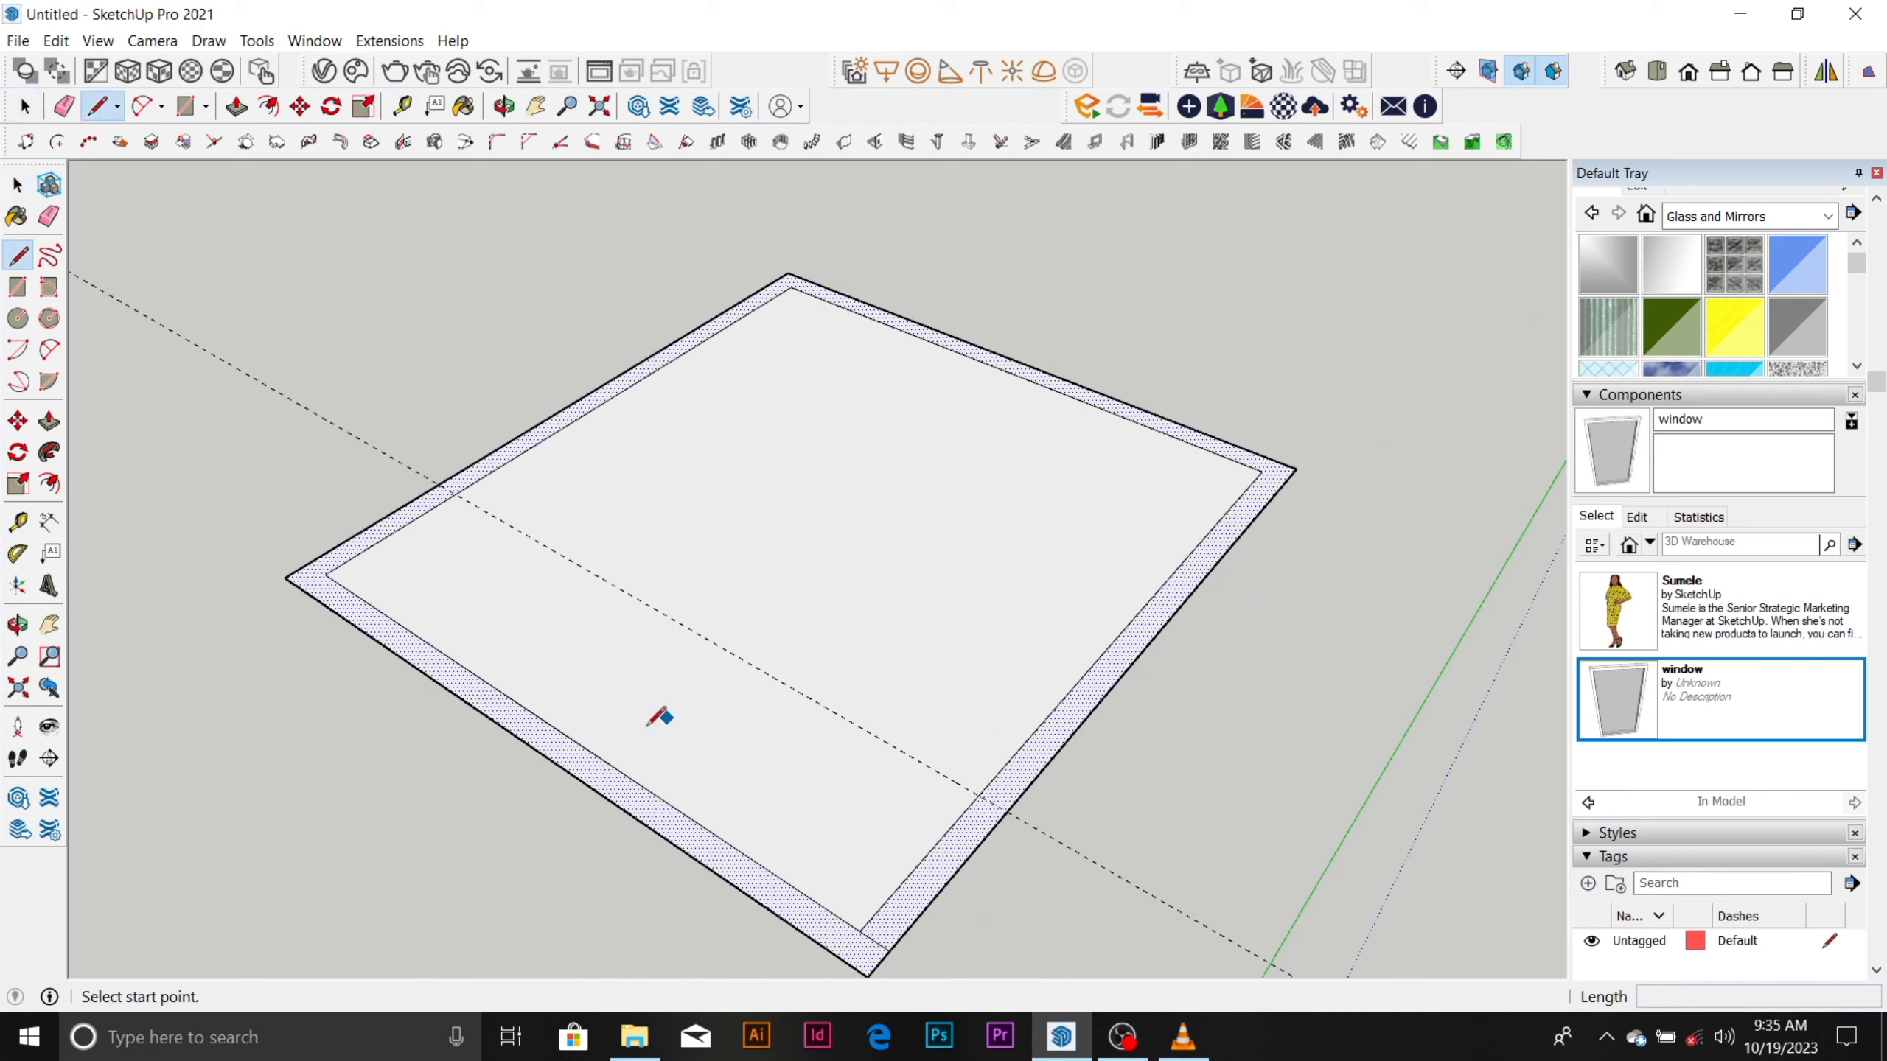
pyautogui.click(558, 728)
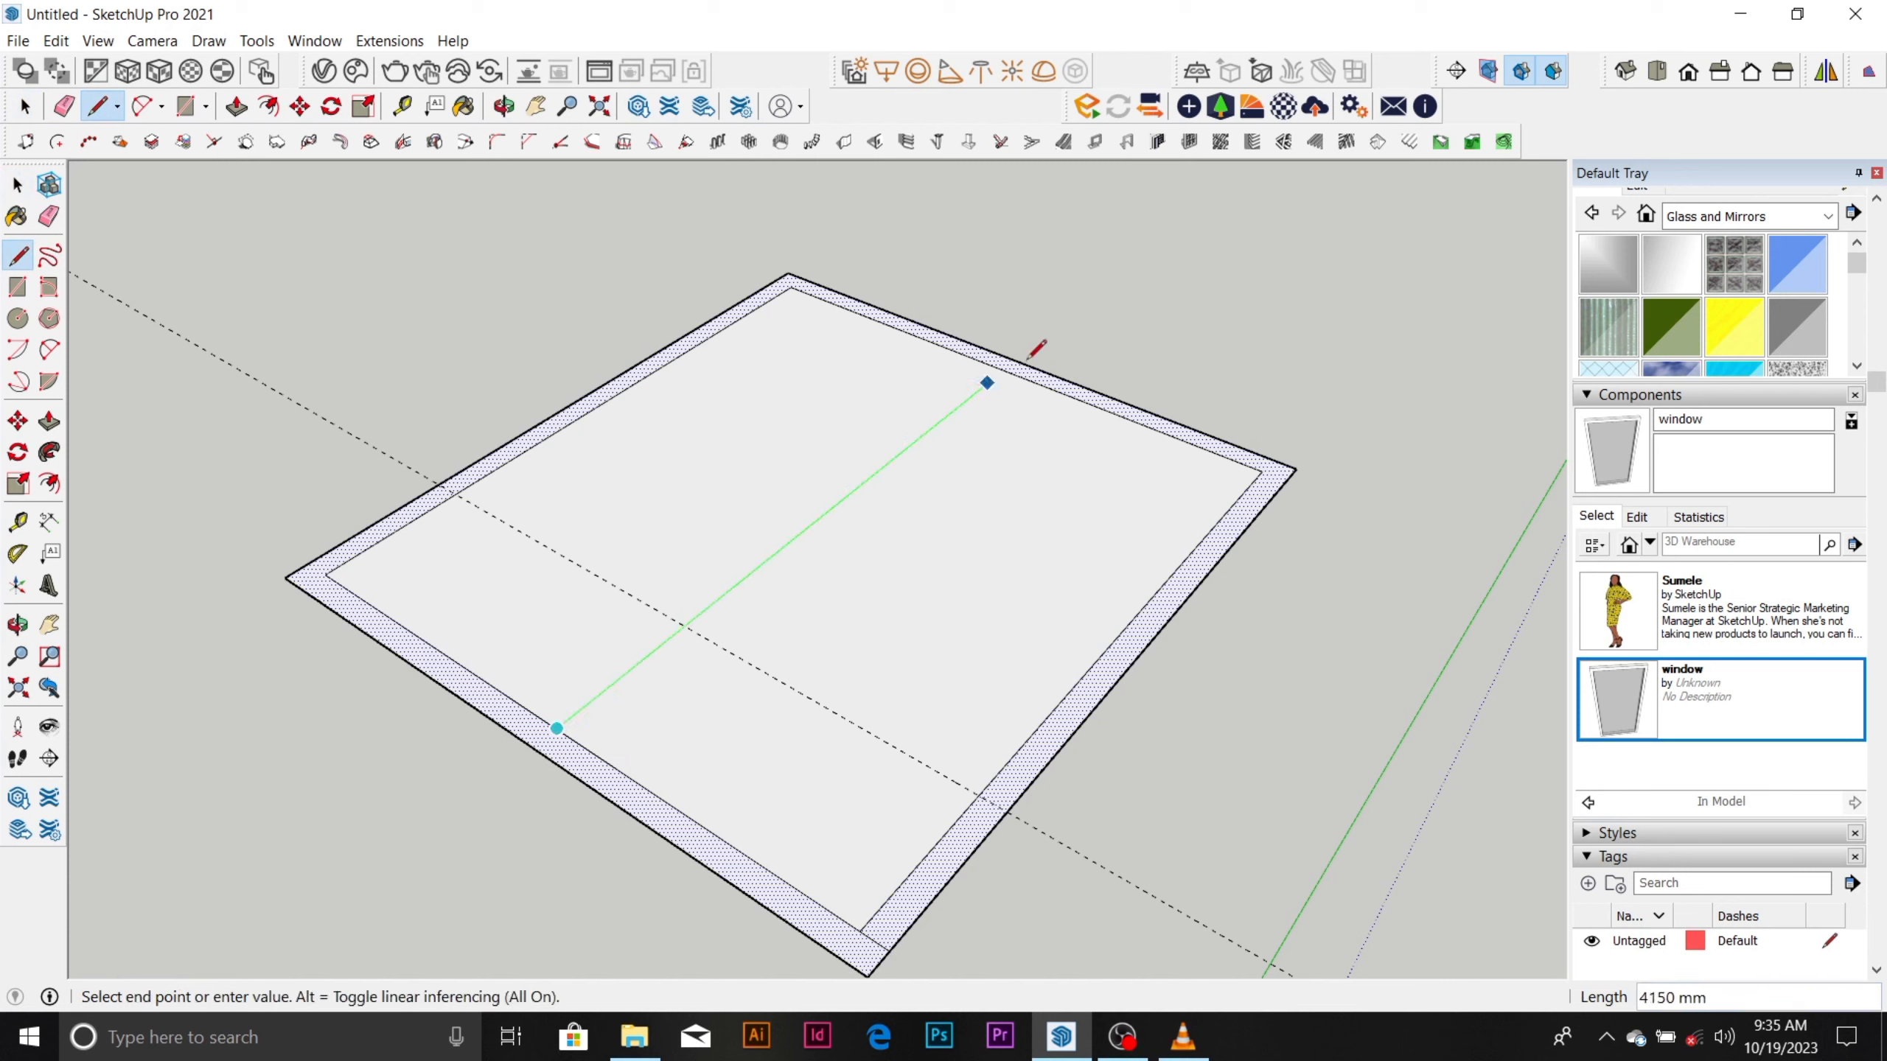
pyautogui.click(1004, 368)
pyautogui.press('space')
# Start a parallel guide from the room's dividing line, offset toward the back-left wall.
pyautogui.press('t')
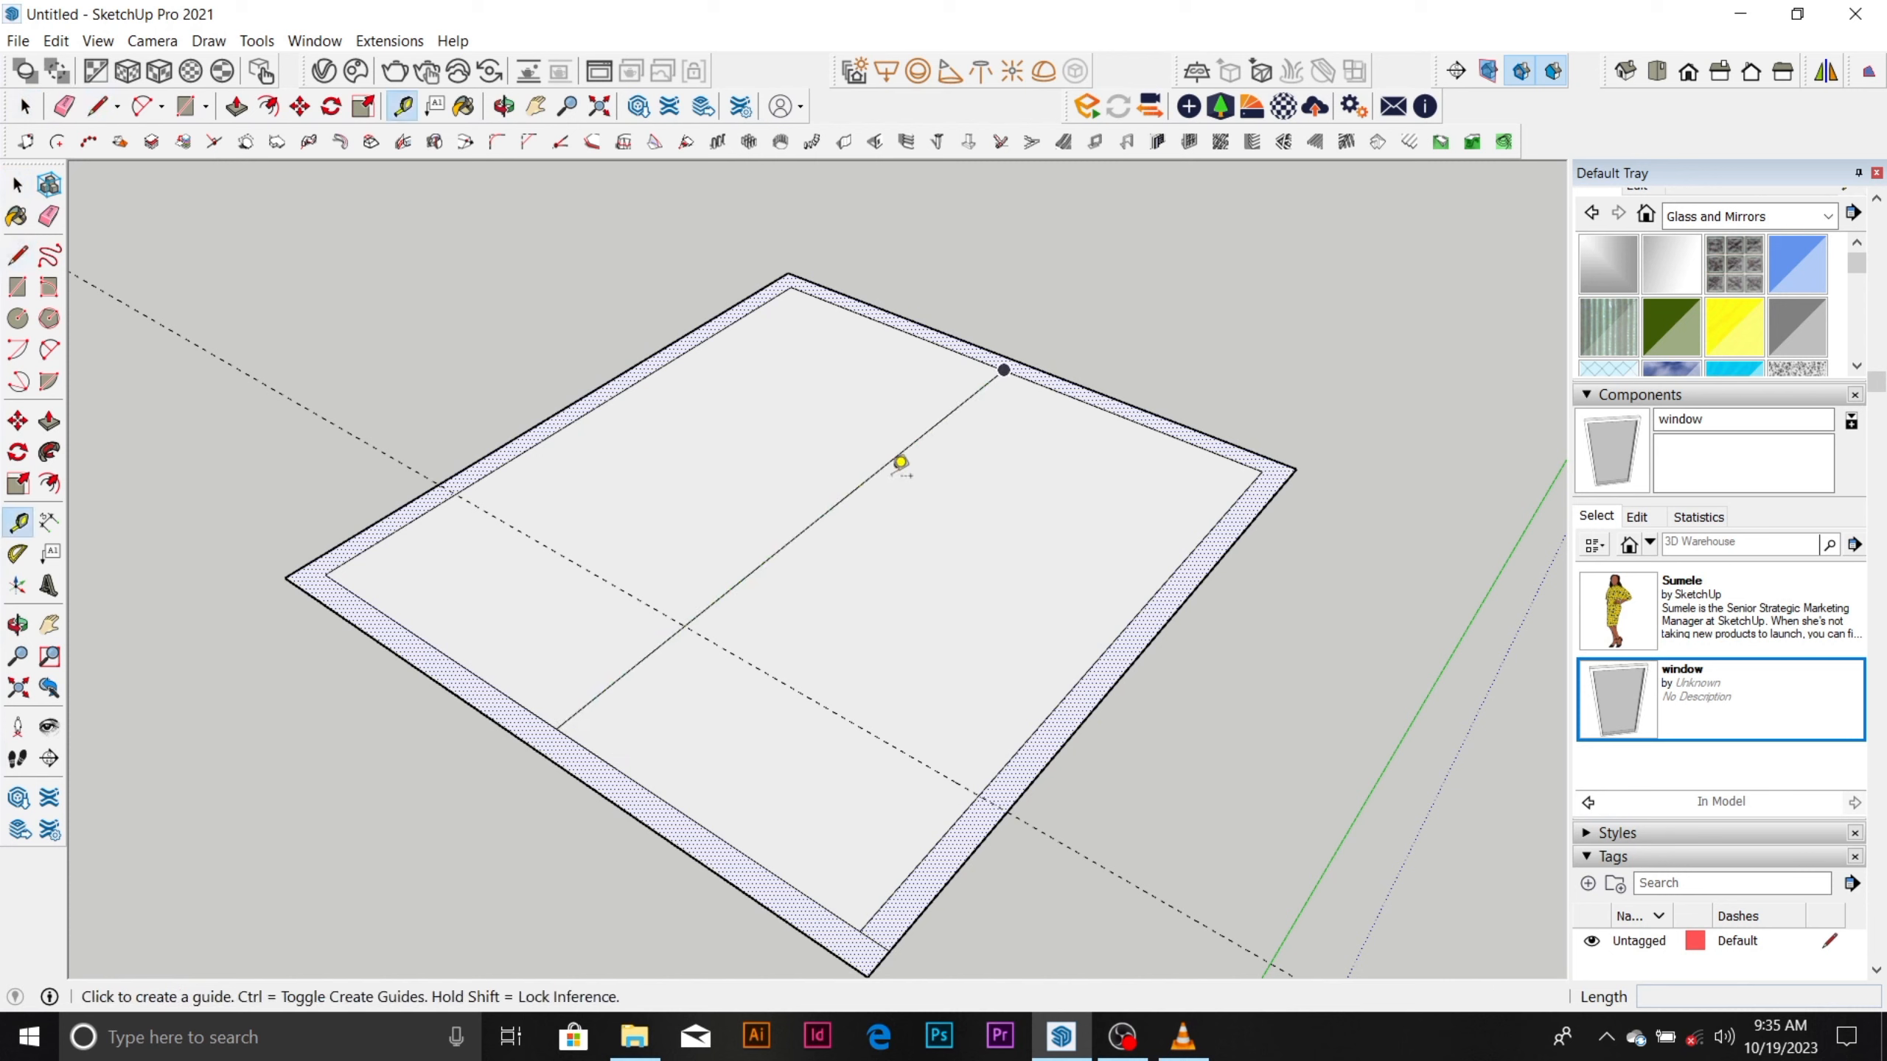
pyautogui.click(892, 457)
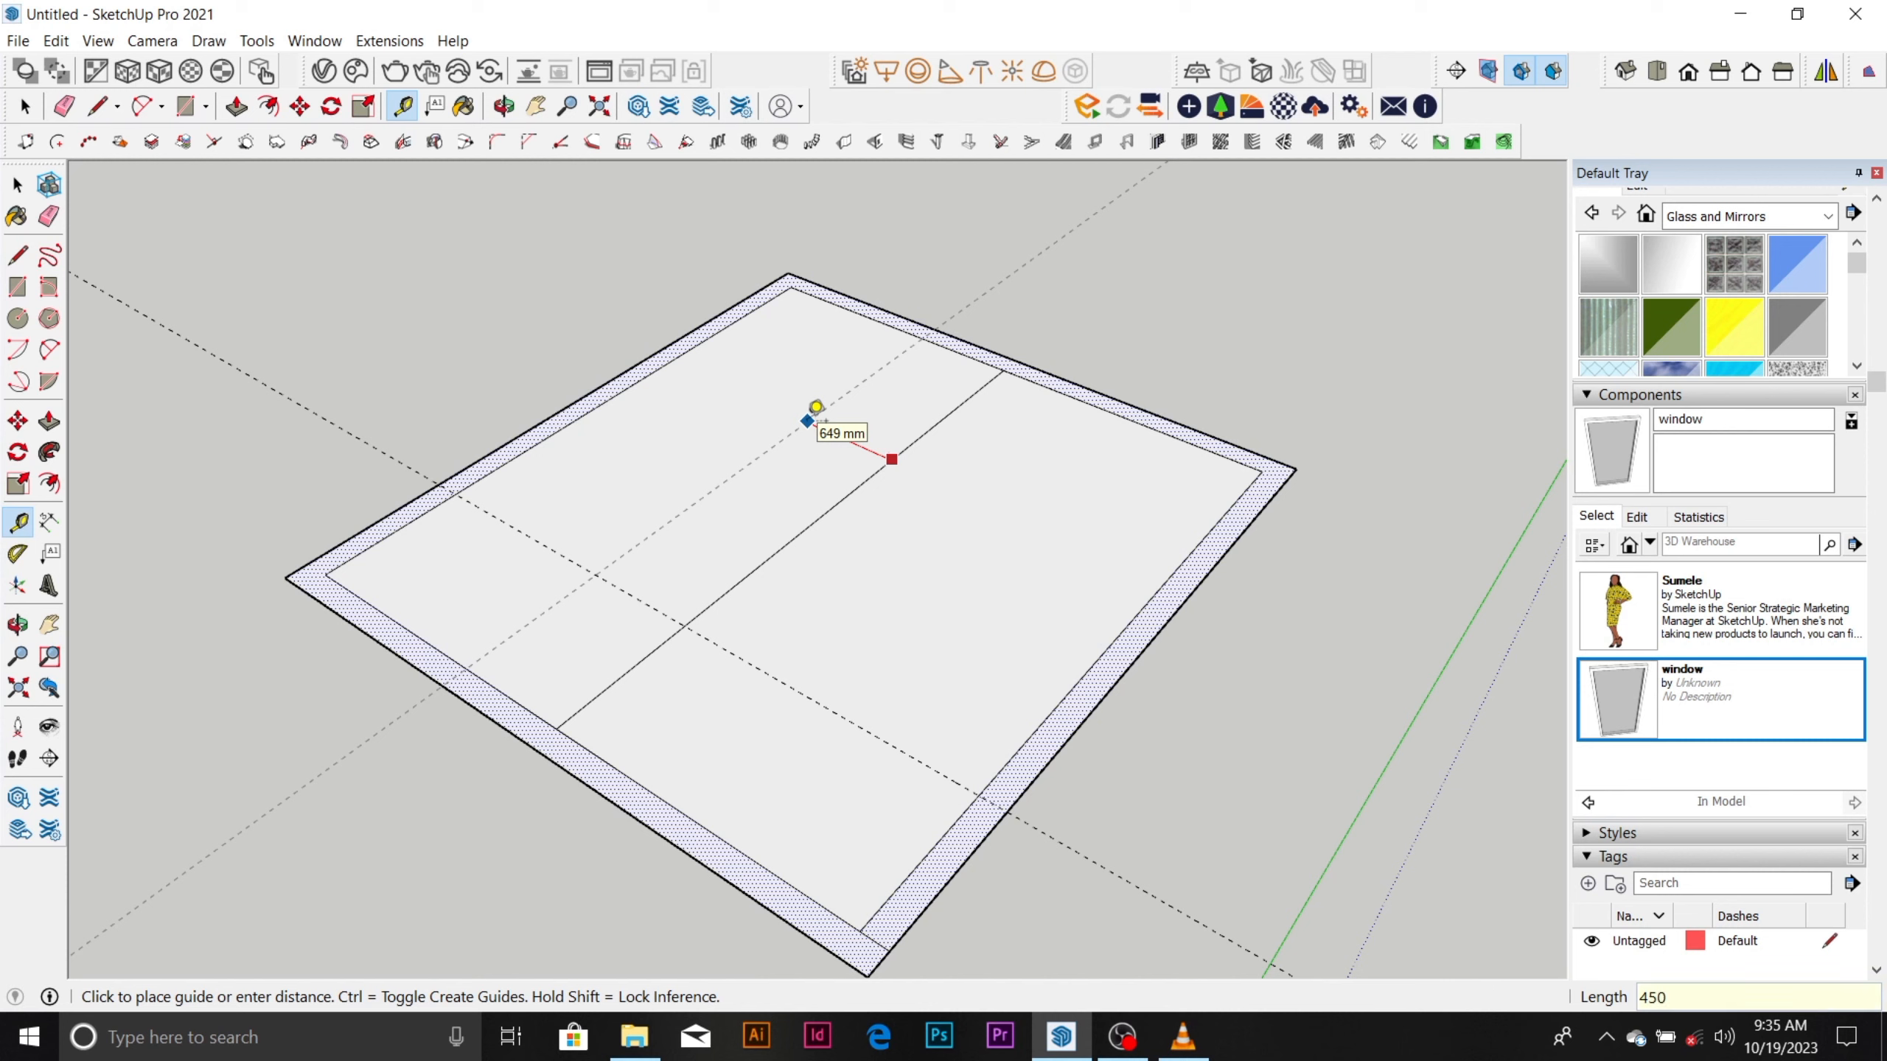
# Place the parallel guide 450 mm from the room's dividing line, toward the back-left wall.
pyautogui.write('450')
pyautogui.press('Return')
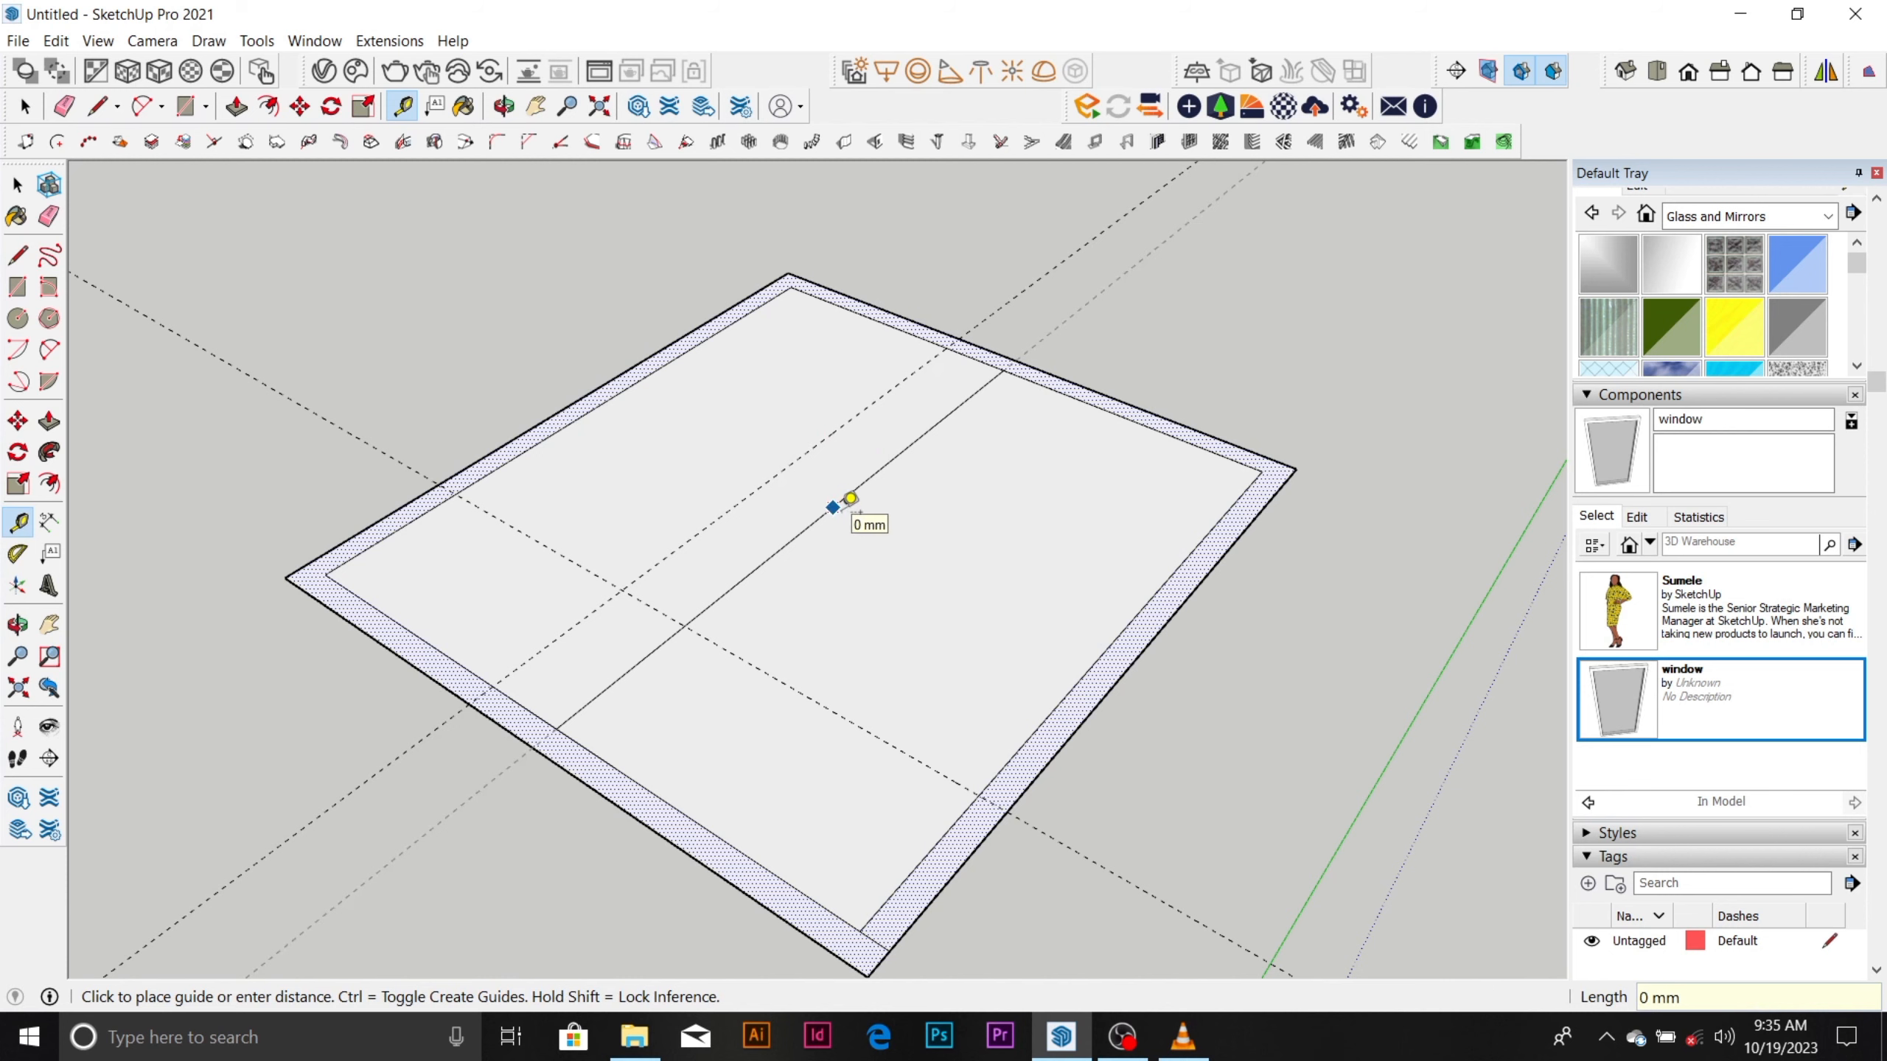
pyautogui.press('space')
# Erase the parallel guide and the dividing line across the middle of the room.
pyautogui.press('e')
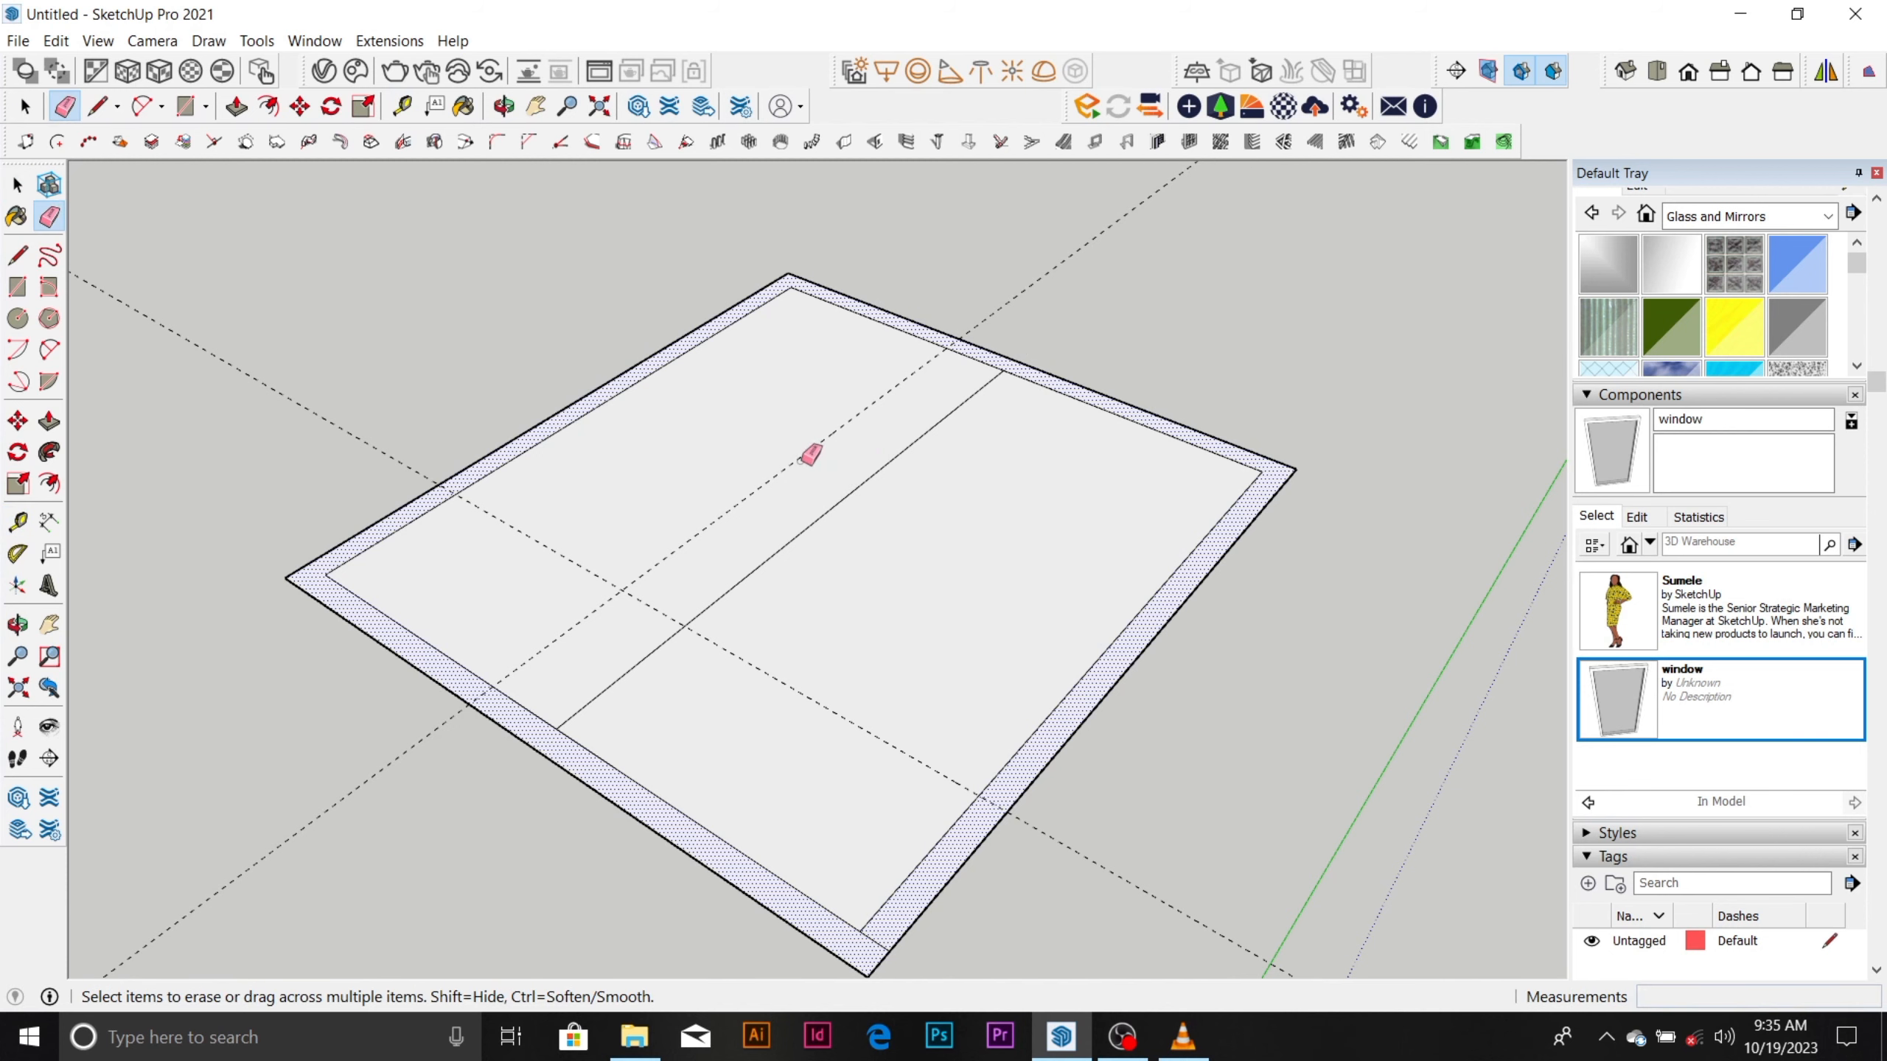
pyautogui.scroll(-2, 800, 460)
pyautogui.scroll(2, 626, 586)
pyautogui.click(634, 582)
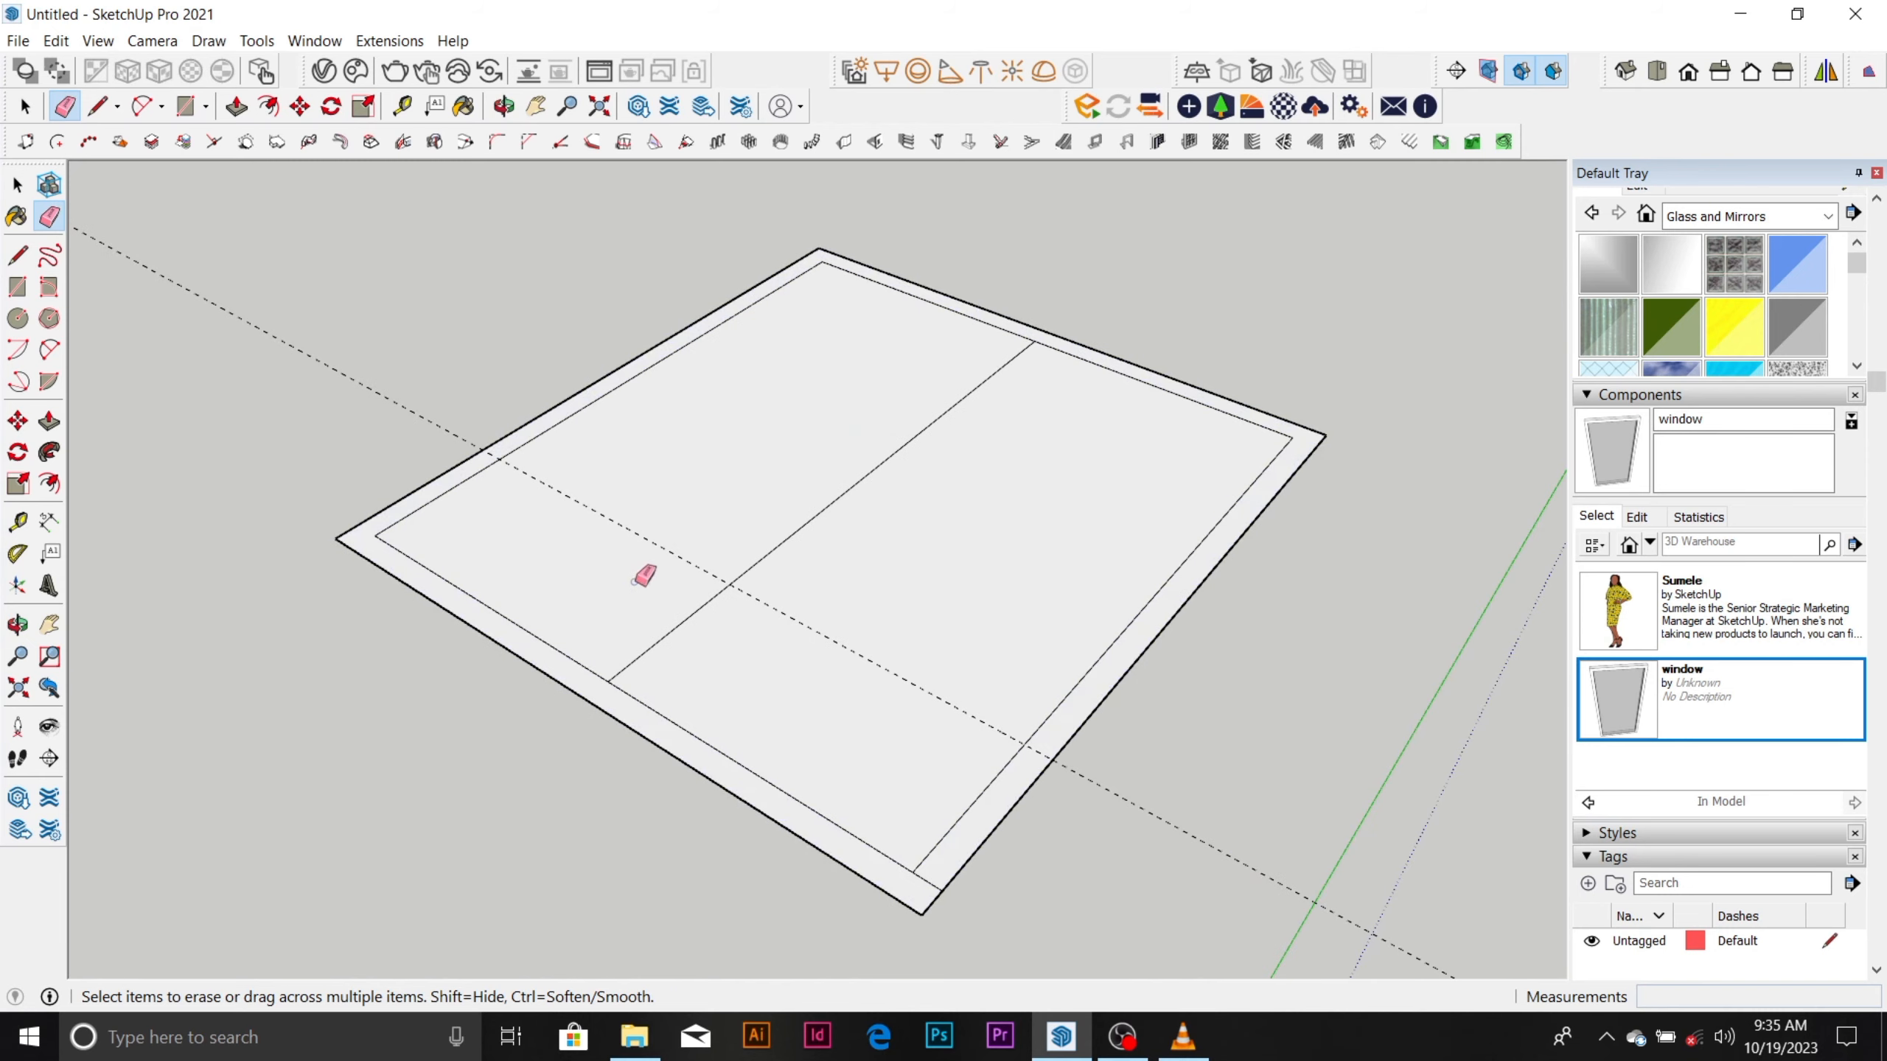
pyautogui.click(684, 621)
# Draw a 150 mm line across the thickness of the front-left wall, between its midpoint and the front corner.
pyautogui.press('l')
pyautogui.scroll(3, 758, 763)
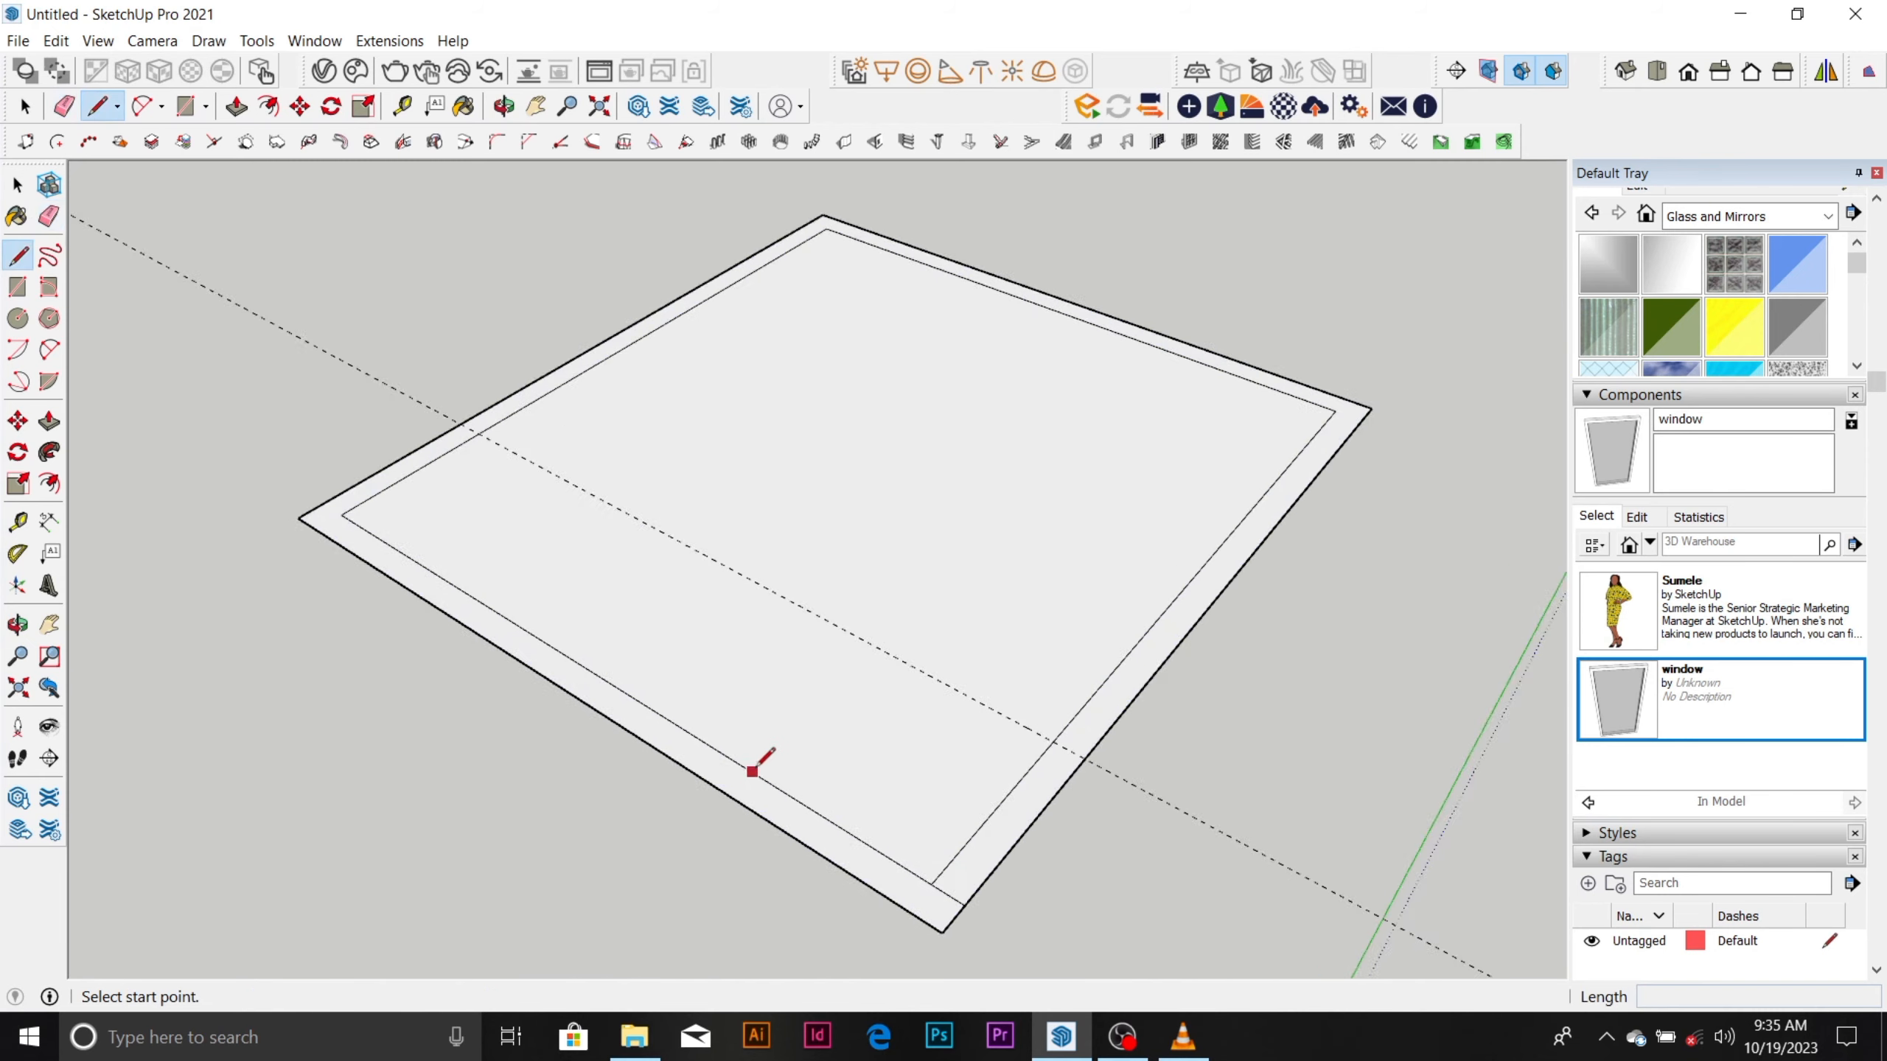
pyautogui.click(795, 799)
pyautogui.click(767, 825)
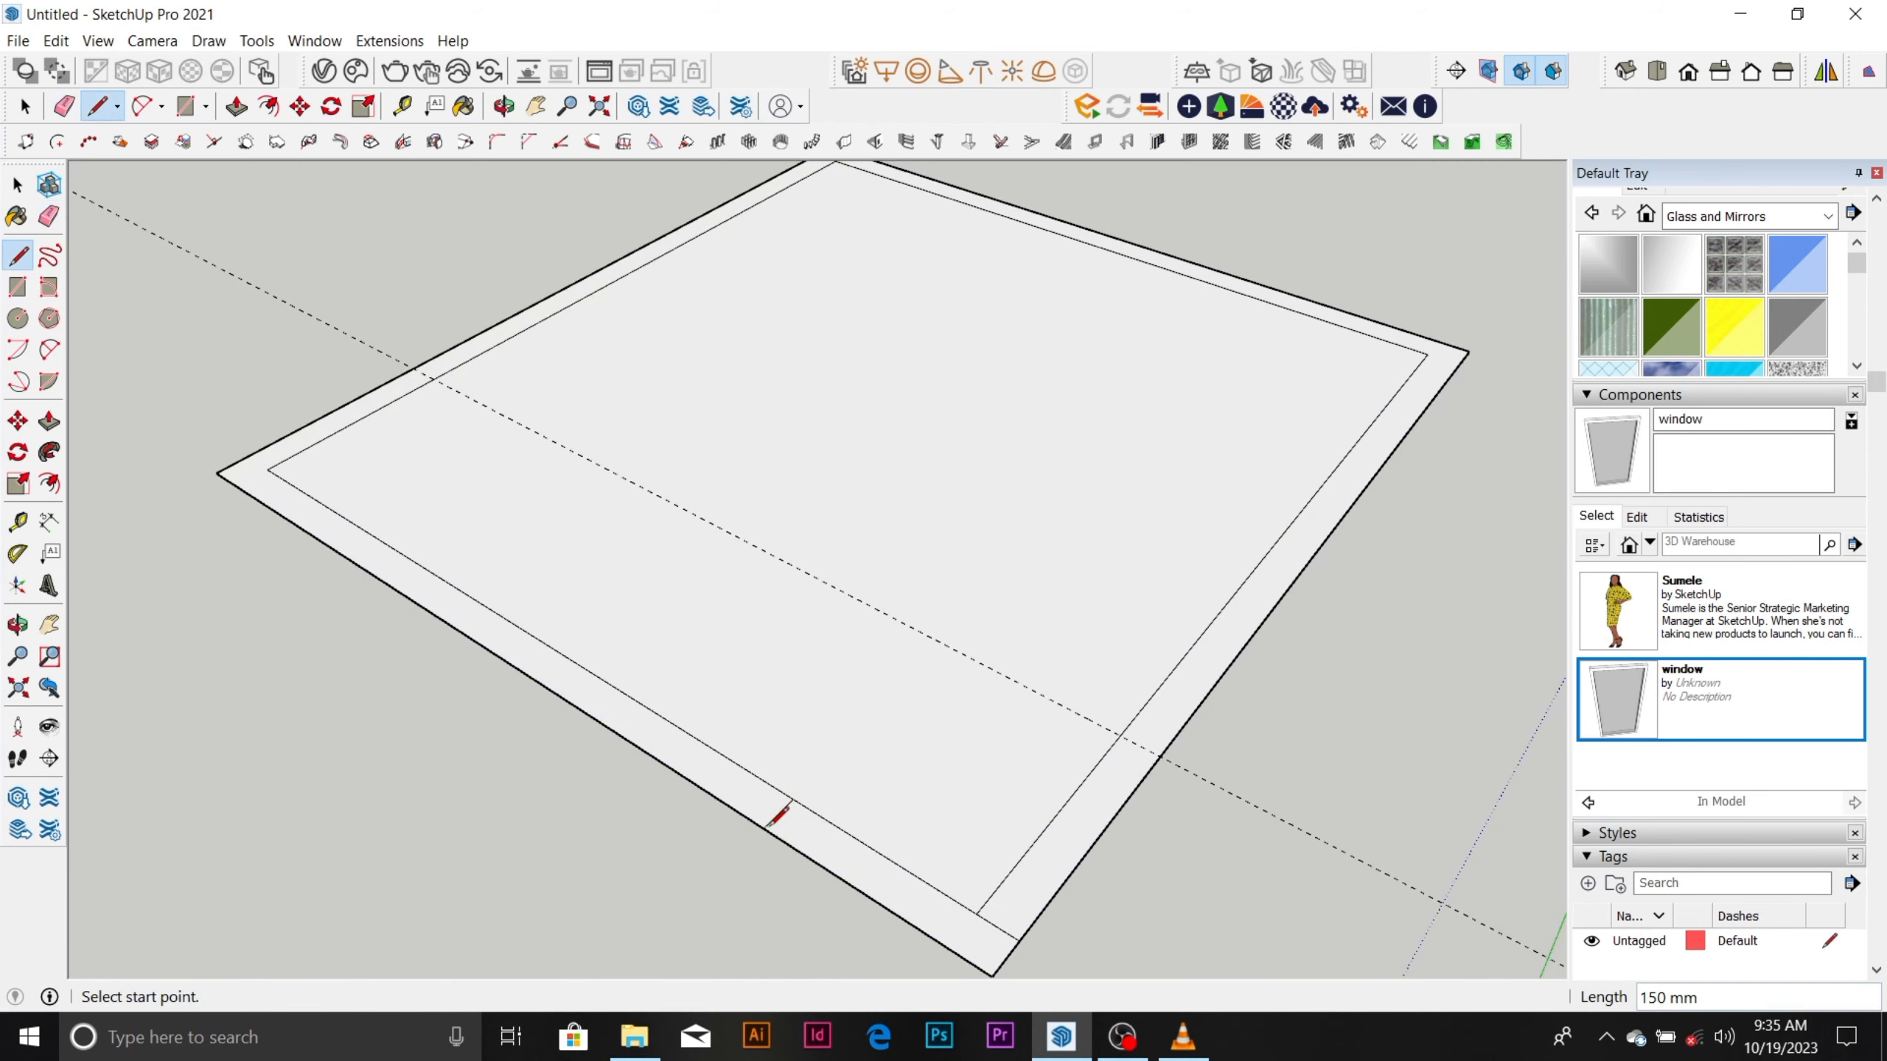
# Place a guide 900 mm from the short line on the front-left wall, toward the left corner.
pyautogui.press('space')
pyautogui.press('t')
pyautogui.click(778, 812)
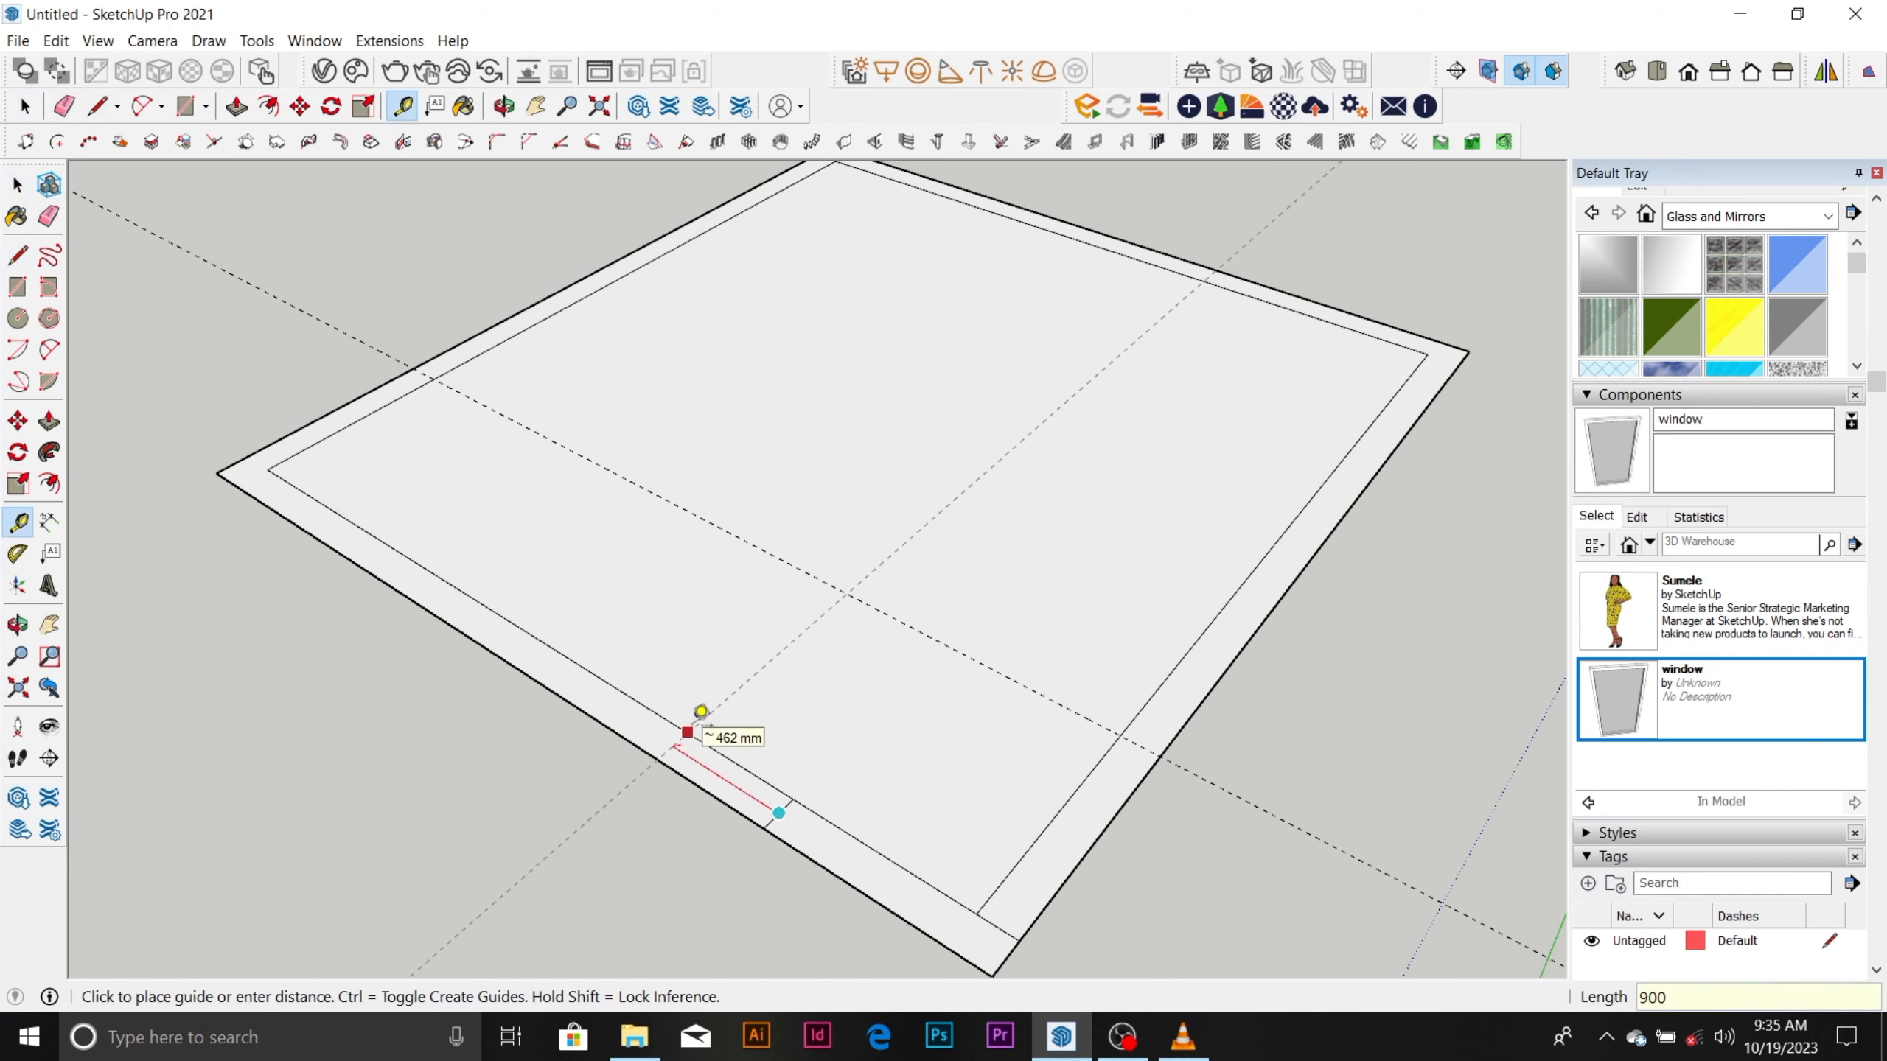
pyautogui.press('Return')
pyautogui.scroll(-1, 687, 731)
pyautogui.scroll(1, 405, 584)
pyautogui.scroll(-1, 530, 560)
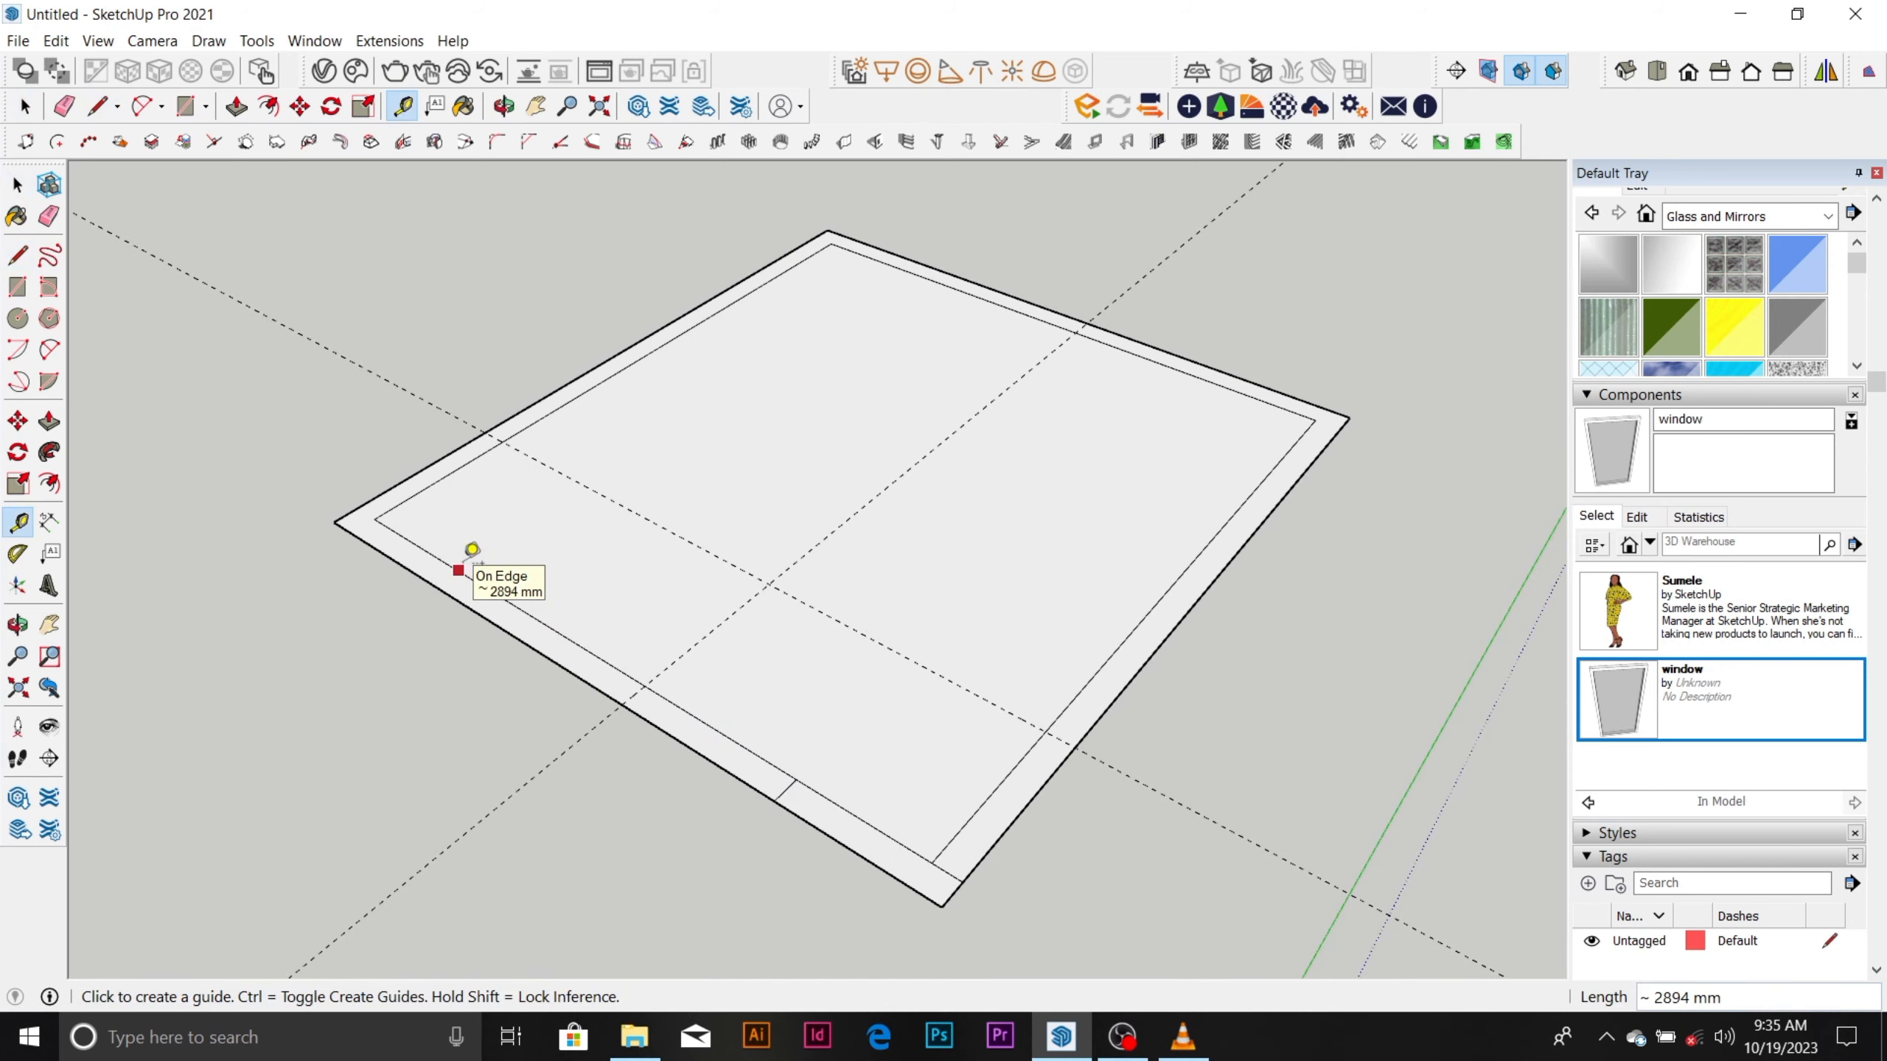
# Undo the 900 mm guide and the short line across the front-left wall.
pyautogui.hotkey('ctrl', 'z')
pyautogui.hotkey('ctrl', 'z')
# Draw a short line across the thickness of the front-left wall, close to the front corner.
pyautogui.scroll(1, 840, 840)
pyautogui.press('l')
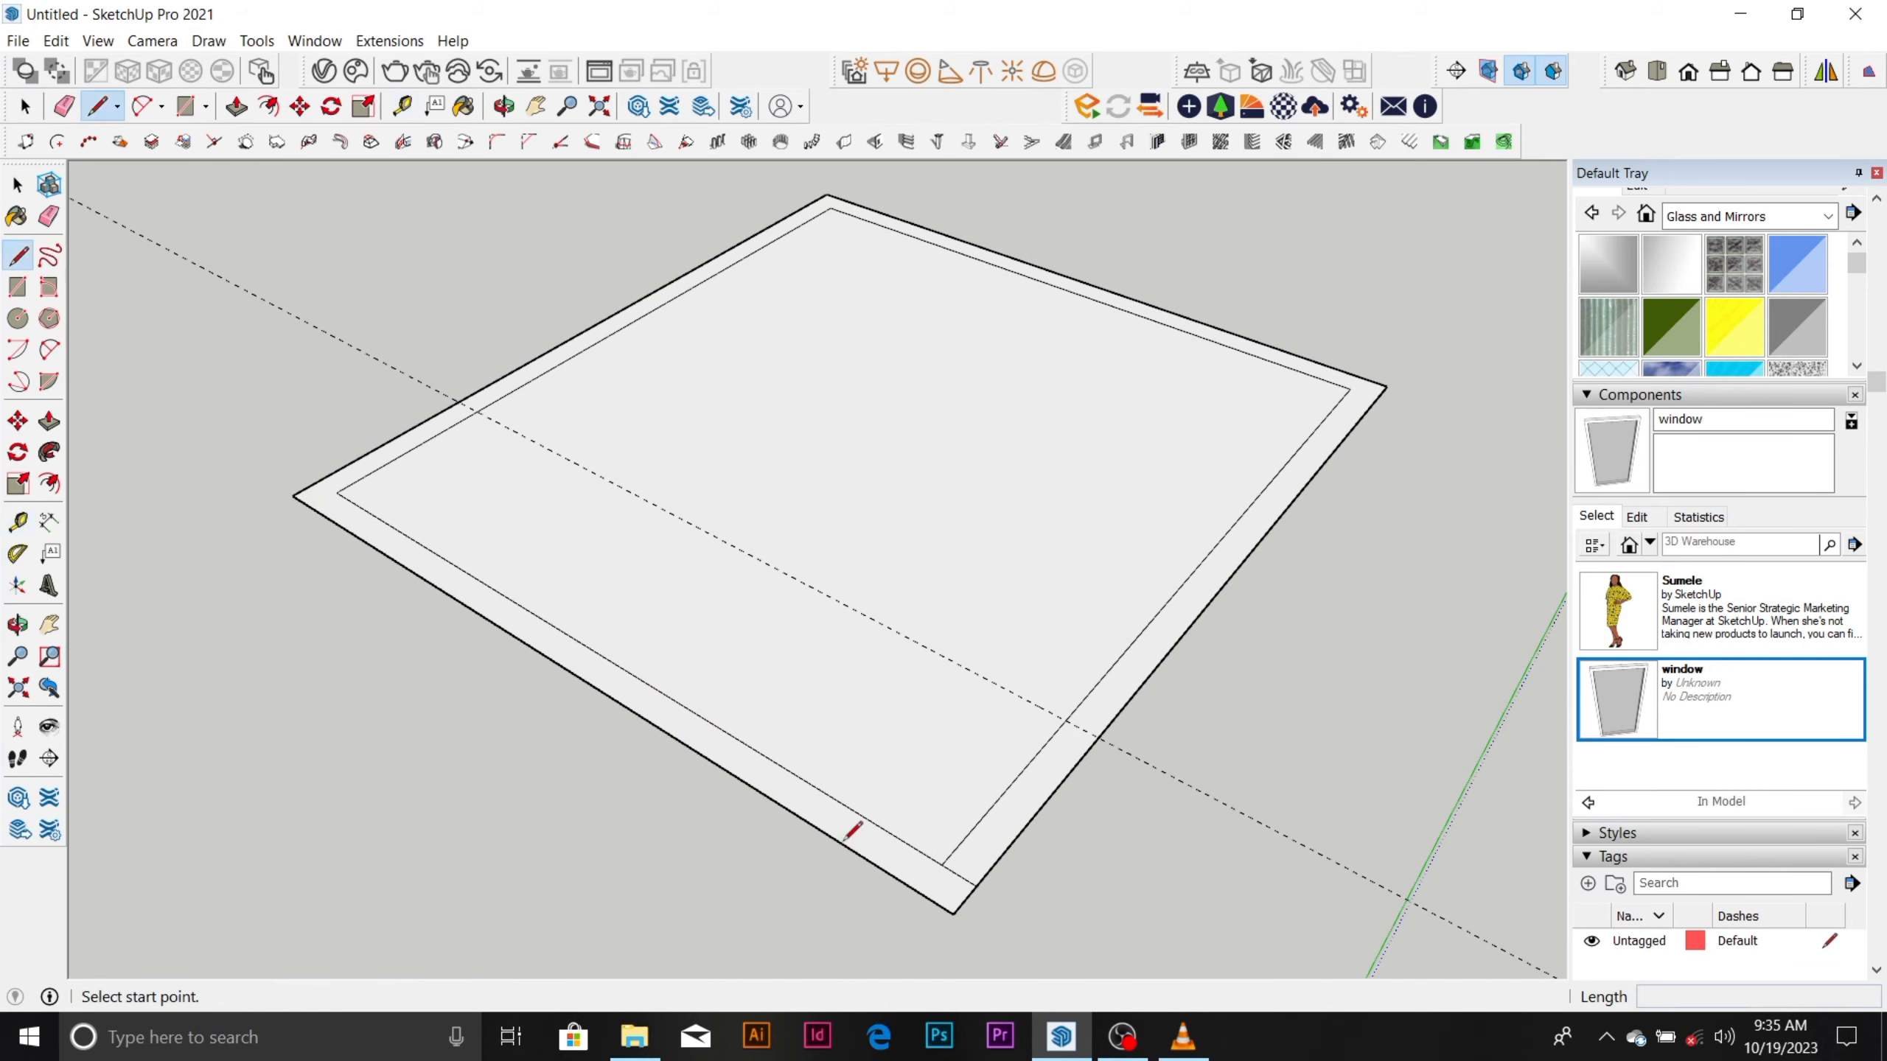
pyautogui.click(860, 812)
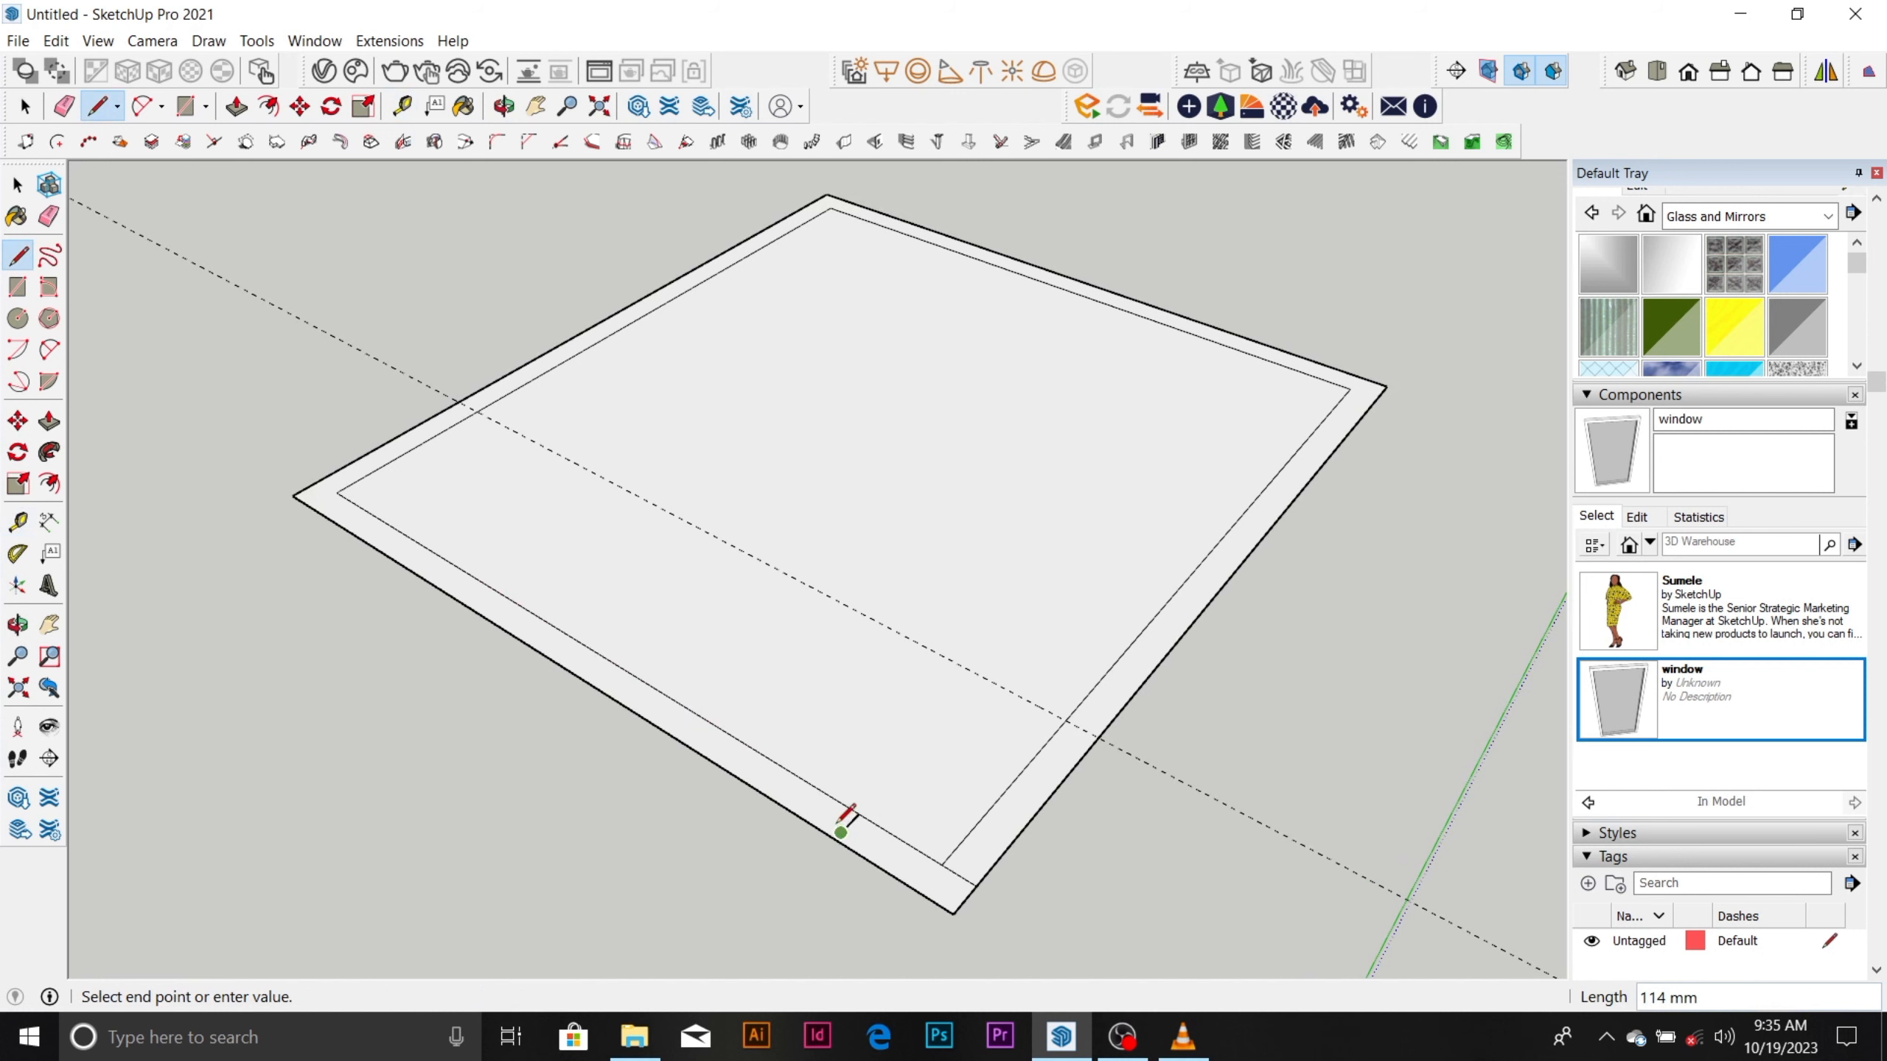
pyautogui.scroll(3, 847, 825)
pyautogui.click(850, 813)
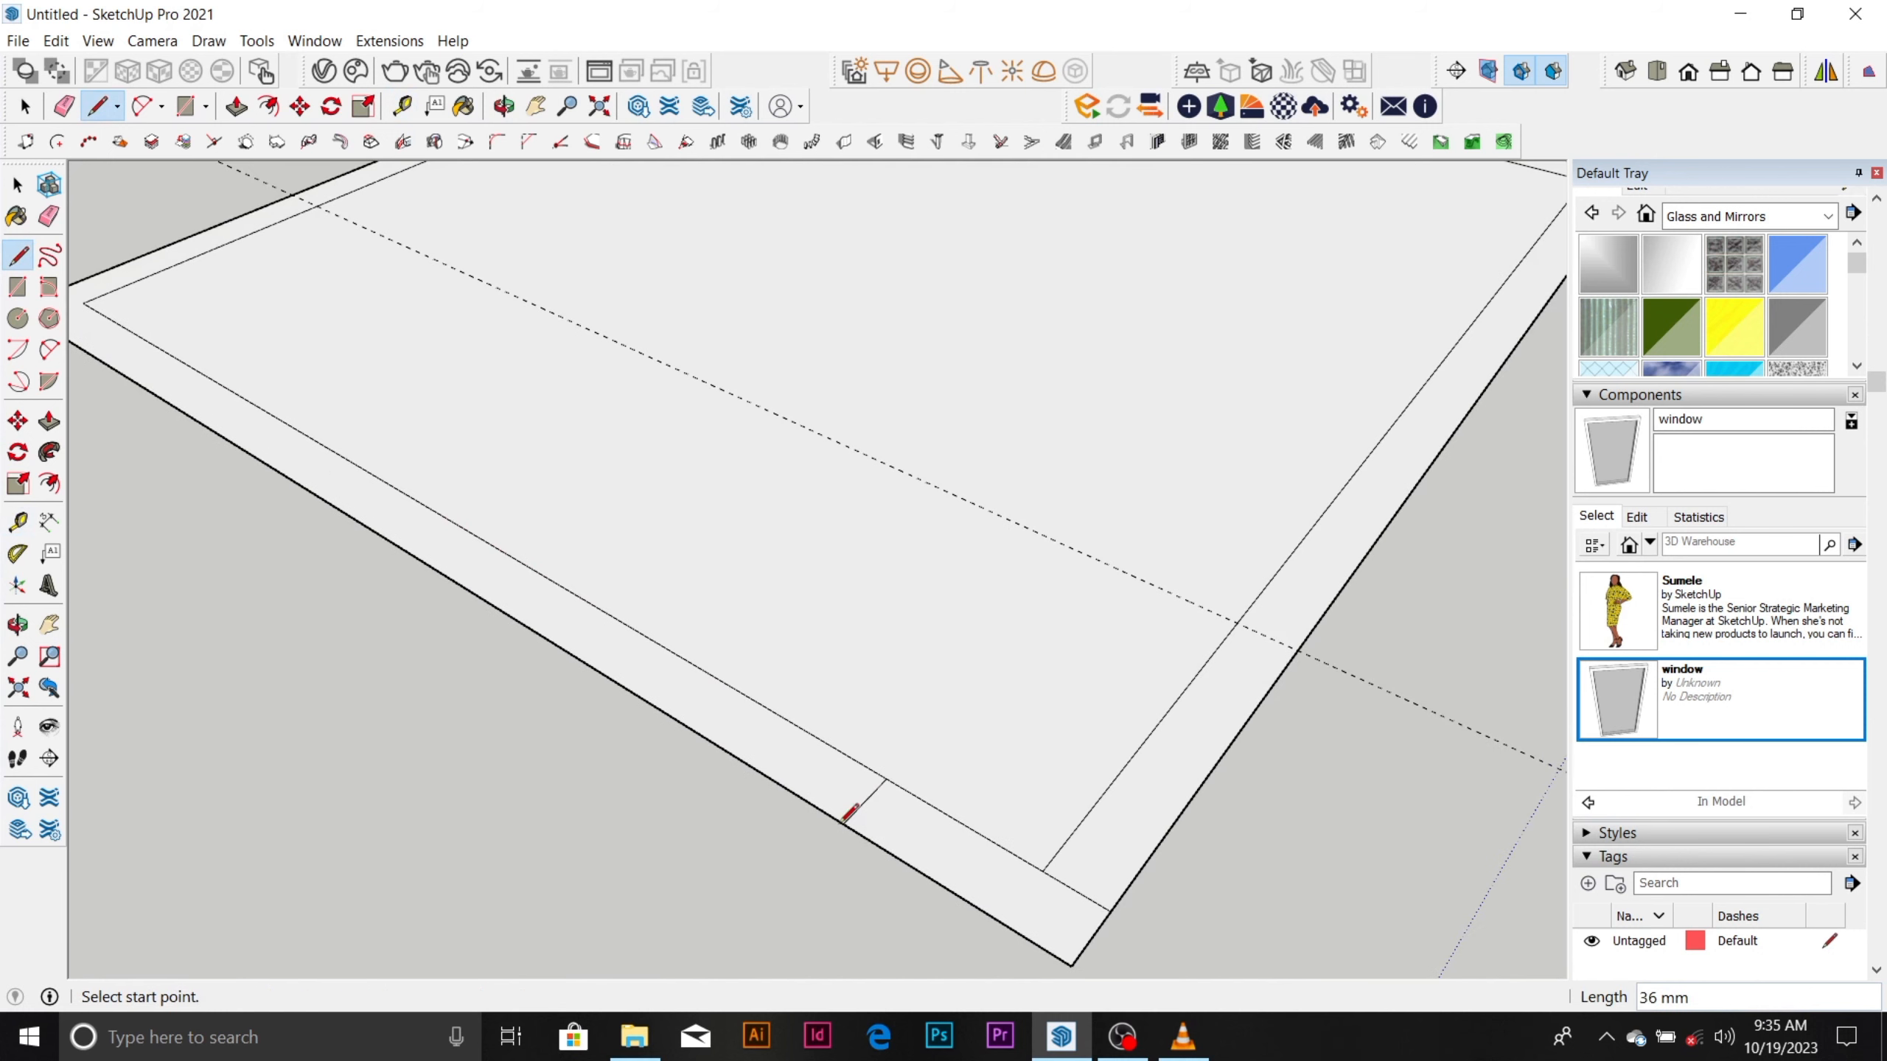
# Place a guide parallel to the short line near the front corner, offset along the front-left wall toward the left corner.
pyautogui.press('t')
pyautogui.click(854, 812)
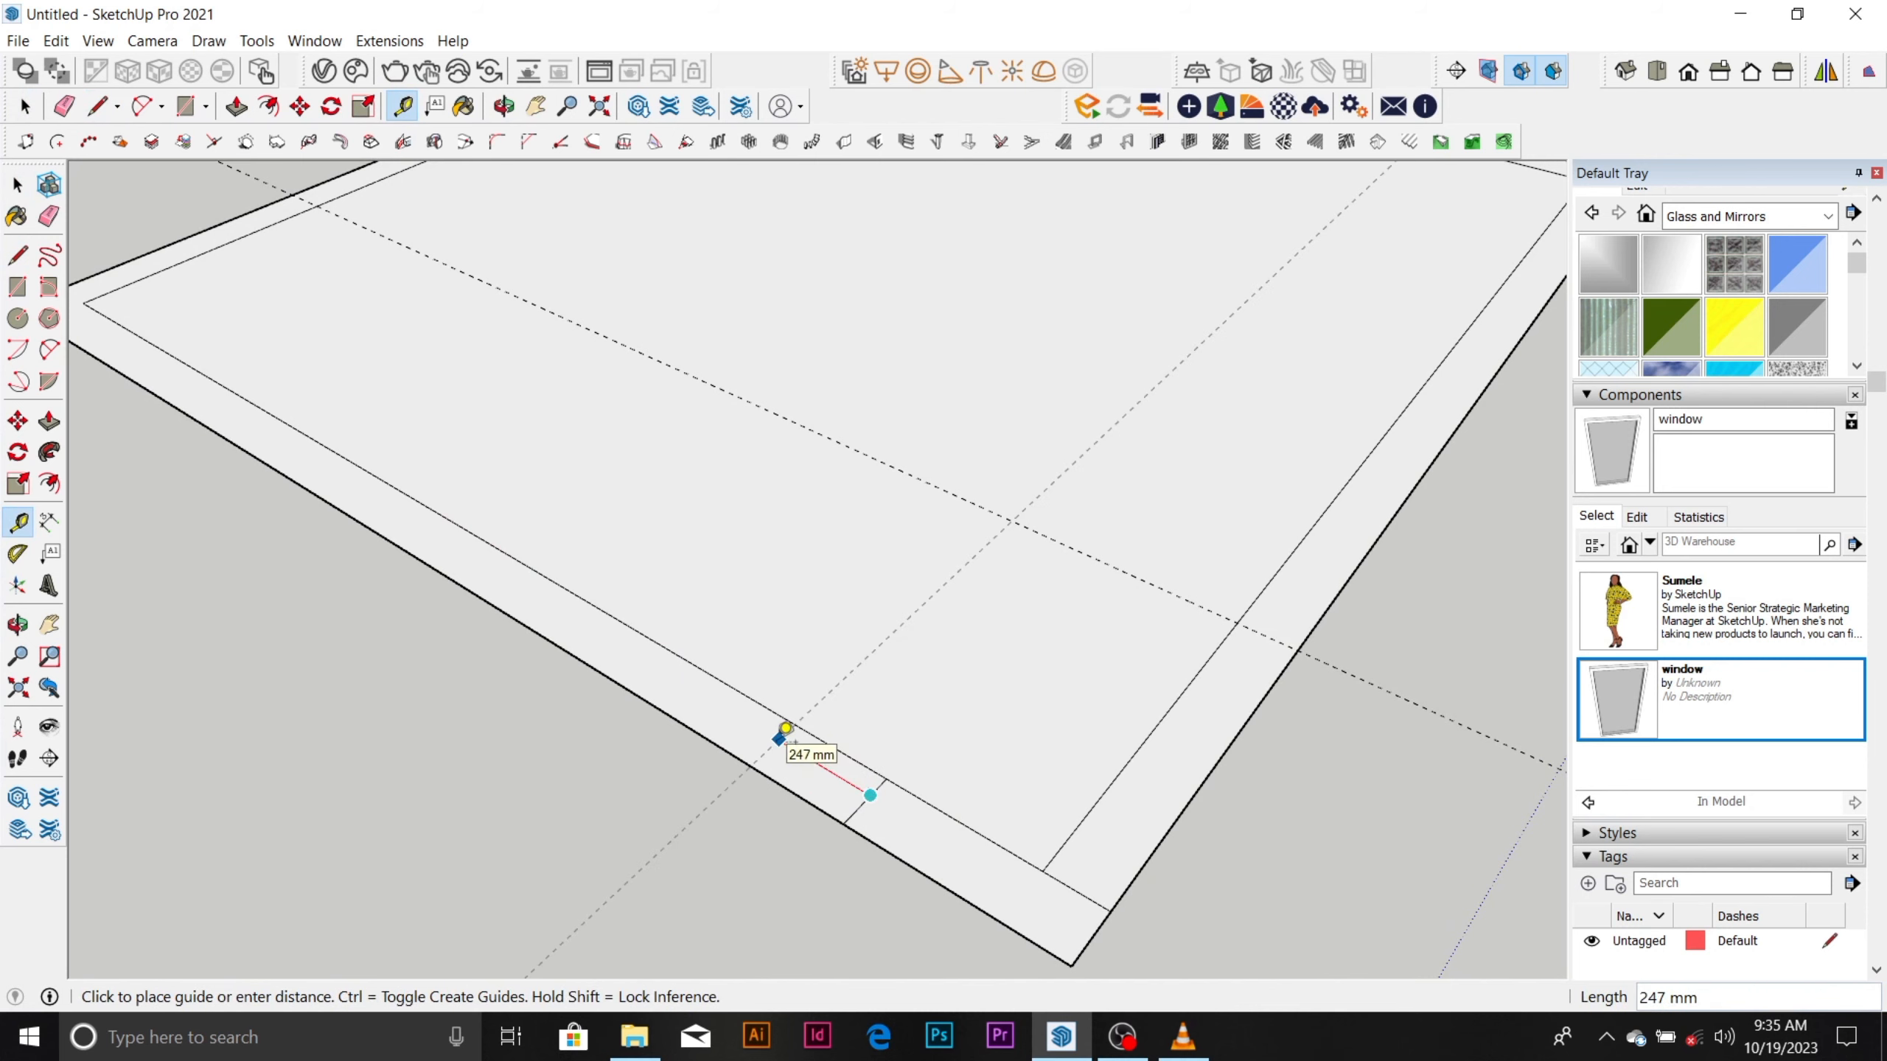
pyautogui.press('Return')
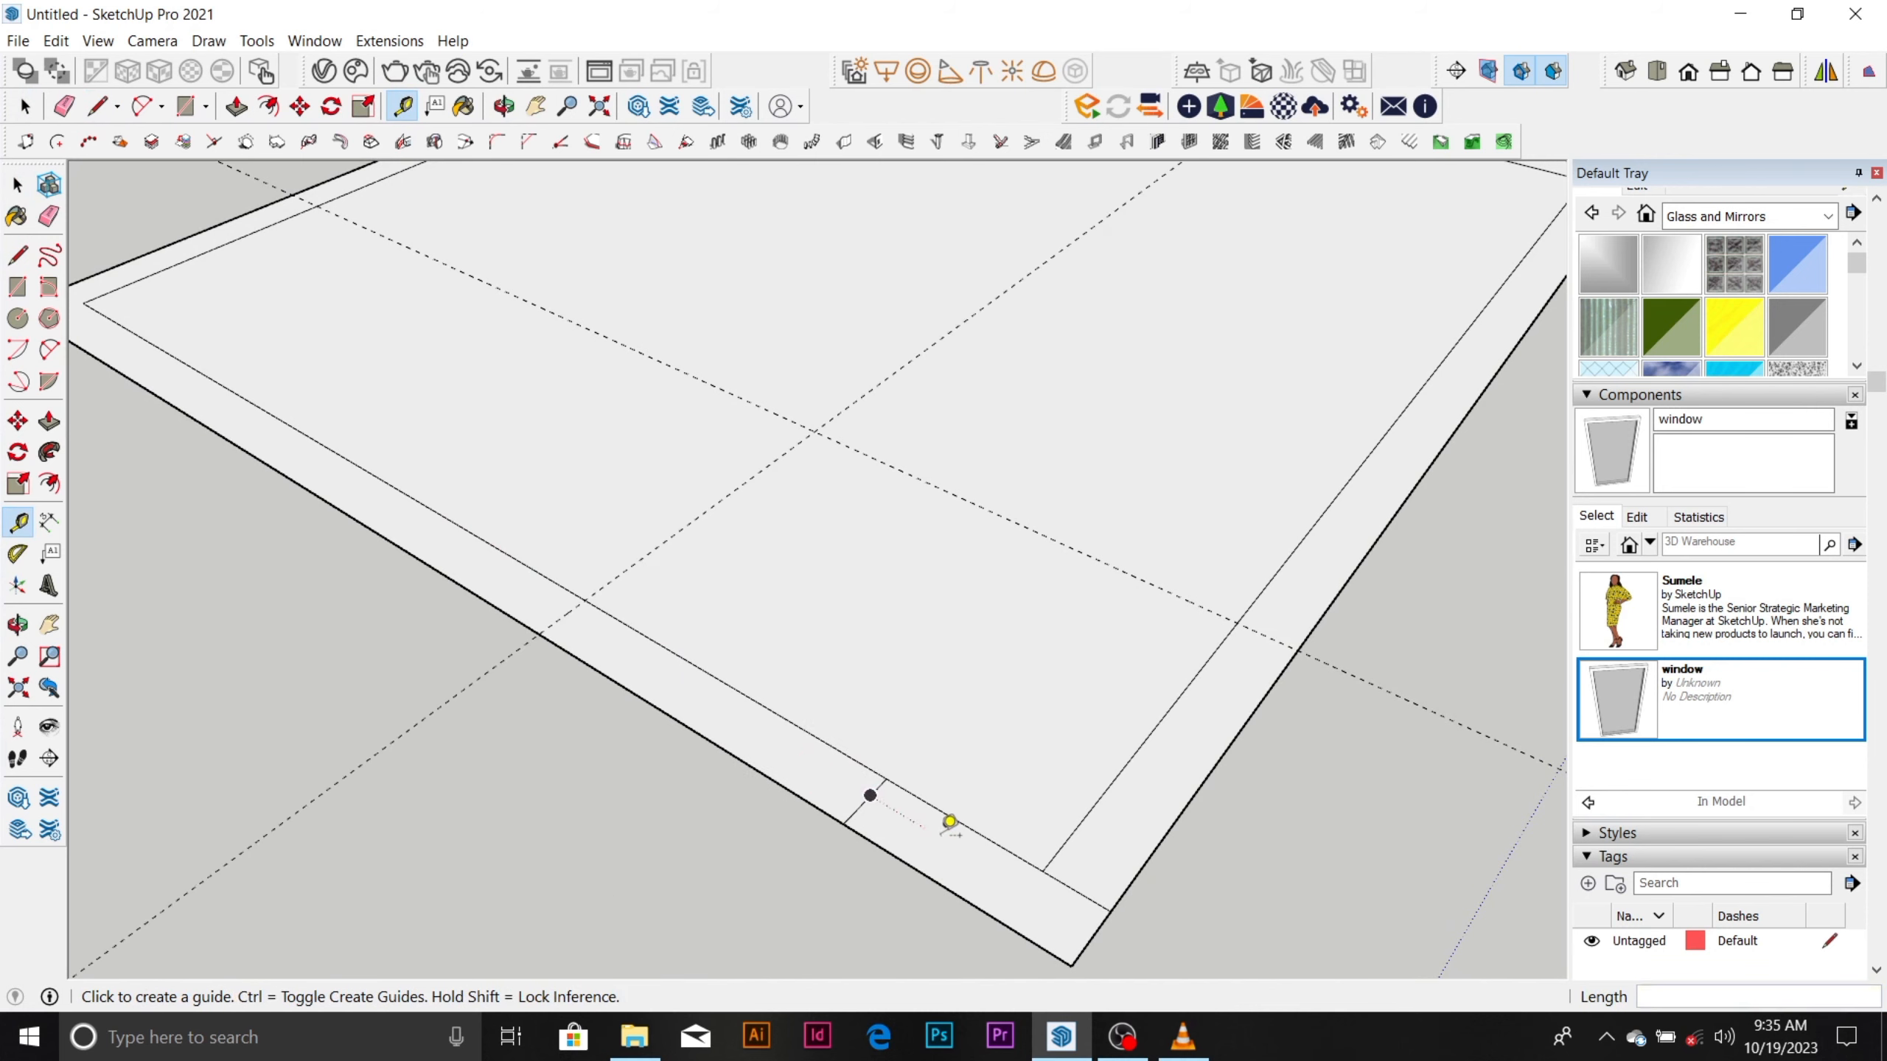
# Draw a 150 mm line across the thickness of the front-left wall, close to the left corner.
pyautogui.scroll(-5, 947, 823)
pyautogui.scroll(1, 593, 554)
pyautogui.press('l')
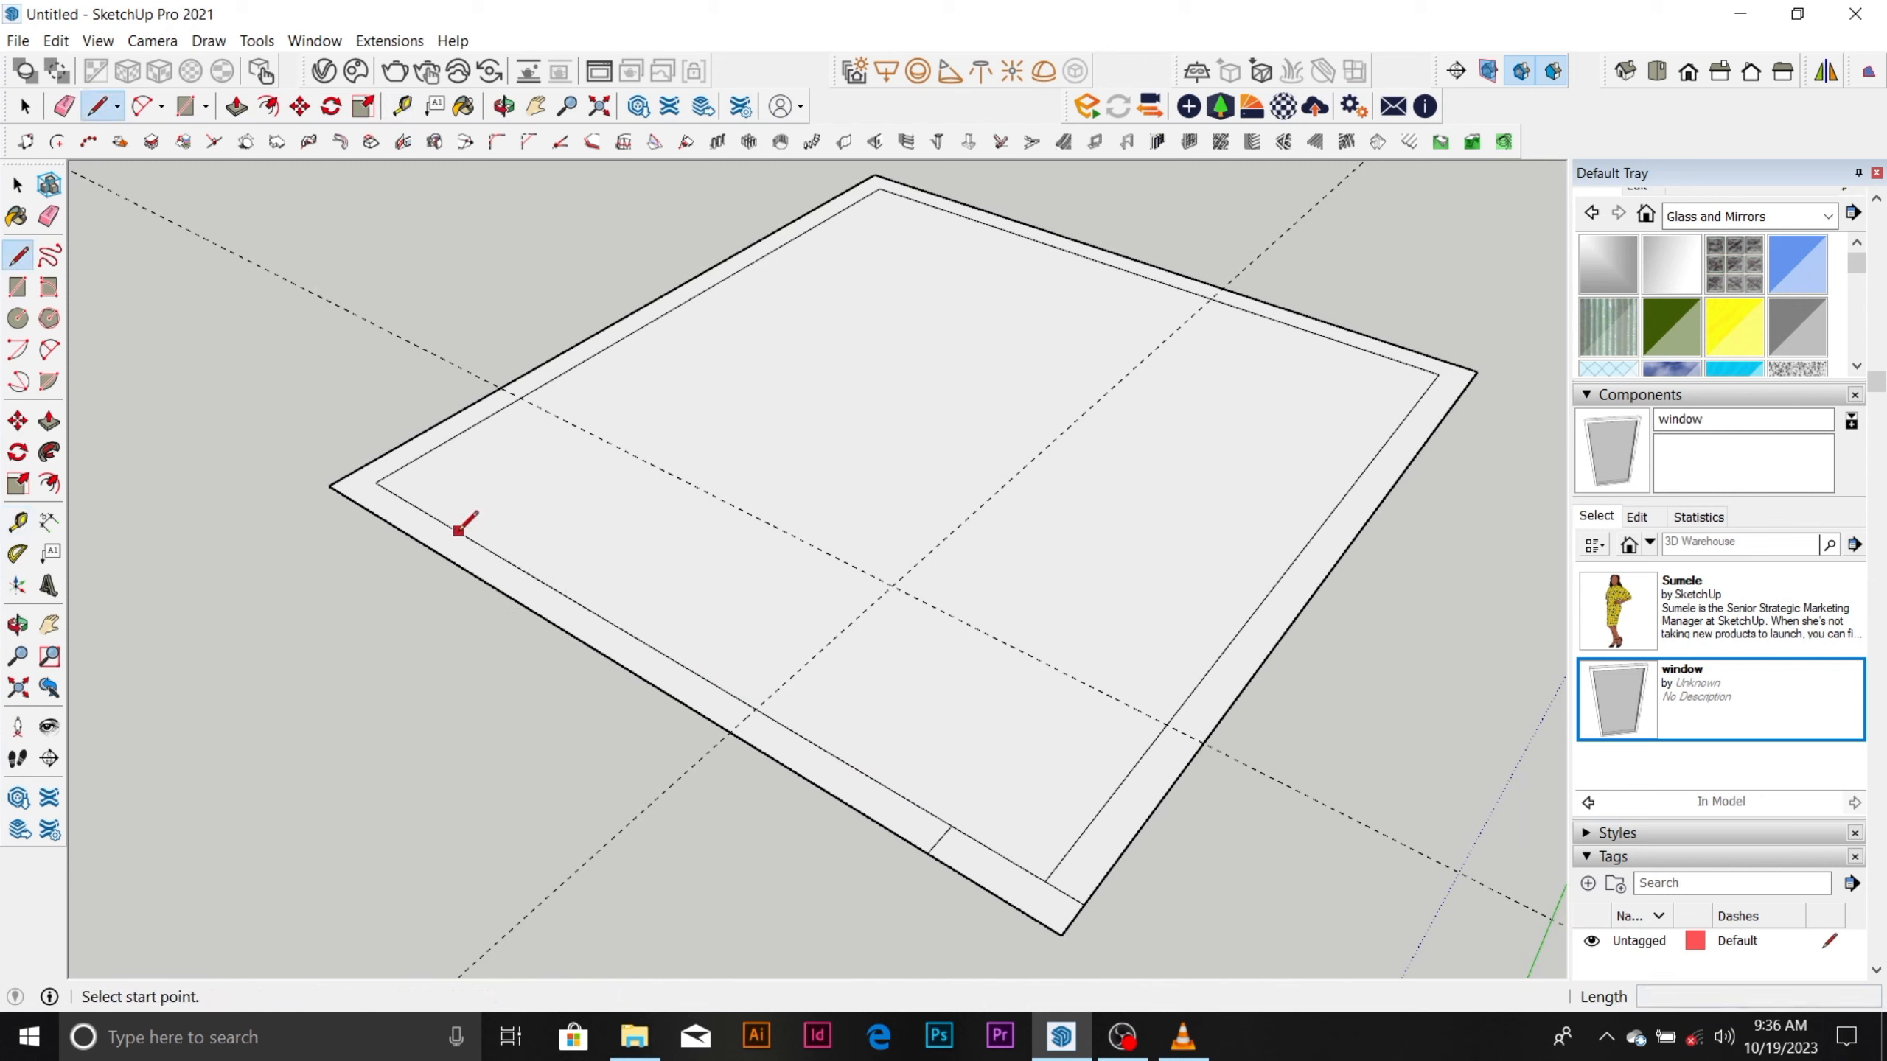
pyautogui.click(458, 530)
pyautogui.click(429, 548)
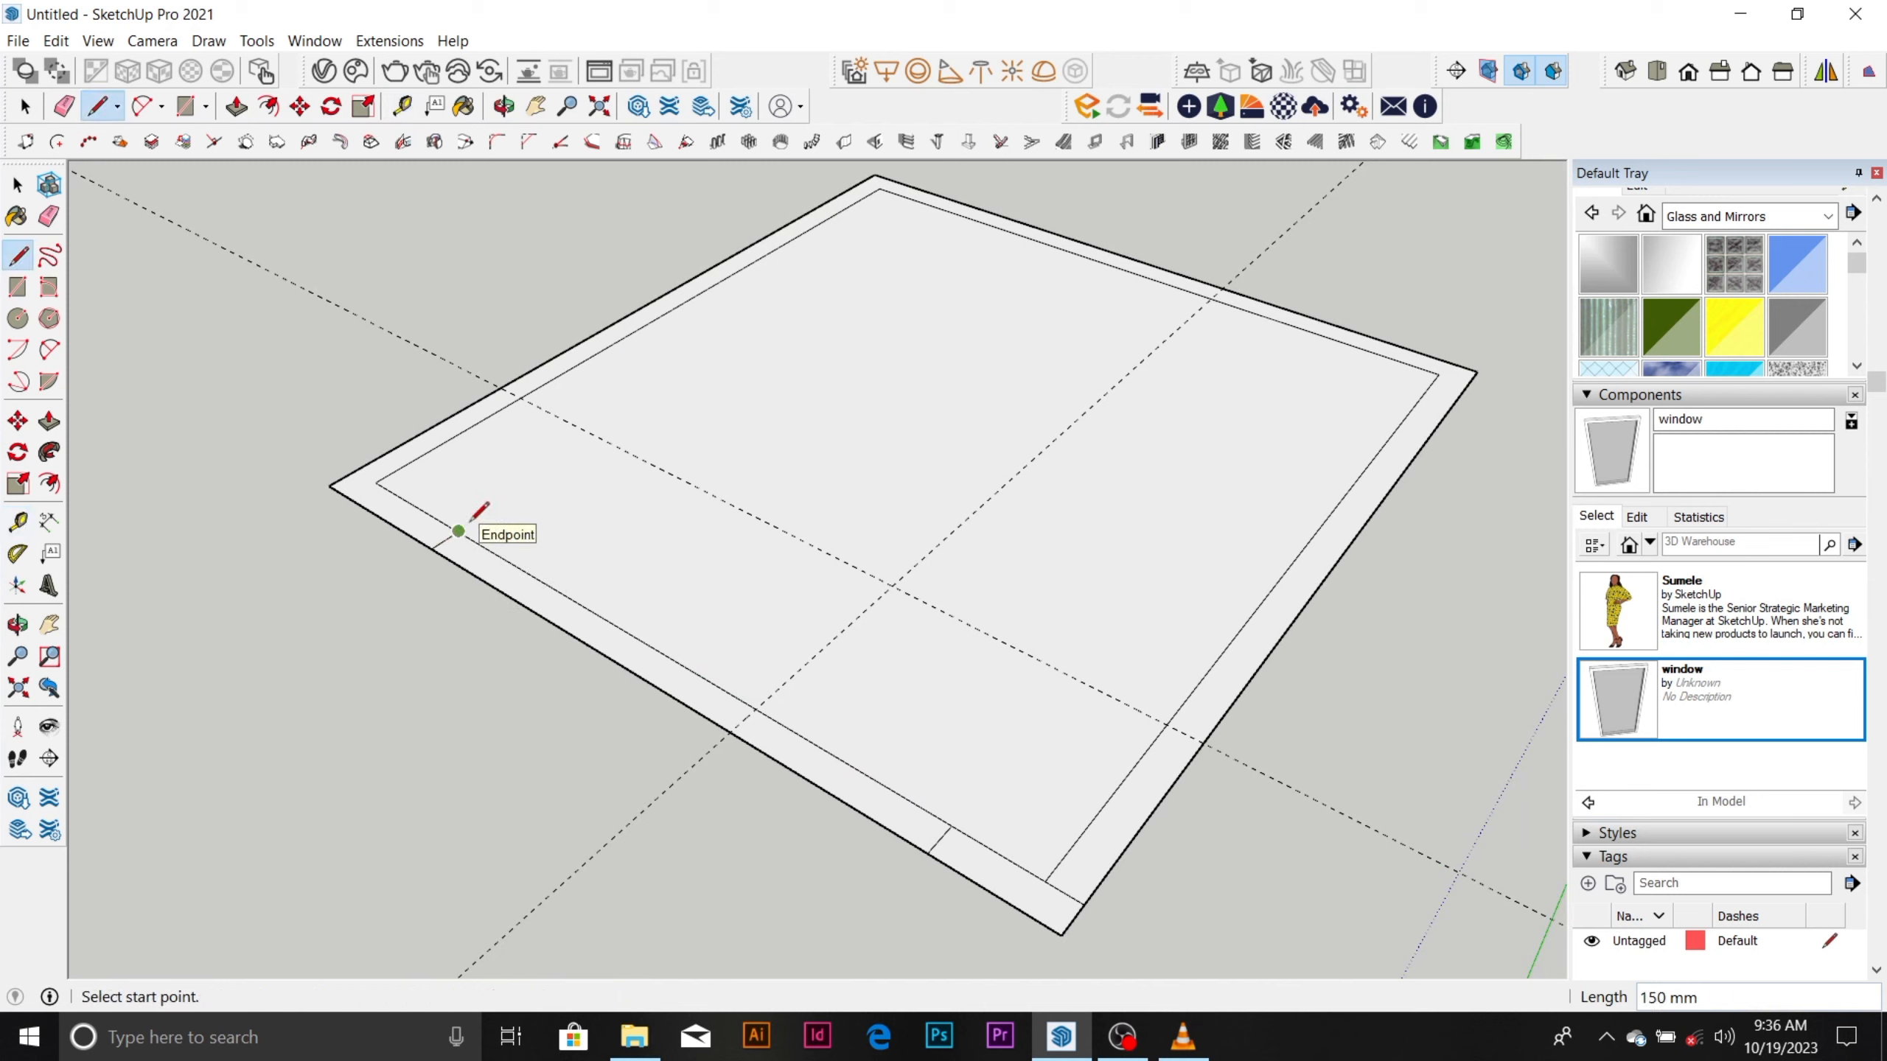
# Place a guide 900 mm from the short line near the left corner, toward the front corner.
pyautogui.press('t')
pyautogui.scroll(2, 460, 526)
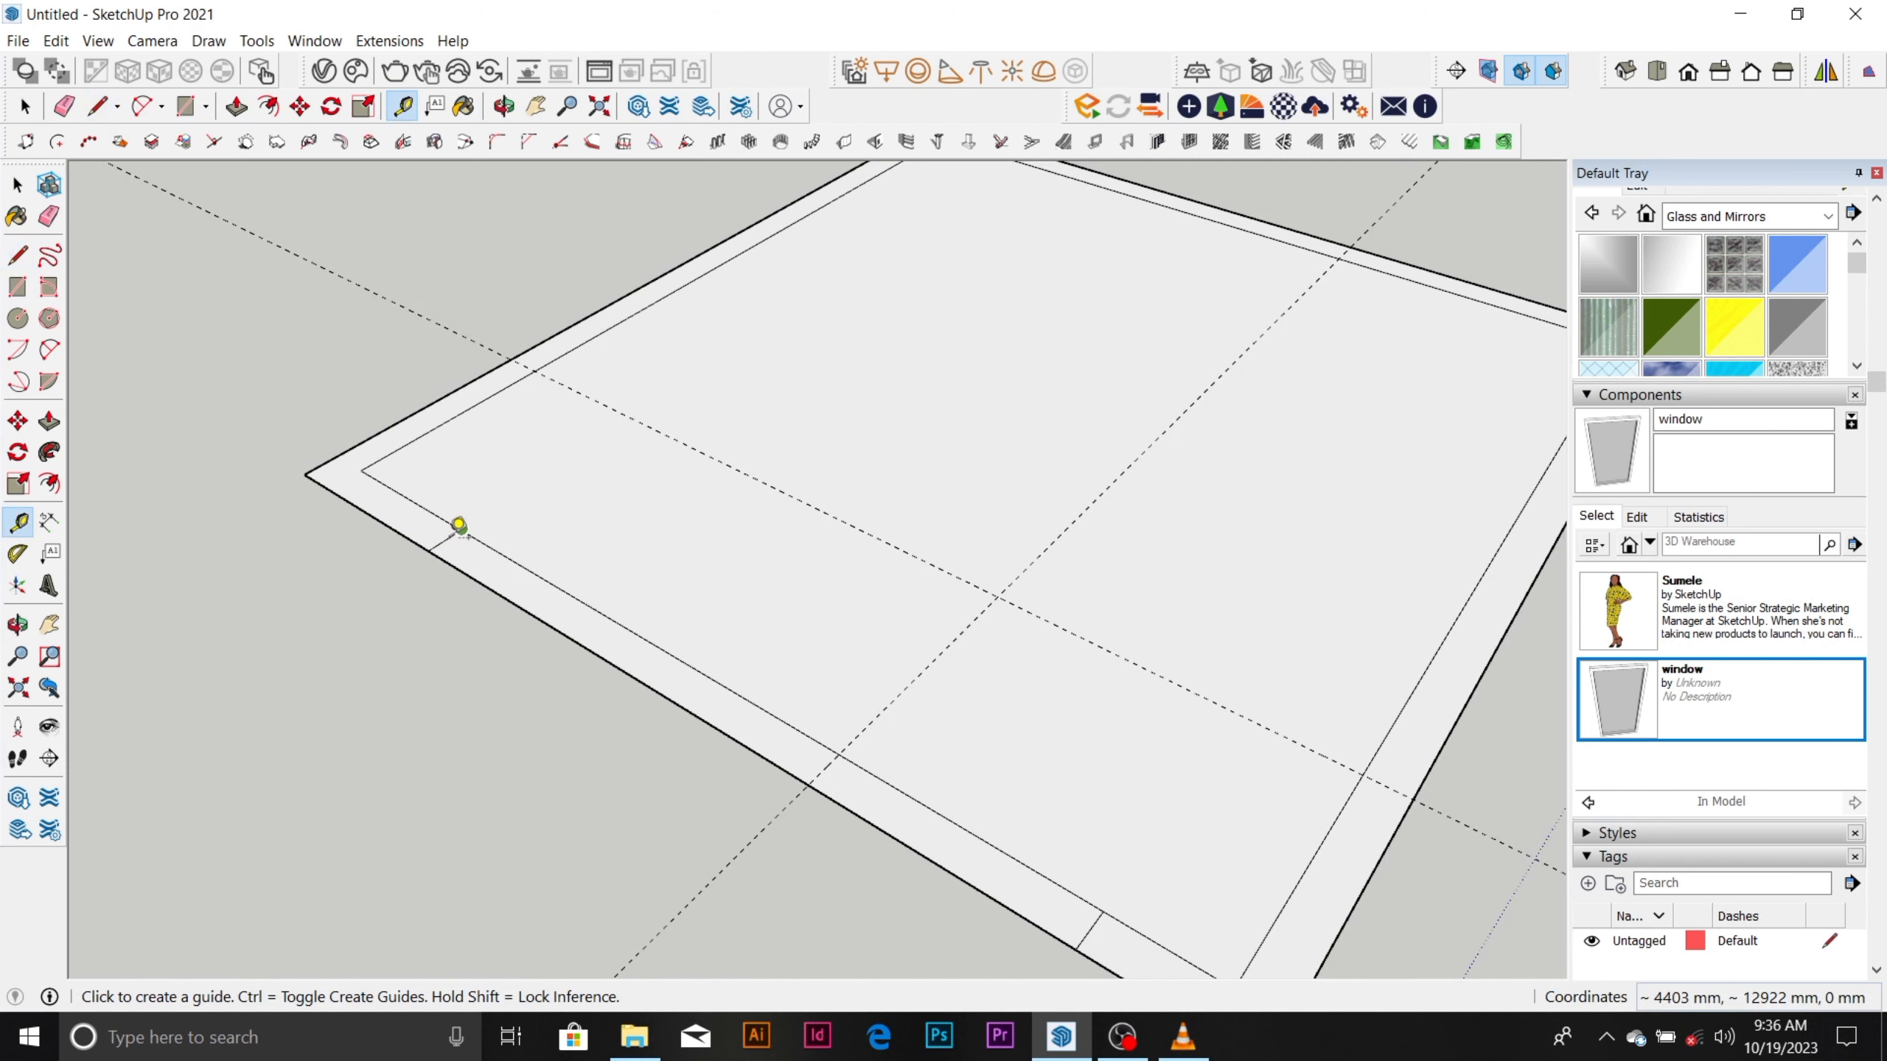
pyautogui.click(444, 540)
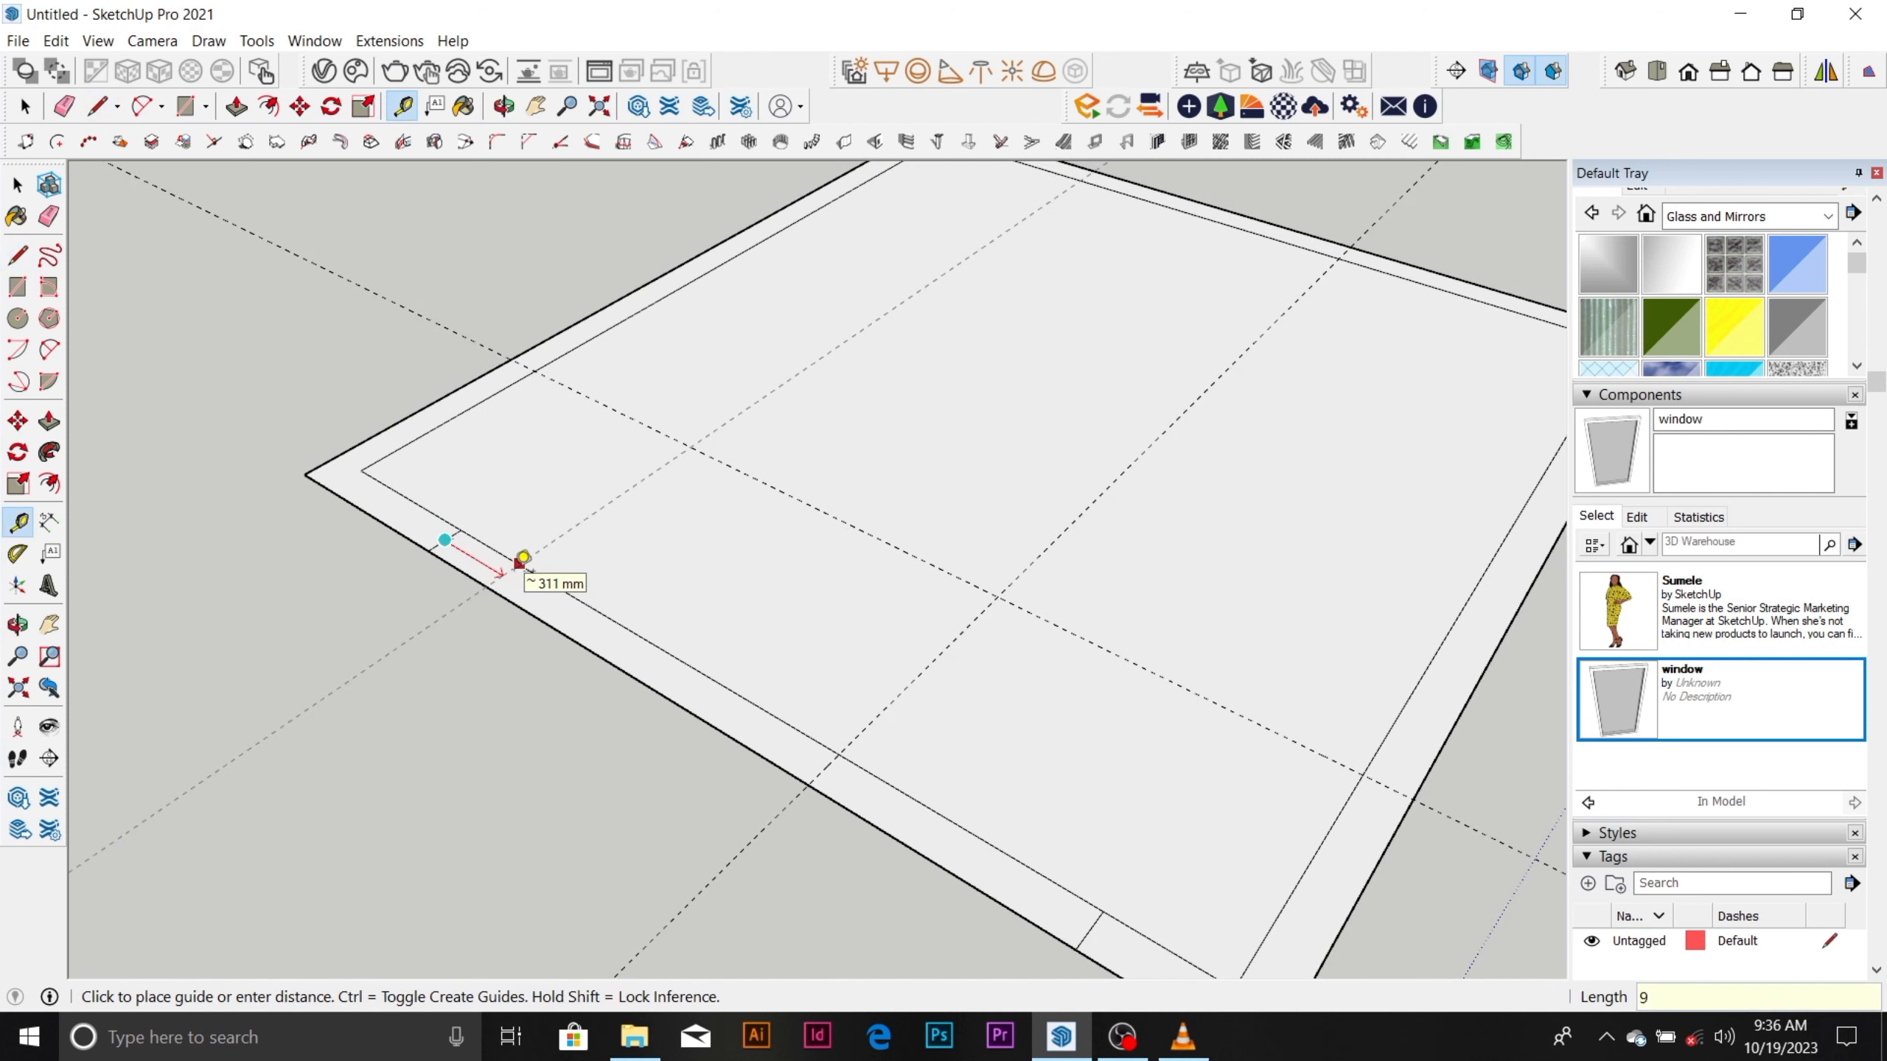
pyautogui.press('Return')
pyautogui.scroll(-5, 553, 531)
pyautogui.press('space')
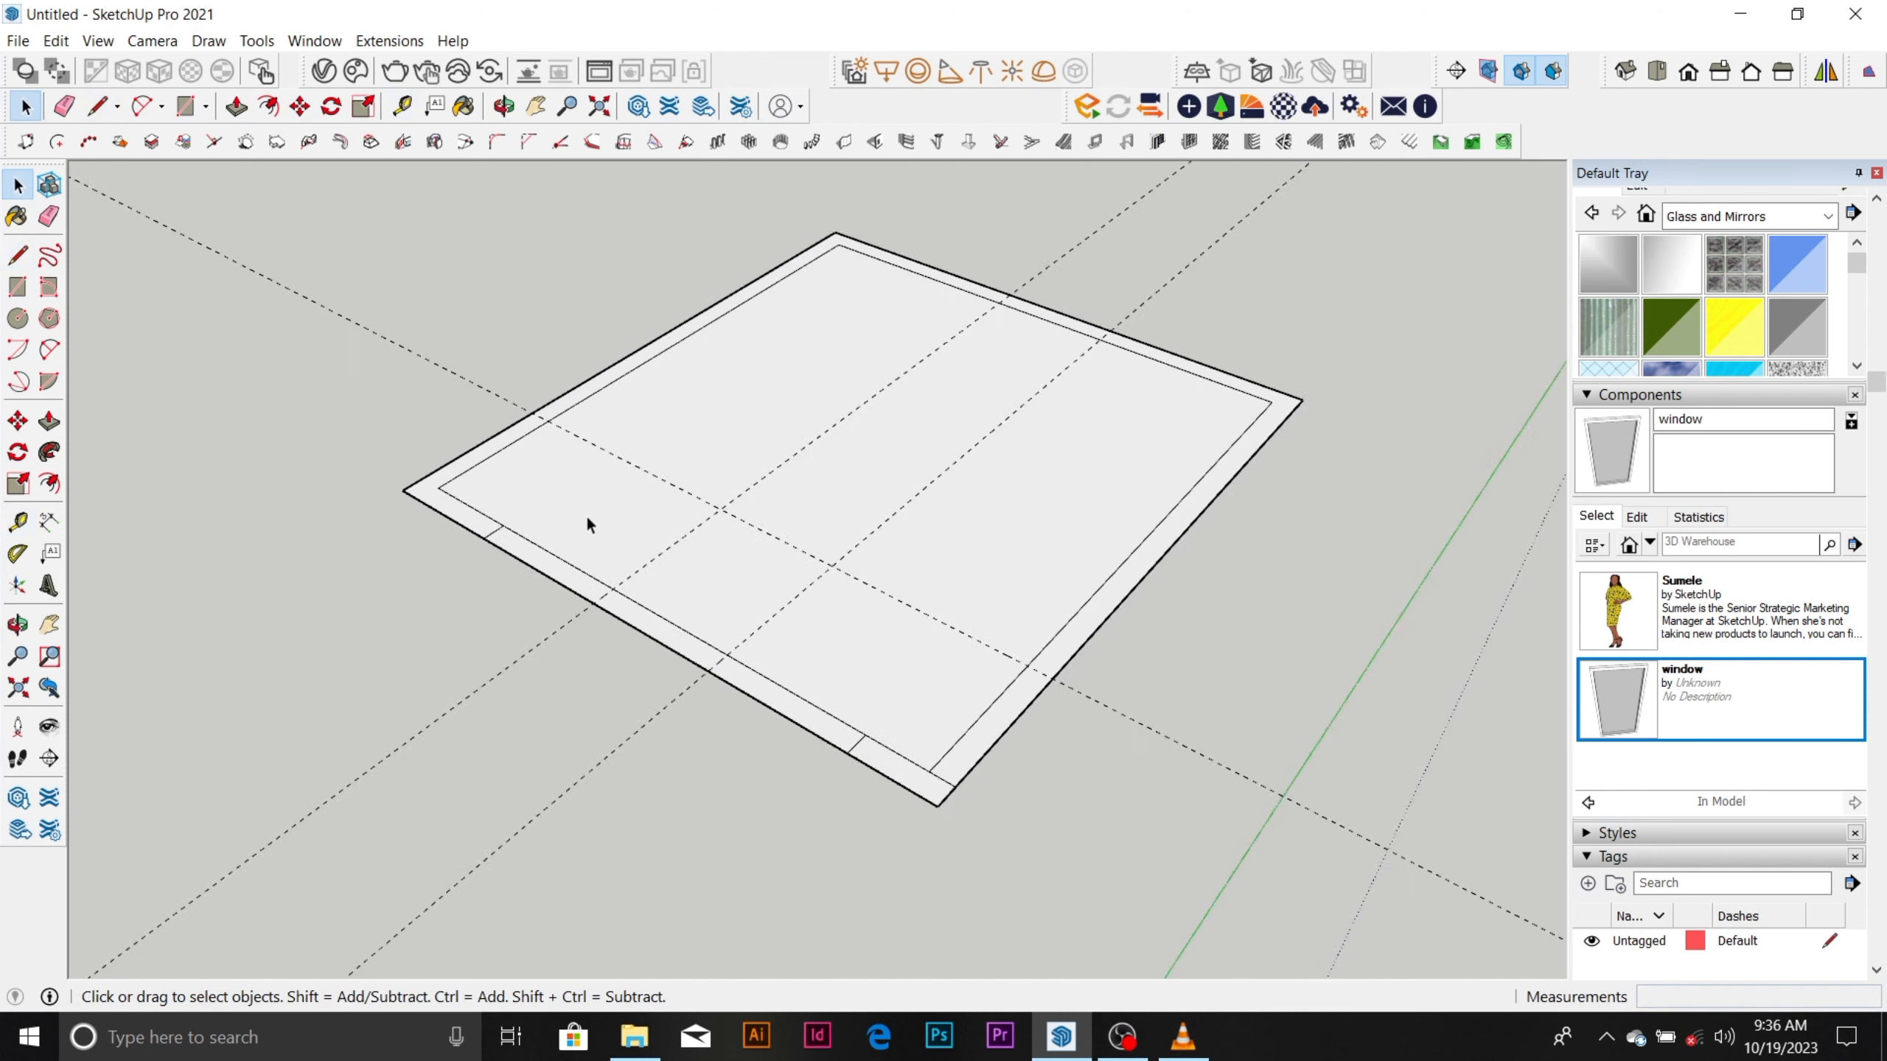
# Draw two rectangles within the front-left wall's thickness, each between a short line and its guide, the left one 900 by 150 mm.
pyautogui.scroll(1, 620, 548)
pyautogui.press('t')
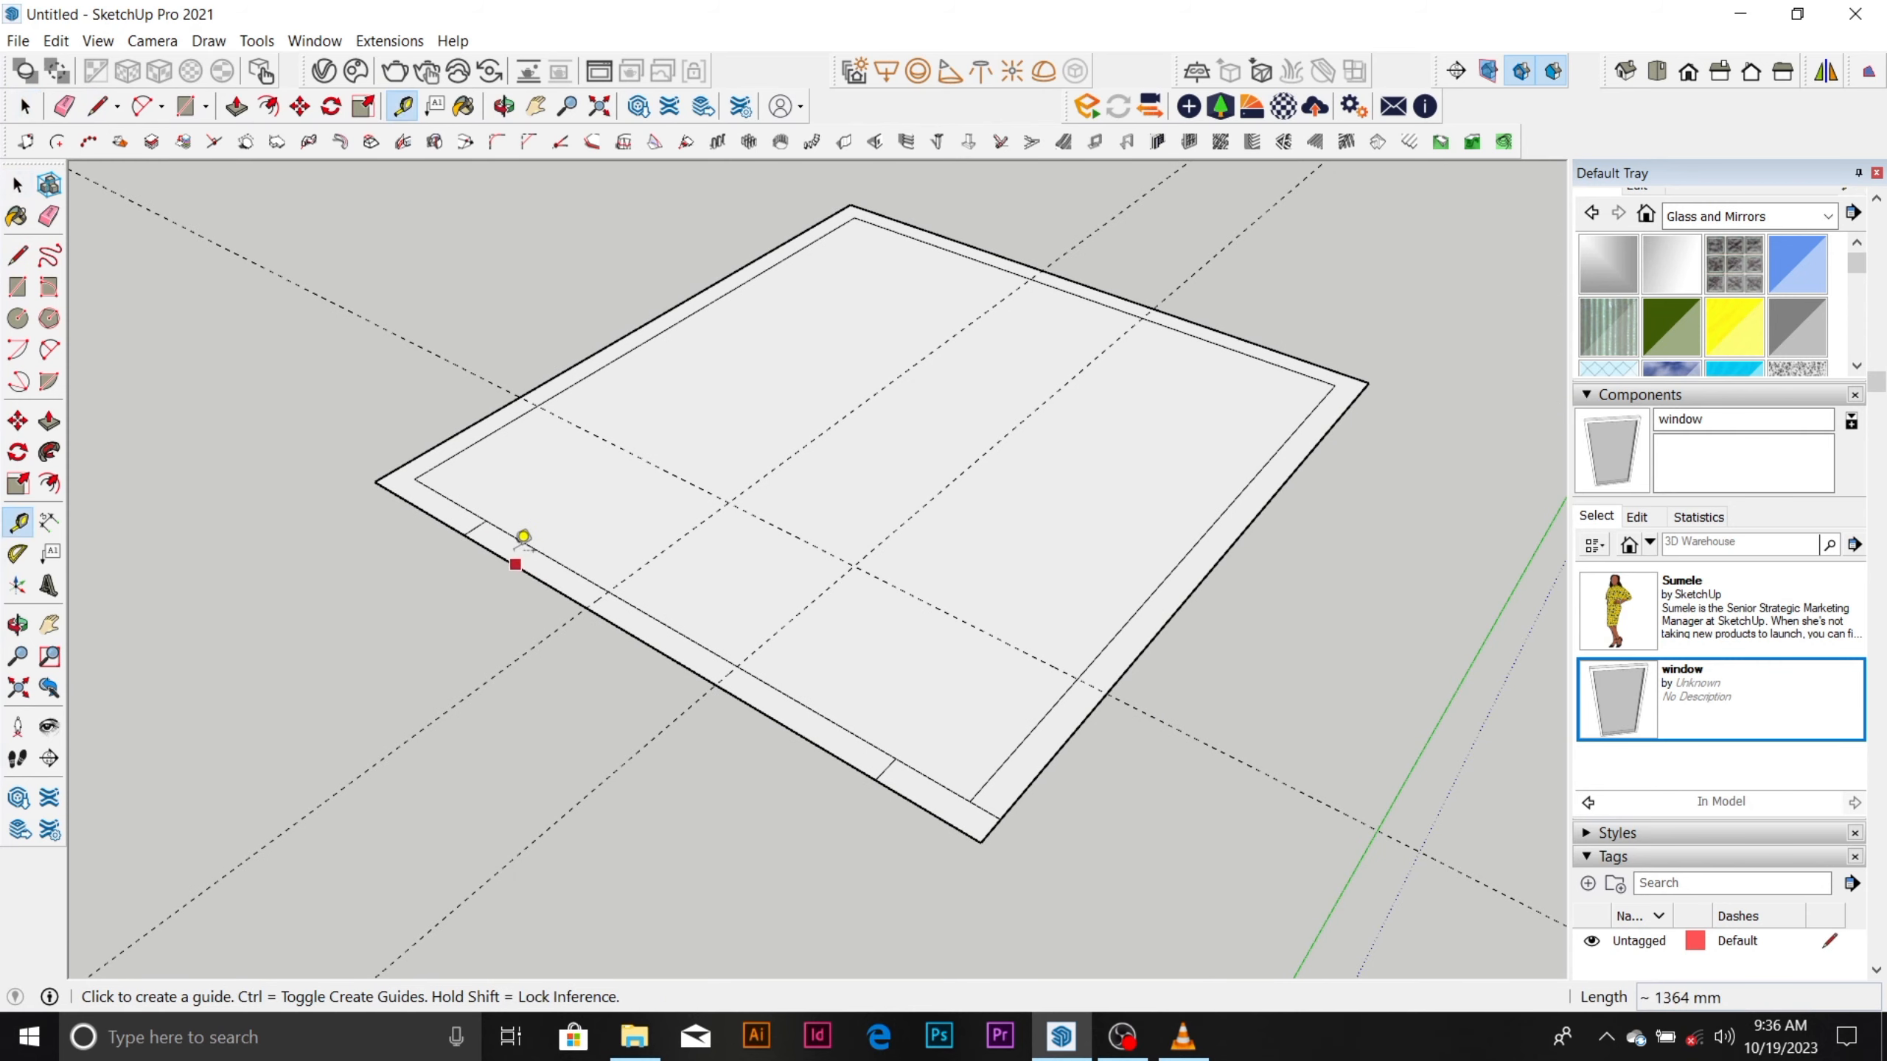
pyautogui.scroll(1, 520, 536)
pyautogui.press('r')
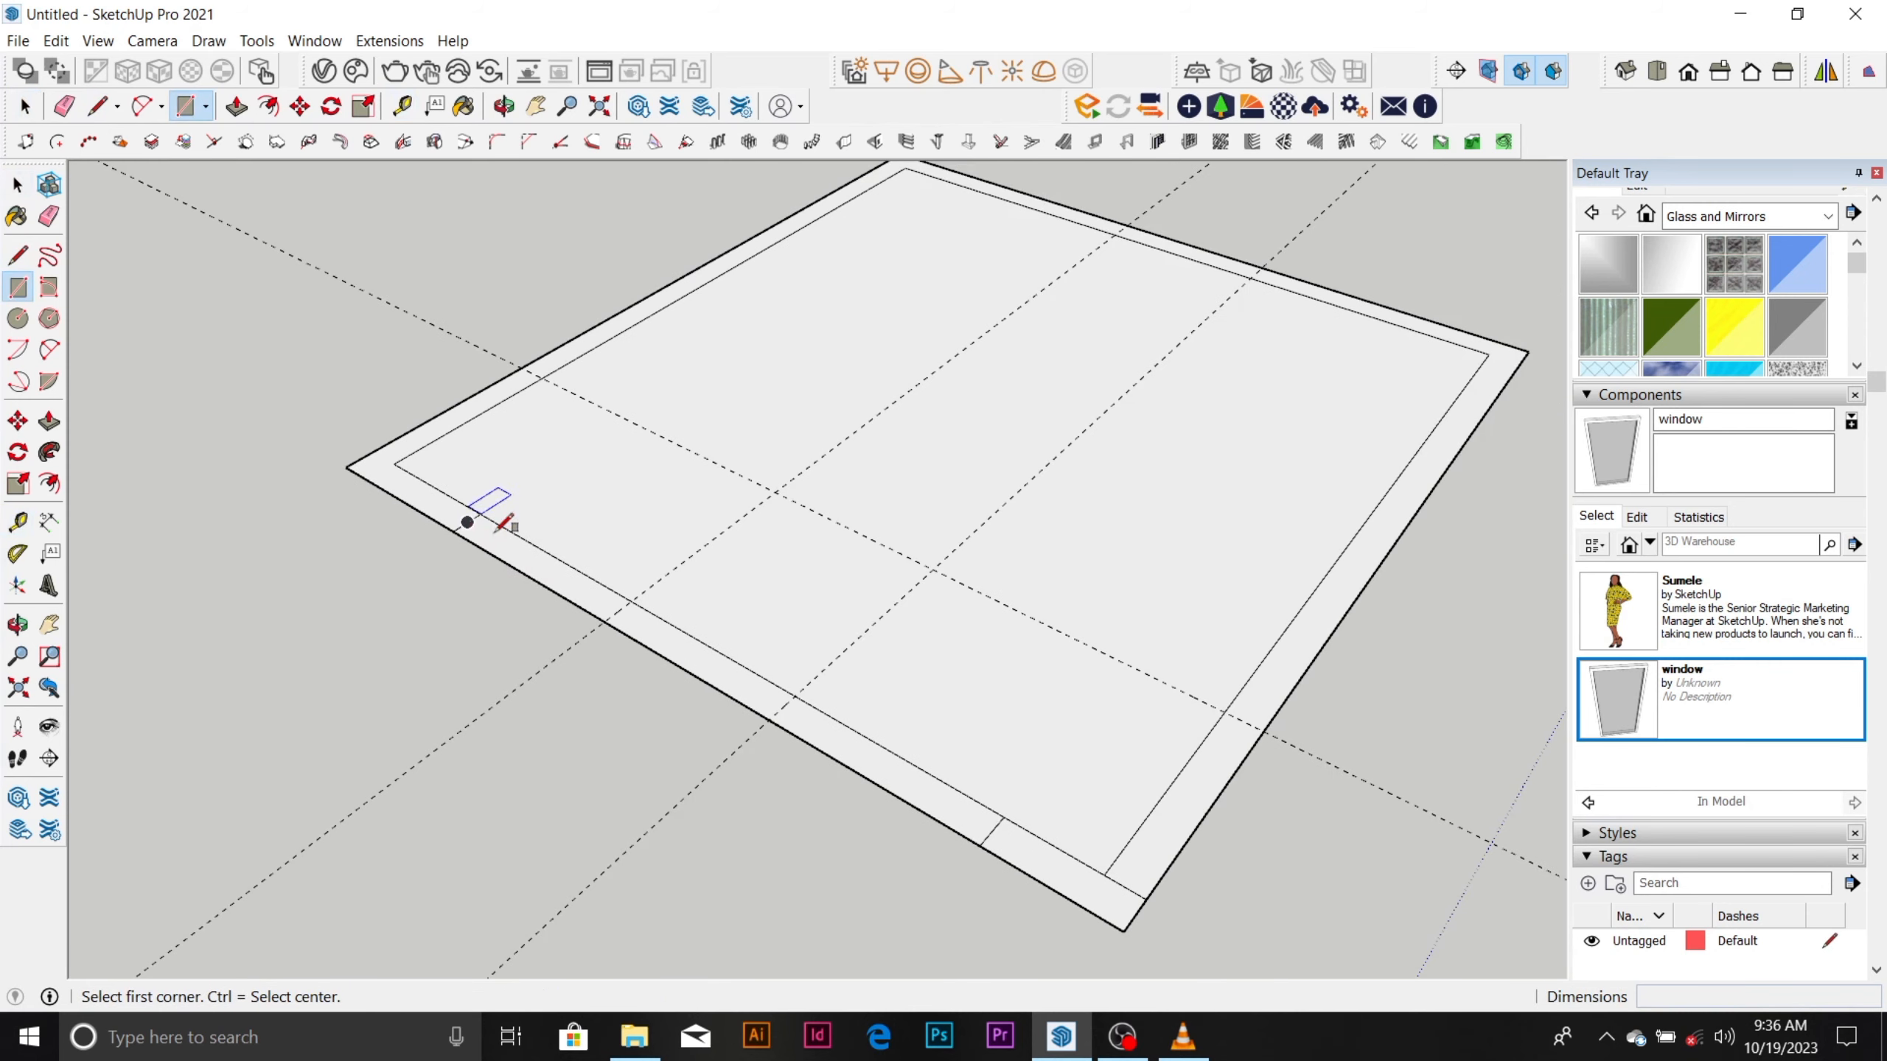
pyautogui.click(481, 513)
pyautogui.click(607, 622)
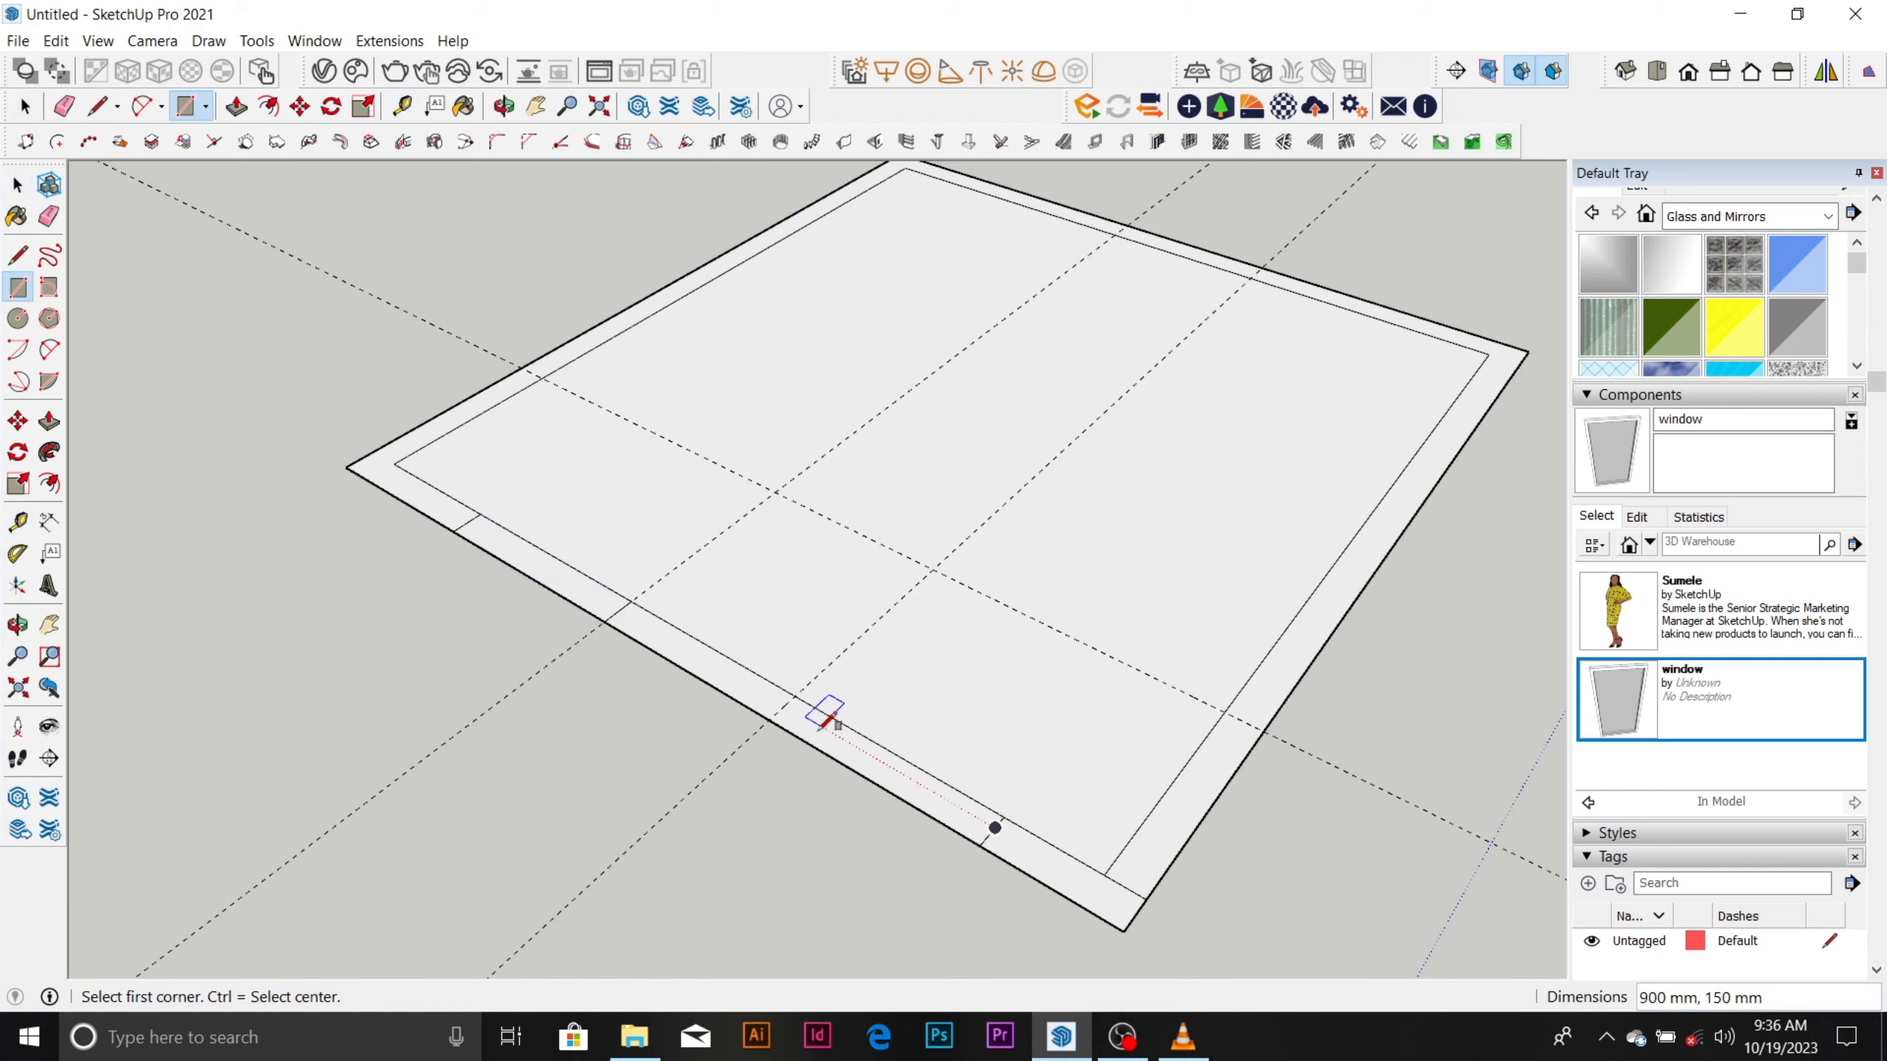
pyautogui.click(797, 693)
pyautogui.click(982, 839)
pyautogui.scroll(-1, 641, 653)
pyautogui.press('space')
# Draw two lines parallel to the green axis from the outer opening marks on the front-left wall, across the room past the back-right wall.
pyautogui.scroll(1, 1057, 345)
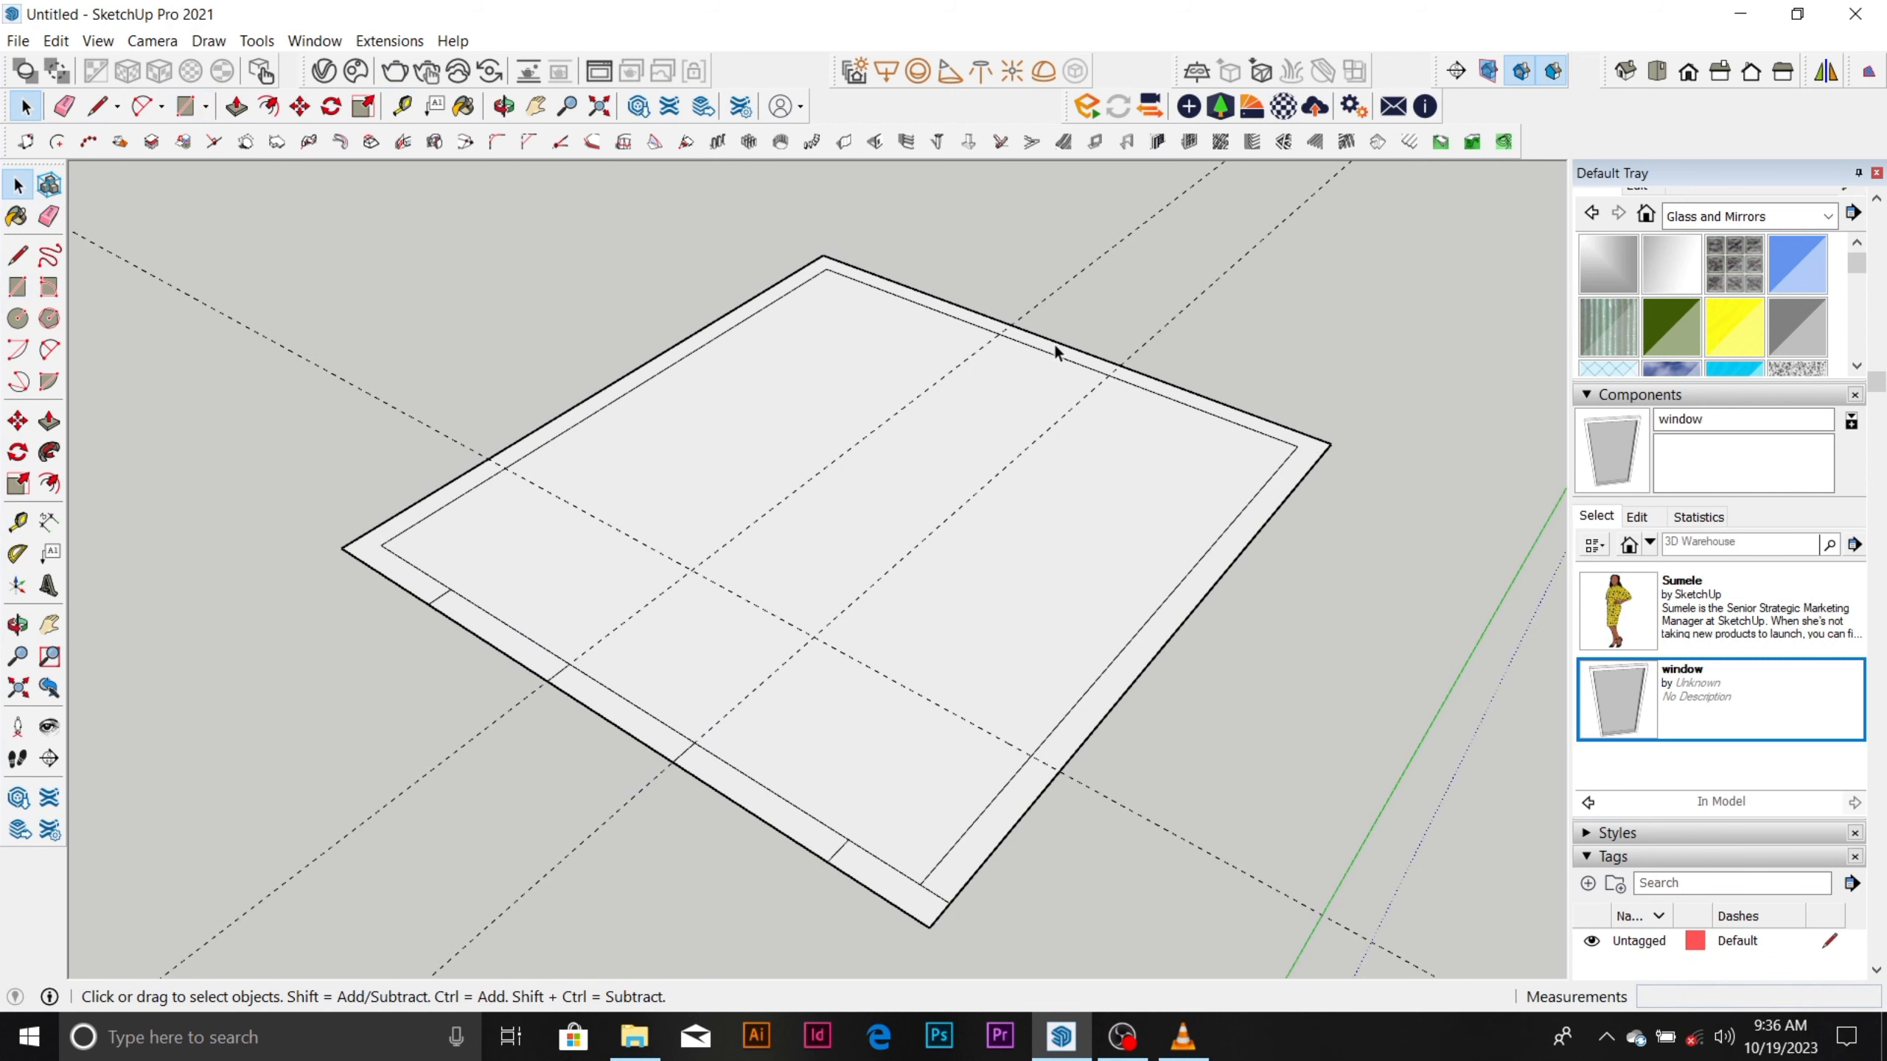
pyautogui.press('l')
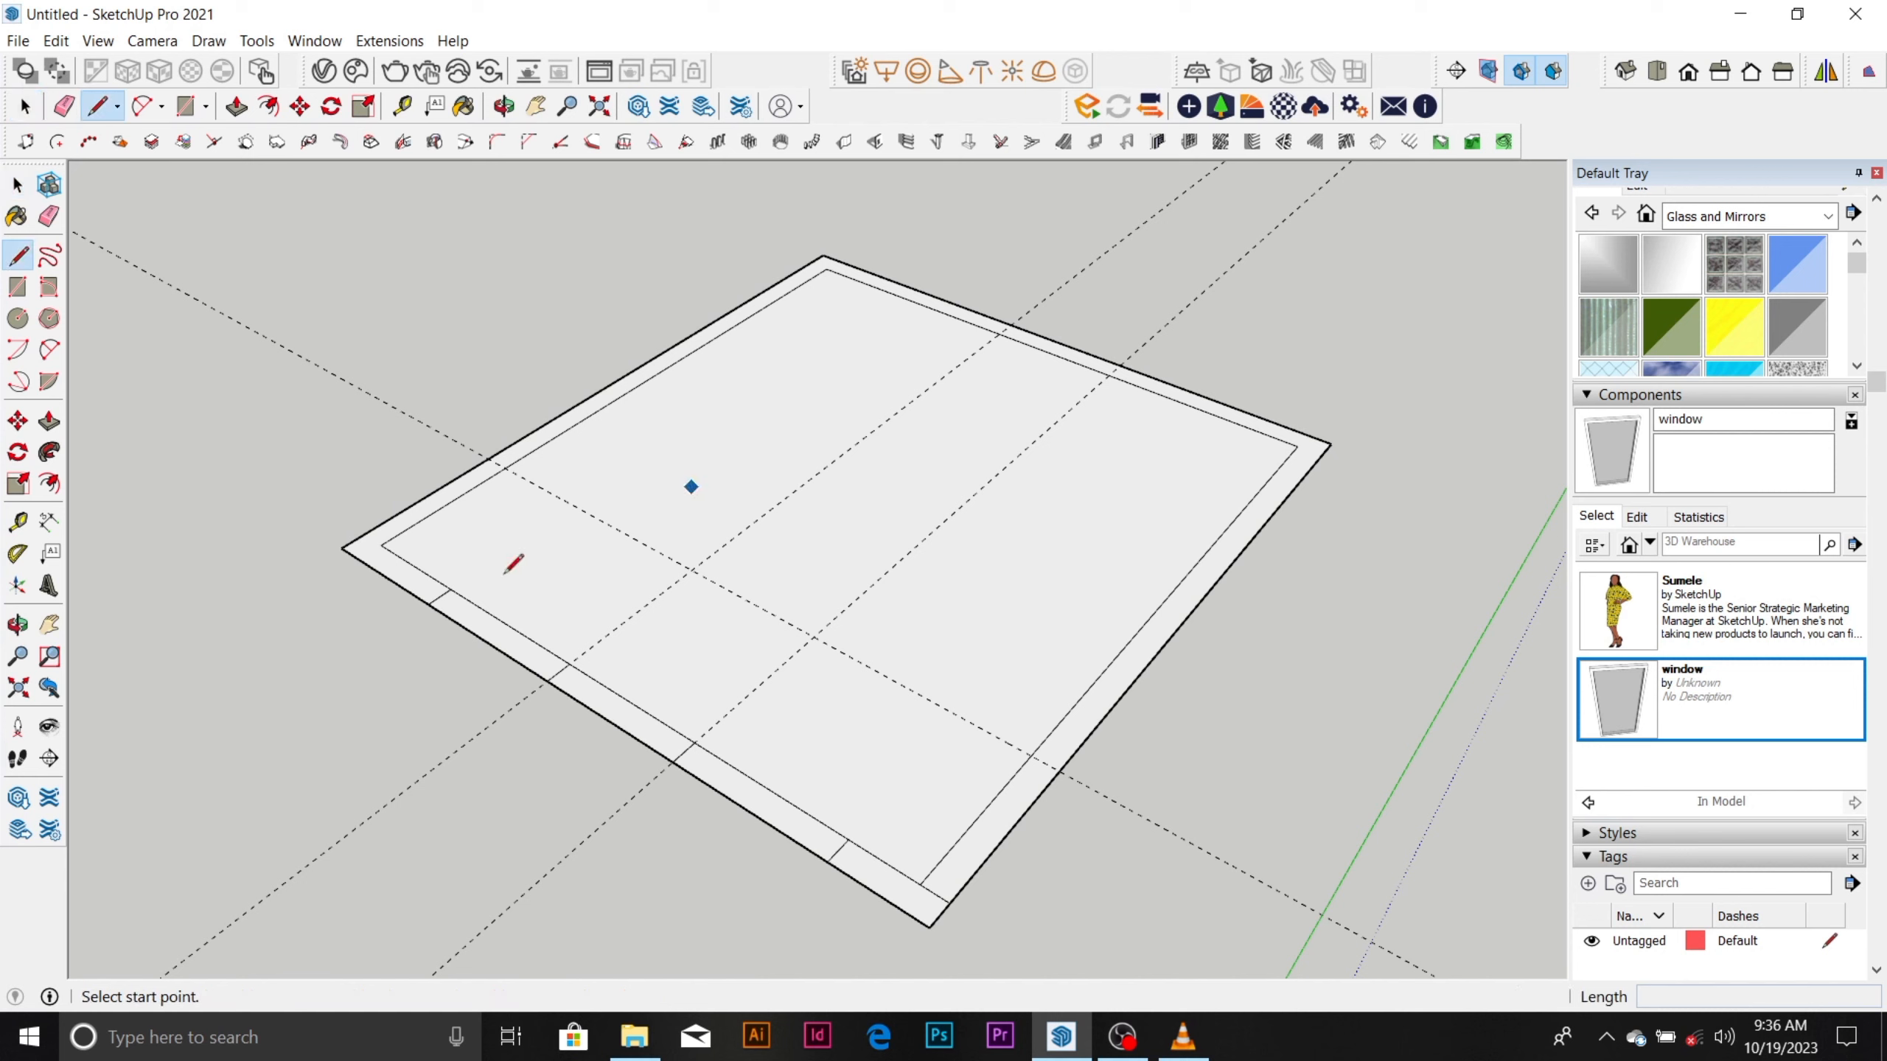
pyautogui.click(451, 587)
pyautogui.click(914, 278)
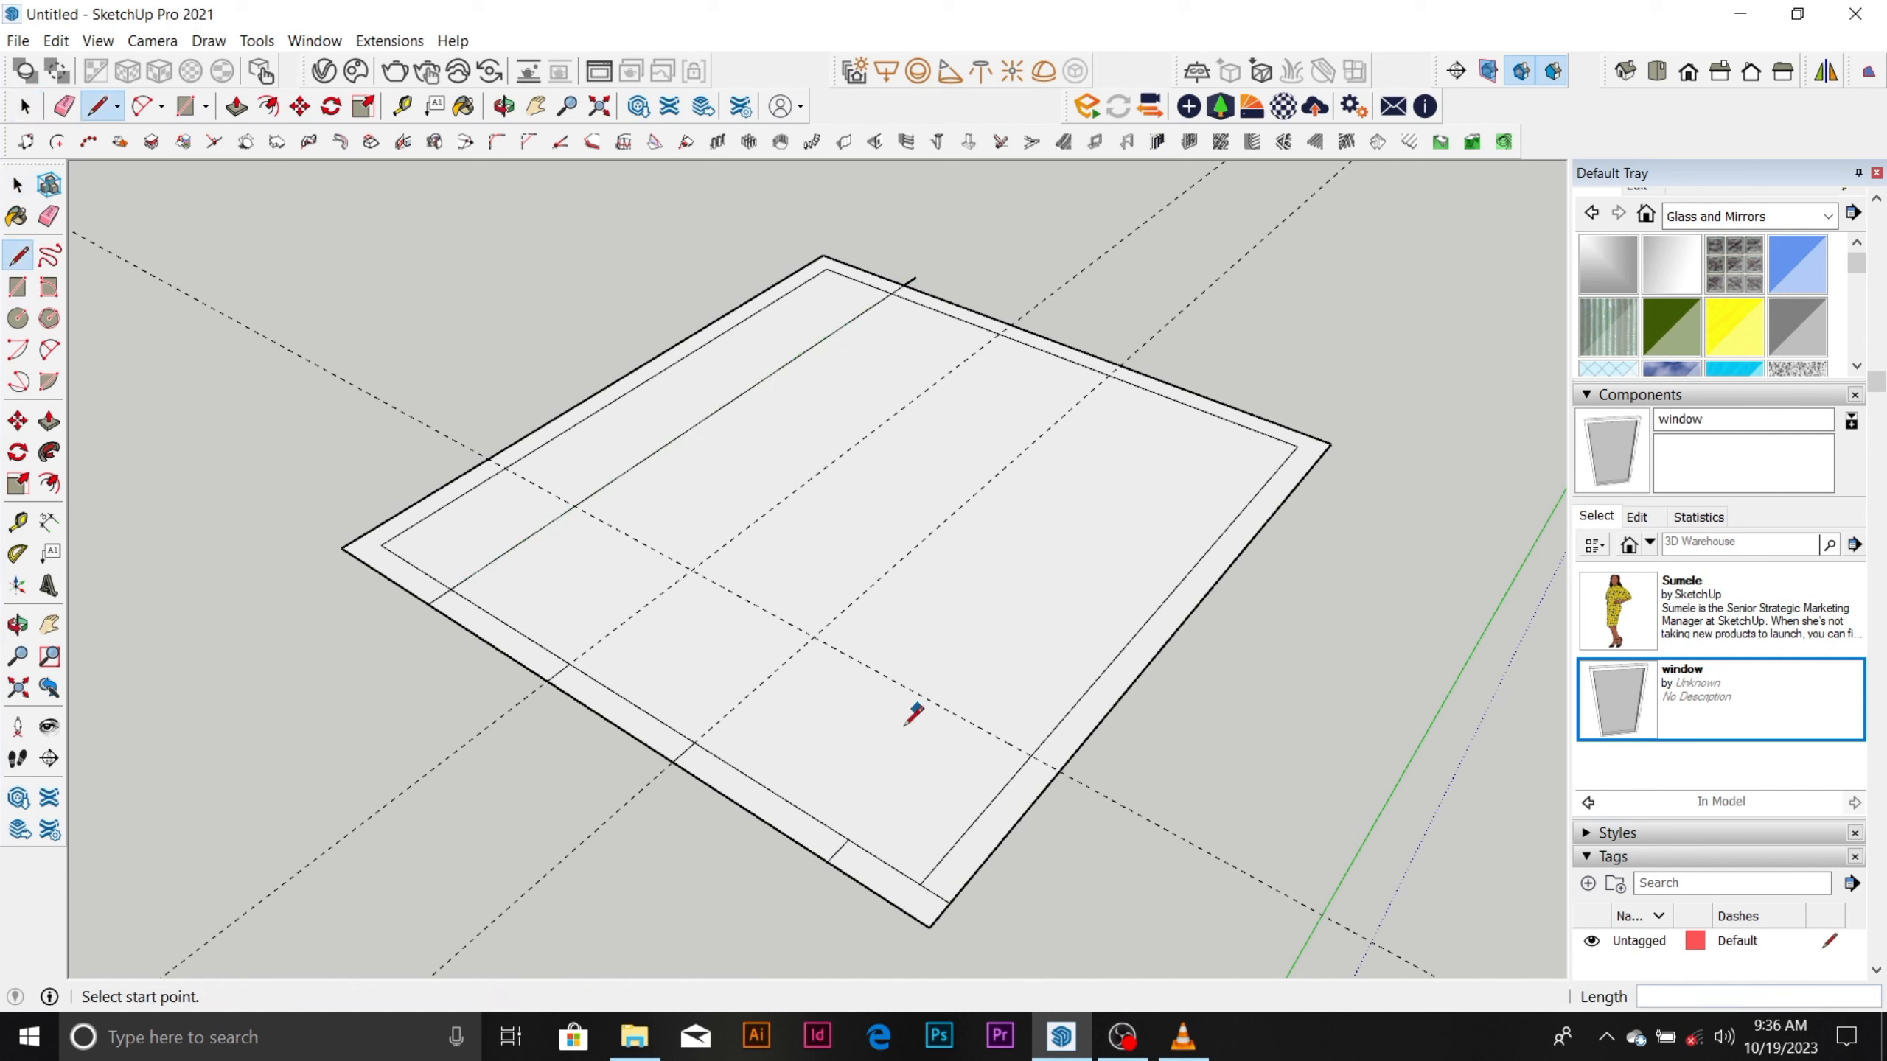
pyautogui.click(849, 837)
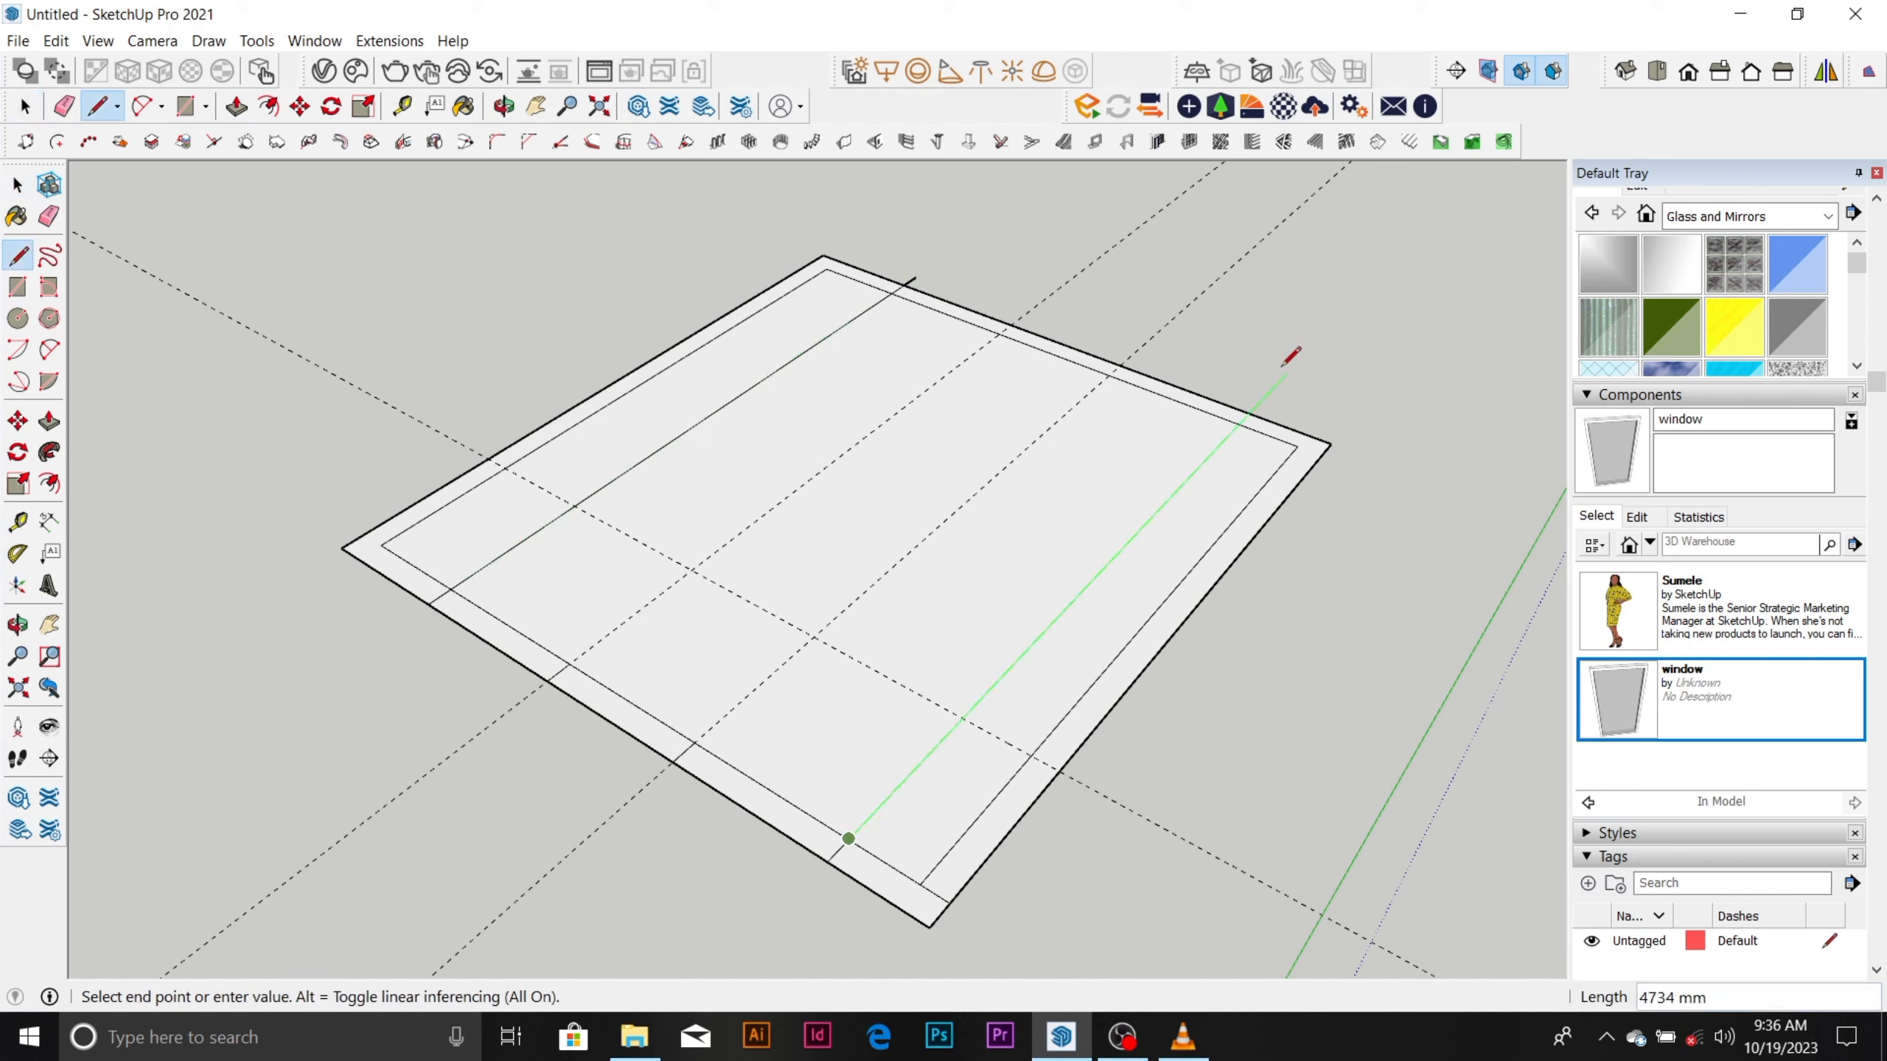
pyautogui.click(1111, 379)
# Draw two short lines along the guides where they cross the back-right wall, extending past its outer edge.
pyautogui.click(1120, 366)
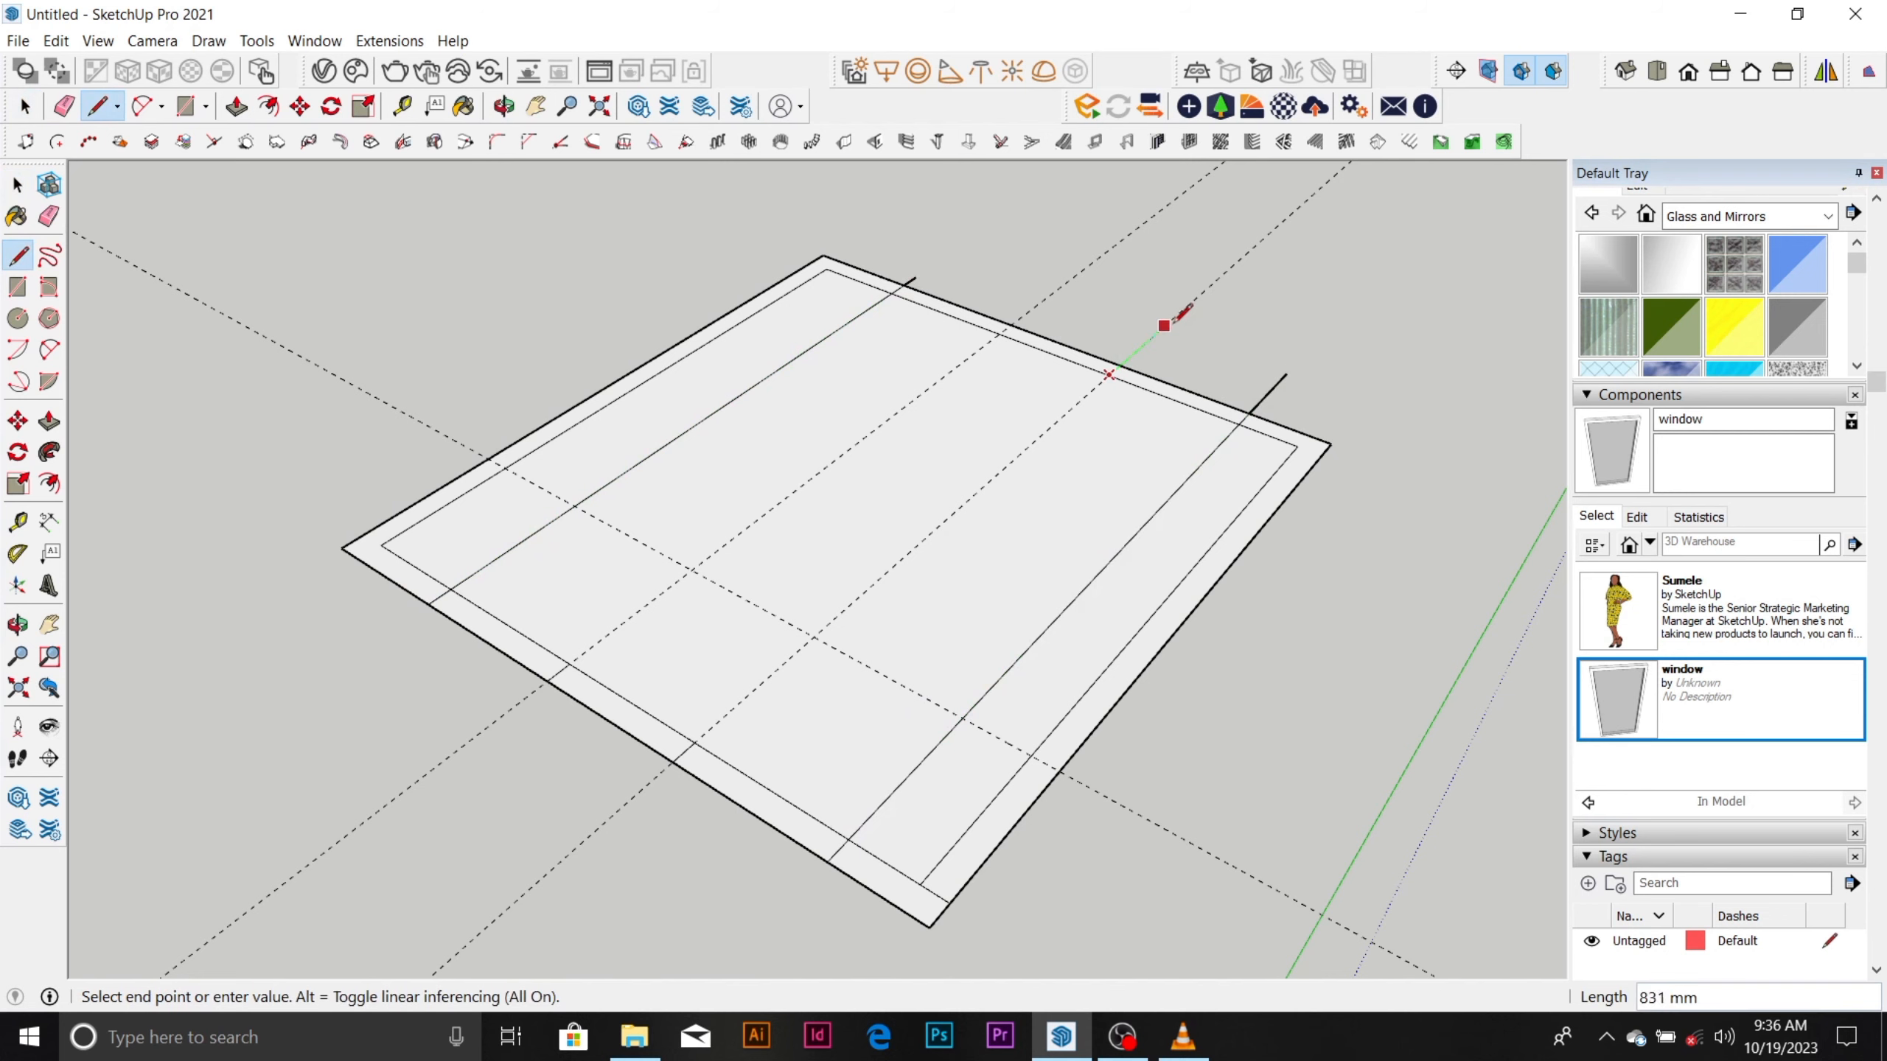
pyautogui.click(1171, 318)
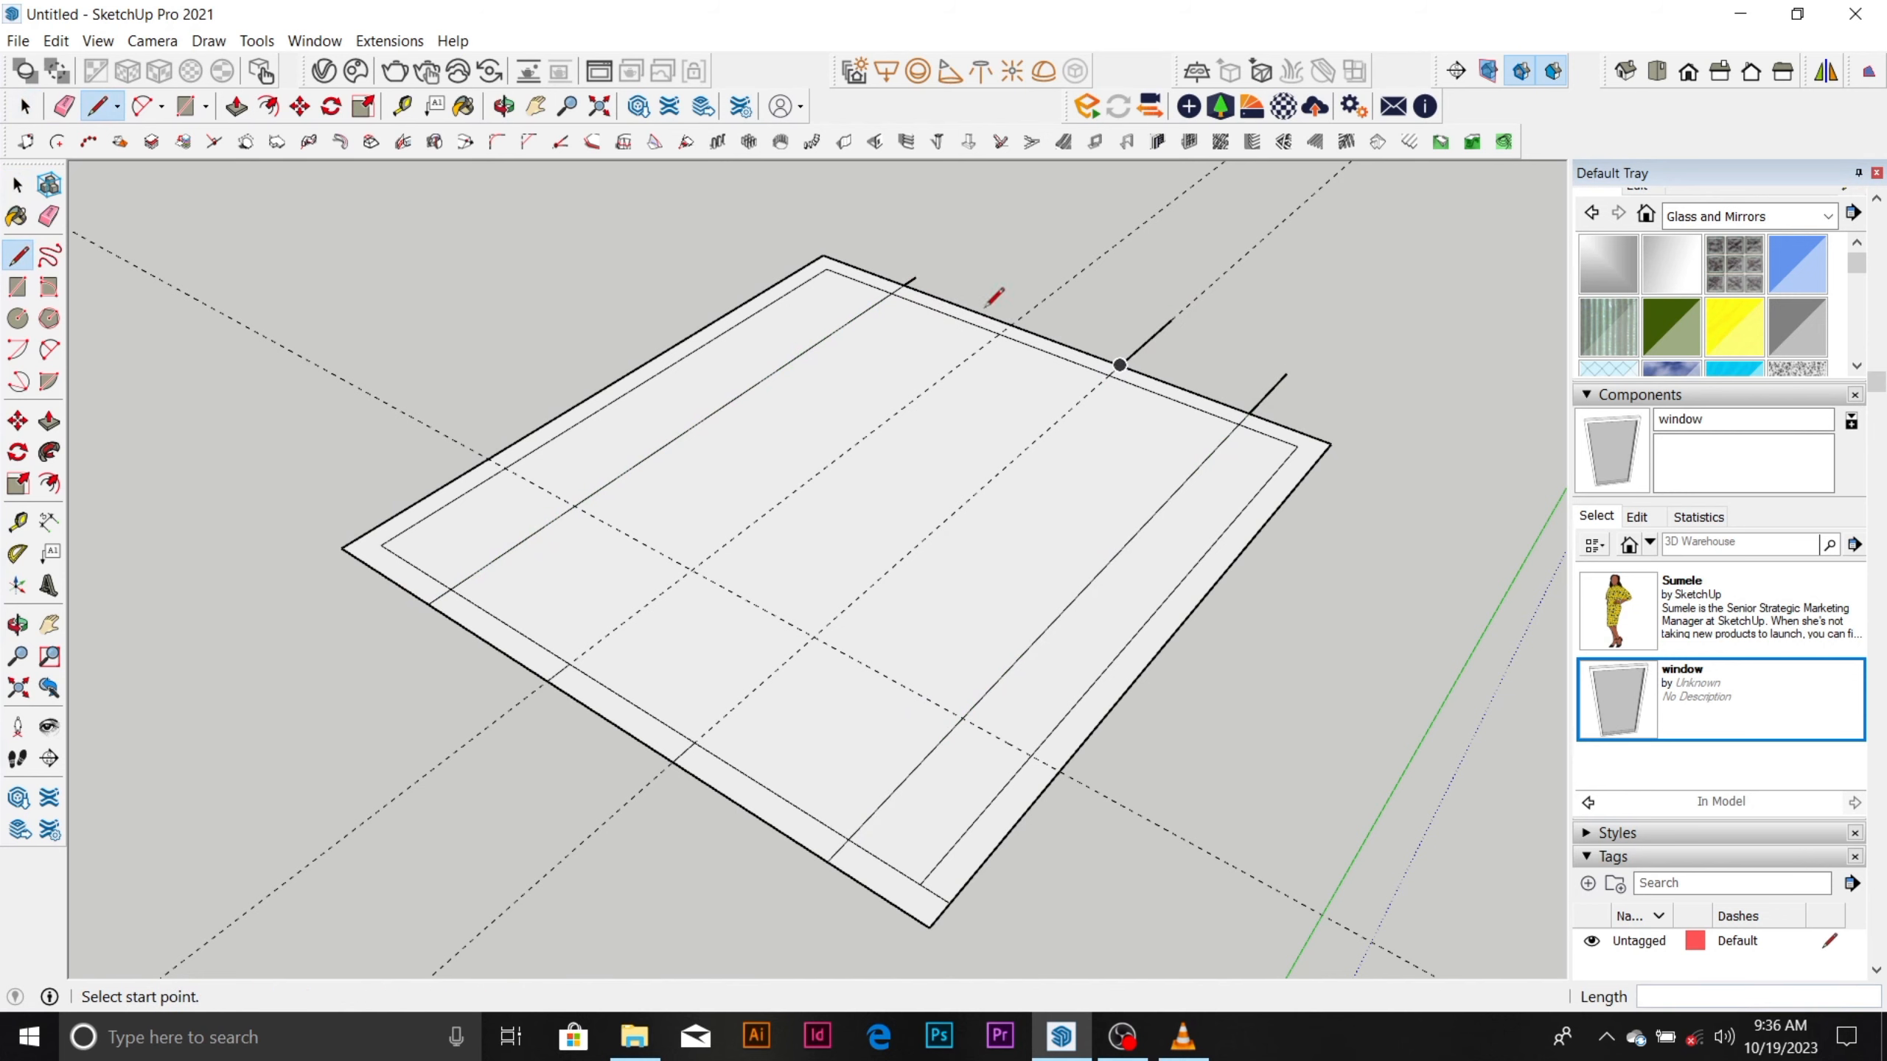
pyautogui.click(1003, 330)
pyautogui.press('Escape')
pyautogui.scroll(3, 1015, 307)
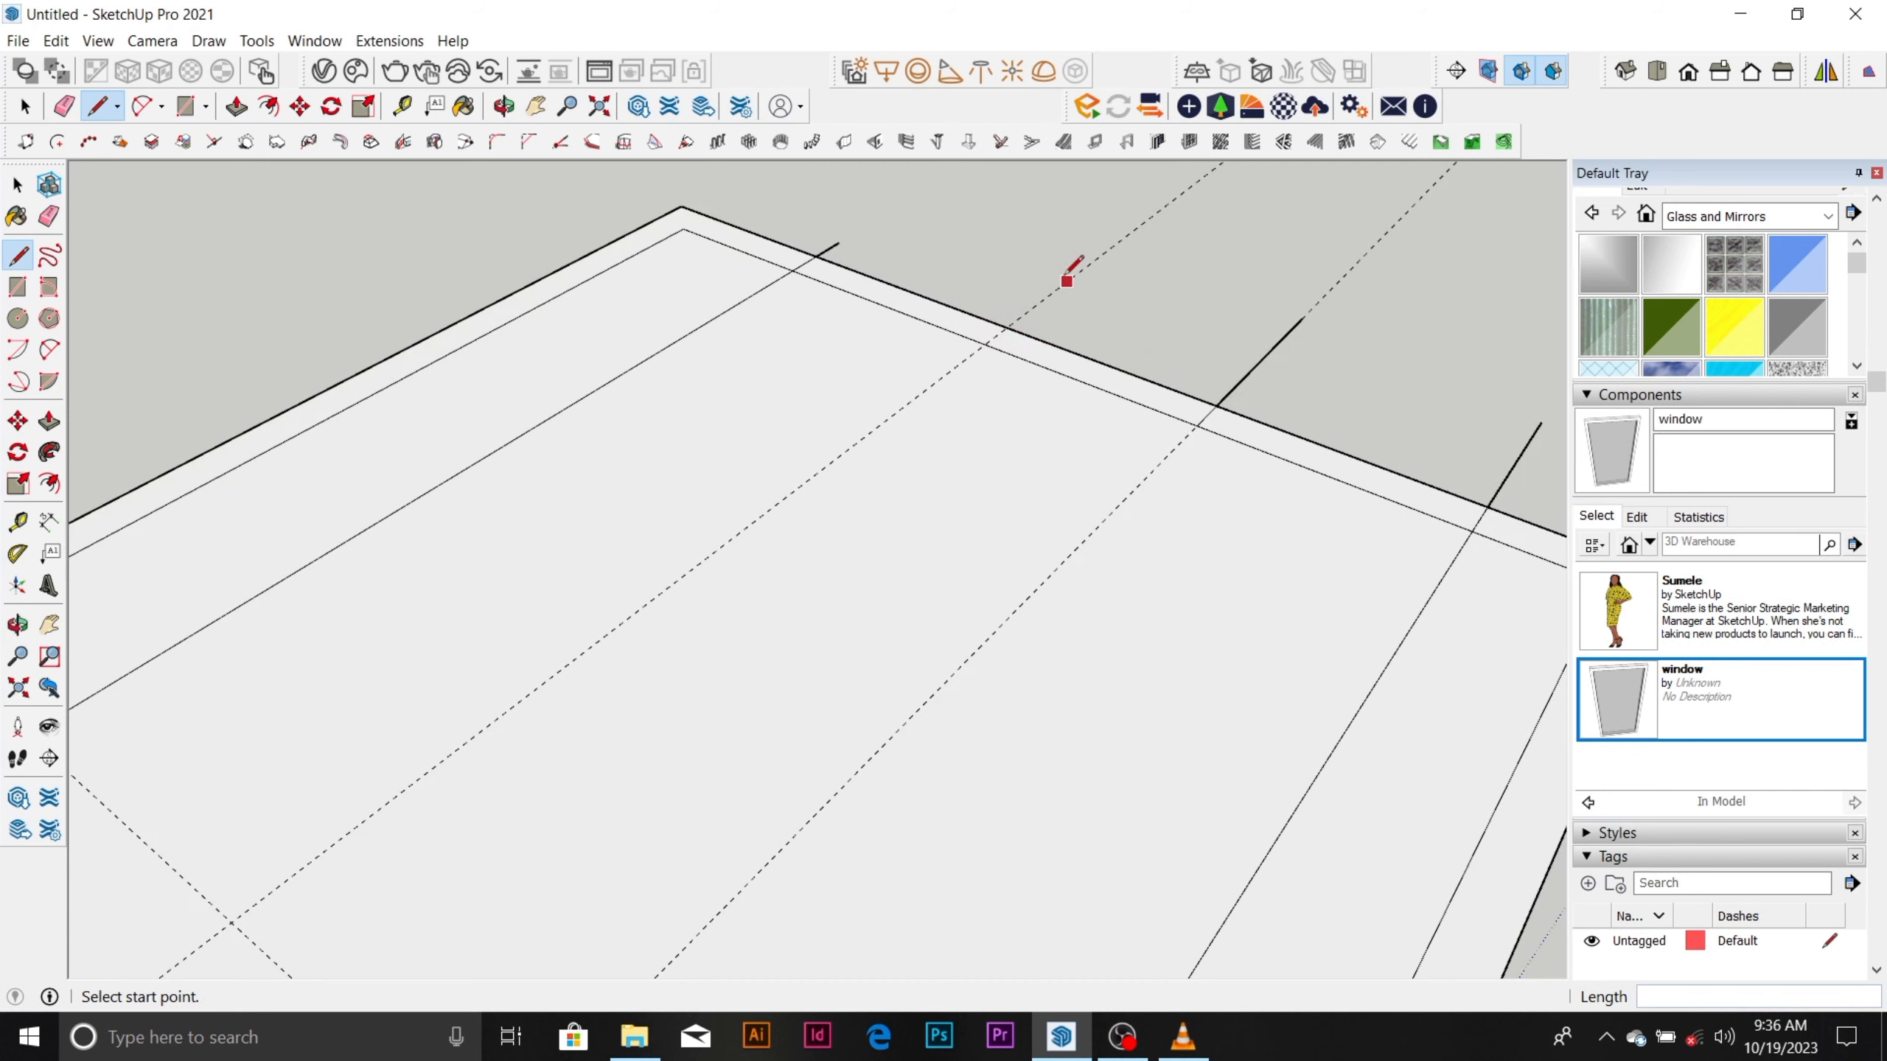
pyautogui.click(1067, 281)
pyautogui.press('Escape')
pyautogui.click(966, 358)
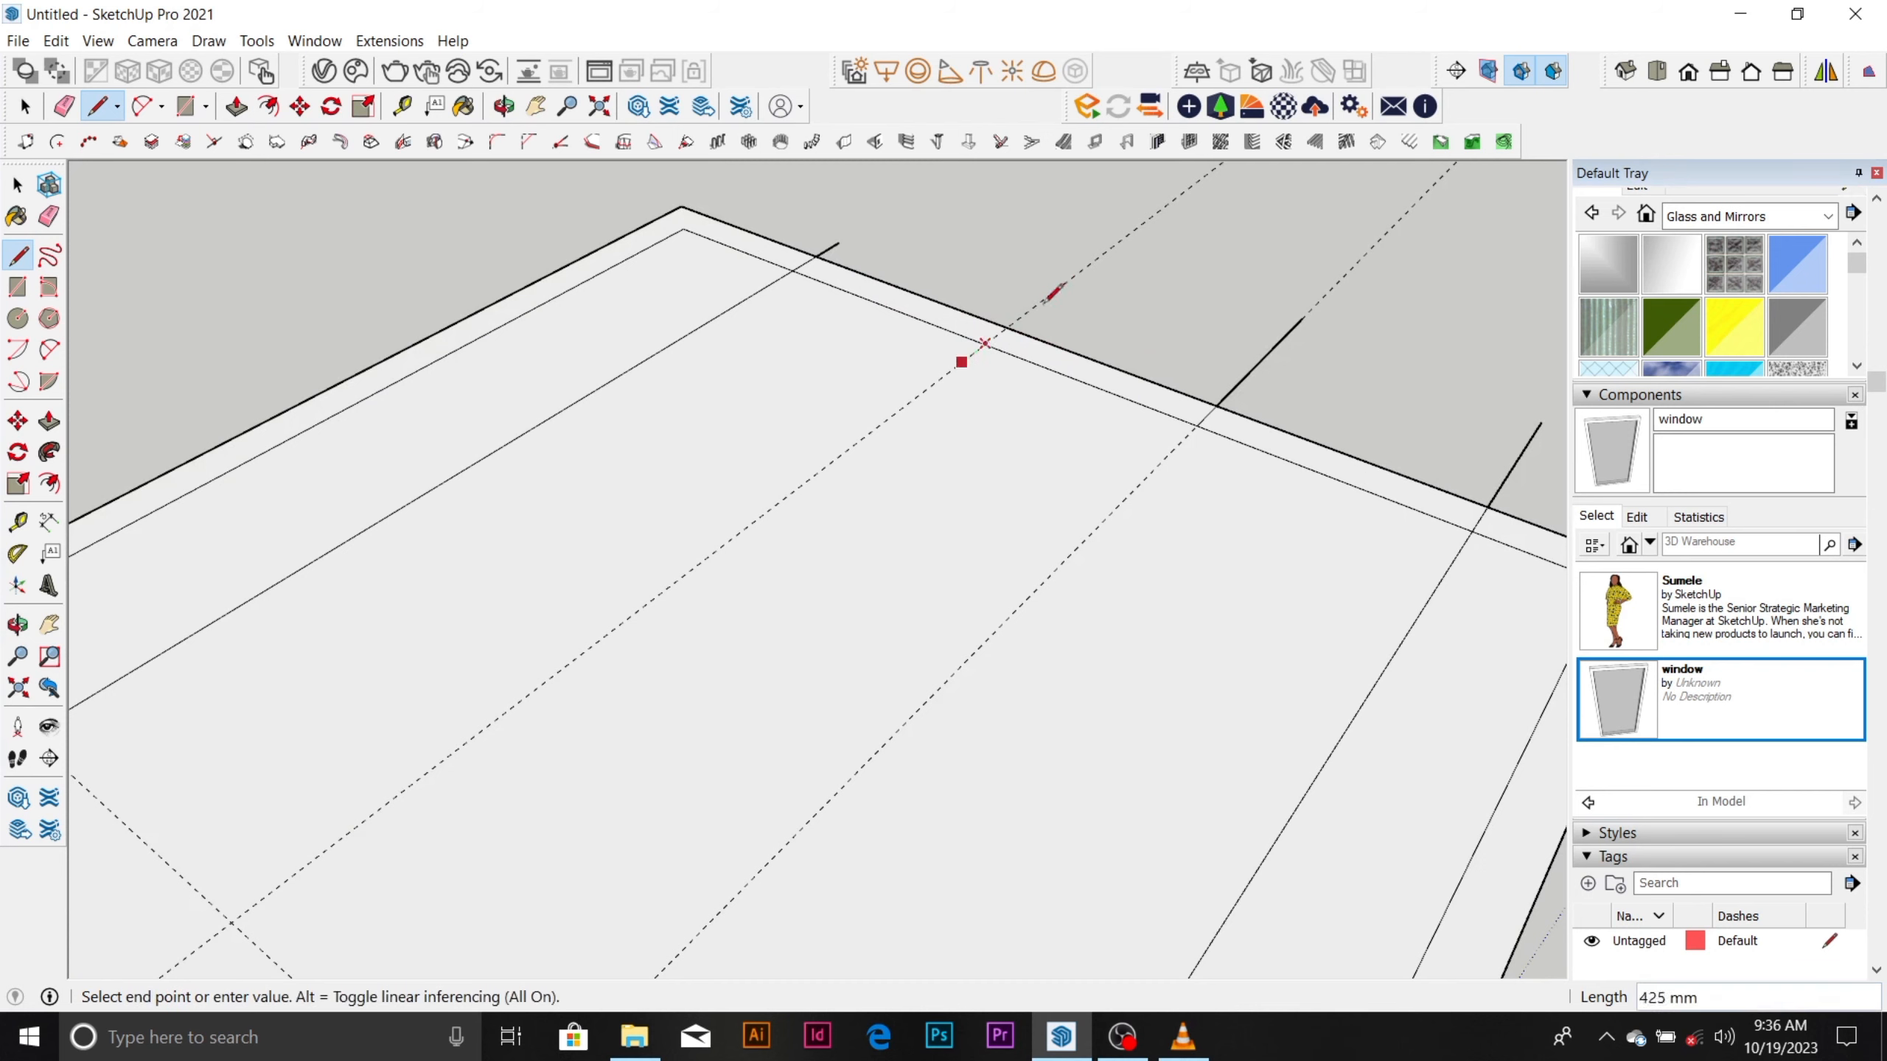
pyautogui.scroll(-1, 1059, 264)
pyautogui.press('space')
pyautogui.scroll(-3, 964, 313)
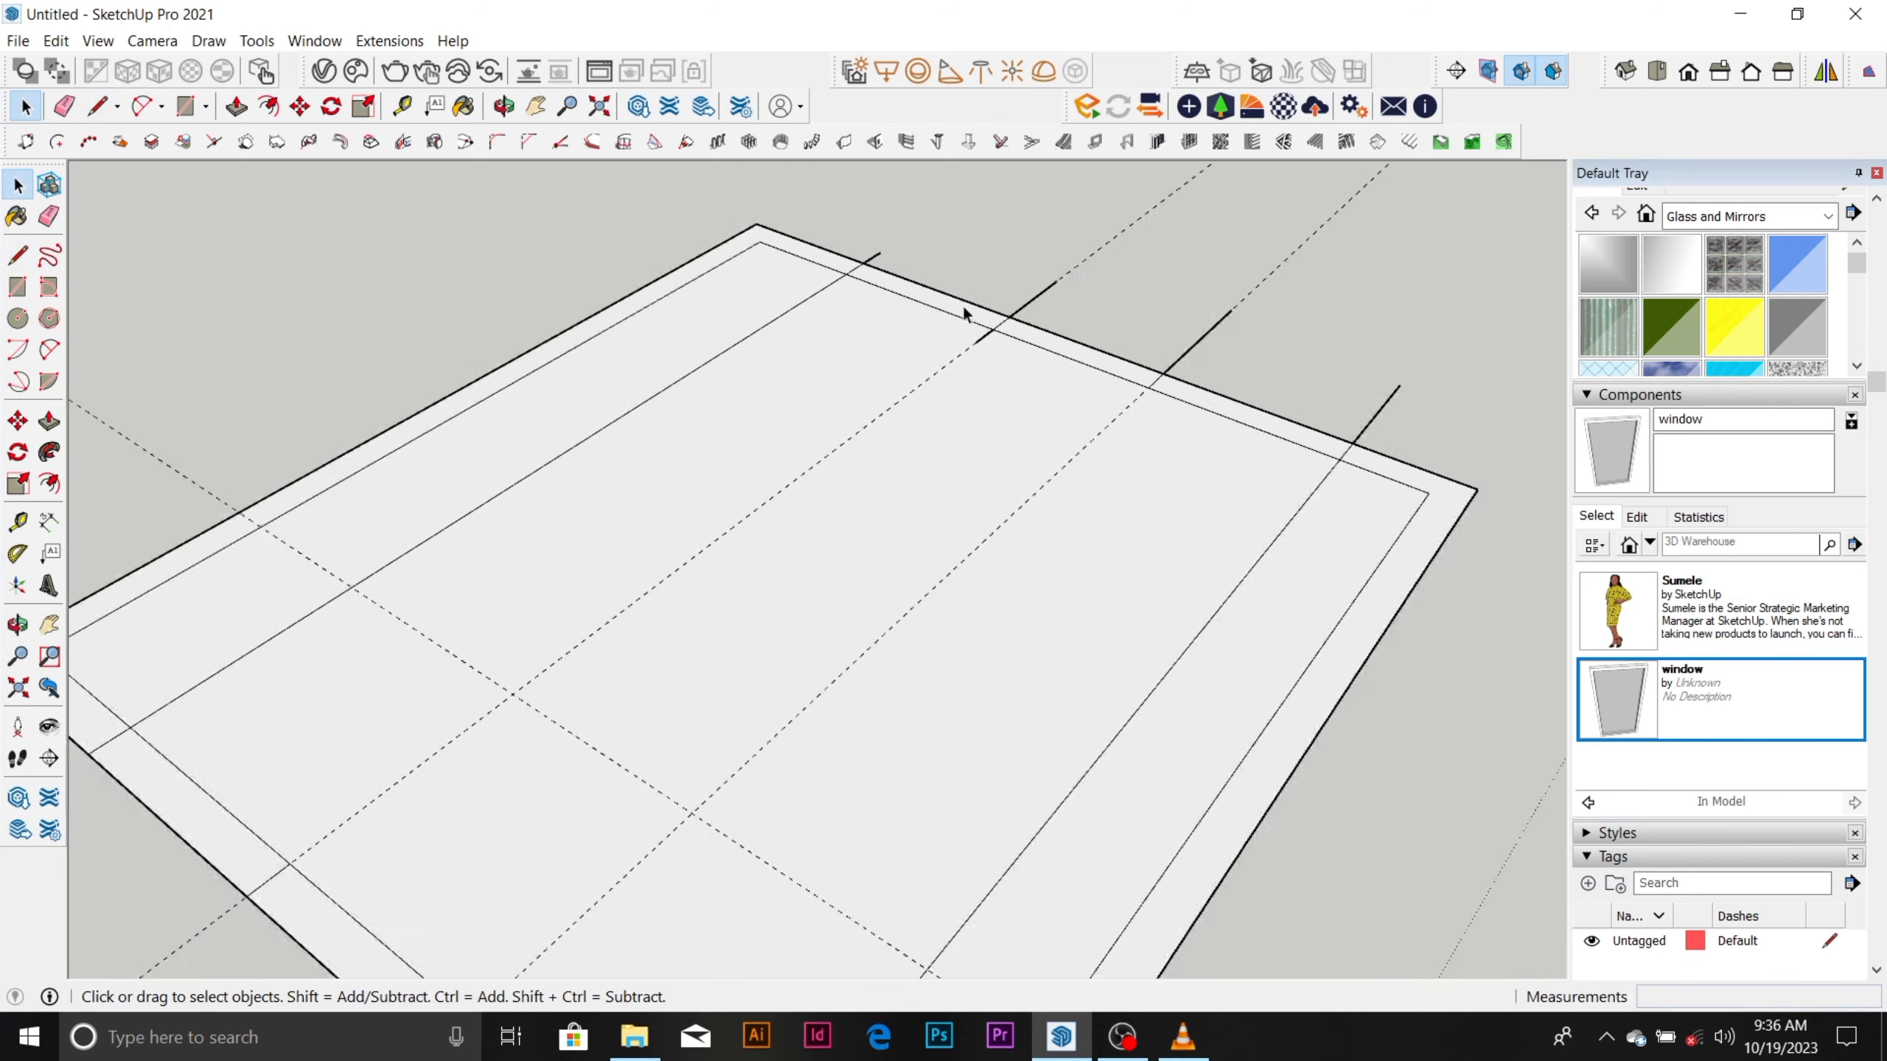
# Erase both opening guides and the parts of the two middle short lines that overhang the back-right wall.
pyautogui.press('e')
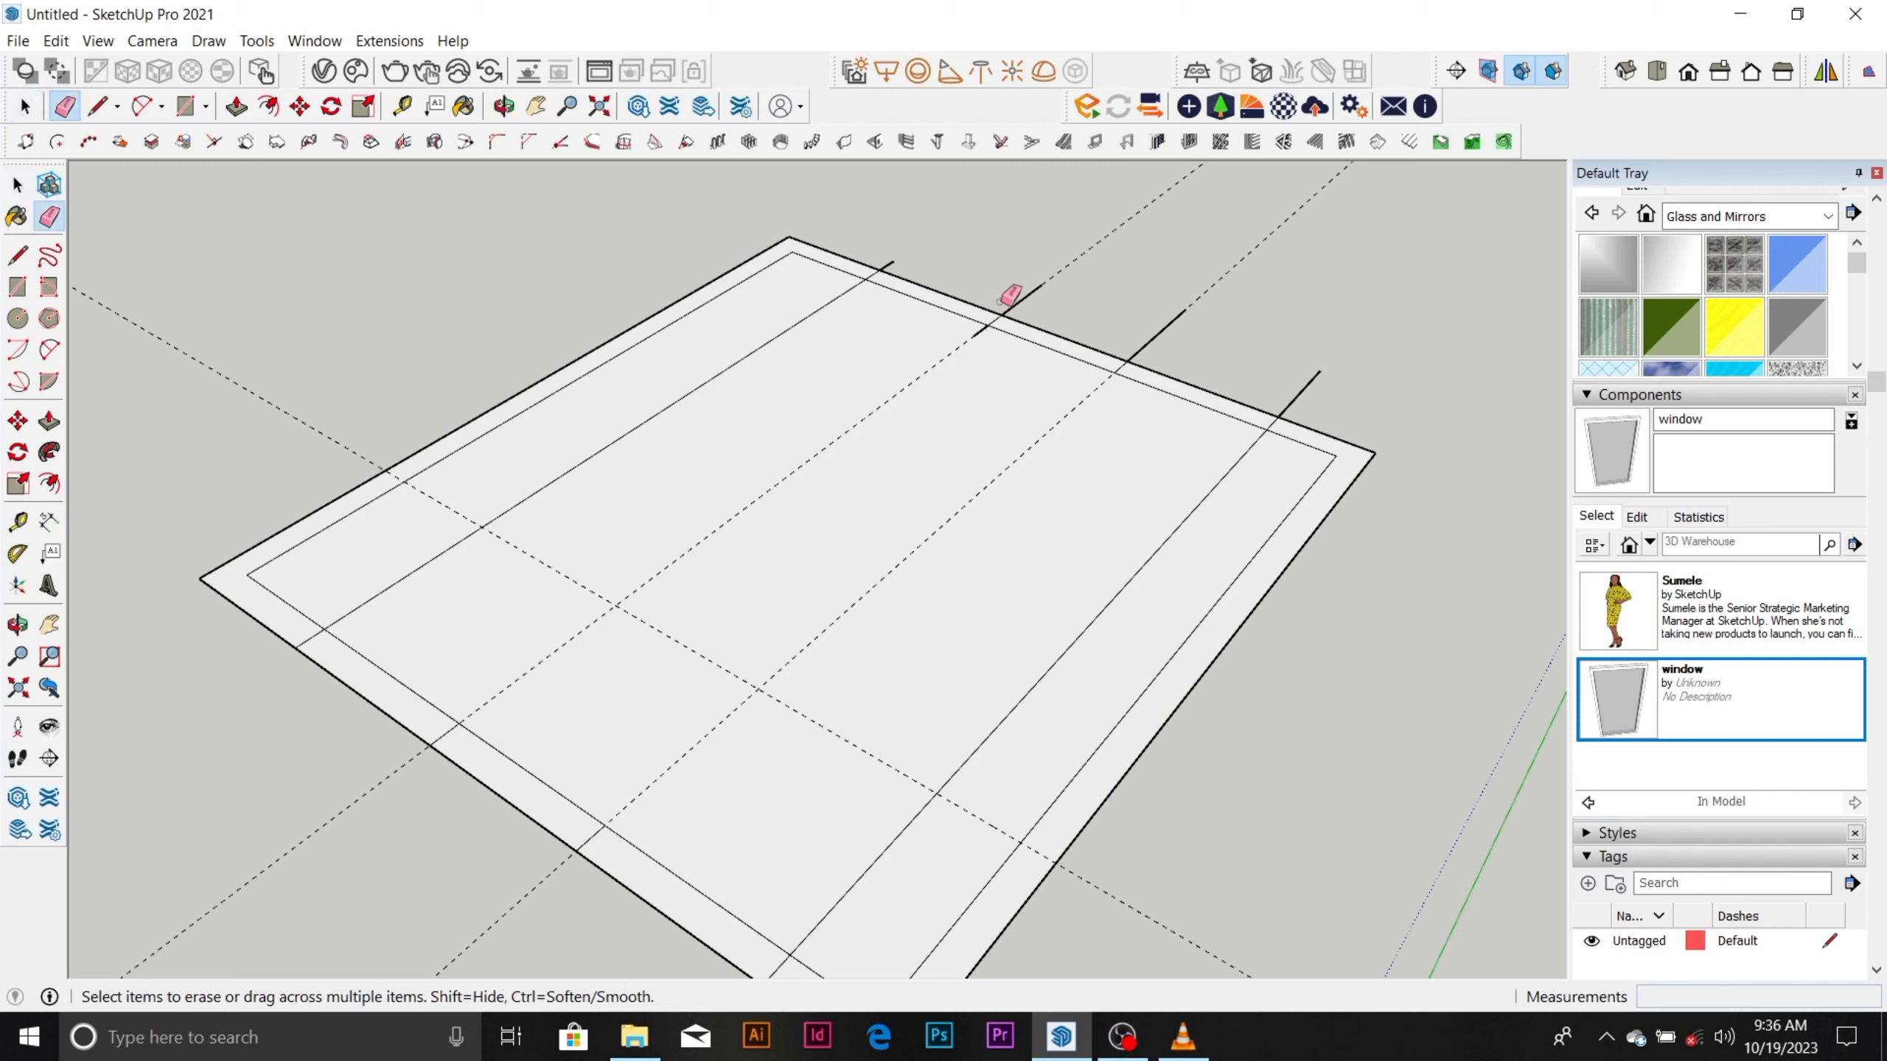
pyautogui.click(1026, 302)
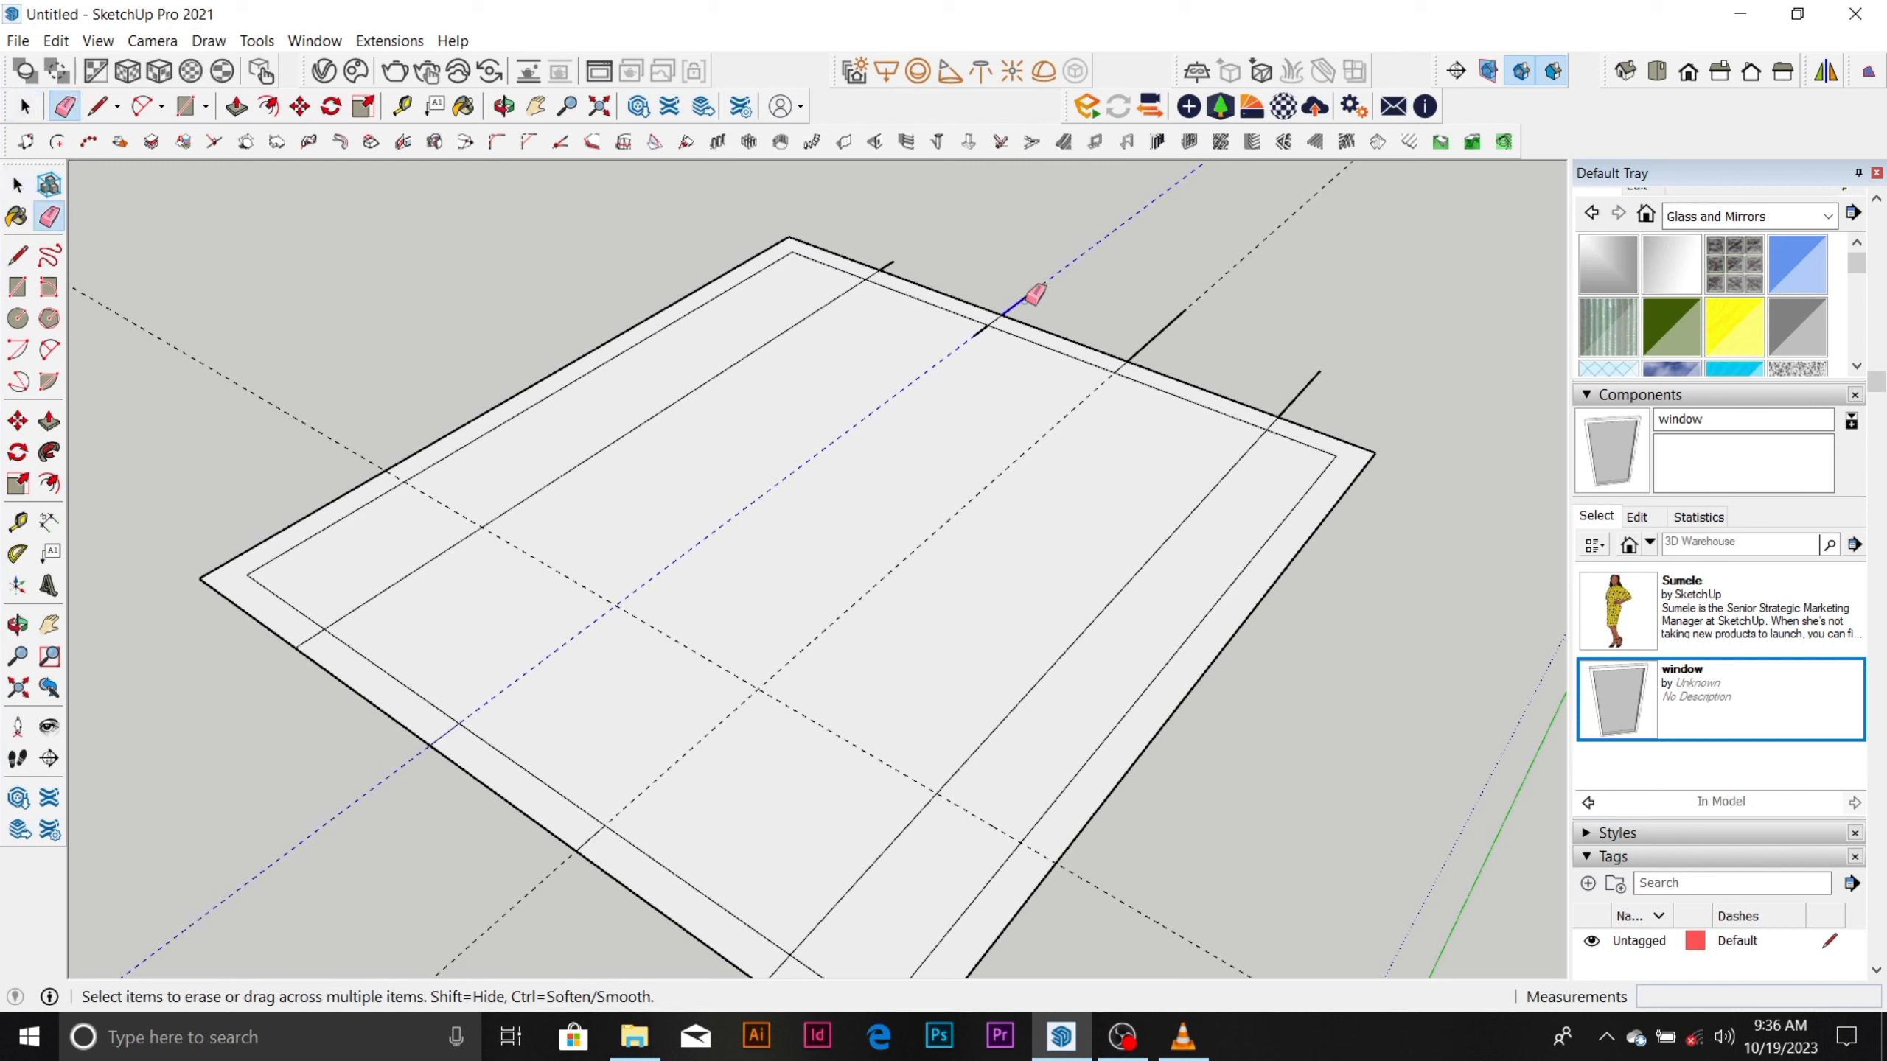
pyautogui.click(1161, 331)
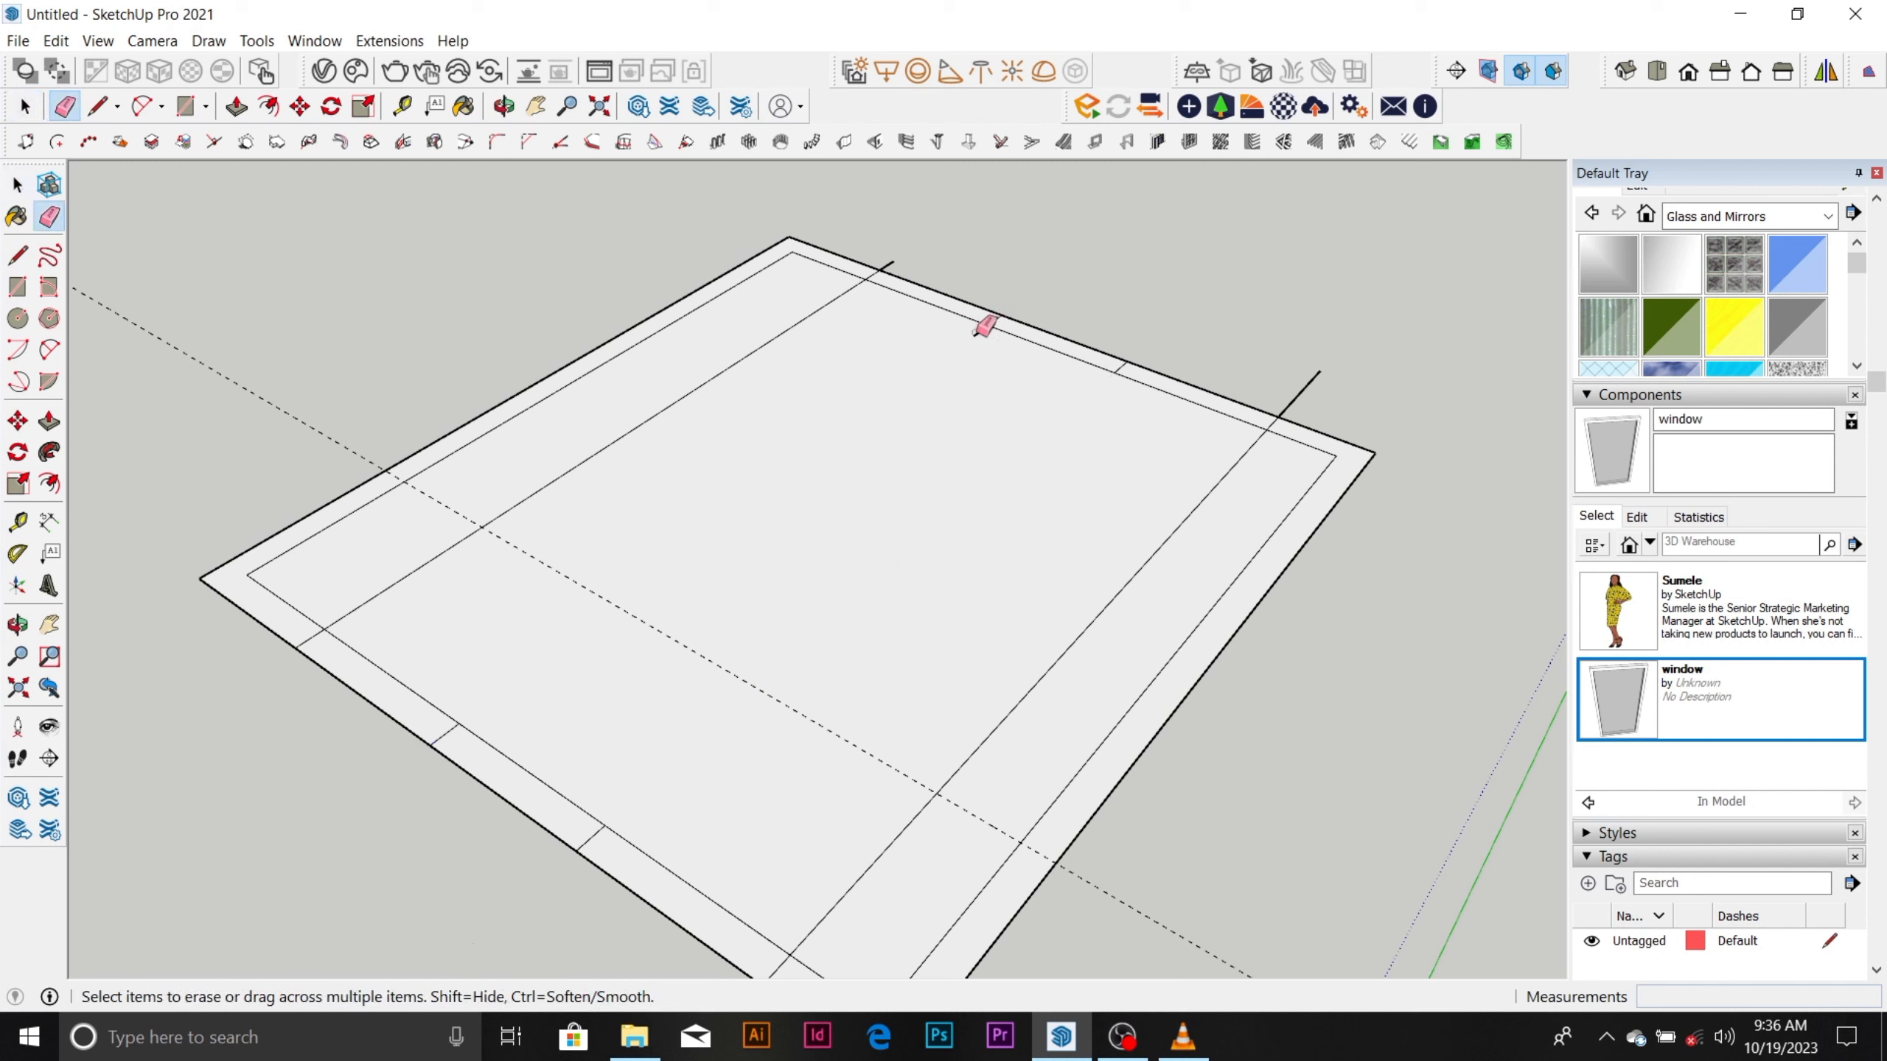
# Erase the overhangs of both long lines beyond the back-right wall and the left long line's part inside the room.
pyautogui.click(894, 264)
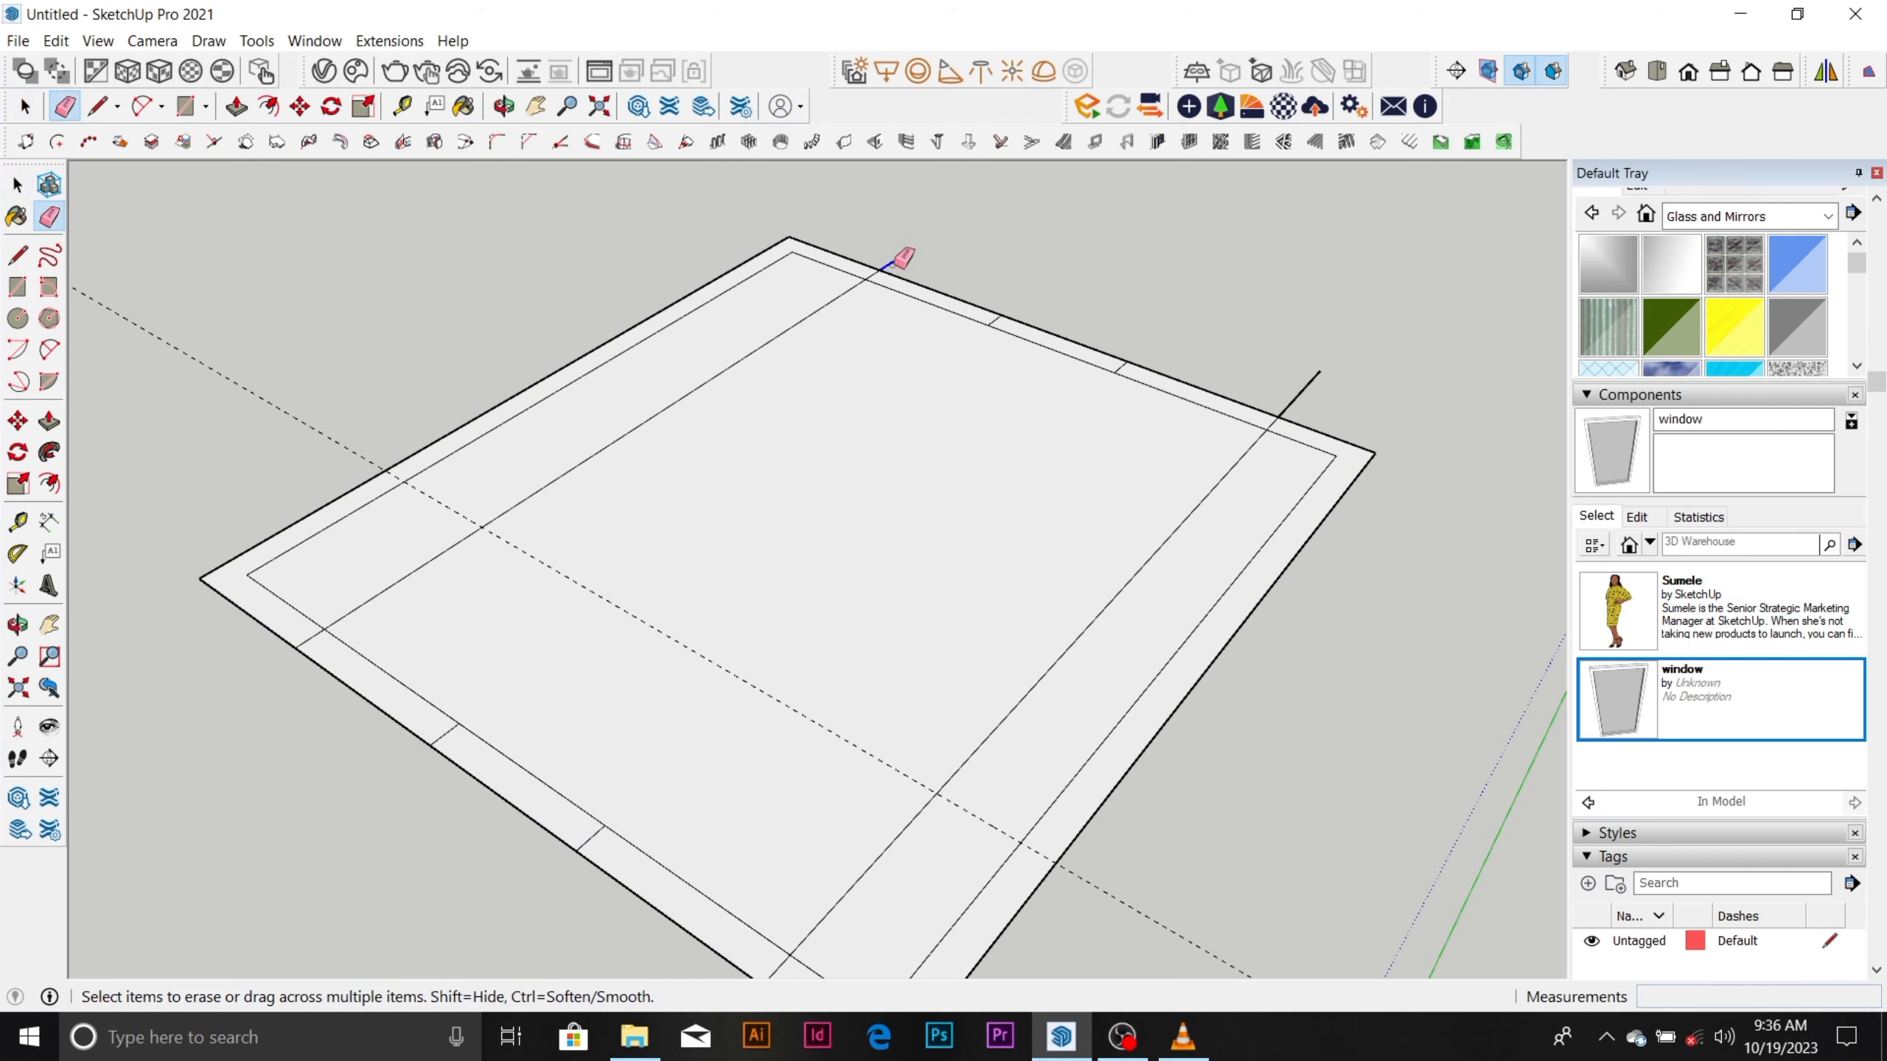
pyautogui.click(838, 289)
pyautogui.scroll(-2, 579, 499)
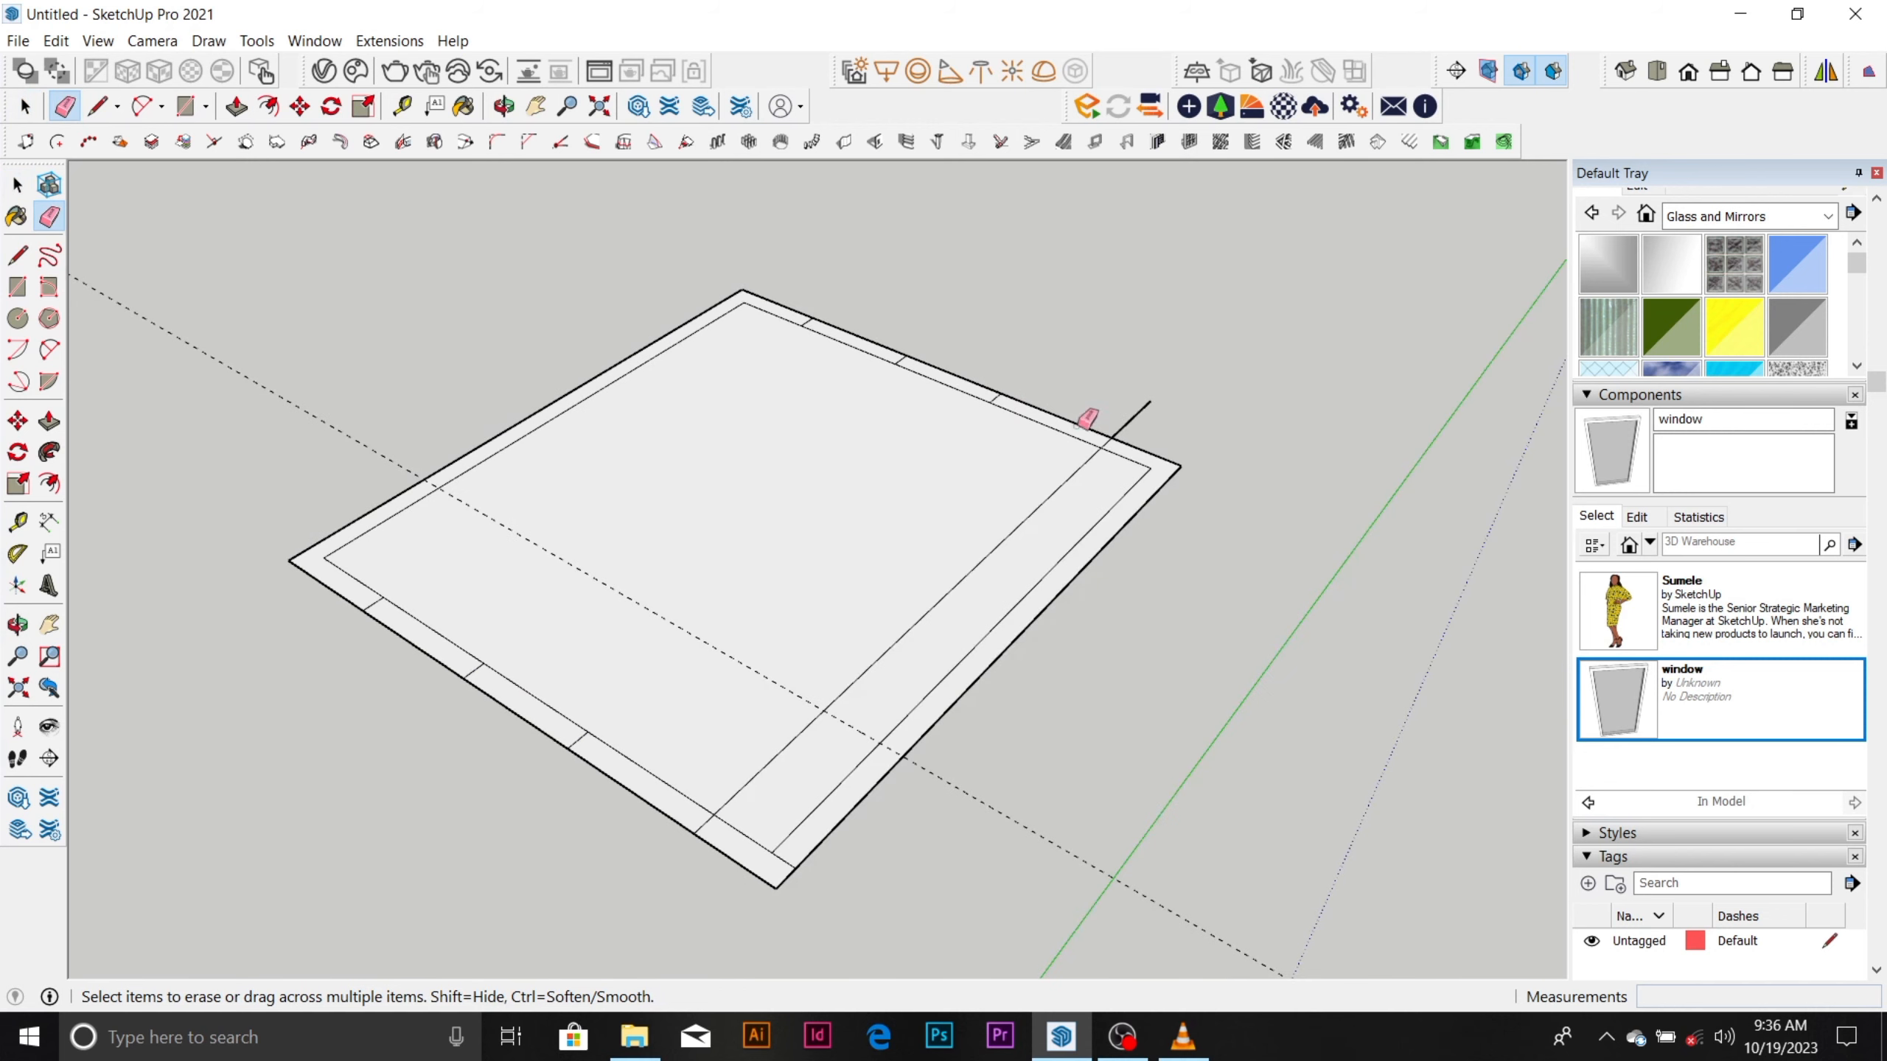
pyautogui.click(1131, 421)
pyautogui.scroll(2, 1116, 433)
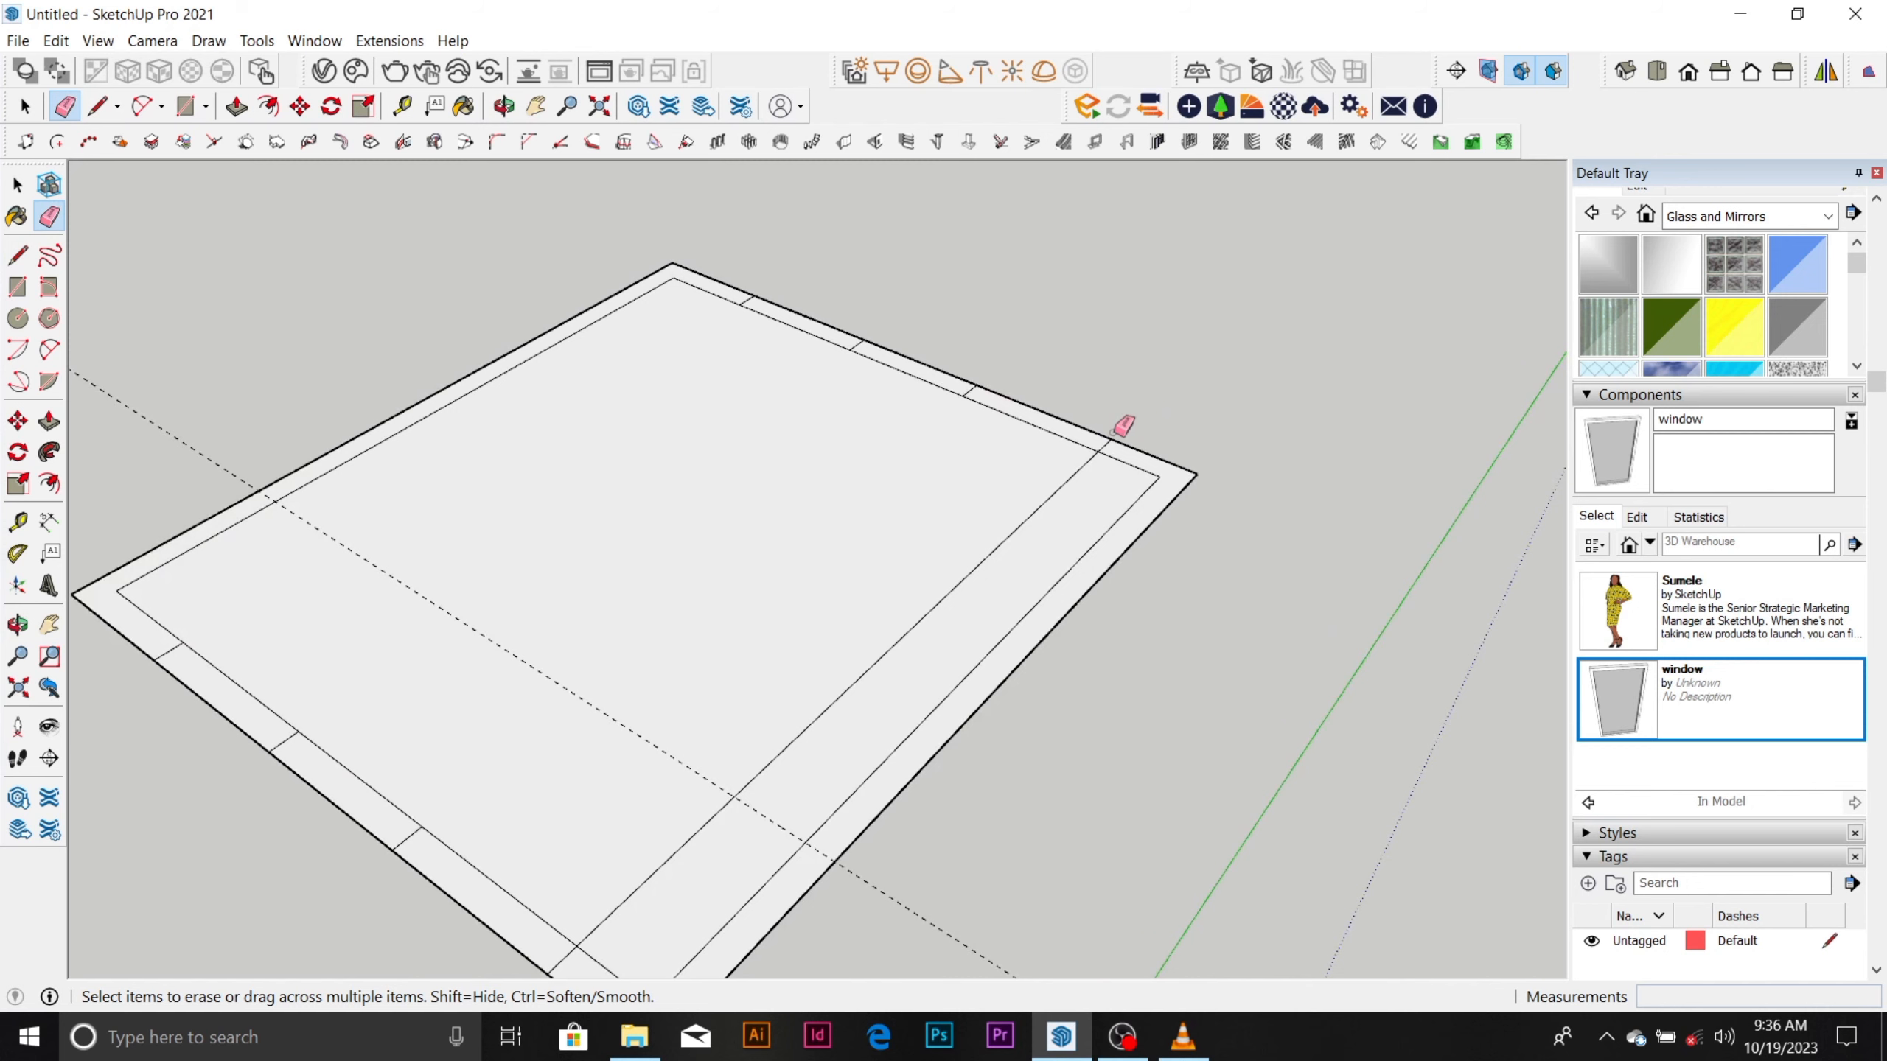
# Erase the part of the remaining long line that runs across the inside of the room.
pyautogui.click(1073, 476)
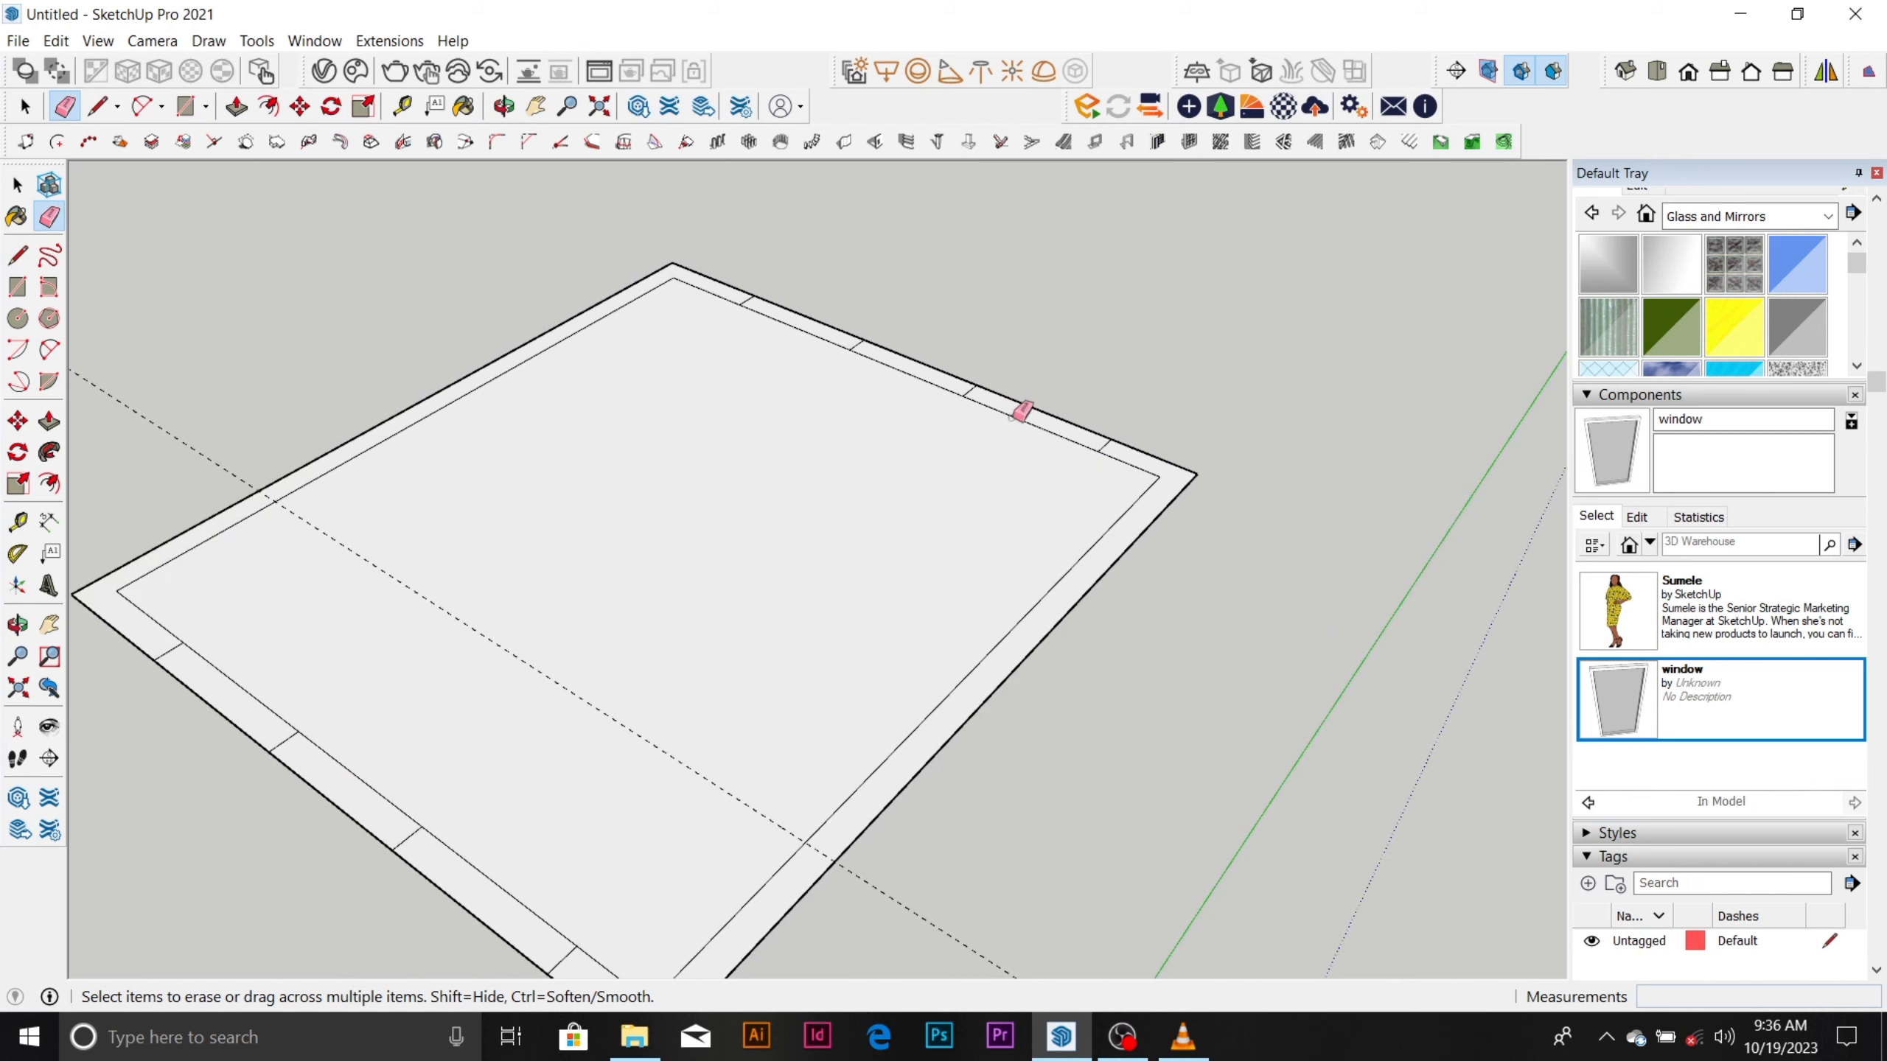
pyautogui.scroll(-3, 1014, 412)
pyautogui.scroll(2, 796, 801)
pyautogui.scroll(-2, 769, 725)
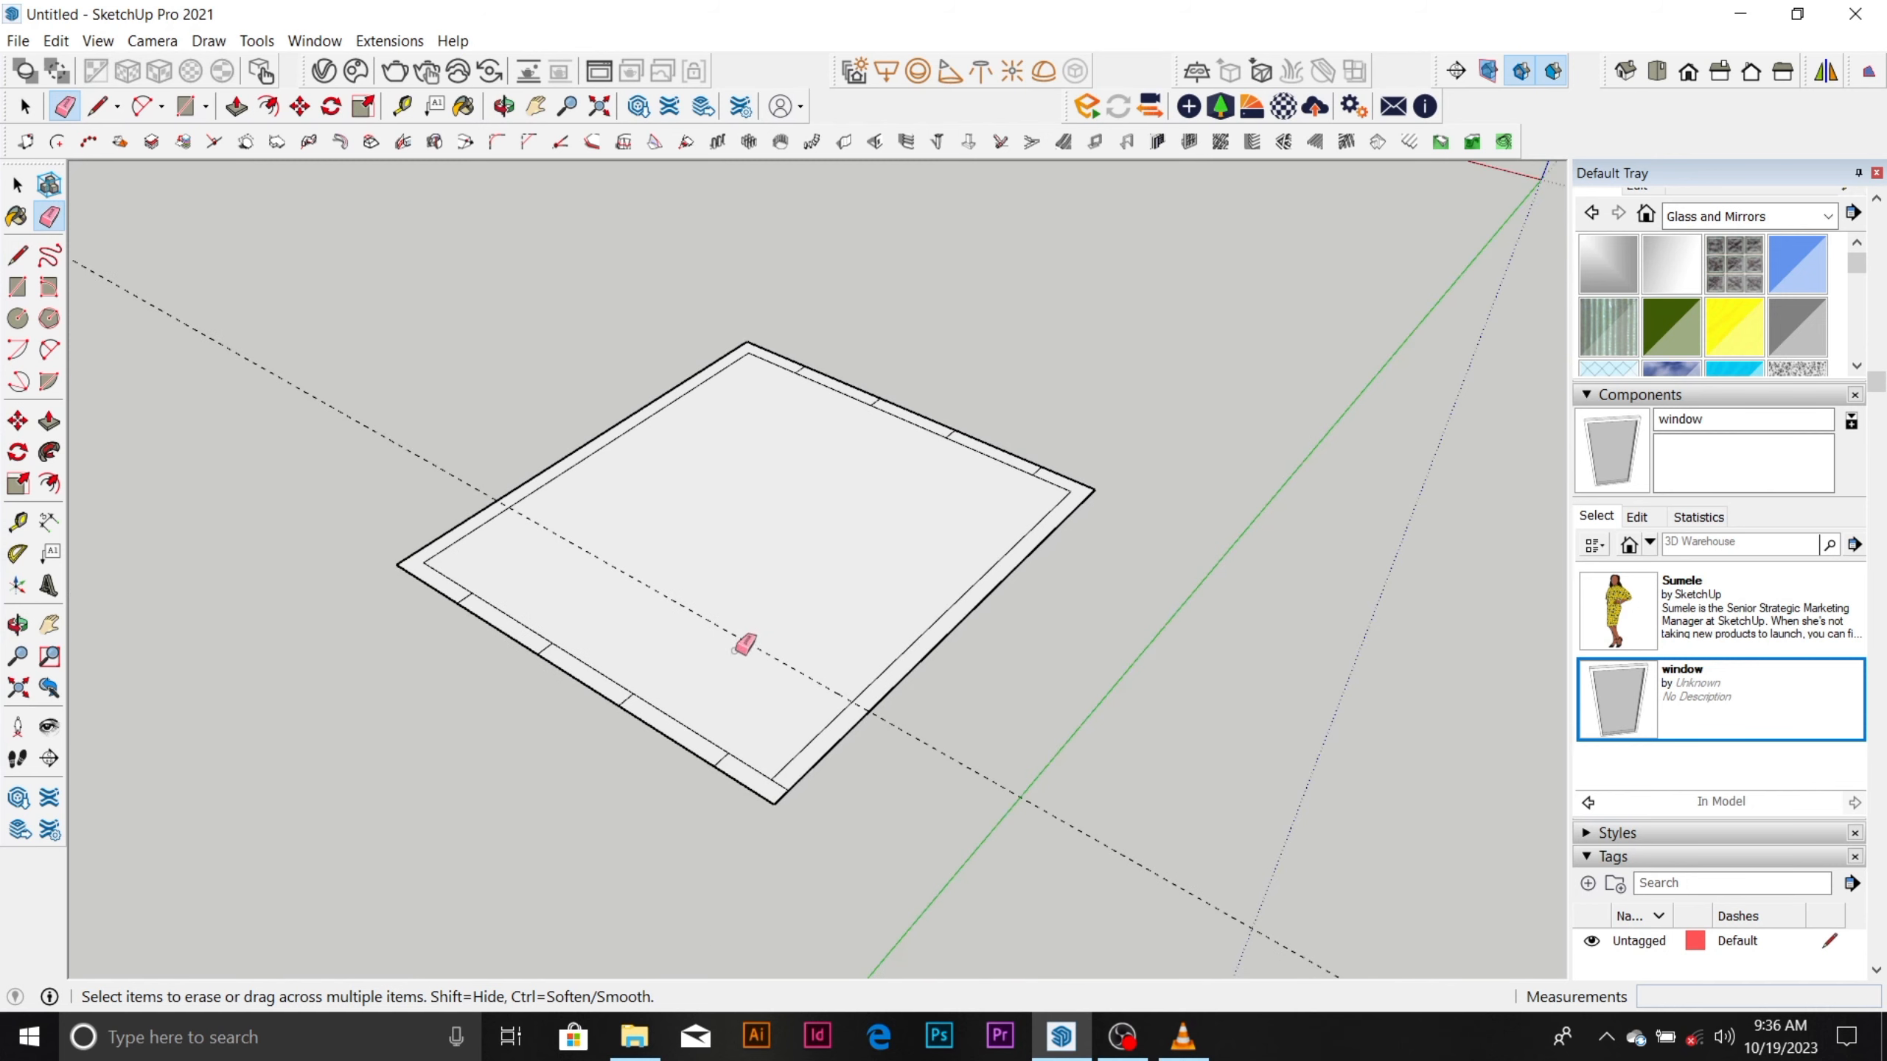
pyautogui.scroll(1, 745, 641)
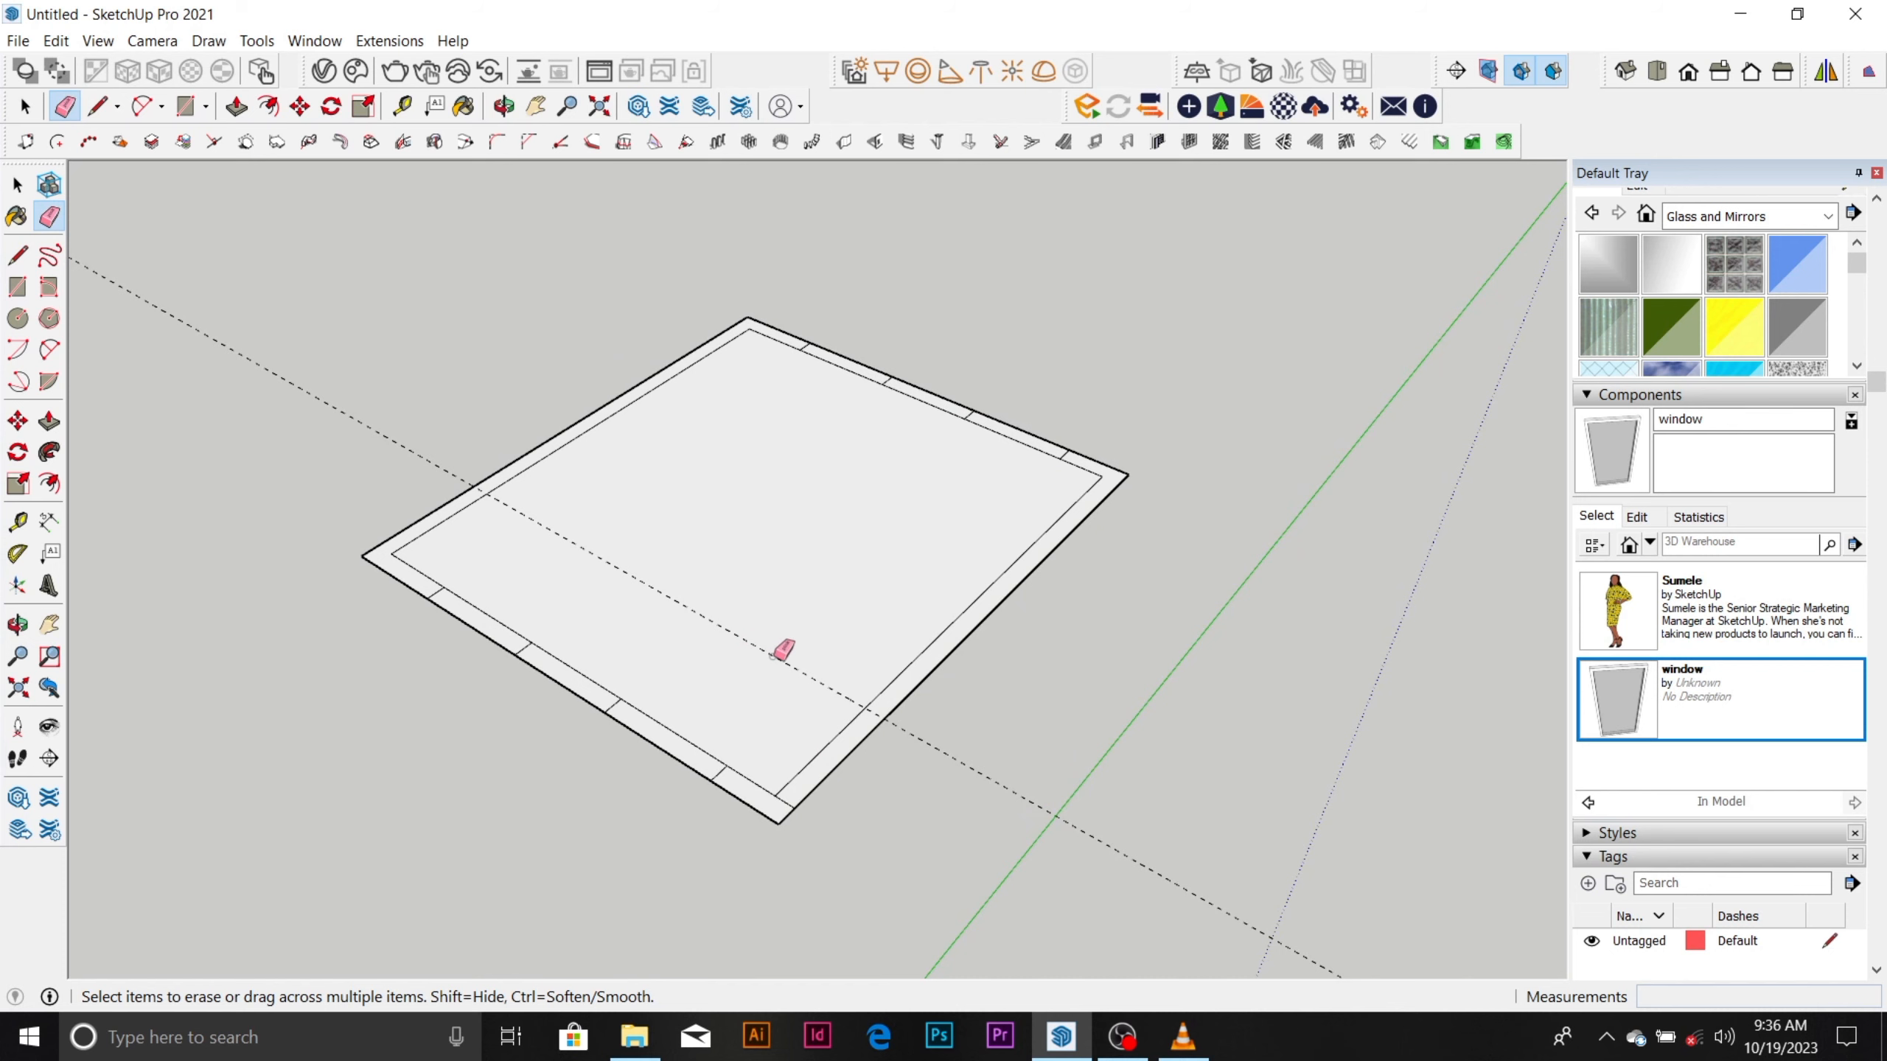
# Draw a 150 mm line across the front-right wall along the remaining guide, and erase that guide.
pyautogui.press('l')
pyautogui.scroll(2, 865, 695)
pyautogui.click(876, 708)
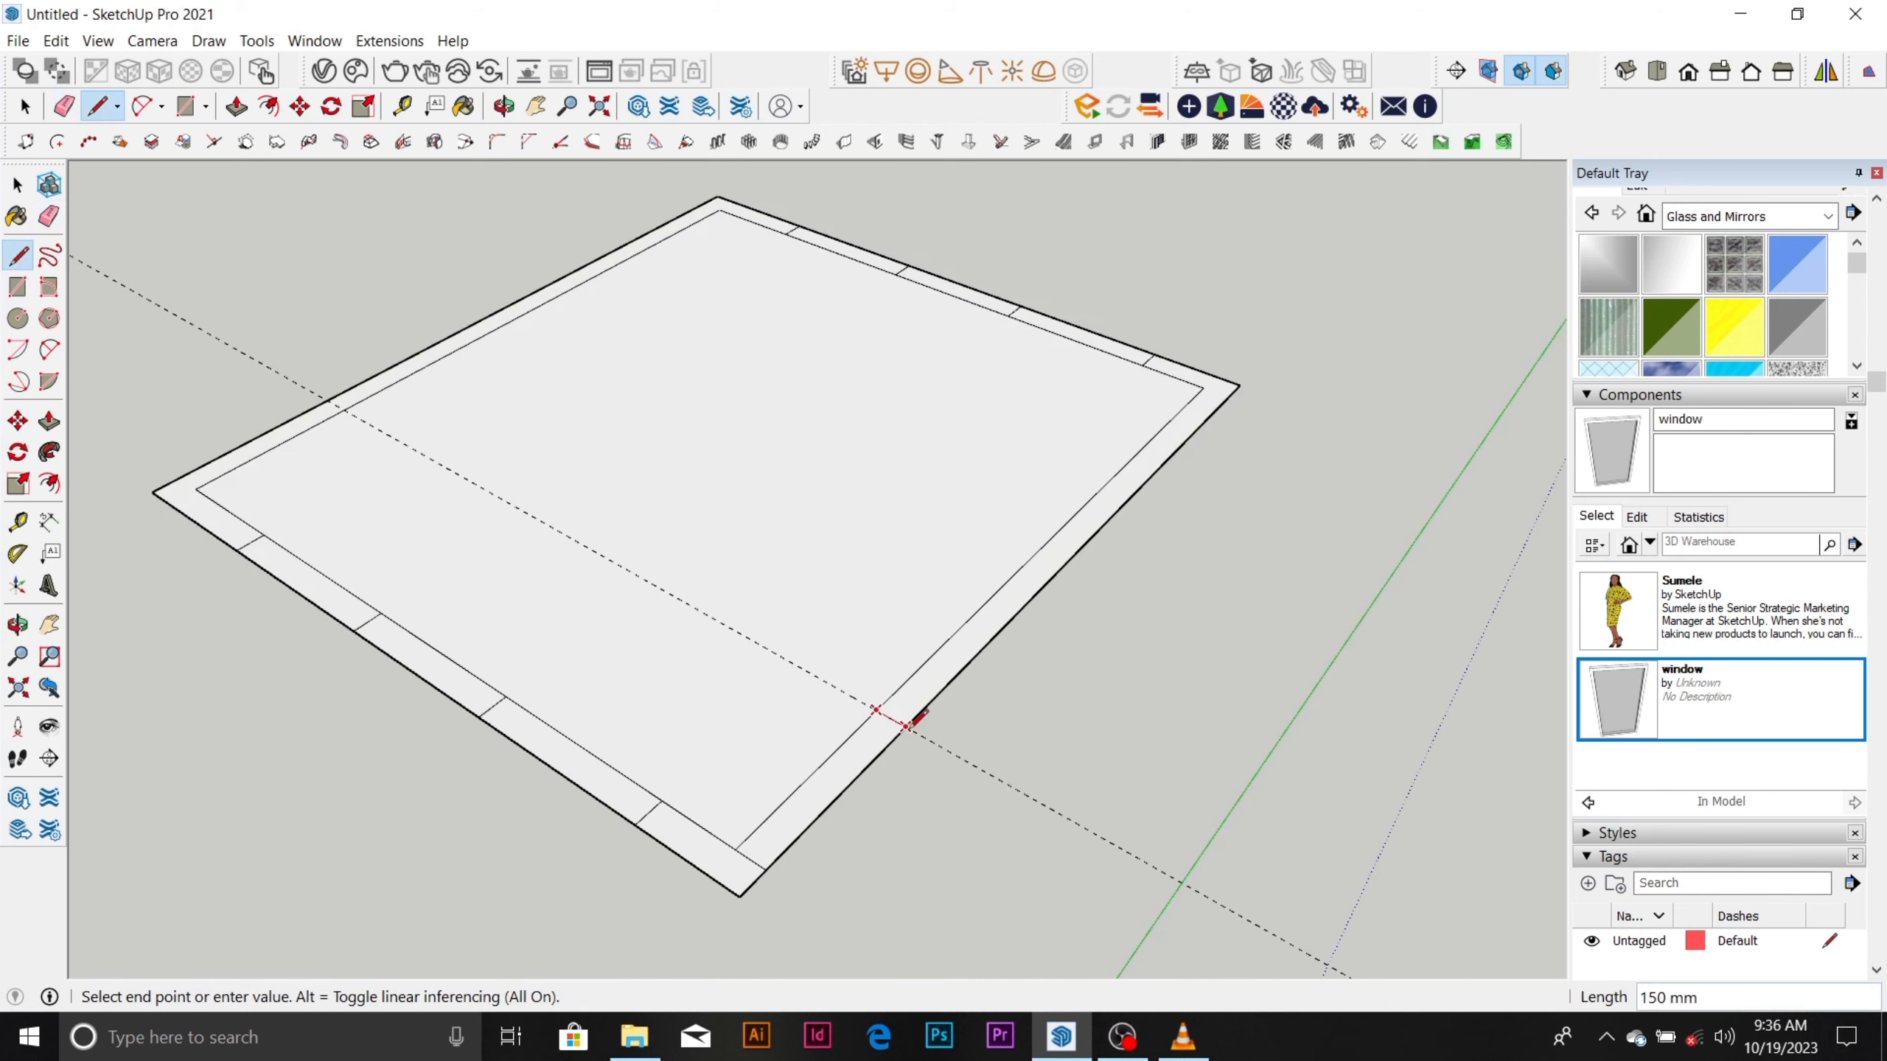
pyautogui.press('Escape')
pyautogui.press('e')
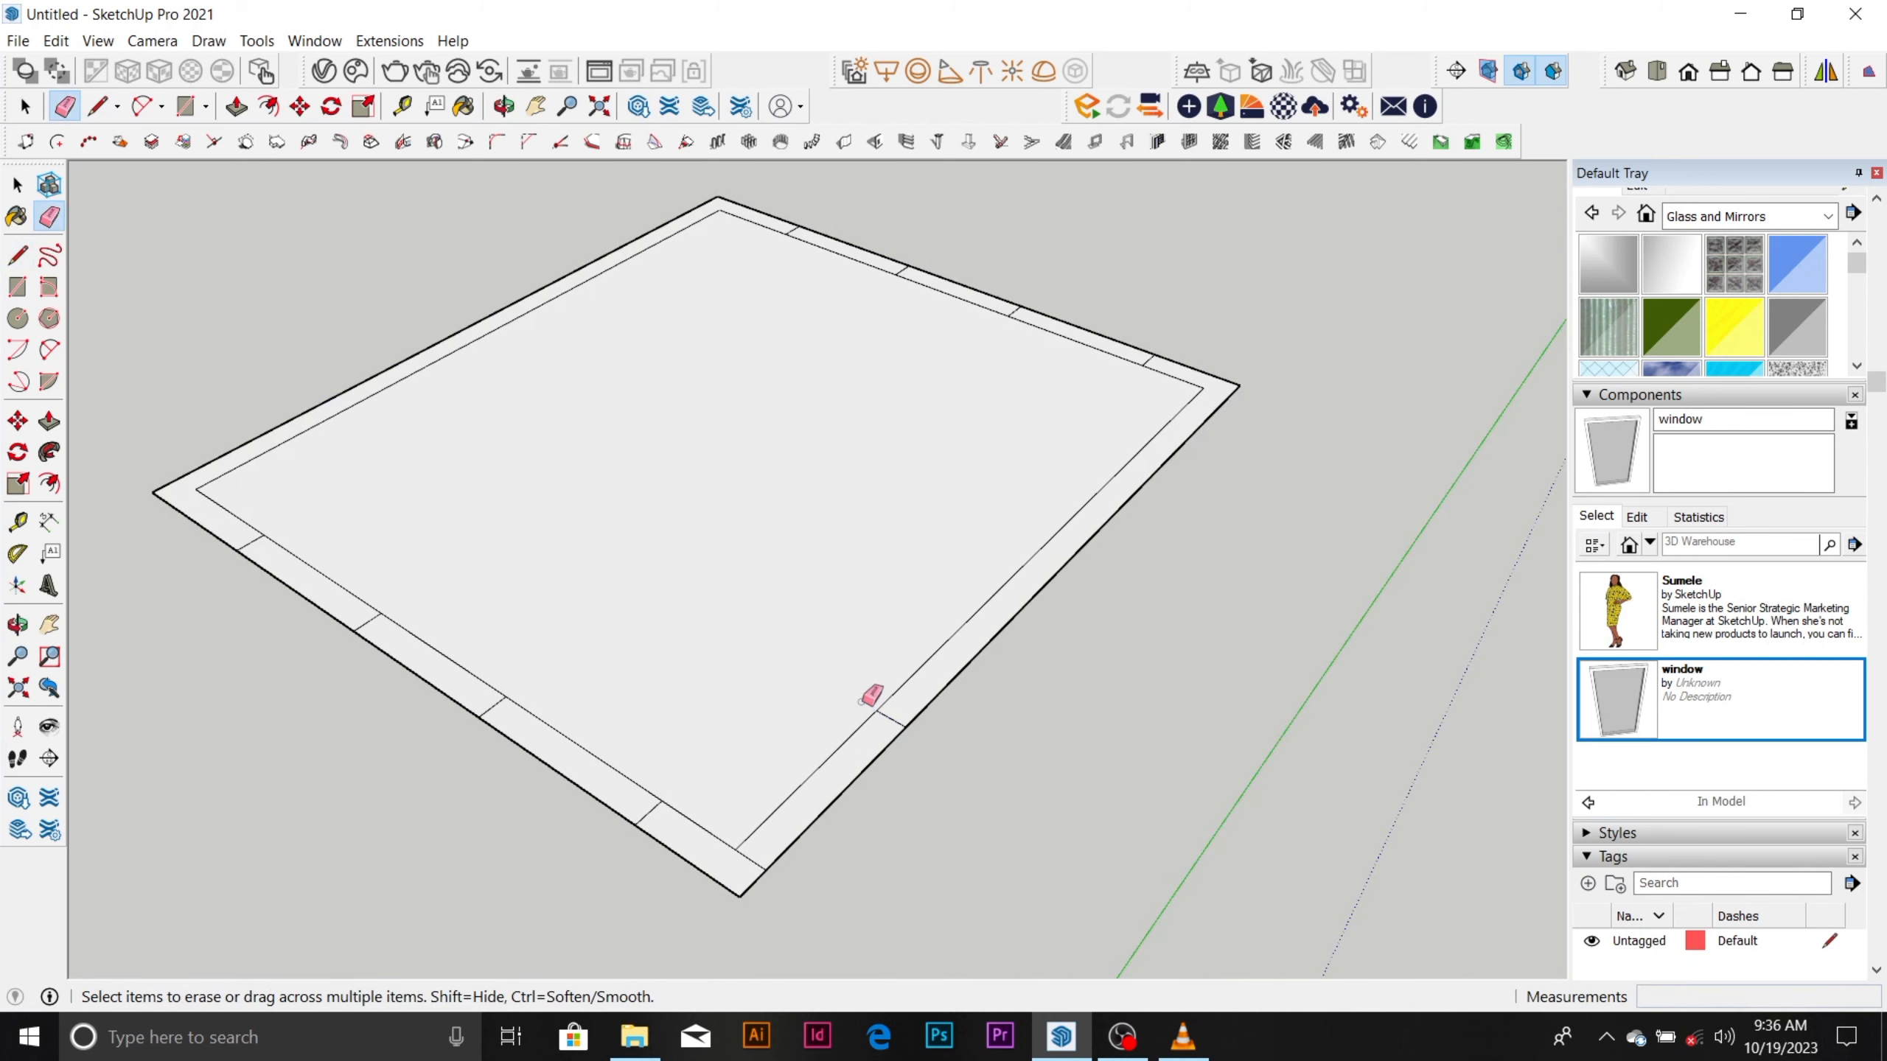
pyautogui.press('space')
pyautogui.scroll(-1, 880, 597)
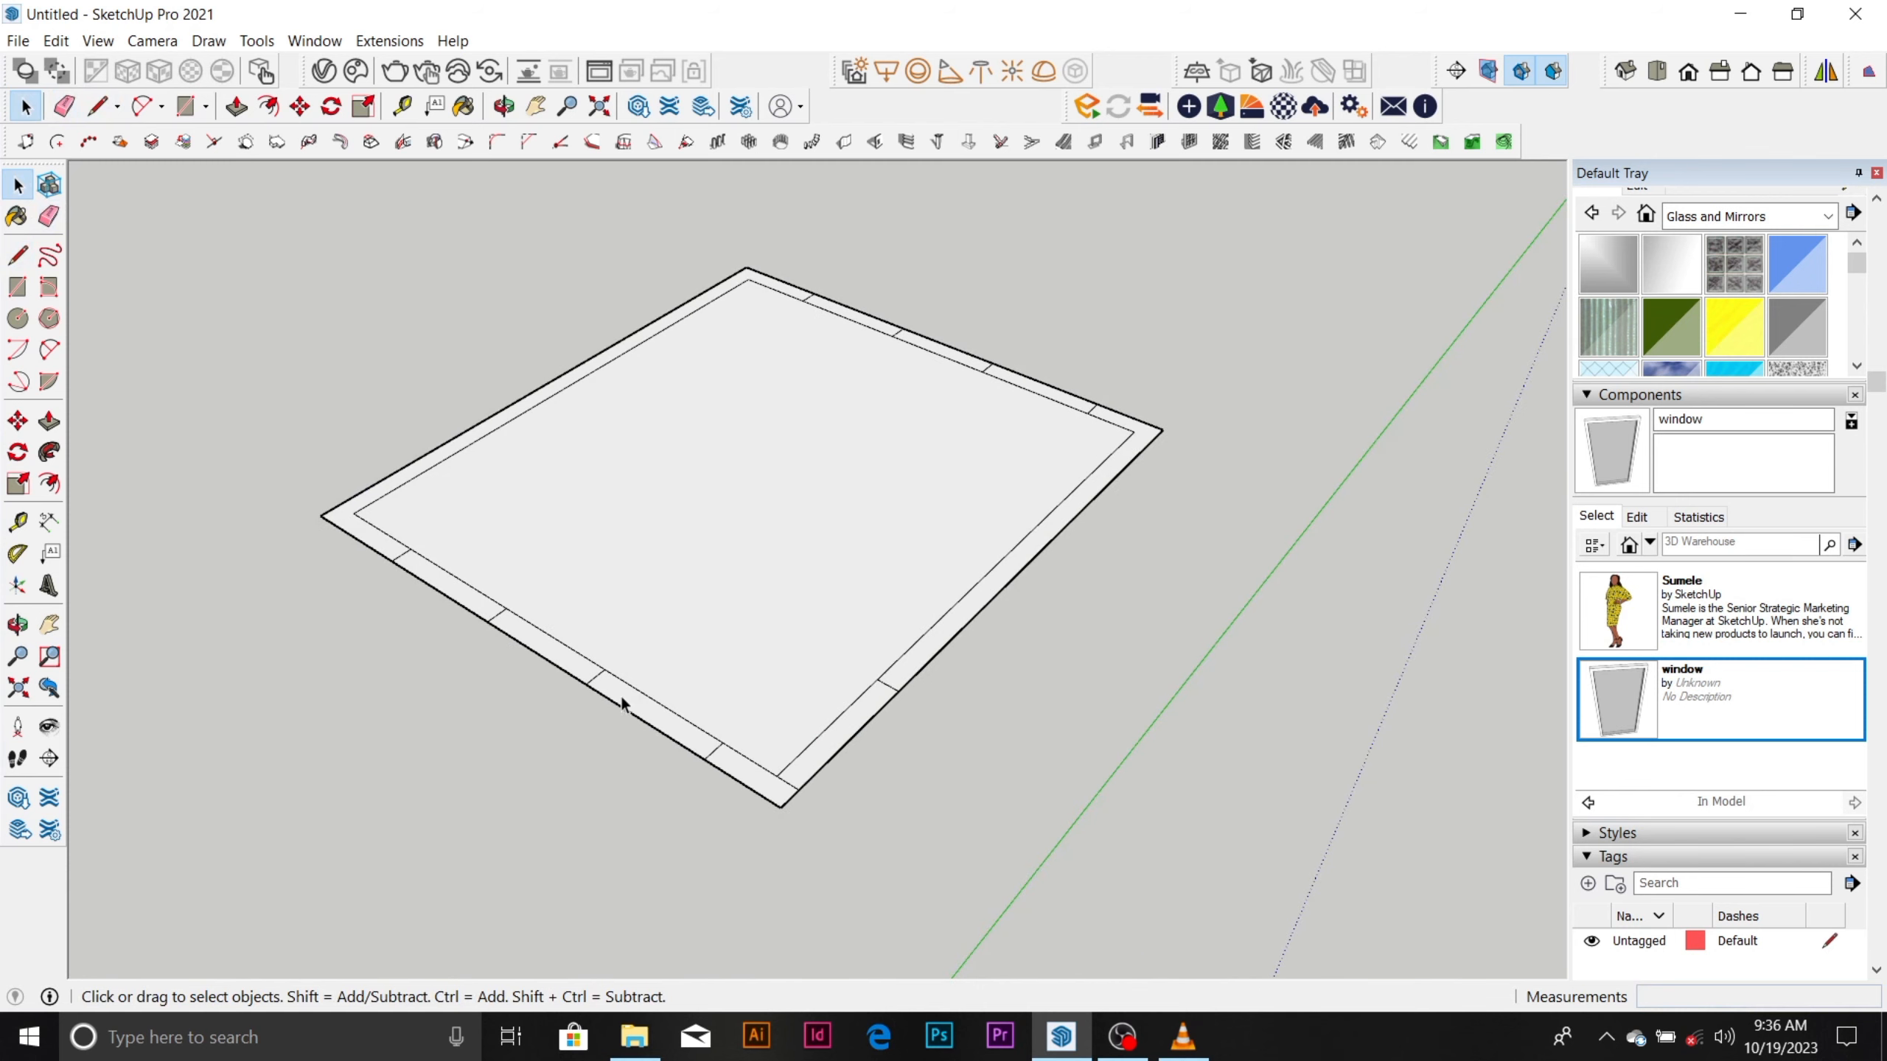
# Extrude the middle segment of the front-left wall upward by 3000 mm.
pyautogui.click(571, 671)
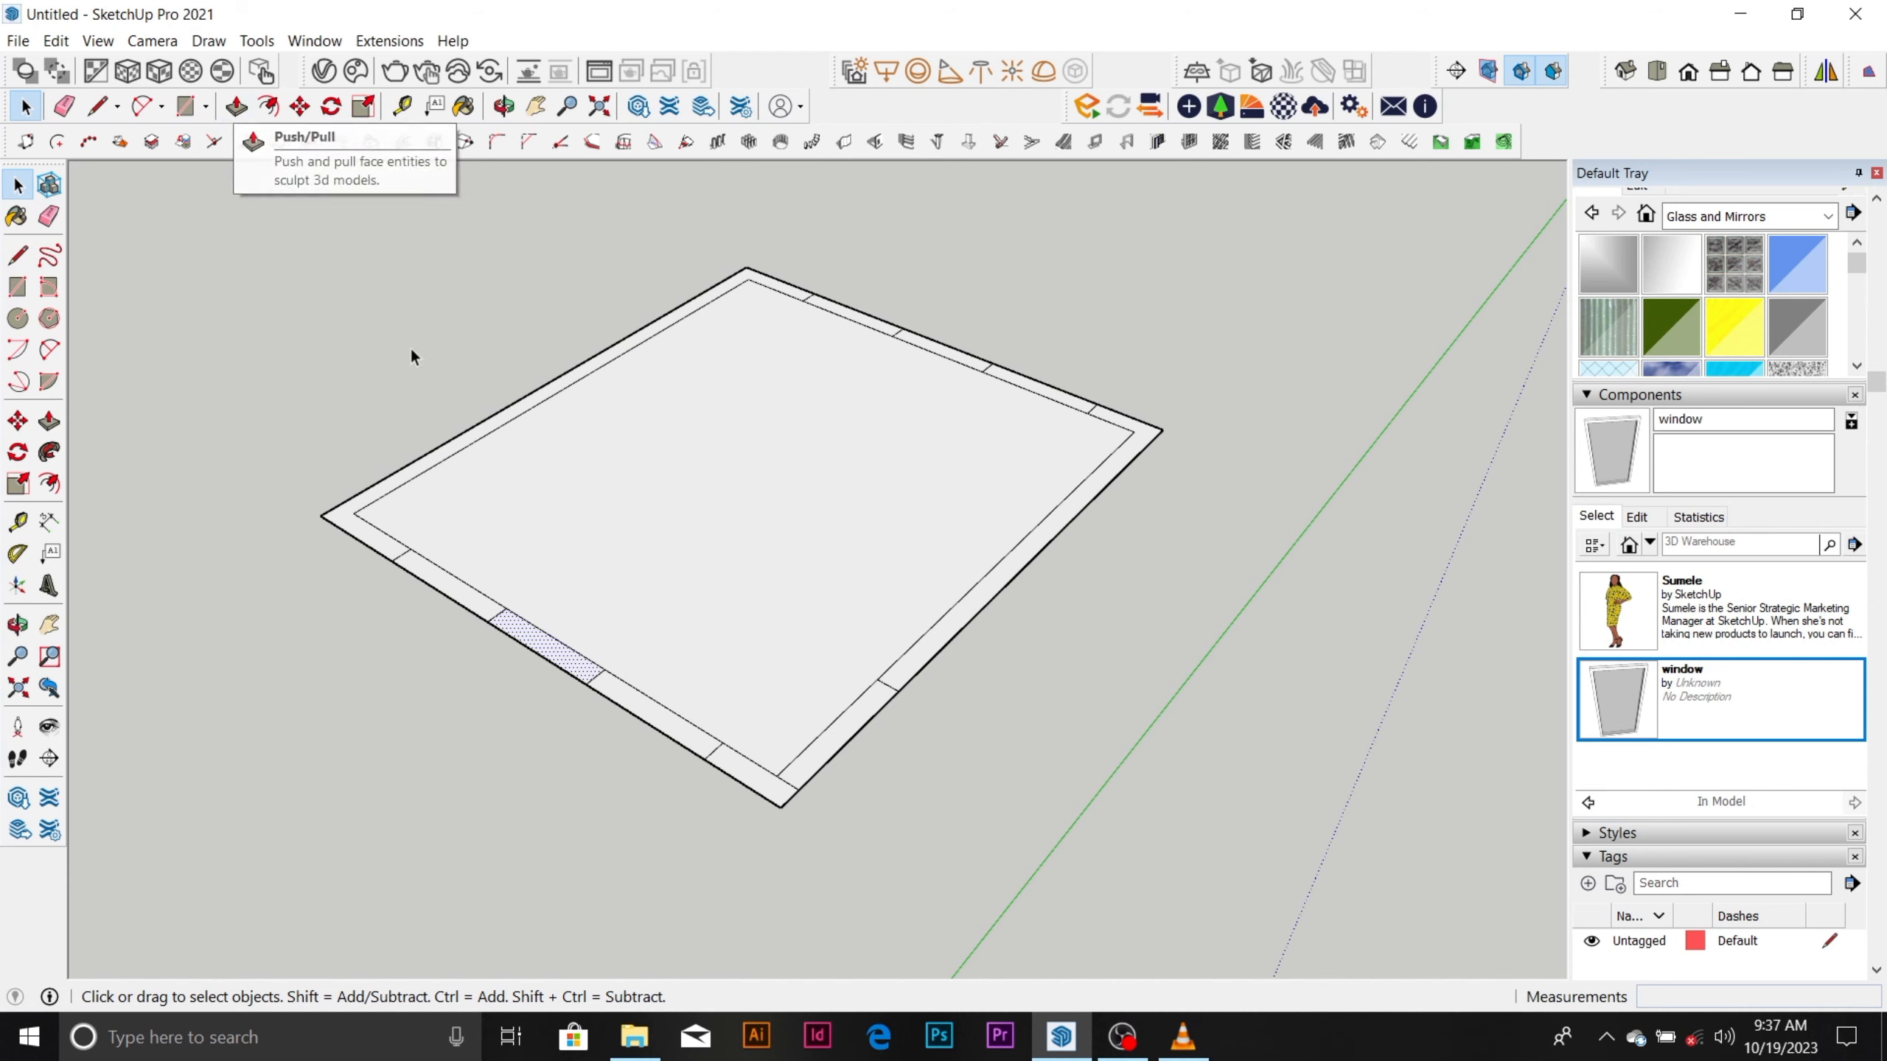
pyautogui.click(237, 107)
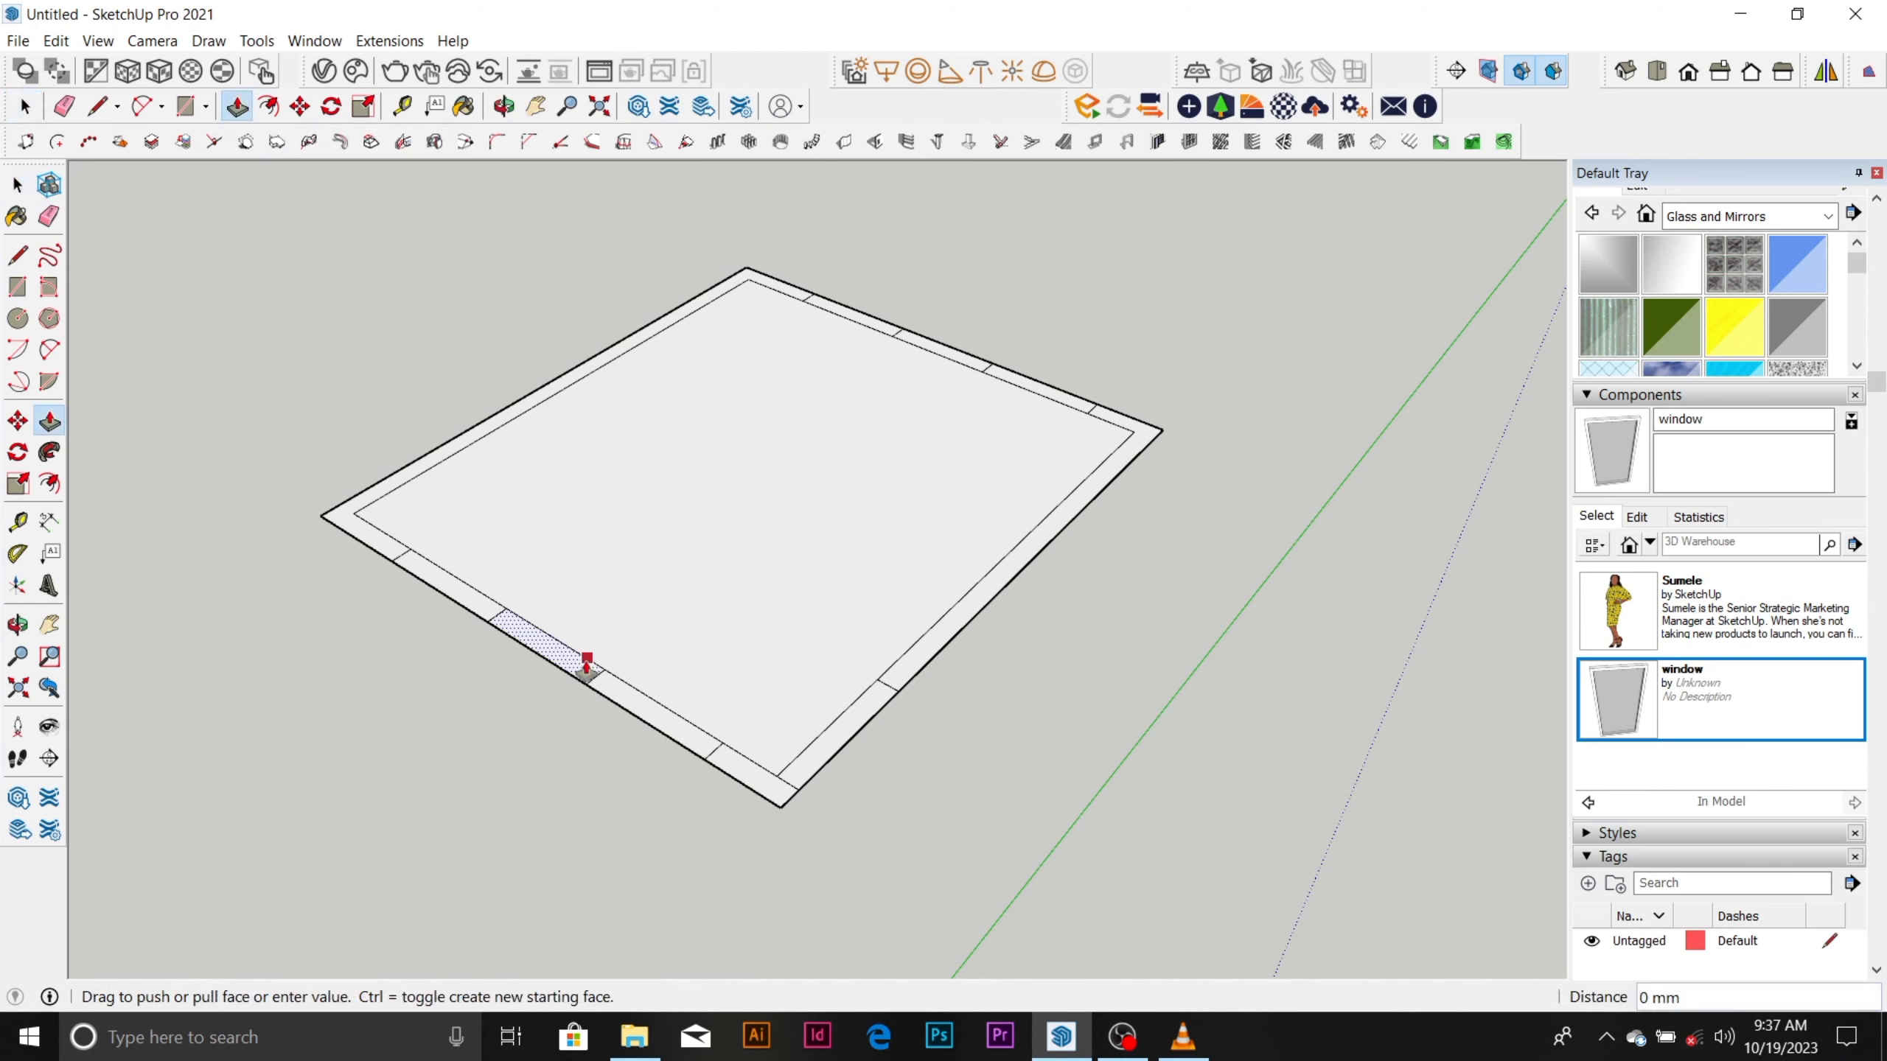
pyautogui.moveTo(587, 667); pyautogui.dragTo(581, 608)
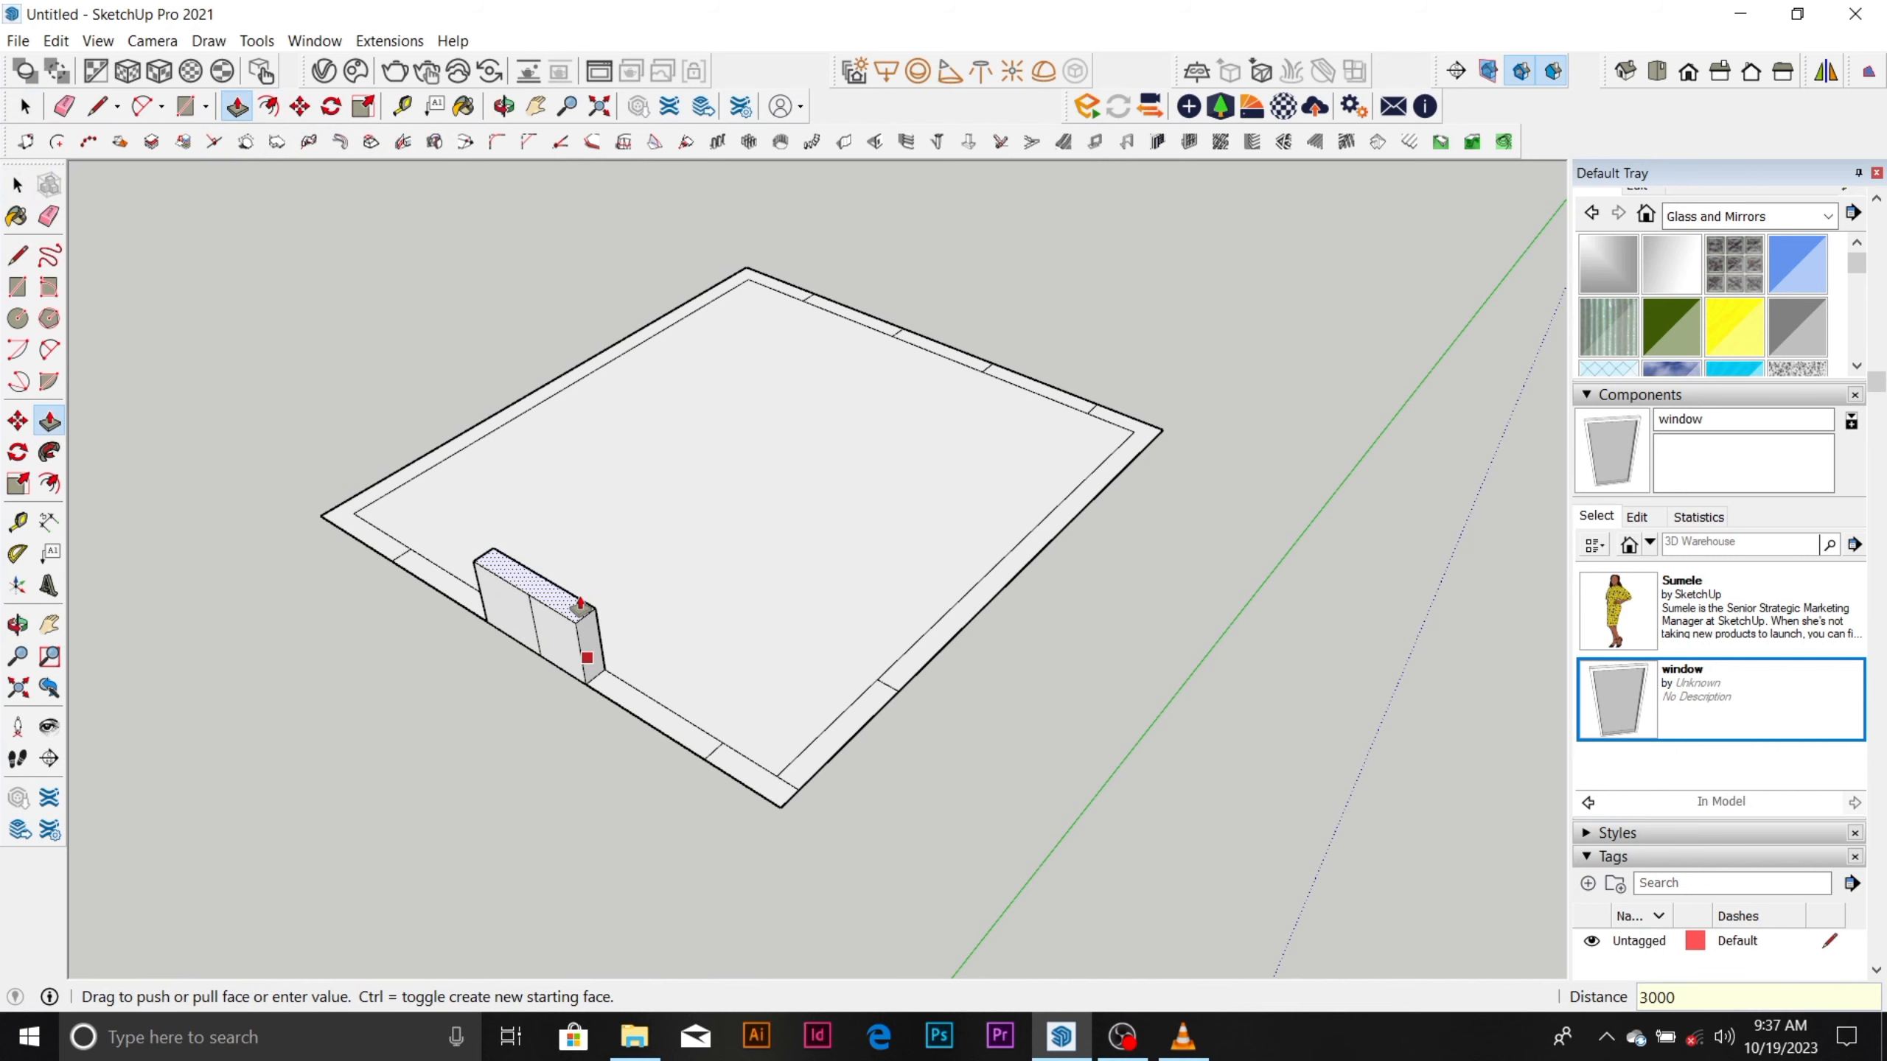
pyautogui.press('Return')
# Repeat the 3000 mm extrusion on all other wall segments, leaving the marked opening faces flat.
pyautogui.moveTo(581, 608); pyautogui.dragTo(750, 758, button='middle')
pyautogui.doubleClick(750, 752)
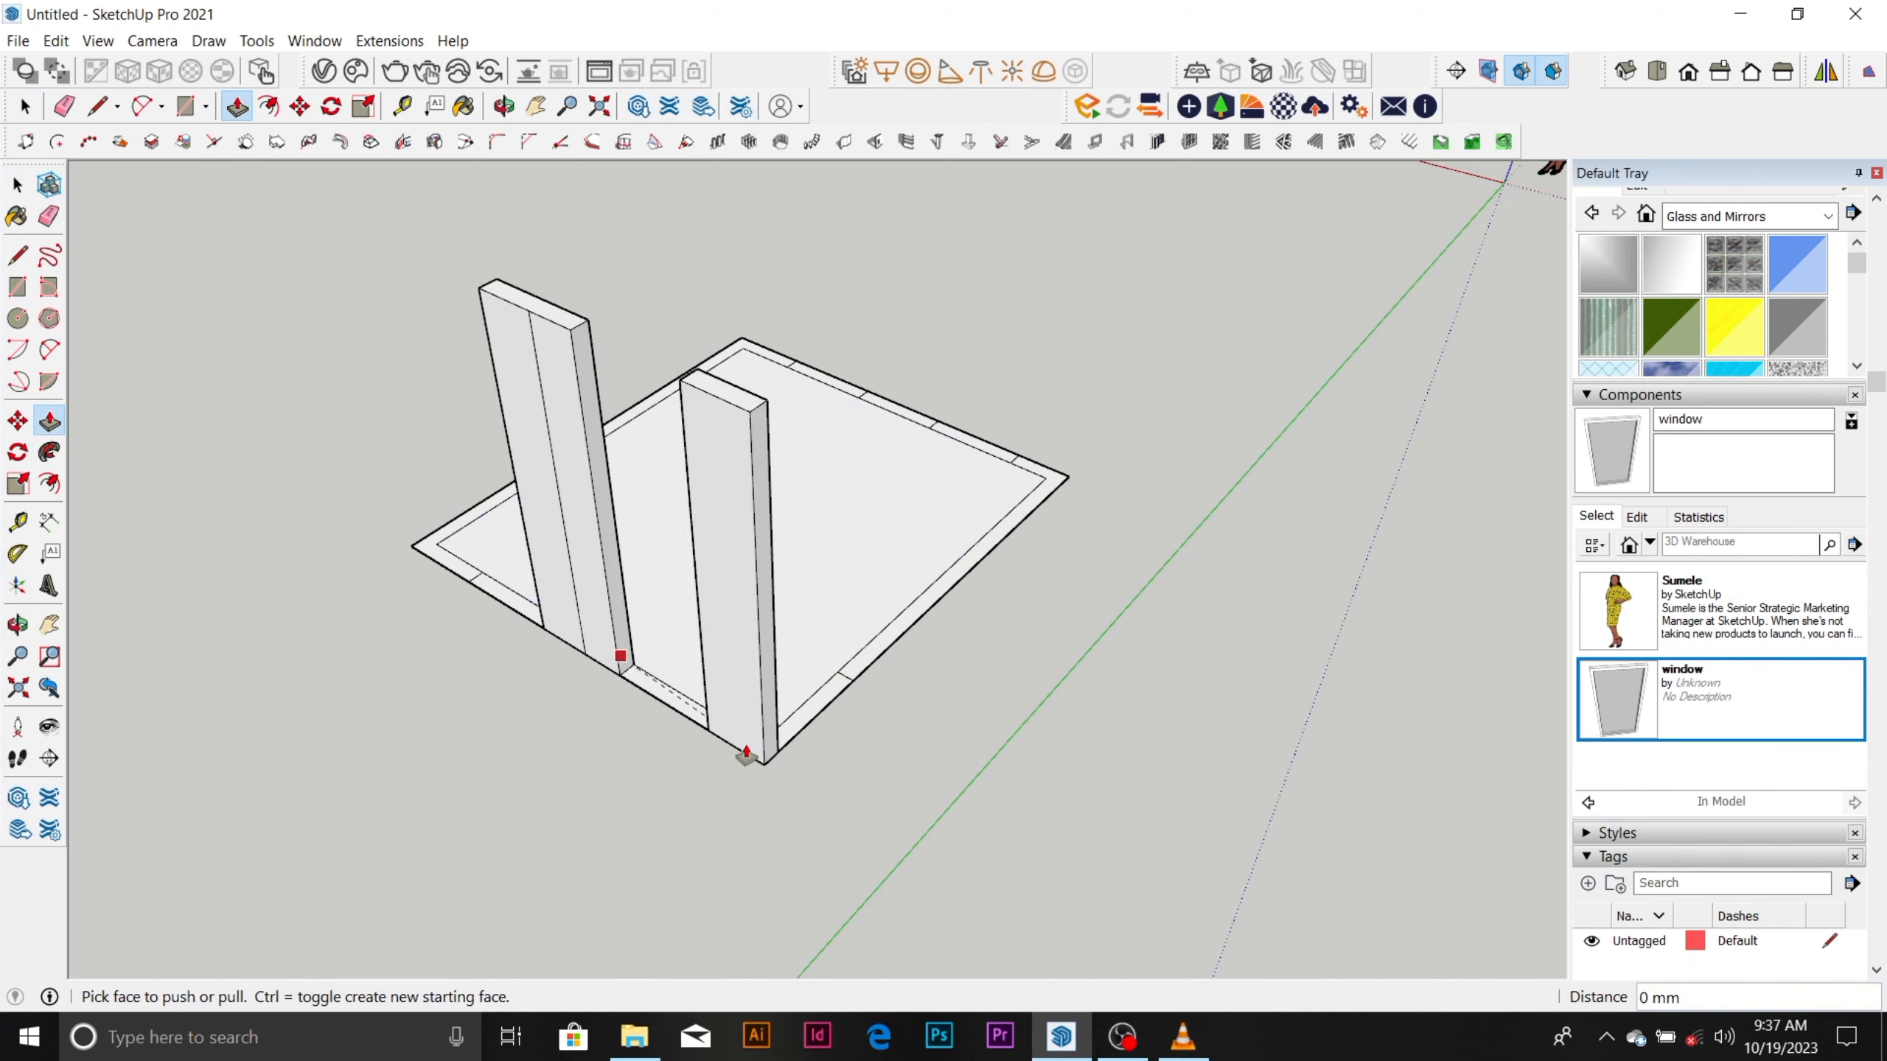
pyautogui.doubleClick(452, 563)
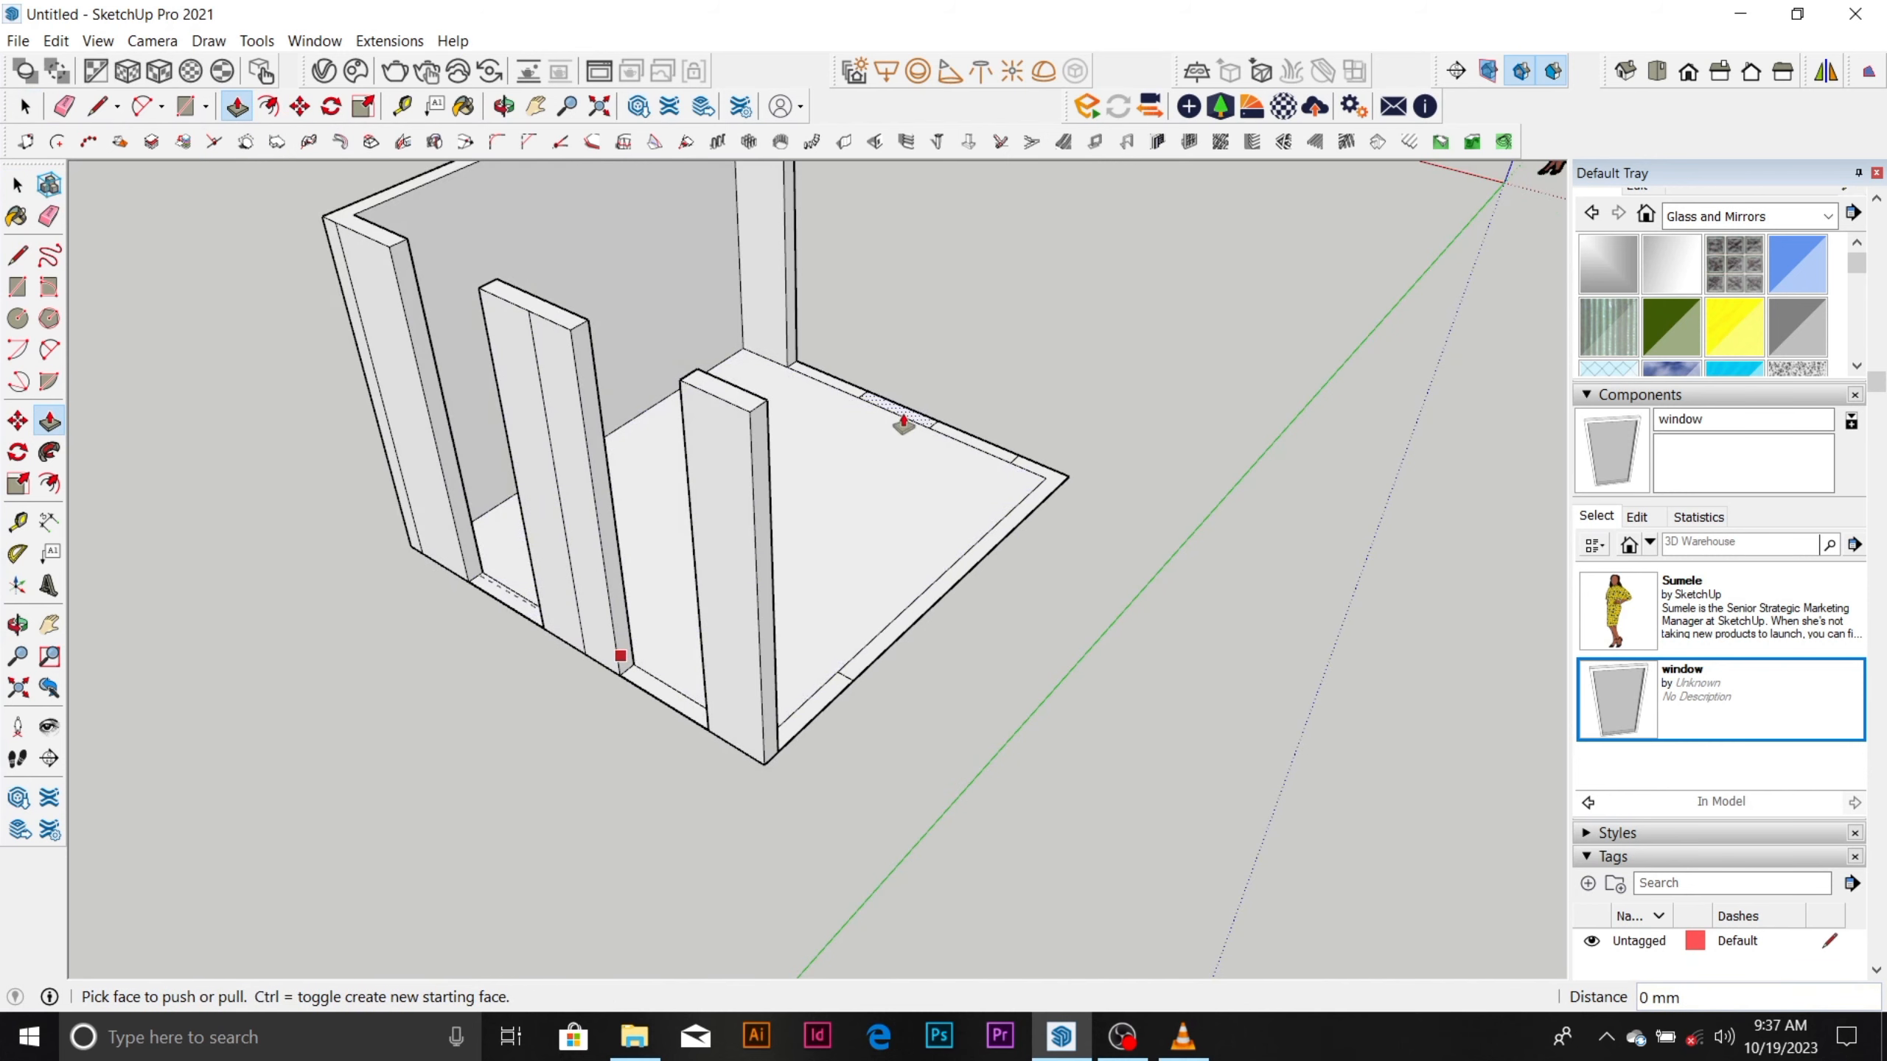
pyautogui.doubleClick(876, 406)
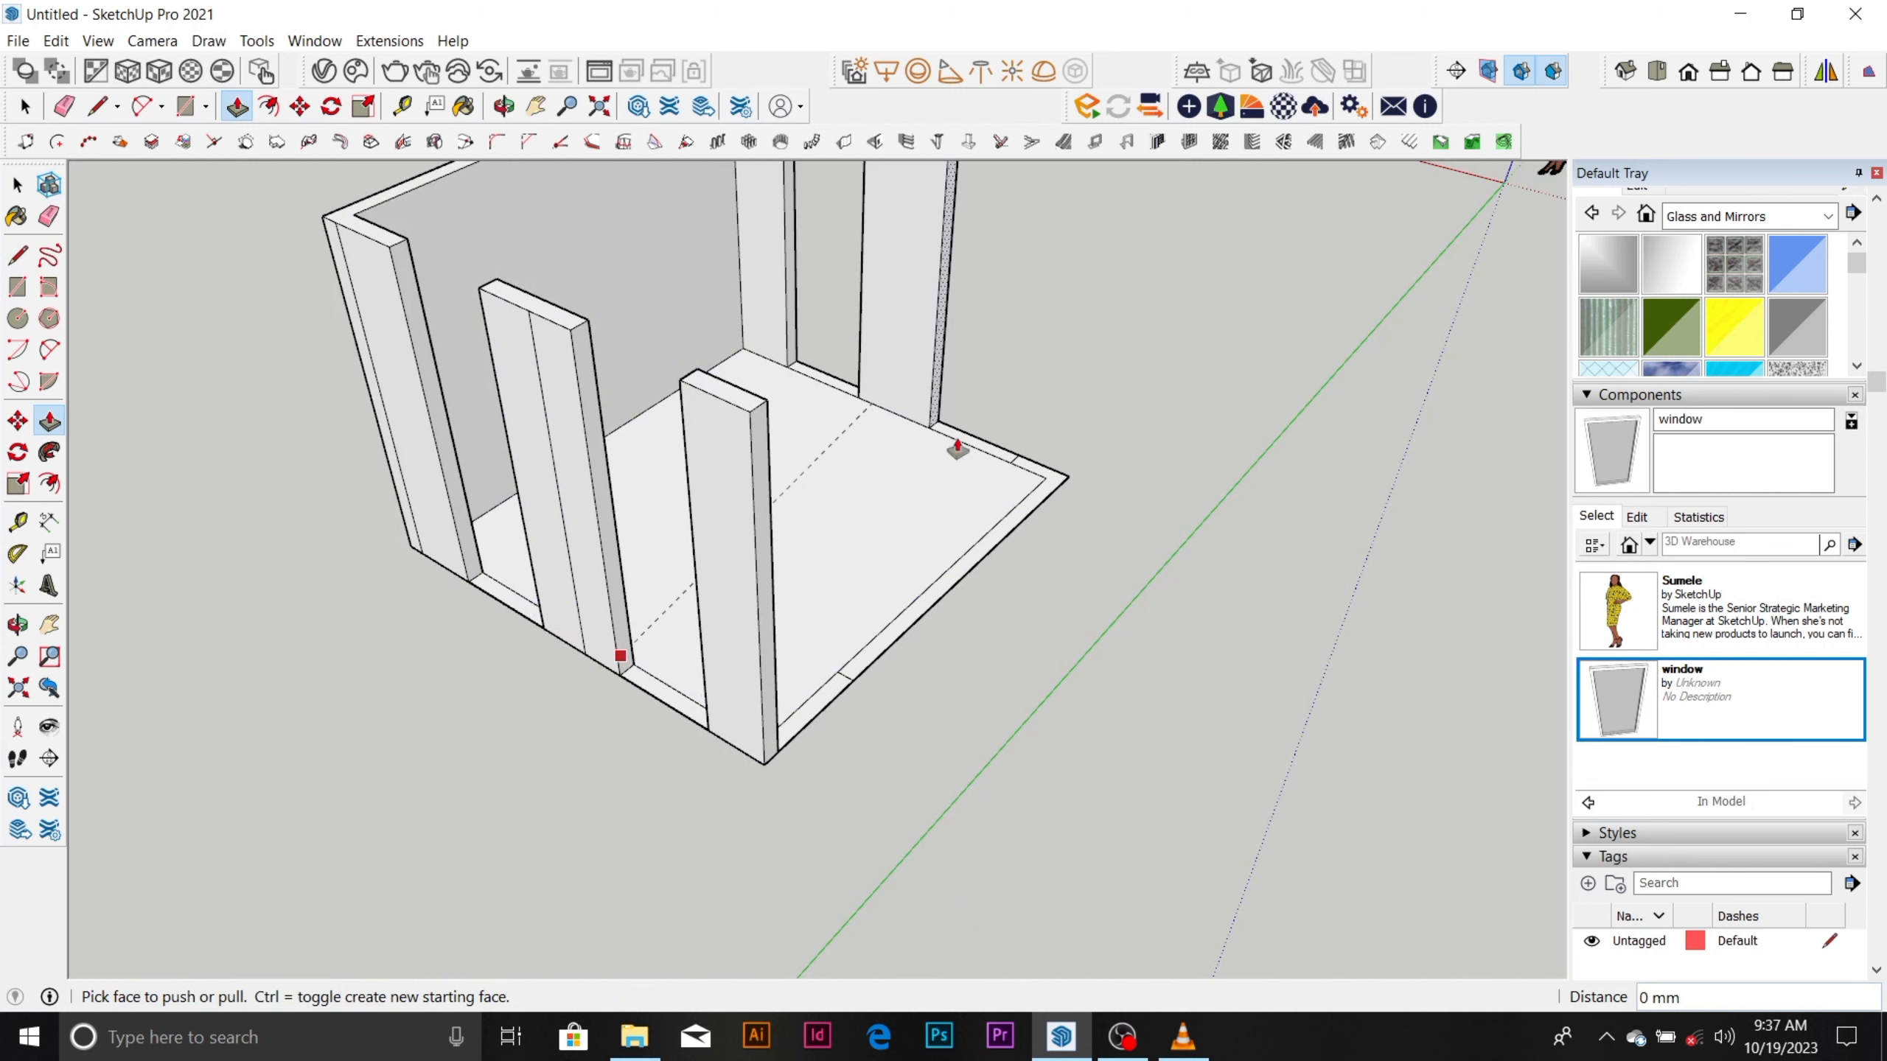
pyautogui.doubleClick(1036, 477)
pyautogui.scroll(-5, 966, 535)
pyautogui.moveTo(834, 653)
pyautogui.mouseDown(button='middle')
pyautogui.moveTo(408, 564)
pyautogui.moveTo(822, 445)
pyautogui.moveTo(1104, 523)
pyautogui.moveTo(1166, 493)
pyautogui.moveTo(1208, 649)
pyautogui.mouseUp(button='middle')
pyautogui.scroll(3, 822, 445)
pyautogui.scroll(2, 1059, 551)
# Erase the leftover vertical lines on the outer faces of the front-right wall and the front-left wall segments.
pyautogui.press('e')
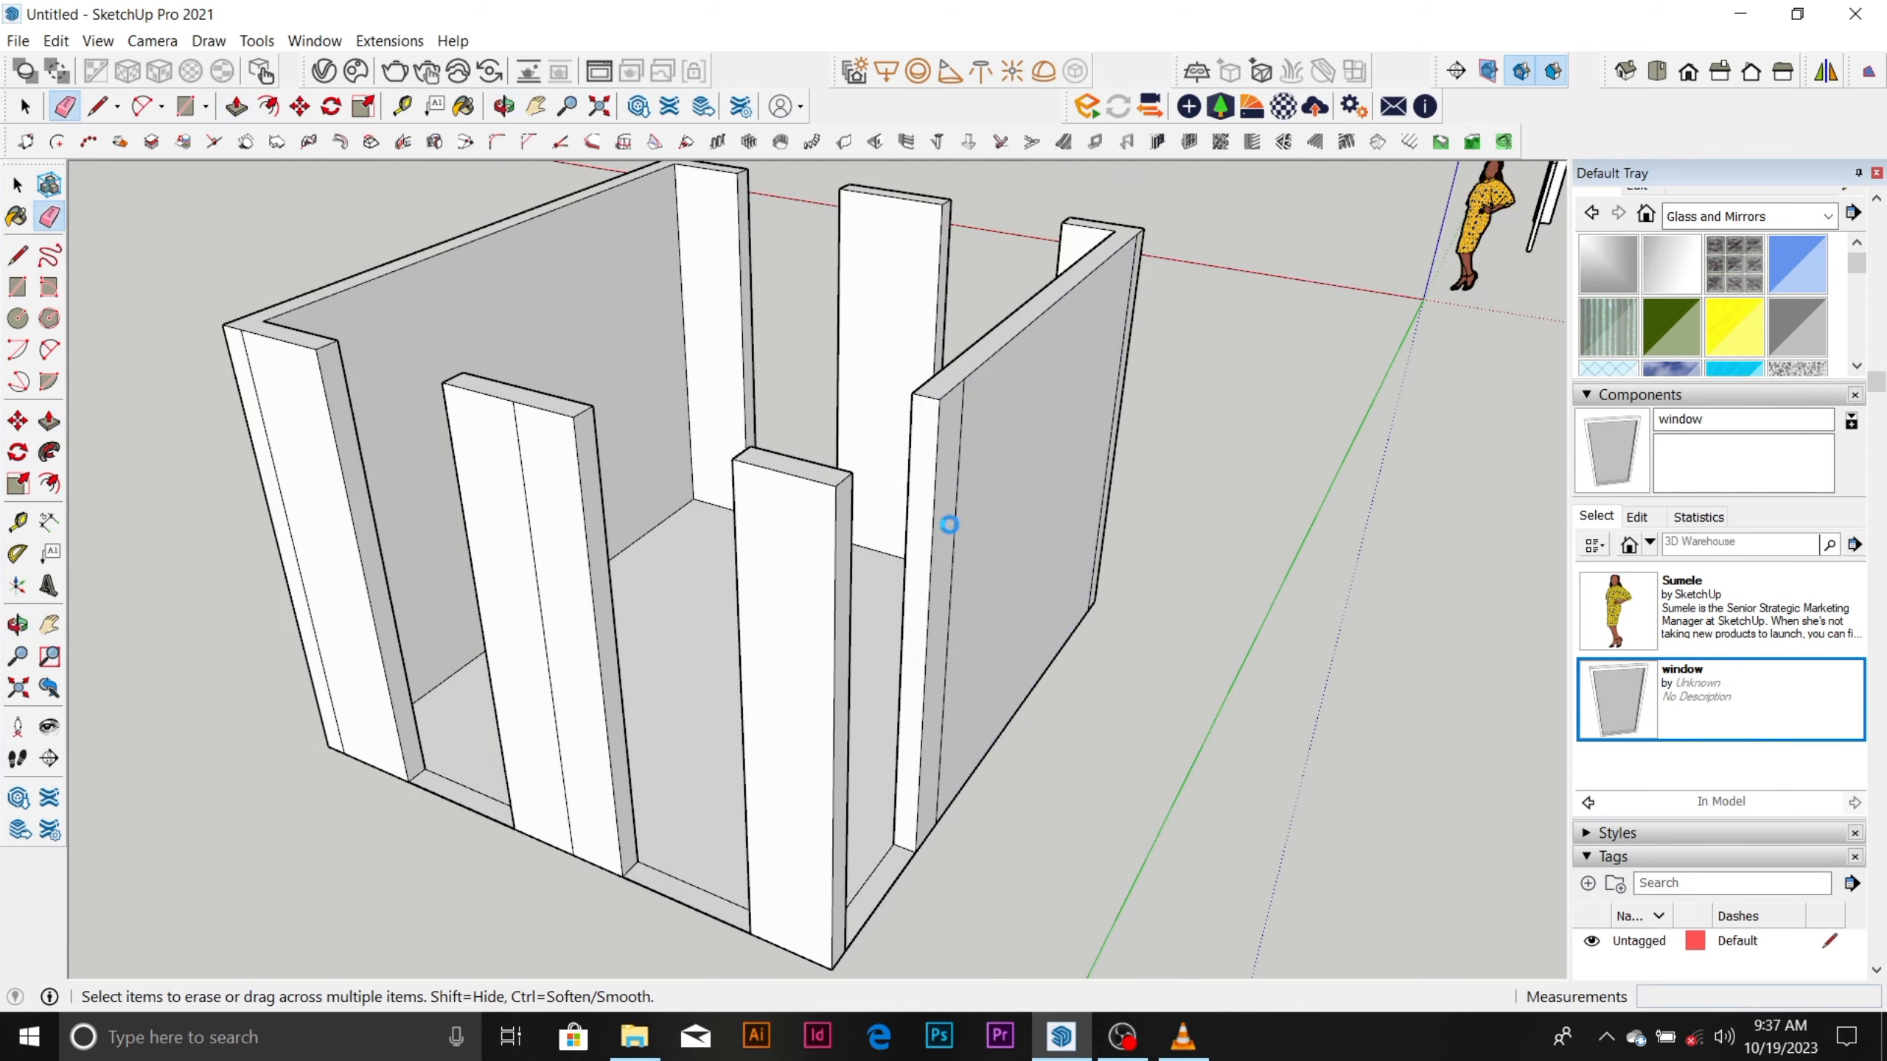
pyautogui.scroll(-5, 965, 518)
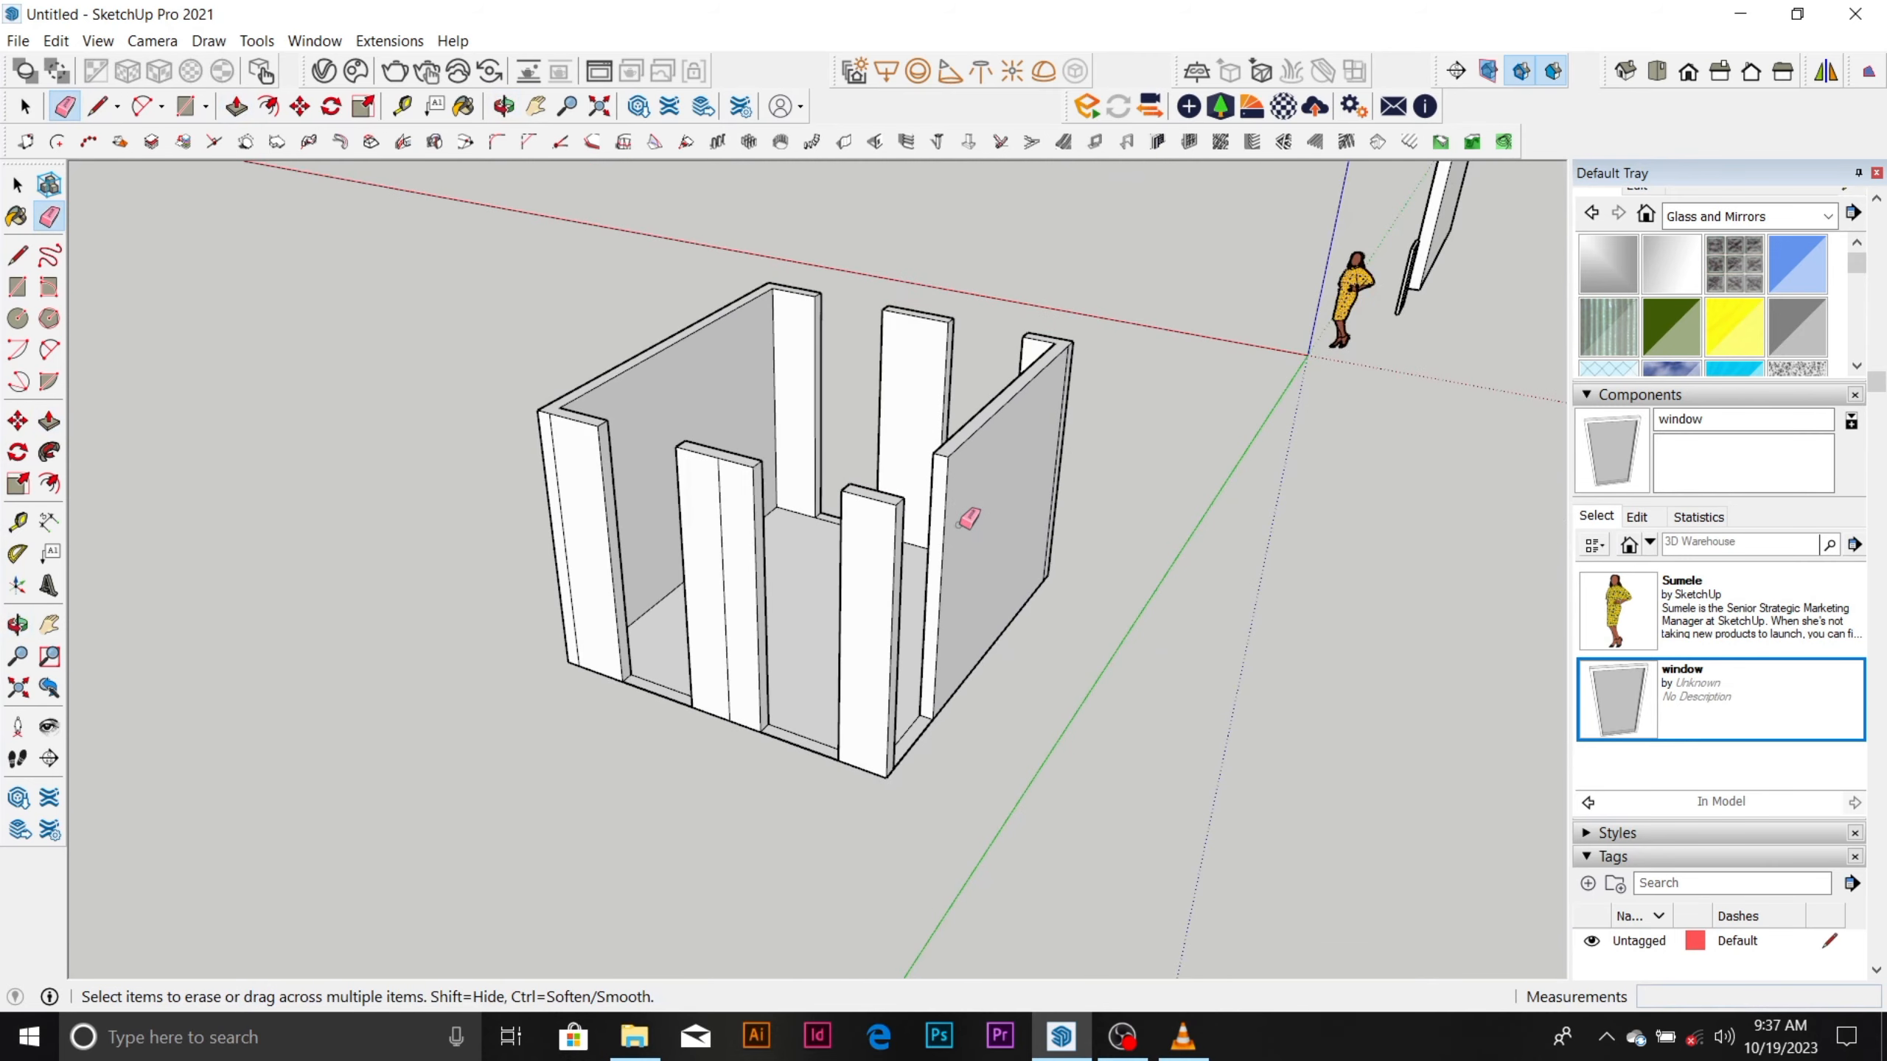
pyautogui.moveTo(964, 515); pyautogui.dragTo(930, 584, button='middle')
pyautogui.click(723, 556)
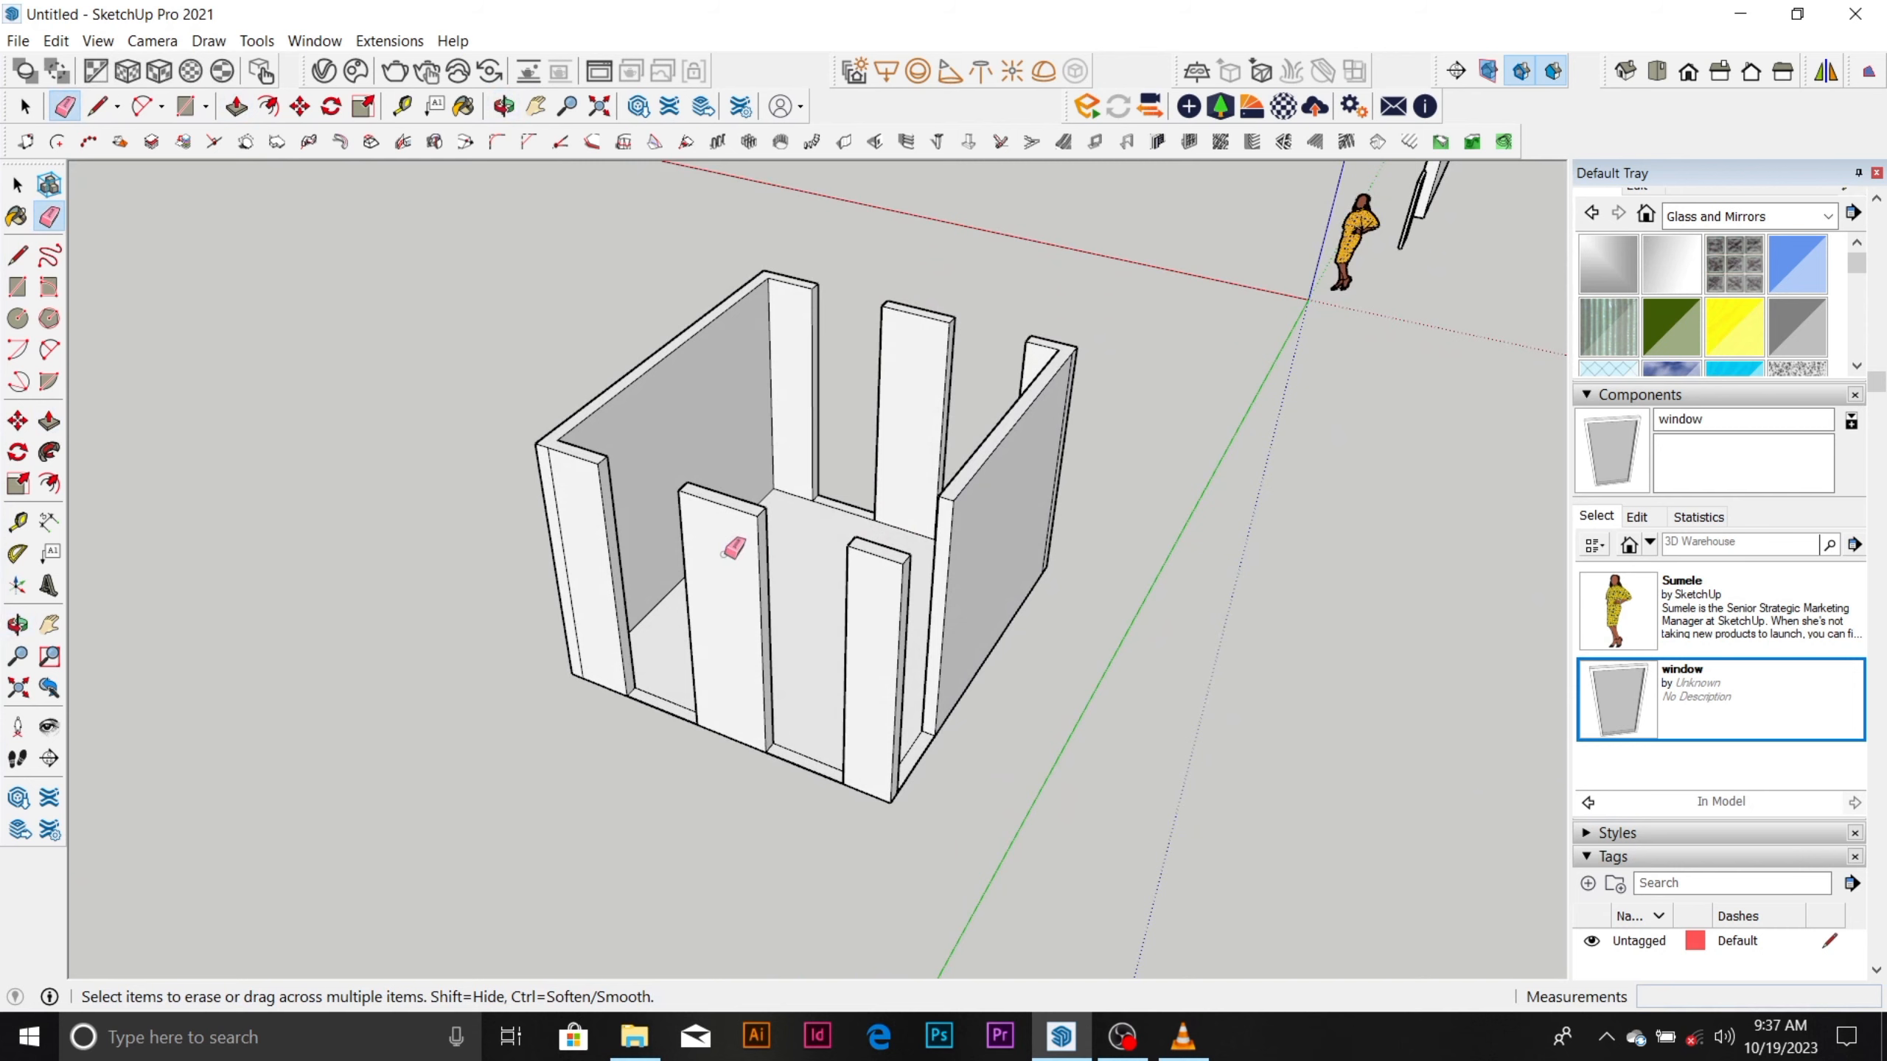
pyautogui.moveTo(724, 553); pyautogui.dragTo(628, 552, button='middle')
pyautogui.click(573, 537)
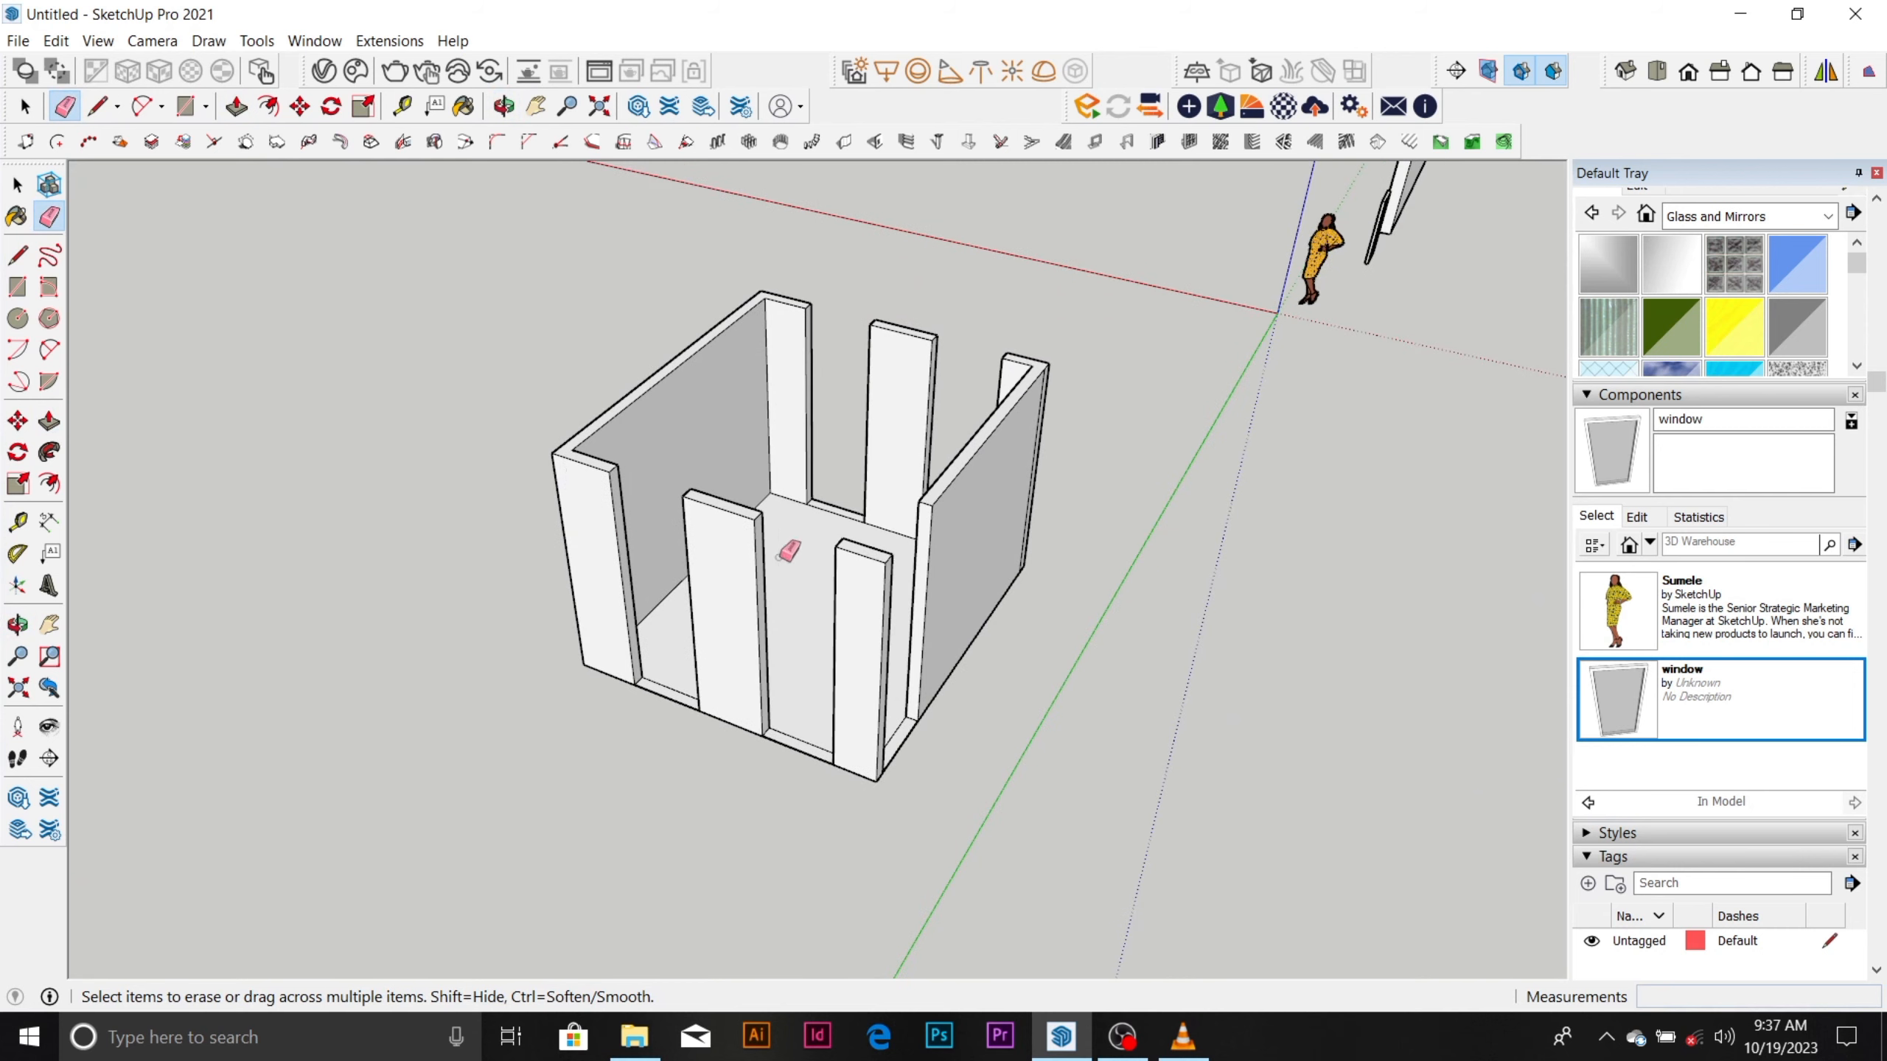
# Place a horizontal guide 900 mm above the front-left wall's bottom edge and another guide below its top edge.
pyautogui.moveTo(858, 601)
pyautogui.mouseDown(button='middle')
pyautogui.moveTo(800, 717)
pyautogui.moveTo(653, 783)
pyautogui.moveTo(508, 706)
pyautogui.moveTo(977, 539)
pyautogui.moveTo(1024, 455)
pyautogui.moveTo(910, 724)
pyautogui.moveTo(858, 724)
pyautogui.moveTo(653, 569)
pyautogui.moveTo(716, 581)
pyautogui.moveTo(741, 547)
pyautogui.mouseUp(button='middle')
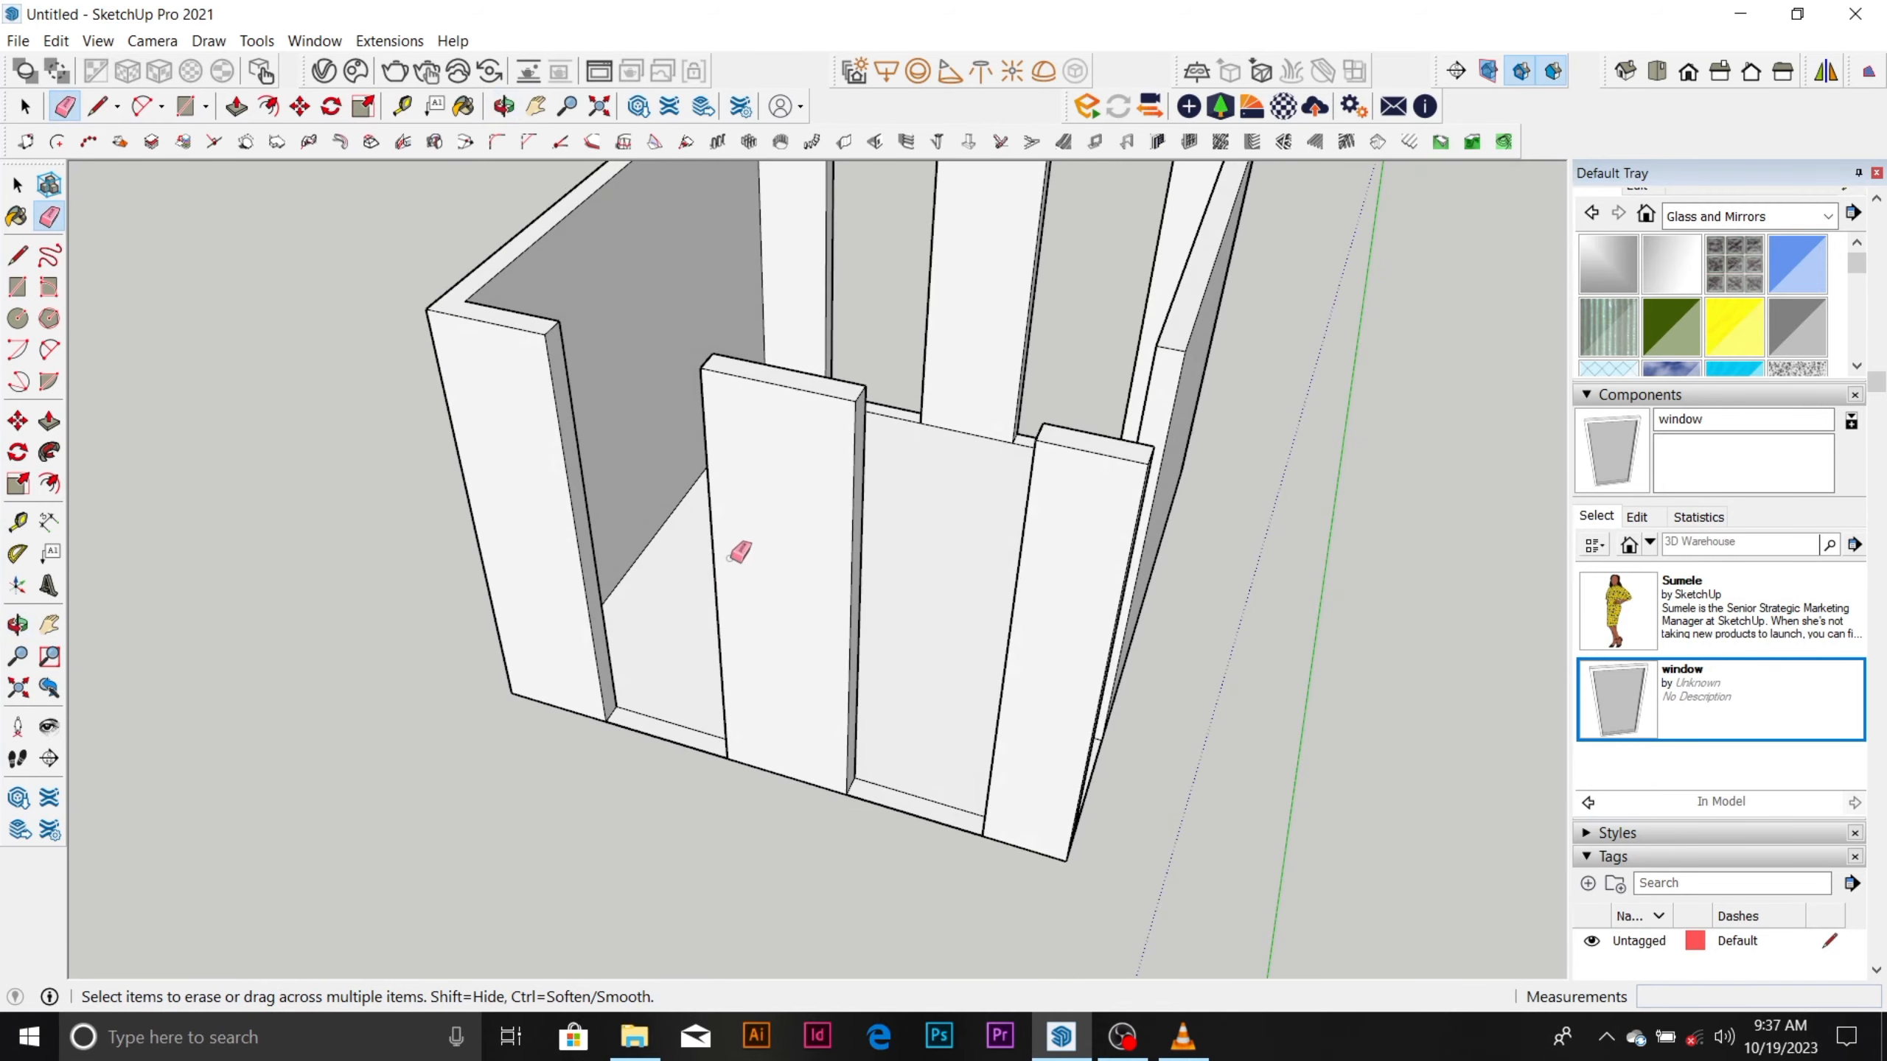
pyautogui.press('space')
pyautogui.press('t')
pyautogui.click(800, 779)
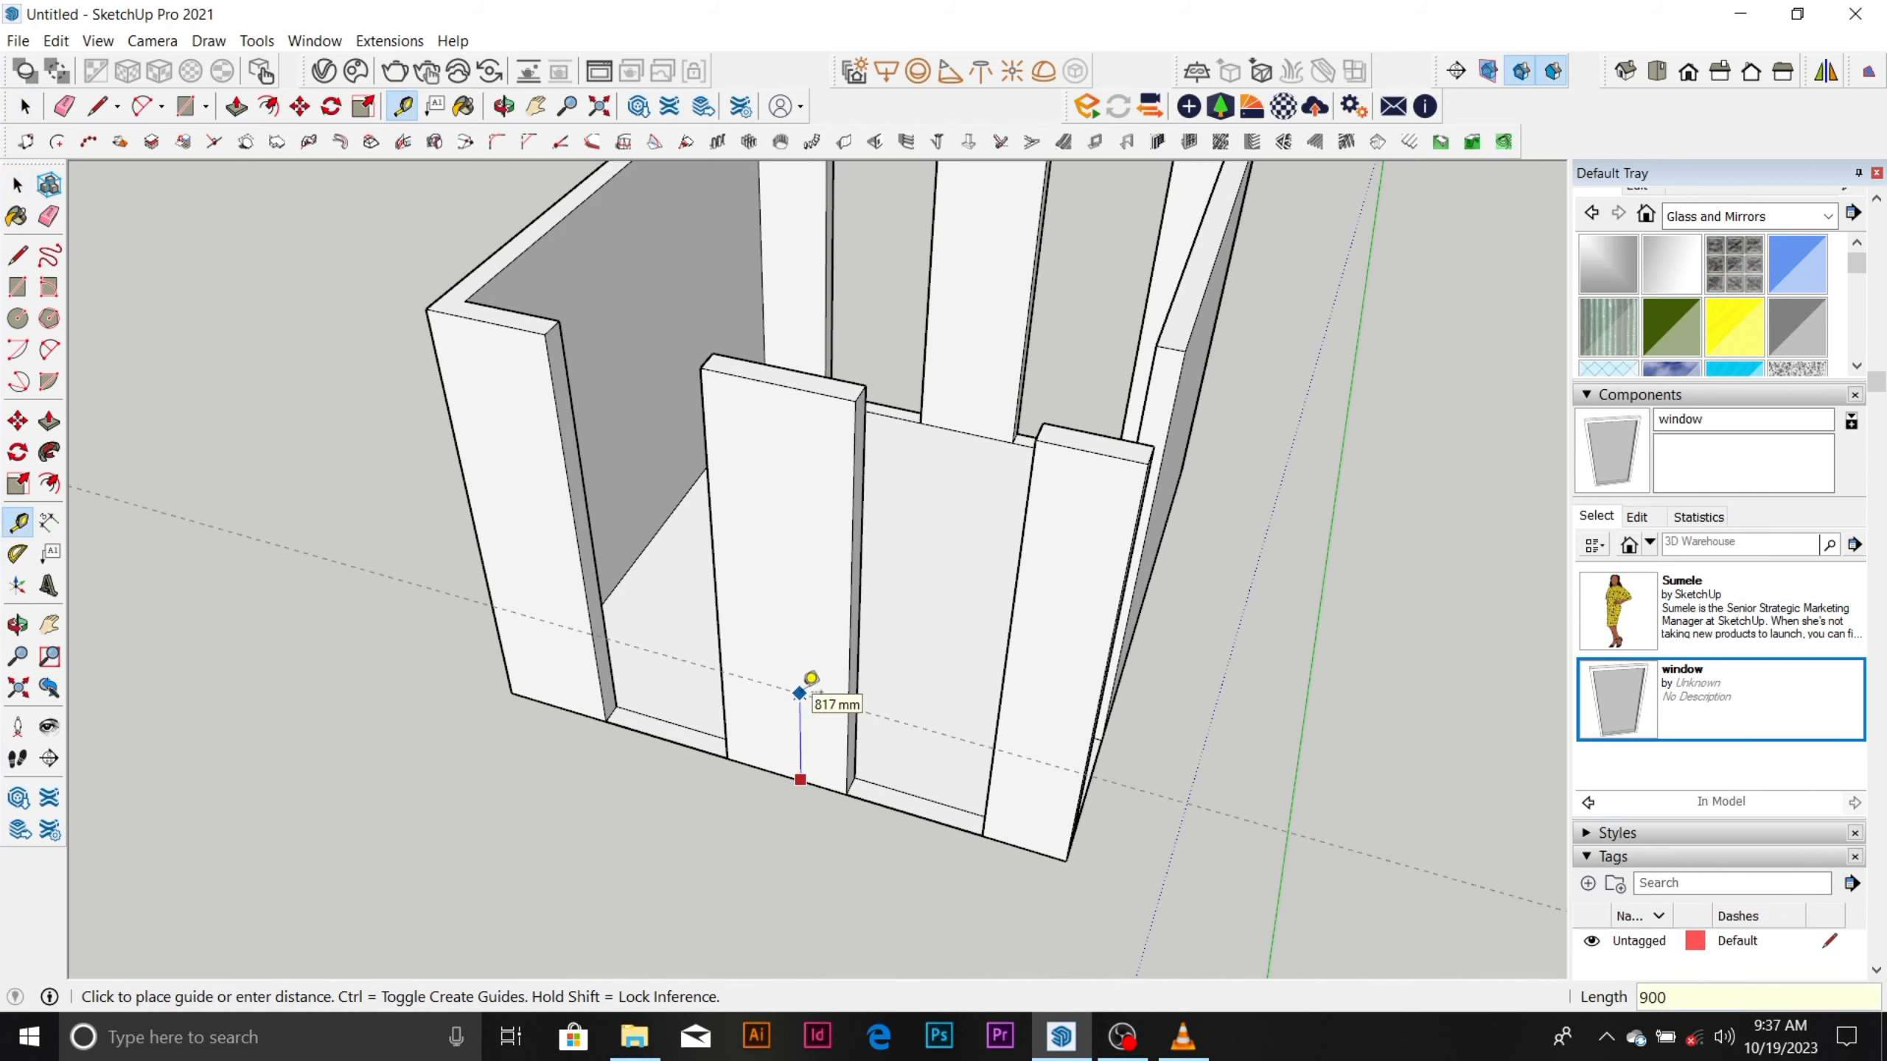
pyautogui.write('900')
pyautogui.press('Return')
pyautogui.click(819, 392)
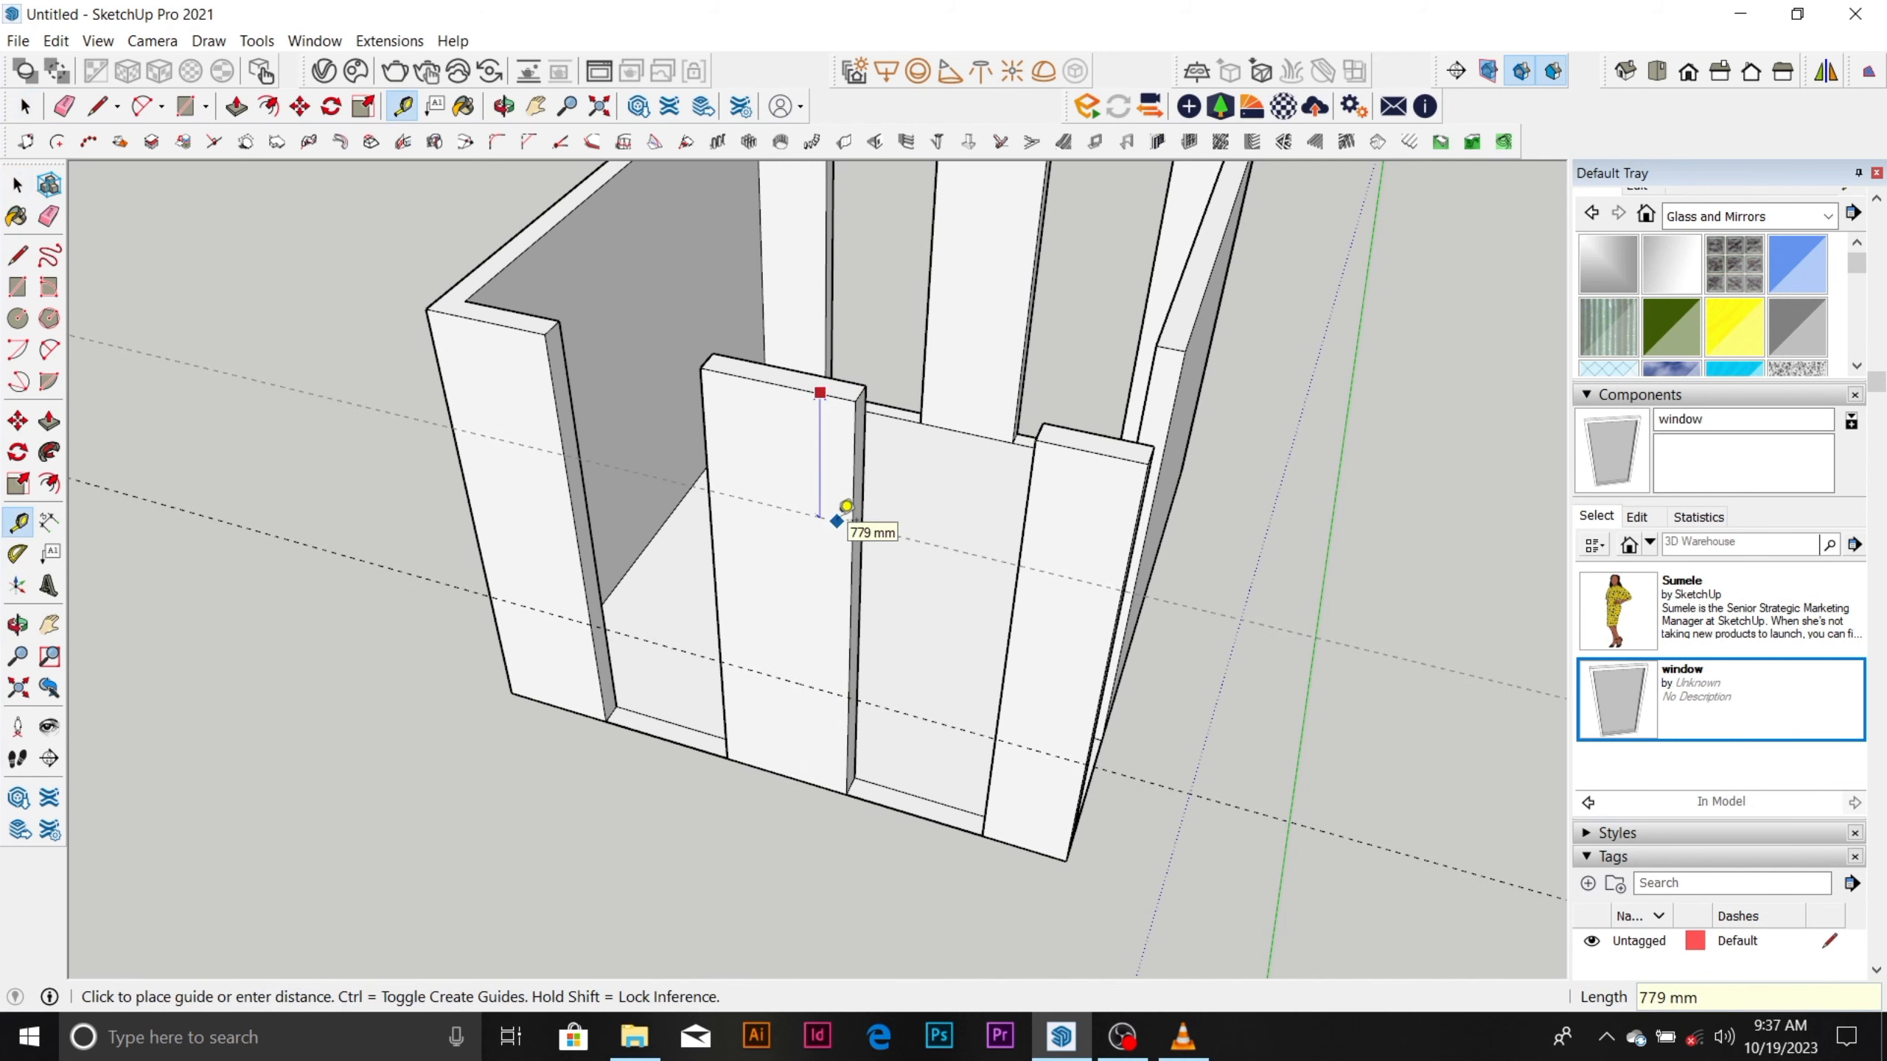
pyautogui.press('Escape')
pyautogui.press('space')
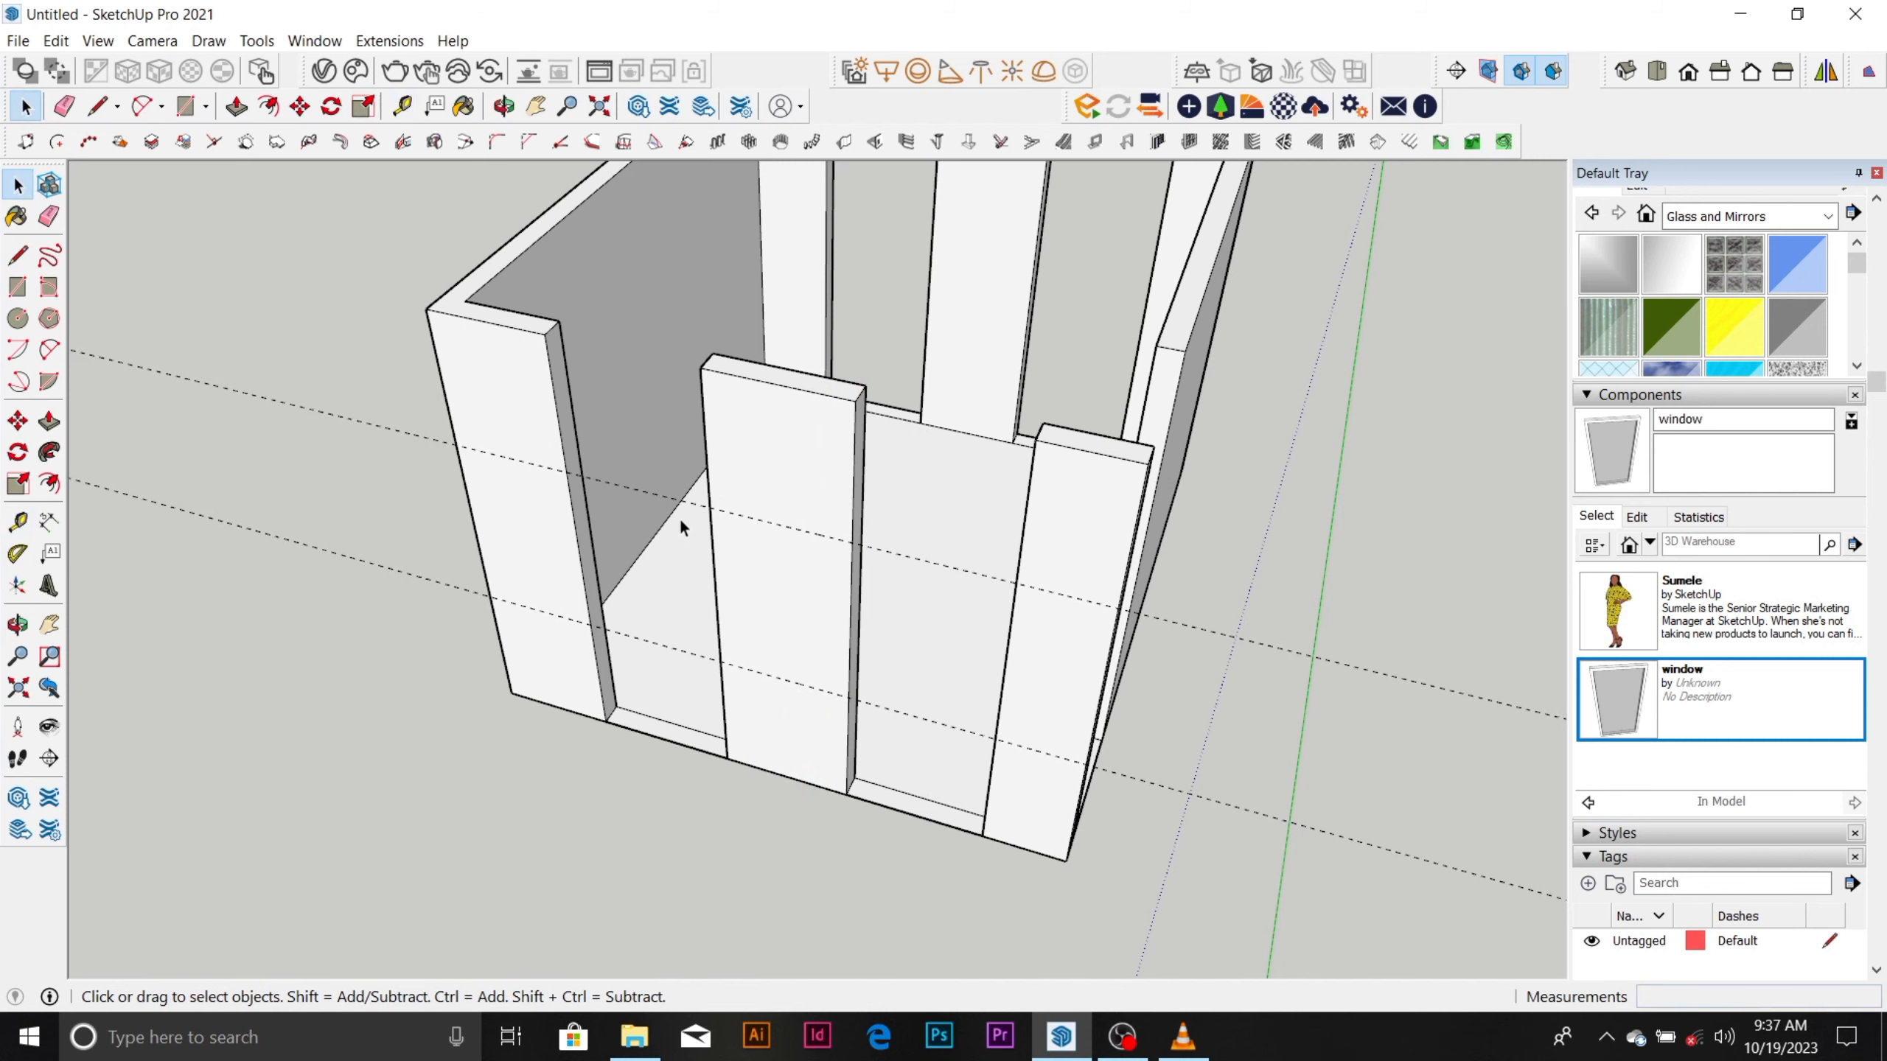
# Draw 150 mm lines at both guide heights across the two facing jambs of the front-left wall's left opening.
pyautogui.scroll(5, 557, 438)
pyautogui.press('l')
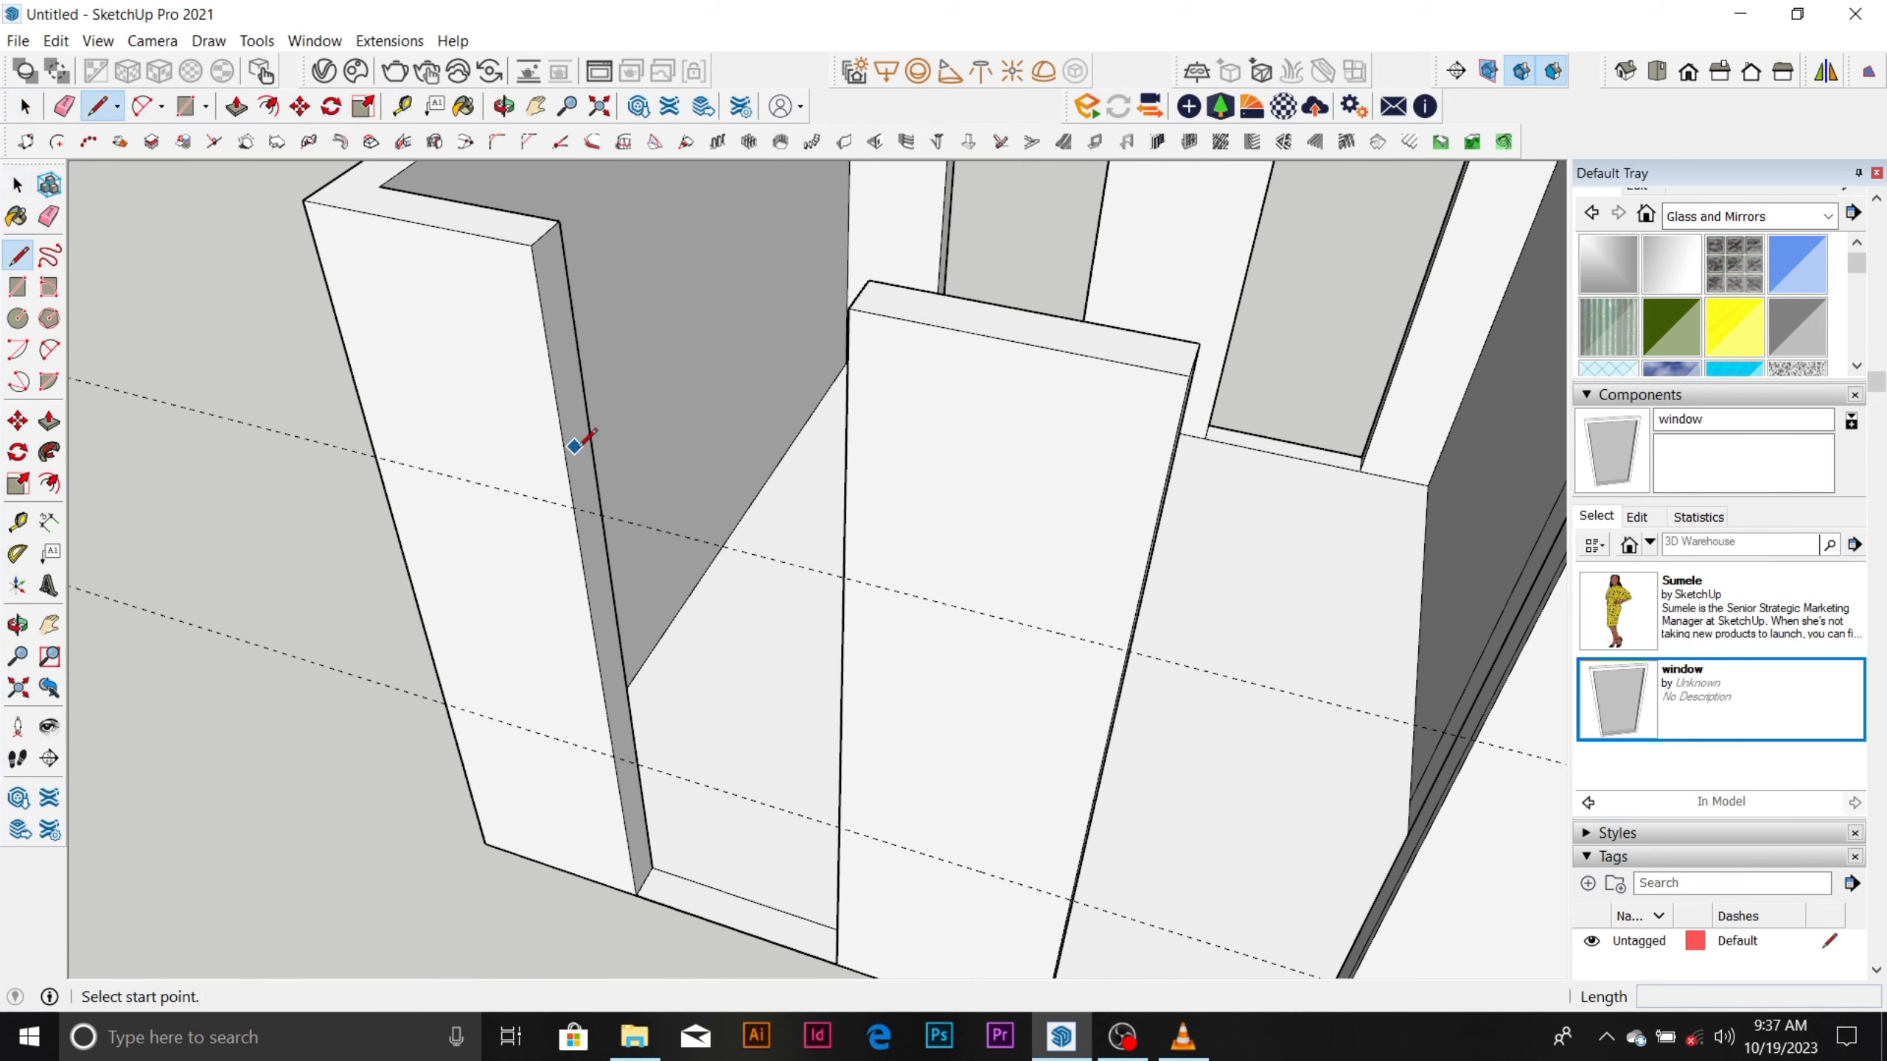
pyautogui.click(574, 508)
pyautogui.click(600, 474)
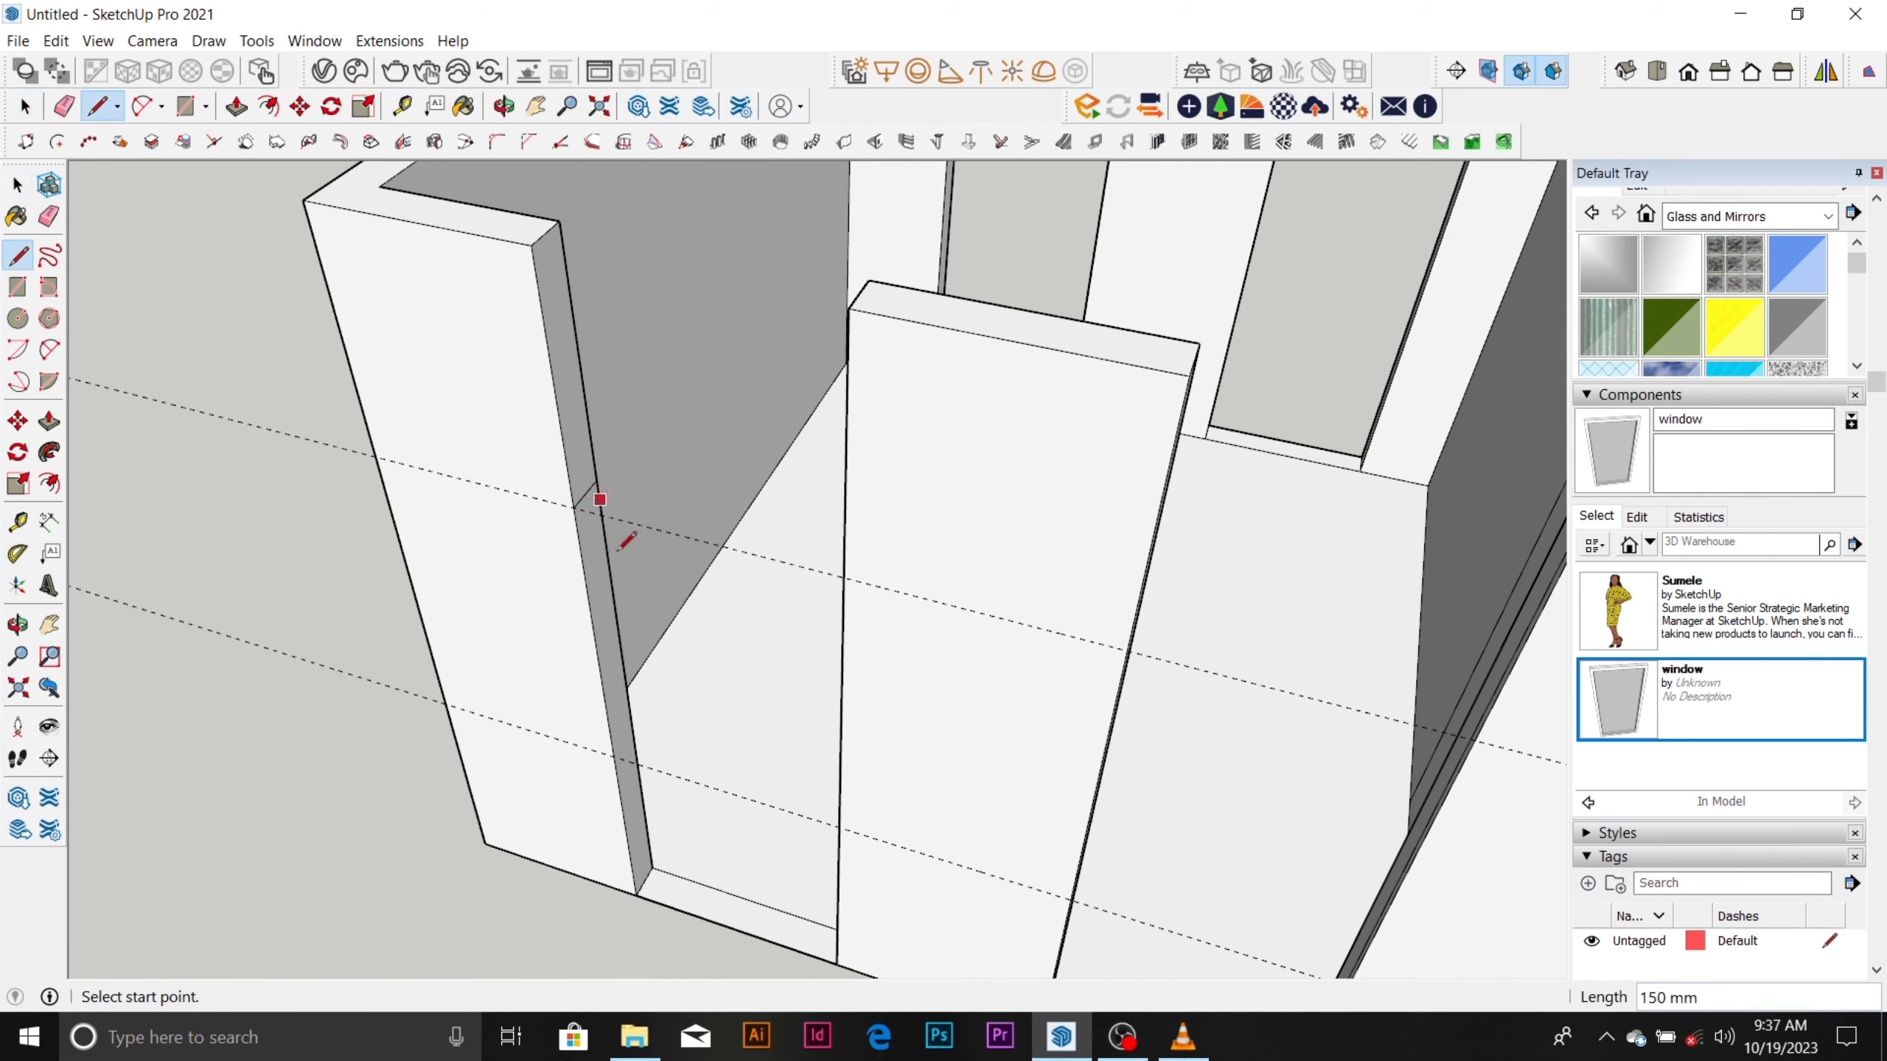
pyautogui.click(614, 755)
pyautogui.click(633, 726)
pyautogui.moveTo(825, 619); pyautogui.dragTo(1127, 665, button='middle')
pyautogui.click(1145, 550)
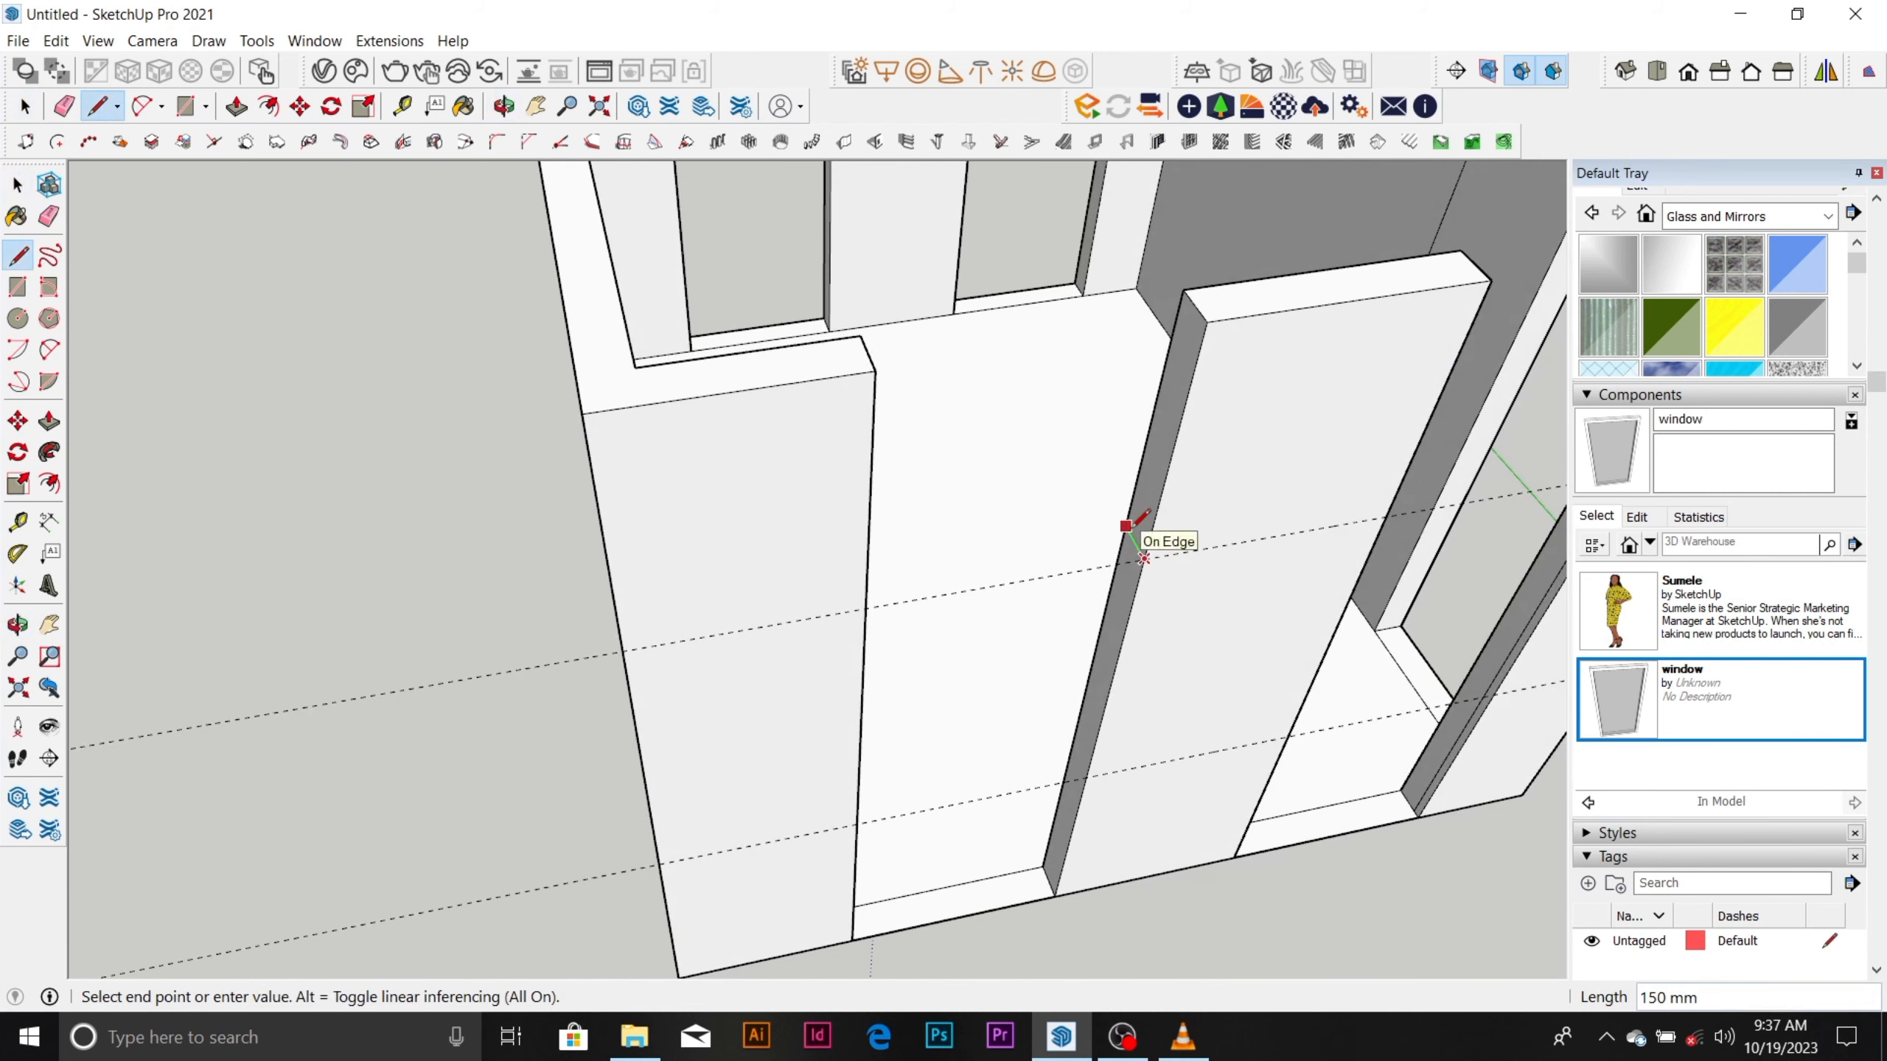
pyautogui.click(1127, 525)
pyautogui.click(1077, 728)
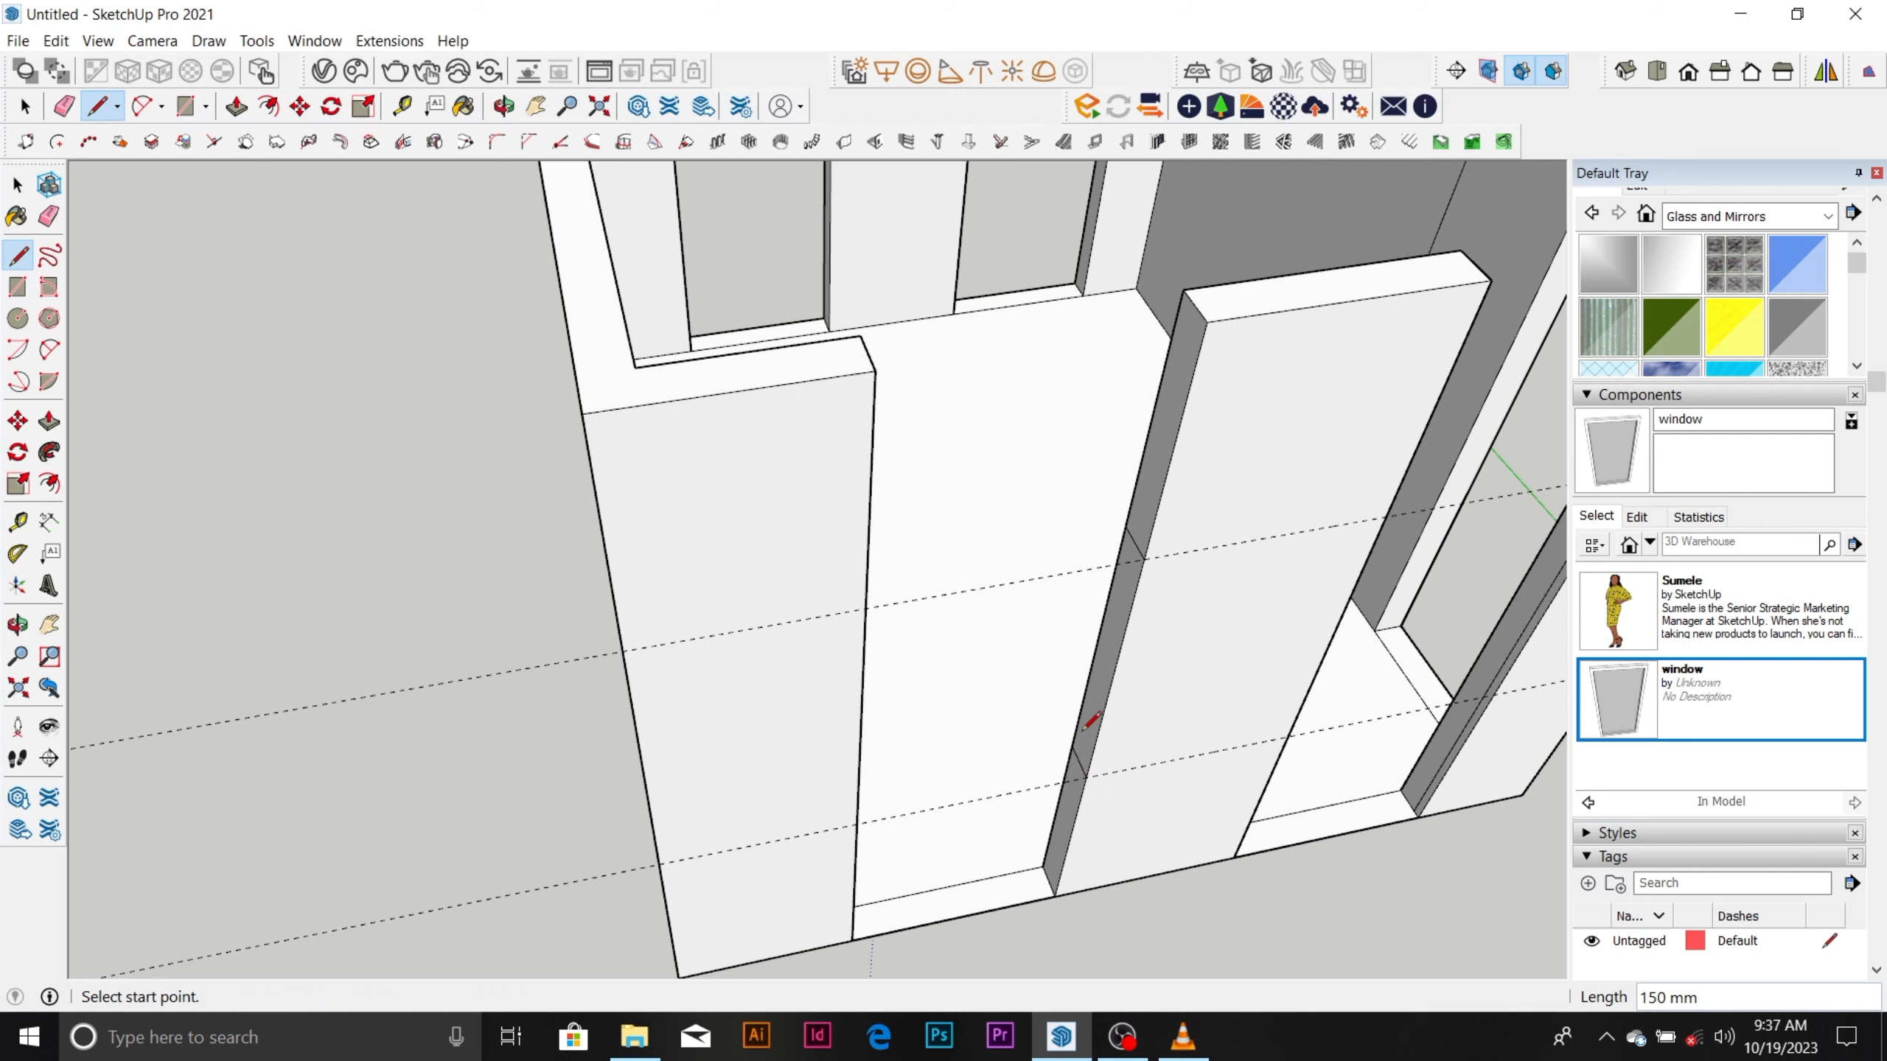
# Push/Pull the top and bottom parts of the middle segment's jamb 900 mm across the left opening, forming a window hole.
pyautogui.press('space')
pyautogui.press('p')
pyautogui.moveTo(1137, 529); pyautogui.dragTo(866, 490)
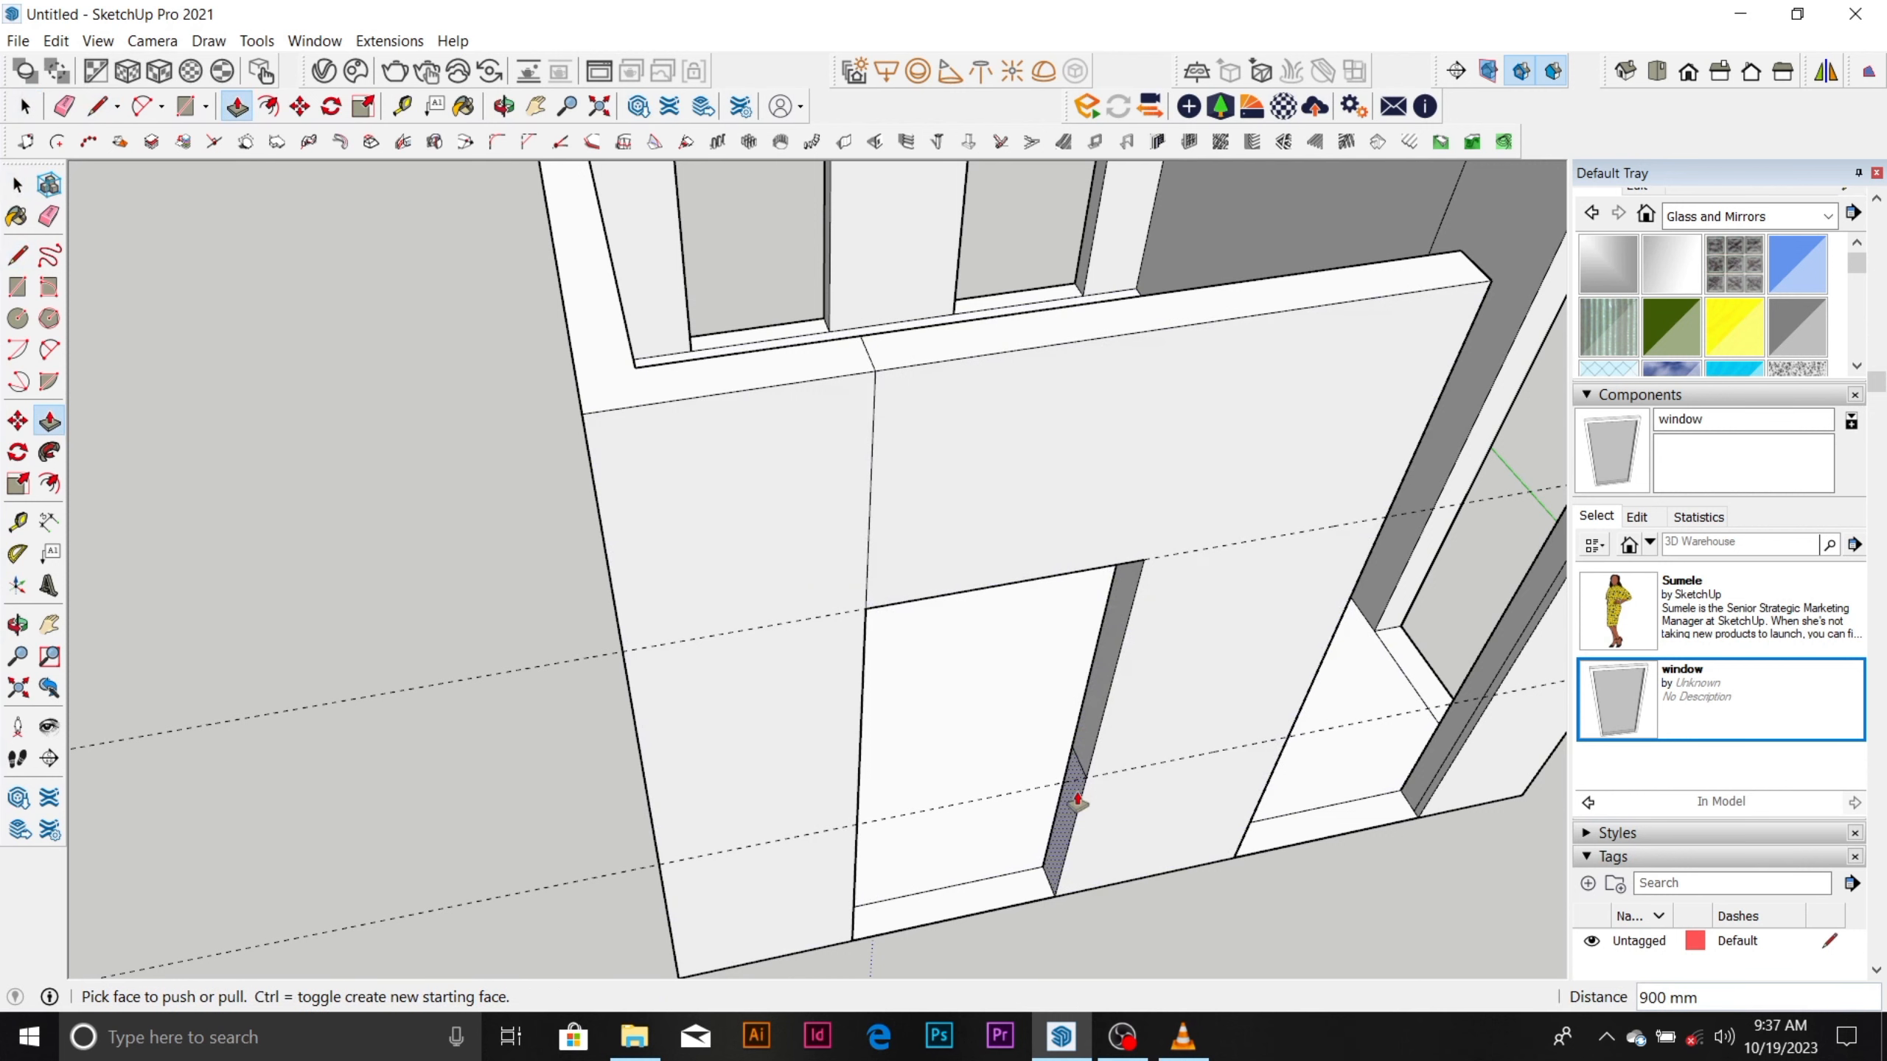
pyautogui.moveTo(1079, 790); pyautogui.dragTo(862, 736)
# Draw 150 mm lines at both guide heights across the middle segment's other jamb, facing the right opening.
pyautogui.moveTo(862, 735)
pyautogui.mouseDown(button='middle')
pyautogui.moveTo(720, 623)
pyautogui.moveTo(855, 652)
pyautogui.moveTo(552, 620)
pyautogui.moveTo(838, 497)
pyautogui.moveTo(968, 514)
pyautogui.moveTo(836, 580)
pyautogui.moveTo(859, 454)
pyautogui.mouseUp(button='middle')
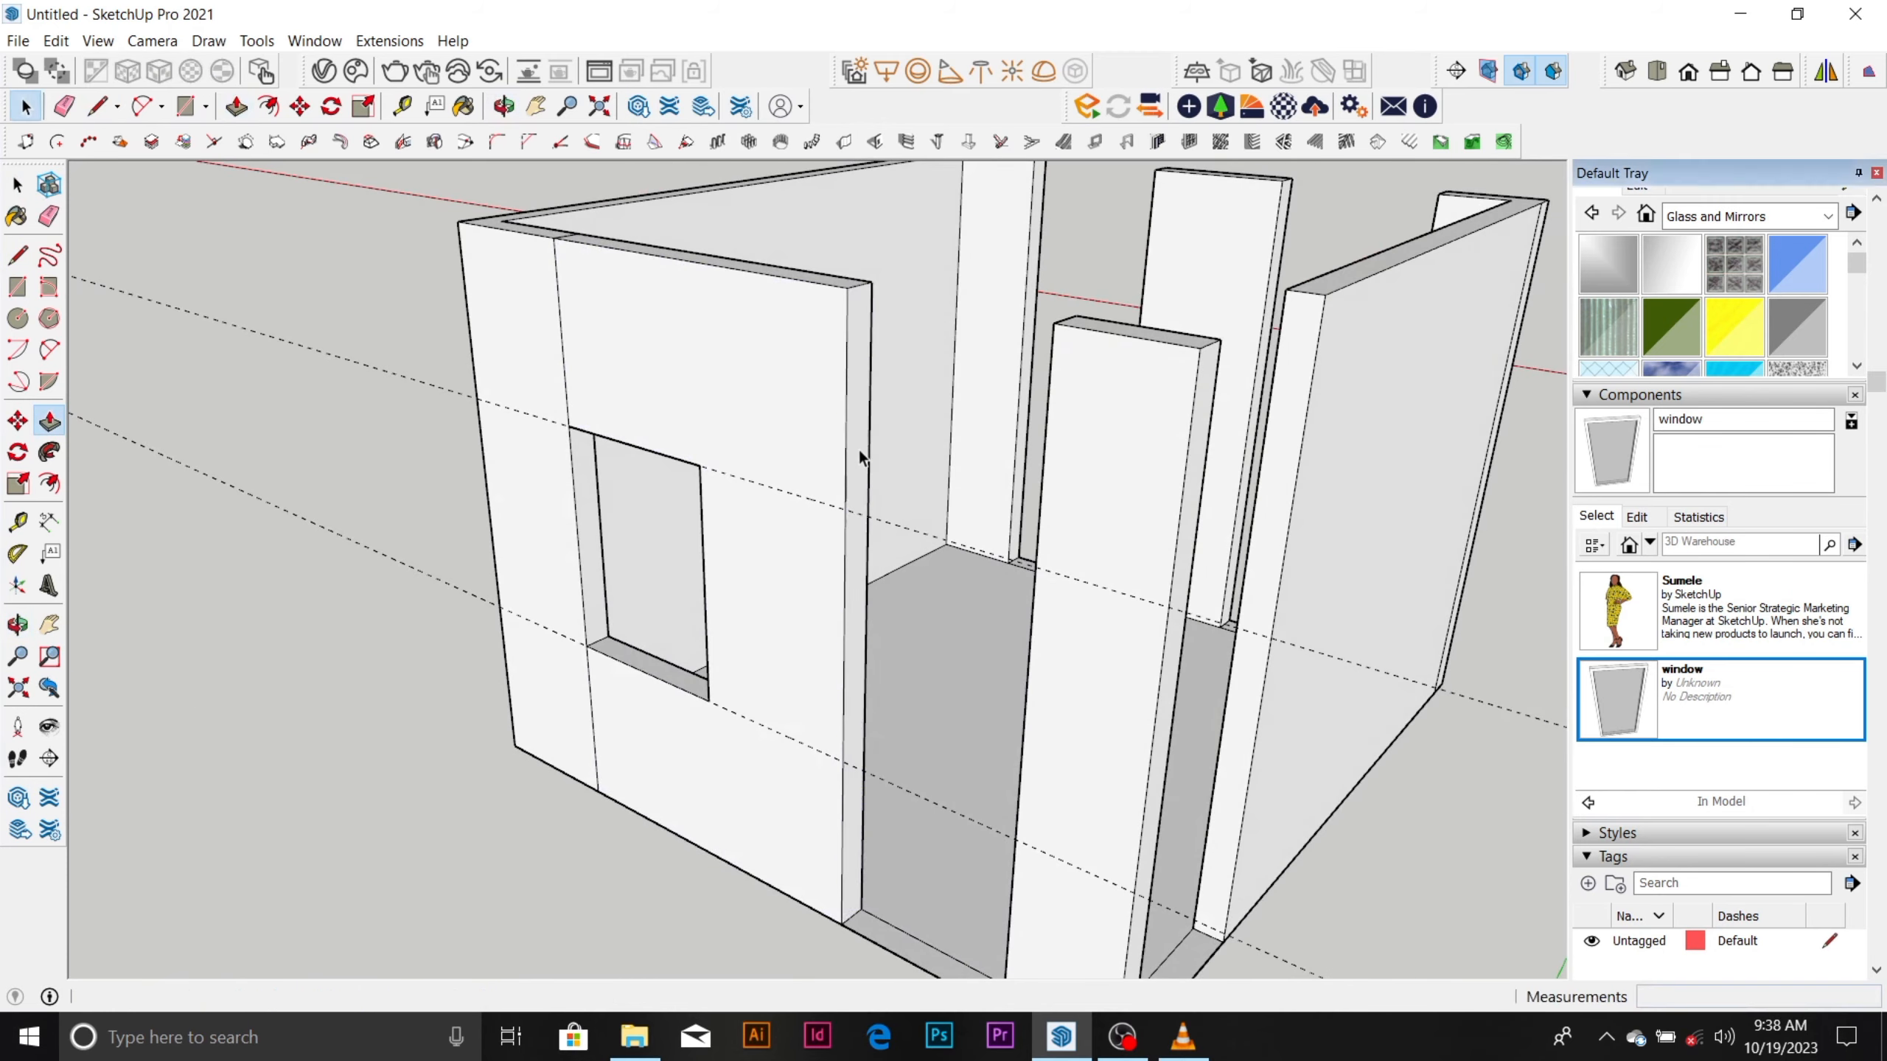
pyautogui.press('l')
pyautogui.click(845, 508)
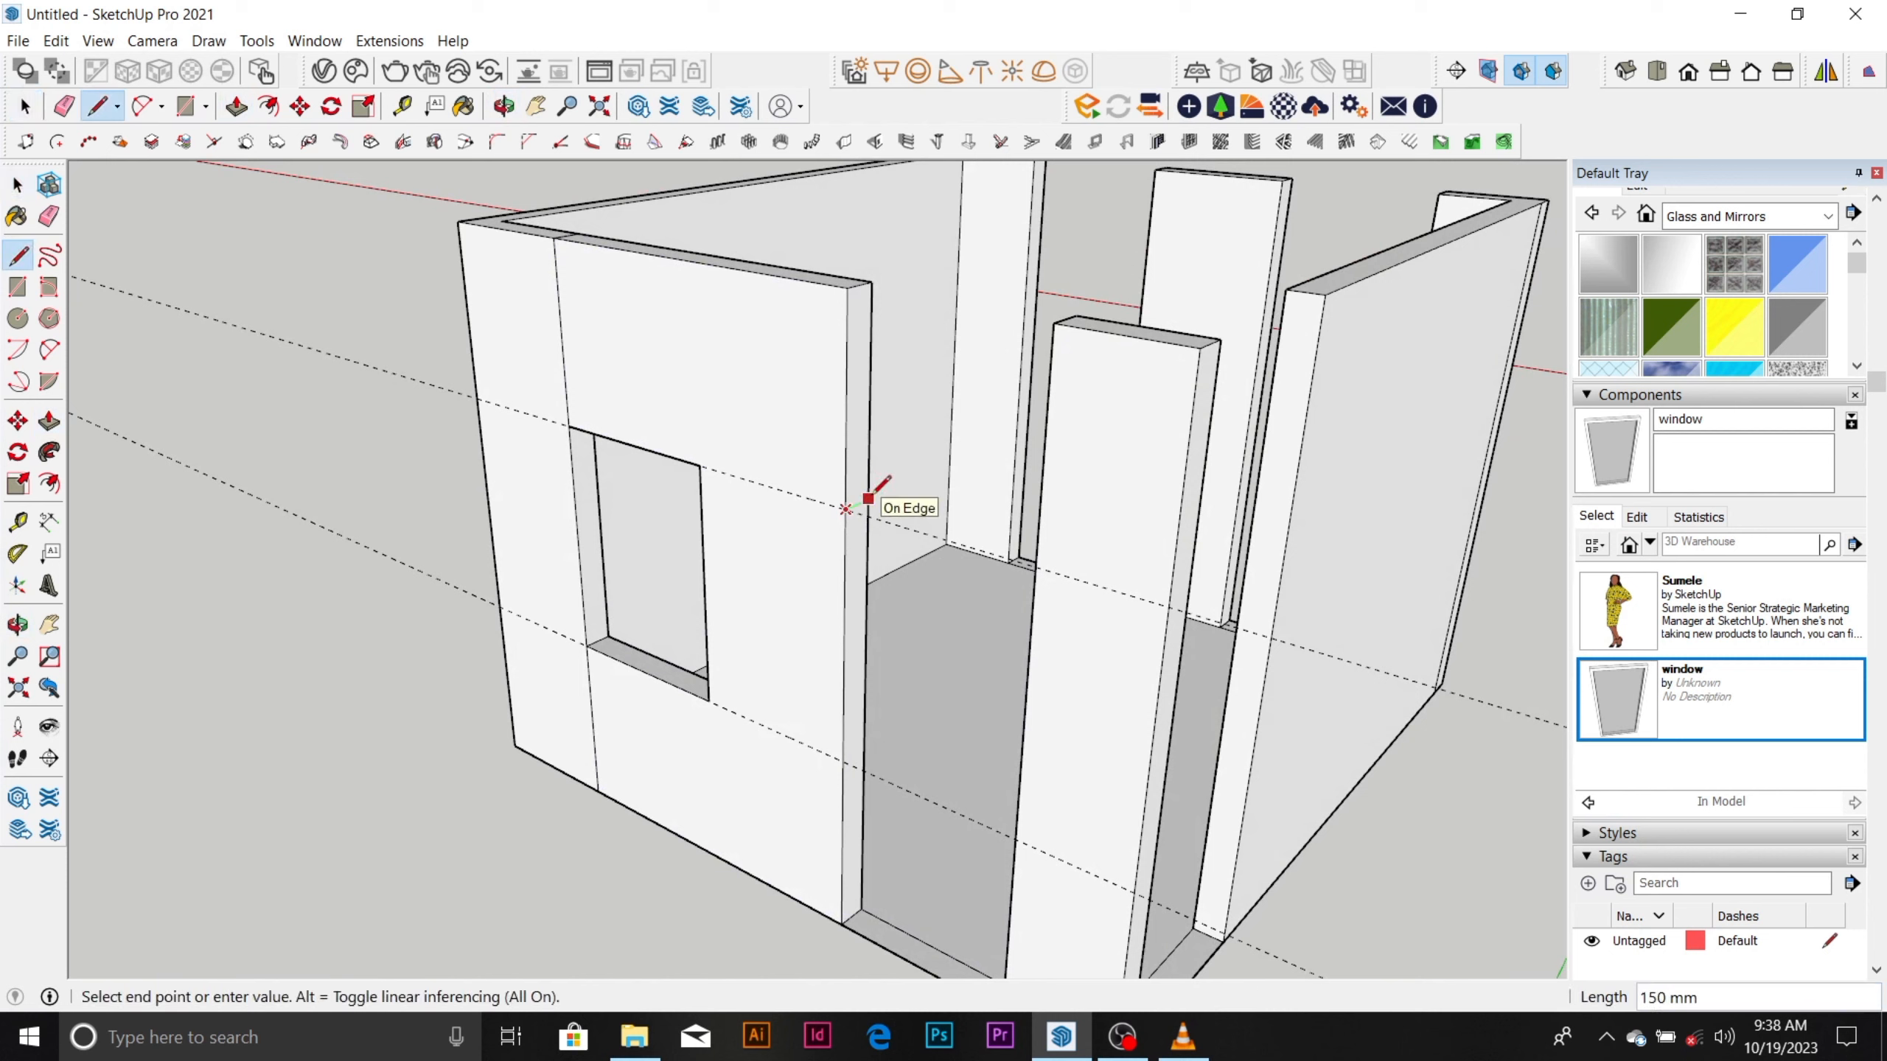
pyautogui.click(868, 498)
pyautogui.click(844, 760)
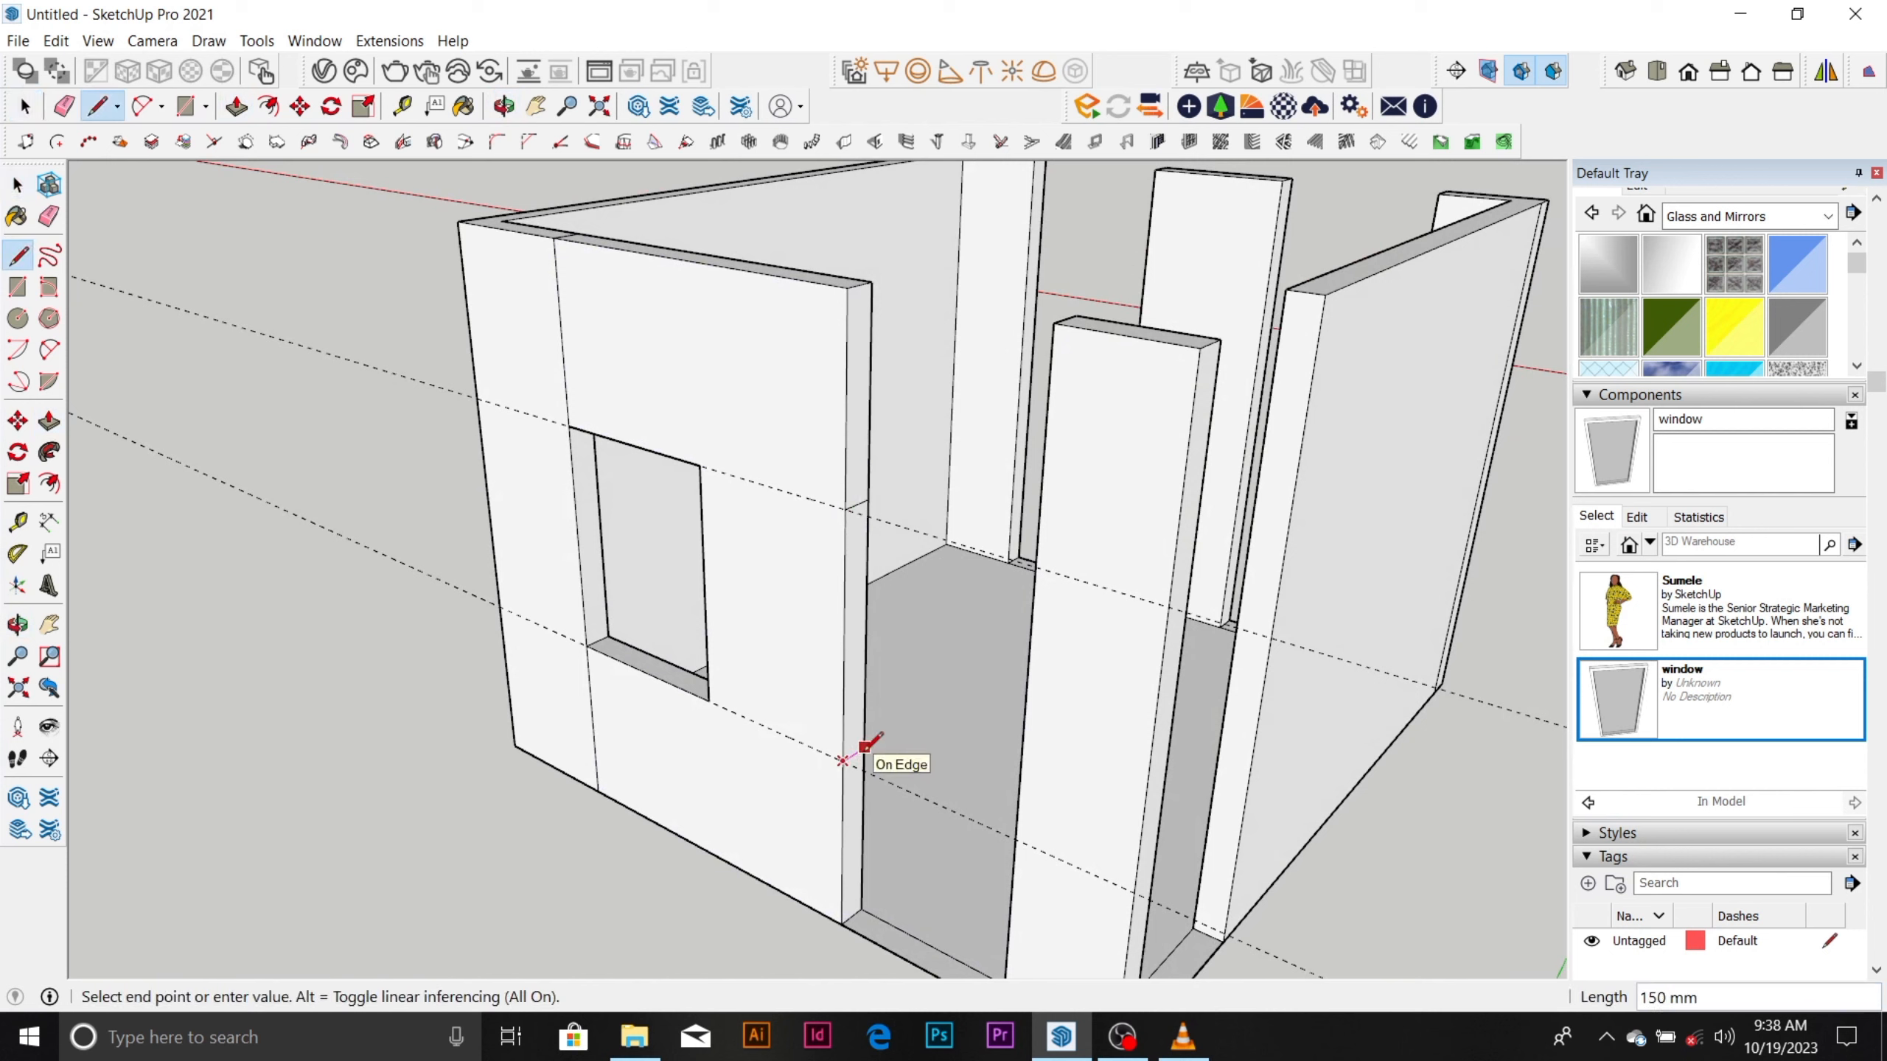
pyautogui.click(865, 749)
# Push/Pull the jamb's top and bottom parts across the right opening, and erase leftover seam lines on the wall's outer face.
pyautogui.press('p')
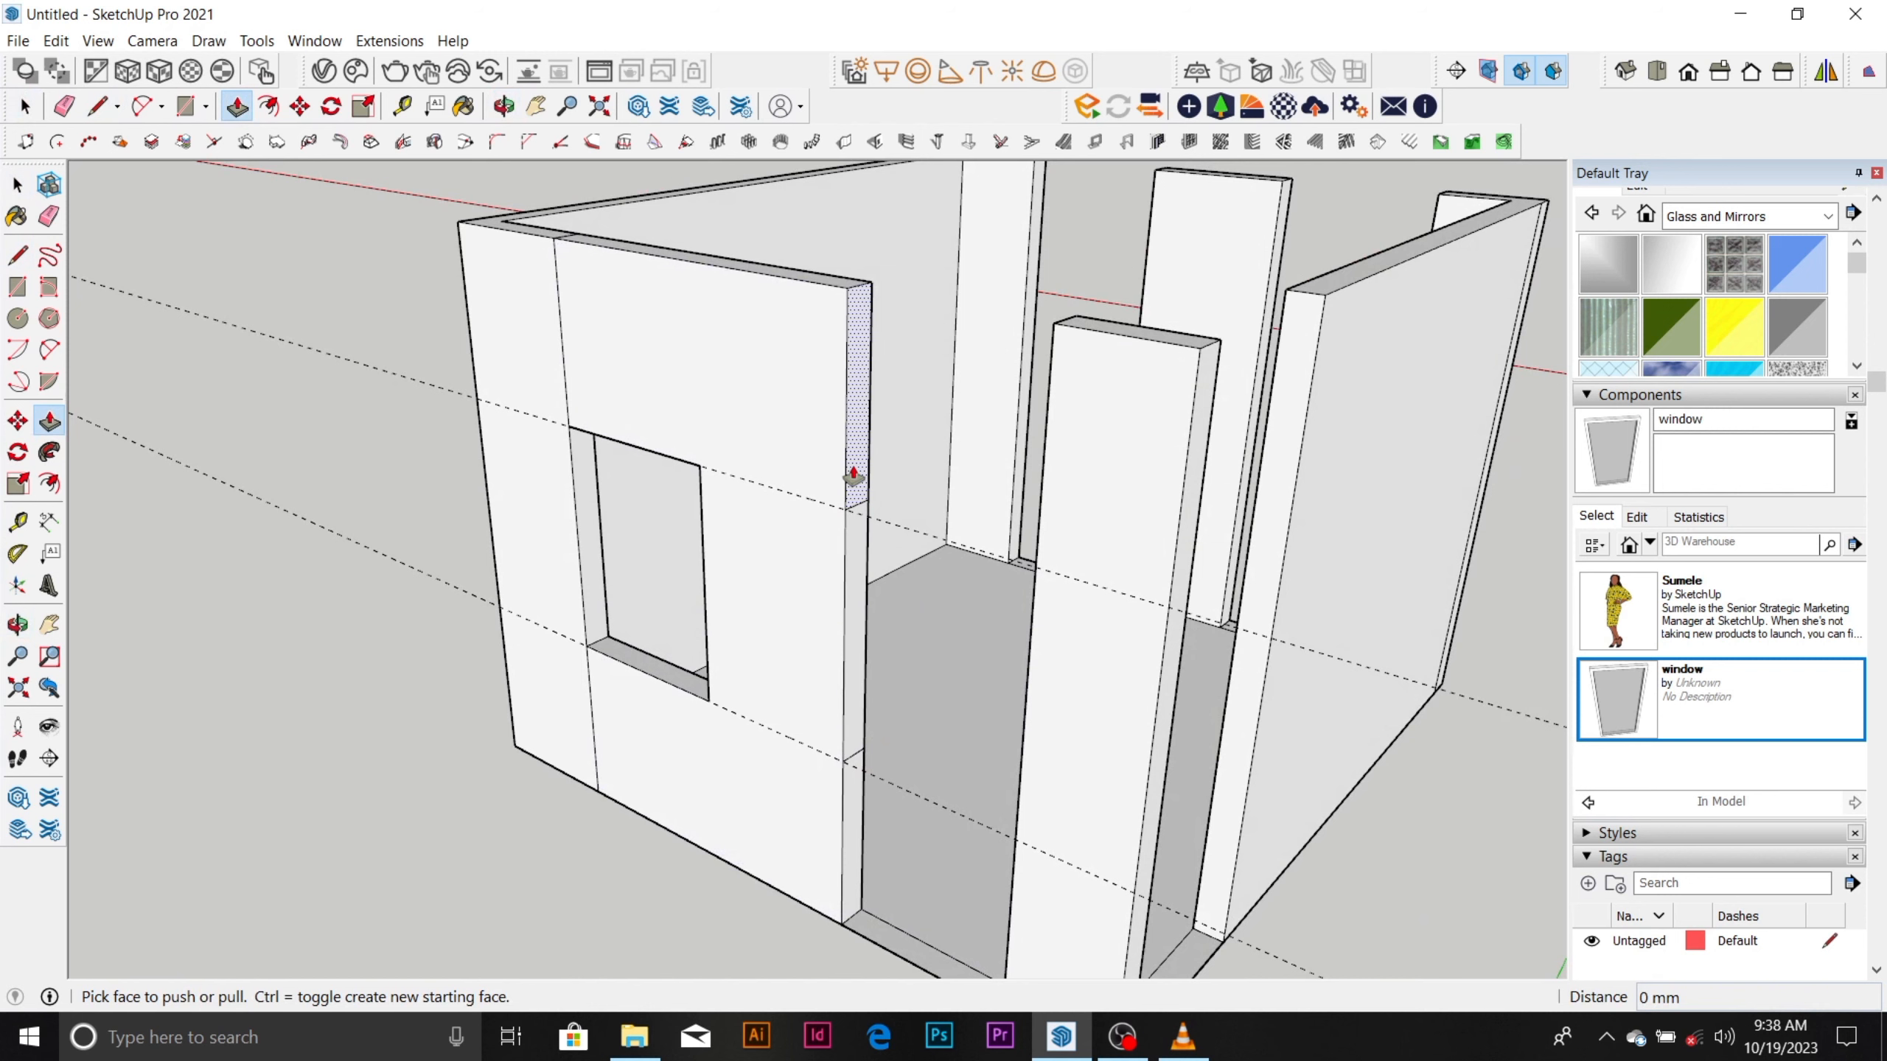
pyautogui.moveTo(854, 475); pyautogui.dragTo(1050, 388)
pyautogui.moveTo(843, 873); pyautogui.dragTo(1026, 750)
pyautogui.scroll(-5, 668, 606)
pyautogui.press('e')
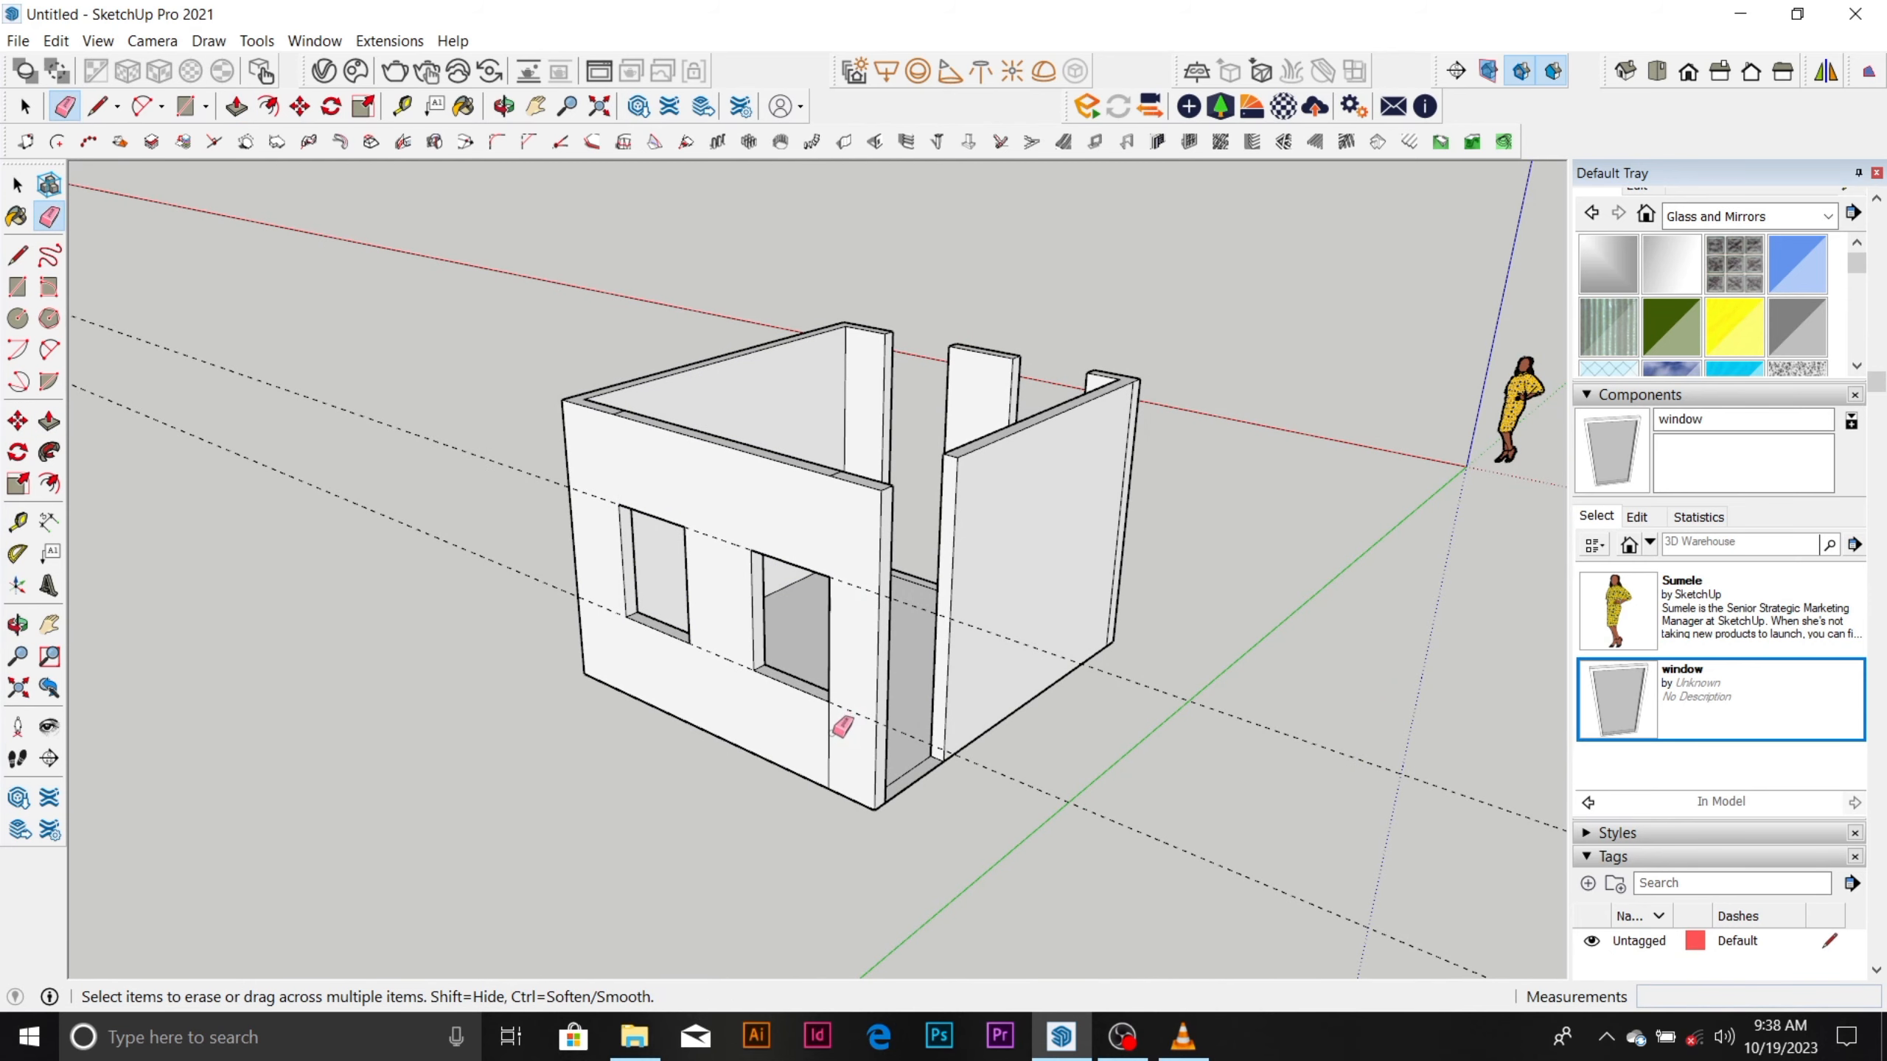
# Draw a line inside the room from the nearer window hole's top corner to the wall's end edge at the doorway.
pyautogui.scroll(-2, 839, 734)
pyautogui.moveTo(898, 653)
pyautogui.mouseDown(button='middle')
pyautogui.moveTo(641, 683)
pyautogui.moveTo(725, 476)
pyautogui.mouseUp(button='middle')
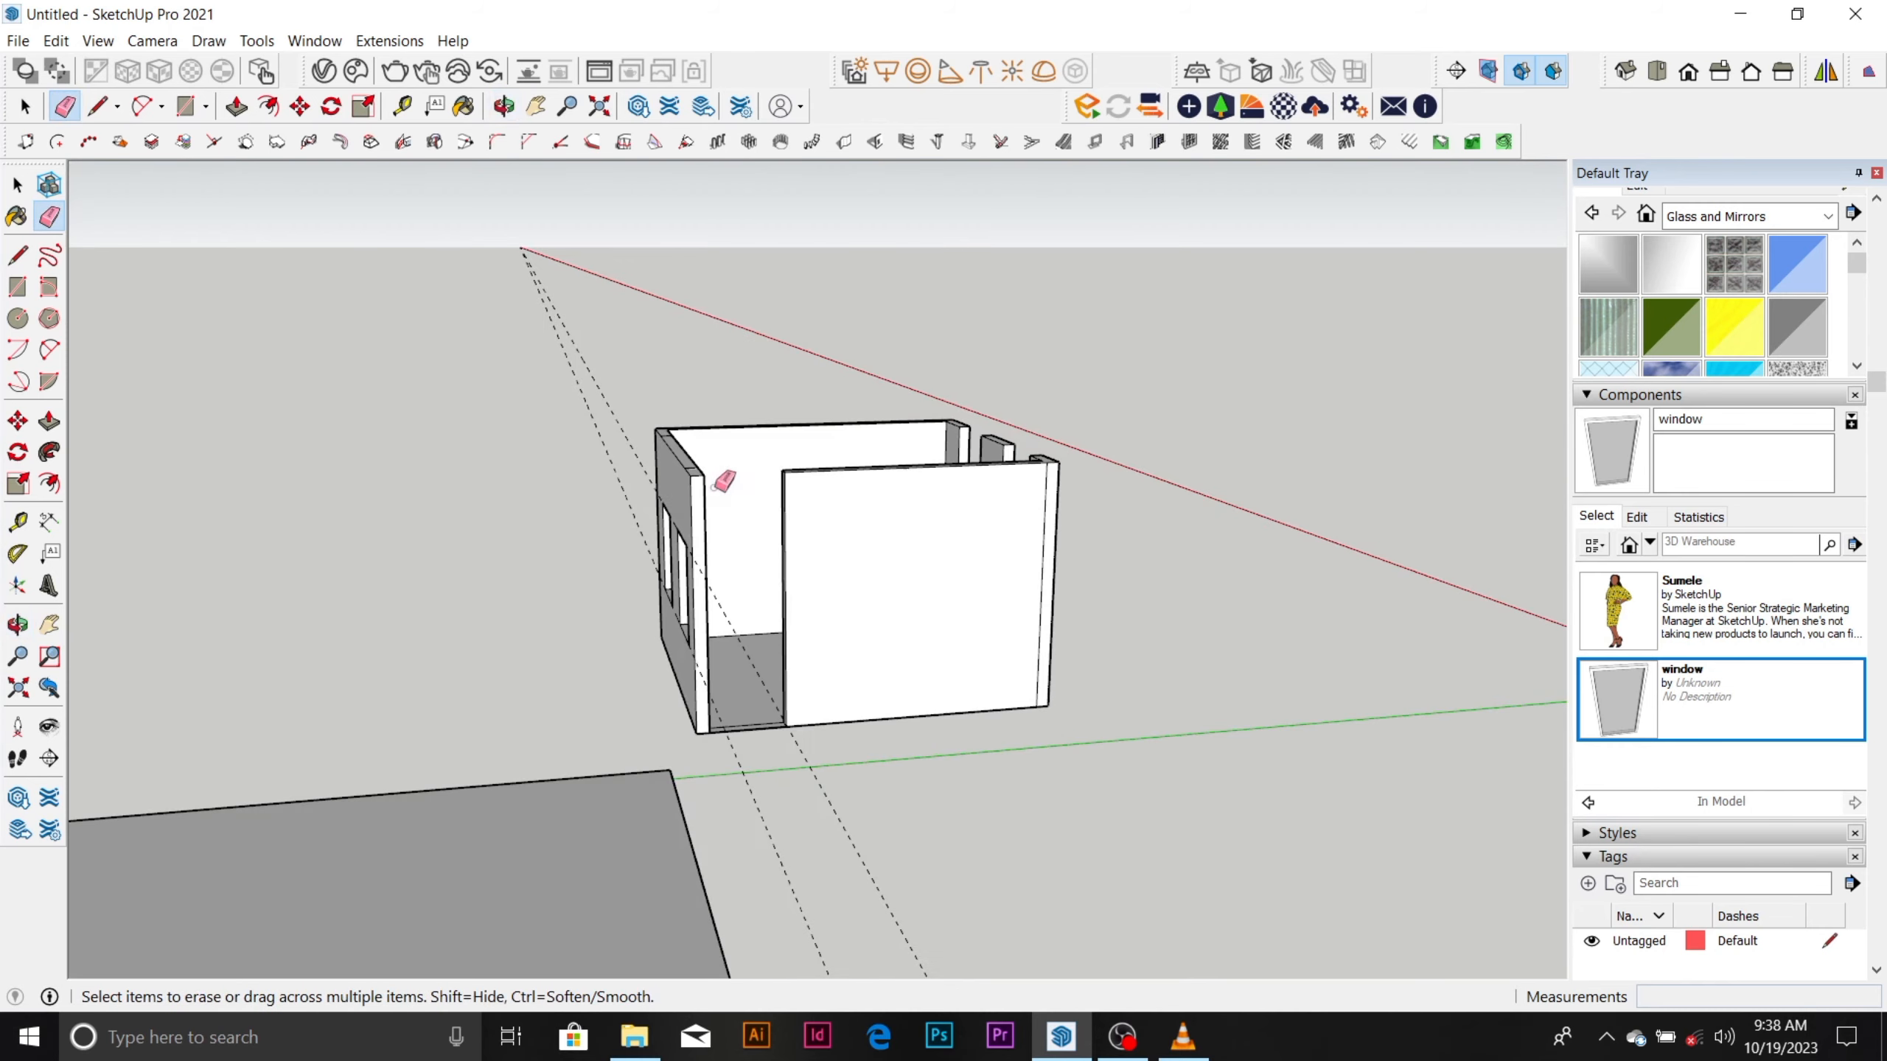
pyautogui.scroll(3, 725, 477)
pyautogui.moveTo(717, 665)
pyautogui.mouseDown(button='middle')
pyautogui.moveTo(653, 704)
pyautogui.moveTo(455, 750)
pyautogui.moveTo(475, 713)
pyautogui.mouseUp(button='middle')
pyautogui.scroll(3, 560, 523)
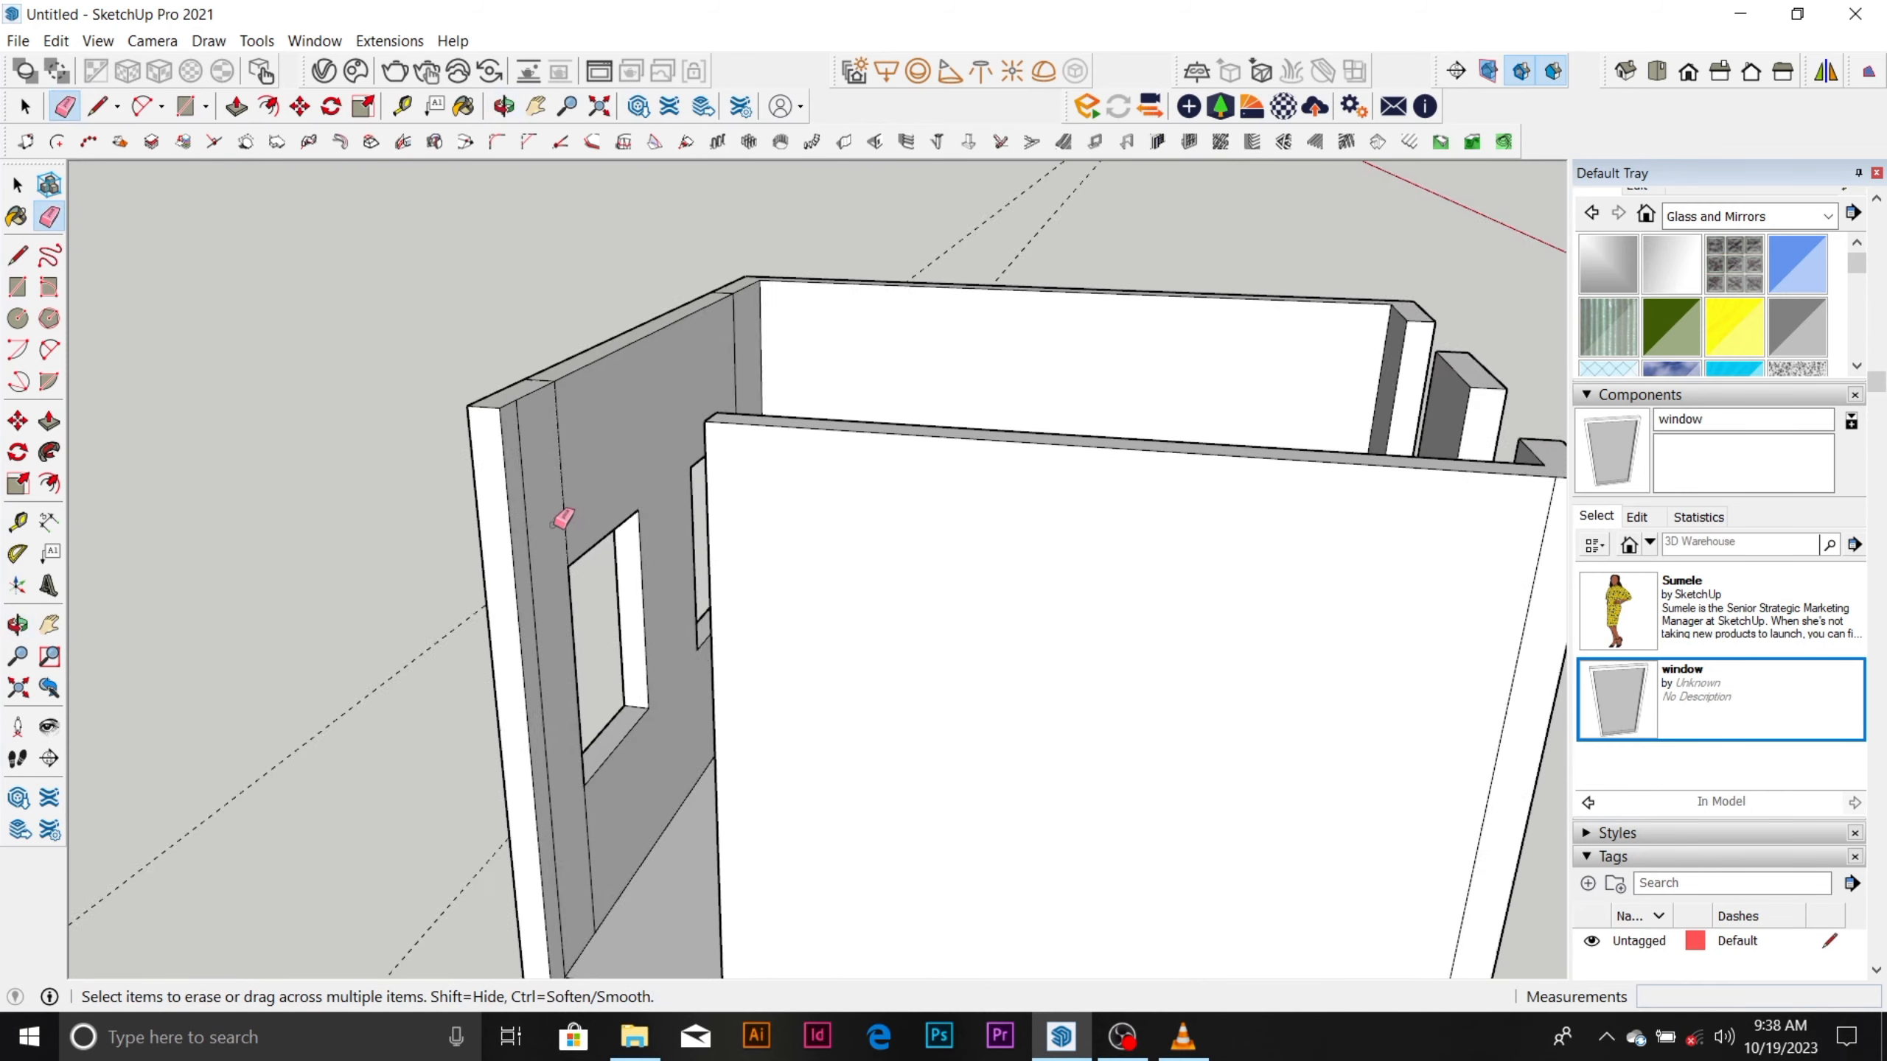
pyautogui.press('space')
pyautogui.press('l')
pyautogui.click(569, 570)
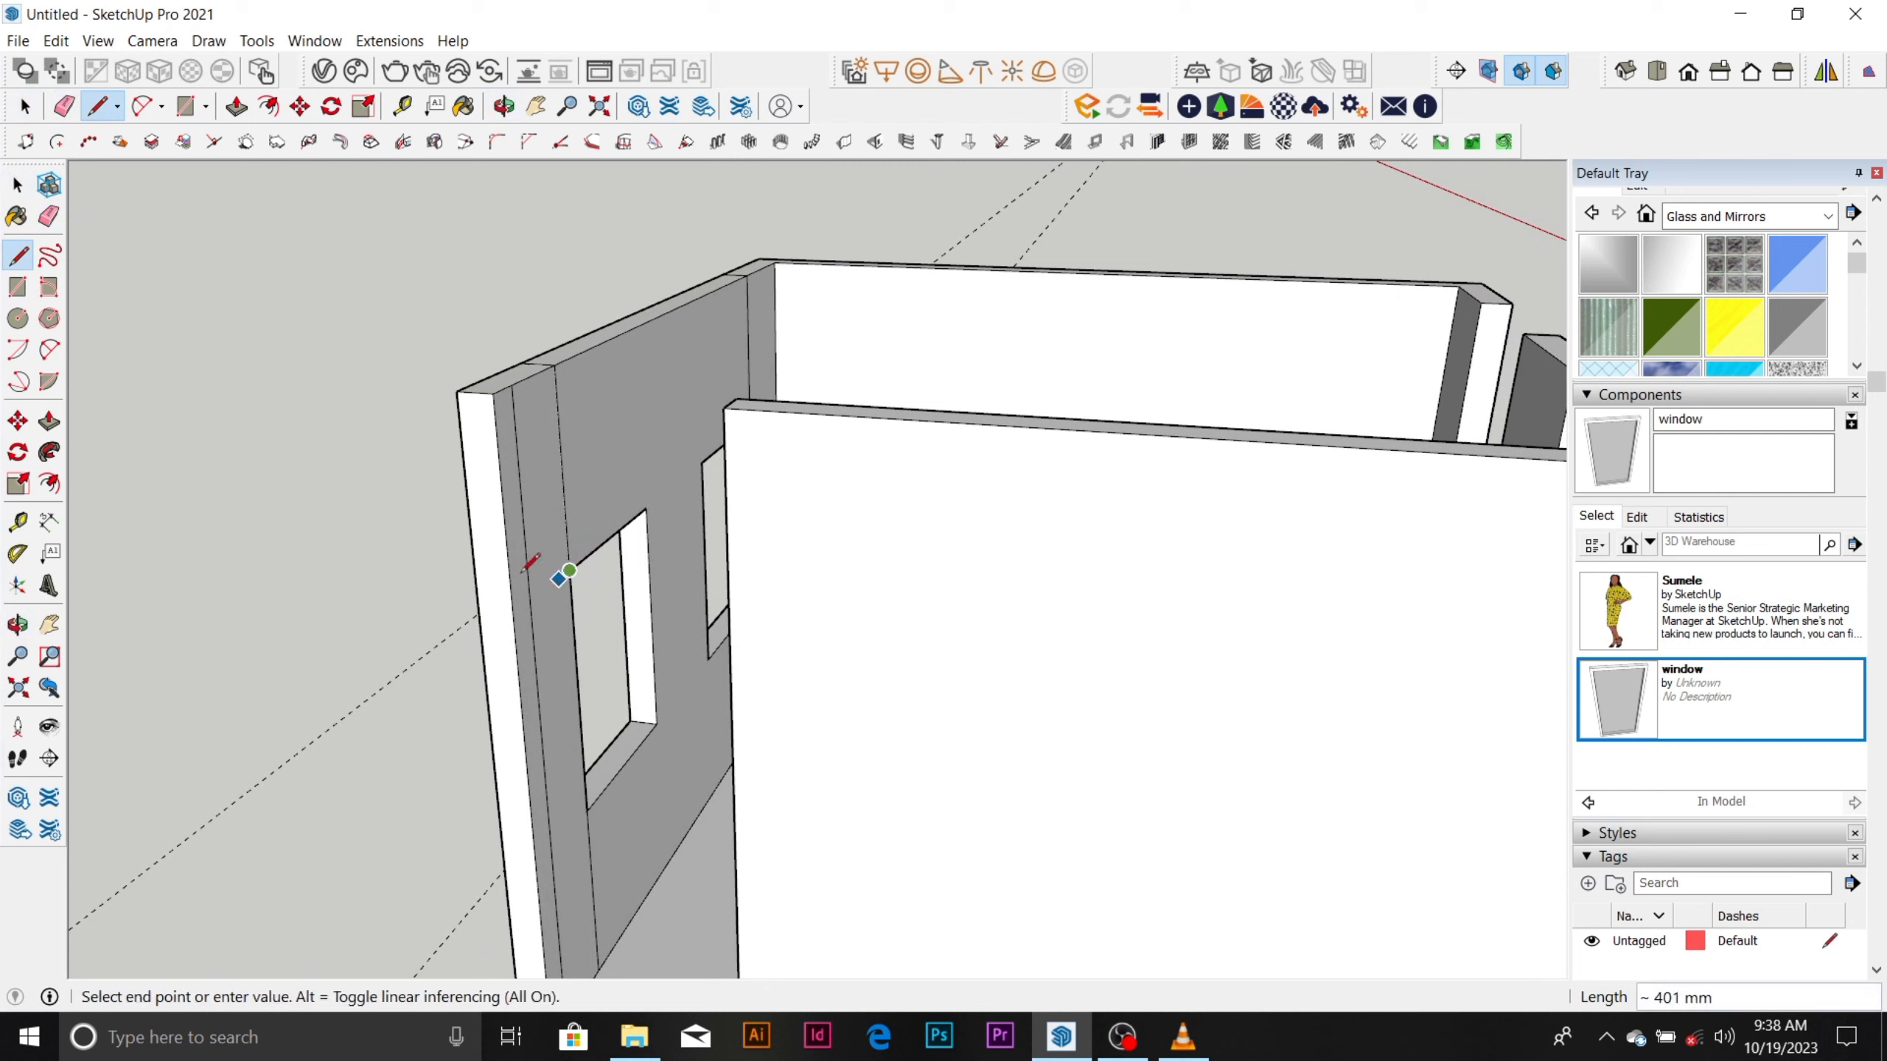
pyautogui.click(522, 616)
# Push/Pull the wall-end face above the drawn line 900 mm across the doorway to close the wall over it.
pyautogui.press('space')
pyautogui.click(521, 601)
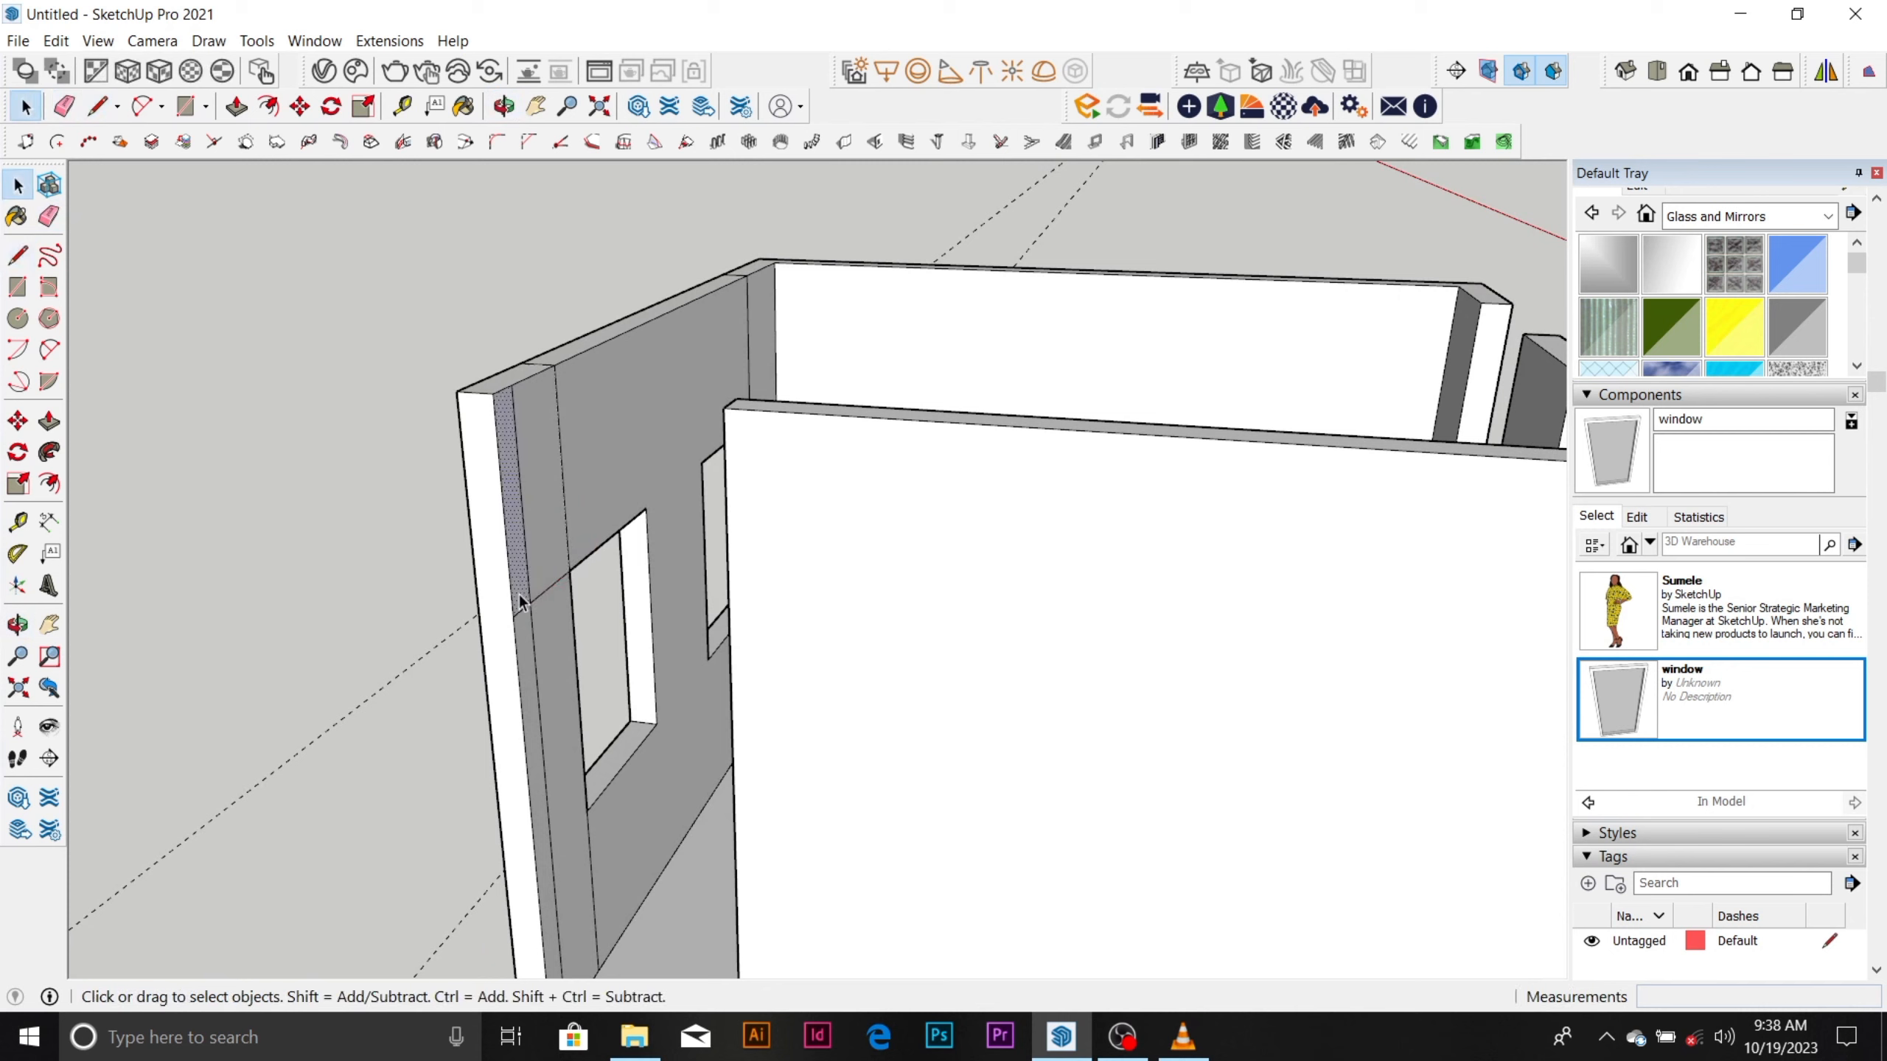
pyautogui.press('p')
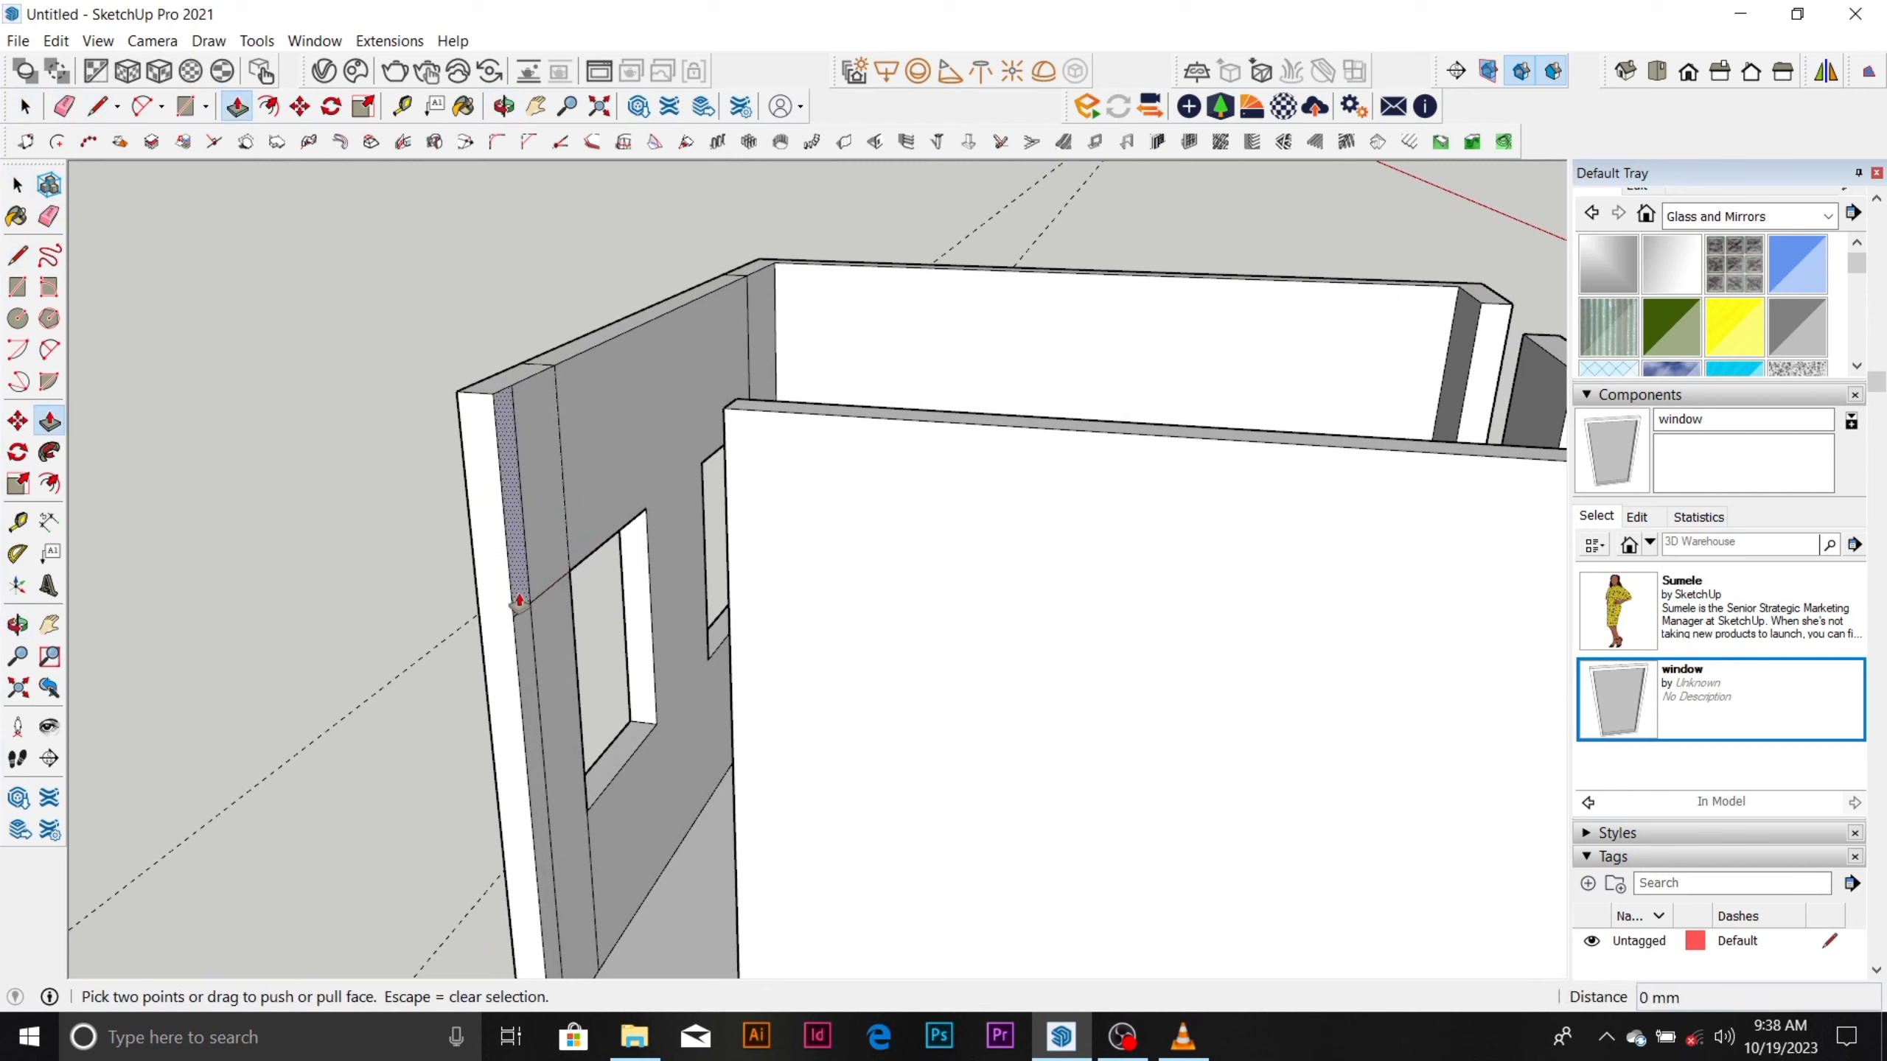
pyautogui.click(522, 600)
pyautogui.click(729, 422)
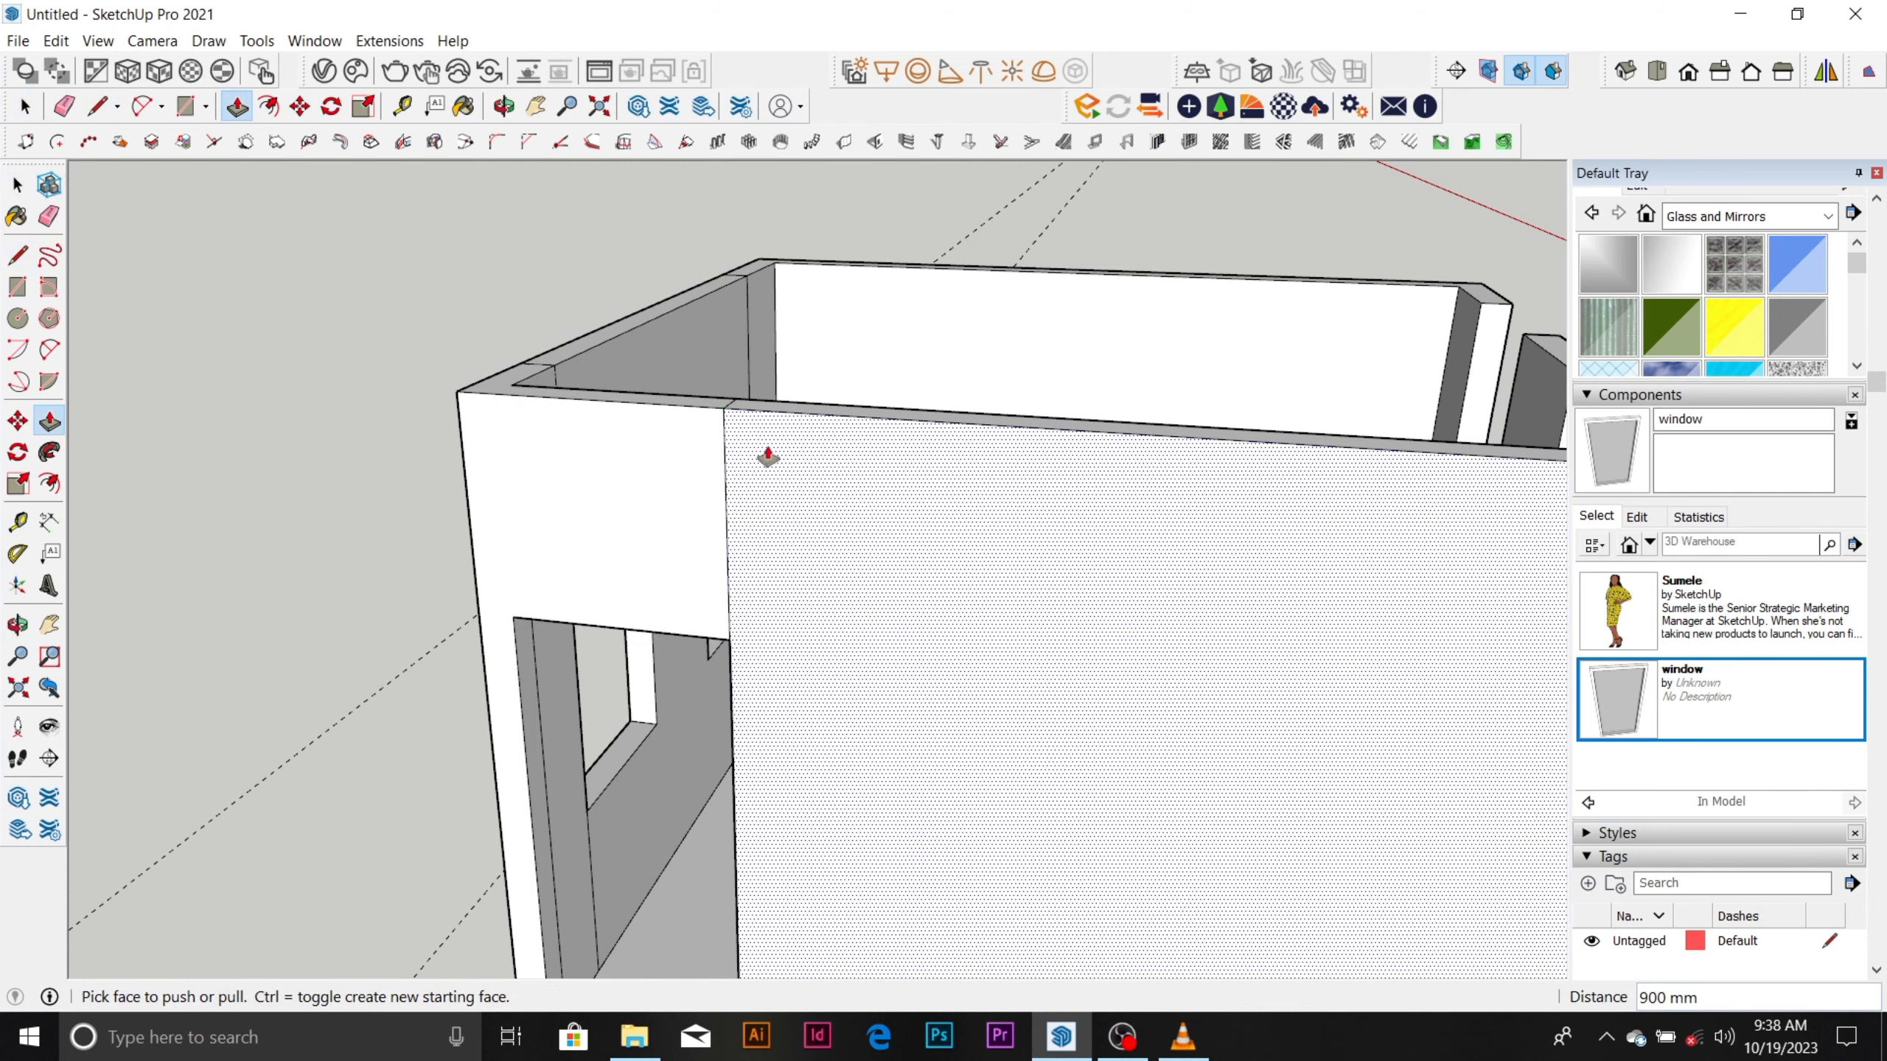
pyautogui.scroll(-2, 769, 451)
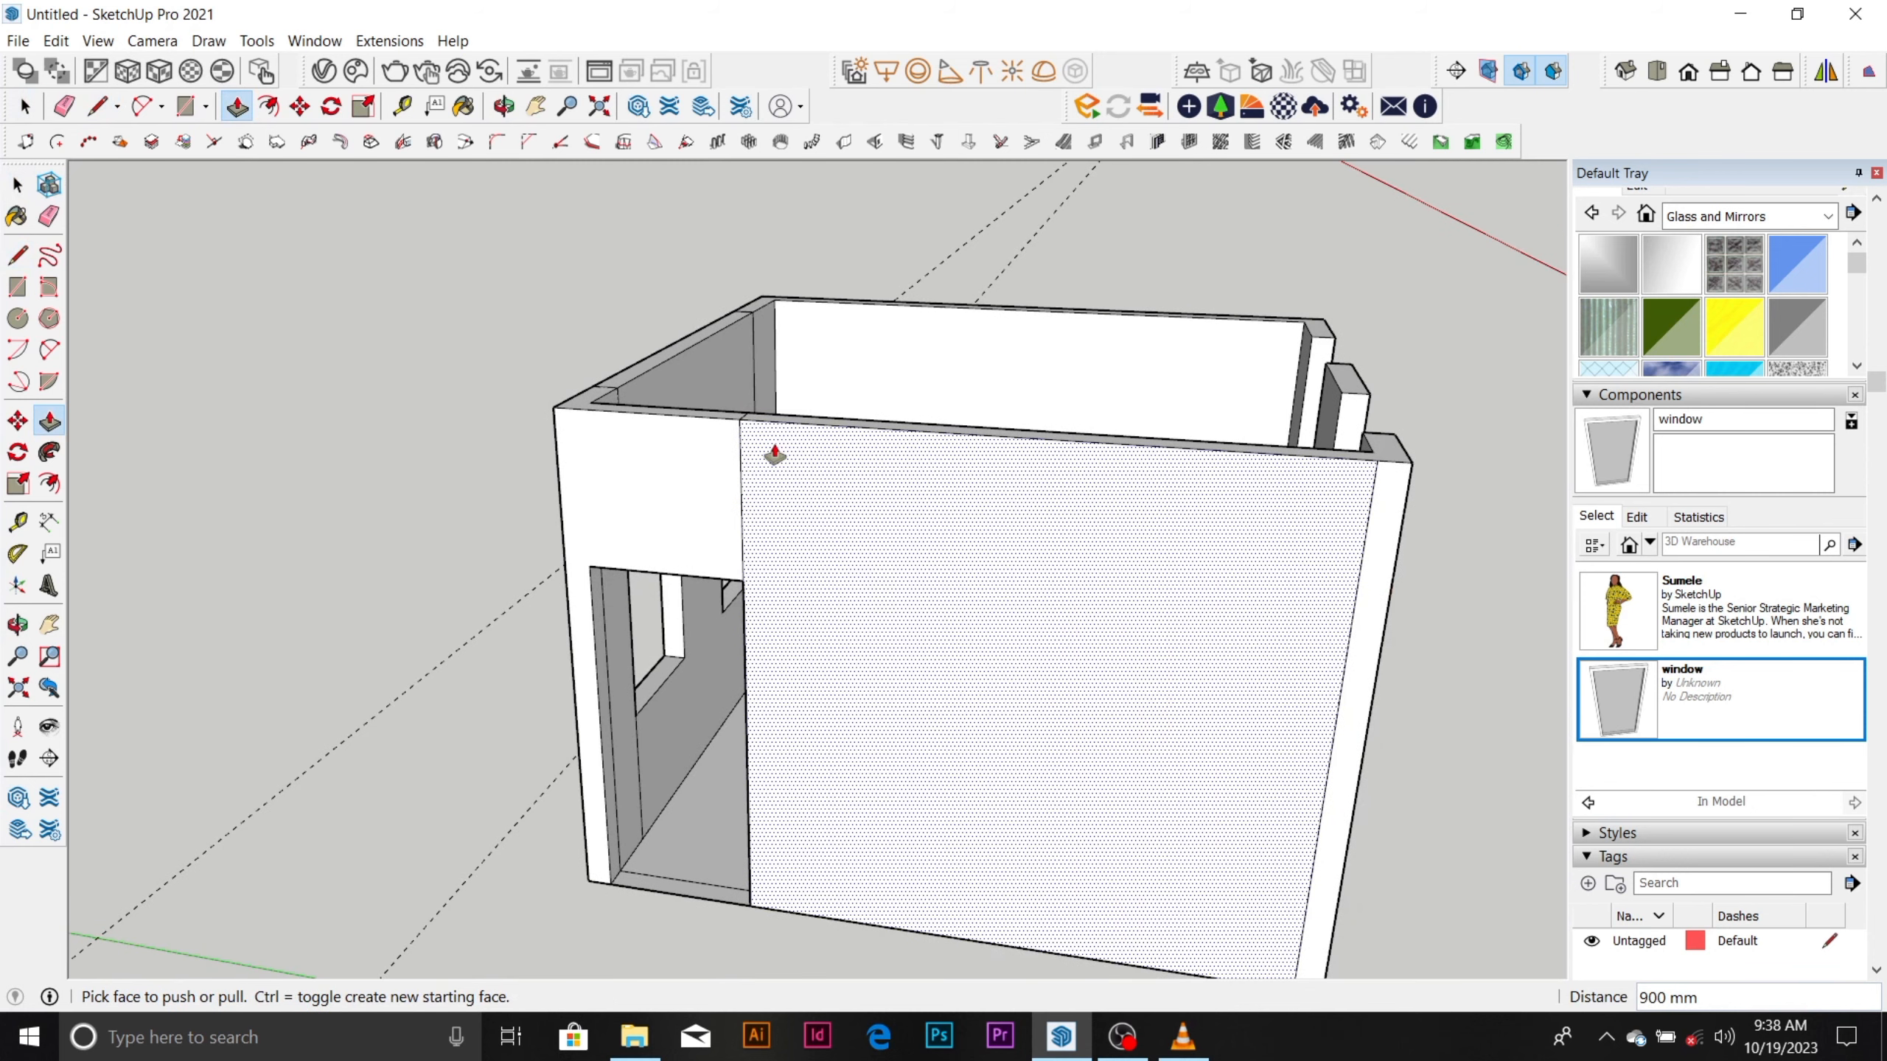
# Erase the seam line above the doorway and the dashed guides around the room.
pyautogui.press('e')
pyautogui.scroll(-2, 761, 482)
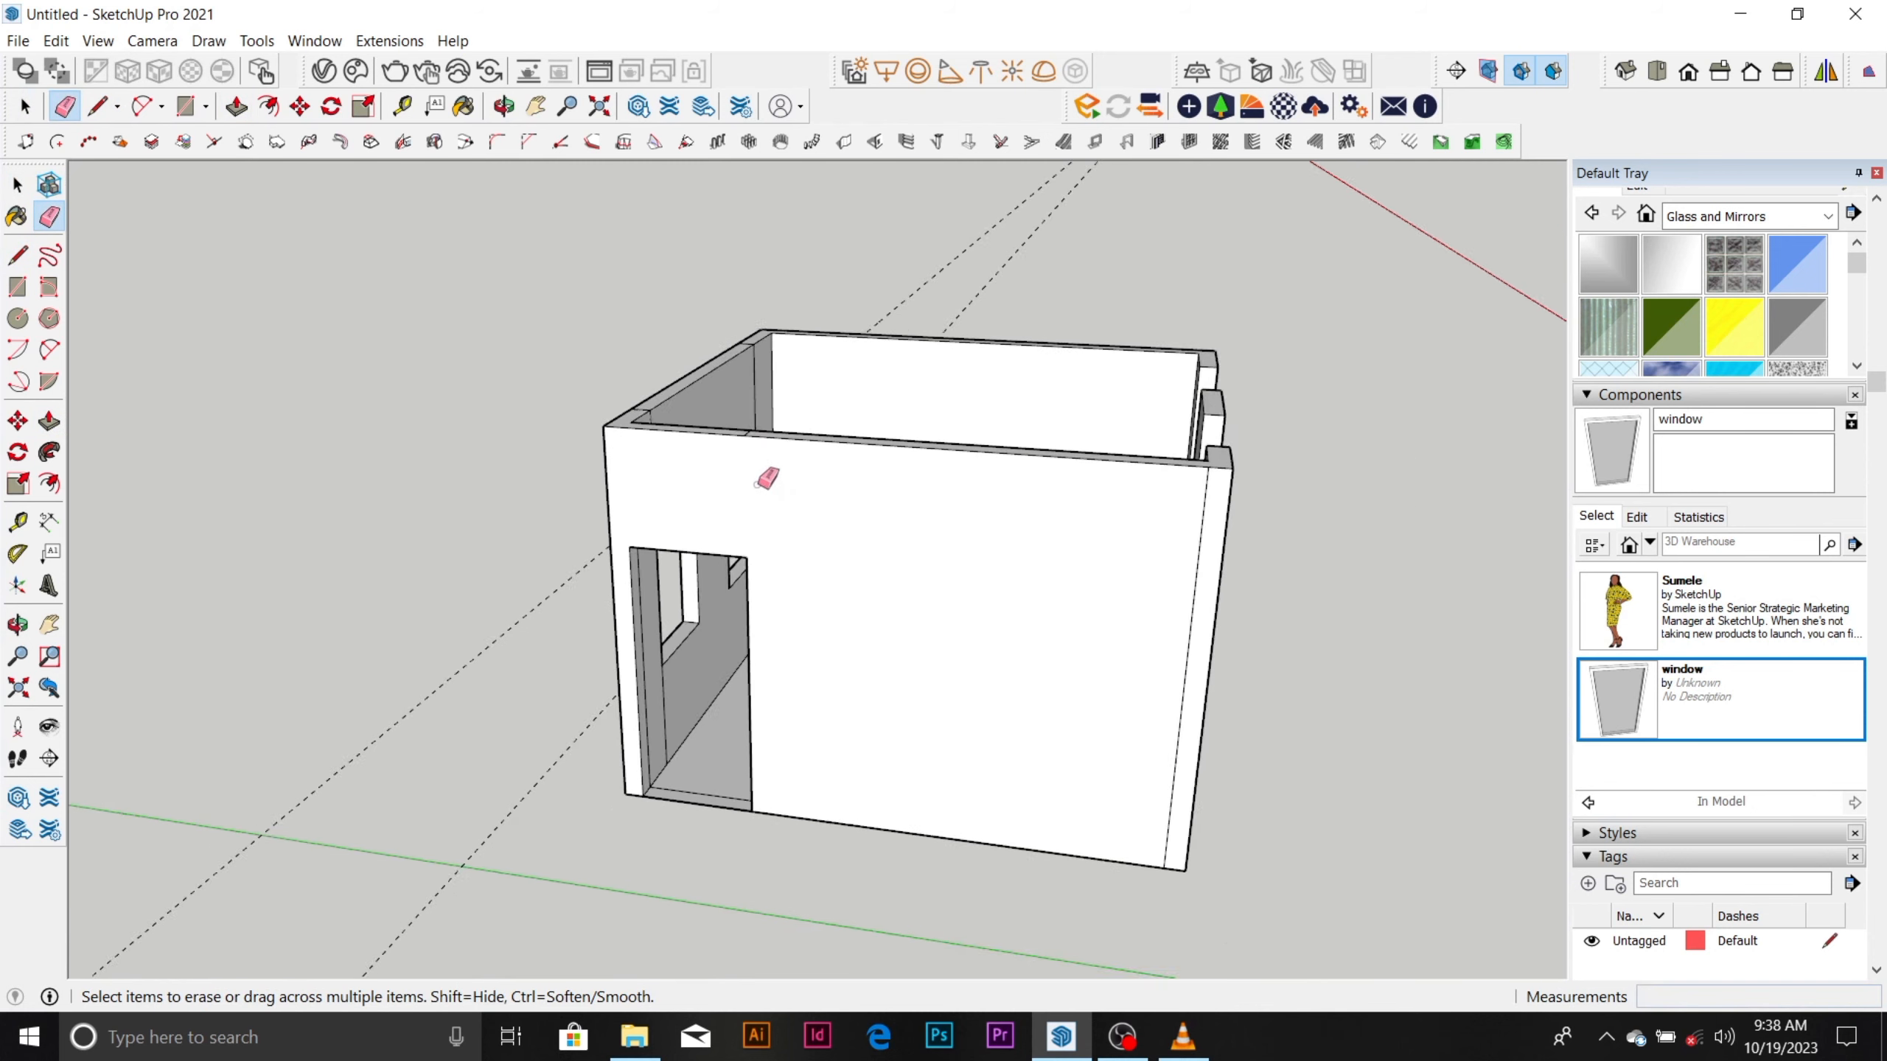
pyautogui.scroll(-2, 757, 484)
pyautogui.moveTo(816, 552); pyautogui.dragTo(1362, 420, button='middle')
pyautogui.moveTo(957, 610)
pyautogui.mouseDown(button='middle')
pyautogui.moveTo(953, 579)
pyautogui.moveTo(951, 641)
pyautogui.moveTo(1065, 484)
pyautogui.mouseUp(button='middle')
pyautogui.scroll(3, 1065, 485)
pyautogui.moveTo(918, 683); pyautogui.dragTo(954, 562, button='middle')
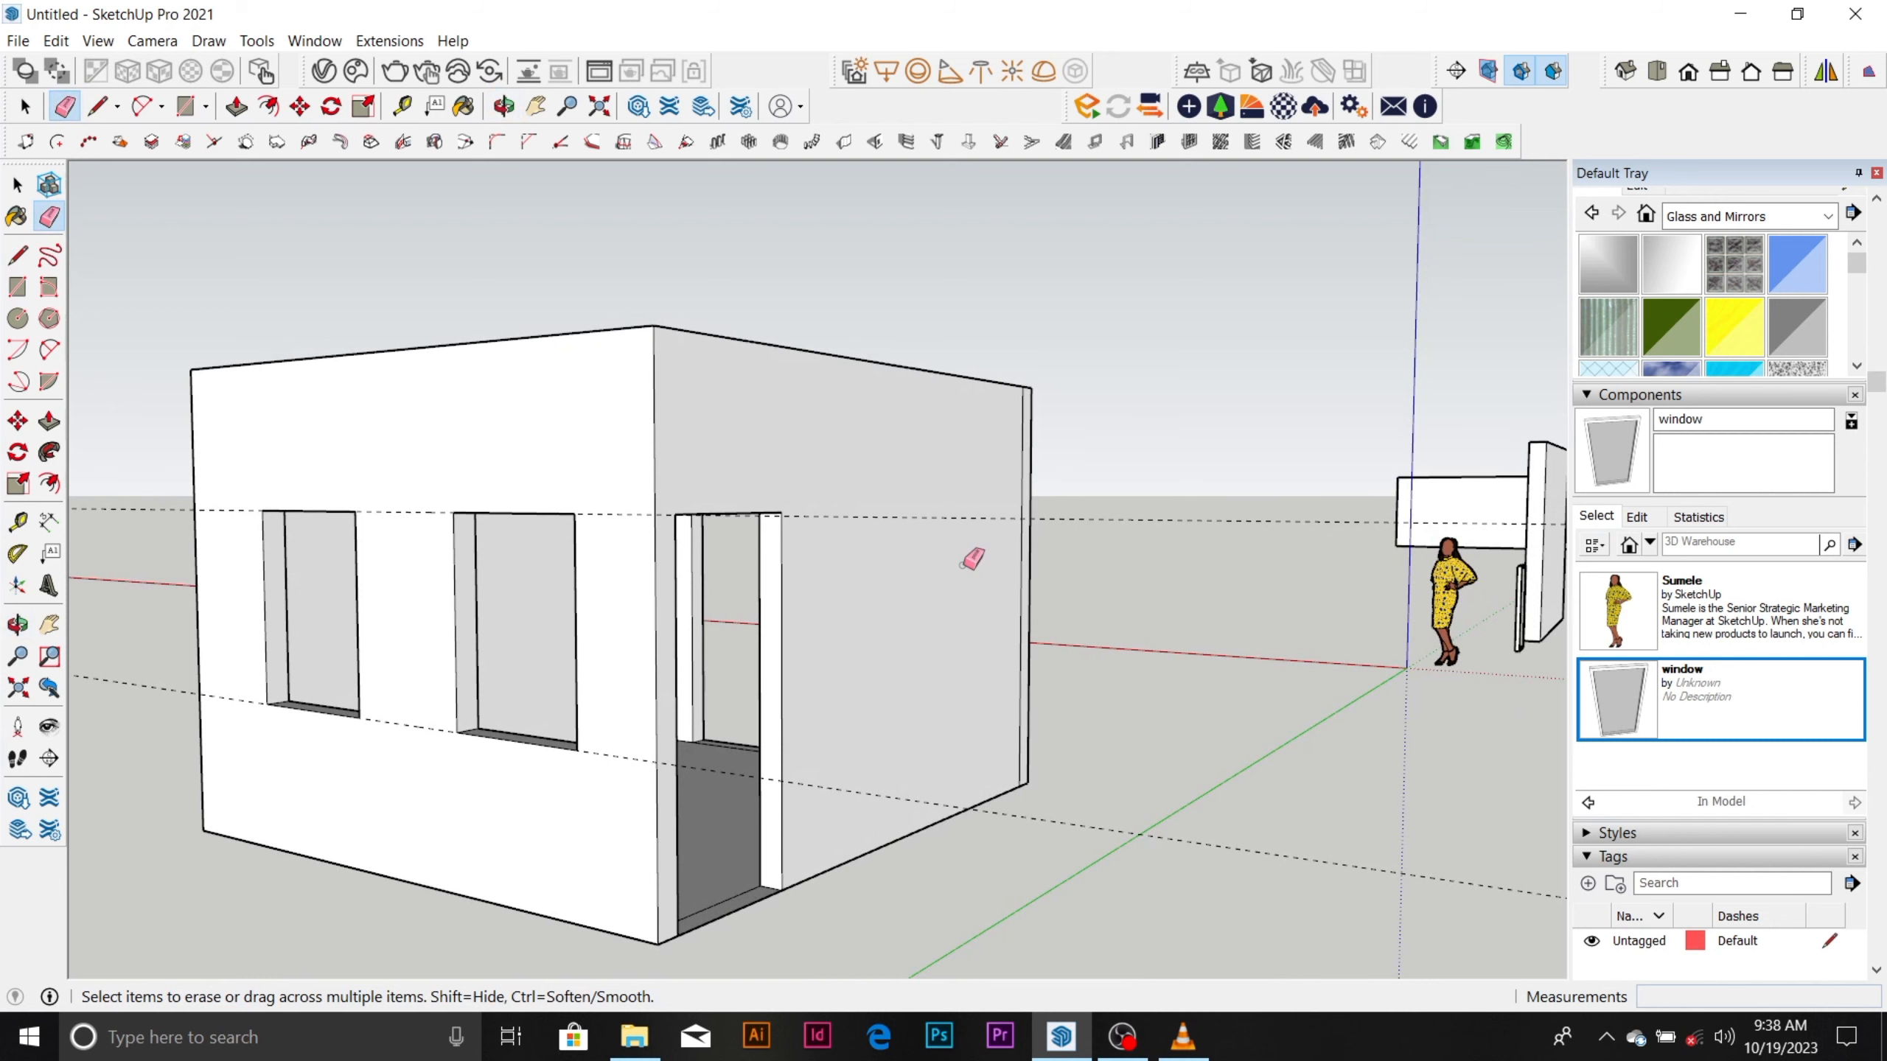
pyautogui.scroll(-1, 1021, 565)
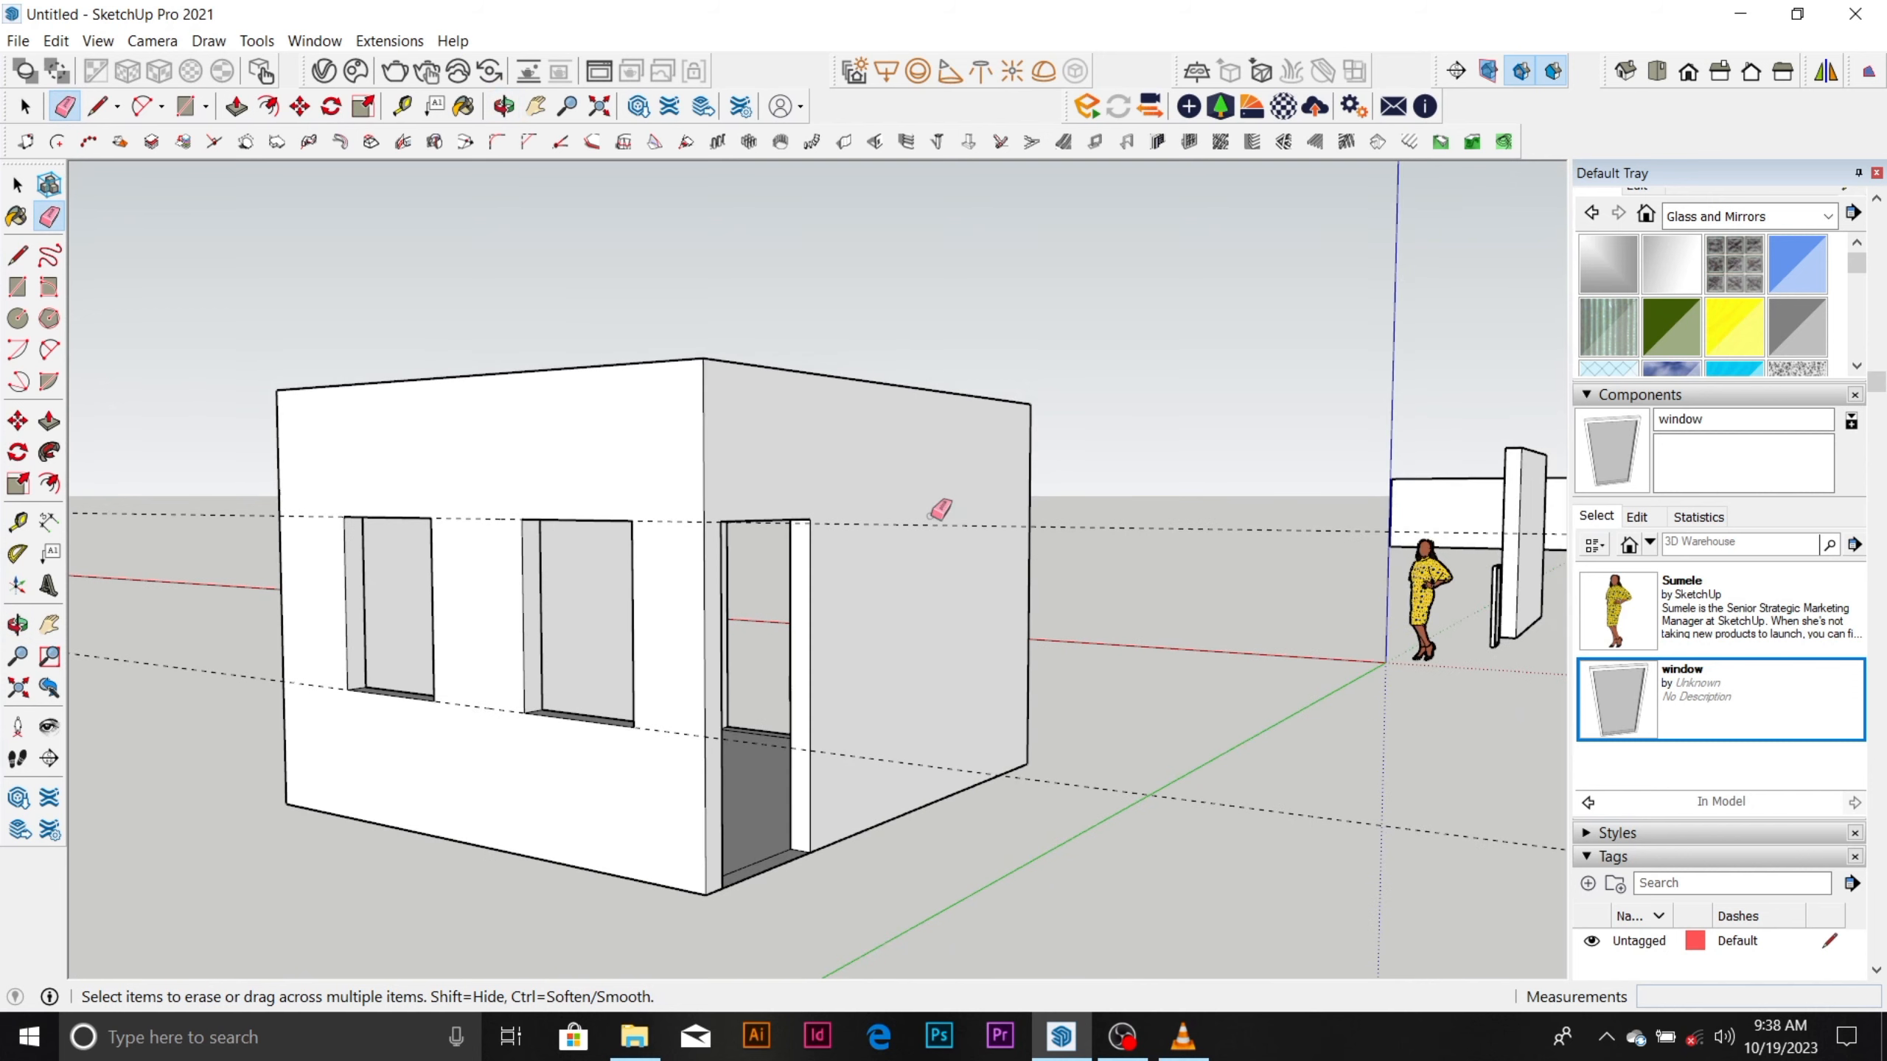
pyautogui.click(933, 526)
pyautogui.scroll(-1, 1032, 678)
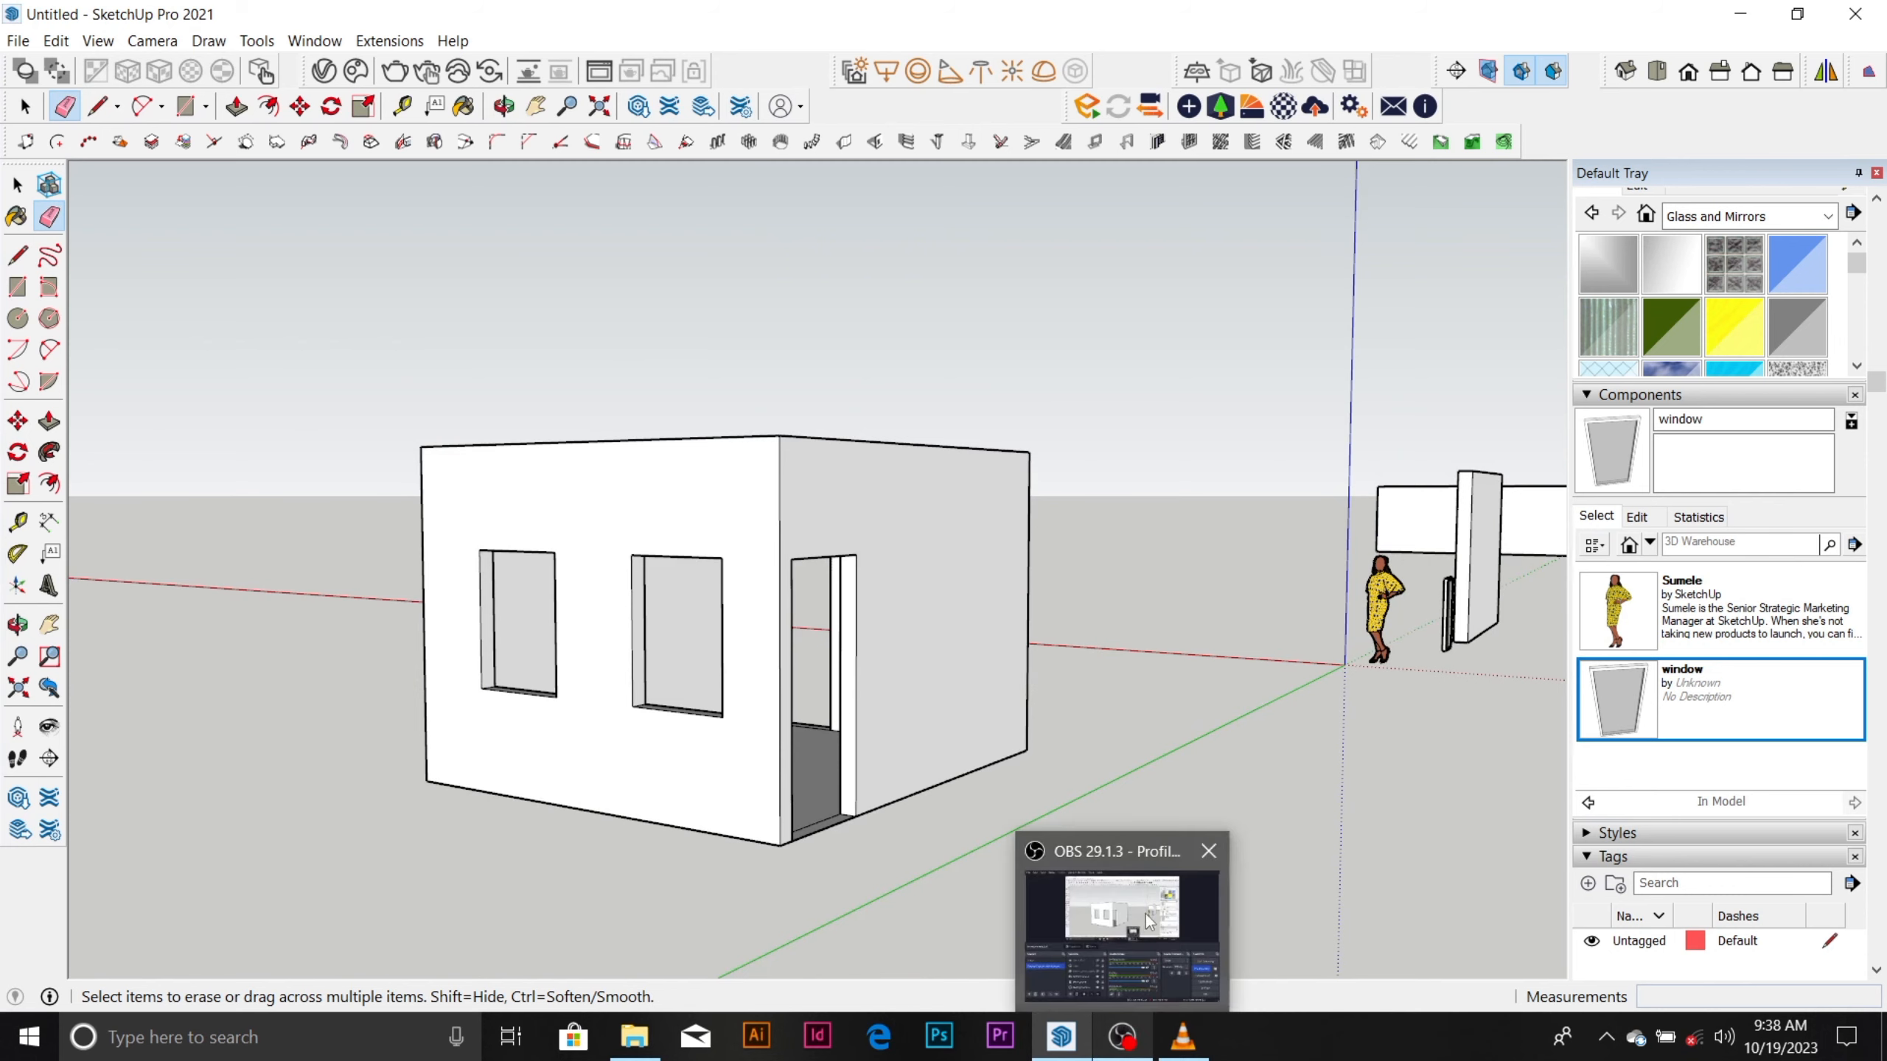
pyautogui.click(1122, 1037)
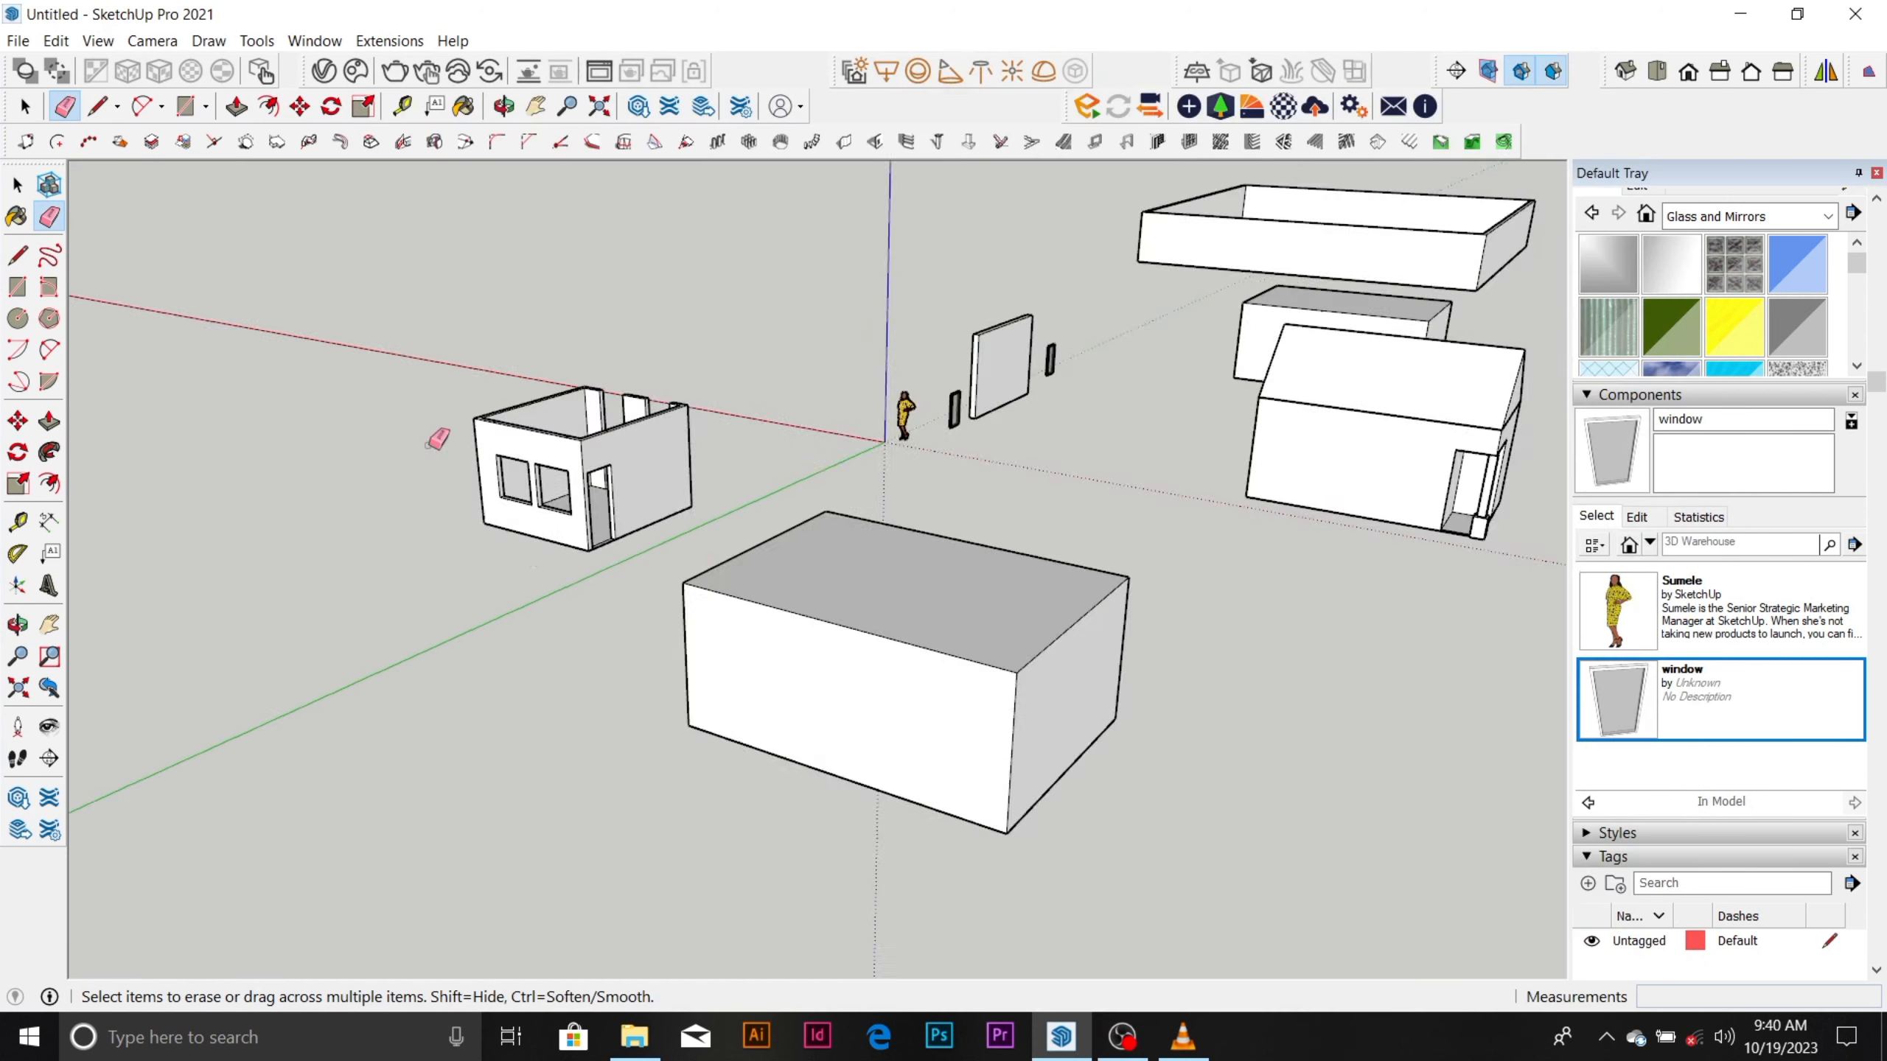
# Copy the window component behind the freestanding wall slab about 29566 mm away, in front of the room's wall with two window holes.
pyautogui.scroll(3, 942, 376)
pyautogui.scroll(4, 1032, 337)
pyautogui.press('space')
pyautogui.click(1084, 372)
pyautogui.scroll(2, 1086, 375)
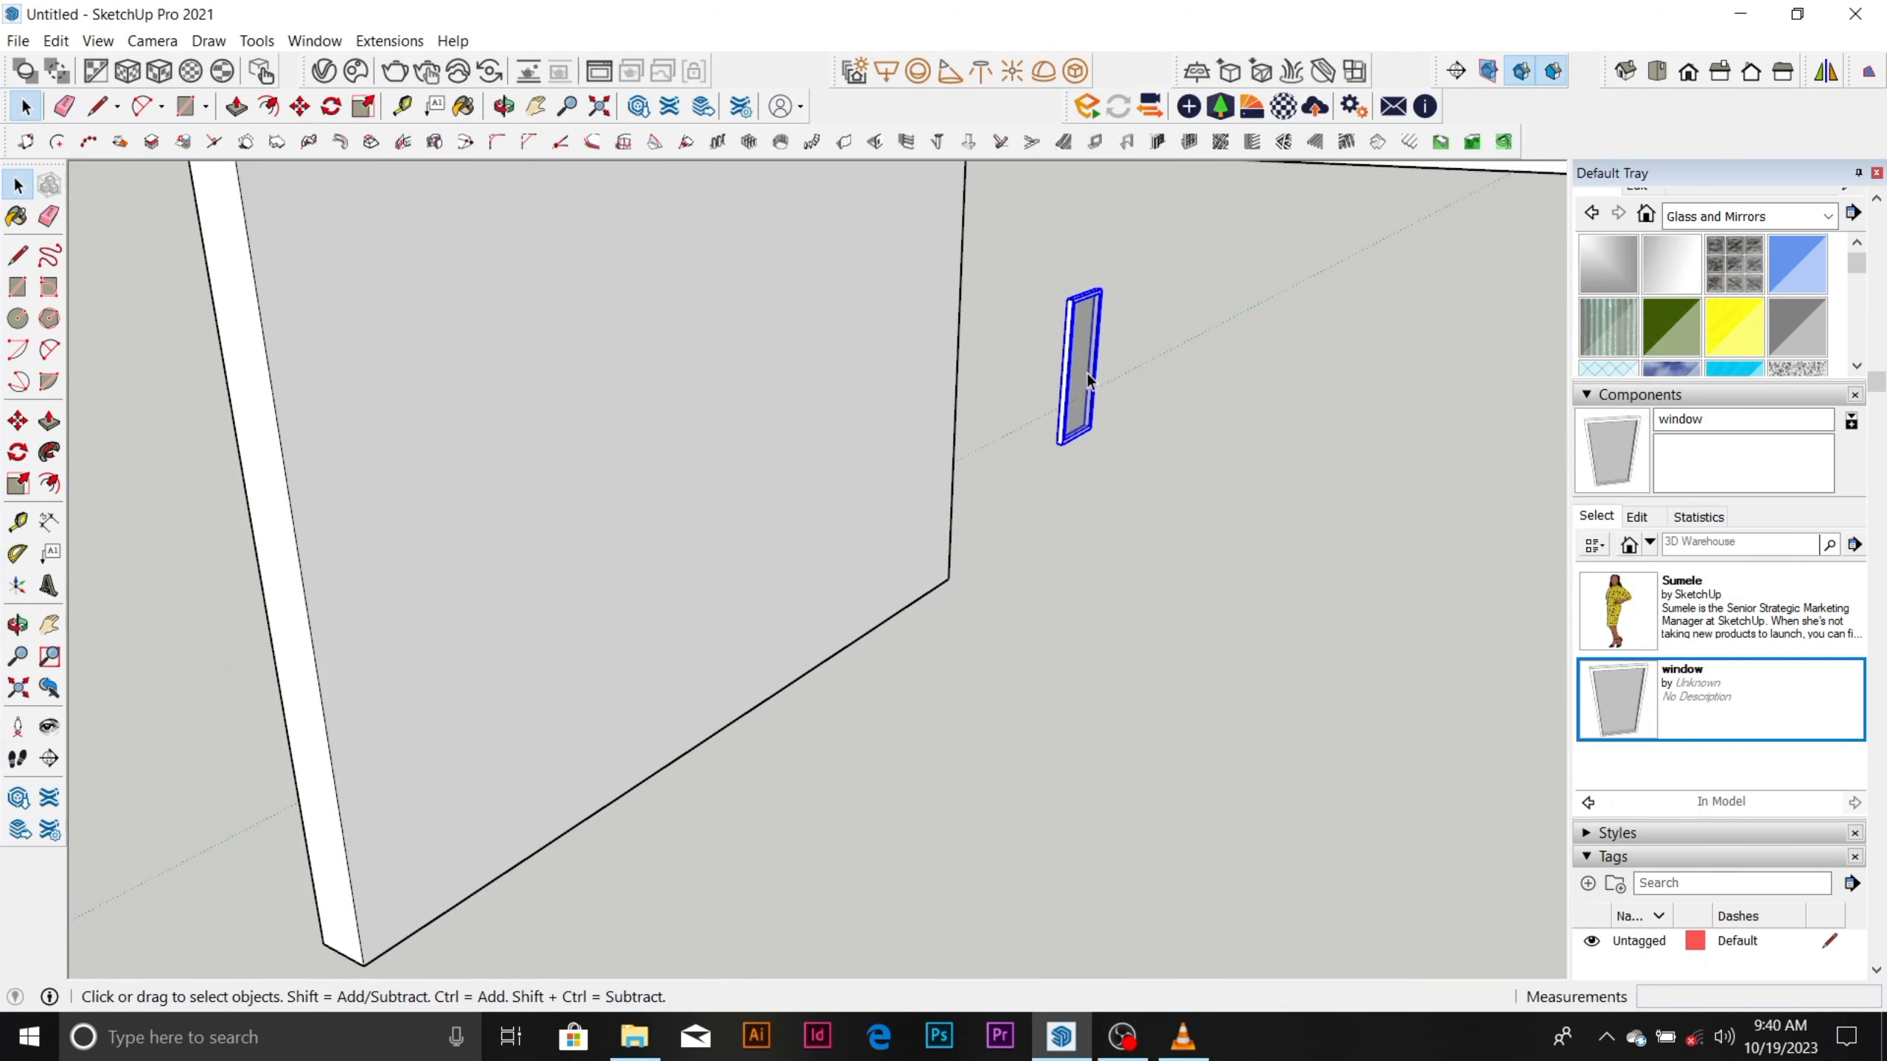
pyautogui.press('m')
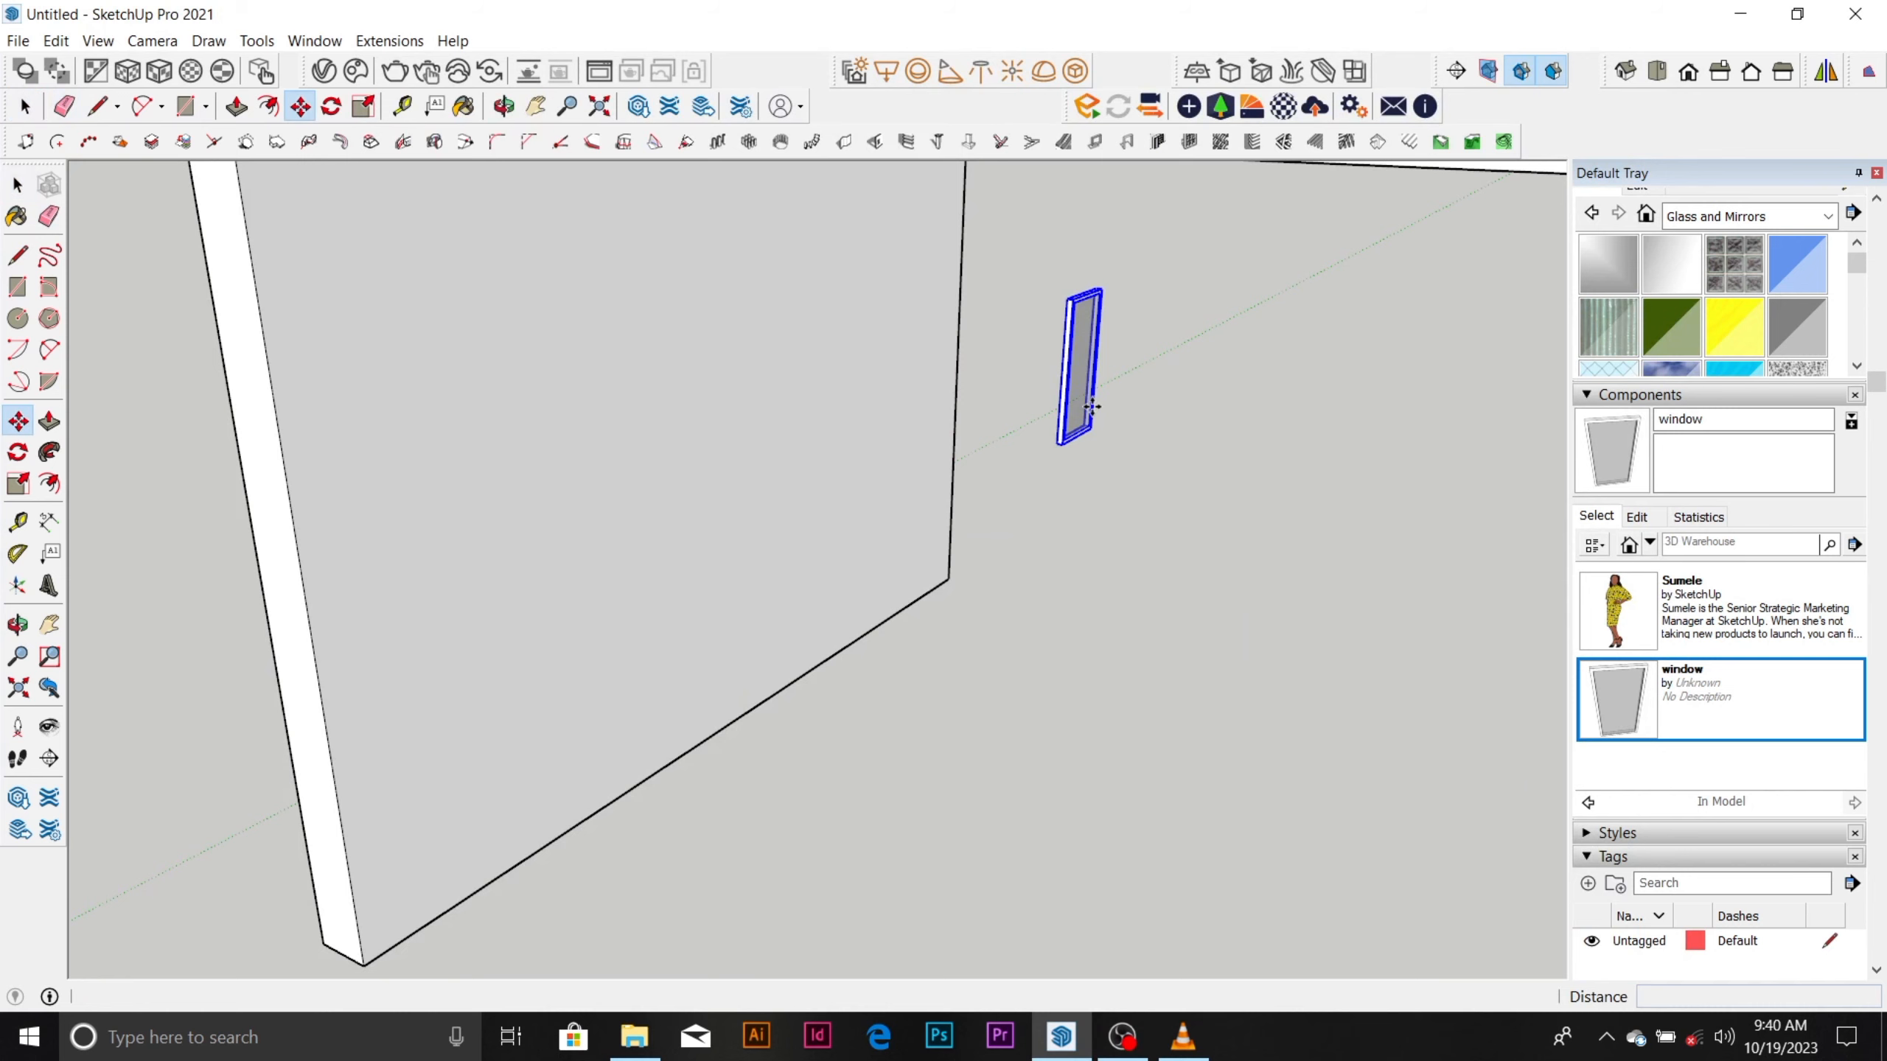
pyautogui.press('ctrl')
pyautogui.click(1093, 407)
pyautogui.scroll(-8, 1088, 405)
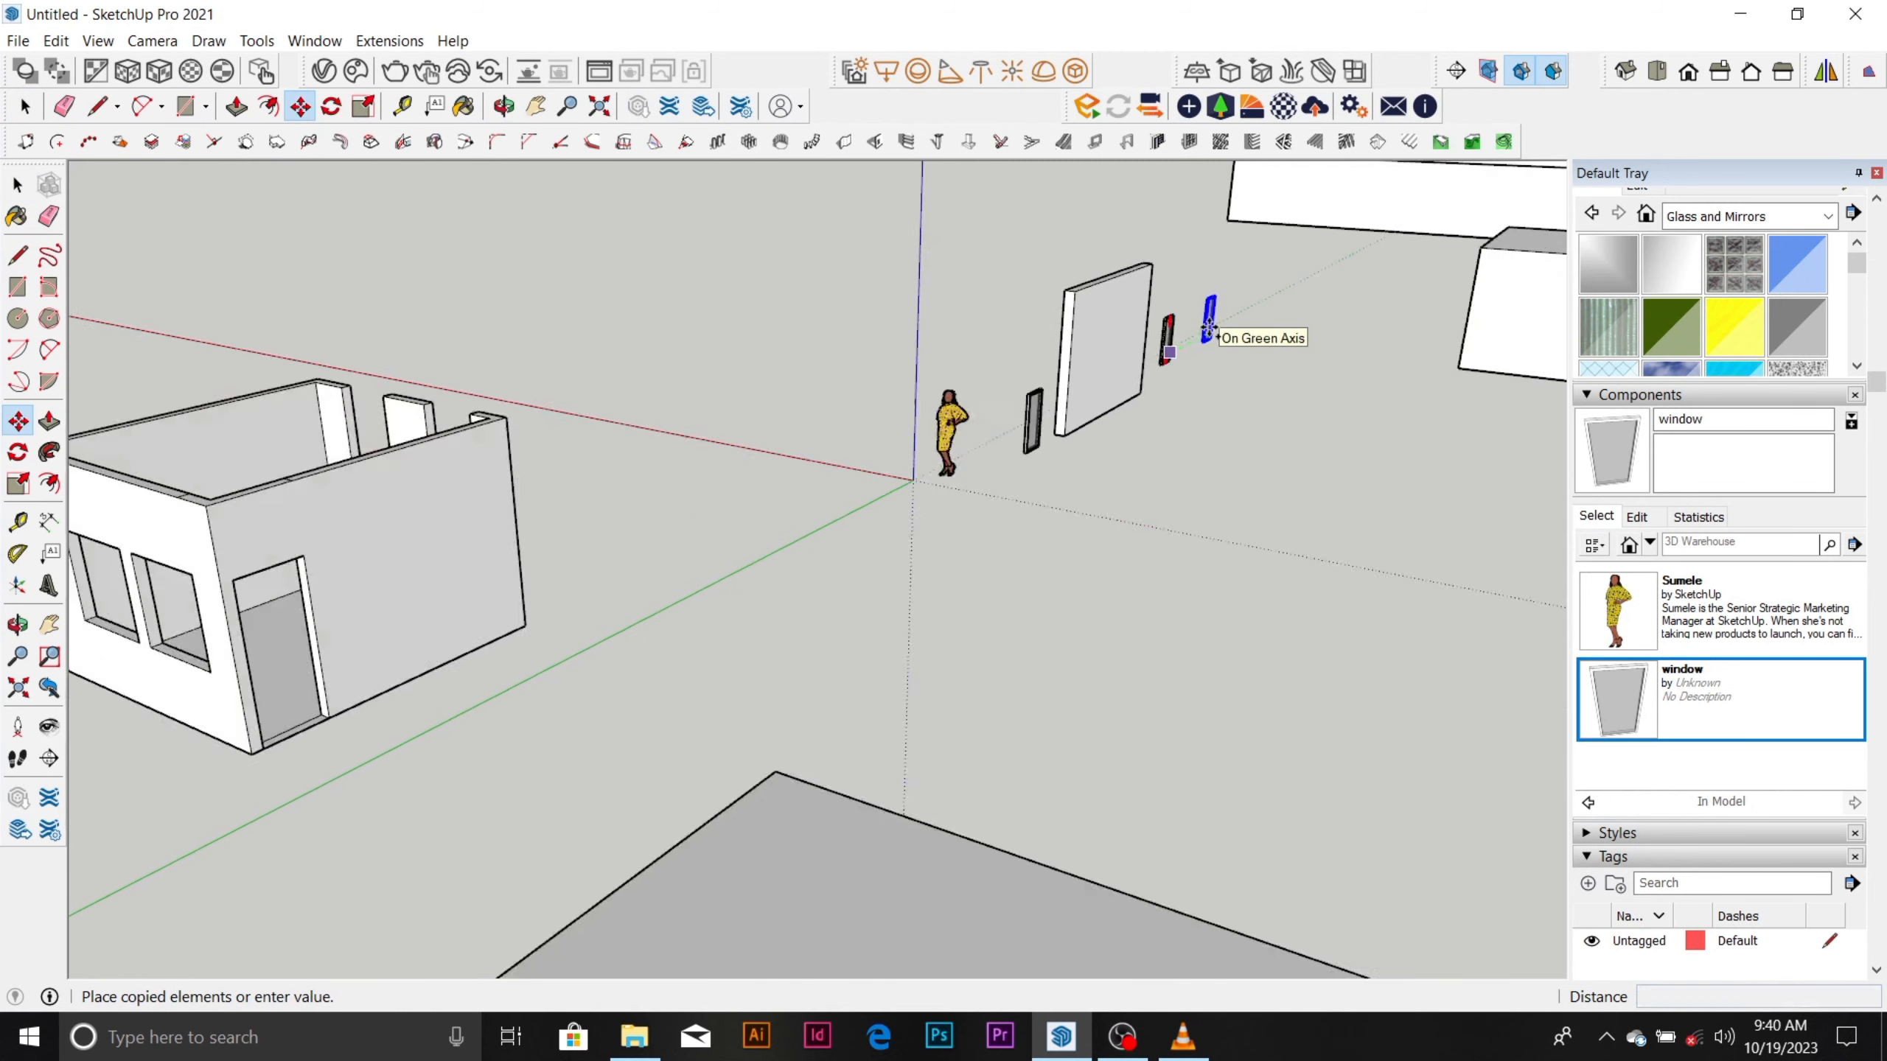
pyautogui.scroll(5, 1012, 518)
pyautogui.click(617, 657)
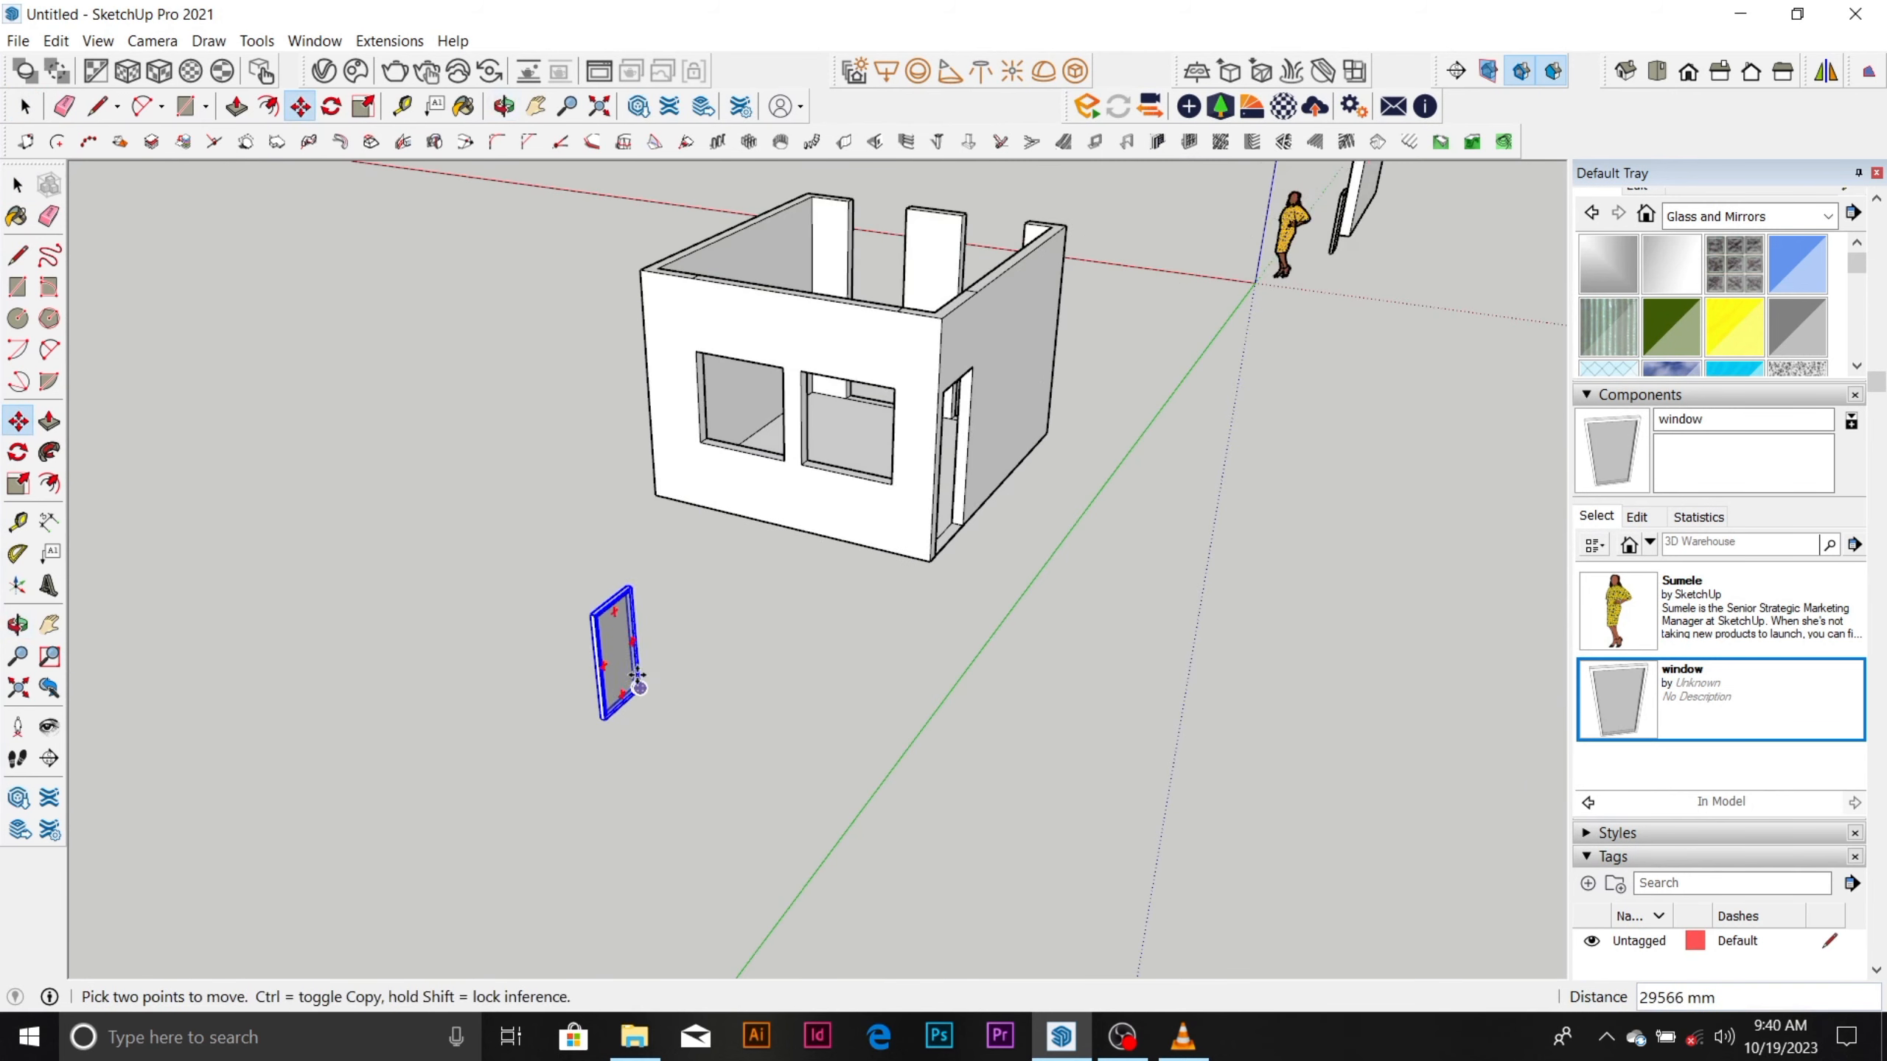
# Rotate the copied window 90° horizontally about its bottom corner, aligning it with the red axis.
pyautogui.scroll(2, 607, 648)
pyautogui.scroll(1, 608, 648)
pyautogui.press('space')
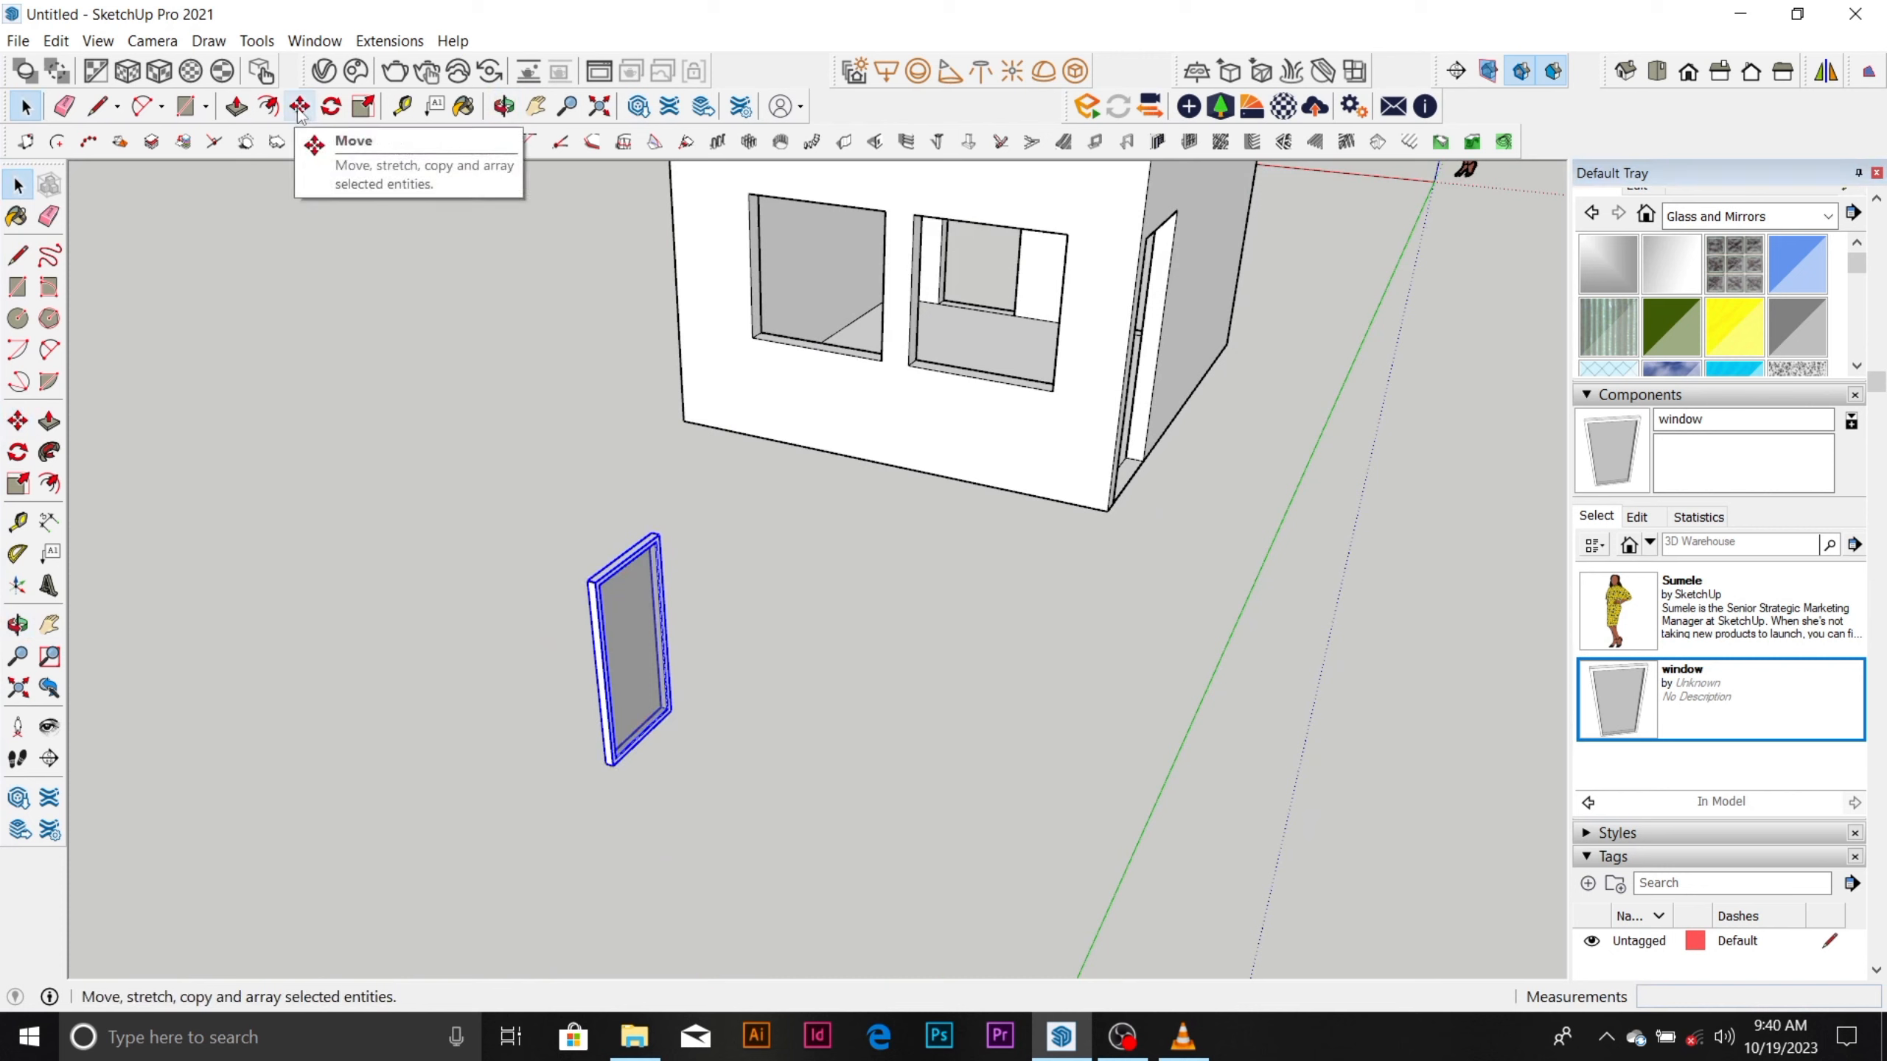
pyautogui.click(331, 107)
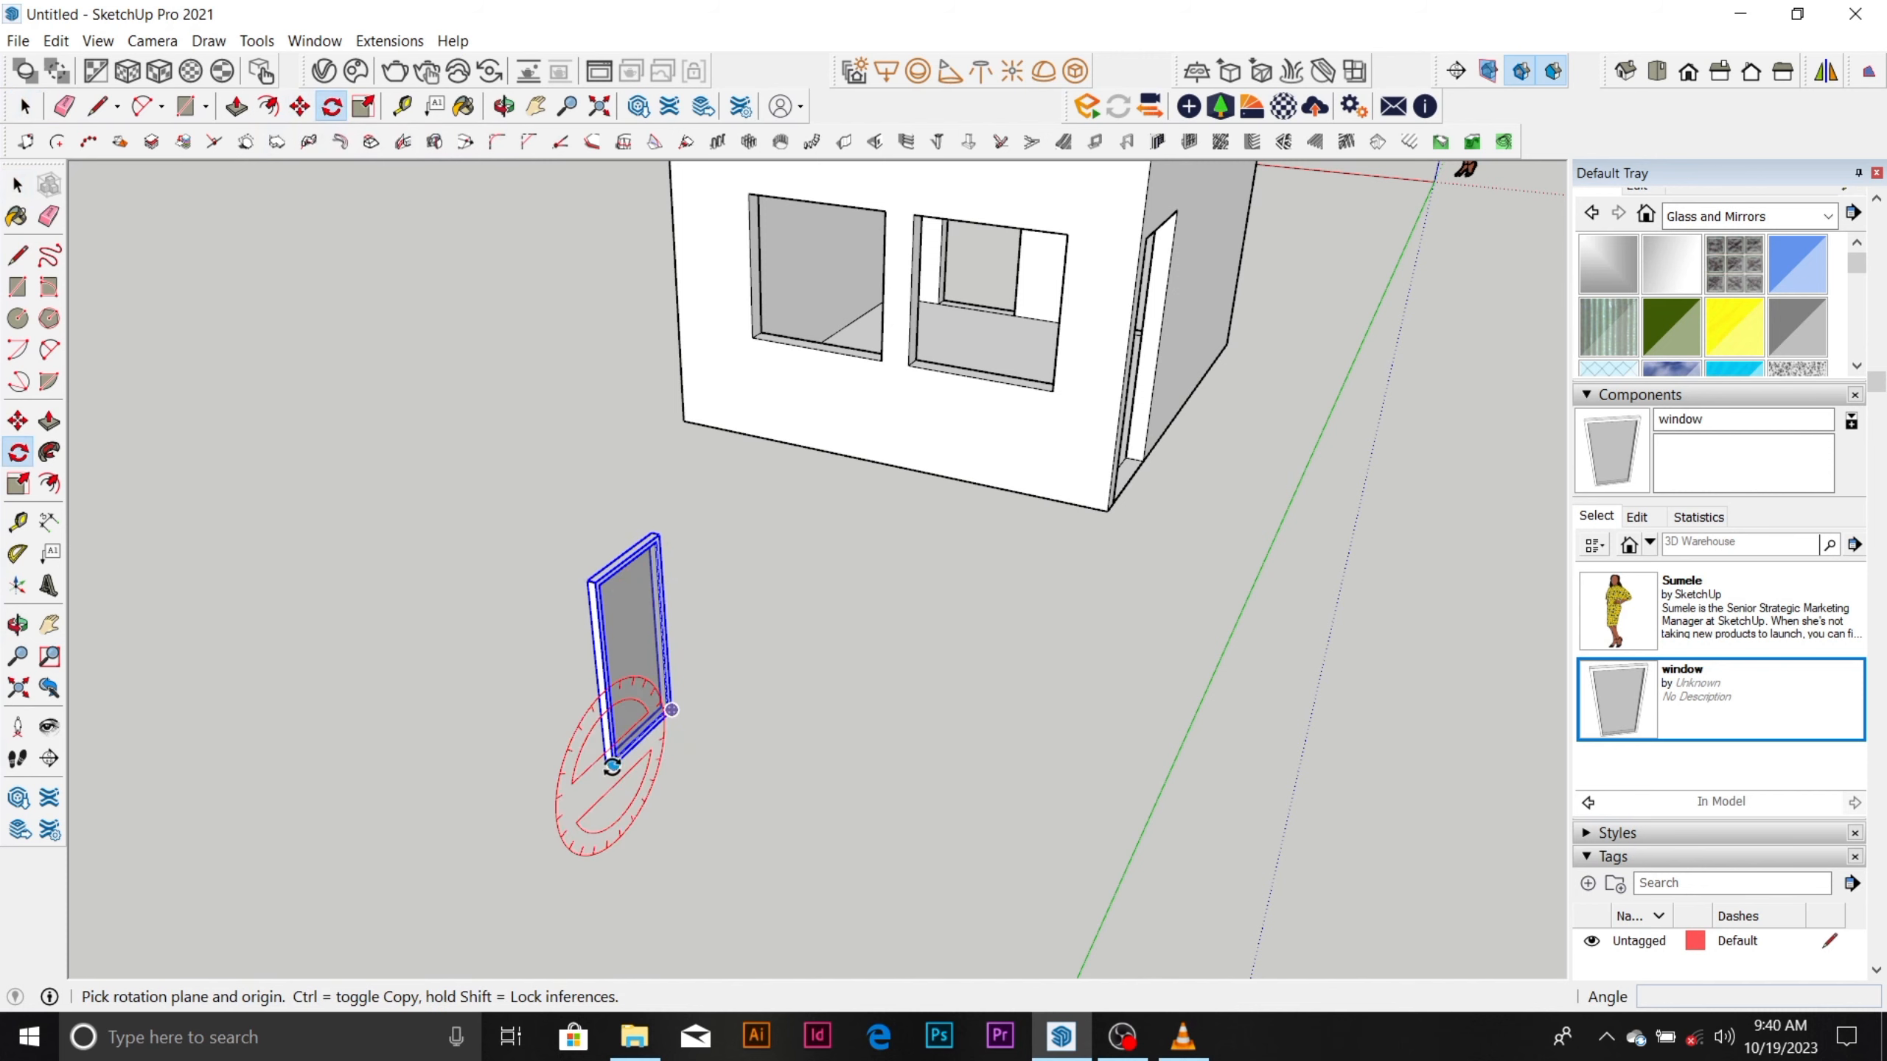
pyautogui.scroll(1, 612, 765)
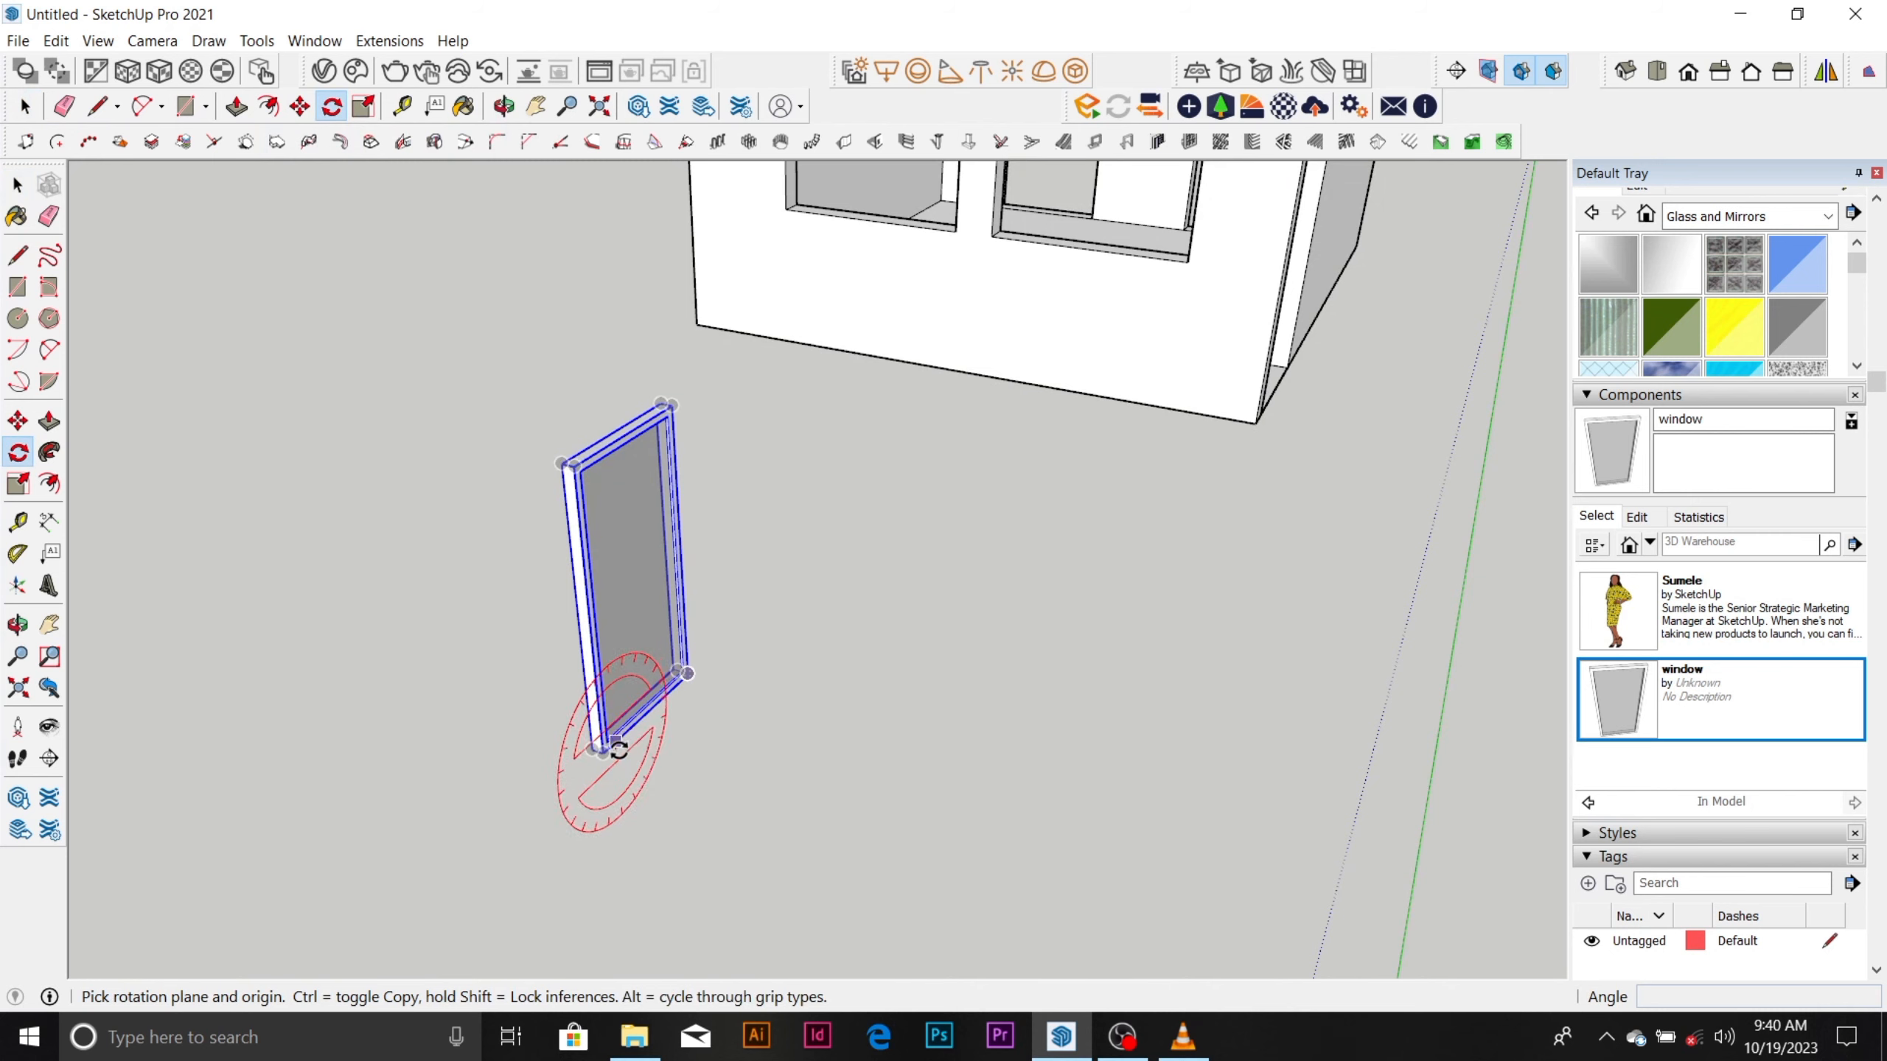
pyautogui.moveTo(605, 746); pyautogui.dragTo(595, 679, button='middle')
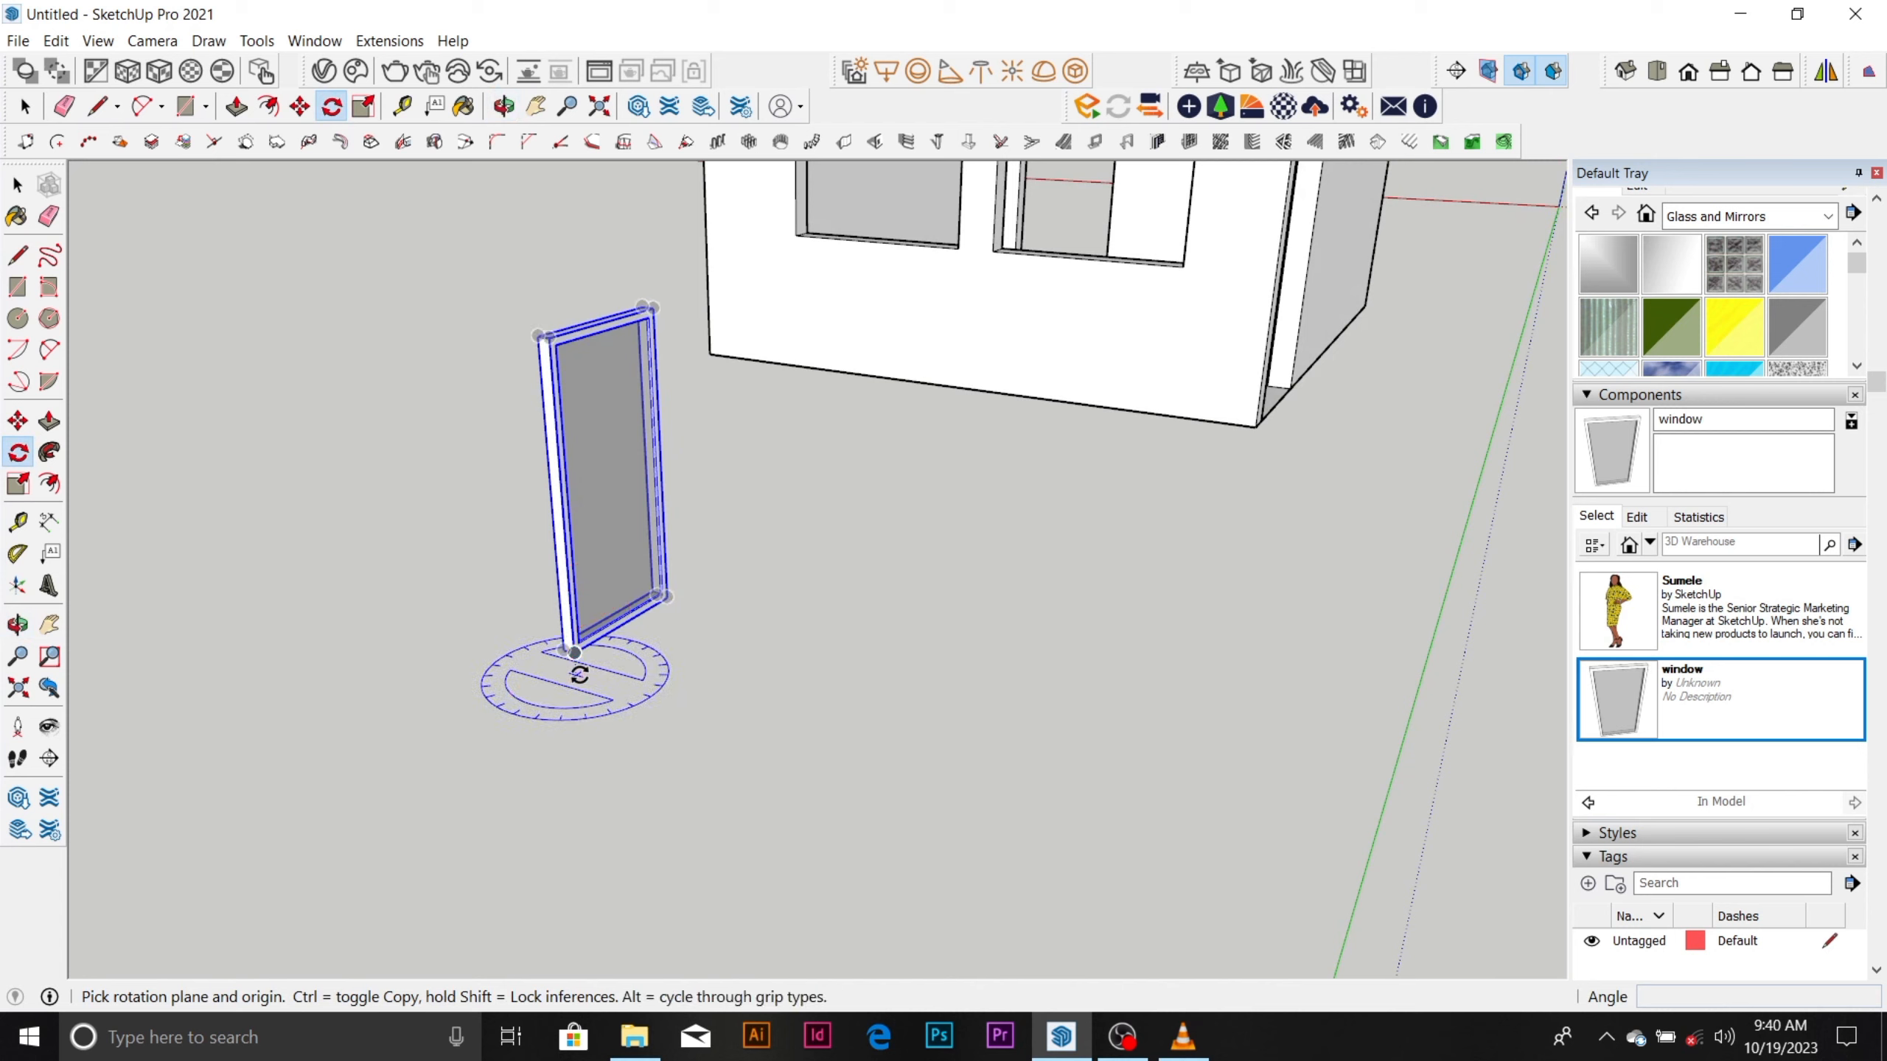
pyautogui.click(577, 674)
pyautogui.click(668, 596)
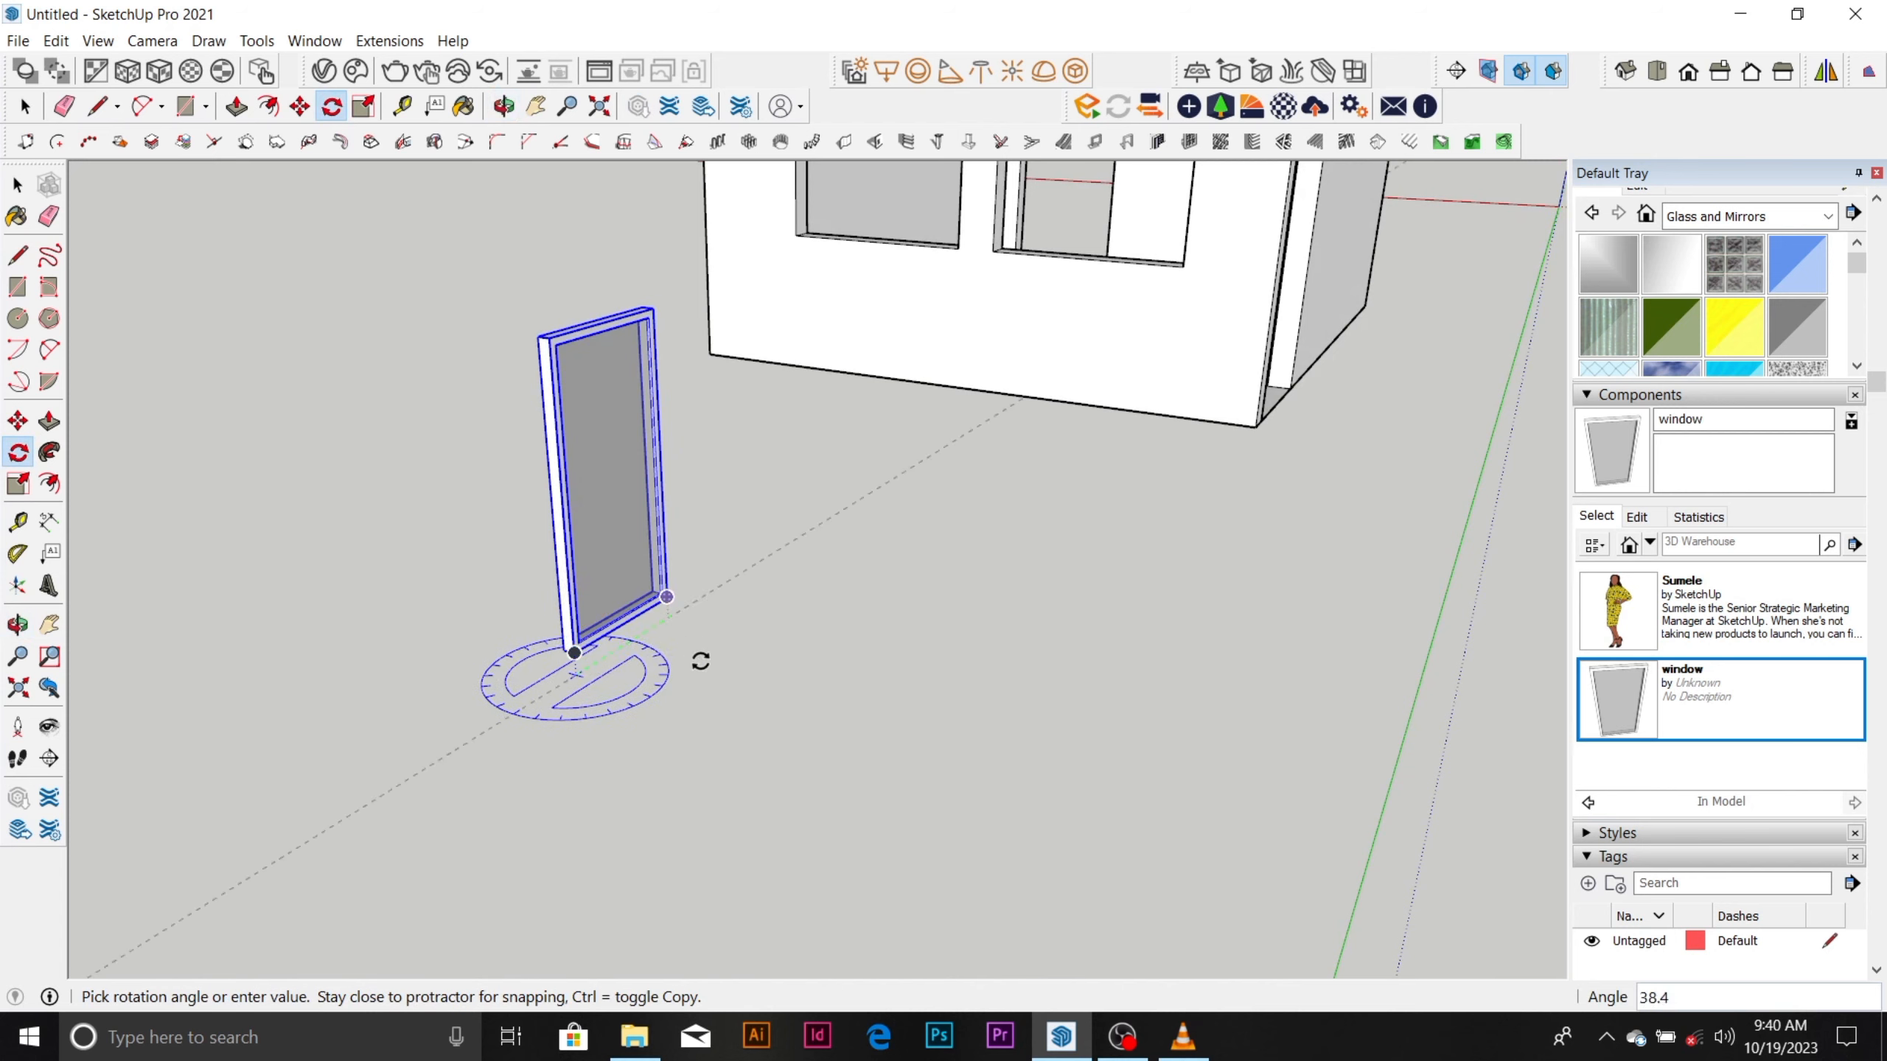
pyautogui.click(743, 731)
pyautogui.press('space')
# Move the window by its bottom corner into the window hole nearer the doorway, against the sill's corner on the doorway side.
pyautogui.scroll(2, 716, 664)
pyautogui.press('m')
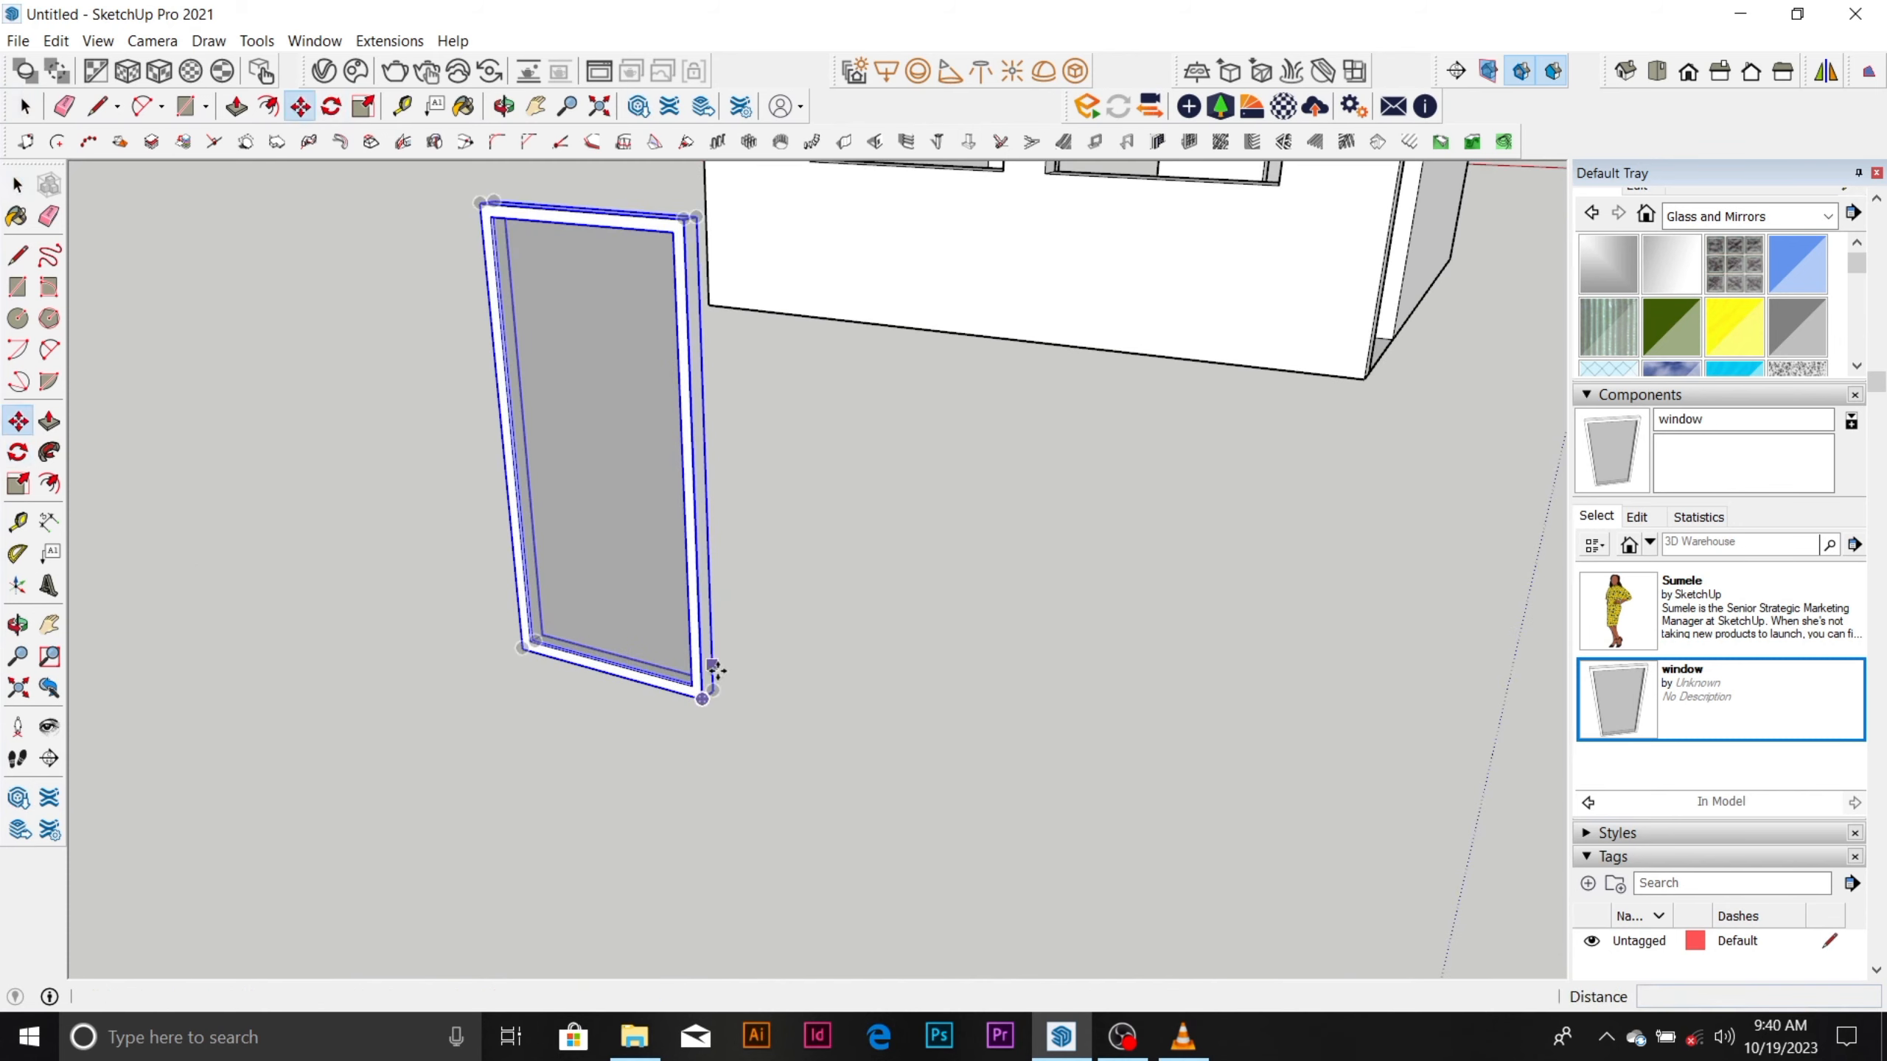
pyautogui.click(707, 697)
pyautogui.scroll(-1, 711, 780)
pyautogui.scroll(-2, 715, 766)
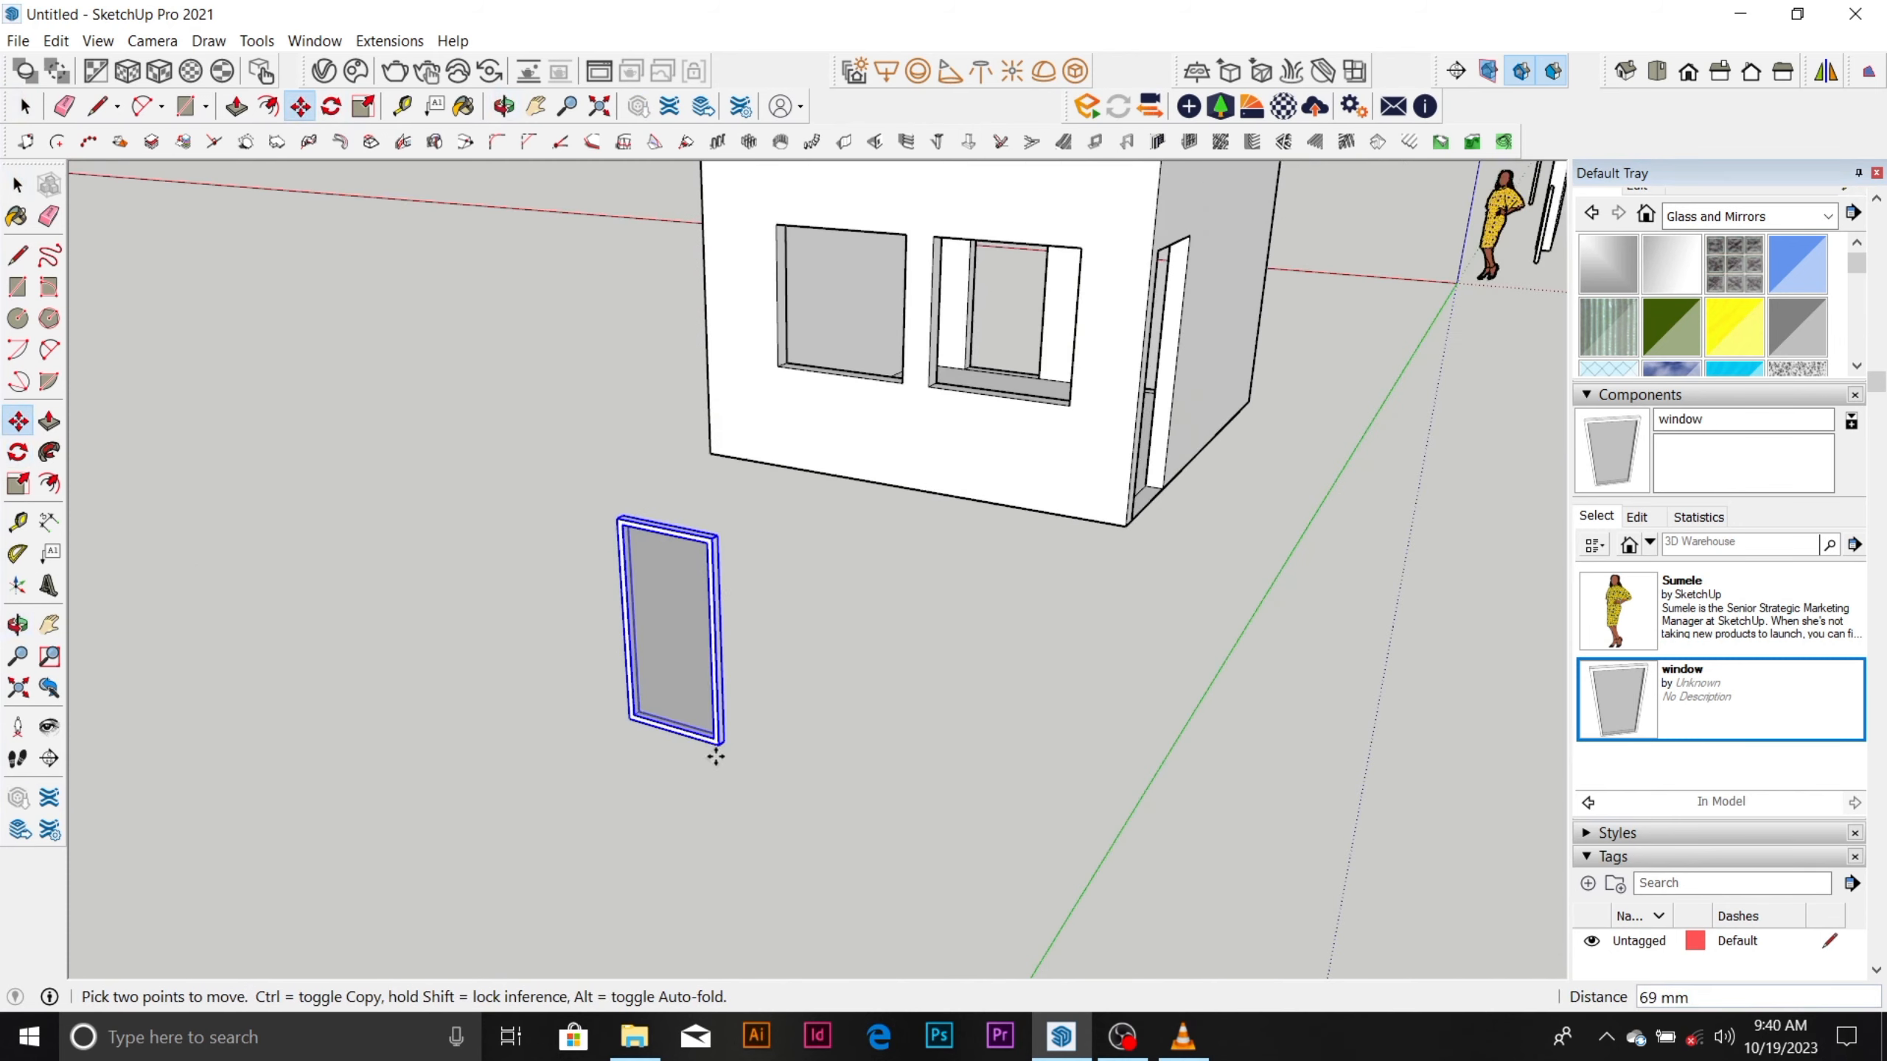
pyautogui.scroll(1, 720, 756)
pyautogui.scroll(-3, 727, 759)
pyautogui.moveTo(922, 539); pyautogui.dragTo(1069, 661, button='middle')
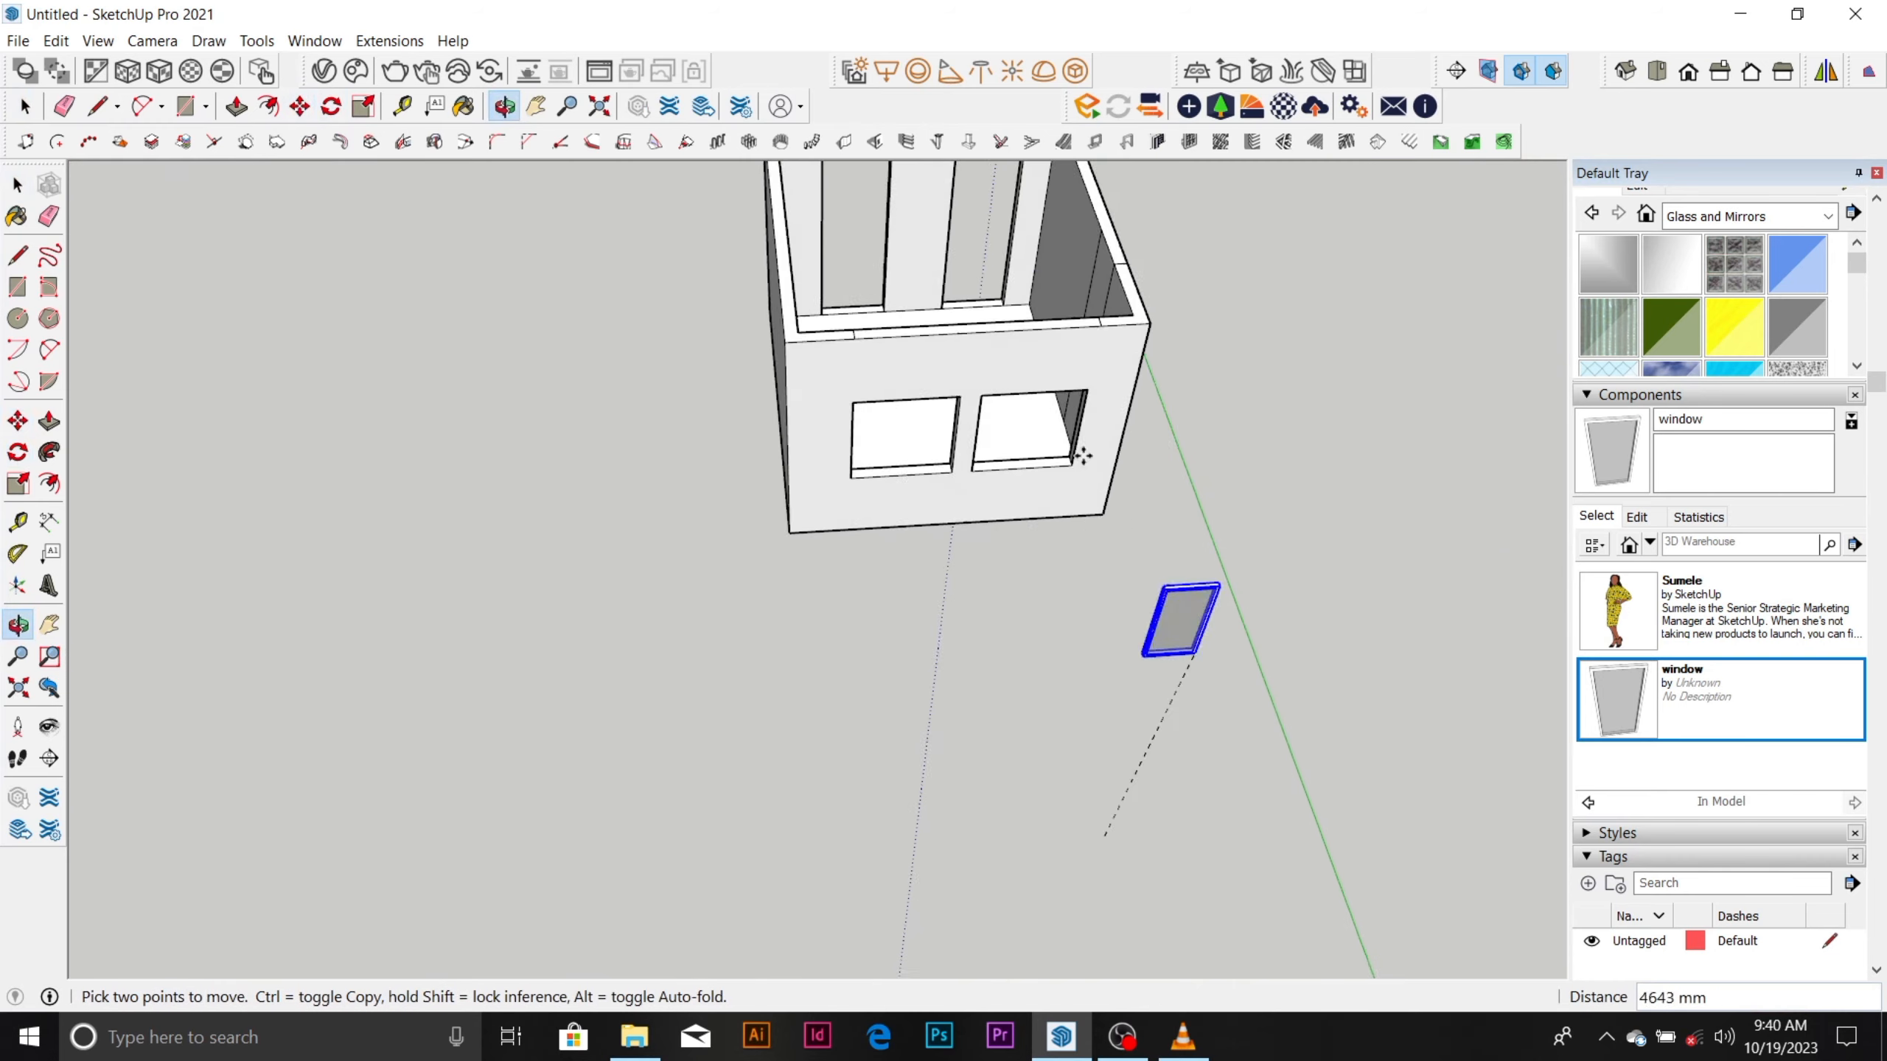
pyautogui.scroll(10, 1056, 379)
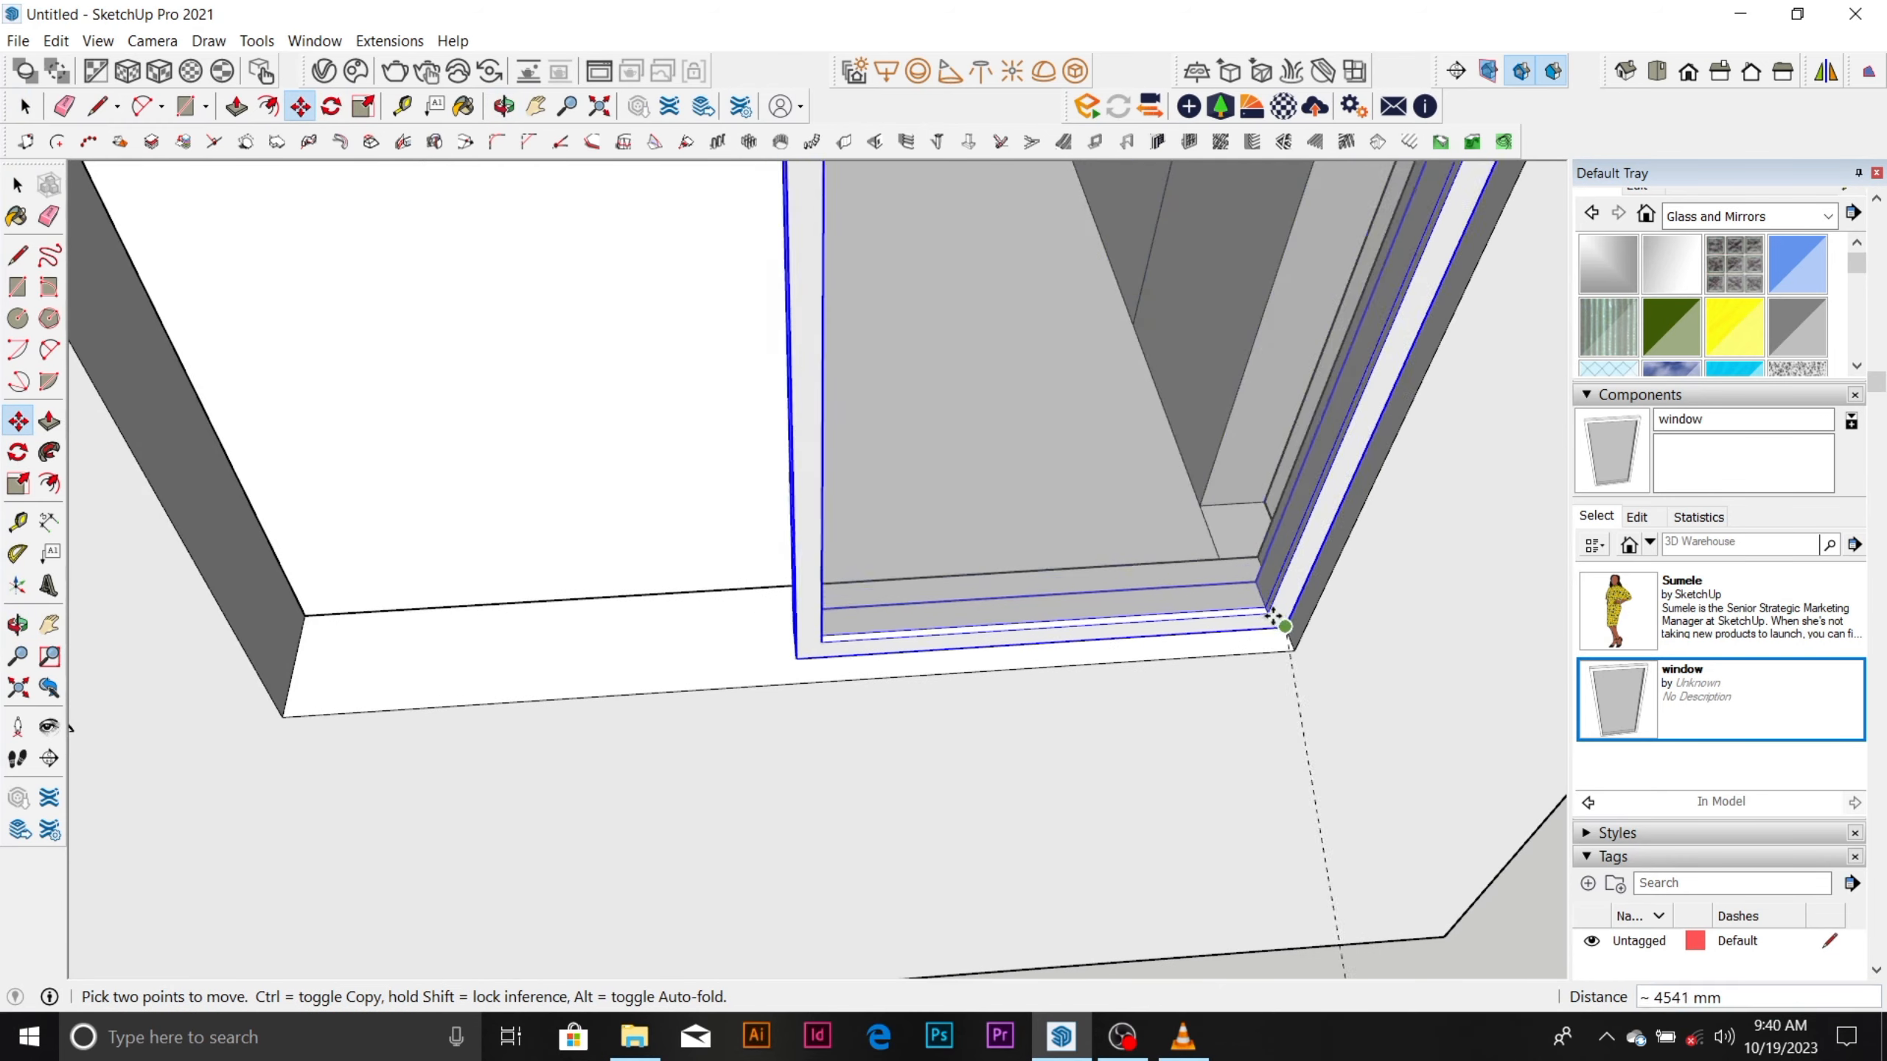
pyautogui.scroll(2, 1278, 623)
pyautogui.click(1278, 623)
pyautogui.scroll(-3, 1219, 620)
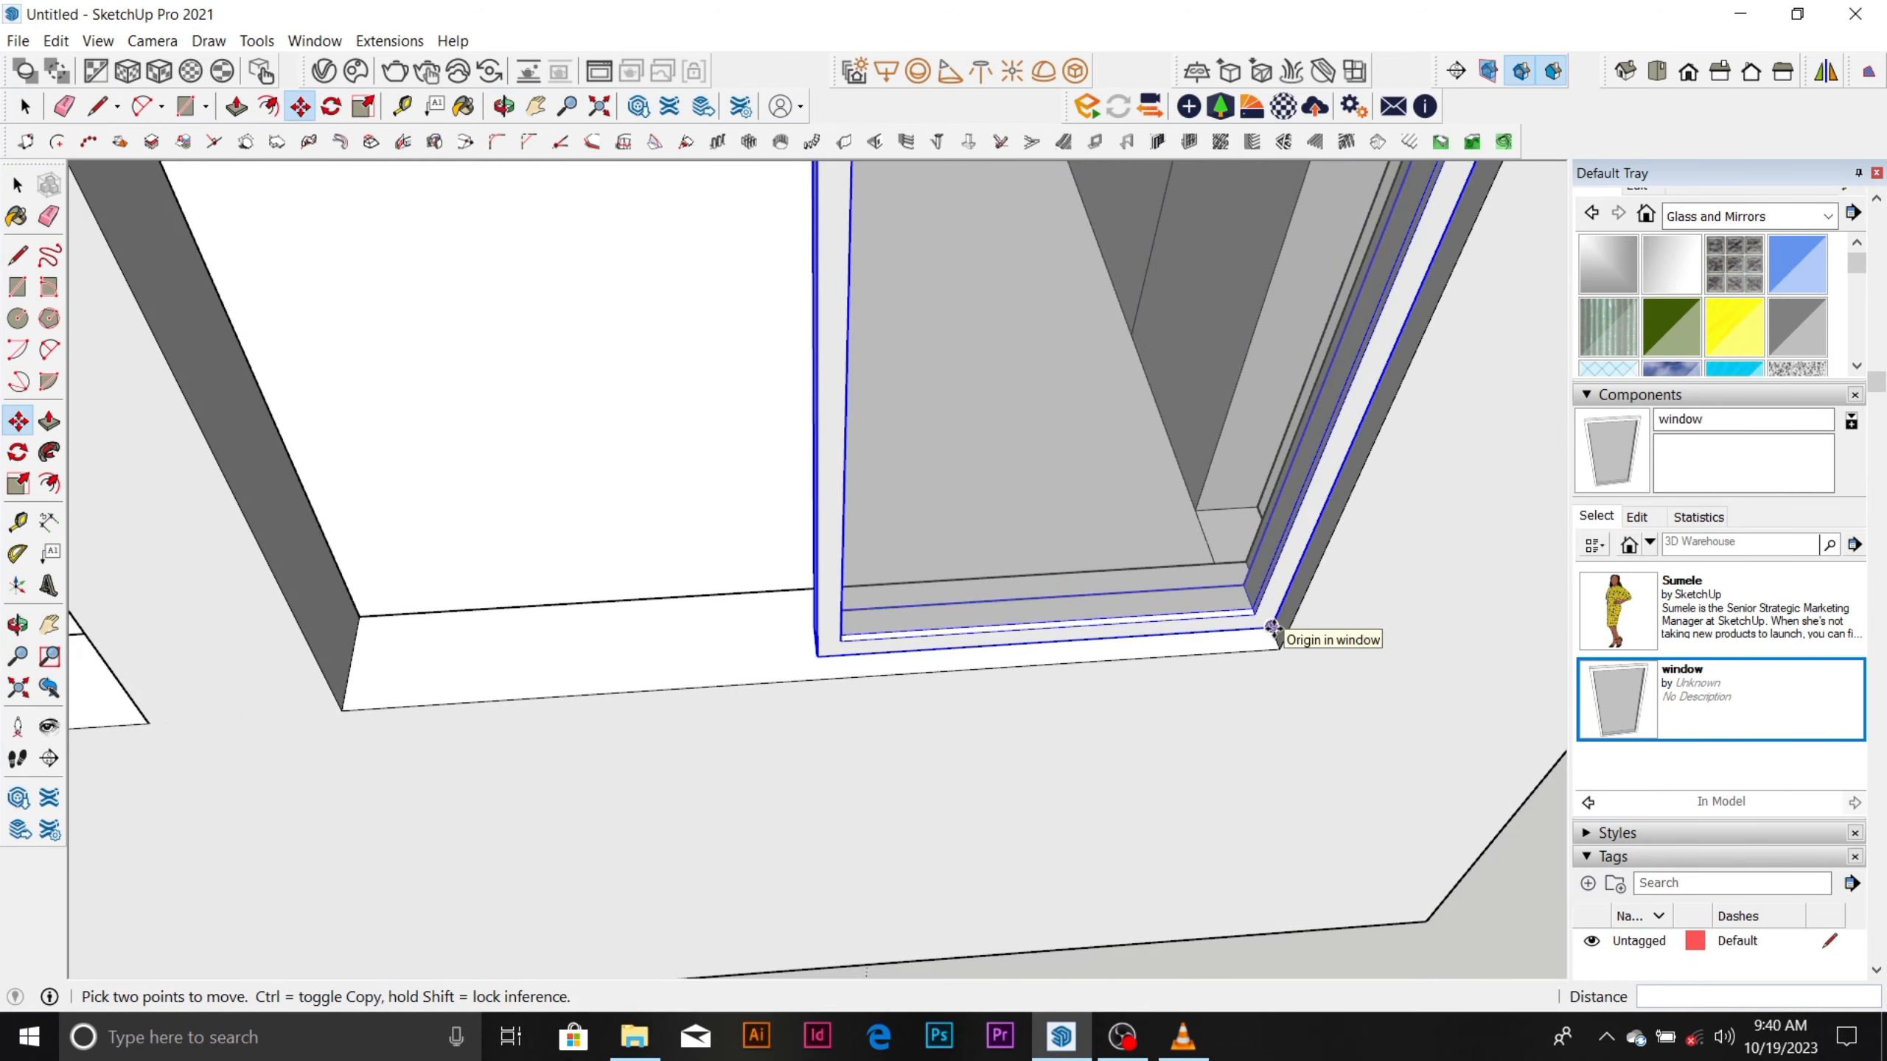
# Copy the window 600 mm sideways to fill the other half of the same hole.
pyautogui.press('ctrl')
pyautogui.click(1272, 628)
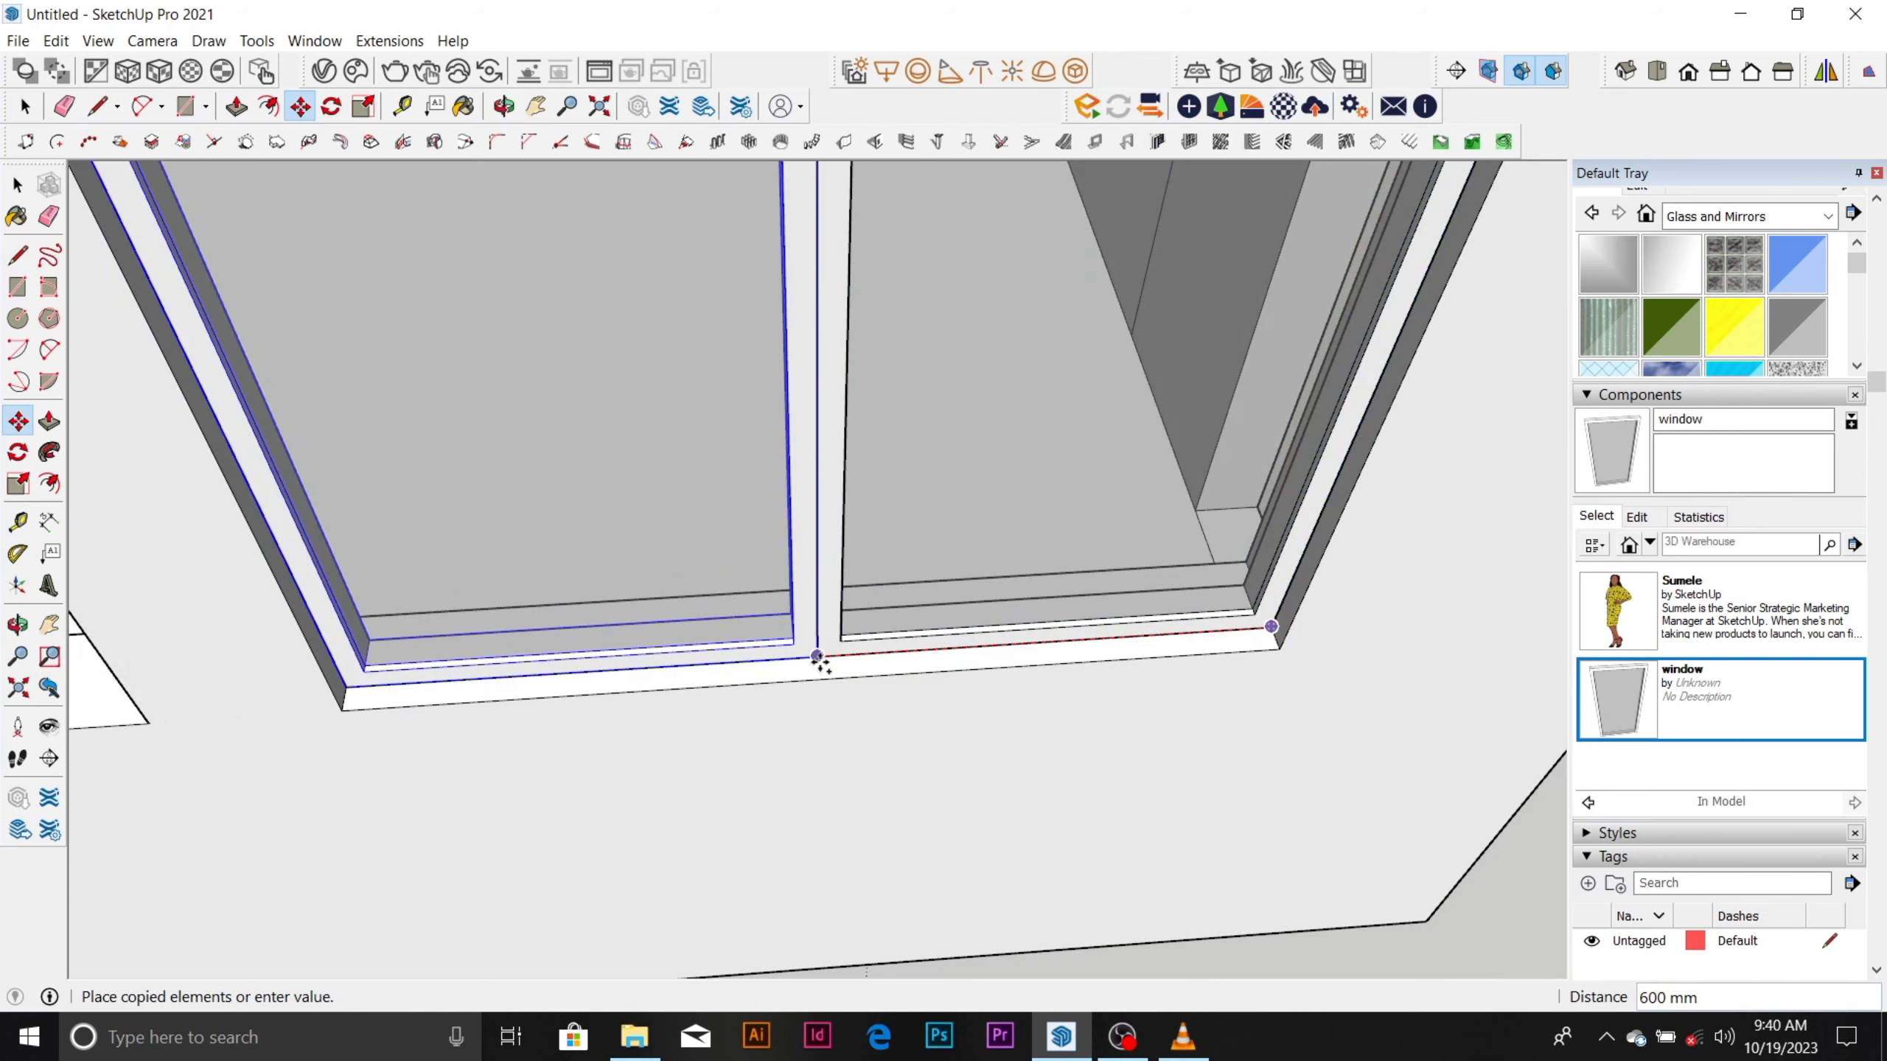
pyautogui.click(817, 657)
pyautogui.scroll(-6, 1052, 527)
pyautogui.press('space')
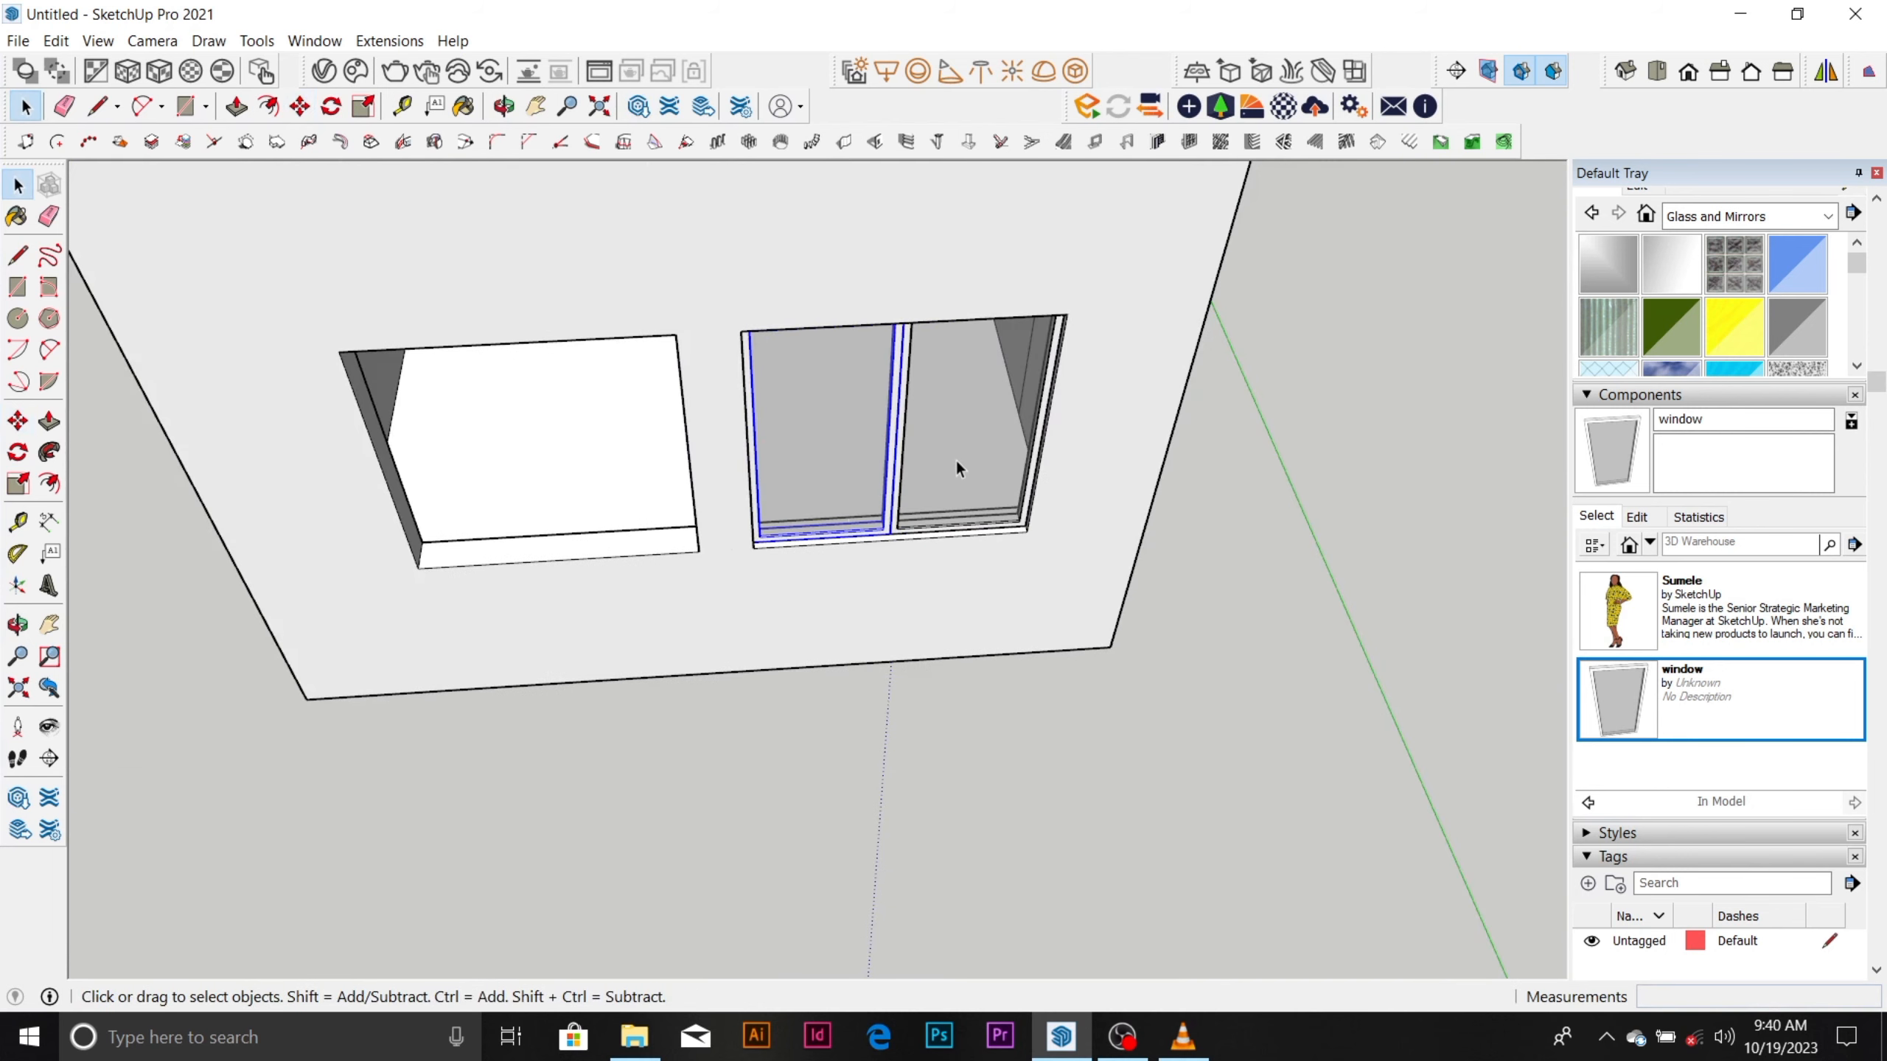
# Copy both window panels together into the neighbouring window hole, matching bottom corners, and clear the selection.
pyautogui.click(957, 463)
pyautogui.keyDown('ctrl'); pyautogui.click(898, 475); pyautogui.keyUp('ctrl')
pyautogui.press('m')
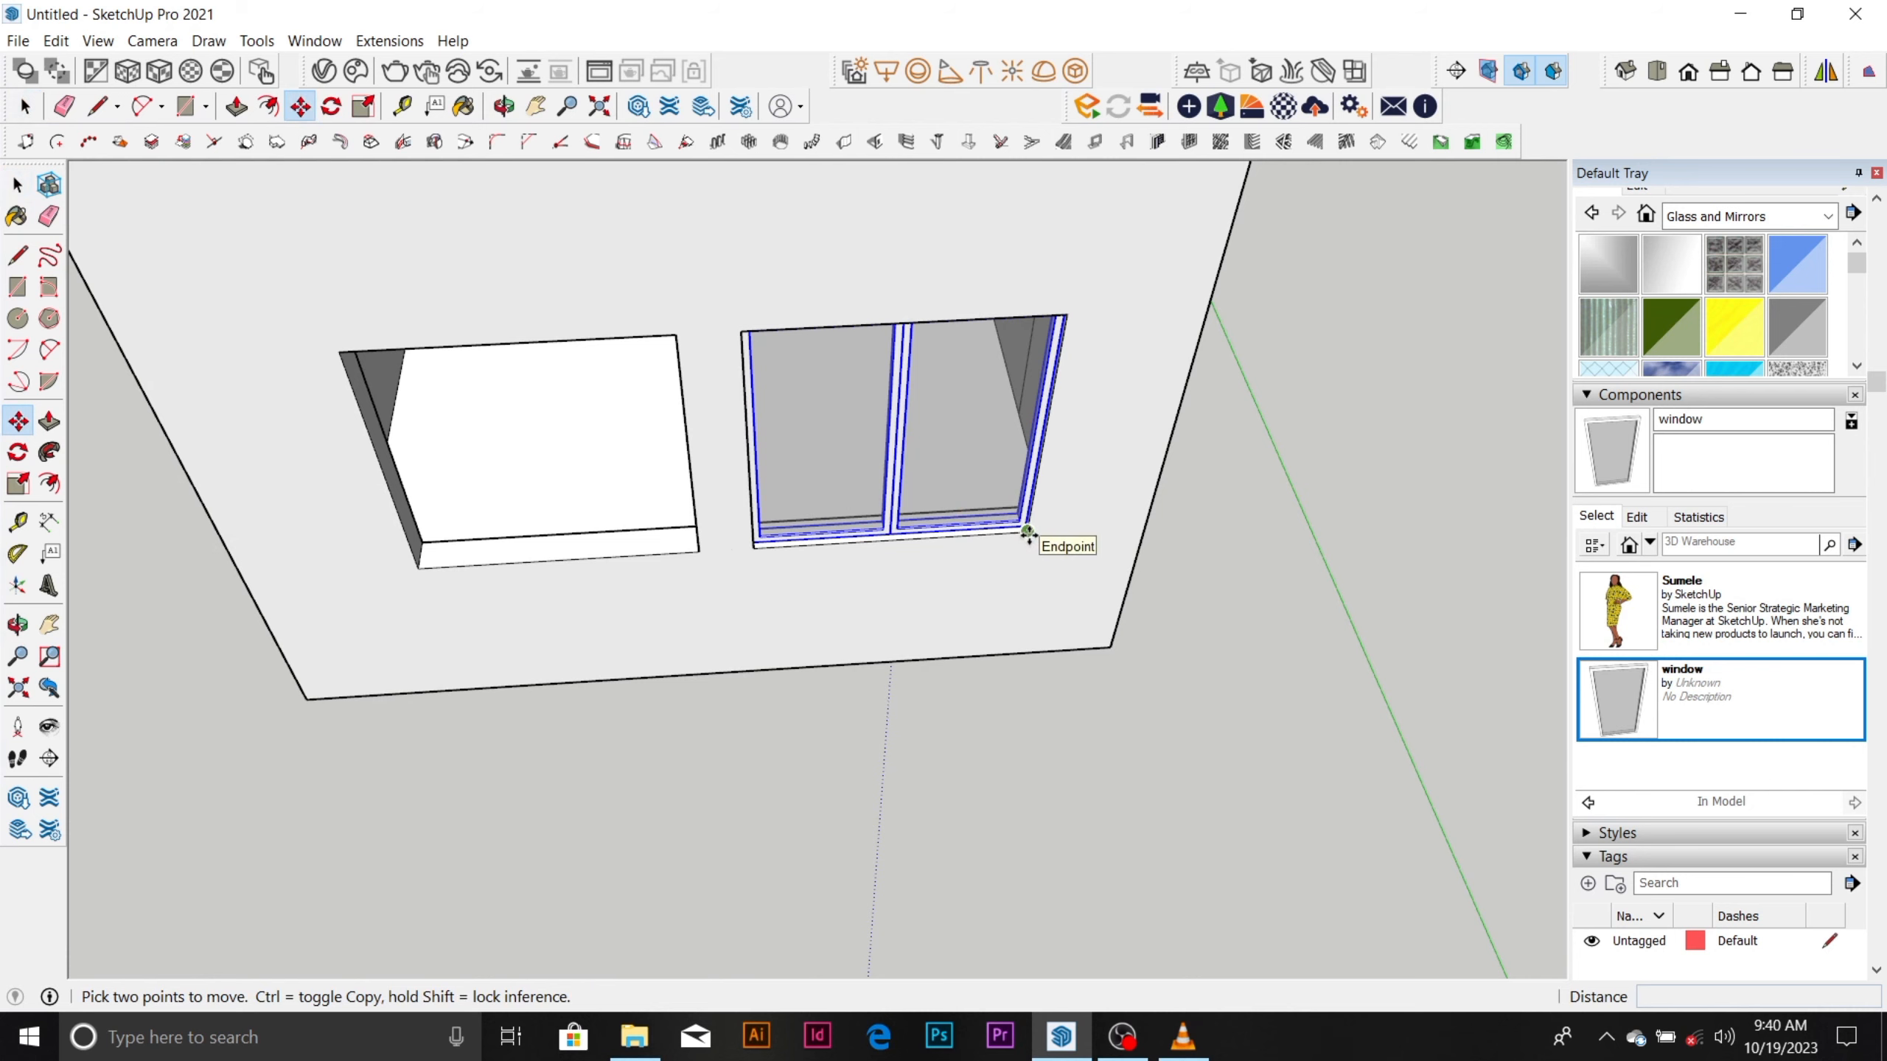
pyautogui.click(1026, 531)
pyautogui.press('ctrl')
pyautogui.click(698, 551)
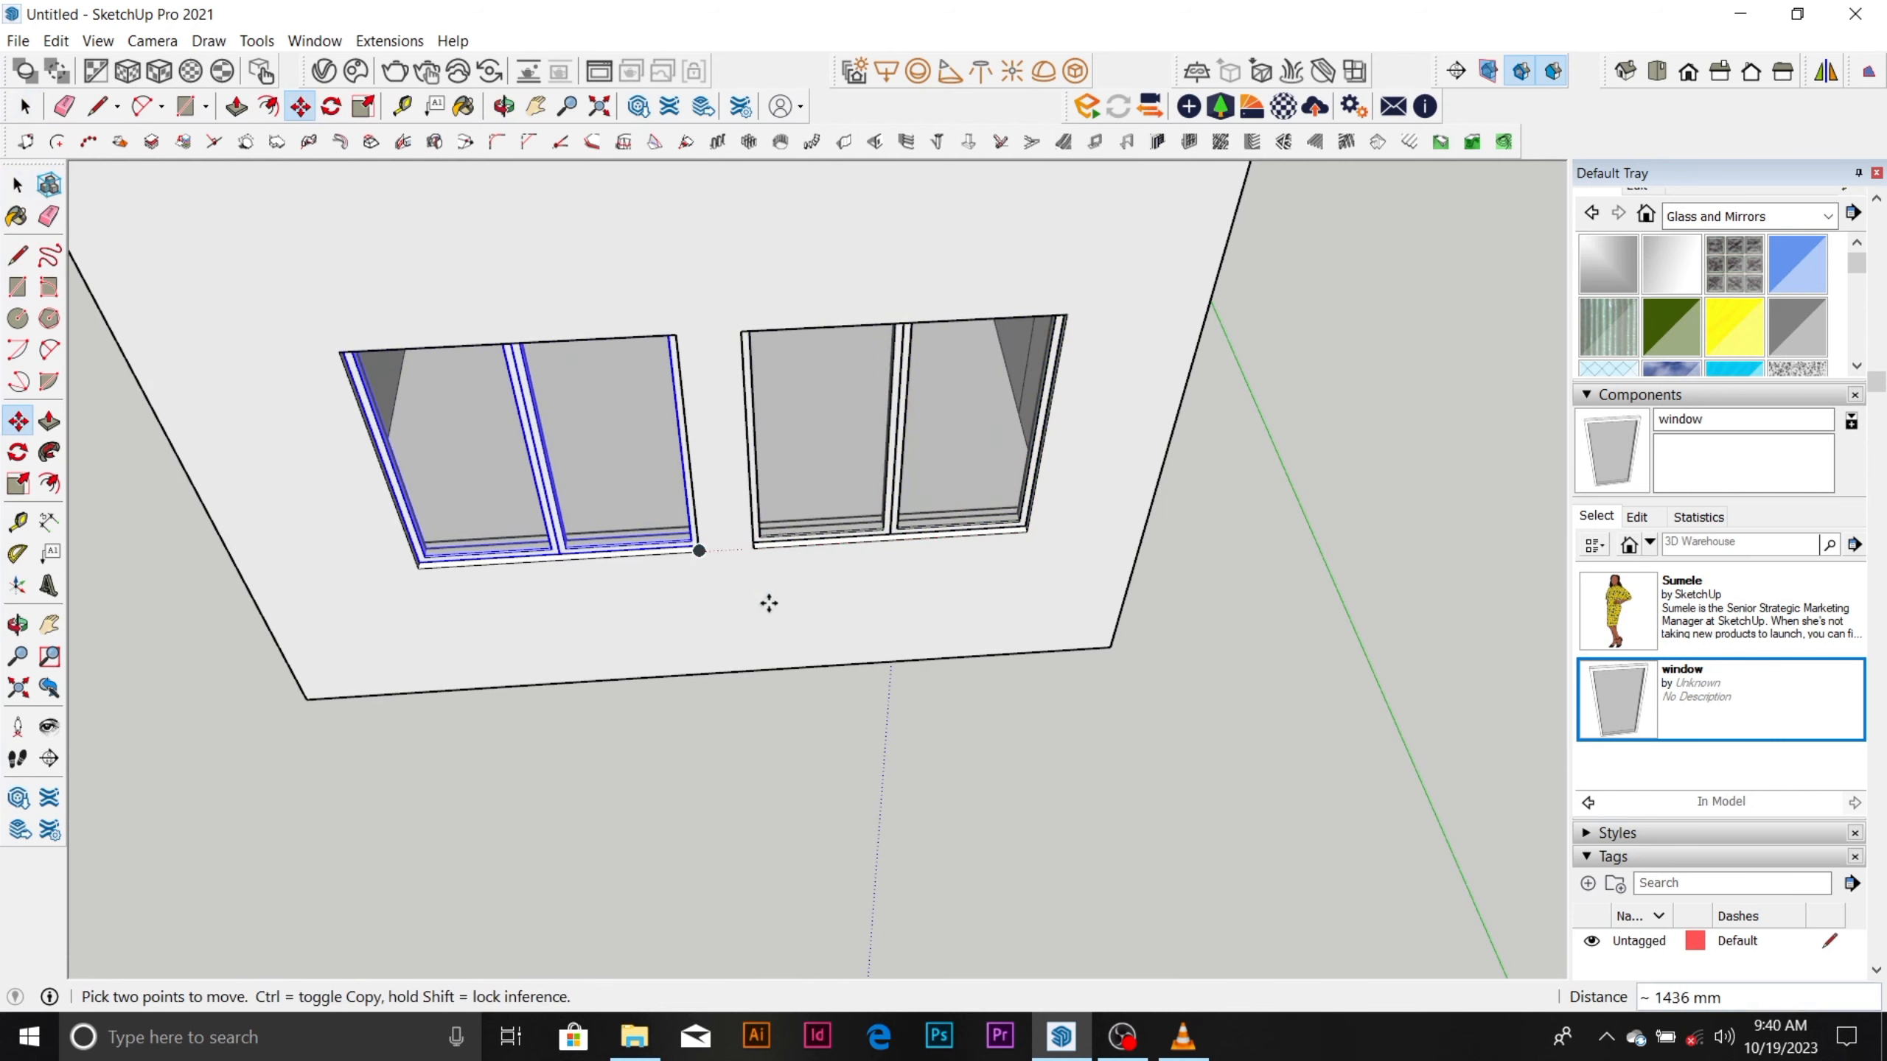
pyautogui.scroll(-5, 769, 603)
pyautogui.moveTo(787, 603); pyautogui.dragTo(825, 472, button='middle')
pyautogui.scroll(4, 920, 374)
pyautogui.scroll(-3, 933, 402)
pyautogui.scroll(-1, 914, 537)
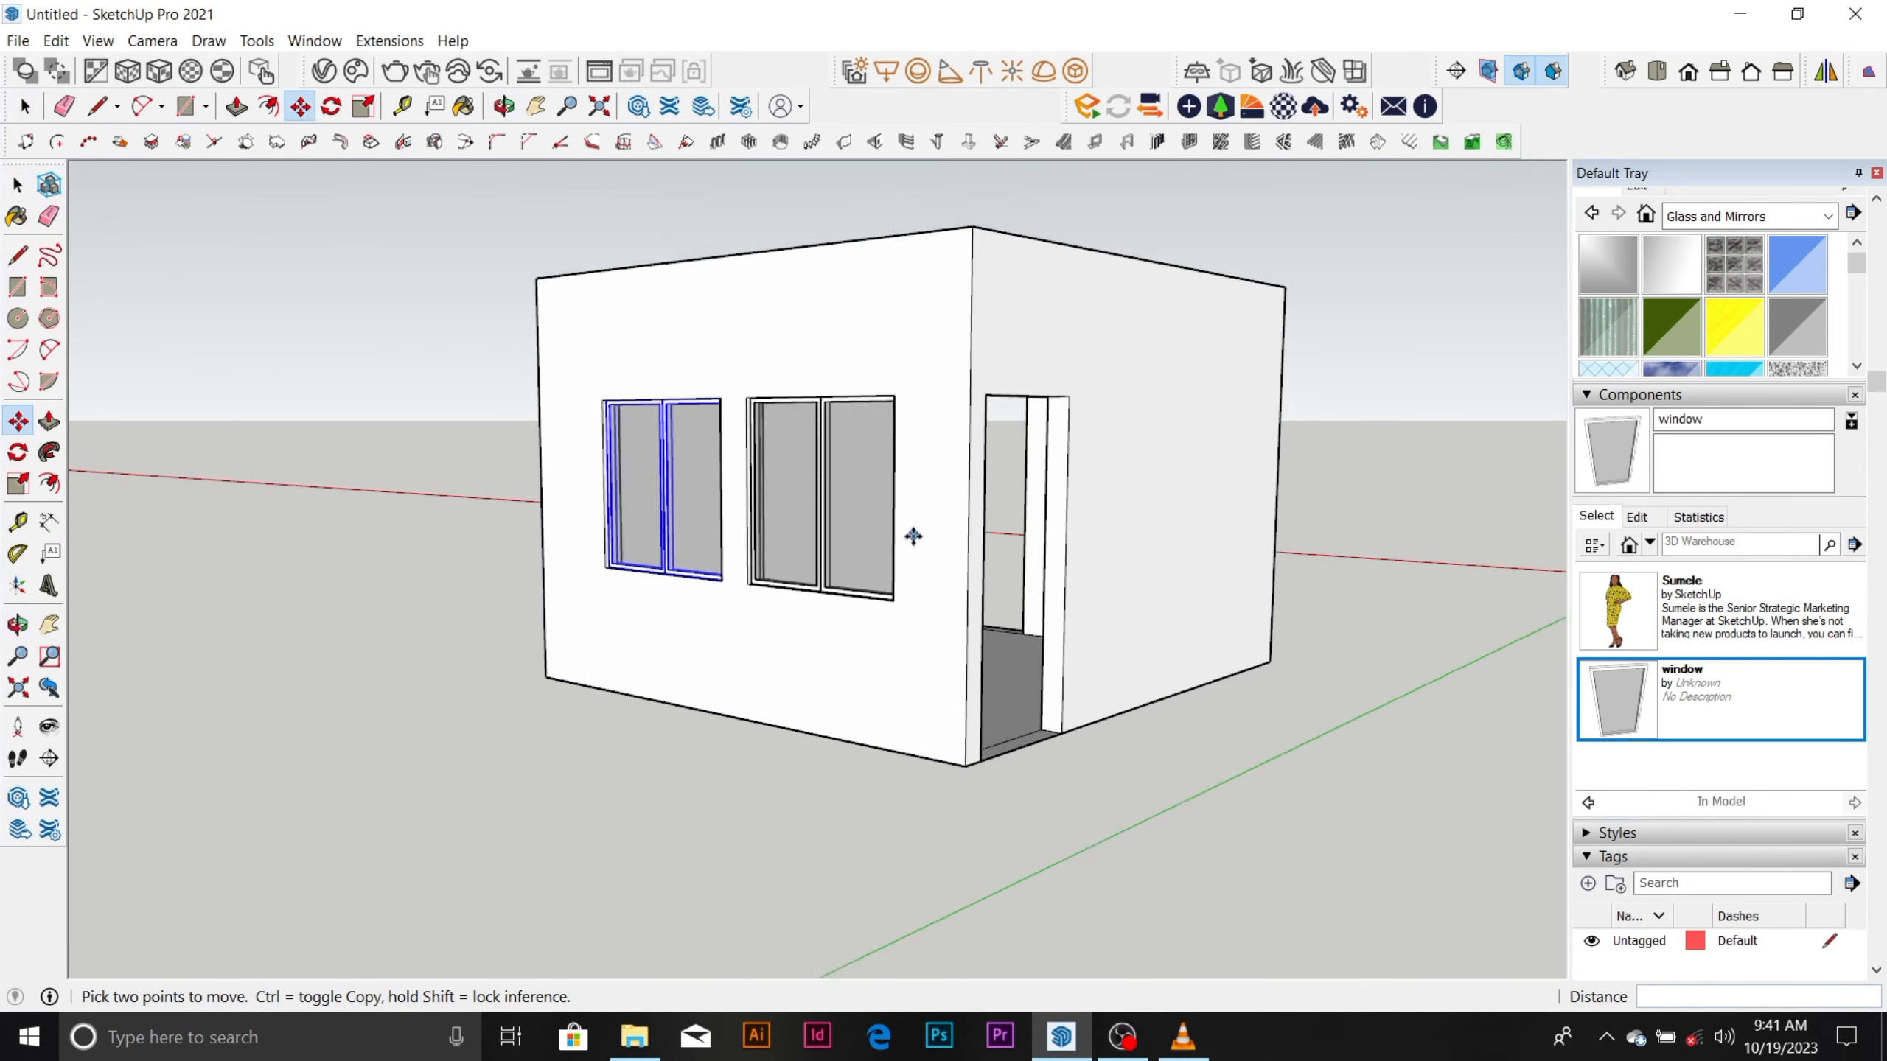
pyautogui.scroll(-1, 914, 537)
pyautogui.press('space')
pyautogui.click(1352, 534)
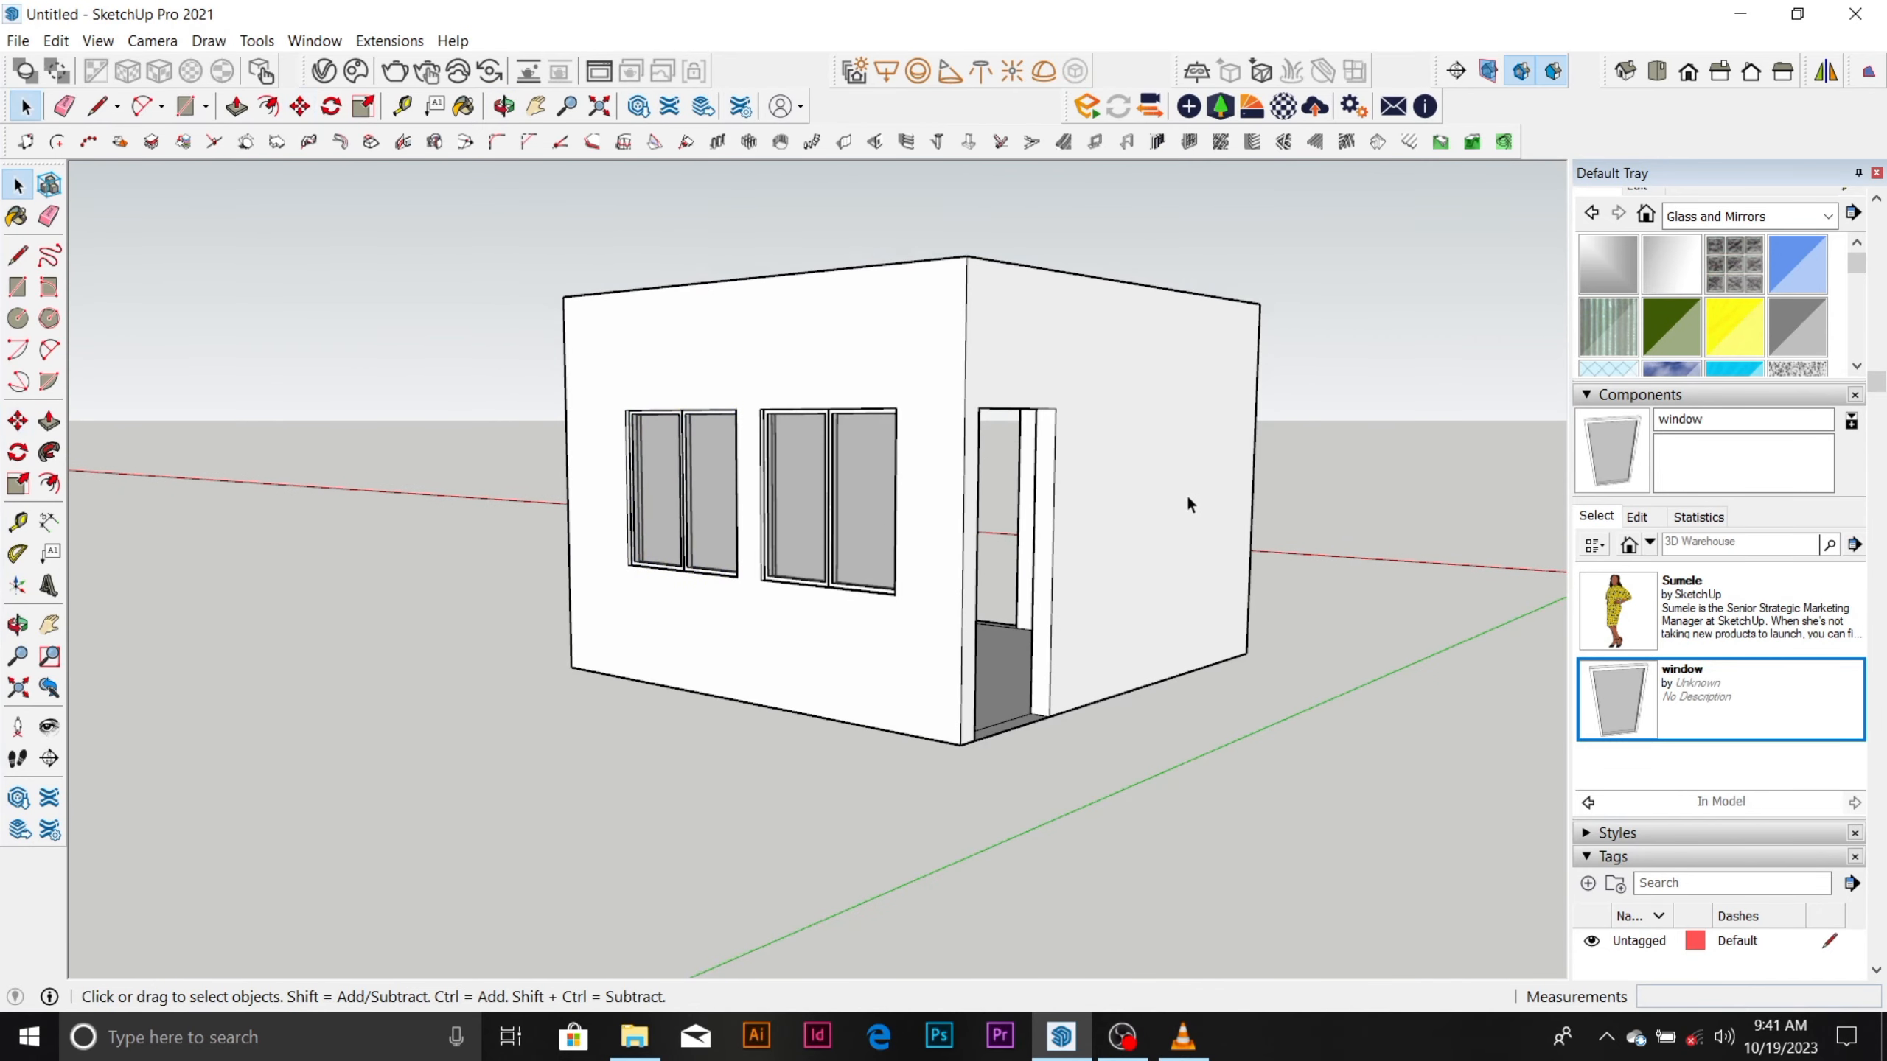
pyautogui.scroll(-2, 926, 637)
pyautogui.scroll(1, 944, 481)
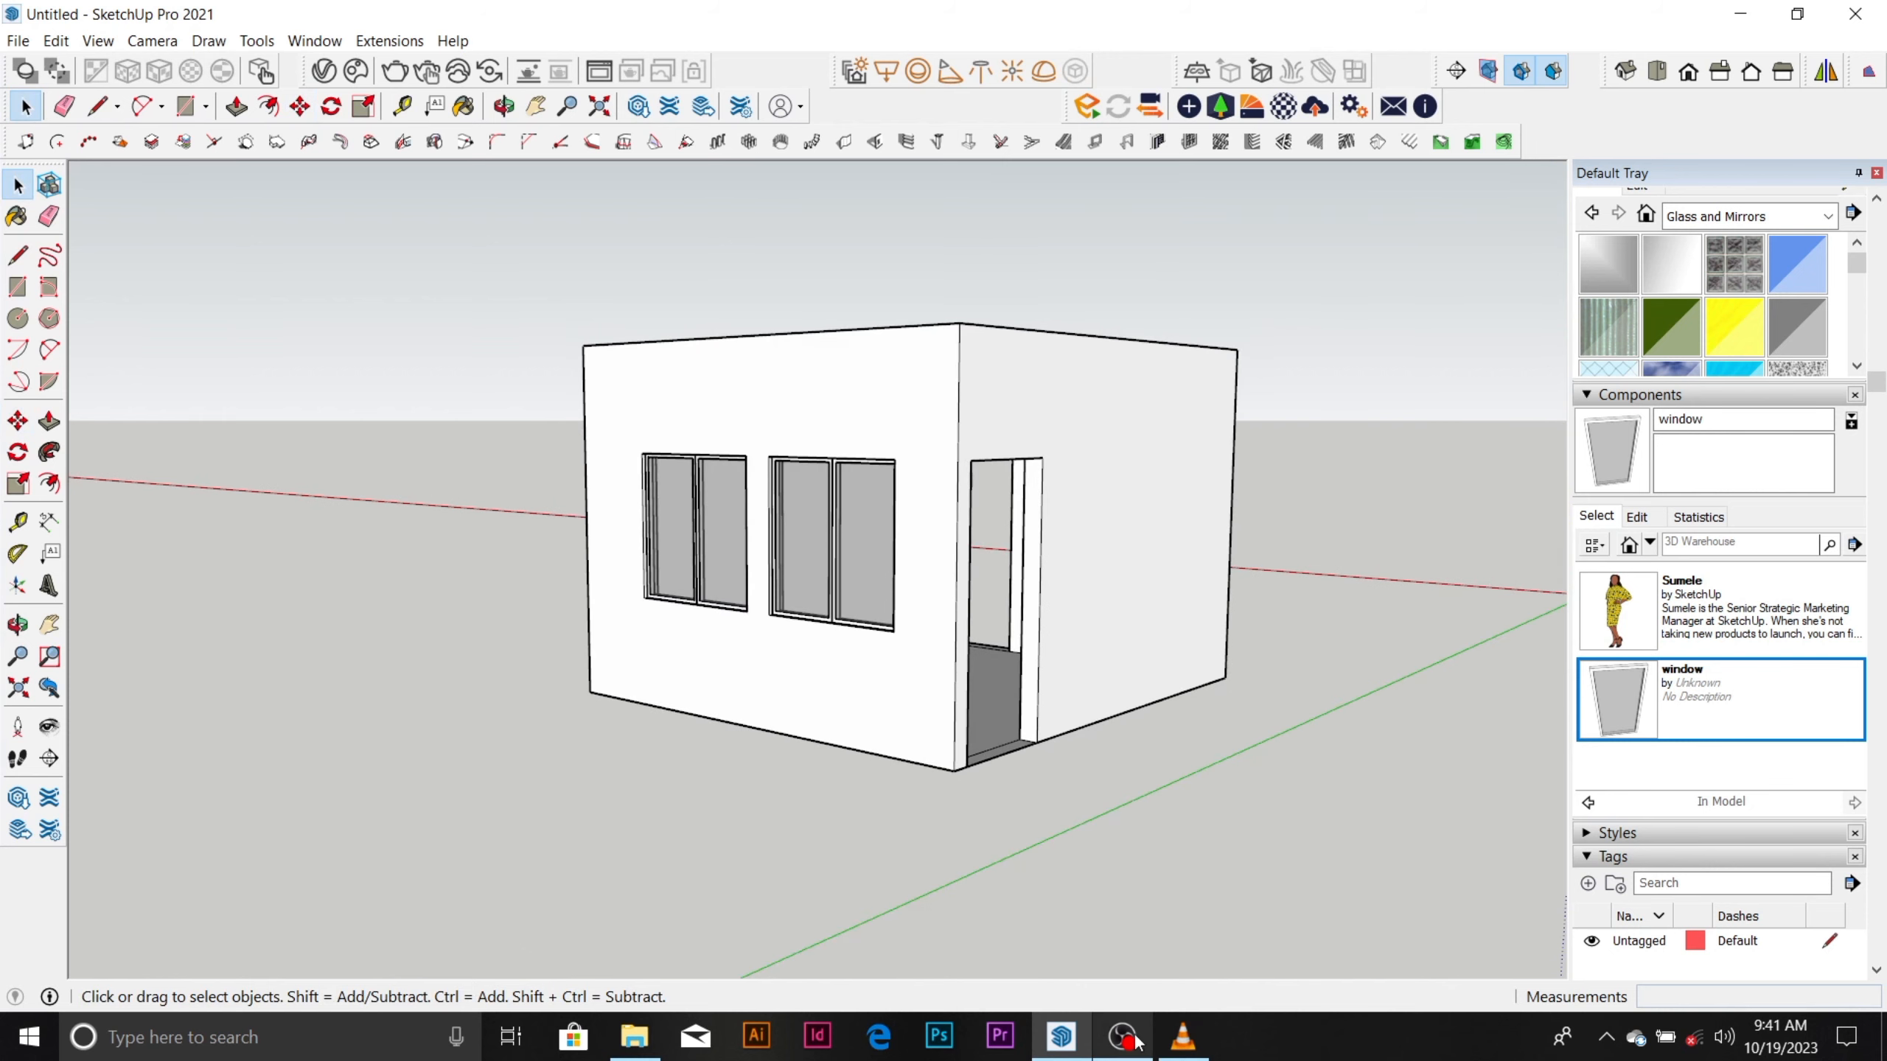
pyautogui.moveTo(1136, 1041)
pyautogui.click(1135, 940)
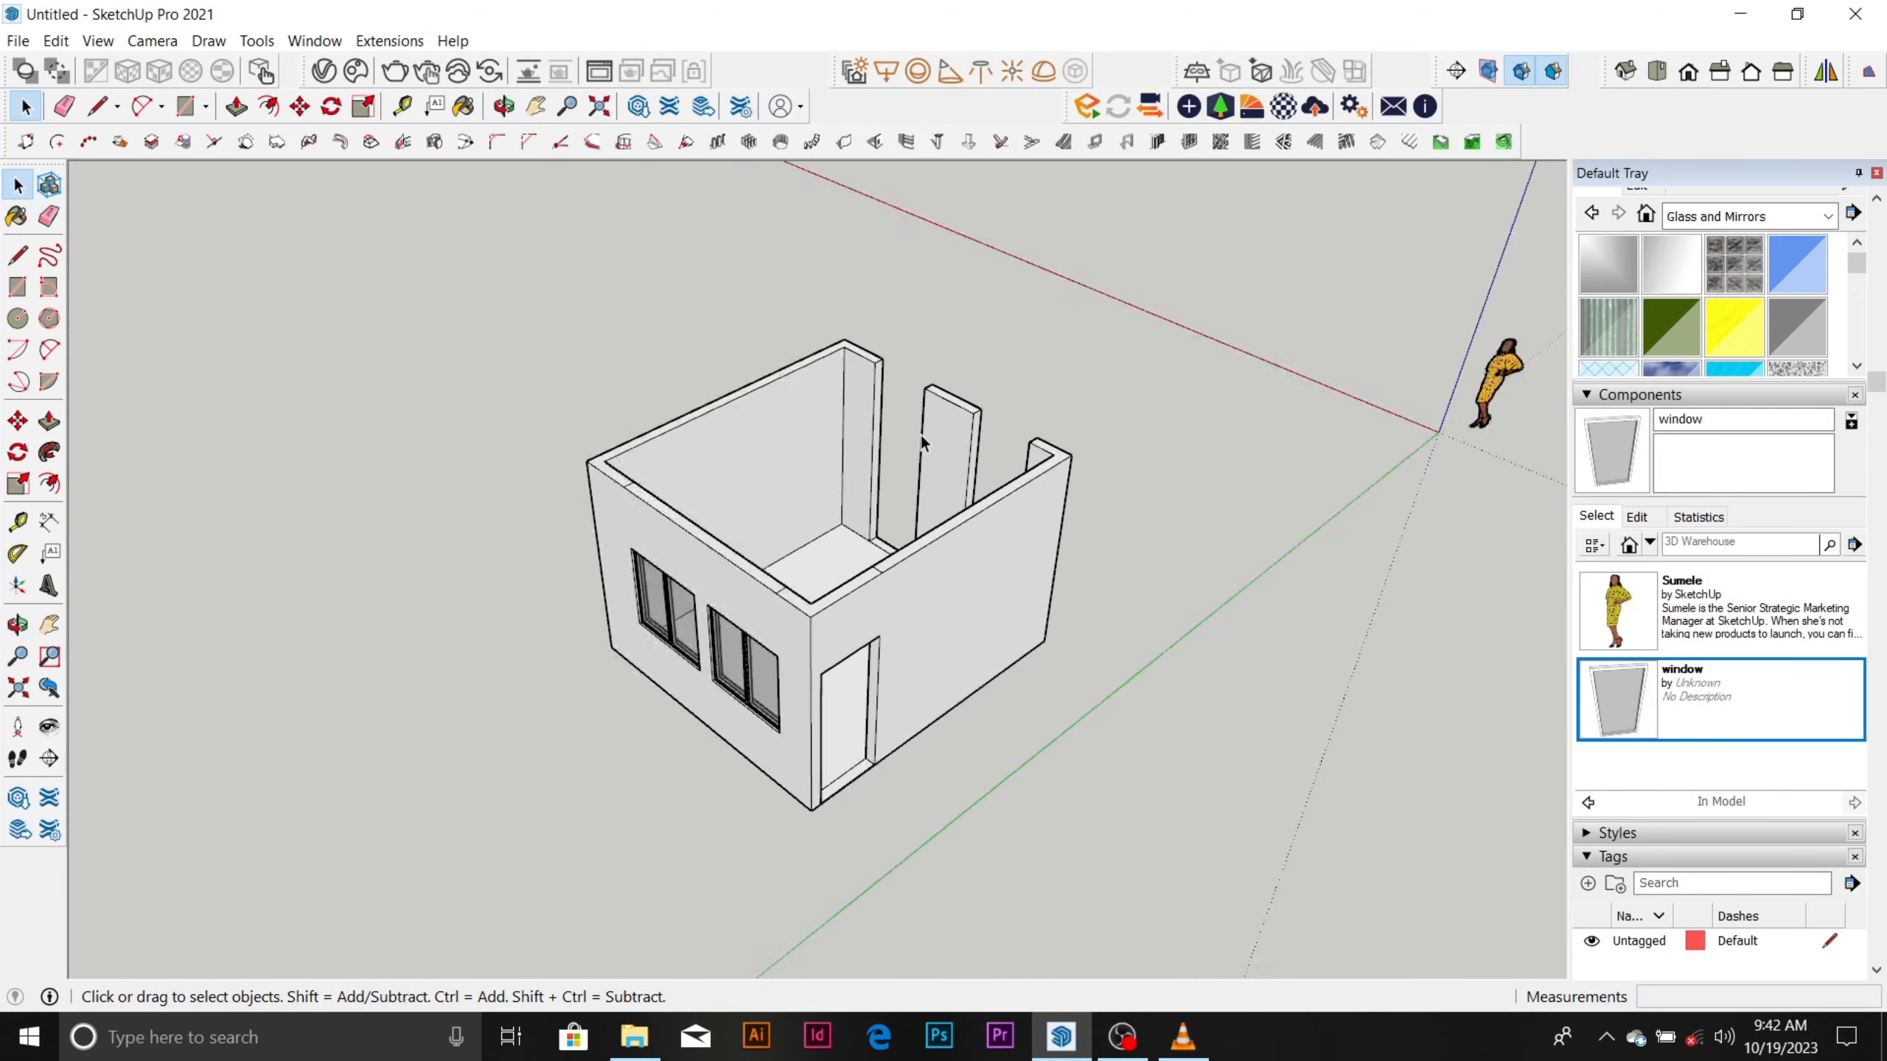
pyautogui.scroll(4, 929, 427)
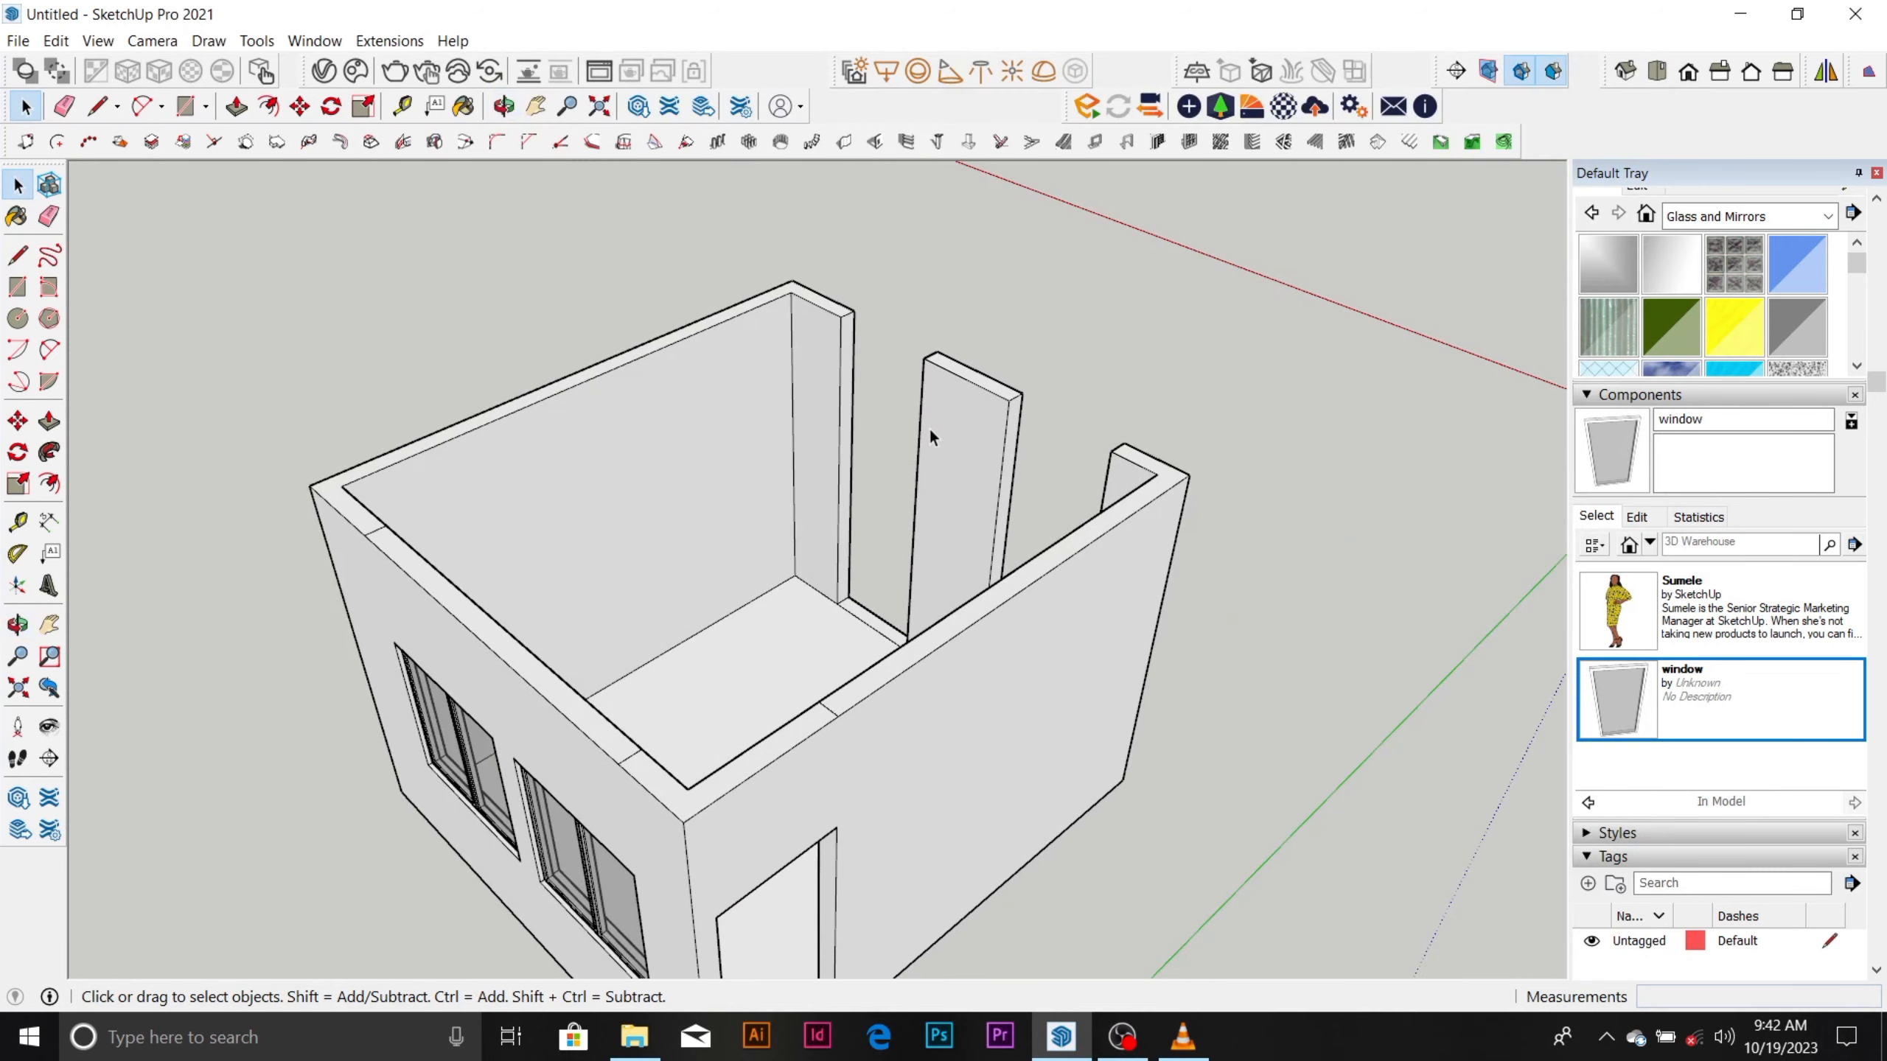
pyautogui.scroll(-3, 929, 427)
pyautogui.moveTo(951, 550); pyautogui.dragTo(861, 588, button='middle')
pyautogui.scroll(3, 994, 421)
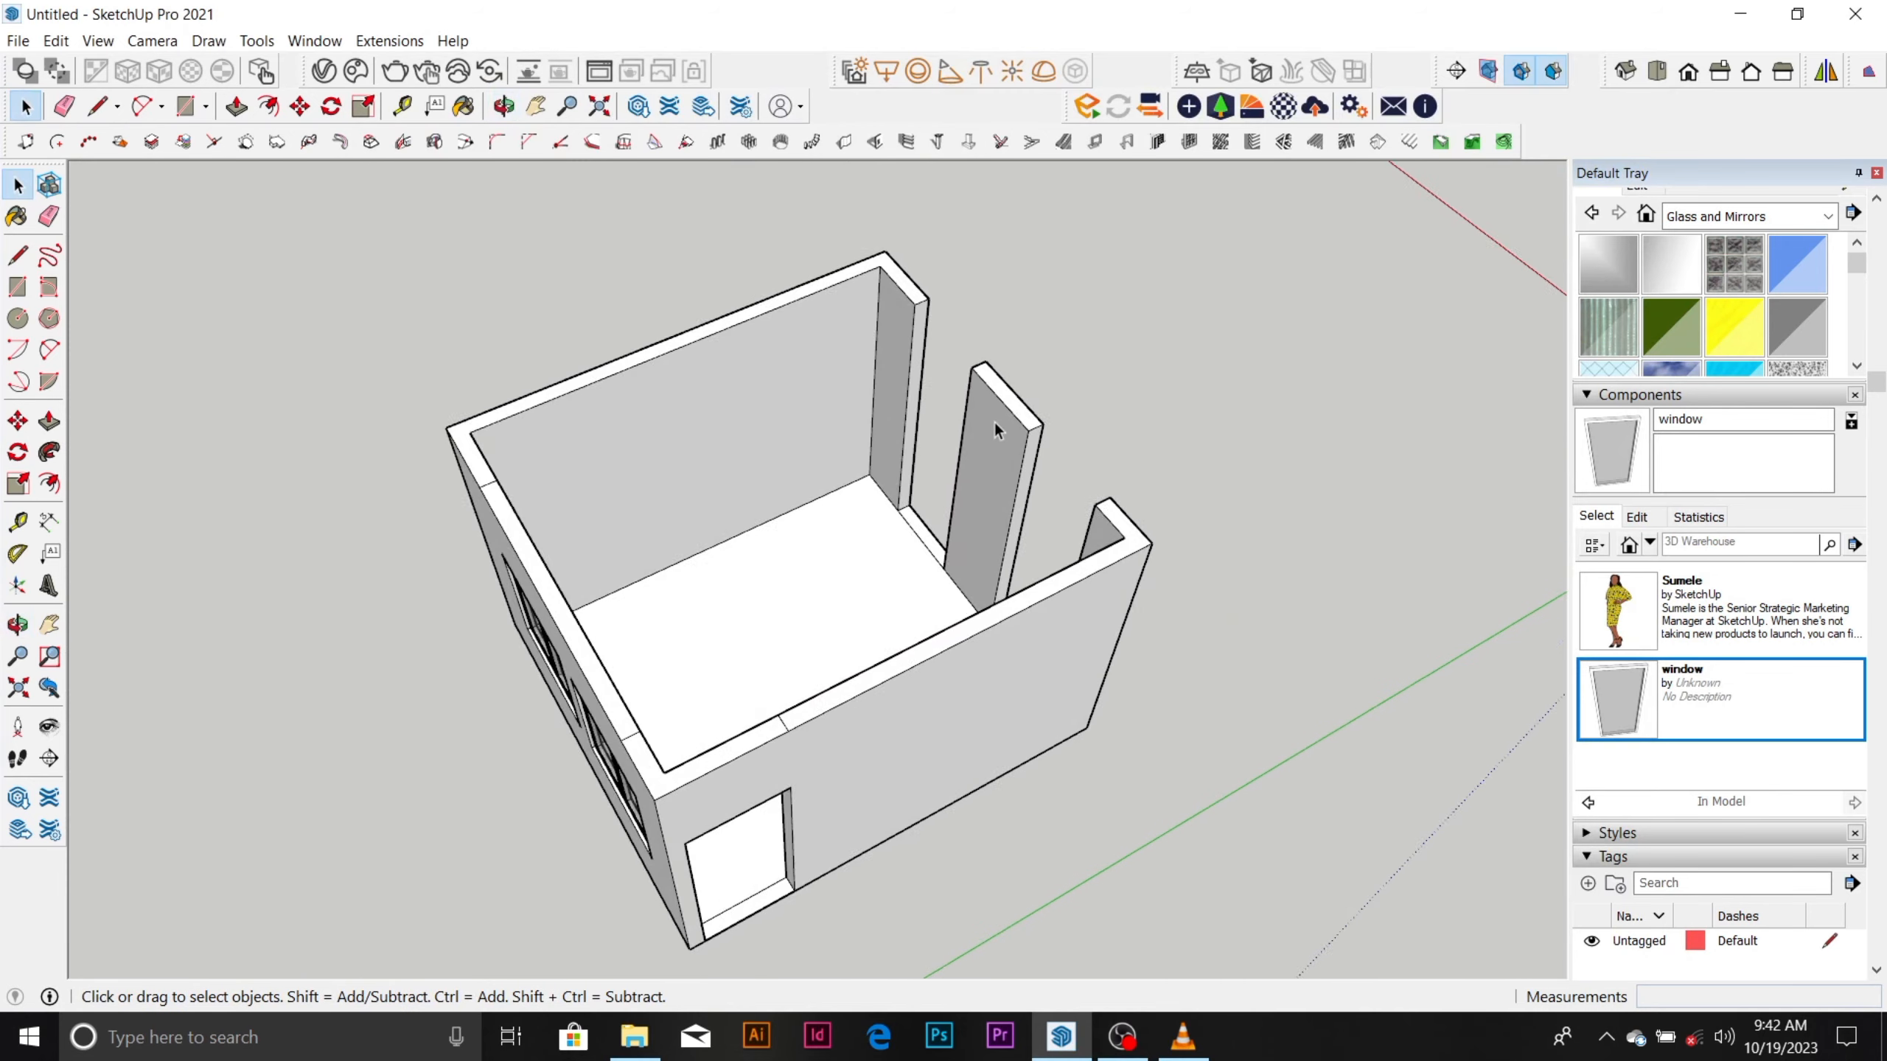
pyautogui.scroll(-3, 987, 431)
pyautogui.scroll(3, 737, 667)
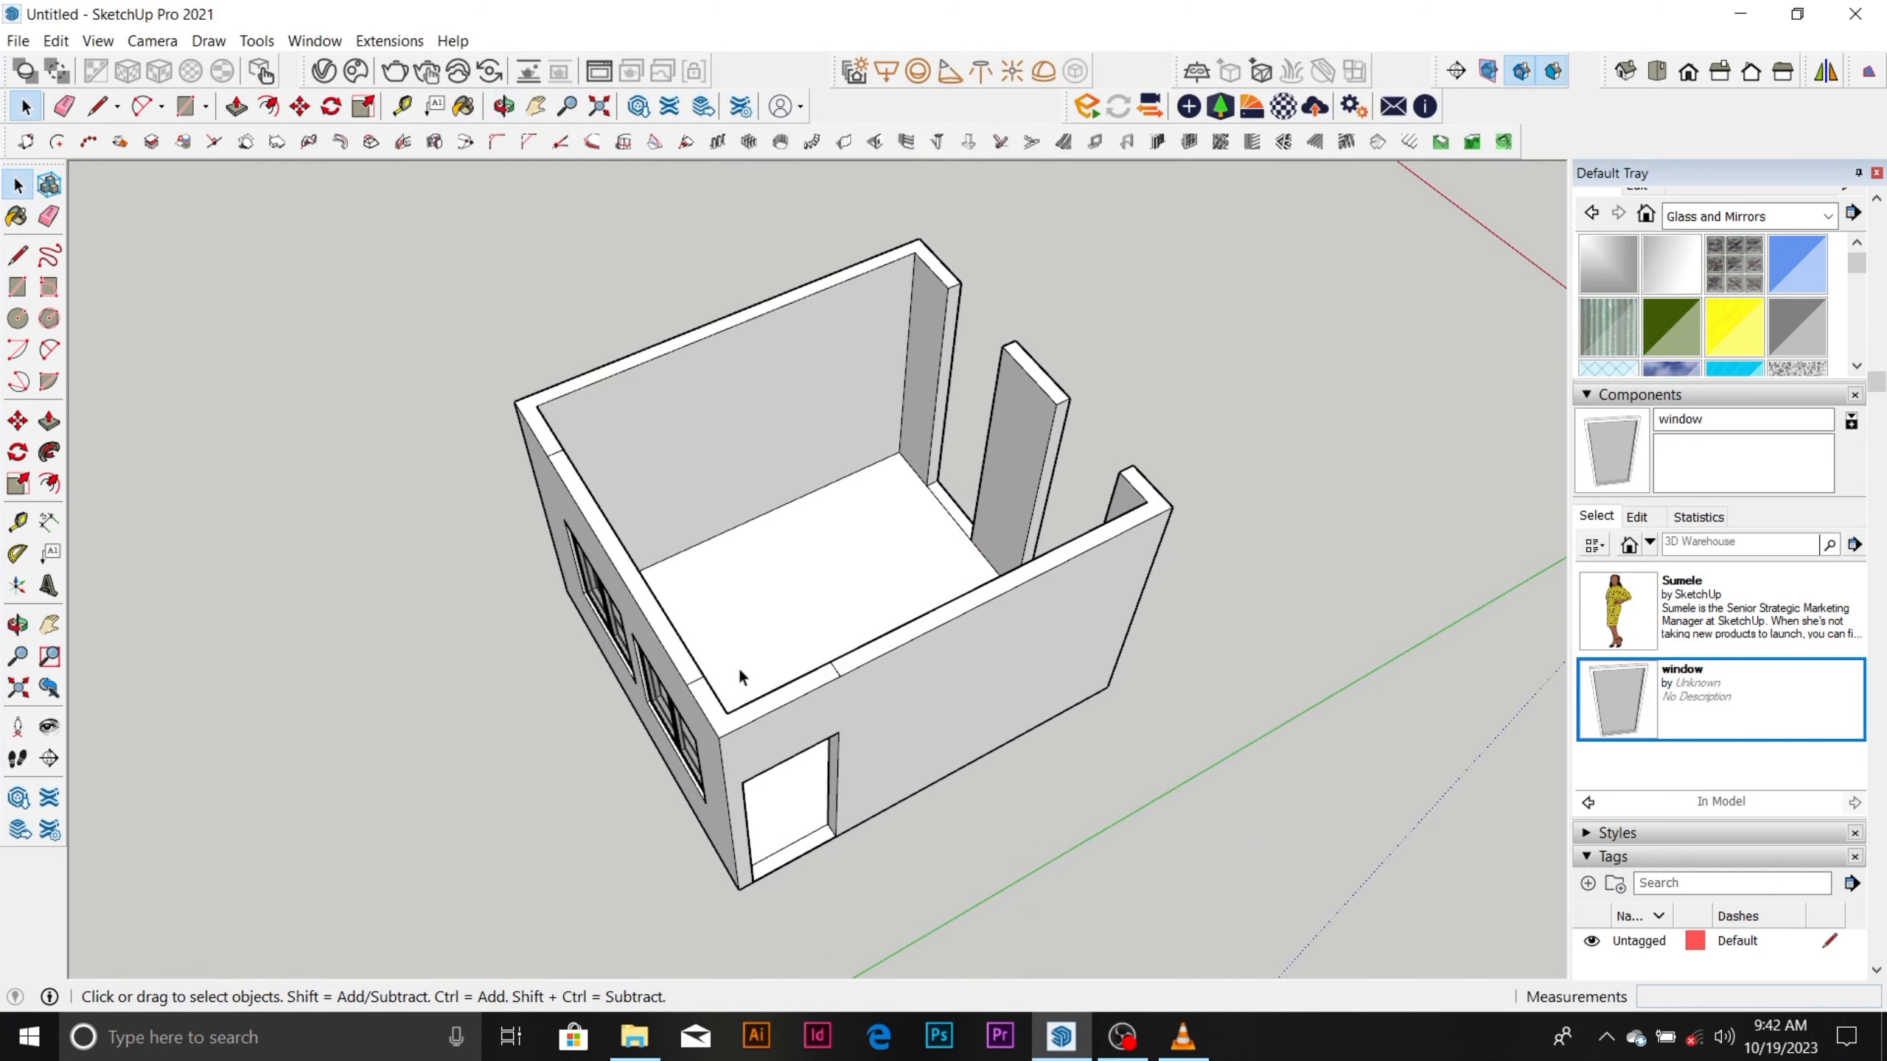
pyautogui.press('r')
pyautogui.click(719, 737)
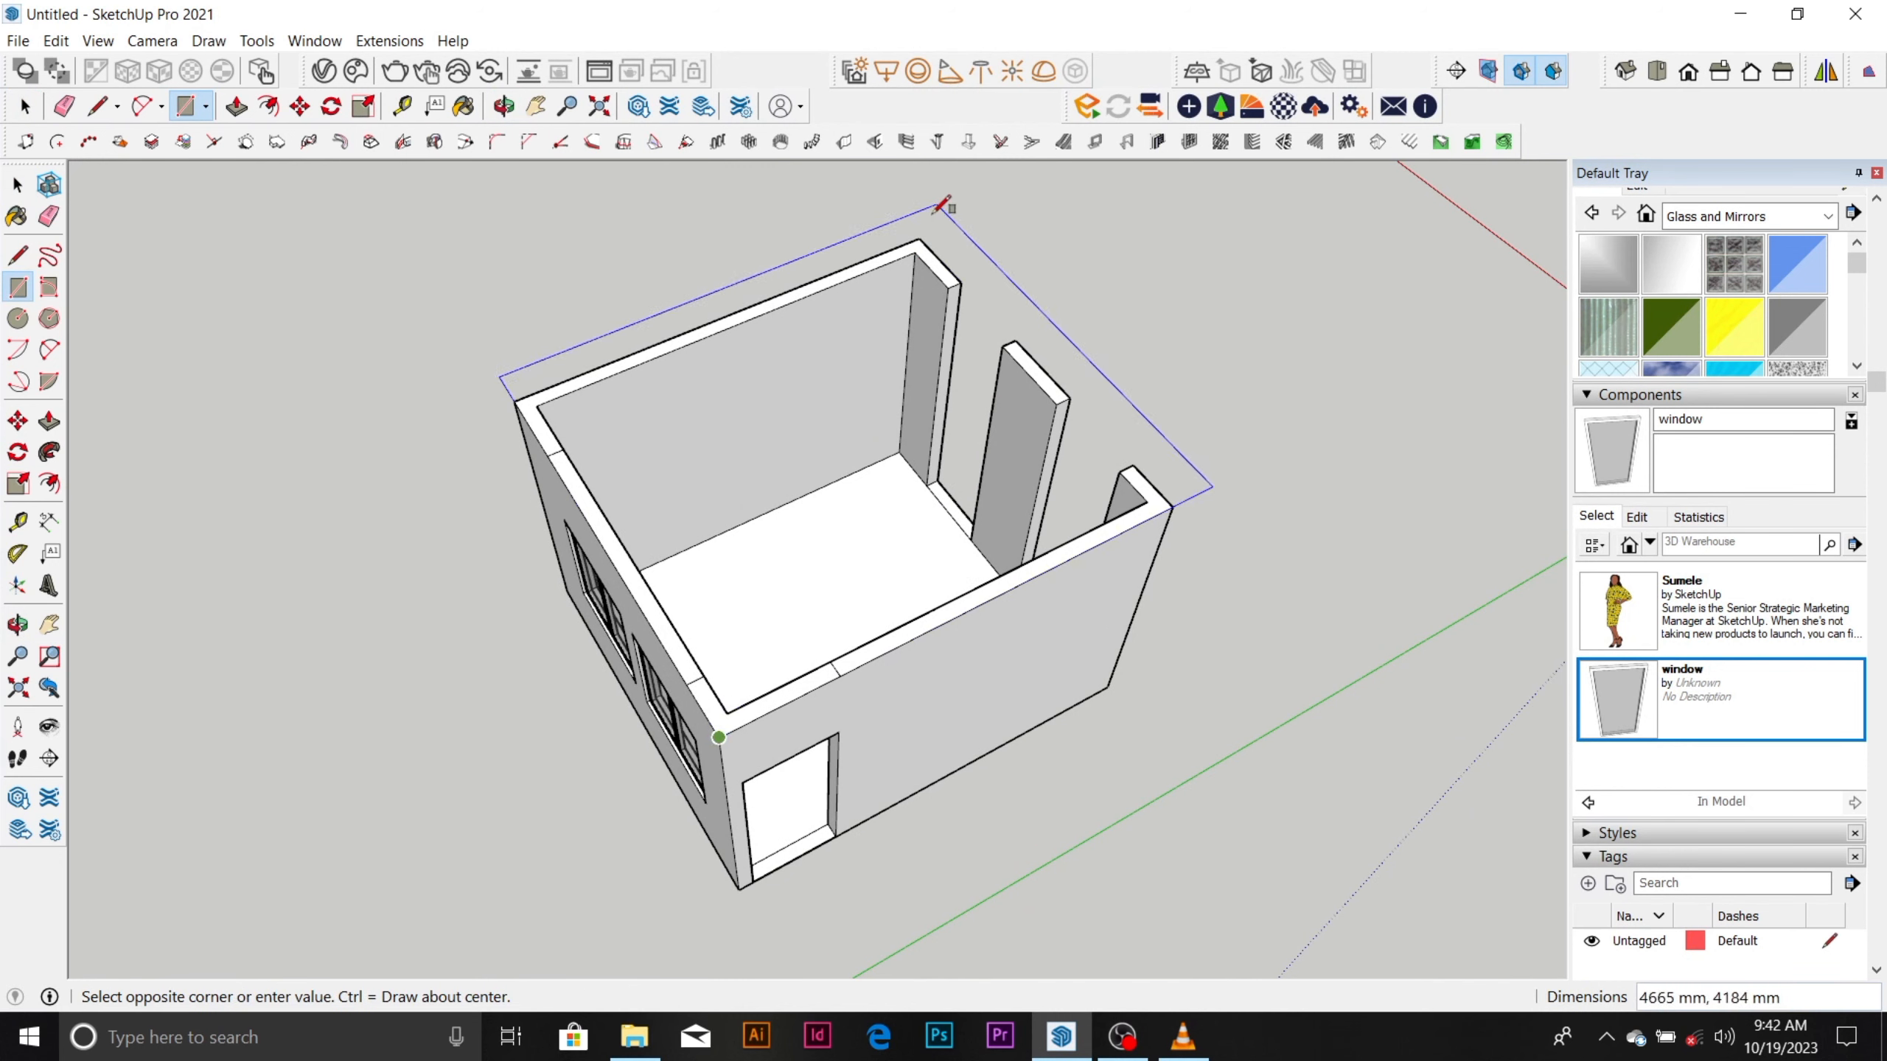
pyautogui.click(925, 240)
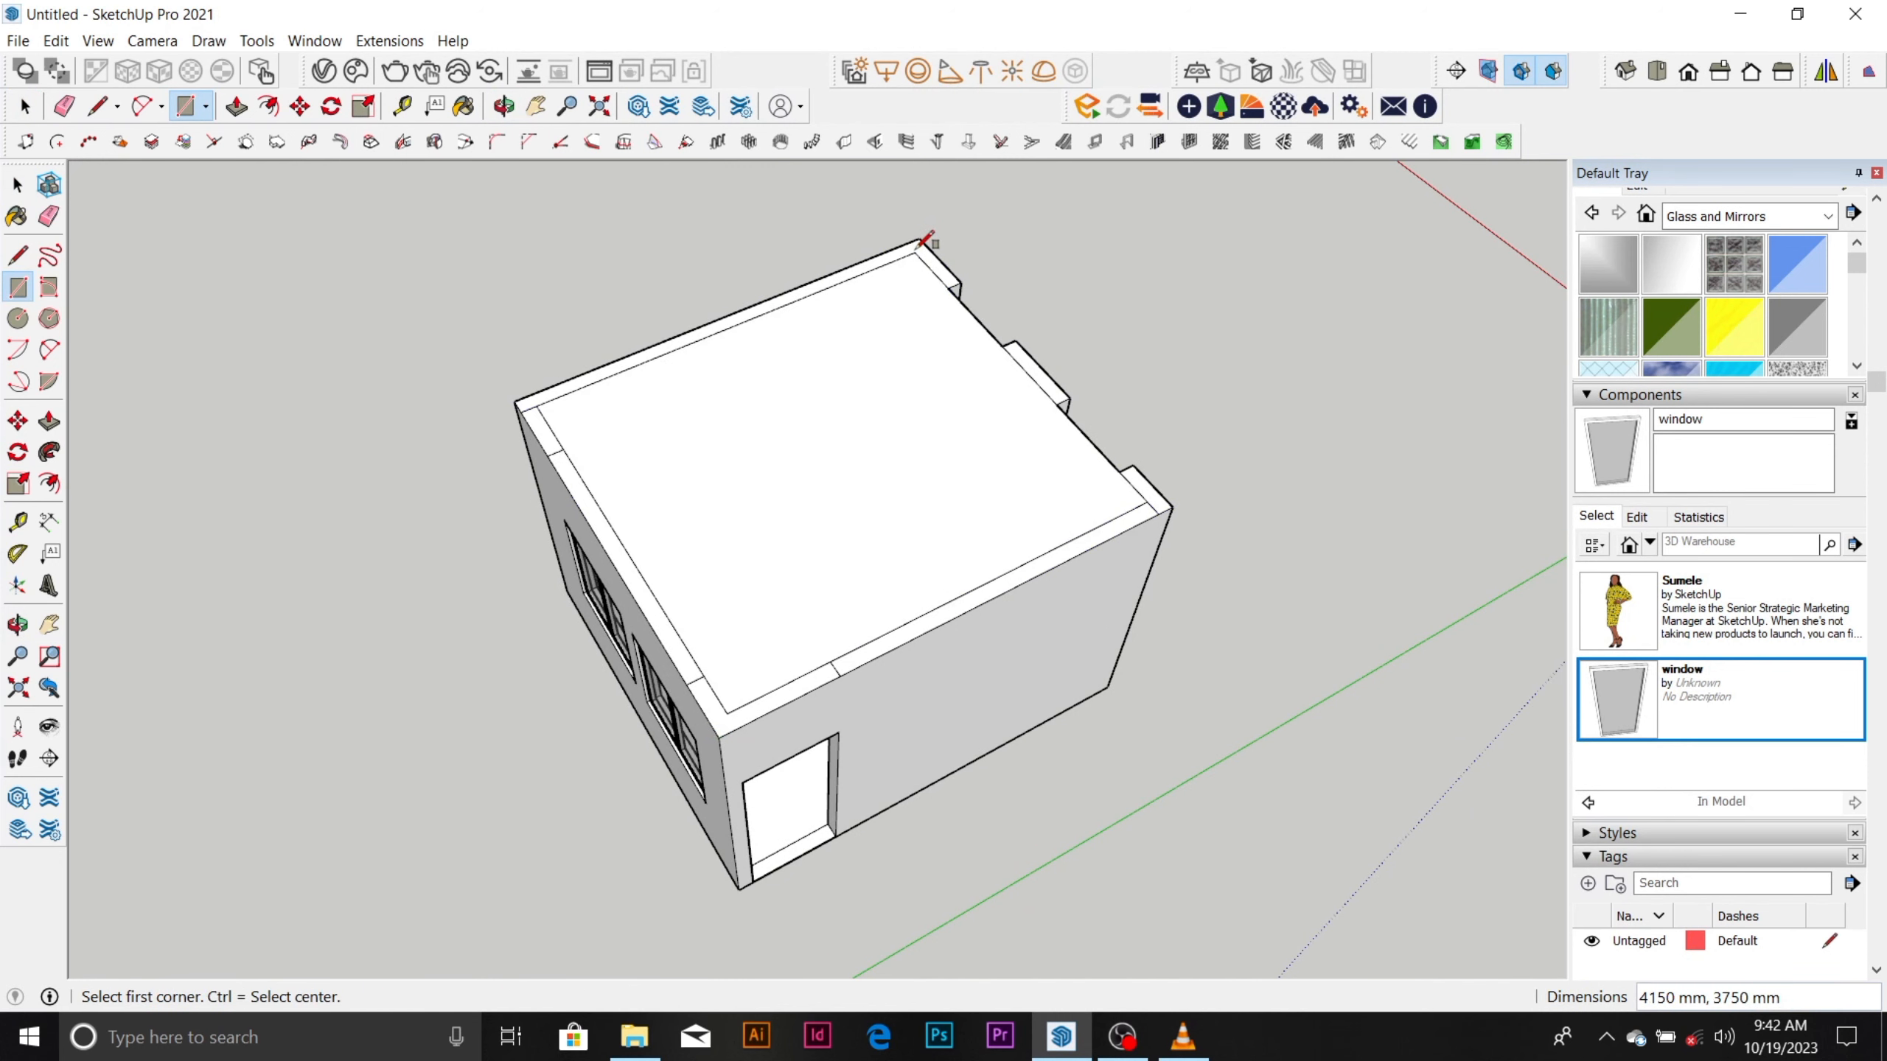
pyautogui.hotkey('ctrl', 'z')
# Draw a 4300 × 3900 mm rectangle over the walls' top between opposite outer corners of the room.
pyautogui.click(719, 736)
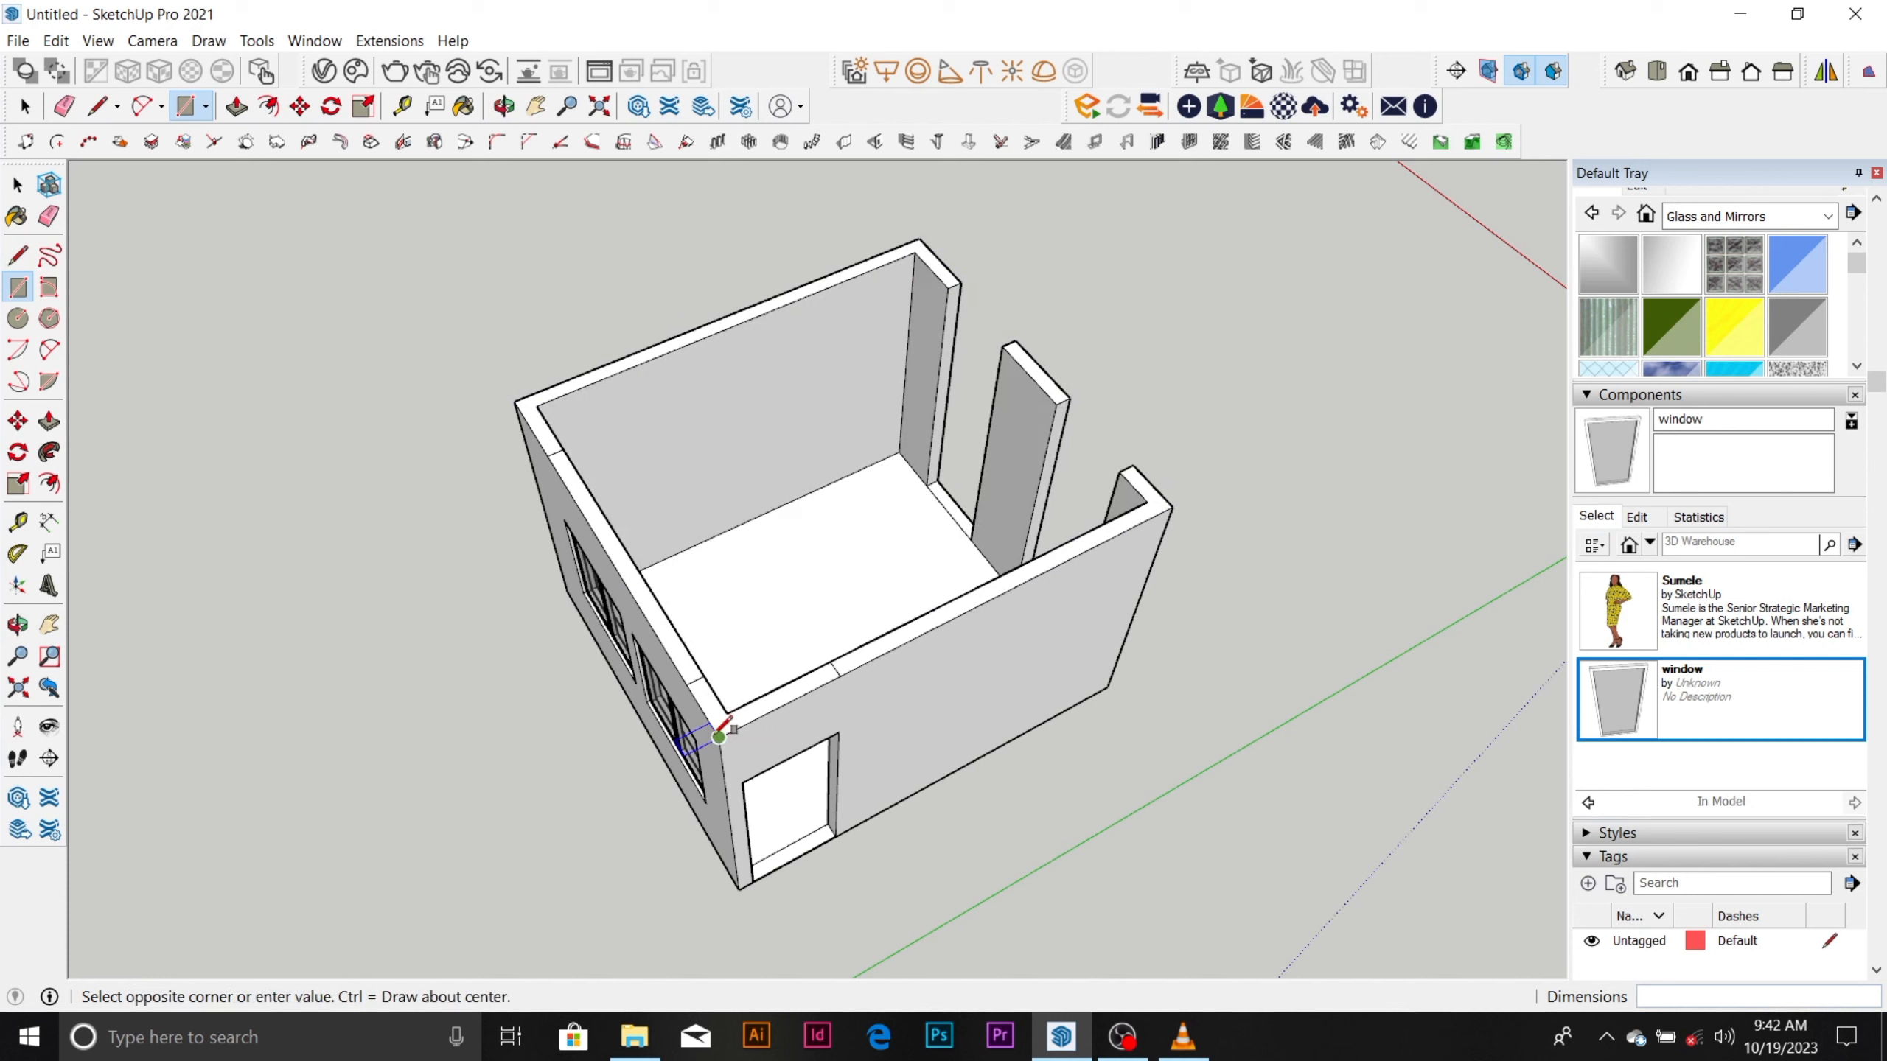
pyautogui.click(920, 238)
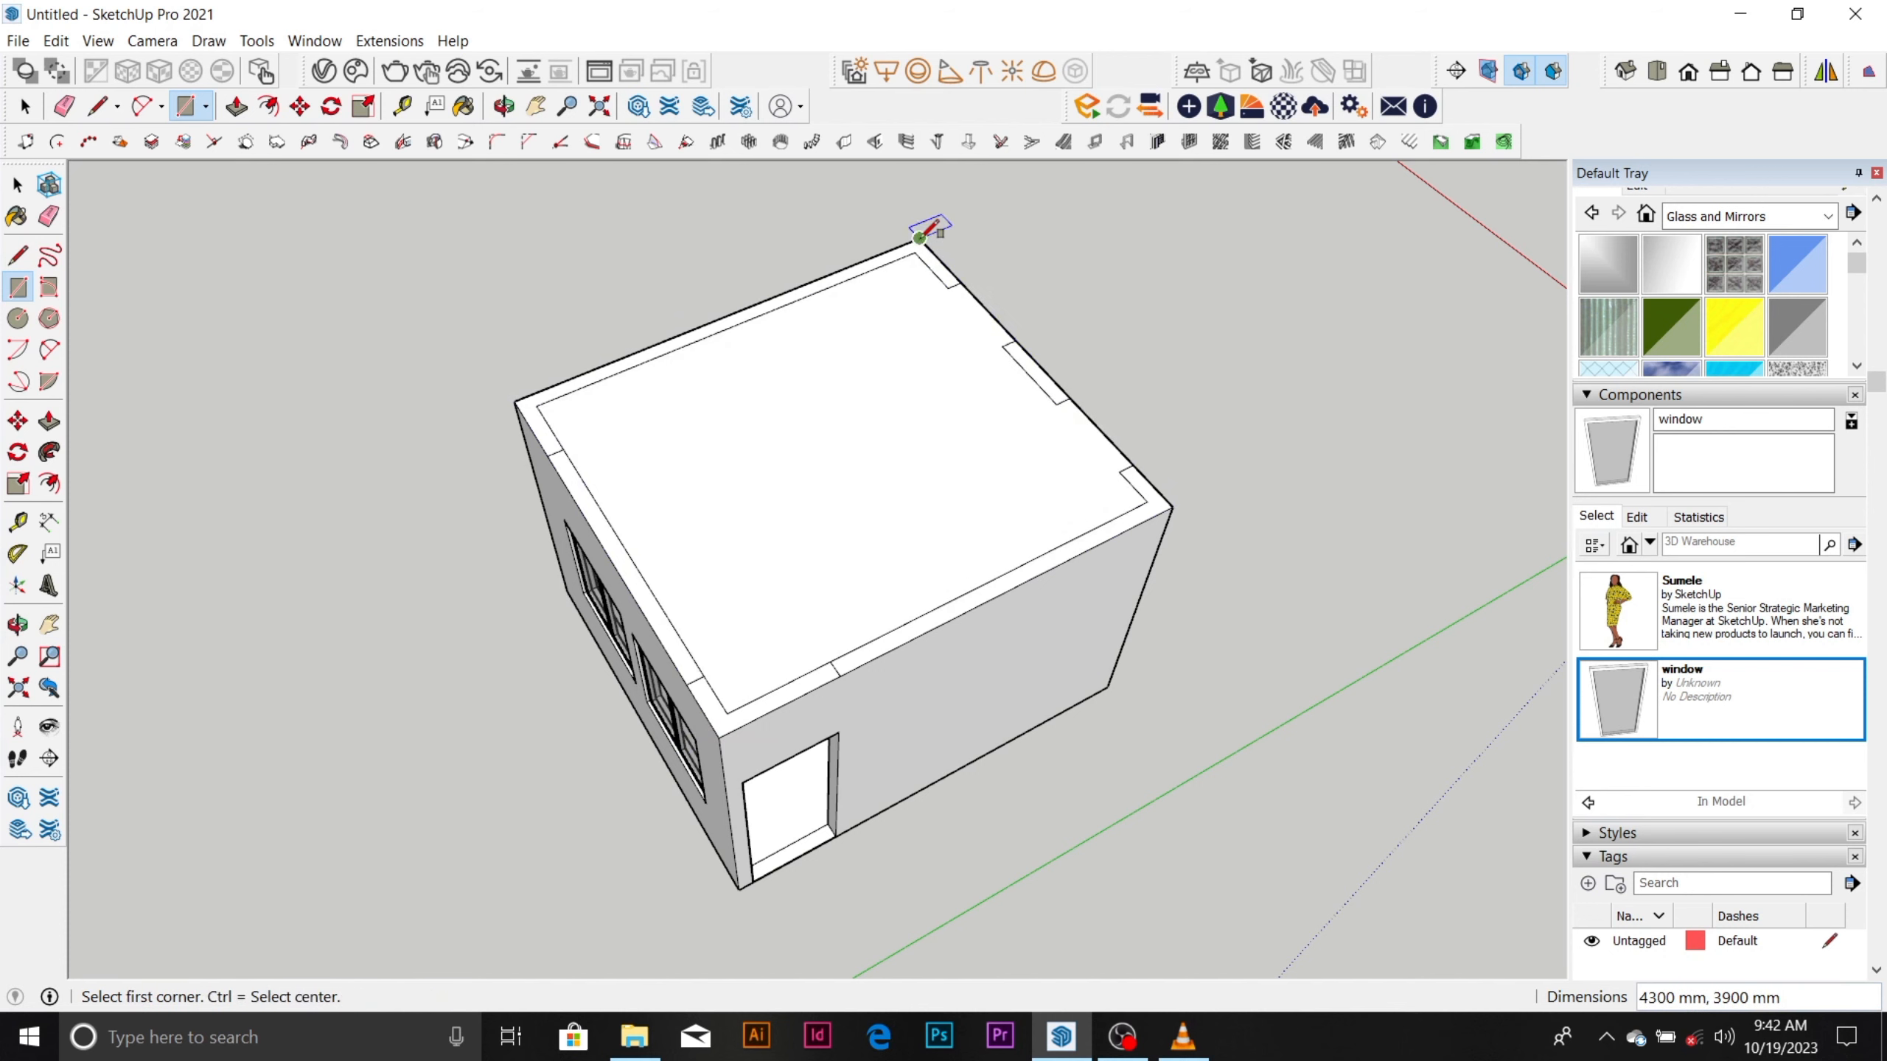
pyautogui.press('space')
# Copy the inner top face with its adjoining wall-top strip out to the empty area beyond the room along the green axis.
pyautogui.scroll(4, 929, 316)
pyautogui.click(937, 311)
pyautogui.keyDown('shift'); pyautogui.click(953, 273); pyautogui.keyUp('shift')
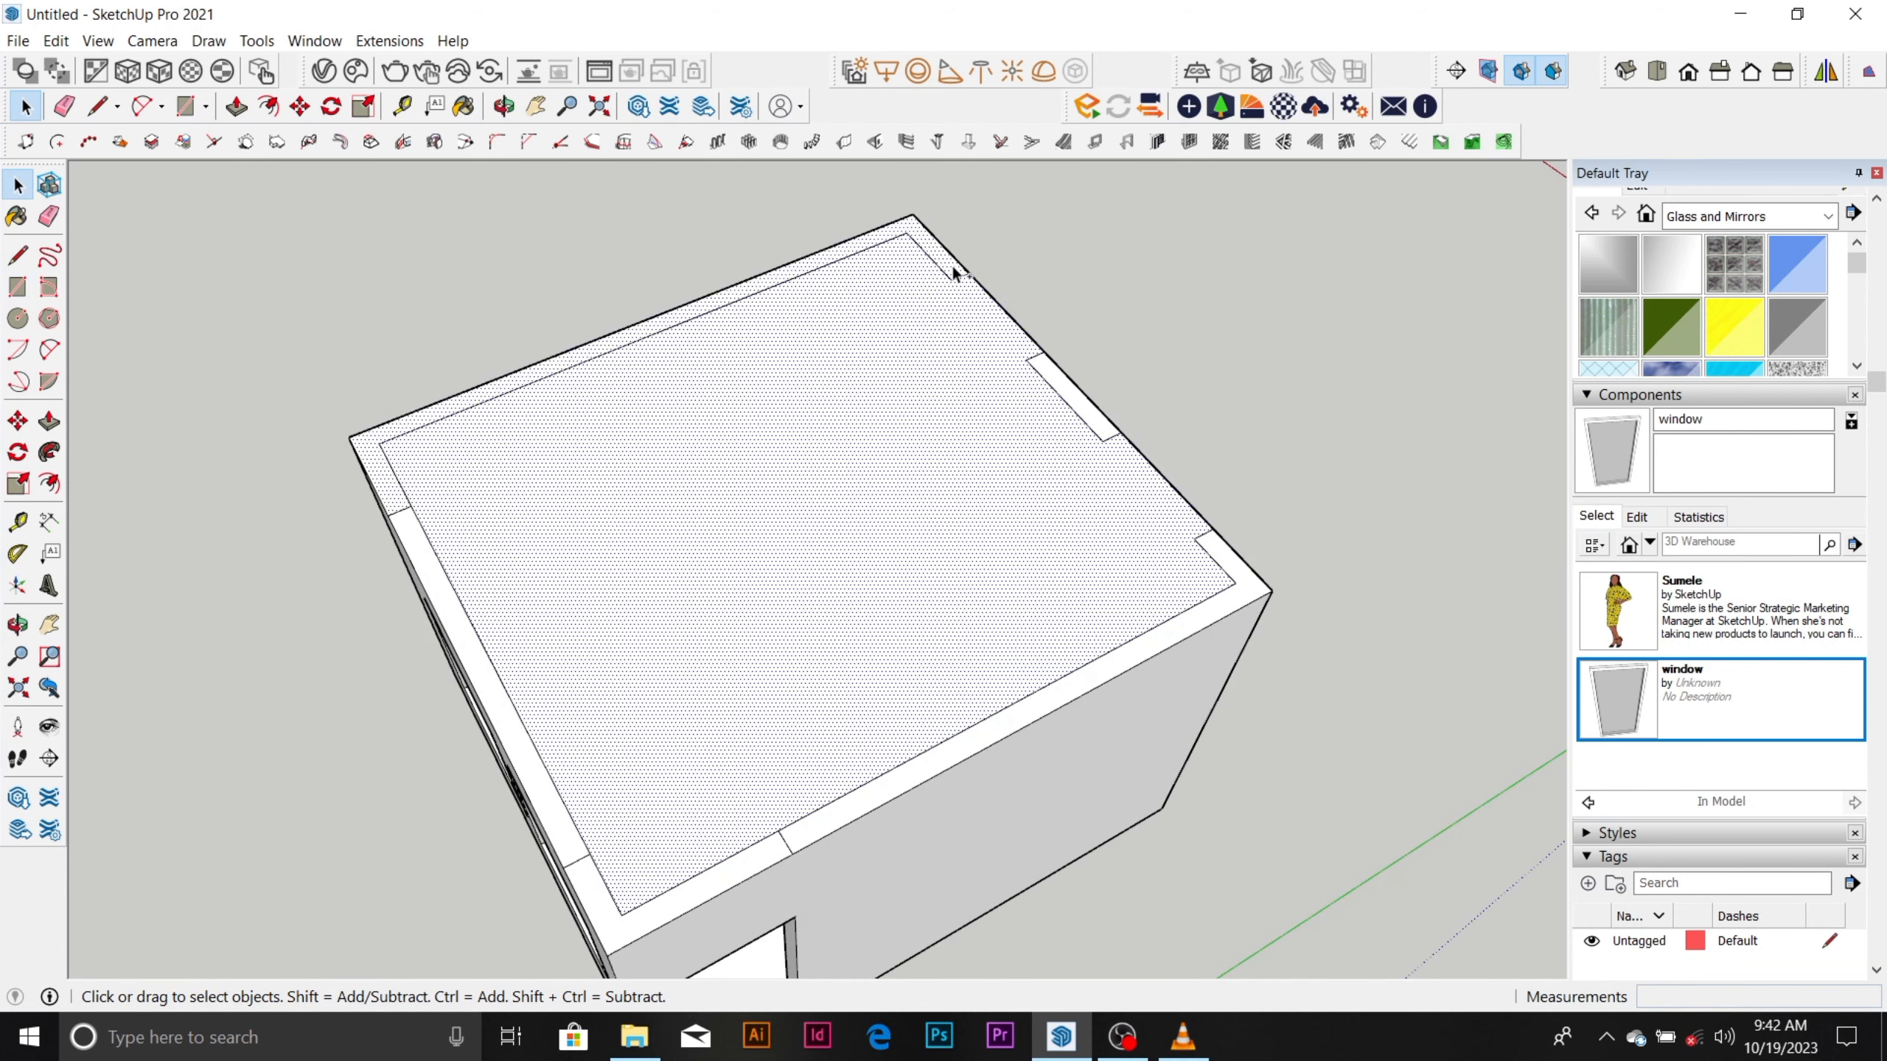
pyautogui.scroll(-4, 953, 264)
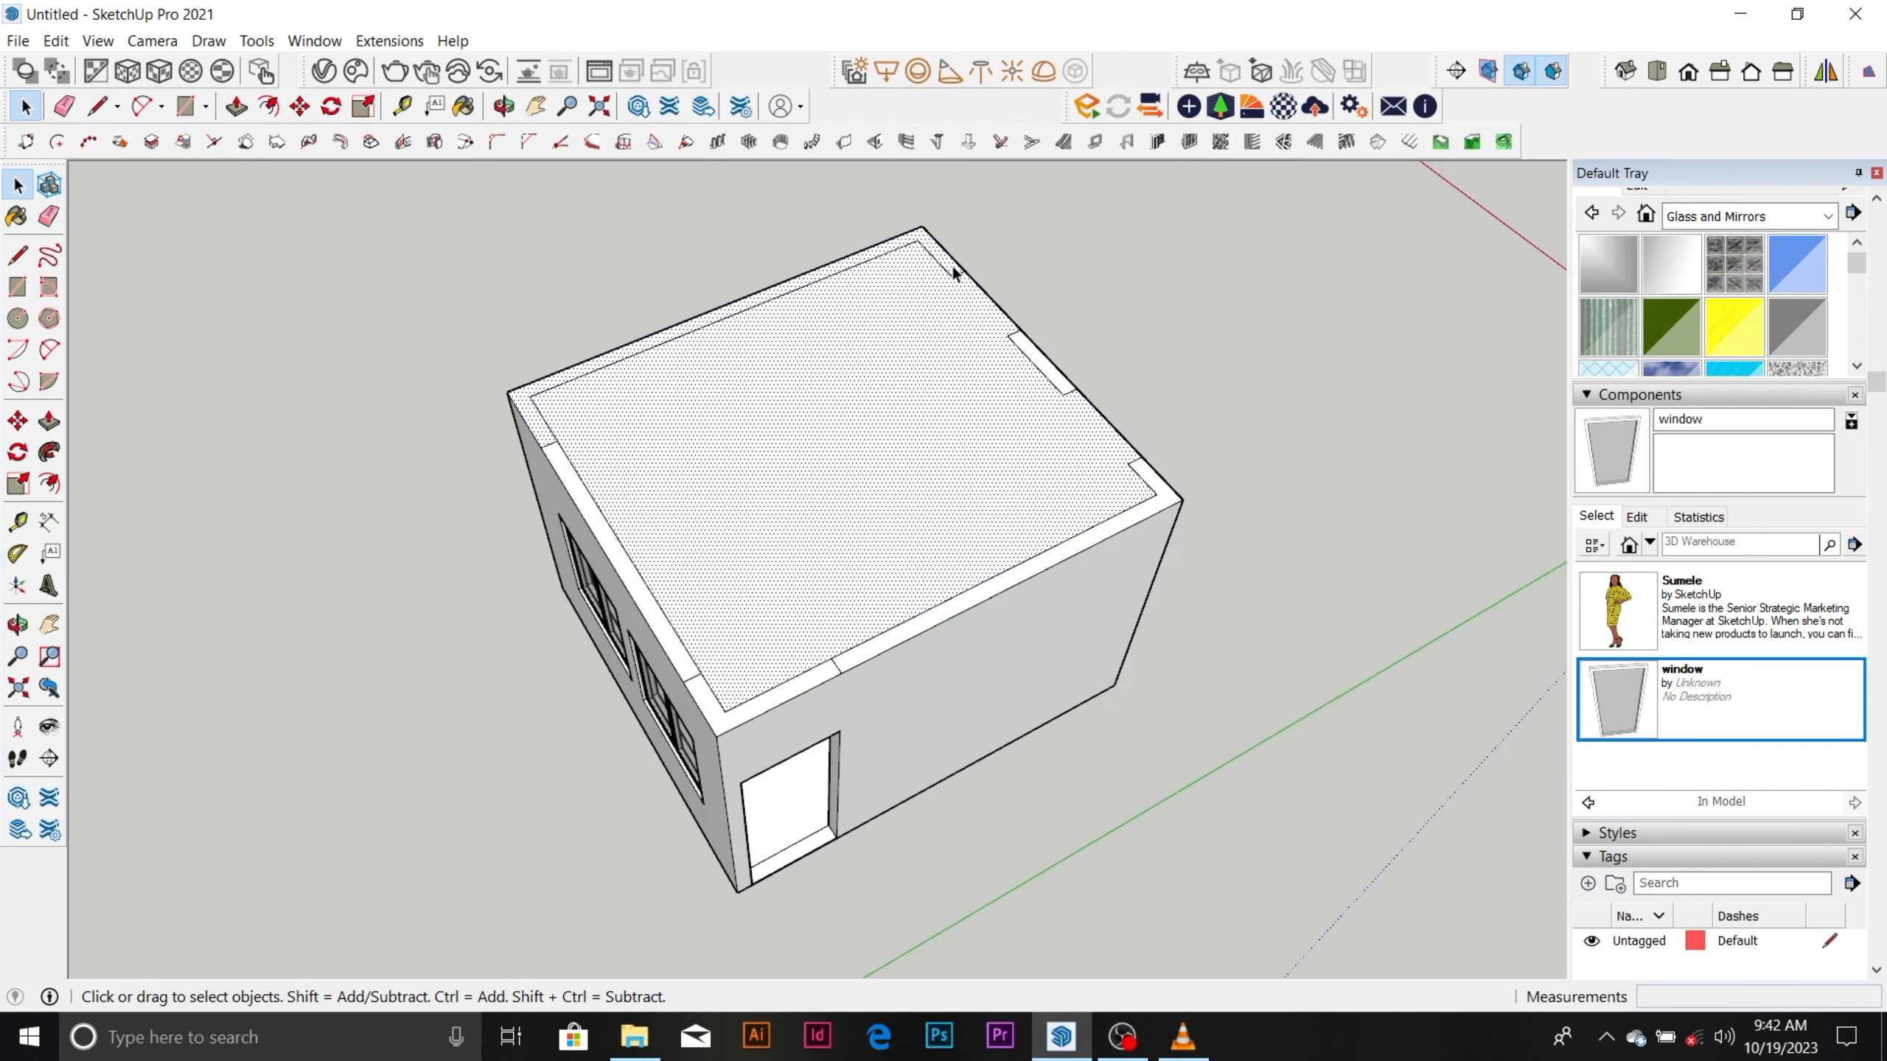
pyautogui.press('m')
pyautogui.press('ctrl')
pyautogui.click(970, 256)
pyautogui.scroll(-4, 1014, 215)
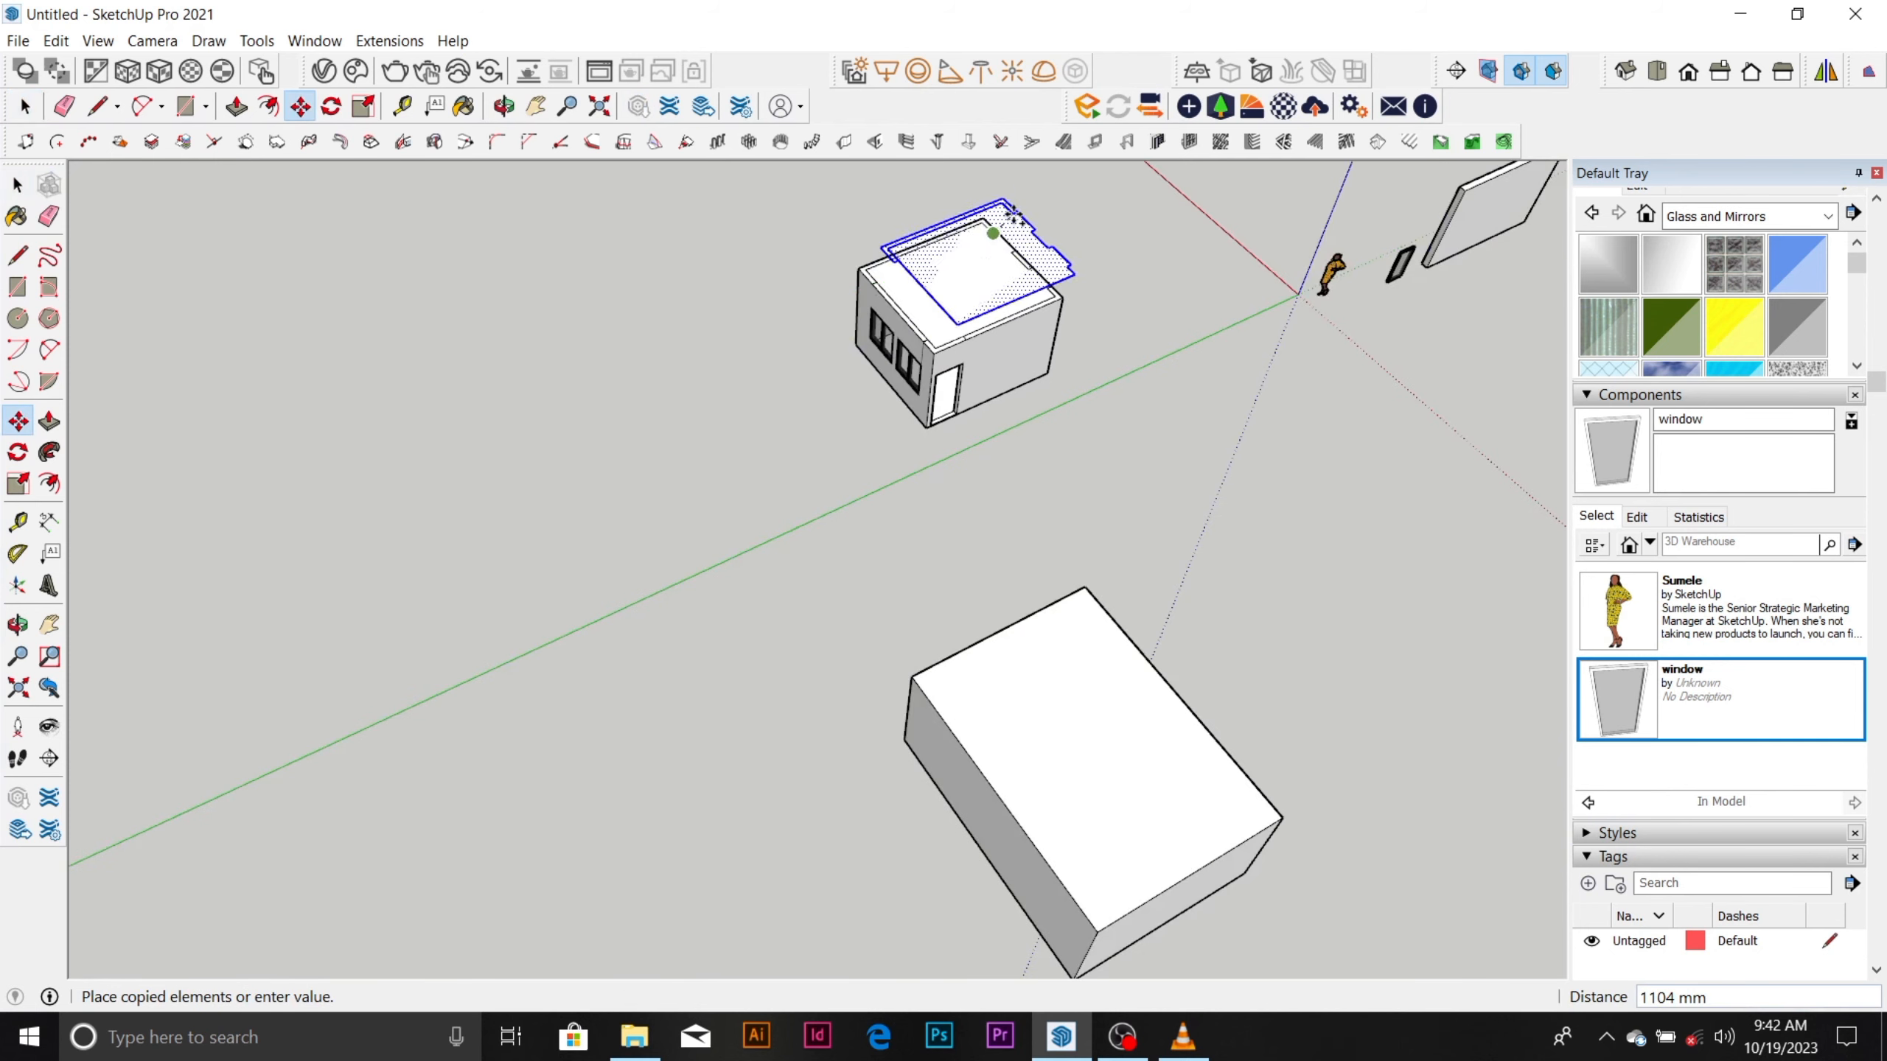
pyautogui.click(520, 513)
pyautogui.press('space')
# Draw a line about 3231 mm long along the red axis from the end corner of the copied wall strip, past the face's corner.
pyautogui.scroll(3, 345, 637)
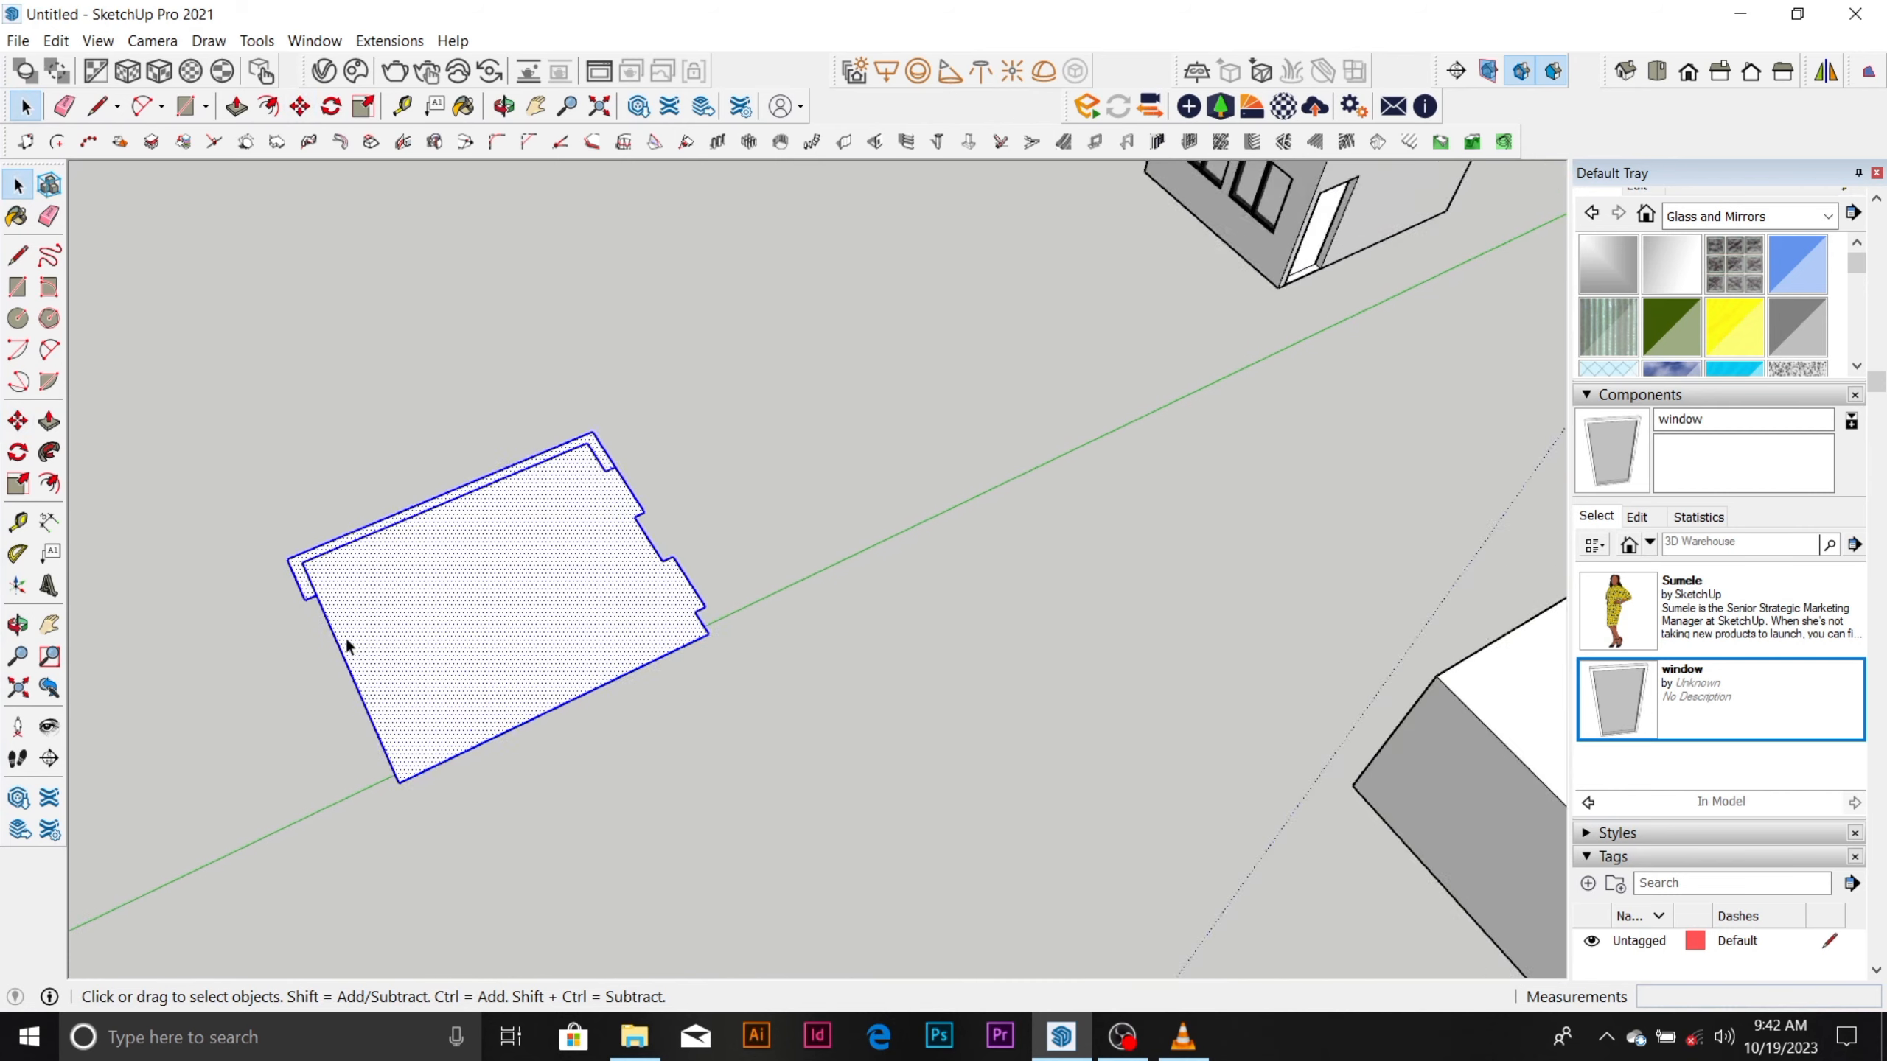
pyautogui.scroll(1, 305, 634)
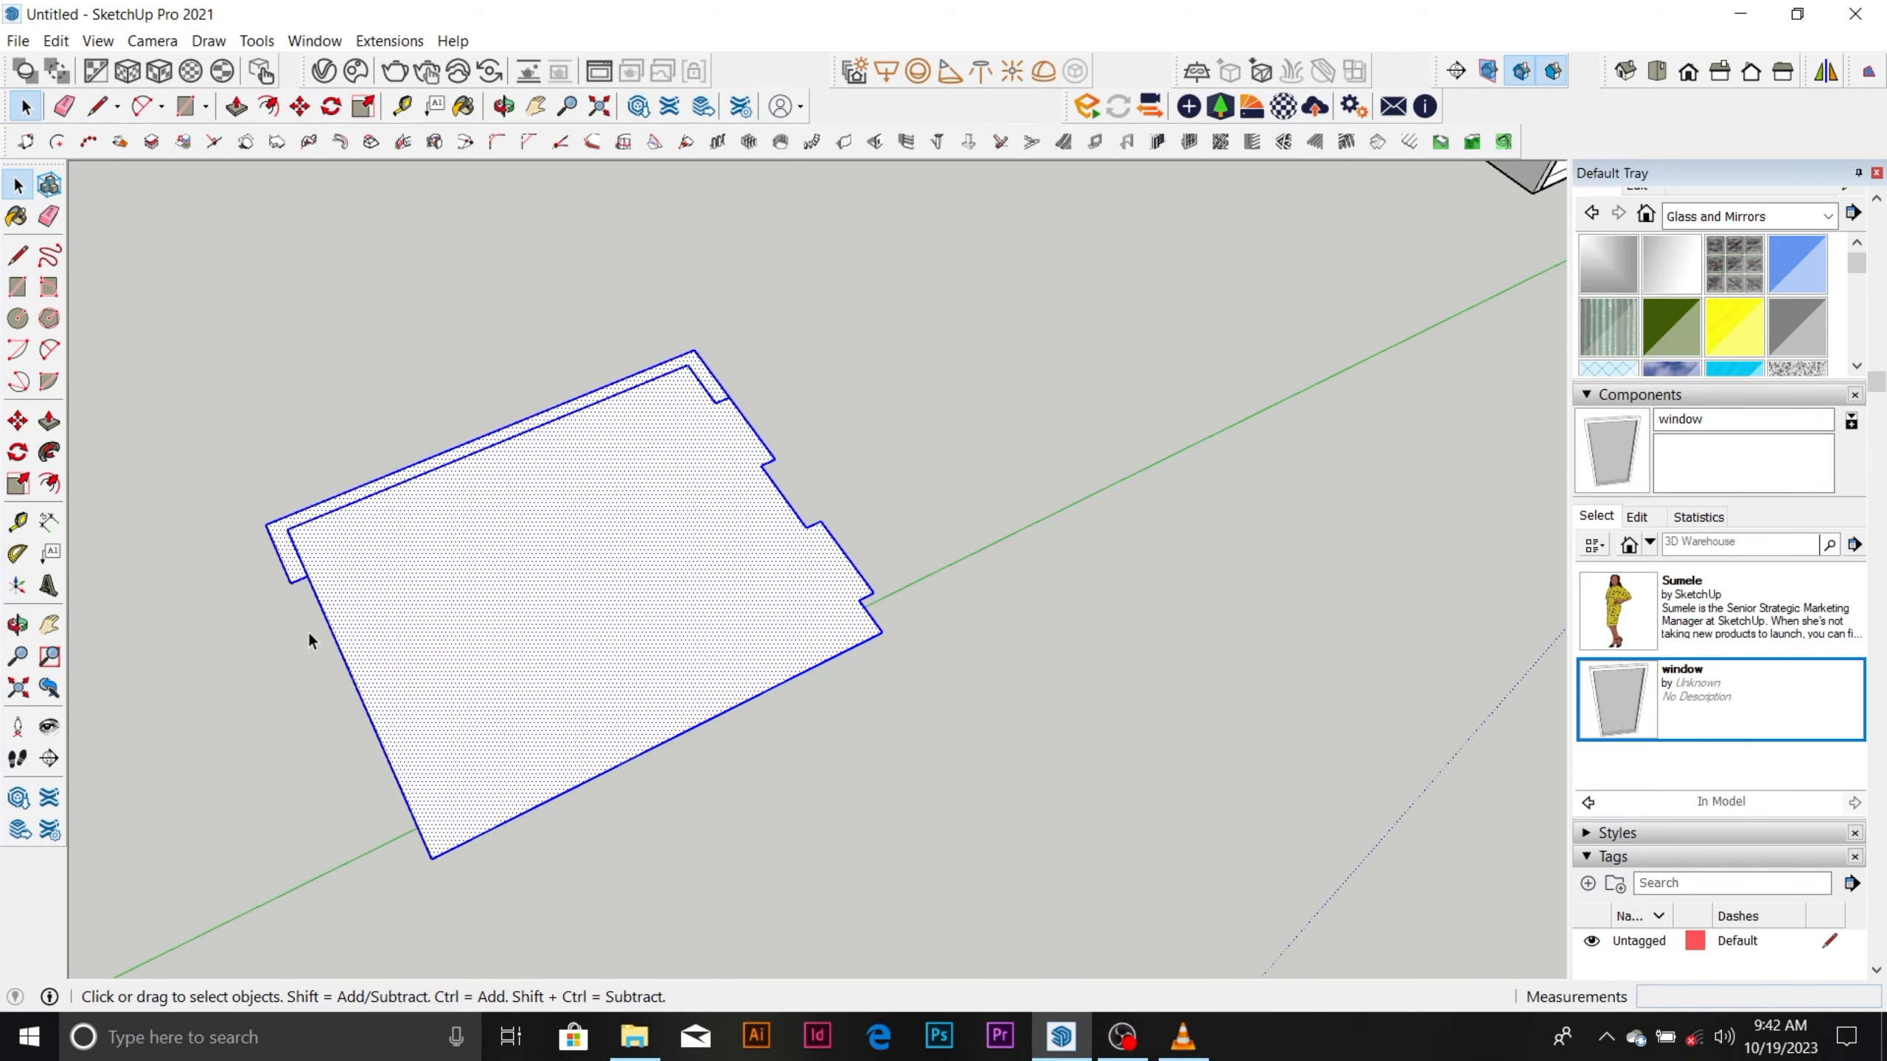
pyautogui.press('l')
pyautogui.click(291, 581)
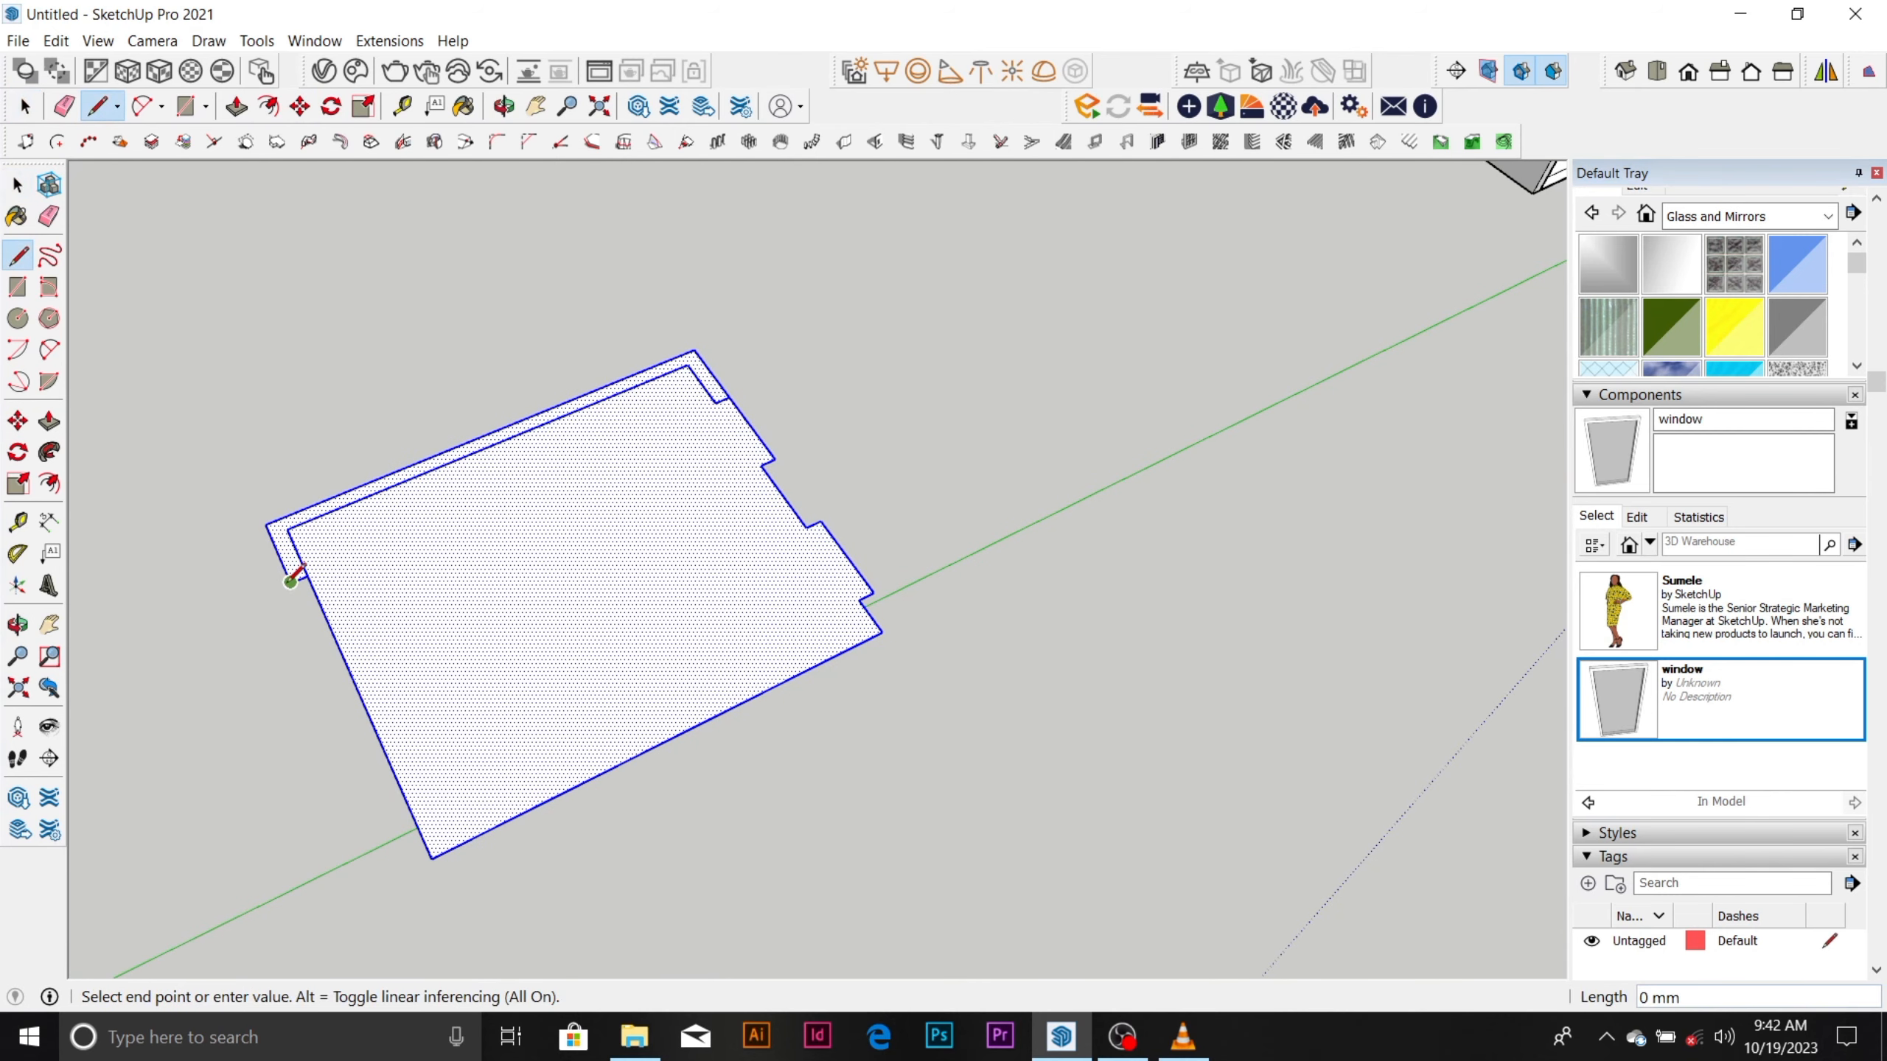
pyautogui.scroll(-1, 290, 581)
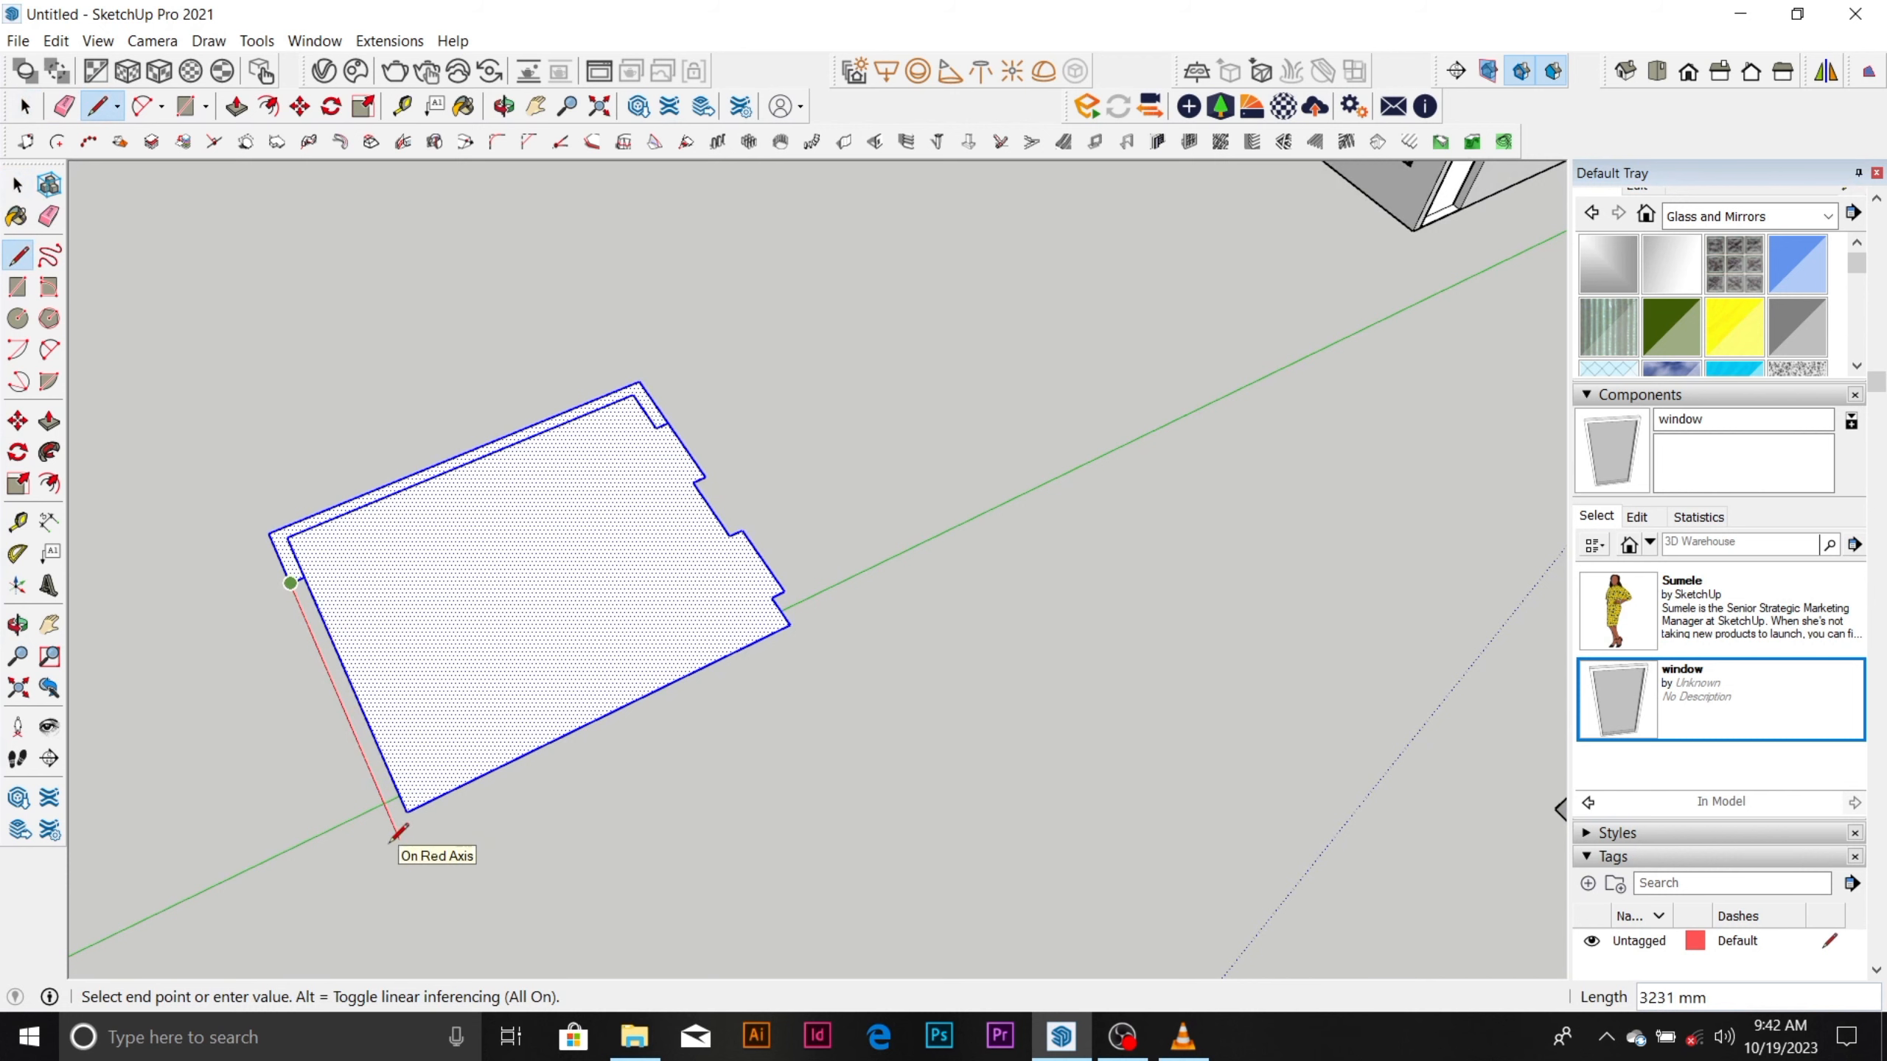
pyautogui.click(397, 834)
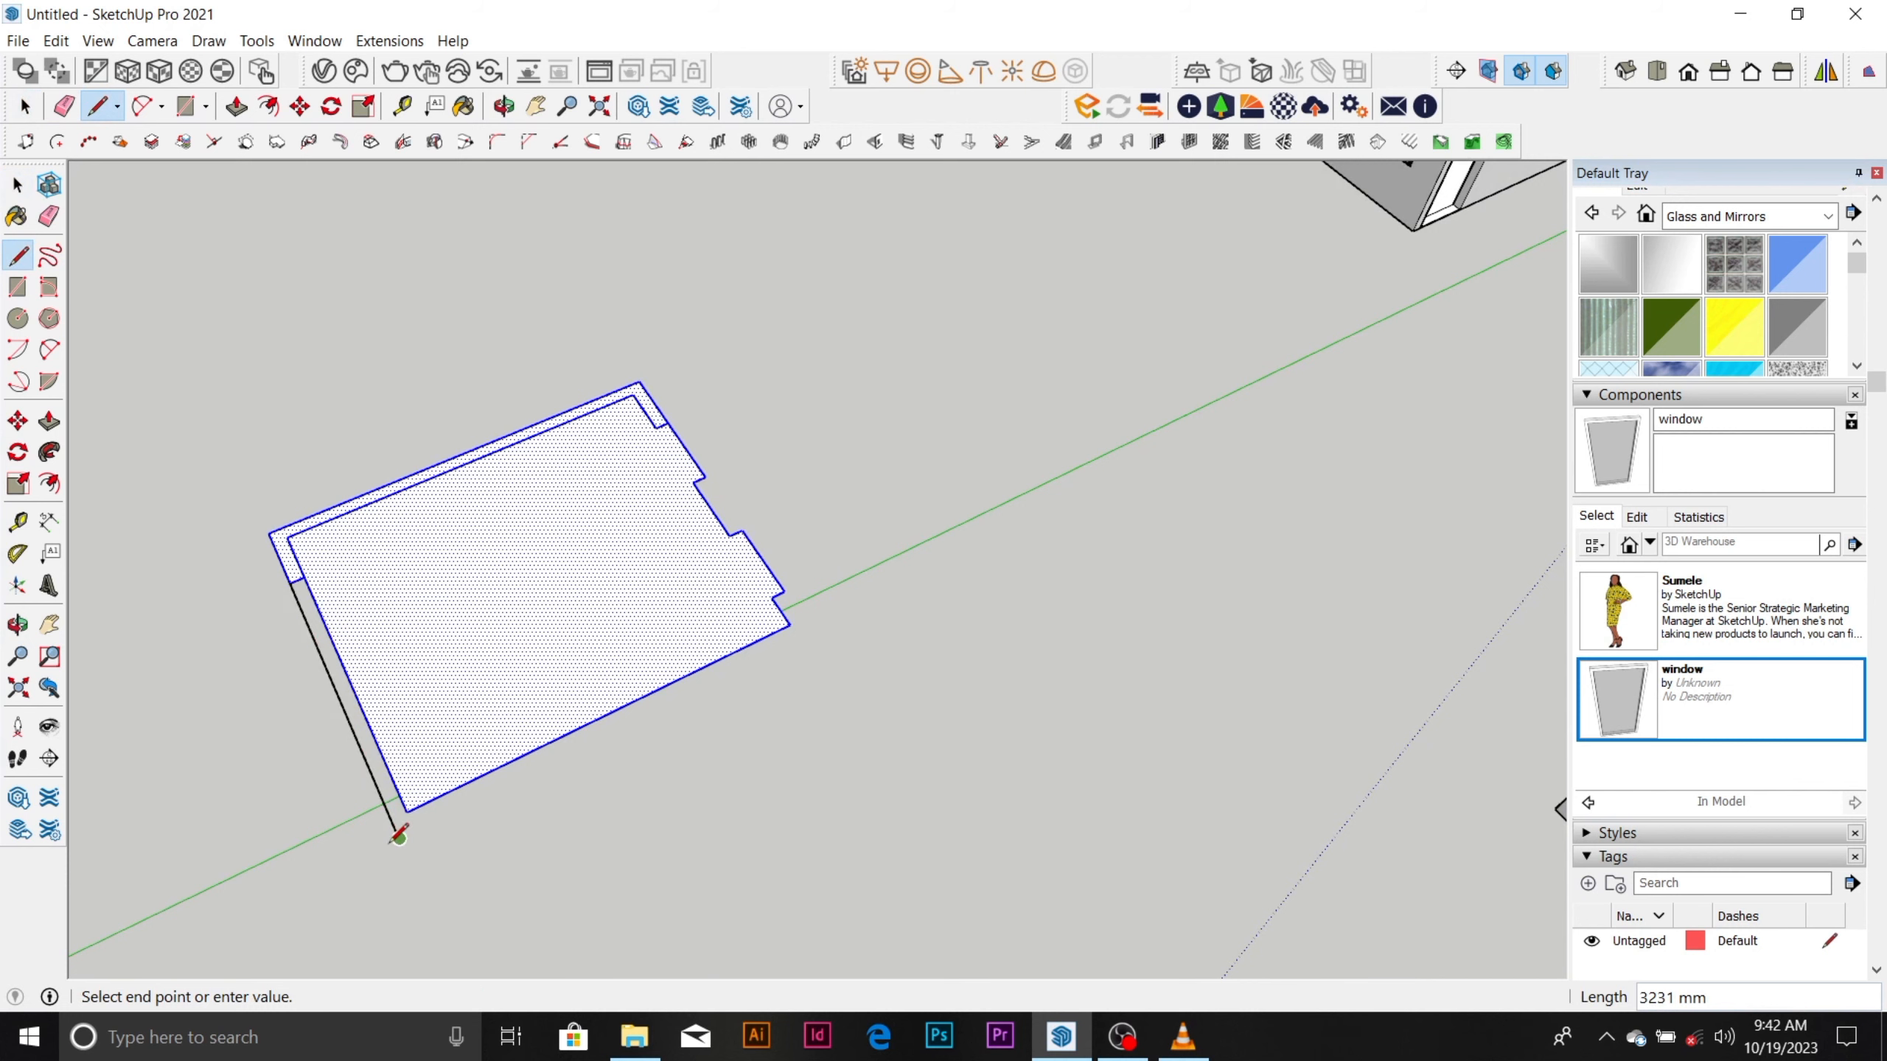
pyautogui.press('Escape')
# Place a guide line 150 mm outside the copied face's long edge that has no wall strip.
pyautogui.scroll(1, 408, 797)
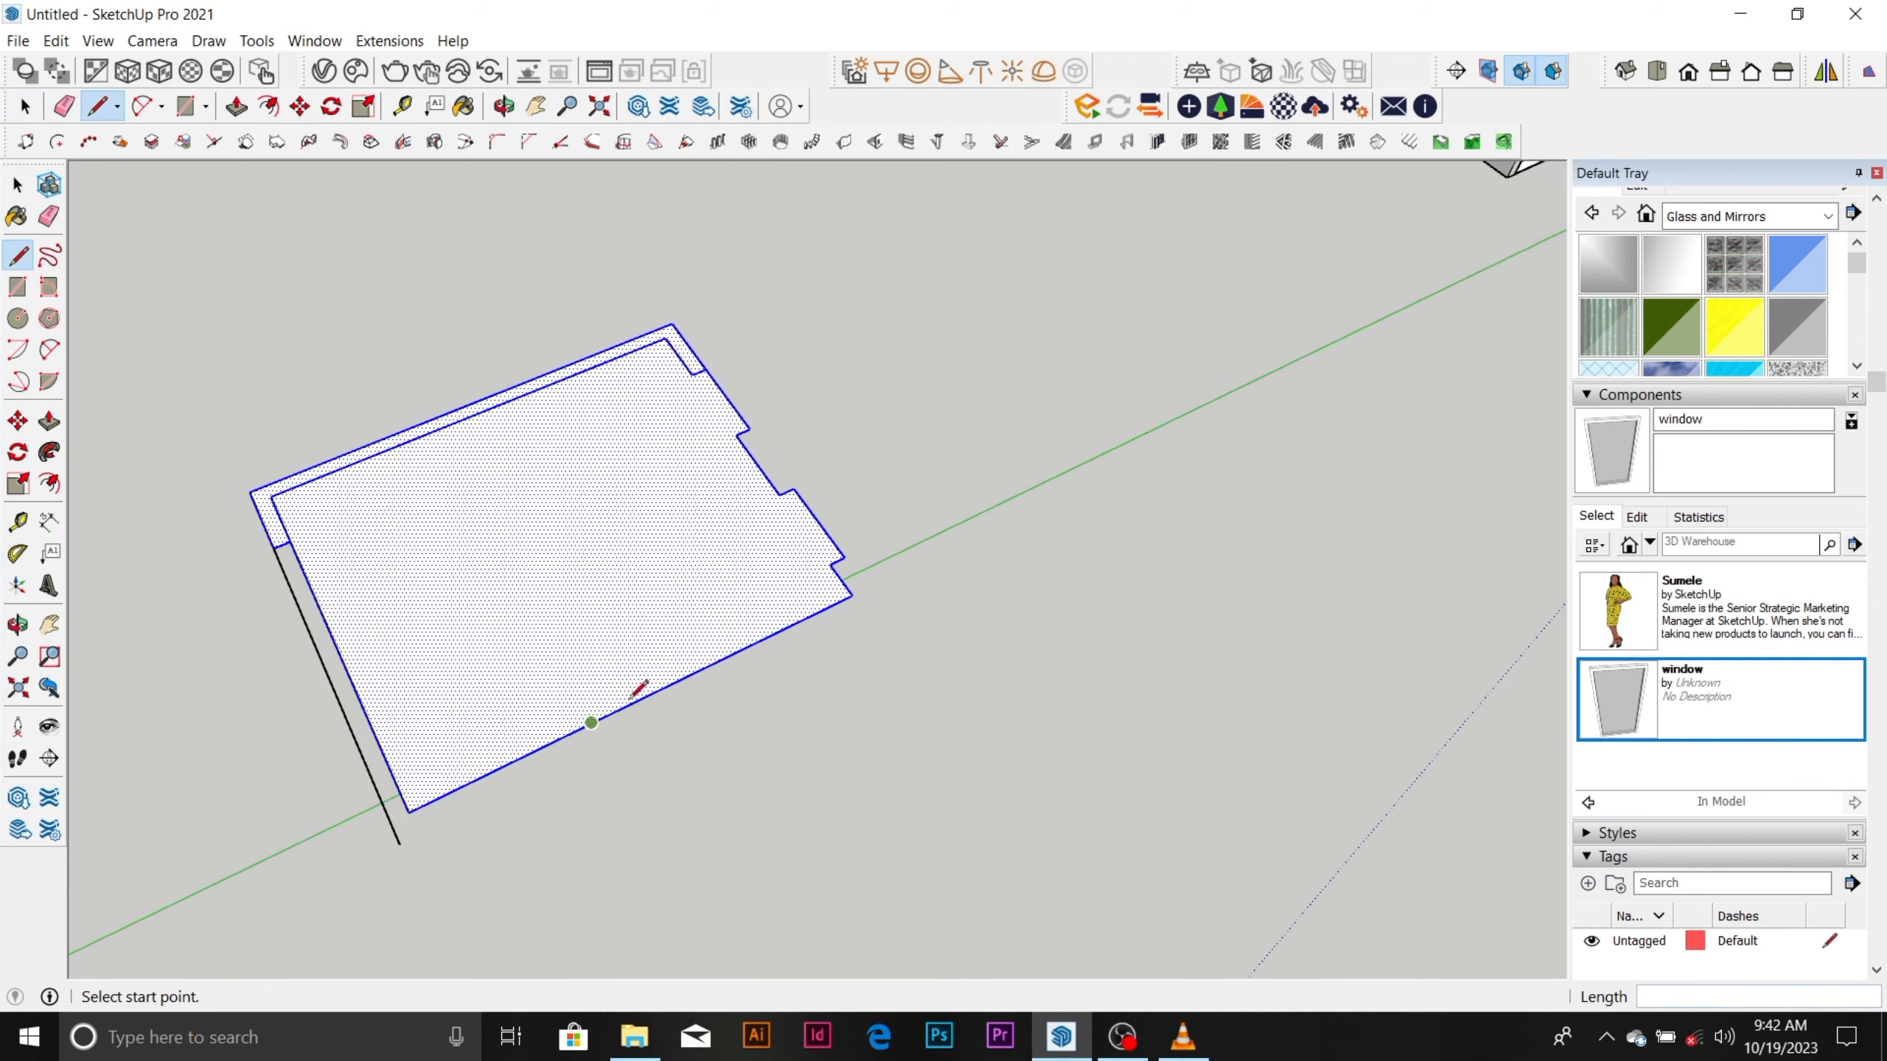
pyautogui.scroll(3, 401, 836)
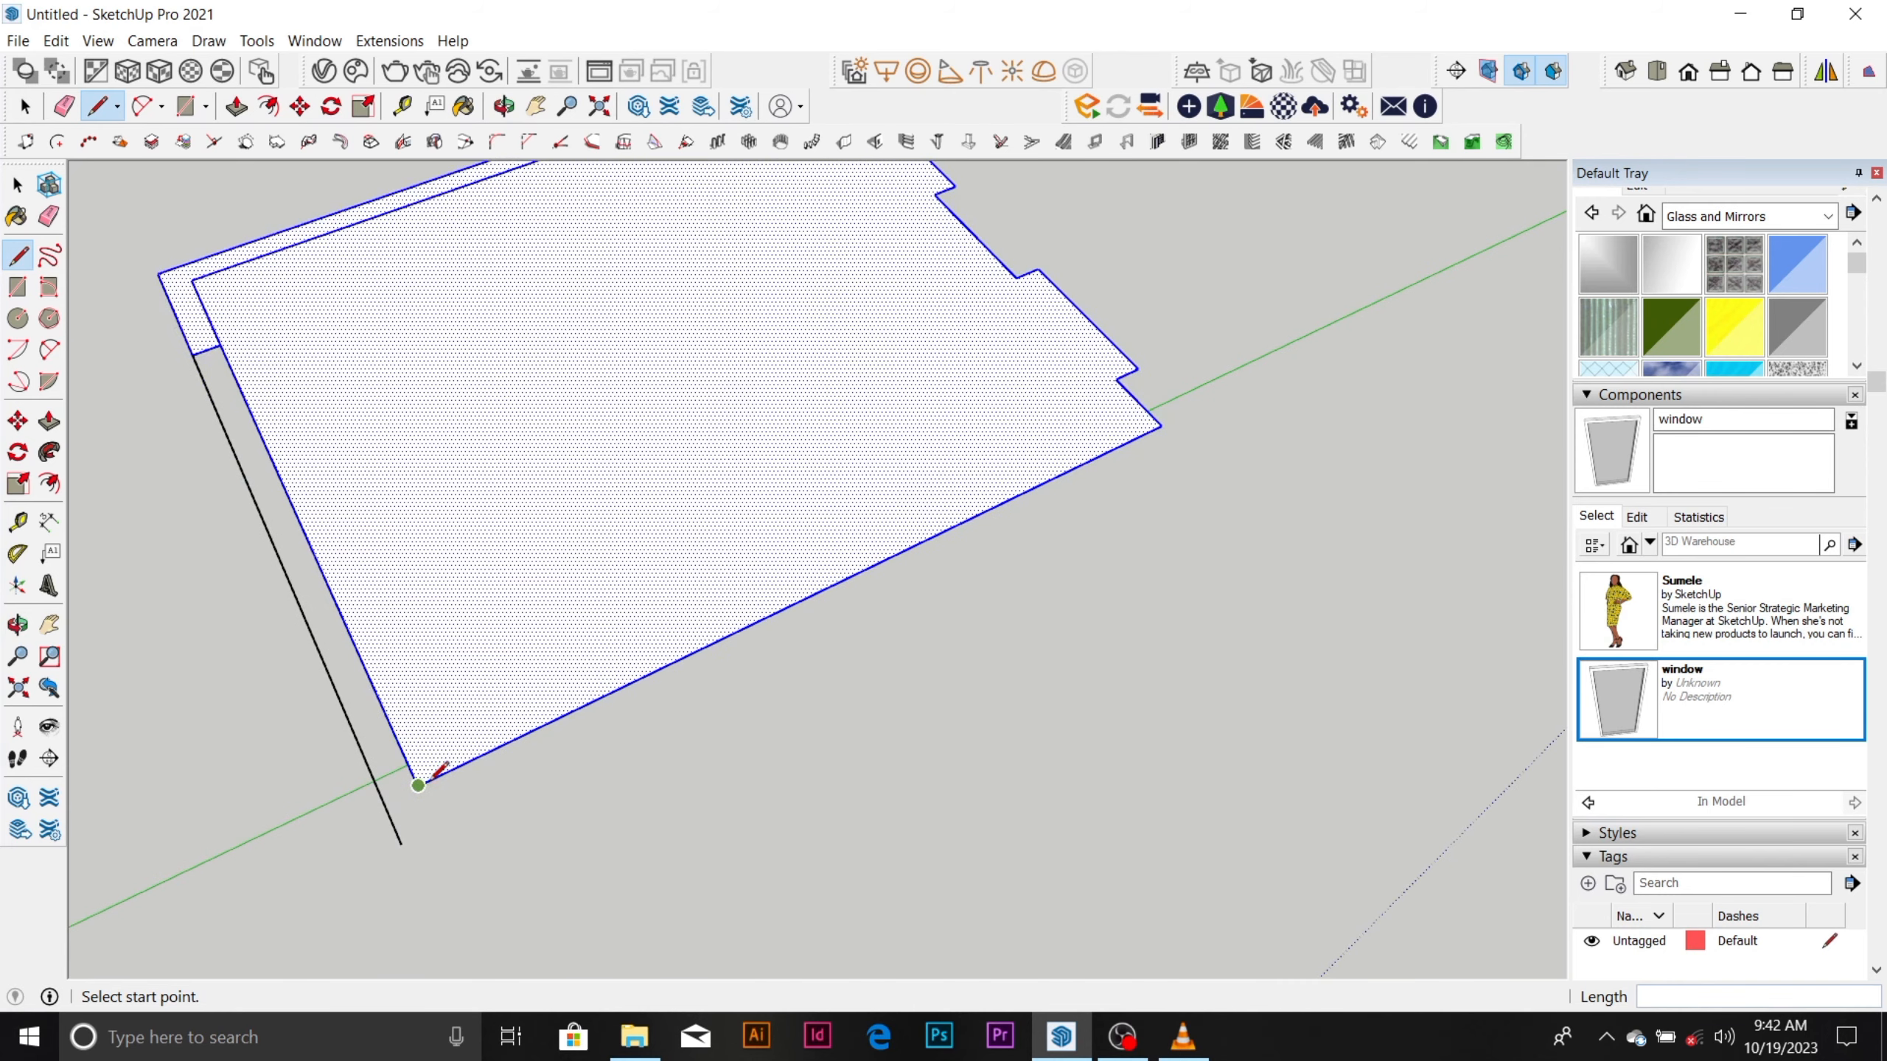
pyautogui.scroll(-5, 434, 773)
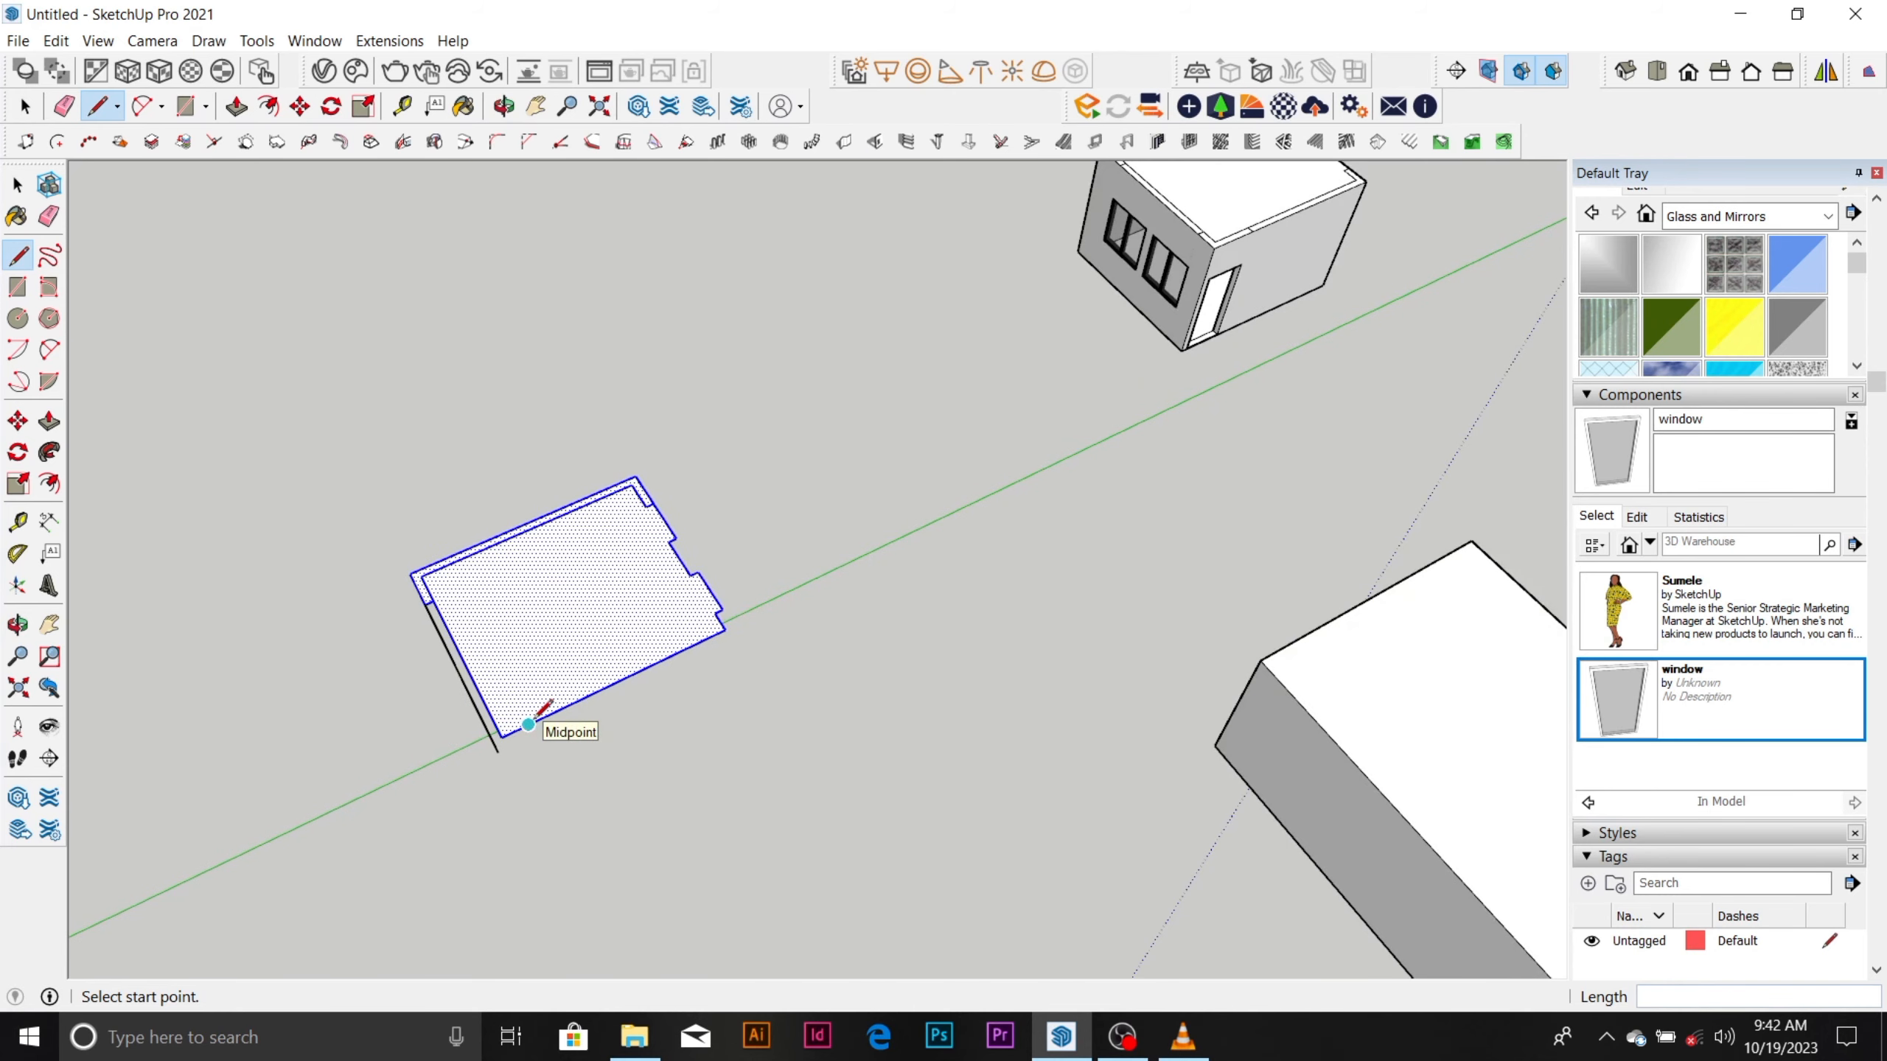
pyautogui.press('space')
pyautogui.scroll(4, 521, 728)
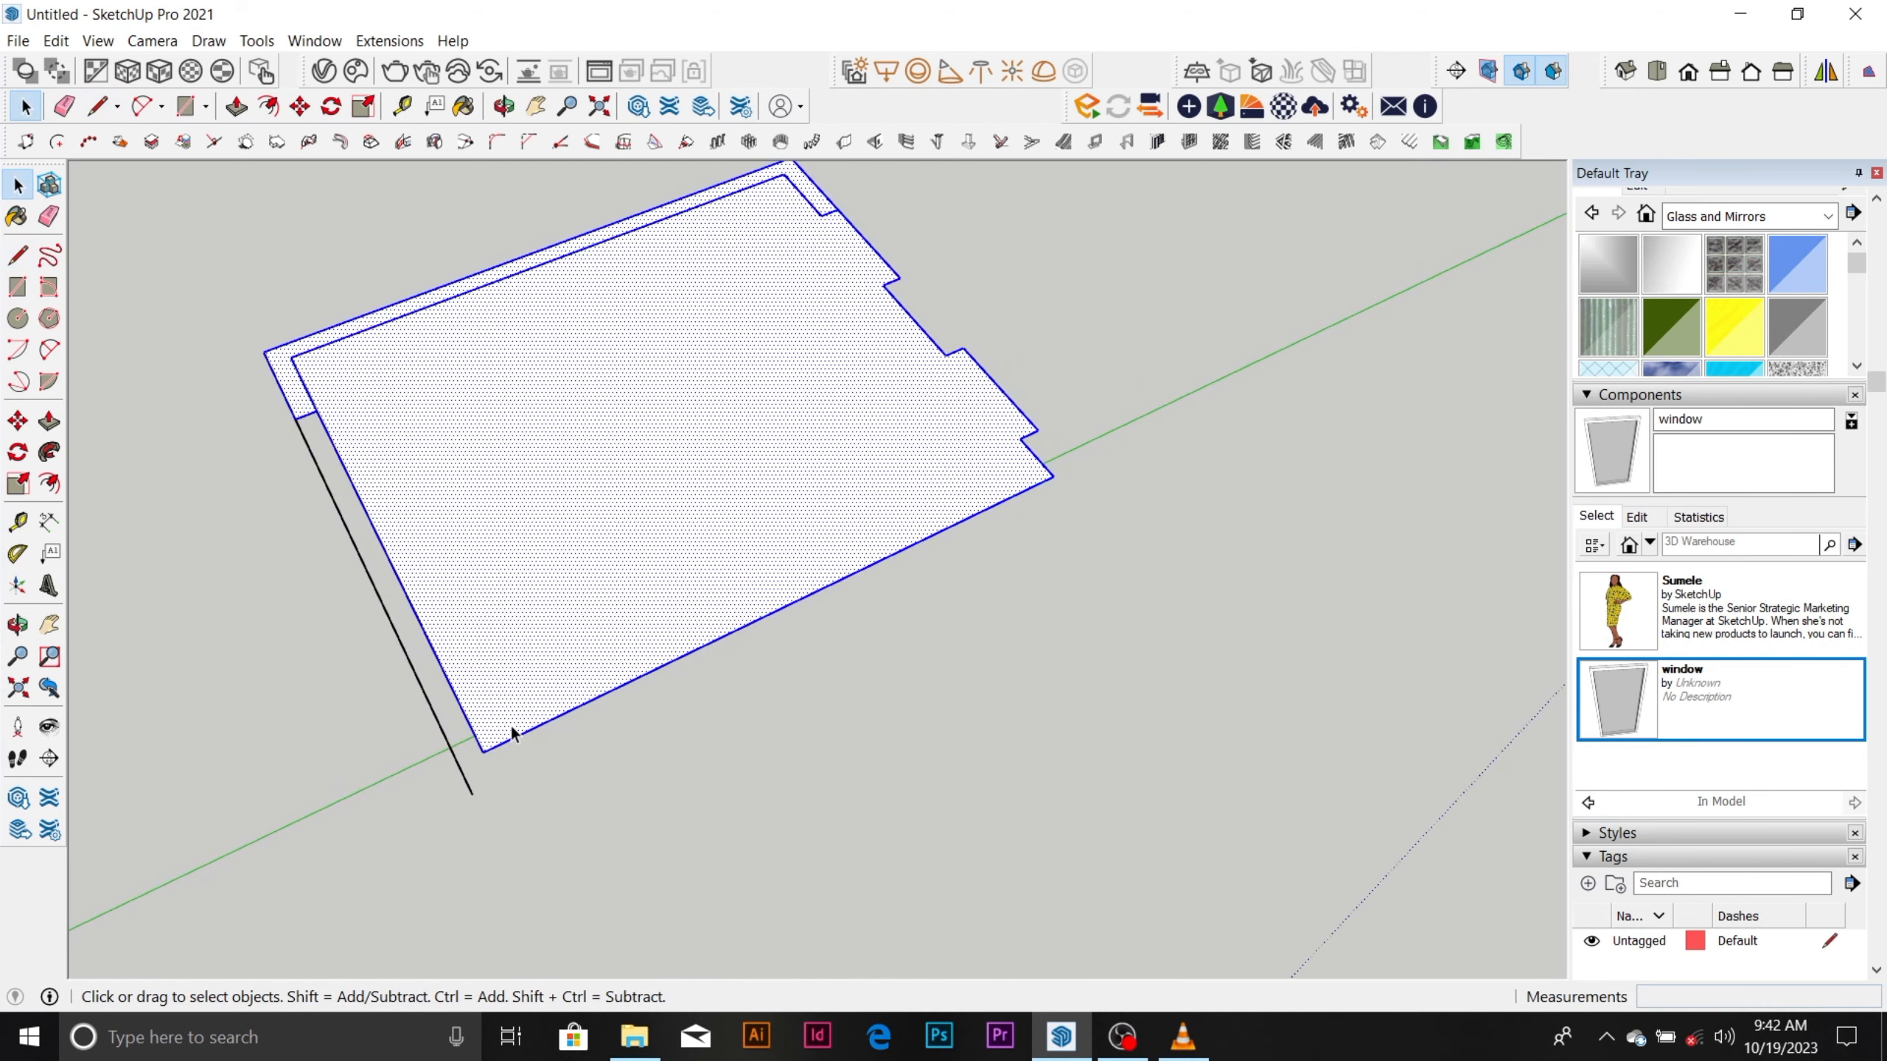
pyautogui.press('t')
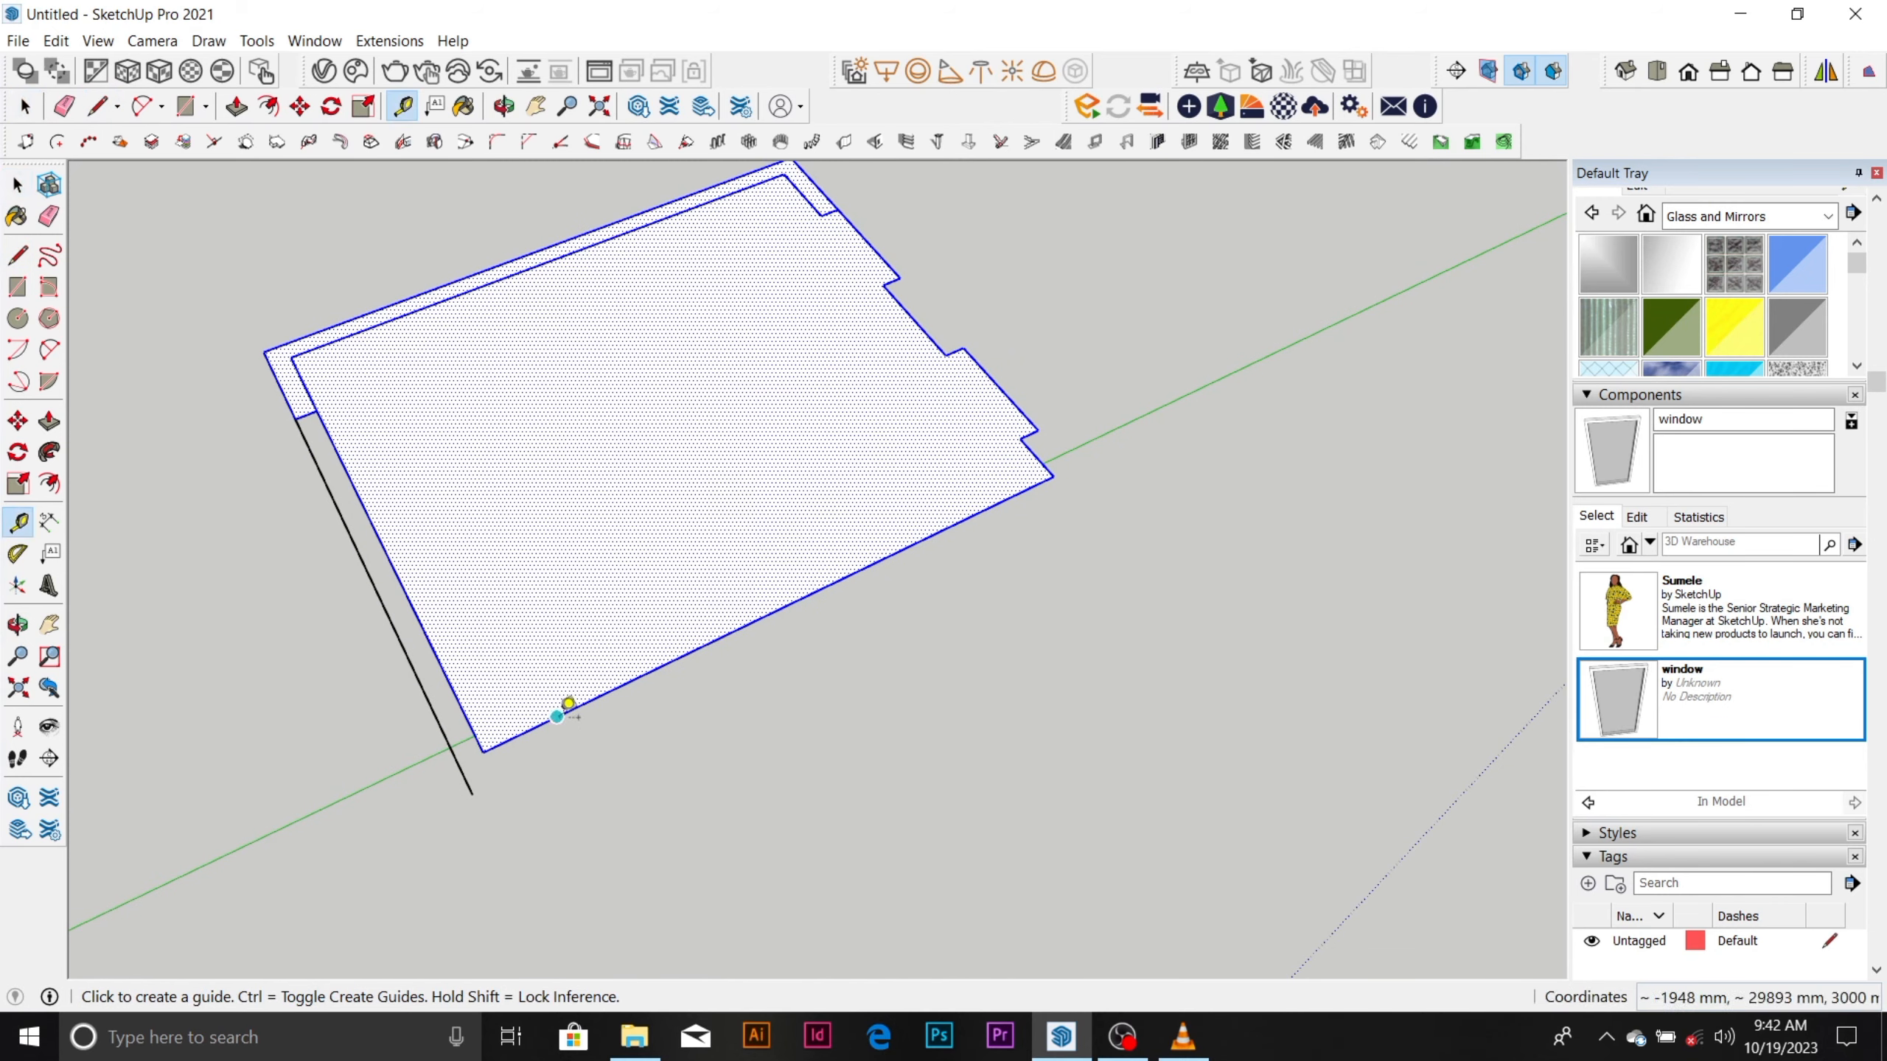
pyautogui.click(587, 701)
pyautogui.write('15')
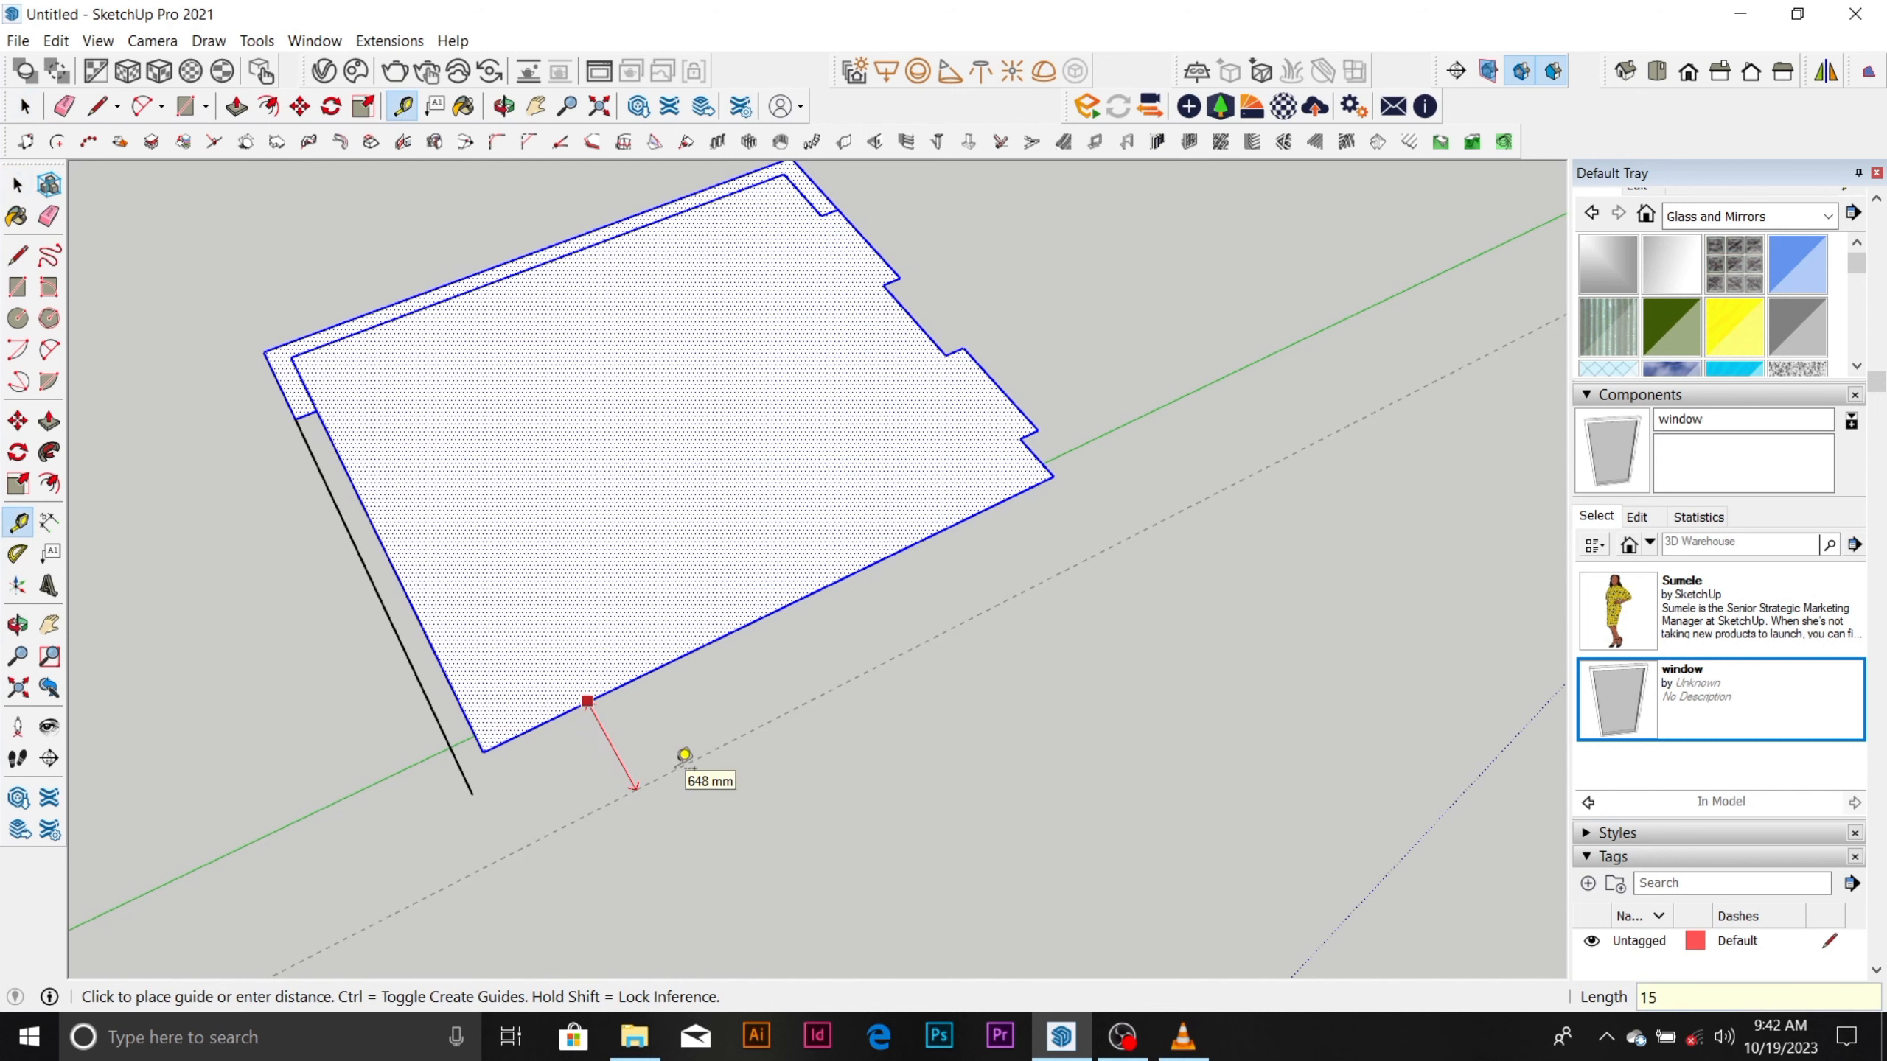
pyautogui.write('0')
pyautogui.press('Return')
pyautogui.press('space')
# Draw a line along the guide from its crossing with the red-axis line to just past the copied face's far corner.
pyautogui.scroll(5, 510, 785)
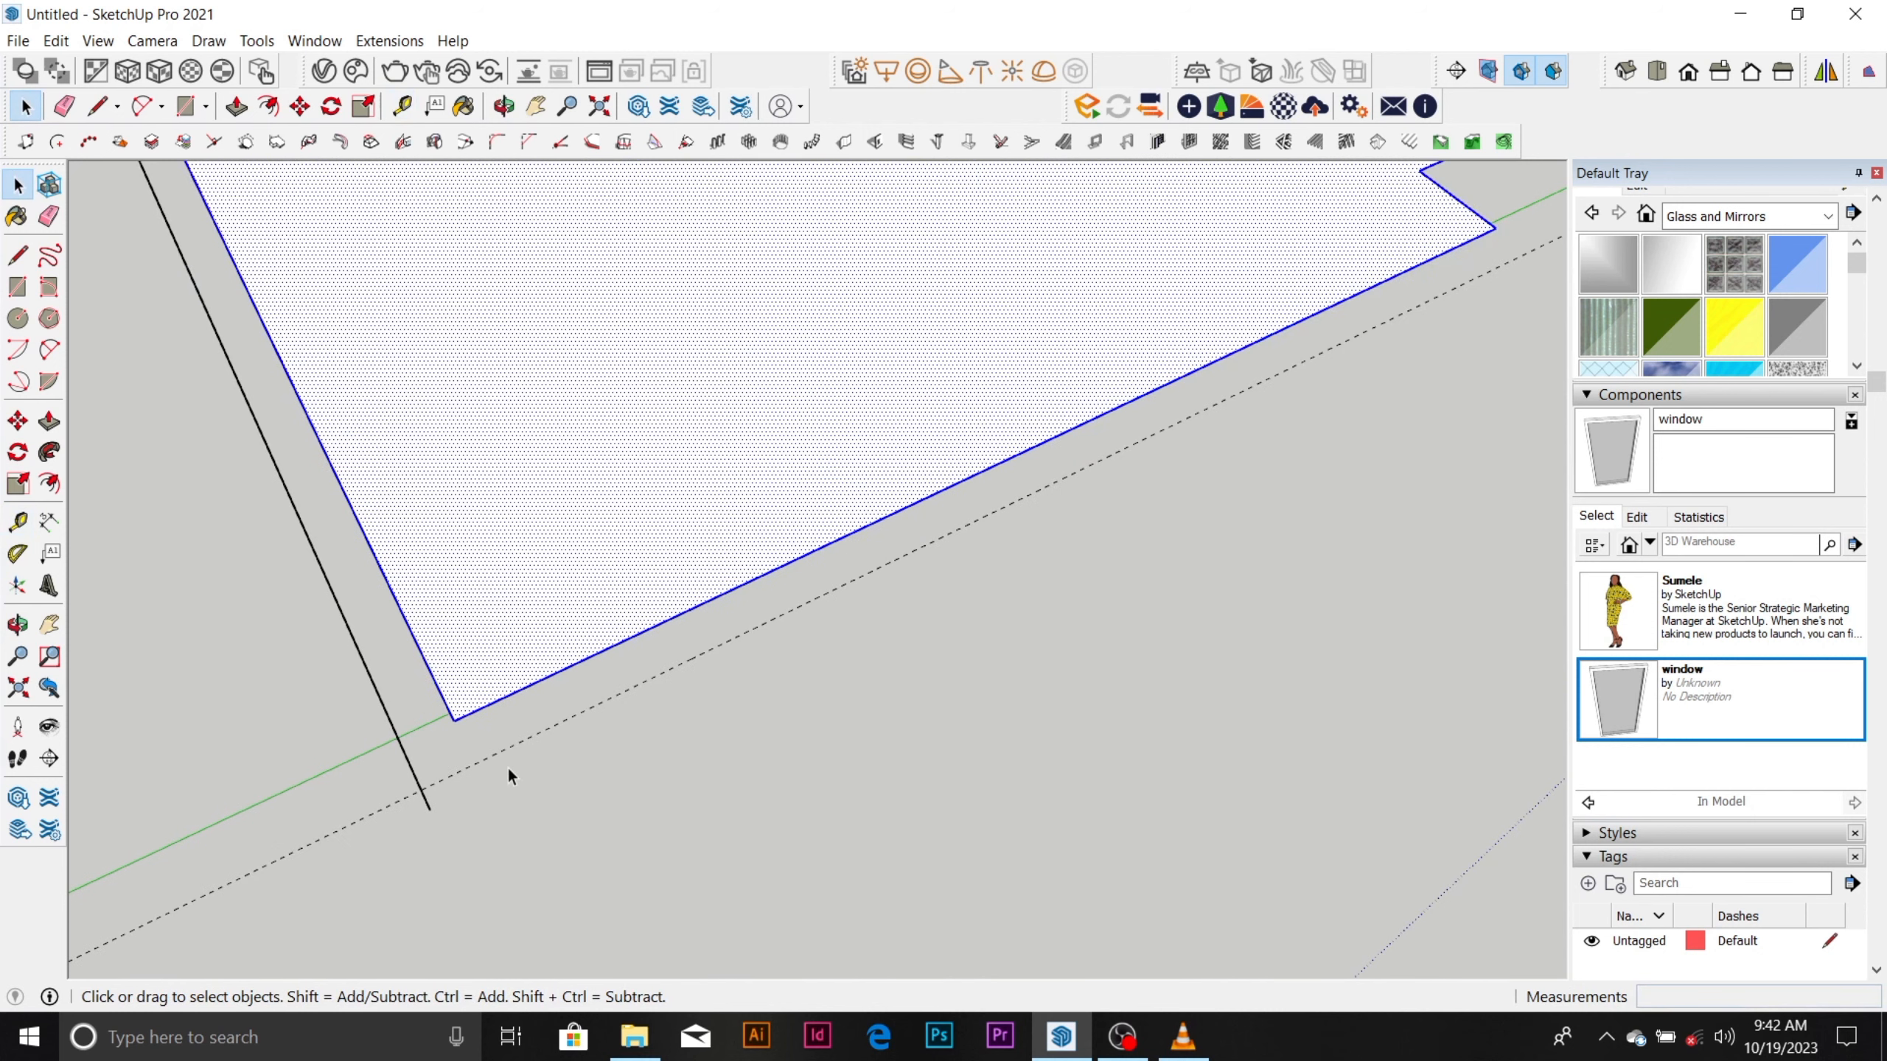
pyautogui.press('l')
pyautogui.click(421, 788)
pyautogui.scroll(-2, 421, 788)
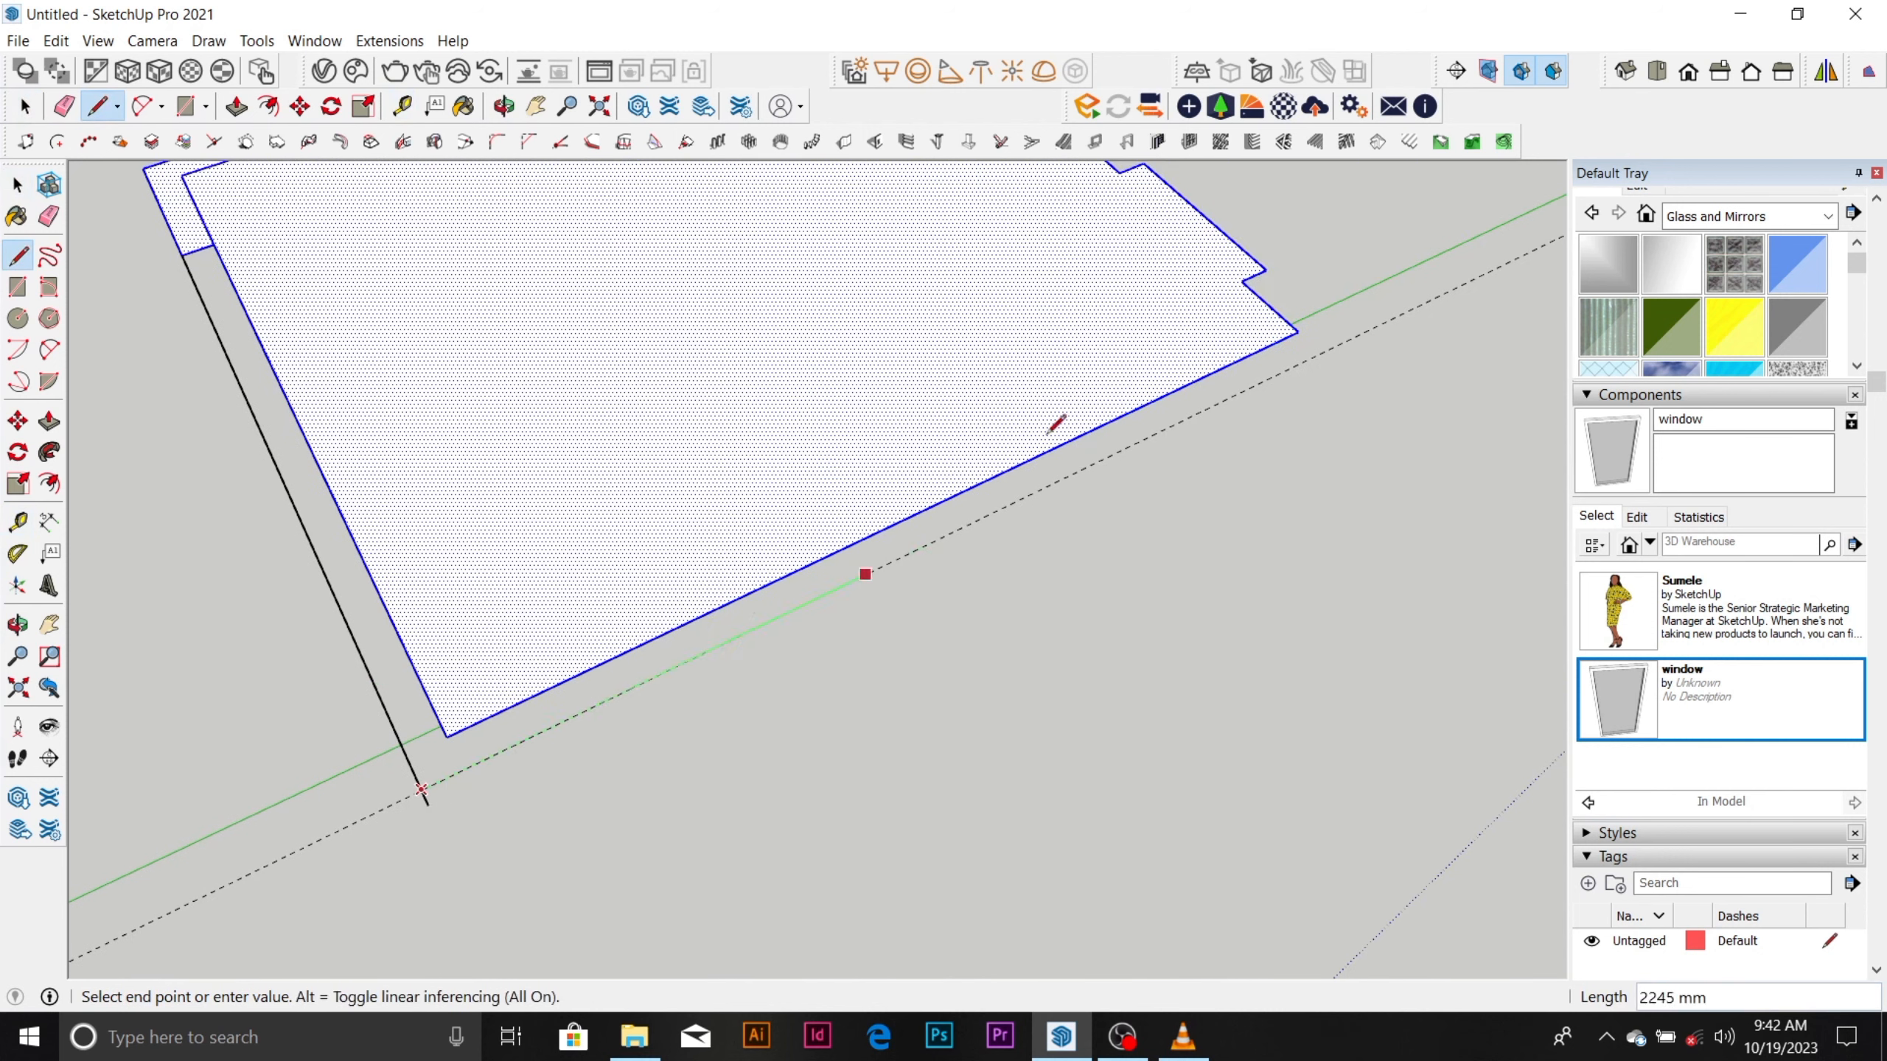
pyautogui.scroll(-3, 884, 602)
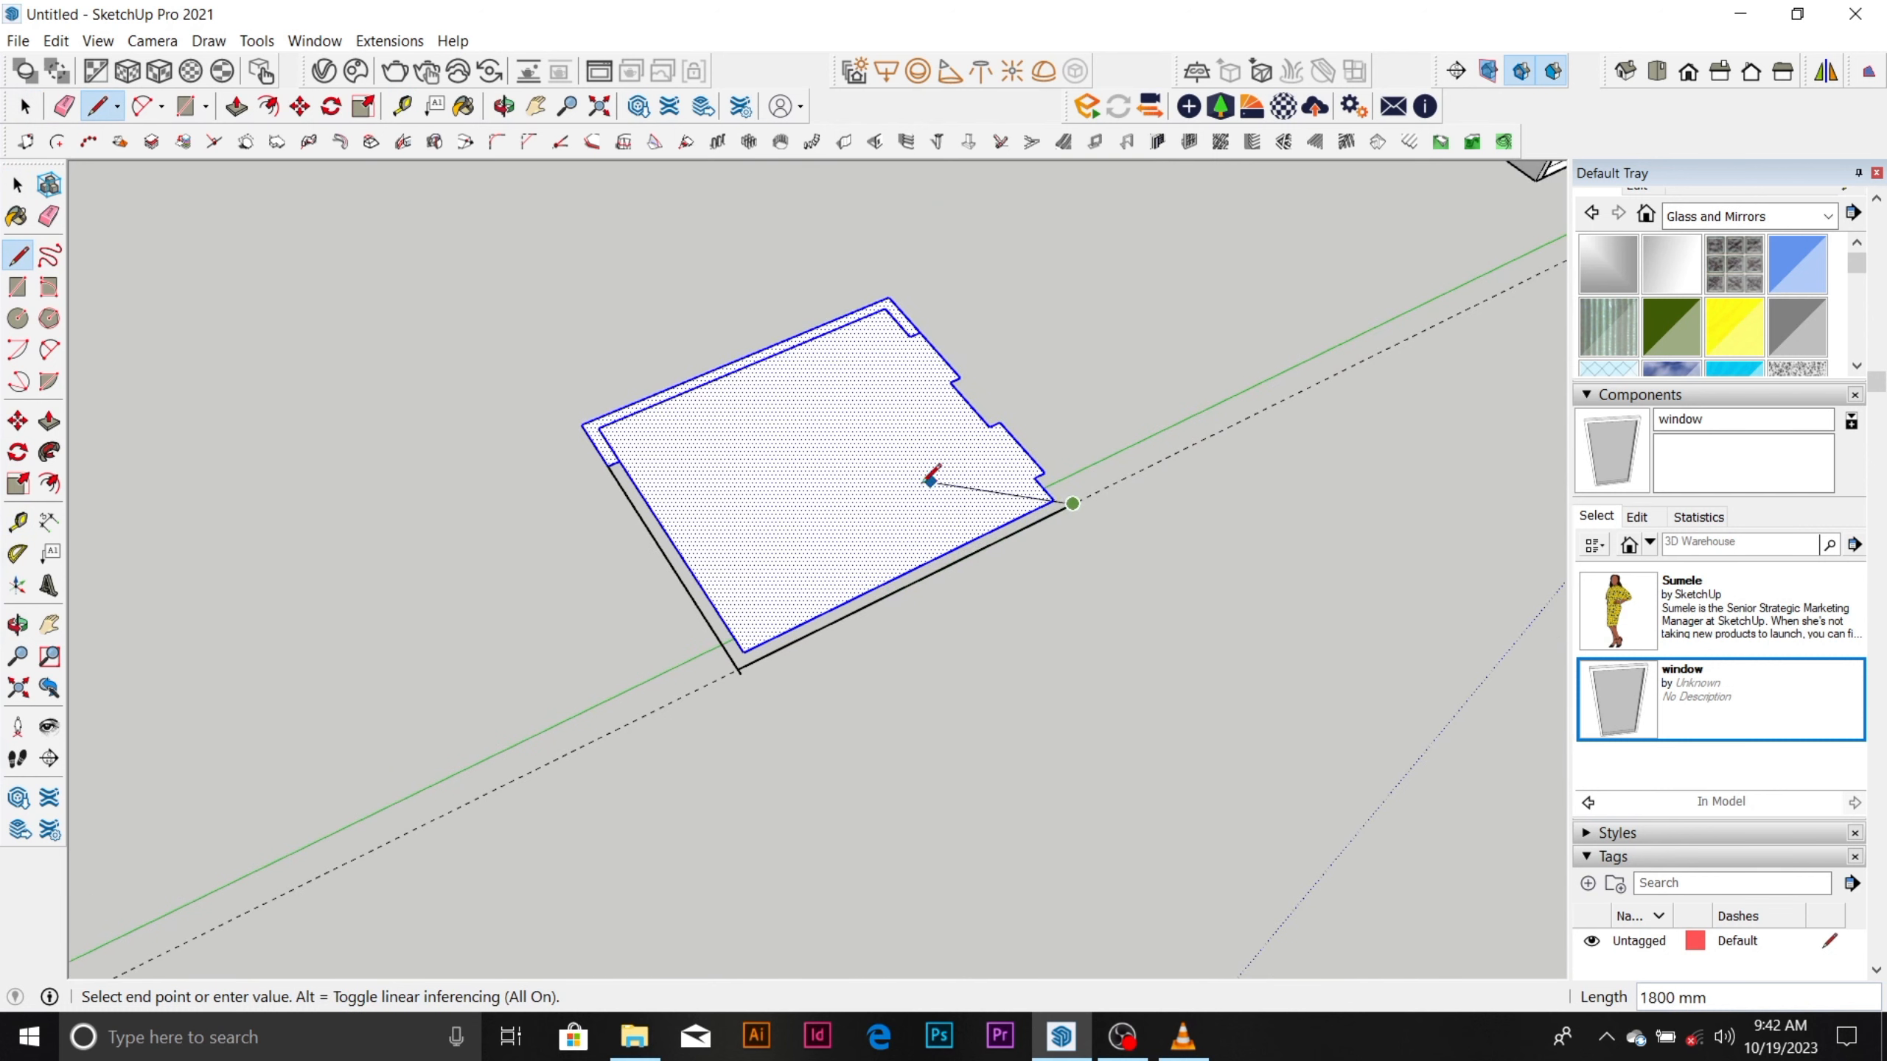
pyautogui.press('Escape')
# Close the notched side of the copied outline with a line from its upper notch corner to the end of the guide-aligned line.
pyautogui.scroll(-3, 807, 647)
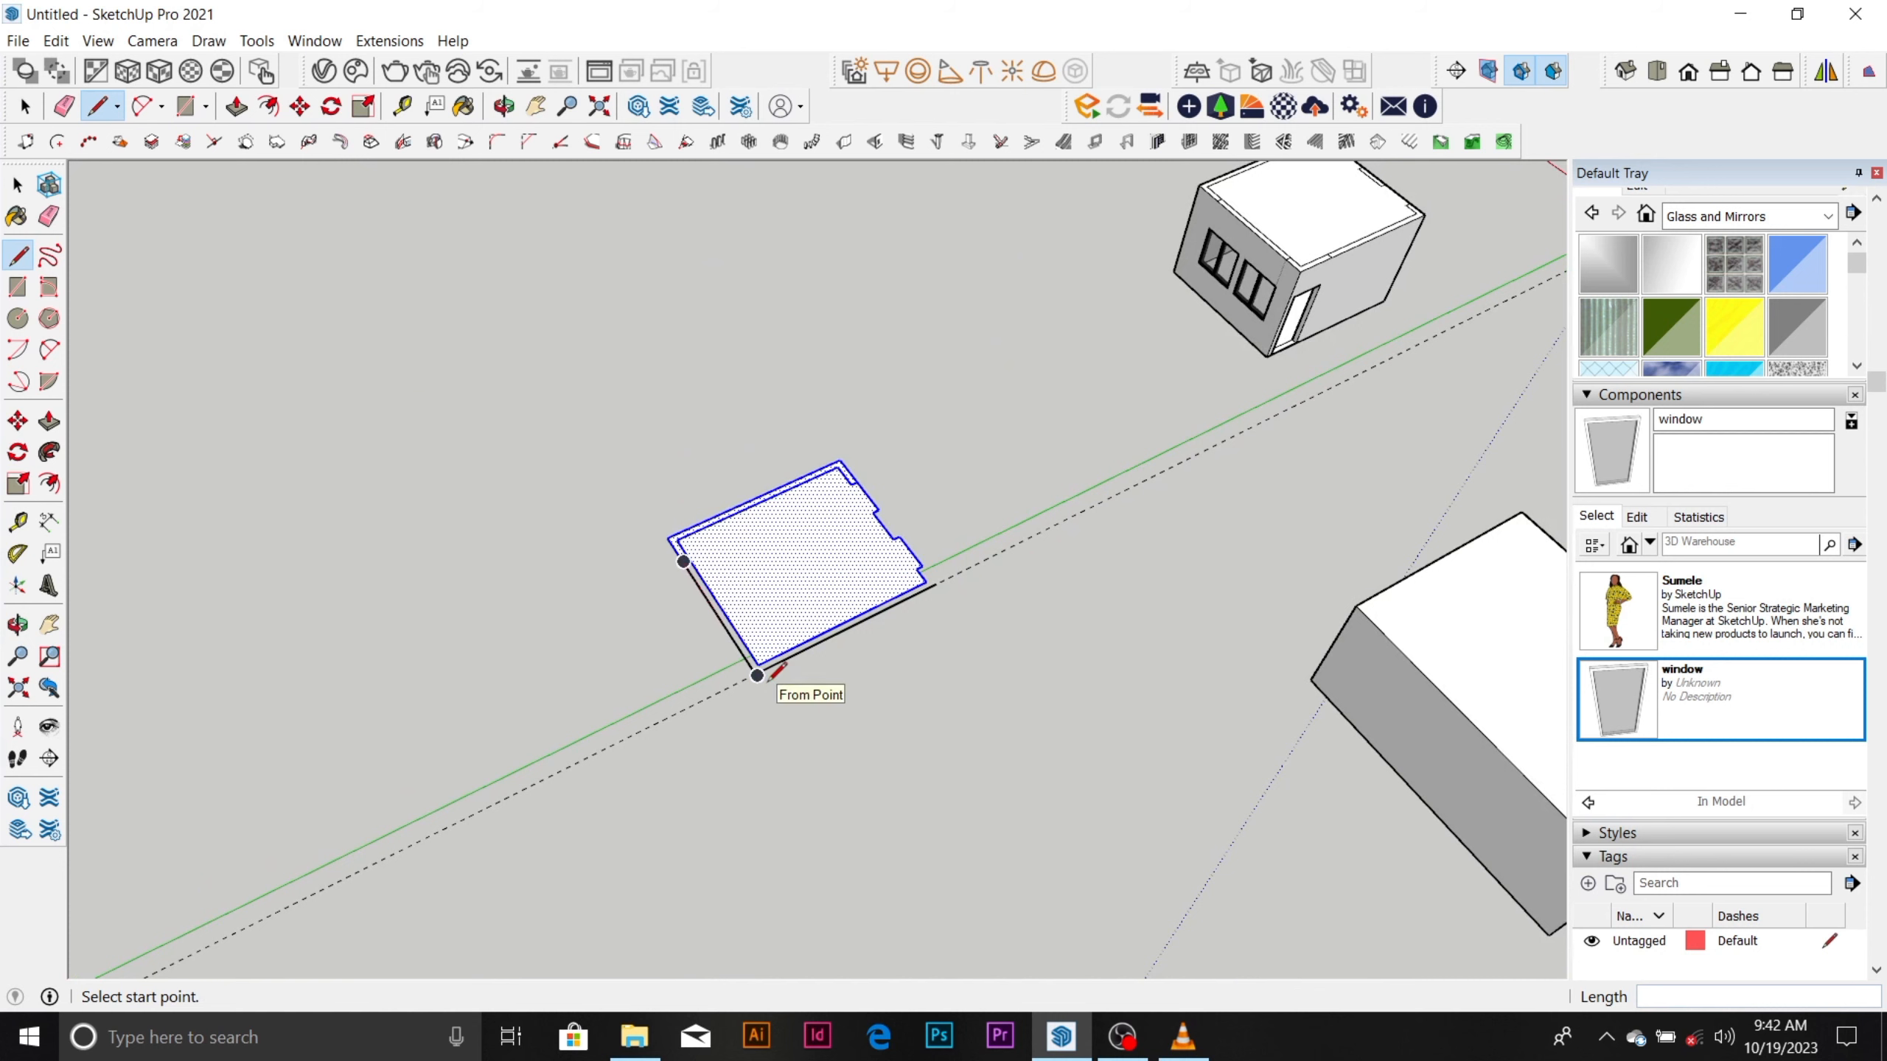
pyautogui.scroll(5, 883, 565)
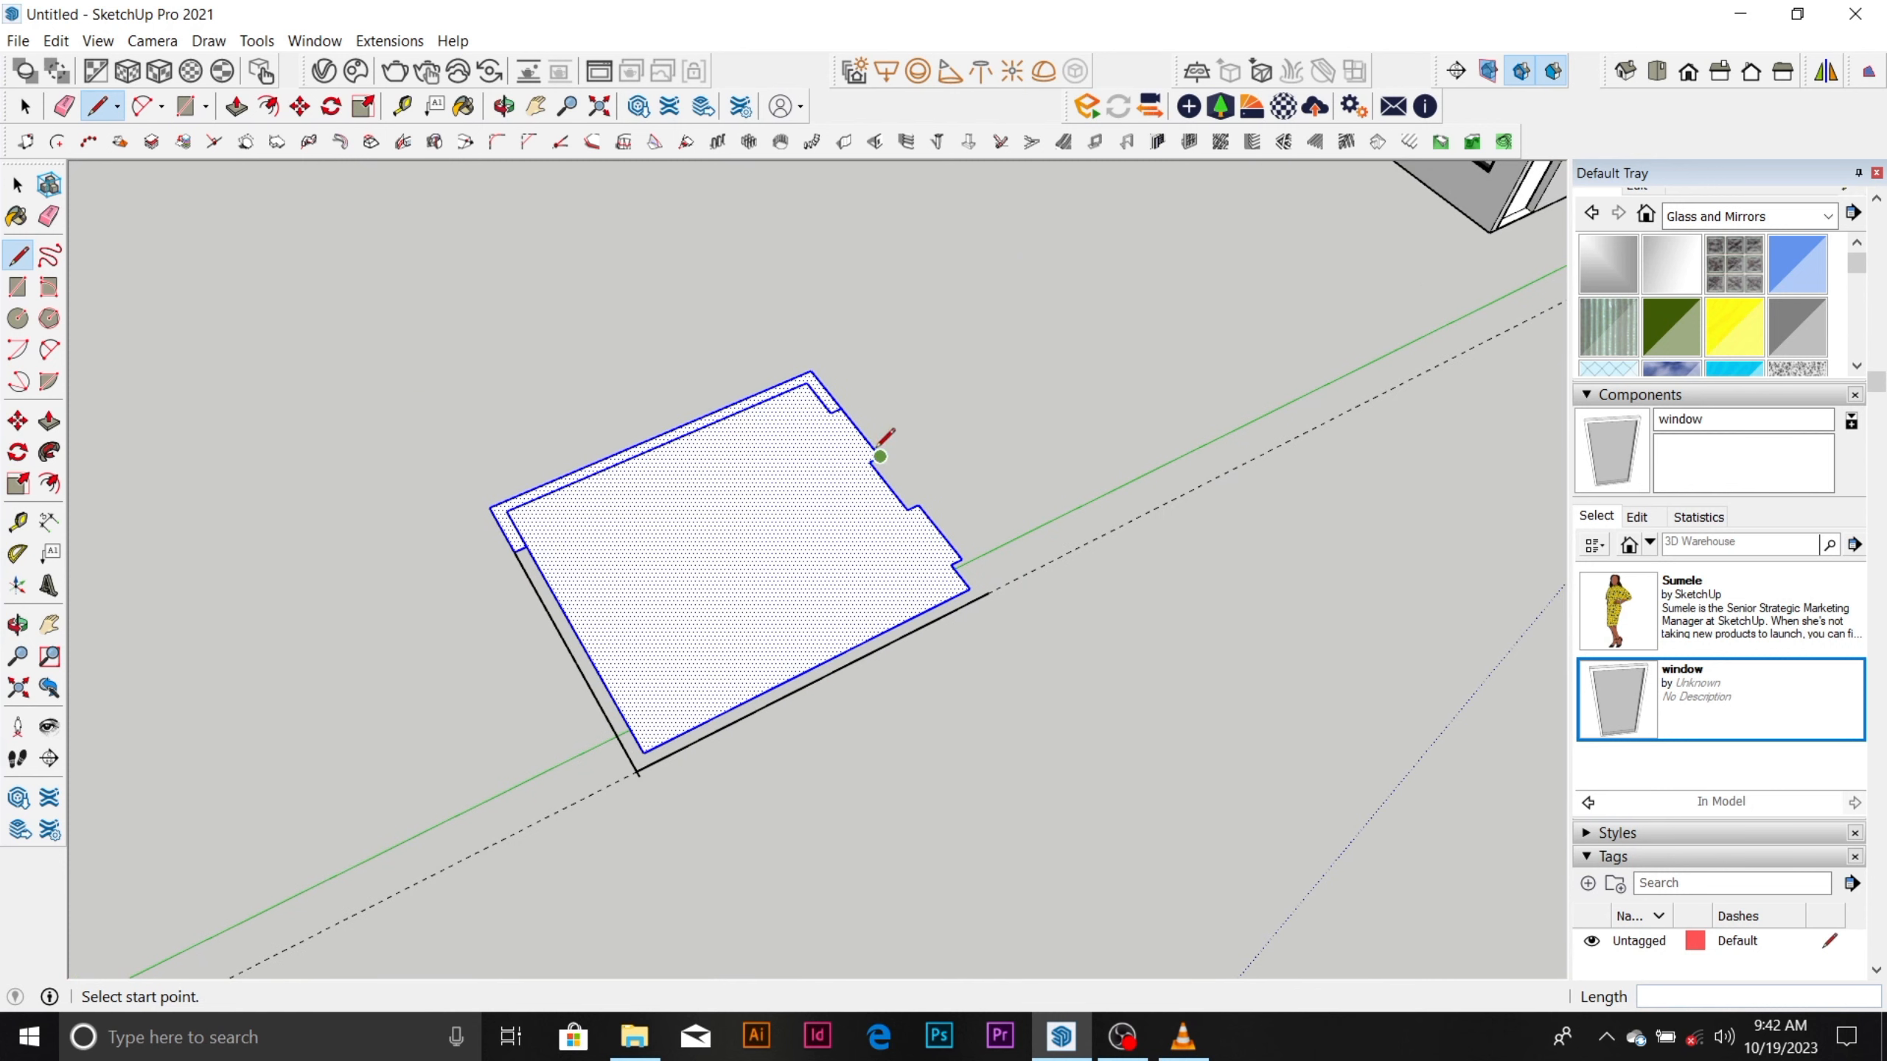
pyautogui.click(880, 456)
pyautogui.click(989, 595)
pyautogui.press('space')
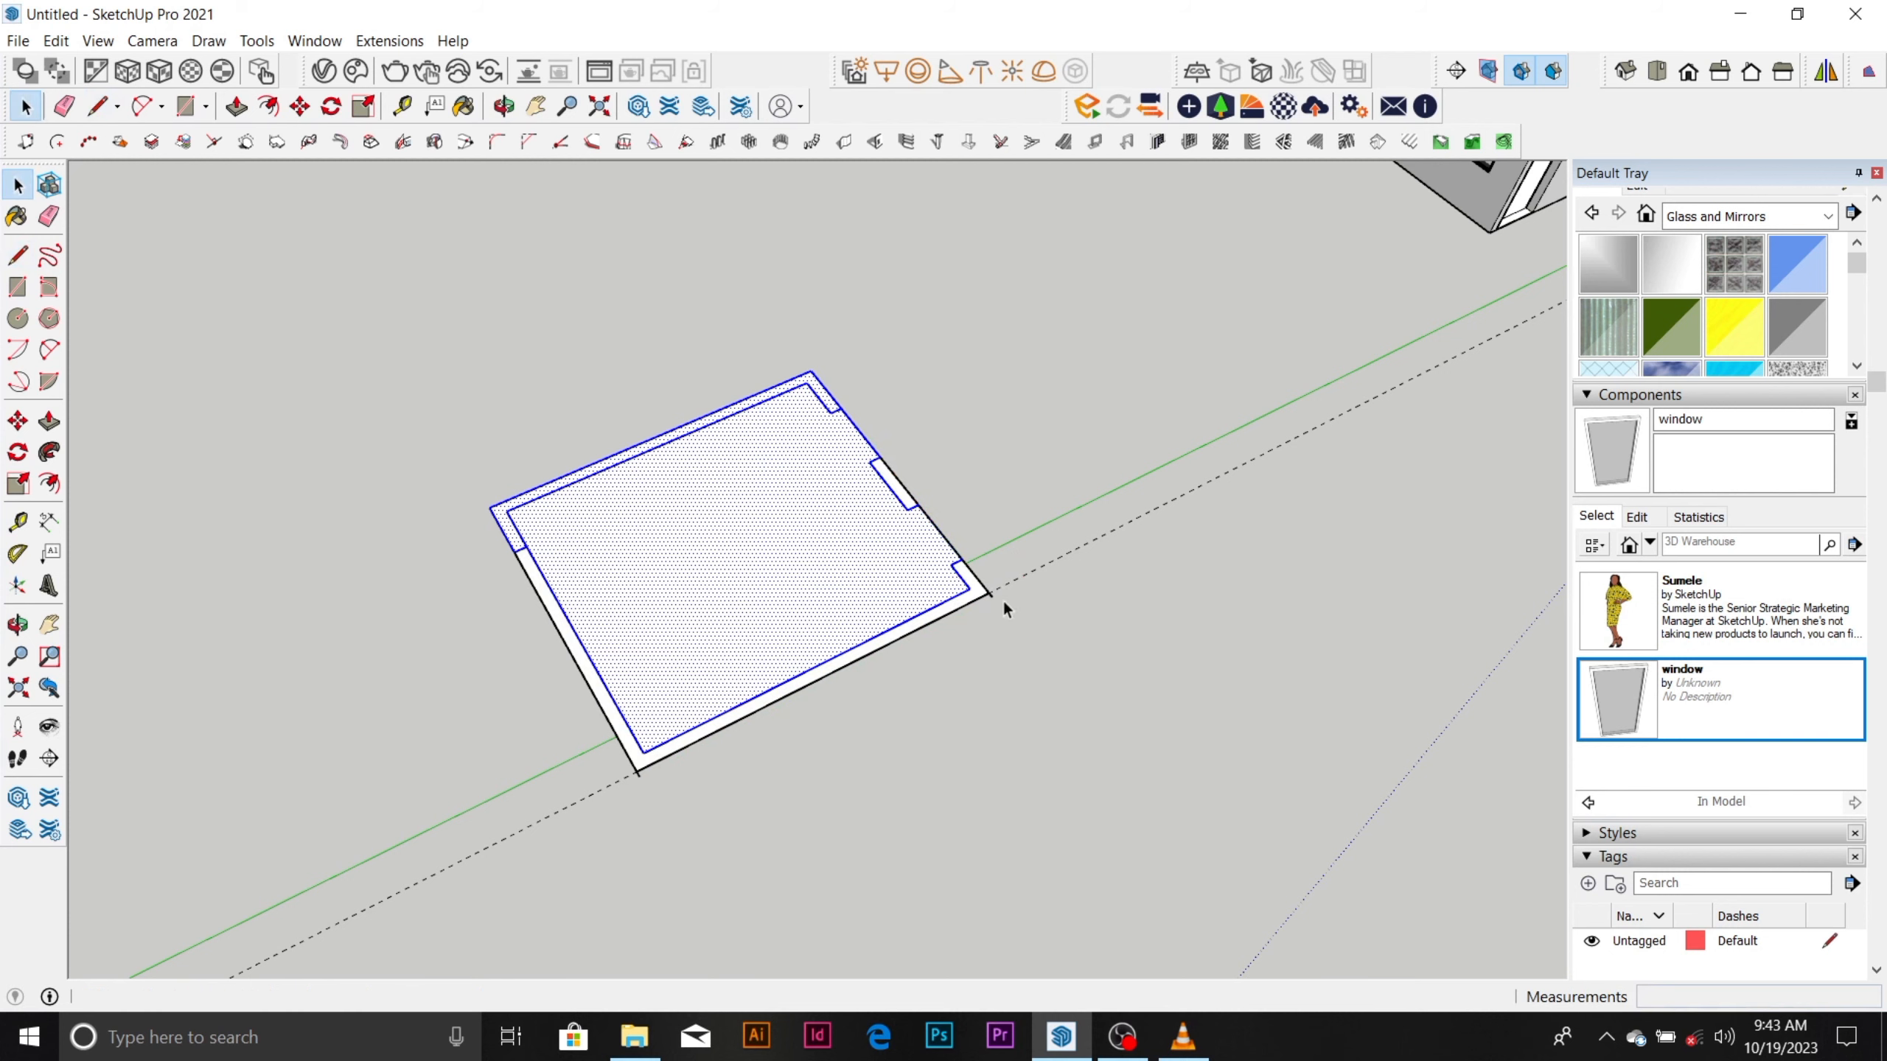
# Erase the inner wall lines, the overshooting line ends and the guide from the copied roof outline.
pyautogui.press('e')
pyautogui.moveTo(644, 771); pyautogui.dragTo(645, 752)
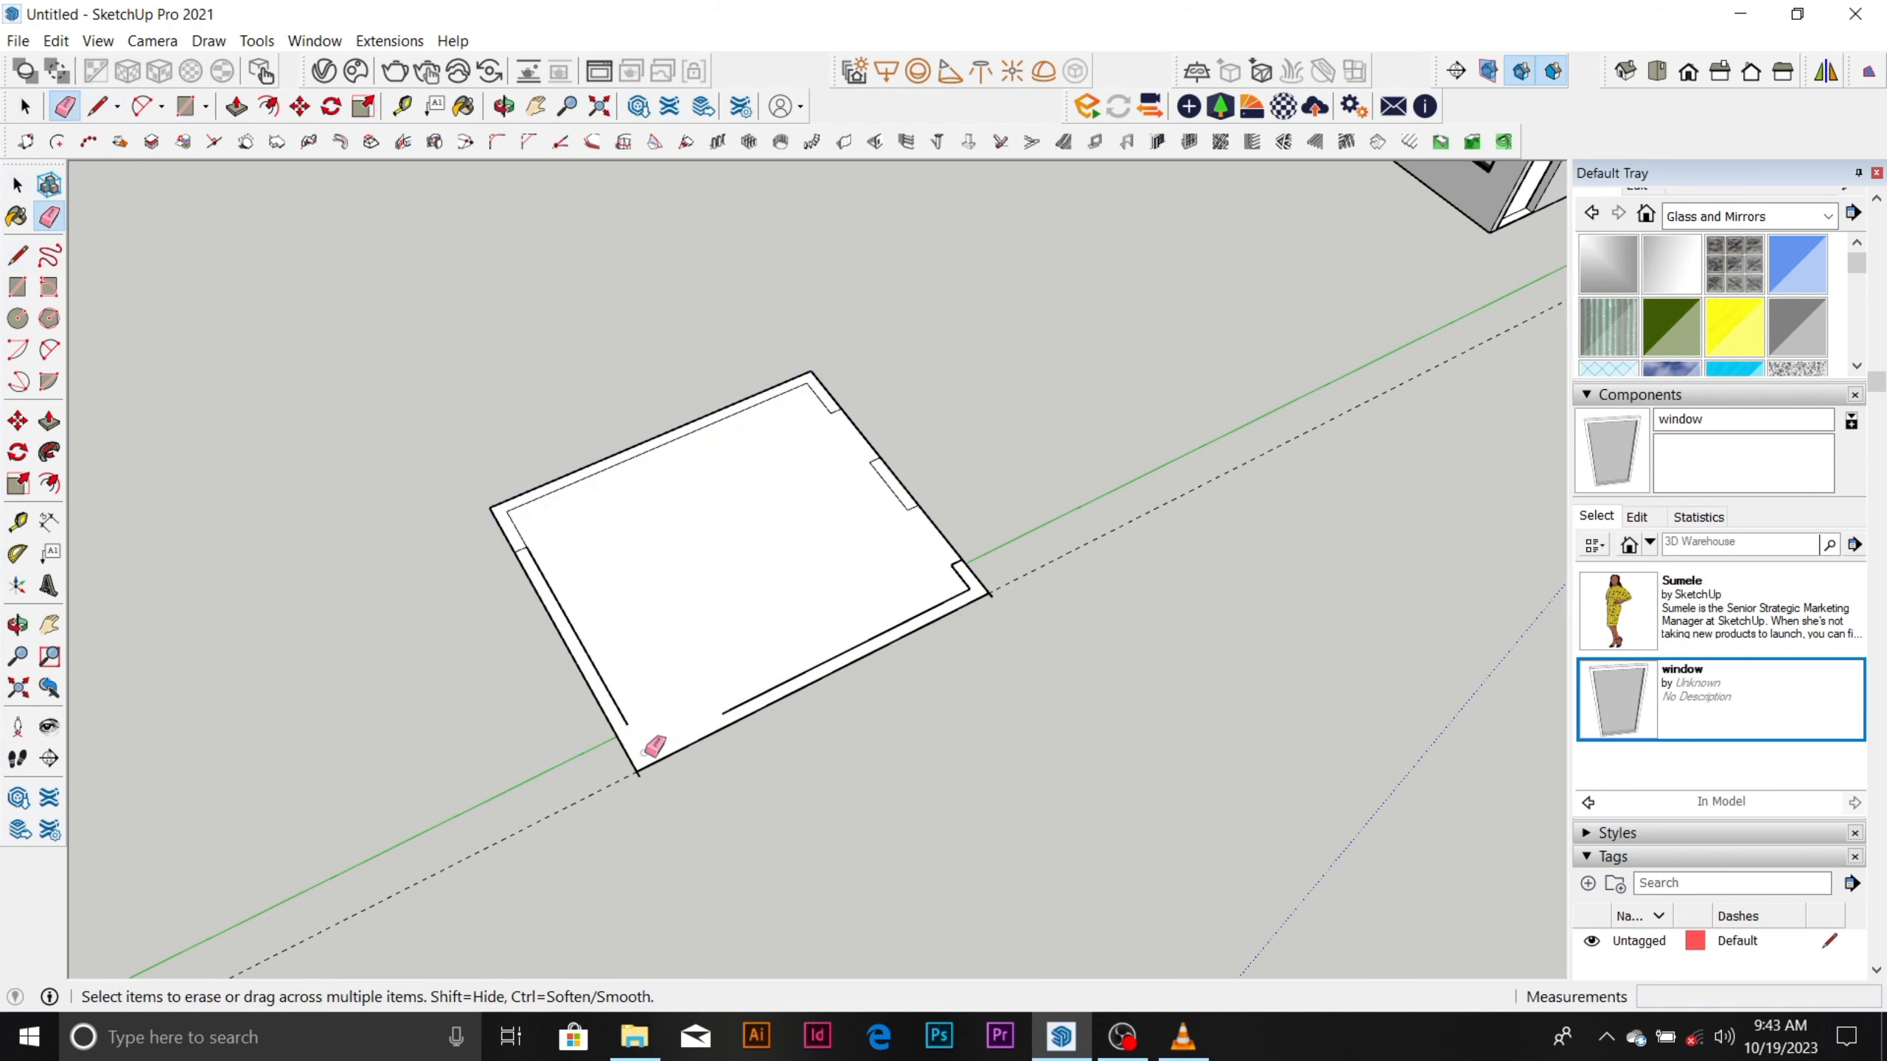
pyautogui.click(620, 711)
pyautogui.scroll(4, 543, 565)
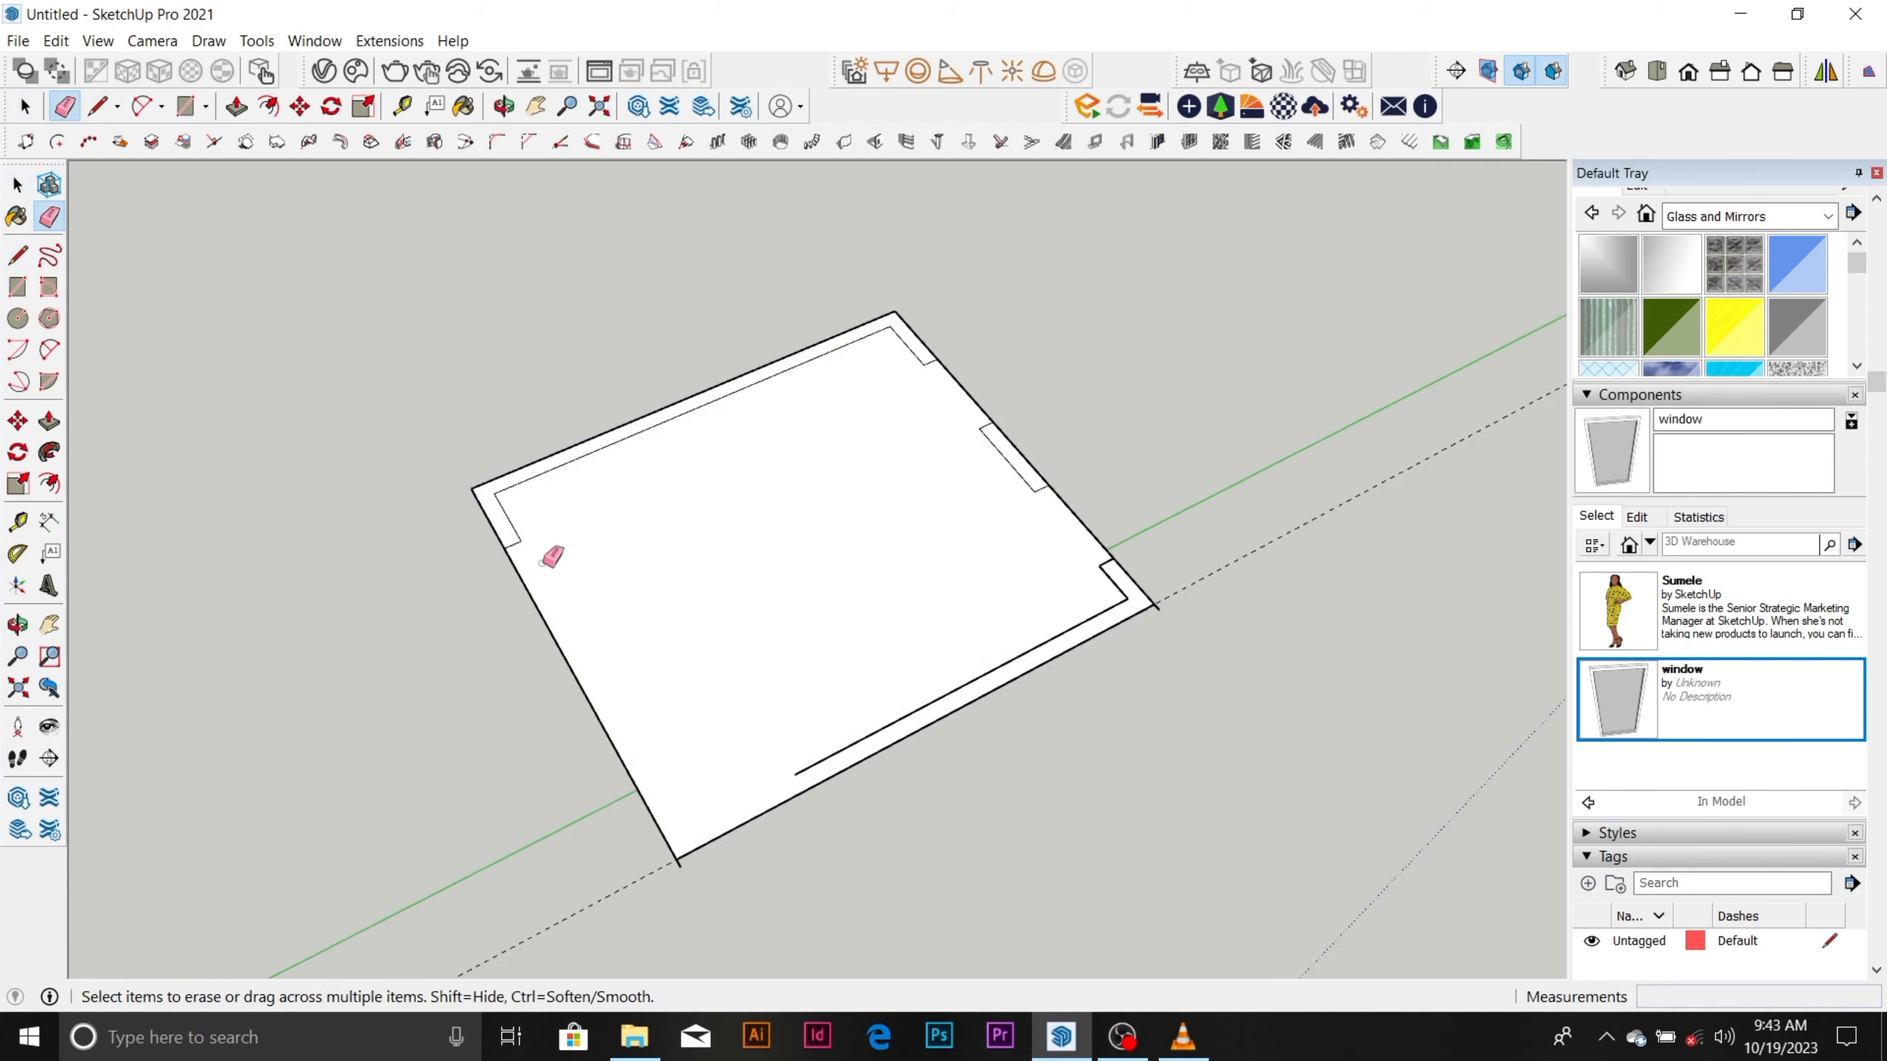
pyautogui.click(514, 537)
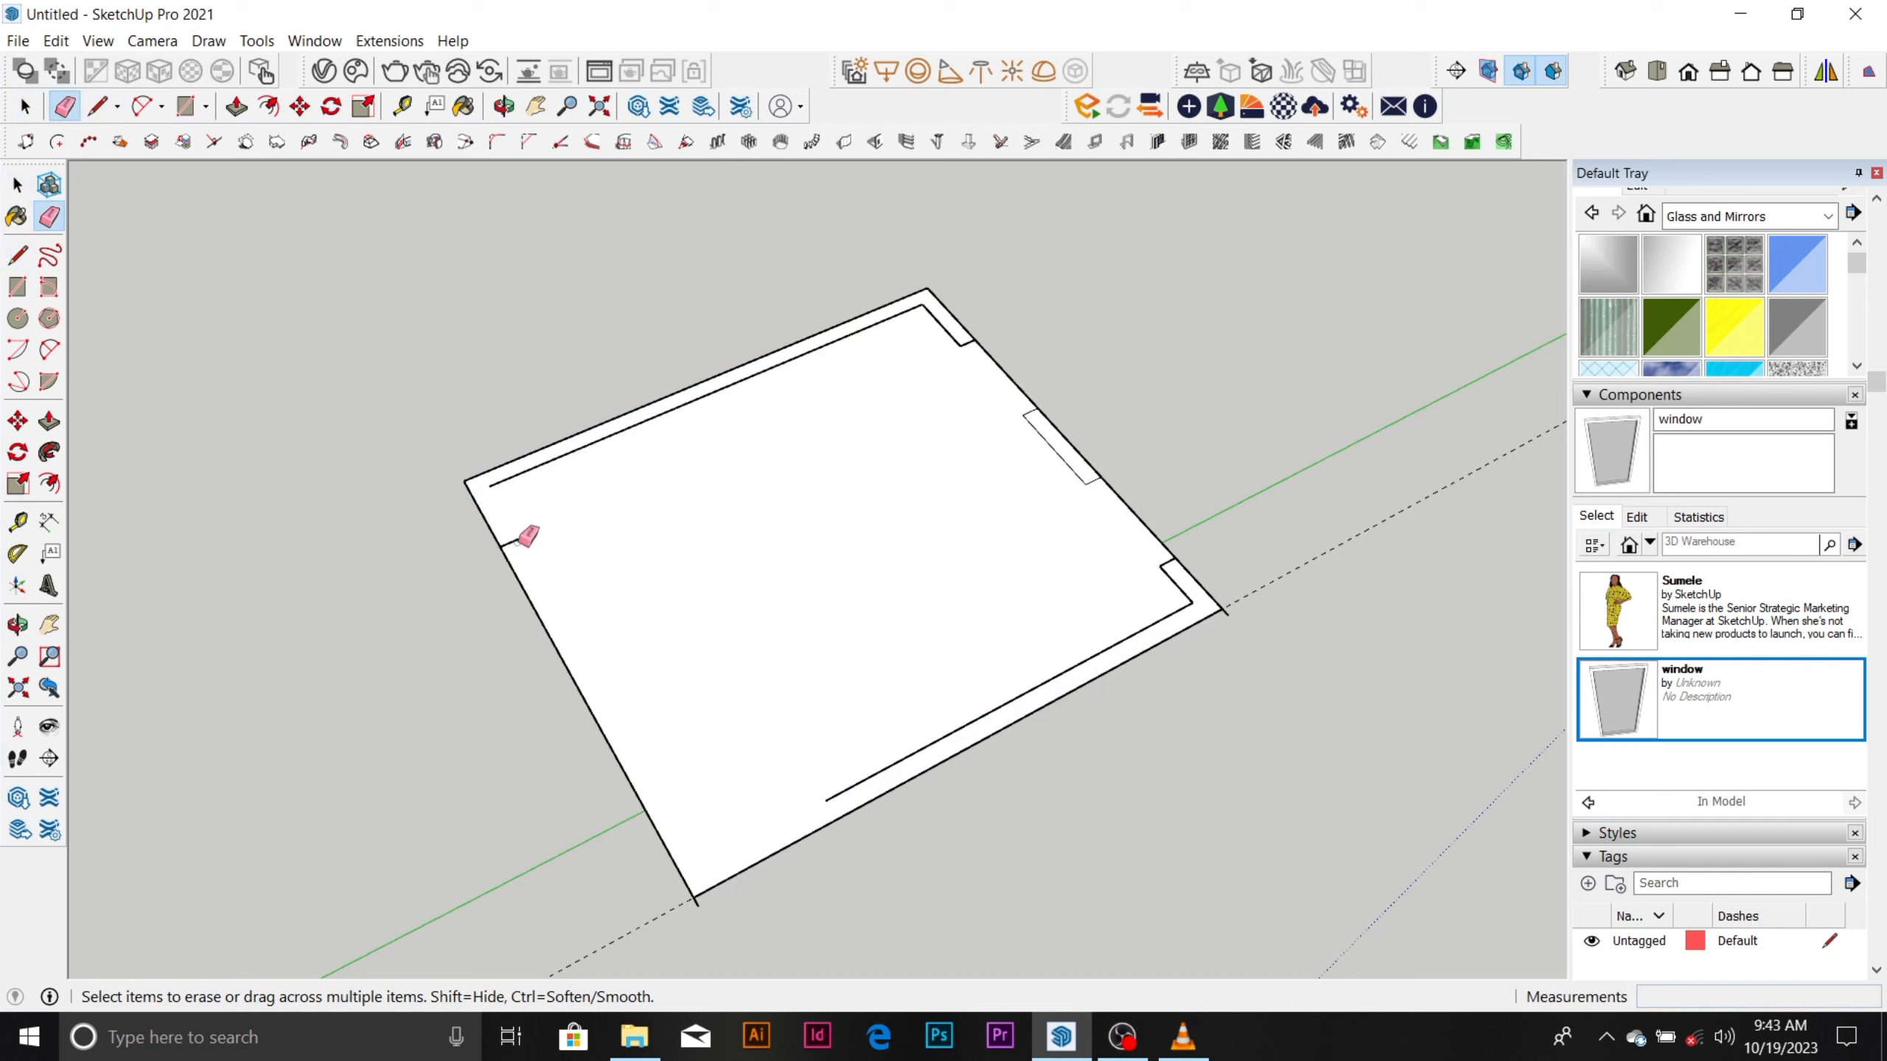
pyautogui.click(924, 305)
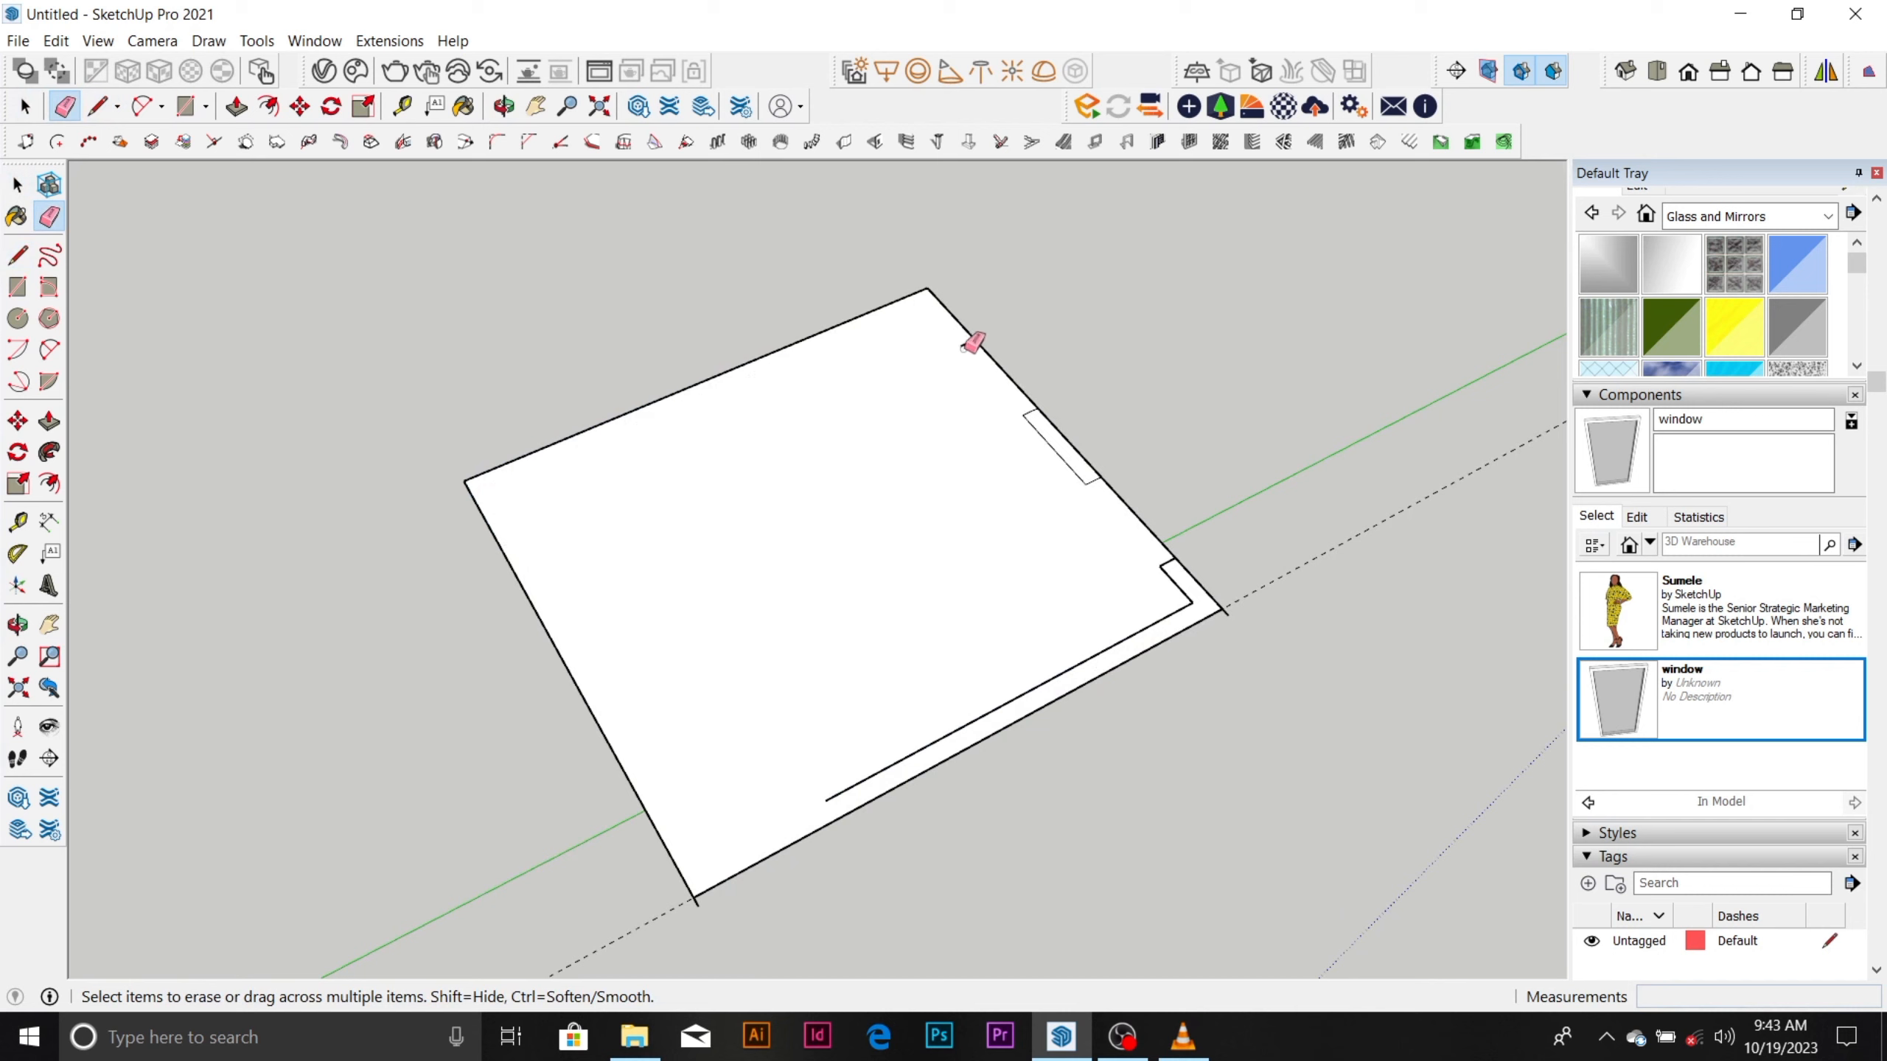
pyautogui.click(1029, 417)
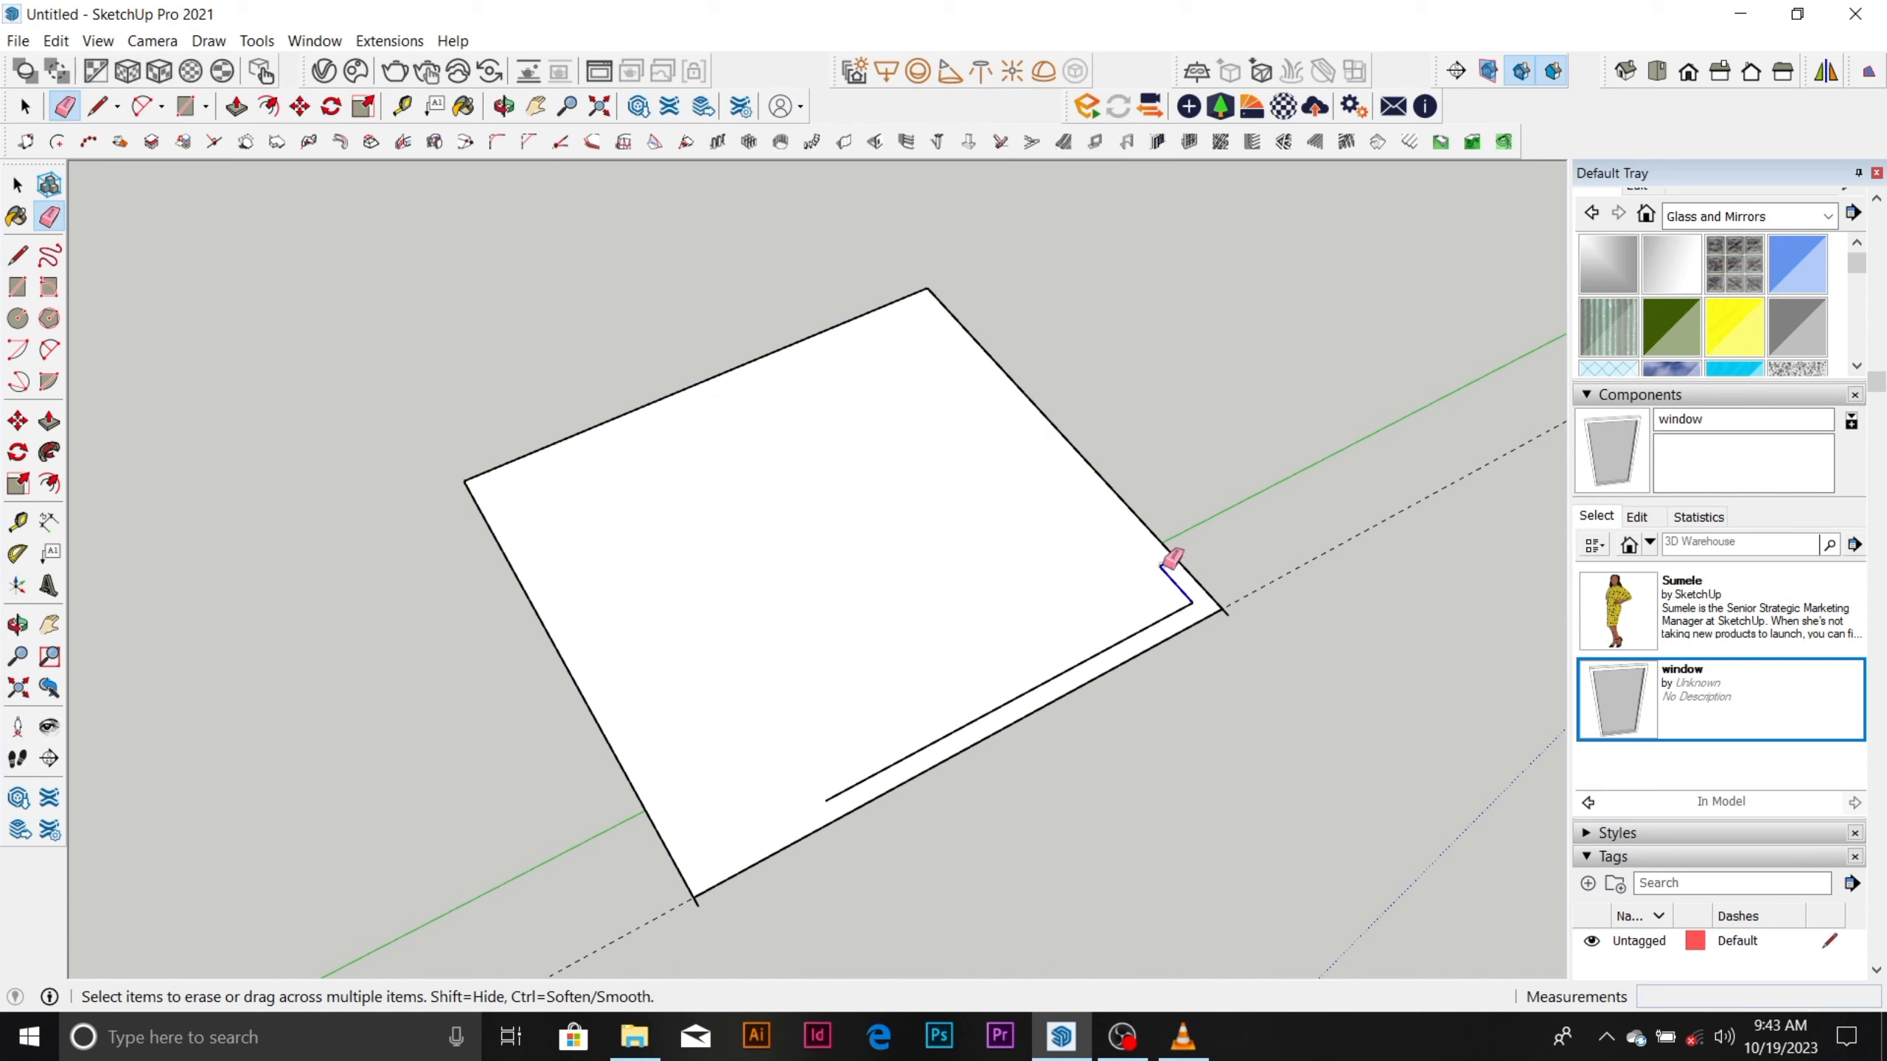
pyautogui.moveTo(1171, 561); pyautogui.dragTo(1196, 603)
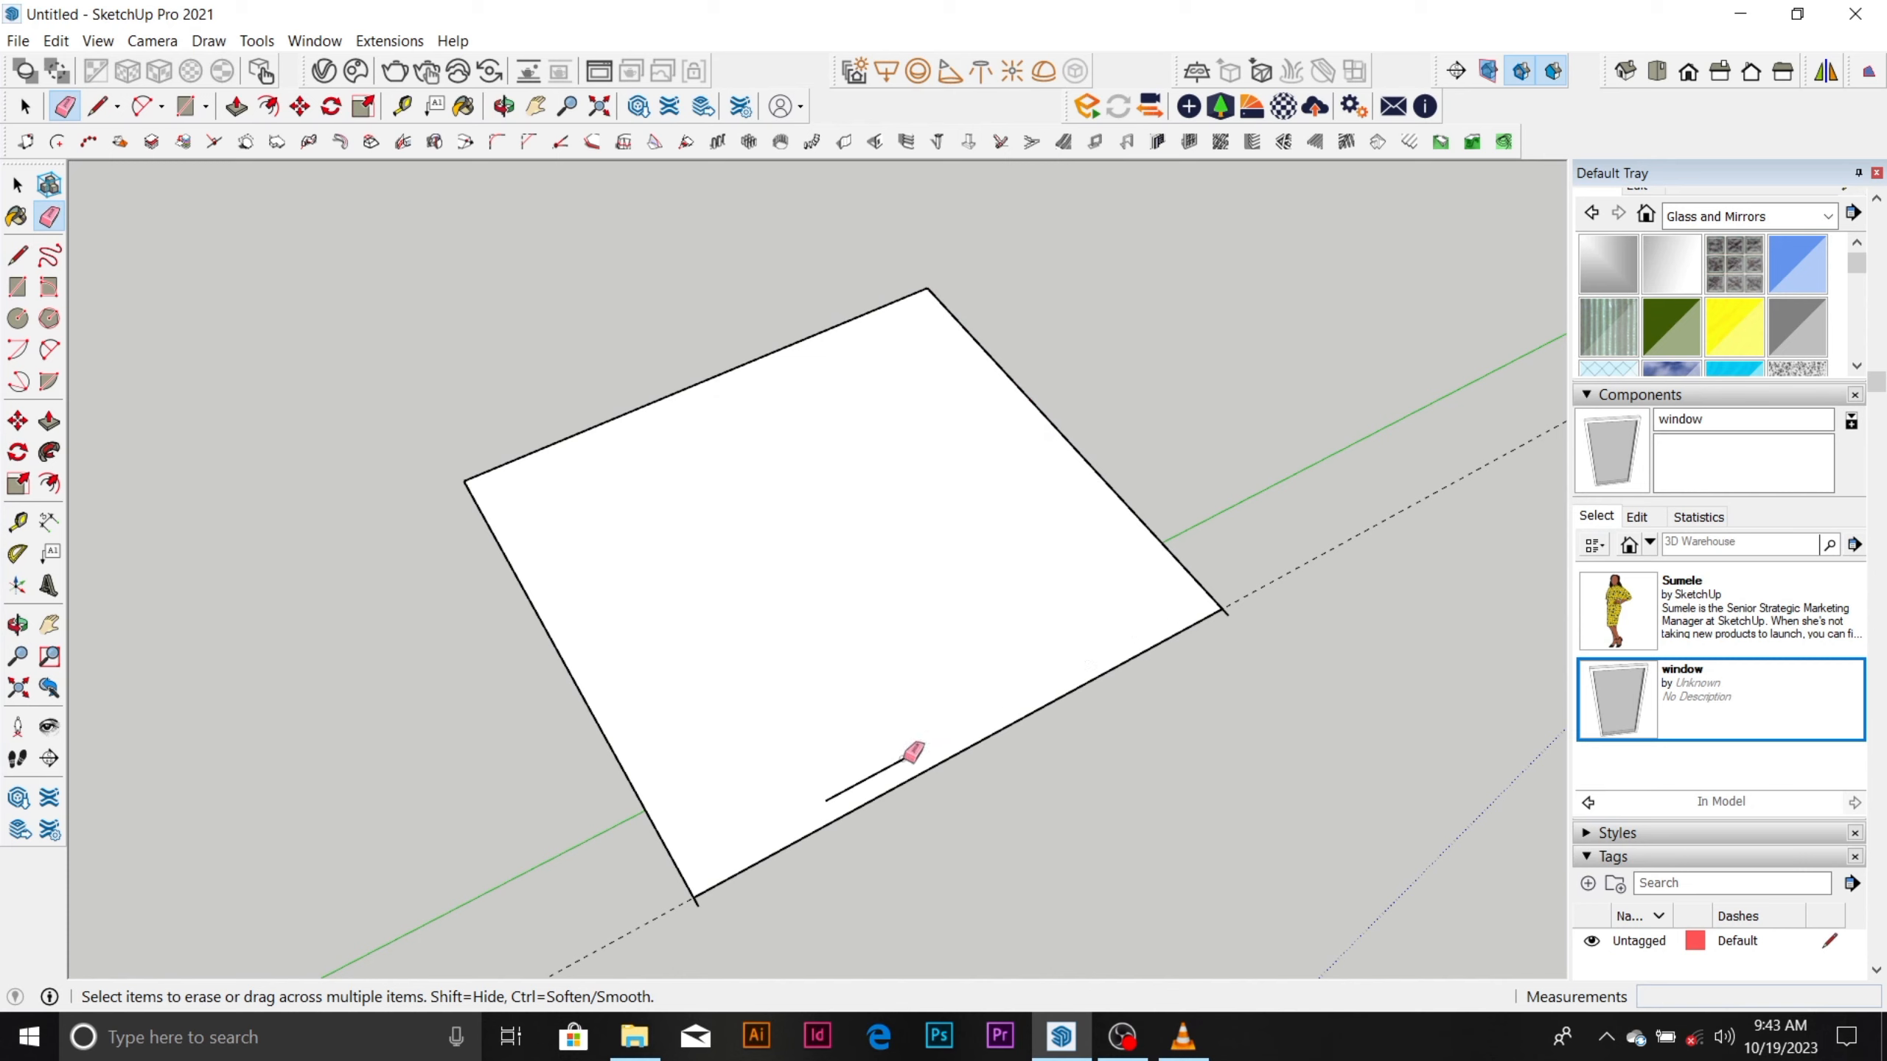
pyautogui.scroll(-3, 915, 609)
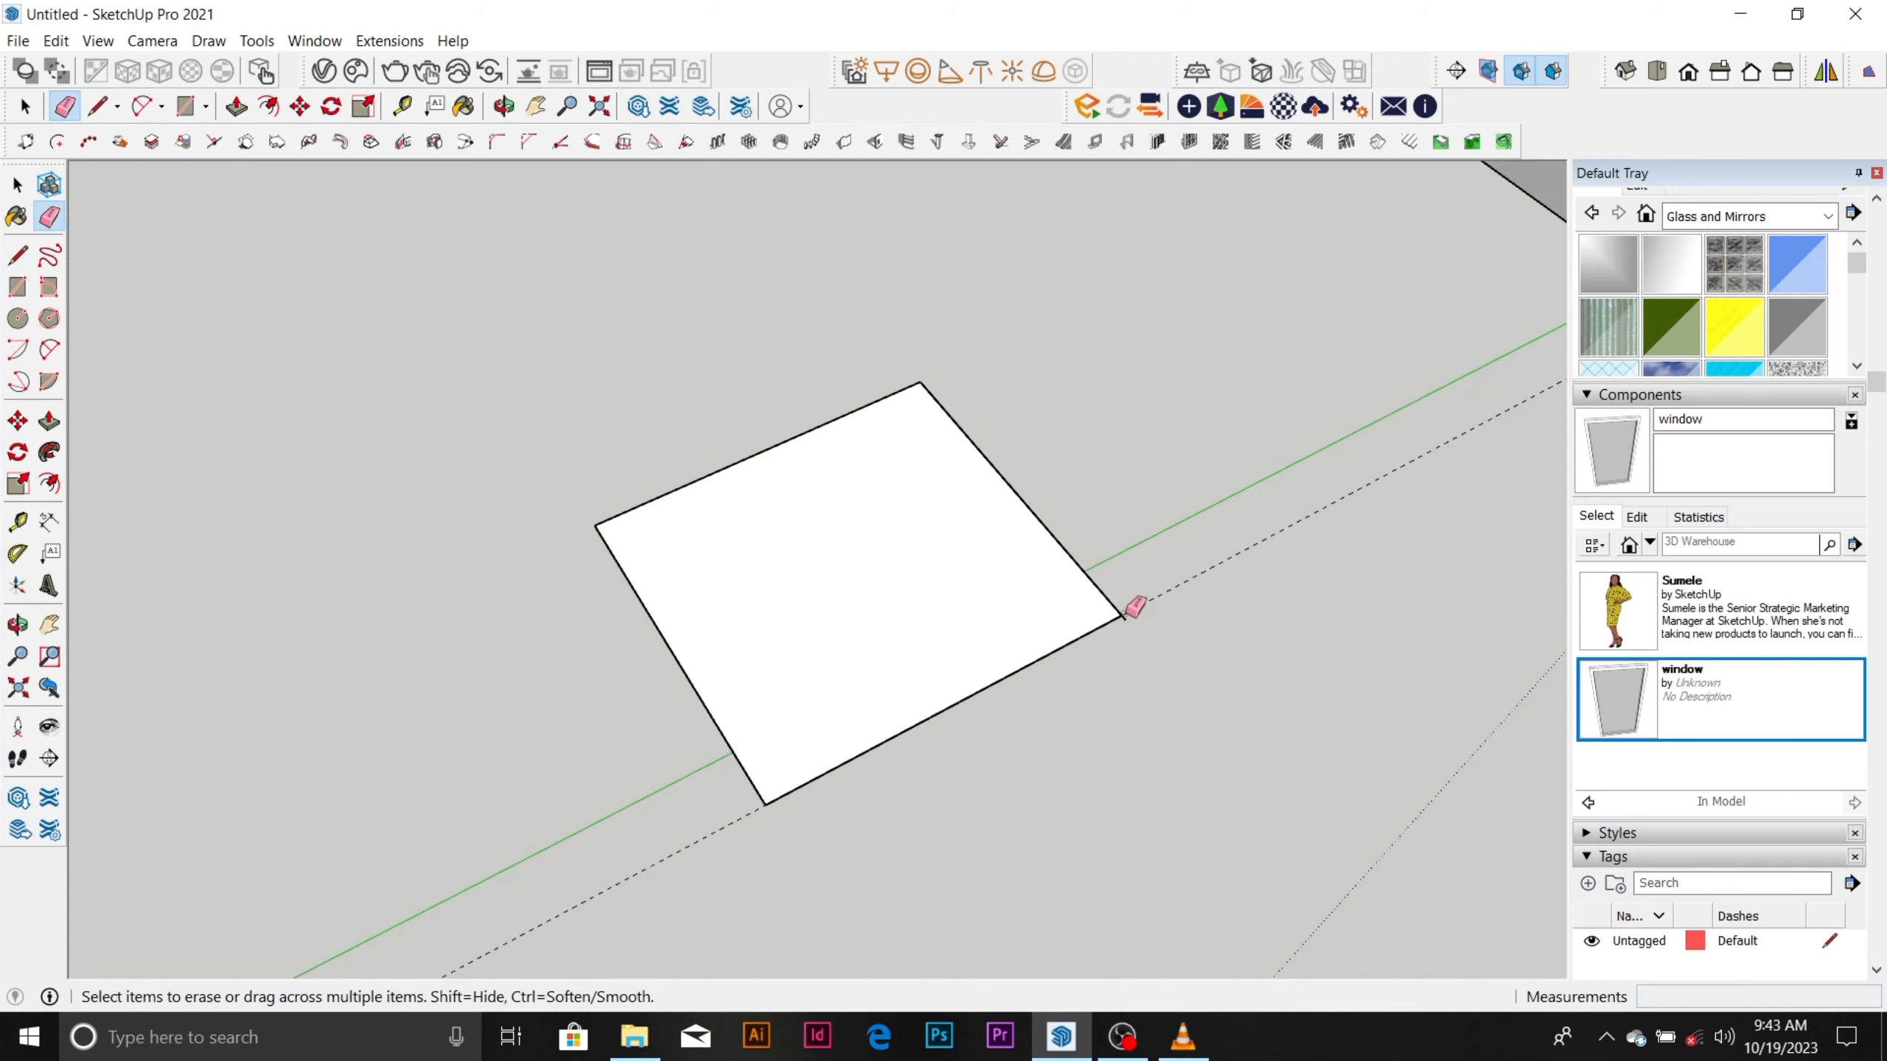
pyautogui.click(1154, 595)
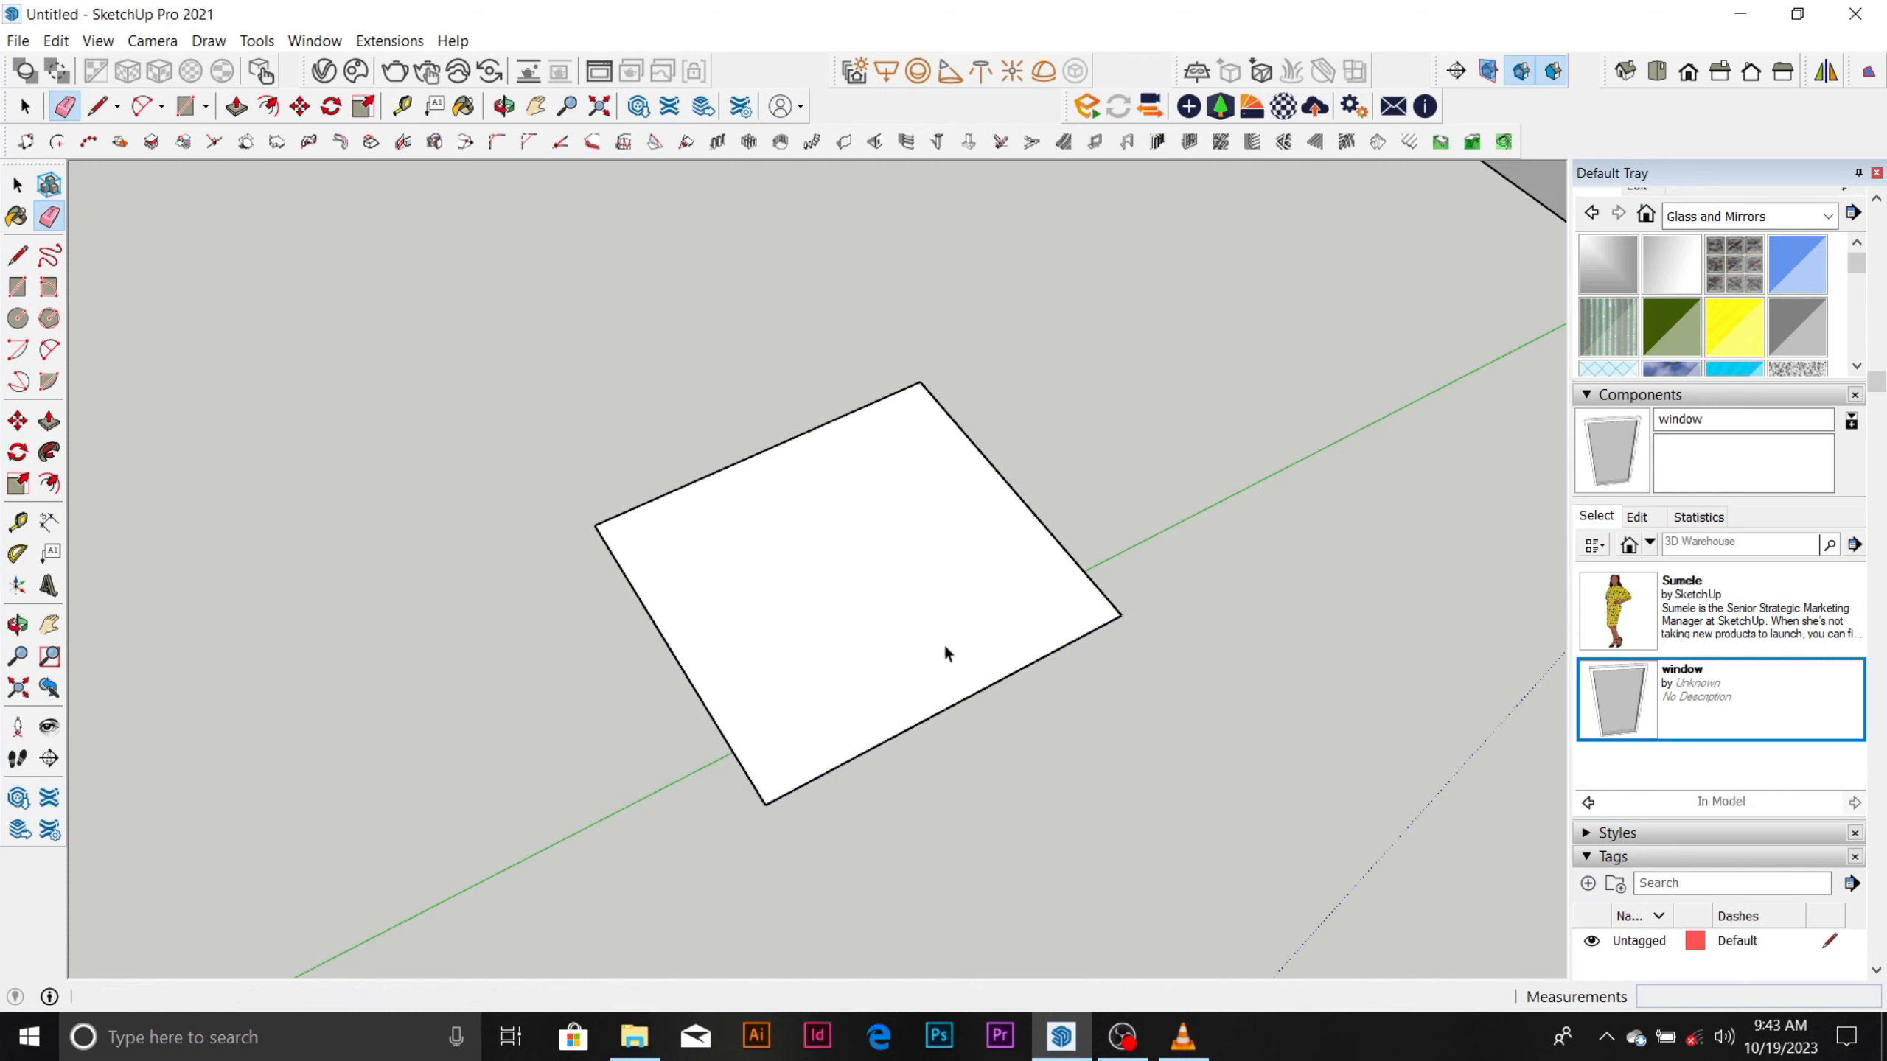
# Draw a vertical line upward along the blue axis from the midpoint of the roof outline's nearest edge.
pyautogui.press('space')
pyautogui.scroll(2, 906, 706)
pyautogui.press('l')
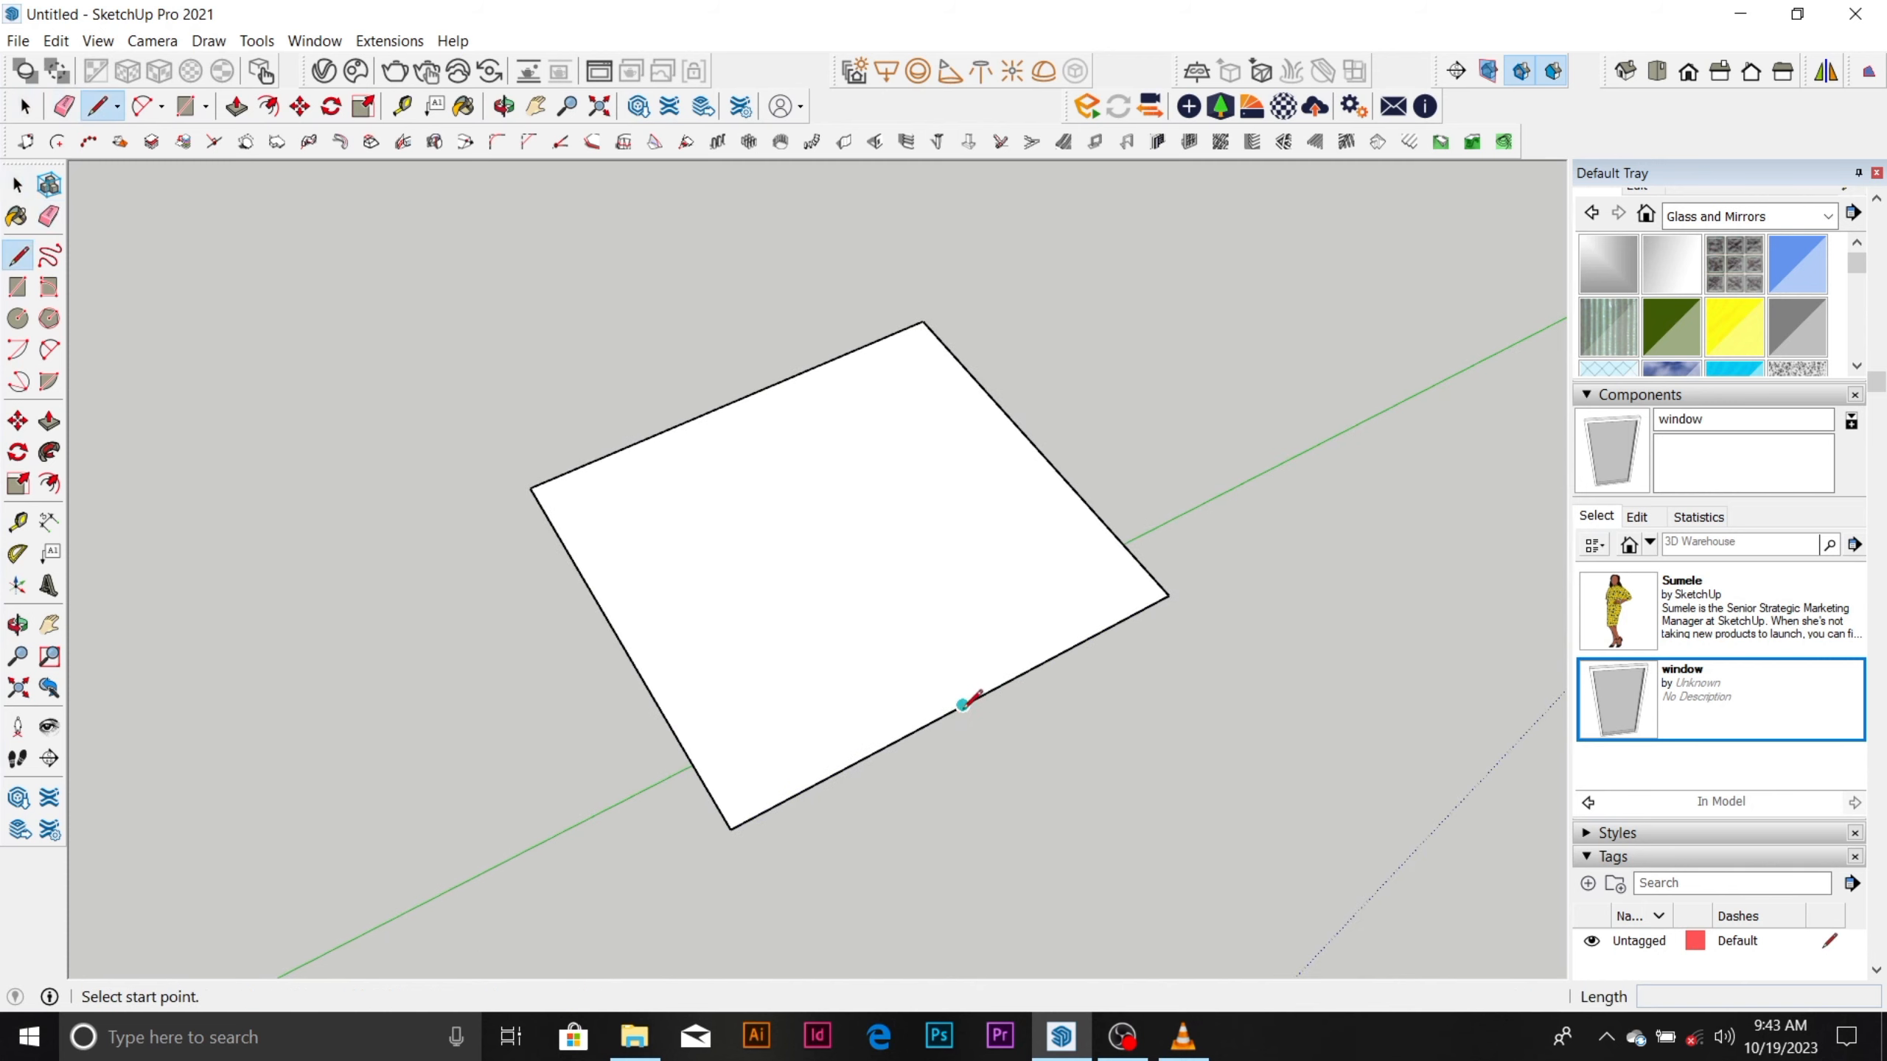
pyautogui.press('space')
pyautogui.click(944, 713)
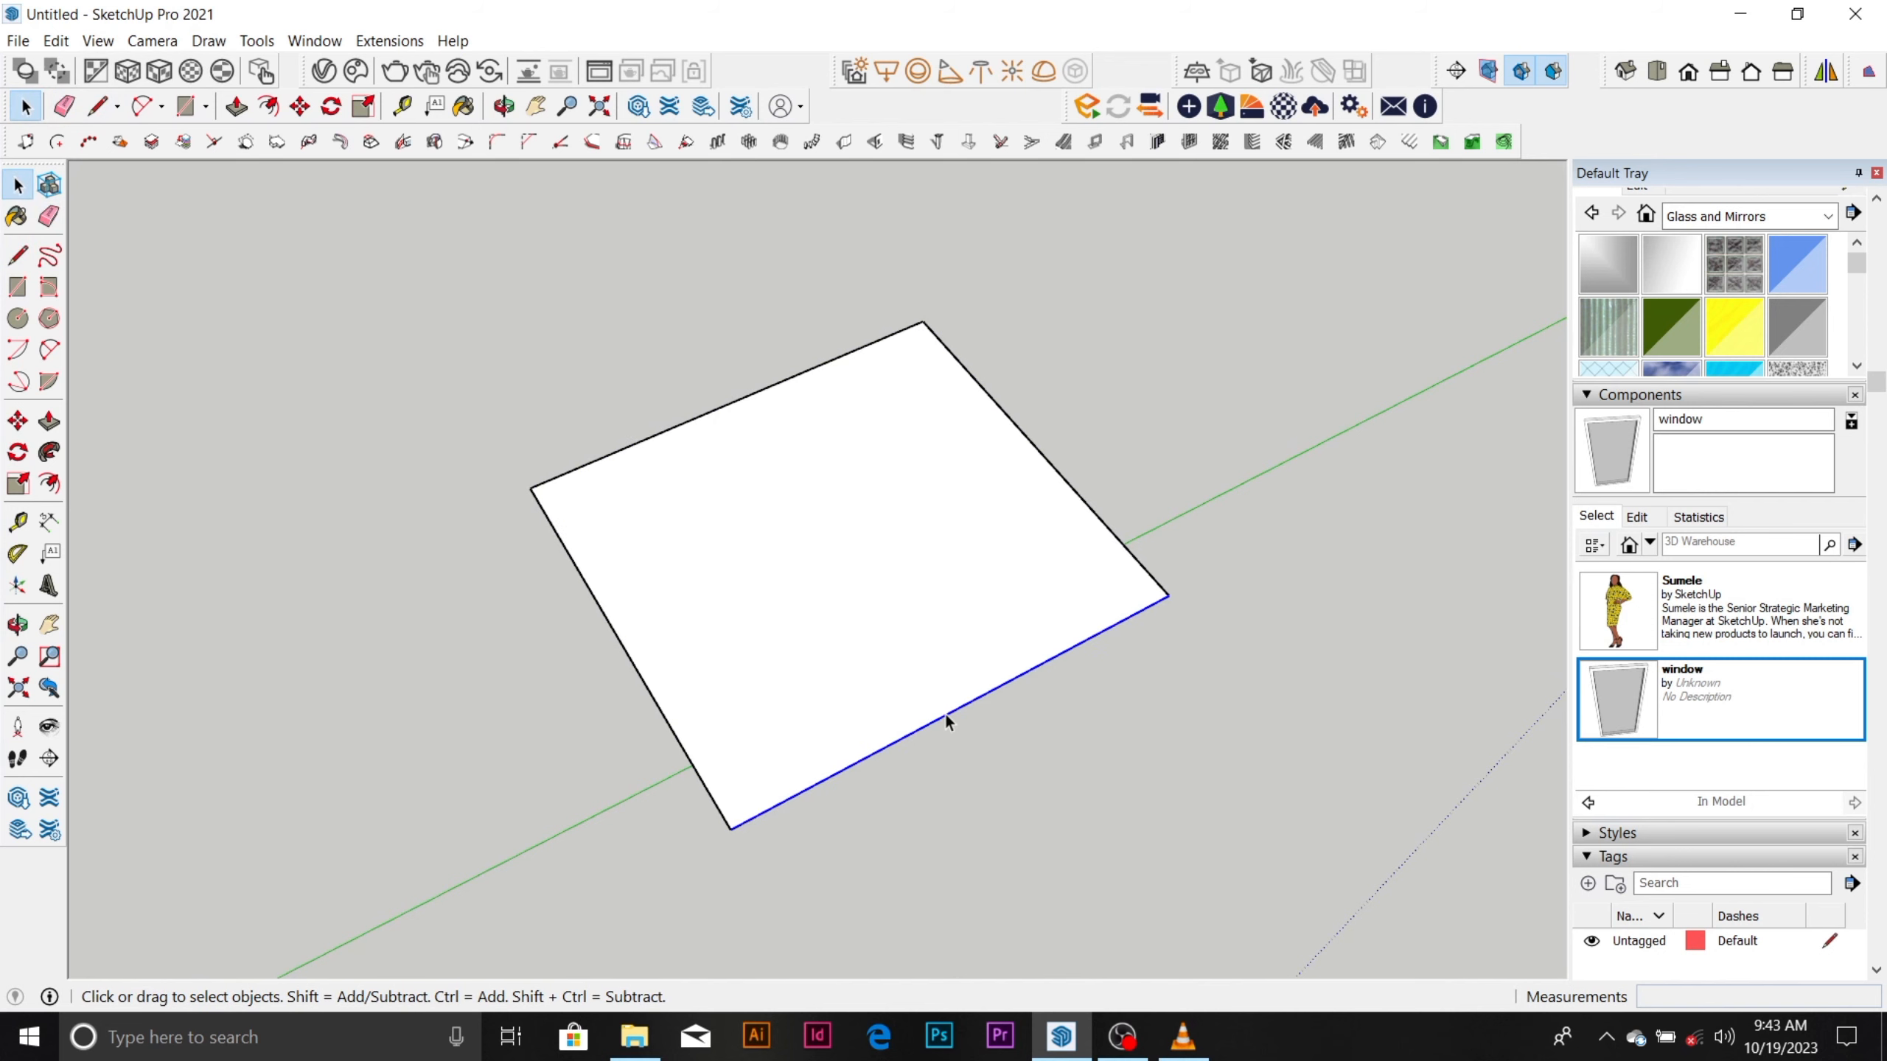
pyautogui.press('l')
pyautogui.click(962, 705)
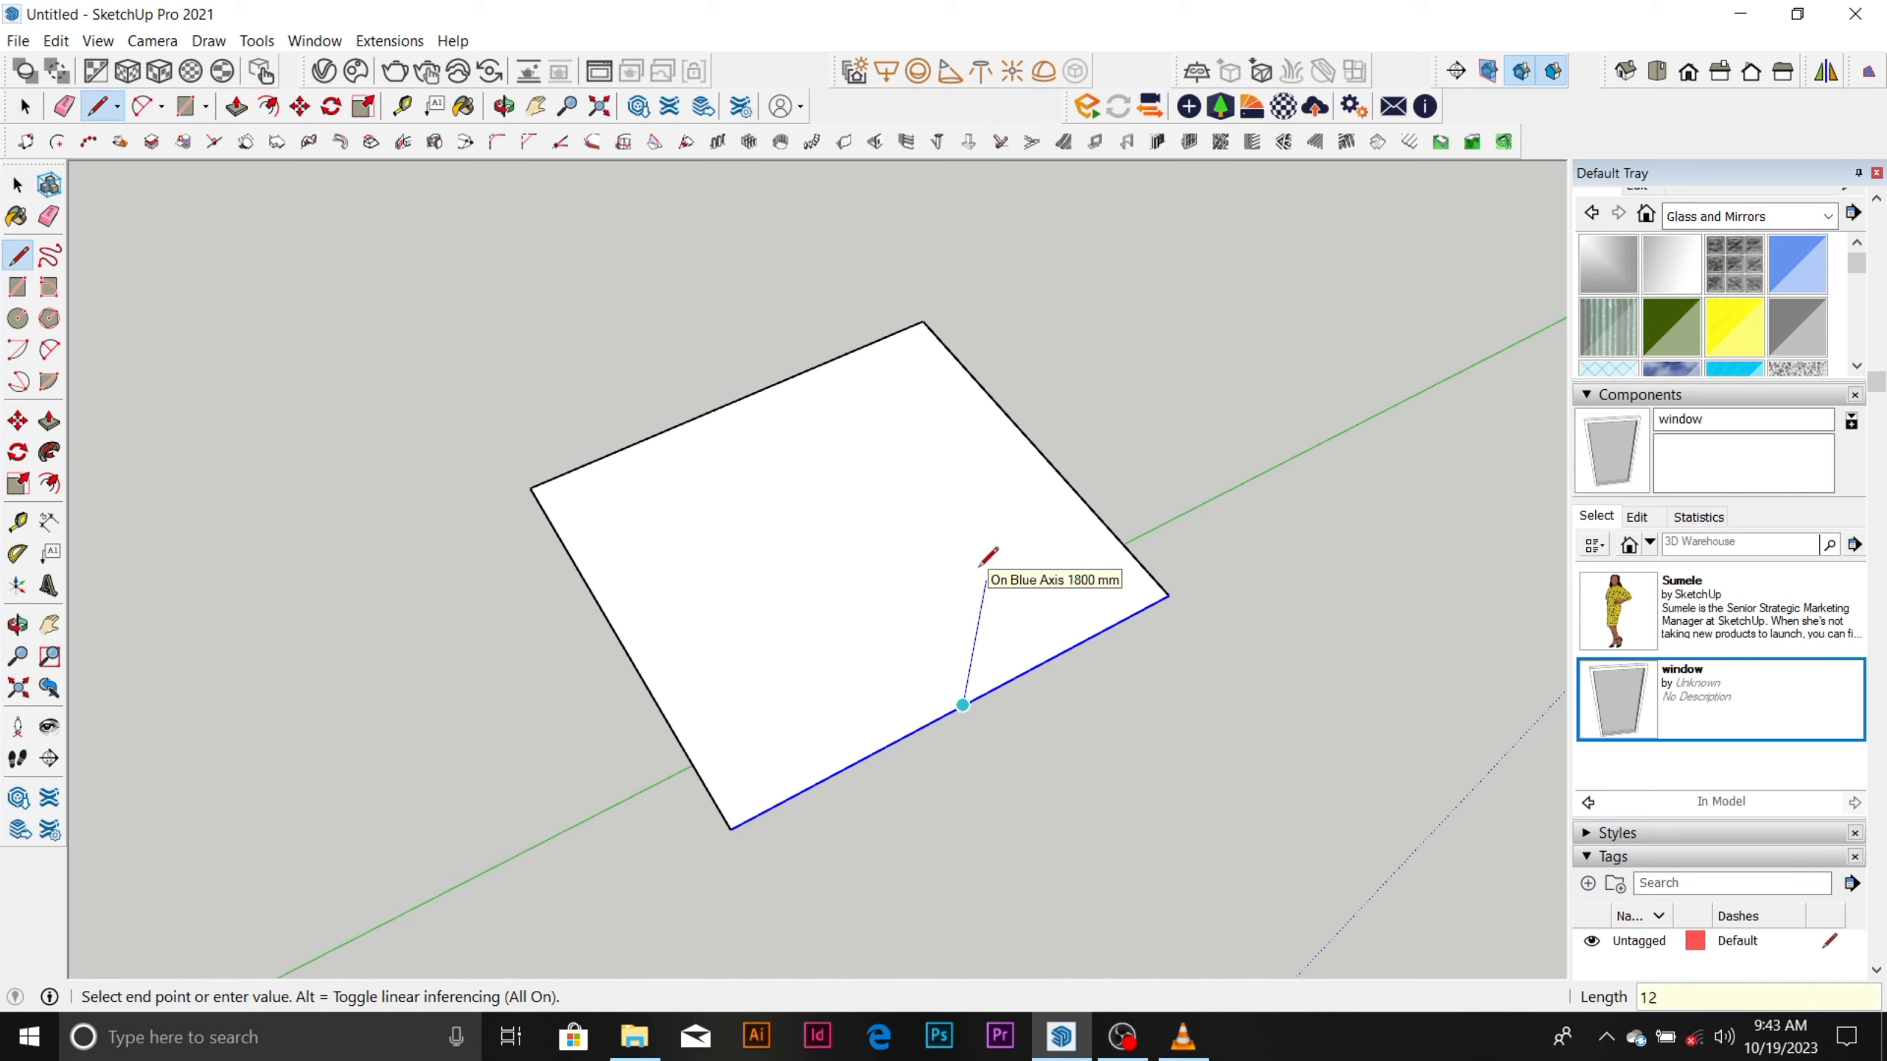
pyautogui.press('Return')
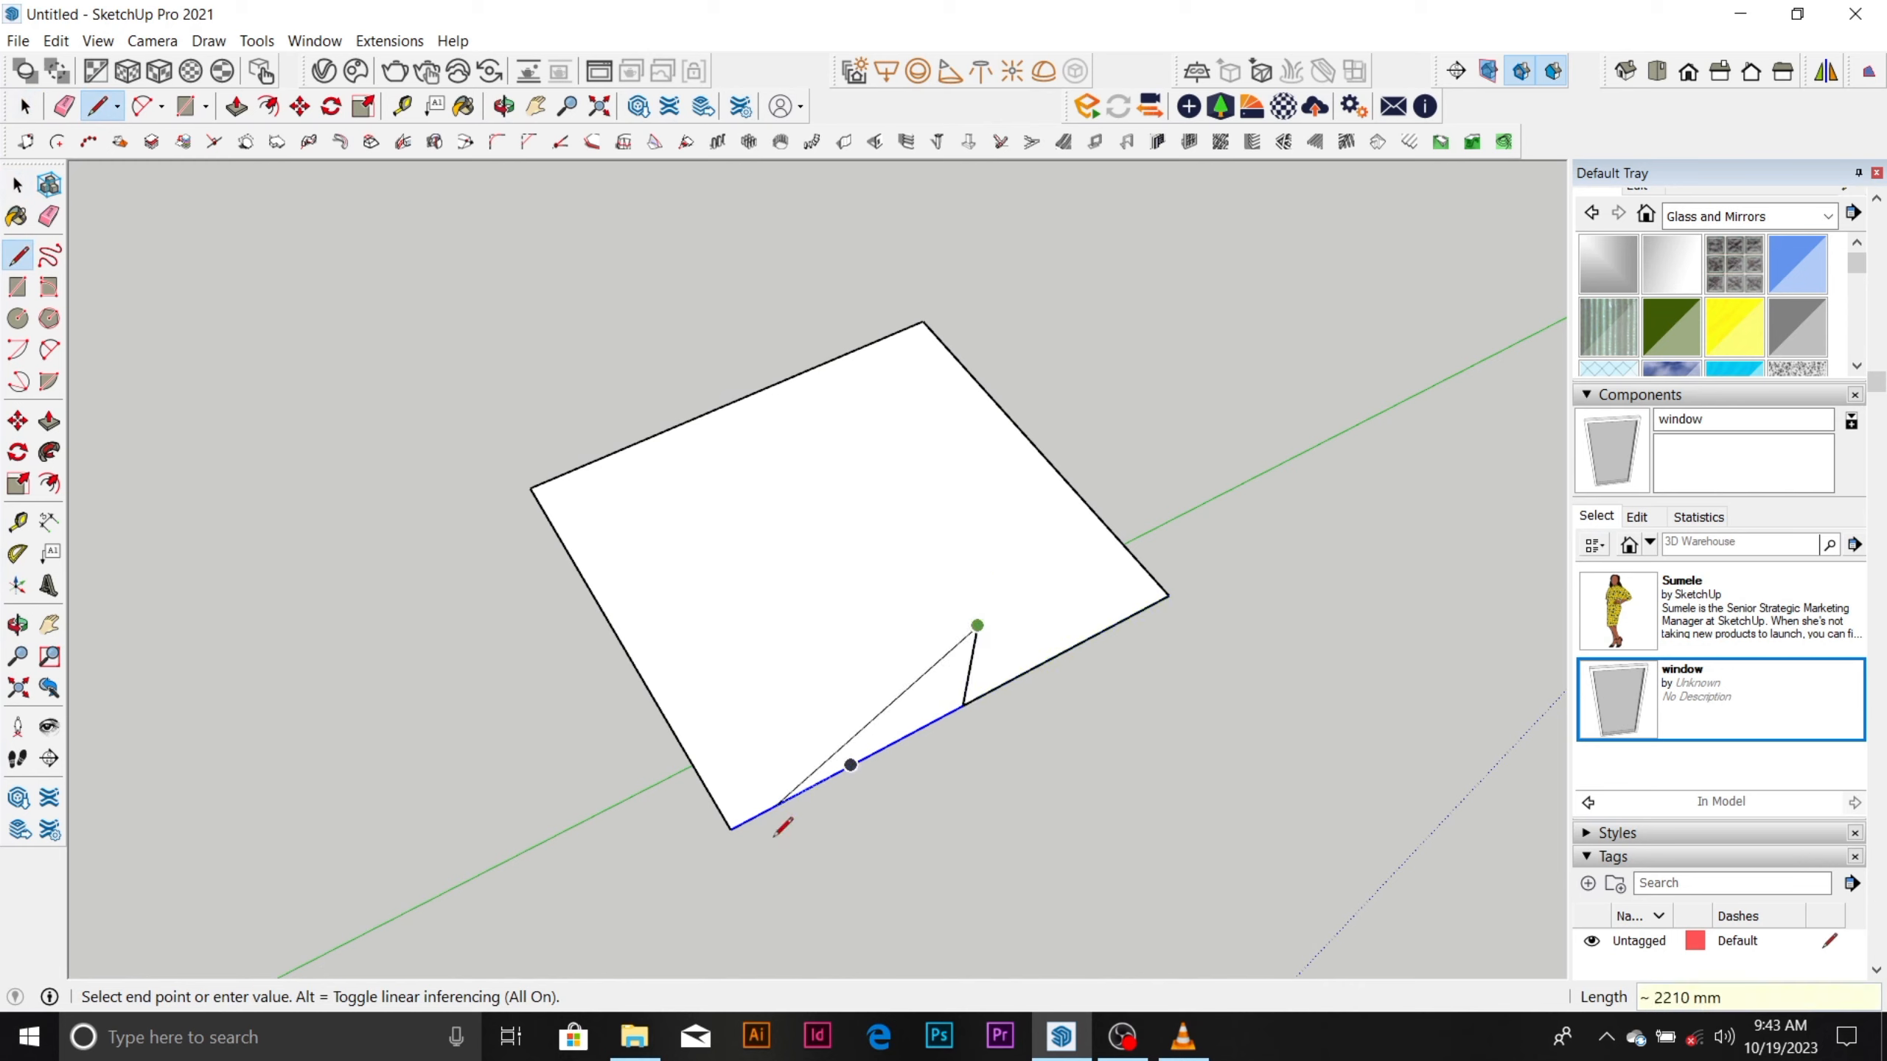
# Complete the triangular gable with lines from the vertical line's top to both corners of the nearest edge.
pyautogui.click(745, 816)
pyautogui.click(977, 628)
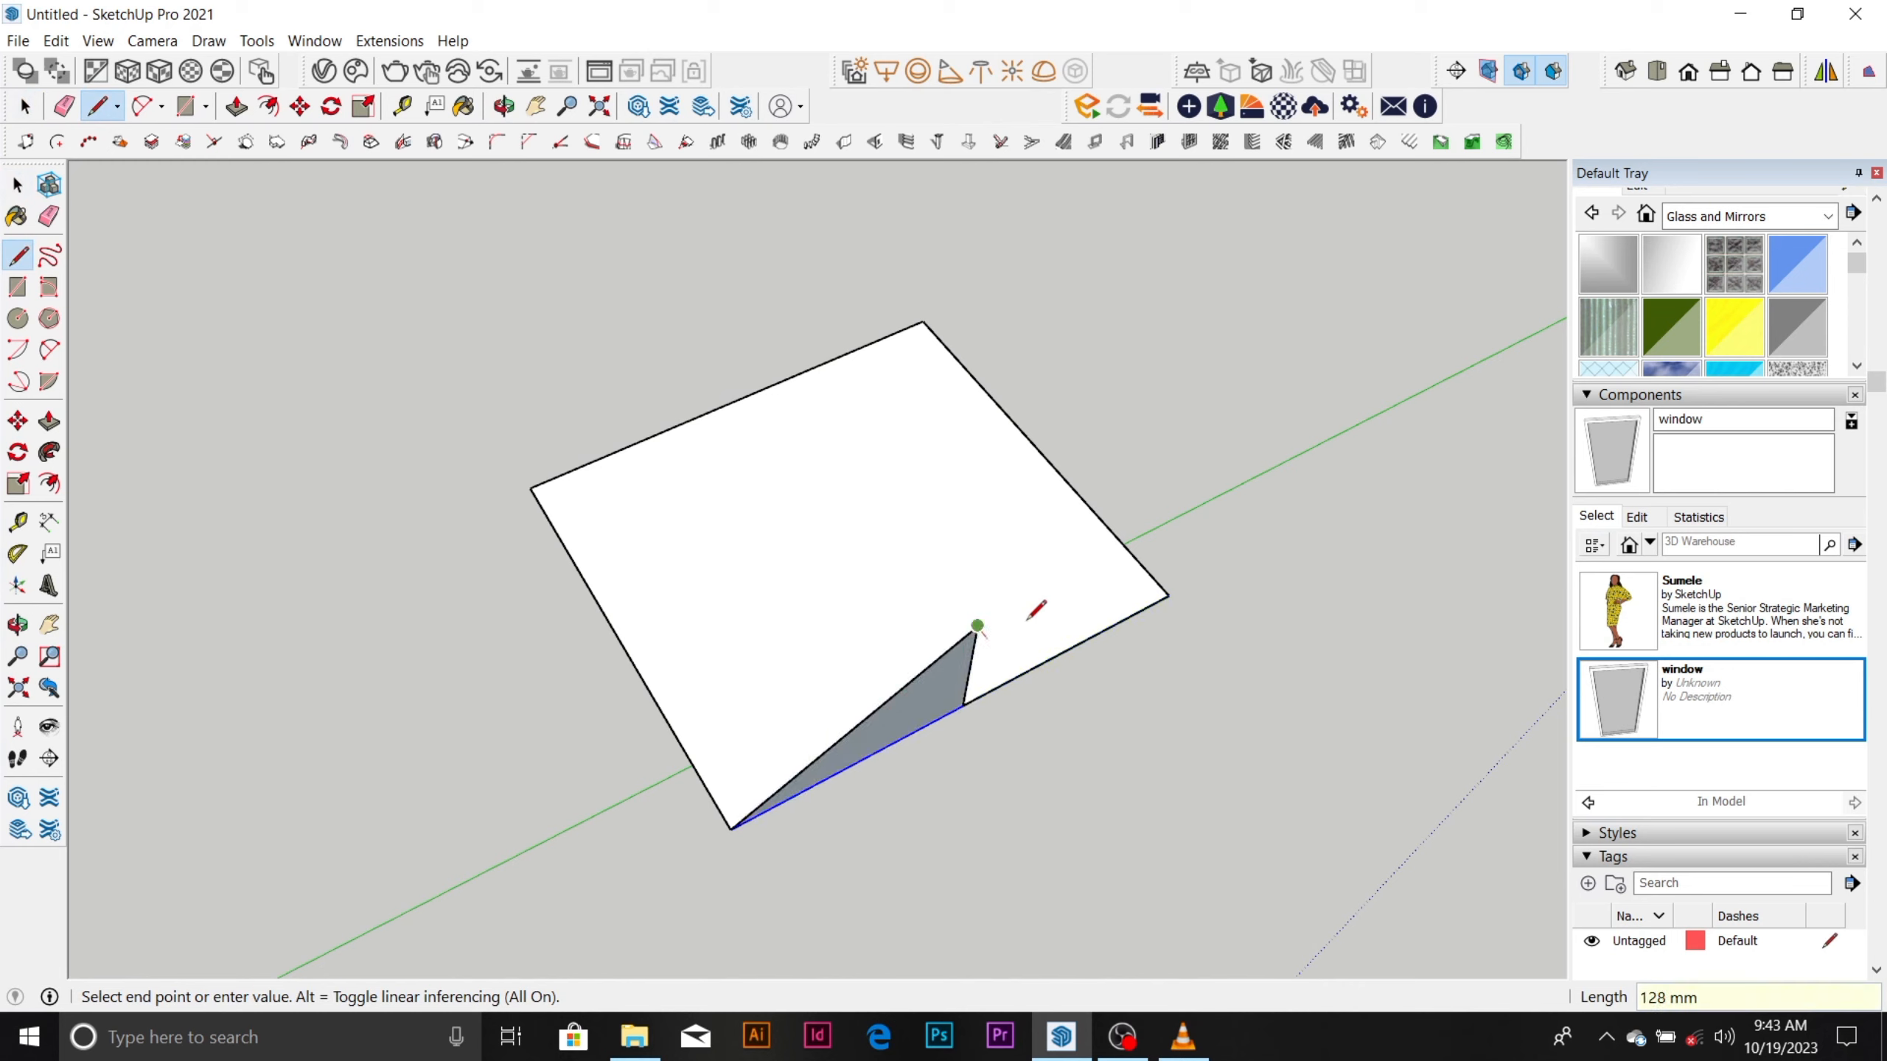
pyautogui.click(1168, 595)
# Erase the gable triangle's centre line and Push/Pull the triangle across to the outline's opposite edge.
pyautogui.moveTo(1035, 601)
pyautogui.mouseDown(button='middle')
pyautogui.moveTo(1390, 404)
pyautogui.moveTo(1087, 497)
pyautogui.moveTo(1061, 590)
pyautogui.moveTo(1242, 450)
pyautogui.mouseUp(button='middle')
pyautogui.press('e')
pyautogui.click(1026, 537)
pyautogui.press('space')
pyautogui.click(1099, 483)
pyautogui.press('p')
pyautogui.moveTo(1088, 506); pyautogui.dragTo(737, 695)
# Select the whole gable roof solid and make it a group.
pyautogui.scroll(-2, 992, 606)
pyautogui.moveTo(993, 606); pyautogui.dragTo(509, 578, button='middle')
pyautogui.press('space')
pyautogui.moveTo(254, 421); pyautogui.dragTo(660, 614)
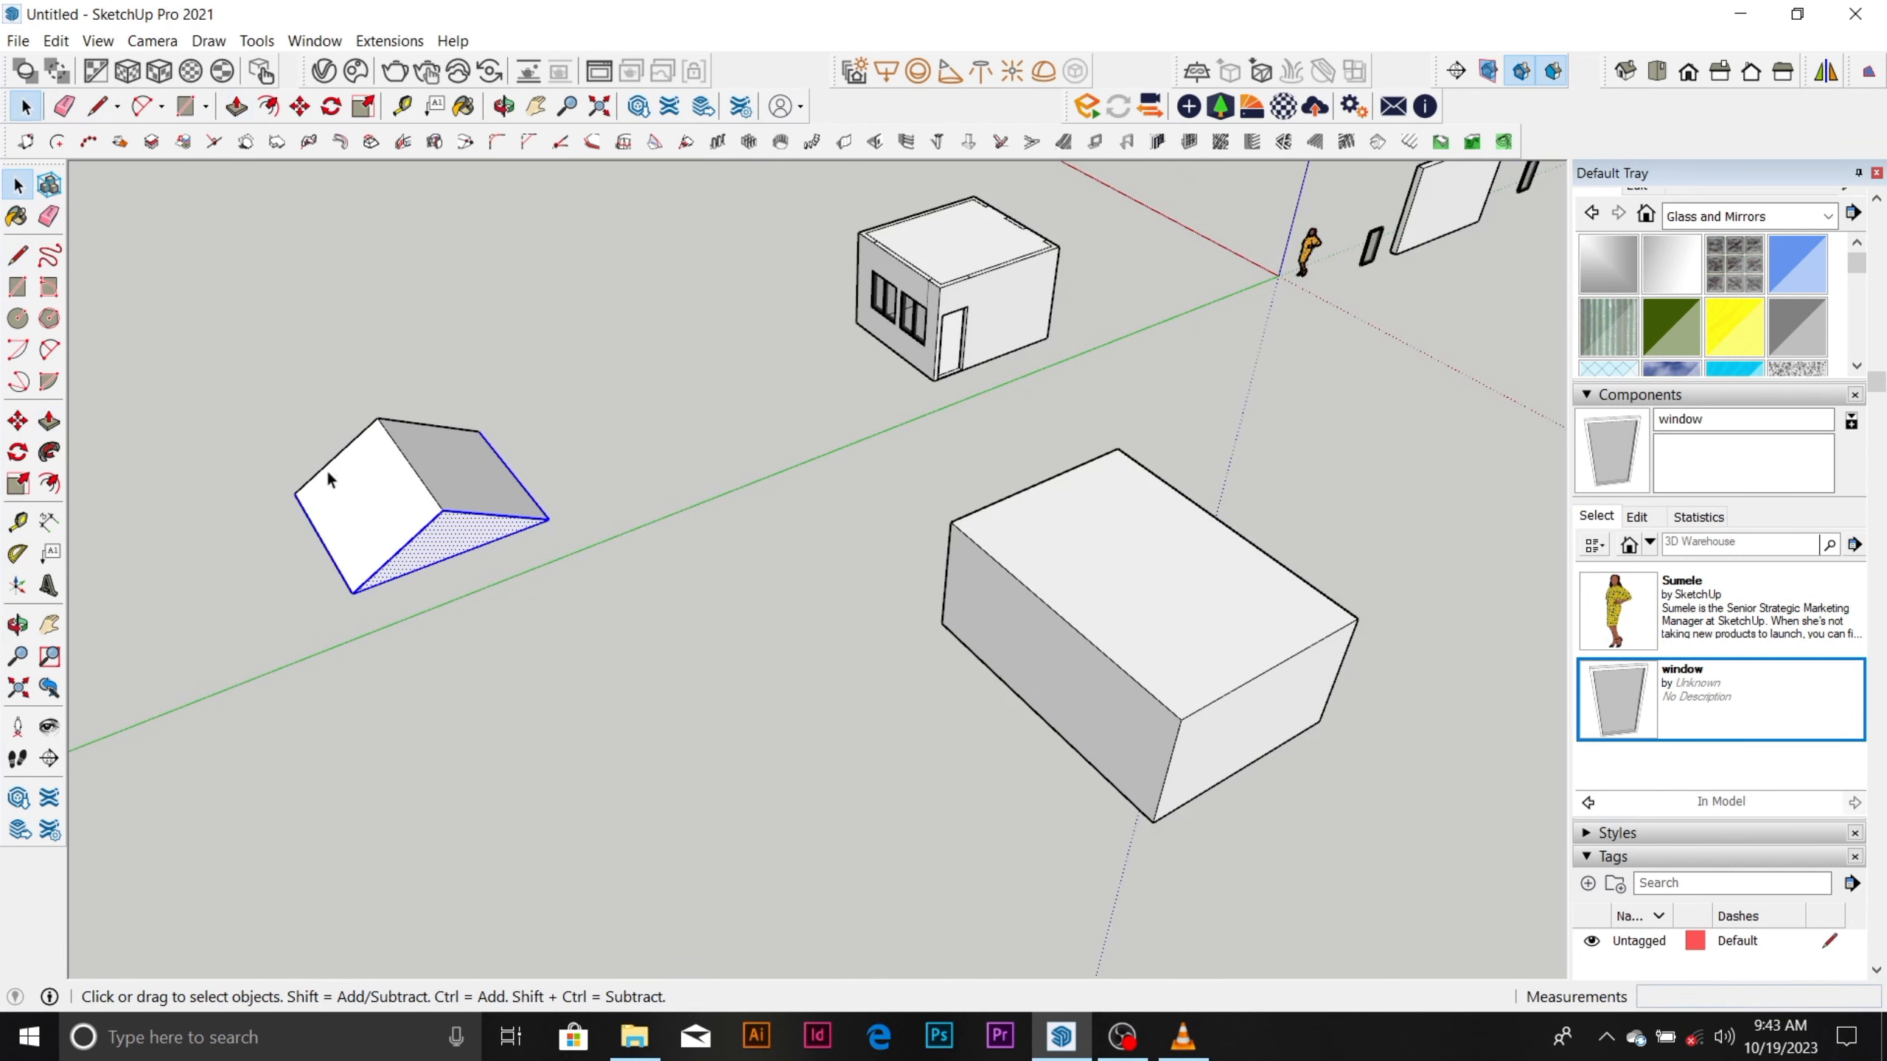
pyautogui.moveTo(272, 365); pyautogui.dragTo(655, 637)
pyautogui.rightClick(454, 517)
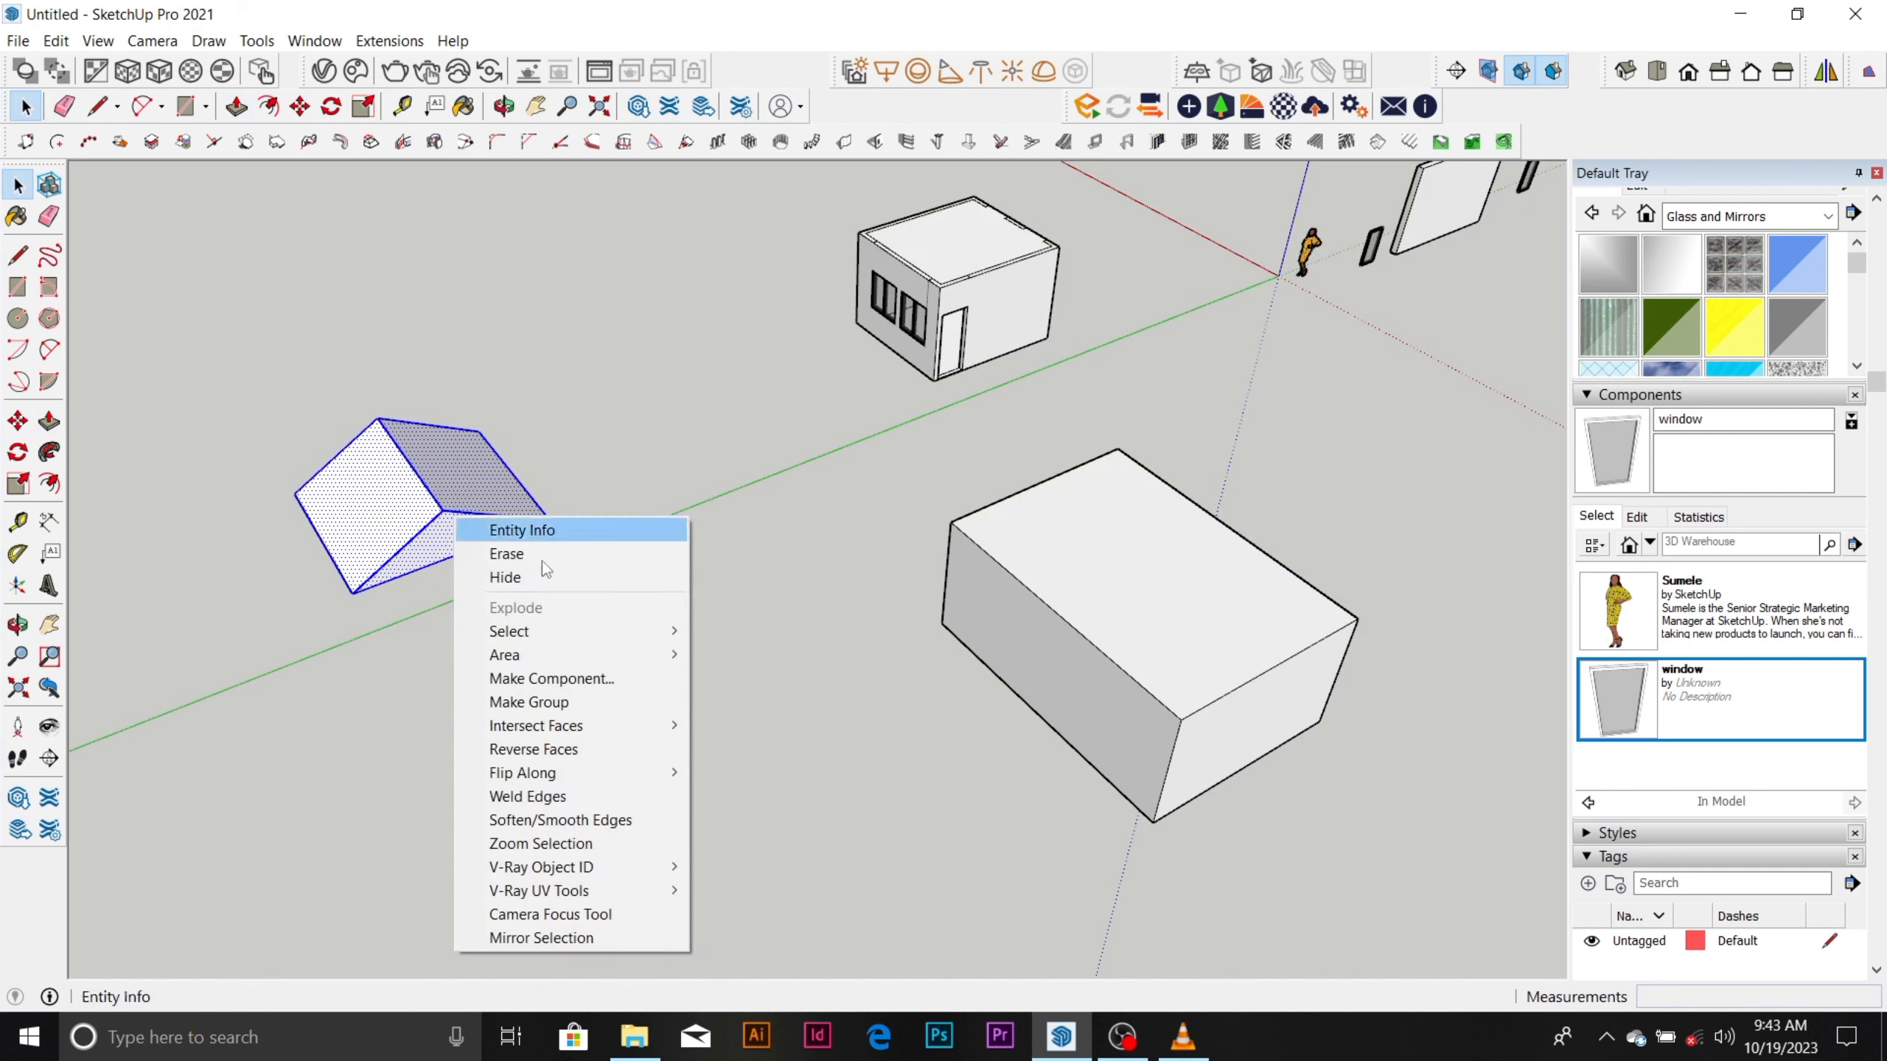
pyautogui.click(615, 701)
# Move the roof group by its base corner onto the matching top corner of the room with windows.
pyautogui.press('m')
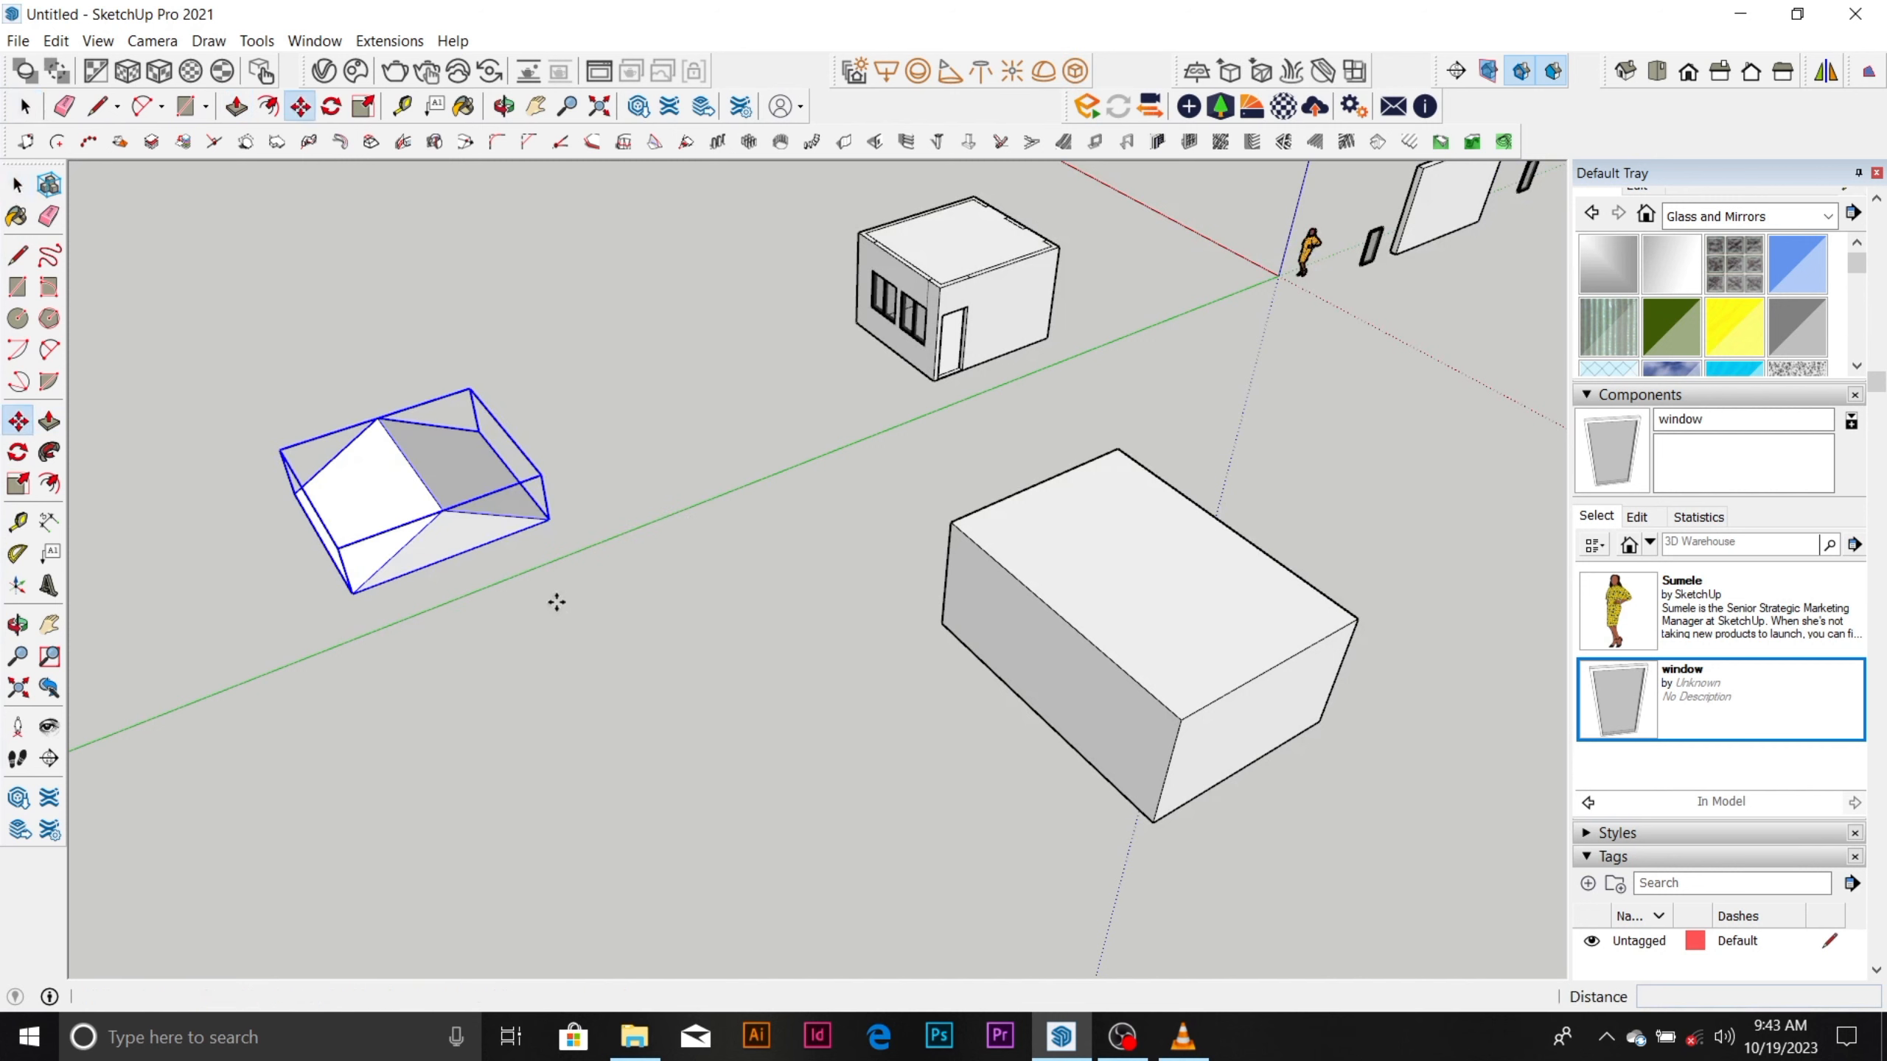
pyautogui.click(547, 520)
pyautogui.scroll(6, 1021, 245)
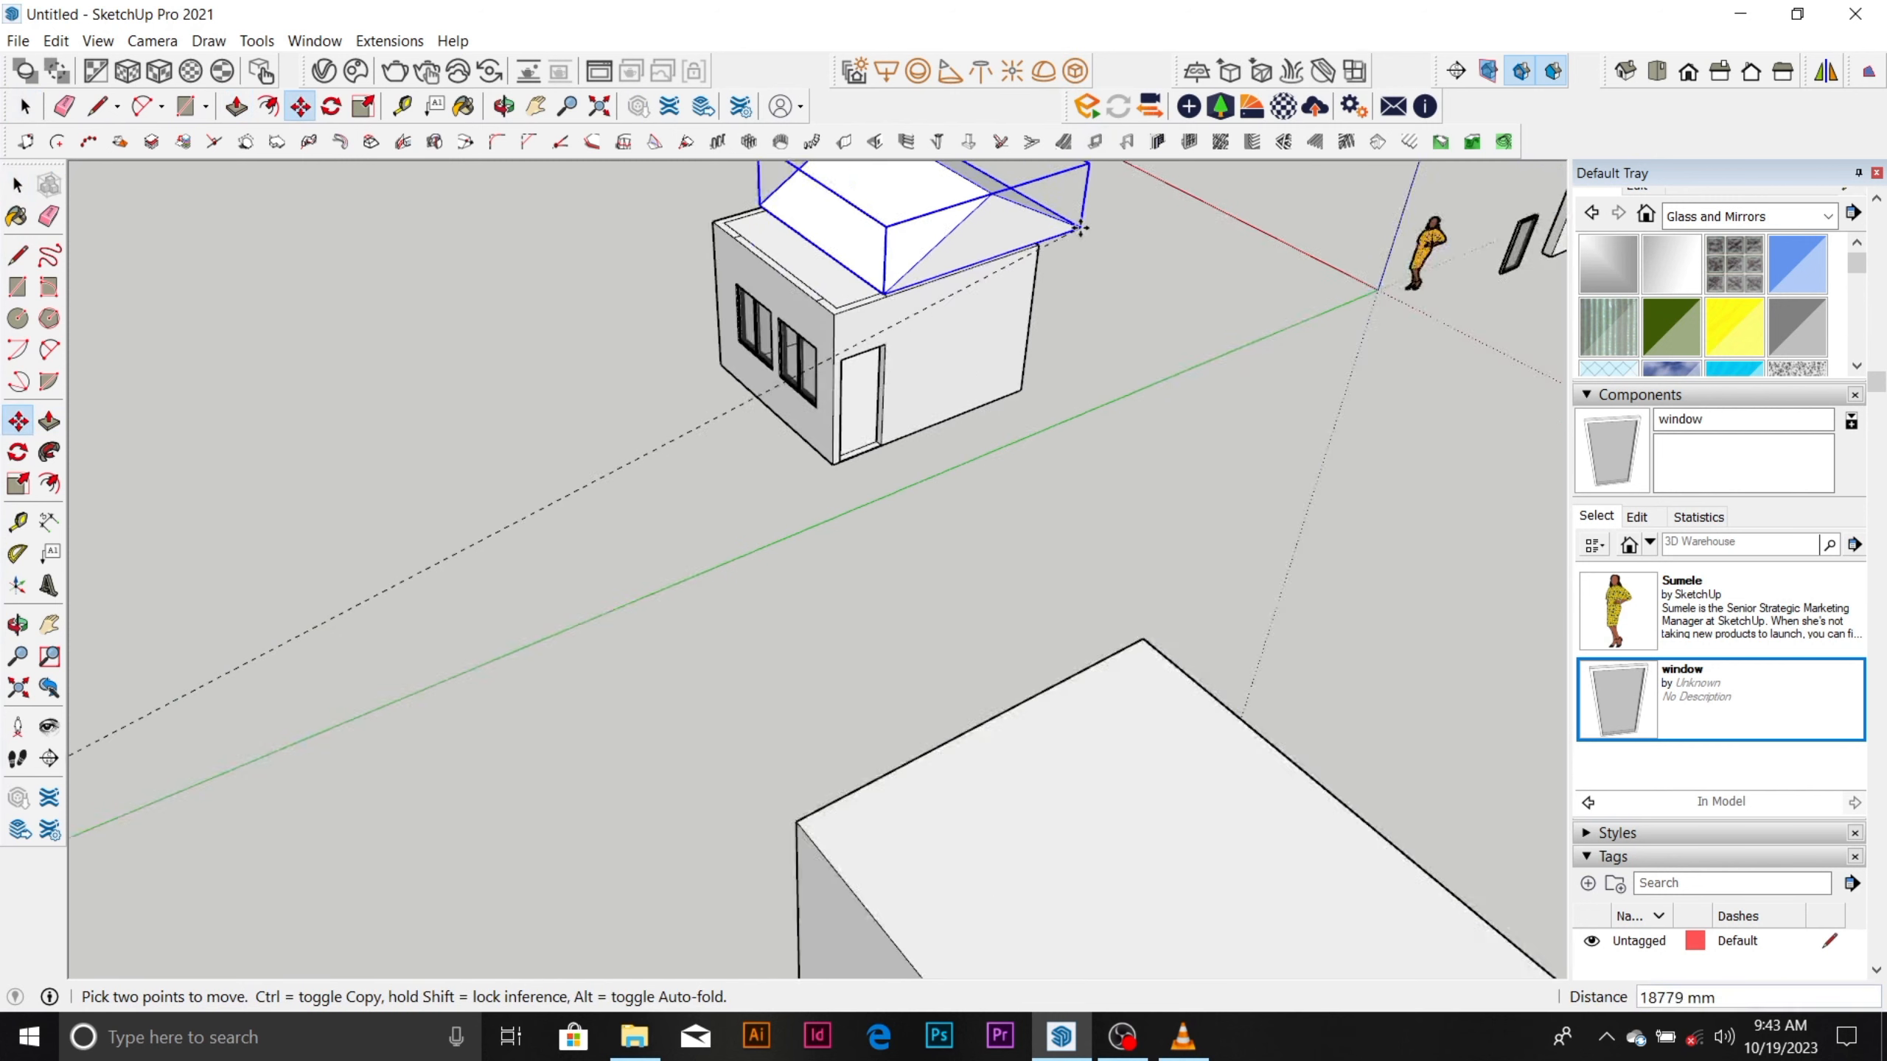
pyautogui.click(986, 265)
# Deselect the roof and examine how it sits on the room from a low angle showing the windows and doorway.
pyautogui.scroll(-5, 992, 568)
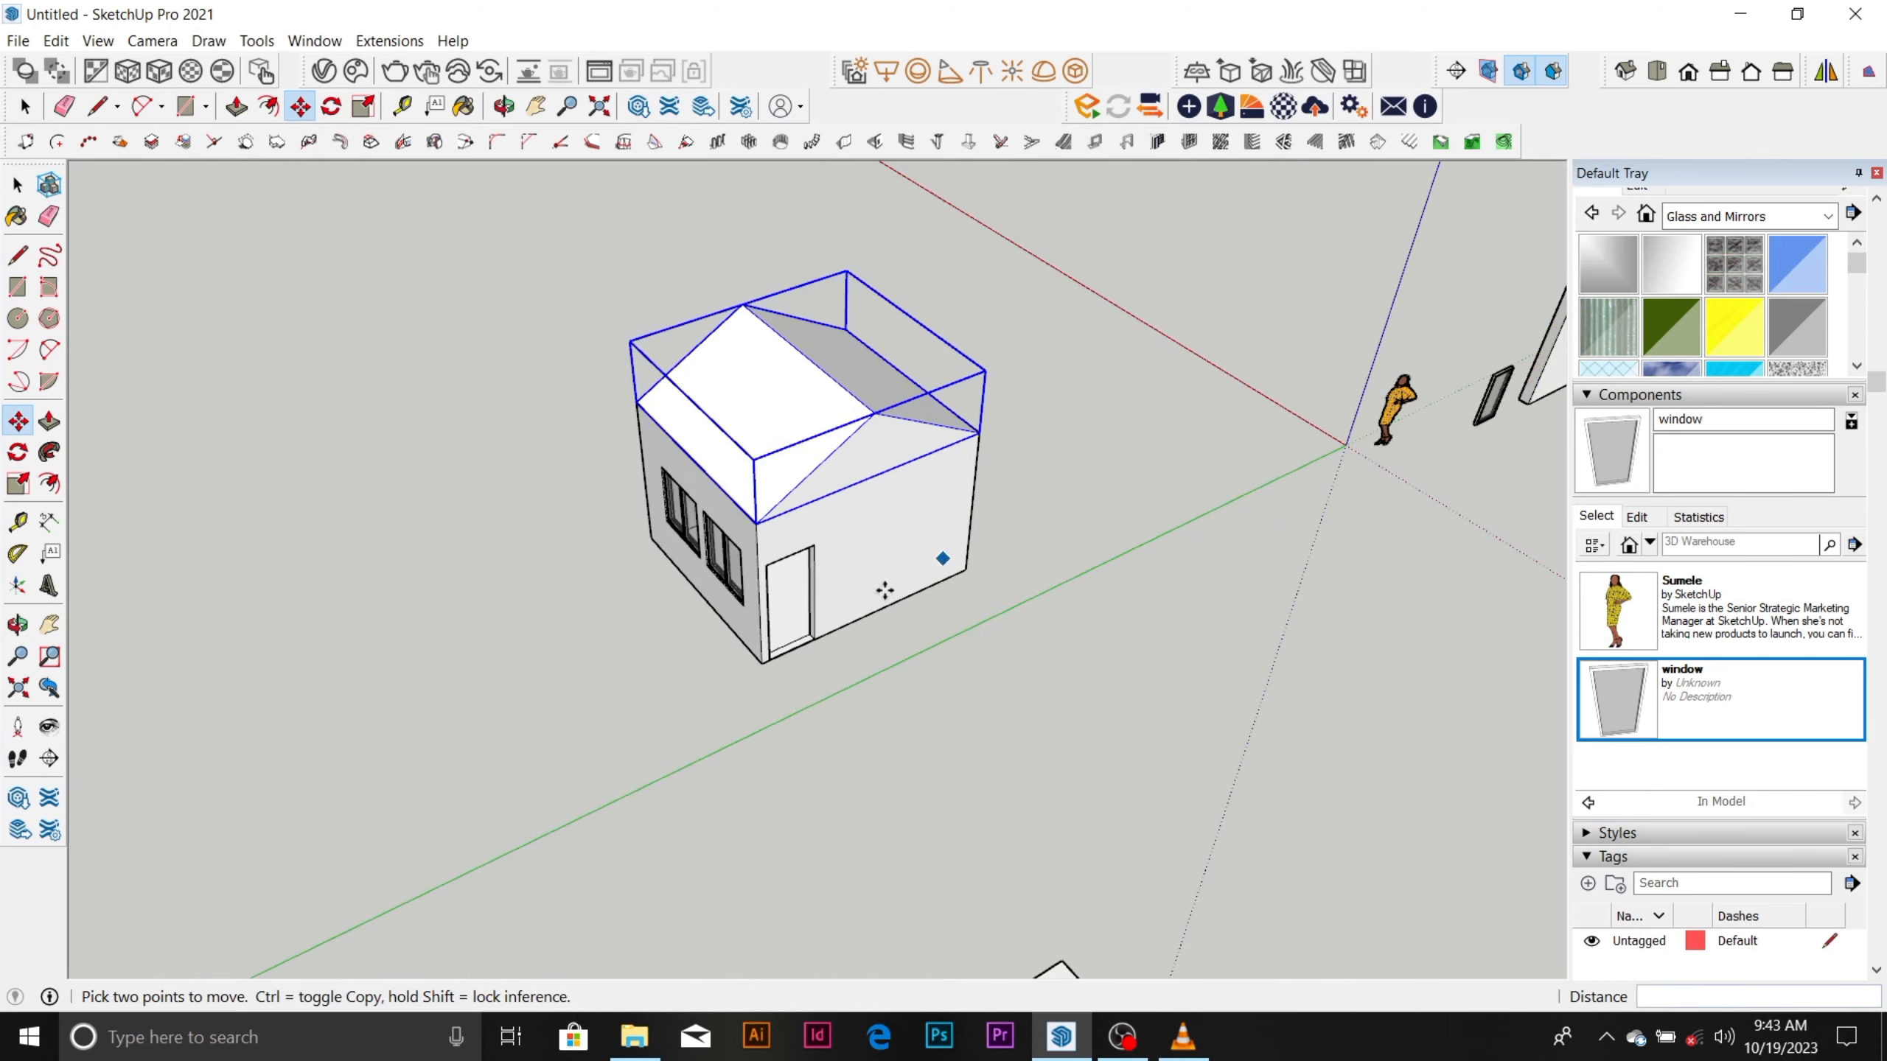
pyautogui.moveTo(884, 590); pyautogui.dragTo(863, 463, button='middle')
pyautogui.scroll(4, 854, 506)
pyautogui.moveTo(842, 548); pyautogui.dragTo(898, 547, button='middle')
pyautogui.scroll(-3, 1055, 543)
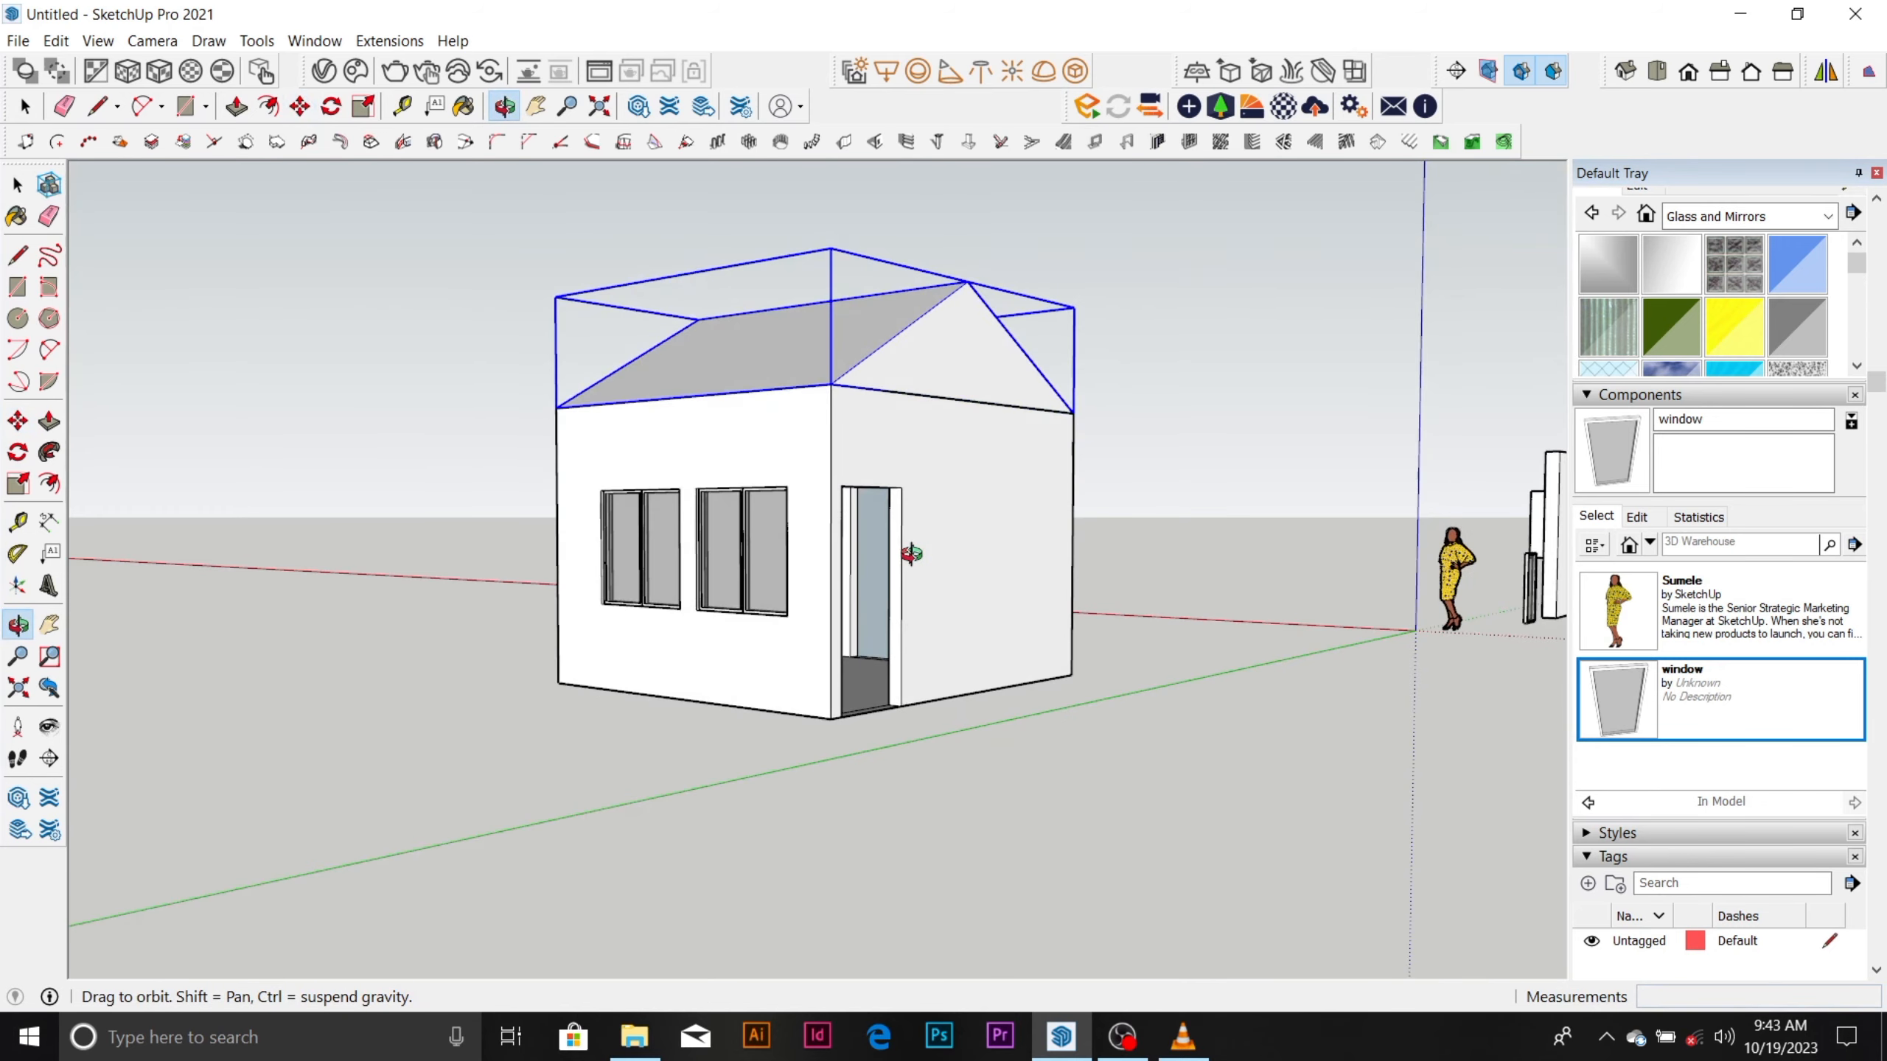
pyautogui.scroll(4, 931, 516)
pyautogui.press('space')
pyautogui.click(1210, 382)
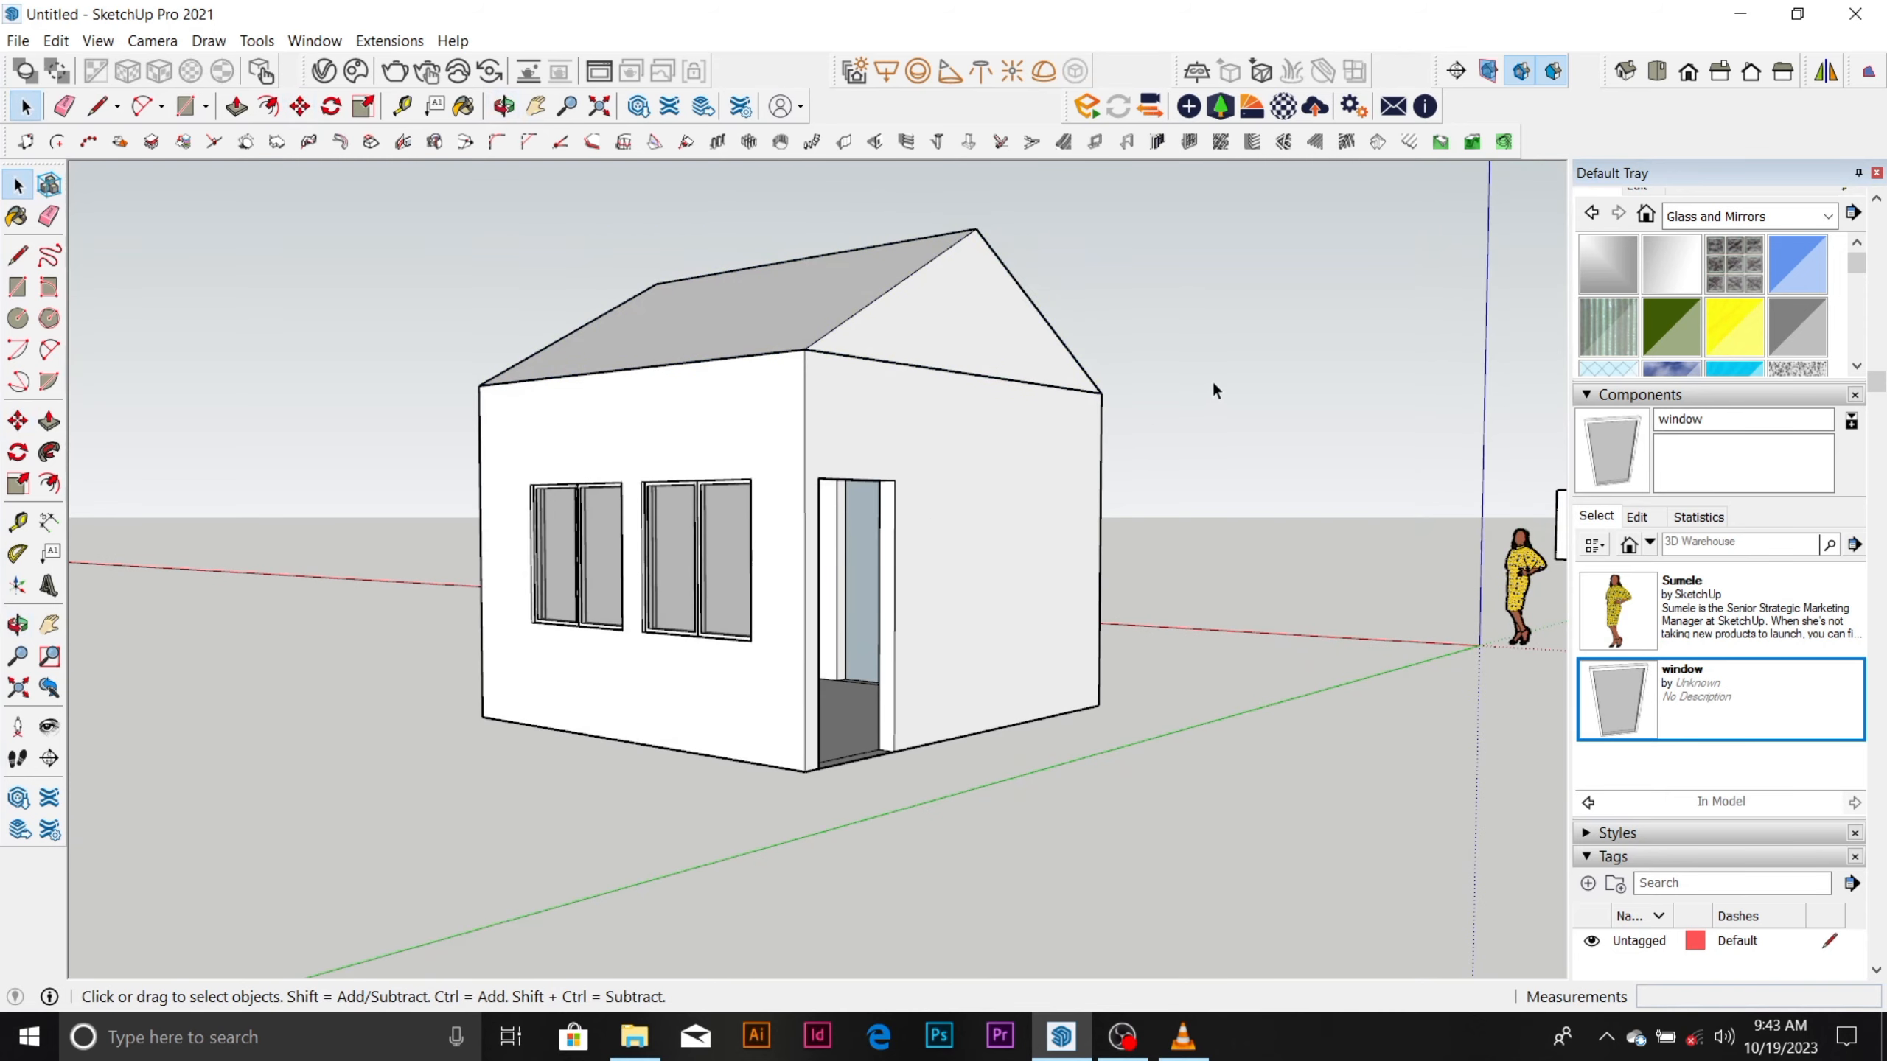
pyautogui.click(1153, 960)
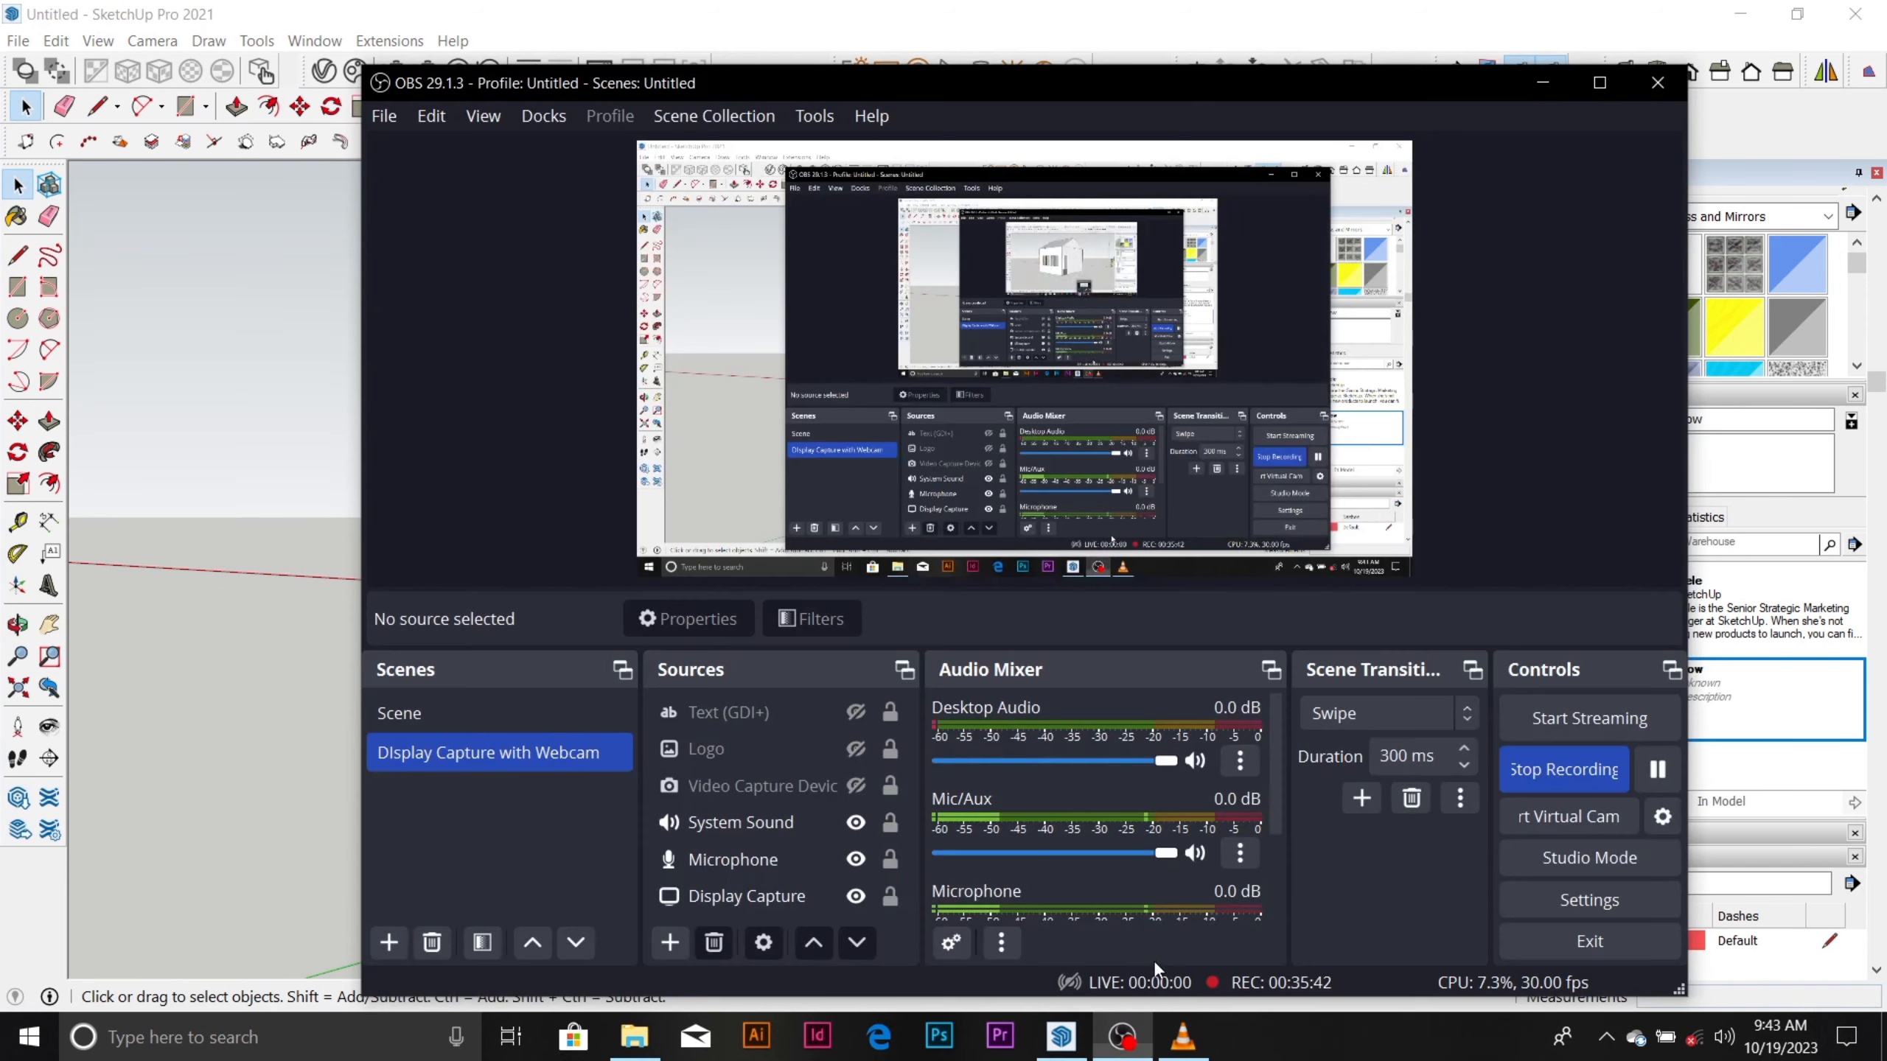
pyautogui.click(1657, 769)
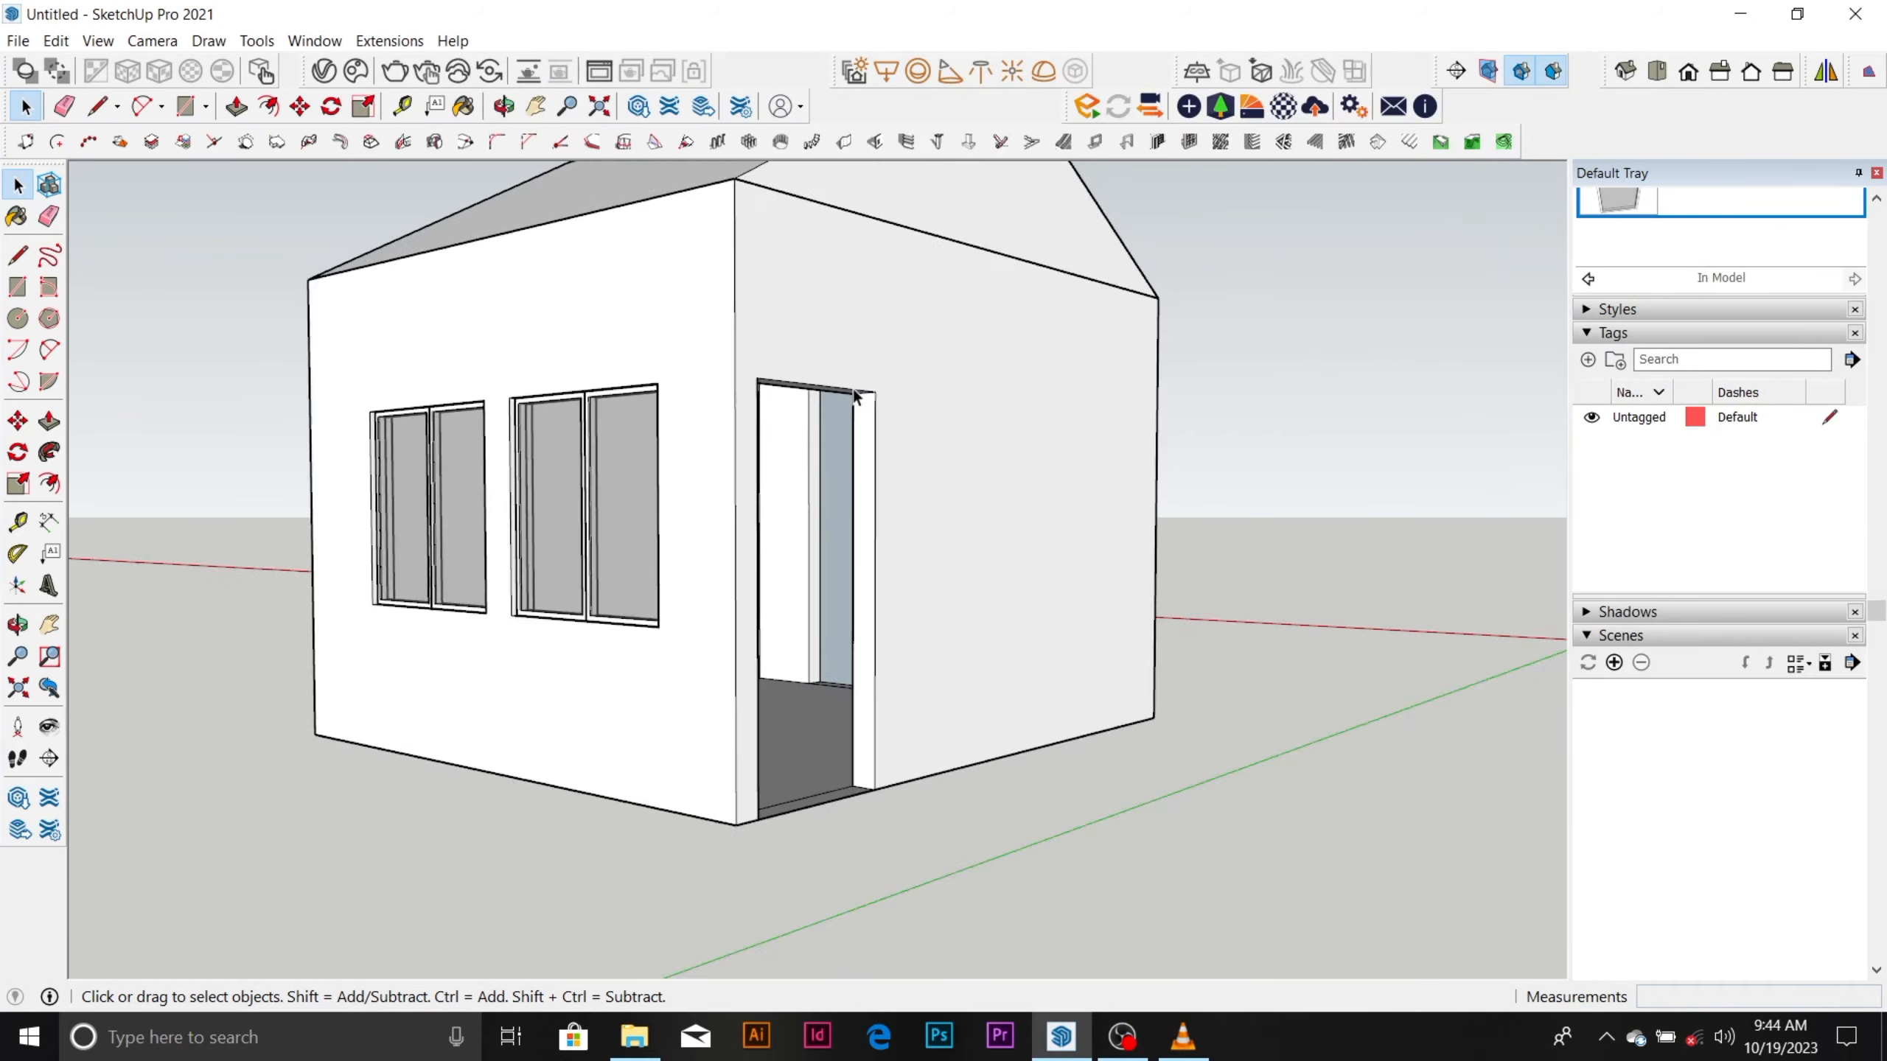
pyautogui.moveTo(842, 567); pyautogui.dragTo(729, 717, button='middle')
pyautogui.scroll(-3, 663, 759)
pyautogui.scroll(3, 799, 616)
pyautogui.scroll(3, 696, 701)
pyautogui.scroll(-3, 870, 624)
pyautogui.scroll(2, 719, 716)
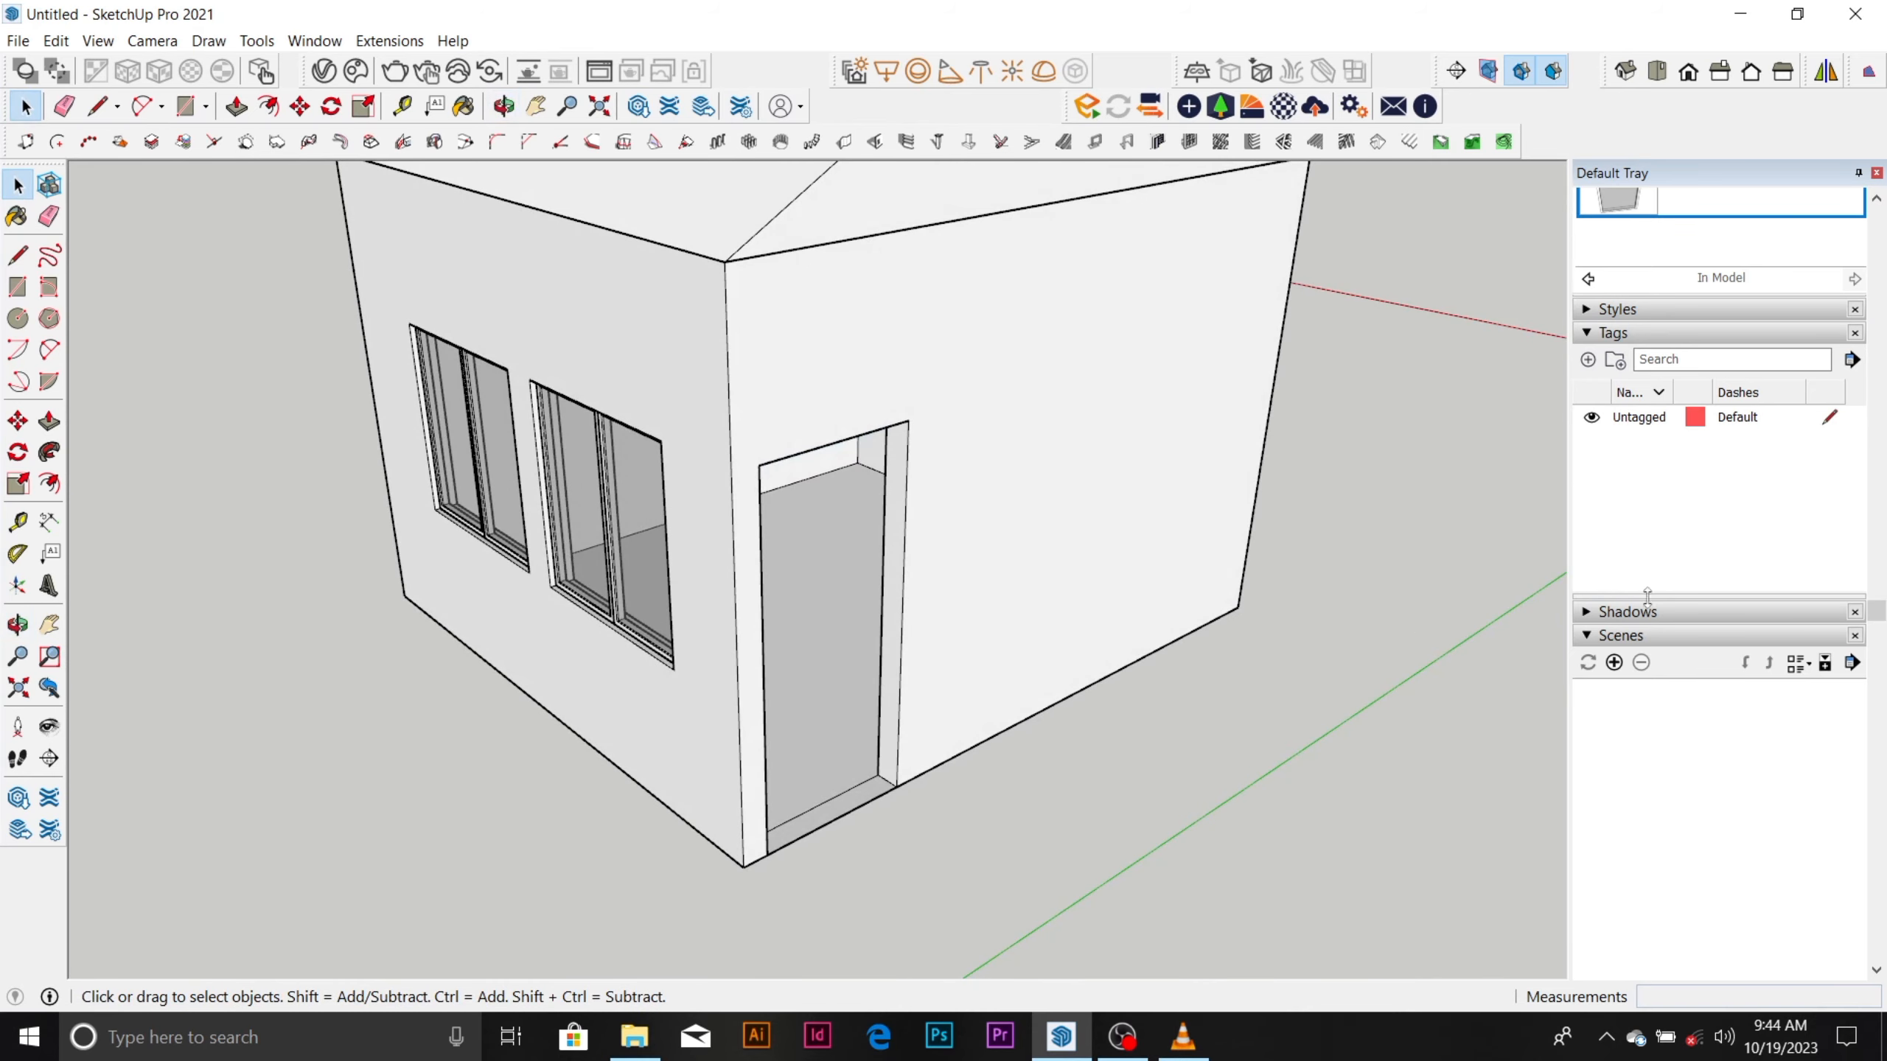
# Look through the tray's Instructor, Scenes, Tags and Materials sections to find the Components section.
pyautogui.scroll(-10, 1858, 493)
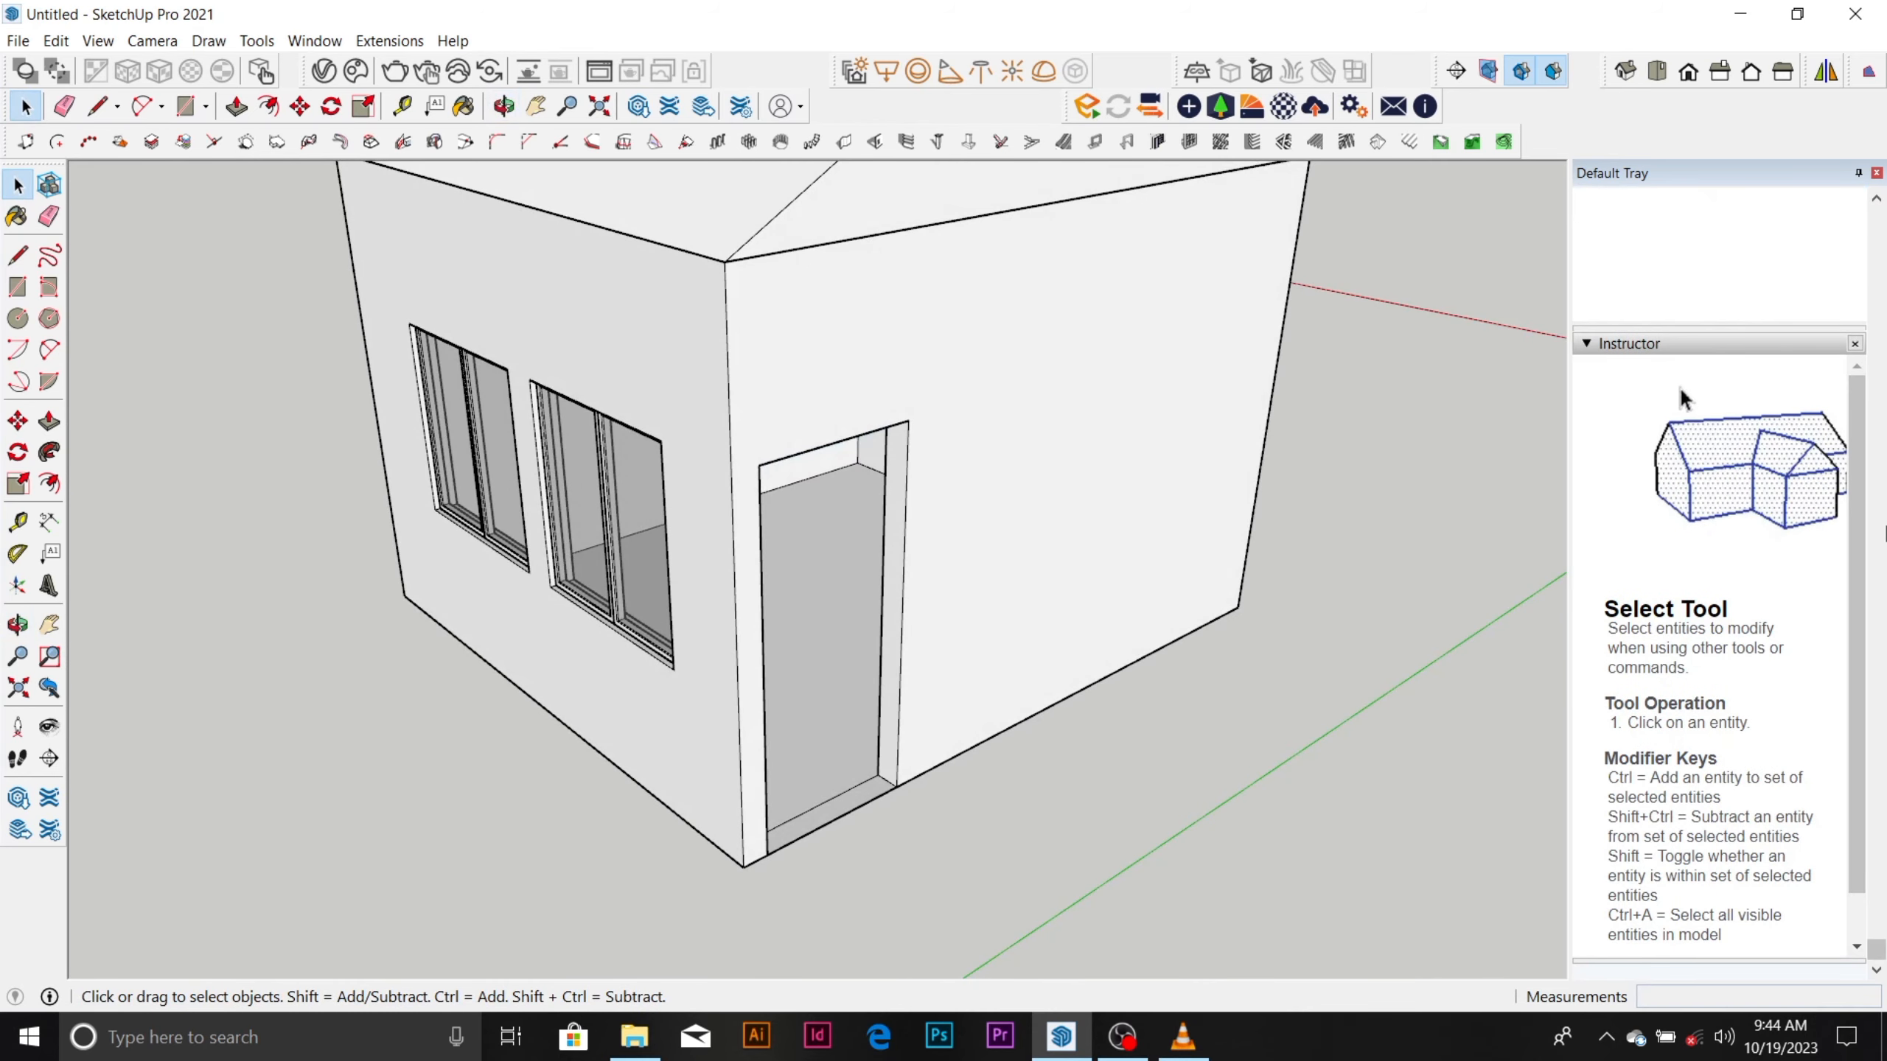
pyautogui.scroll(10, 1860, 661)
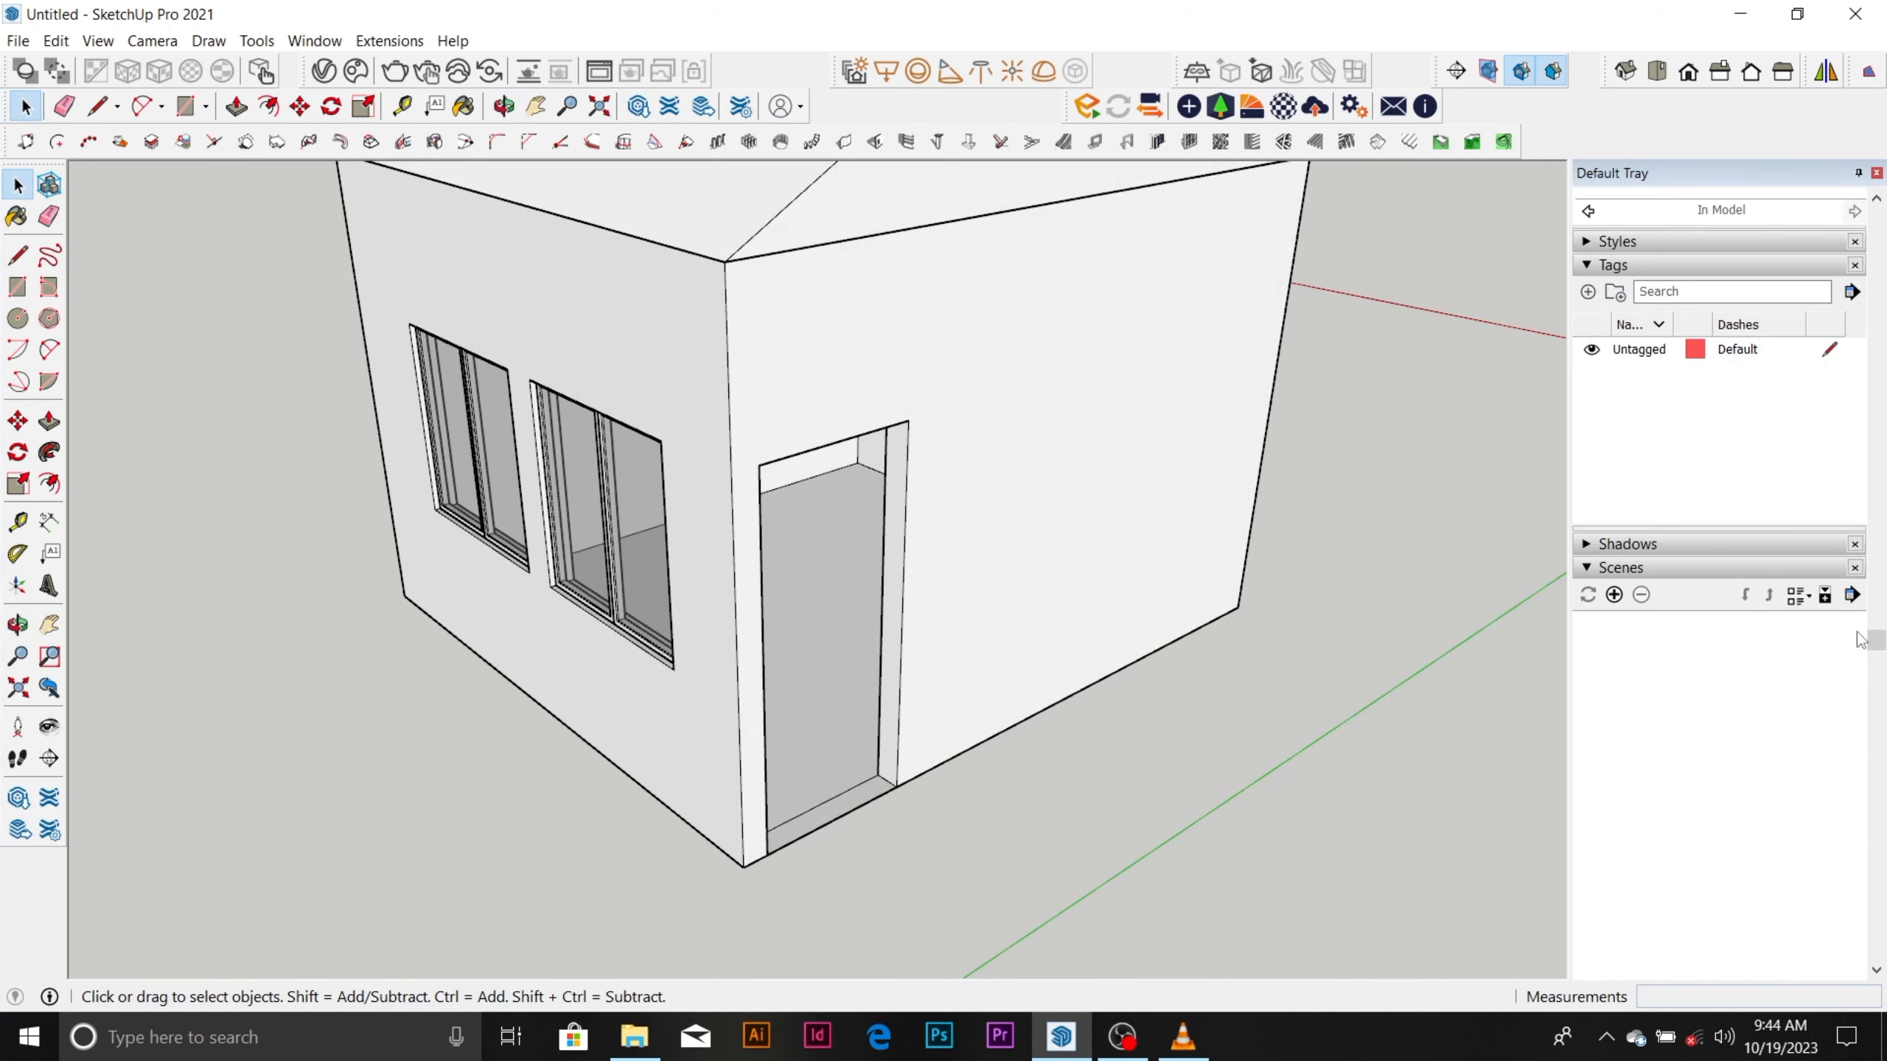
pyautogui.scroll(10, 1860, 631)
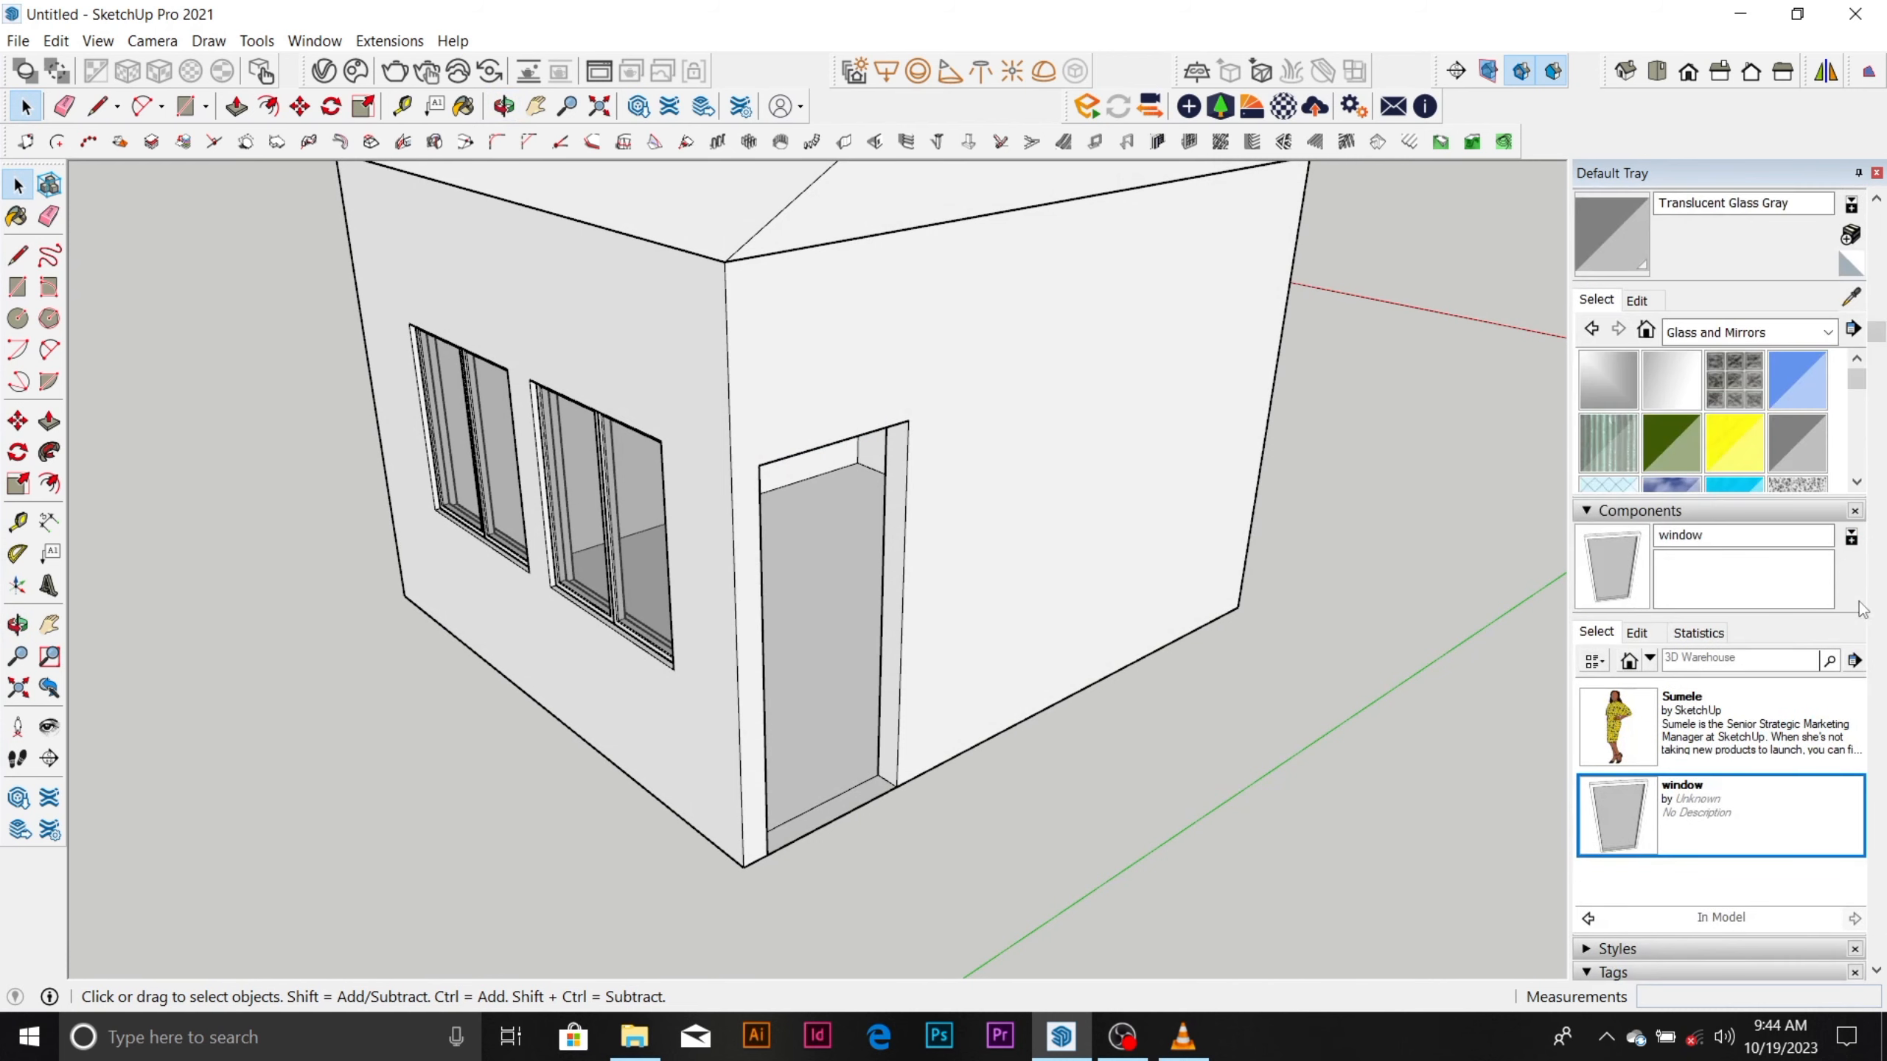
pyautogui.scroll(-3, 1859, 609)
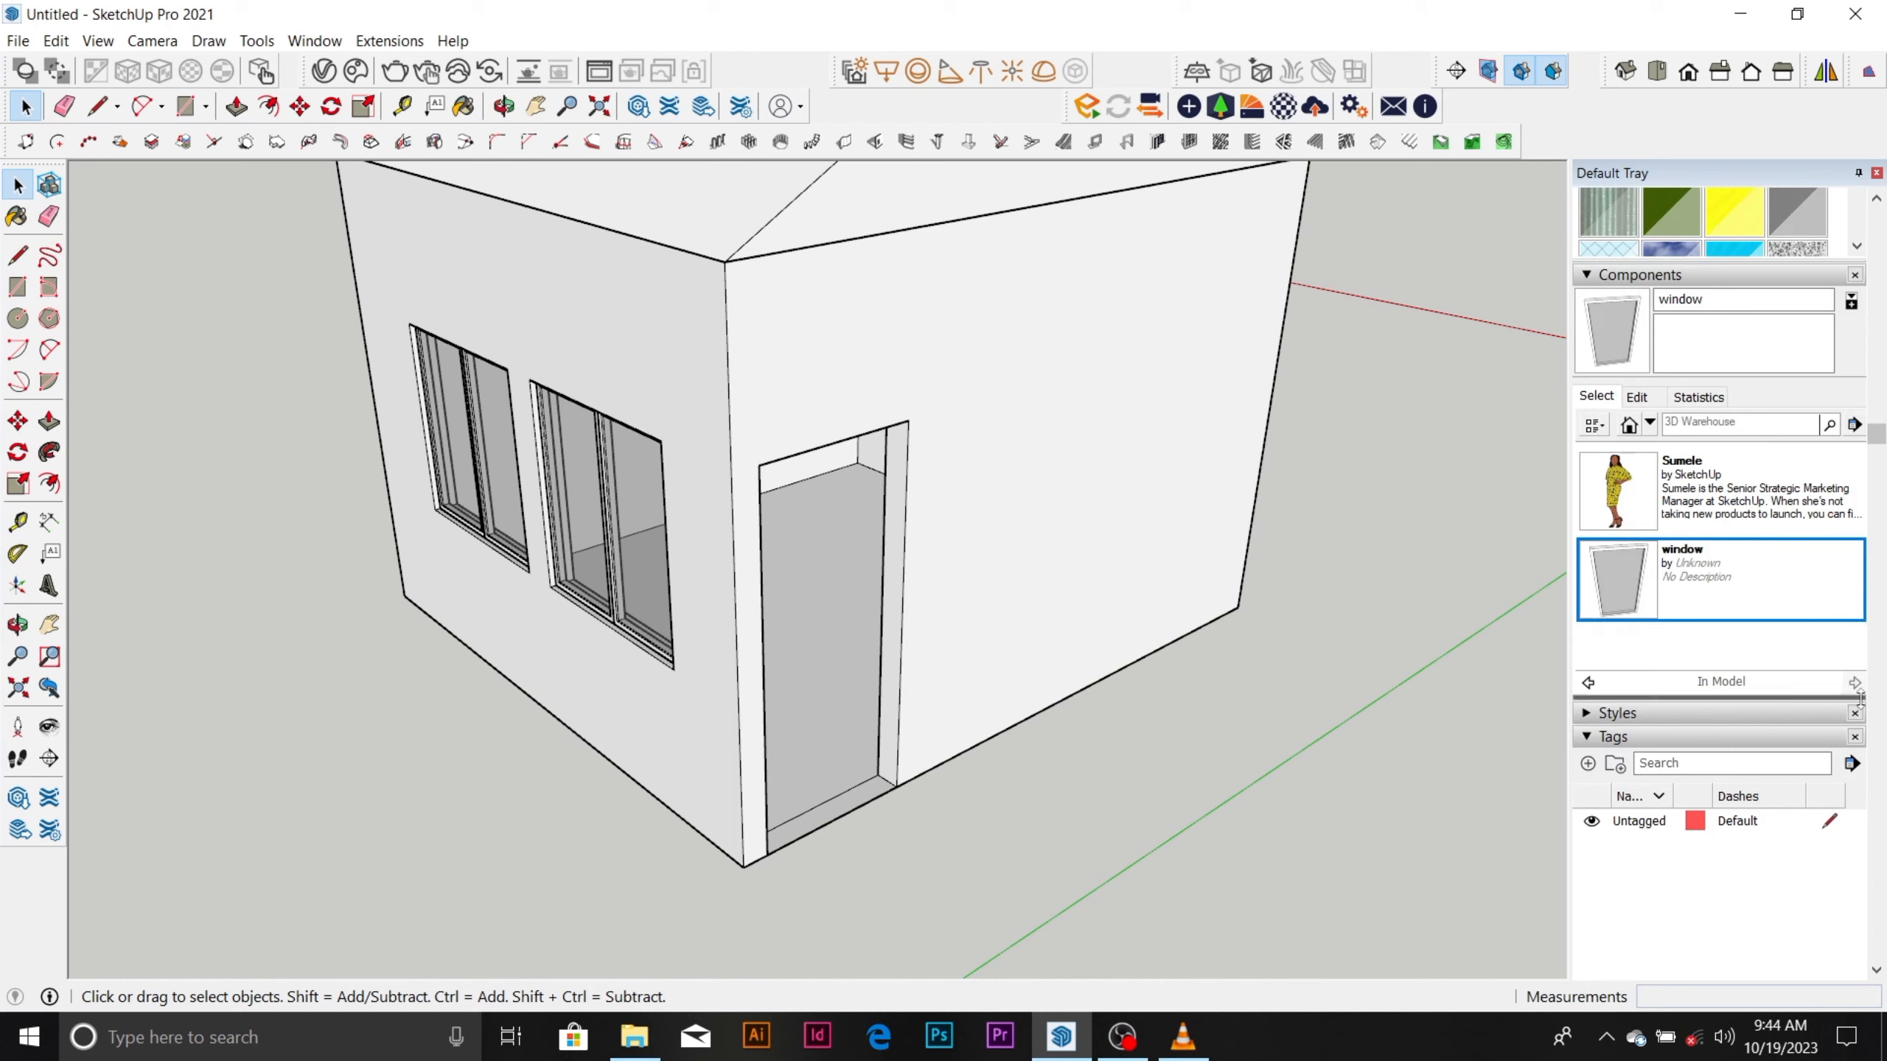
pyautogui.scroll(-3, 1824, 699)
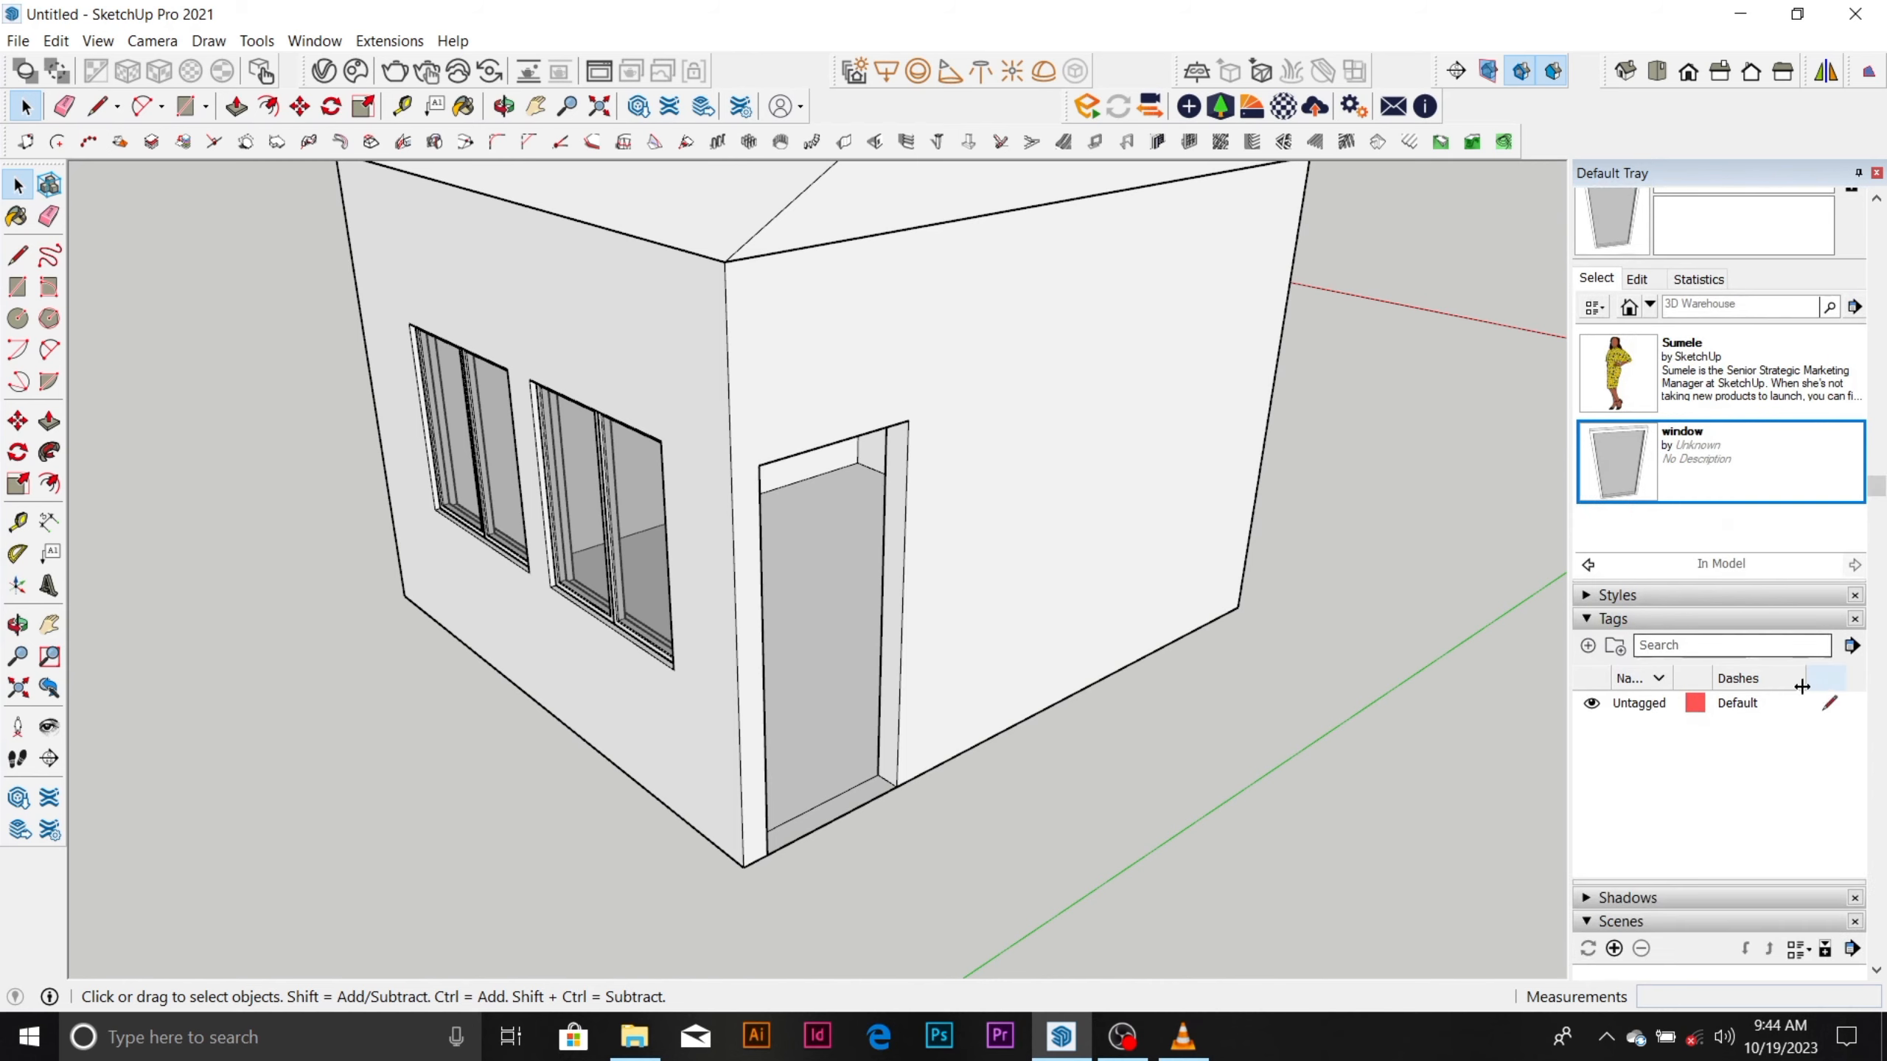
pyautogui.scroll(-6, 1785, 687)
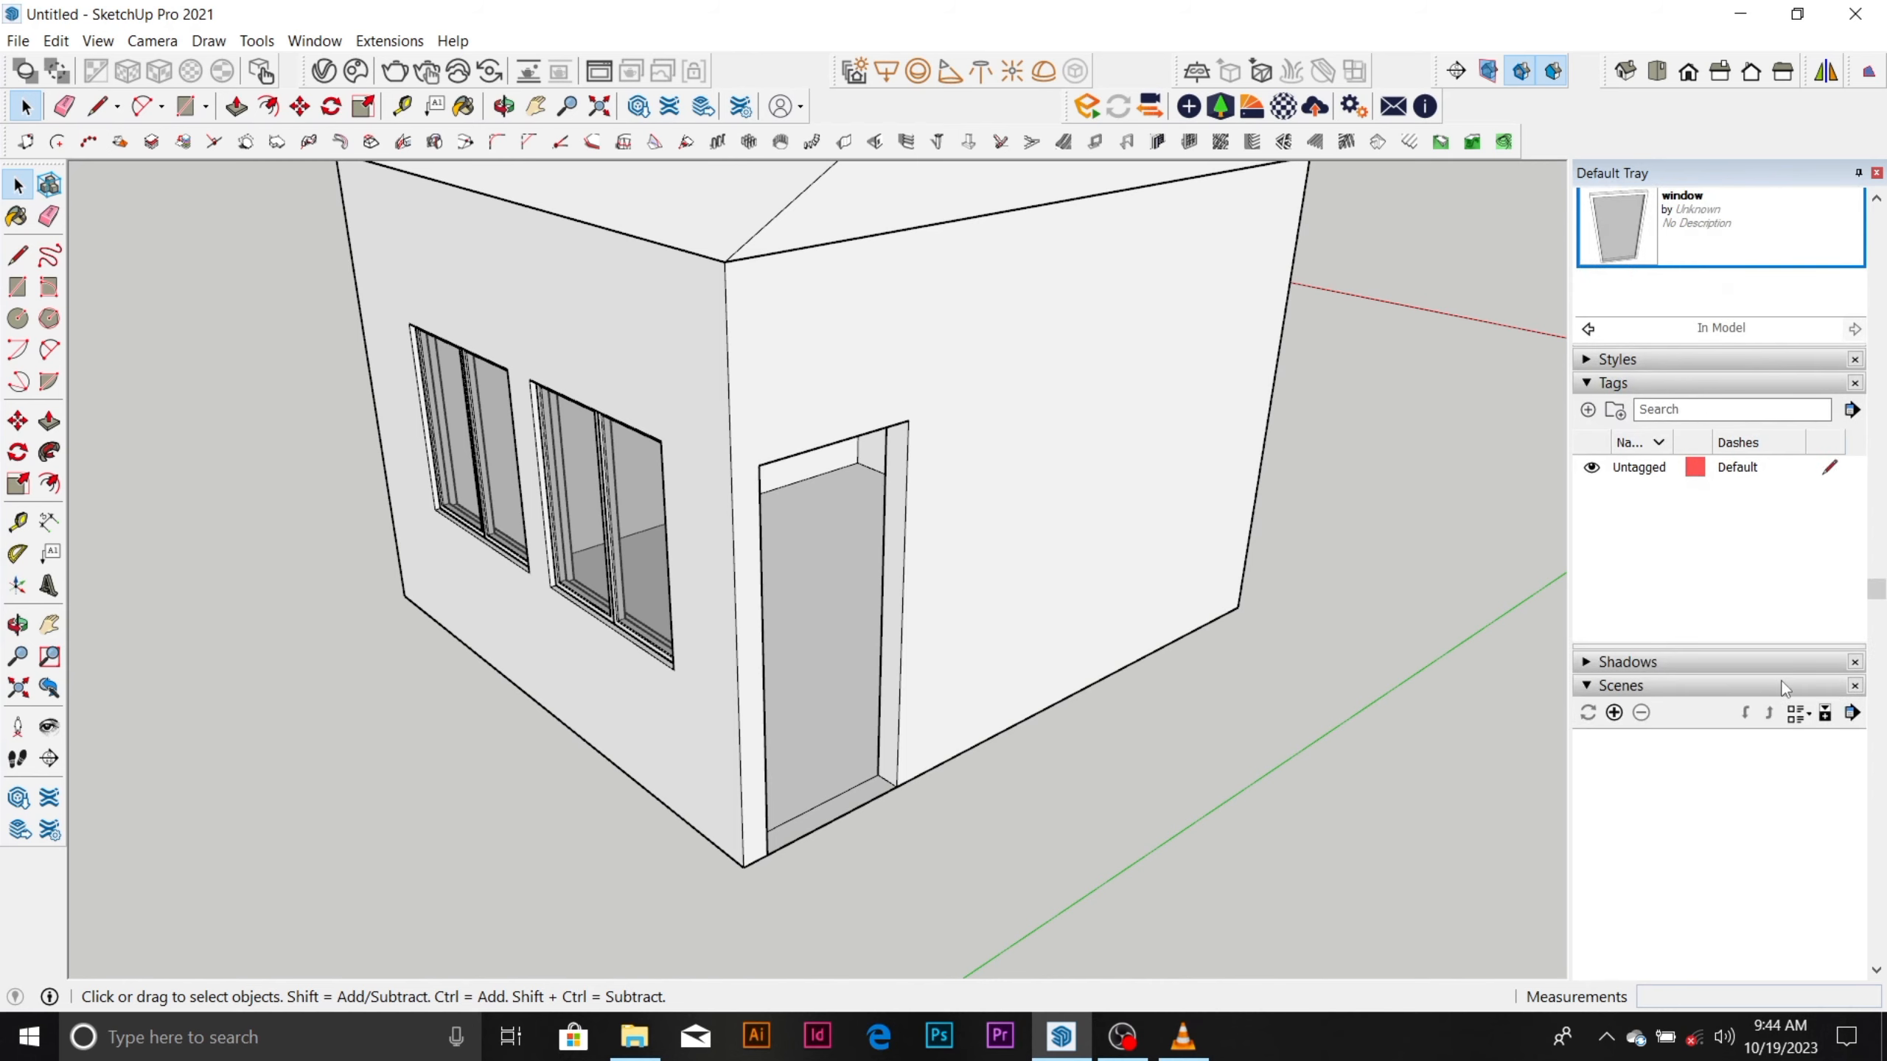
pyautogui.scroll(-9, 1786, 688)
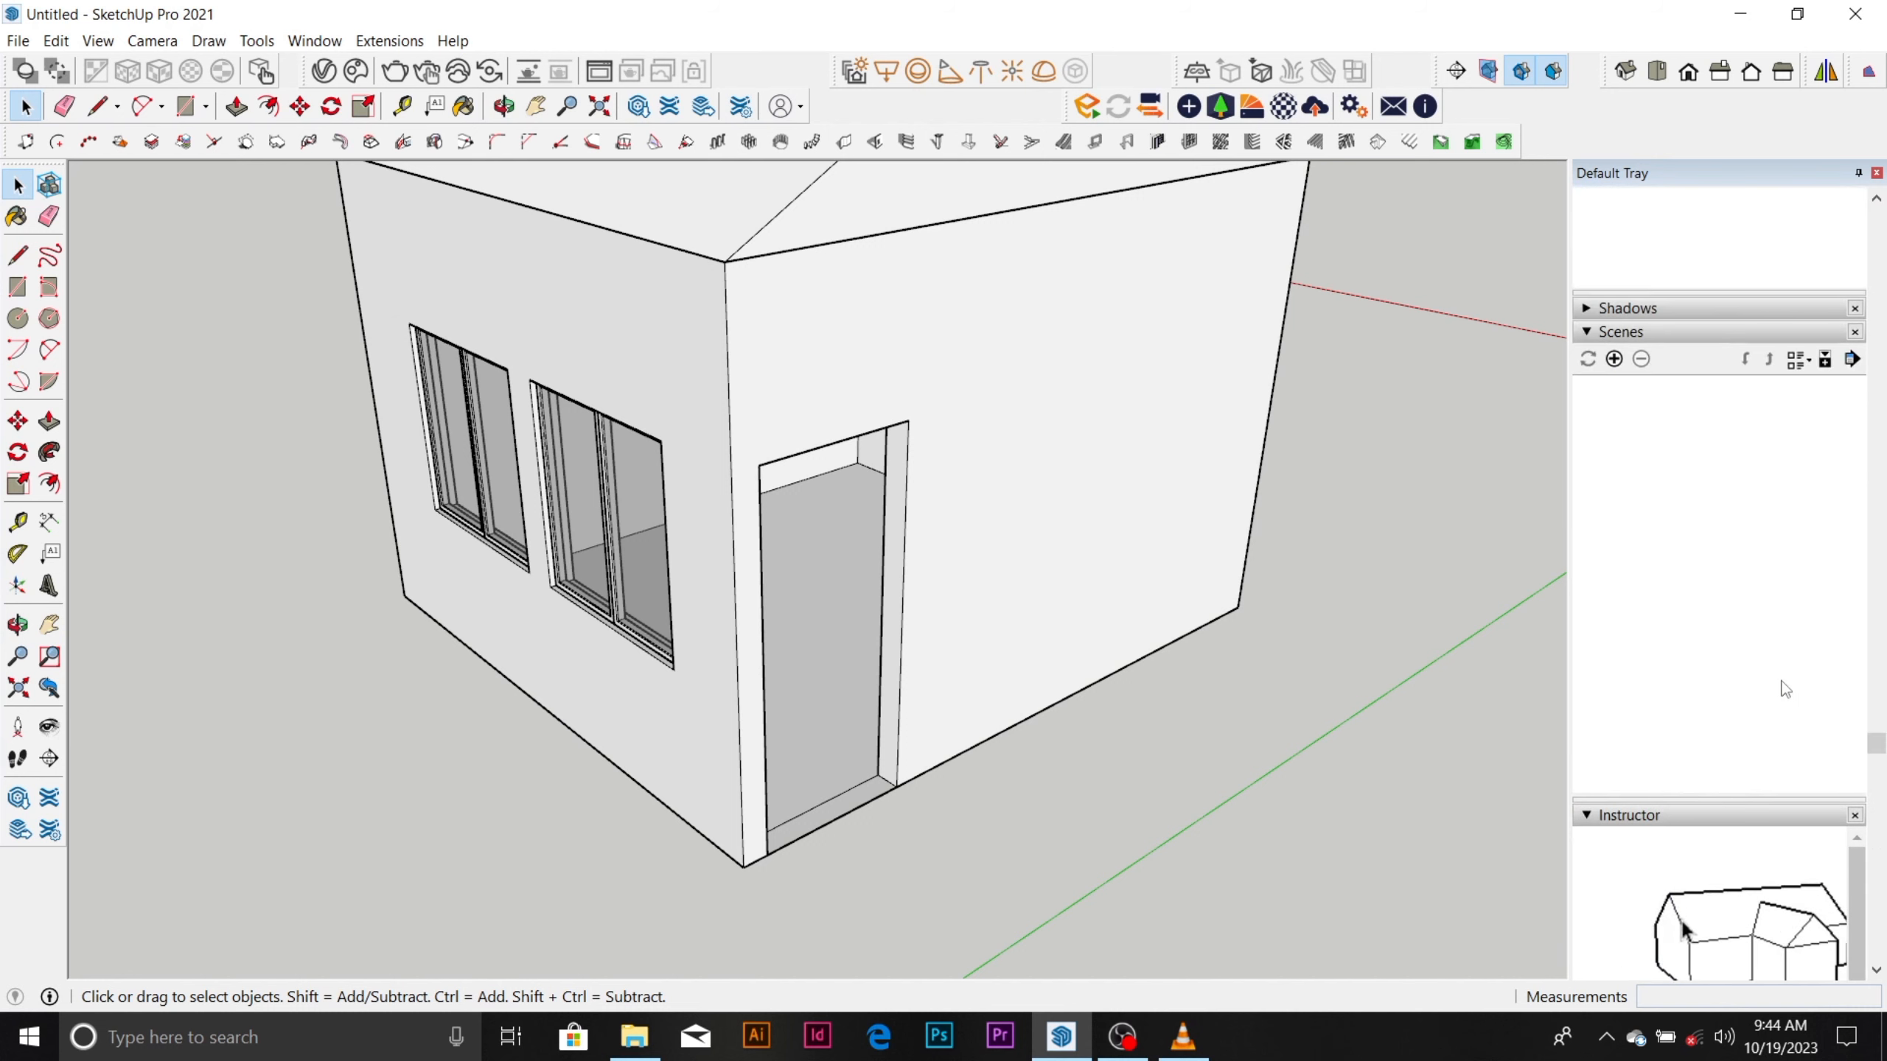
pyautogui.scroll(15, 1785, 688)
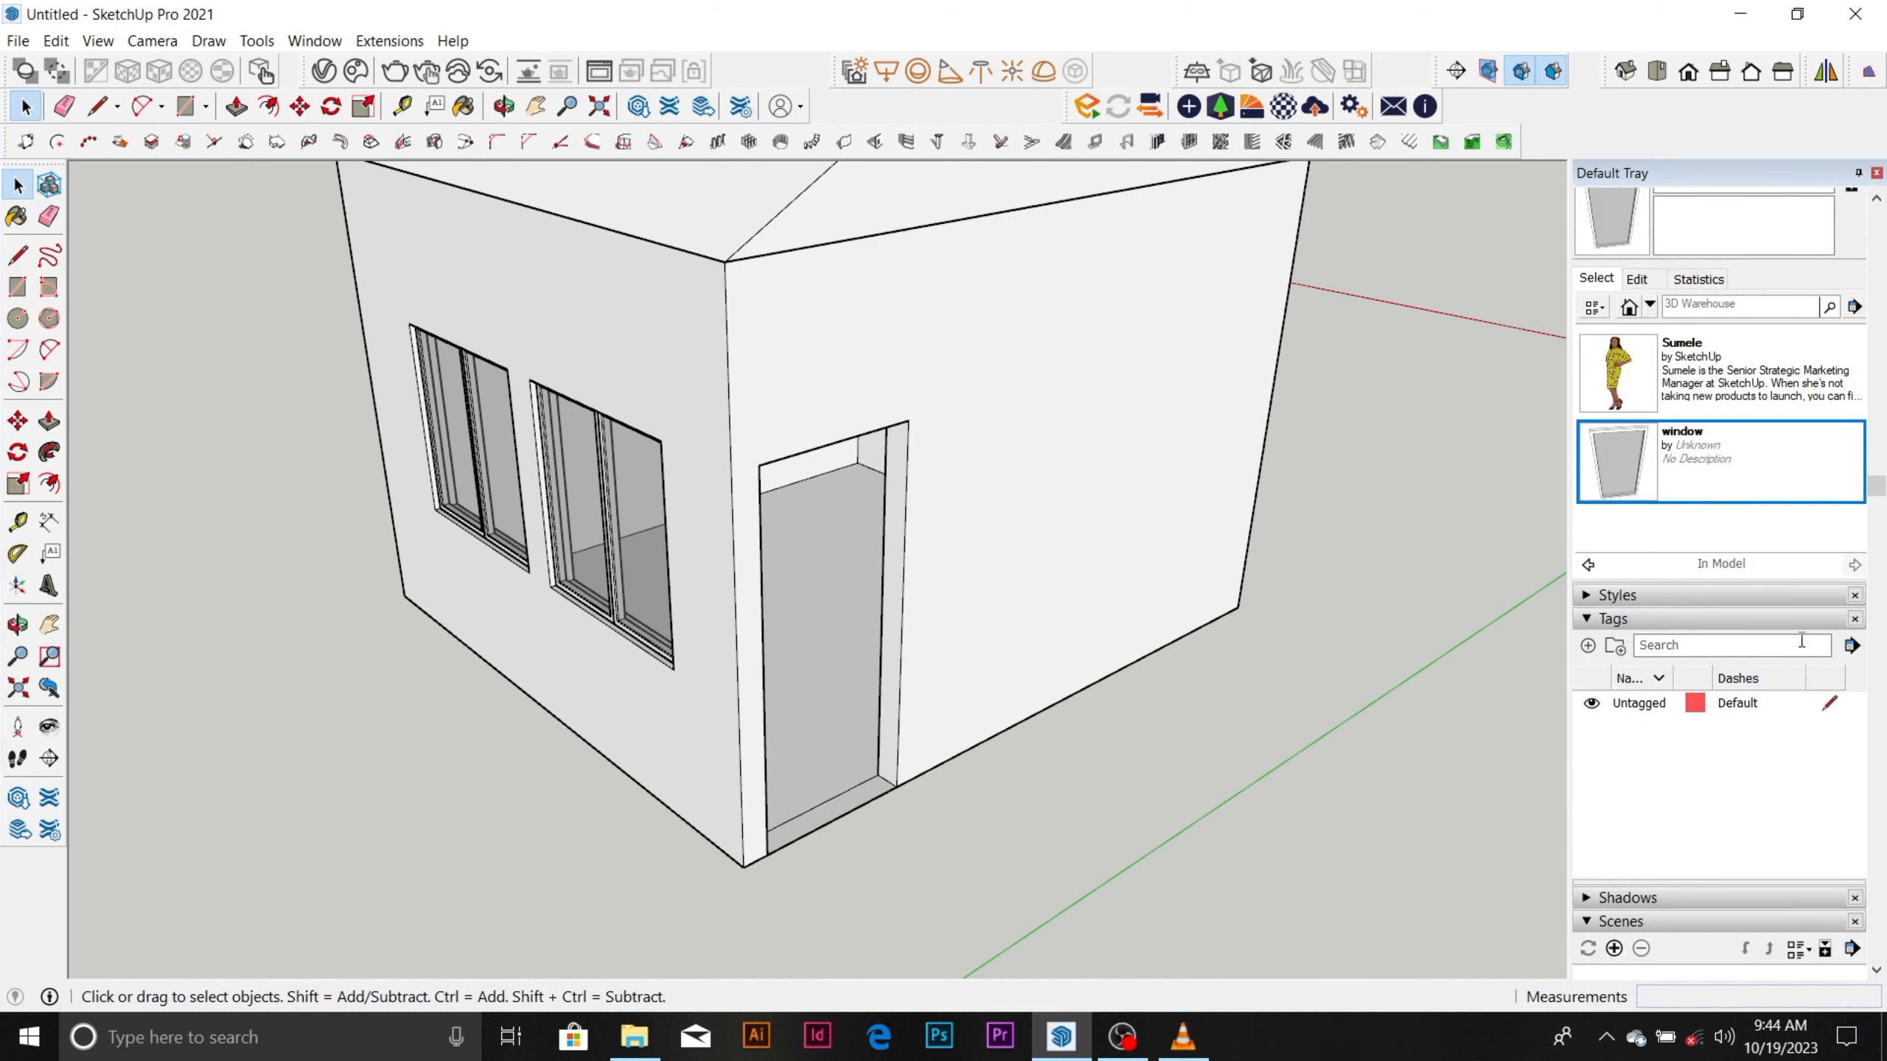
pyautogui.scroll(6, 1802, 640)
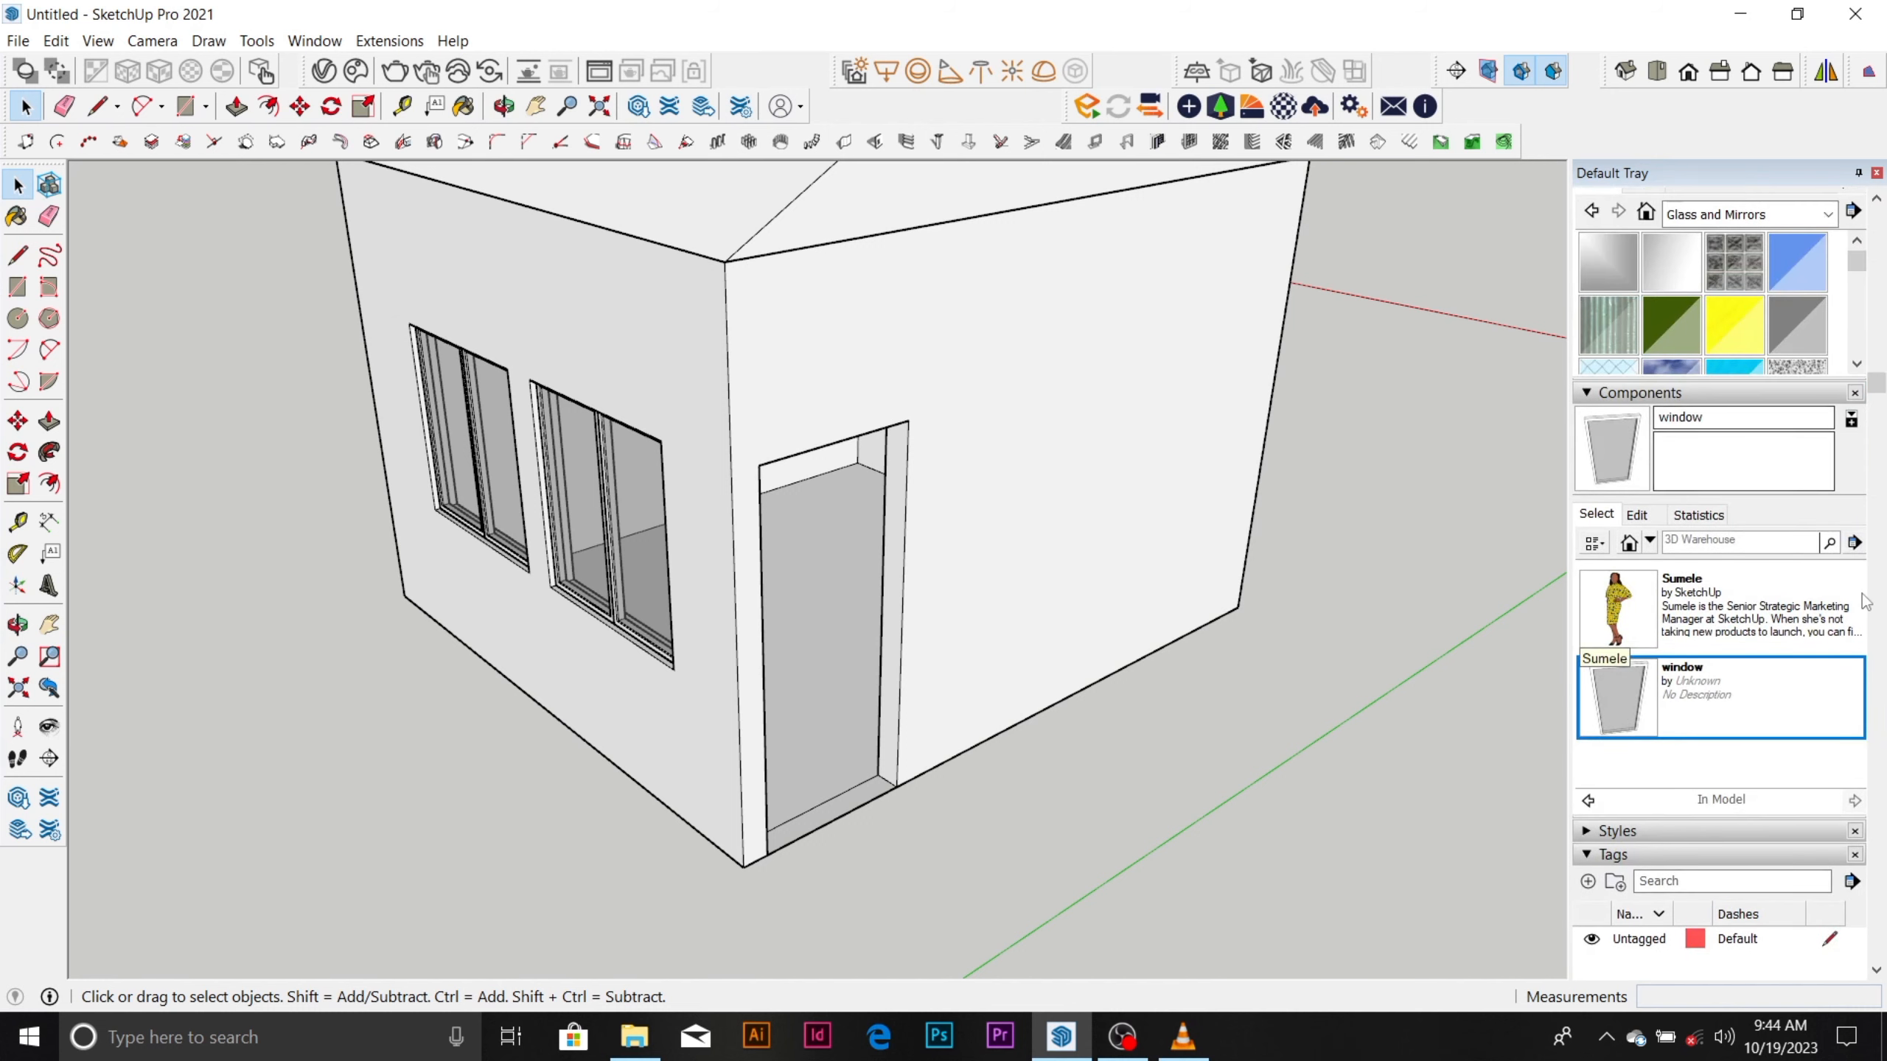
# Open the EBENE folder, in Documents under Sketchup work and Sketchup plugins and component, as a local component collection.
pyautogui.click(1855, 544)
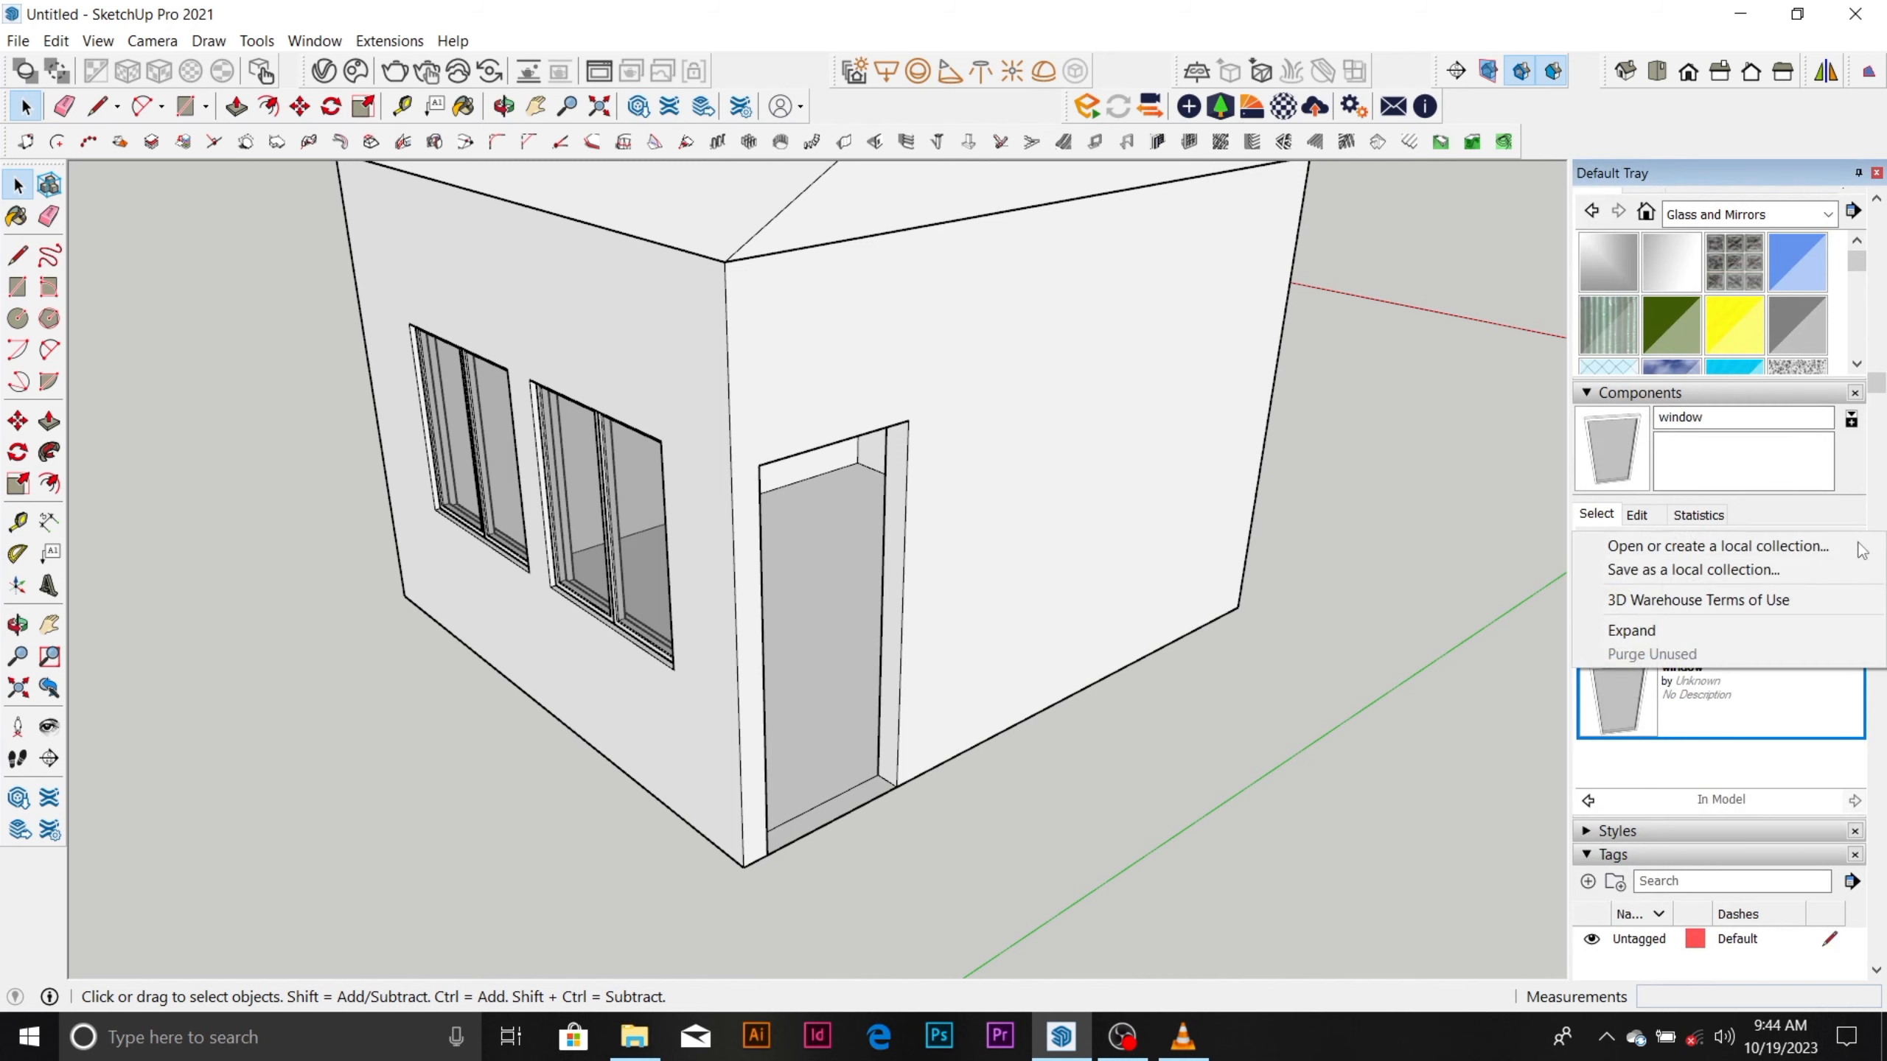
pyautogui.click(1800, 547)
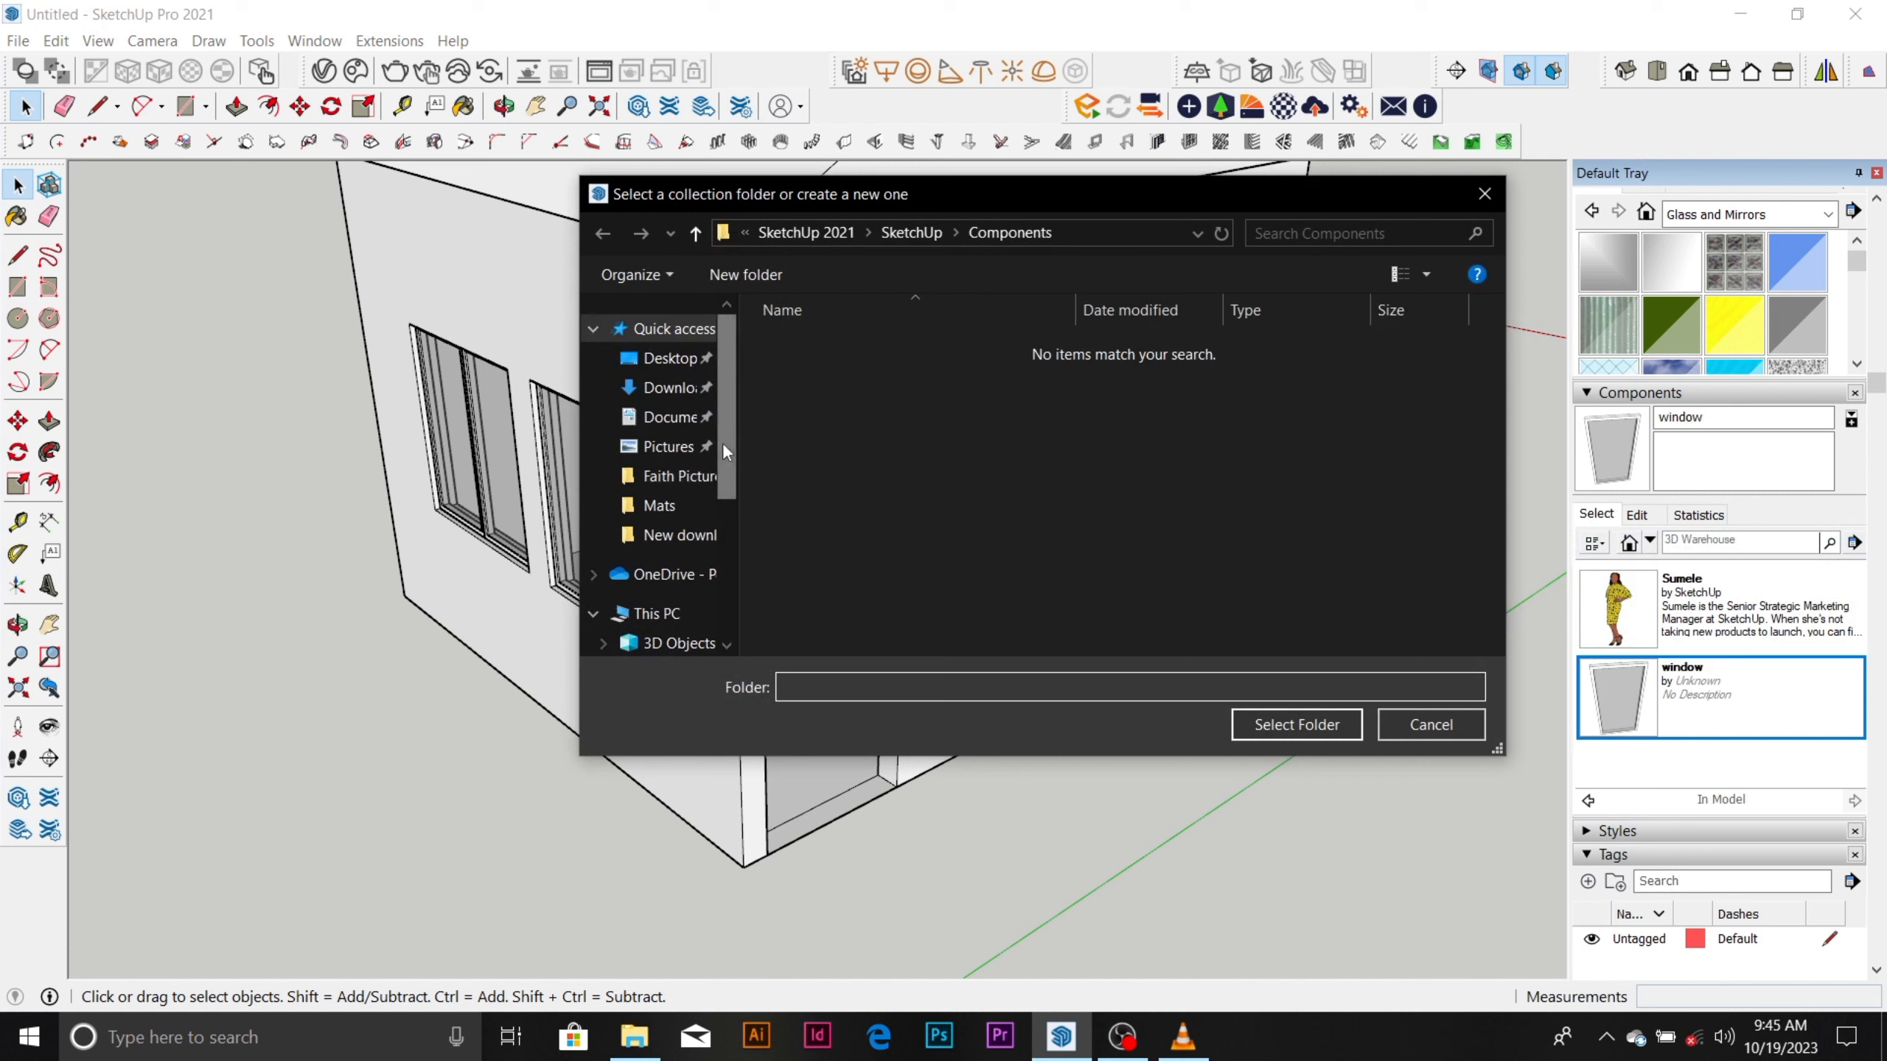
pyautogui.moveTo(723, 442)
pyautogui.mouseDown()
pyautogui.moveTo(728, 505)
pyautogui.moveTo(734, 409)
pyautogui.mouseUp()
pyautogui.click(668, 417)
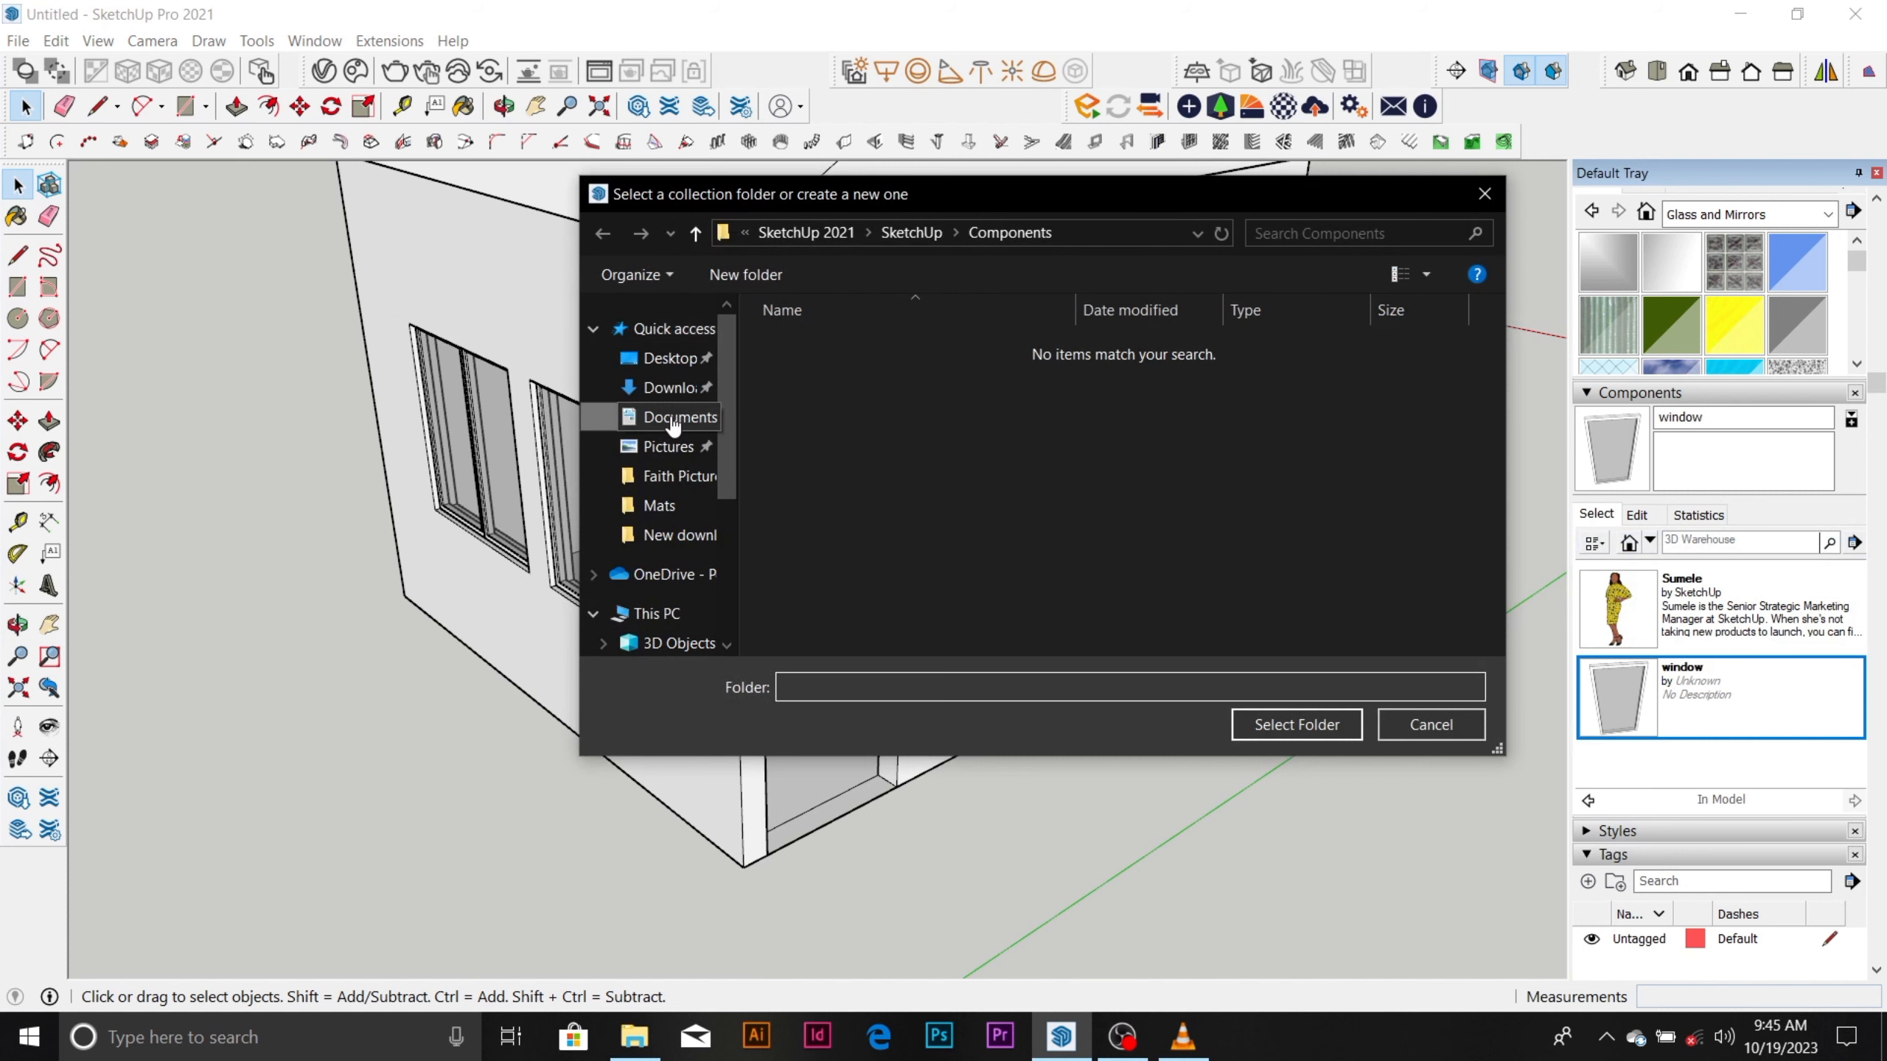
pyautogui.scroll(-3, 909, 431)
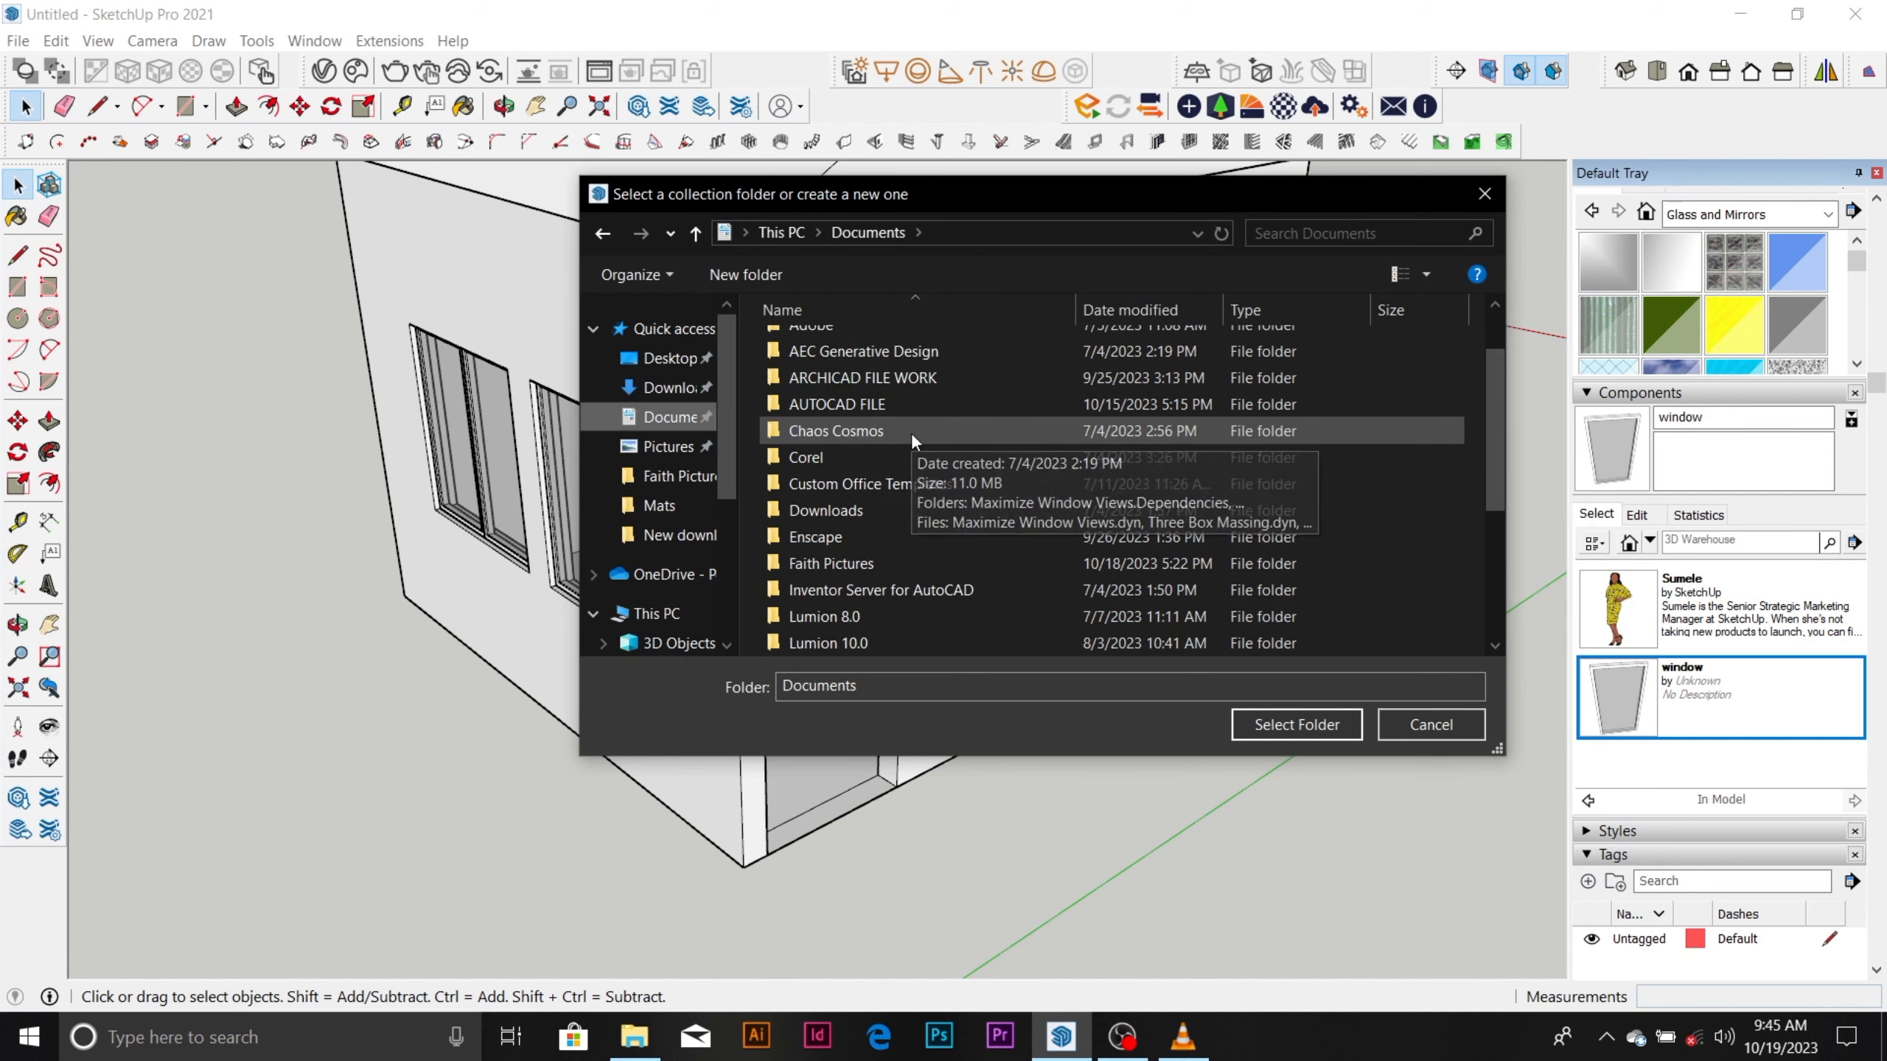
pyautogui.scroll(-1, 911, 440)
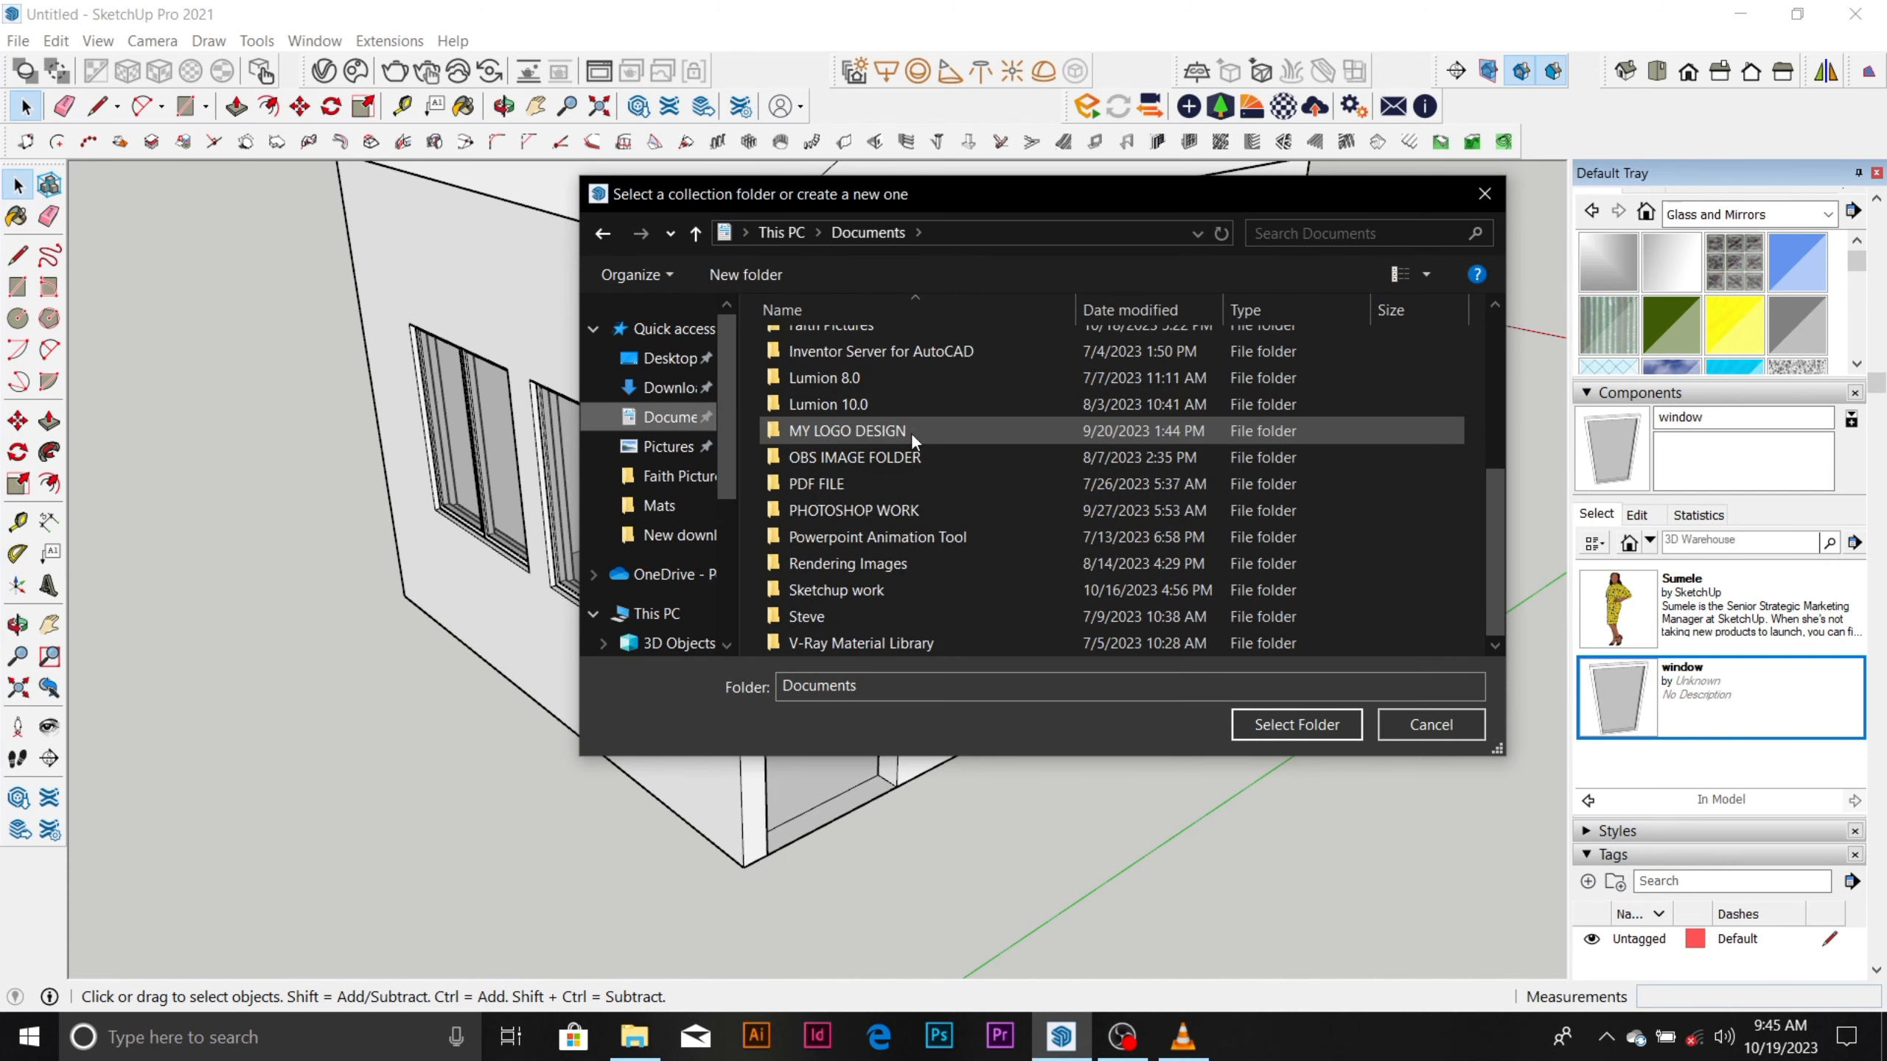
pyautogui.doubleClick(908, 589)
pyautogui.click(957, 348)
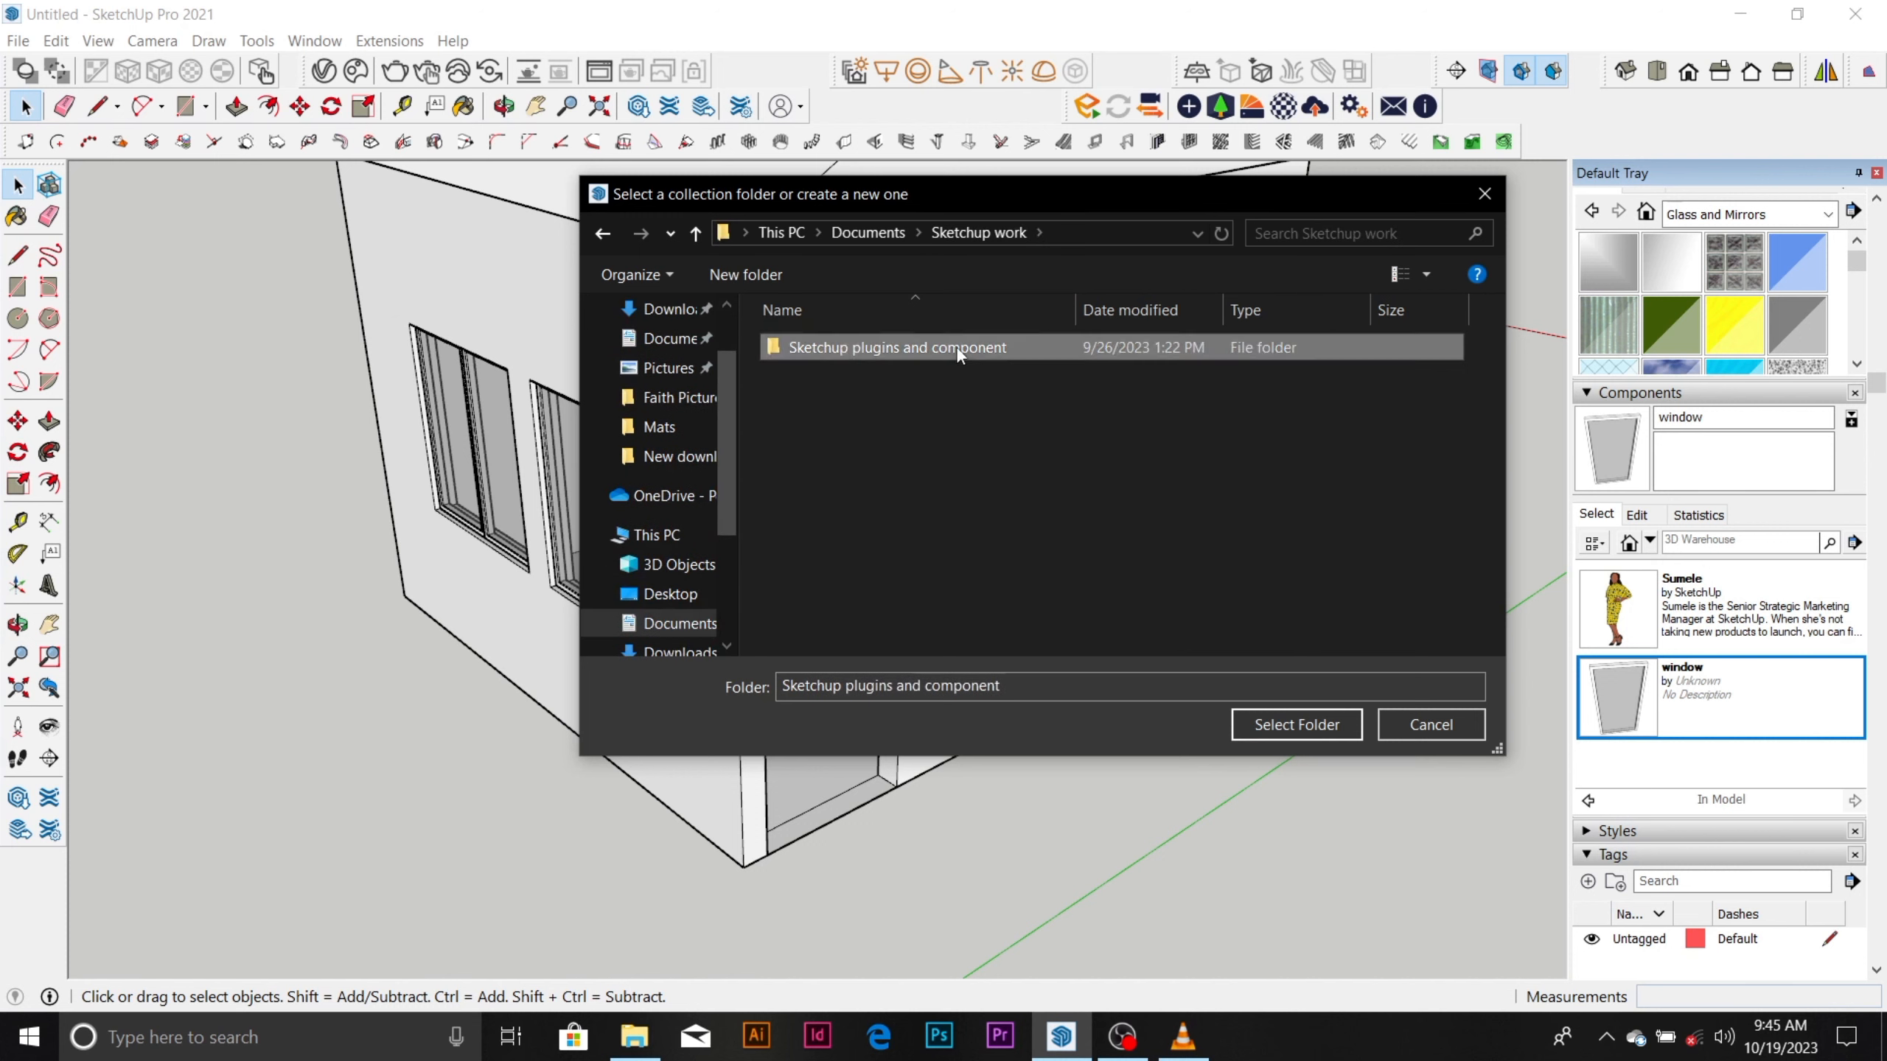
pyautogui.doubleClick(956, 348)
pyautogui.click(902, 395)
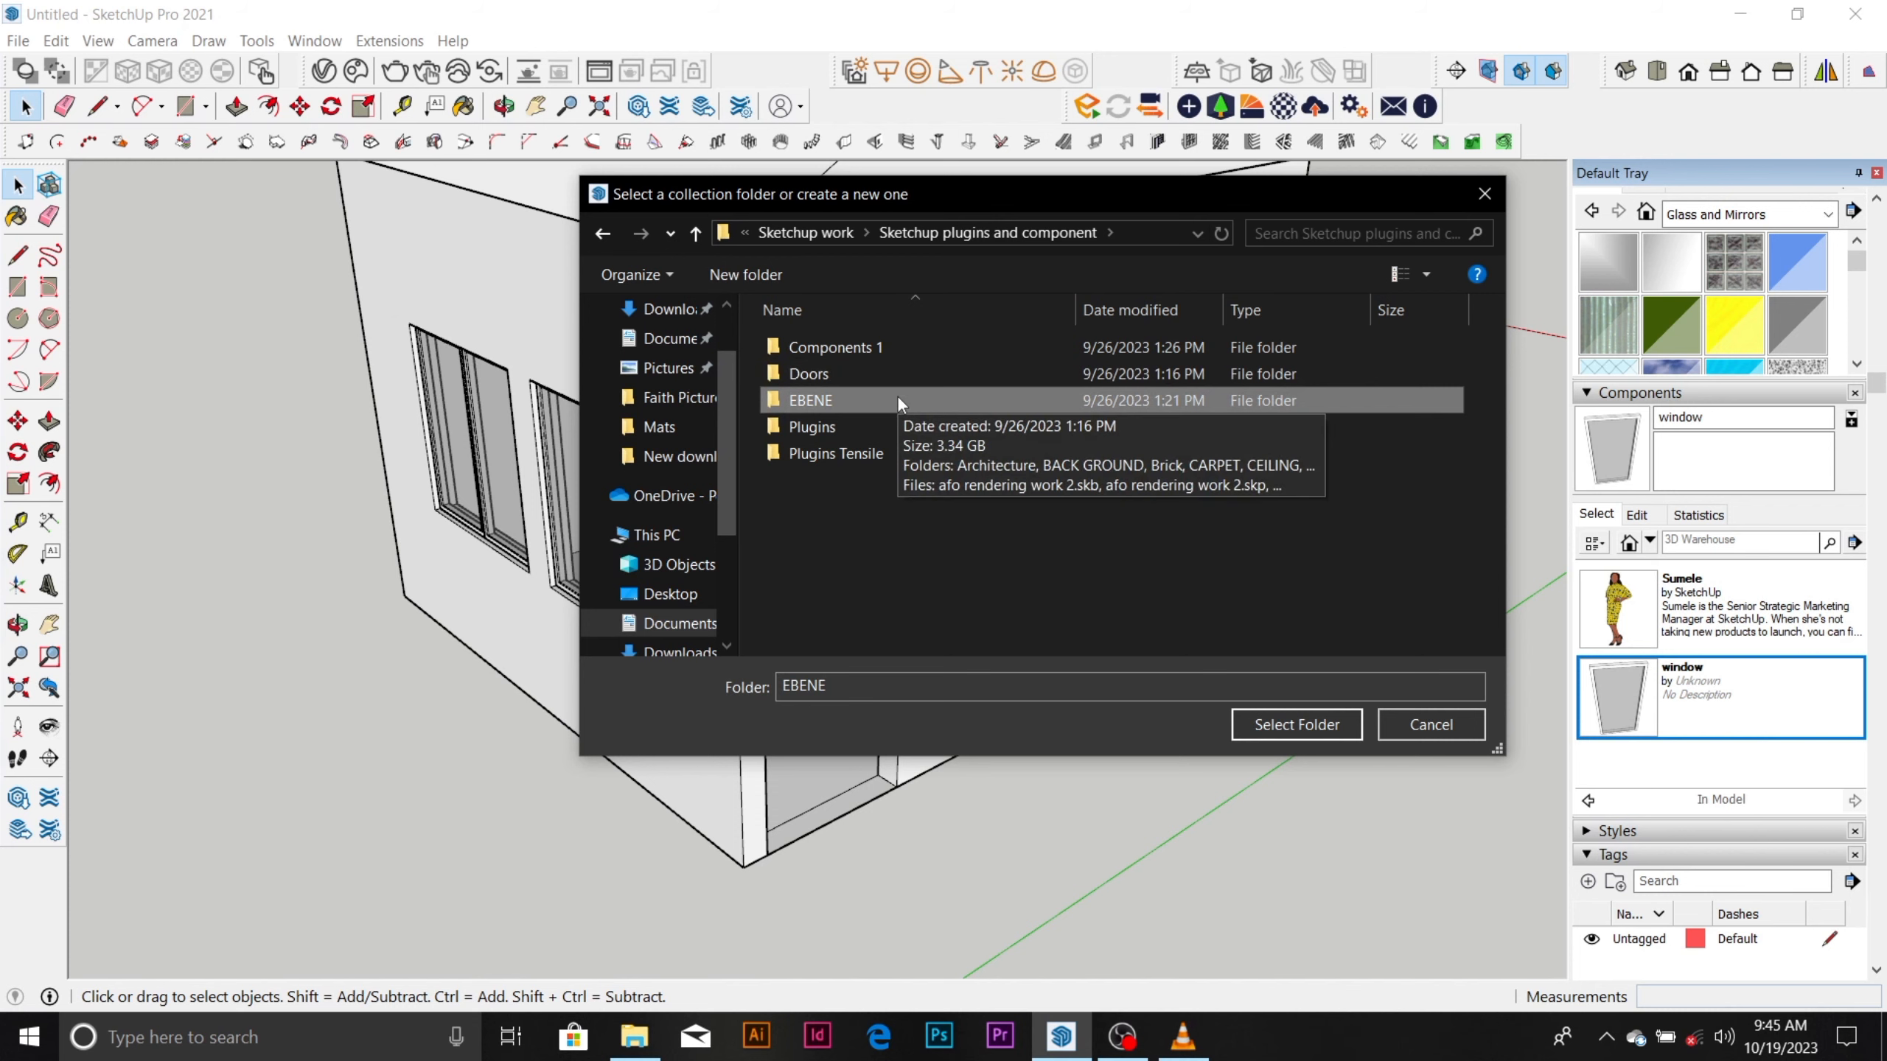
pyautogui.click(1309, 718)
# Look through the folders and components of the EBENE collection.
pyautogui.scroll(-1, 1737, 656)
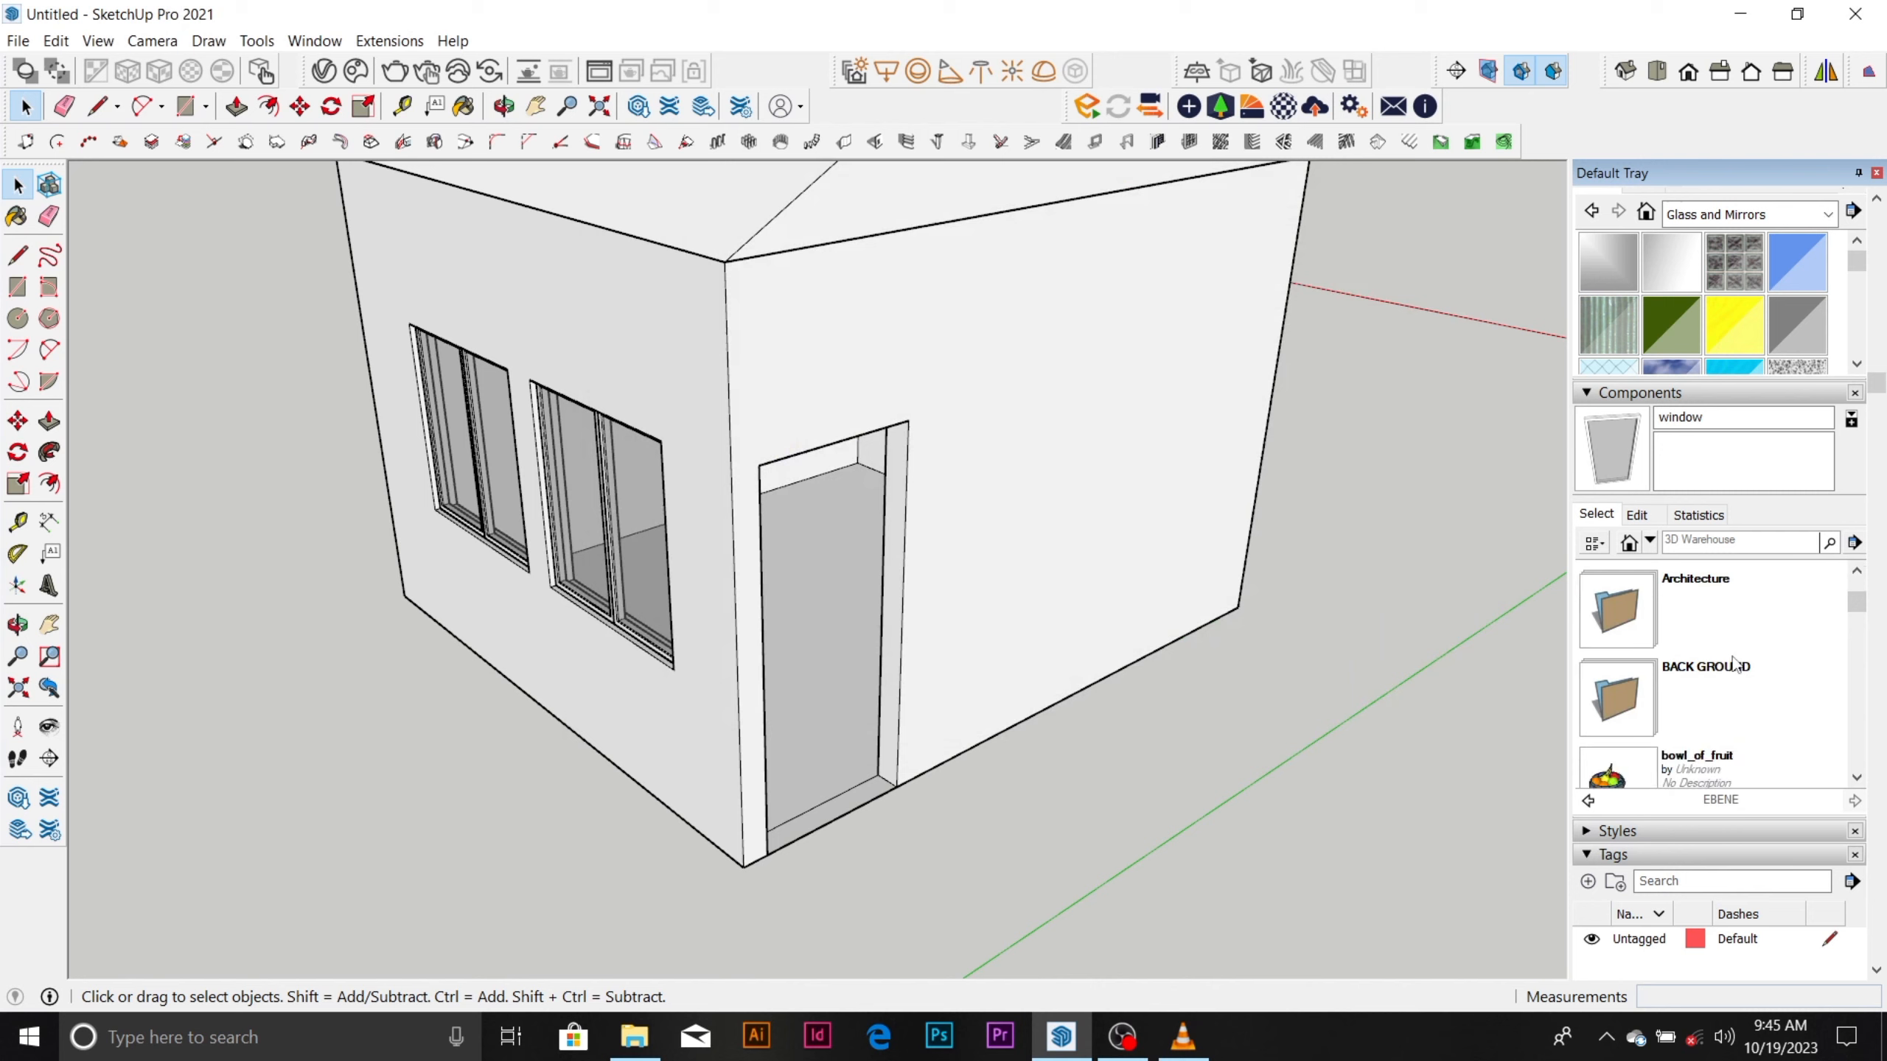
pyautogui.scroll(-1, 1732, 666)
pyautogui.scroll(-2, 1732, 680)
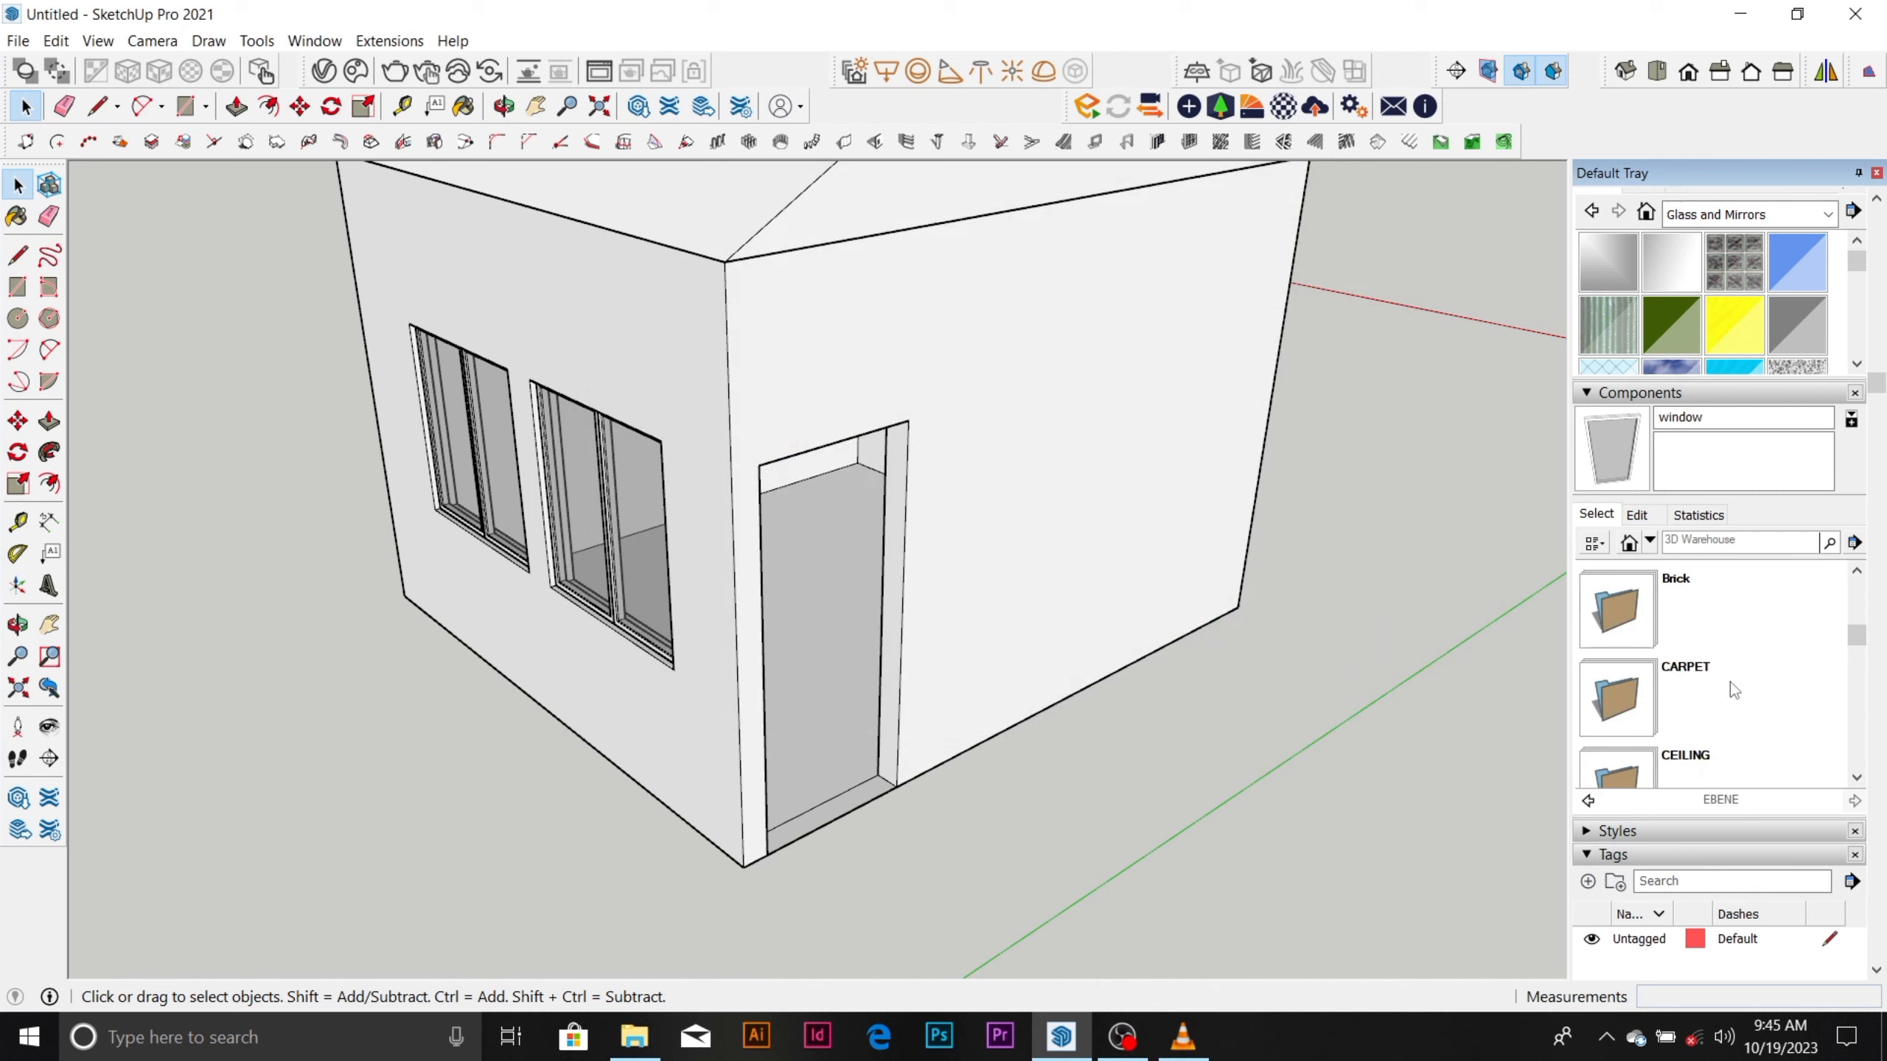
pyautogui.scroll(-2, 1731, 682)
pyautogui.scroll(-8, 1731, 682)
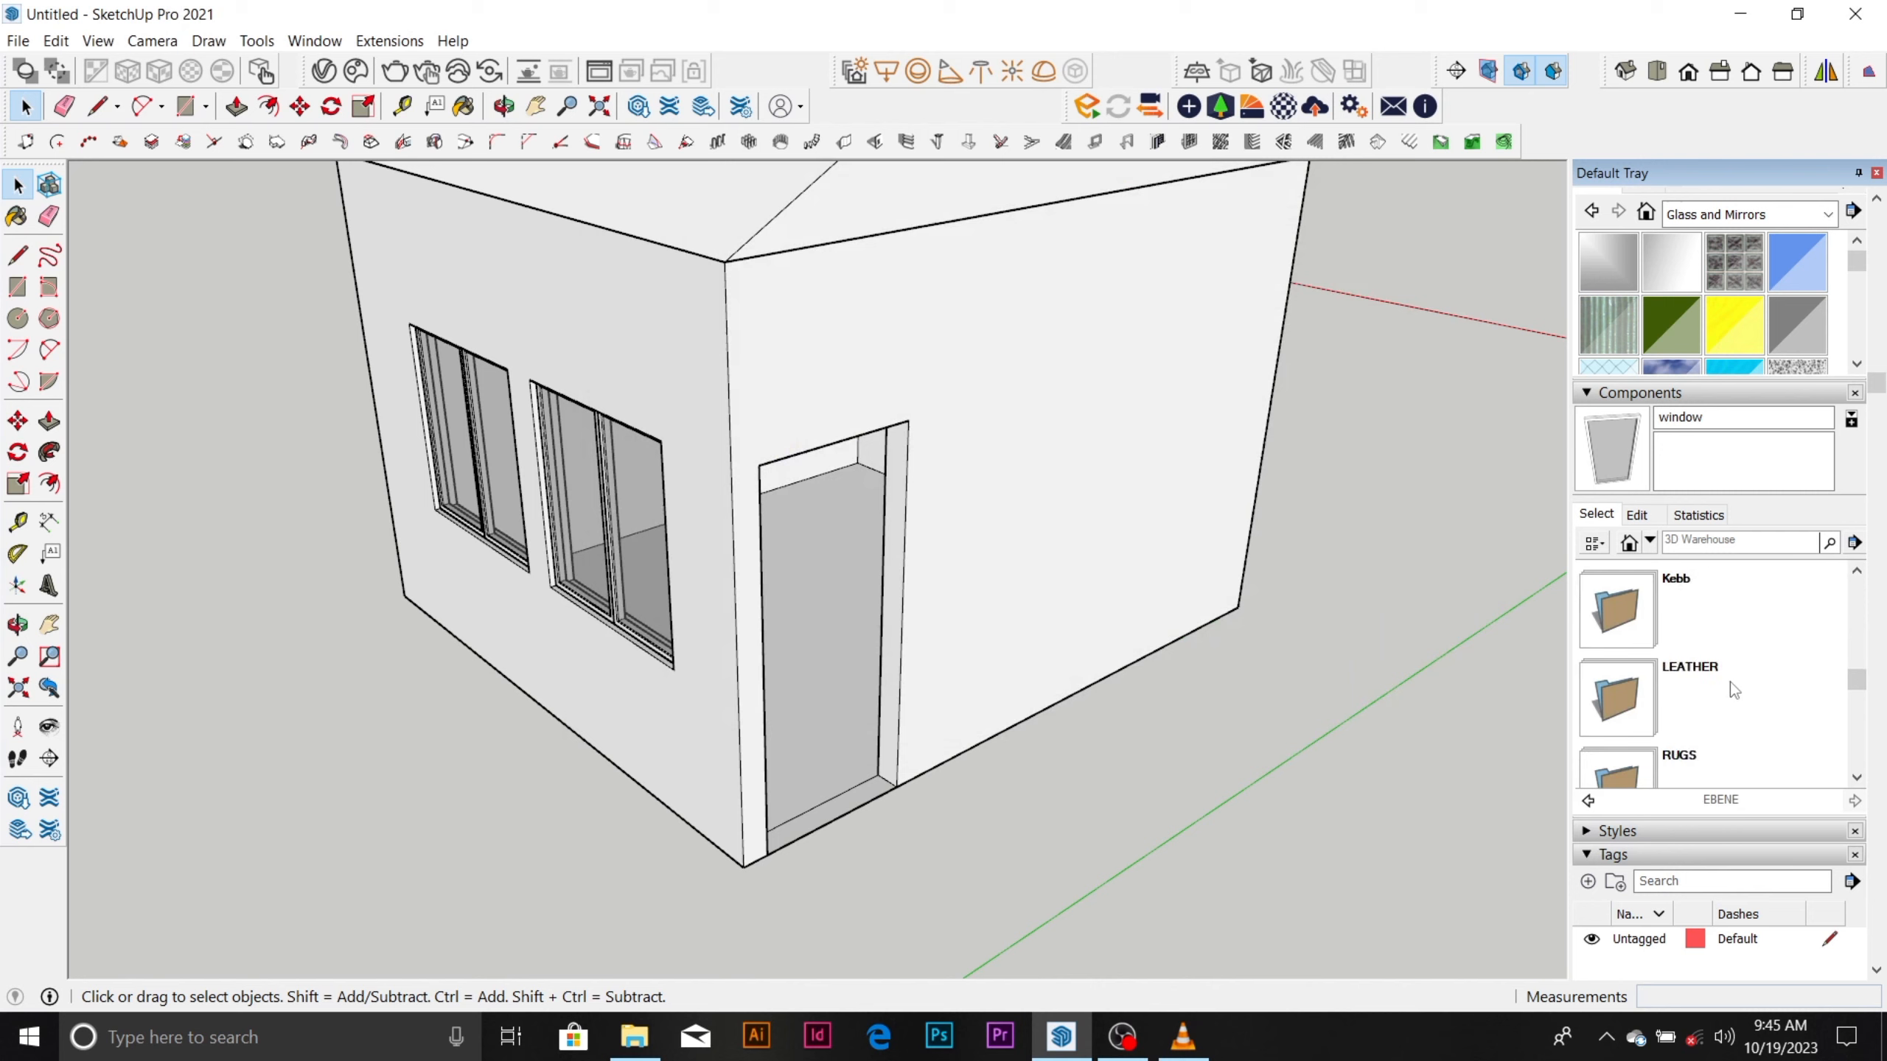
pyautogui.scroll(12, 1731, 682)
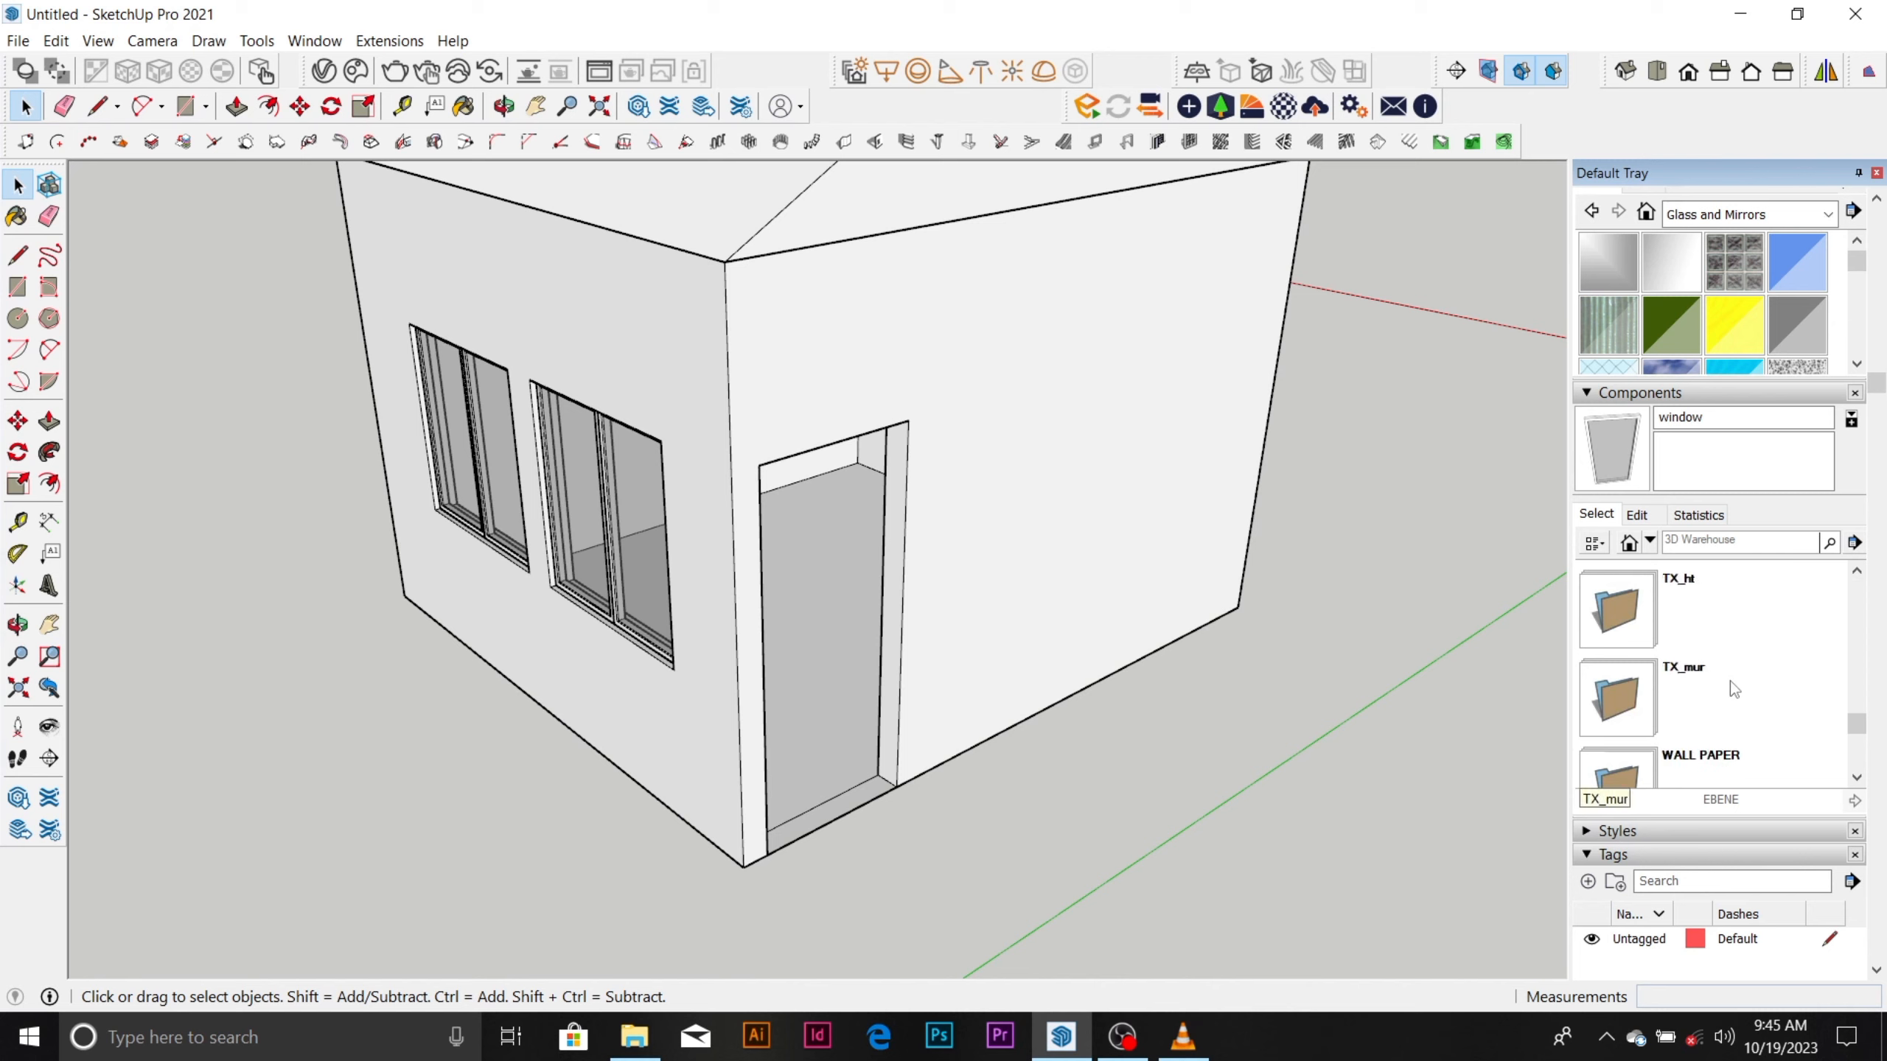
pyautogui.scroll(2, 1731, 683)
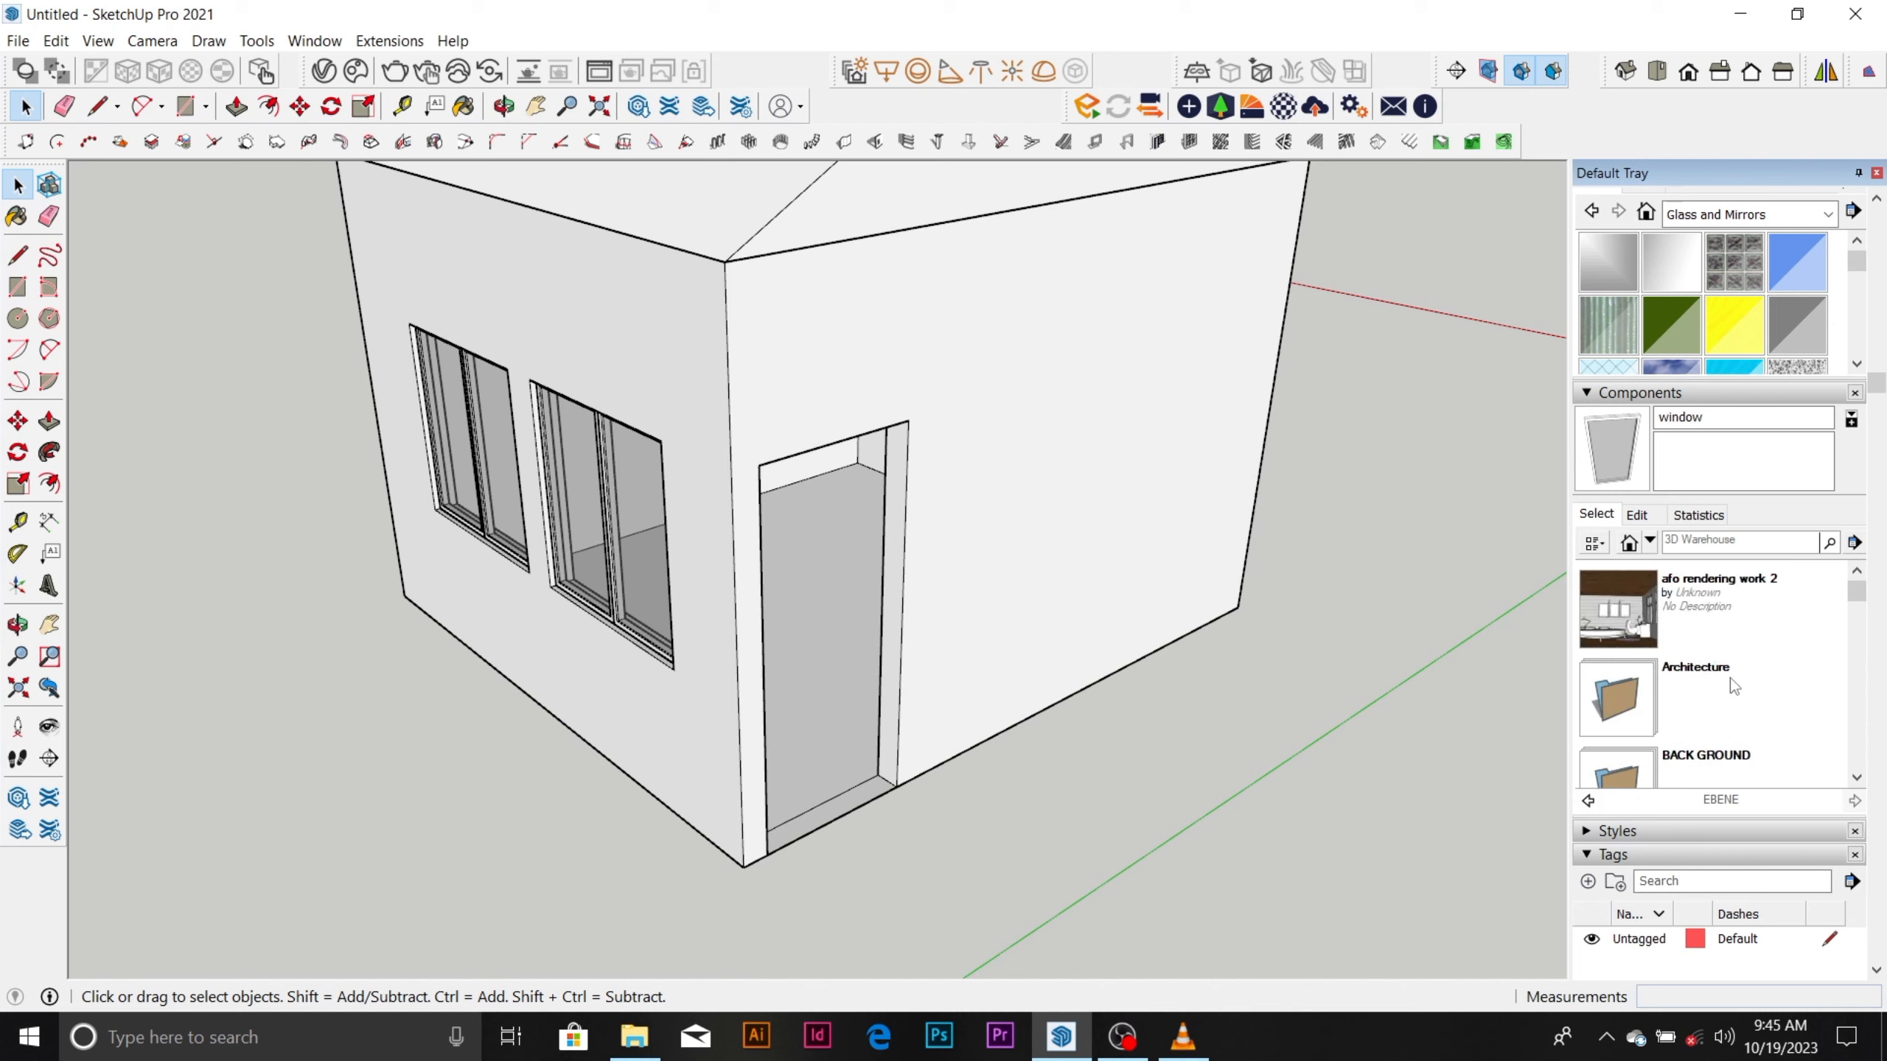
# Open the Architecture folder and its Cabinetry subfolder, and look through the sink and cabinet components.
pyautogui.click(1731, 679)
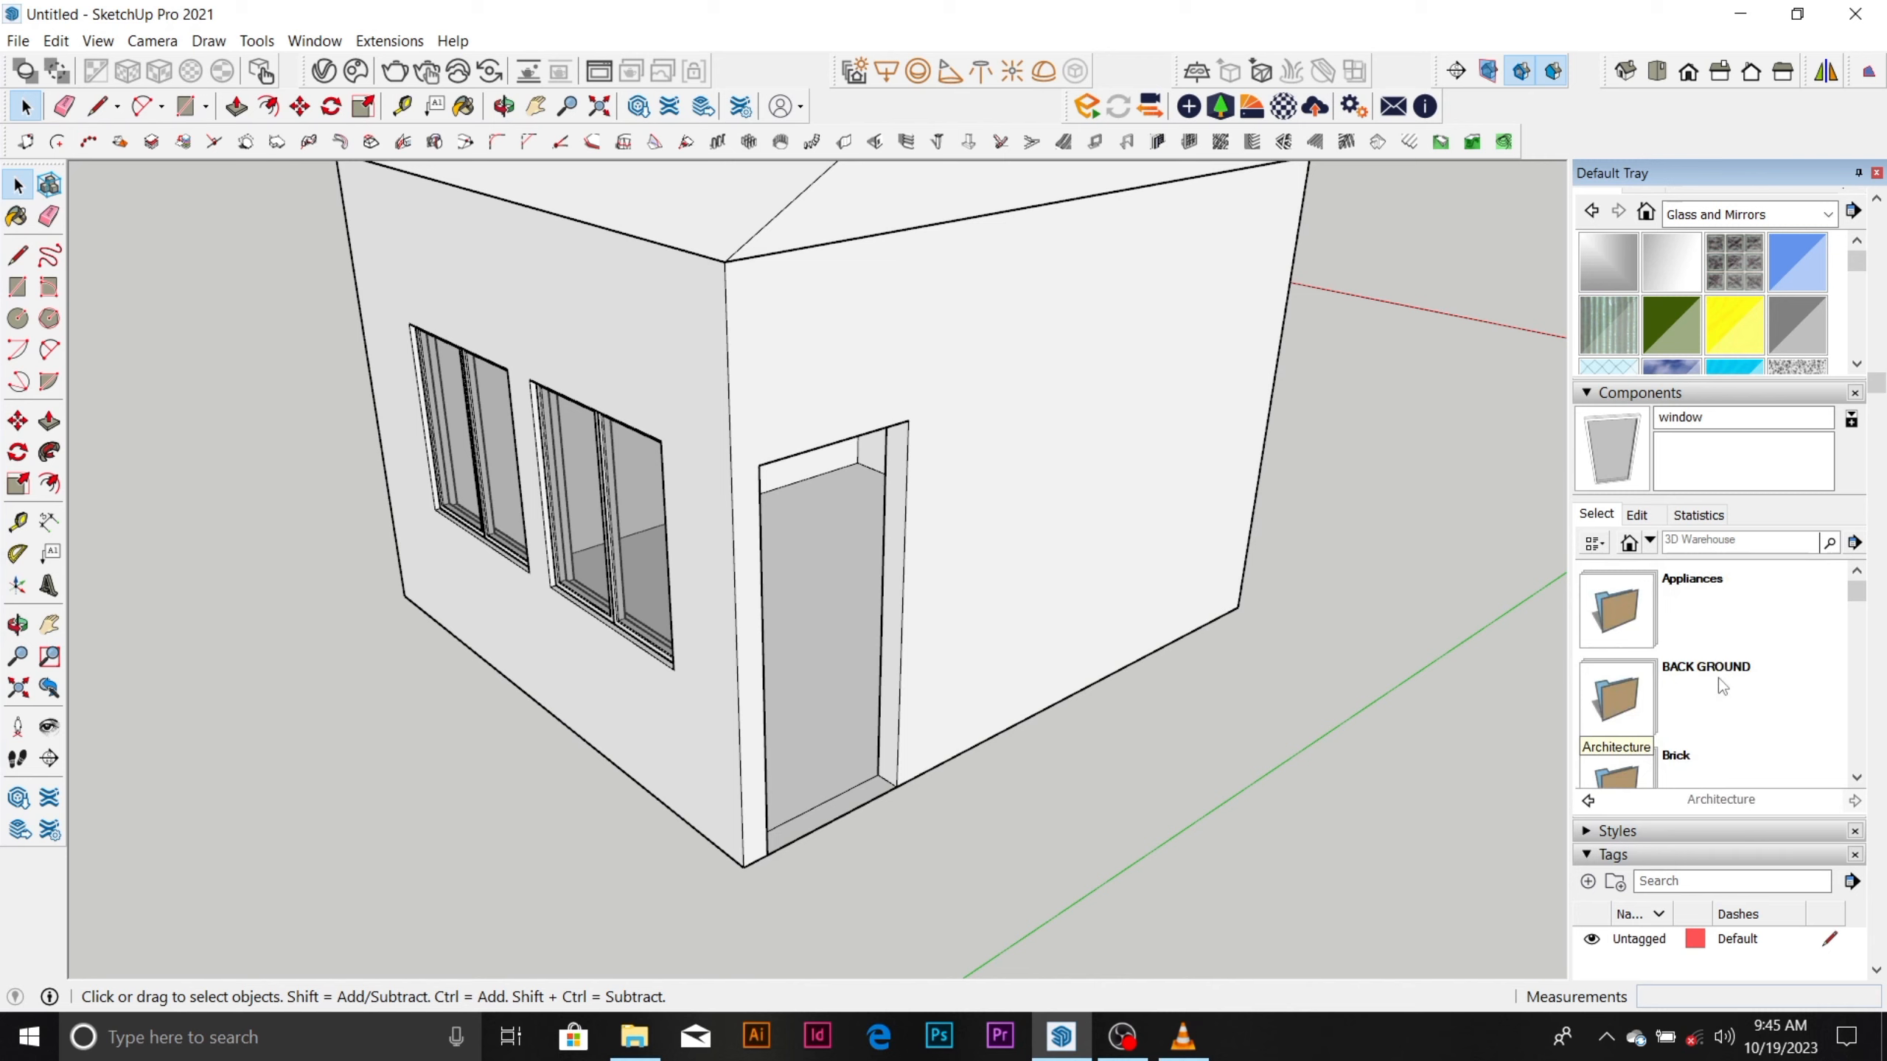
pyautogui.scroll(-3, 1719, 678)
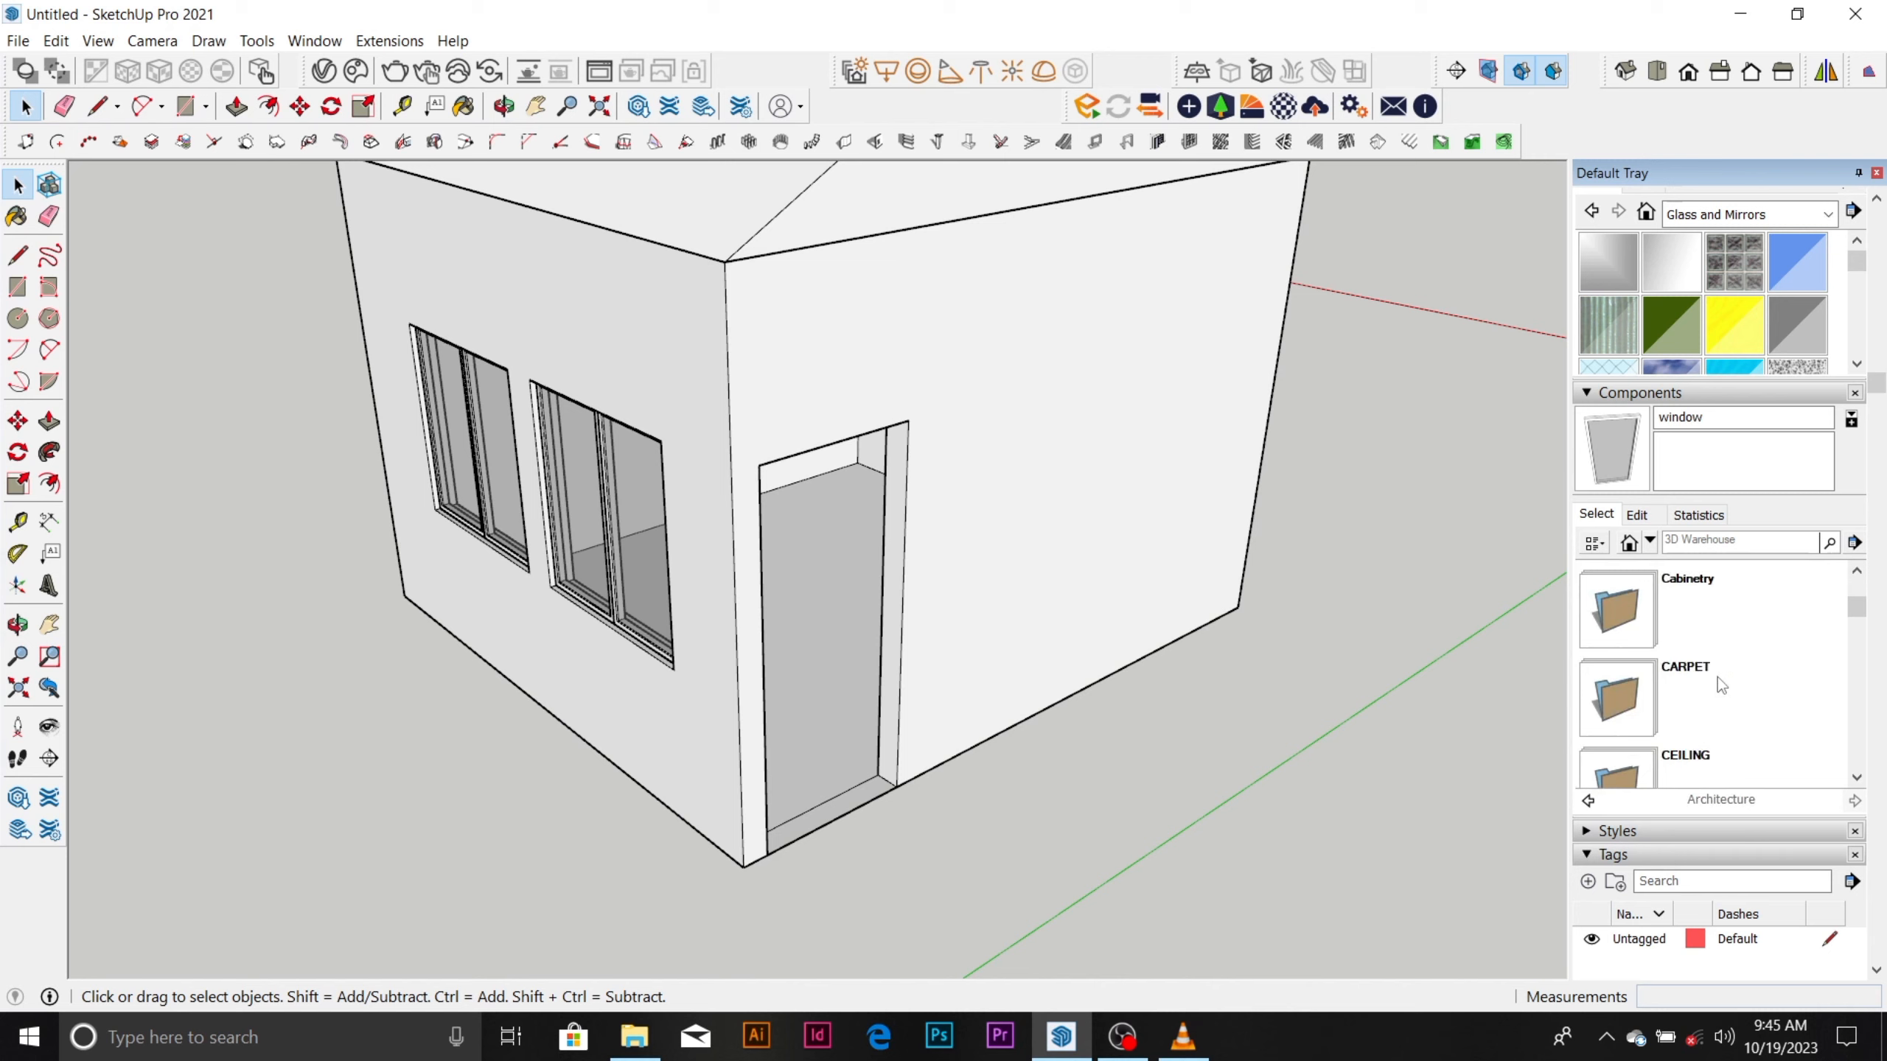
pyautogui.click(1673, 589)
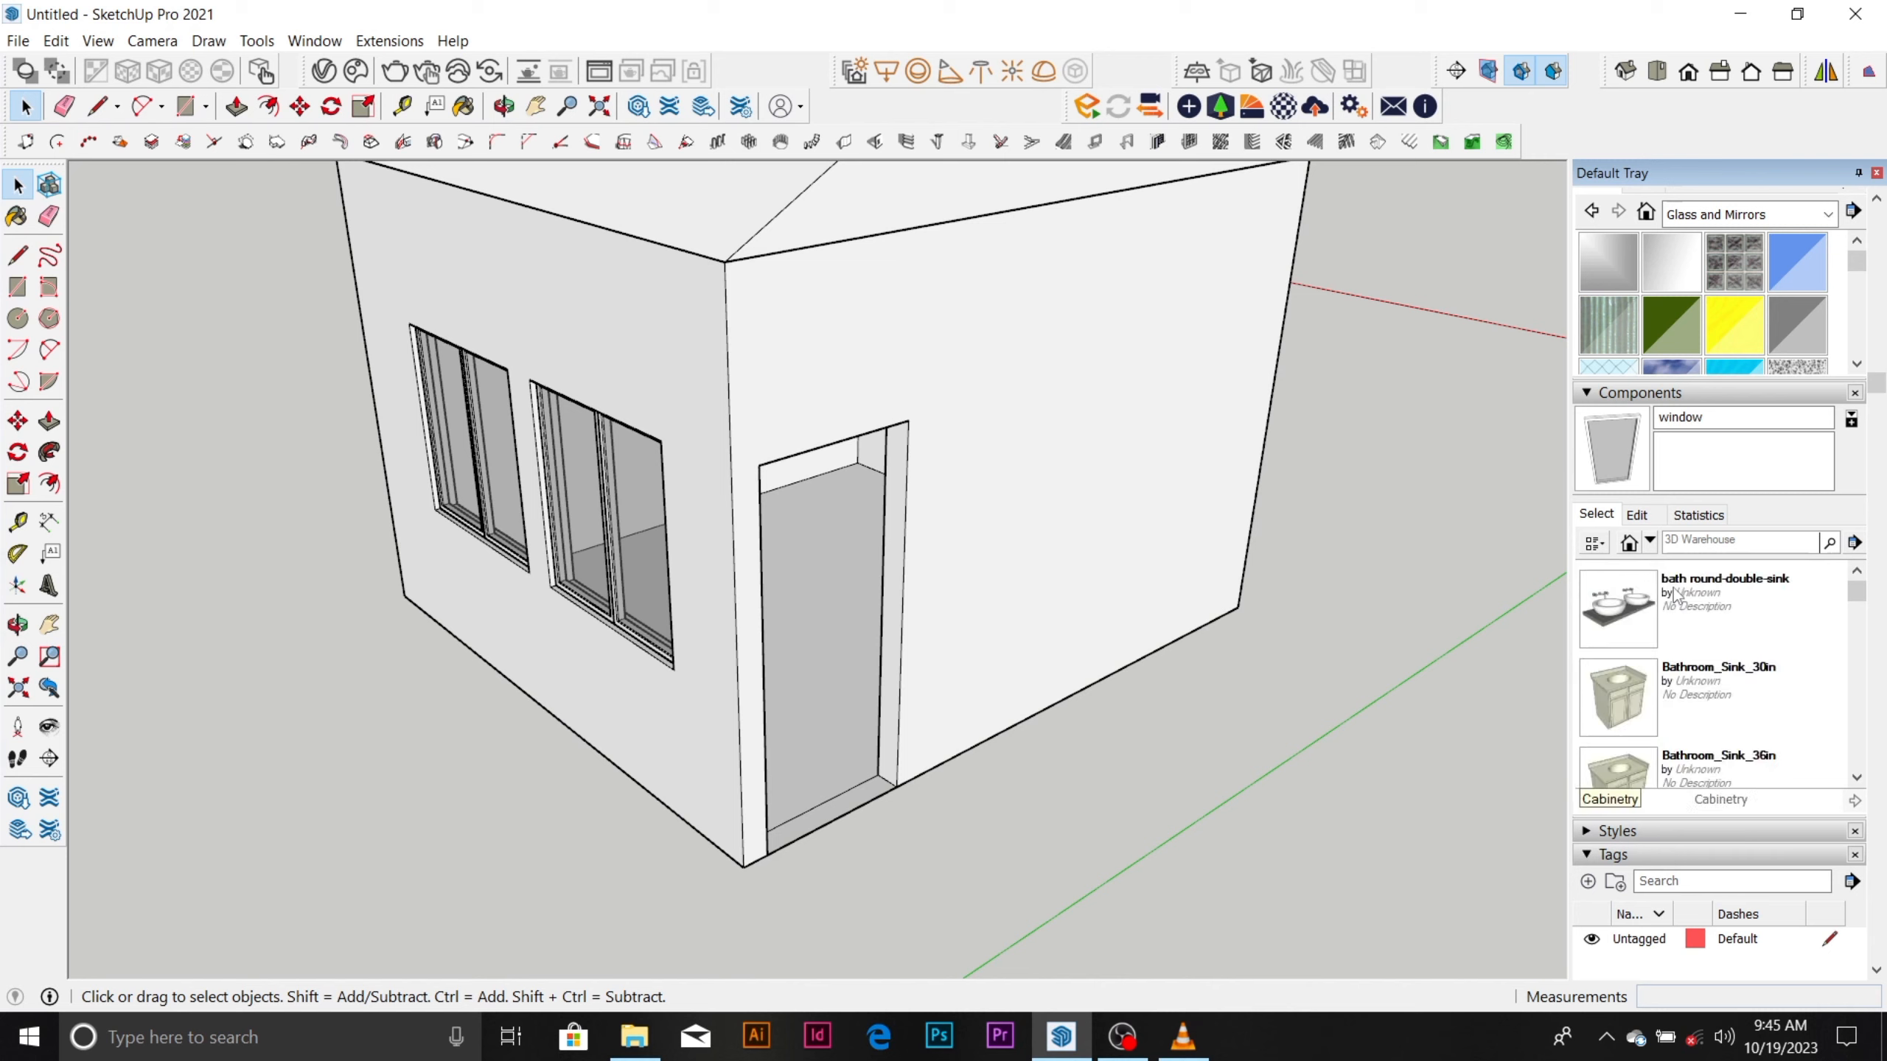
pyautogui.scroll(-6, 1749, 658)
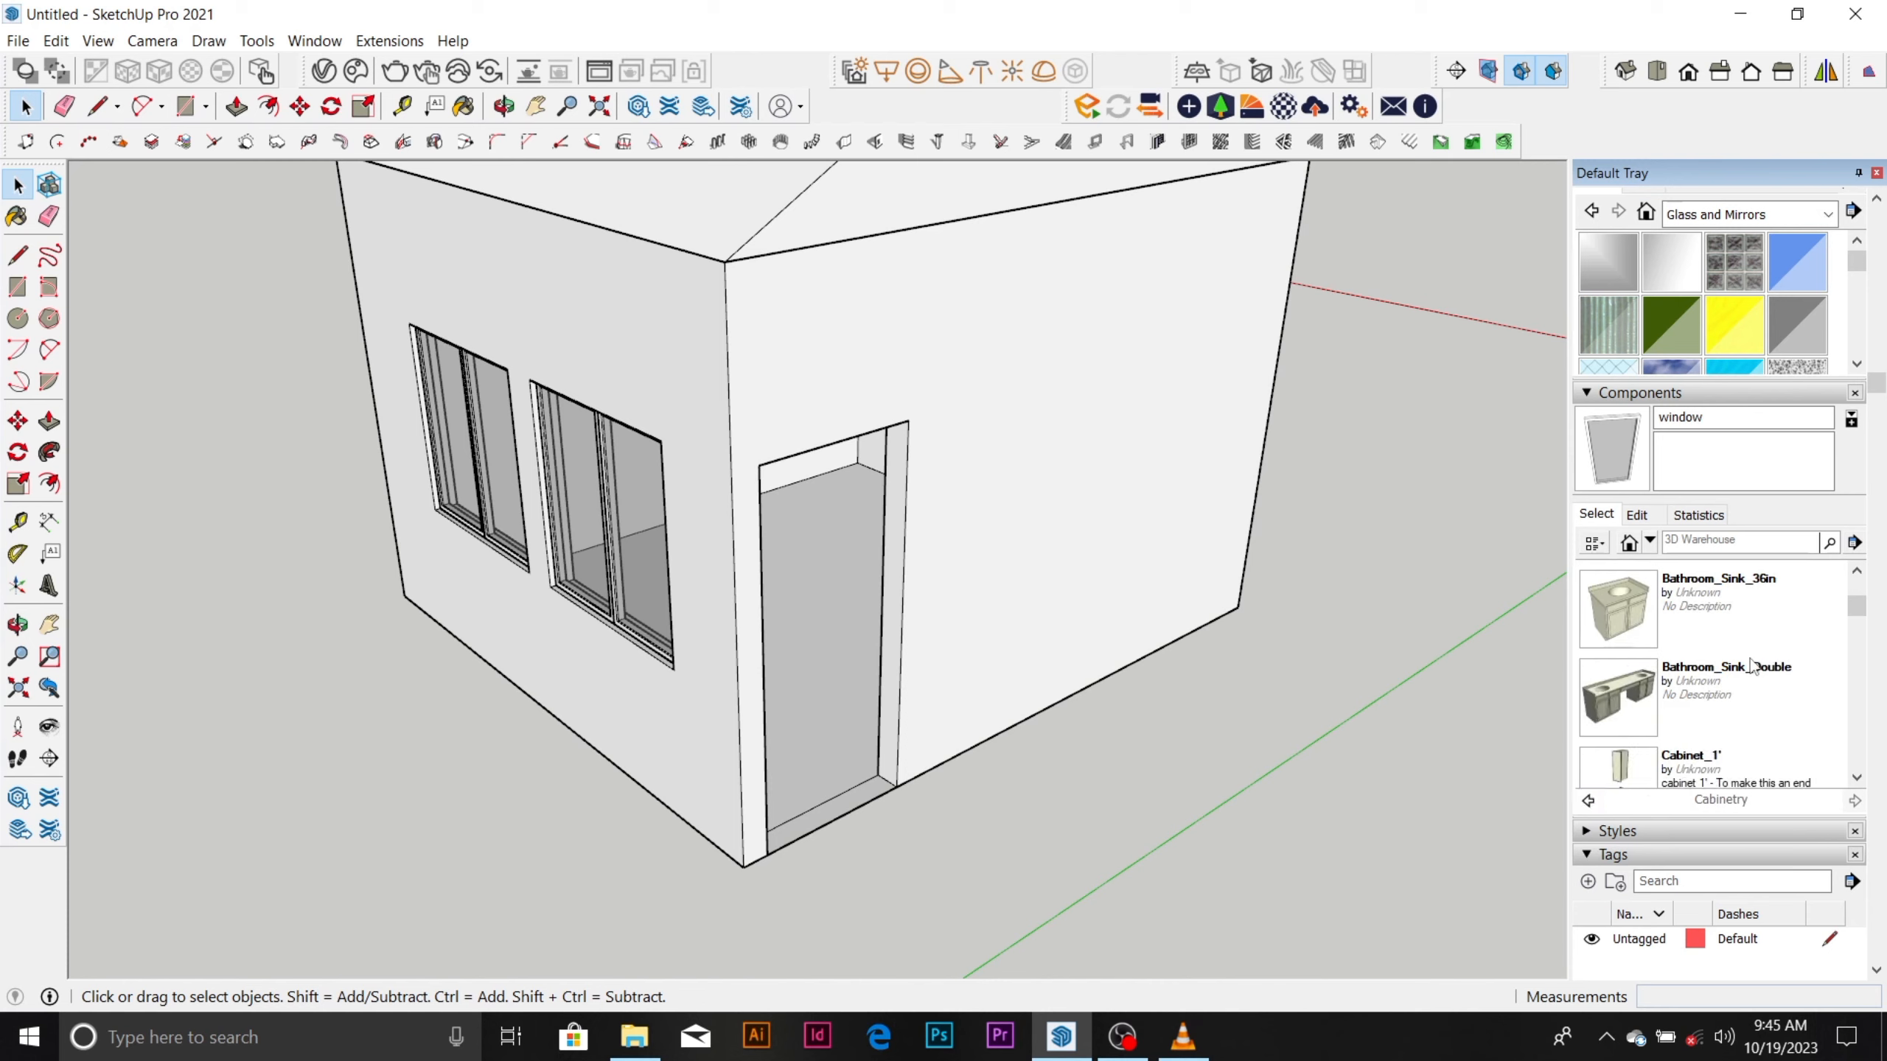
pyautogui.scroll(-15, 1754, 666)
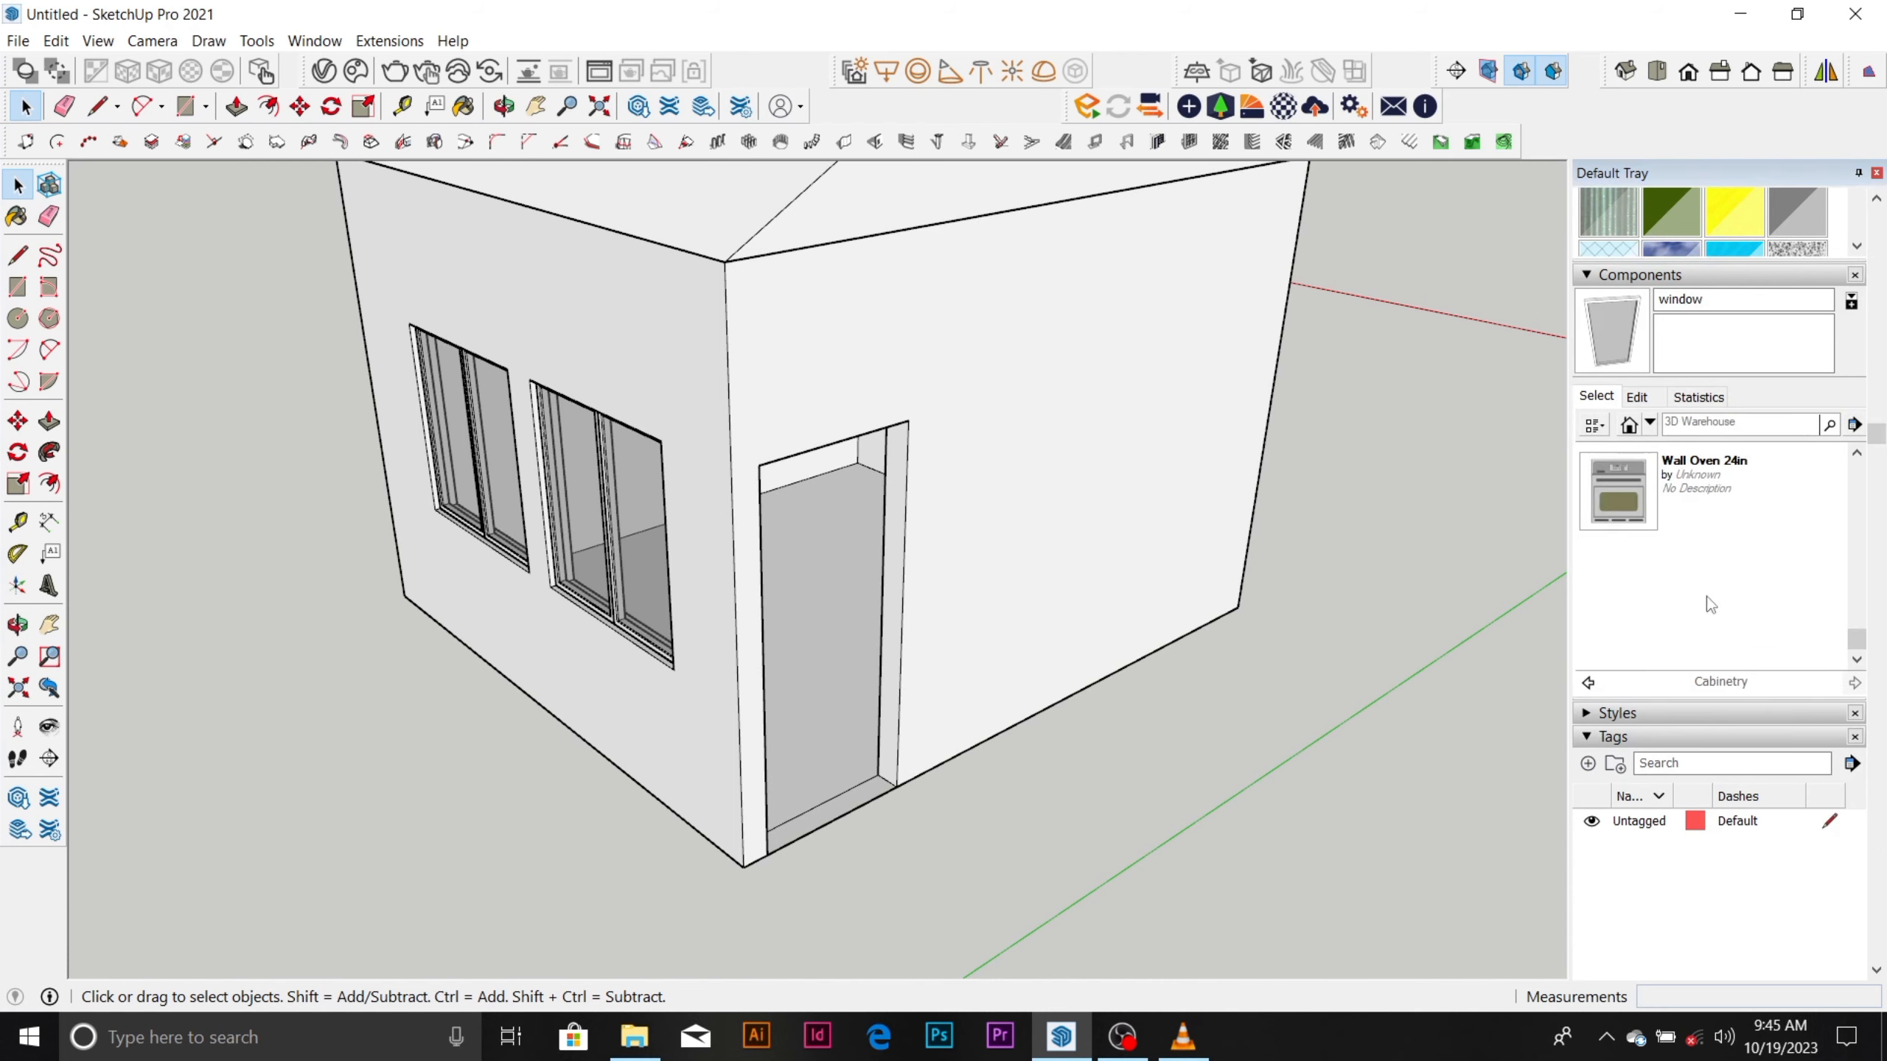
pyautogui.scroll(2, 1709, 565)
pyautogui.scroll(15, 1631, 464)
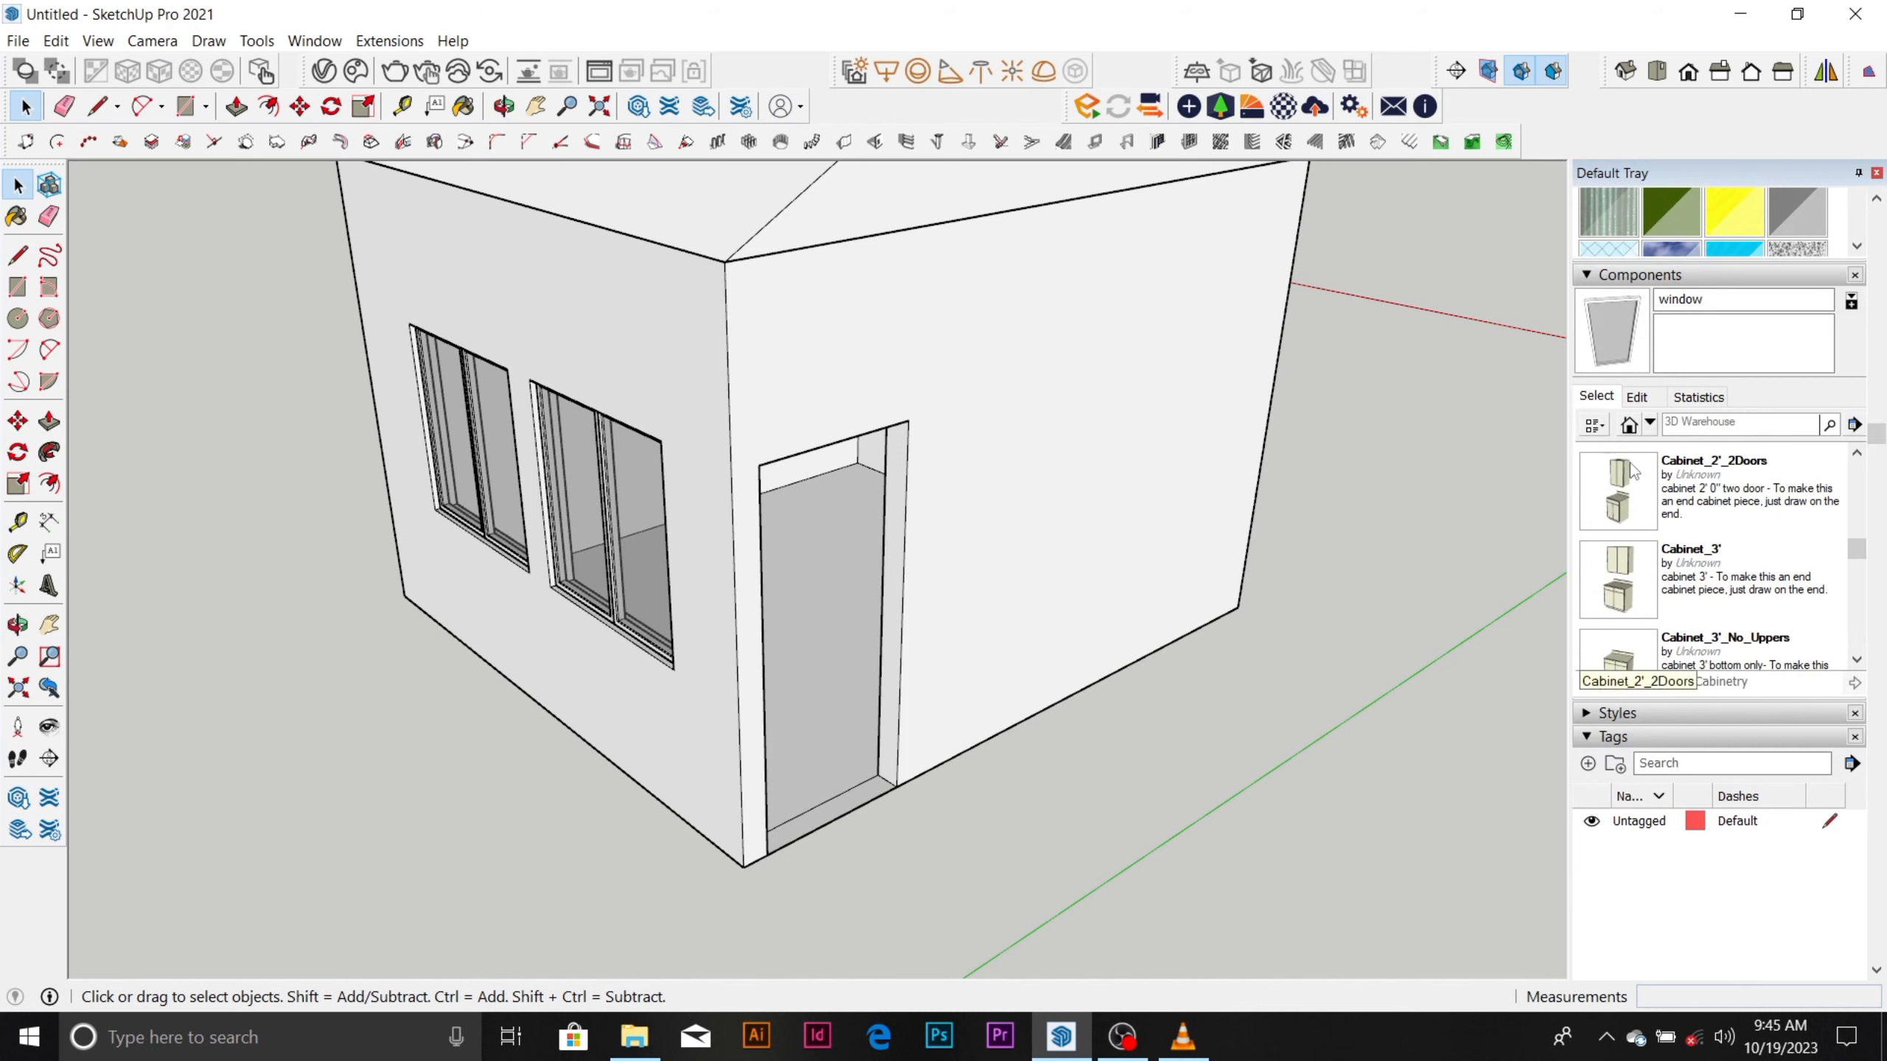
pyautogui.scroll(3, 1626, 580)
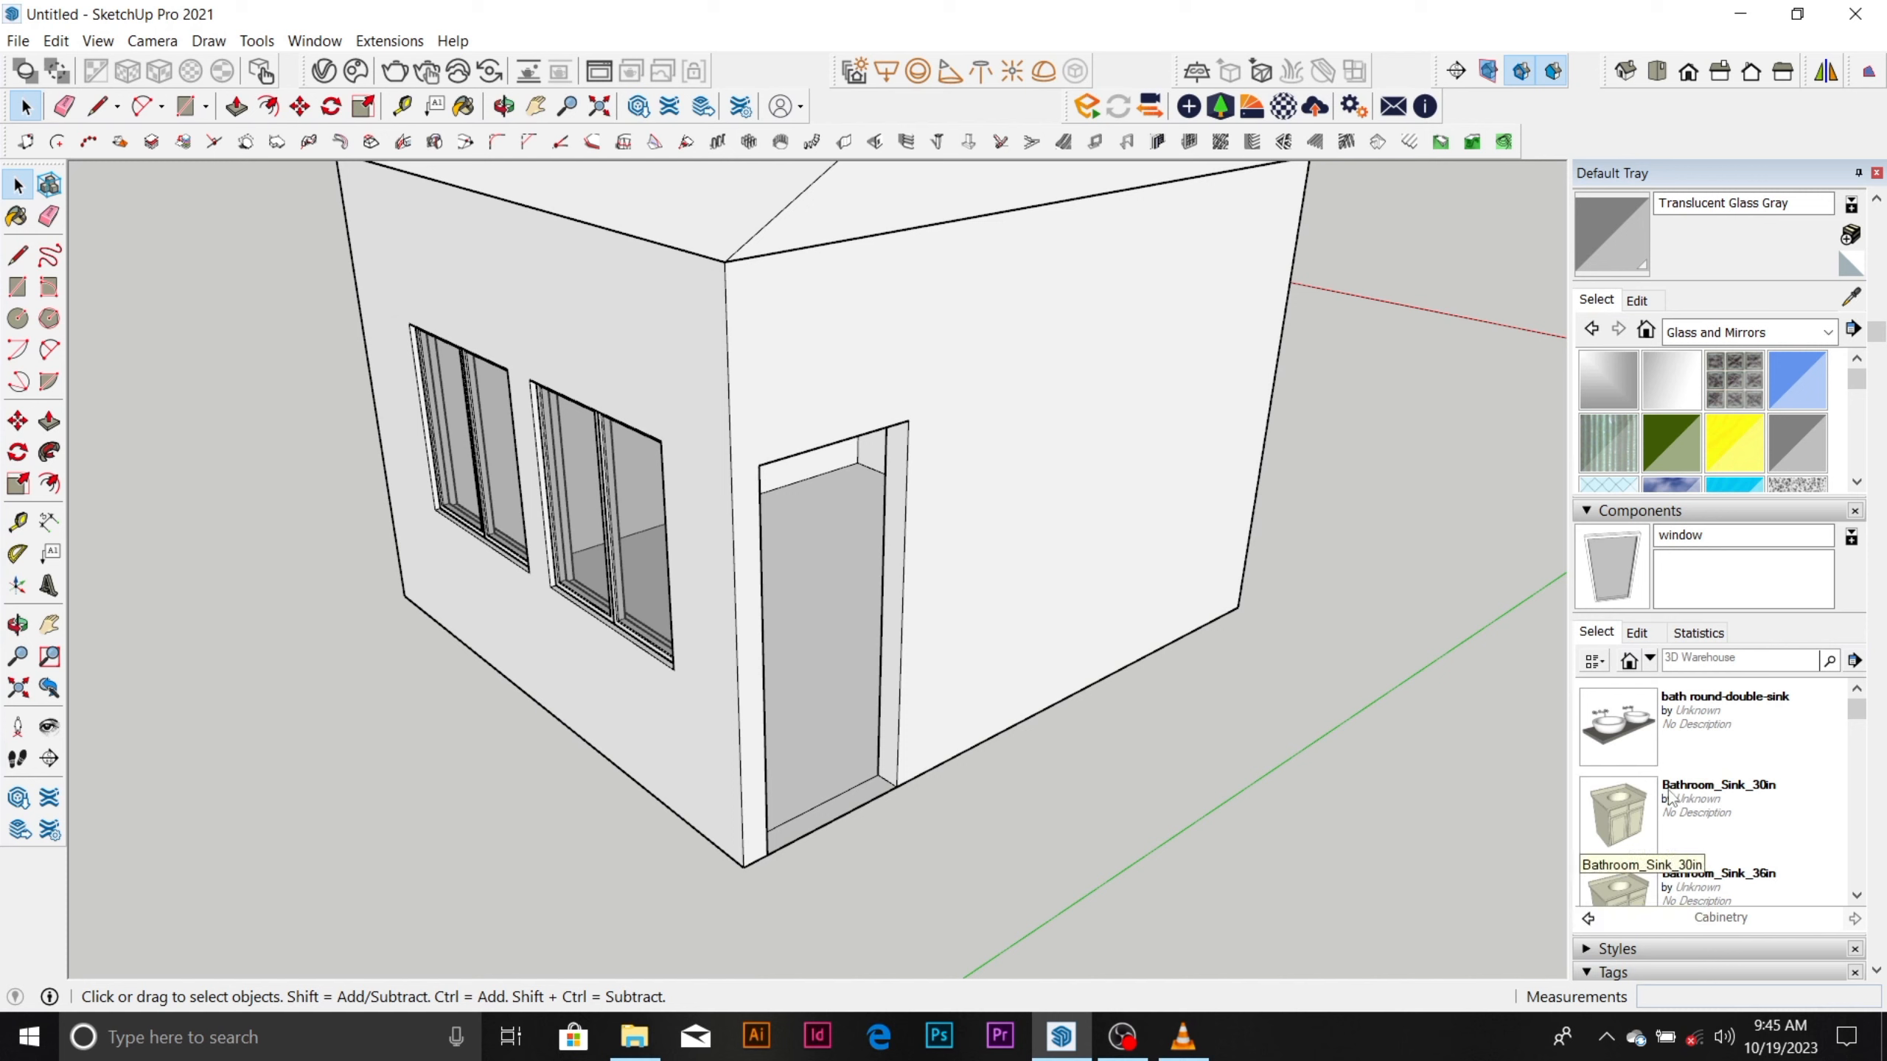
# Return to the Architecture folder, open its Electronics subfolder and find the flt-tv-in-sketchup component.
pyautogui.click(1587, 919)
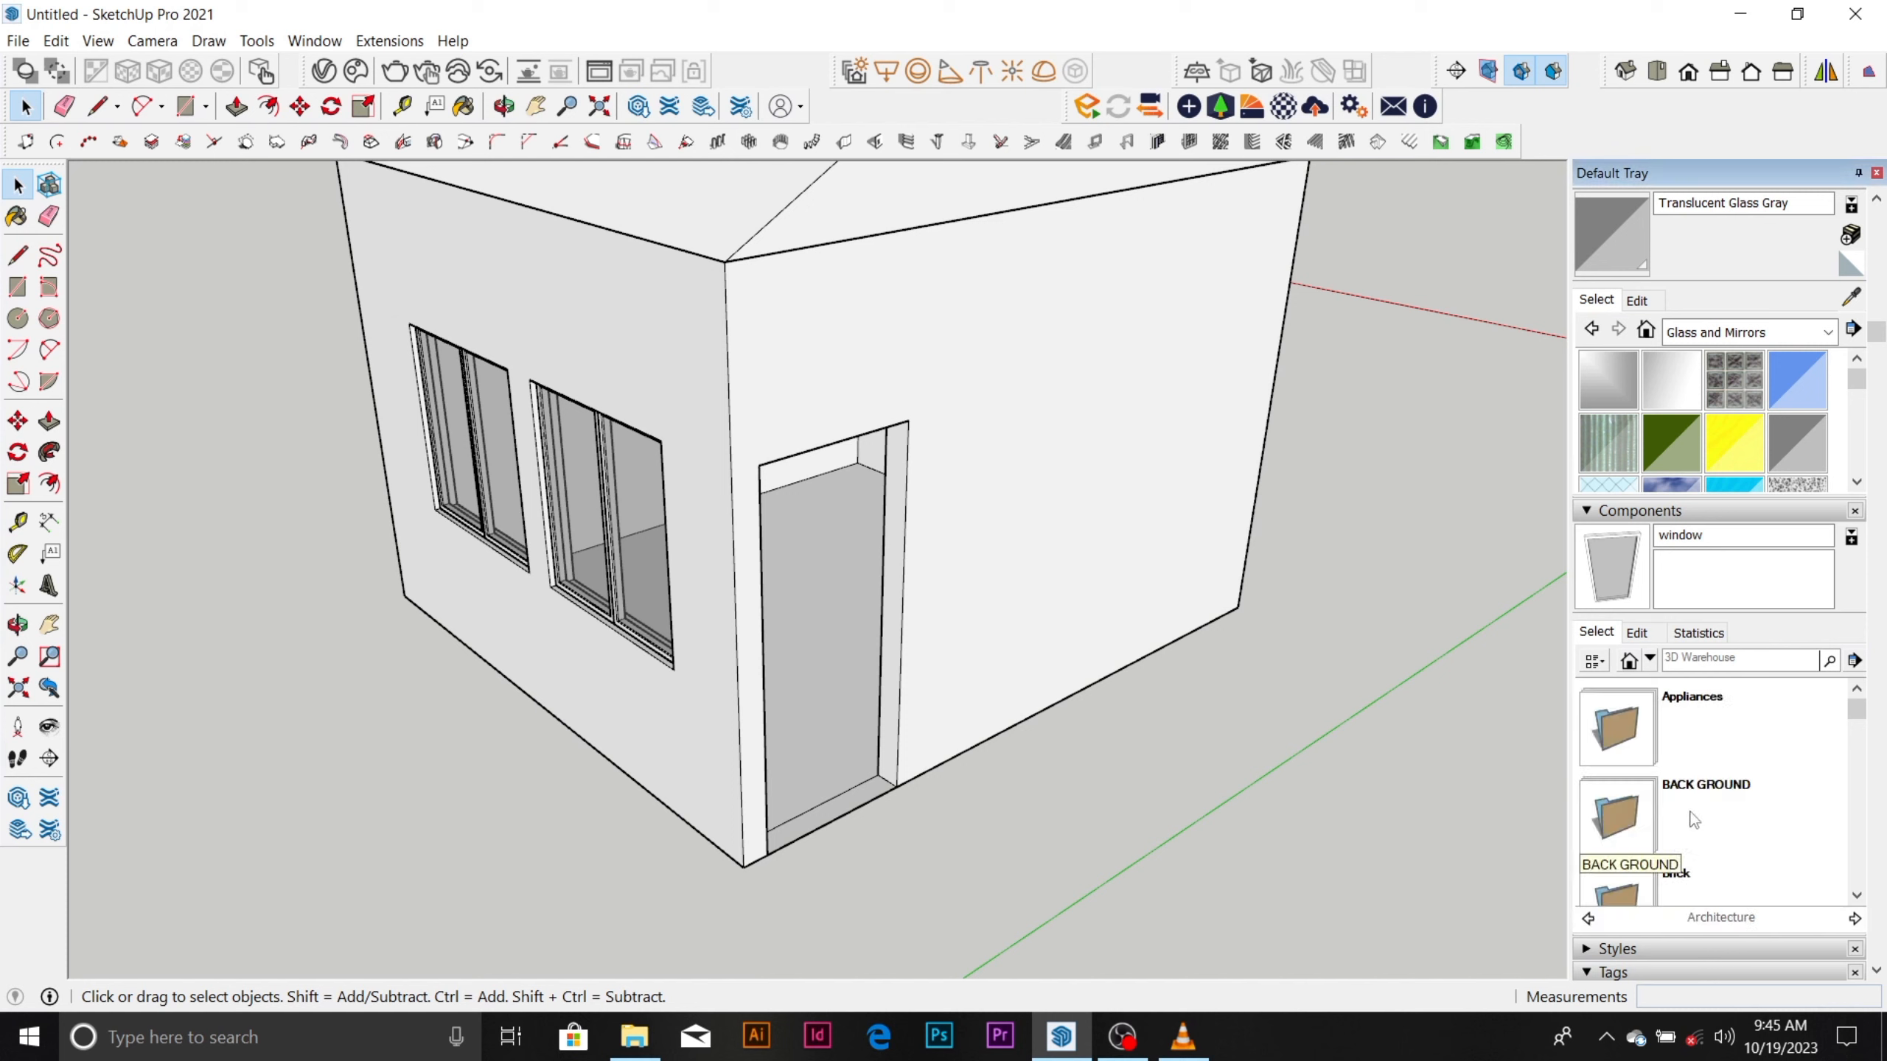
pyautogui.scroll(-2, 1685, 730)
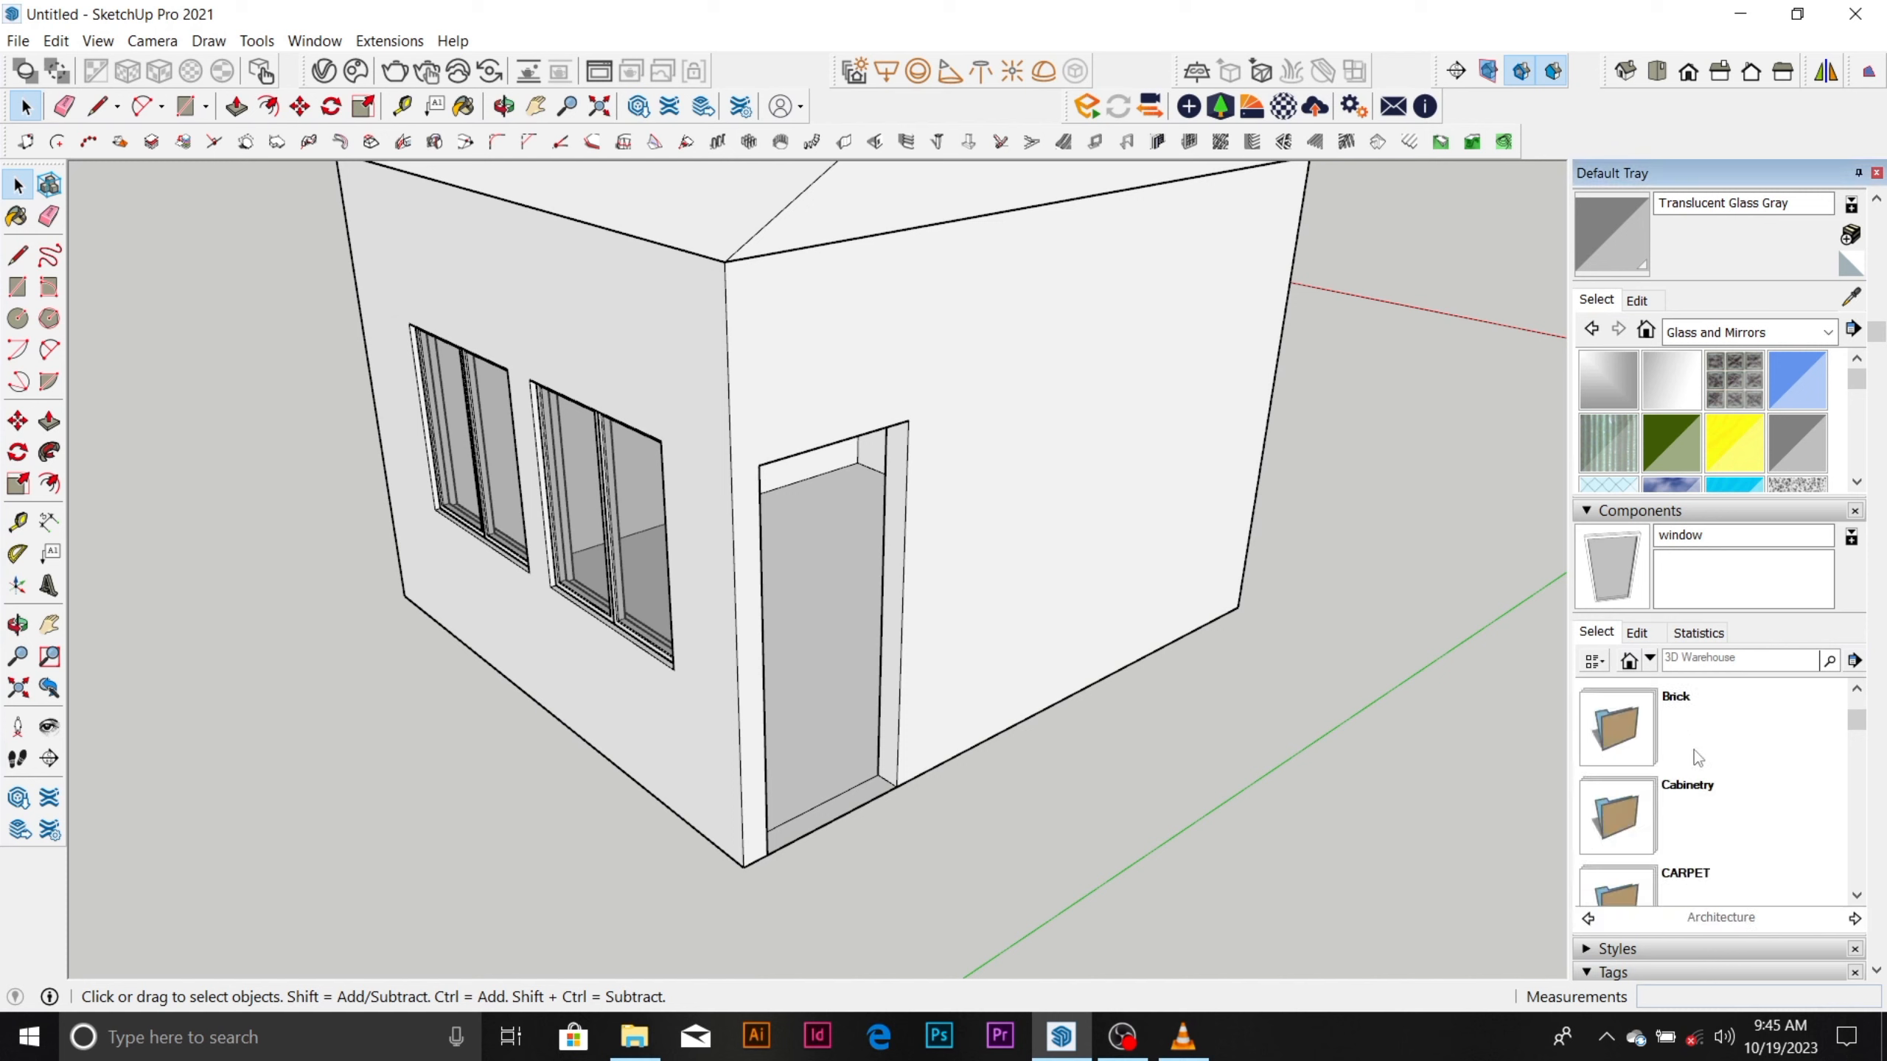
pyautogui.scroll(-1, 1697, 757)
pyautogui.scroll(-1, 1696, 752)
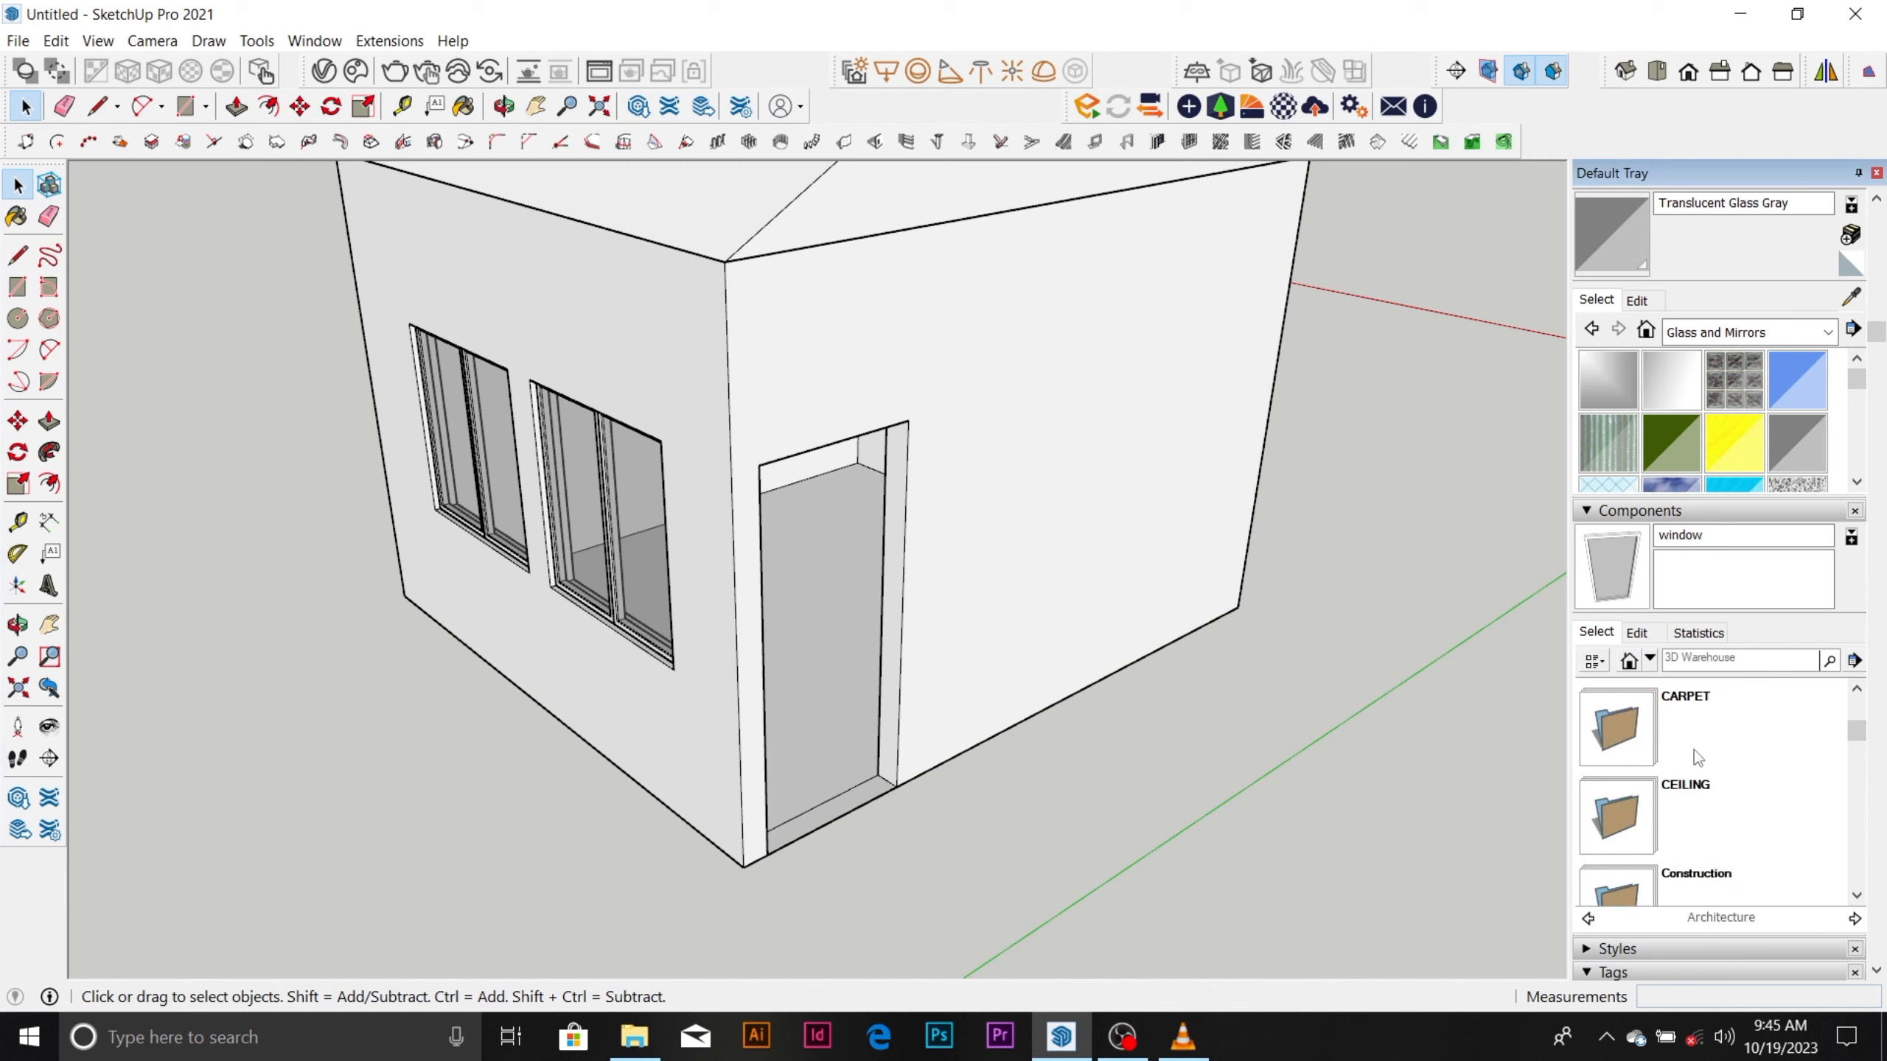
pyautogui.scroll(-1, 1696, 753)
pyautogui.scroll(-2, 1695, 753)
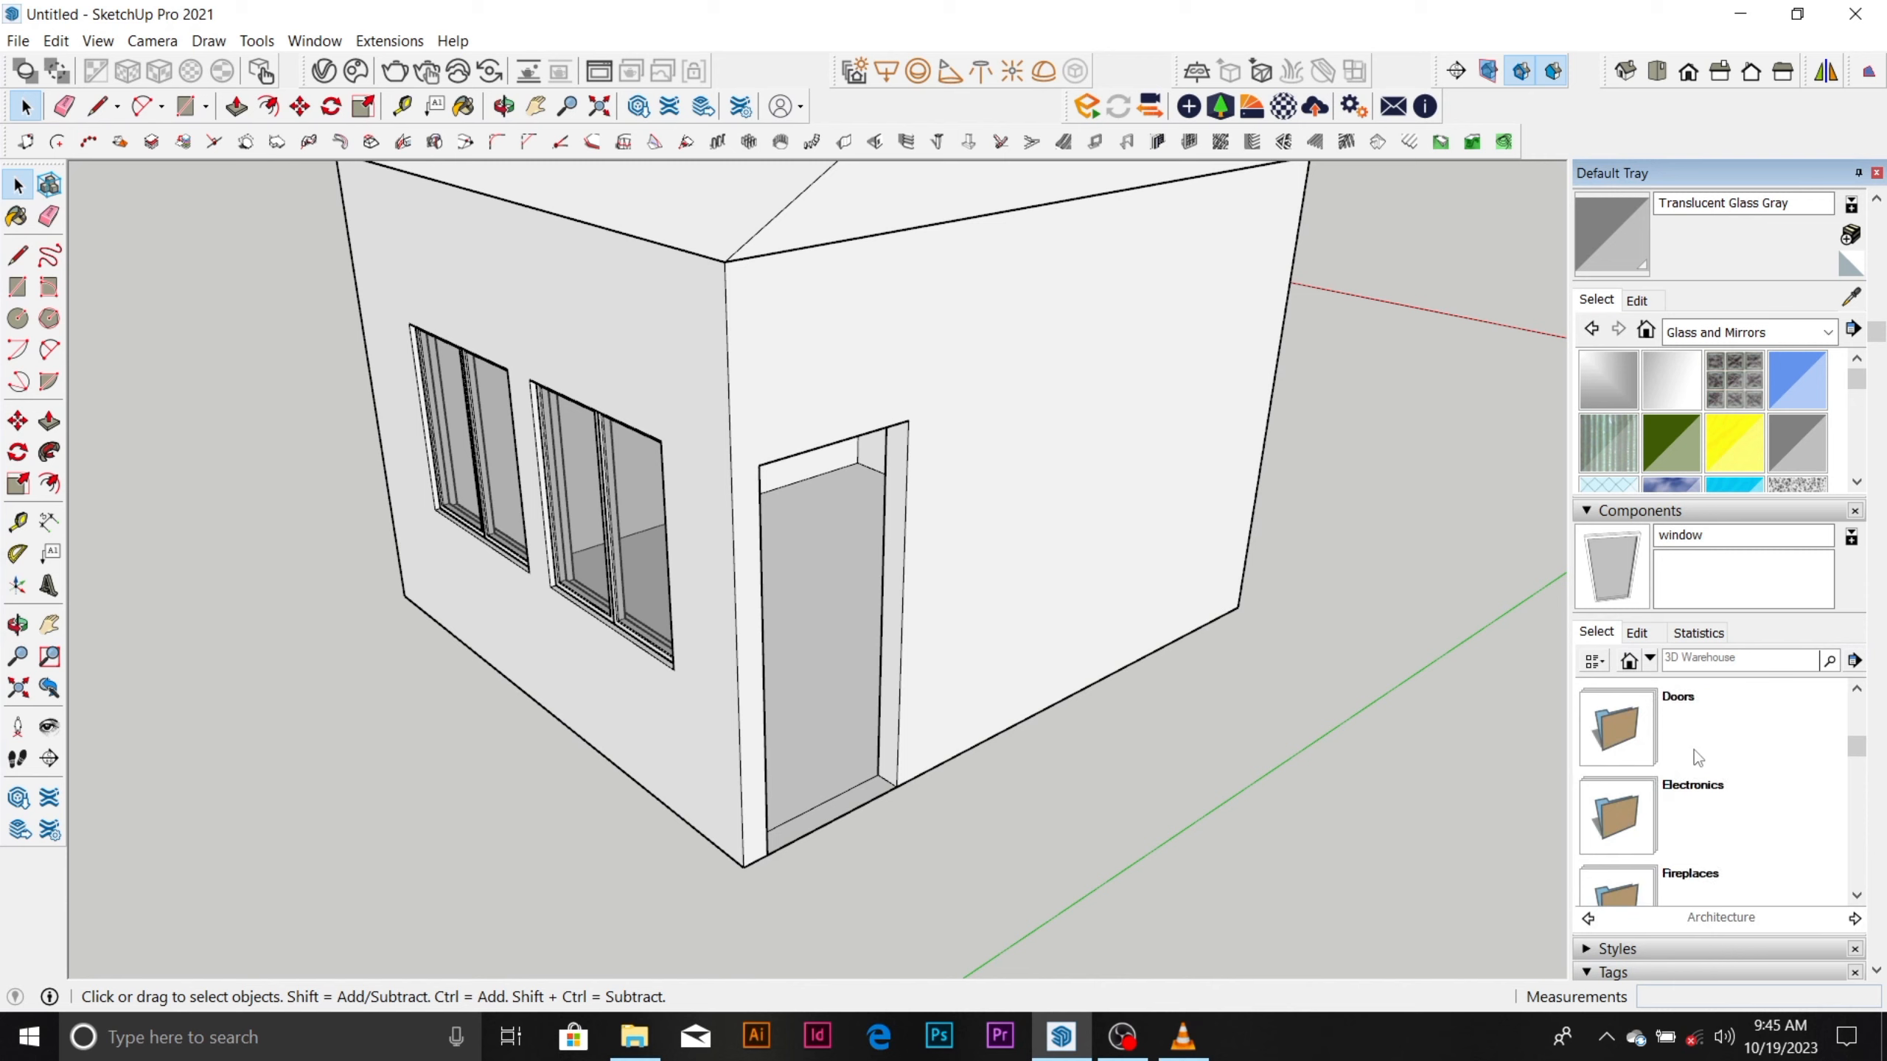
pyautogui.click(1696, 794)
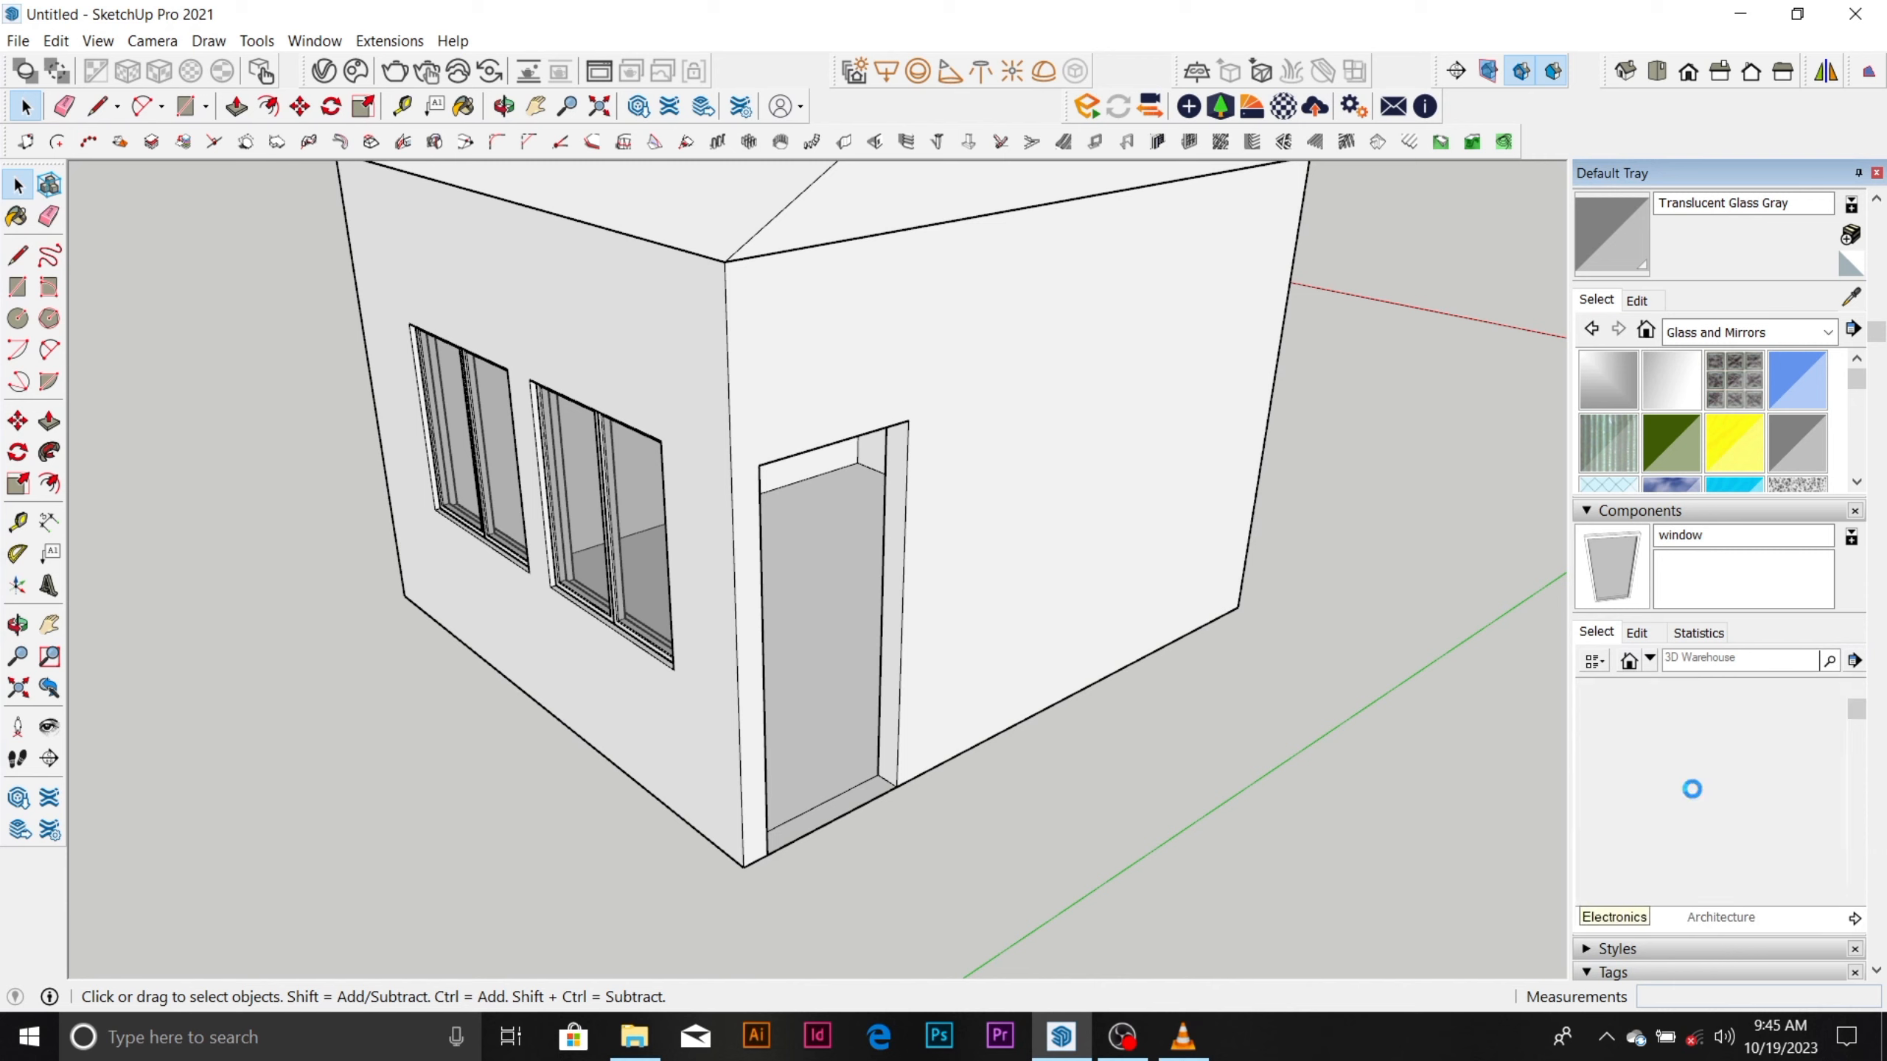
pyautogui.scroll(-2, 1673, 735)
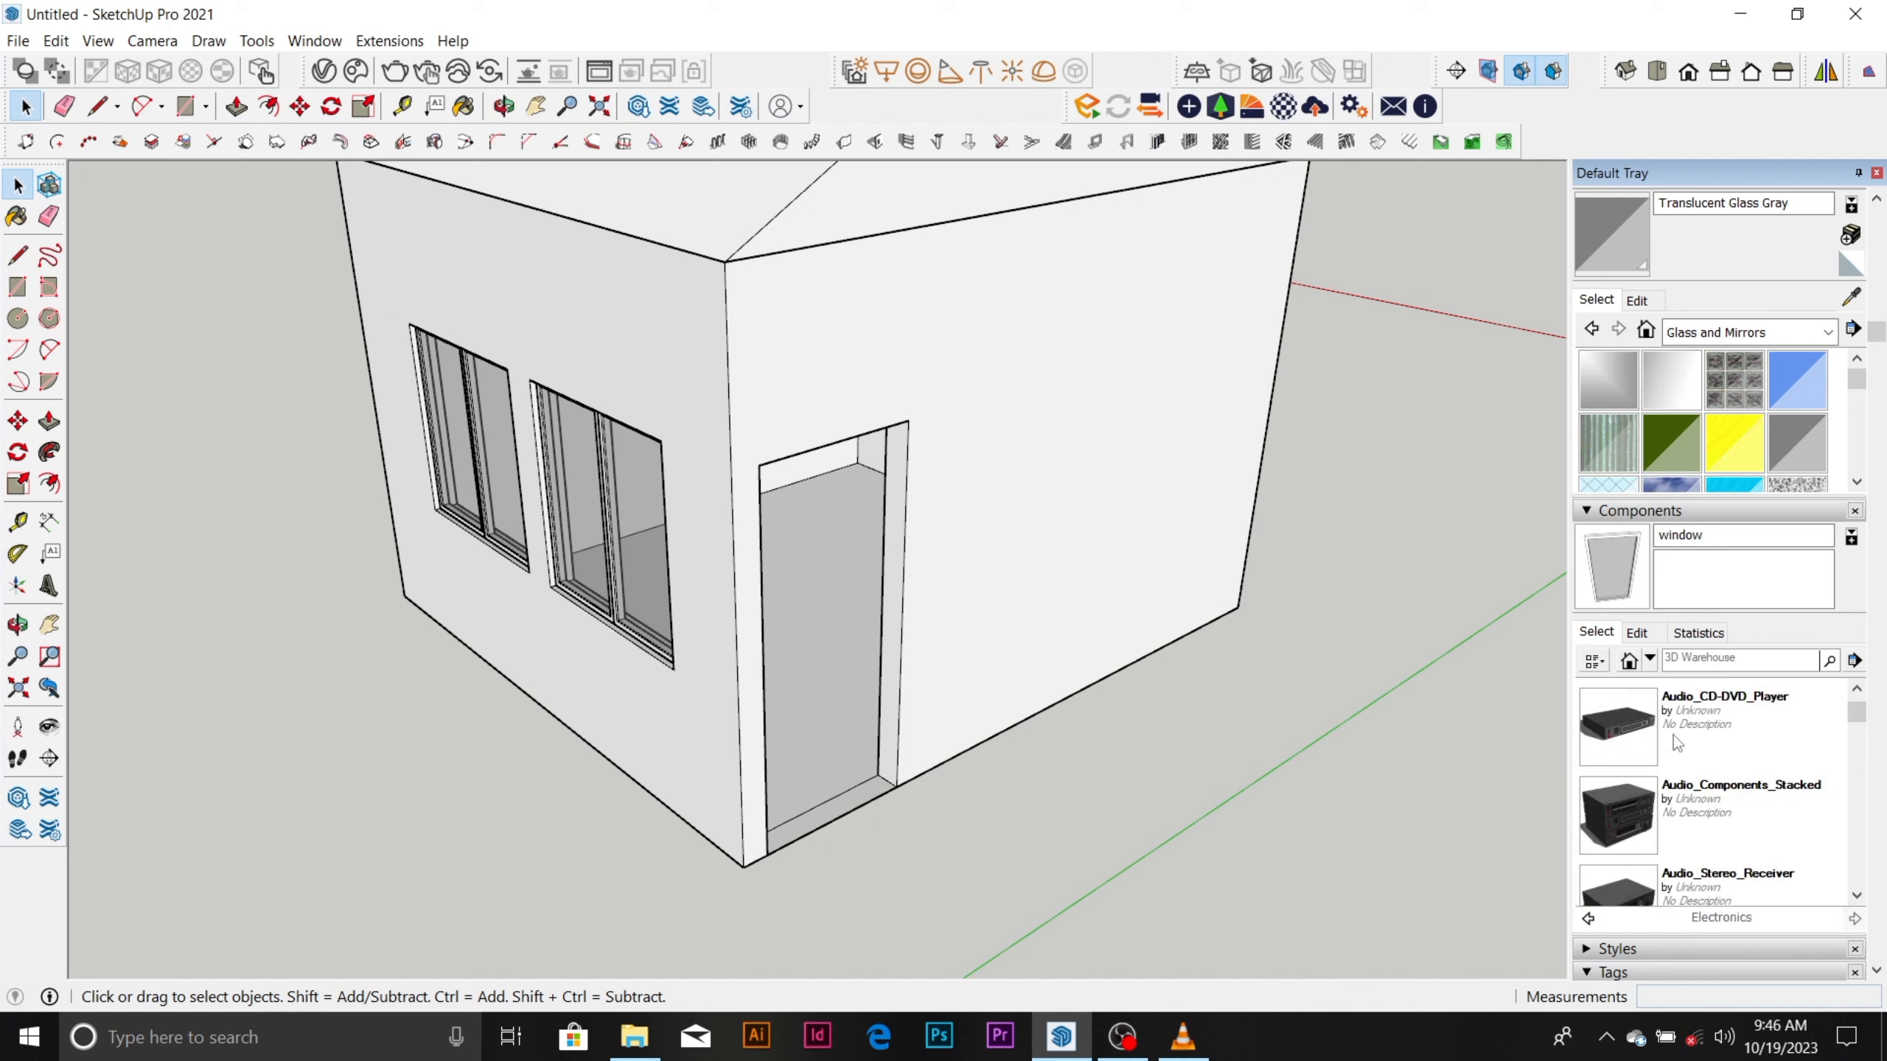
pyautogui.scroll(-3, 1673, 734)
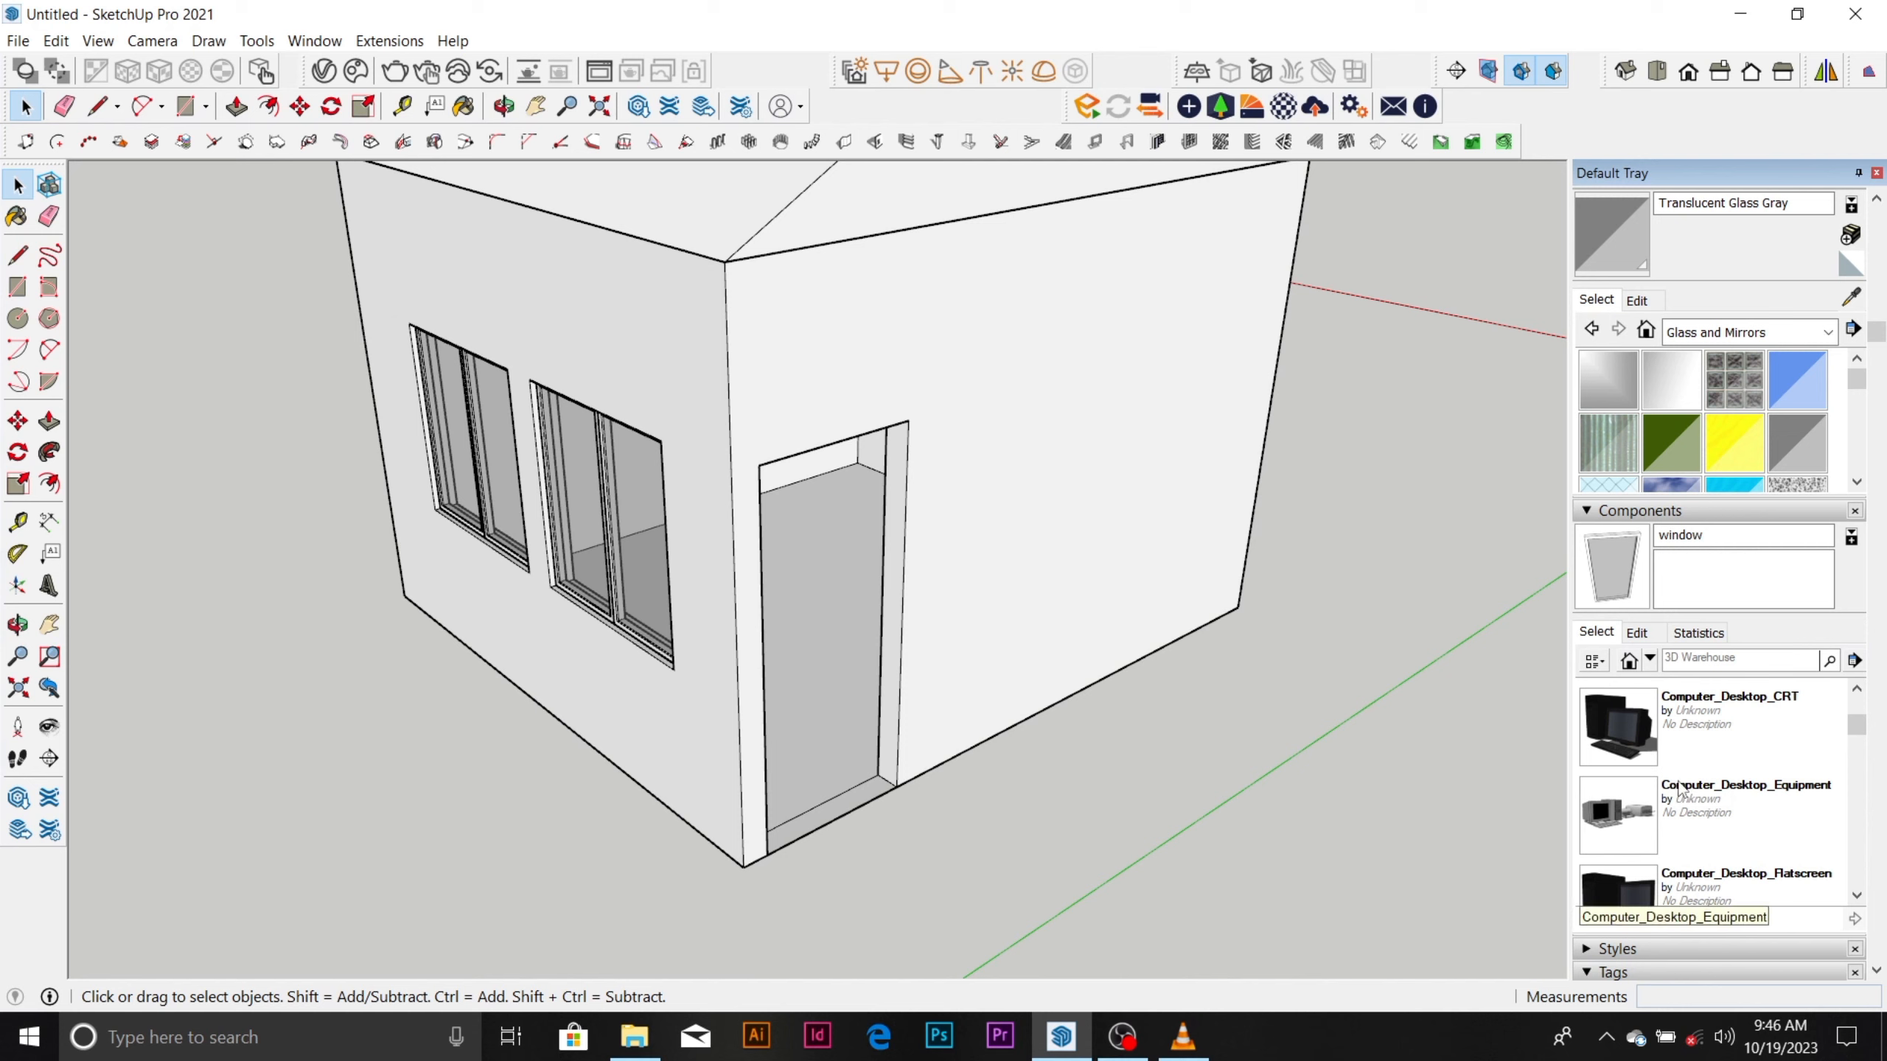
pyautogui.scroll(-4, 1685, 787)
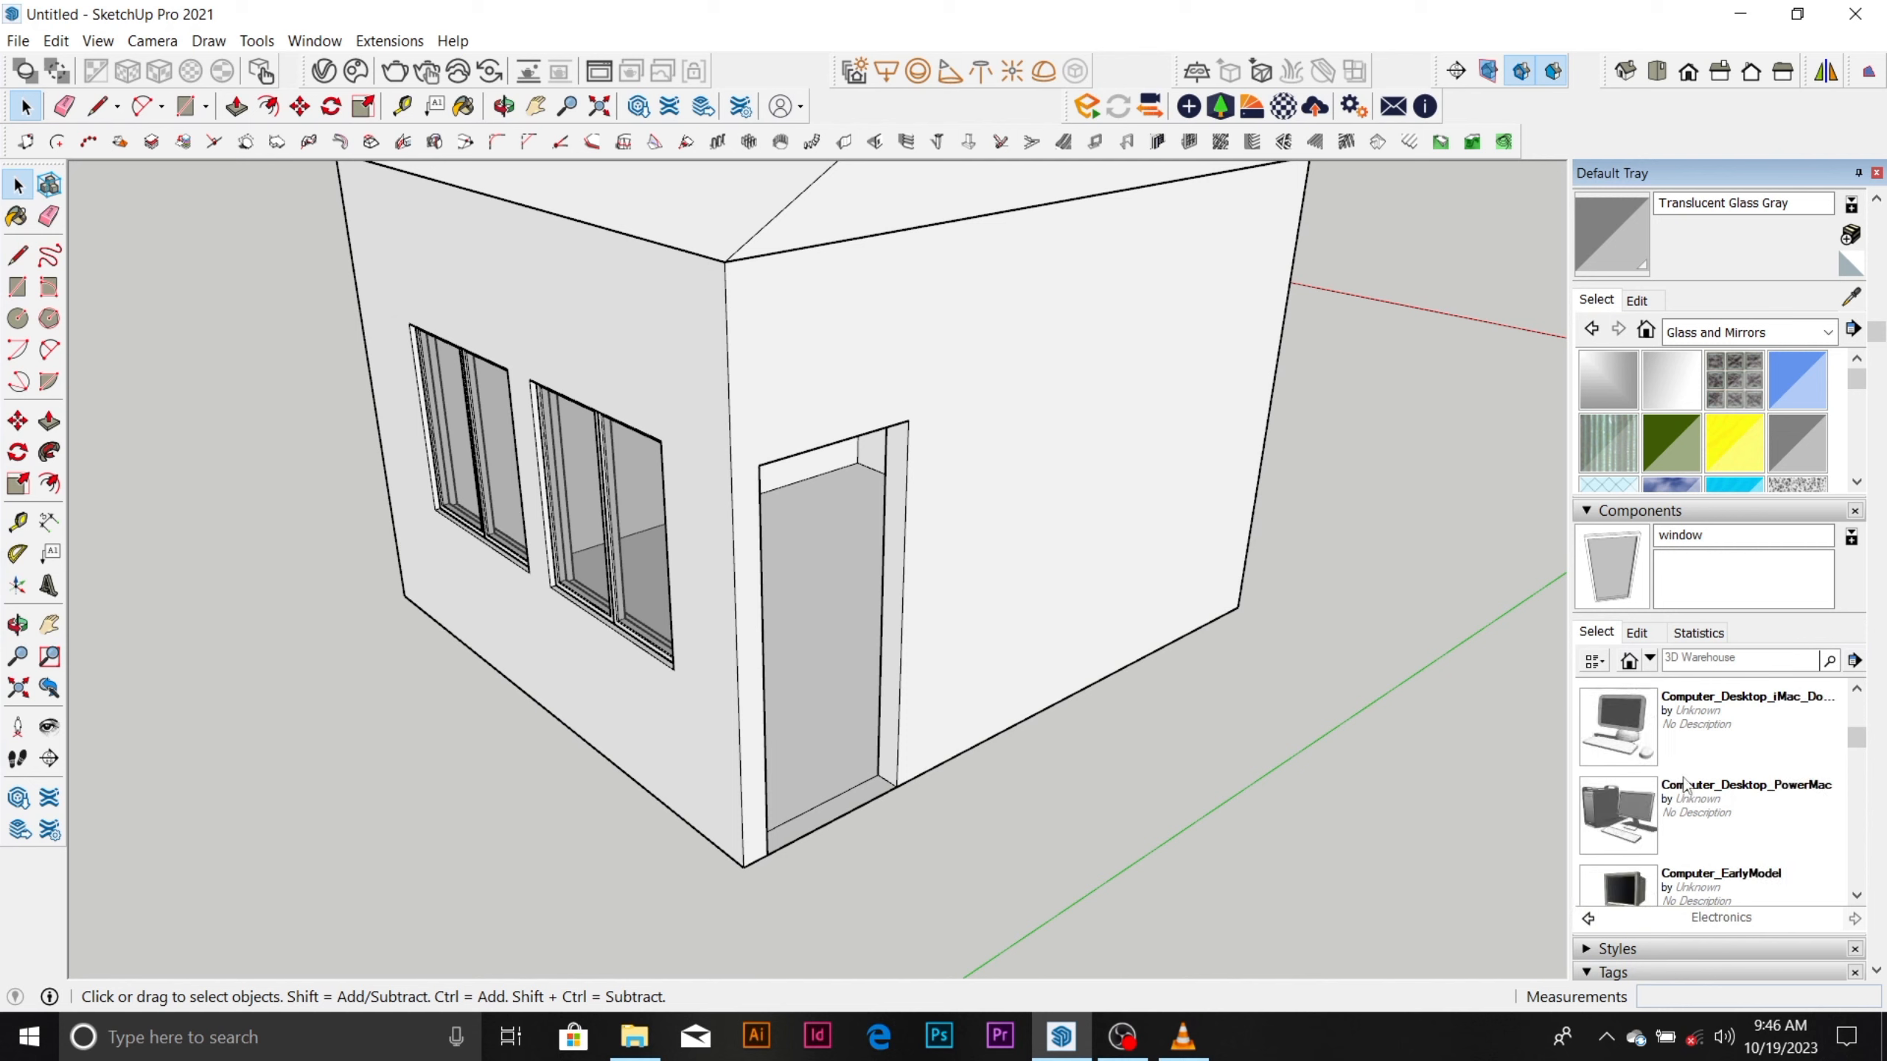
pyautogui.scroll(-5, 1685, 786)
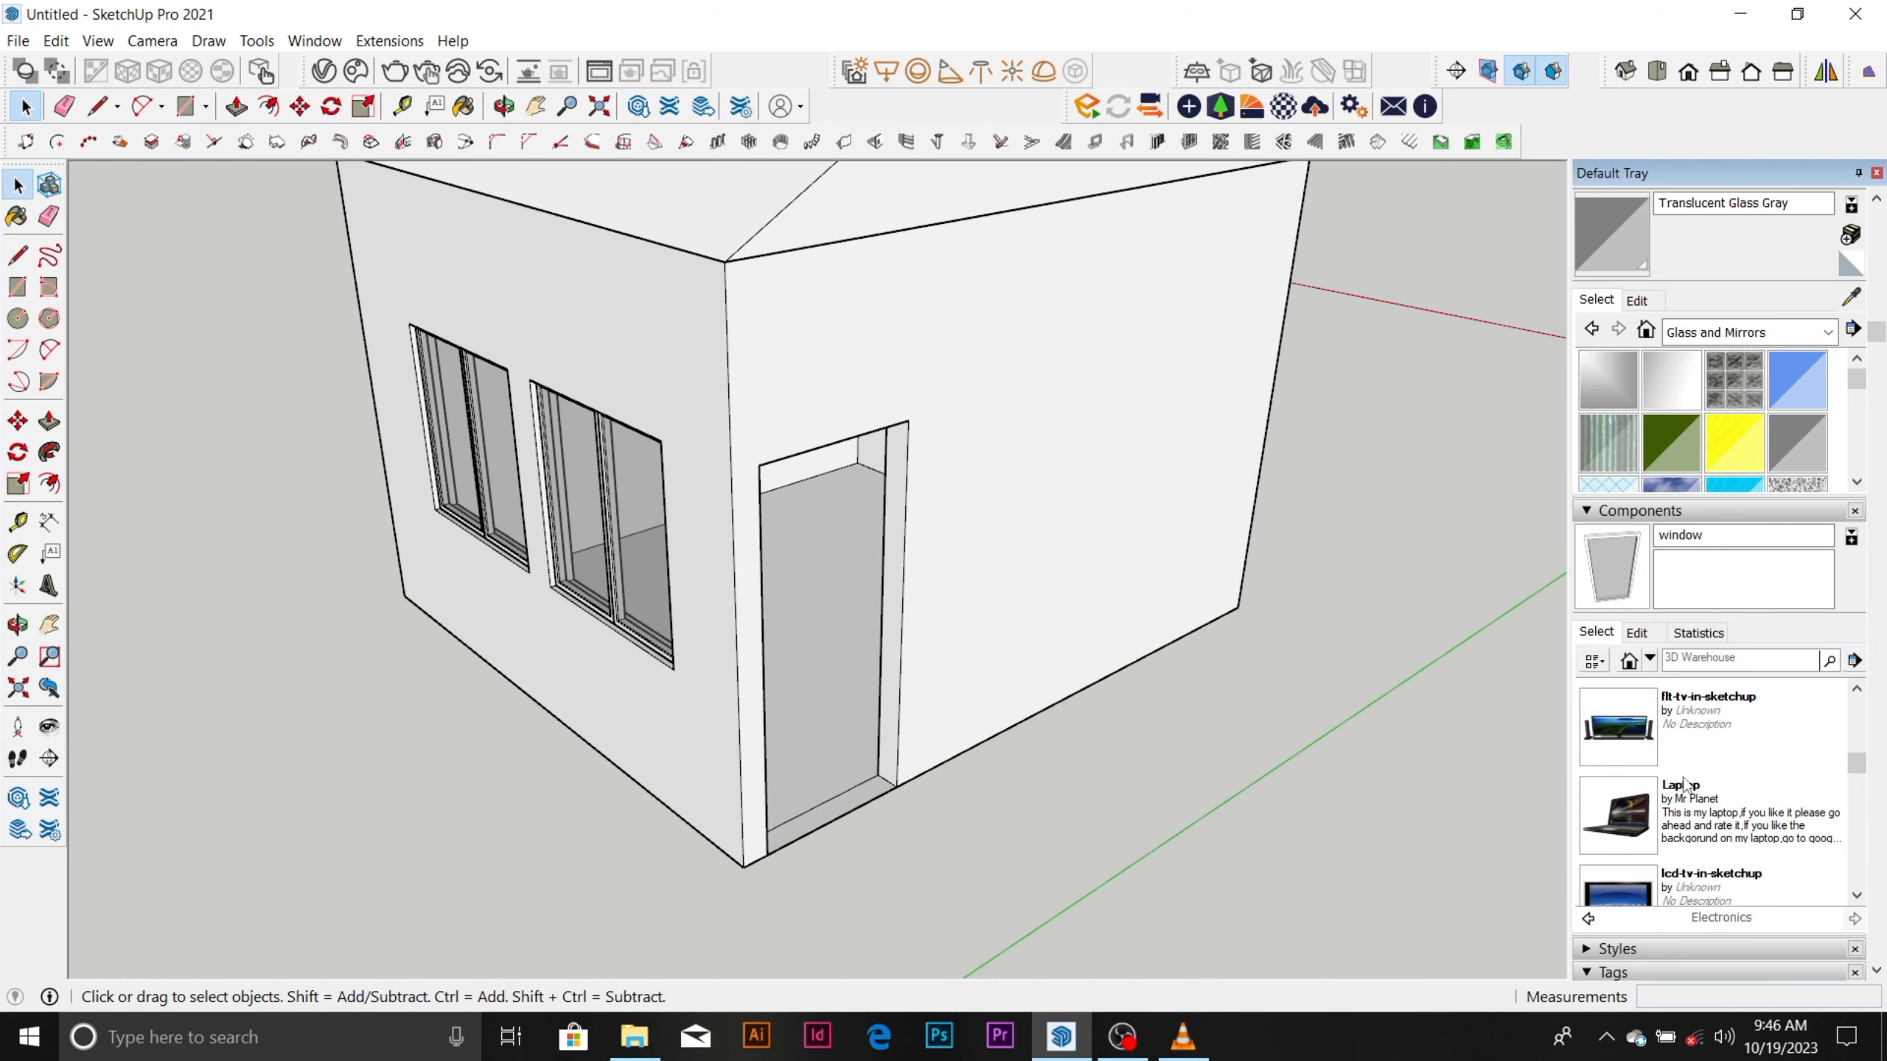
# Place the flt-tv-in-sketchup component on the ground outside the room's window wall.
pyautogui.click(1637, 750)
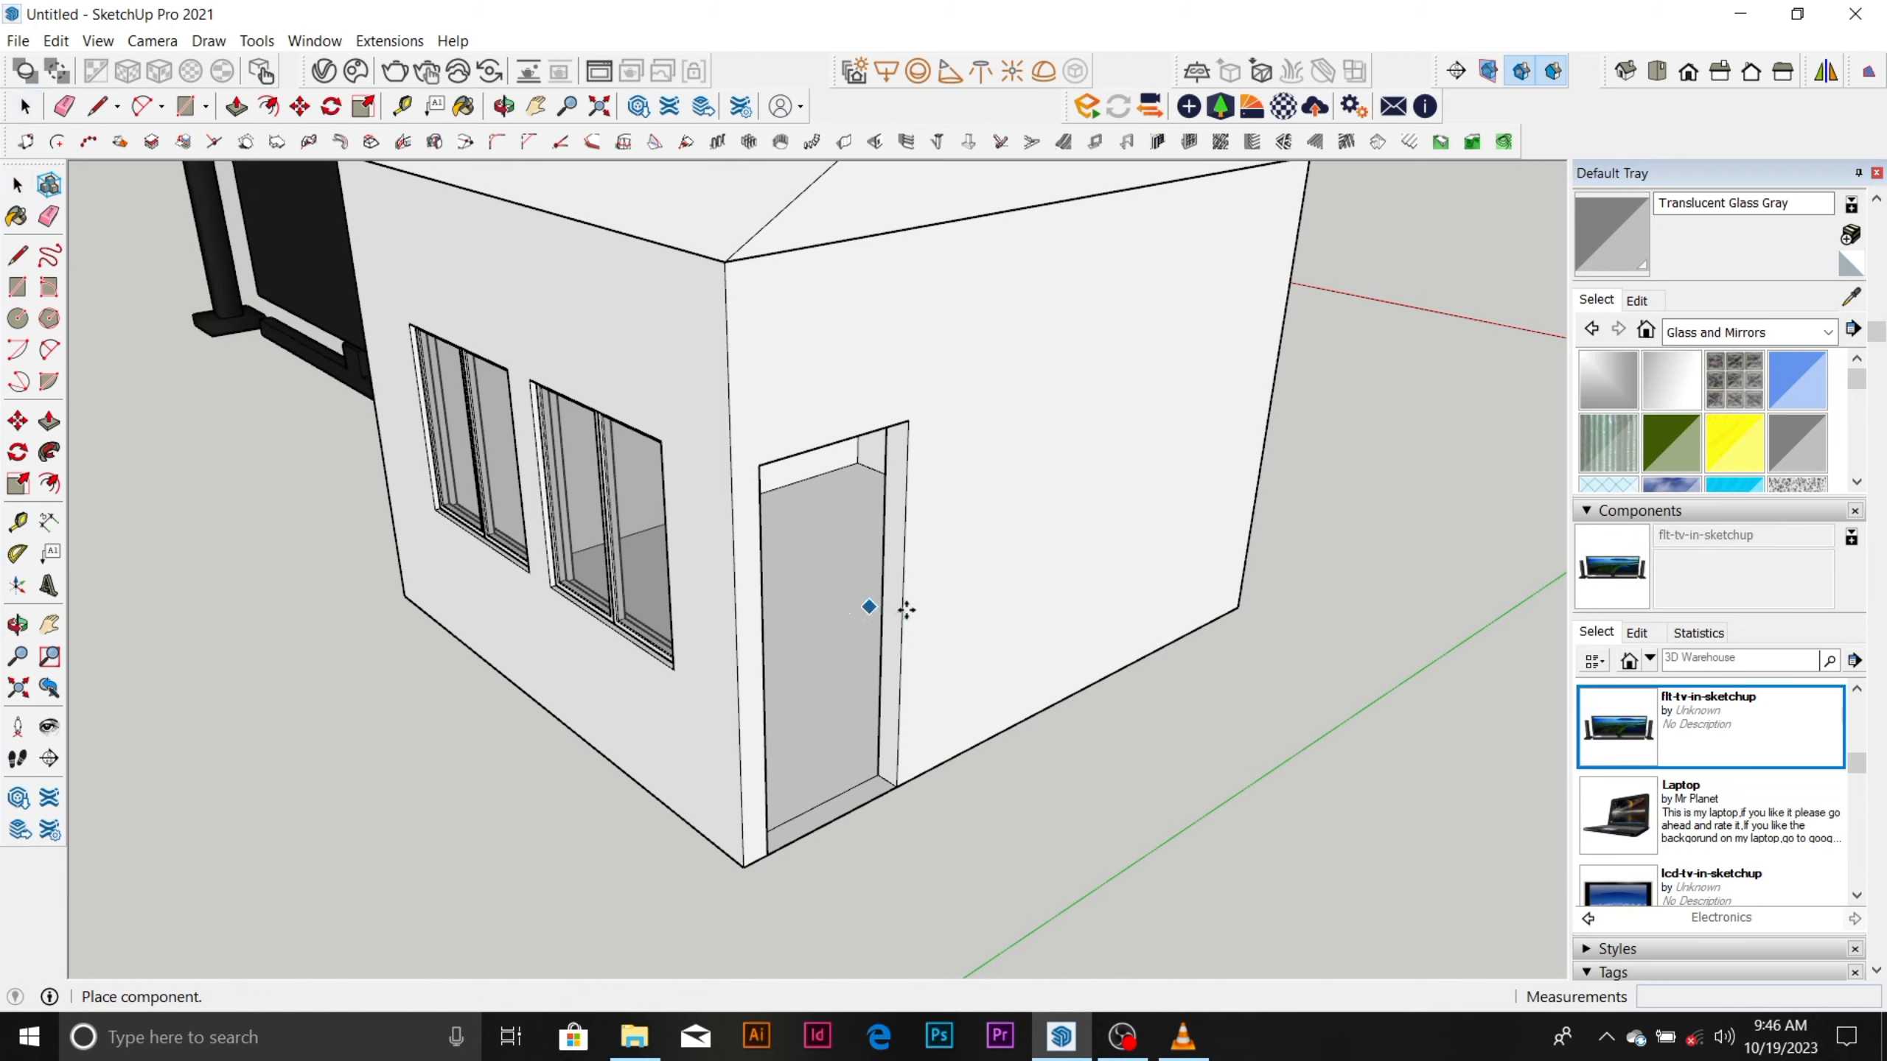
pyautogui.scroll(5, 872, 603)
pyautogui.scroll(-8, 1032, 545)
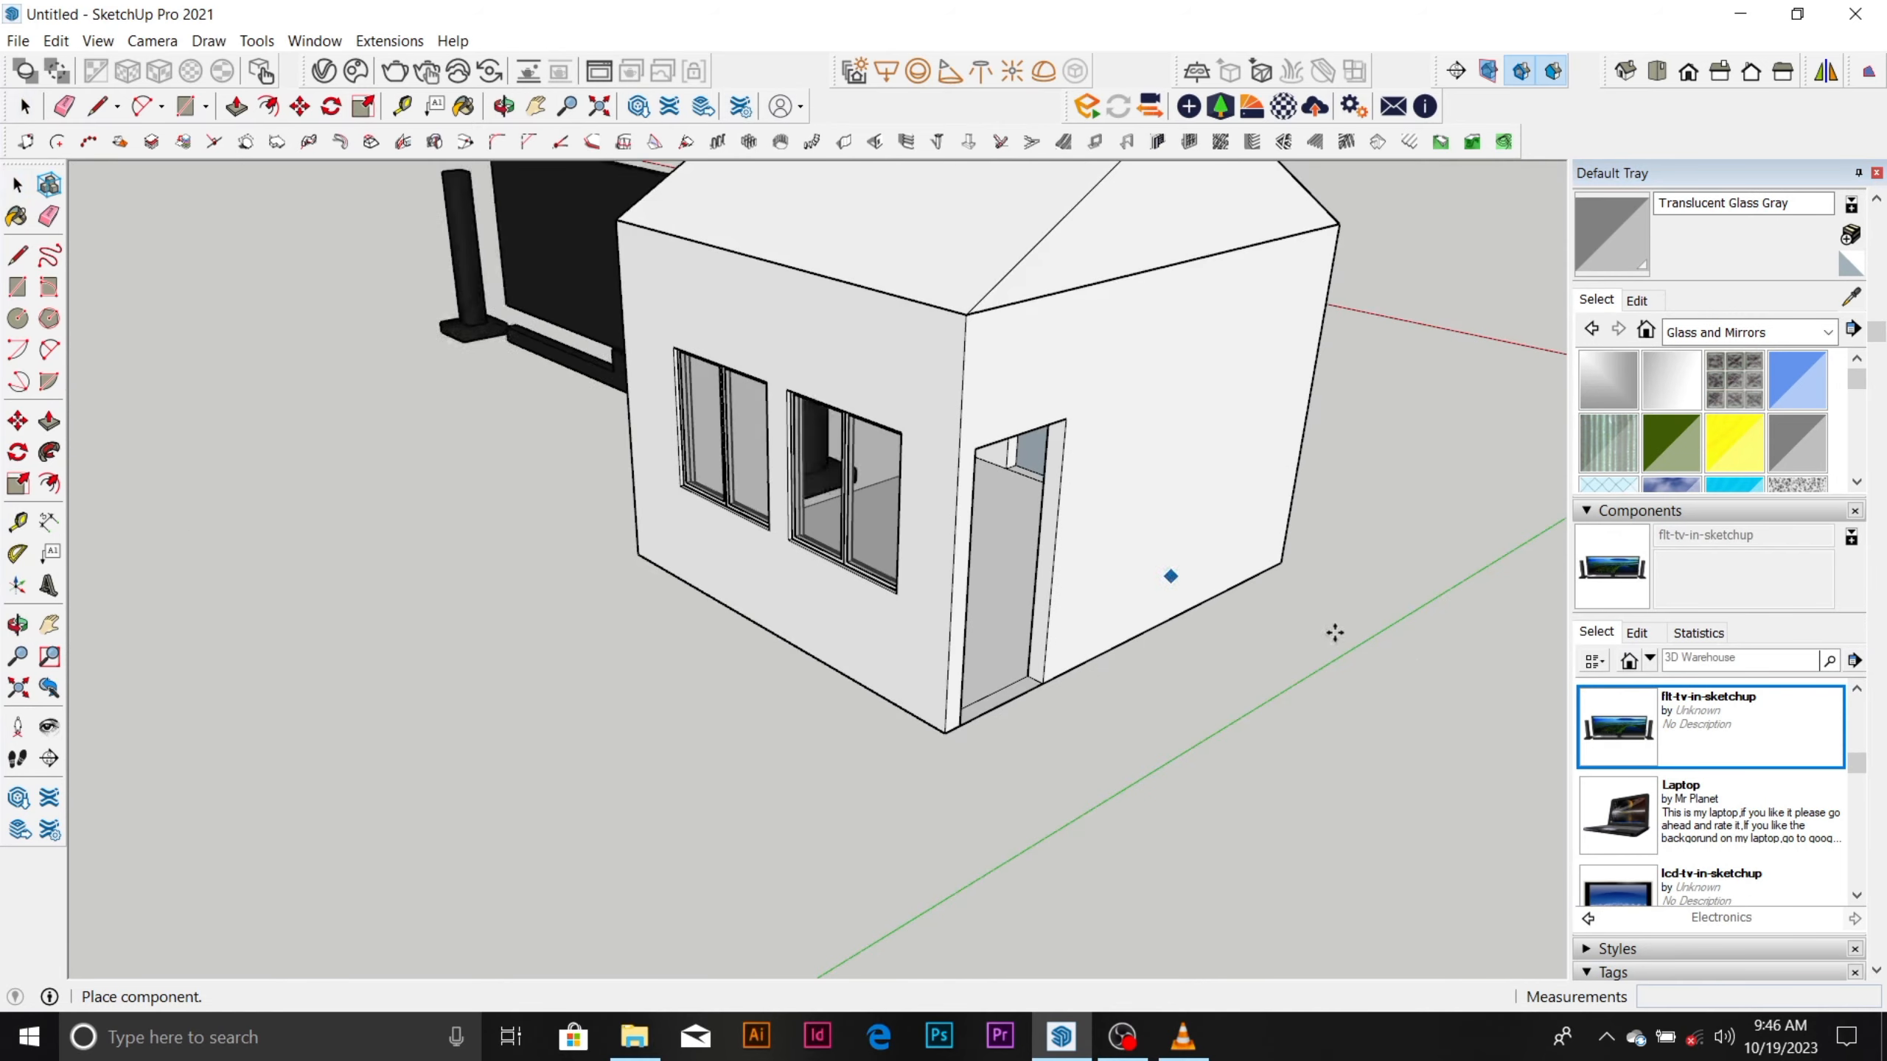
pyautogui.click(836, 803)
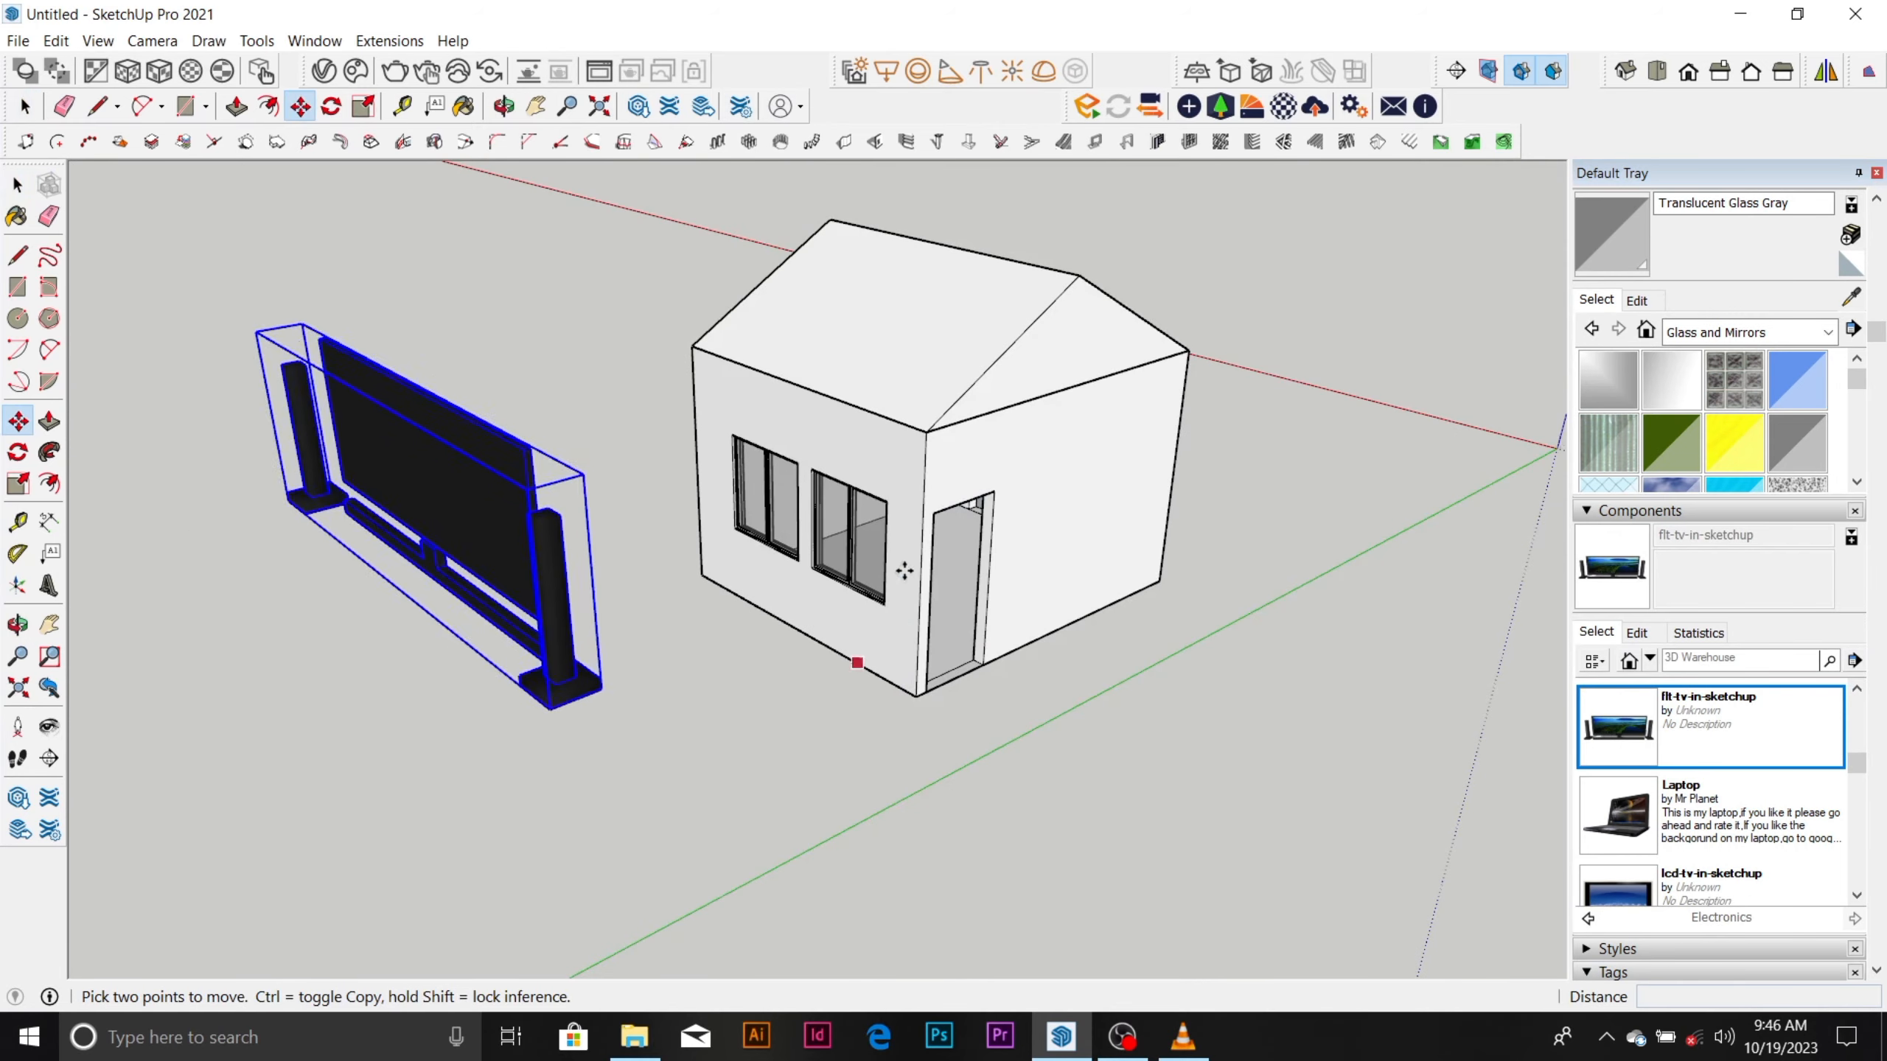
# Scale the TV set down uniformly from an upper corner so it is smaller than the room, and deselect it.
pyautogui.scroll(-3, 906, 571)
pyautogui.moveTo(784, 582); pyautogui.dragTo(1029, 539, button='middle')
pyautogui.scroll(2, 655, 622)
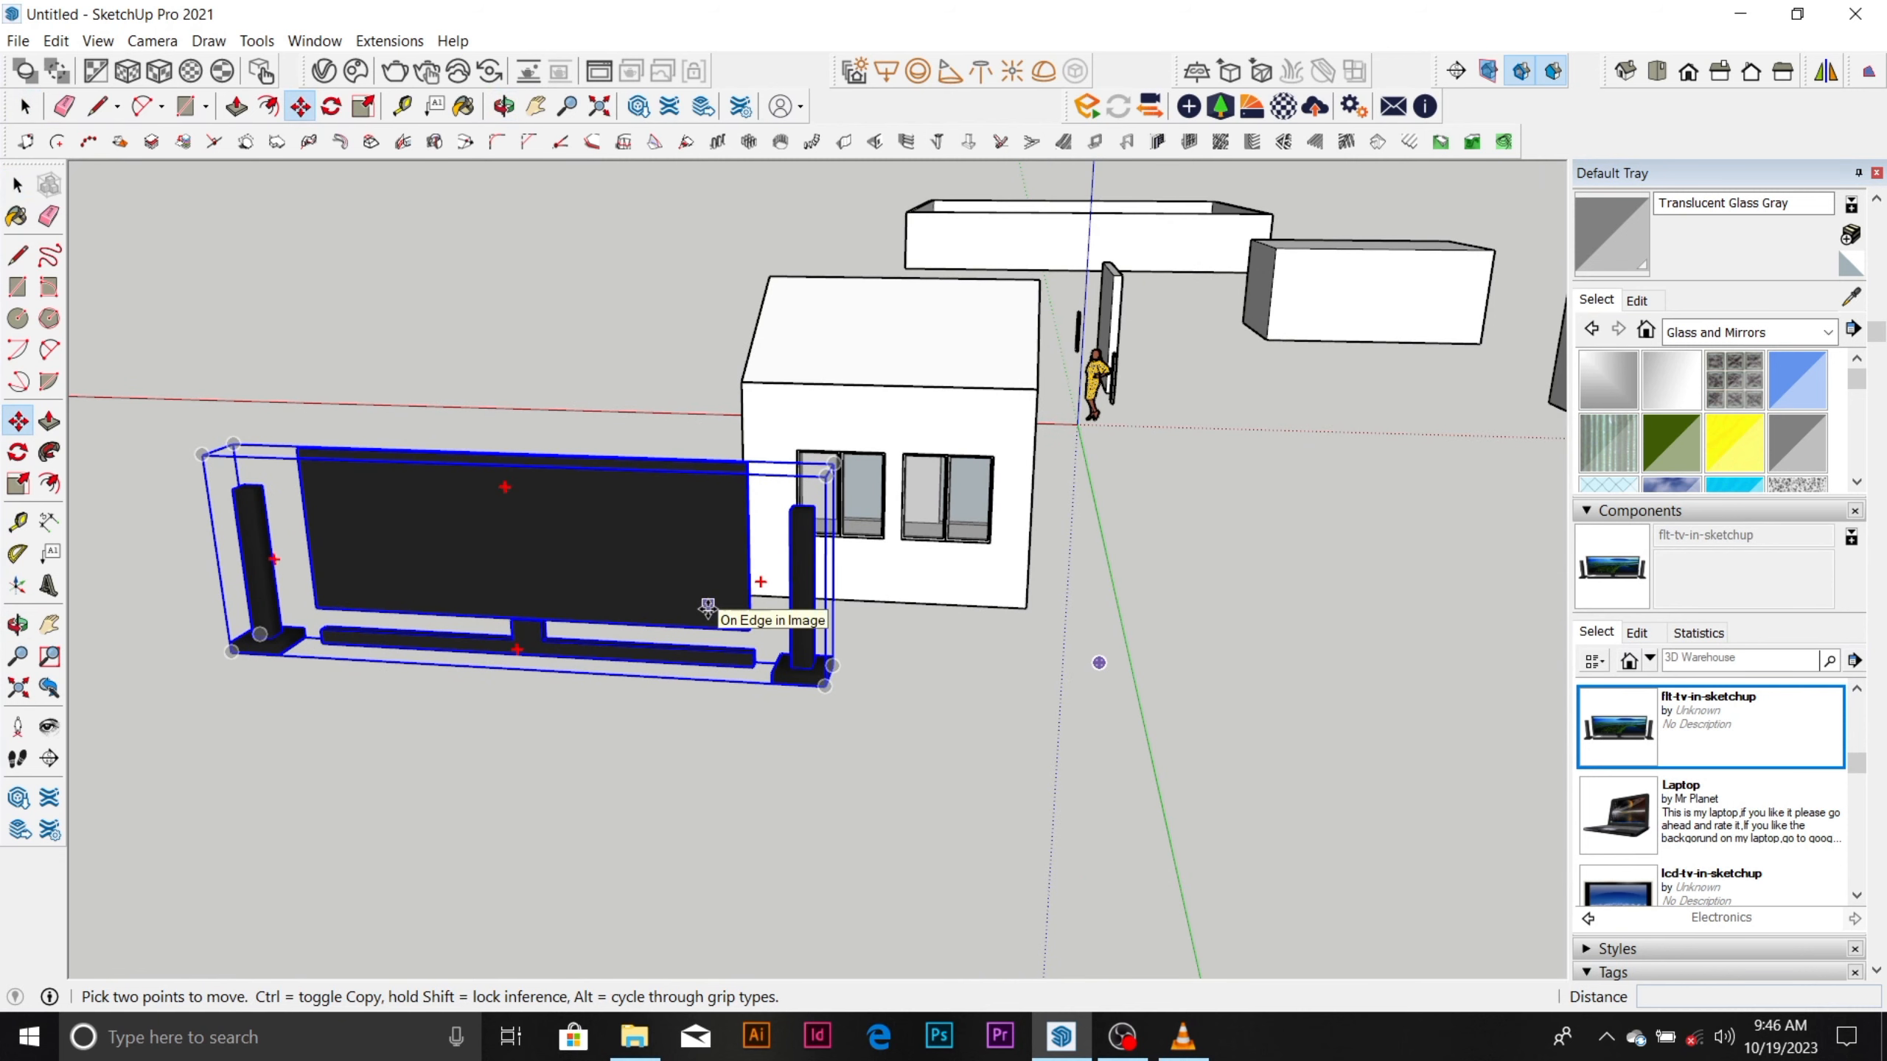
pyautogui.press('s')
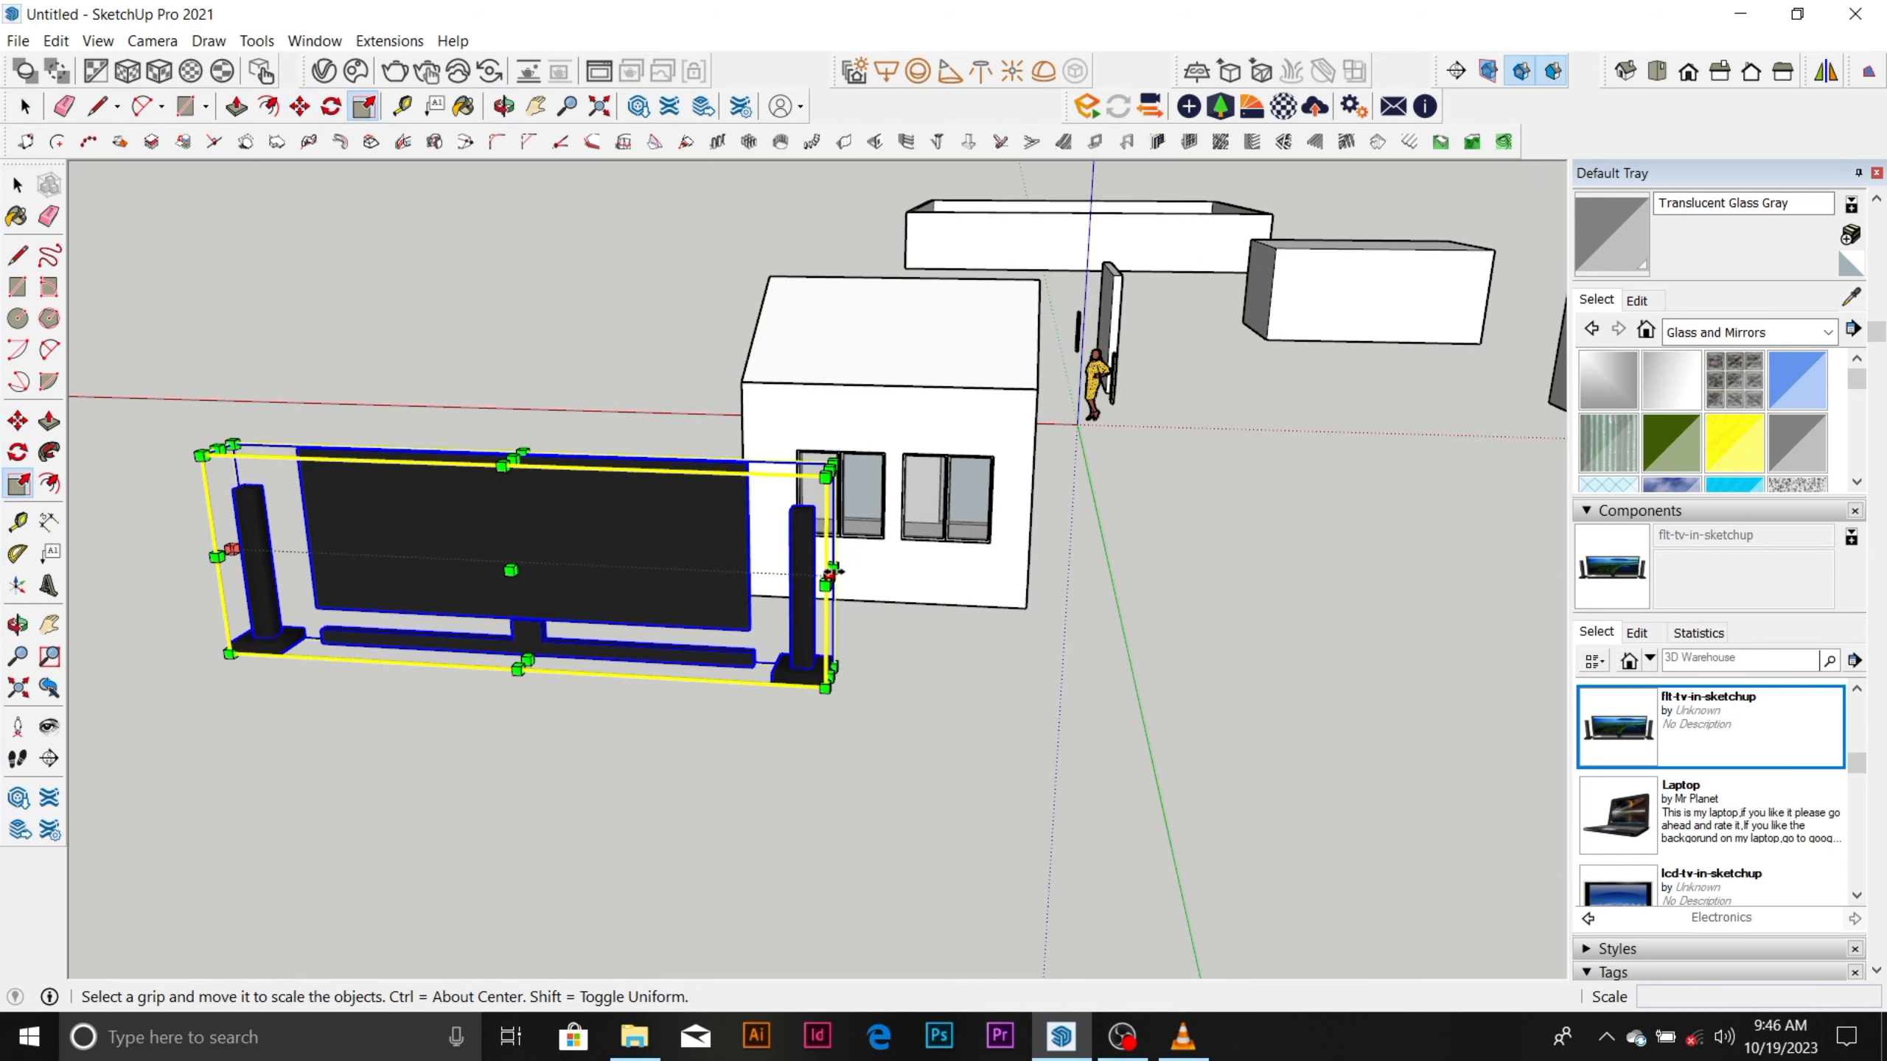
pyautogui.moveTo(827, 475); pyautogui.dragTo(449, 554)
pyautogui.press('space')
pyautogui.click(529, 518)
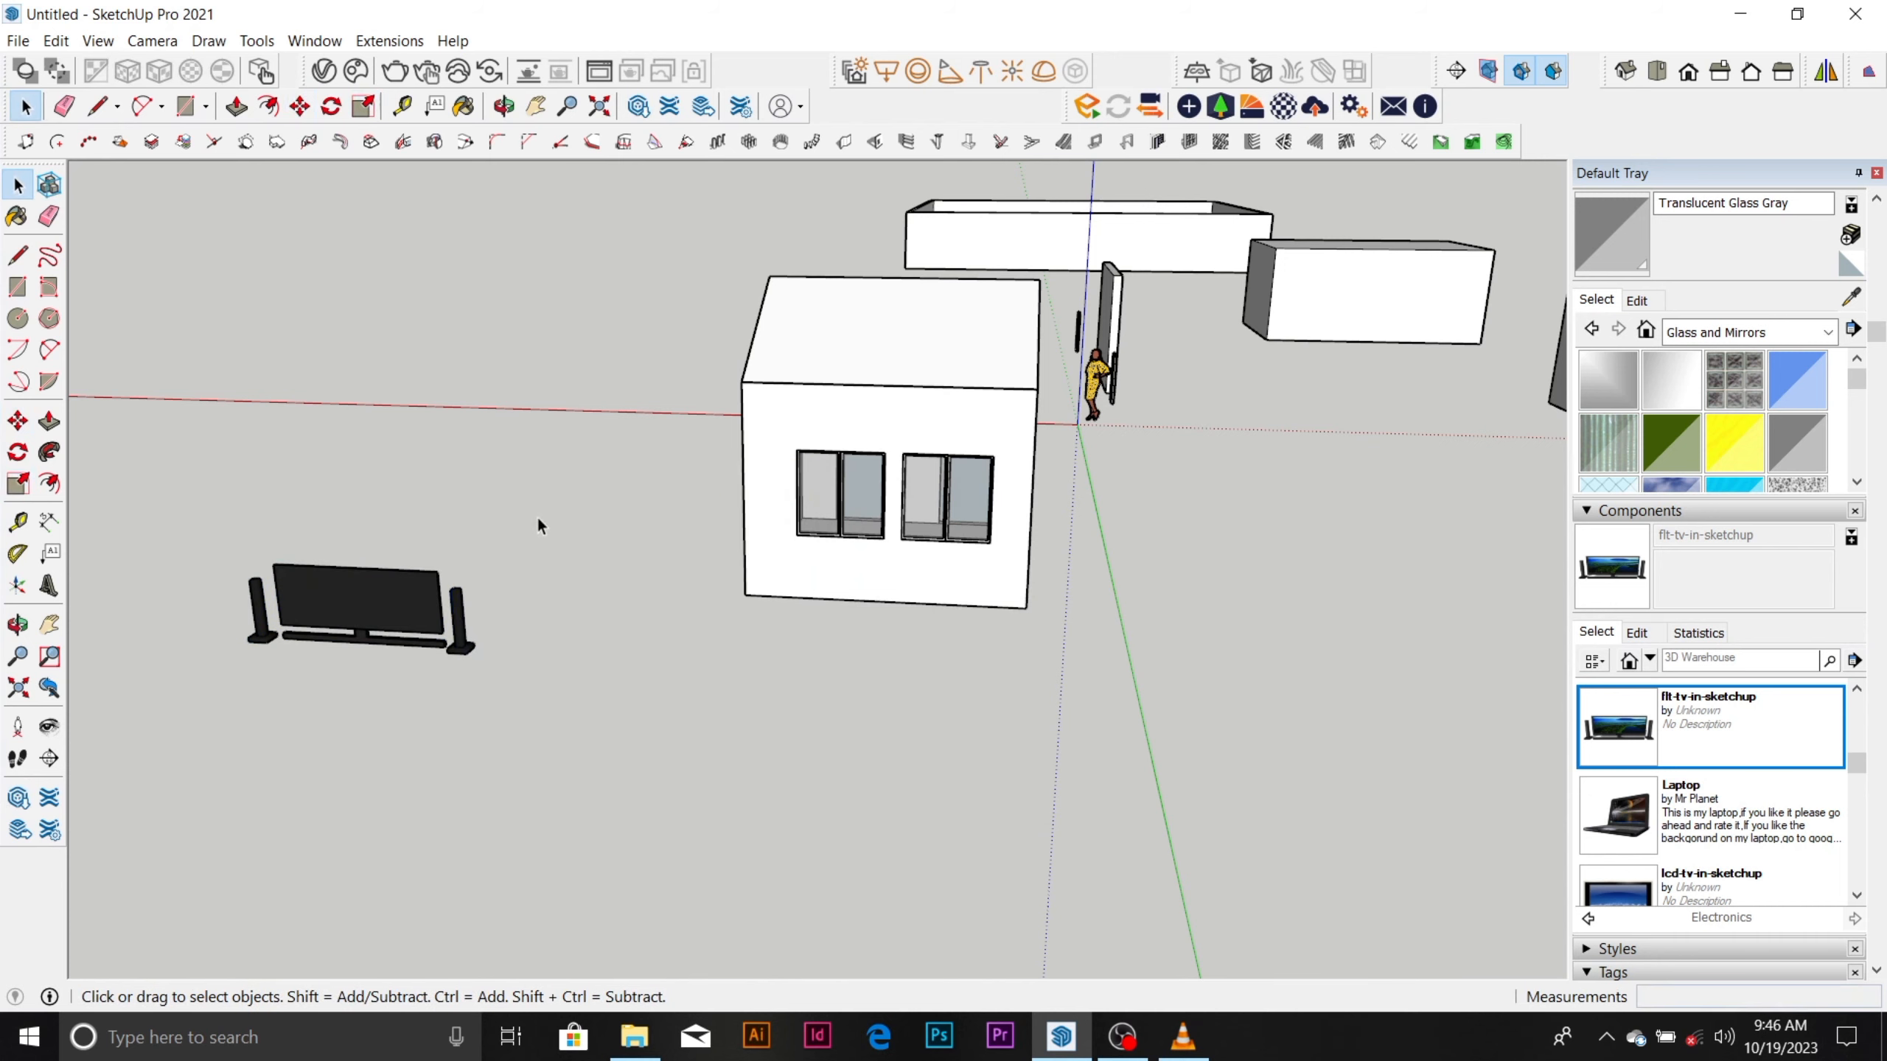
# Try to move the TV set by its base corner through the doorway into the room.
pyautogui.scroll(3, 338, 639)
pyautogui.click(401, 602)
pyautogui.press('m')
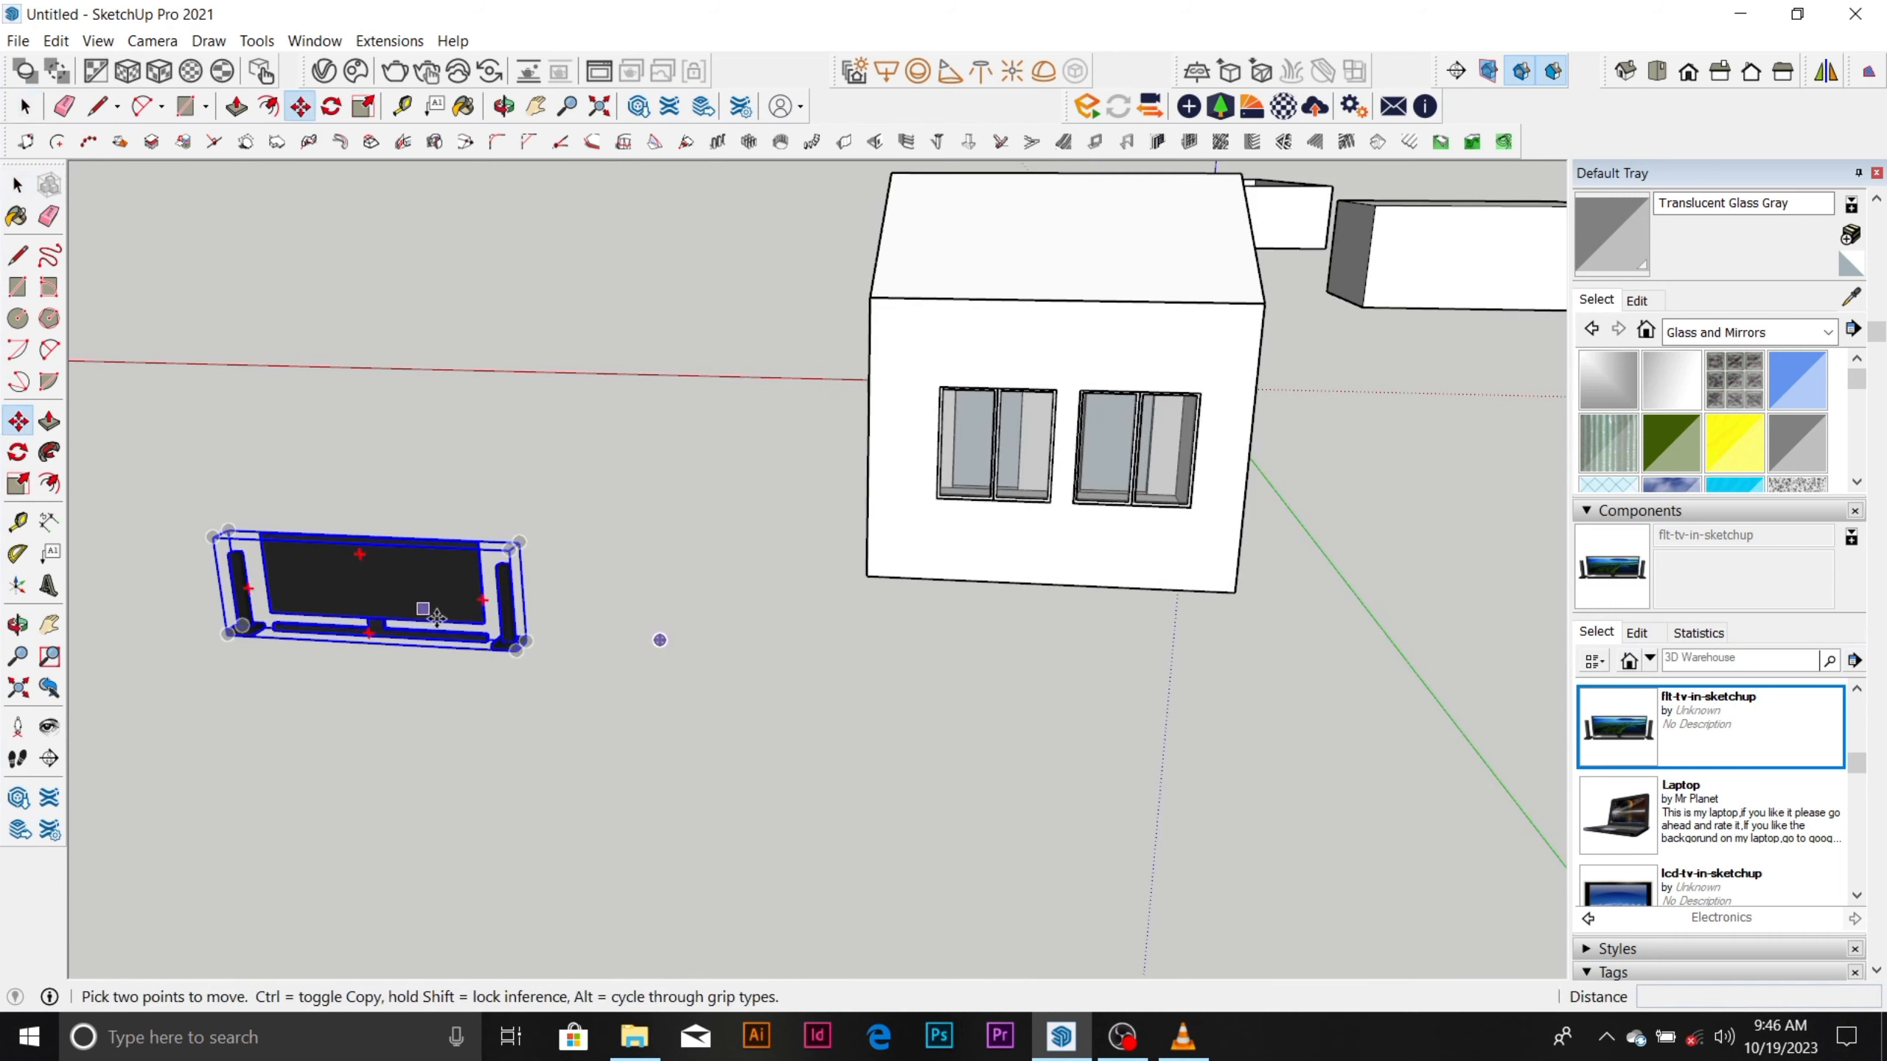
pyautogui.click(485, 640)
pyautogui.click(489, 657)
pyautogui.scroll(-2, 453, 665)
pyautogui.moveTo(825, 595); pyautogui.dragTo(319, 557, button='middle')
pyautogui.scroll(3, 705, 602)
pyautogui.scroll(3, 699, 597)
pyautogui.moveTo(691, 654); pyautogui.dragTo(787, 505, button='middle')
pyautogui.scroll(5, 847, 510)
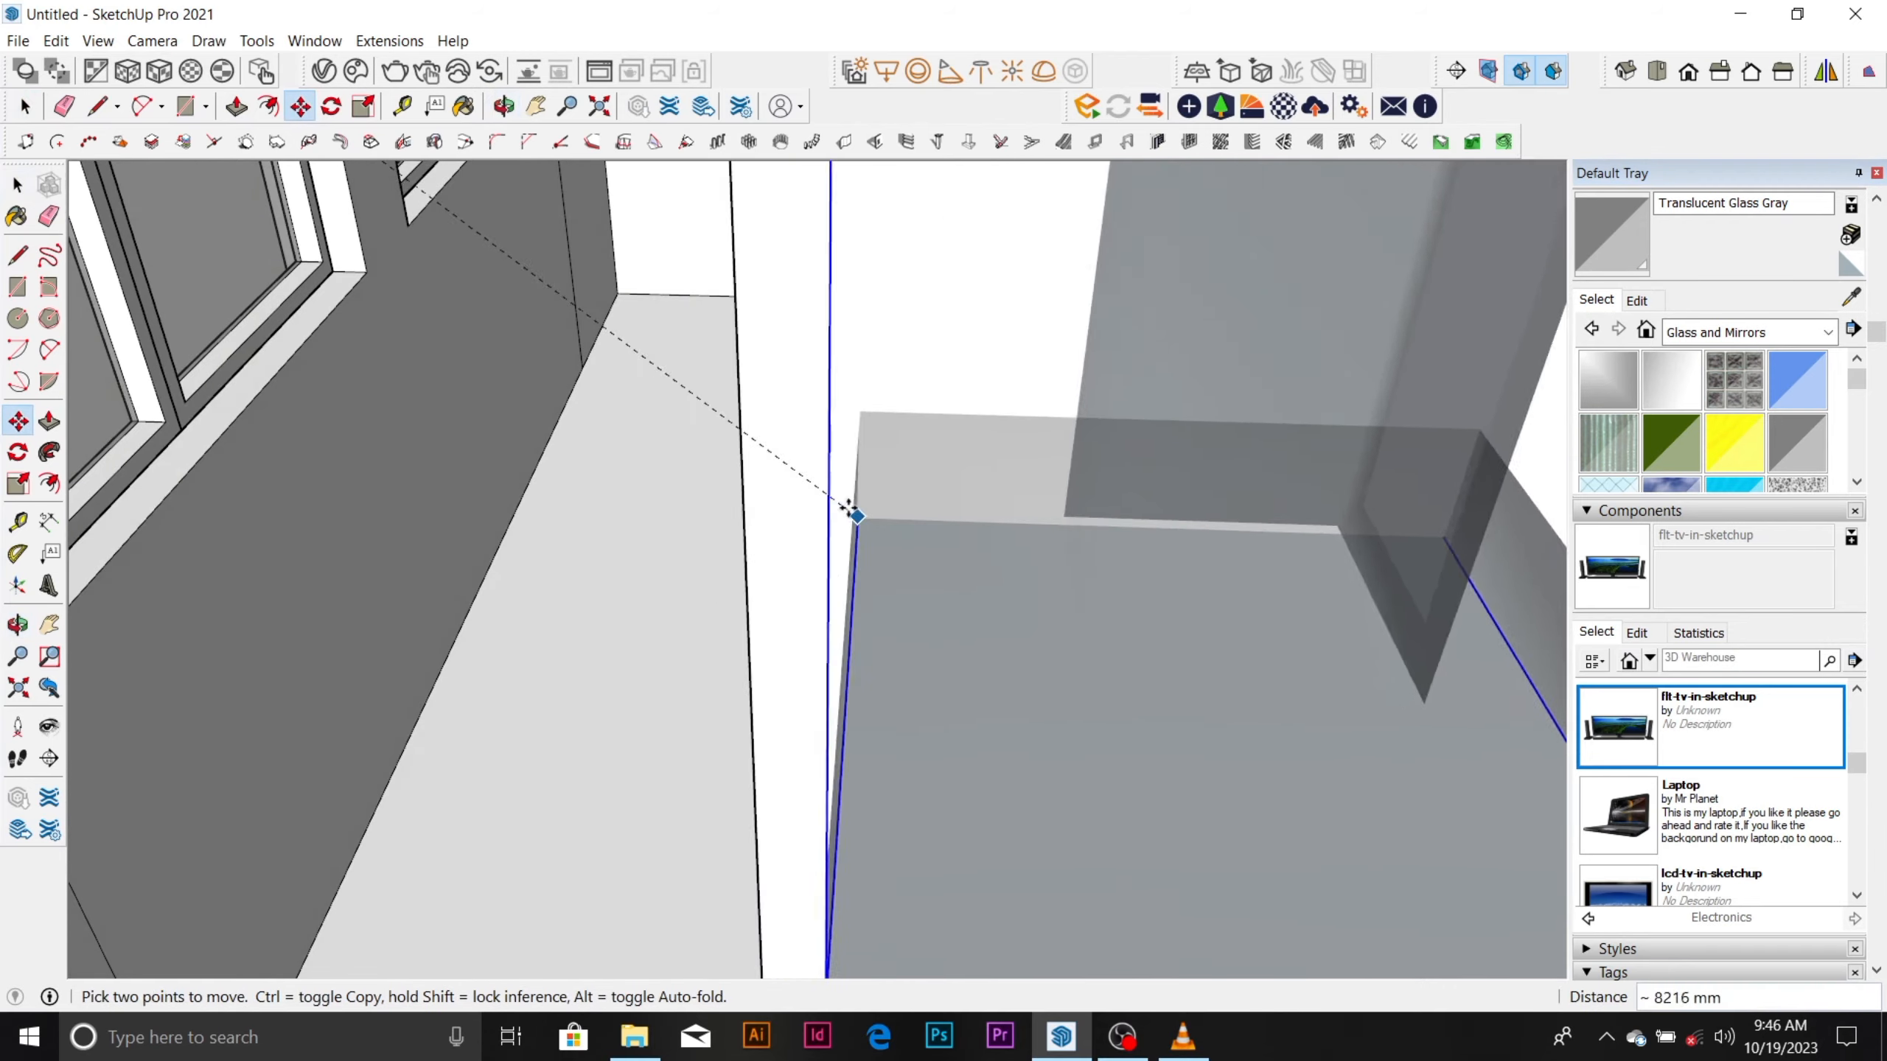
pyautogui.scroll(-6, 891, 350)
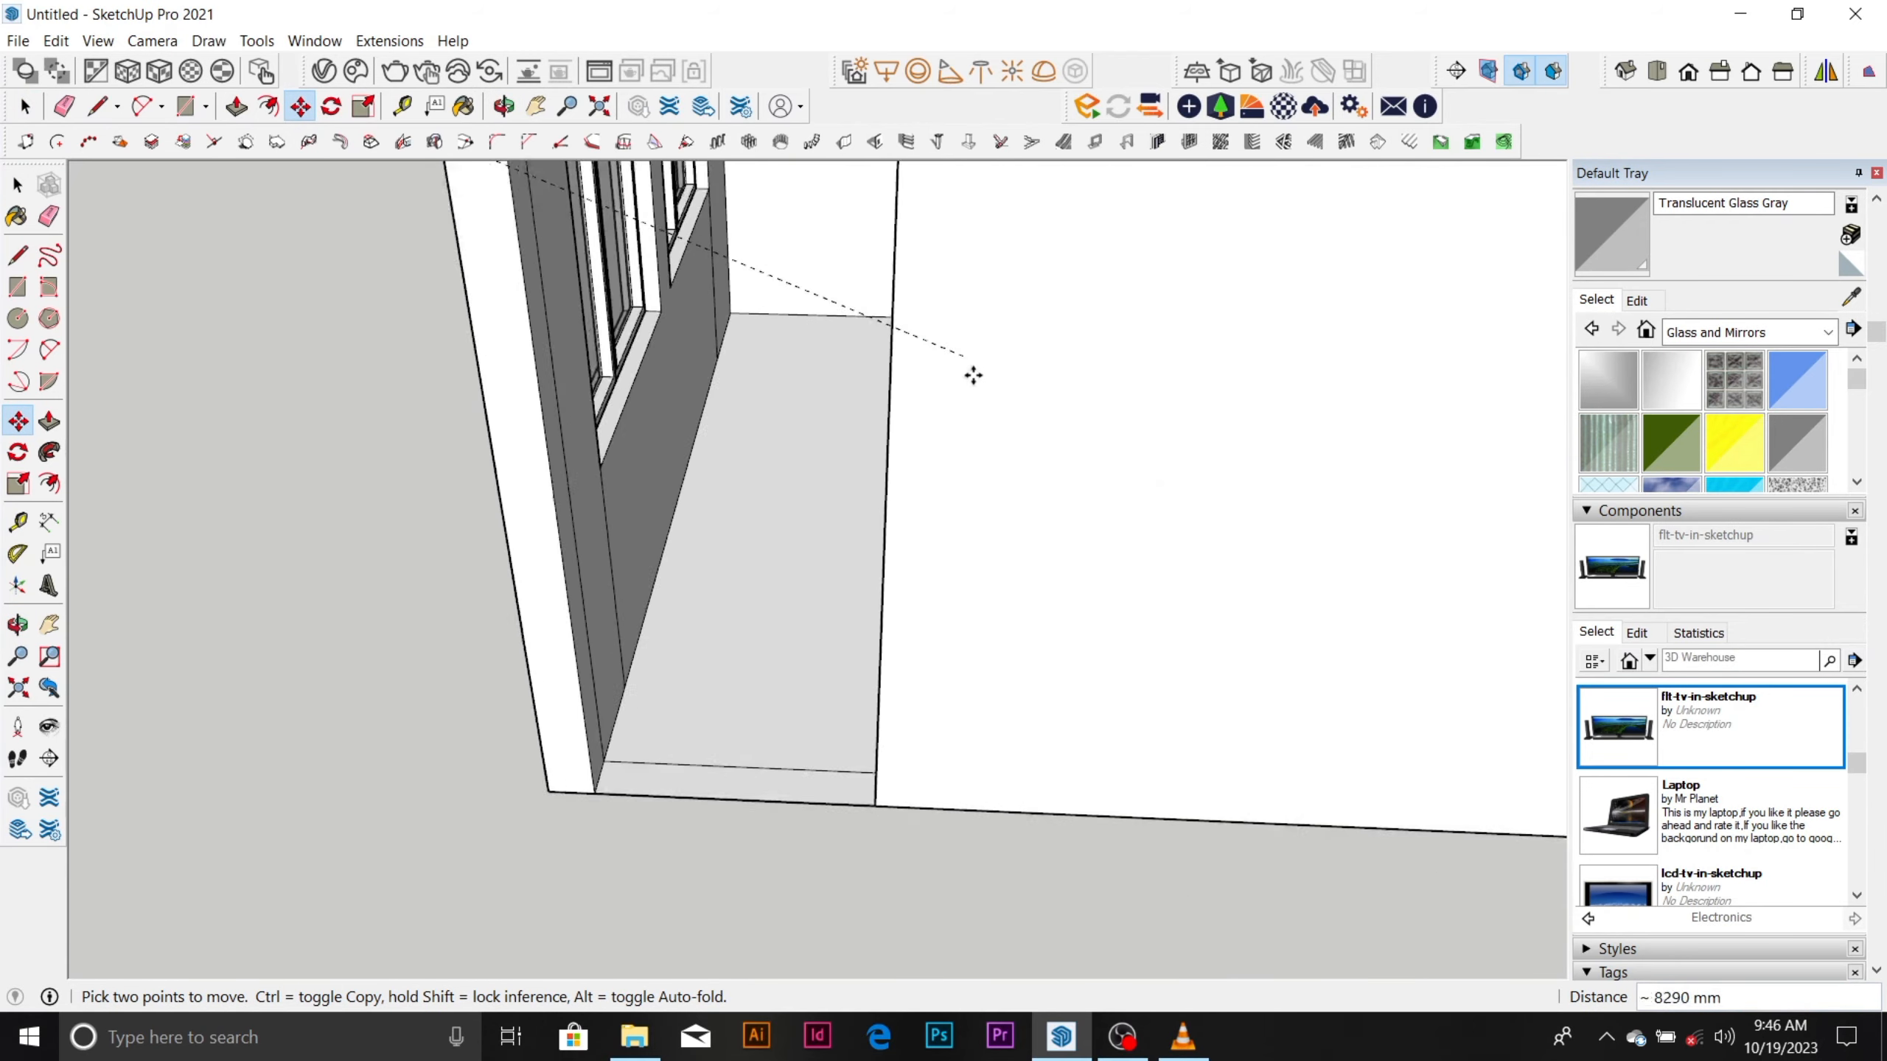
pyautogui.click(430, 699)
pyautogui.moveTo(430, 698); pyautogui.dragTo(130, 438, button='middle')
pyautogui.scroll(3, 564, 413)
pyautogui.scroll(4, 563, 413)
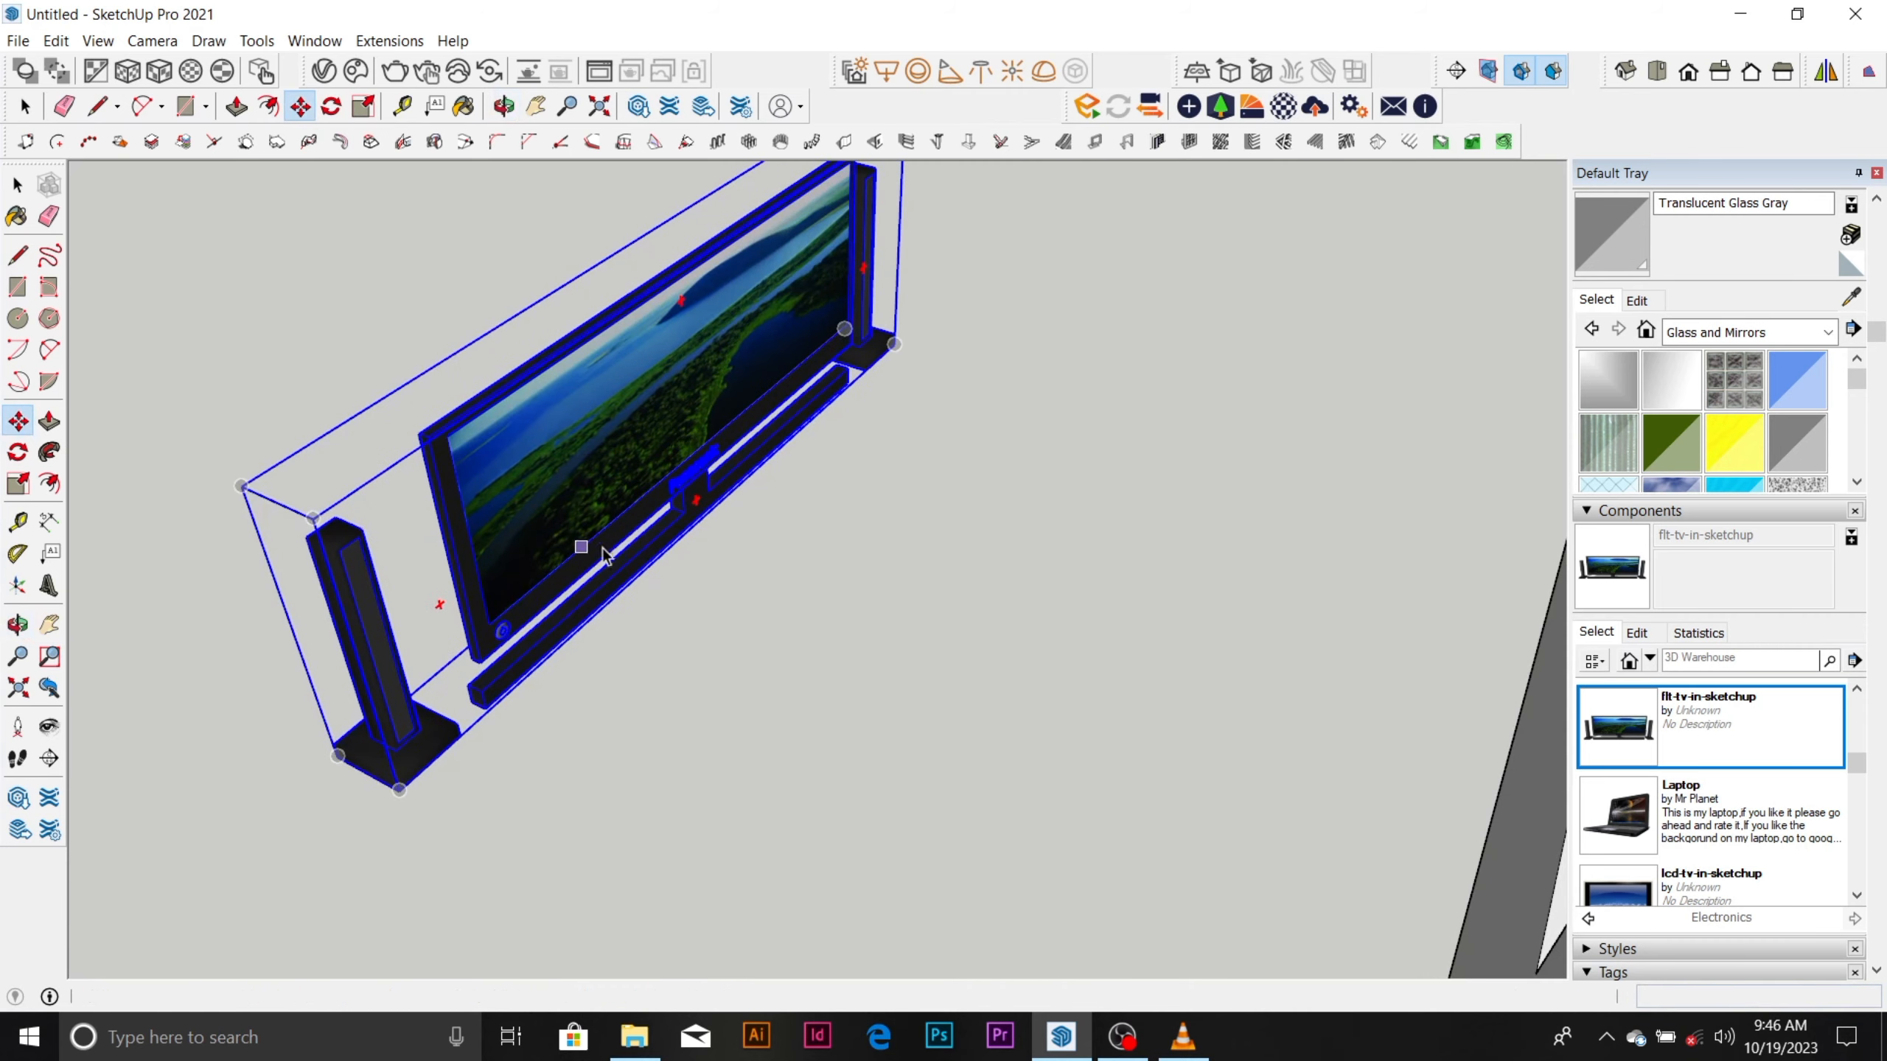
pyautogui.press('space')
pyautogui.click(851, 584)
pyautogui.click(540, 551)
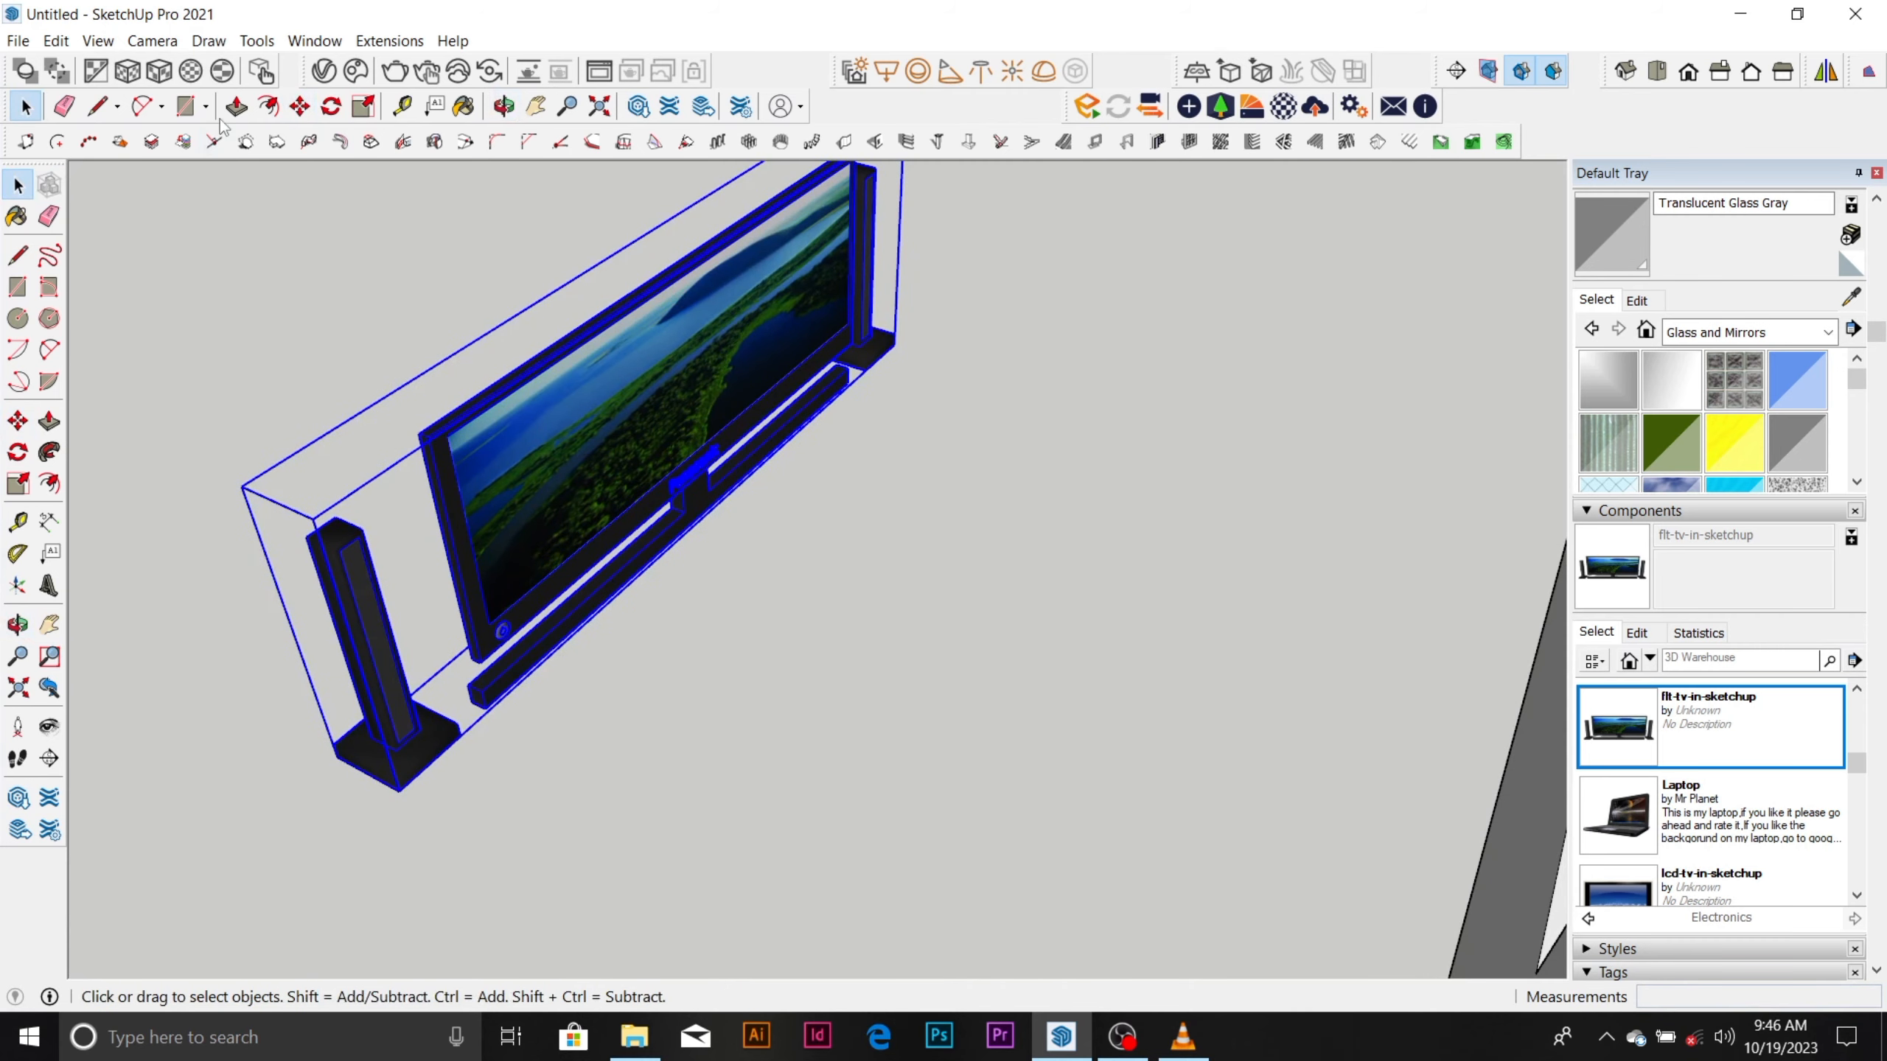
pyautogui.click(299, 106)
pyautogui.scroll(-2, 464, 761)
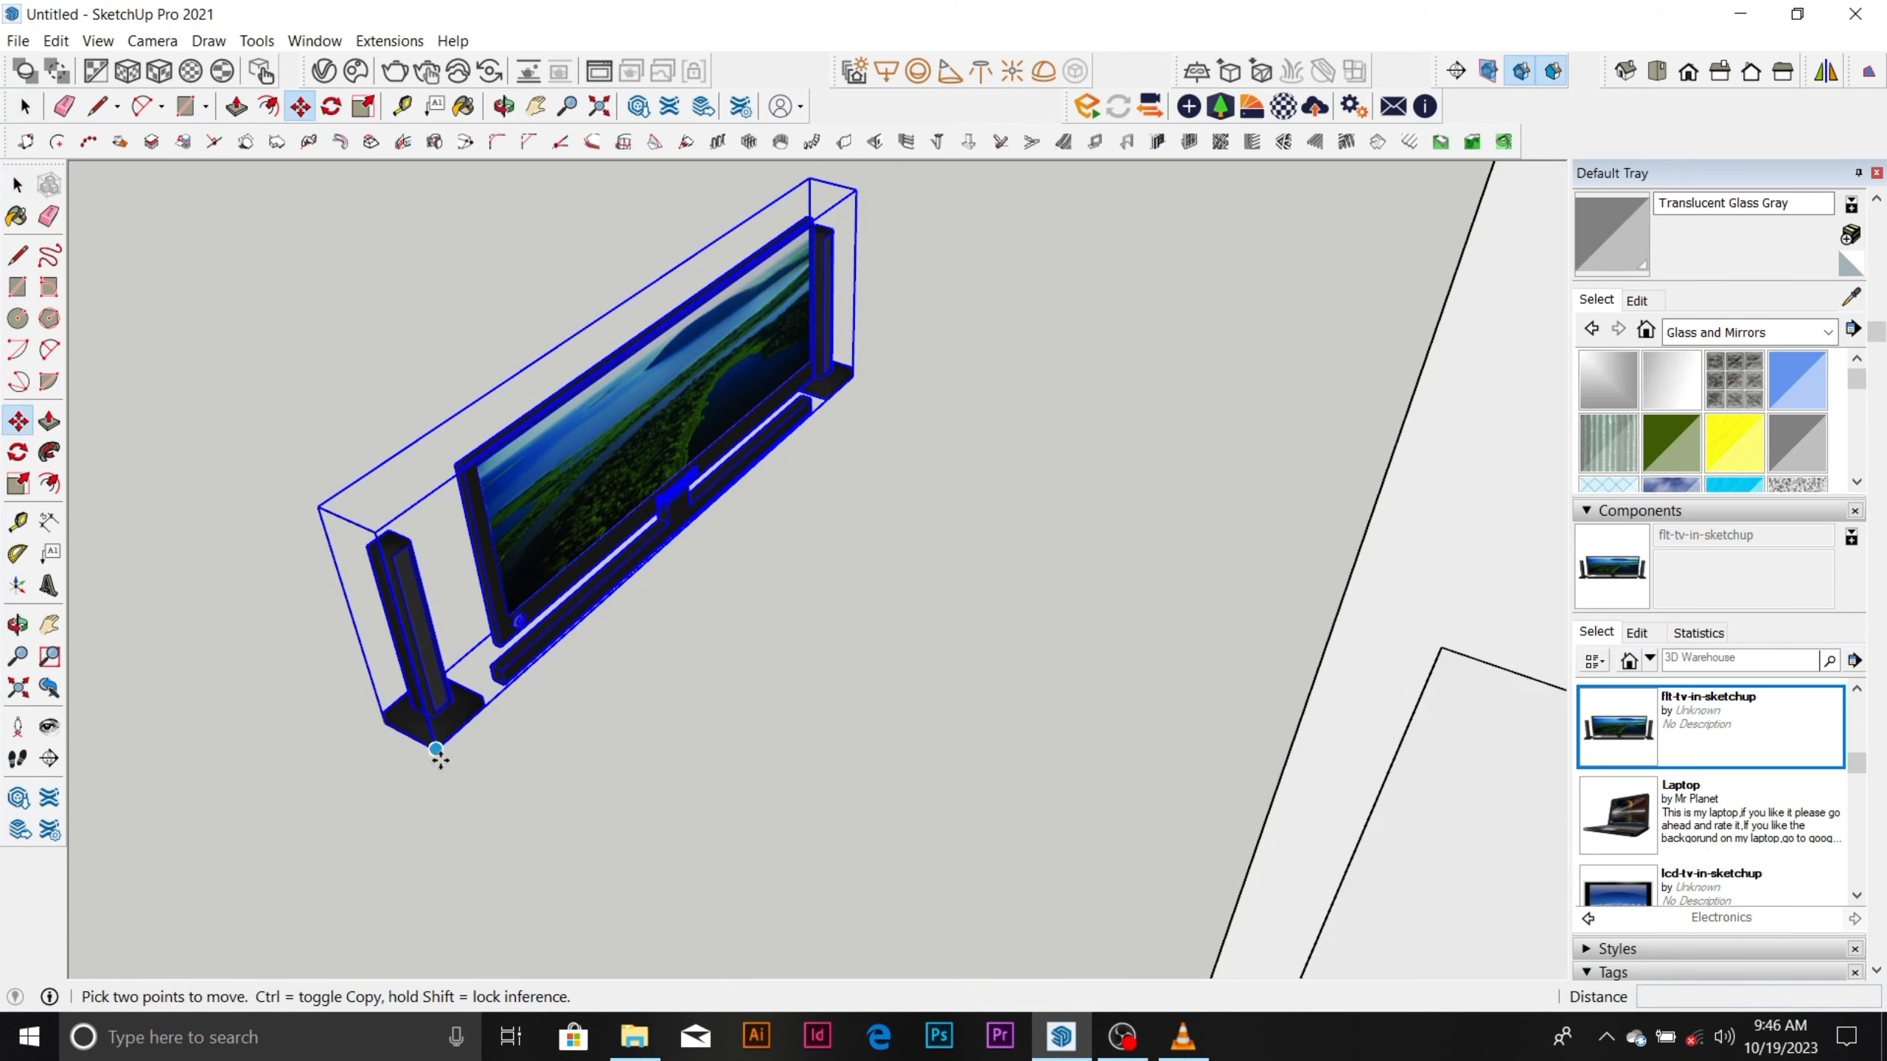
pyautogui.moveTo(439, 755); pyautogui.dragTo(345, 233, button='middle')
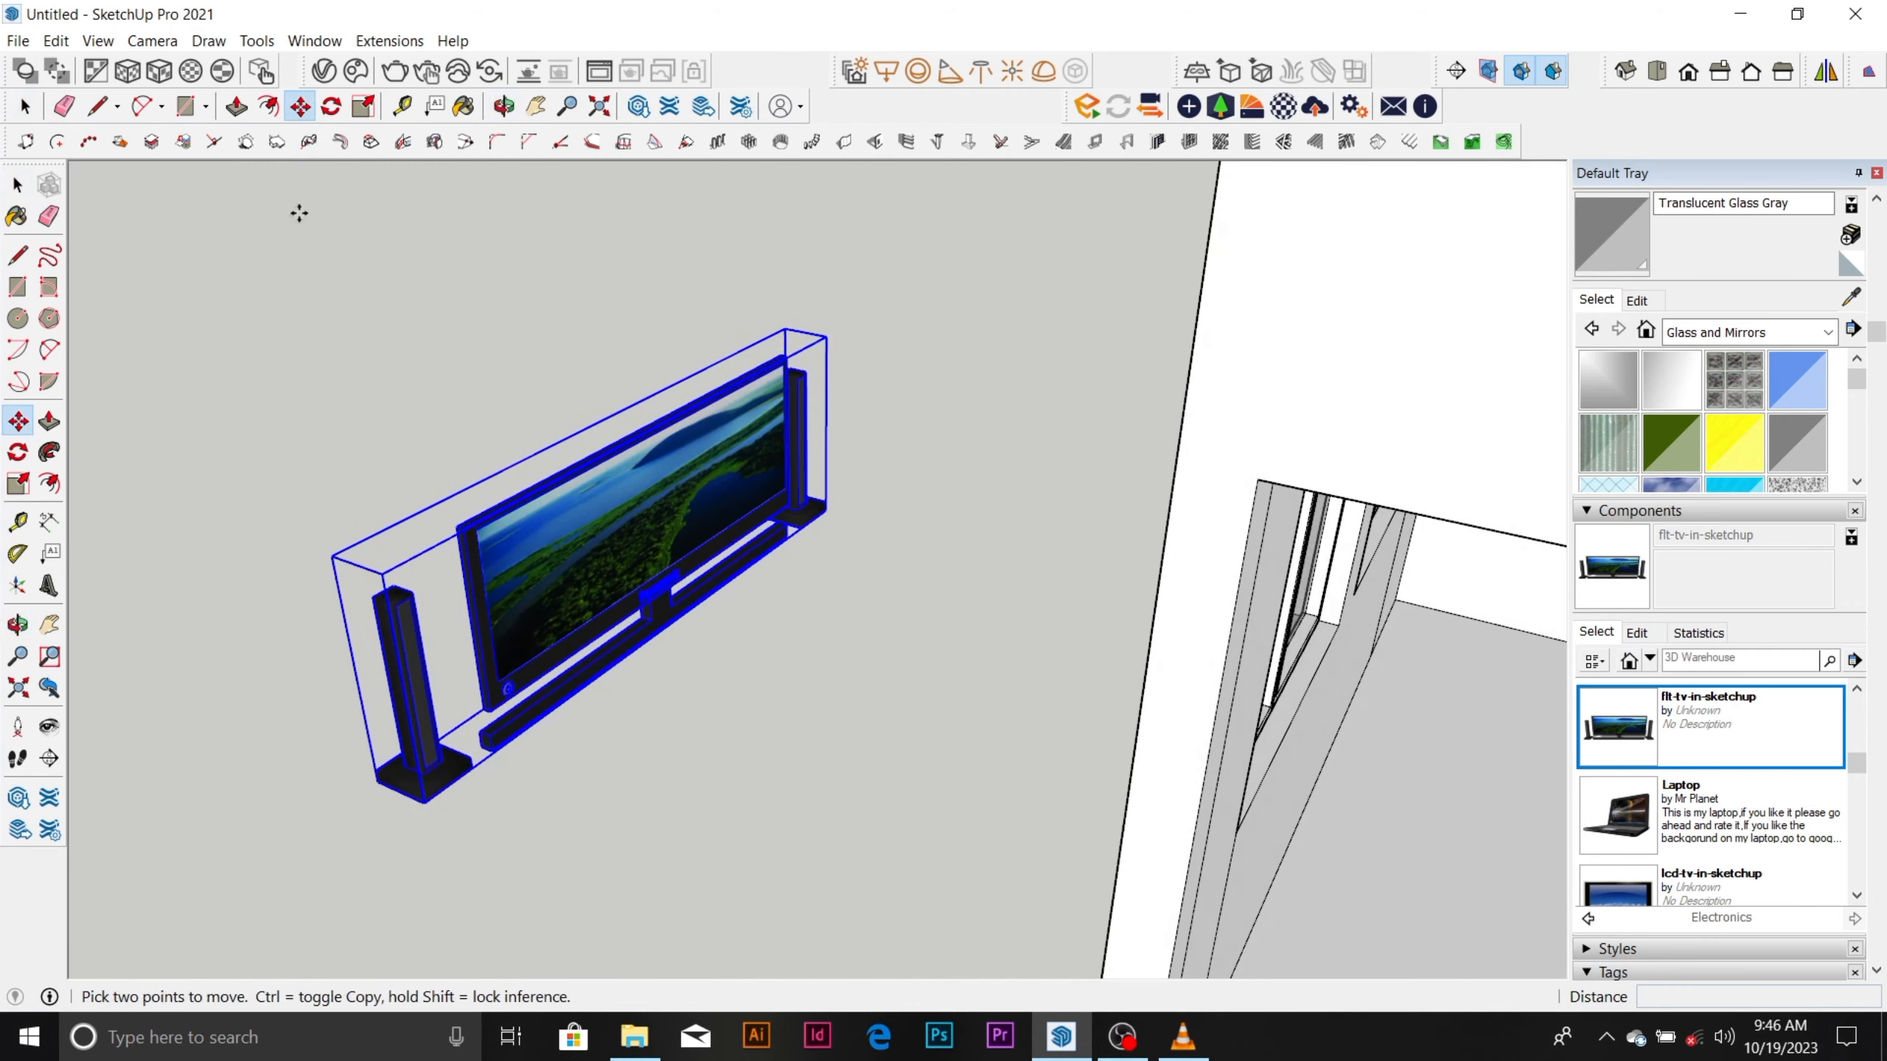
pyautogui.click(424, 802)
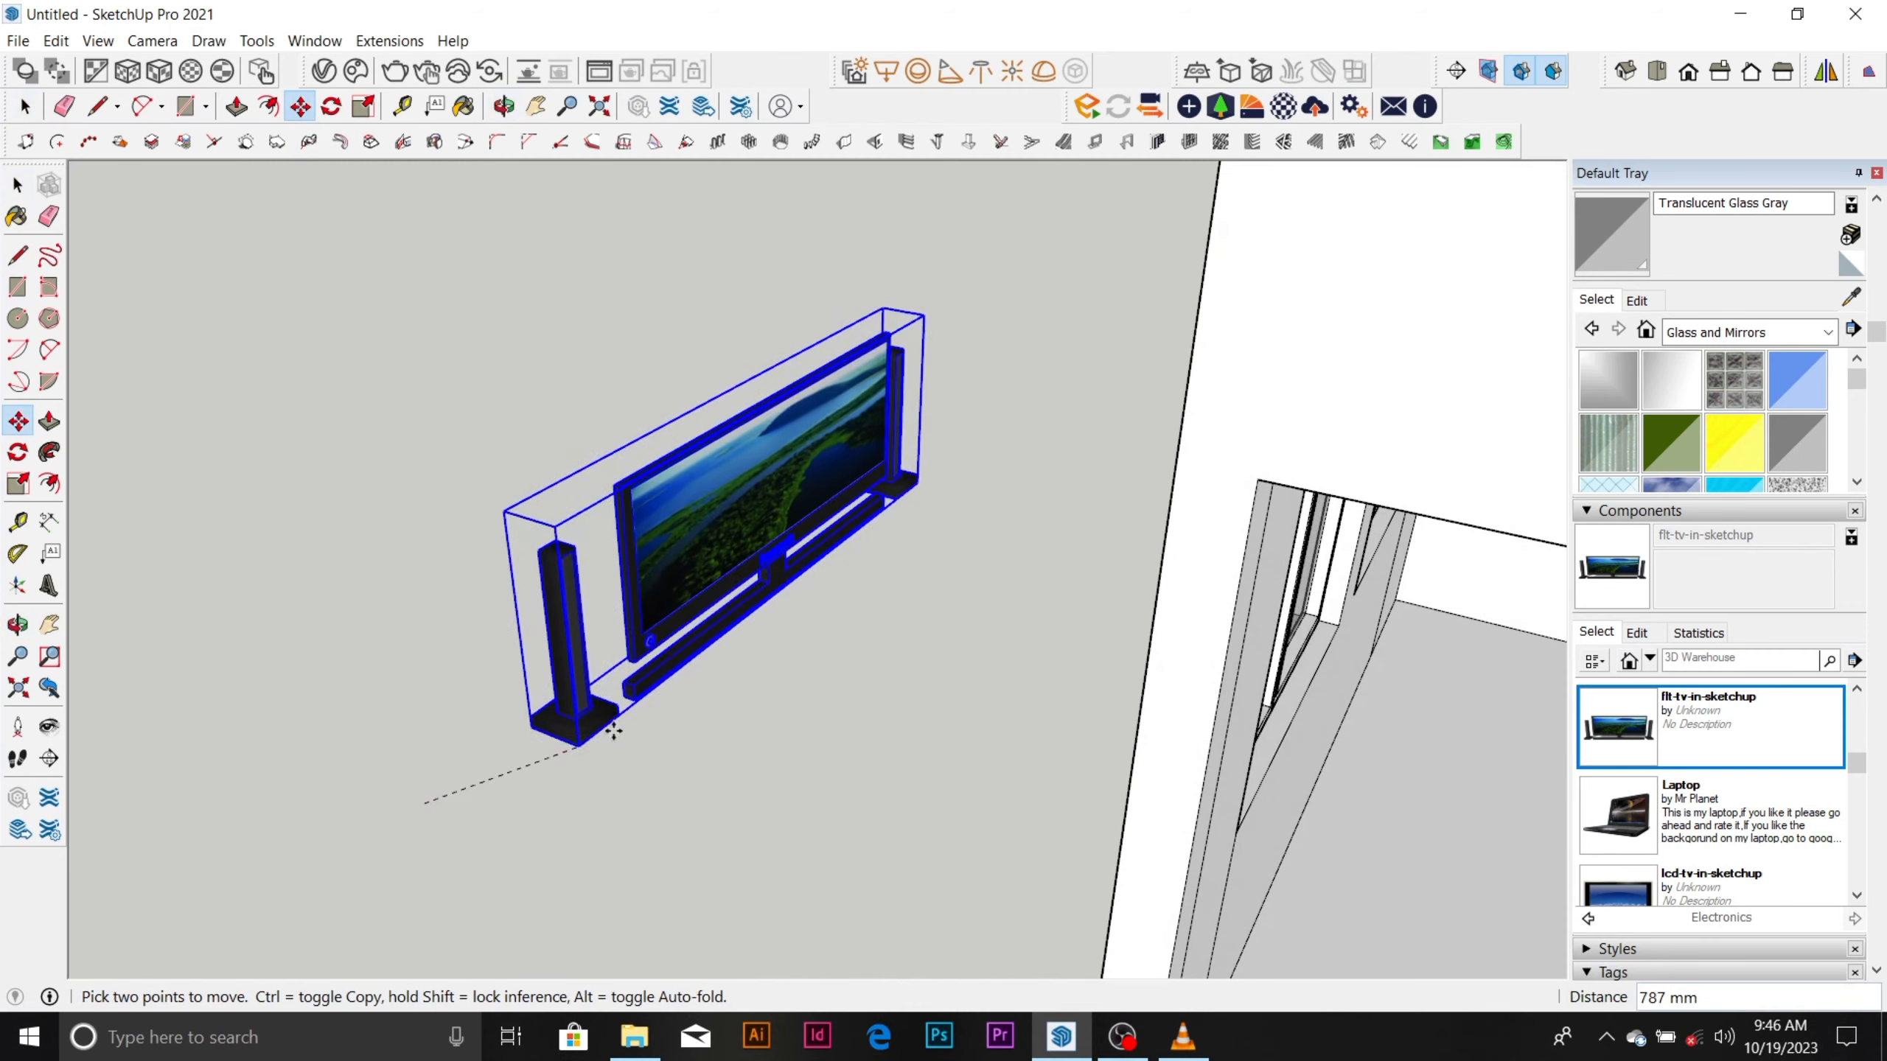
pyautogui.press('Escape')
pyautogui.press('space')
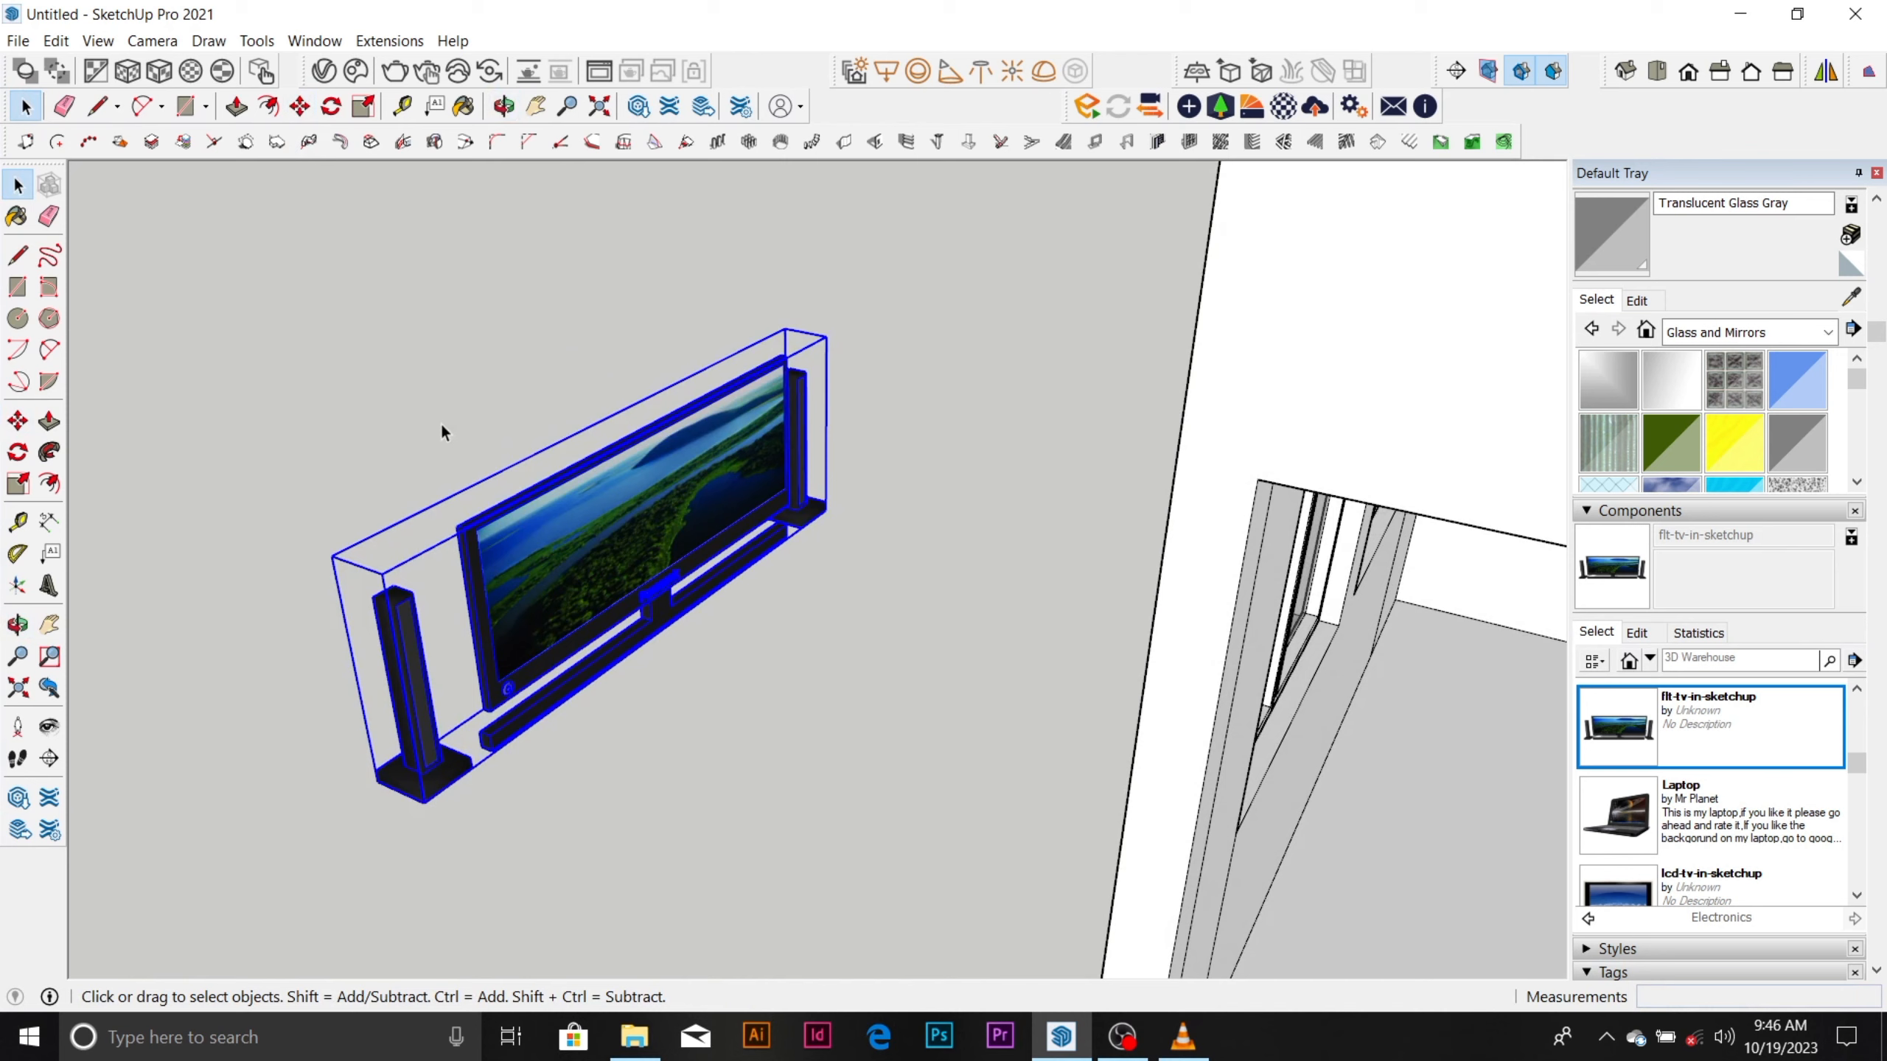
# Rotate the TV set 90° about its front base corner so it runs parallel to the green axis.
pyautogui.click(331, 106)
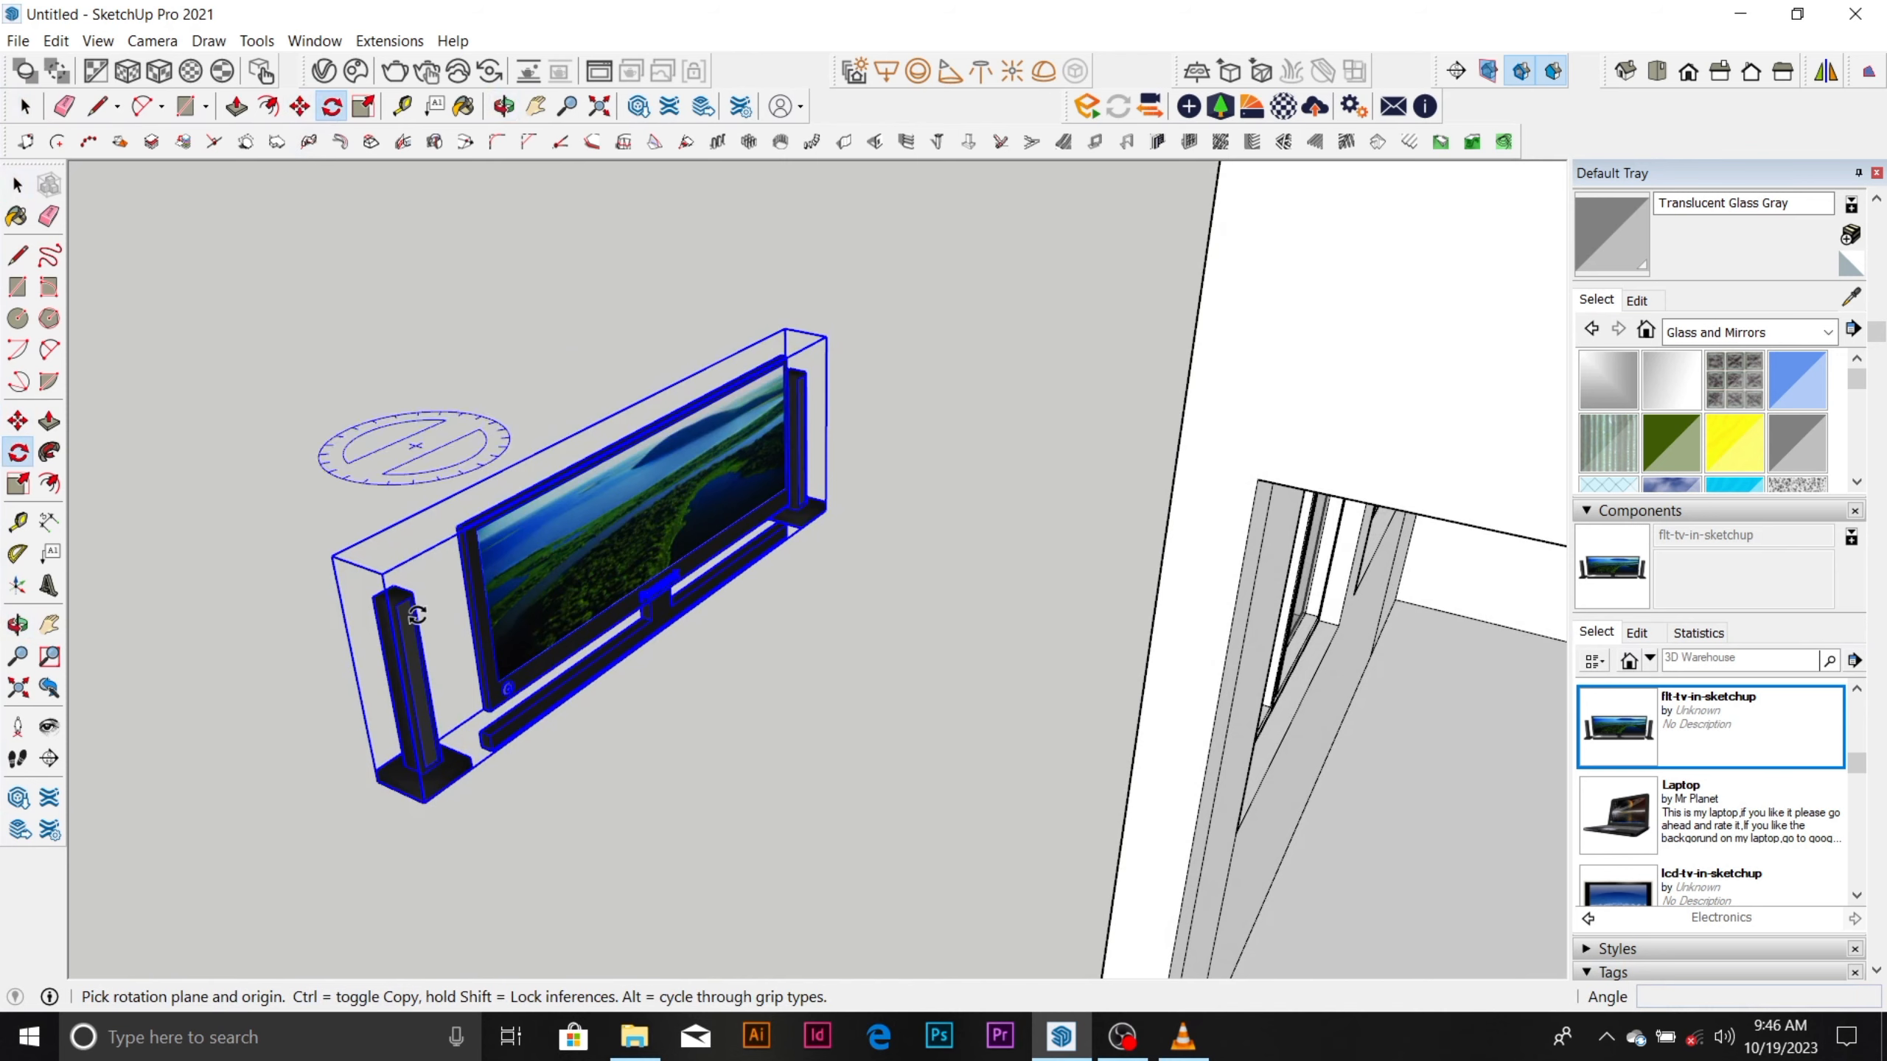
pyautogui.click(423, 803)
pyautogui.click(825, 507)
pyautogui.scroll(-5, 826, 510)
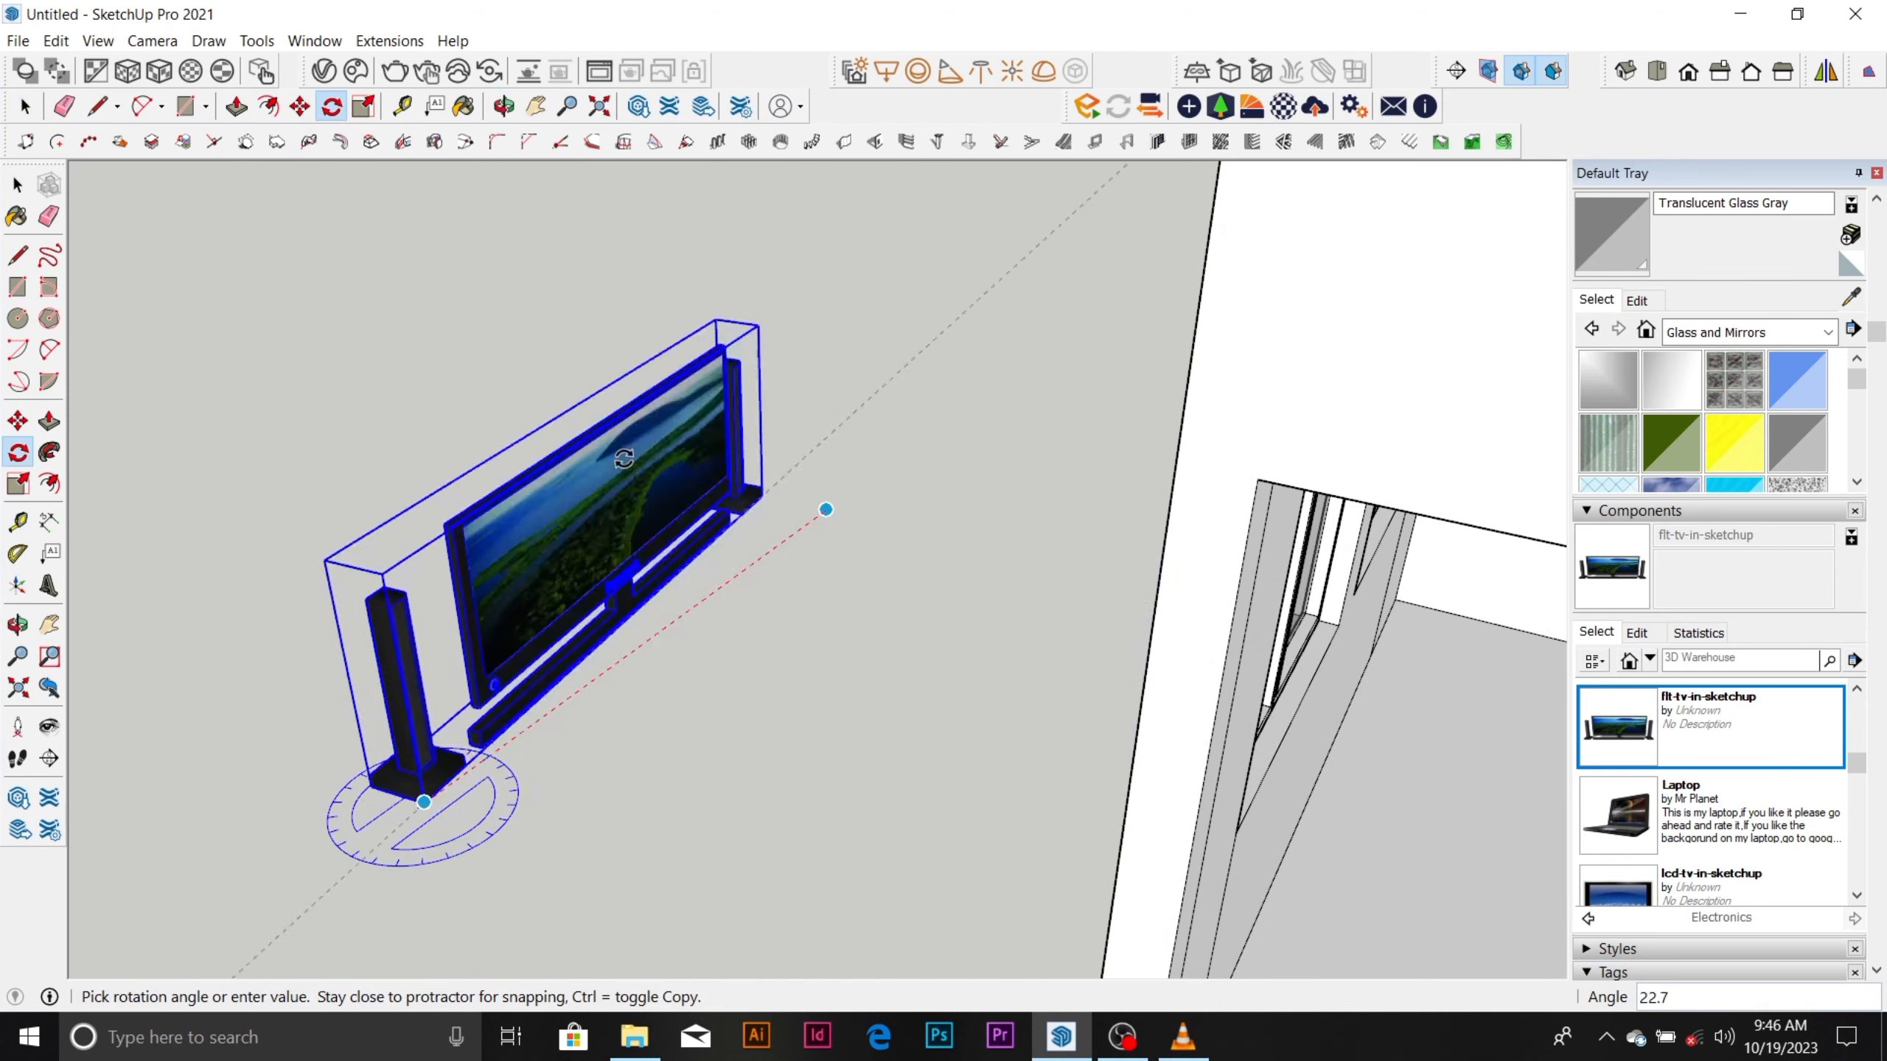
pyautogui.scroll(2, 729, 476)
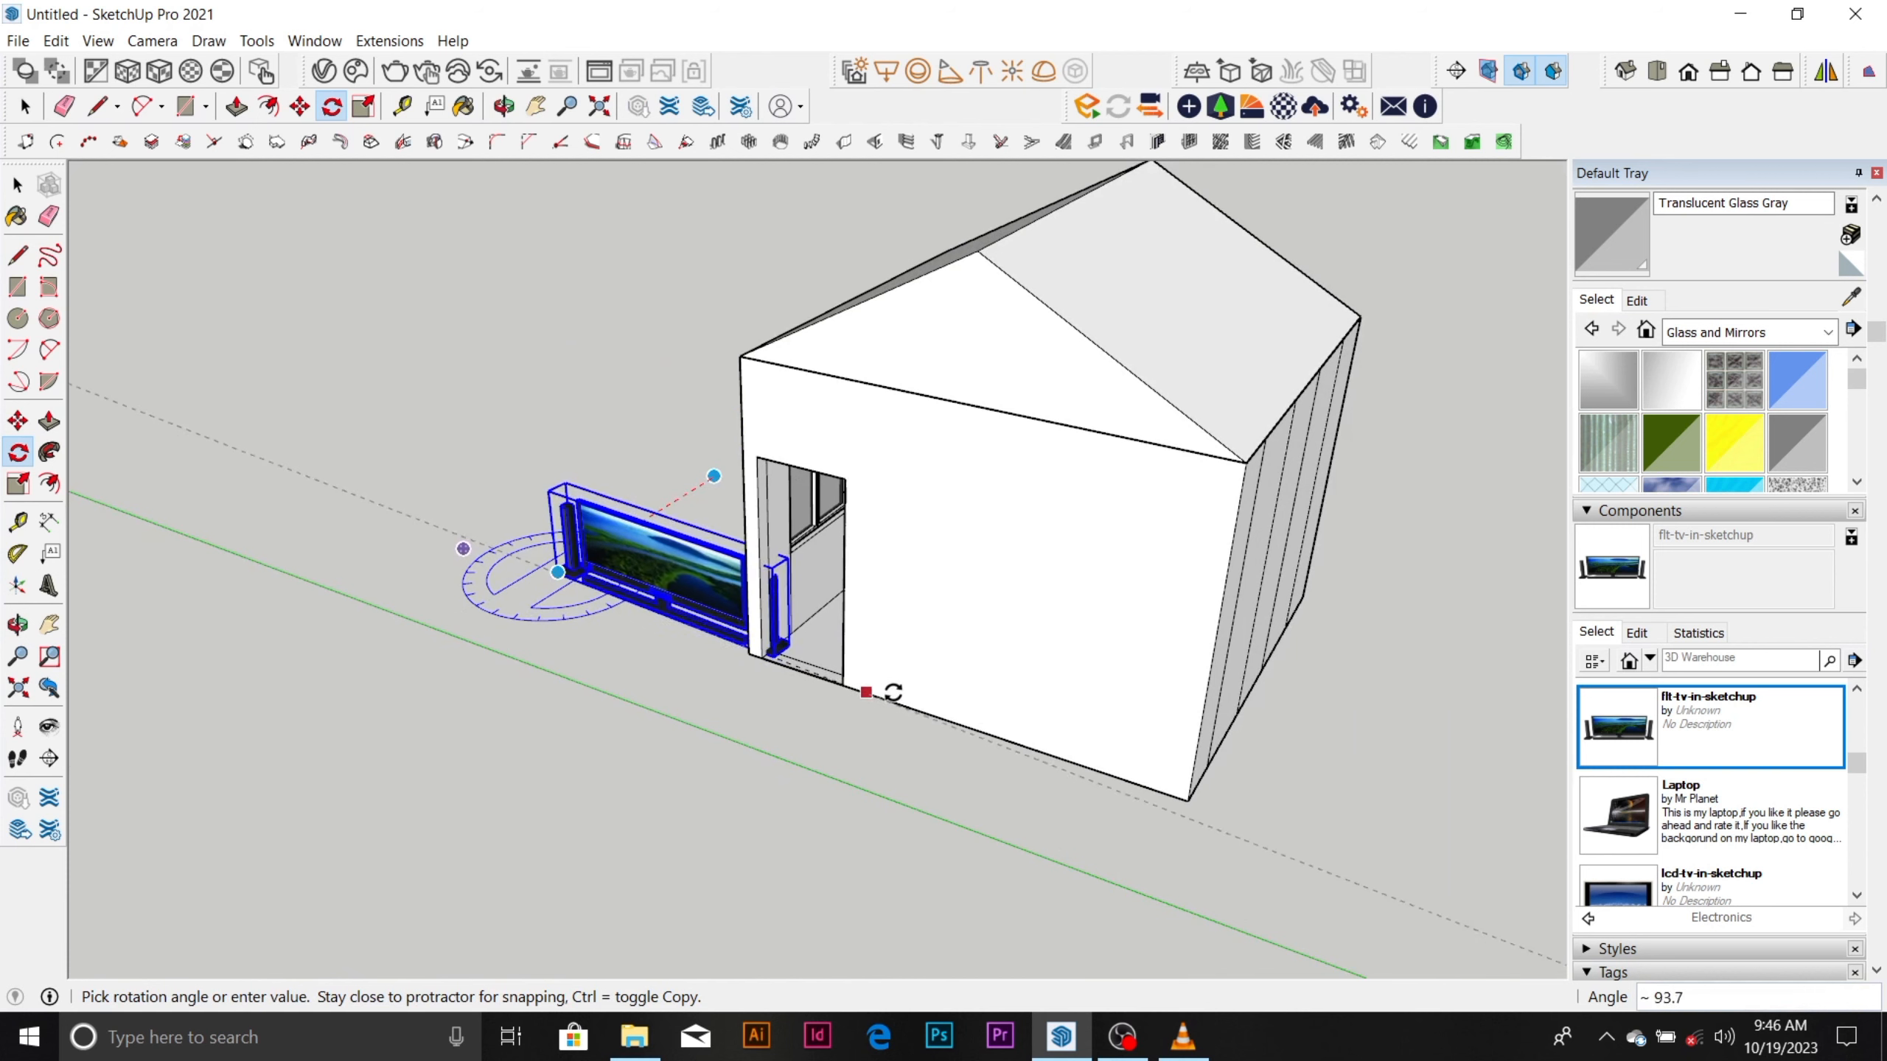
pyautogui.click(1376, 845)
pyautogui.press('space')
# Move the TV set by its base through the doorway onto the room's floor, against the inner wall.
pyautogui.scroll(5, 634, 640)
pyautogui.press('m')
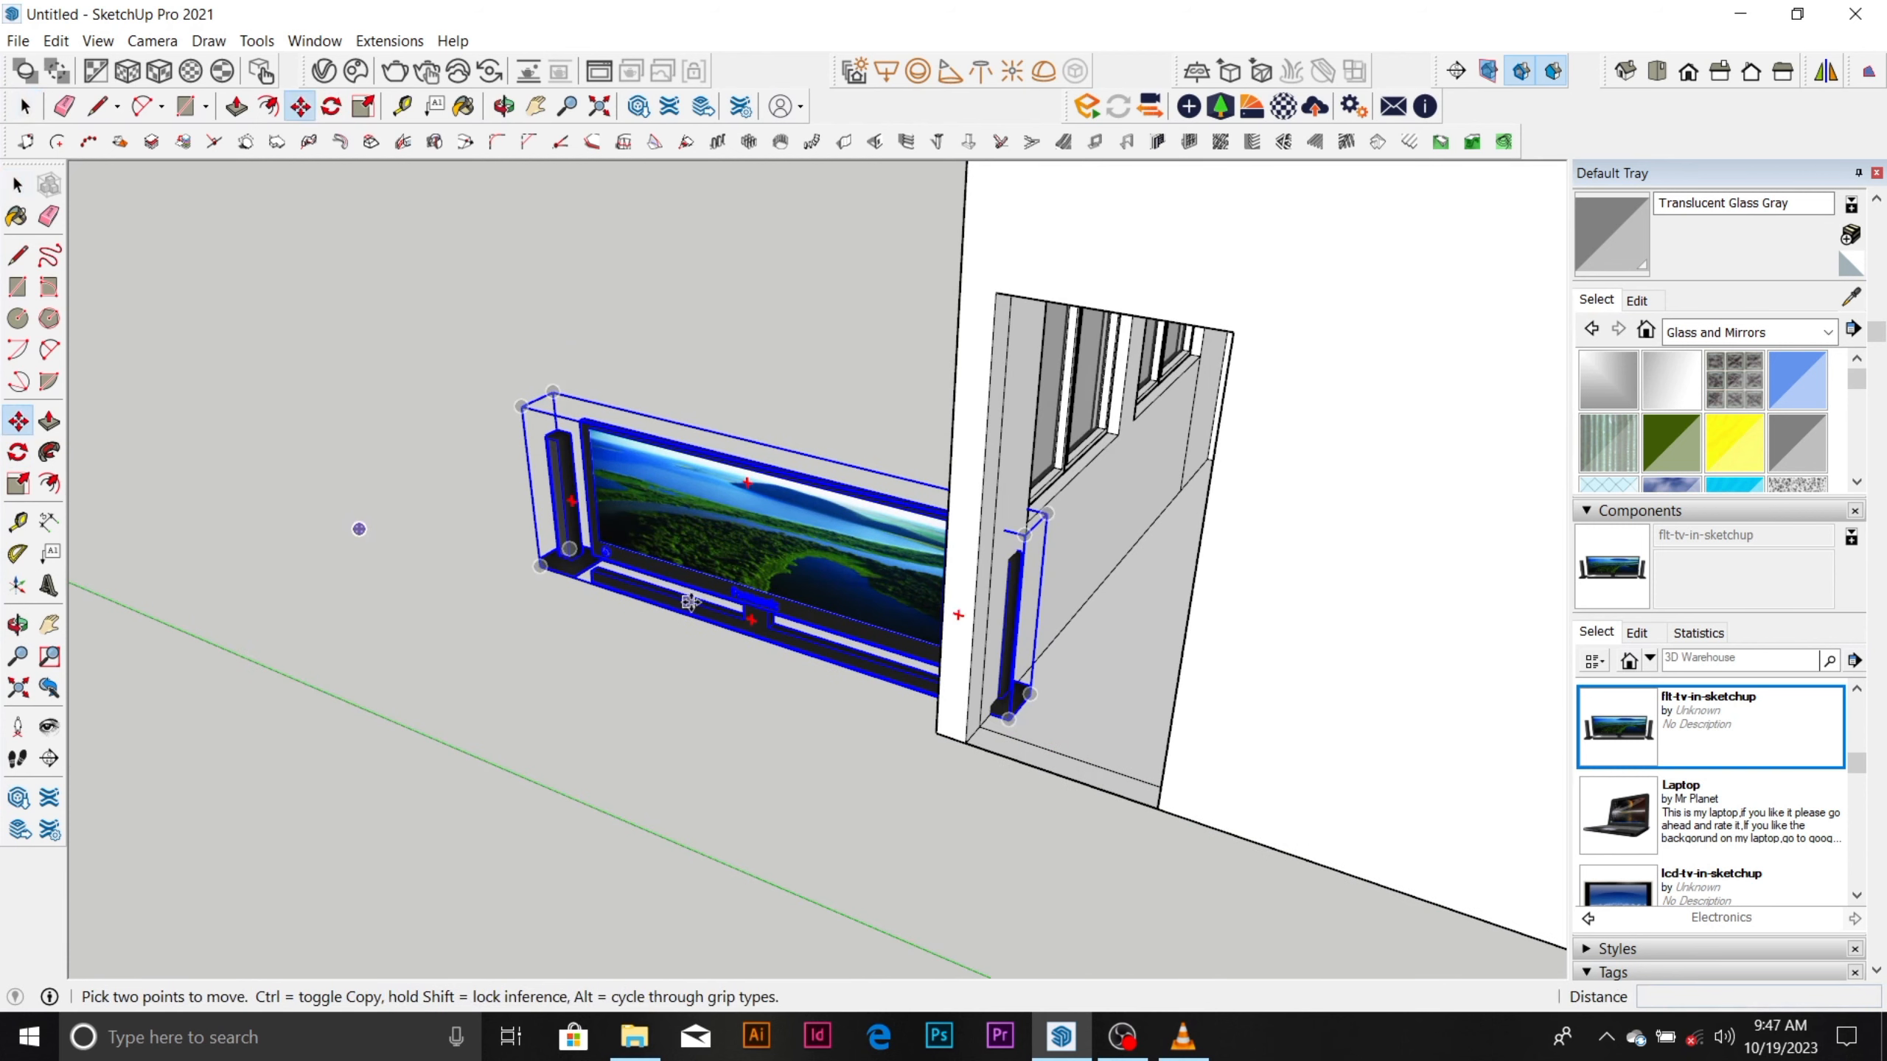
pyautogui.click(698, 628)
pyautogui.scroll(-5, 775, 606)
pyautogui.moveTo(921, 591); pyautogui.dragTo(1456, 418, button='middle')
pyautogui.scroll(10, 830, 552)
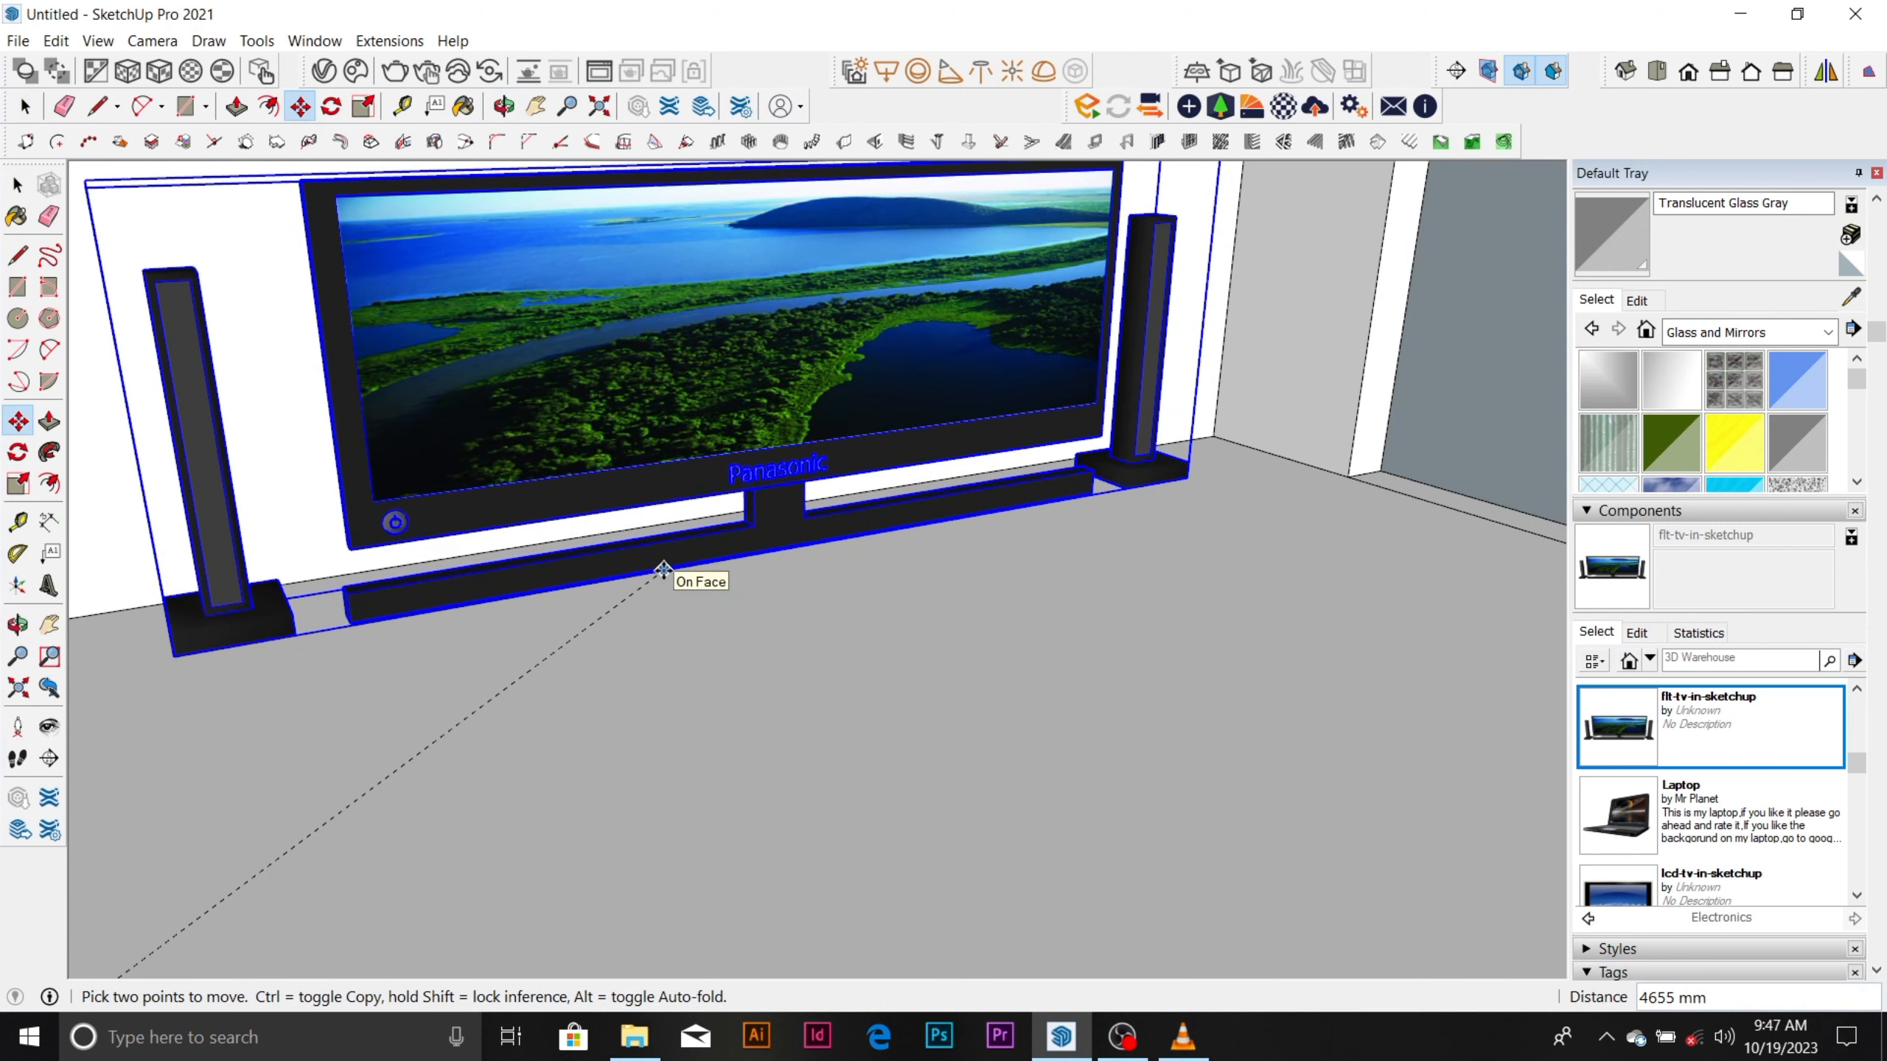
pyautogui.scroll(-8, 659, 617)
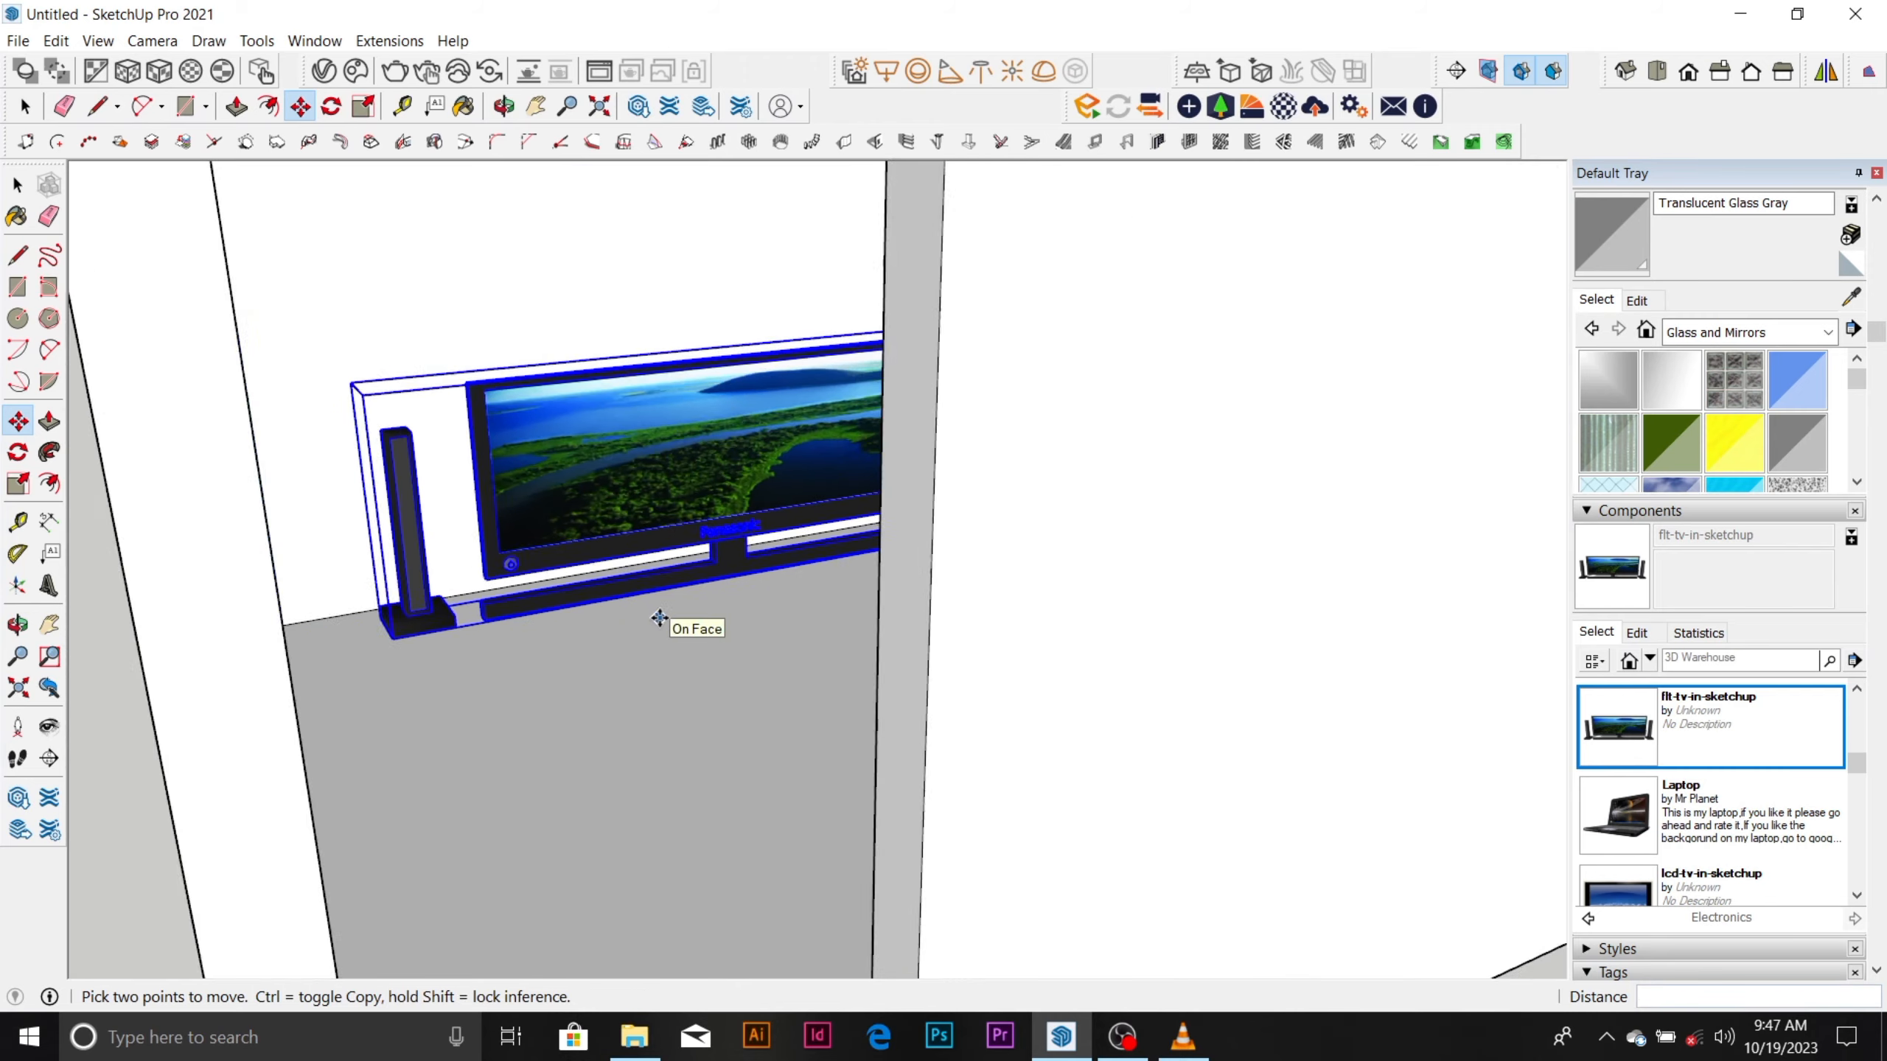
pyautogui.moveTo(663, 600); pyautogui.dragTo(603, 587, button='middle')
pyautogui.scroll(8, 624, 565)
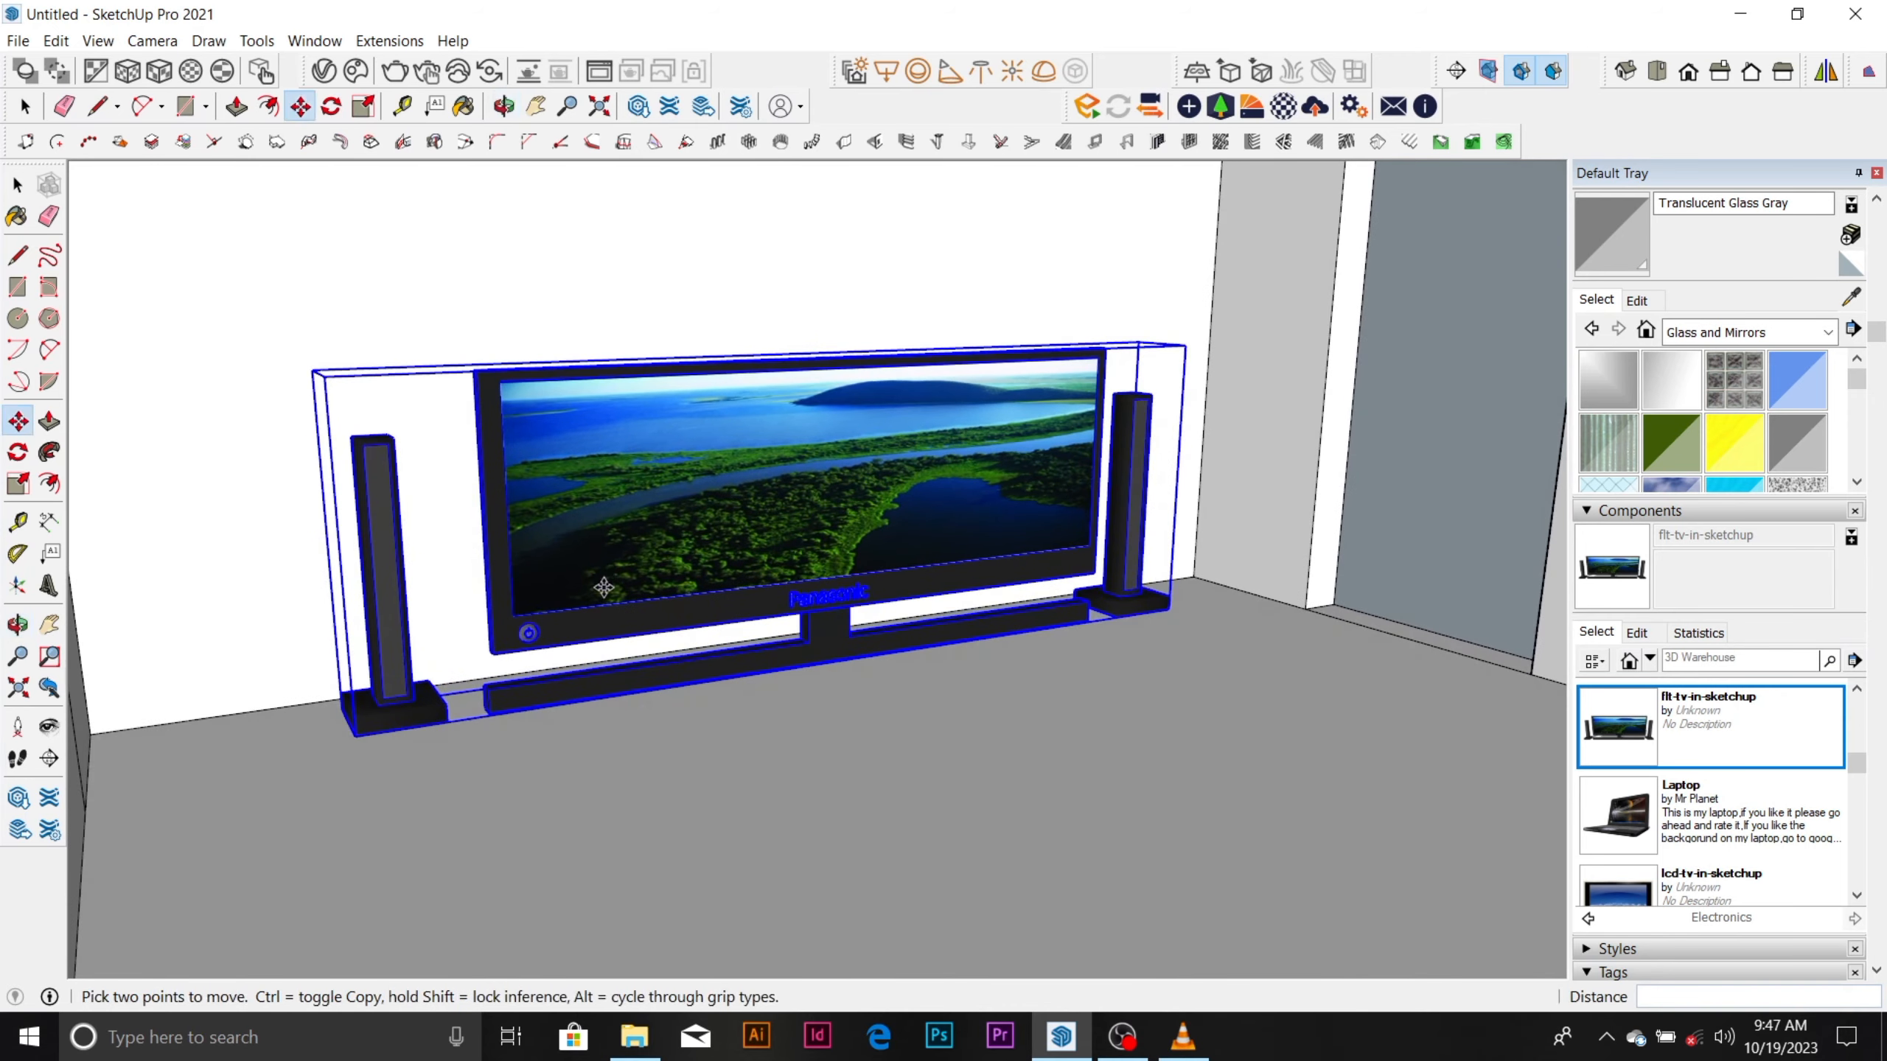
# Raise the TV set about 476 mm straight up along the wall, off the floor.
pyautogui.scroll(-2, 1690, 757)
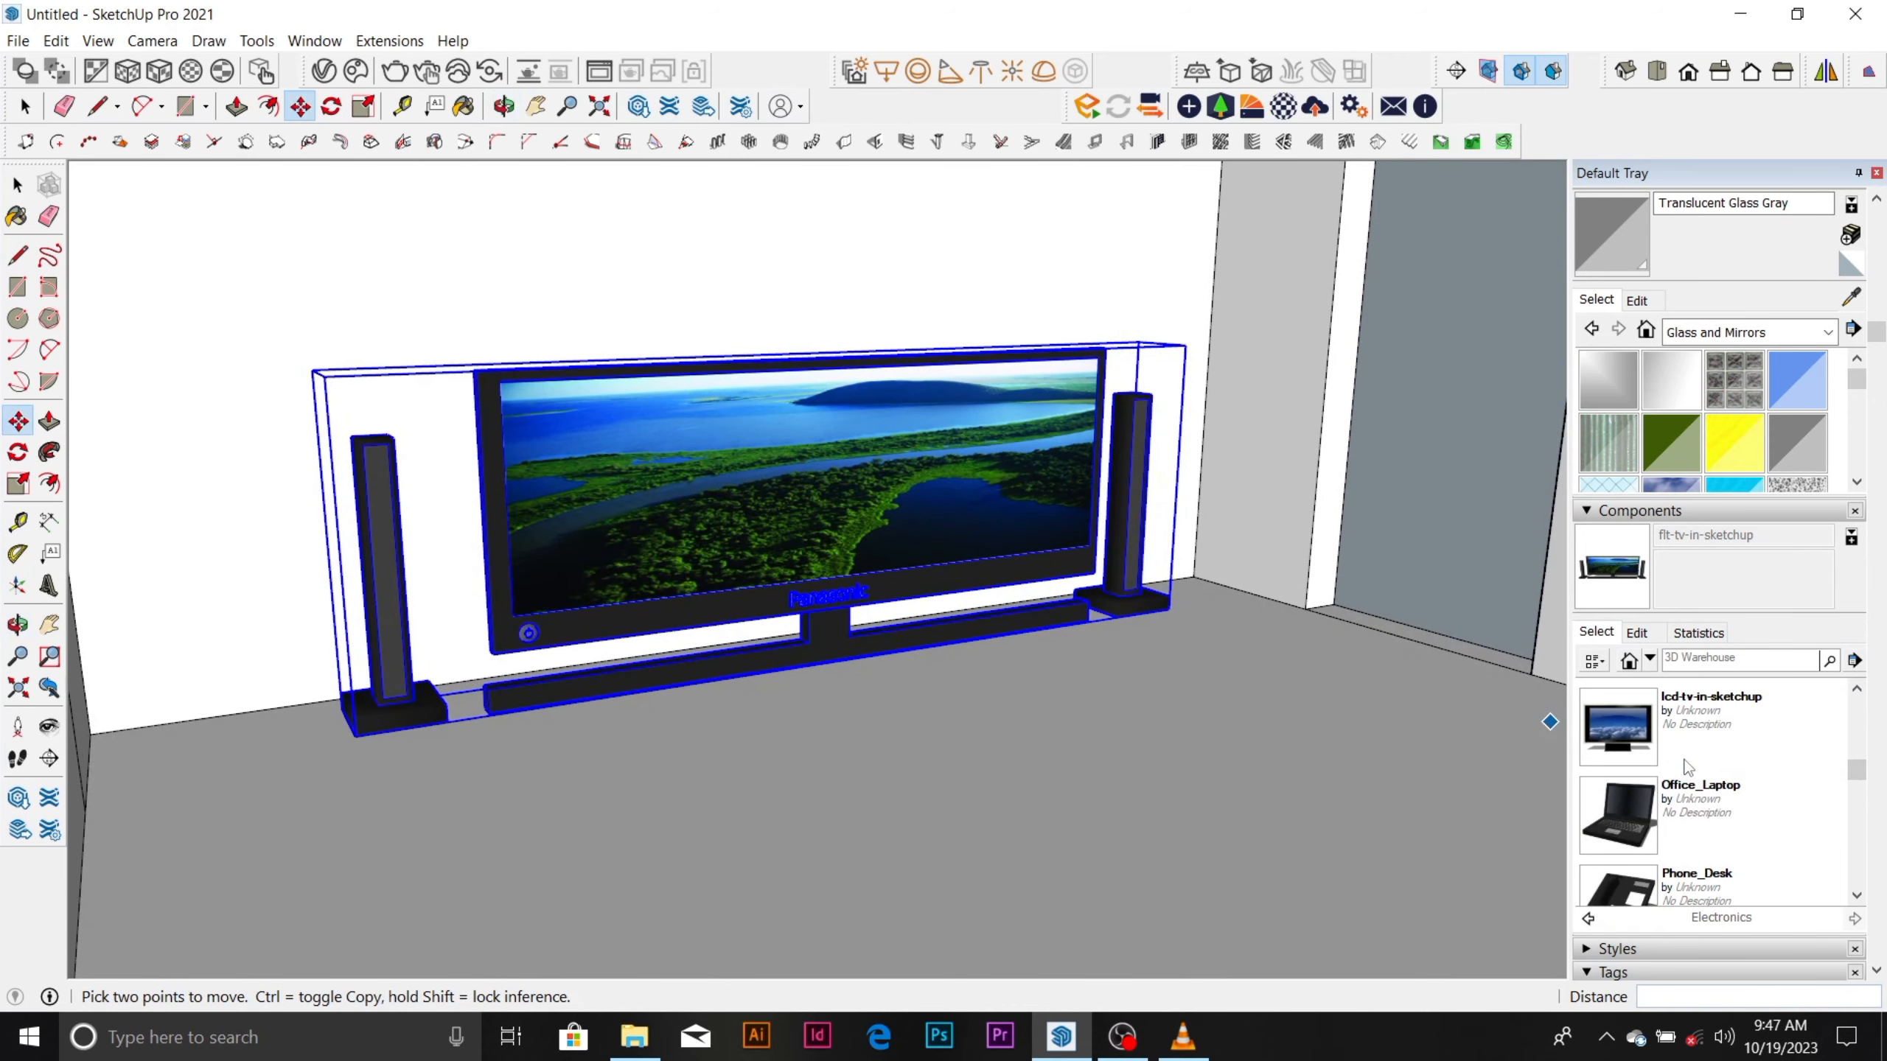
pyautogui.click(610, 365)
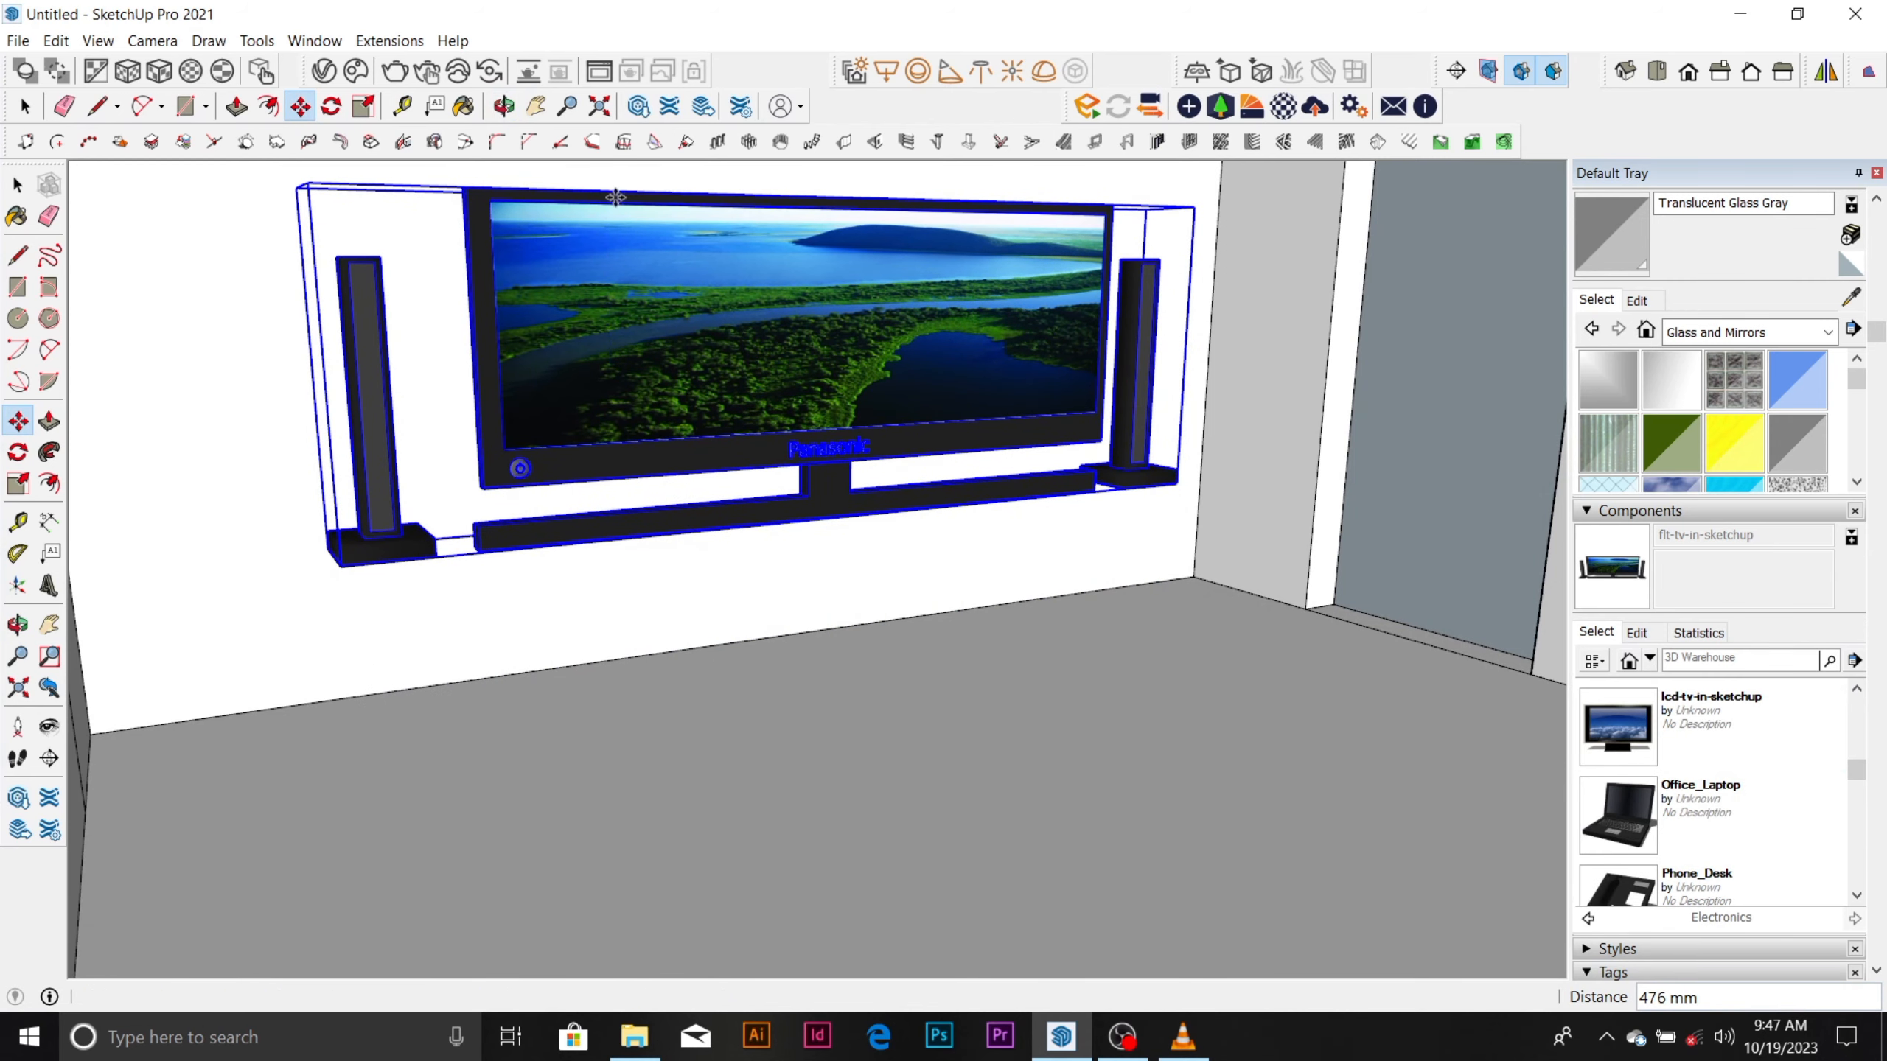
pyautogui.moveTo(830, 435); pyautogui.dragTo(880, 487, button='middle')
pyautogui.scroll(2, 841, 383)
pyautogui.scroll(2, 790, 393)
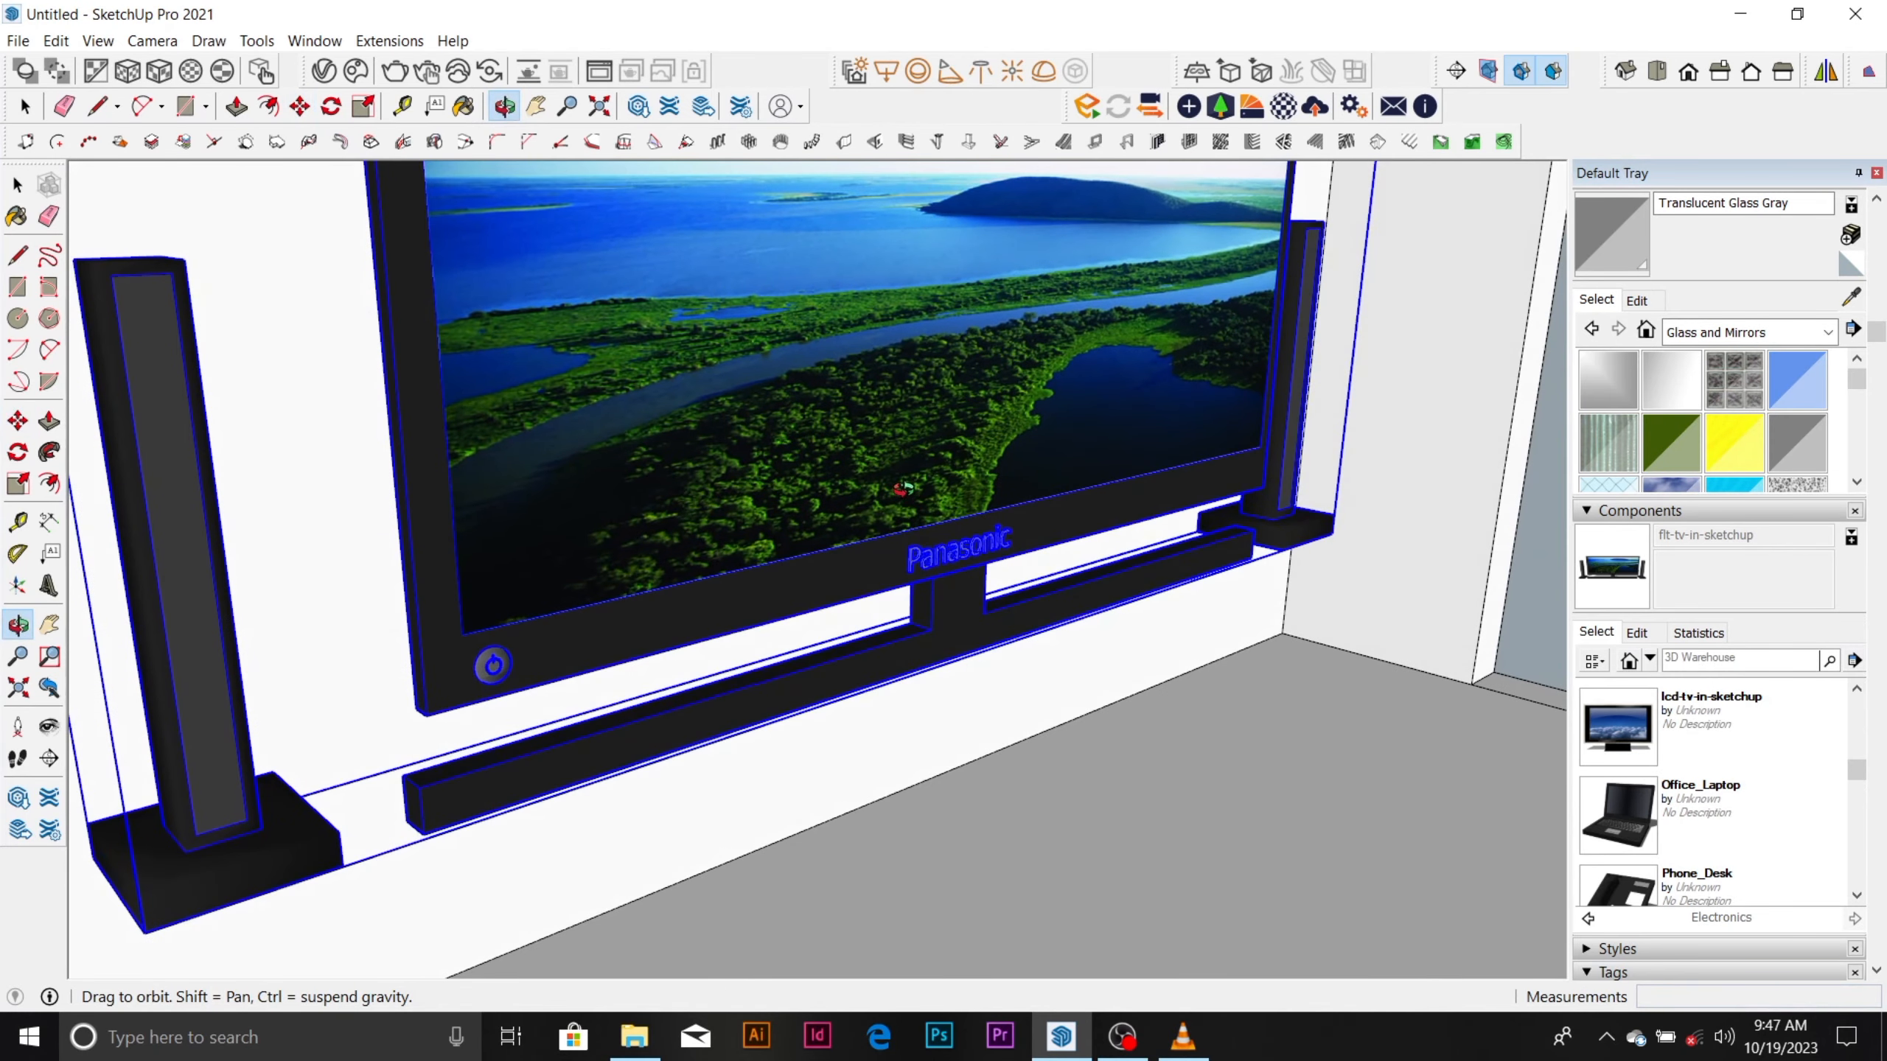
# Look through the remaining components in the Electronics folder.
pyautogui.scroll(-2, 880, 489)
pyautogui.scroll(-3, 1706, 783)
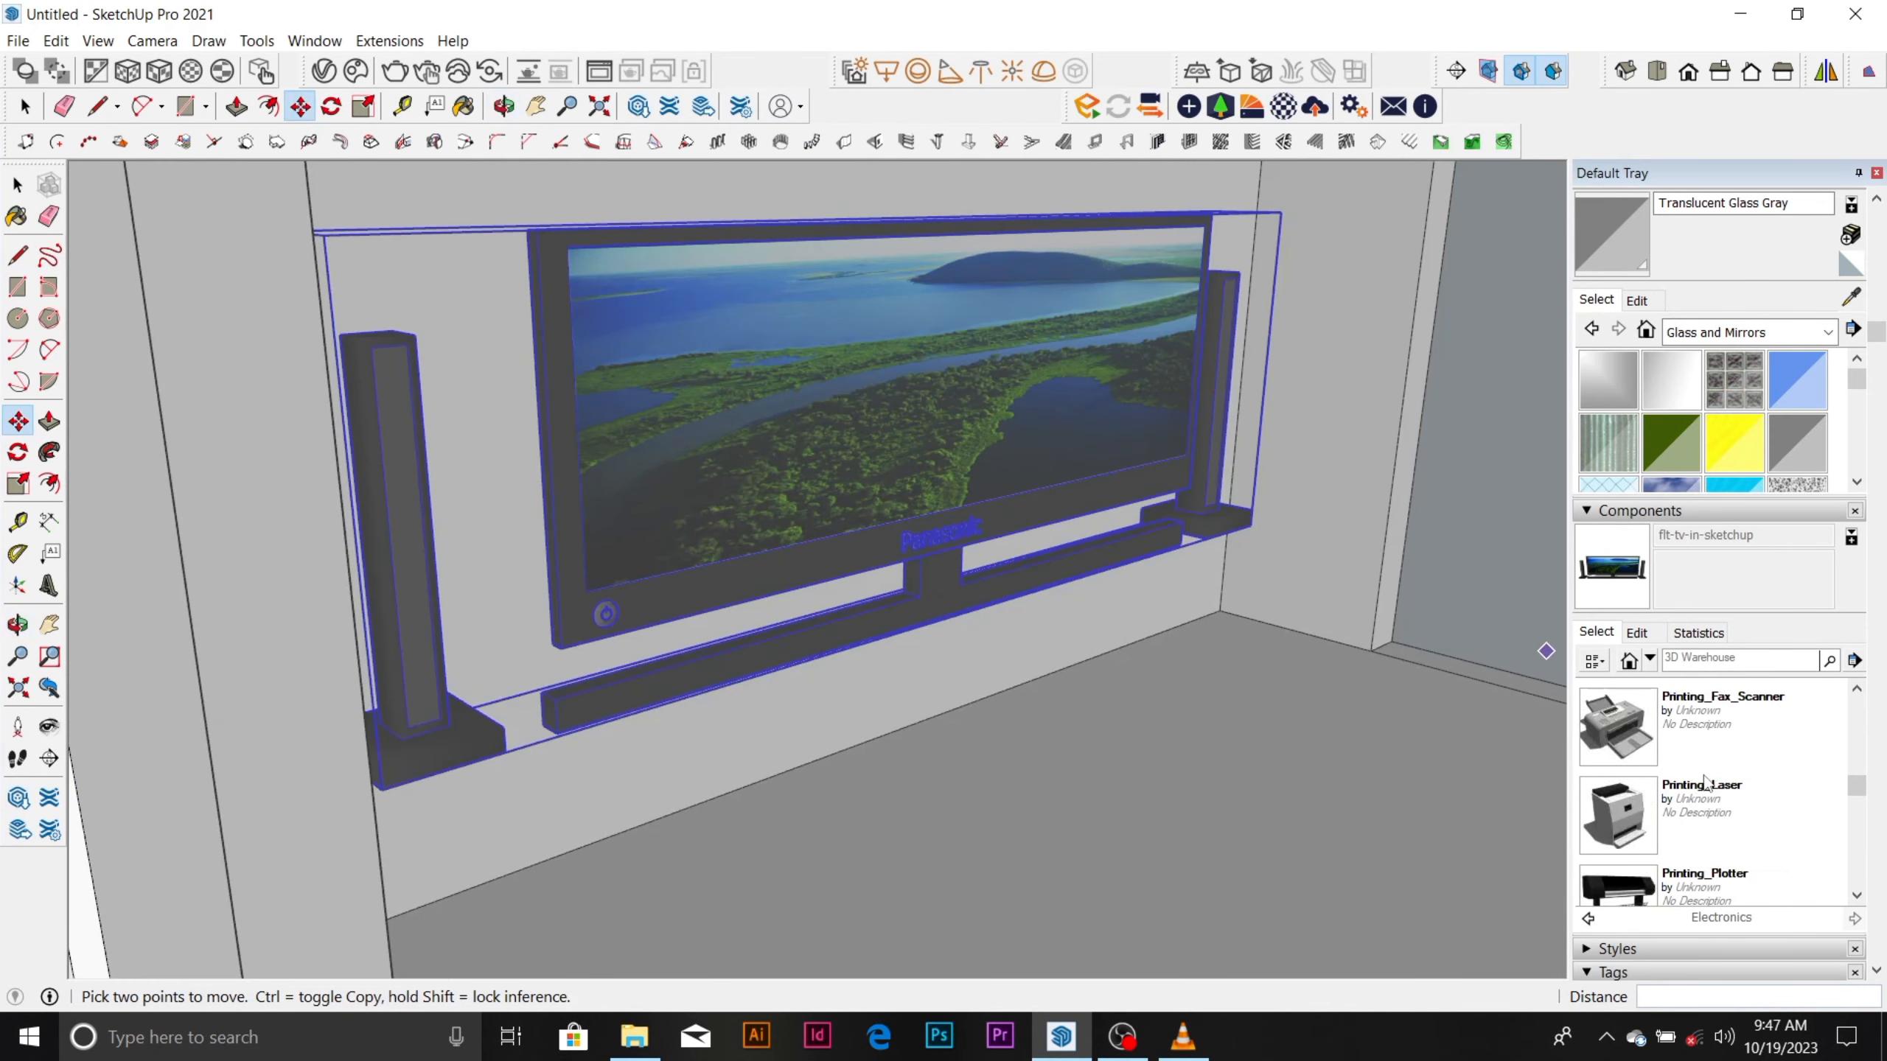
pyautogui.scroll(2, 1706, 783)
pyautogui.scroll(-10, 1706, 783)
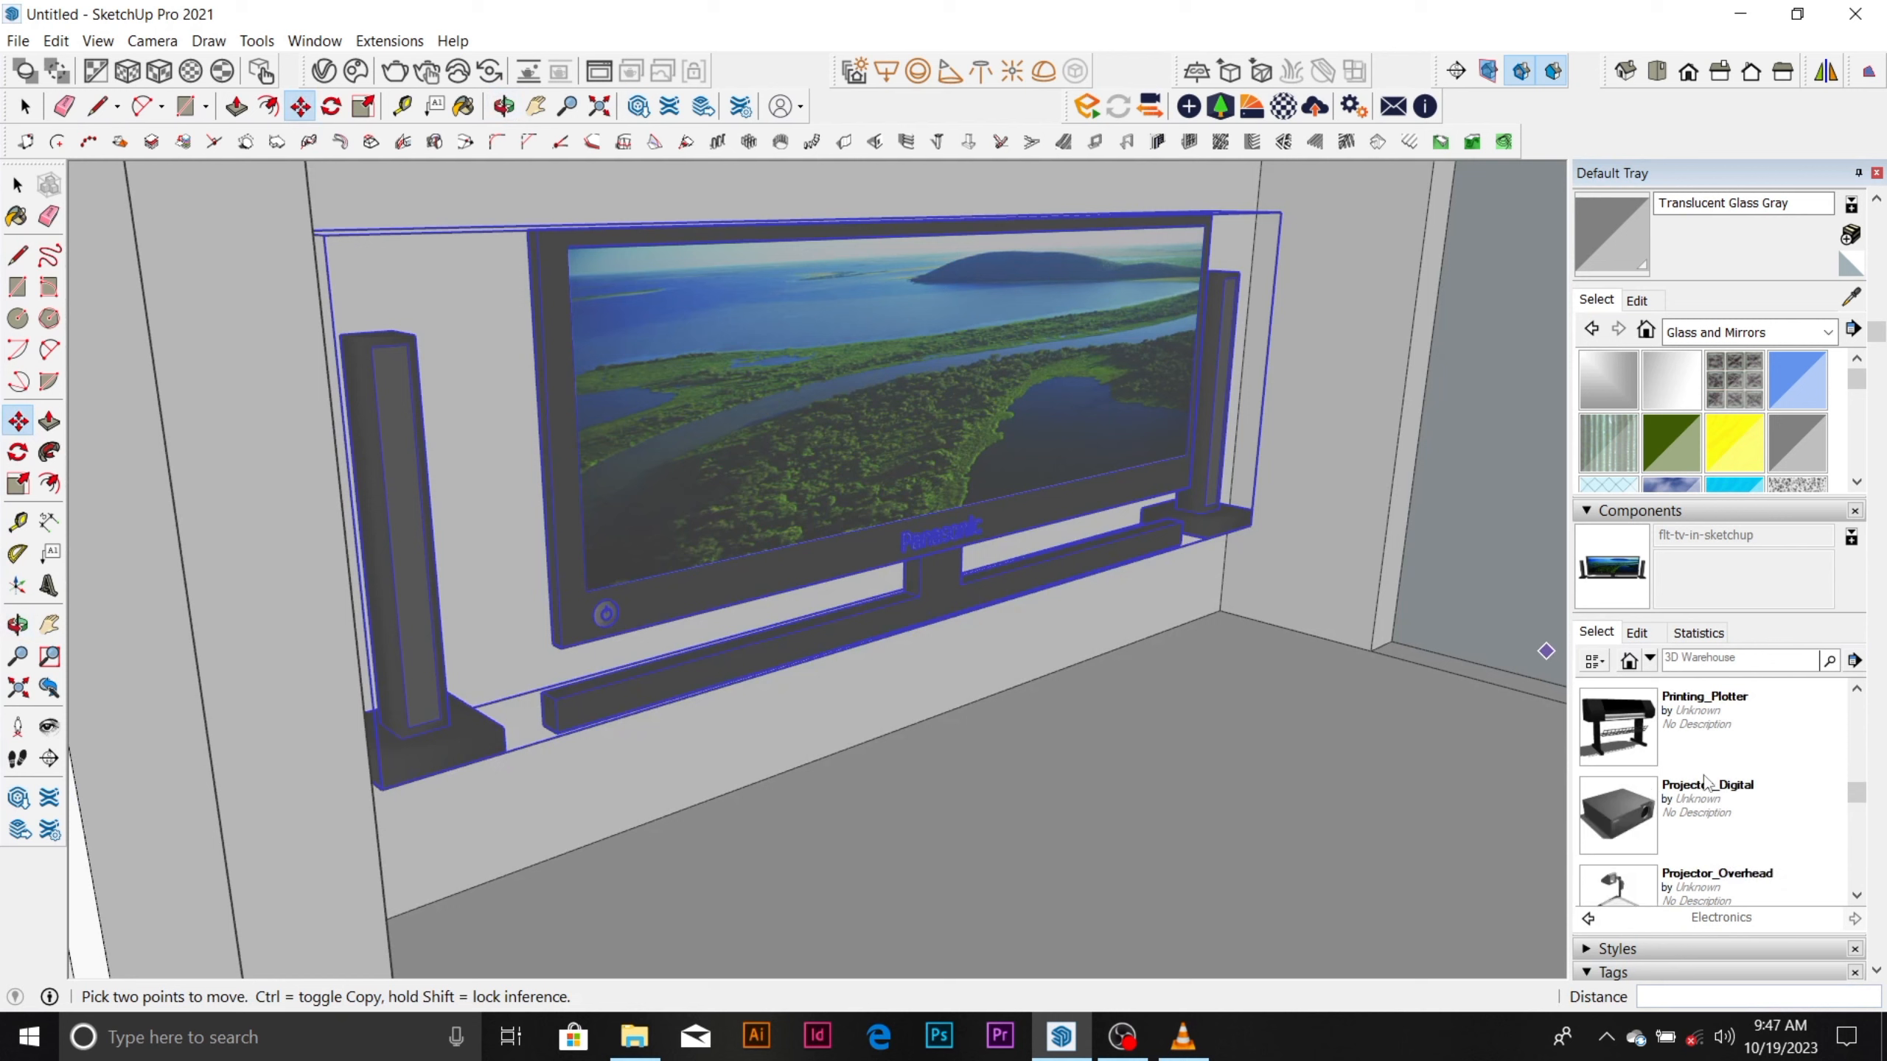
pyautogui.scroll(-6, 1705, 784)
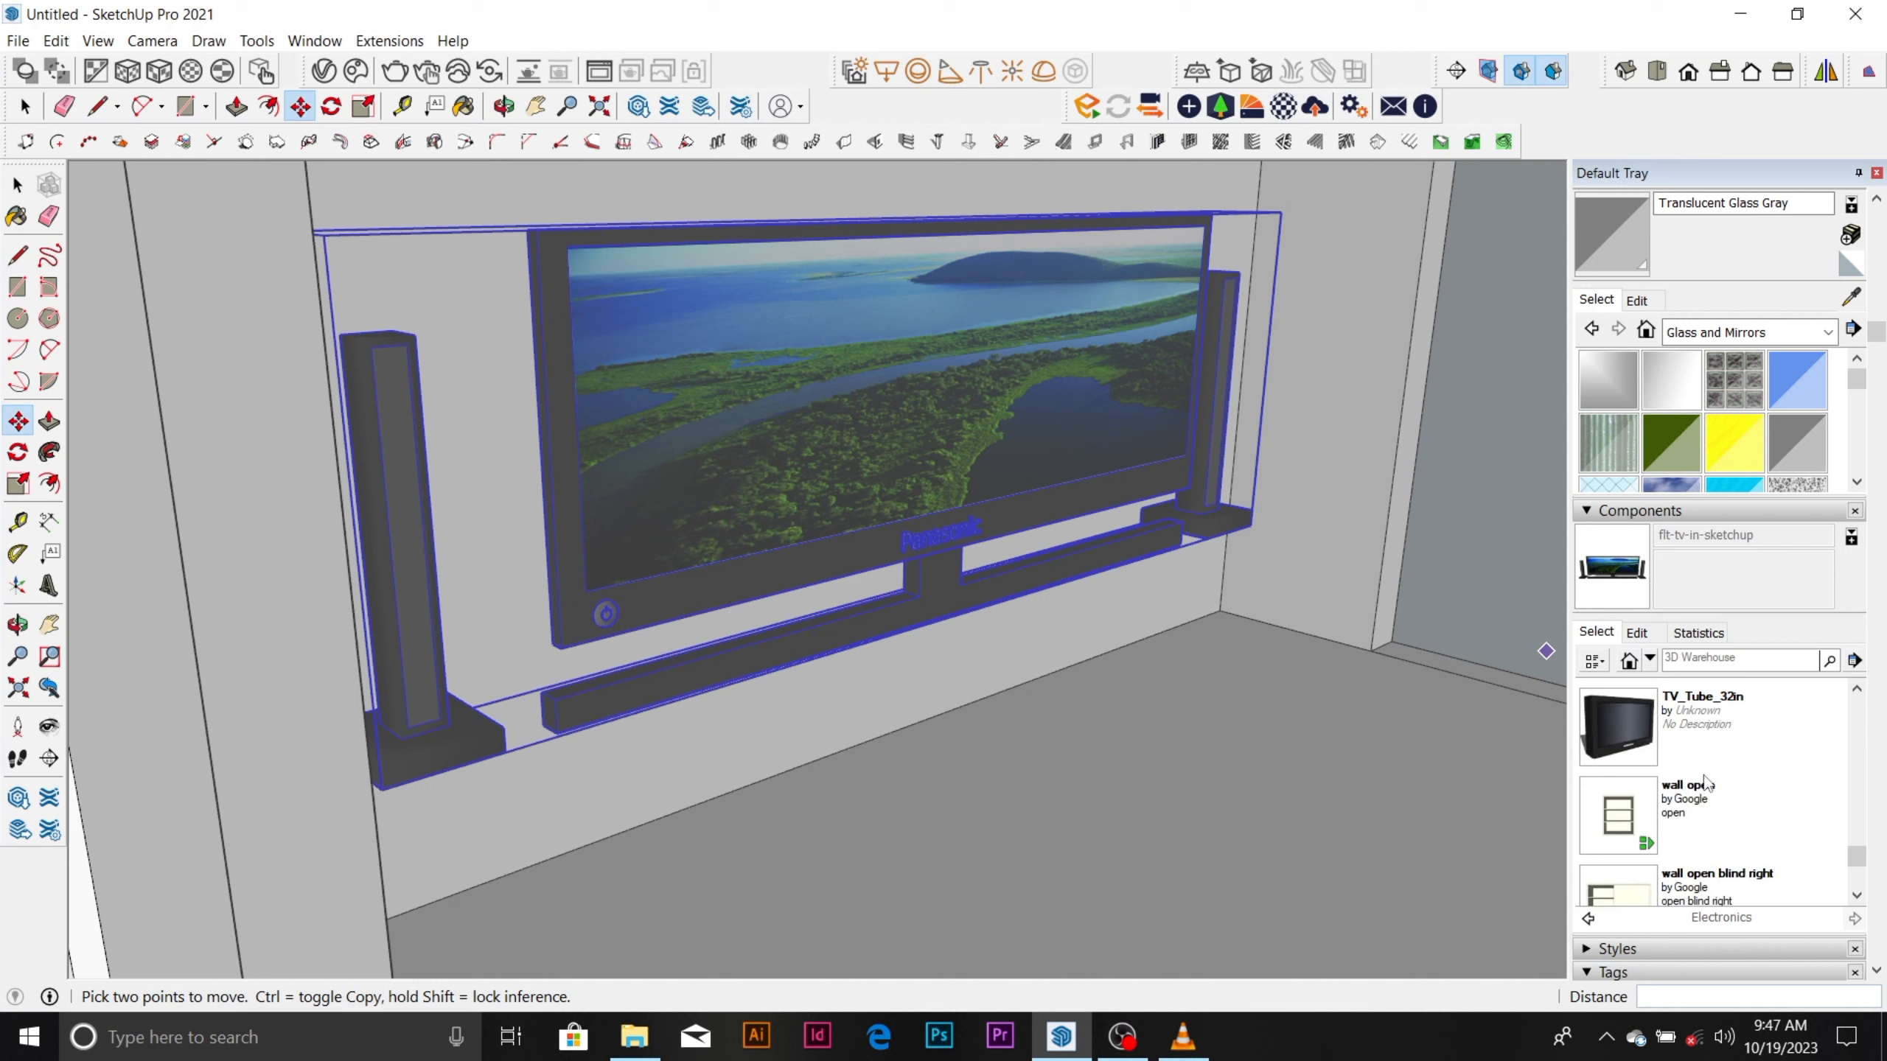
pyautogui.scroll(-4, 1705, 784)
pyautogui.scroll(1, 1705, 784)
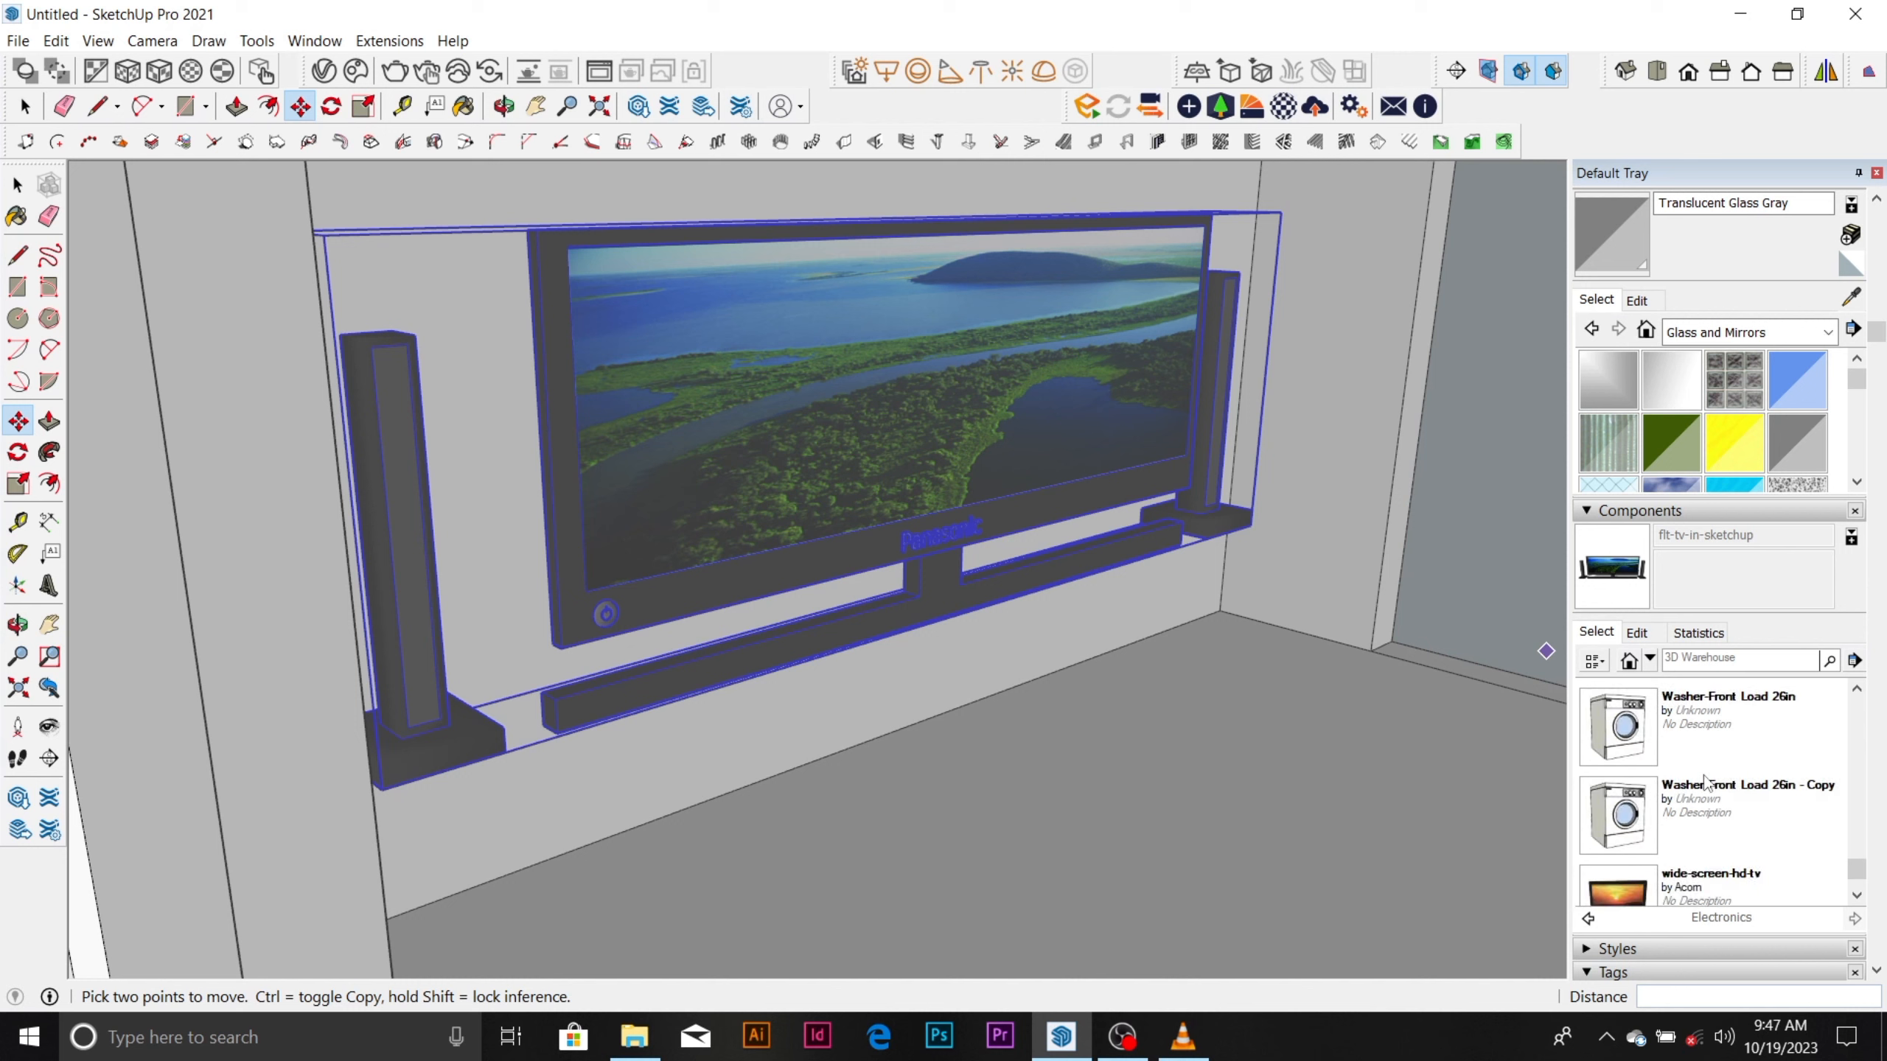
# Return to the Architecture folder, open Furniture_Interior and its Tables subfolder.
pyautogui.click(1589, 919)
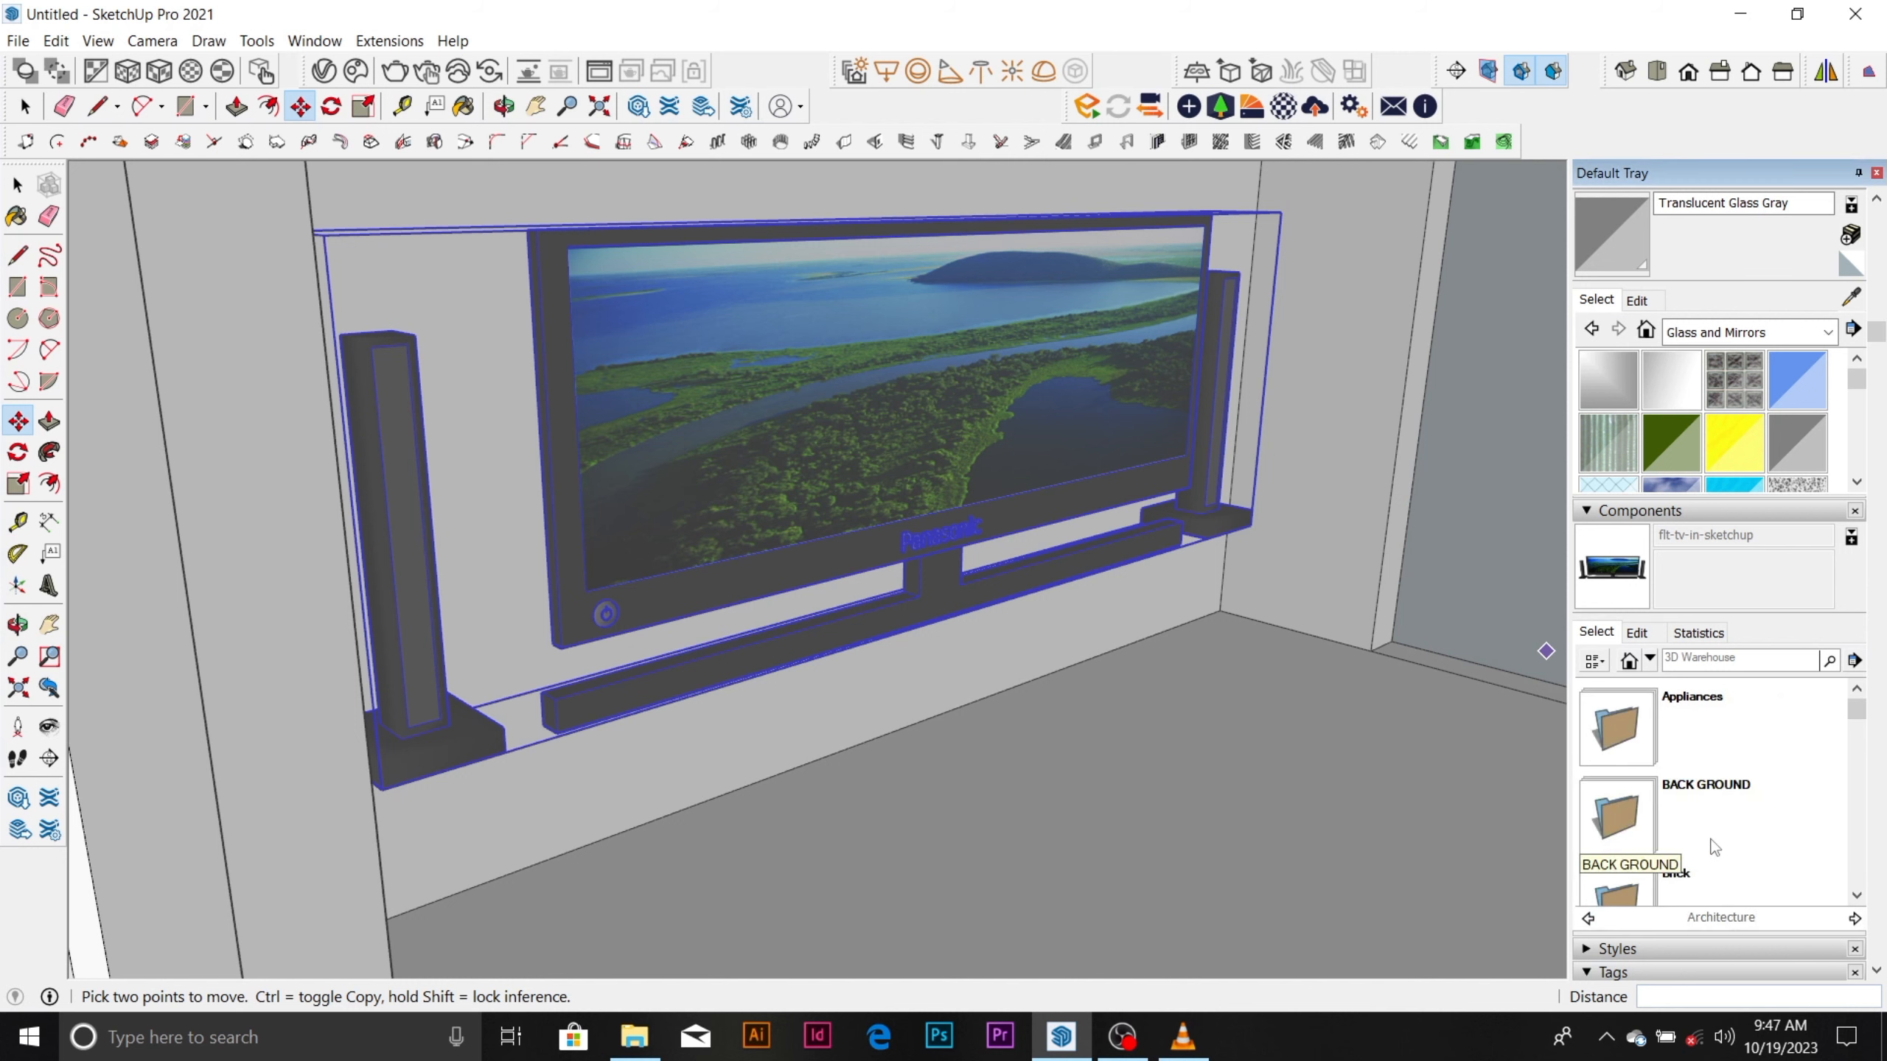
pyautogui.scroll(-2, 1720, 808)
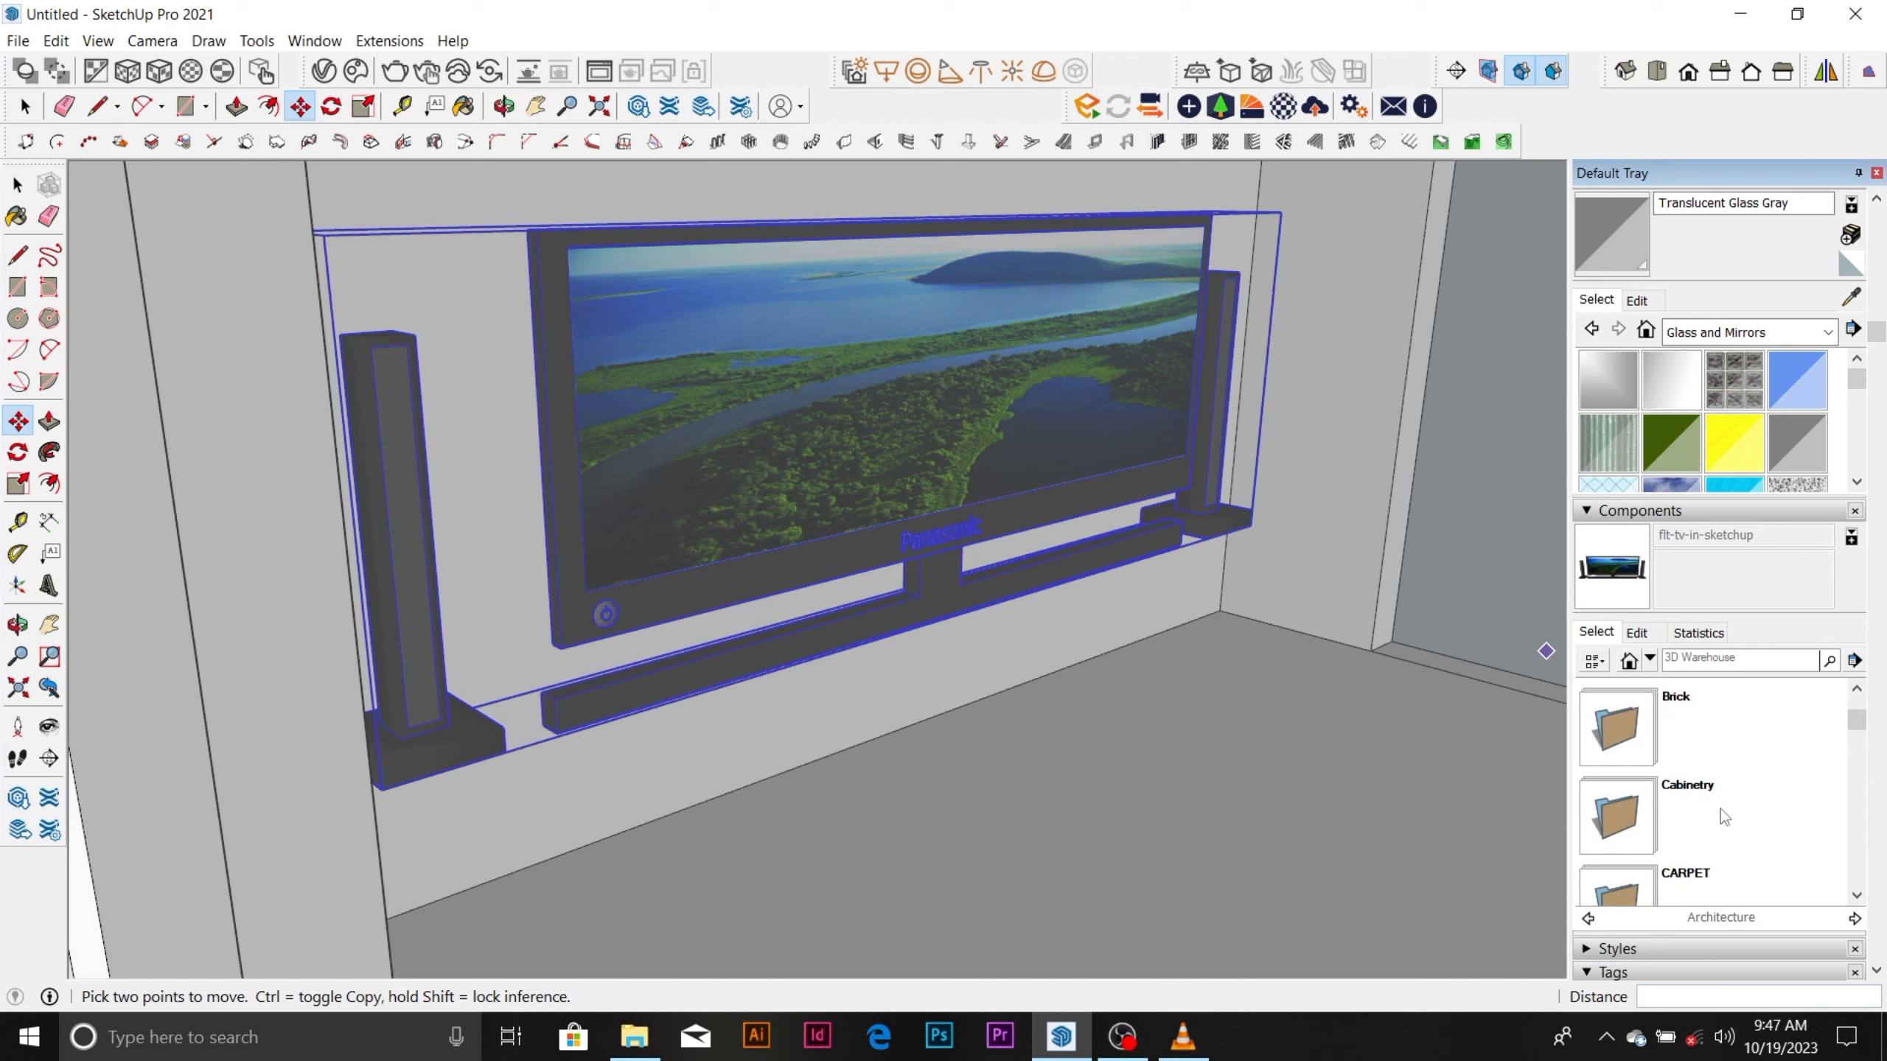
pyautogui.scroll(-3, 1720, 807)
pyautogui.scroll(-3, 1721, 807)
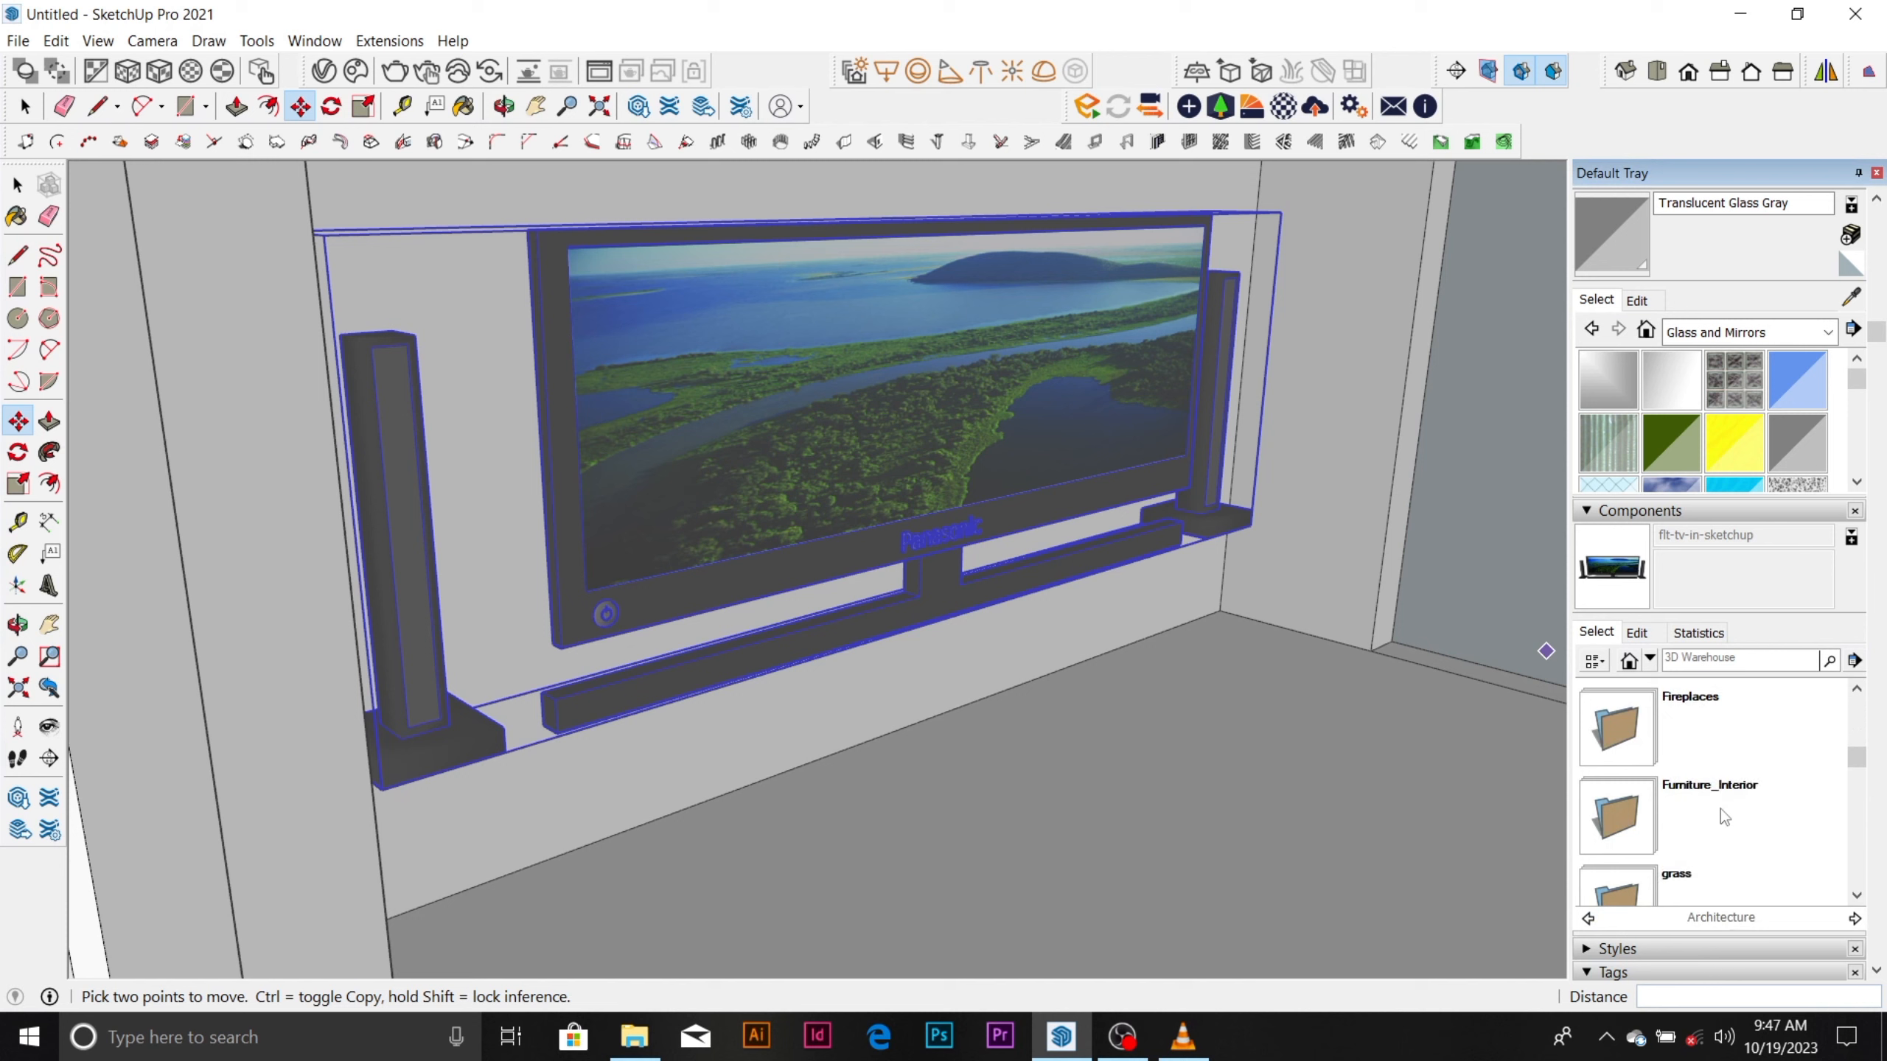
pyautogui.click(1721, 808)
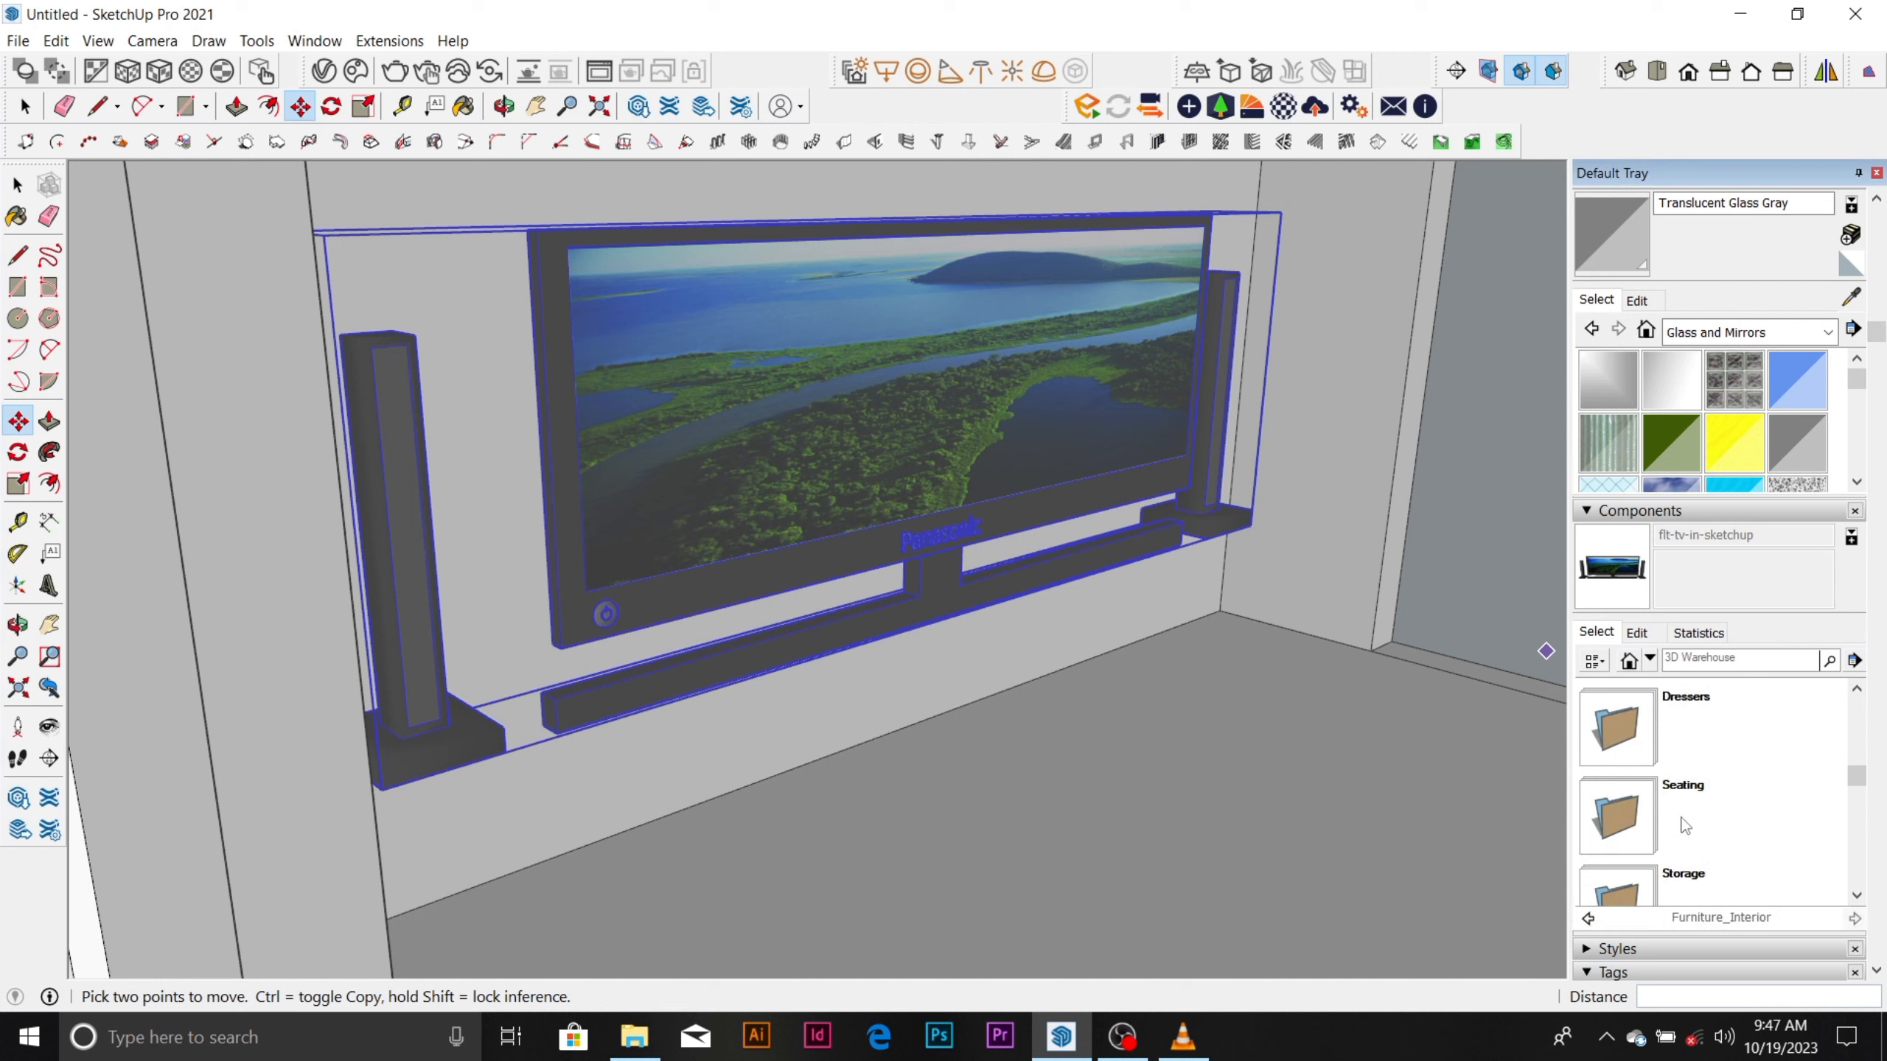
pyautogui.click(1685, 825)
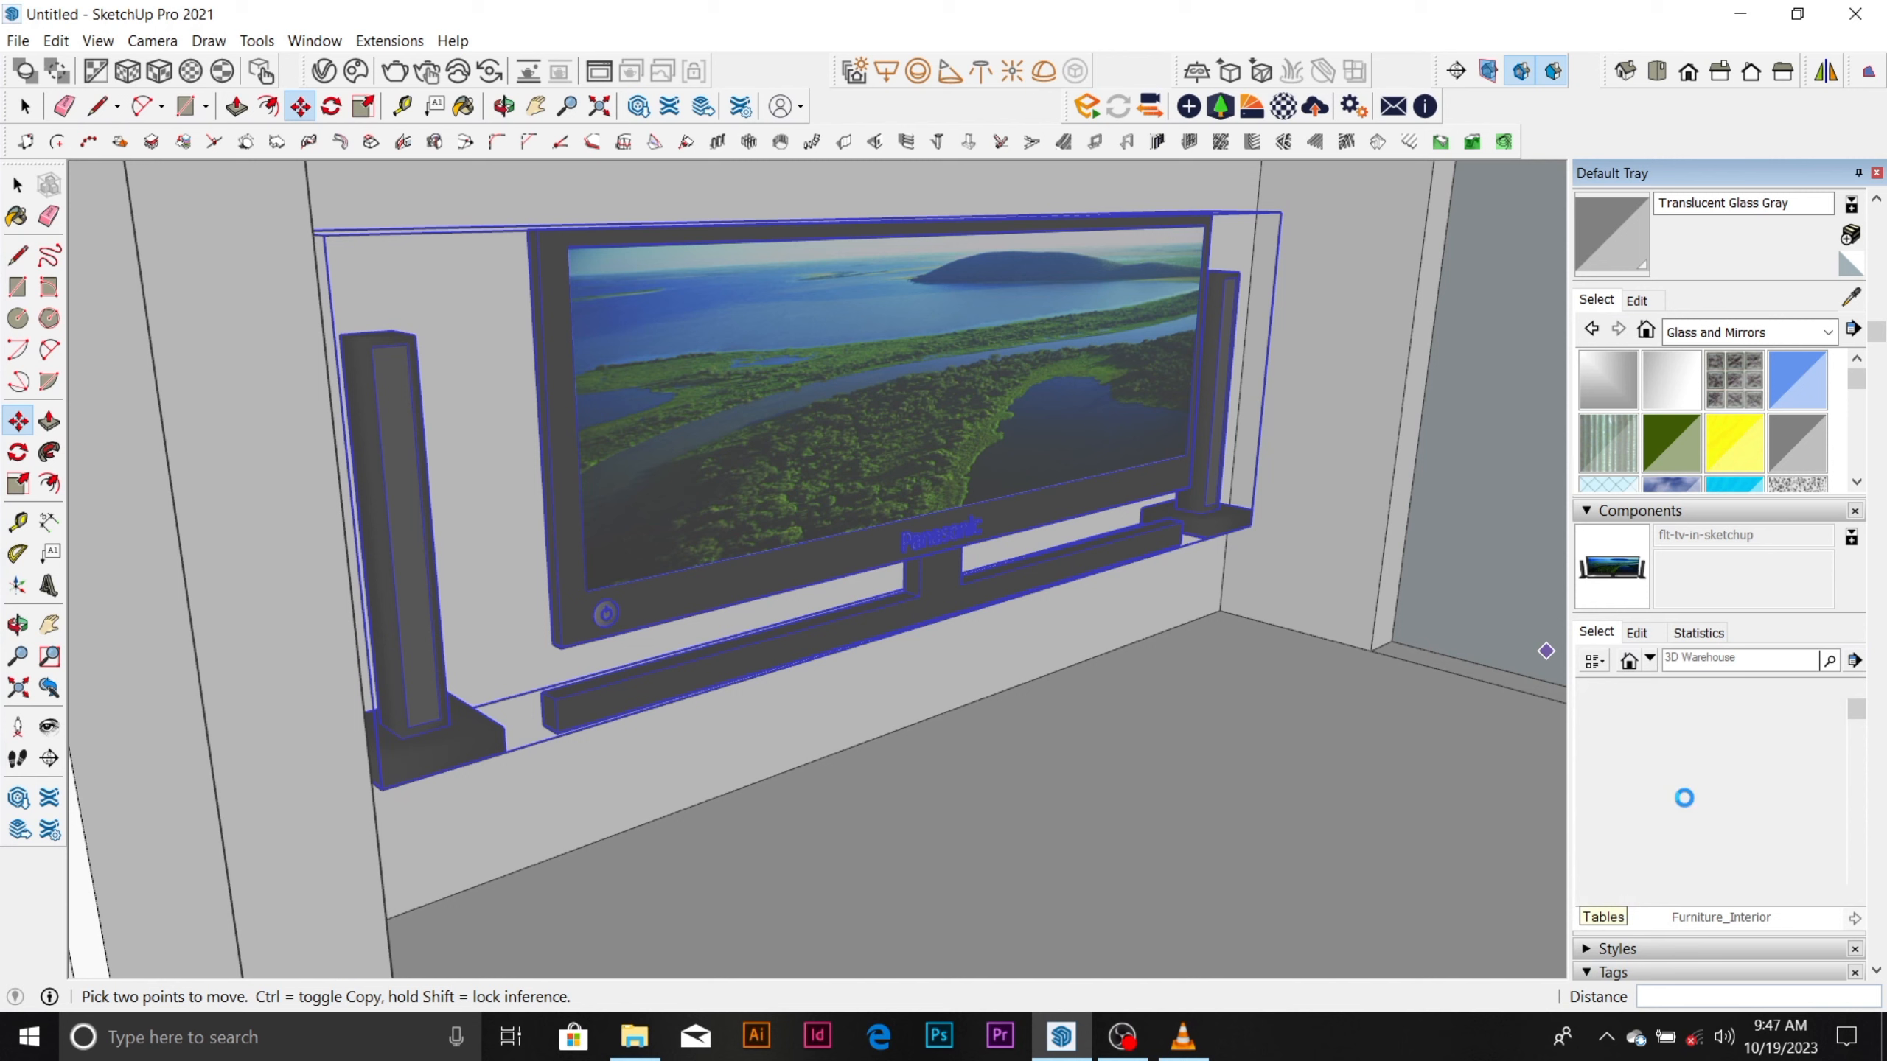
# Find the Table_Coffee_19inx46in component and place it on the ground outside the room's window wall.
pyautogui.scroll(-2, 1678, 797)
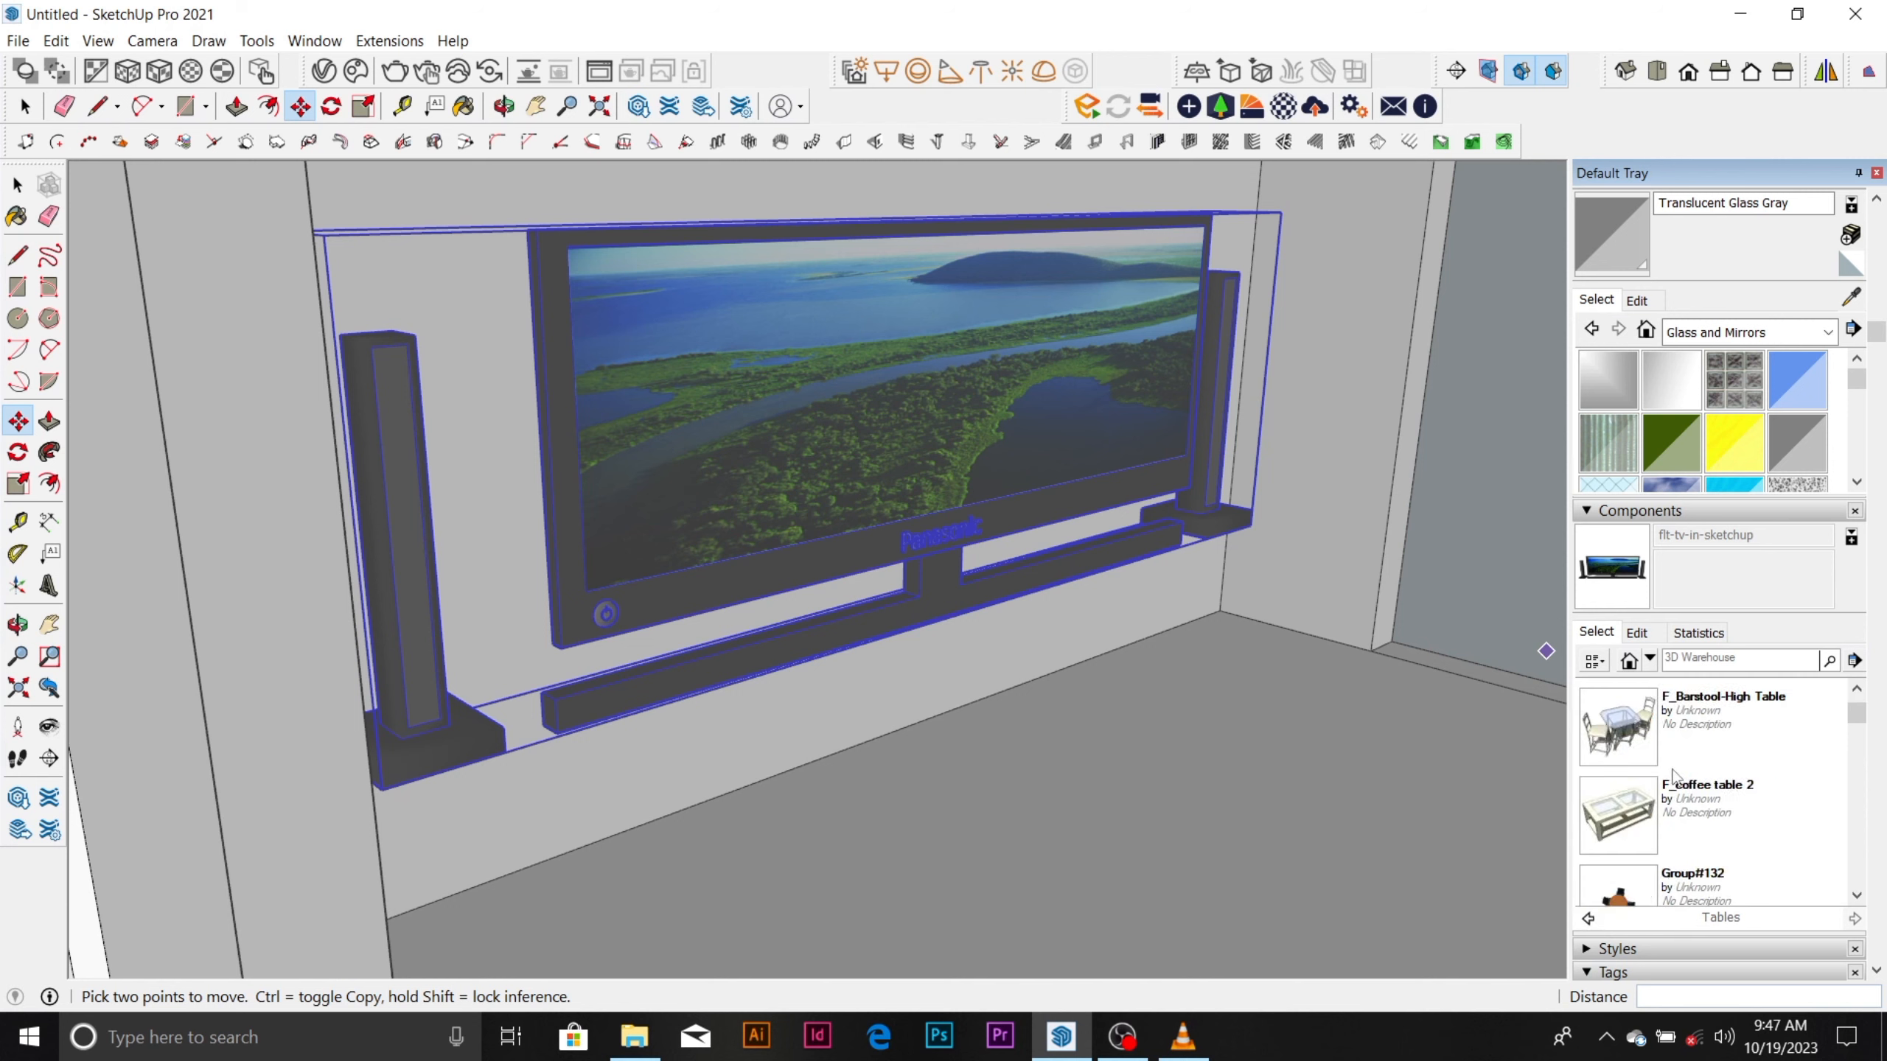
pyautogui.scroll(-6, 1641, 794)
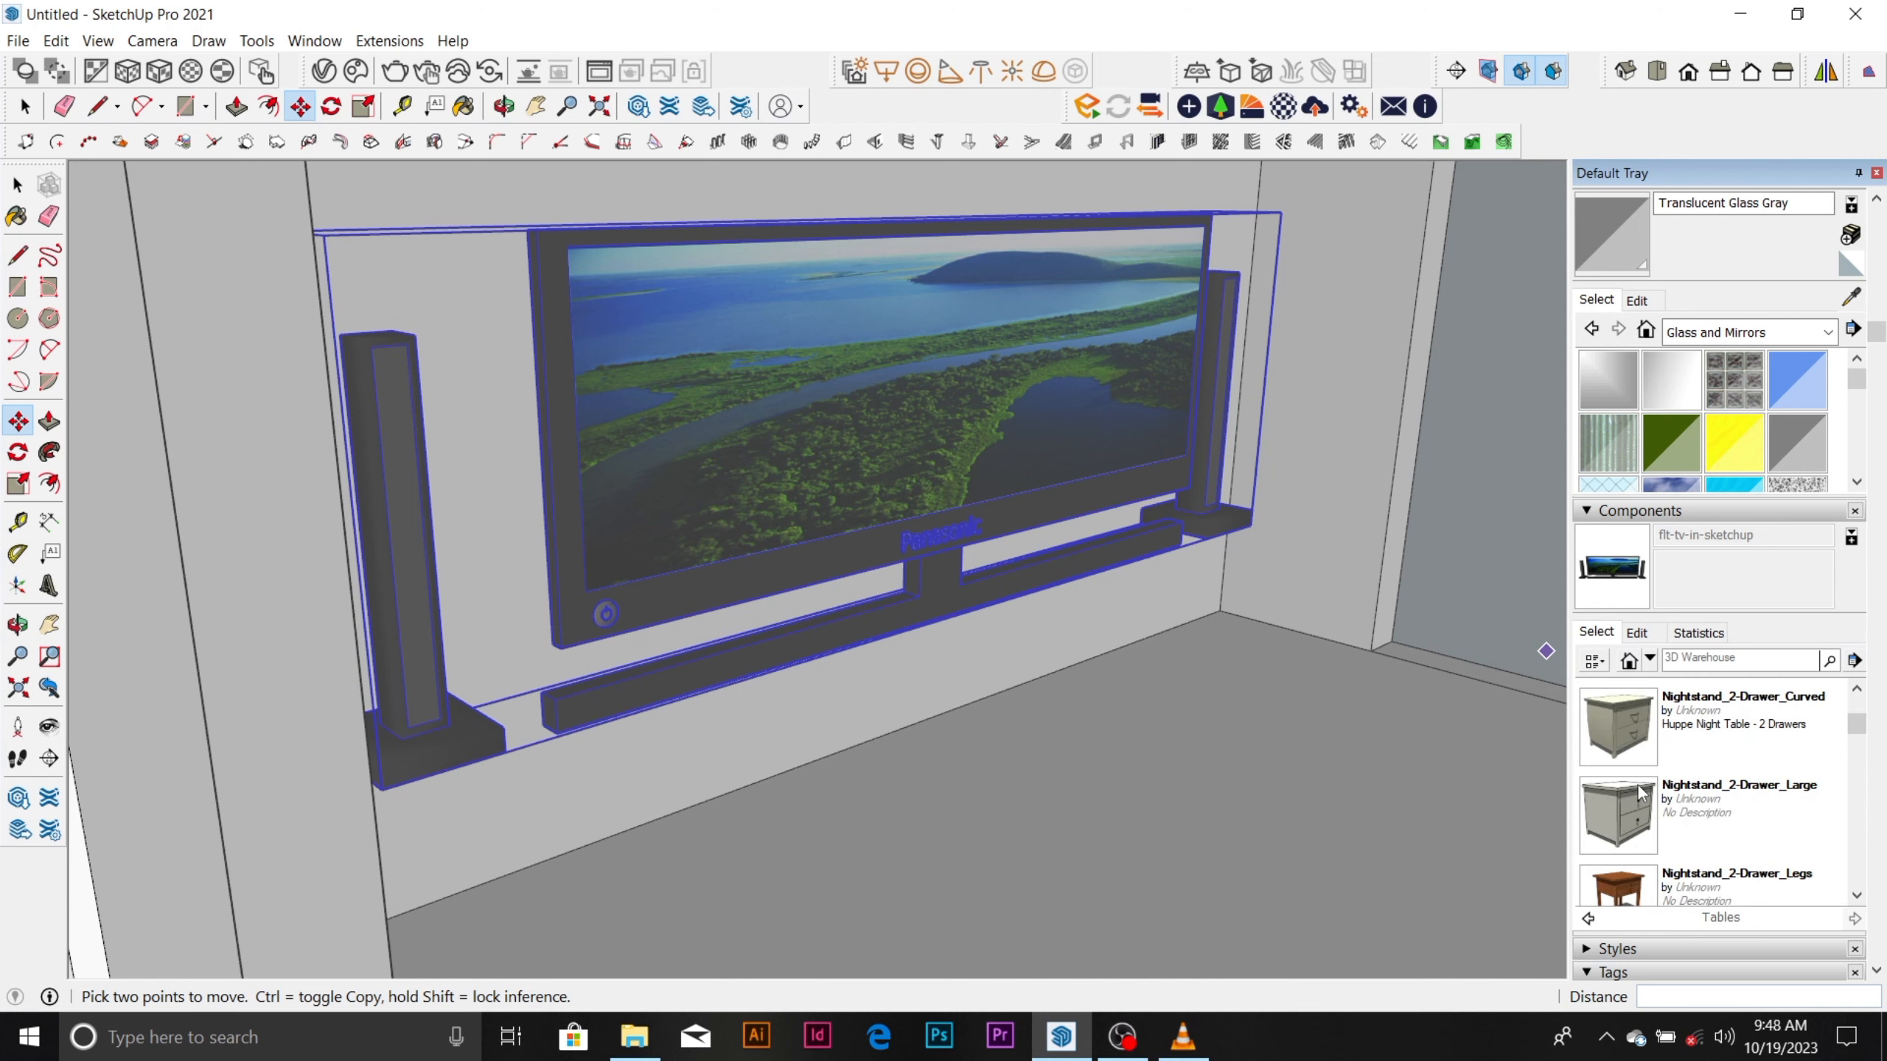
pyautogui.scroll(-8, 1641, 794)
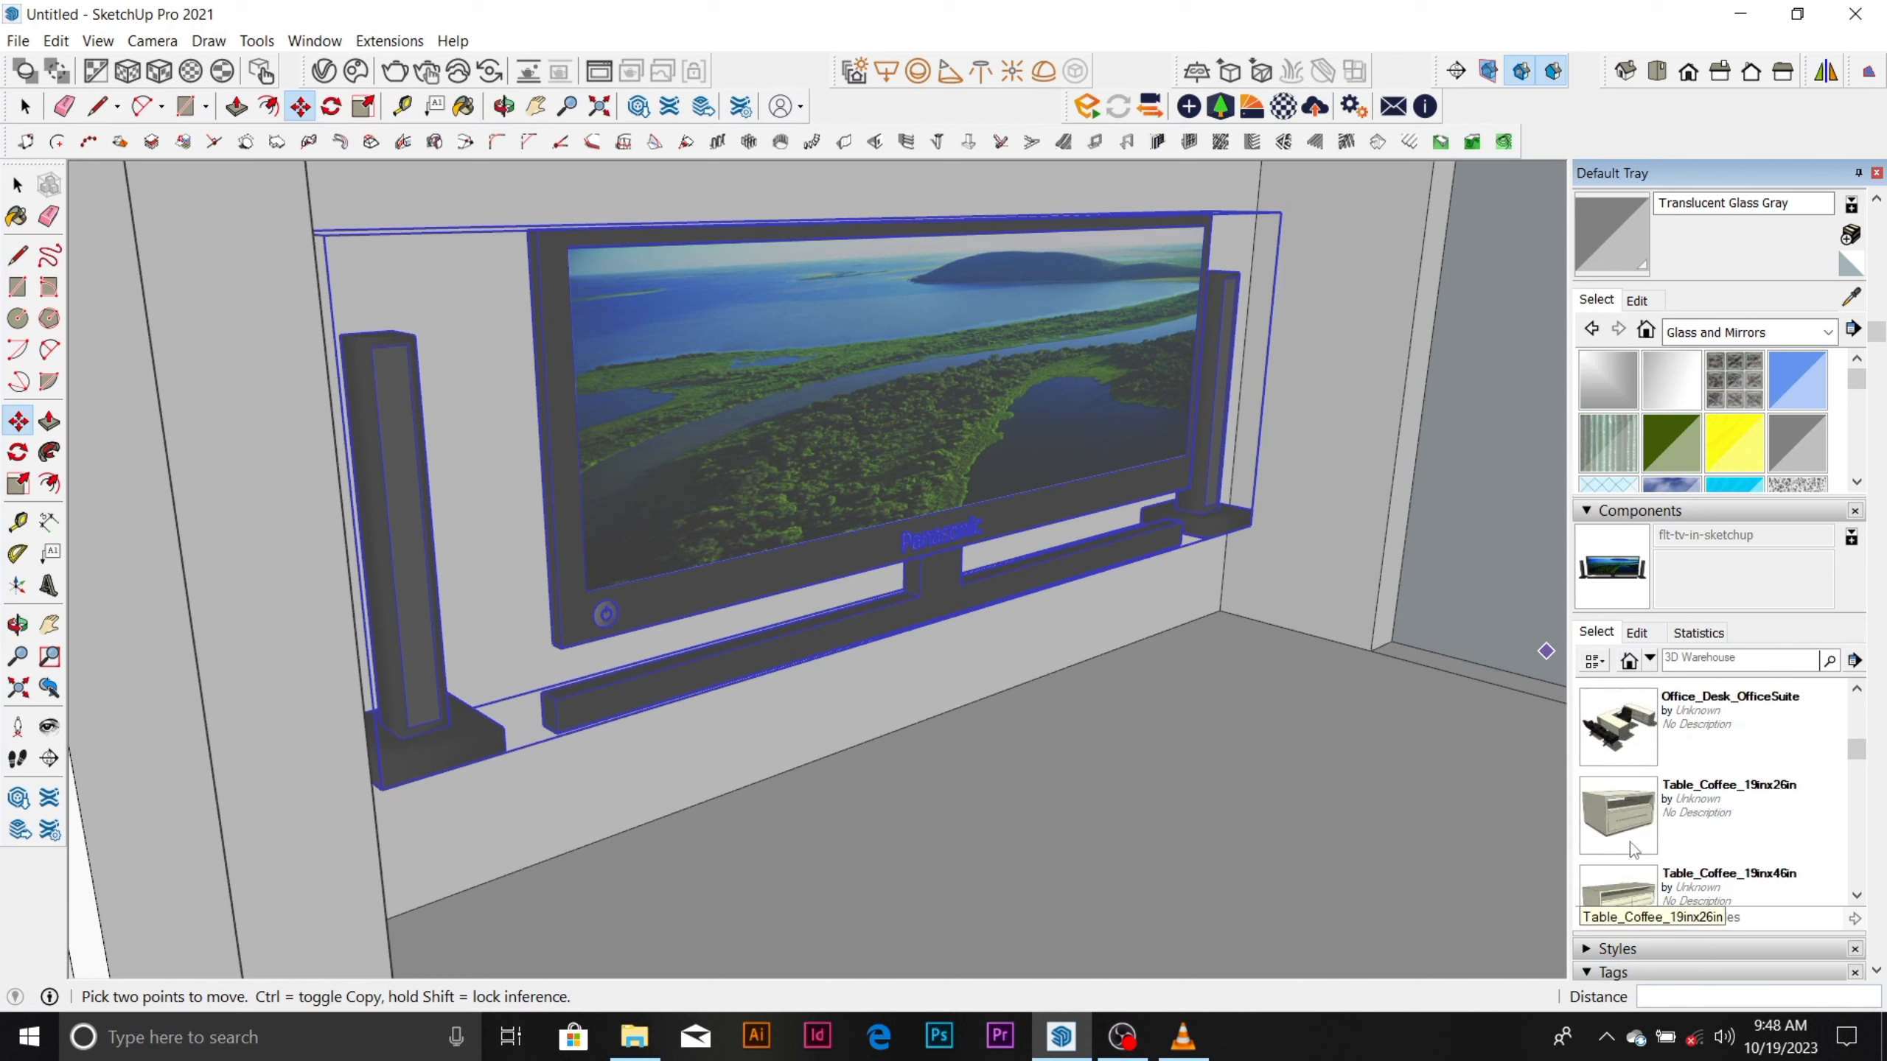
pyautogui.scroll(-1, 1699, 767)
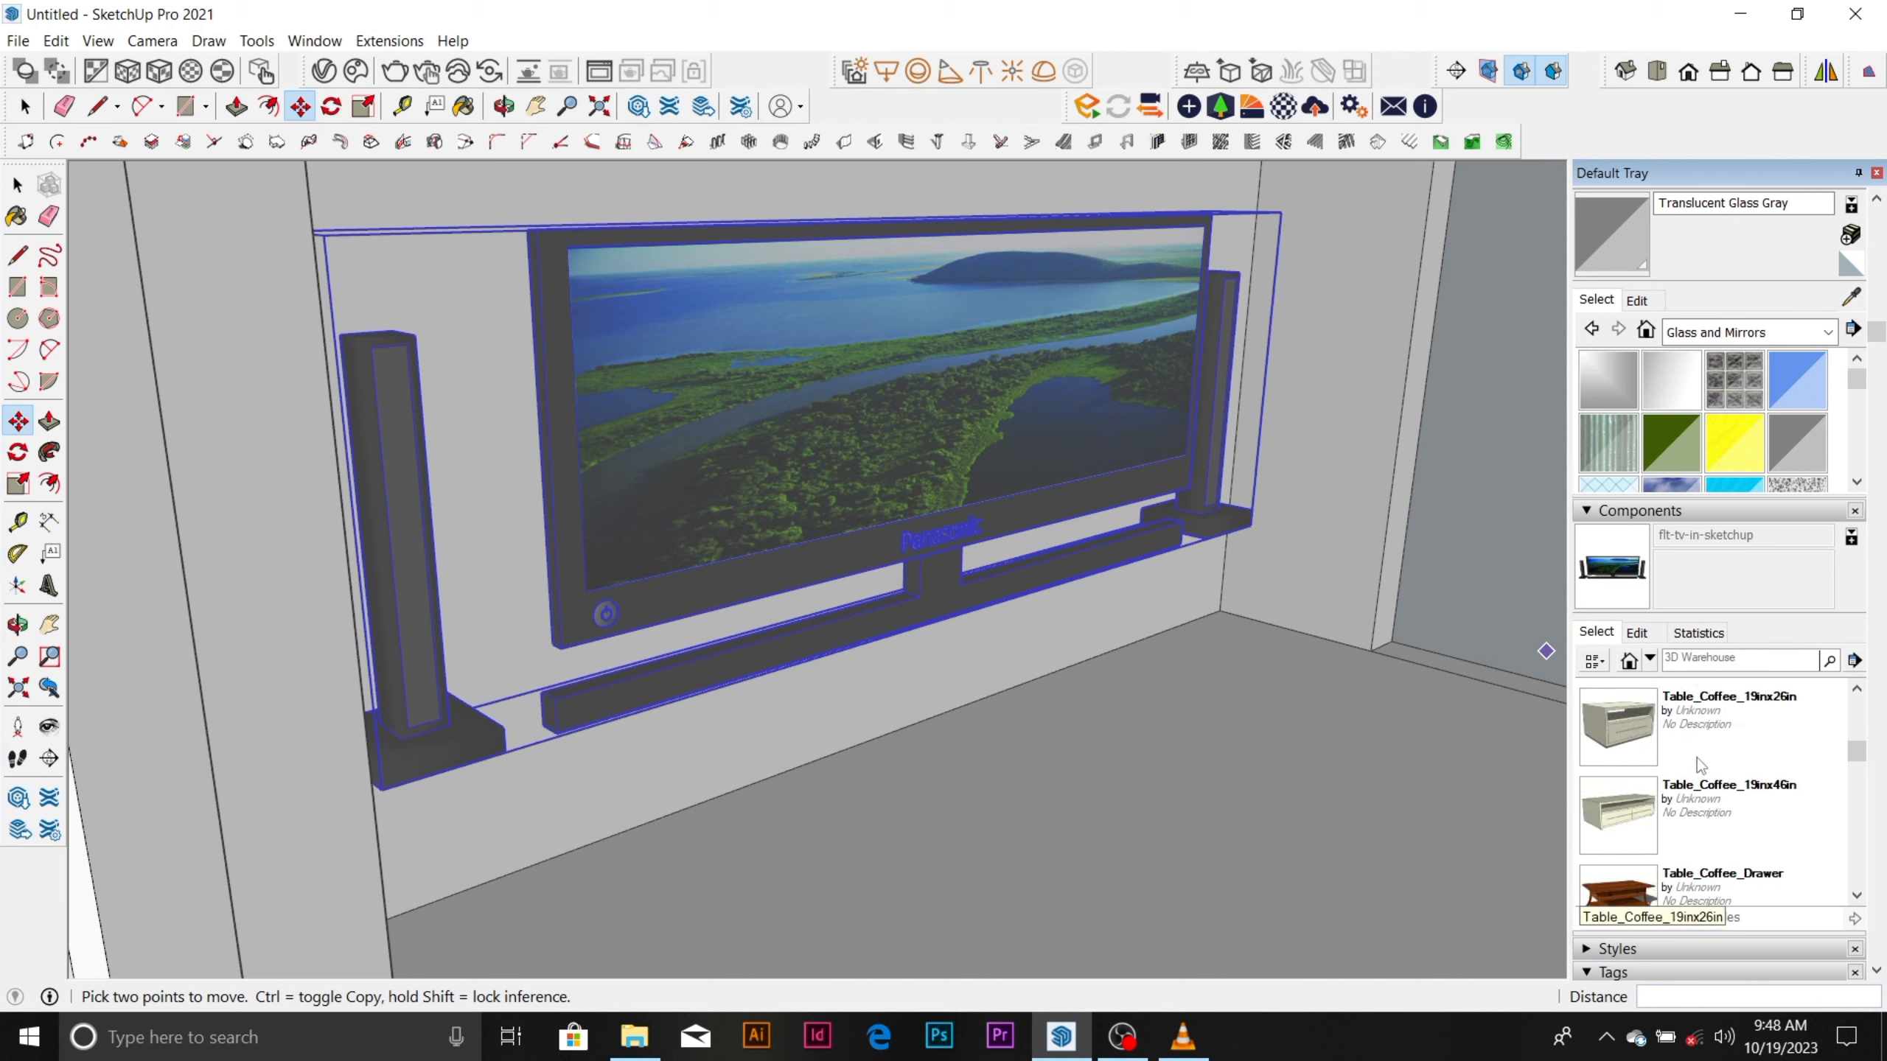
pyautogui.click(1636, 827)
pyautogui.scroll(6, 925, 453)
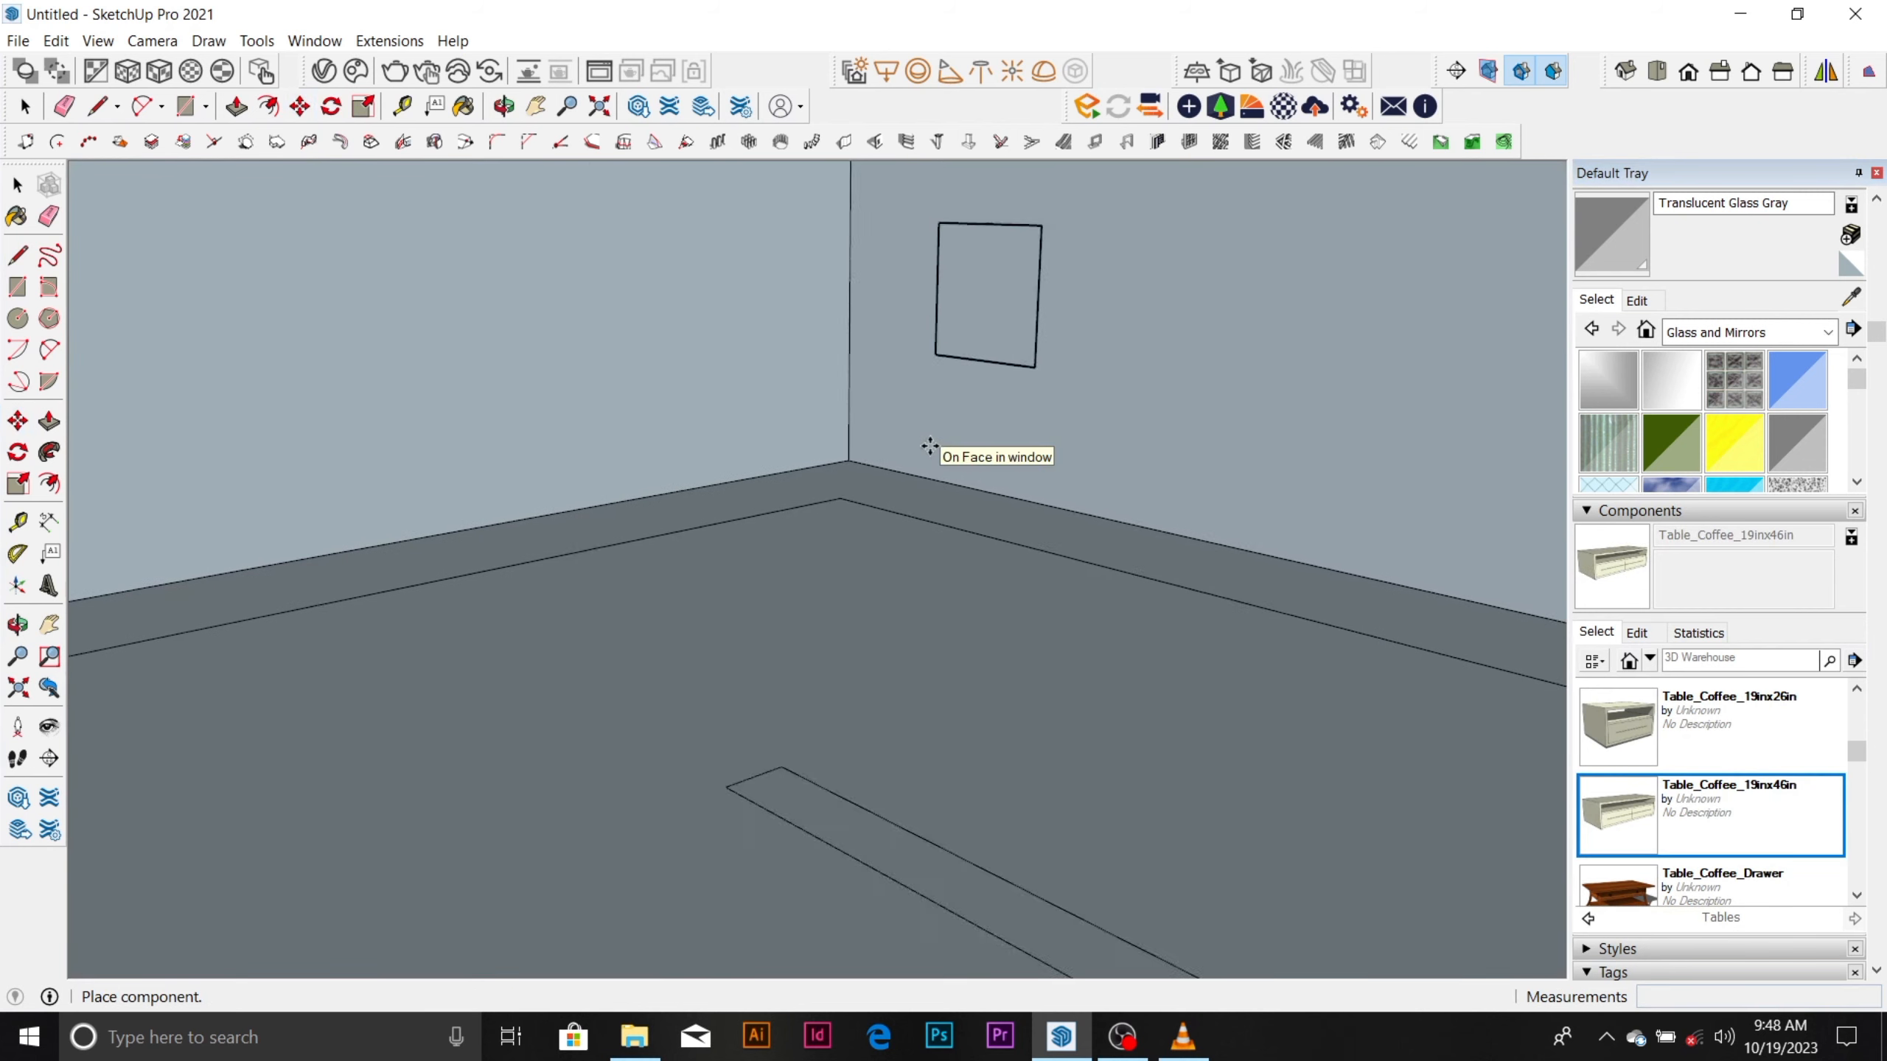
pyautogui.scroll(-6, 930, 446)
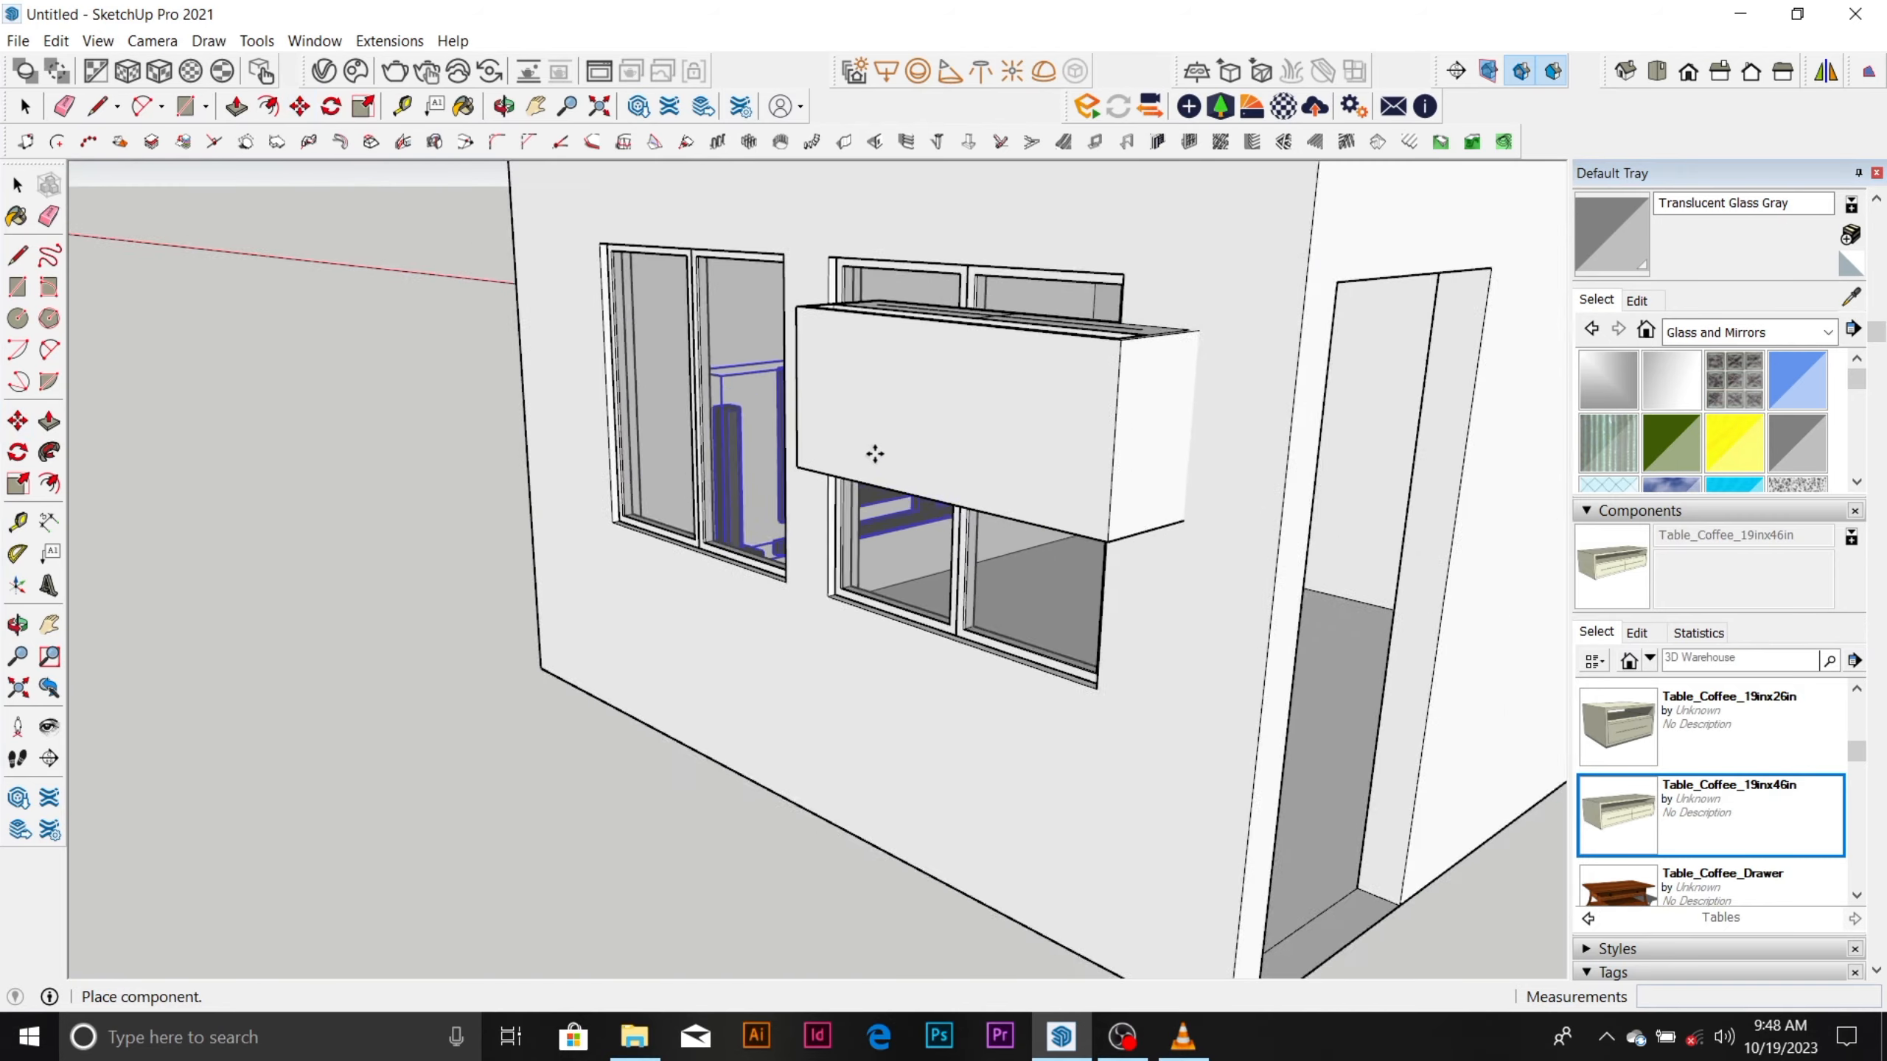
pyautogui.scroll(-3, 874, 453)
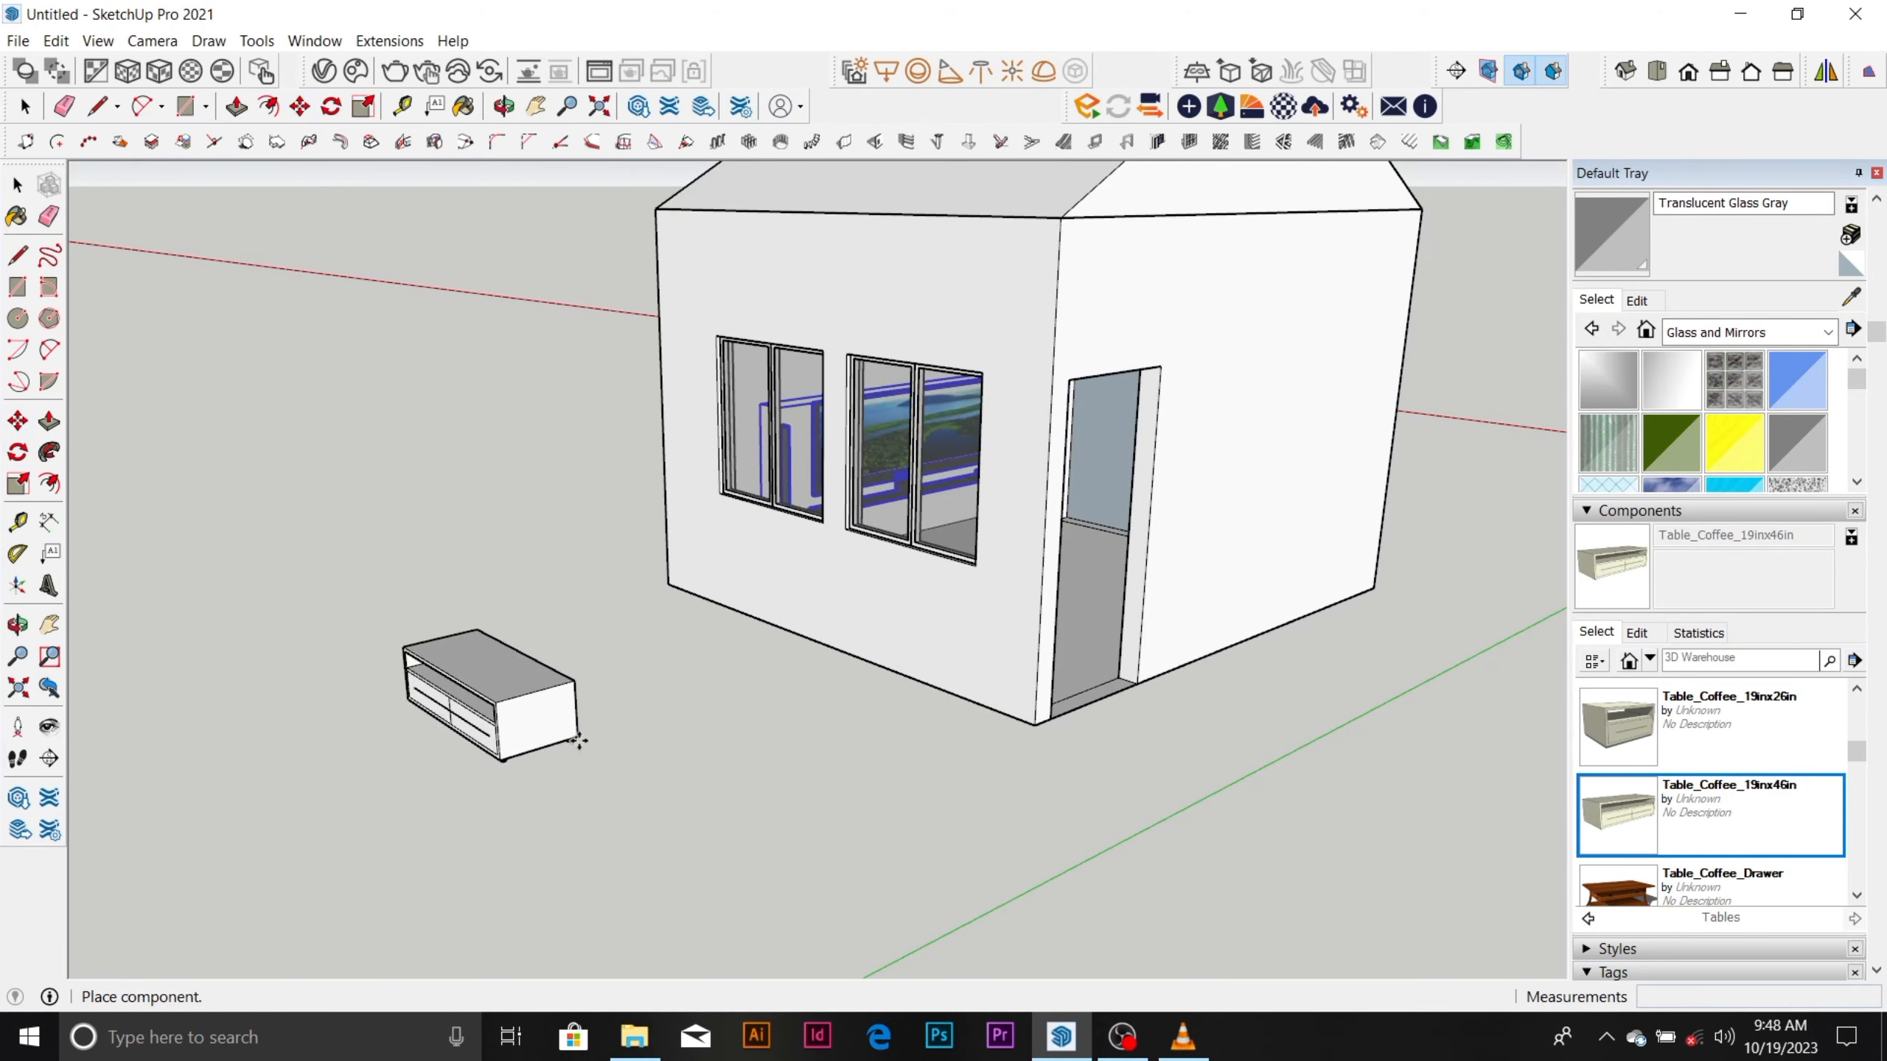
pyautogui.click(578, 741)
# Rotate the coffee table 90 degrees on the ground about its front corner.
pyautogui.moveTo(579, 741); pyautogui.dragTo(737, 695, button='middle')
pyautogui.scroll(5, 483, 536)
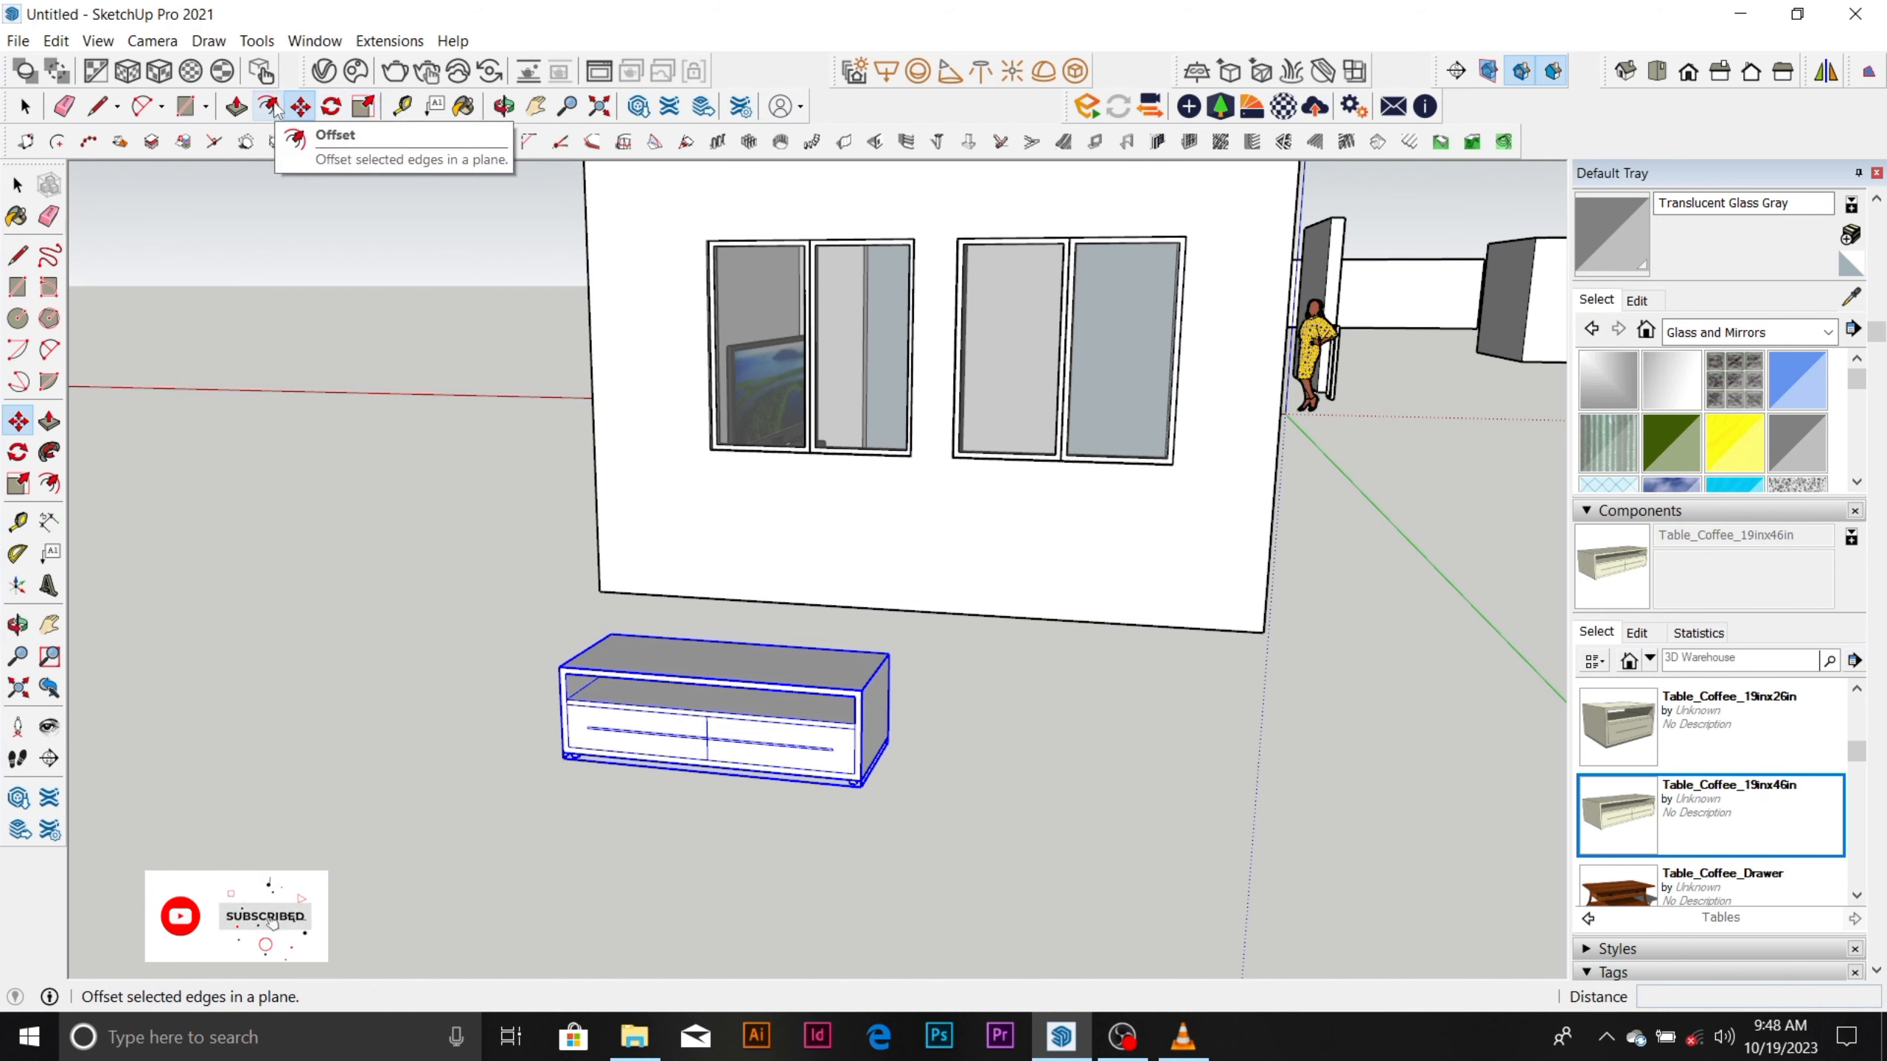
pyautogui.click(332, 105)
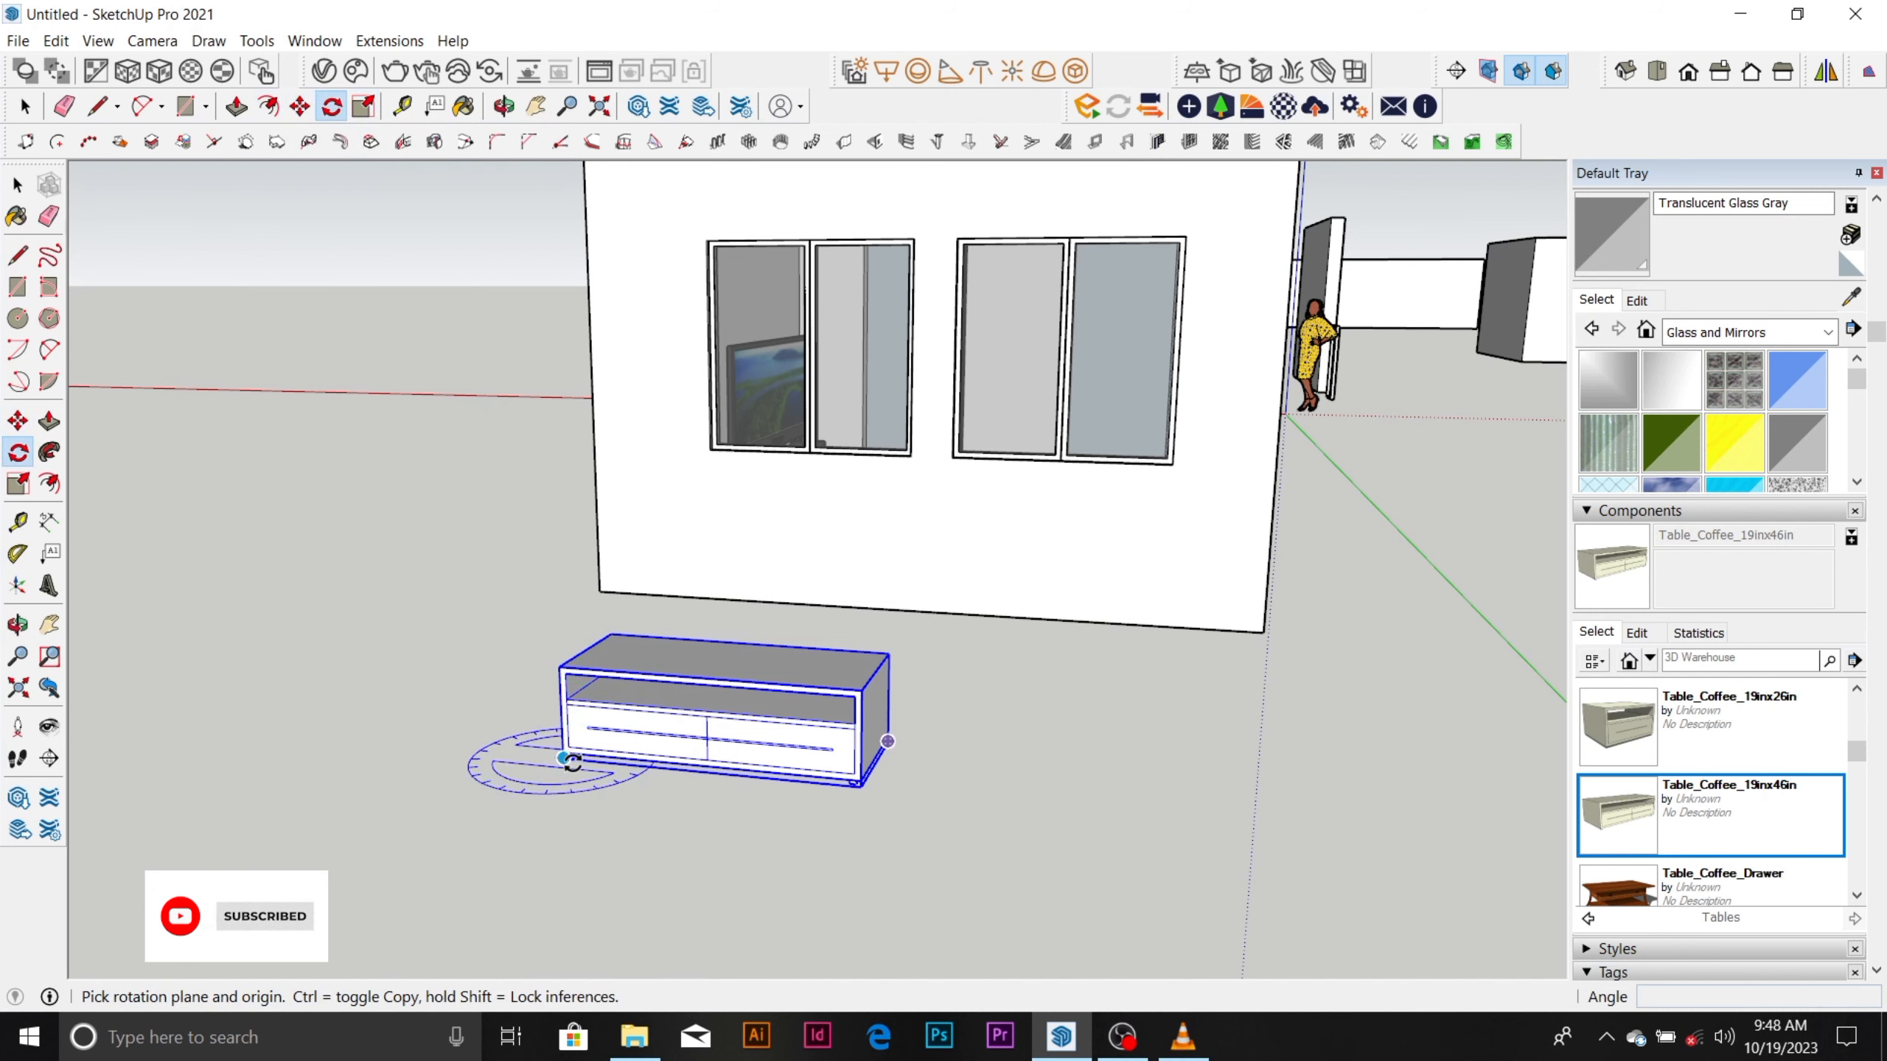
pyautogui.click(863, 785)
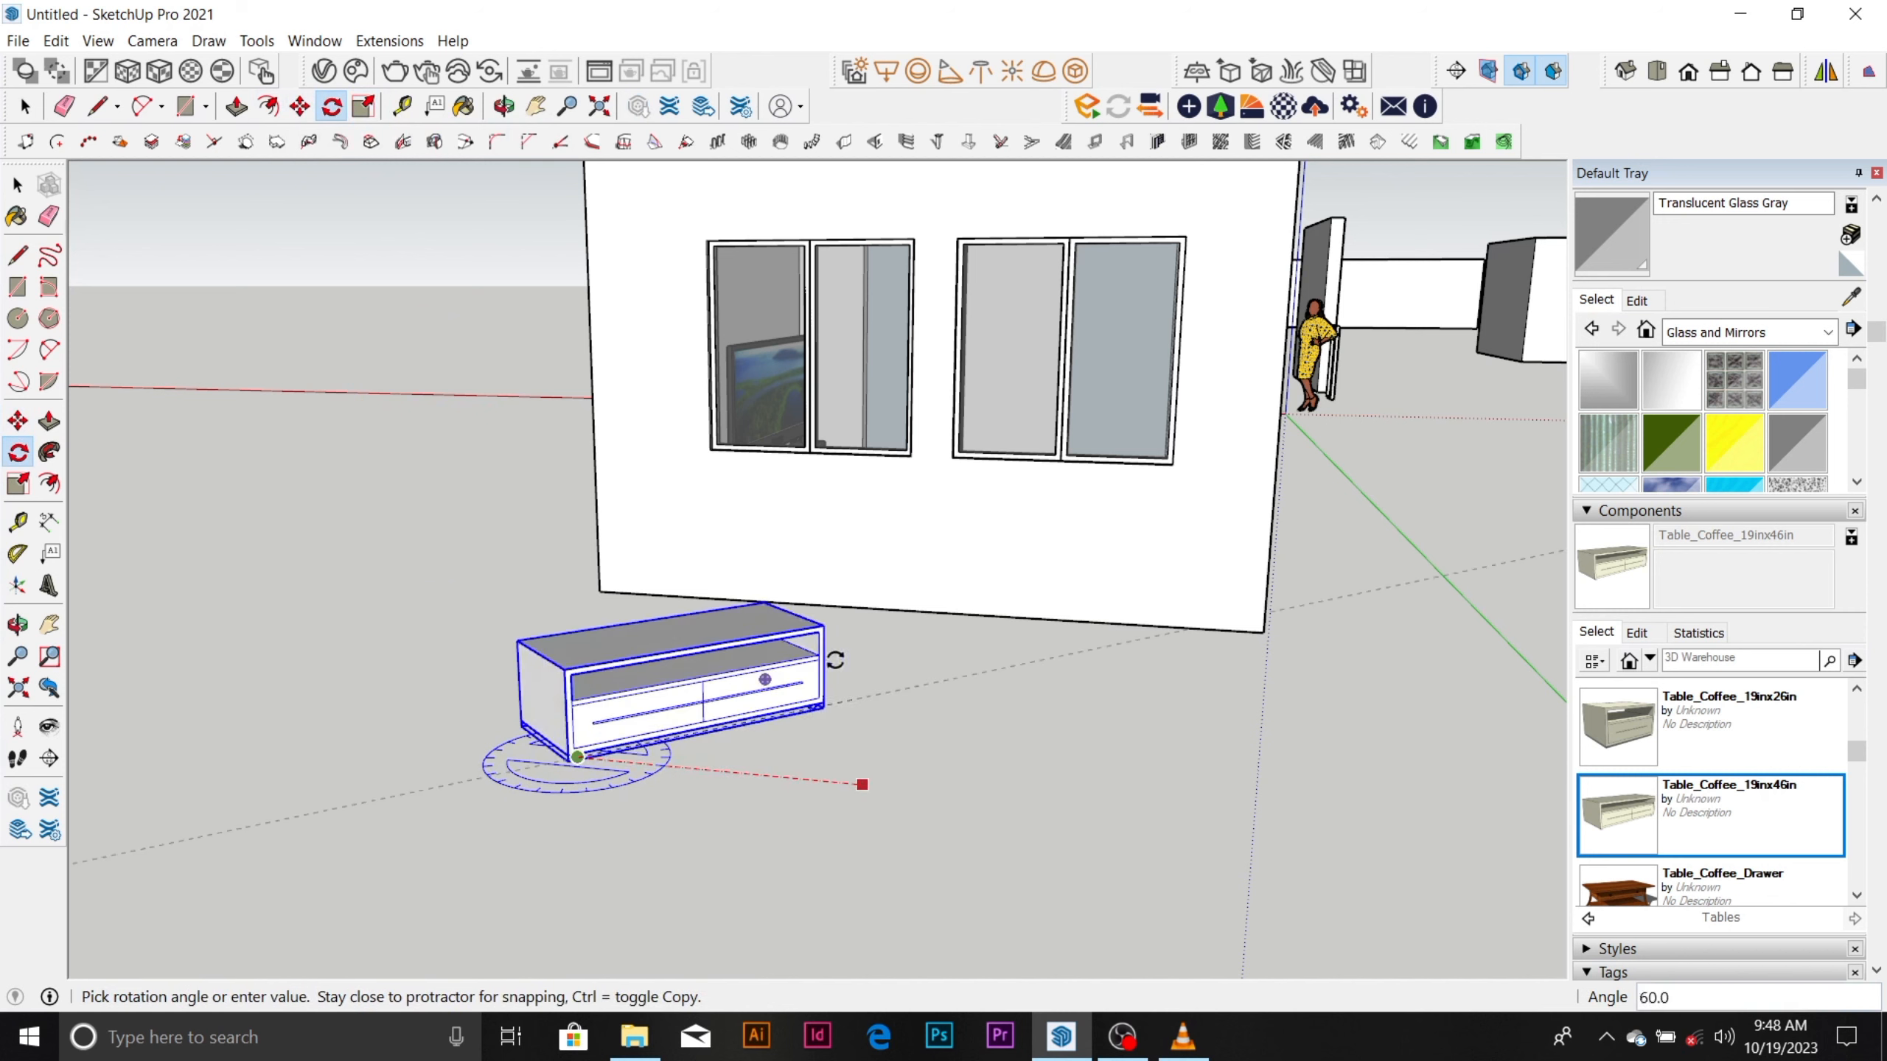
pyautogui.click(704, 651)
pyautogui.scroll(5, 597, 725)
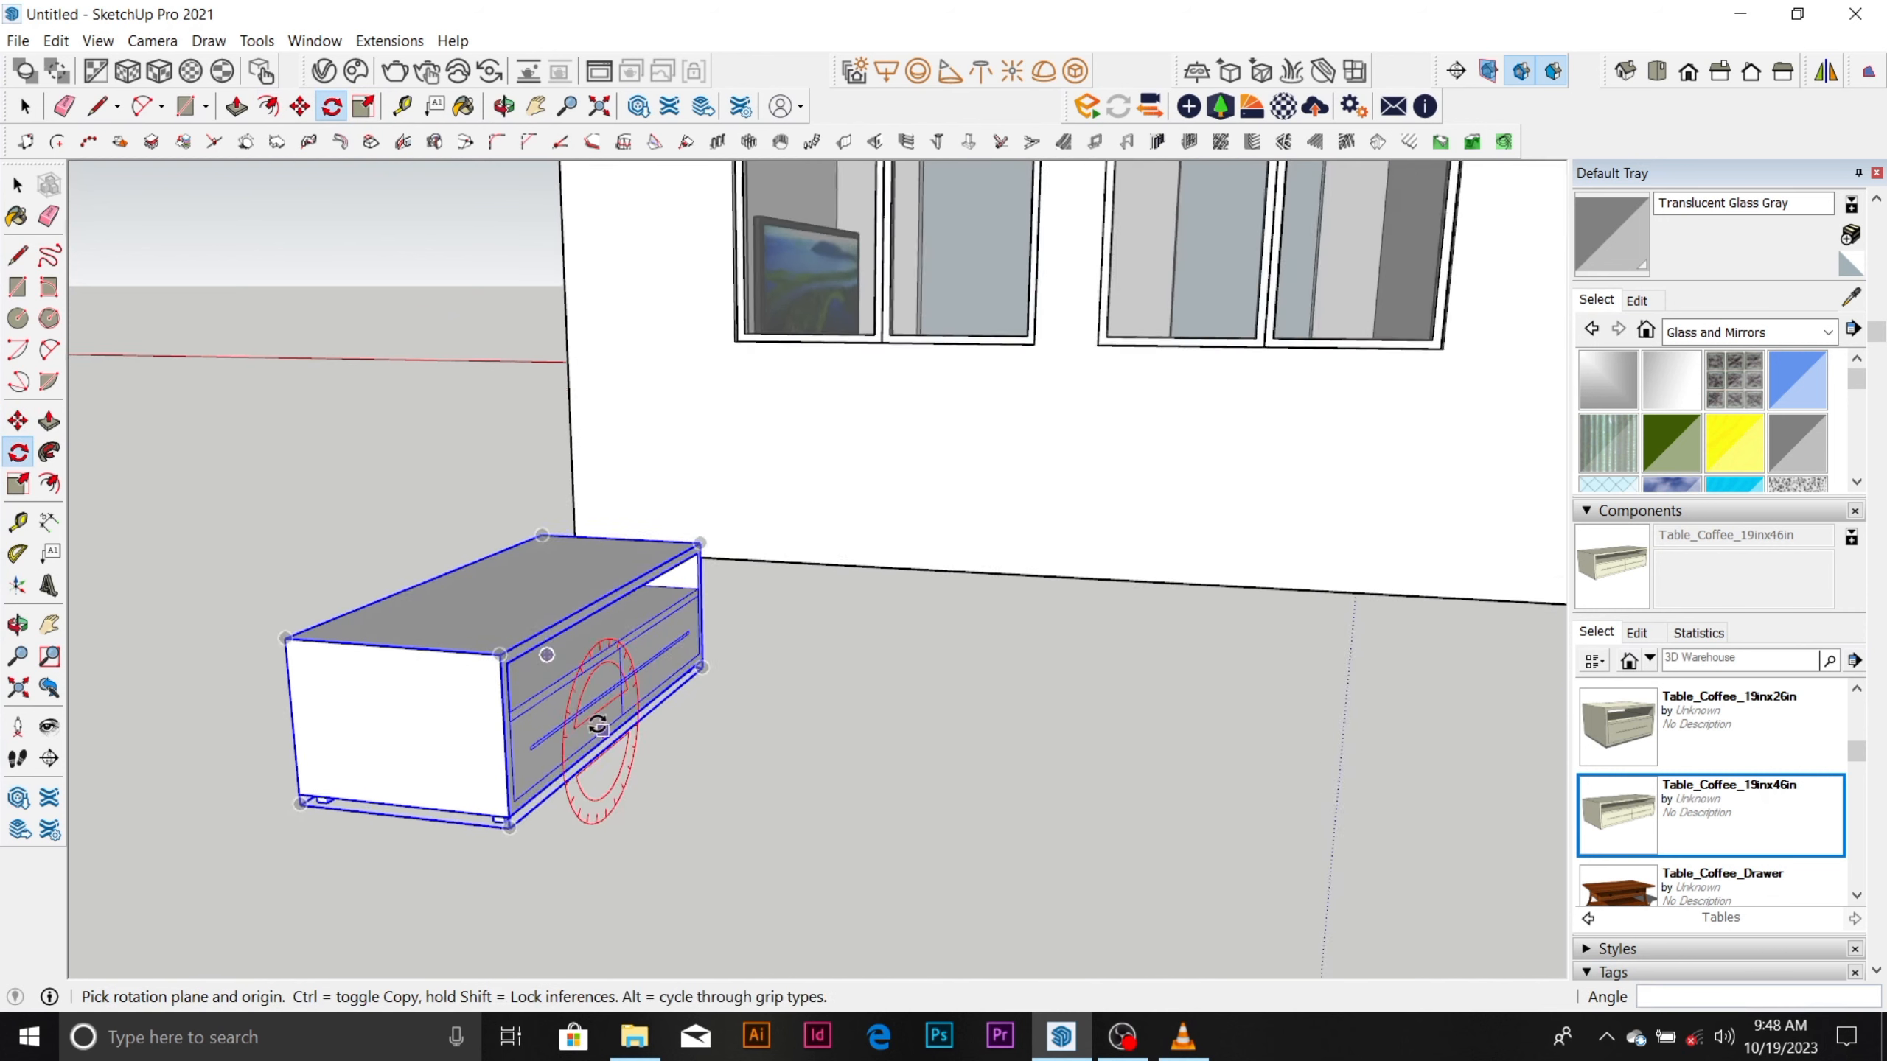
# Move the coffee table by its bottom front corner into the room, onto the floor in front of the TV wall.
pyautogui.press('space')
pyautogui.press('m')
pyautogui.scroll(2, 556, 812)
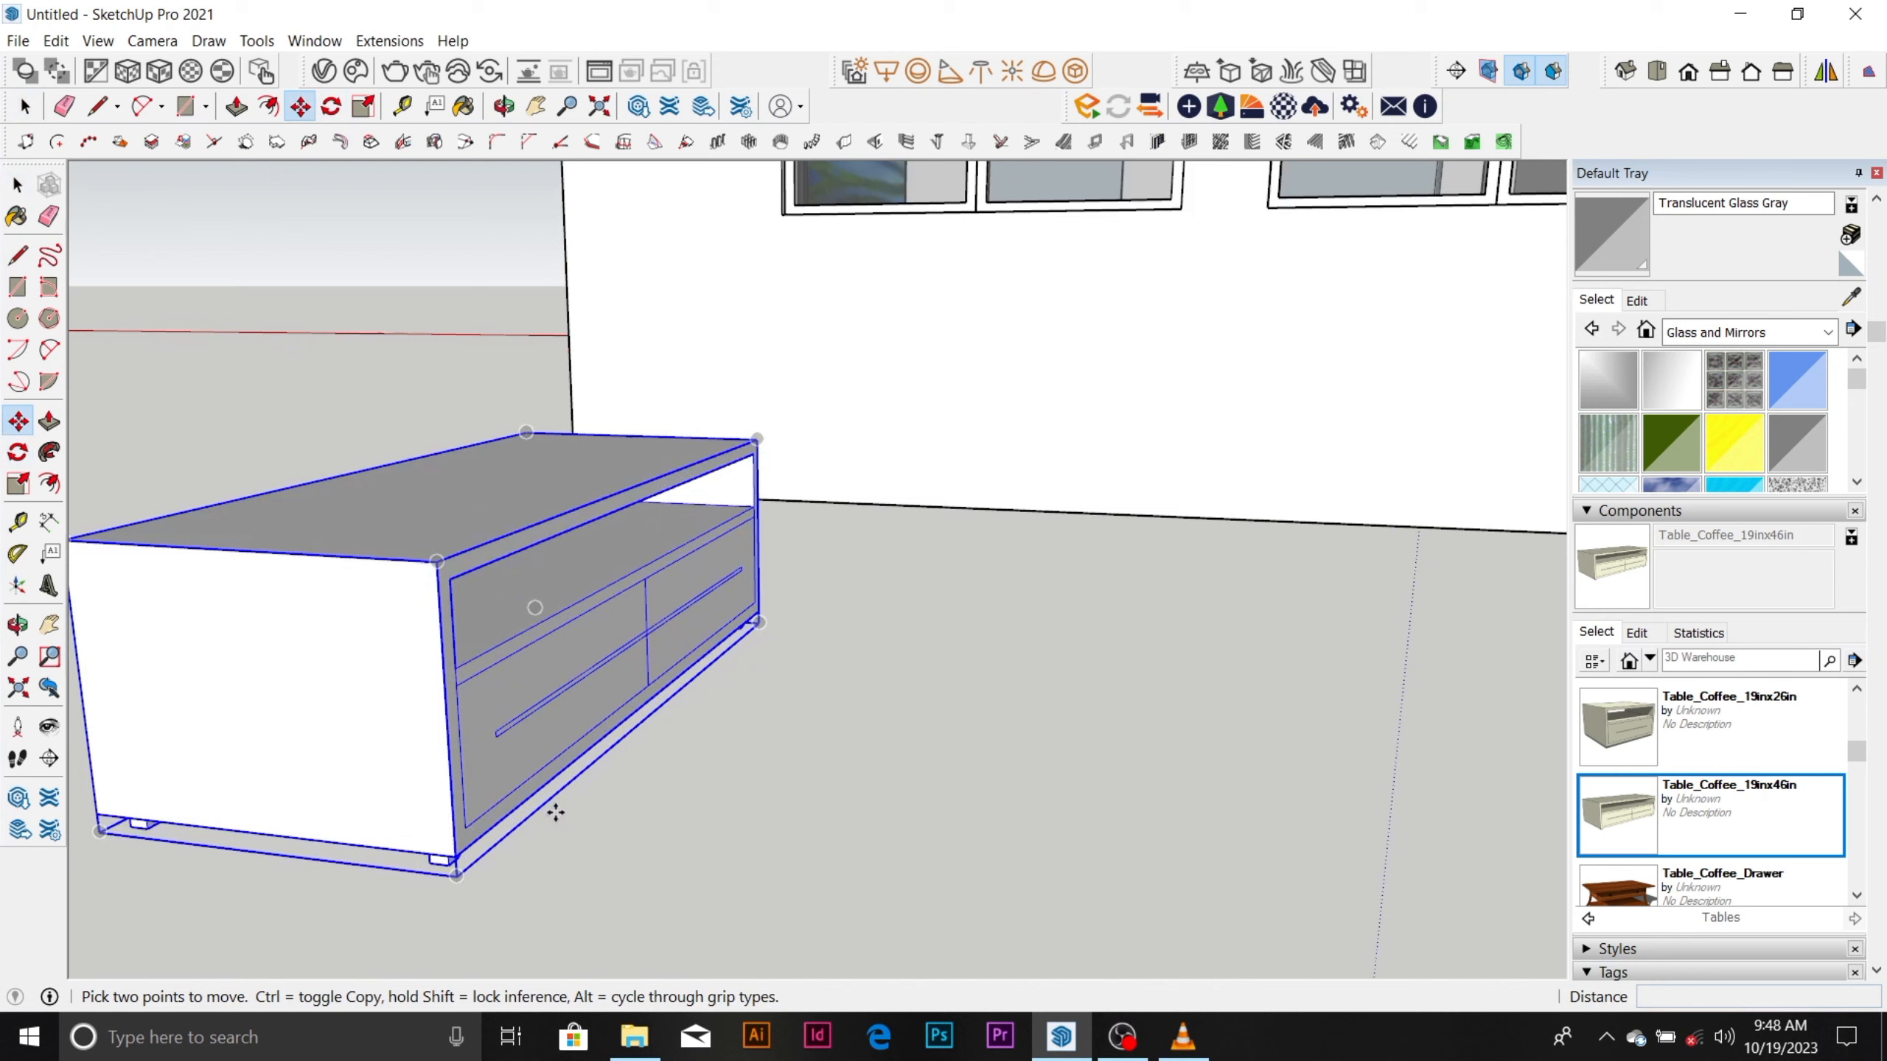
pyautogui.click(453, 855)
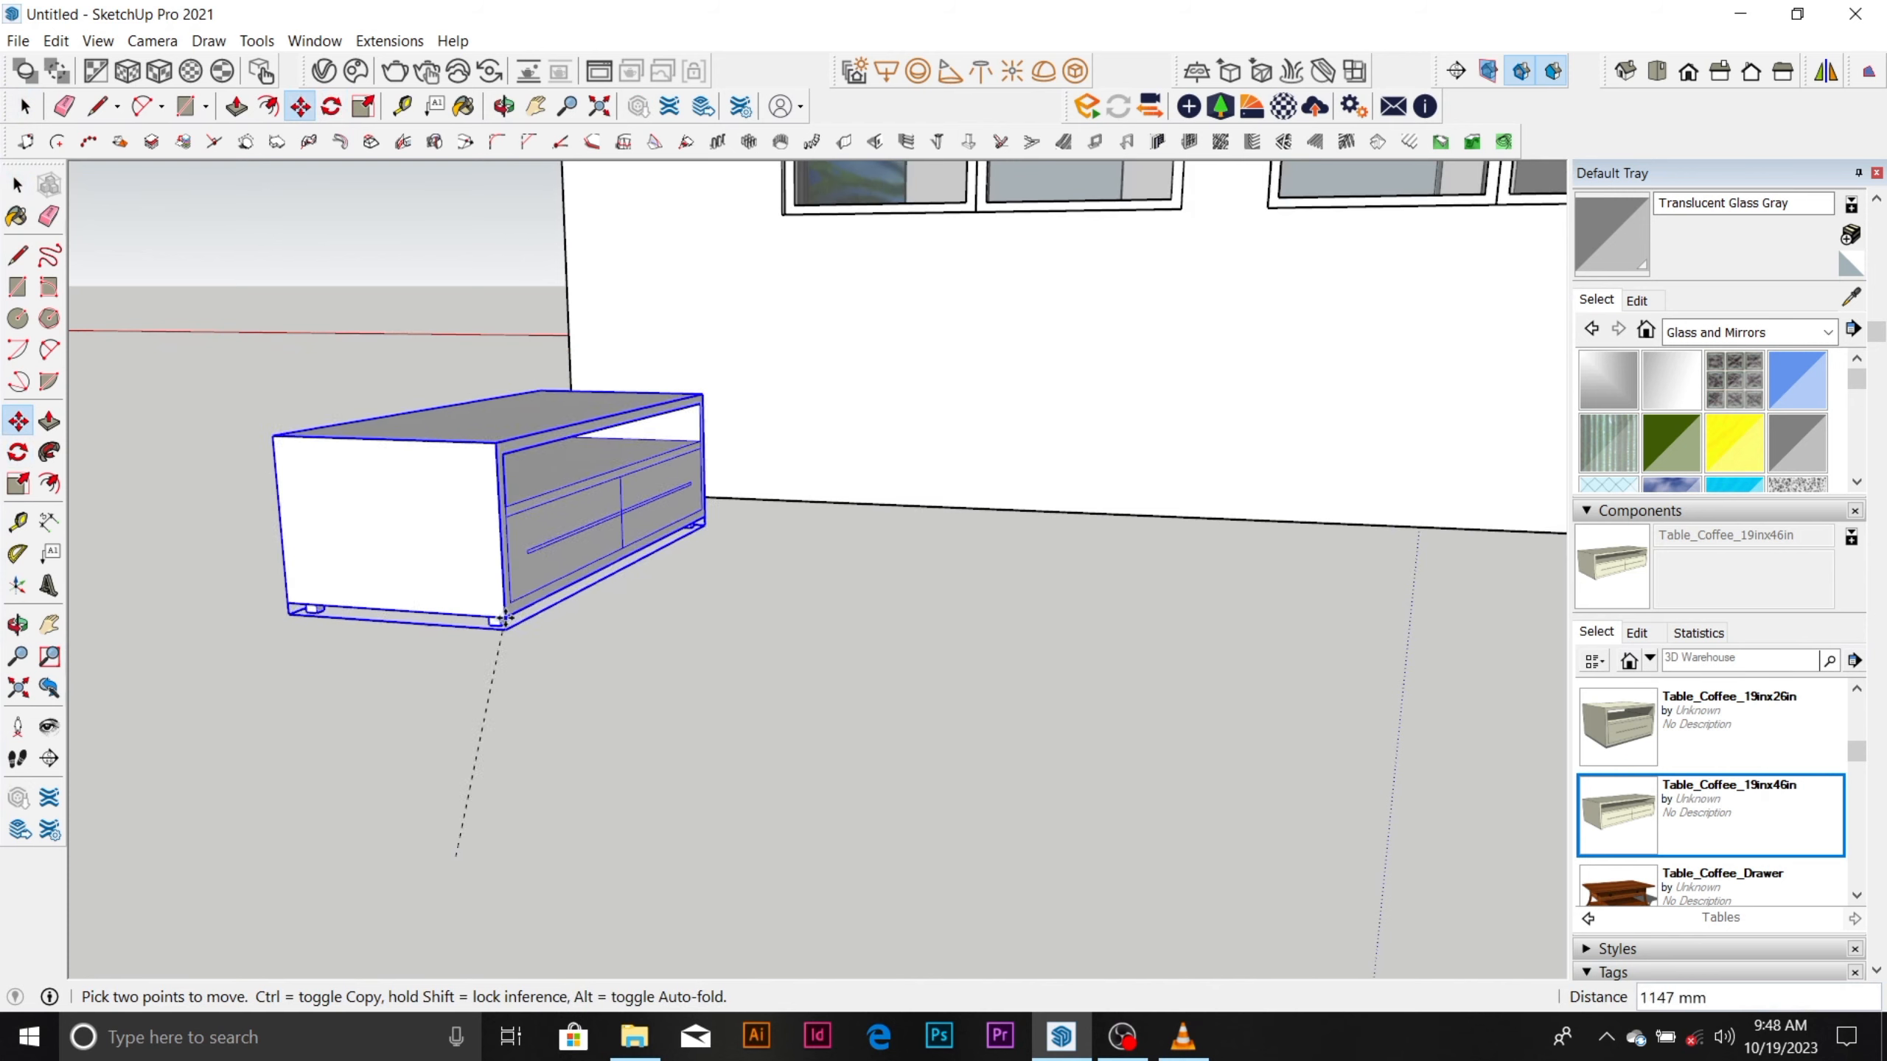
pyautogui.scroll(-4, 468, 645)
pyautogui.moveTo(1029, 539); pyautogui.dragTo(454, 662, button='middle')
pyautogui.scroll(5, 731, 527)
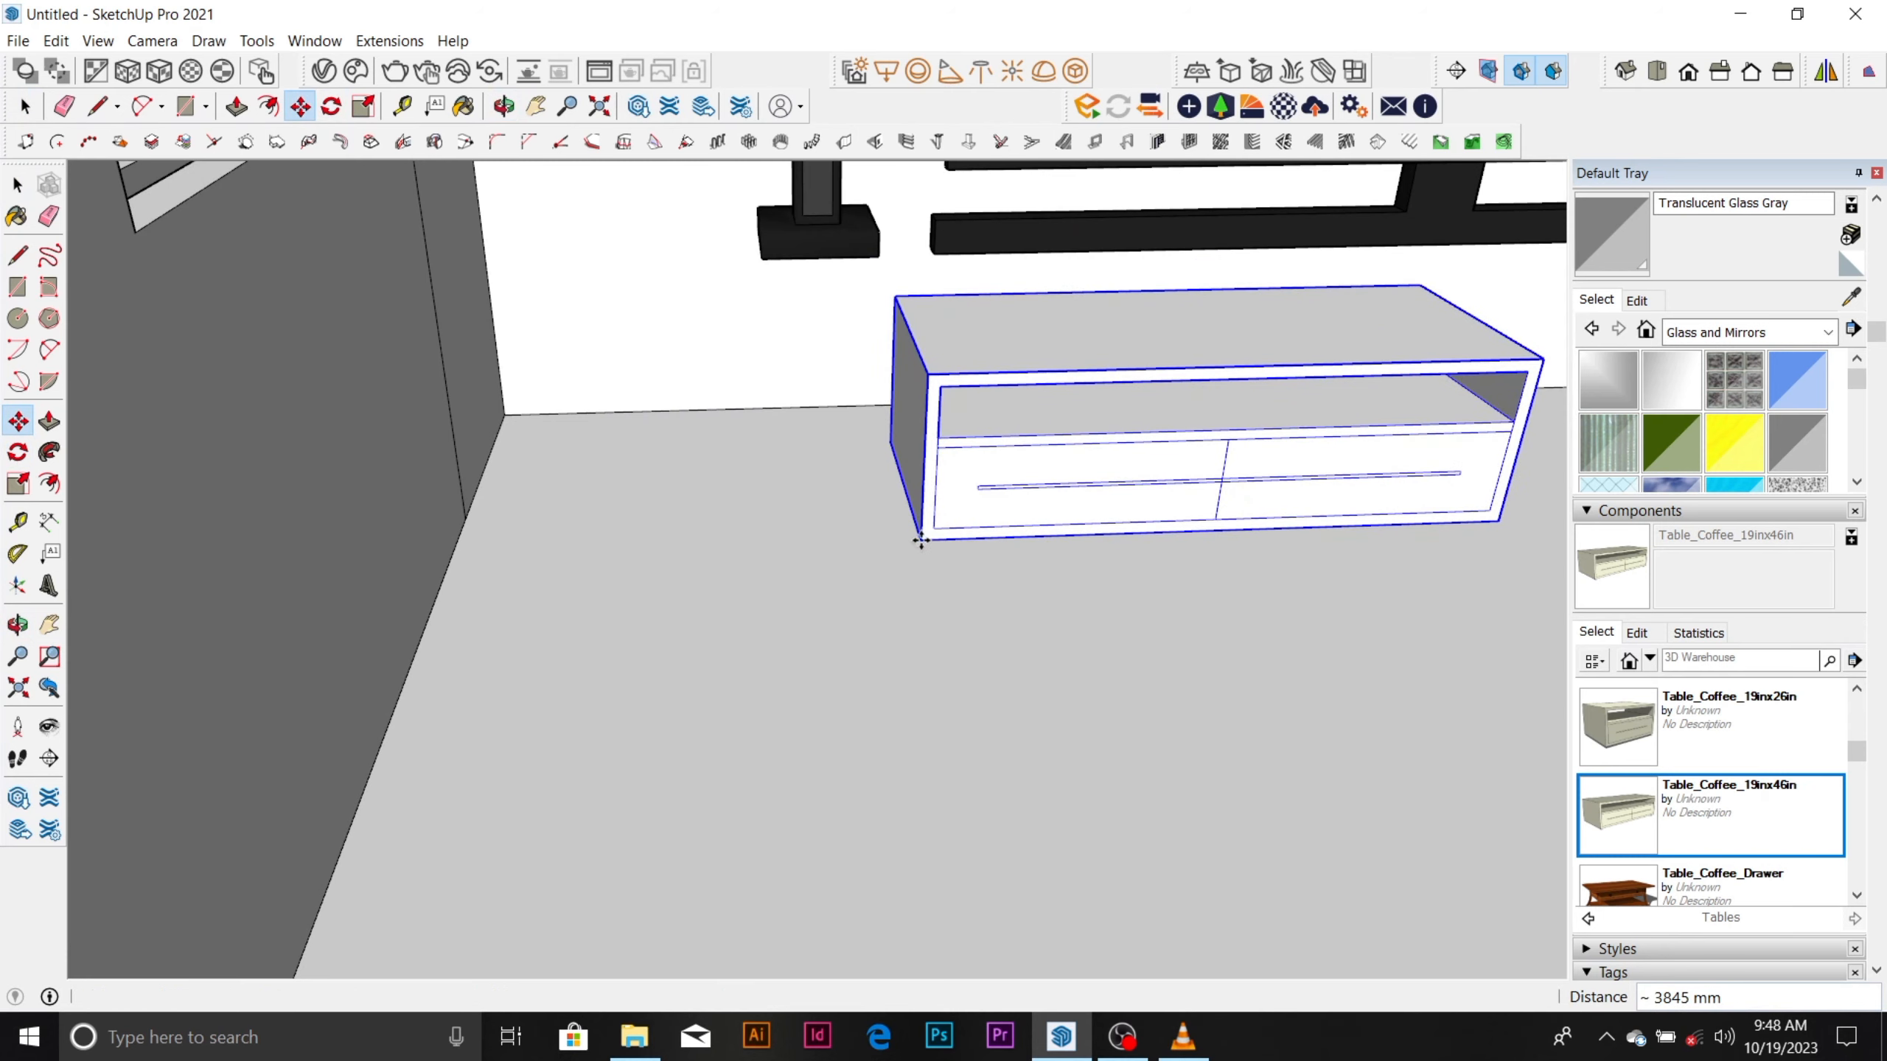
pyautogui.click(922, 540)
pyautogui.moveTo(921, 540); pyautogui.dragTo(1011, 531, button='middle')
# Stretch the coffee table along its length by a red scale of about 2.00 so it spans beneath the TV and speakers.
pyautogui.scroll(-1, 914, 519)
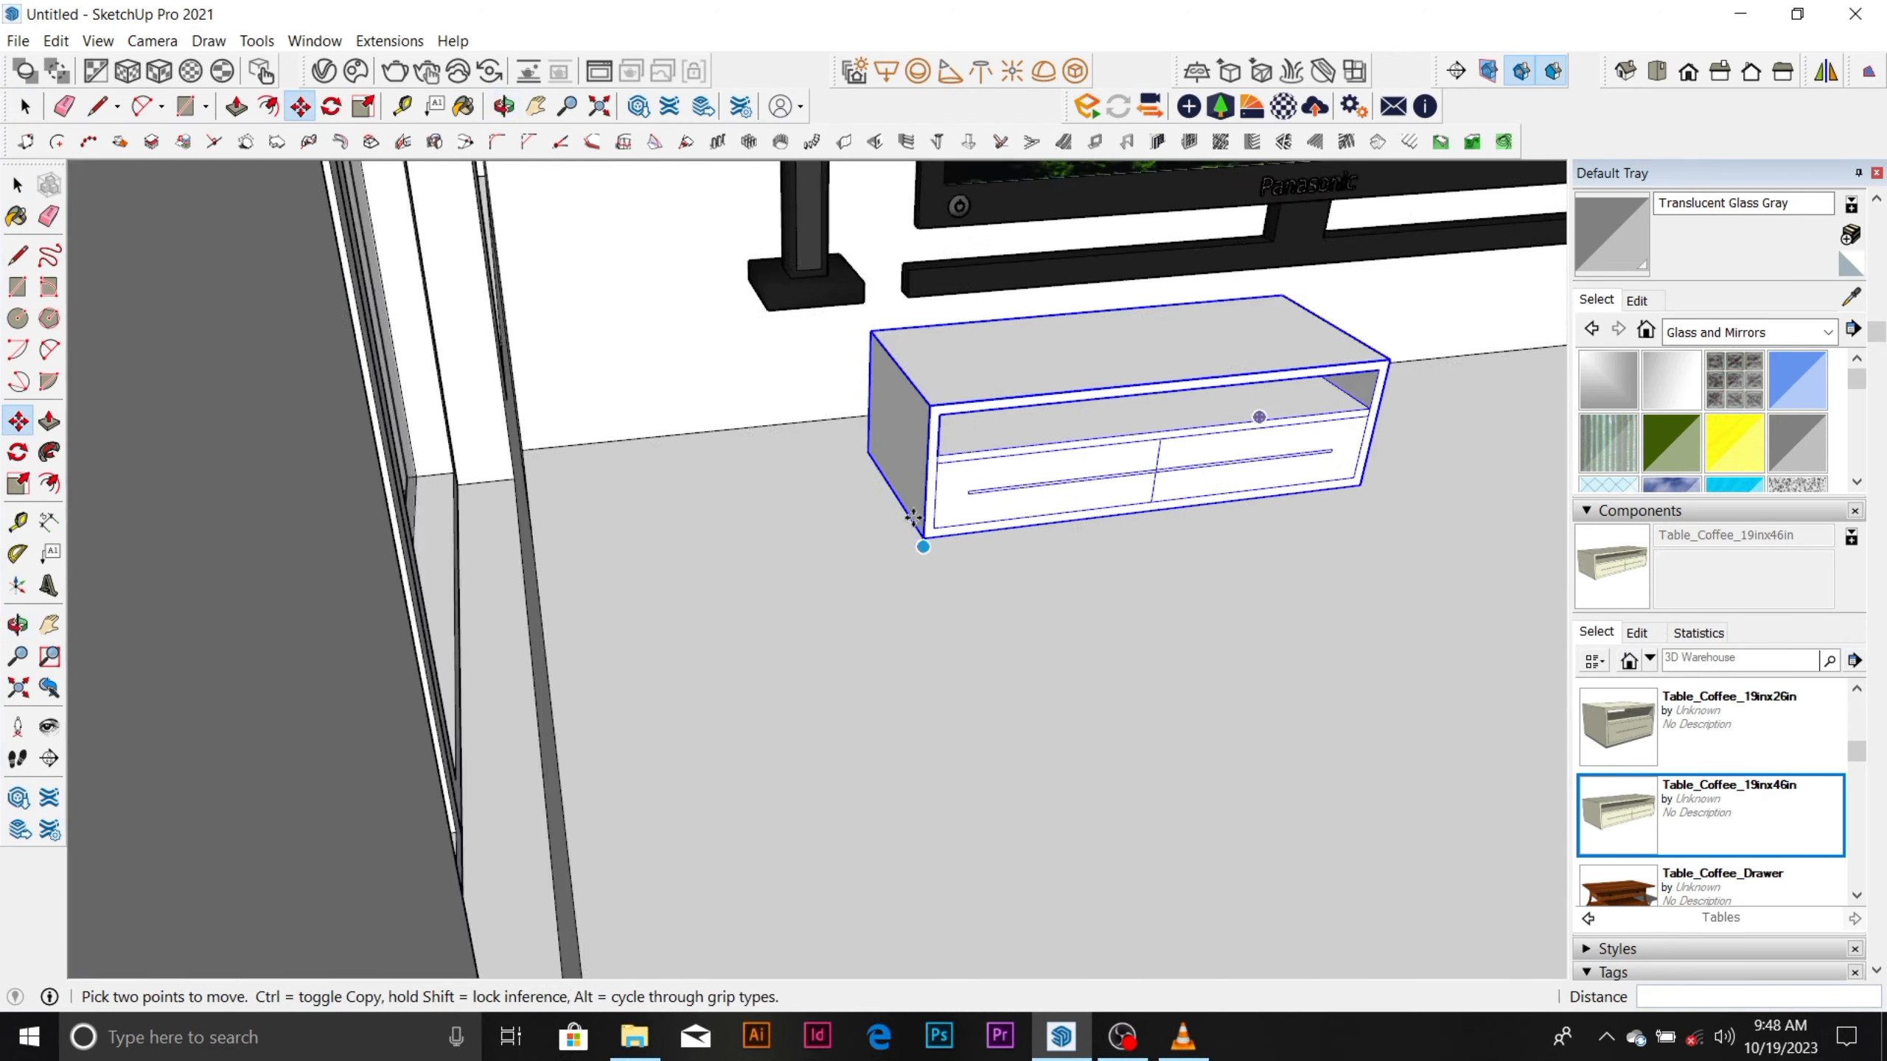
pyautogui.scroll(-3, 914, 517)
pyautogui.scroll(-8, 730, 439)
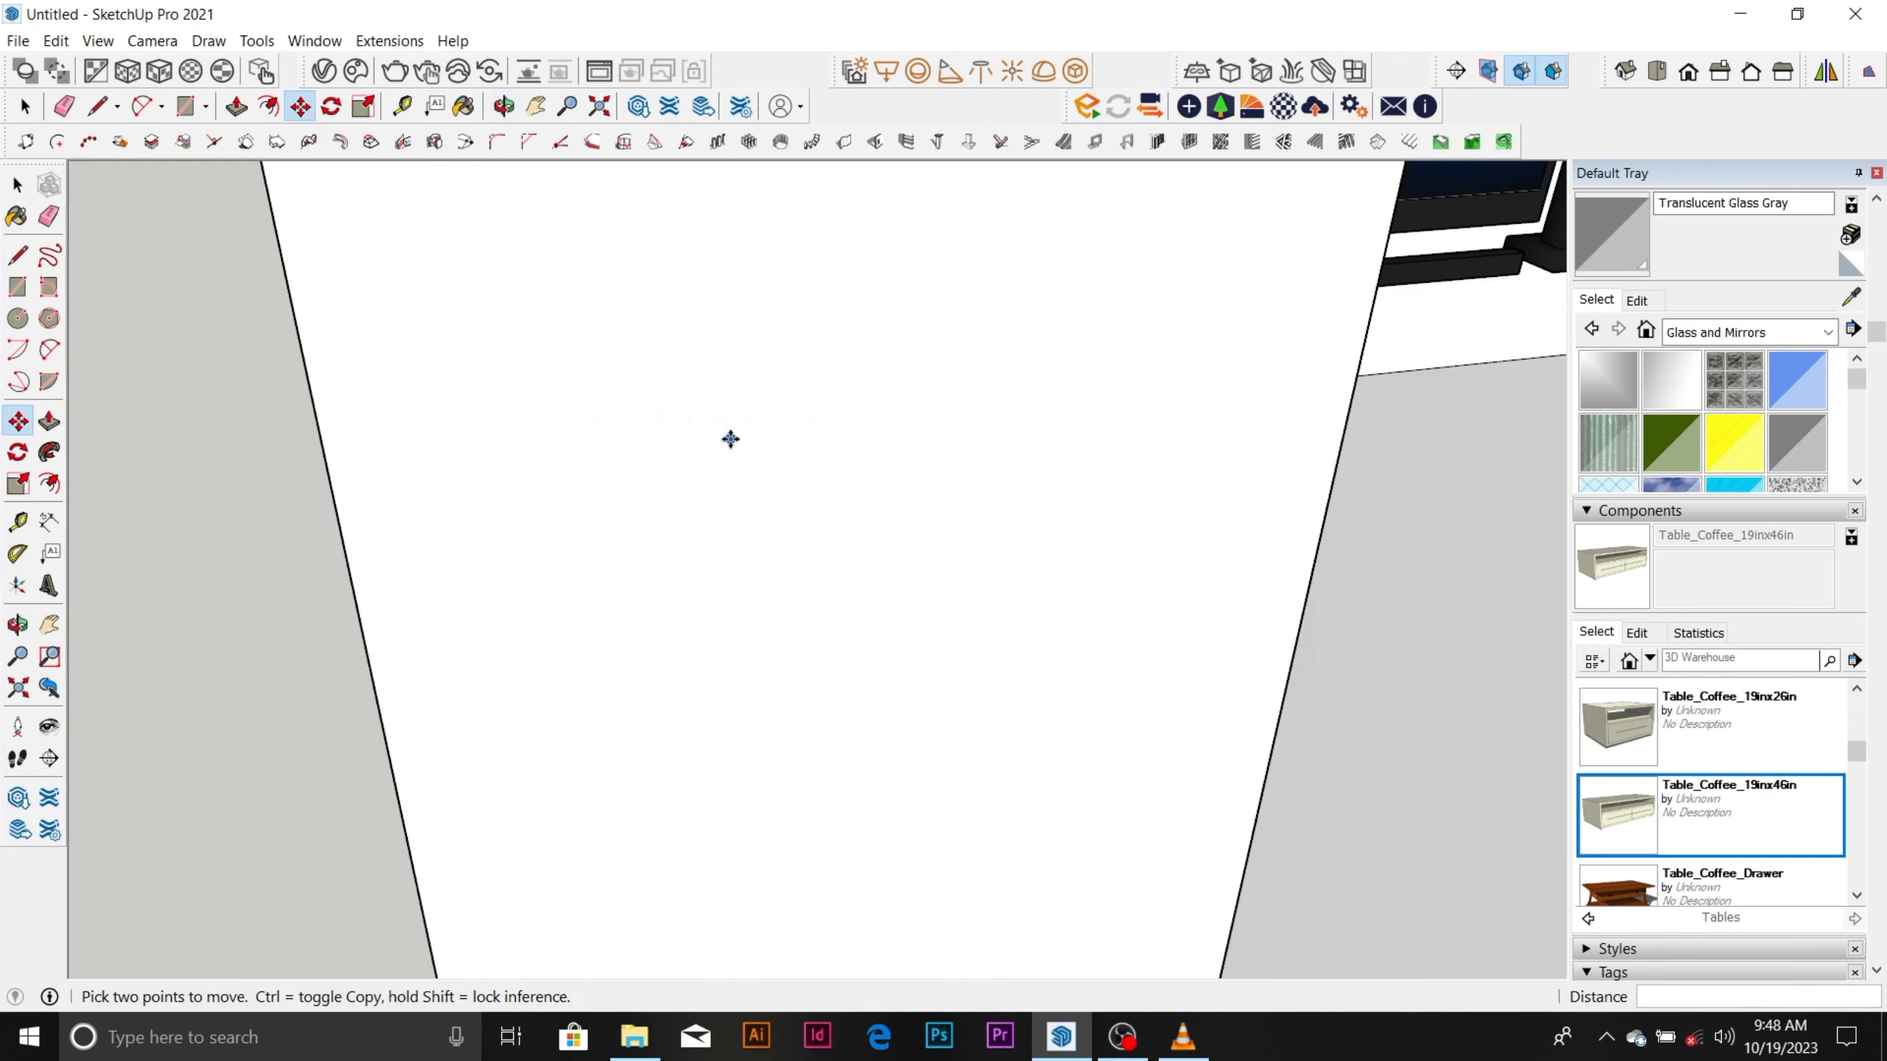
pyautogui.scroll(-10, 860, 636)
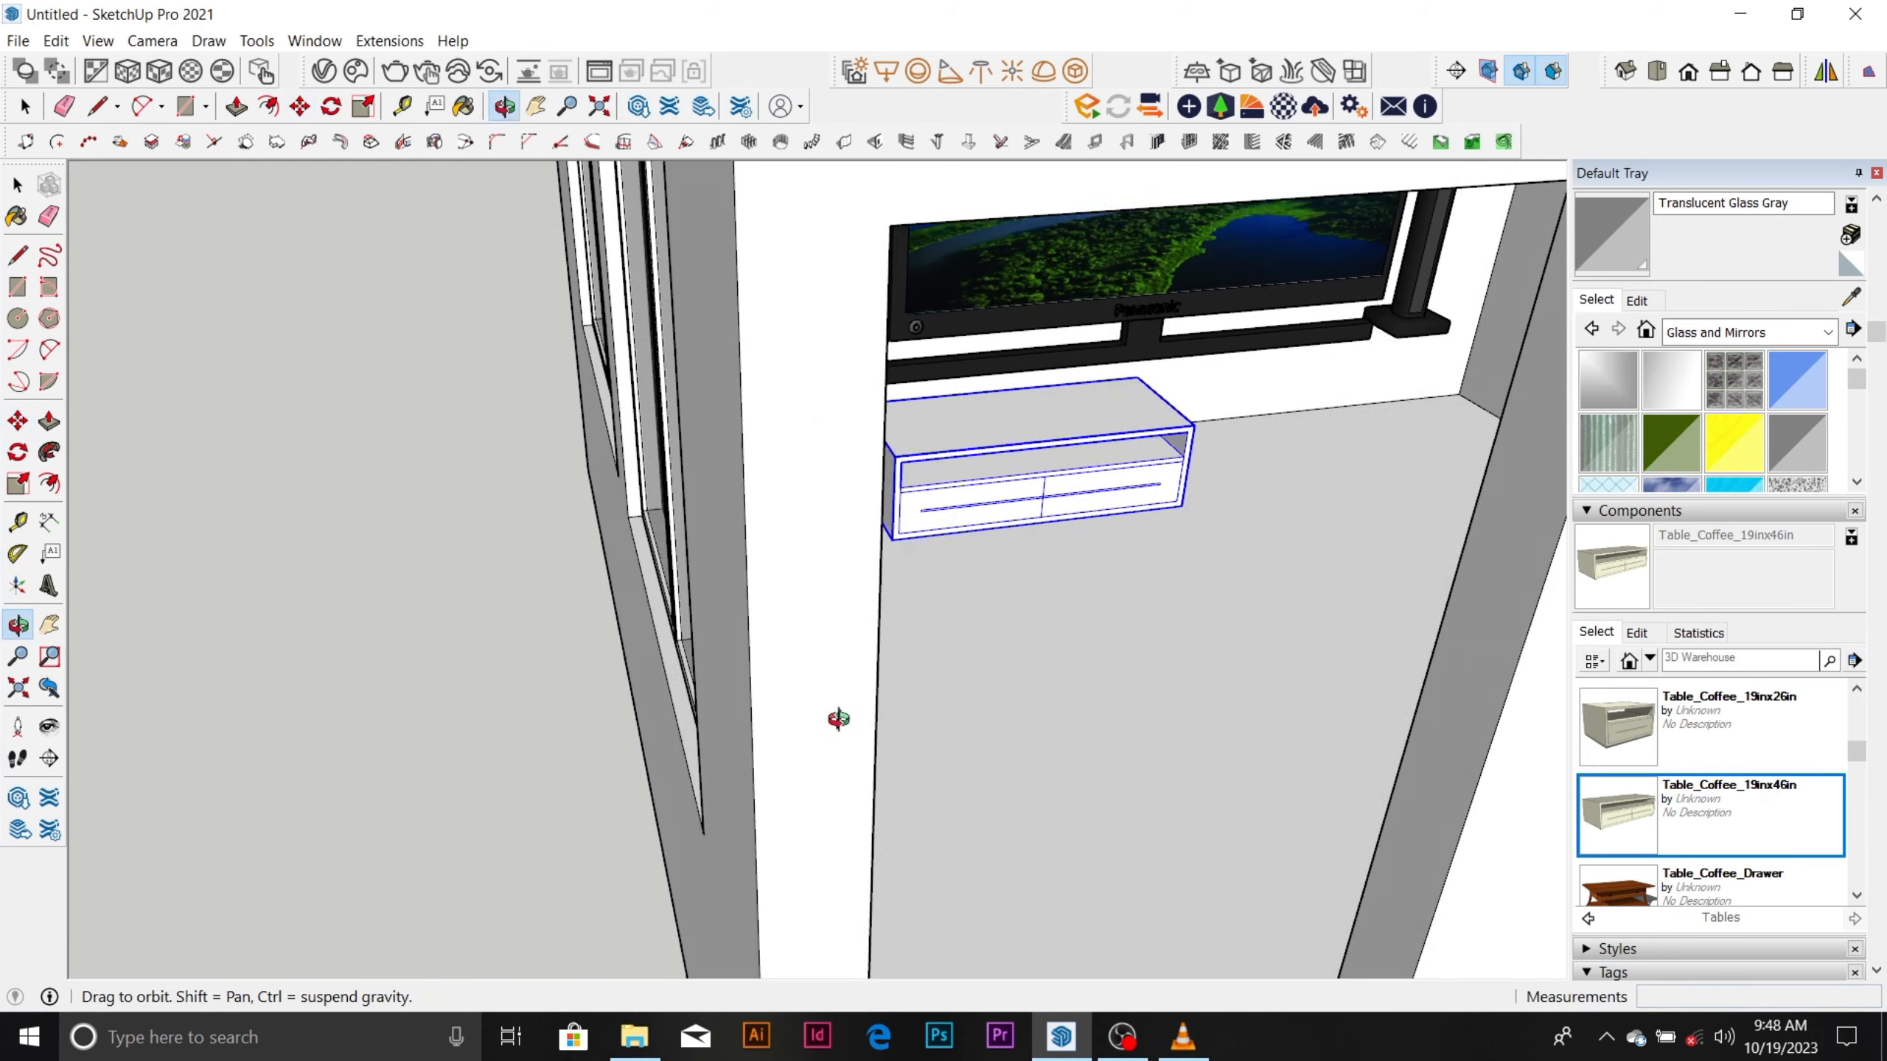
pyautogui.scroll(-2, 838, 623)
pyautogui.moveTo(838, 623); pyautogui.dragTo(1219, 505, button='middle')
pyautogui.scroll(7, 904, 646)
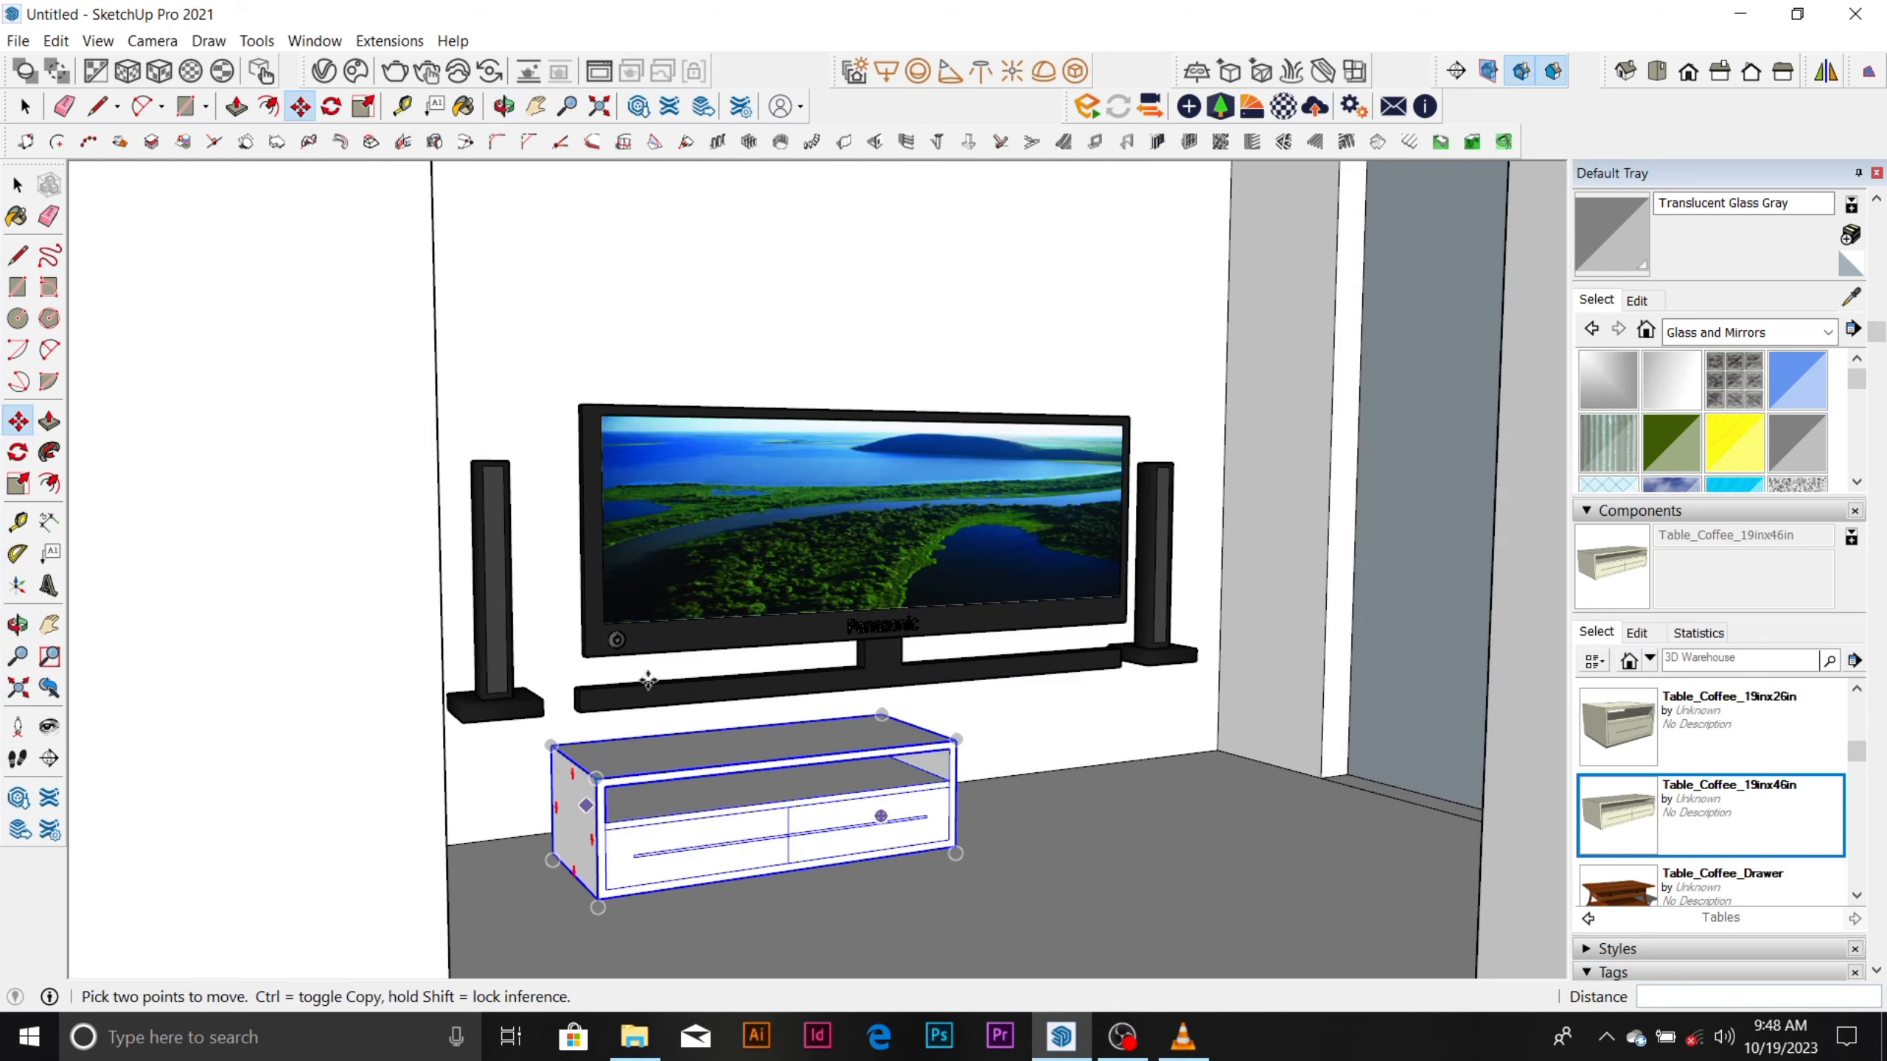
pyautogui.scroll(-1, 648, 680)
pyautogui.scroll(4, 651, 810)
pyautogui.press('space')
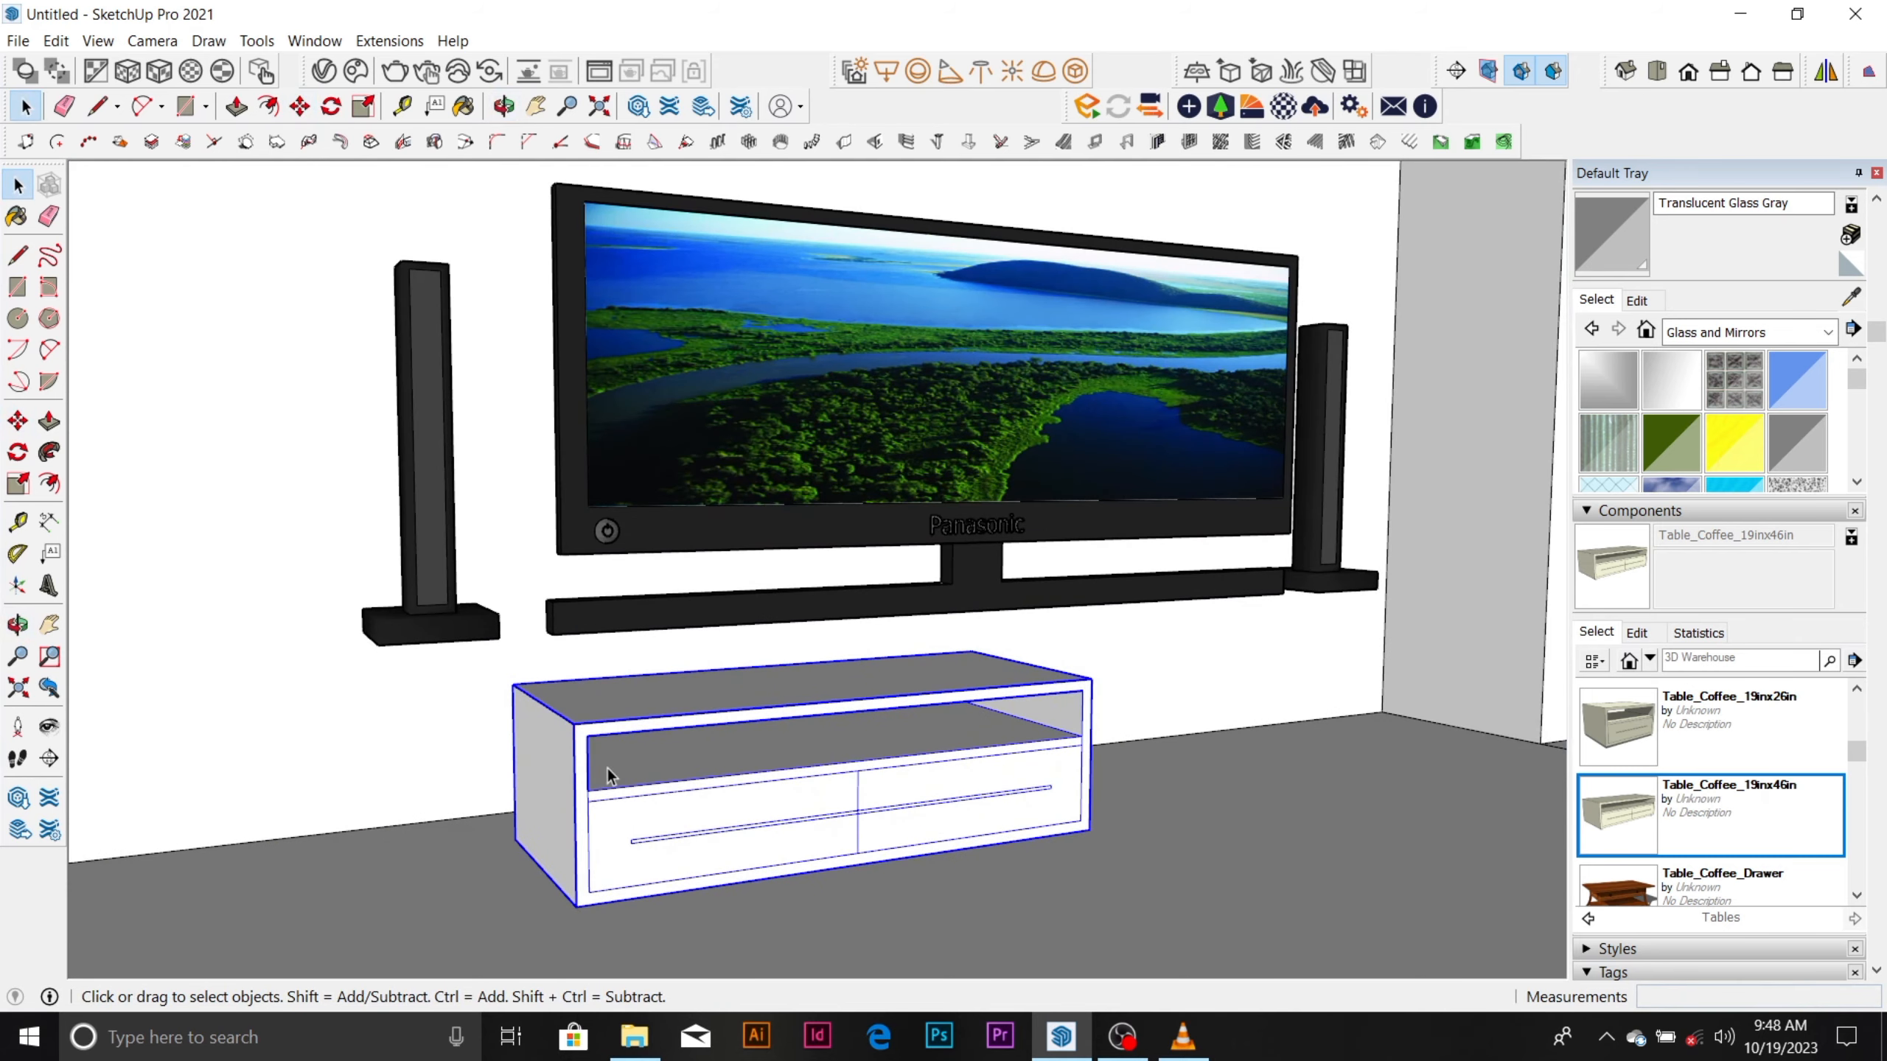
pyautogui.press('s')
pyautogui.moveTo(526, 790); pyautogui.dragTo(409, 808)
pyautogui.moveTo(1052, 735); pyautogui.dragTo(819, 823, button='middle')
pyautogui.moveTo(904, 794); pyautogui.dragTo(1509, 724)
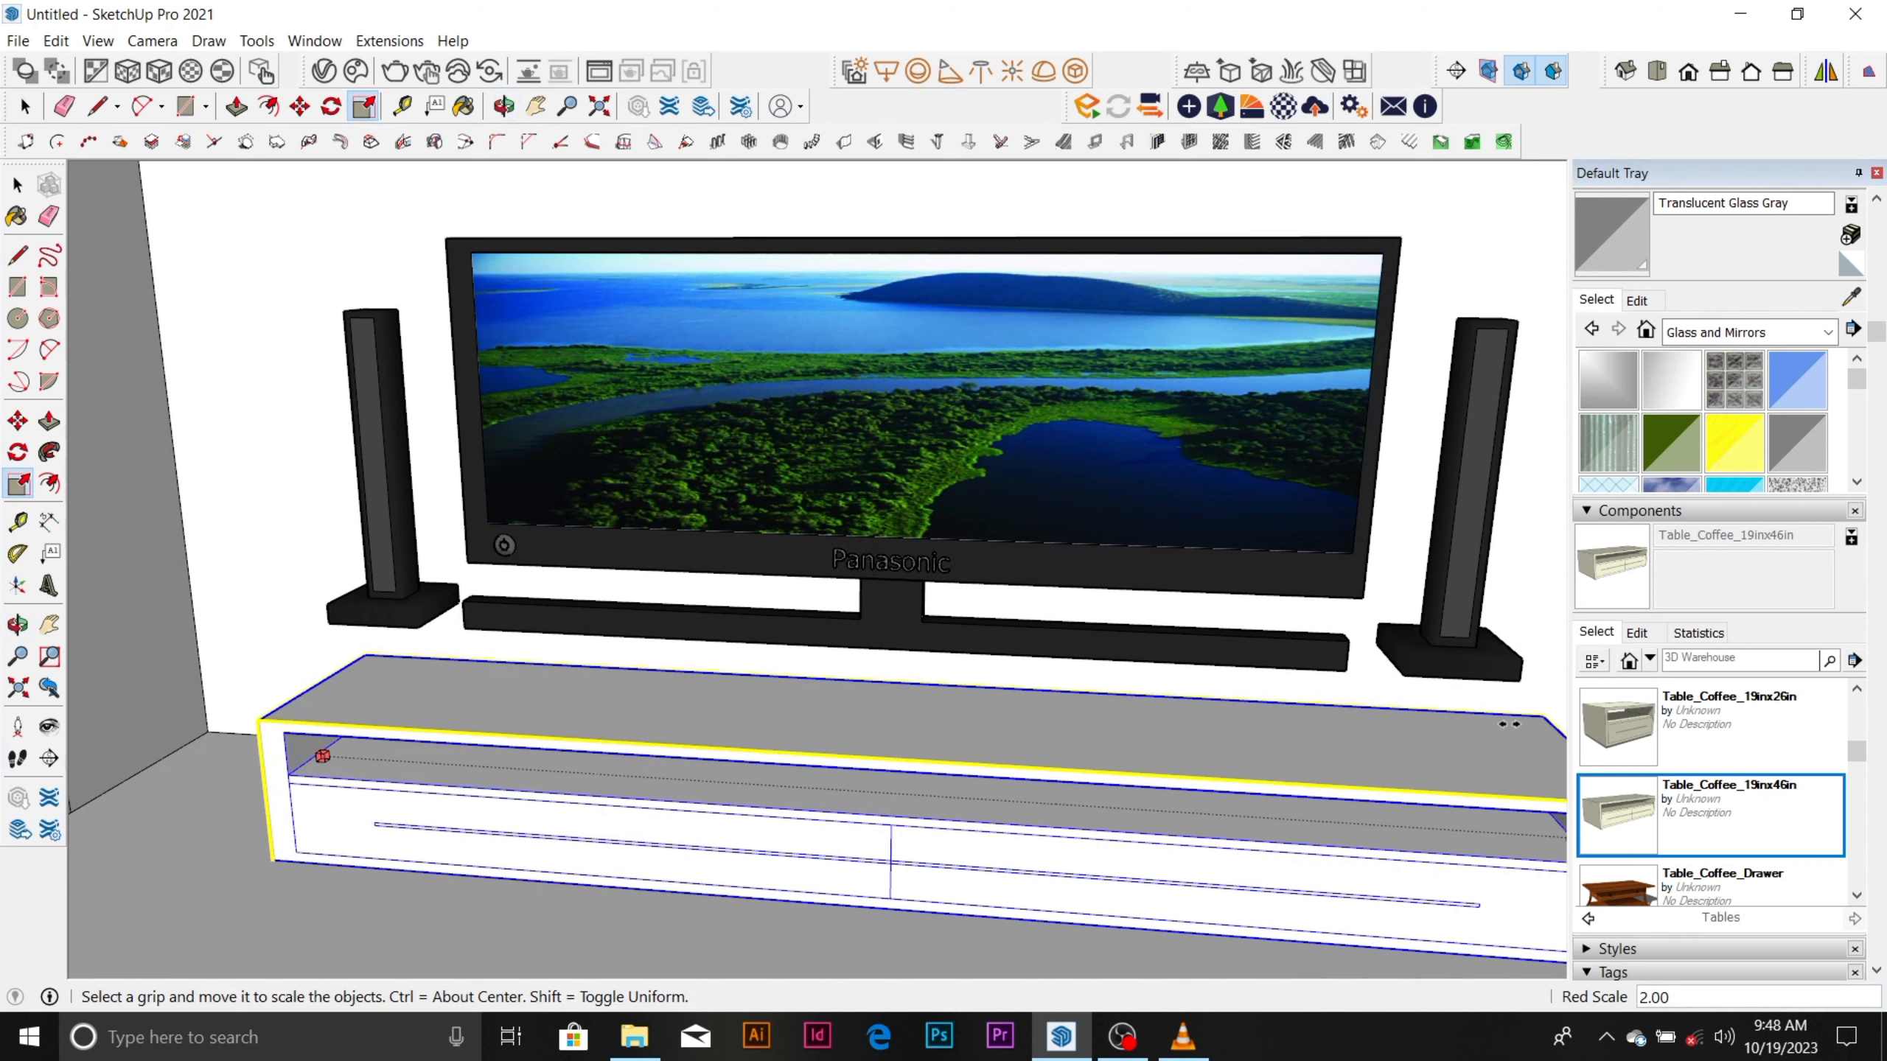
pyautogui.moveTo(1513, 734); pyautogui.dragTo(990, 551, button='middle')
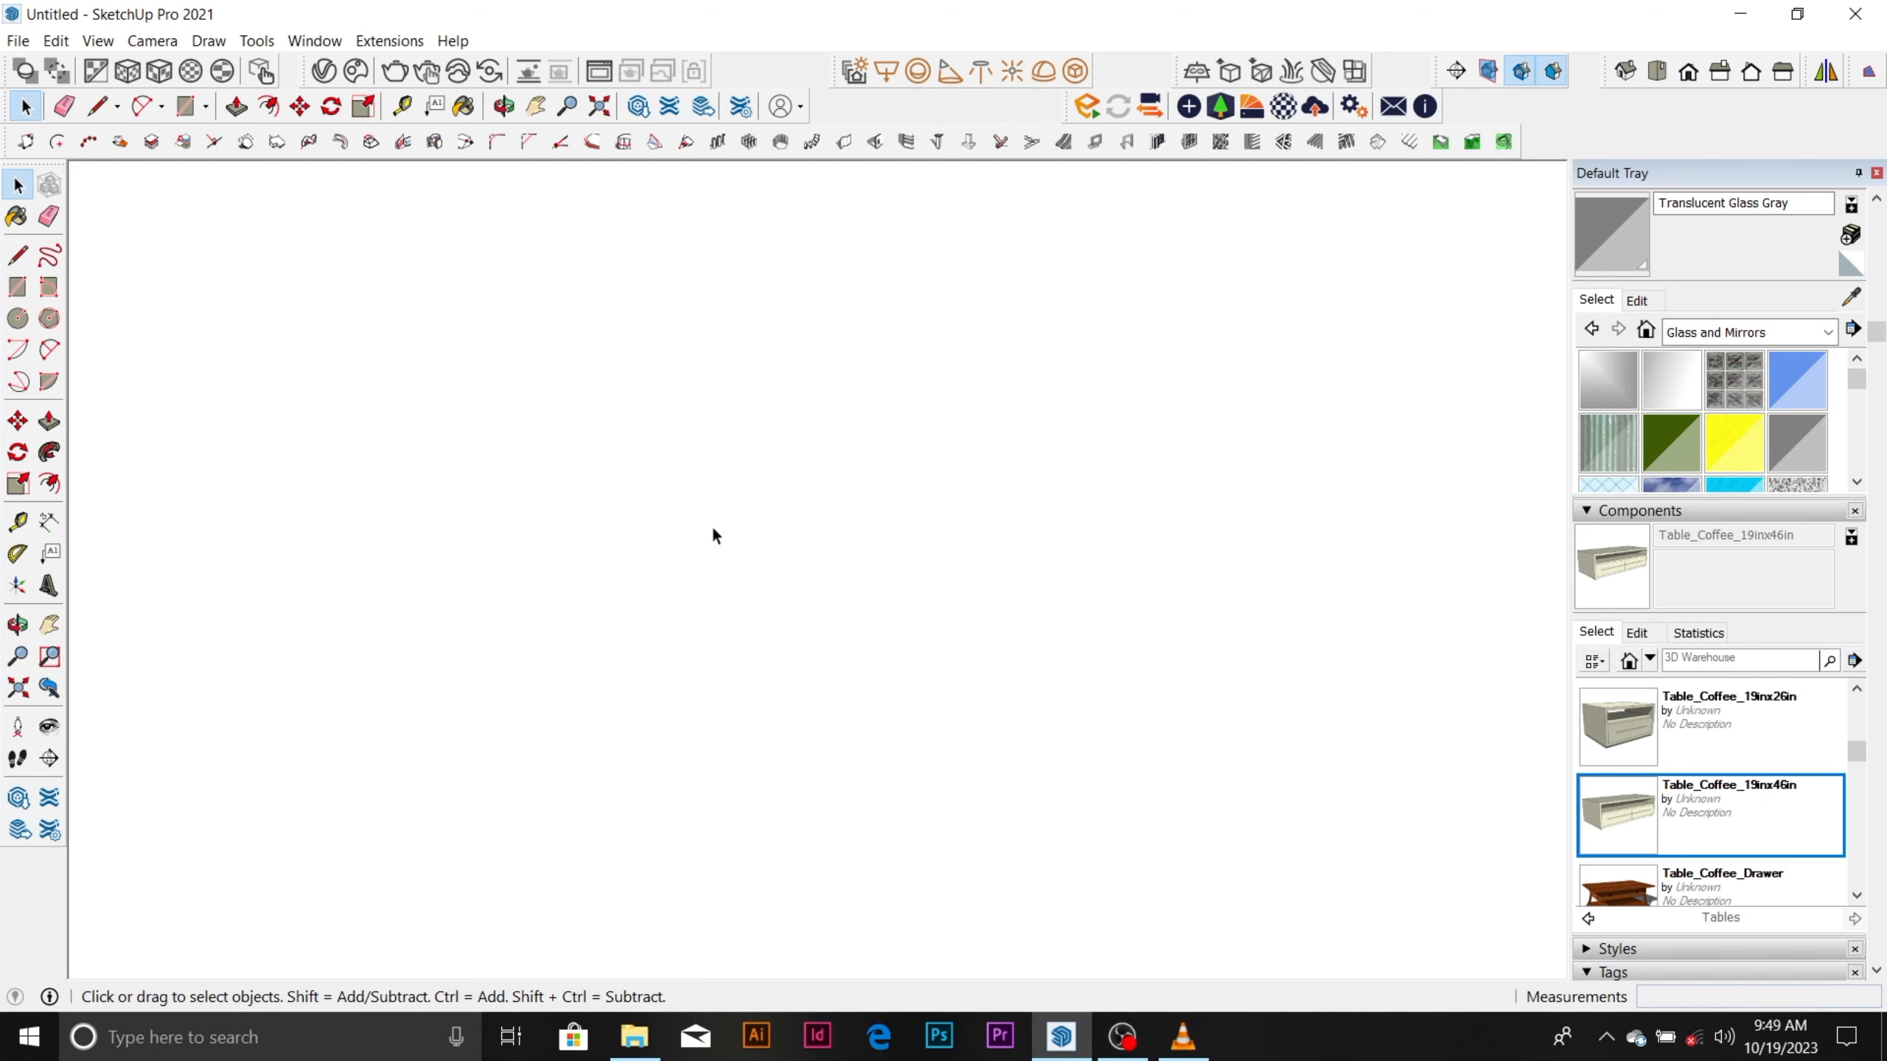
# Move the TV set about 174 mm down so it stands on the coffee table's top.
pyautogui.scroll(-10, 755, 567)
pyautogui.moveTo(760, 566); pyautogui.dragTo(922, 559, button='middle')
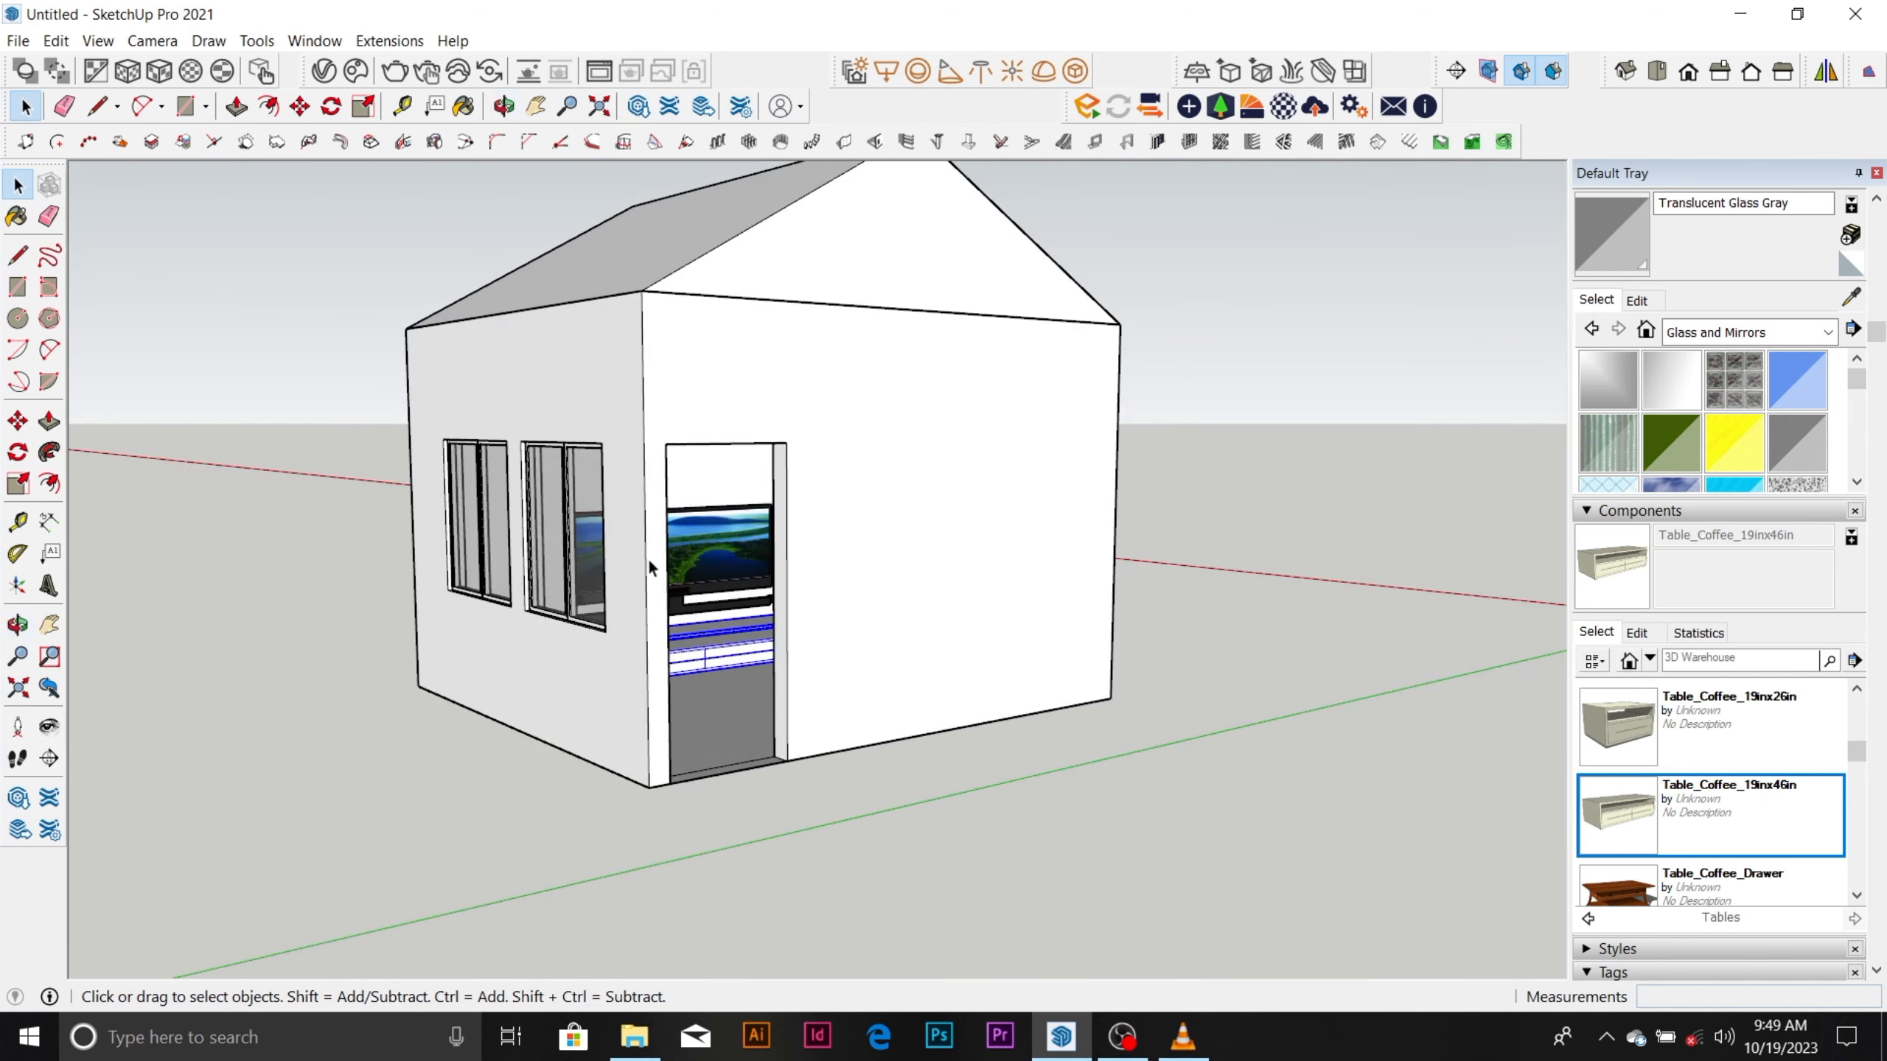
pyautogui.scroll(10, 649, 558)
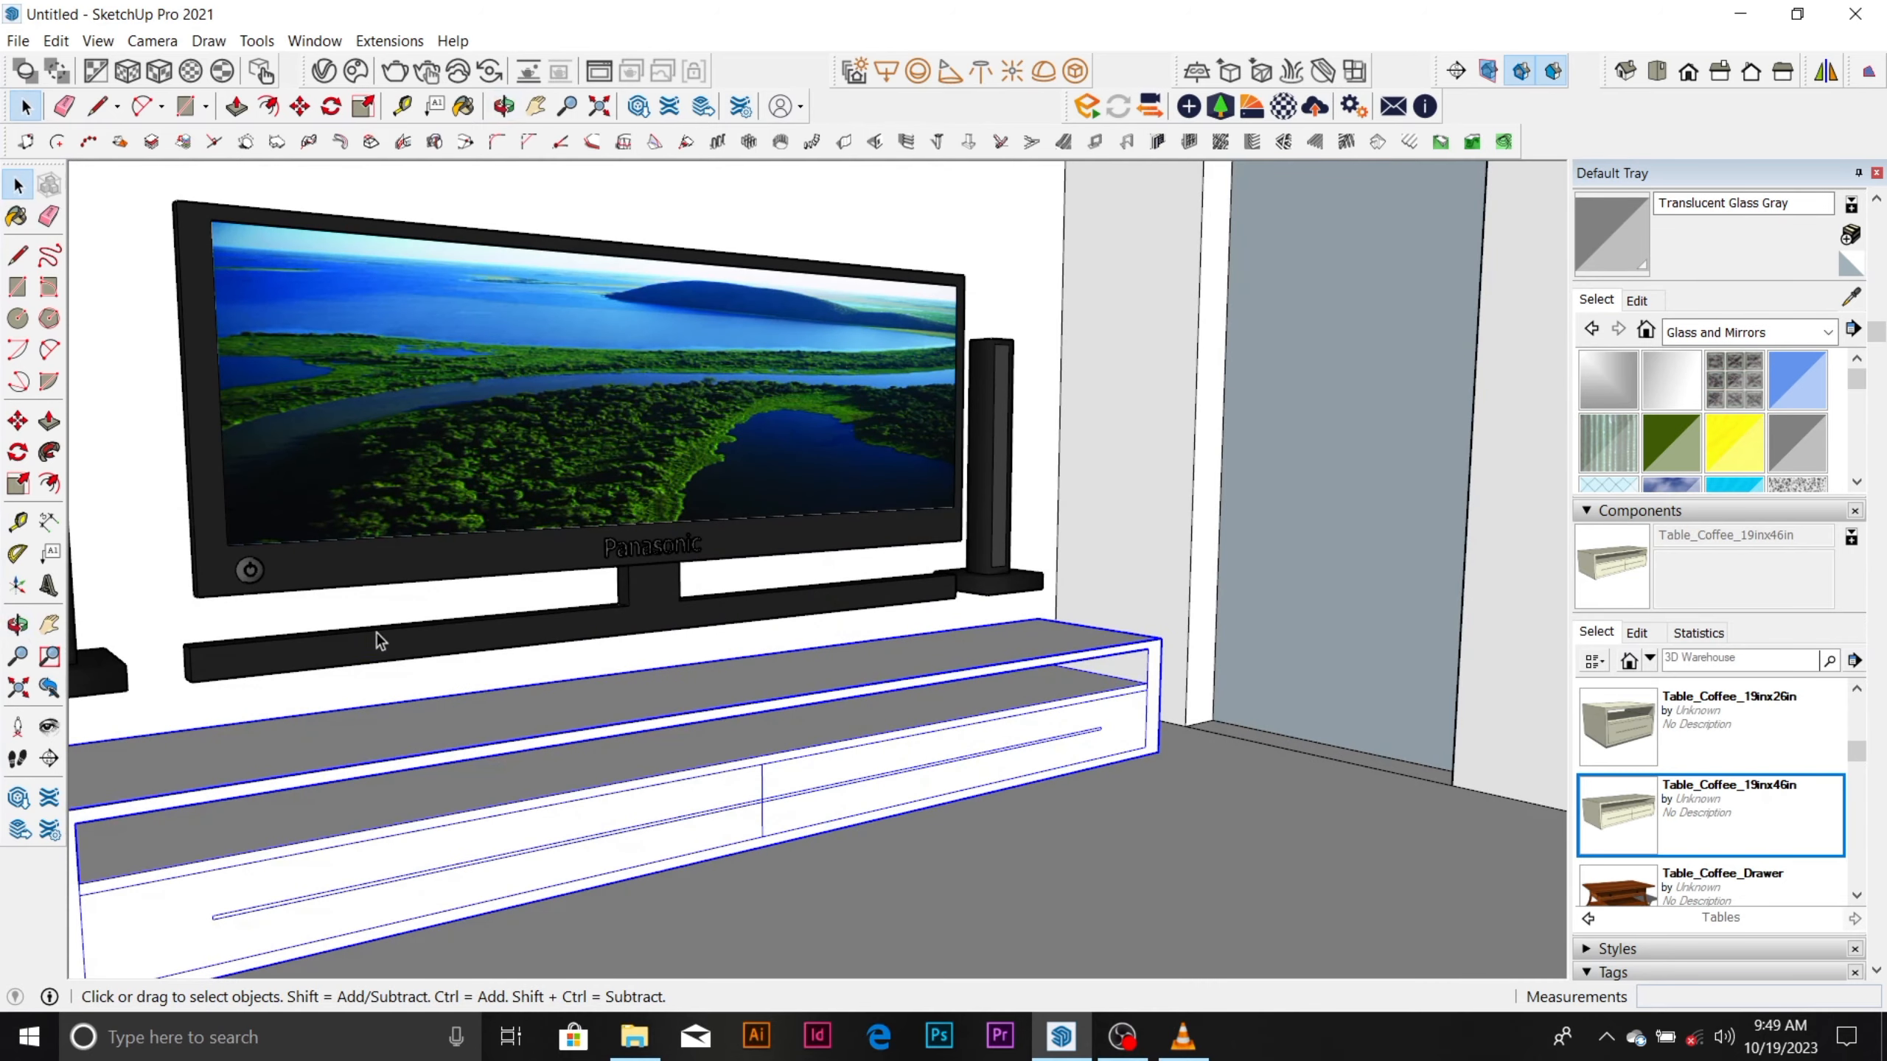
pyautogui.click(376, 631)
pyautogui.press('m')
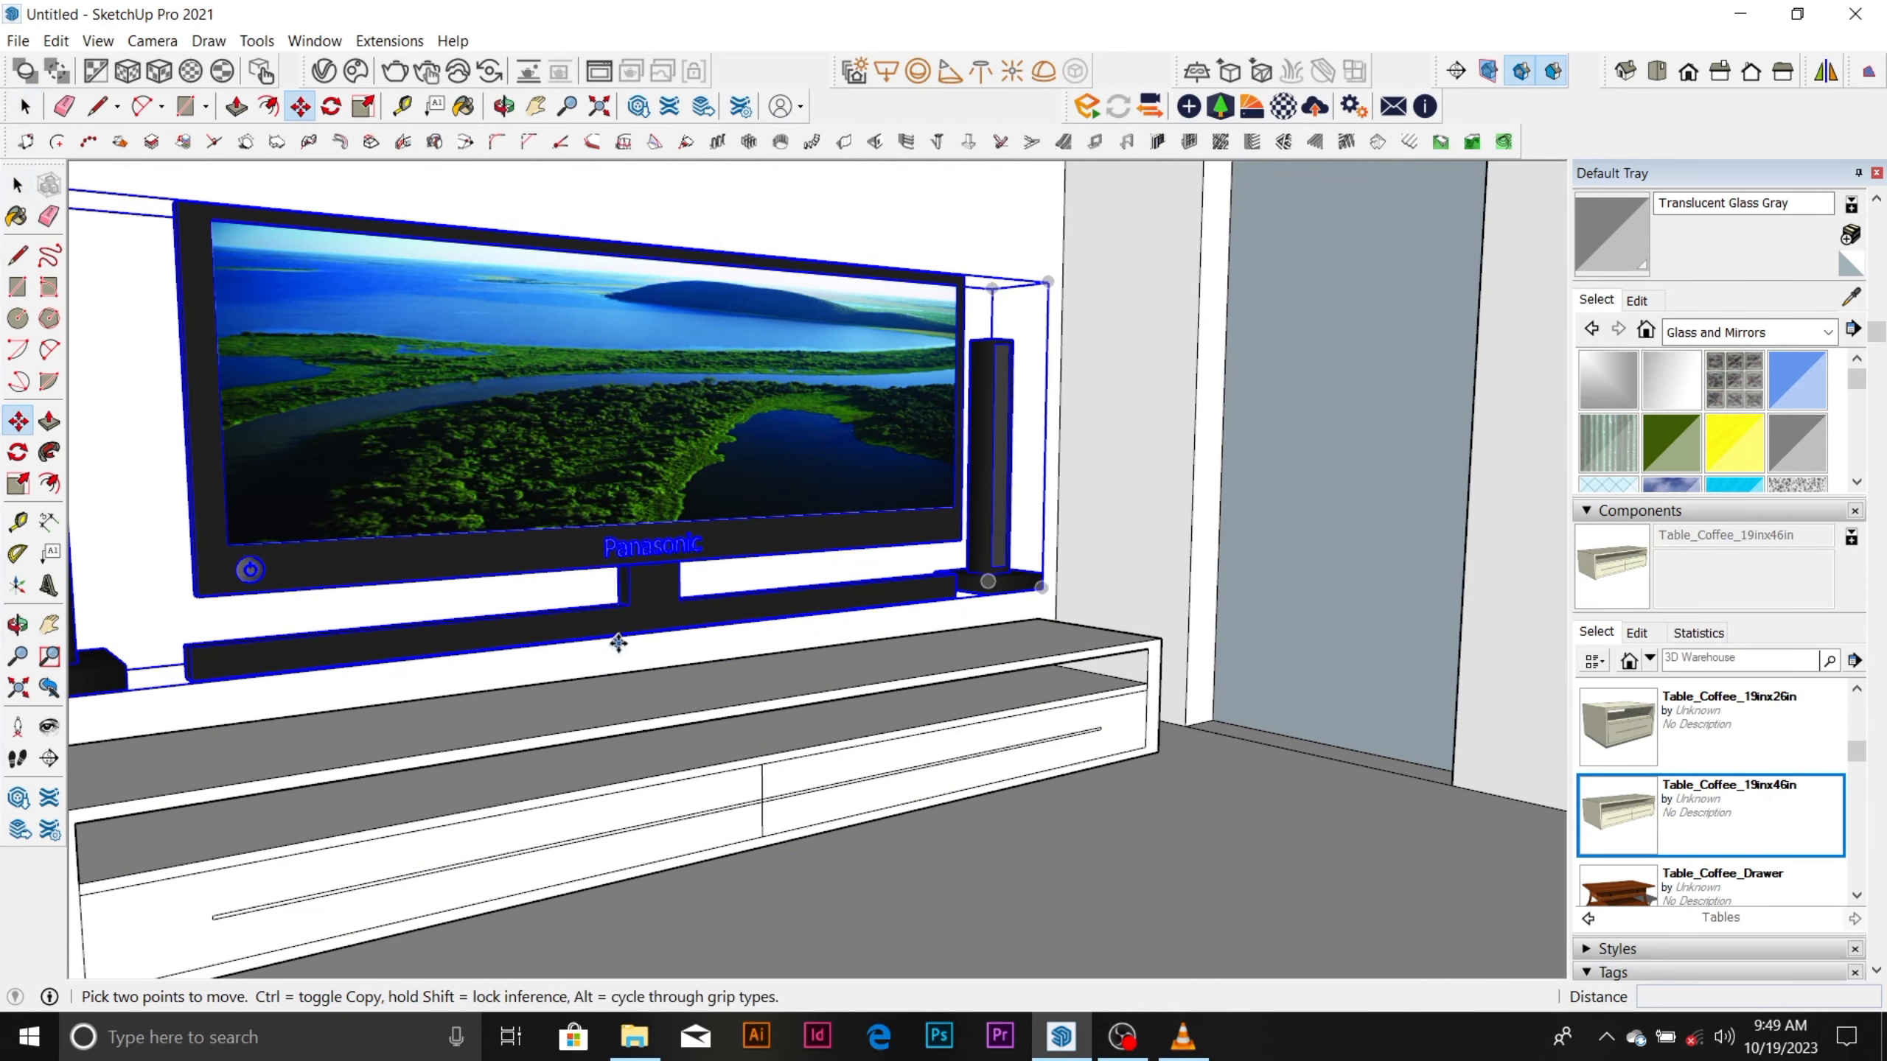
pyautogui.click(626, 633)
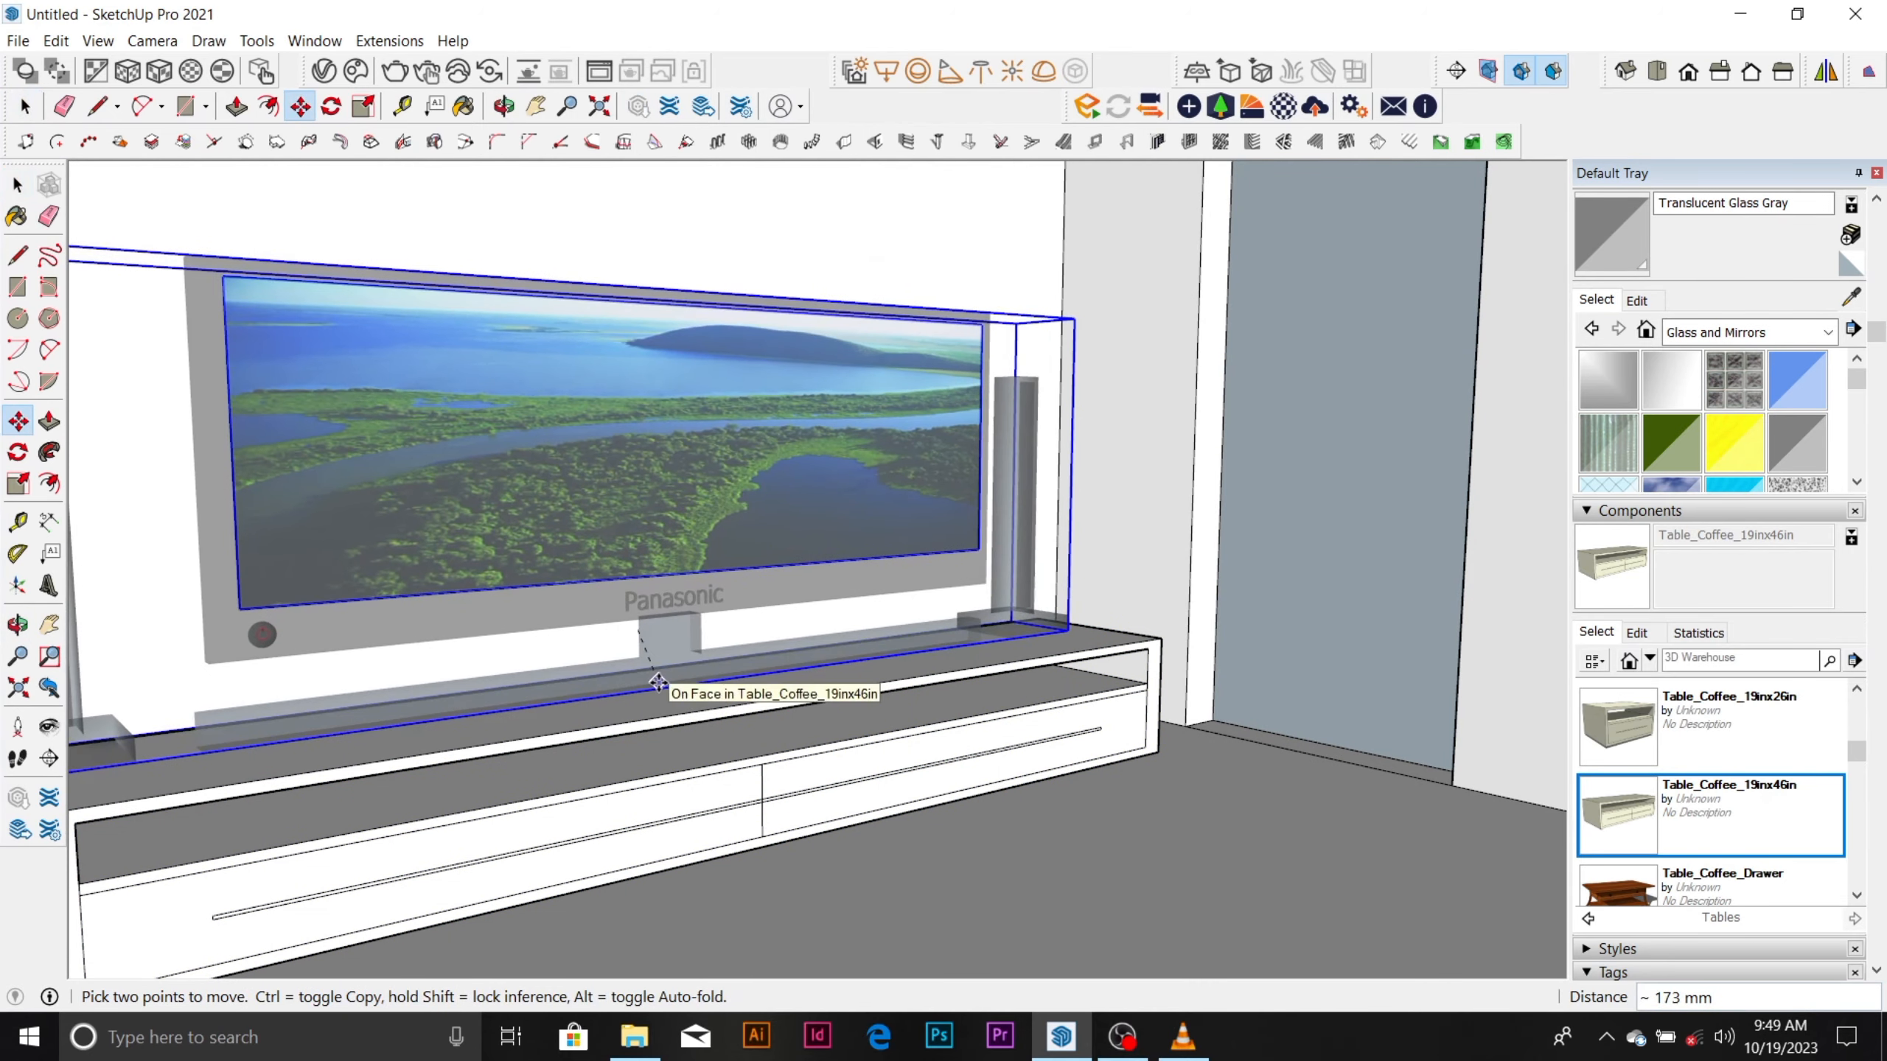
pyautogui.click(661, 682)
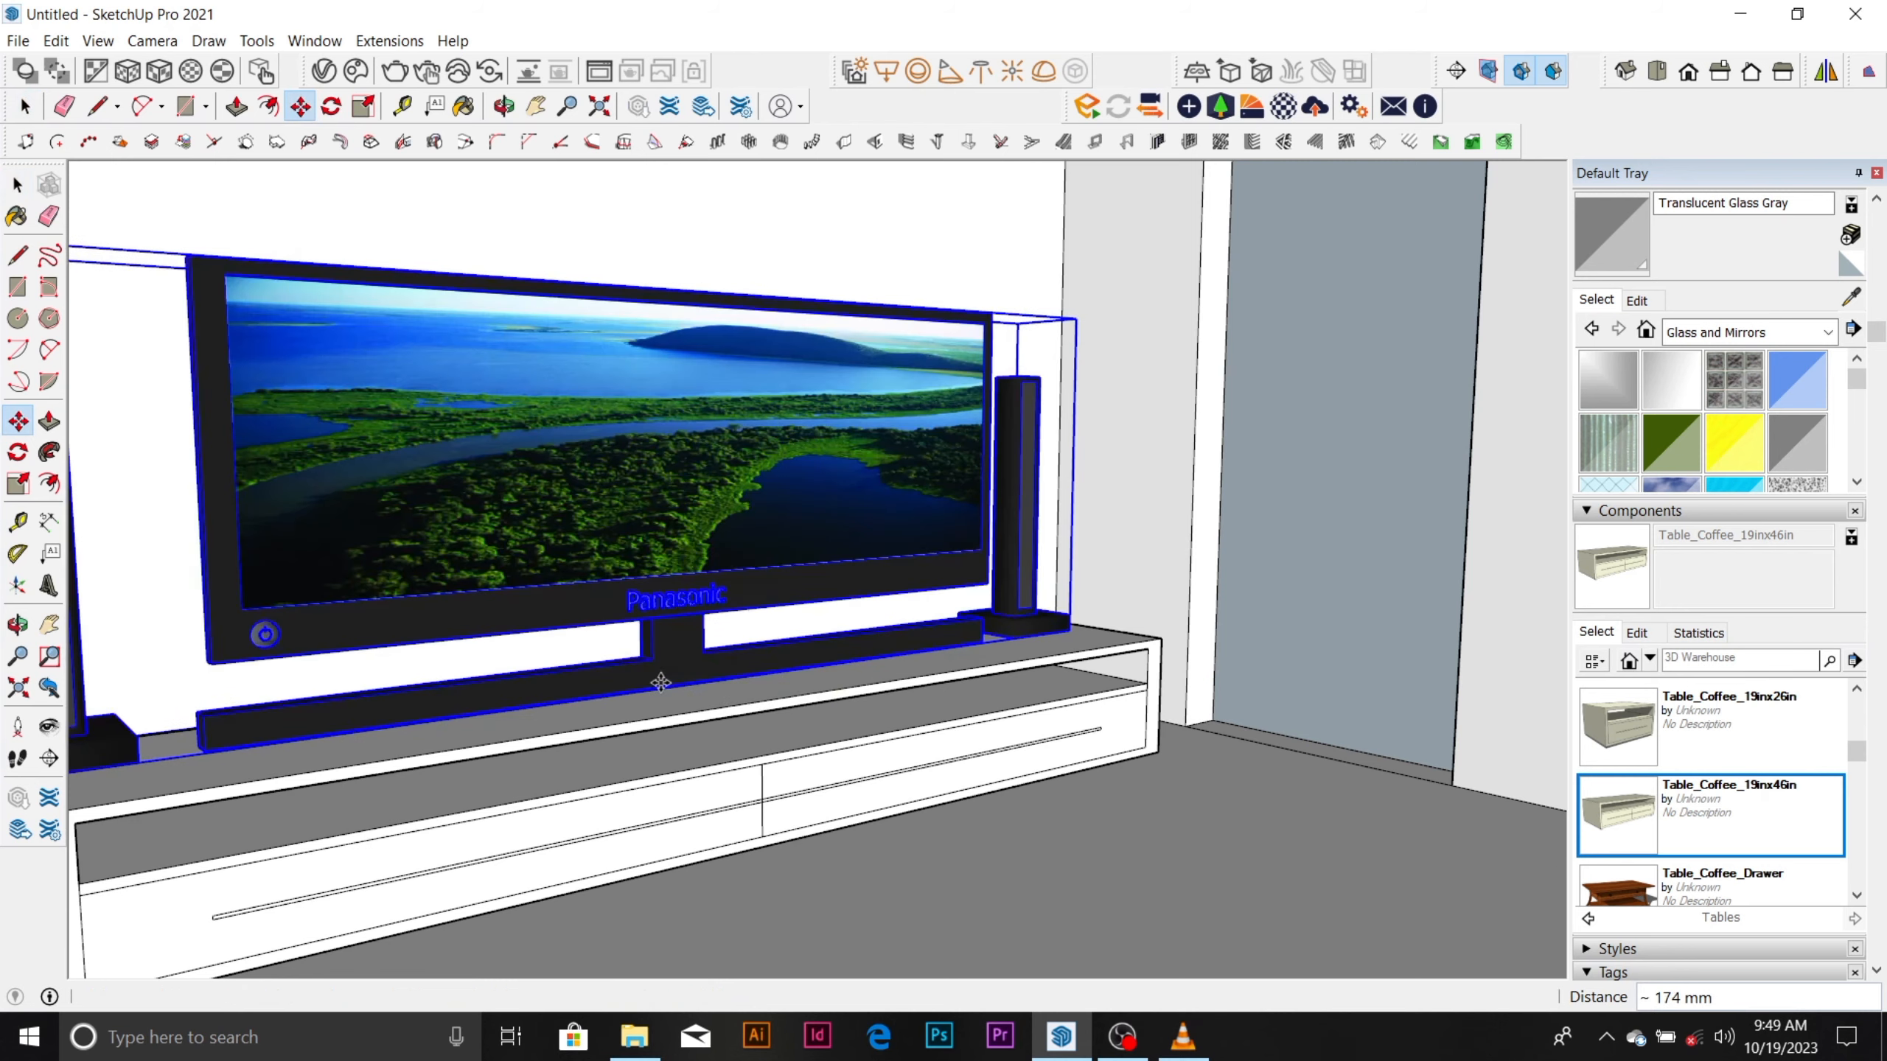
# Examine the TV set's placement on the table from inside the room, and view the furnished house from outside.
pyautogui.scroll(-6, 661, 682)
pyautogui.moveTo(668, 688); pyautogui.dragTo(755, 493, button='middle')
pyautogui.scroll(5, 653, 658)
pyautogui.scroll(2, 653, 658)
pyautogui.scroll(-10, 656, 645)
pyautogui.scroll(3, 719, 366)
pyautogui.scroll(3, 720, 394)
pyautogui.press('space')
pyautogui.scroll(6, 731, 733)
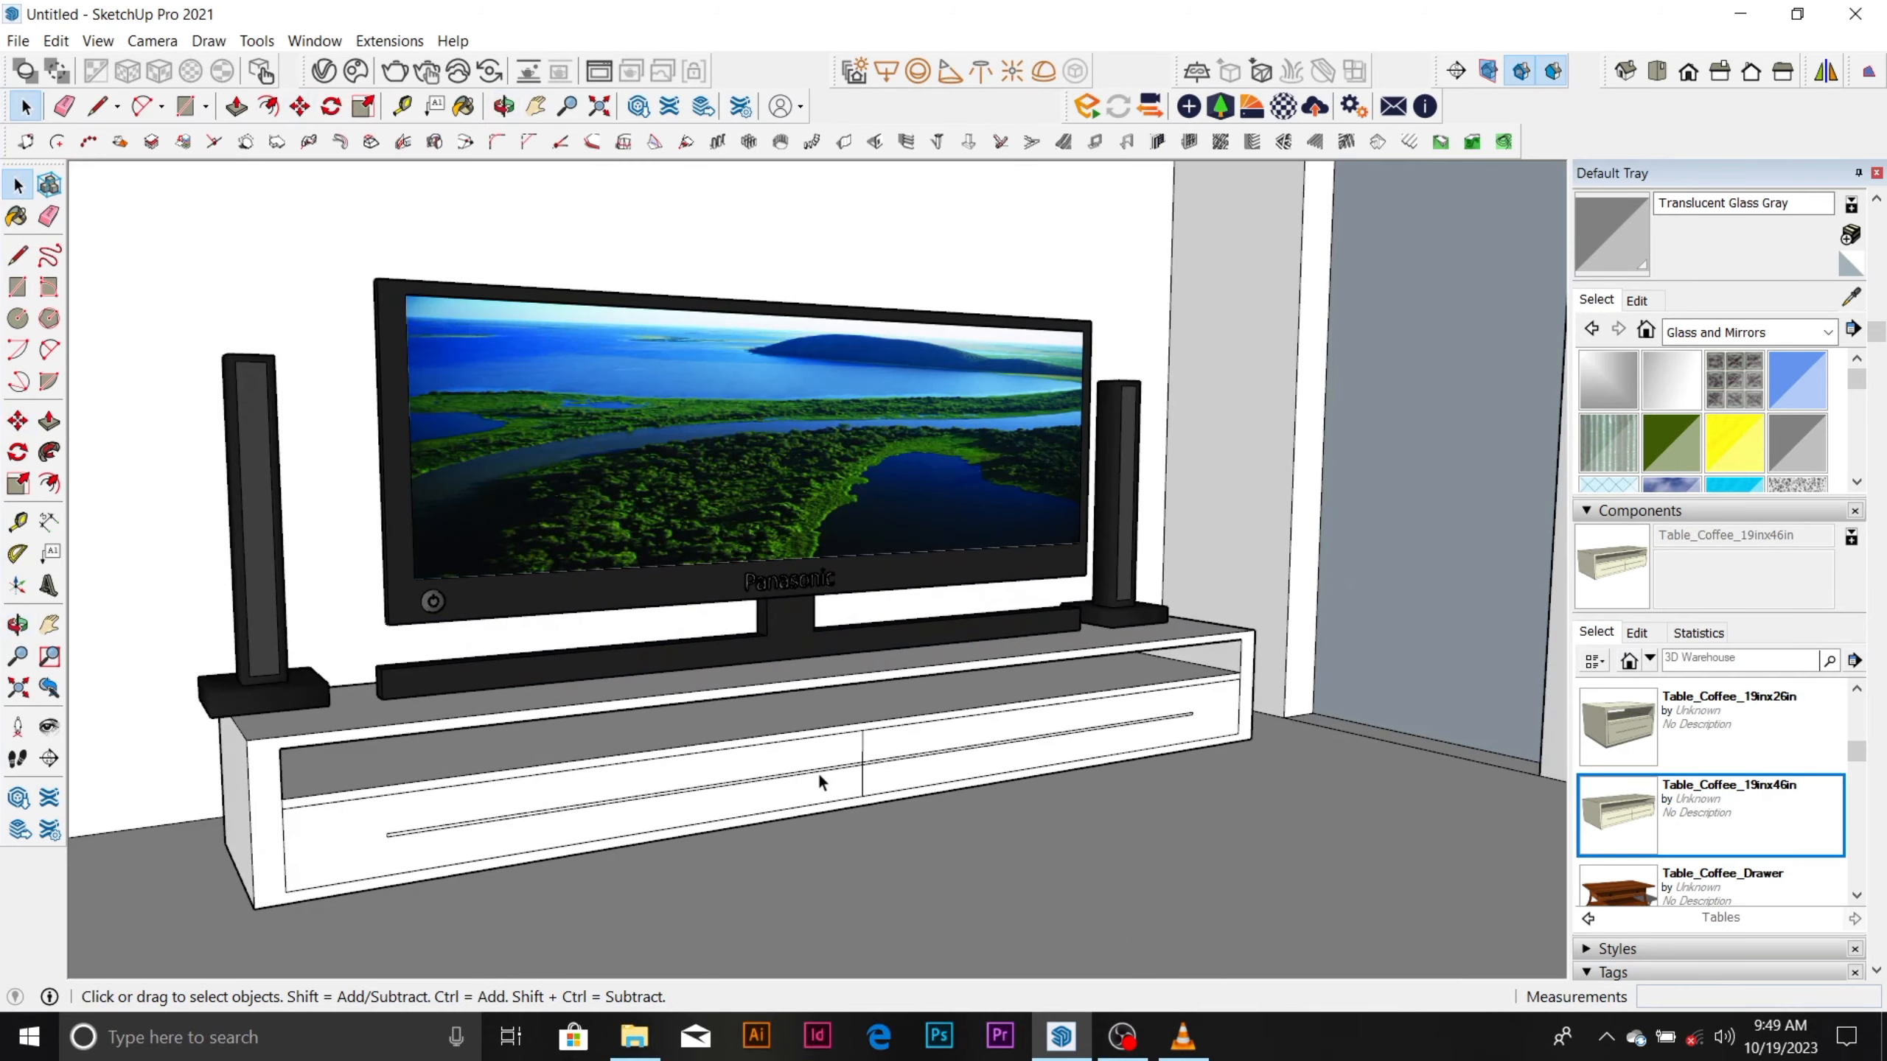
pyautogui.moveTo(818, 774); pyautogui.dragTo(761, 785, button='middle')
pyautogui.scroll(-6, 761, 785)
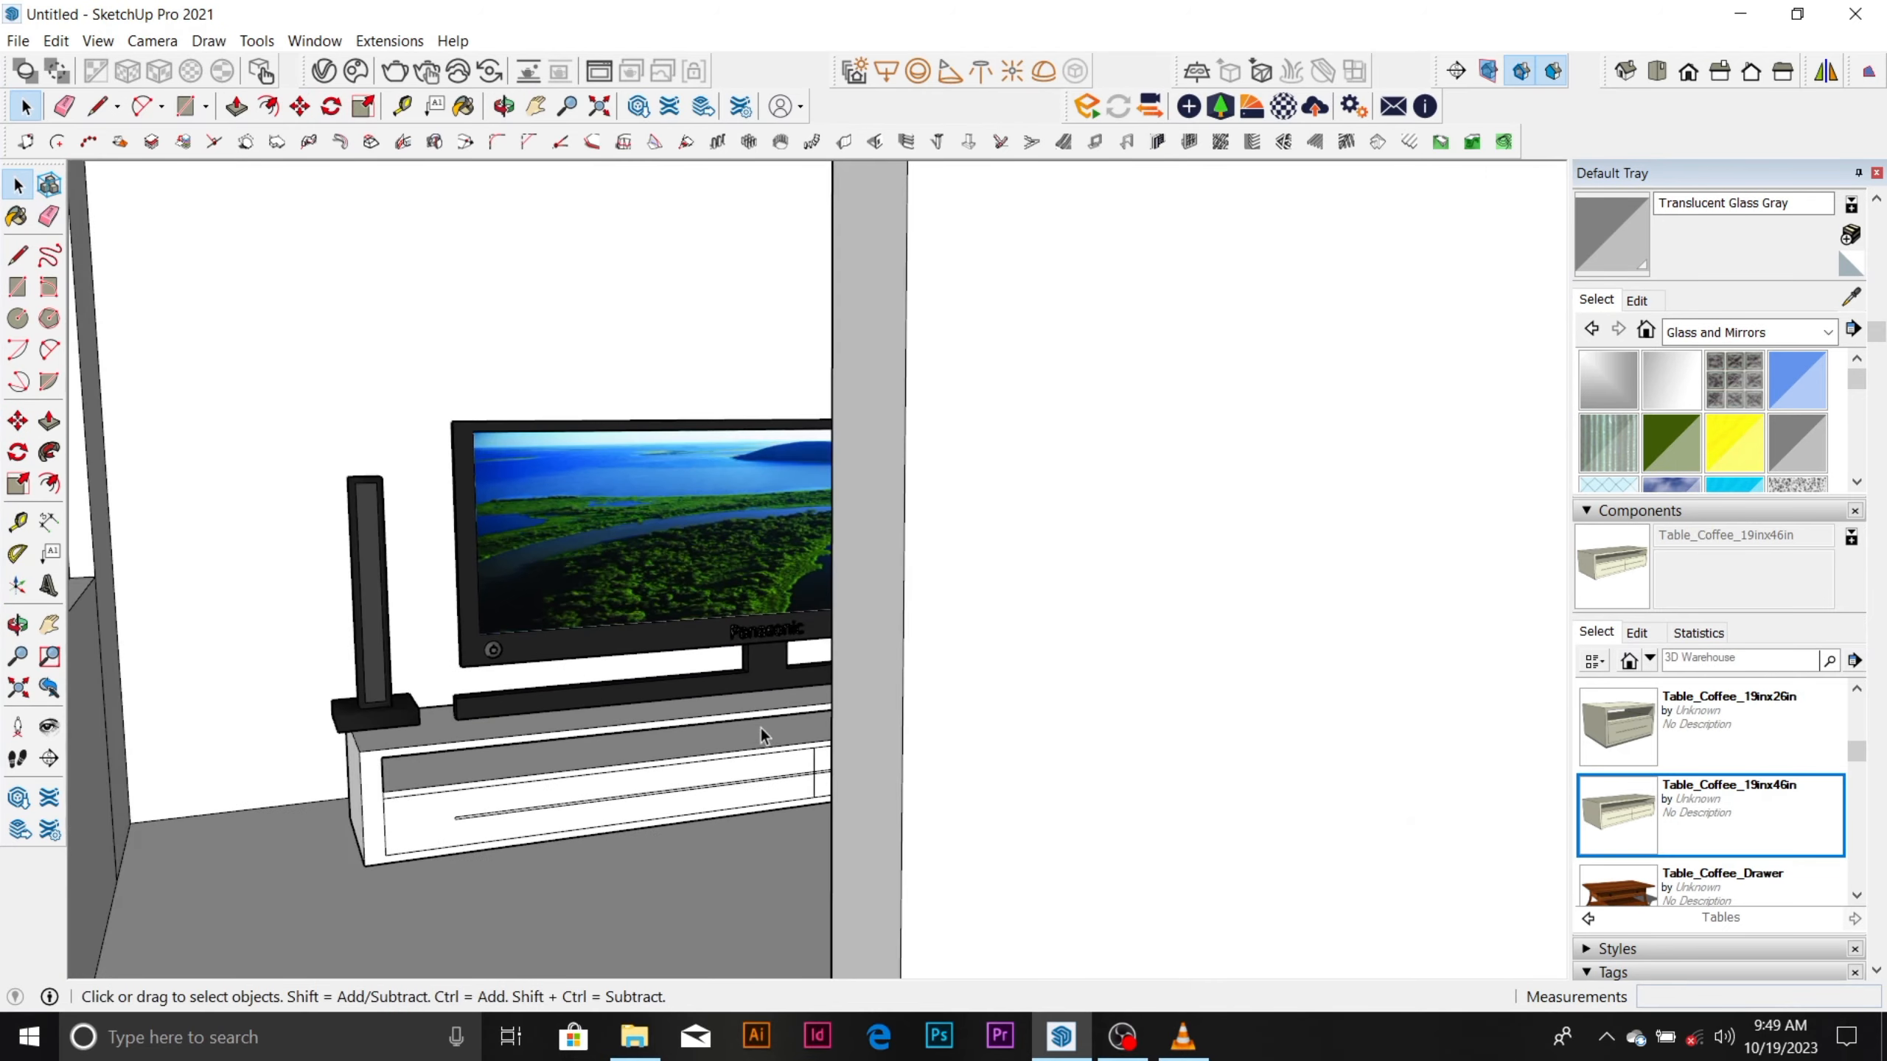
pyautogui.scroll(-8, 756, 706)
pyautogui.moveTo(738, 625); pyautogui.dragTo(827, 681, button='middle')
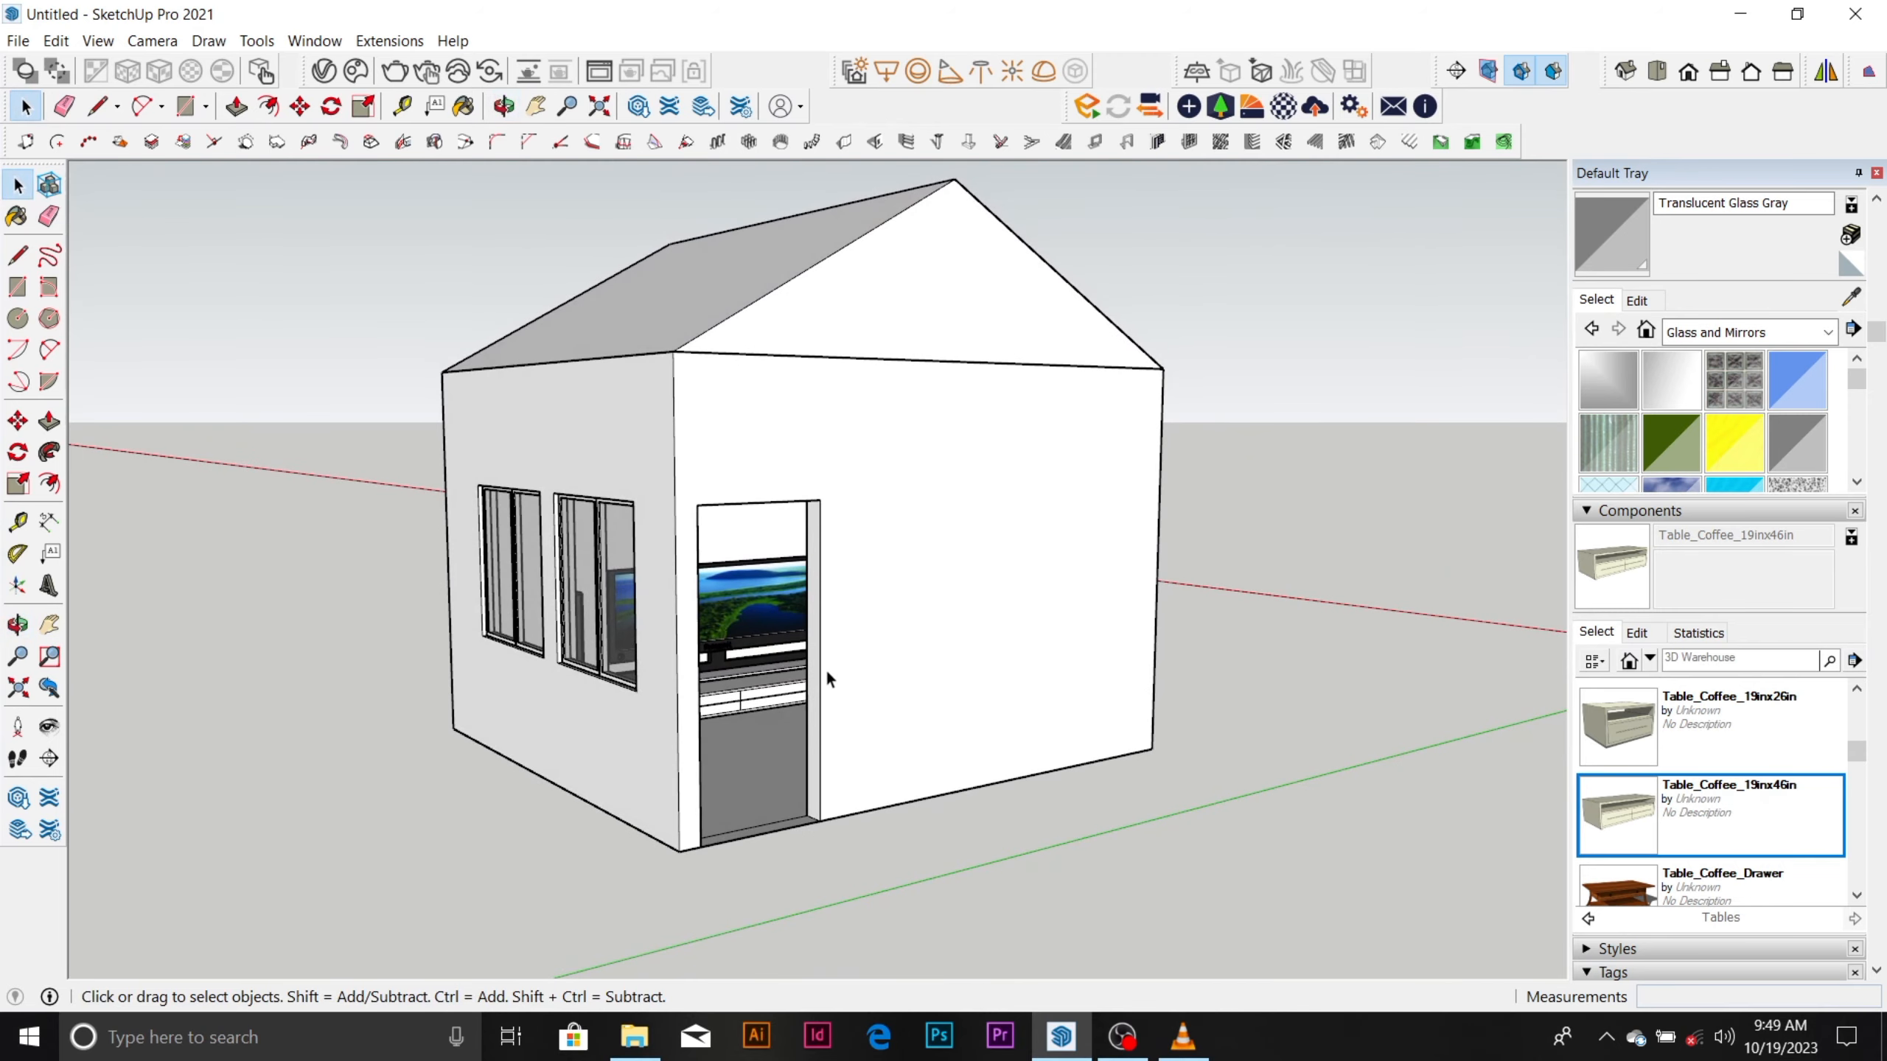
pyautogui.click(1131, 1046)
pyautogui.click(1123, 1039)
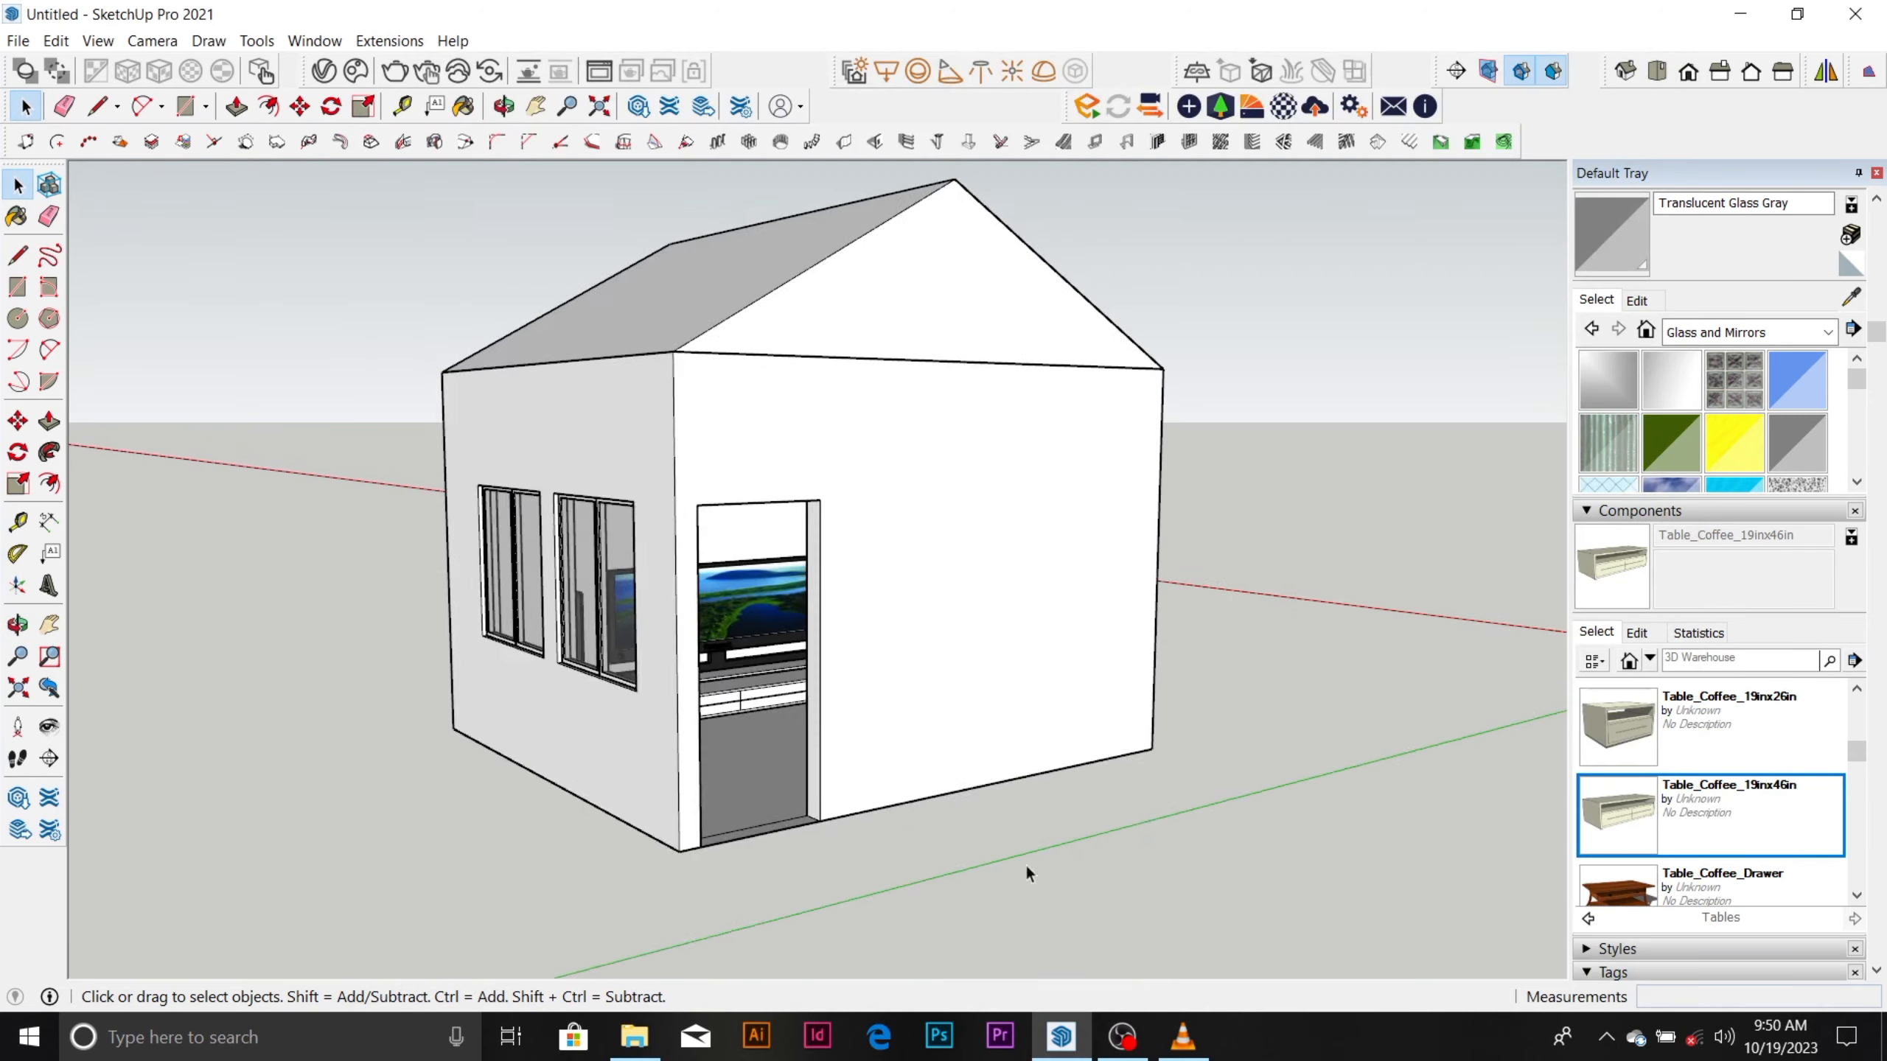
# Look over the model's other buildings, focusing on the plain box beside the furnished house.
pyautogui.scroll(6, 741, 340)
pyautogui.scroll(-5, 772, 446)
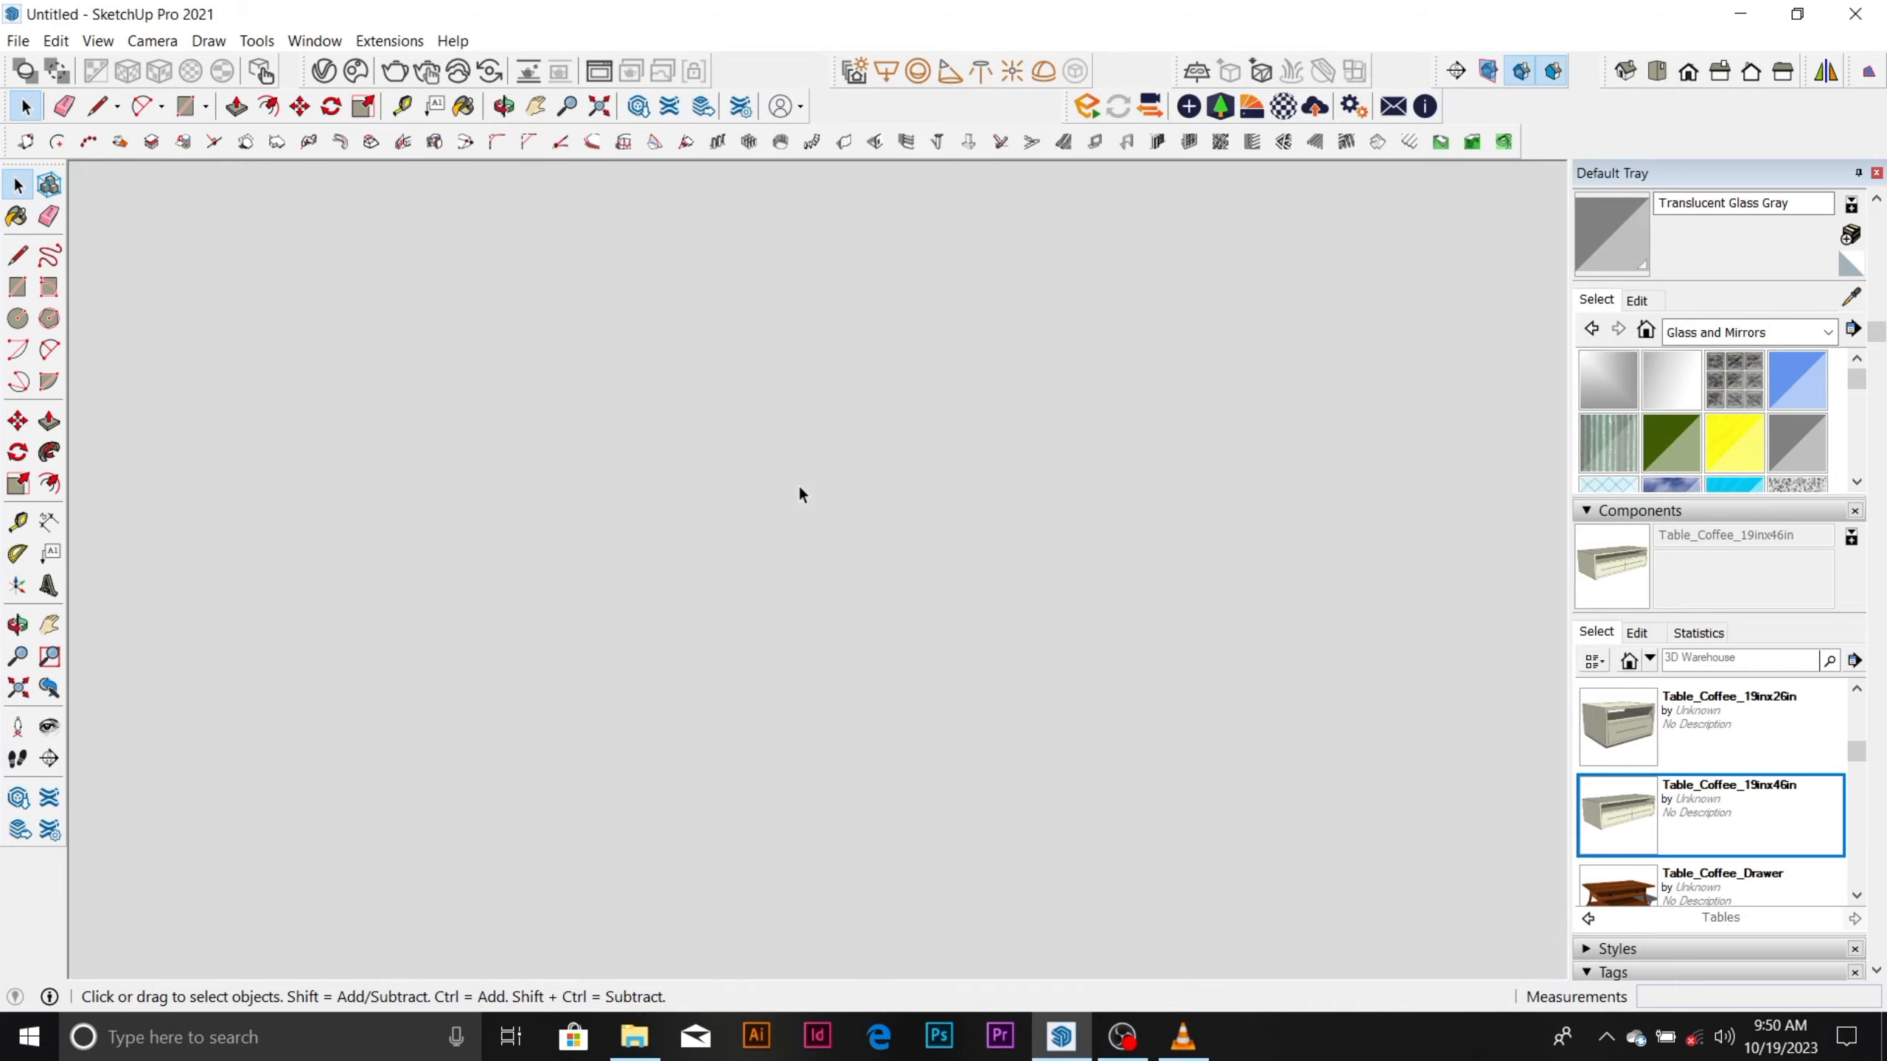
pyautogui.scroll(-8, 793, 552)
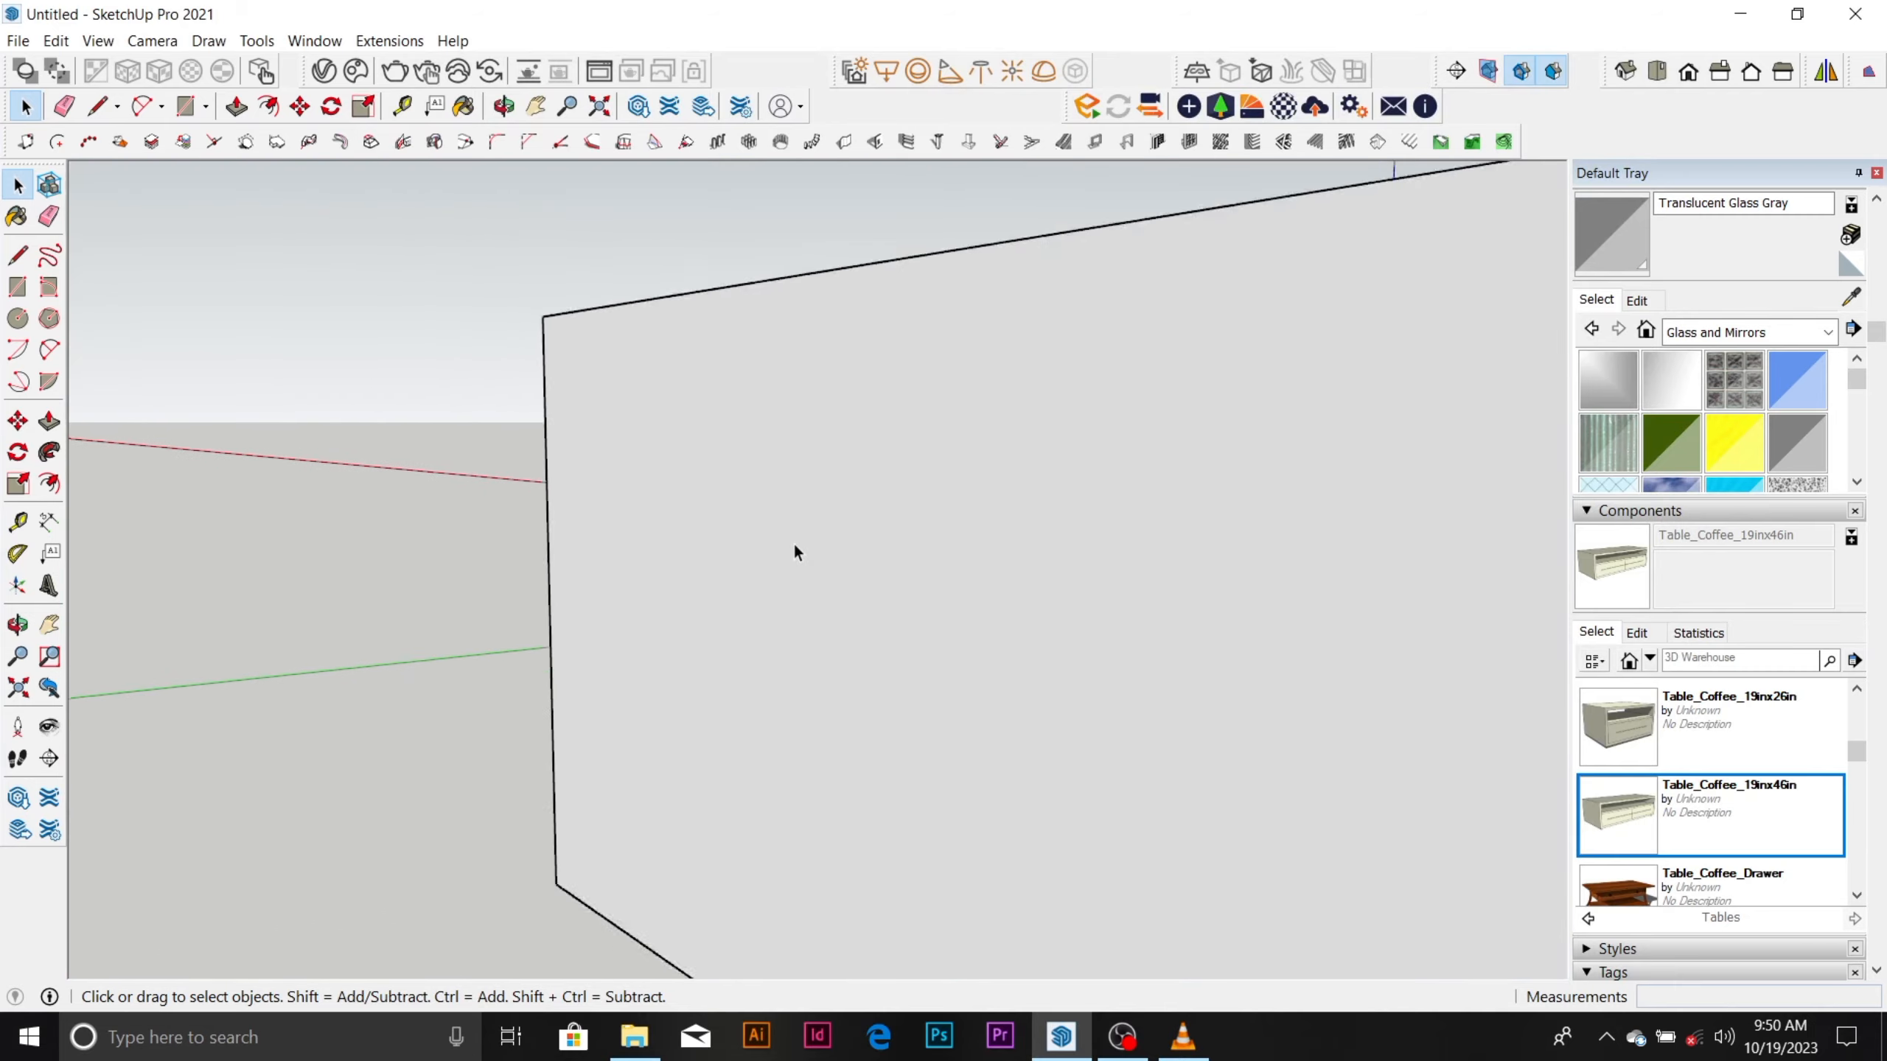
pyautogui.scroll(-3, 775, 588)
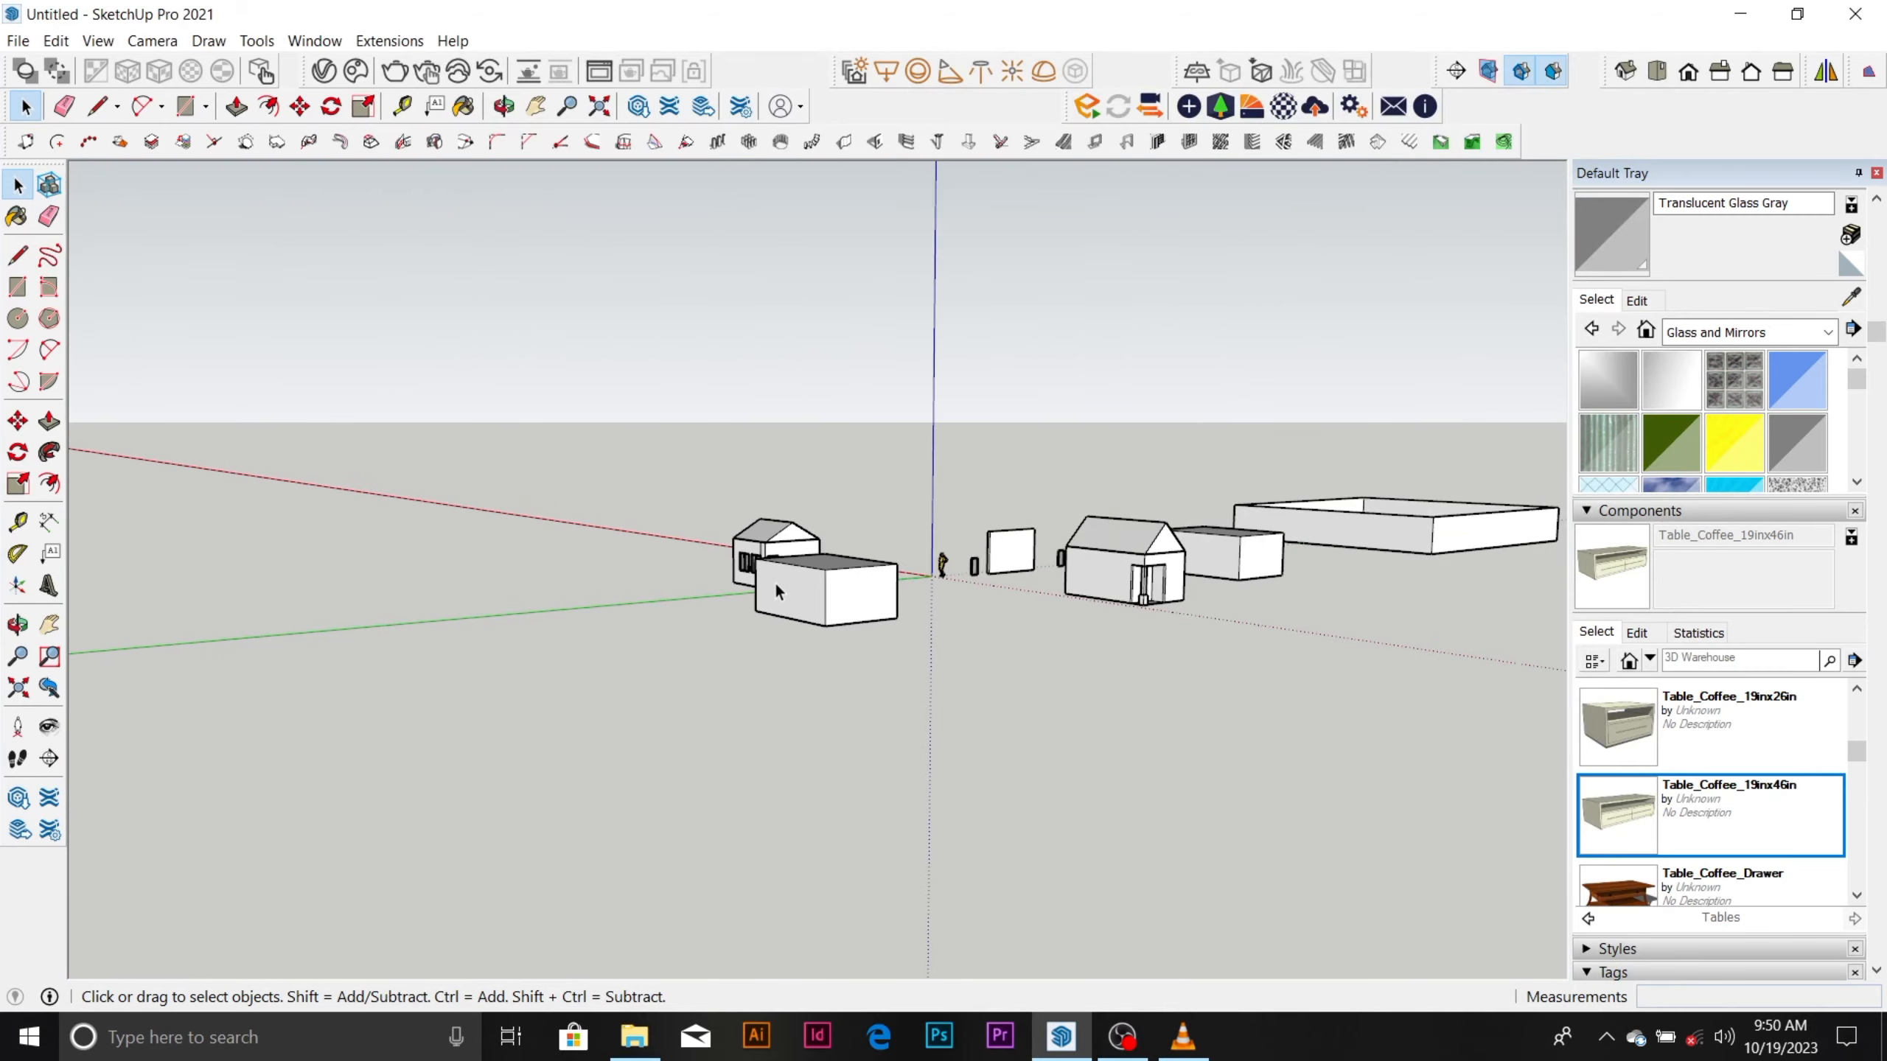
pyautogui.moveTo(779, 579); pyautogui.dragTo(800, 617, button='middle')
pyautogui.scroll(4, 800, 617)
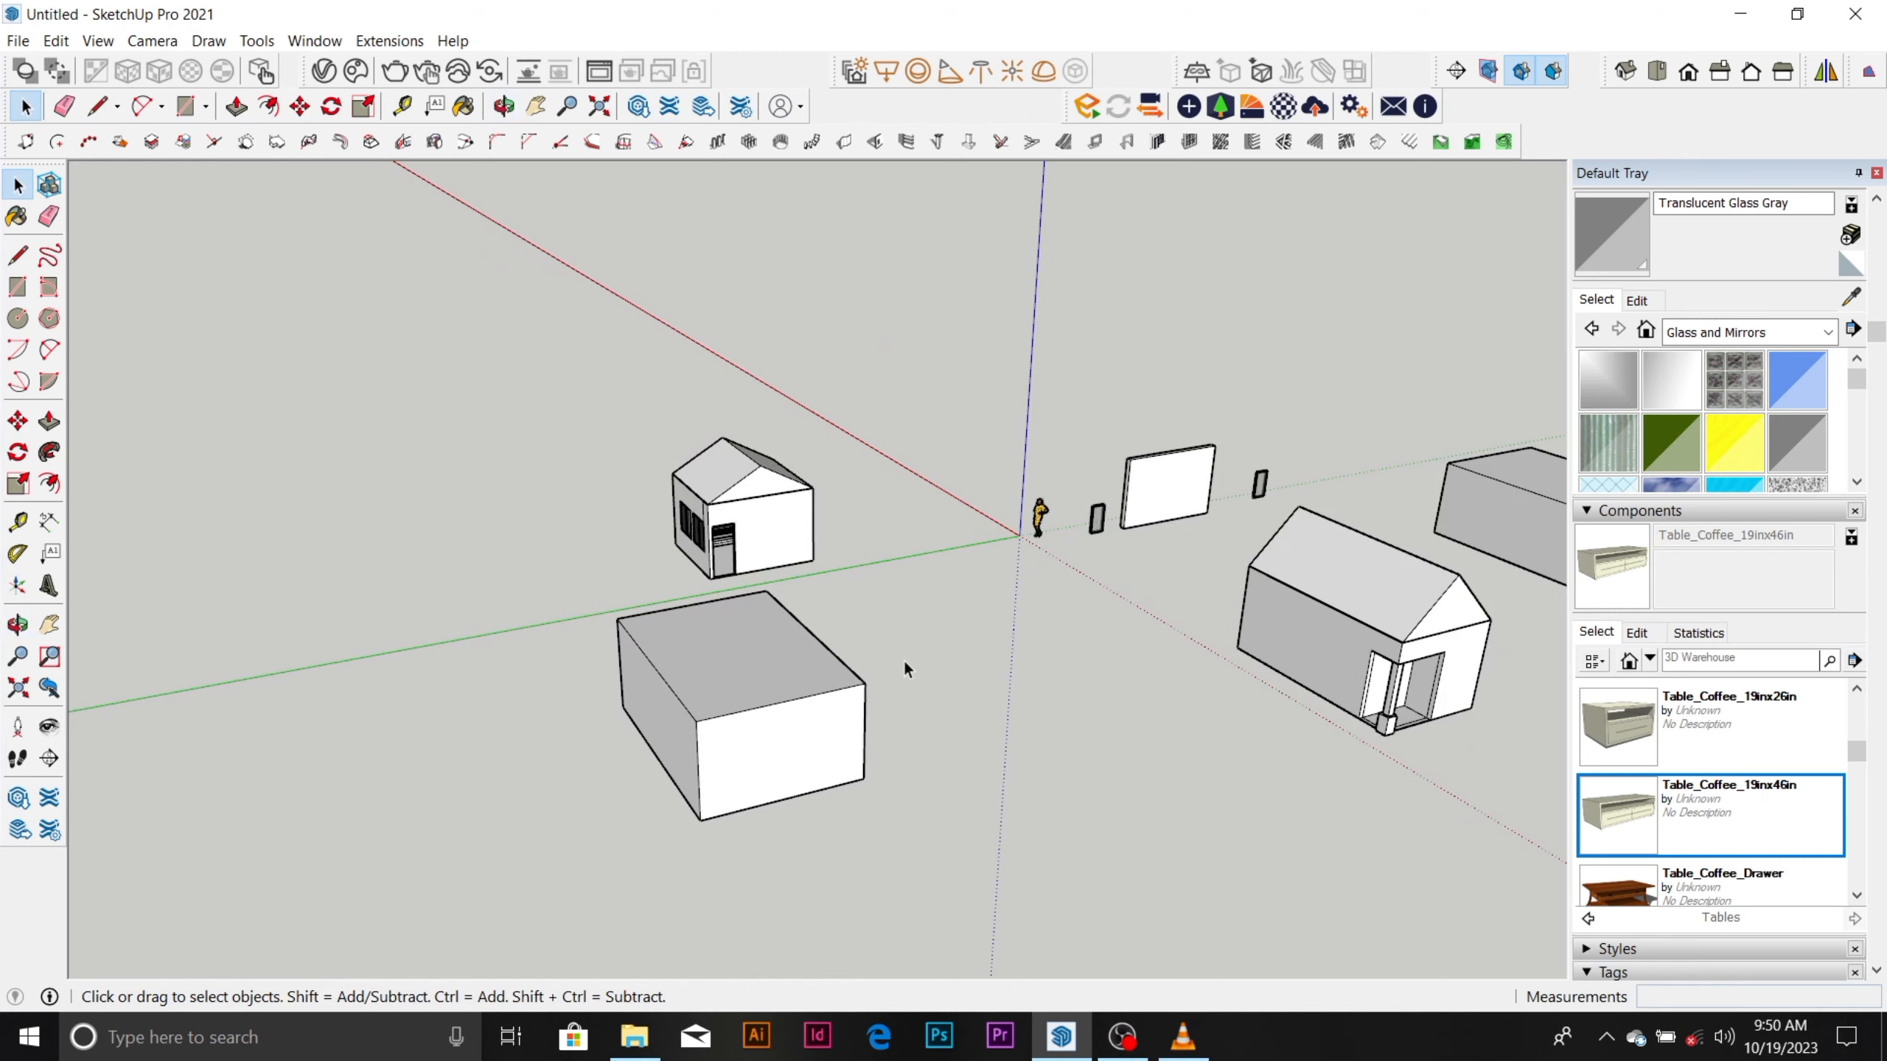
# Delete the two outlined full-height panels from the house wall opposite the windows, leaving two openings.
pyautogui.moveTo(902, 662); pyautogui.dragTo(1071, 561, button='middle')
pyautogui.scroll(5, 817, 509)
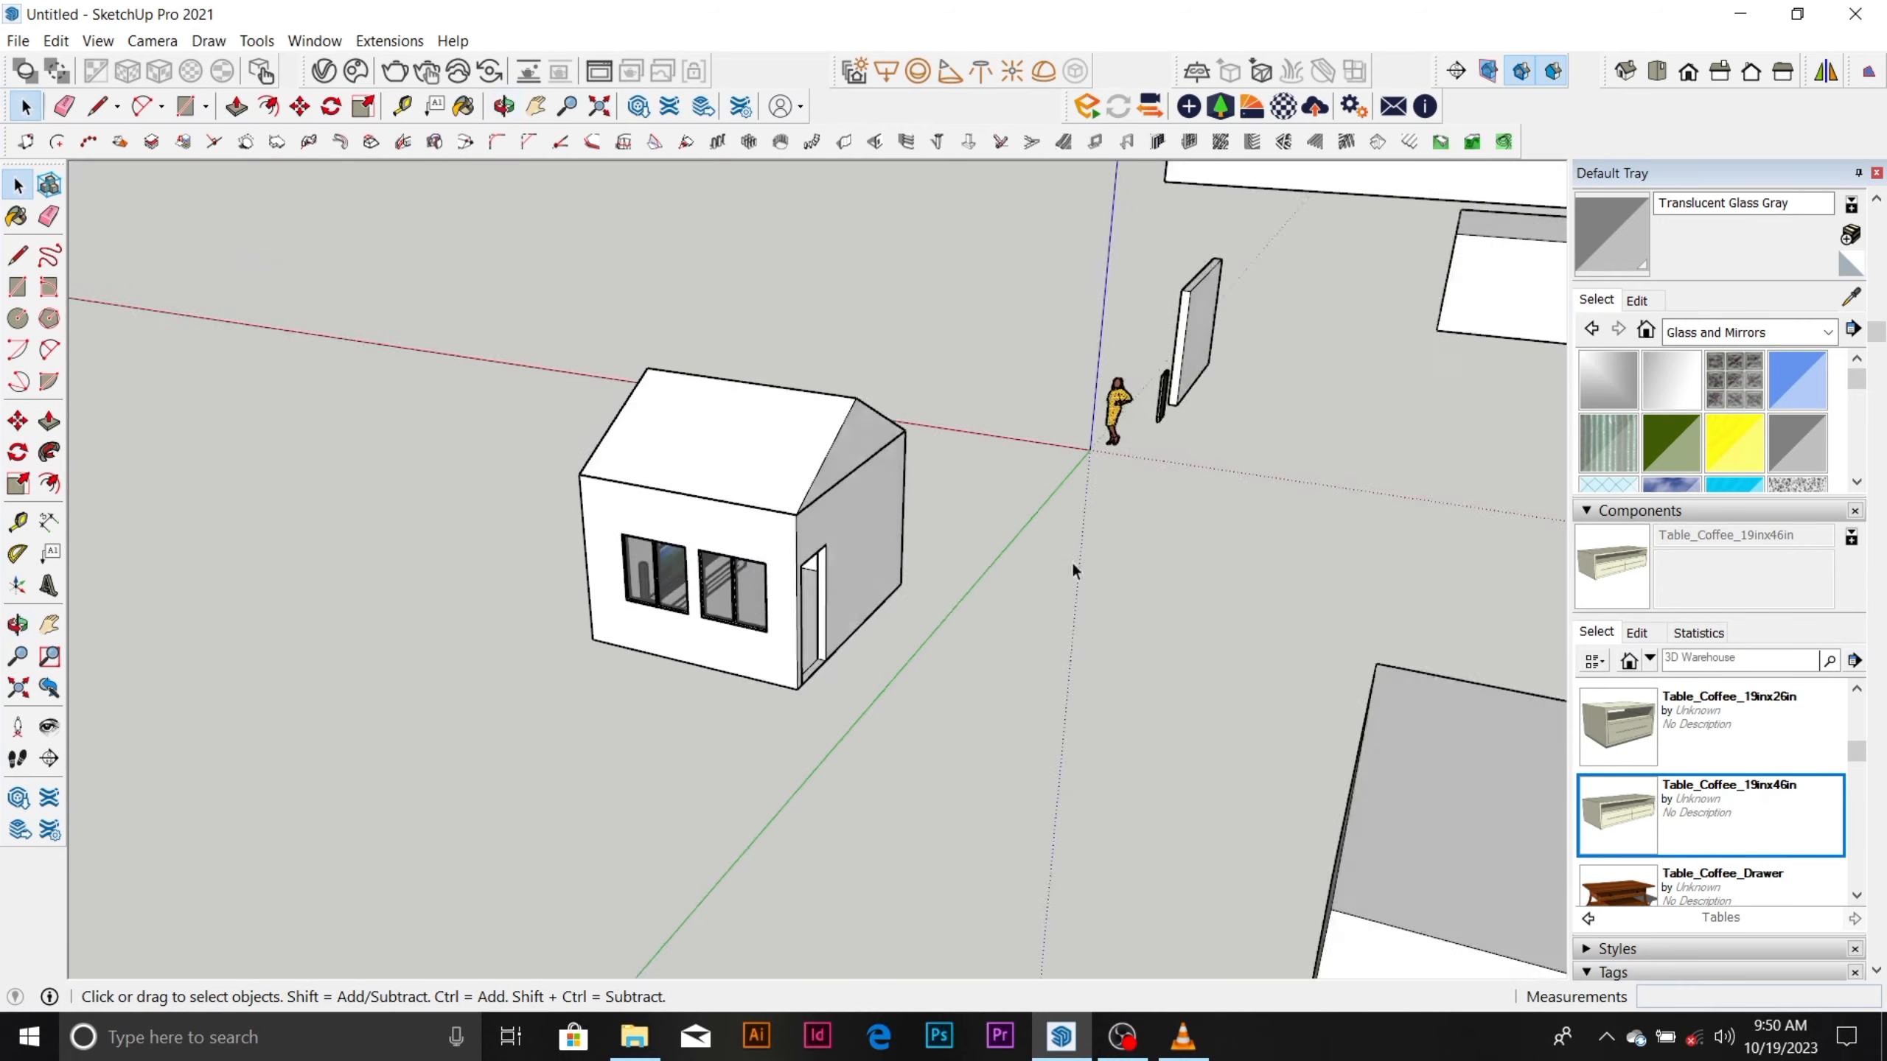
pyautogui.scroll(3, 721, 562)
pyautogui.moveTo(721, 563); pyautogui.dragTo(883, 653, button='middle')
pyautogui.click(948, 647)
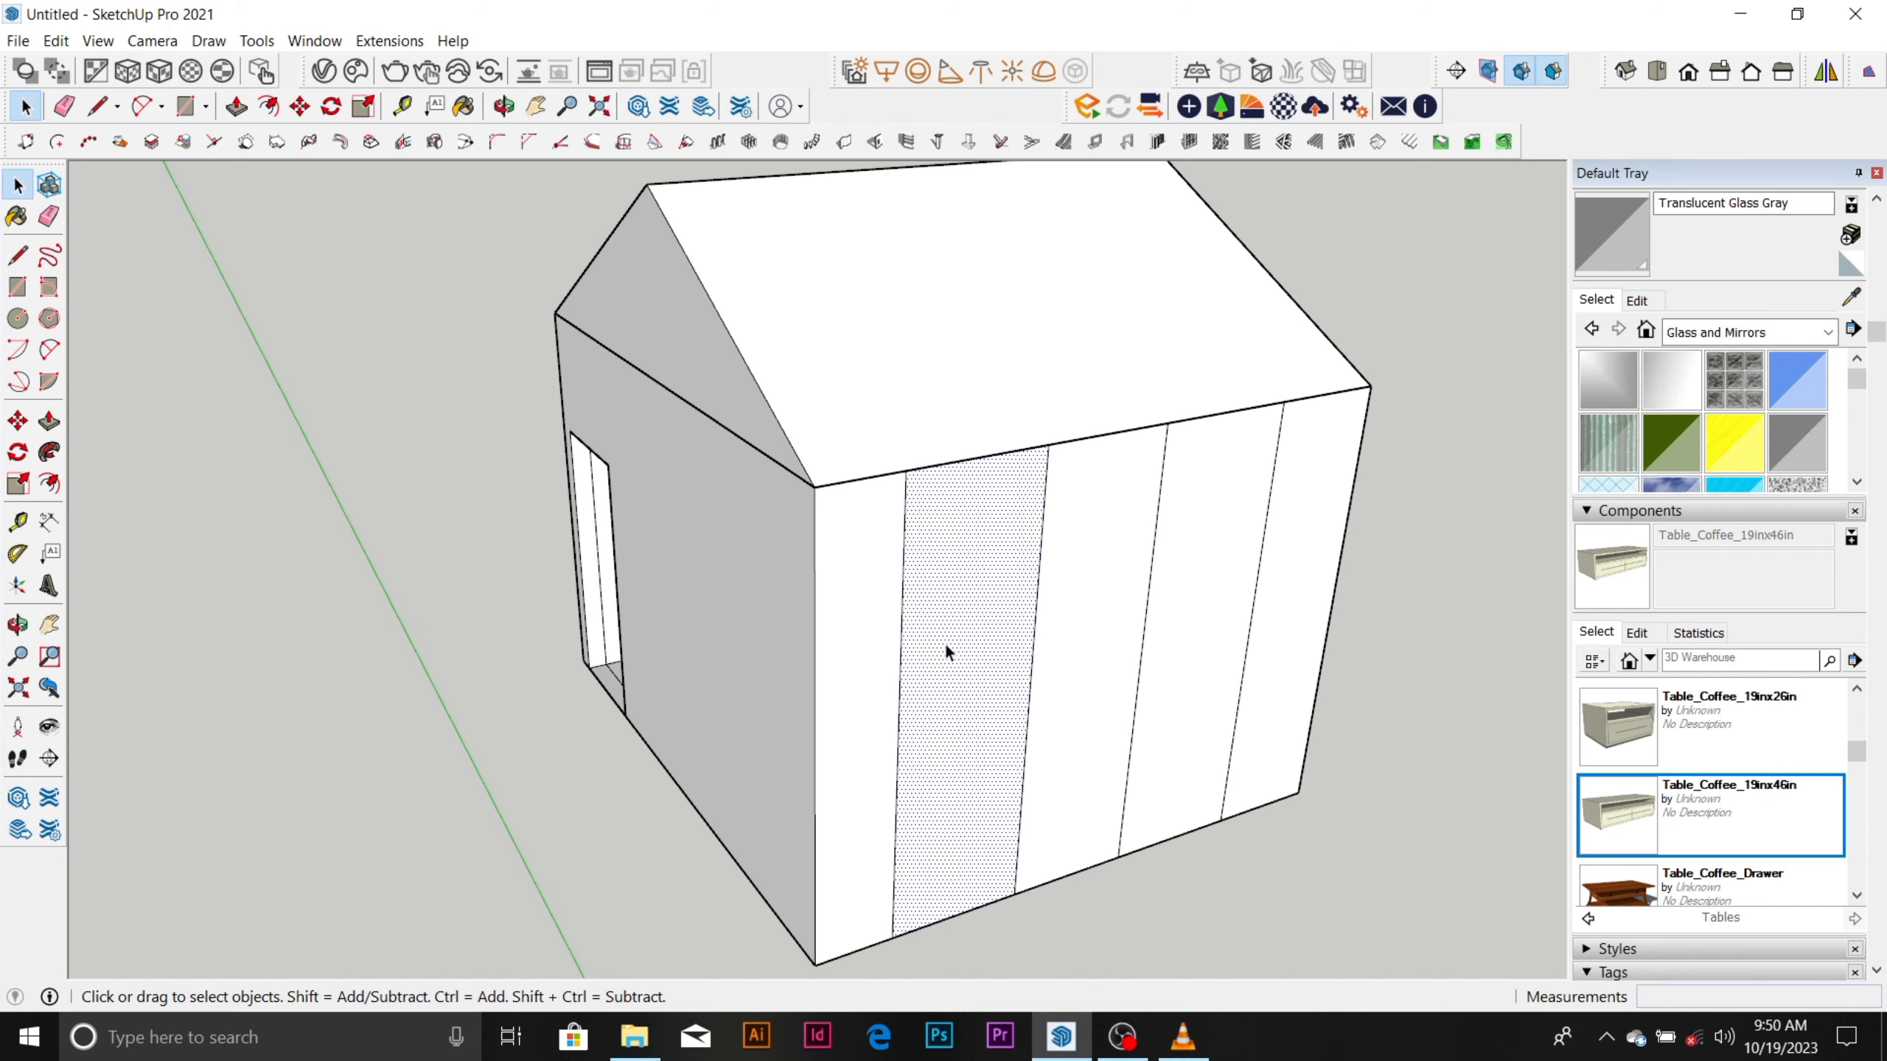
pyautogui.click(947, 651)
pyautogui.click(1218, 664)
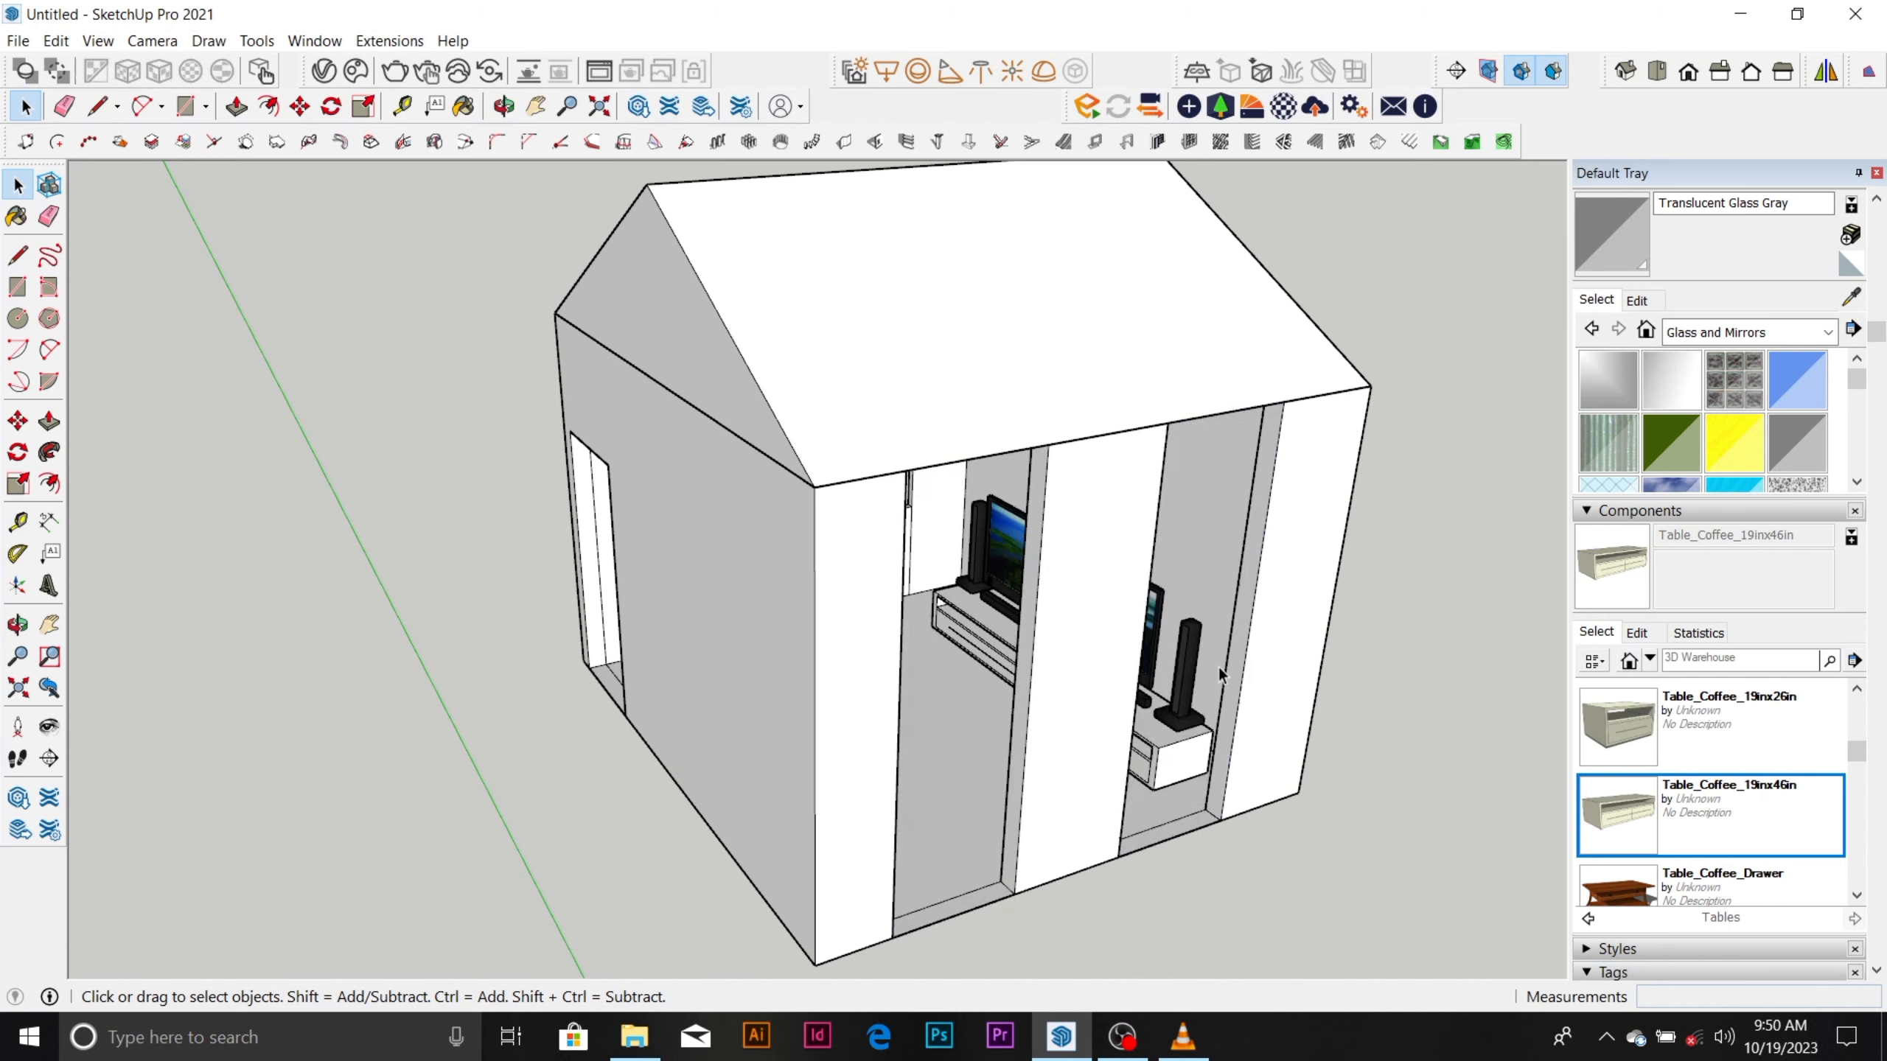
# Place a guide line 900 mm above the bottom edge of the wall with the two openings.
pyautogui.scroll(-3, 1115, 728)
pyautogui.scroll(8, 1024, 786)
pyautogui.scroll(-3, 1023, 780)
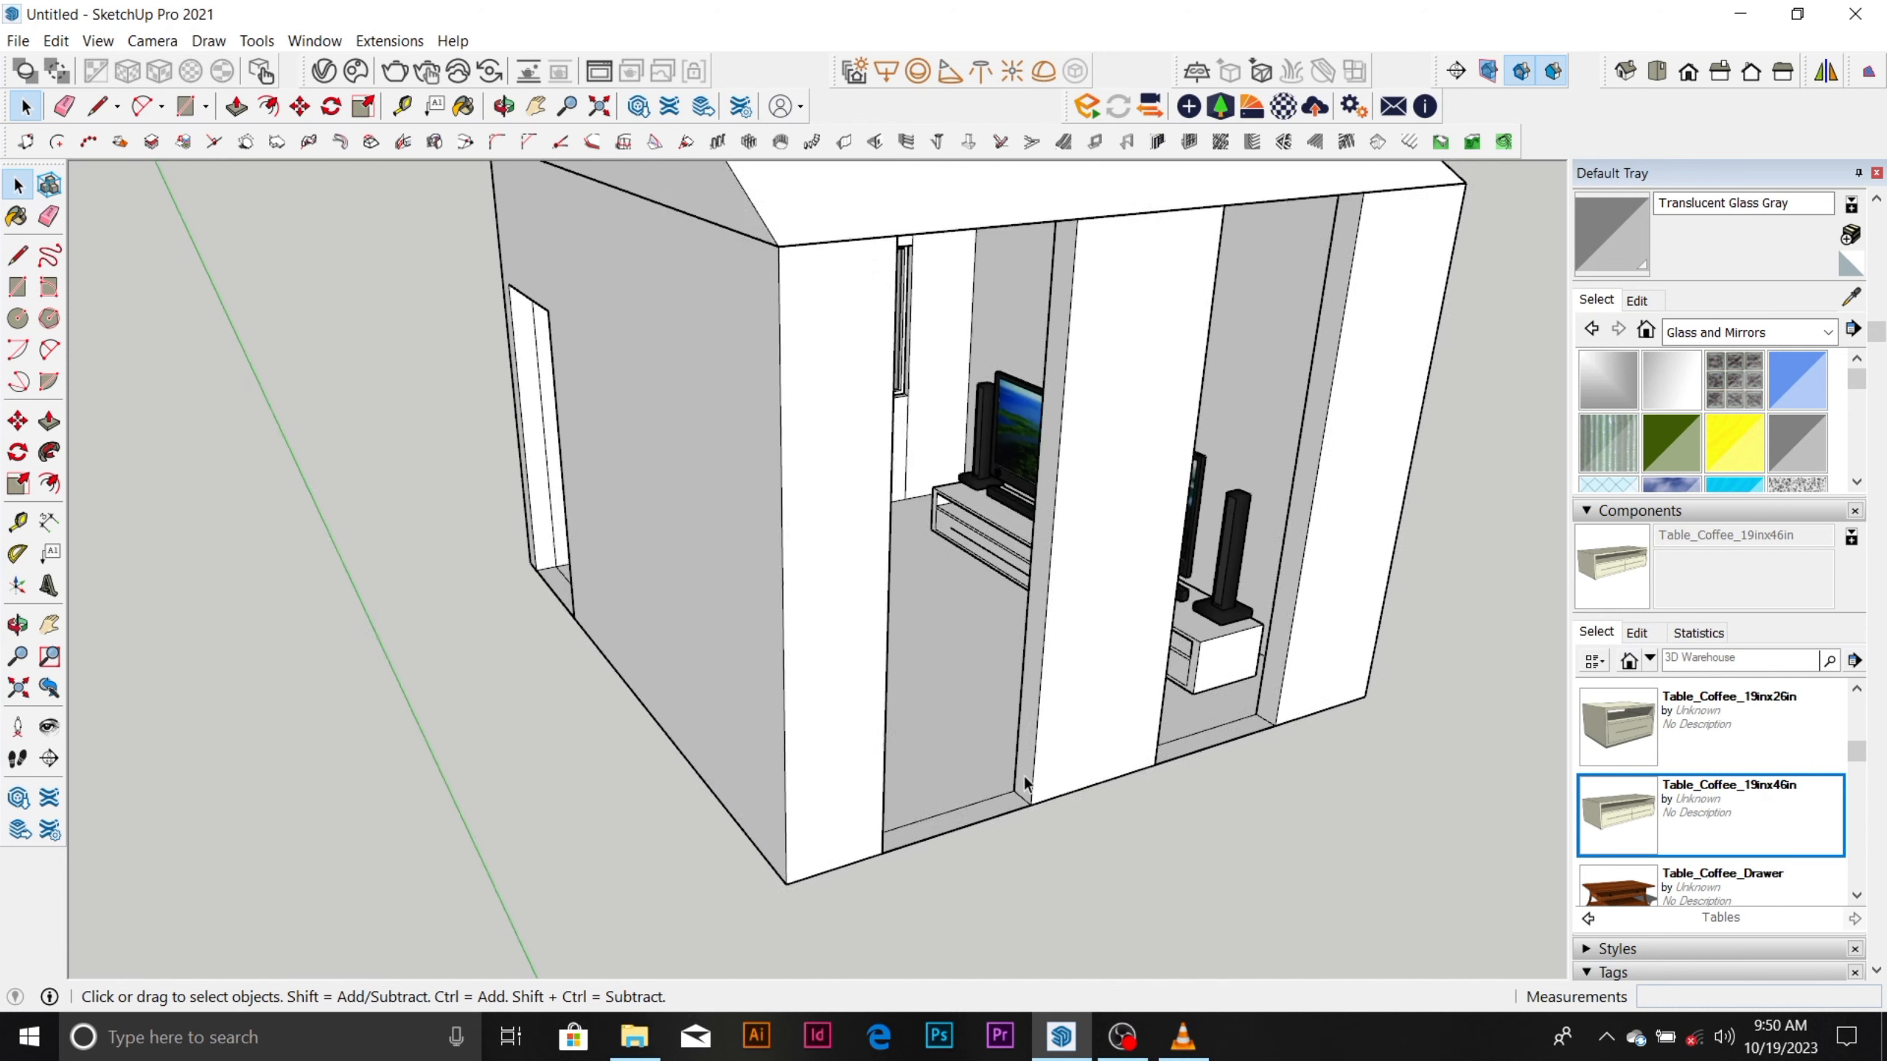
pyautogui.scroll(6, 1023, 776)
pyautogui.press('t')
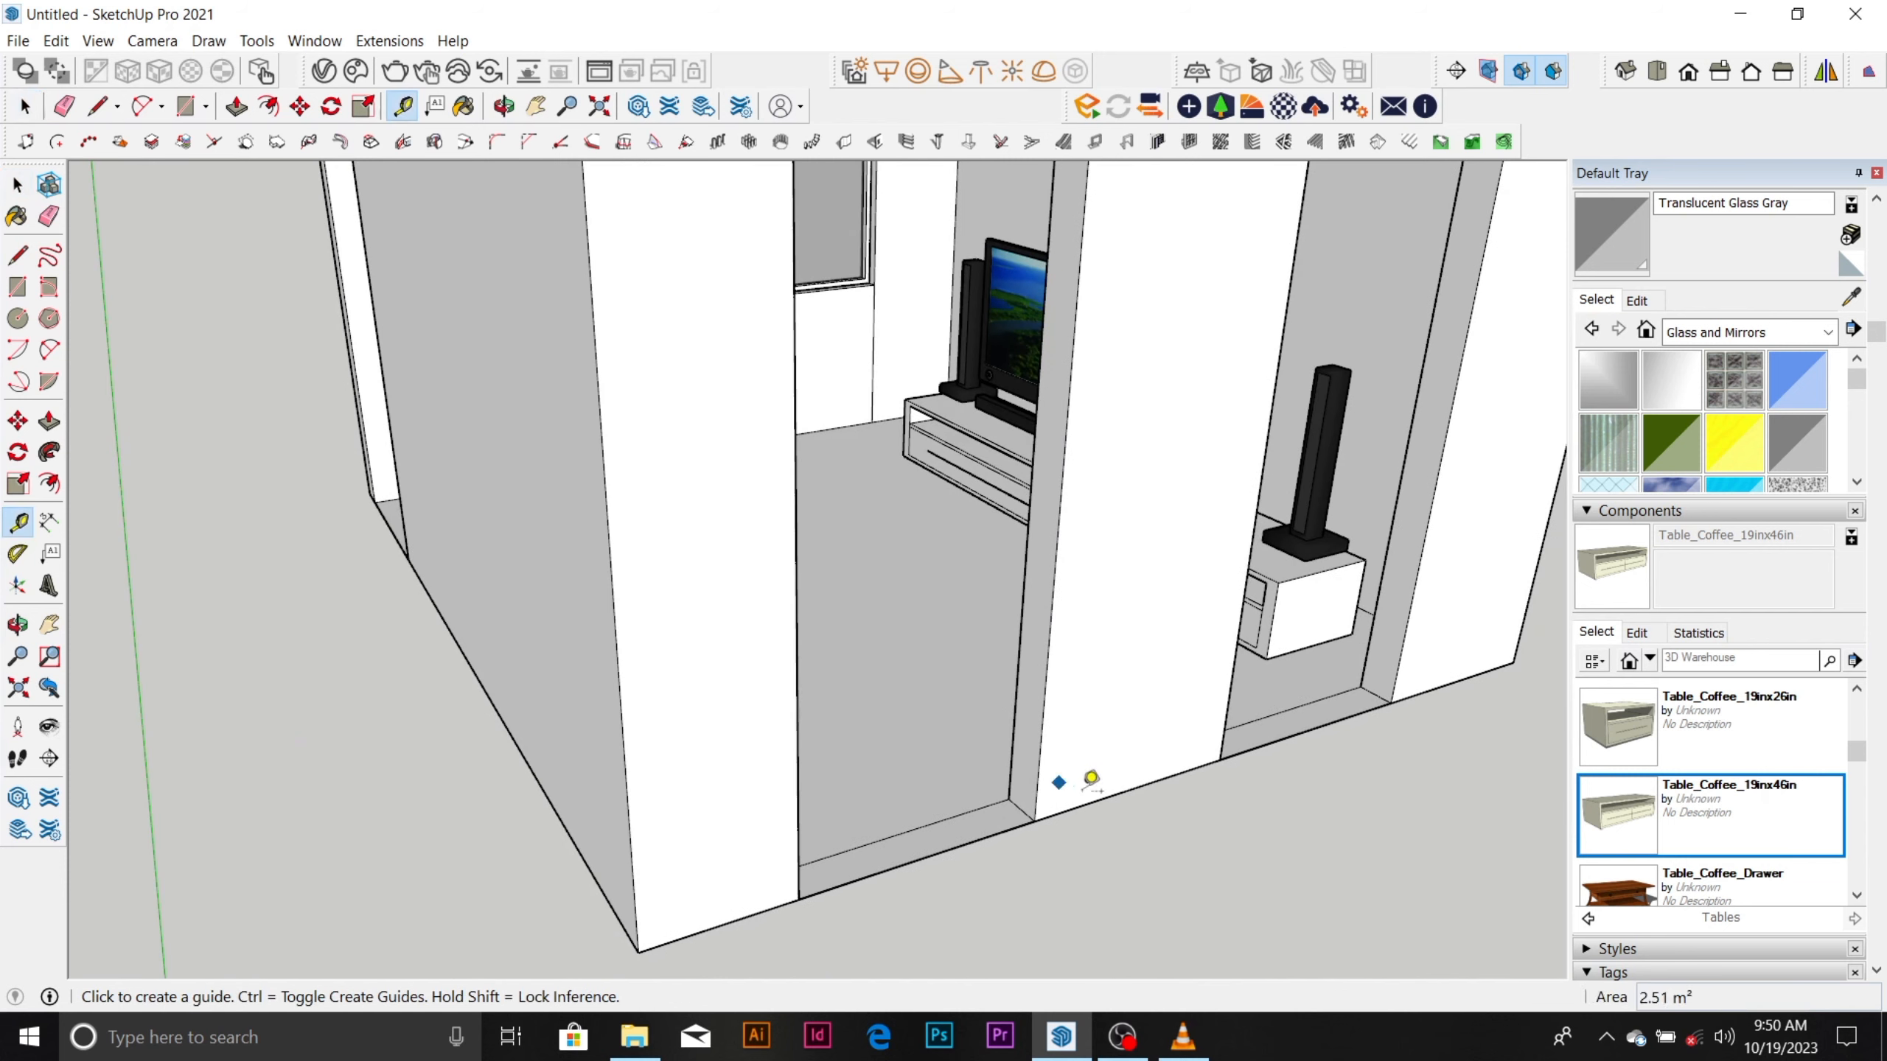
pyautogui.click(1100, 799)
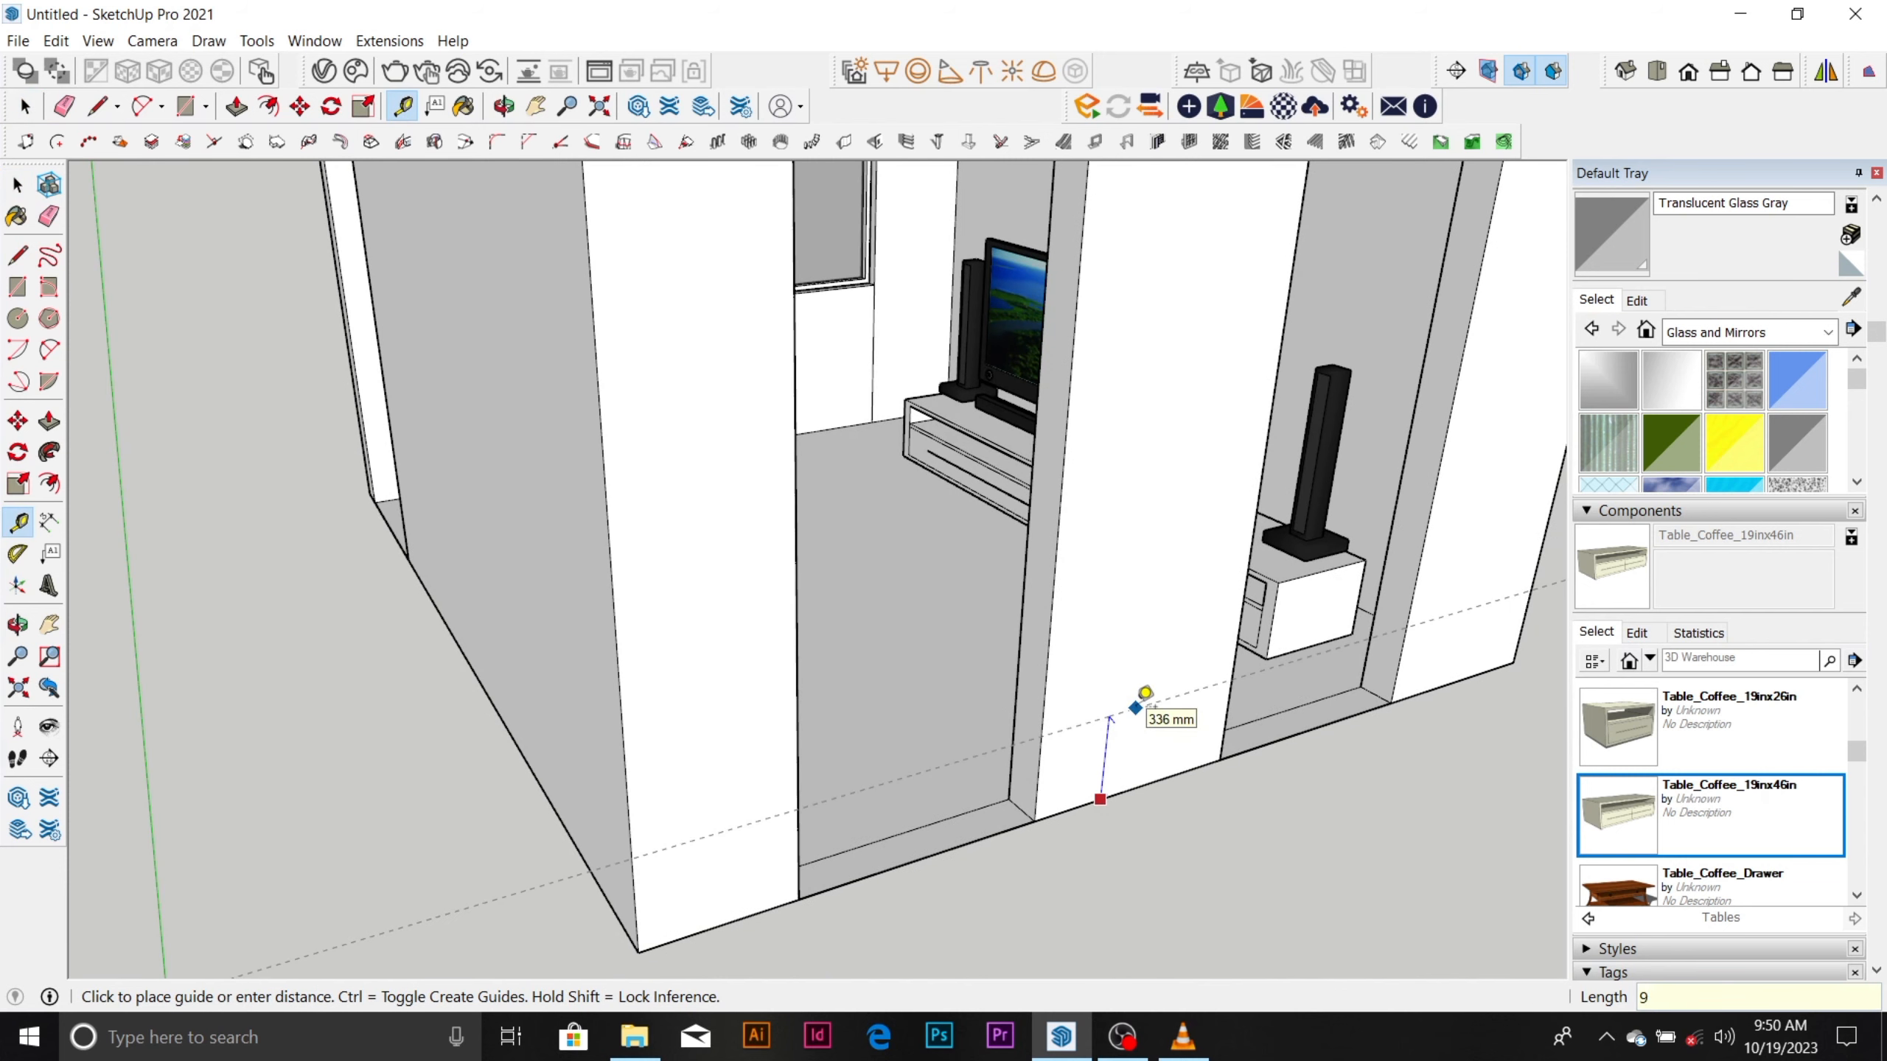
# Draw 900 mm by 150 mm rectangles on the side faces of the middle and end piers, below the guide.
pyautogui.scroll(-4, 1144, 706)
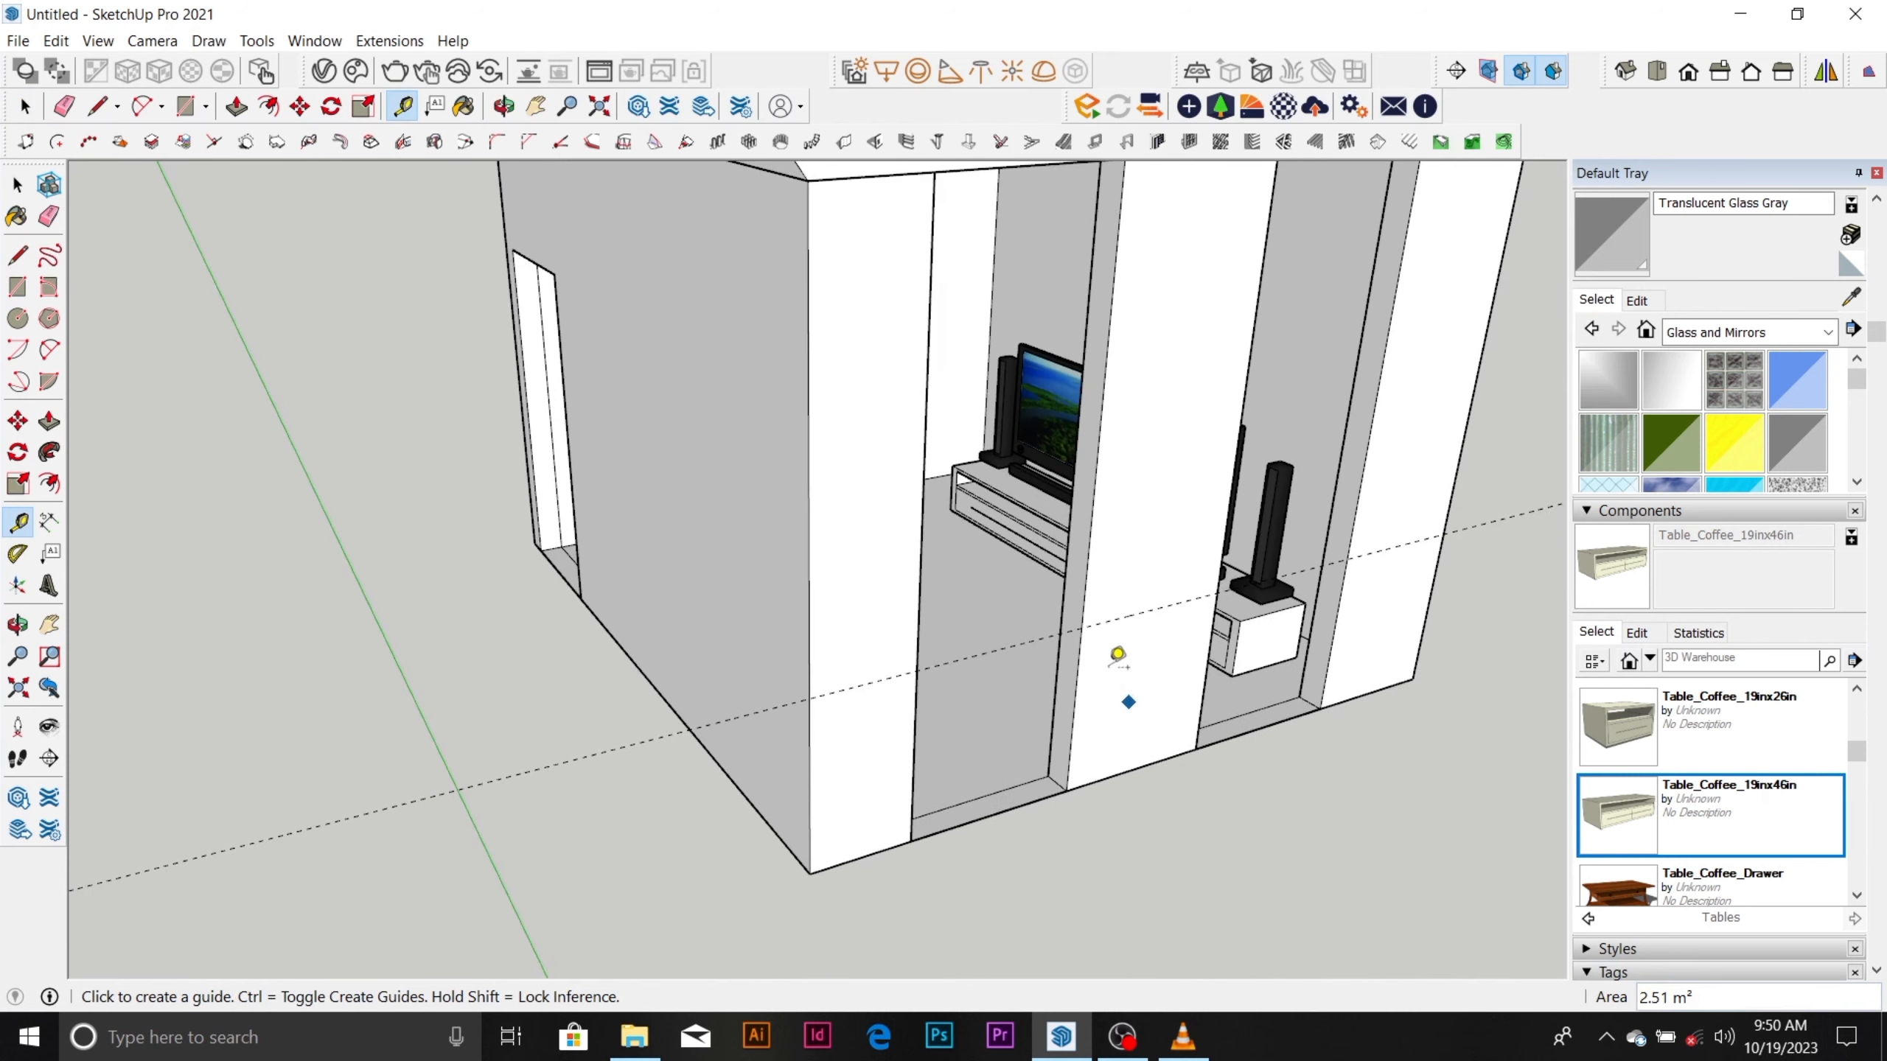
pyautogui.scroll(4, 1123, 668)
pyautogui.press('r')
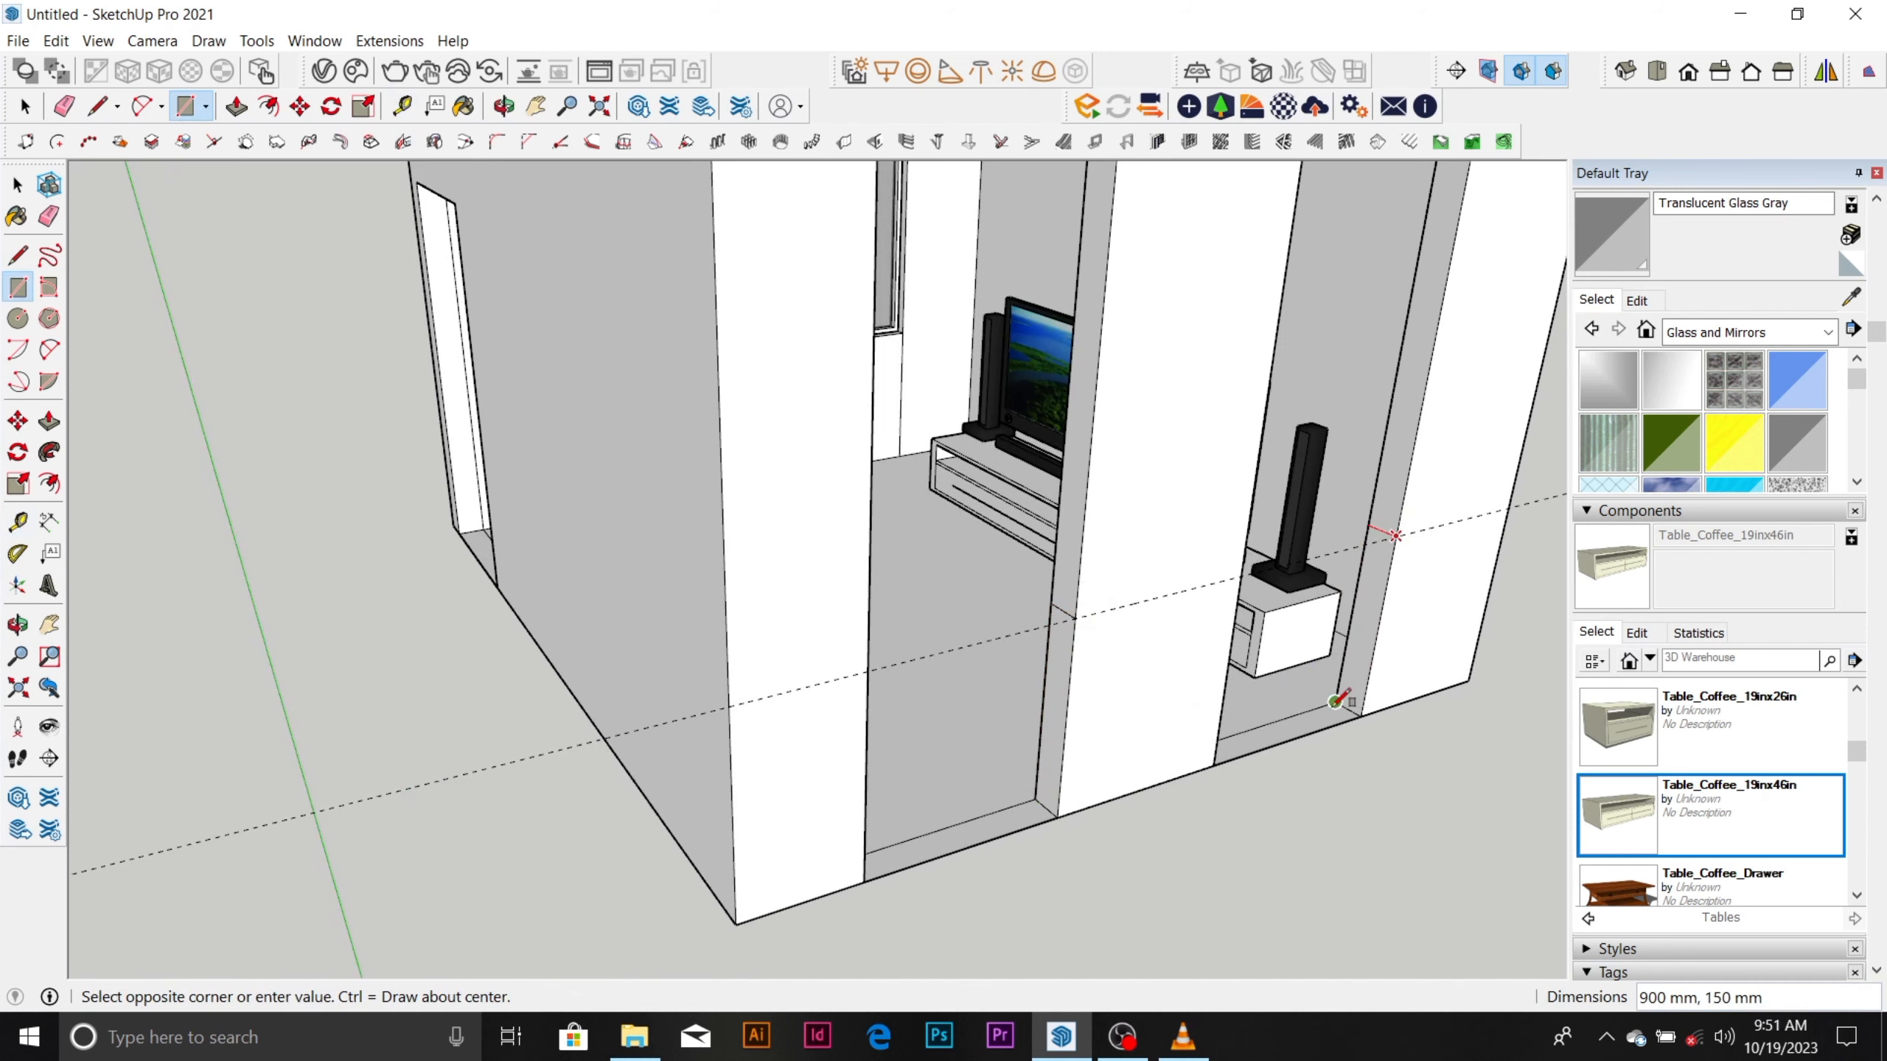
pyautogui.scroll(-4, 1073, 751)
pyautogui.press('space')
pyautogui.scroll(-3, 1081, 724)
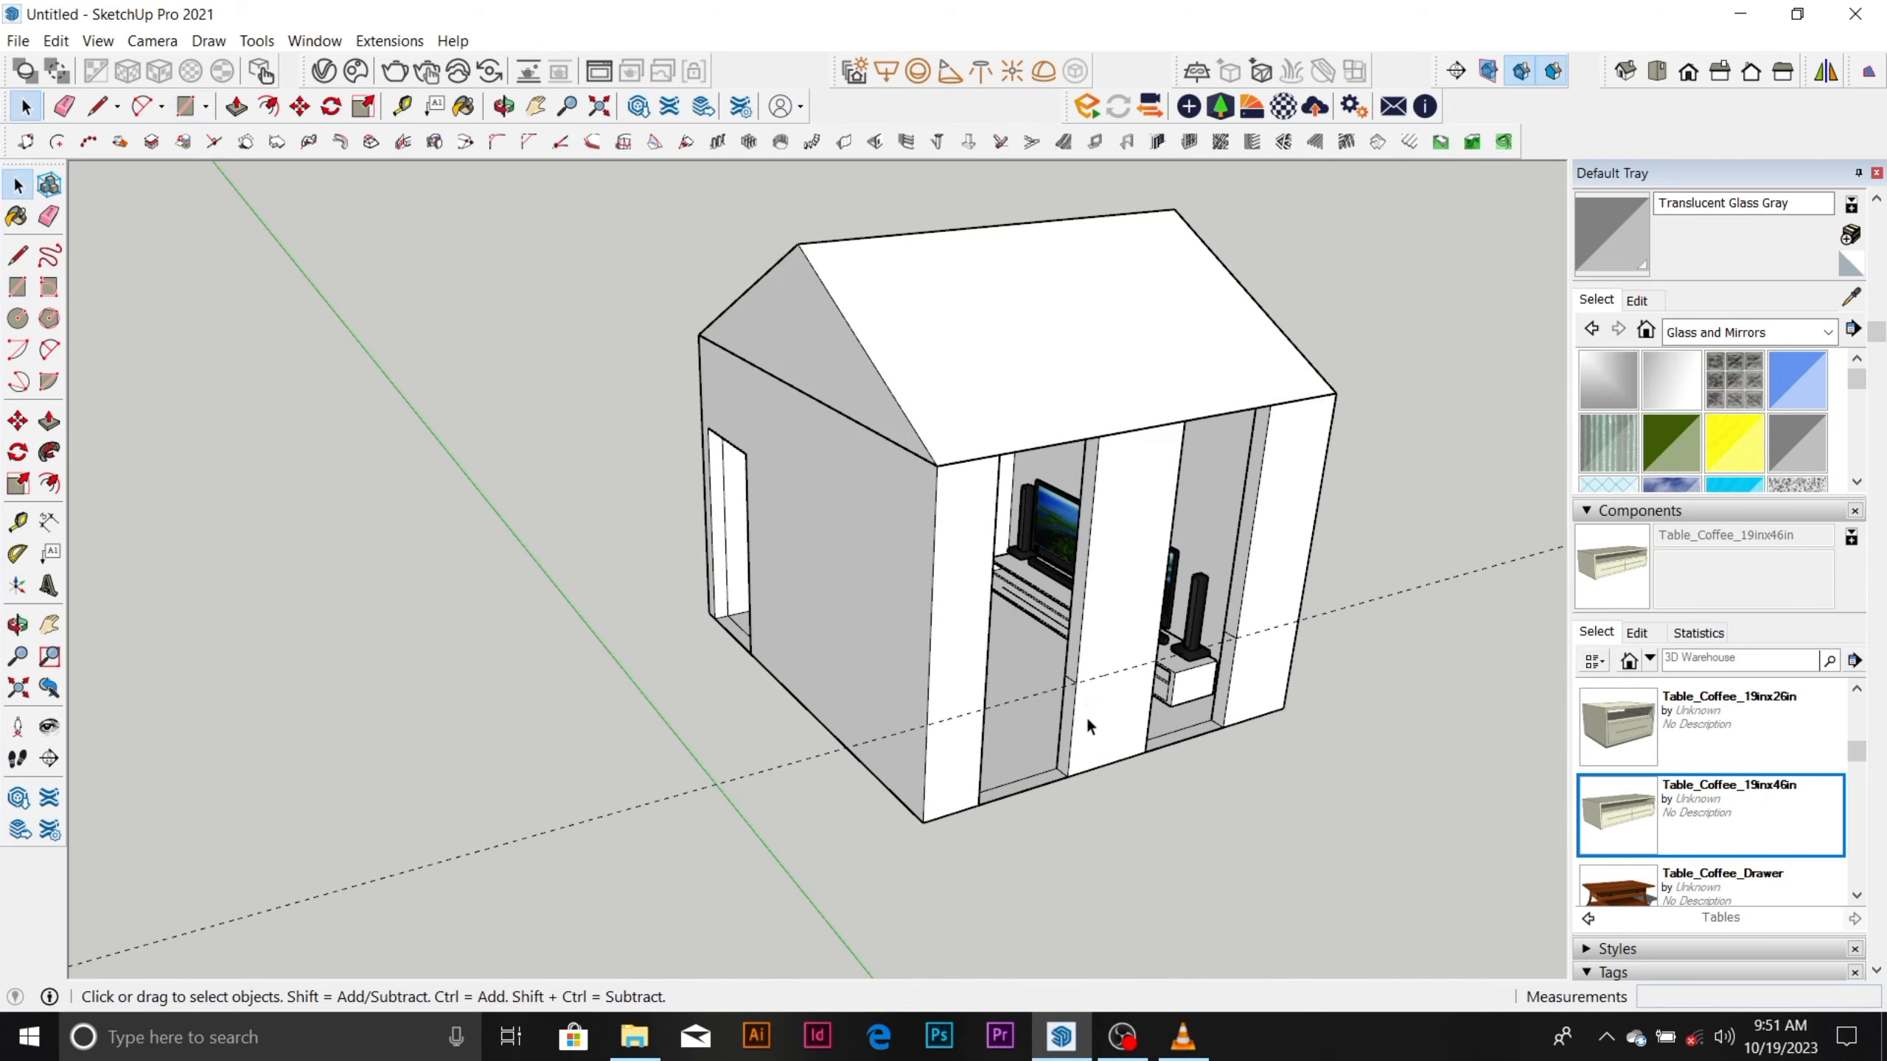
# Push the middle pier's side face above the guide inward by 300 mm to widen the first opening.
pyautogui.moveTo(1084, 717); pyautogui.dragTo(1141, 484, button='middle')
pyautogui.scroll(3, 1212, 422)
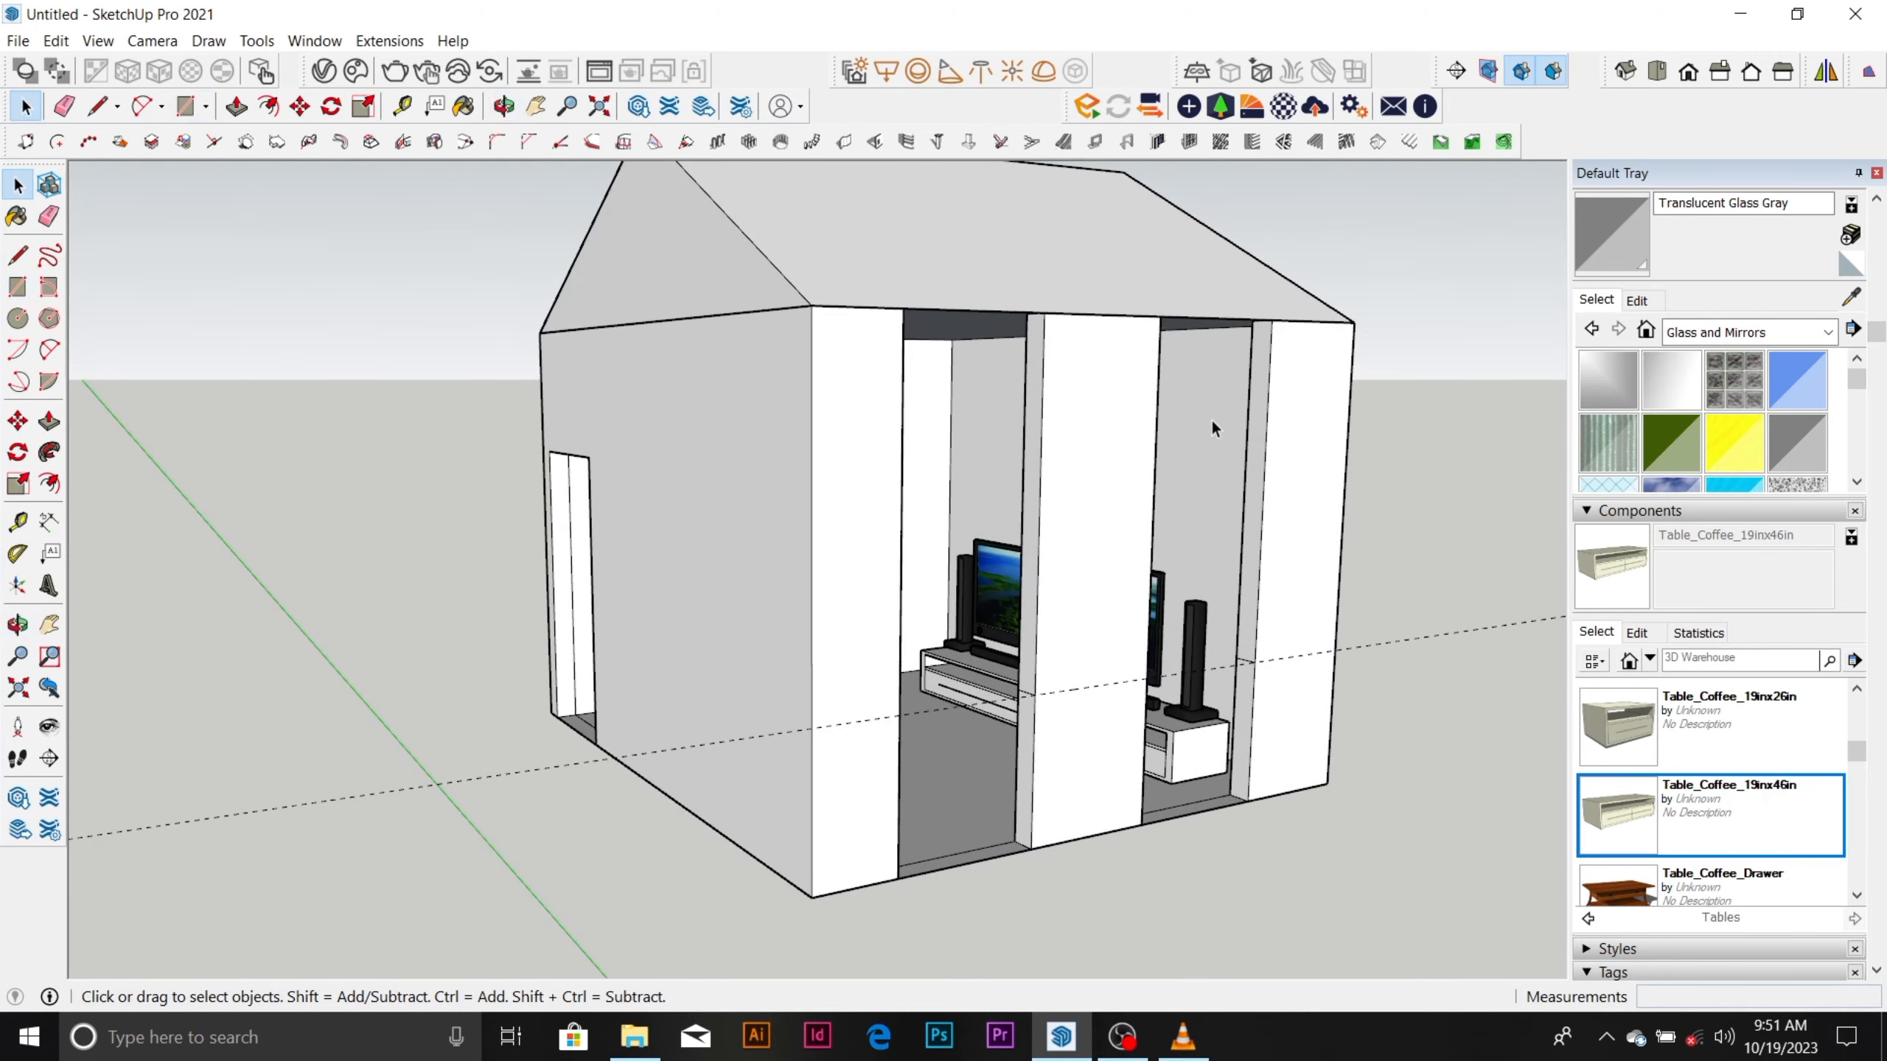
pyautogui.moveTo(1132, 587); pyautogui.dragTo(955, 654, button='middle')
pyautogui.scroll(3, 896, 649)
pyautogui.scroll(3, 955, 655)
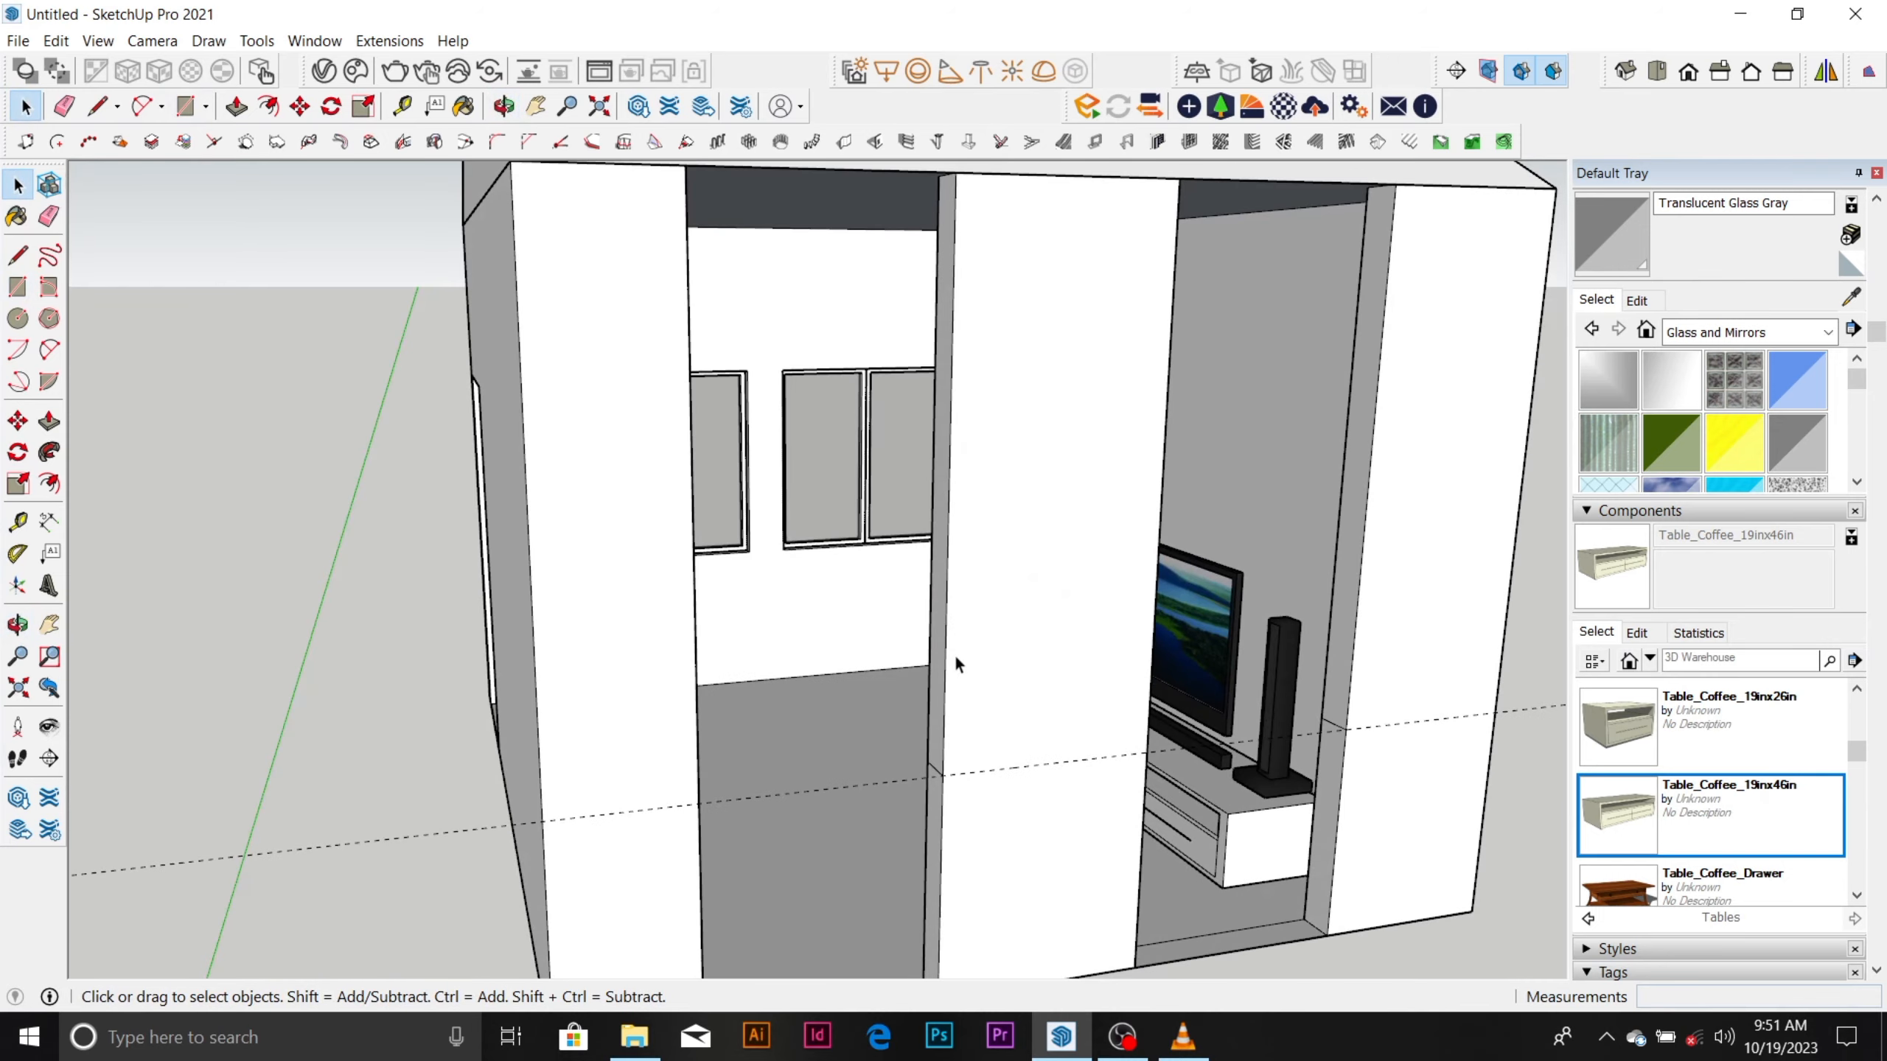
pyautogui.press('p')
pyautogui.click(953, 660)
pyautogui.scroll(2, 754, 416)
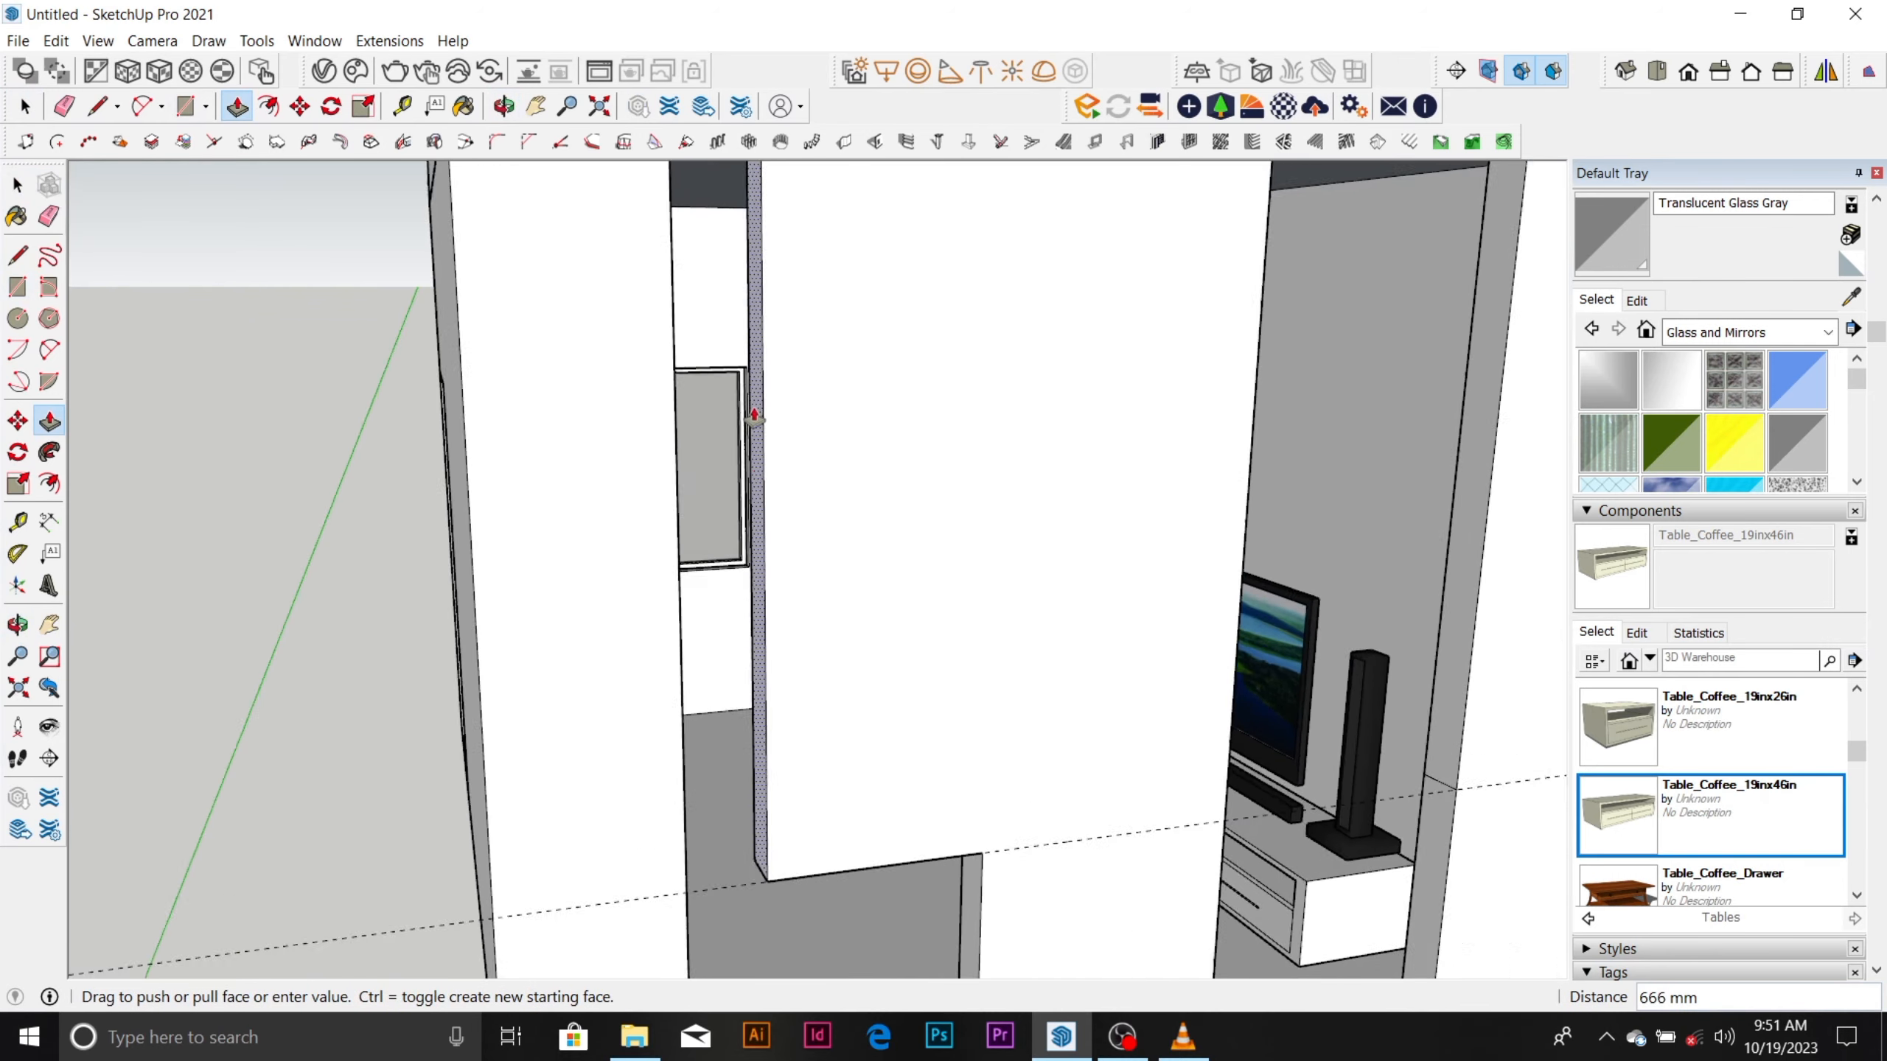
pyautogui.scroll(5, 755, 415)
pyautogui.moveTo(733, 354); pyautogui.dragTo(947, 401, button='middle')
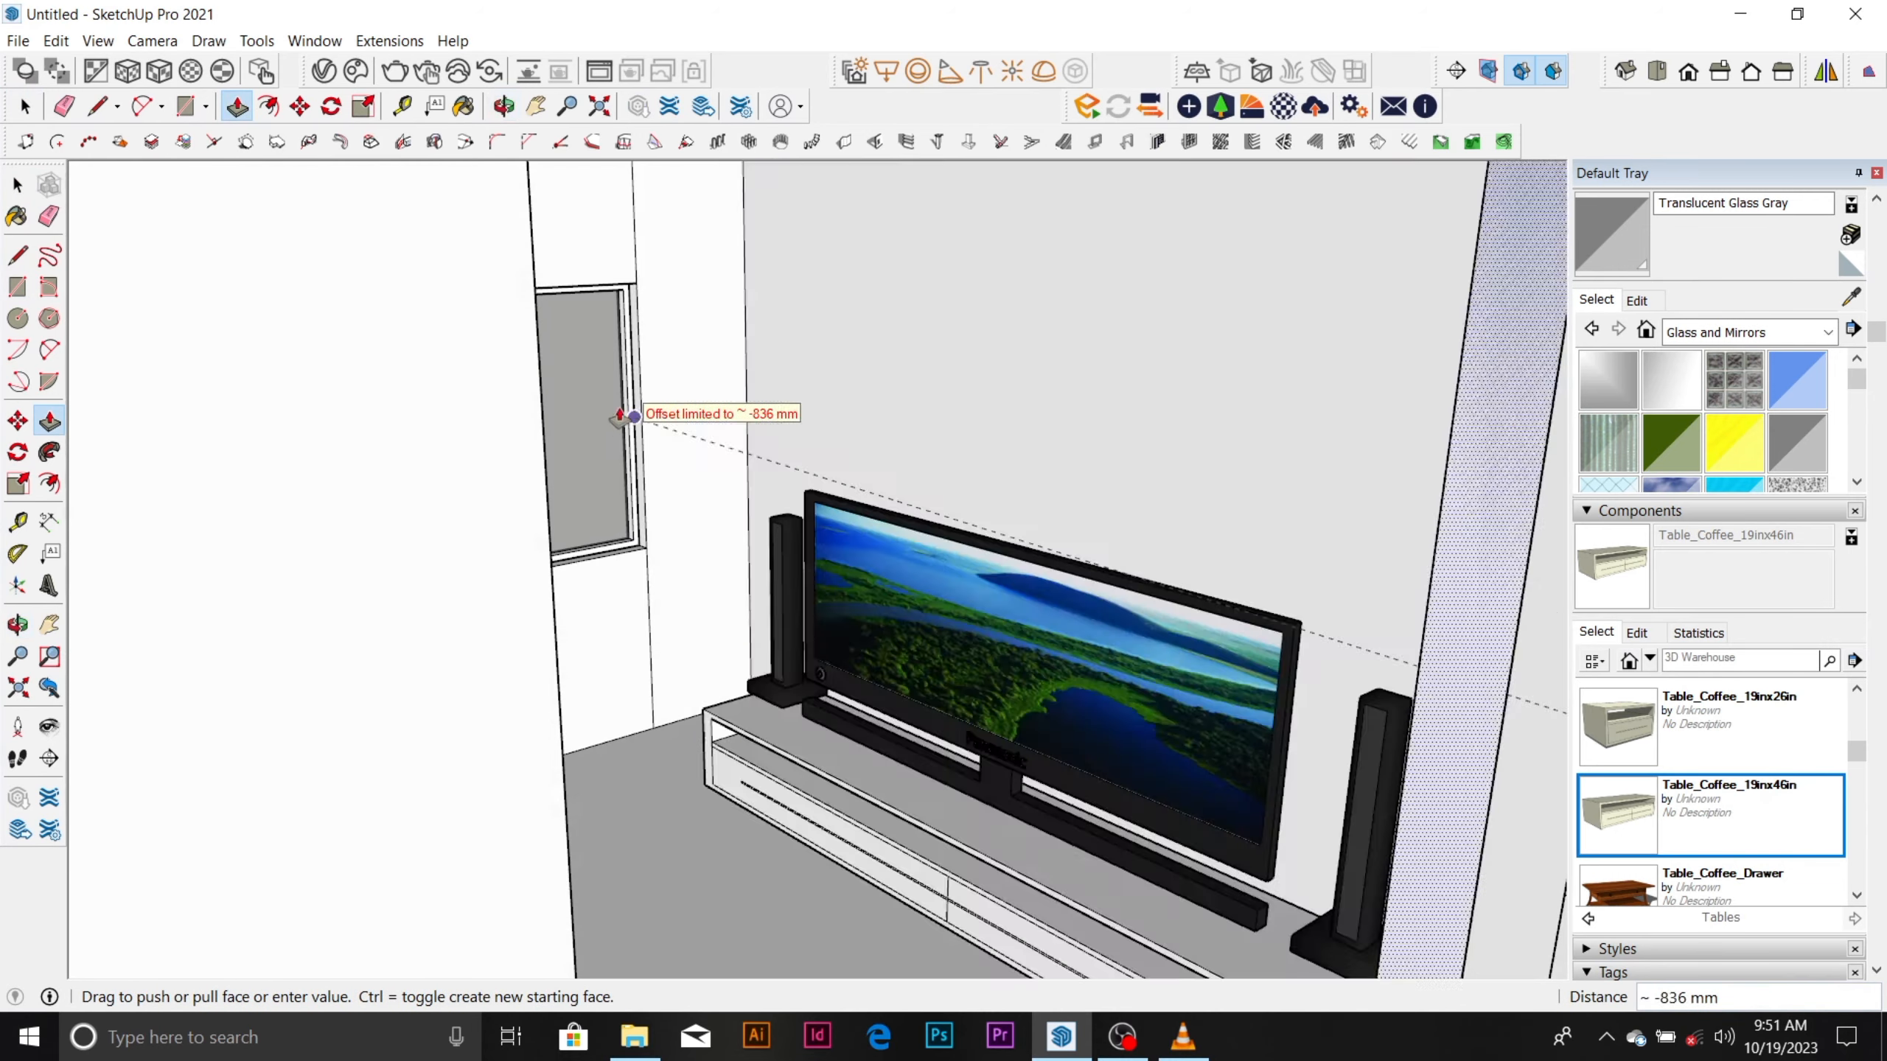
pyautogui.scroll(5, 620, 418)
pyautogui.scroll(-2, 501, 468)
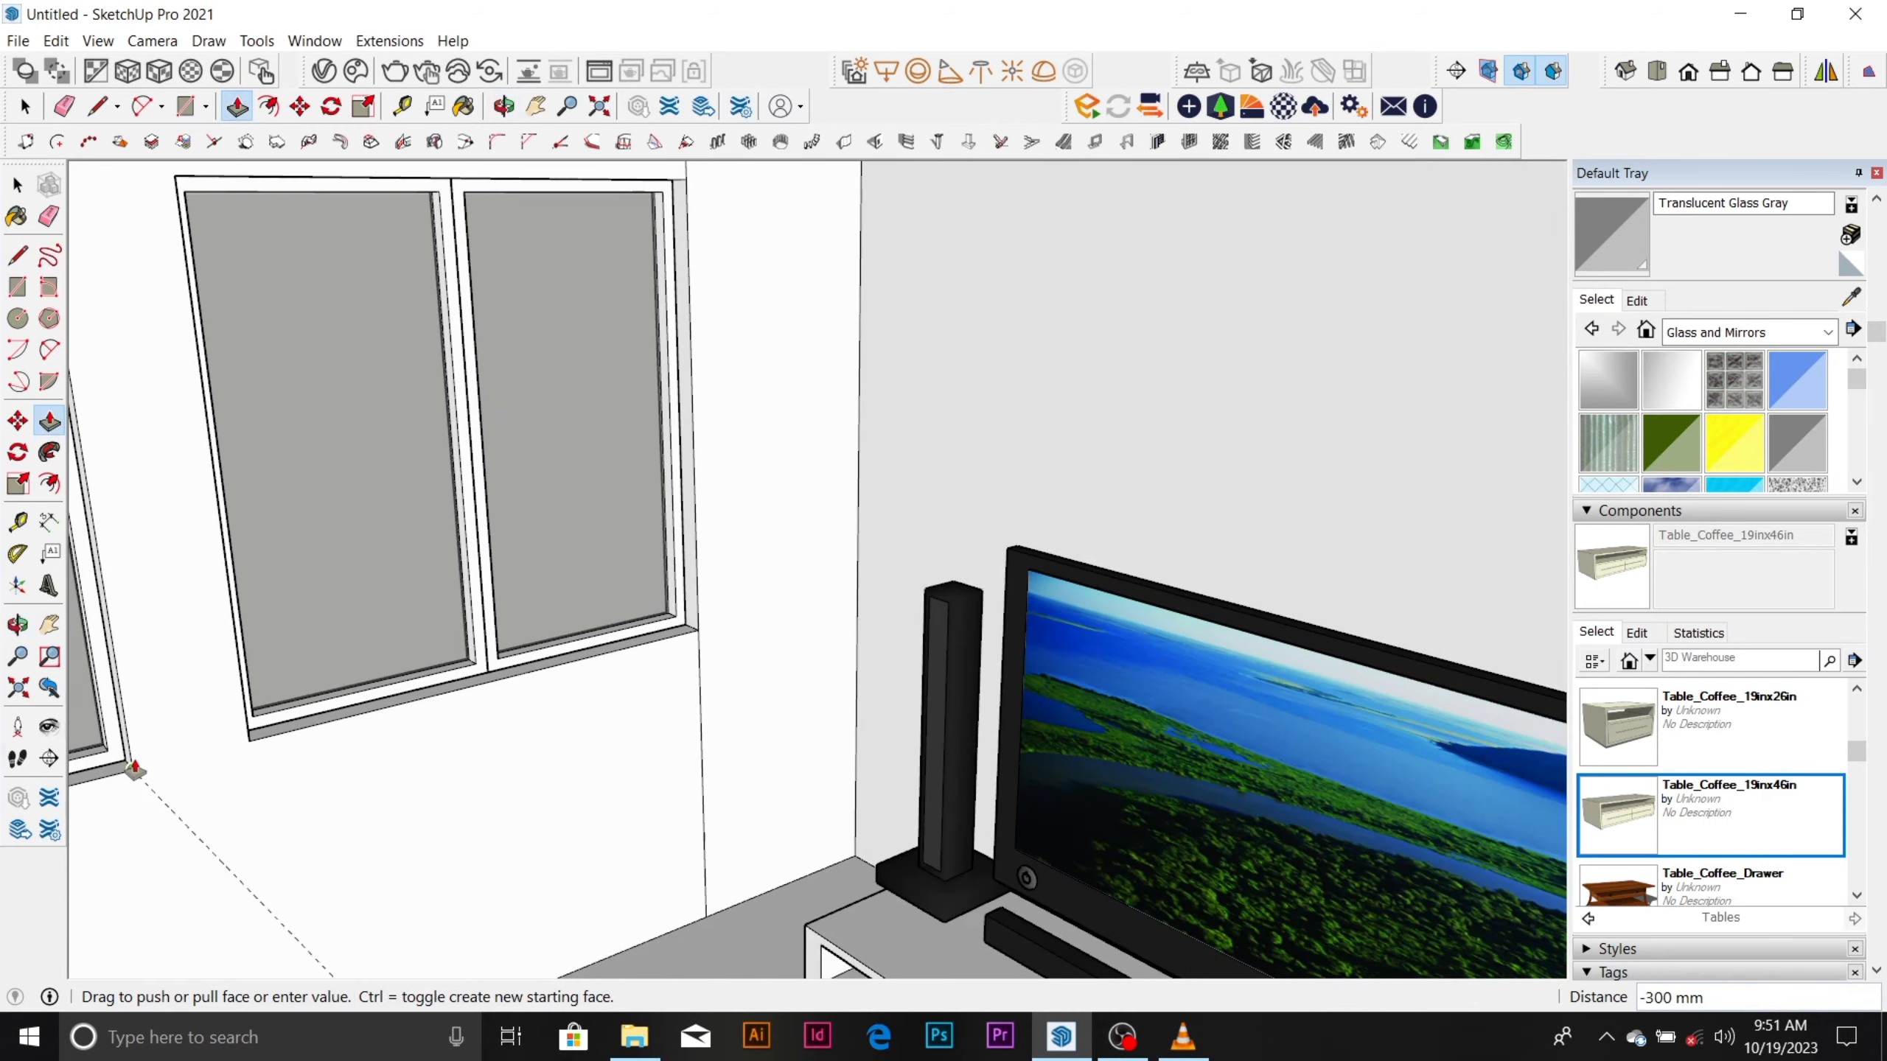
pyautogui.scroll(-10, 463, 498)
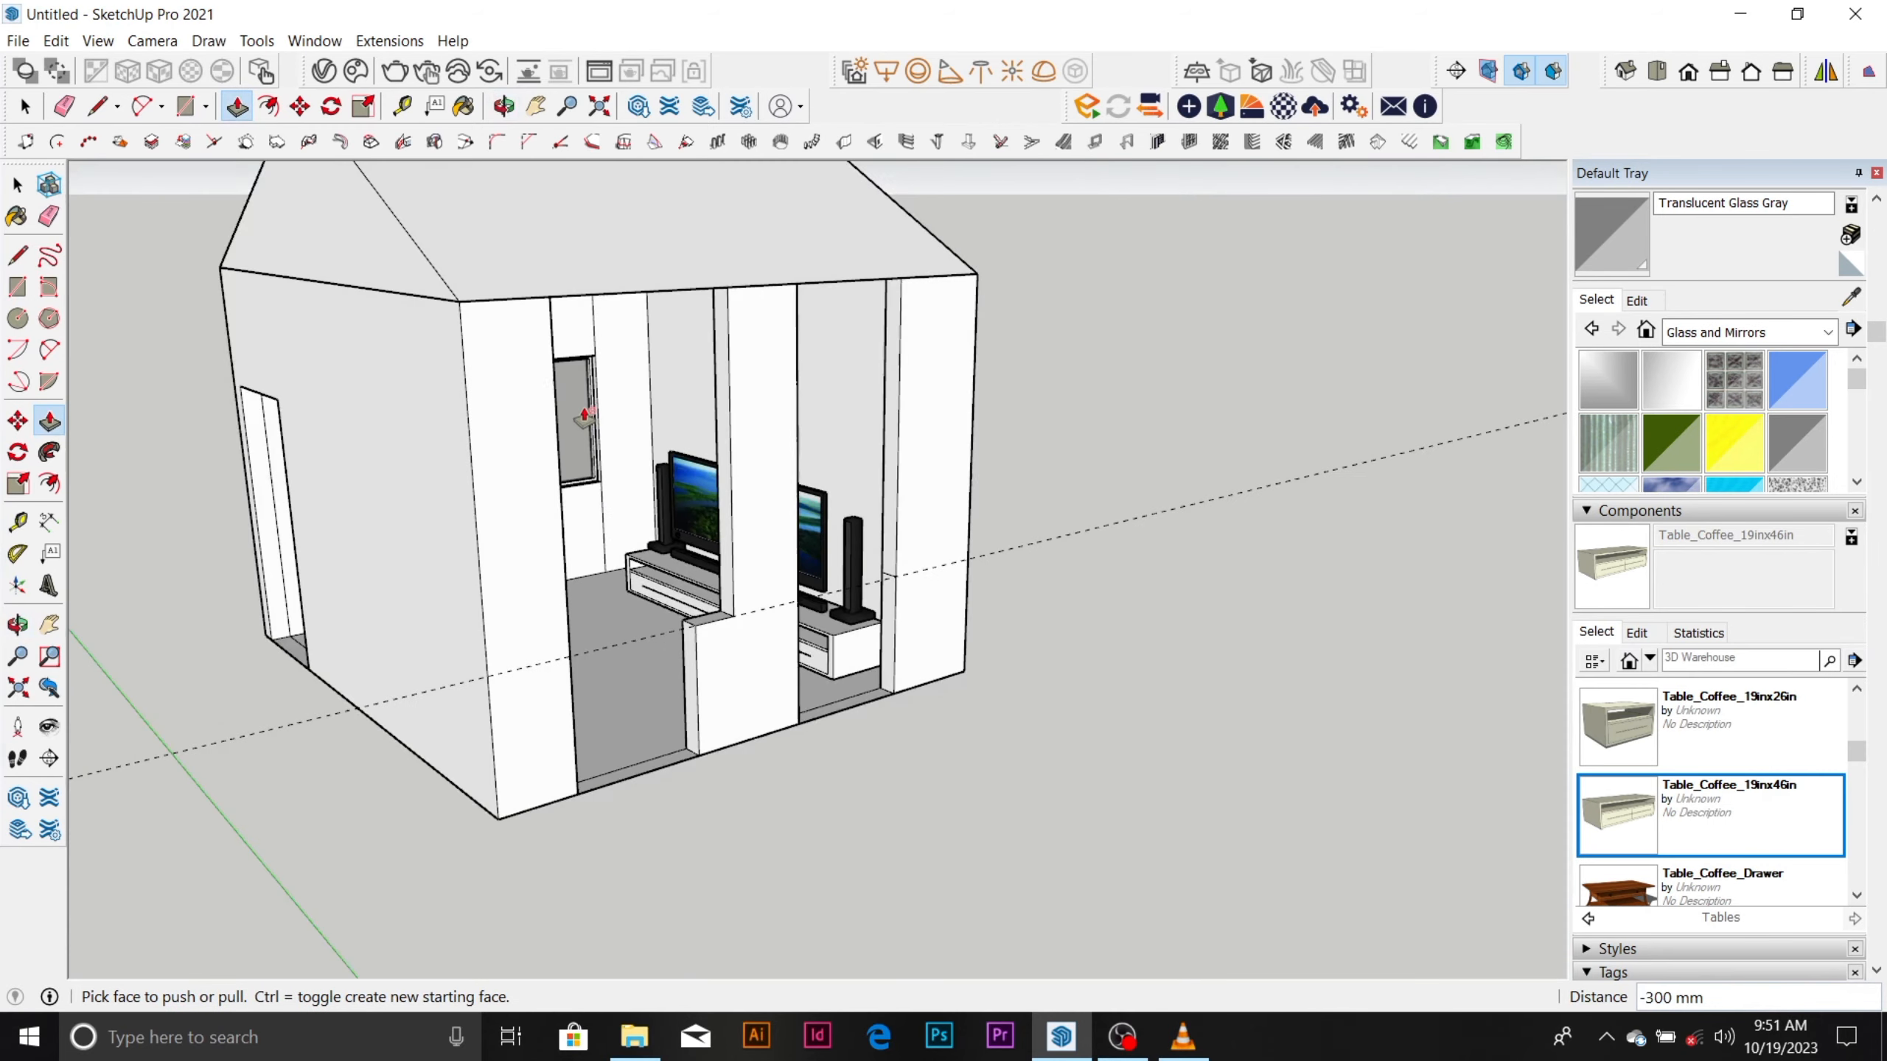
# Push the middle pier's opposite full-height side face inward by 300 mm to widen the second opening.
pyautogui.moveTo(564, 409); pyautogui.dragTo(631, 602, button='middle')
pyautogui.scroll(5, 651, 489)
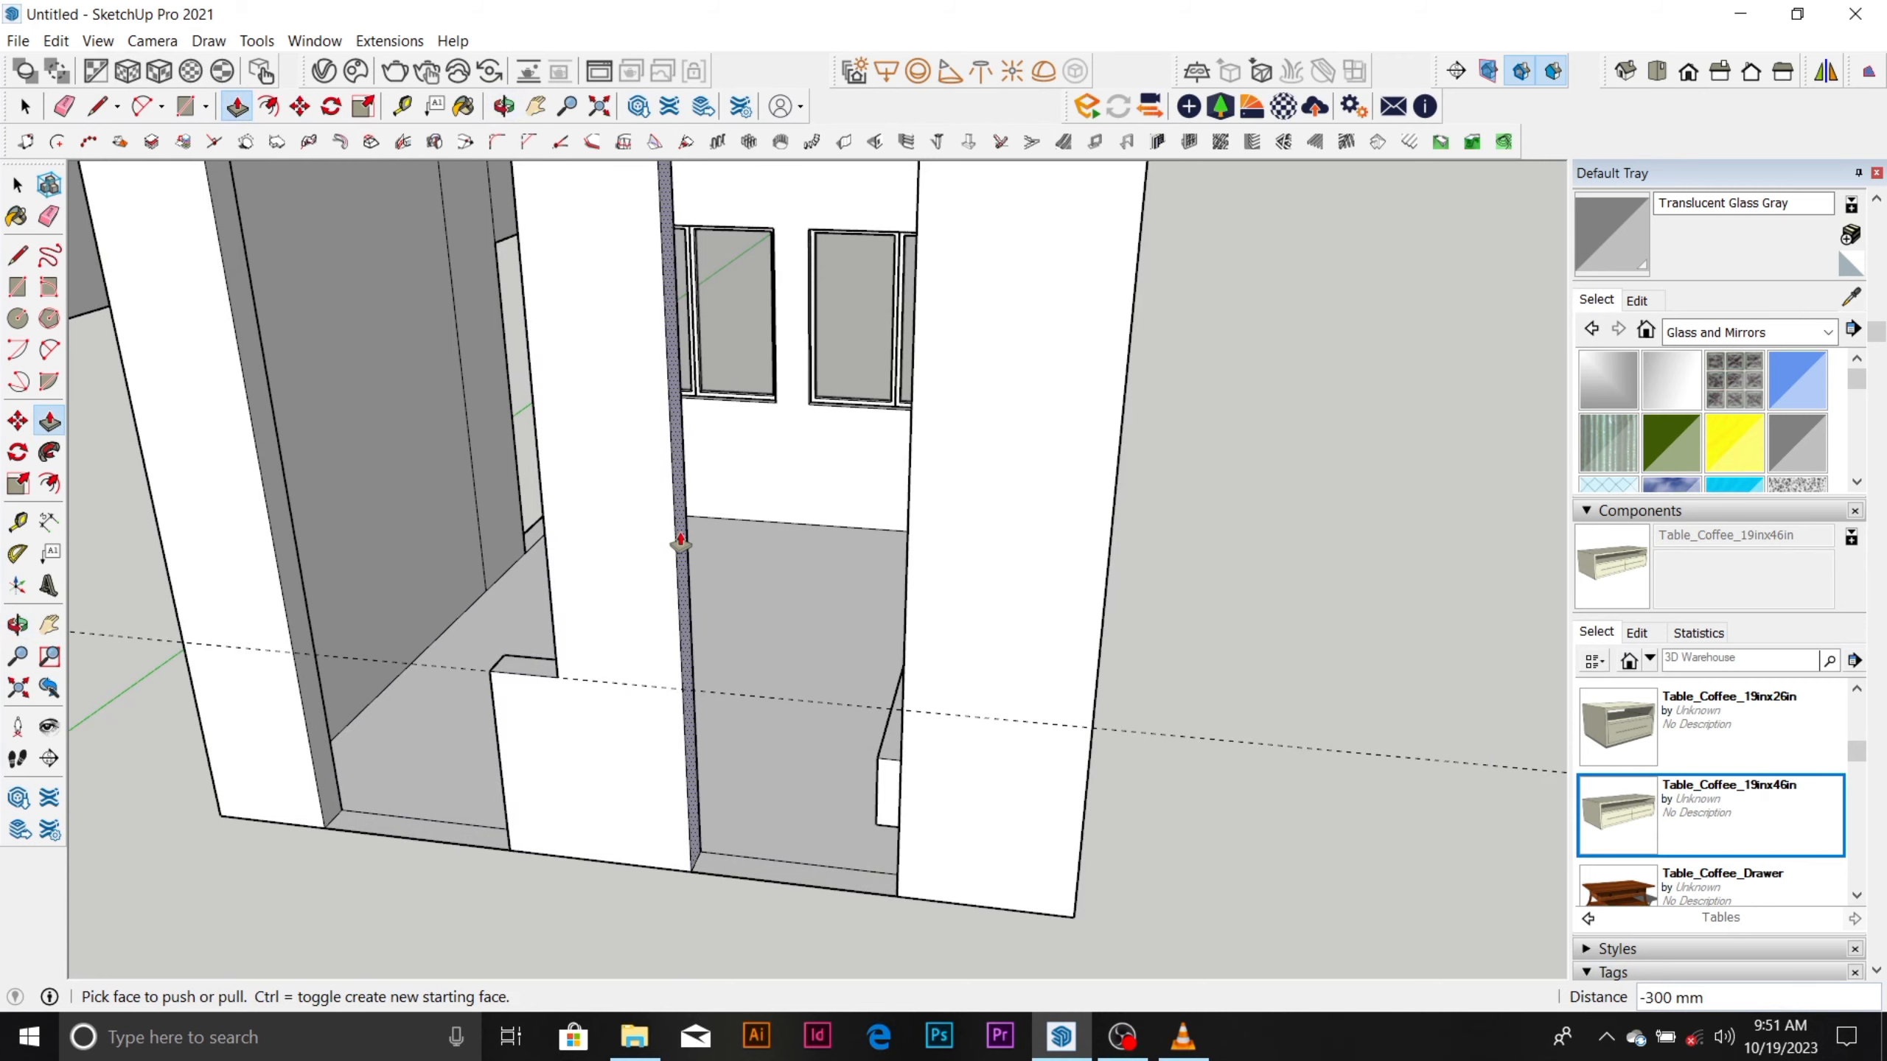
pyautogui.click(674, 540)
pyautogui.scroll(5, 818, 342)
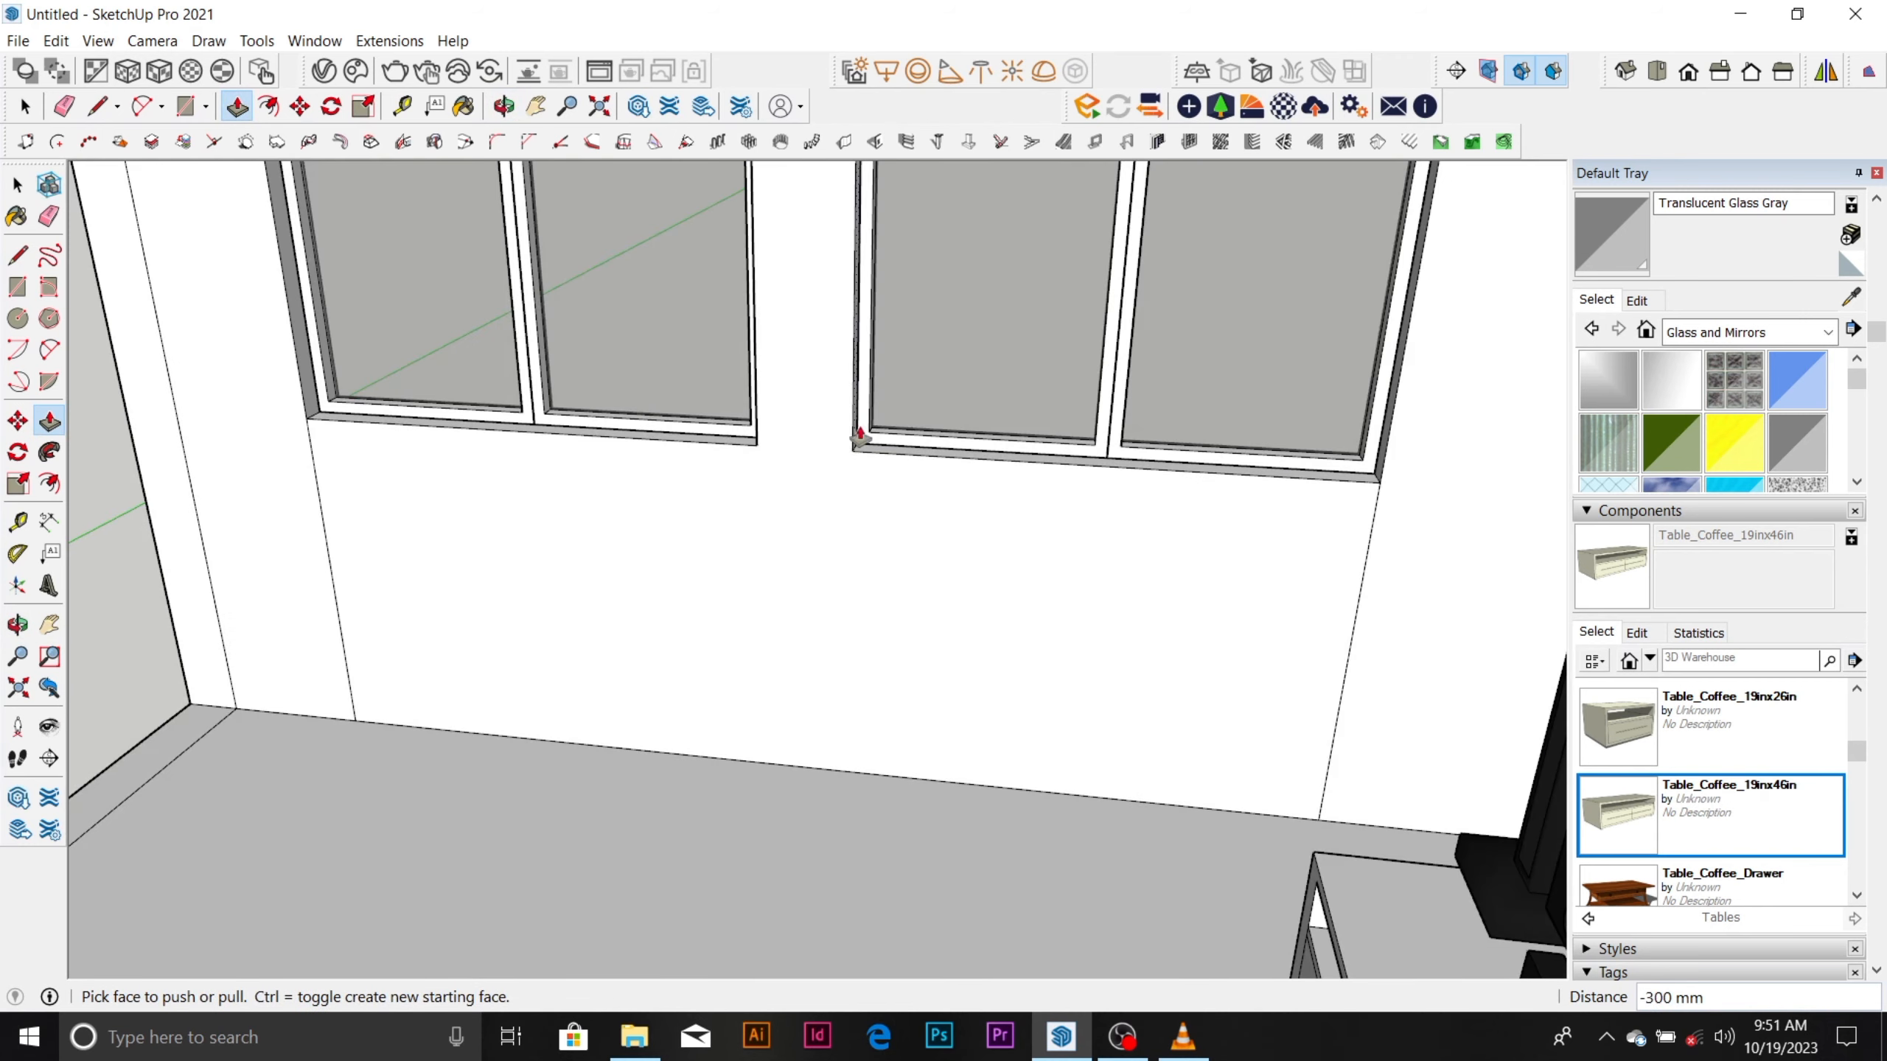
pyautogui.scroll(-5, 860, 436)
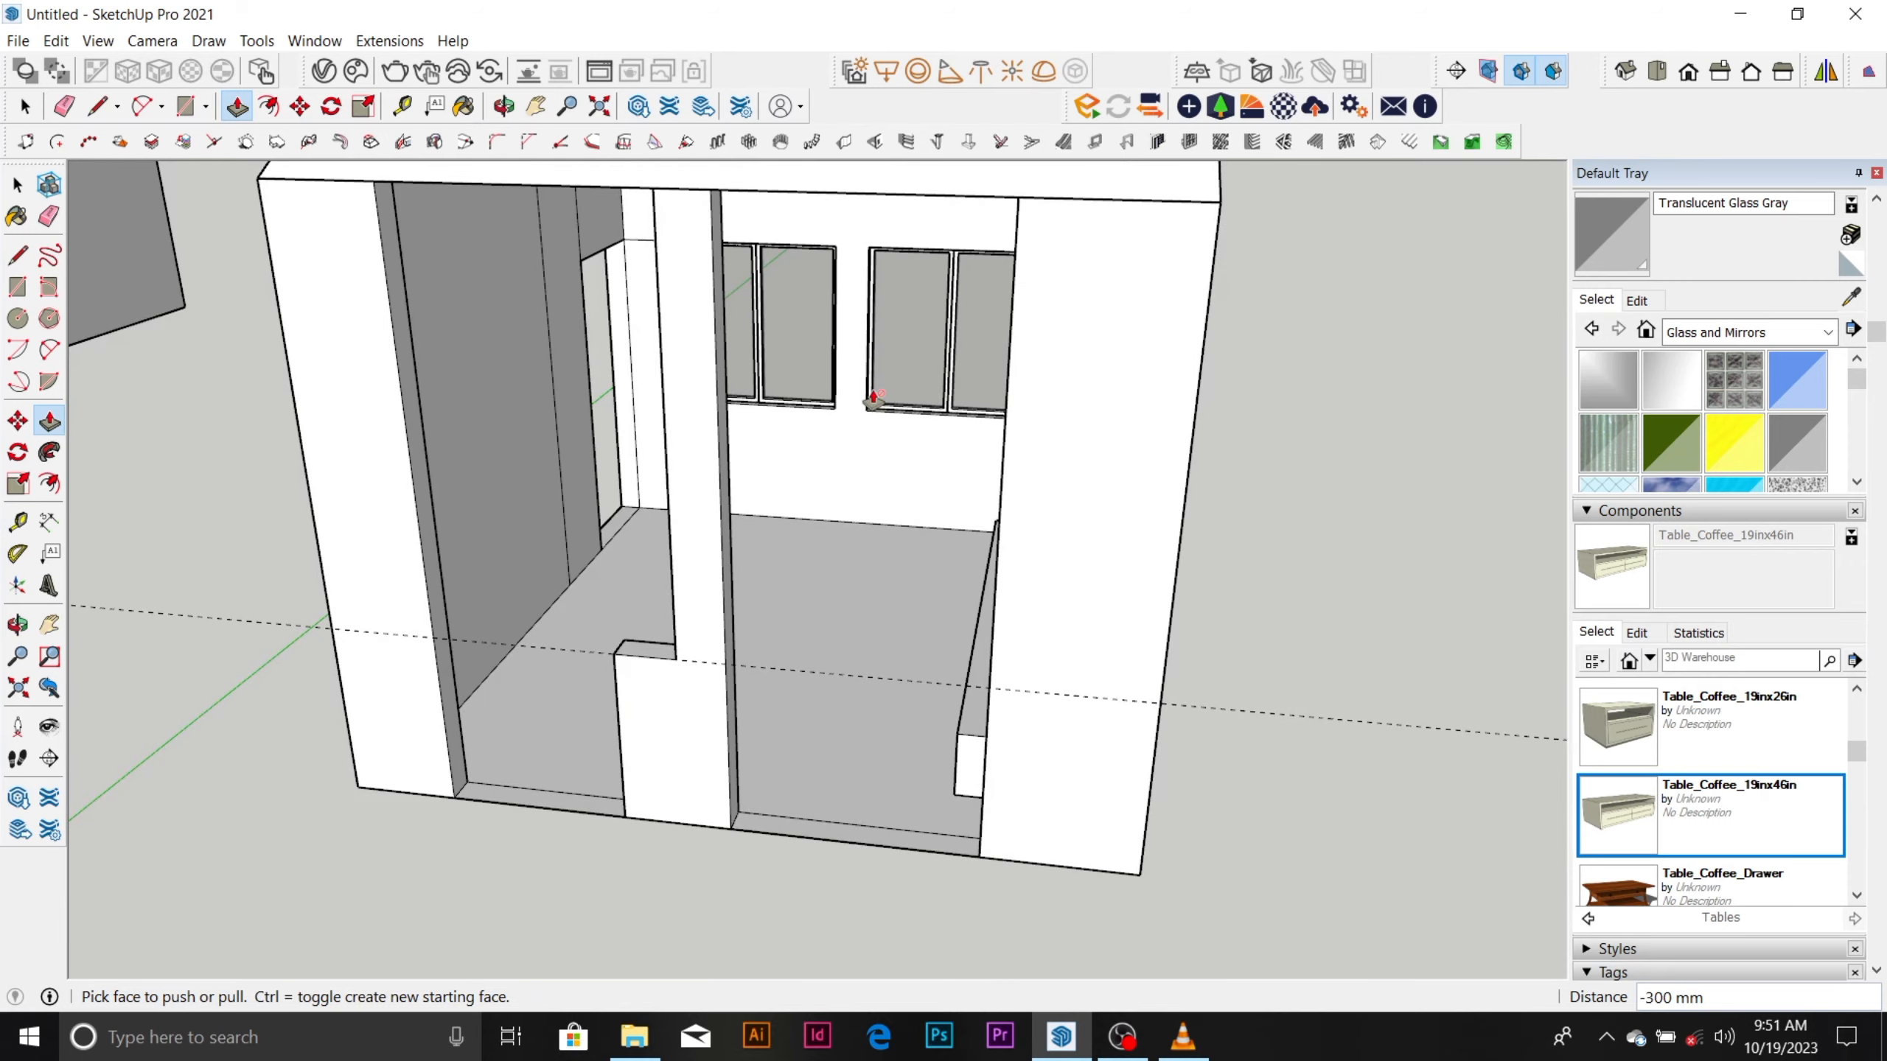
pyautogui.scroll(-3, 854, 438)
# Push the top of the leftover low block beside the middle pier down to the wall's bottom edge to remove it.
pyautogui.moveTo(843, 455); pyautogui.dragTo(912, 469, button='middle')
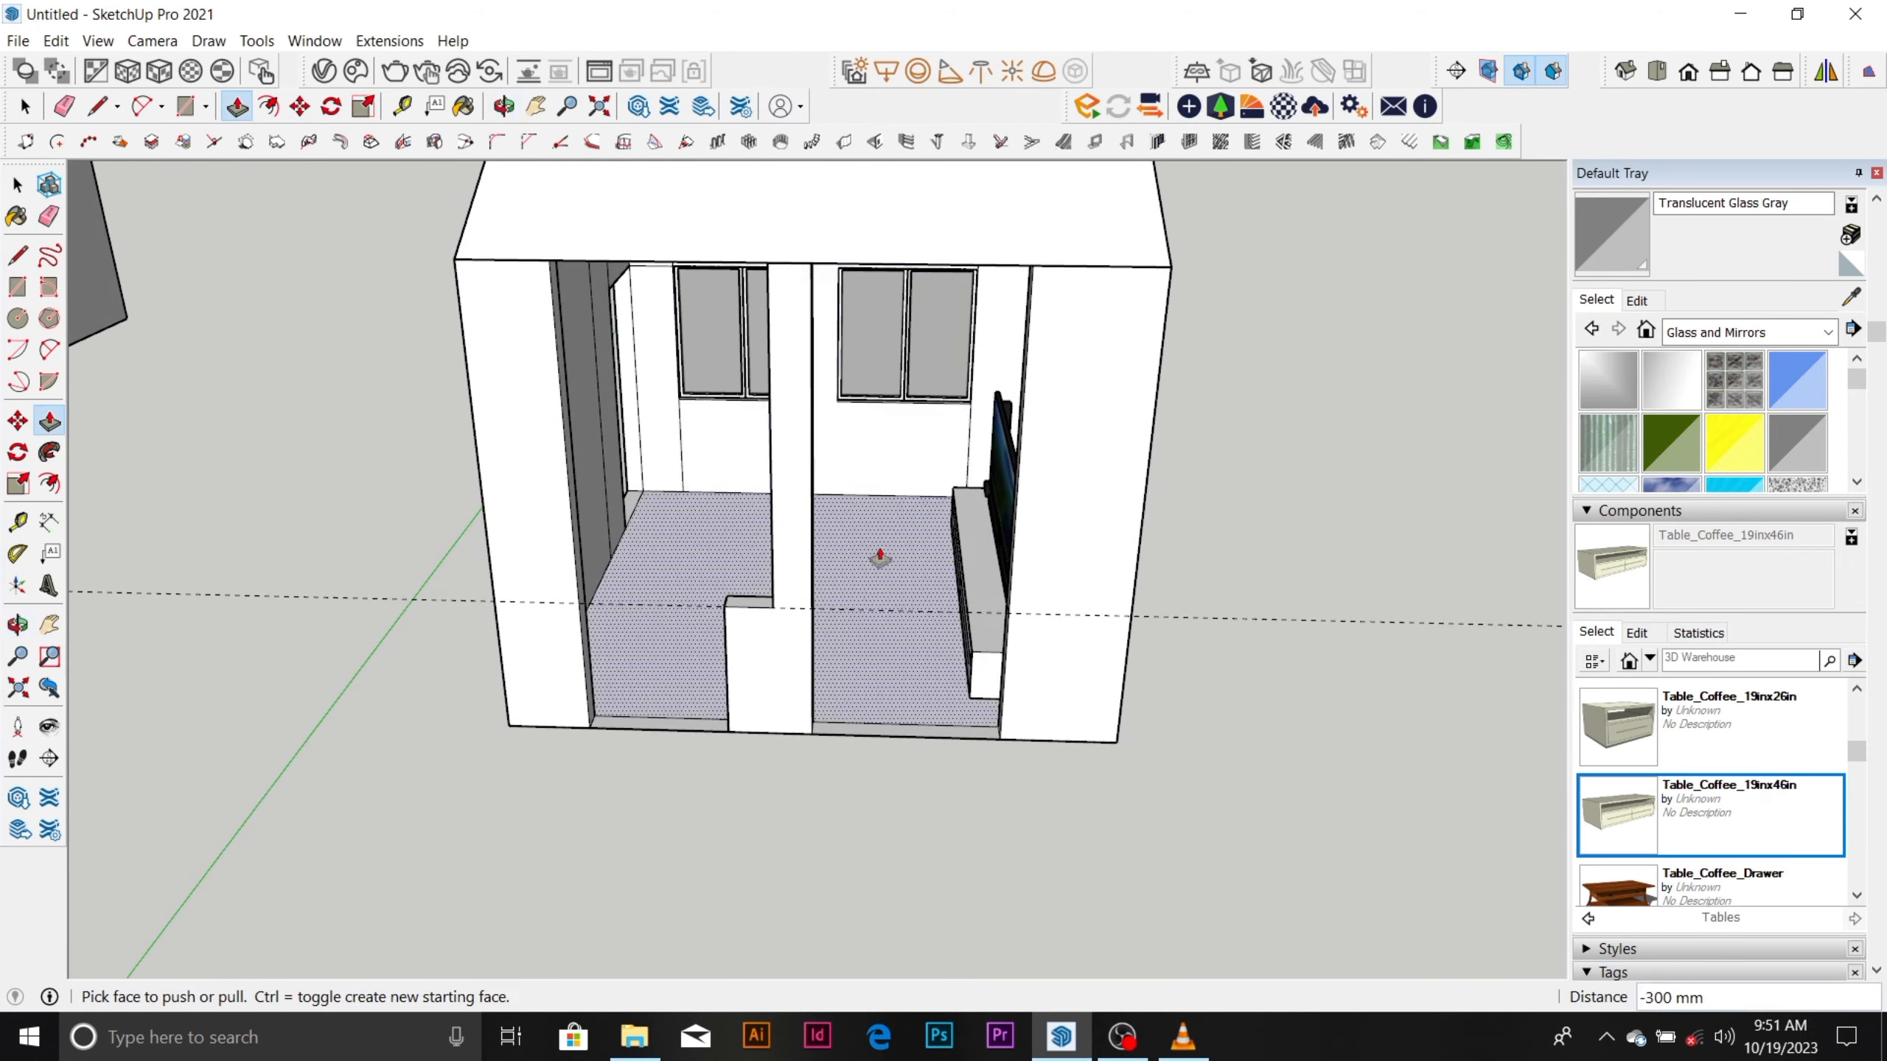
pyautogui.scroll(-2, 781, 682)
pyautogui.scroll(2, 725, 624)
pyautogui.scroll(3, 741, 632)
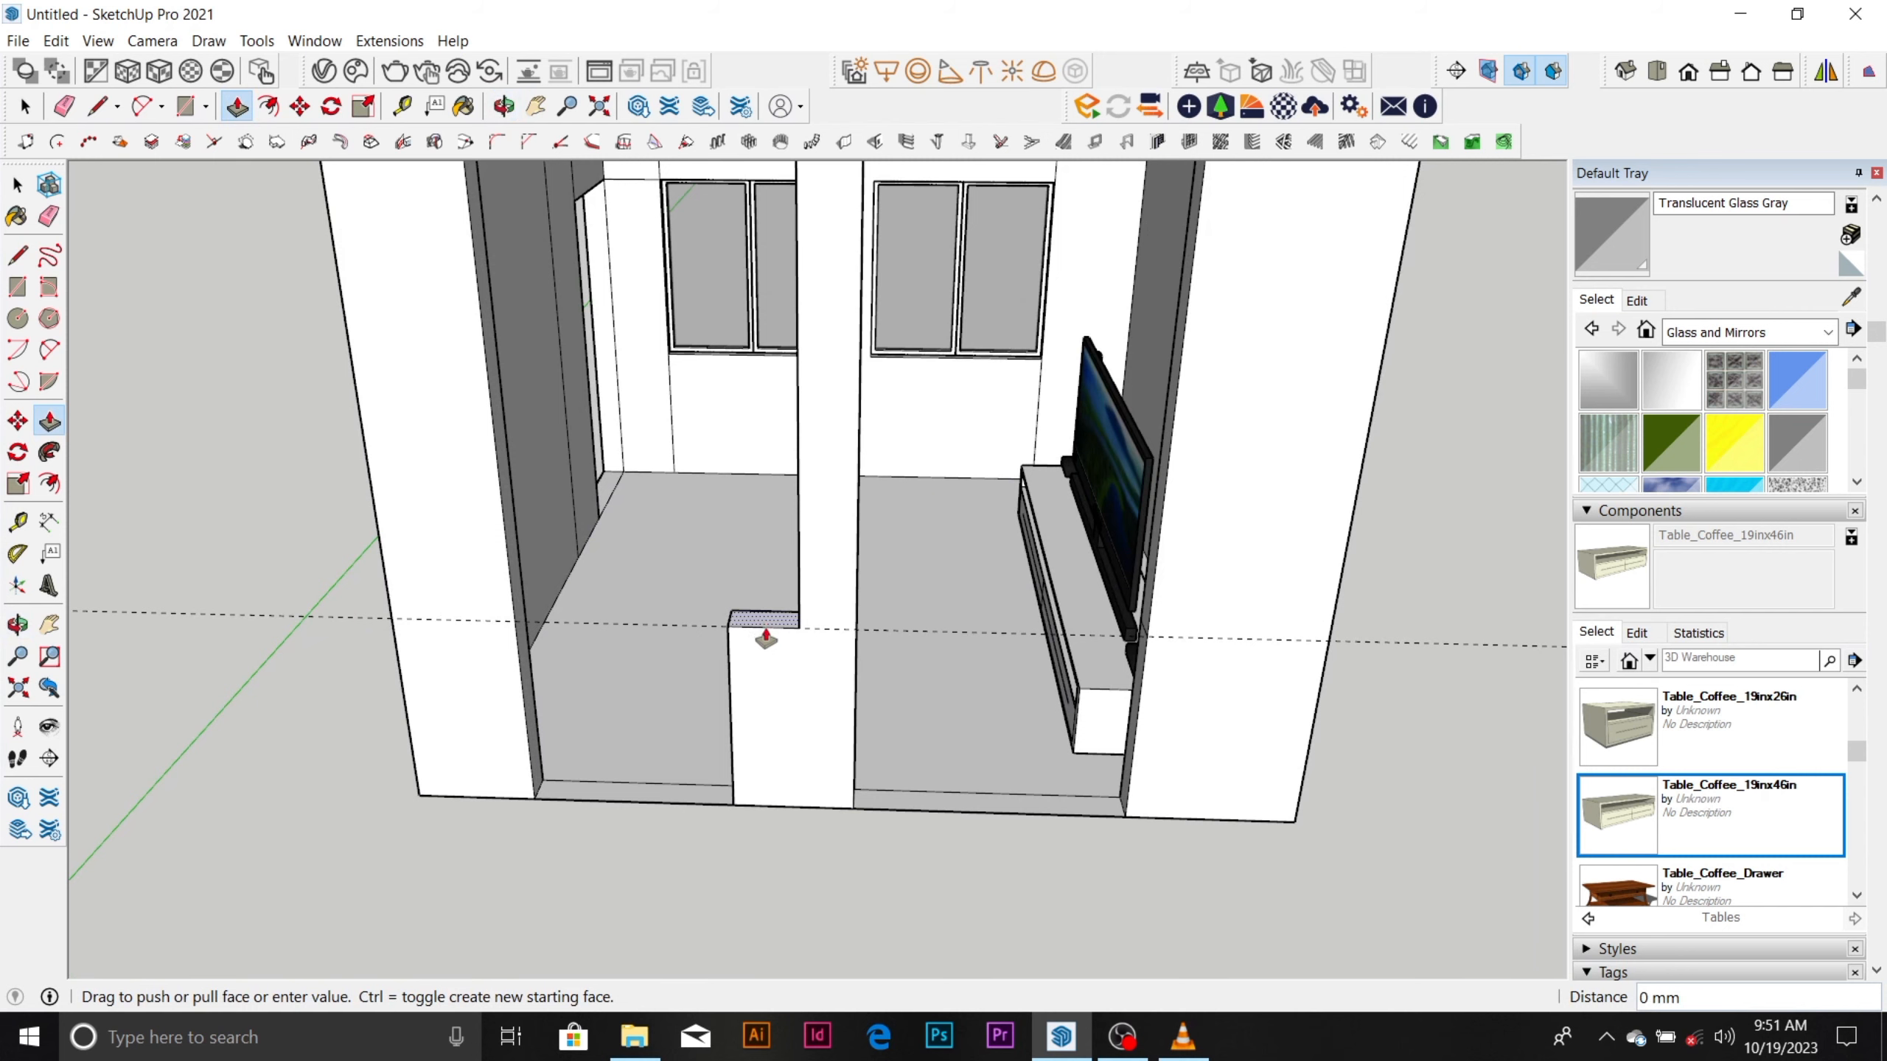
pyautogui.click(792, 810)
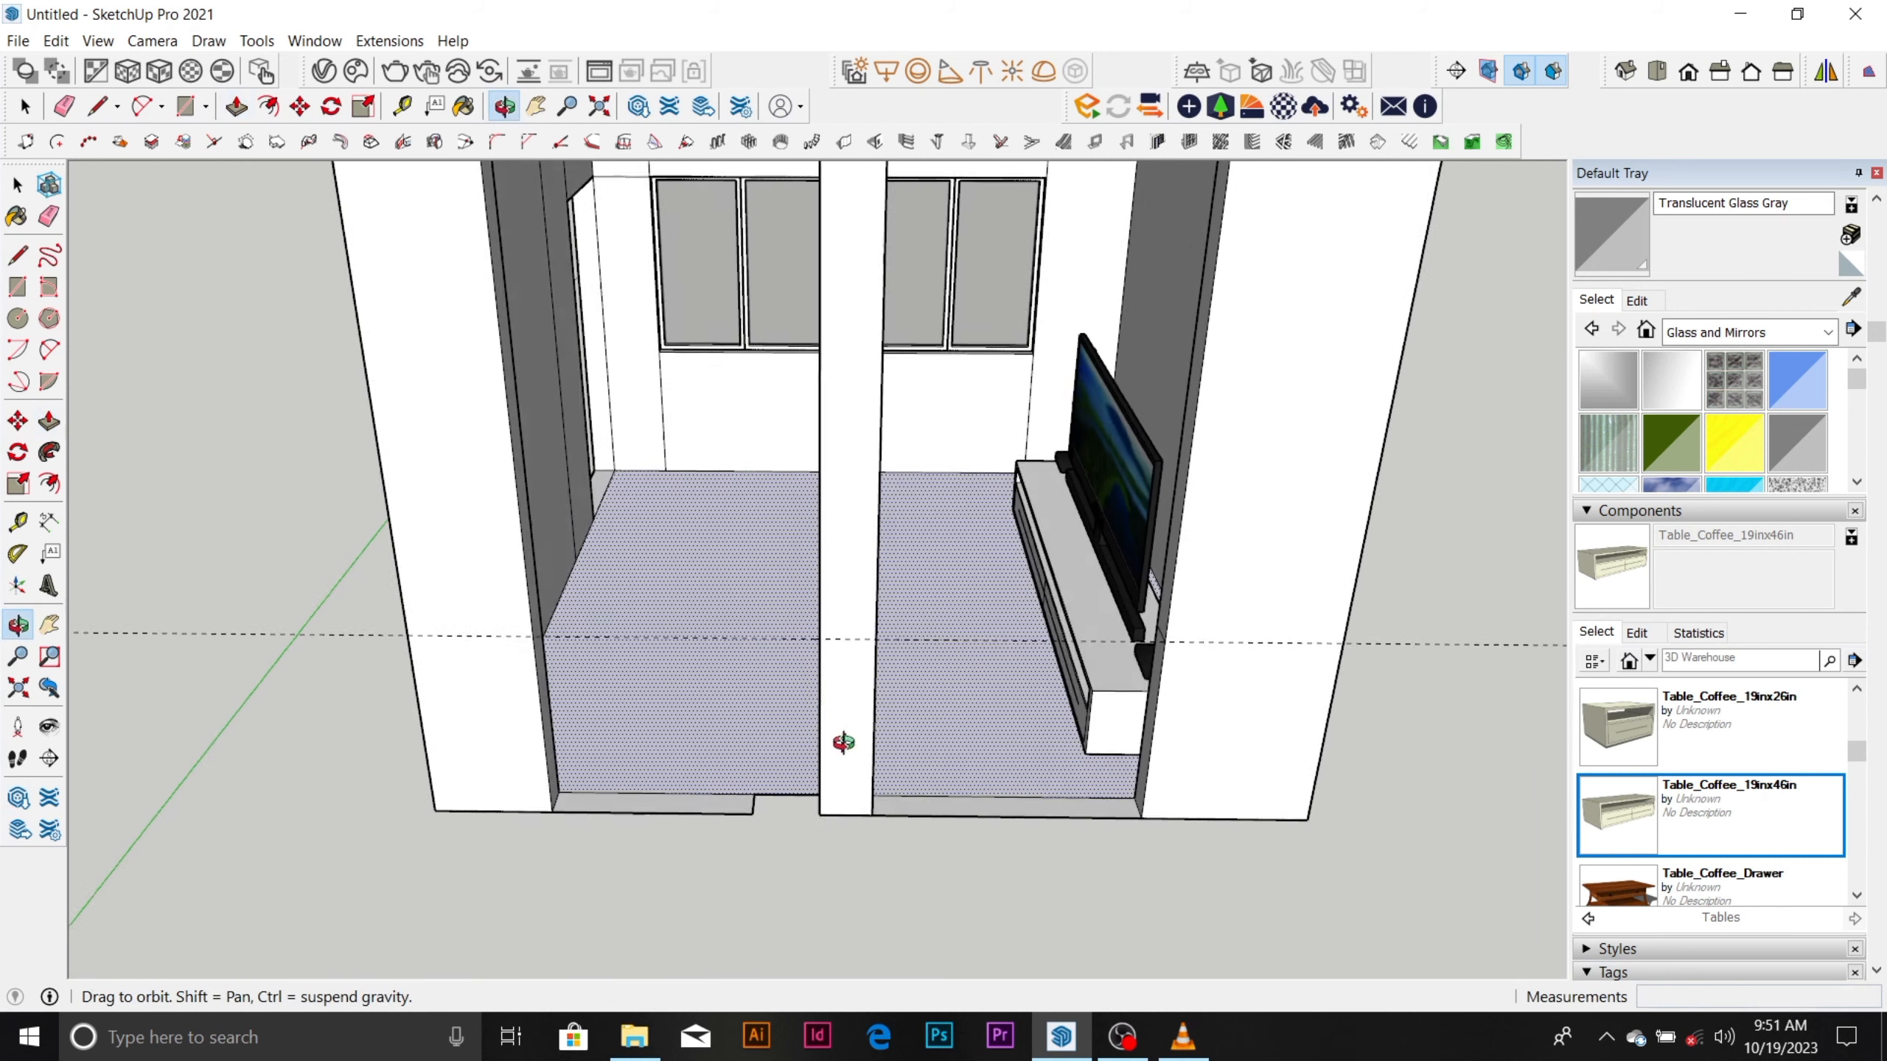
# Outline a 900 mm by 150 mm rectangle low on the middle pier's side and extrude it 1200 mm across the first opening.
pyautogui.scroll(5, 842, 750)
pyautogui.press('r')
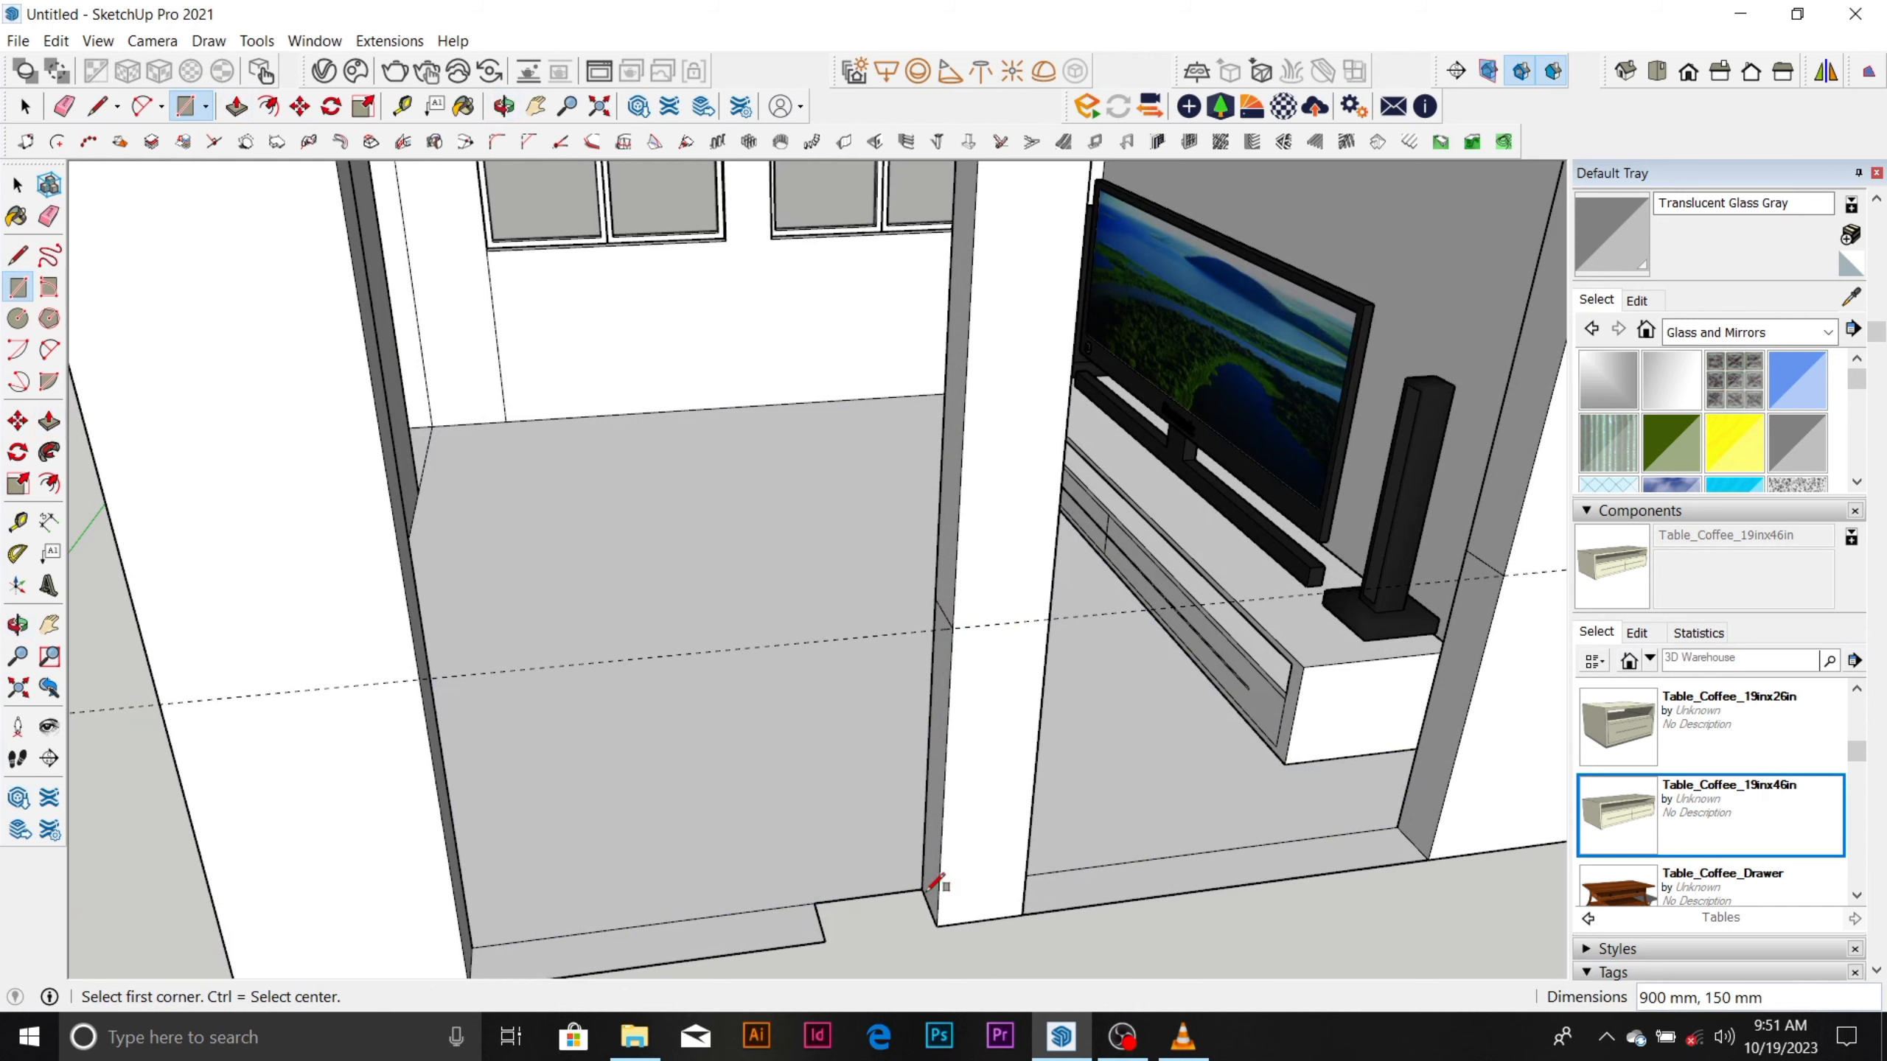
pyautogui.press('space')
pyautogui.press('p')
pyautogui.click(936, 856)
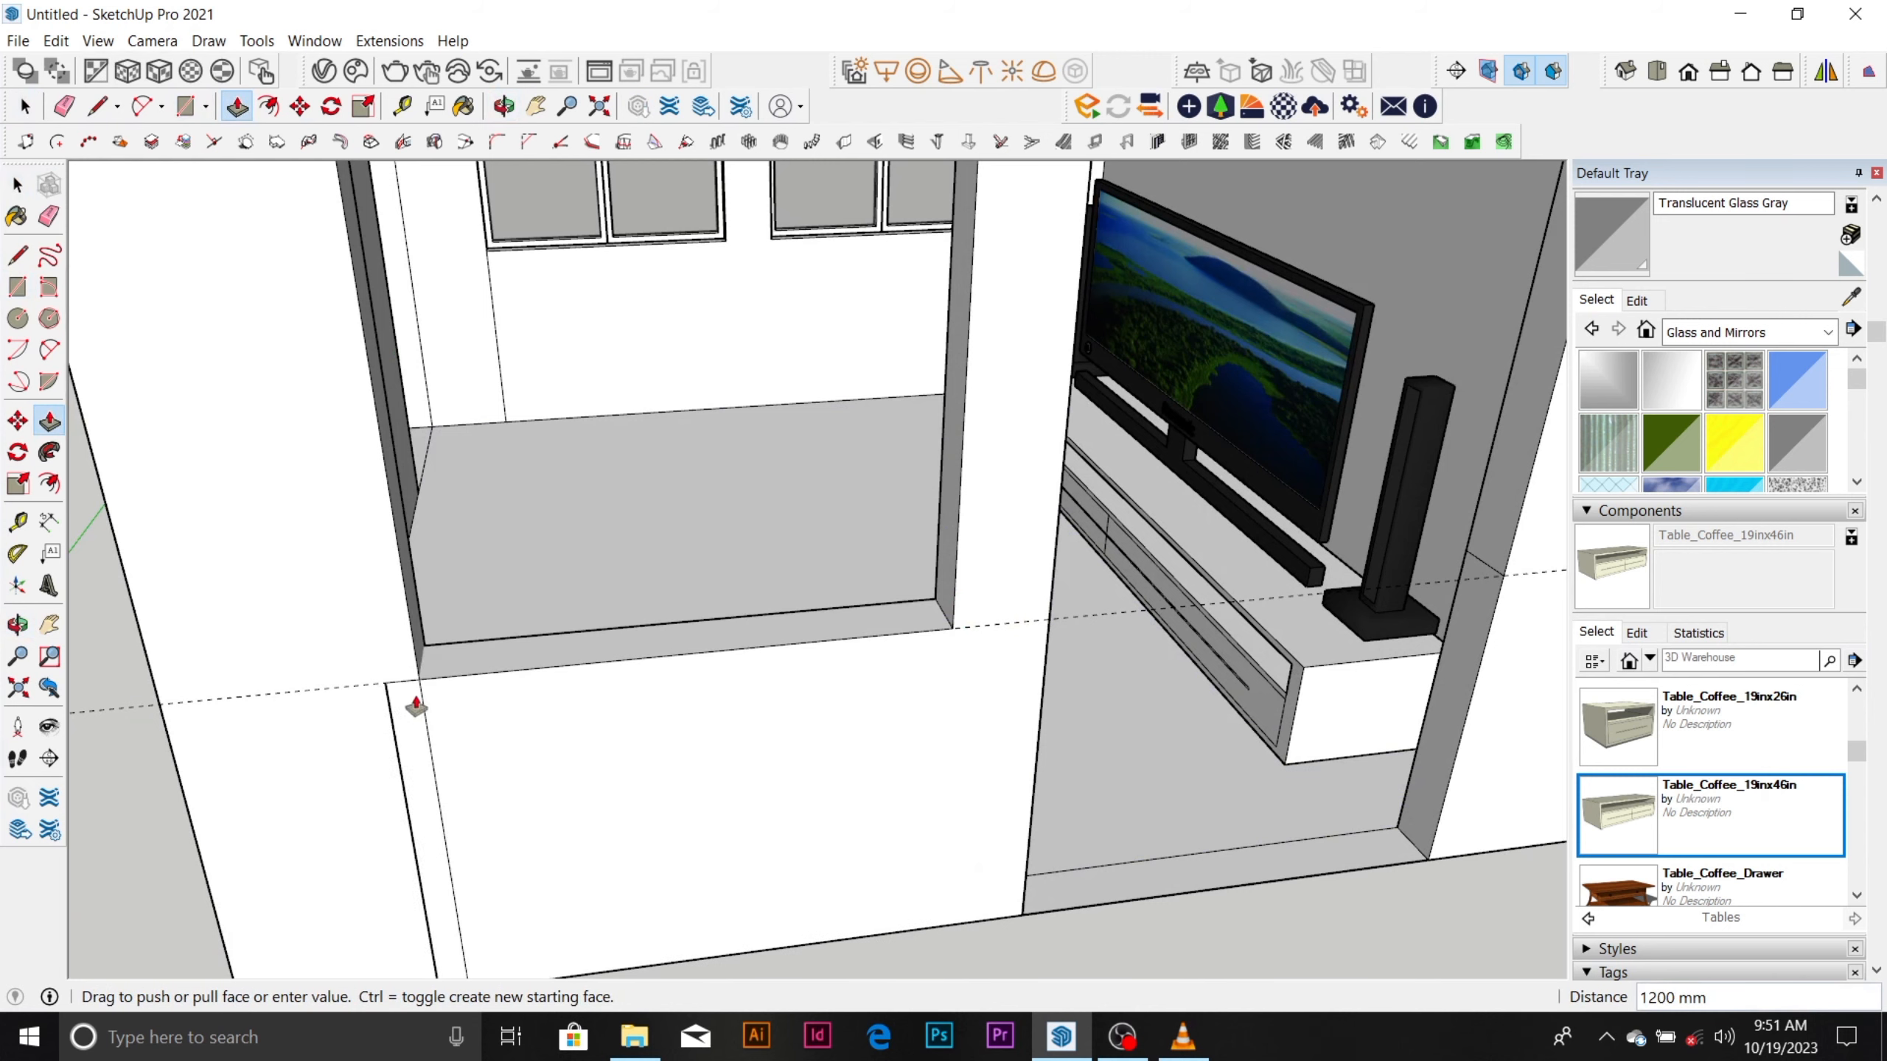
pyautogui.scroll(-3, 446, 679)
# Extrude the end pier's lower side face 1200 mm across the second opening to form its low sill wall.
pyautogui.scroll(2, 1055, 614)
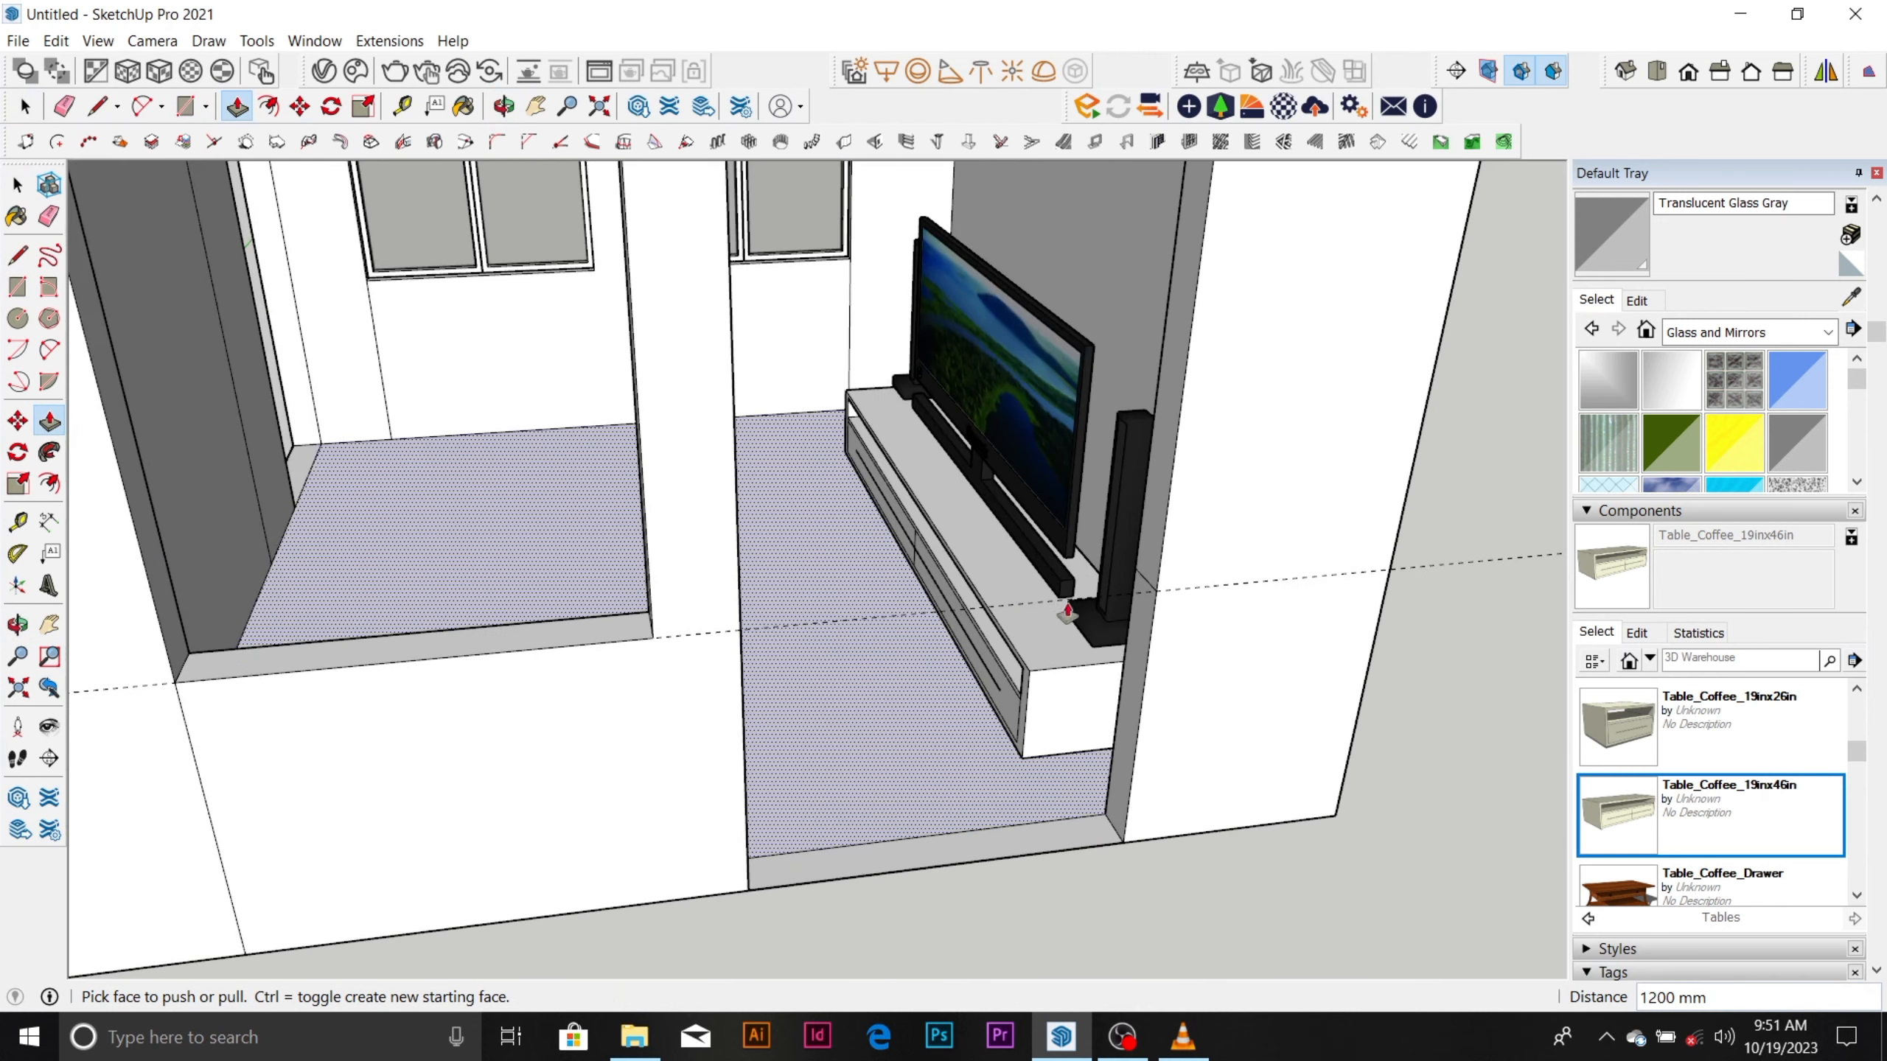
pyautogui.click(1129, 674)
pyautogui.scroll(-6, 906, 725)
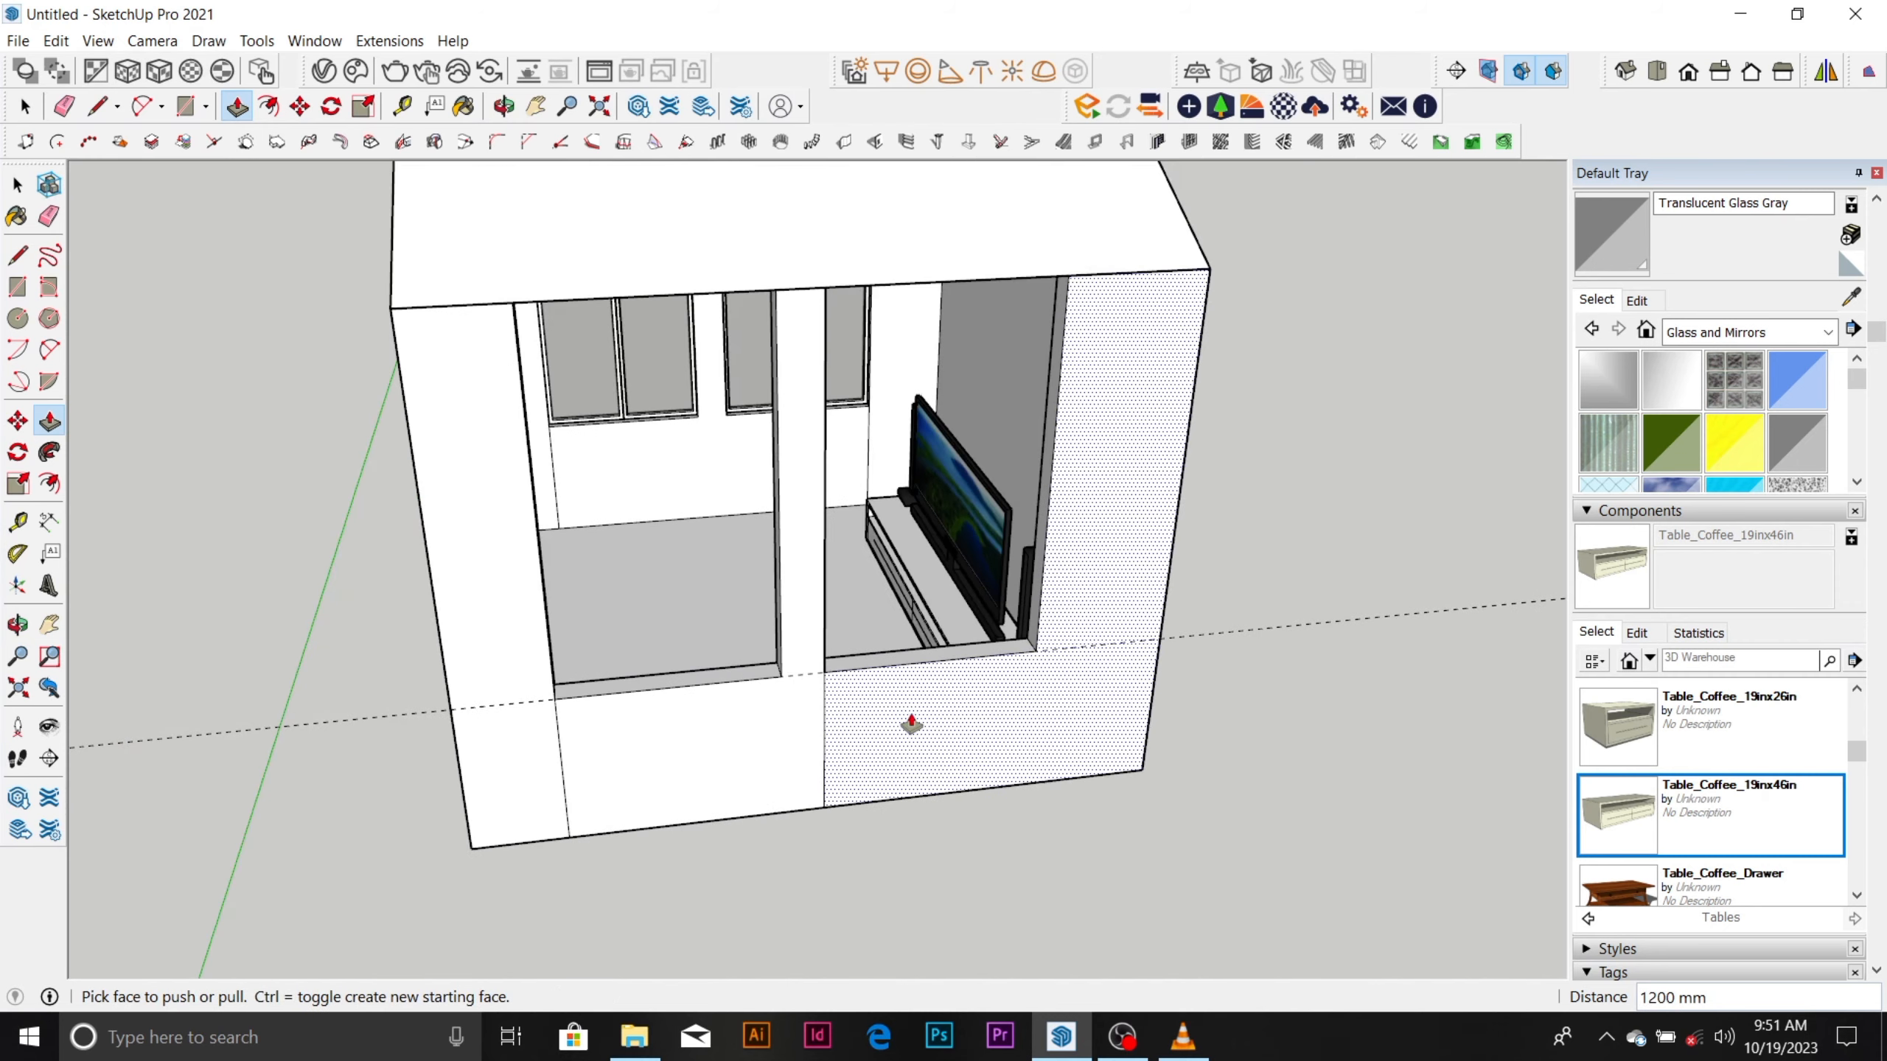
# Place a guide line 900 mm below the top edge of the wall with the two openings.
pyautogui.moveTo(906, 725); pyautogui.dragTo(855, 467, button='middle')
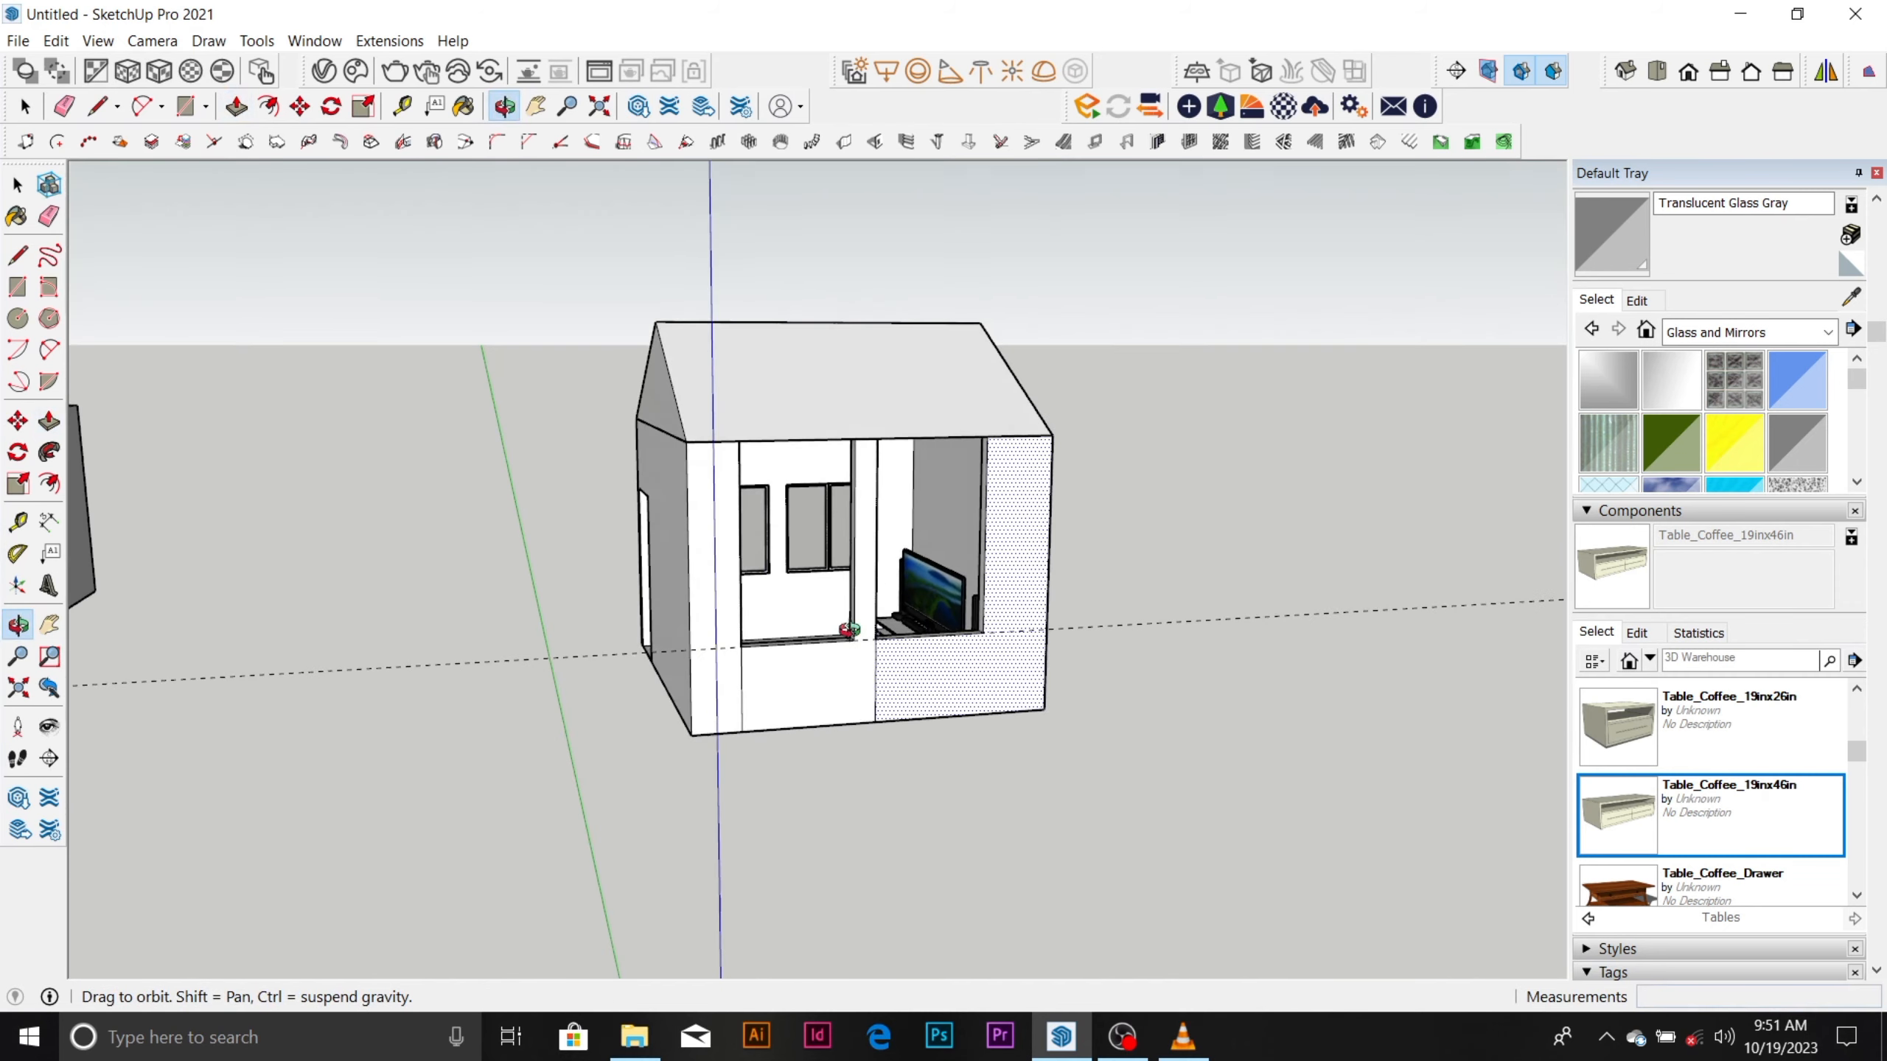
pyautogui.scroll(4, 855, 468)
pyautogui.scroll(2, 860, 419)
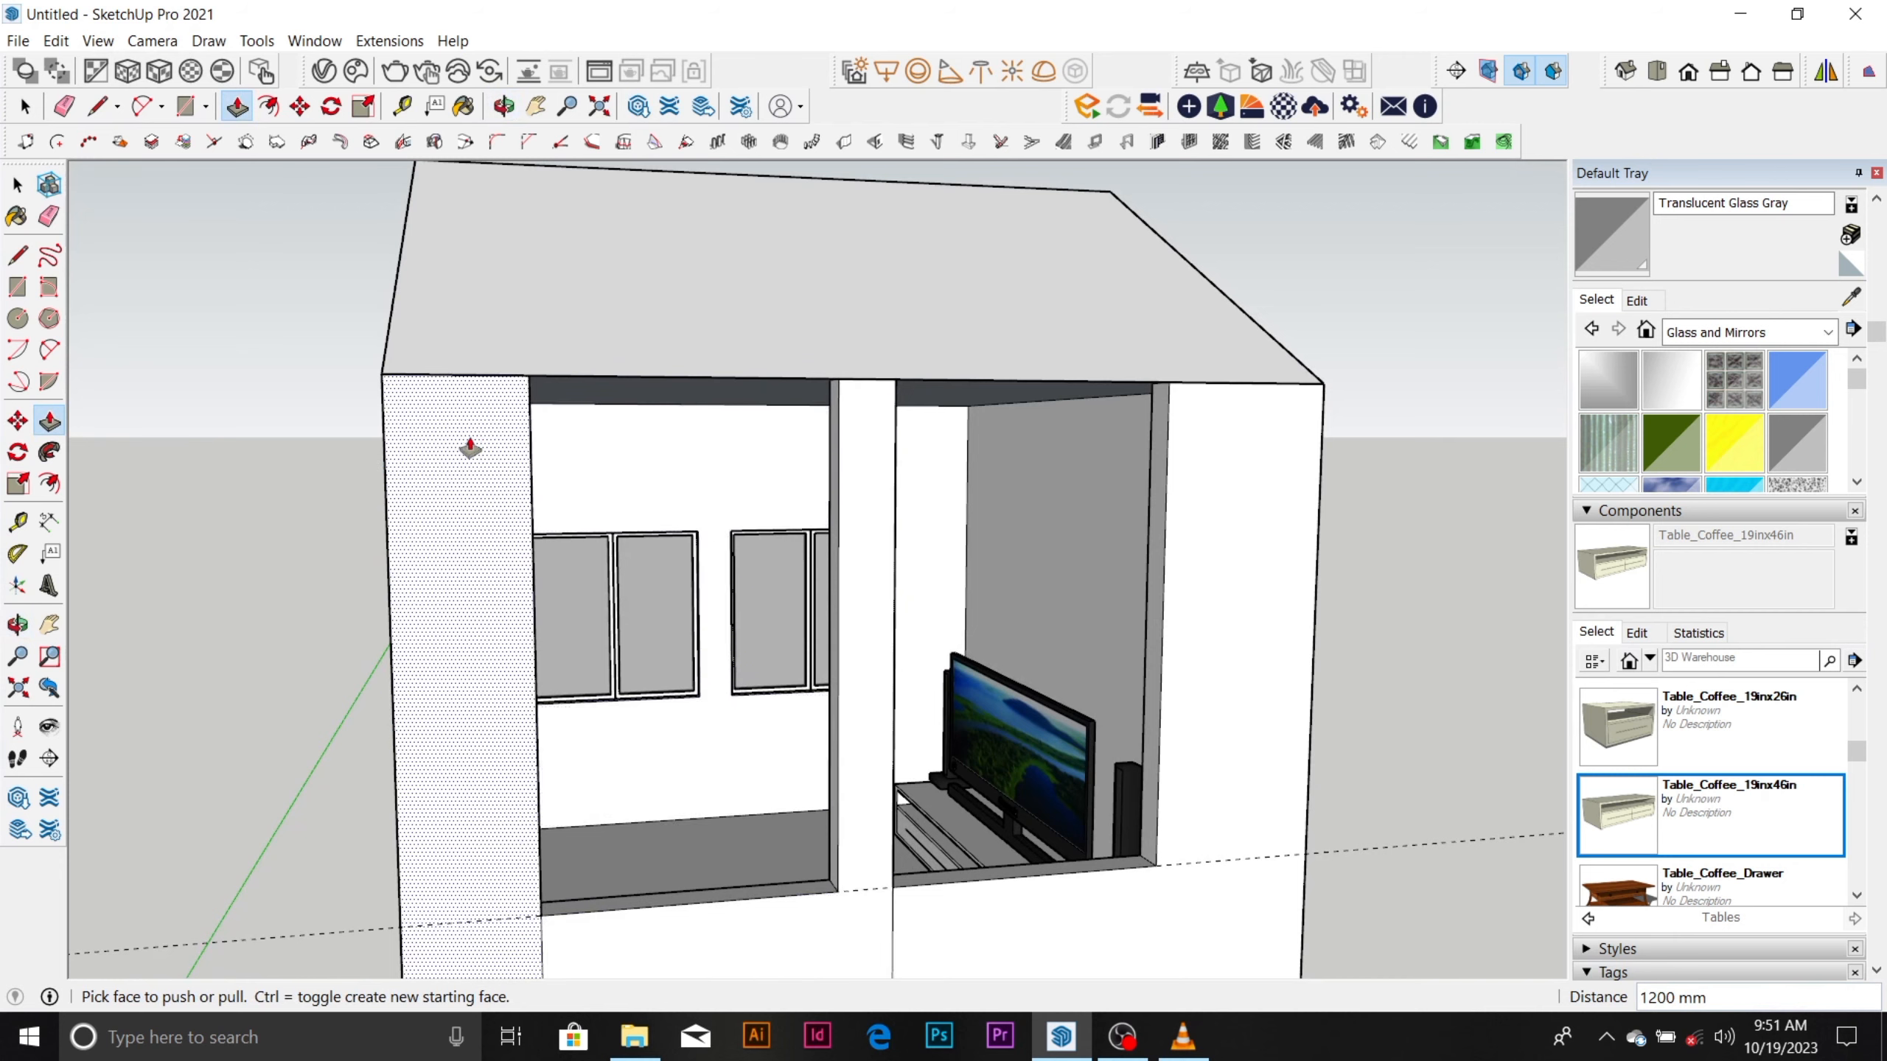
pyautogui.scroll(2, 465, 438)
pyautogui.press('t')
pyautogui.click(471, 350)
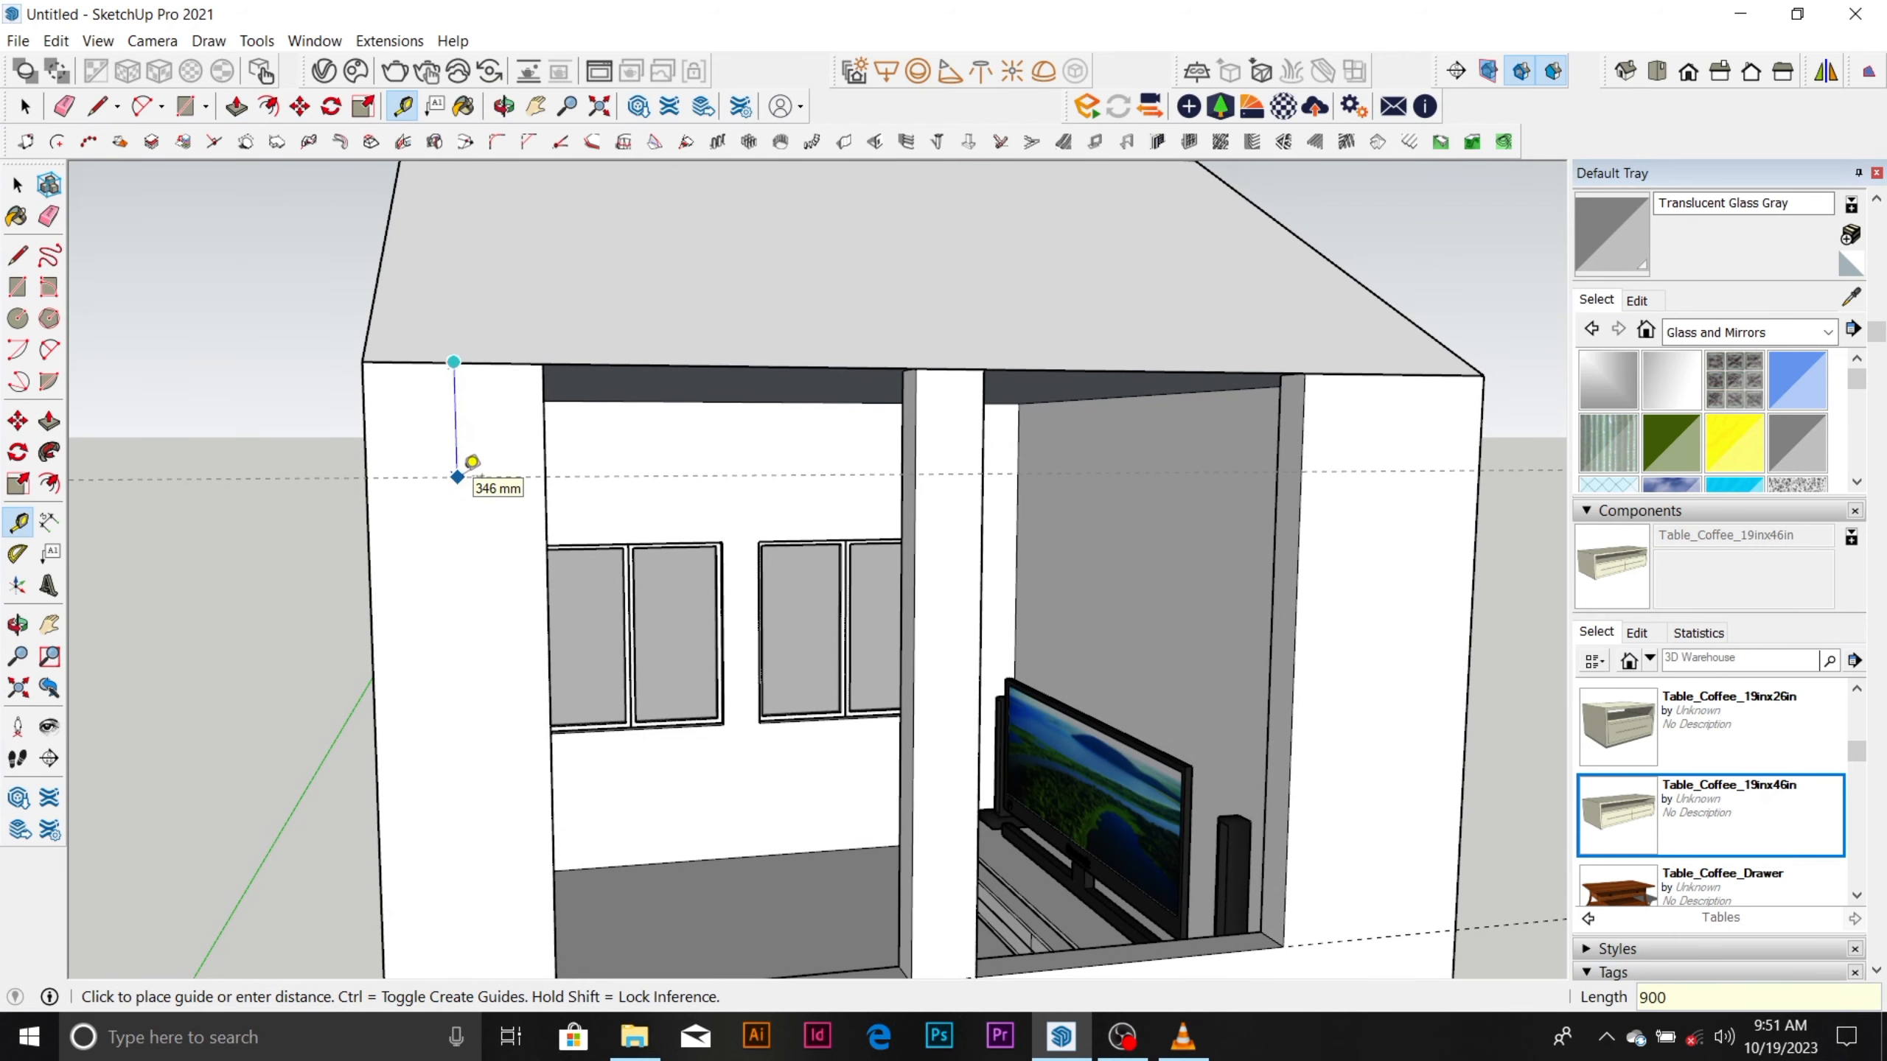
pyautogui.moveTo(532, 458); pyautogui.dragTo(1077, 498, button='middle')
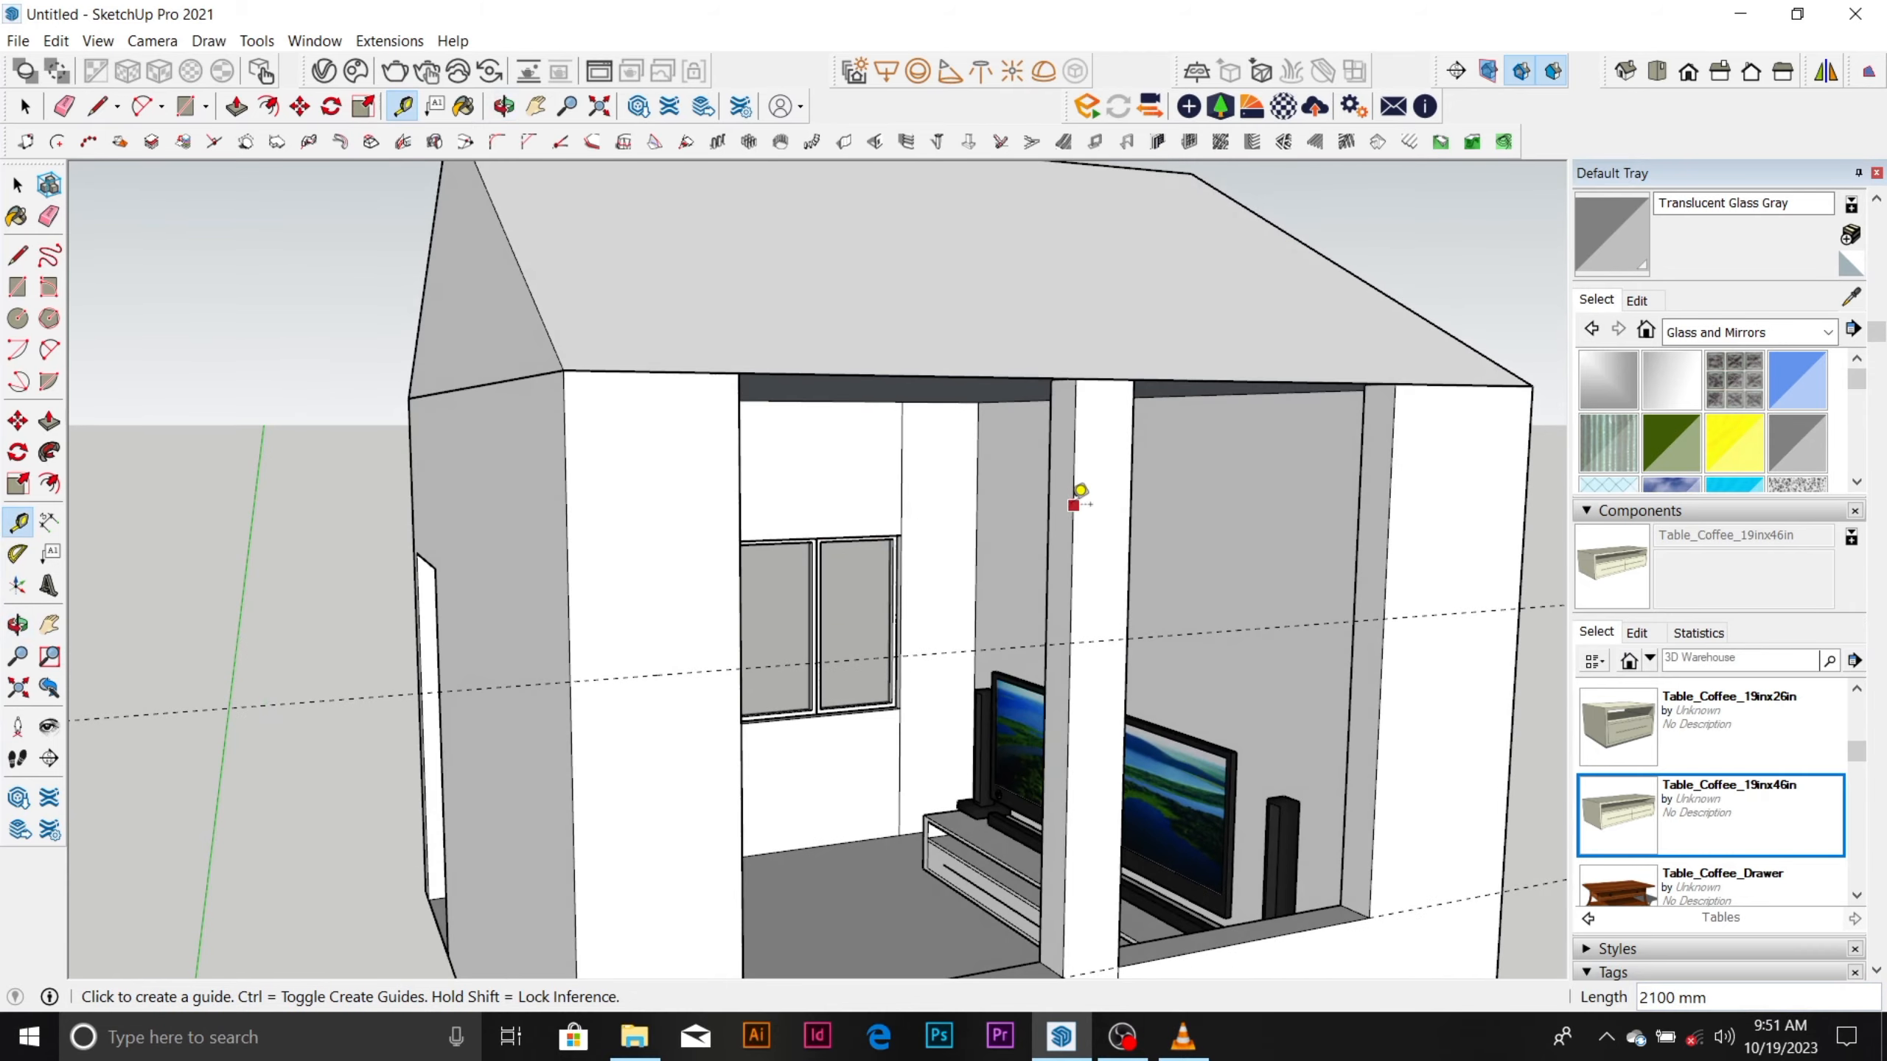
# Outline the middle pier's side face from its top down to the upper guide and extrude it 1200 mm across the first opening.
pyautogui.press('r')
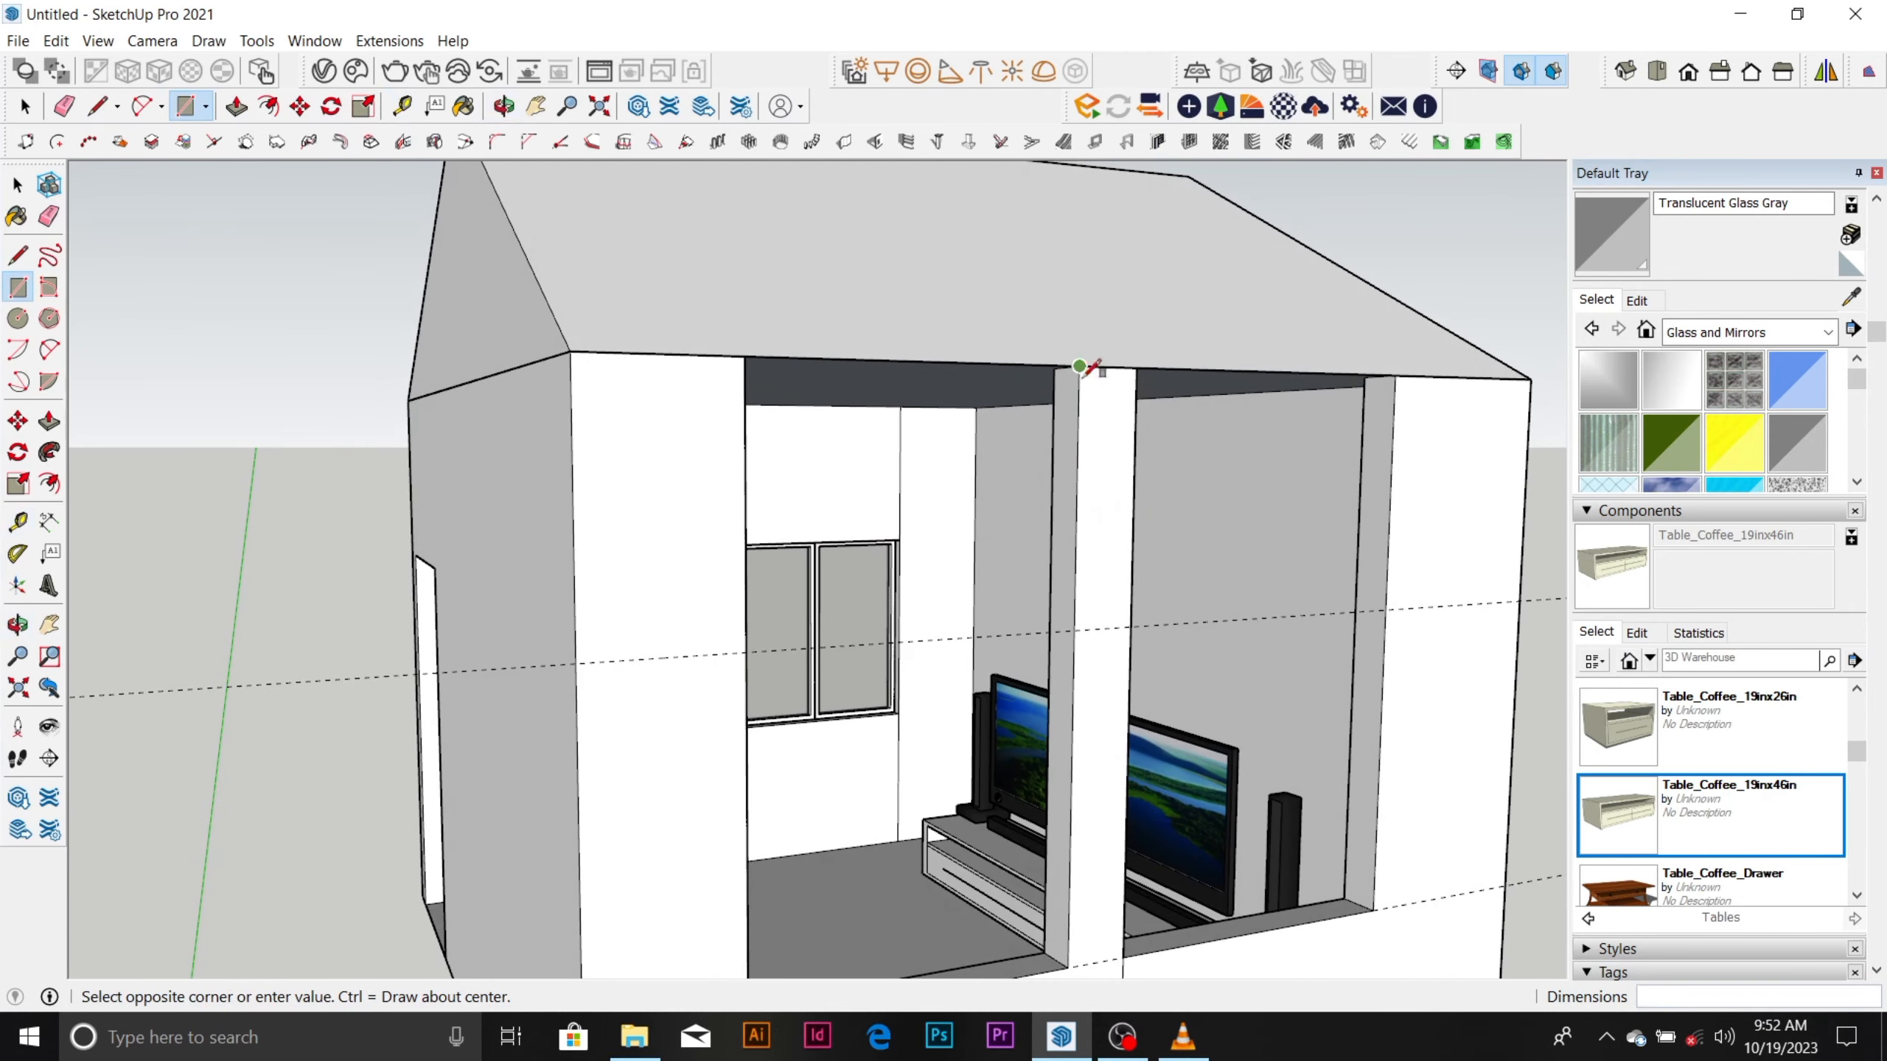
pyautogui.moveTo(1059, 628); pyautogui.dragTo(1092, 397, button='middle')
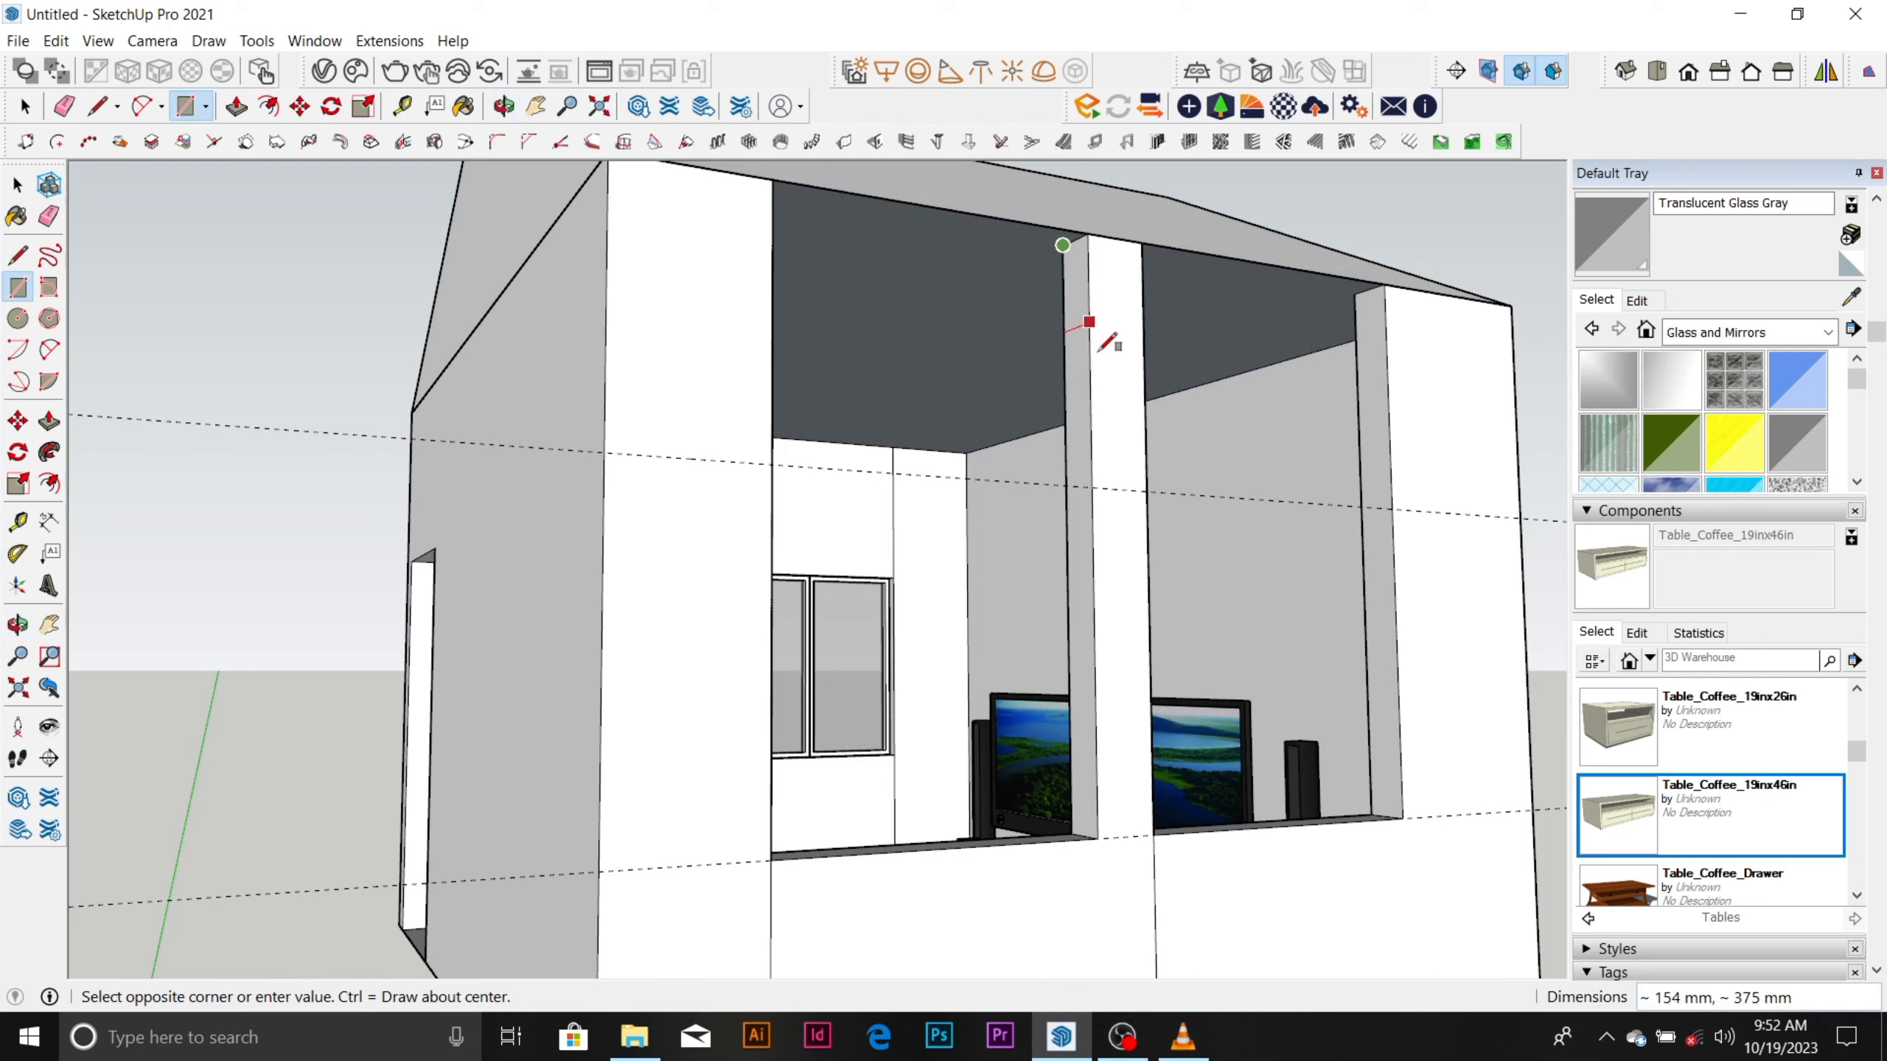
pyautogui.press('space')
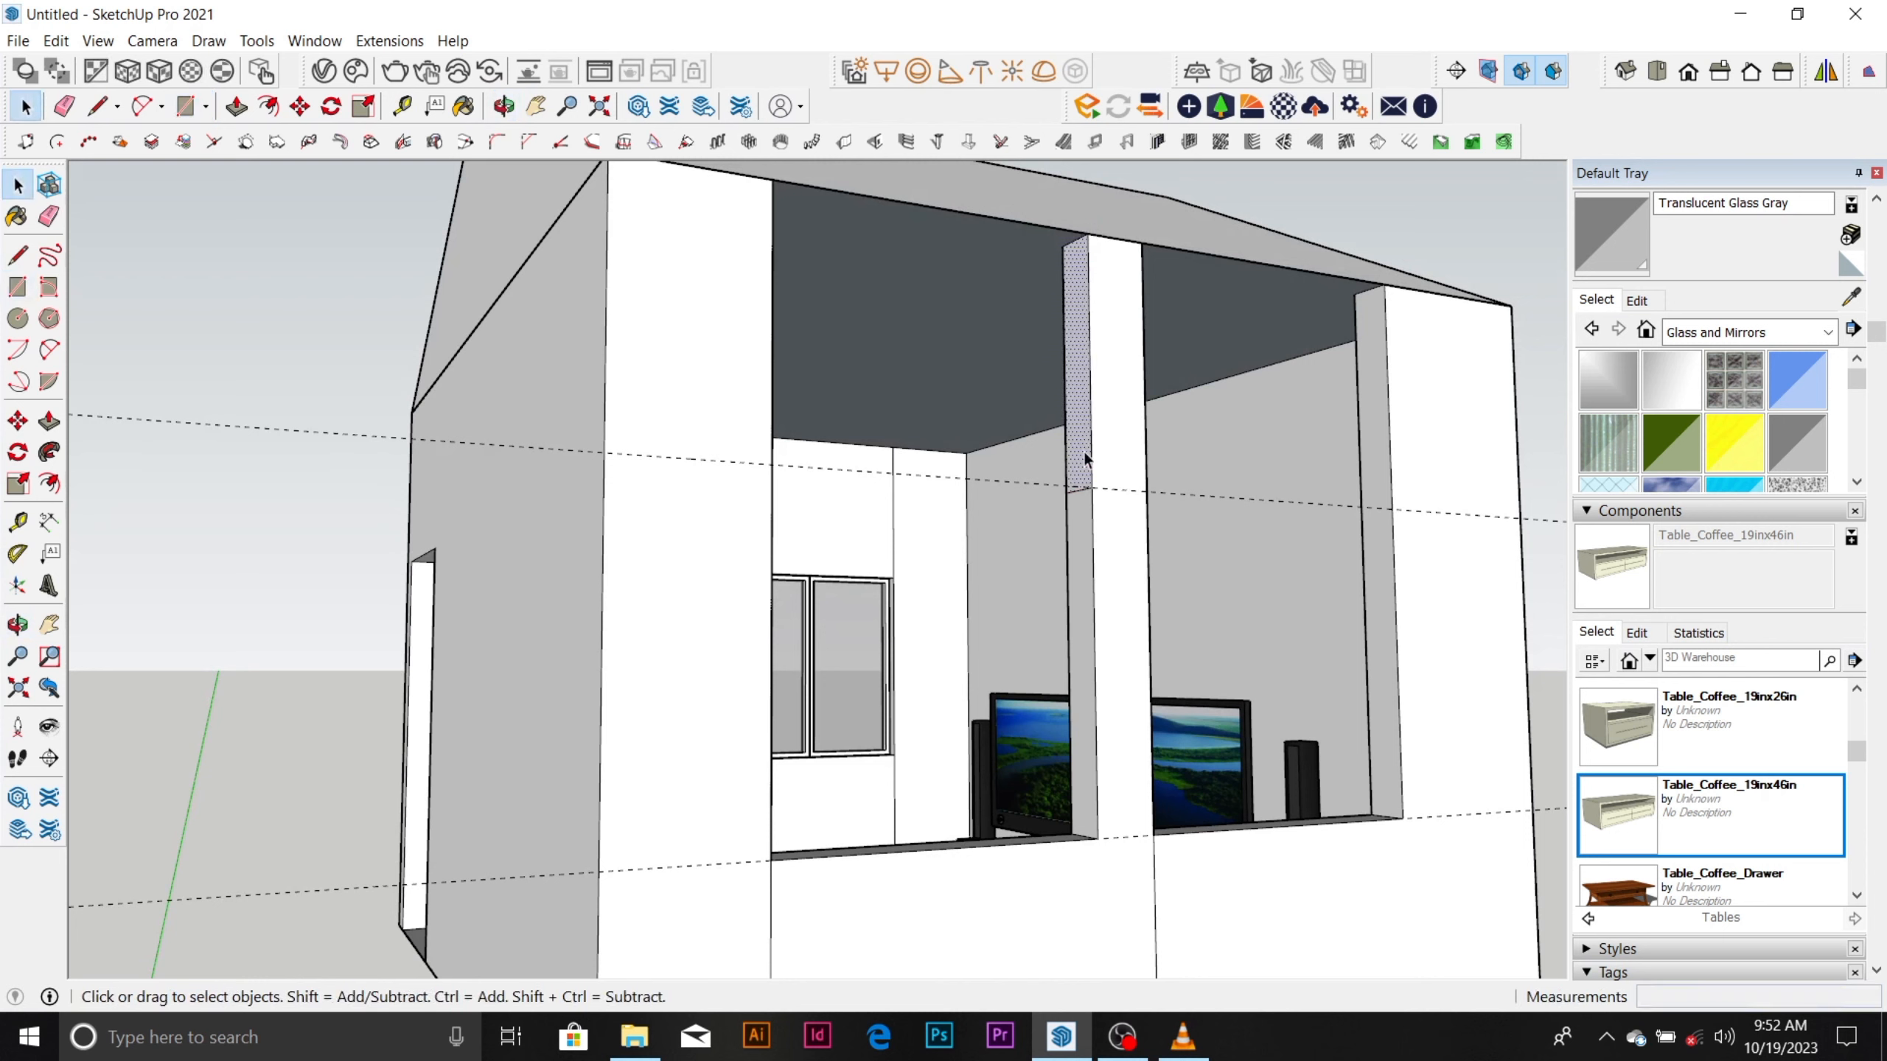
pyautogui.press('p')
pyautogui.moveTo(1082, 451); pyautogui.dragTo(766, 413)
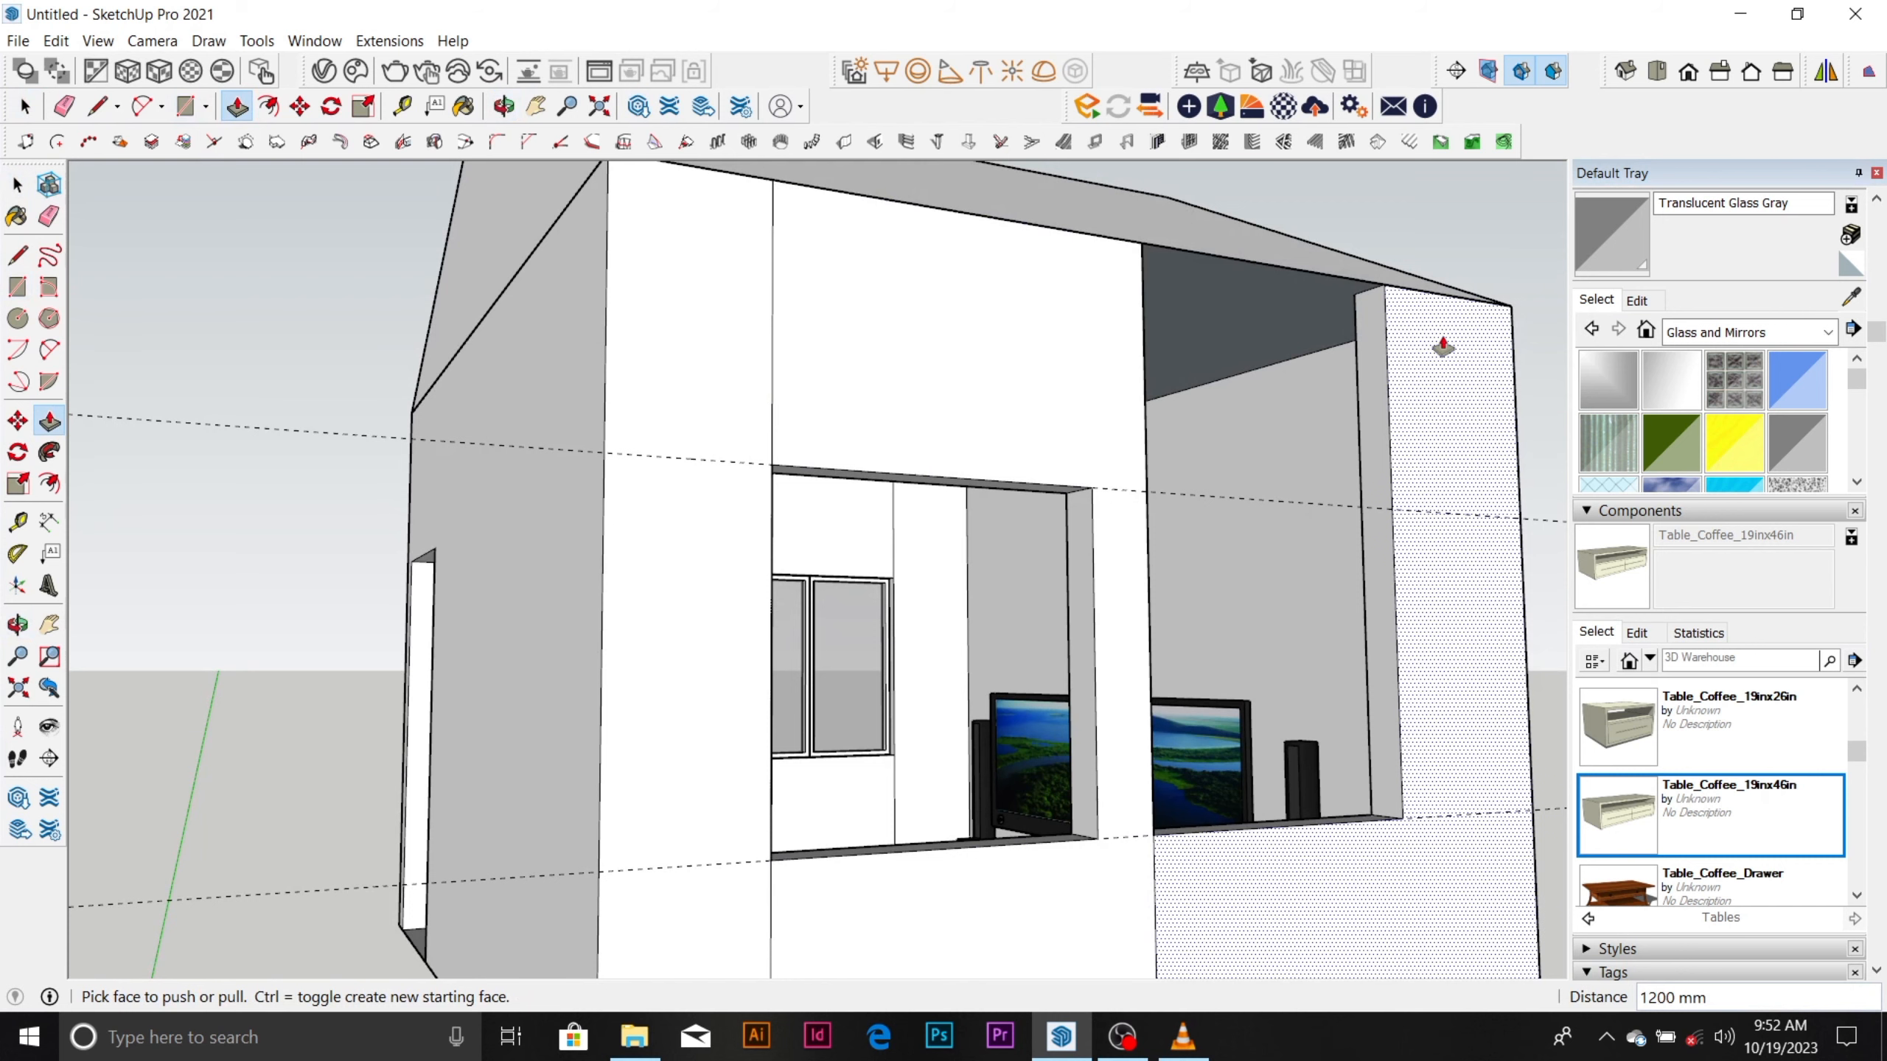
# Outline the end pier's side face from its top down to the upper guide and extrude it 1200 mm across the second opening.
pyautogui.press('r')
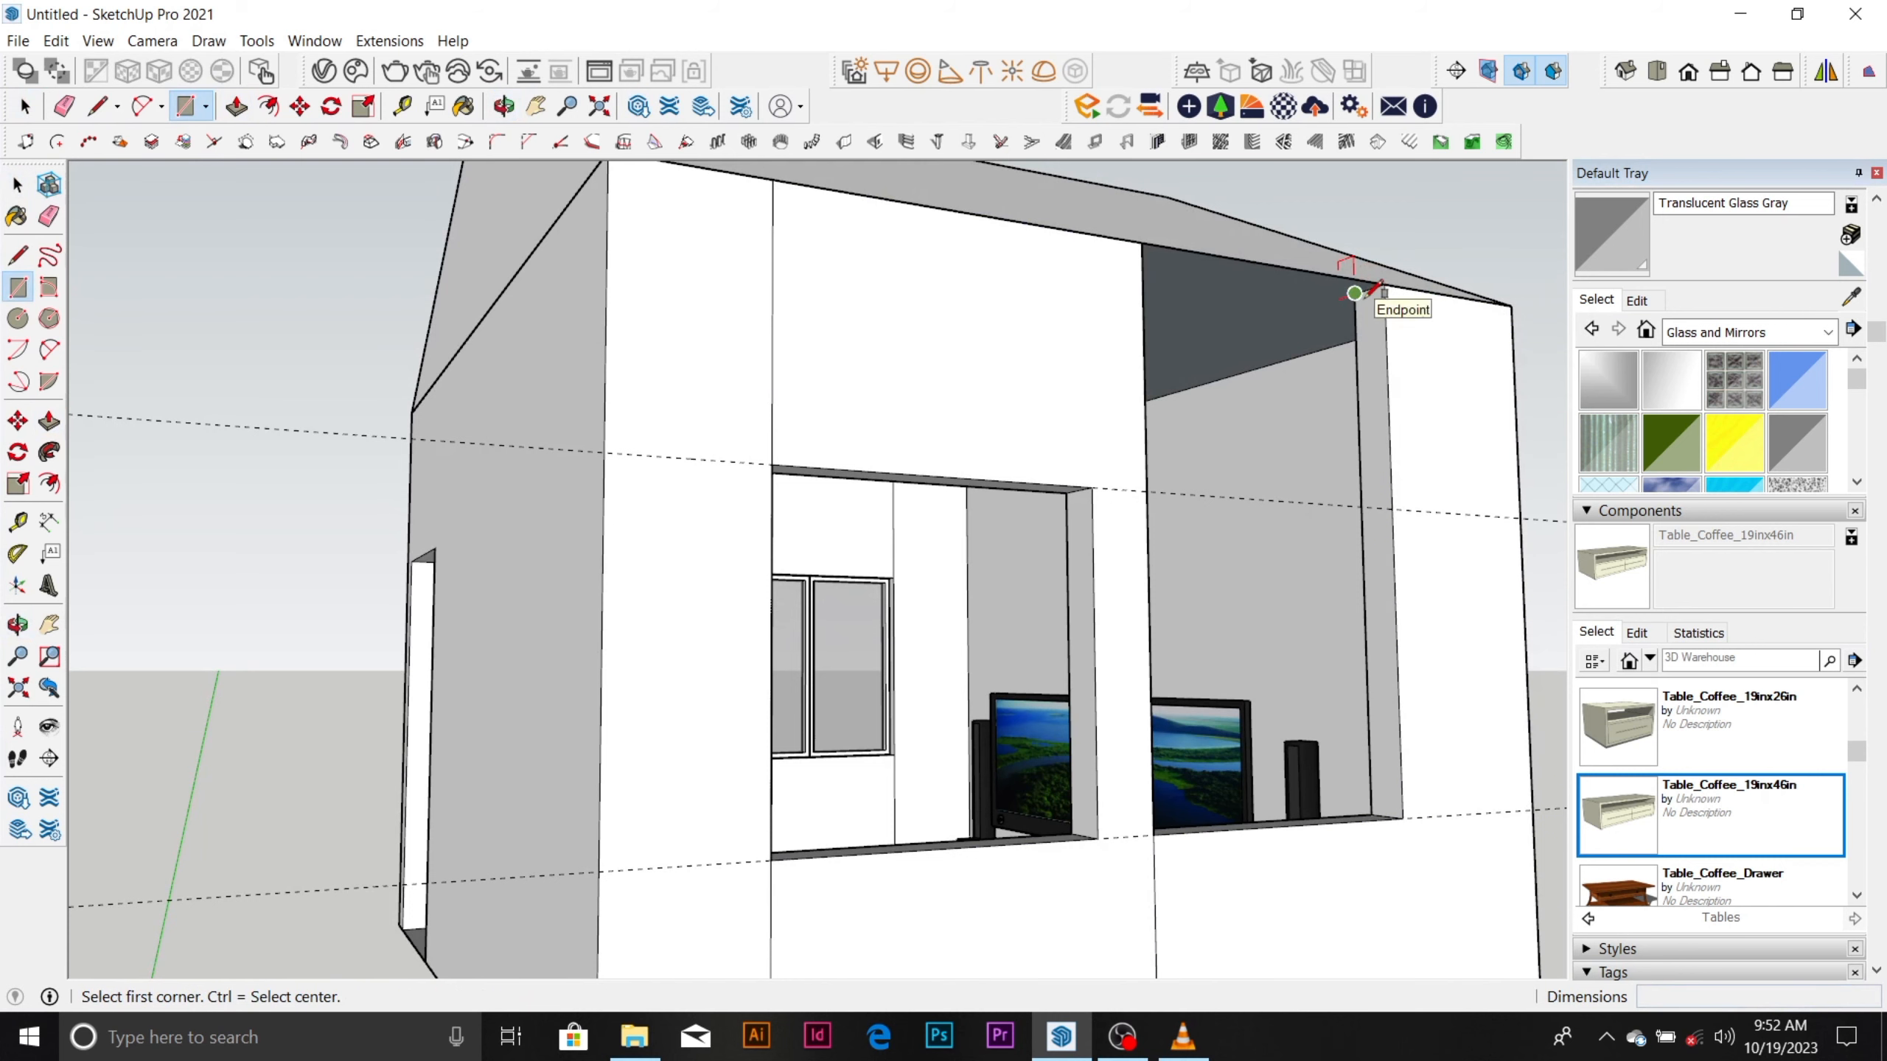
pyautogui.press('space')
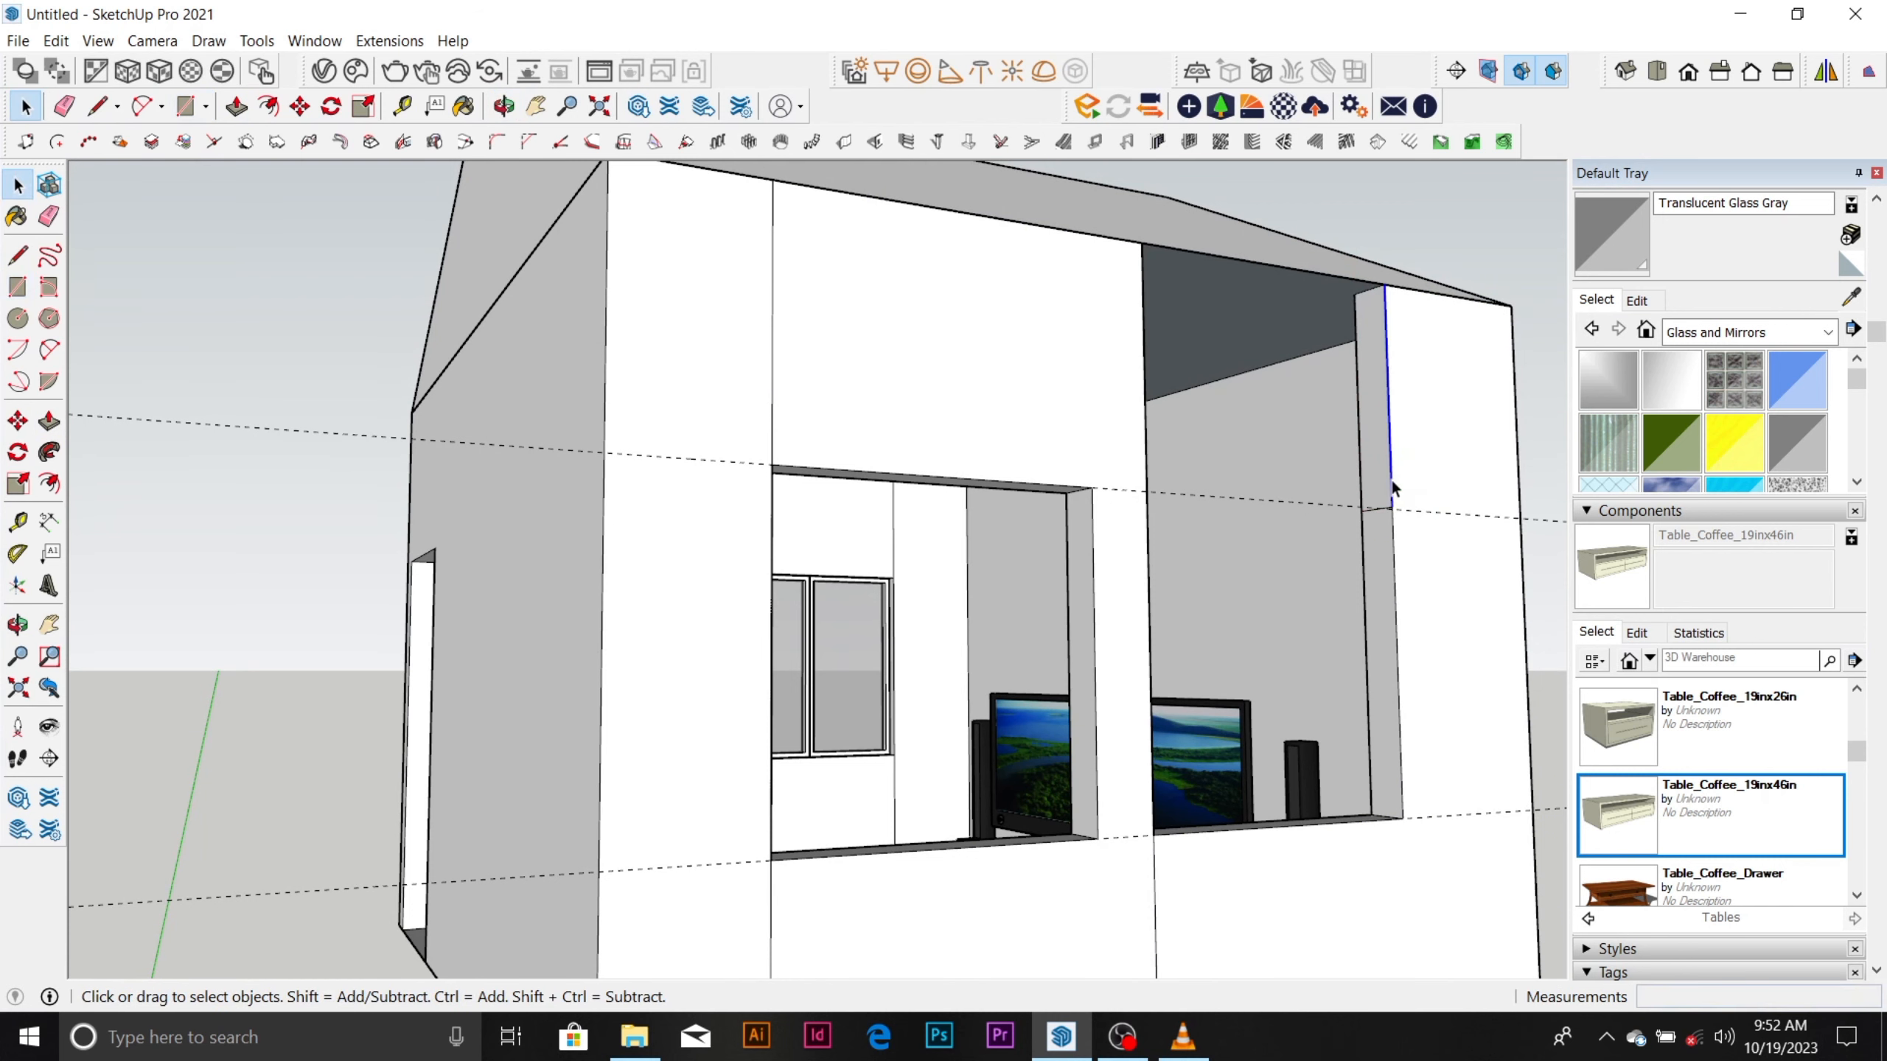
pyautogui.click(1387, 481)
pyautogui.press('p')
pyautogui.moveTo(1386, 483); pyautogui.dragTo(1146, 405)
pyautogui.scroll(-3, 1149, 409)
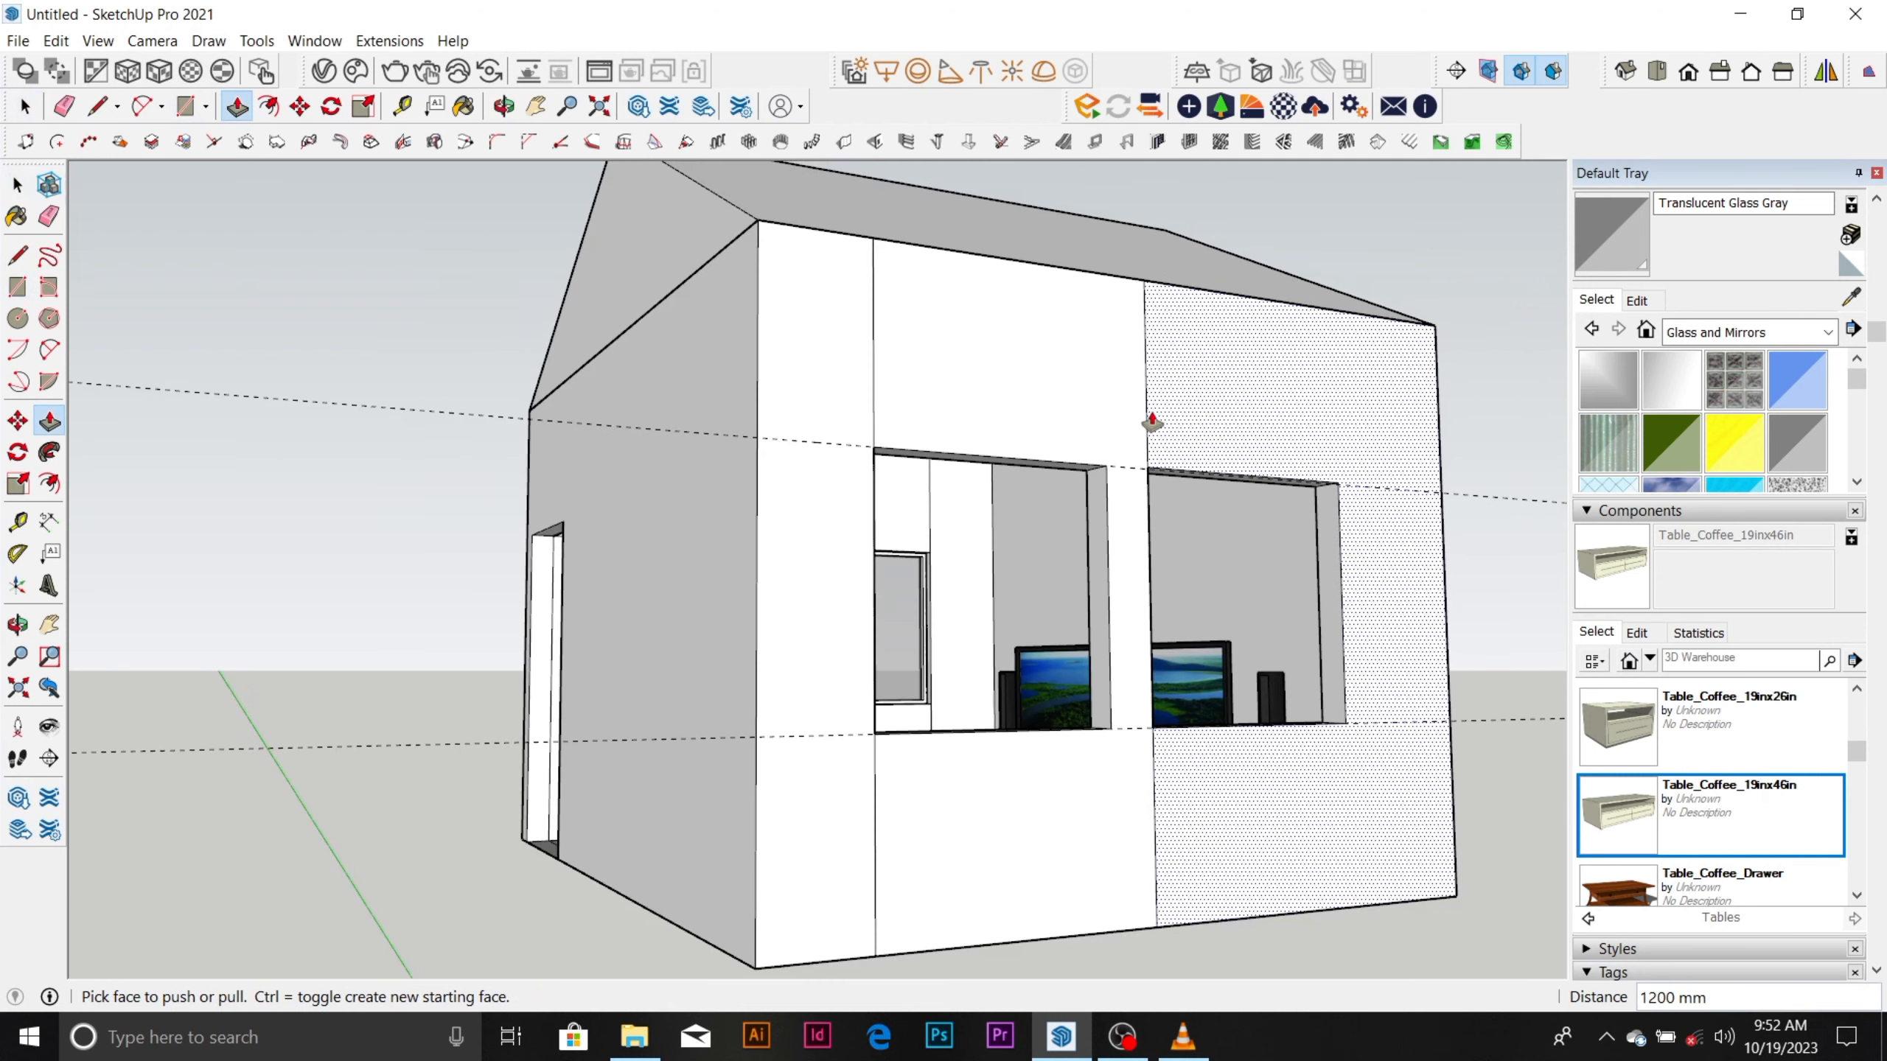
# Erase the seam edges and the upper guide line from the wall with the two new window openings.
pyautogui.press('e')
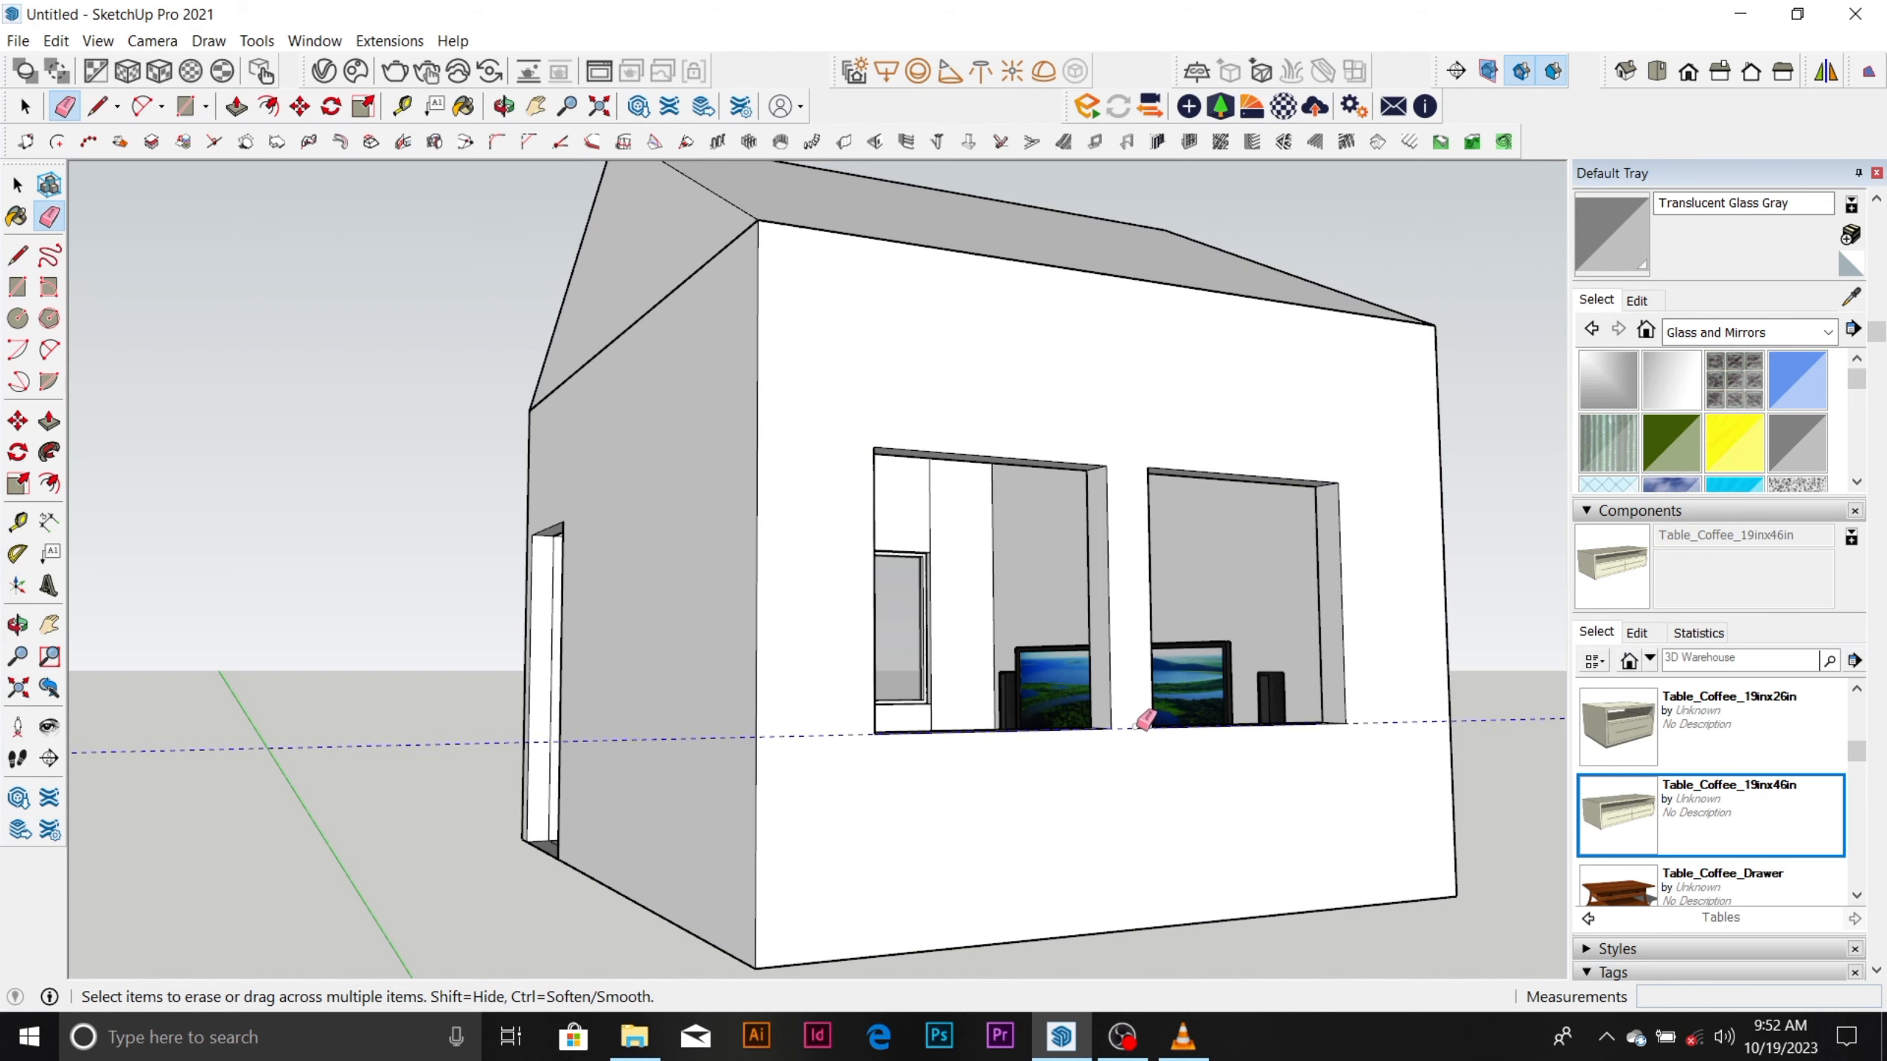
# Copy an existing window by its lower frame corner across the room, placing the copy about 8840 mm away, outside the wall with the empty openings.
pyautogui.scroll(-5, 1120, 725)
pyautogui.moveTo(961, 696); pyautogui.dragTo(757, 725, button='middle')
pyautogui.scroll(5, 732, 703)
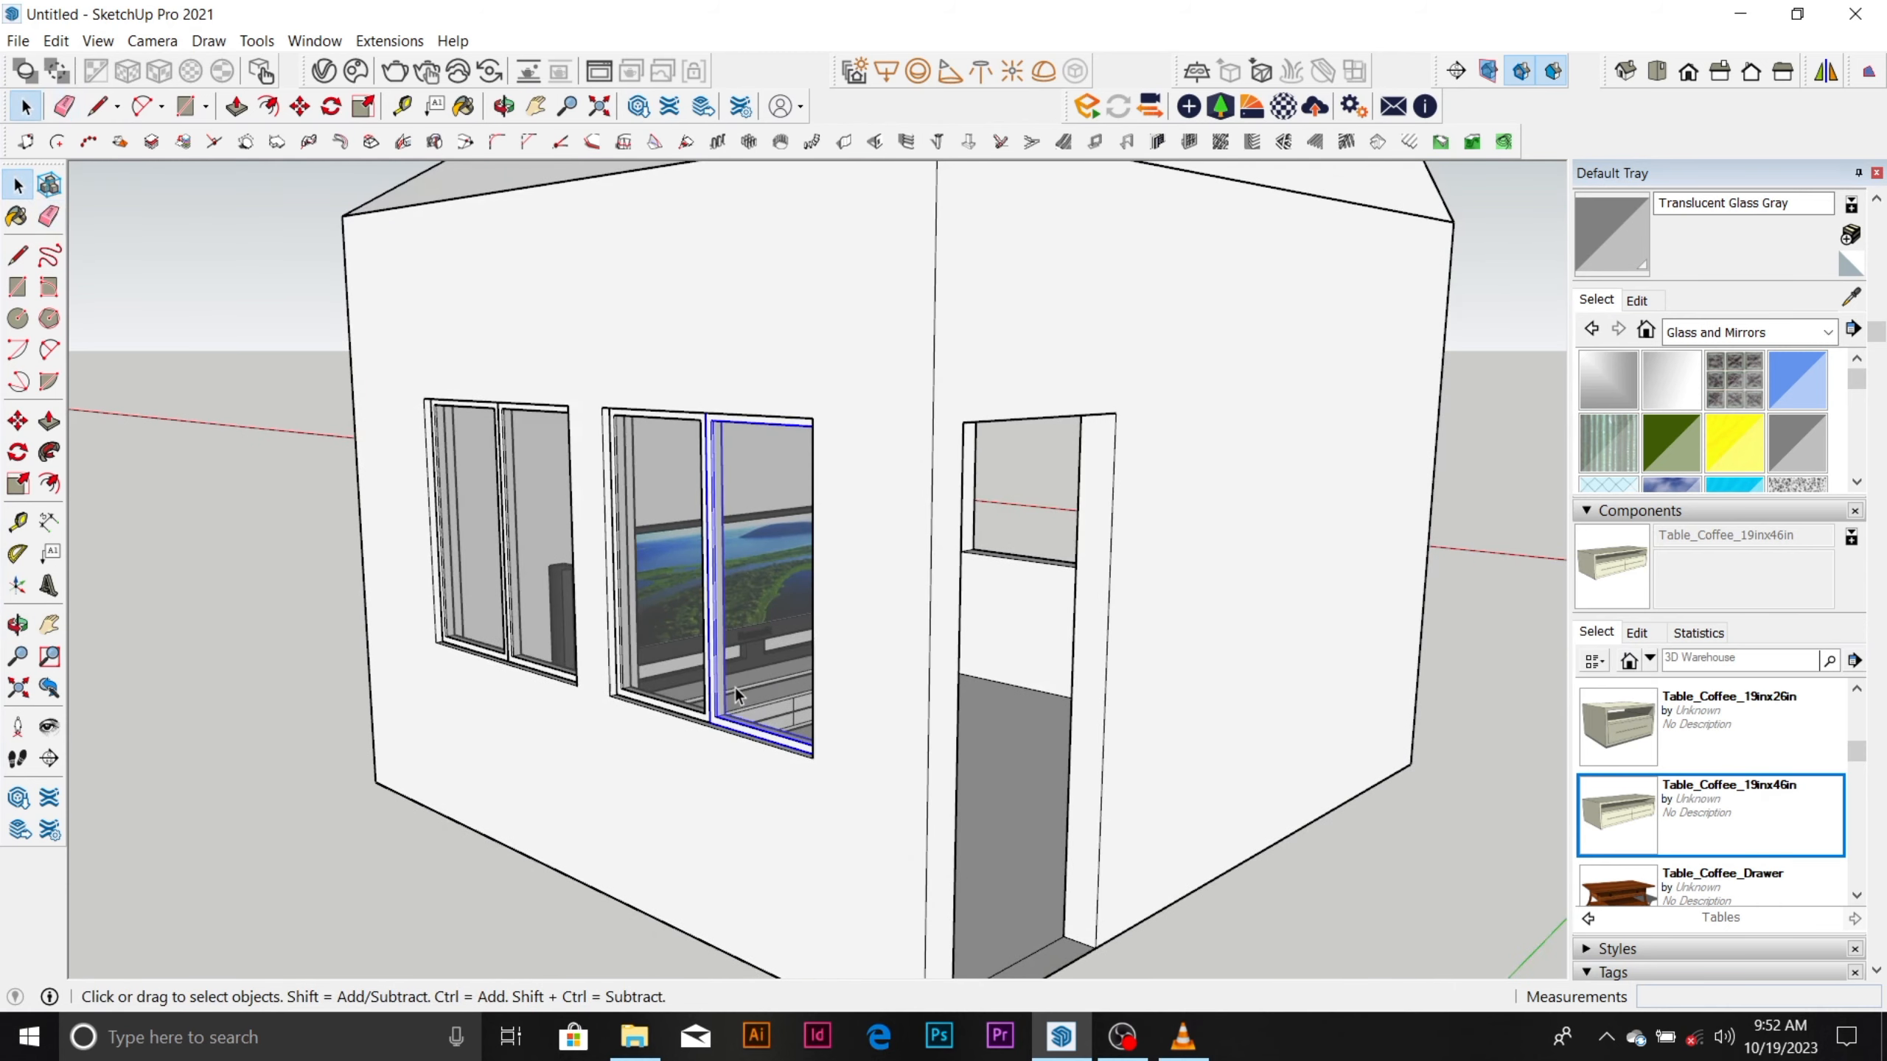
pyautogui.click(684, 685)
pyautogui.scroll(4, 728, 714)
pyautogui.press('m')
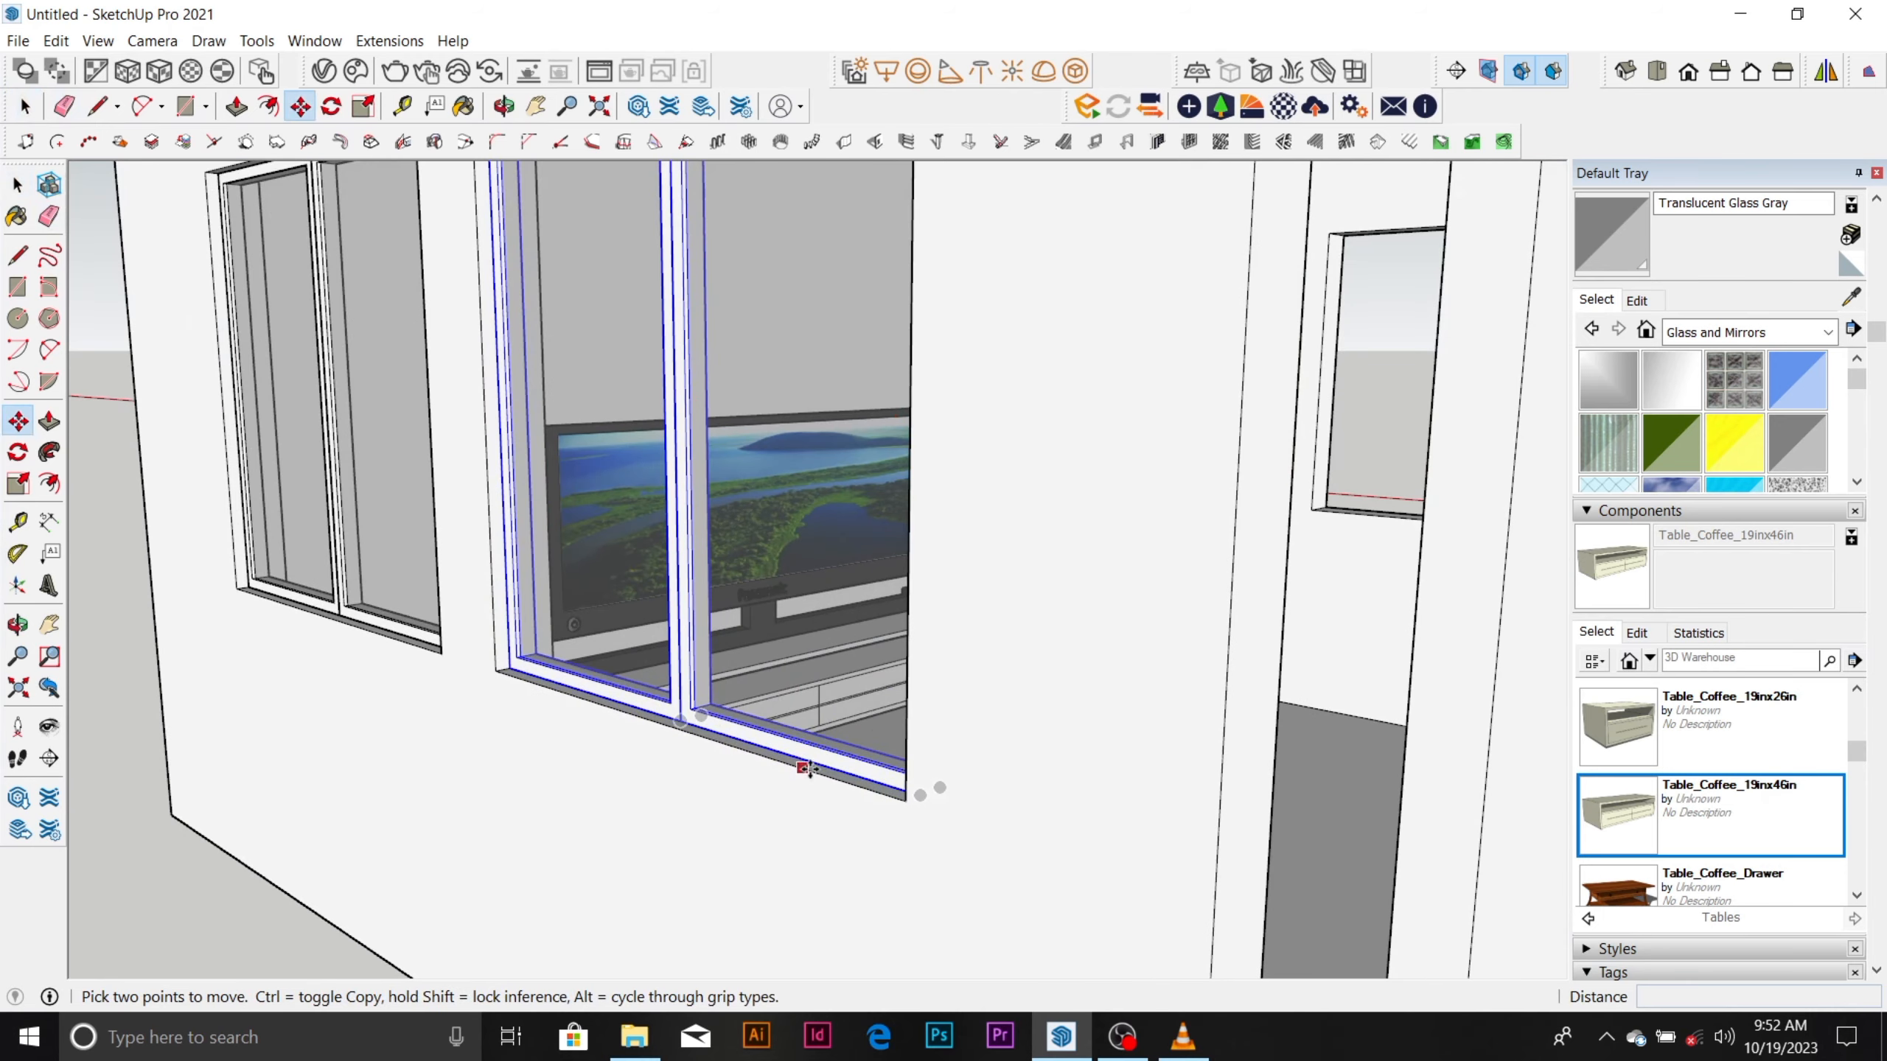
pyautogui.scroll(1, 844, 774)
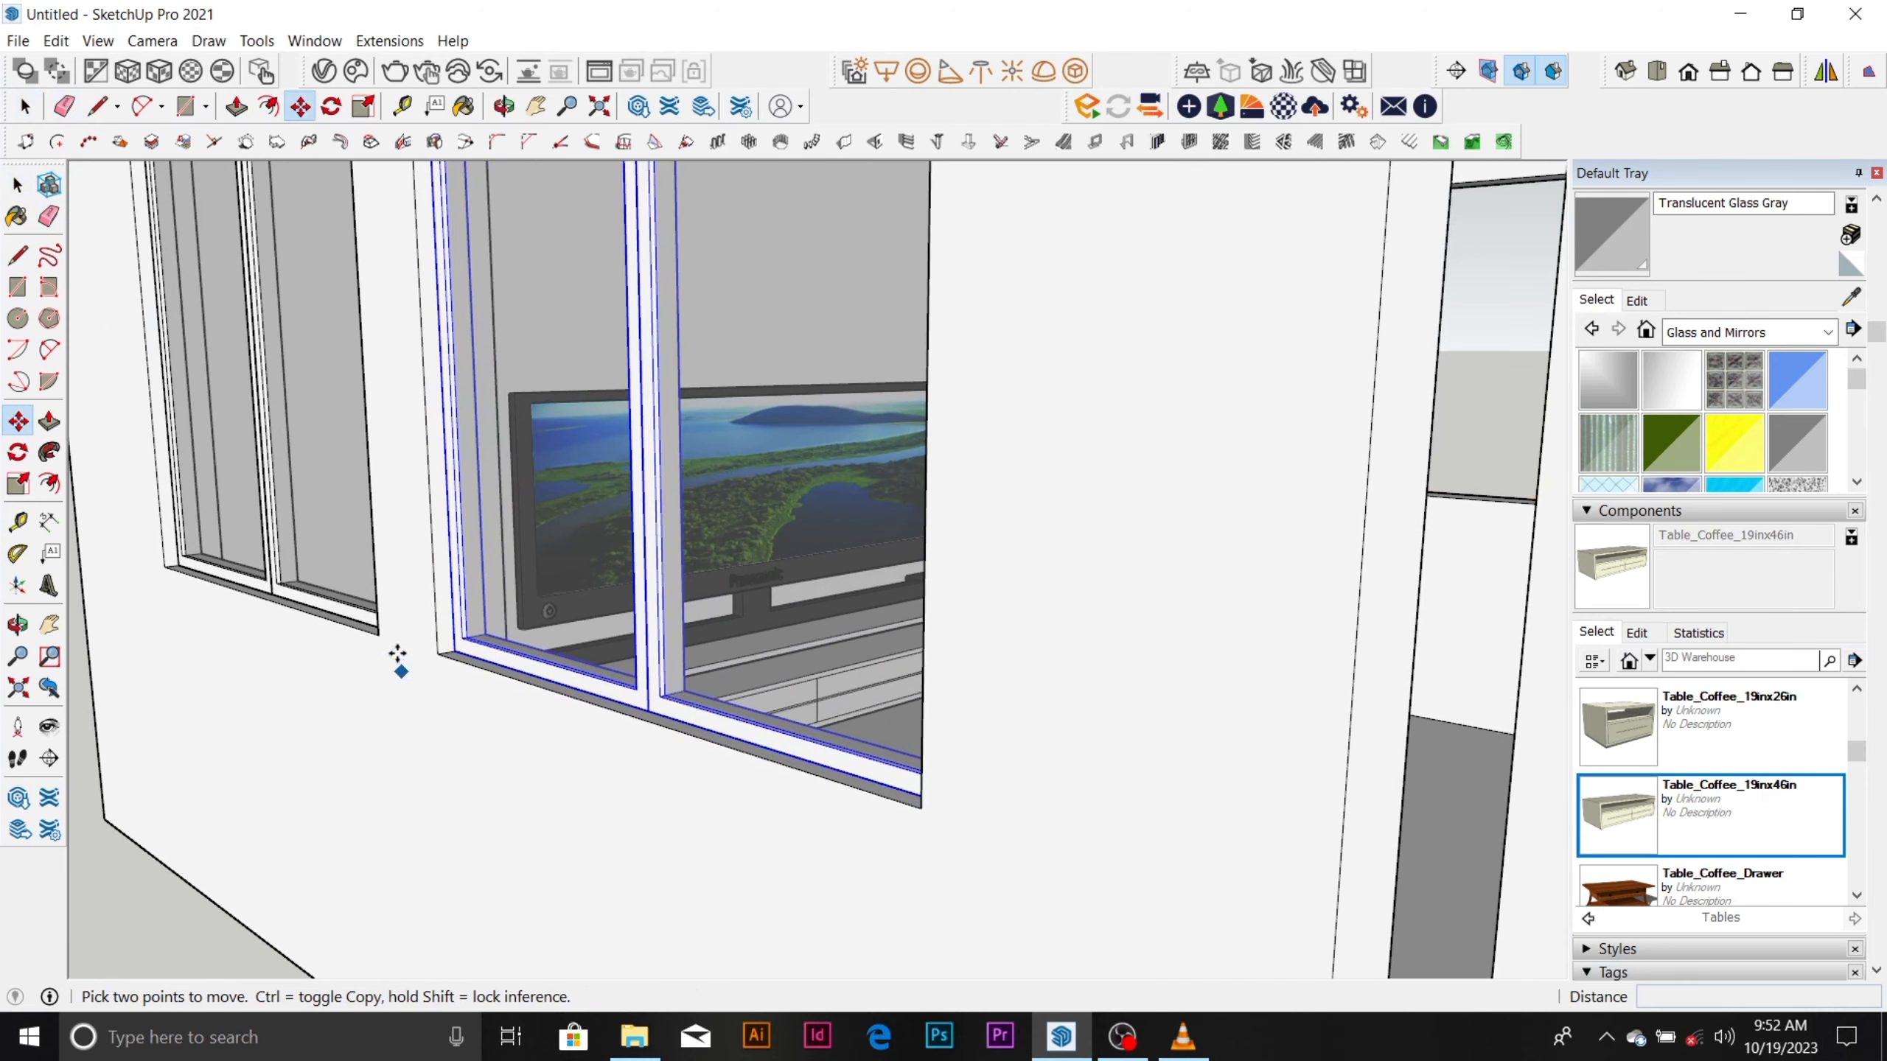
pyautogui.scroll(2, 397, 654)
pyautogui.click(476, 650)
pyautogui.press('ctrl')
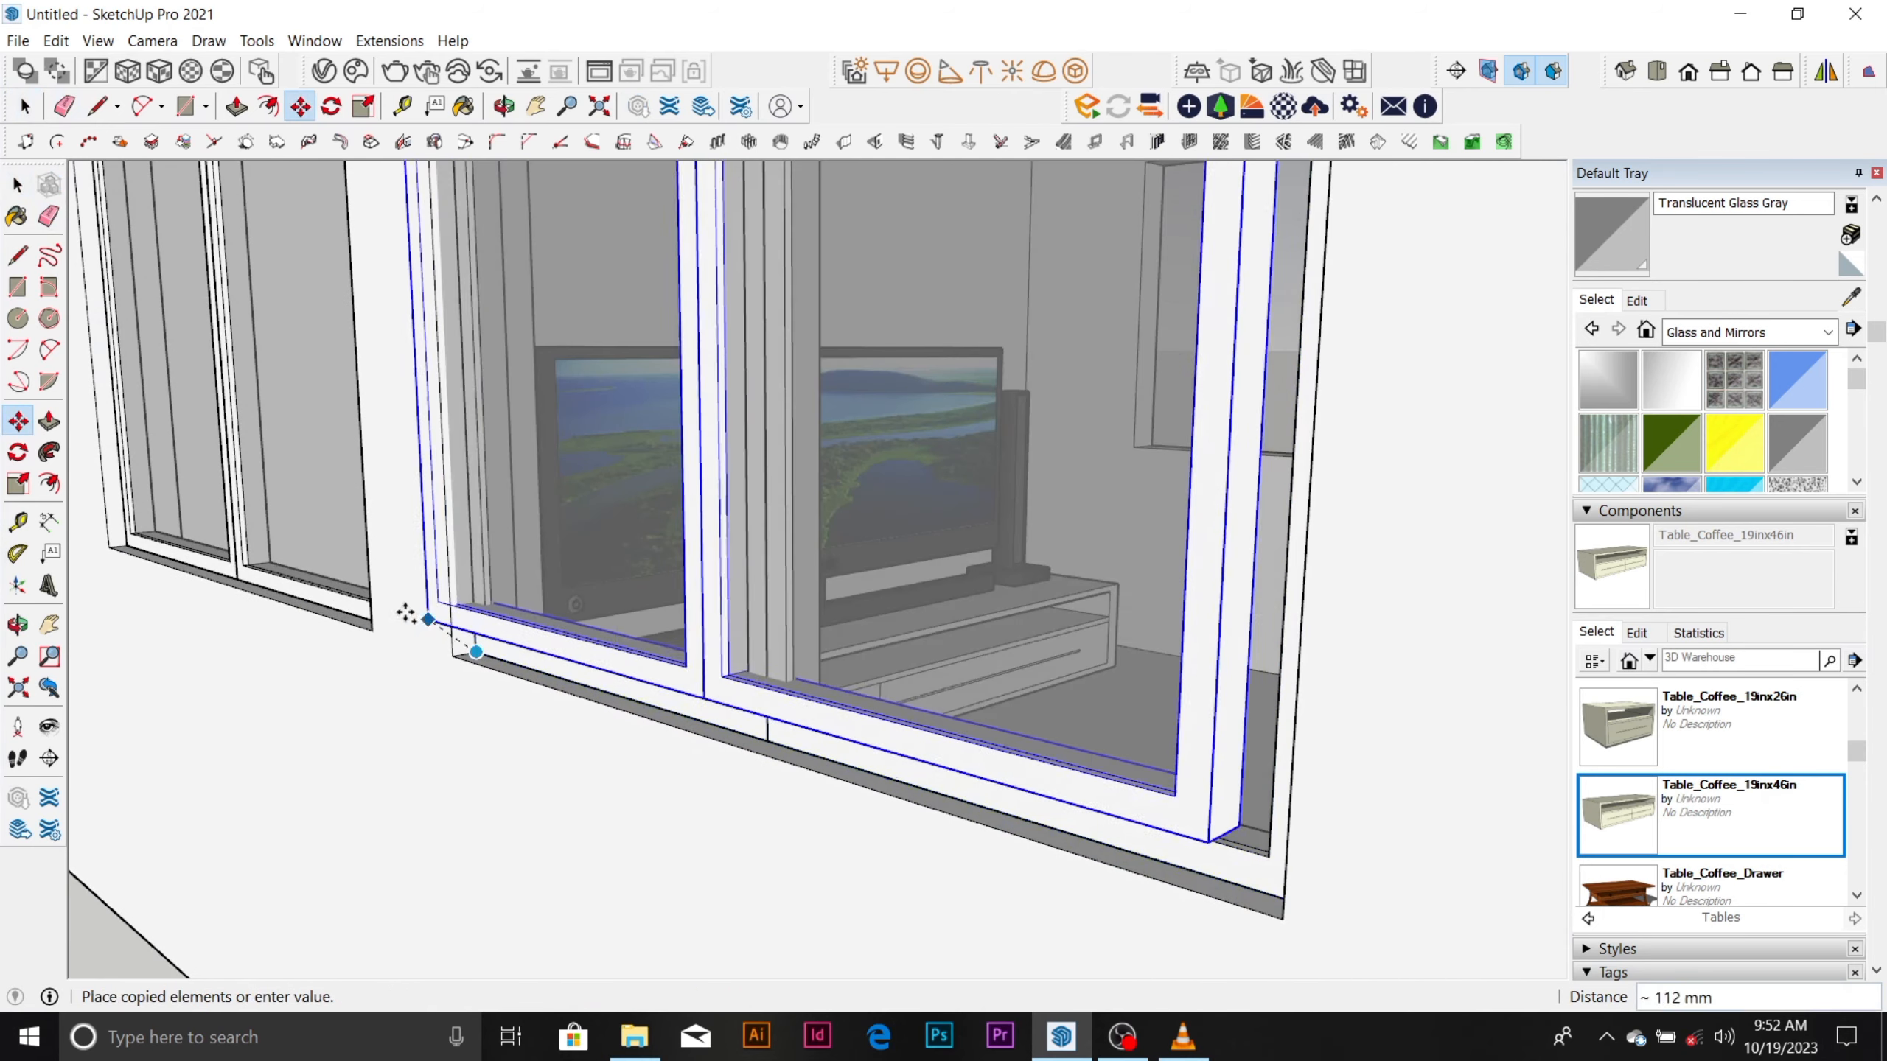
pyautogui.scroll(-8, 414, 613)
pyautogui.moveTo(417, 609); pyautogui.dragTo(1032, 590, button='middle')
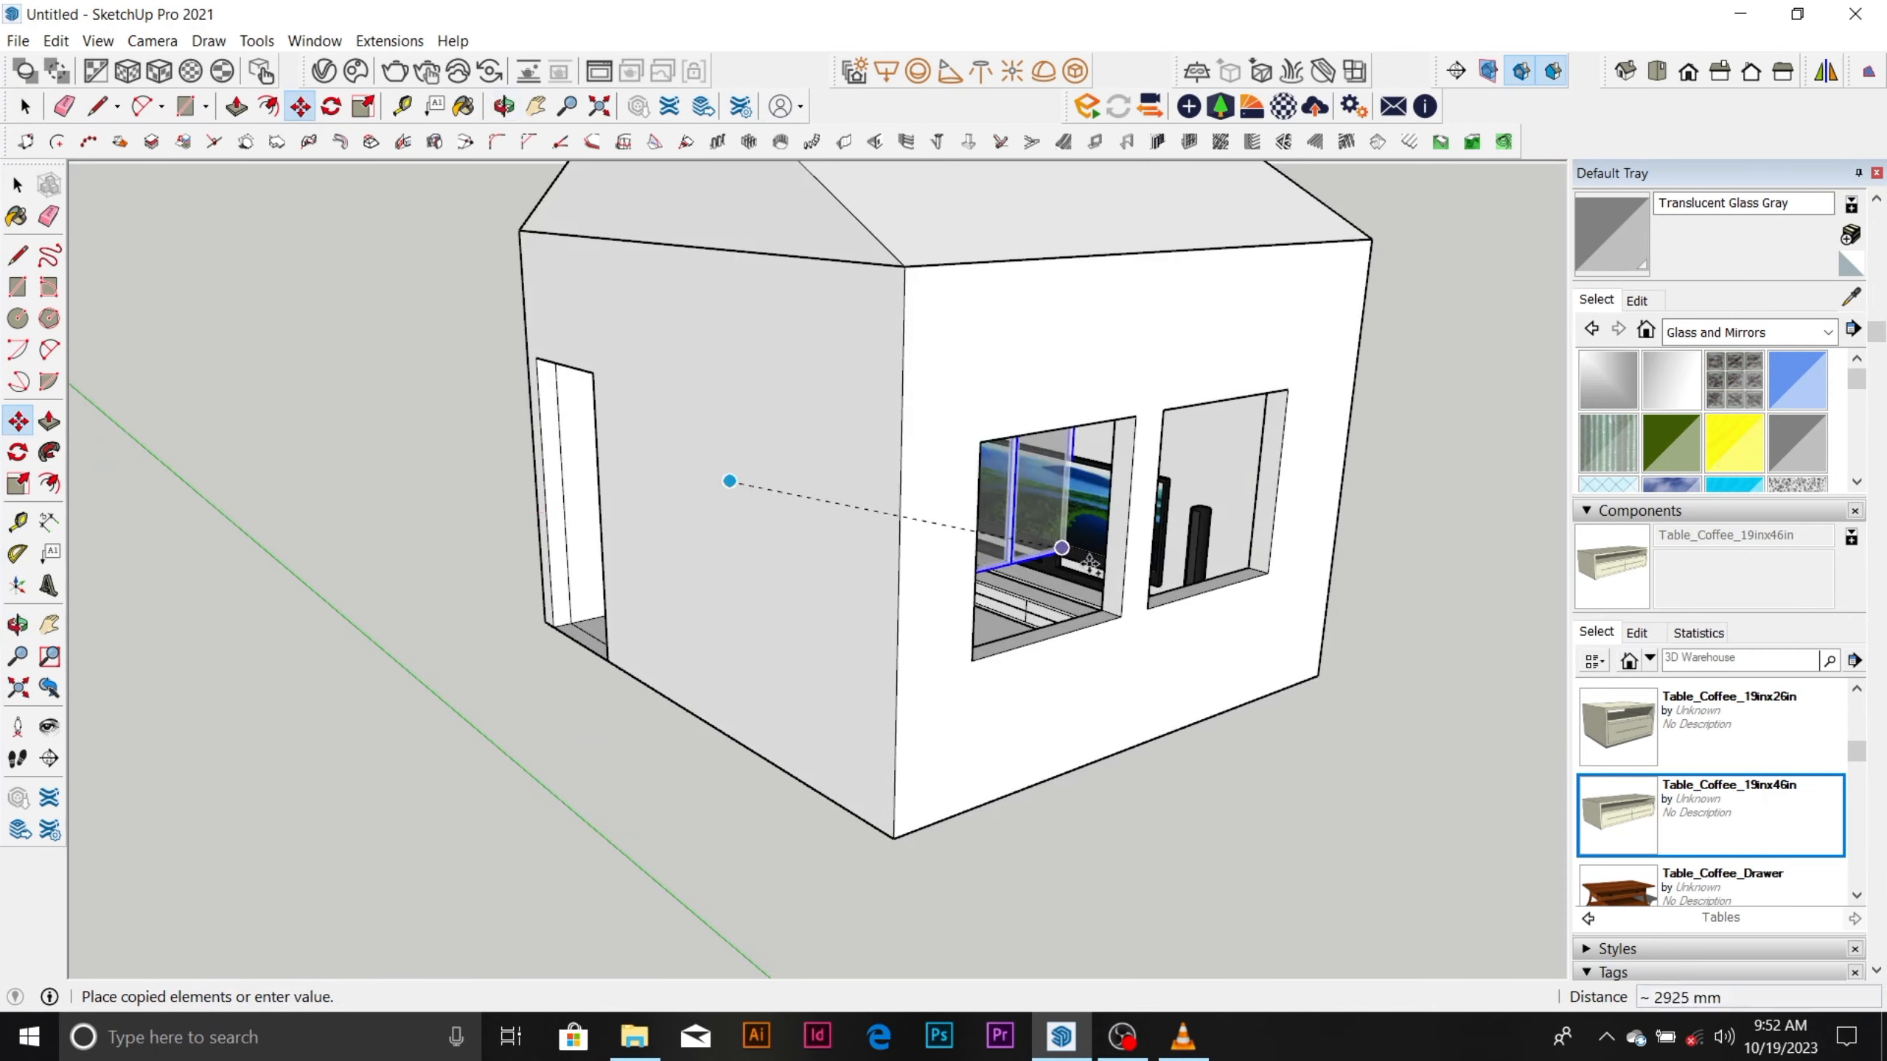
pyautogui.scroll(10, 1040, 595)
pyautogui.scroll(-8, 1134, 651)
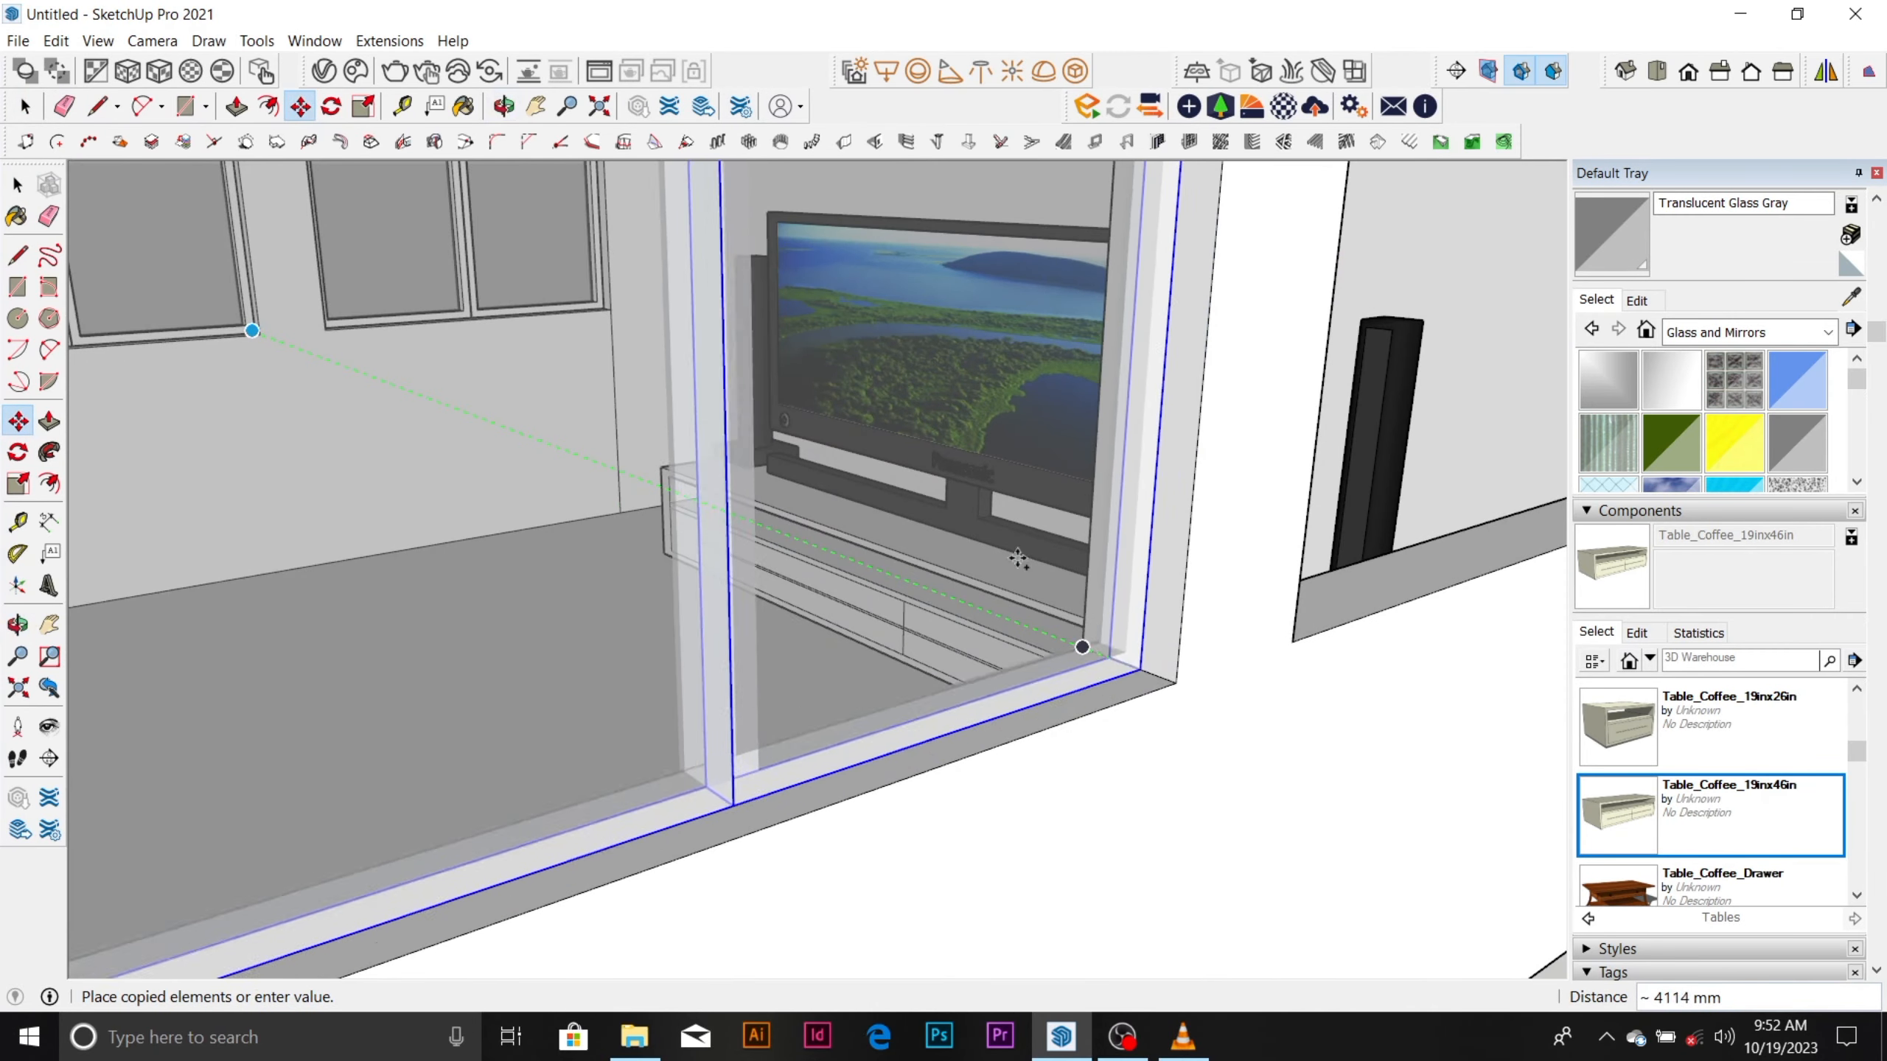
pyautogui.click(1172, 753)
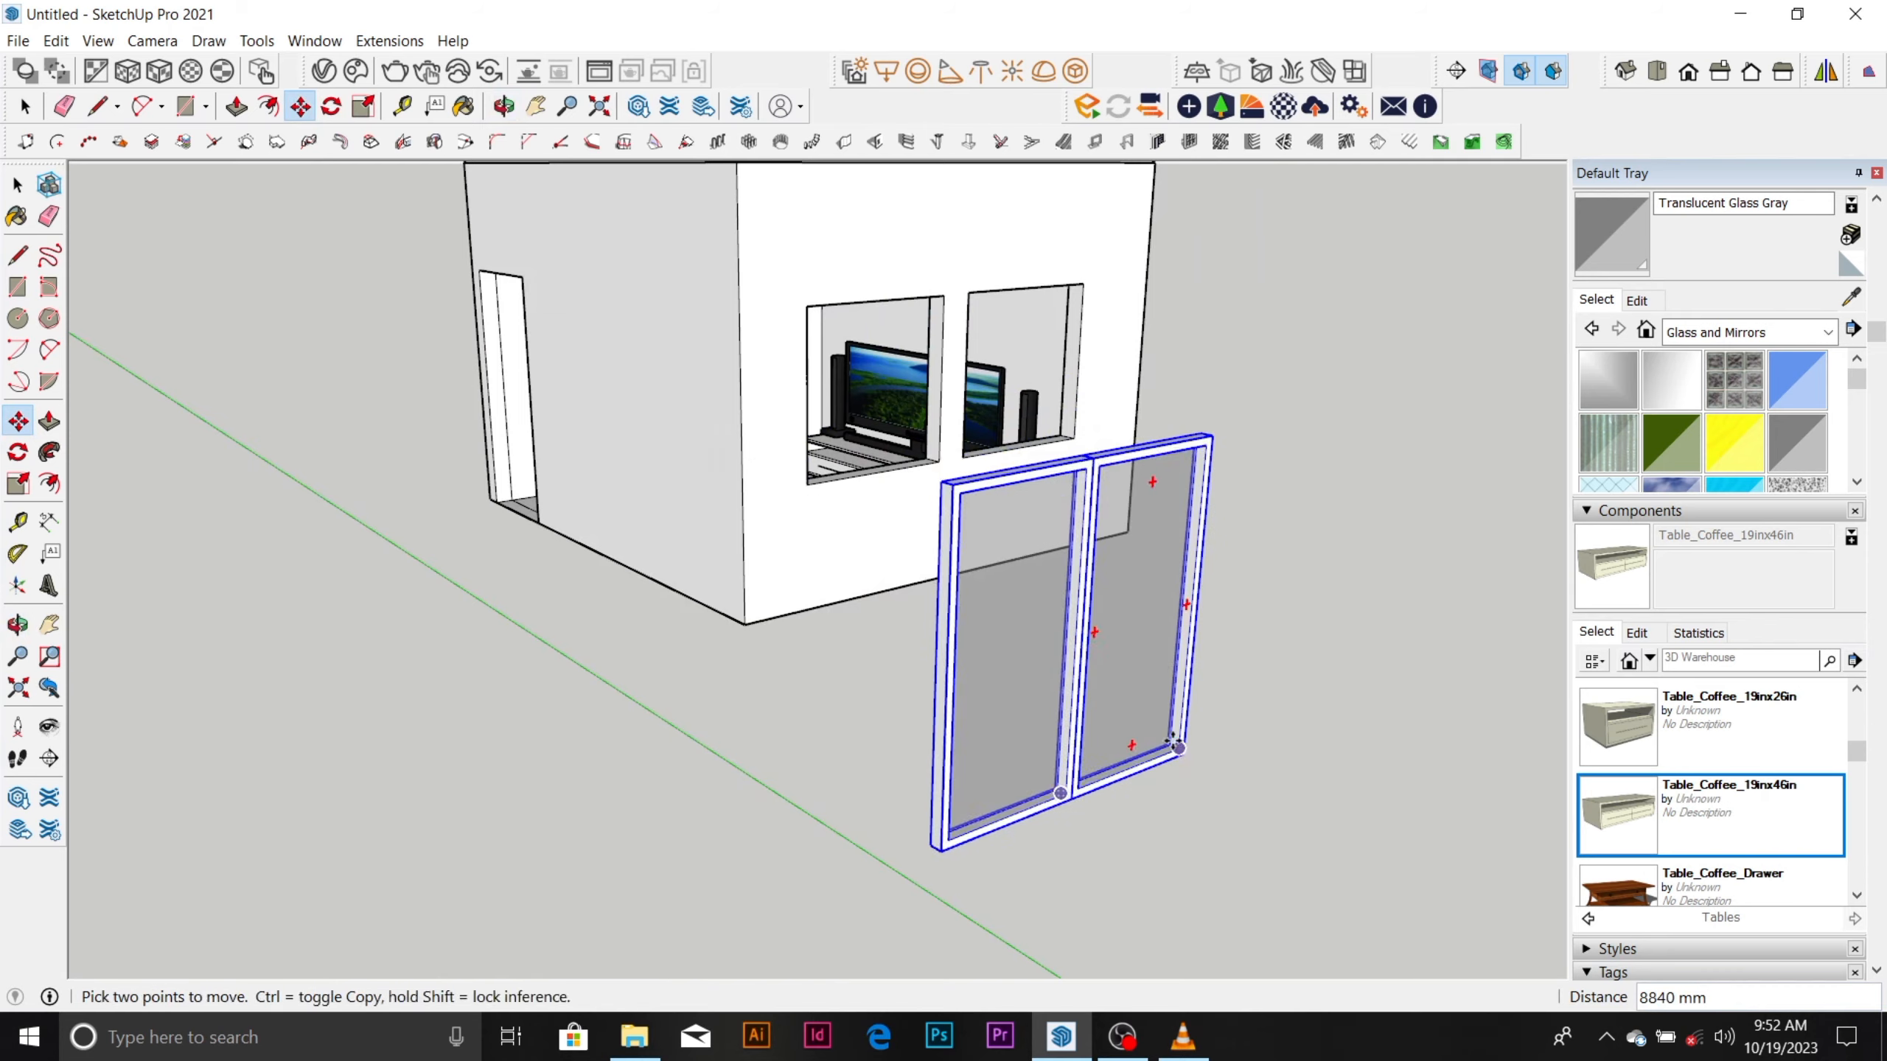
# Rotate the window copy about its lower corner to turn it around, roughly parallel to the wall with the empty openings.
pyautogui.moveTo(1172, 754); pyautogui.dragTo(1337, 707, button='middle')
pyautogui.scroll(5, 1341, 578)
pyautogui.press('space')
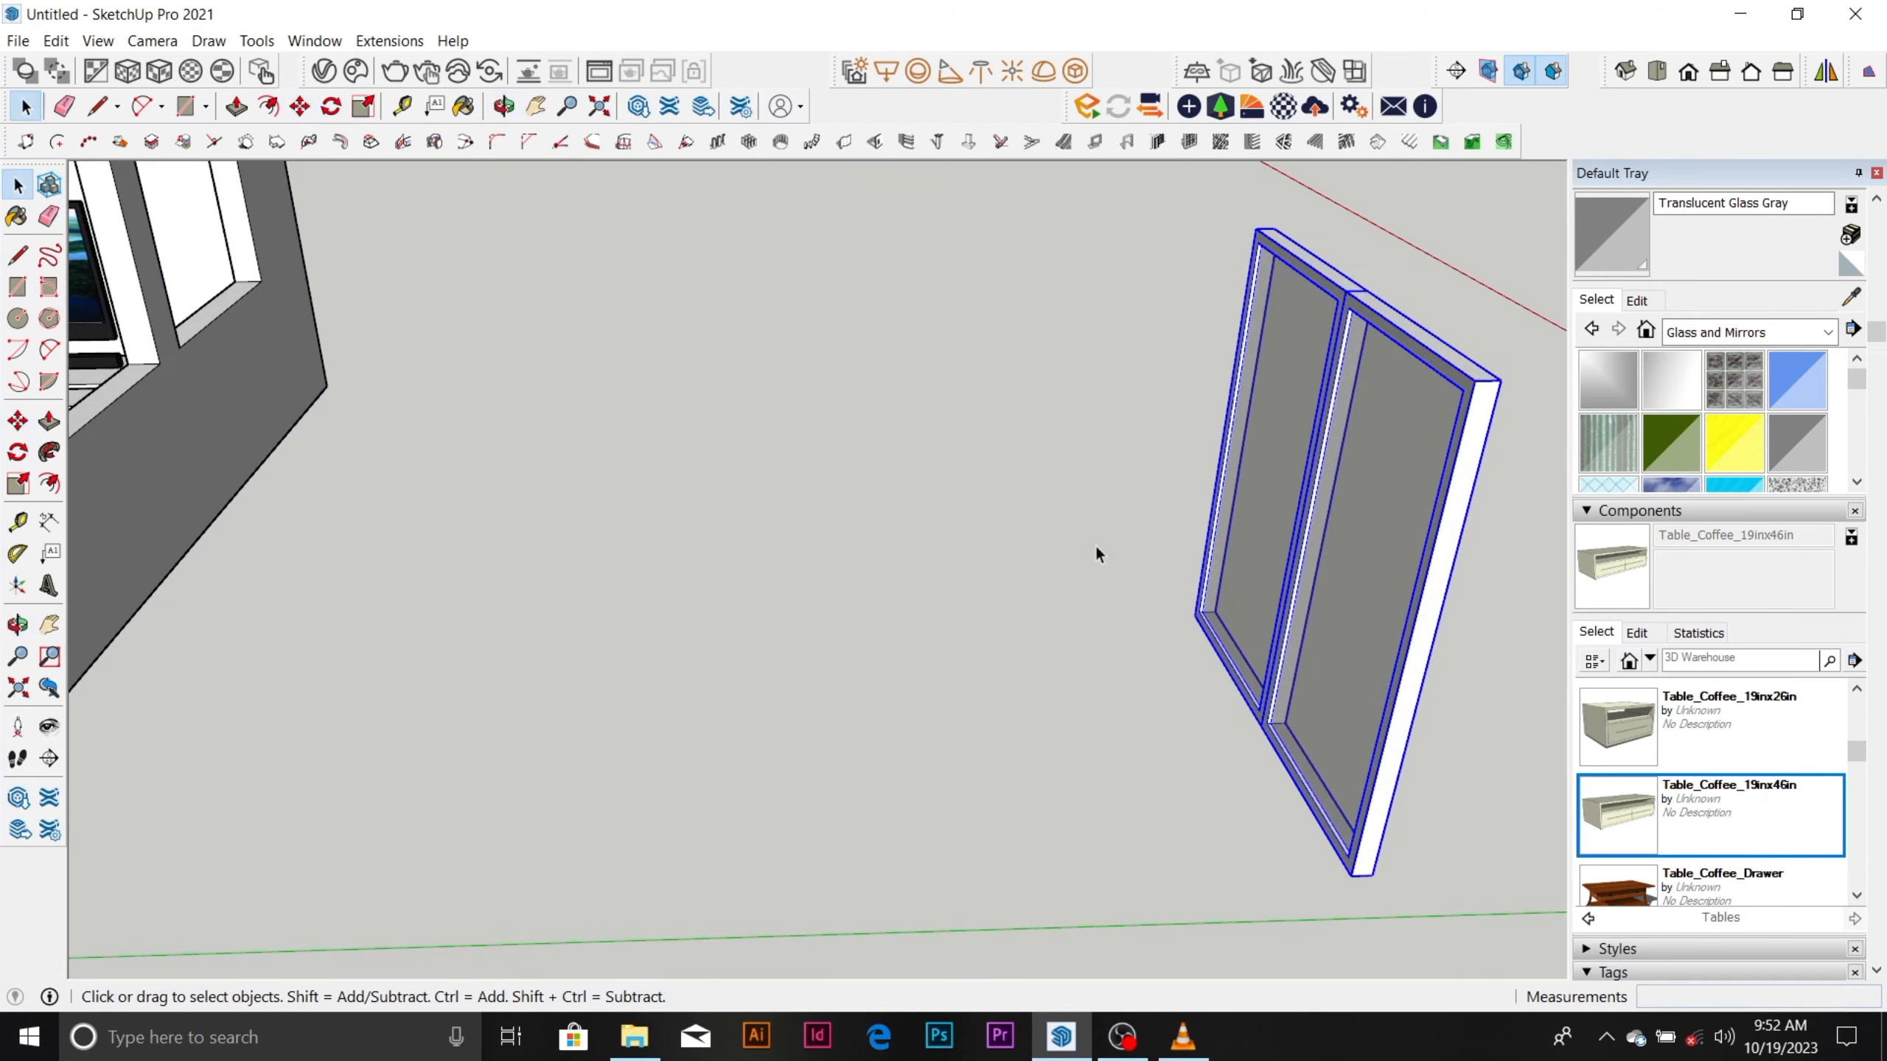
pyautogui.click(328, 109)
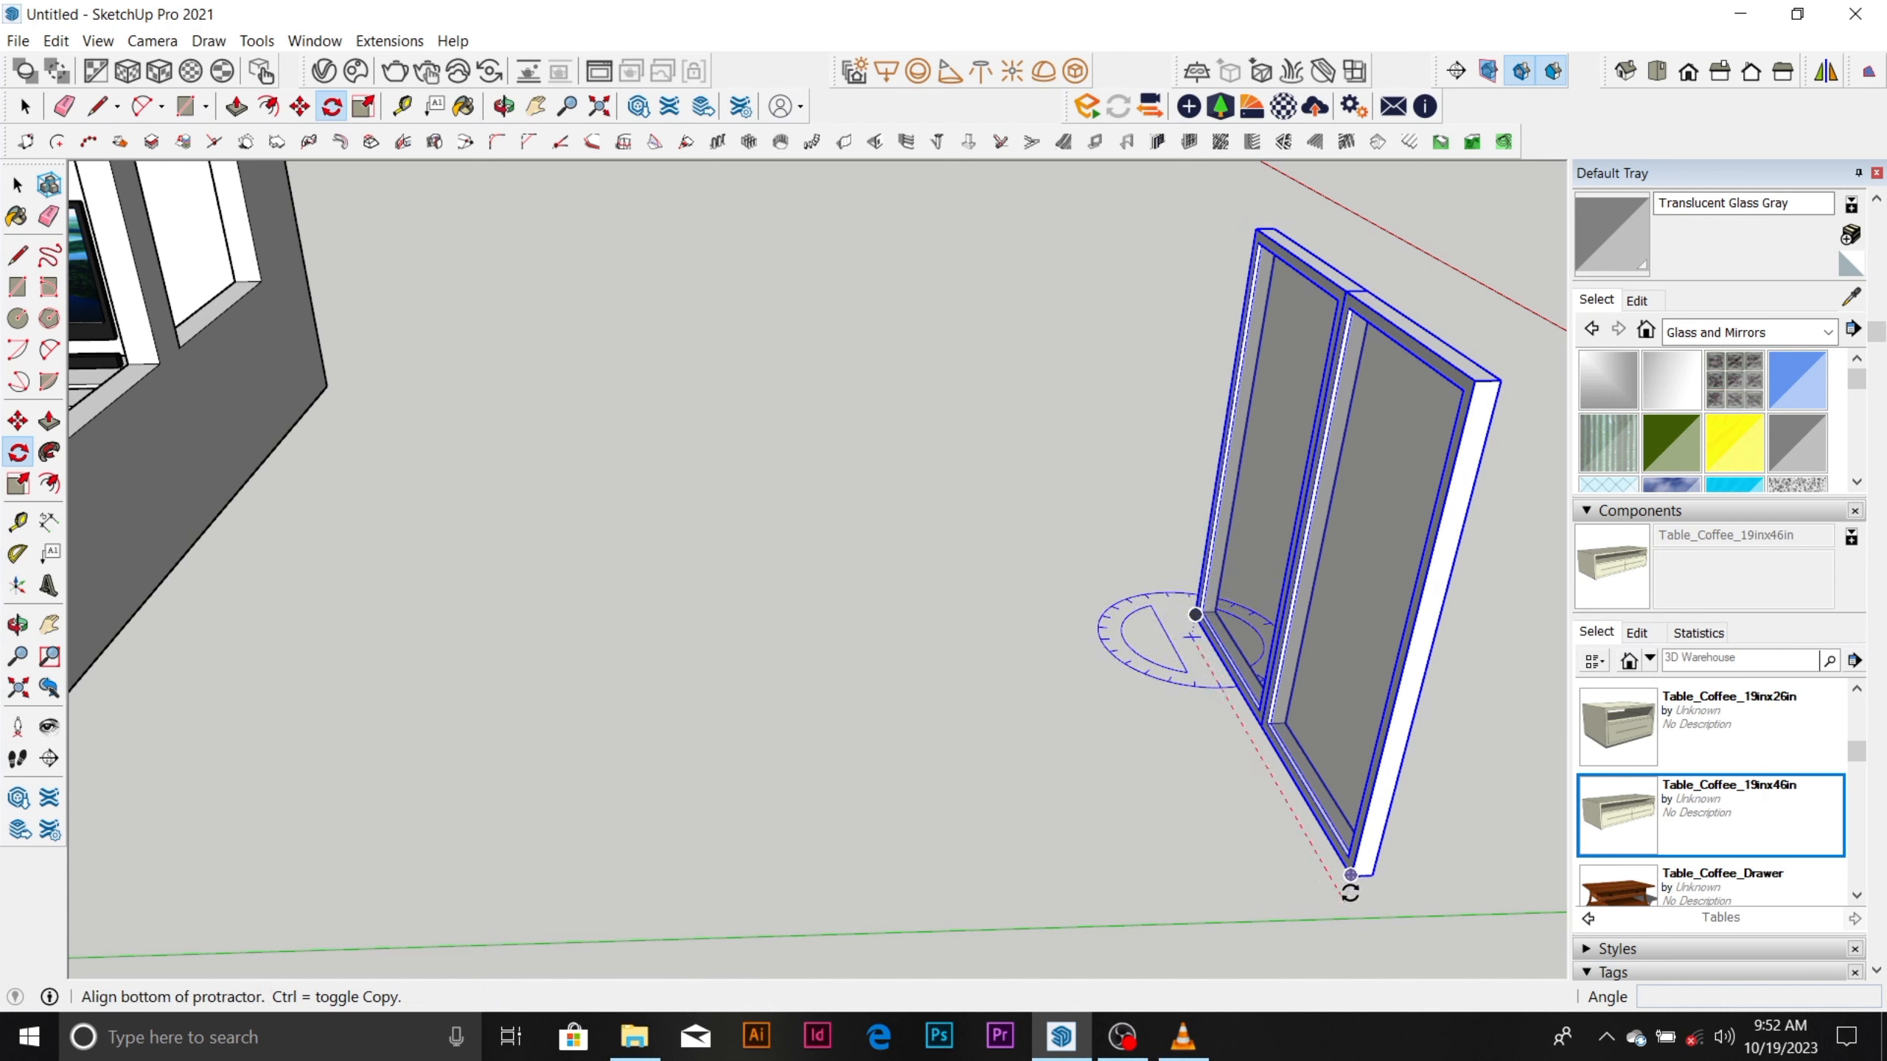
pyautogui.click(1347, 898)
pyautogui.scroll(-3, 1297, 828)
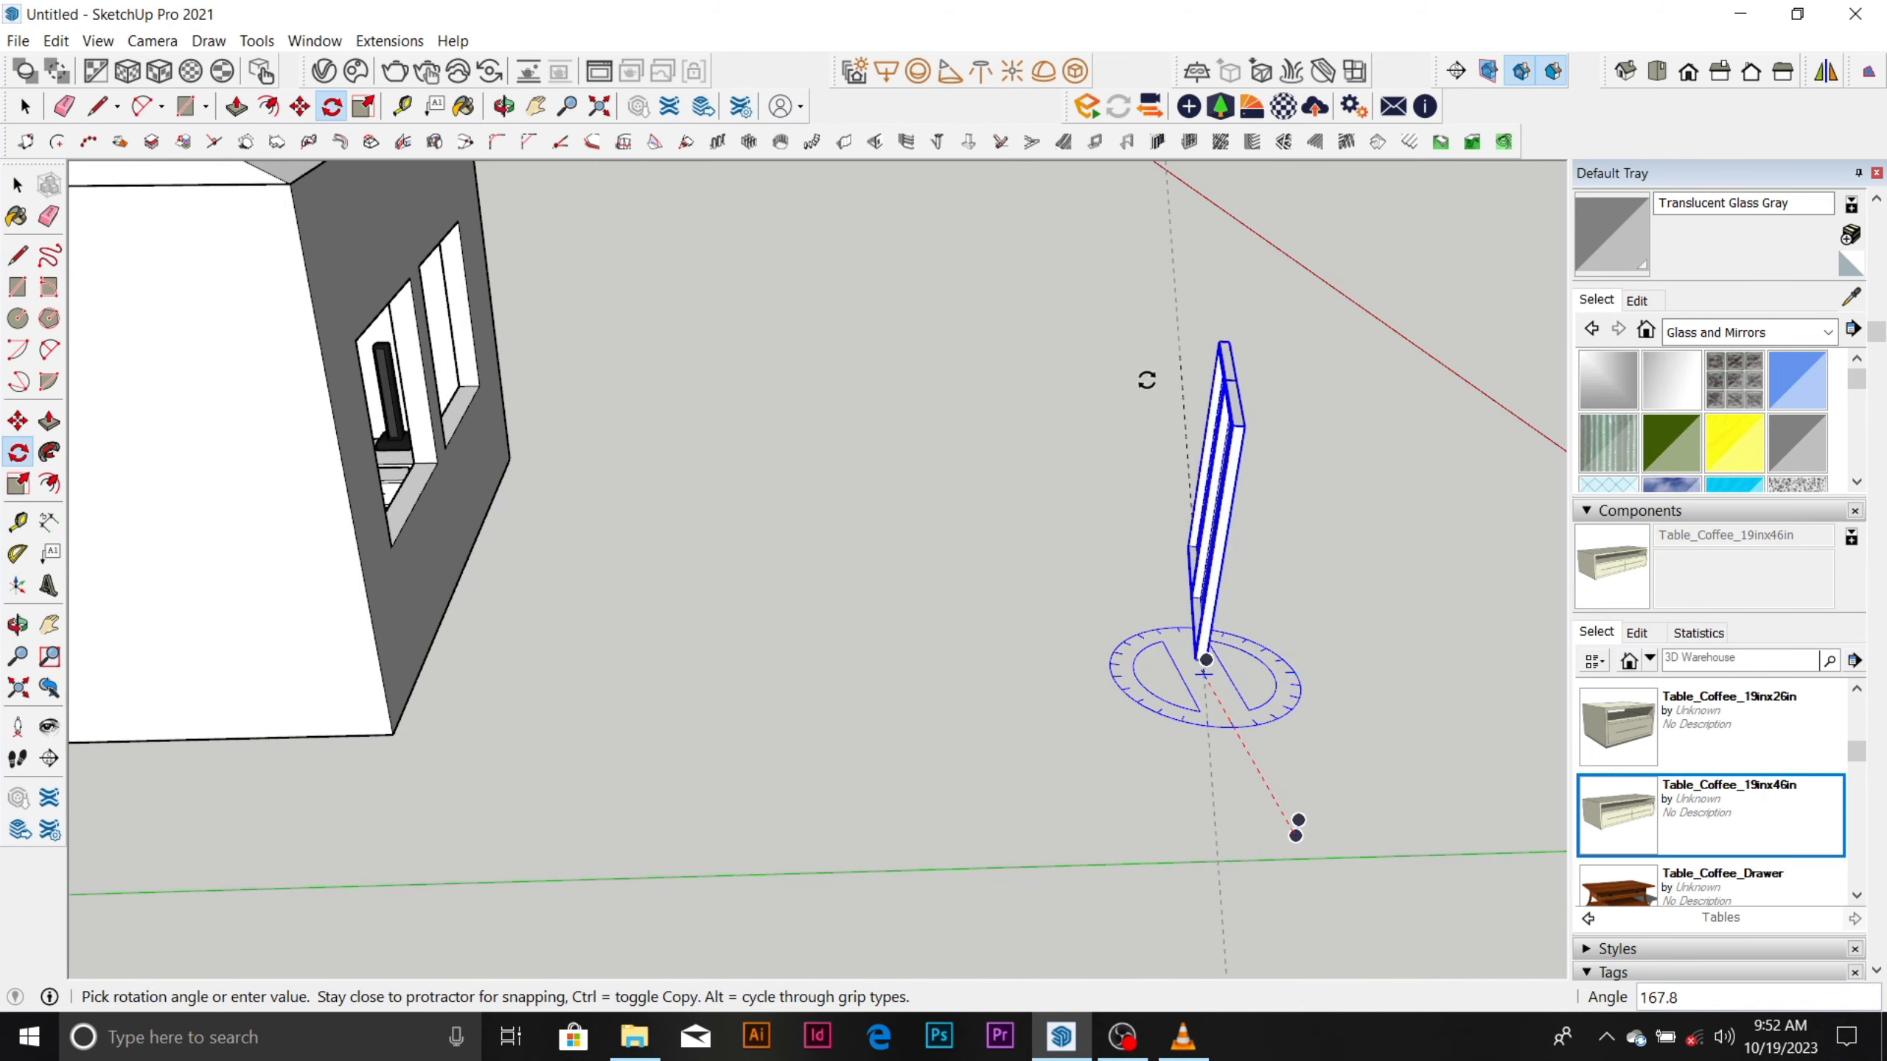
pyautogui.click(1075, 434)
# Move the turned window about 4443 mm by its lower corner into the first empty opening, slightly inset from the outer wall face.
pyautogui.moveTo(1076, 434); pyautogui.dragTo(577, 591, button='middle')
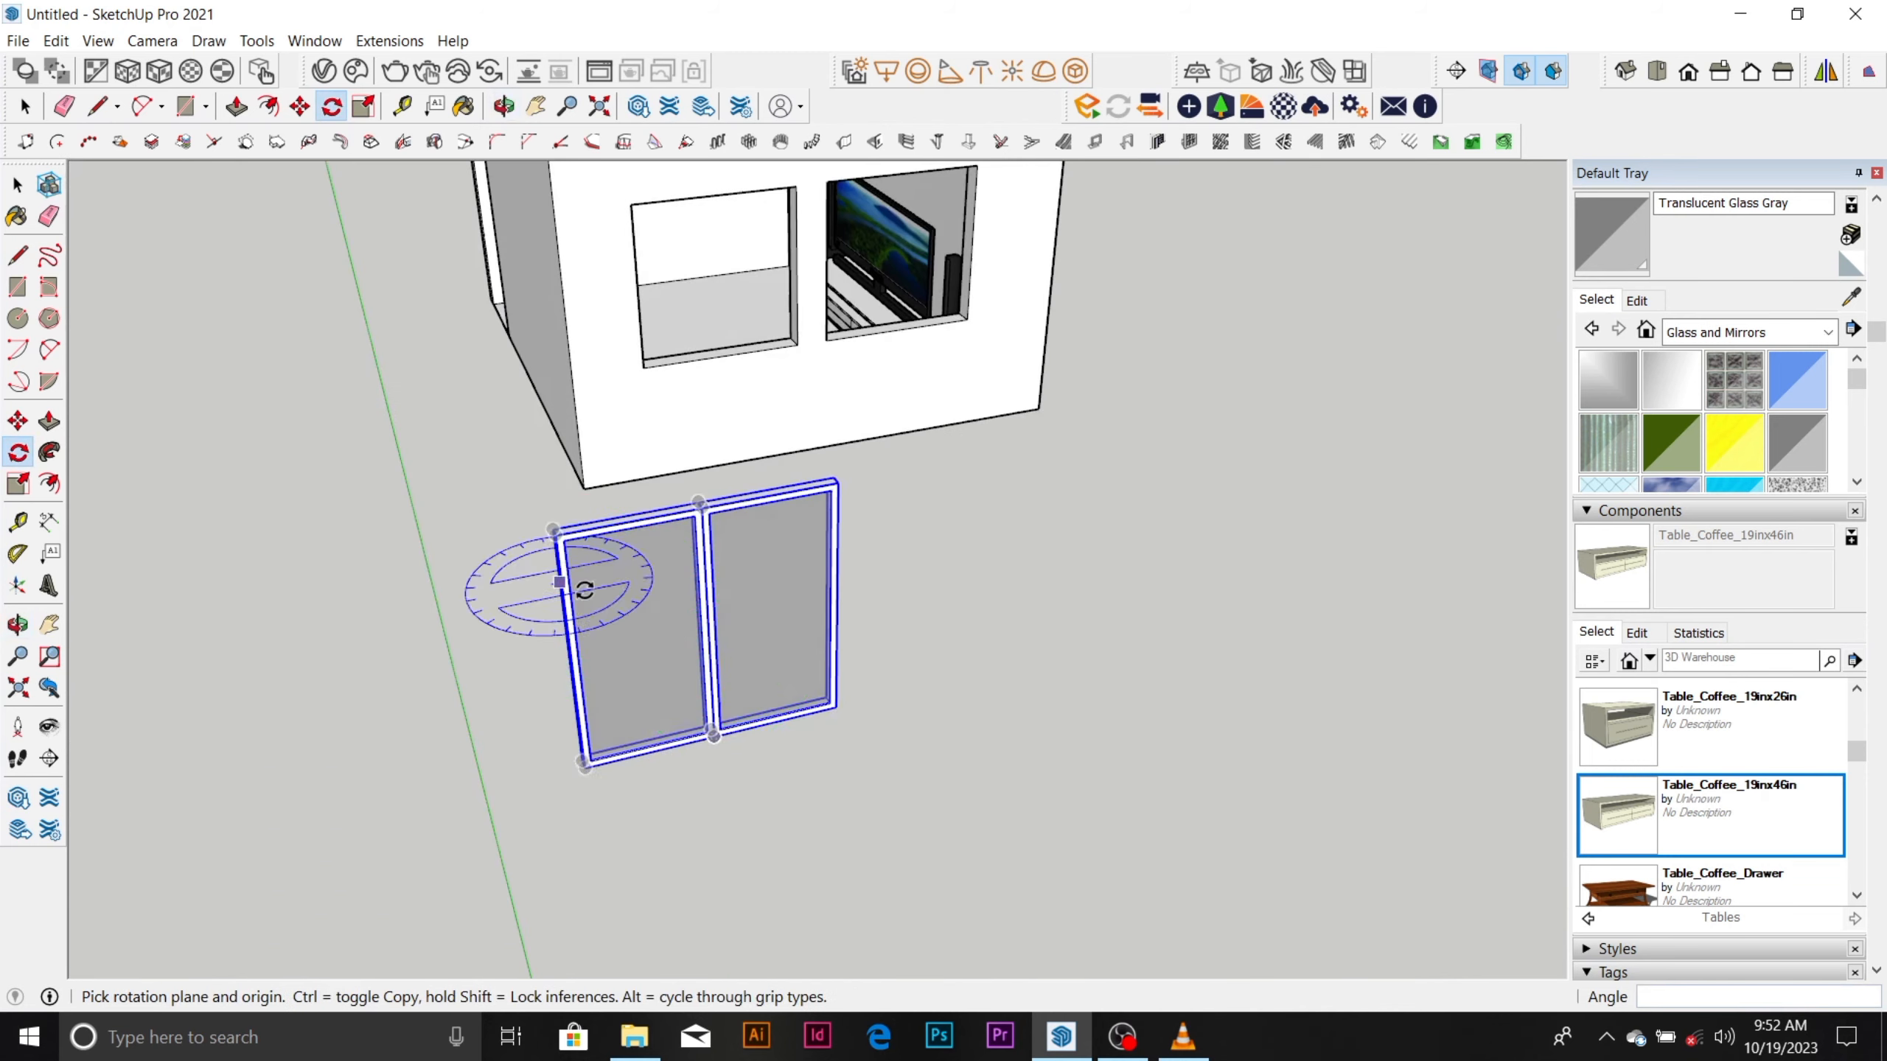
pyautogui.scroll(3, 732, 675)
pyautogui.press('m')
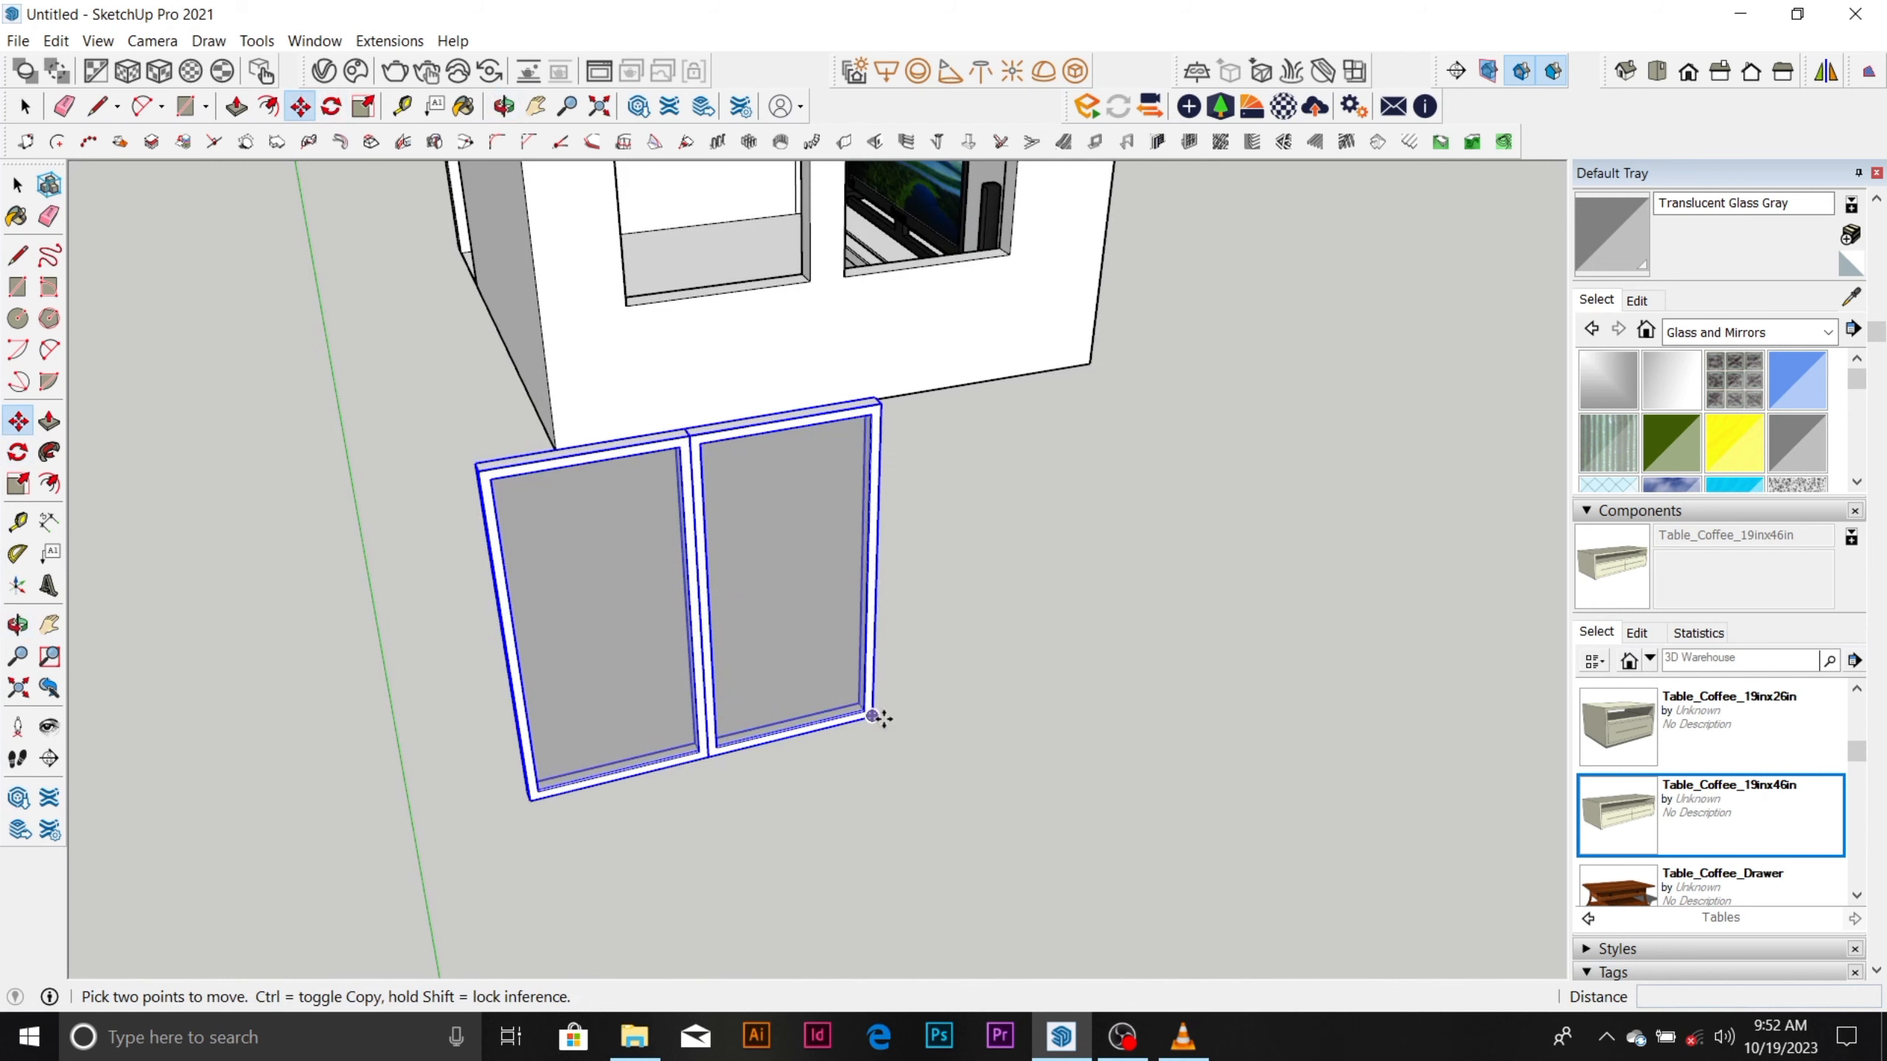
pyautogui.click(872, 719)
pyautogui.scroll(5, 800, 316)
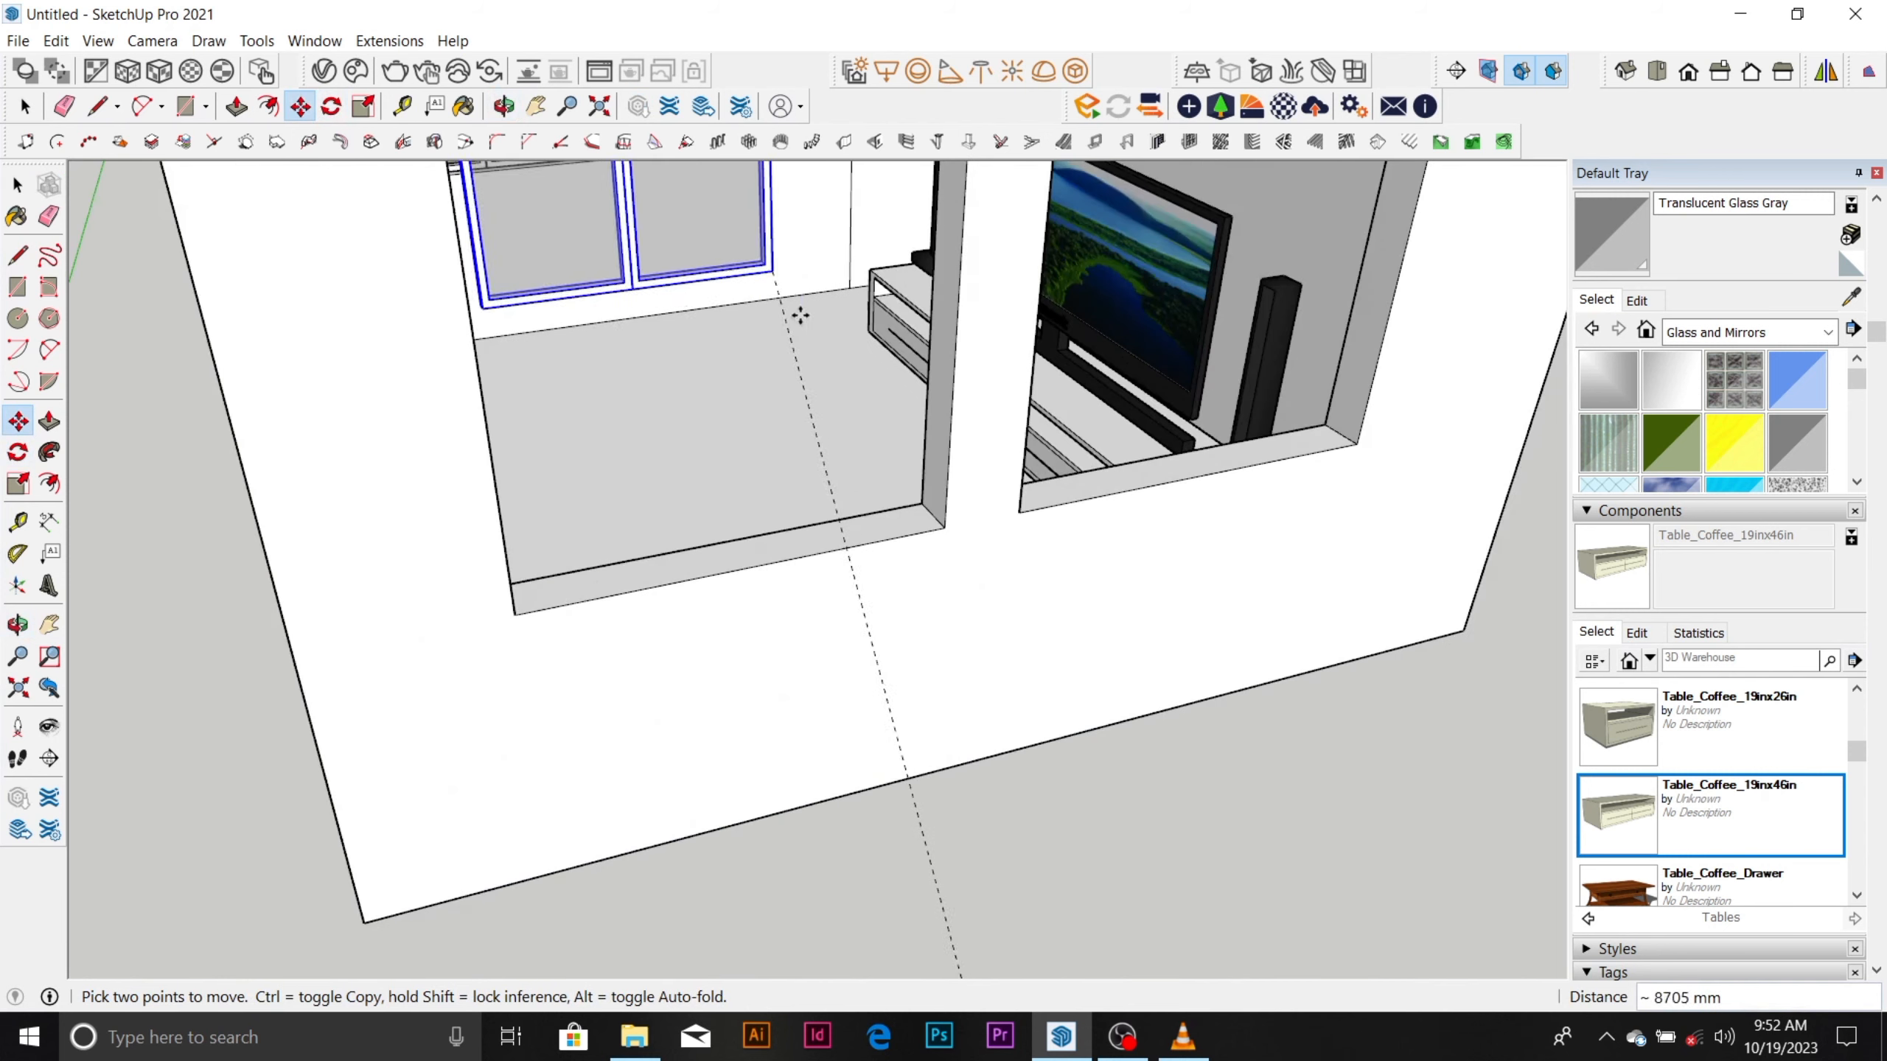
pyautogui.scroll(3, 940, 546)
pyautogui.scroll(3, 985, 587)
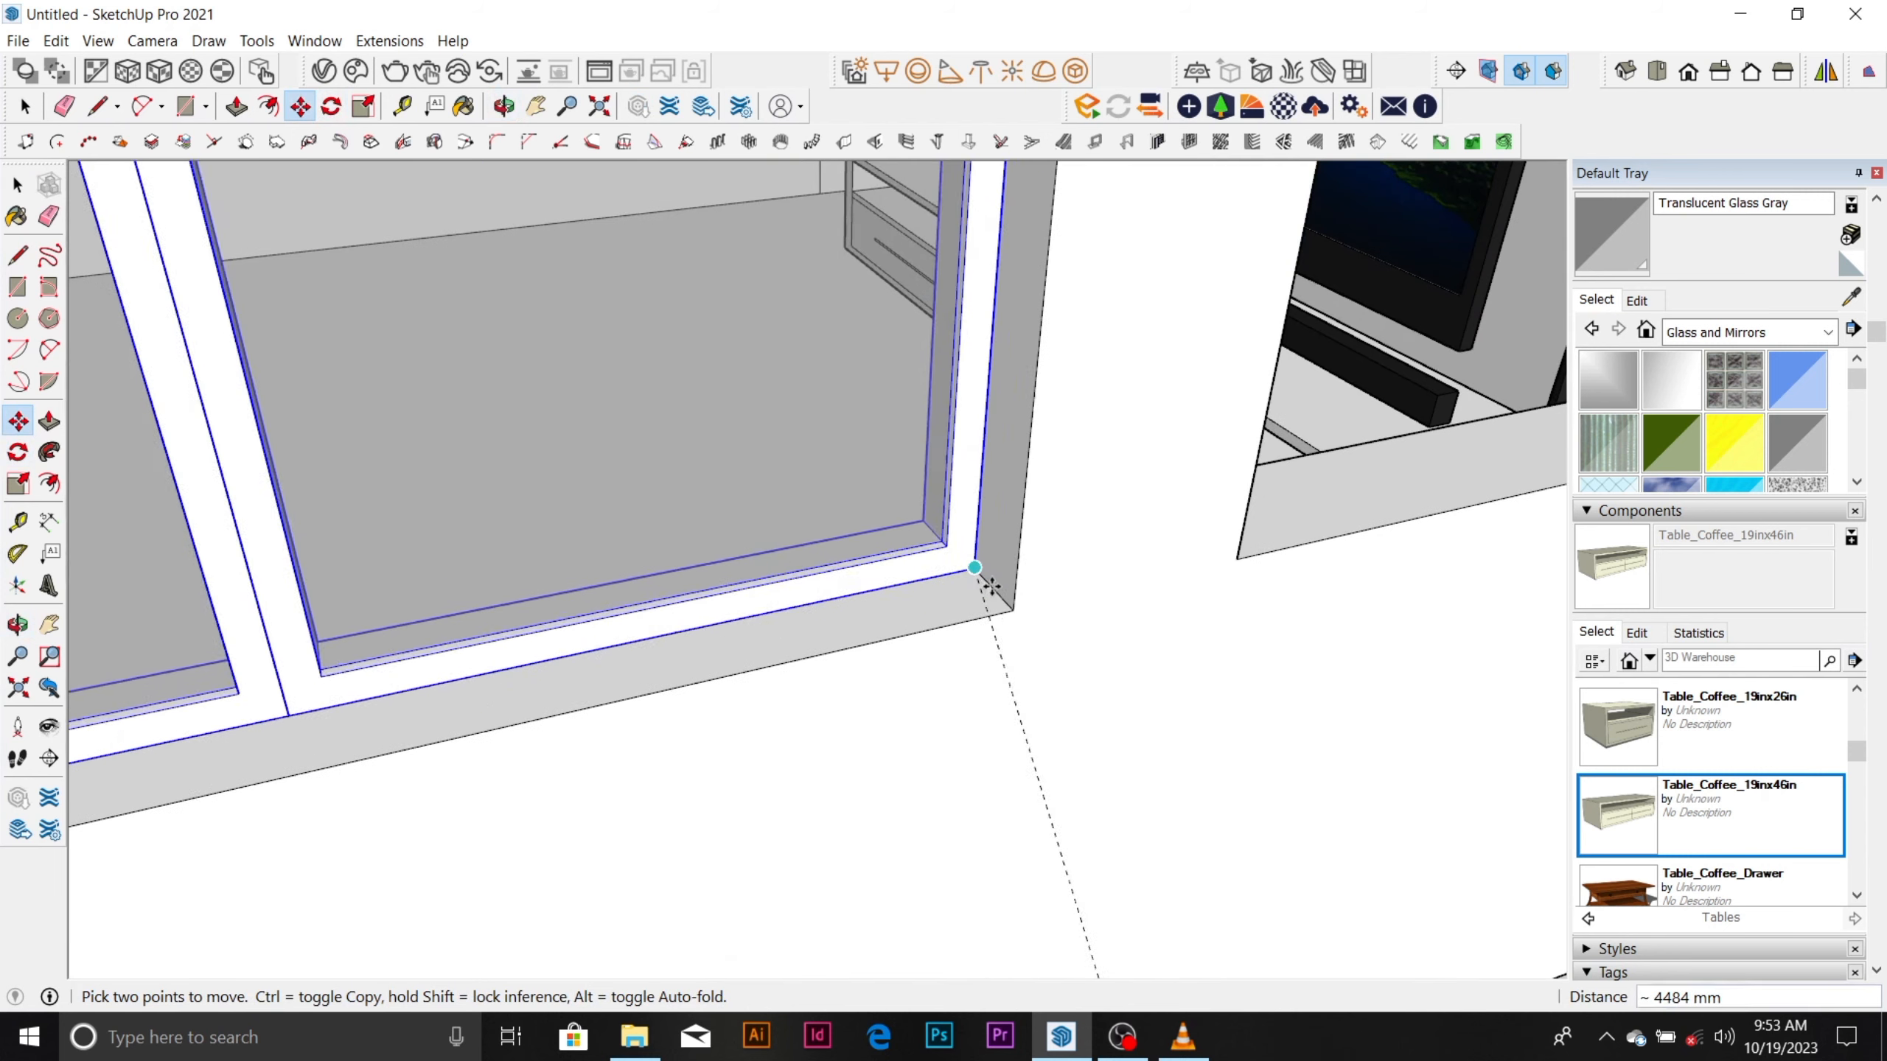
pyautogui.click(998, 589)
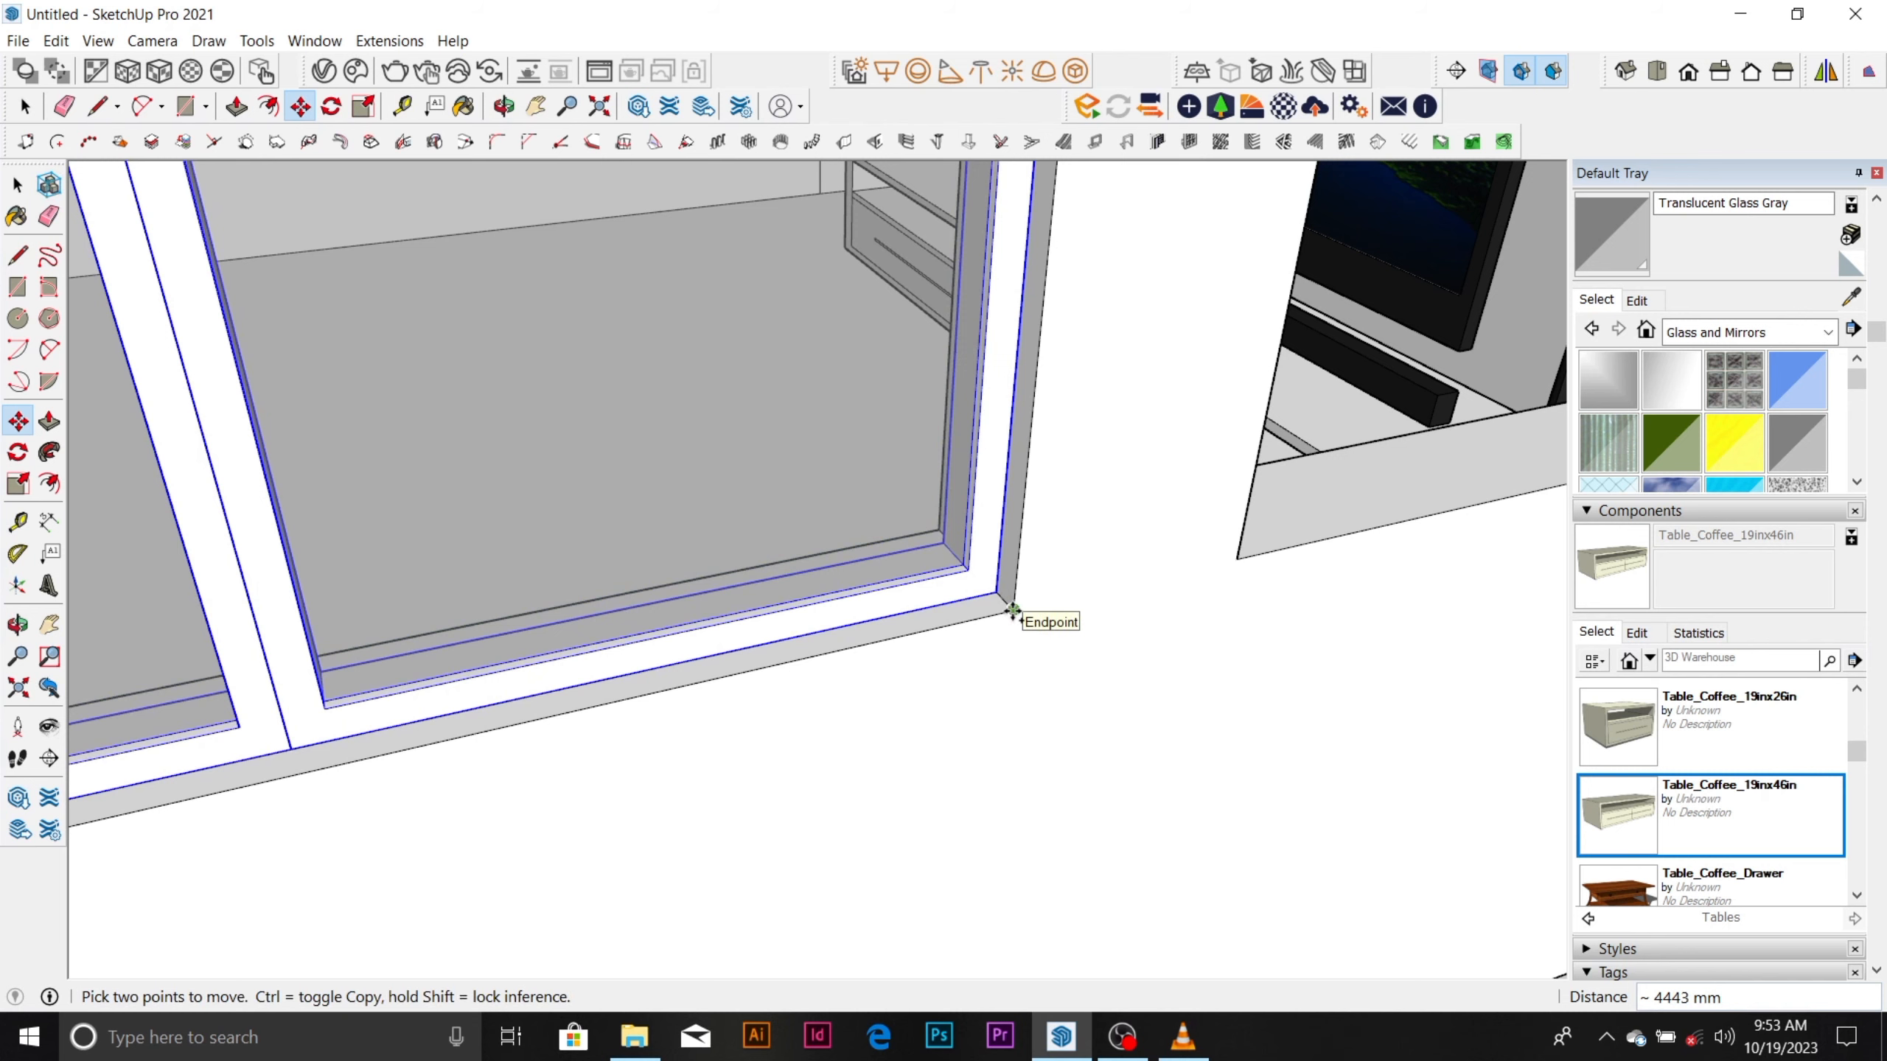
# Copy the fitted window from the first opening's lower corner to the matching corner of the second opening.
pyautogui.press('ctrl')
pyautogui.click(1012, 611)
pyautogui.scroll(-5, 1012, 611)
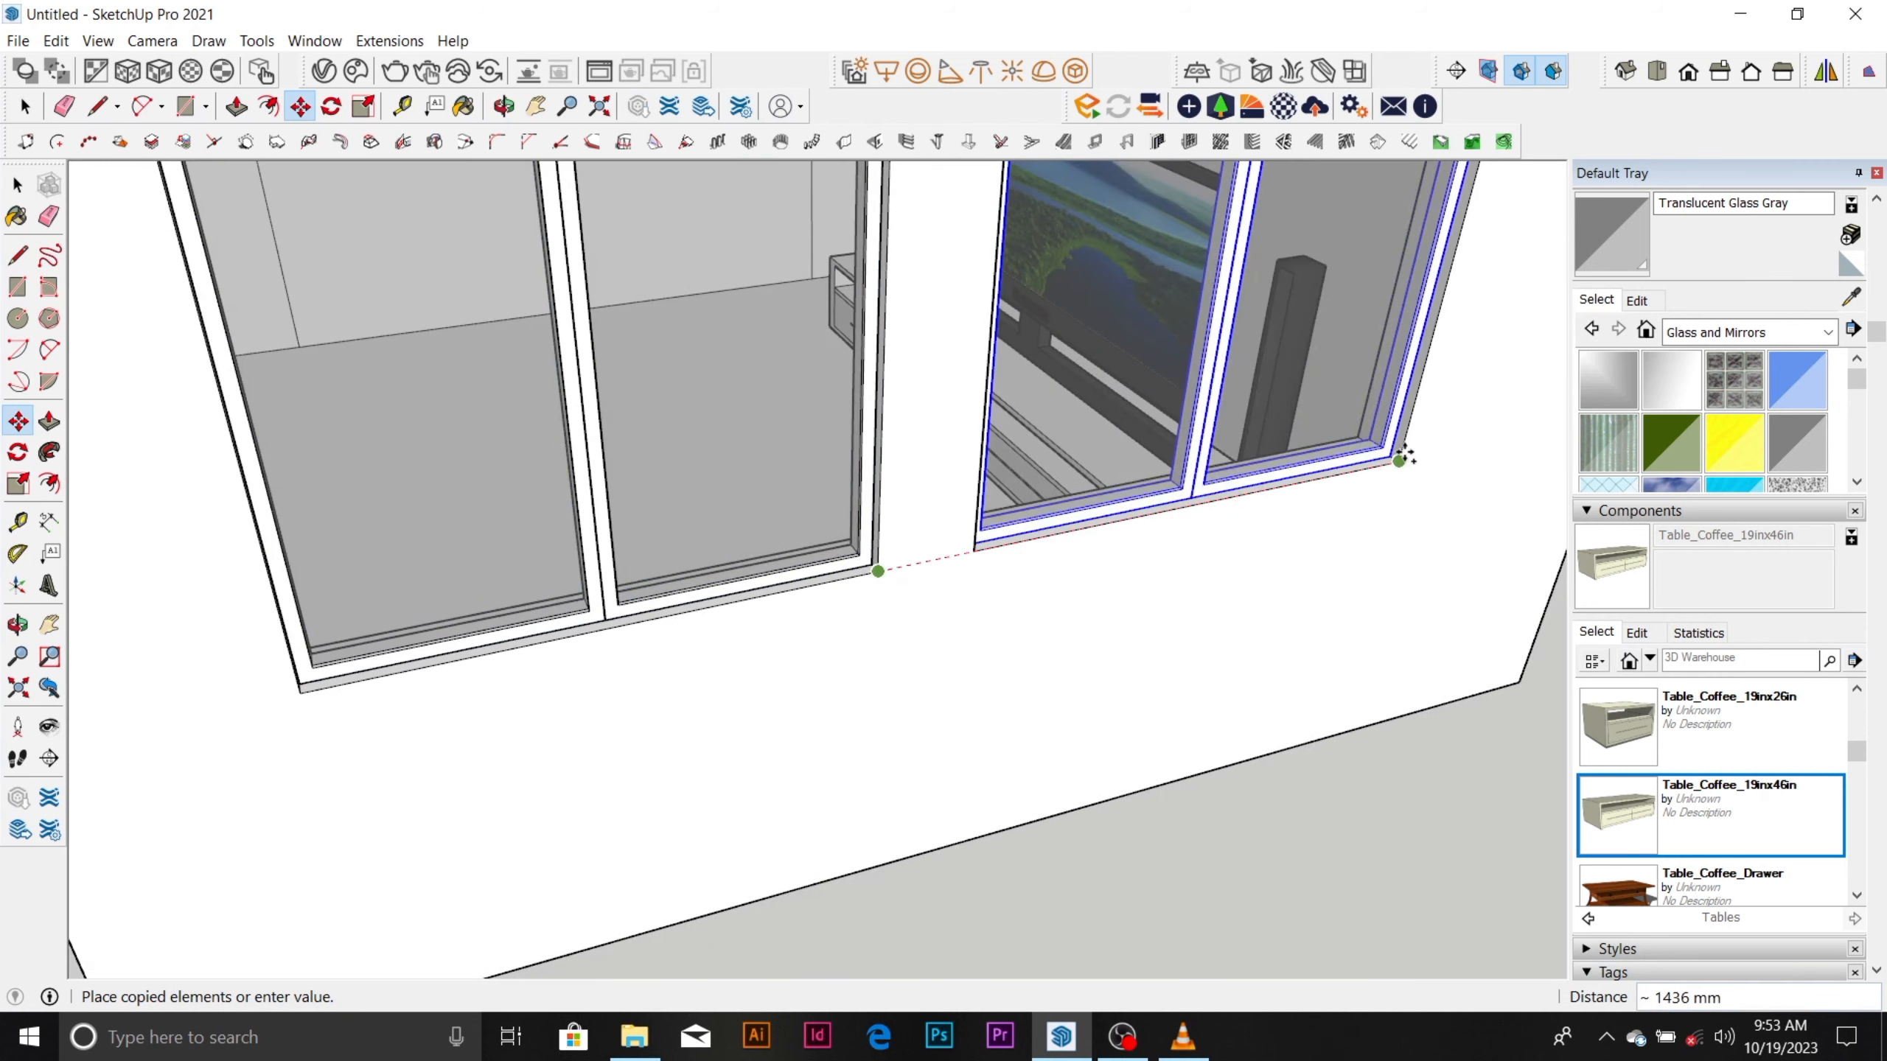
pyautogui.click(1400, 457)
# Examine the house from all around, checking the windows on both opposite walls and the interior through the doorway.
pyautogui.scroll(-6, 1040, 603)
pyautogui.moveTo(1040, 603); pyautogui.dragTo(1099, 419, button='middle')
pyautogui.scroll(2, 1099, 409)
pyautogui.scroll(-4, 960, 785)
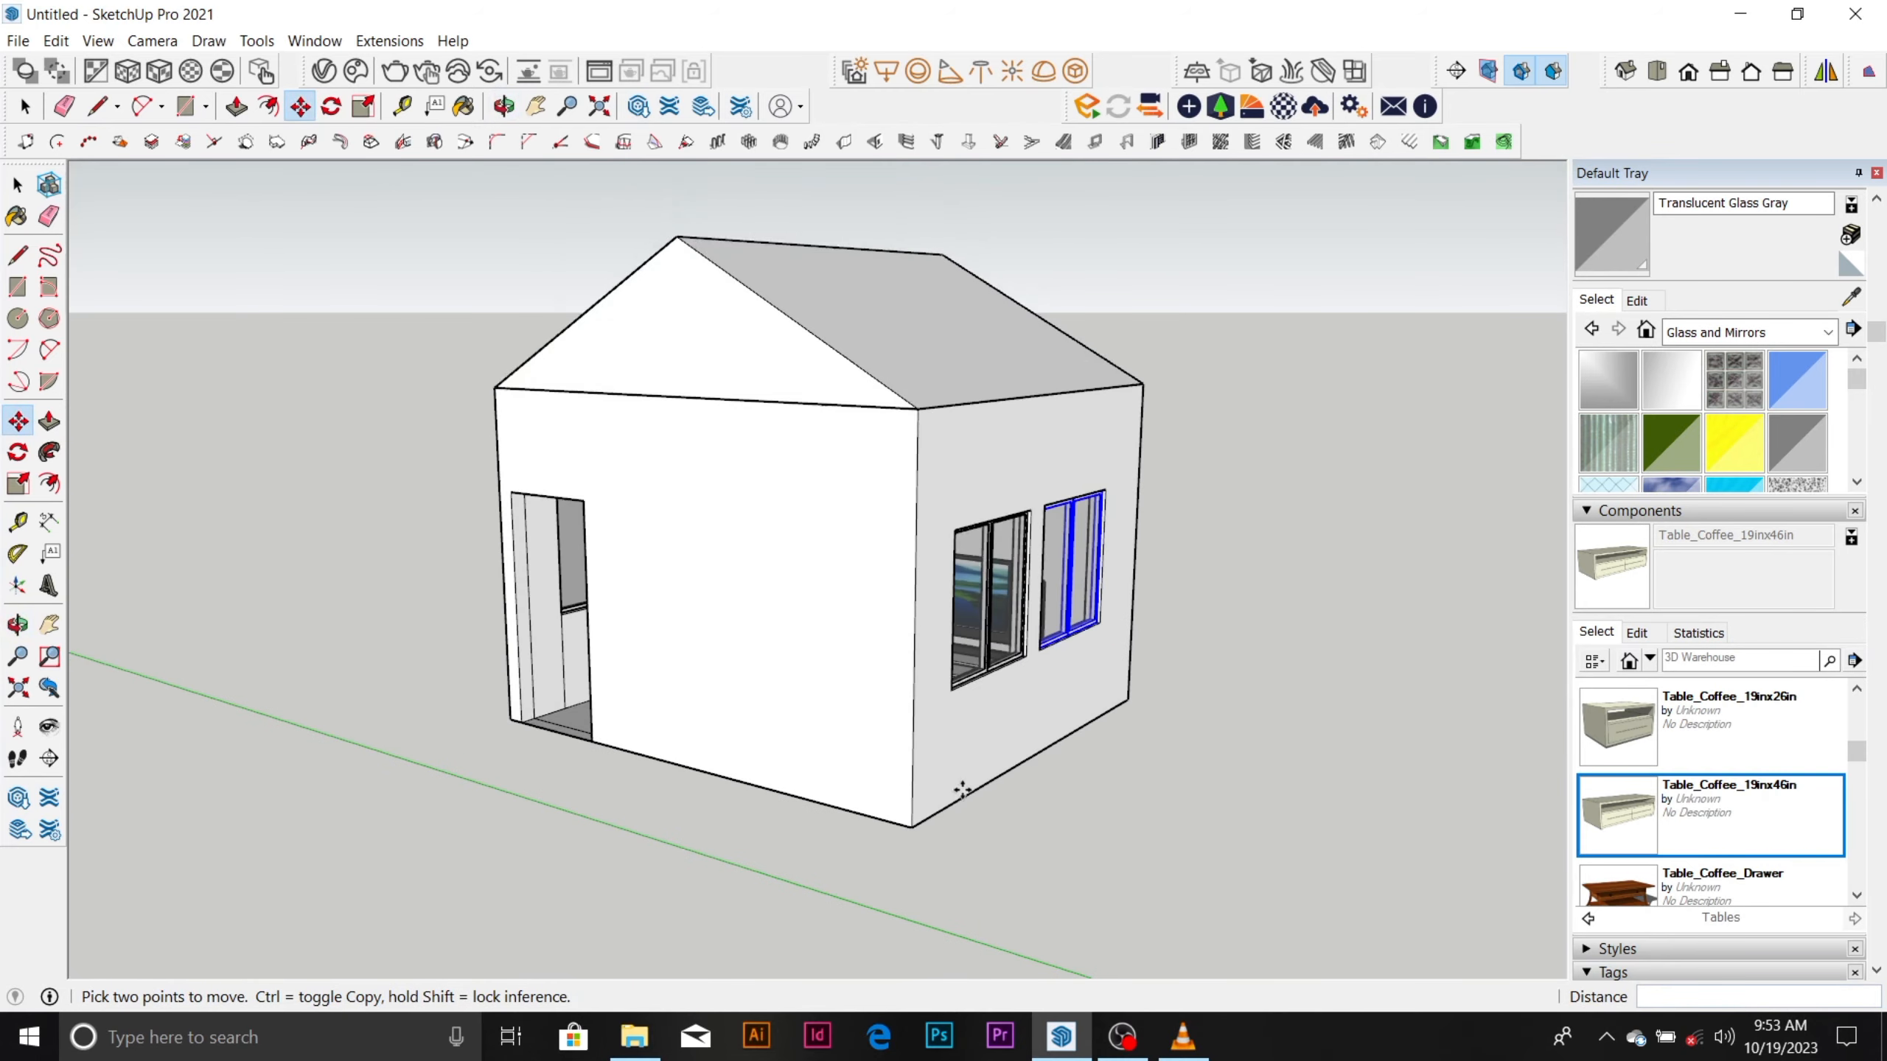
pyautogui.moveTo(930, 803); pyautogui.dragTo(1247, 776, button='middle')
pyautogui.scroll(4, 1100, 644)
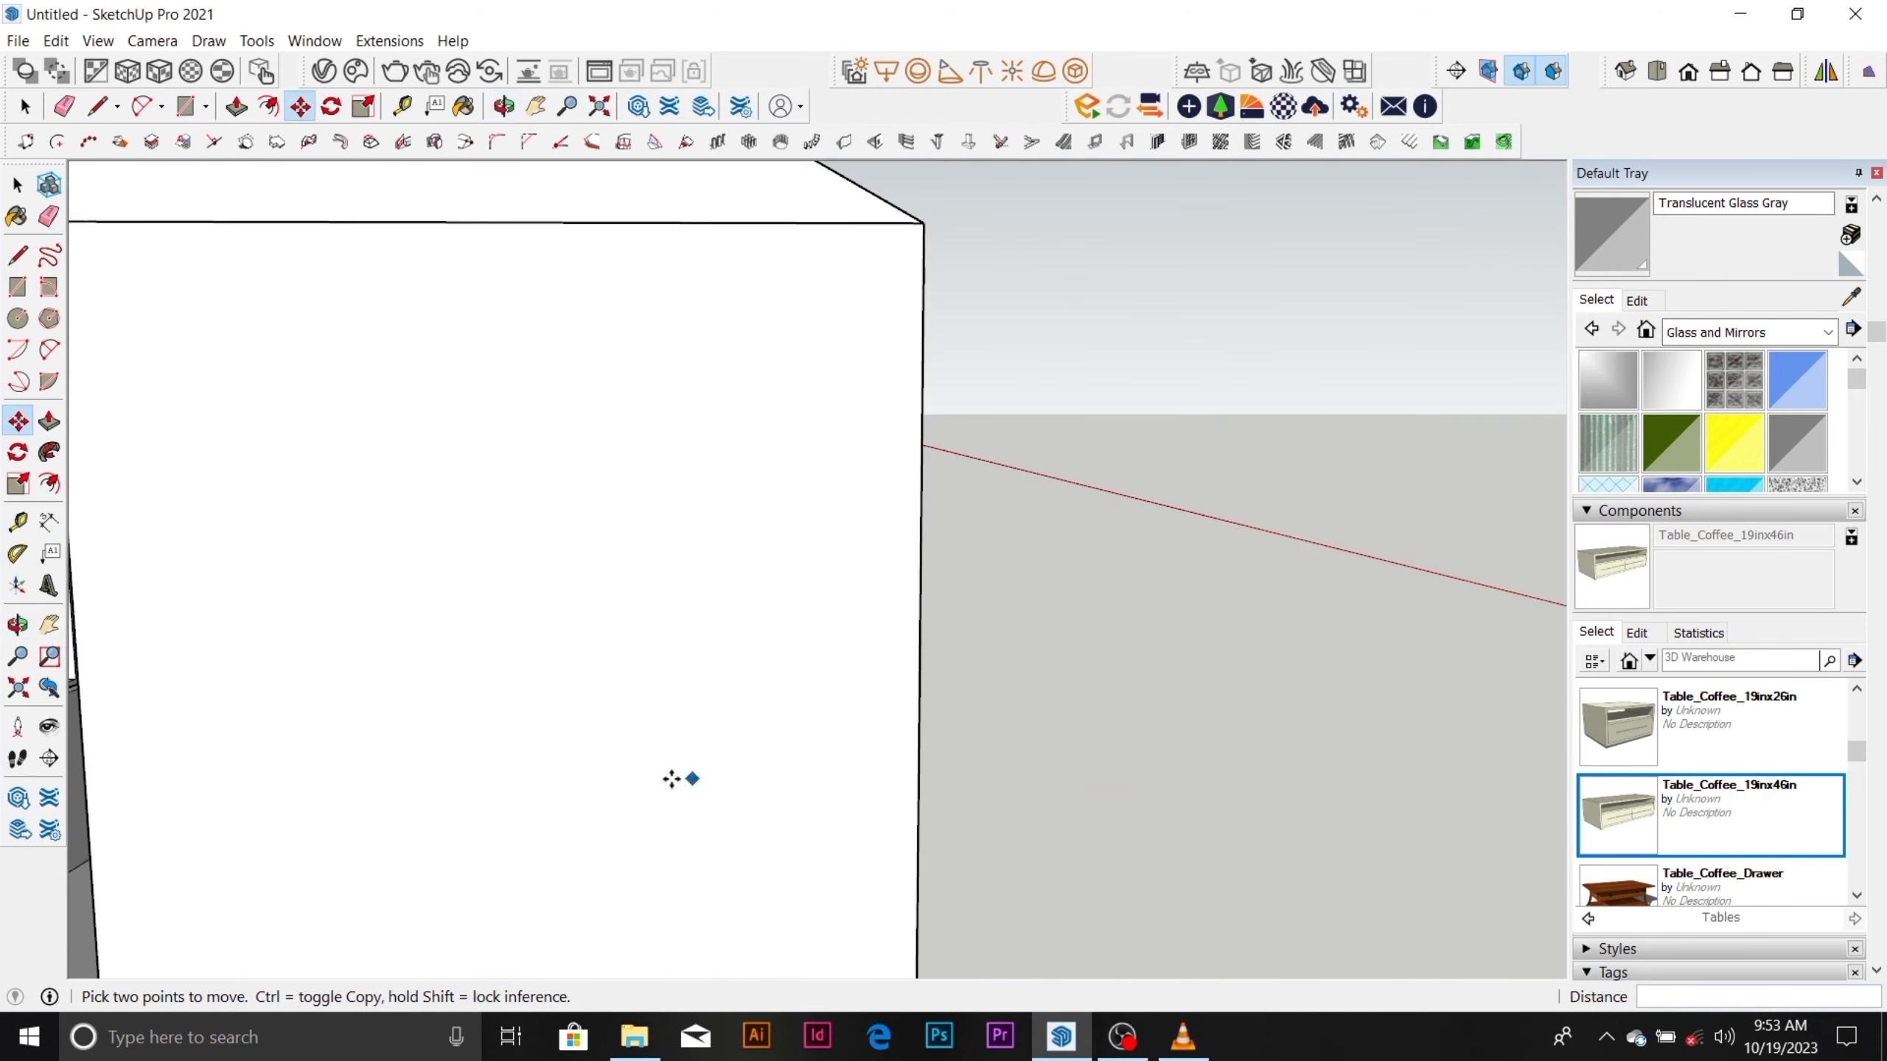
pyautogui.scroll(2, 784, 510)
pyautogui.scroll(-5, 784, 511)
pyautogui.moveTo(788, 510); pyautogui.dragTo(1116, 586, button='middle')
pyautogui.press('m')
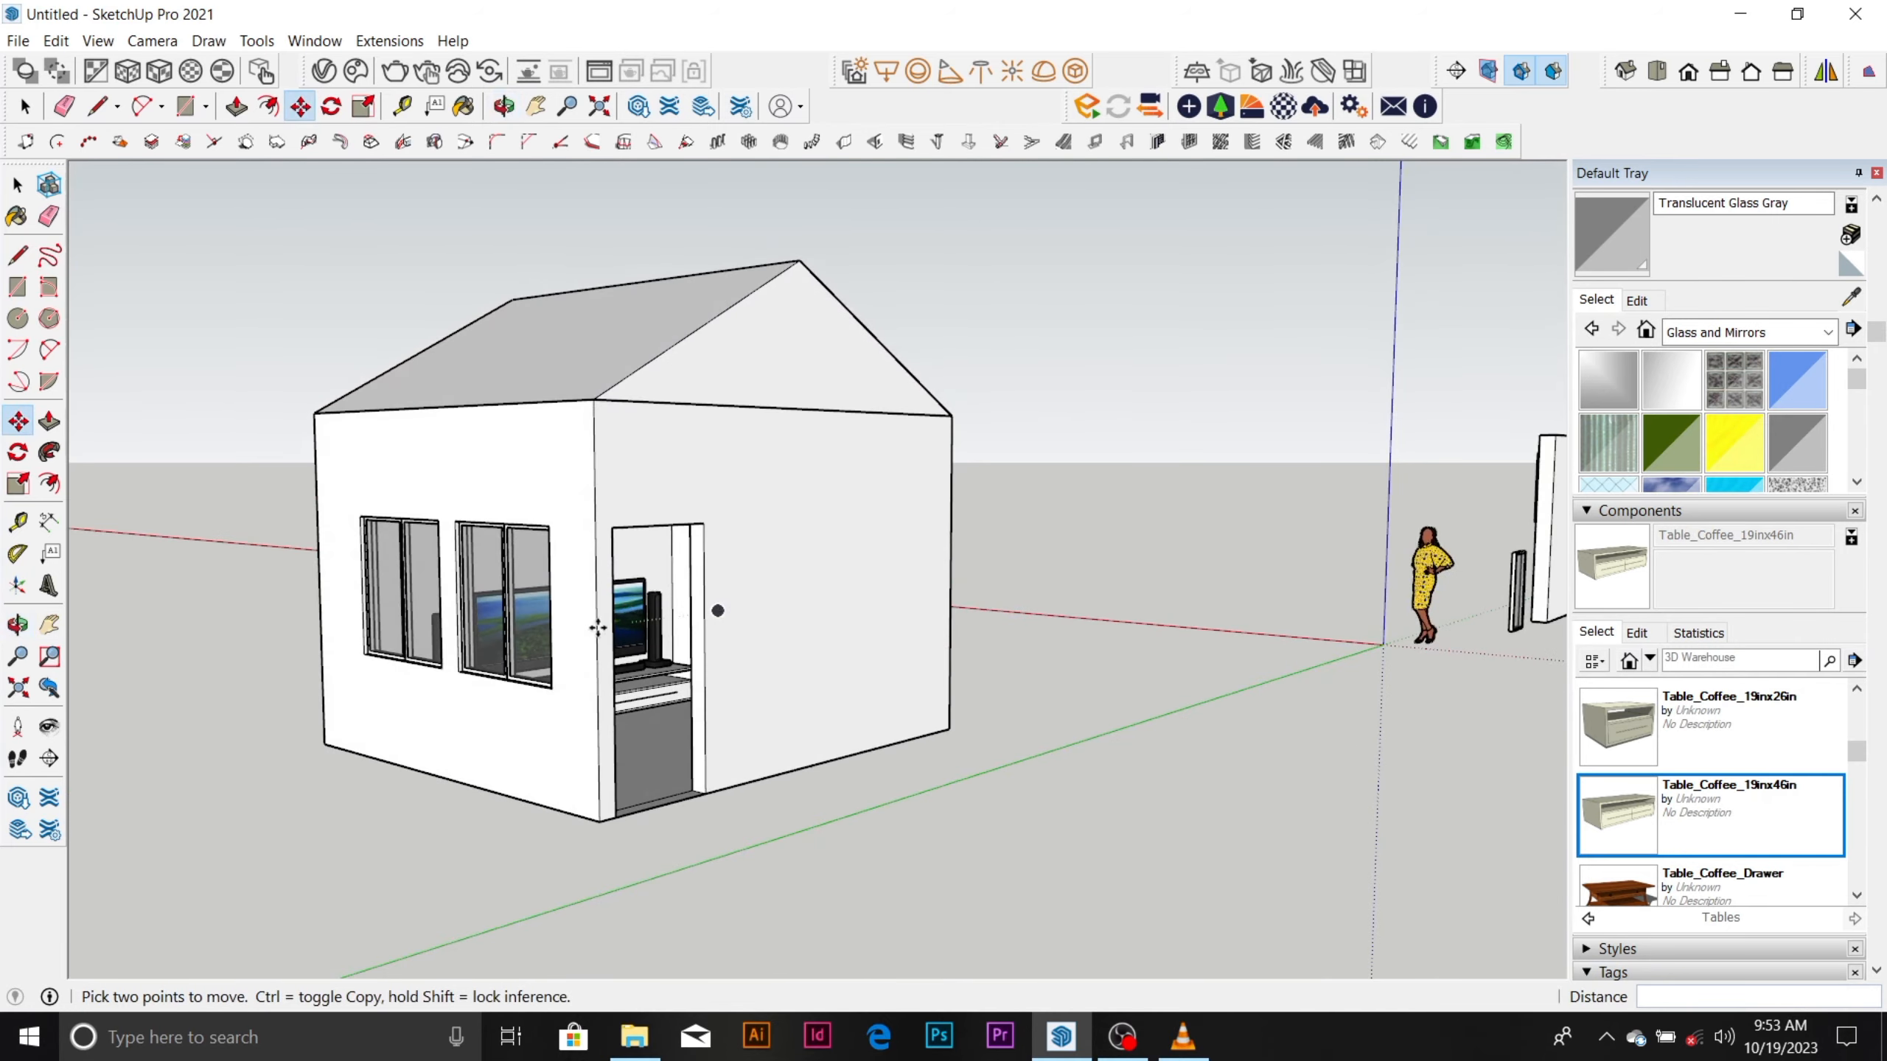
pyautogui.scroll(4, 530, 686)
pyautogui.moveTo(530, 685); pyautogui.dragTo(341, 771, button='middle')
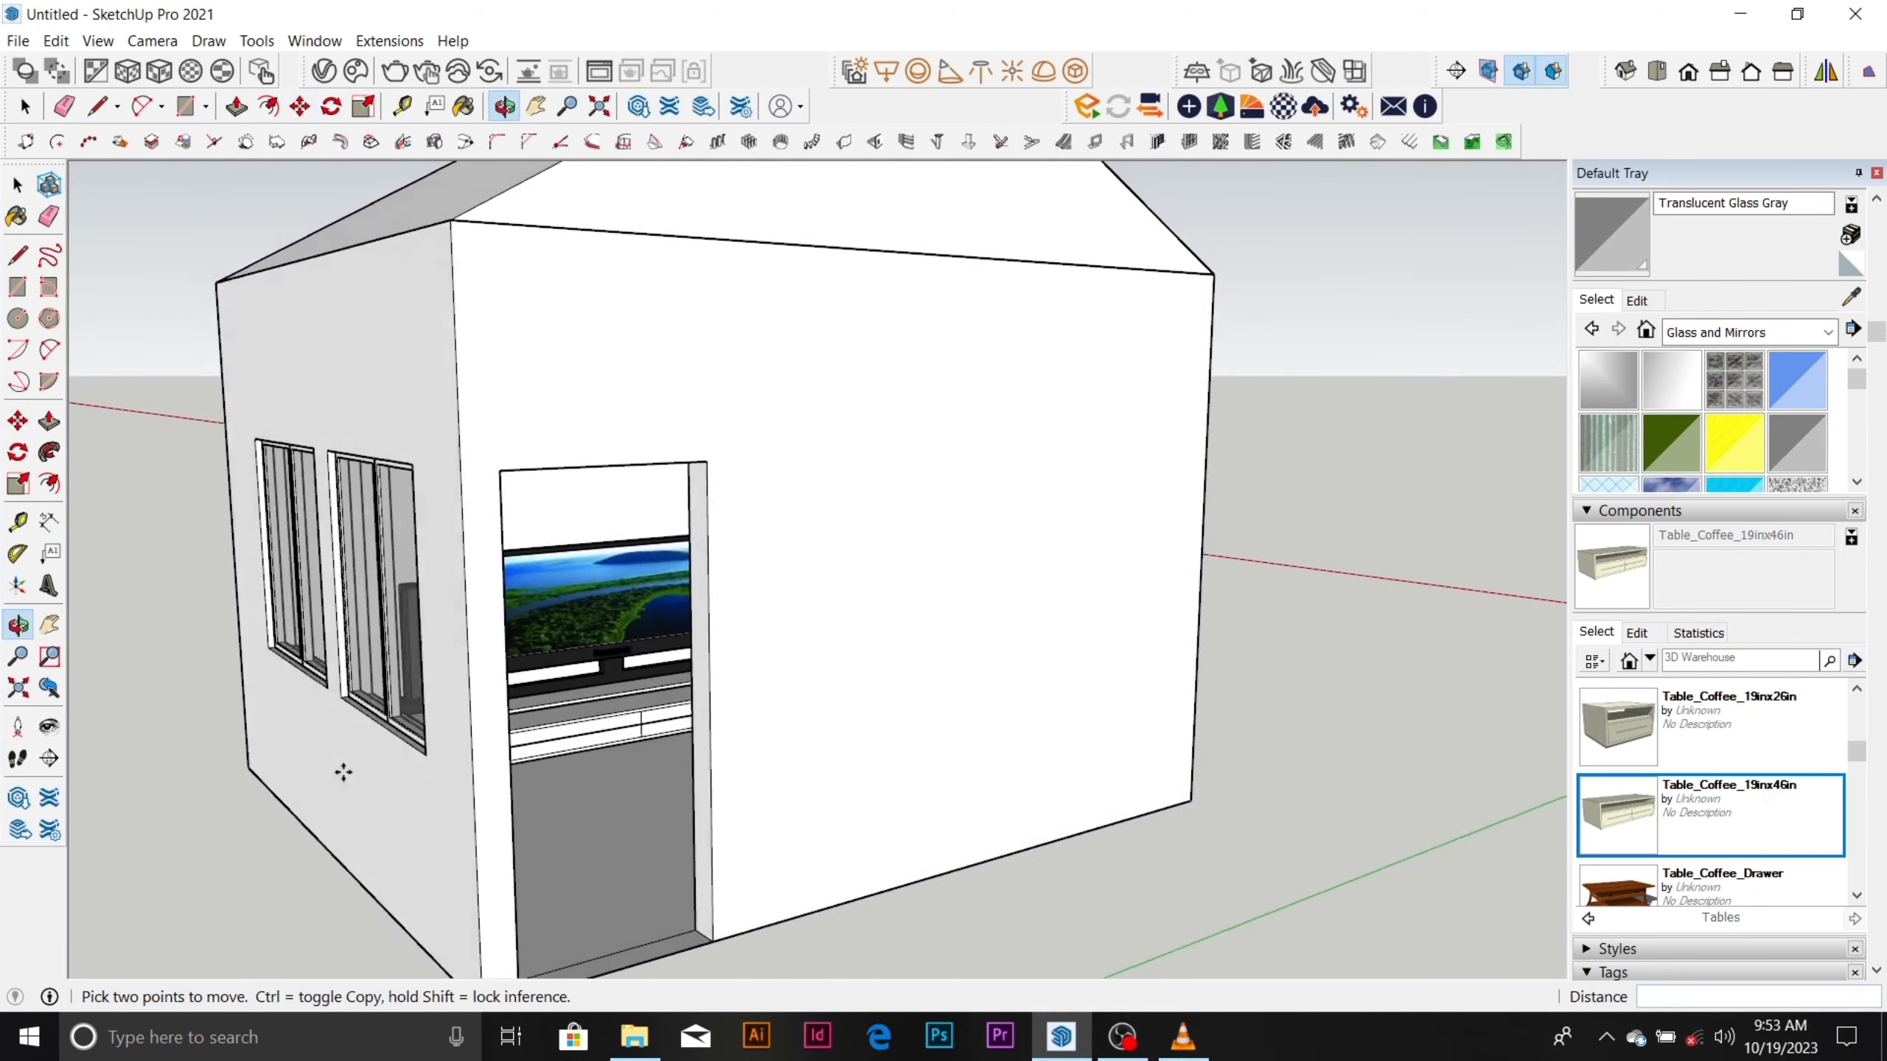
pyautogui.scroll(-2, 839, 491)
pyautogui.scroll(5, 839, 491)
pyautogui.moveTo(742, 567); pyautogui.dragTo(552, 691, button='middle')
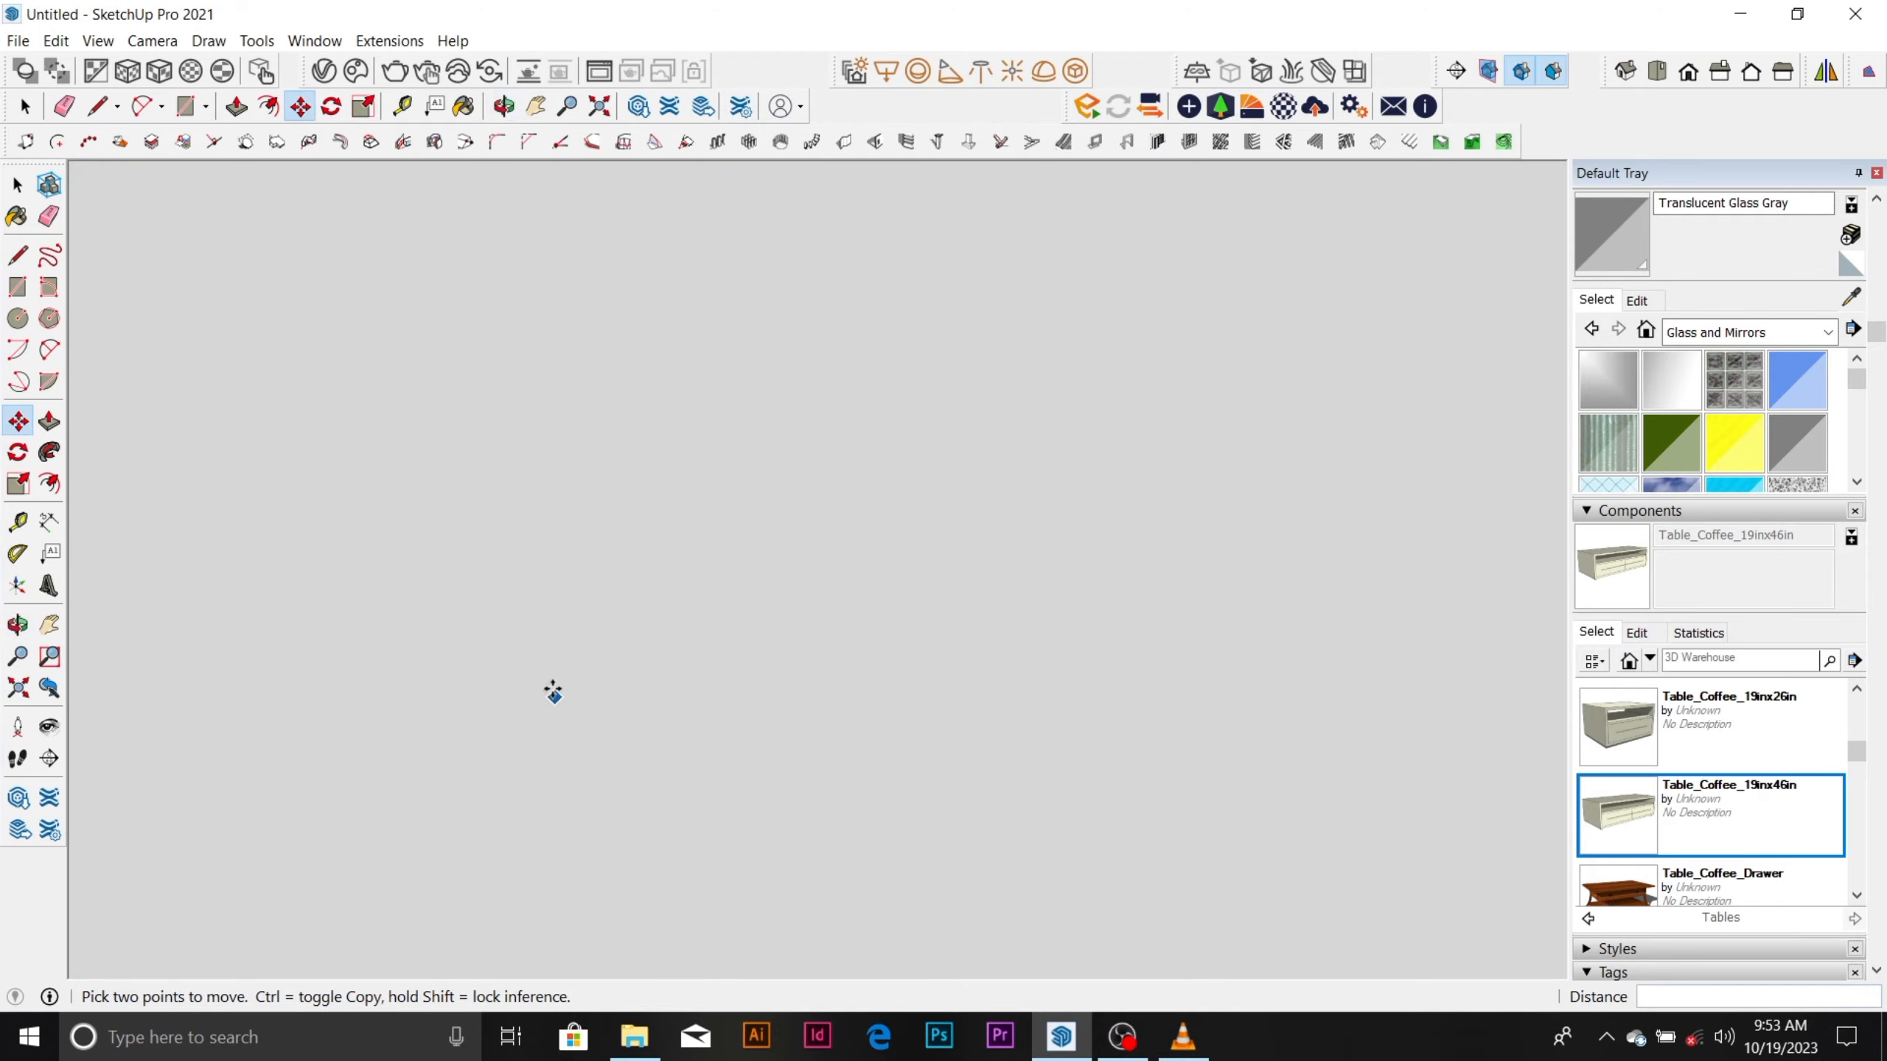
pyautogui.scroll(-2, 566, 595)
pyautogui.scroll(-4, 566, 594)
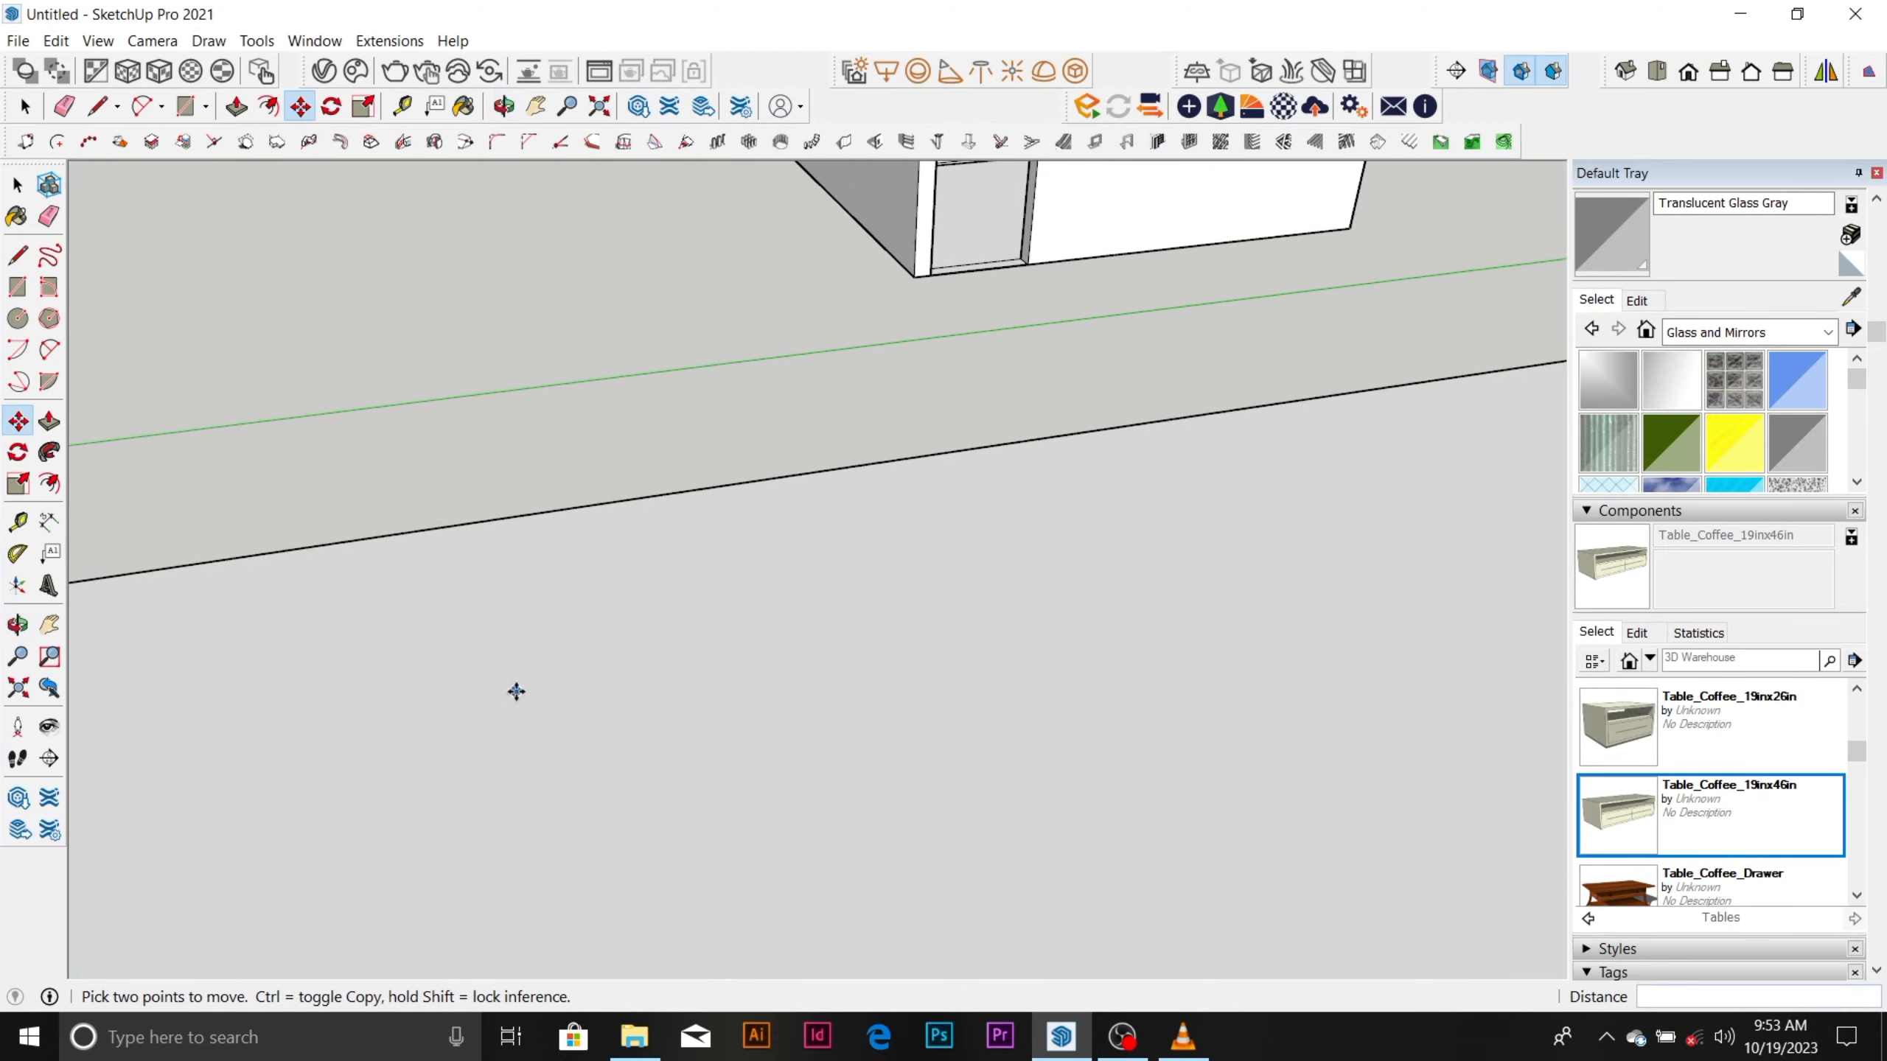
pyautogui.scroll(-5, 555, 613)
pyautogui.scroll(-3, 779, 670)
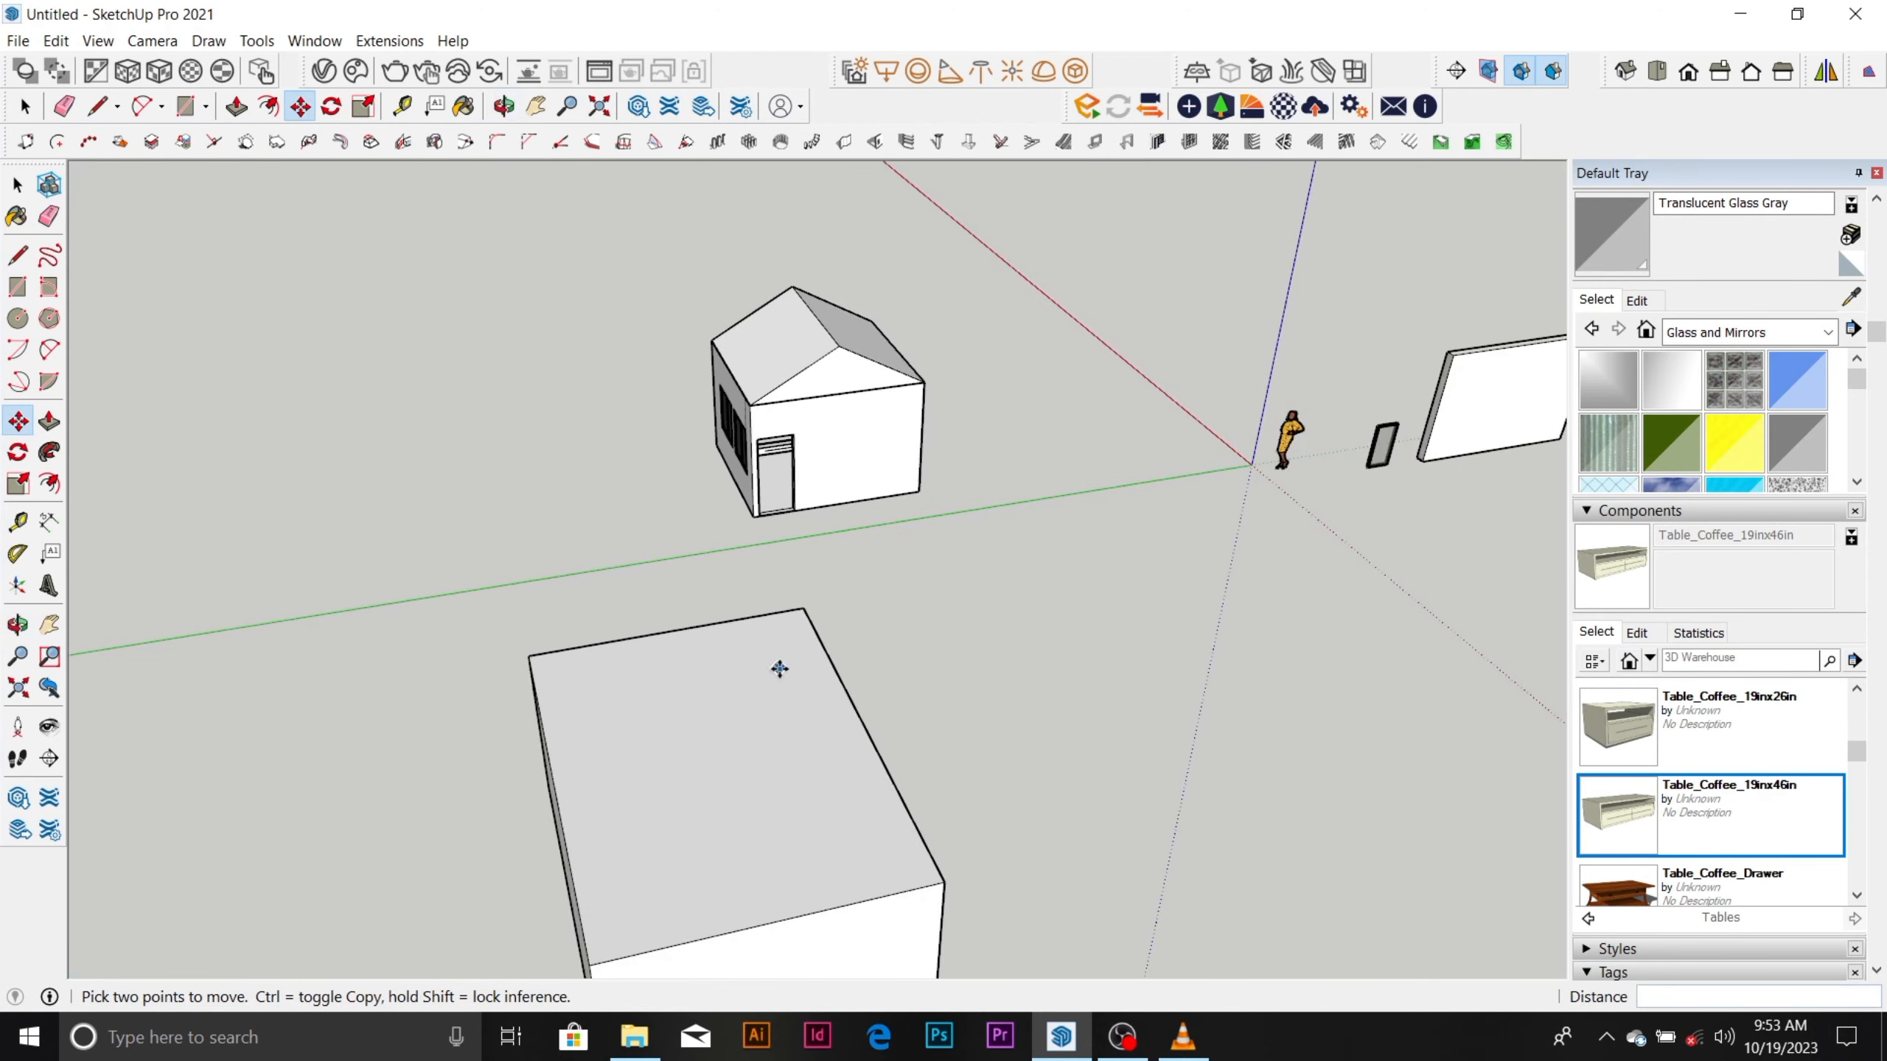
pyautogui.scroll(1, 874, 288)
pyautogui.scroll(3, 818, 401)
pyautogui.moveTo(817, 401); pyautogui.dragTo(749, 491, button='middle')
pyautogui.scroll(2, 749, 491)
pyautogui.moveTo(672, 636); pyautogui.dragTo(476, 648, button='middle')
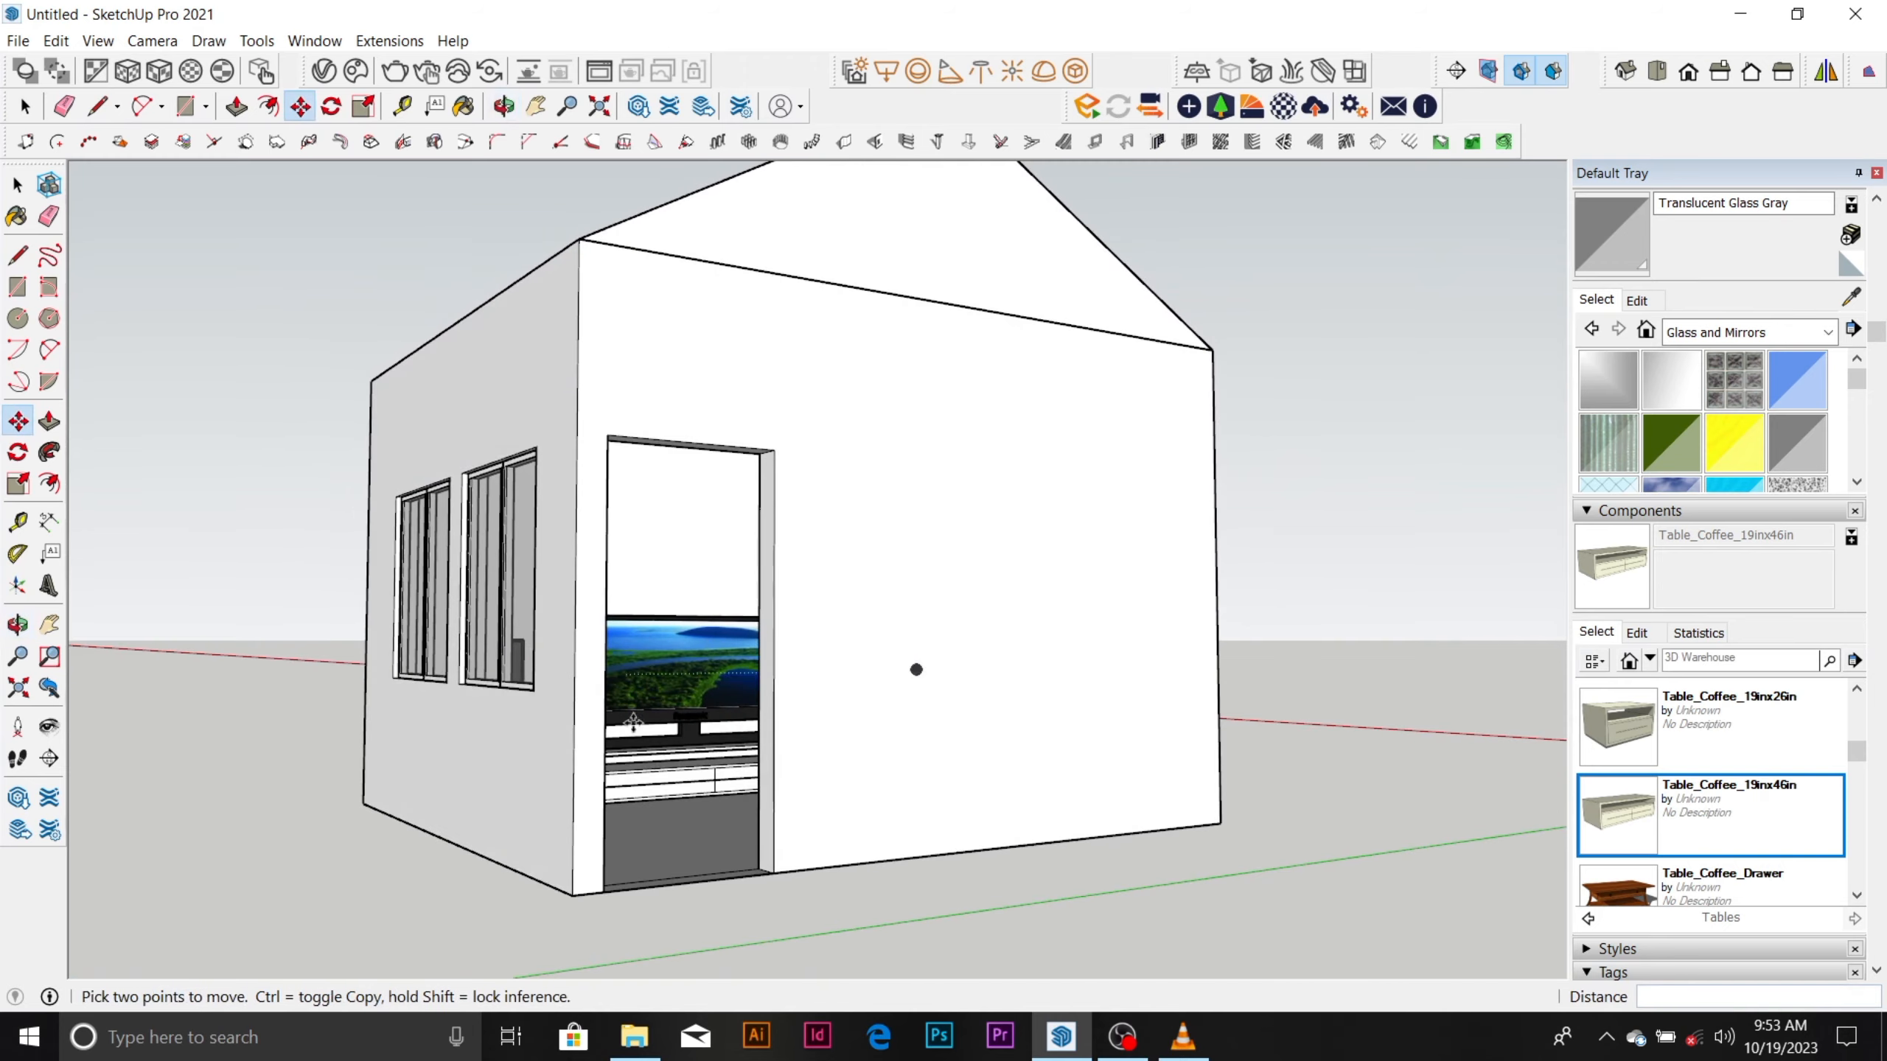
pyautogui.scroll(6, 651, 732)
pyautogui.scroll(-5, 779, 383)
pyautogui.moveTo(779, 383); pyautogui.dragTo(641, 771, button='middle')
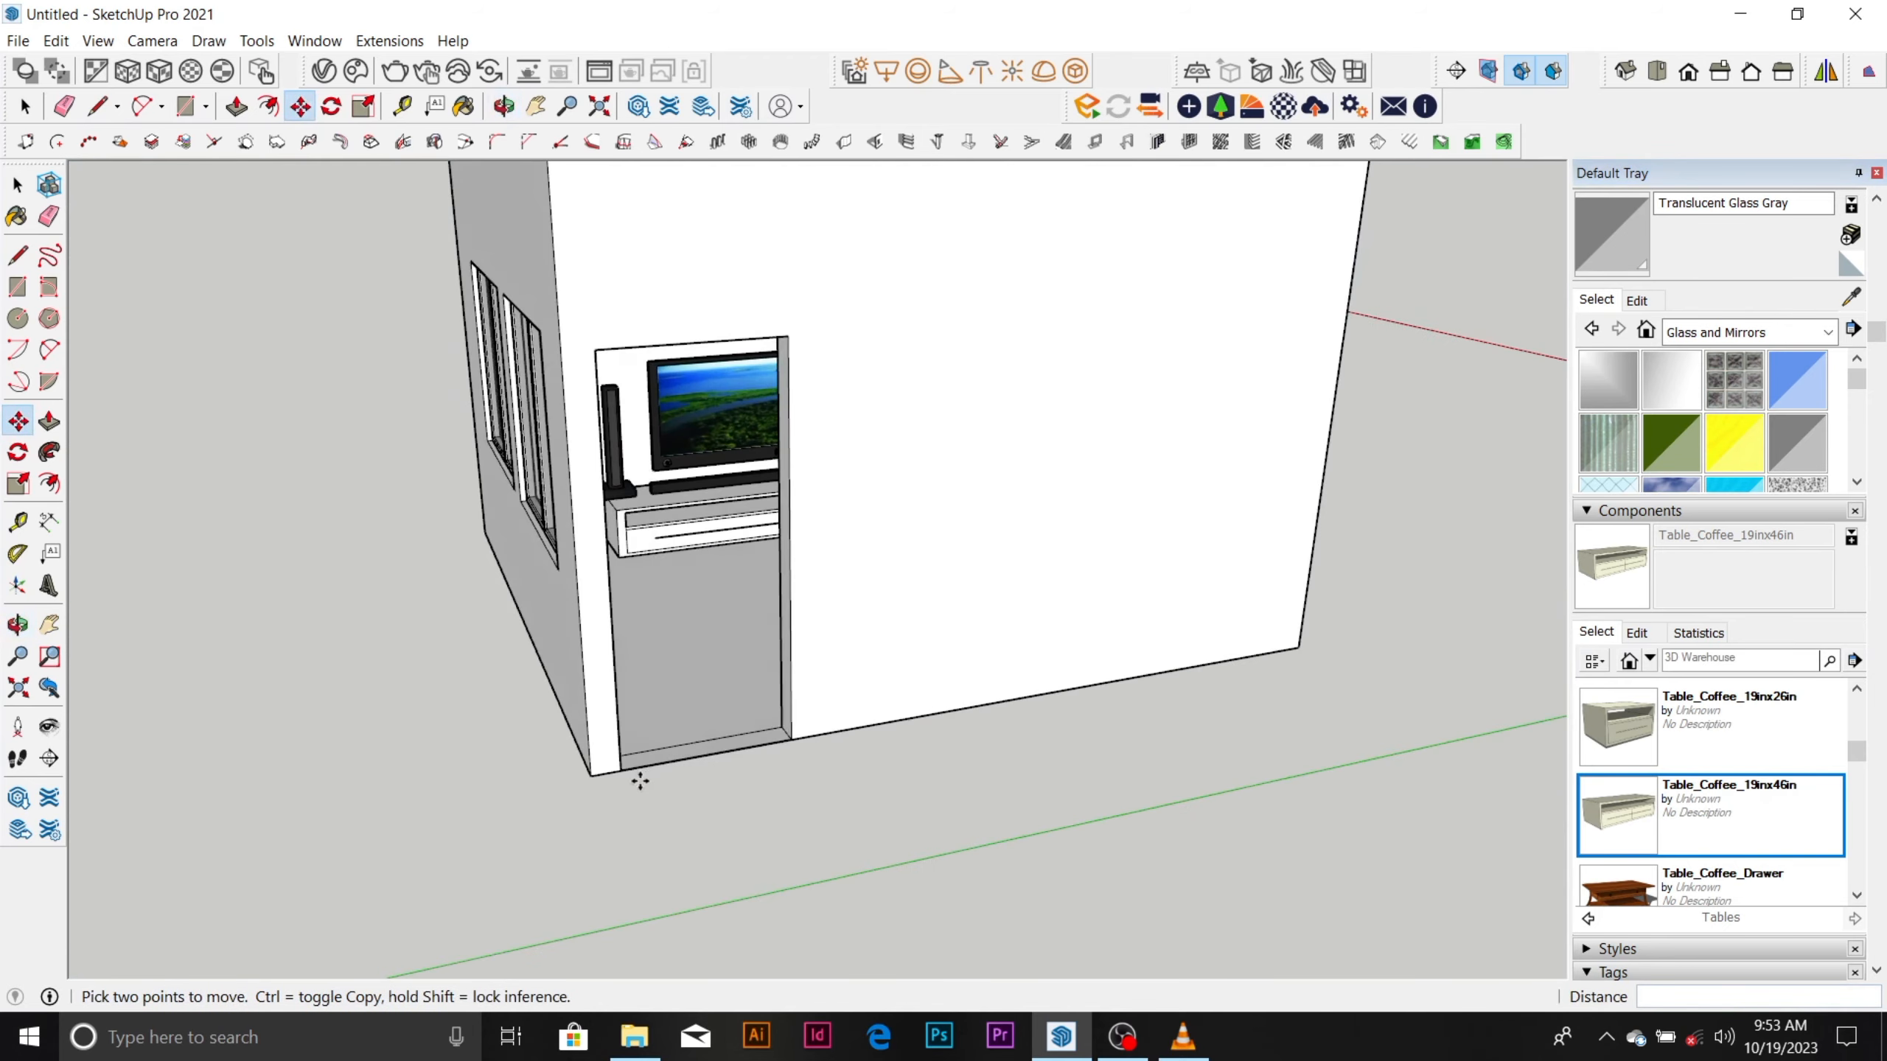
# Paint the room's floor face with the Concrete Pavers Block Multi material from the Tile collection.
pyautogui.scroll(4, 646, 693)
pyautogui.scroll(2, 646, 693)
pyautogui.press('space')
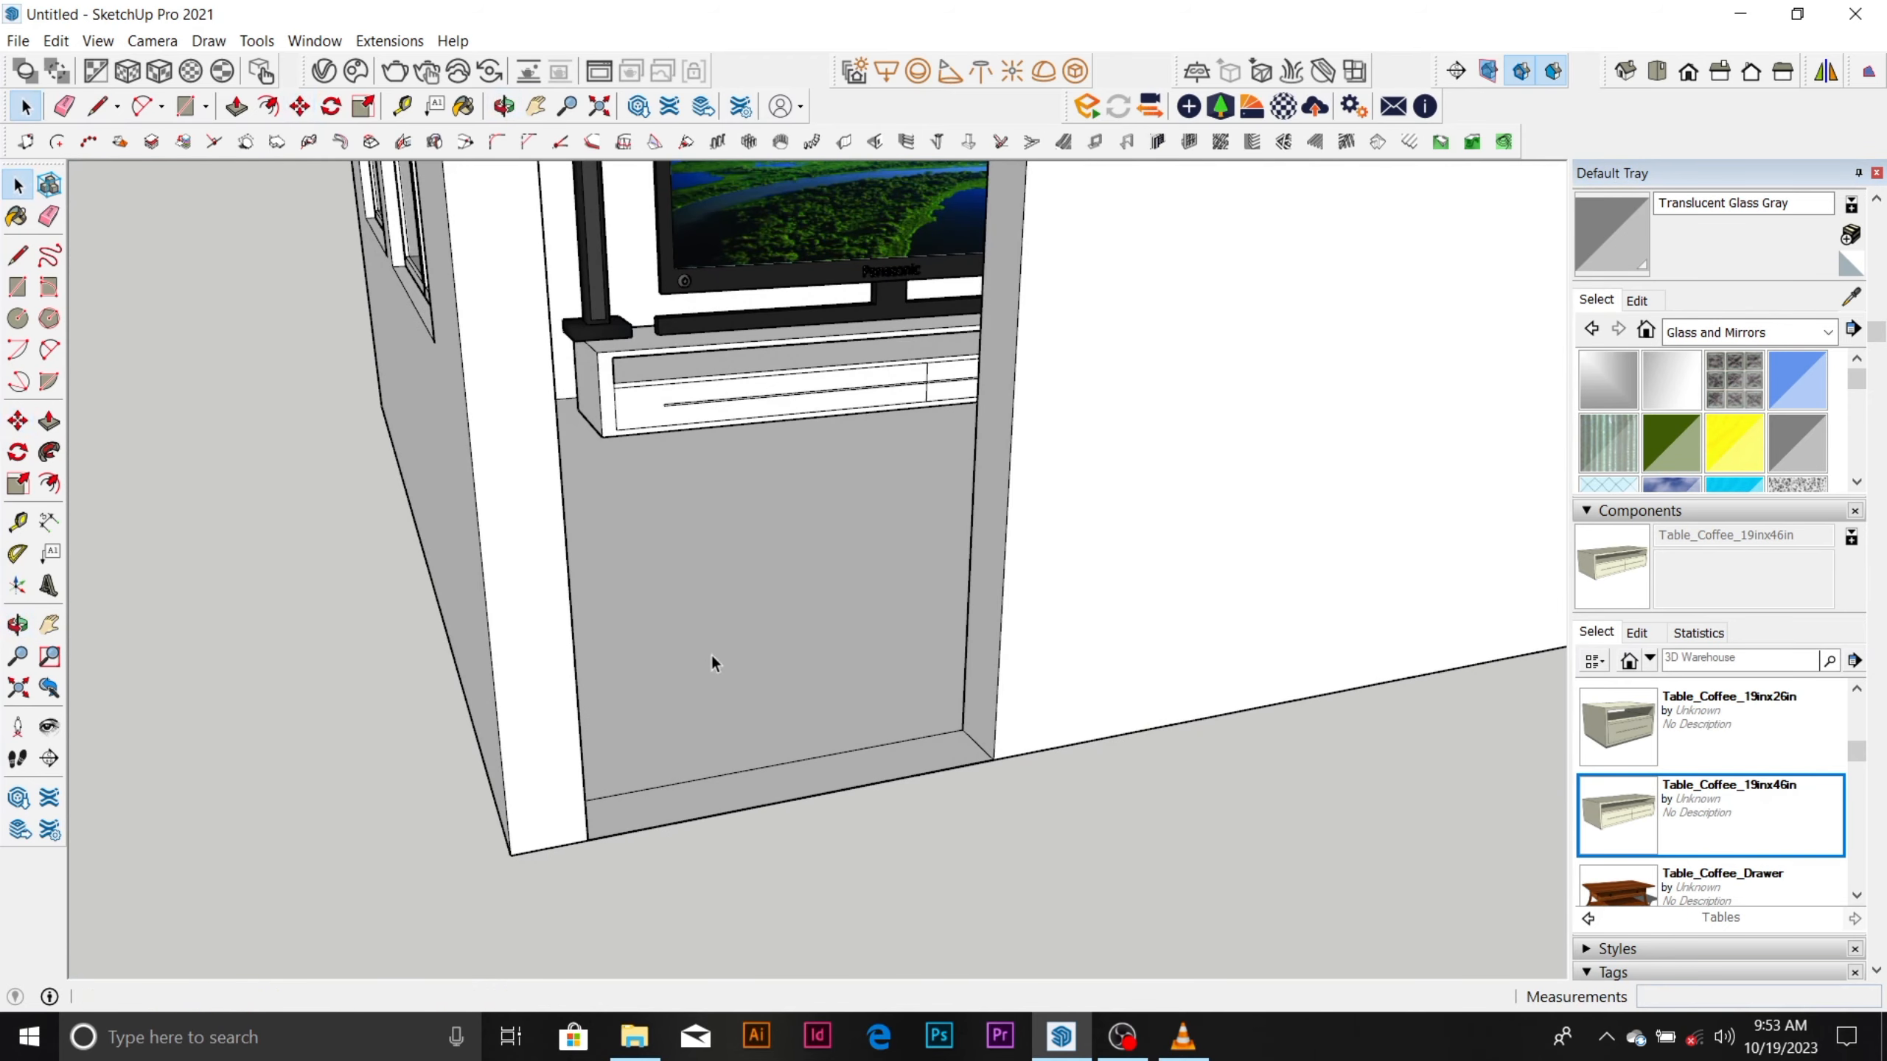
pyautogui.click(710, 653)
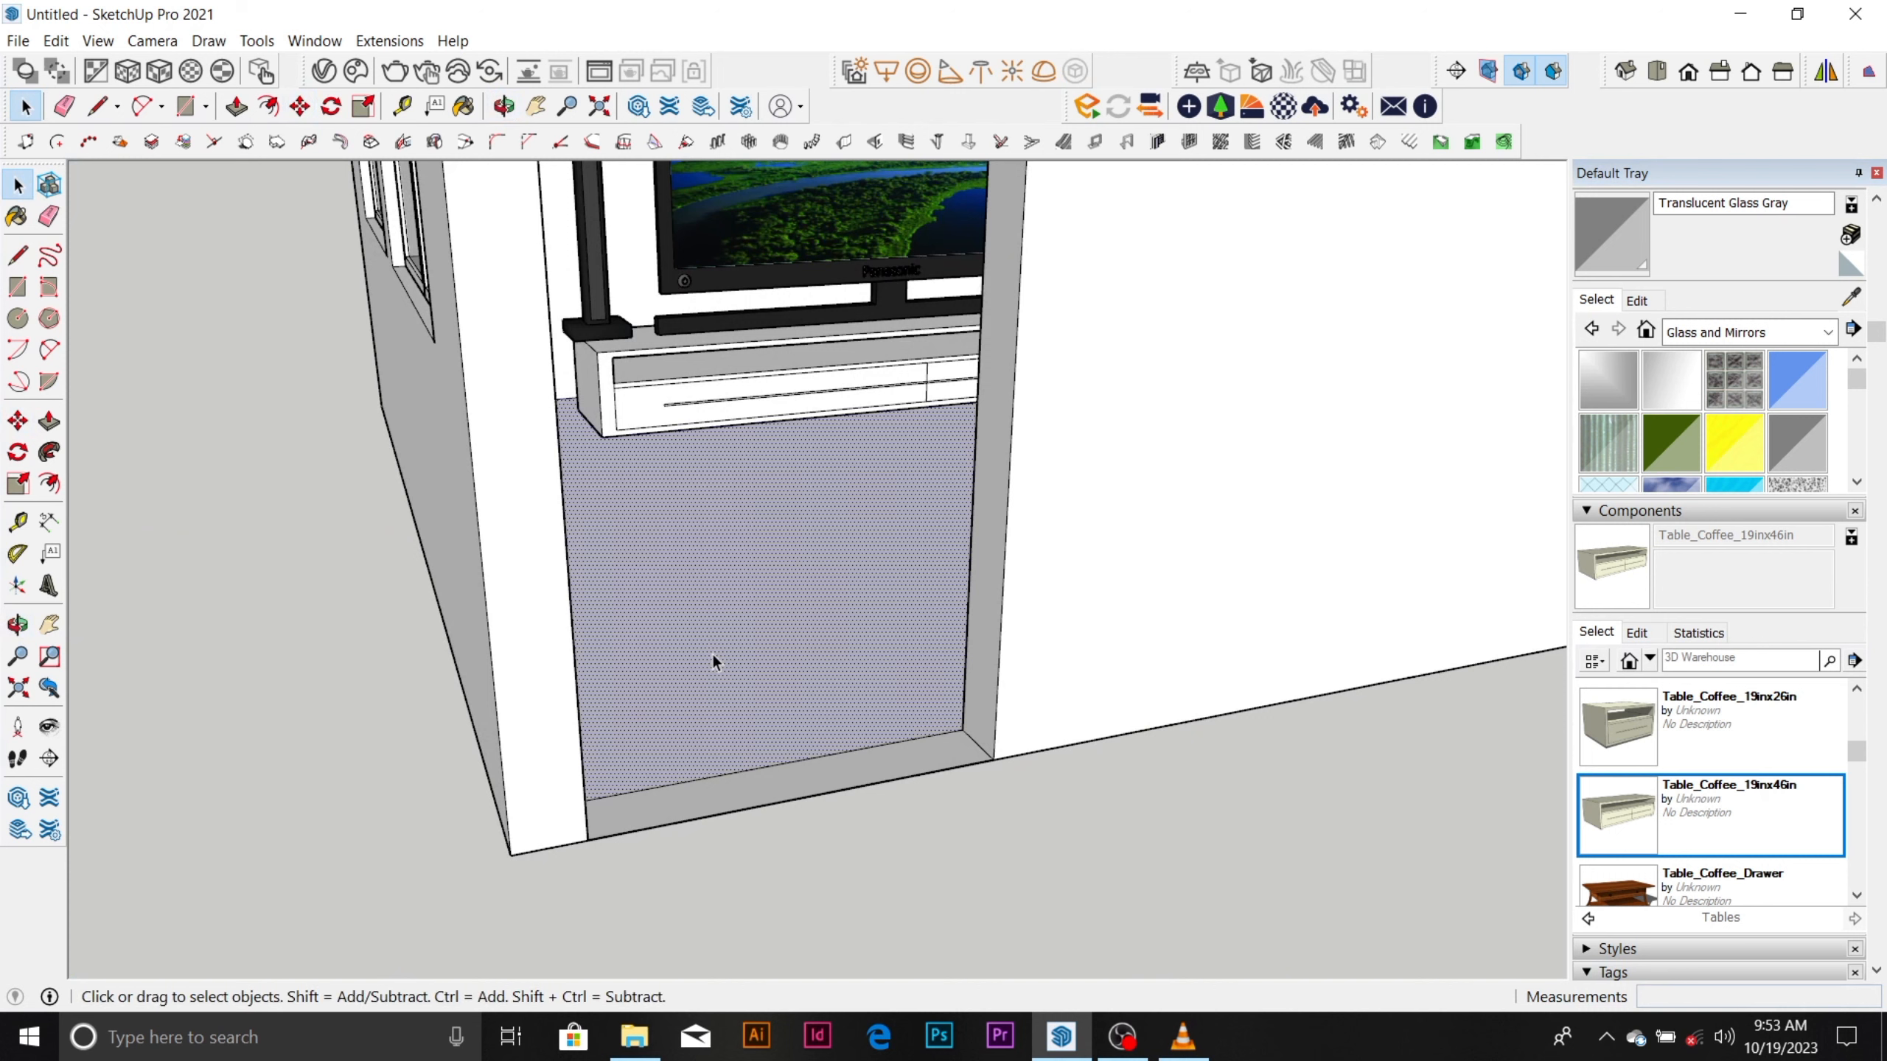
pyautogui.click(1828, 333)
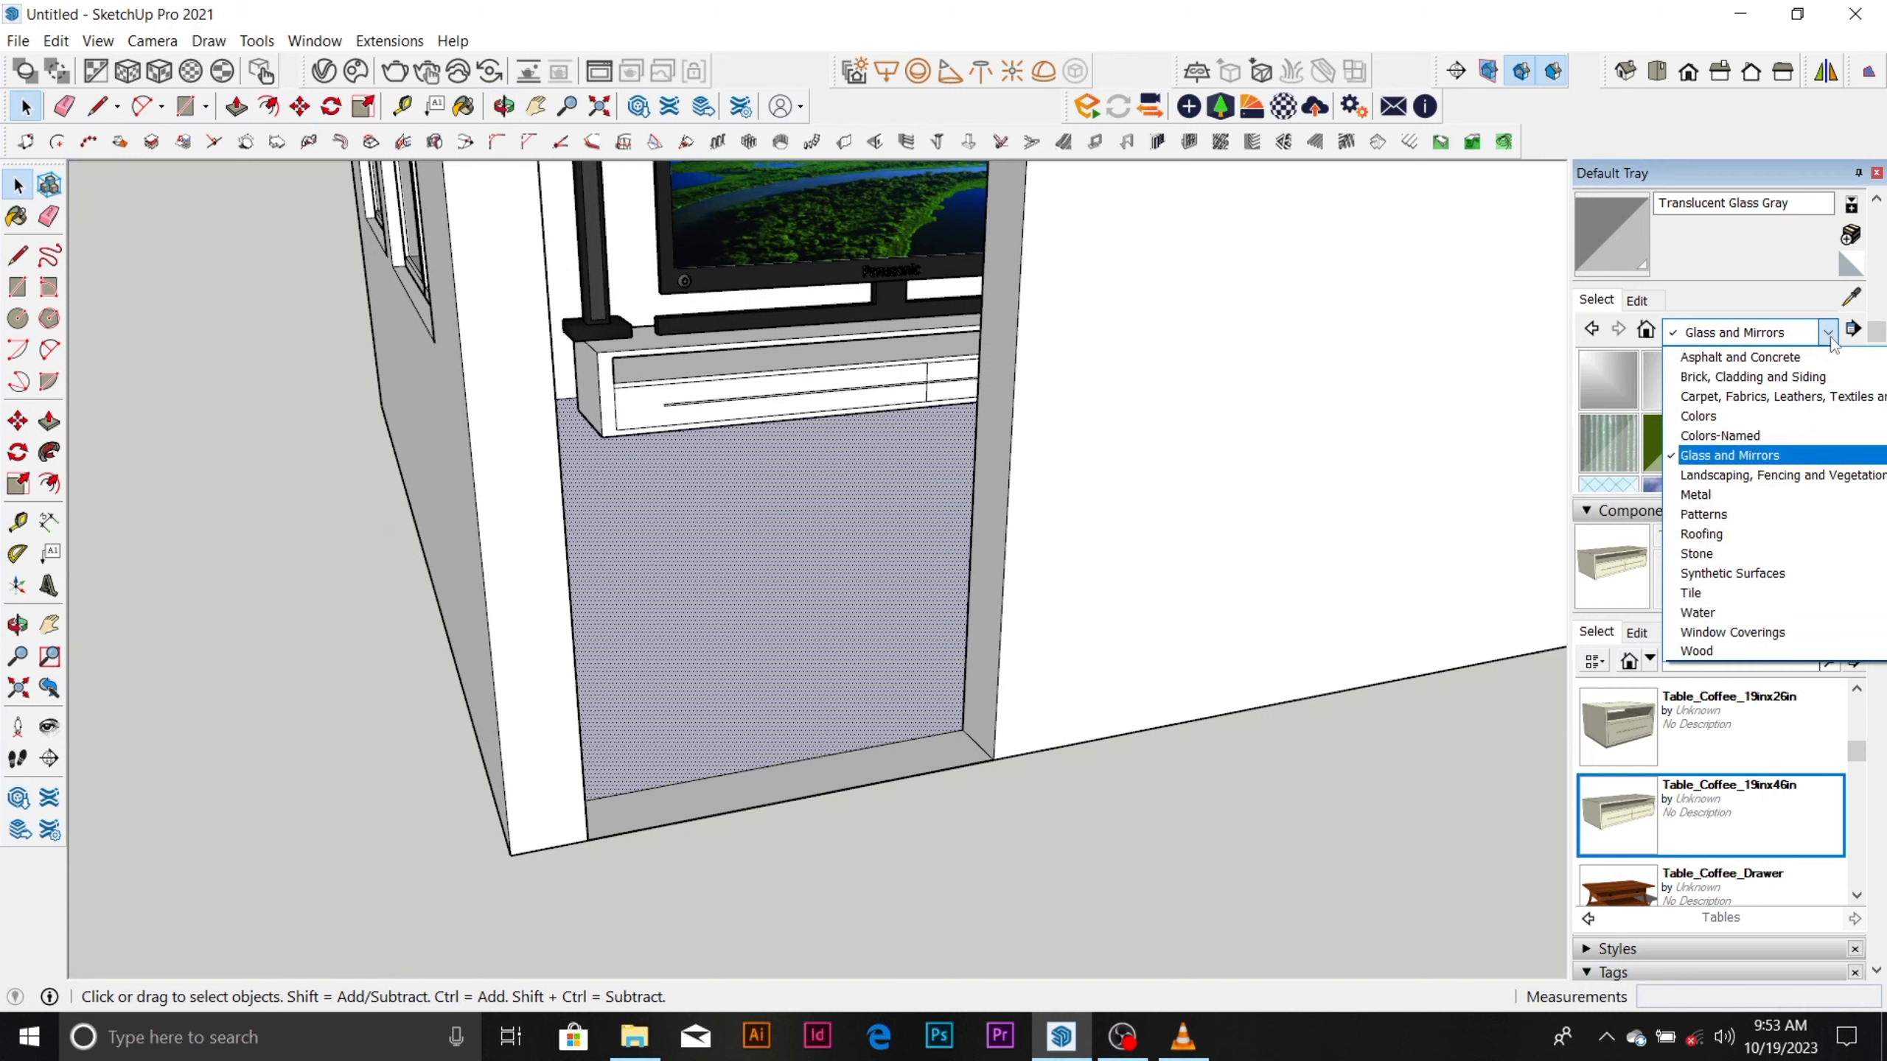
pyautogui.click(1725, 593)
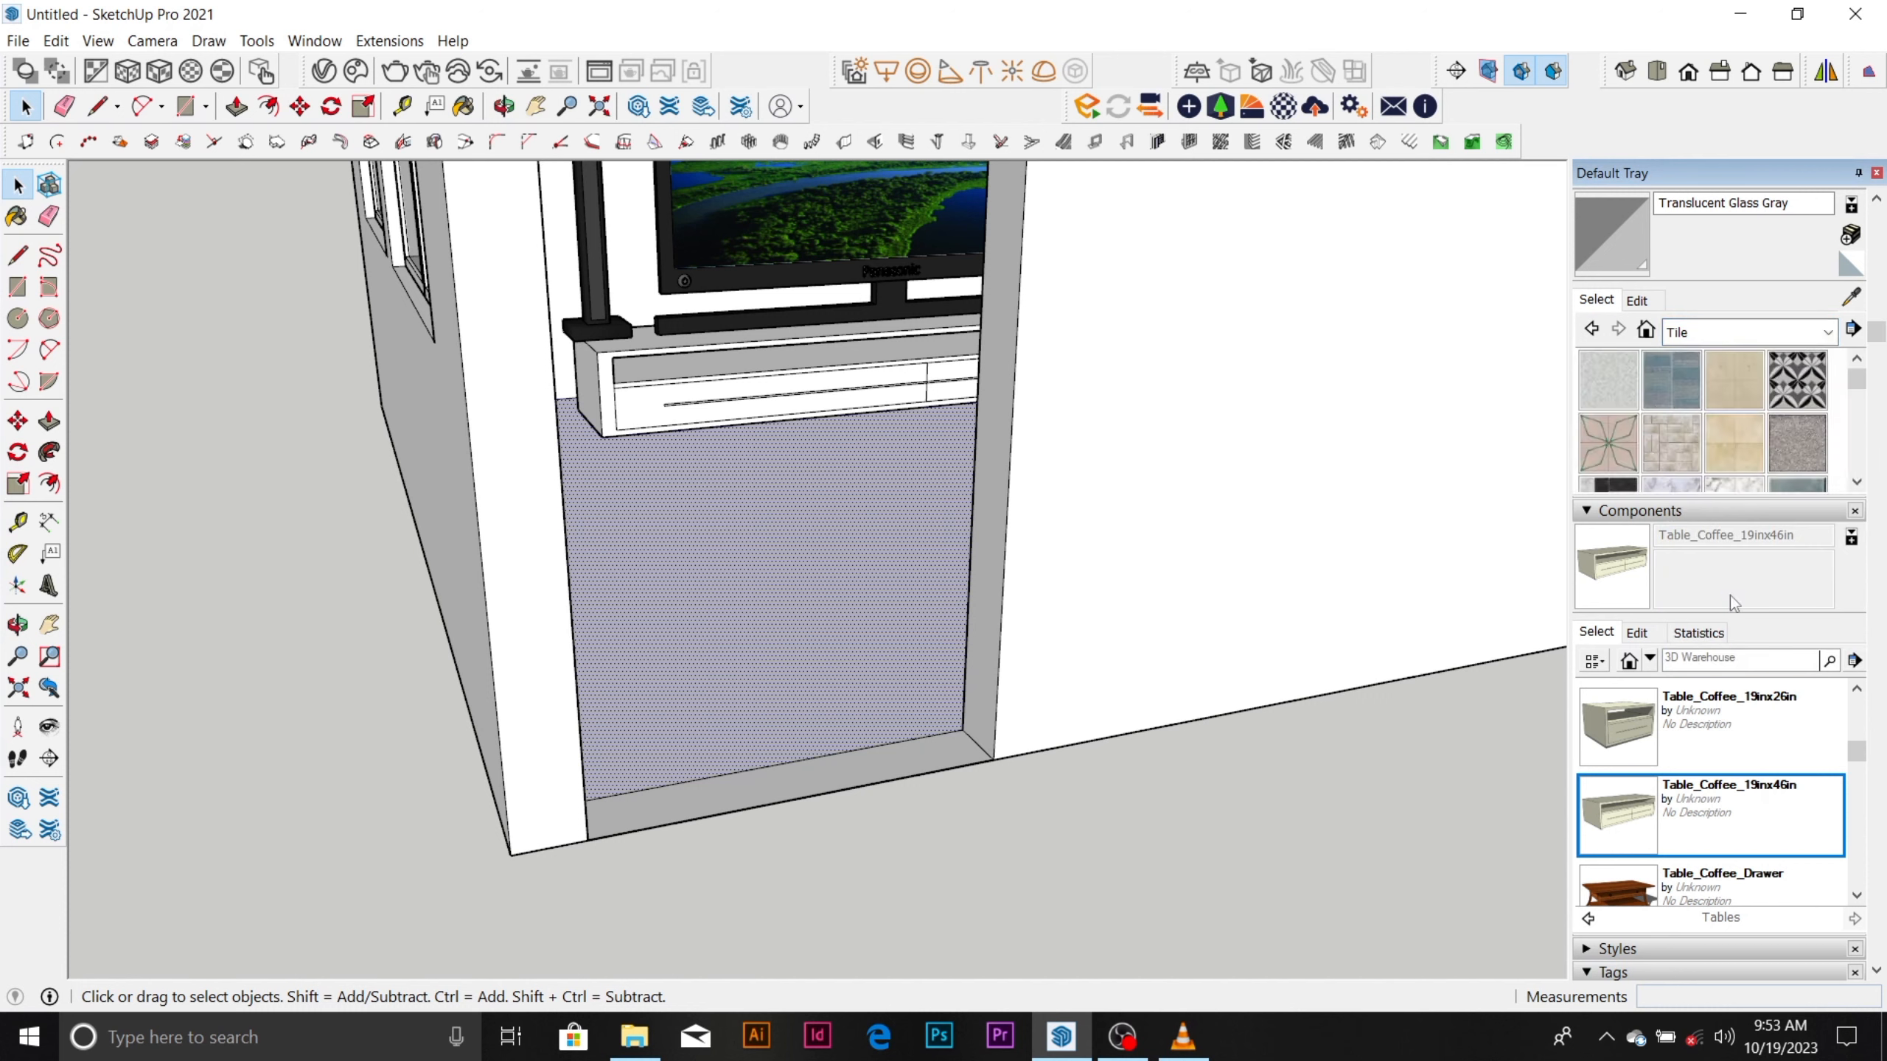
pyautogui.click(1677, 385)
pyautogui.click(765, 677)
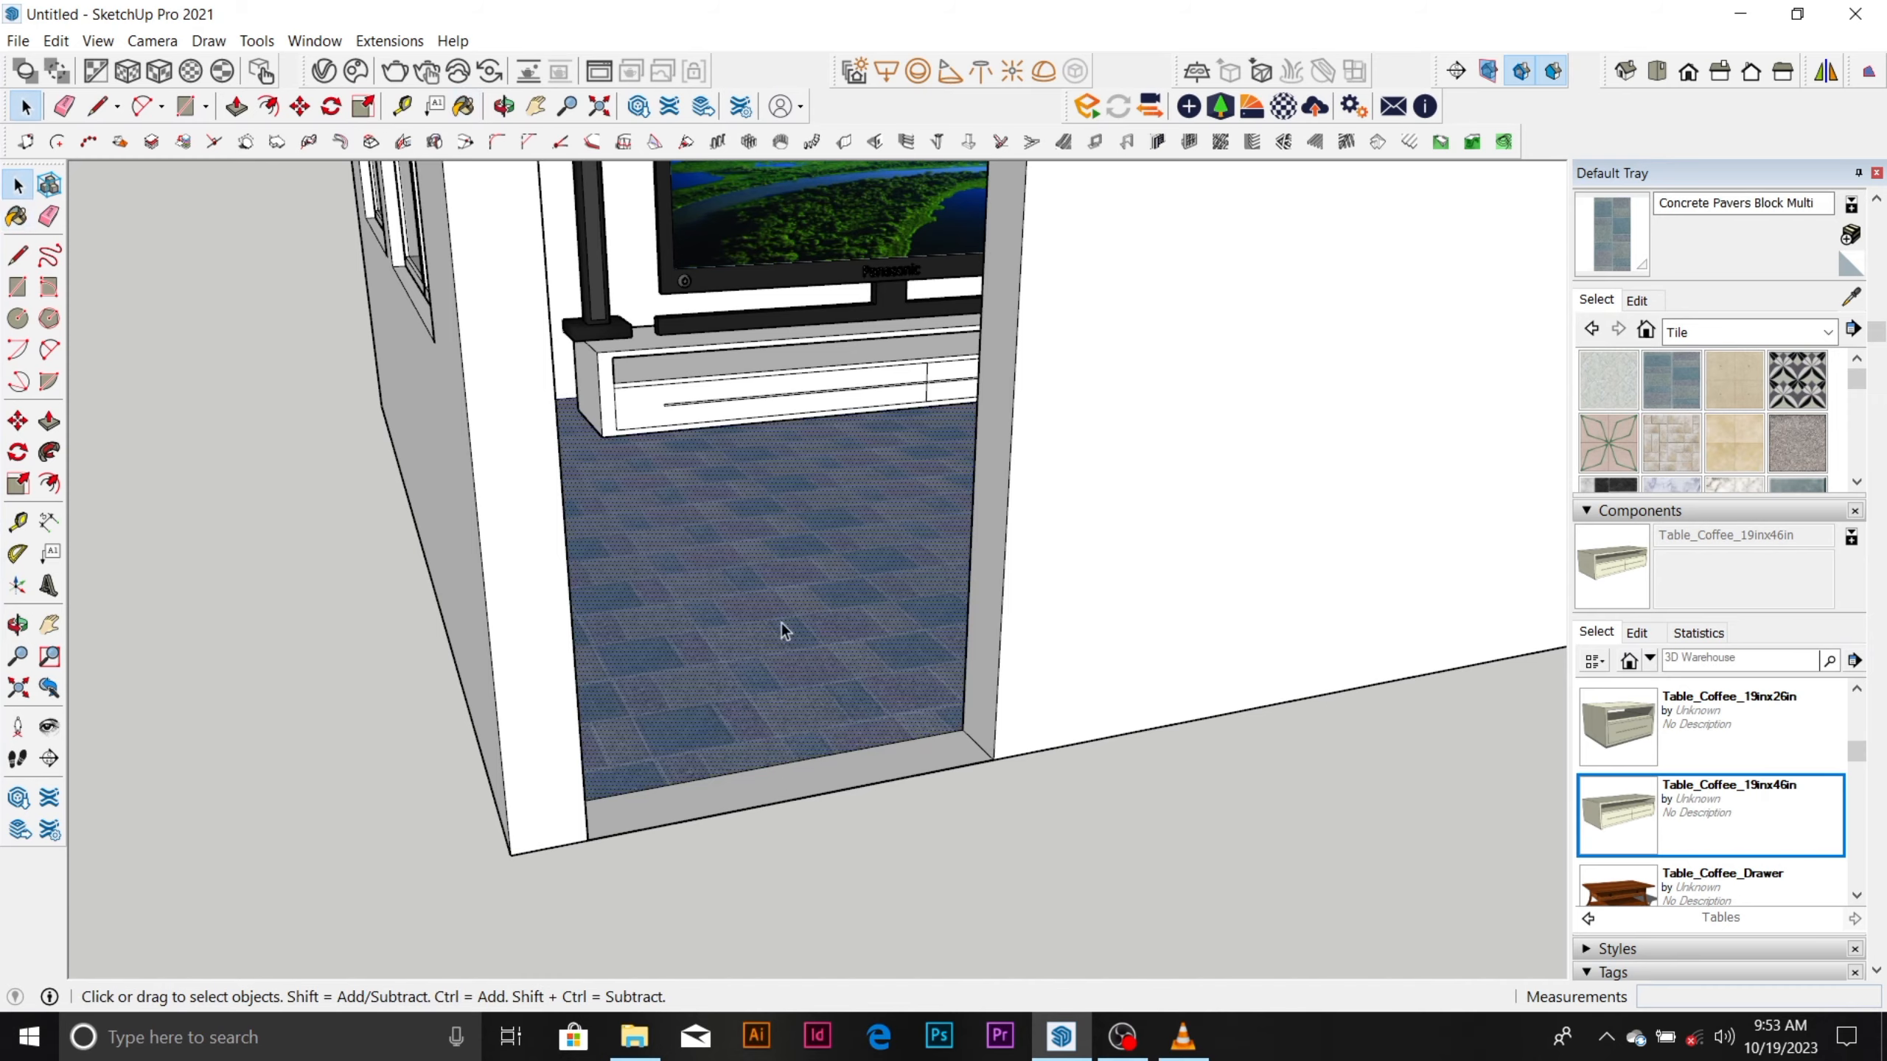
# Inspect the tiled floor through the doorway, the house's exterior, and the whole scene with all its models.
pyautogui.scroll(-5, 781, 592)
pyautogui.moveTo(782, 592); pyautogui.dragTo(843, 749, button='middle')
pyautogui.scroll(5, 799, 400)
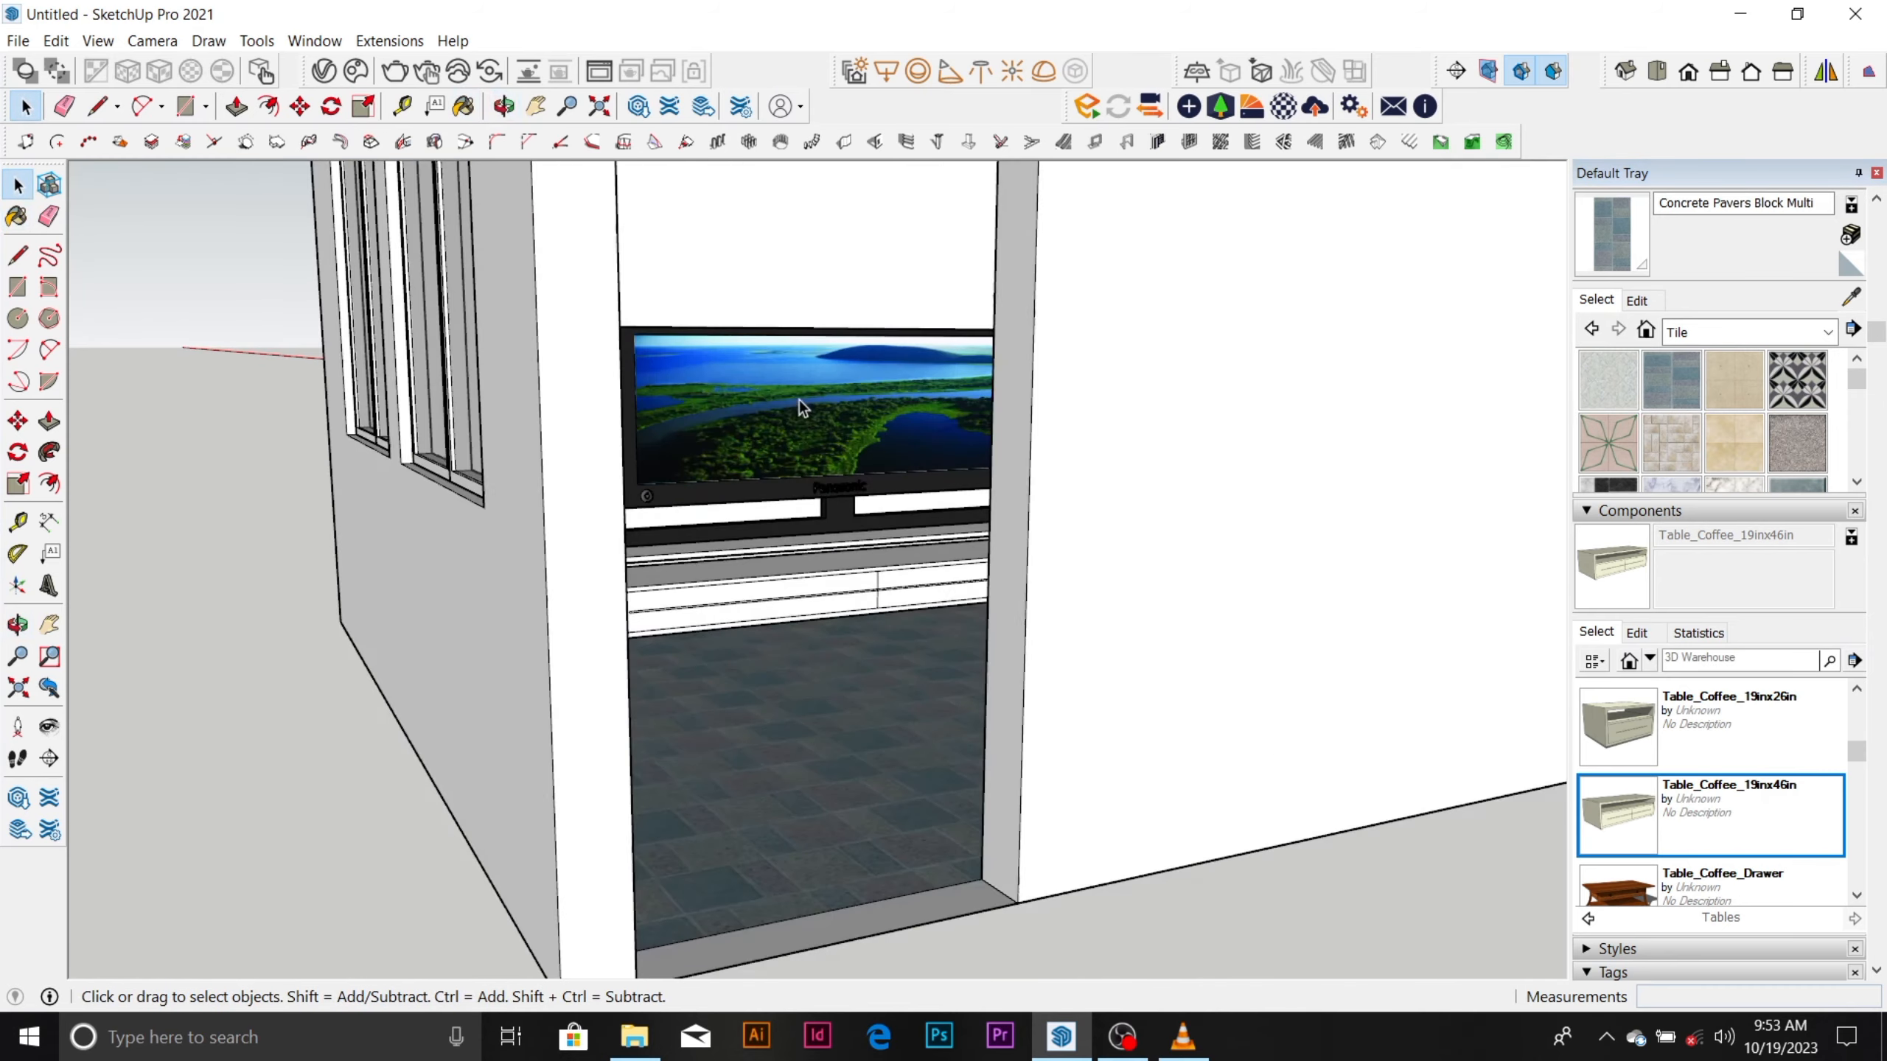
pyautogui.scroll(4, 782, 587)
pyautogui.moveTo(783, 588); pyautogui.dragTo(896, 619, button='middle')
pyautogui.scroll(-5, 736, 743)
pyautogui.scroll(-5, 854, 680)
pyautogui.moveTo(853, 710); pyautogui.dragTo(886, 707, button='middle')
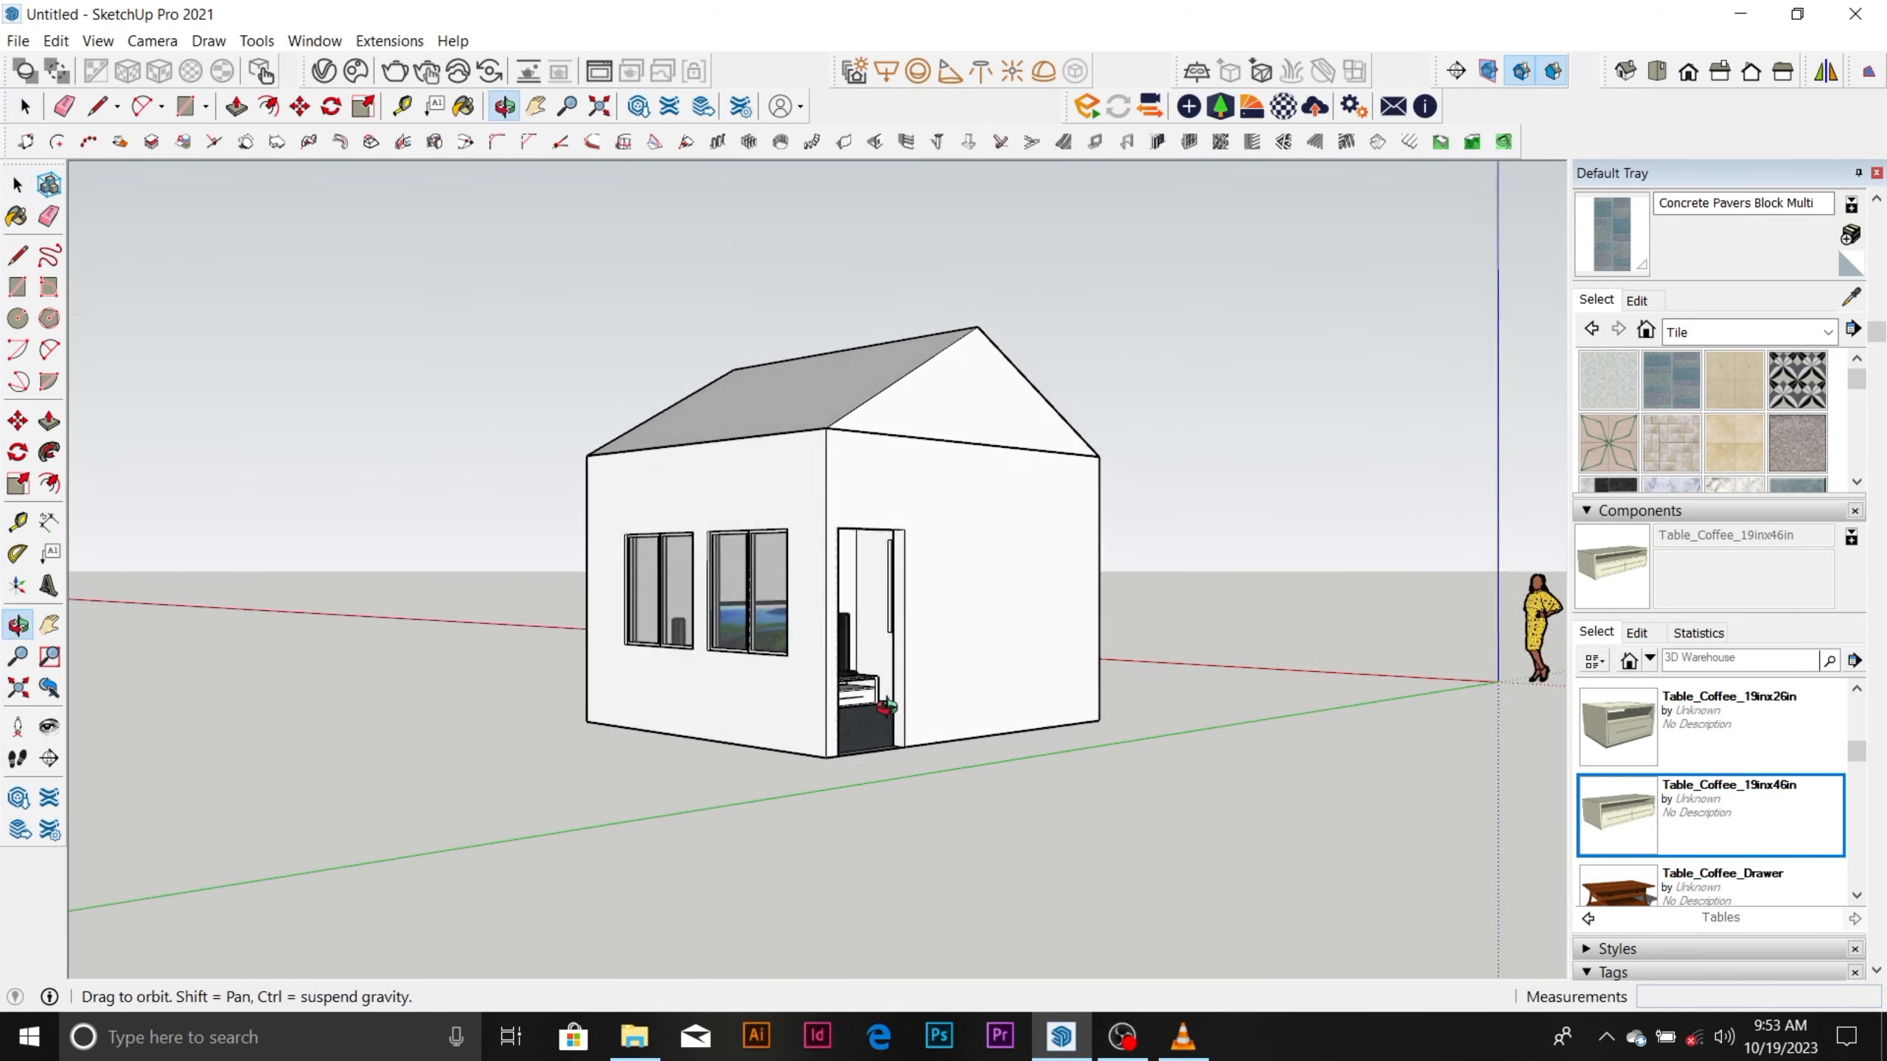
pyautogui.scroll(3, 926, 619)
pyautogui.moveTo(927, 620); pyautogui.dragTo(1200, 944, button='middle')
pyautogui.scroll(4, 869, 684)
pyautogui.press('space')
pyautogui.click(1136, 911)
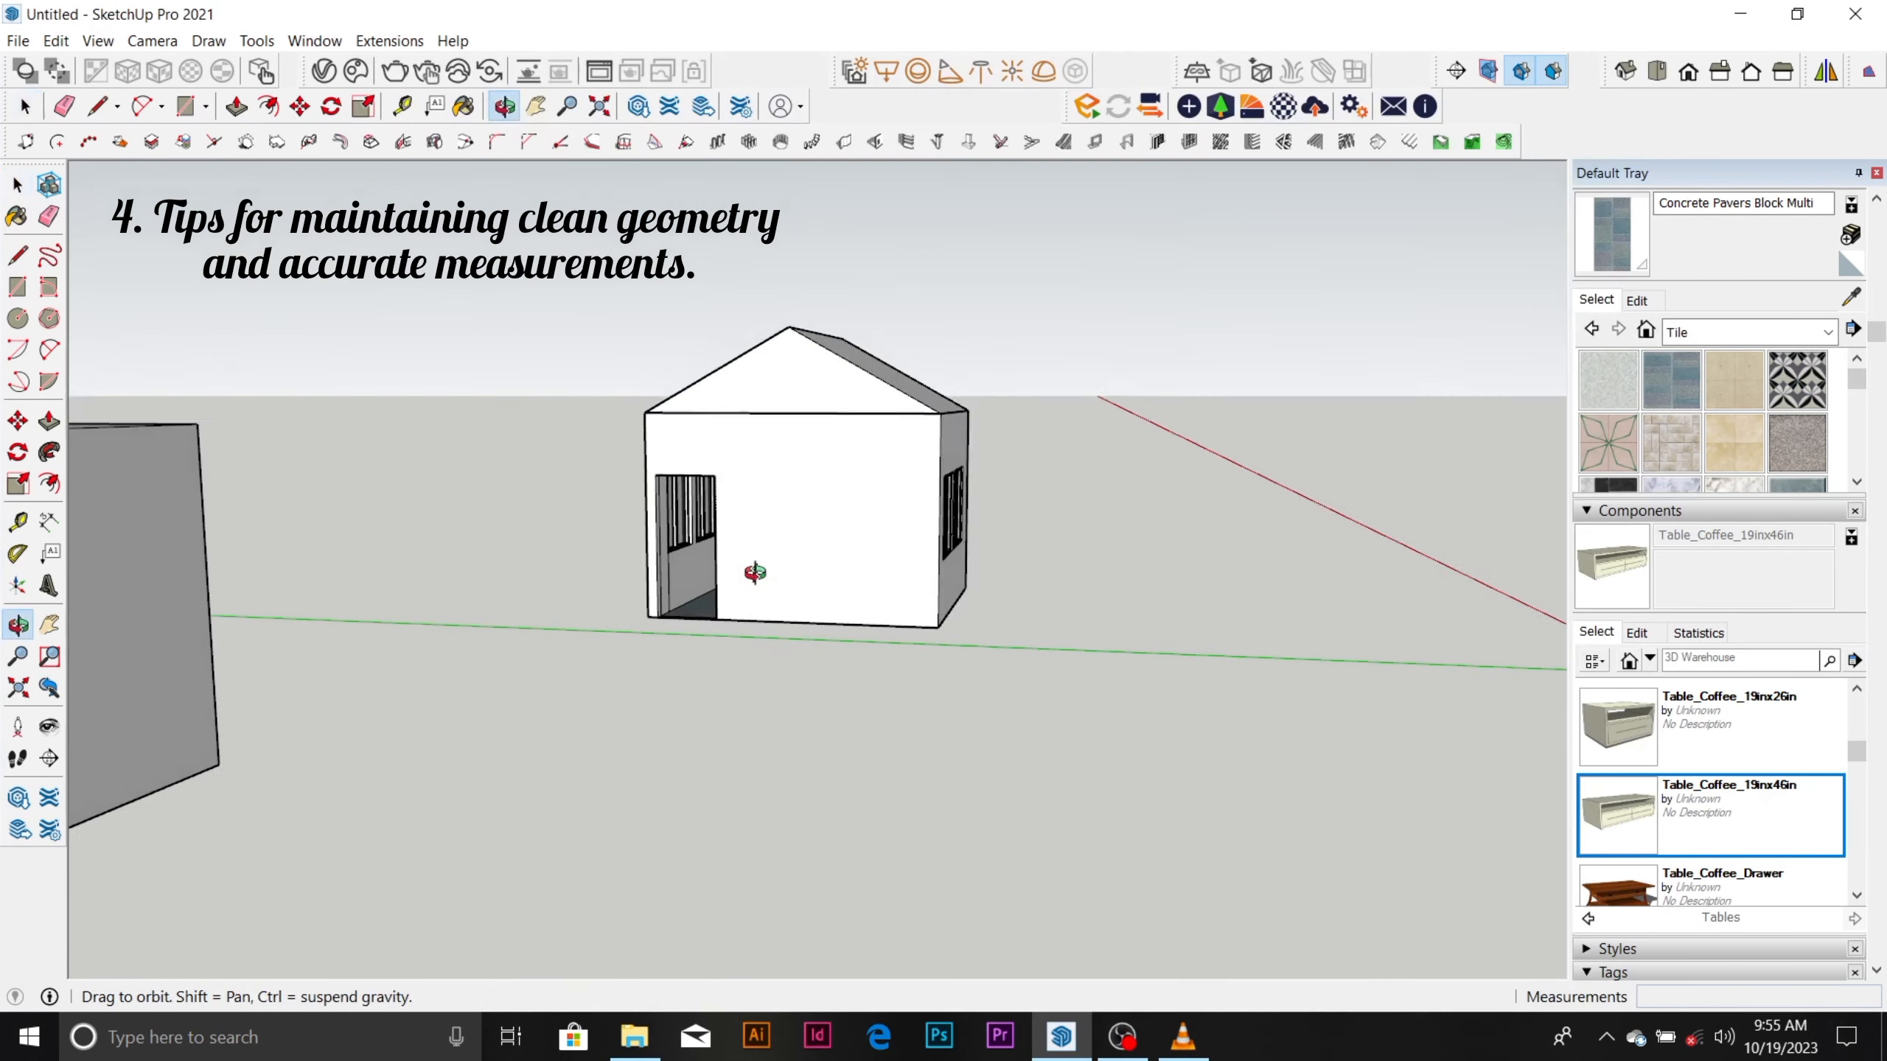
pyautogui.moveTo(755, 573); pyautogui.dragTo(568, 702, button='middle')
pyautogui.scroll(-7, 797, 505)
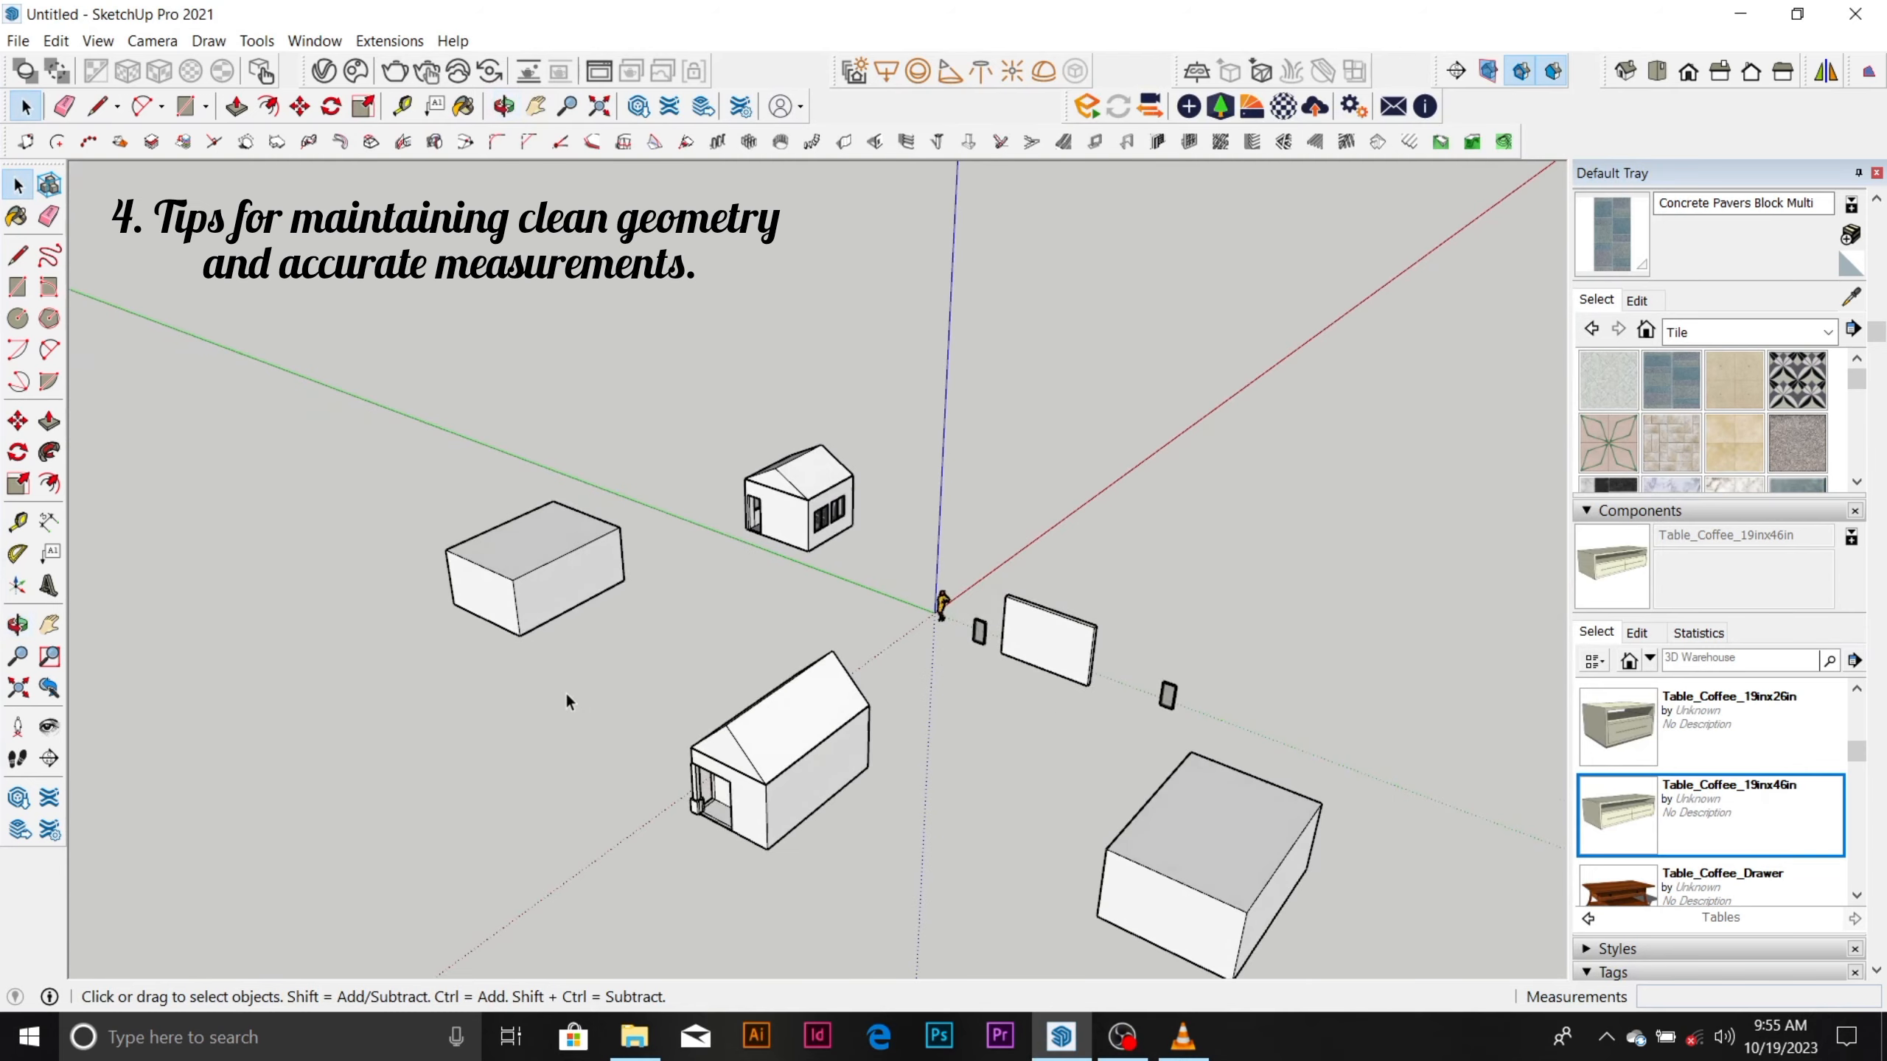
# Place a guide line across the box's top face, parallel to its short edge and about 3401 mm away through the long edge's midpoint.
pyautogui.scroll(4, 435, 693)
pyautogui.scroll(-4, 653, 585)
pyautogui.scroll(4, 611, 524)
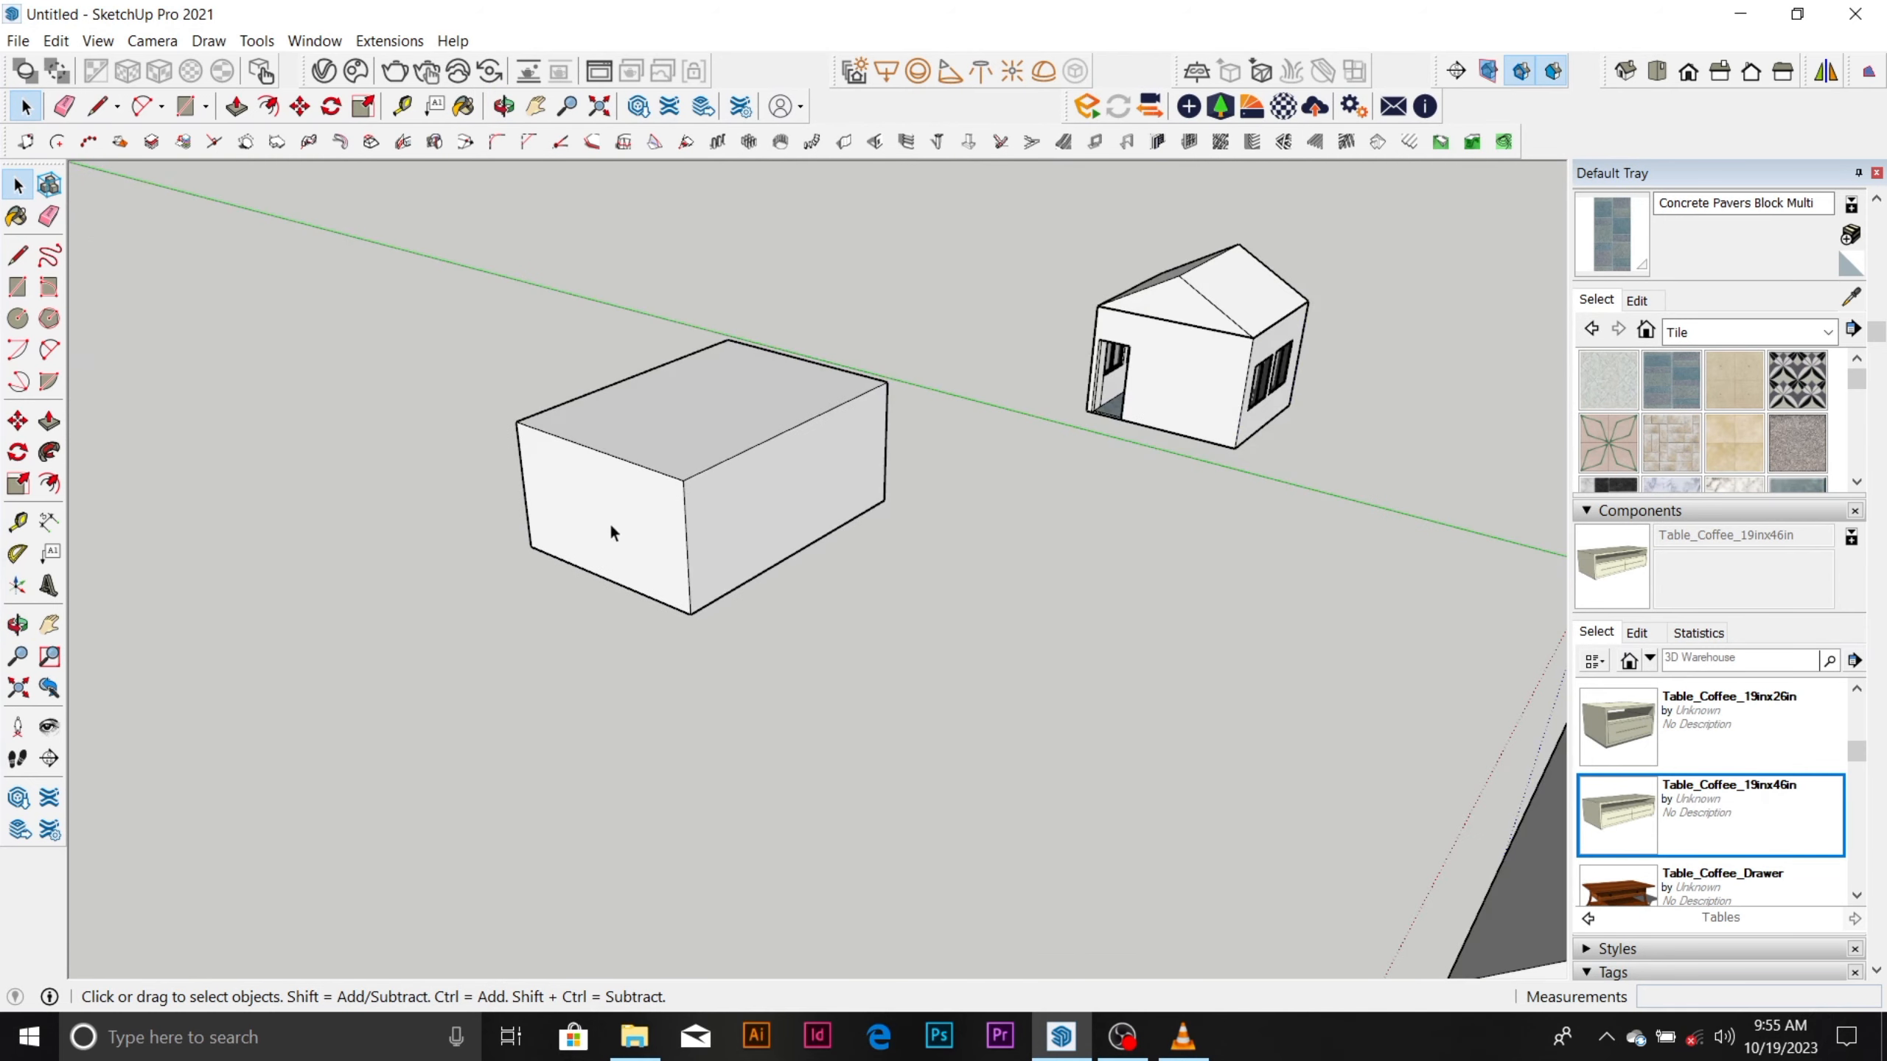
pyautogui.scroll(-4, 814, 493)
pyautogui.moveTo(809, 498); pyautogui.dragTo(755, 438, button='middle')
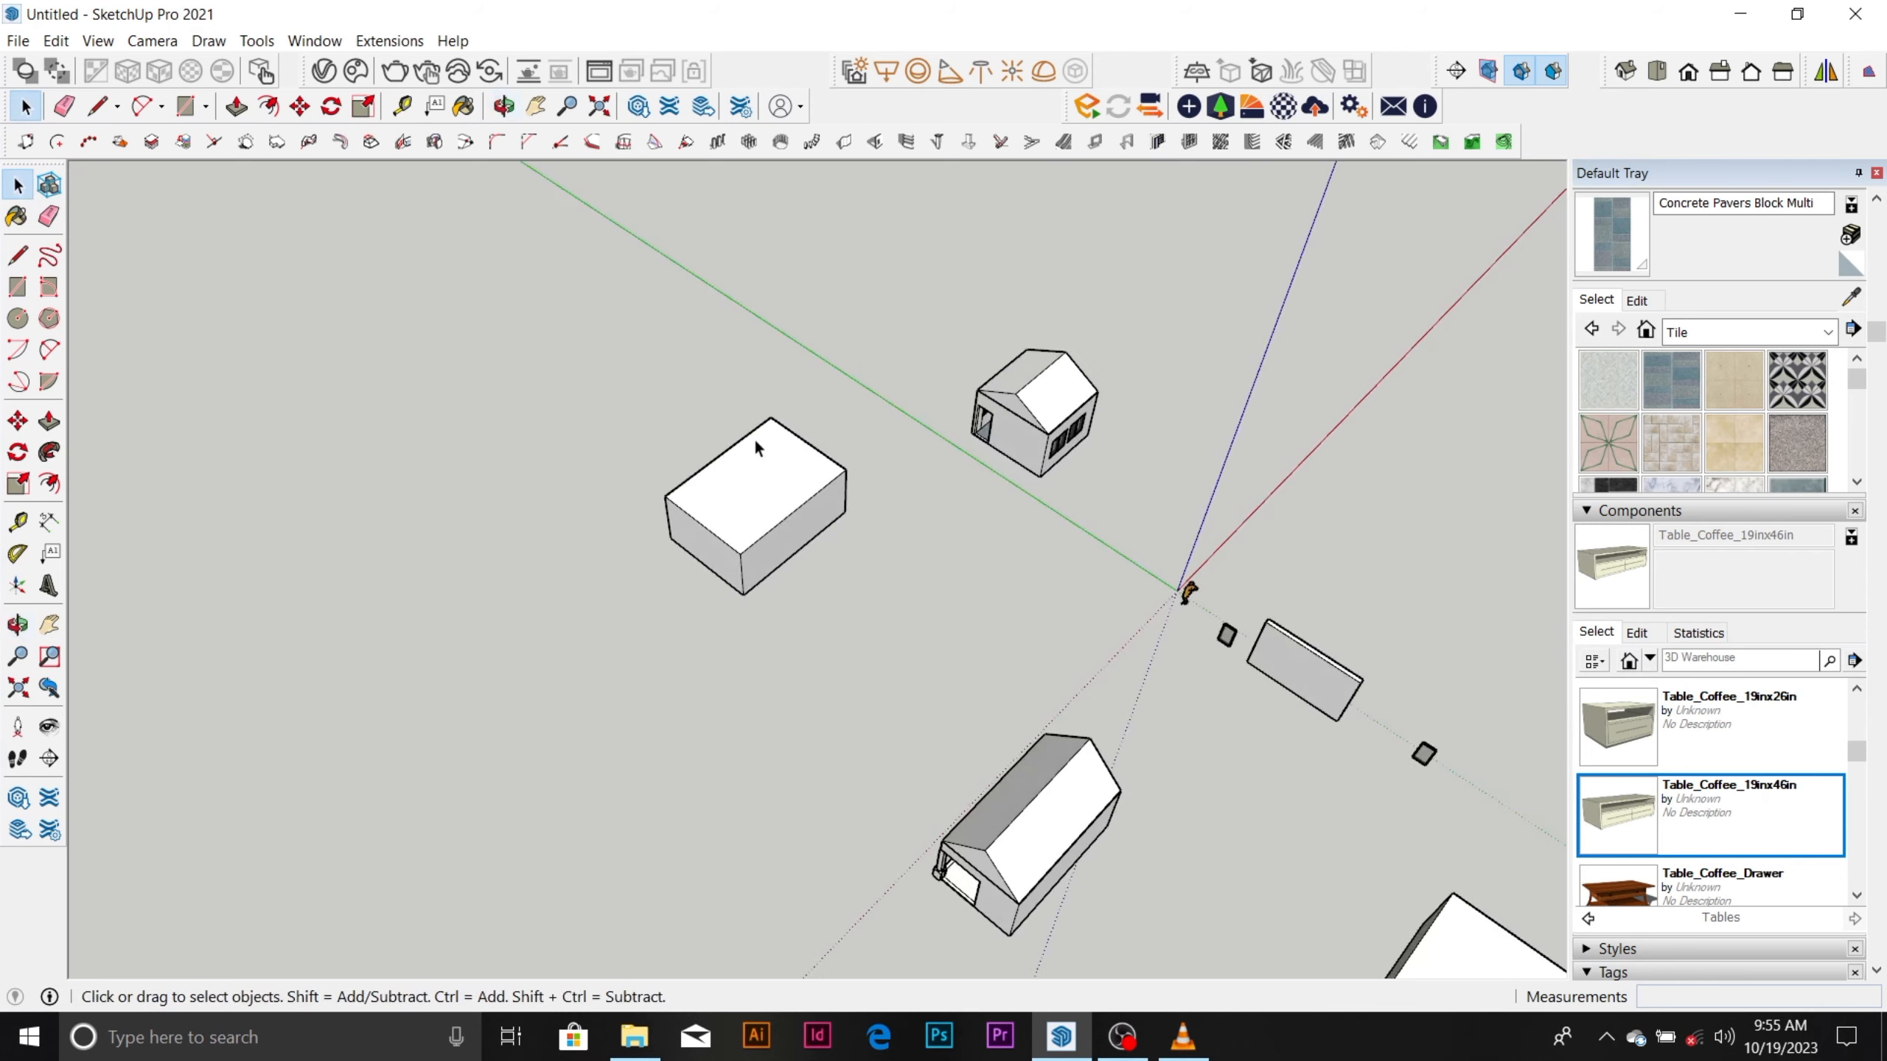
pyautogui.scroll(4, 758, 436)
pyautogui.scroll(2, 730, 546)
pyautogui.scroll(2, 710, 559)
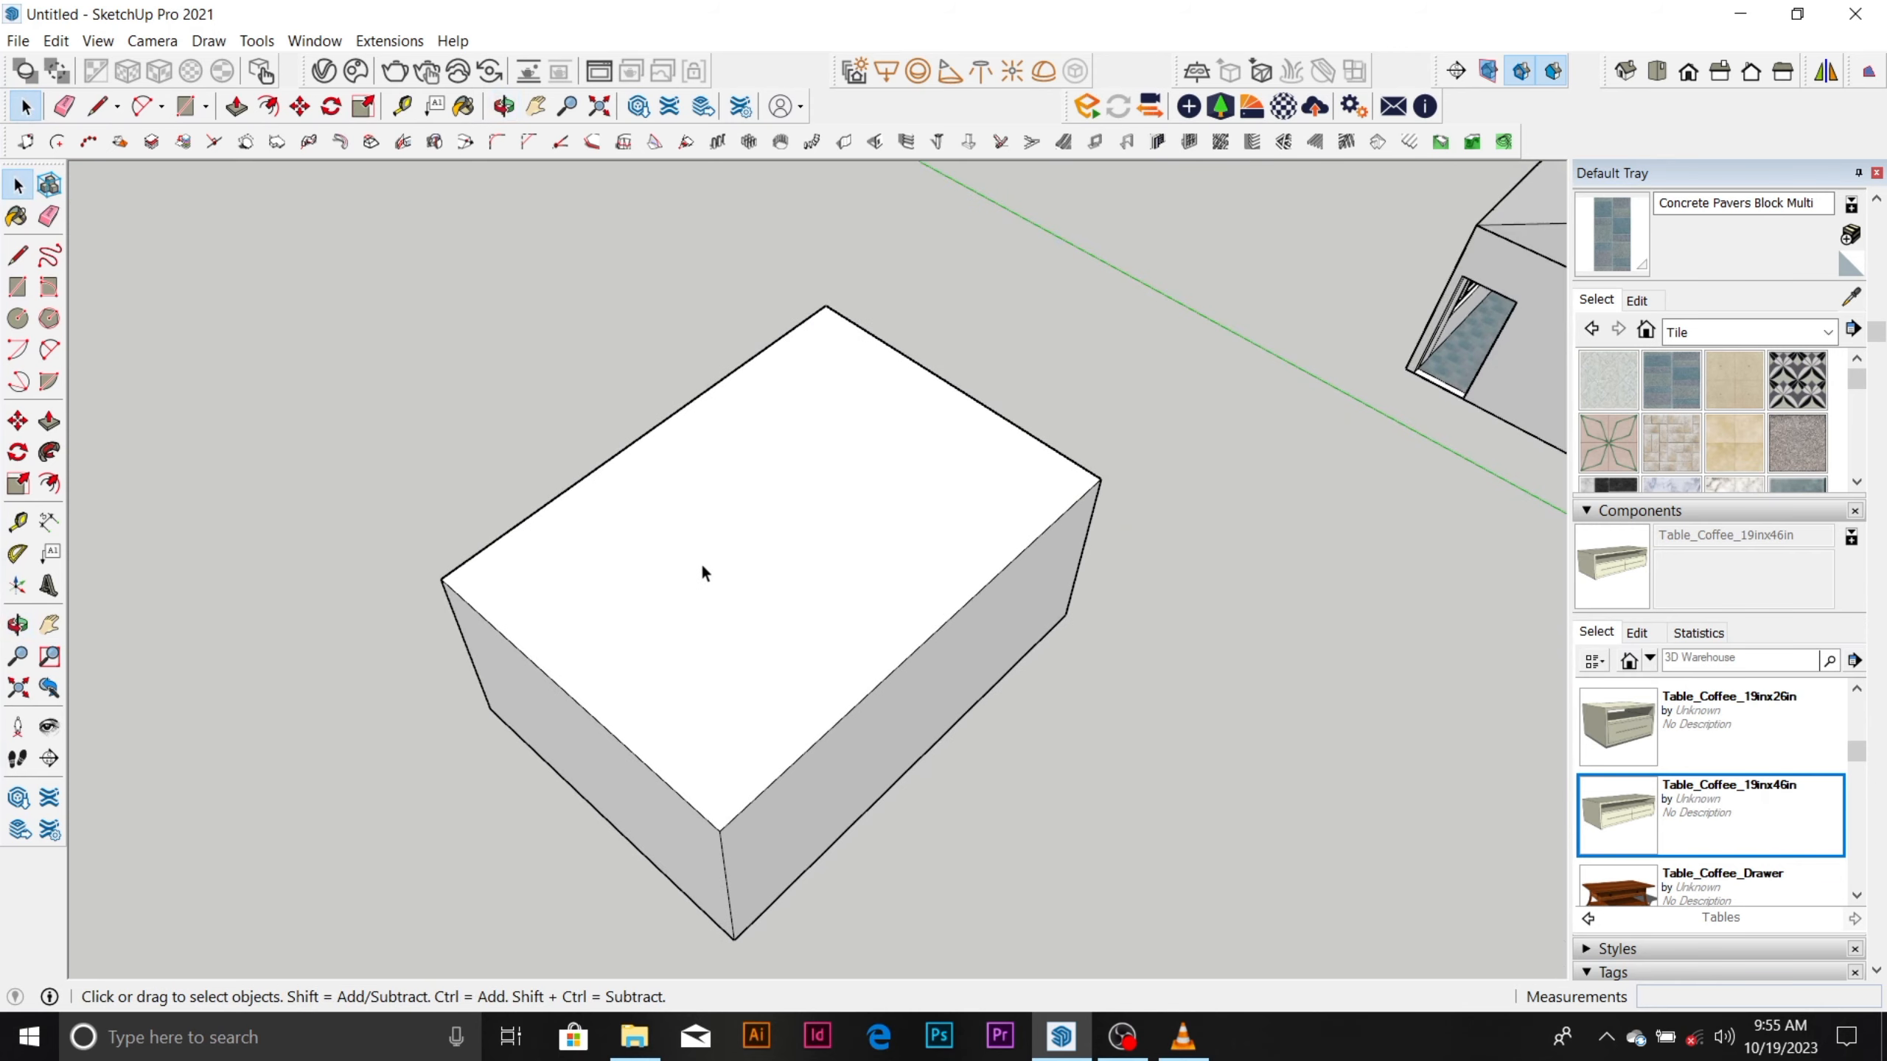
pyautogui.click(402, 107)
pyautogui.click(593, 715)
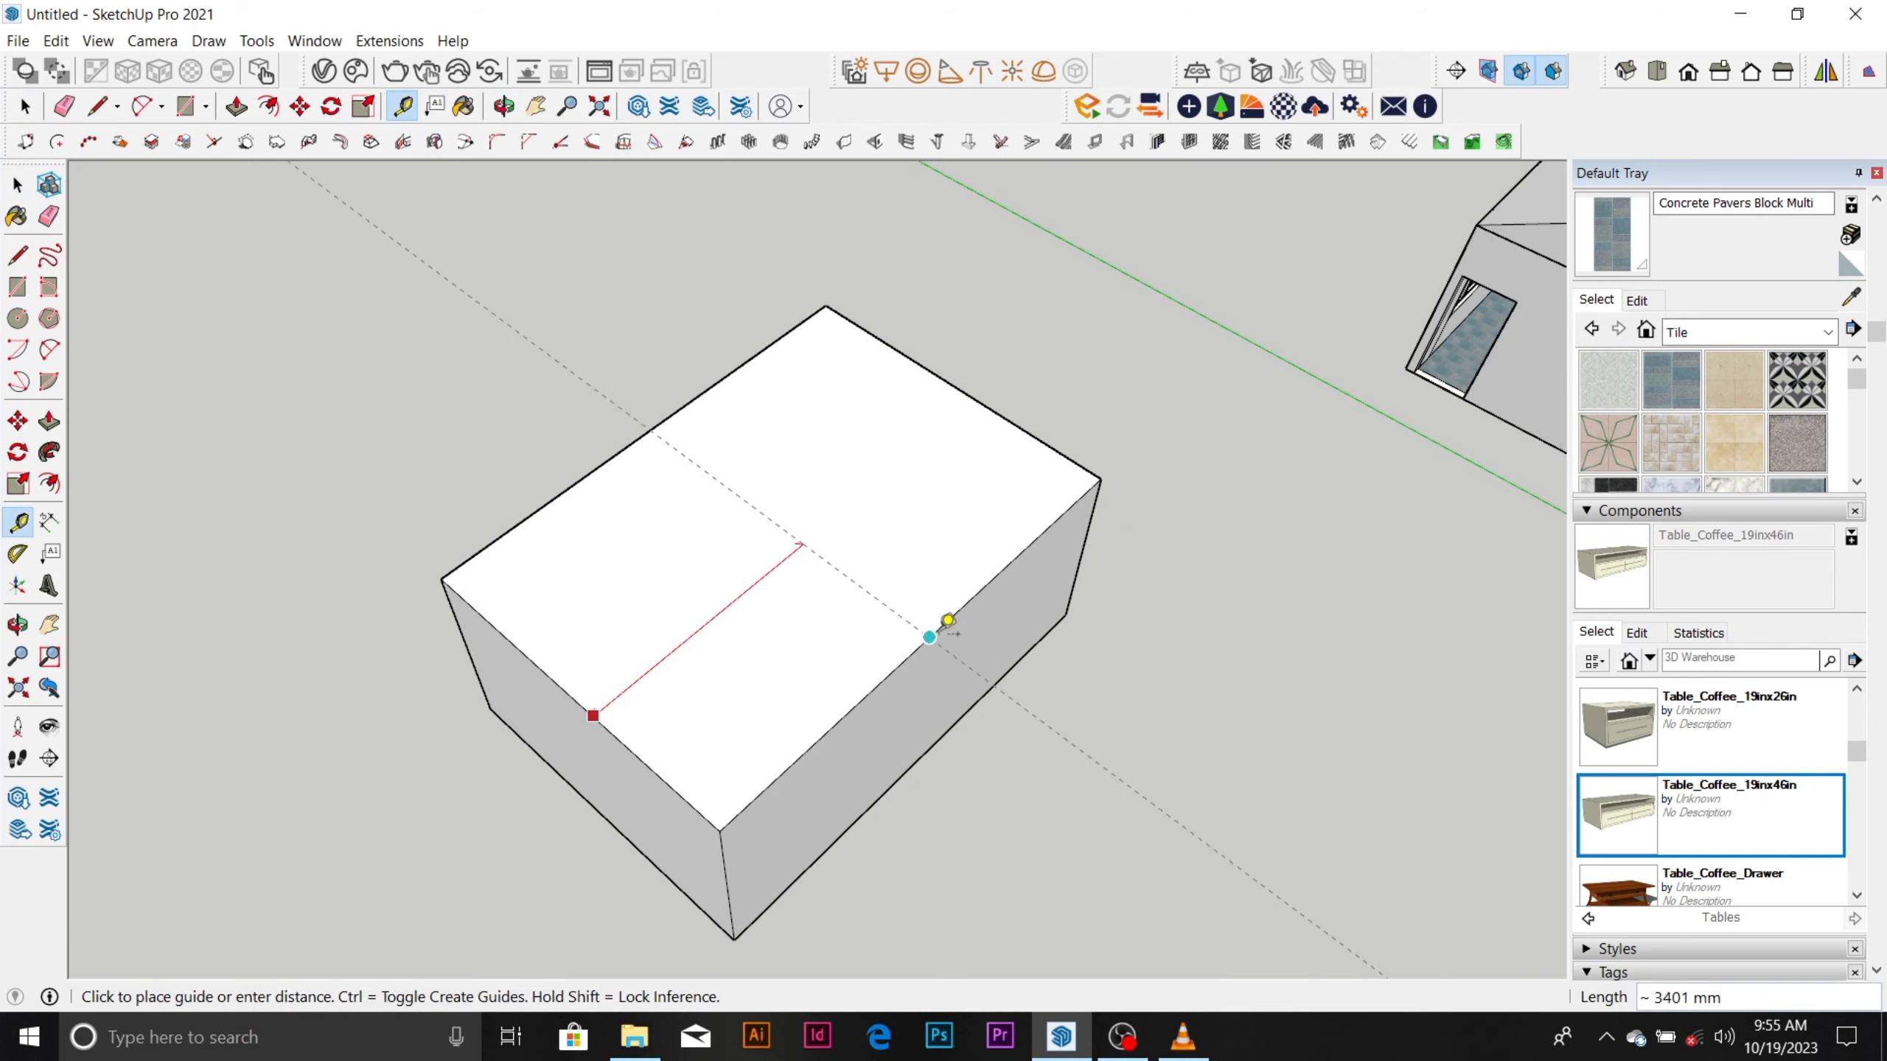
pyautogui.click(947, 621)
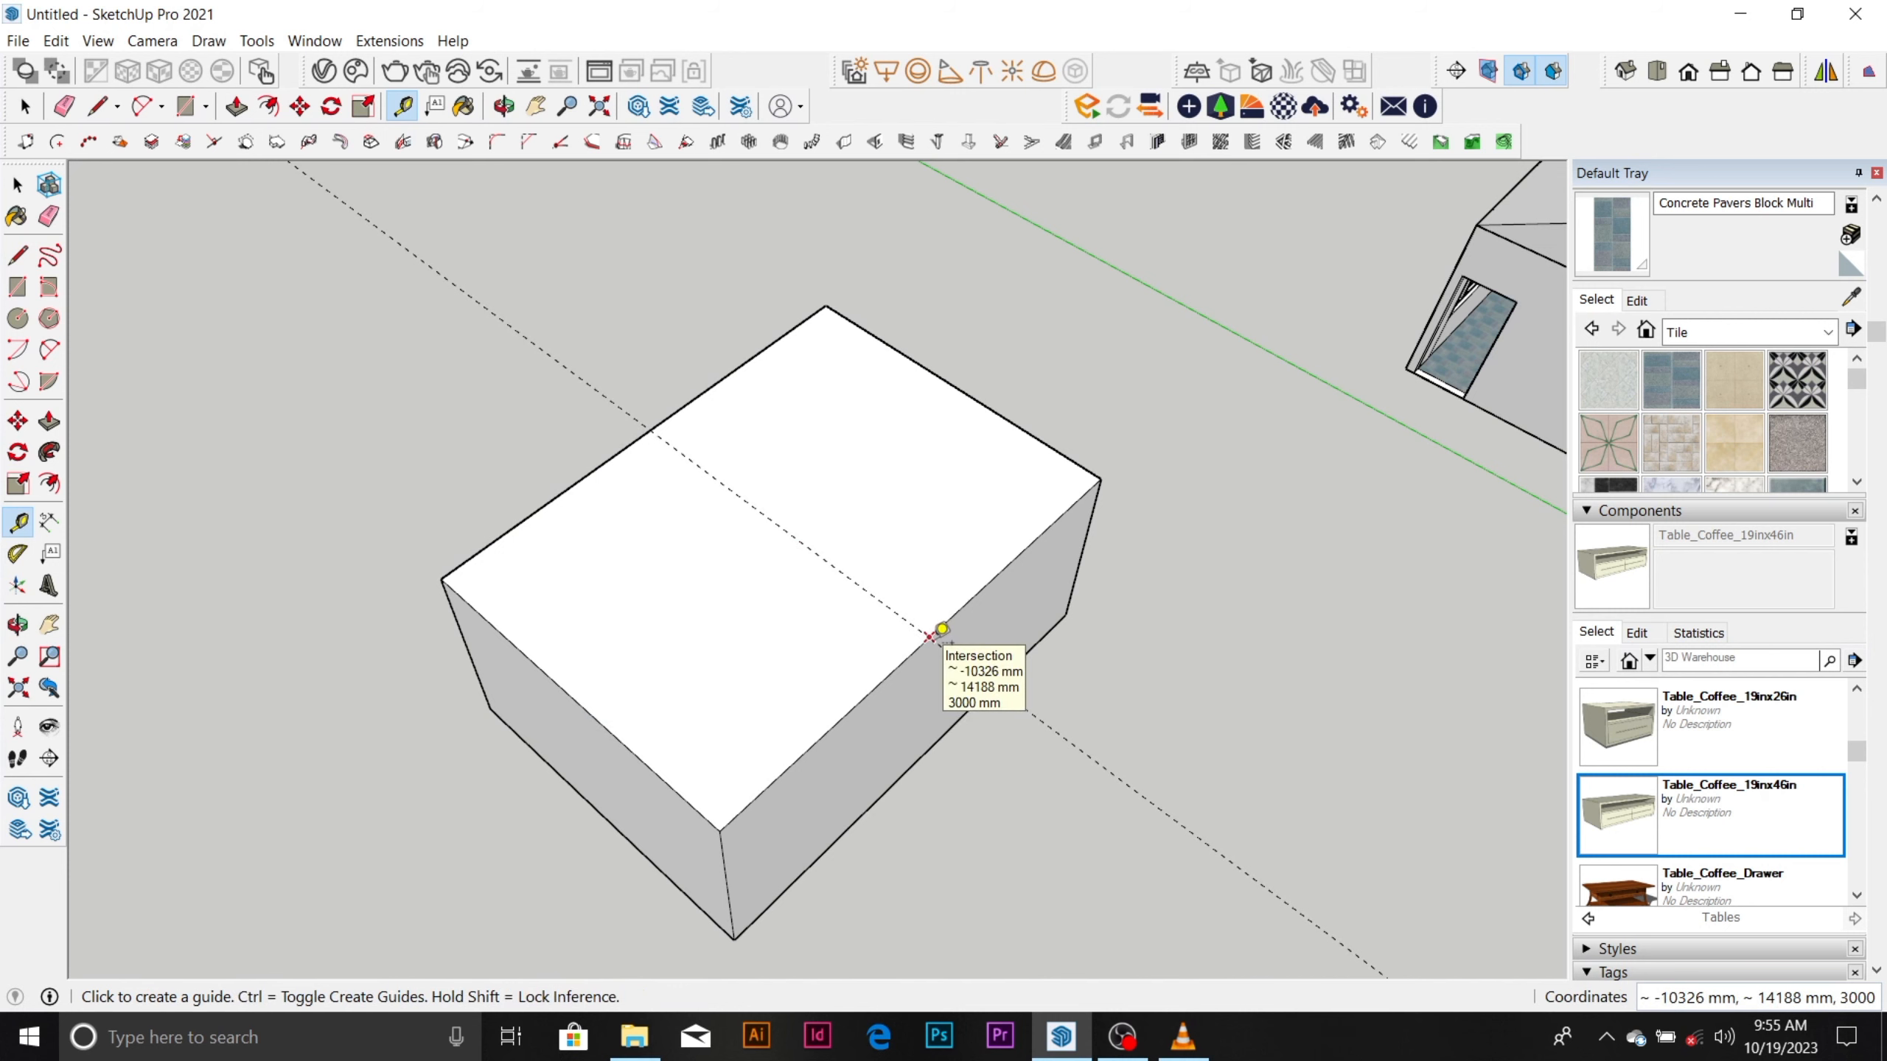
pyautogui.scroll(-2, 875, 527)
pyautogui.press('space')
# Draw a line along the guide across the box's top face, from one long edge to the other.
pyautogui.scroll(4, 799, 514)
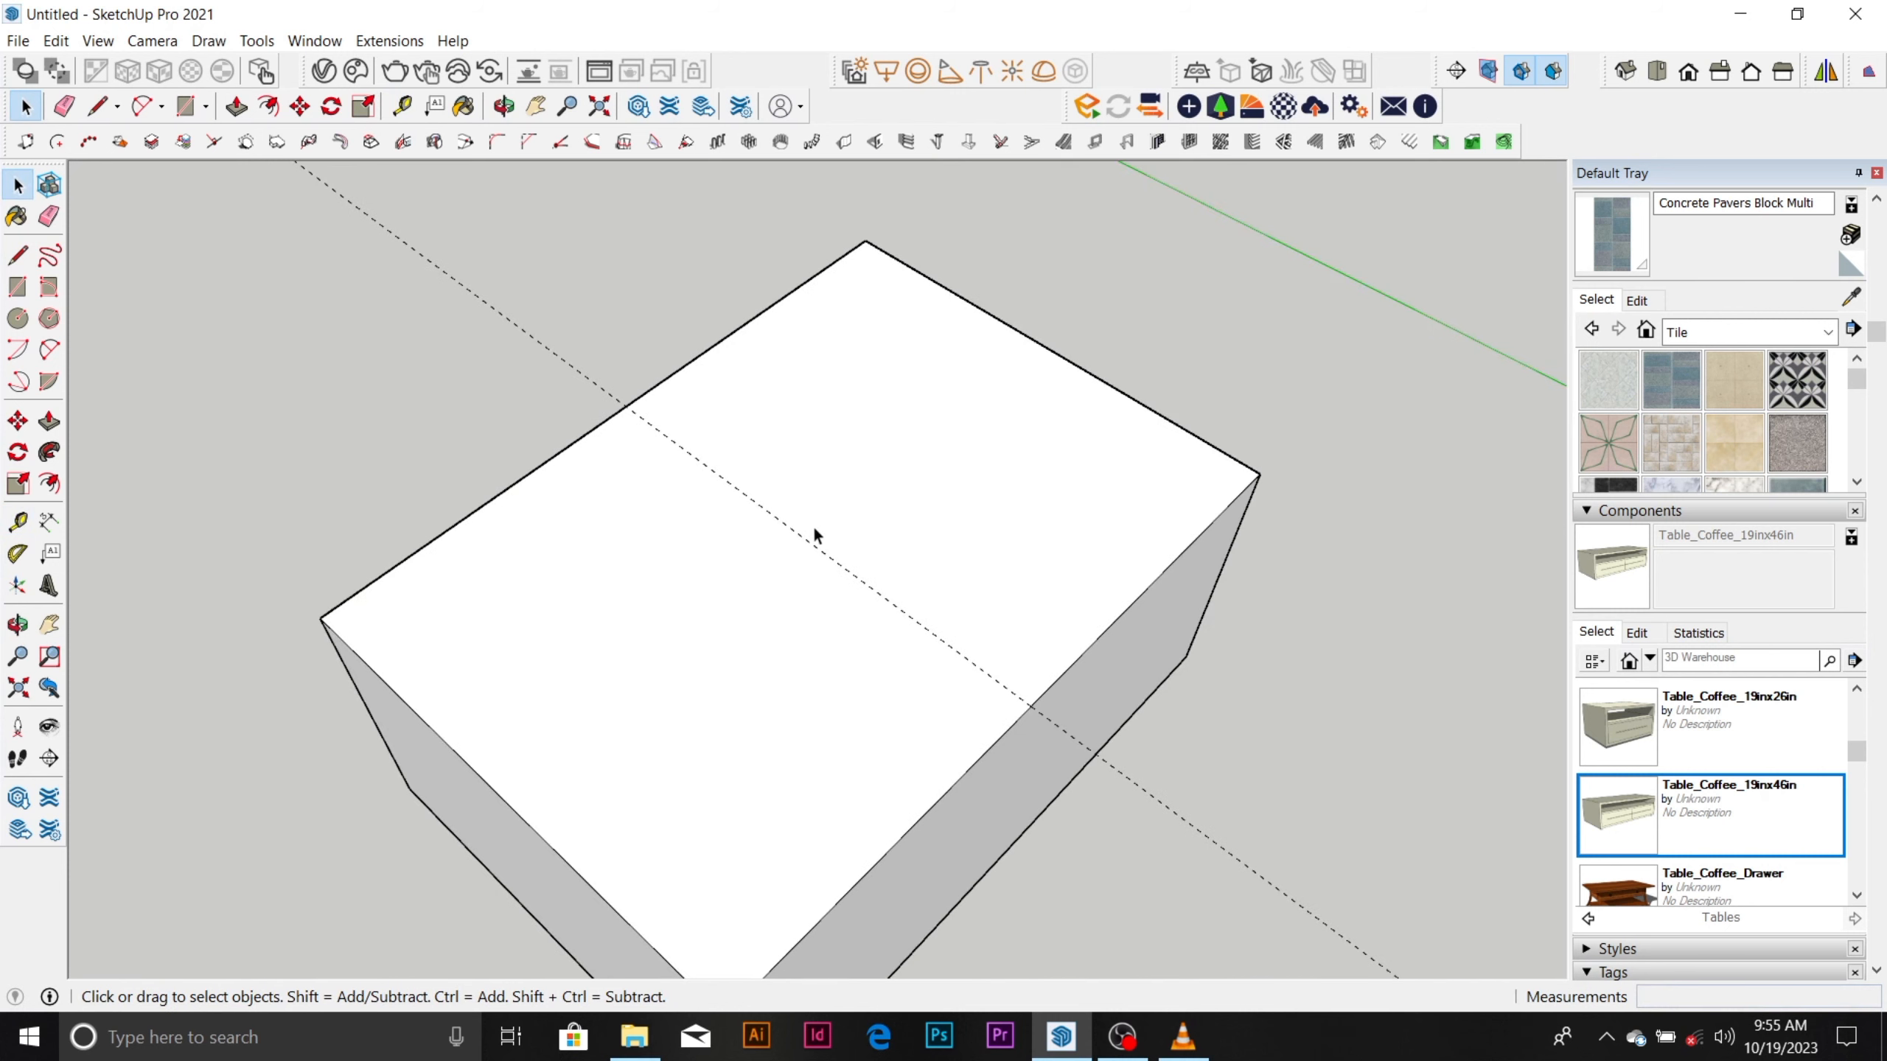
pyautogui.scroll(-2, 830, 552)
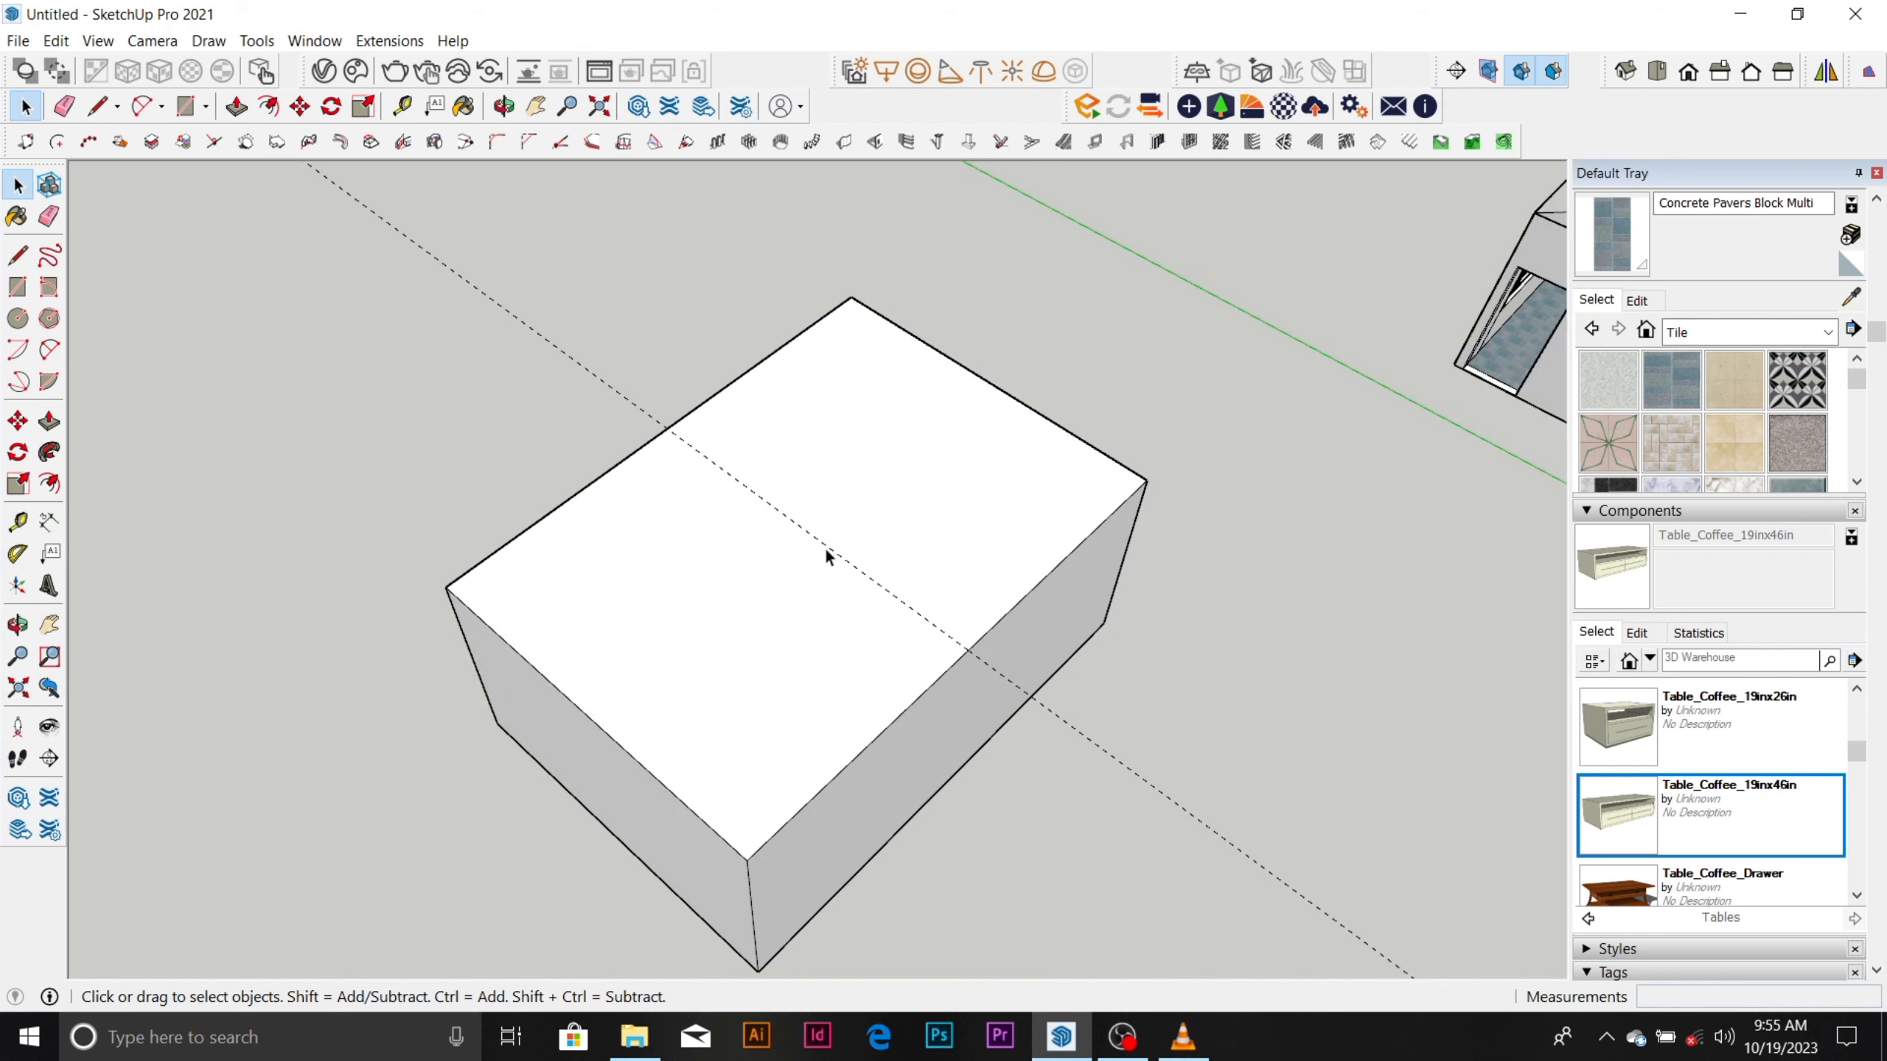
pyautogui.press('l')
pyautogui.moveTo(830, 538); pyautogui.dragTo(897, 491, button='middle')
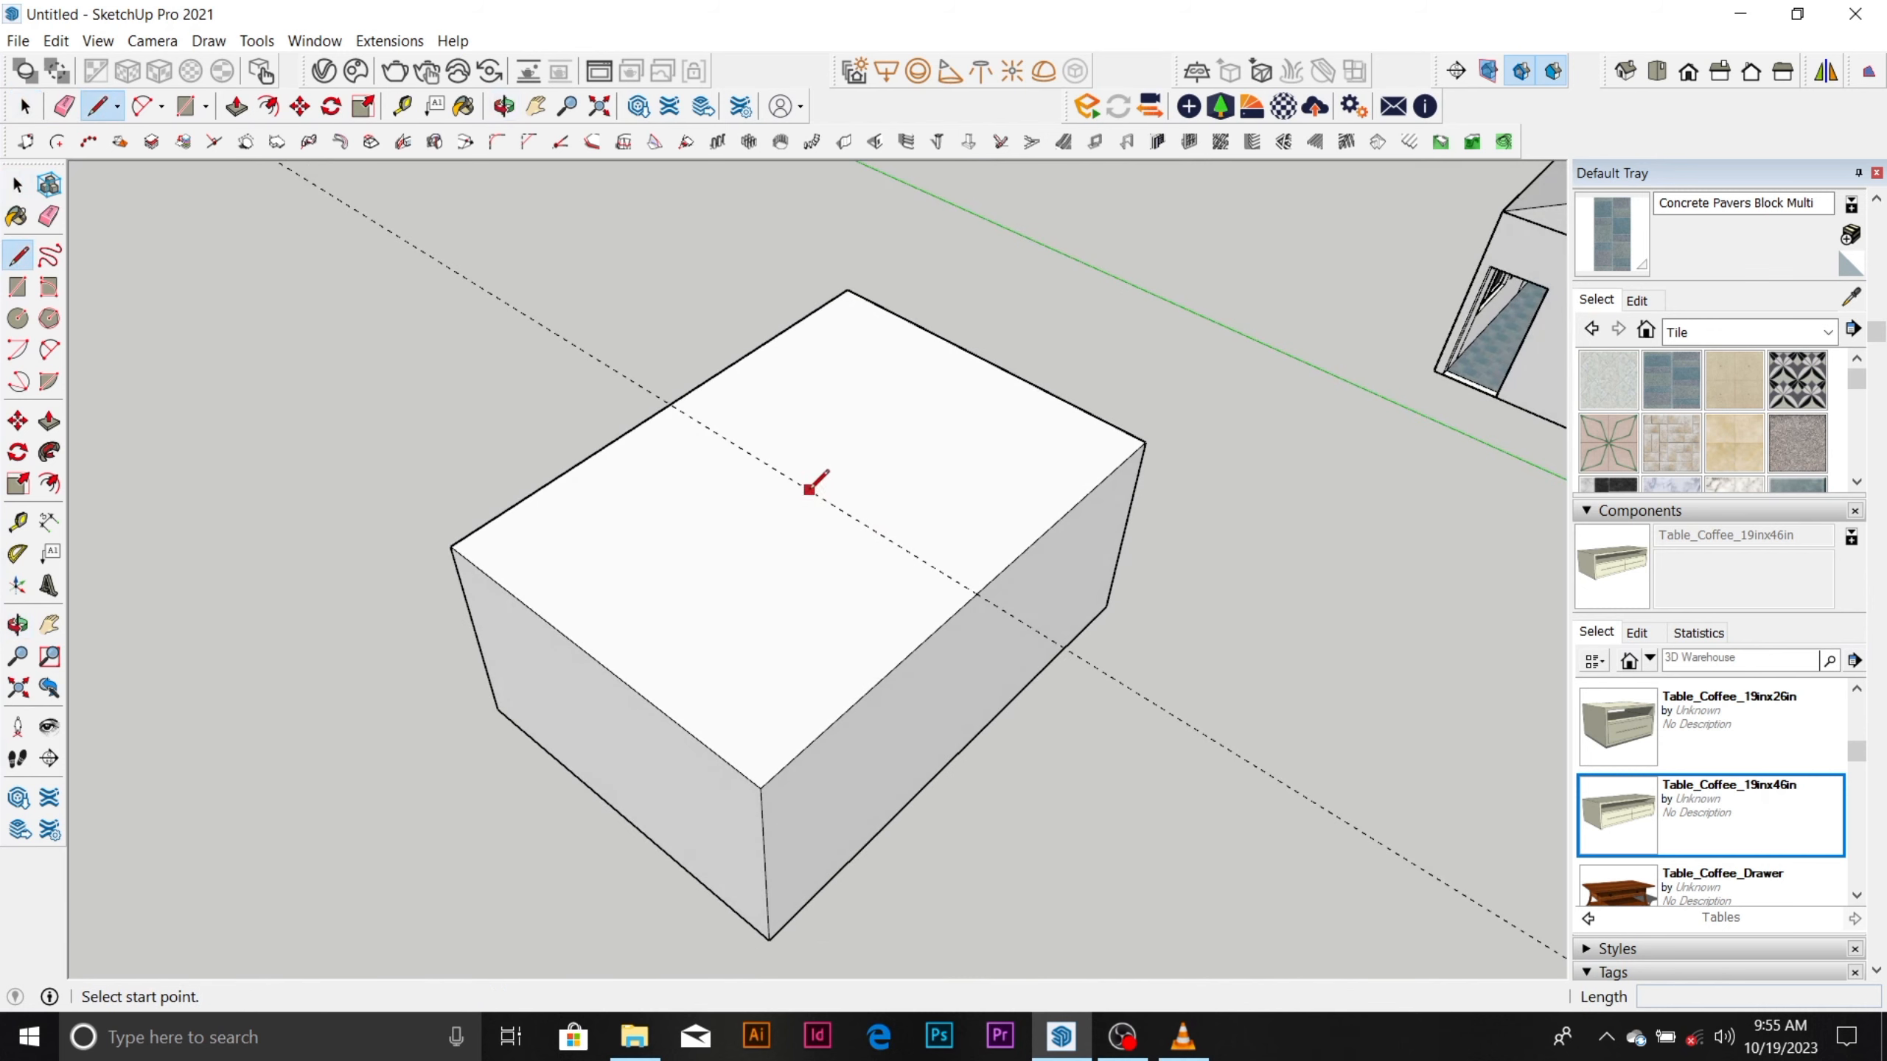
pyautogui.click(671, 403)
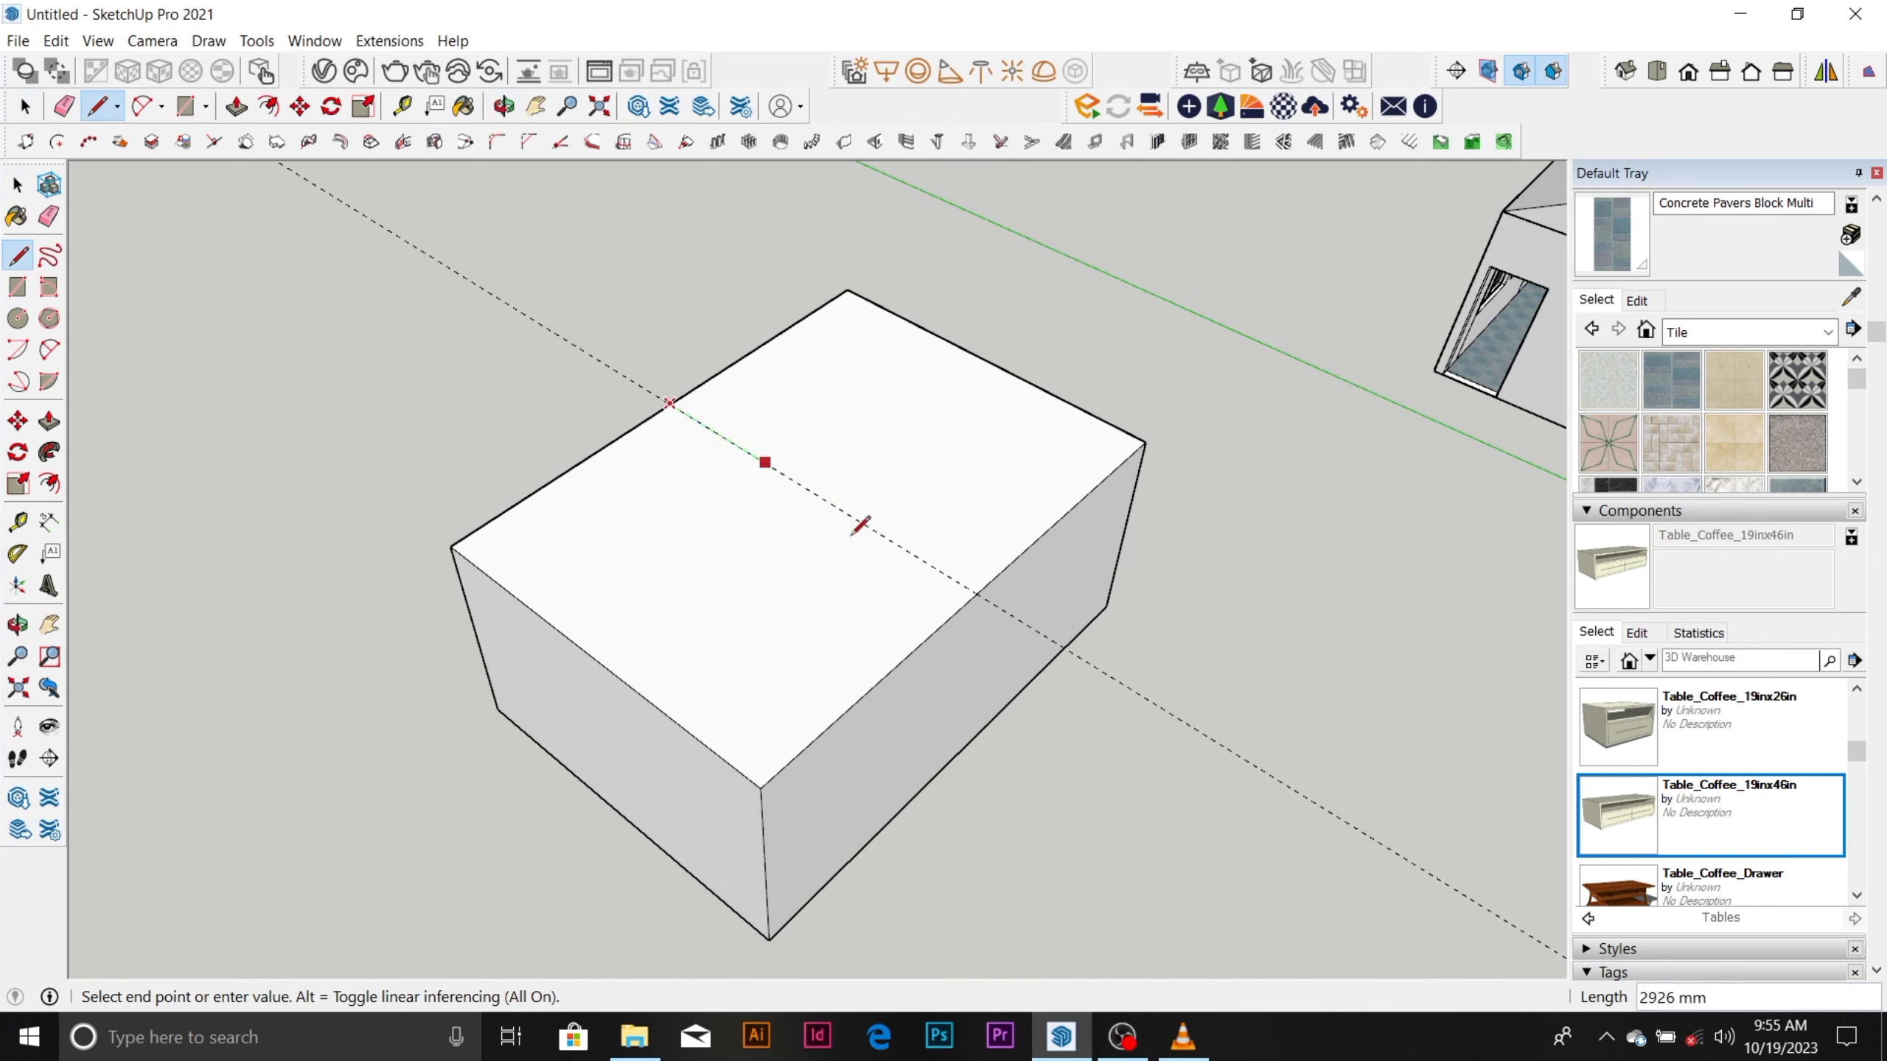
pyautogui.click(978, 593)
# Draw a vertical line about 3825 mm tall along the blue axis from the midpoint of the box's top dividing line.
pyautogui.click(813, 492)
pyautogui.scroll(-2, 814, 491)
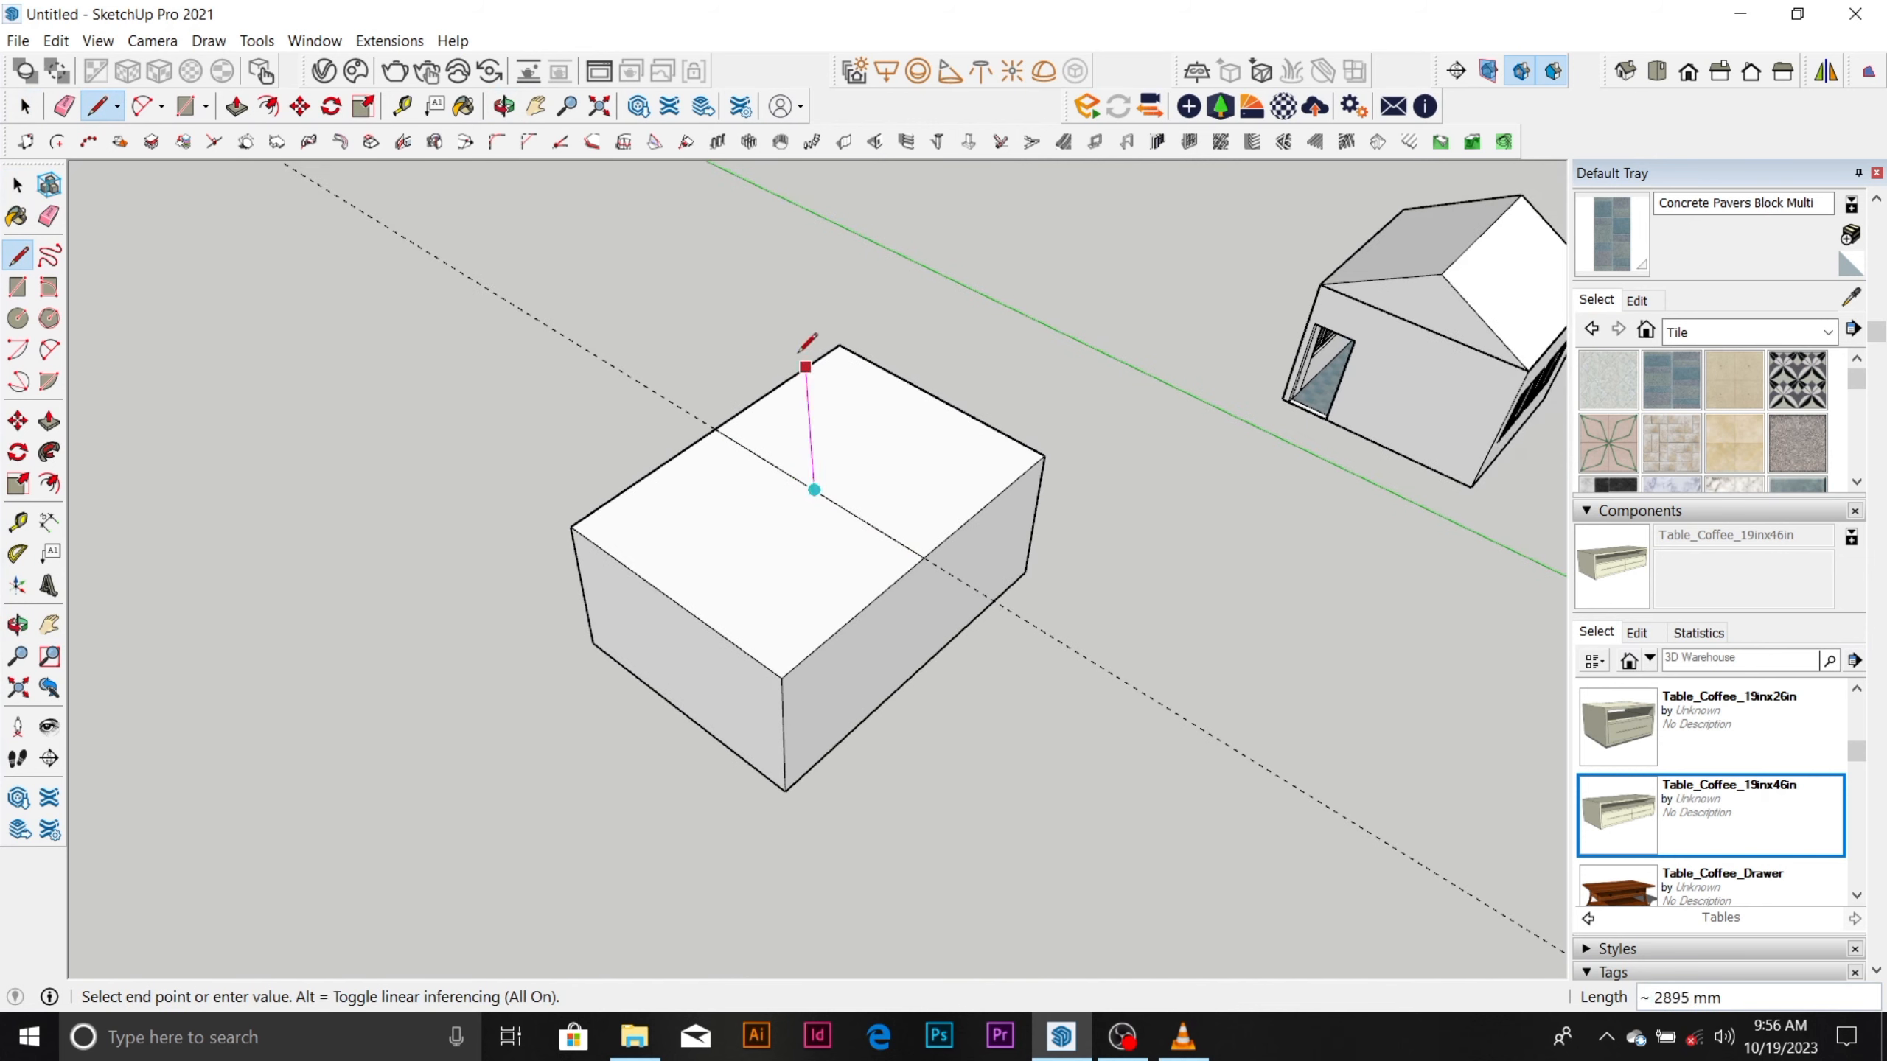
pyautogui.click(815, 302)
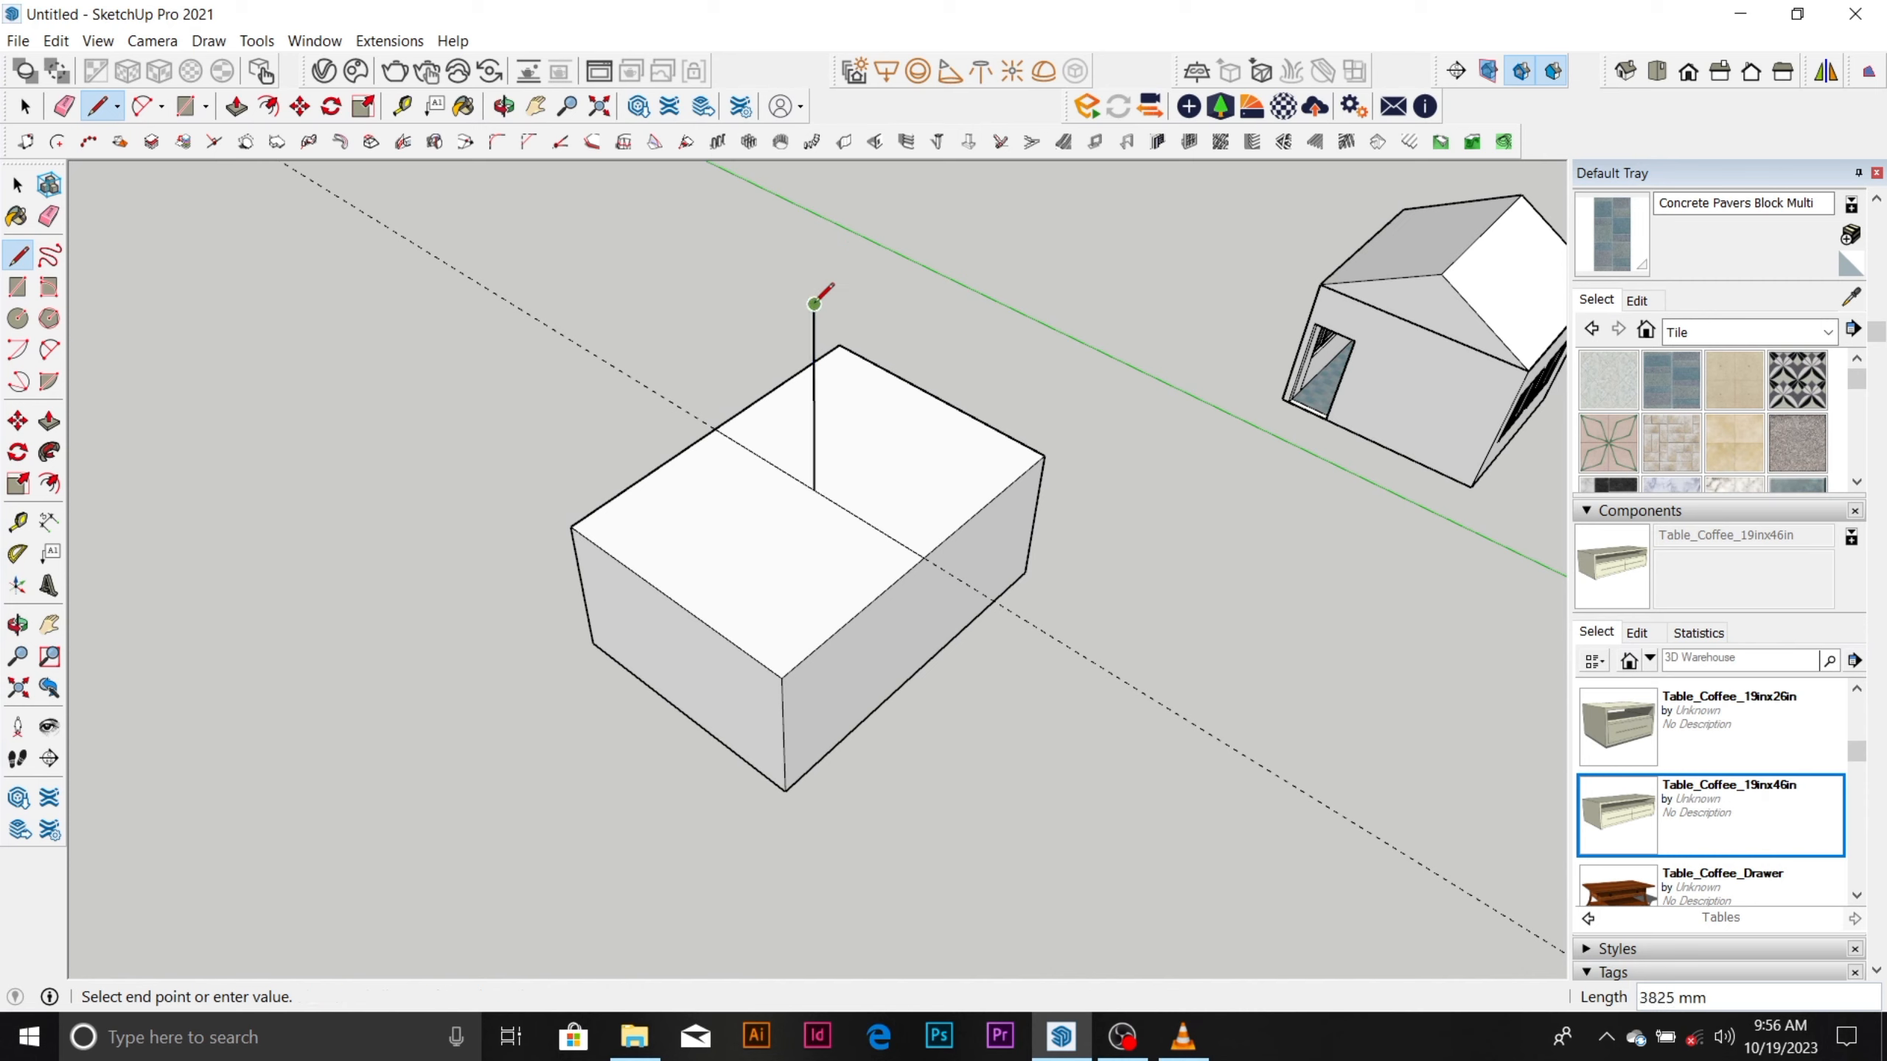
pyautogui.press('Escape')
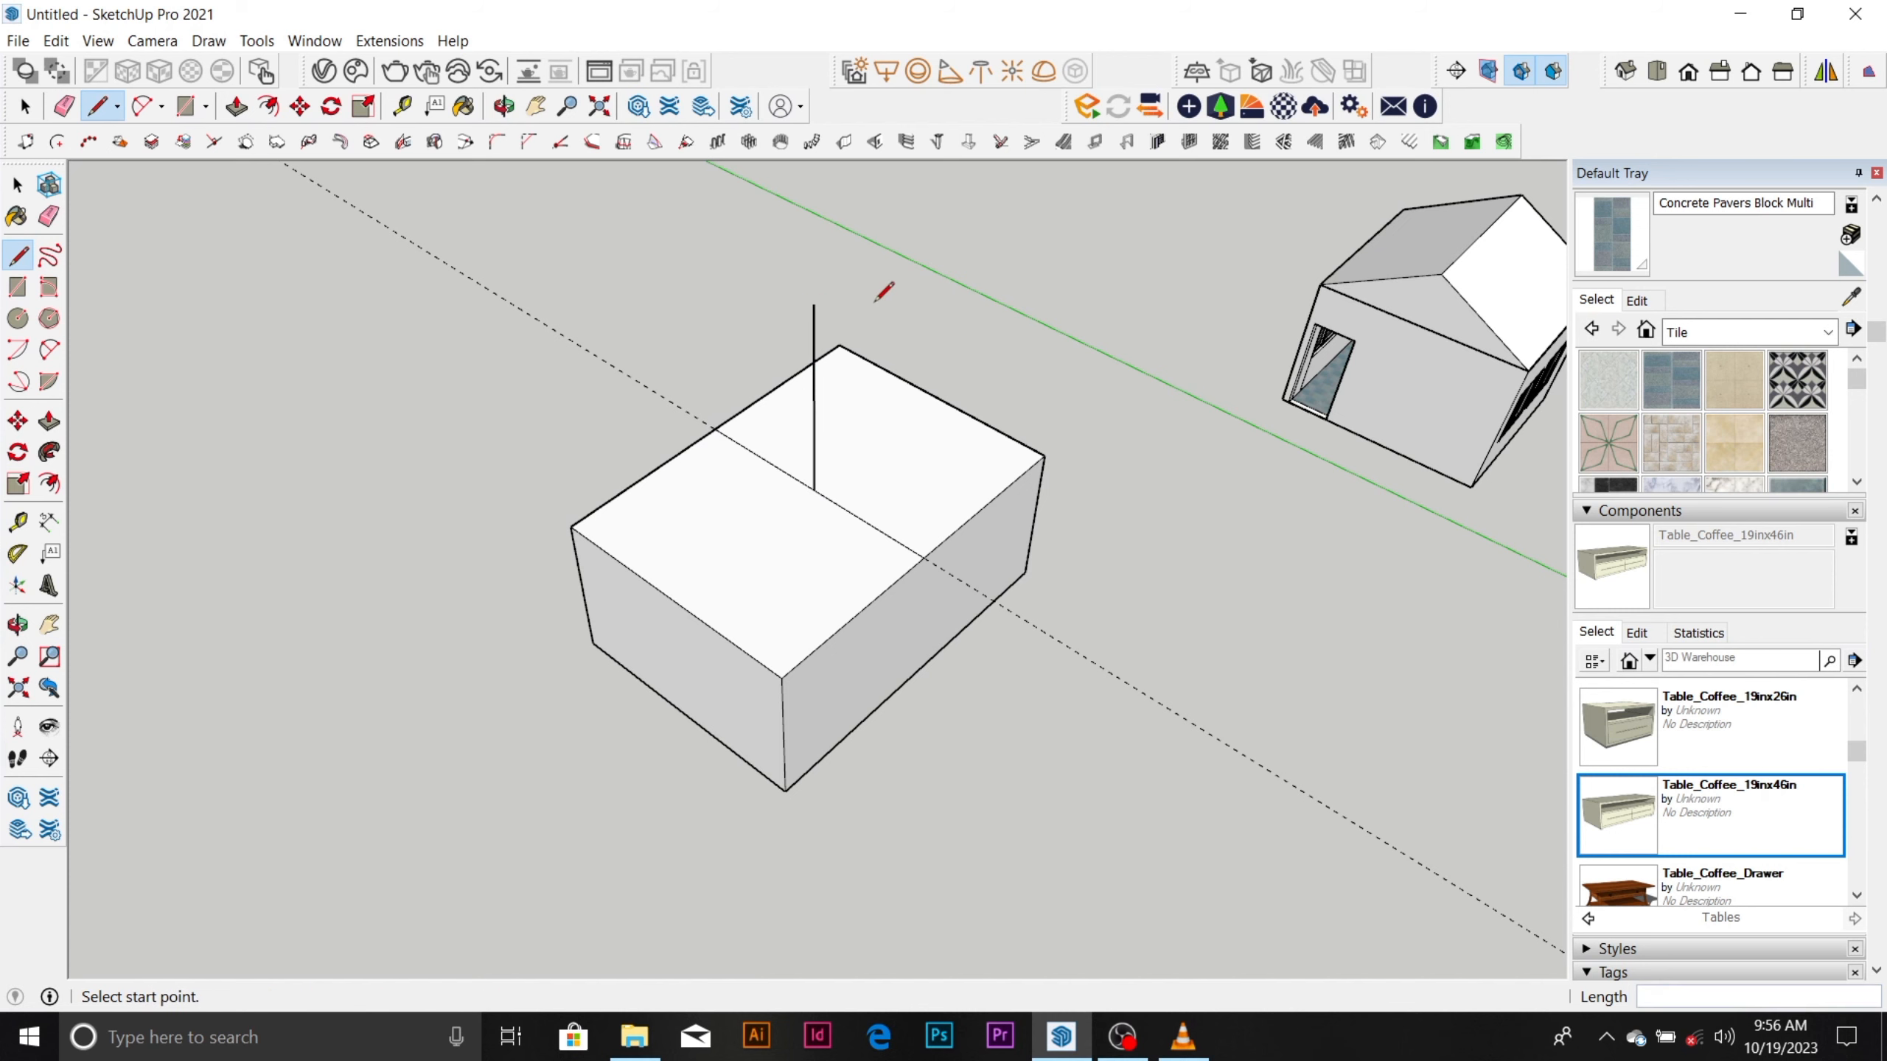
pyautogui.press('space')
pyautogui.scroll(3, 812, 460)
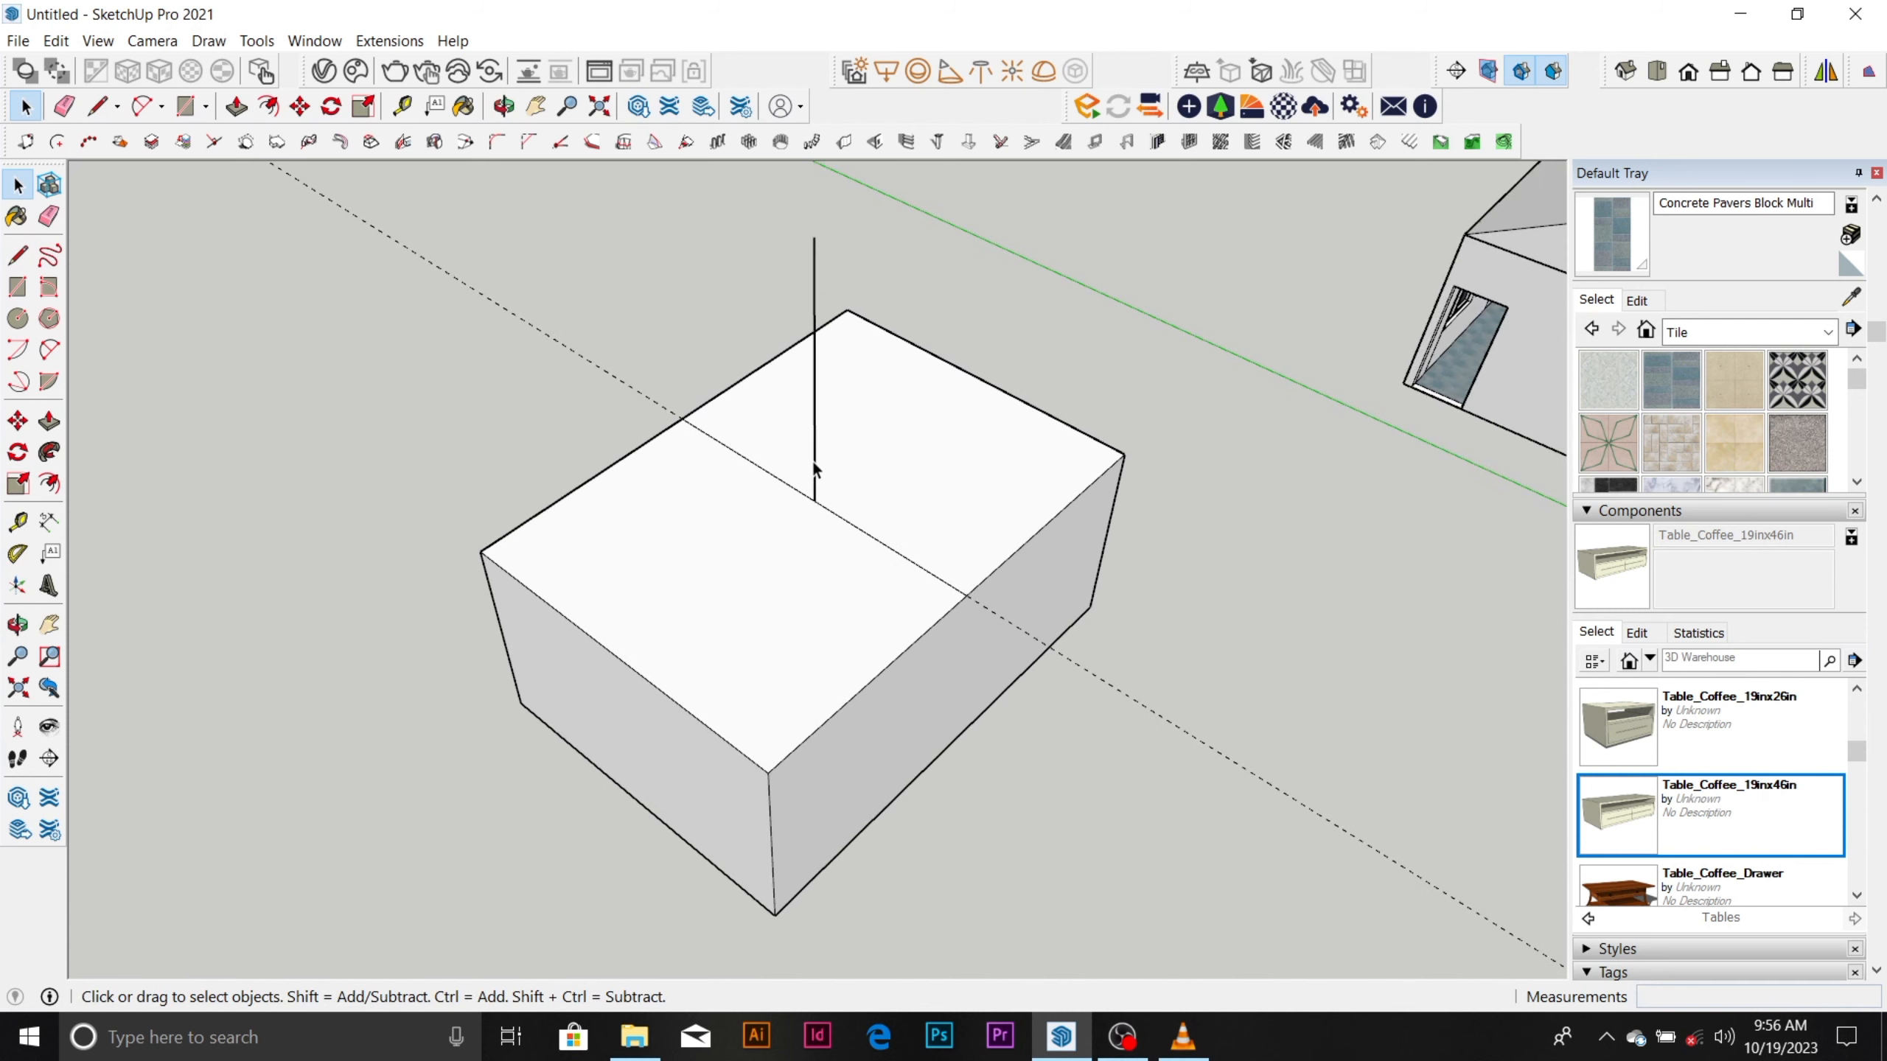
pyautogui.scroll(-2, 797, 478)
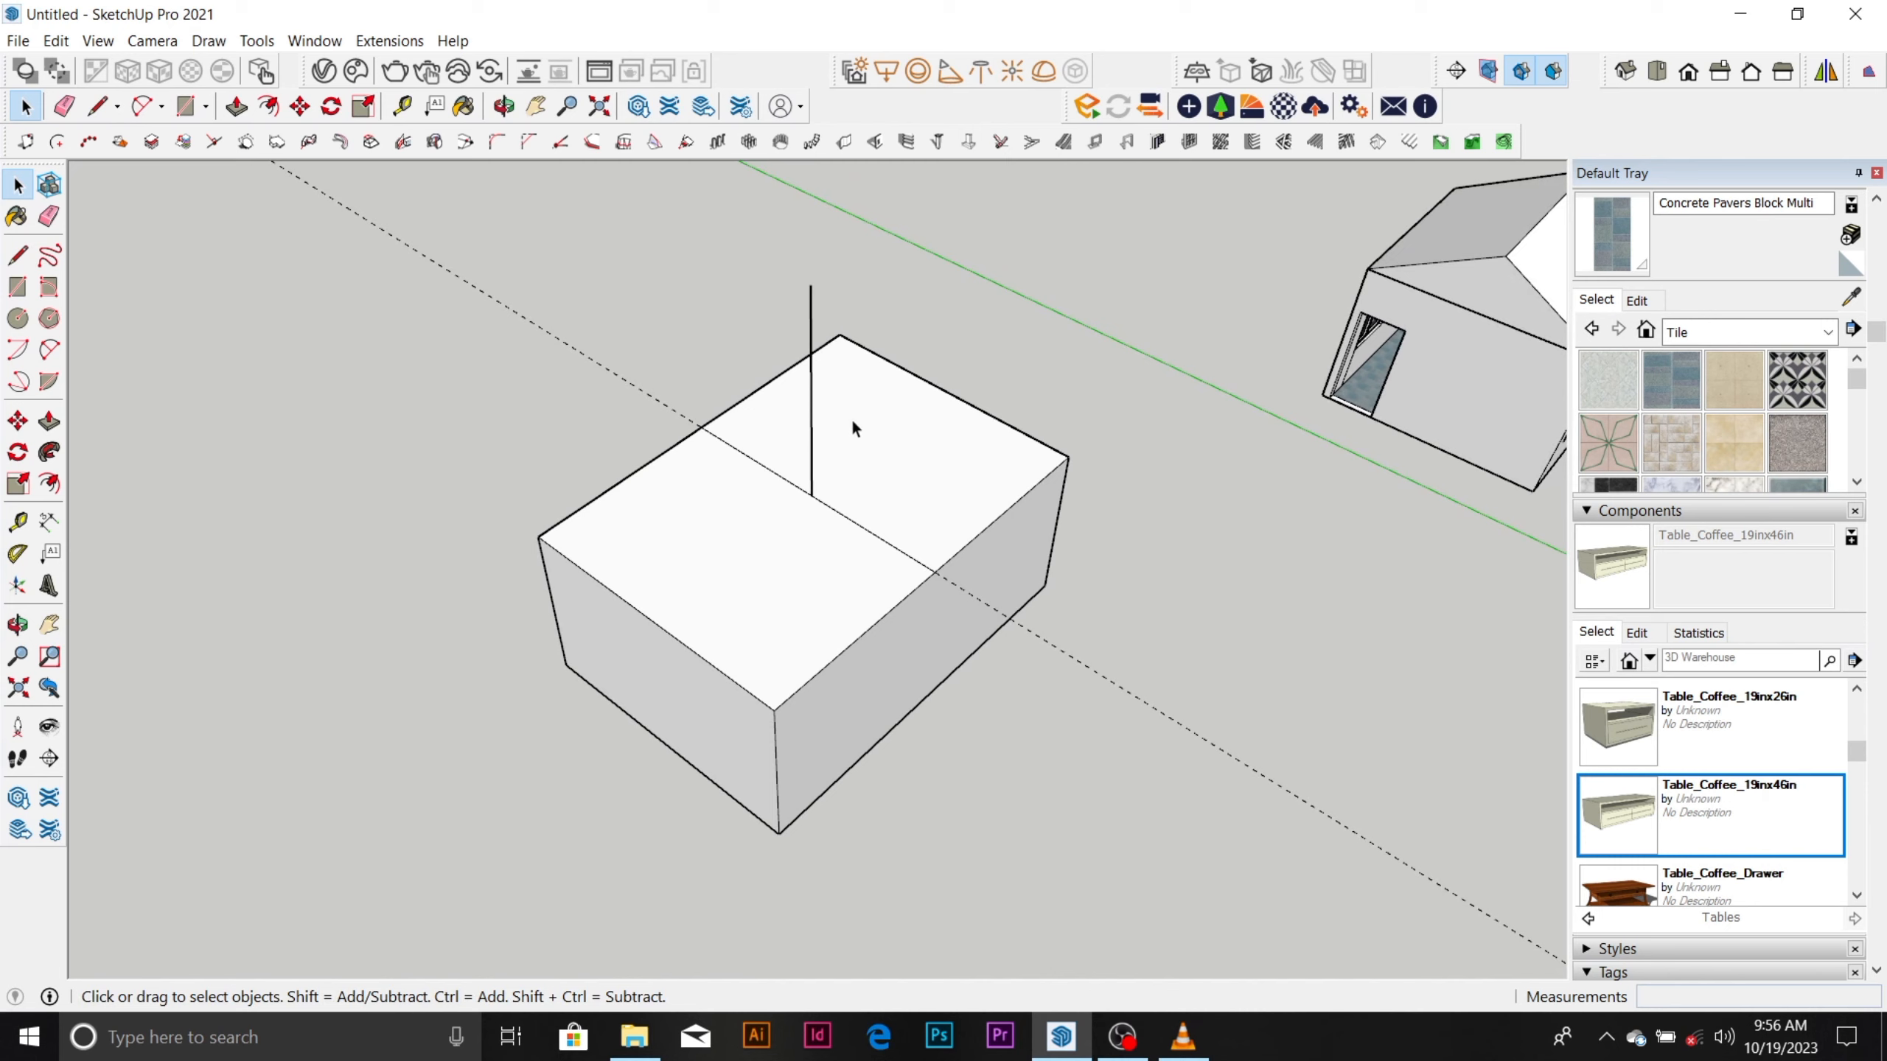
# Draw a slanted line off the axes from the base of the vertical line on the box's top.
pyautogui.press('l')
pyautogui.click(811, 495)
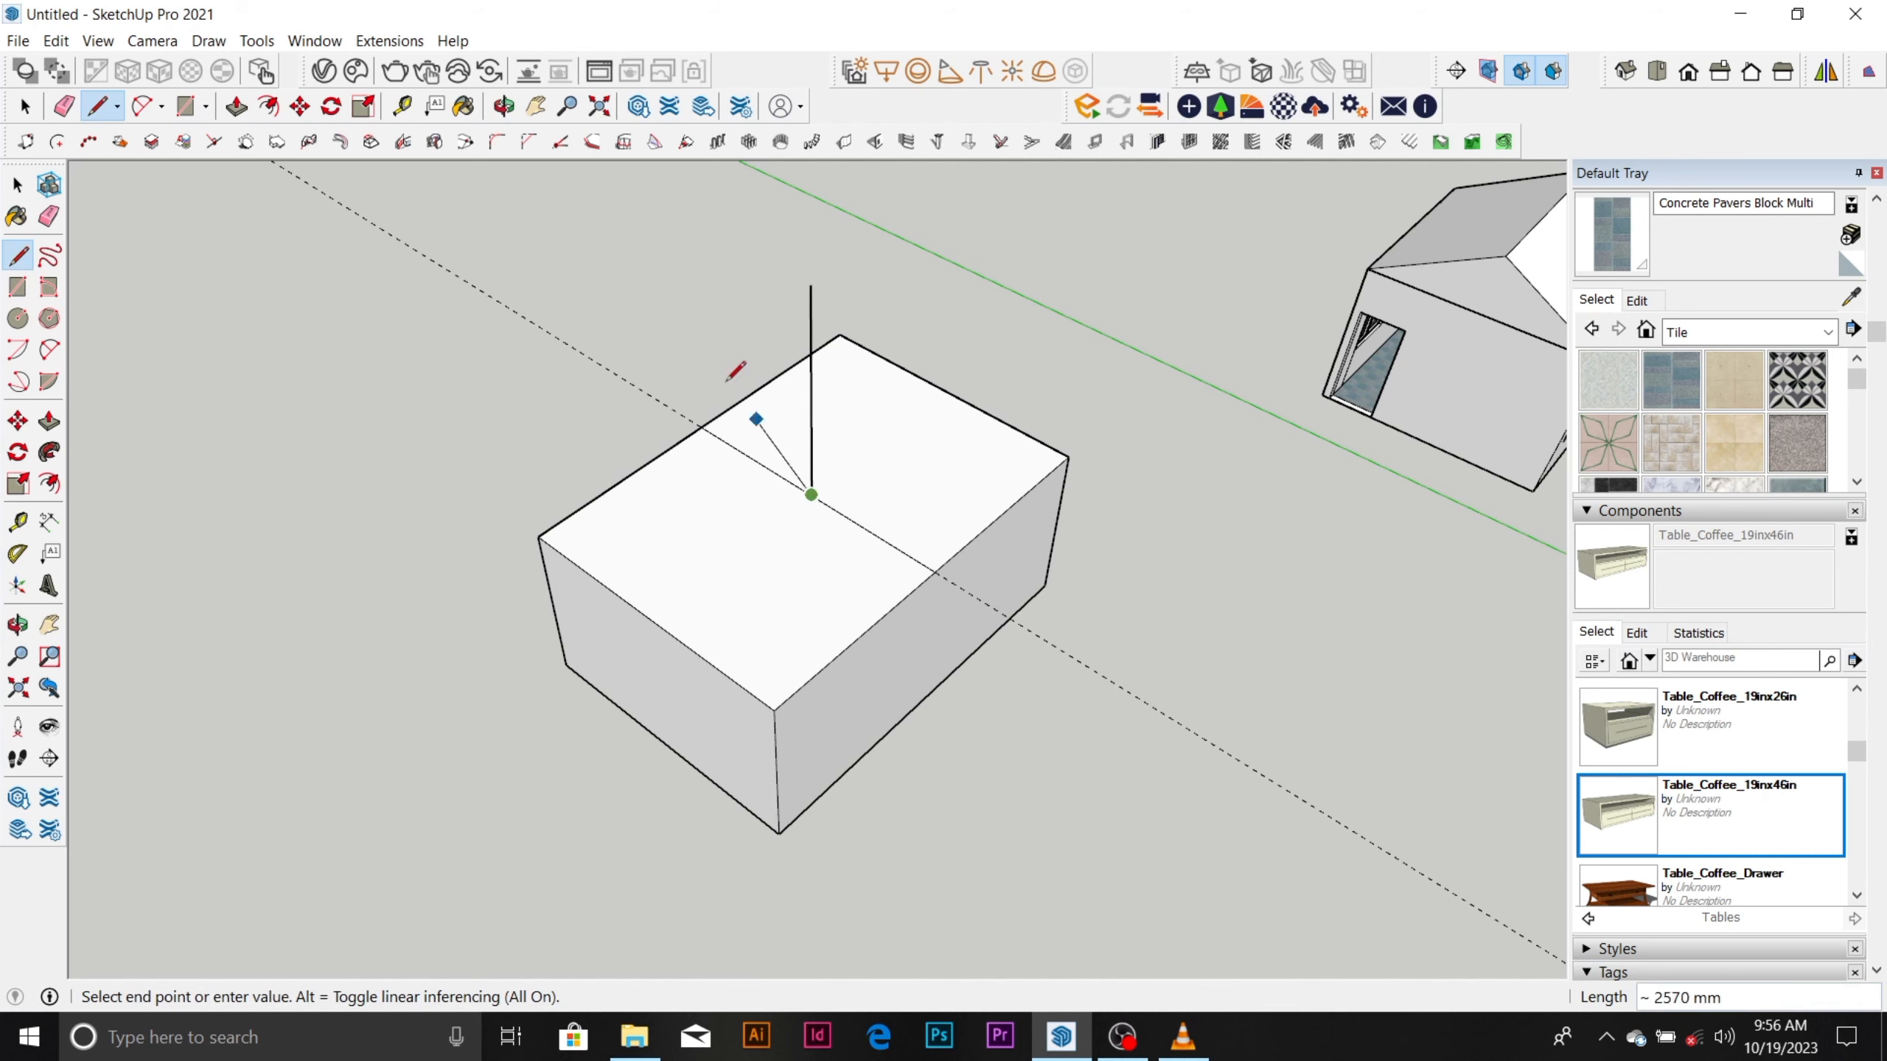
pyautogui.moveTo(674, 261); pyautogui.dragTo(546, 450, button='middle')
# Erase the slanted line, the guide and the vertical line, leaving only the dividing line on the box's top face.
pyautogui.press('e')
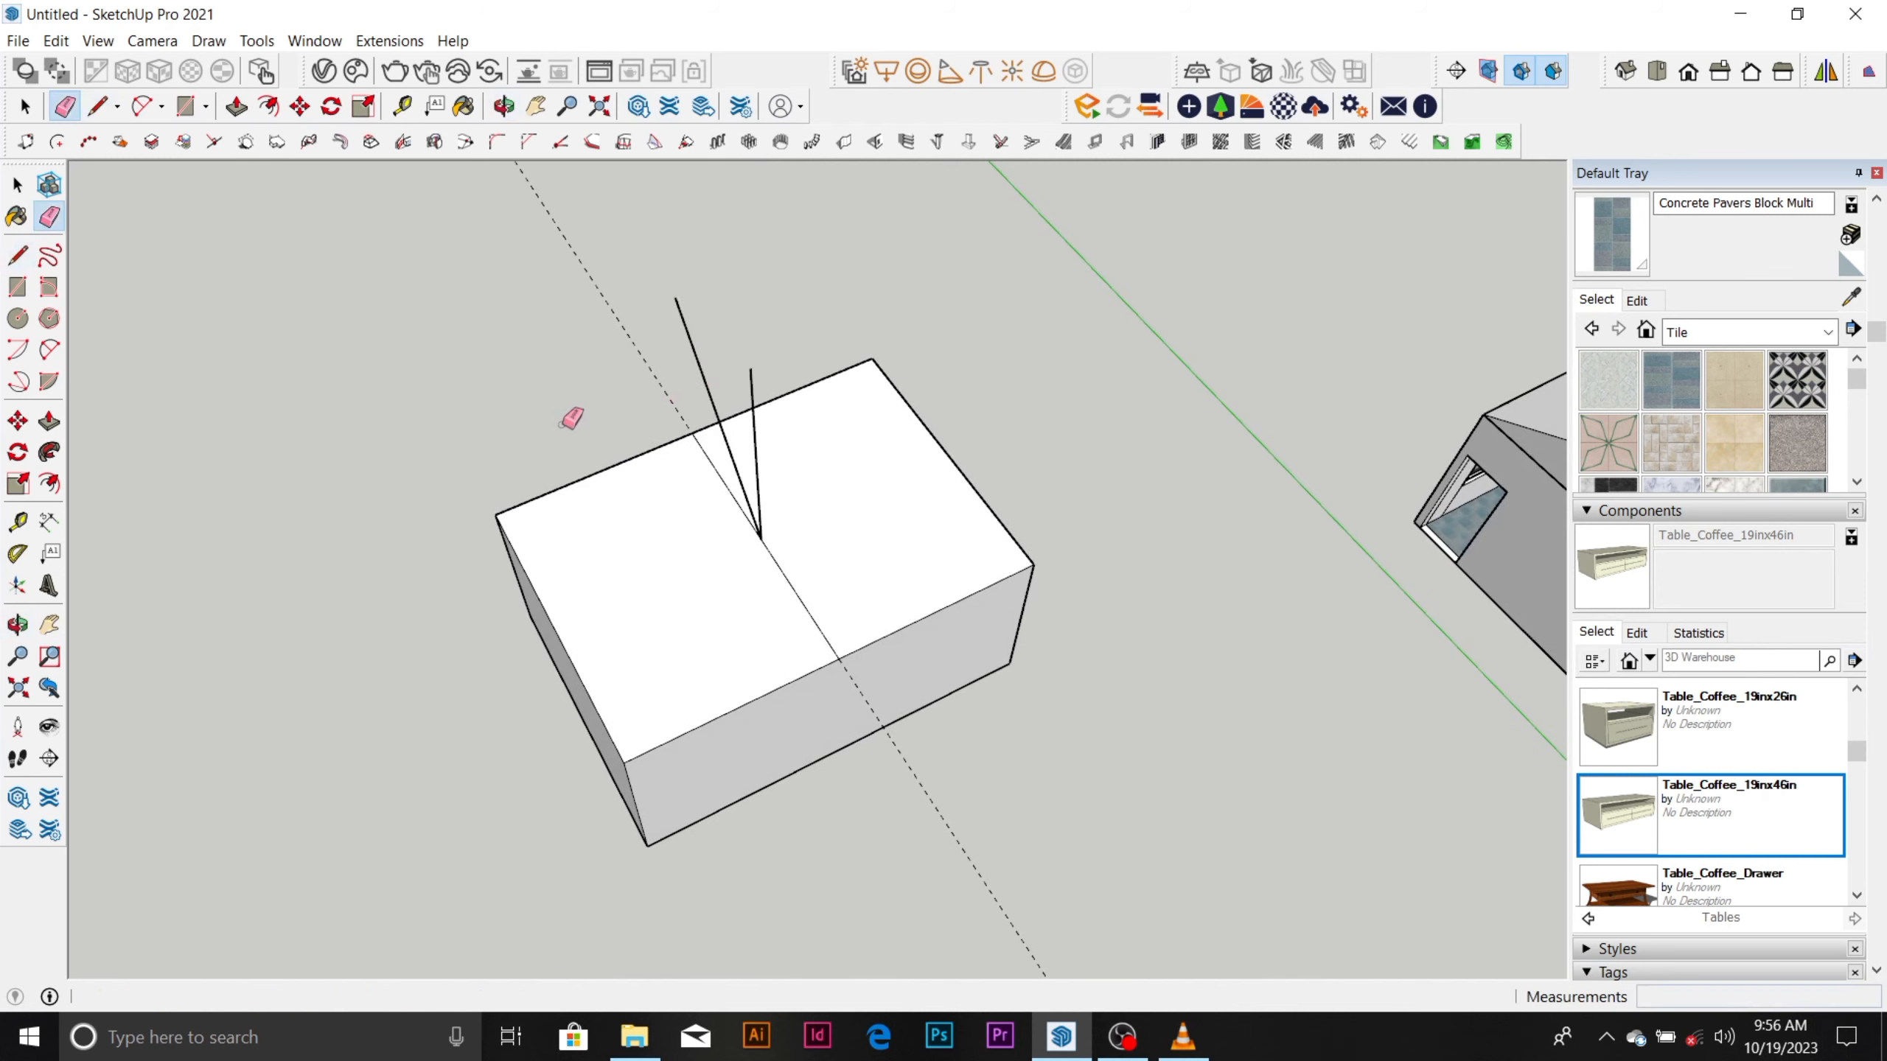
pyautogui.click(700, 358)
pyautogui.moveTo(749, 467); pyautogui.dragTo(990, 315, button='middle')
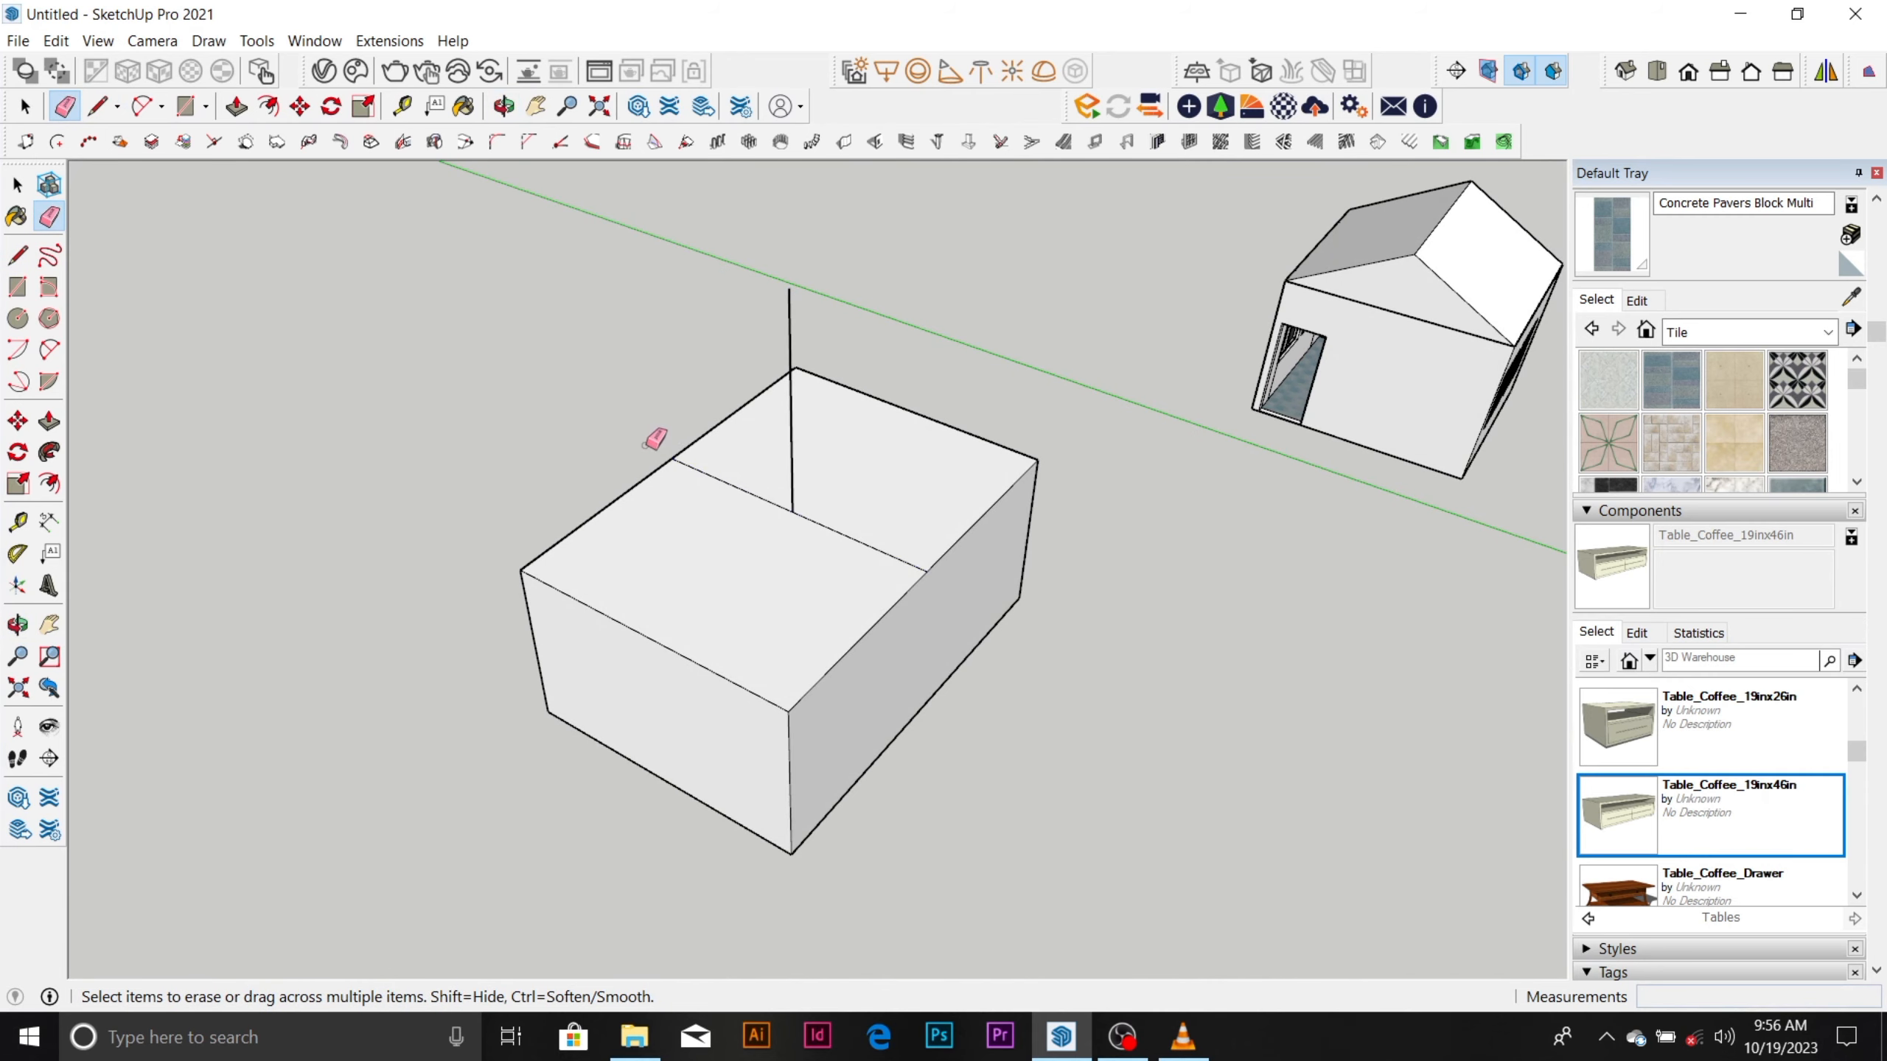
pyautogui.click(791, 415)
pyautogui.scroll(-3, 793, 421)
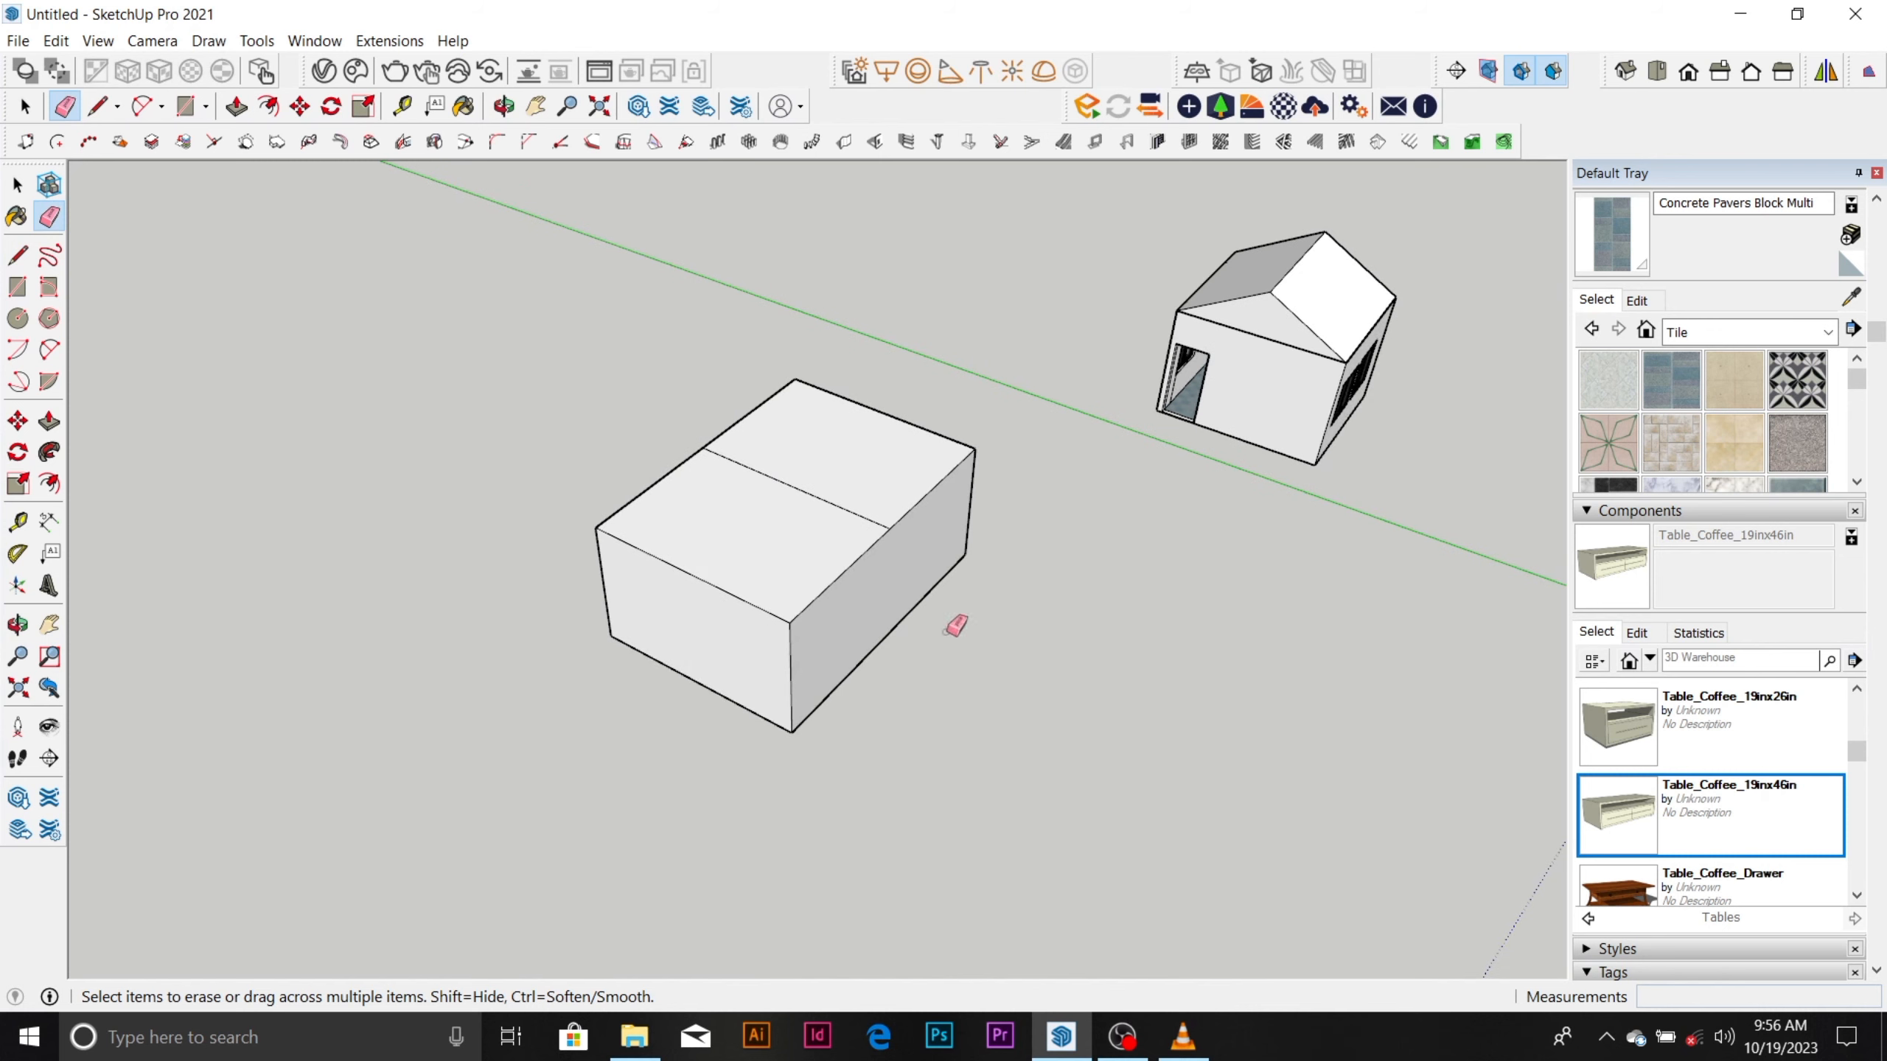
pyautogui.scroll(-1, 910, 506)
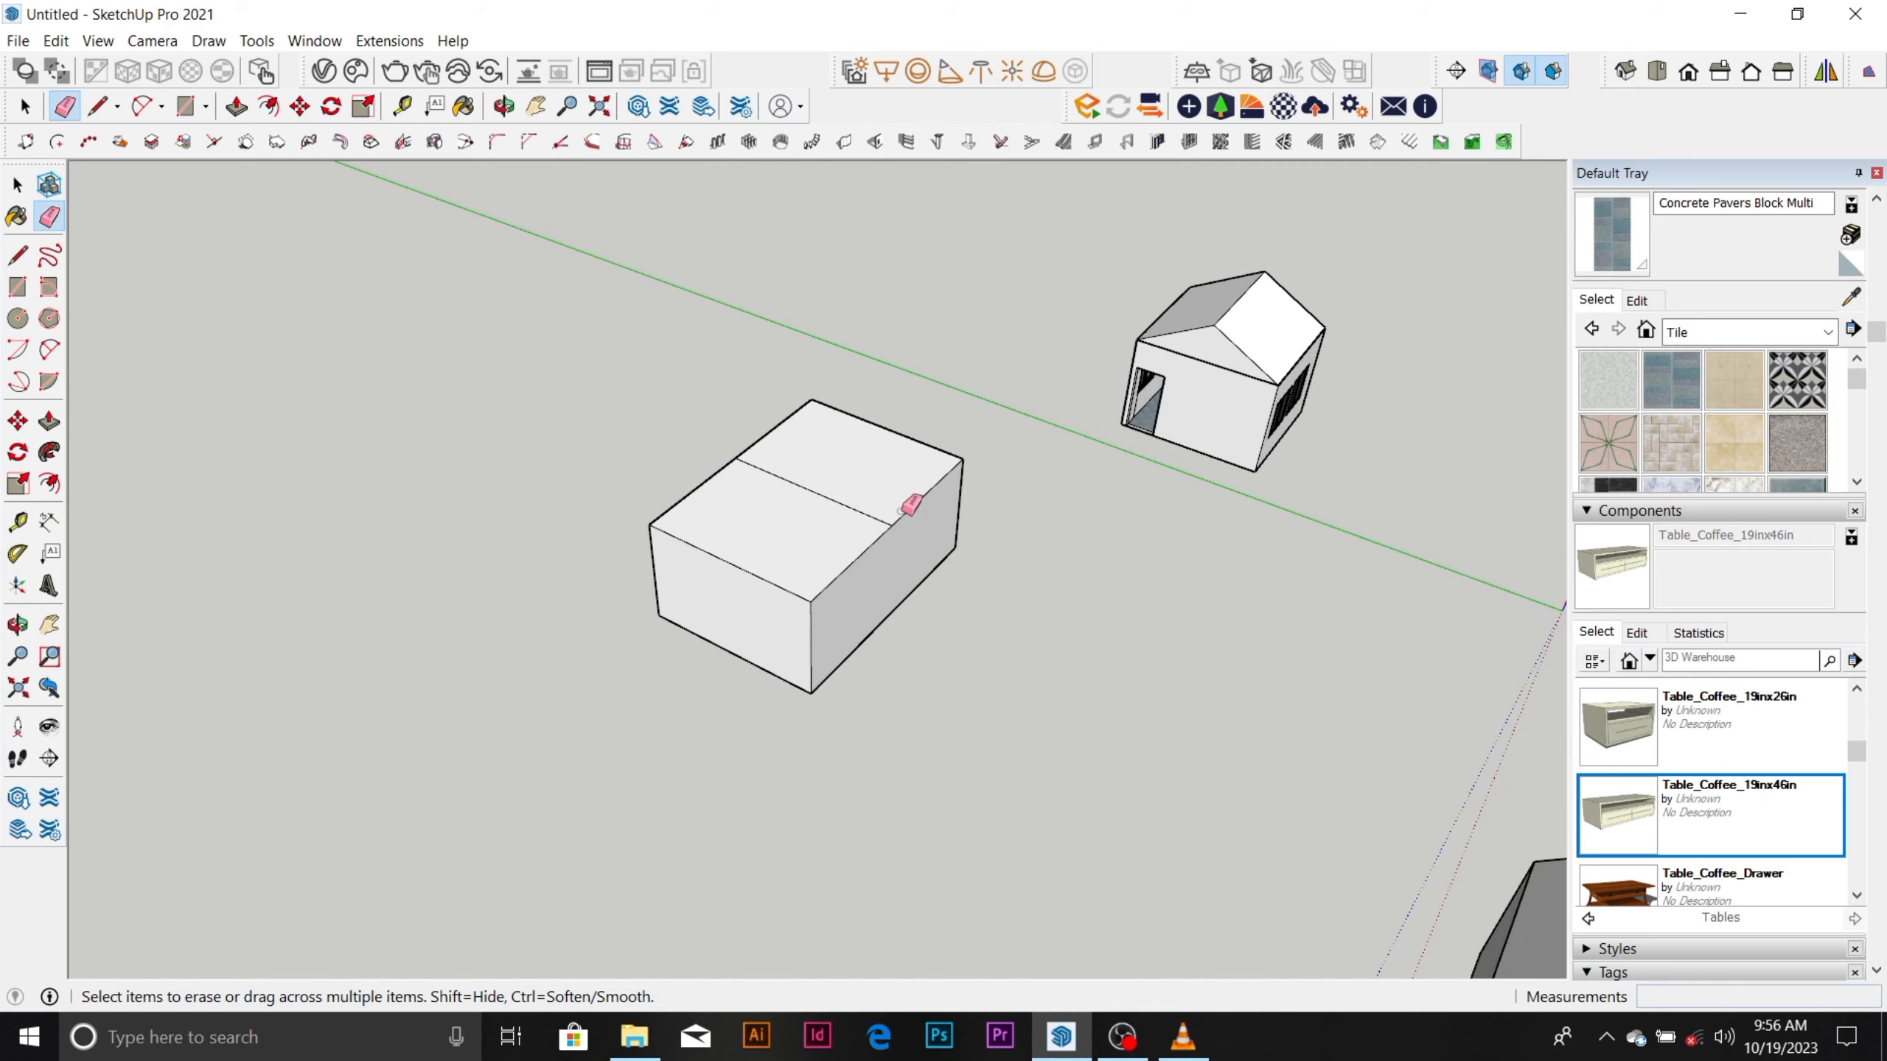
pyautogui.scroll(-1, 901, 511)
pyautogui.scroll(6, 1232, 316)
pyautogui.moveTo(1144, 559)
pyautogui.mouseDown(button='middle')
pyautogui.moveTo(1402, 371)
pyautogui.moveTo(1088, 434)
pyautogui.mouseUp(button='middle')
pyautogui.scroll(-2, 1024, 472)
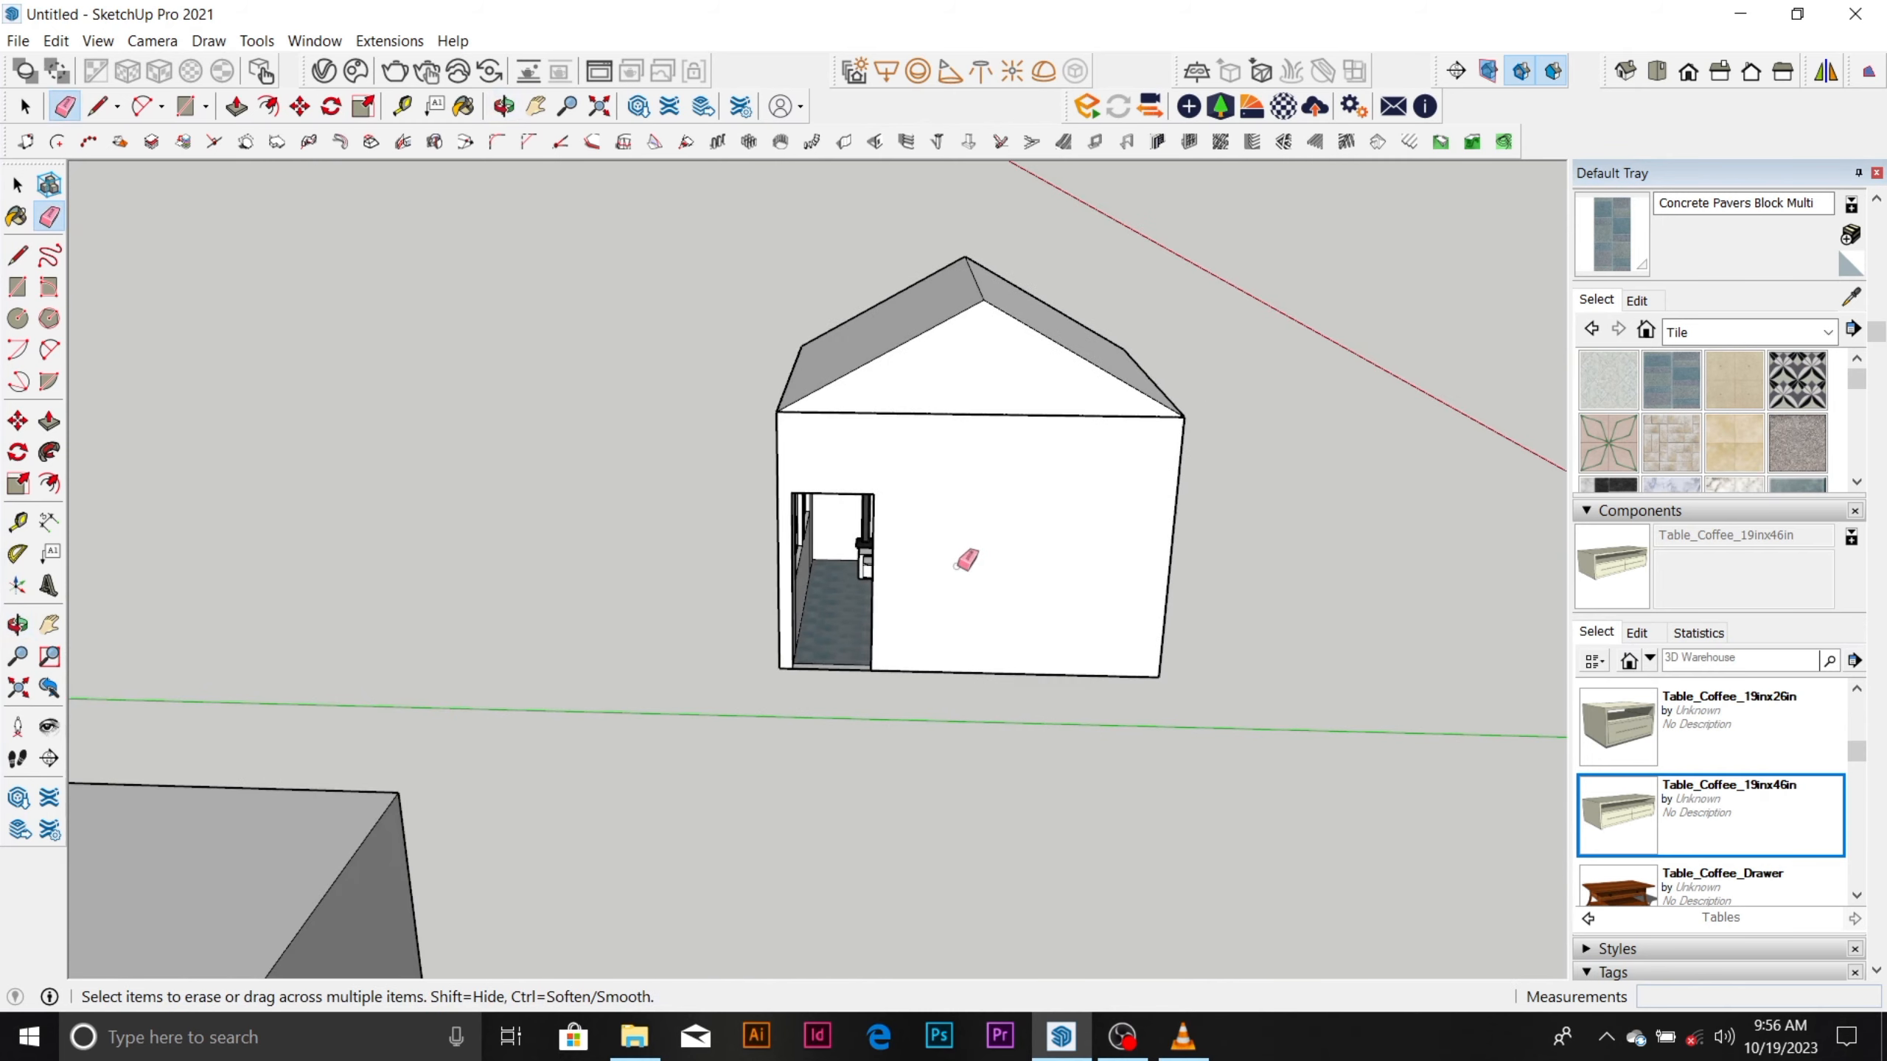
pyautogui.click(1124, 1039)
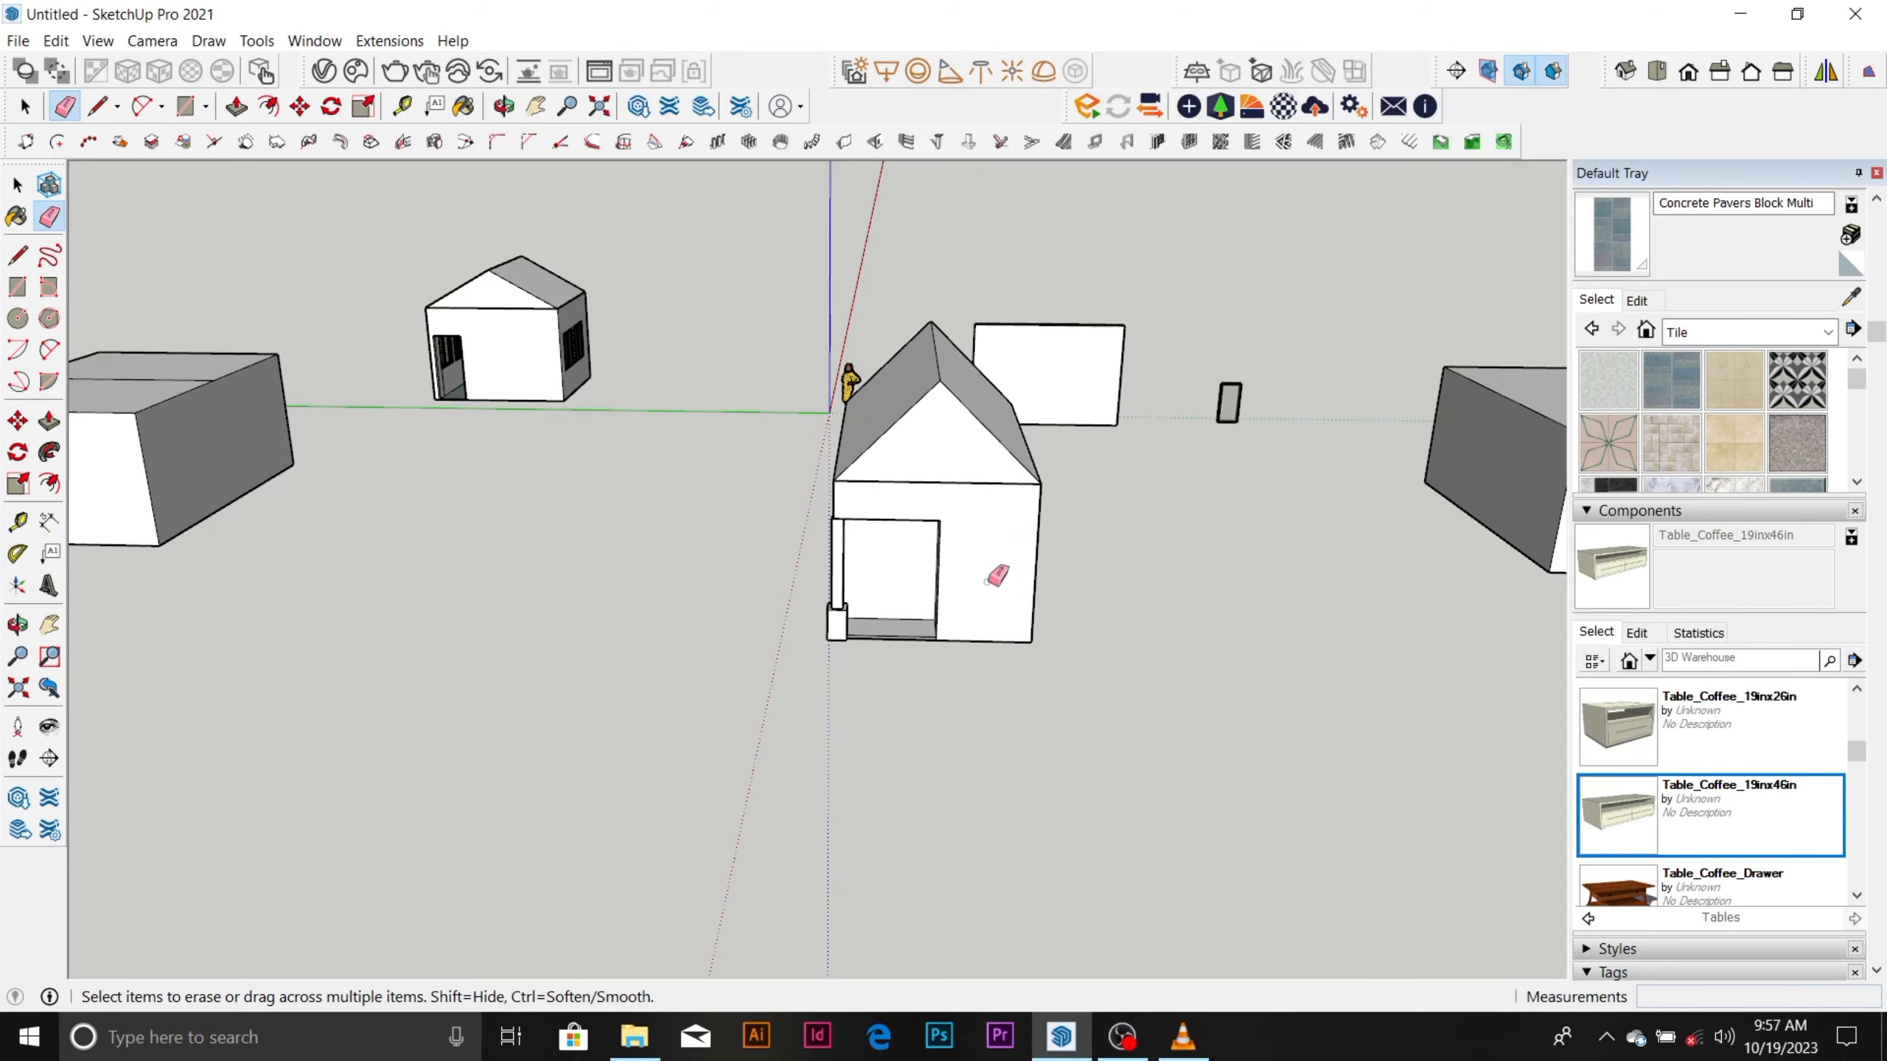
# Open the gable-roofed house with the corner column for group editing.
pyautogui.scroll(3, 839, 591)
pyautogui.moveTo(830, 597)
pyautogui.mouseDown(button='middle')
pyautogui.moveTo(1040, 607)
pyautogui.moveTo(1196, 546)
pyautogui.mouseUp(button='middle')
pyautogui.press('space')
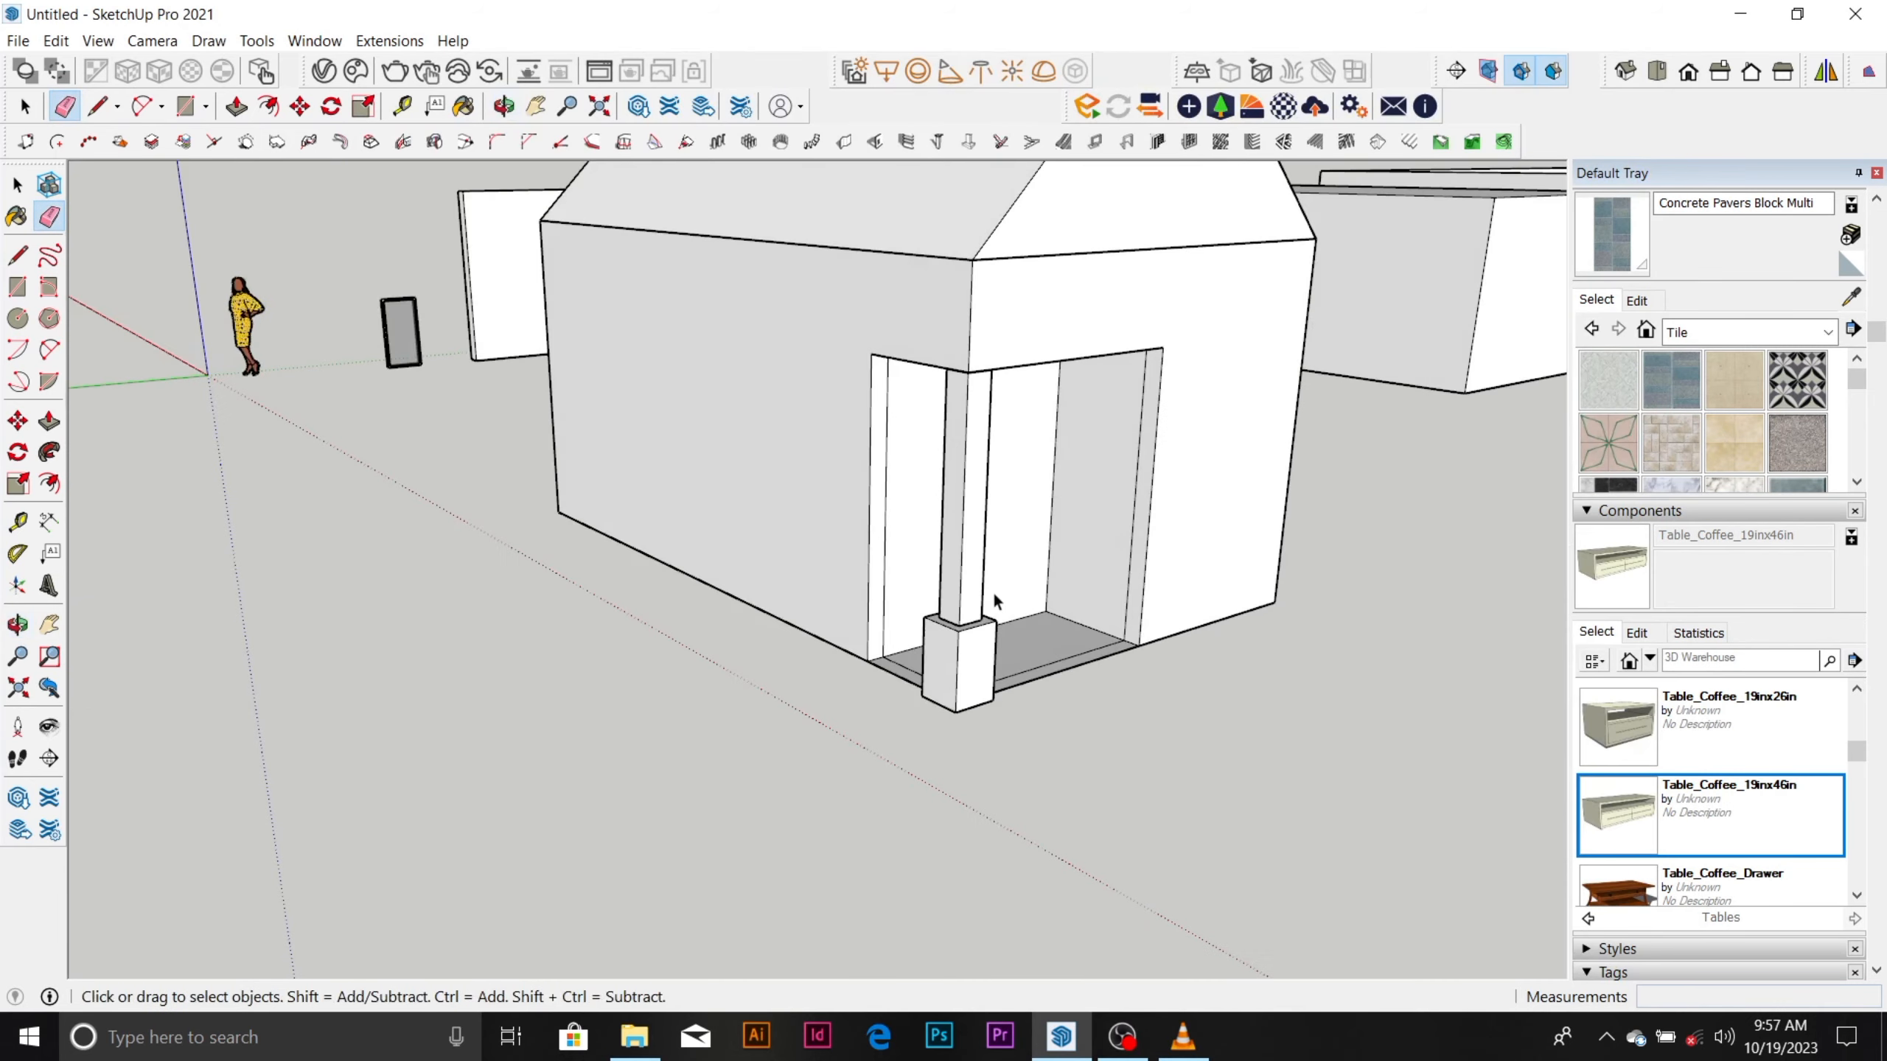
pyautogui.click(978, 601)
pyautogui.doubleClick(978, 601)
# Copy the corner column about 11029 mm away into the open space beside the house, within the house group.
pyautogui.click(977, 601)
pyautogui.scroll(-5, 973, 536)
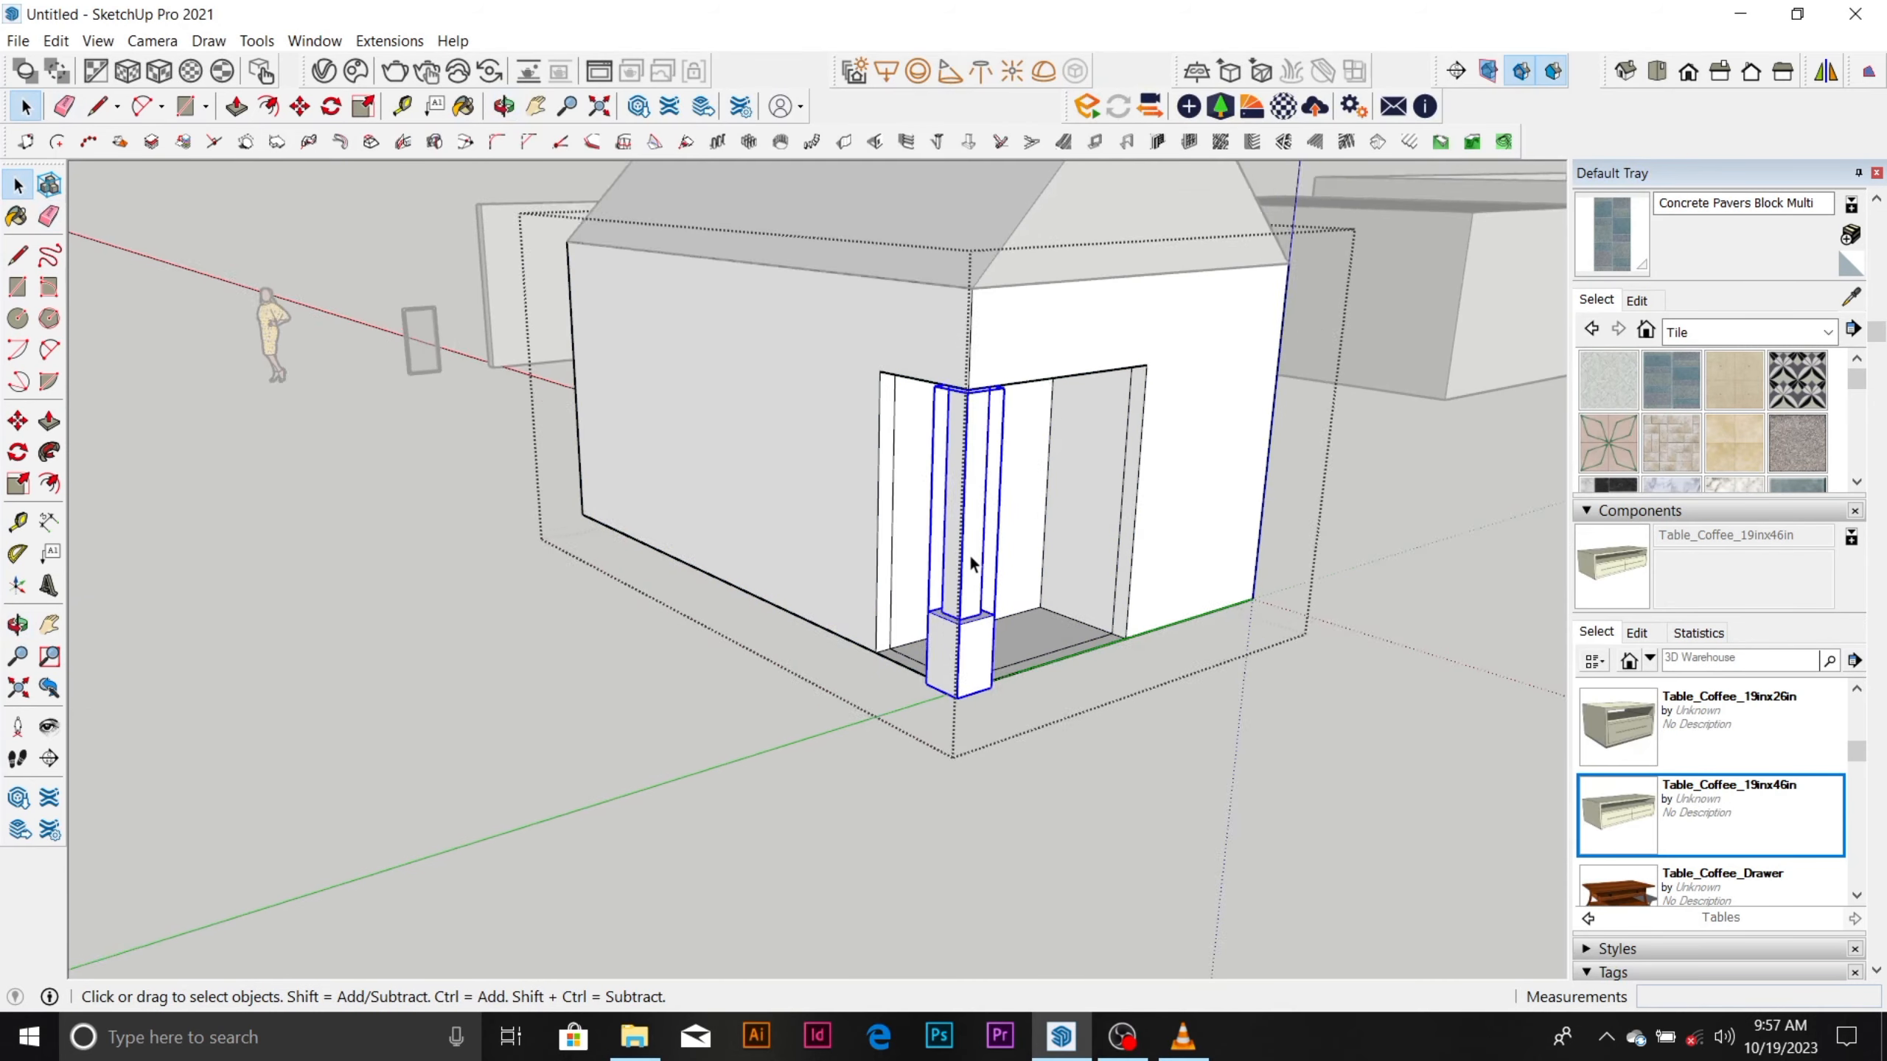
pyautogui.scroll(-2, 973, 537)
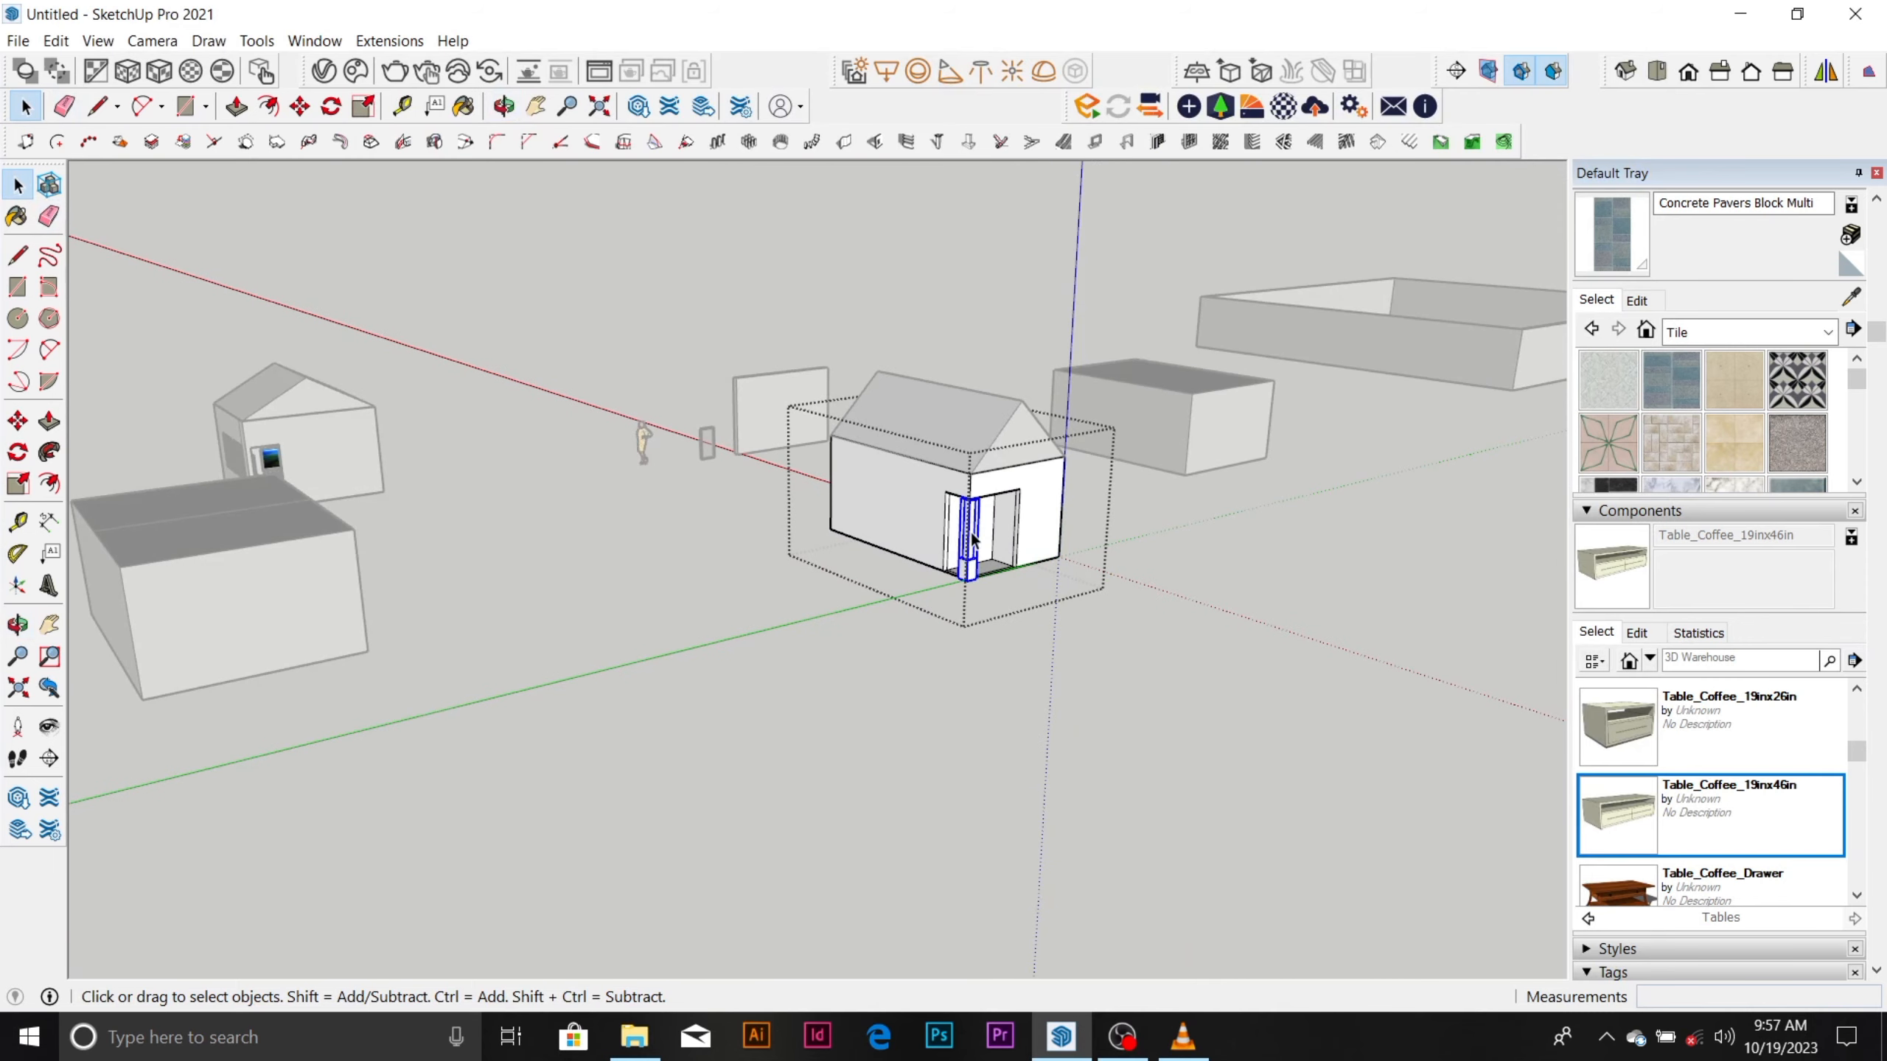
pyautogui.press('m')
pyautogui.click(973, 536)
pyautogui.scroll(-2, 1013, 538)
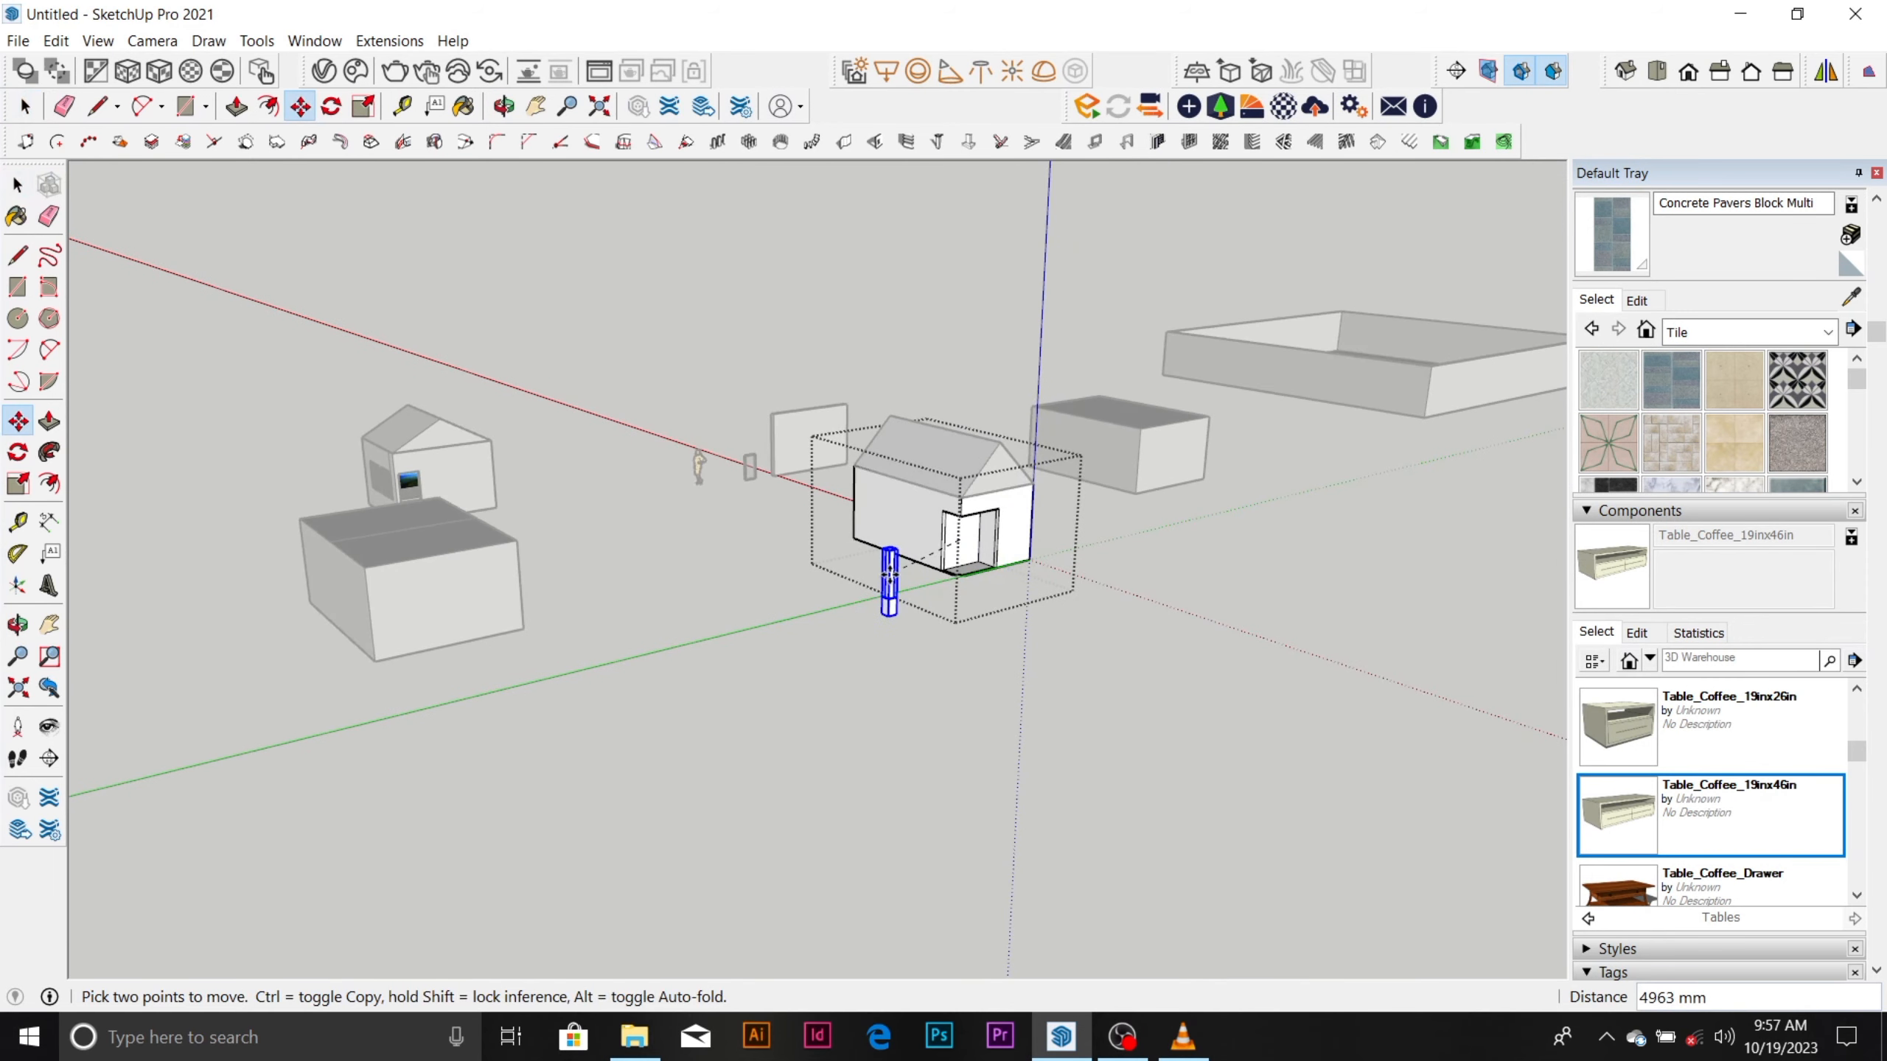
pyautogui.press('ctrl')
pyautogui.moveTo(1056, 576); pyautogui.dragTo(798, 662, button='middle')
pyautogui.click(1009, 642)
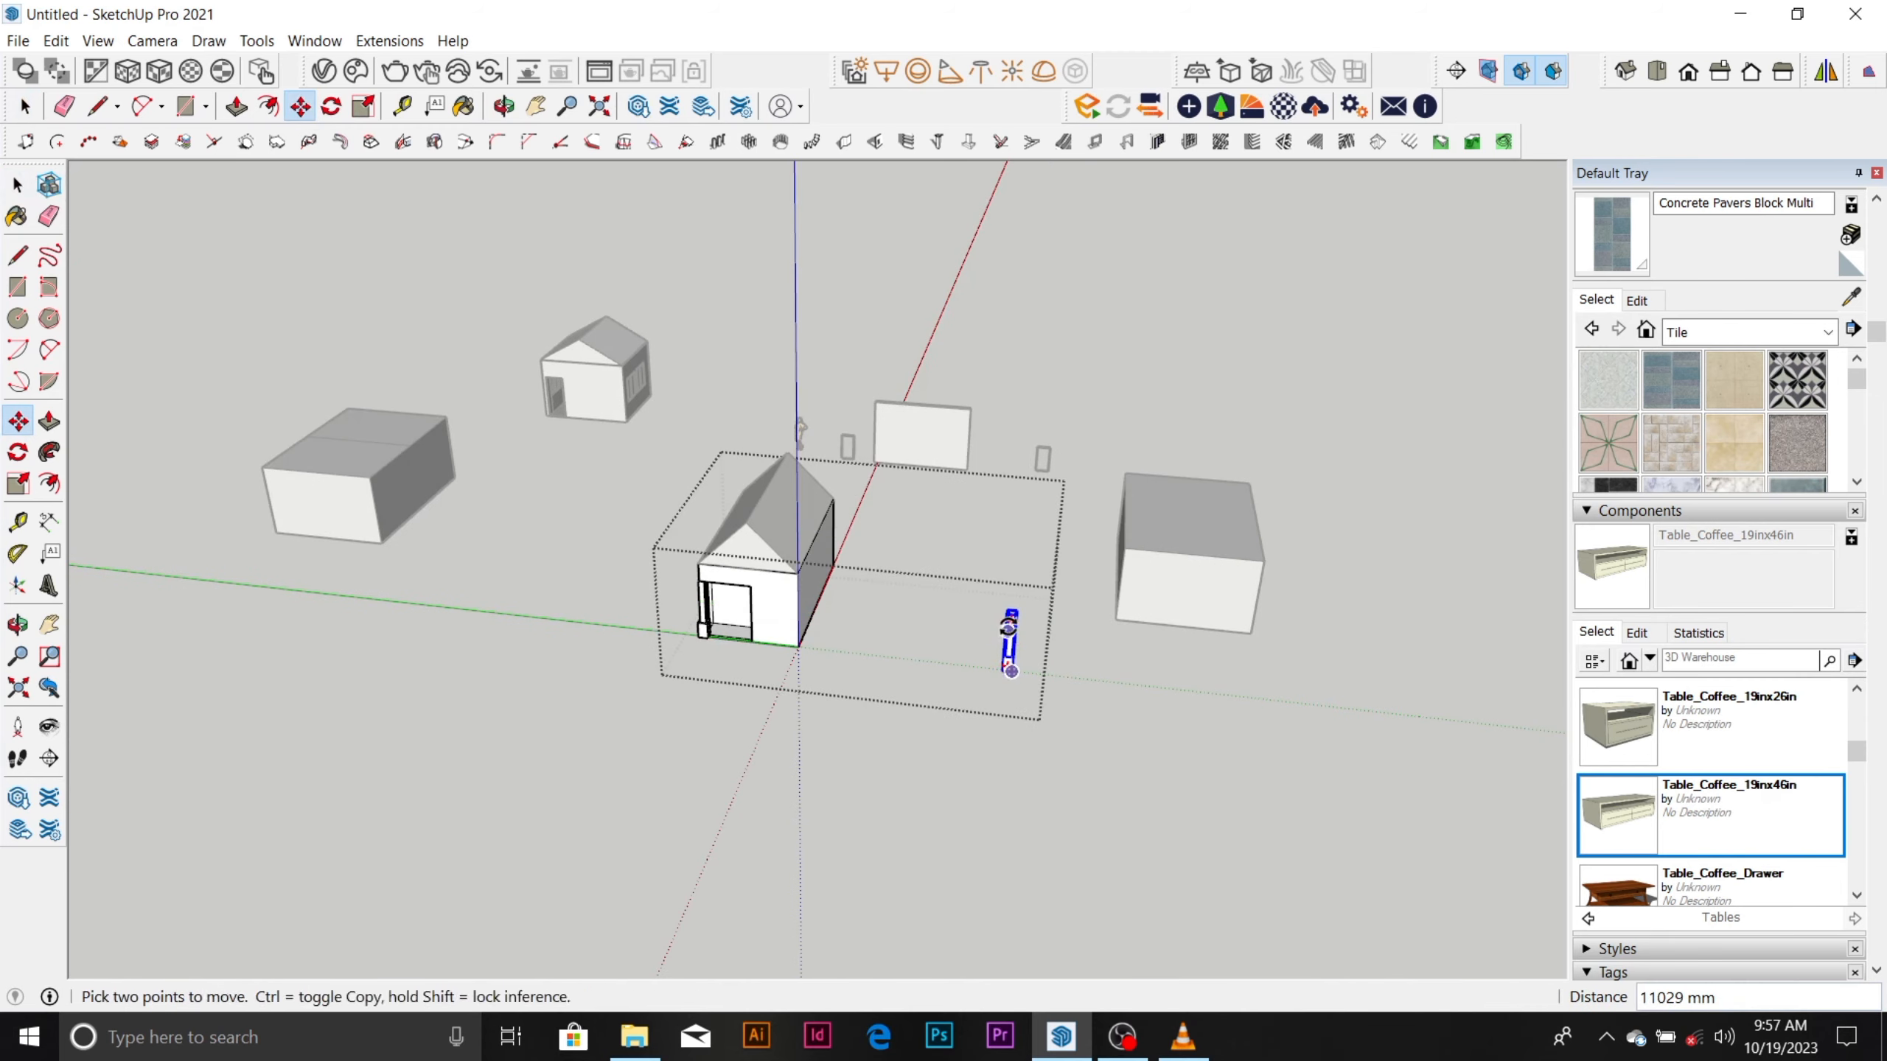
# Explode the copied column's group and leave the house group.
pyautogui.scroll(3, 1009, 631)
pyautogui.press('space')
pyautogui.rightClick(1010, 632)
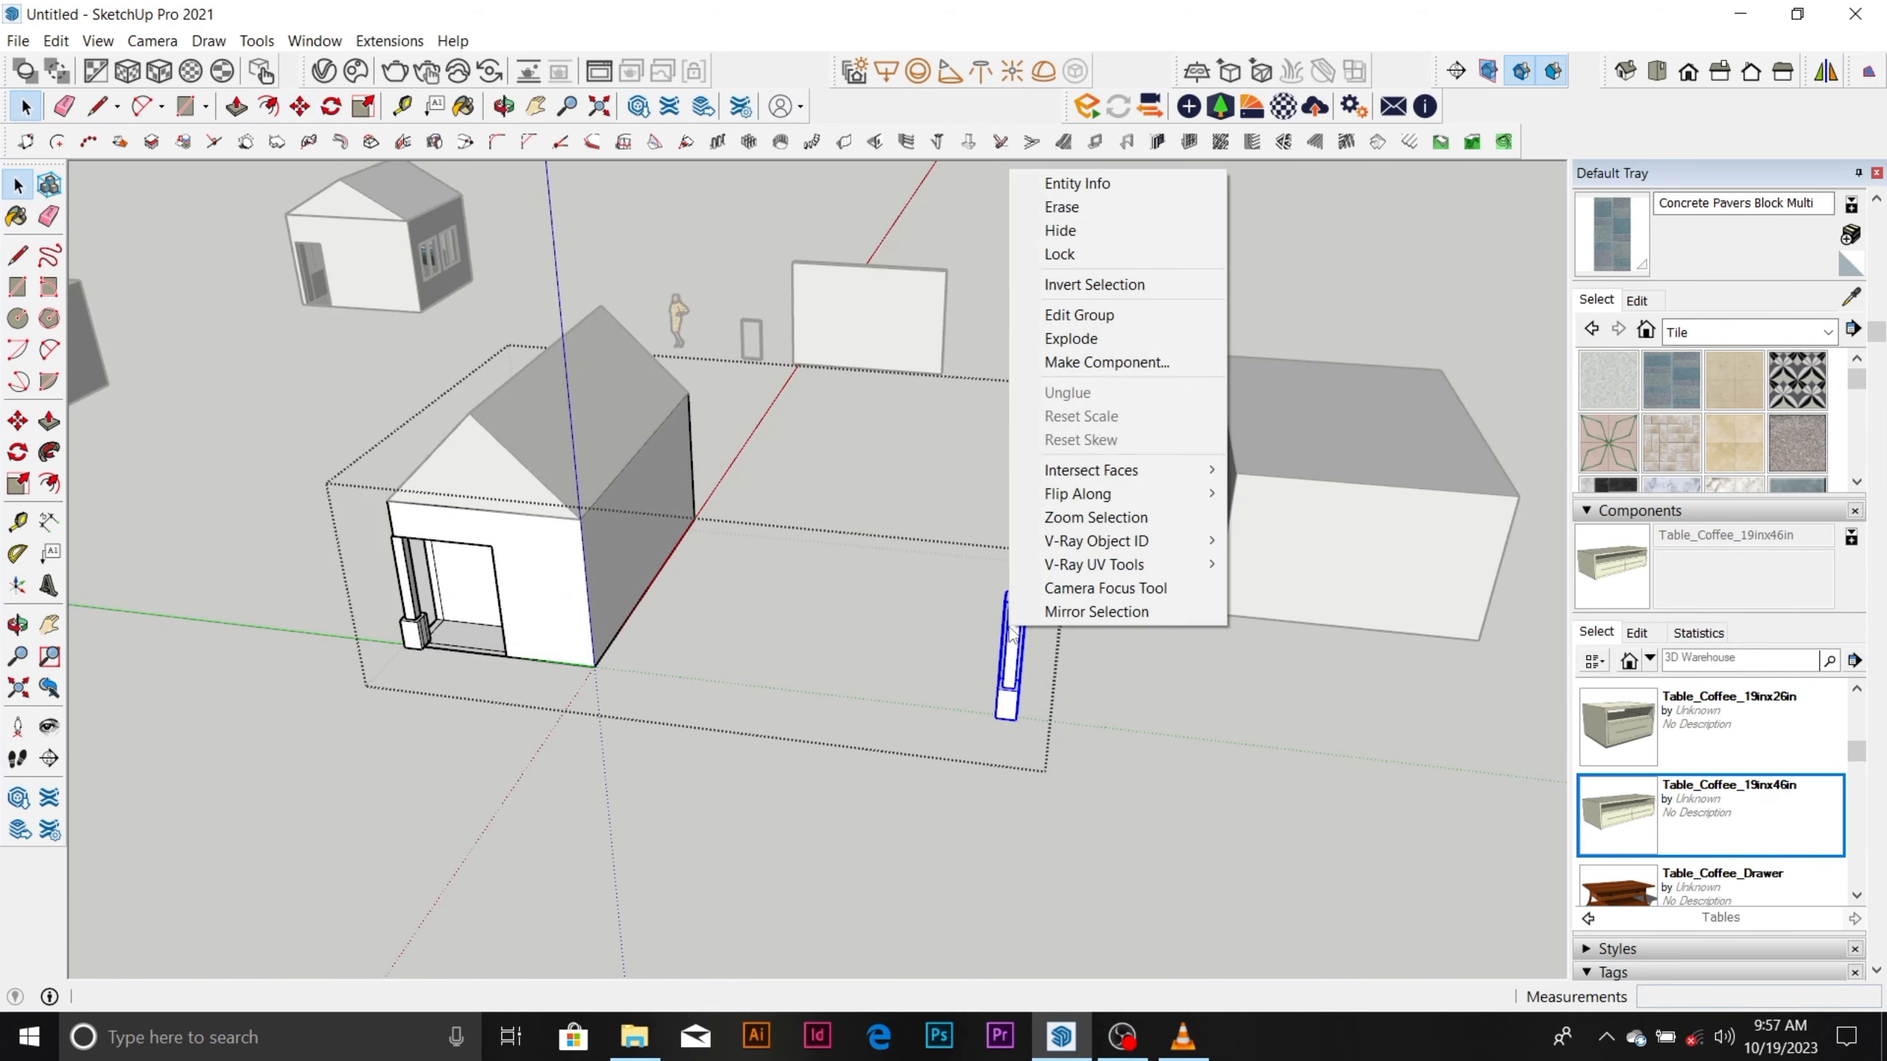
pyautogui.click(1149, 338)
pyautogui.click(1103, 543)
# Reopen the house group and explode the column copy's remaining nested group into loose geometry.
pyautogui.click(1018, 640)
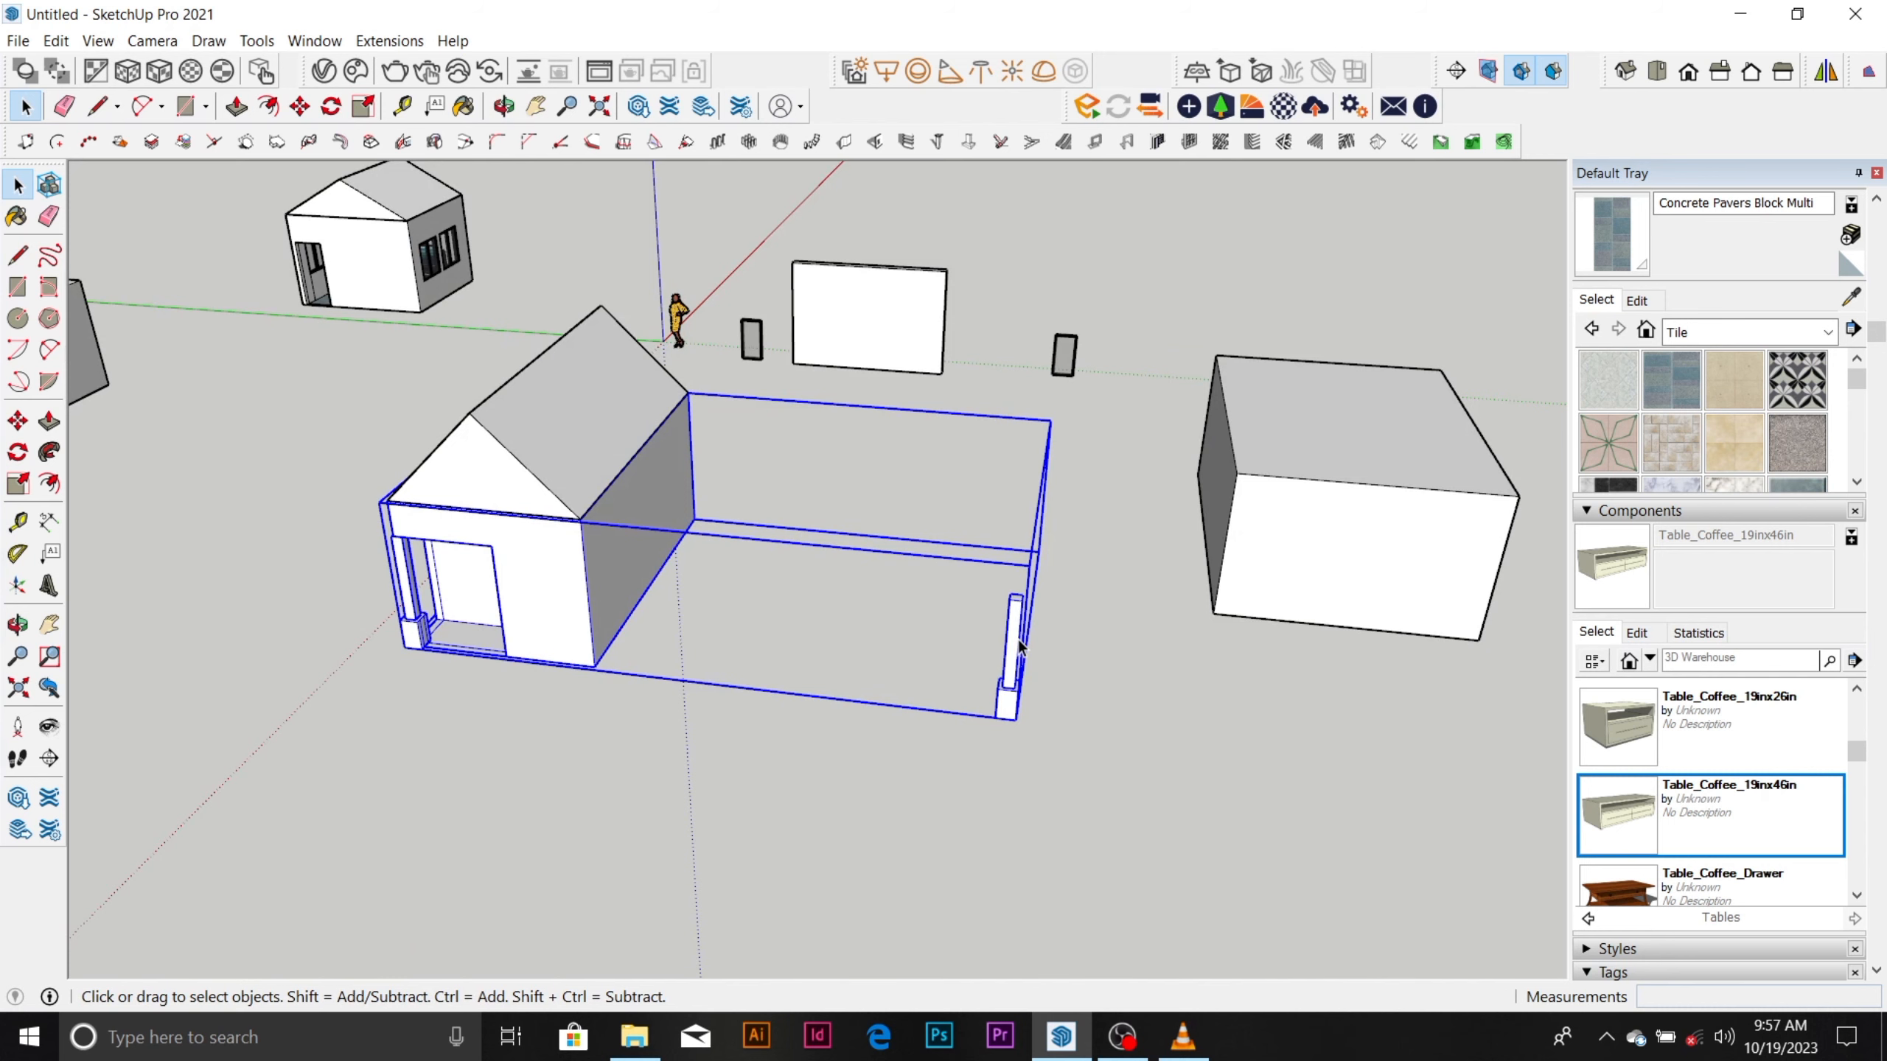
pyautogui.doubleClick(1017, 637)
pyautogui.click(1048, 622)
pyautogui.click(1018, 635)
pyautogui.doubleClick(1018, 635)
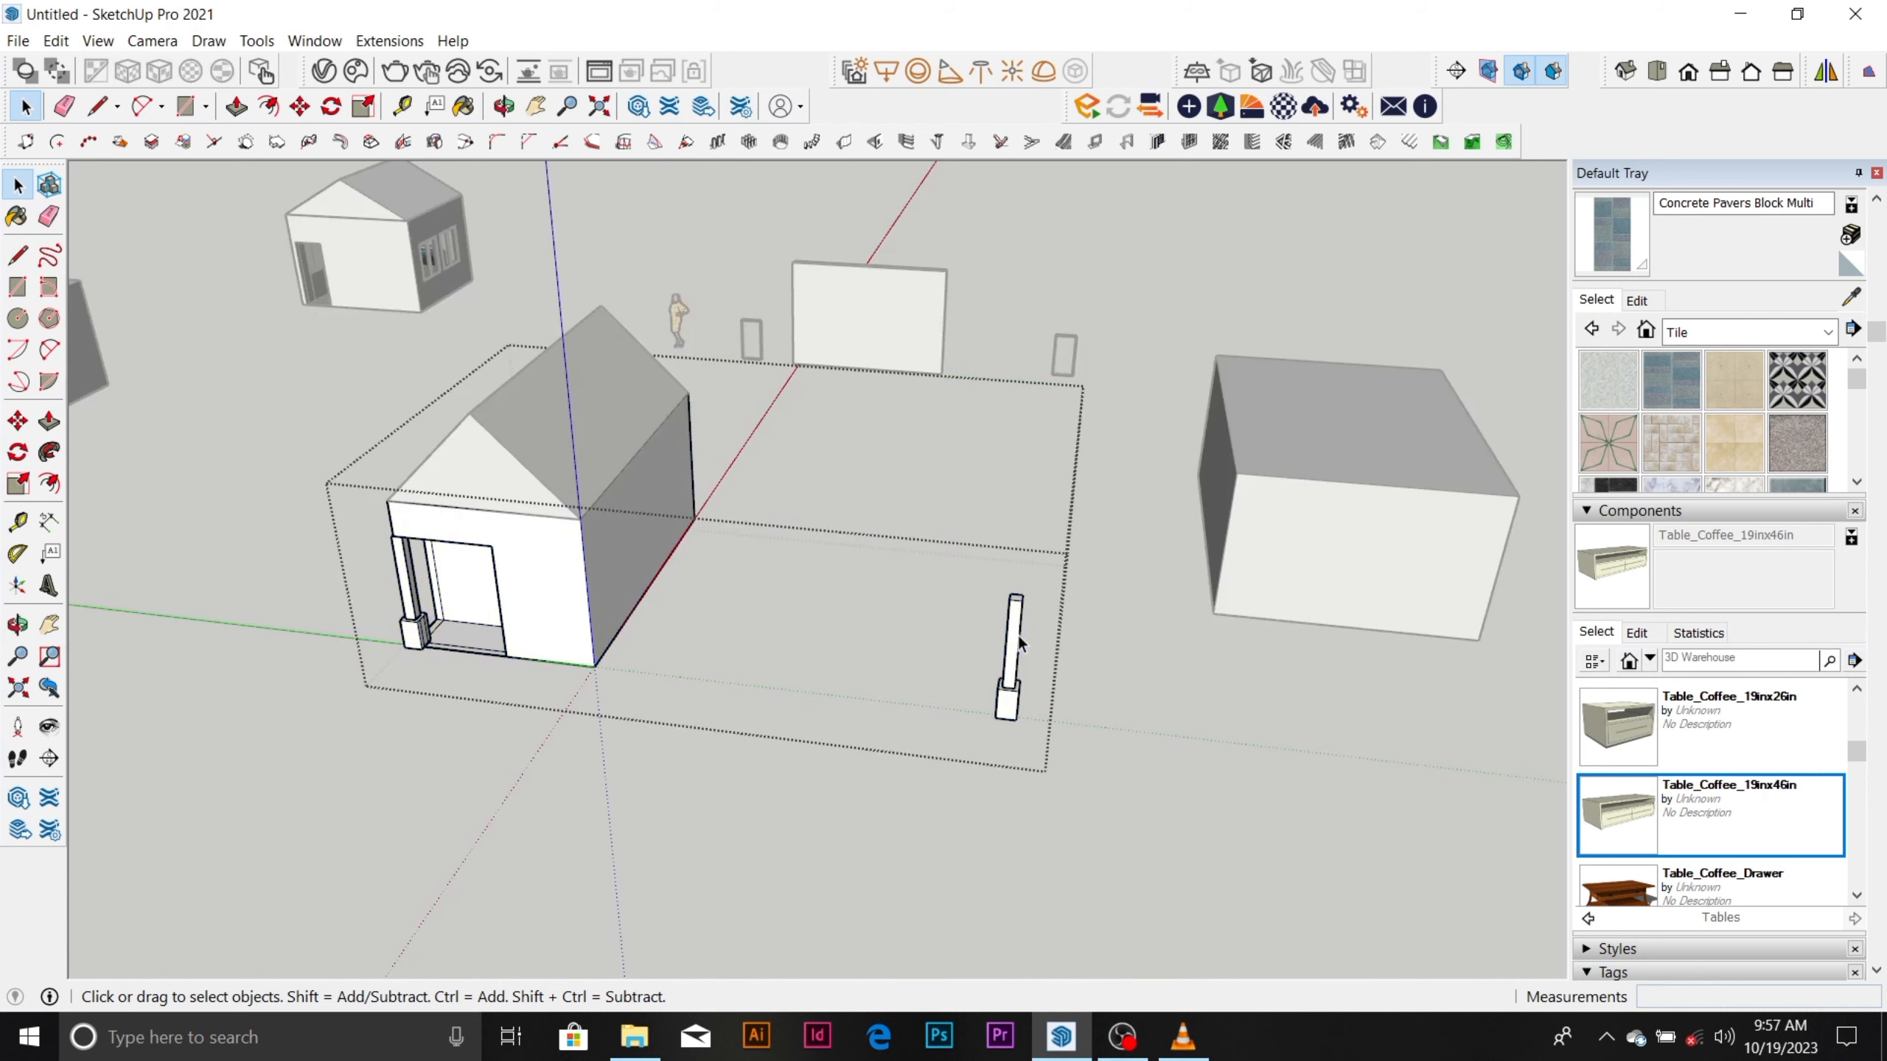
pyautogui.click(1018, 635)
pyautogui.rightClick(1017, 636)
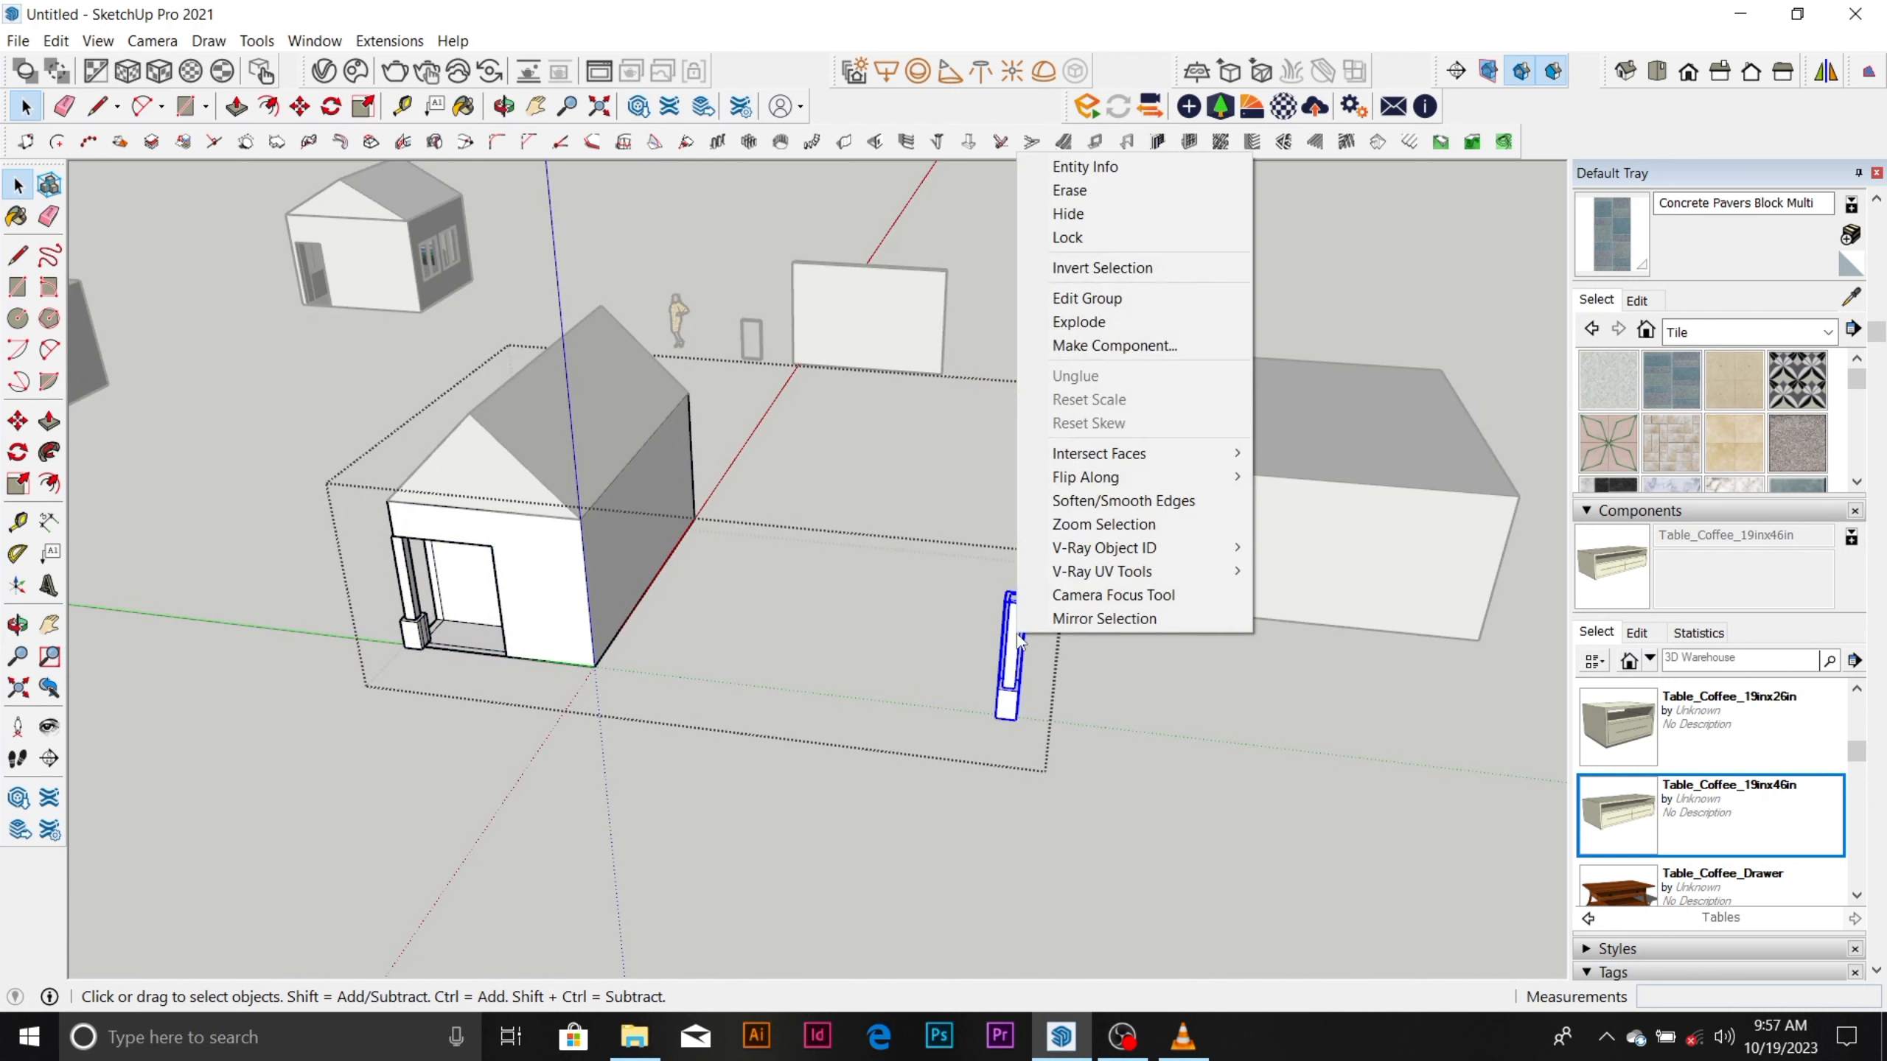
pyautogui.click(1124, 323)
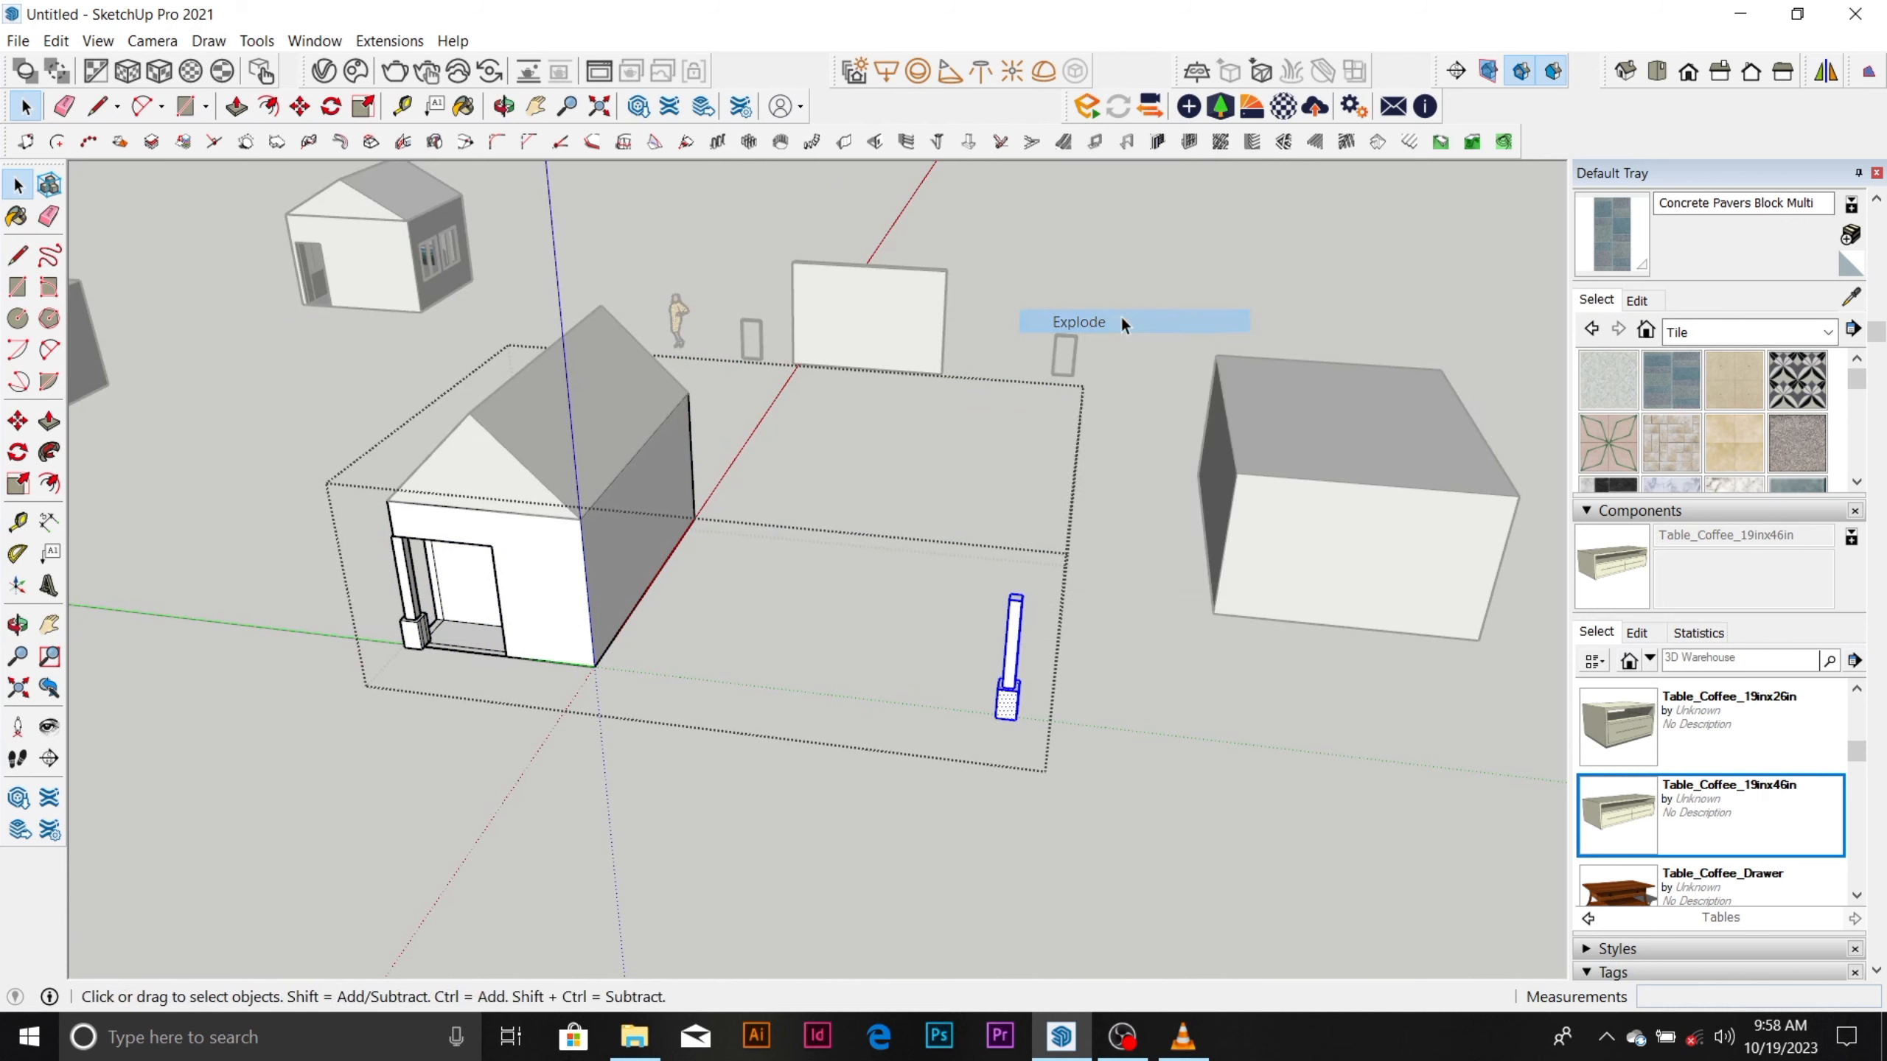
# Close the house group and explode the whole group containing the house walls and the column copy.
pyautogui.click(1124, 630)
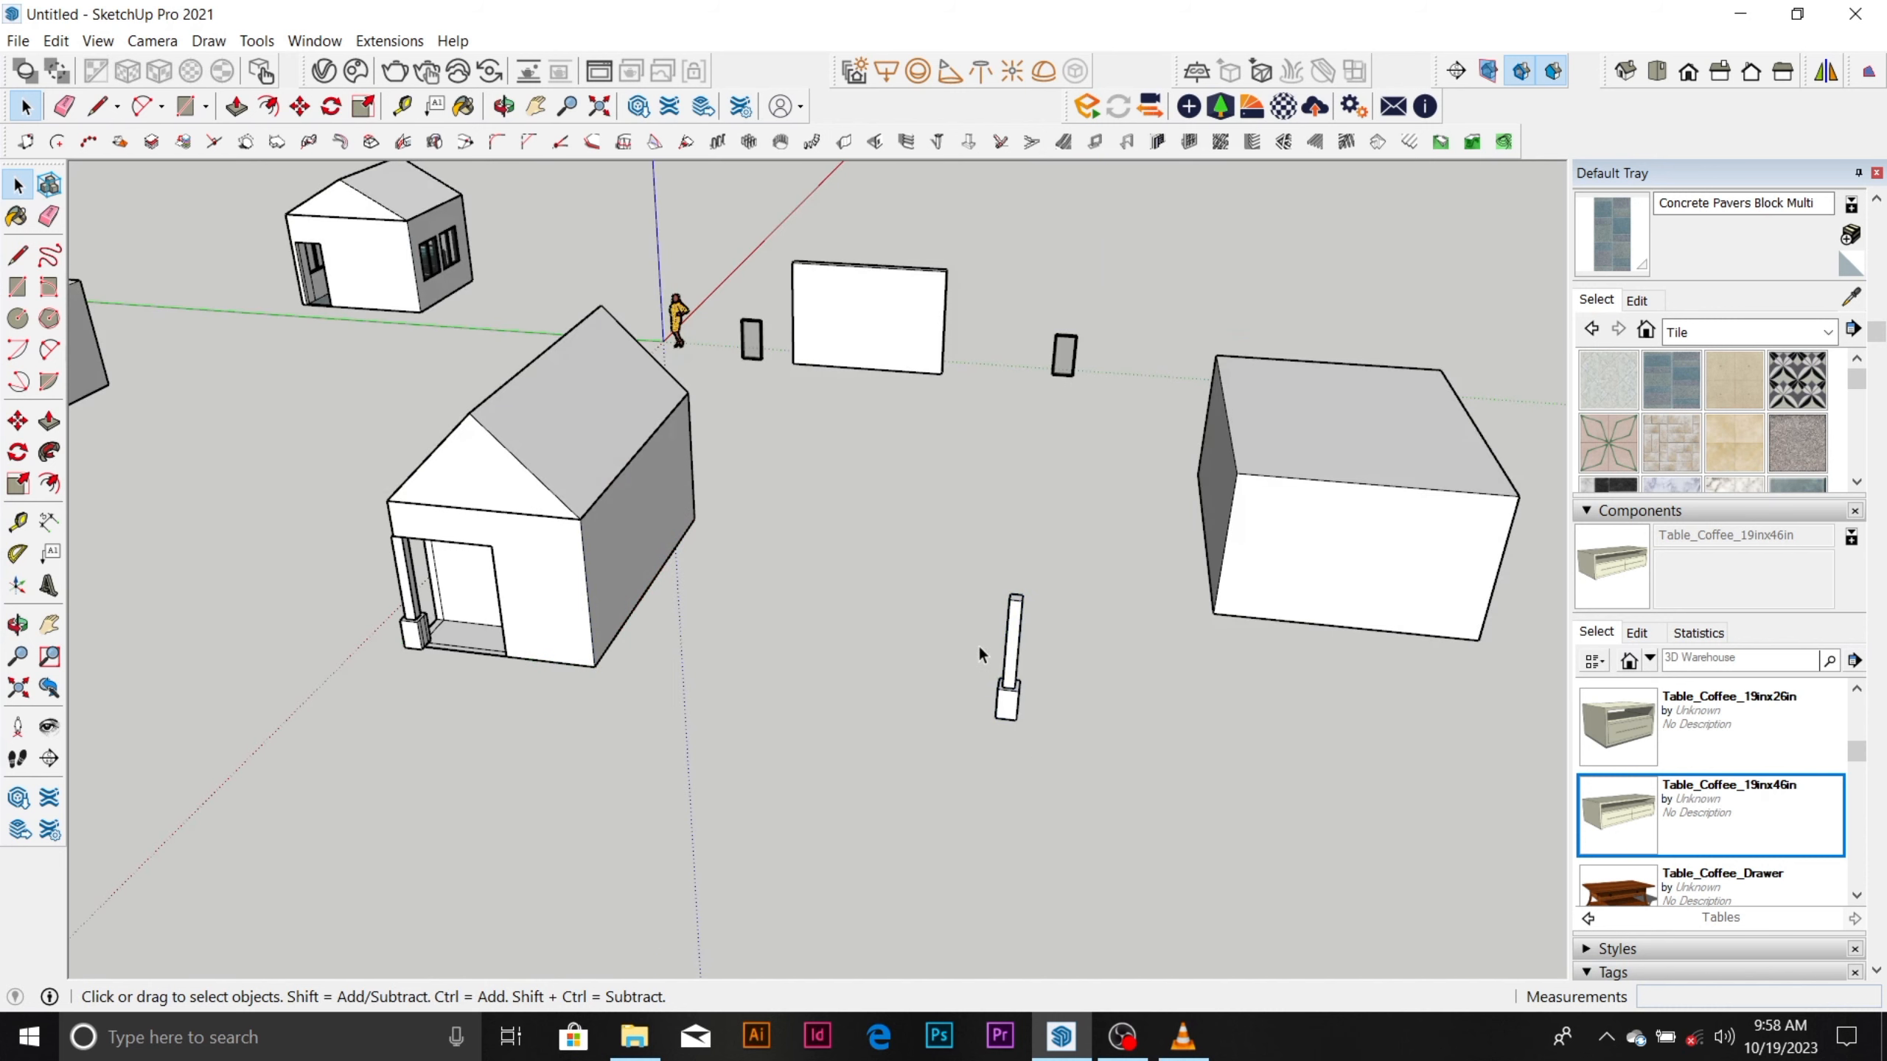
pyautogui.click(616, 619)
pyautogui.click(1122, 747)
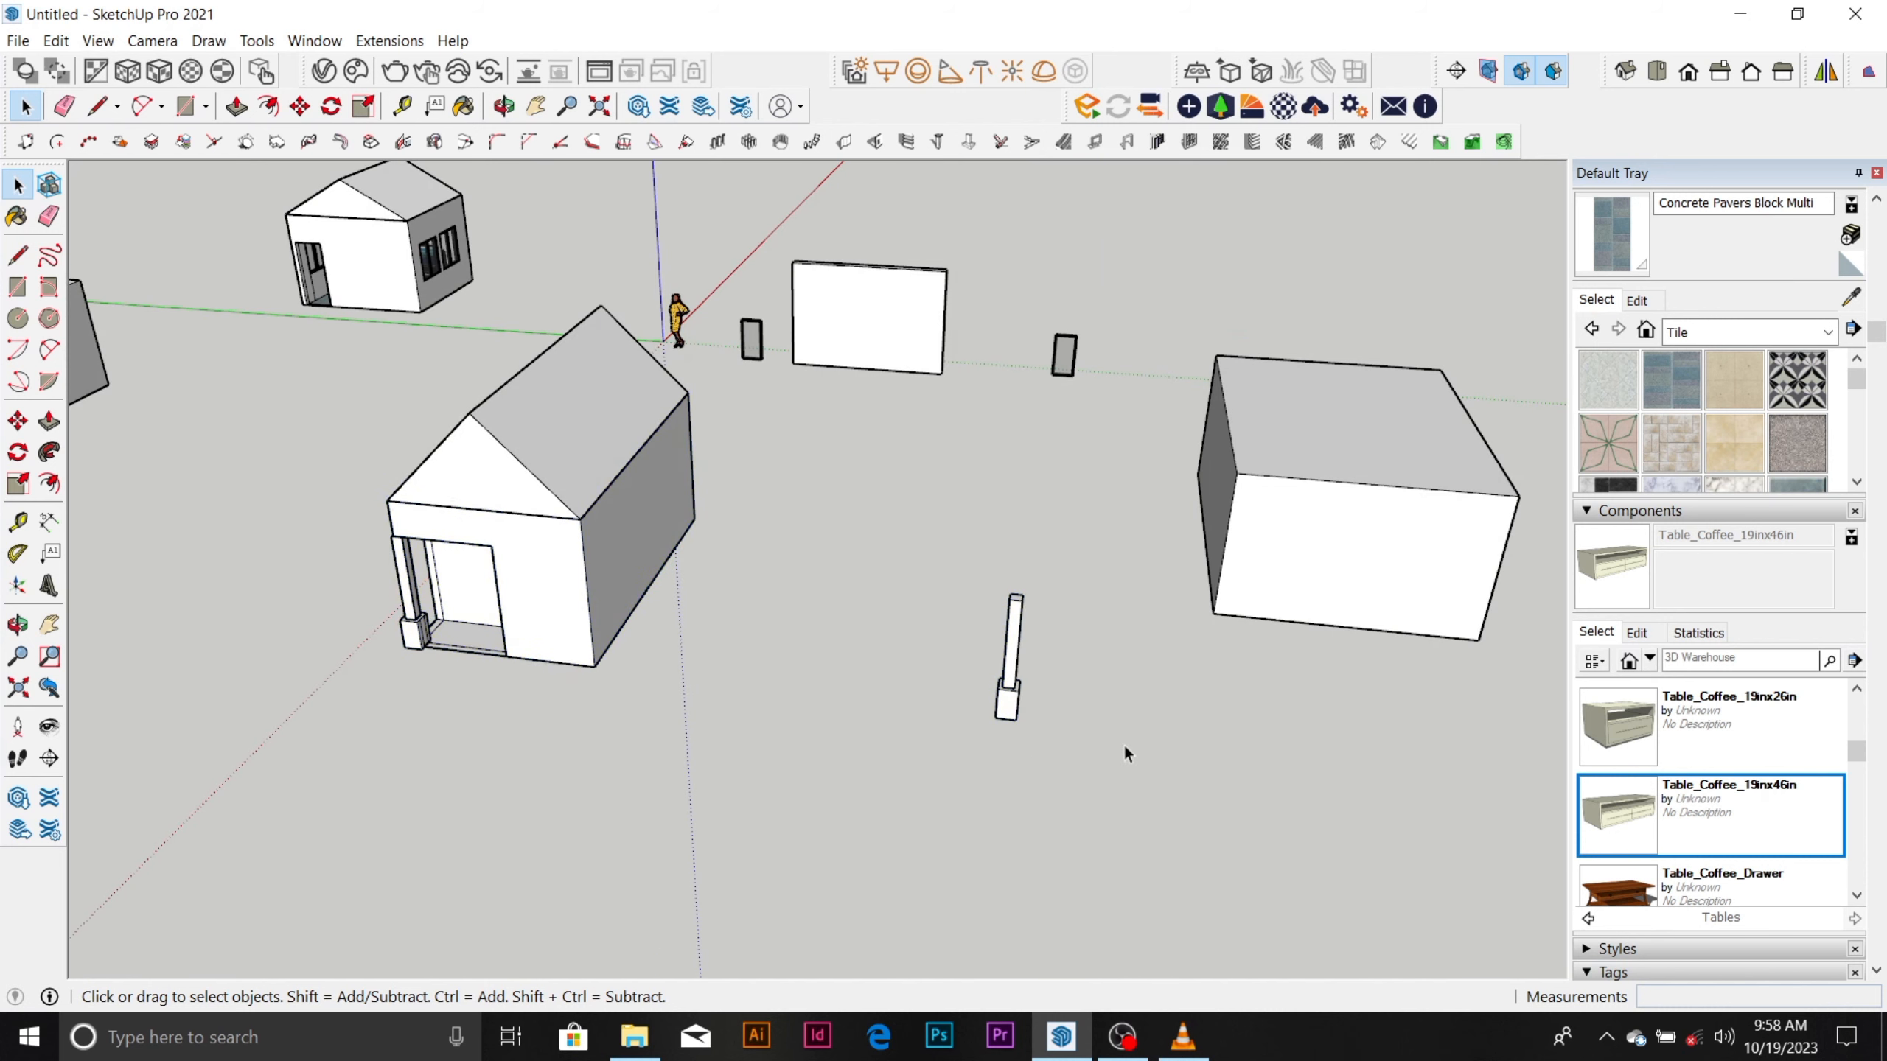
pyautogui.click(1008, 647)
pyautogui.rightClick(1009, 644)
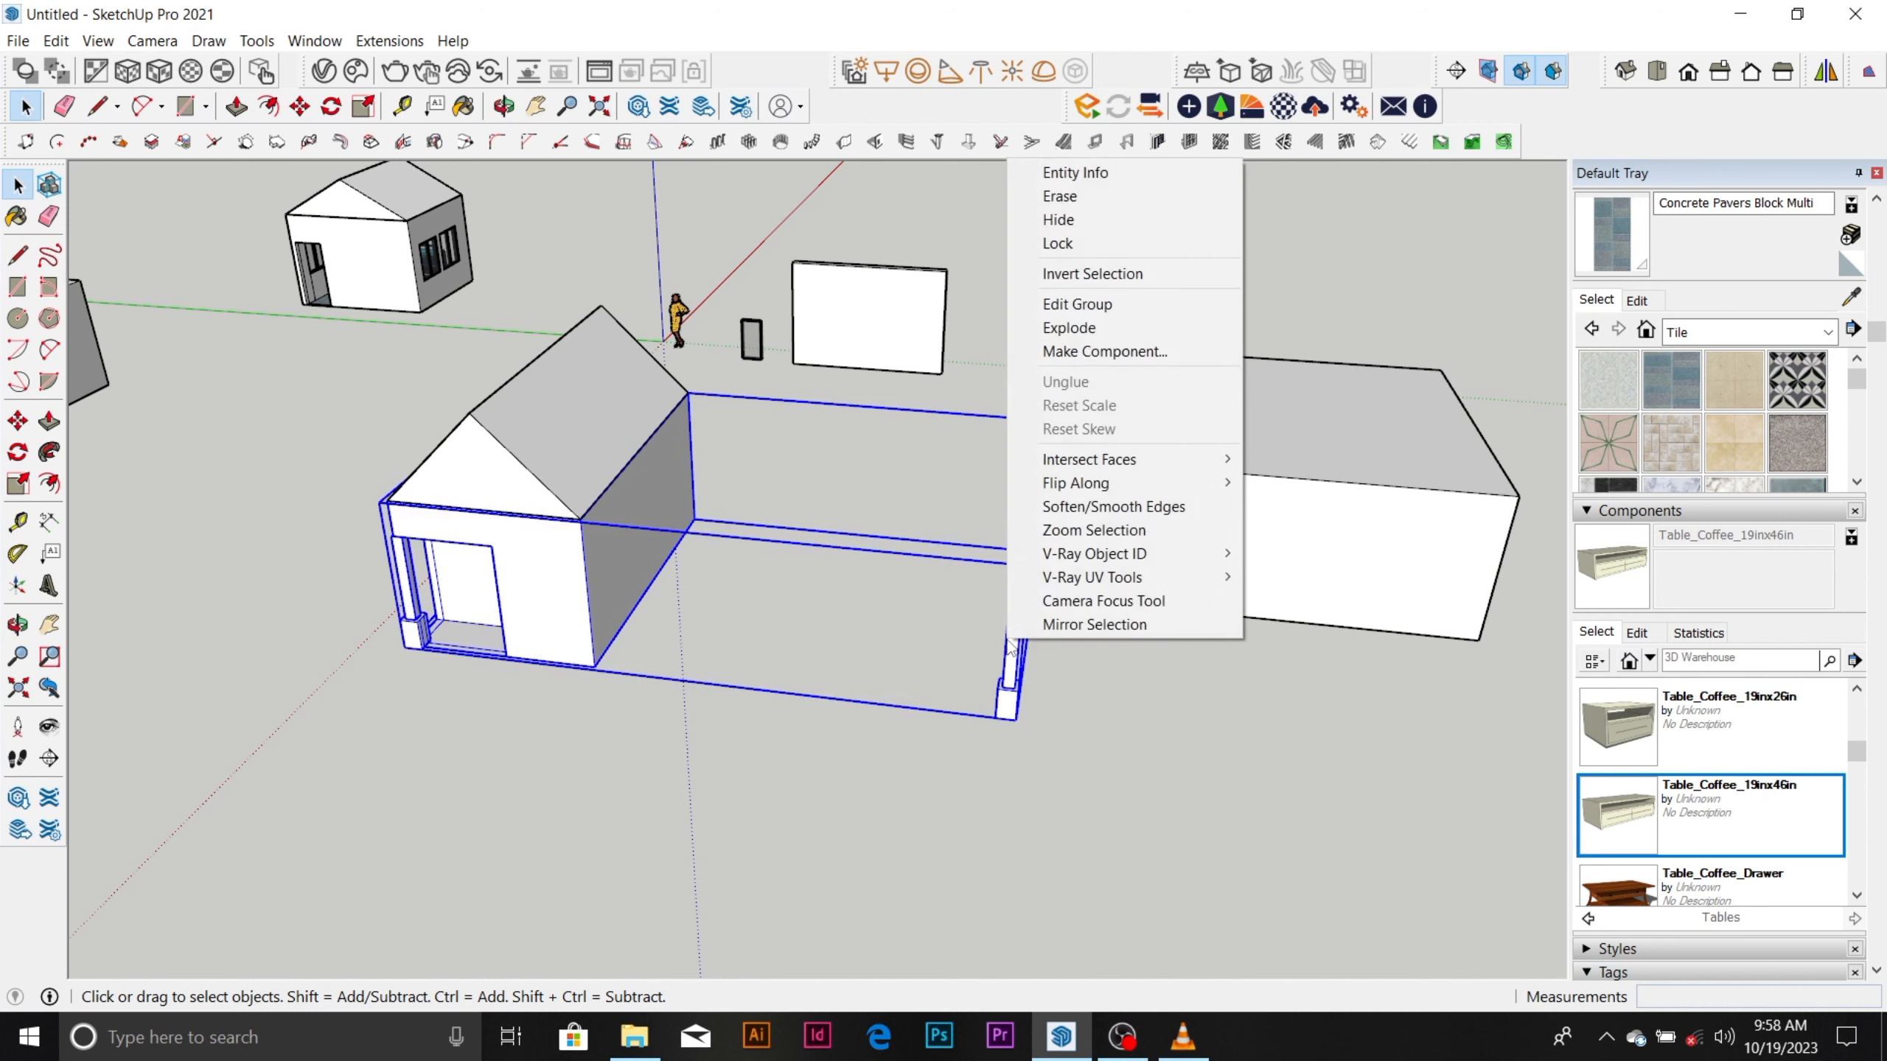
pyautogui.click(1073, 327)
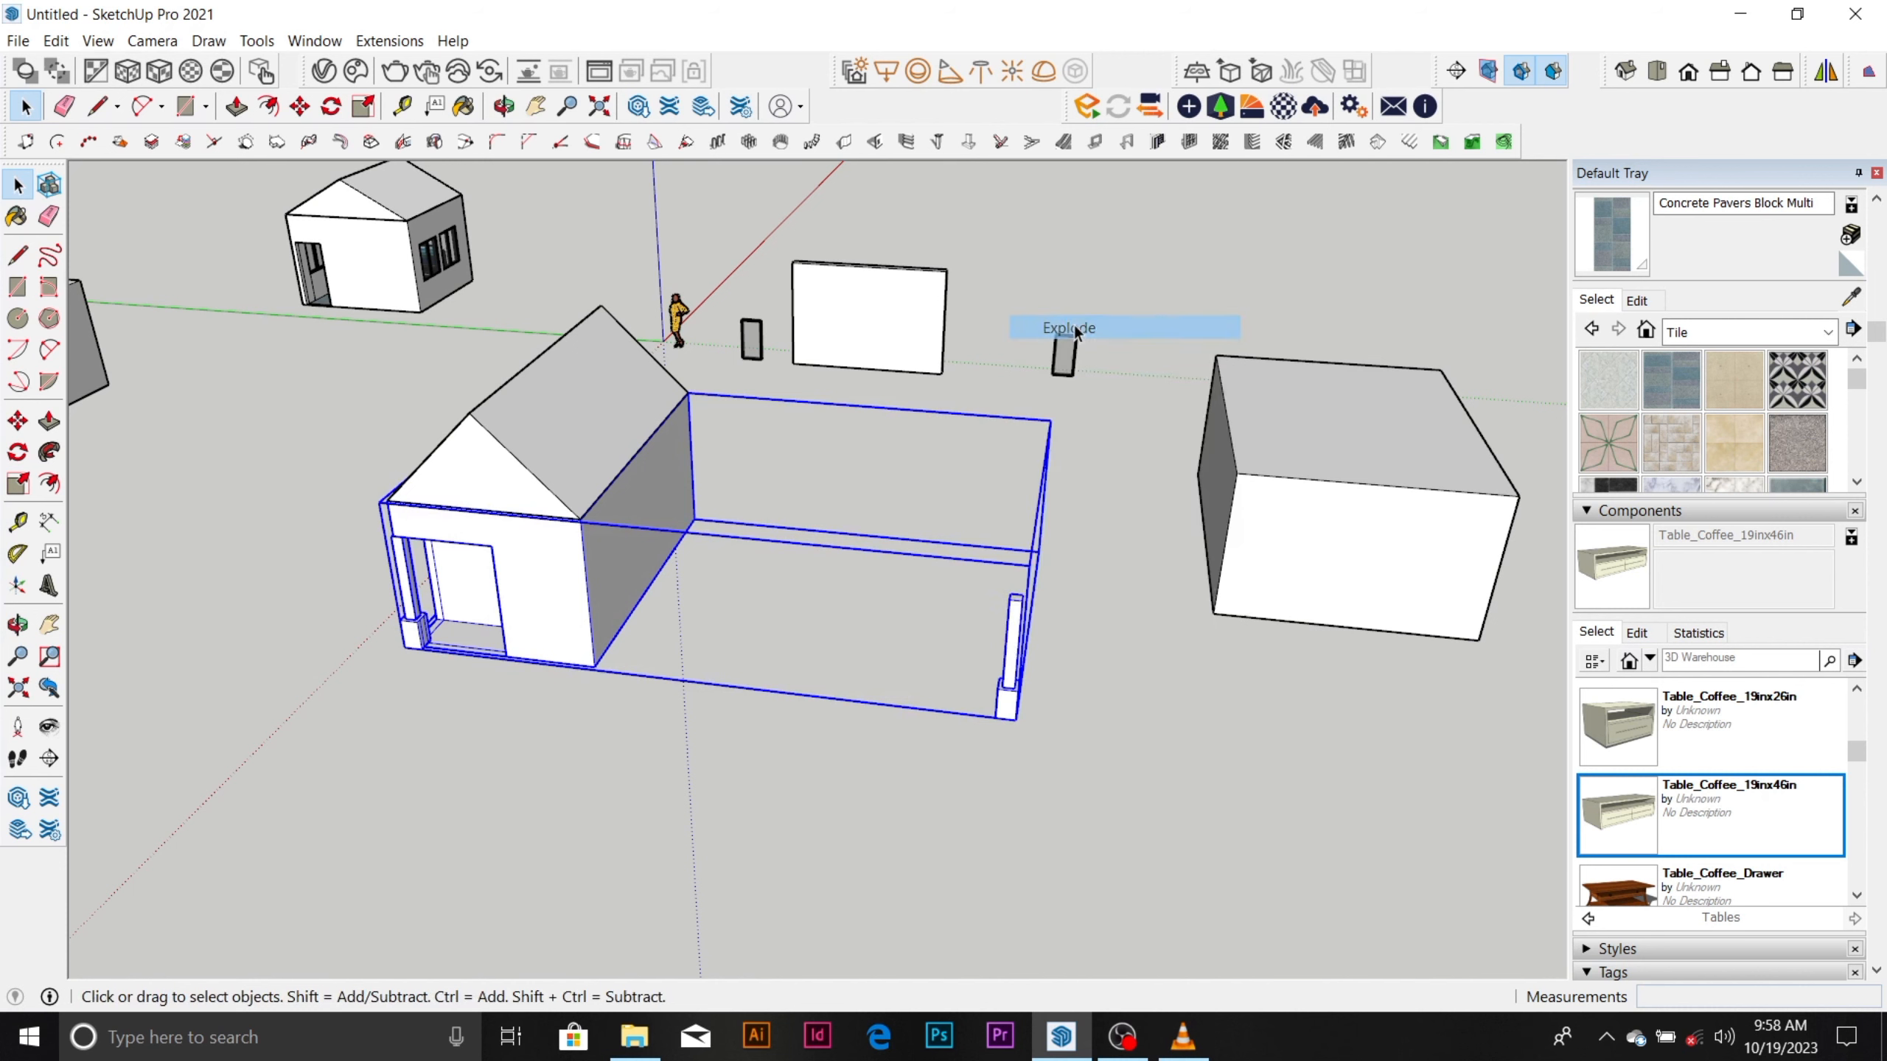
# Select the house's corner column, its wall faces and the column copy in turn to check how each is grouped.
pyautogui.click(1009, 672)
pyautogui.click(406, 601)
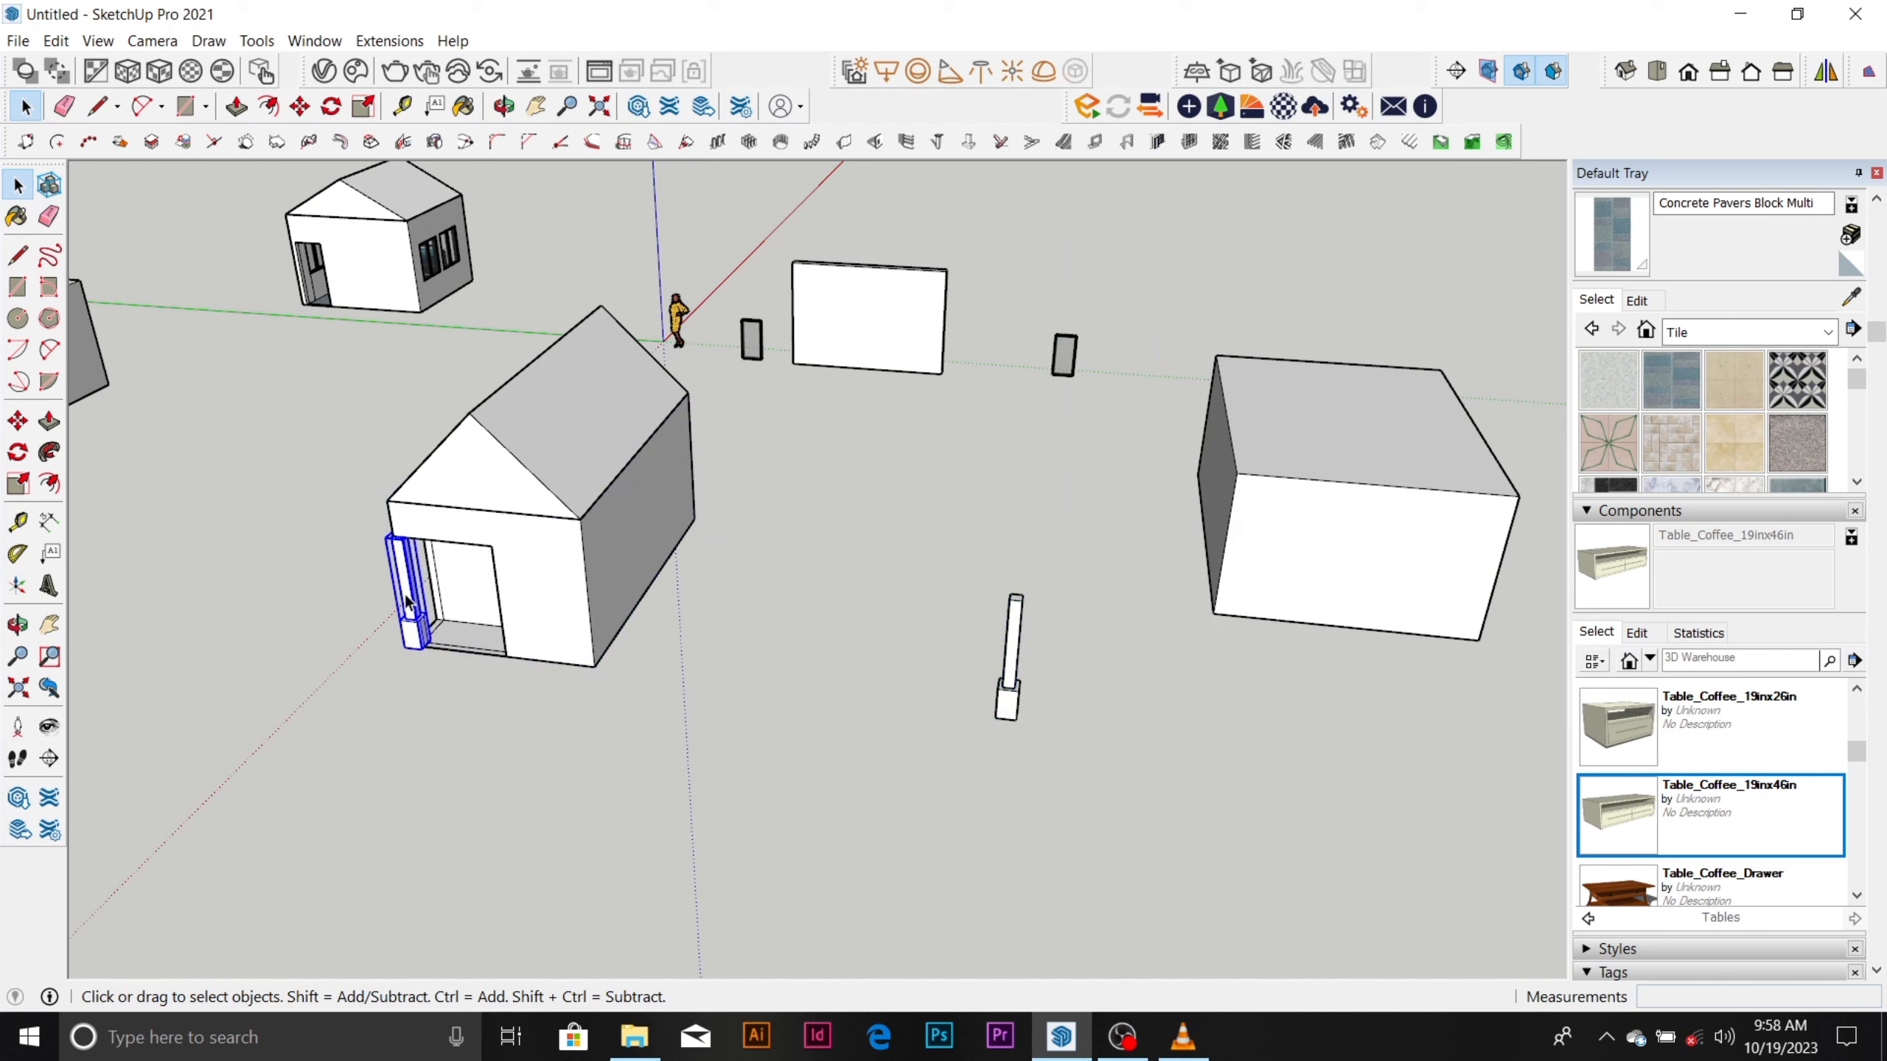
pyautogui.click(620, 526)
pyautogui.click(554, 577)
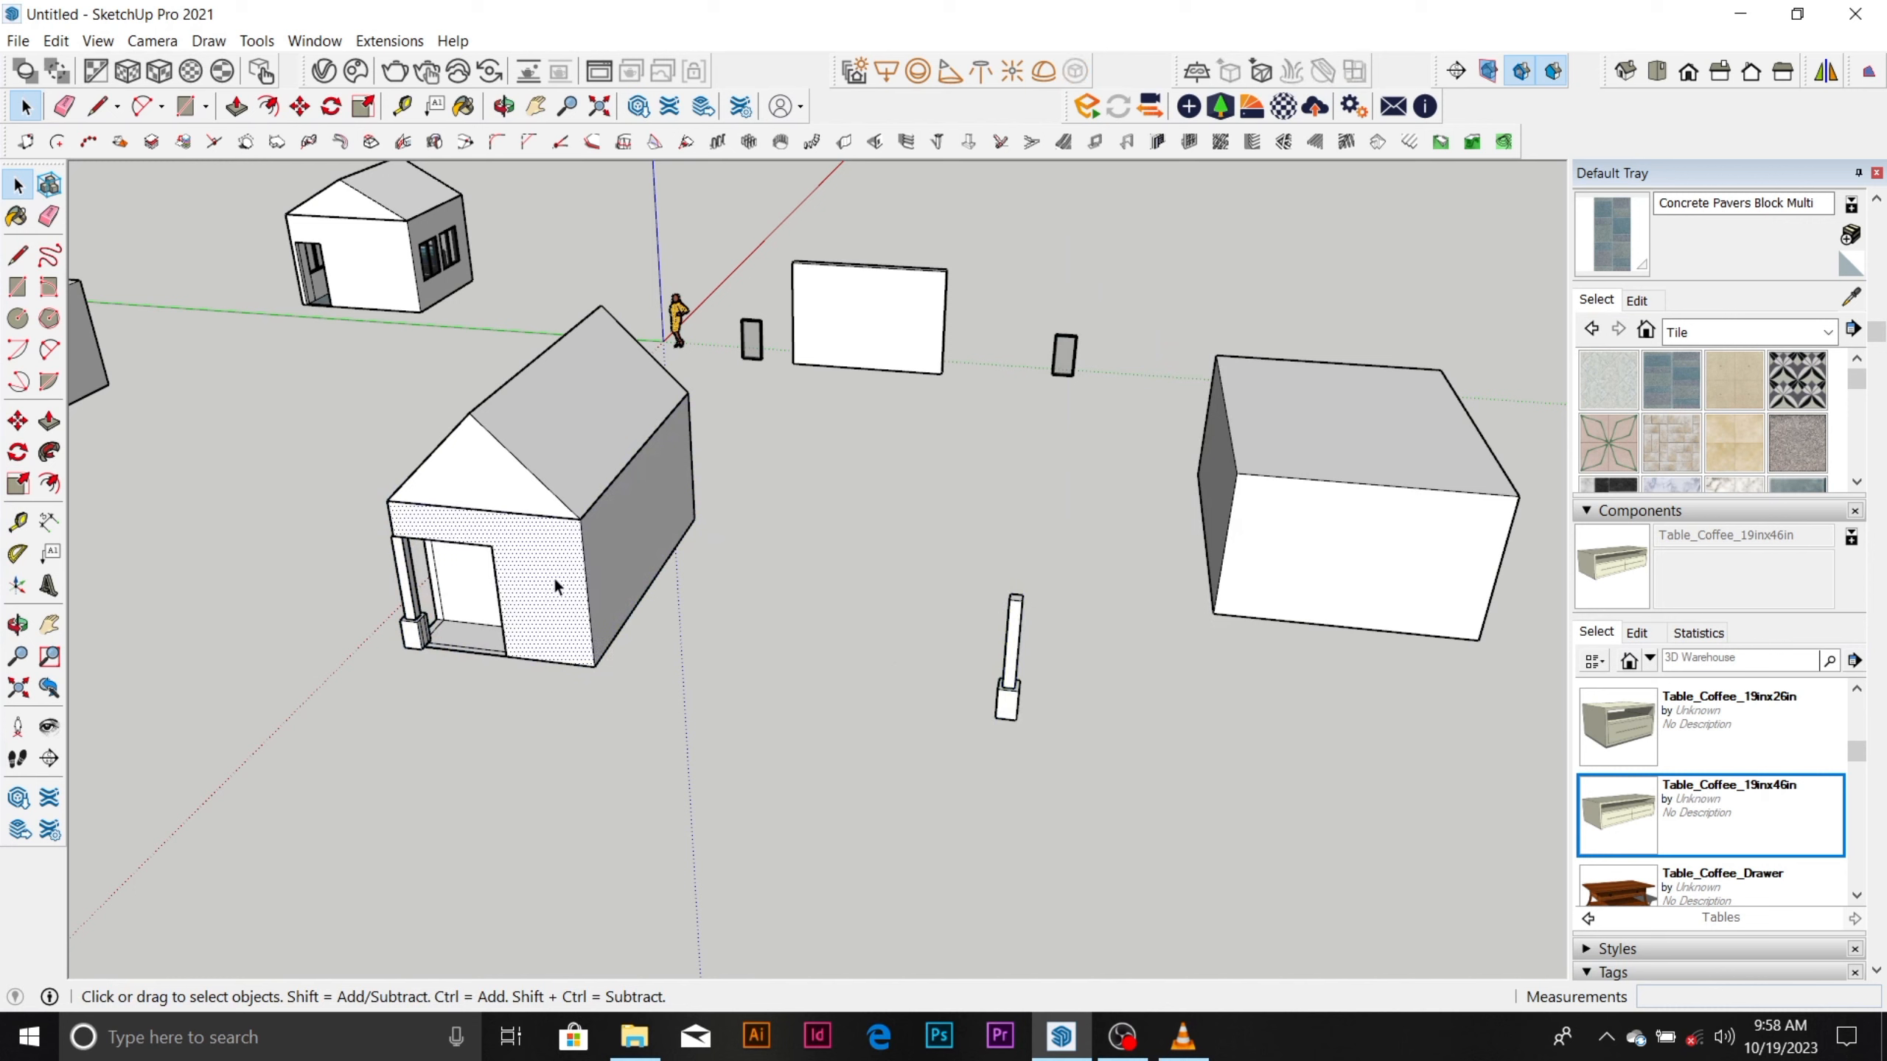
pyautogui.click(392, 609)
pyautogui.click(413, 609)
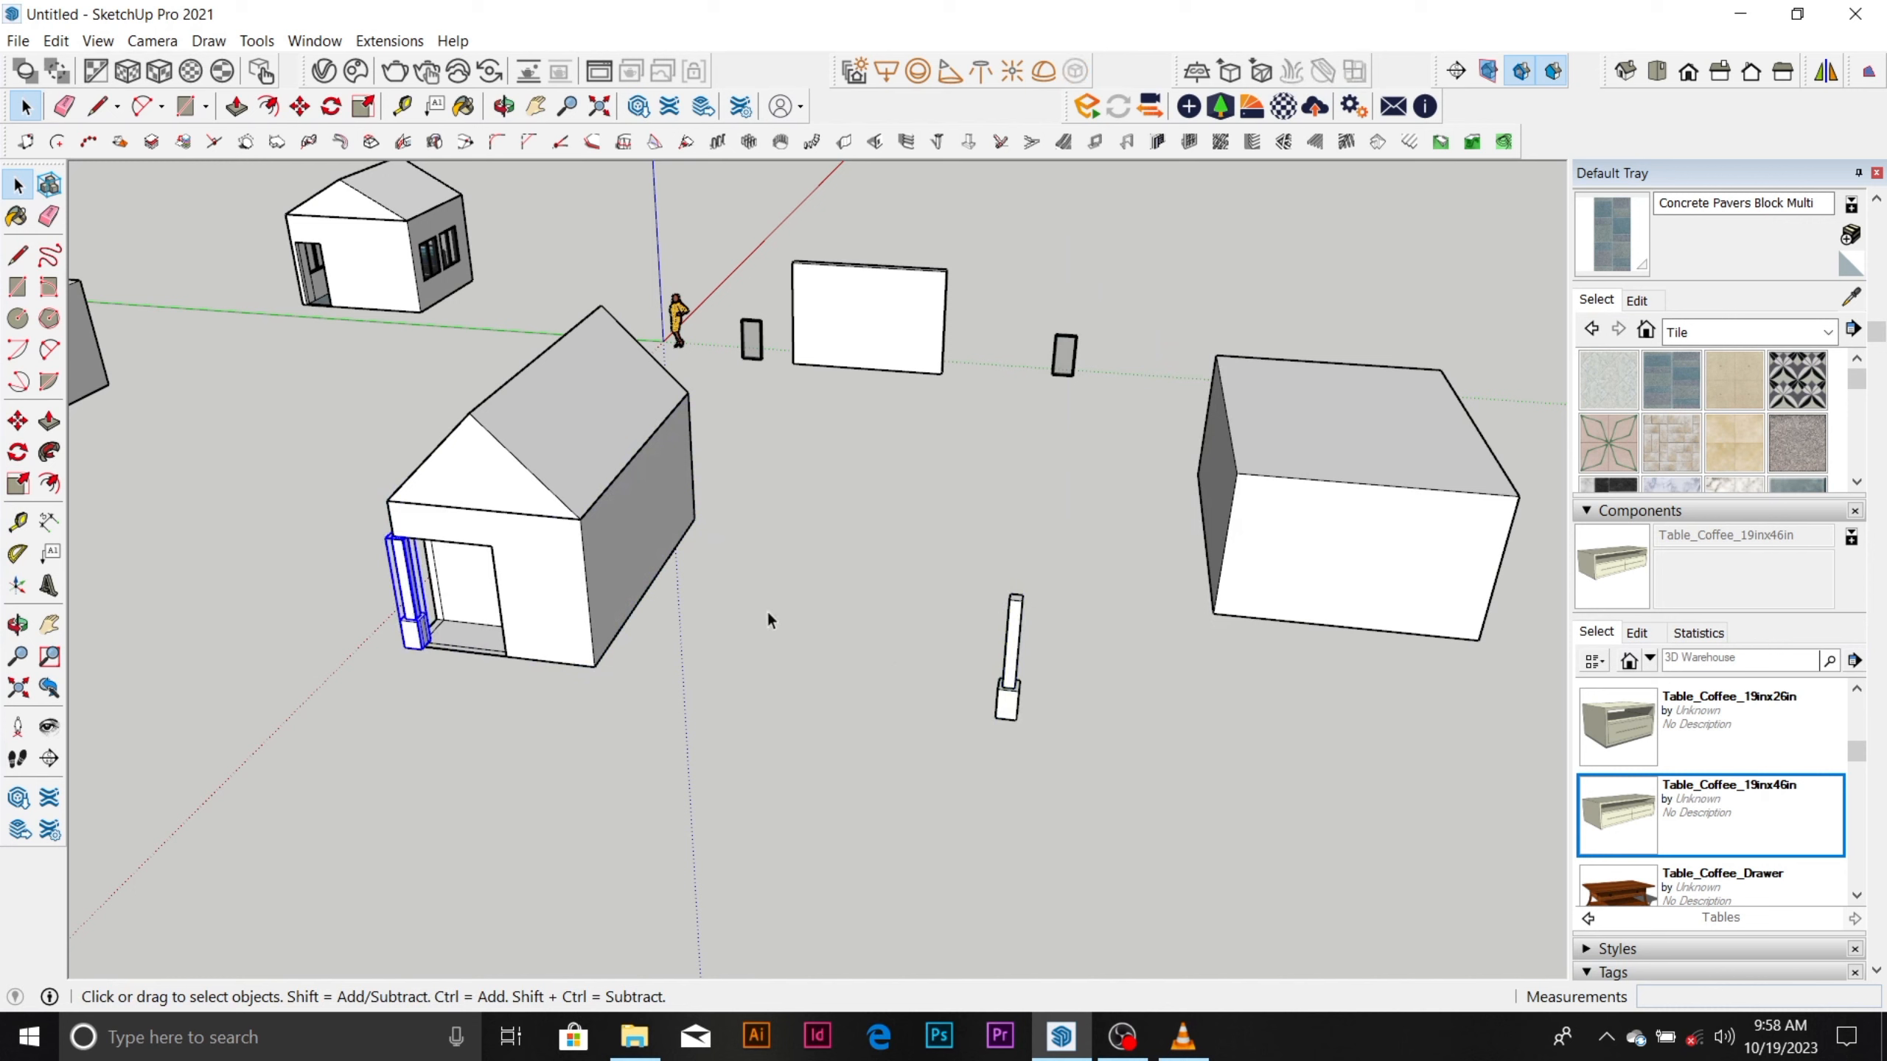
pyautogui.click(1003, 669)
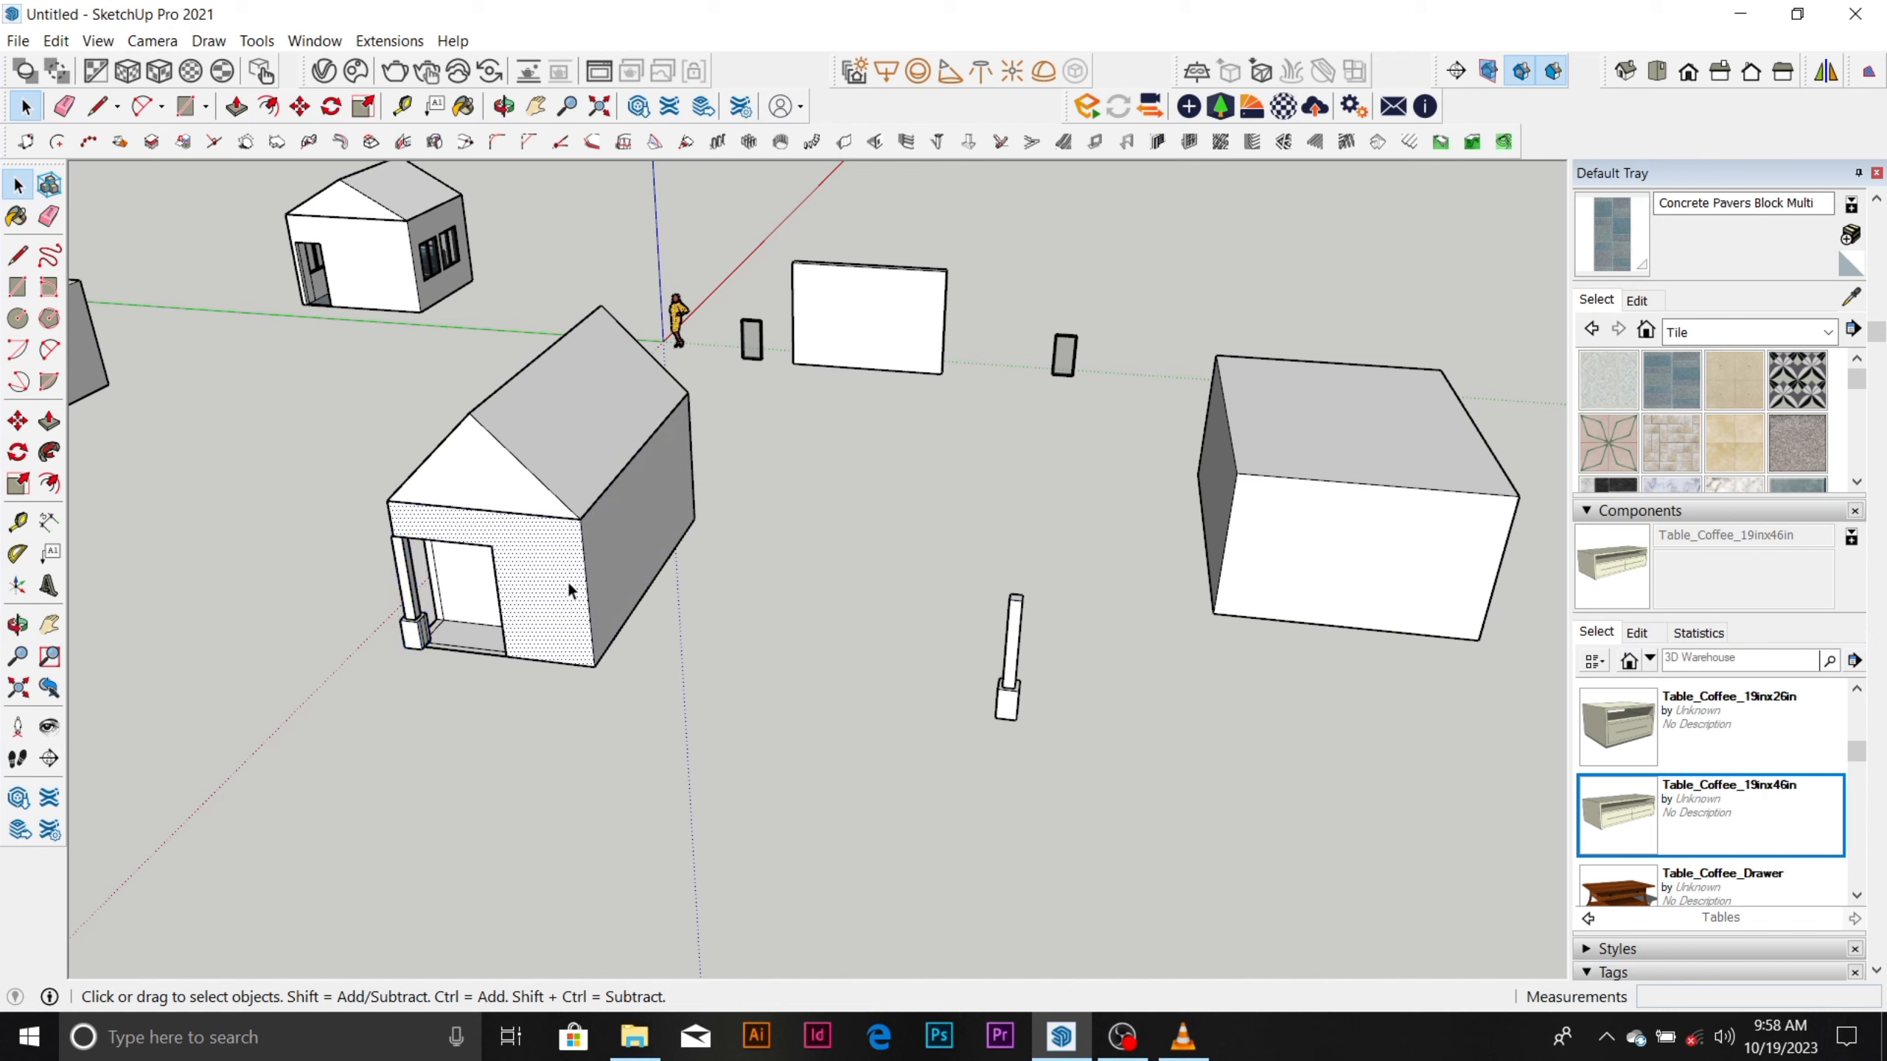
pyautogui.click(438, 619)
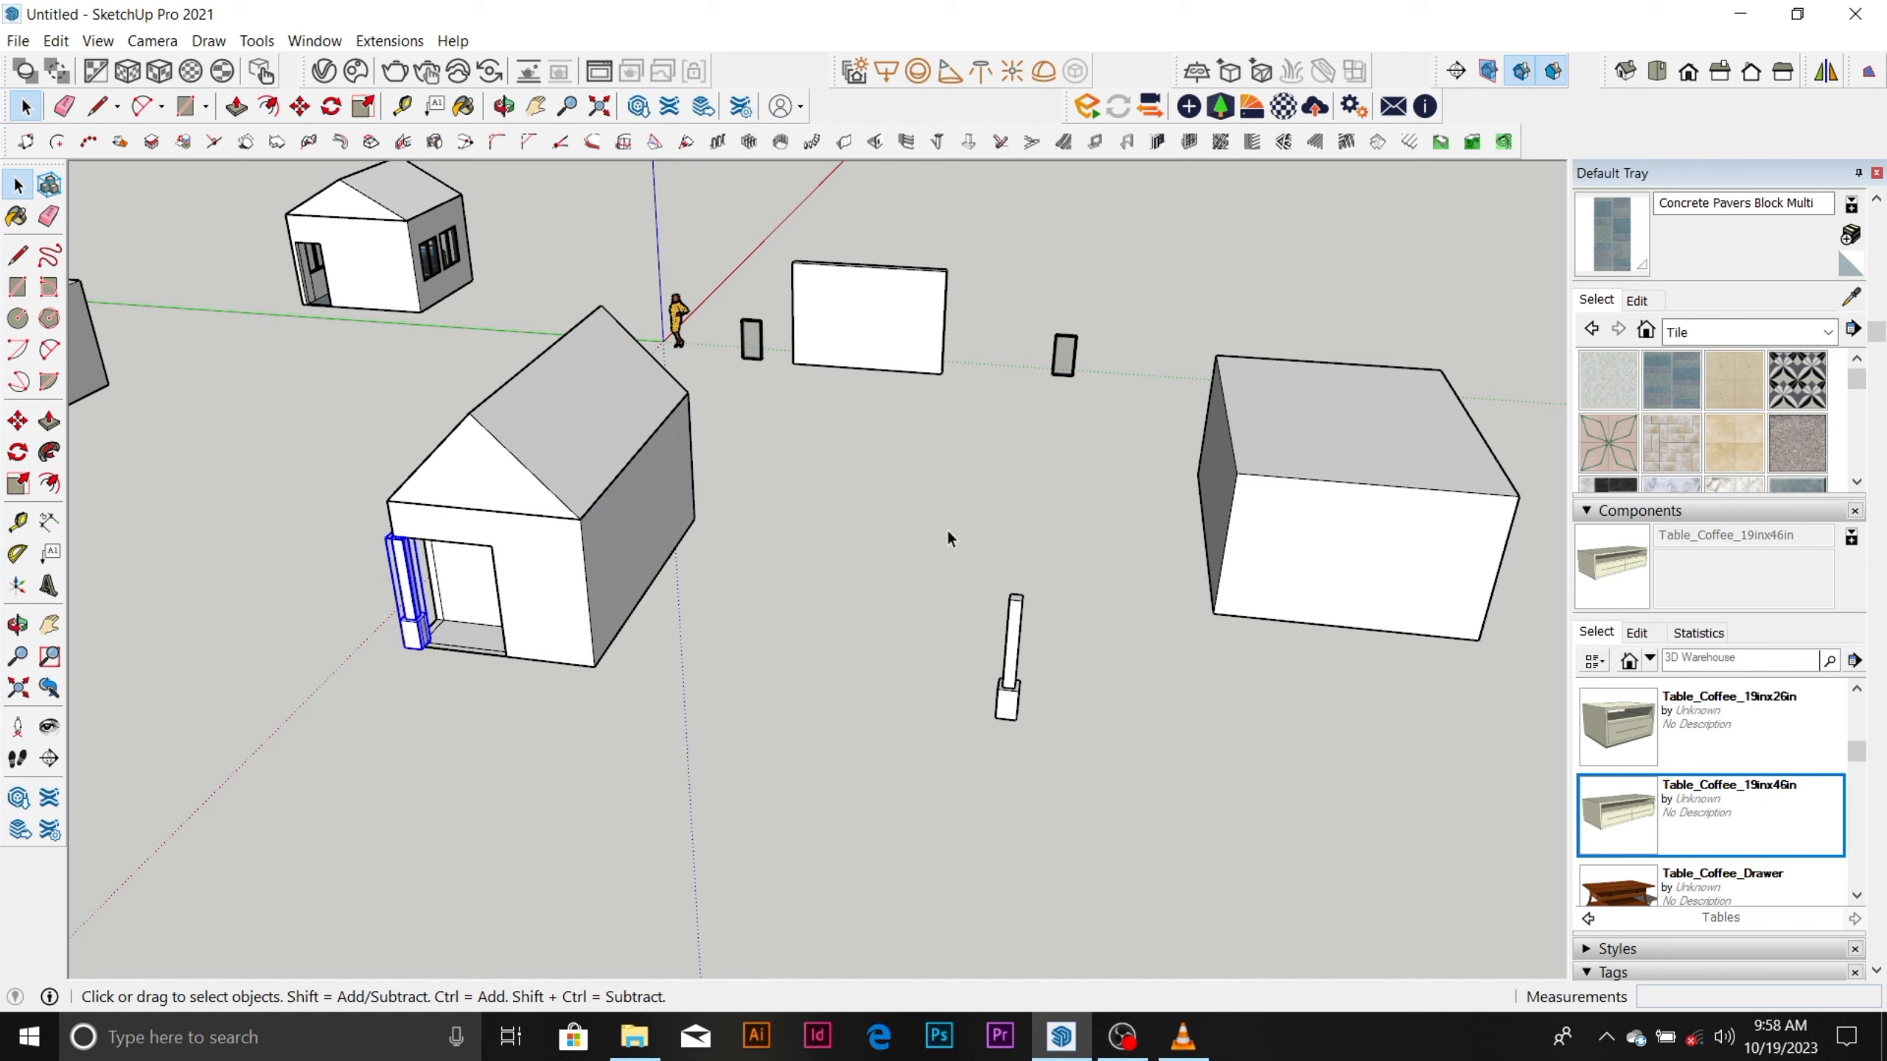
# Move the whole column copy, shaft and base together, farther away from the house into open space.
pyautogui.moveTo(948, 531); pyautogui.dragTo(1115, 773)
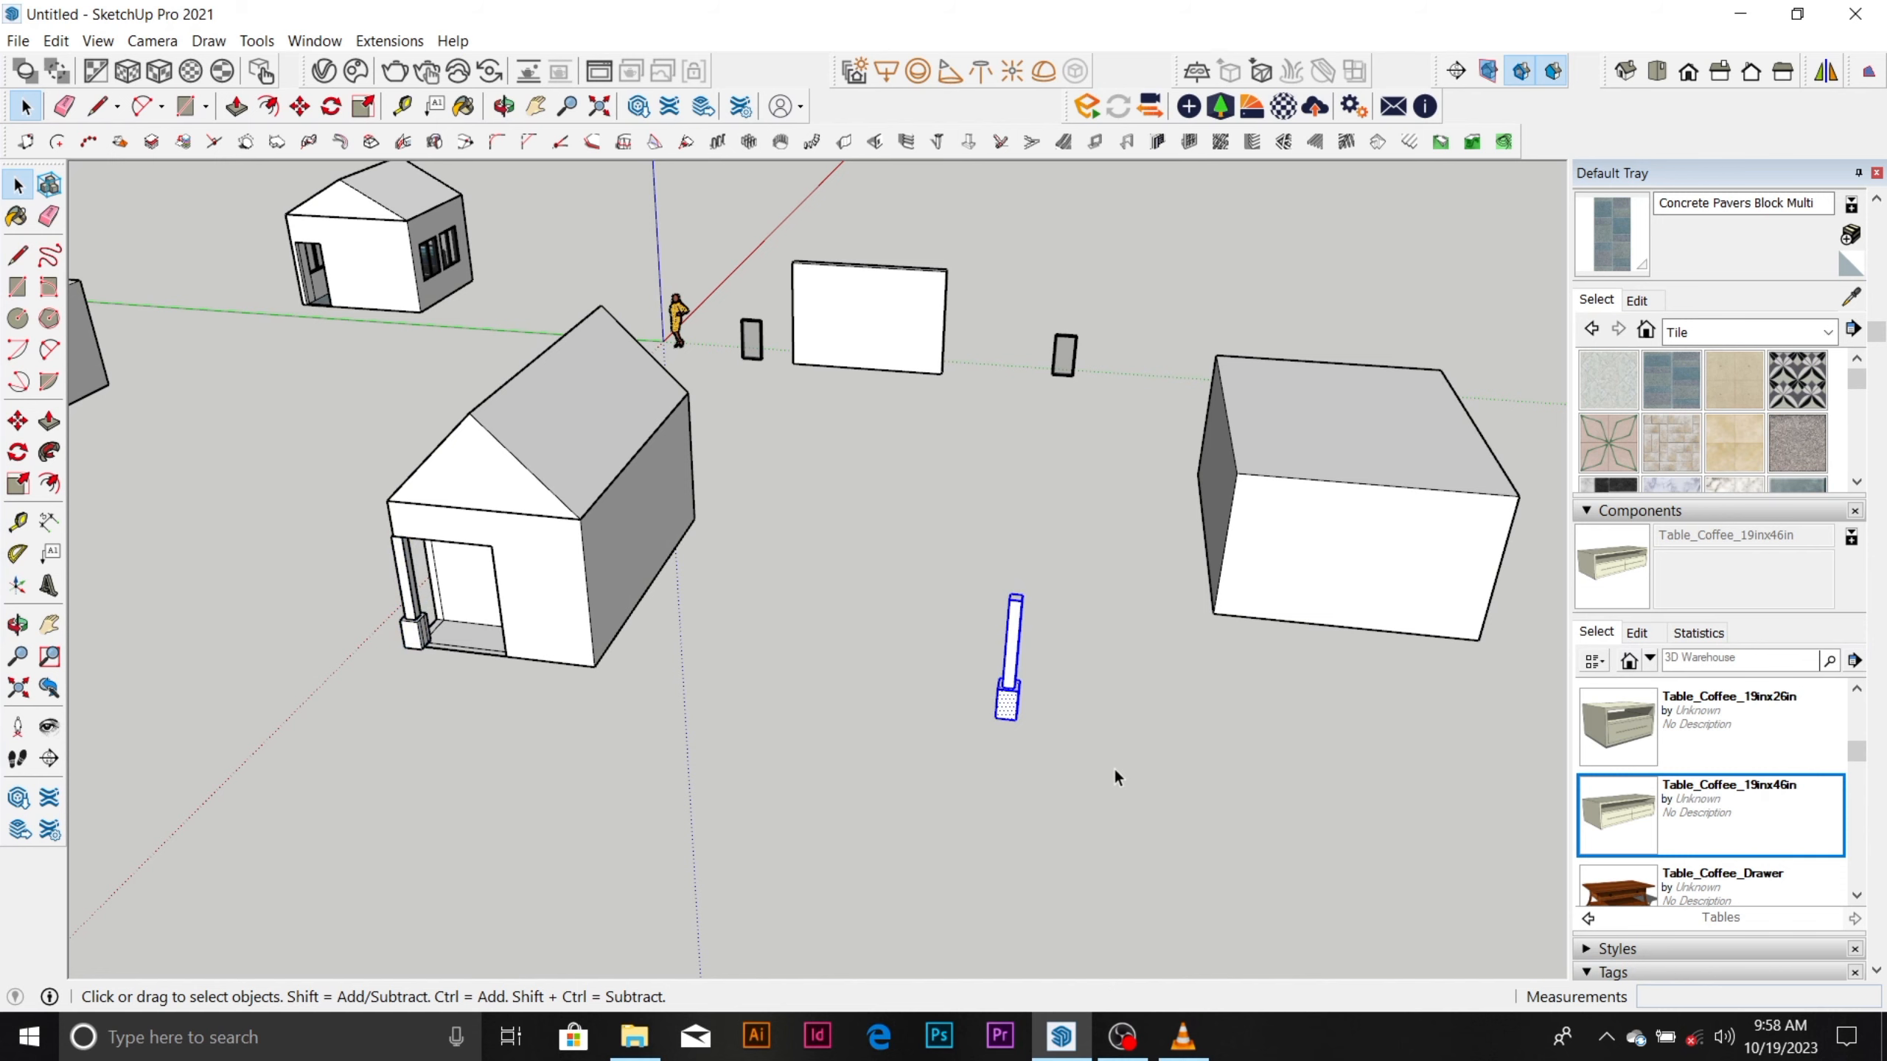
pyautogui.press('m')
pyautogui.click(1017, 720)
pyautogui.scroll(-2, 902, 557)
pyautogui.scroll(-2, 827, 513)
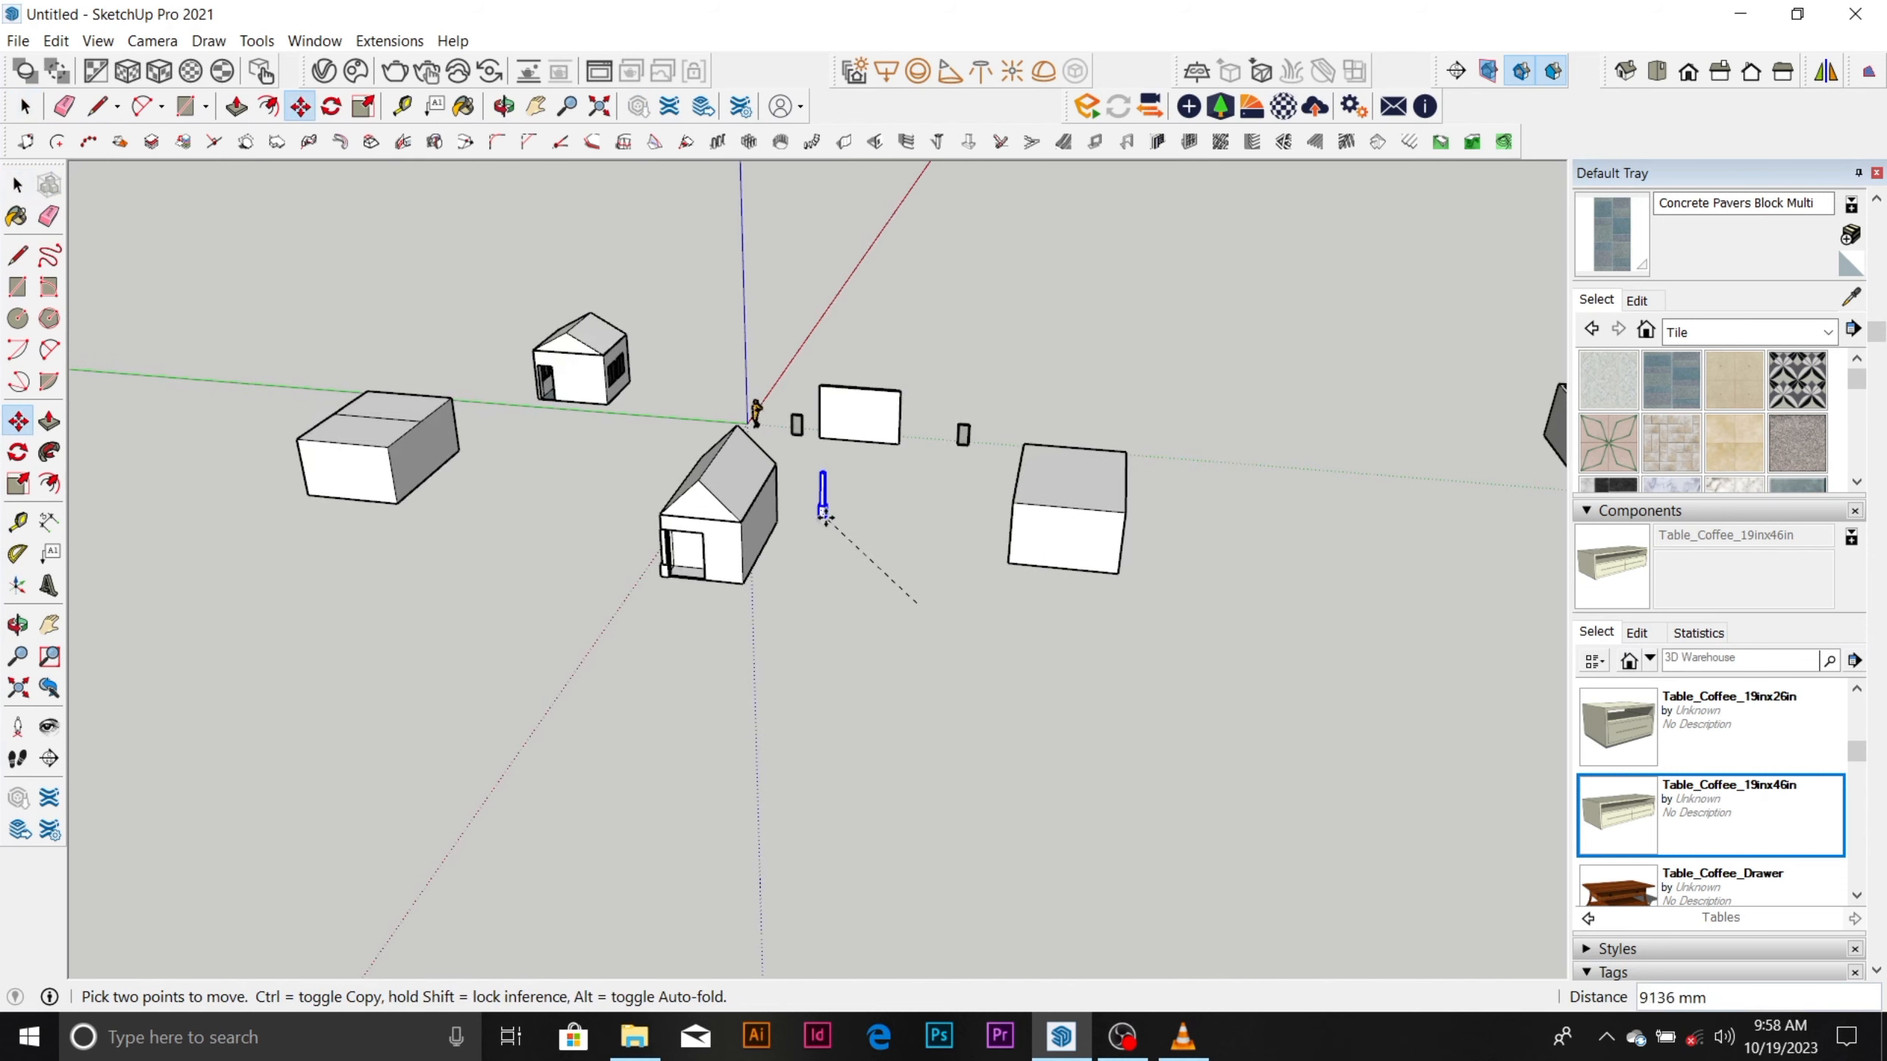
pyautogui.click(988, 632)
pyautogui.press('space')
pyautogui.scroll(2, 988, 632)
# Try moving only the column copy's shaft off its base and undo the move.
pyautogui.click(988, 633)
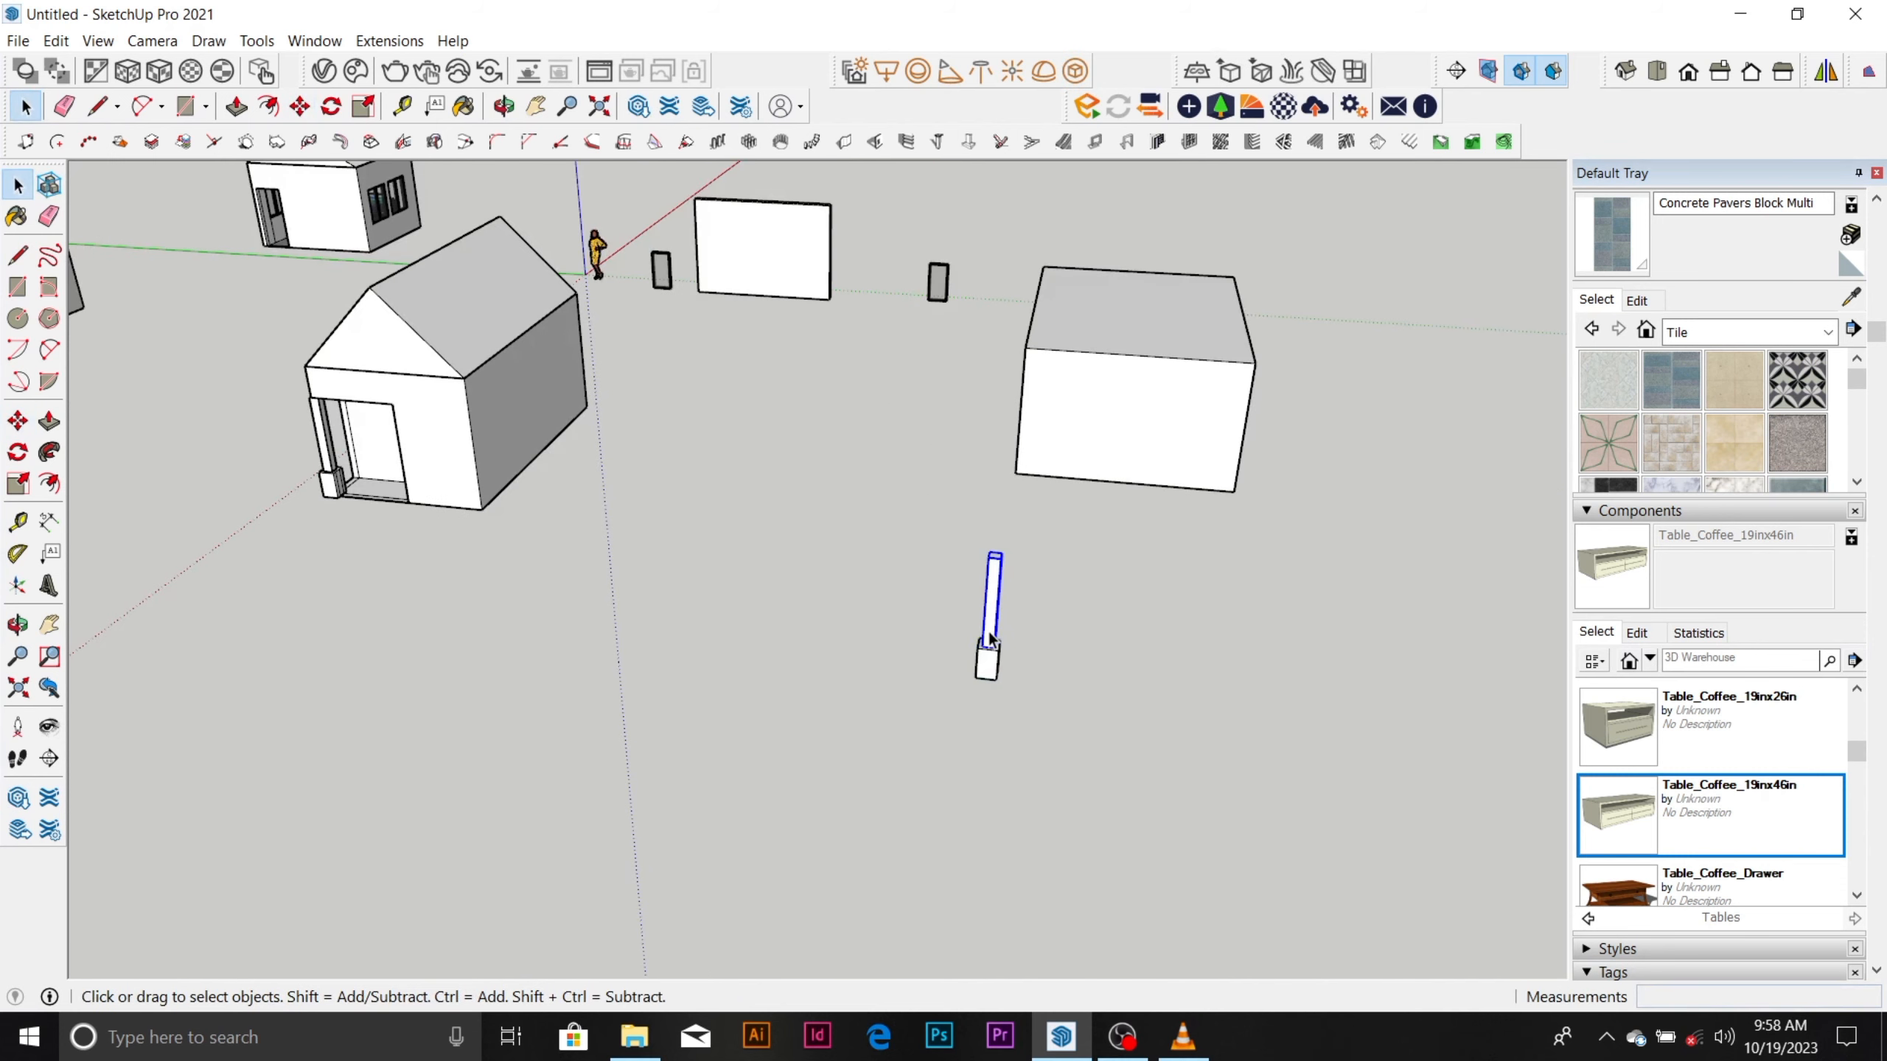
pyautogui.scroll(3, 993, 657)
pyautogui.click(994, 650)
pyautogui.moveTo(995, 656); pyautogui.dragTo(1267, 548, button='middle')
pyautogui.click(1000, 520)
pyautogui.scroll(2, 1032, 572)
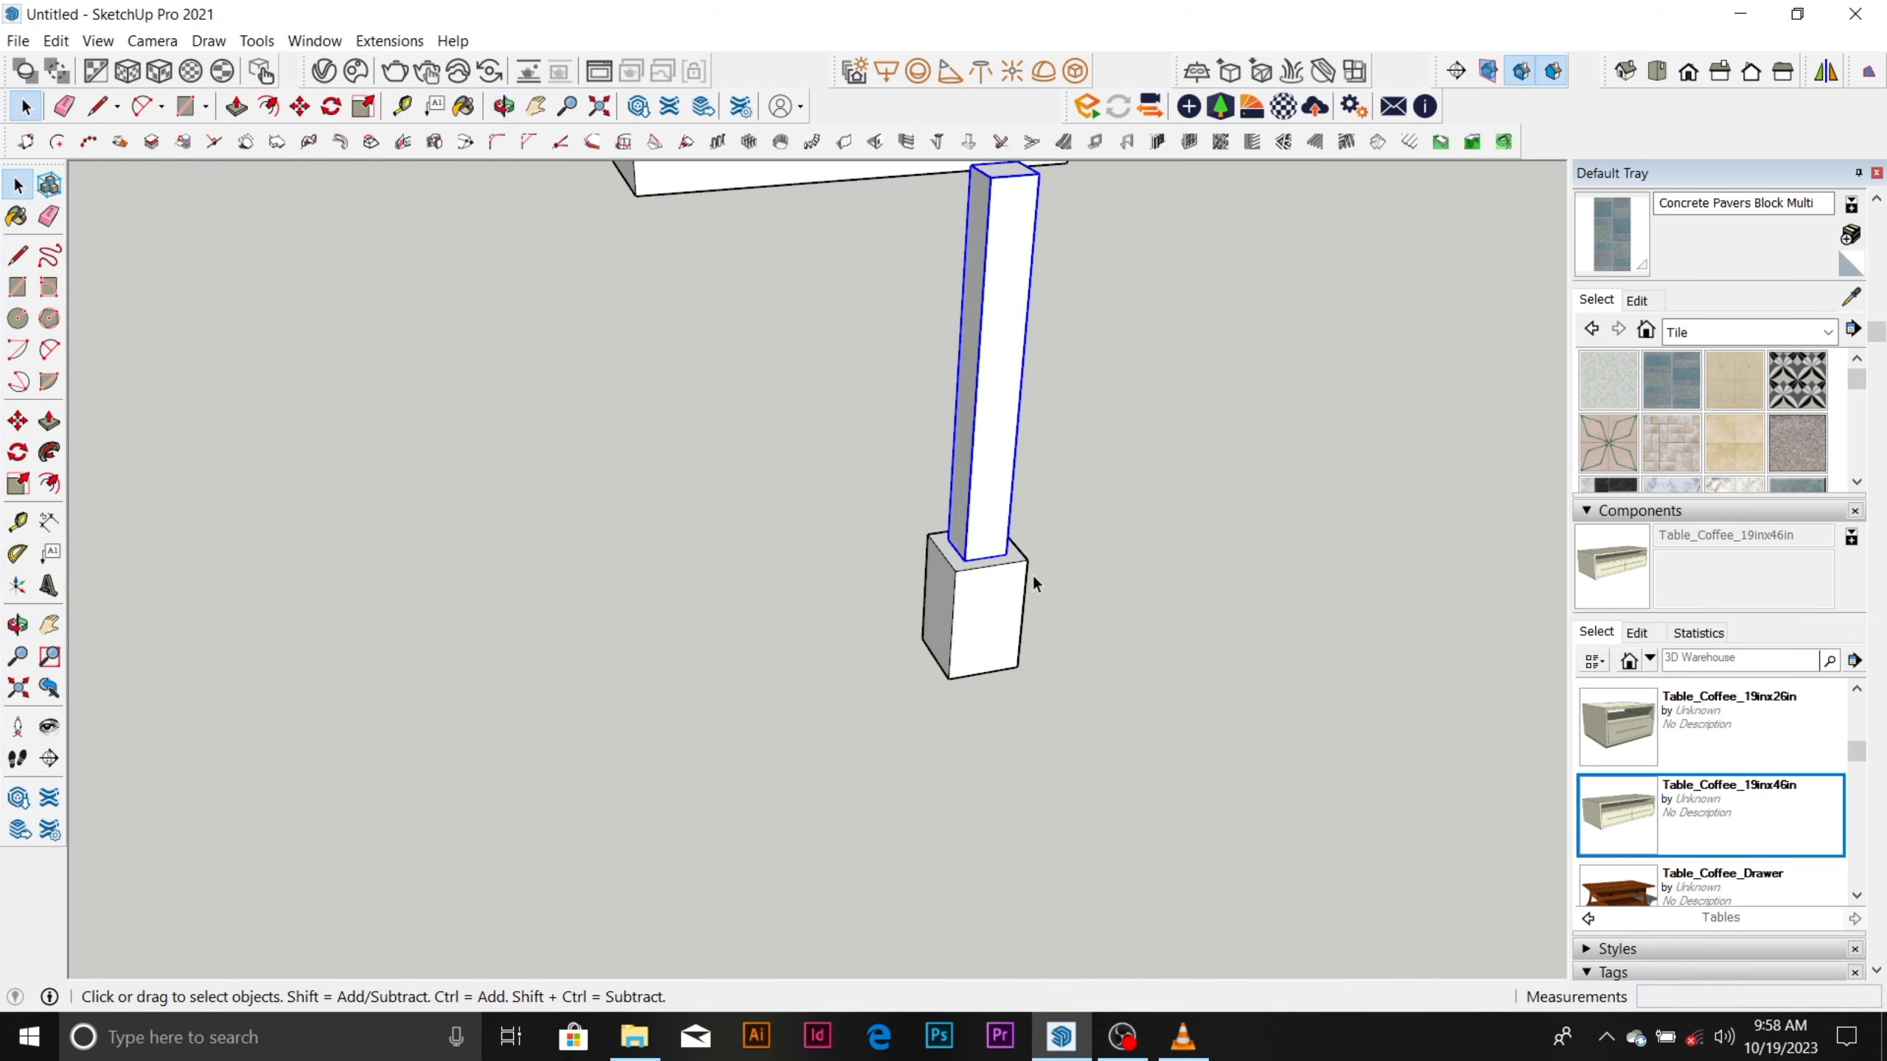
pyautogui.press('m')
pyautogui.click(984, 548)
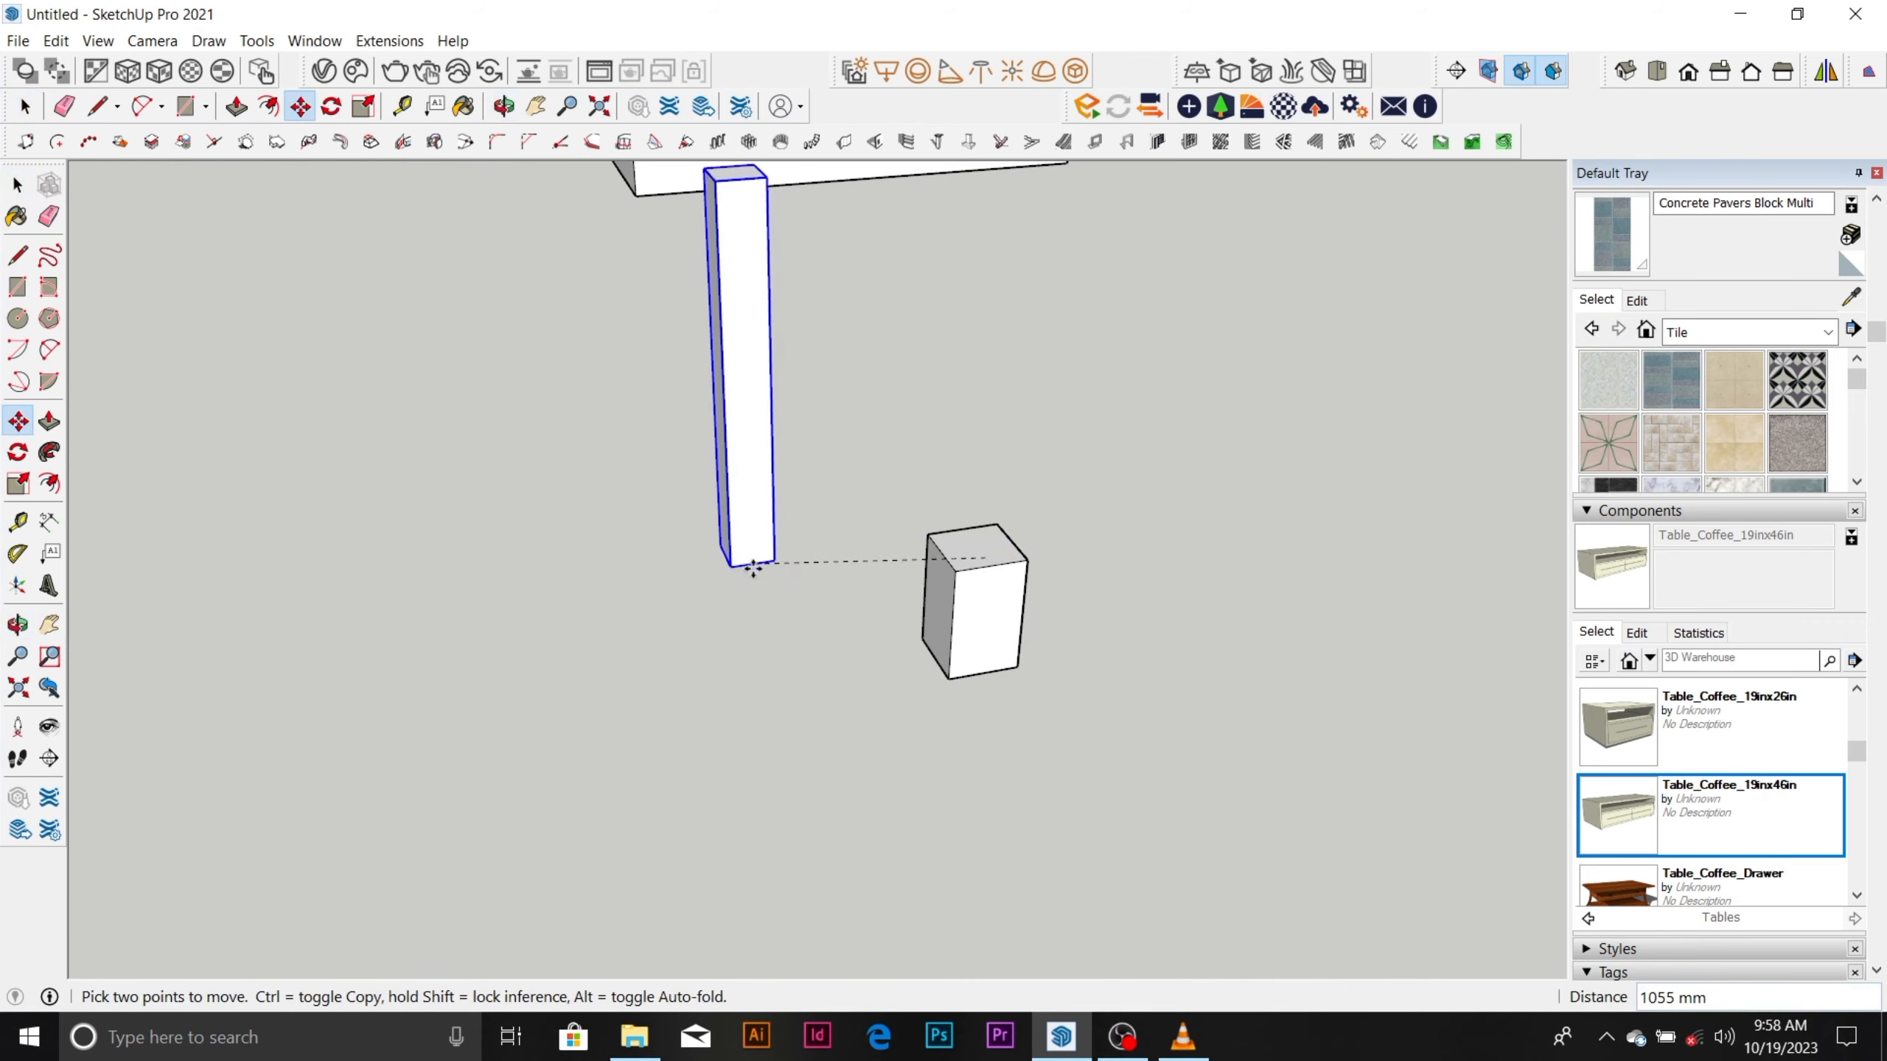
pyautogui.click(773, 583)
pyautogui.press('space')
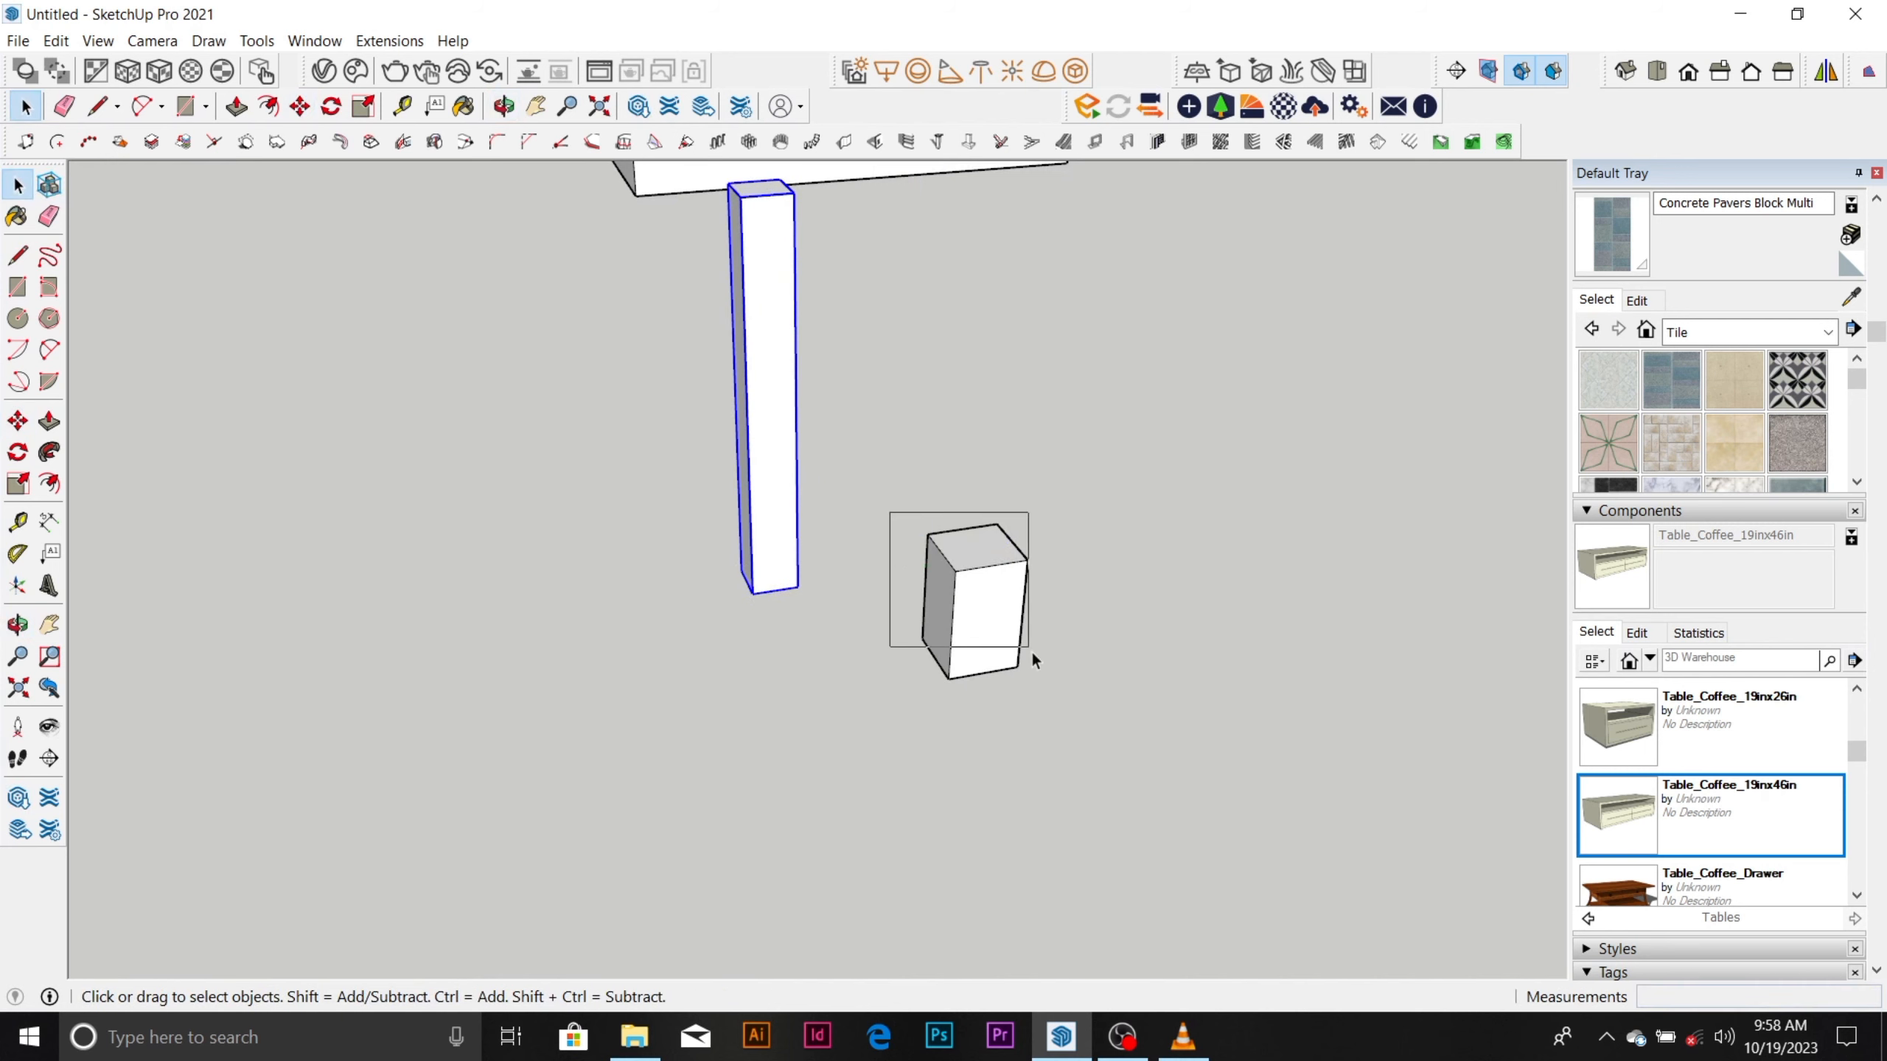
pyautogui.click(1029, 655)
pyautogui.hotkey('ctrl', 'z')
# Hide the column copy's shaft and make a group from the loose faces and edges of its base block.
pyautogui.click(965, 519)
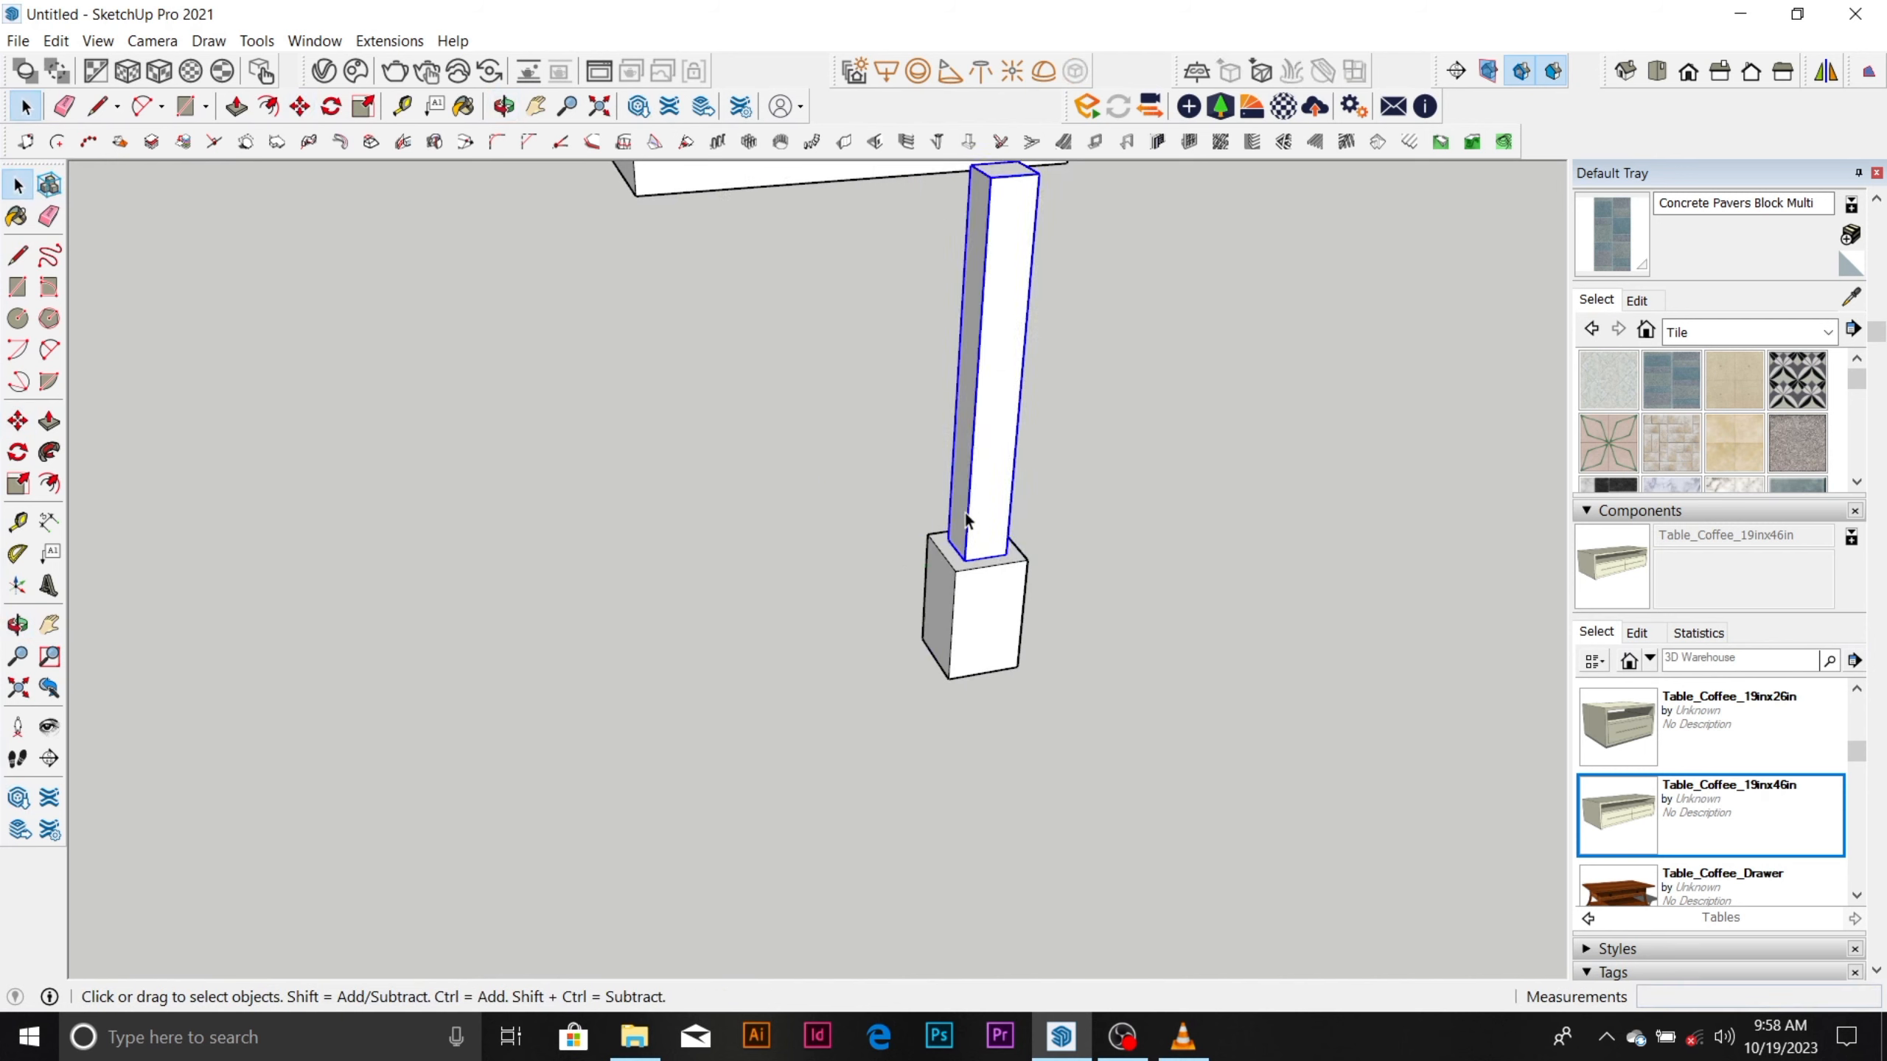
pyautogui.rightClick(964, 514)
pyautogui.click(1100, 574)
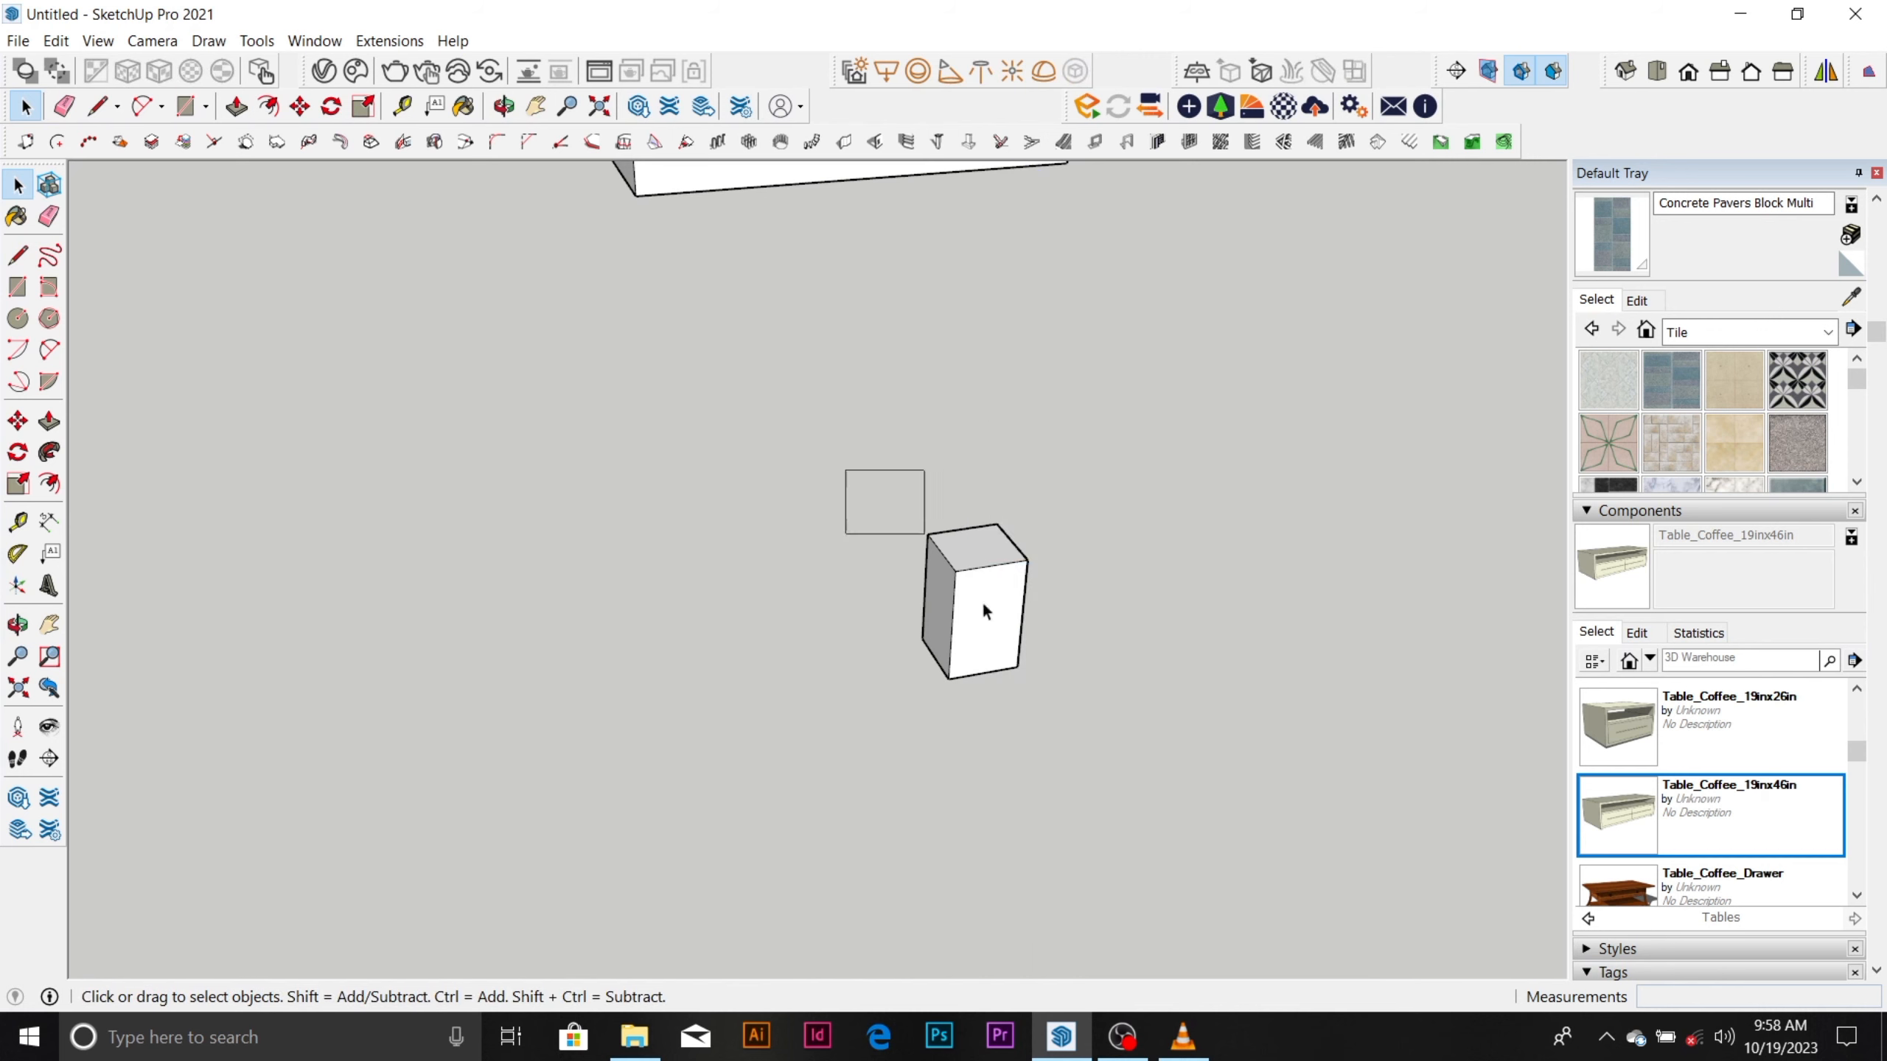
pyautogui.click(984, 611)
pyautogui.rightClick(983, 629)
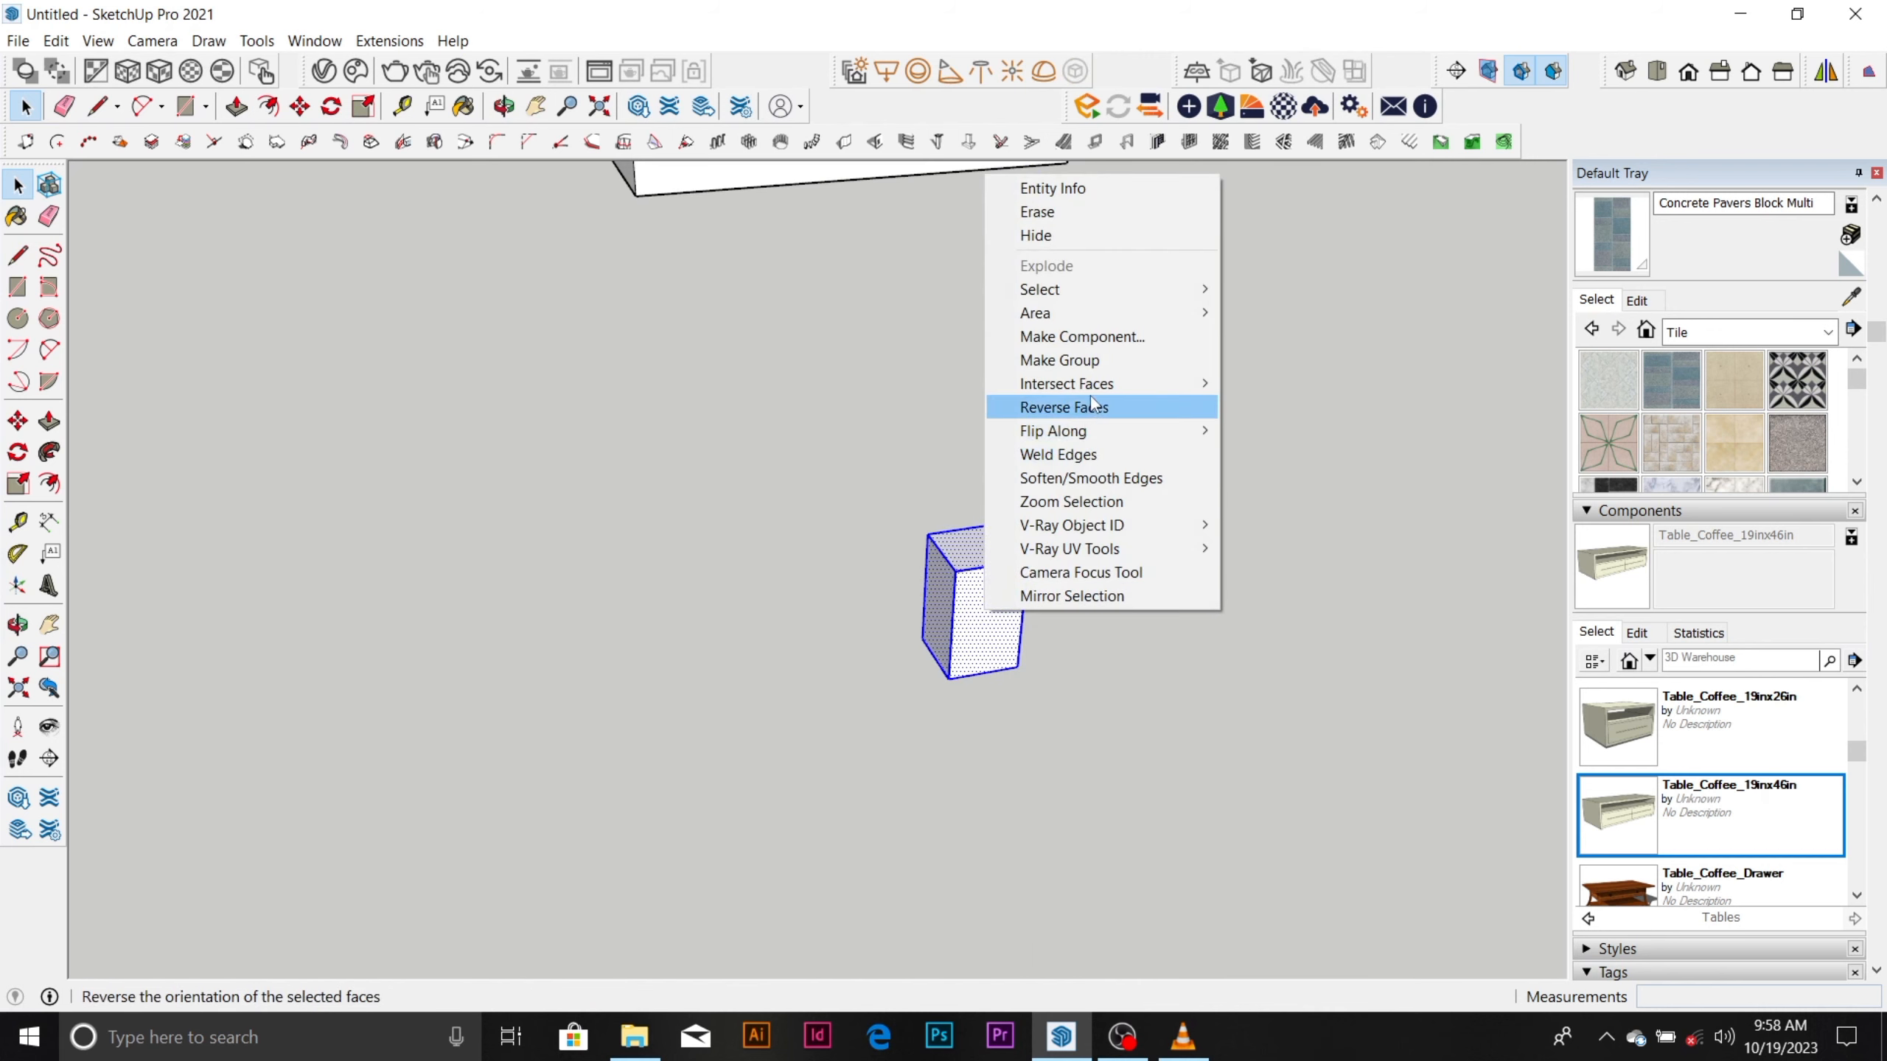
pyautogui.click(1062, 360)
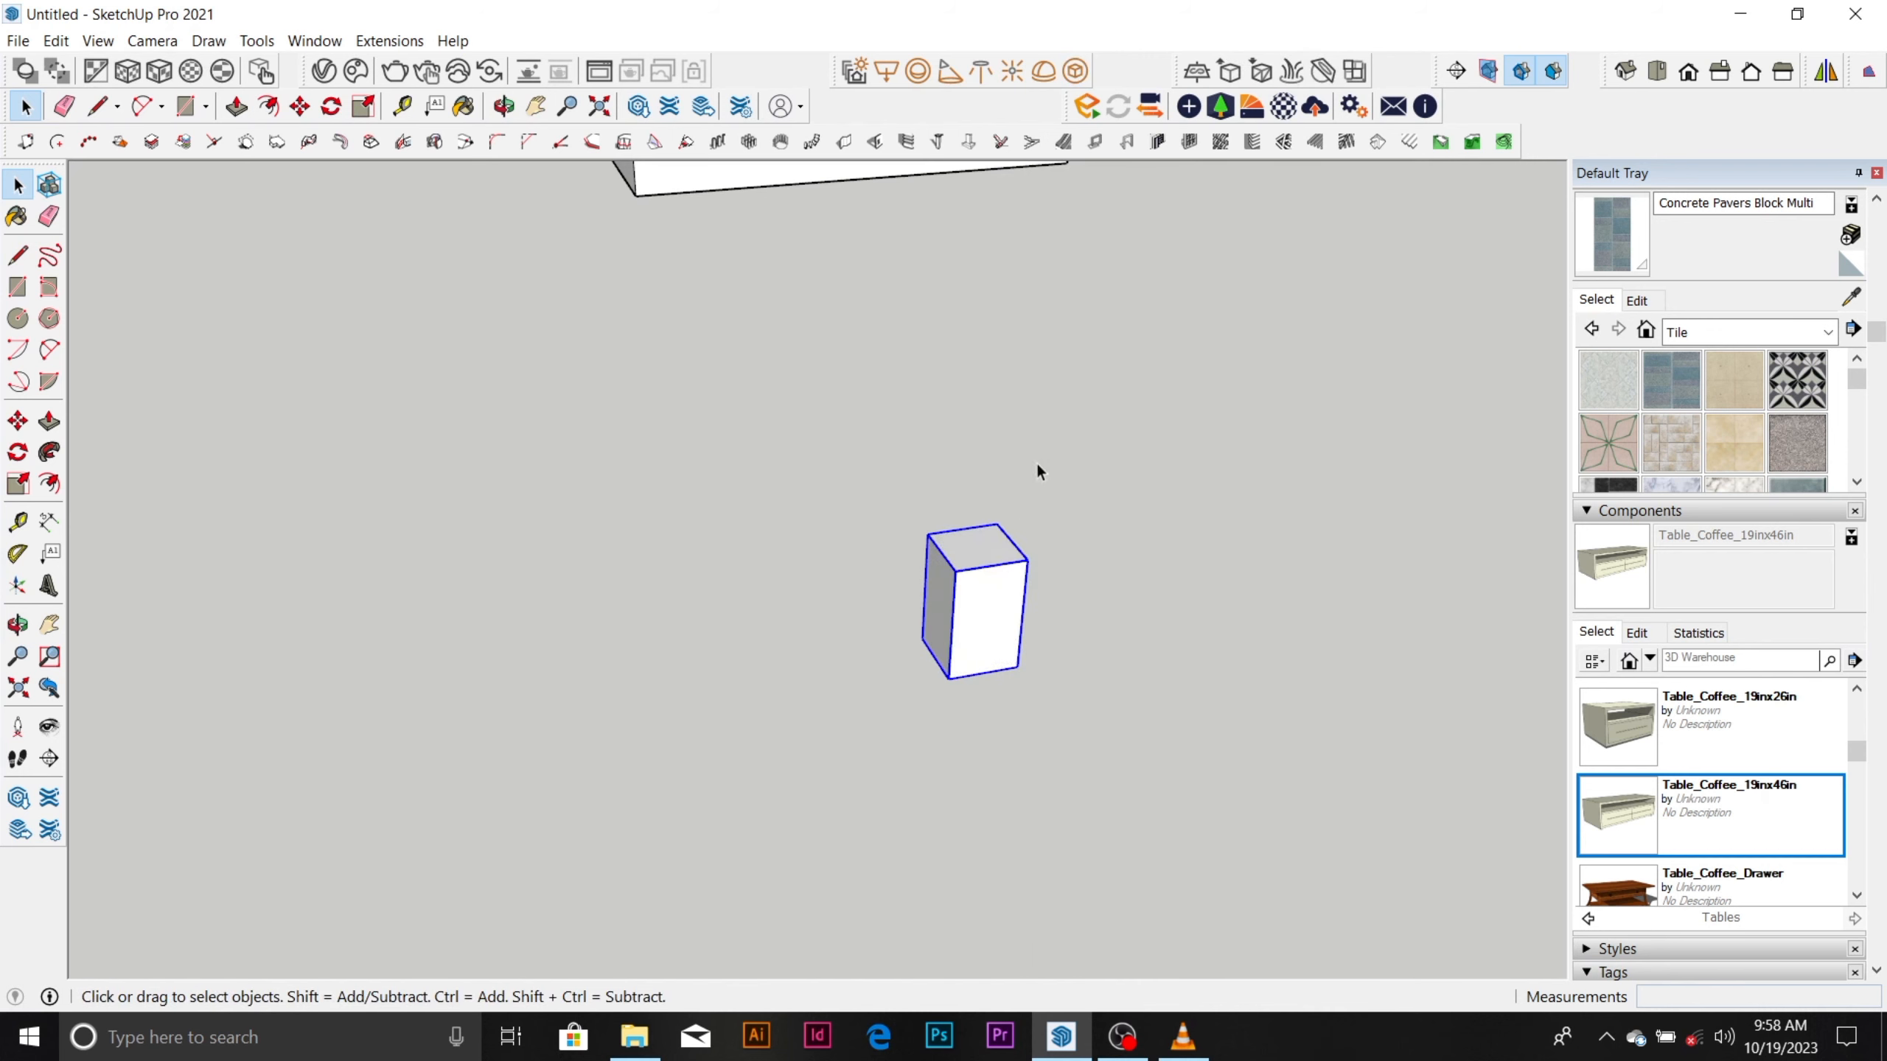
pyautogui.click(1092, 557)
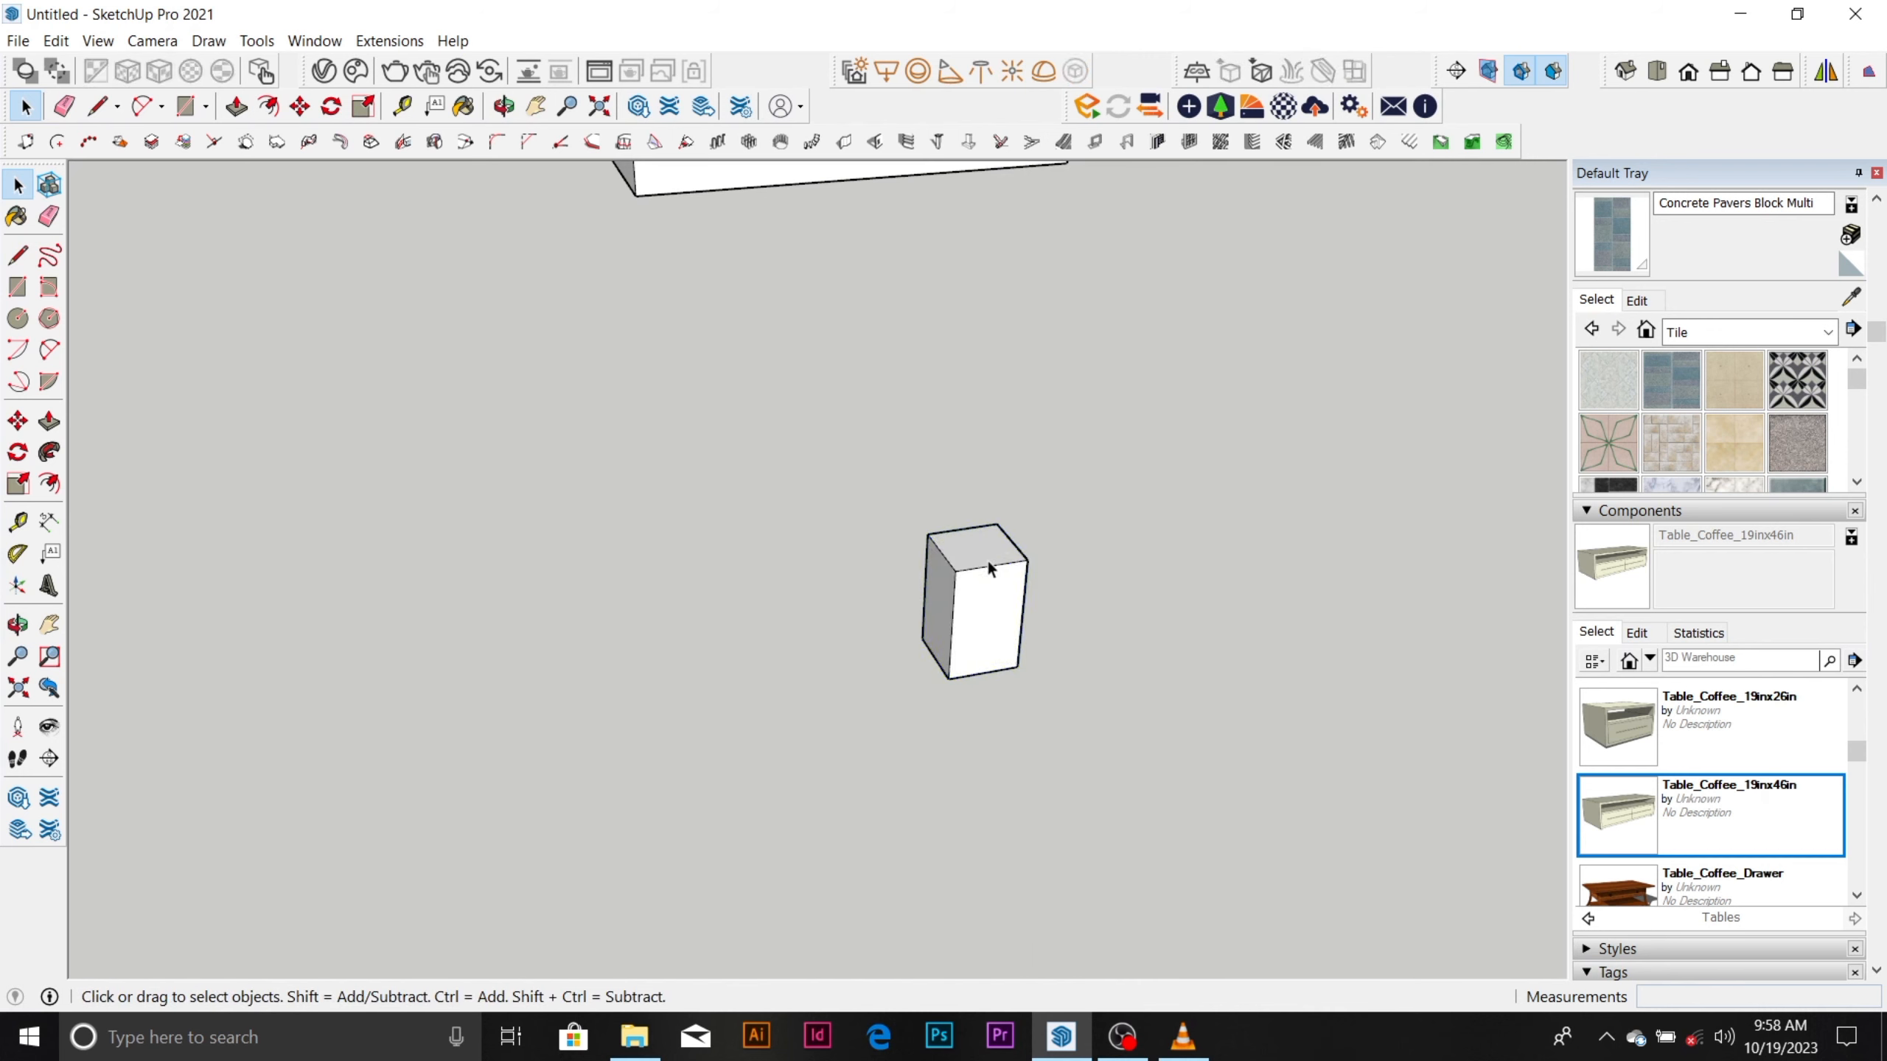
# Unhide the last hidden object, the column copy's shaft.
pyautogui.click(56, 39)
pyautogui.moveTo(138, 357)
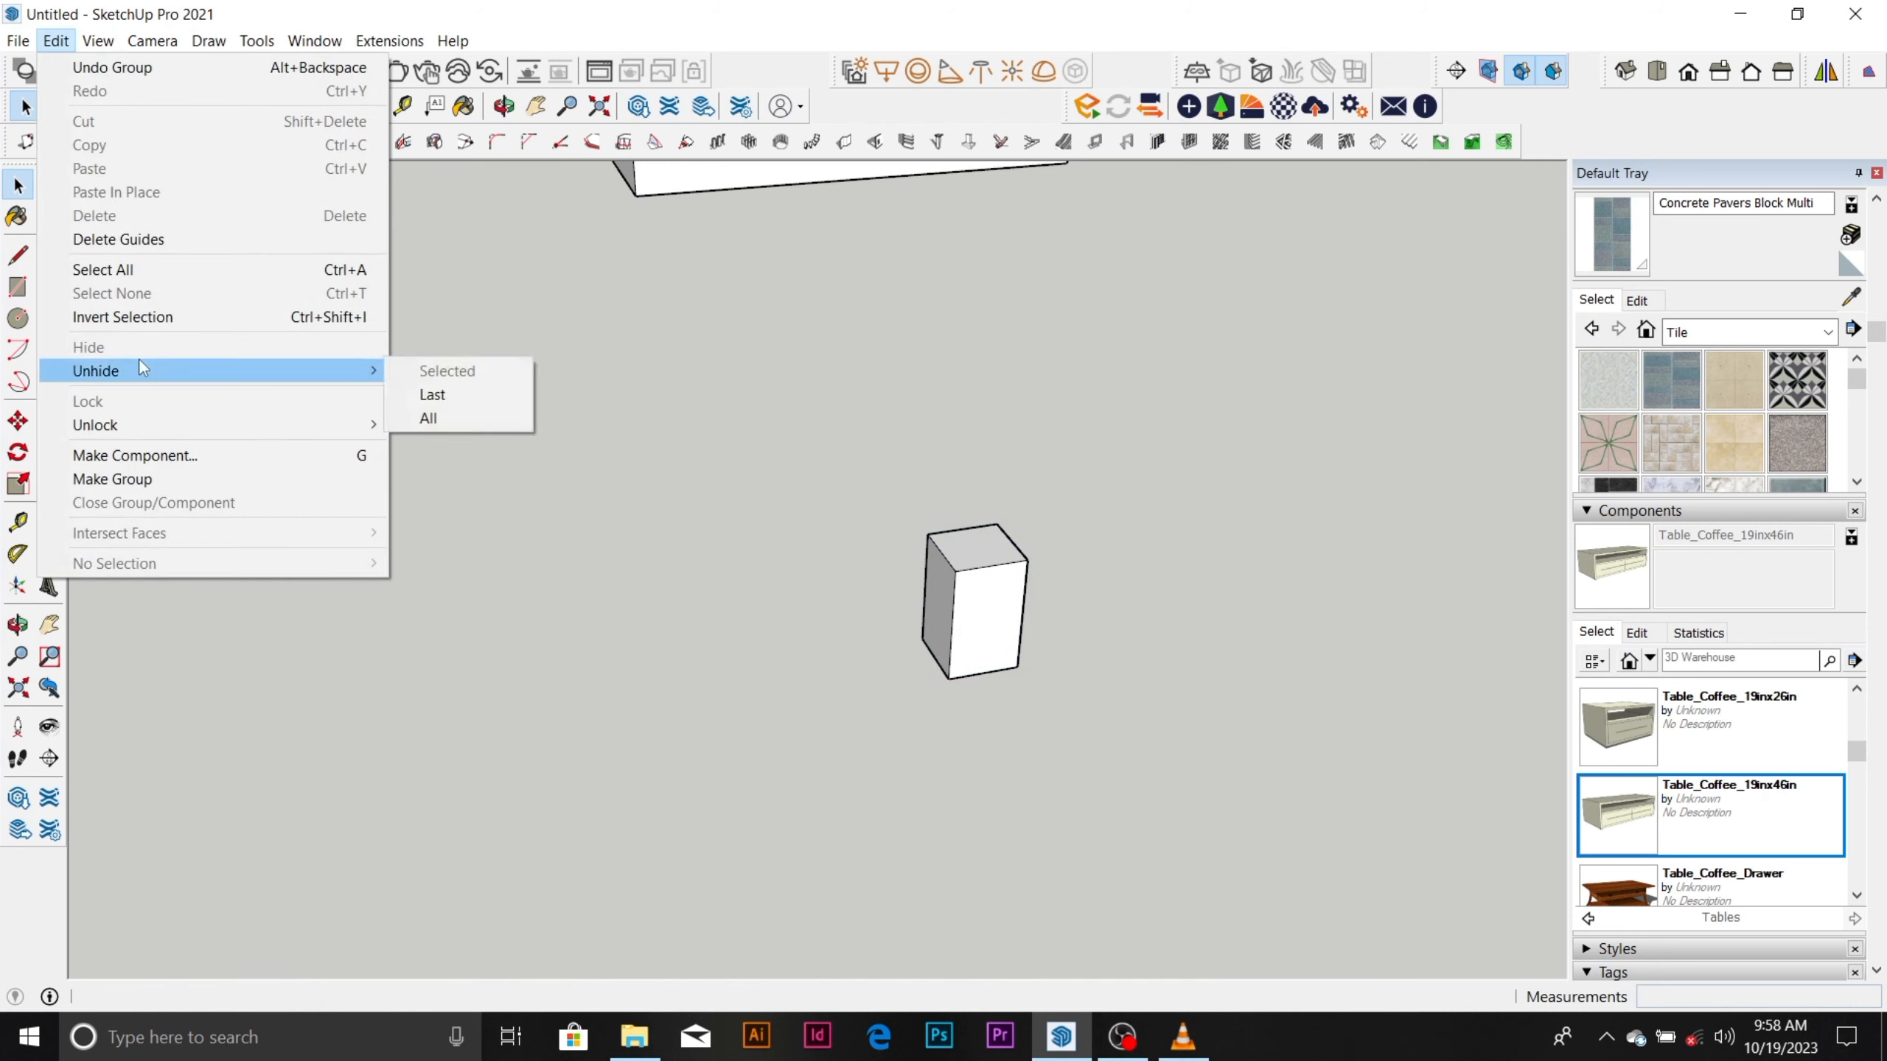
pyautogui.click(433, 393)
# Examine the column copy from several angles, selecting its shaft and base in turn to check they are separate groups.
pyautogui.scroll(-2, 894, 549)
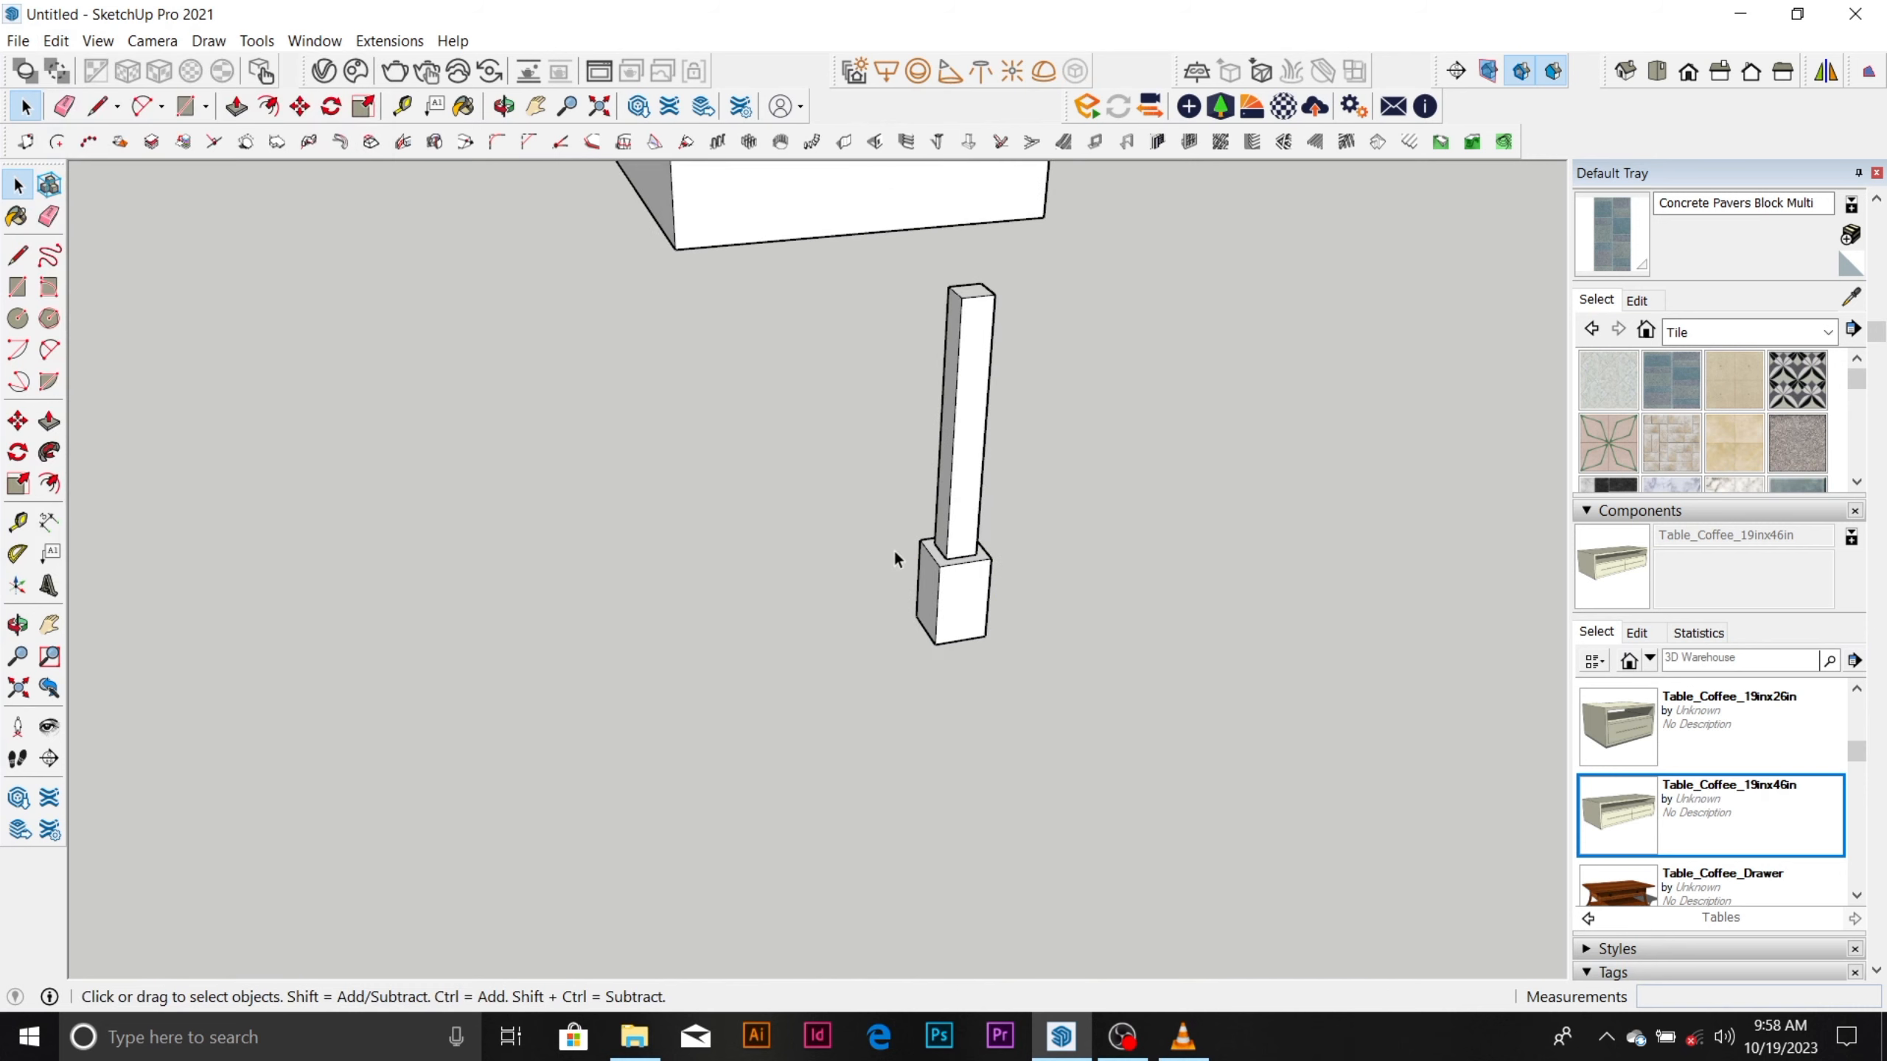
pyautogui.scroll(-1, 894, 549)
pyautogui.scroll(3, 950, 487)
pyautogui.moveTo(949, 551); pyautogui.dragTo(714, 710, button='middle')
pyautogui.scroll(-2, 720, 706)
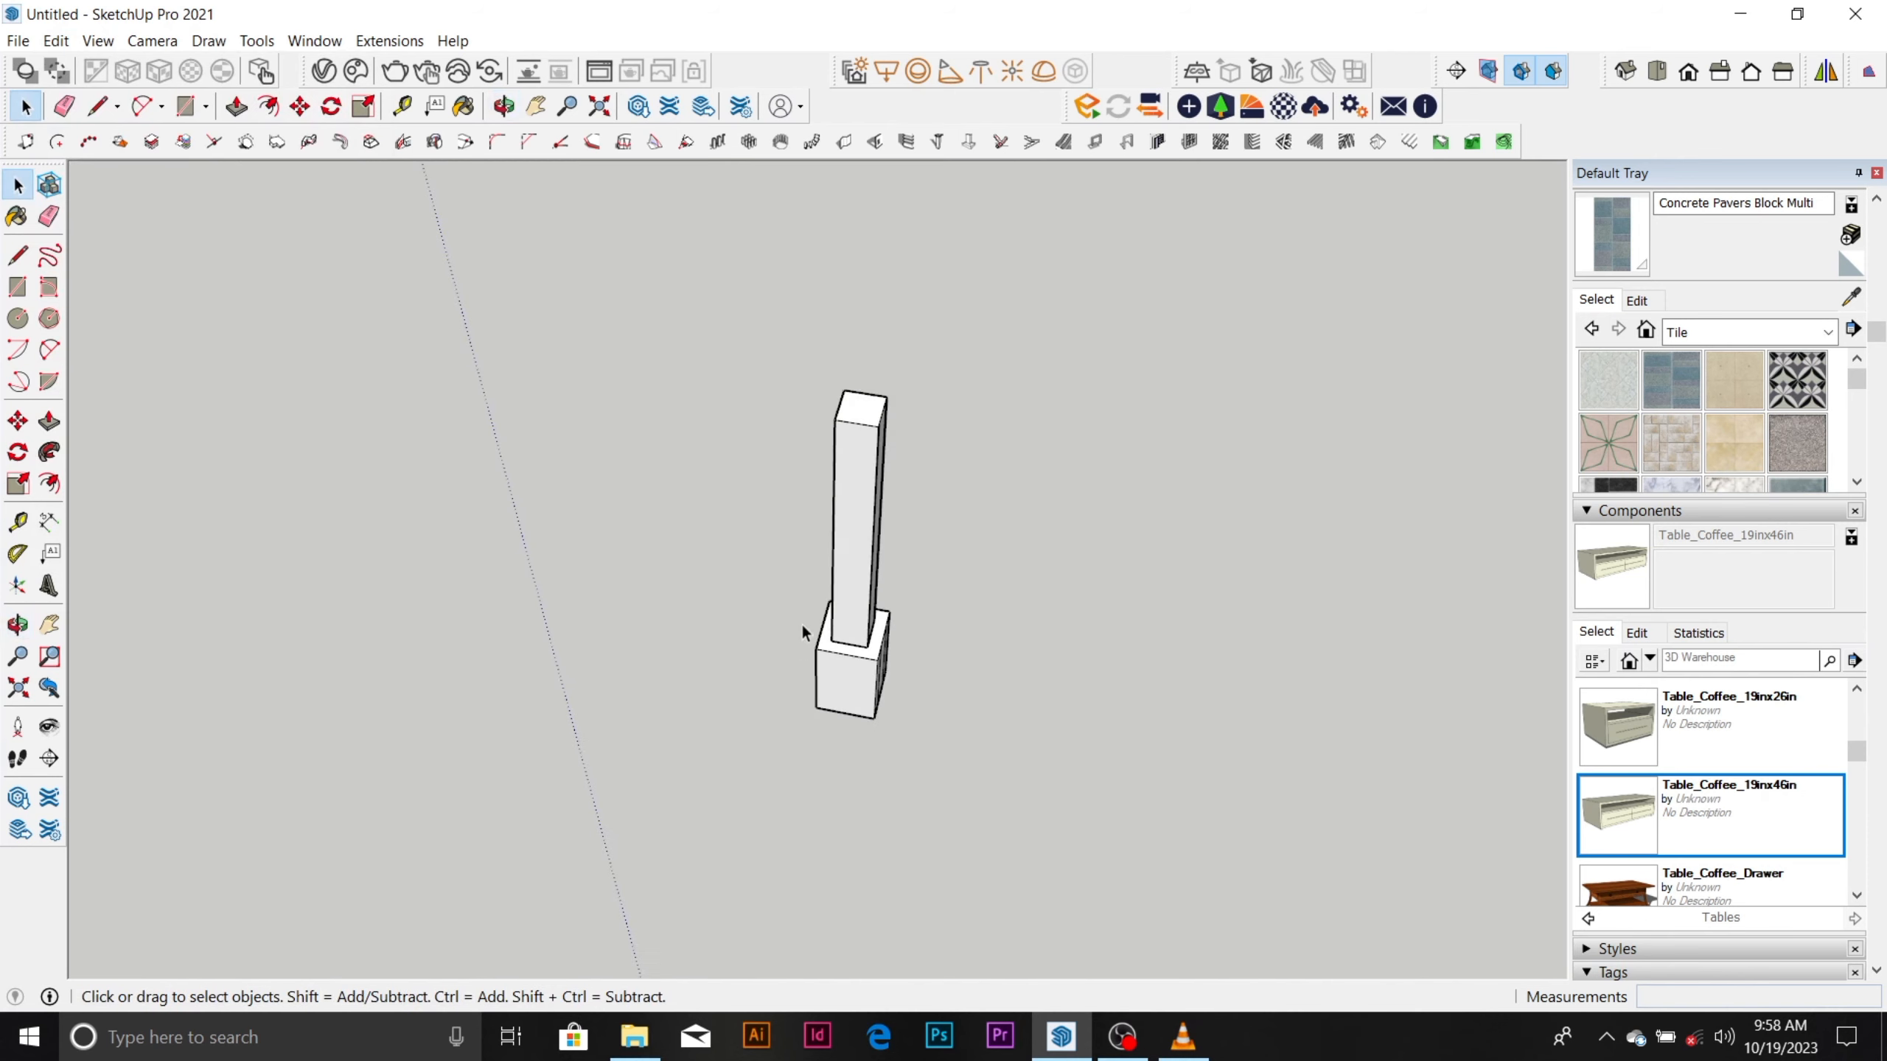
pyautogui.scroll(-2, 804, 624)
pyautogui.moveTo(803, 623); pyautogui.dragTo(1099, 493, button='middle')
pyautogui.scroll(4, 859, 641)
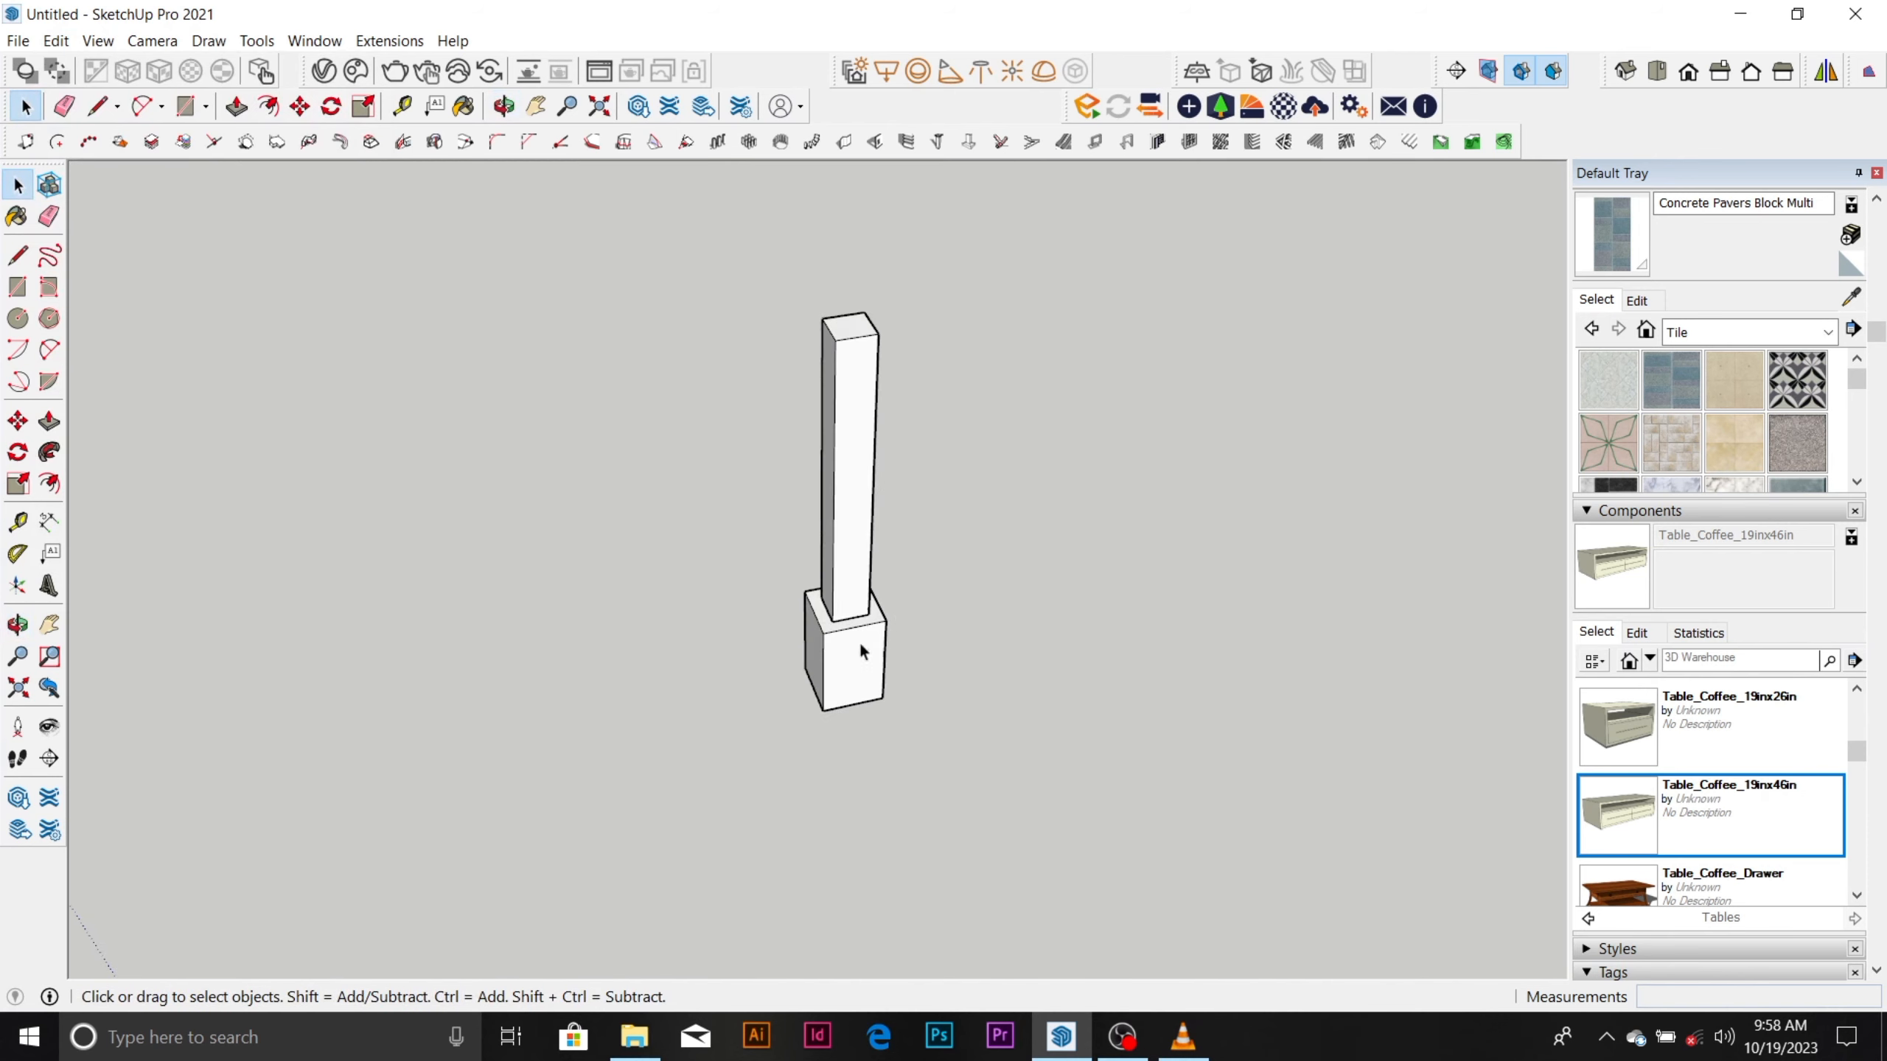
pyautogui.scroll(-2, 863, 586)
pyautogui.scroll(-2, 865, 576)
pyautogui.click(866, 569)
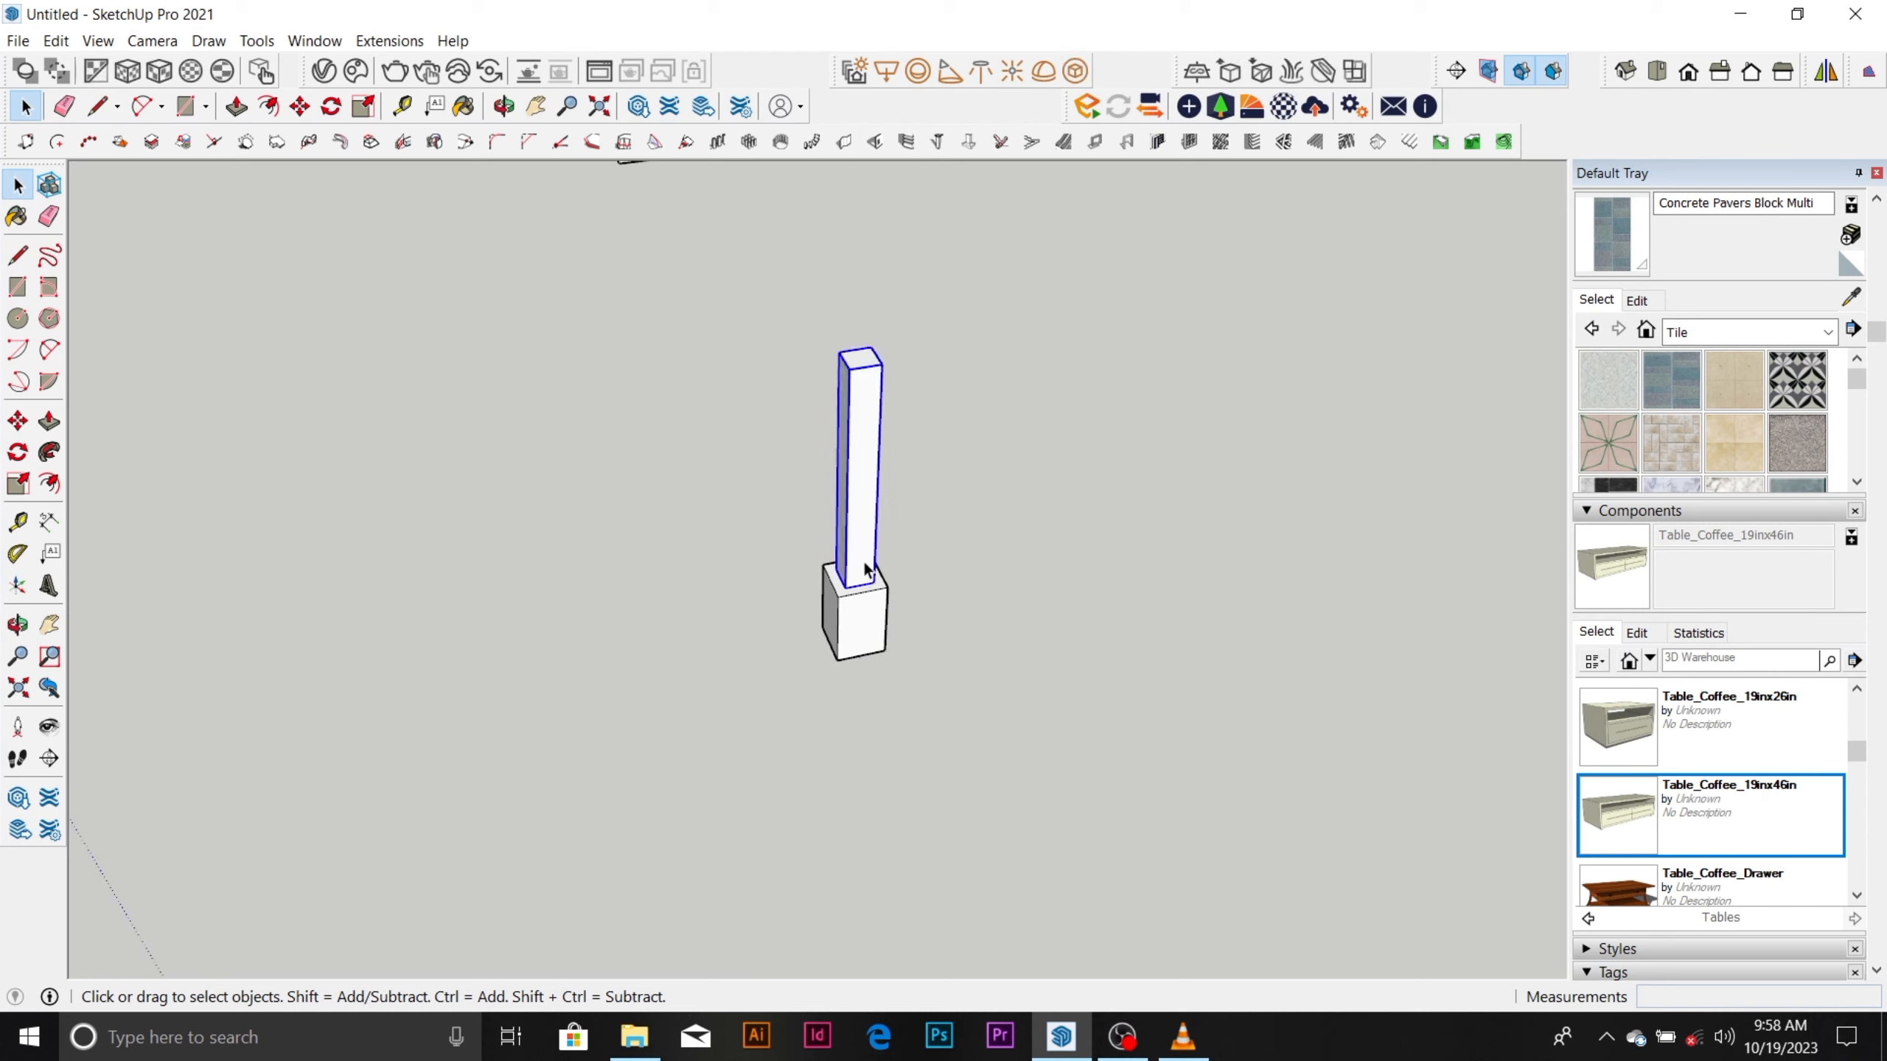
pyautogui.click(852, 611)
pyautogui.scroll(2, 852, 611)
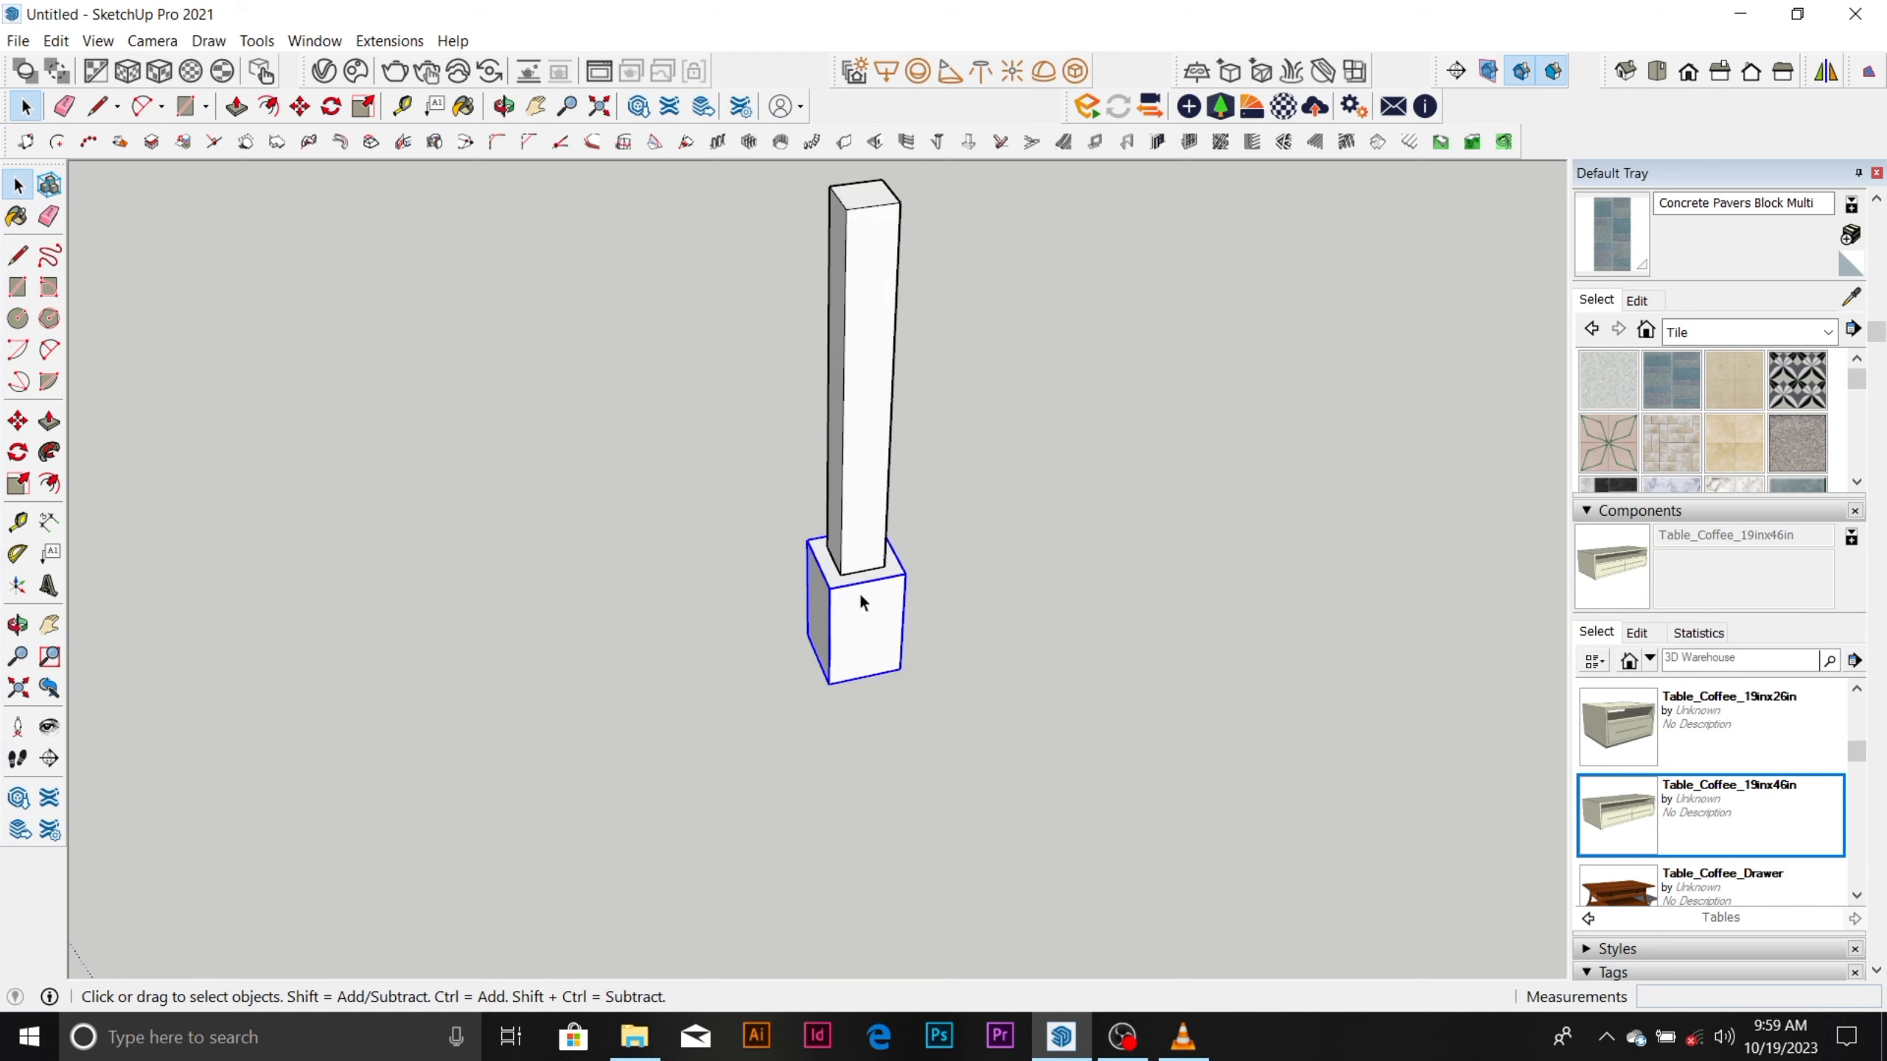
pyautogui.scroll(-2, 859, 594)
pyautogui.click(876, 497)
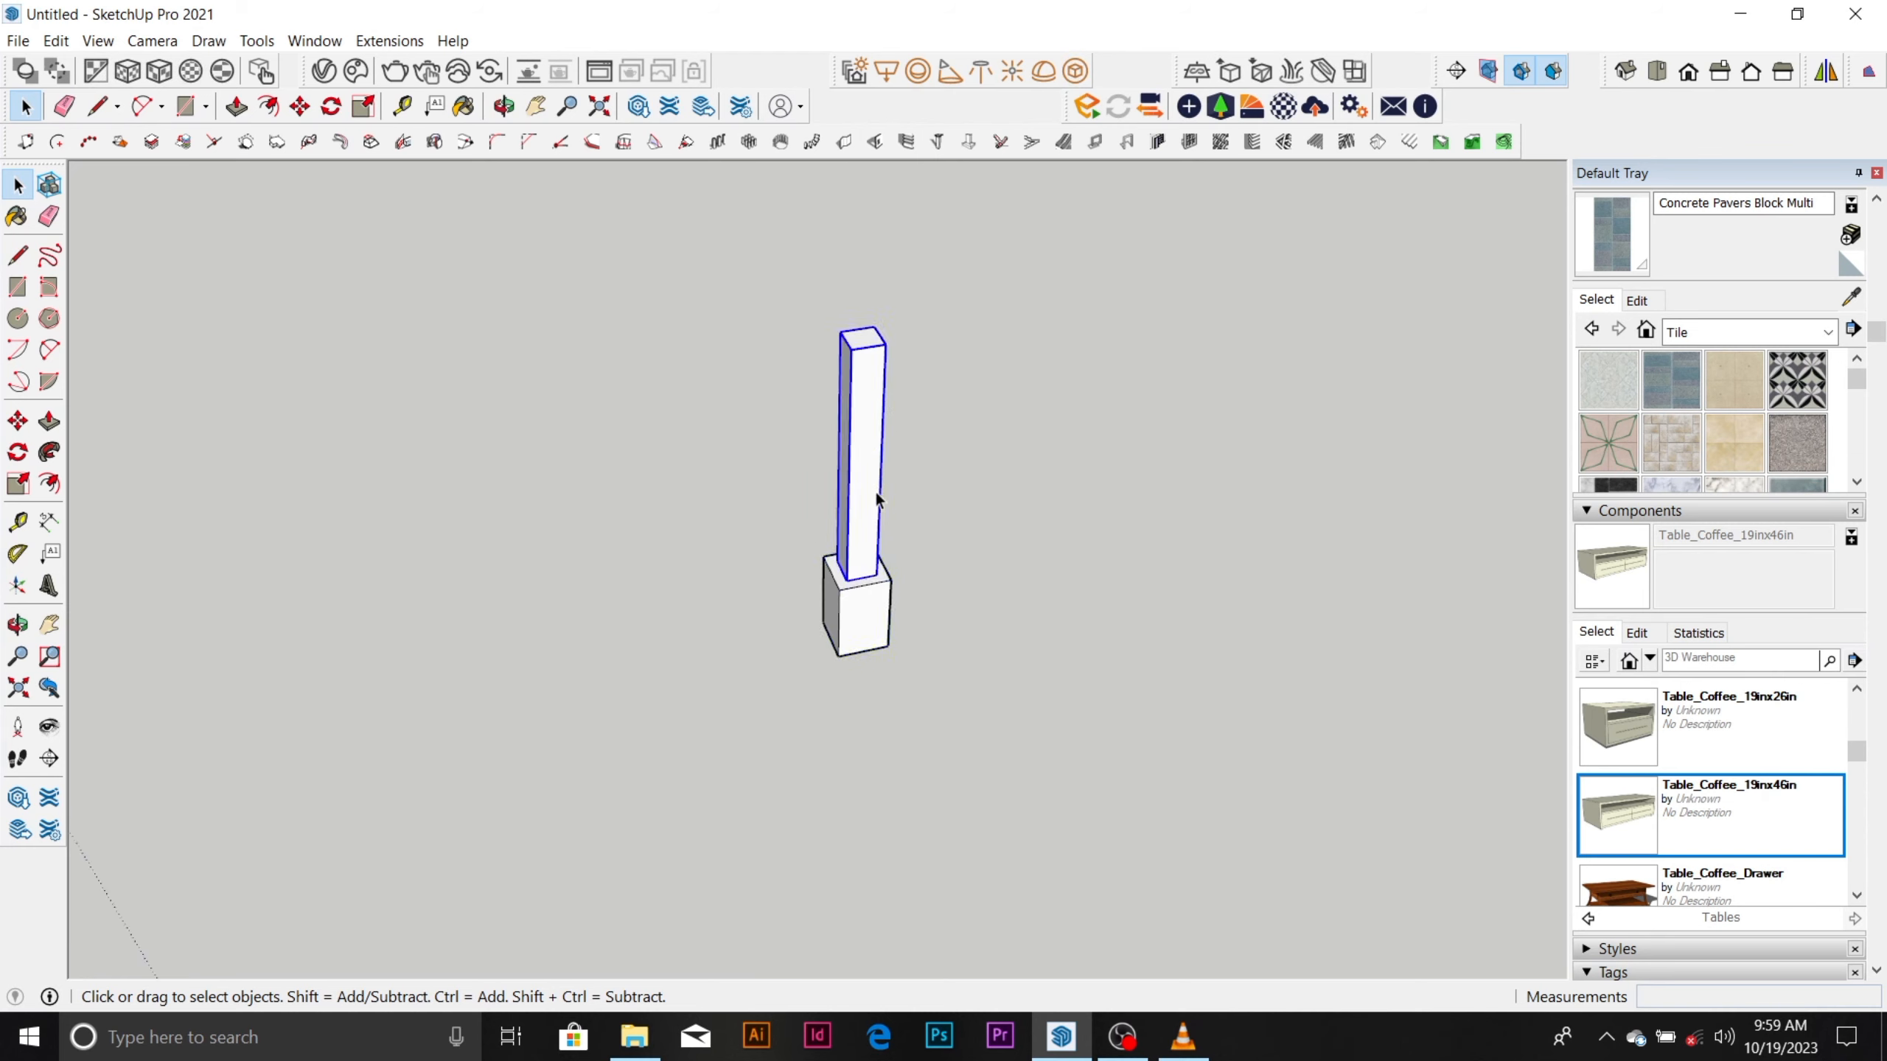
pyautogui.scroll(4, 873, 603)
pyautogui.scroll(3, 875, 580)
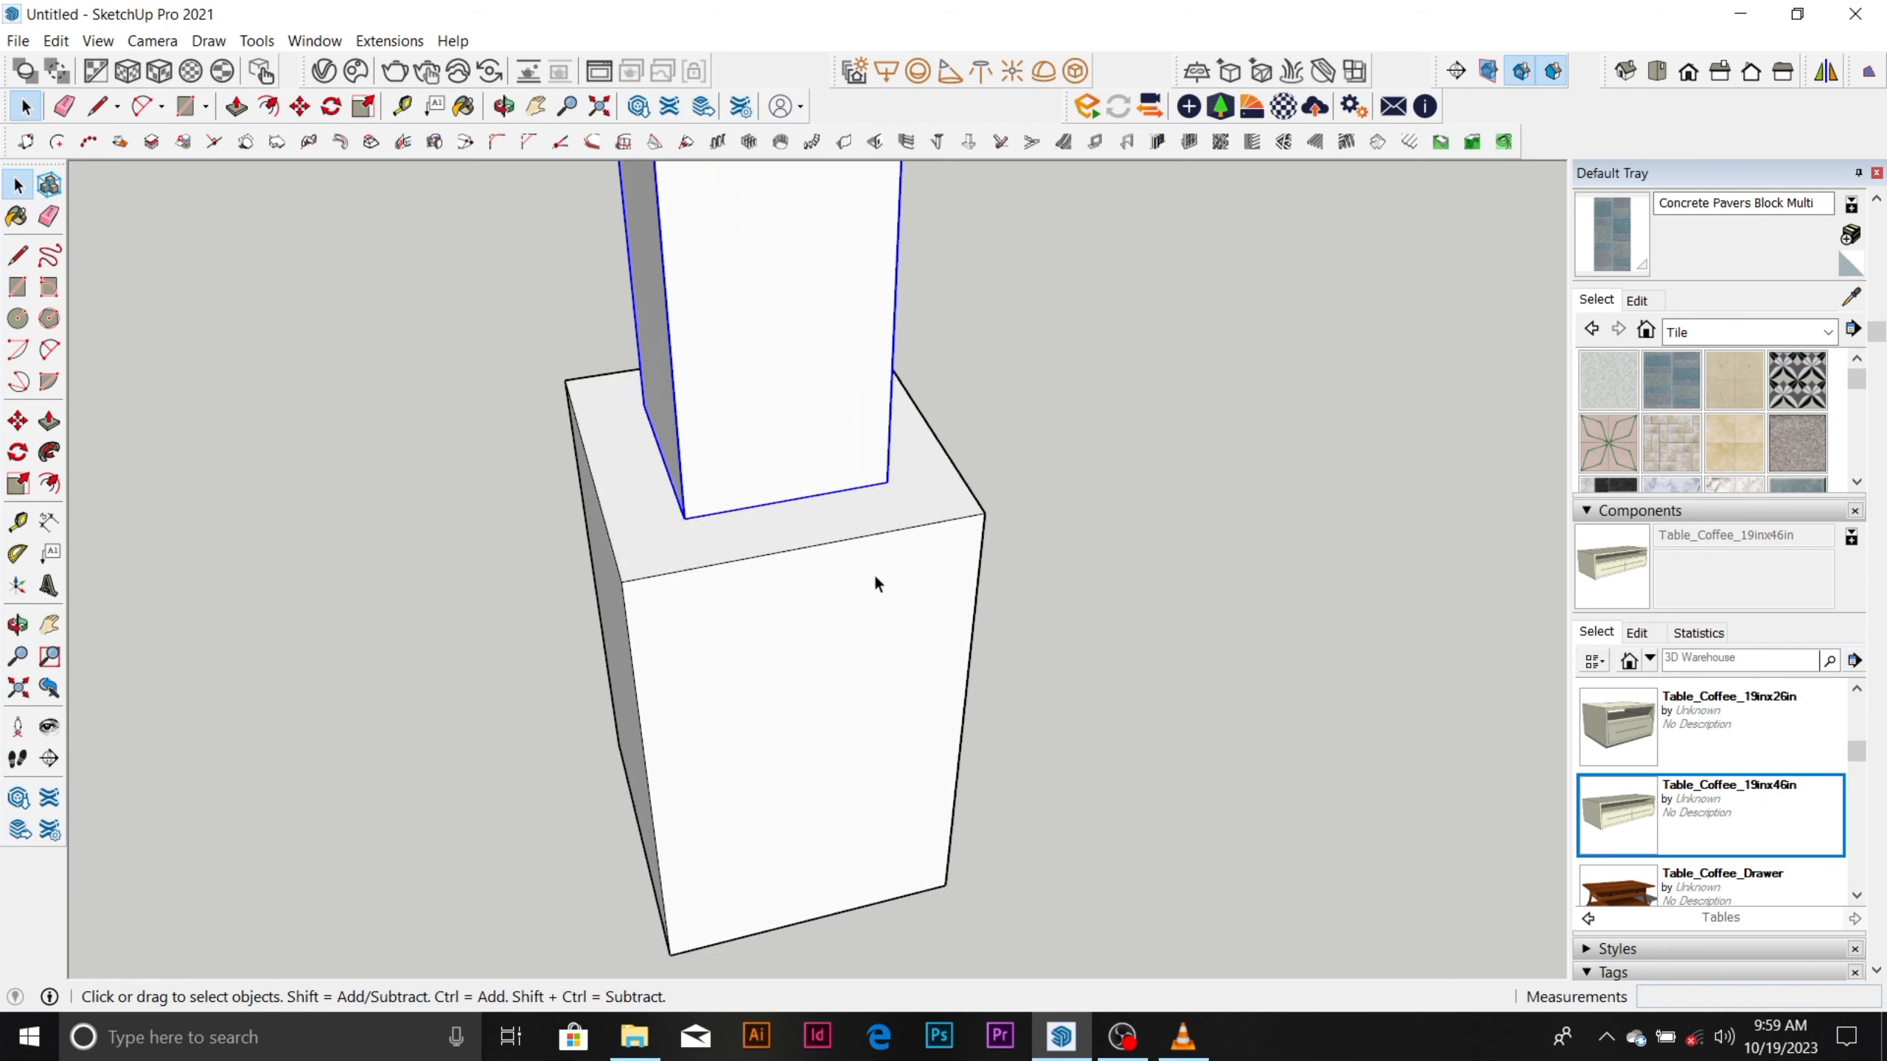
pyautogui.scroll(-3, 874, 572)
pyautogui.scroll(-5, 873, 563)
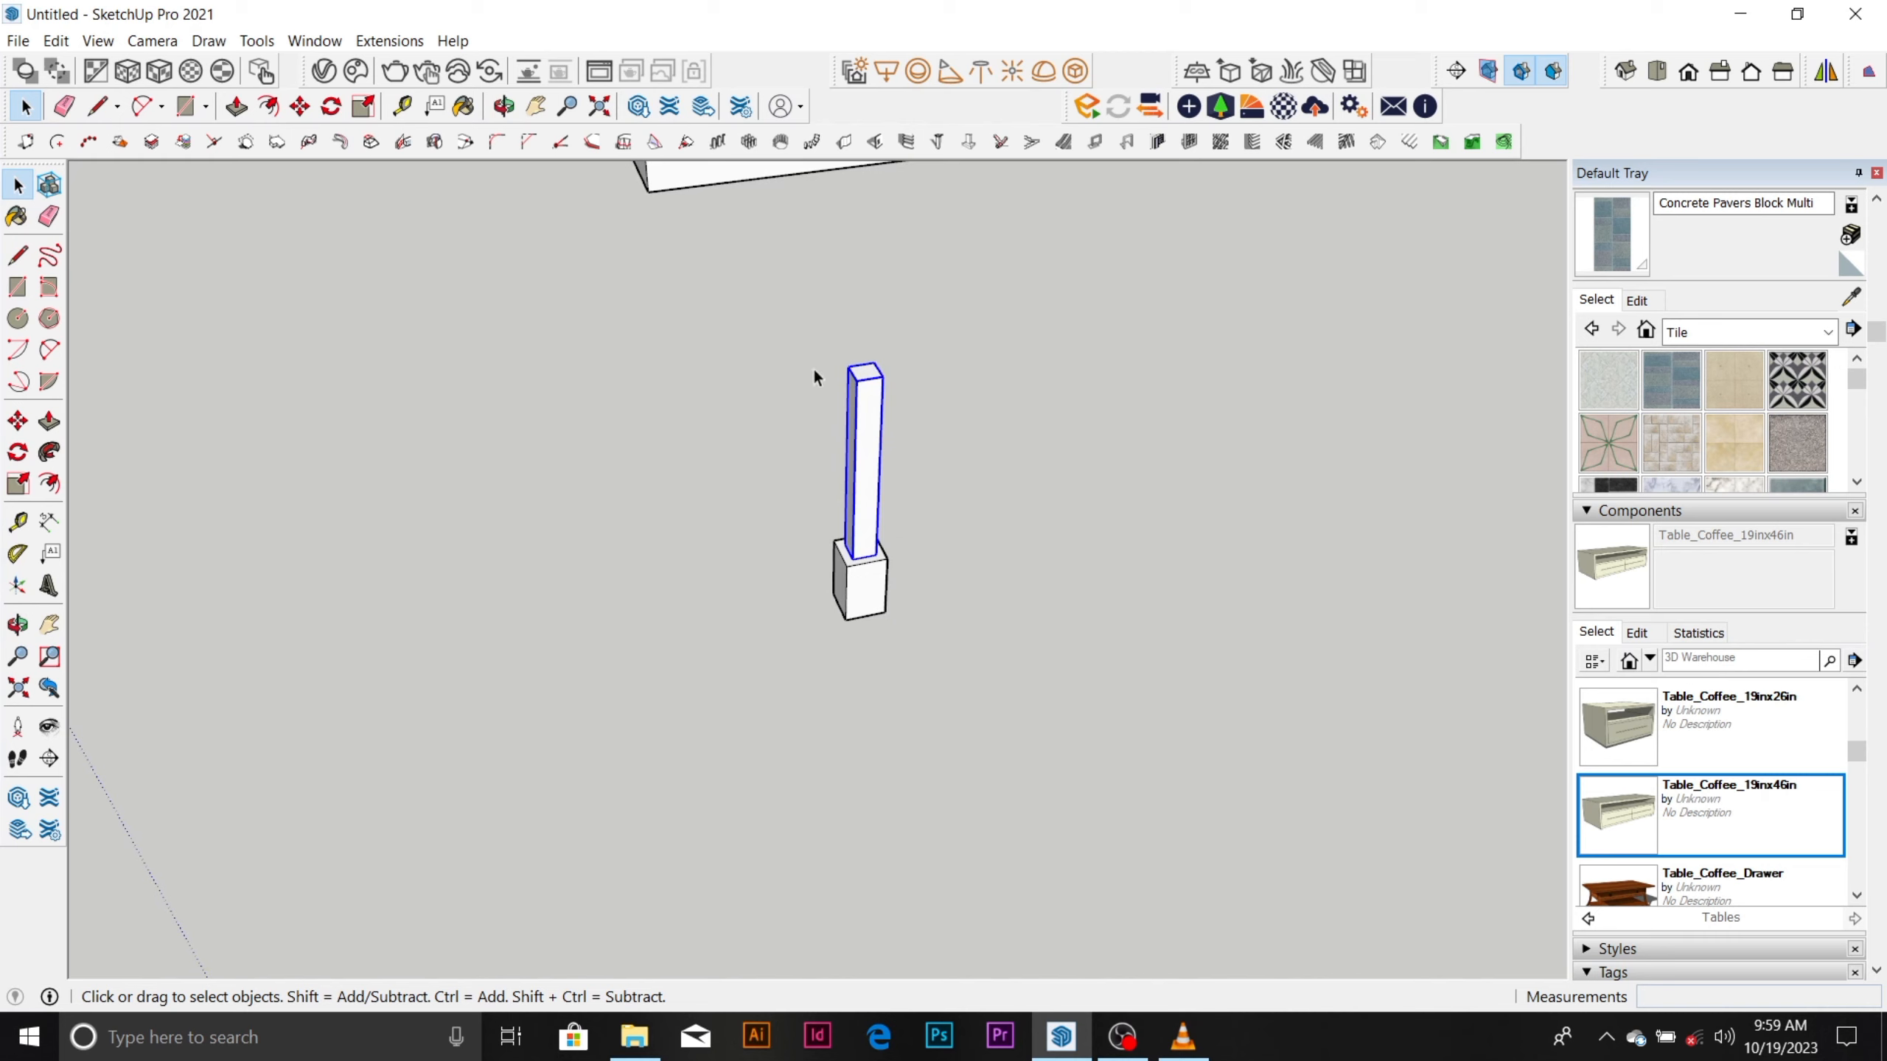
# Group the column copy's shaft and base together into a single column group.
pyautogui.moveTo(758, 299); pyautogui.dragTo(965, 617)
pyautogui.rightClick(867, 524)
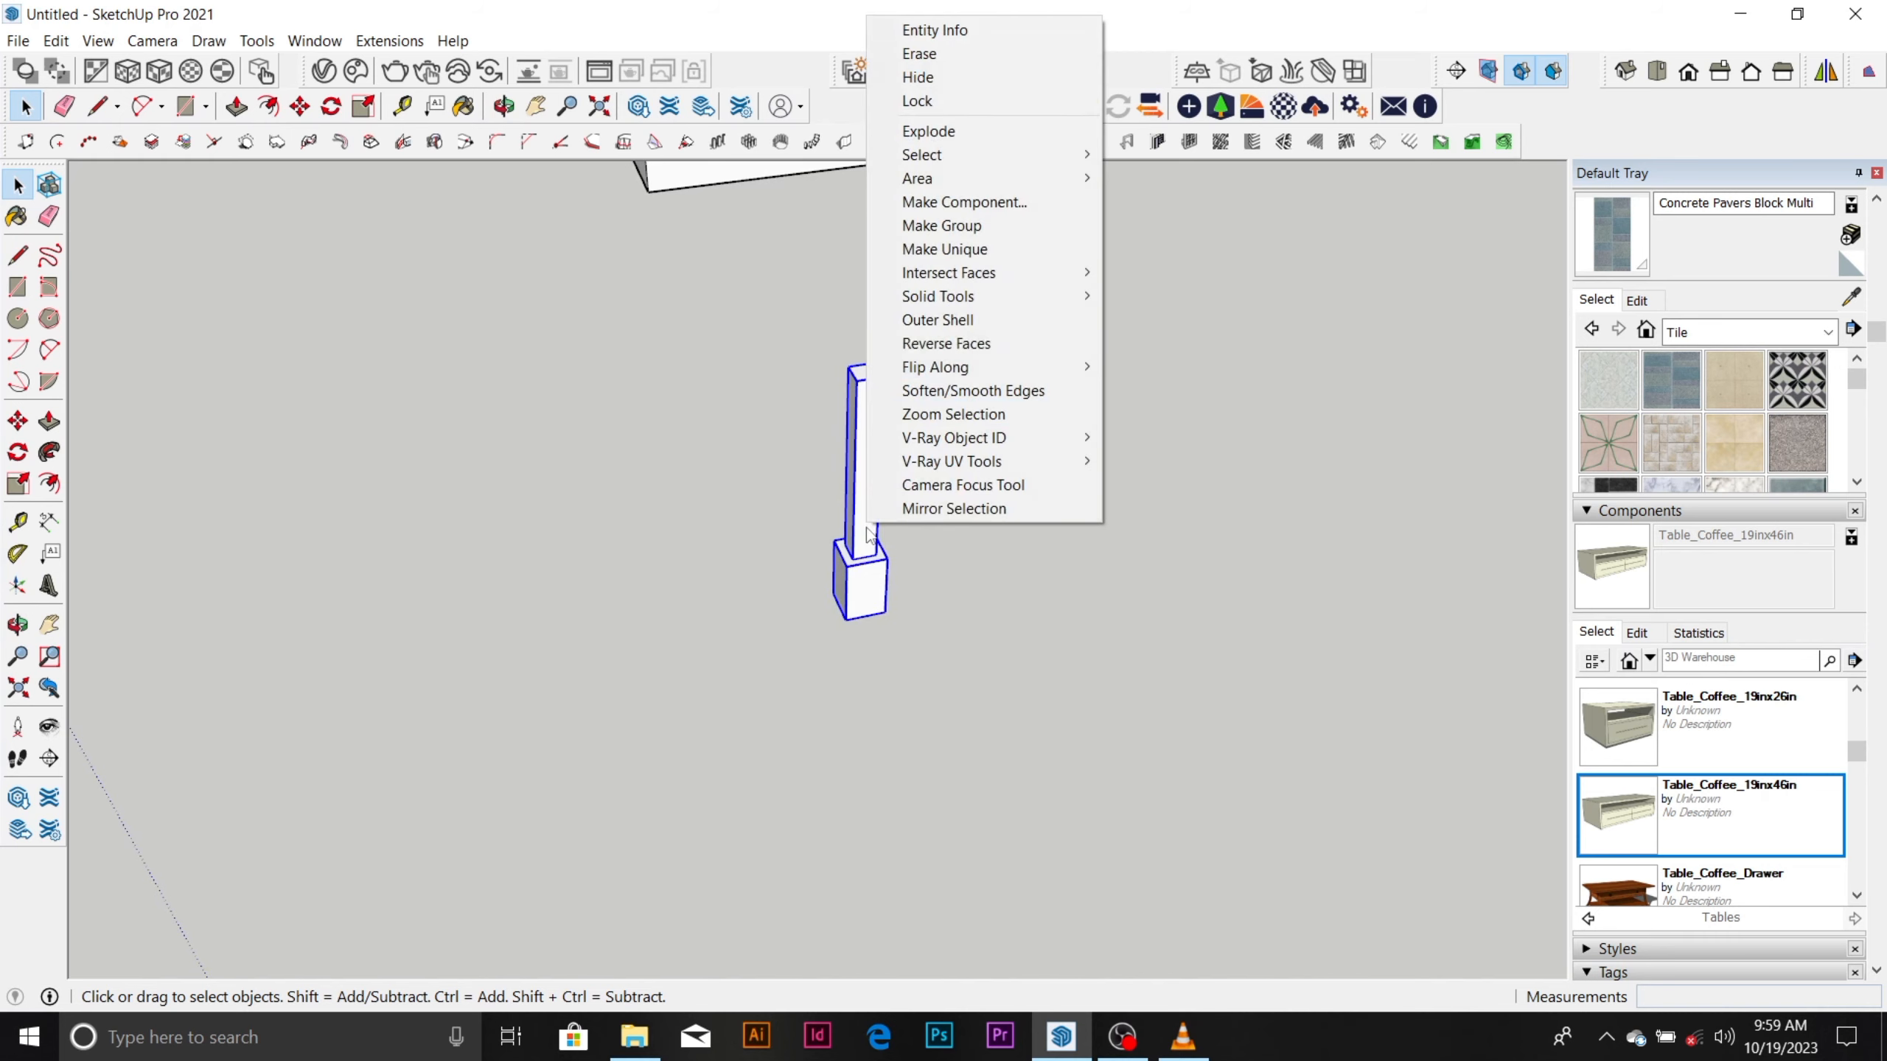
pyautogui.click(962, 227)
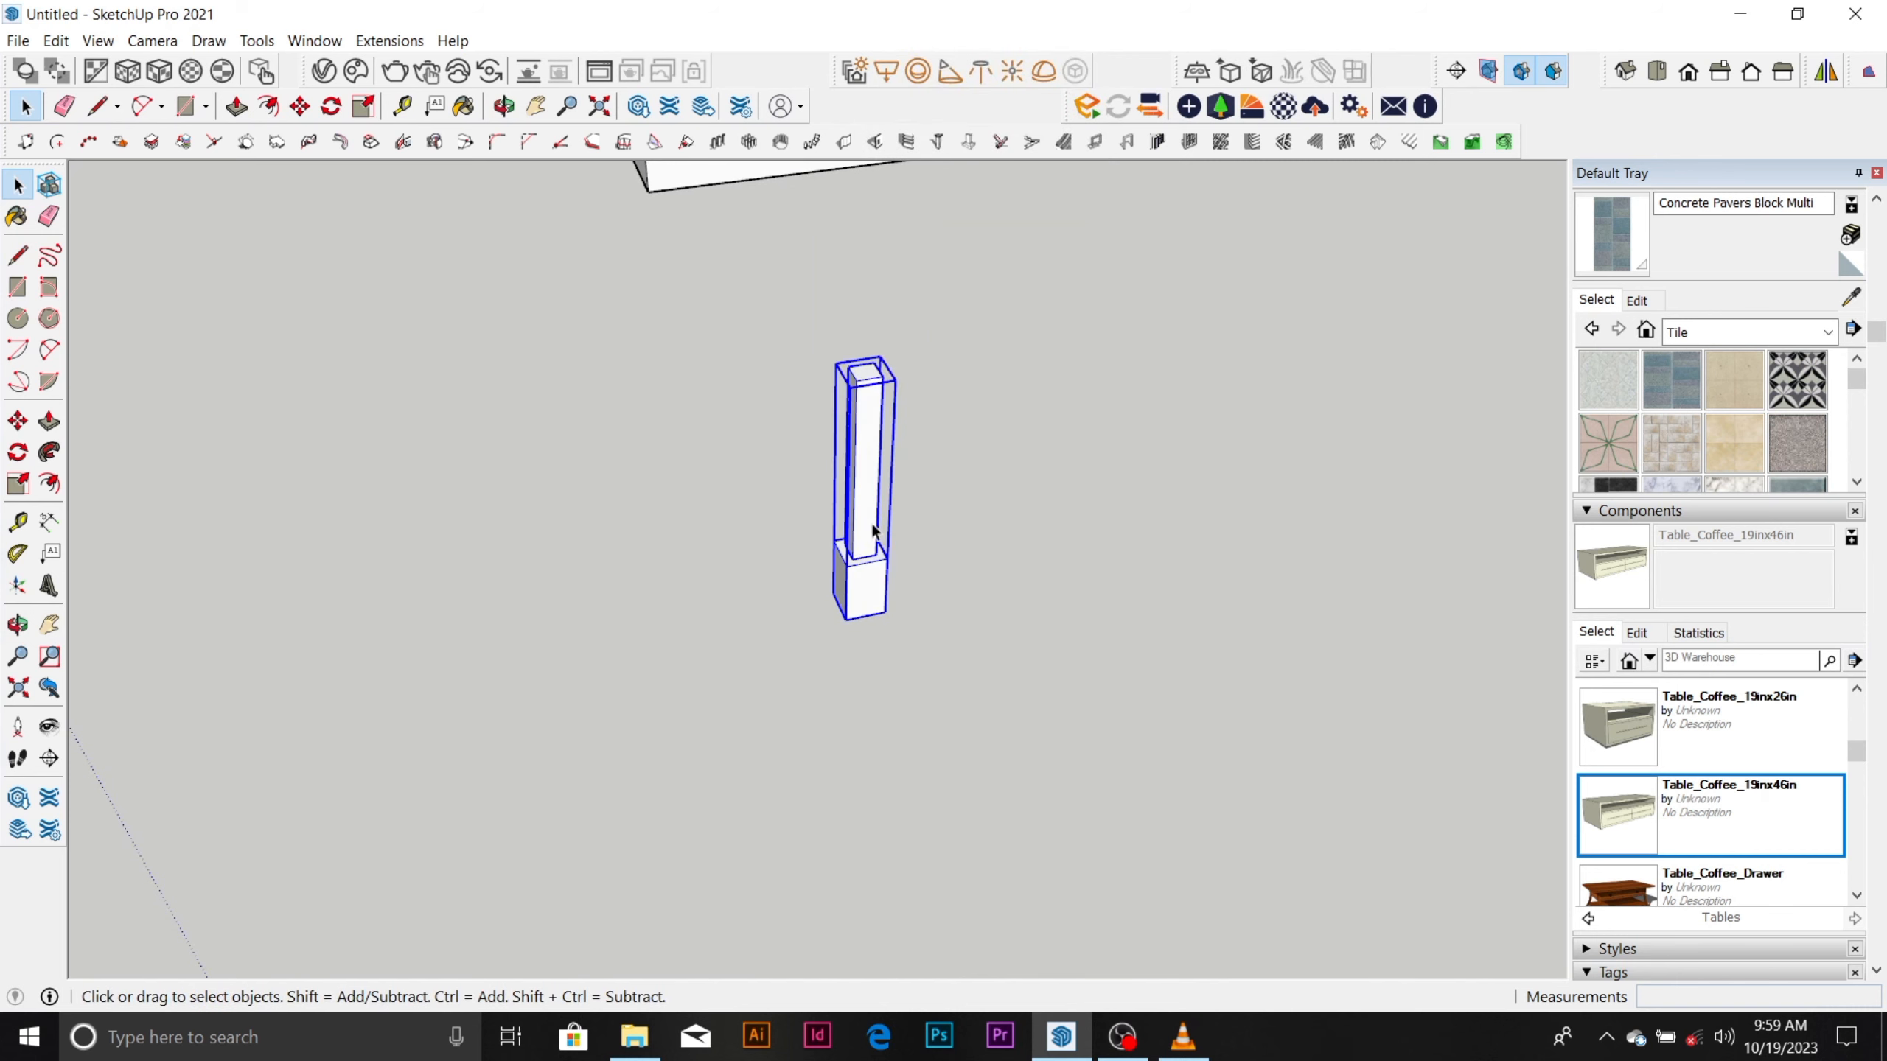
# Move the grouped column as one object to another spot in the open space and deselect it.
pyautogui.press('m')
pyautogui.click(886, 611)
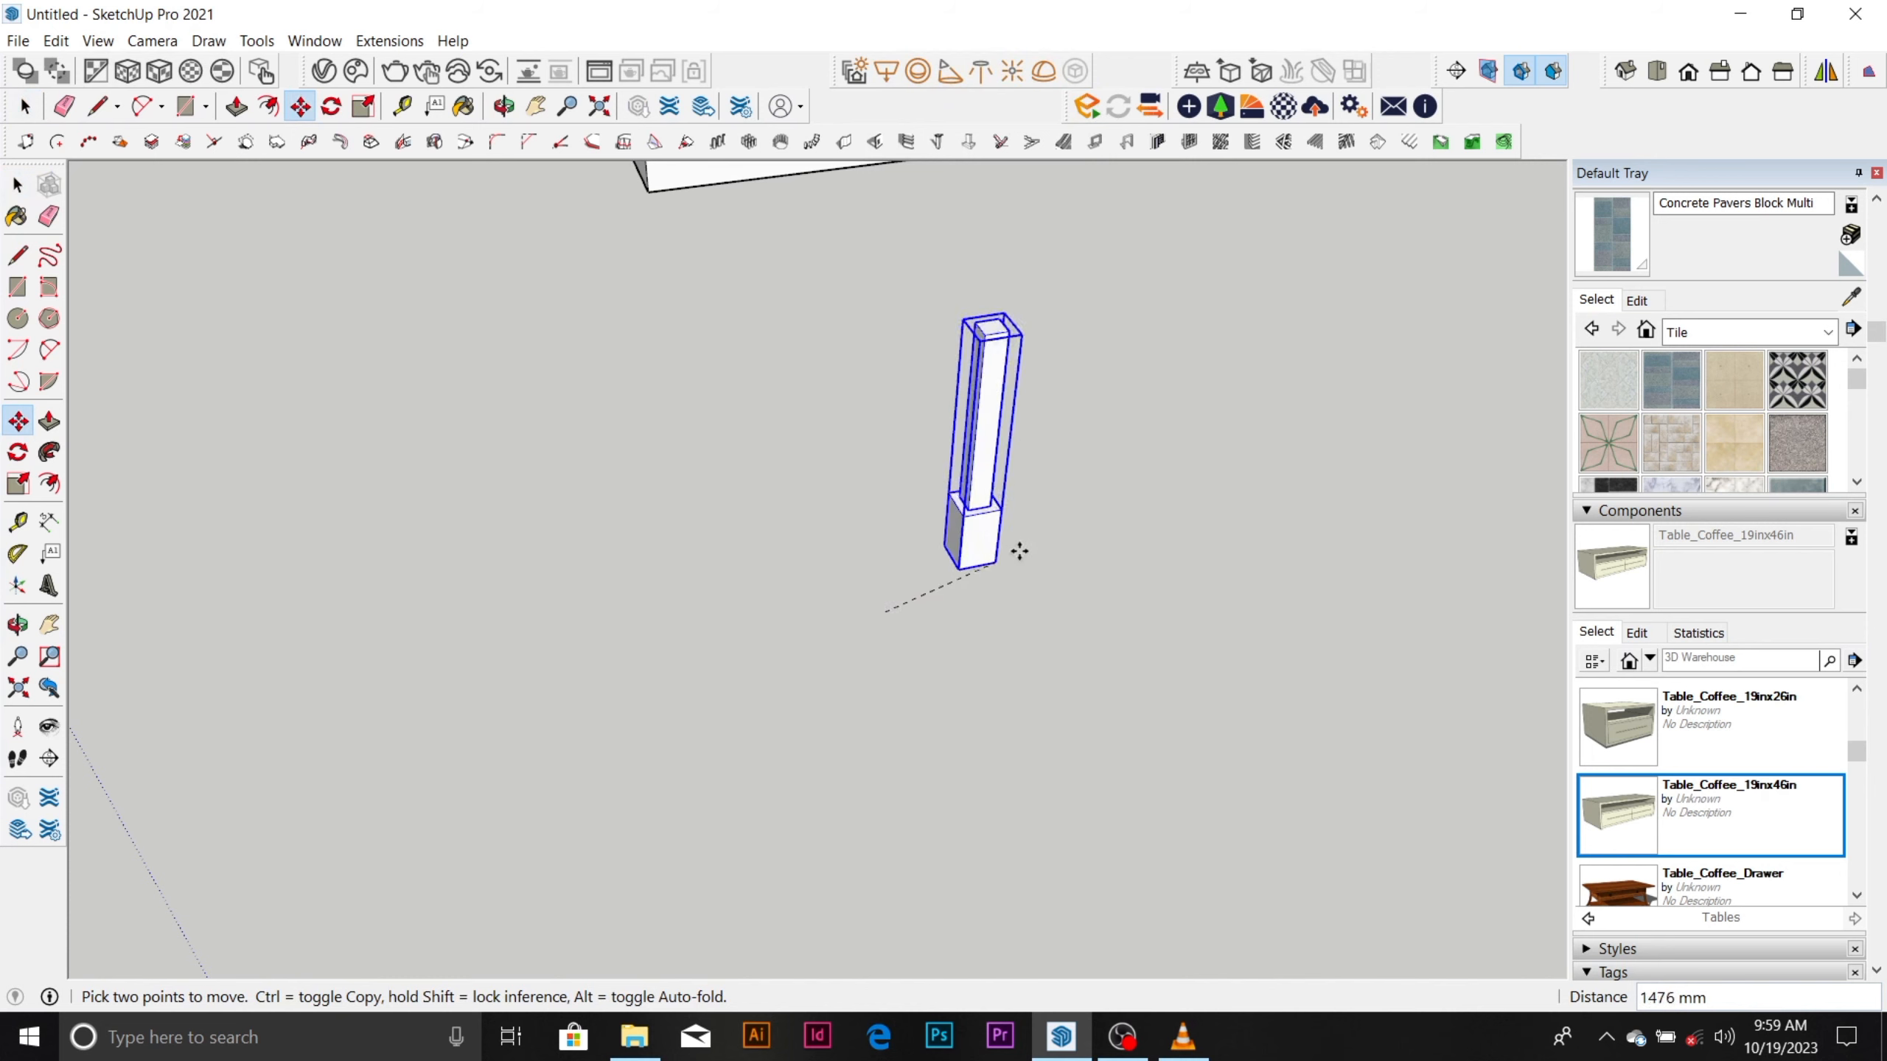
pyautogui.click(1201, 572)
pyautogui.scroll(-4, 1127, 506)
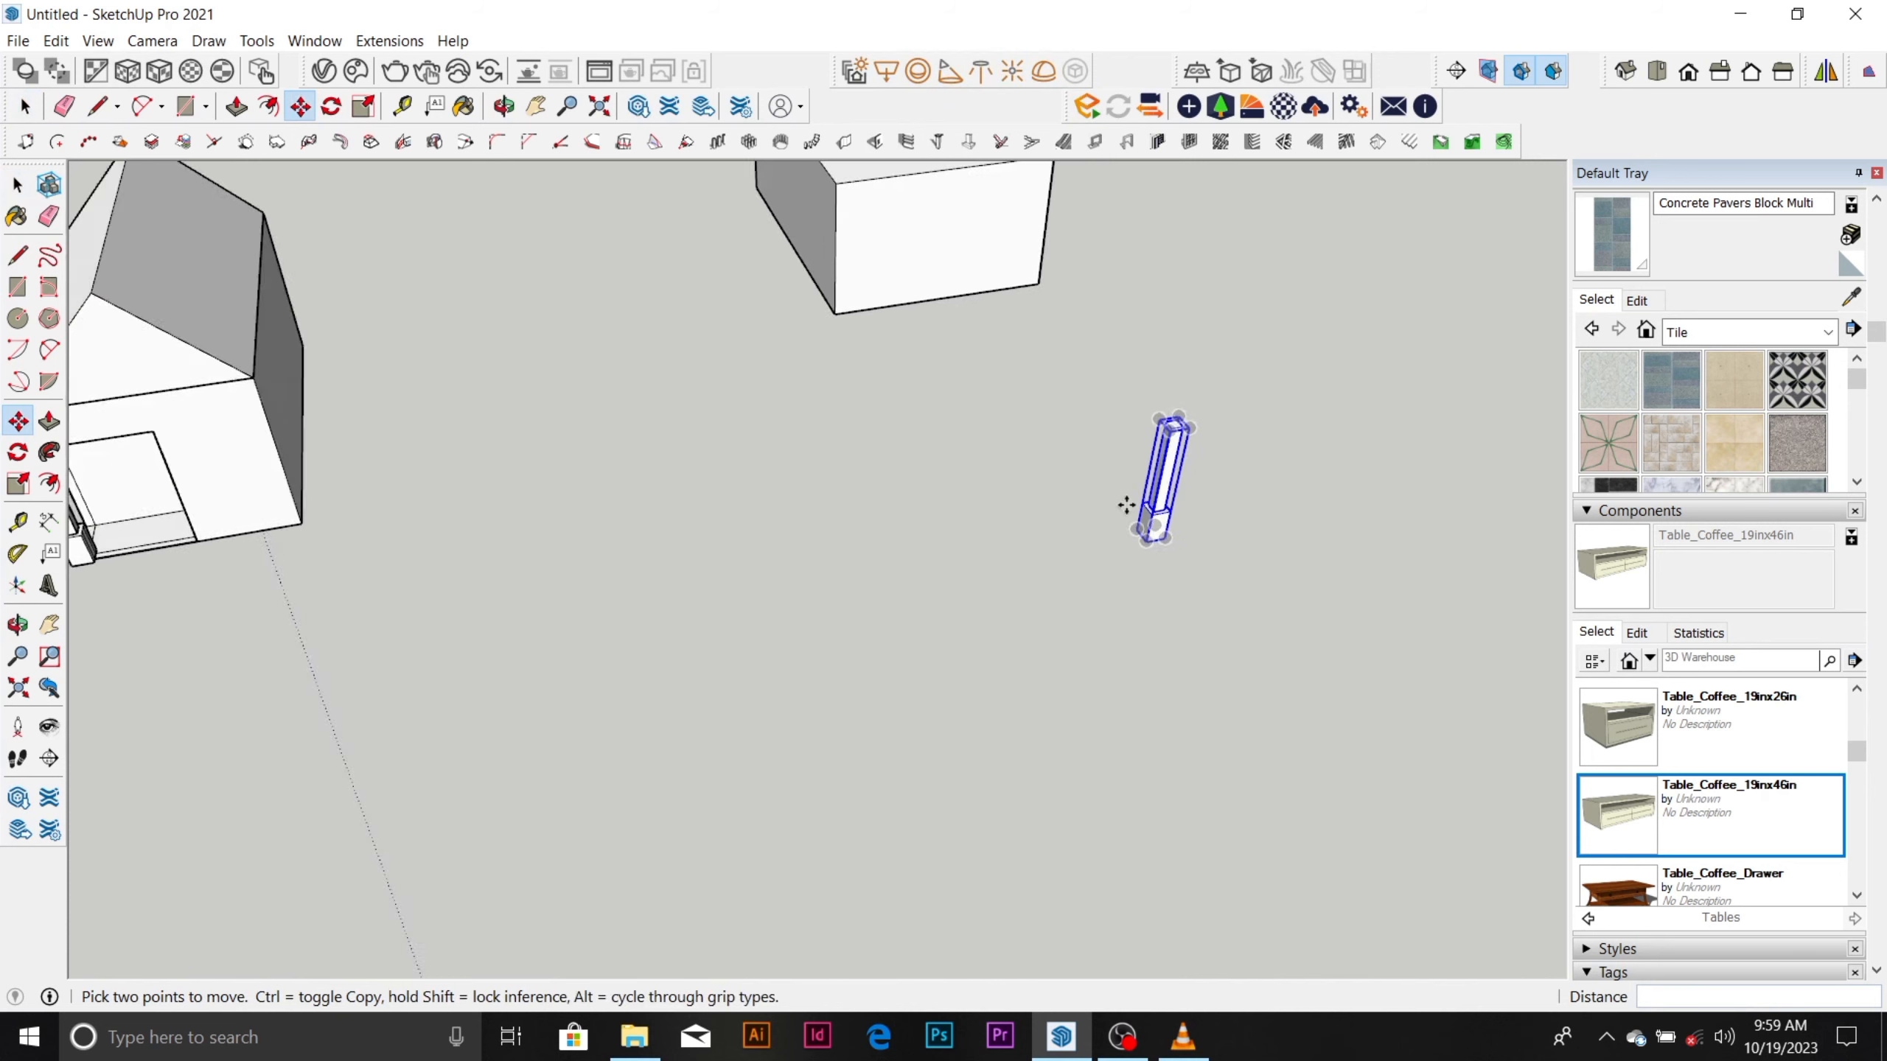
pyautogui.scroll(-2, 1127, 506)
pyautogui.scroll(4, 1193, 493)
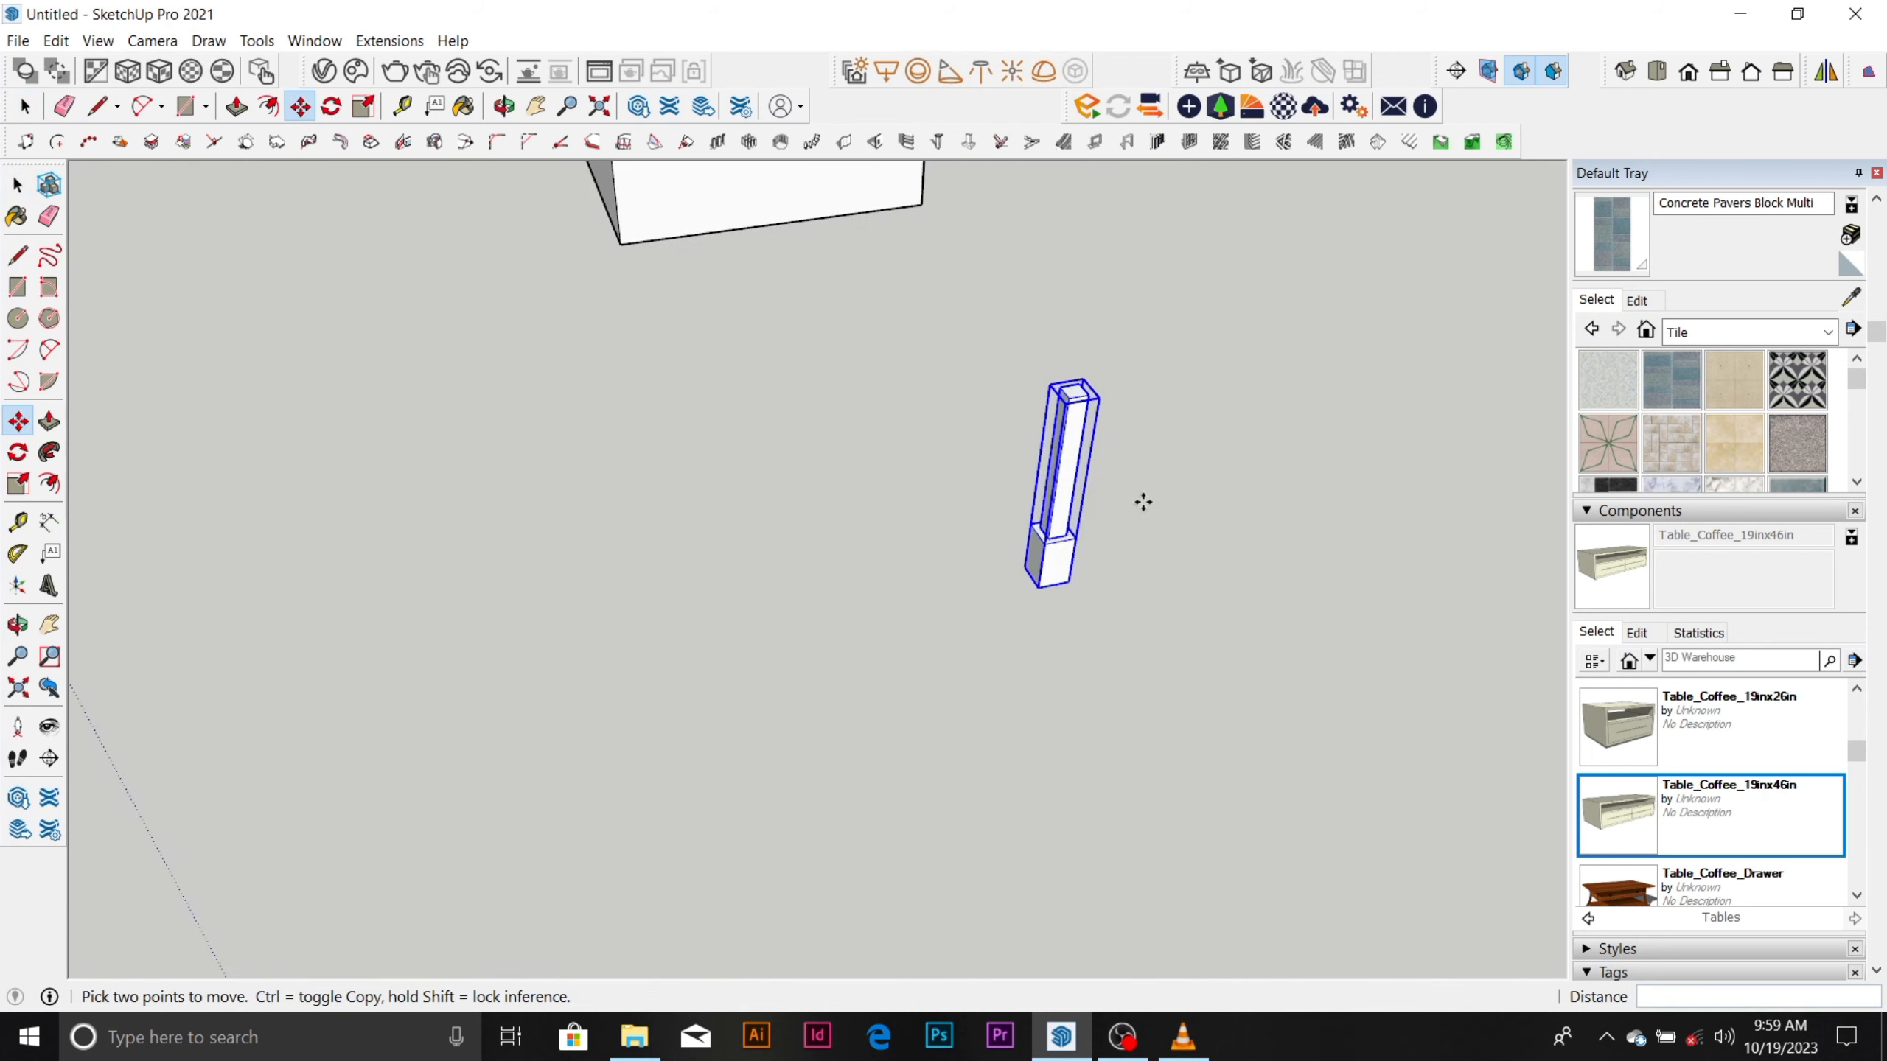
pyautogui.press('space')
pyautogui.scroll(-3, 1092, 505)
pyautogui.click(1190, 461)
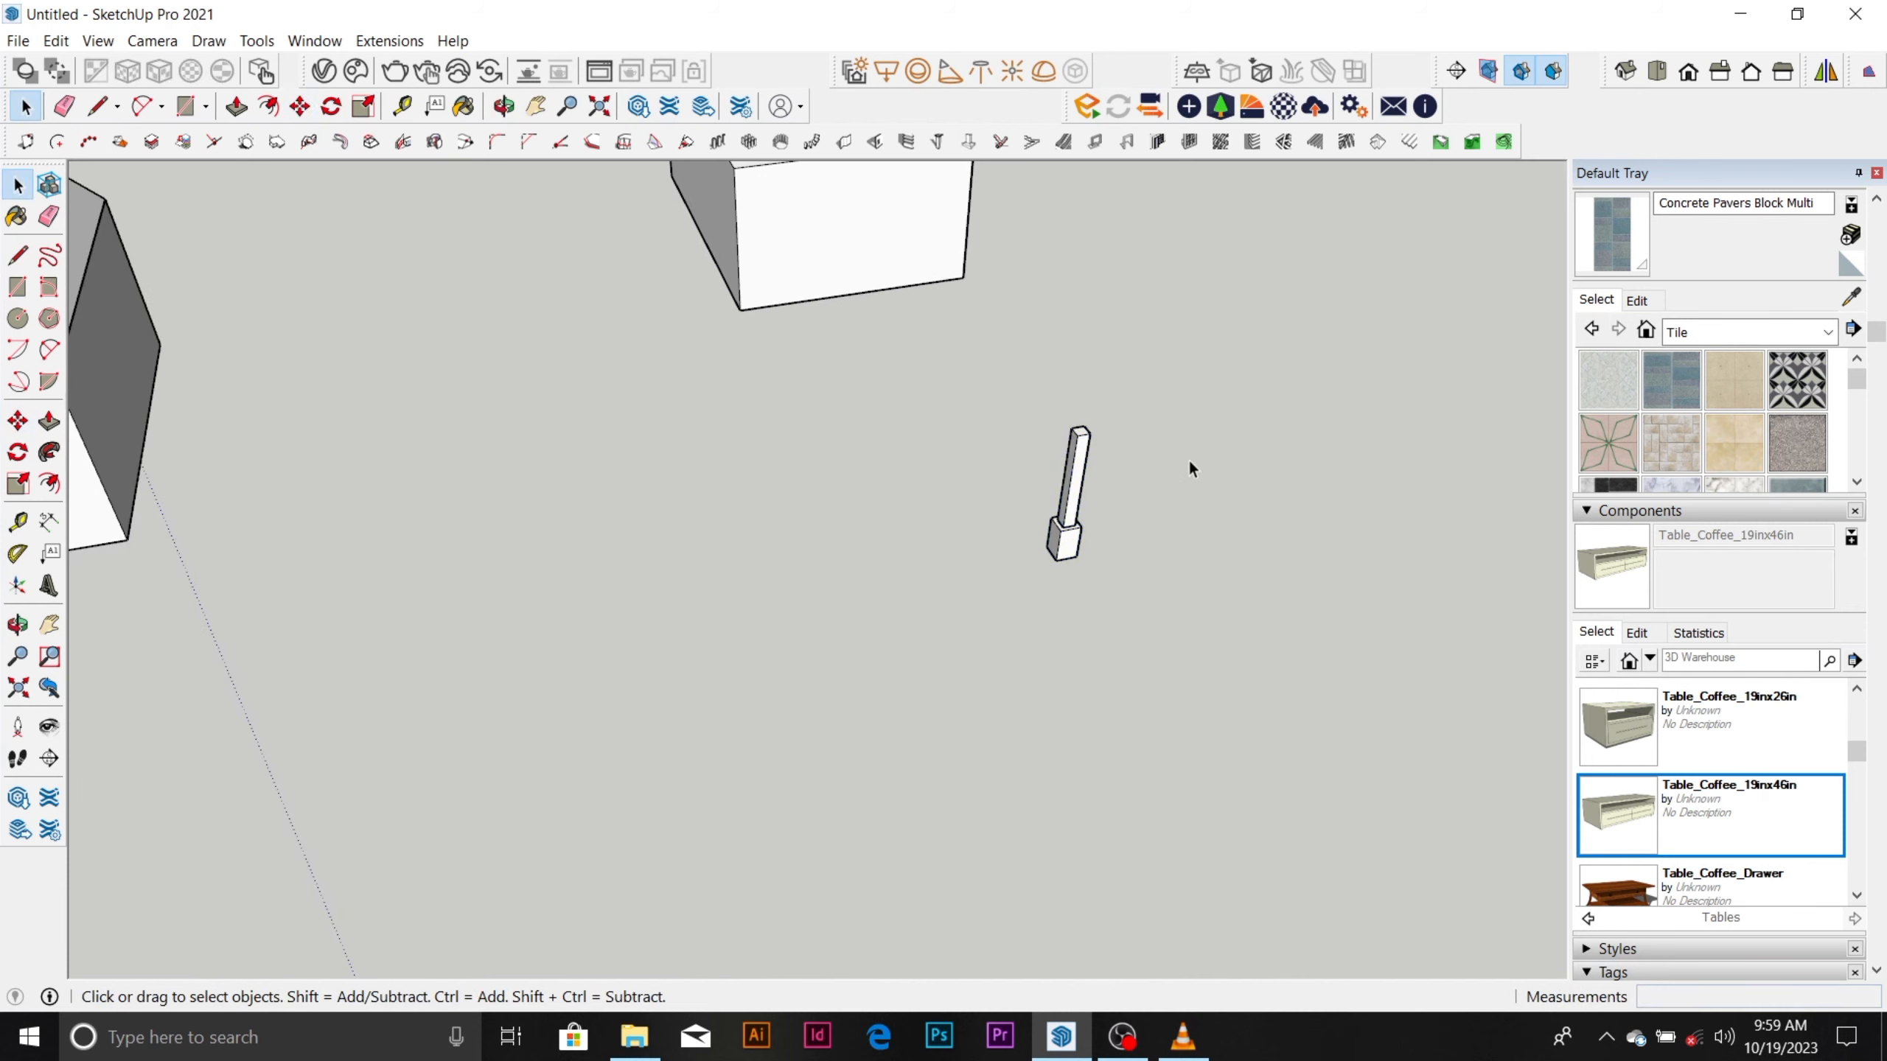
# Draw a rectangle about 4782 × 3778 mm on the ground in the open space beside the column.
pyautogui.scroll(3, 1069, 526)
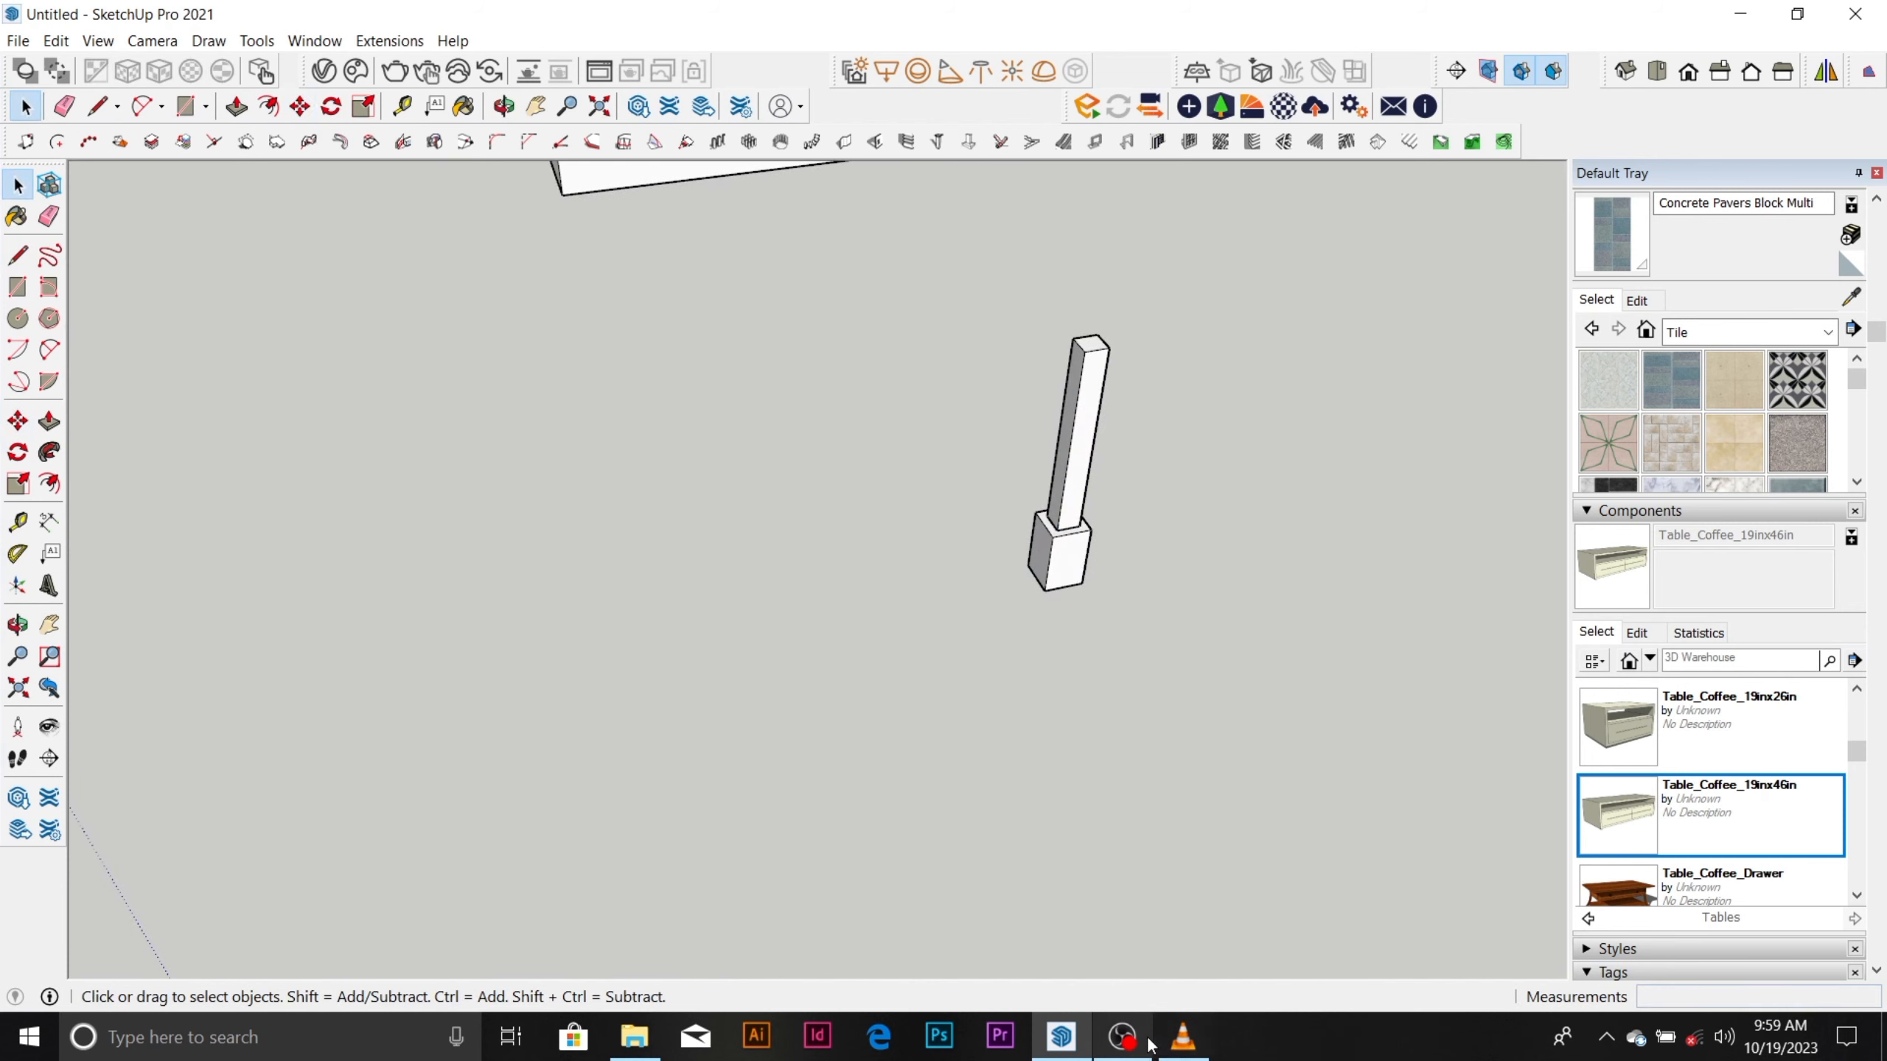
pyautogui.moveTo(1147, 1044)
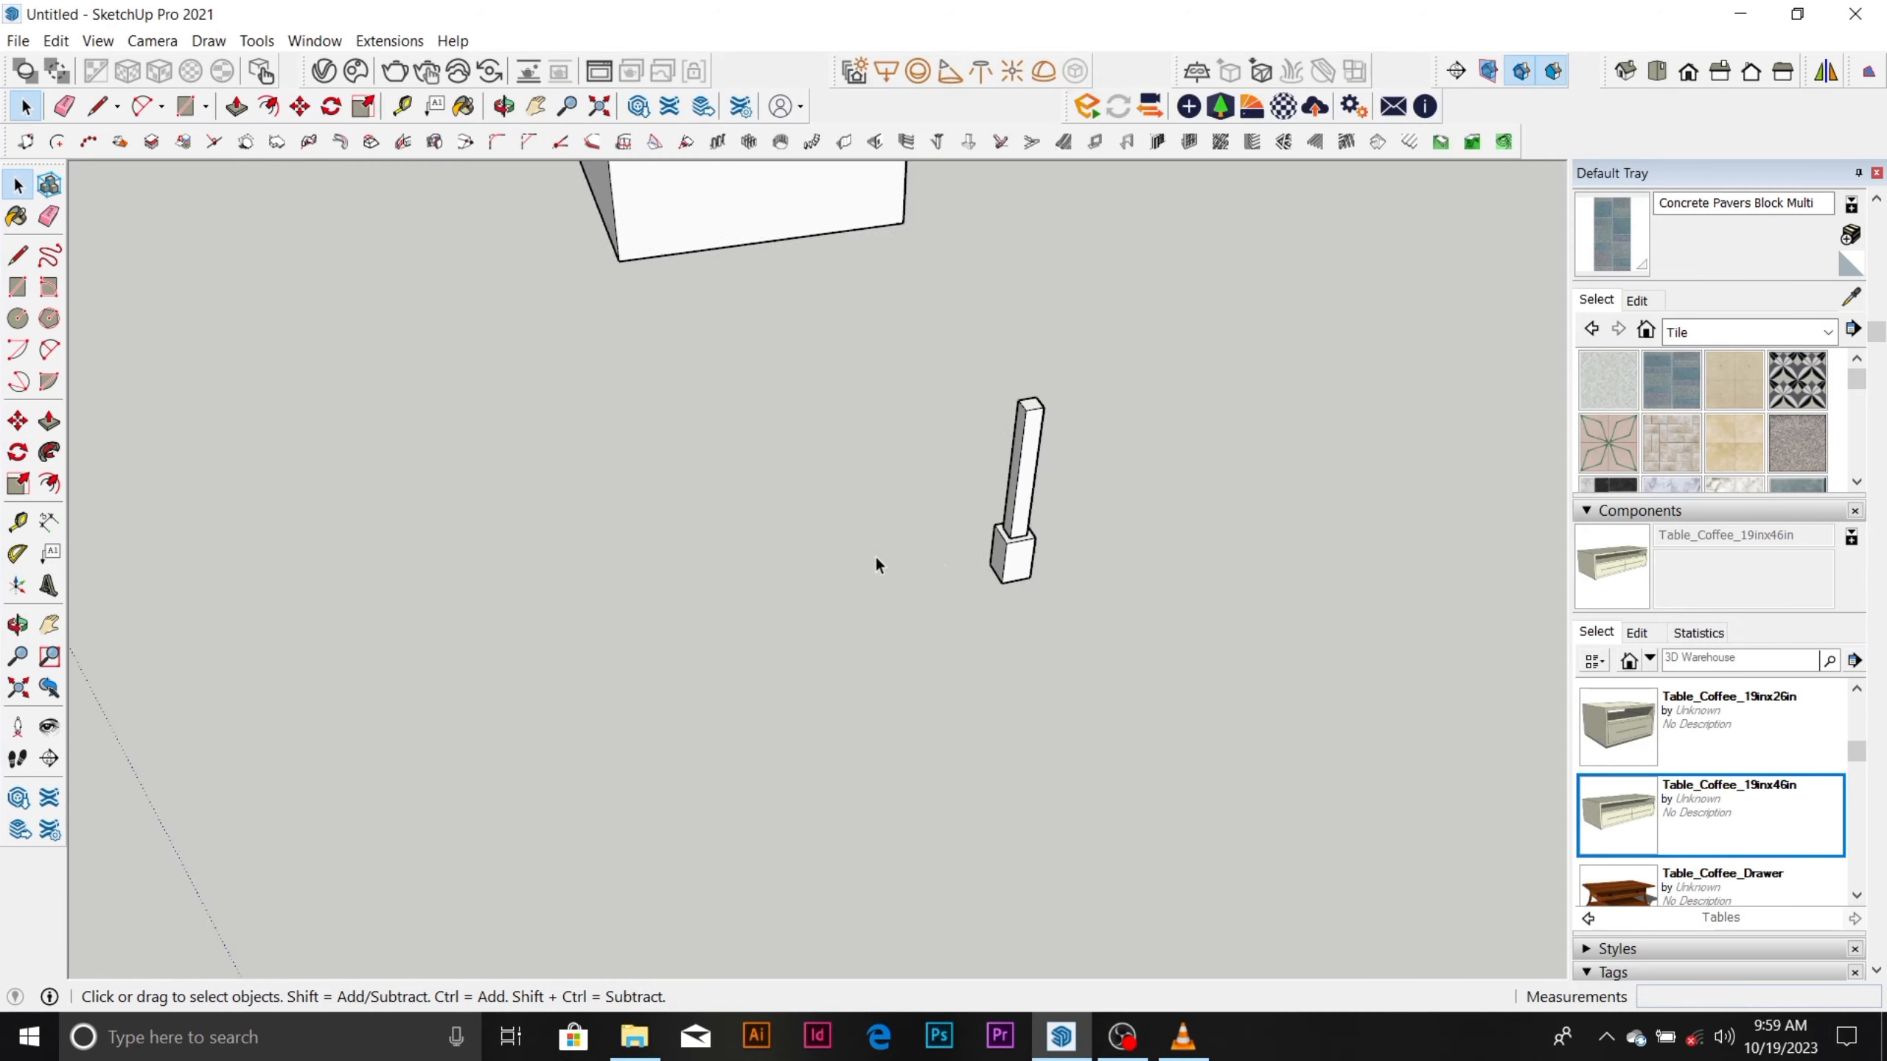
pyautogui.moveTo(875, 554); pyautogui.dragTo(764, 599, button='middle')
pyautogui.press('e')
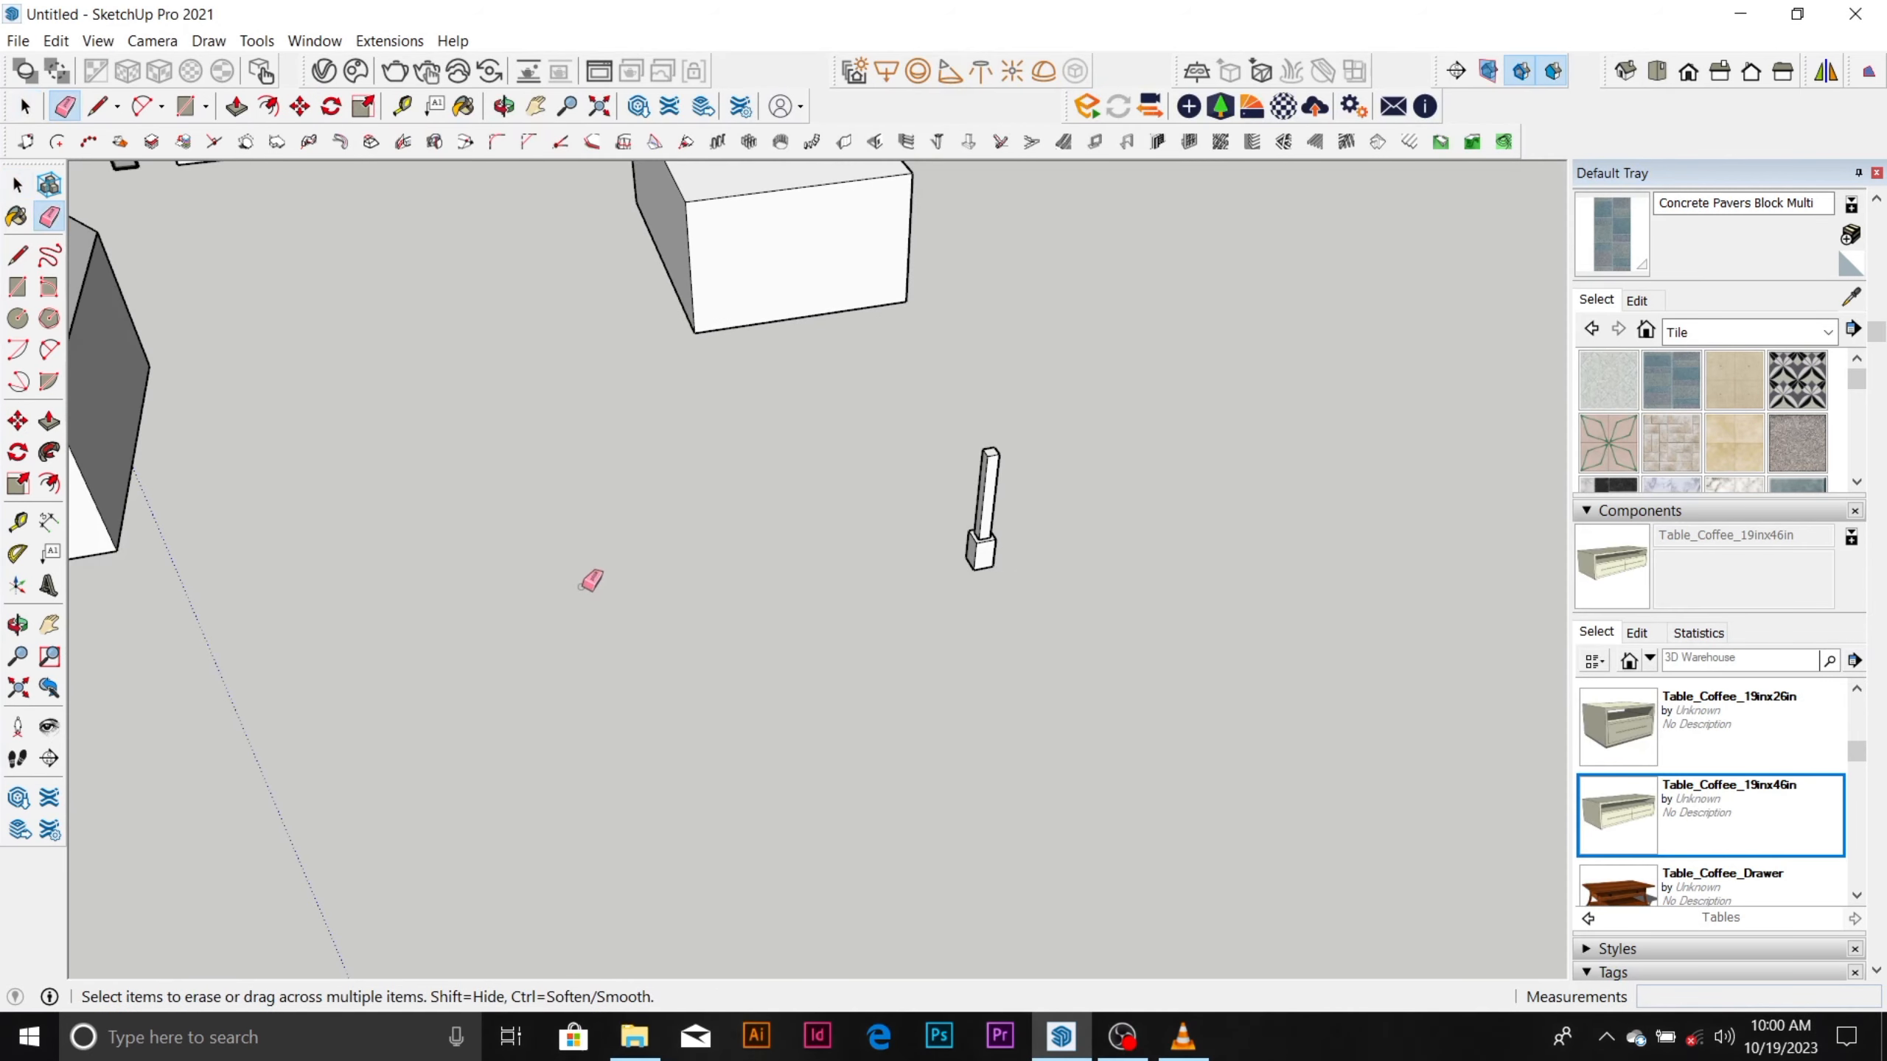
pyautogui.press('space')
pyautogui.press('r')
pyautogui.click(582, 586)
pyautogui.click(895, 736)
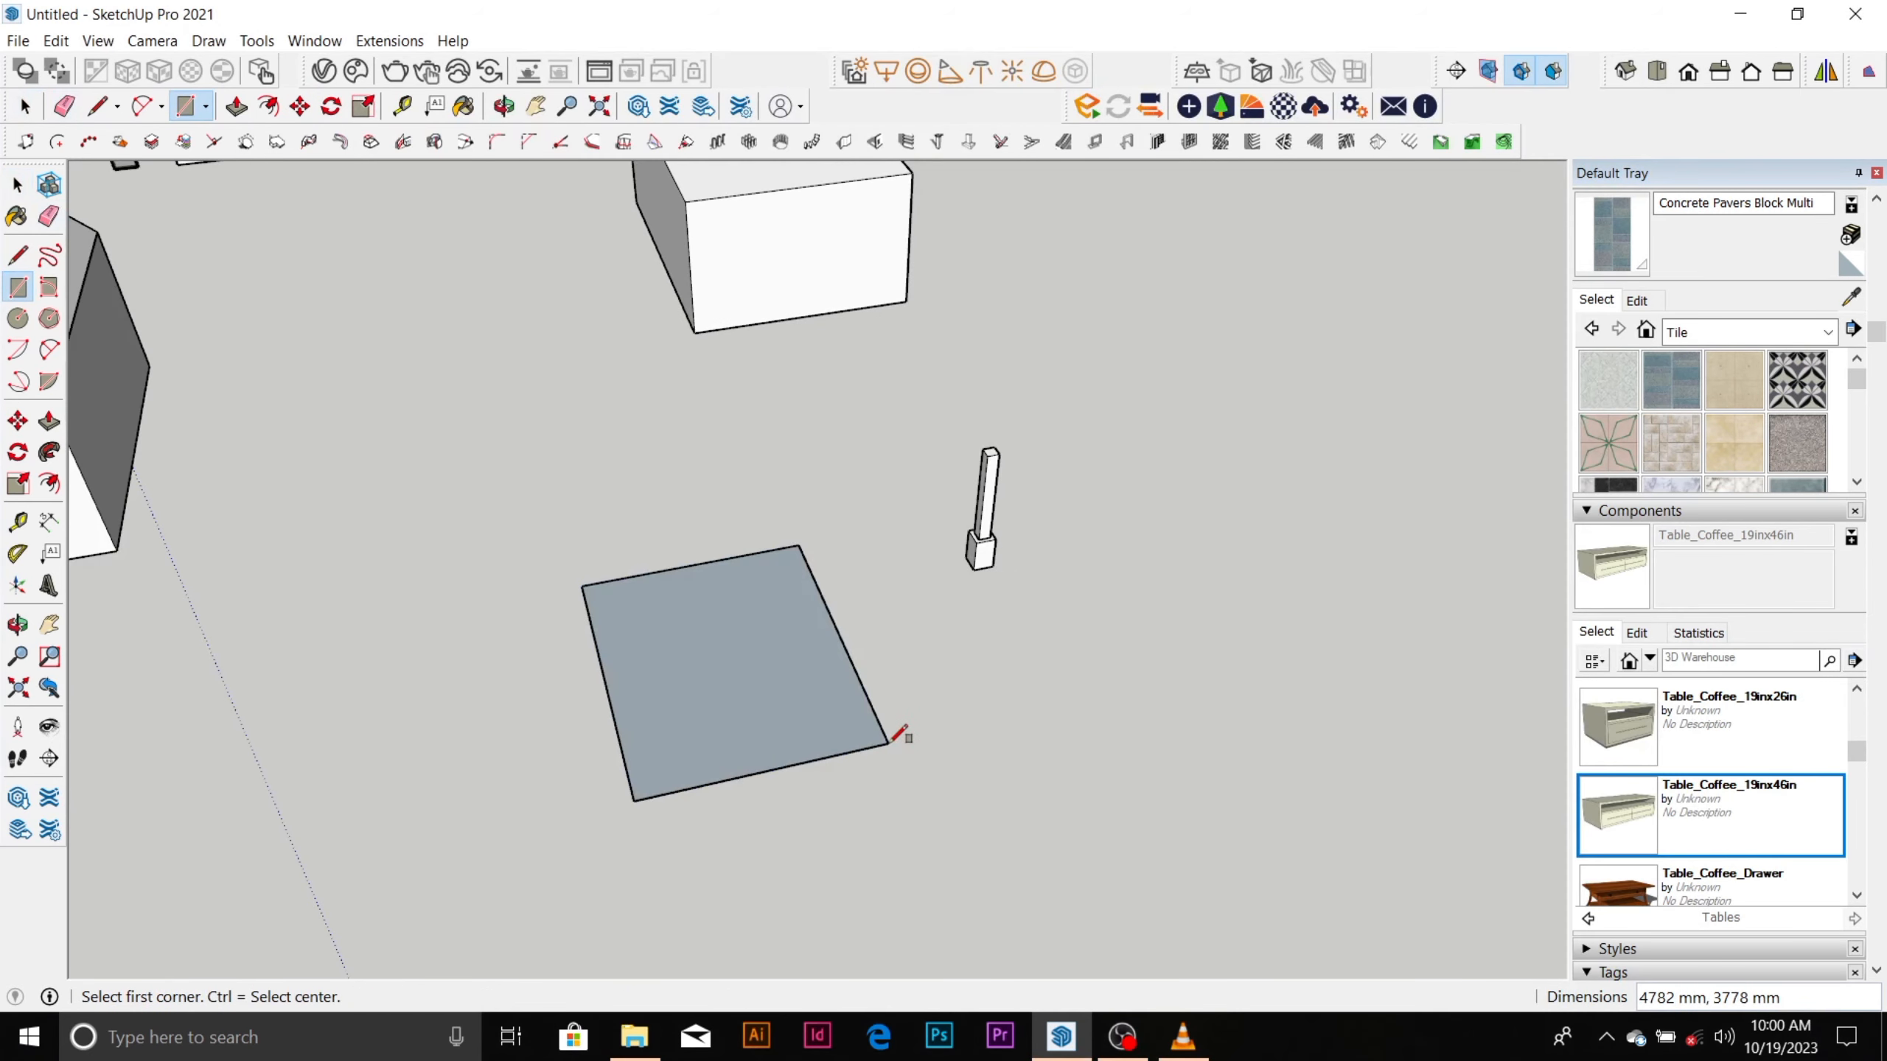
# Draw a line about 3778 mm long across the middle of the ground rectangle, splitting it into two faces.
pyautogui.press('space')
pyautogui.scroll(2, 672, 635)
pyautogui.press('l')
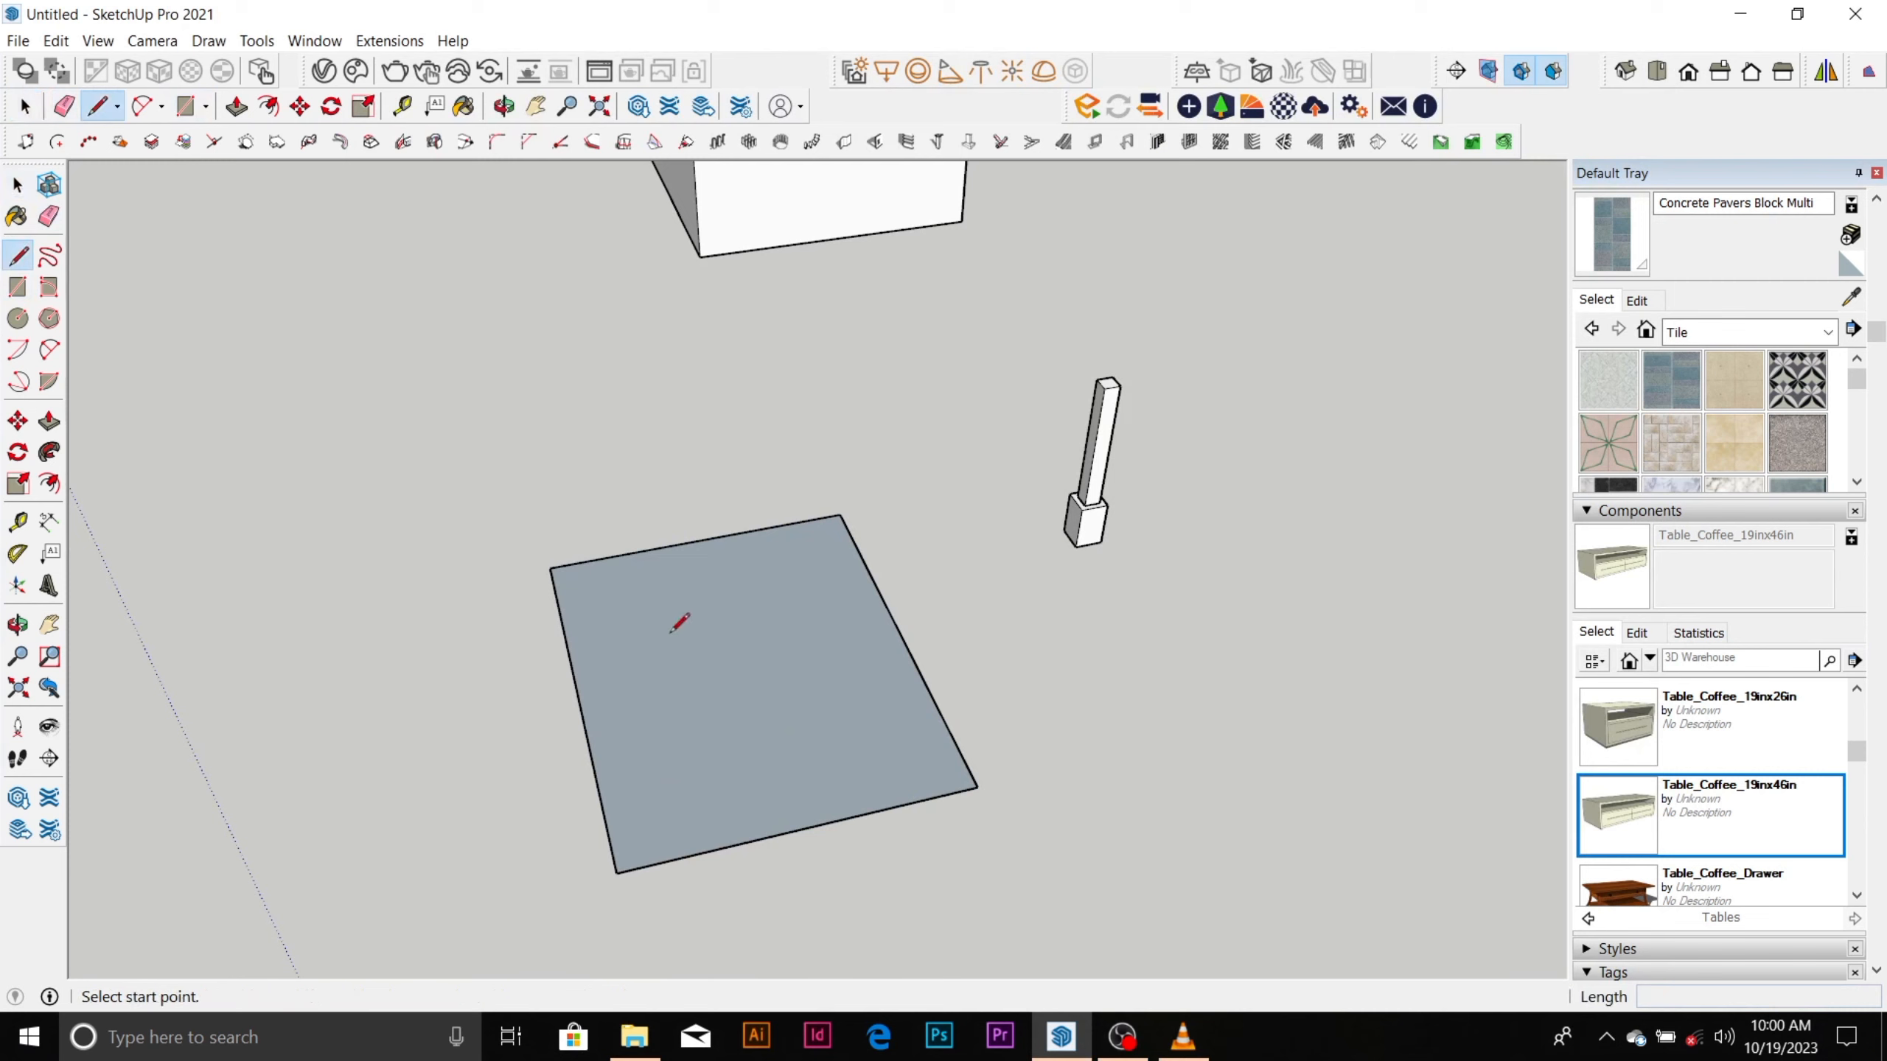
pyautogui.click(586, 733)
pyautogui.click(902, 670)
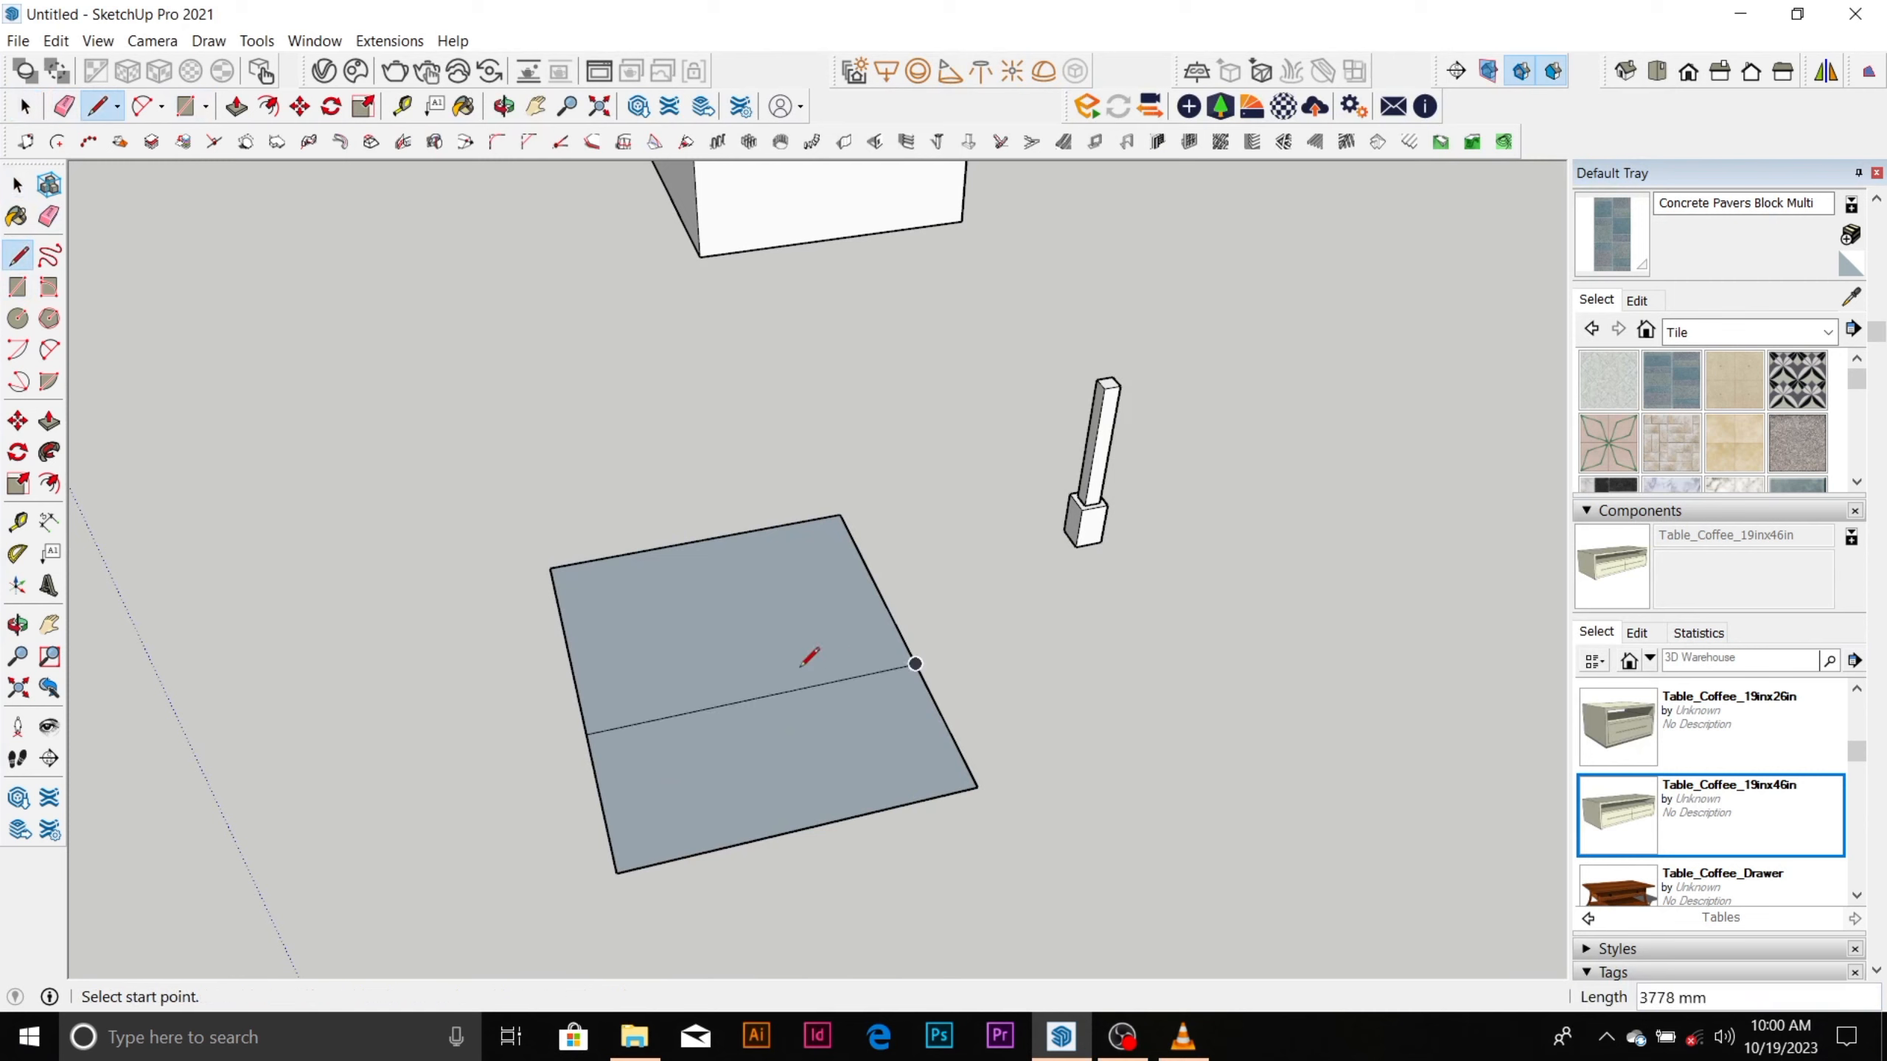
# Reverse both halves of the split rectangle so their front sides face up.
pyautogui.press('space')
pyautogui.rightClick(769, 656)
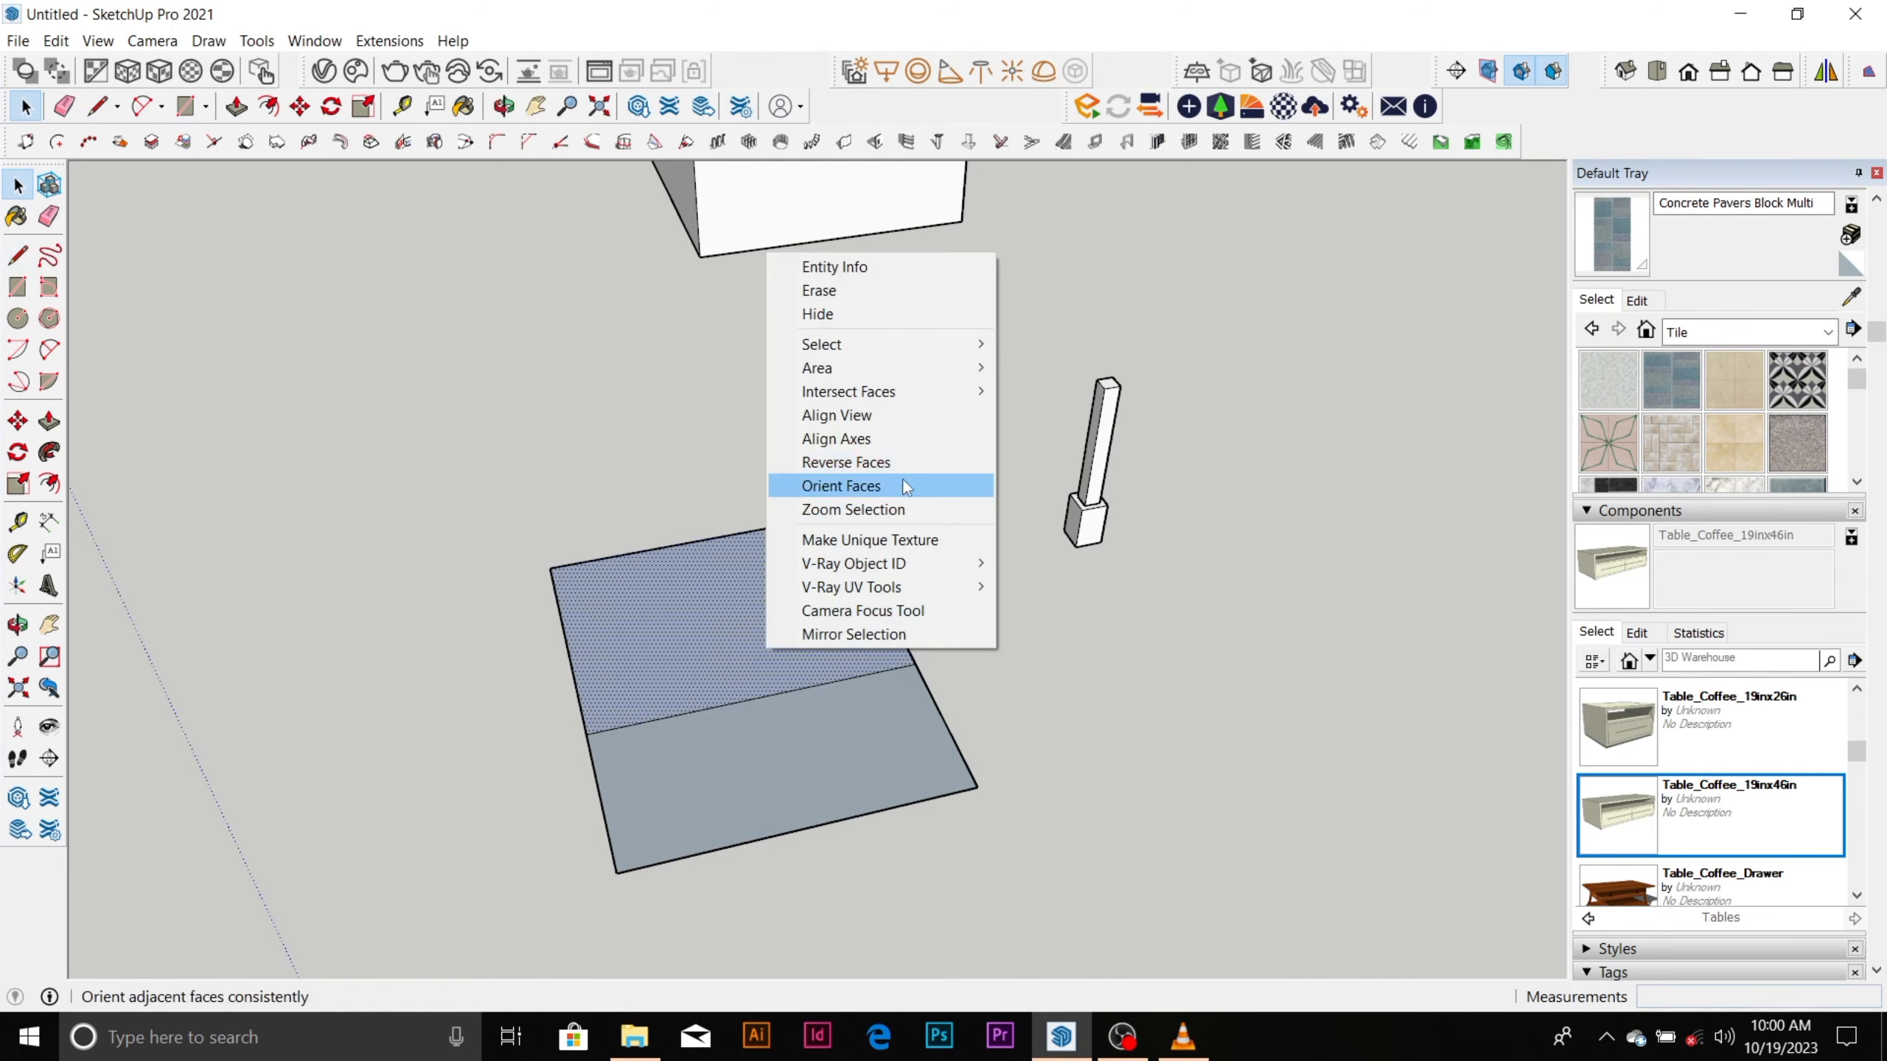
pyautogui.click(905, 463)
pyautogui.click(835, 721)
pyautogui.rightClick(834, 719)
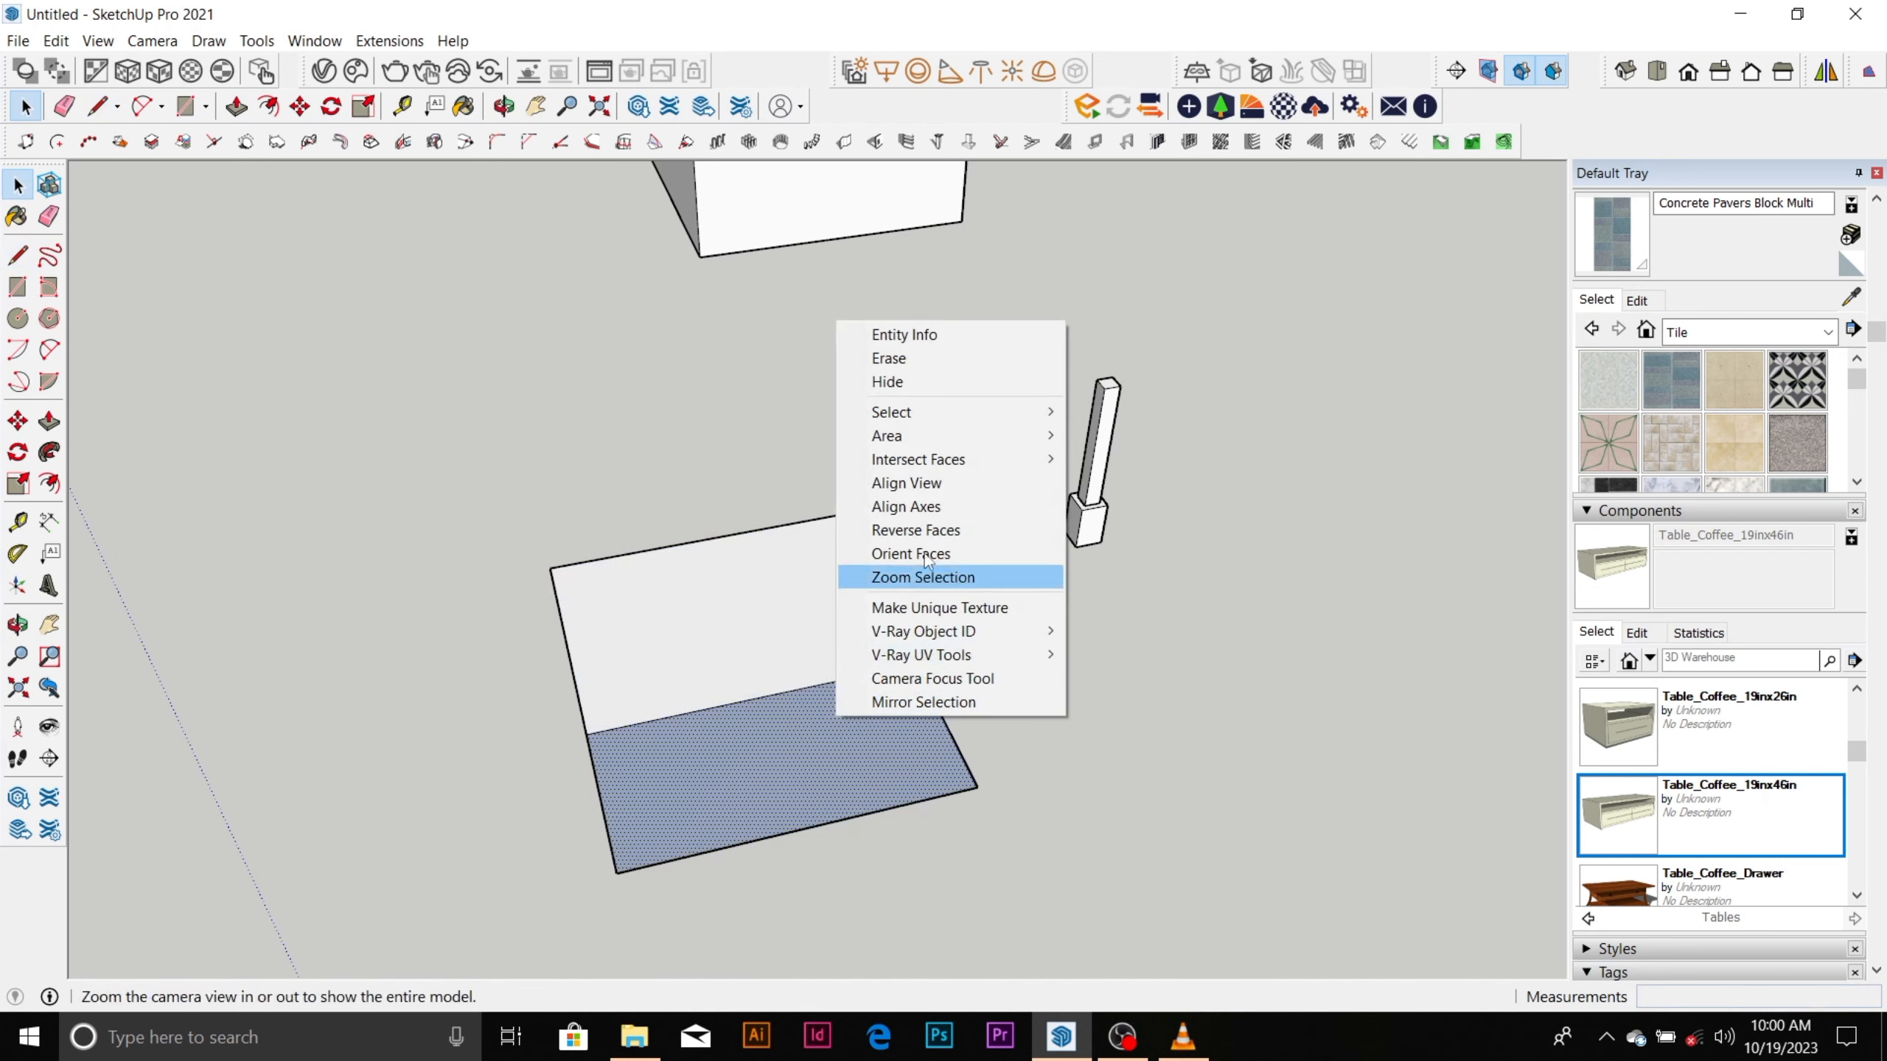
pyautogui.click(905, 527)
pyautogui.scroll(-2, 787, 676)
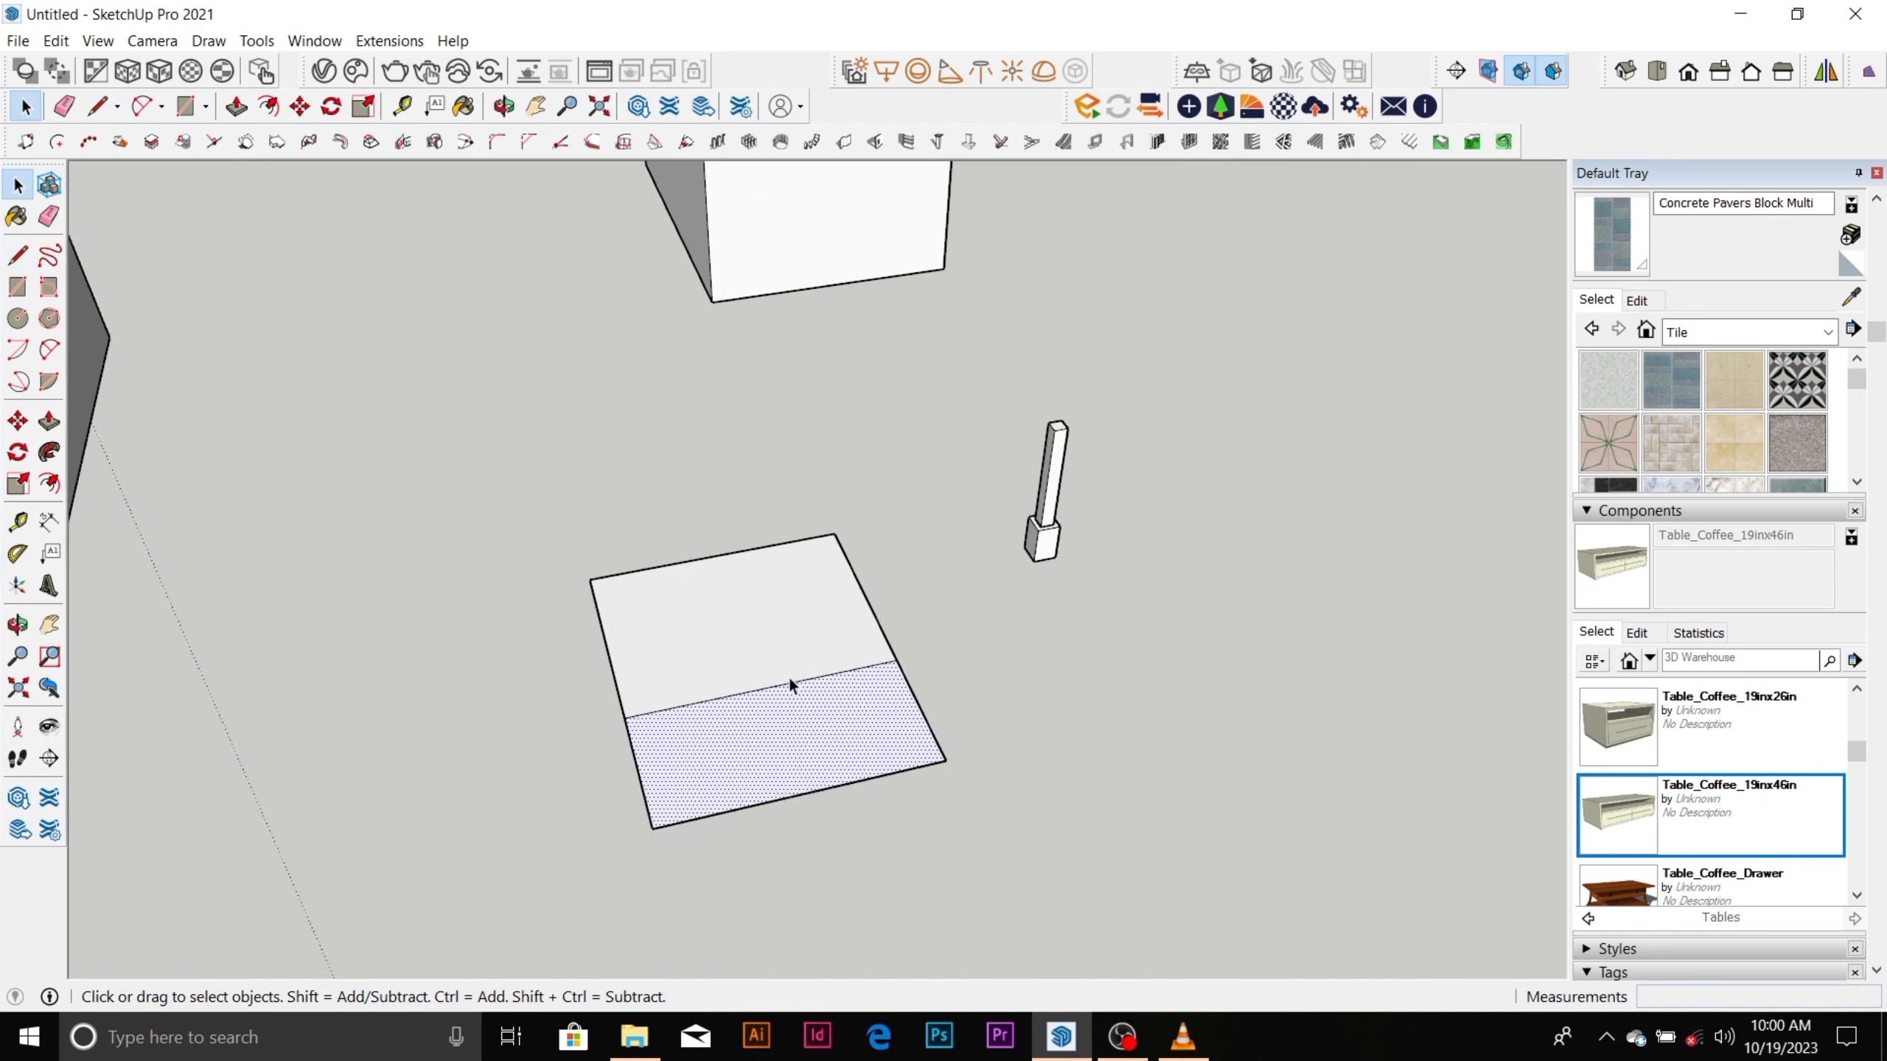
# Draw two connected lines outward from the rectangle's side edge, the second roughly parallel to that edge, leaving the shape open.
pyautogui.scroll(2, 787, 676)
pyautogui.press('l')
pyautogui.click(900, 614)
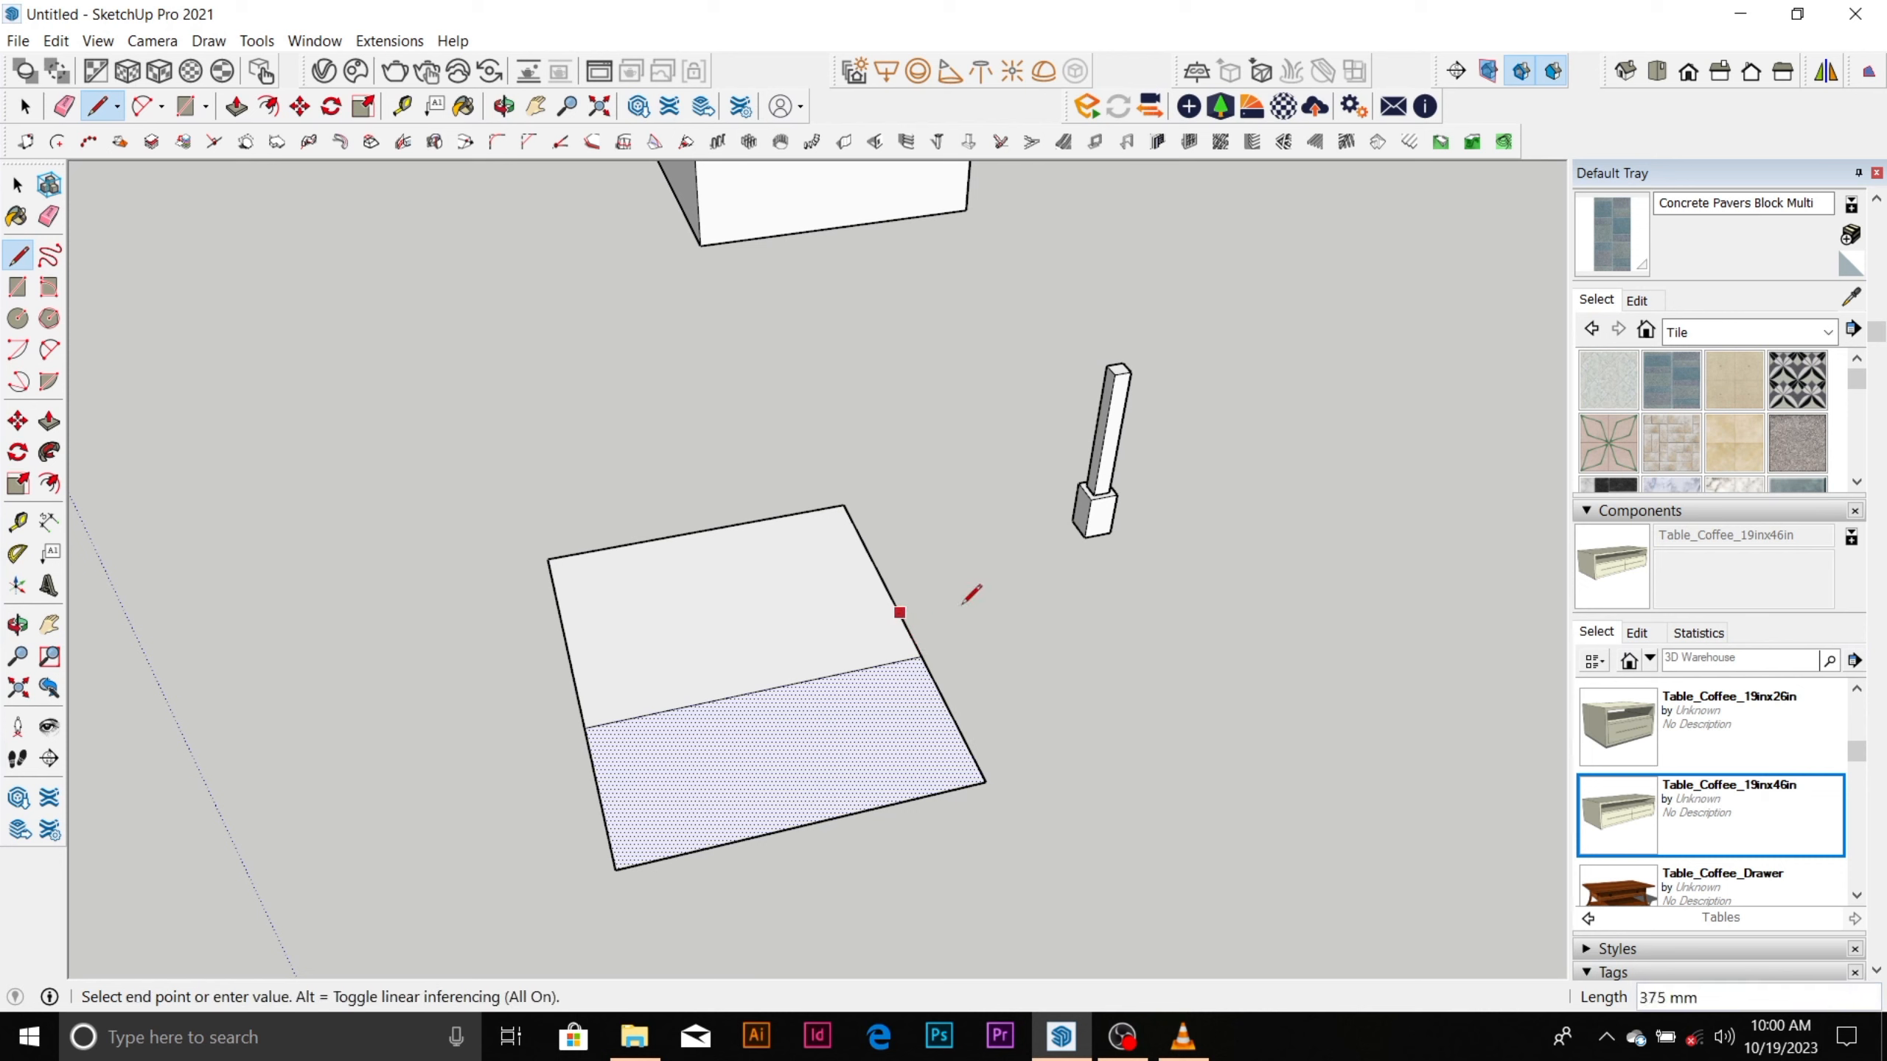
pyautogui.click(996, 593)
pyautogui.click(1121, 800)
pyautogui.press('space')
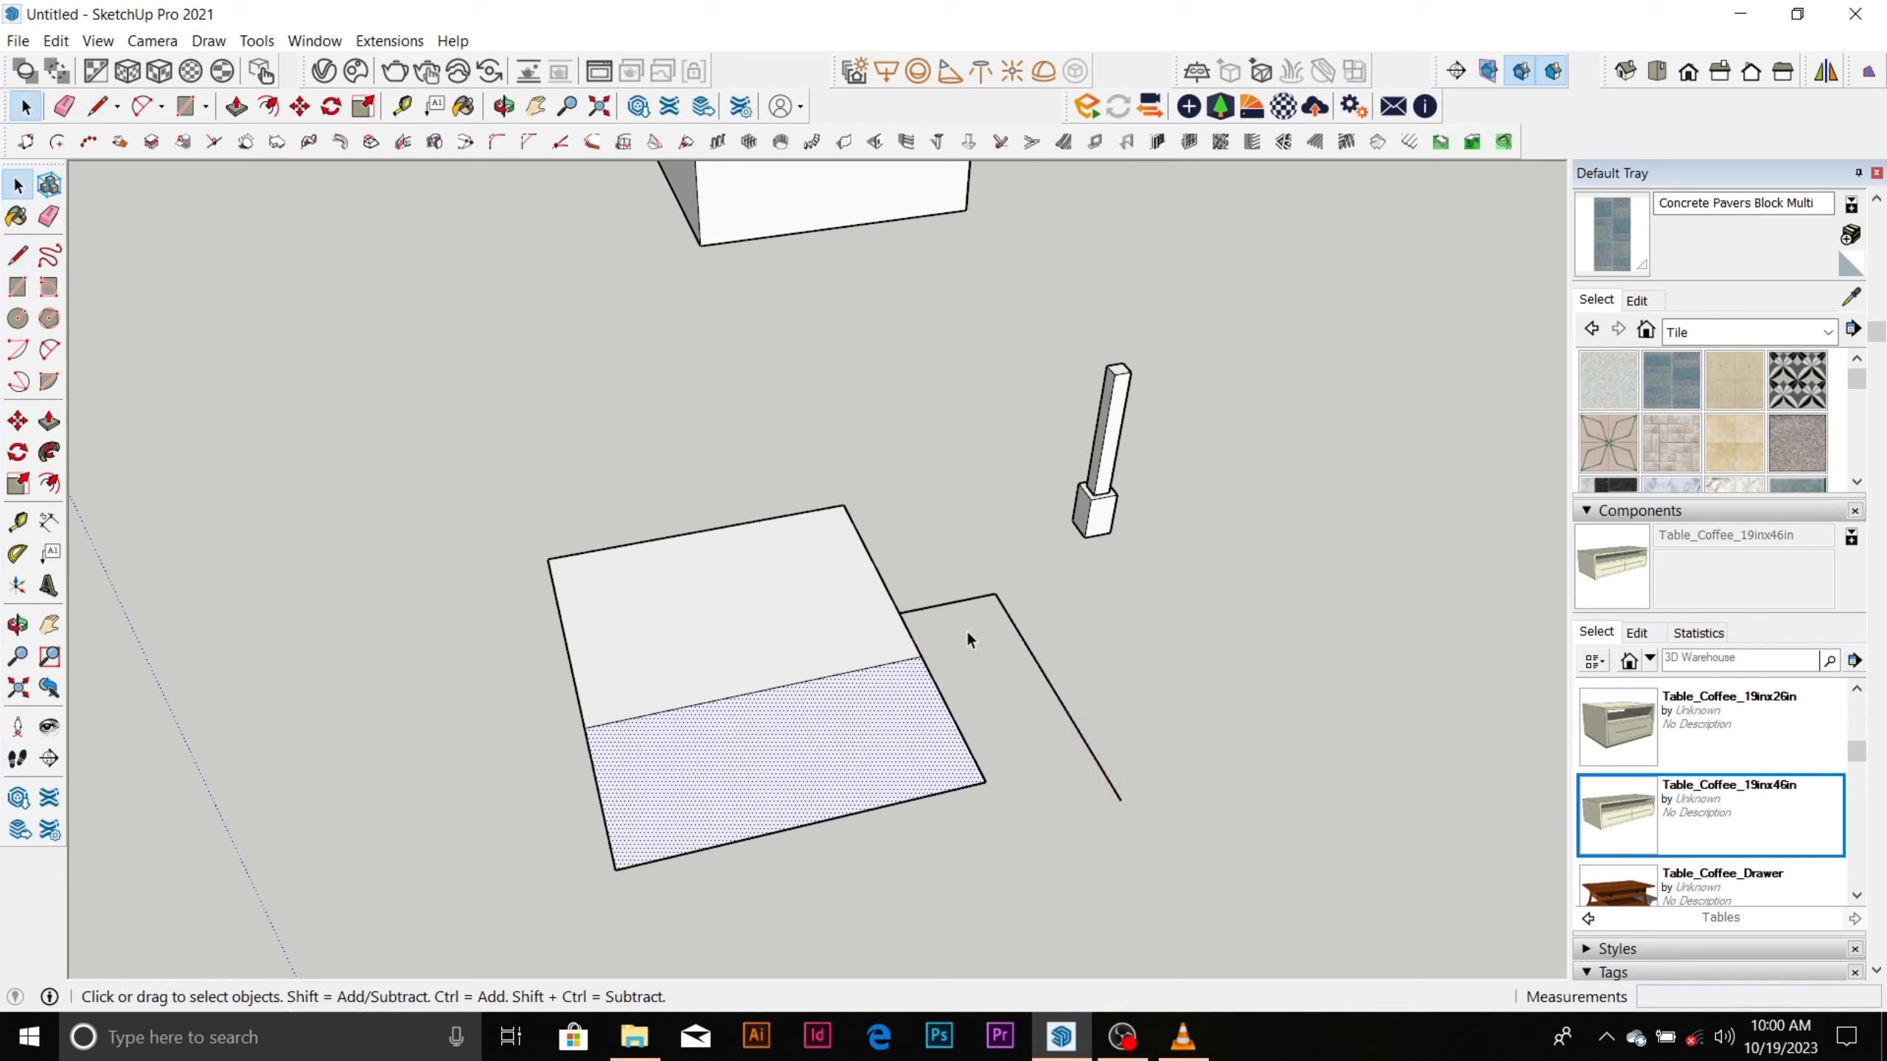
# Erase the two loose lines beside the rectangle and the dividing line across it.
pyautogui.press('e')
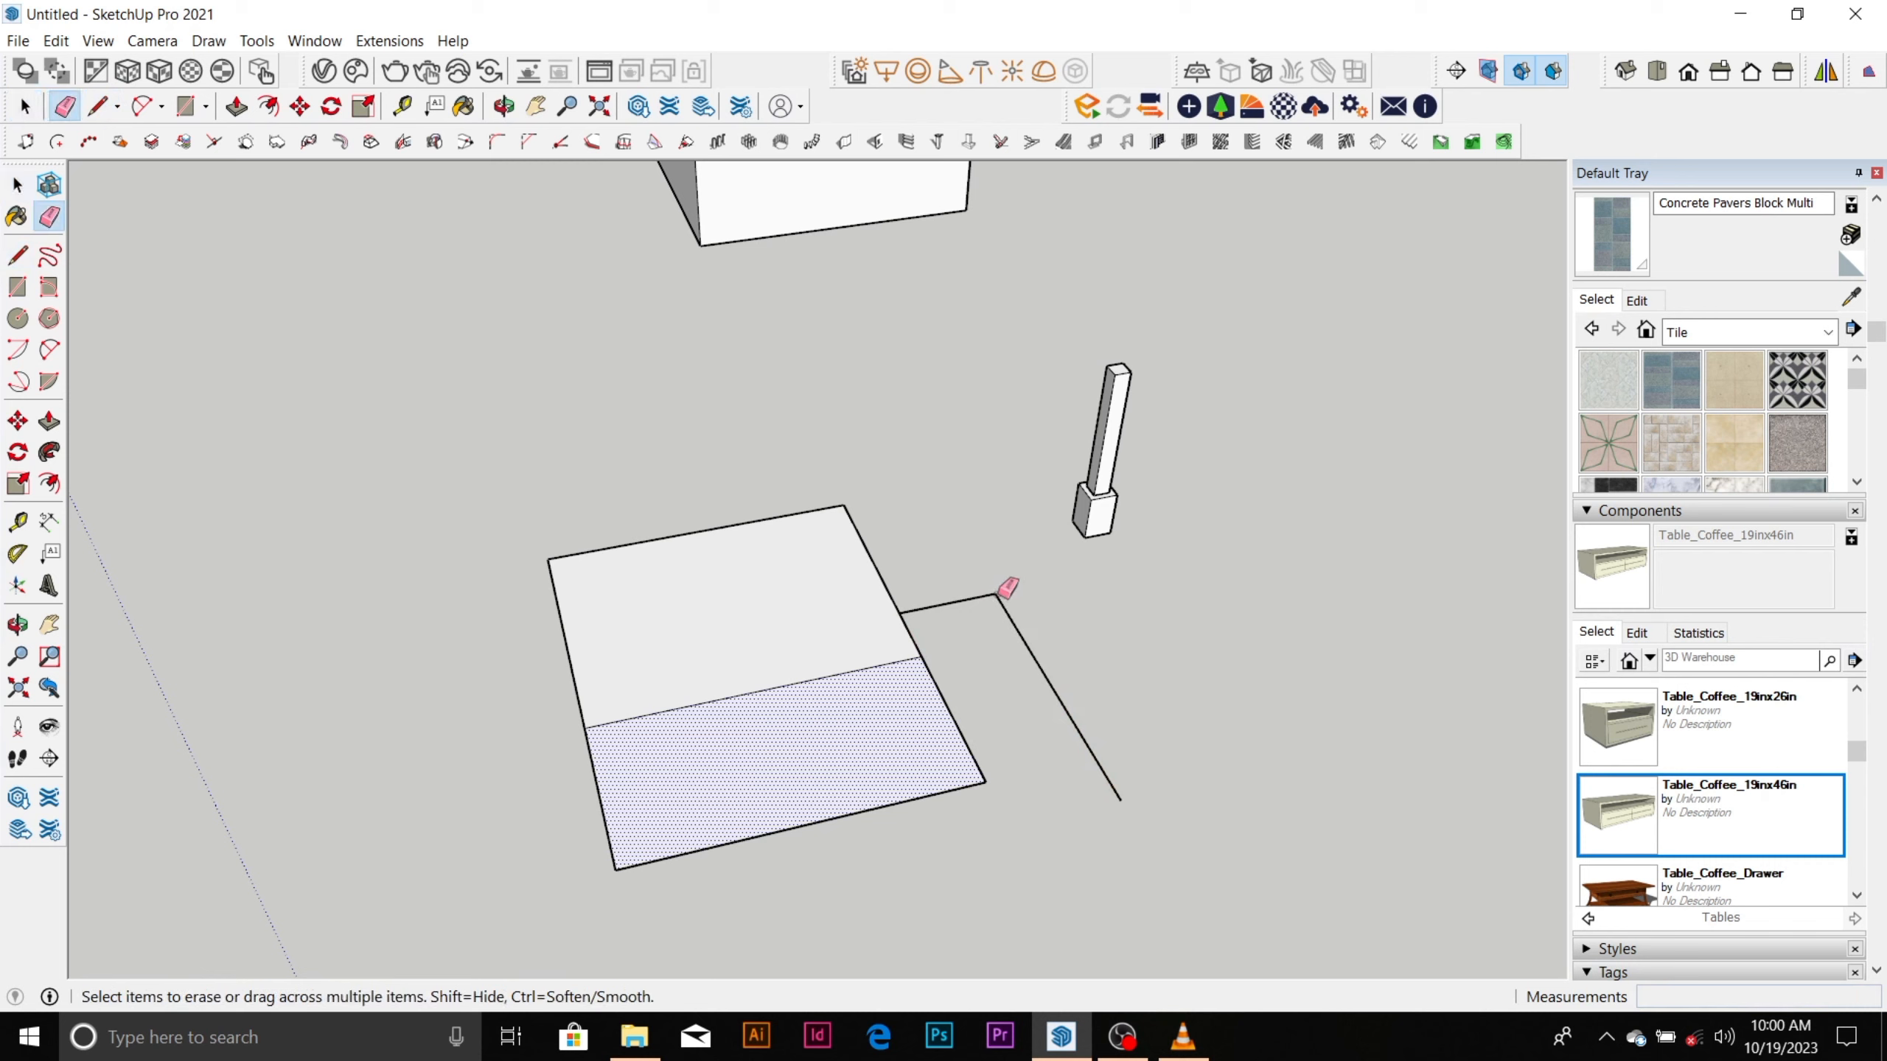
pyautogui.click(999, 596)
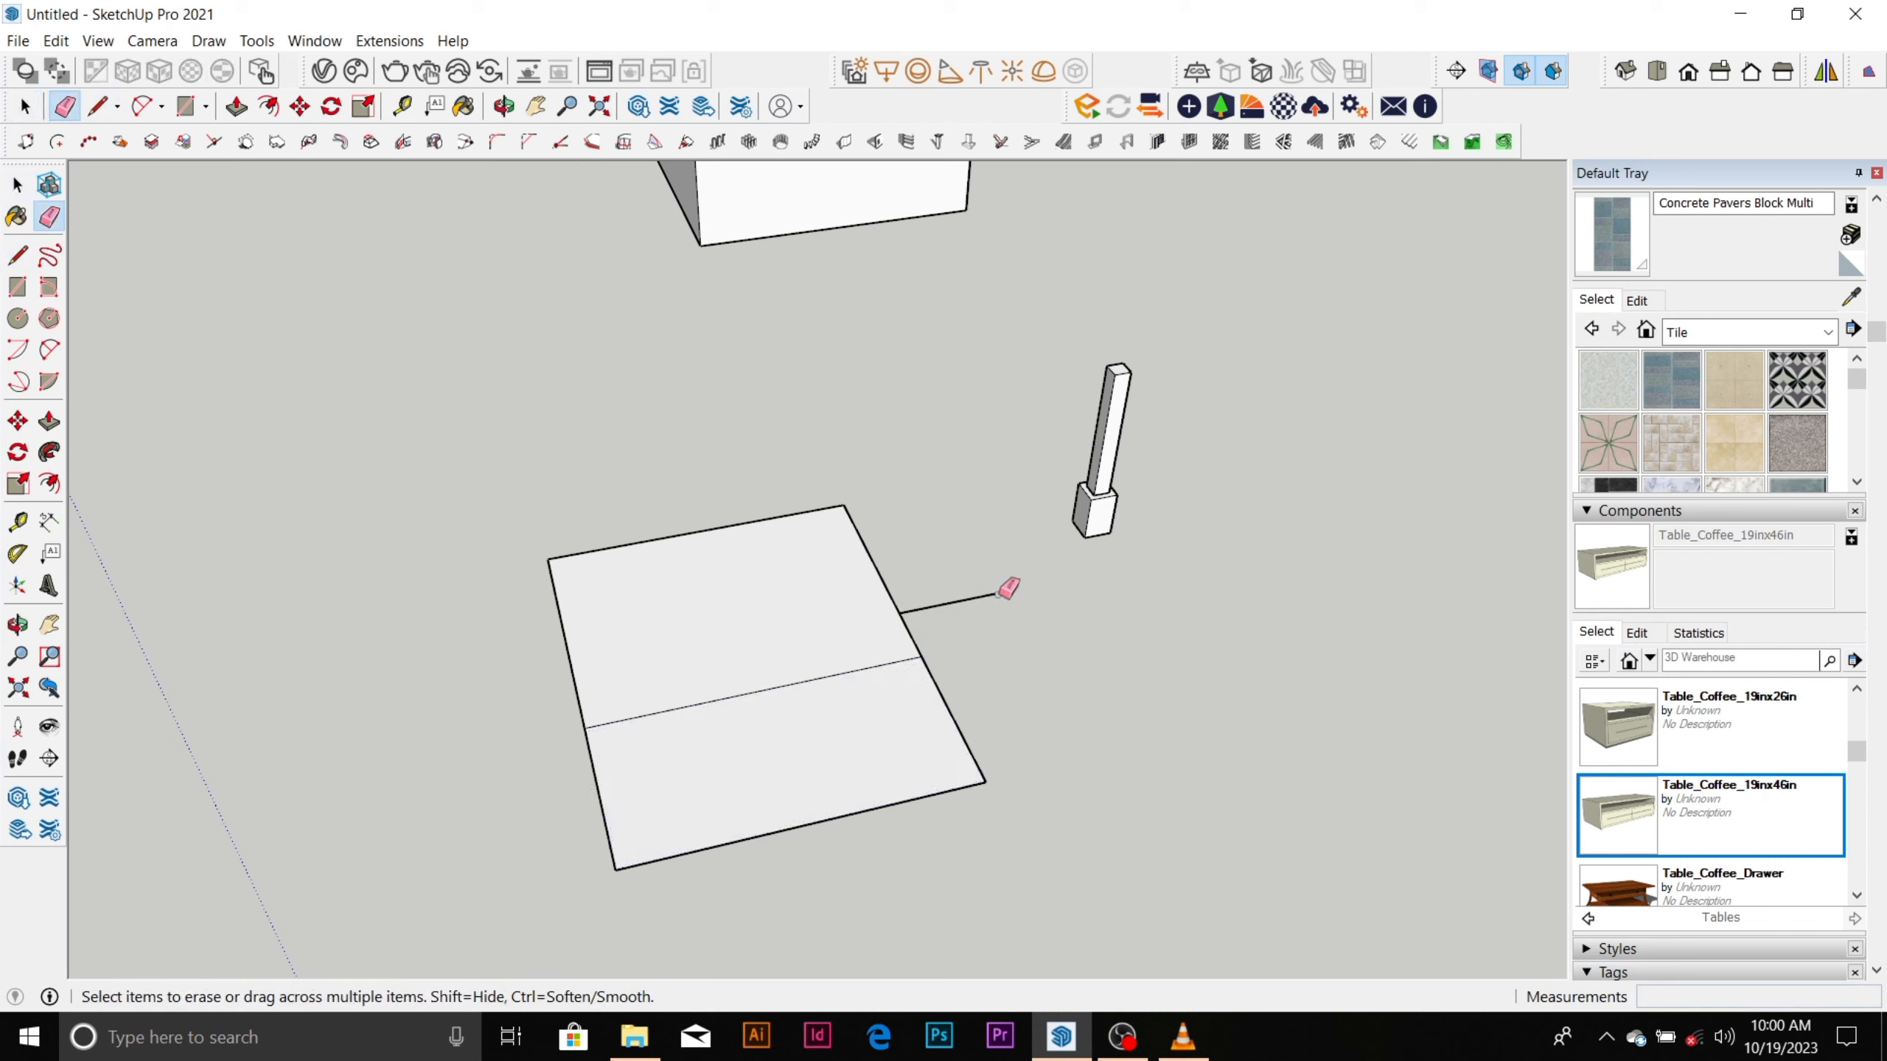
pyautogui.click(993, 594)
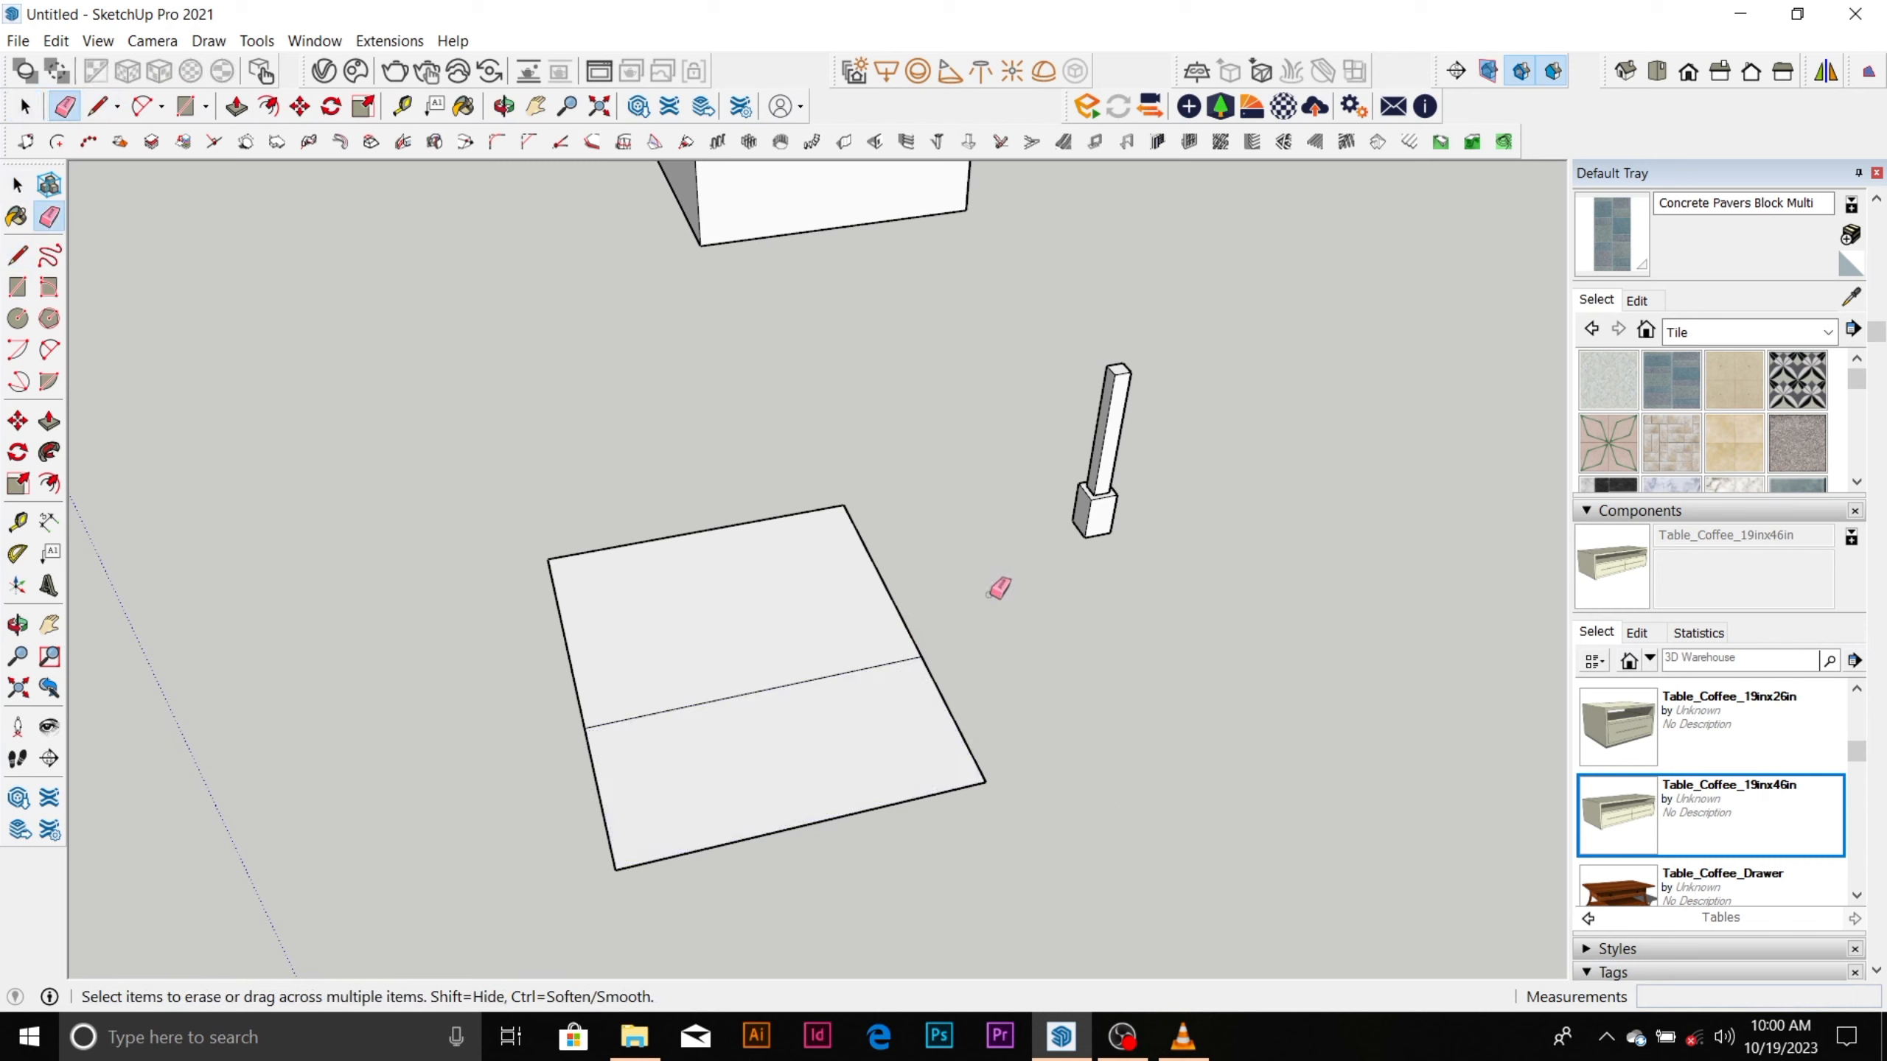
pyautogui.click(879, 657)
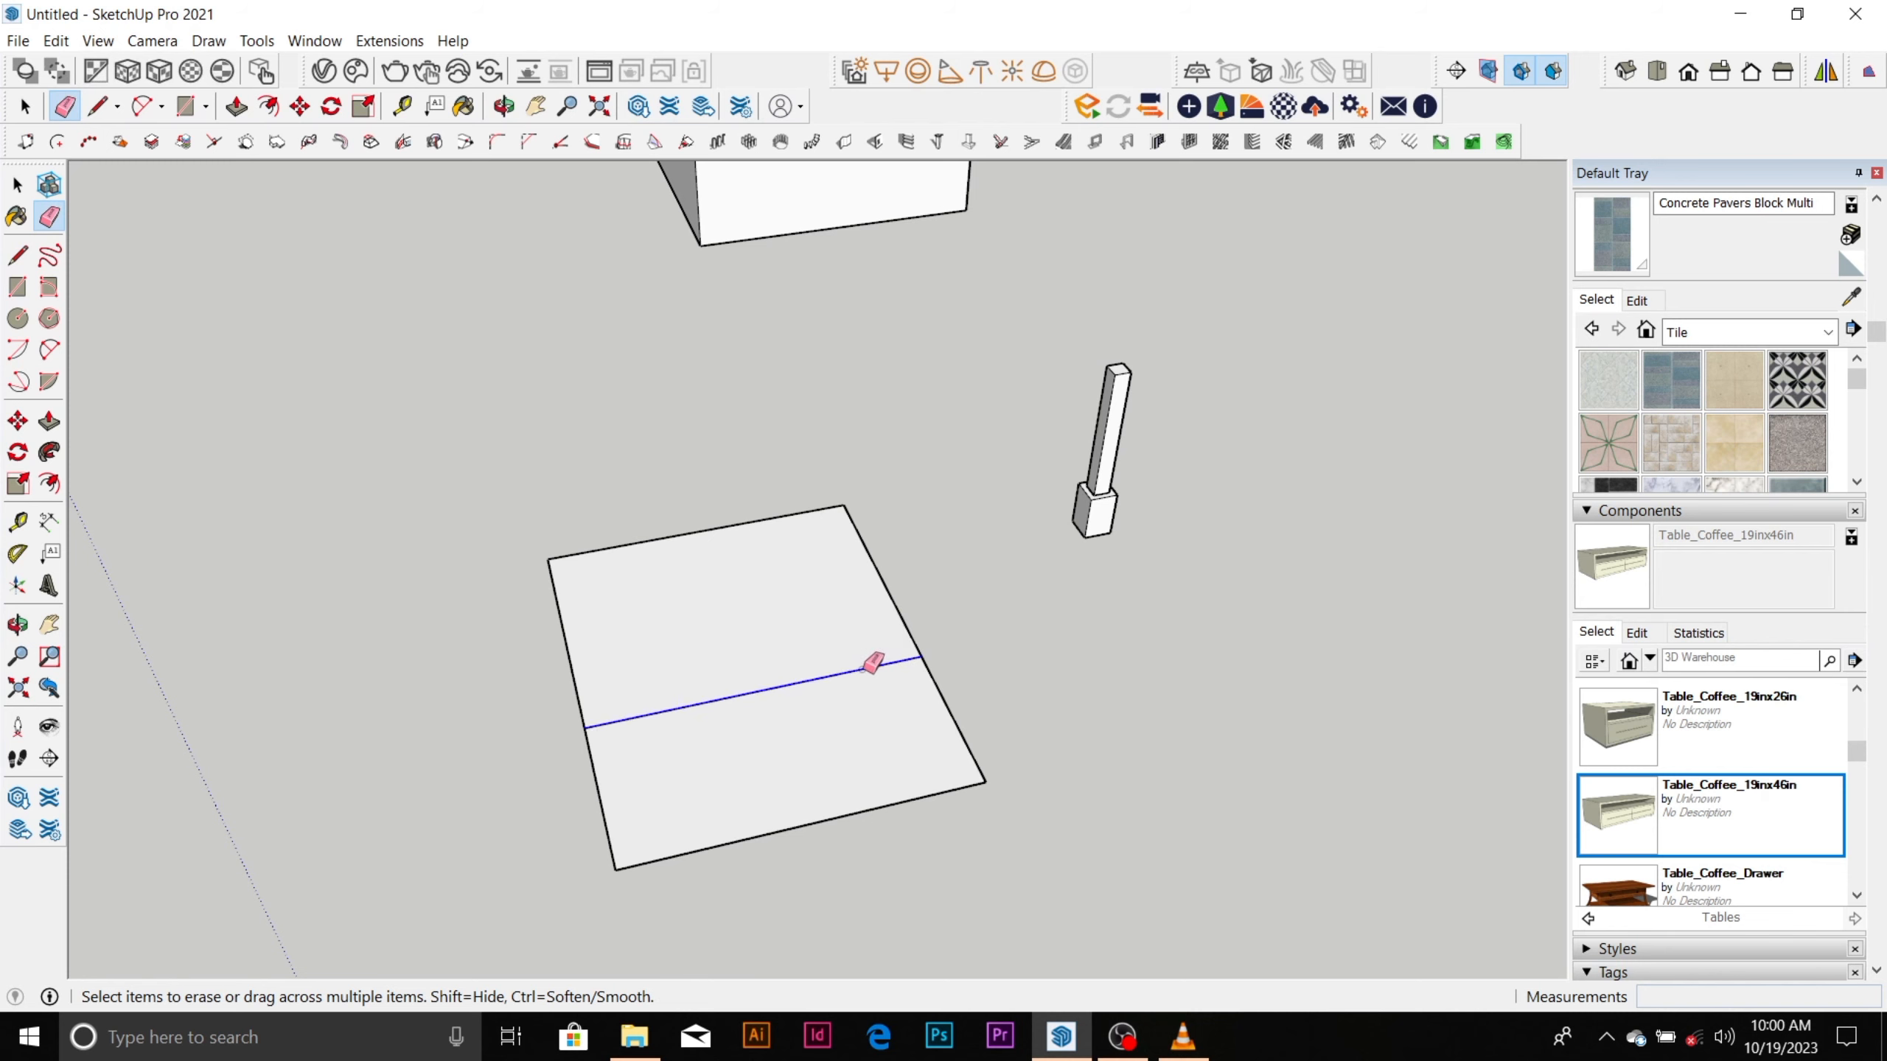
pyautogui.scroll(-5, 737, 614)
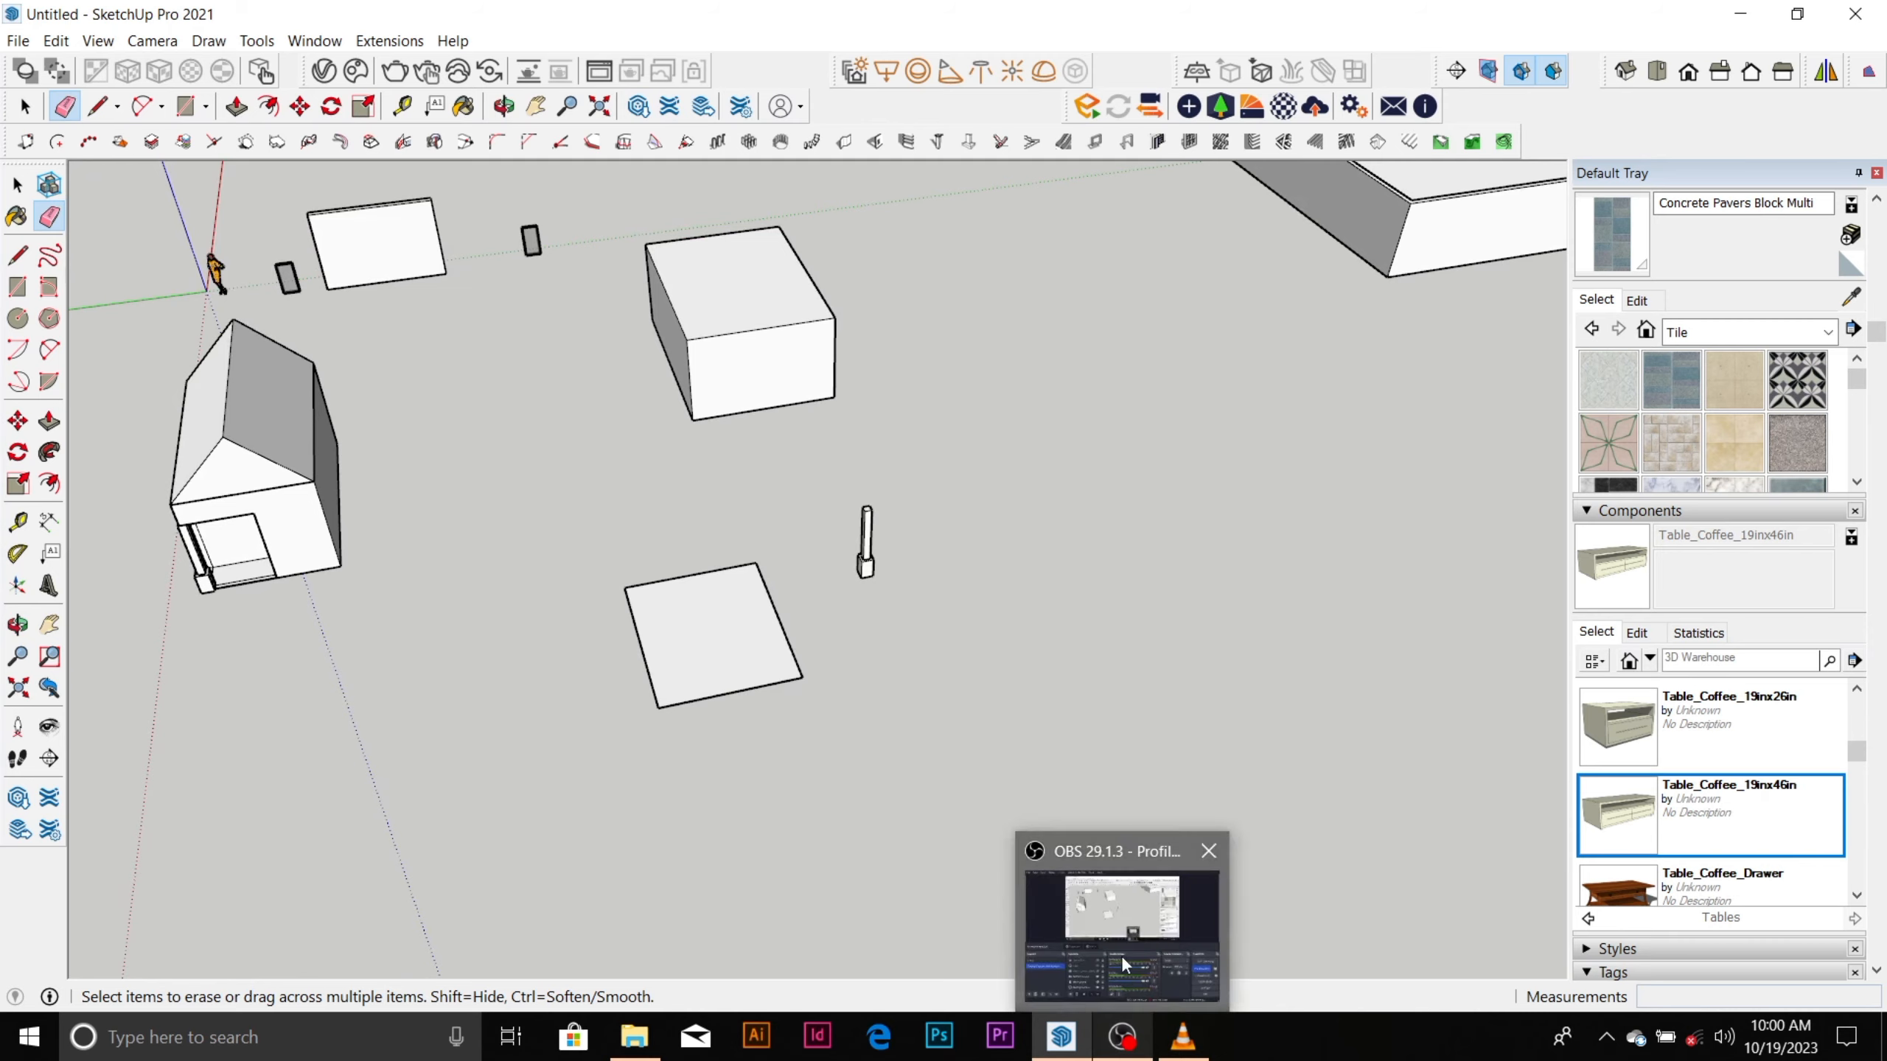
pyautogui.click(1122, 1038)
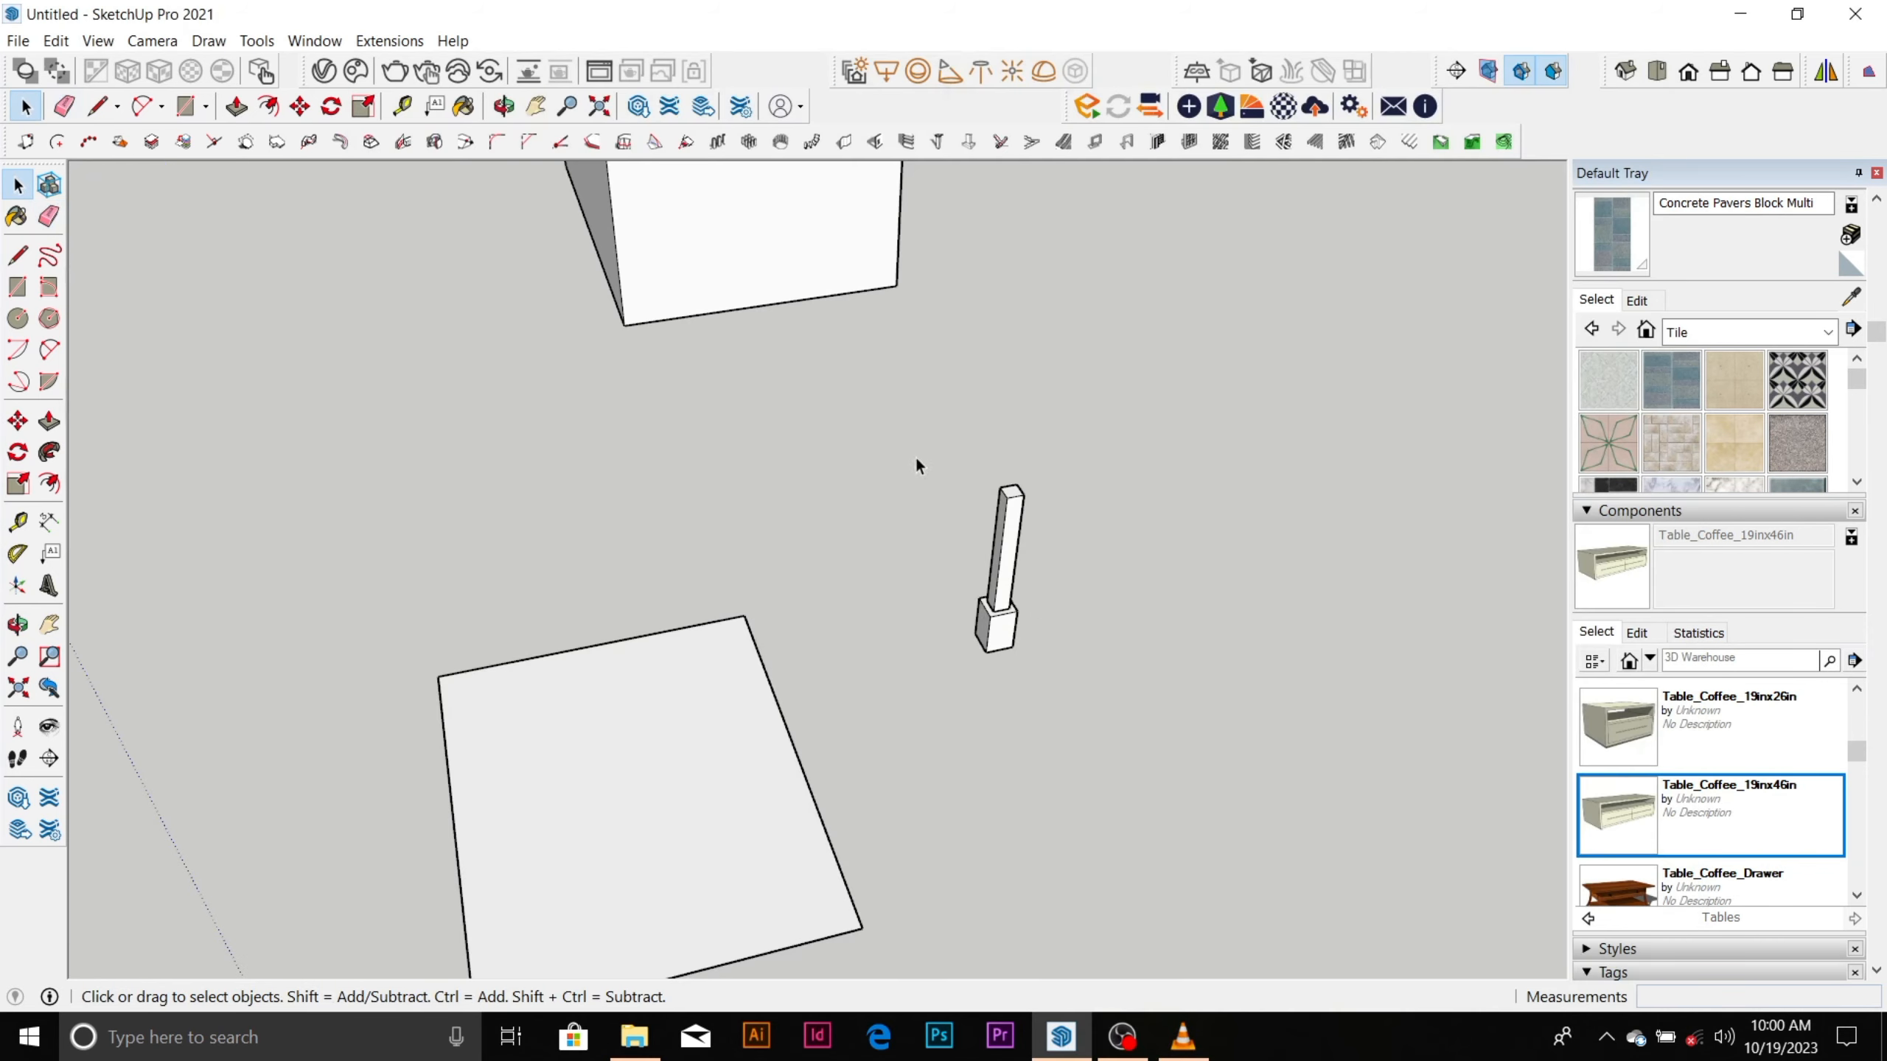
# Copy the grouped column about 6000 mm along the green axis into the open space.
pyautogui.moveTo(916, 460); pyautogui.dragTo(1082, 707)
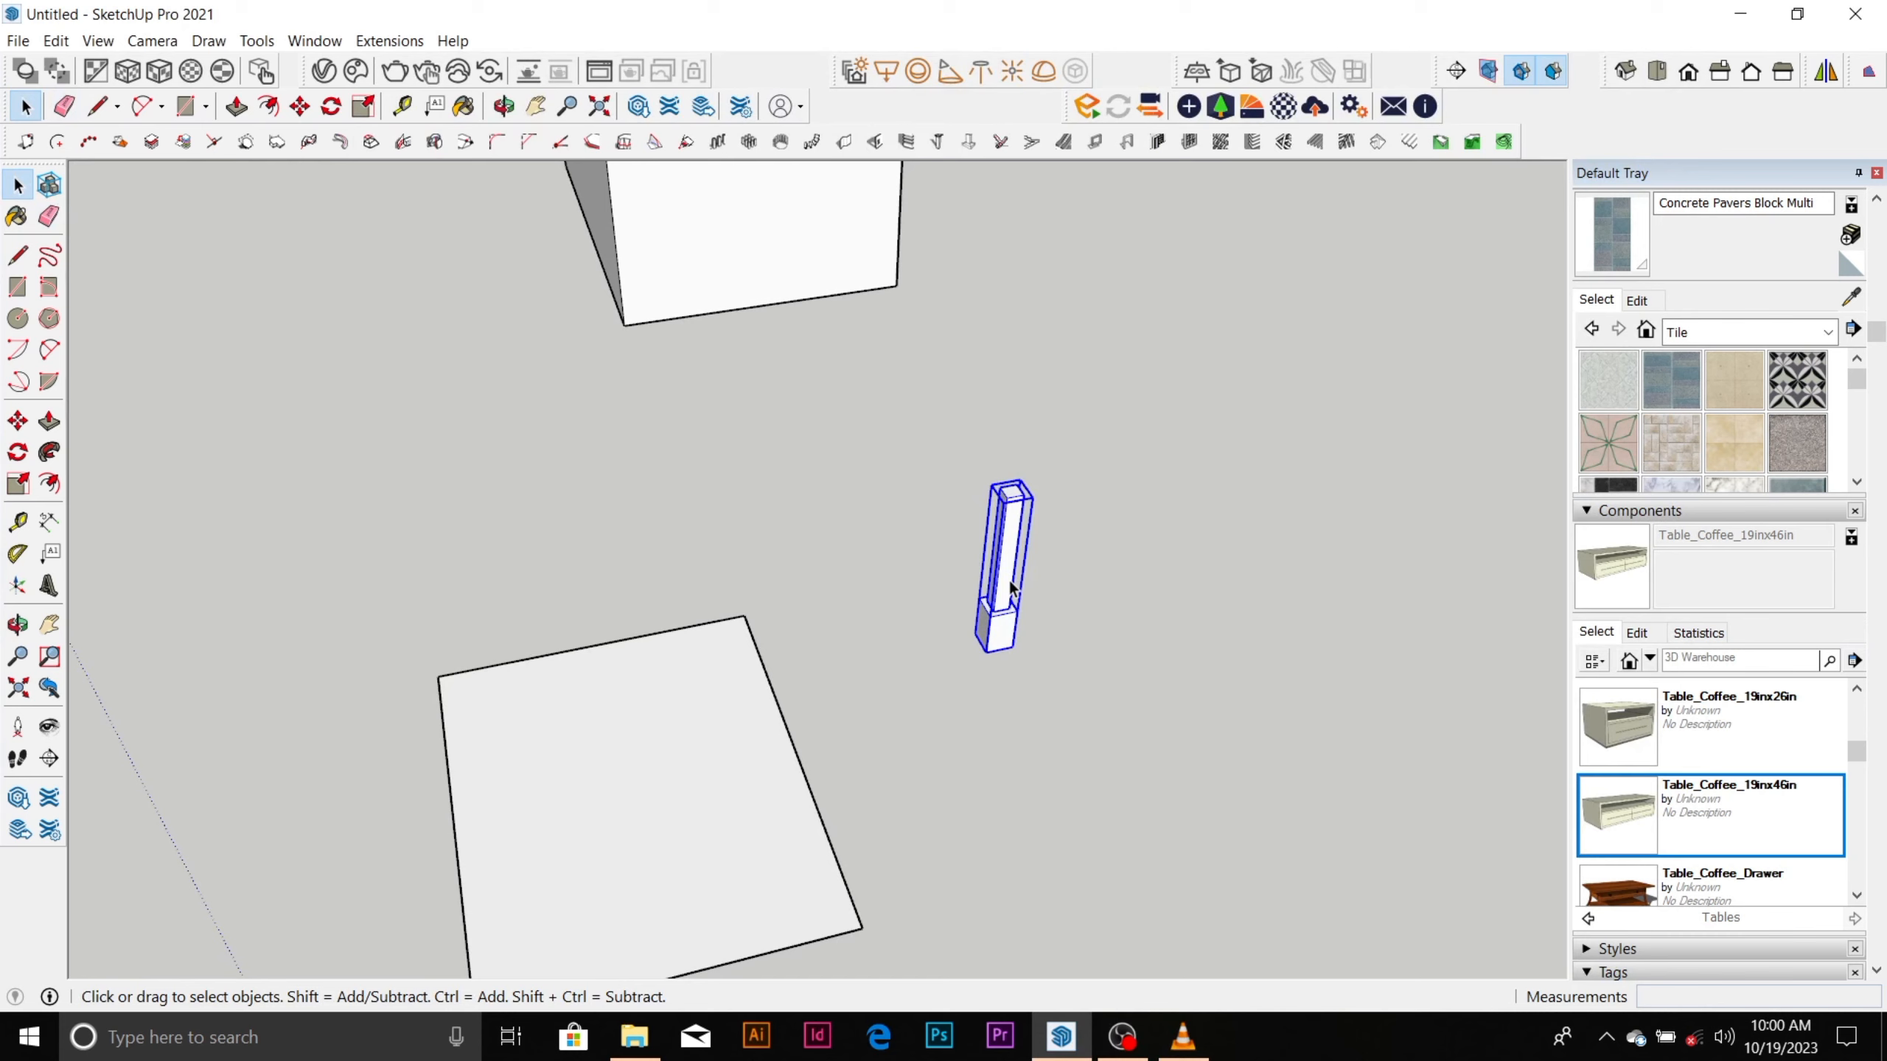
pyautogui.press('m')
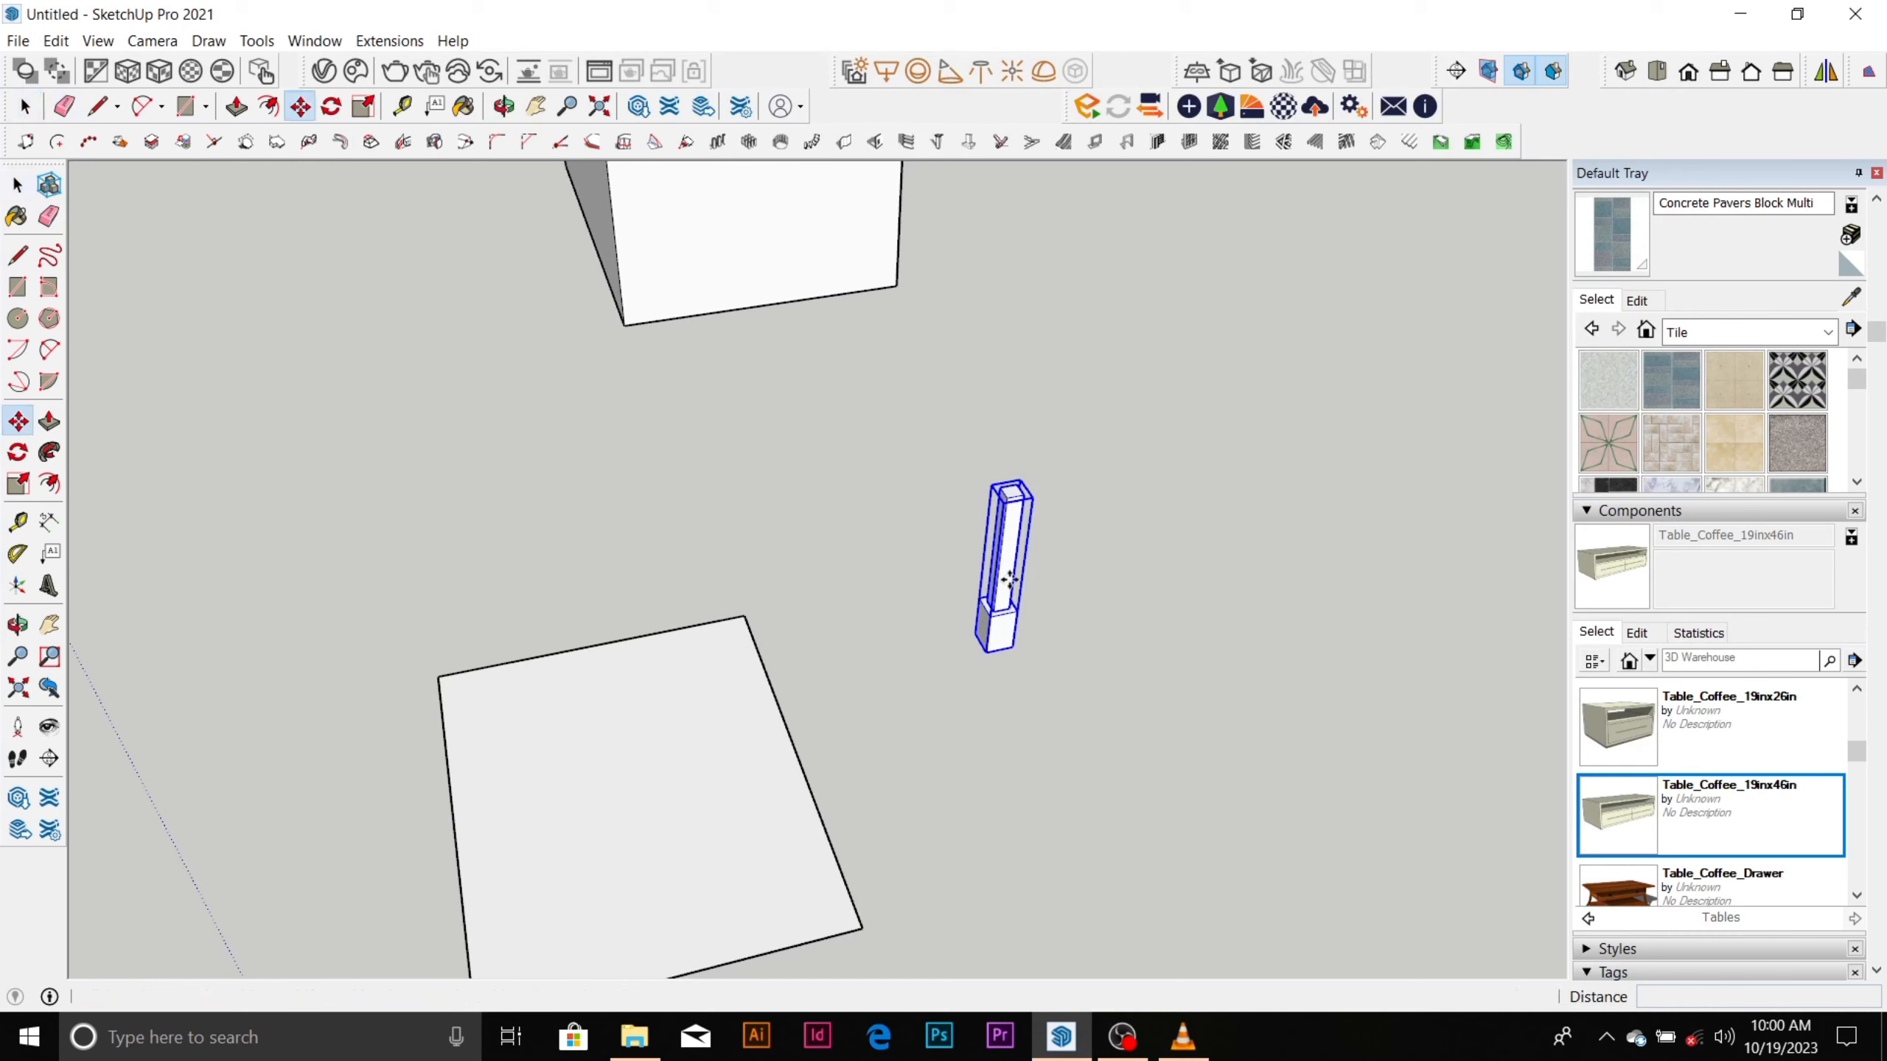
pyautogui.press('ctrl')
pyautogui.click(1009, 581)
pyautogui.scroll(-3, 705, 584)
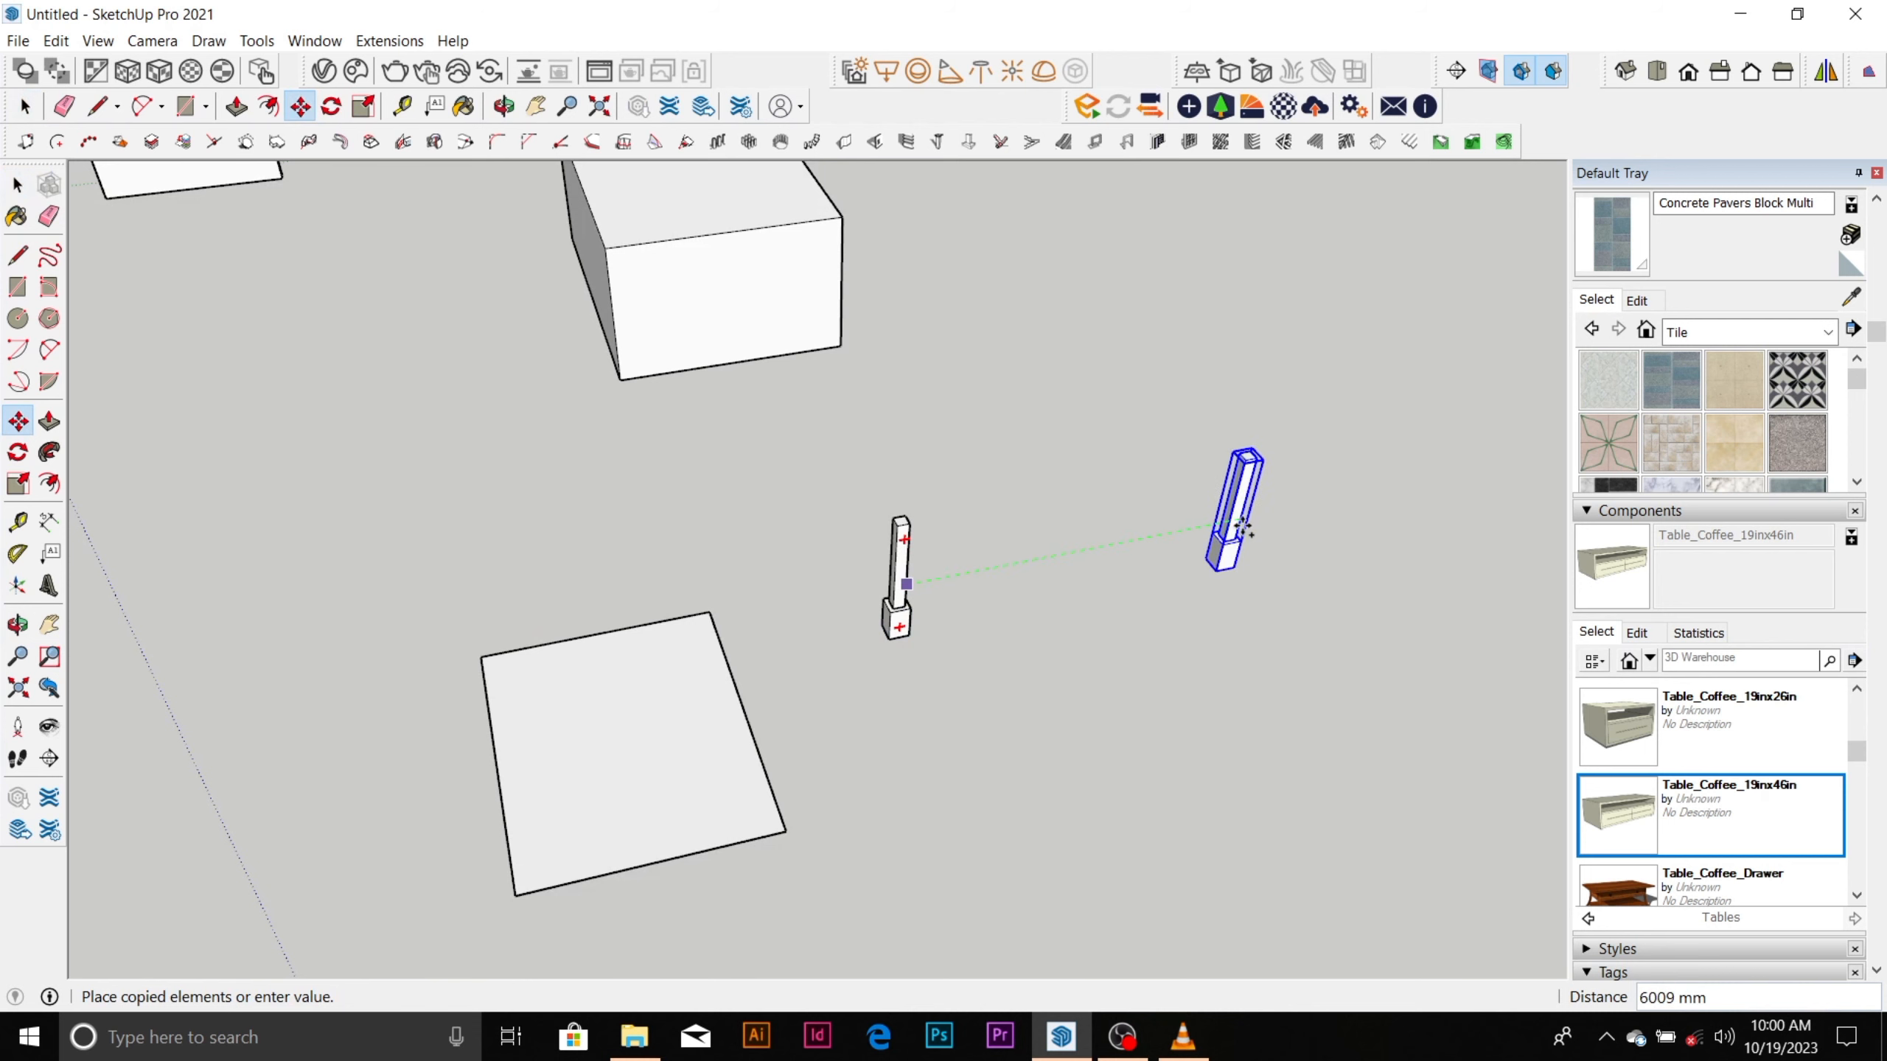
pyautogui.click(1239, 540)
pyautogui.press('space')
# Make the copied column group a component with the definition name "coloum".
pyautogui.scroll(4, 1266, 479)
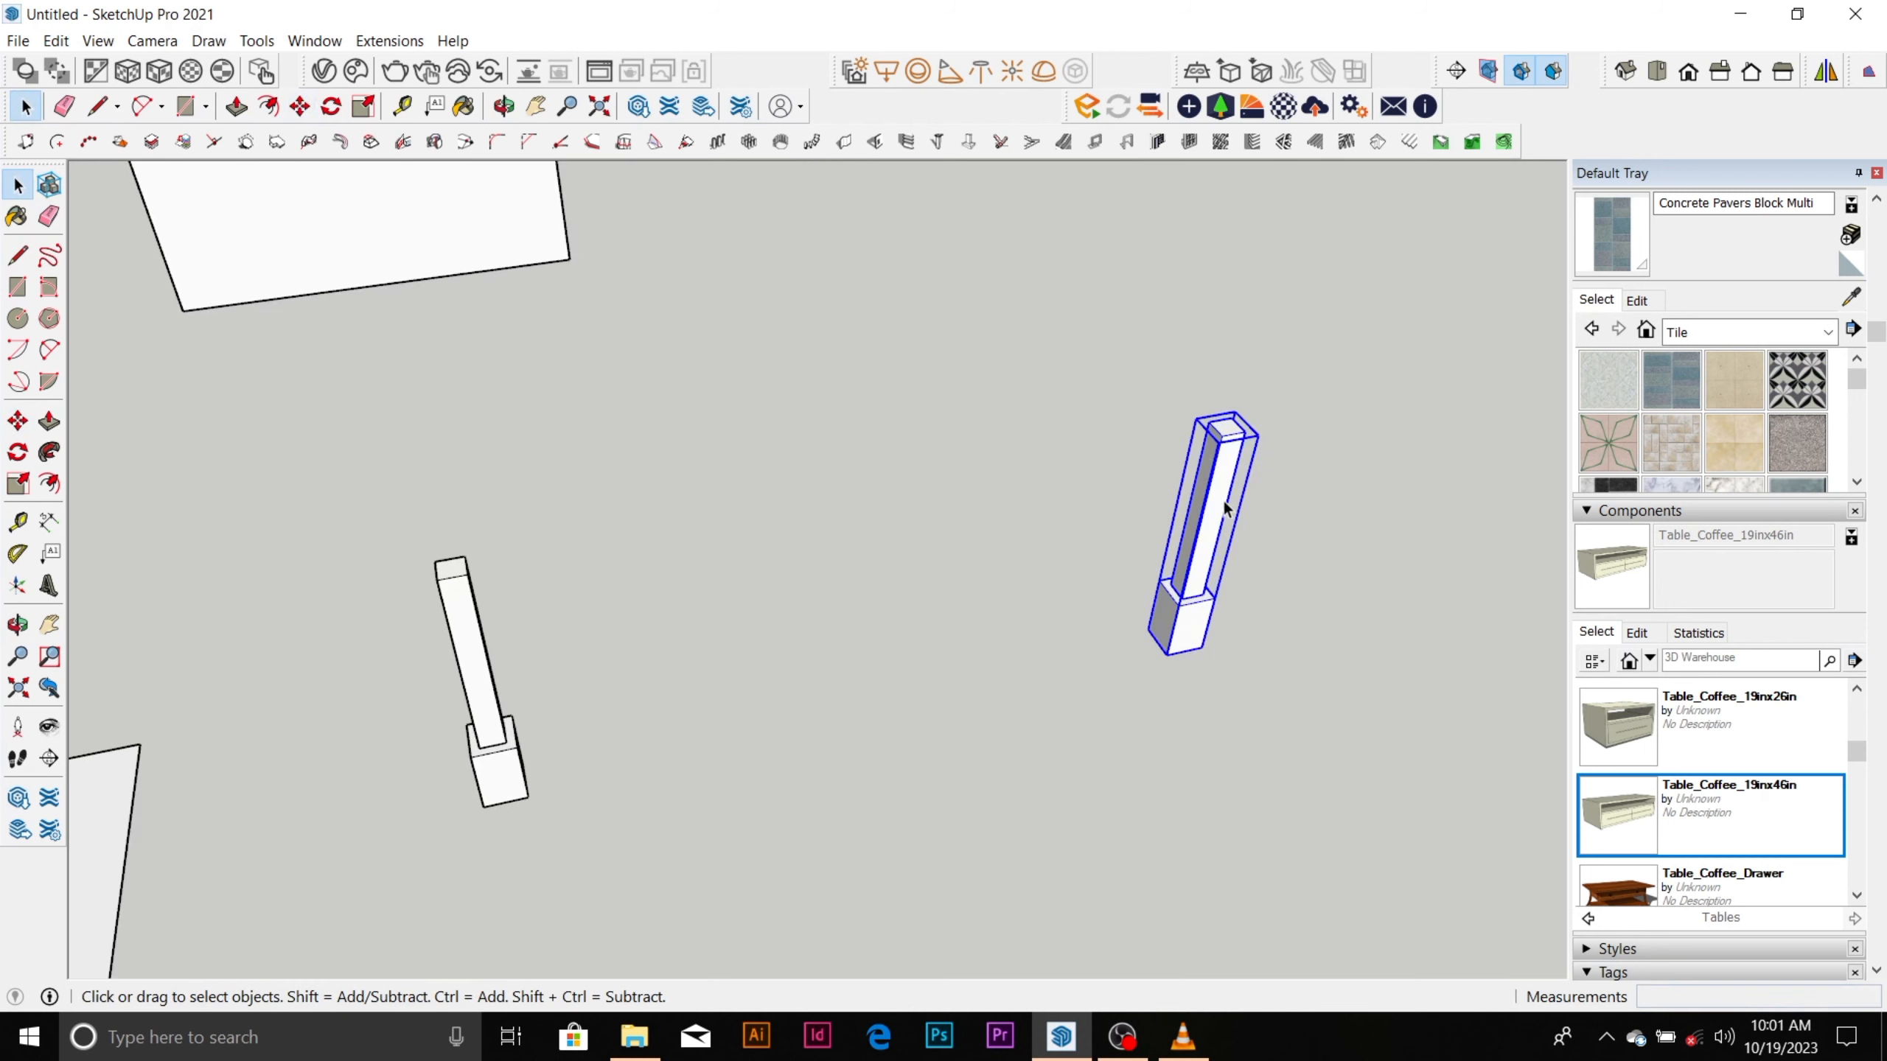
pyautogui.rightClick(1223, 500)
pyautogui.click(1330, 694)
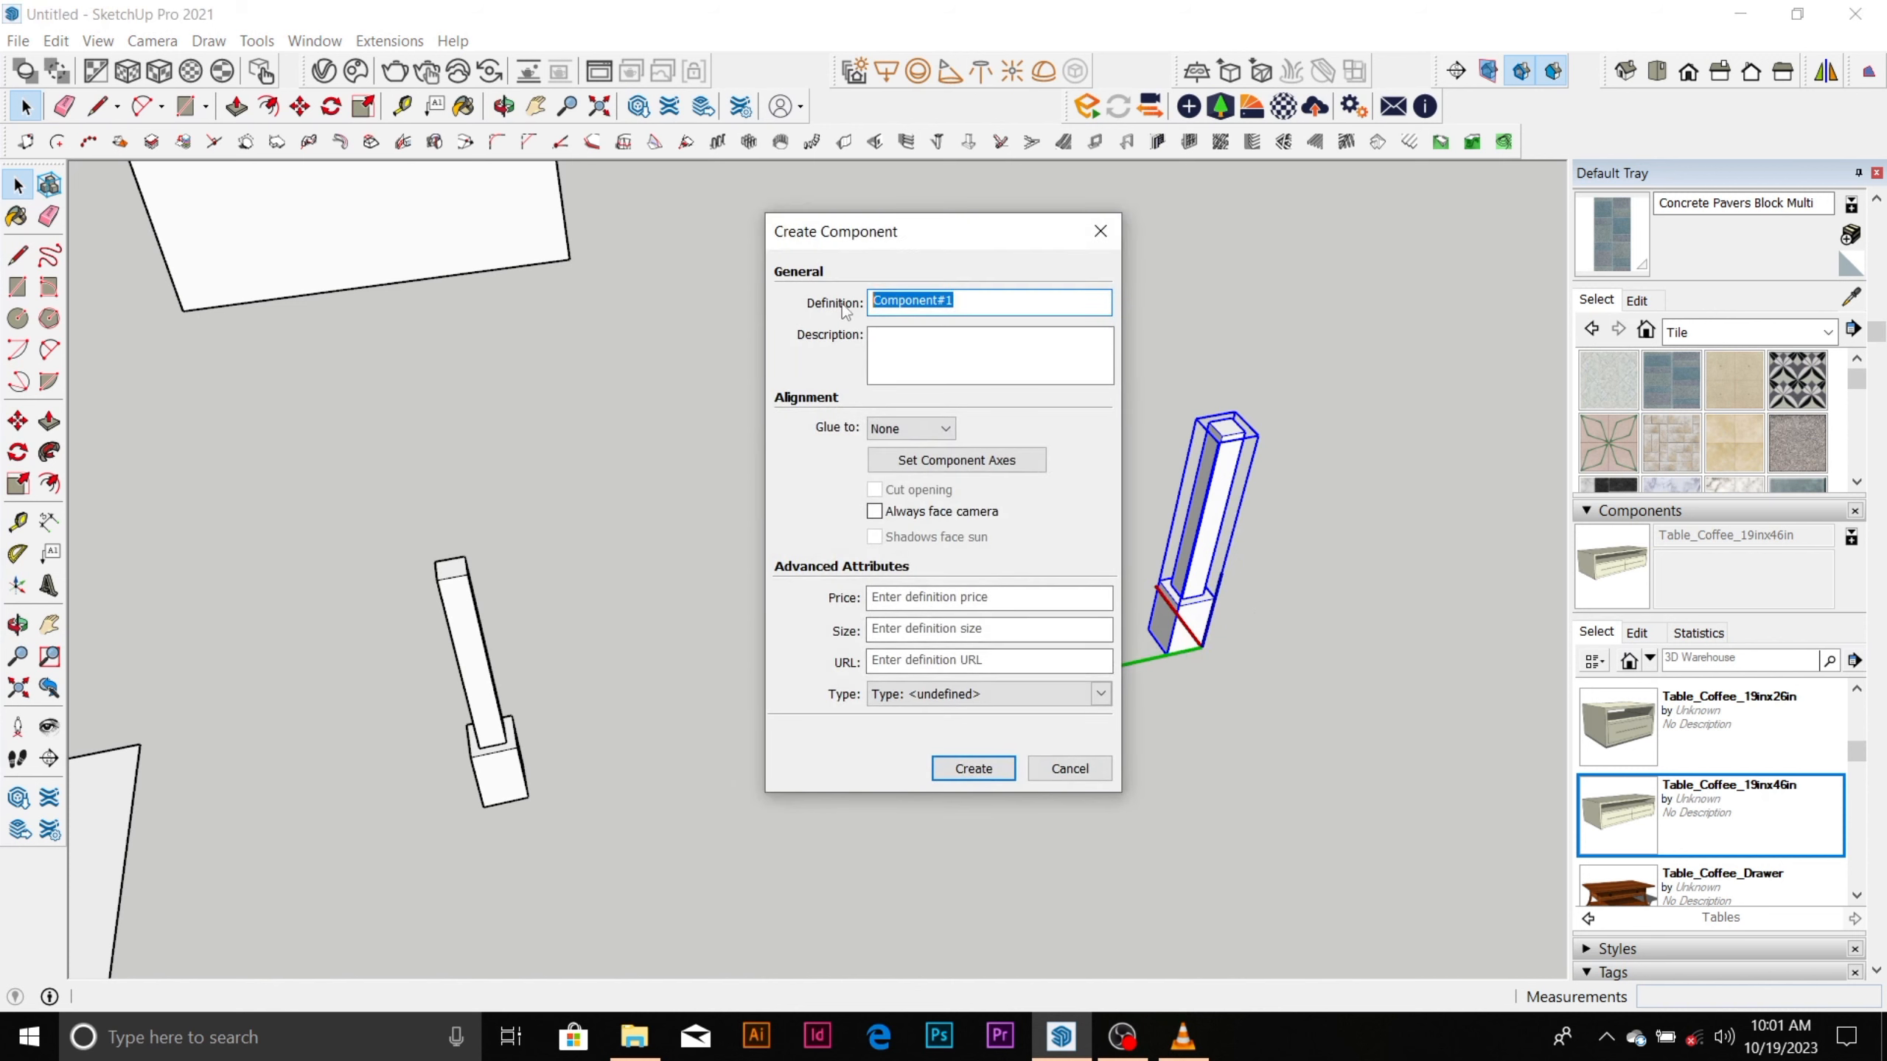
pyautogui.write('c')
pyautogui.write('oloum')
pyautogui.click(973, 769)
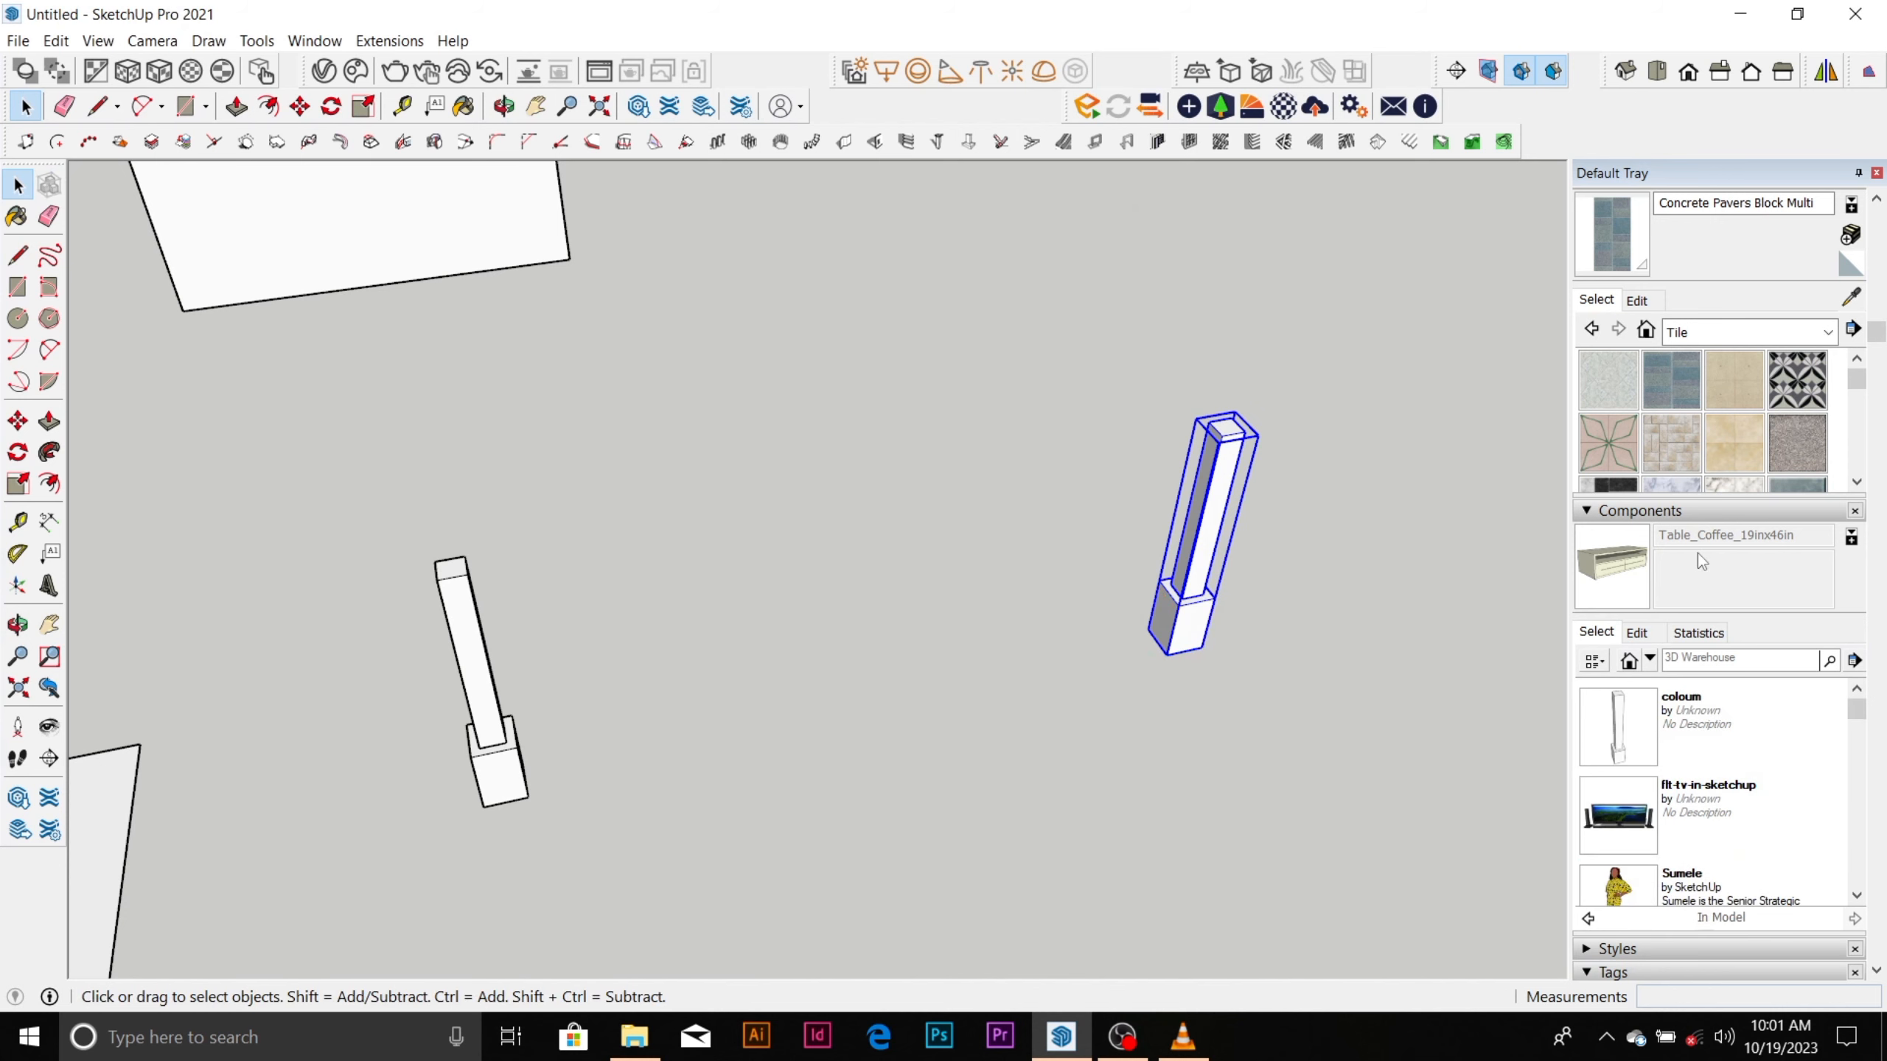
# Select the new column component and examine it up close and beside the original grouped column.
pyautogui.scroll(-3, 724, 578)
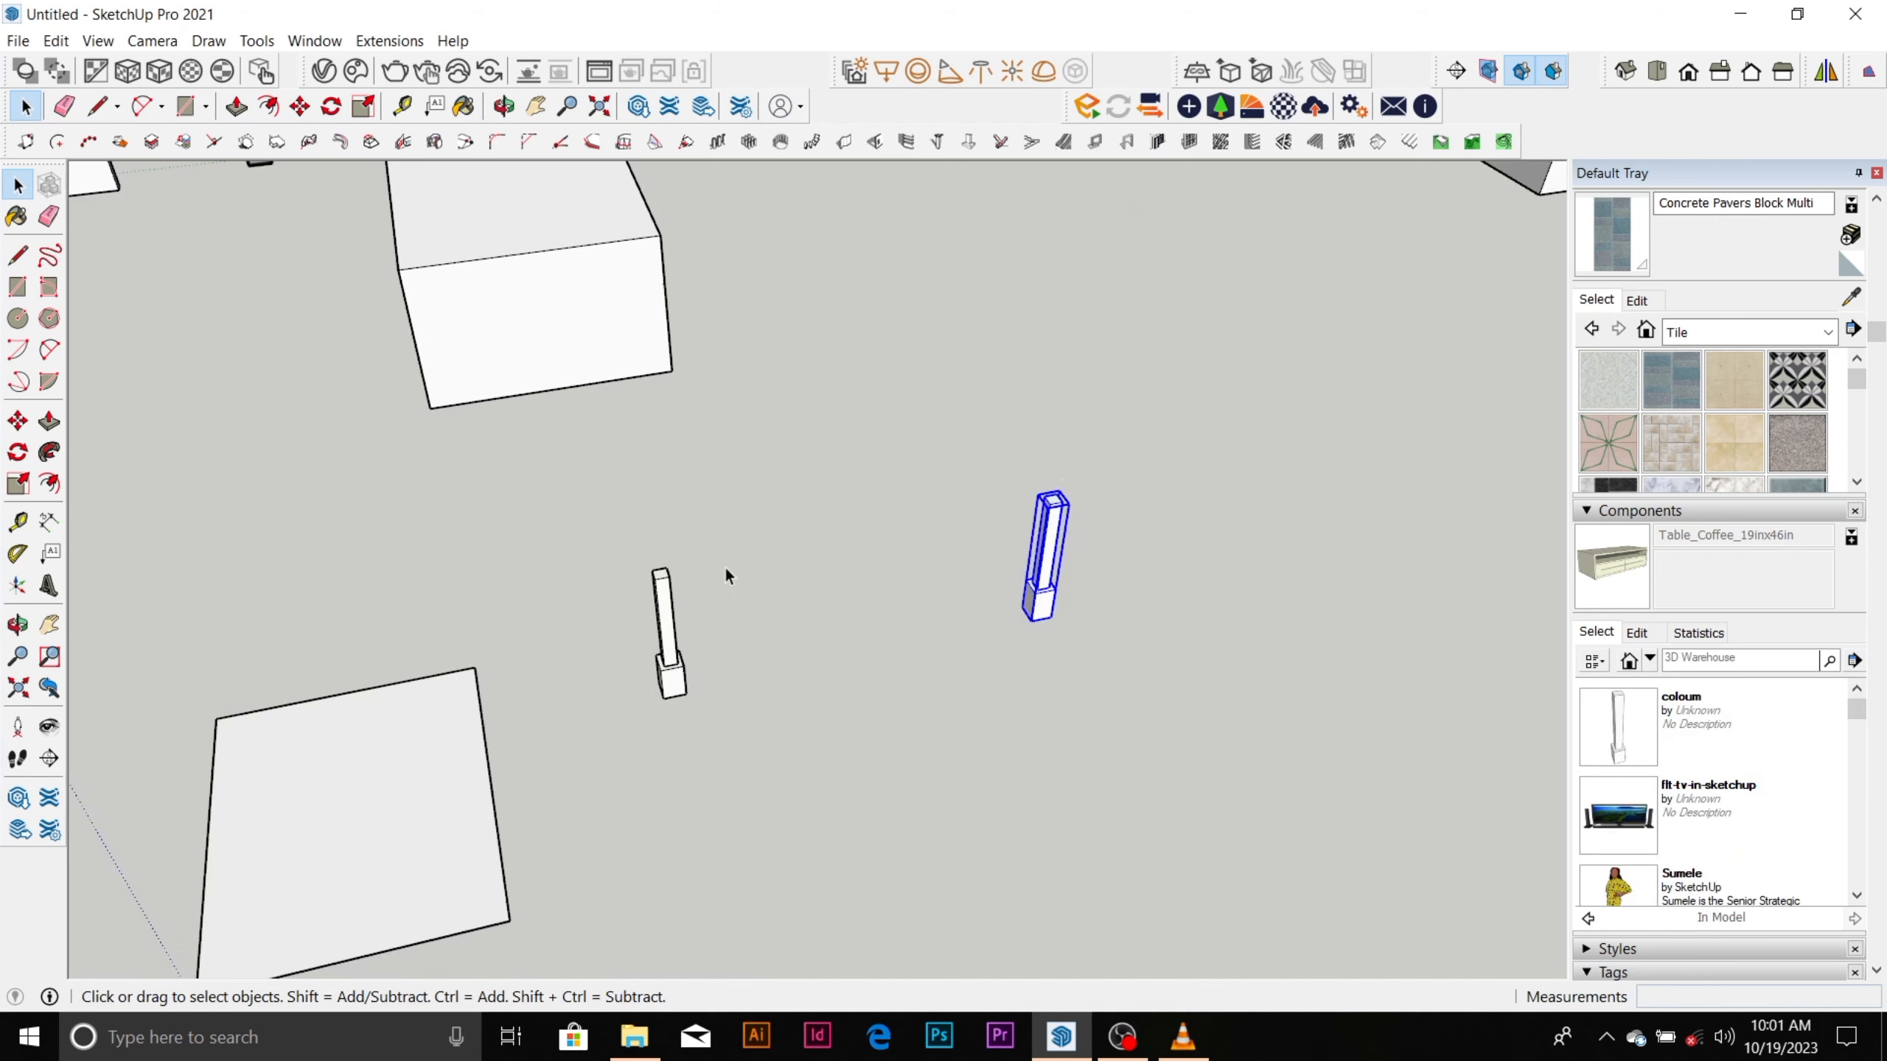
pyautogui.click(1141, 449)
pyautogui.scroll(2, 1034, 518)
pyautogui.scroll(2, 1051, 592)
pyautogui.scroll(1, 1051, 591)
pyautogui.click(1067, 566)
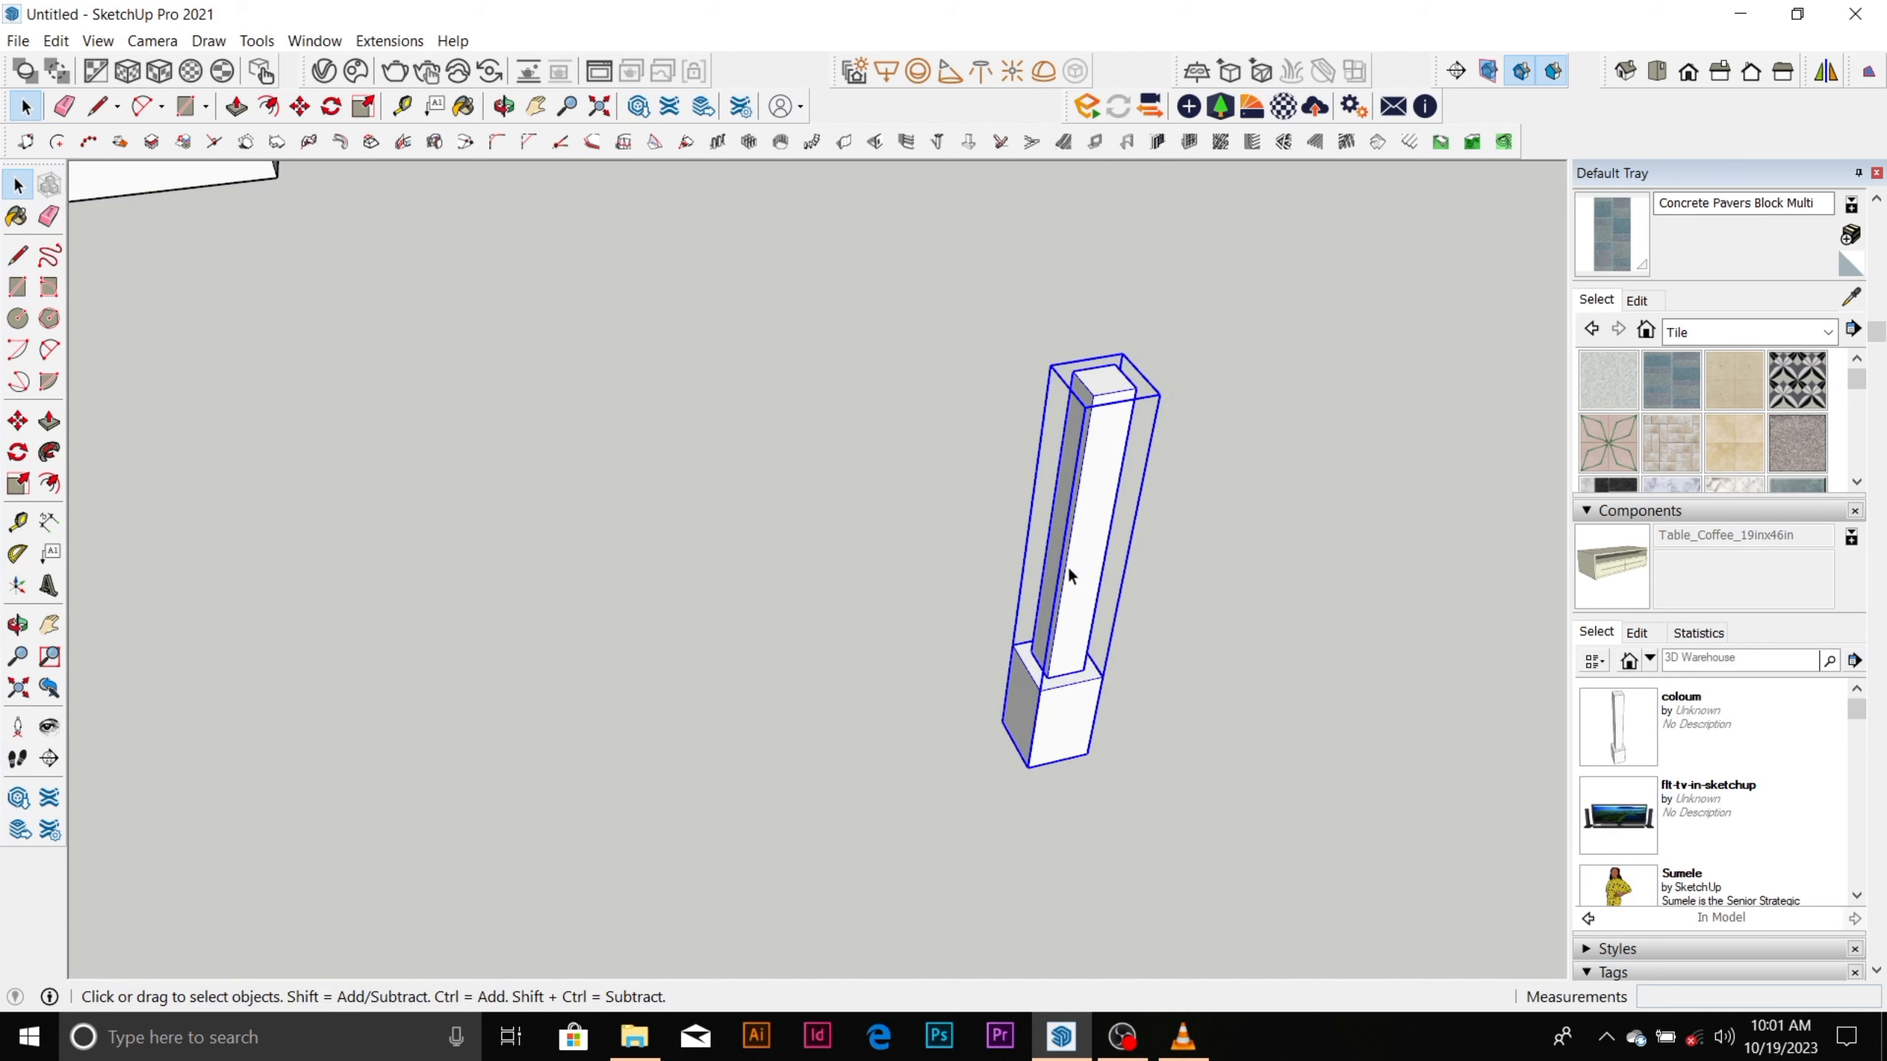
pyautogui.scroll(-3, 899, 521)
pyautogui.scroll(2, 973, 550)
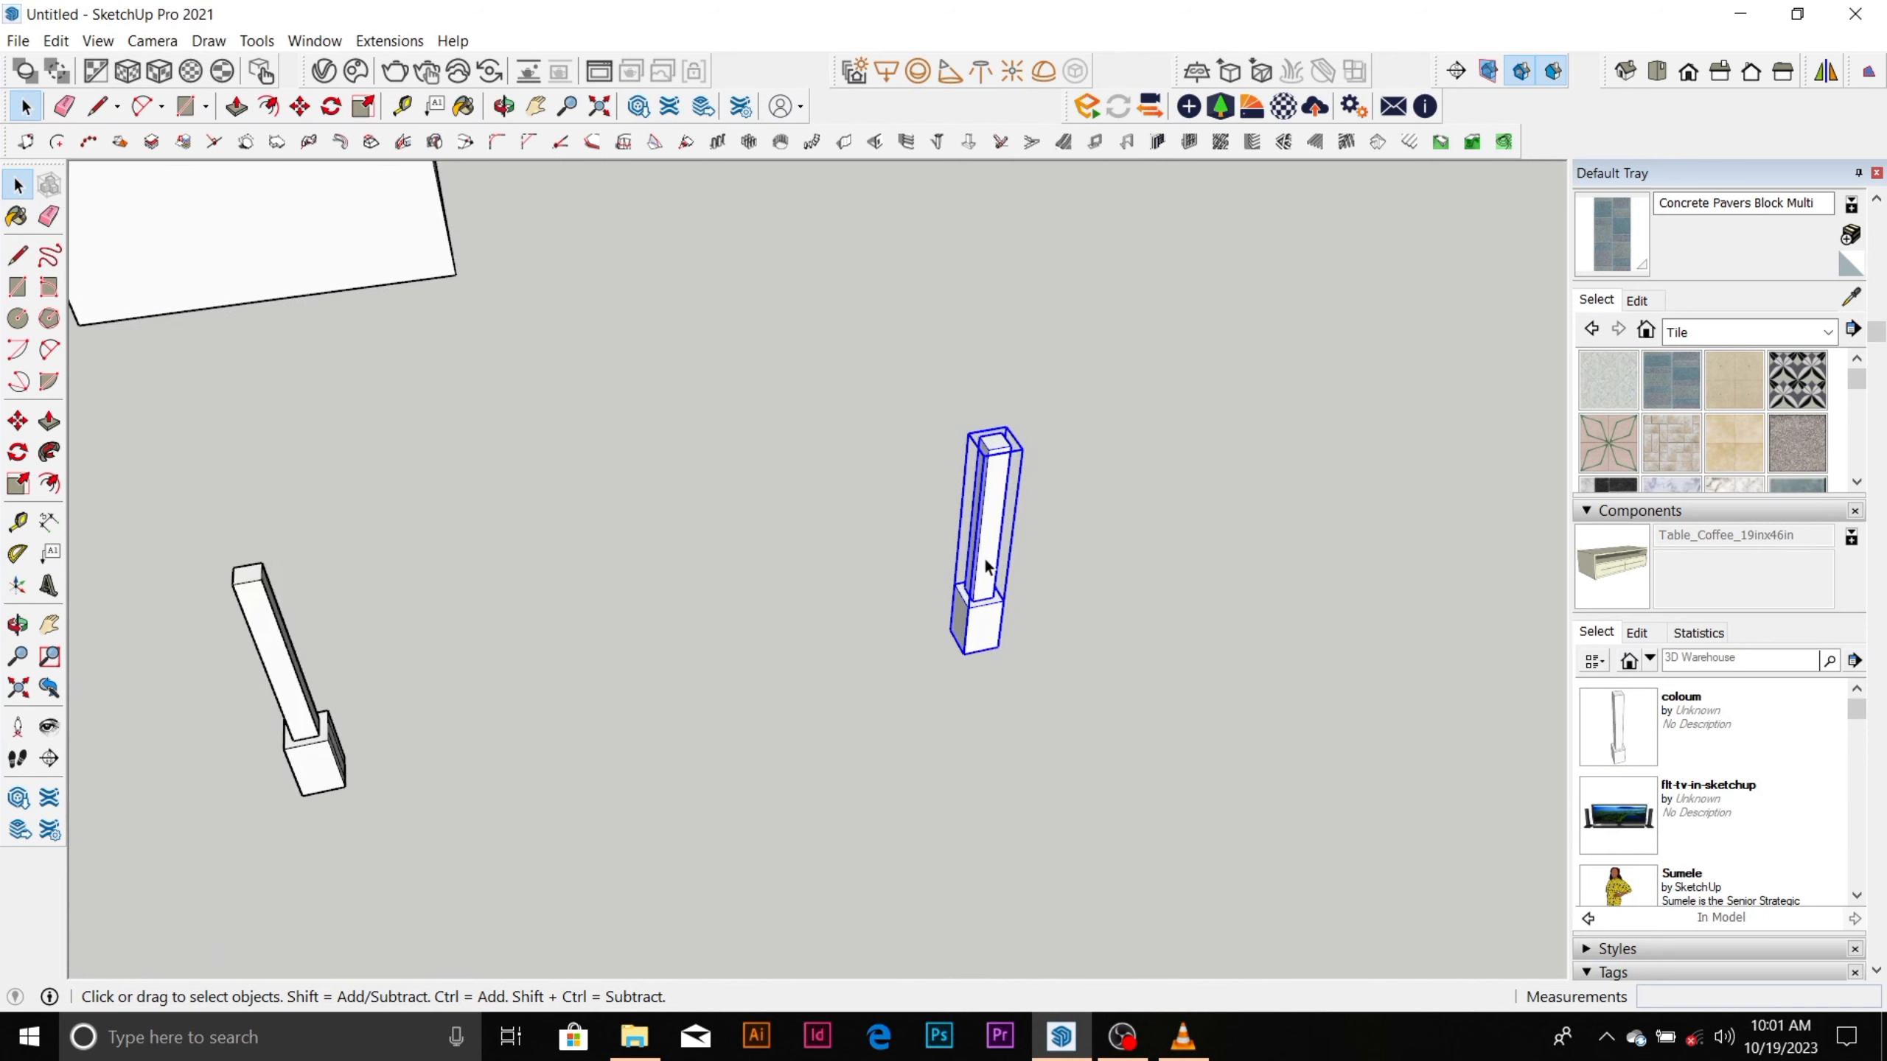
pyautogui.scroll(-1, 922, 571)
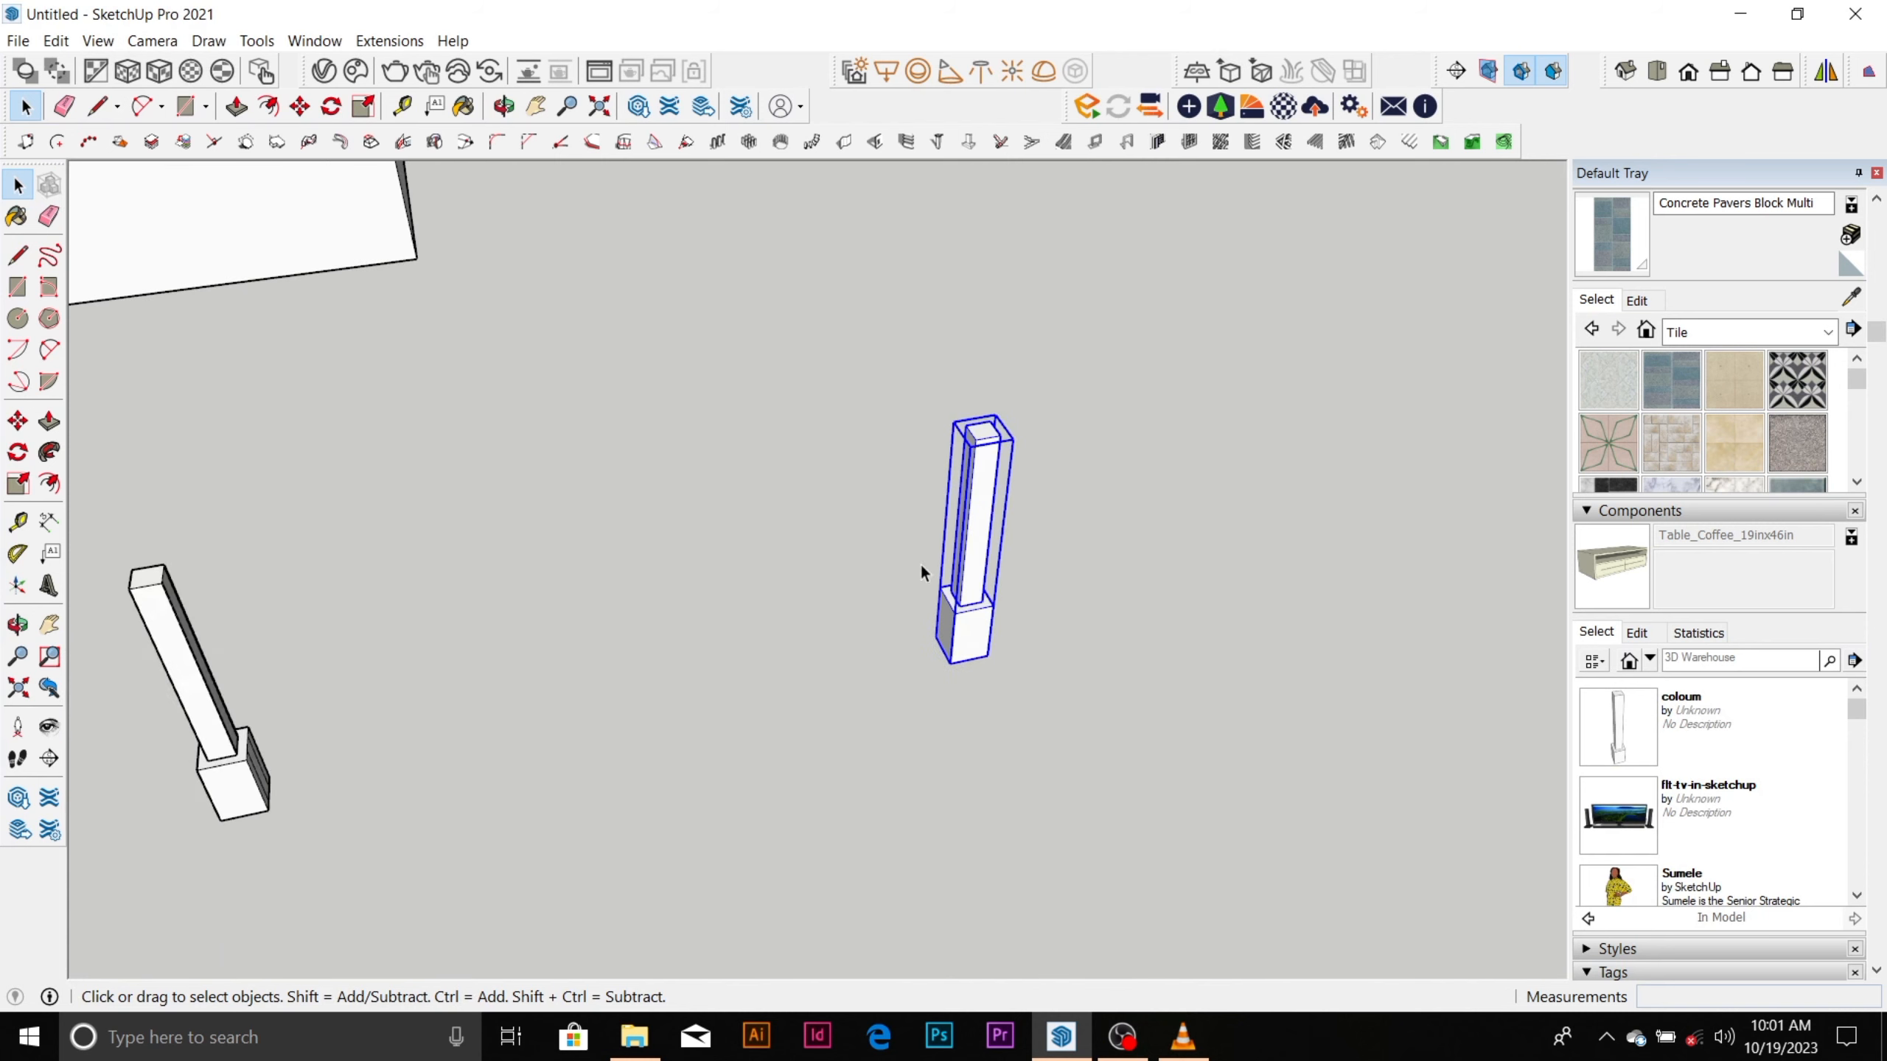
pyautogui.scroll(3, 985, 560)
pyautogui.scroll(-1, 901, 563)
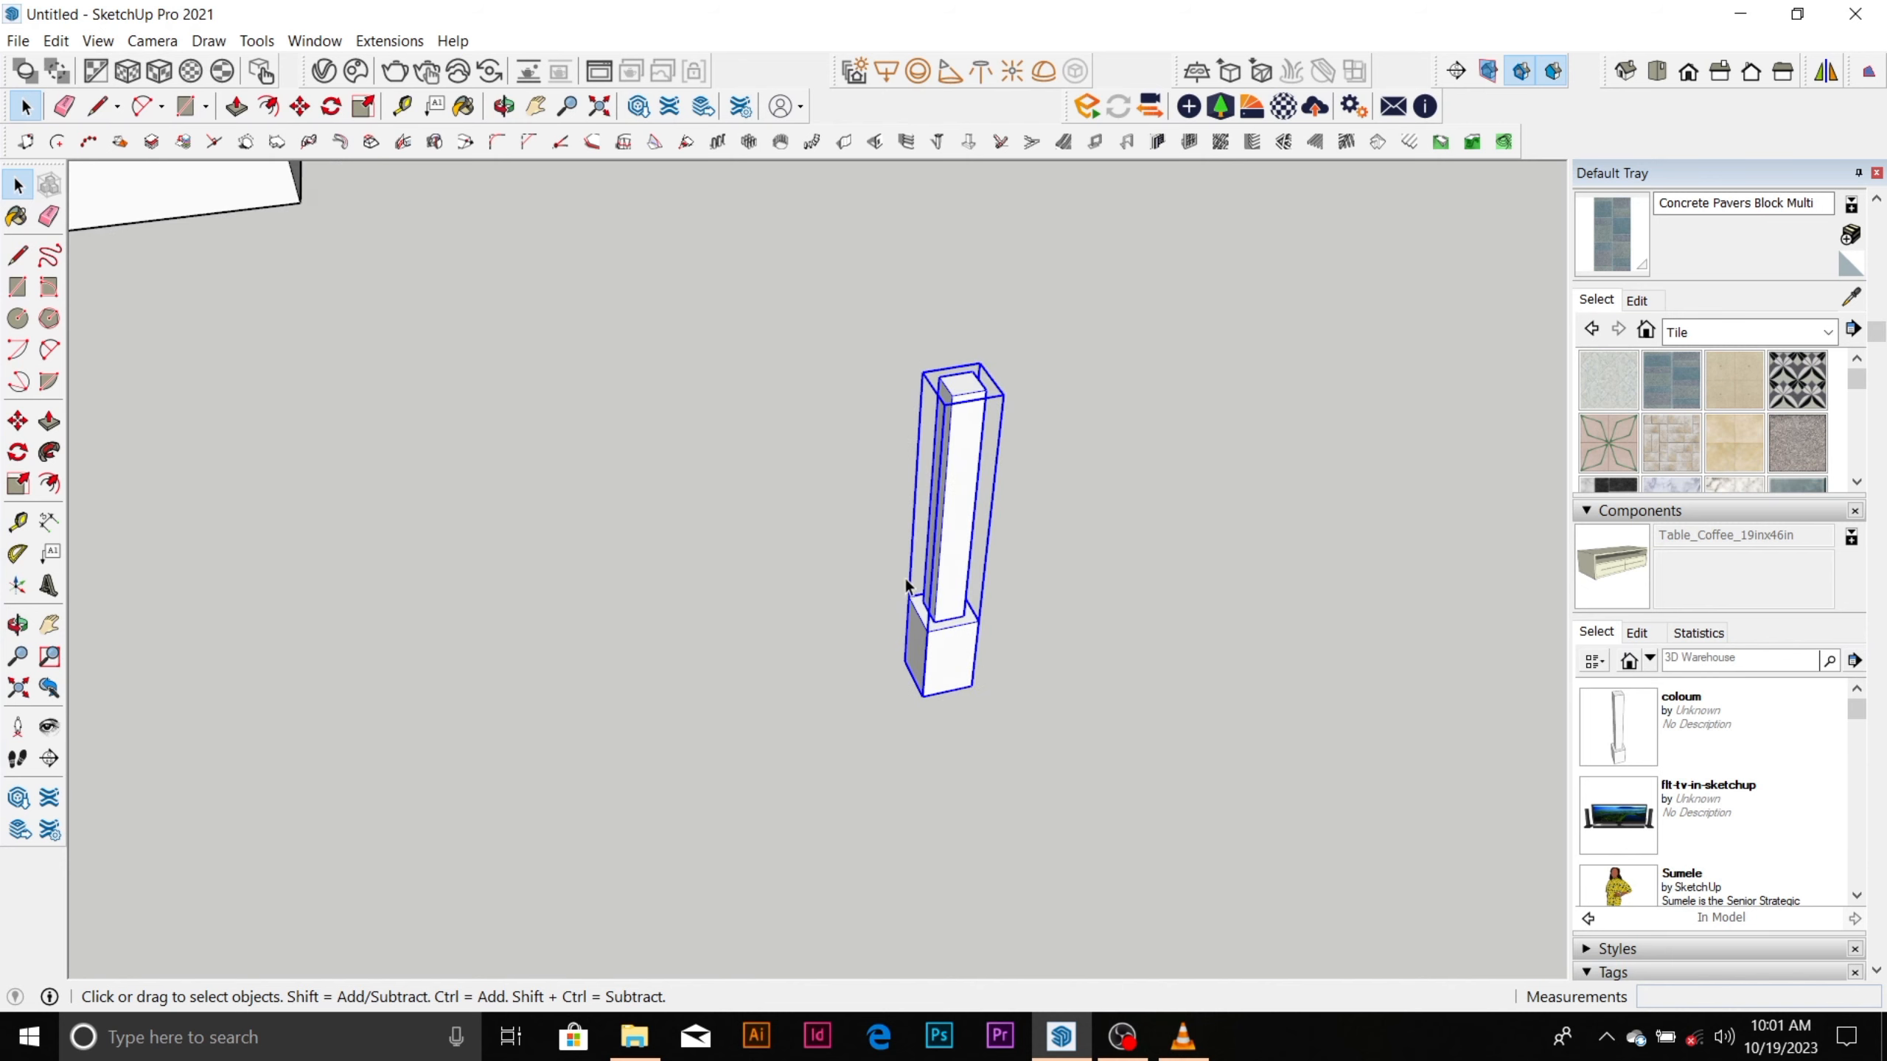
pyautogui.scroll(-3, 667, 490)
pyautogui.scroll(-2, 672, 497)
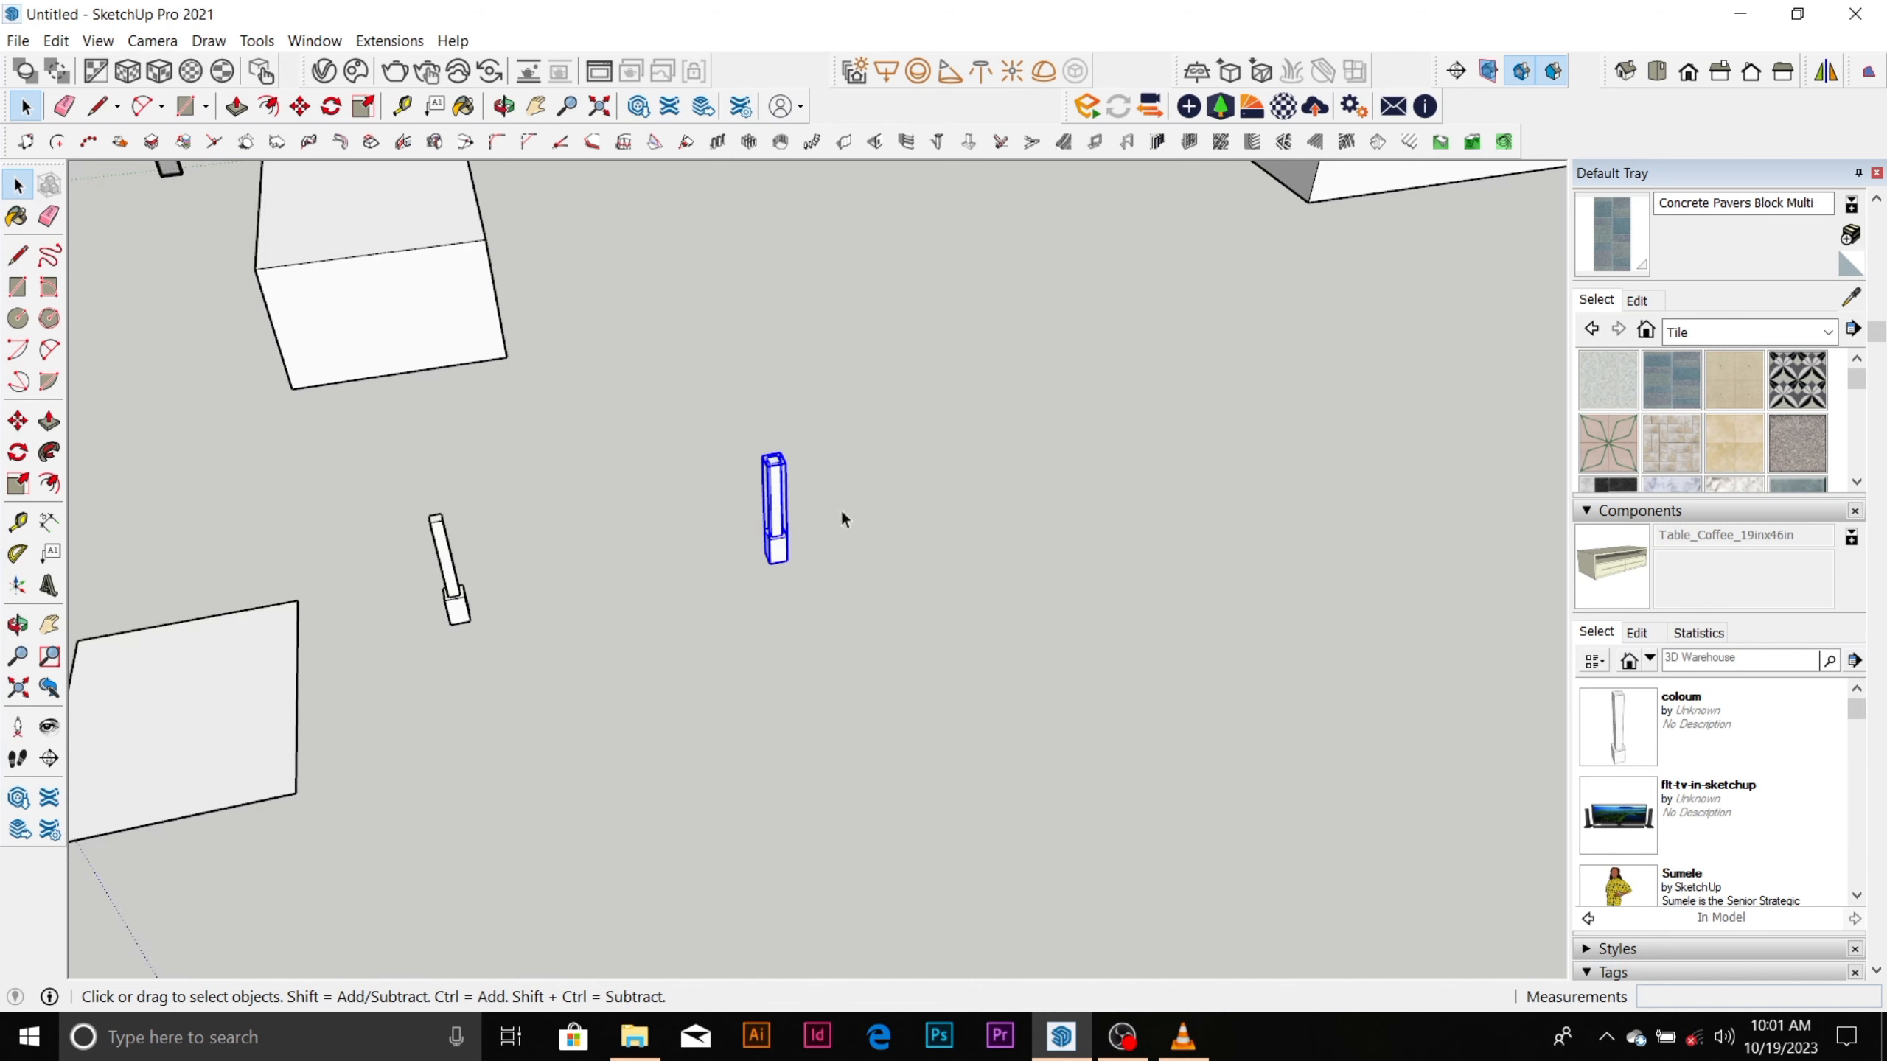
pyautogui.moveTo(762, 534); pyautogui.dragTo(878, 470, button='middle')
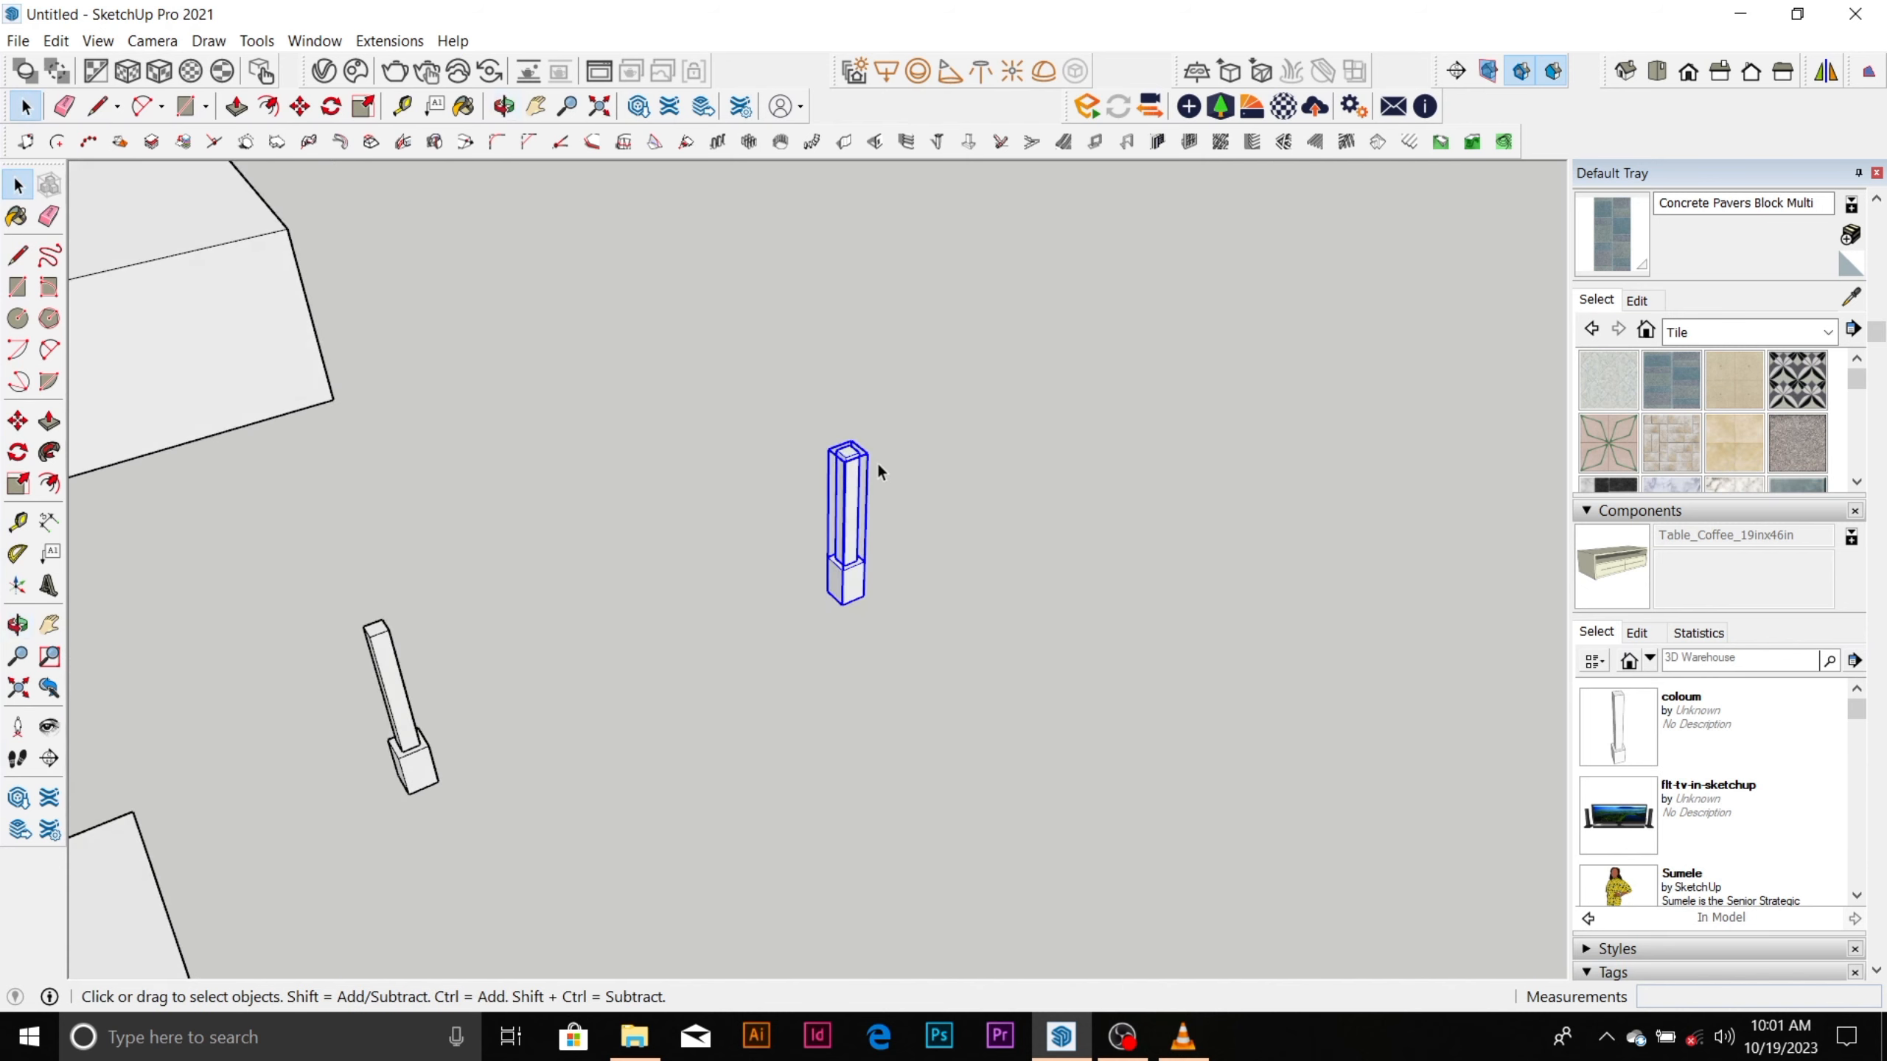
pyautogui.scroll(-4, 830, 530)
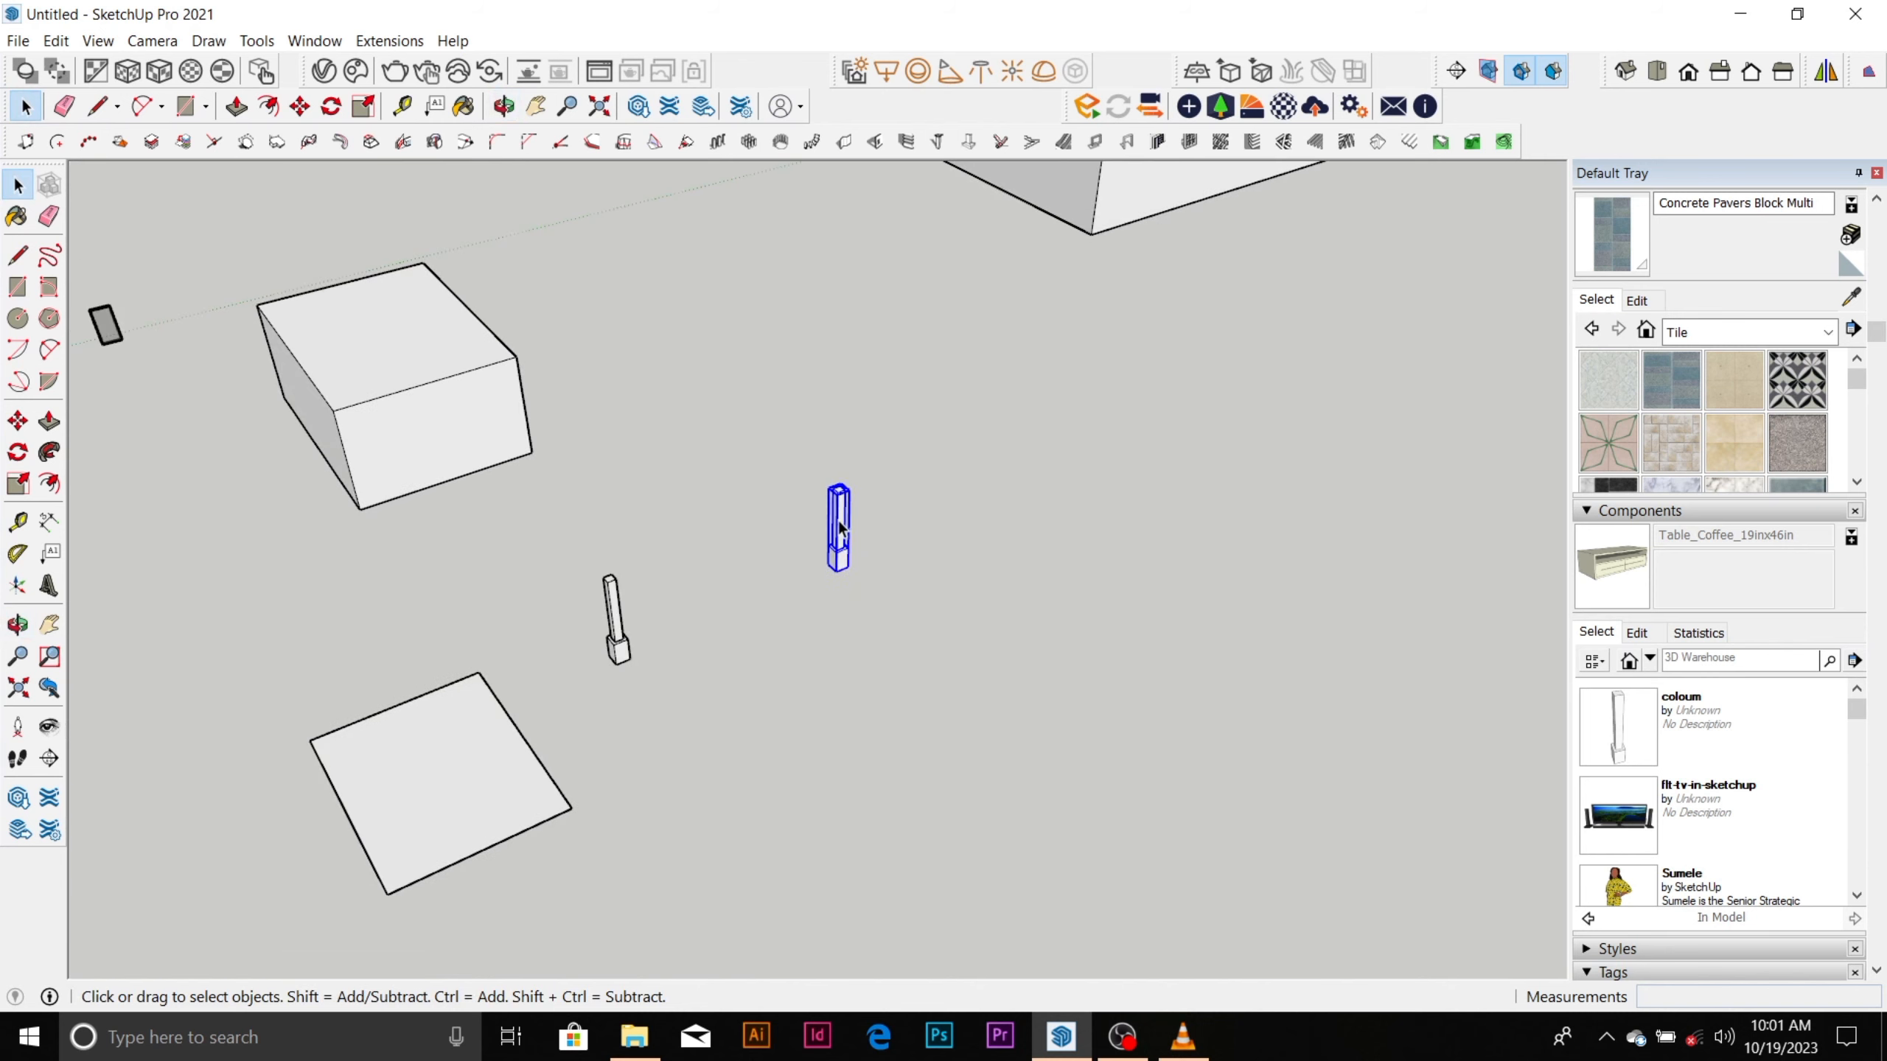
pyautogui.scroll(2, 815, 508)
pyautogui.scroll(3, 815, 510)
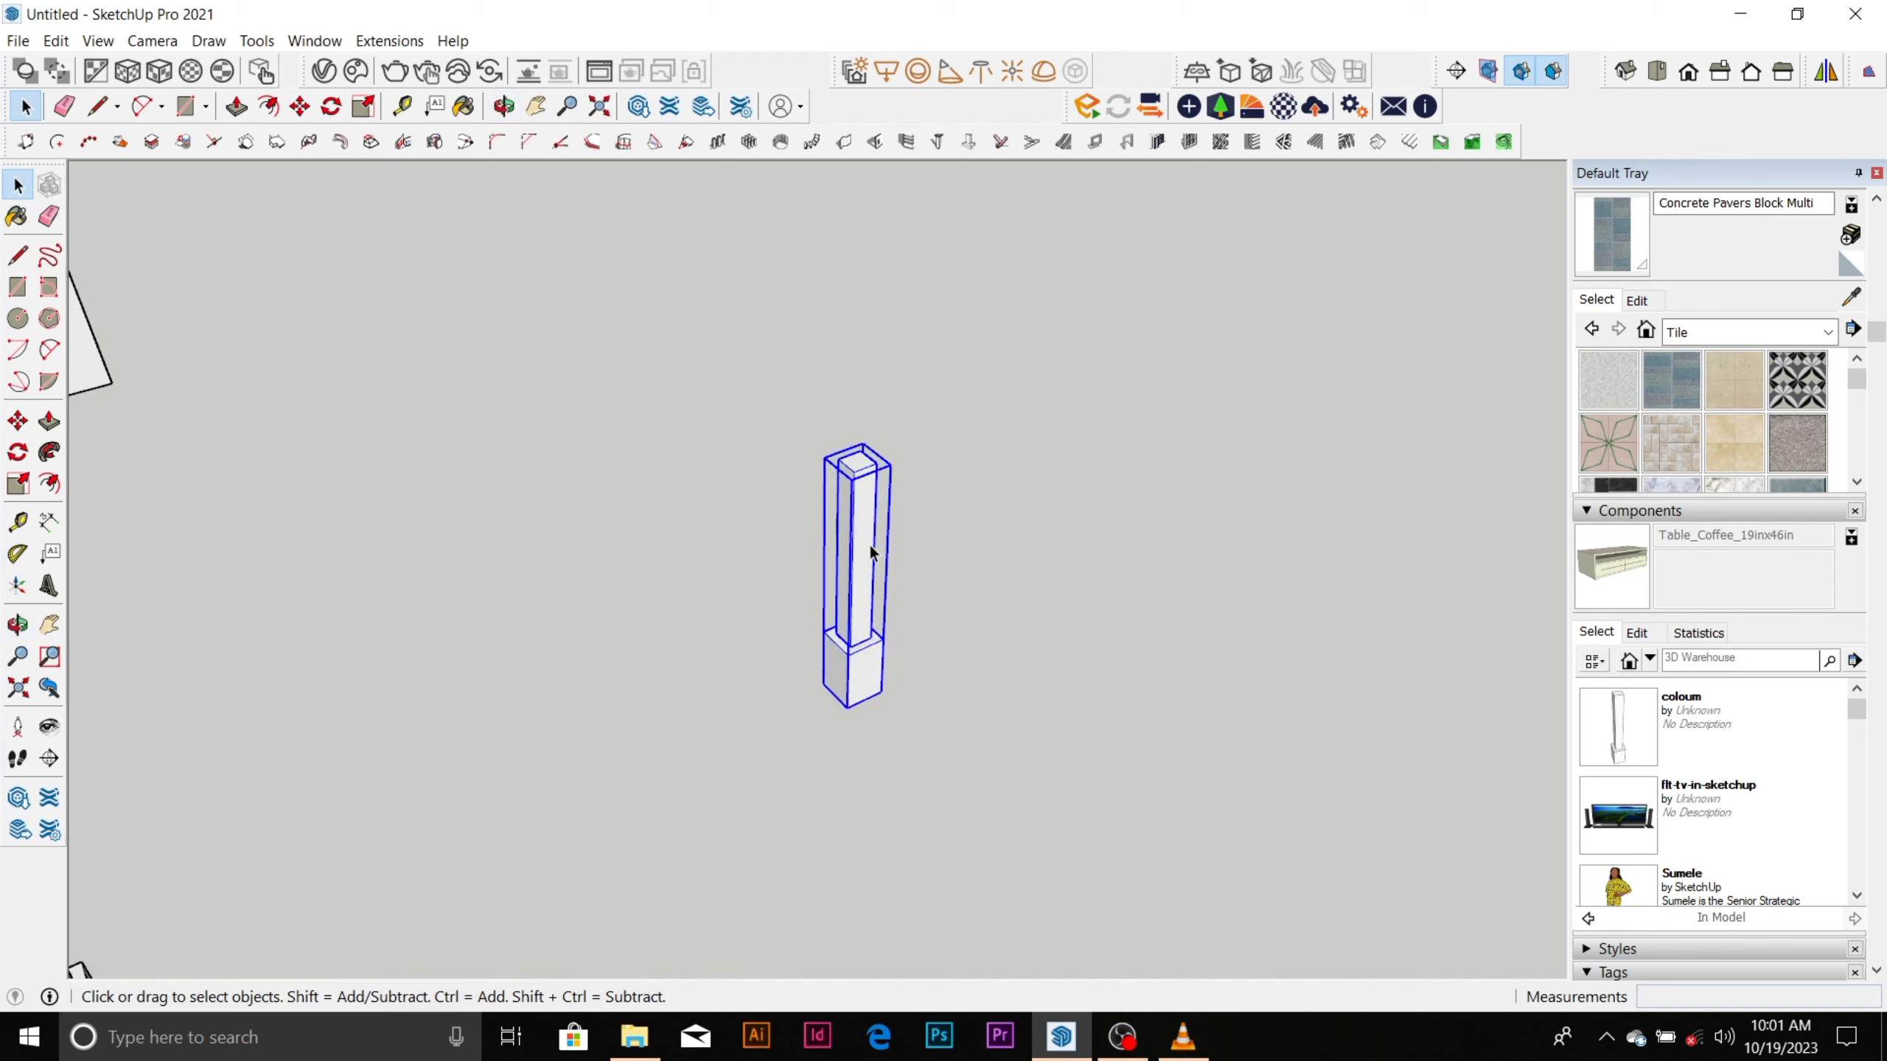
# Copy the column component about 908 mm along the green axis, using its base corner as the reference point.
pyautogui.press('m')
pyautogui.press('ctrl')
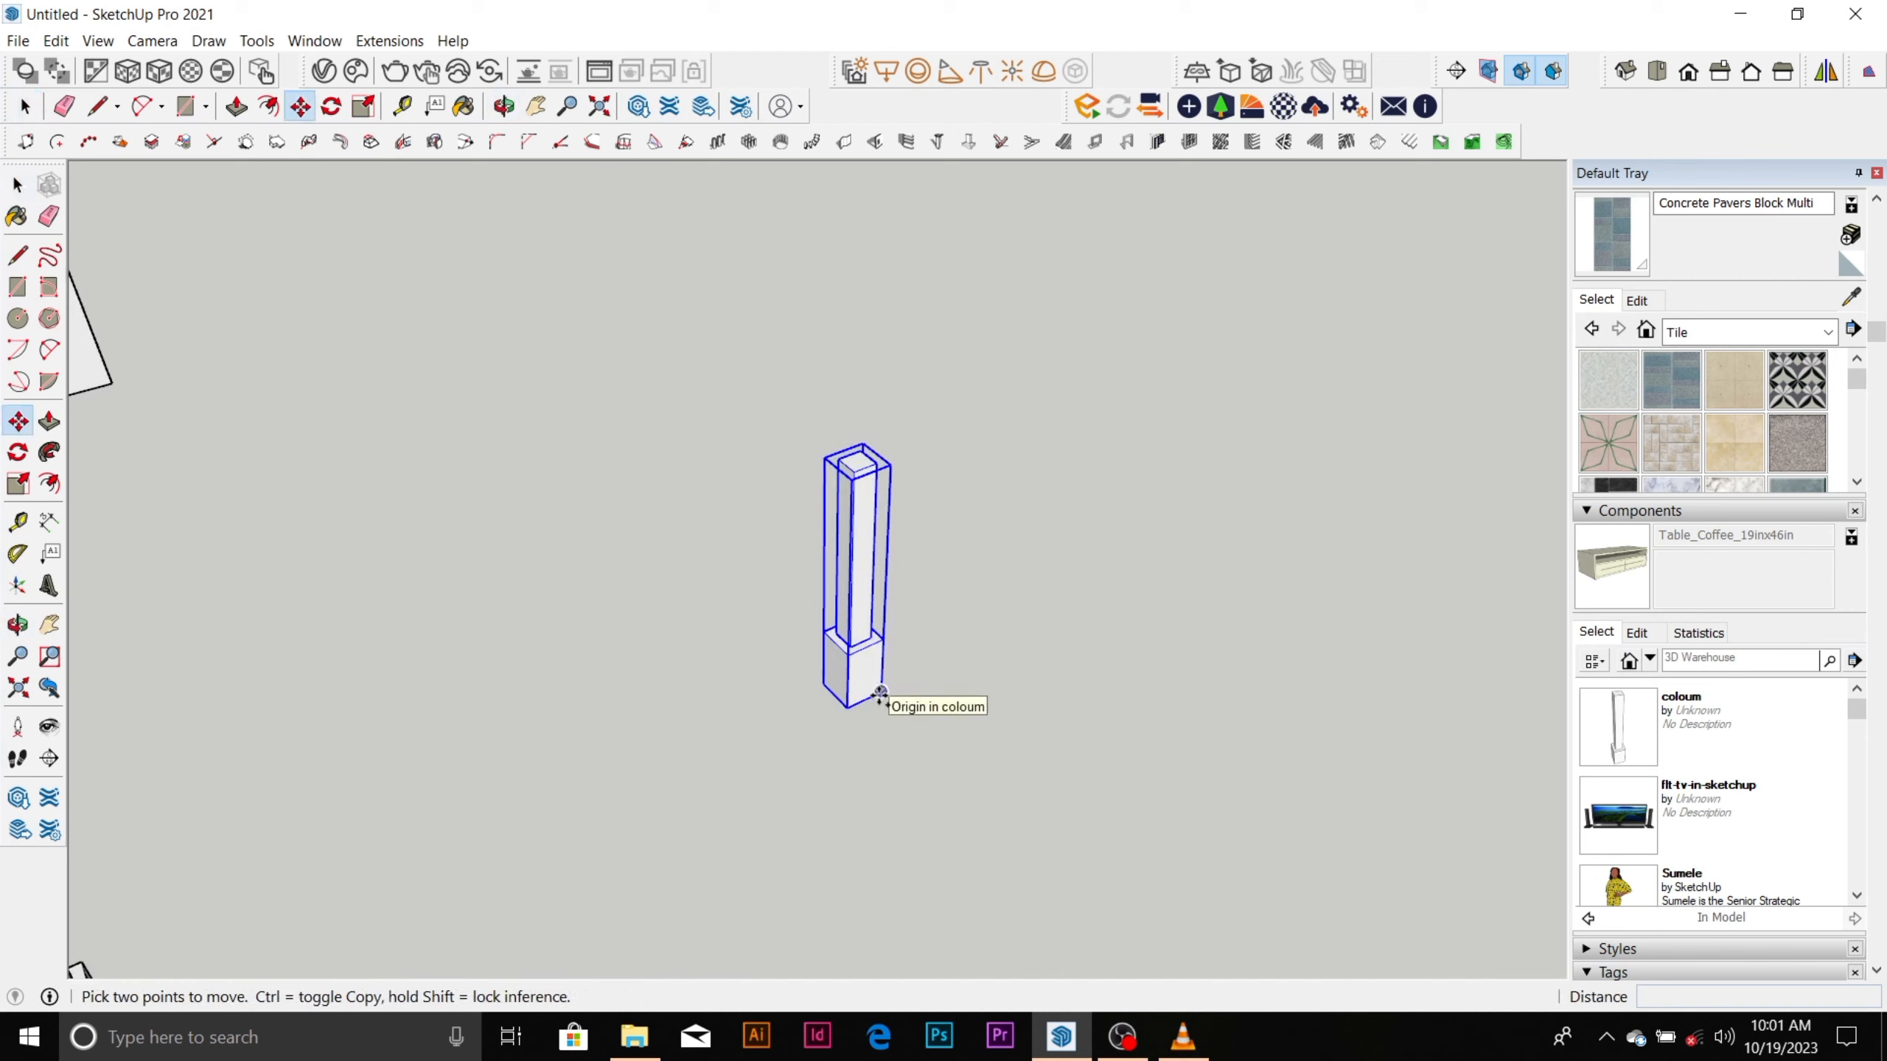
pyautogui.click(879, 692)
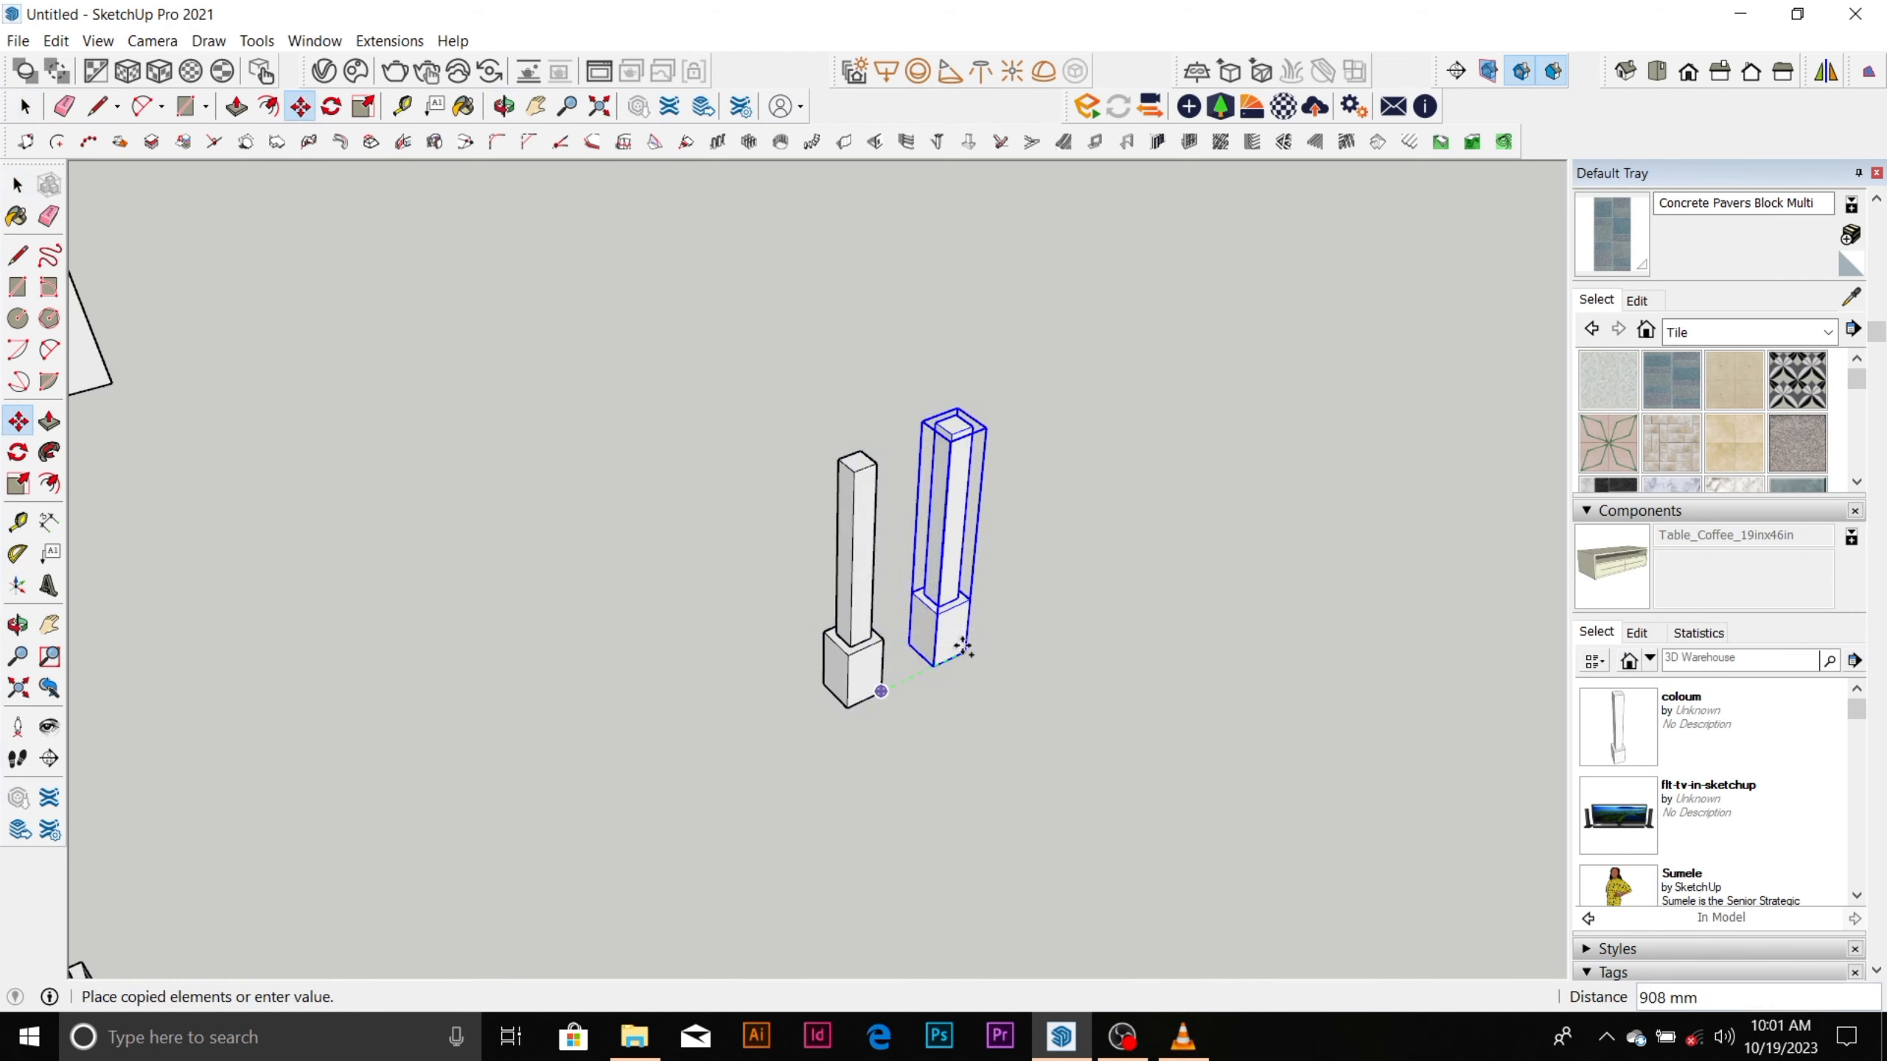
pyautogui.click(962, 645)
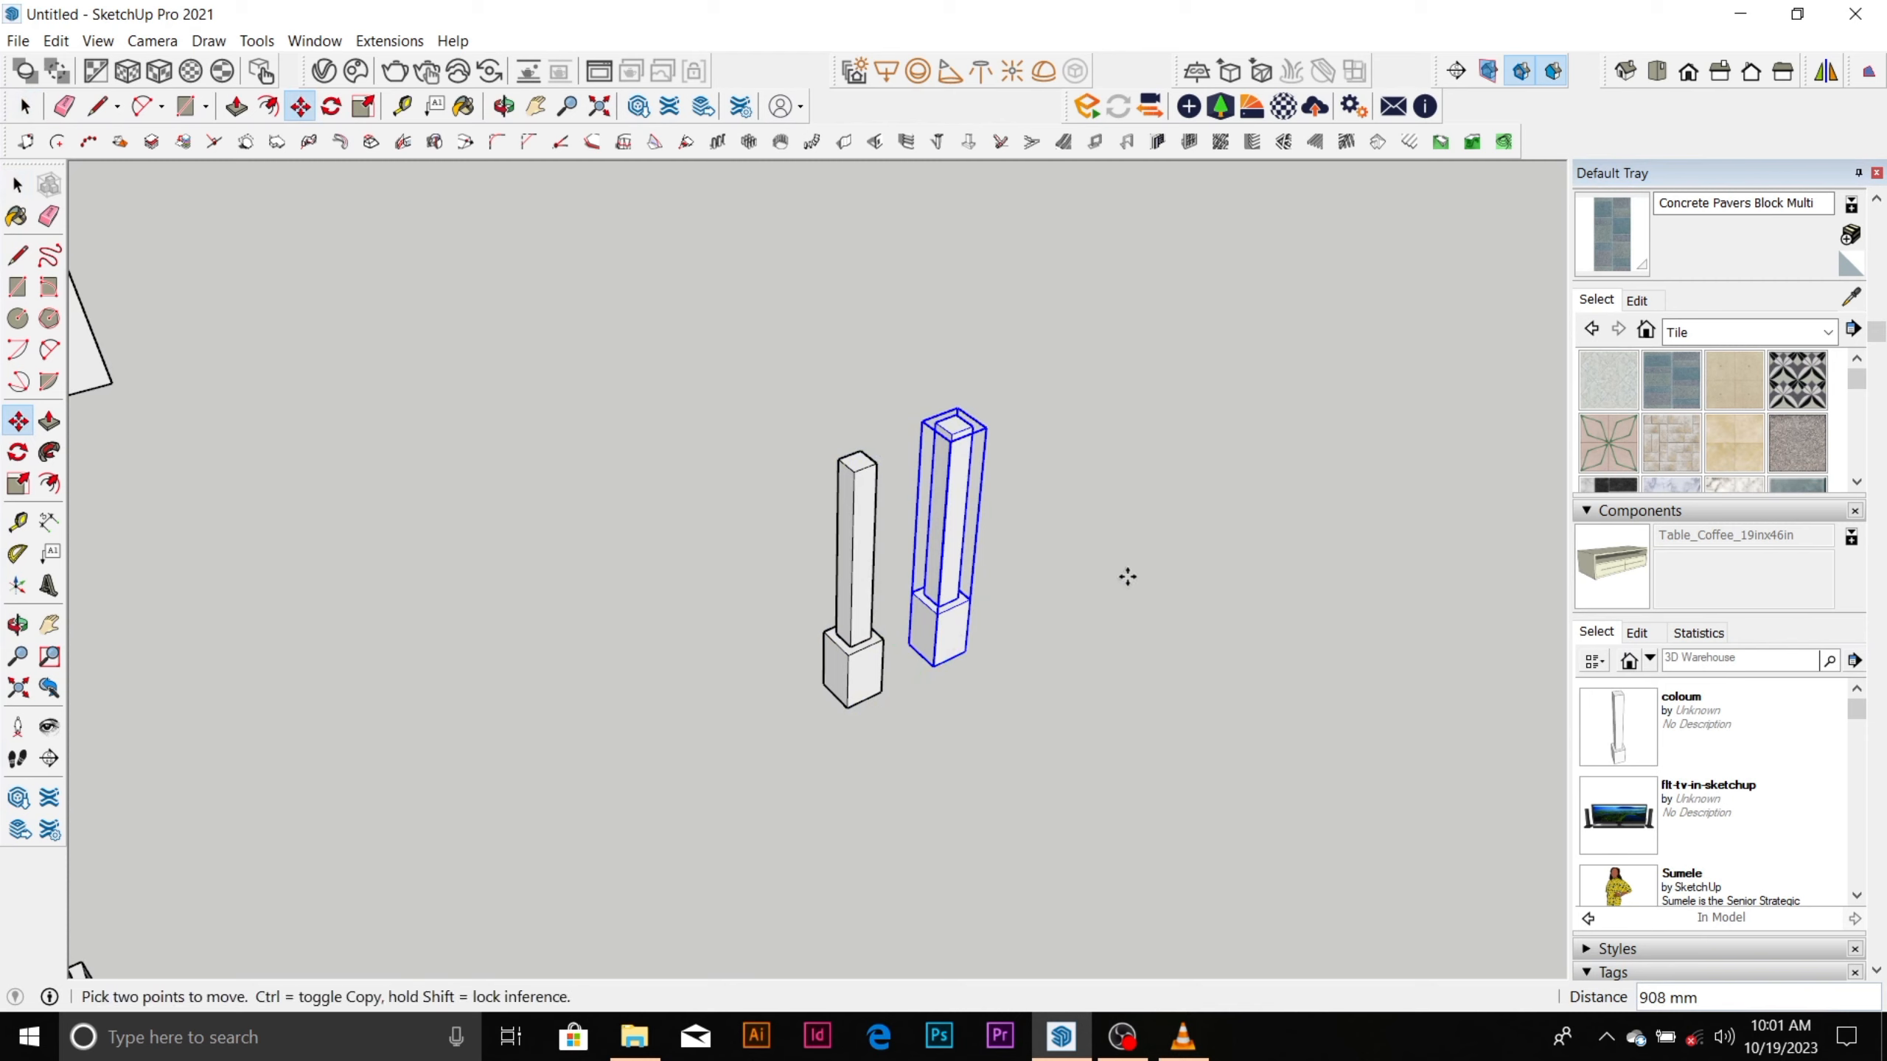
# Copy the second column component about 764 mm along the green axis and array it into ten evenly spaced copies.
pyautogui.click(965, 652)
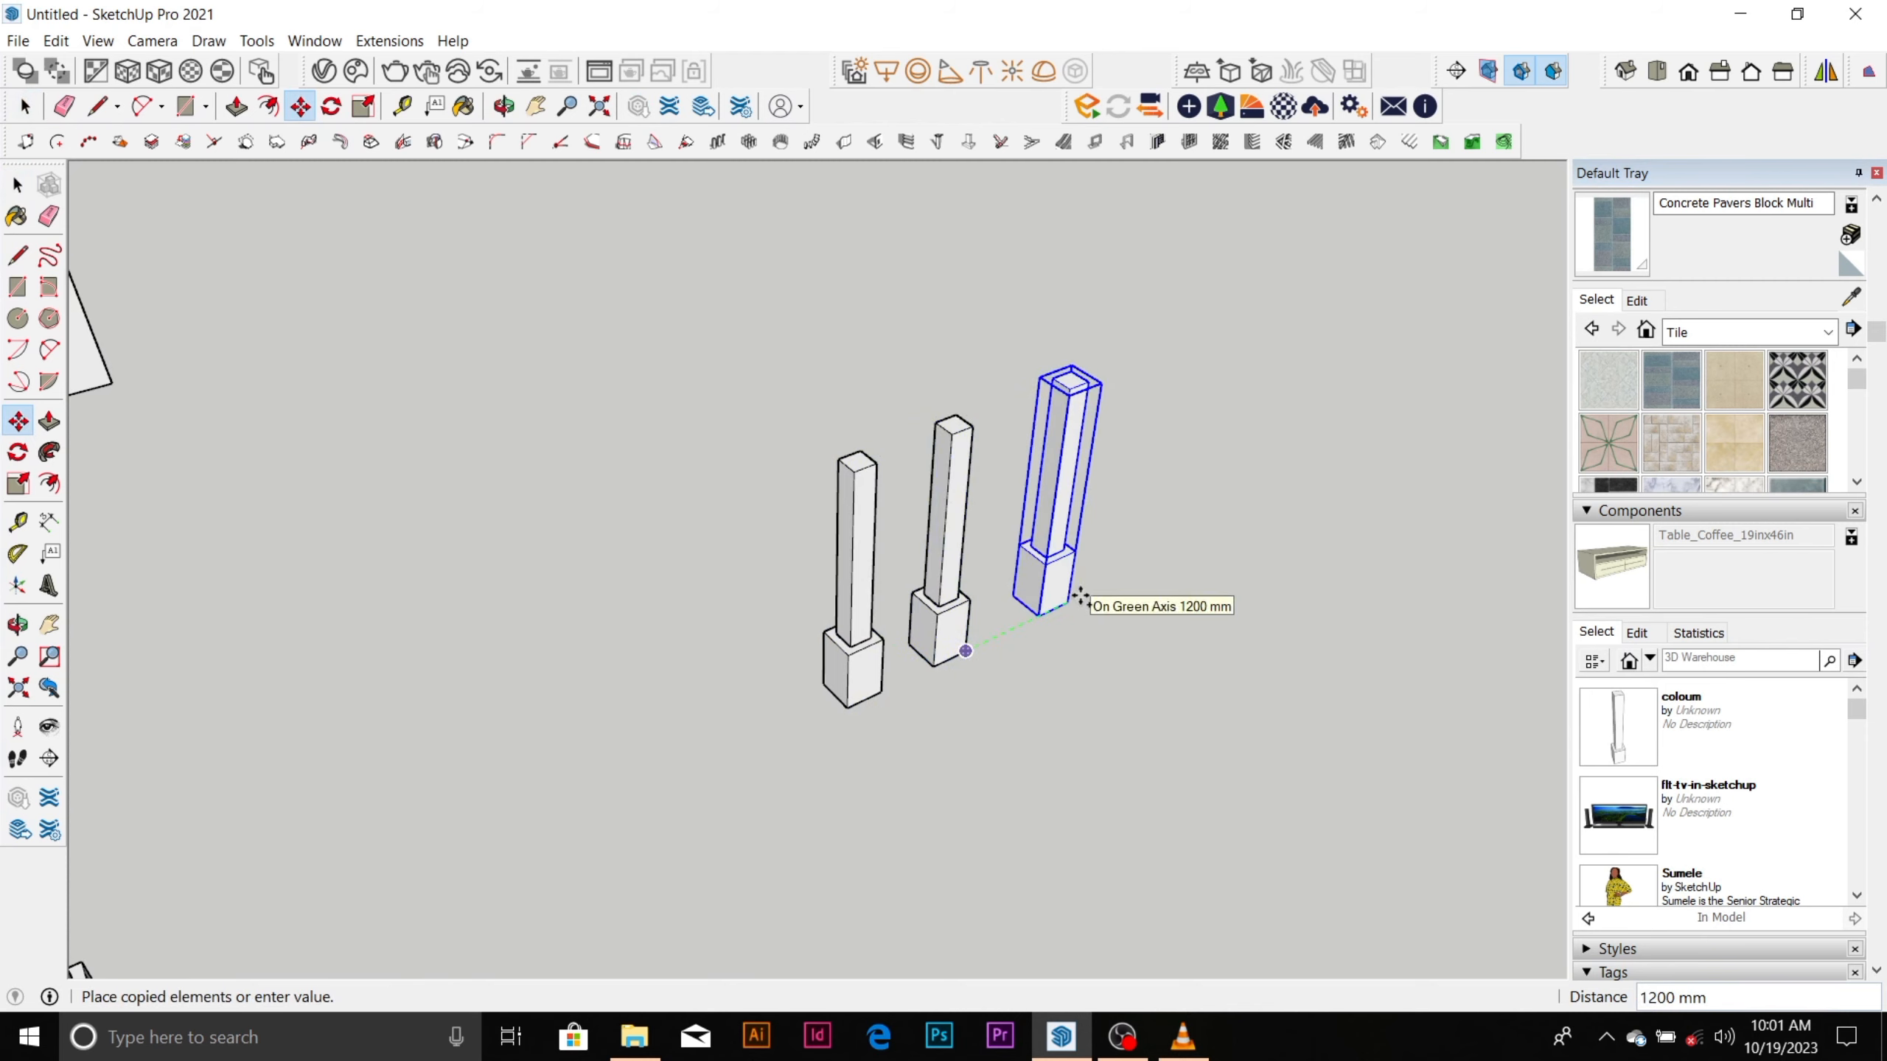
pyautogui.press('Escape')
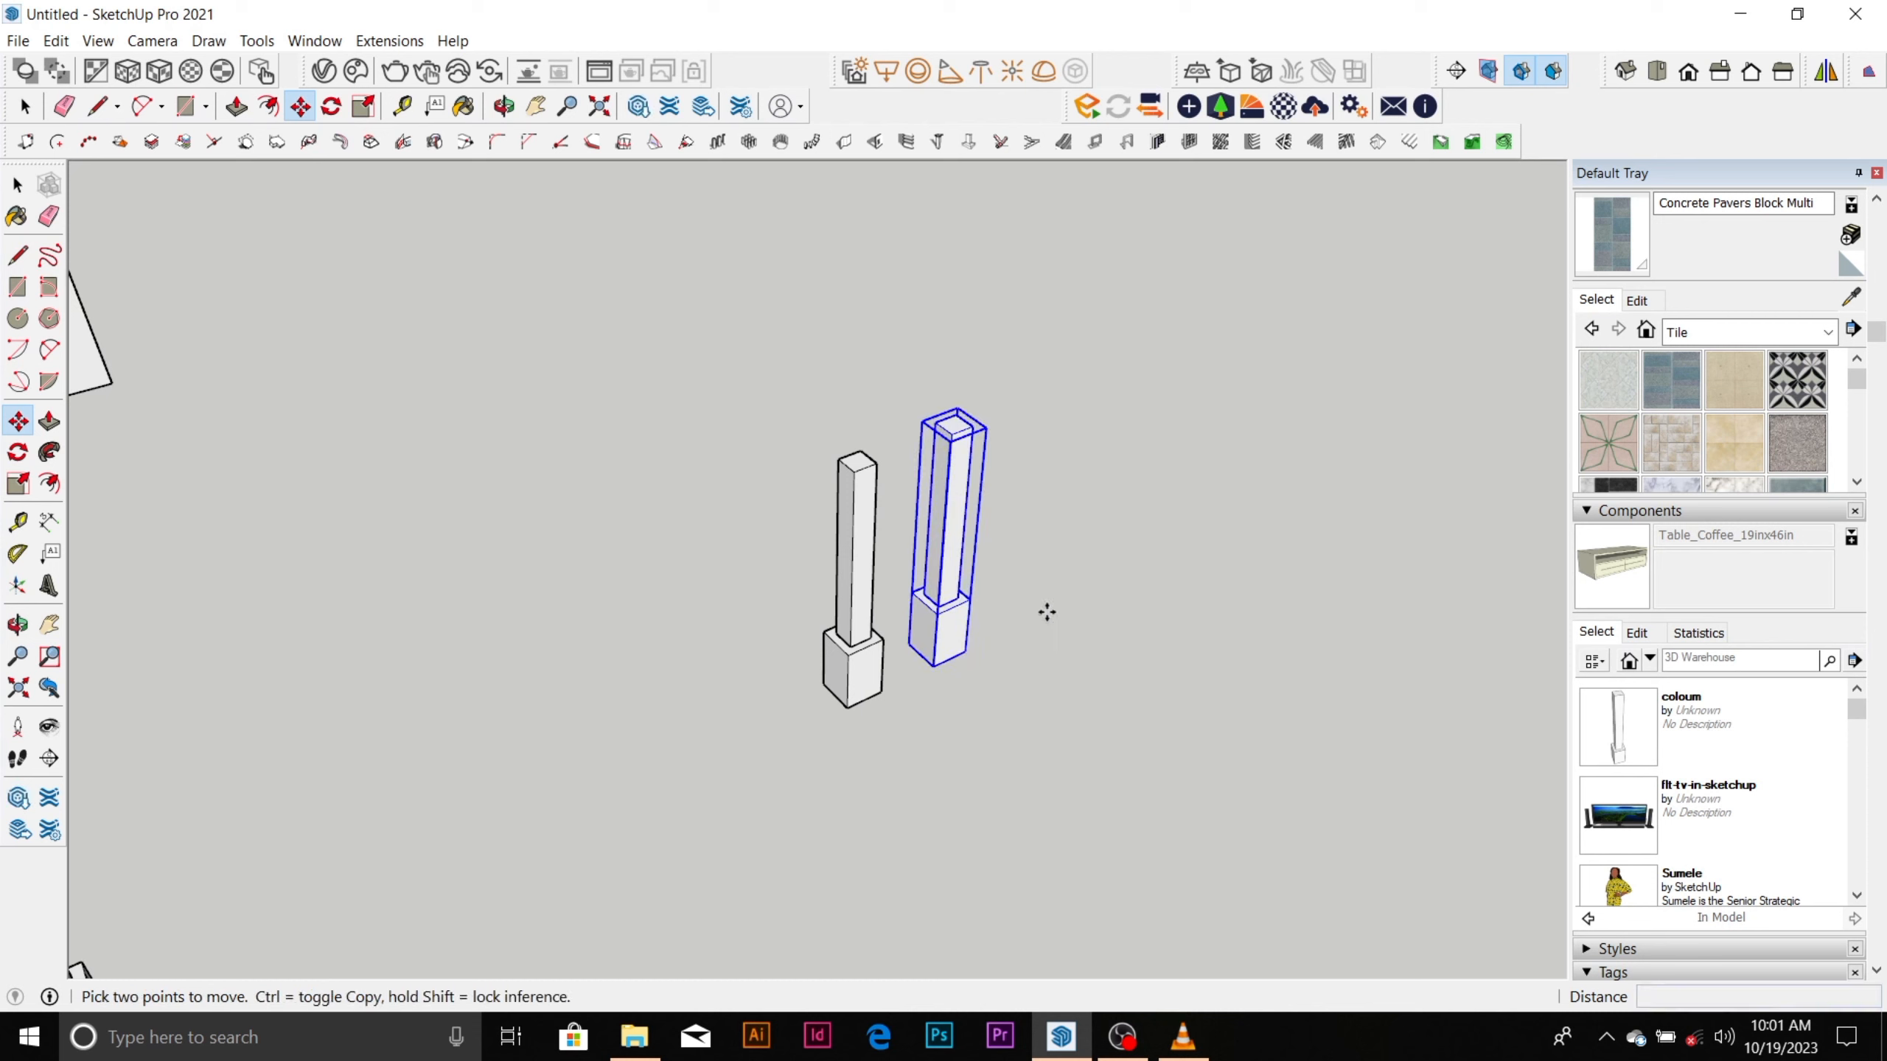
pyautogui.click(965, 651)
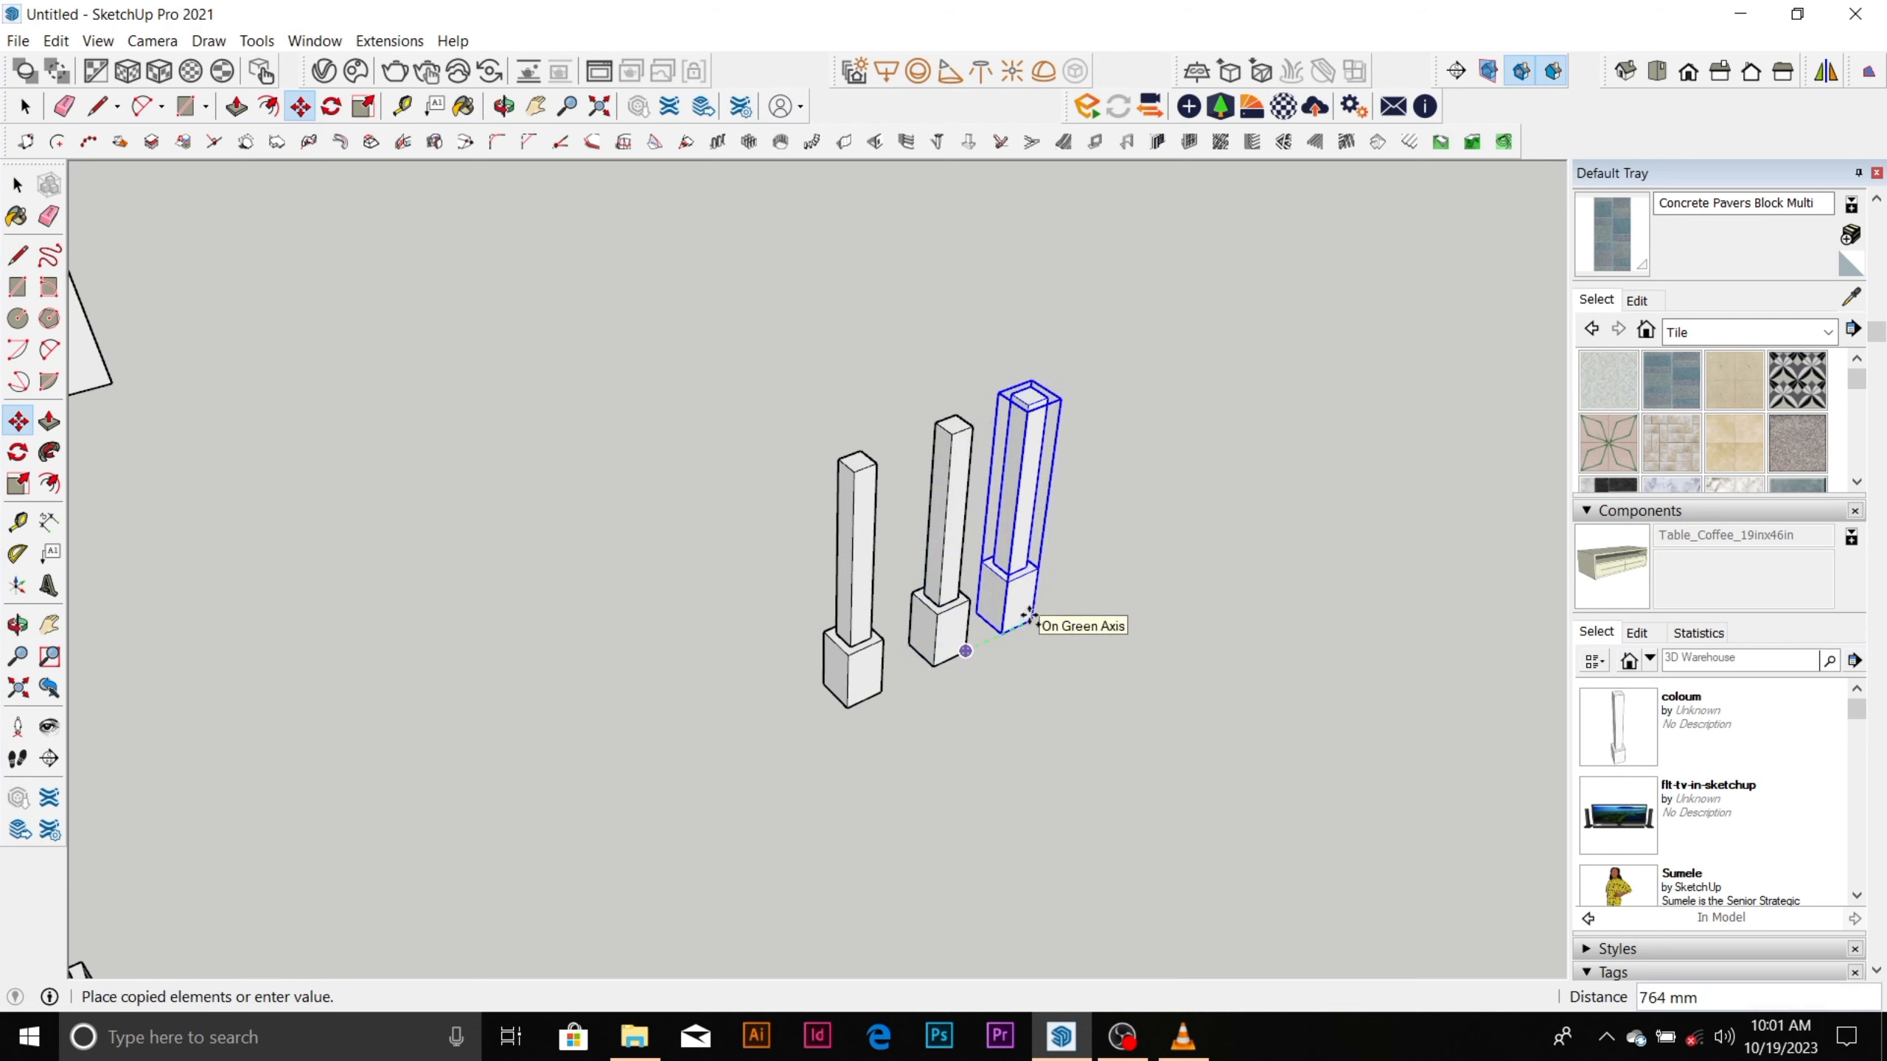
pyautogui.click(1031, 617)
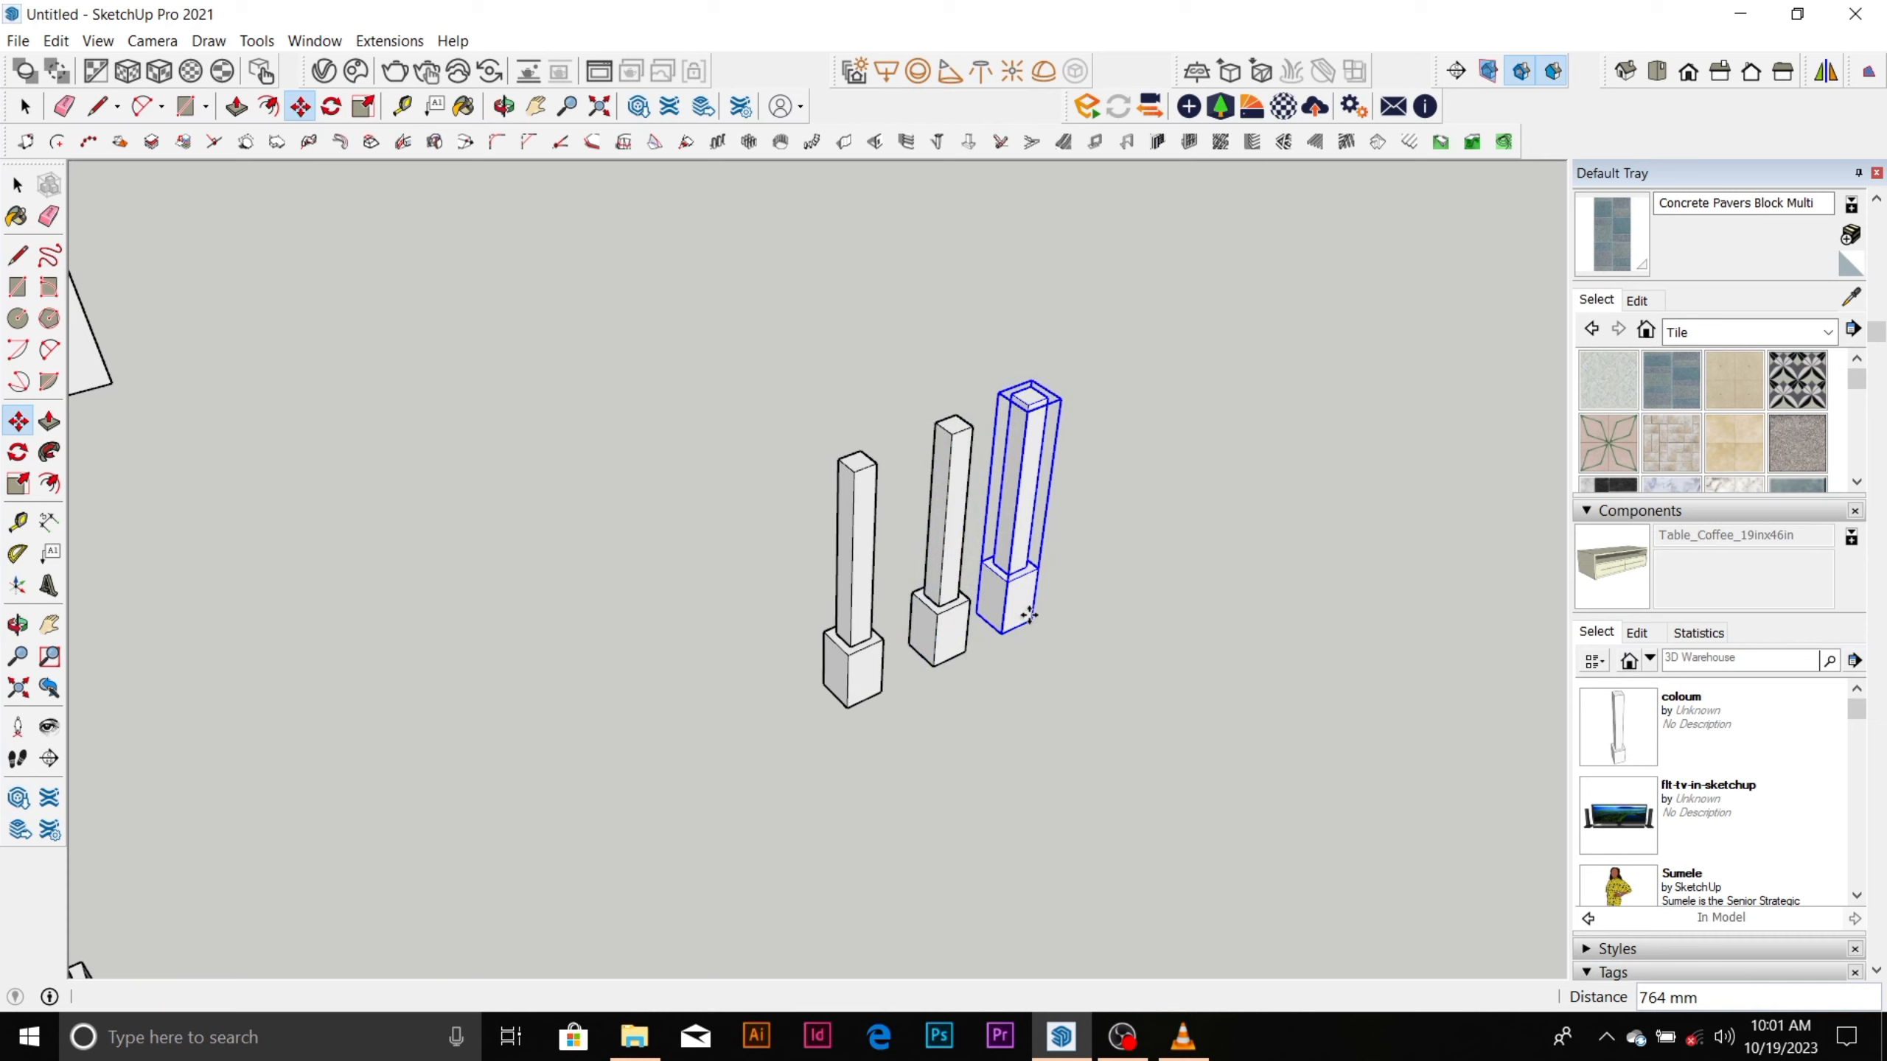
pyautogui.write('x10')
pyautogui.press('Return')
pyautogui.scroll(-6, 969, 513)
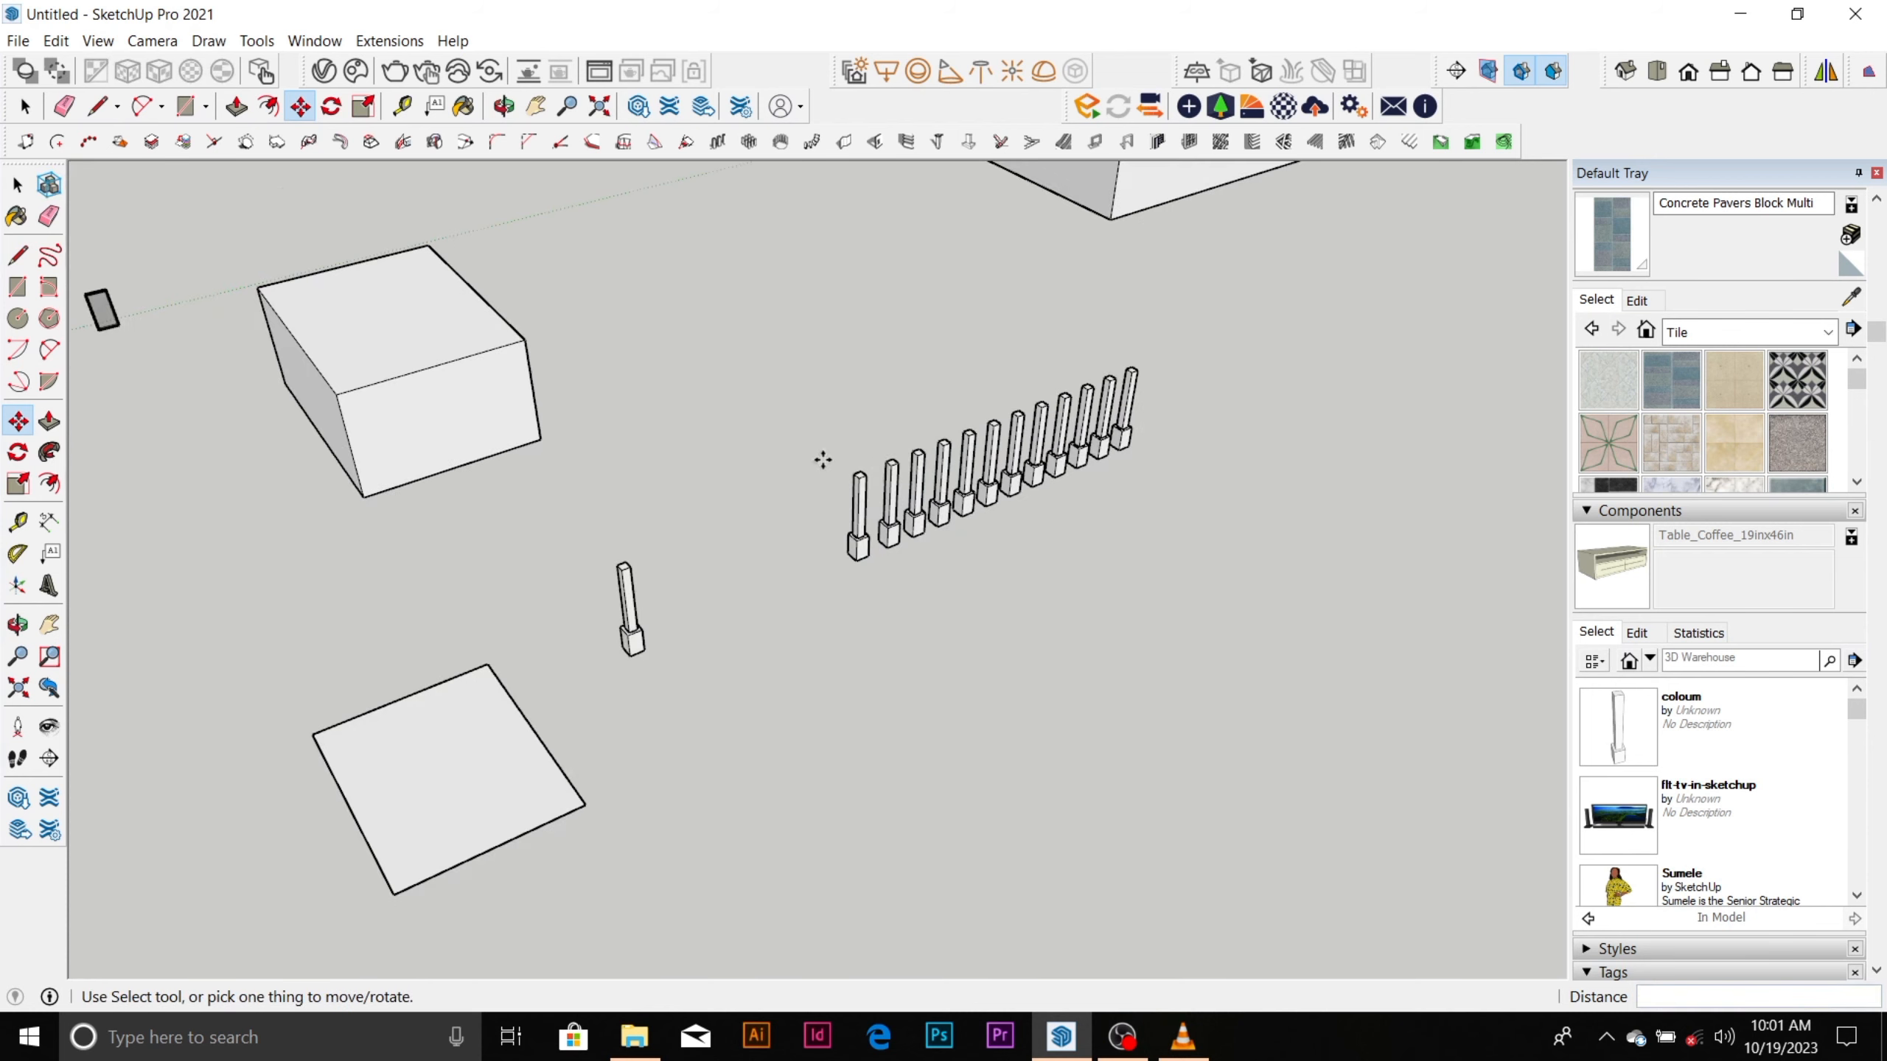
# Examine the arrayed row of column components up close and from farther away.
pyautogui.scroll(3, 1081, 431)
pyautogui.scroll(3, 1091, 437)
pyautogui.scroll(2, 899, 511)
pyautogui.scroll(-5, 1025, 393)
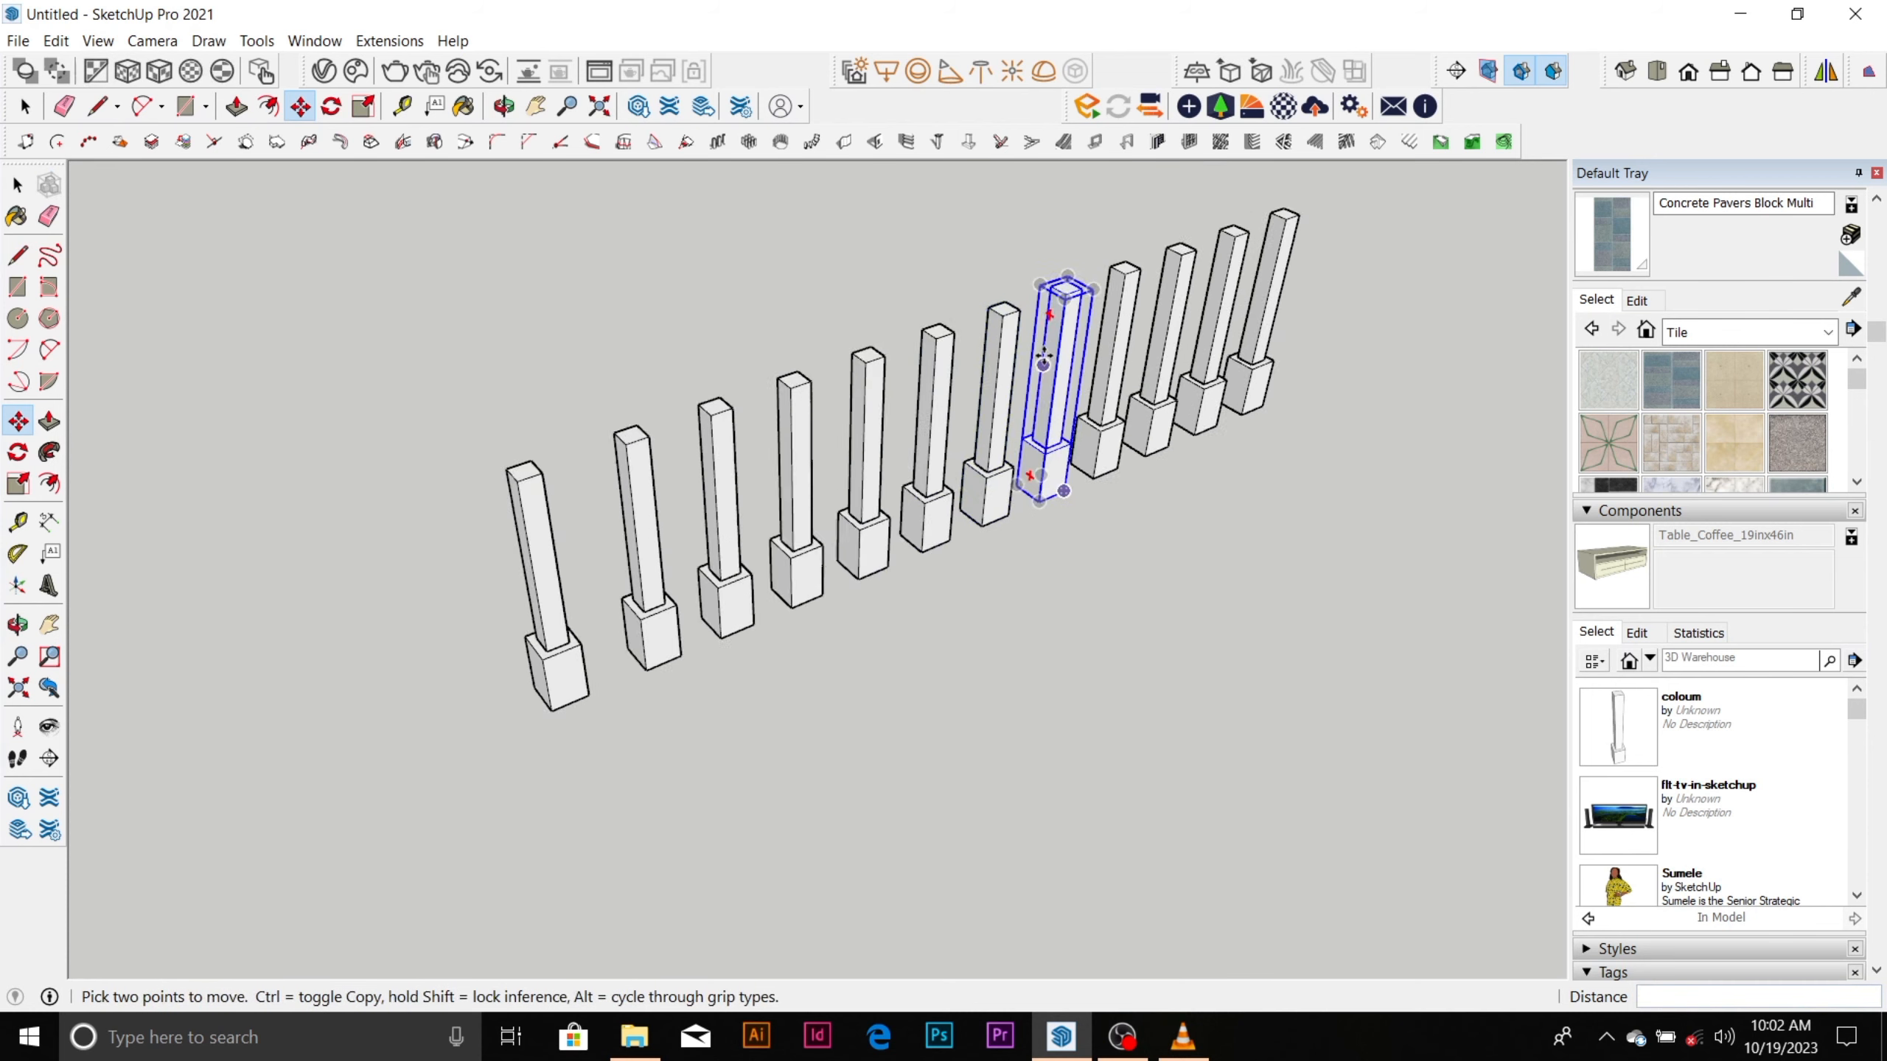
pyautogui.scroll(-3, 806, 520)
pyautogui.scroll(6, 944, 359)
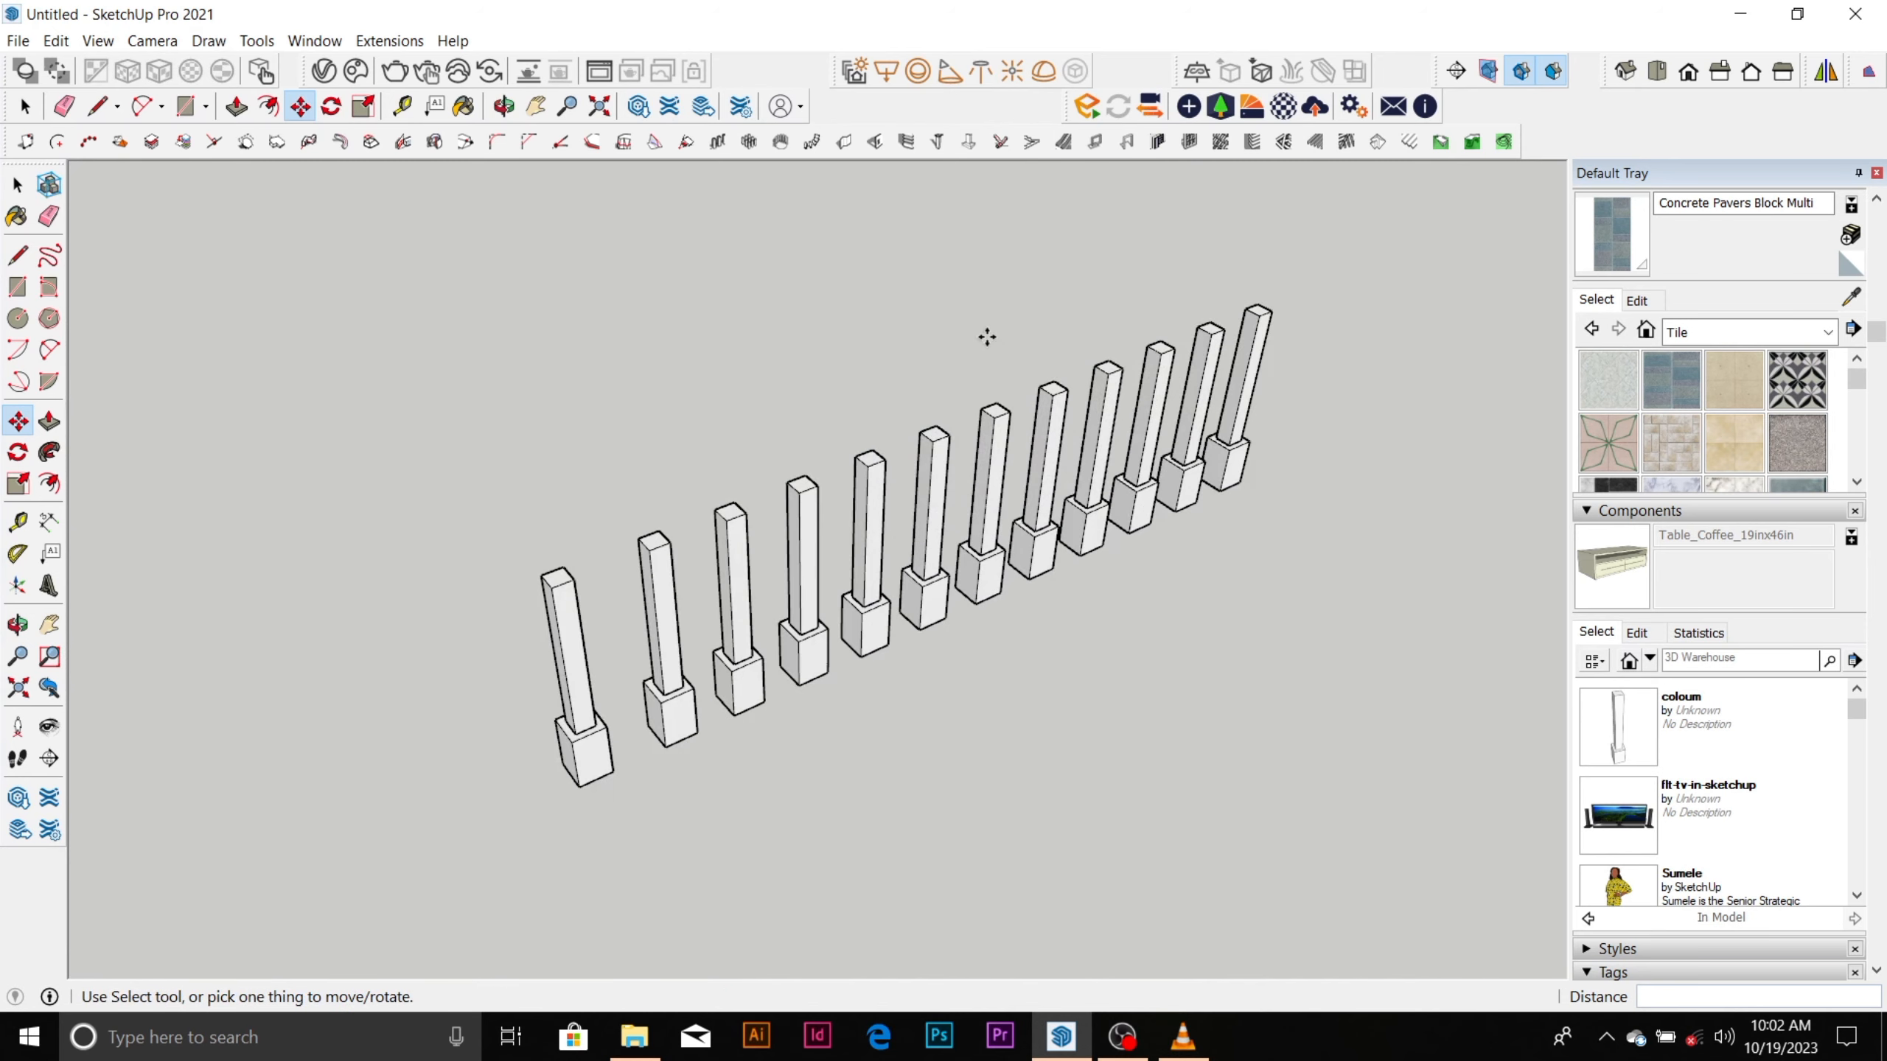
pyautogui.scroll(-4, 986, 337)
pyautogui.scroll(3, 911, 459)
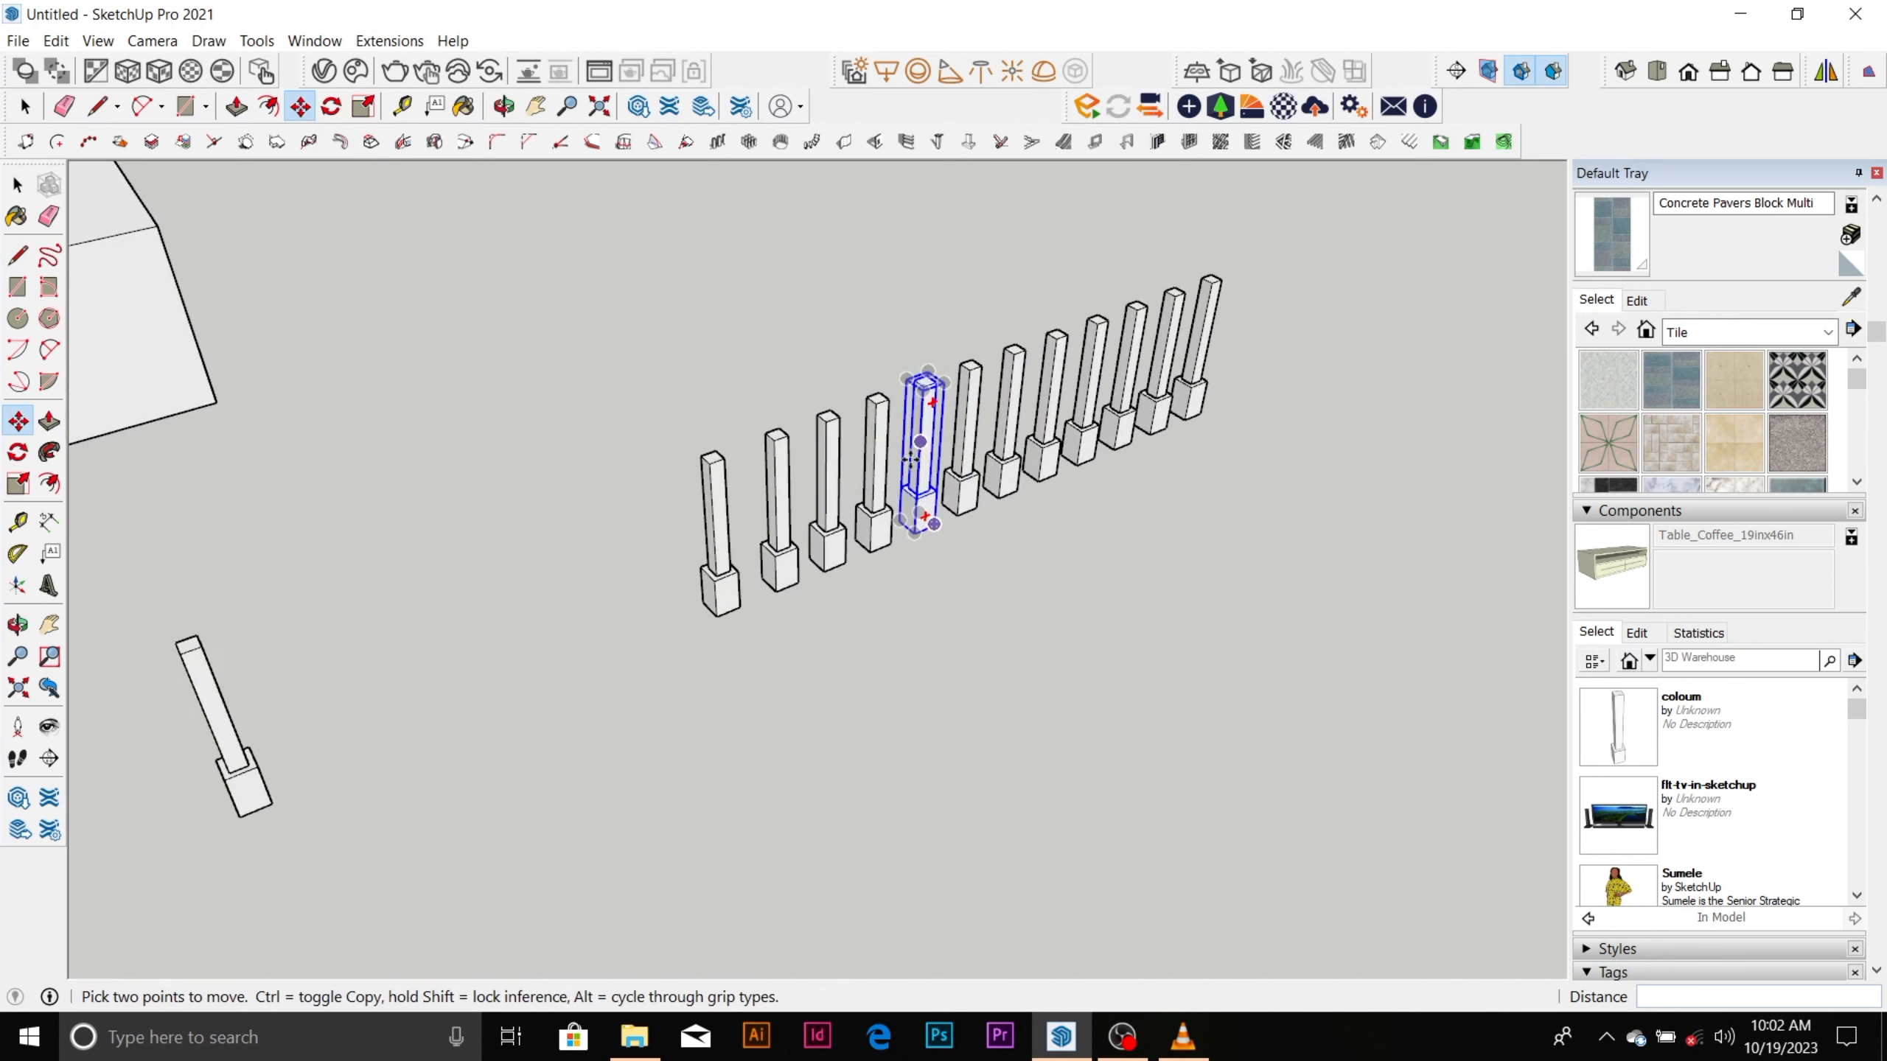
pyautogui.scroll(2, 911, 459)
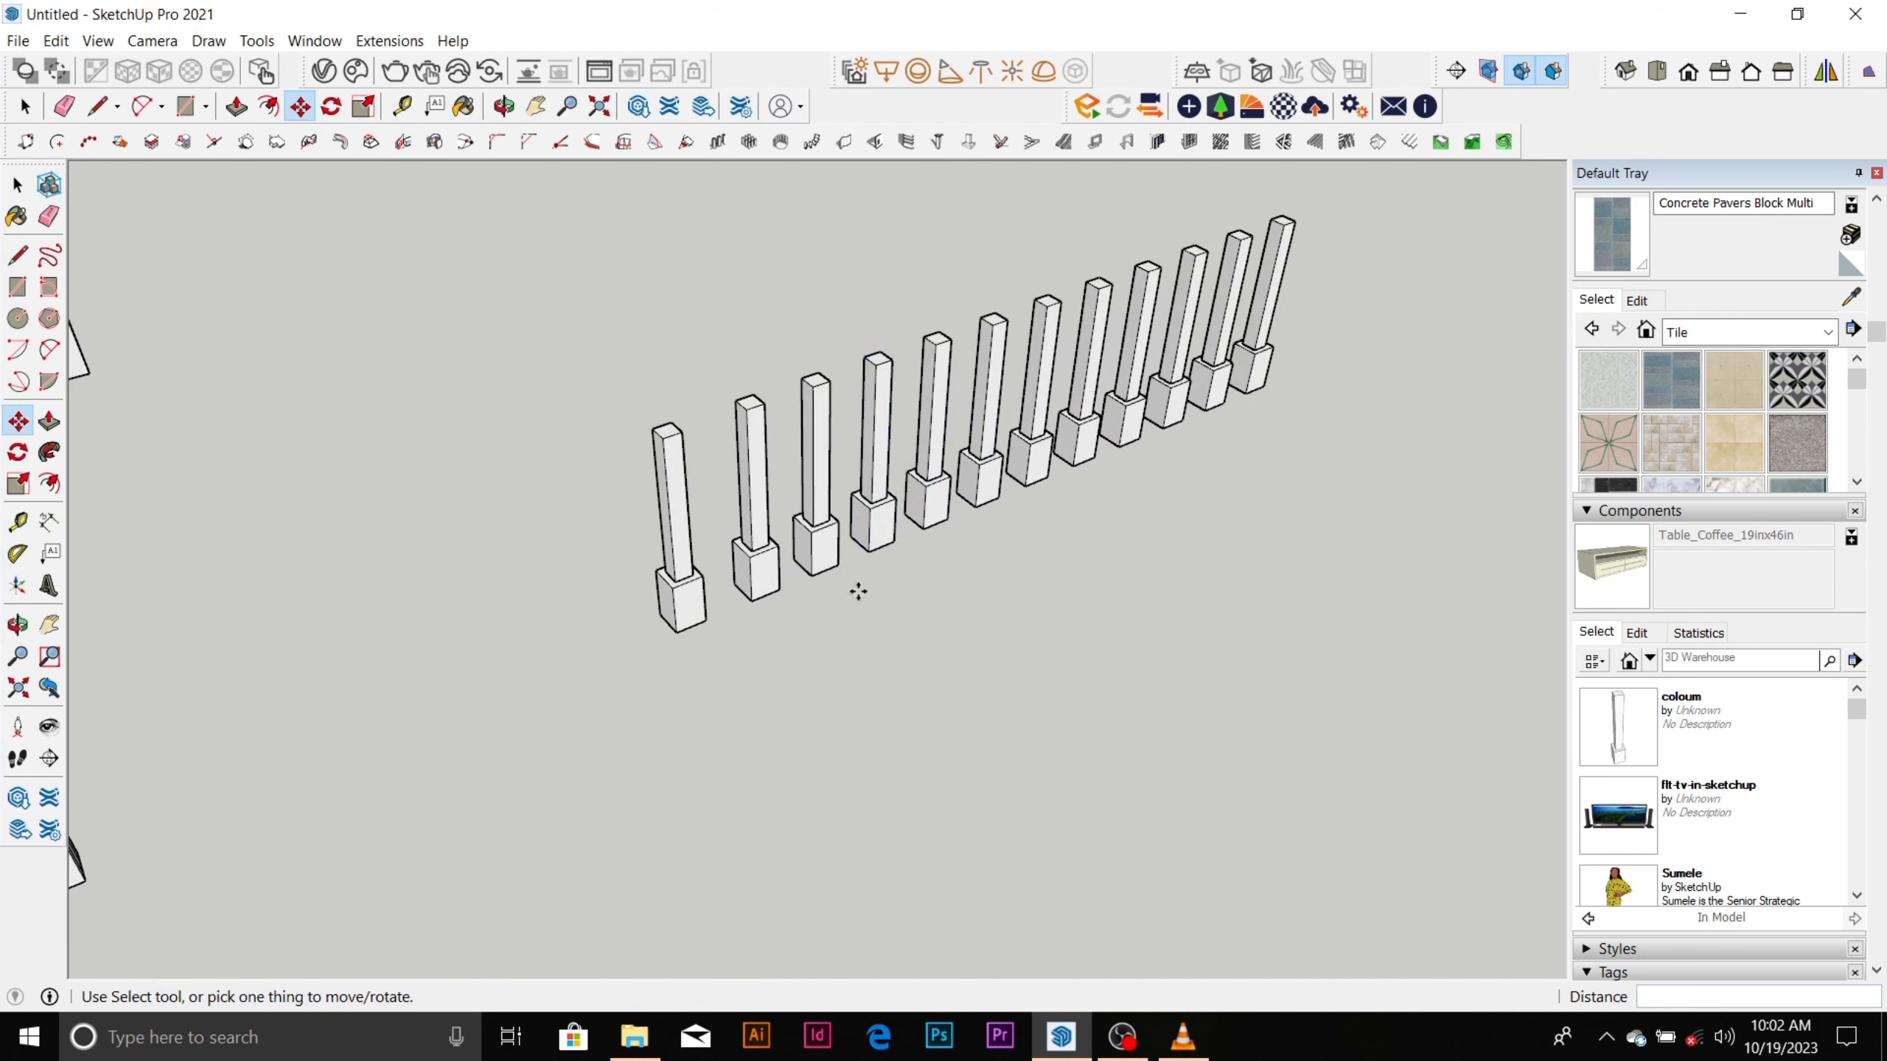
# Select the first four column components at the near end of the row together.
pyautogui.press('space')
pyautogui.scroll(-2, 869, 546)
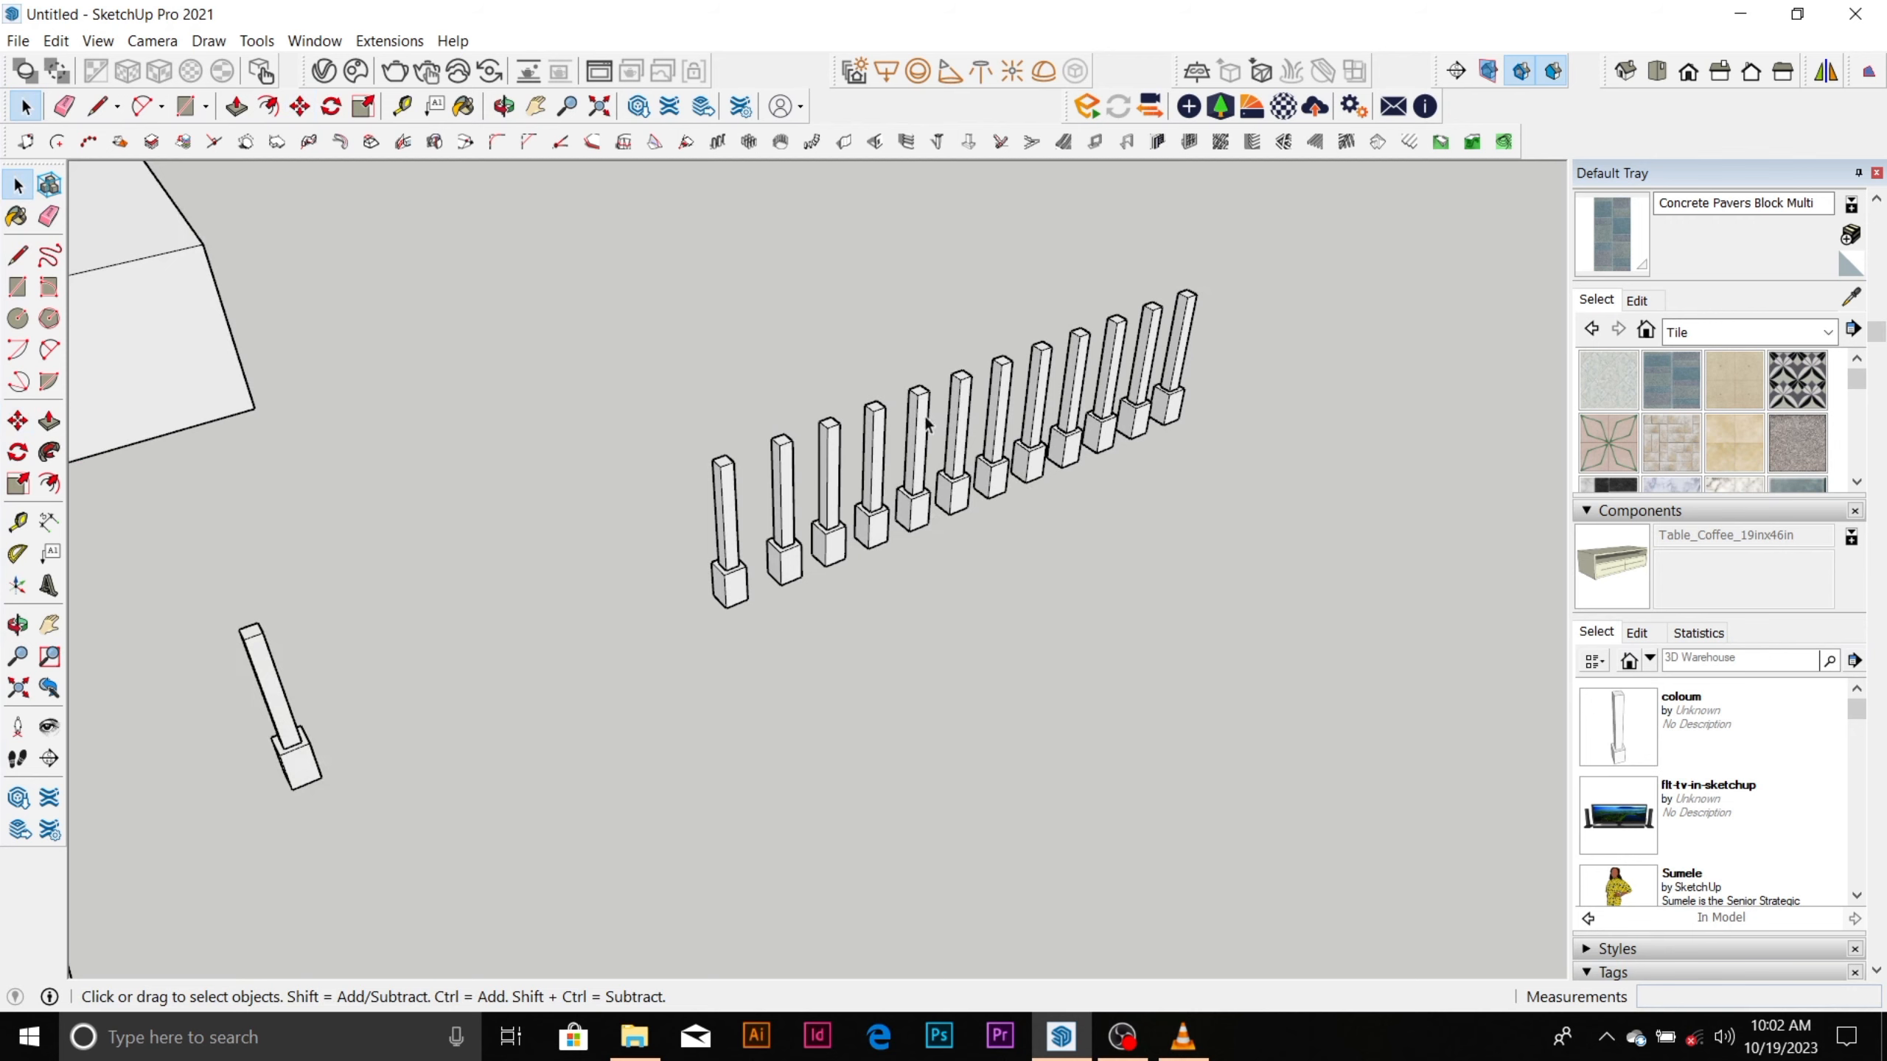
pyautogui.scroll(2, 750, 549)
pyautogui.click(721, 541)
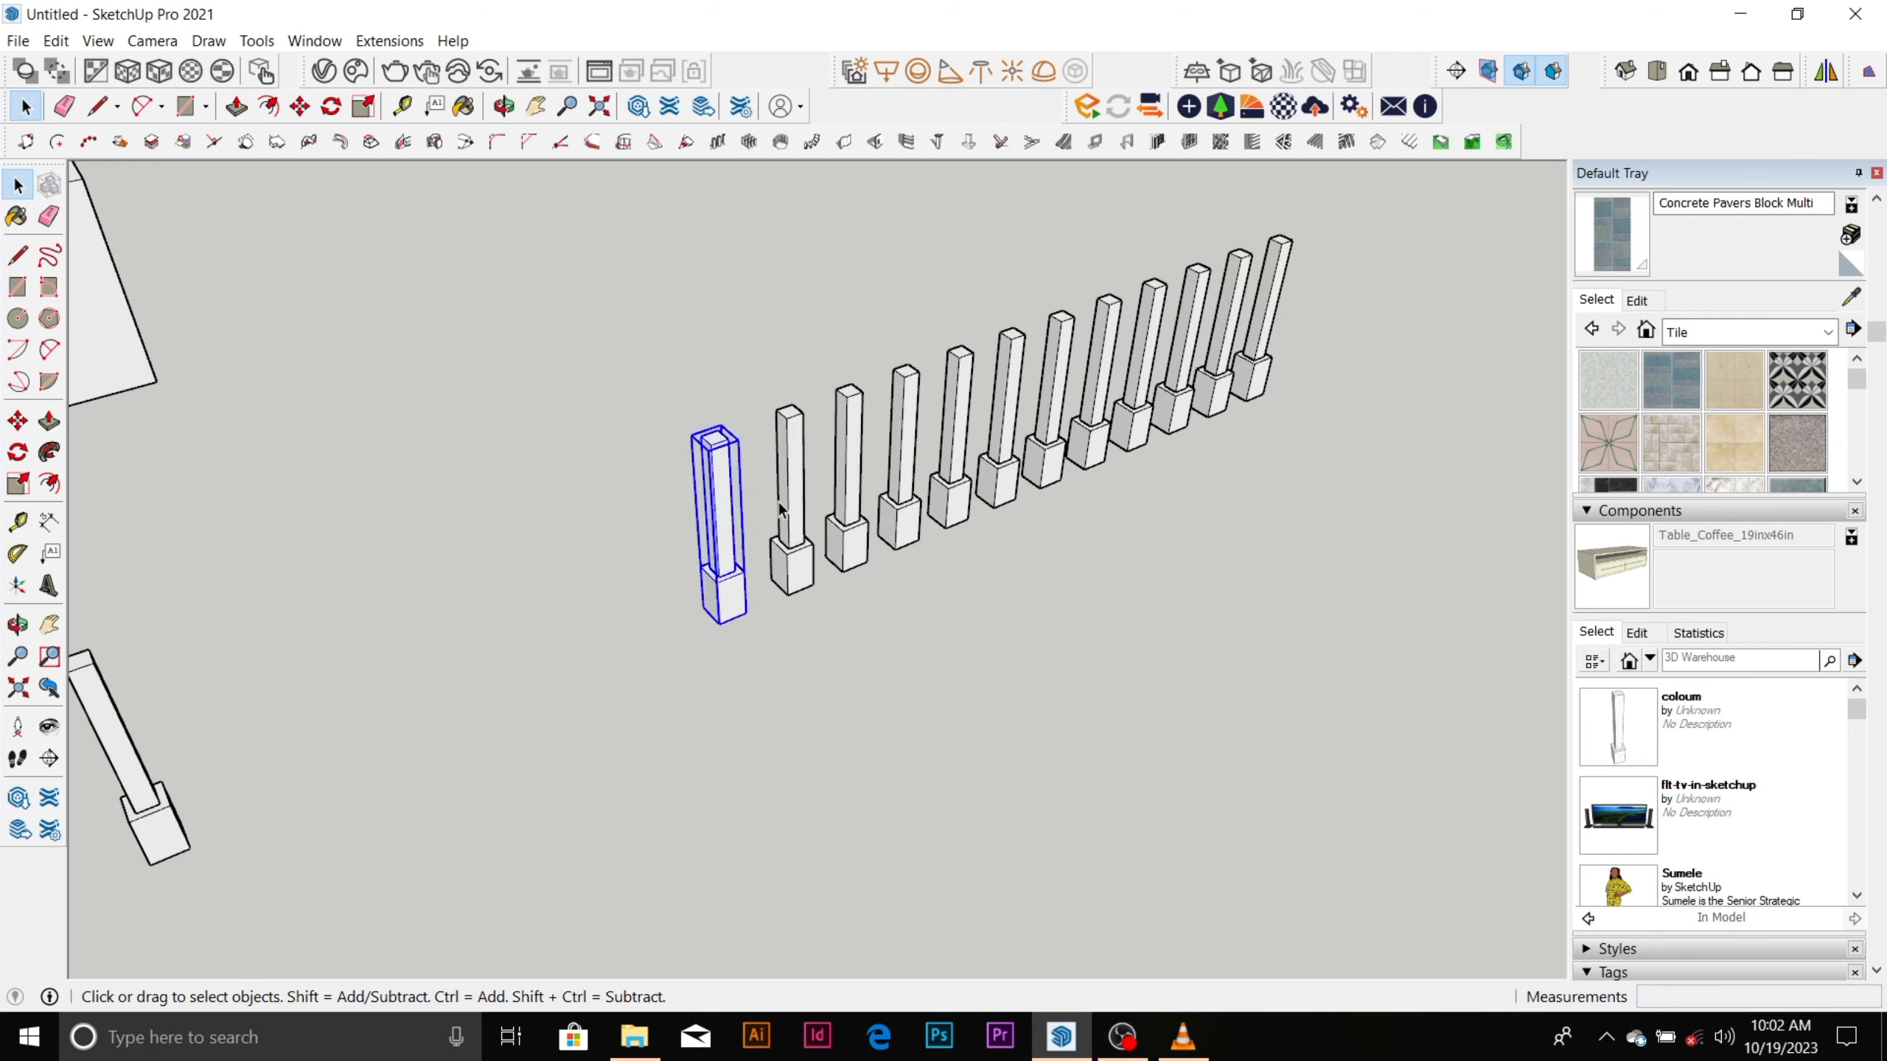
pyautogui.keyDown('shift'); pyautogui.click(808, 528); pyautogui.keyUp('shift')
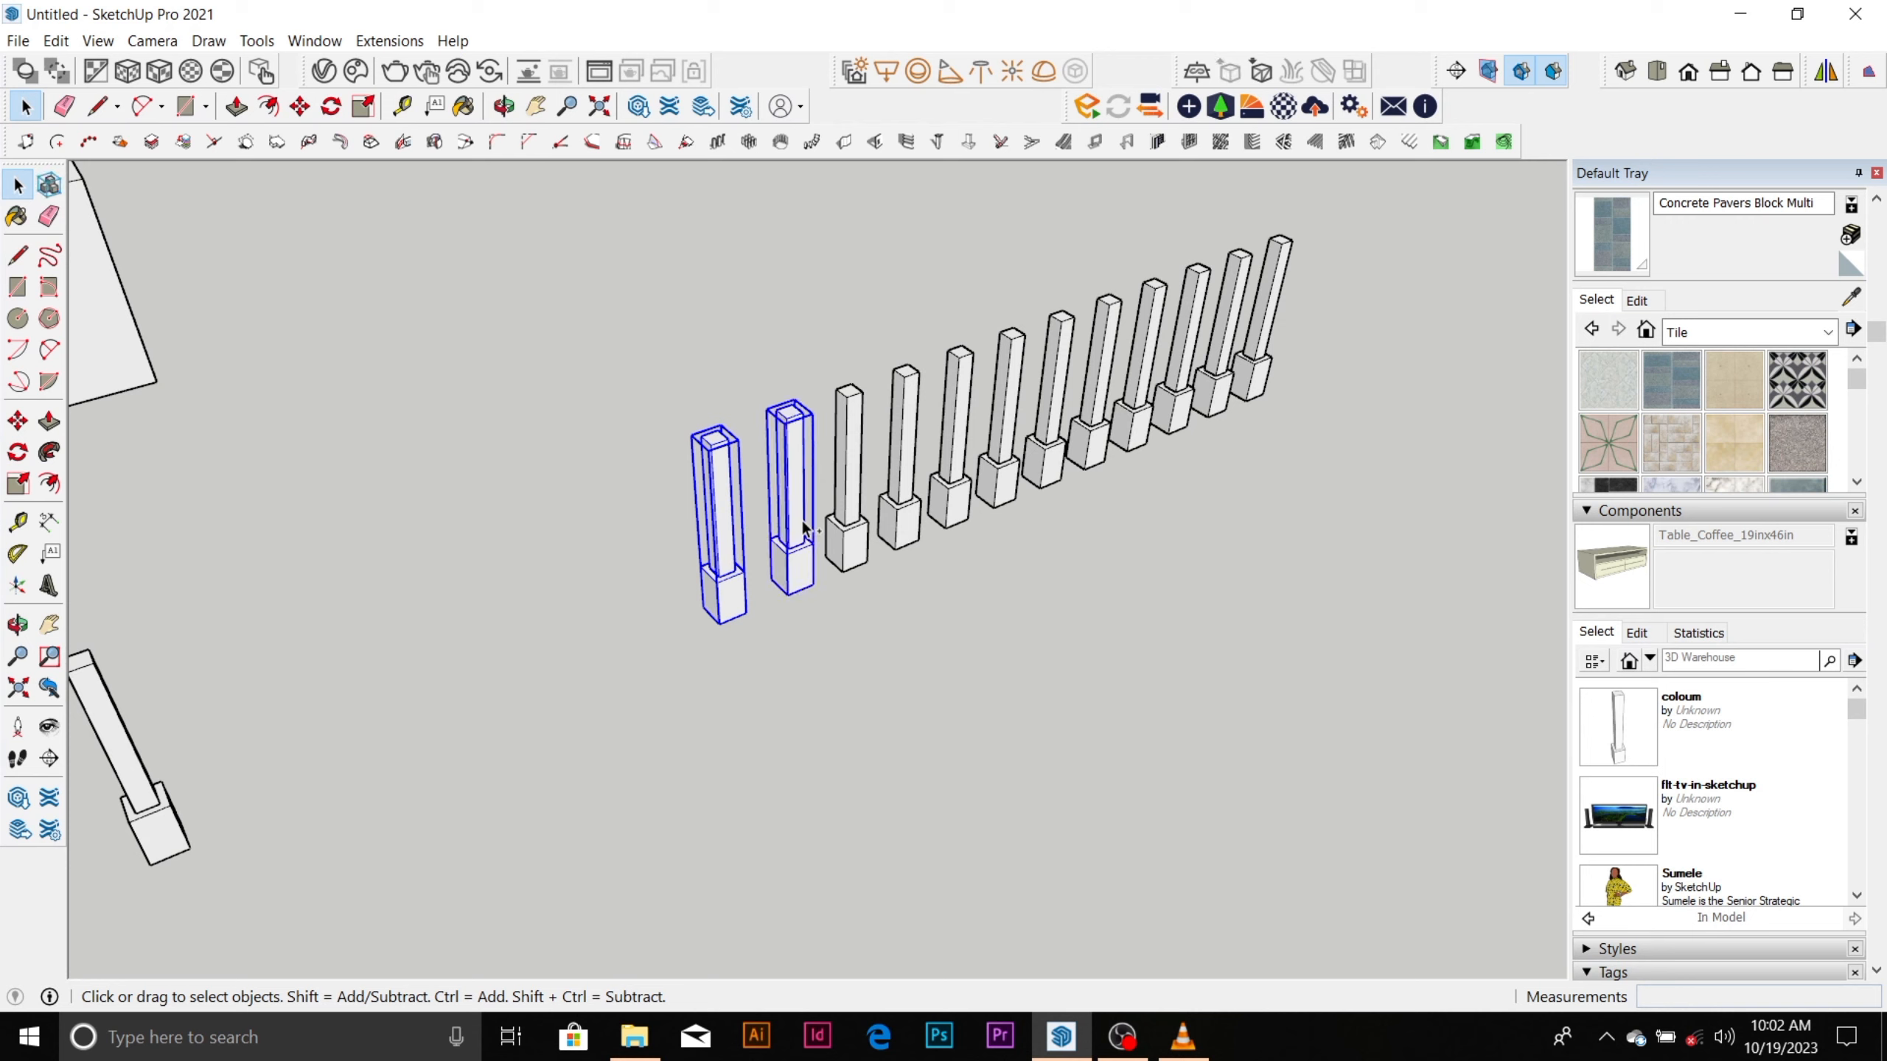
pyautogui.keyDown('shift'); pyautogui.click(864, 497); pyautogui.keyUp('shift')
pyautogui.keyDown('shift'); pyautogui.click(905, 476); pyautogui.keyUp('shift')
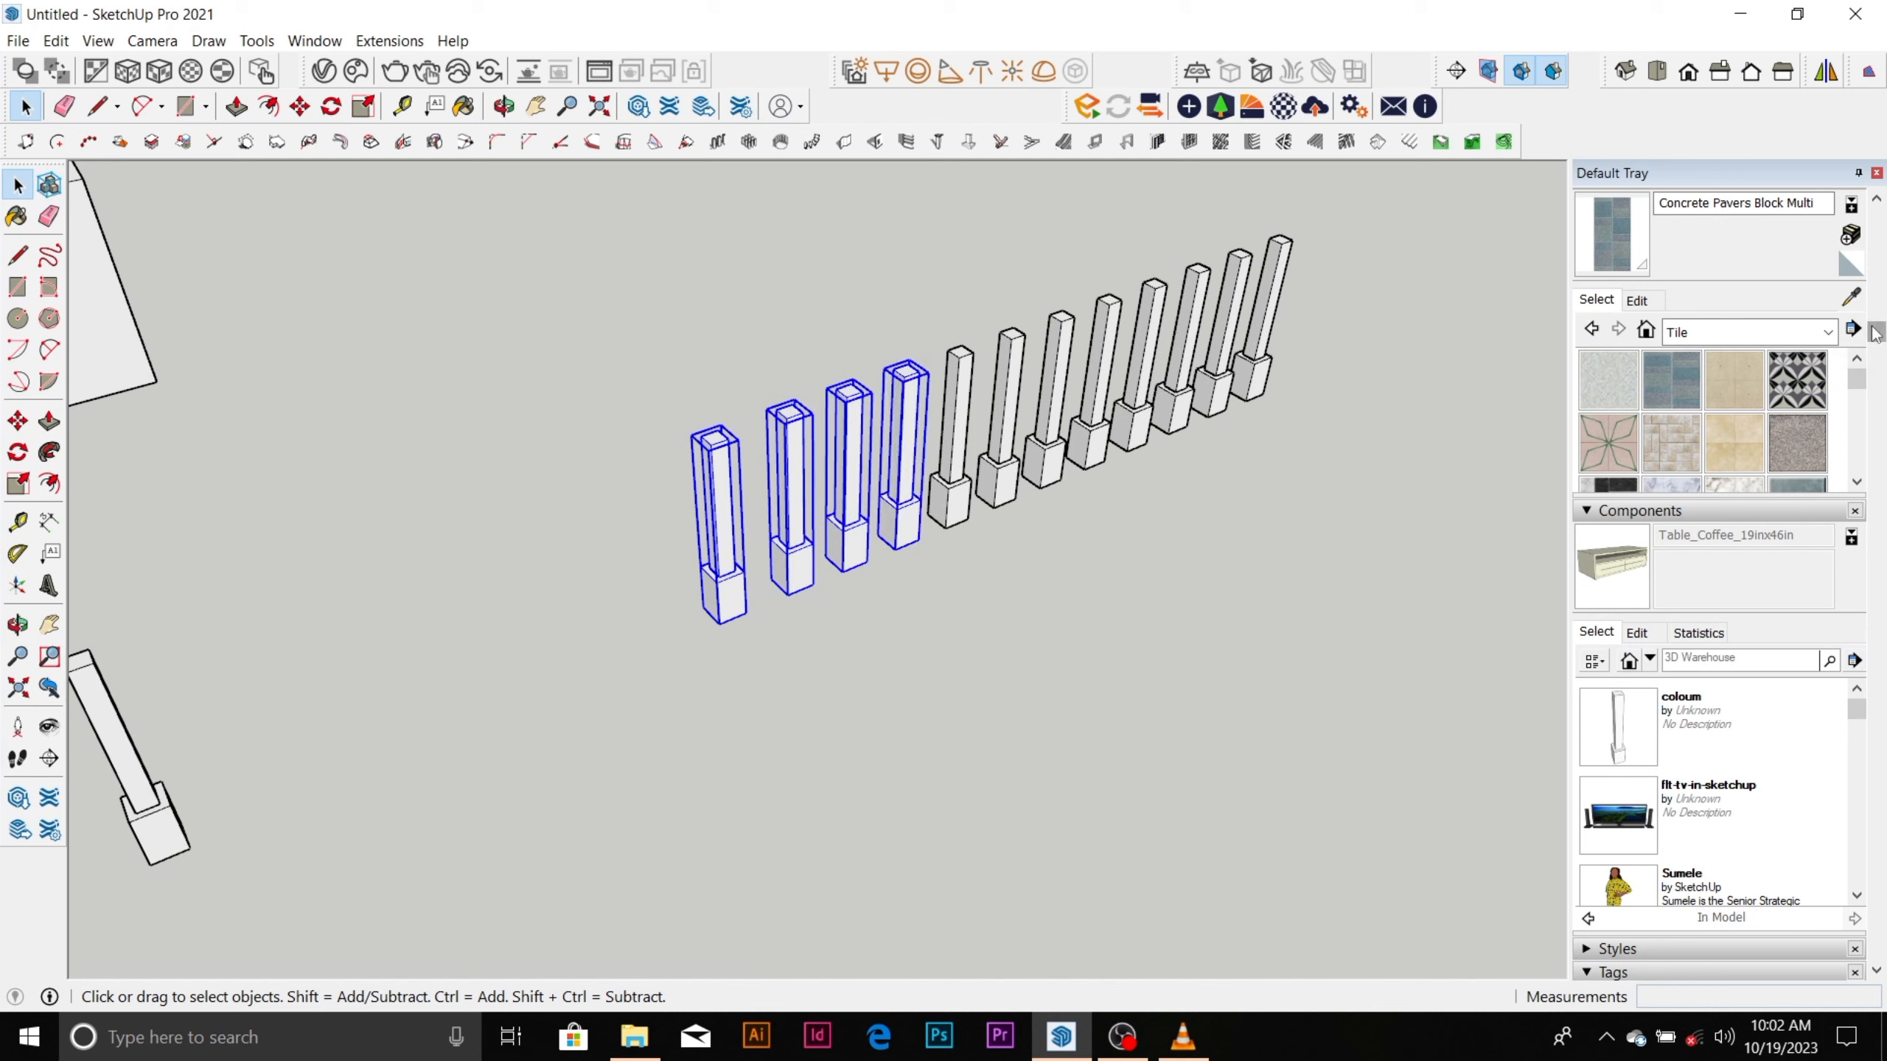
# Collapse the tag list and check which tags can be assigned to the four selected columns.
pyautogui.moveTo(1878, 332); pyautogui.dragTo(1878, 588)
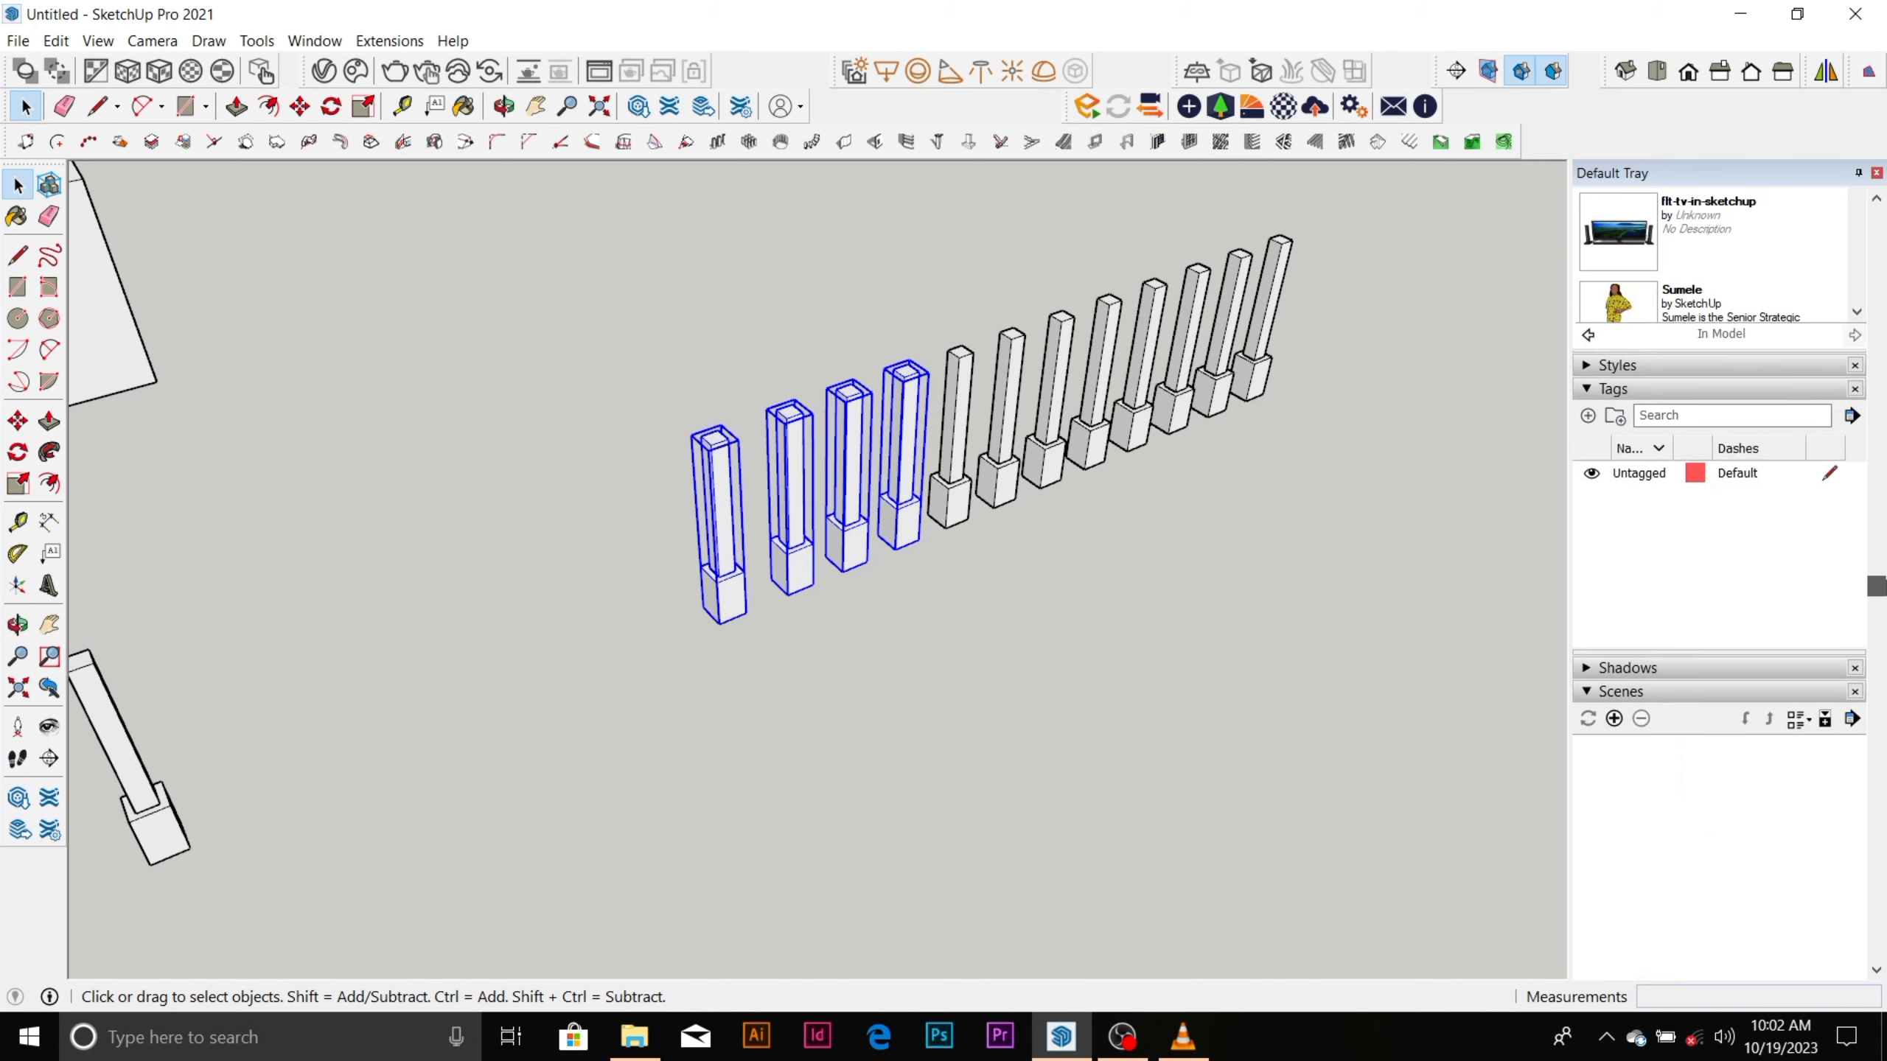
pyautogui.click(1668, 393)
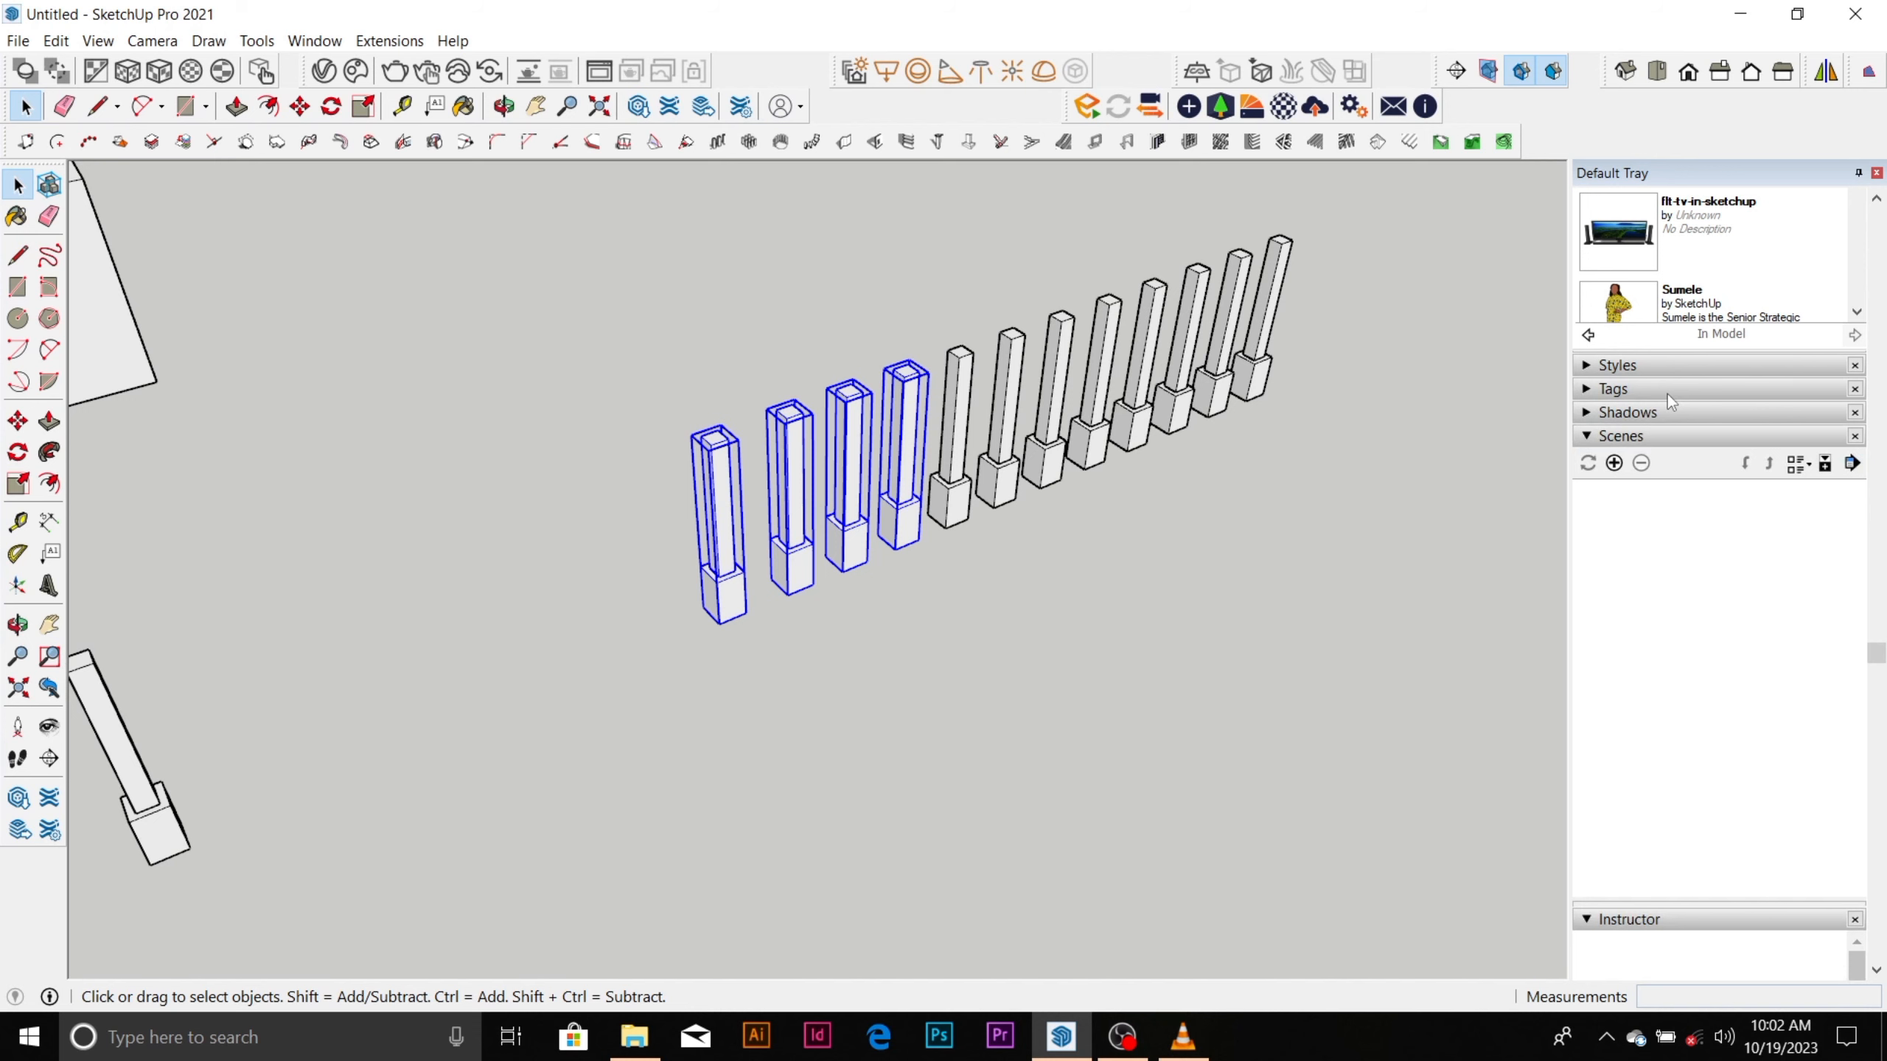
pyautogui.scroll(10, 1667, 394)
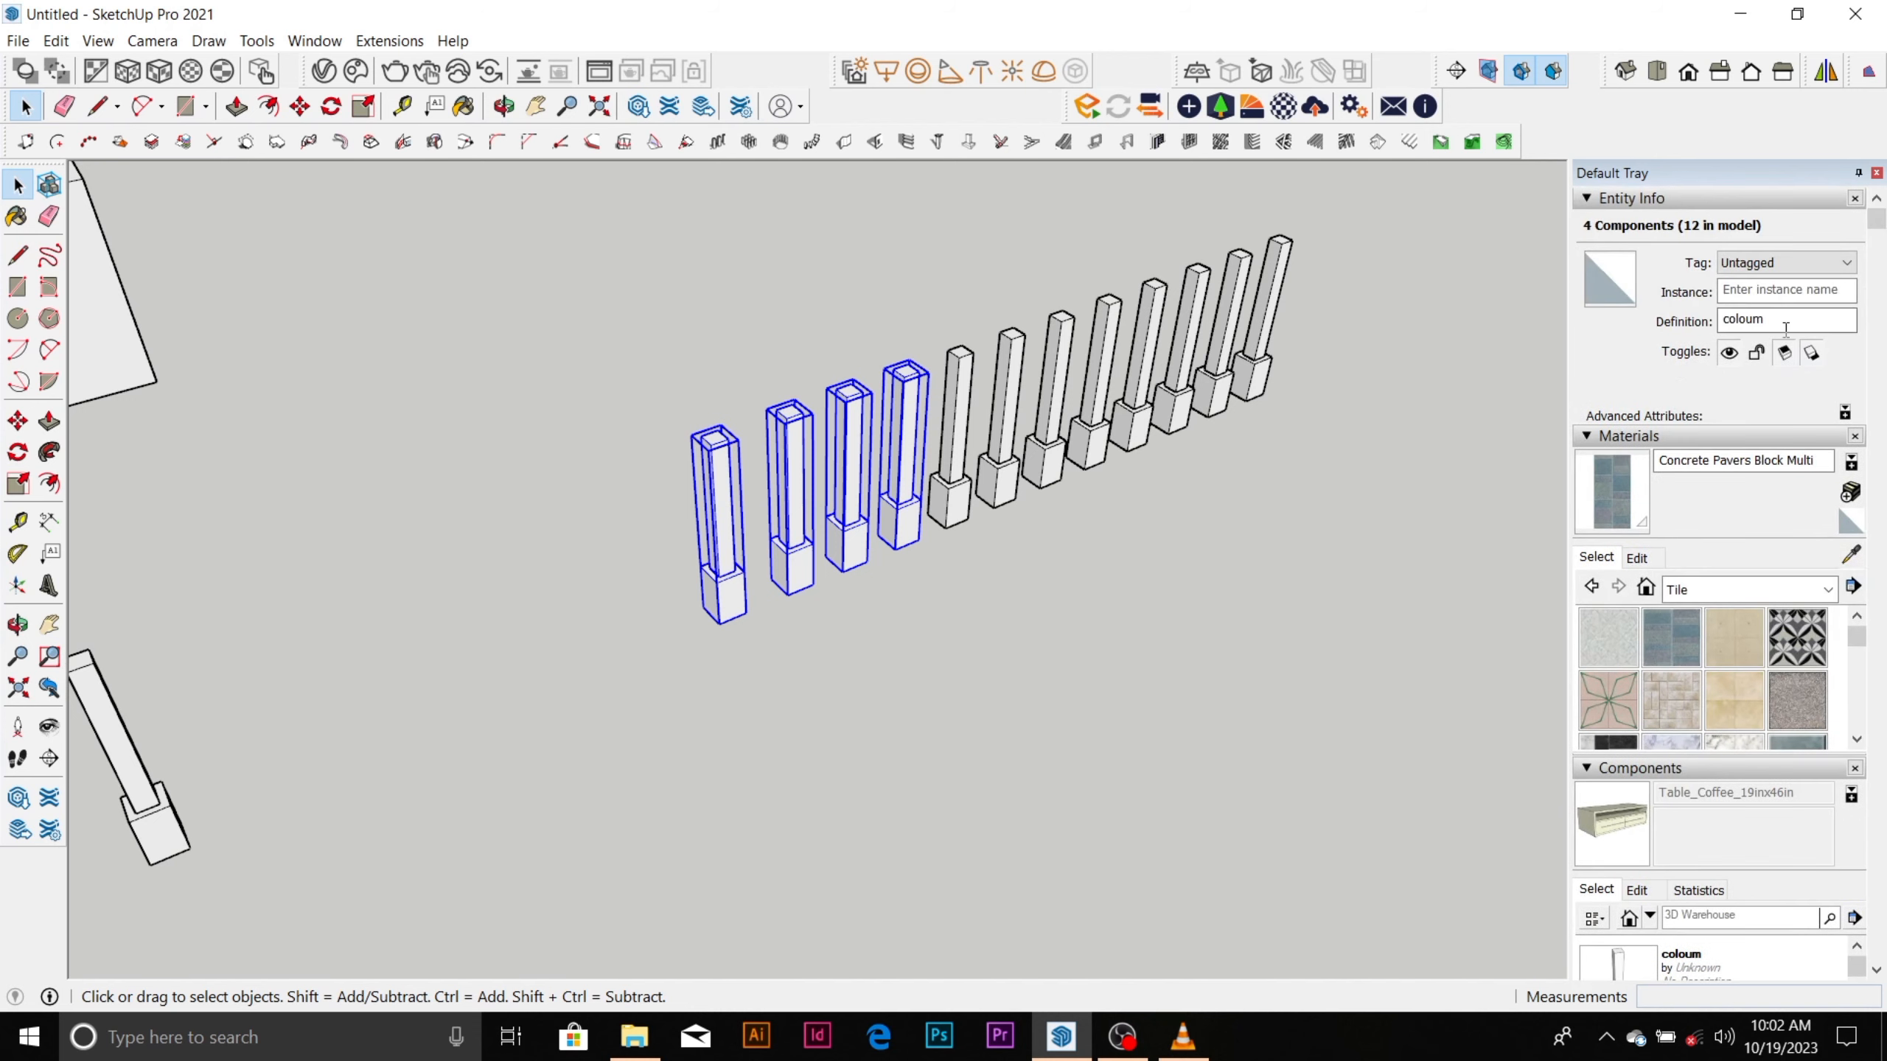
pyautogui.click(1847, 264)
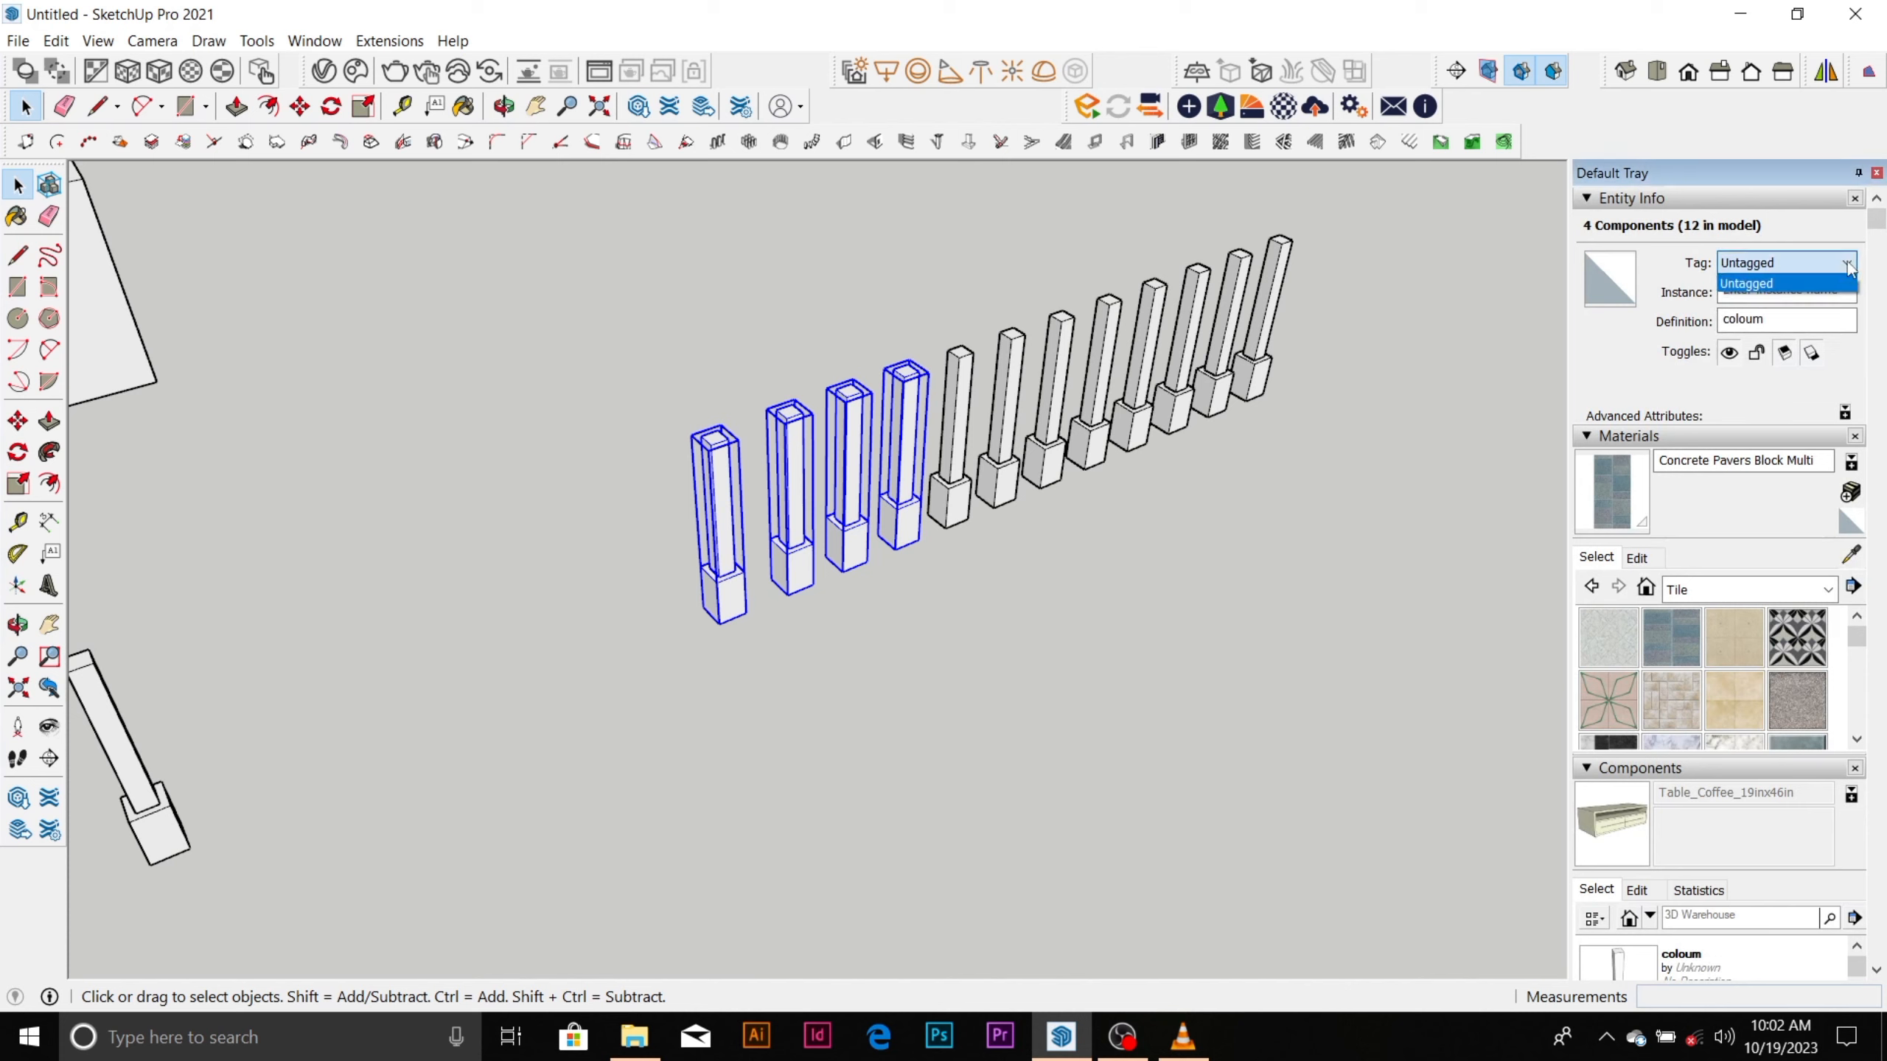
pyautogui.click(1813, 284)
pyautogui.click(1813, 294)
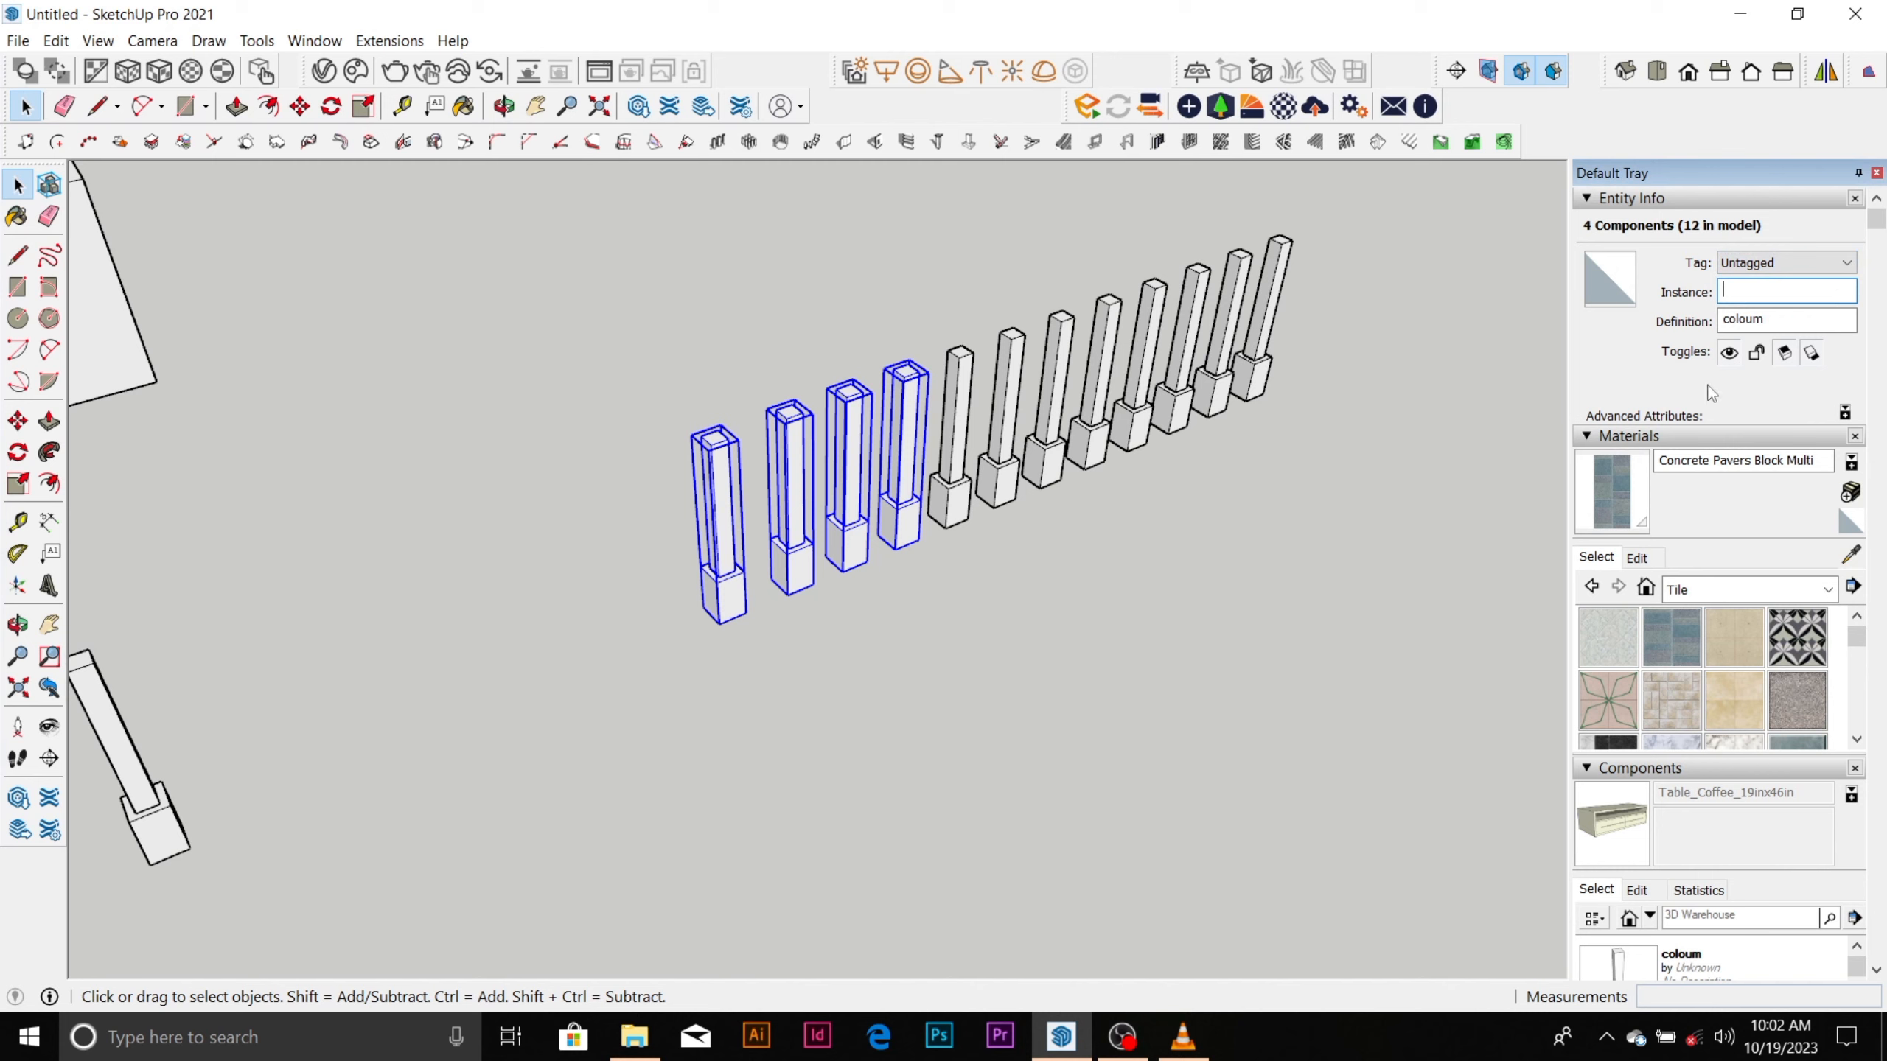
pyautogui.click(1830, 262)
pyautogui.click(1813, 279)
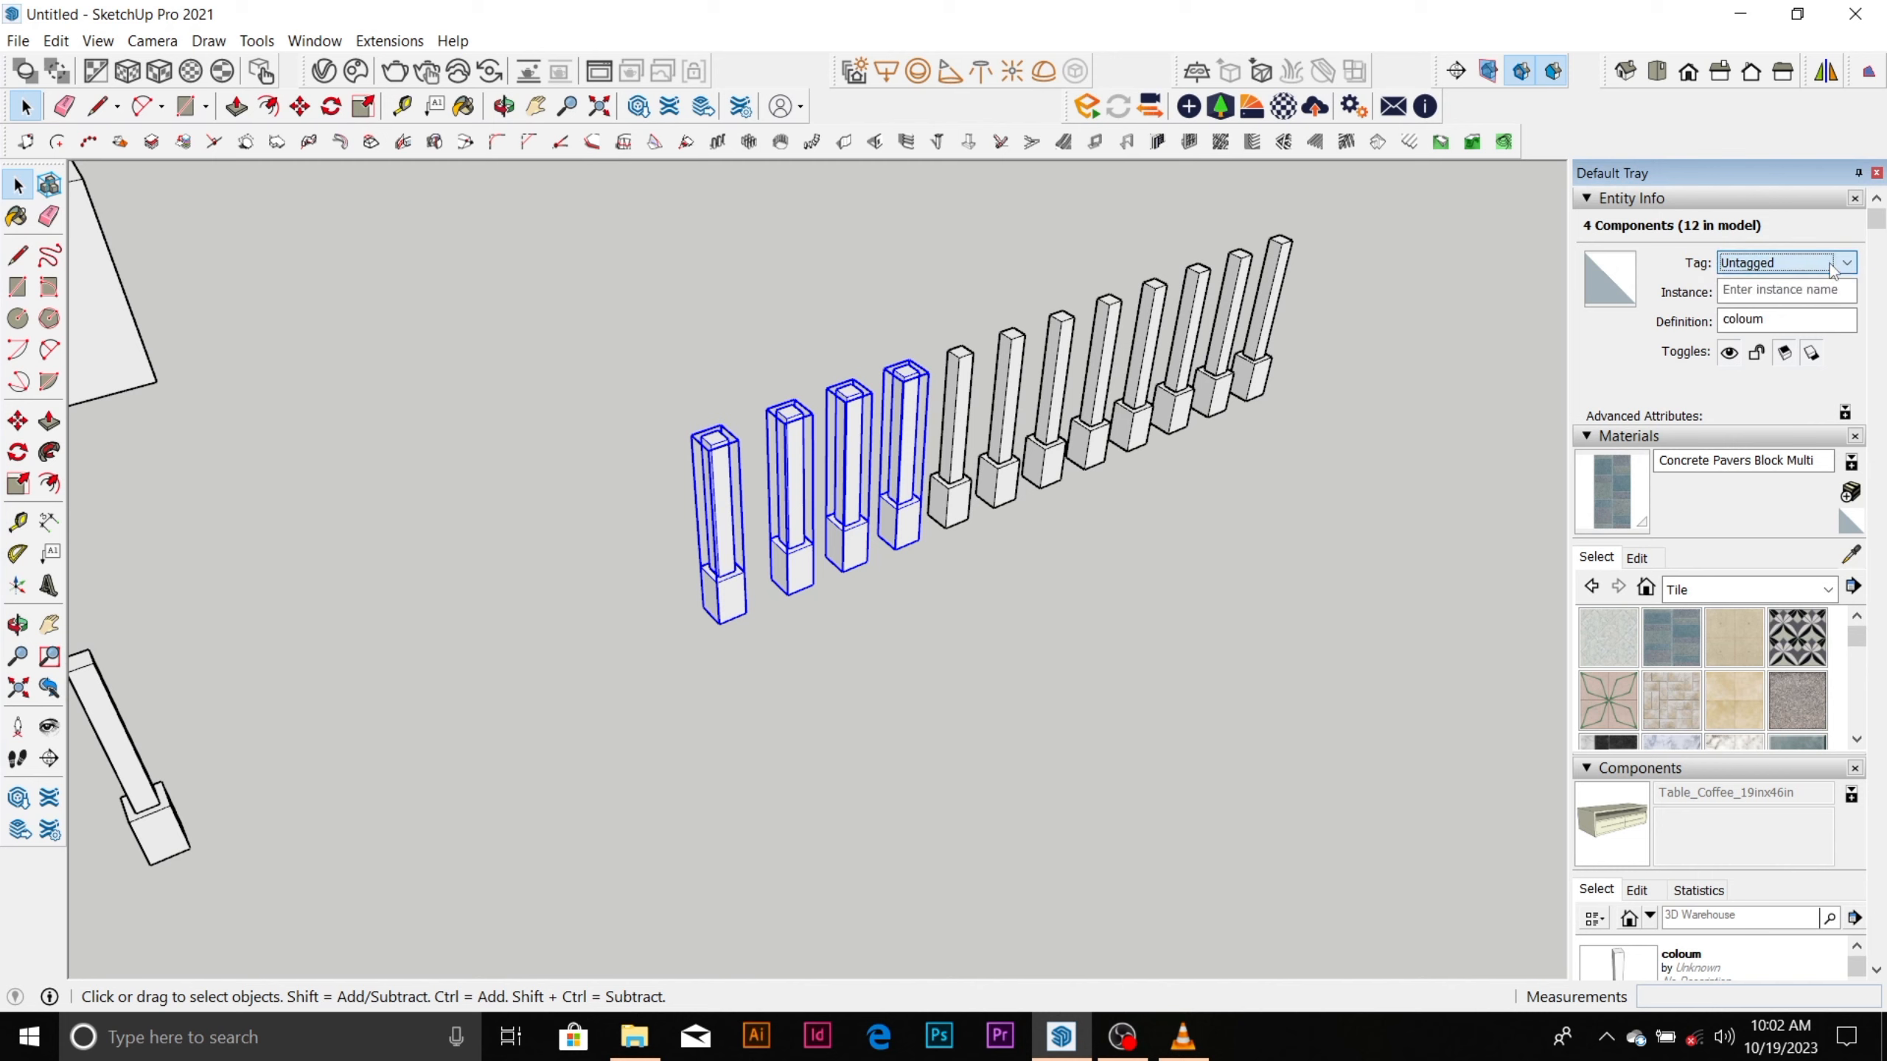
# Look through the tile materials, in-model components, tags, scenes and the tool instructor.
pyautogui.scroll(-5, 1703, 431)
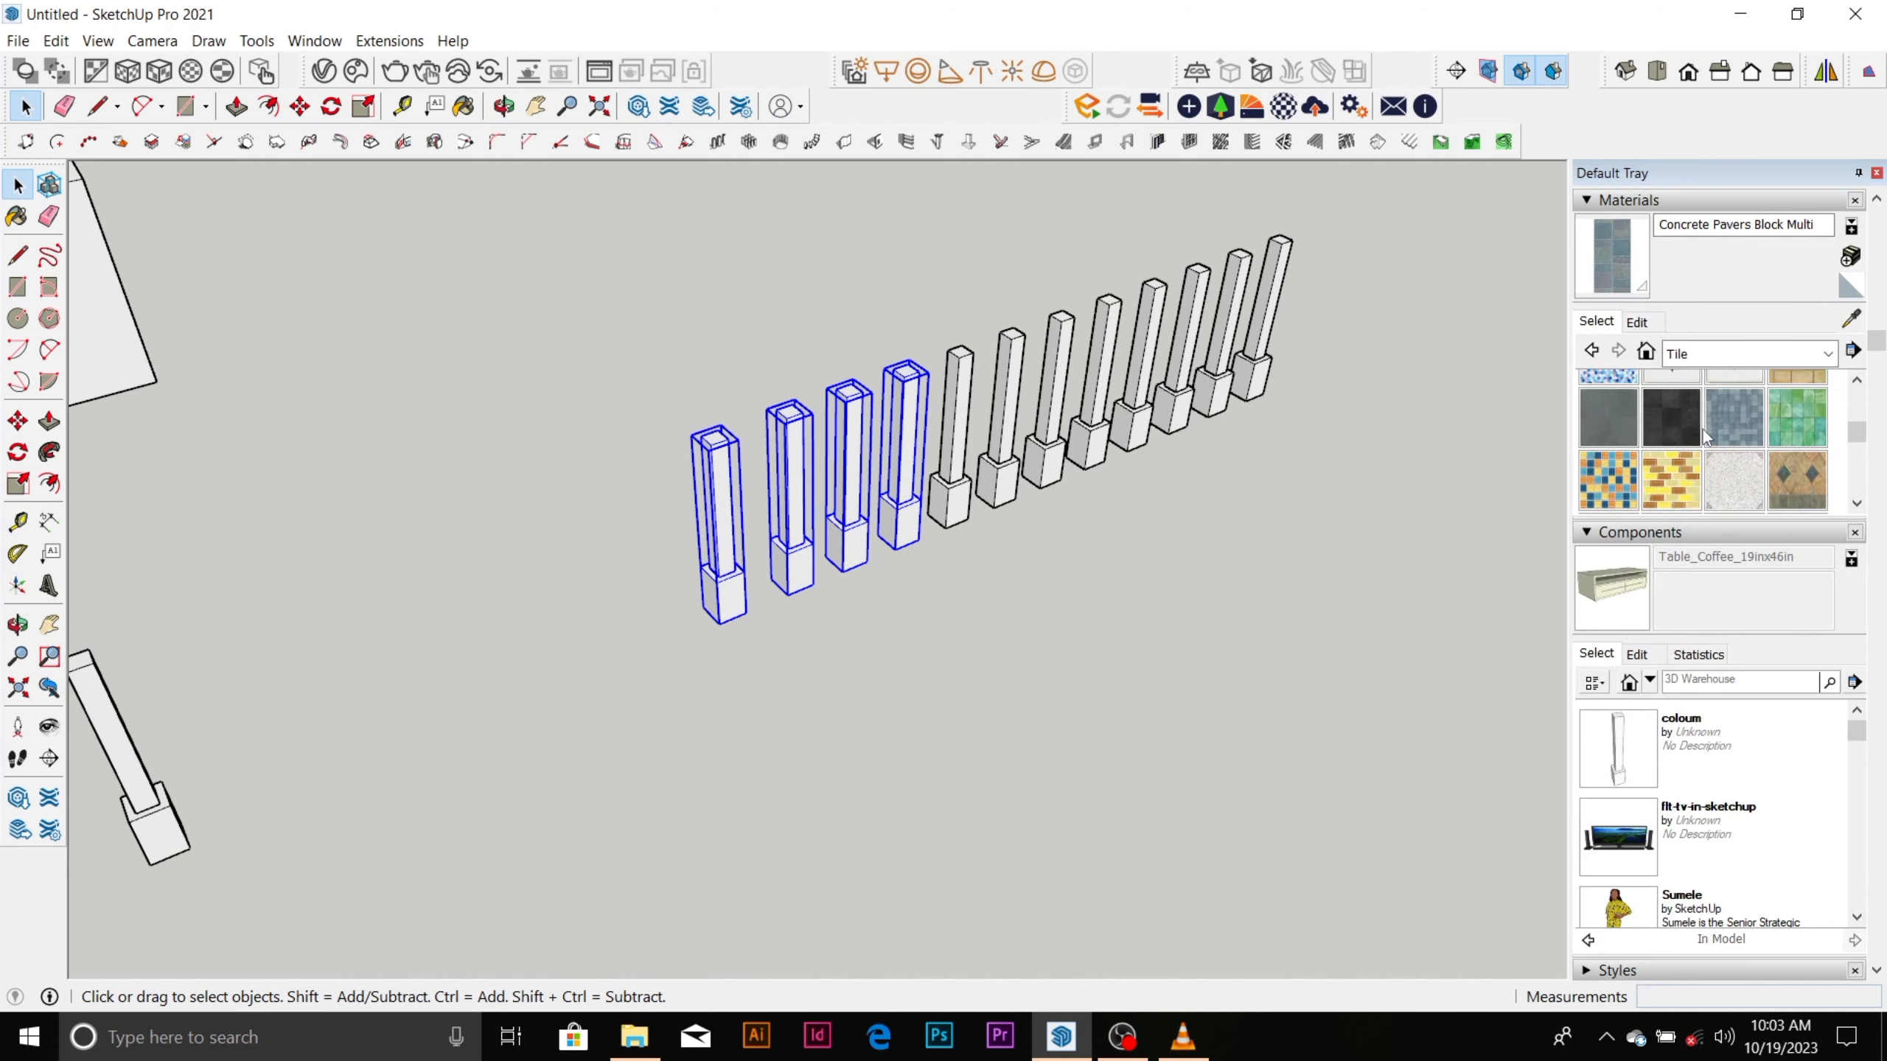
pyautogui.scroll(-2, 1705, 446)
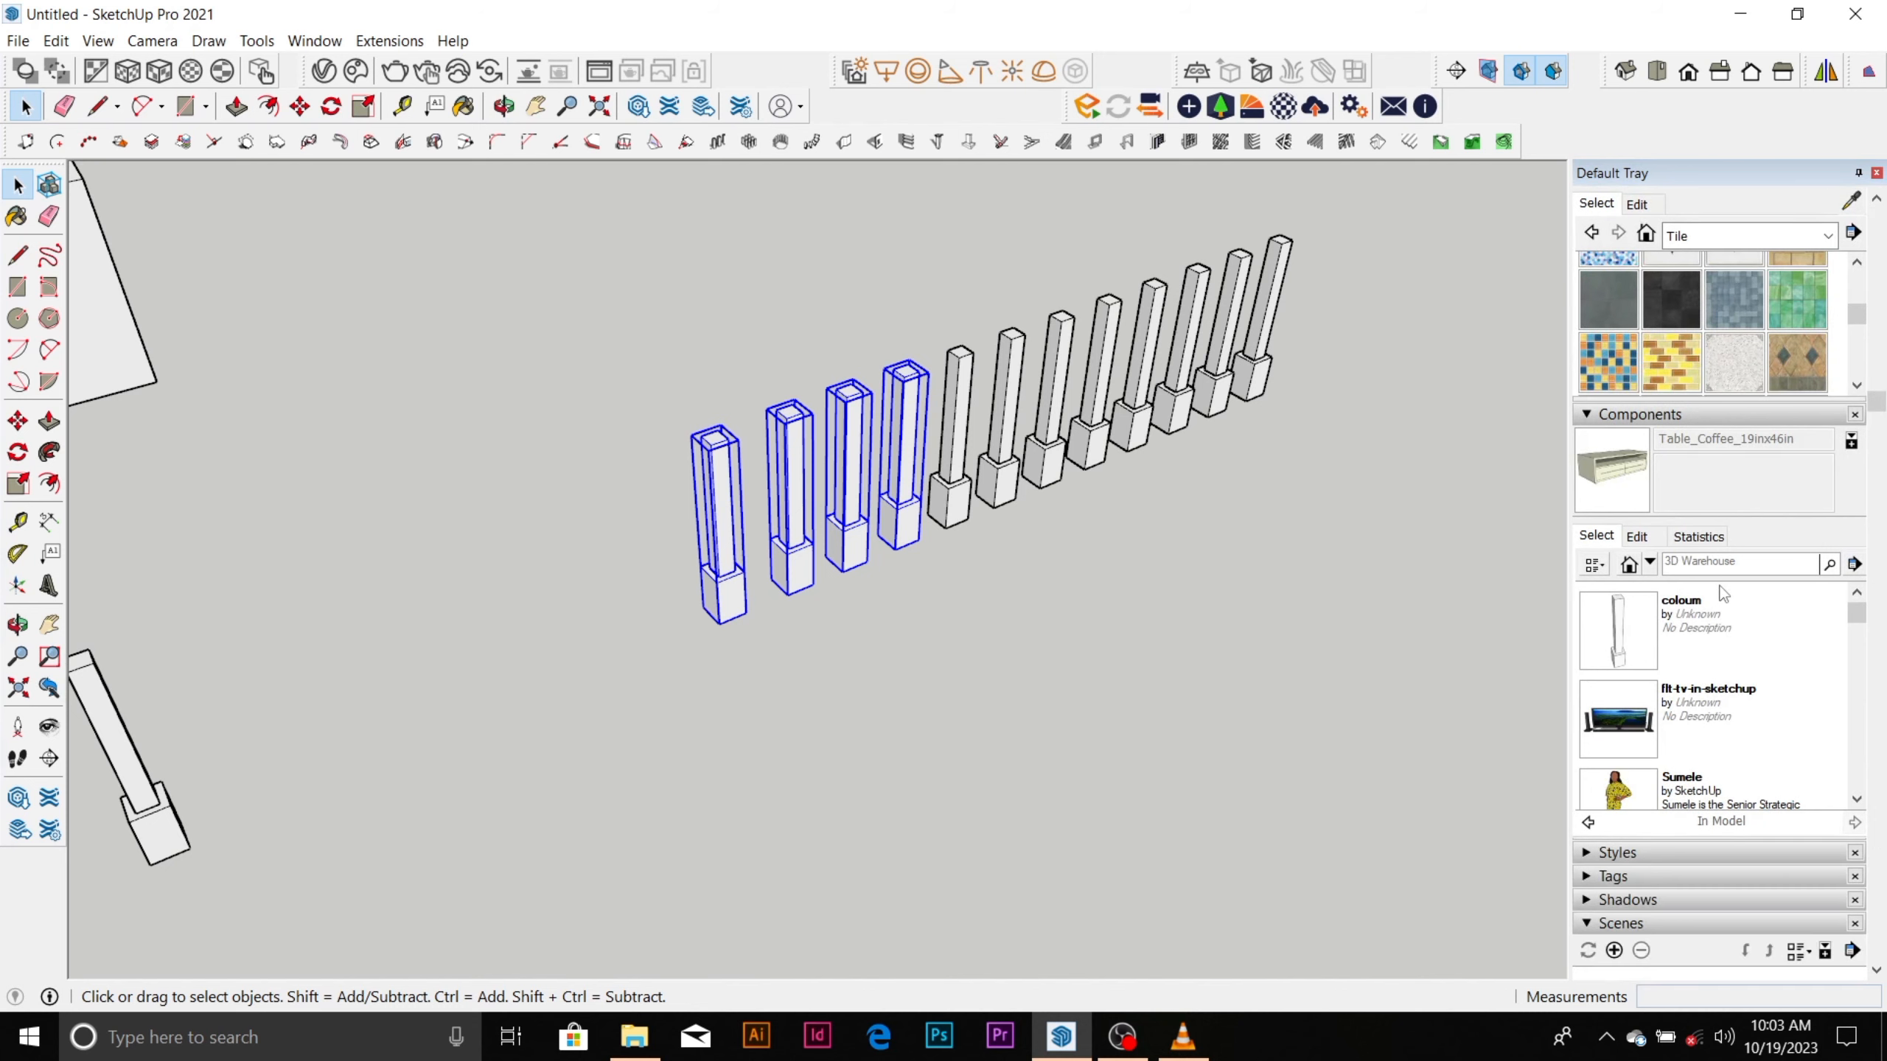
pyautogui.scroll(-3, 1709, 607)
pyautogui.scroll(-1, 1703, 774)
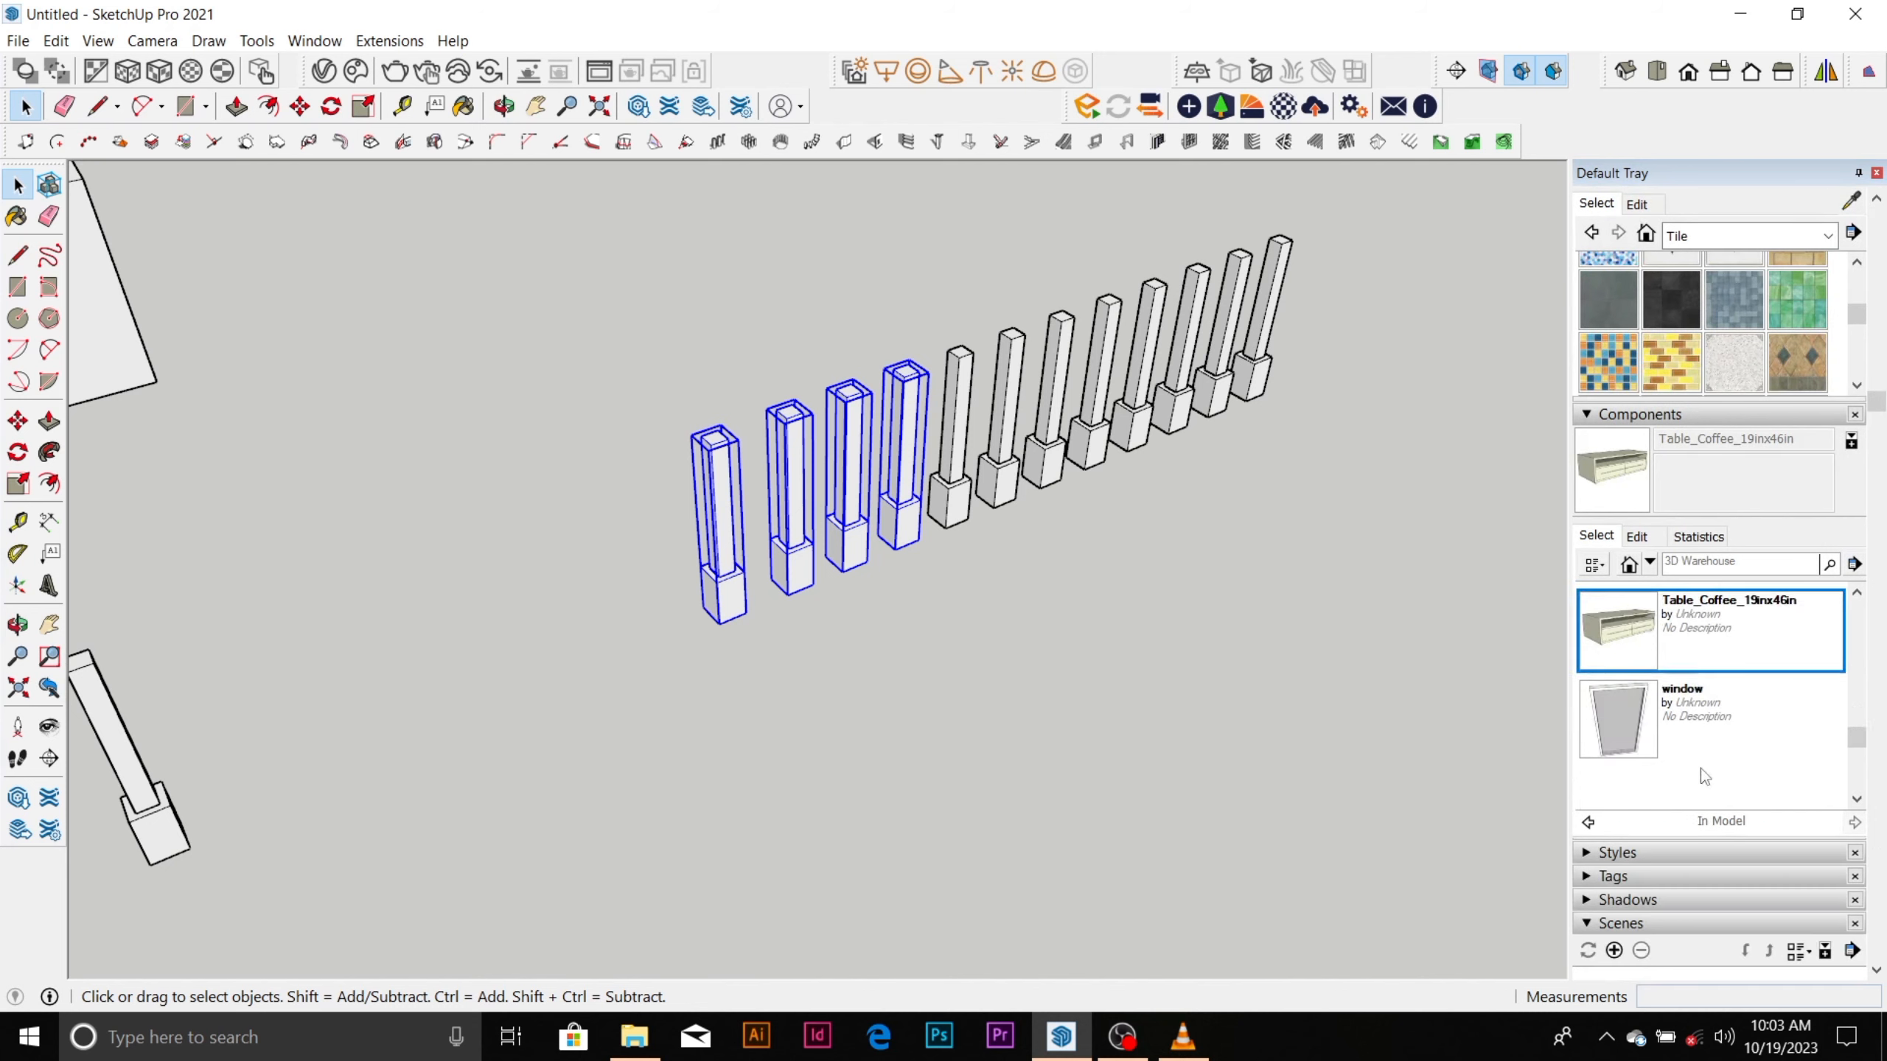
pyautogui.scroll(-2, 1701, 769)
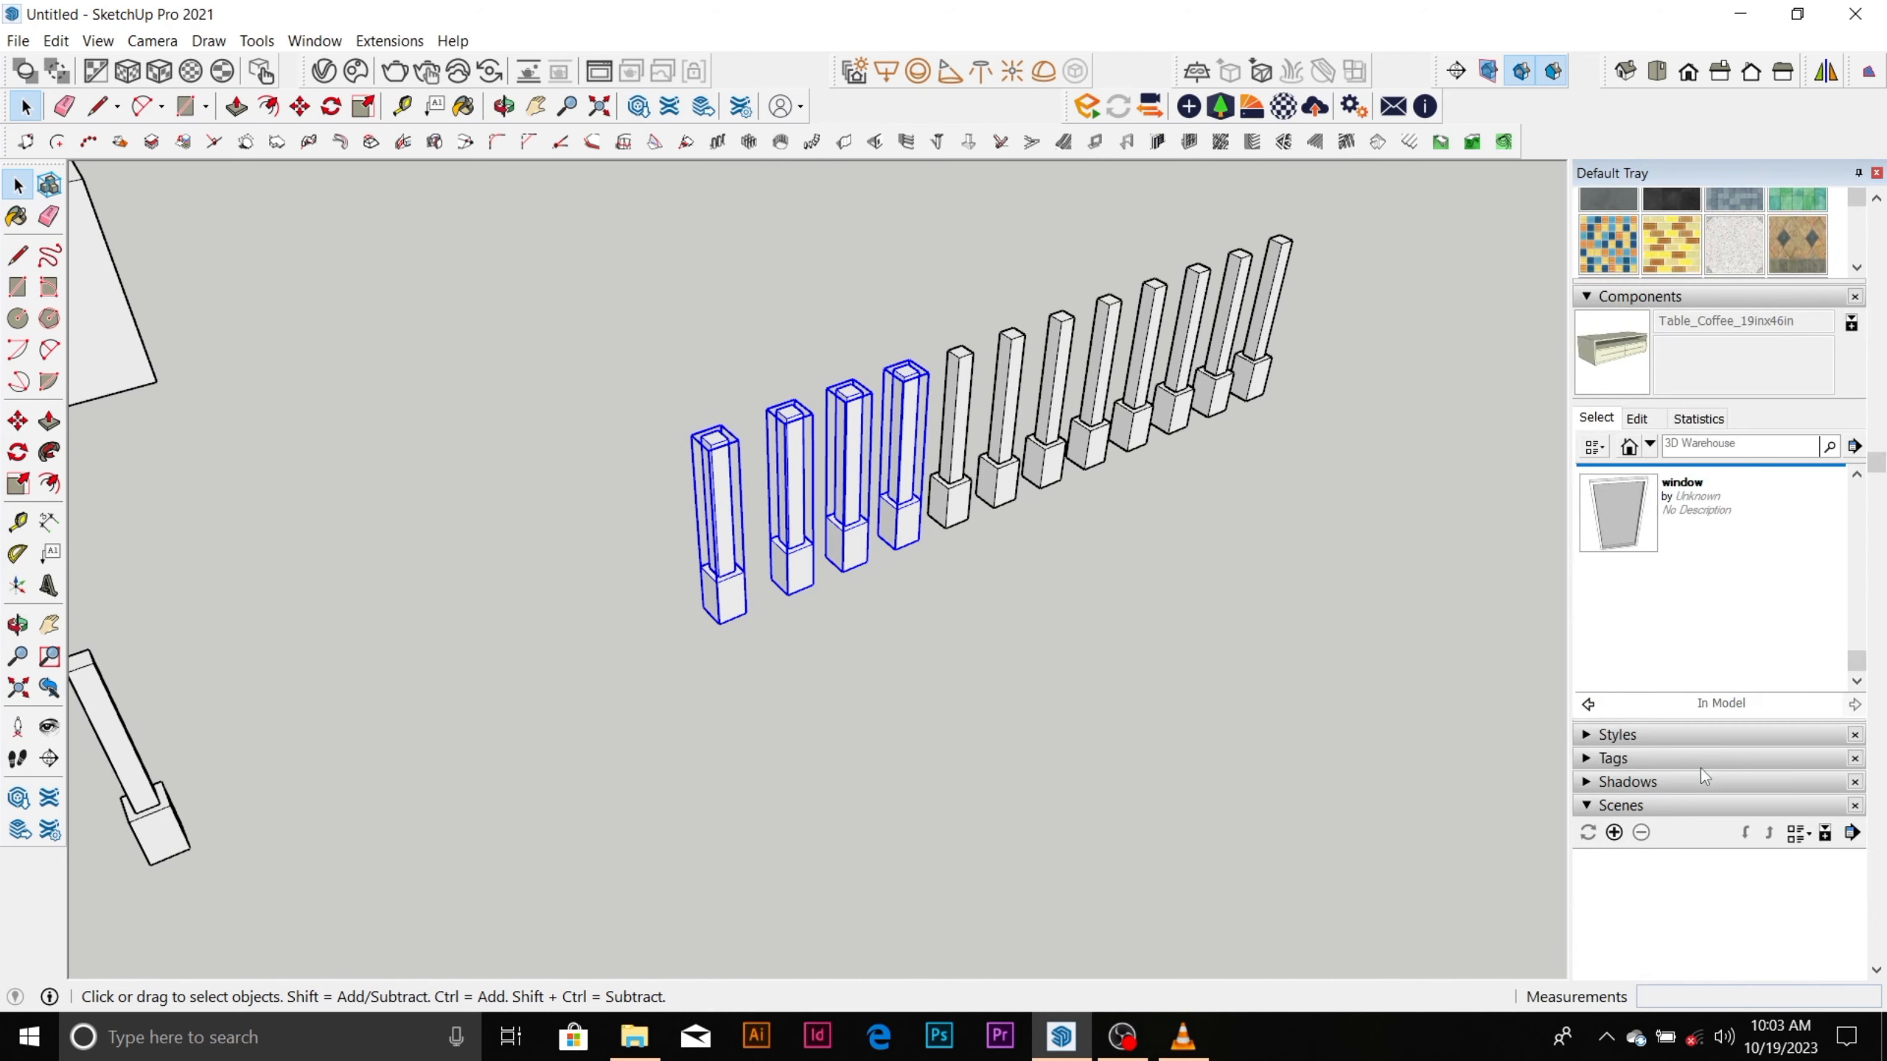
pyautogui.click(1646, 758)
pyautogui.click(1645, 757)
pyautogui.scroll(-5, 1647, 760)
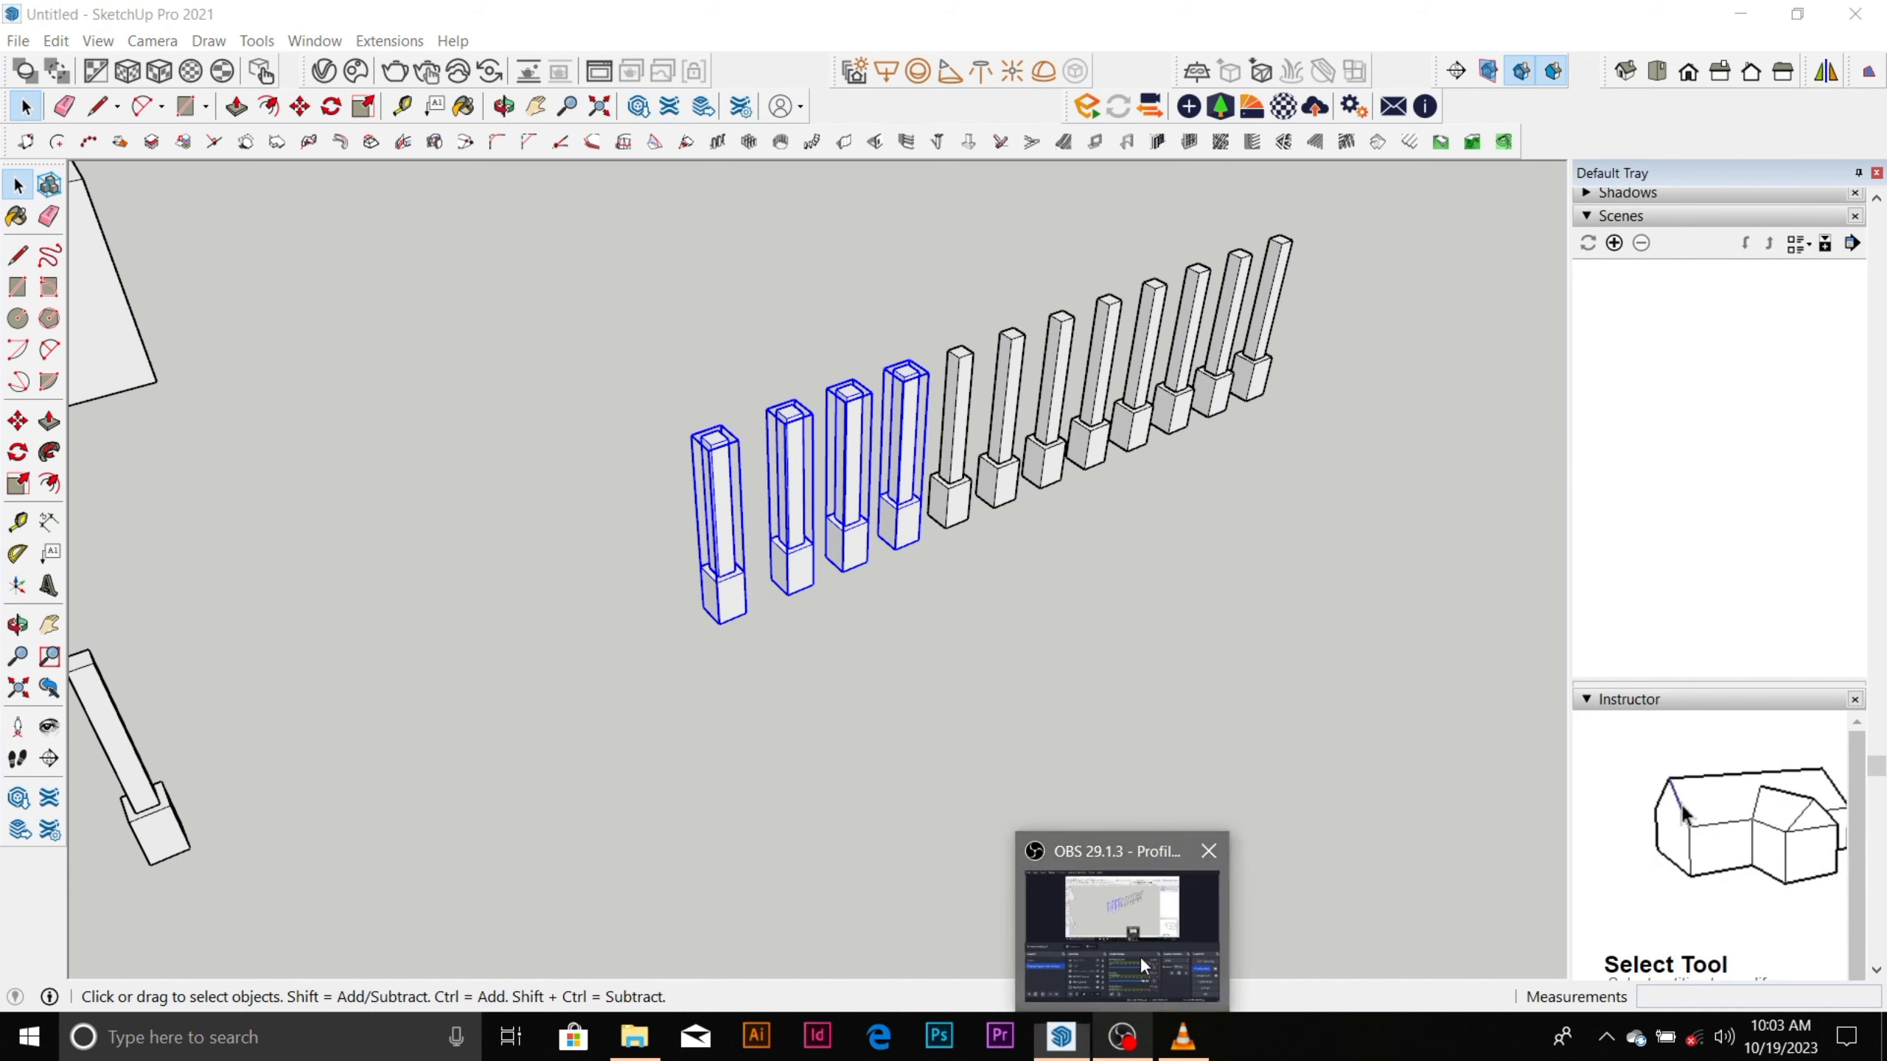
pyautogui.click(1122, 1037)
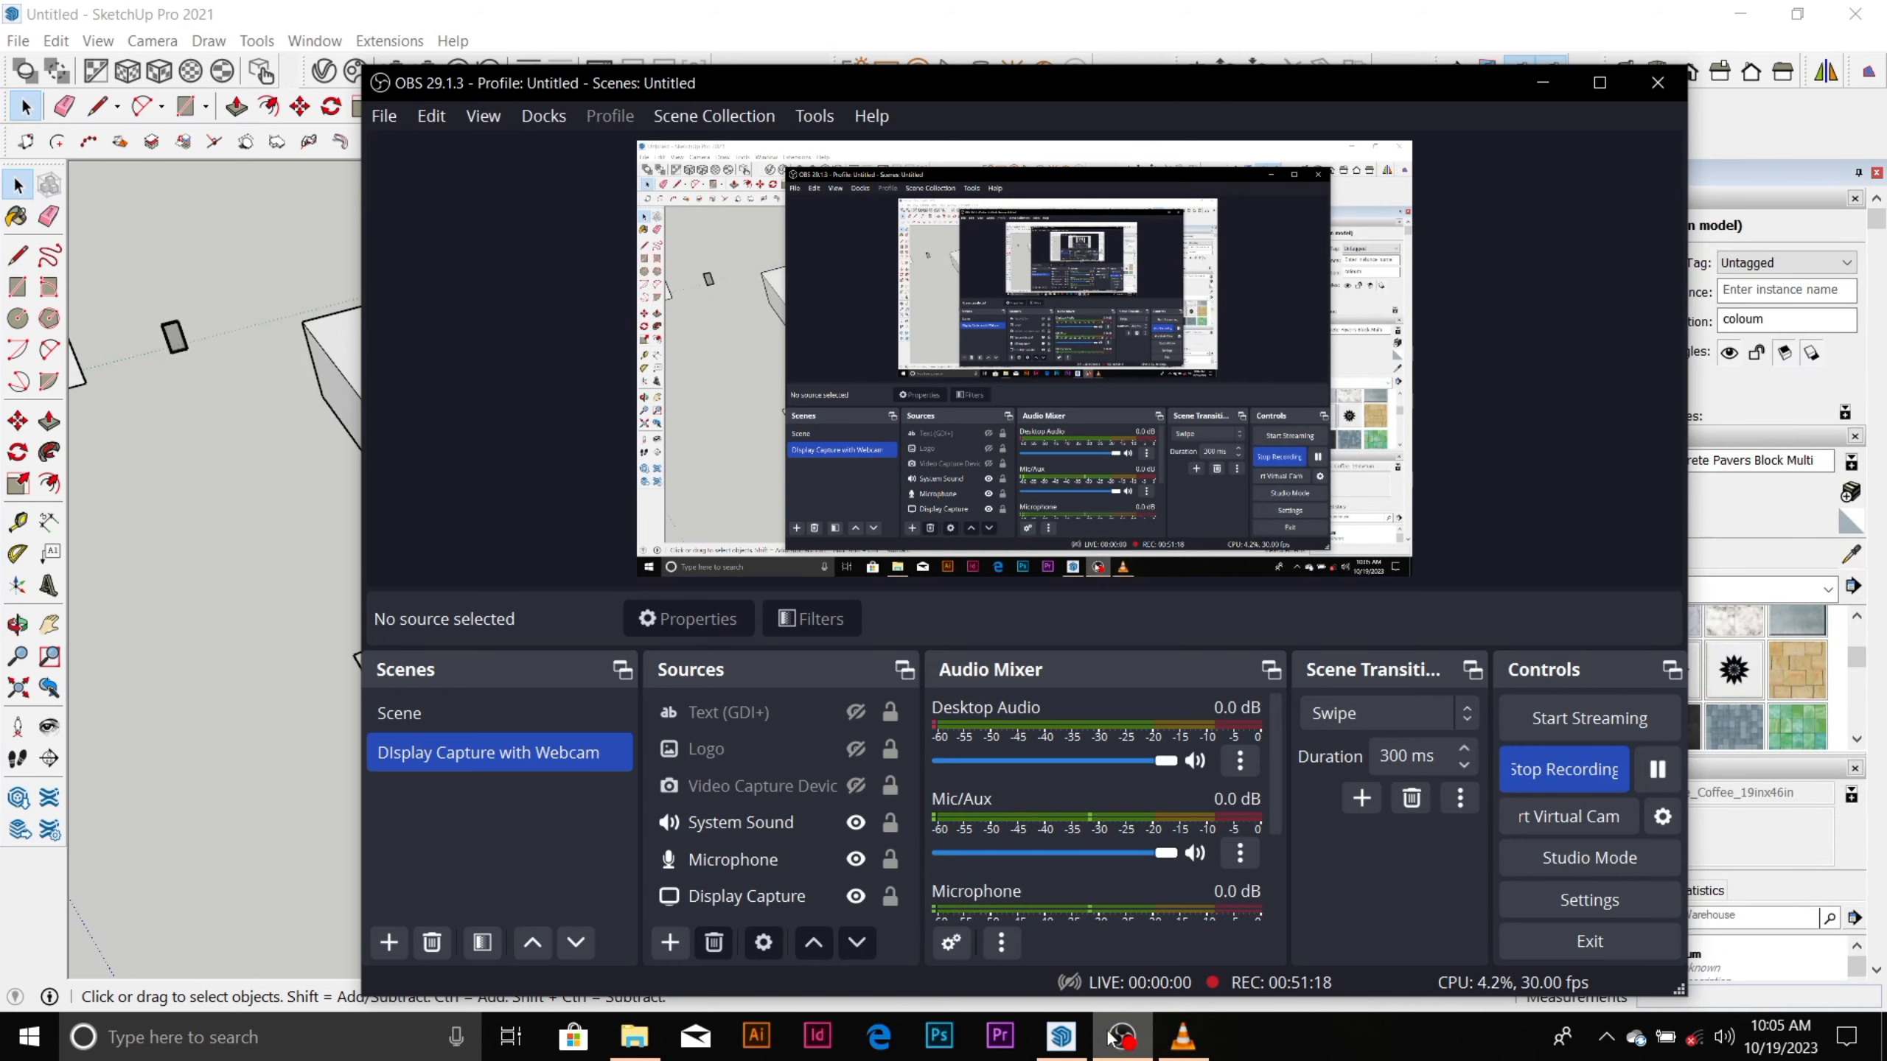
pyautogui.click(1121, 1037)
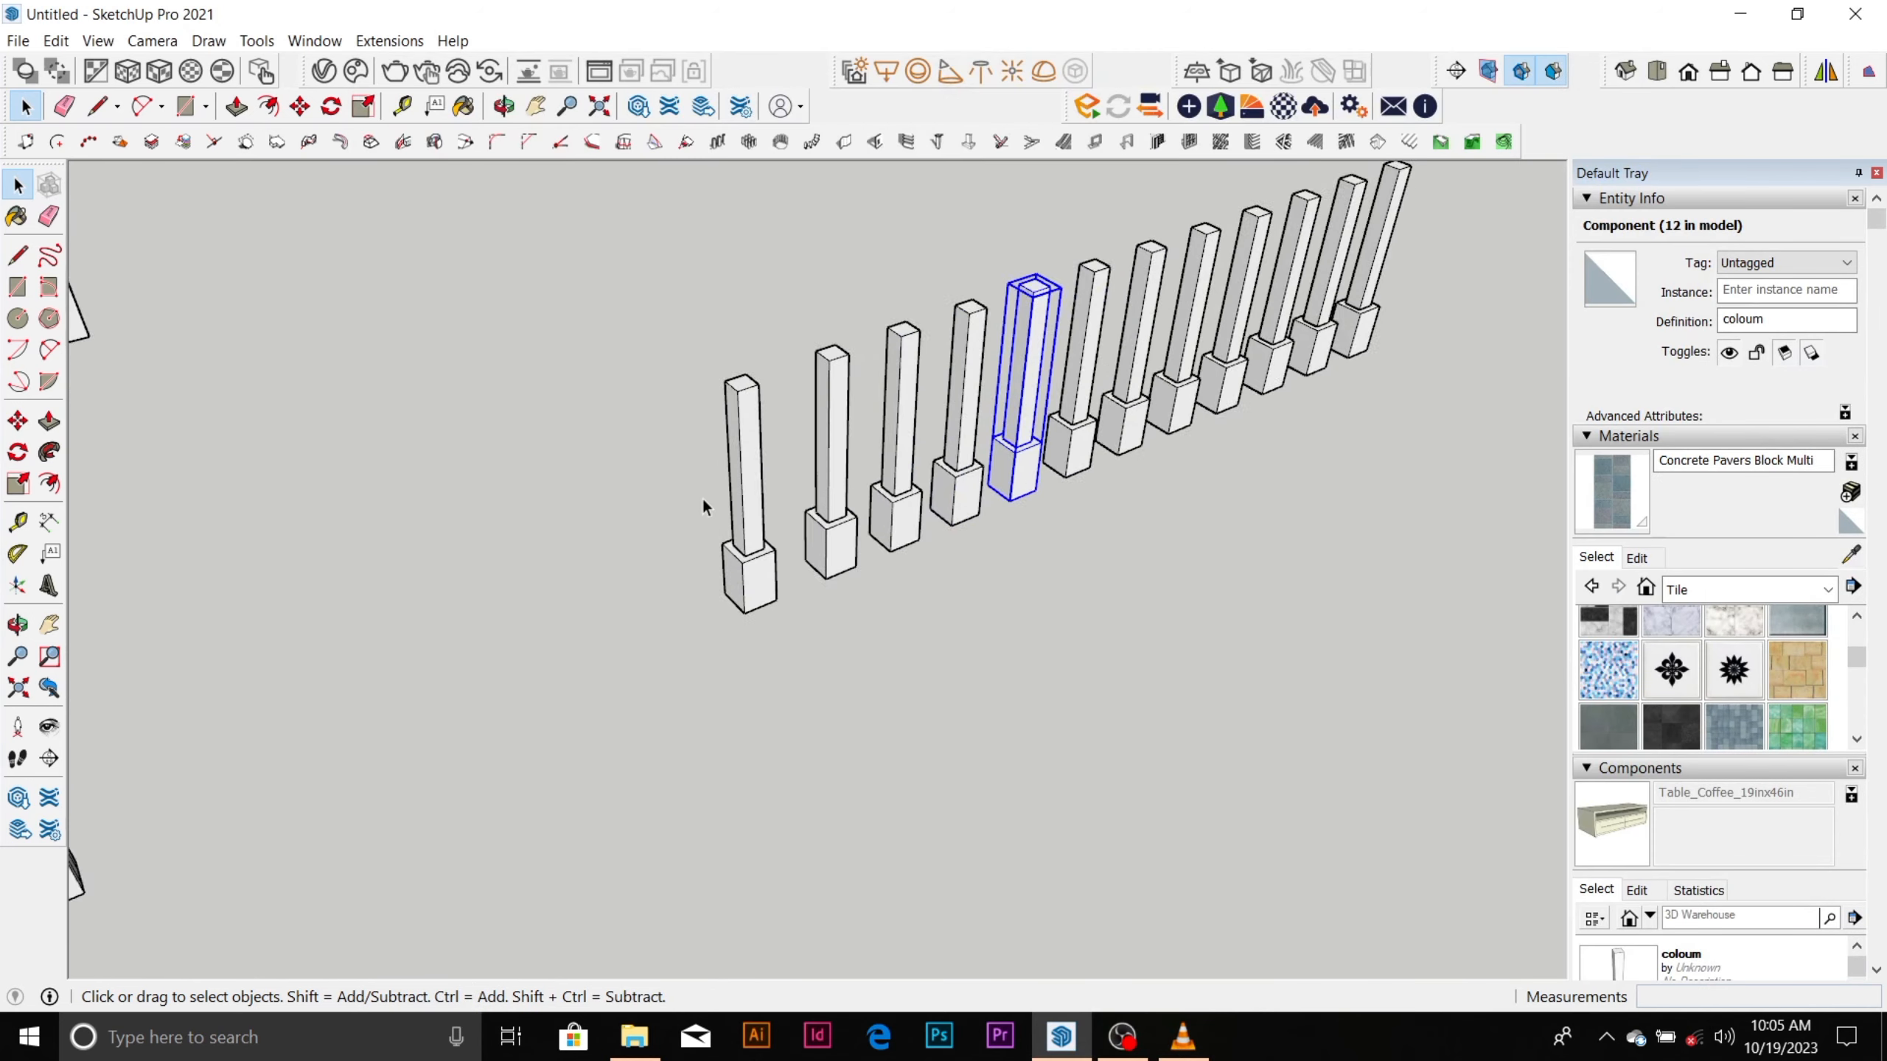
pyautogui.scroll(-3, 703, 520)
pyautogui.scroll(4, 616, 445)
pyautogui.scroll(-3, 649, 442)
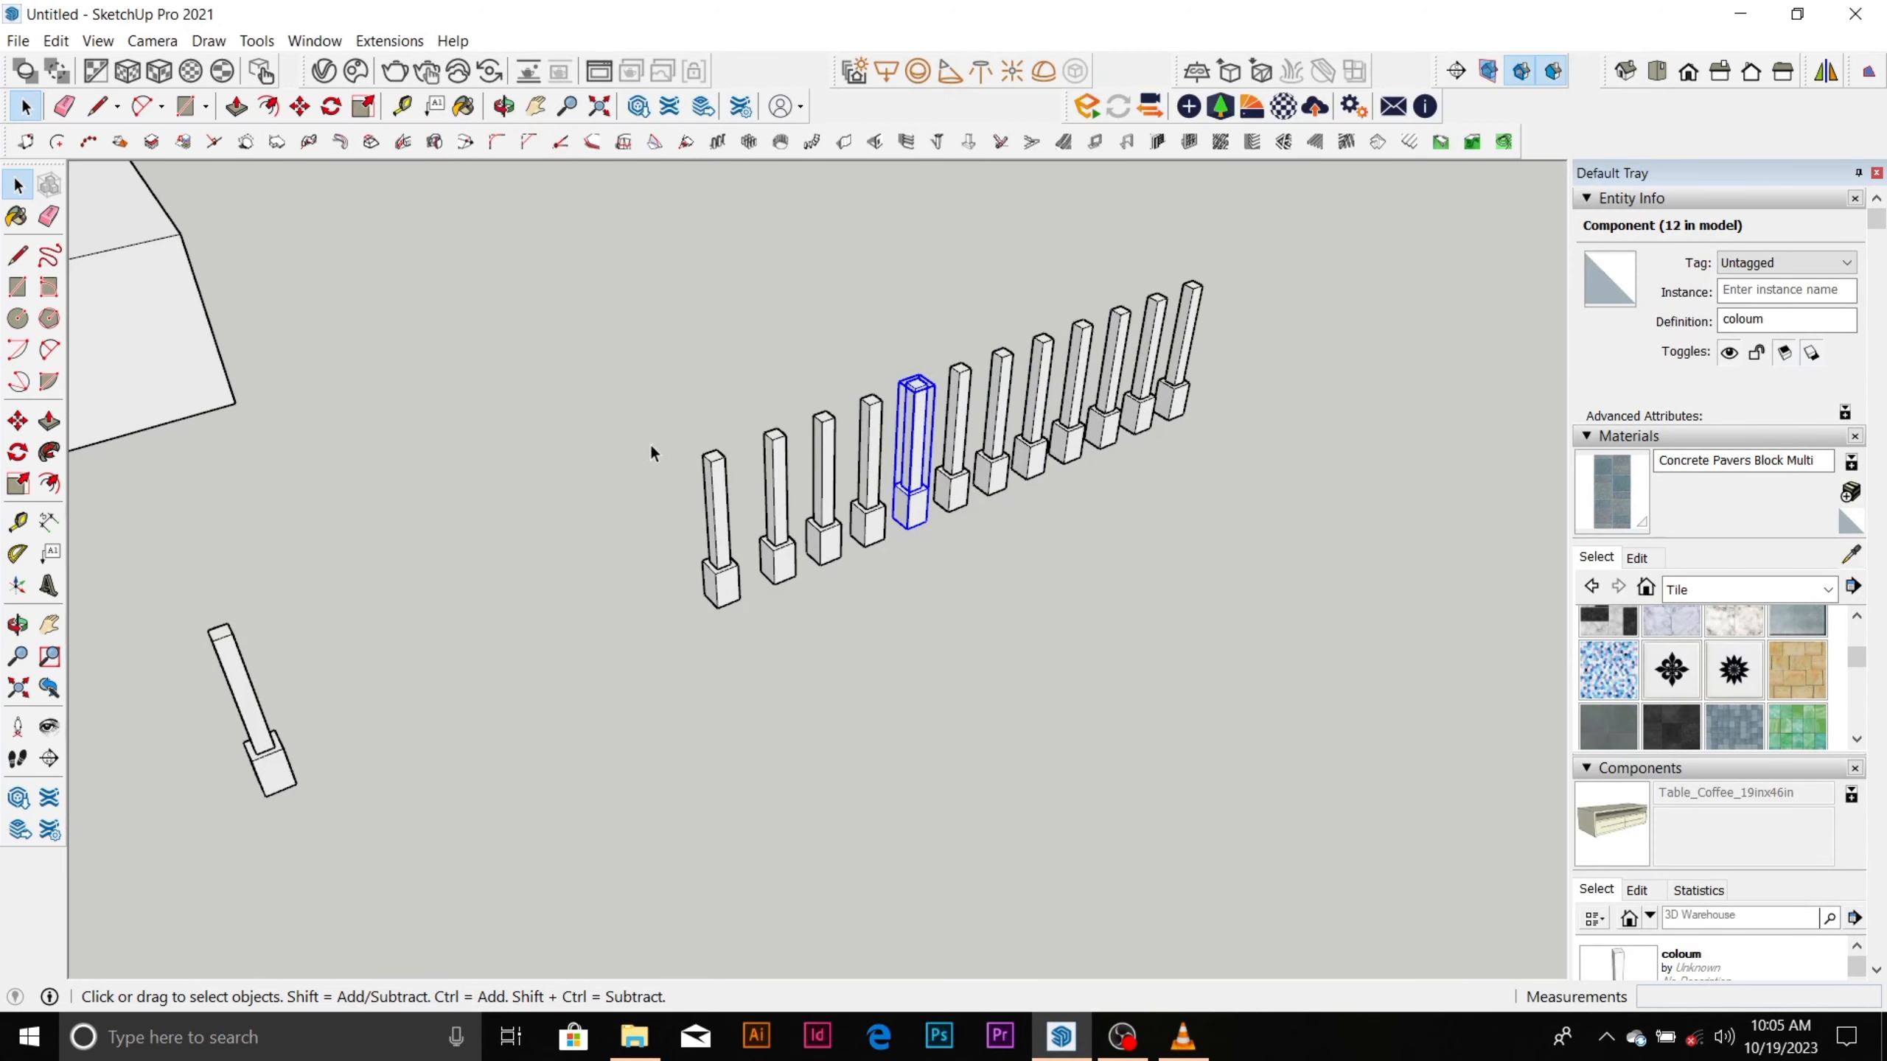
# Select only the first column in the row and examine the columns up close and alongside the other practice models.
pyautogui.click(644, 456)
pyautogui.scroll(3, 705, 552)
pyautogui.click(712, 531)
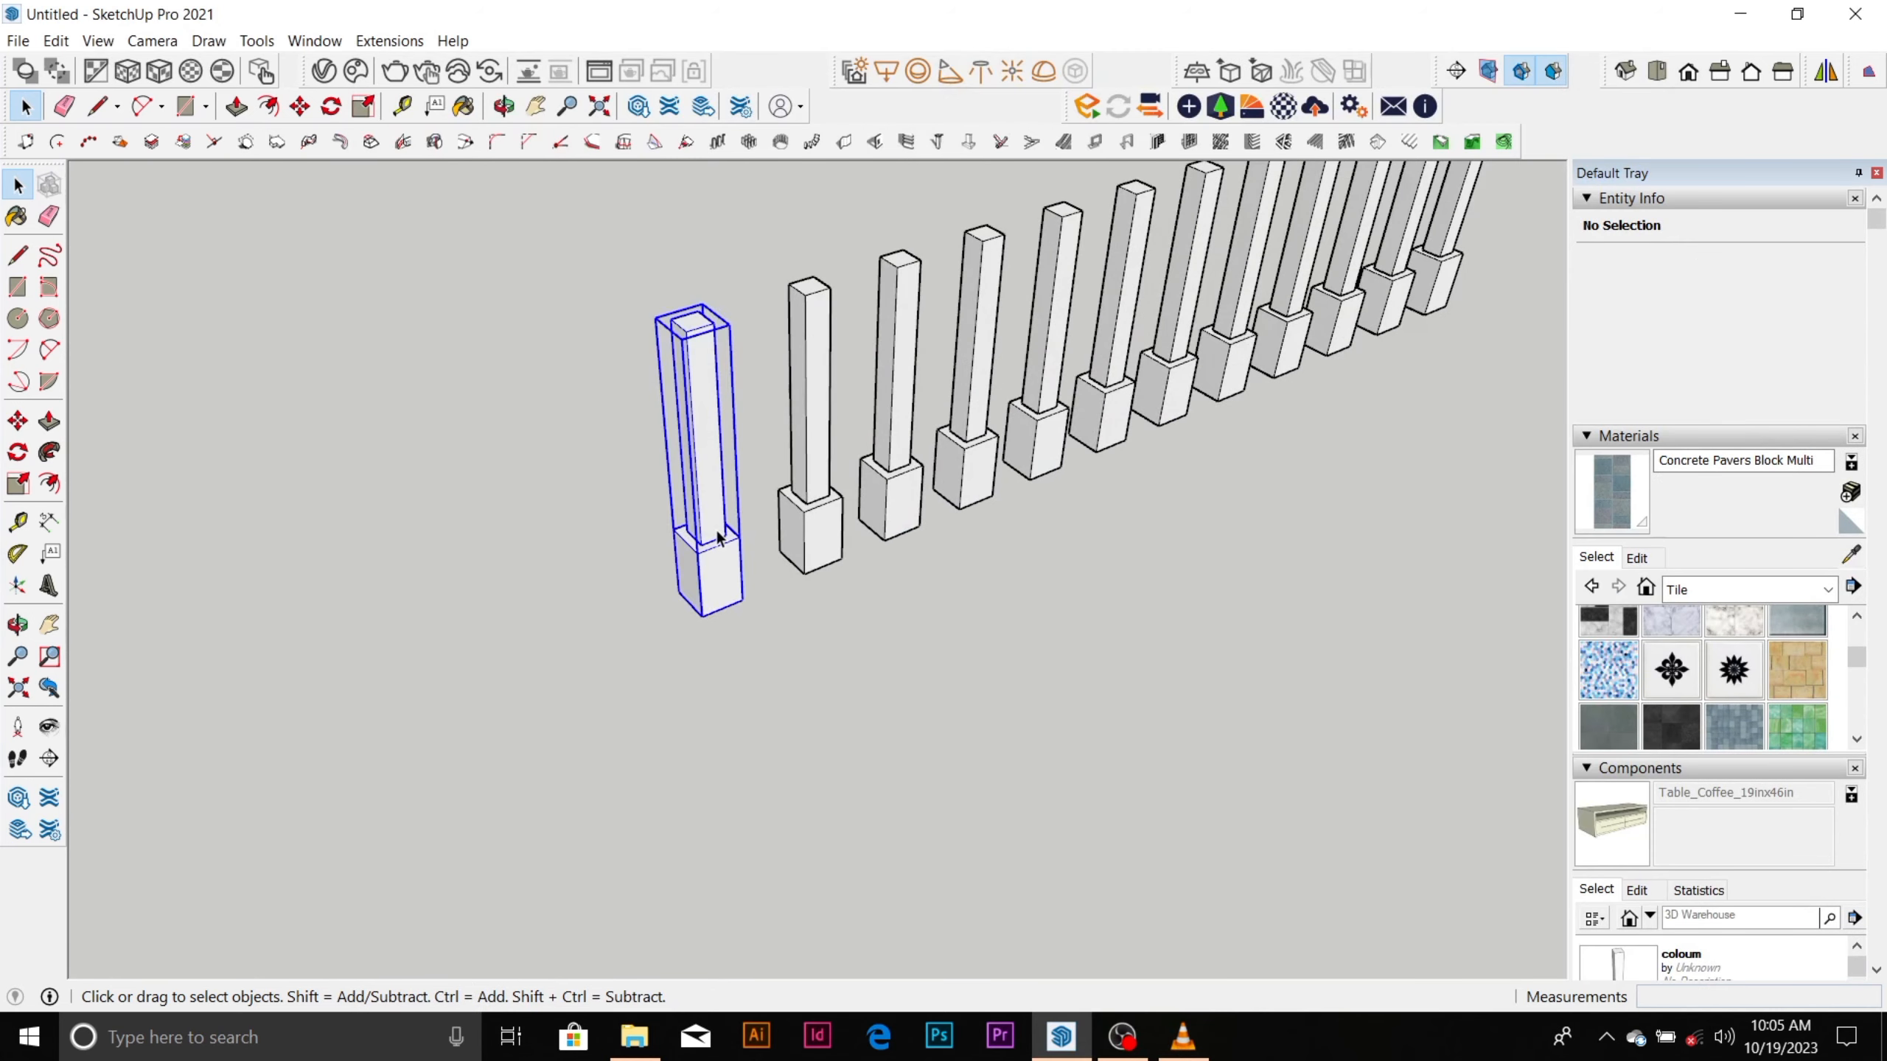
pyautogui.scroll(-1, 719, 536)
pyautogui.scroll(5, 718, 537)
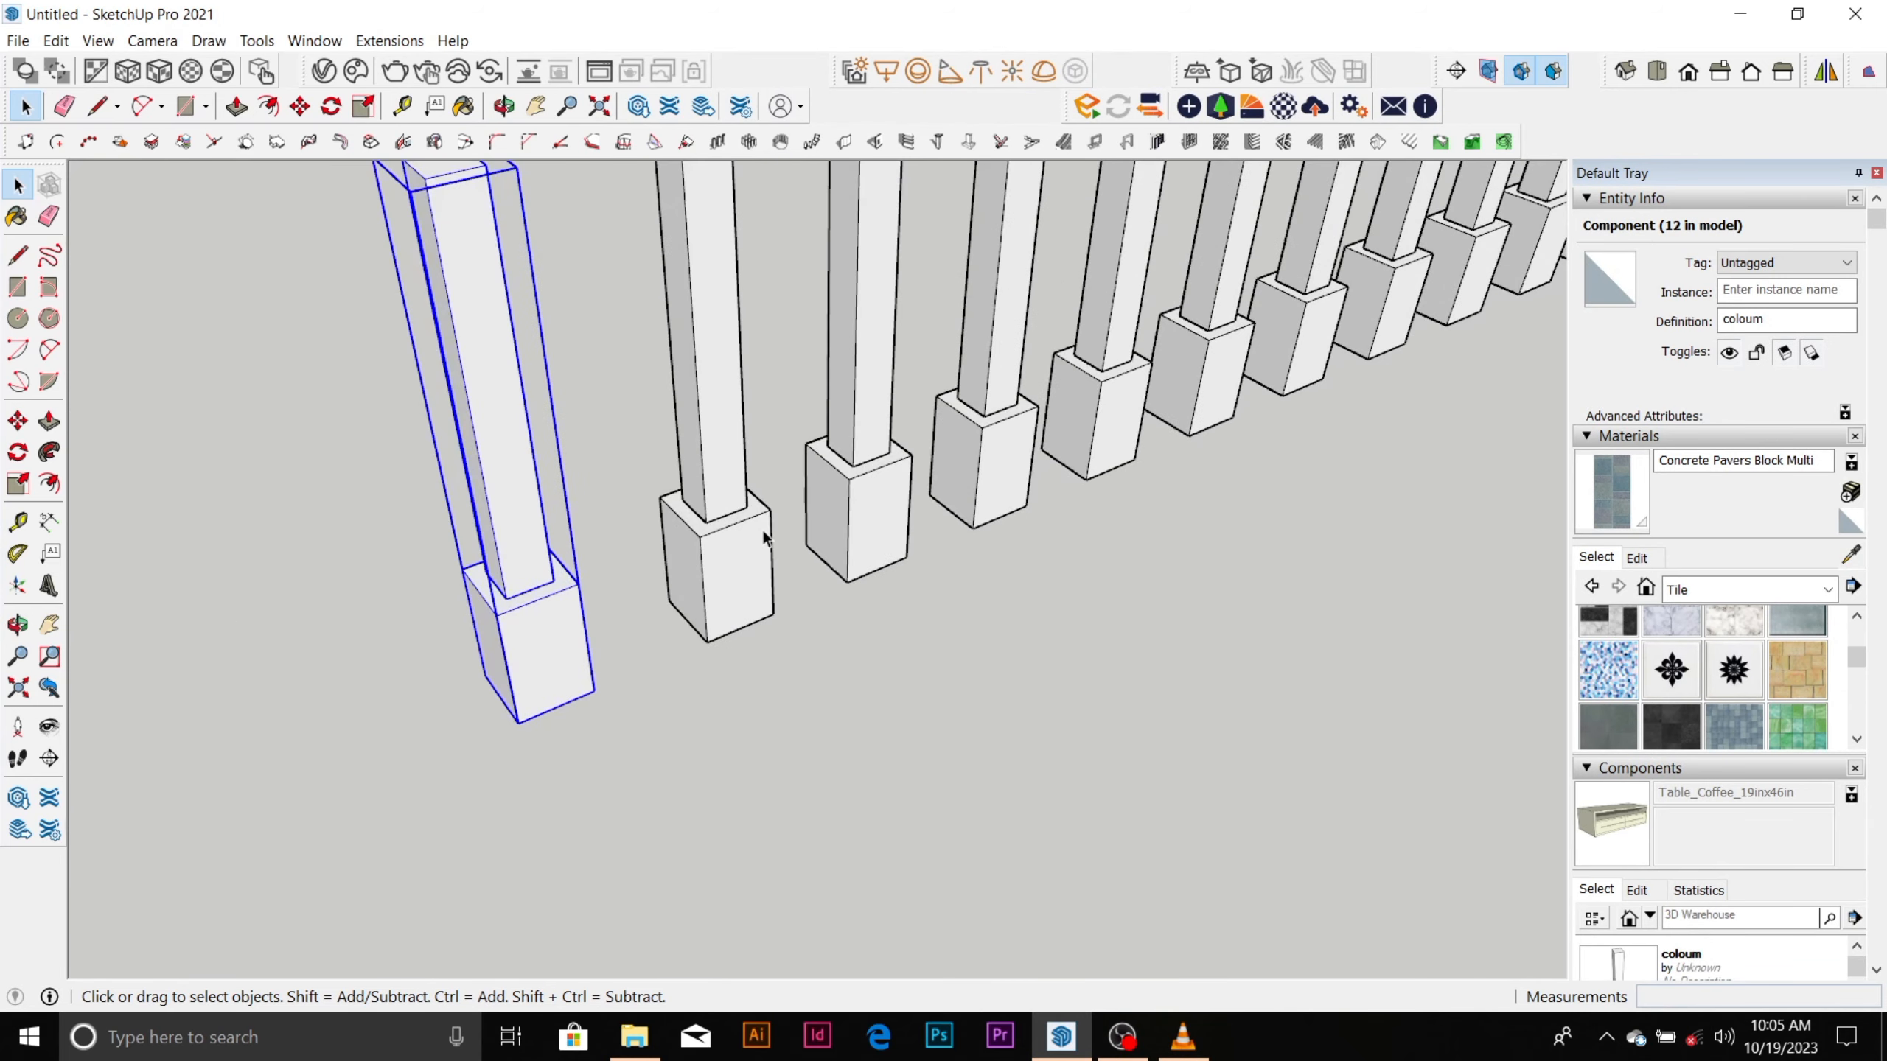
pyautogui.scroll(-2, 764, 535)
pyautogui.scroll(-3, 766, 537)
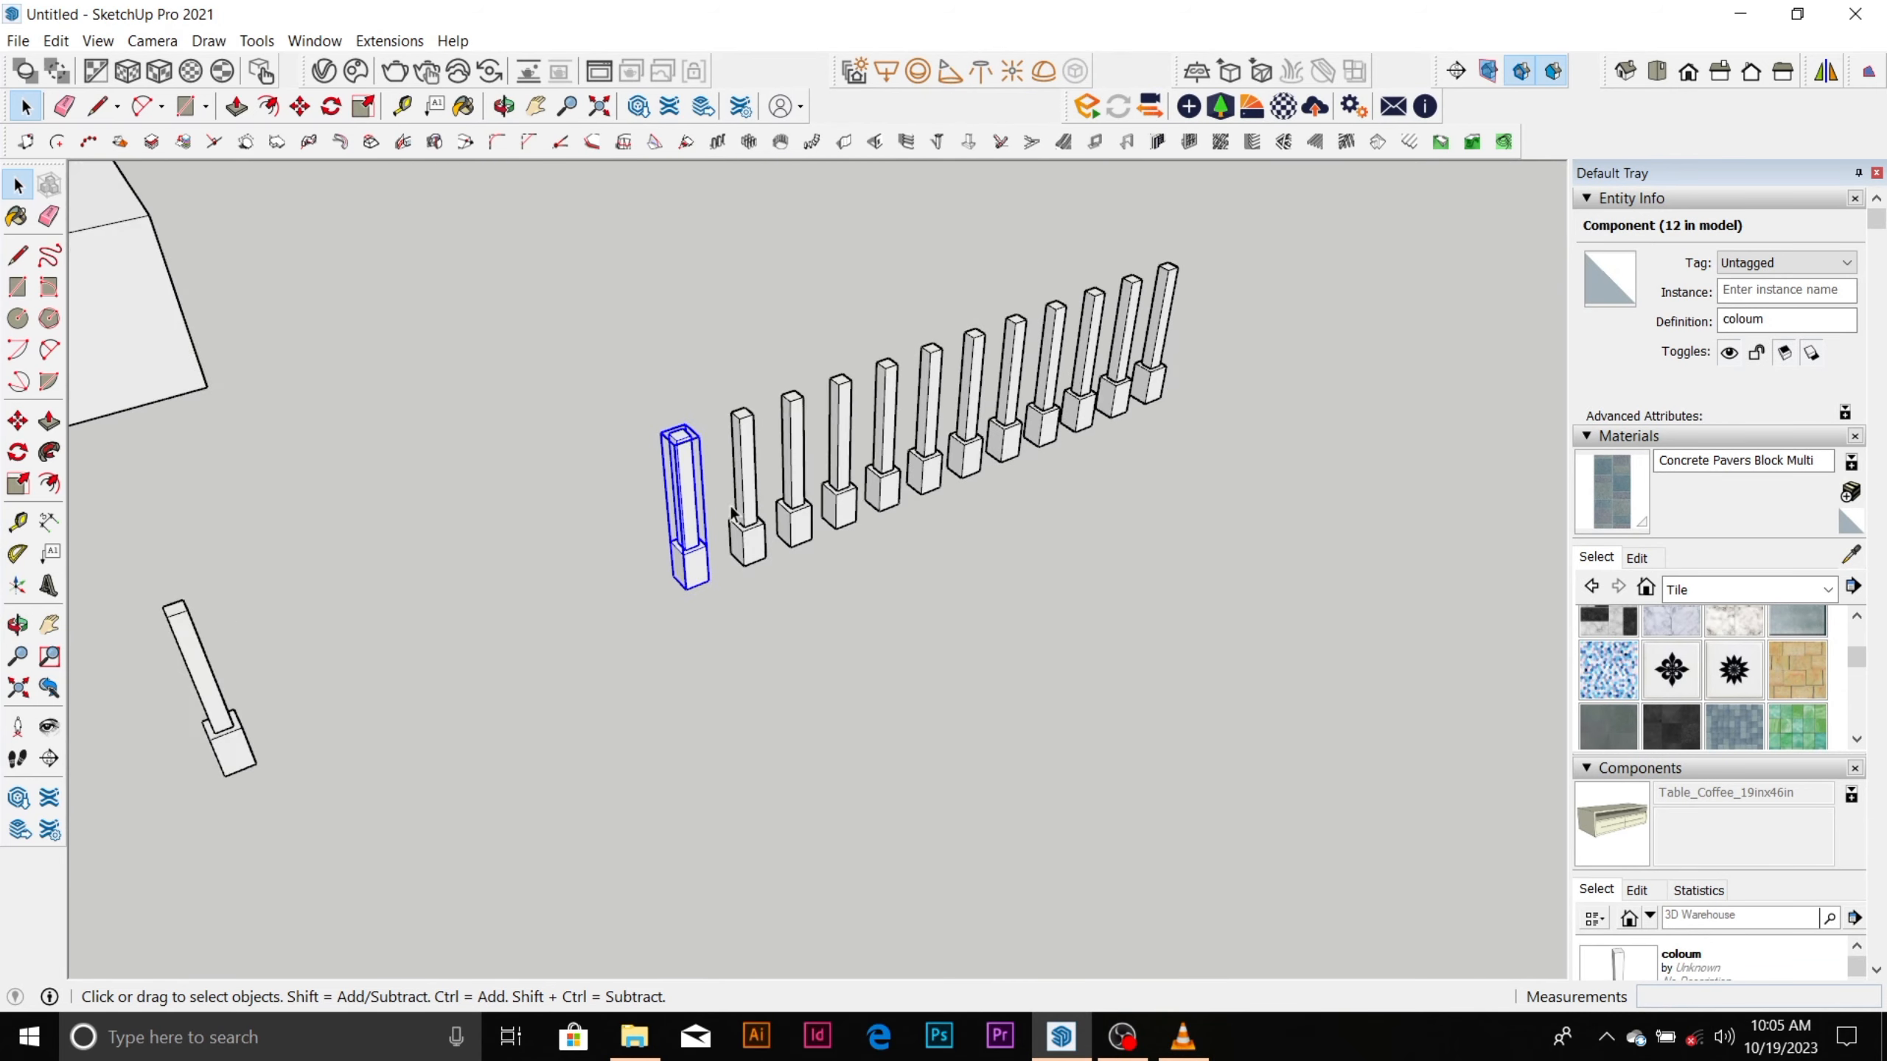
pyautogui.scroll(3, 764, 521)
pyautogui.scroll(-1, 772, 426)
pyautogui.scroll(-2, 772, 426)
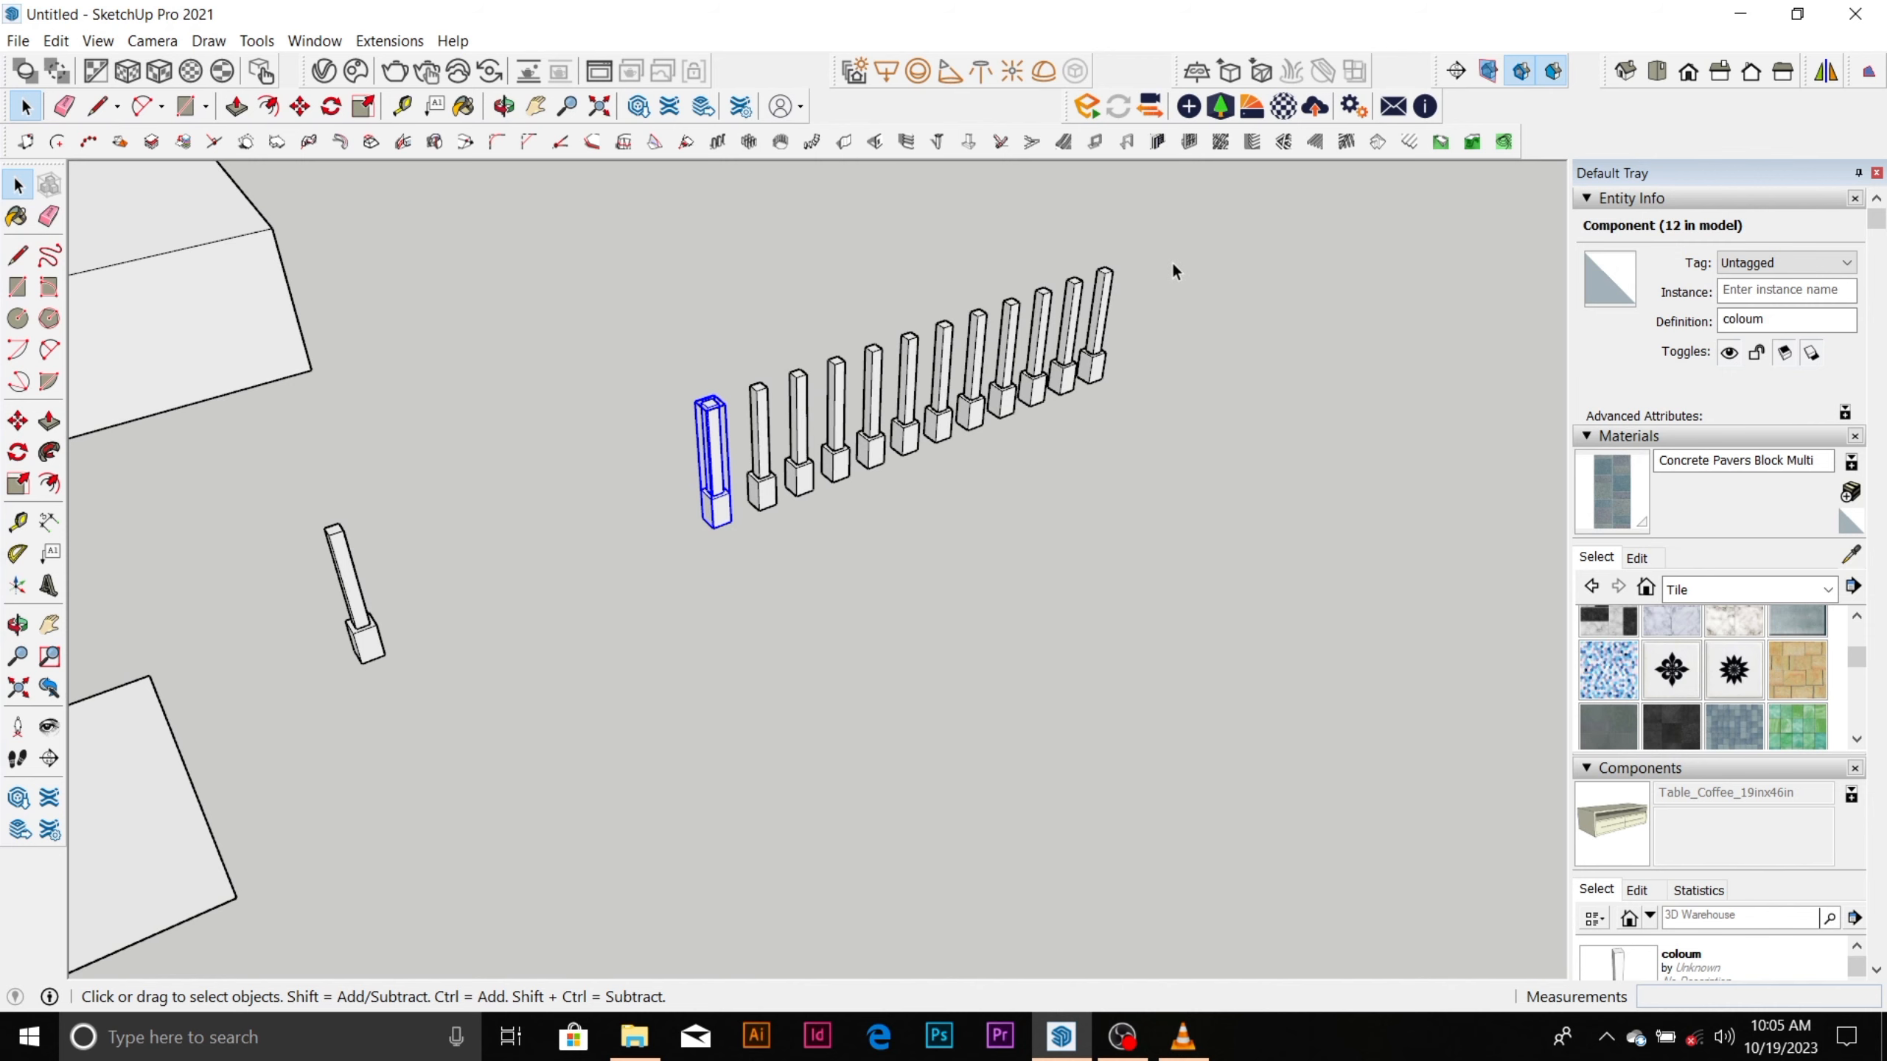
pyautogui.scroll(3, 919, 353)
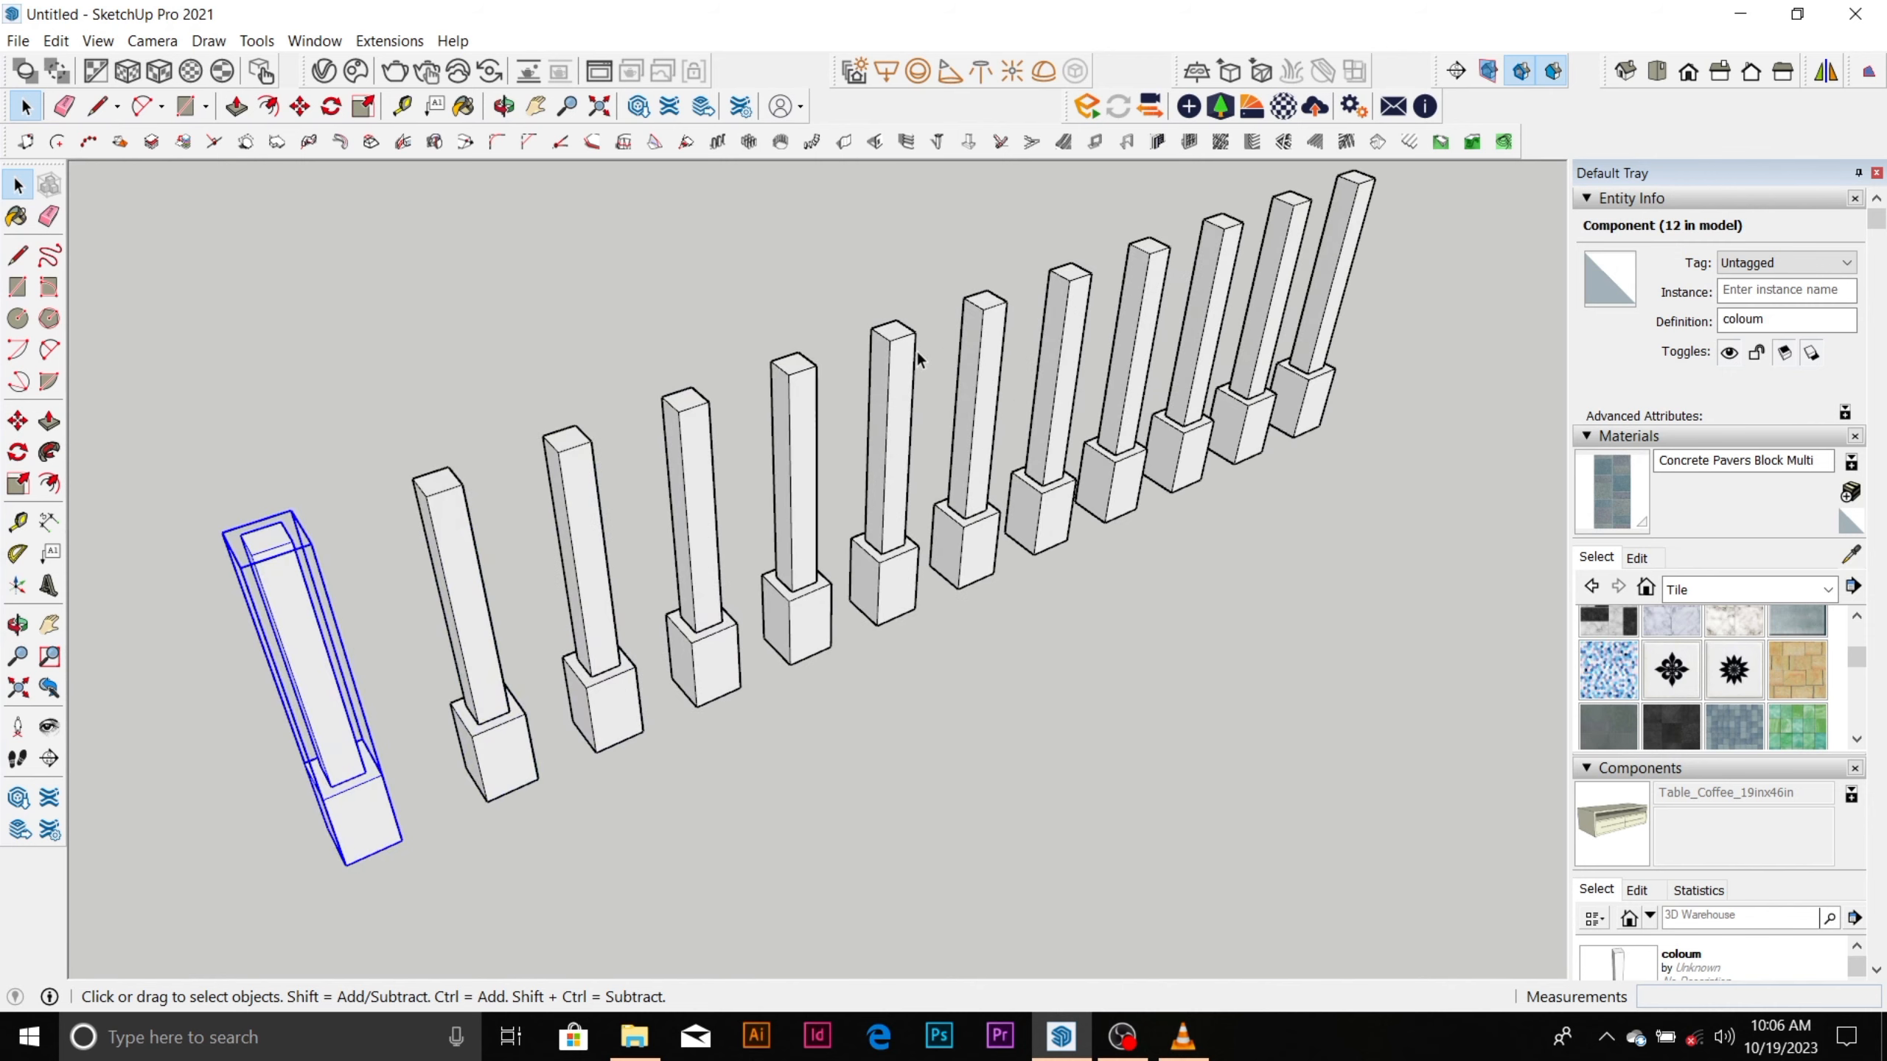
pyautogui.scroll(-5, 922, 357)
pyautogui.scroll(-2, 824, 475)
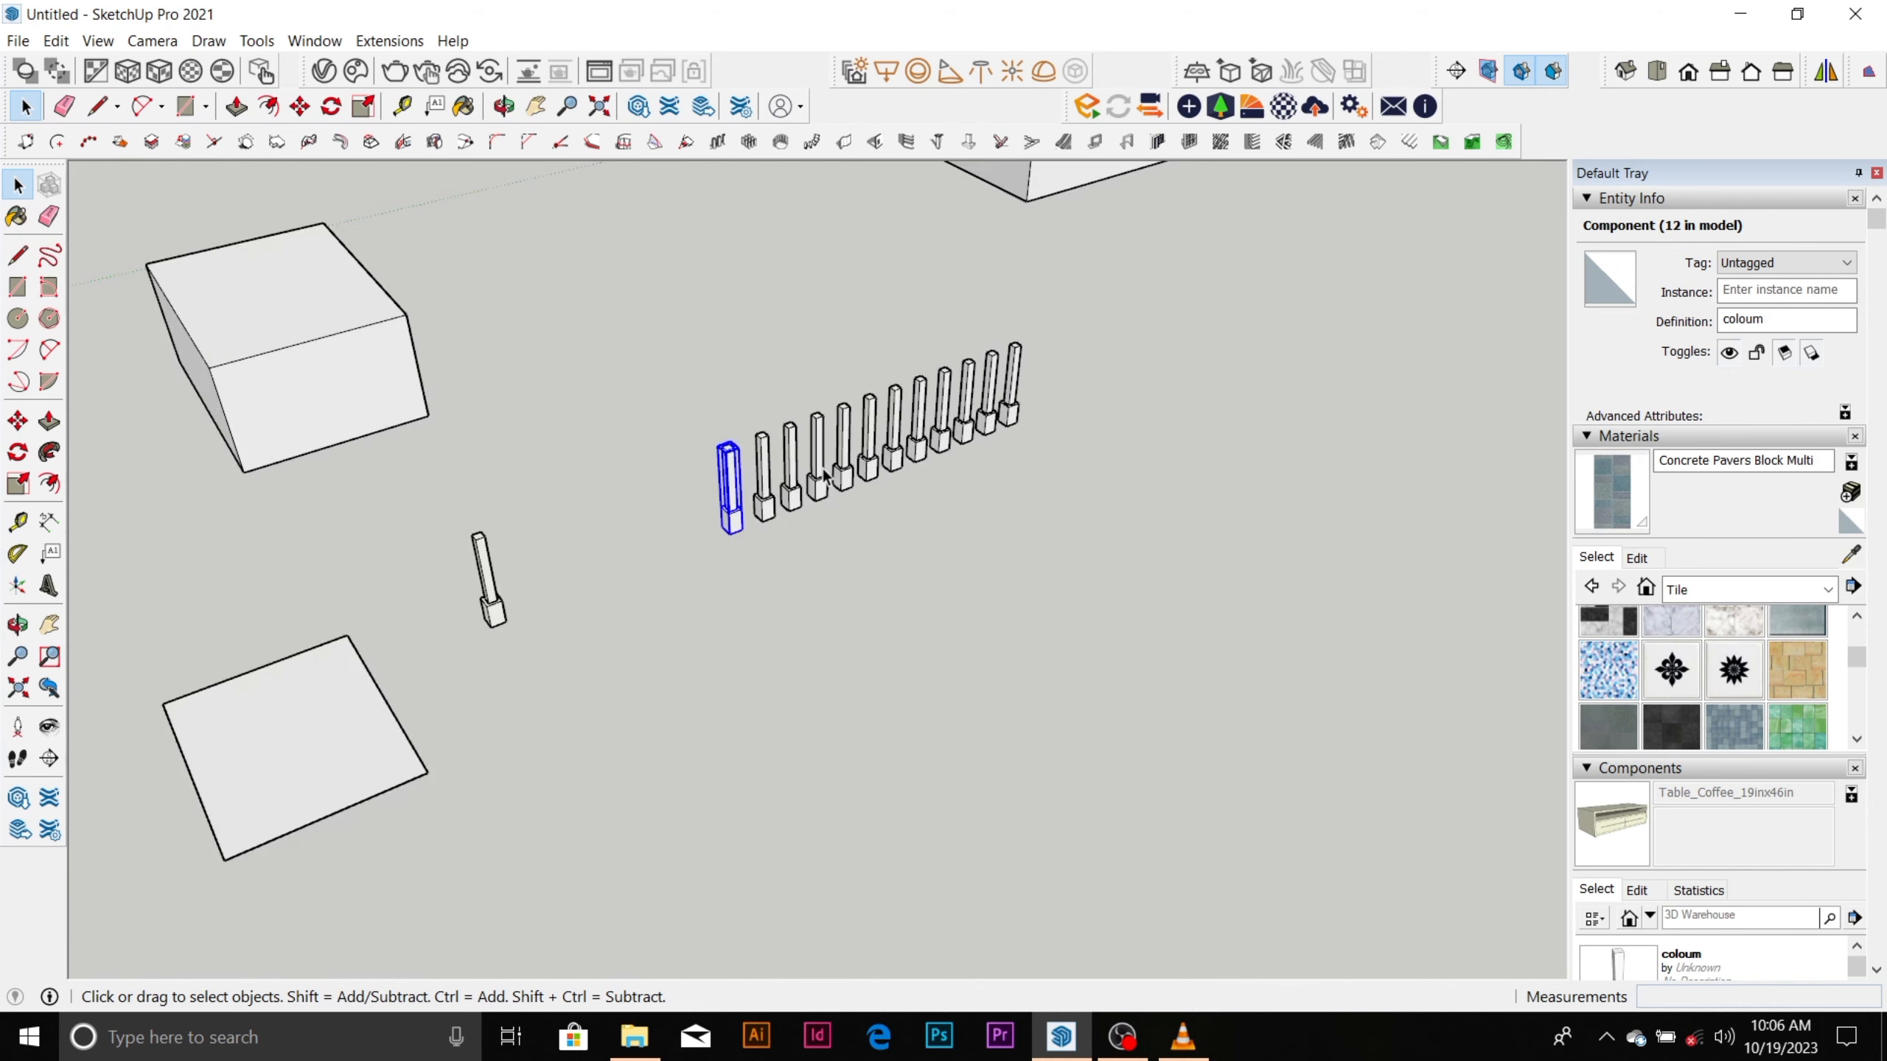
pyautogui.scroll(6, 772, 453)
pyautogui.scroll(-3, 712, 457)
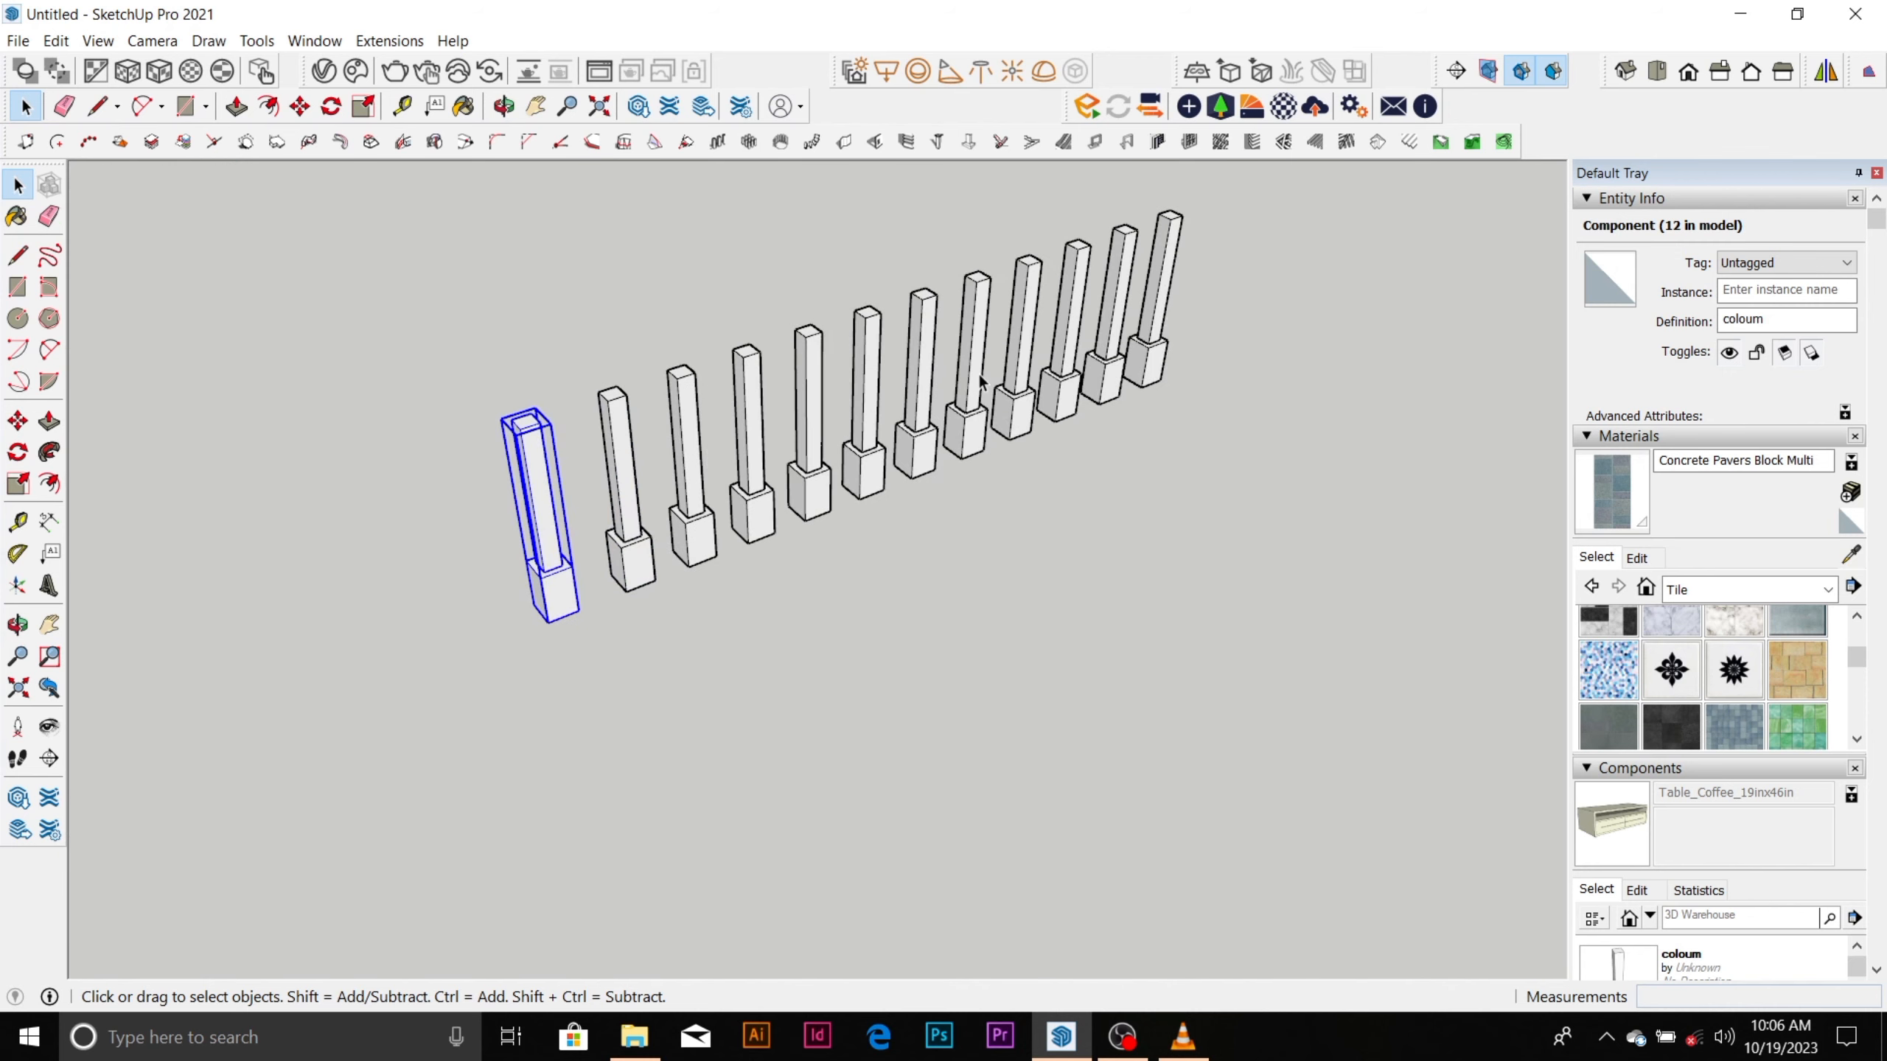
pyautogui.scroll(-2, 980, 383)
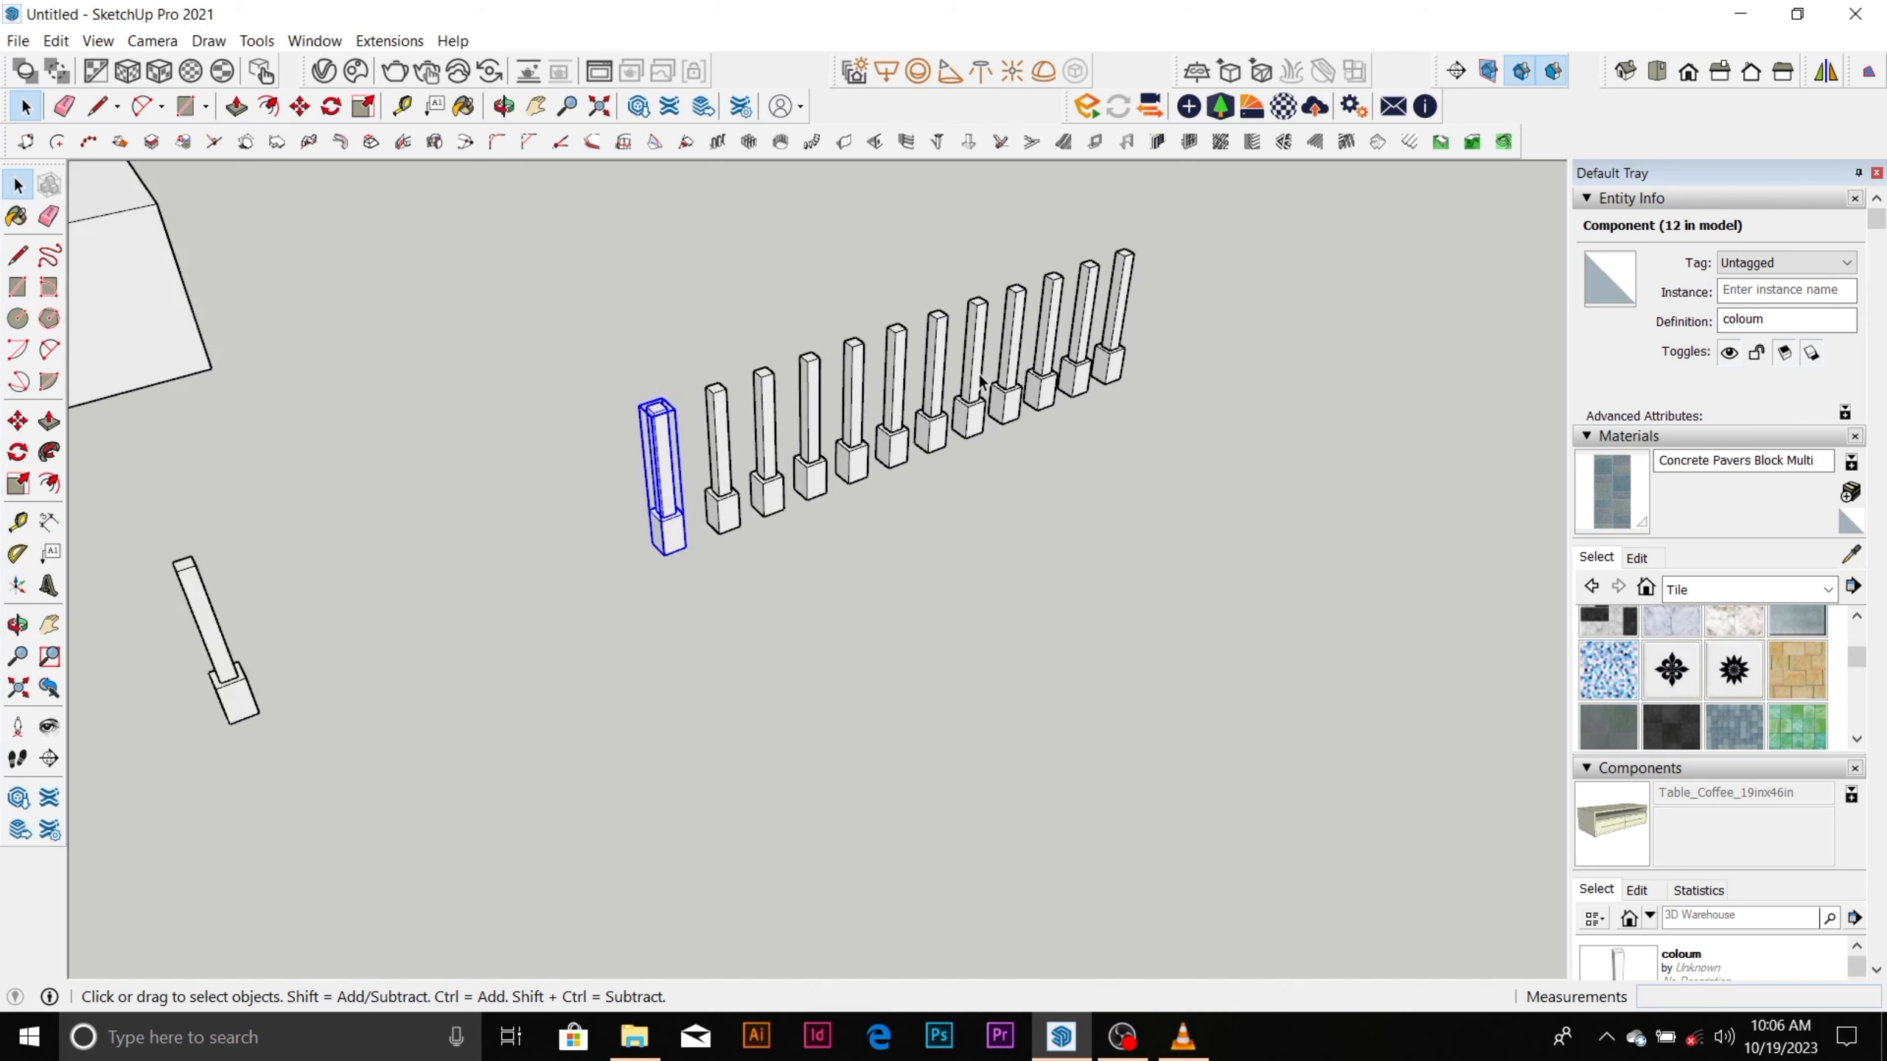
pyautogui.scroll(-4, 610, 557)
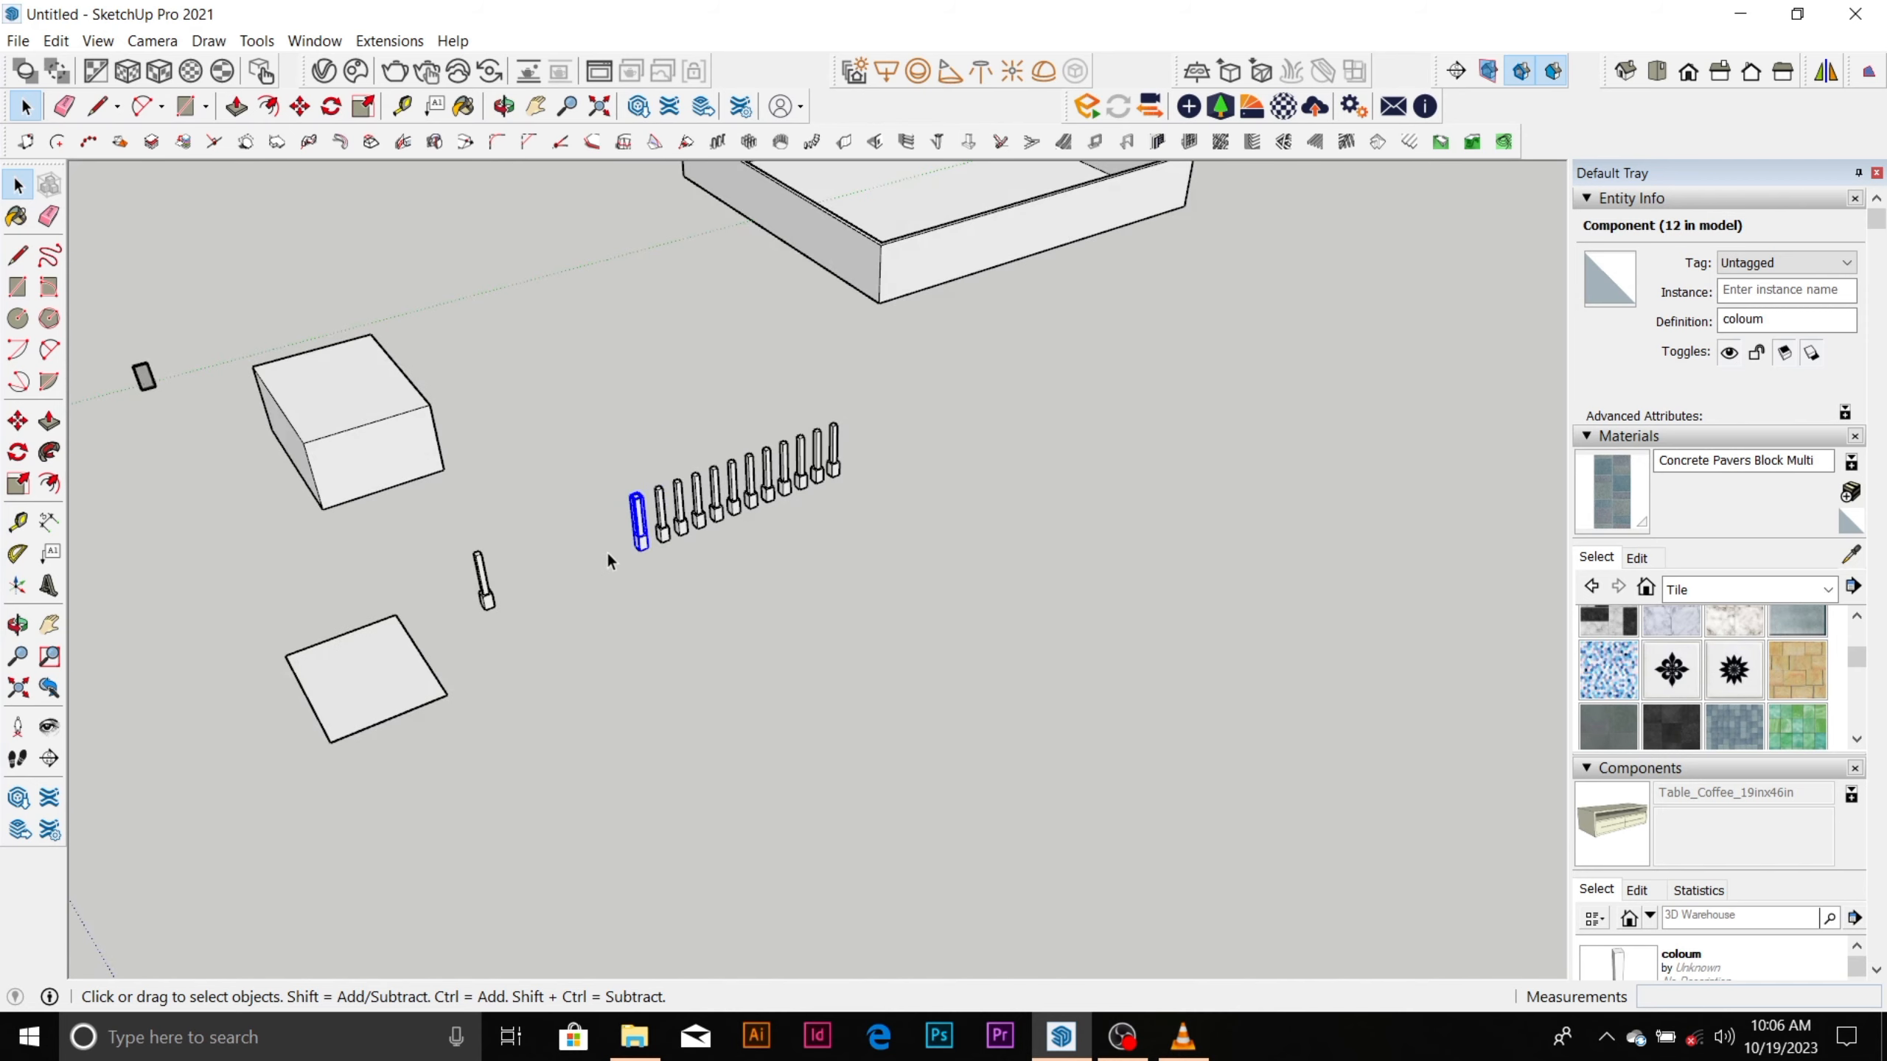
pyautogui.scroll(3, 610, 543)
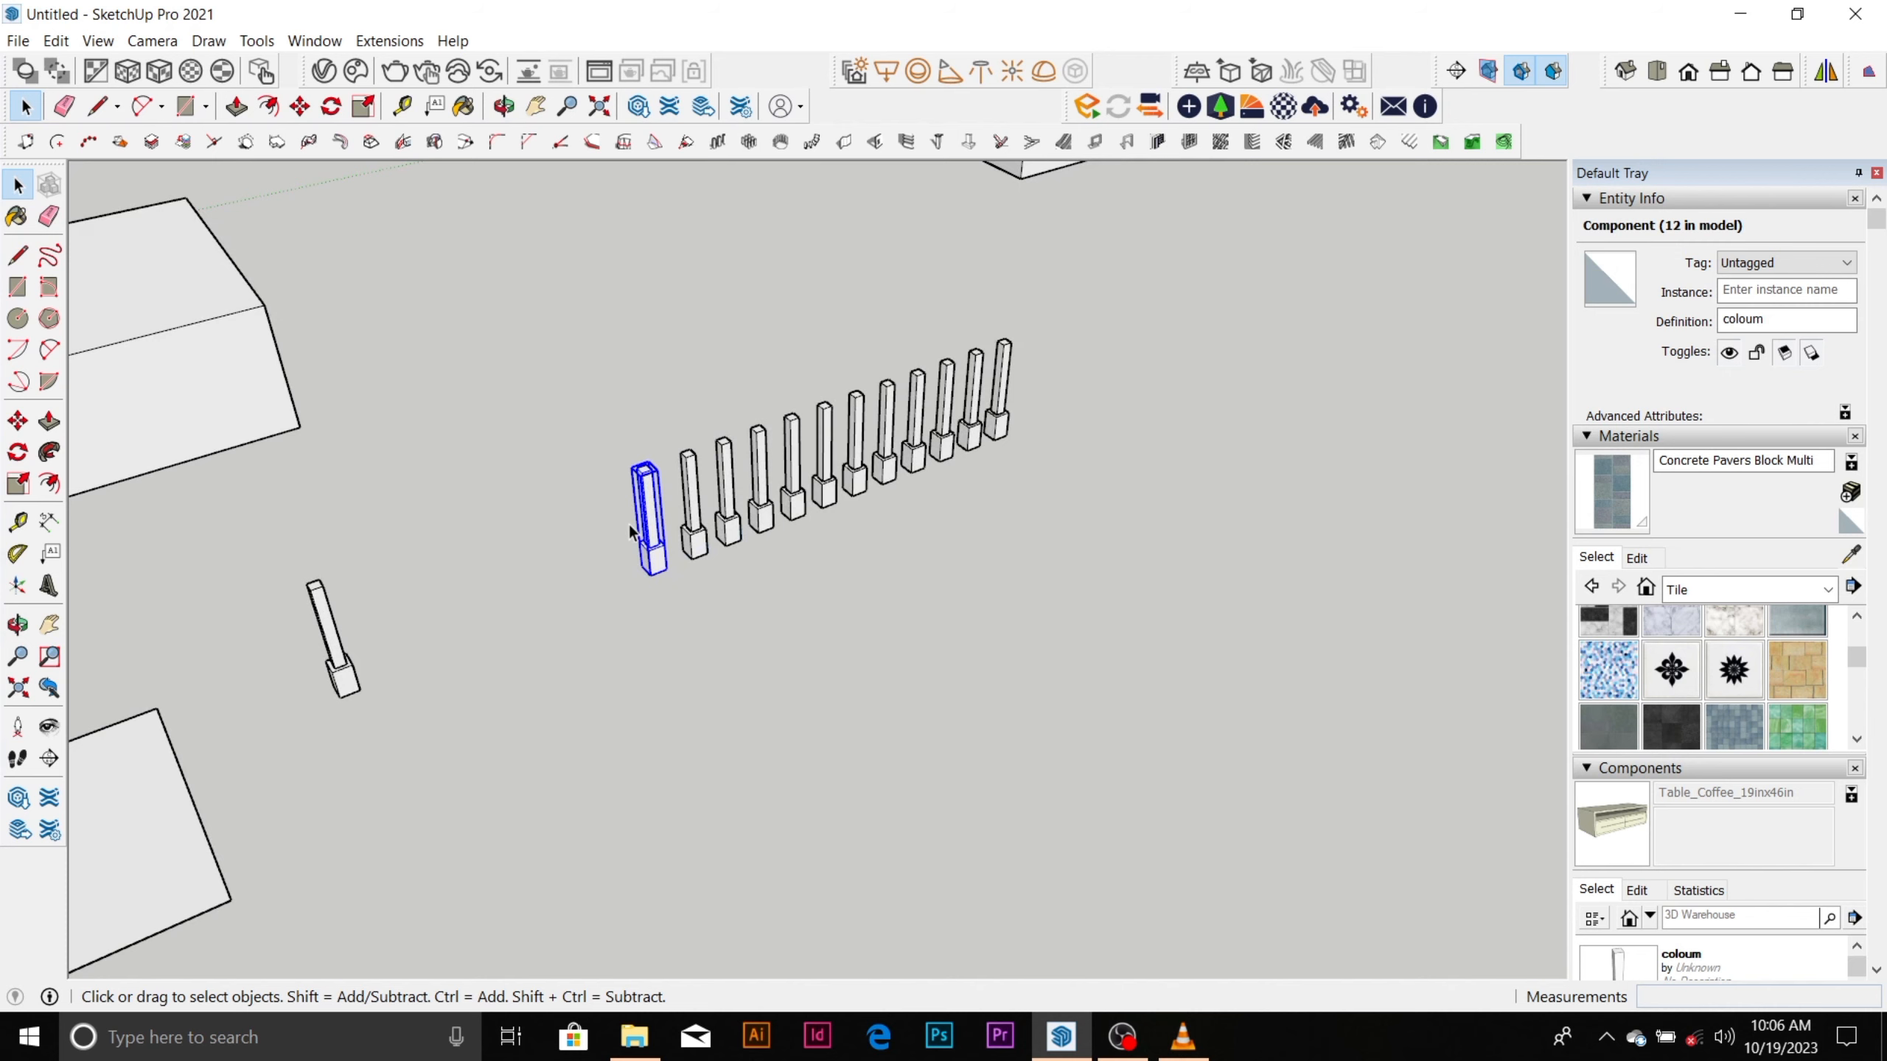
pyautogui.scroll(-4, 773, 527)
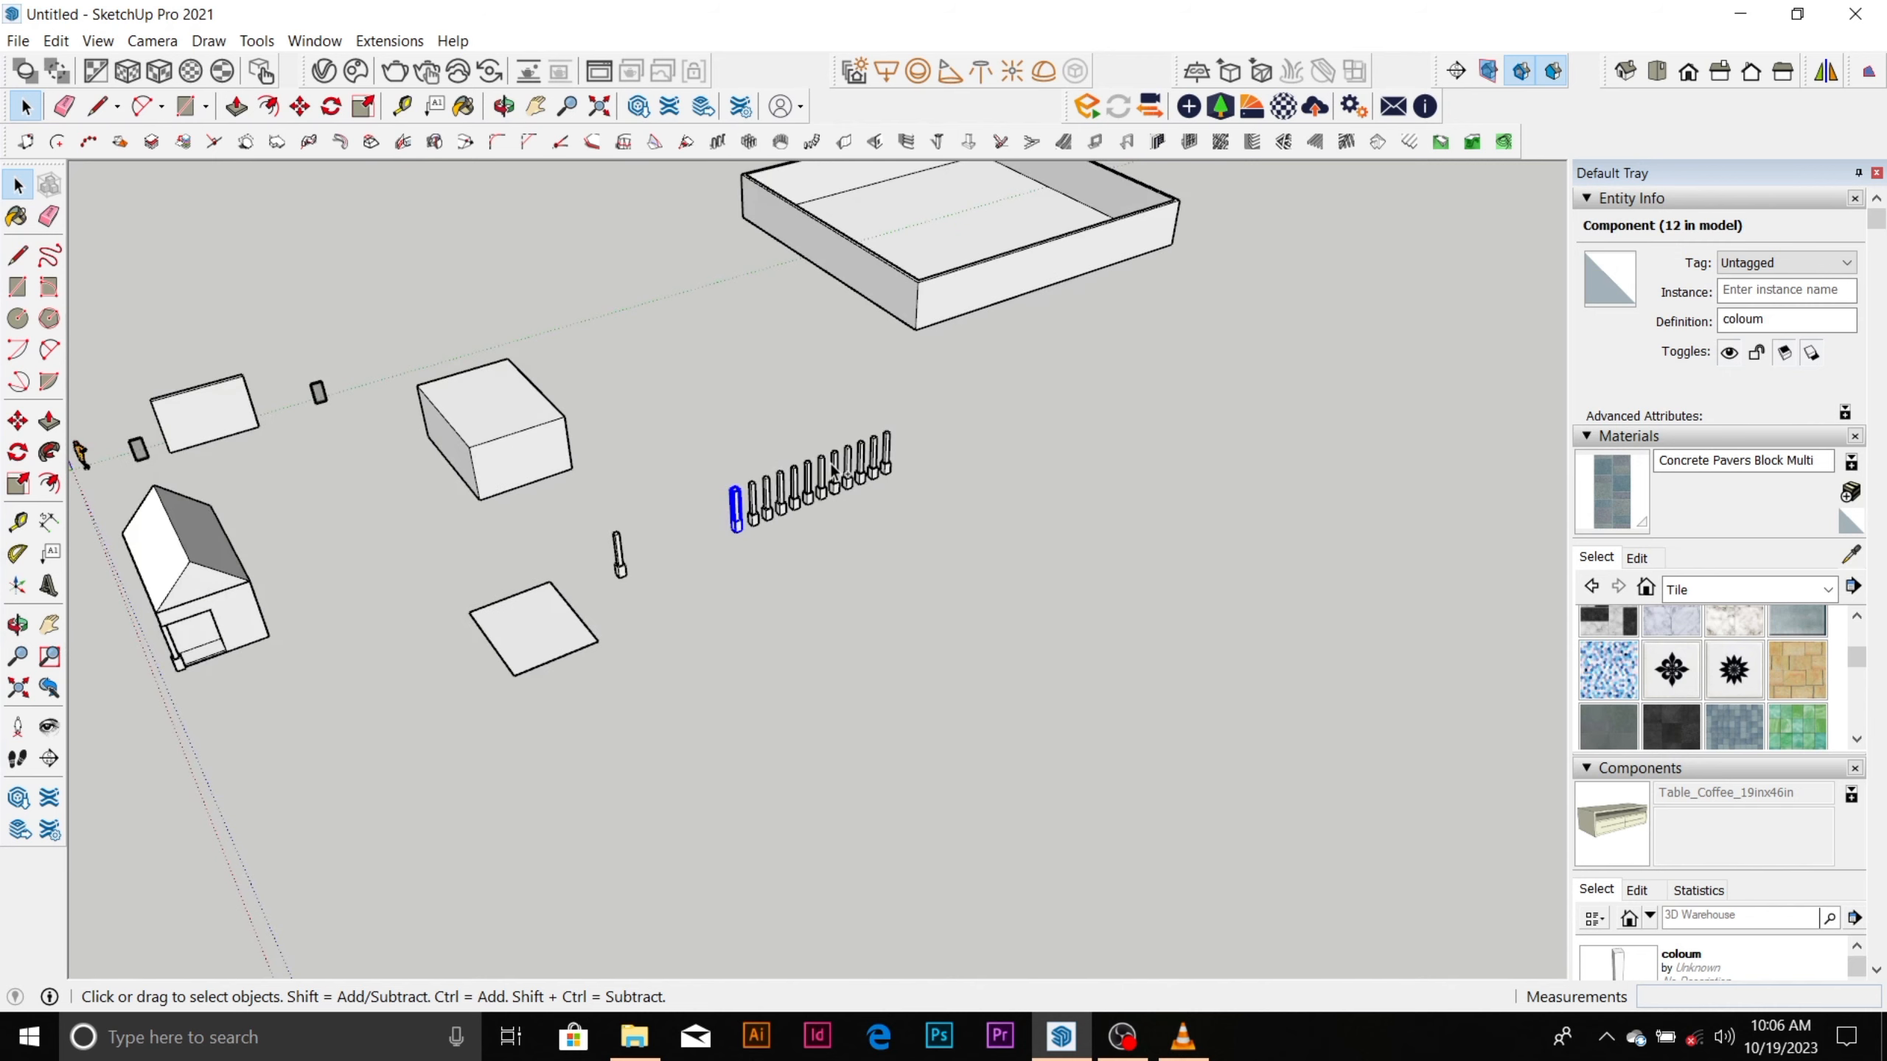
# Save the model to the Desktop as "sketchup basis tutorial" in the SketchUp Models (*.skp) format.
pyautogui.hotkey('ctrl', 's')
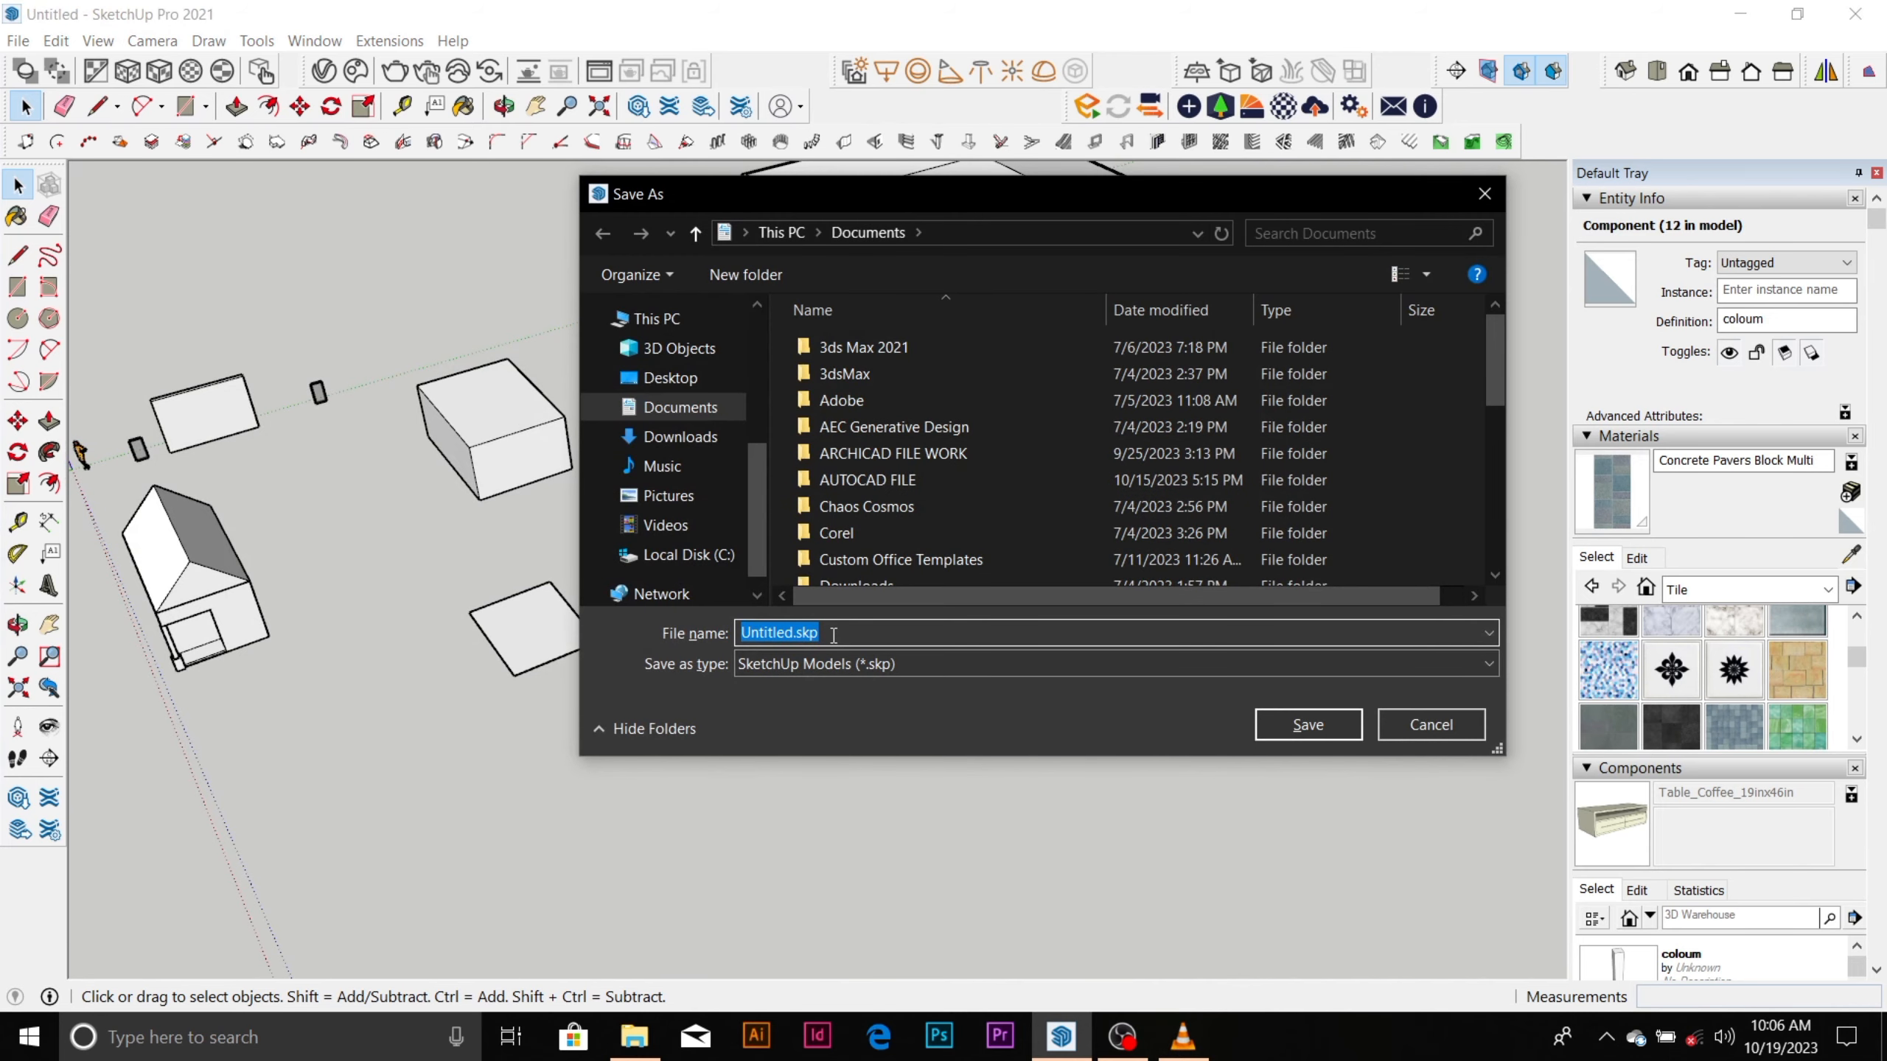
pyautogui.click(670, 378)
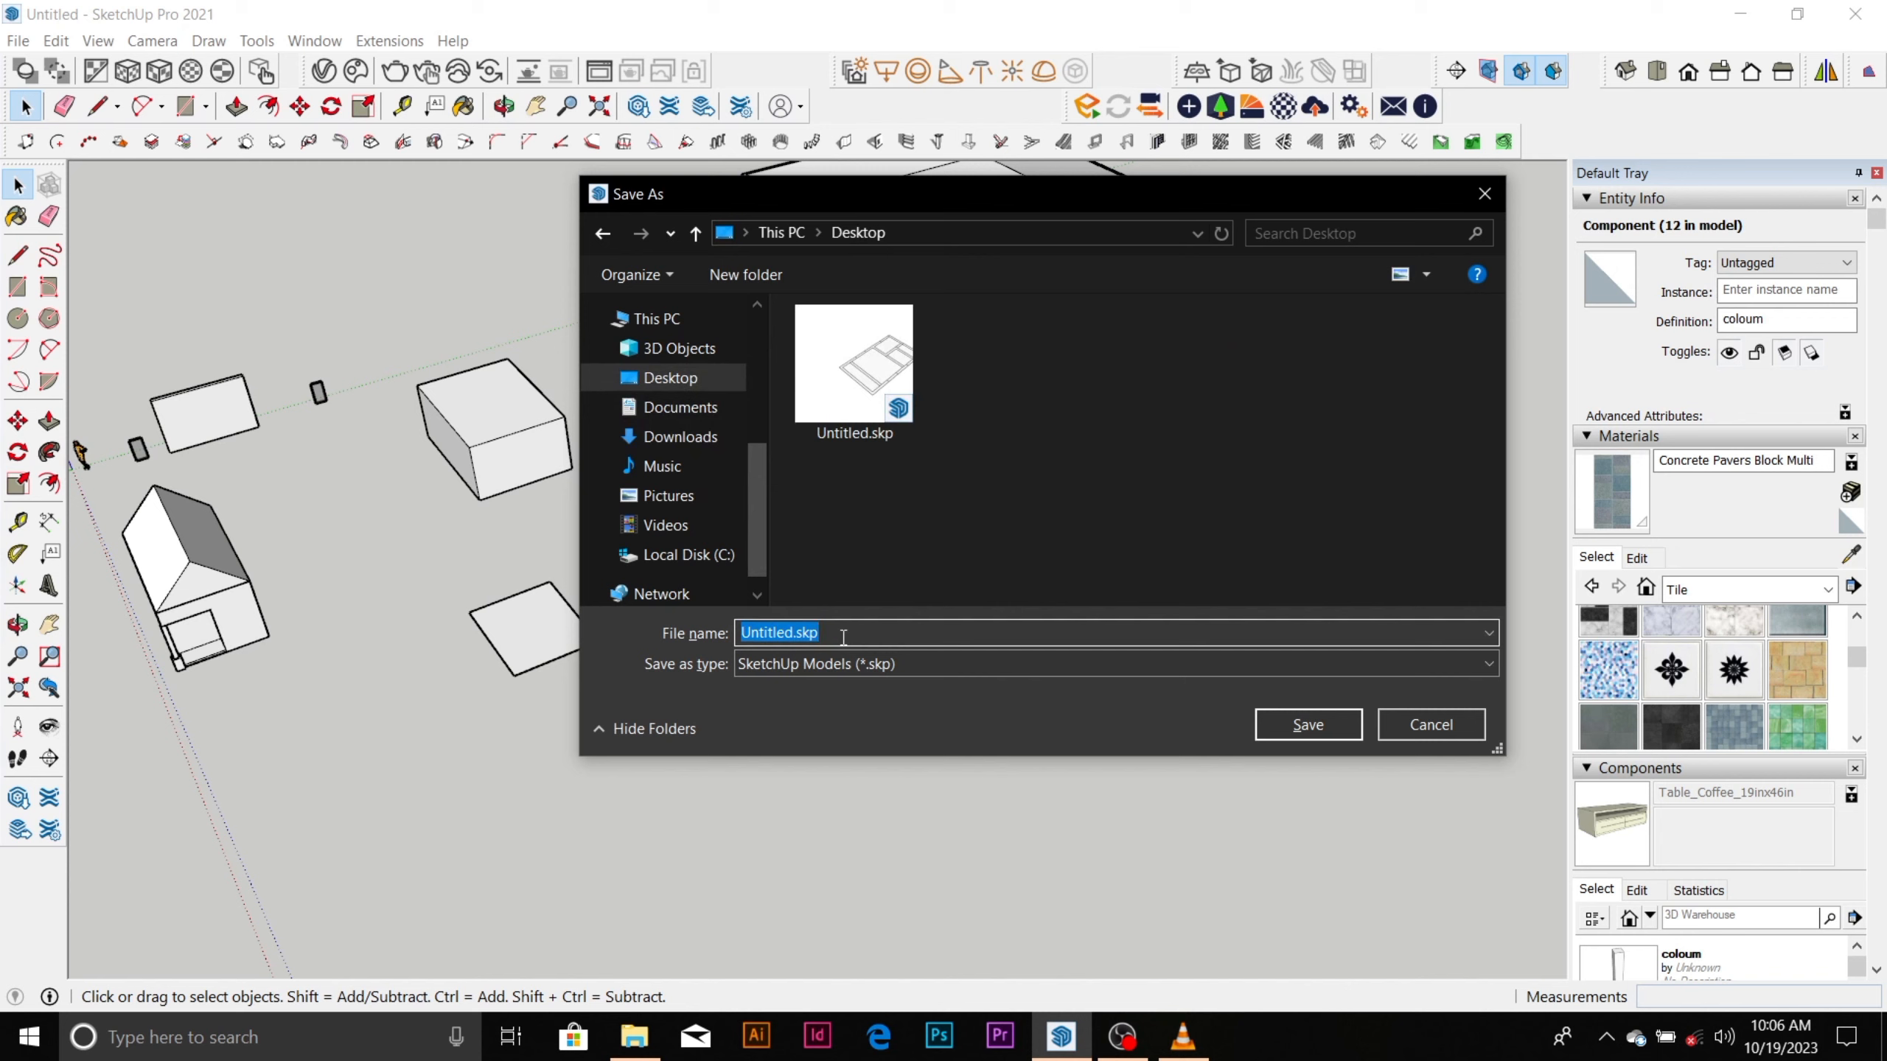
pyautogui.write('tuto')
pyautogui.press('BackSpace')
pyautogui.press('BackSpace')
pyautogui.press('BackSpace')
pyautogui.press('BackSpace')
pyautogui.write('sketup')
pyautogui.press('BackSpace')
pyautogui.press('BackSpace')
pyautogui.write('chup basis')
pyautogui.write('tutorial')
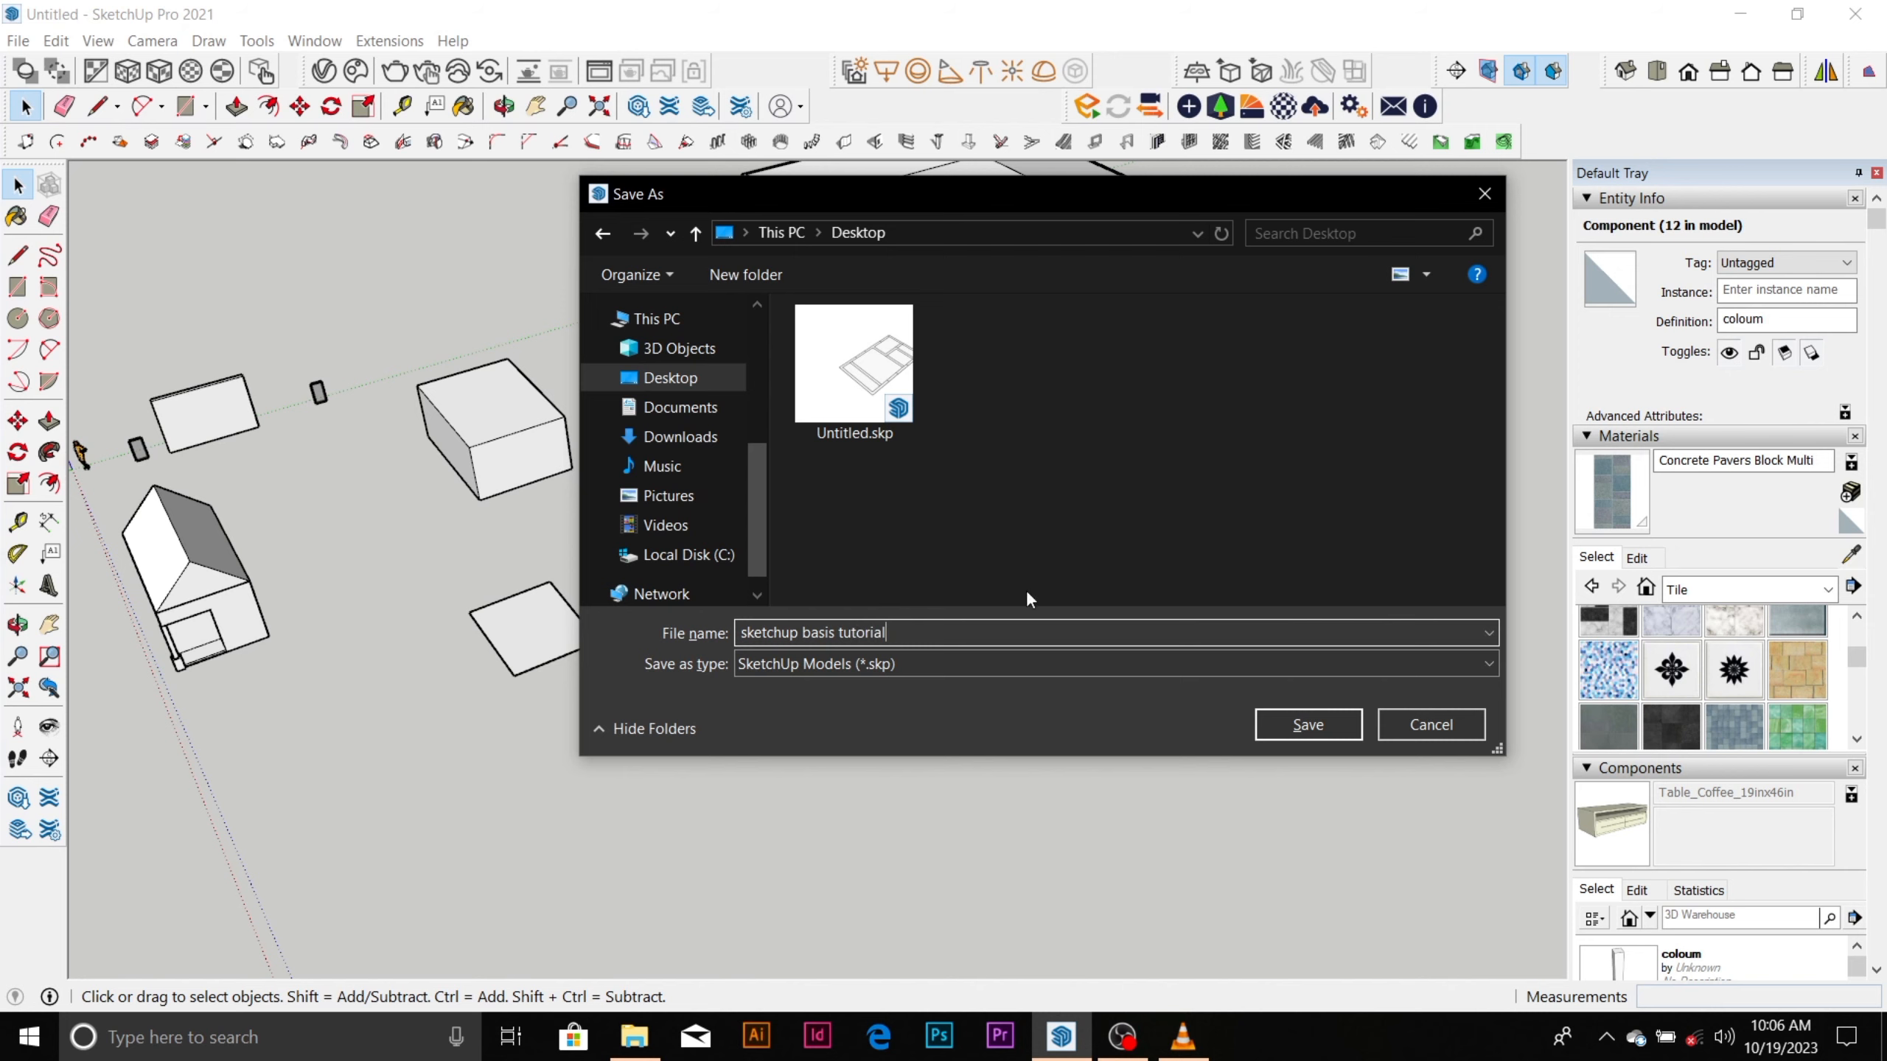
pyautogui.click(1306, 725)
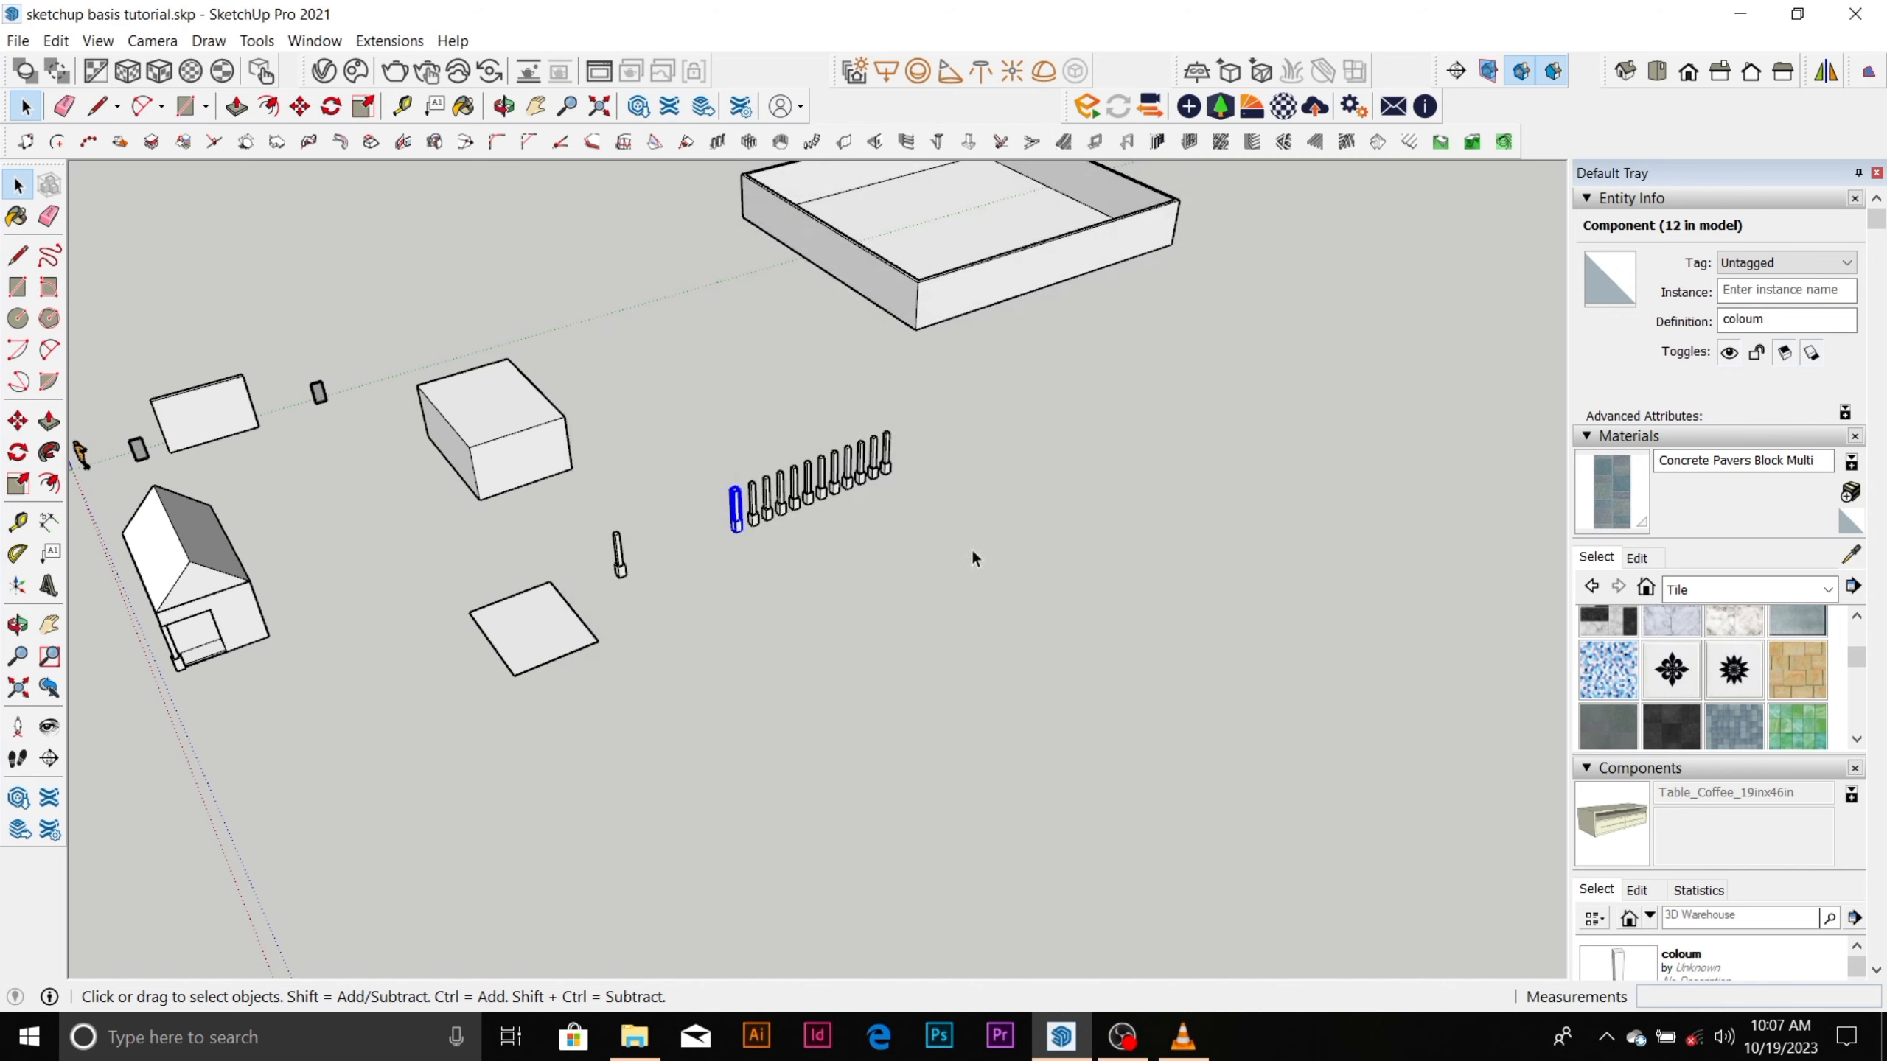
pyautogui.scroll(2, 800, 470)
pyautogui.scroll(3, 800, 469)
pyautogui.scroll(-2, 711, 483)
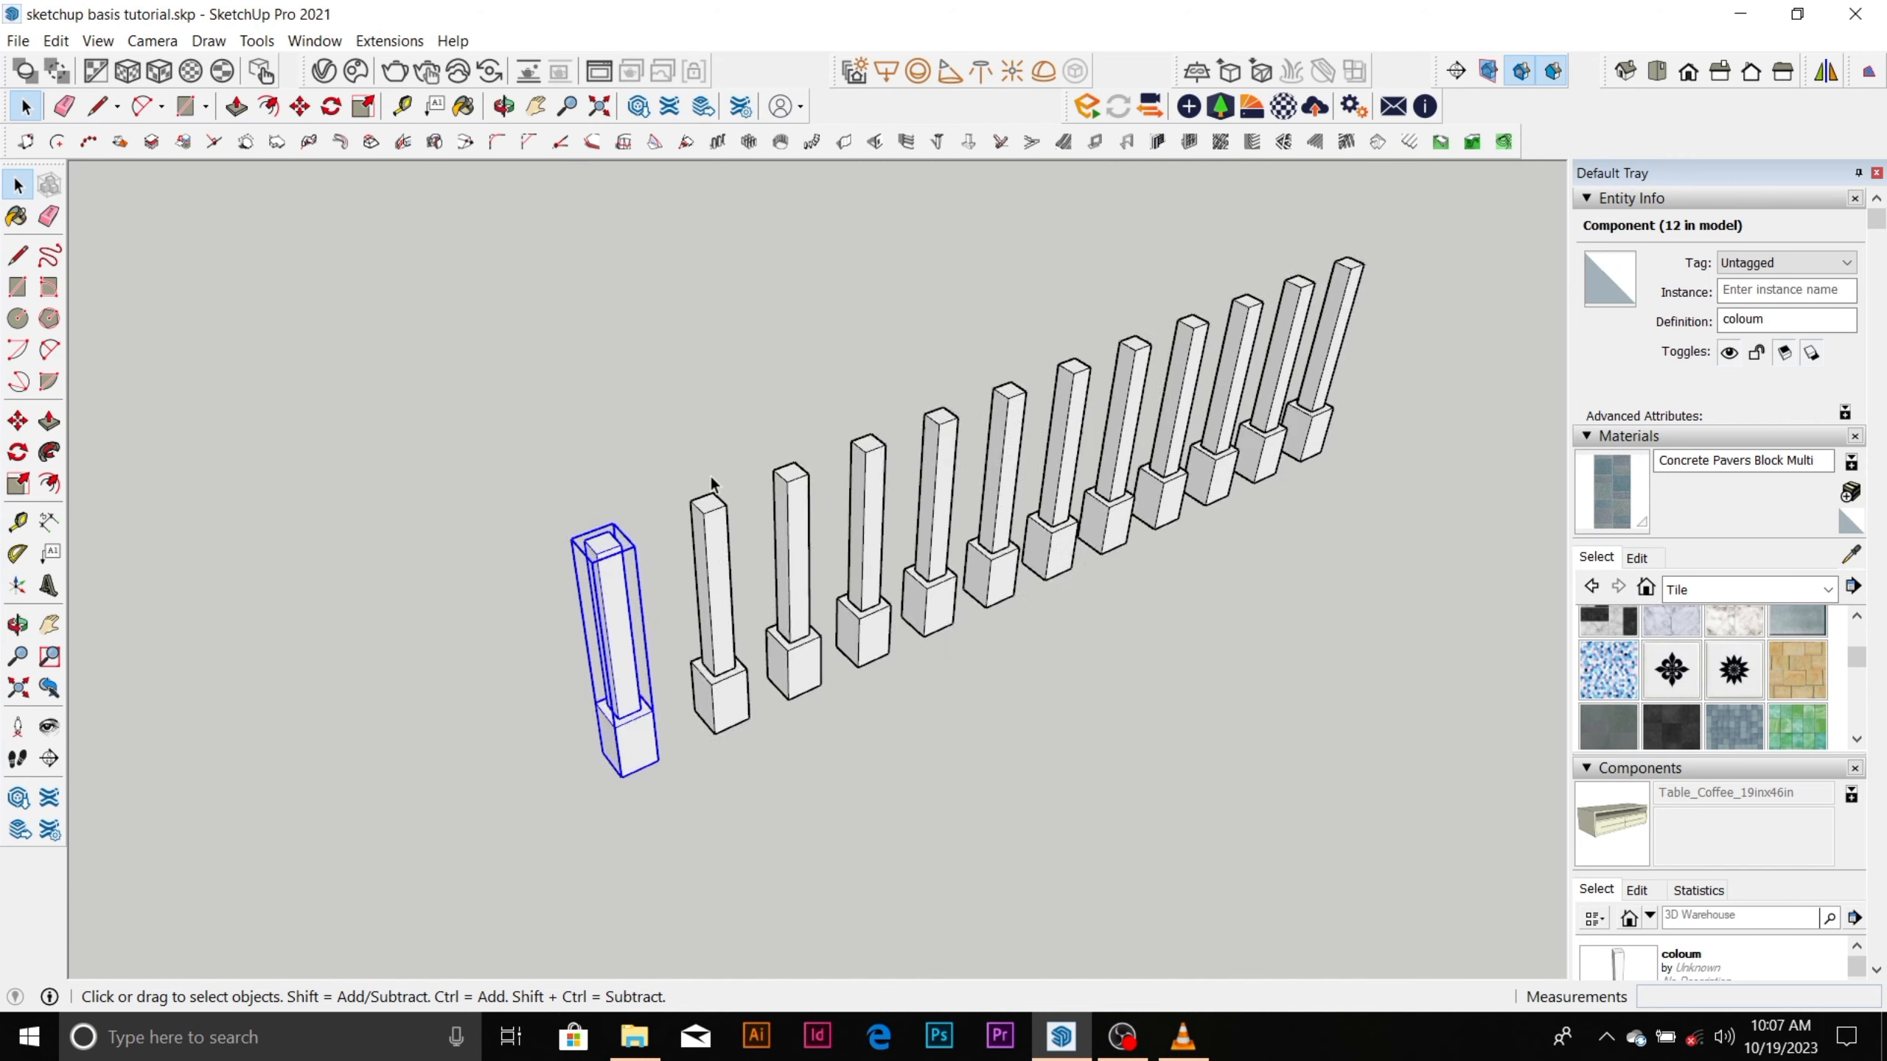
pyautogui.scroll(-3, 712, 483)
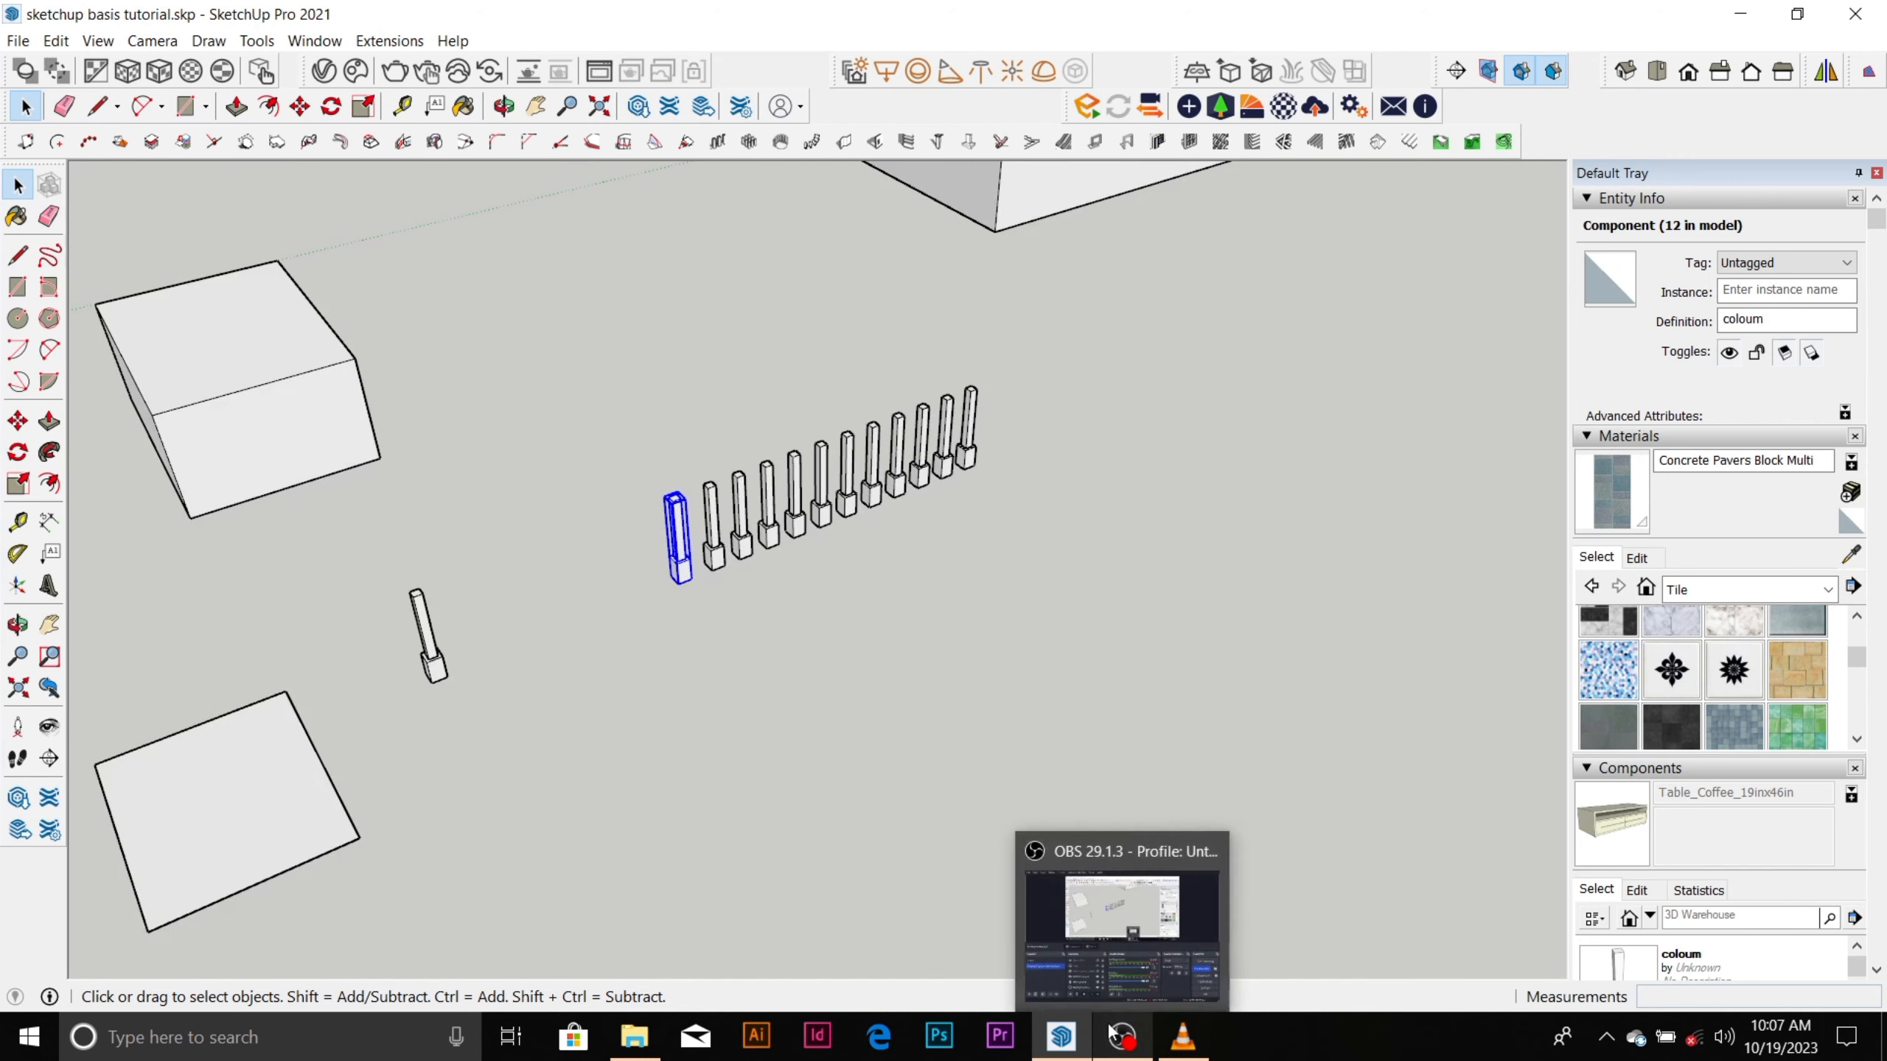
pyautogui.click(1080, 901)
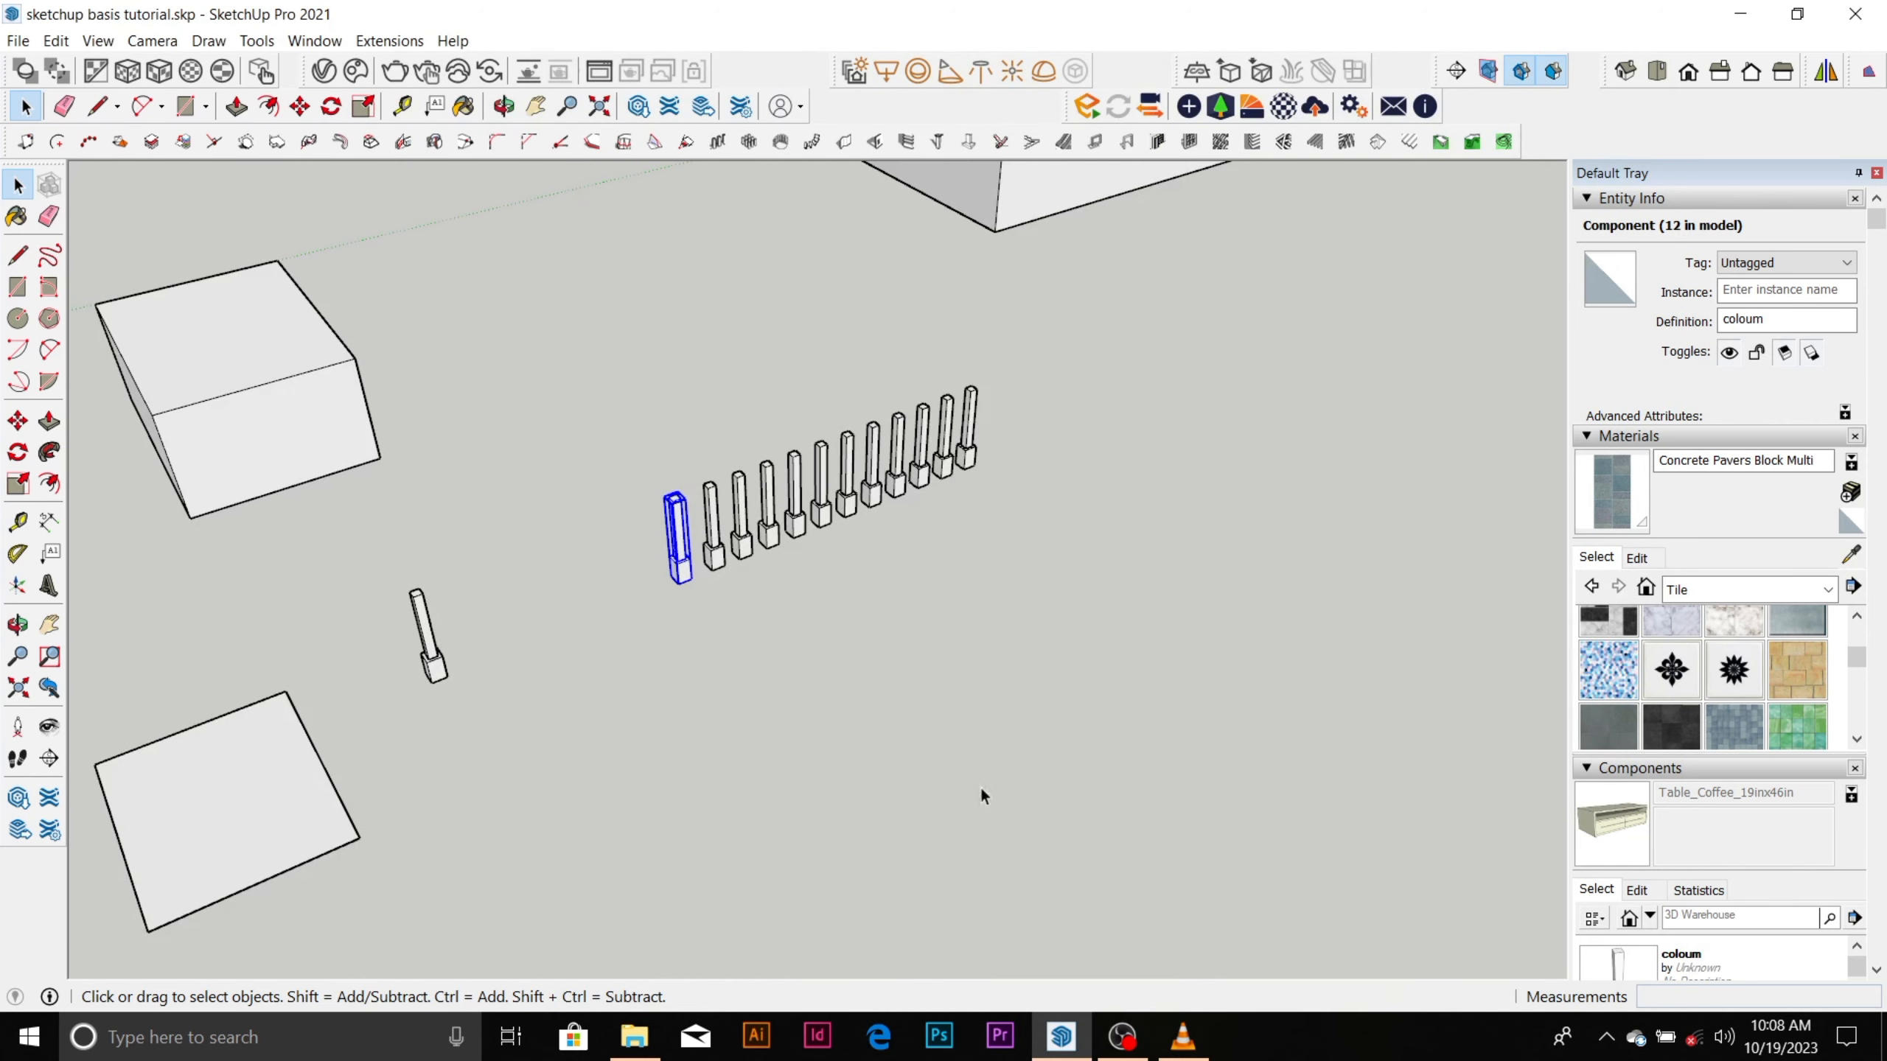
# Select the second column in the row, clear that selection, and select only the fourth column.
pyautogui.scroll(5, 669, 515)
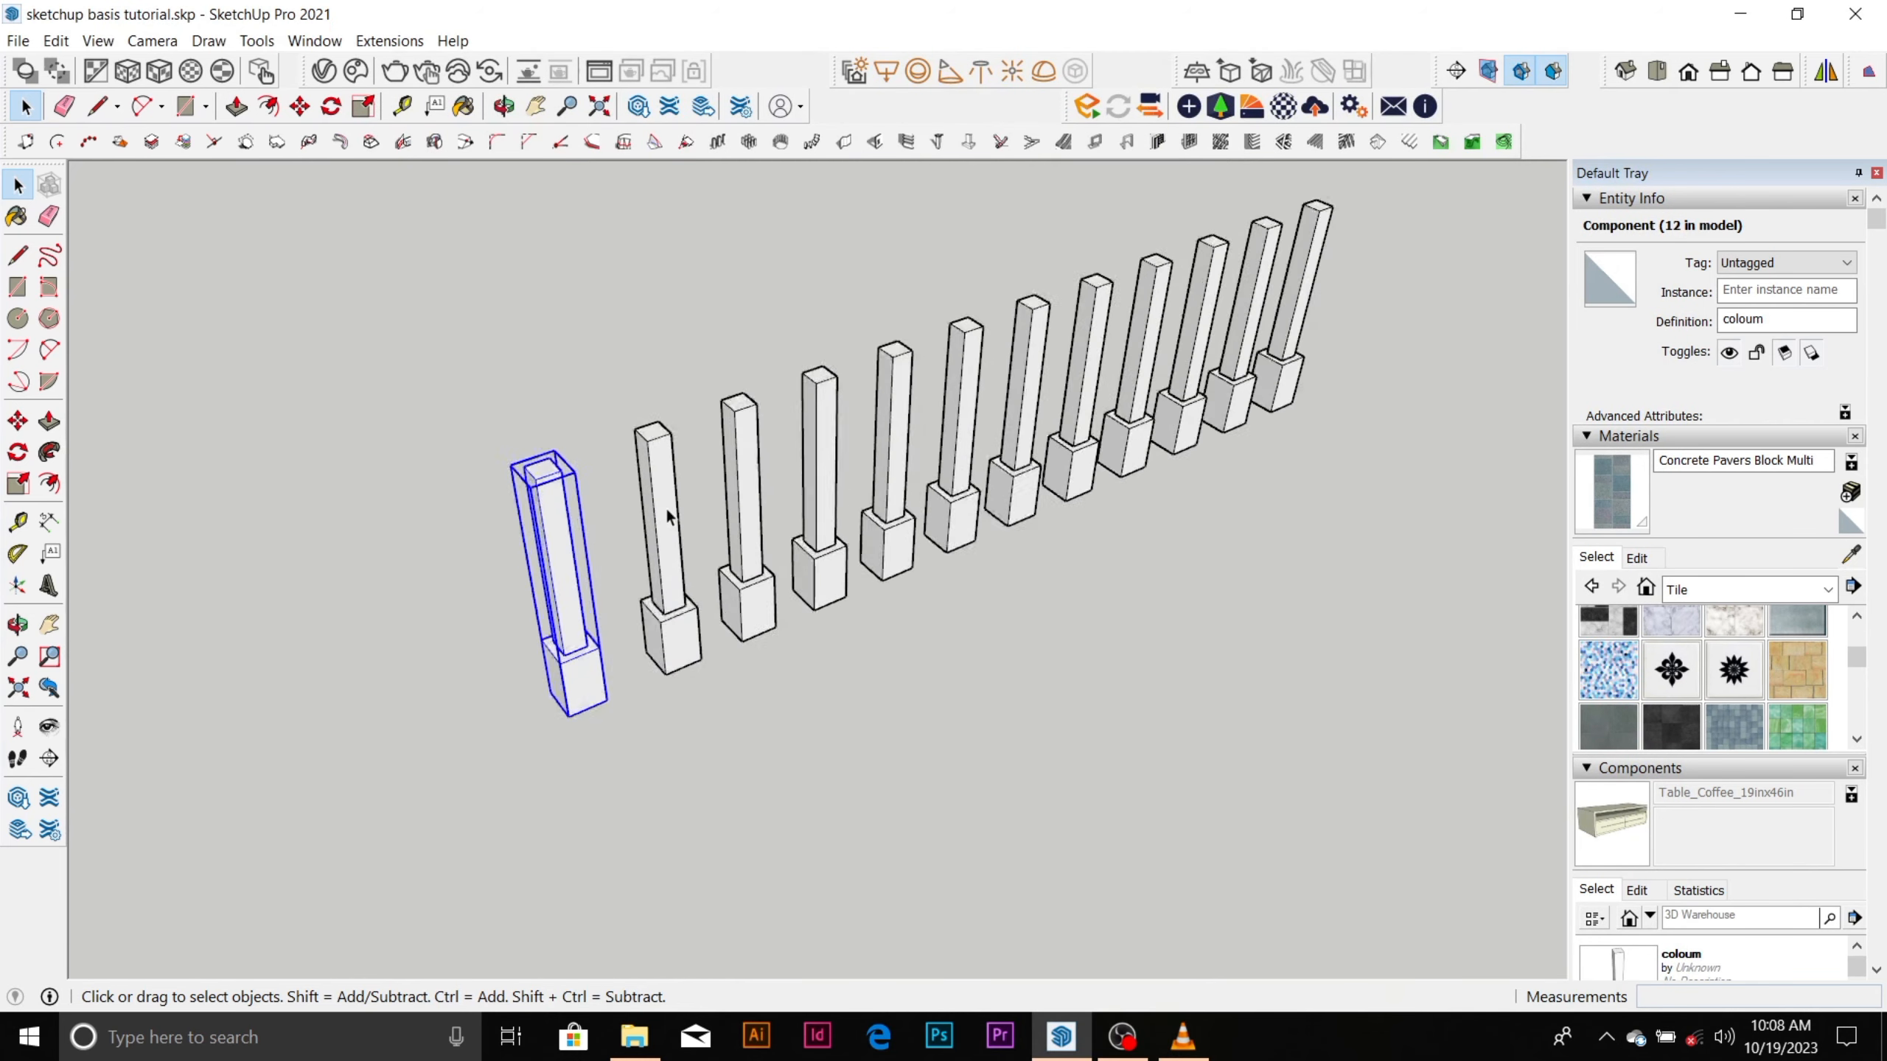
pyautogui.scroll(-1, 668, 515)
pyautogui.click(668, 550)
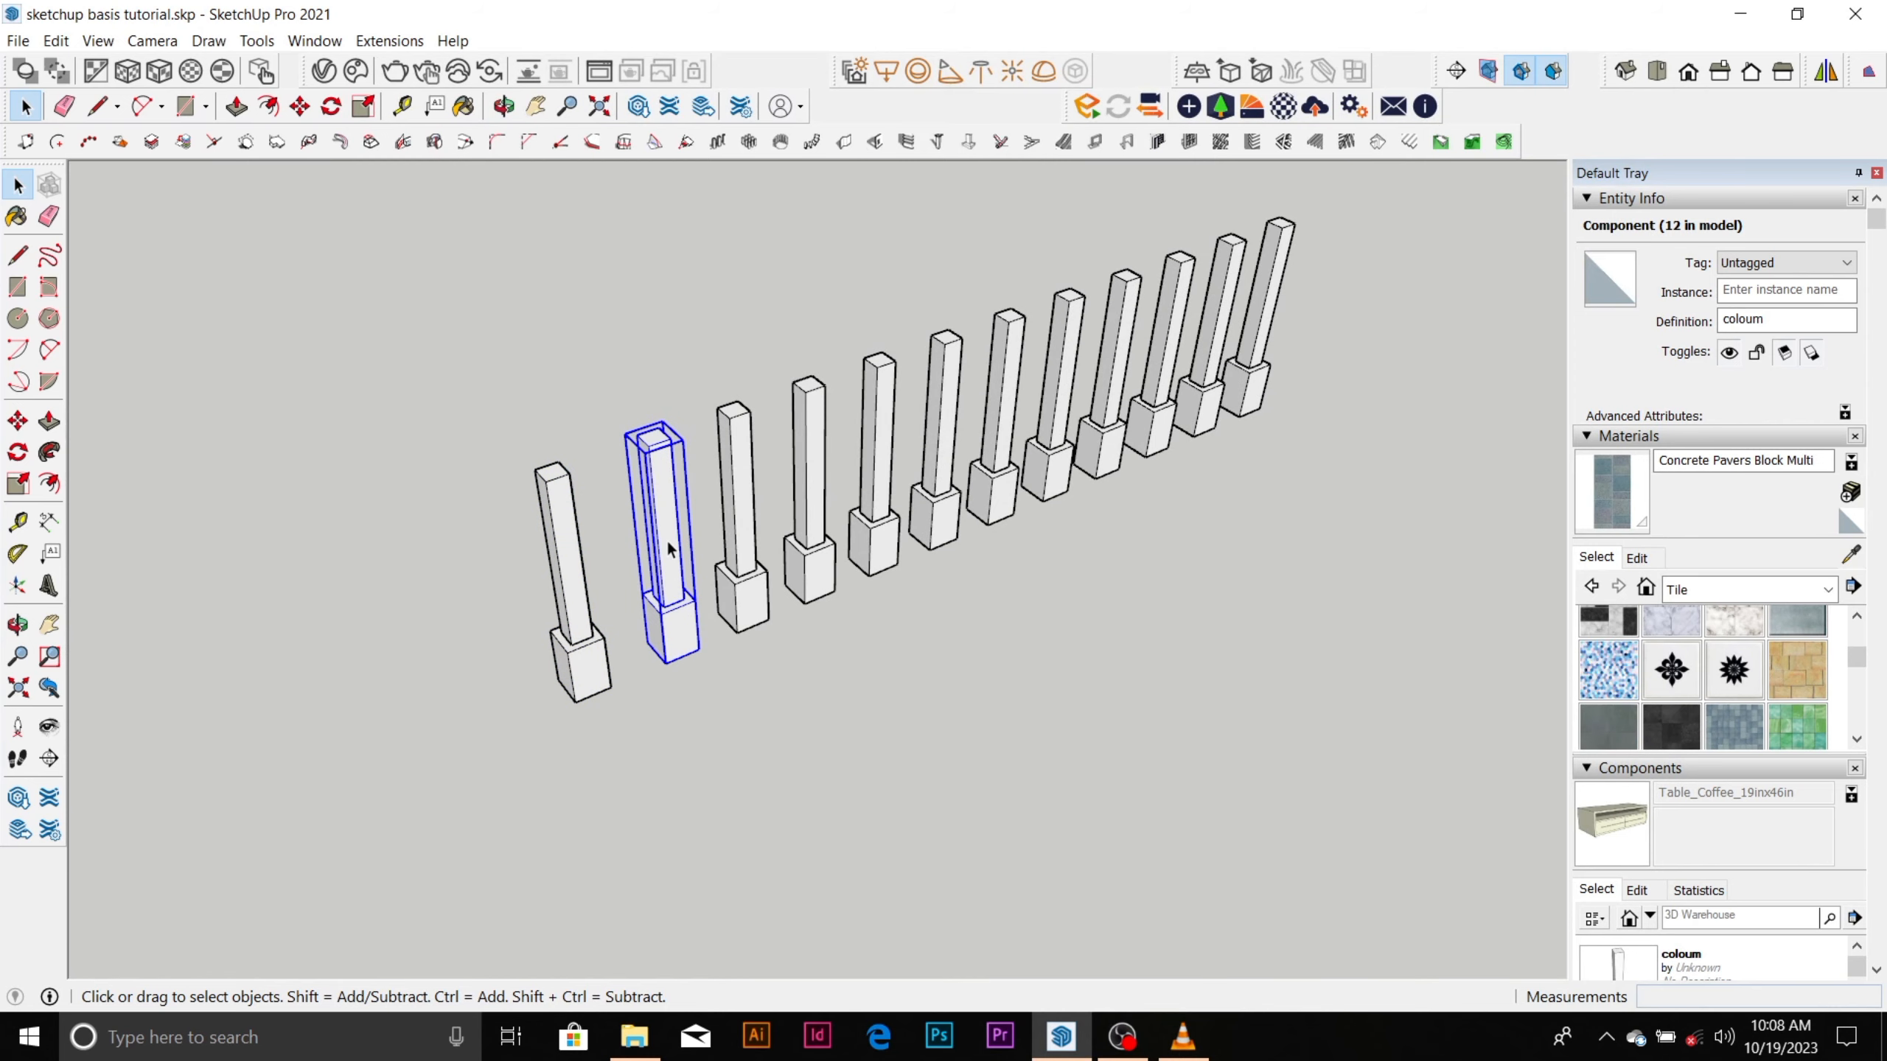
pyautogui.scroll(-3, 1756, 812)
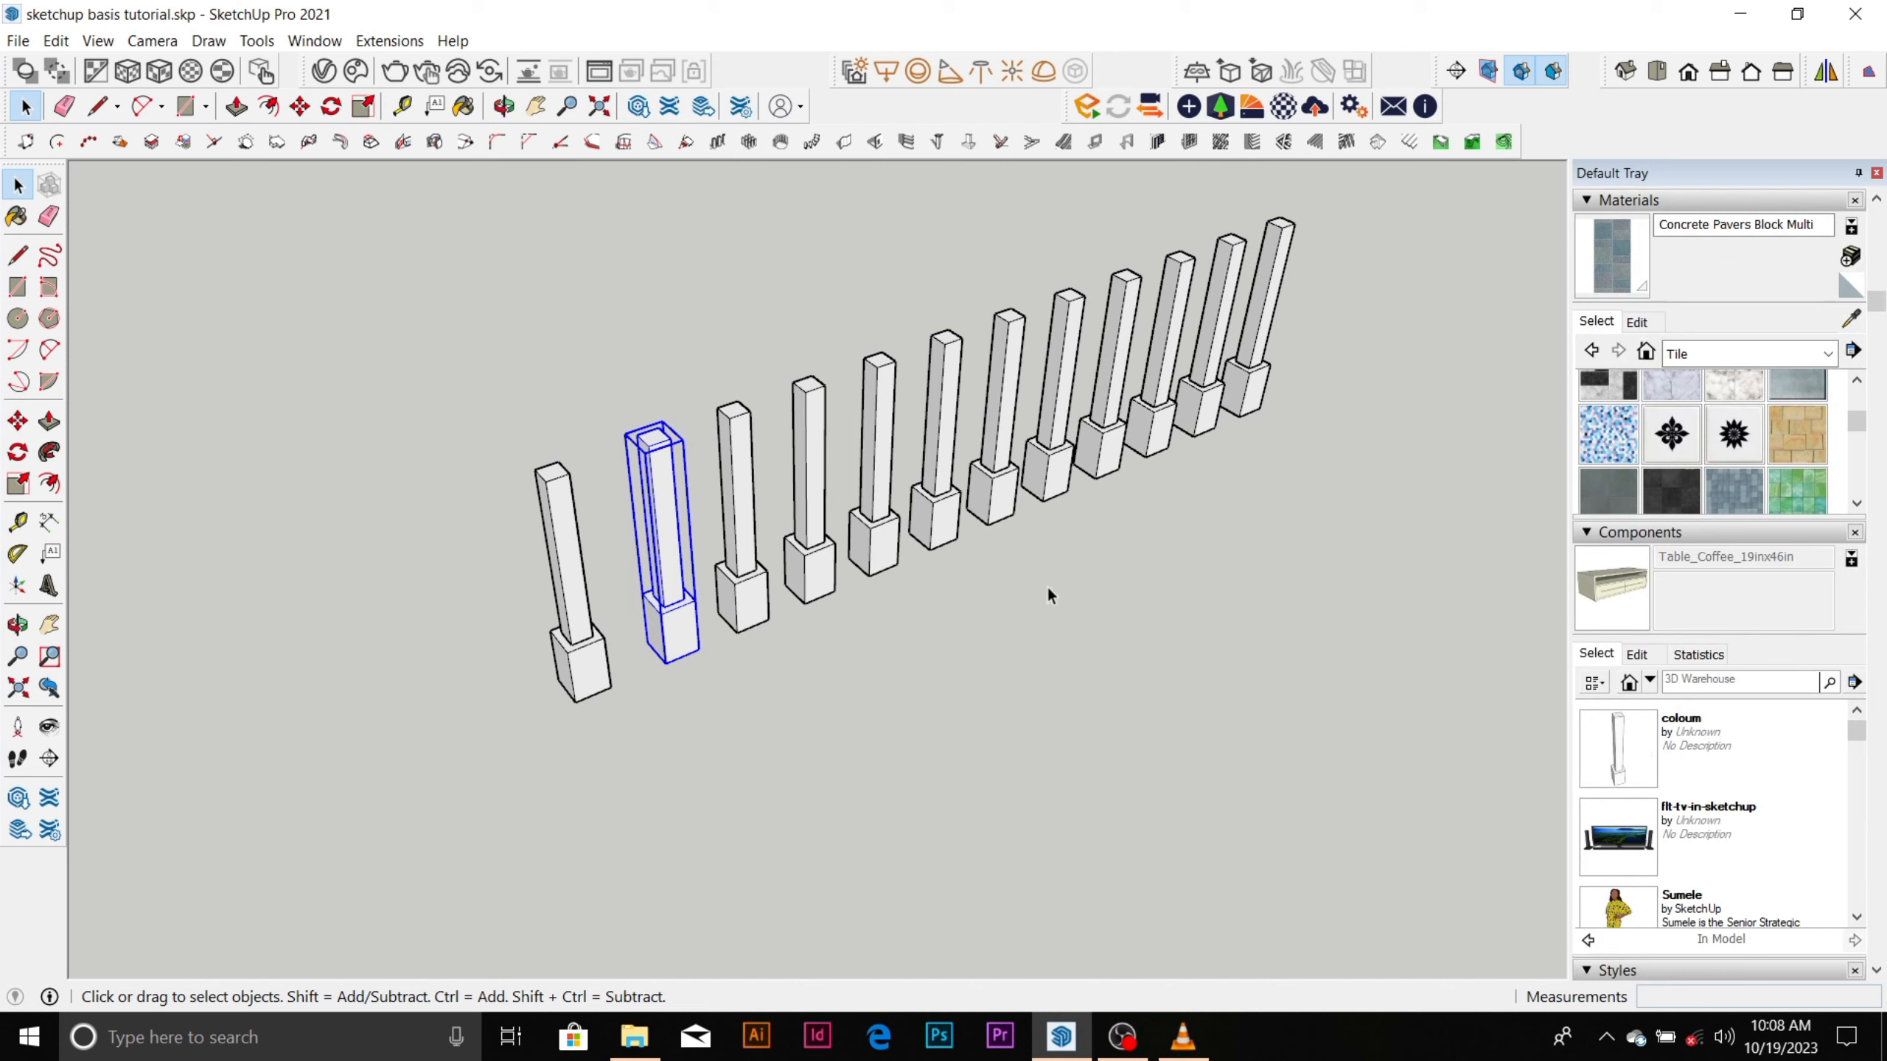
pyautogui.click(861, 650)
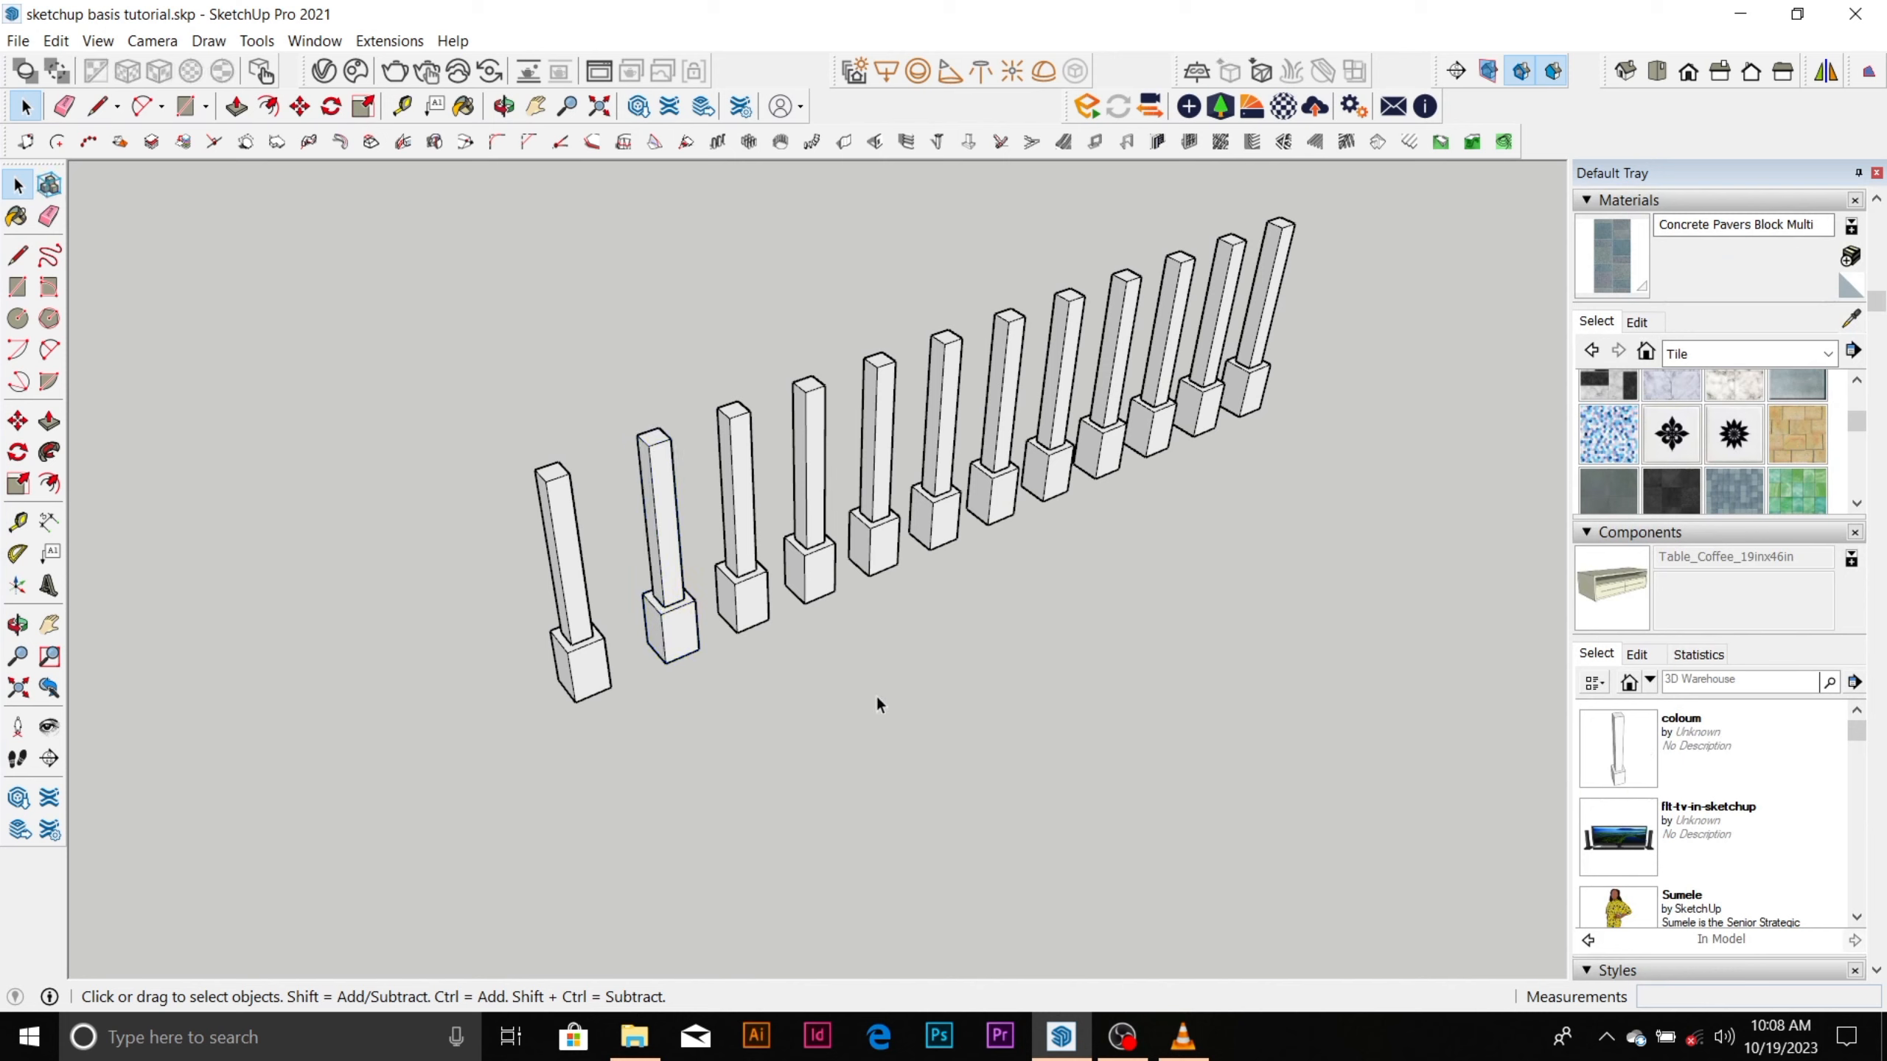
pyautogui.click(805, 500)
pyautogui.scroll(-6, 812, 505)
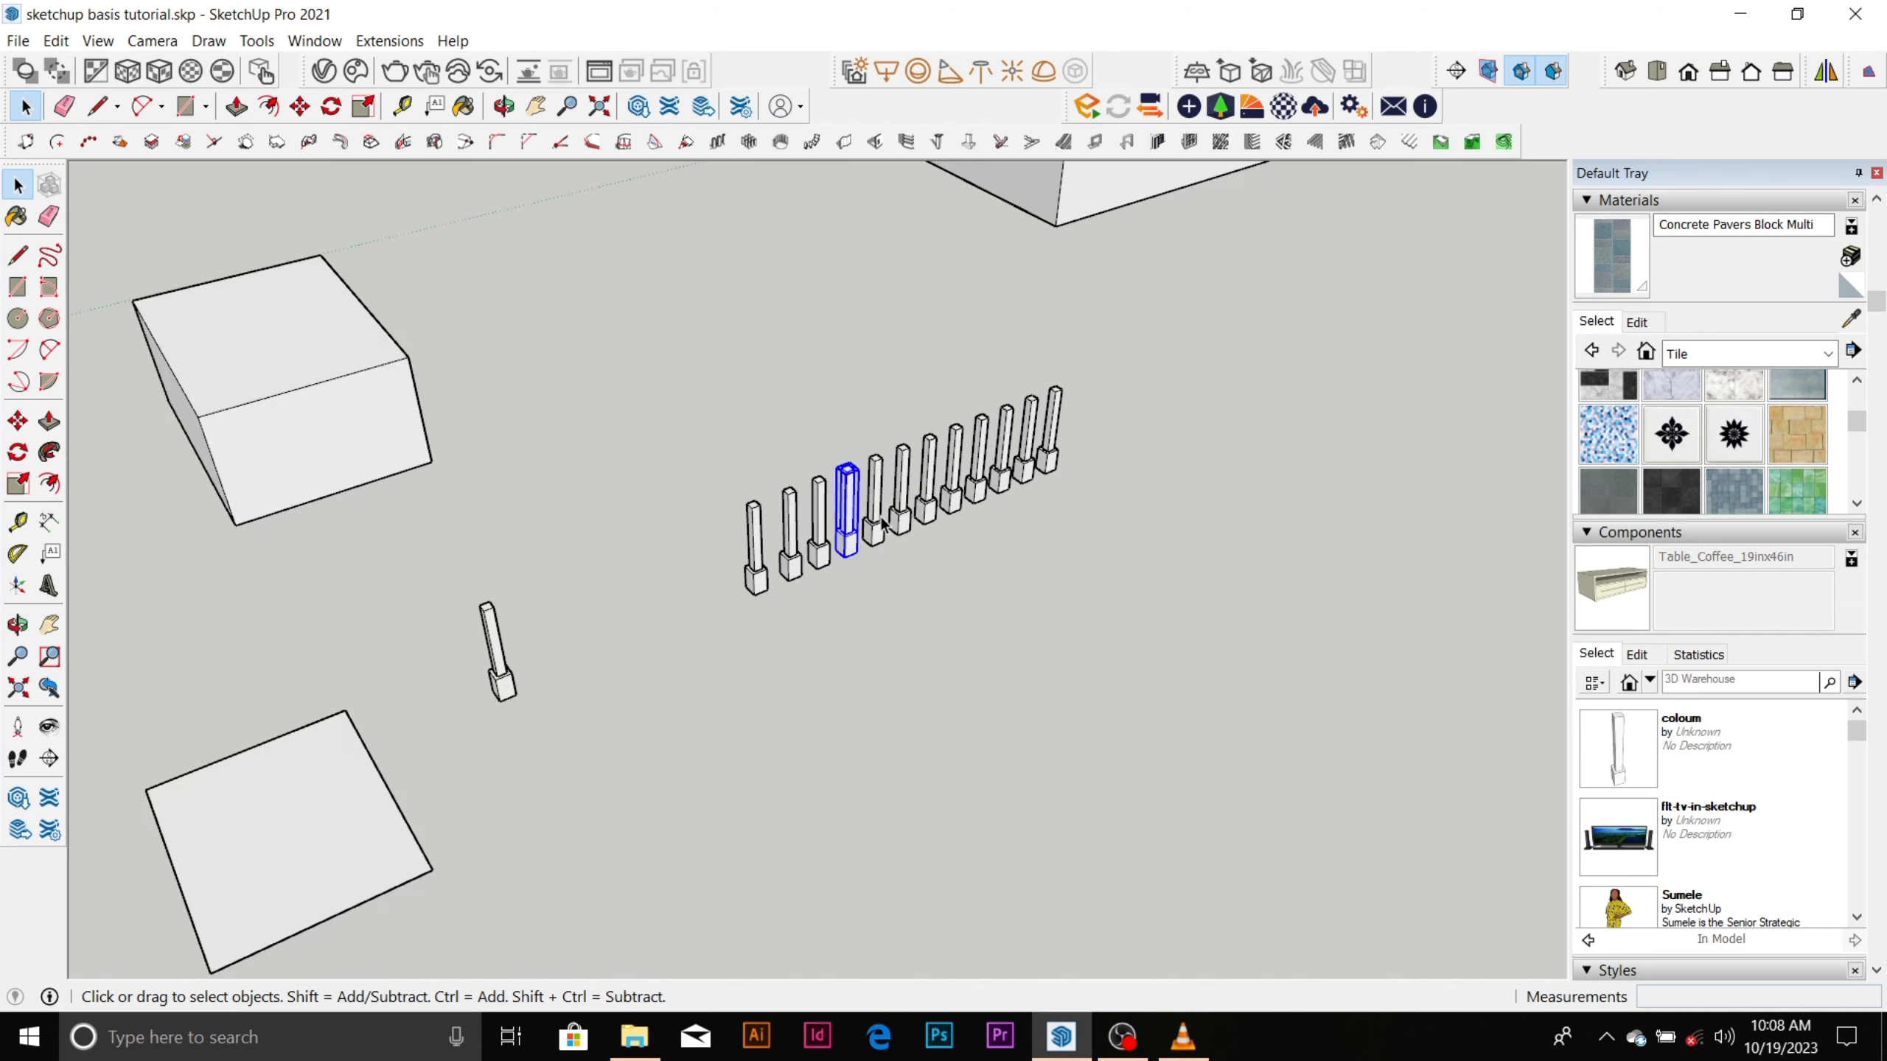
pyautogui.scroll(-6, 1005, 511)
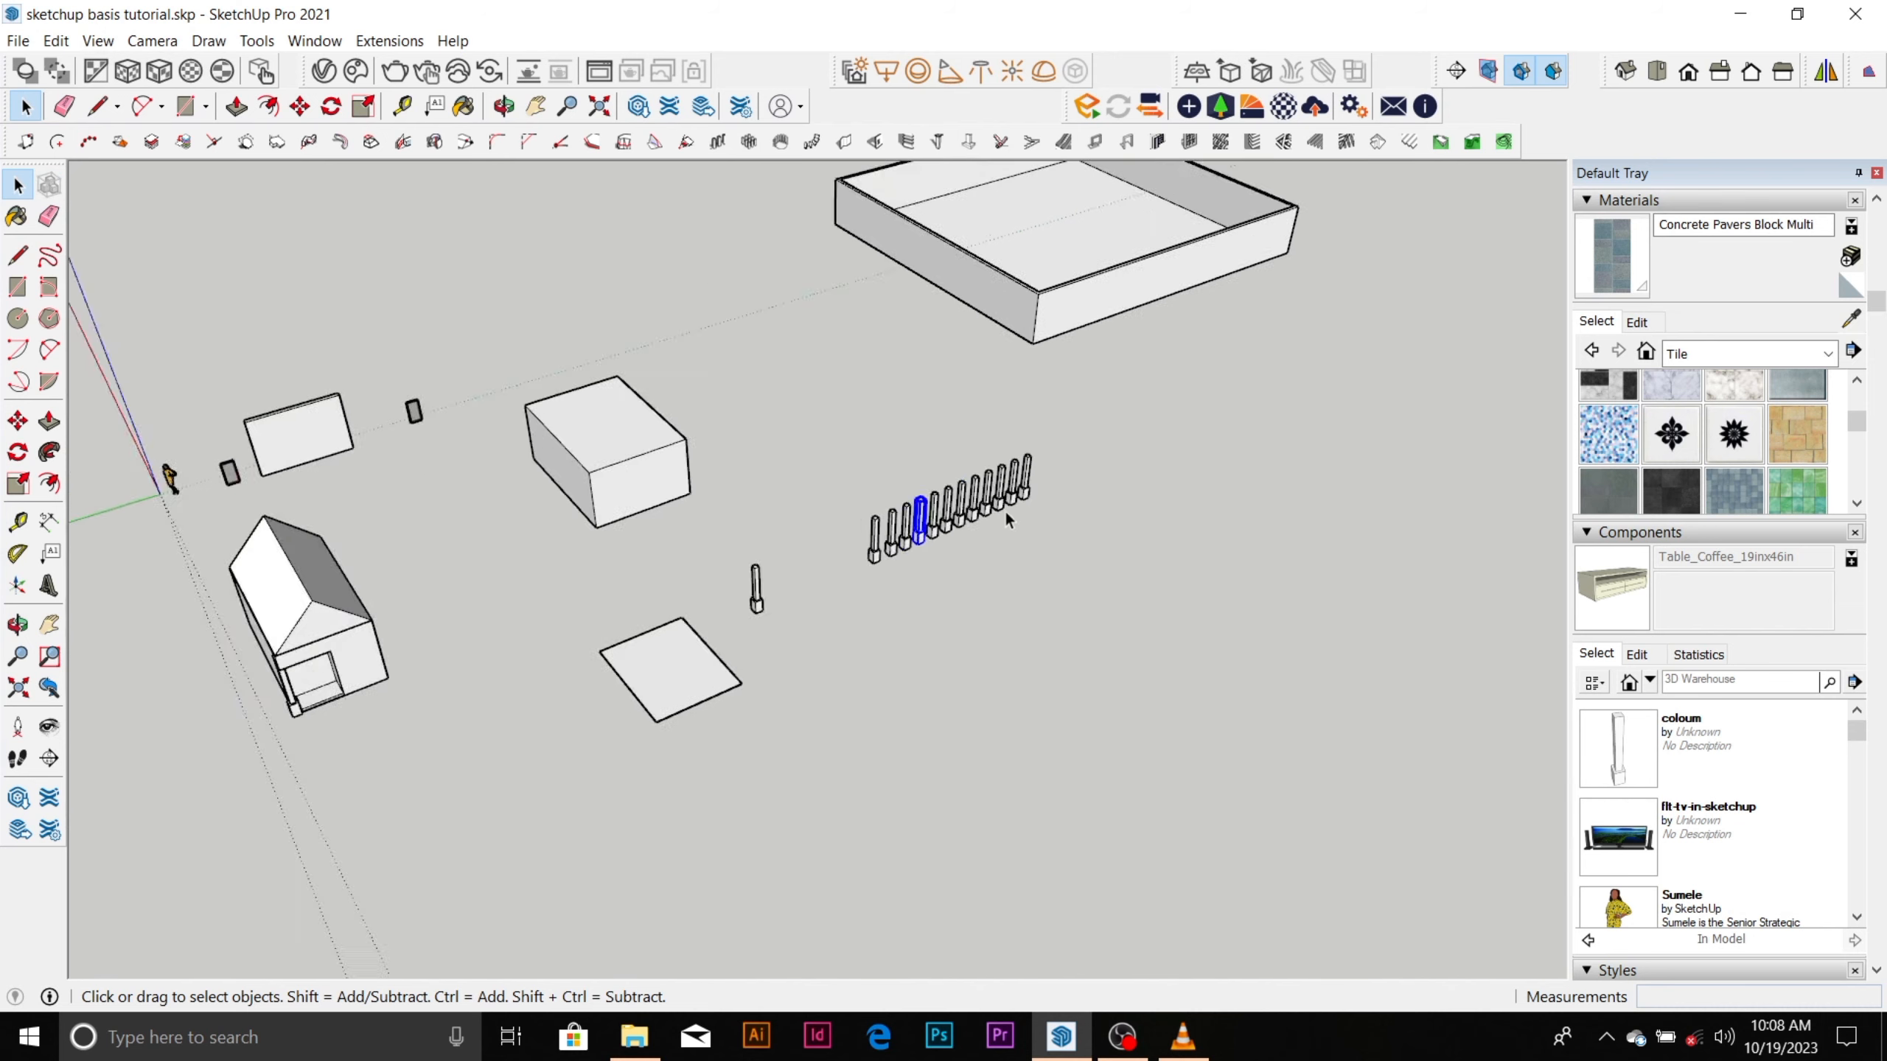
# Examine the gable-roofed house with the corner column and door opening from eye level and from above.
pyautogui.moveTo(1007, 469); pyautogui.dragTo(898, 426, button='middle')
pyautogui.scroll(4, 644, 545)
pyautogui.moveTo(645, 554); pyautogui.dragTo(652, 609, button='middle')
pyautogui.scroll(-5, 654, 608)
pyautogui.moveTo(836, 595); pyautogui.dragTo(856, 506, button='middle')
pyautogui.scroll(5, 964, 479)
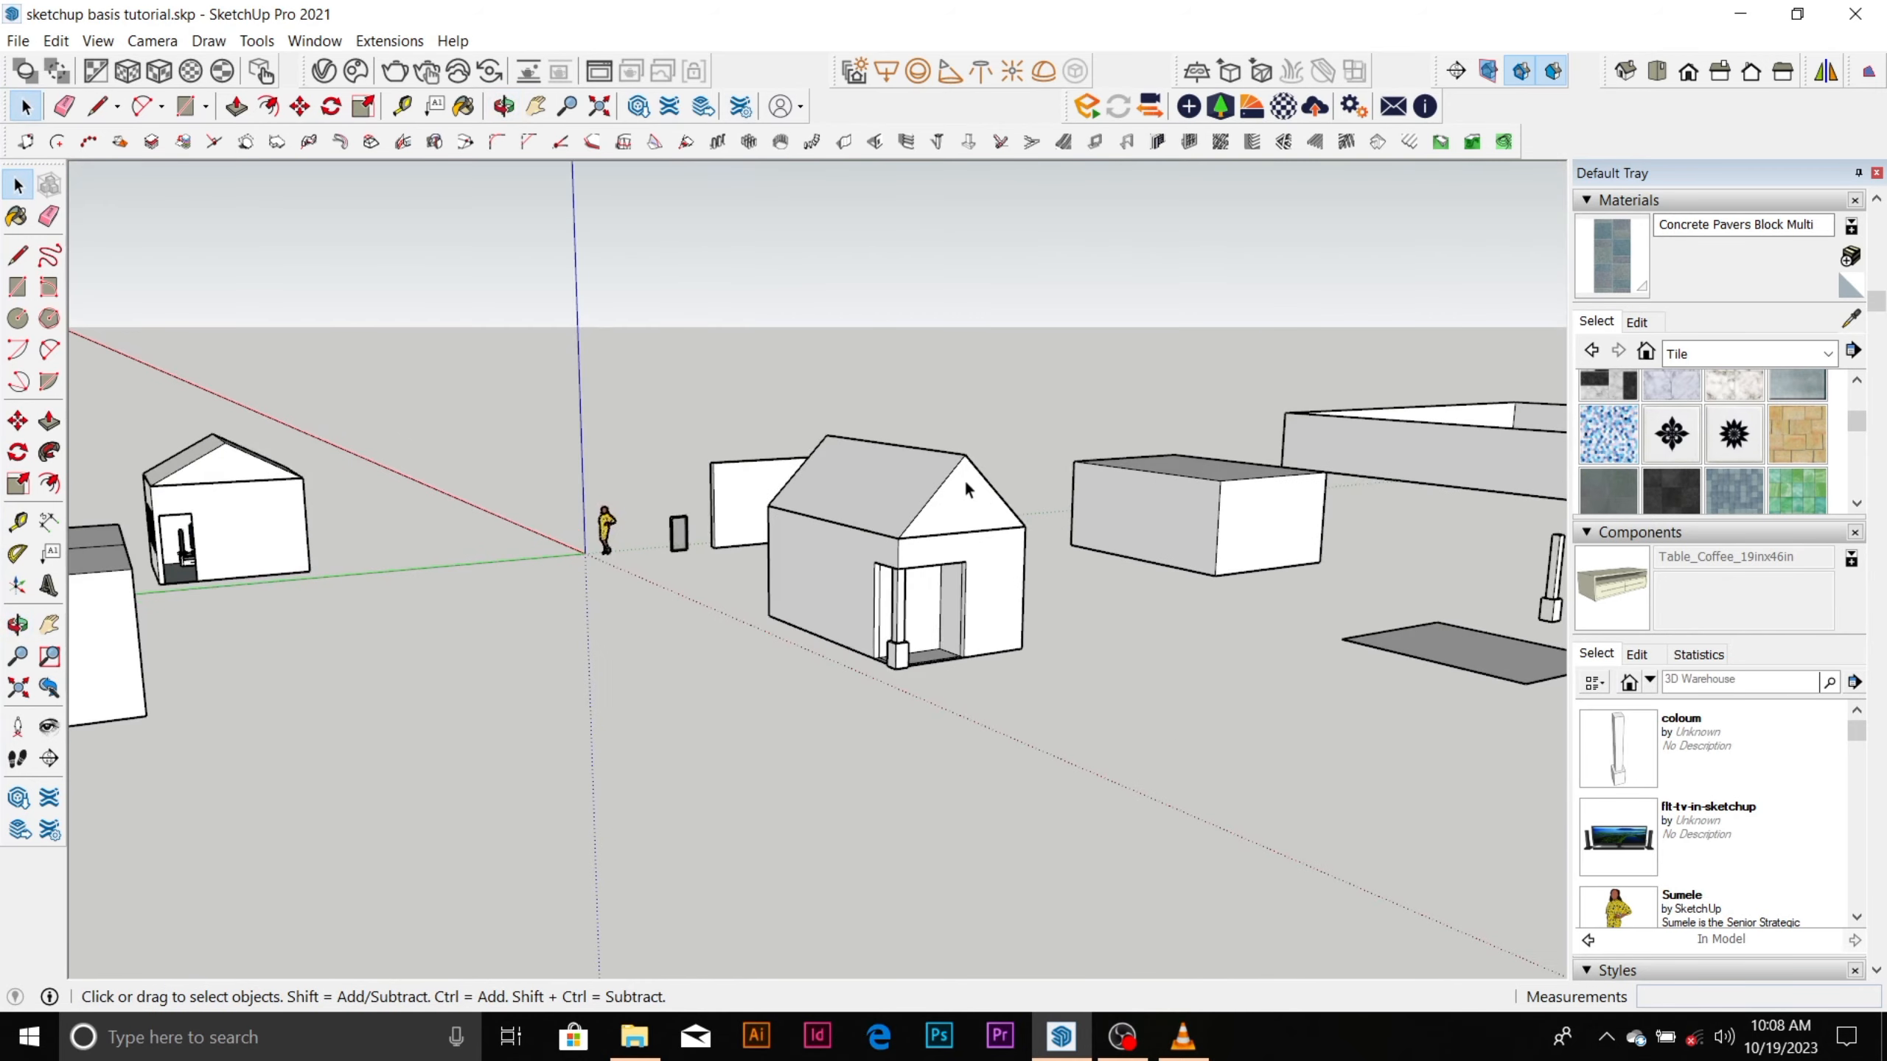
pyautogui.moveTo(946, 580); pyautogui.dragTo(891, 628, button='middle')
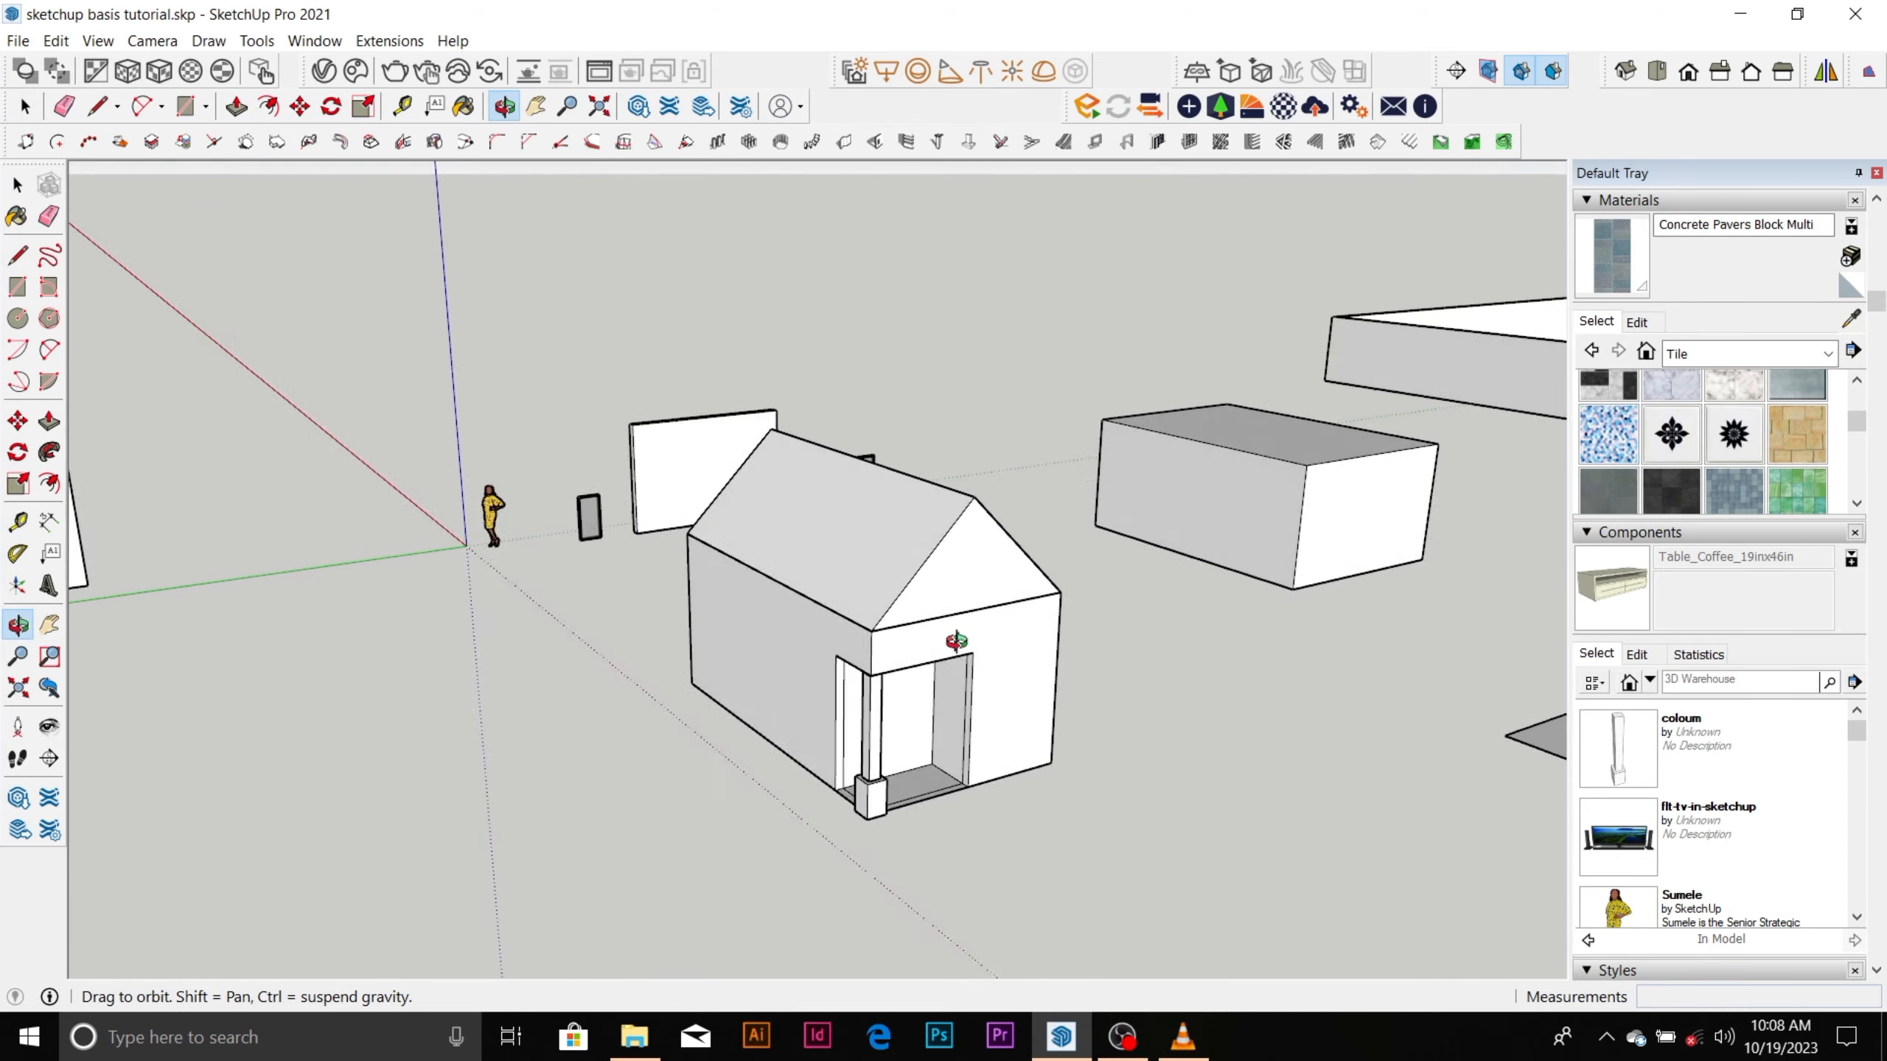
pyautogui.scroll(3, 979, 623)
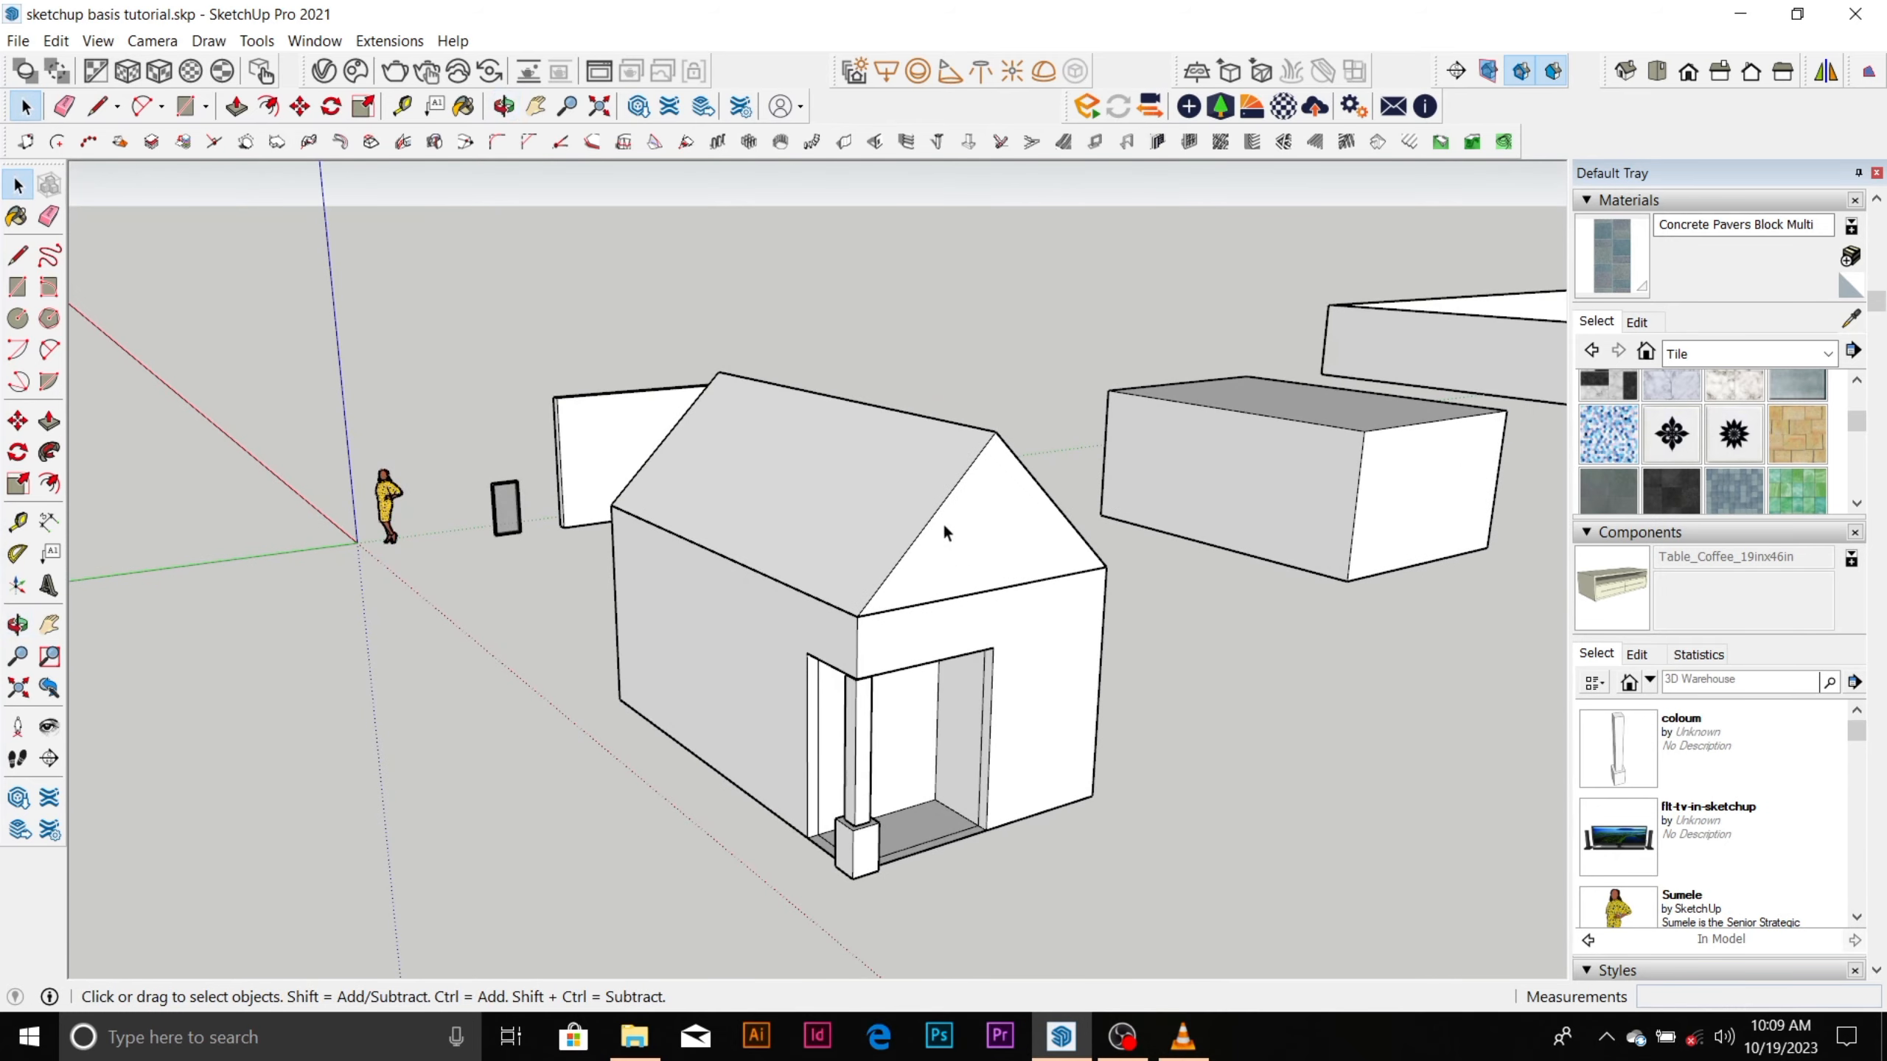
# Look over all the practice models together from several sides, including both houses, the boxes and the column row.
pyautogui.scroll(-6, 945, 528)
pyautogui.moveTo(929, 572); pyautogui.dragTo(371, 625, button='middle')
pyautogui.scroll(2, 986, 503)
pyautogui.scroll(-2, 986, 503)
pyautogui.scroll(-2, 986, 502)
pyautogui.scroll(3, 492, 595)
pyautogui.scroll(-5, 527, 556)
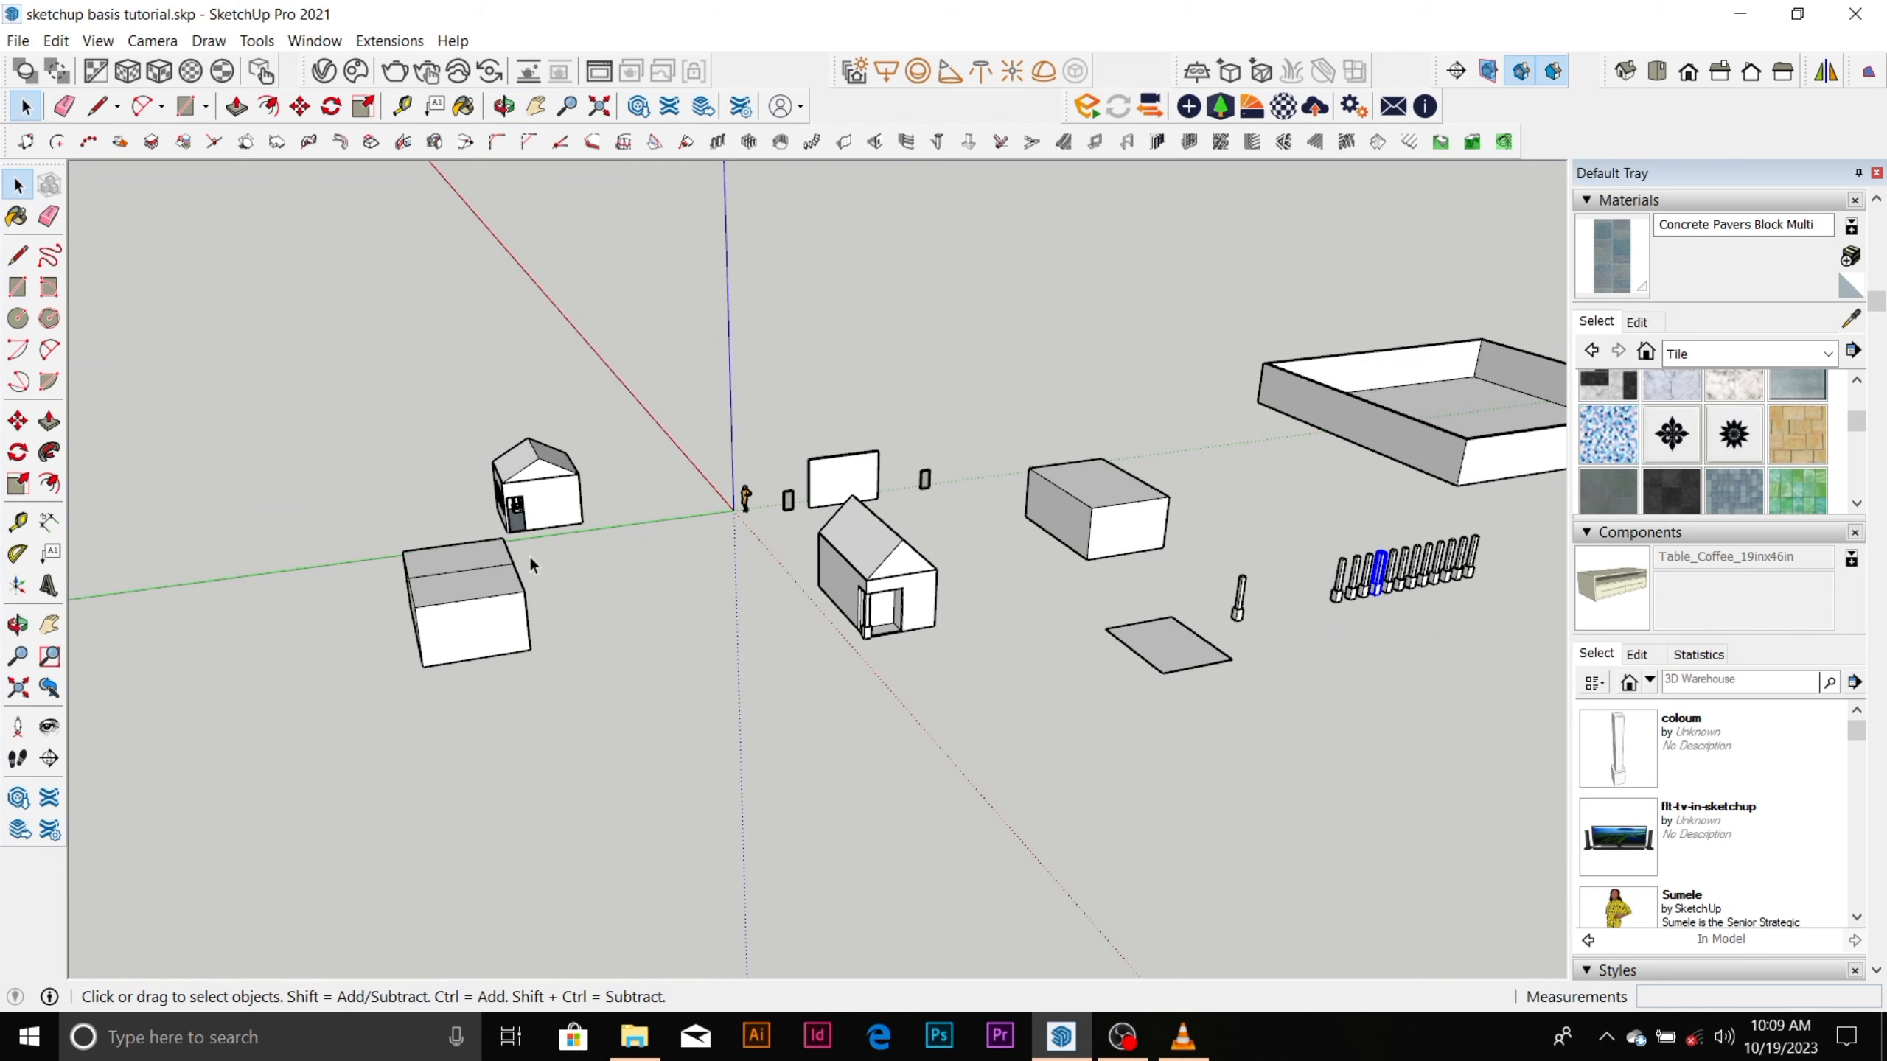
pyautogui.moveTo(582, 524); pyautogui.dragTo(720, 412, button='middle')
pyautogui.scroll(5, 1006, 556)
pyautogui.moveTo(951, 554); pyautogui.dragTo(917, 519, button='middle')
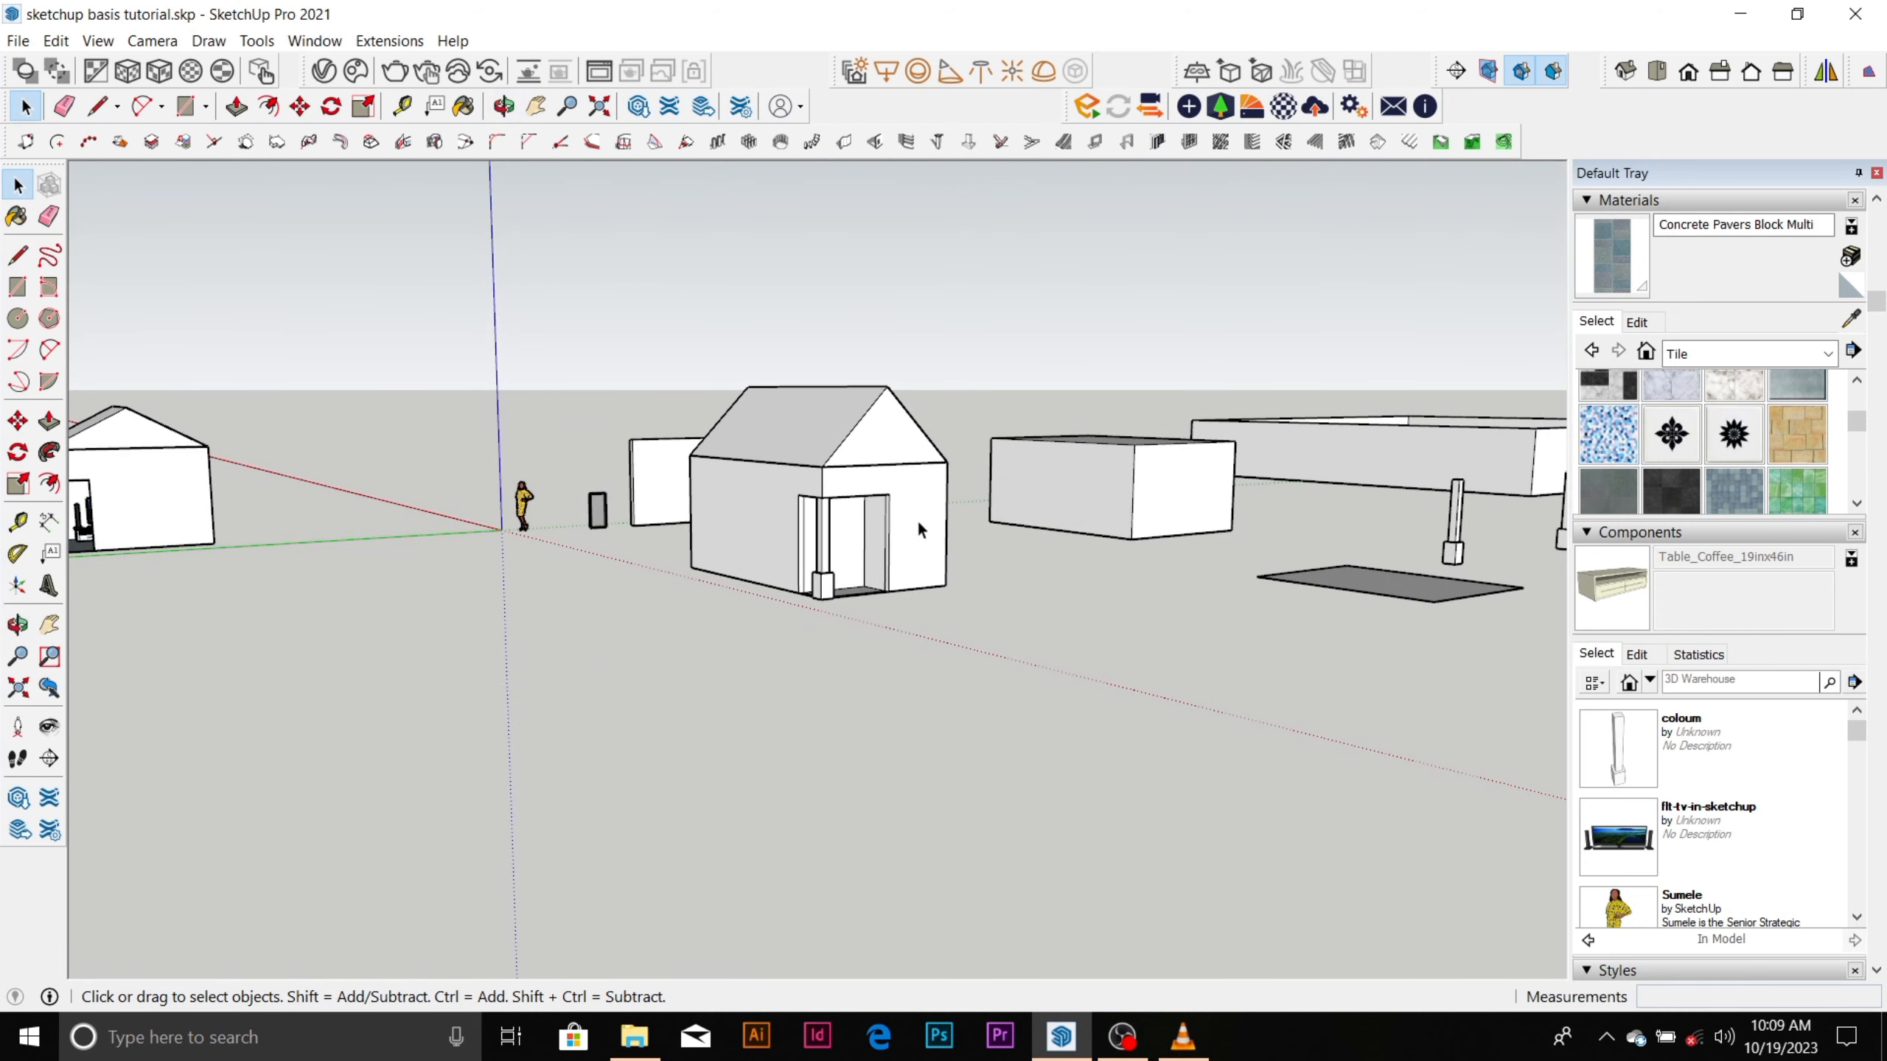
pyautogui.scroll(-6, 917, 519)
pyautogui.scroll(-3, 917, 518)
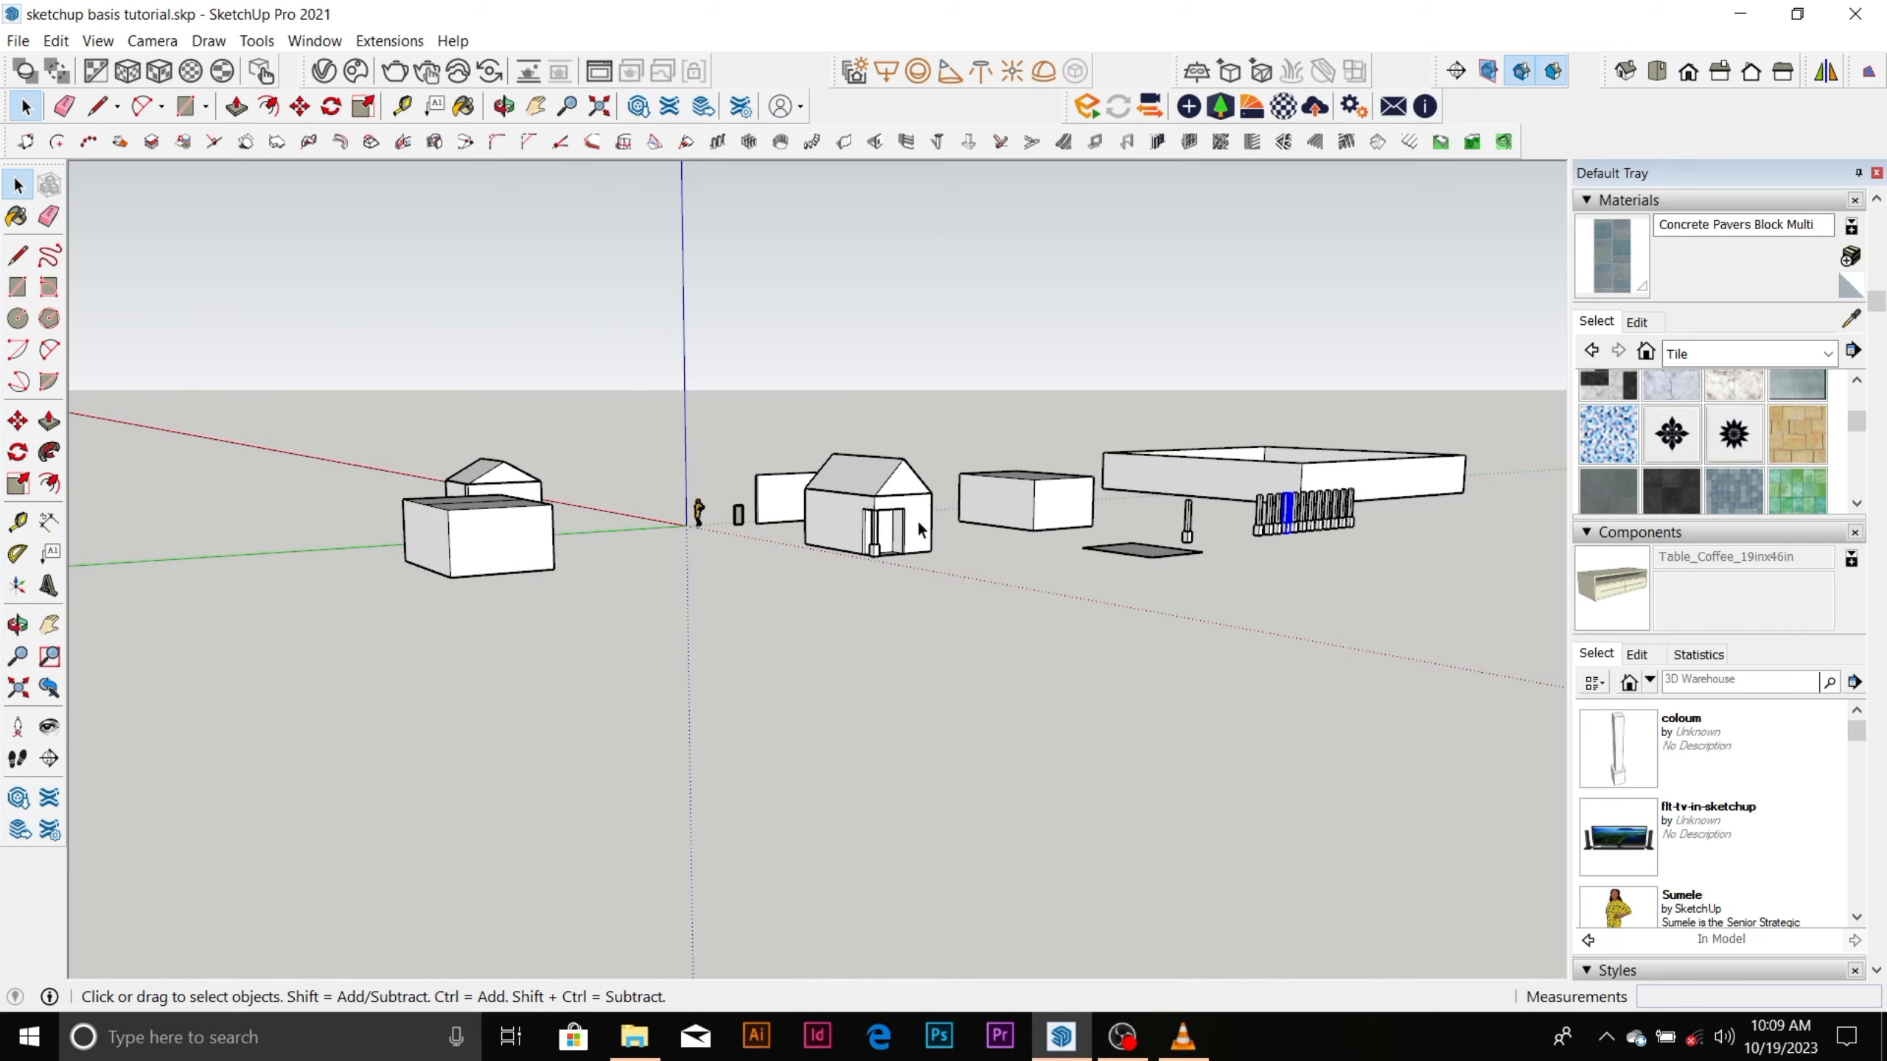
pyautogui.moveTo(917, 519); pyautogui.dragTo(1110, 476, button='middle')
pyautogui.scroll(5, 832, 543)
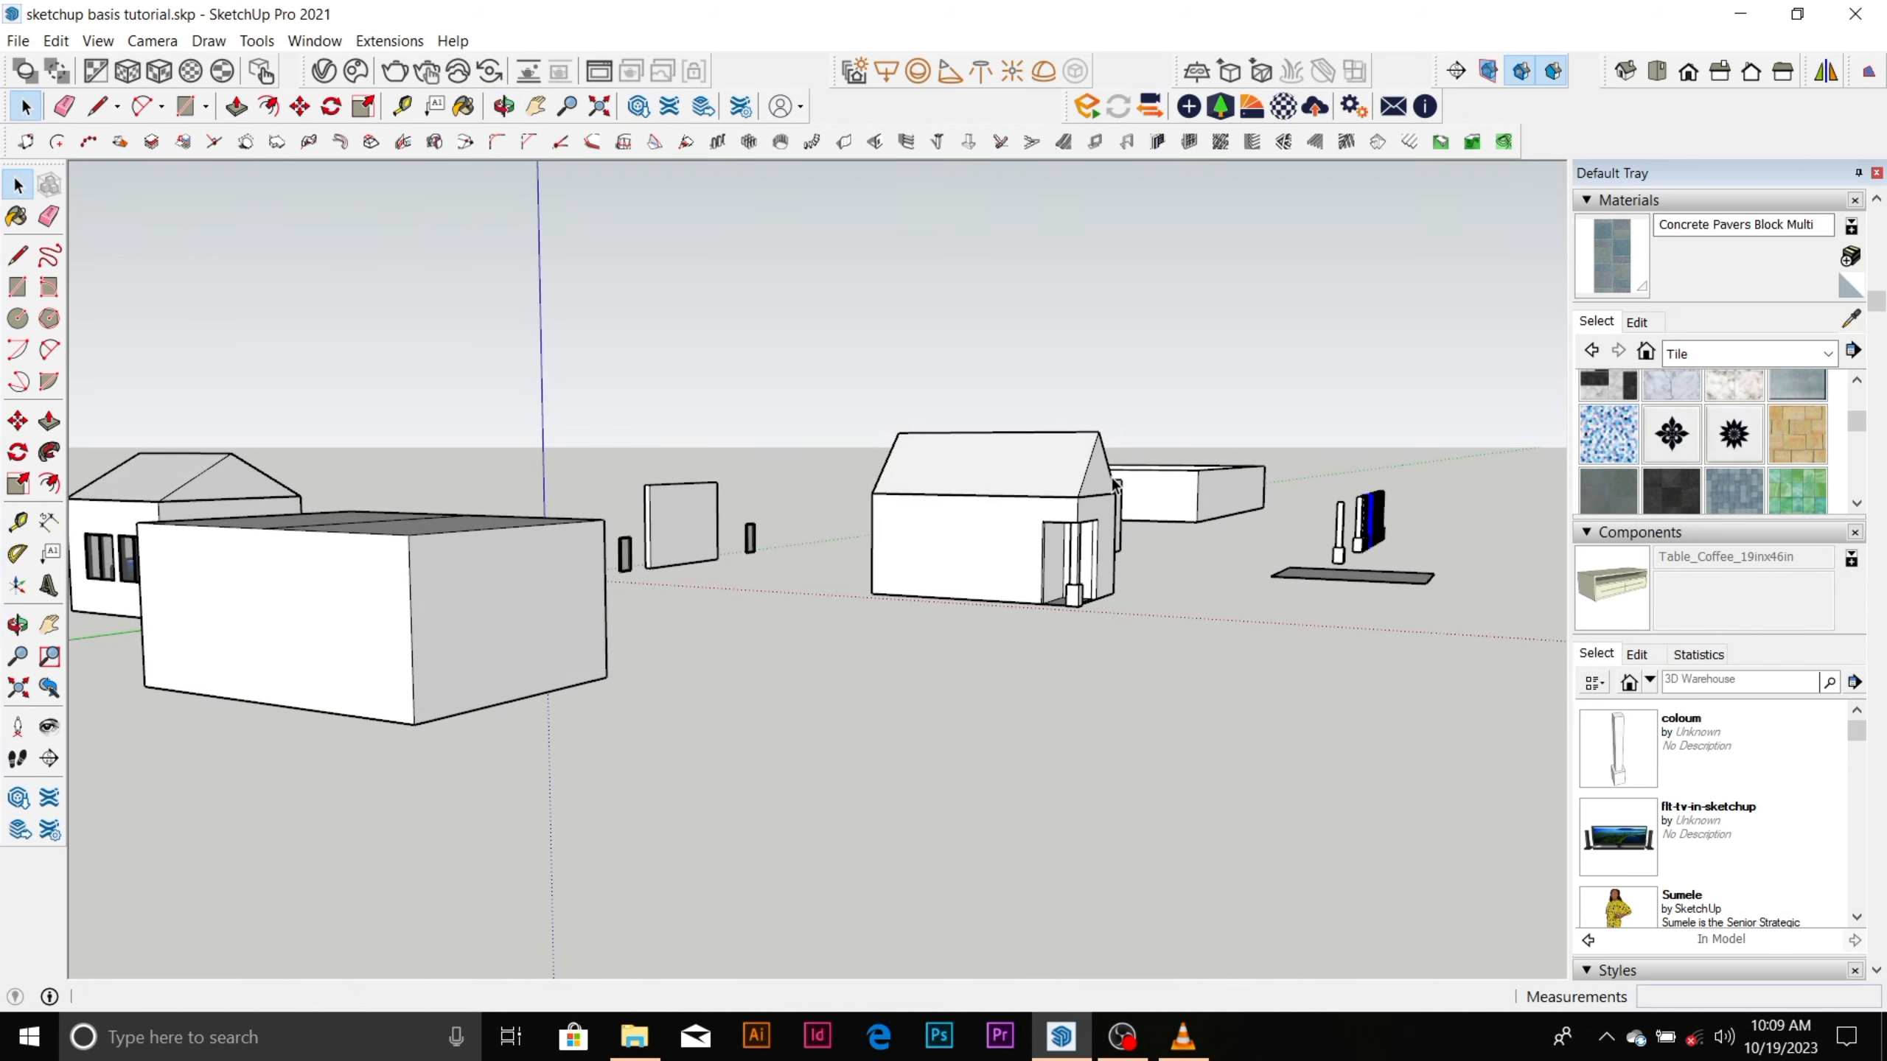
pyautogui.scroll(-4, 1116, 487)
pyautogui.moveTo(1116, 487); pyautogui.dragTo(490, 613, button='middle')
pyautogui.scroll(3, 773, 449)
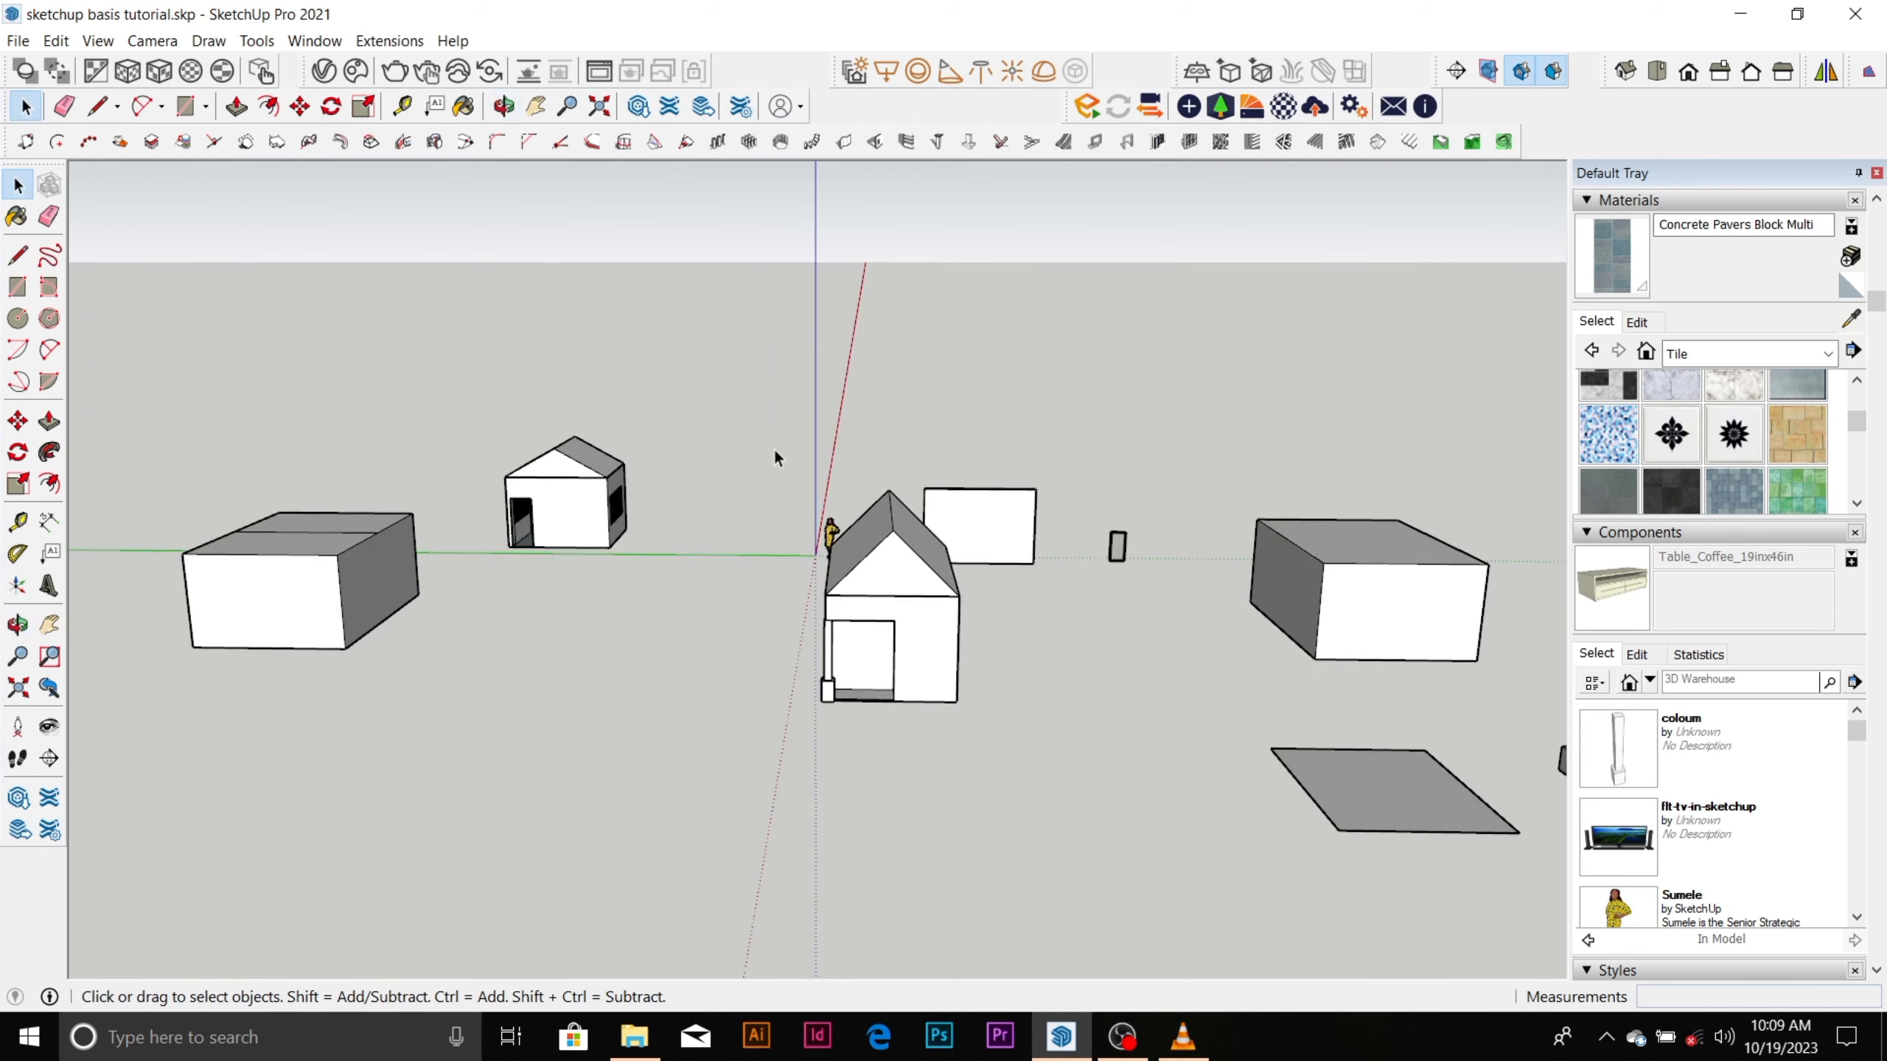
# Examine the furnished gable-roofed room through its windows and doorway, and compare it with the other models.
pyautogui.scroll(5, 598, 499)
pyautogui.scroll(5, 600, 502)
pyautogui.moveTo(604, 587); pyautogui.dragTo(955, 552, button='middle')
pyautogui.scroll(-6, 955, 552)
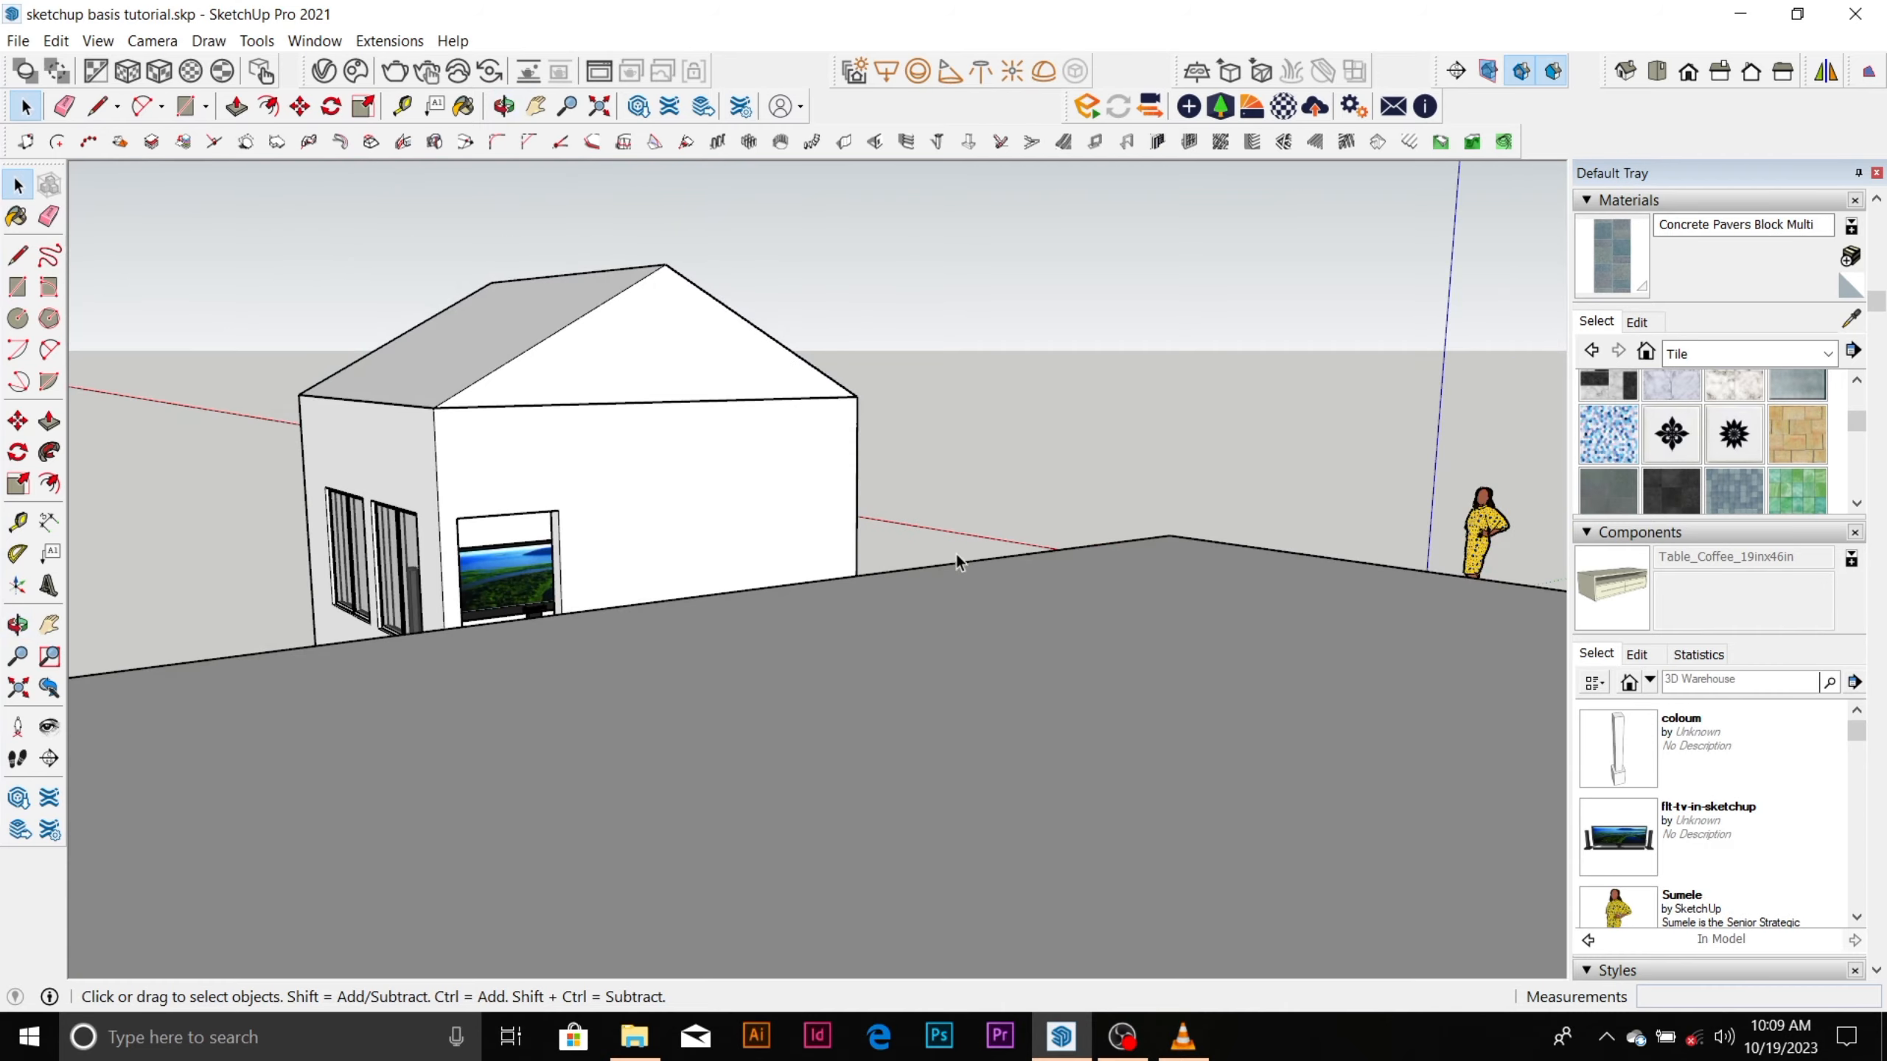
pyautogui.moveTo(718, 537); pyautogui.dragTo(960, 520, button='middle')
pyautogui.scroll(5, 775, 562)
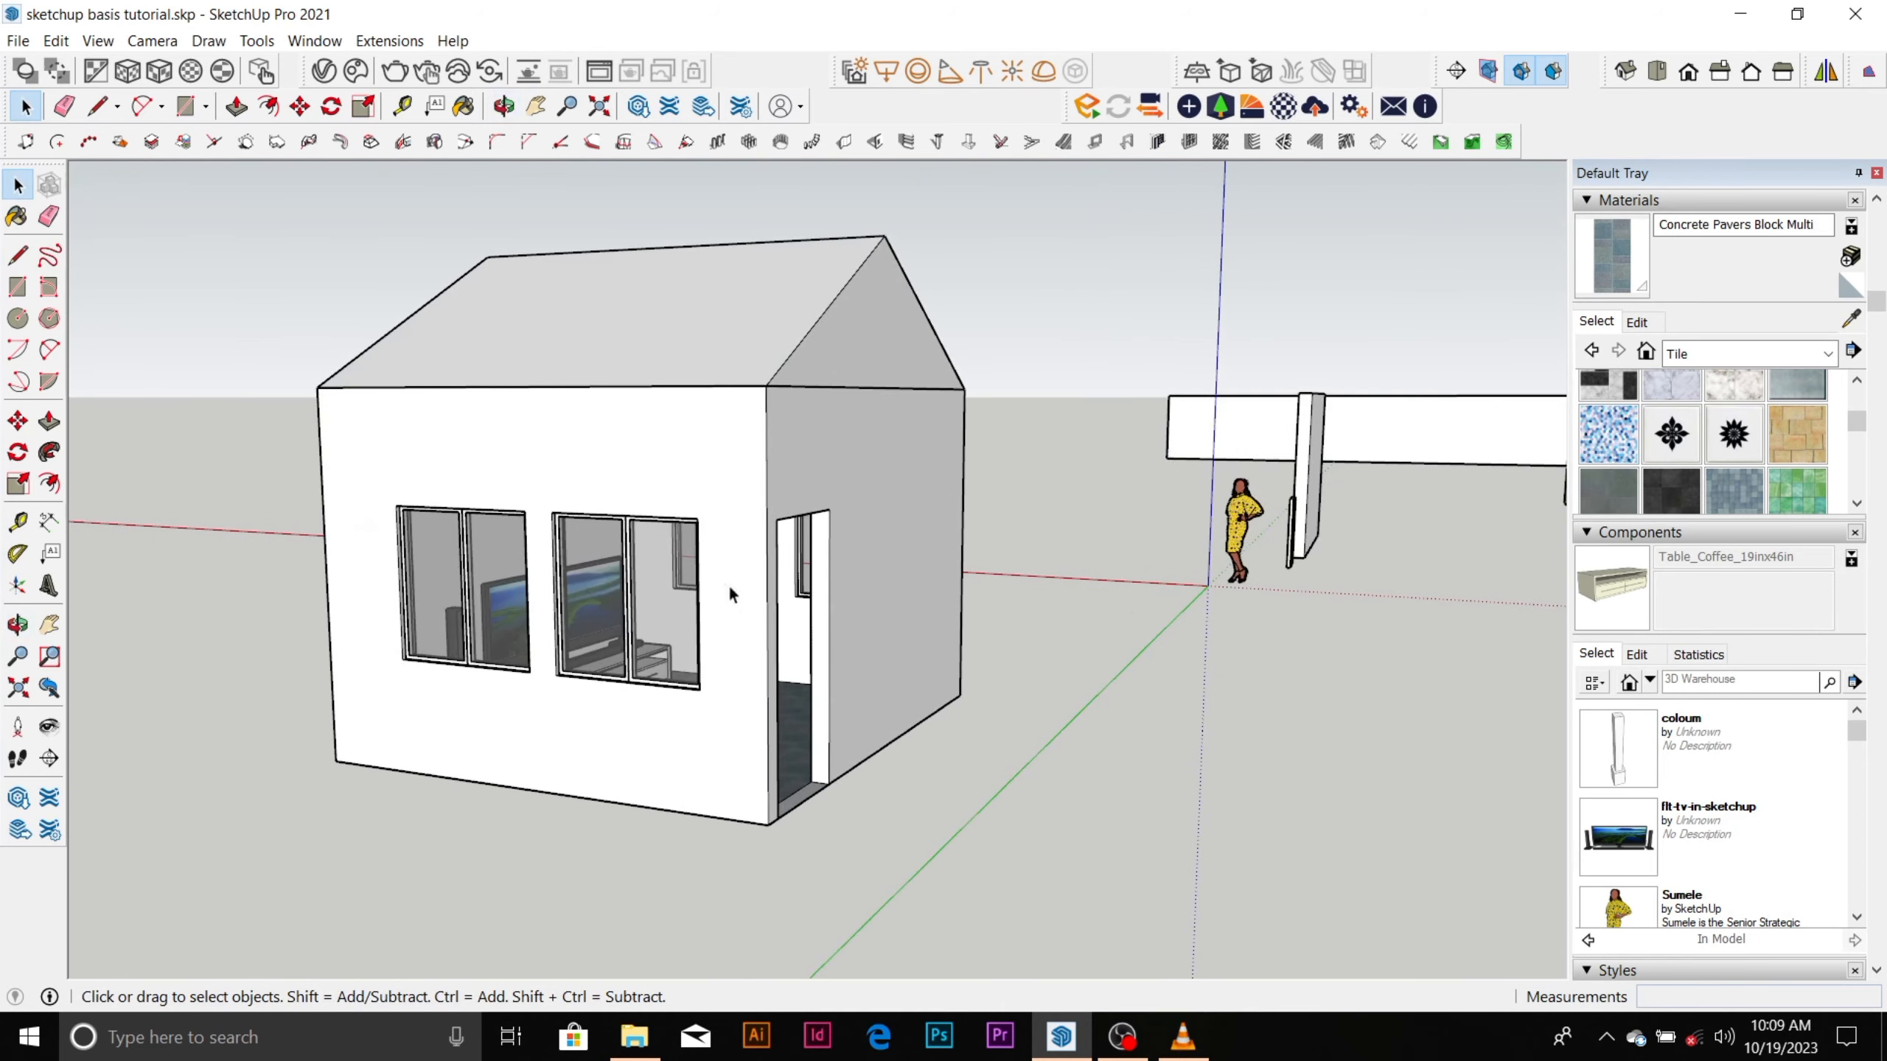
pyautogui.scroll(-3, 747, 620)
pyautogui.scroll(-4, 746, 613)
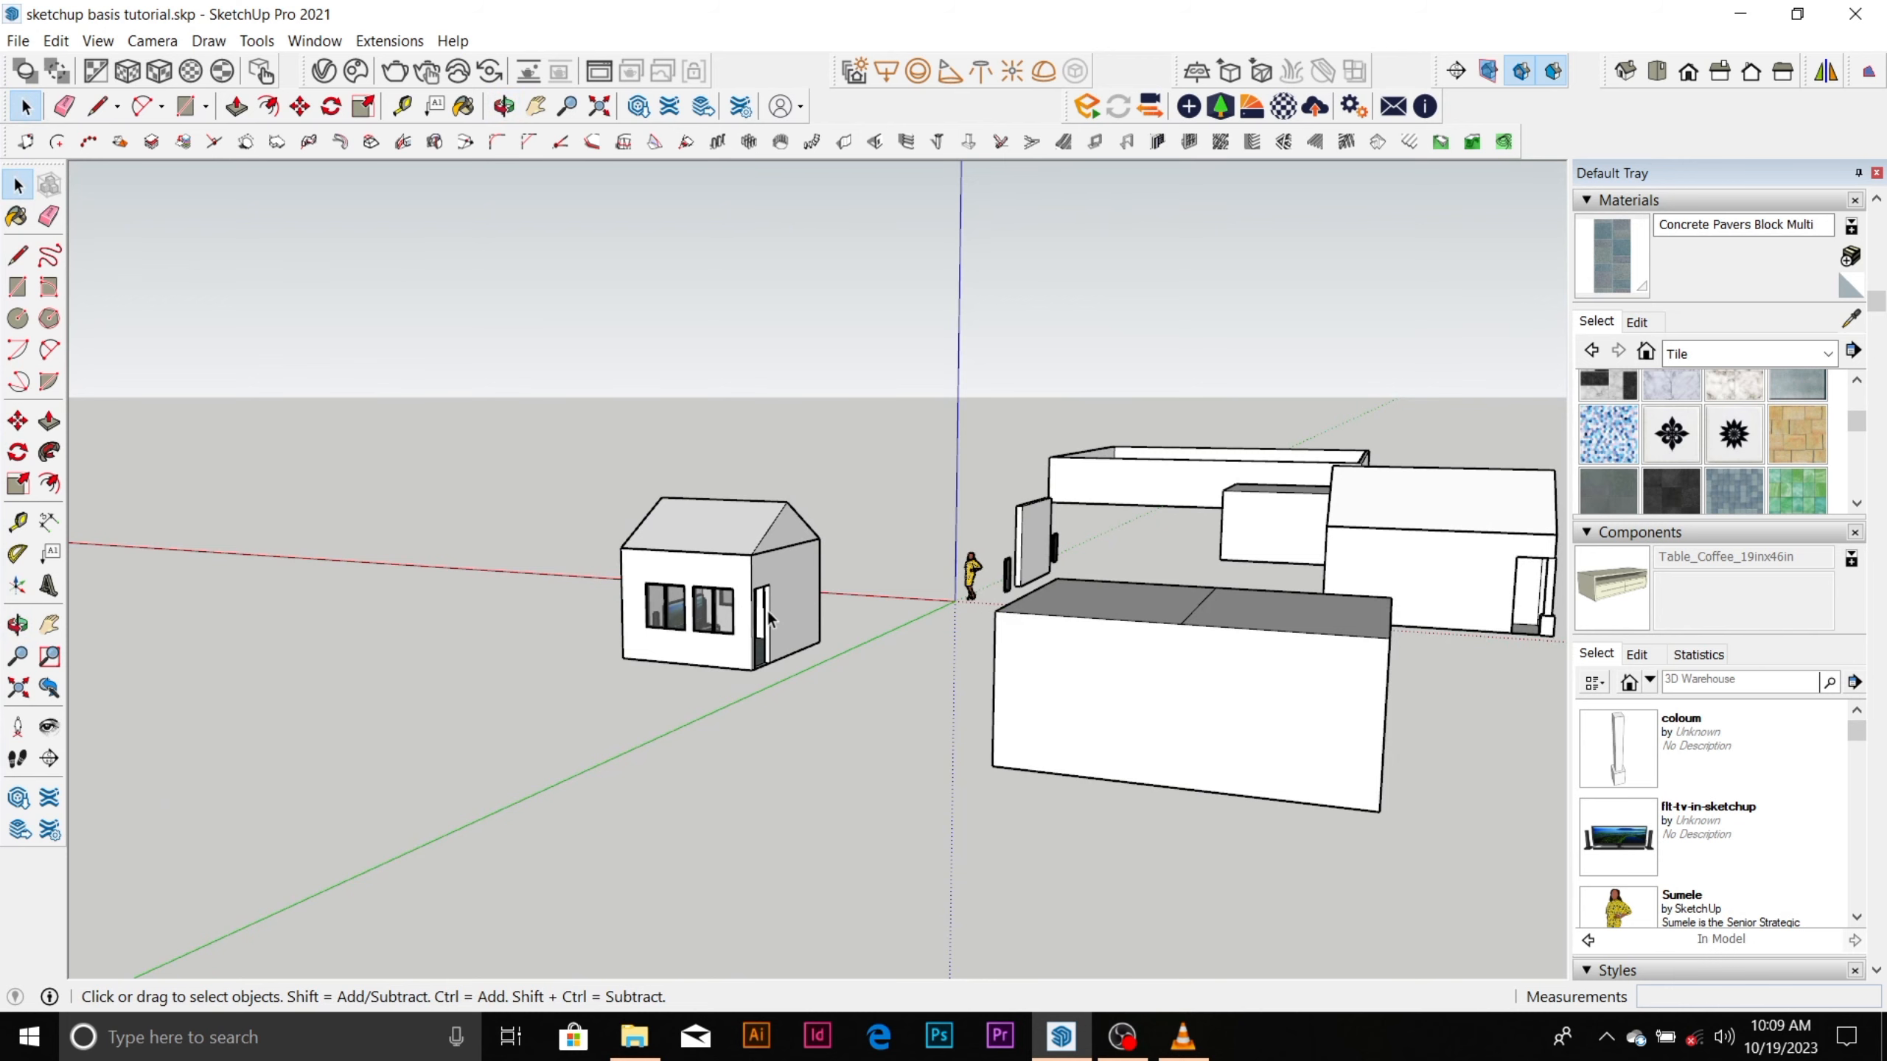
pyautogui.scroll(3, 766, 609)
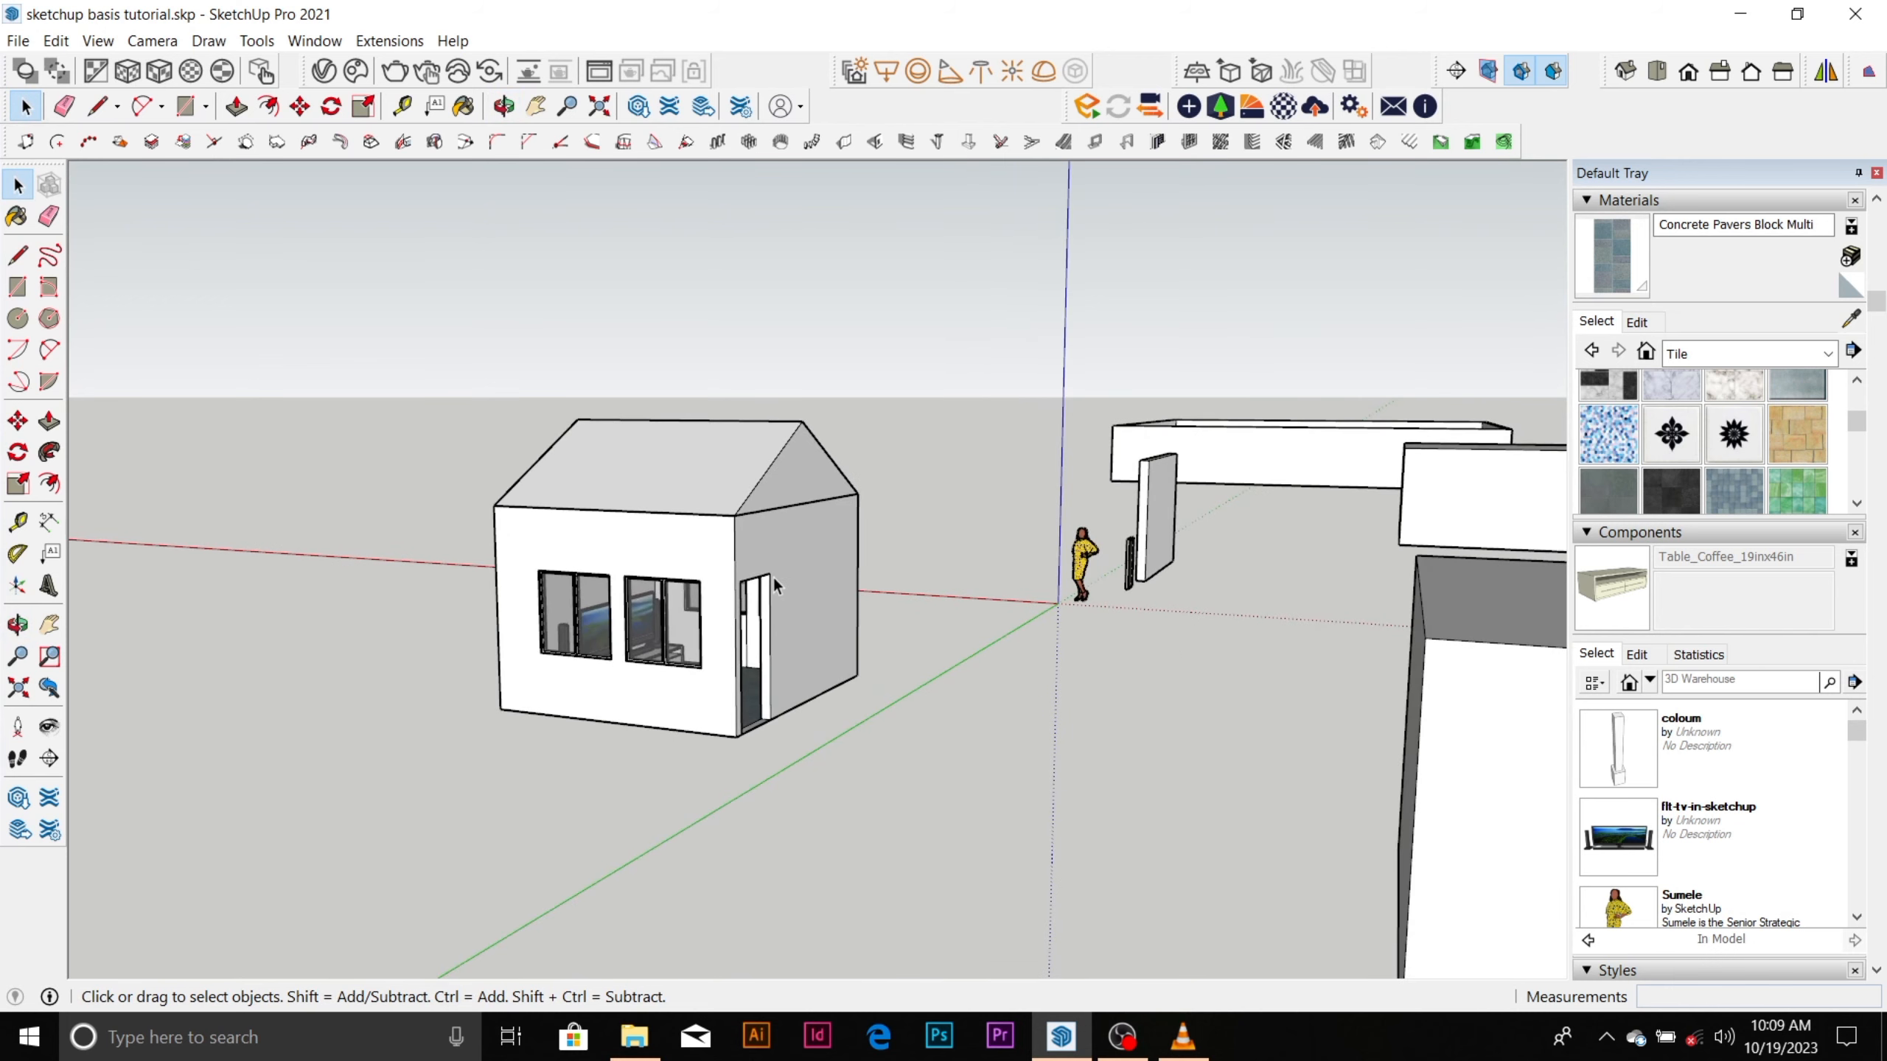
pyautogui.scroll(3, 769, 587)
pyautogui.scroll(3, 736, 706)
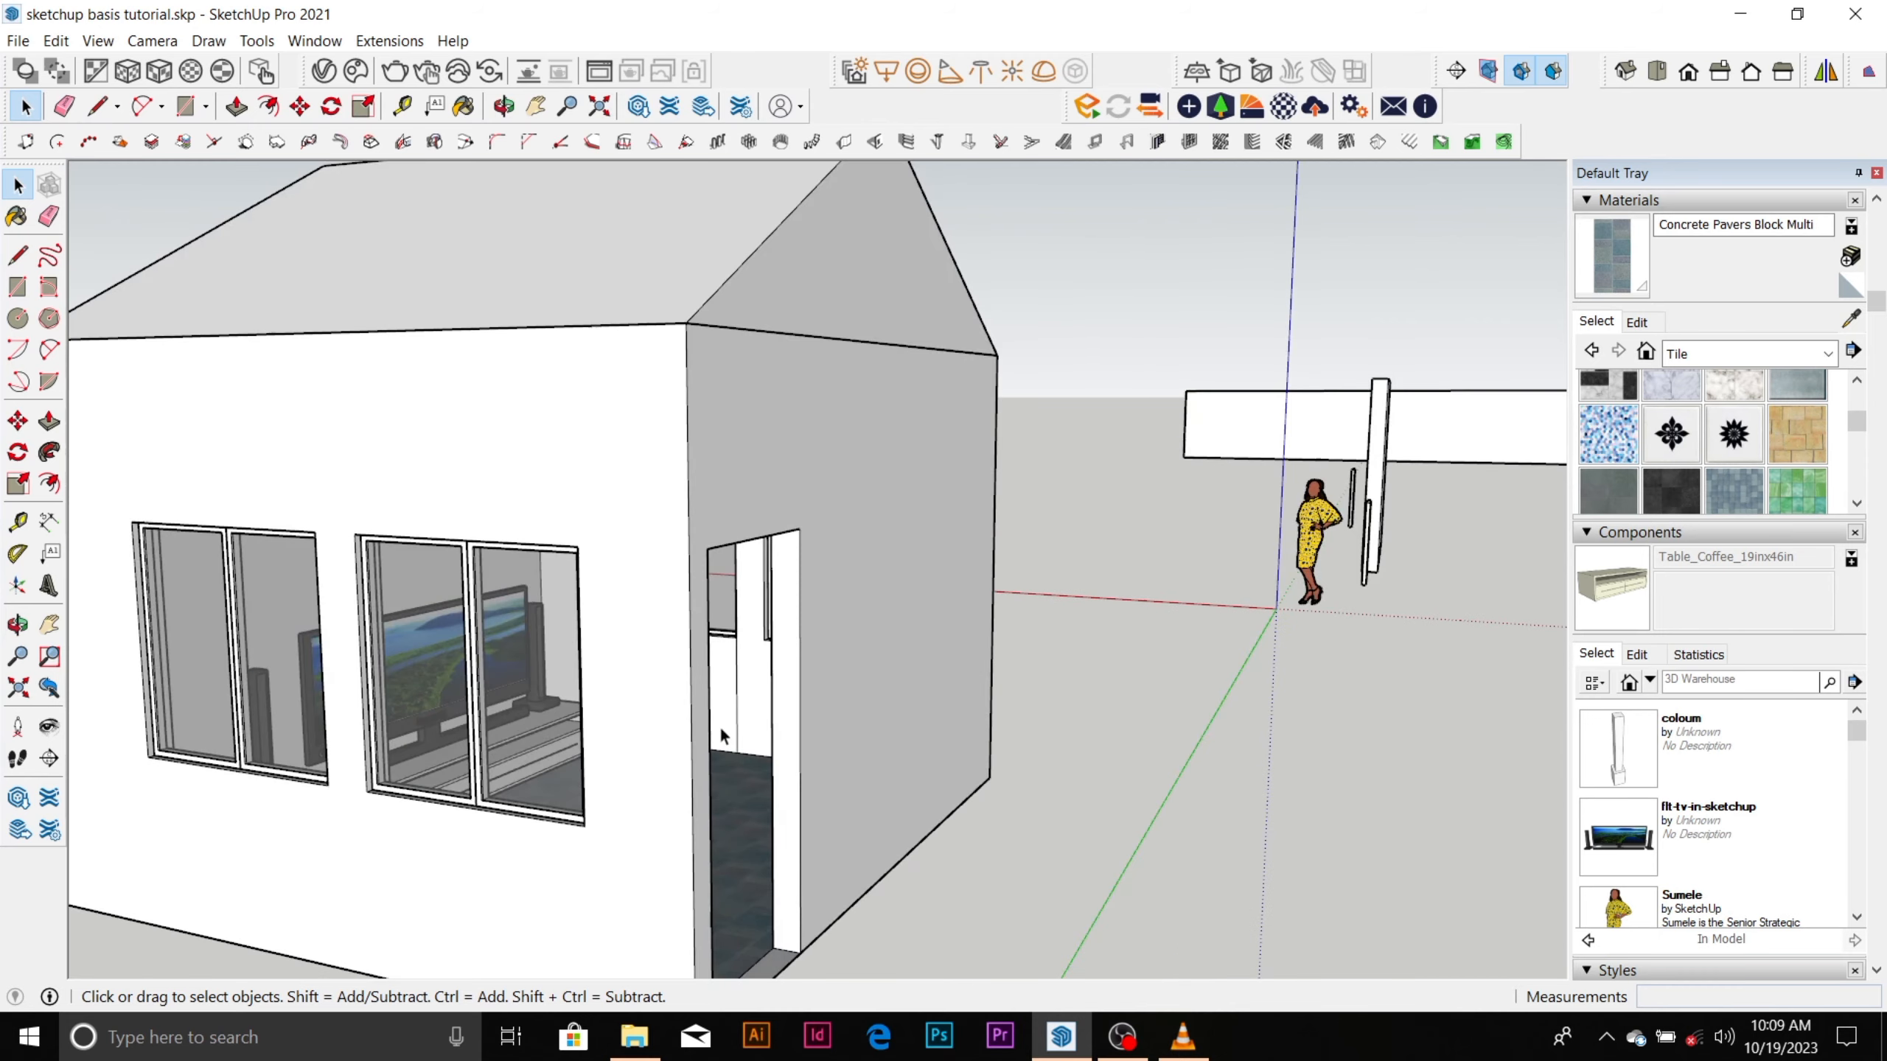
pyautogui.moveTo(719, 725); pyautogui.dragTo(585, 651, button='middle')
pyautogui.scroll(-2, 733, 561)
pyautogui.scroll(-6, 732, 567)
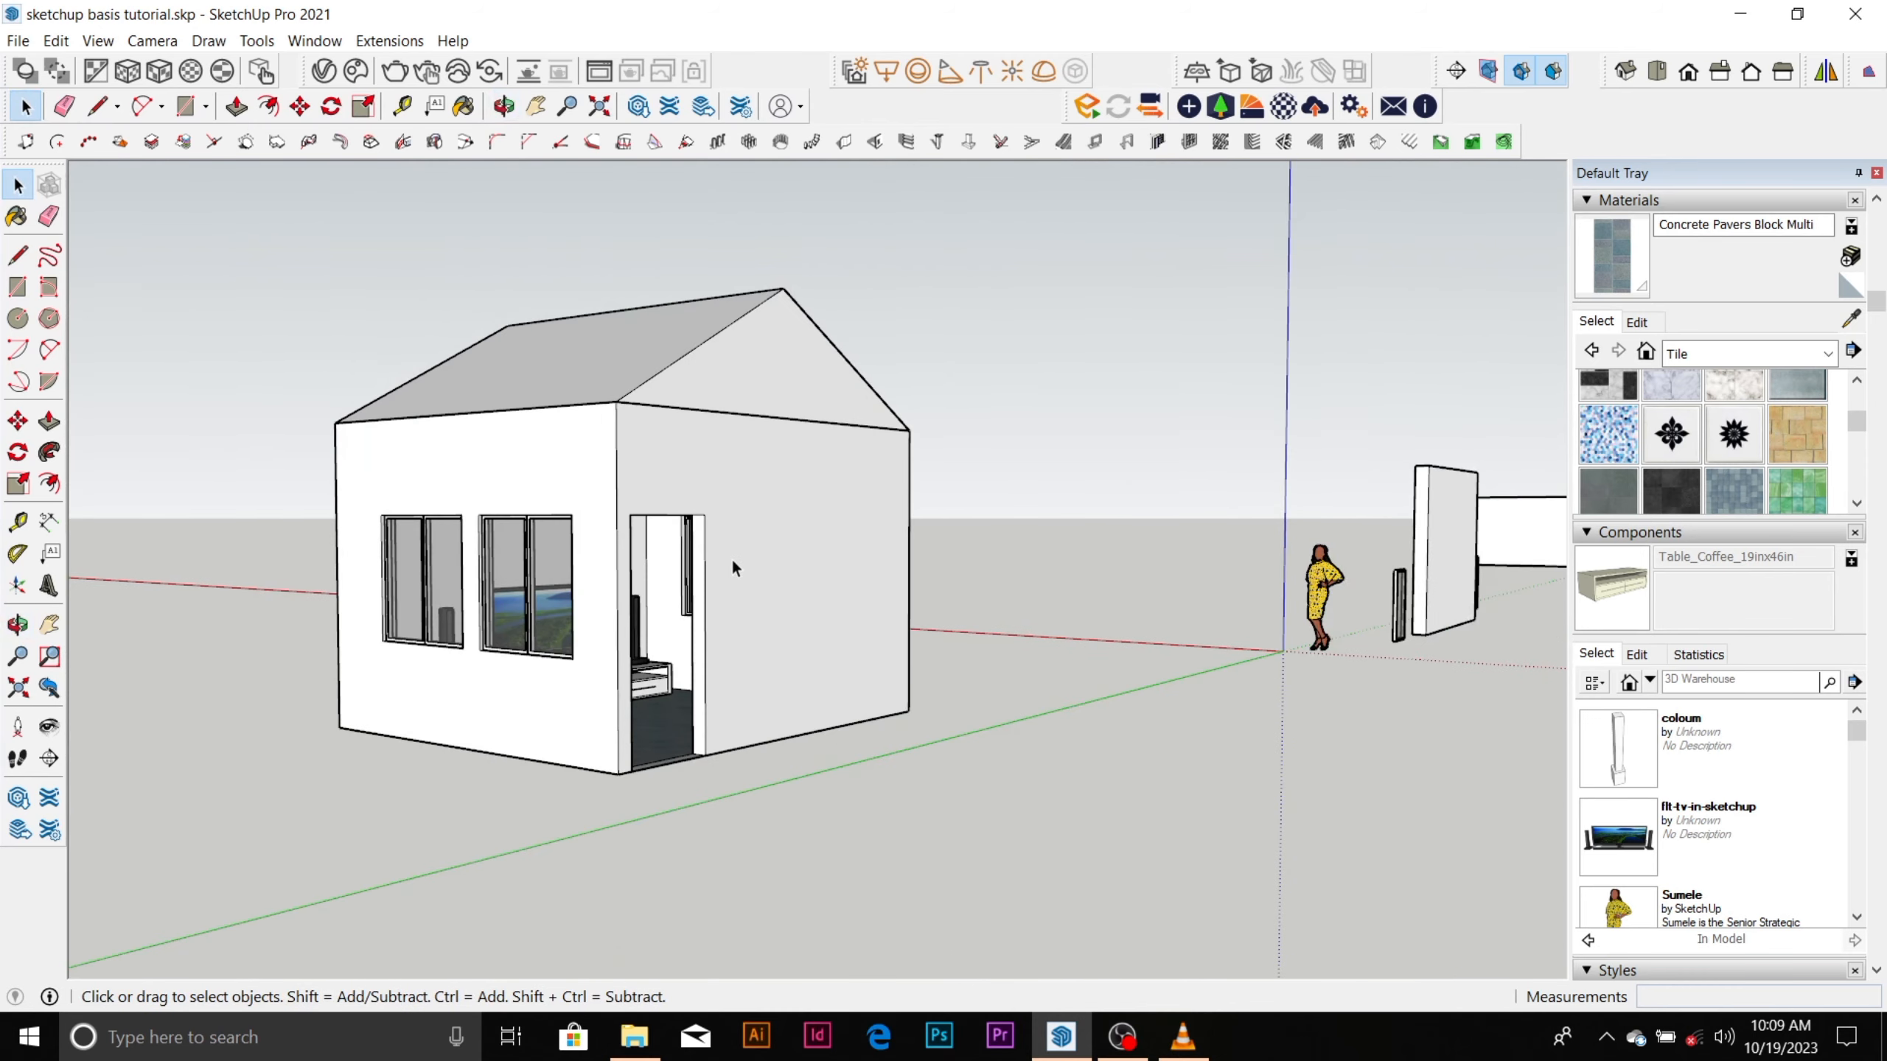
pyautogui.scroll(-3, 731, 565)
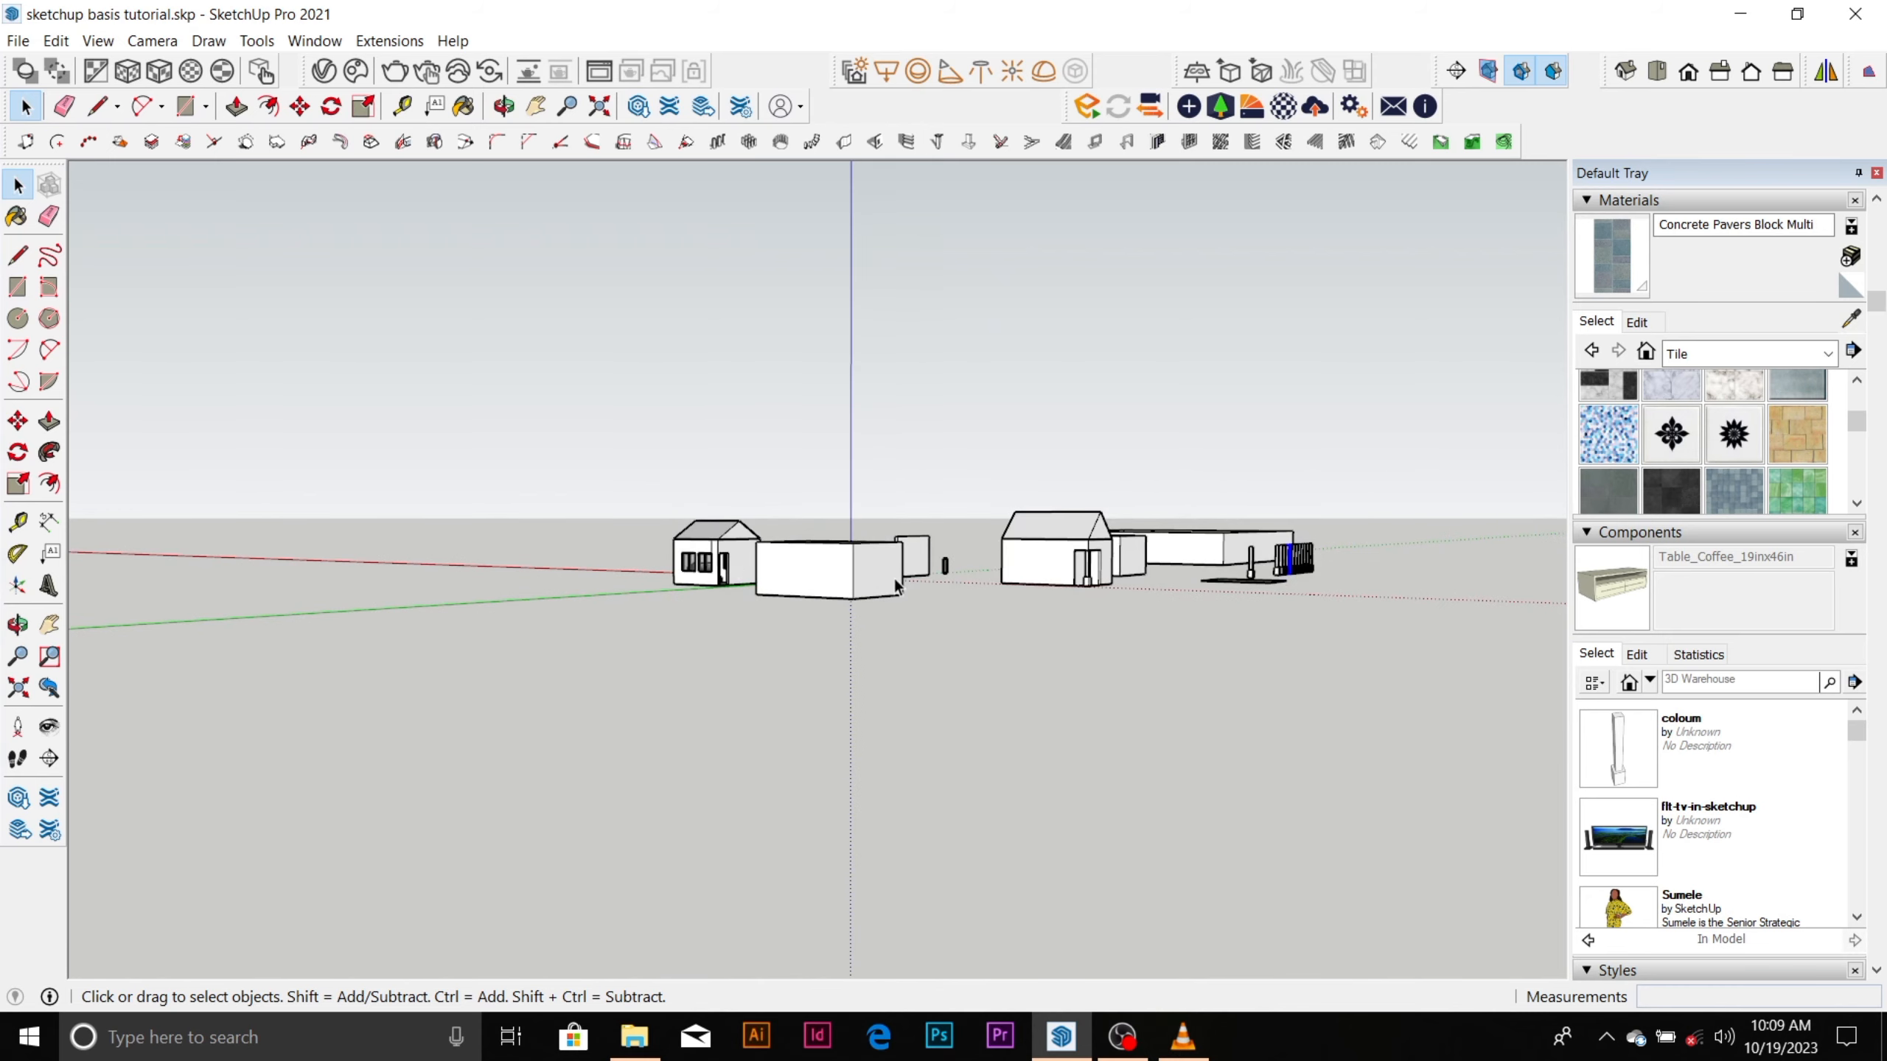
pyautogui.scroll(3, 894, 578)
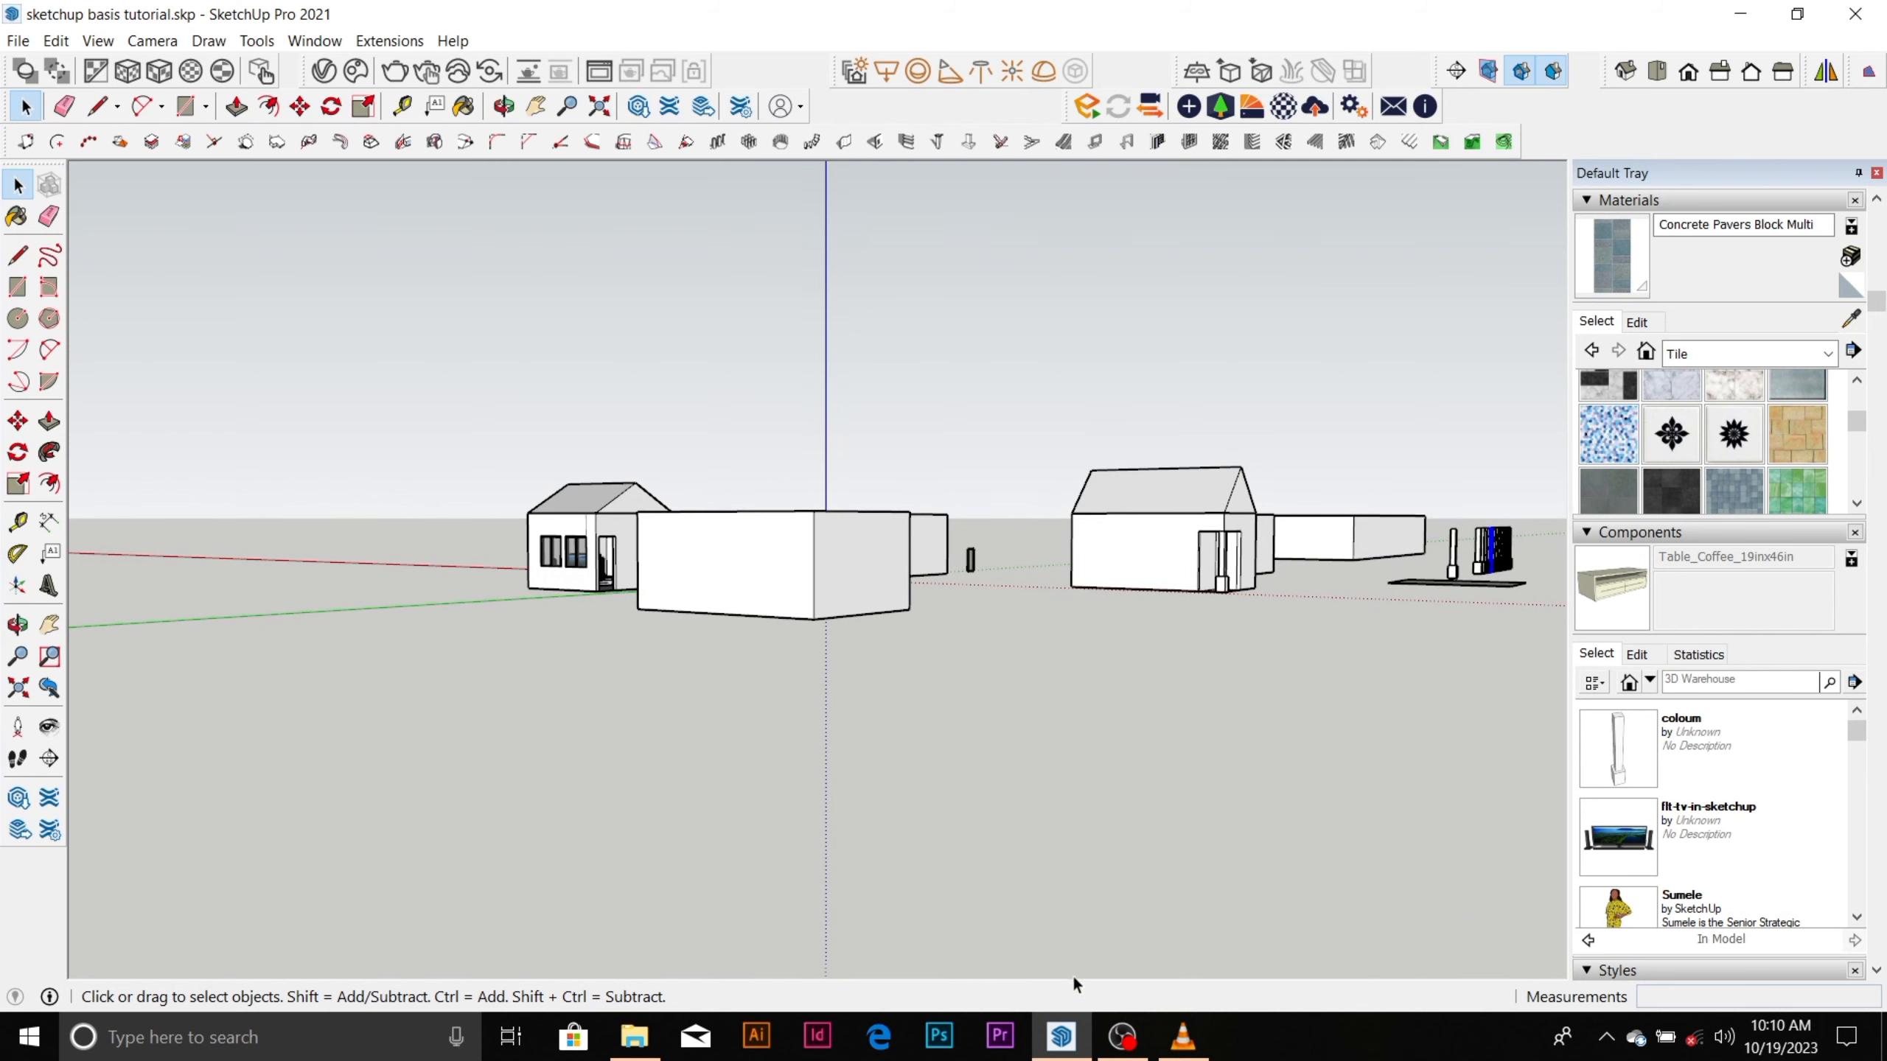
pyautogui.moveTo(1122, 1037)
pyautogui.click(1139, 964)
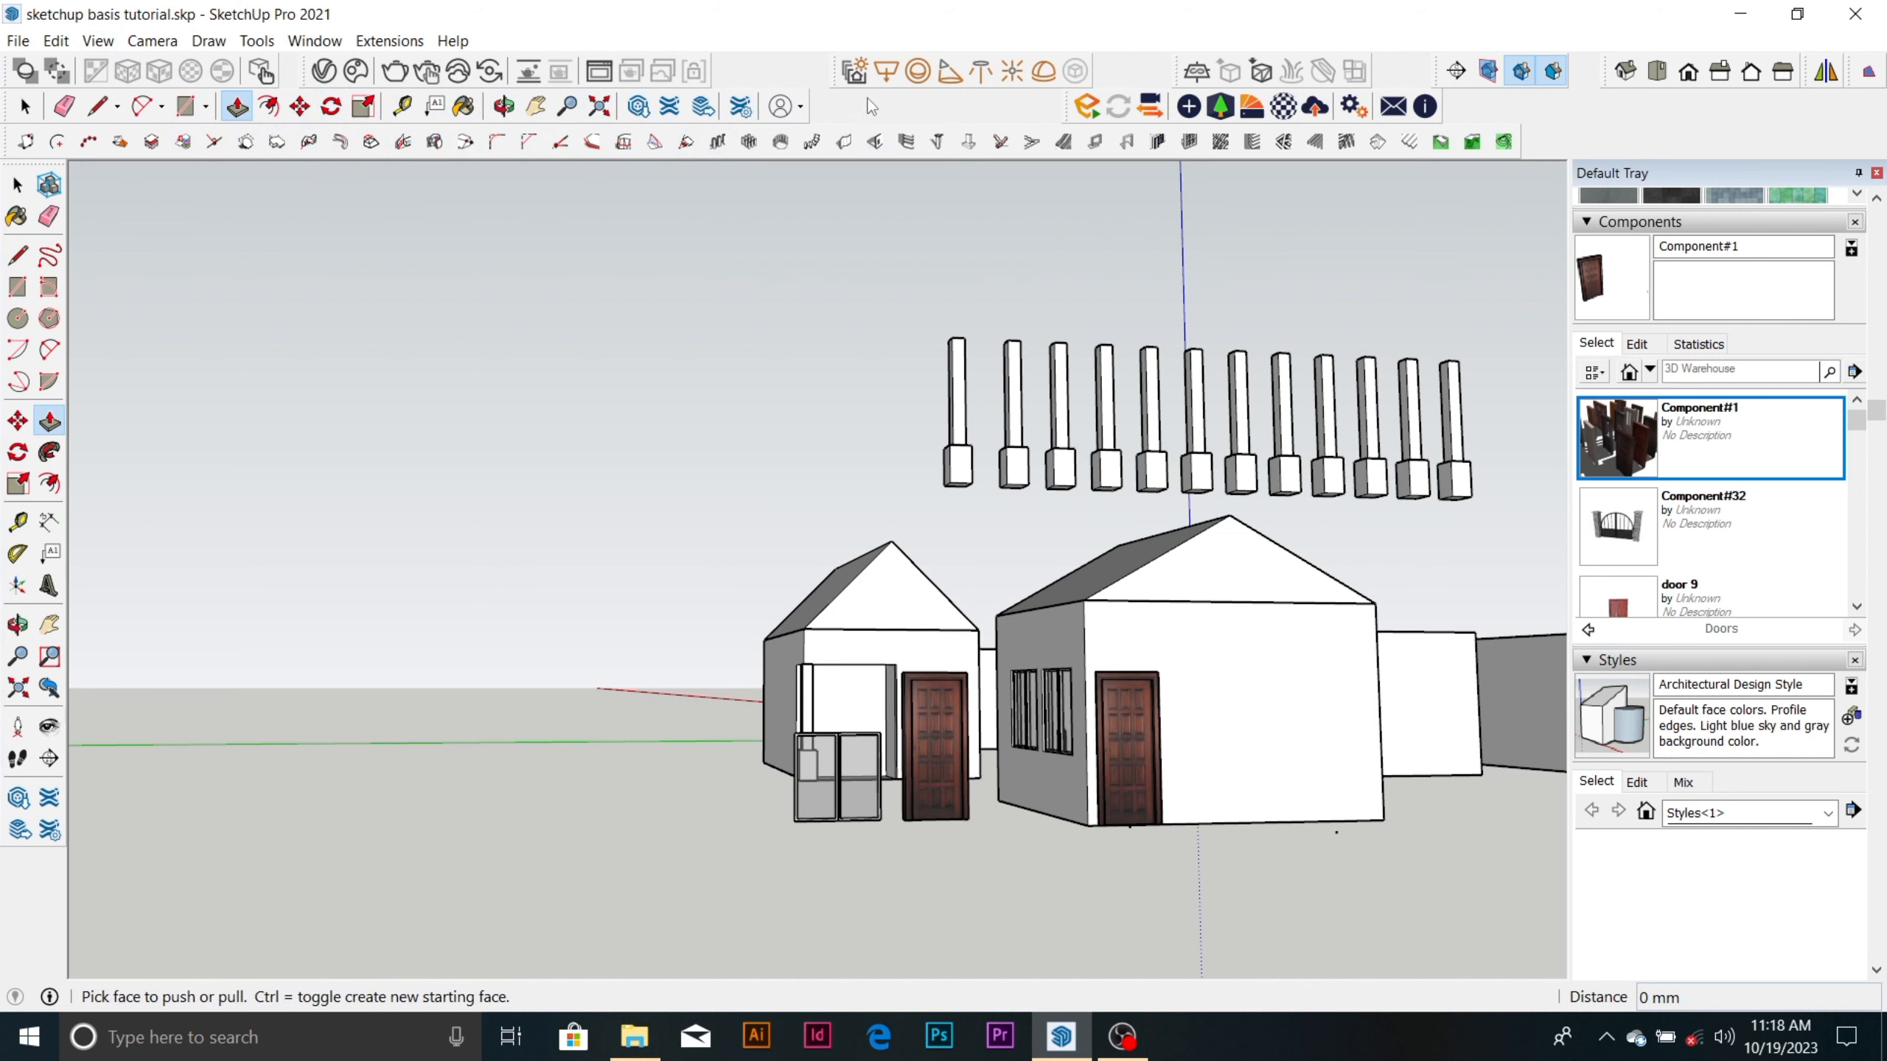
# Show the Measurements toolbar.
pyautogui.rightClick(1593, 115)
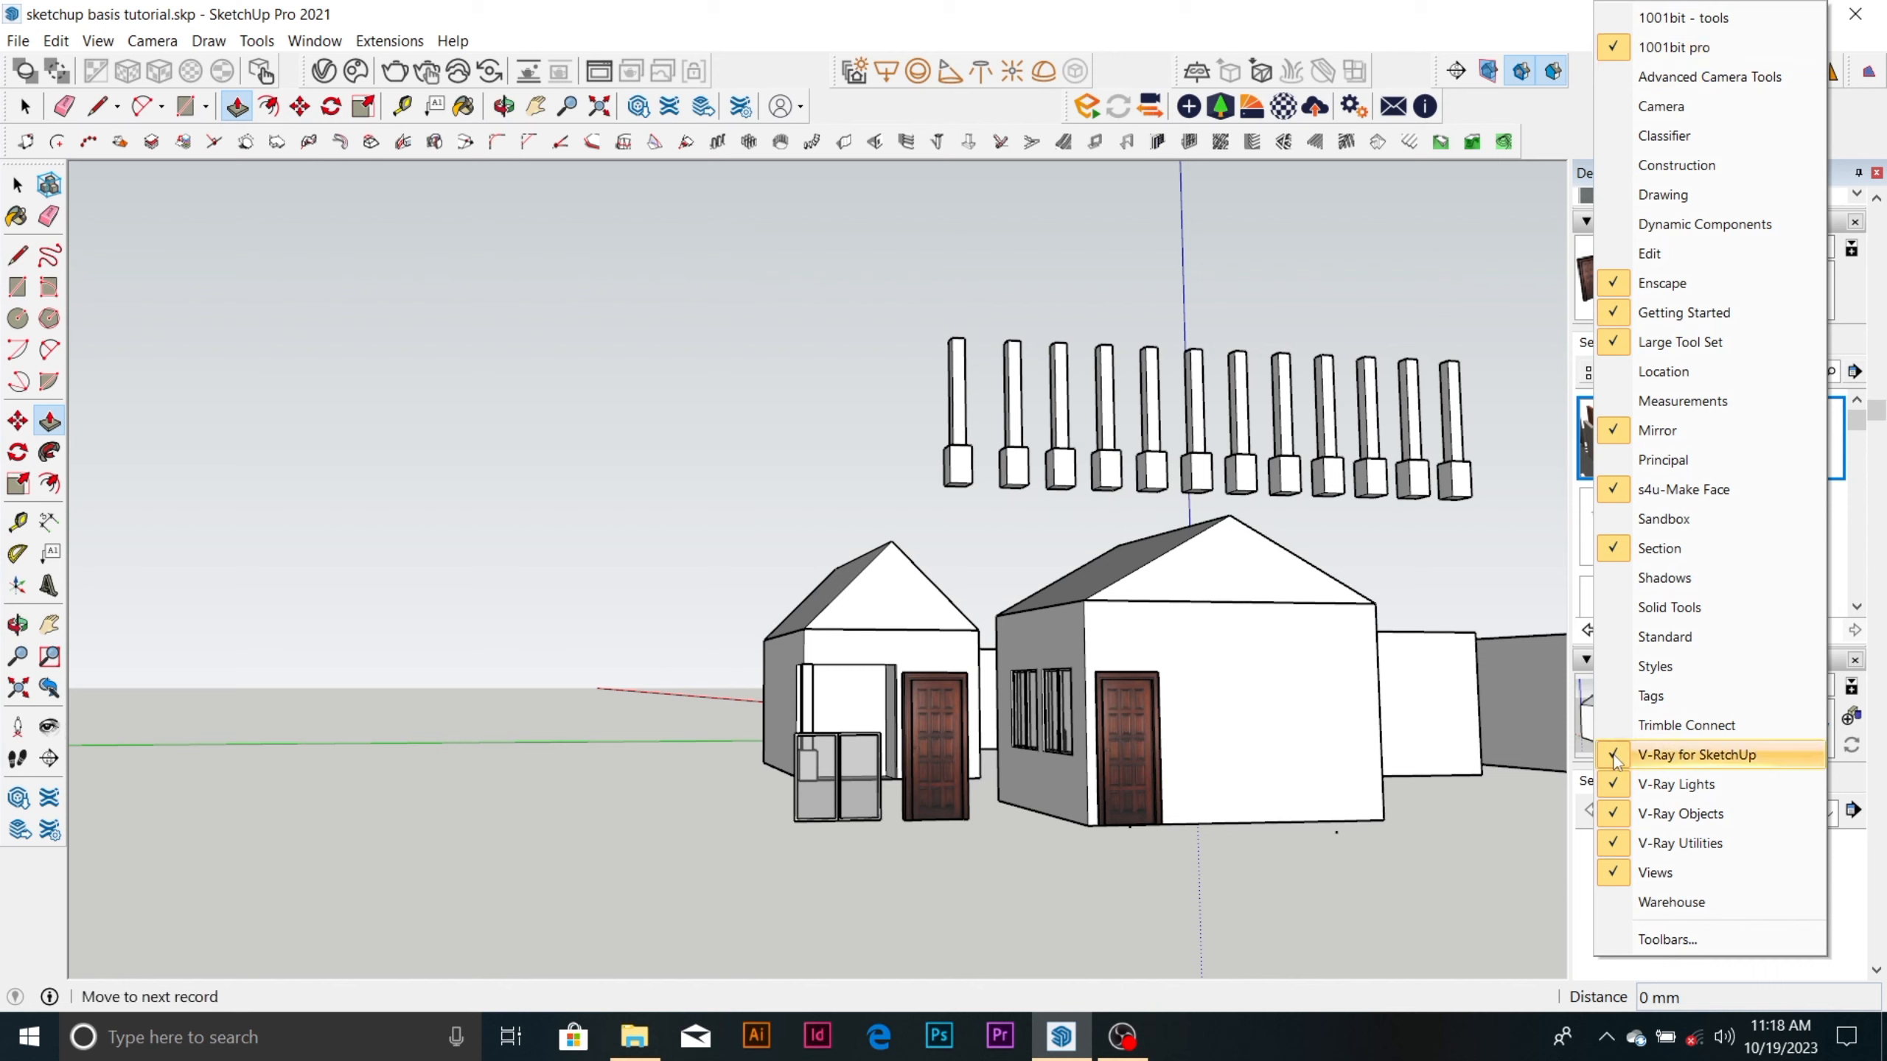
pyautogui.click(1709, 400)
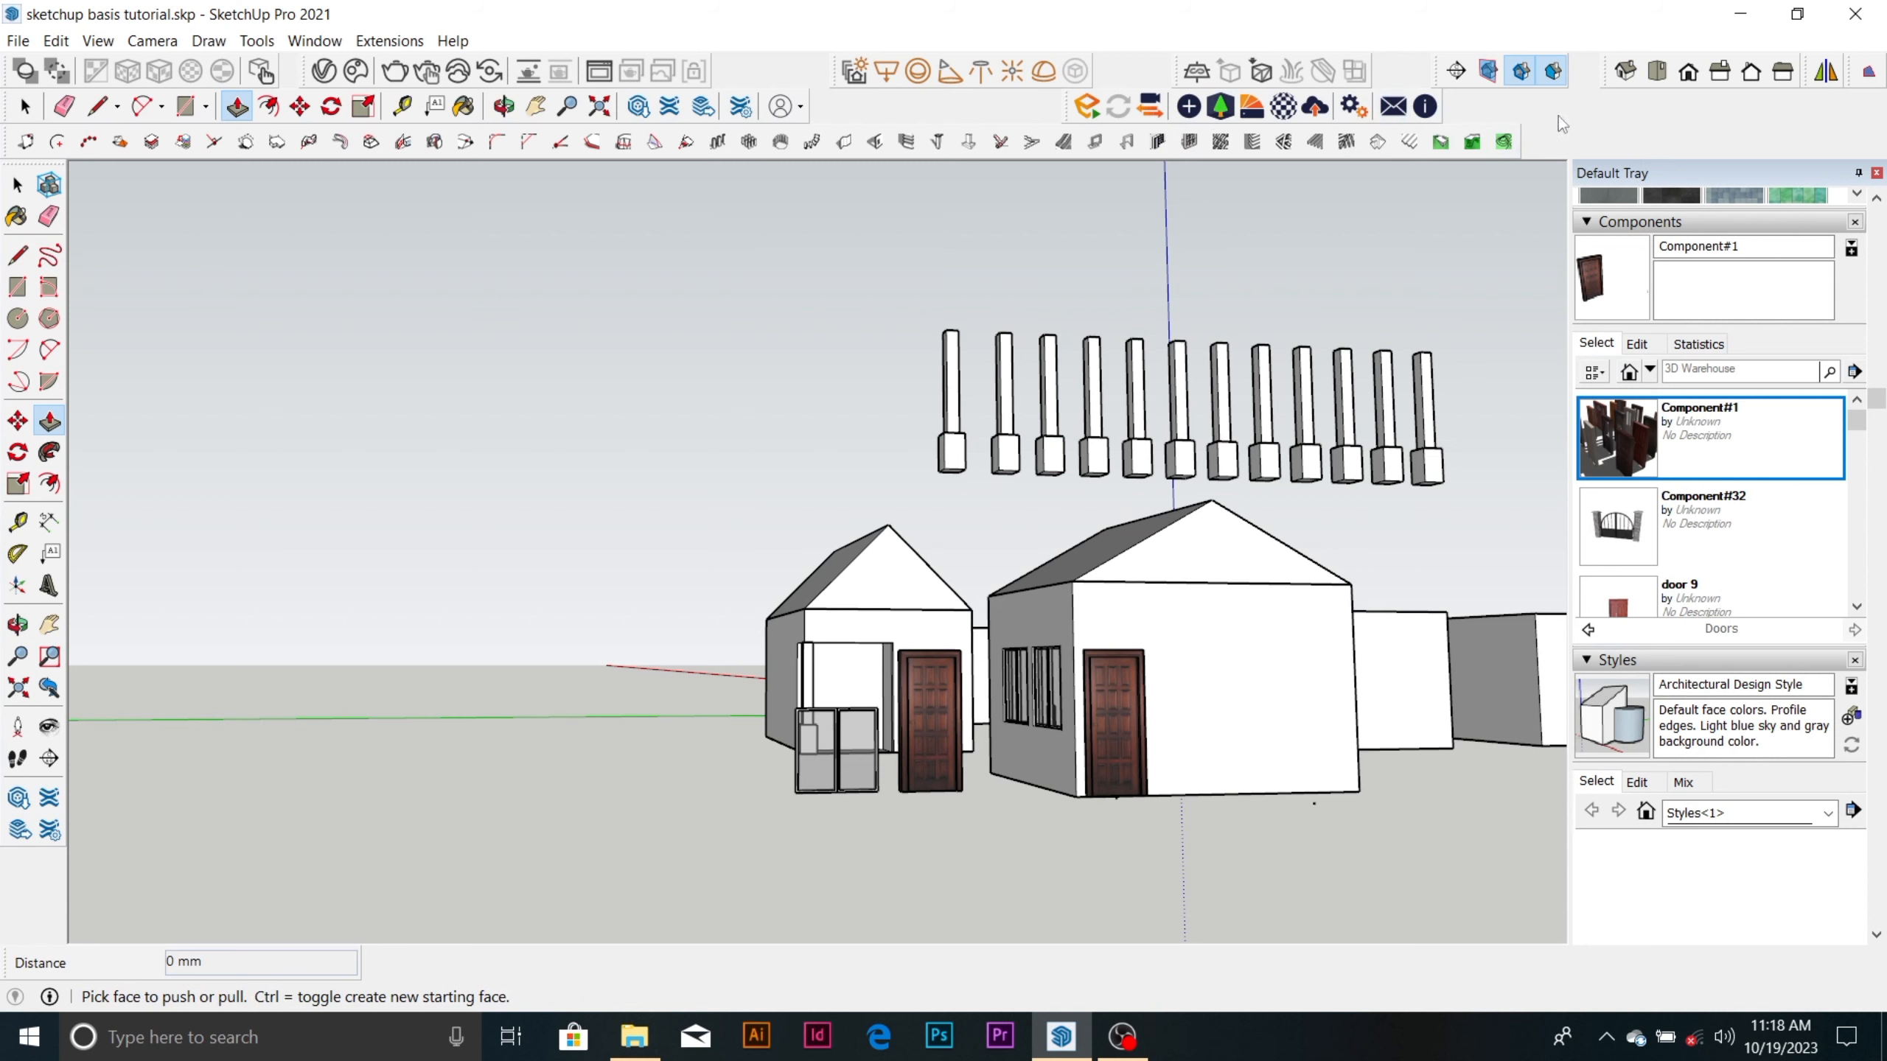
# Show the Sandbox toolbar and dock it at the end of the row with the Enscape tools.
pyautogui.rightClick(1617, 112)
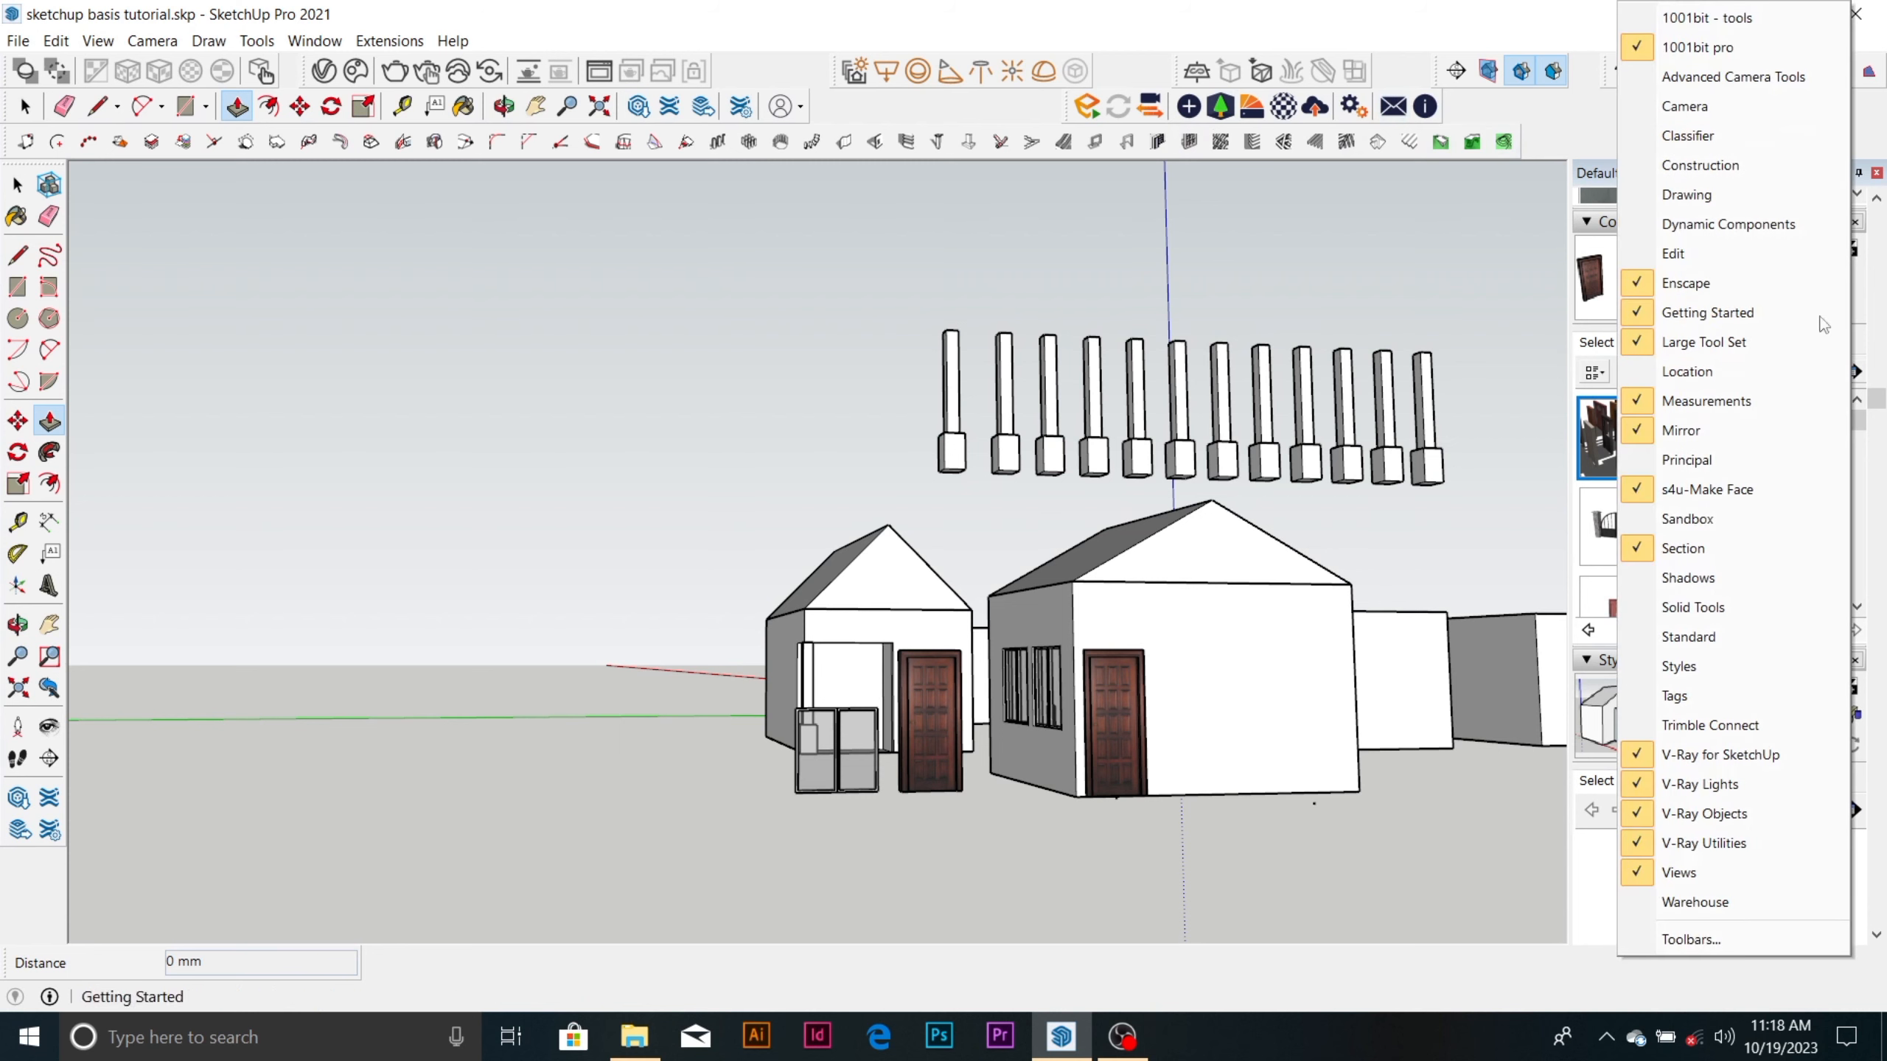
pyautogui.click(1757, 519)
pyautogui.moveTo(356, 242); pyautogui.dragTo(814, 240)
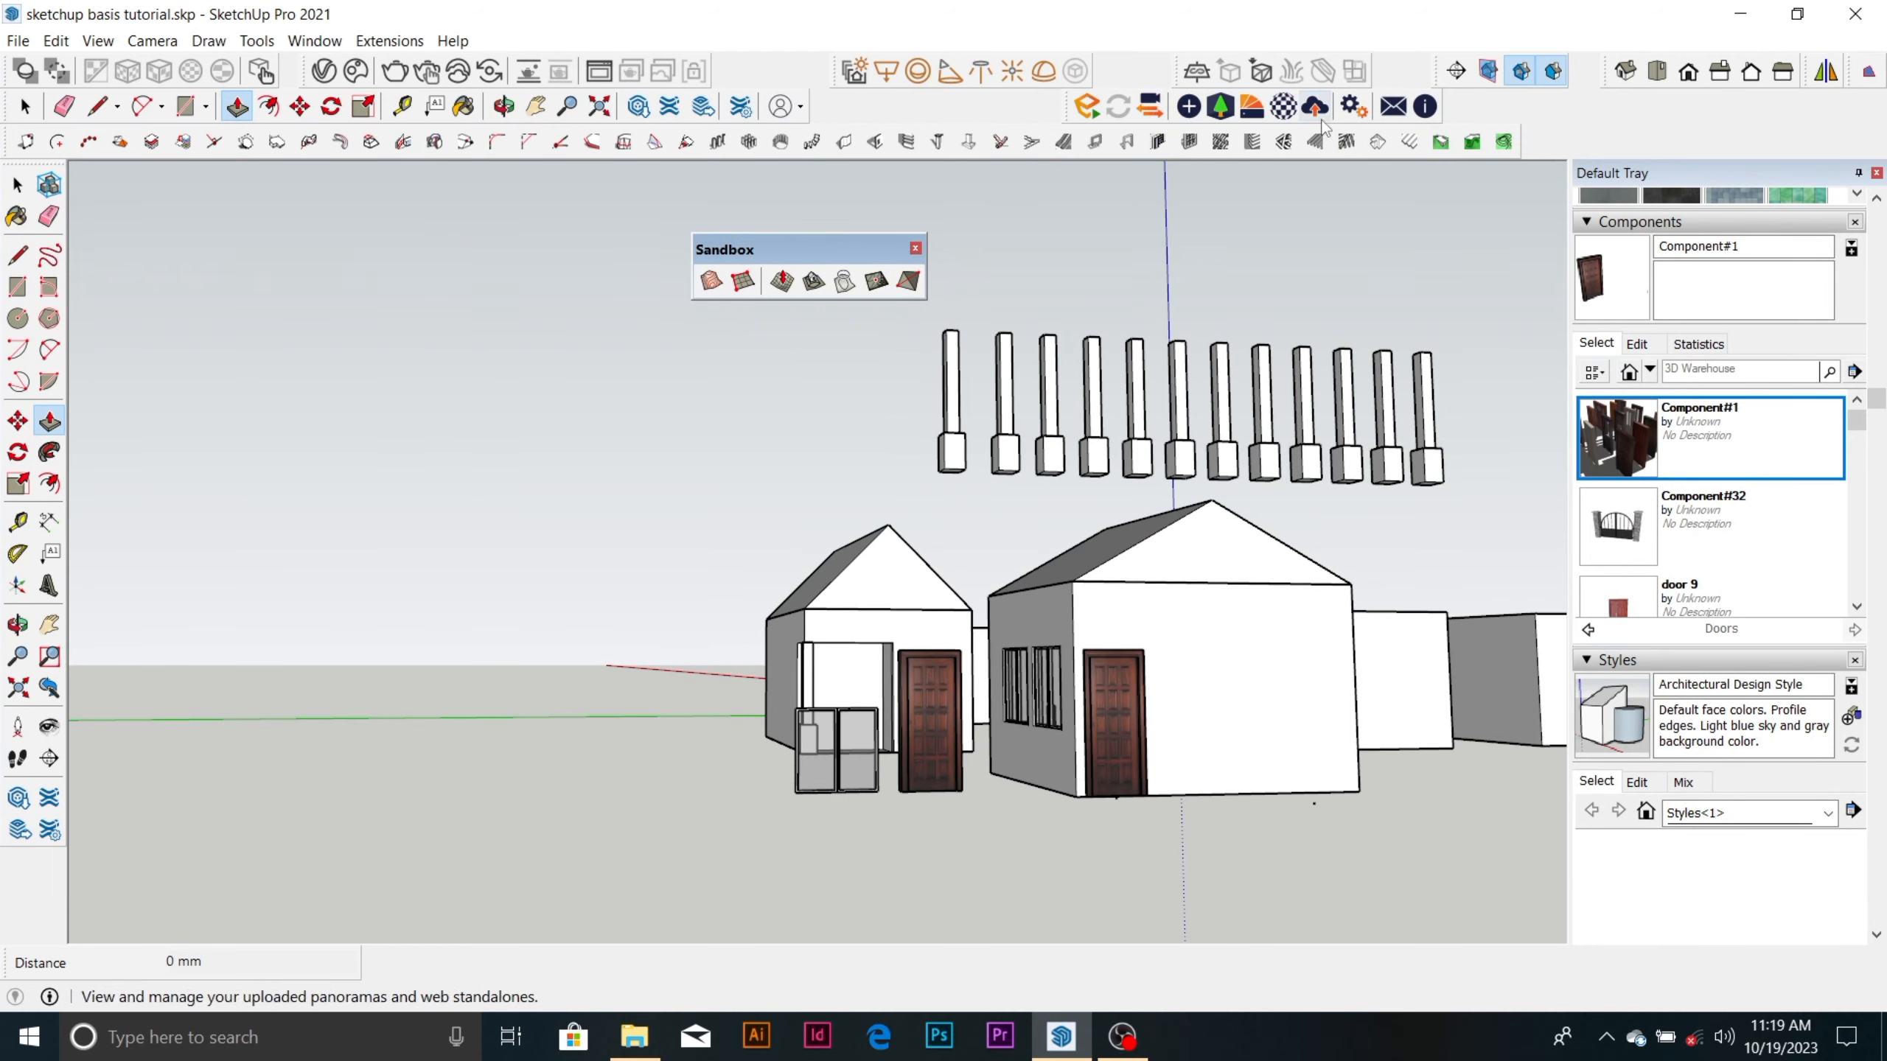
pyautogui.moveTo(823, 260); pyautogui.dragTo(1545, 112)
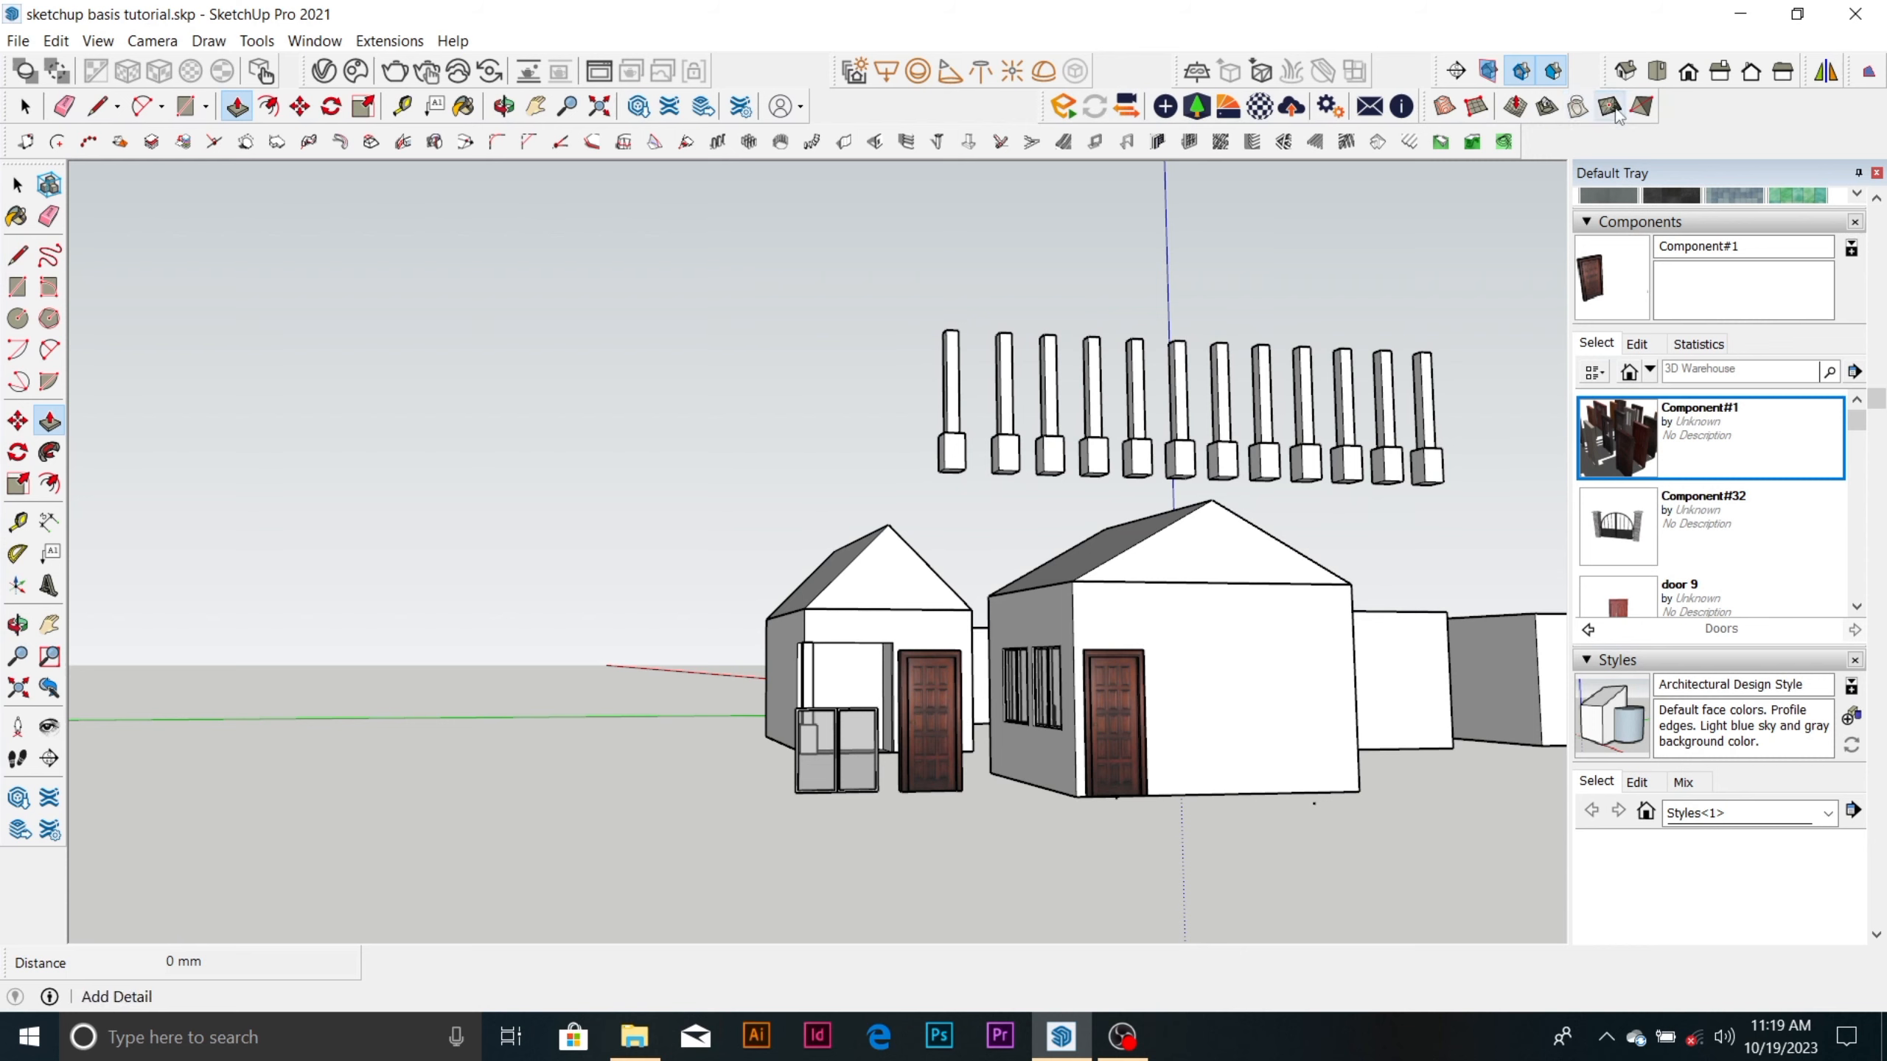
# Undock the Sandbox toolbar and close it.
pyautogui.moveTo(1430, 113); pyautogui.dragTo(1110, 261)
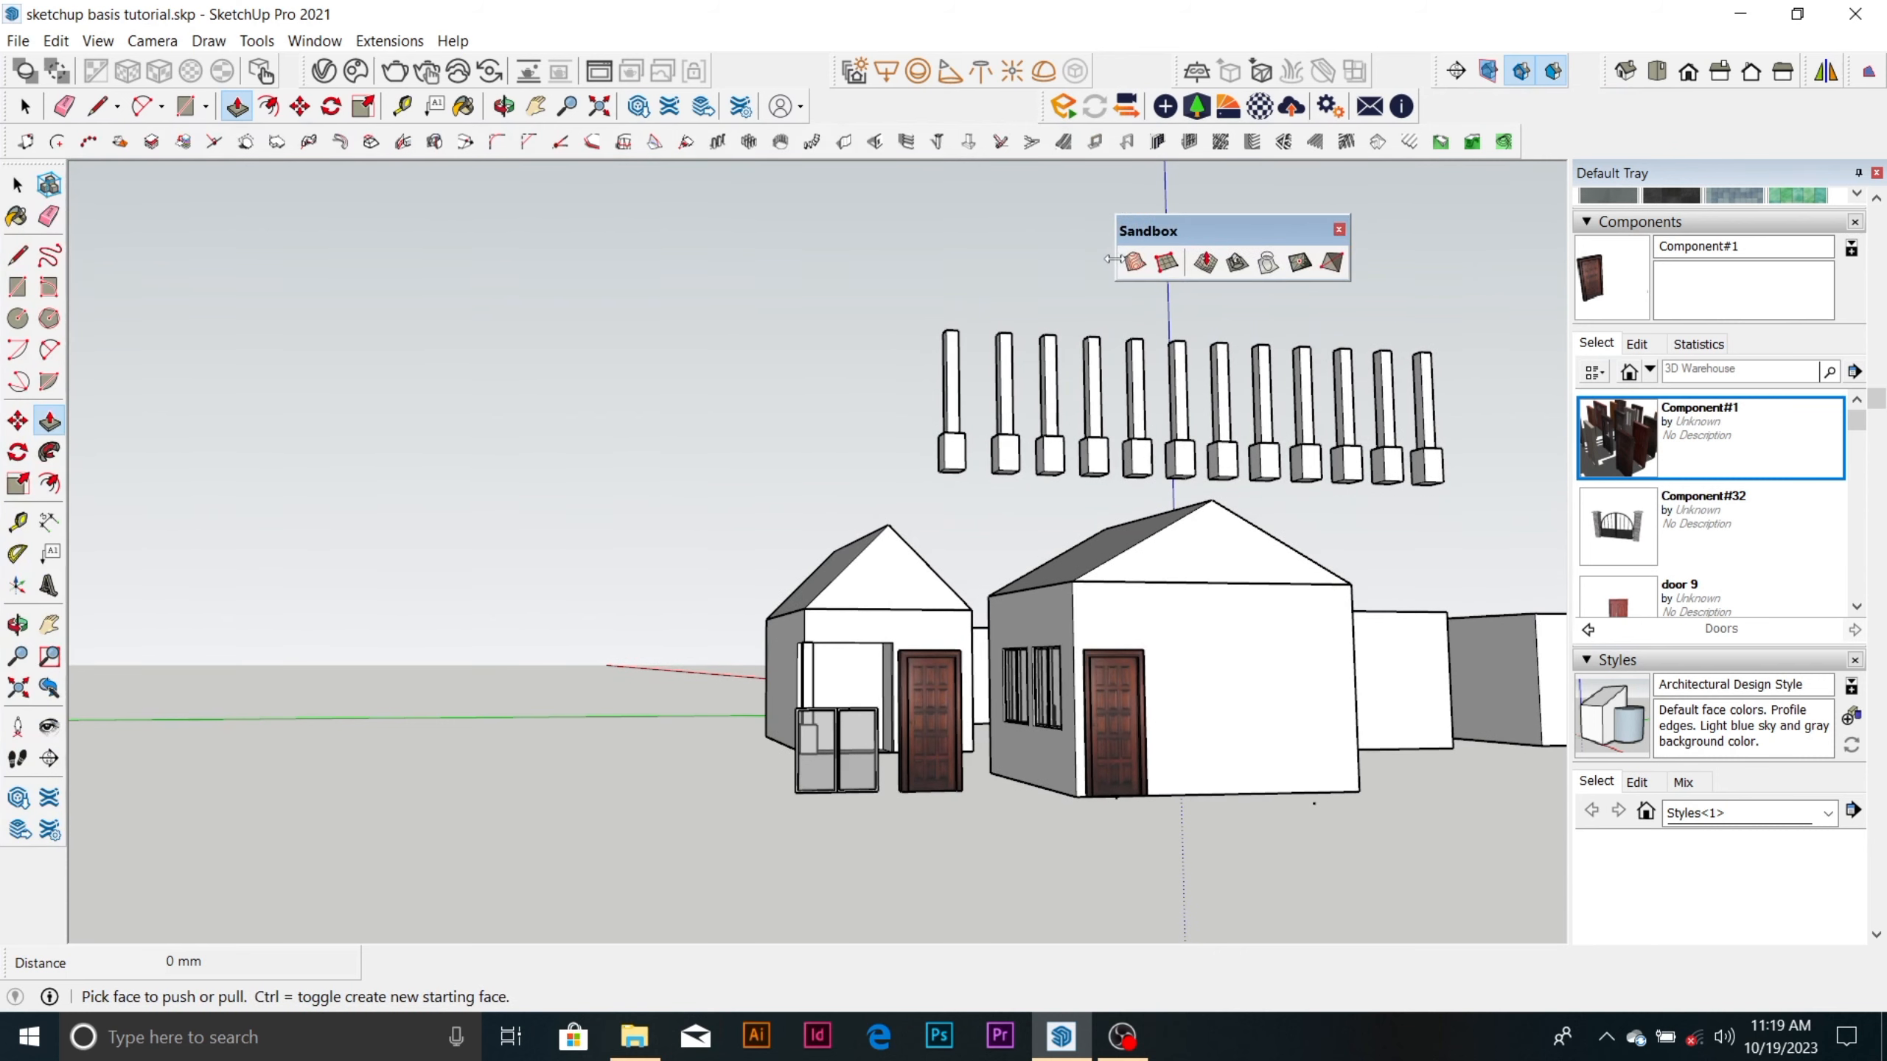
pyautogui.click(1339, 230)
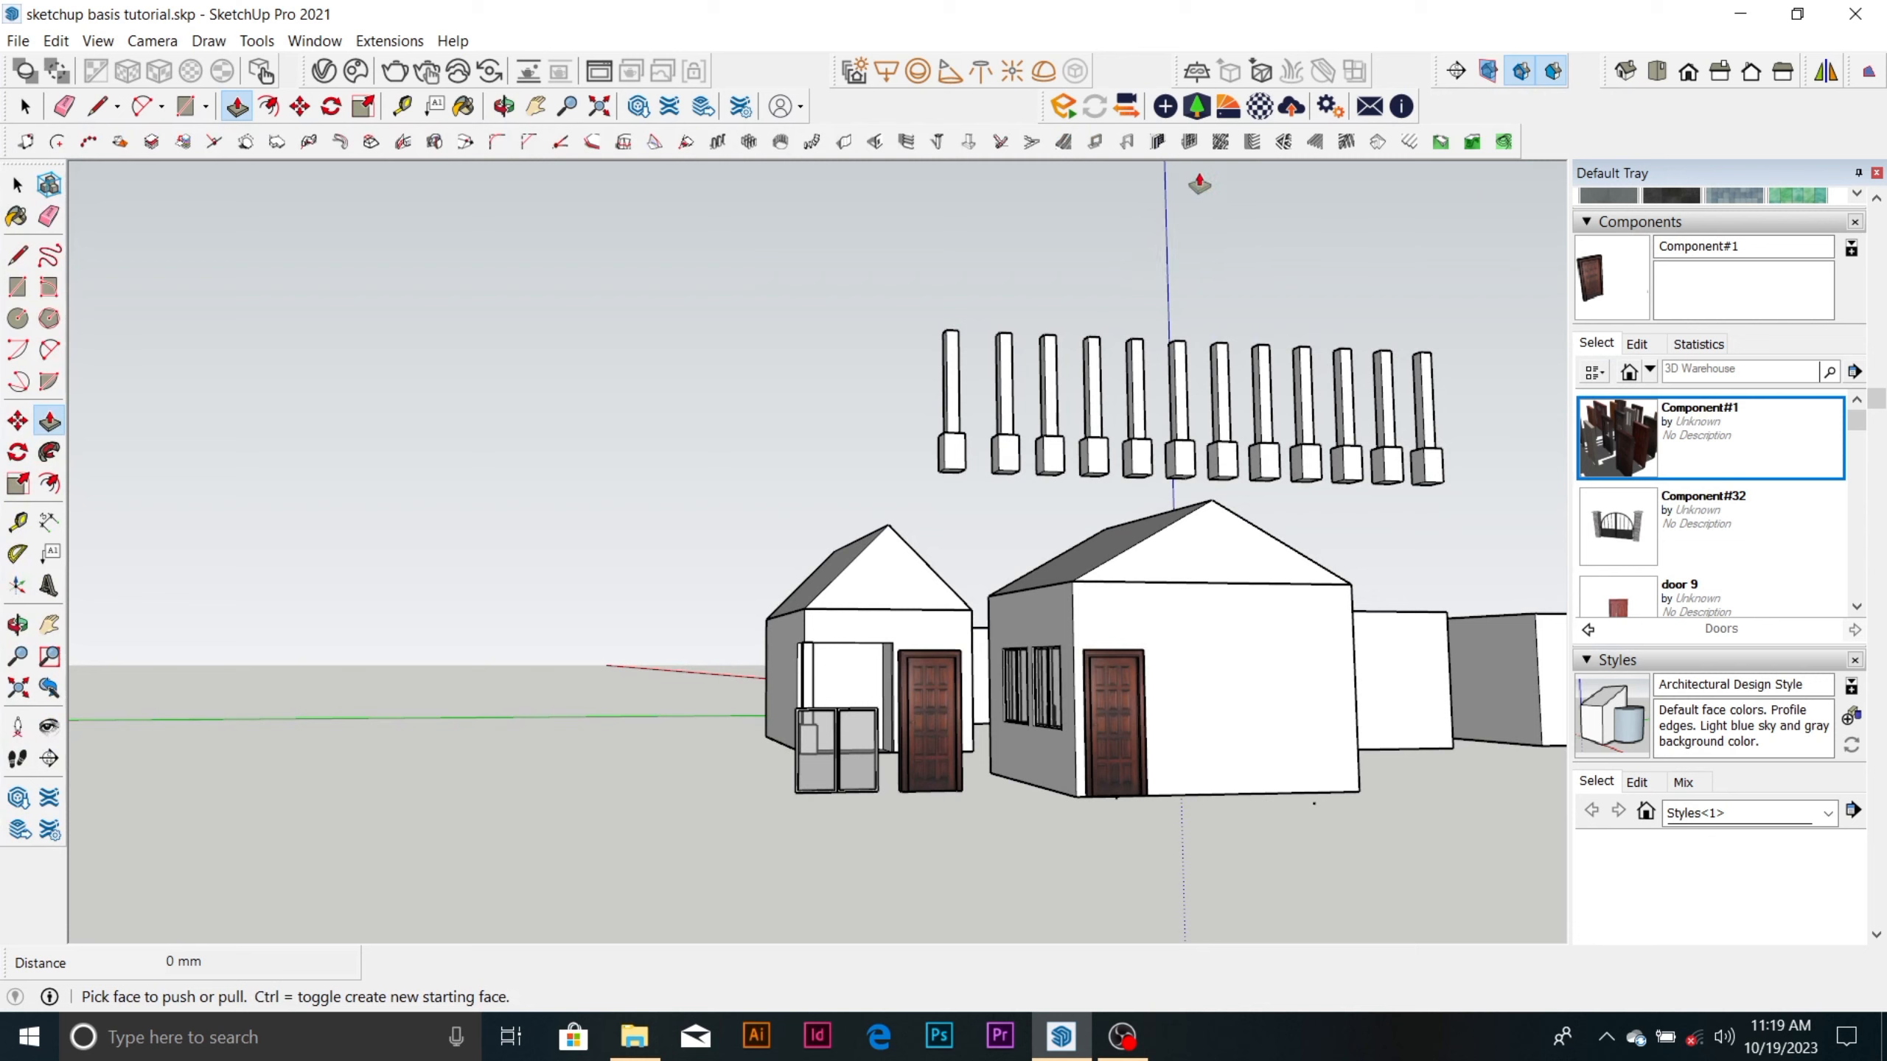
# Close the gaps between the docked toolbars by moving the Enscape, V-Ray, Section, Views, Mirror and s4u-Make Face toolbars up against their neighbours.
pyautogui.moveTo(1051, 106); pyautogui.dragTo(704, 60)
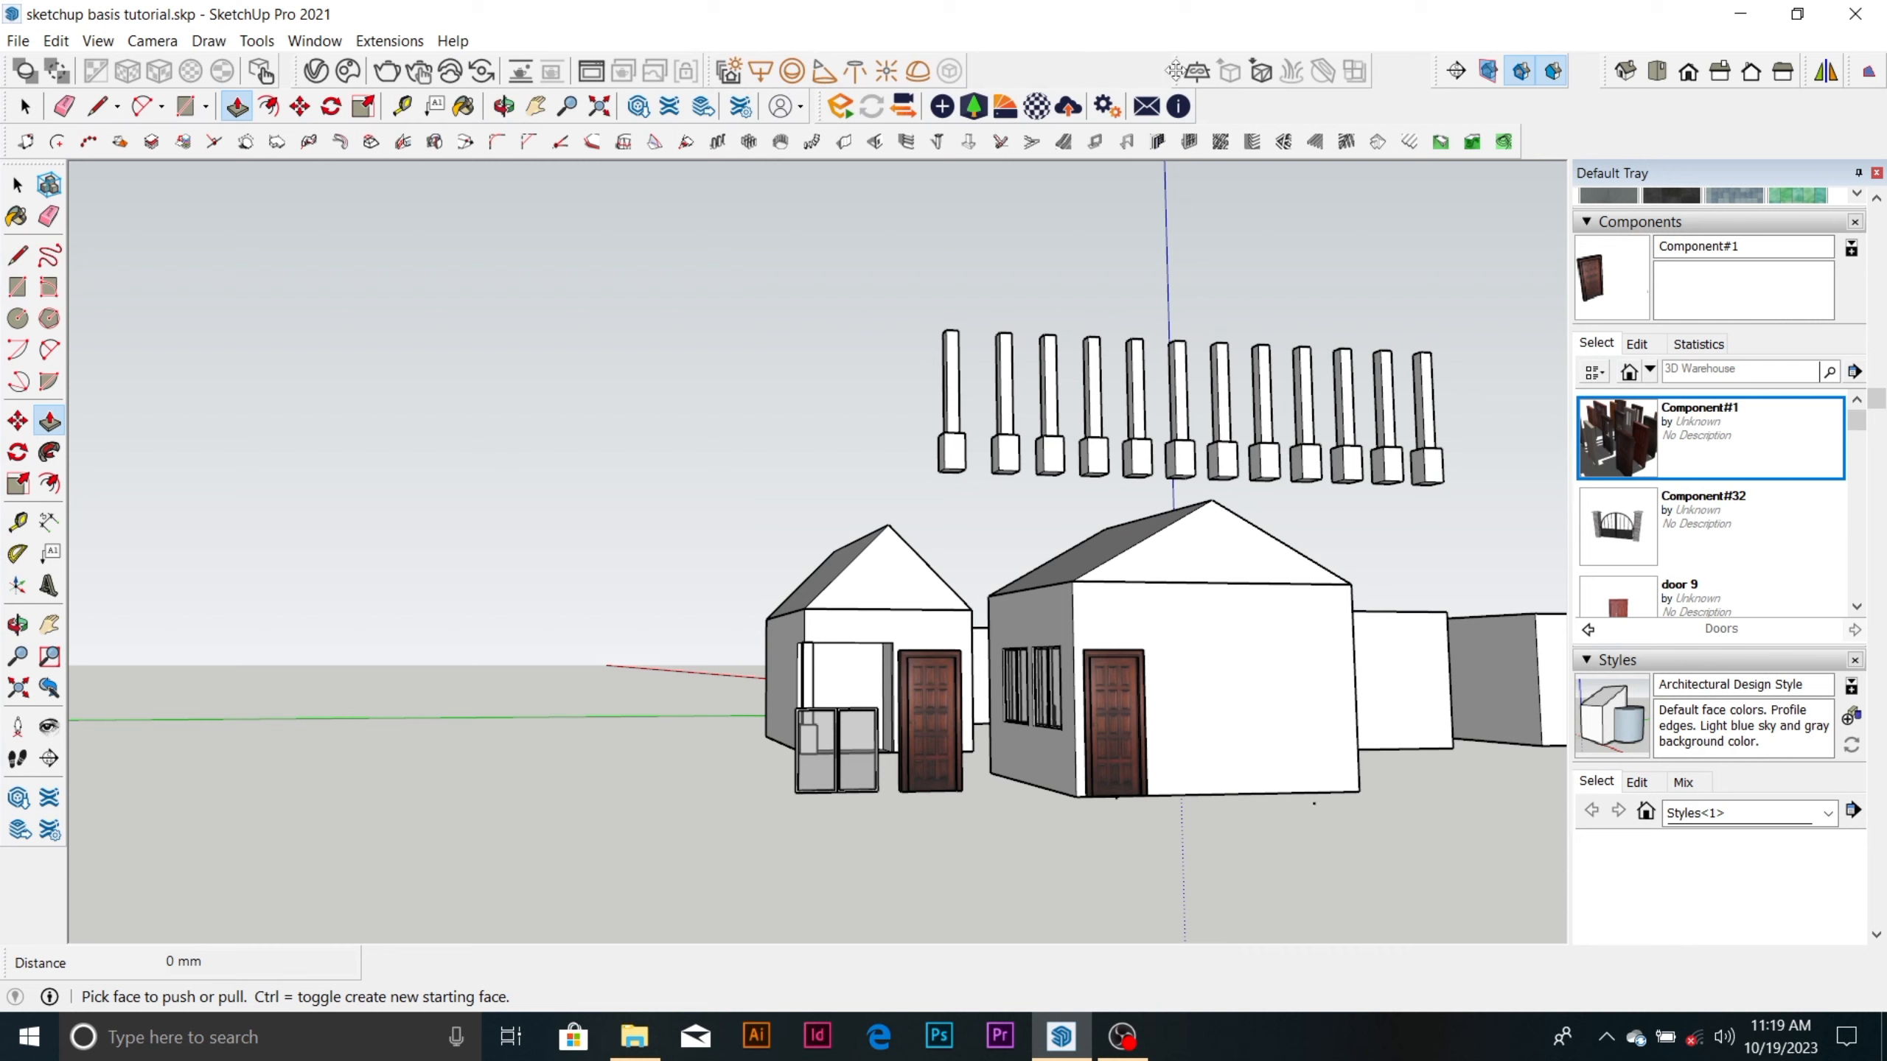
pyautogui.moveTo(1174, 71); pyautogui.dragTo(961, 56)
pyautogui.moveTo(1441, 66); pyautogui.dragTo(1292, 64)
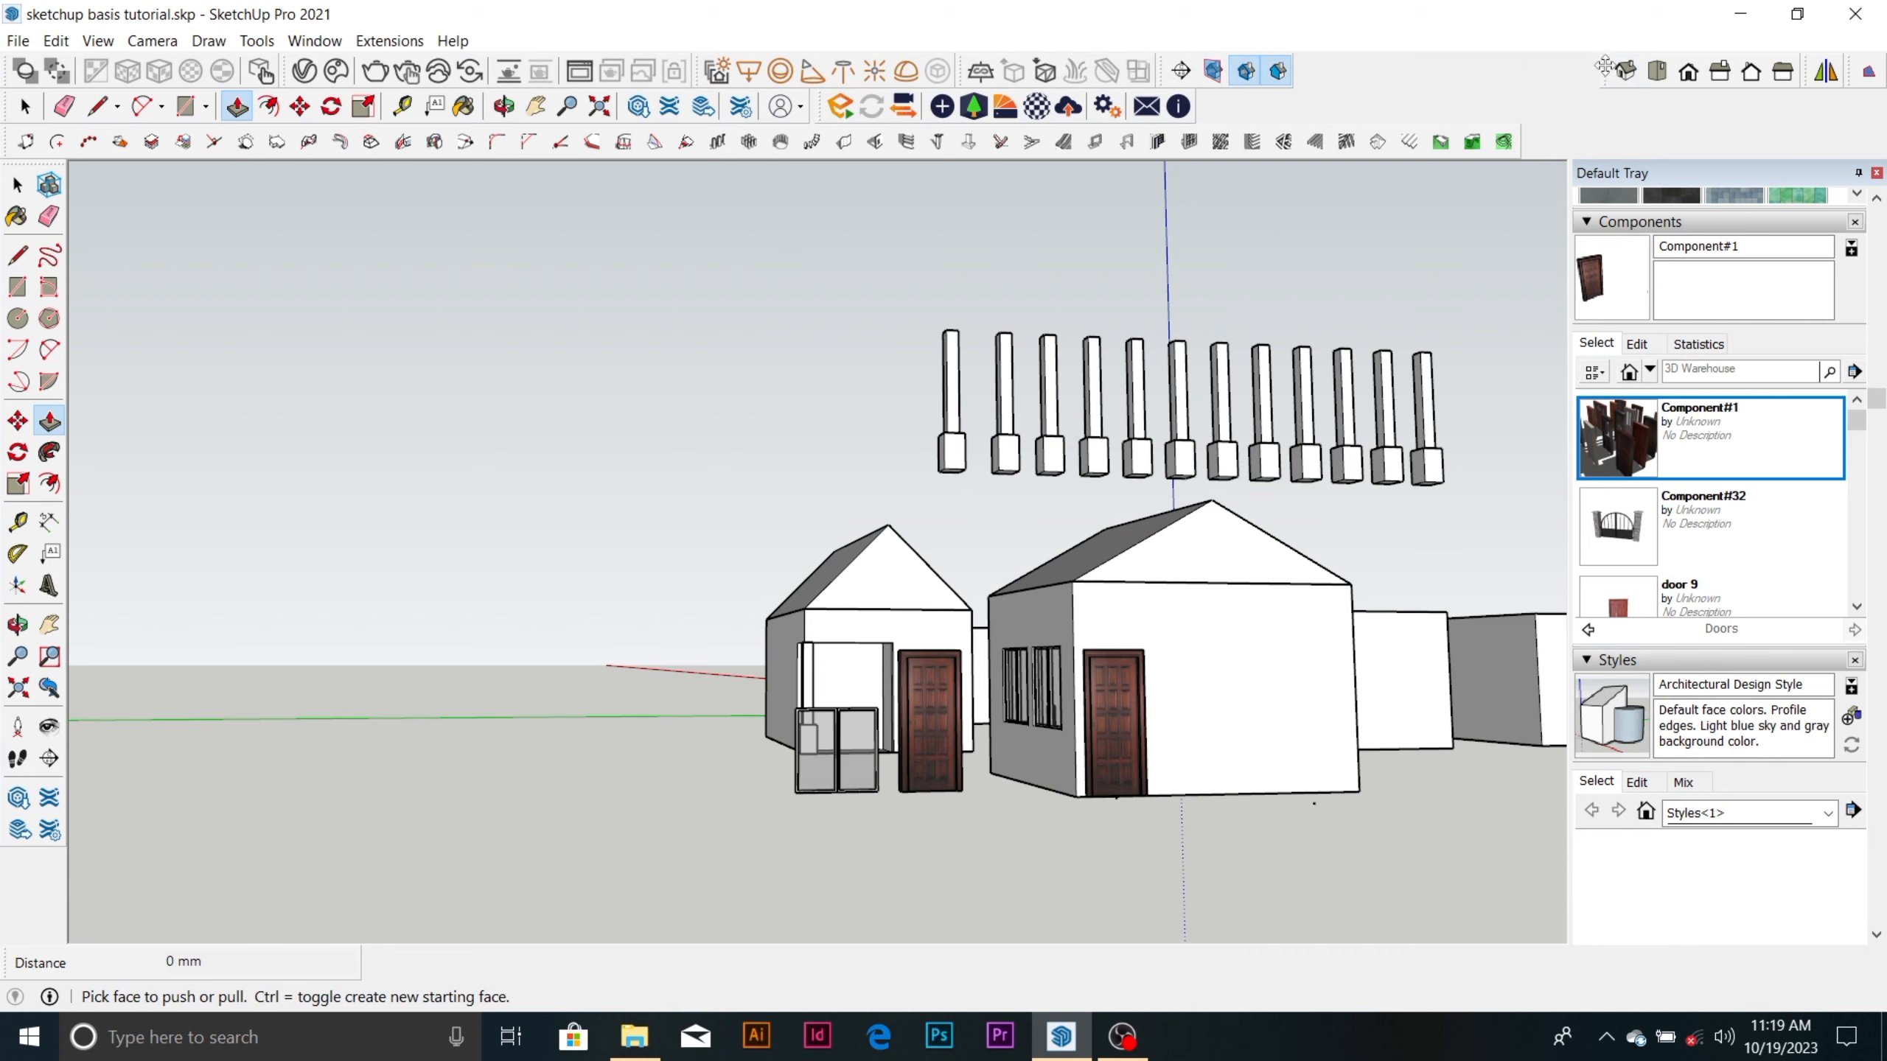
pyautogui.moveTo(1605, 65); pyautogui.dragTo(1295, 68)
pyautogui.moveTo(1811, 69); pyautogui.dragTo(1516, 68)
pyautogui.moveTo(1848, 69); pyautogui.dragTo(1548, 72)
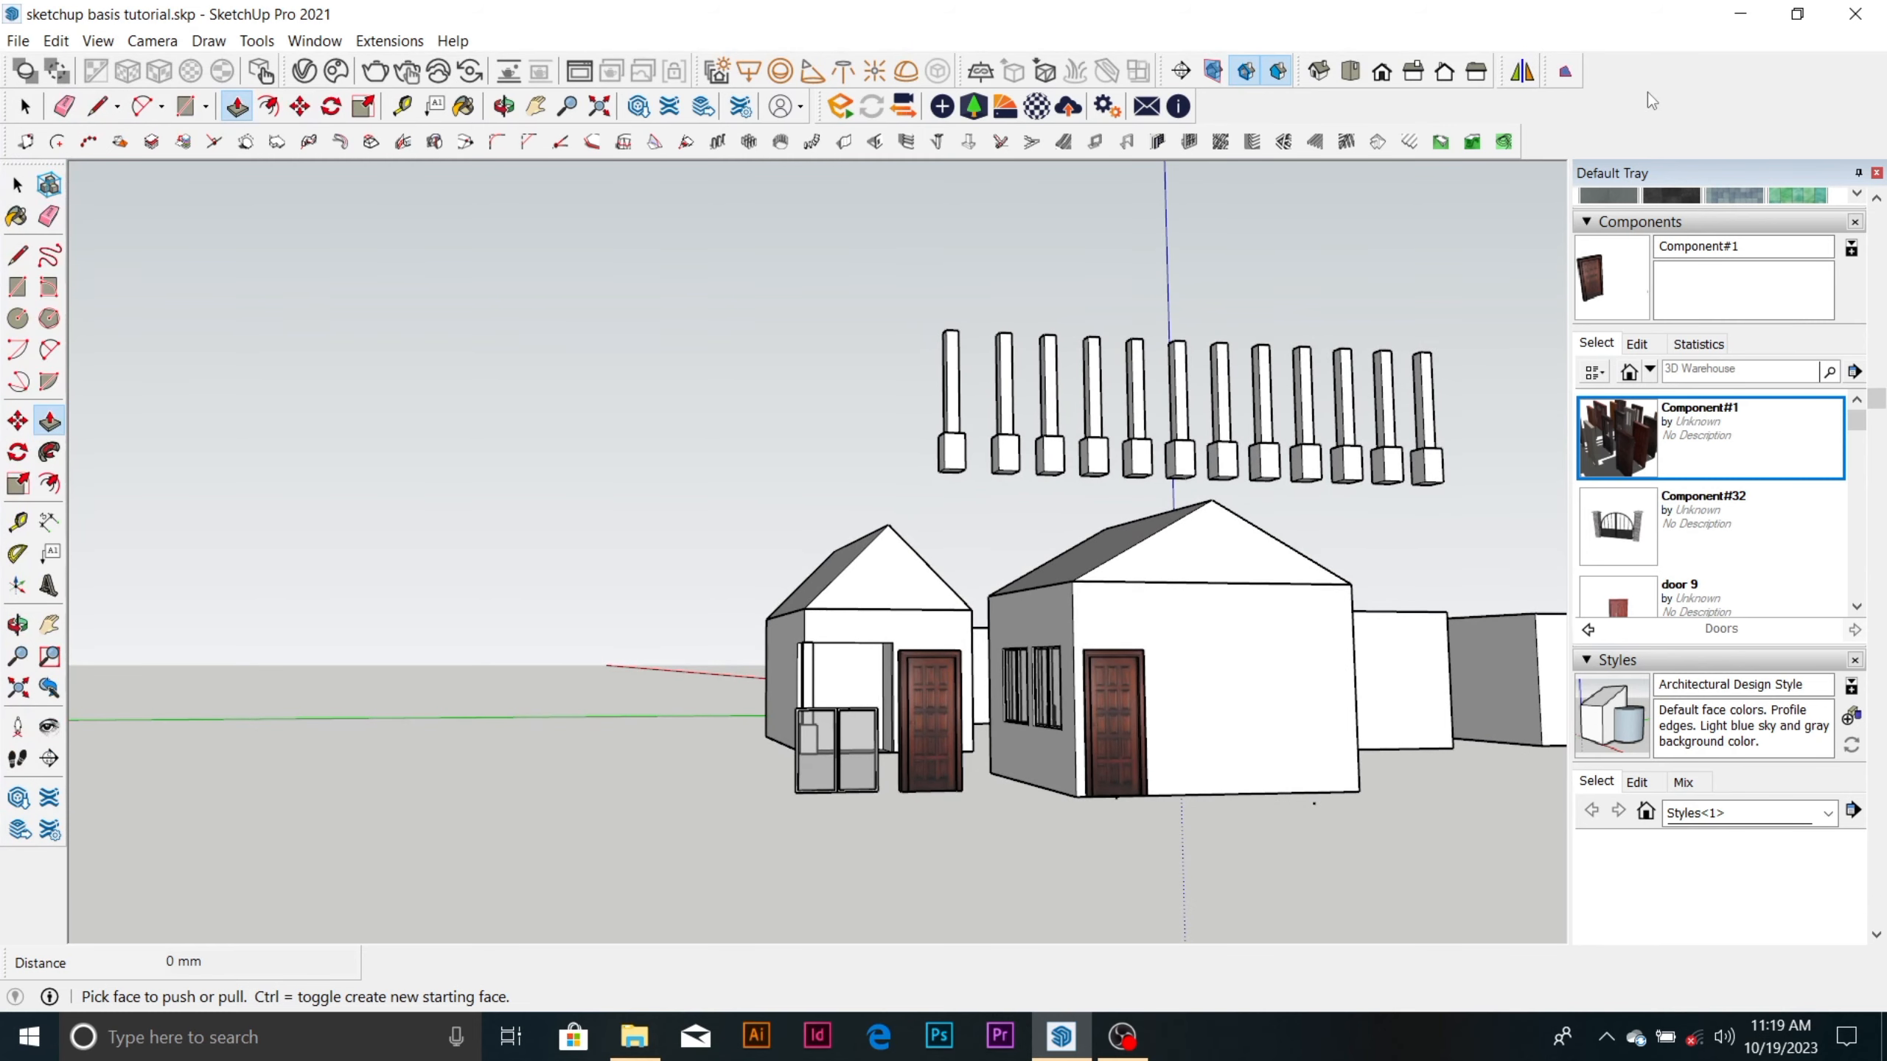